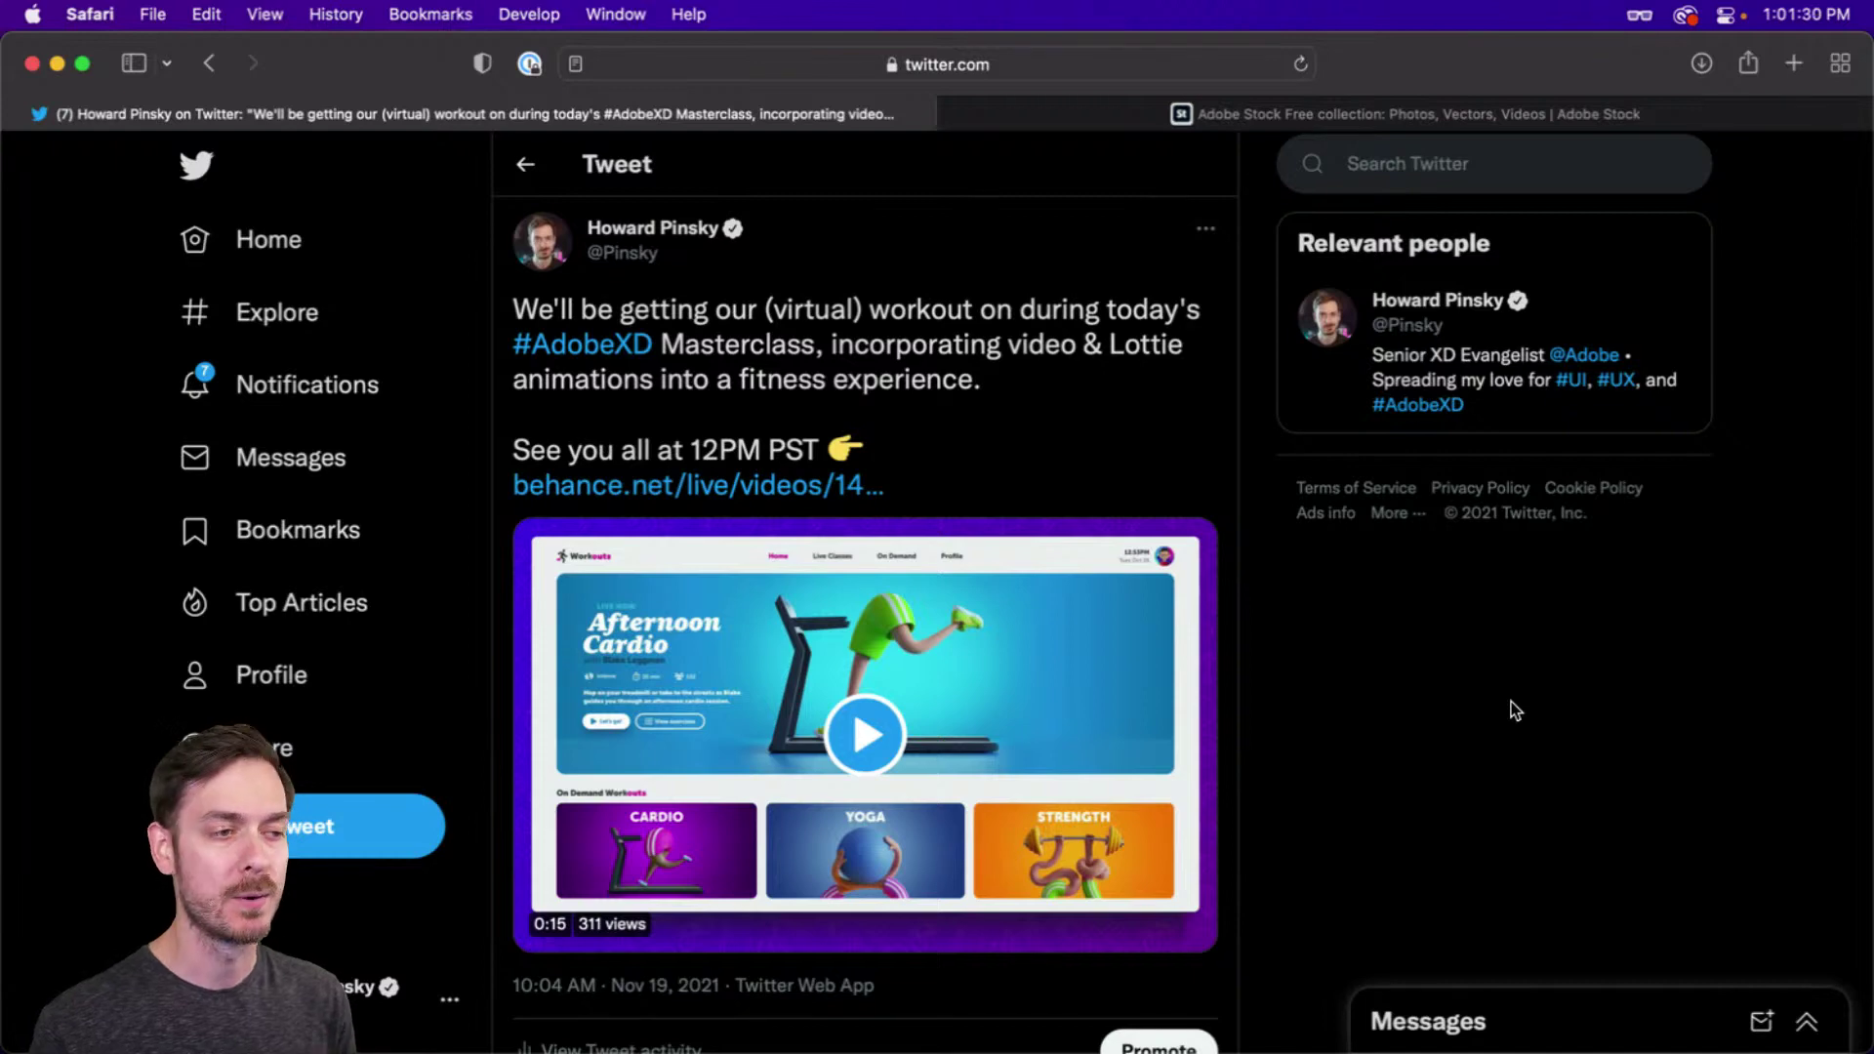
Play the workout prototype video in the #AdobeXD Masterclass tweet, then pause it
scroll(1515, 709, "down", 2)
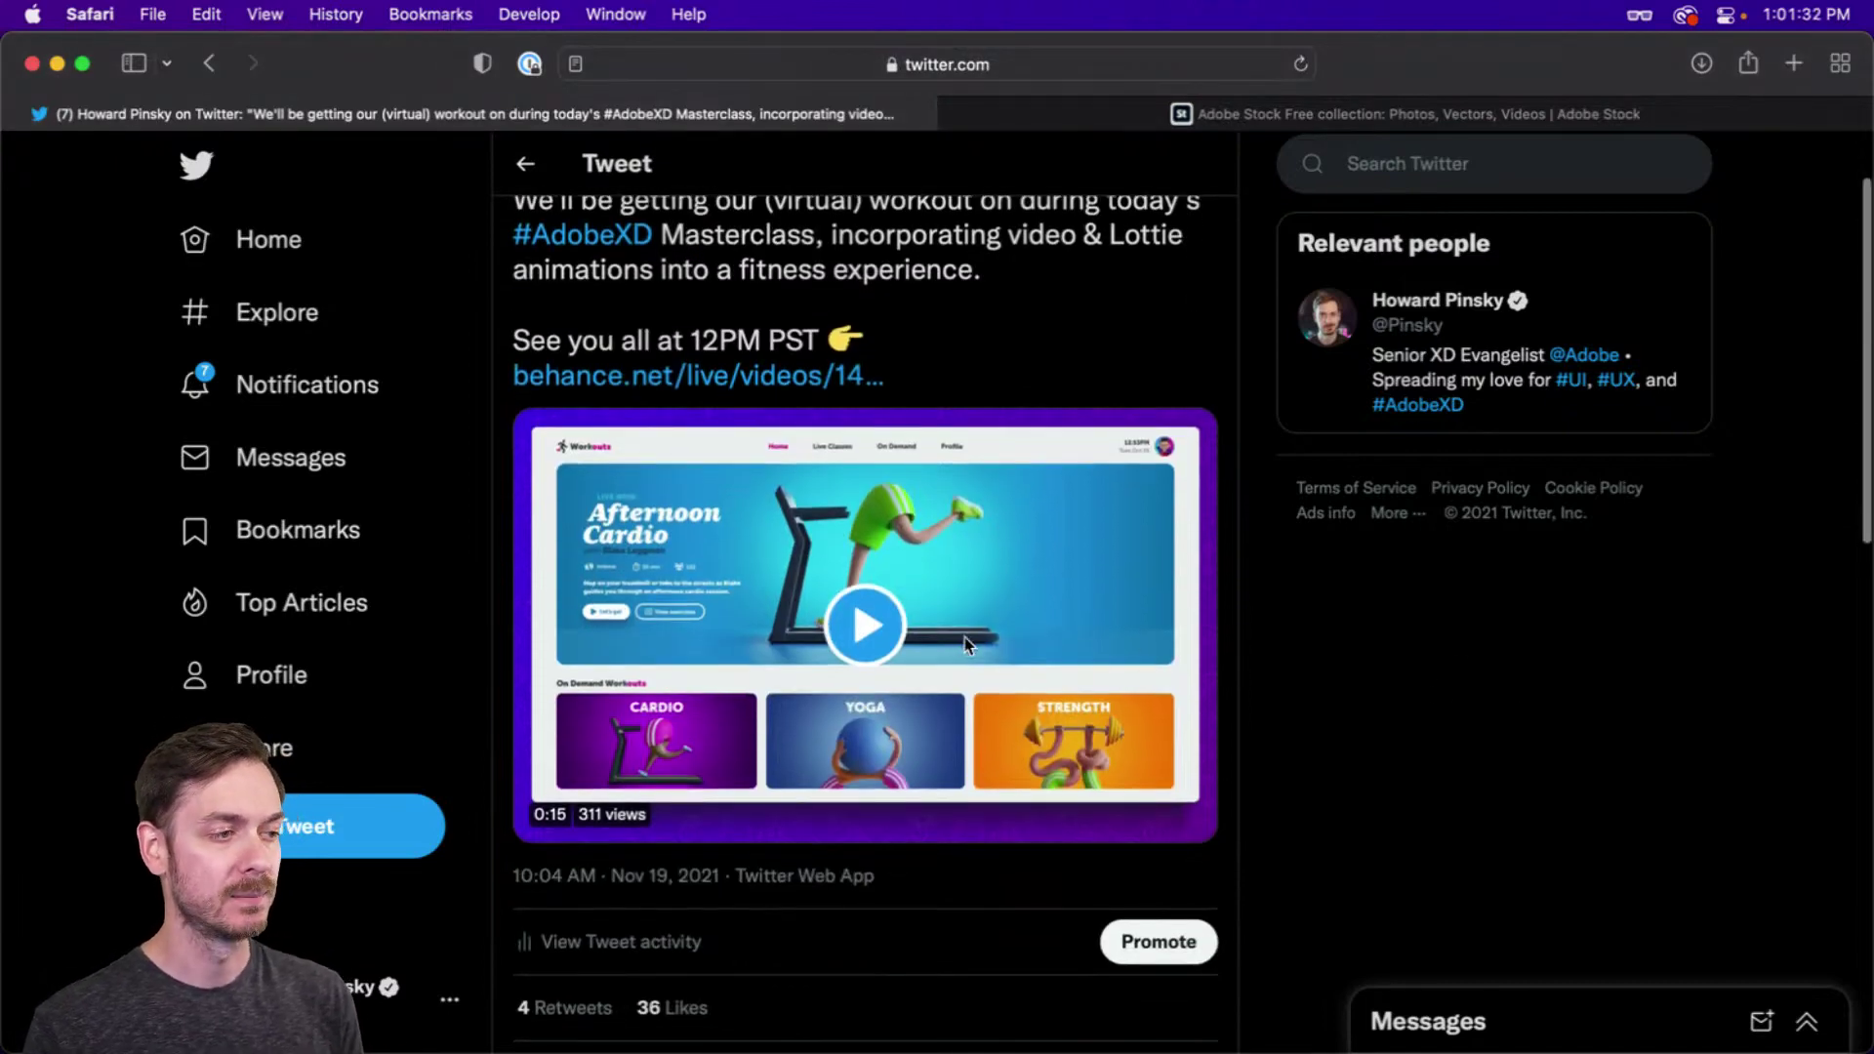
left_click(875, 651)
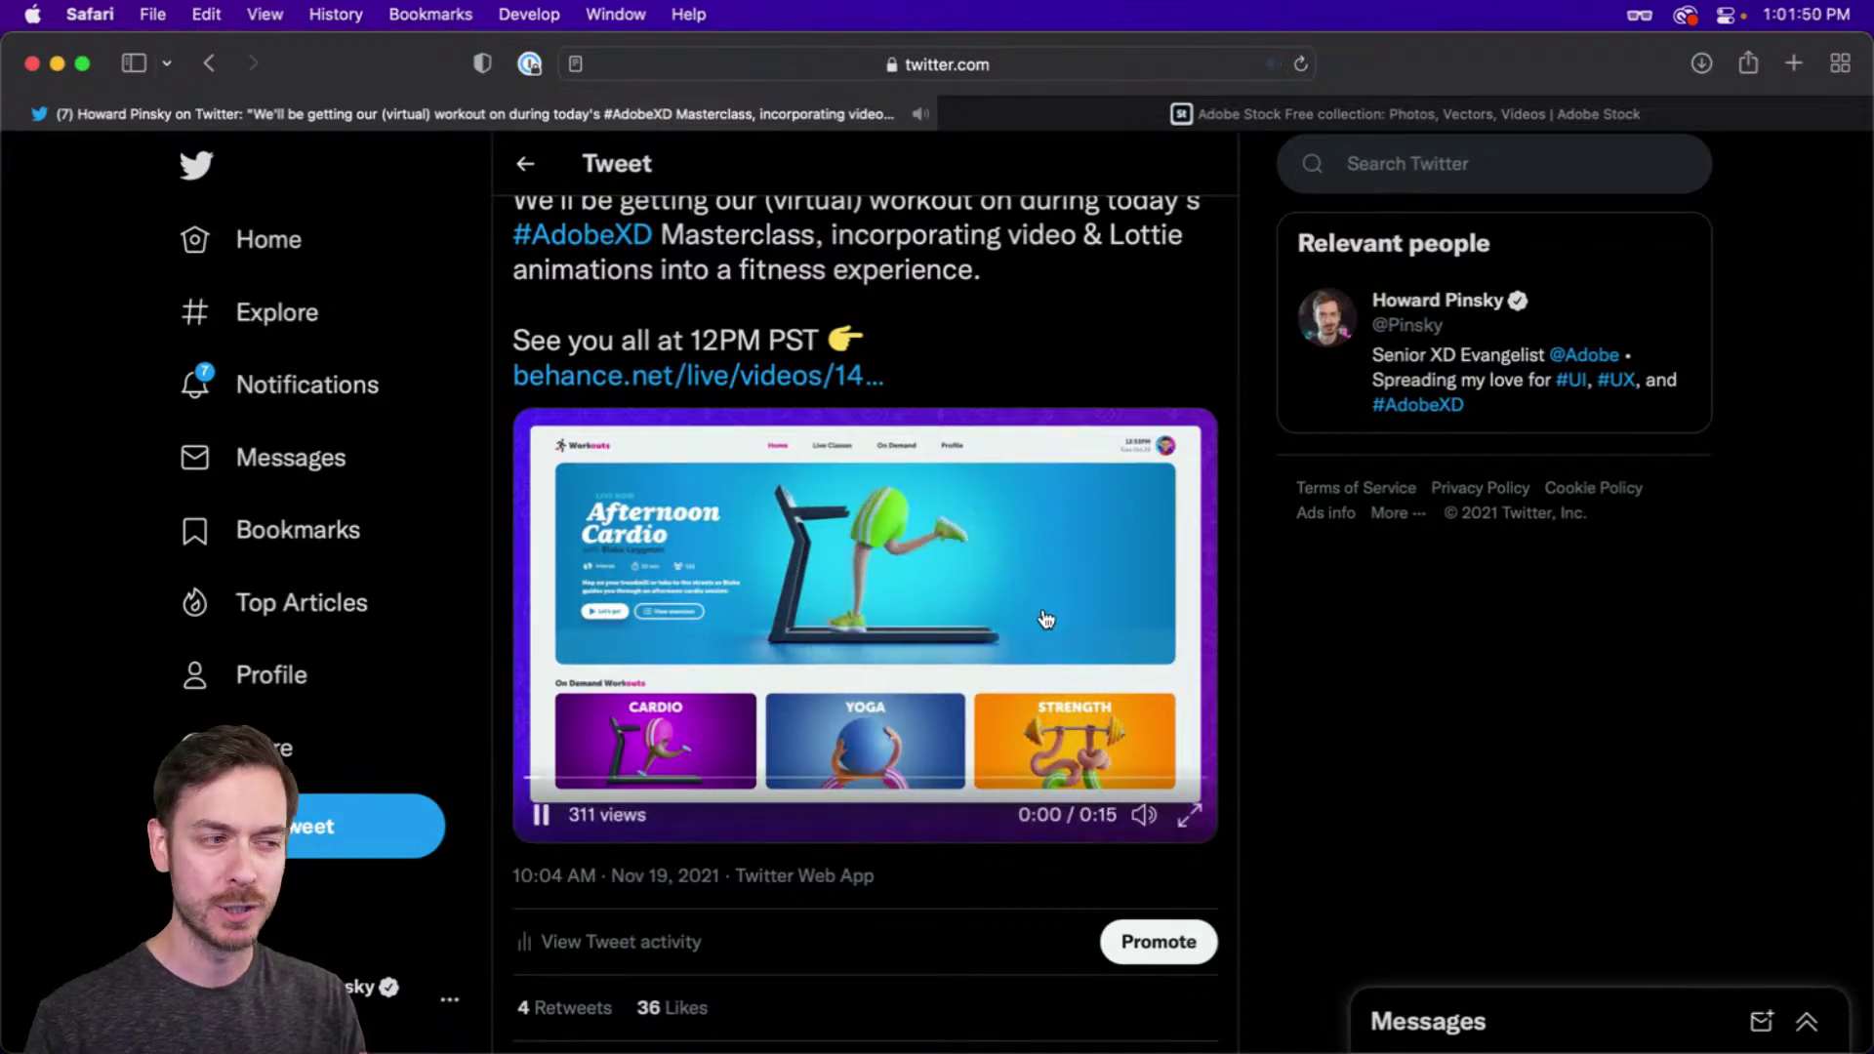
left_click(1073, 778)
left_click(972, 781)
left_click(913, 781)
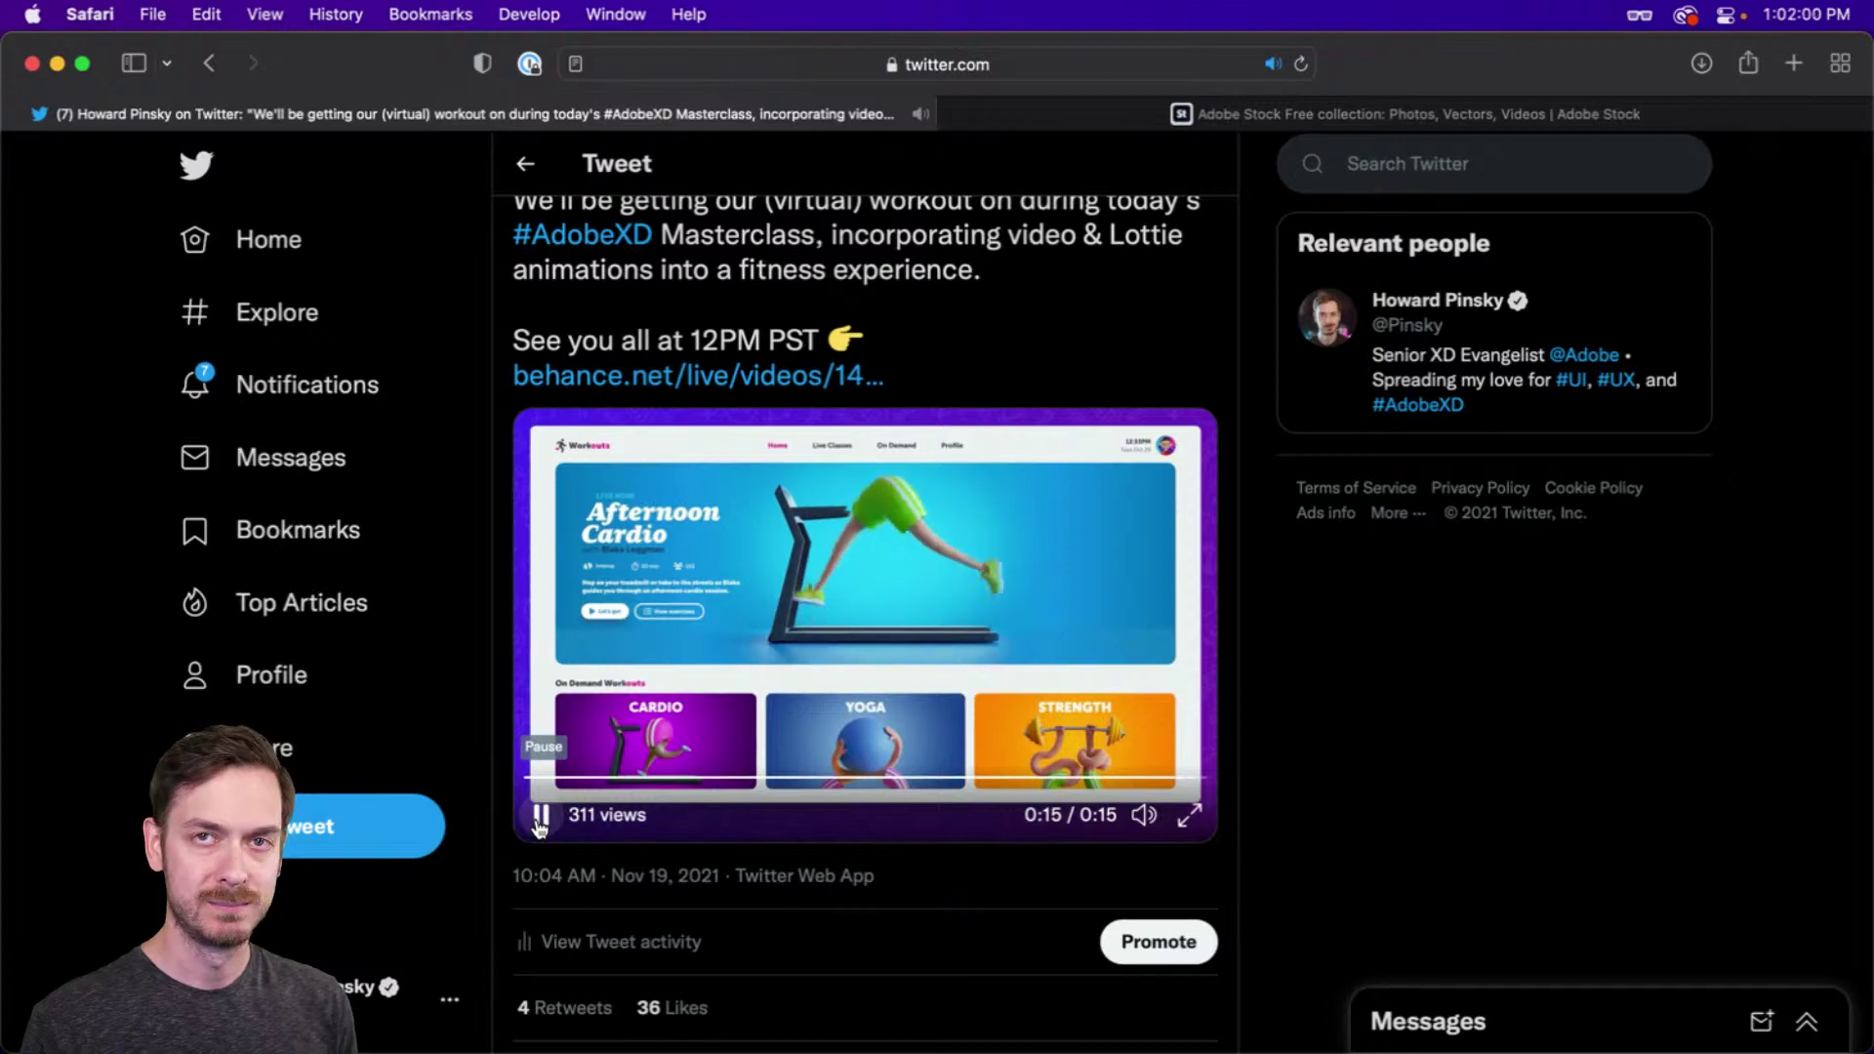
left_click(541, 817)
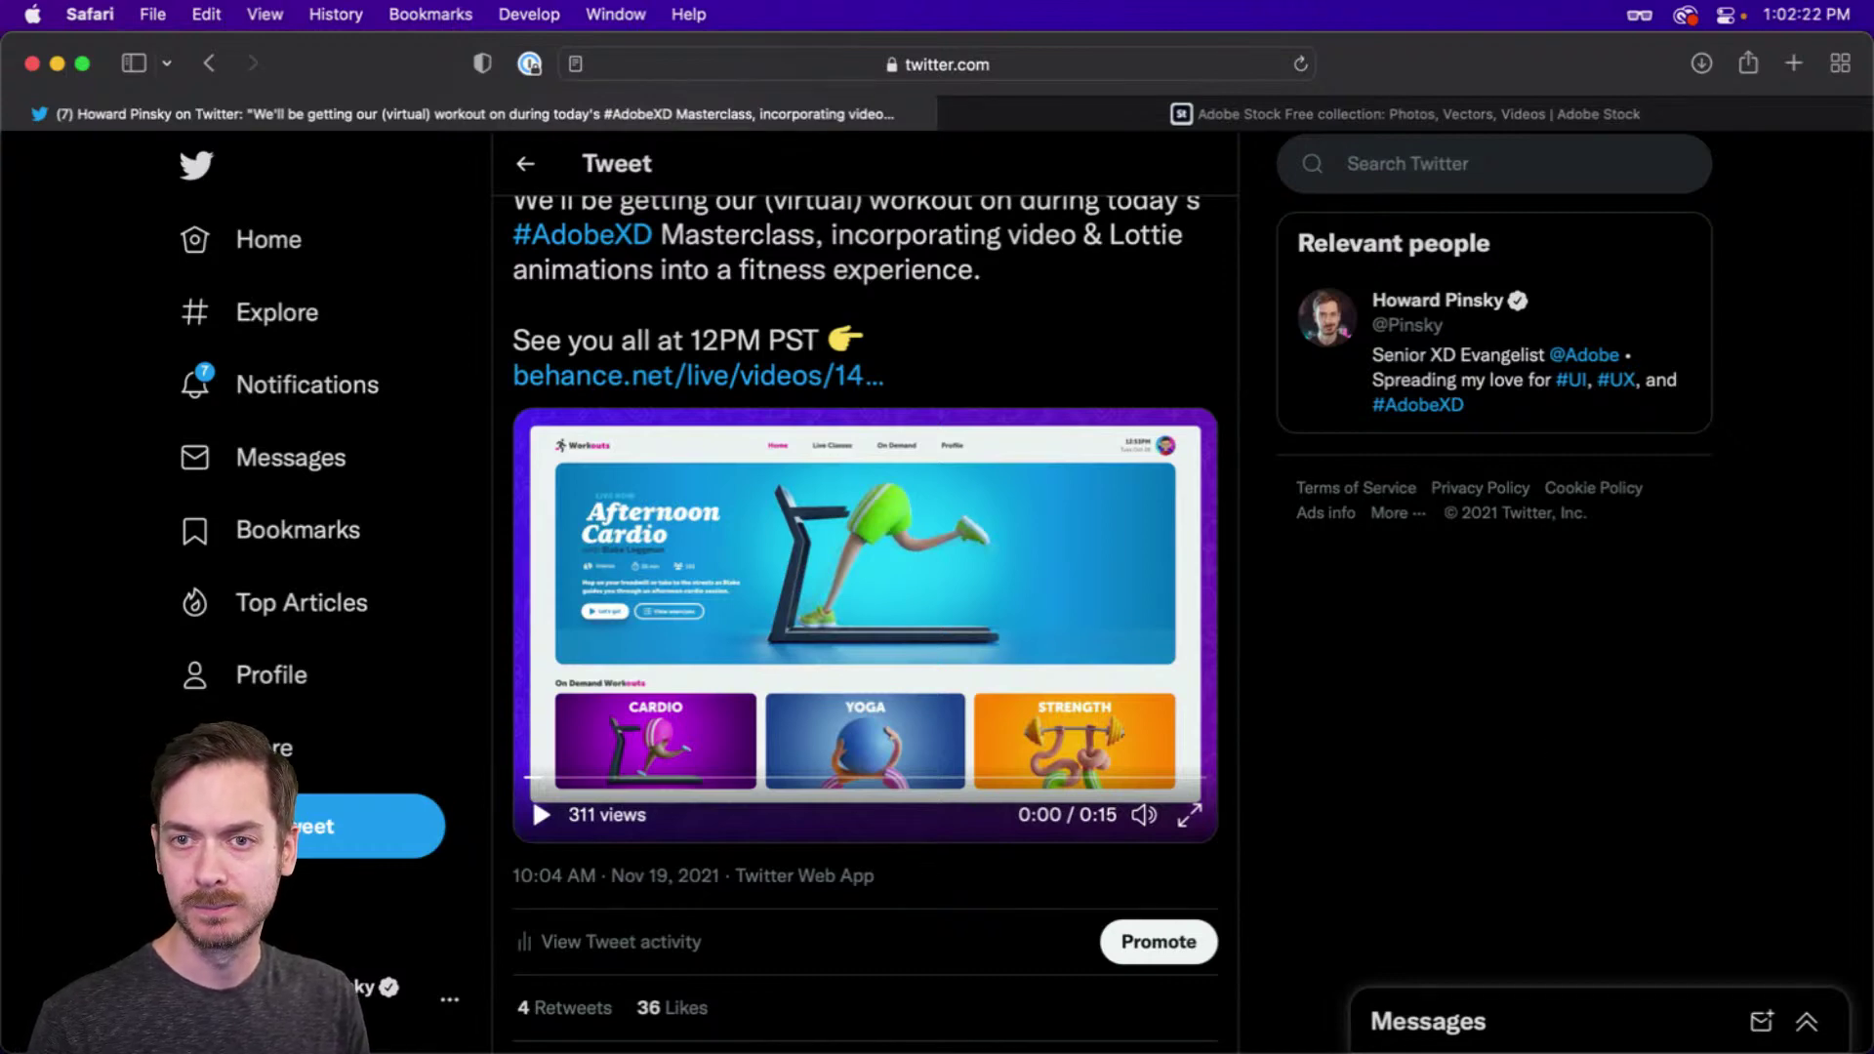
Switch to Adobe XD and create a new document from the Web 1920 (1920 × 1080) preset, filling the screen with its window
key("super+Tab")
left_click_drag(1025, 109, 1025, 93)
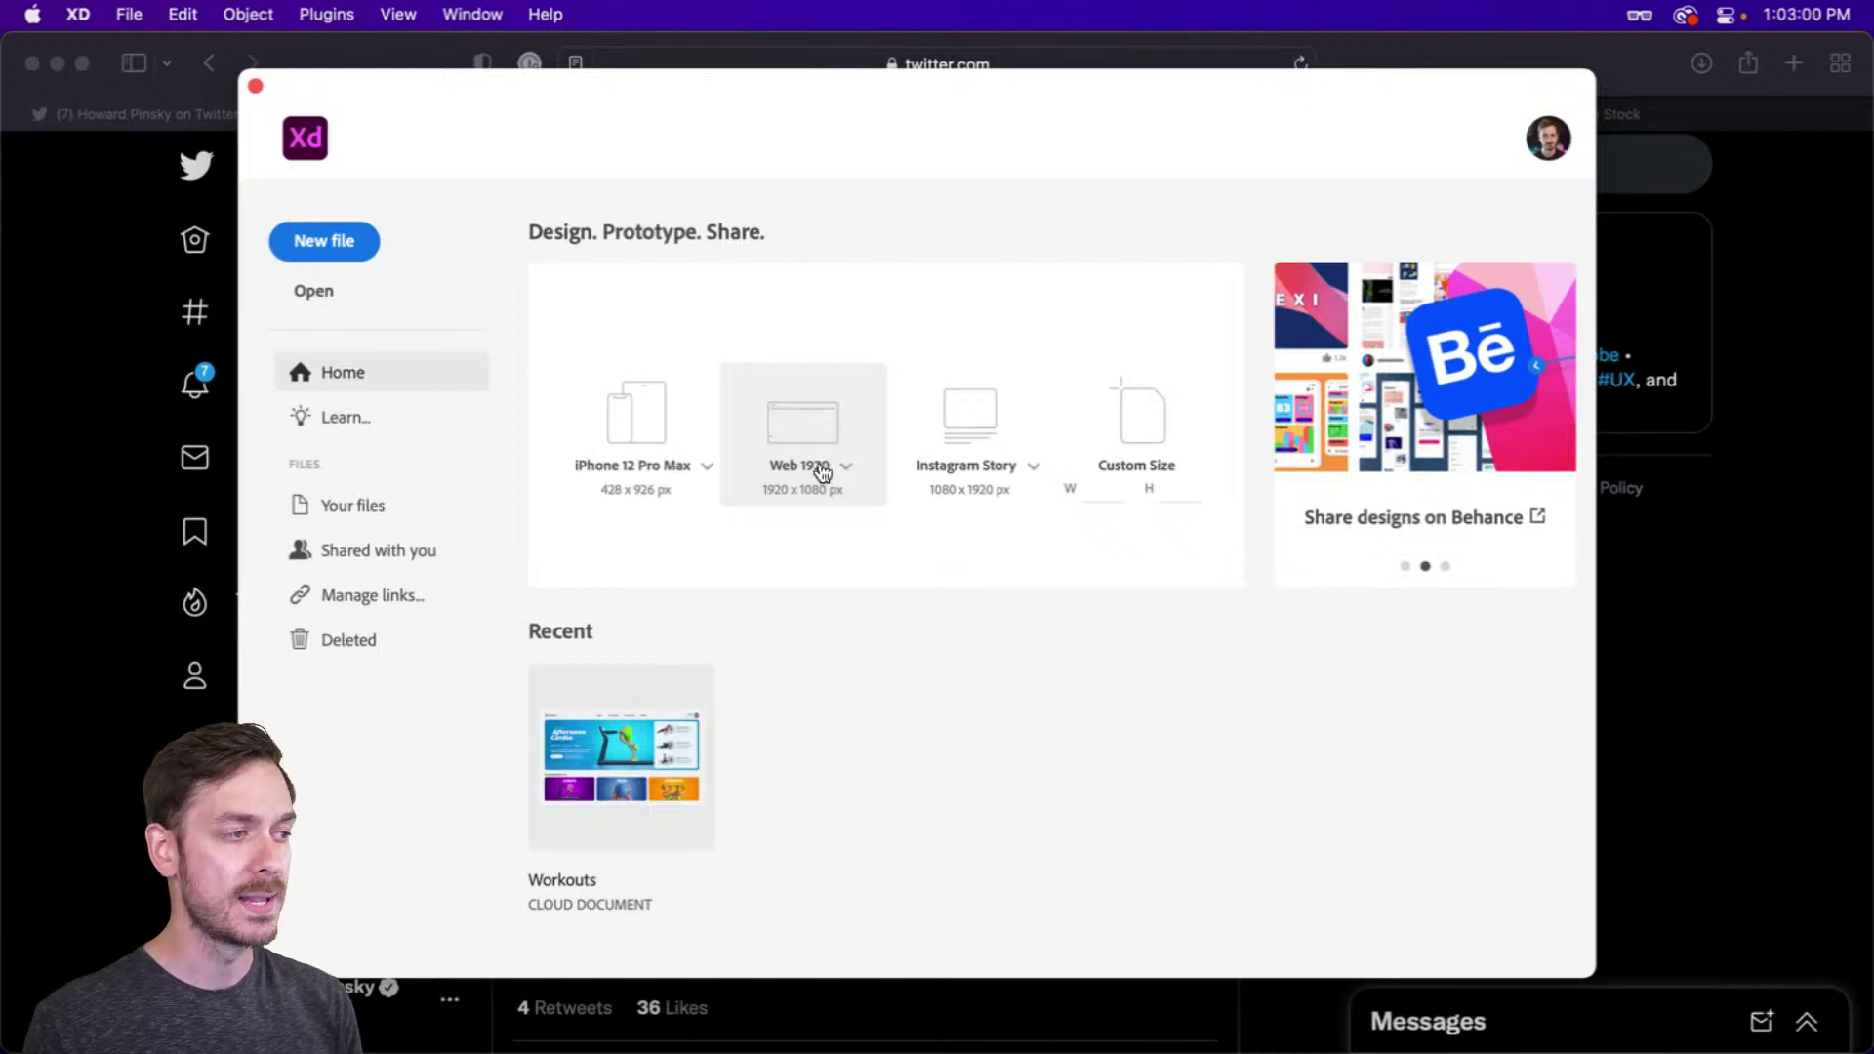
left_click(848, 470)
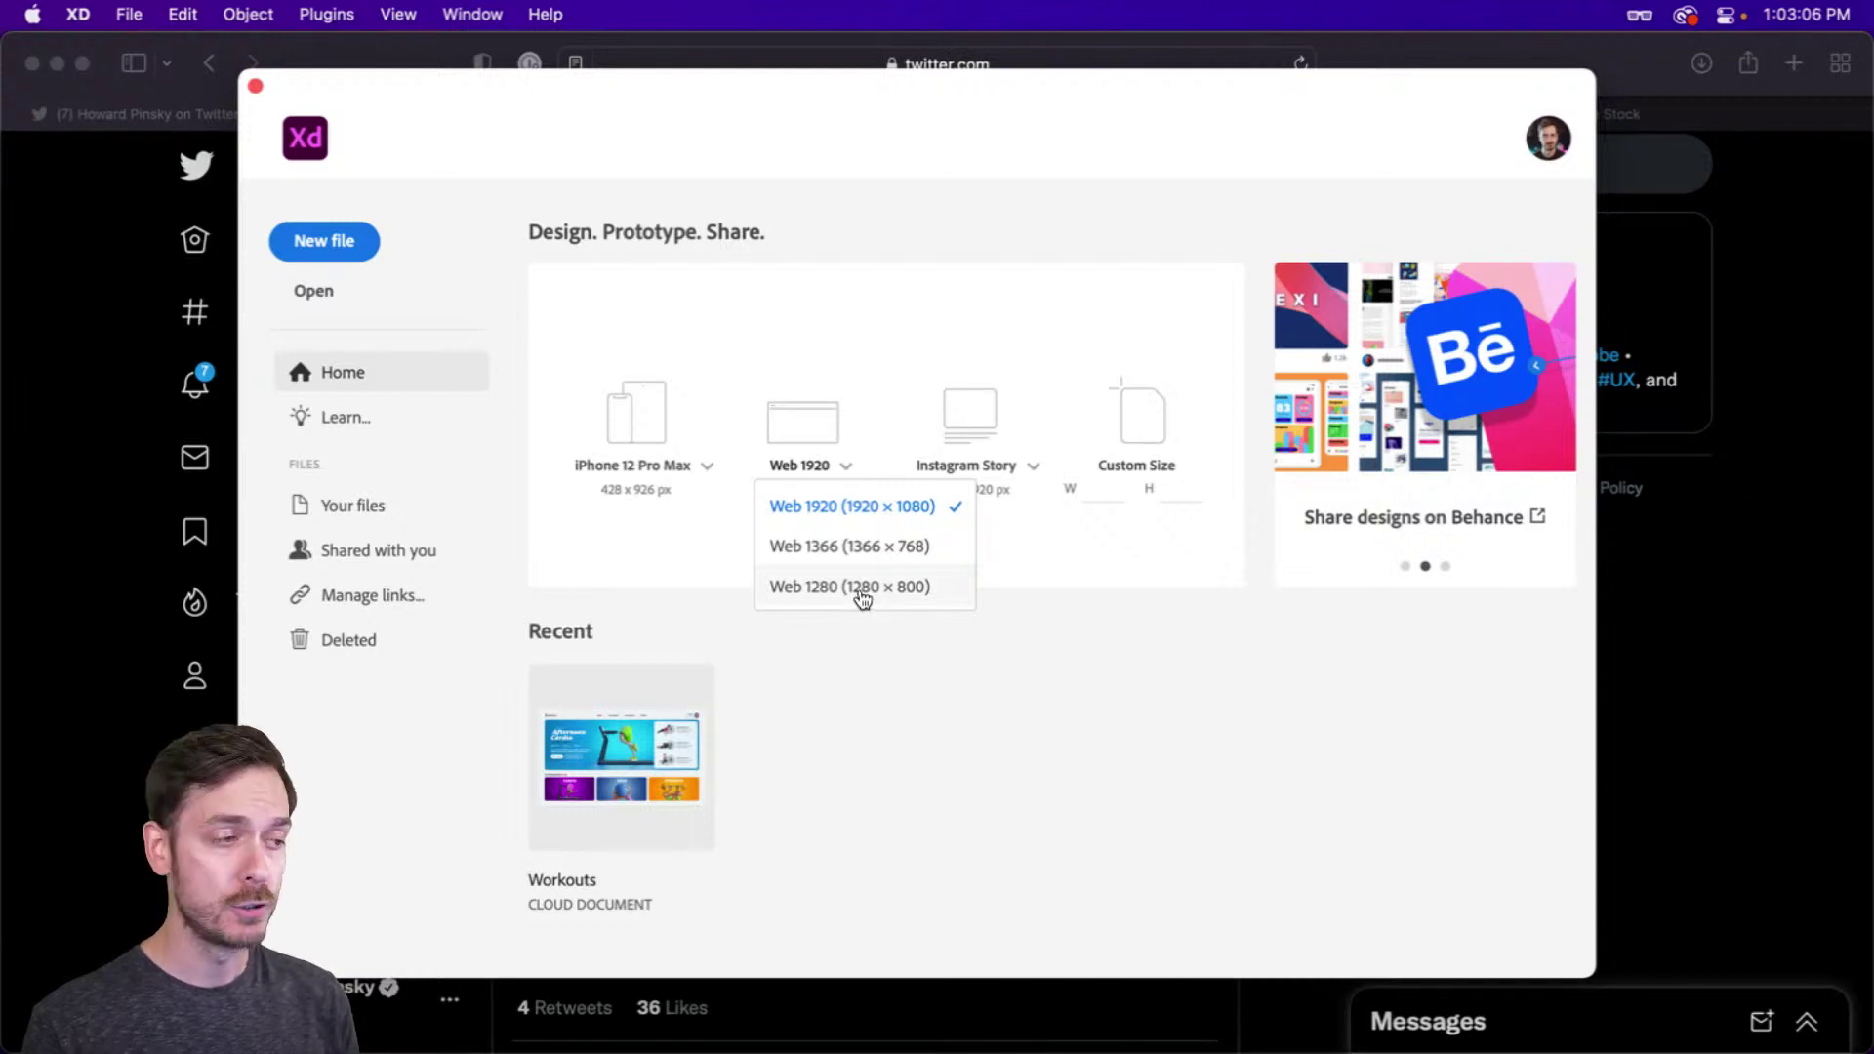
left_click(846, 511)
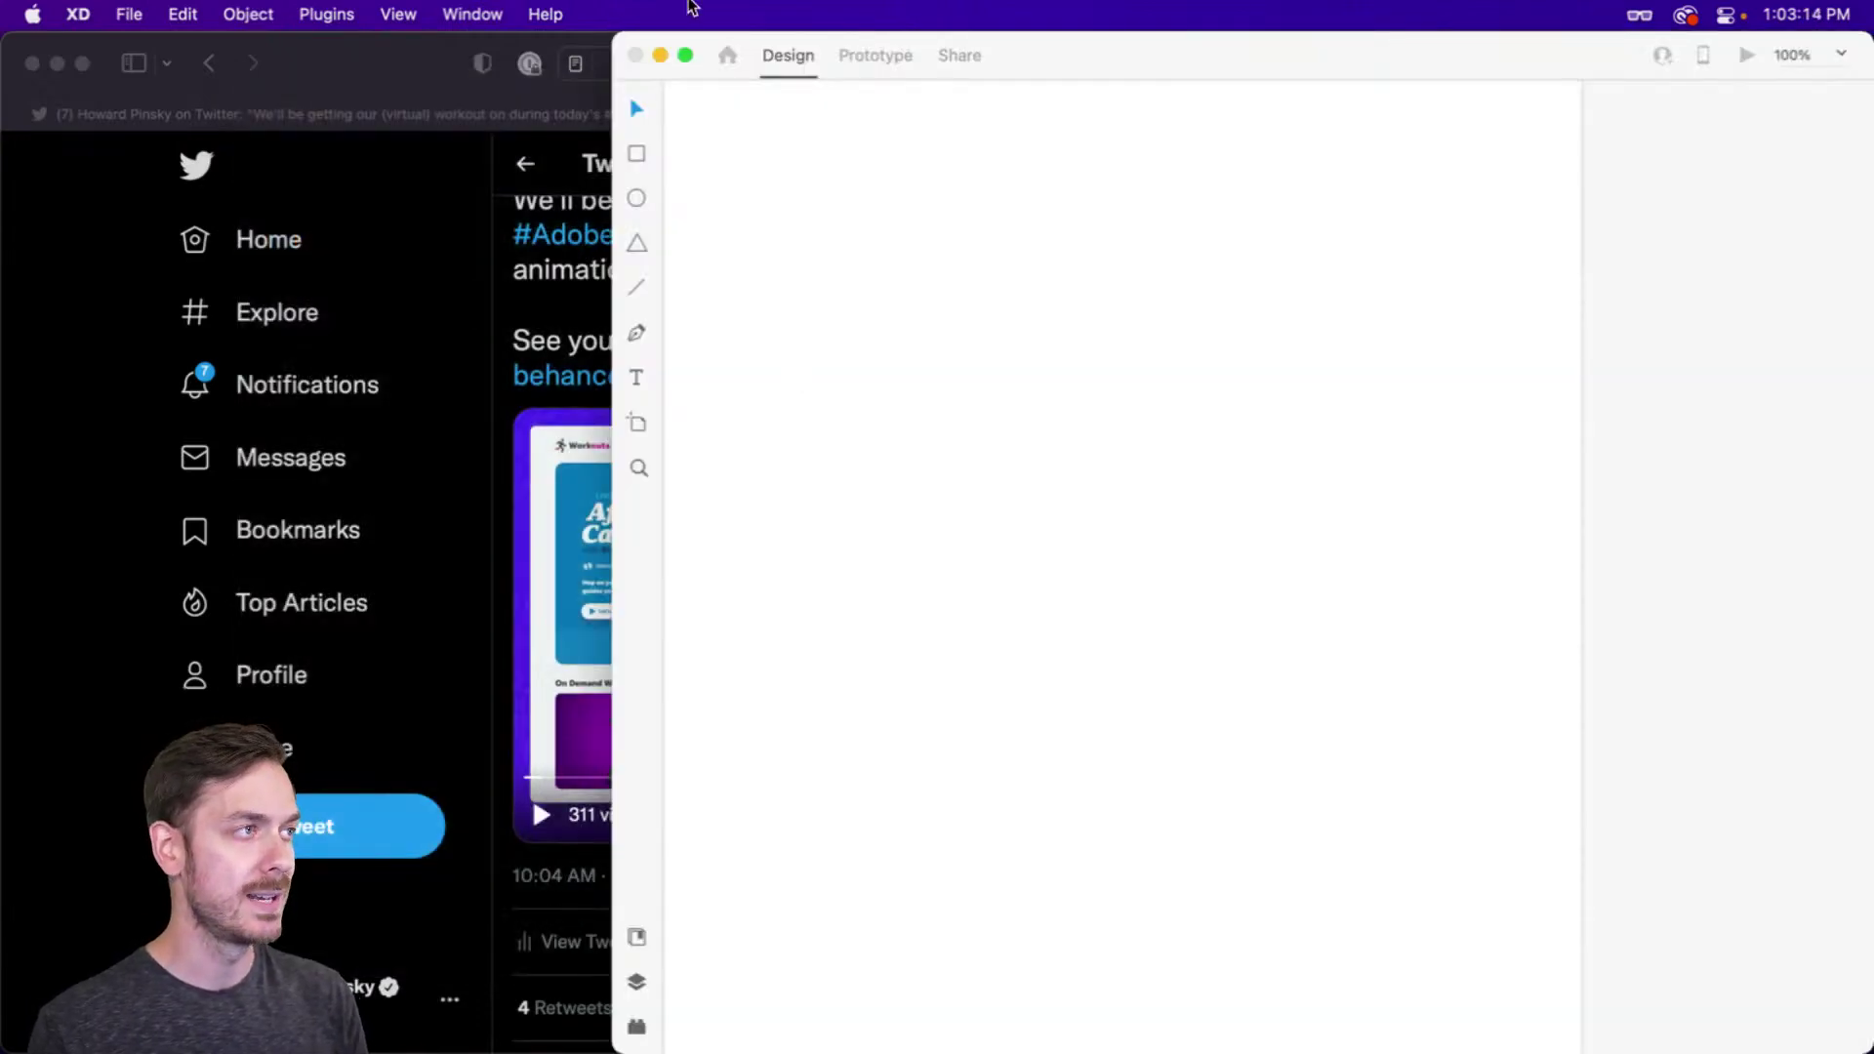
left_click(687, 56)
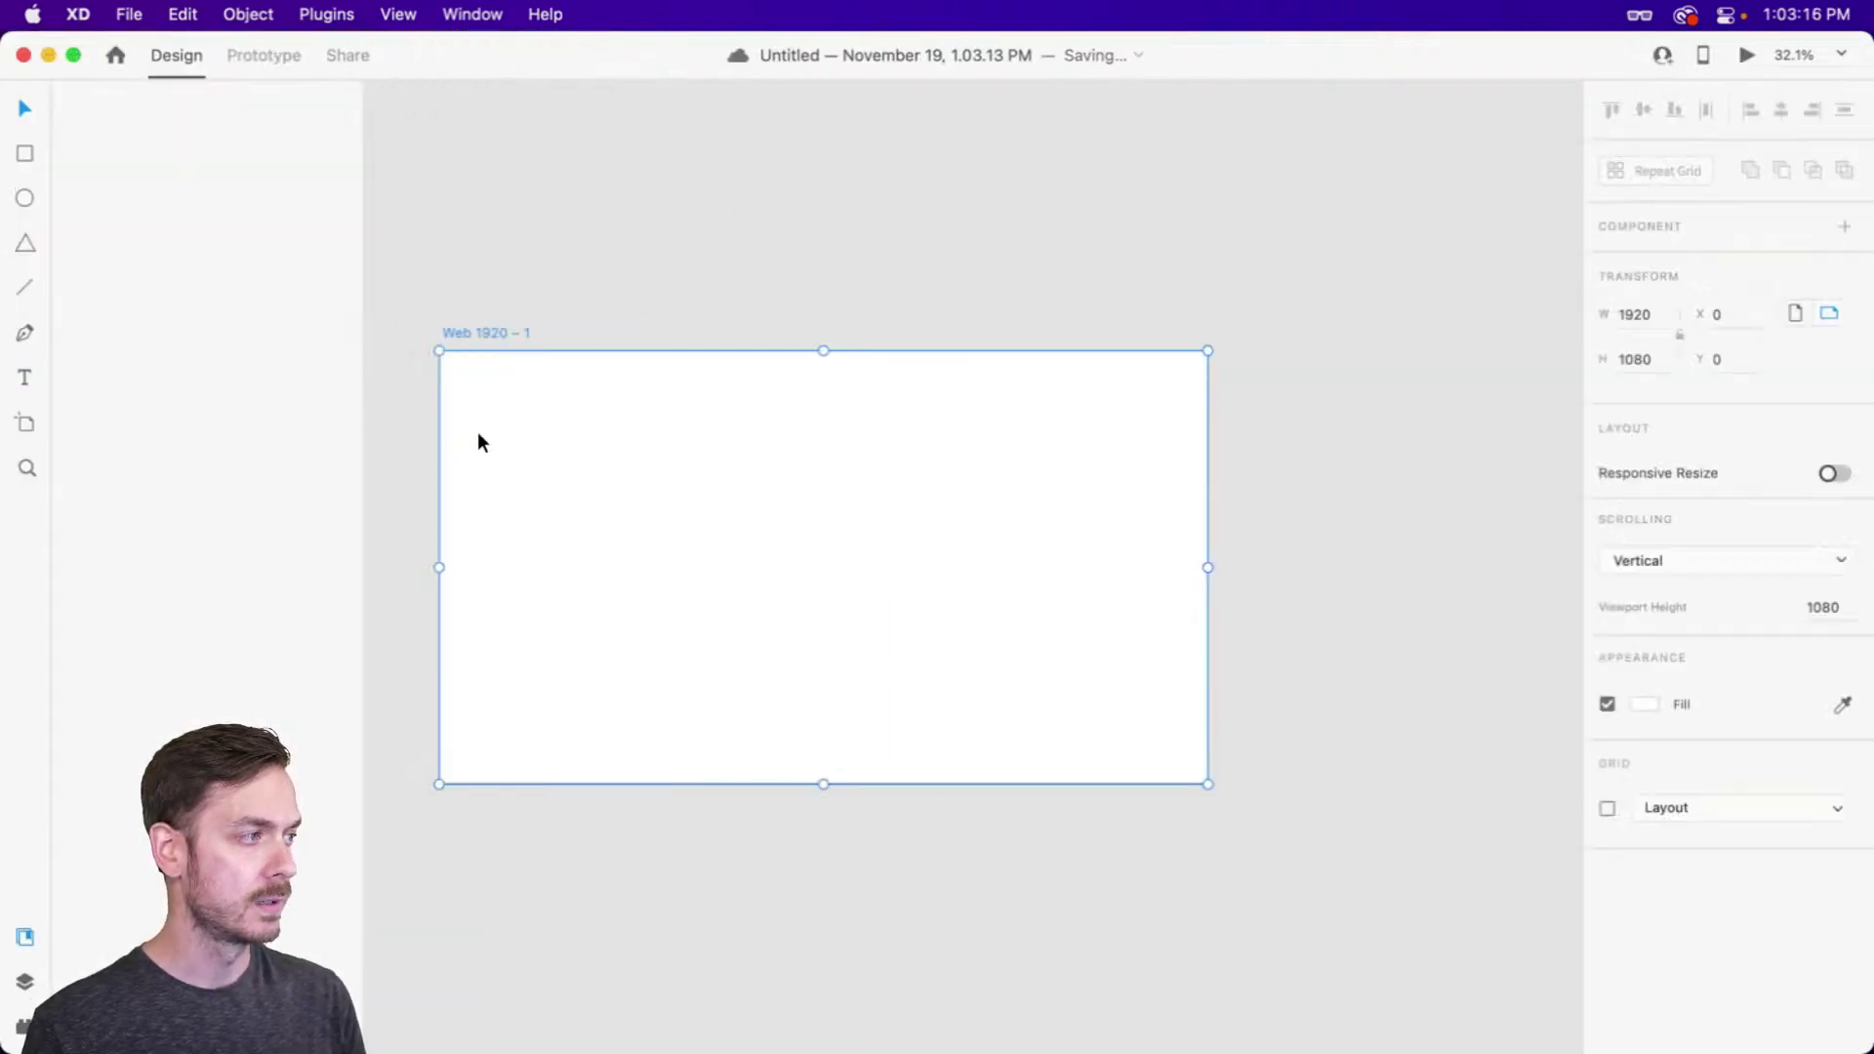
Rename the Web 1920 artboard as Home and deselect it
left_click(481, 299)
double_click(482, 297)
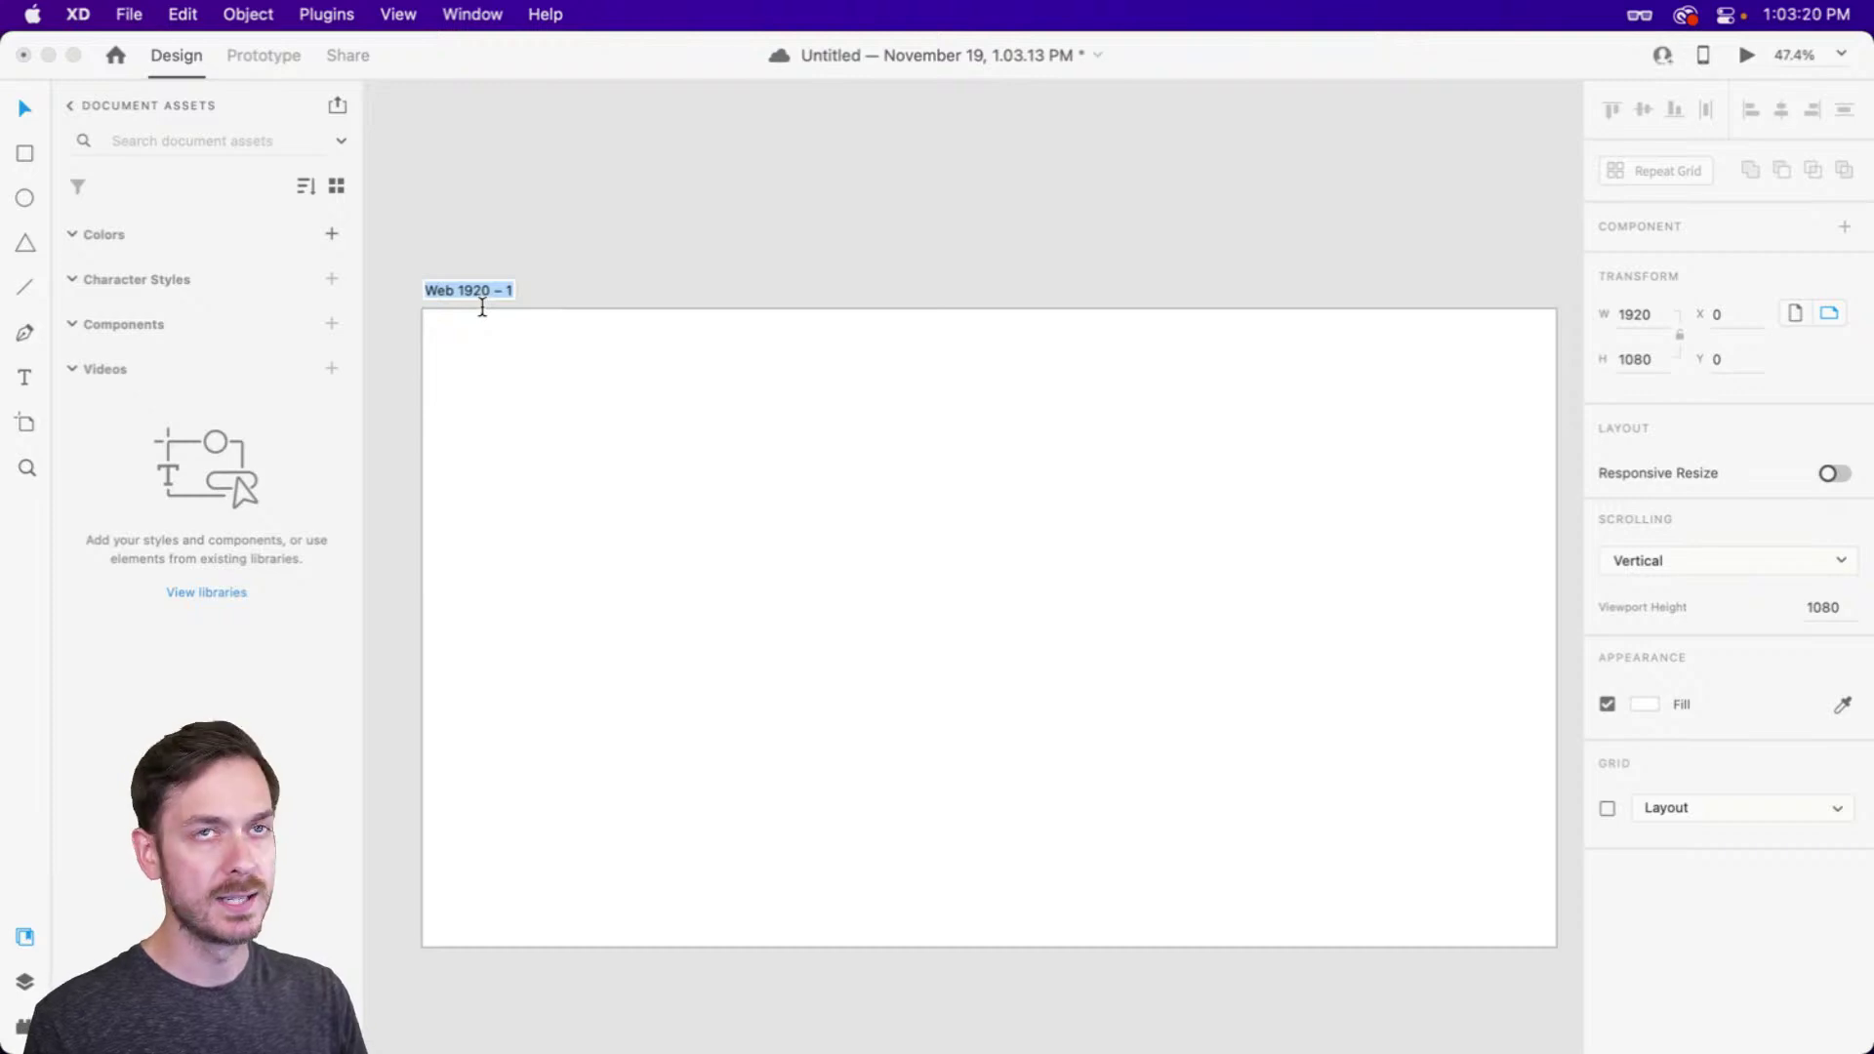
type("Home")
key("Return")
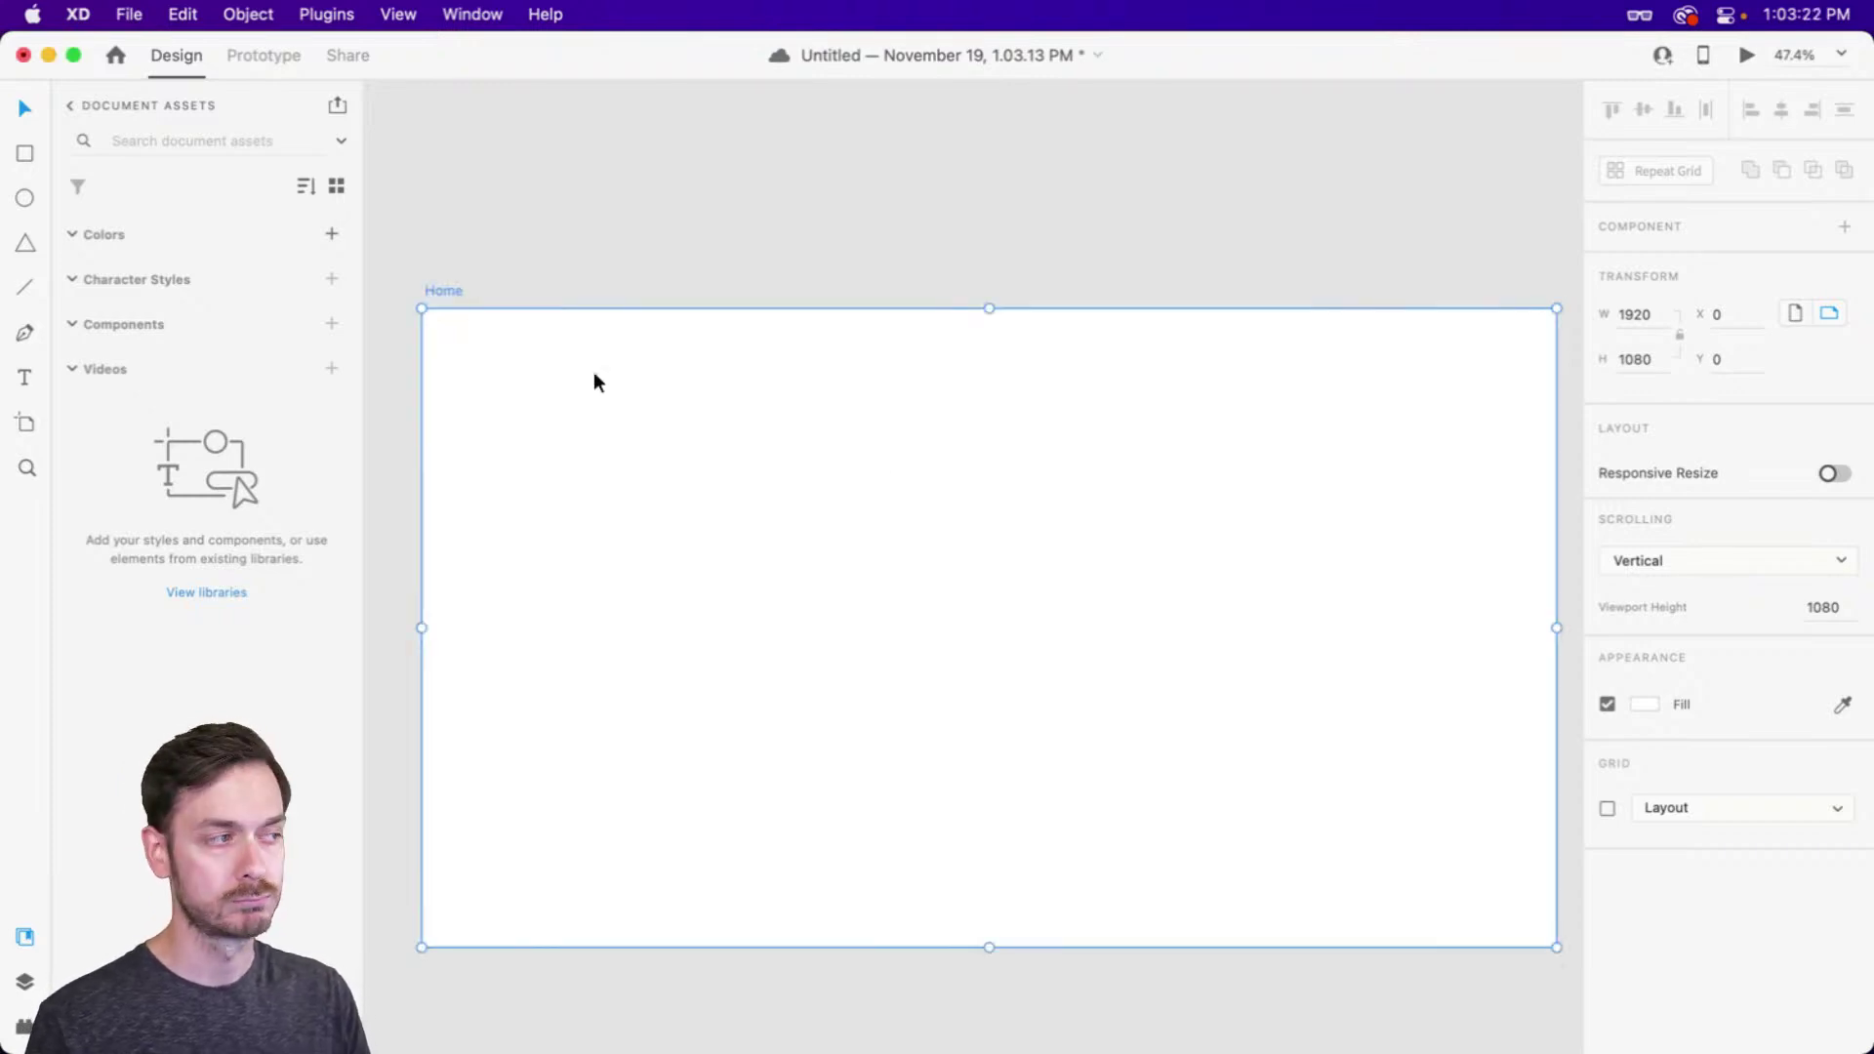
scroll(891, 448, "down", 3)
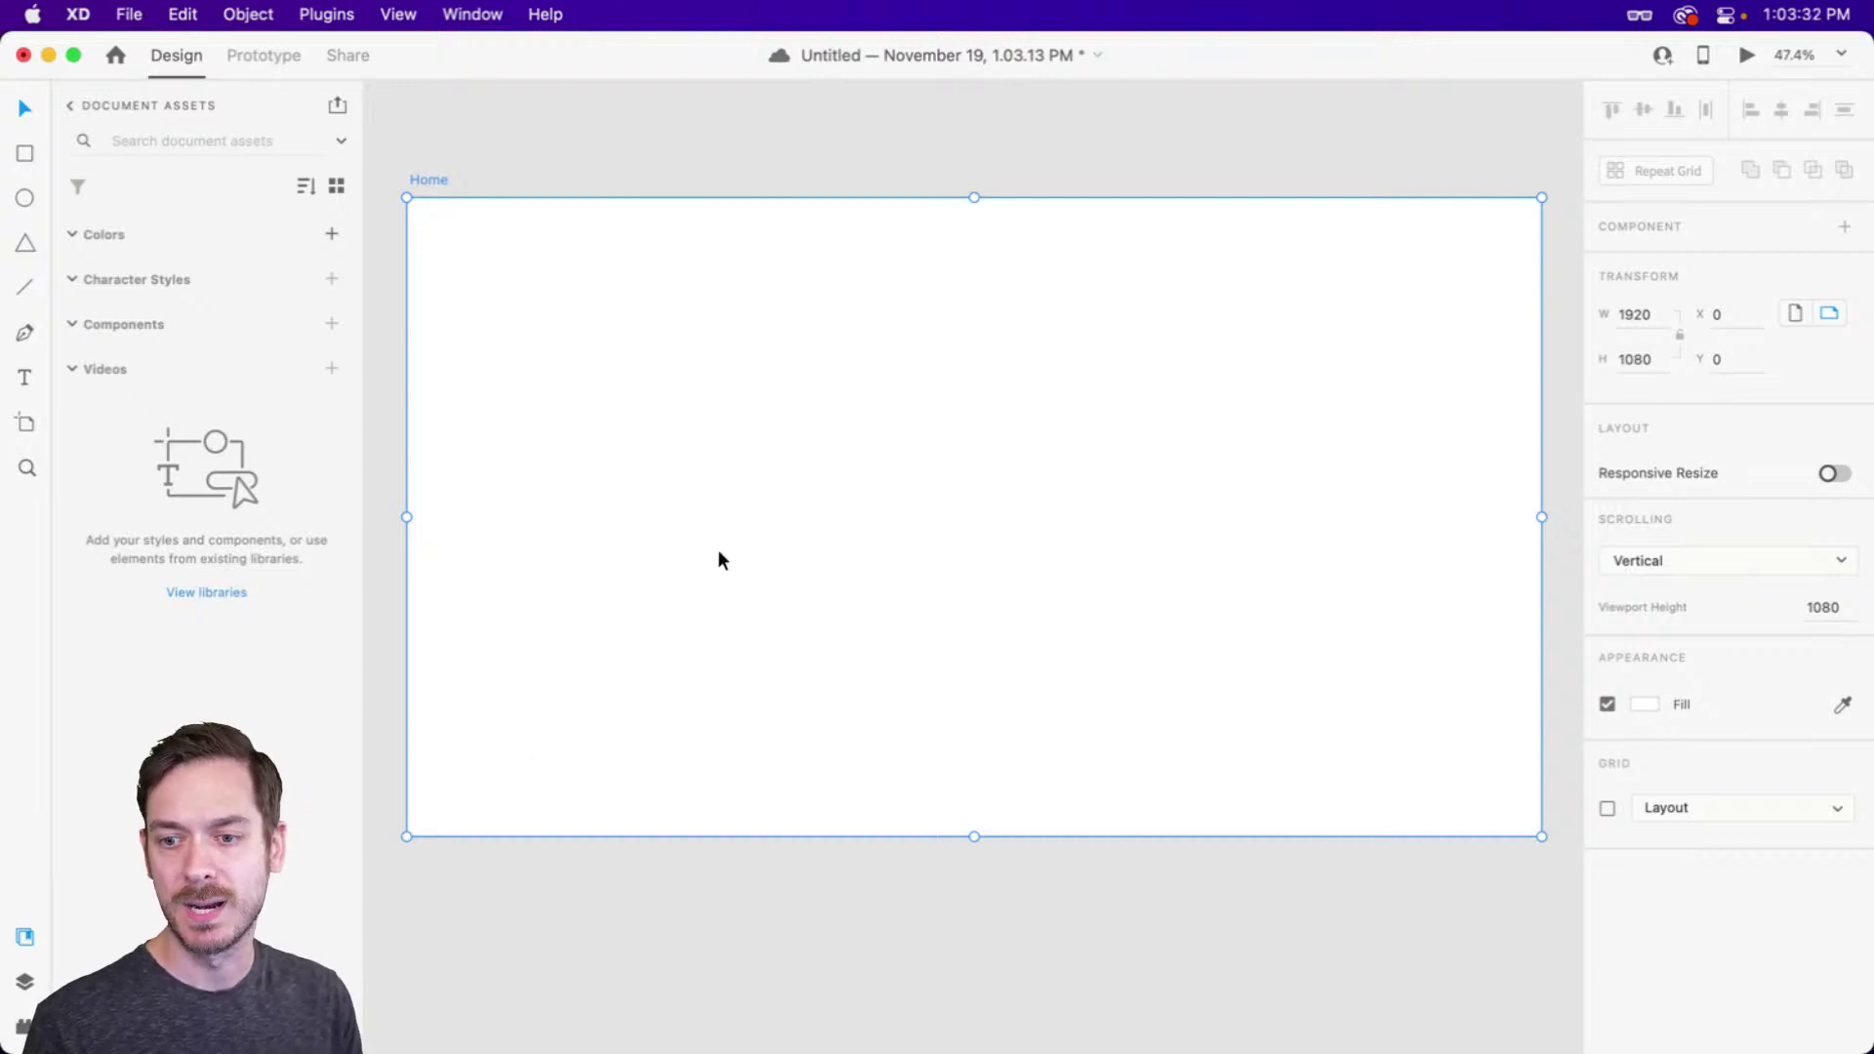
left_click(945, 125)
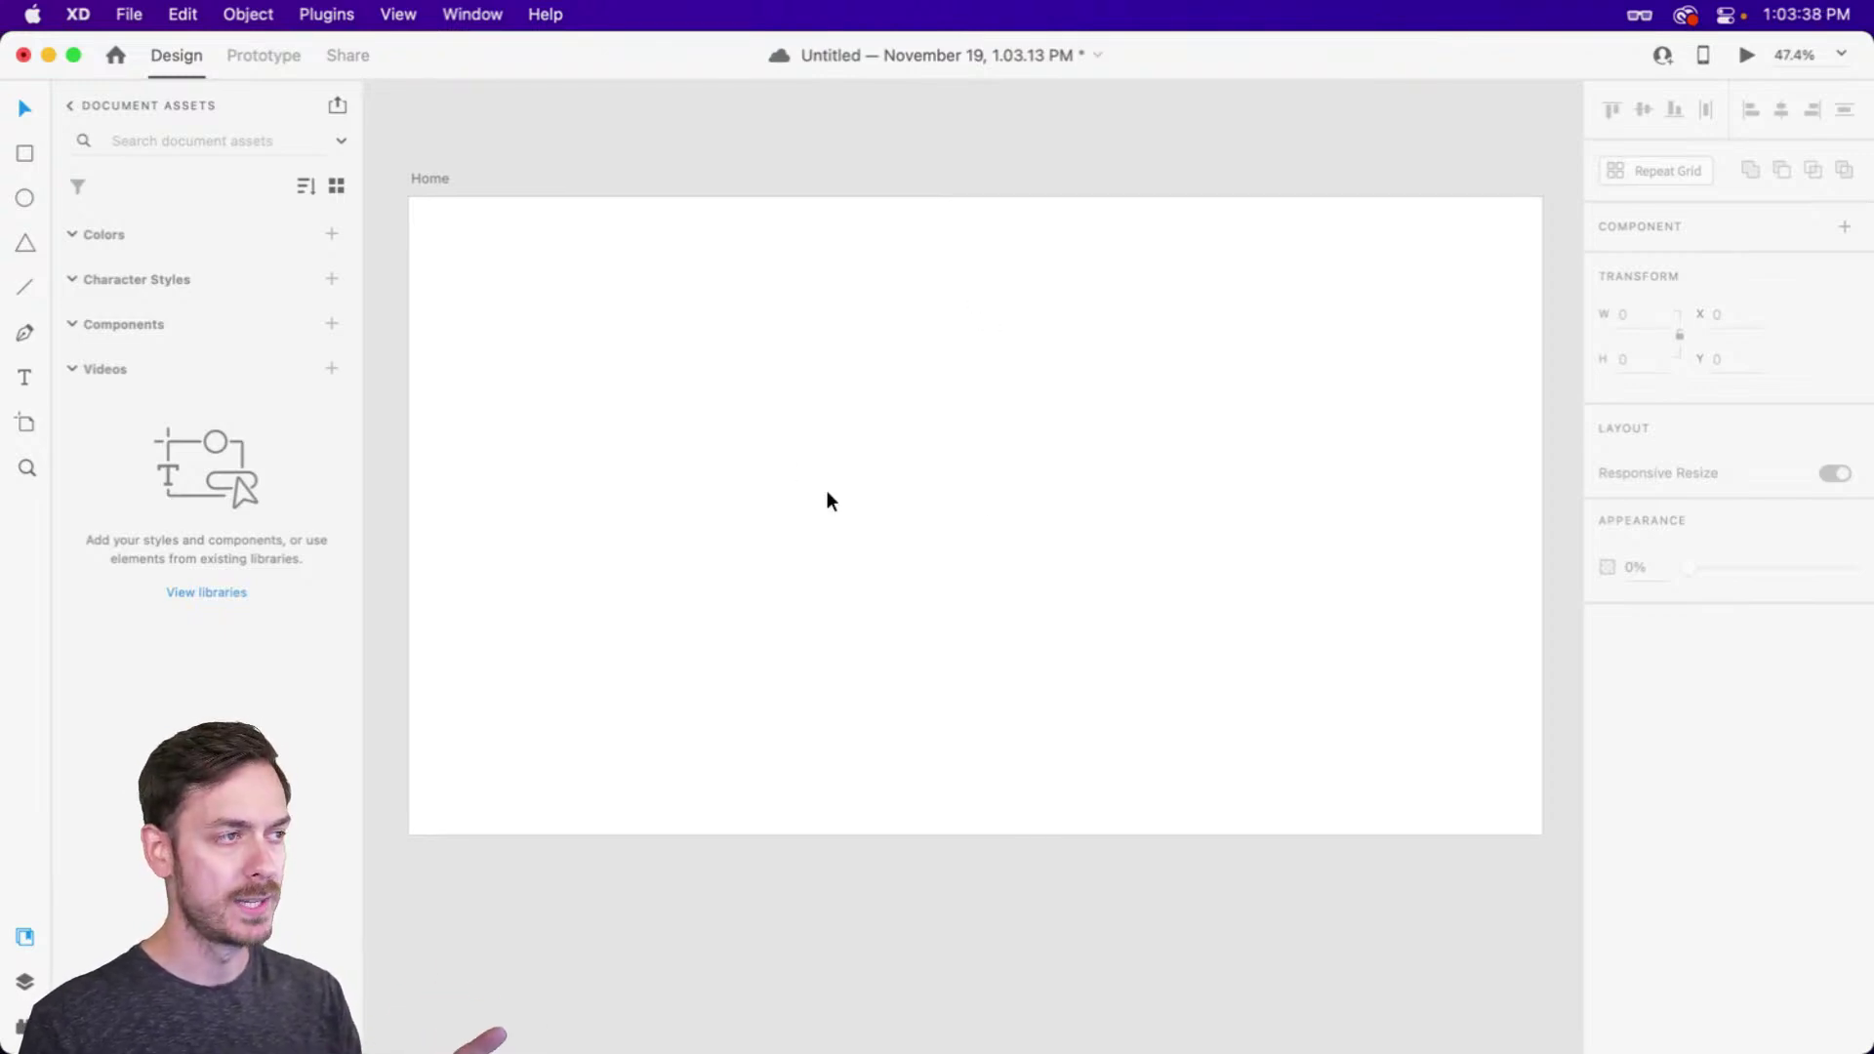
Fill the Home artboard with pure black #000000, then soften it to the bluish near-black #161719
left_click(981, 488)
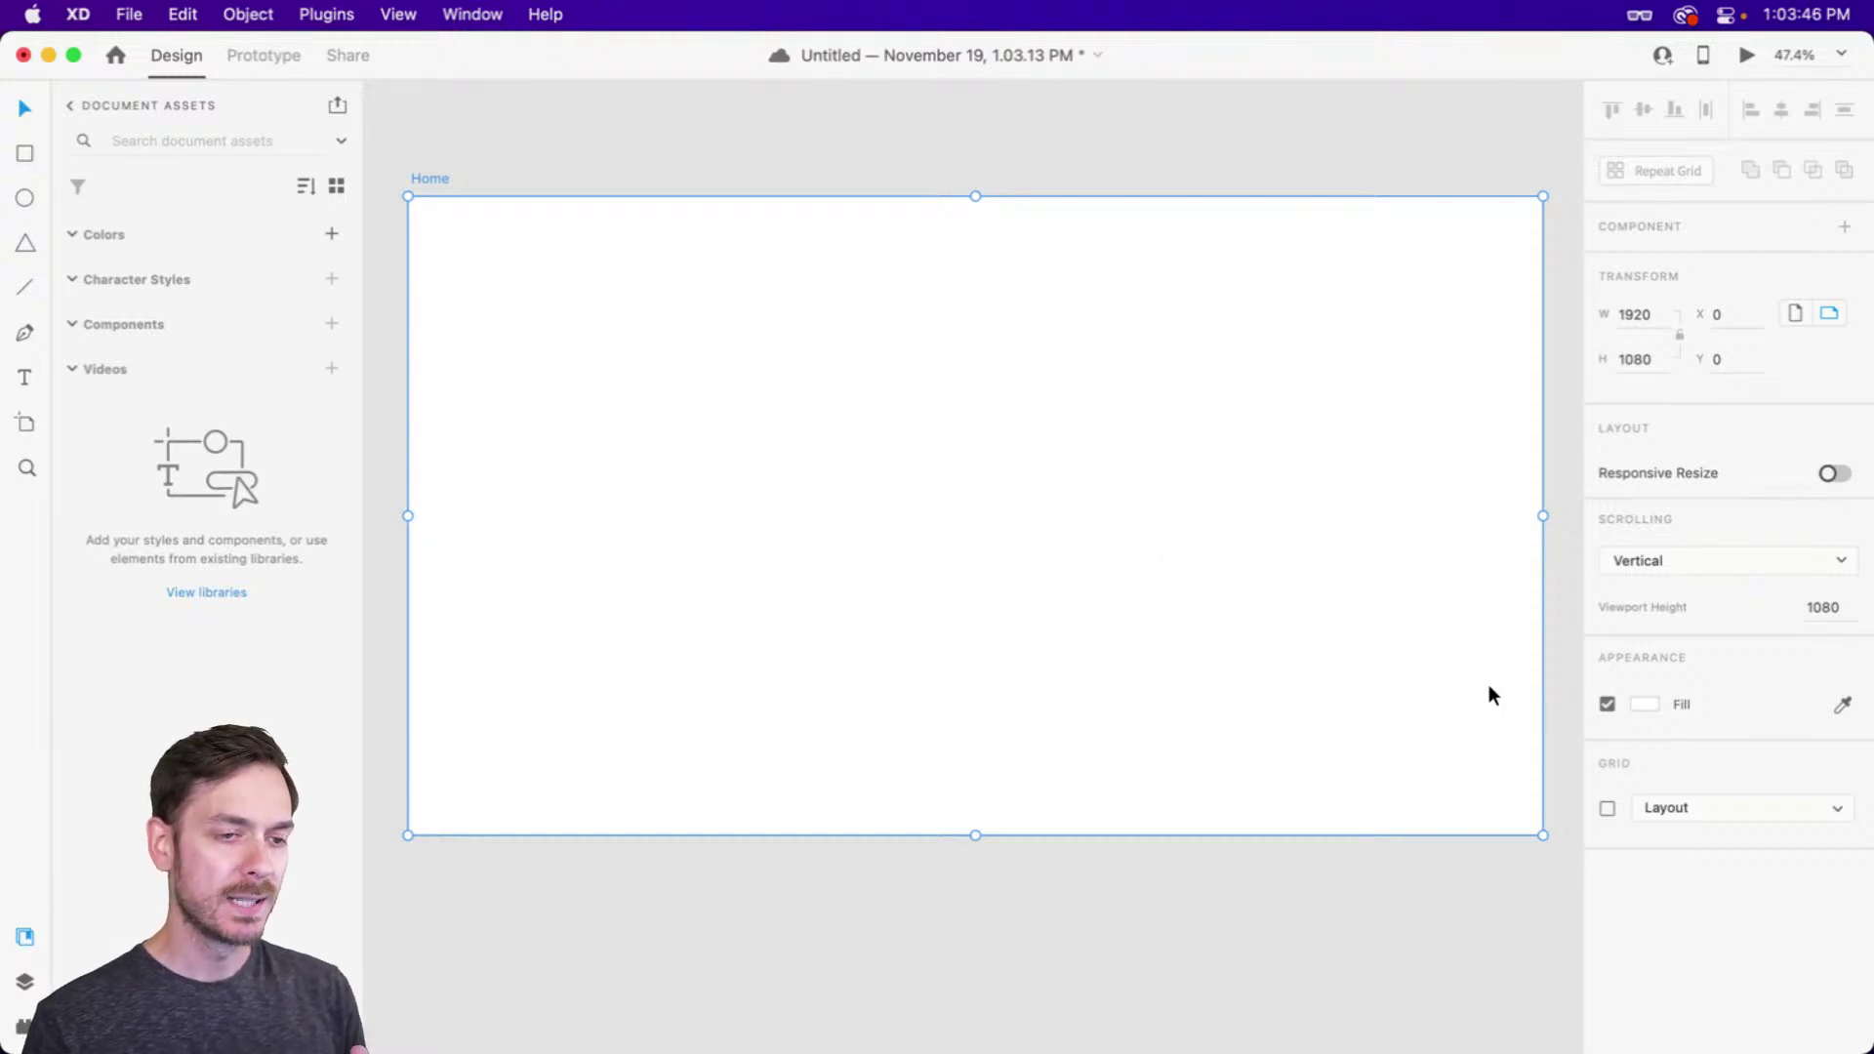
left_click(1657, 710)
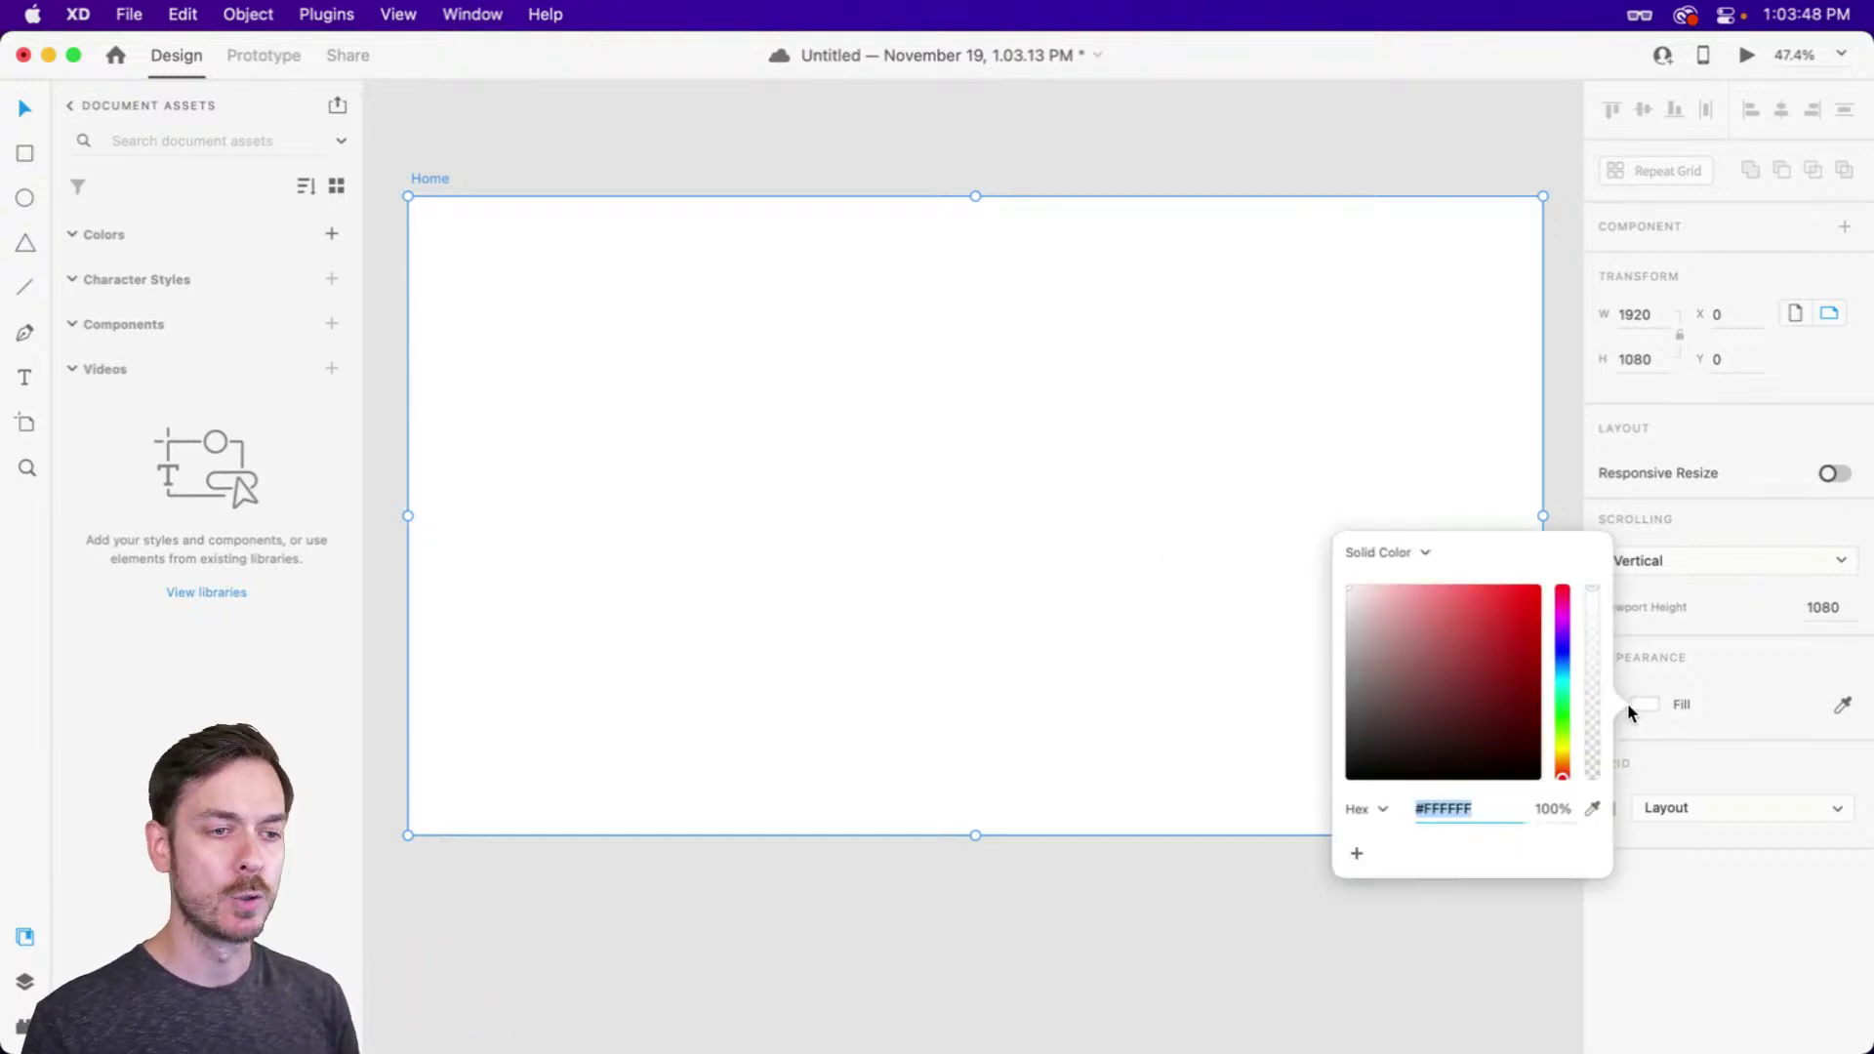
left_click(1562, 658)
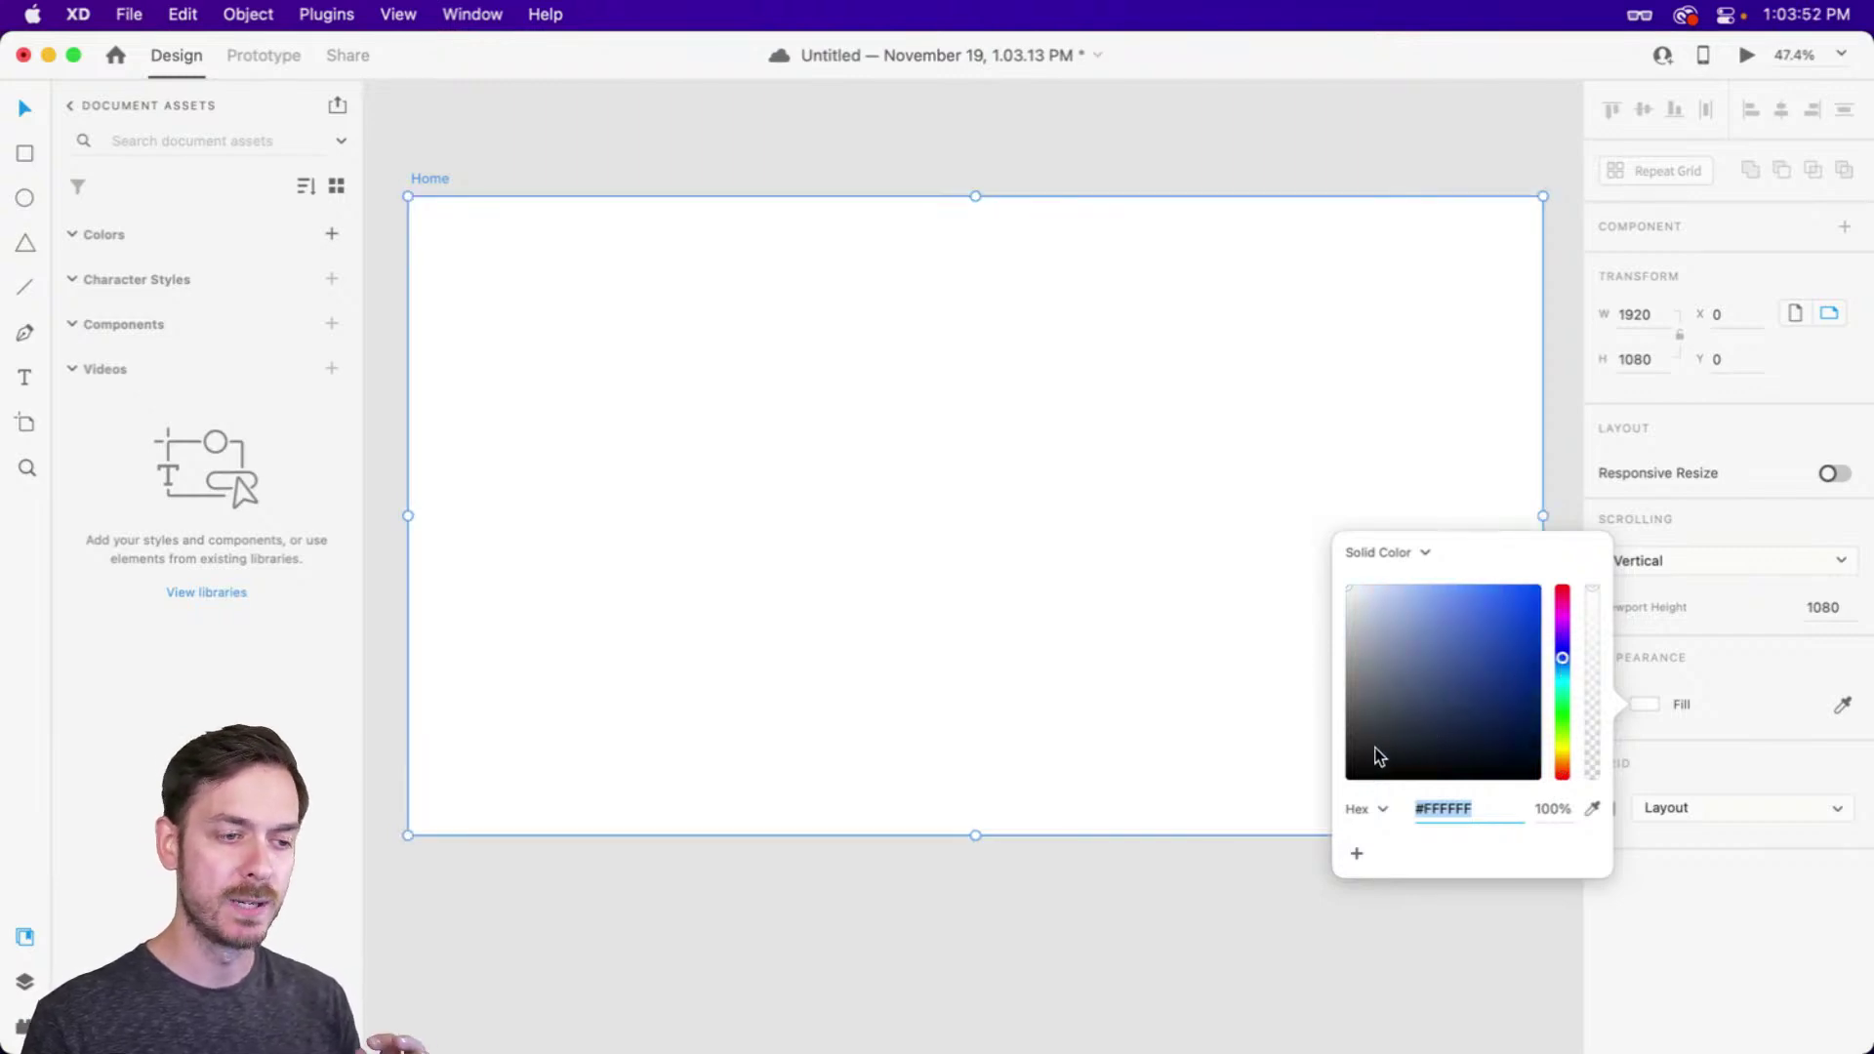
left_click_drag(1367, 757, 1310, 793)
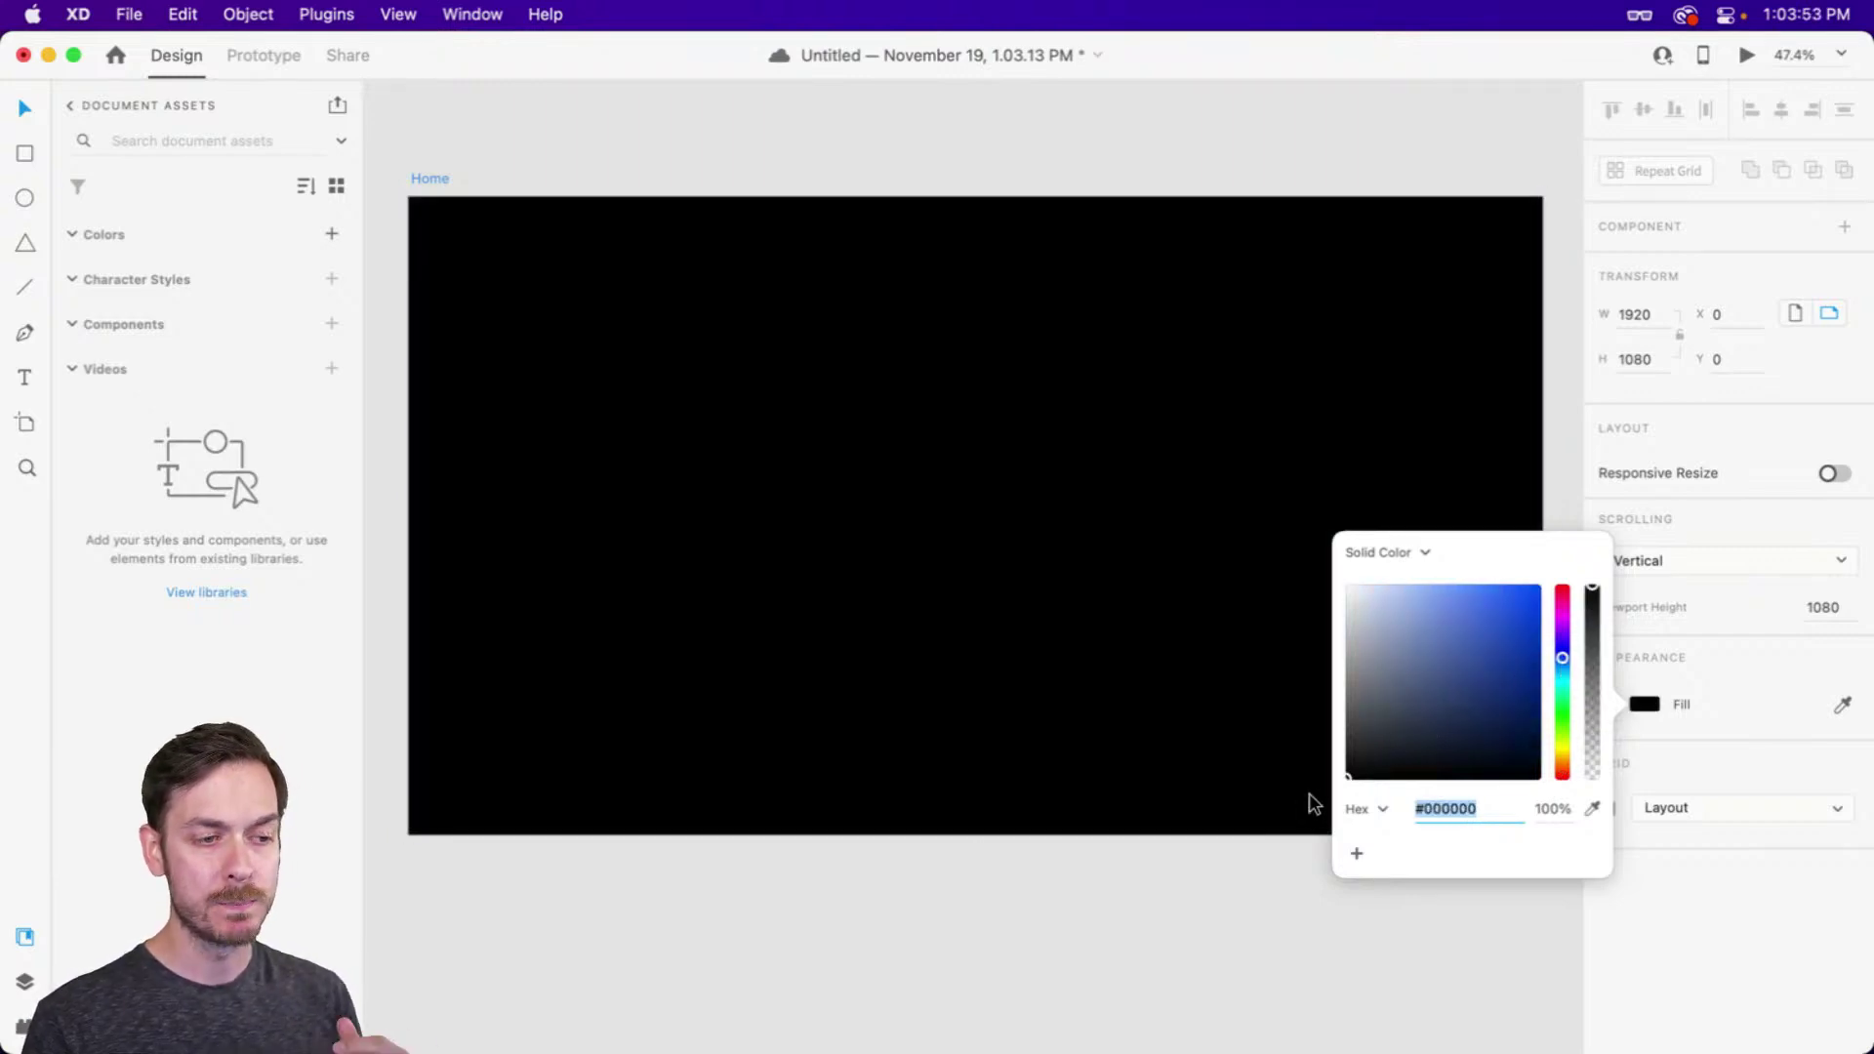
left_click(1364, 761)
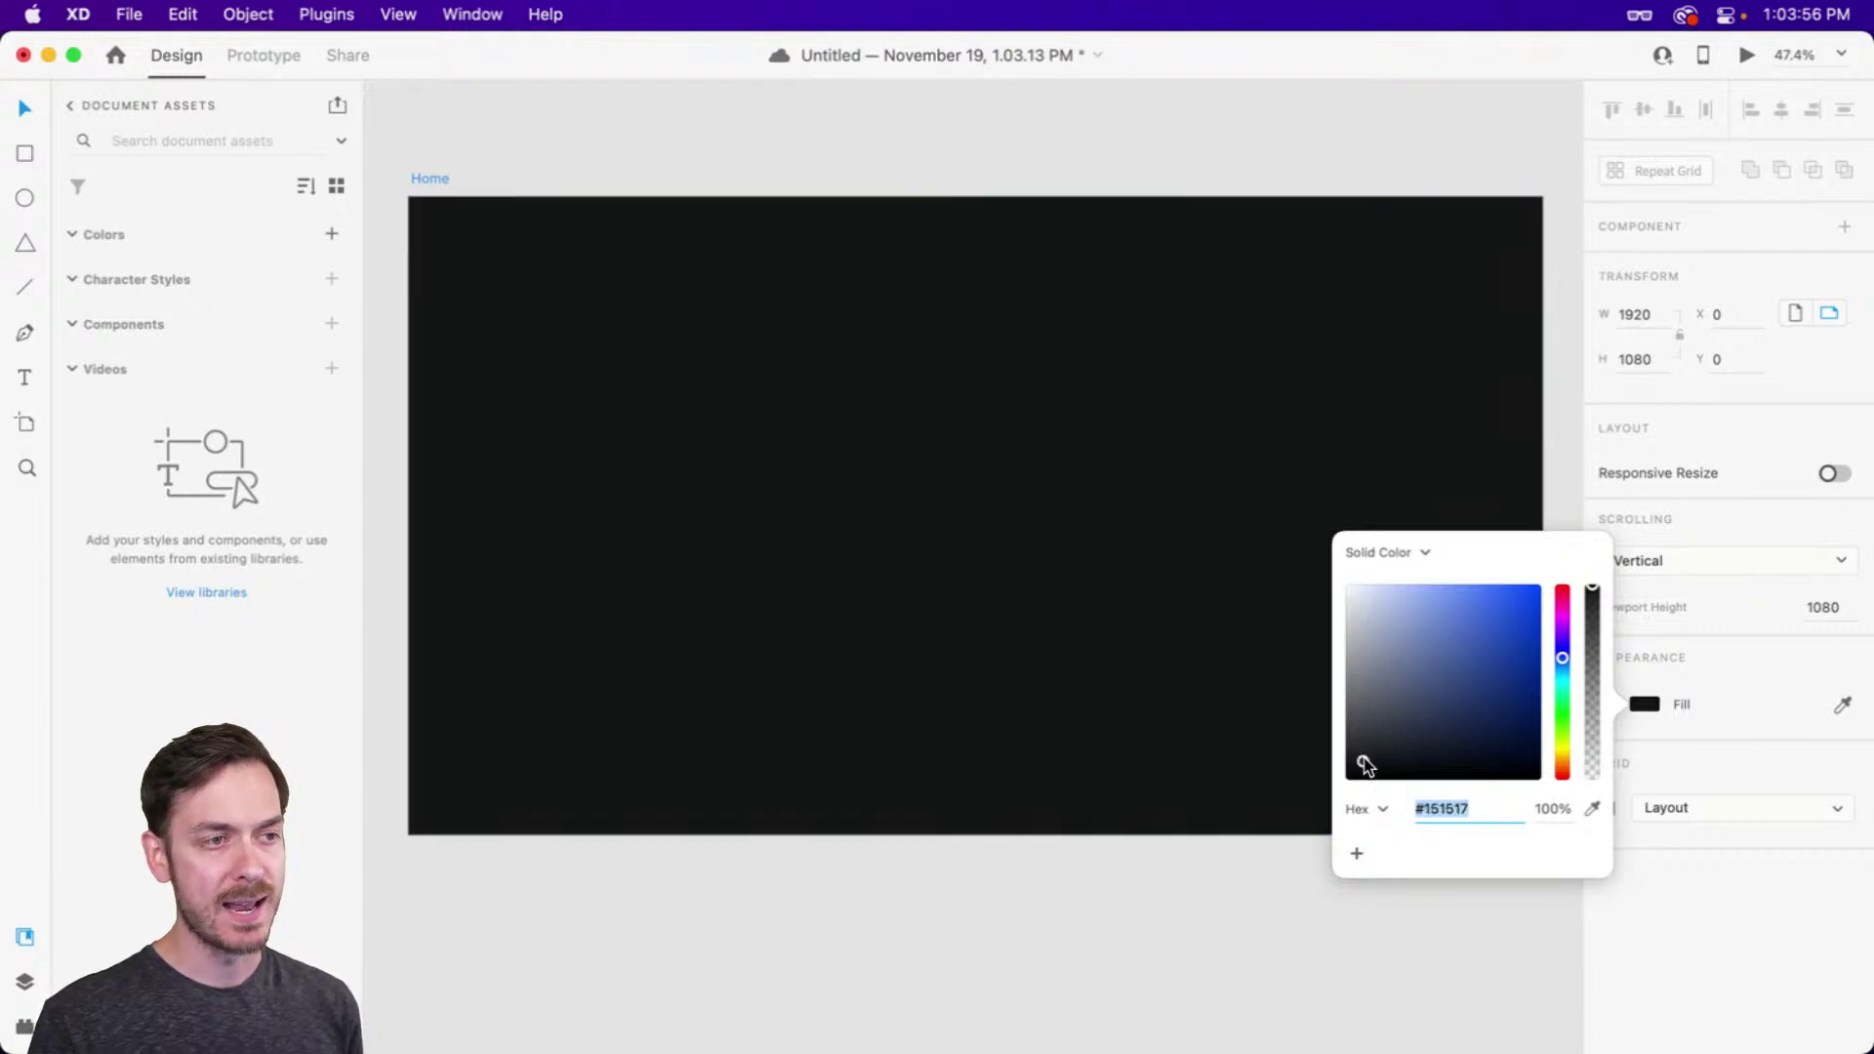
left_click(1691, 908)
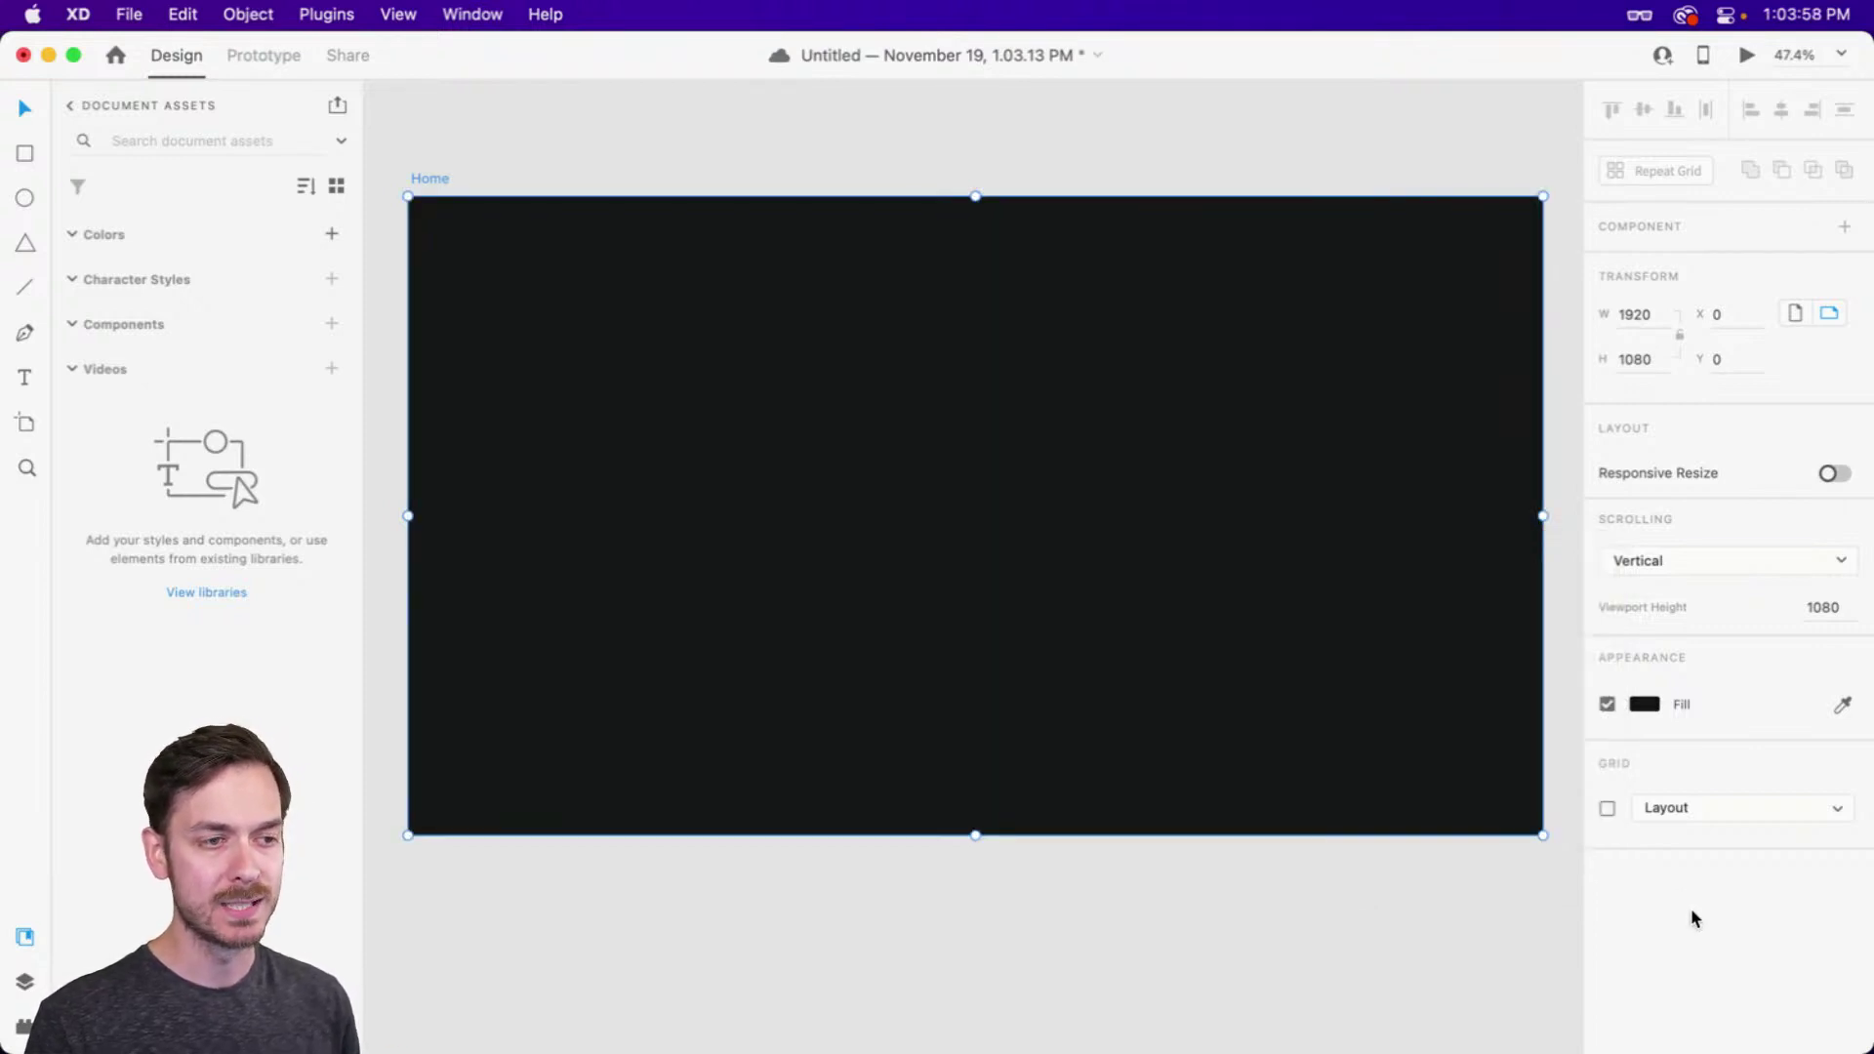
Compare the pure black and near-black artboard fills by repeatedly undoing and redoing the last colour change
key("super+z")
key("super+shift+z")
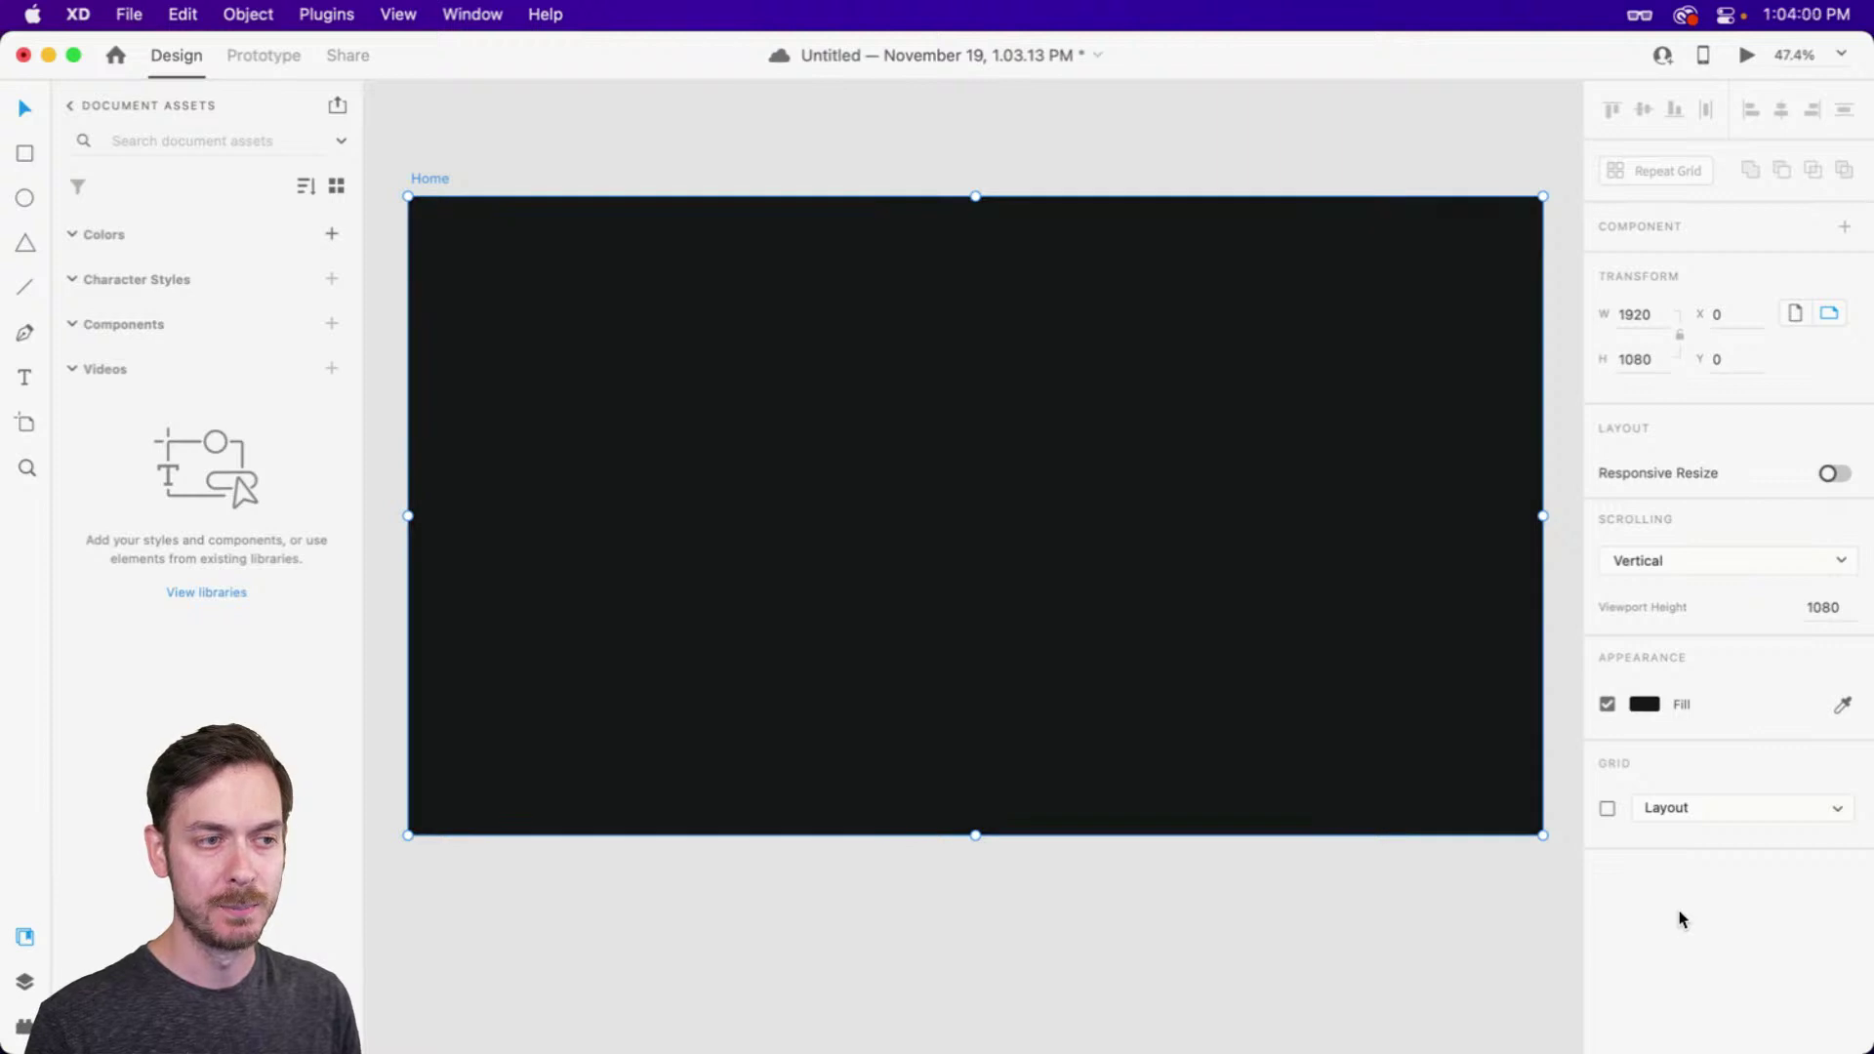
key("super+z")
key("super+shift+z")
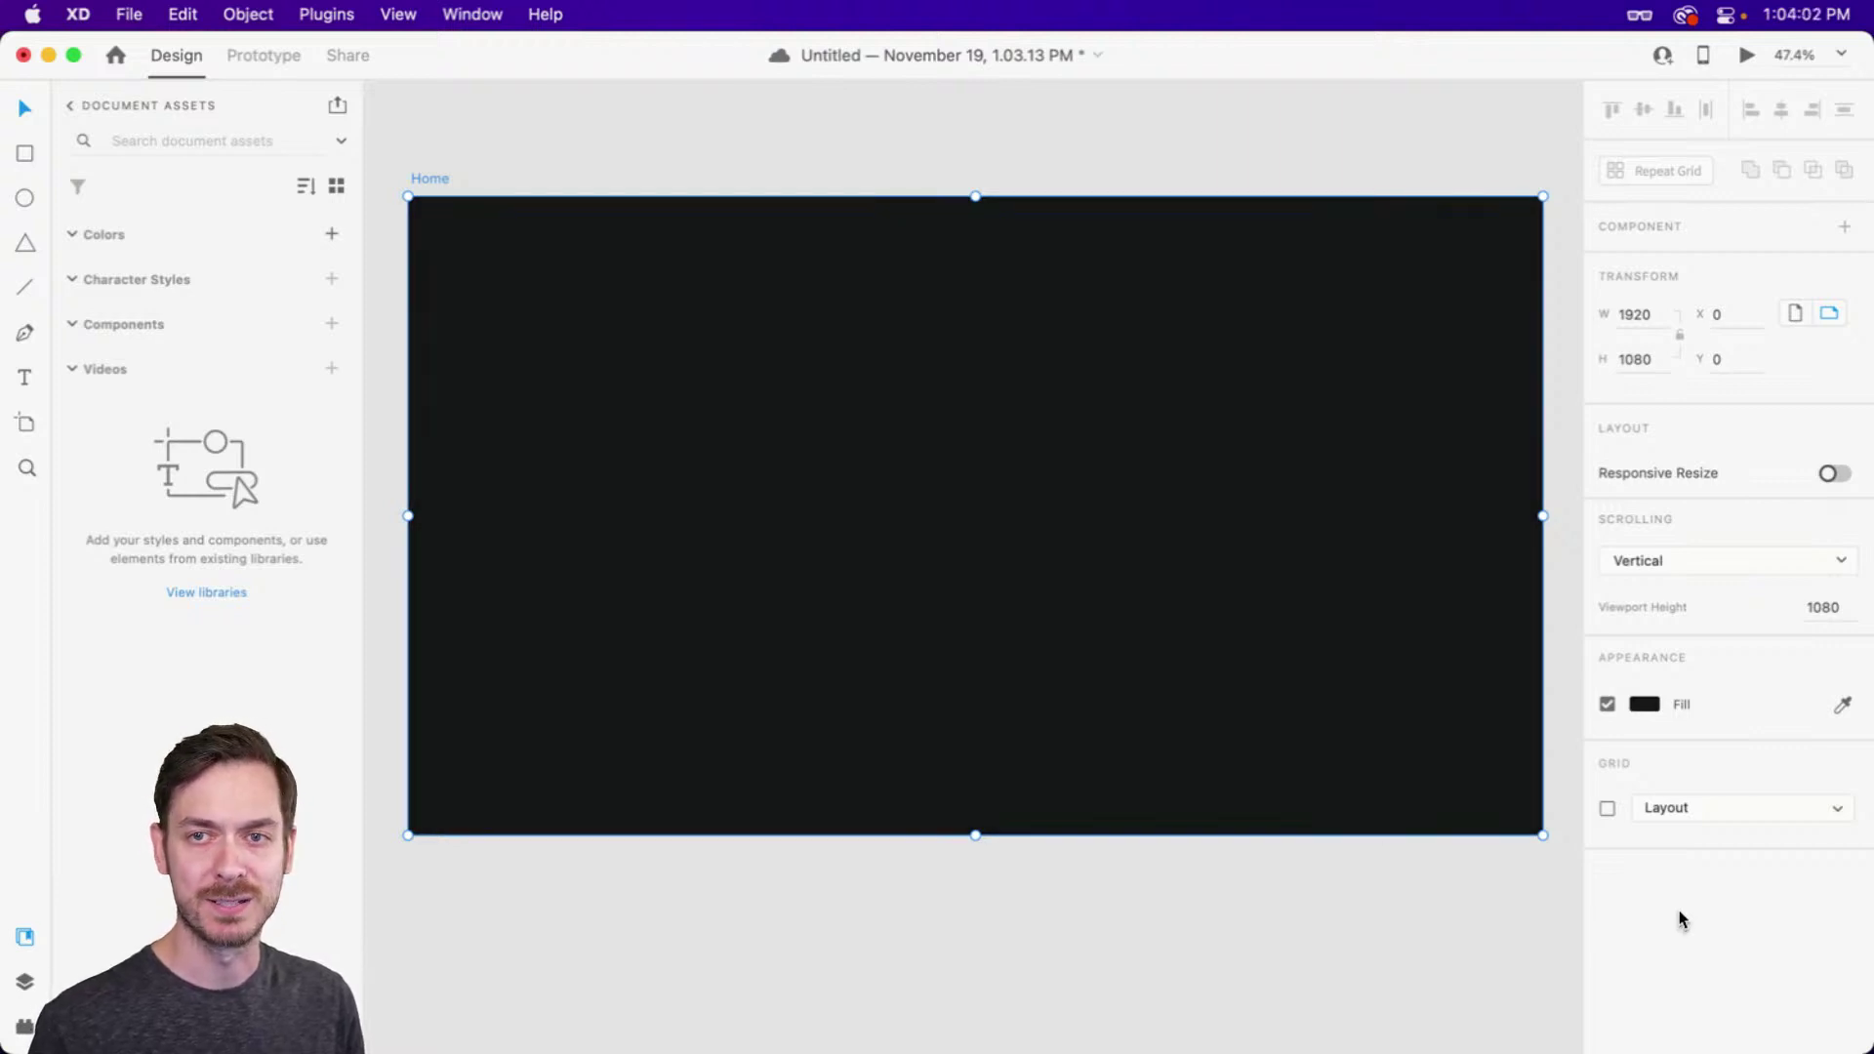
key("super+z")
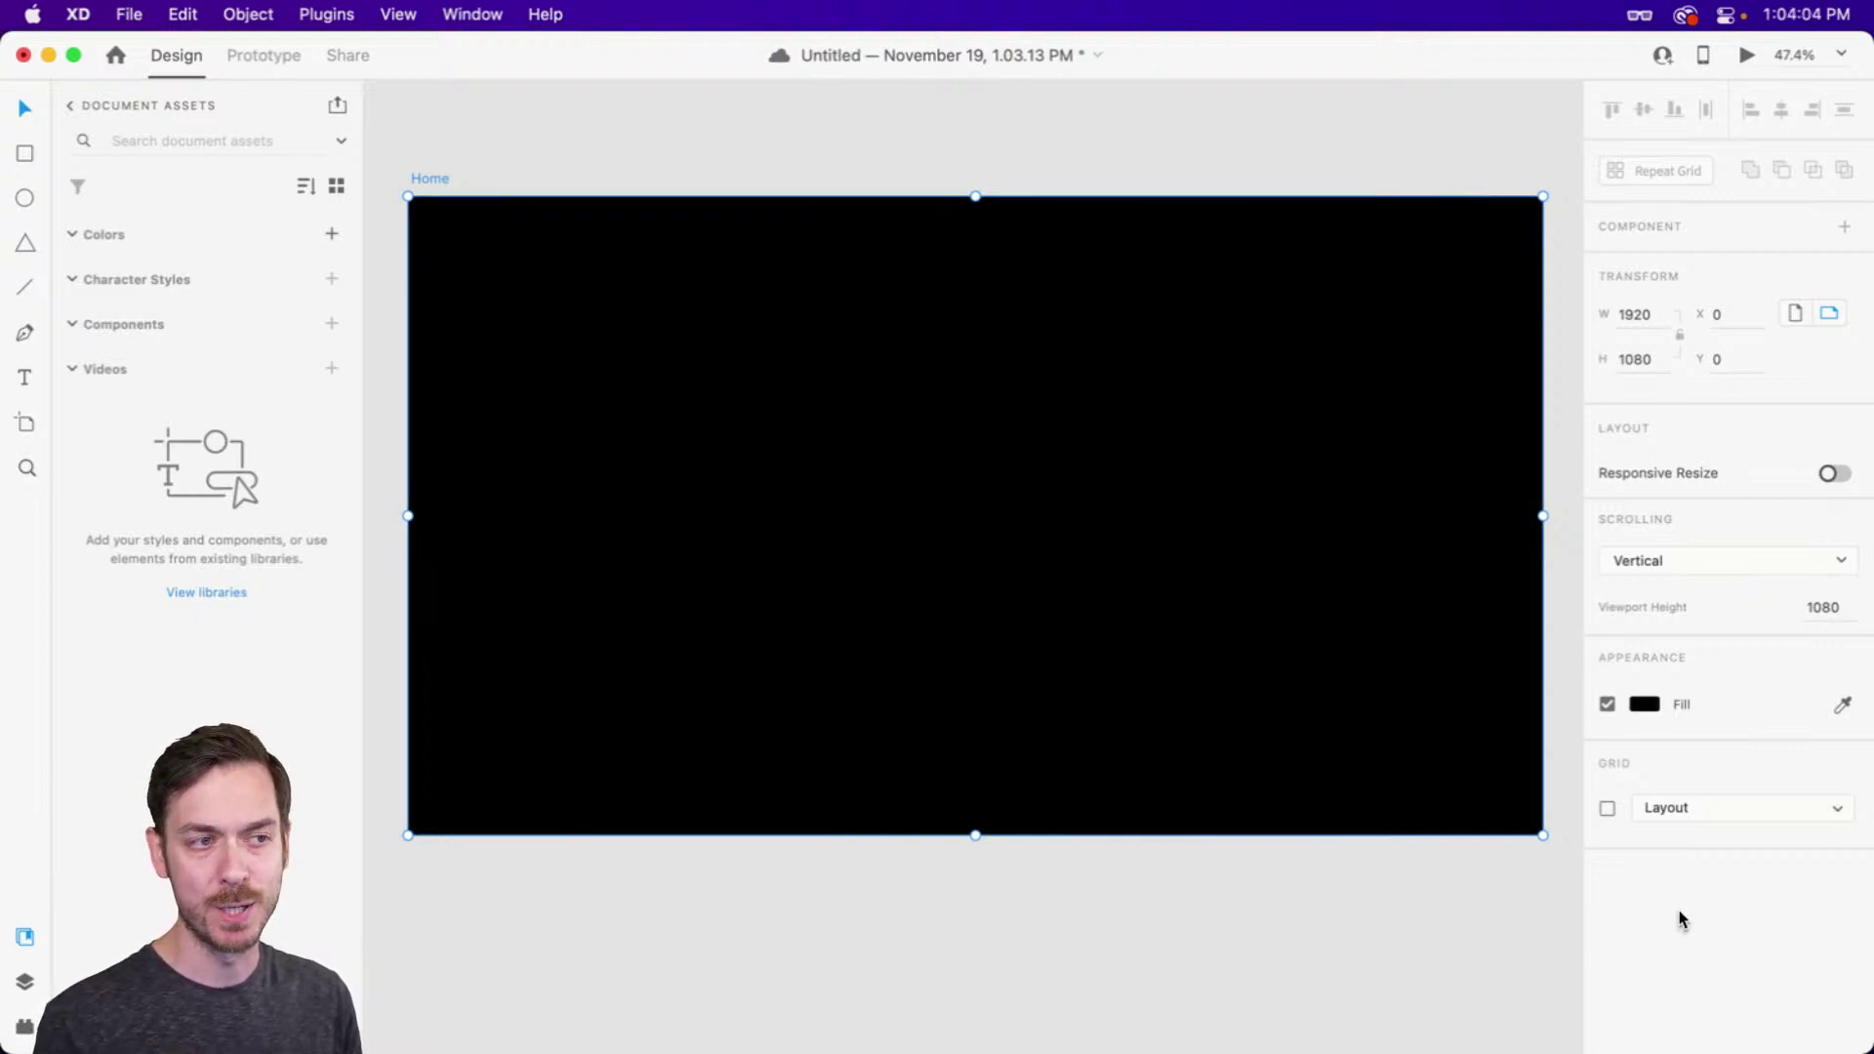
key("super+shift+z")
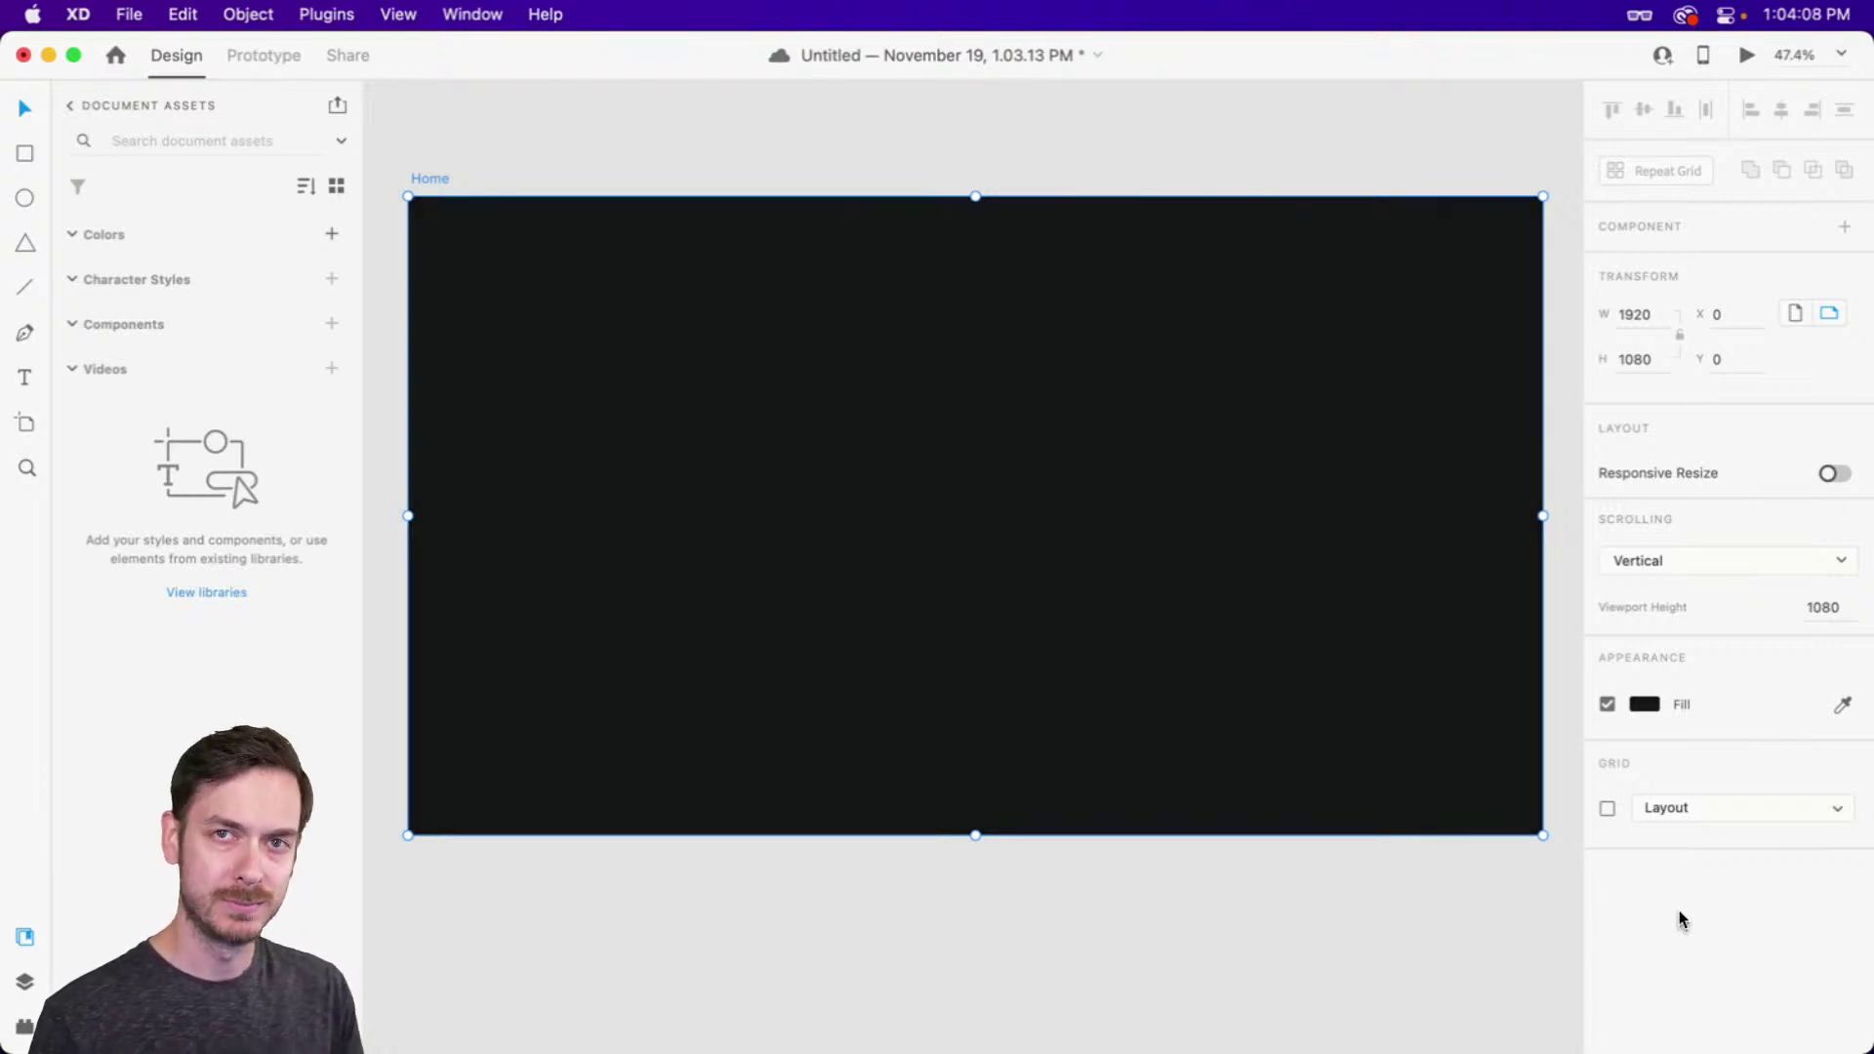
Set the Home artboard's fill to the light blue-grey #EDF0F5
left_click(1640, 705)
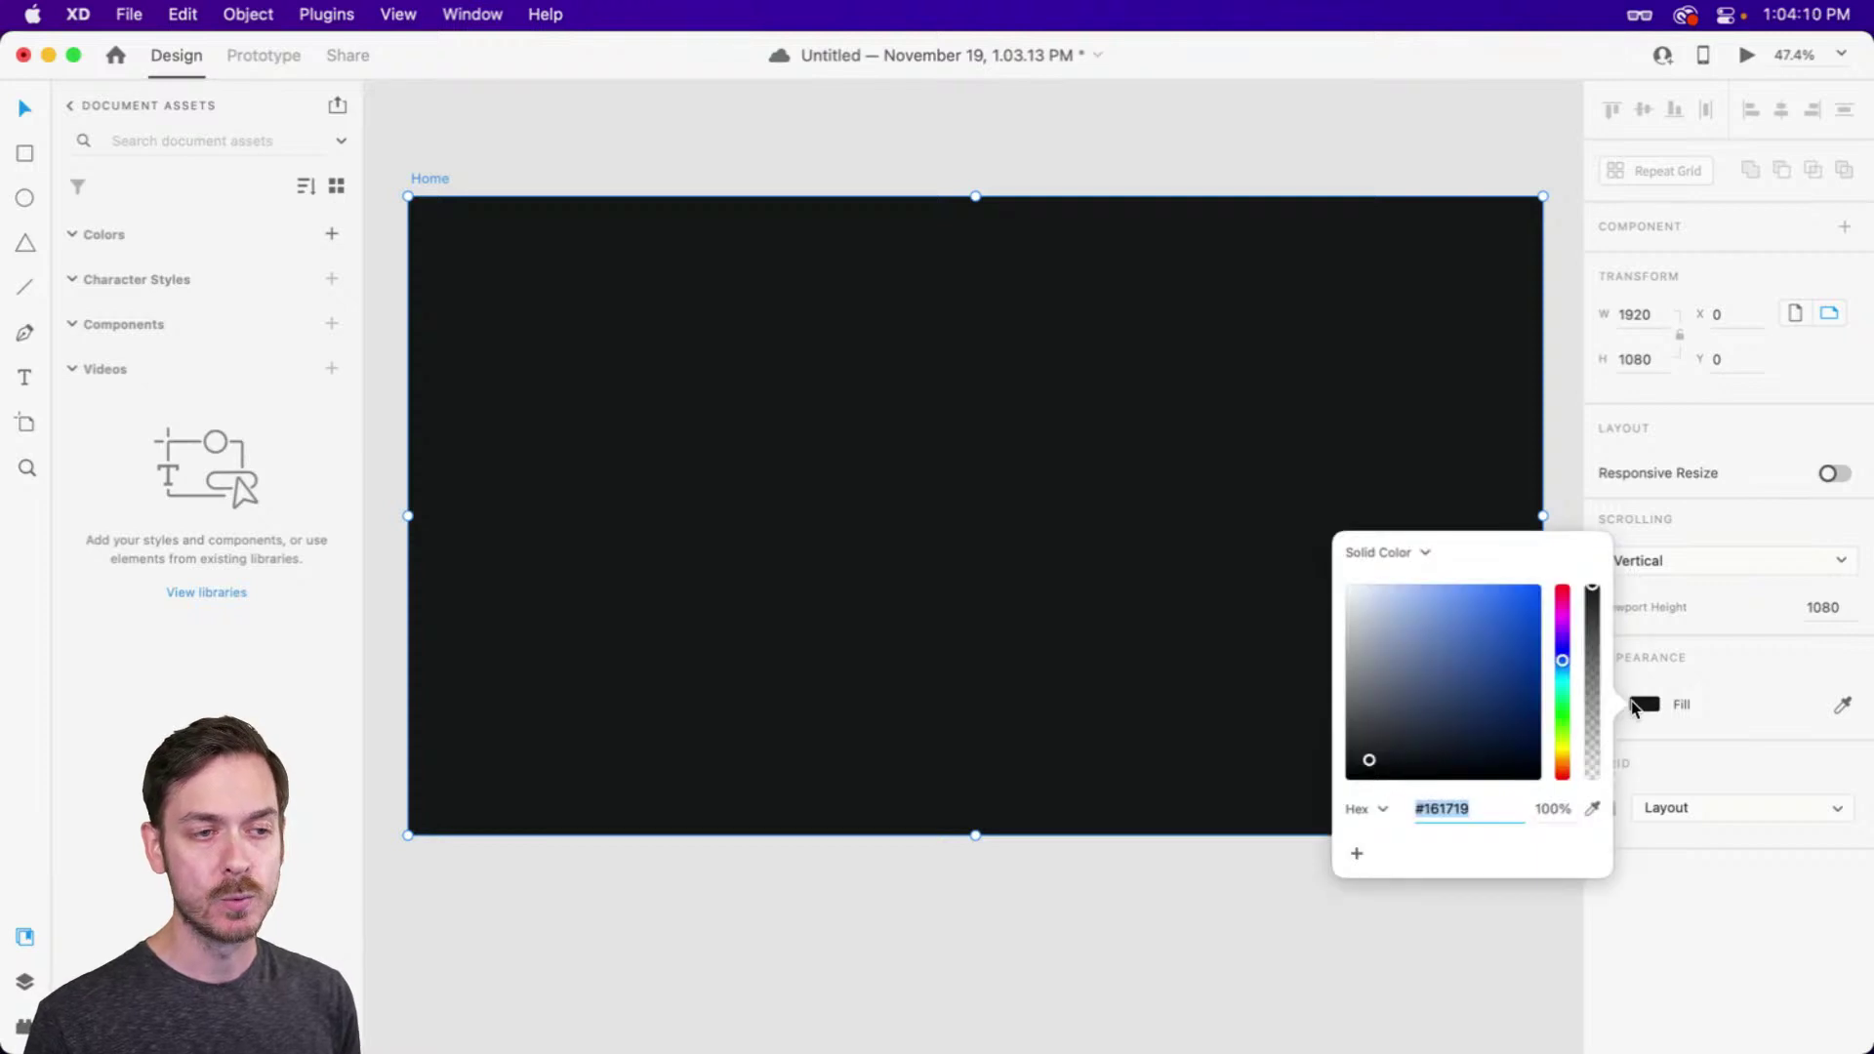
left_click_drag(1357, 593, 1327, 559)
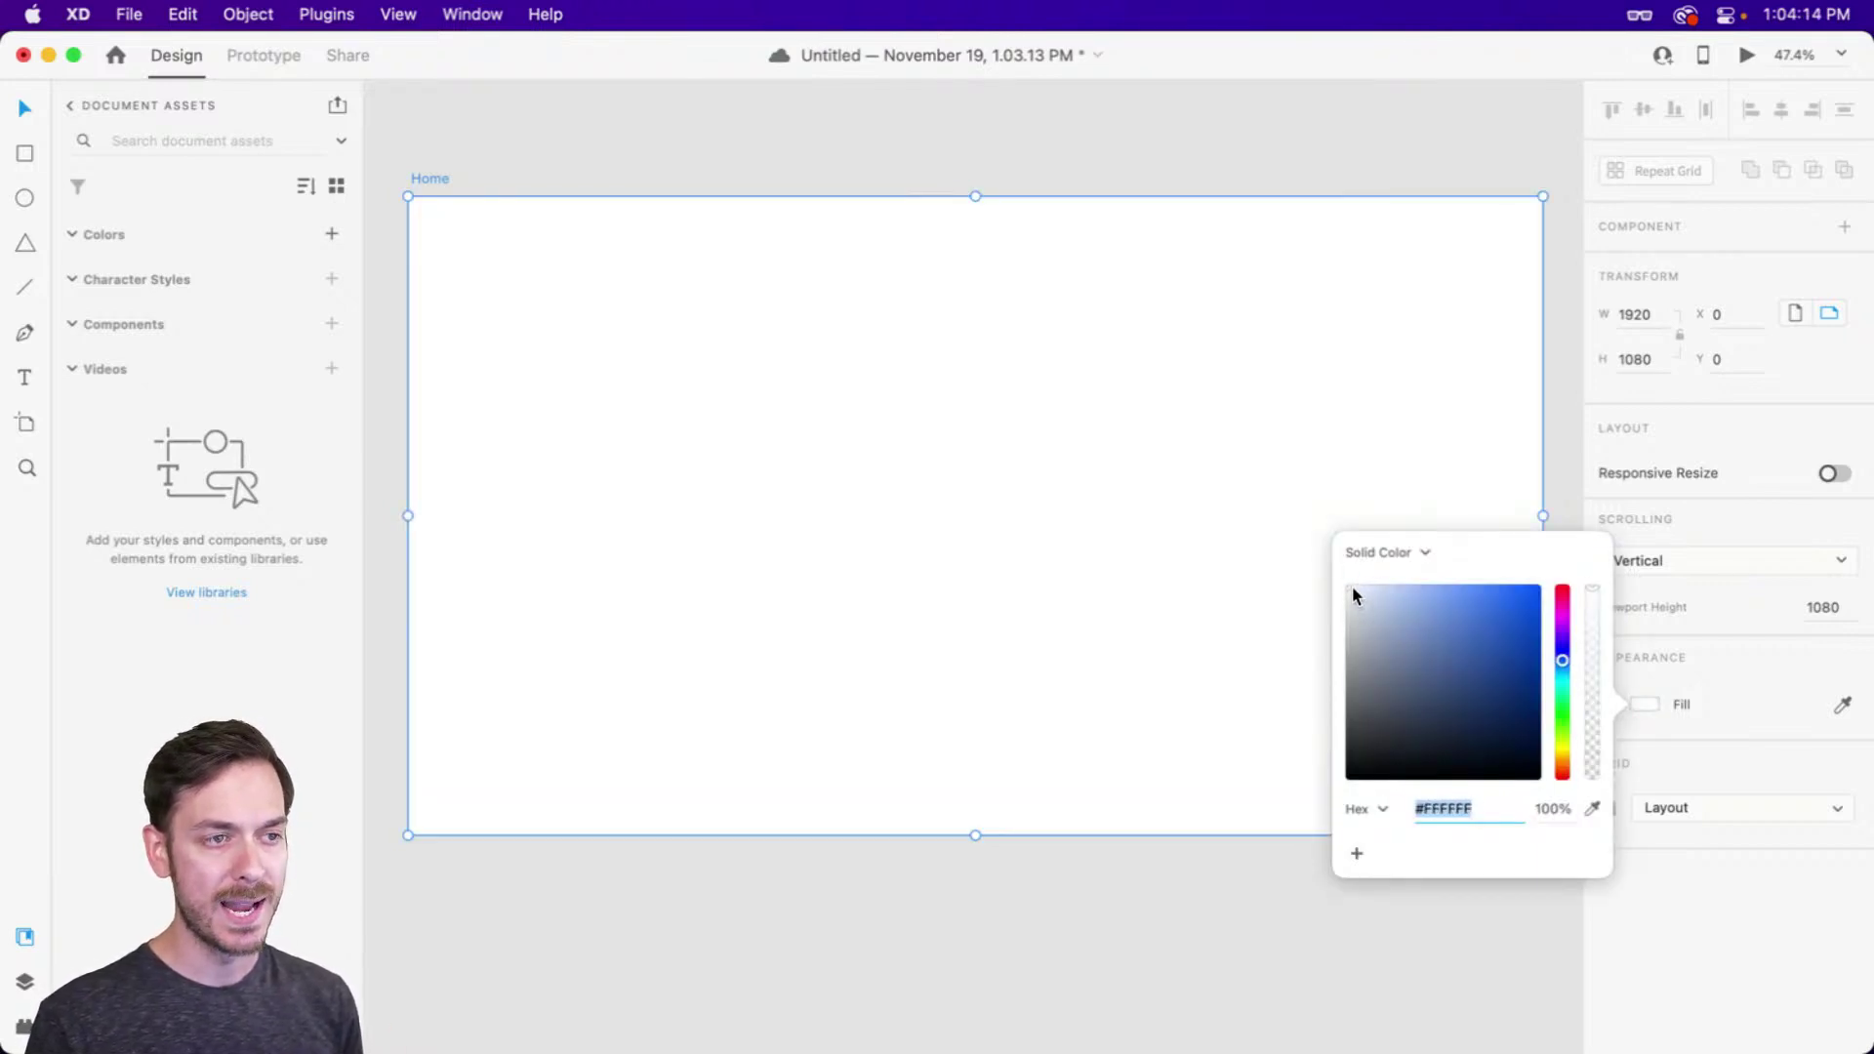
left_click(1352, 591)
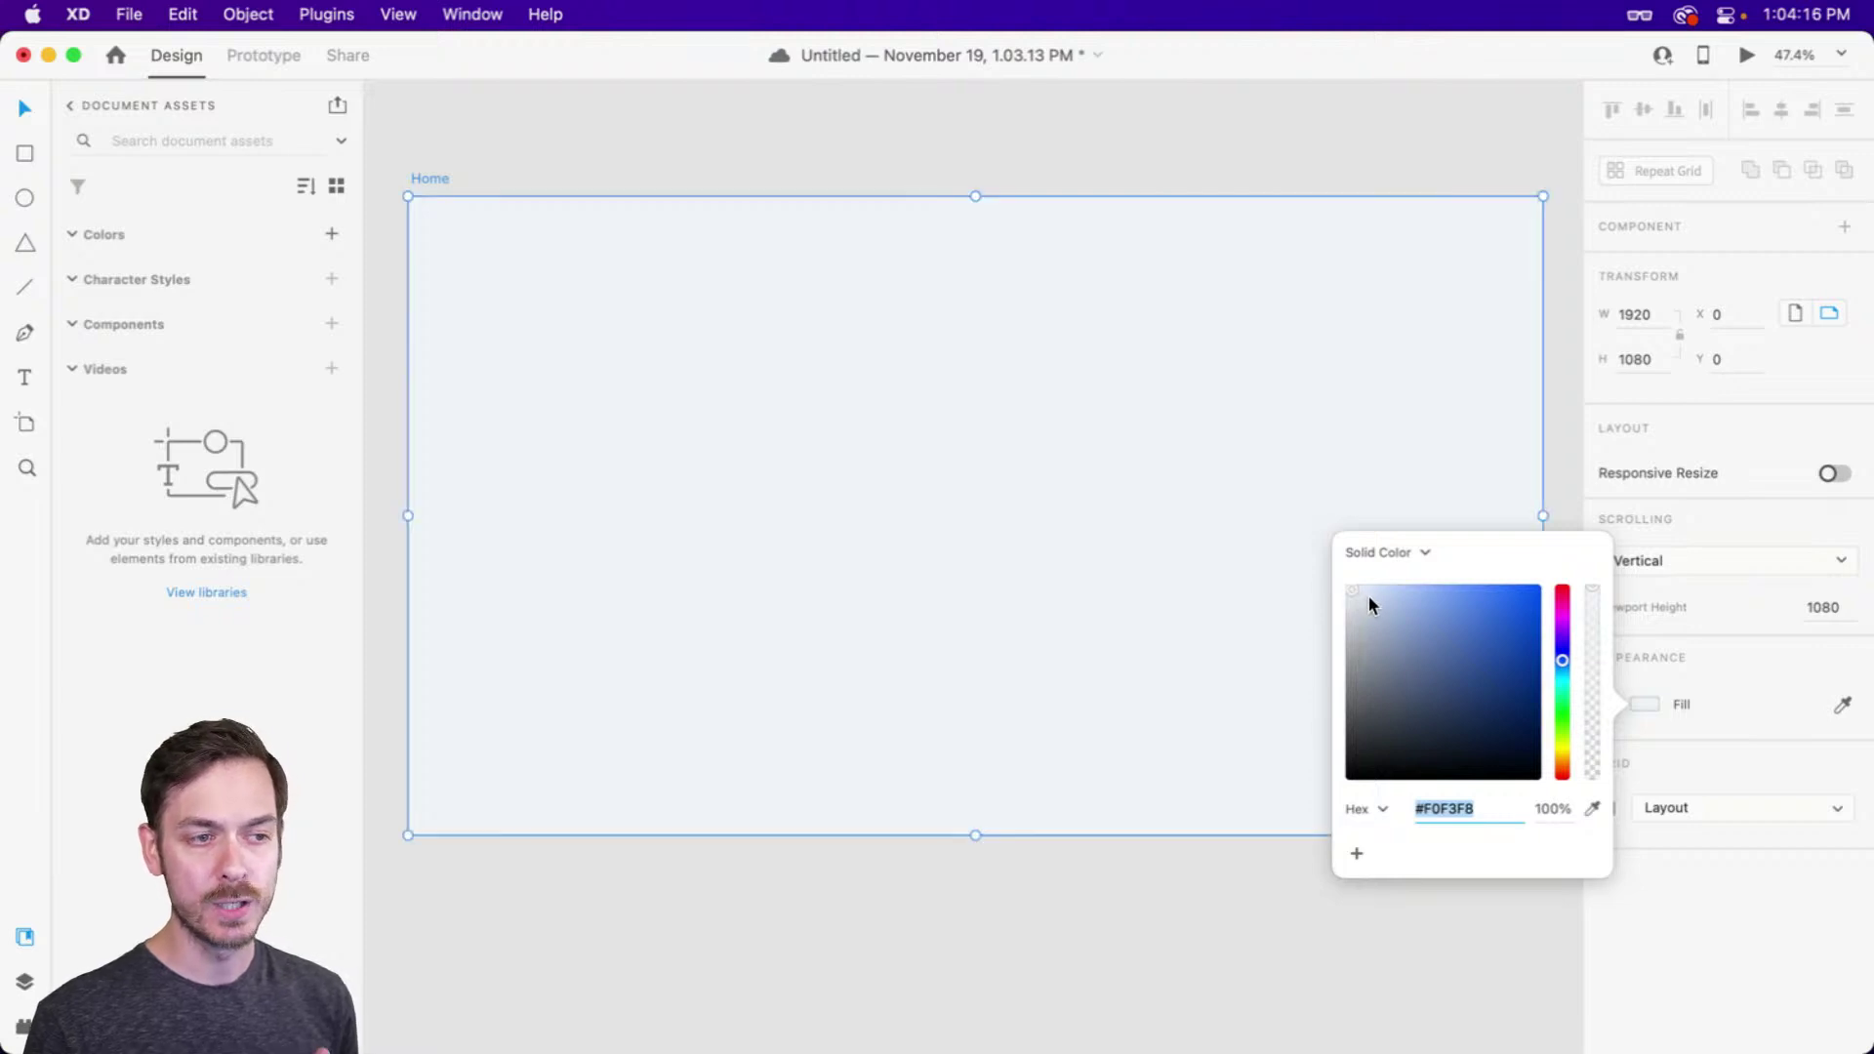
left_click(1368, 594)
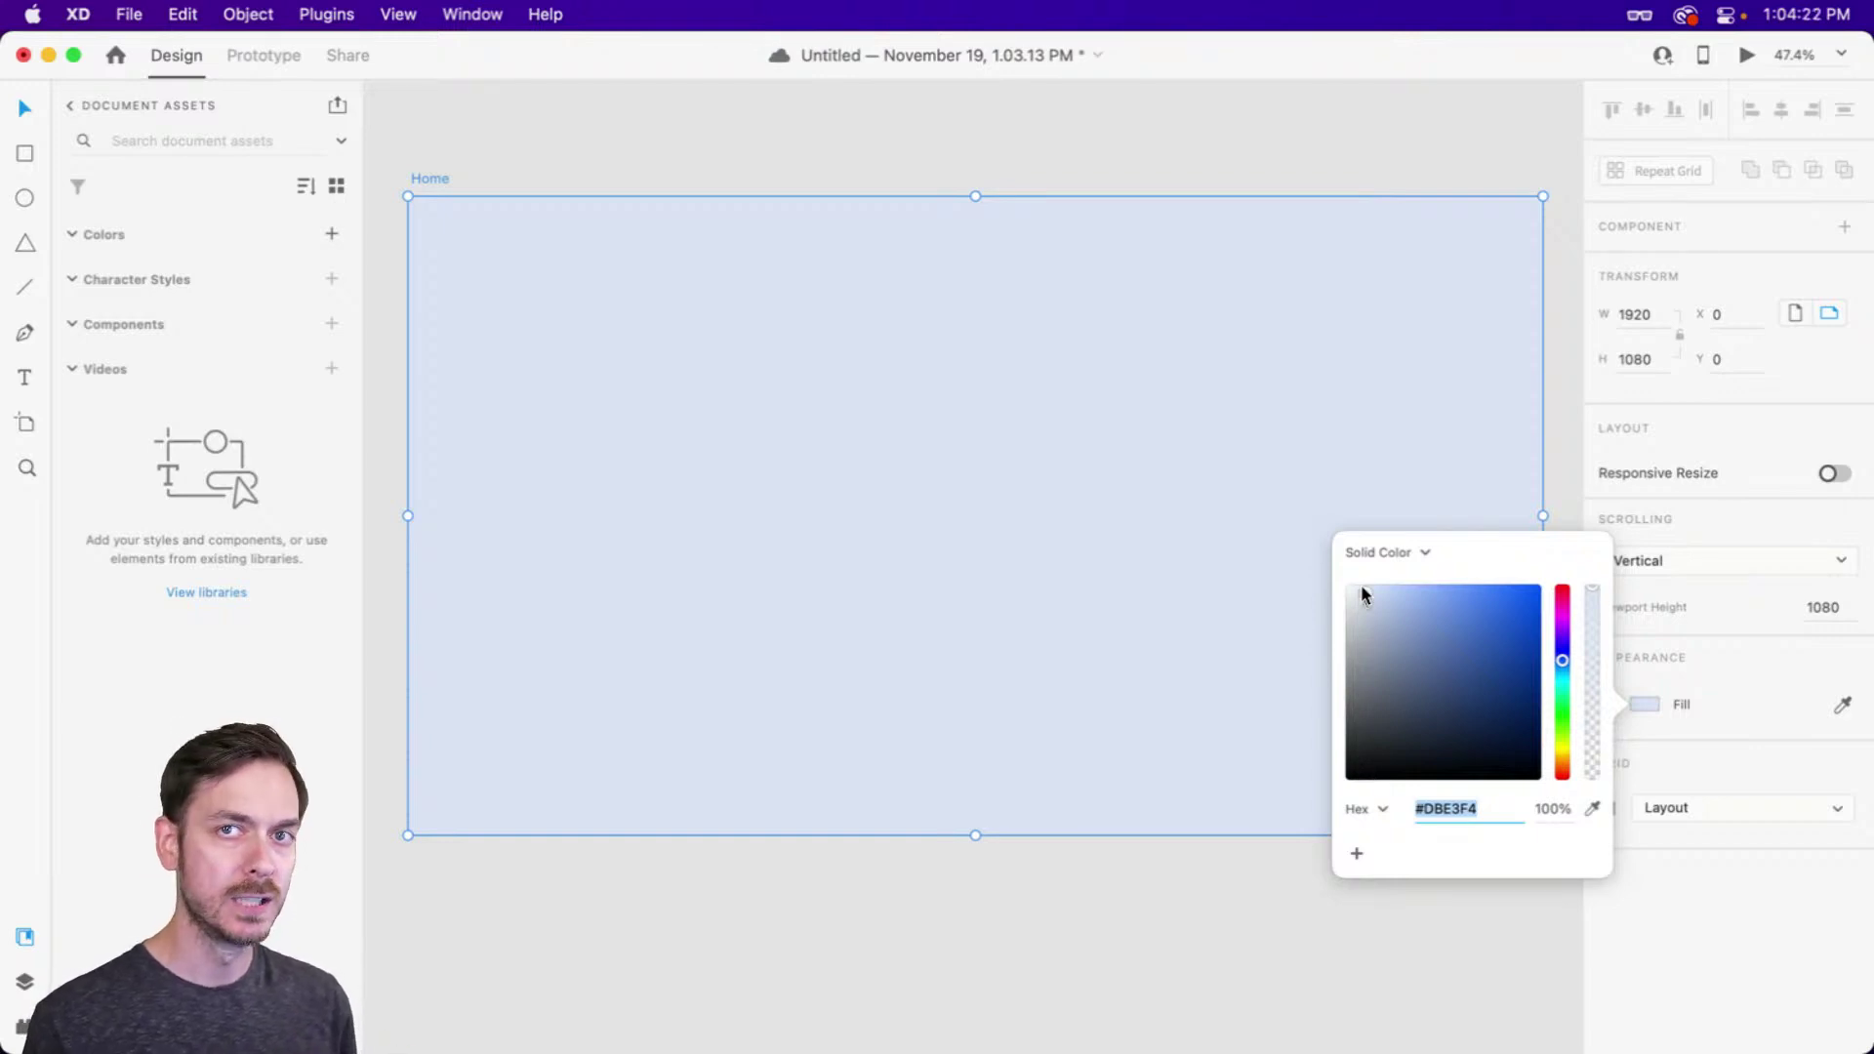
left_click(1352, 591)
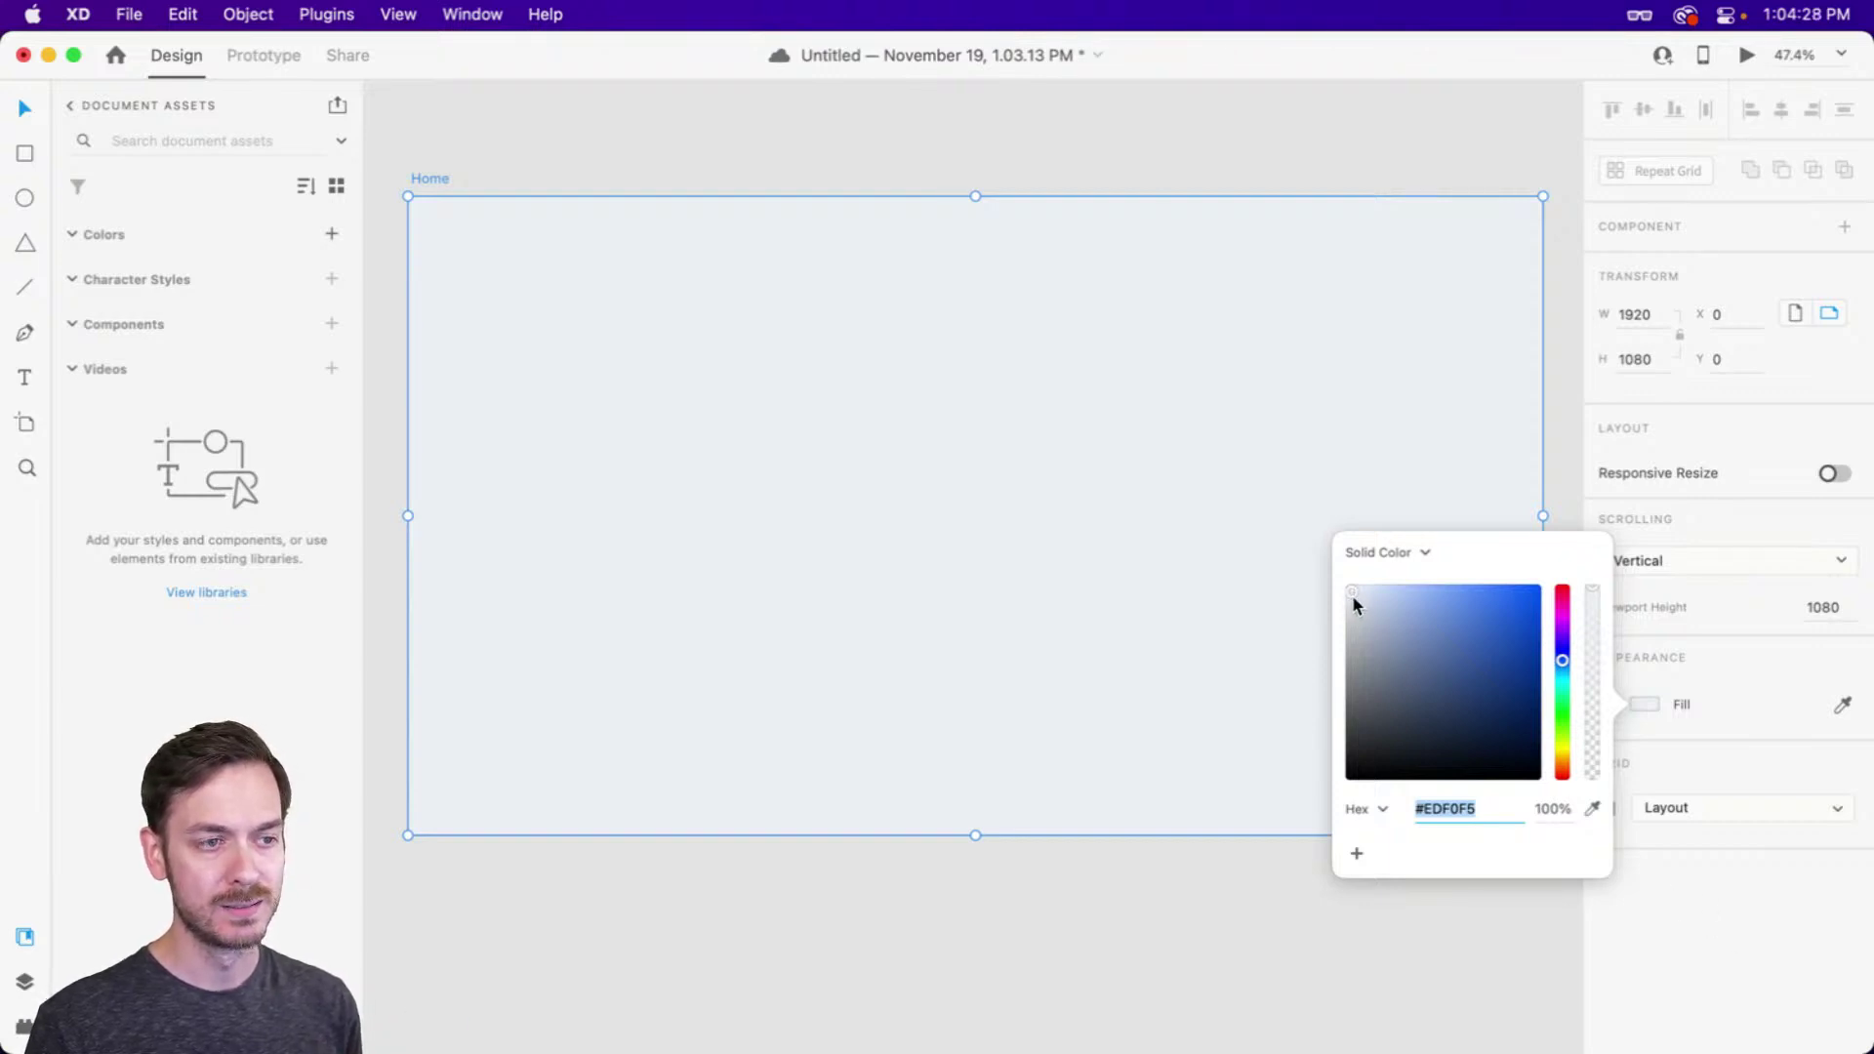
Try a pure white #FFFFFF fill on the Home artboard, compare it with the blue-grey, and undo the white
left_click(1353, 589)
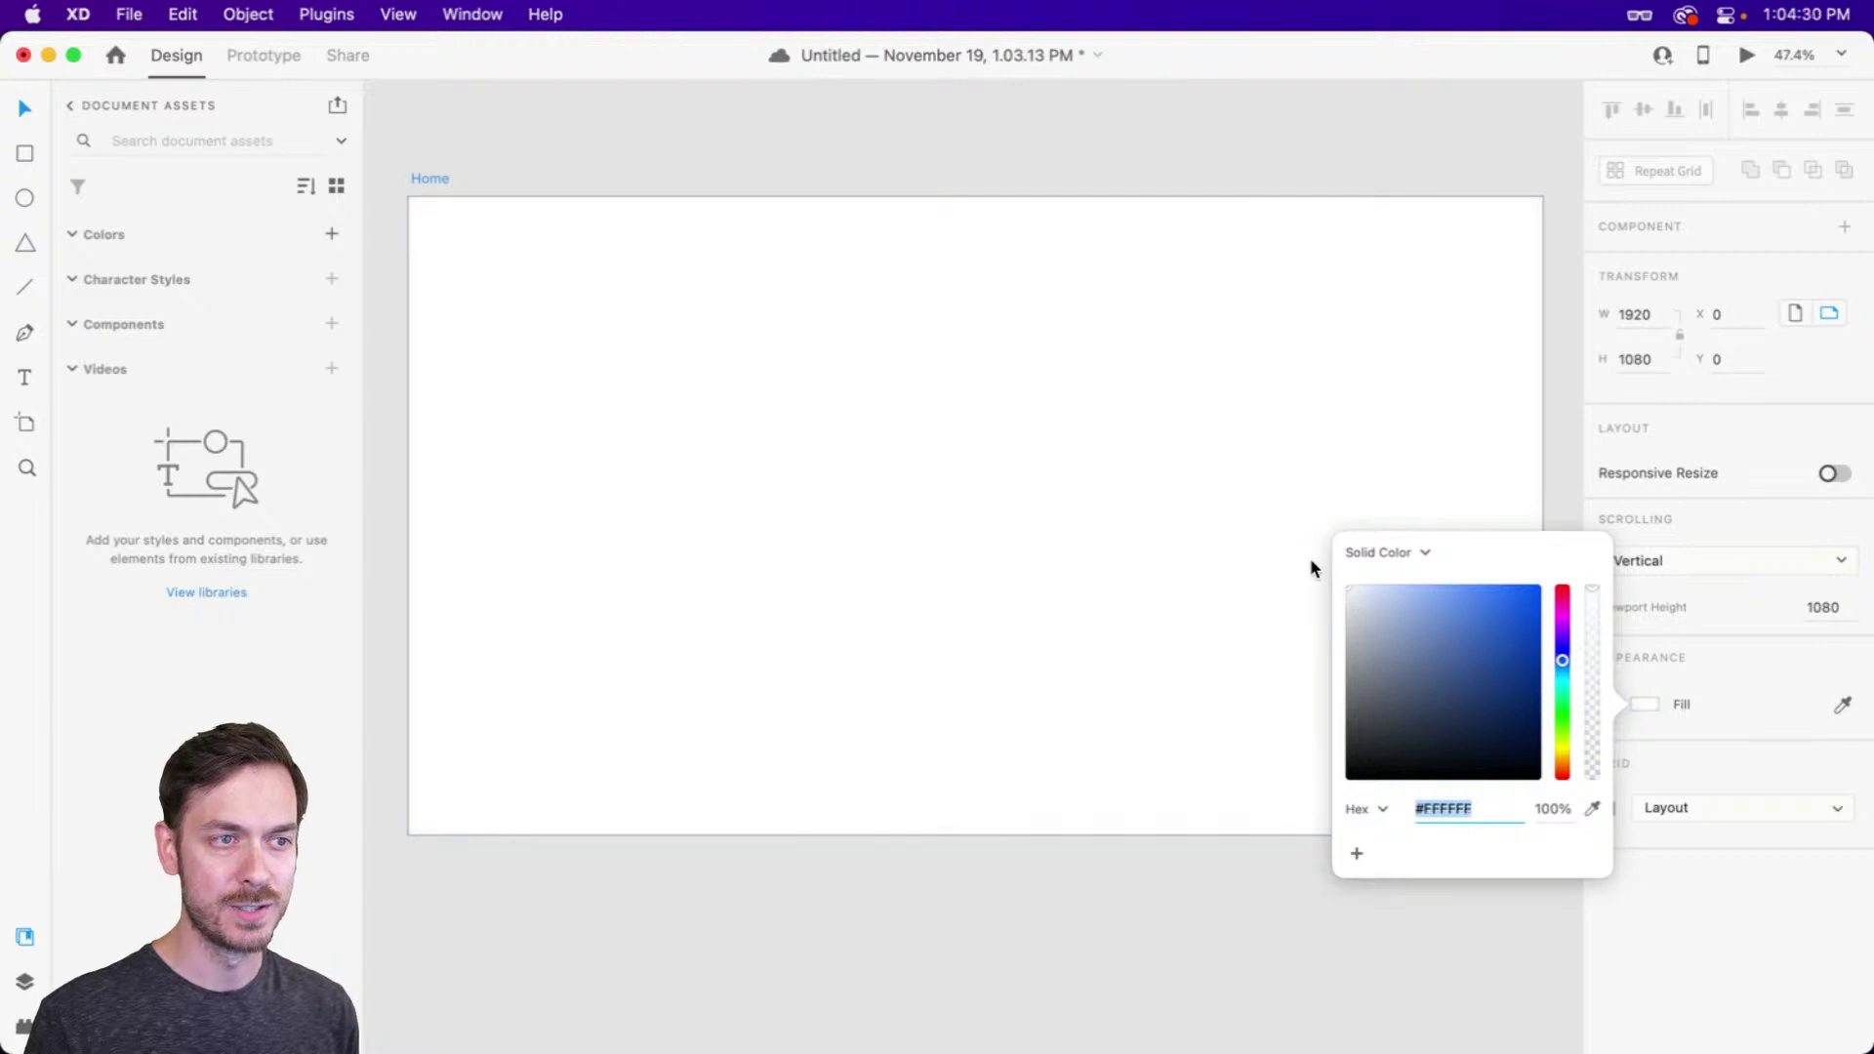
left_click(1672, 939)
key("super+z")
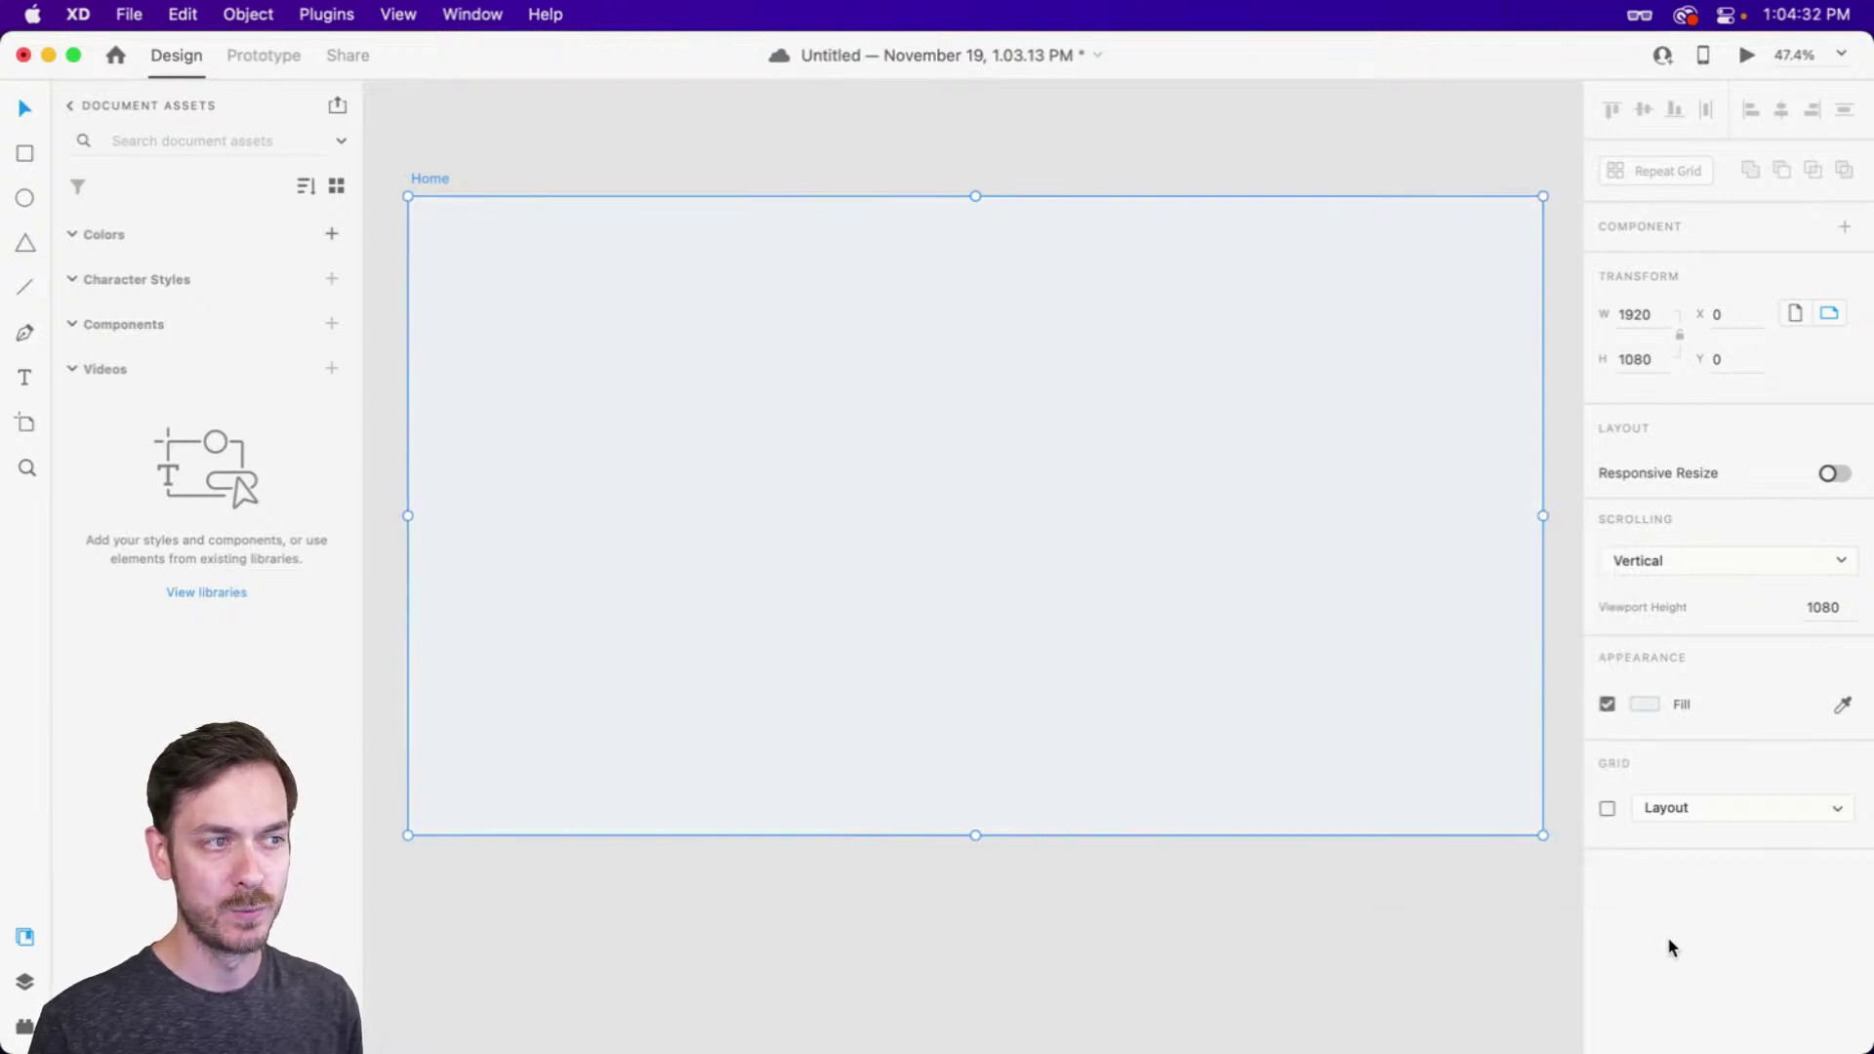
key("super+shift+z")
key("super+z")
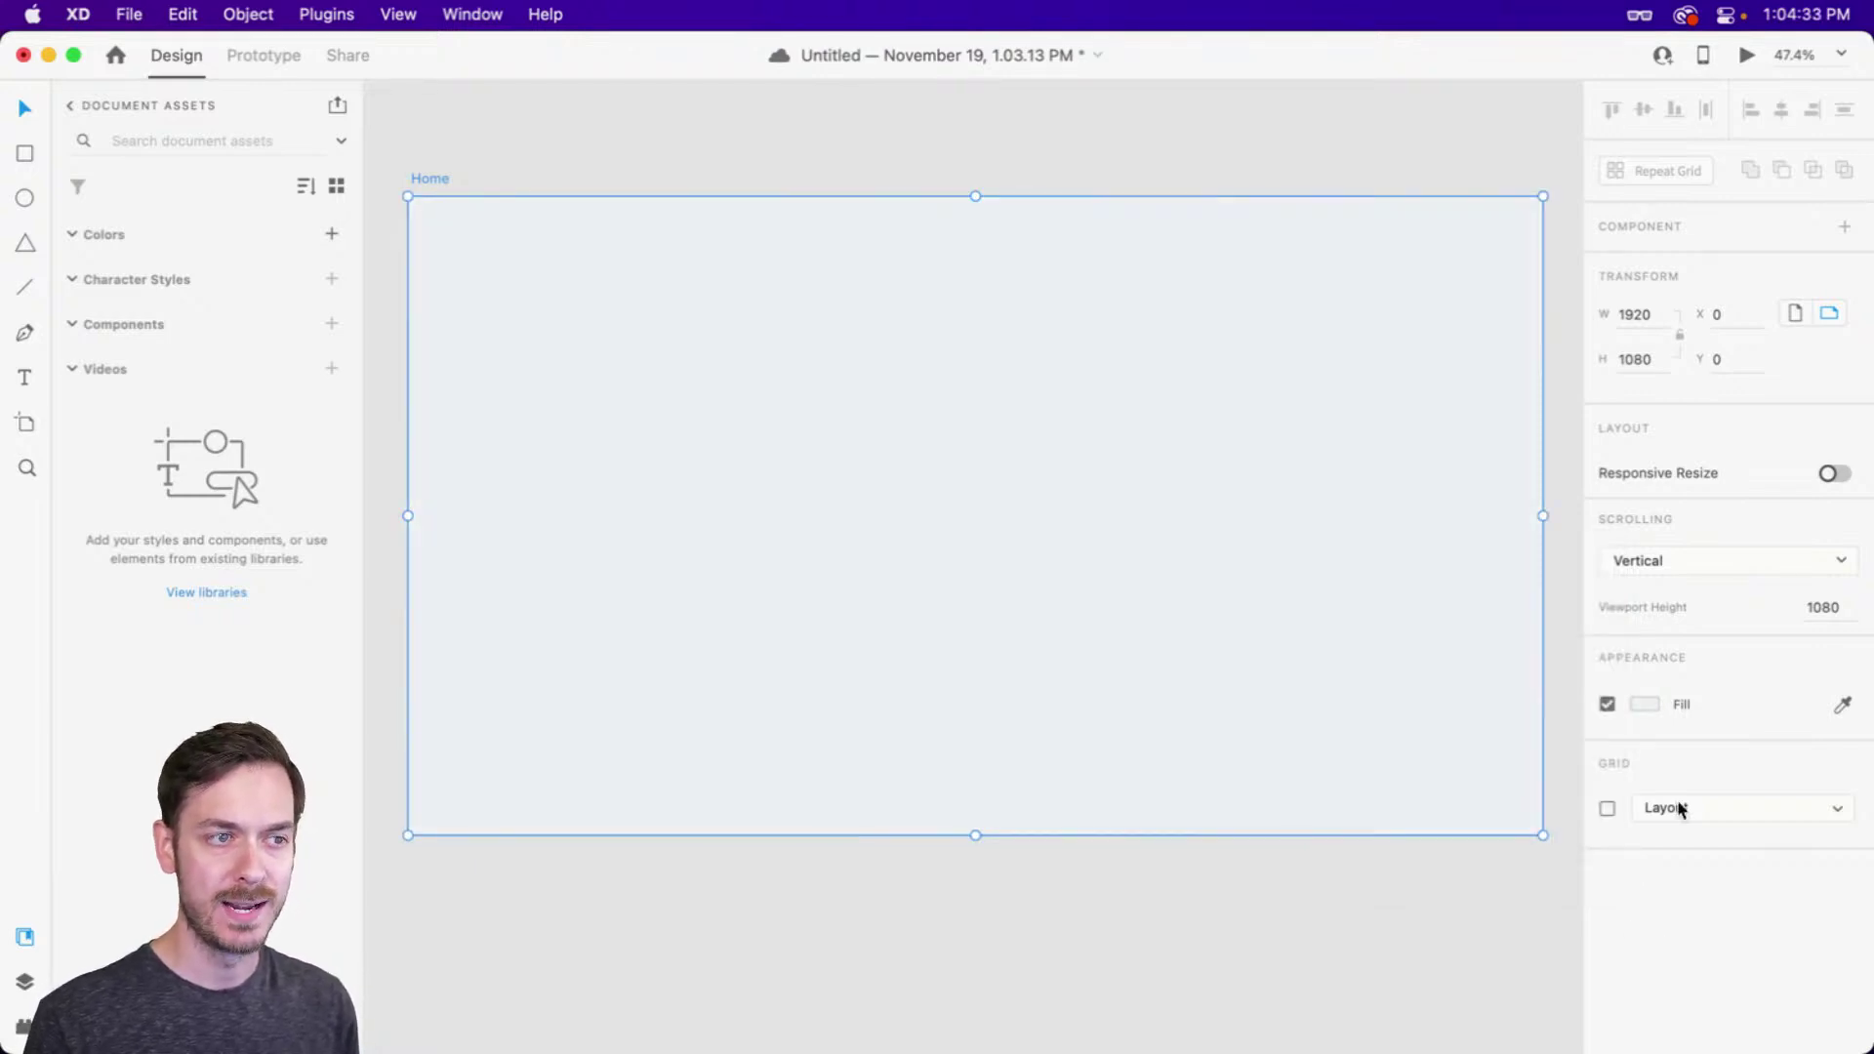
left_click(1630, 705)
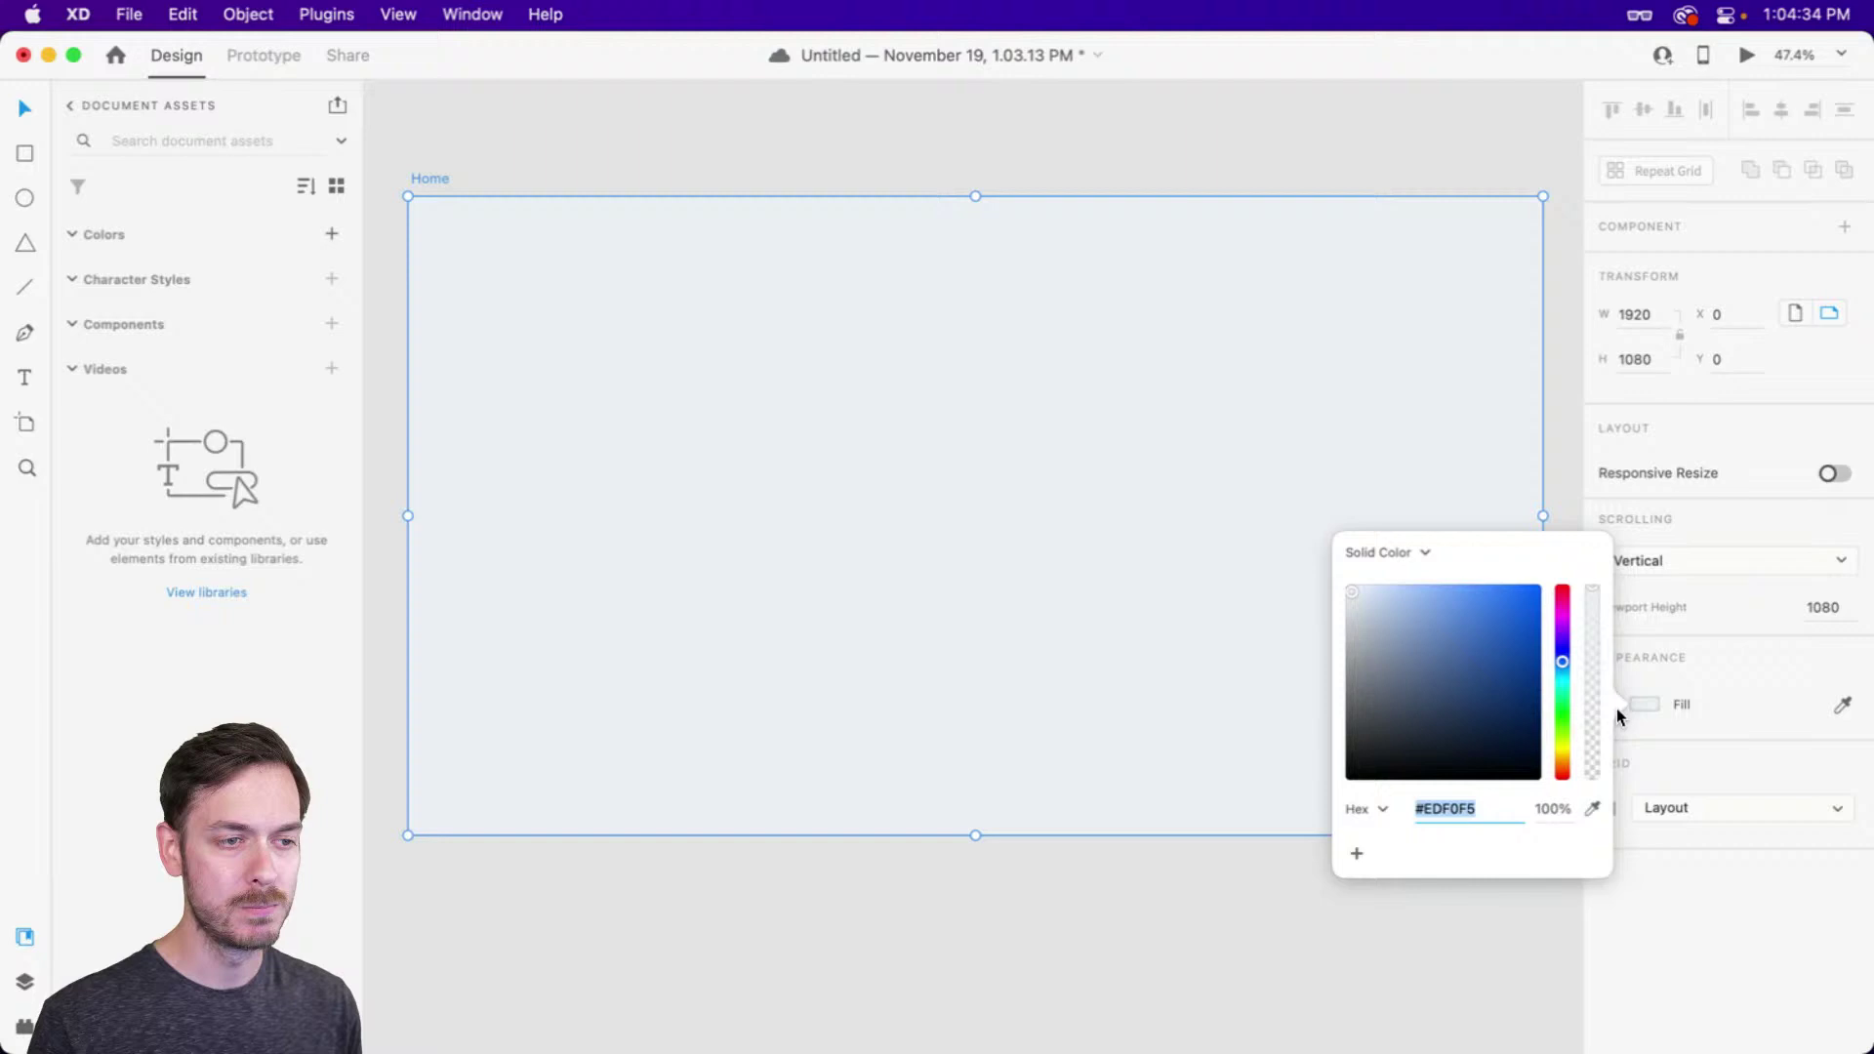
left_click(1676, 886)
left_click(1244, 125)
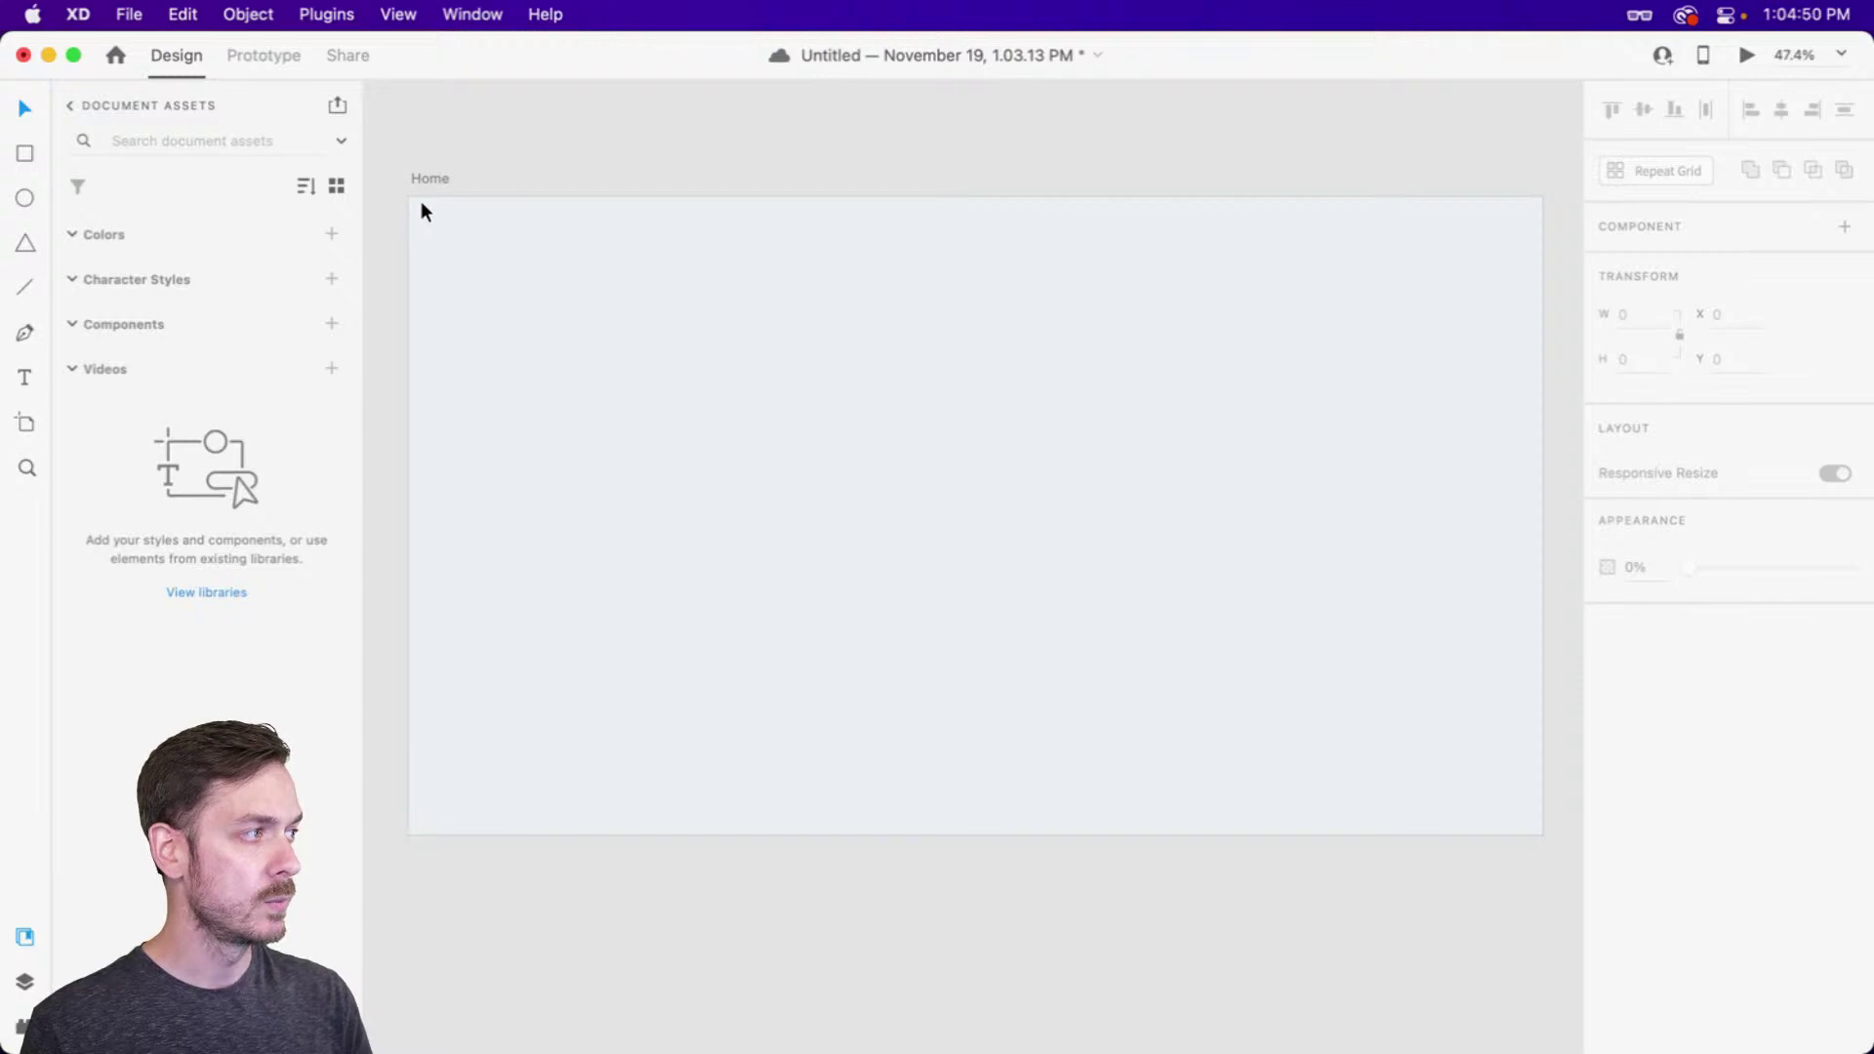
Launch the Icons 4 Design plugin with the Home artboard's upper-left area in view
scroll(419, 201, "up", 5)
scroll(420, 201, "up", 1)
scroll(420, 201, "down", 2)
left_click_drag(587, 283, 656, 289)
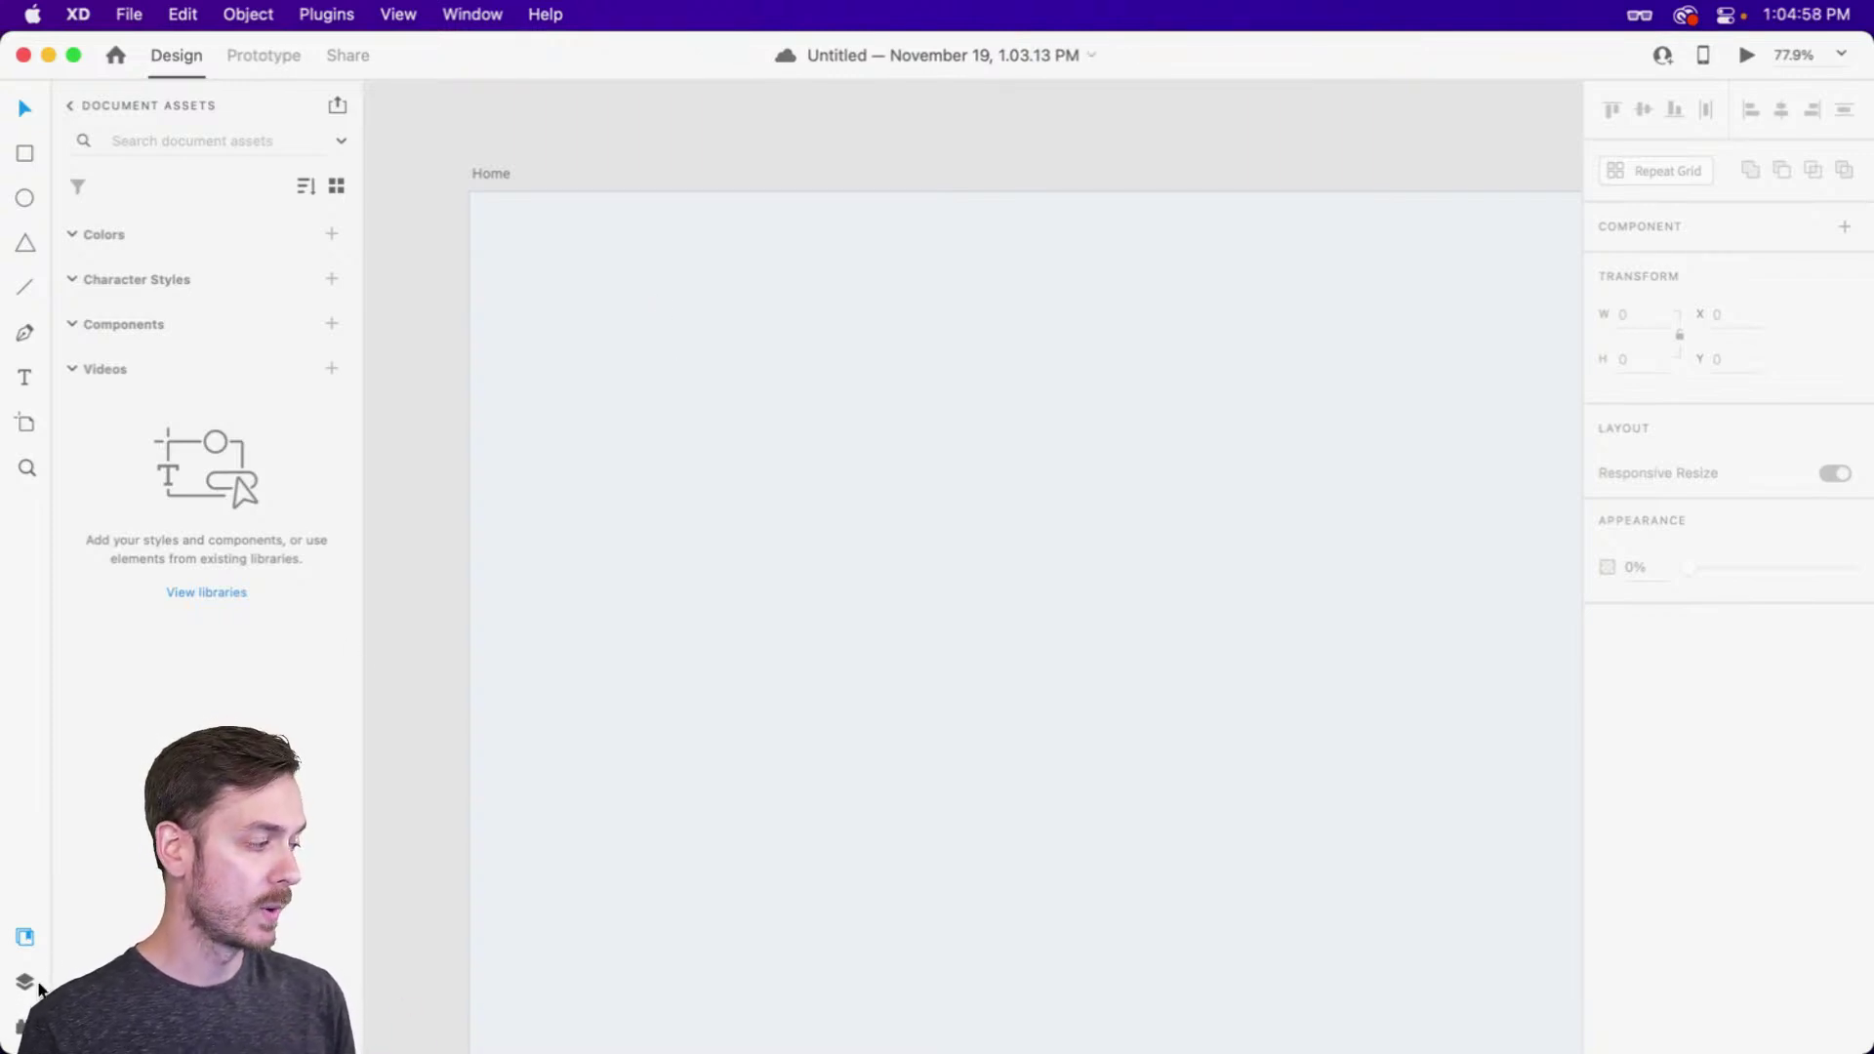
left_click(21, 1026)
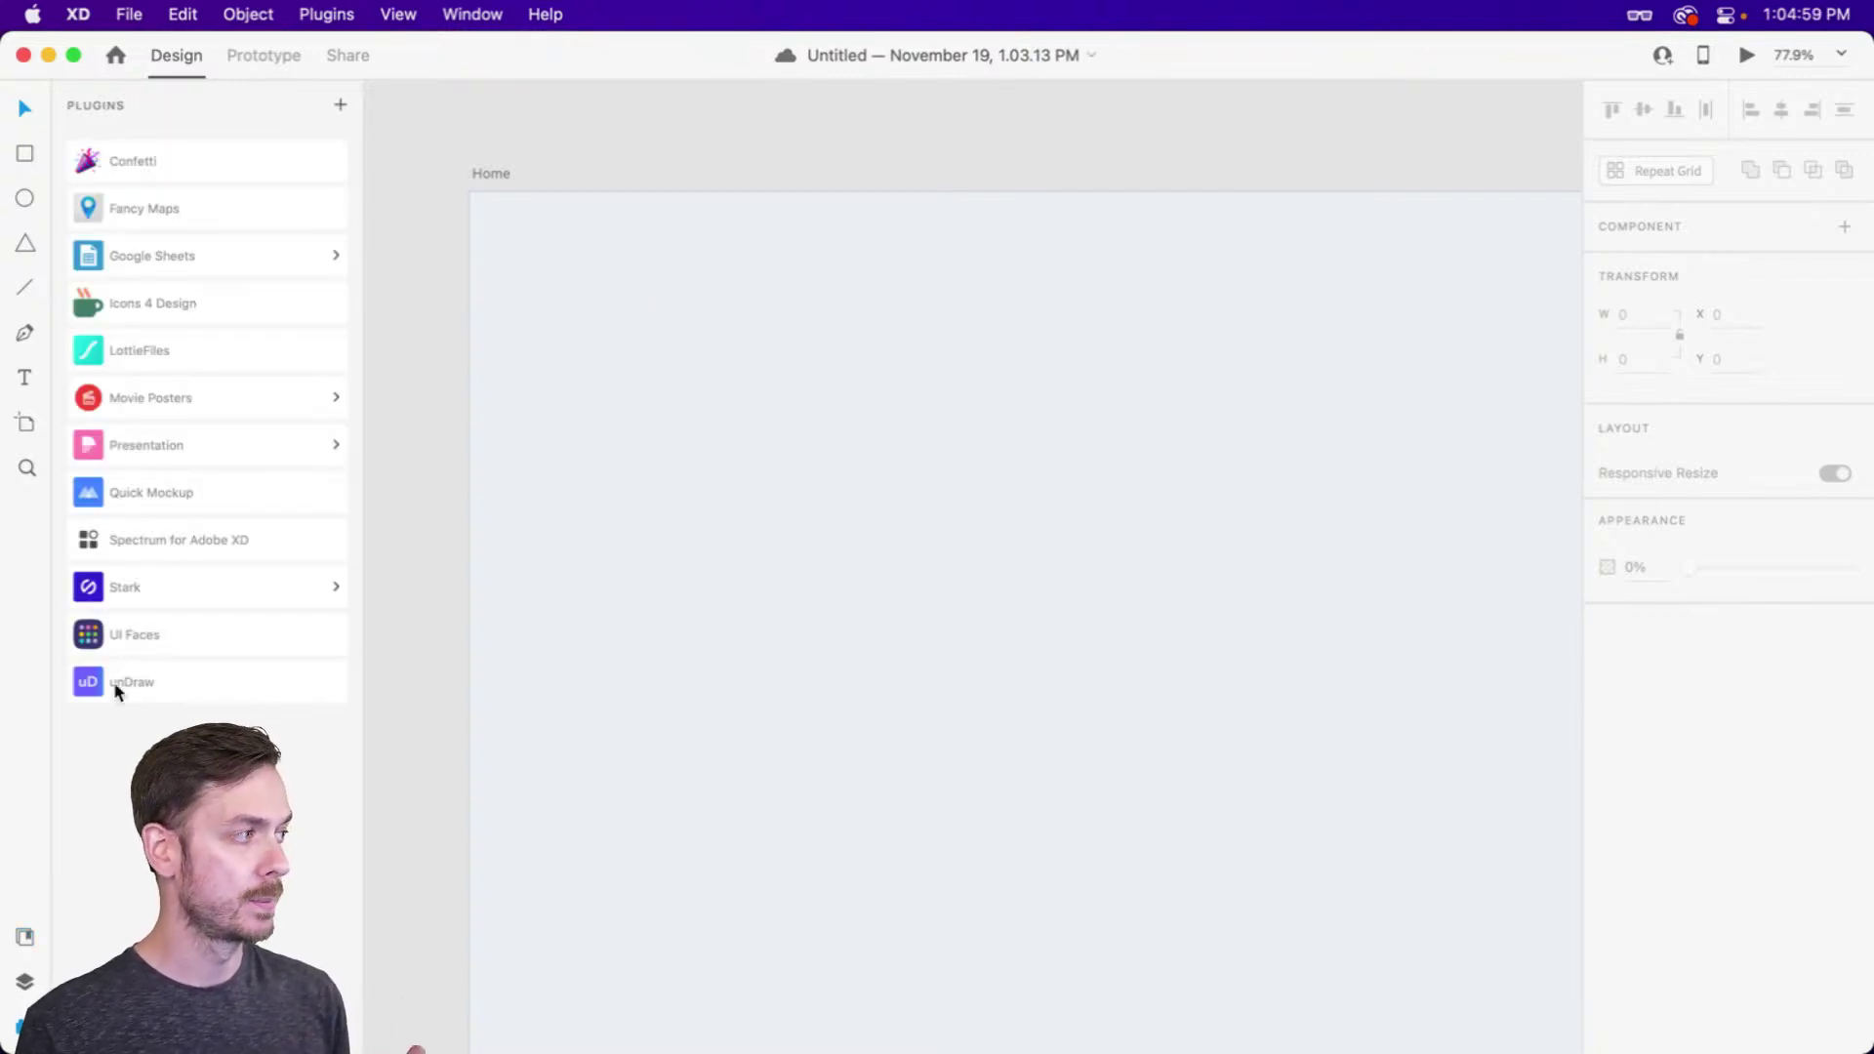
left_click(220, 301)
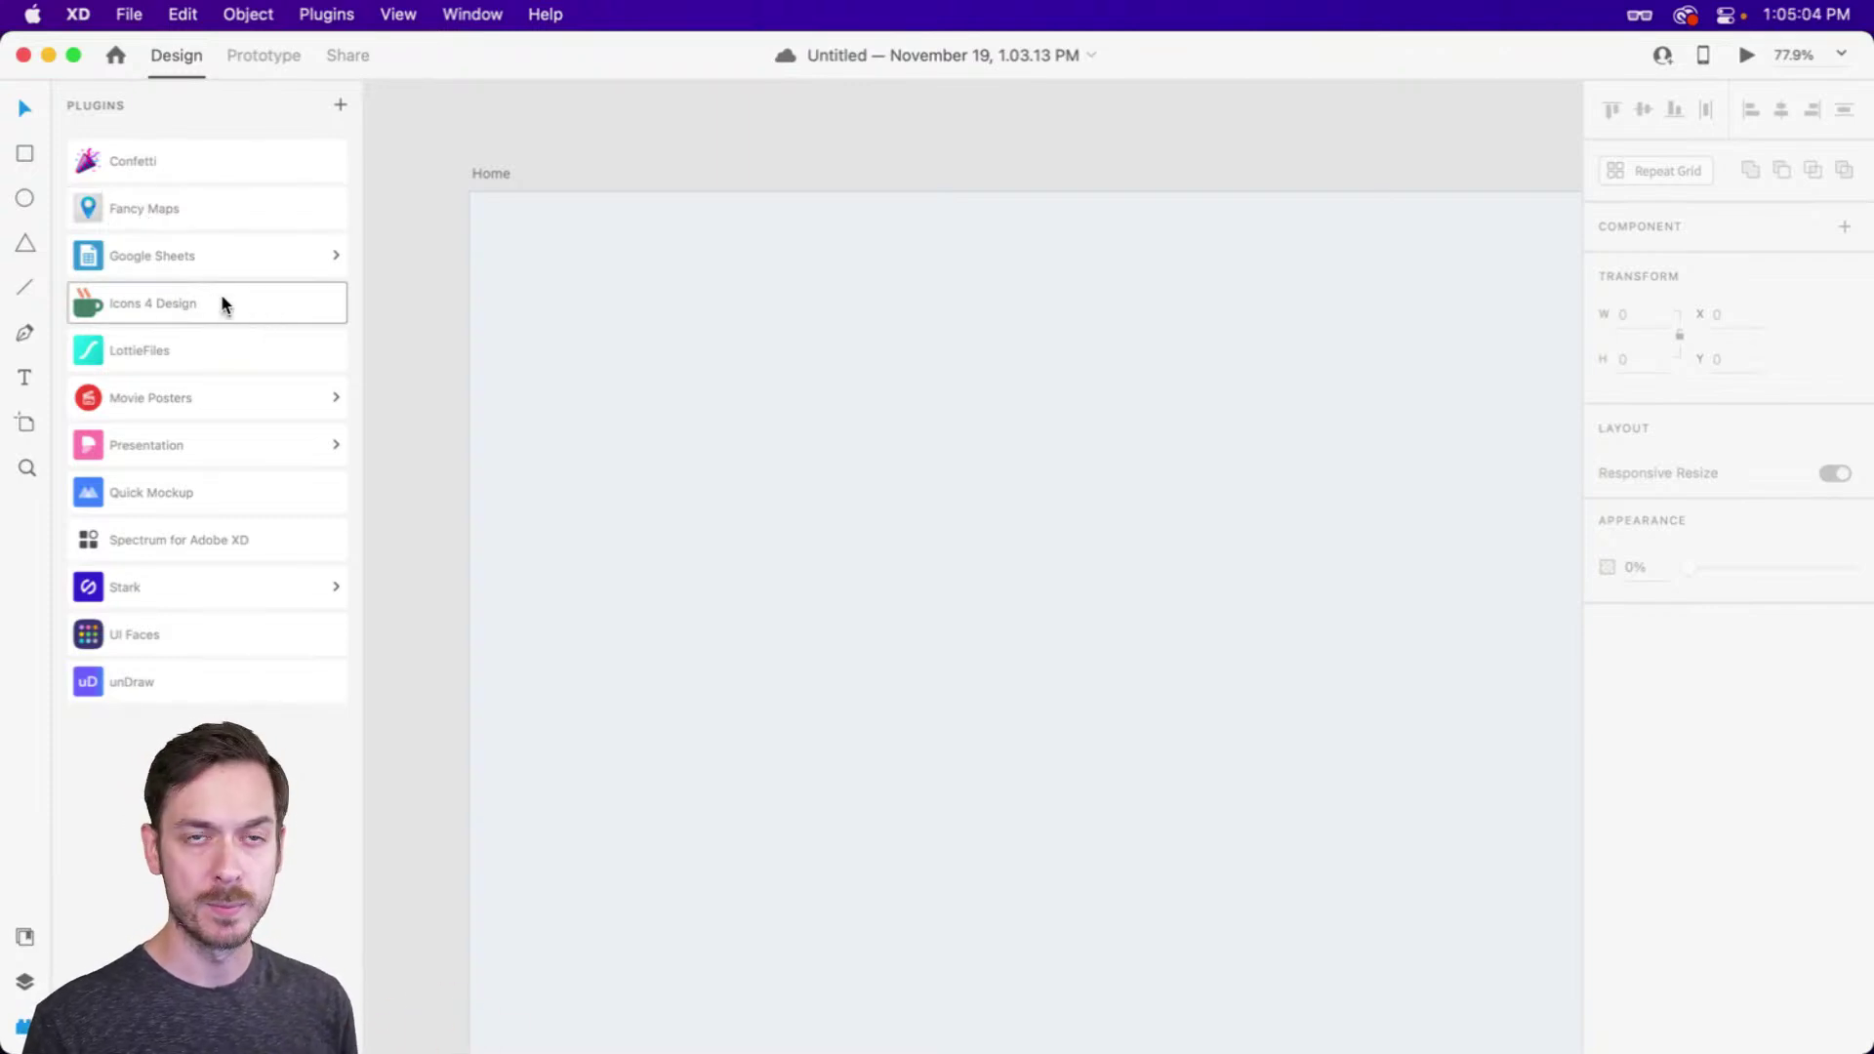
Search the icon plugin for "running", insert the running figure, and place it near the artboard's upper-left corner at about X 58, Y 51
type("run")
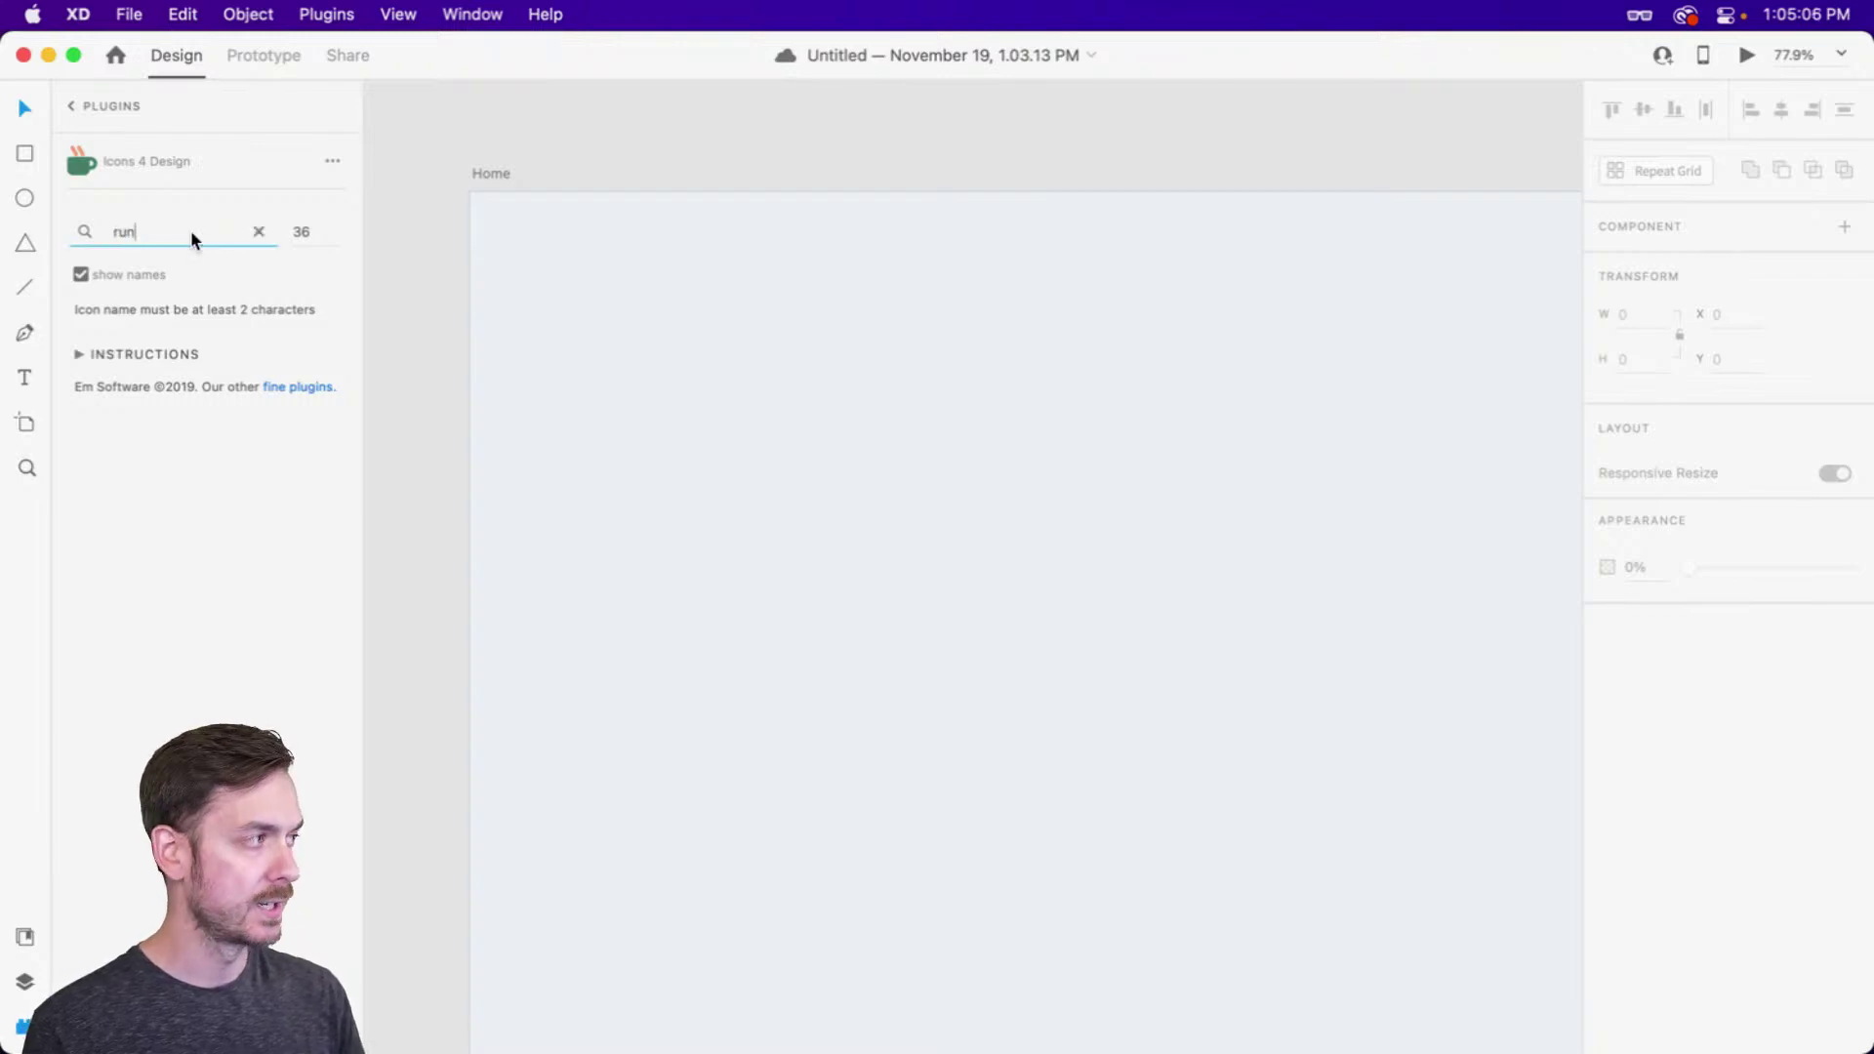
type("ning")
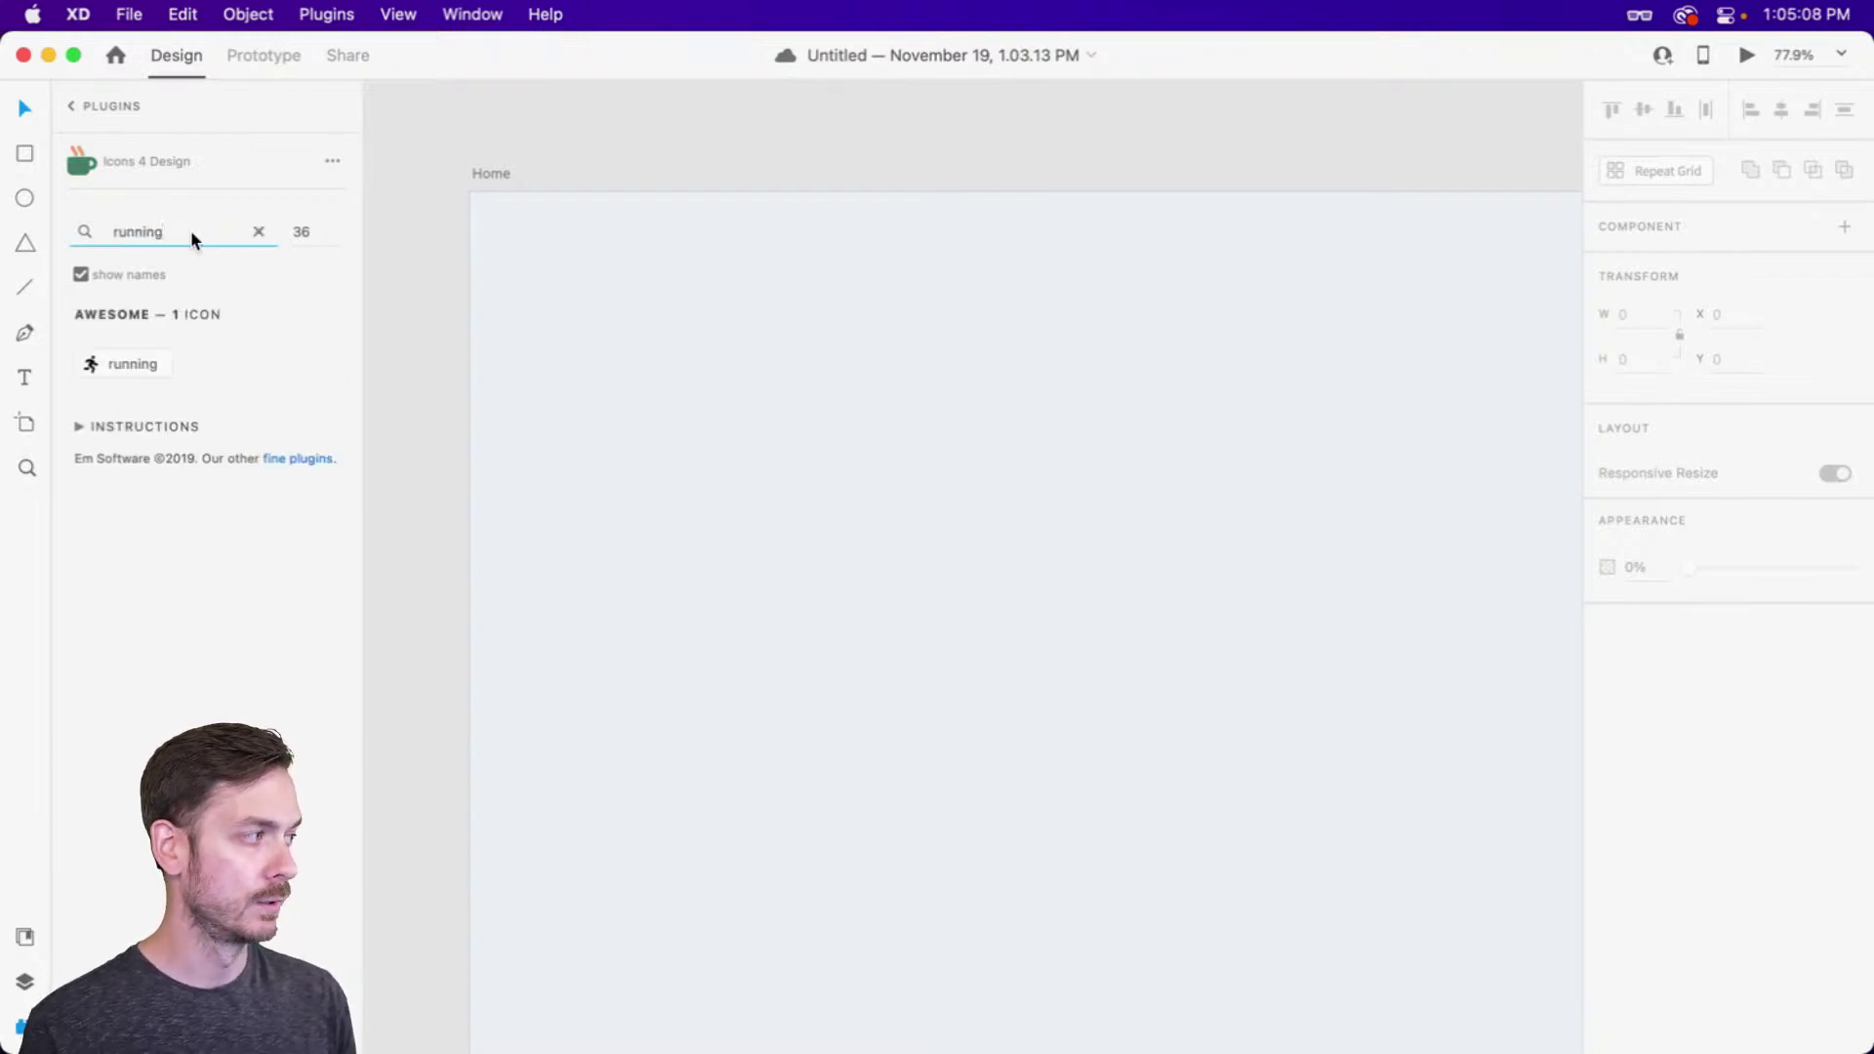
left_click(131, 361)
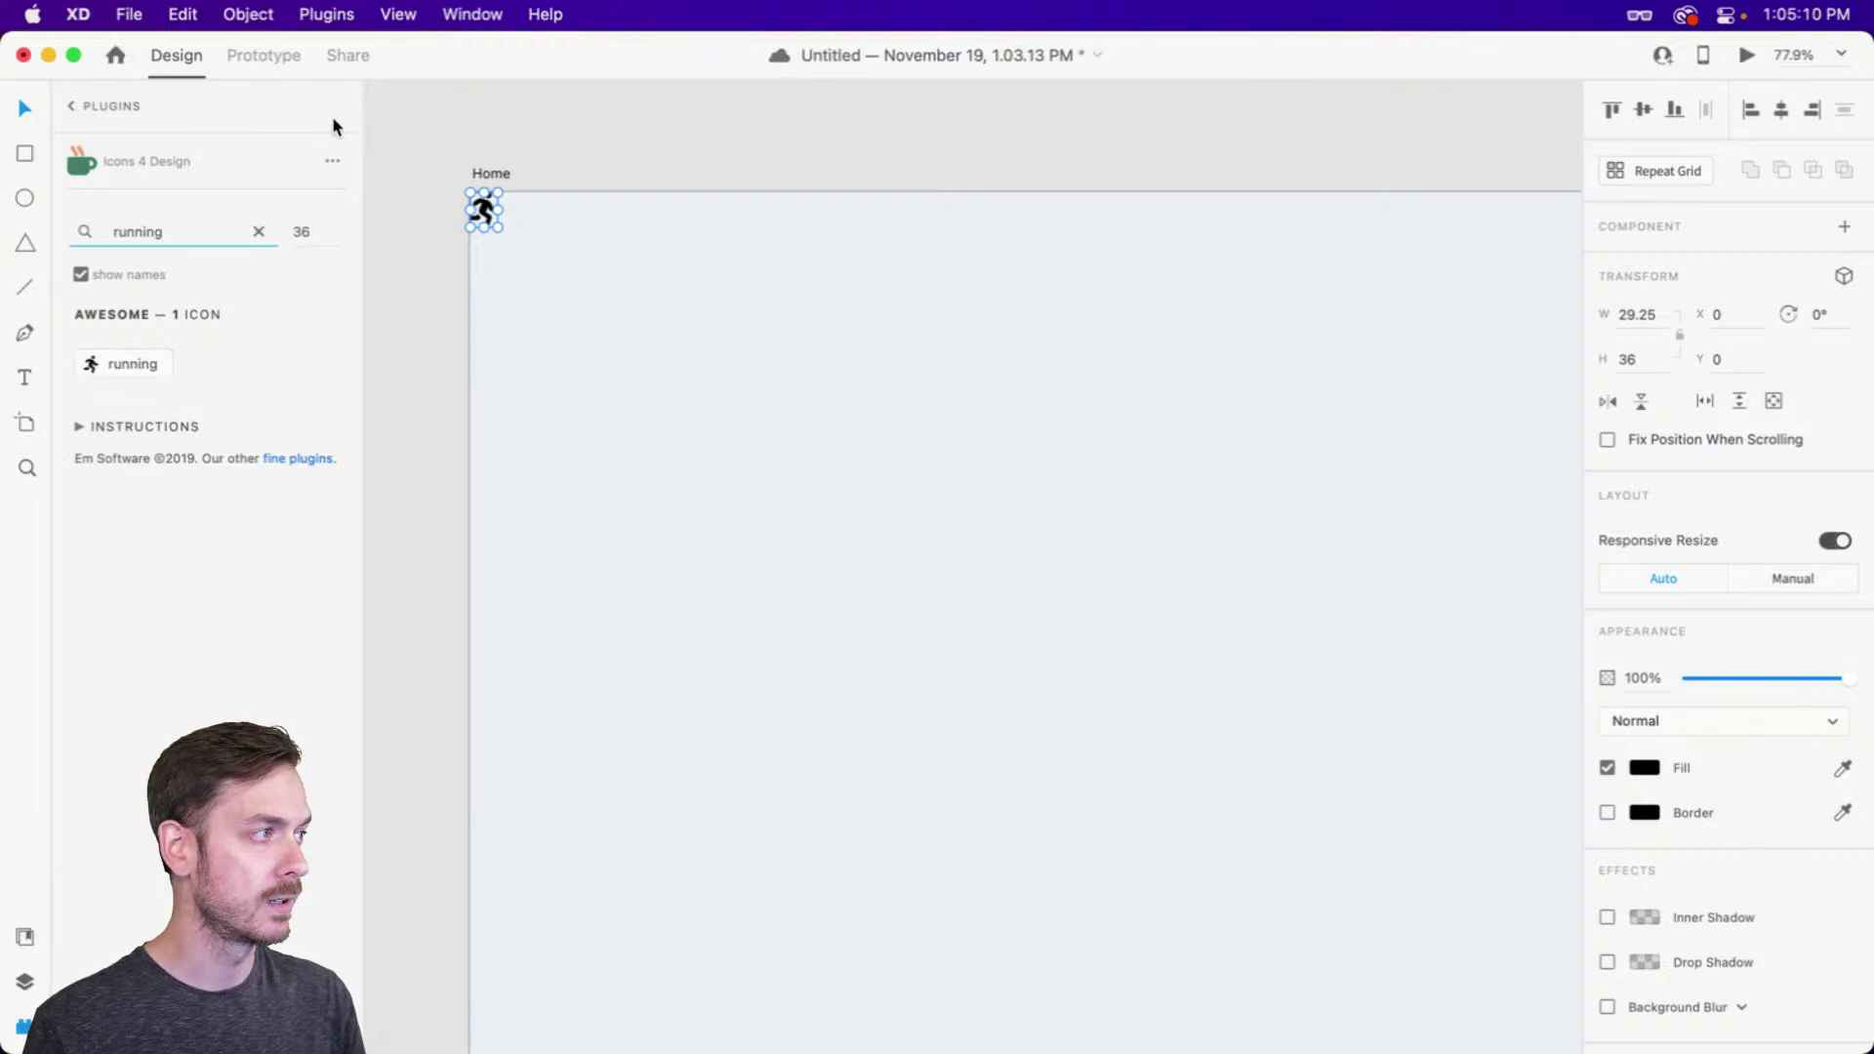
left_click_drag(493, 209, 547, 262)
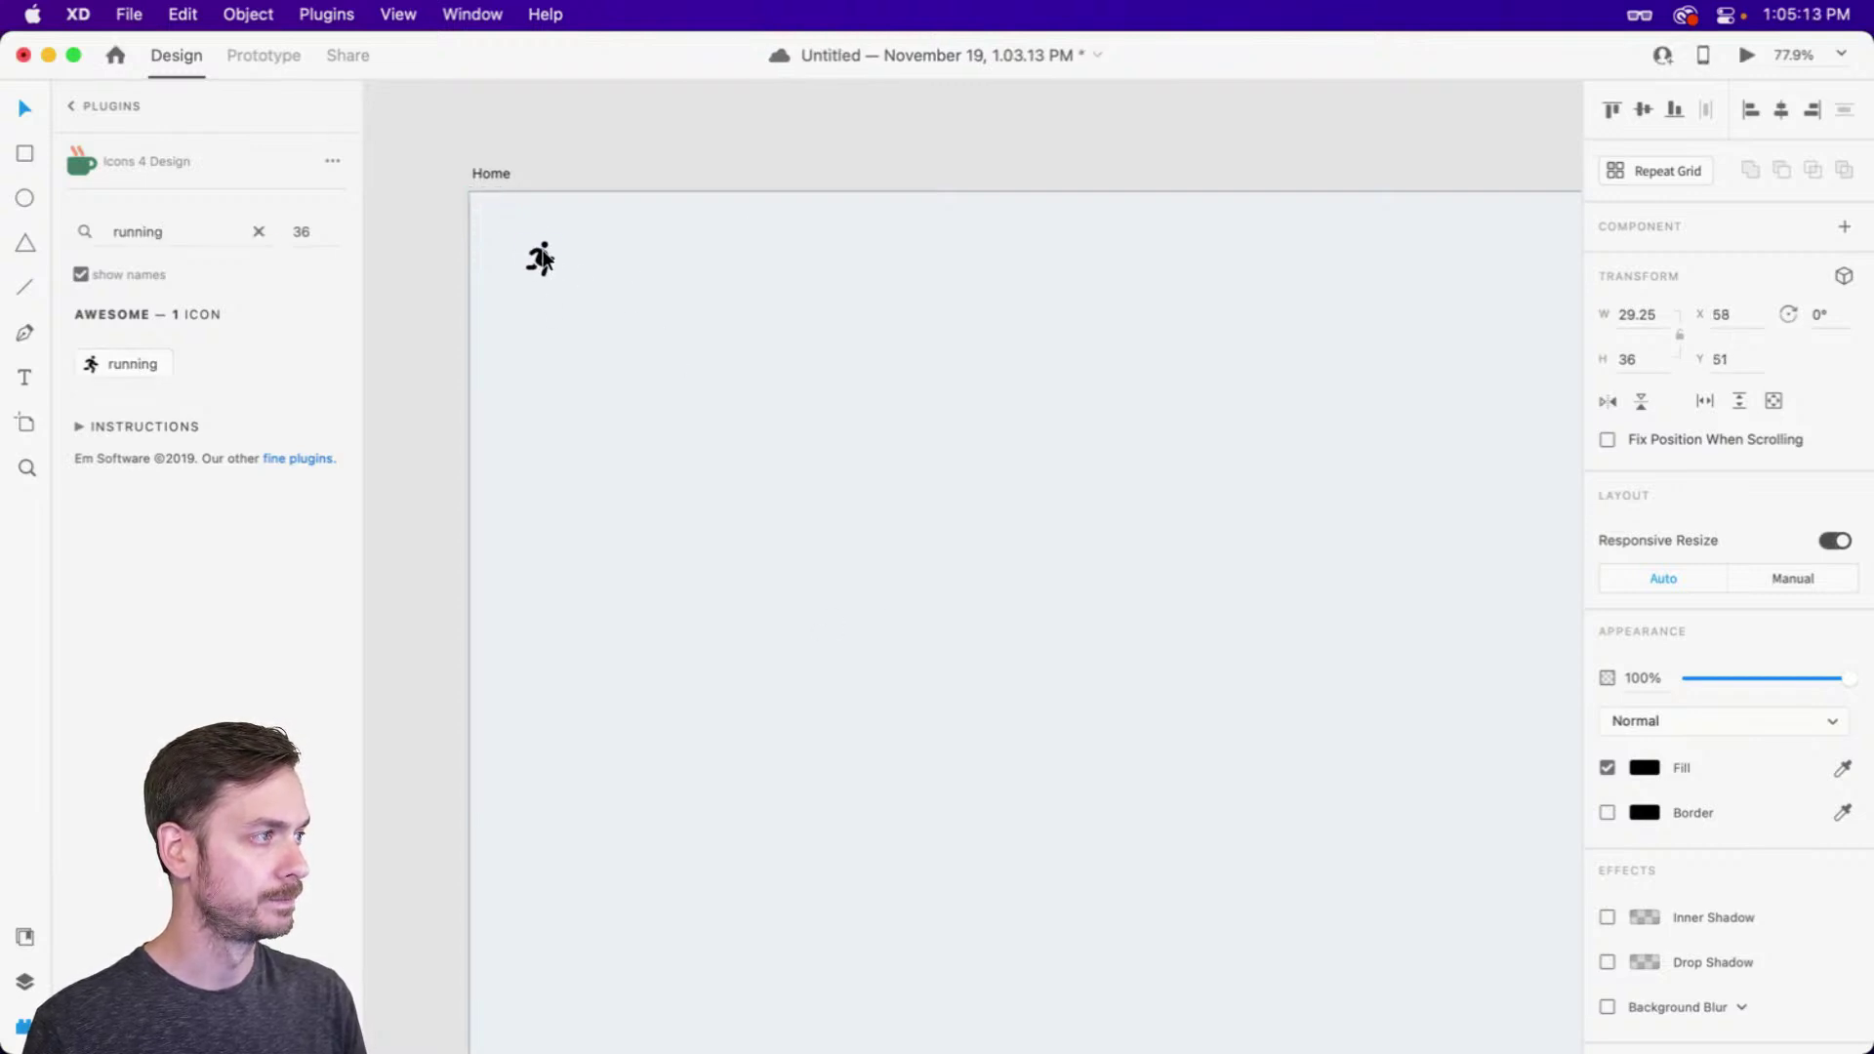
left_click(664, 268)
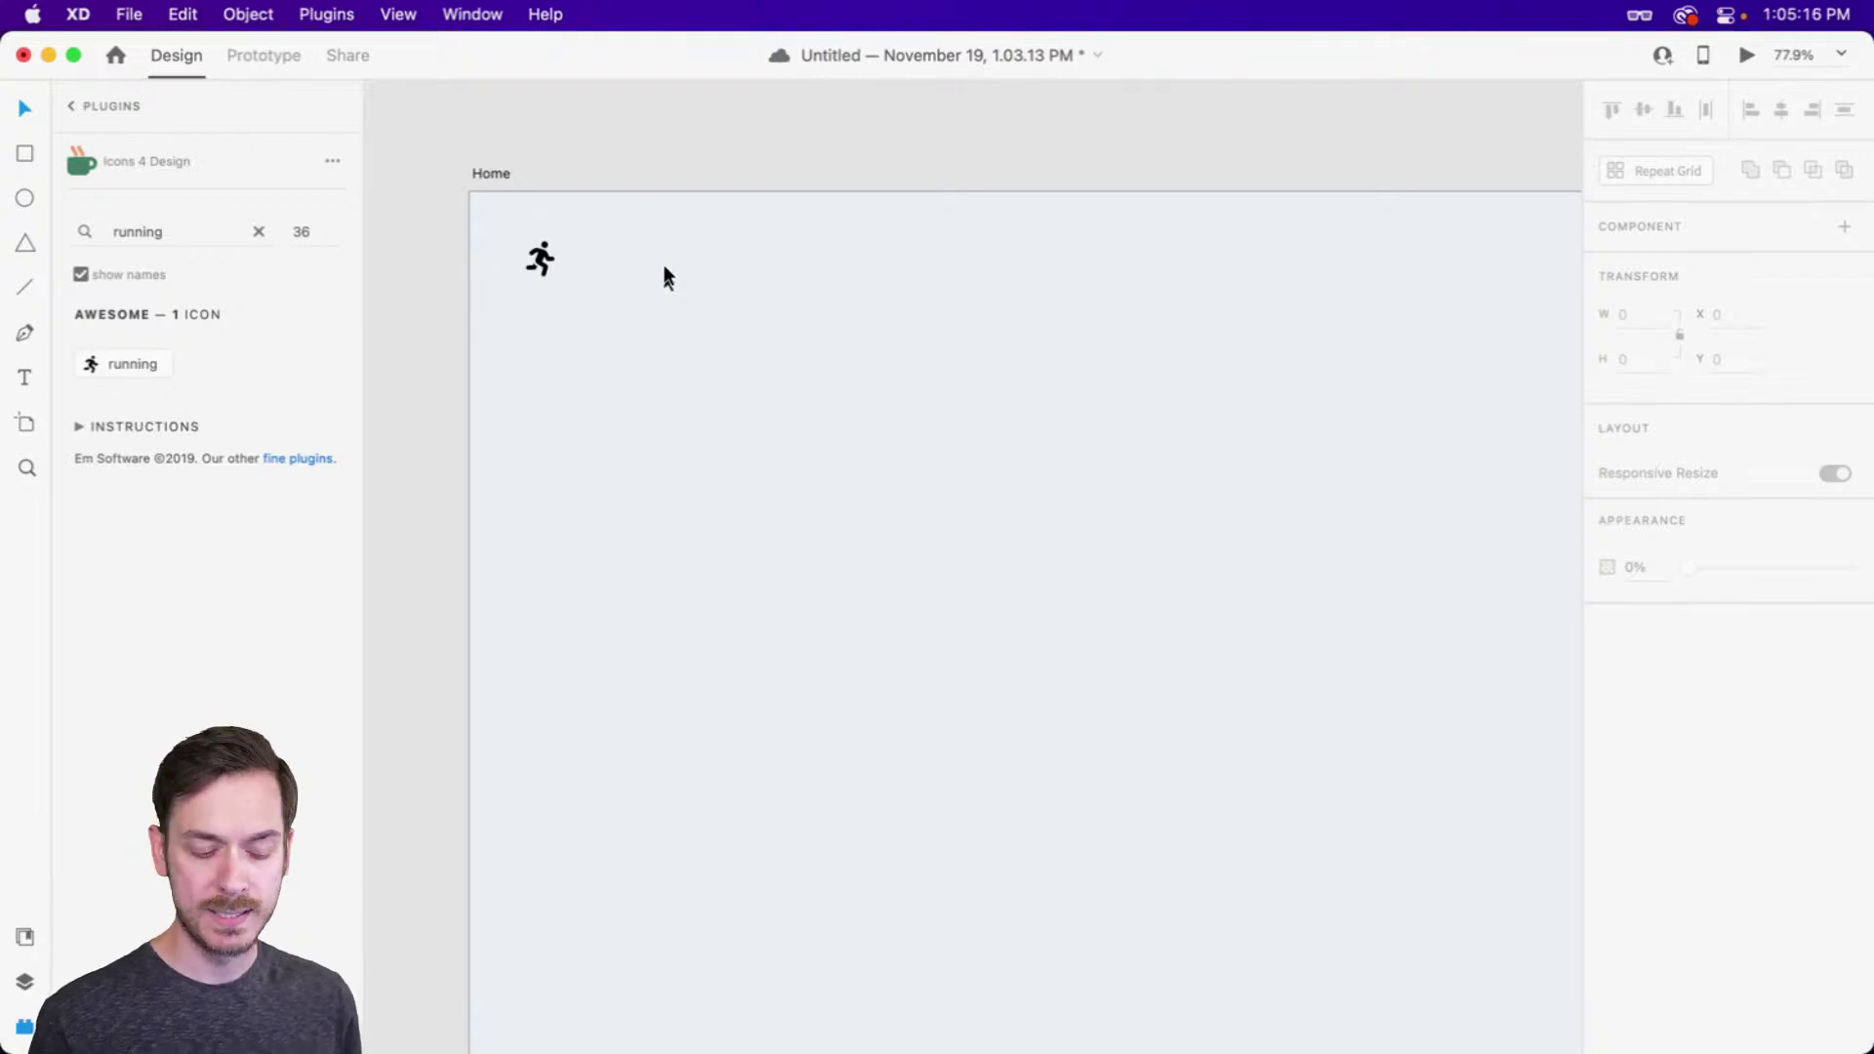
Switch to Nucleo, search the Font Awesome 6 set for "running", and review the icon variants before returning to Adobe XD
key("super+space")
type("nucleo")
key("Return")
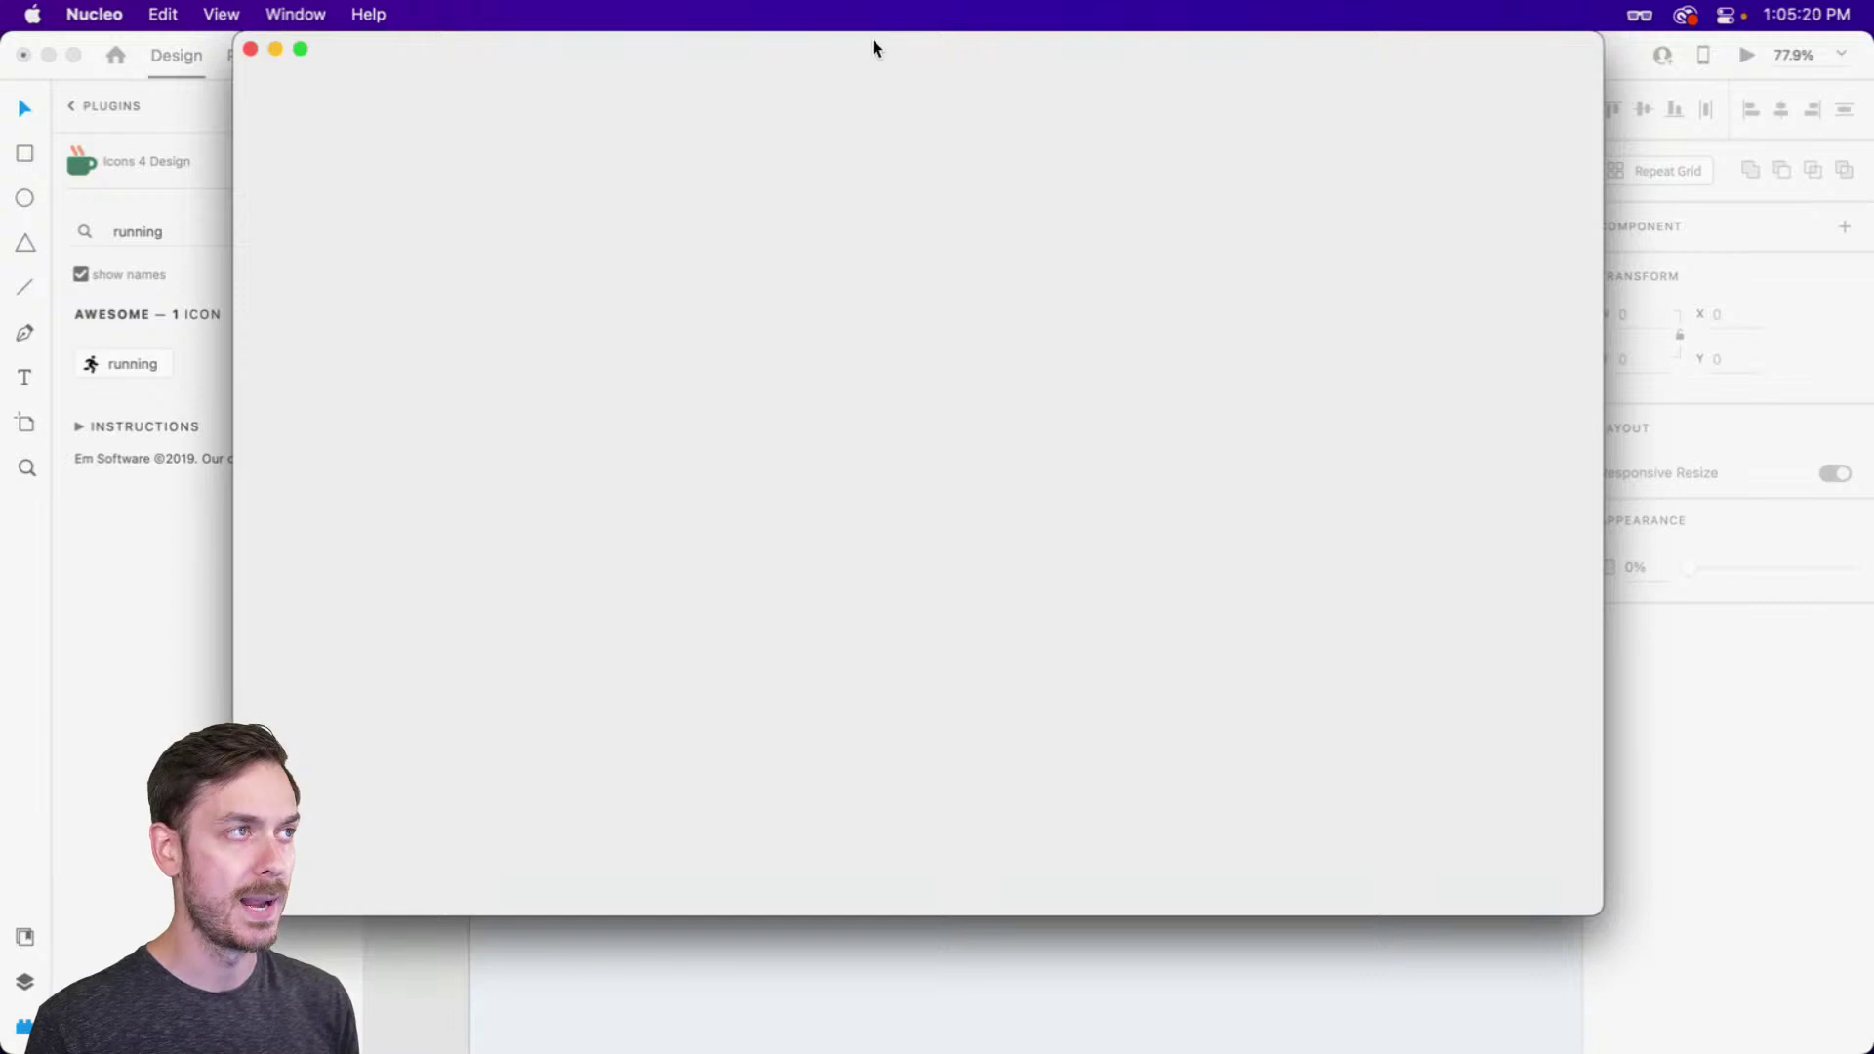
left_click_drag(872, 41, 894, 83)
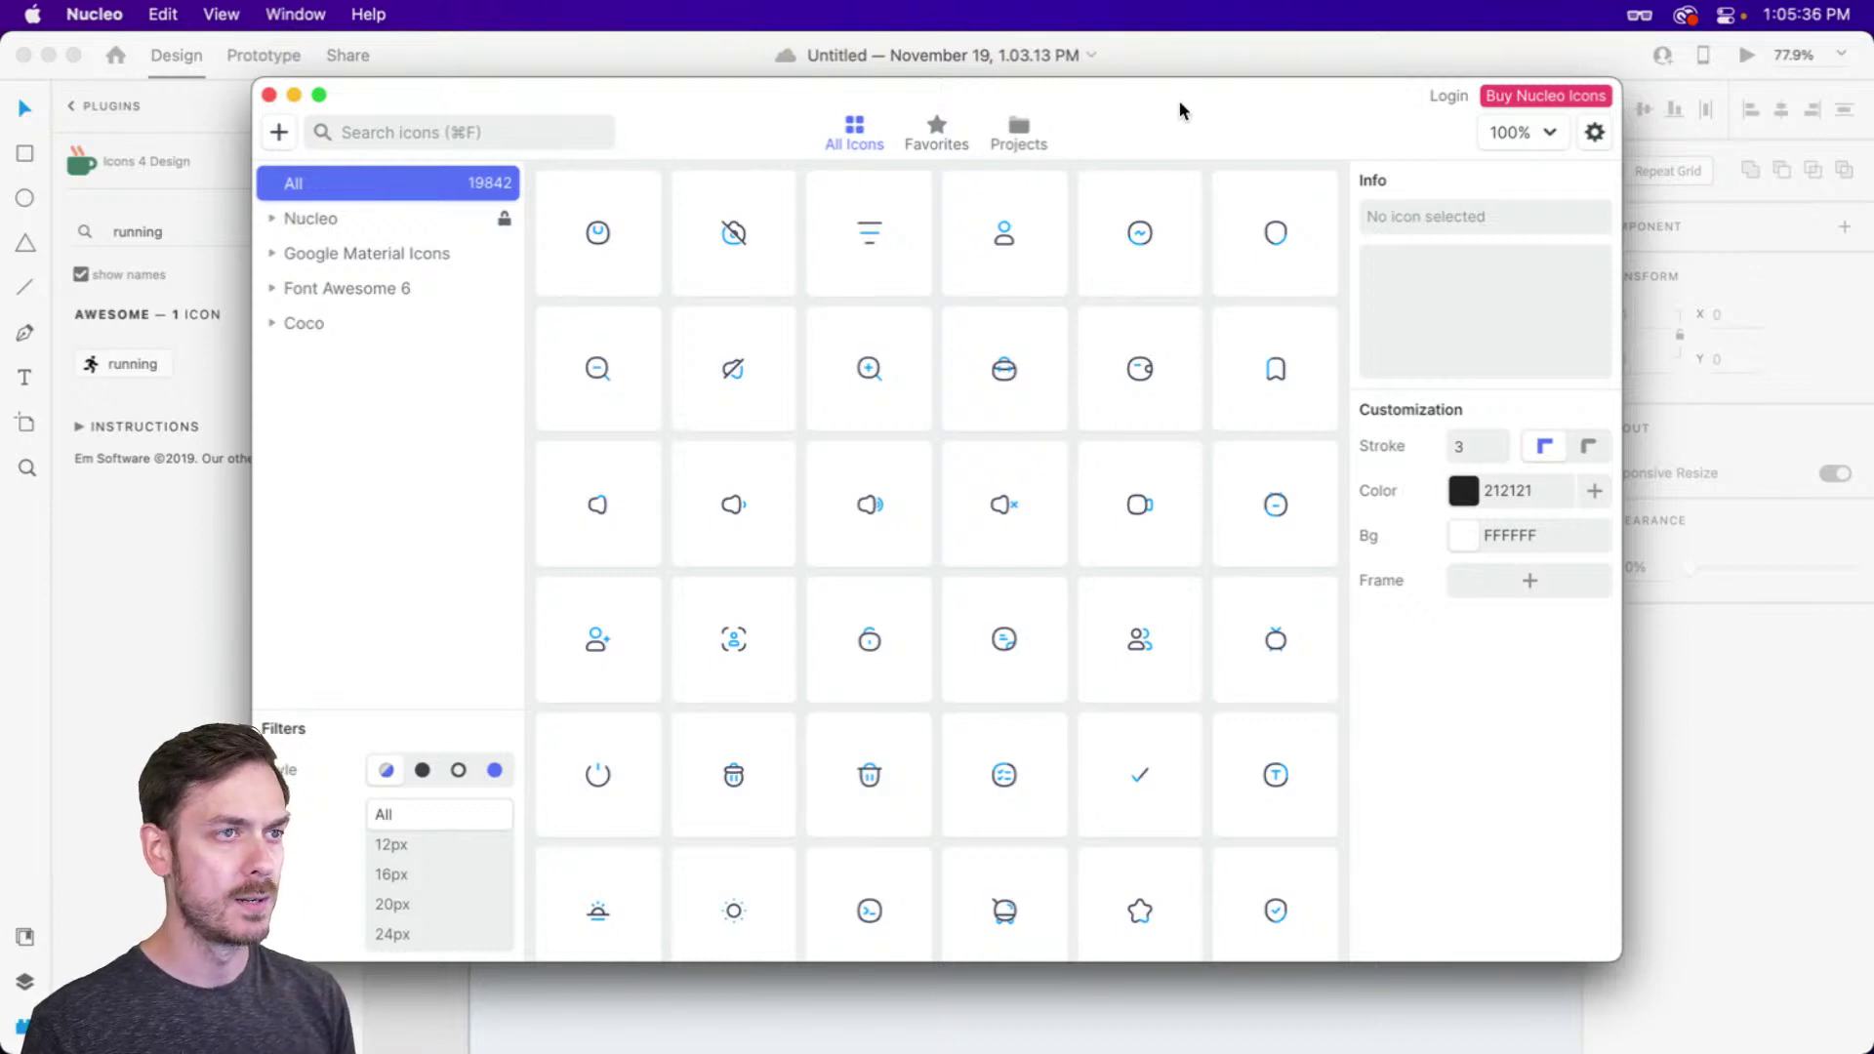
left_click_drag(1179, 102, 1263, 99)
left_click(434, 289)
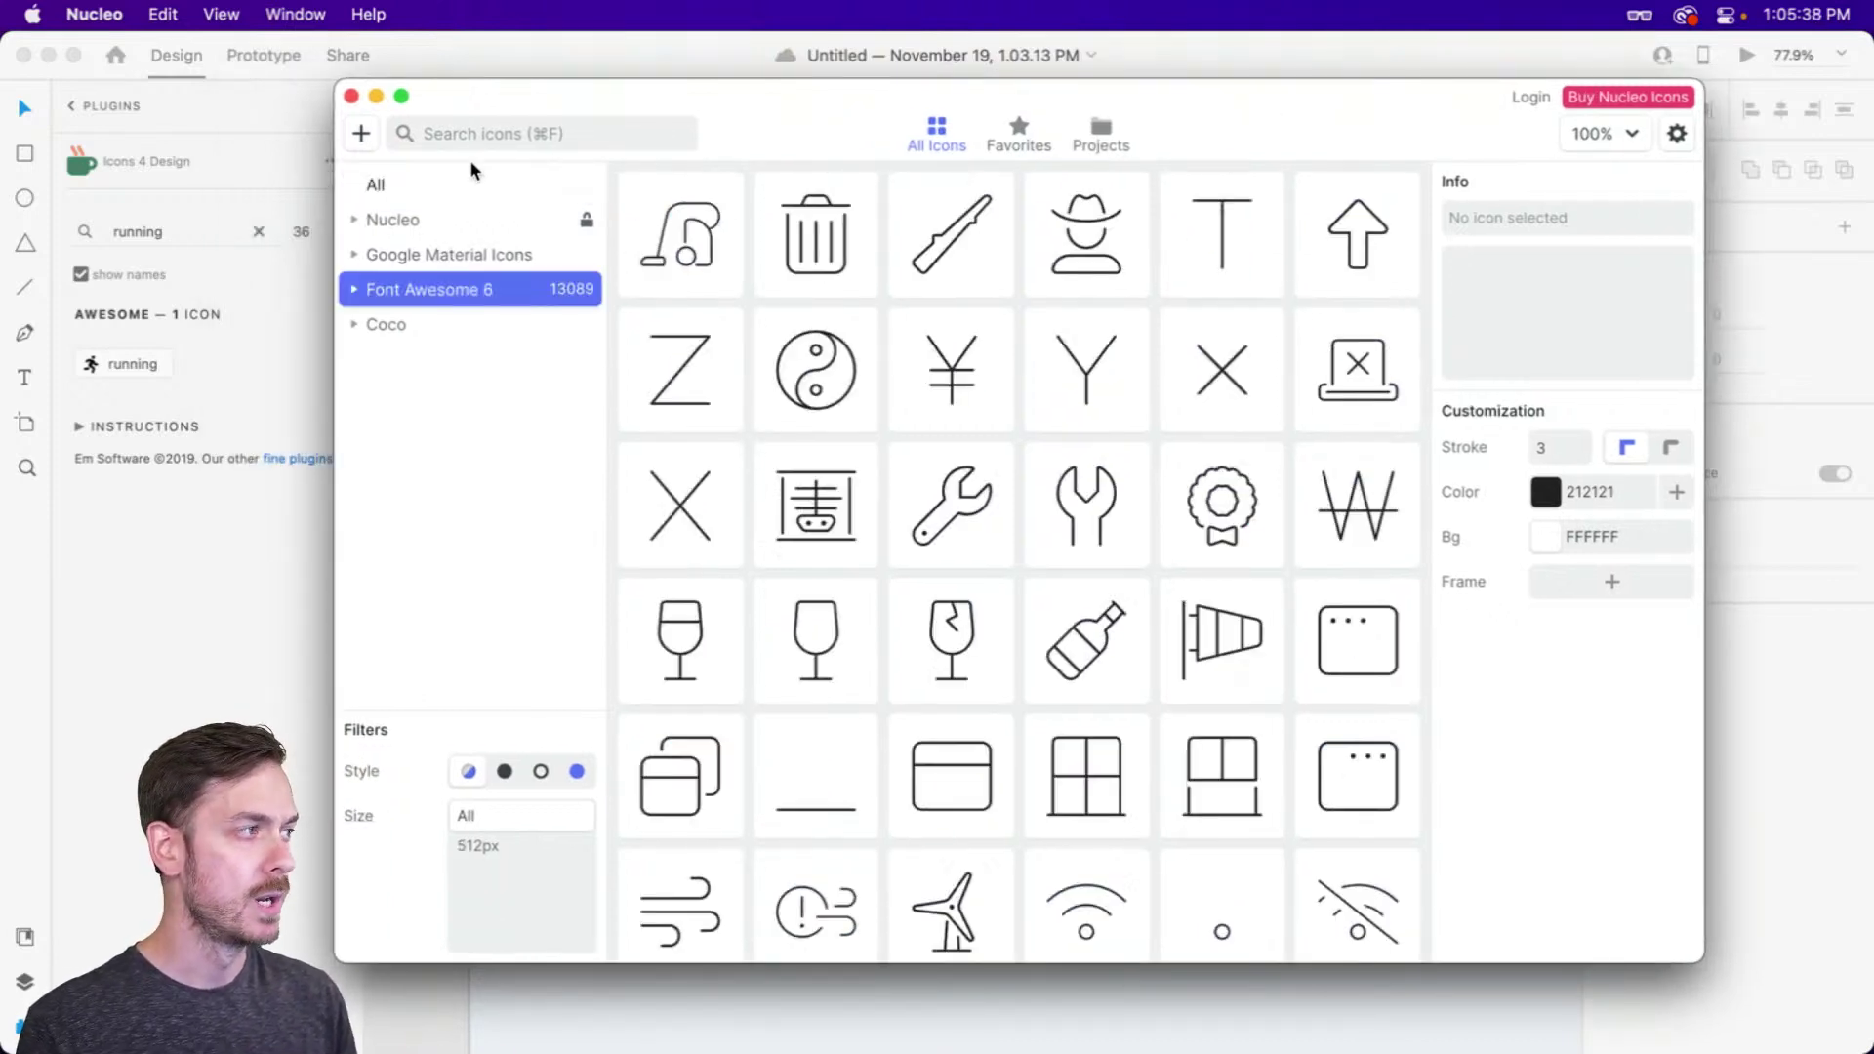
left_click(482, 136)
type("running")
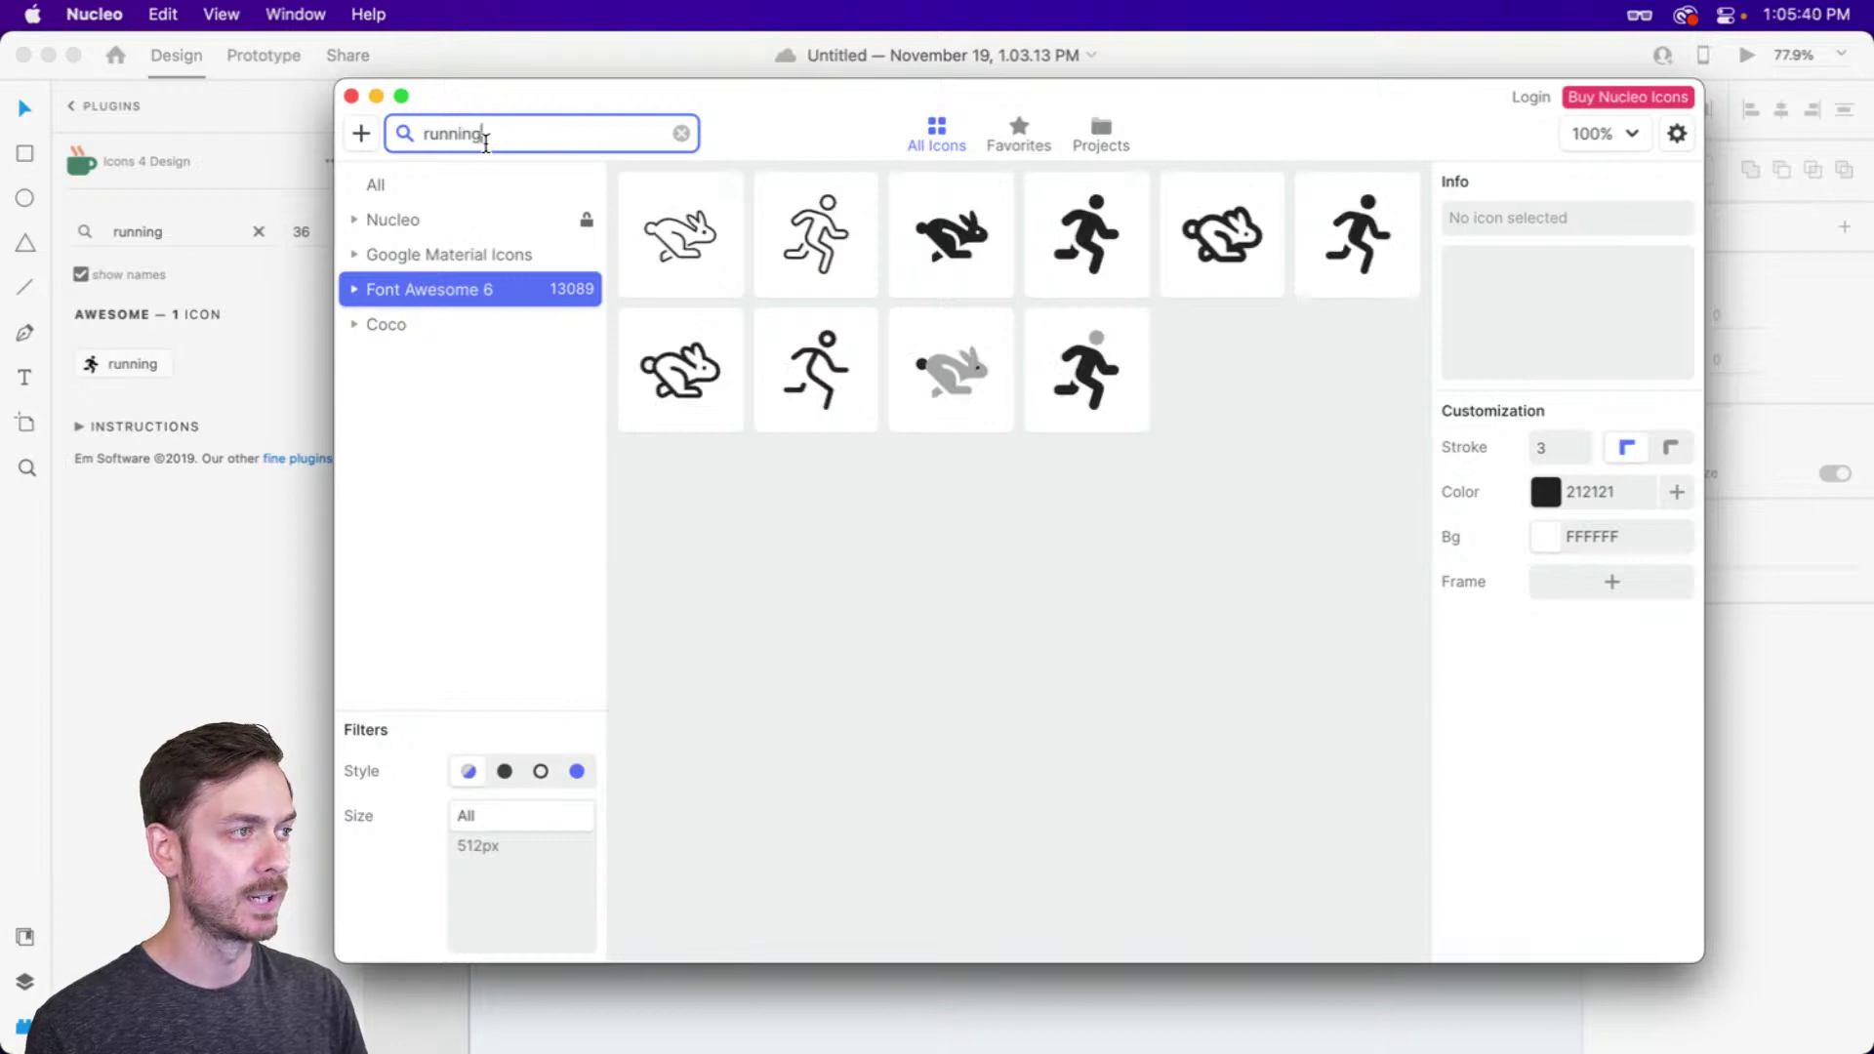
mouse_move(1282, 103)
left_mouse_down()
mouse_move(1171, 389)
mouse_move(981, 369)
mouse_move(1263, 376)
mouse_move(1240, 371)
mouse_move(1256, 238)
mouse_move(1300, 127)
left_mouse_up()
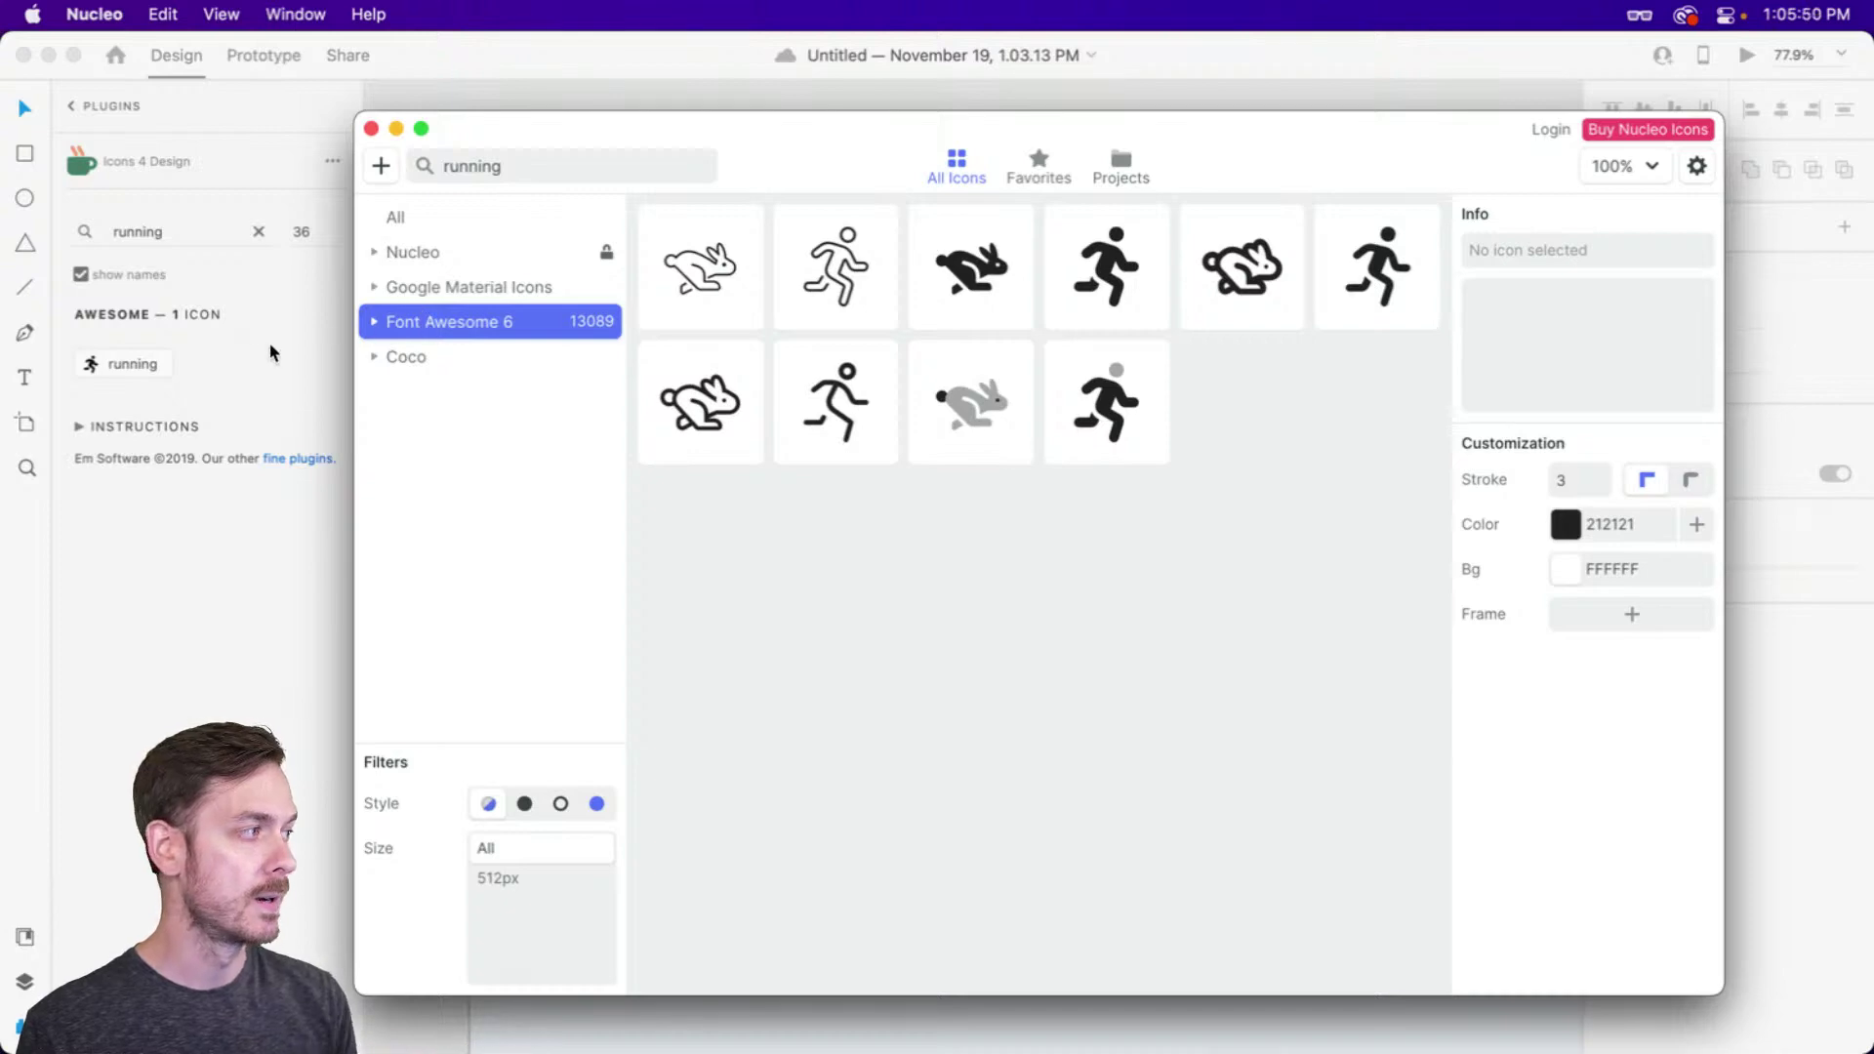
left_click(81, 283)
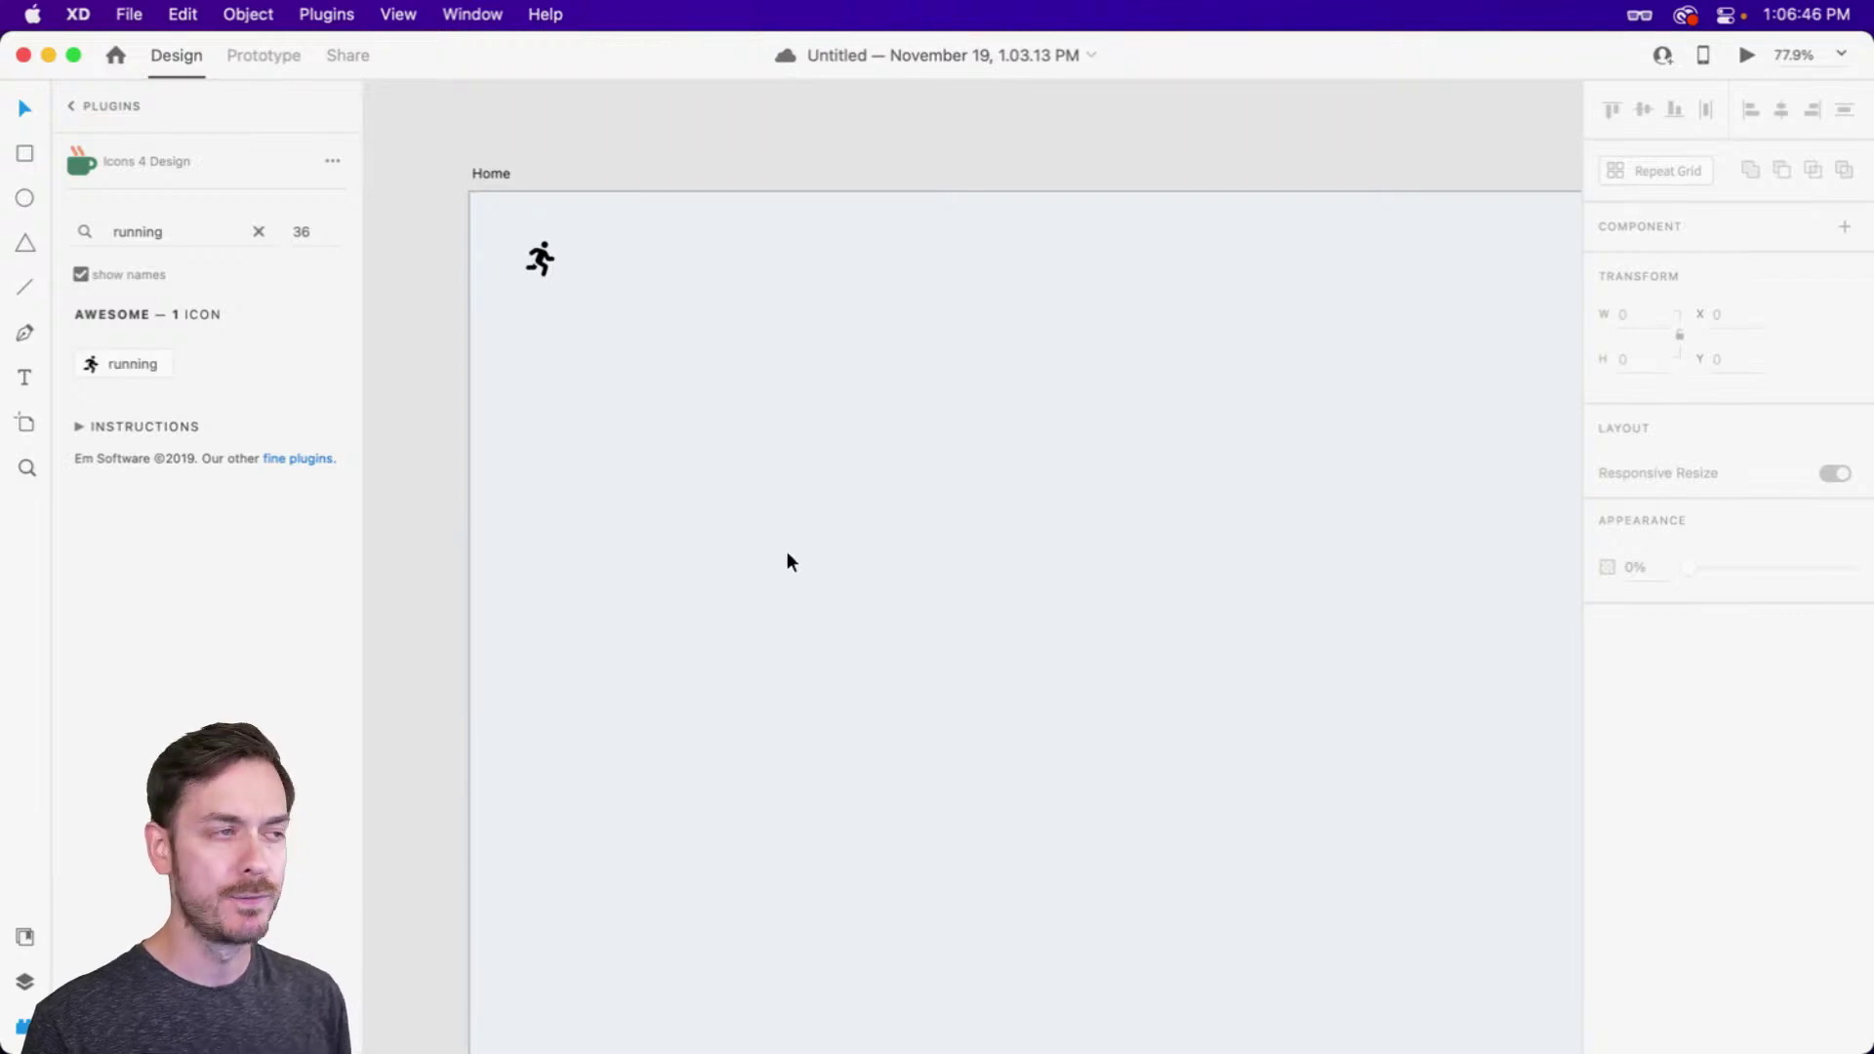
Reposition the running icon to about X 74, Y 39, show the artboard's layers, and save the document
left_click_drag(541, 259, 559, 251)
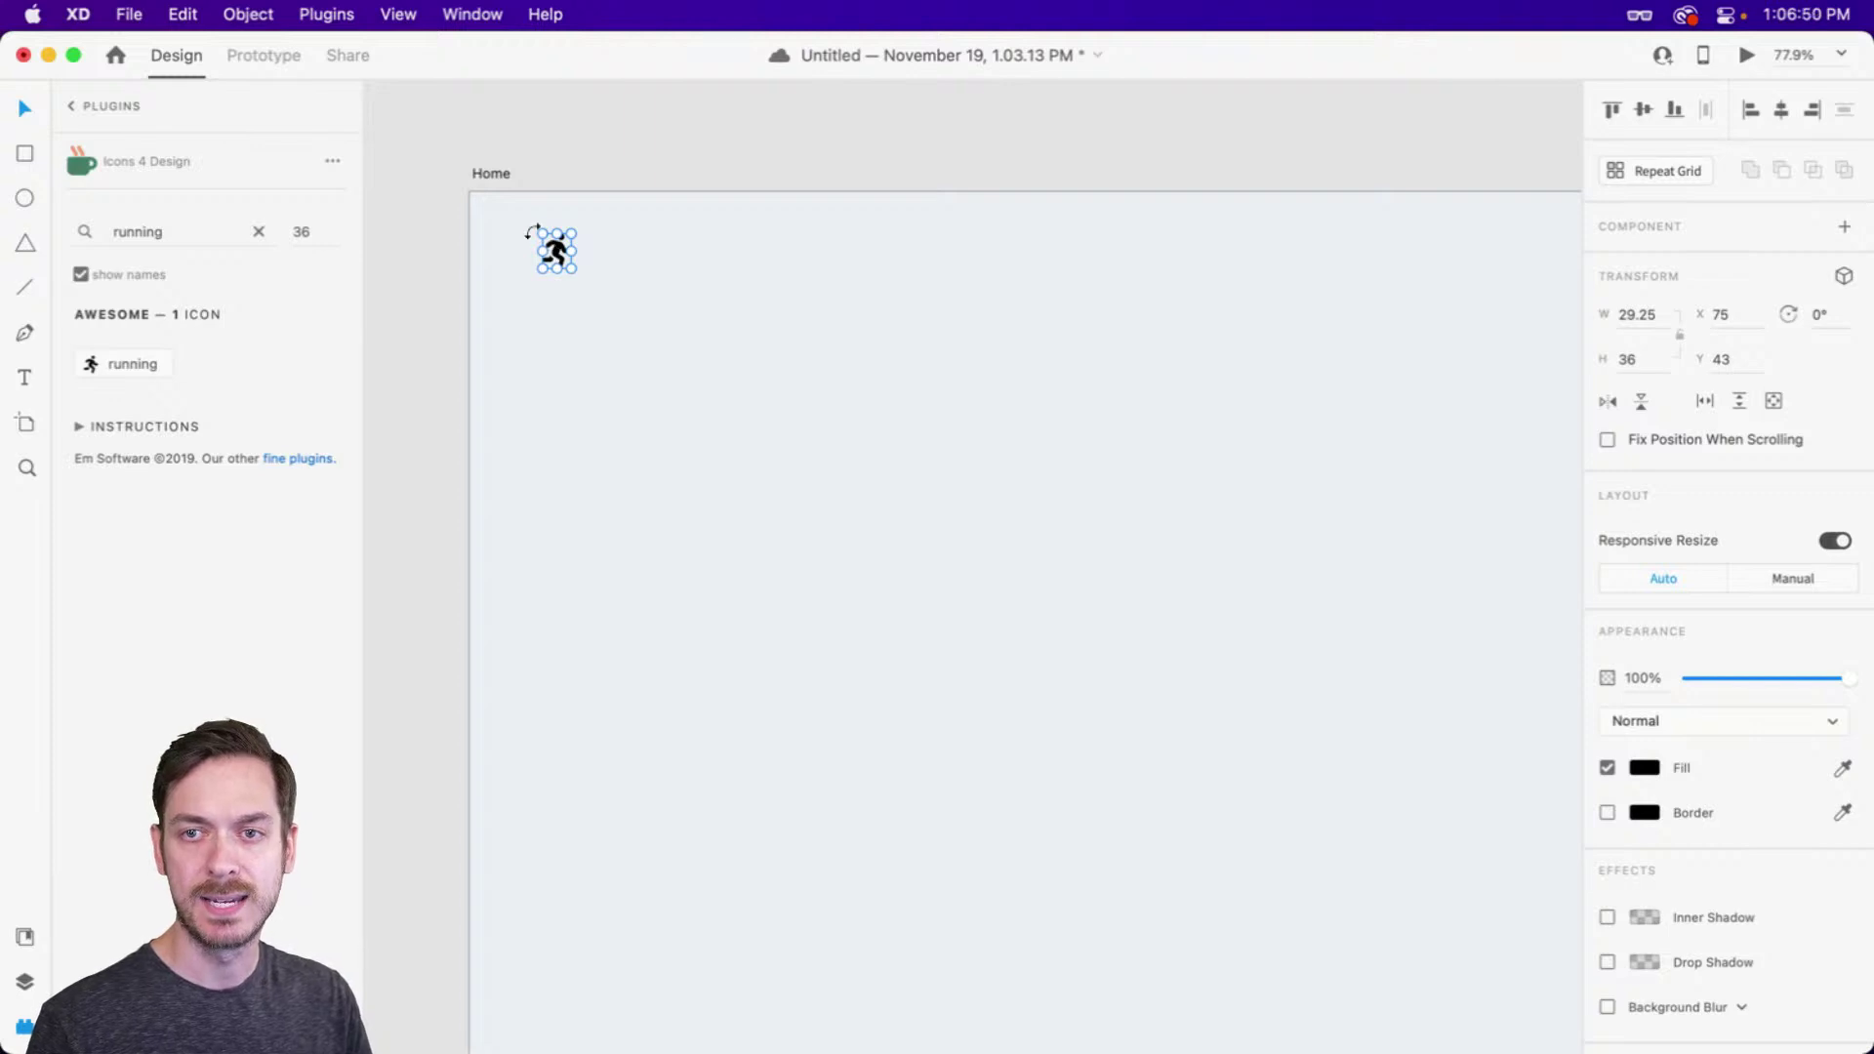
scroll(529, 225, "up", 2)
scroll(530, 226, "up", 5)
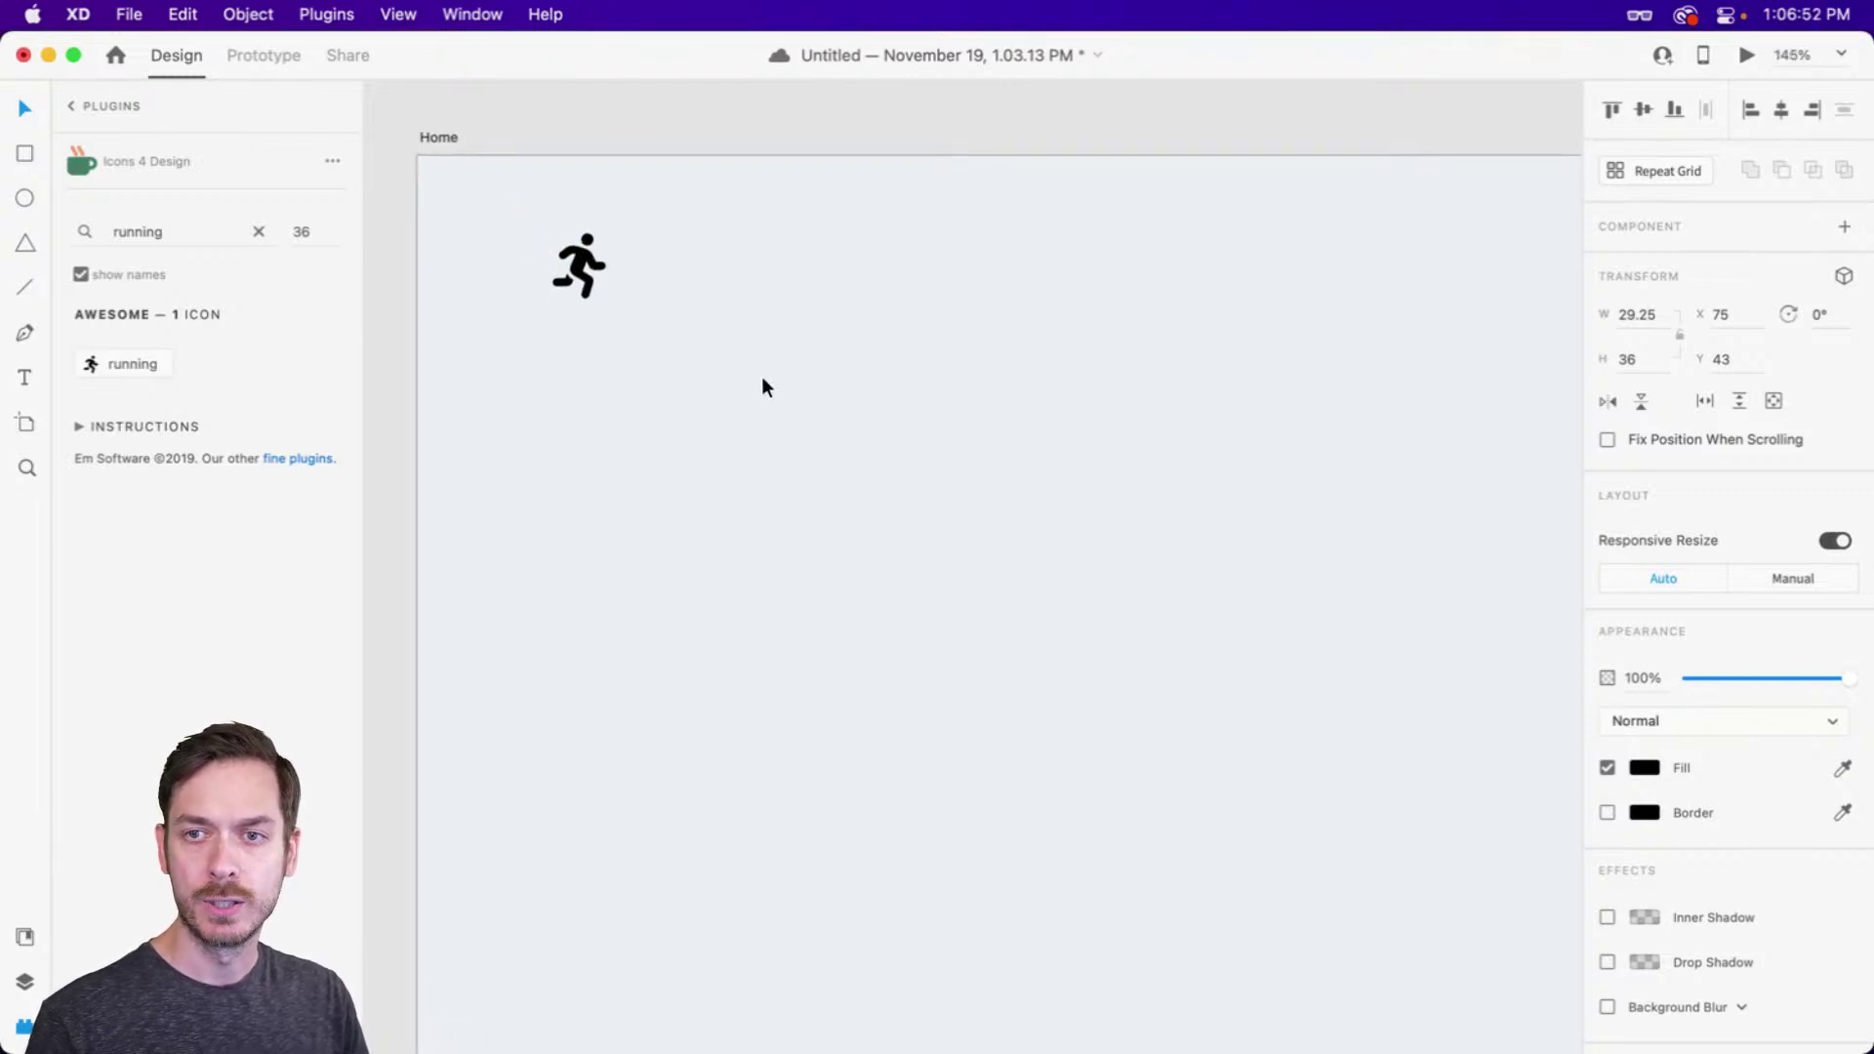
left_click_drag(879, 435, 887, 439)
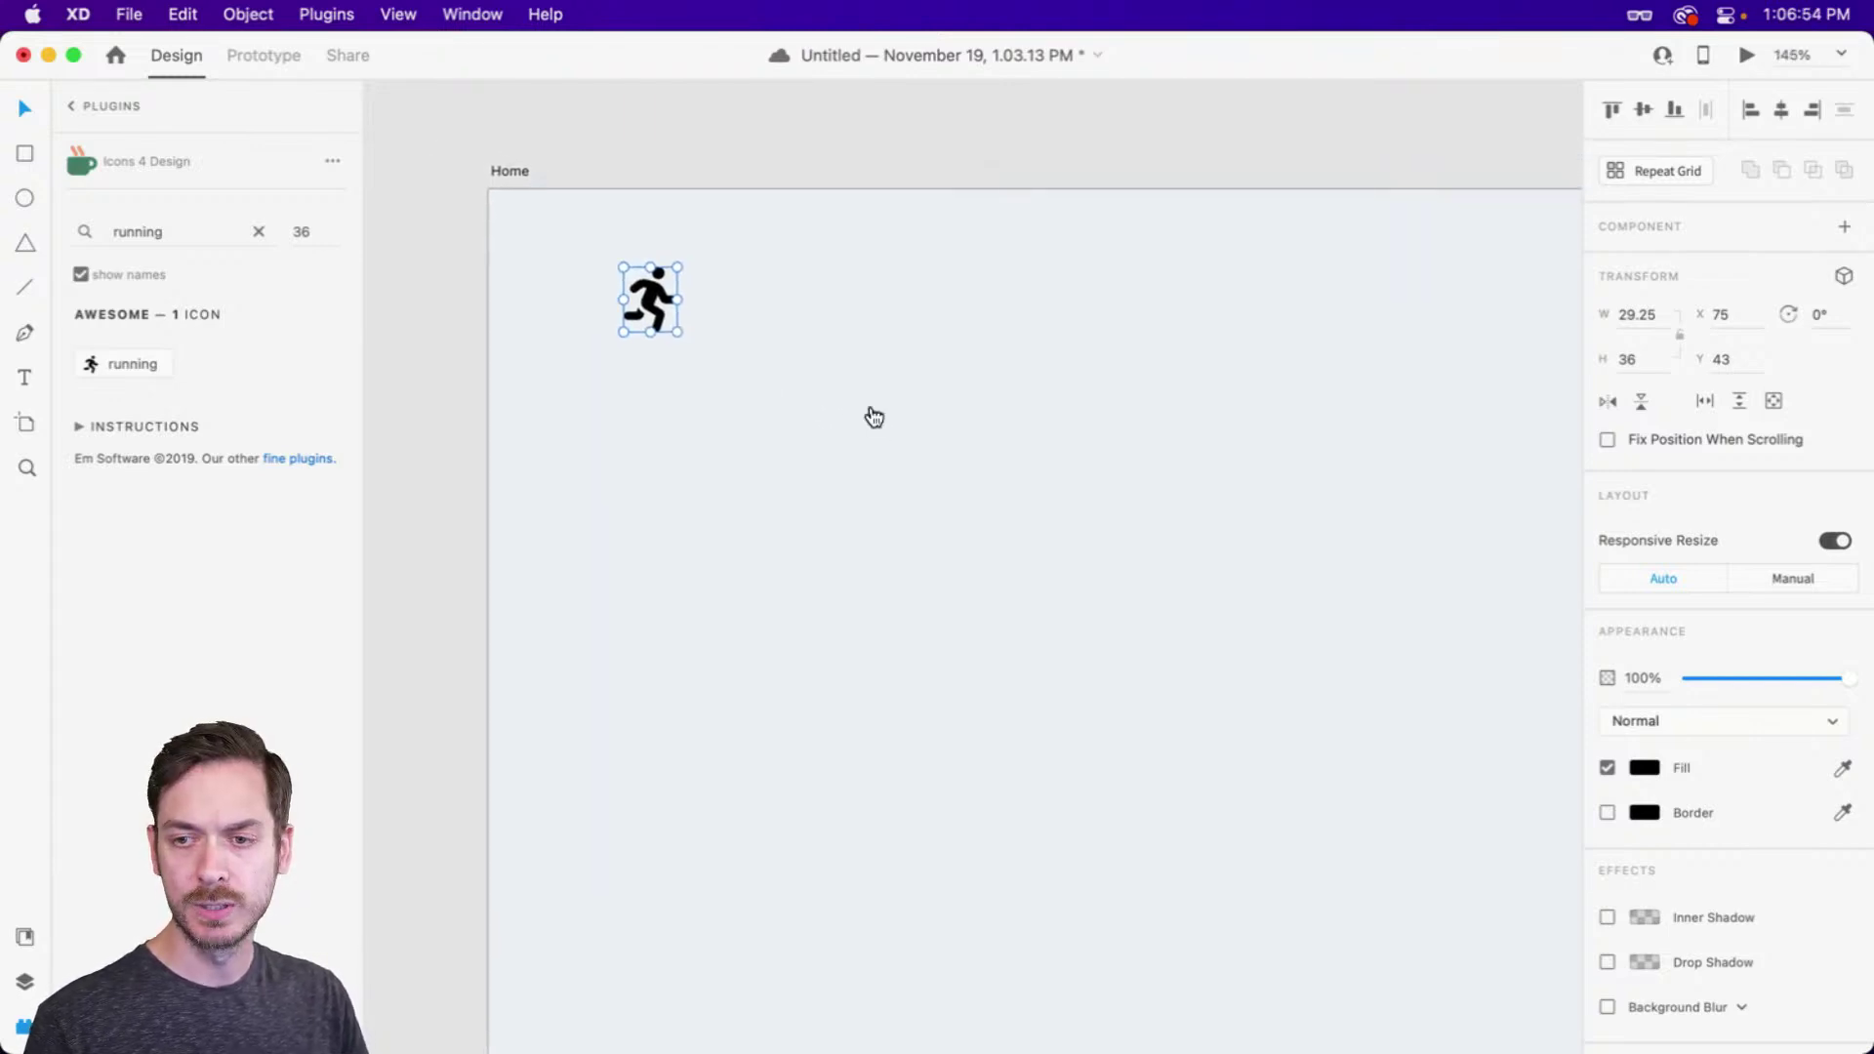
key("super+shift+n")
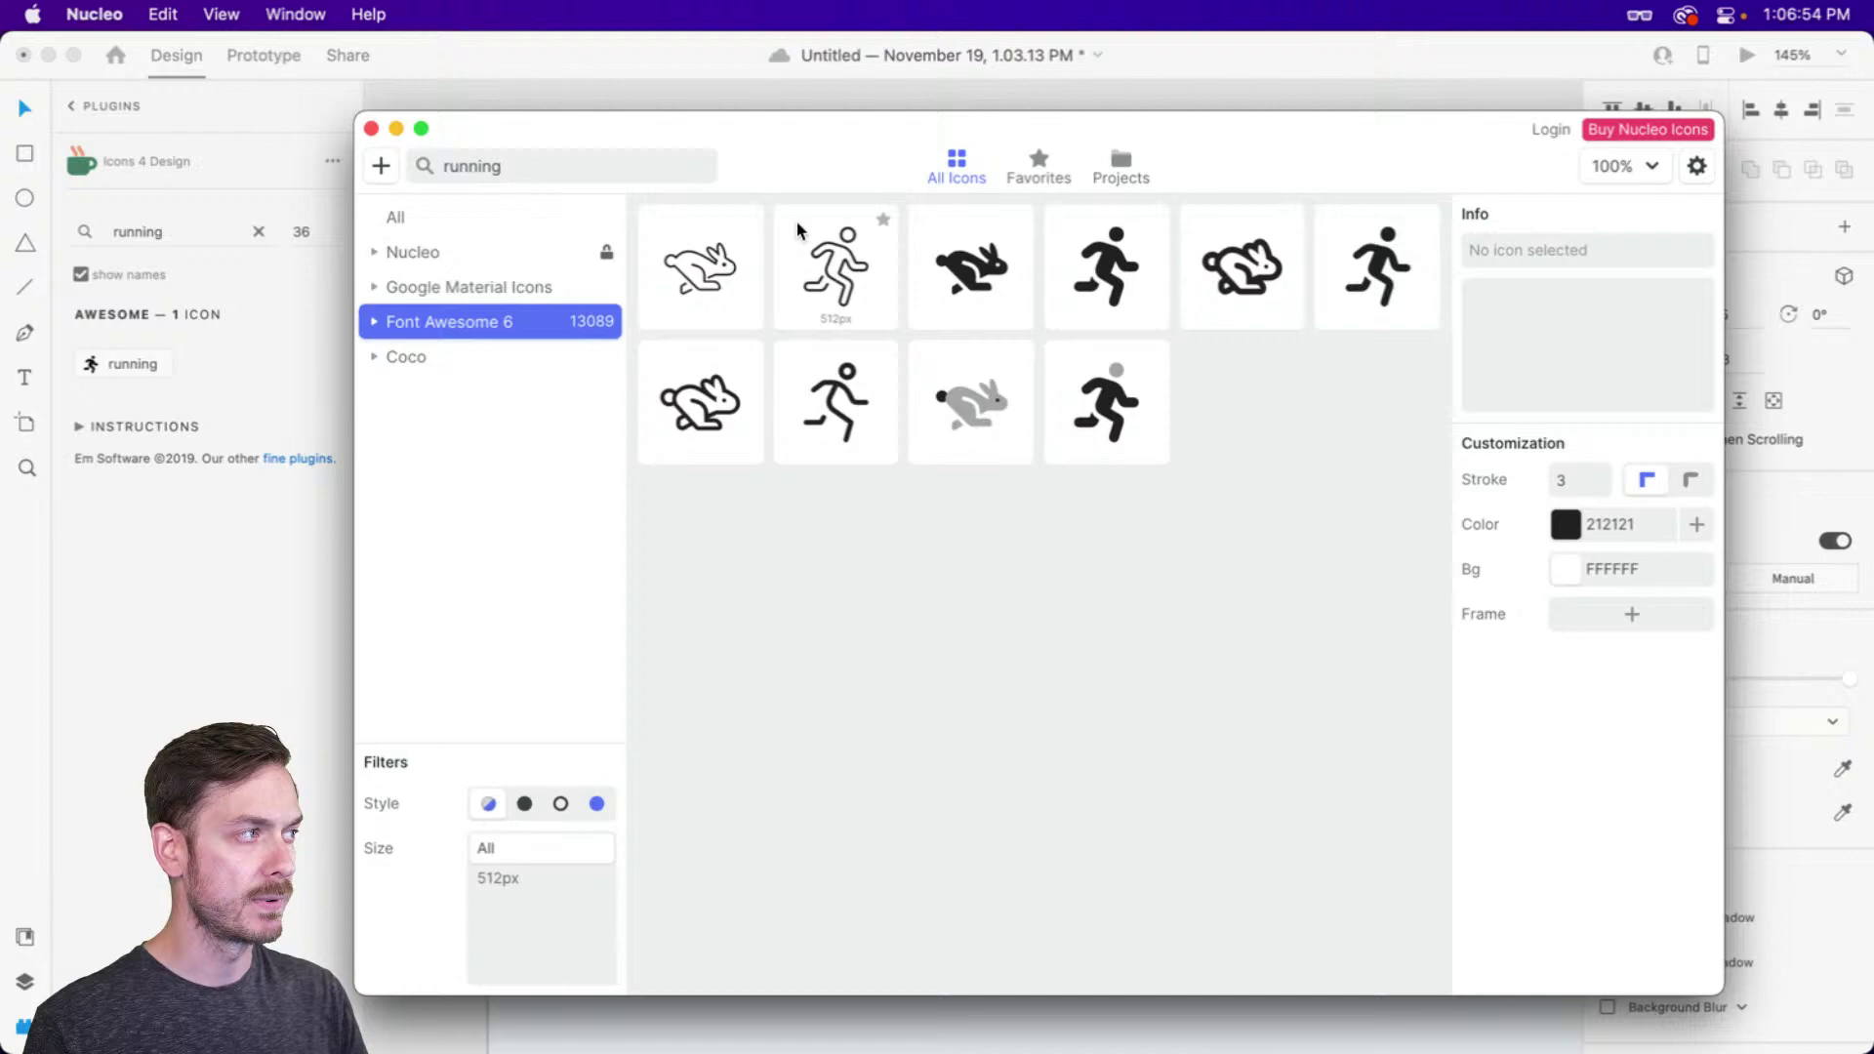
left_click(642, 54)
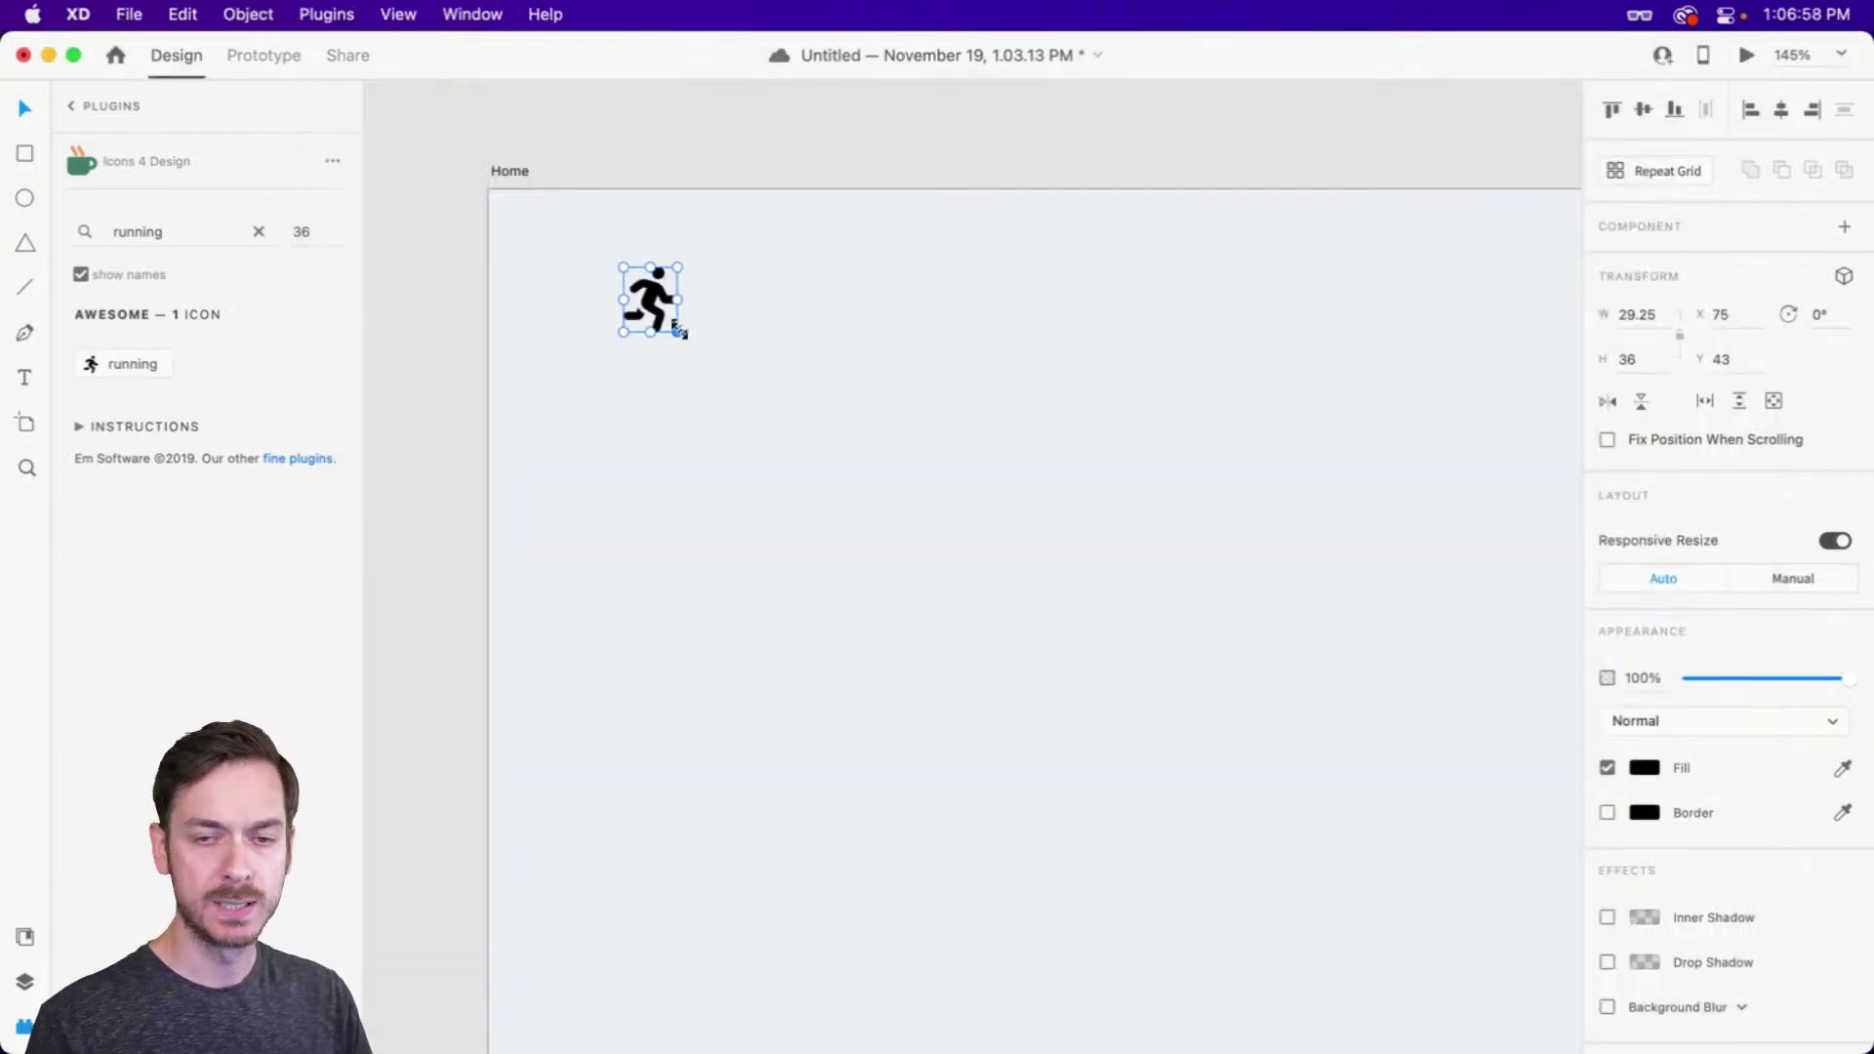
left_click_drag(653, 289, 651, 283)
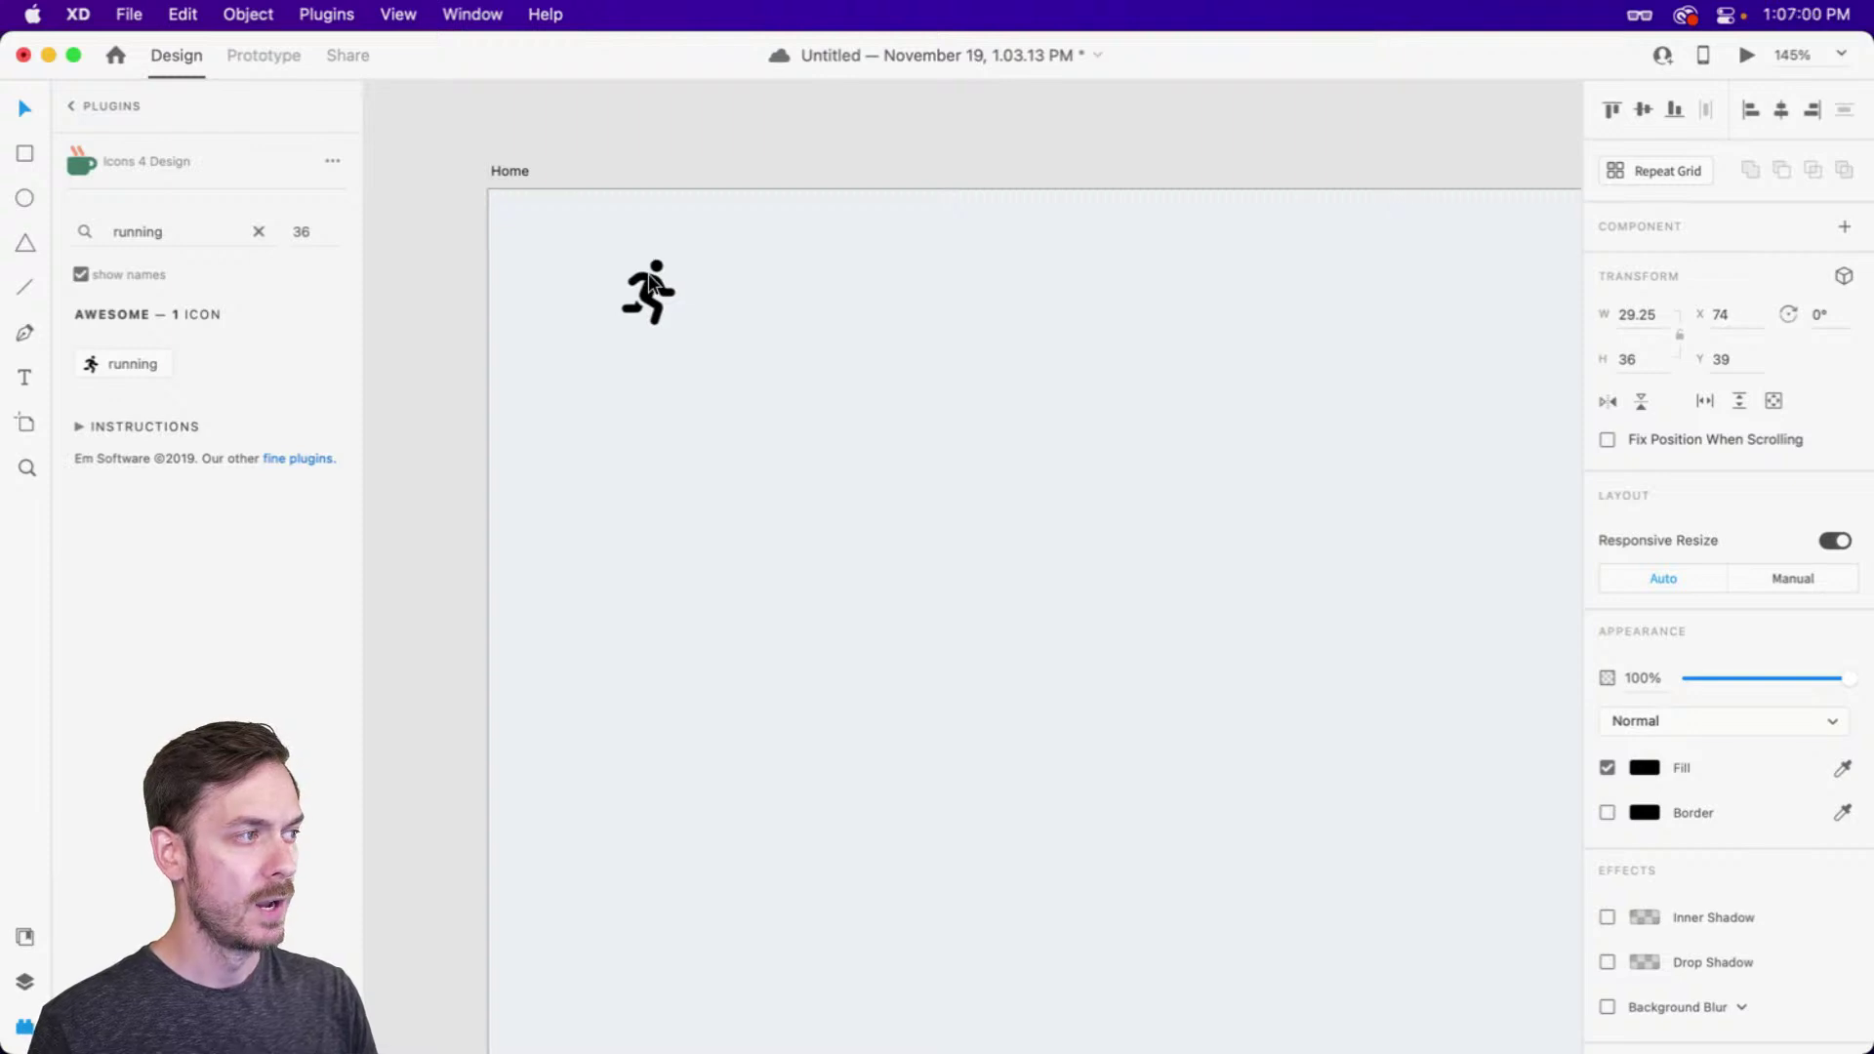
key("super+y")
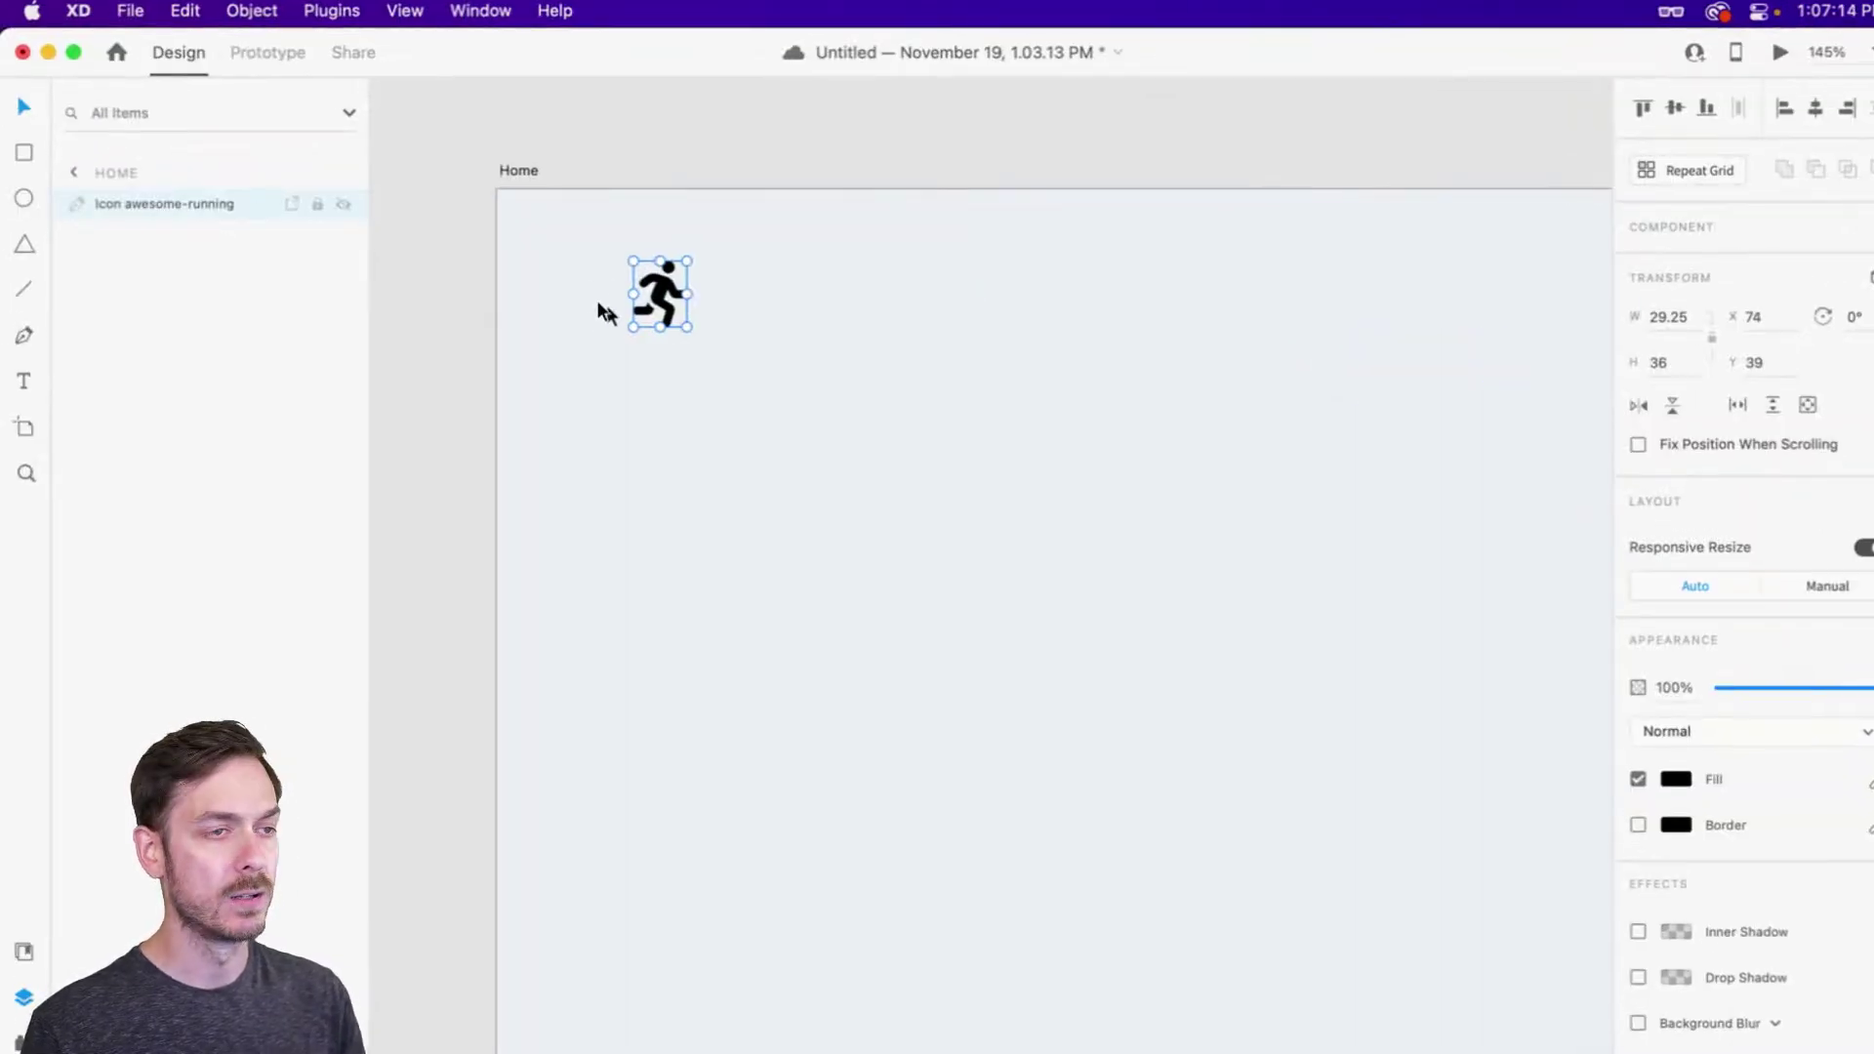
key("super+s")
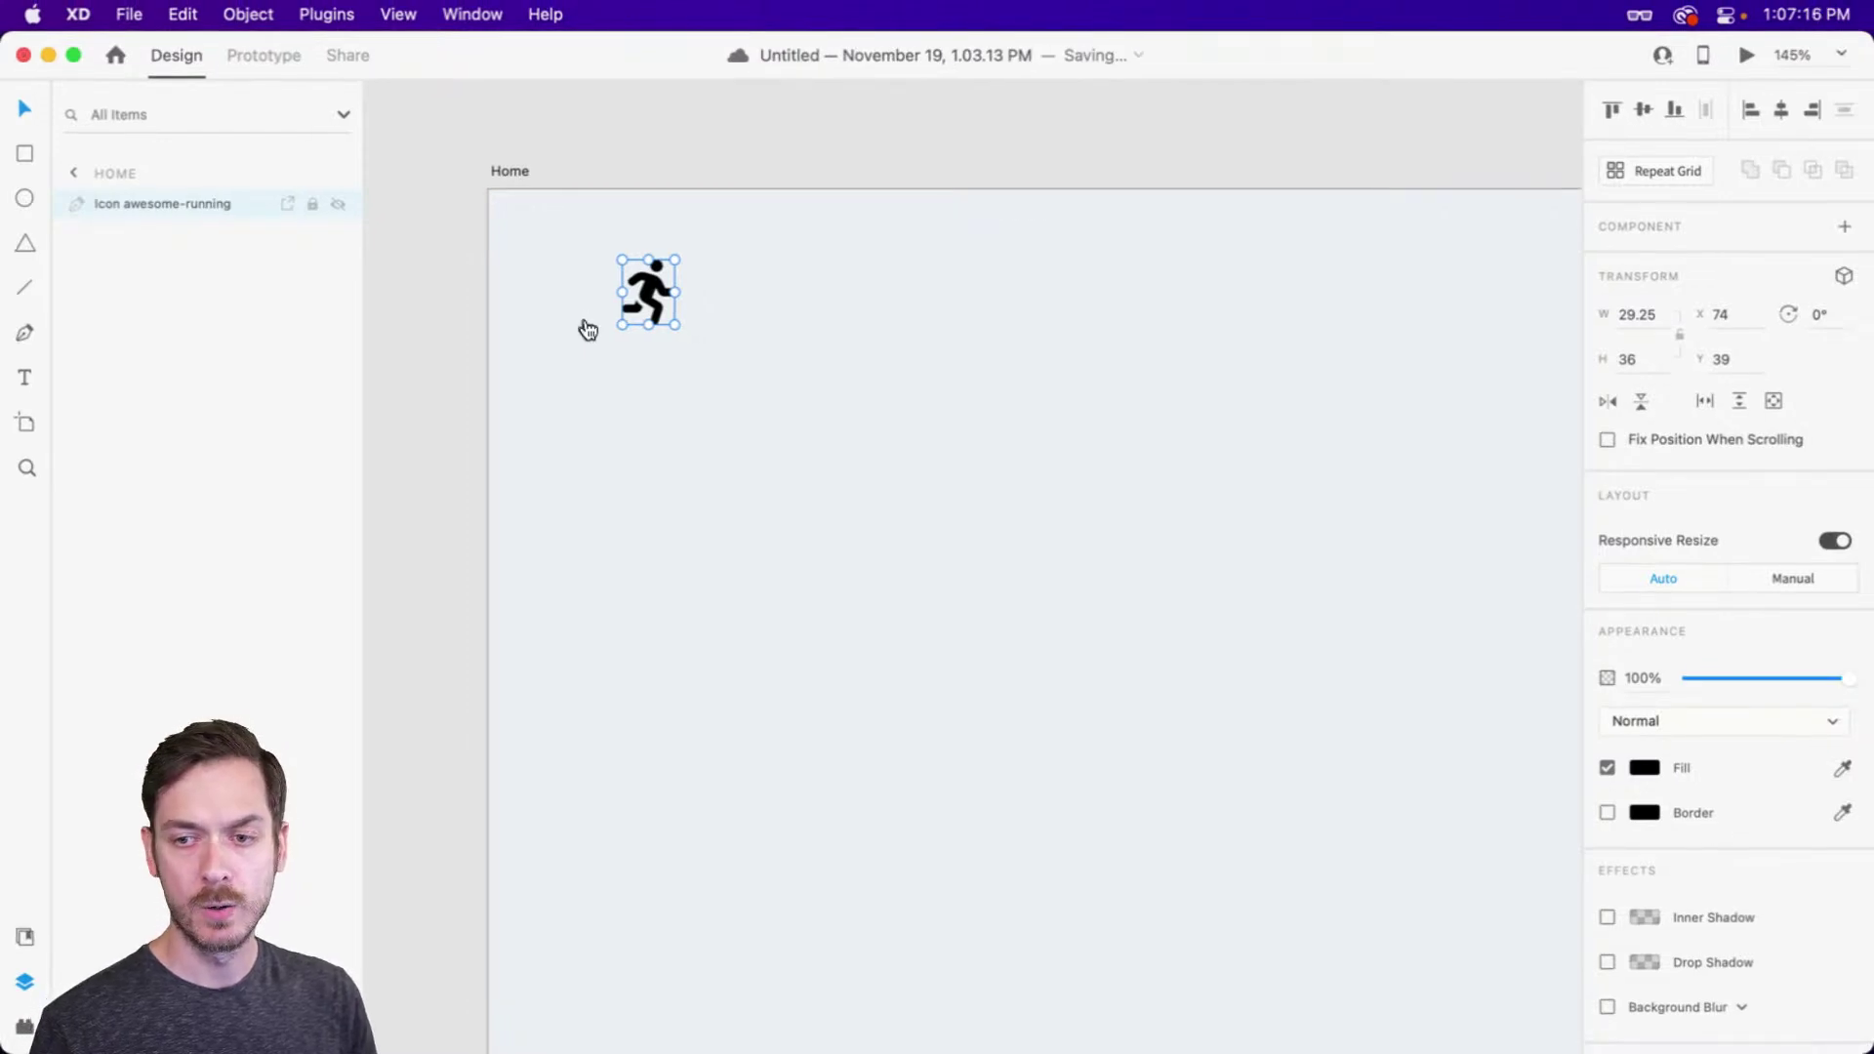
Paste Nucleo's solid person-running icon onto the artboard, shrink it to about 133 × 164, and inspect its nested group down to the path
key("super+Tab")
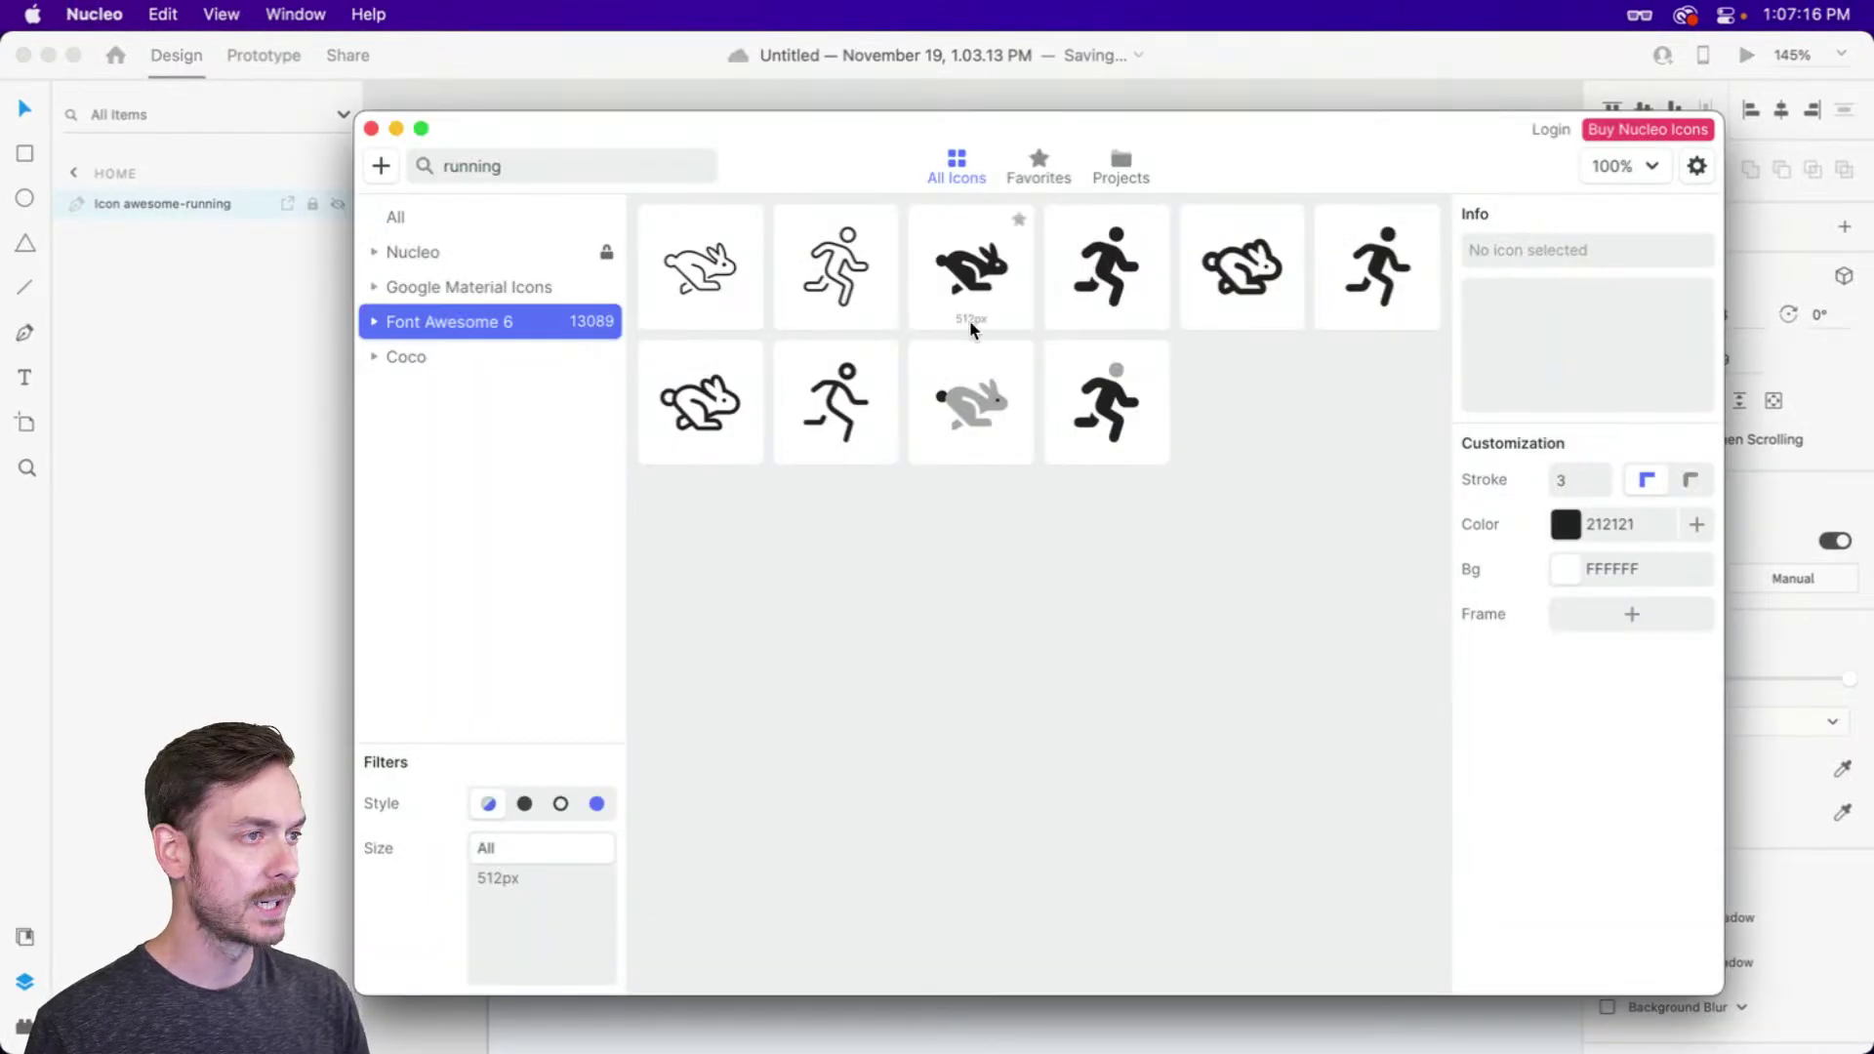
left_click(1093, 260)
key("super+Tab")
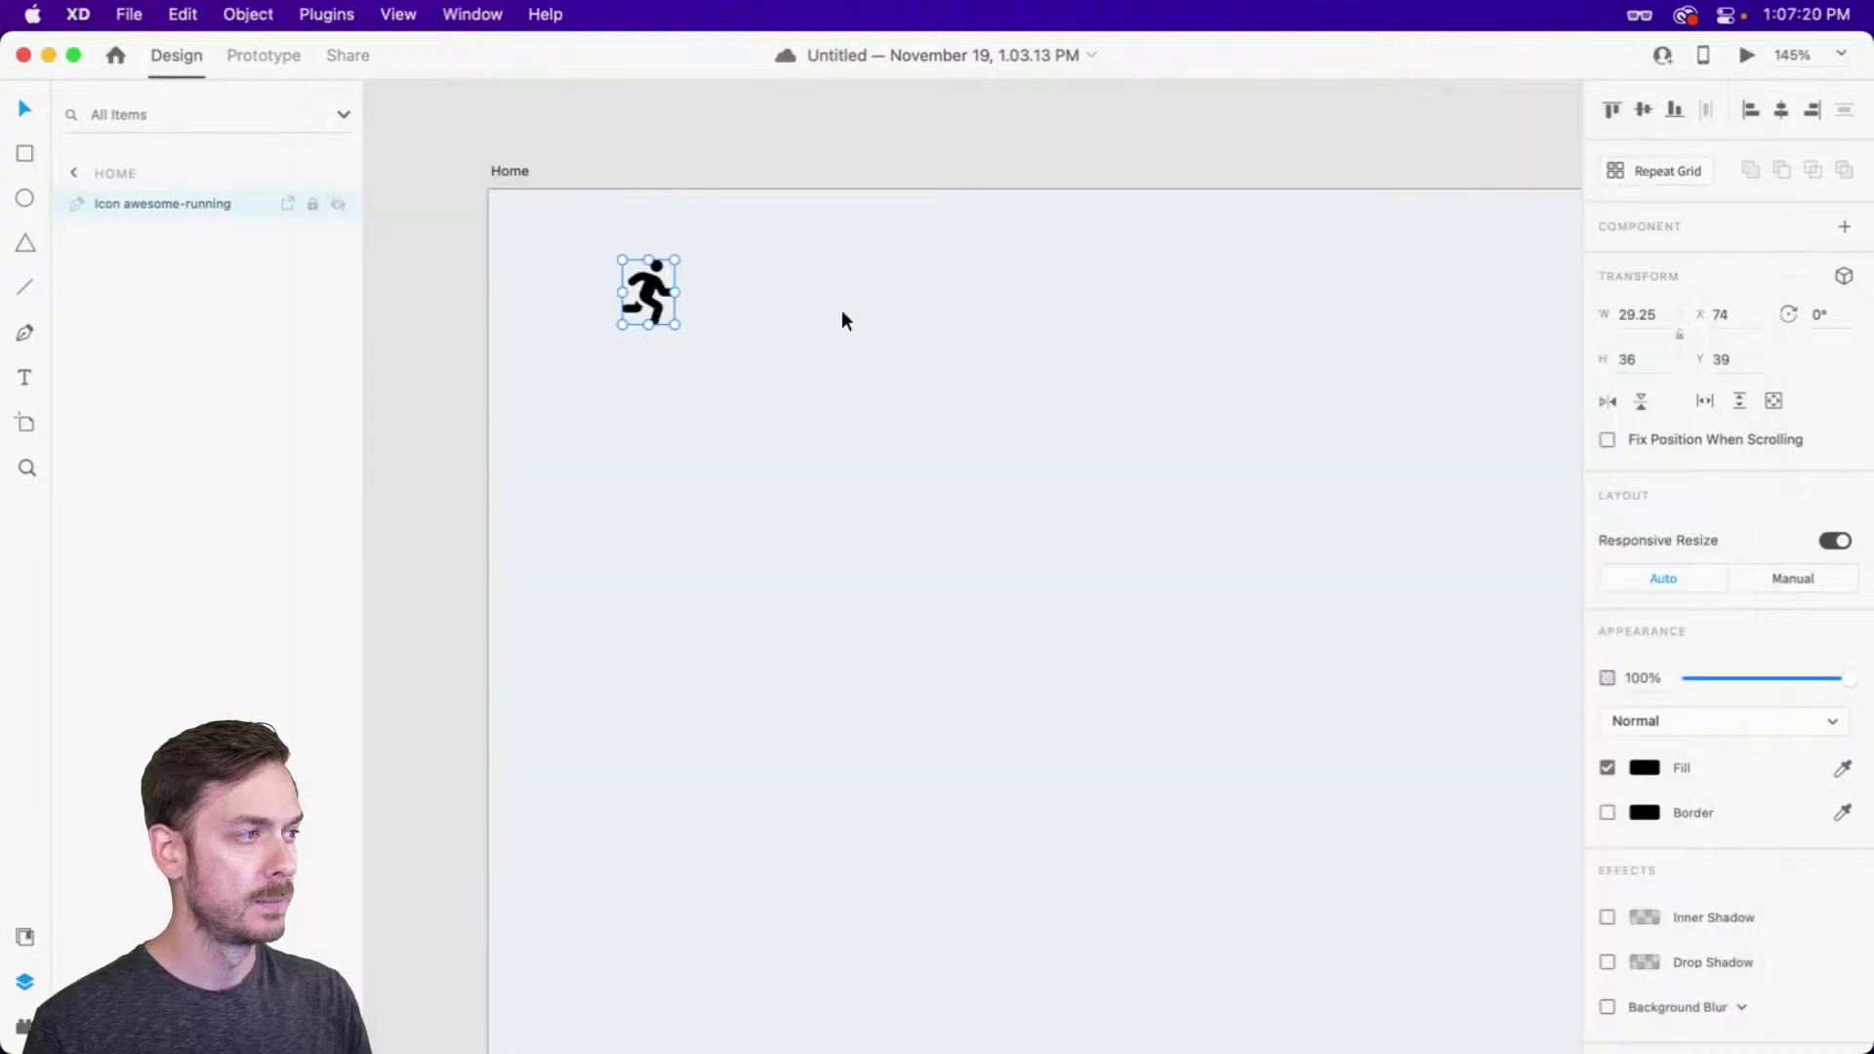
key("super+v")
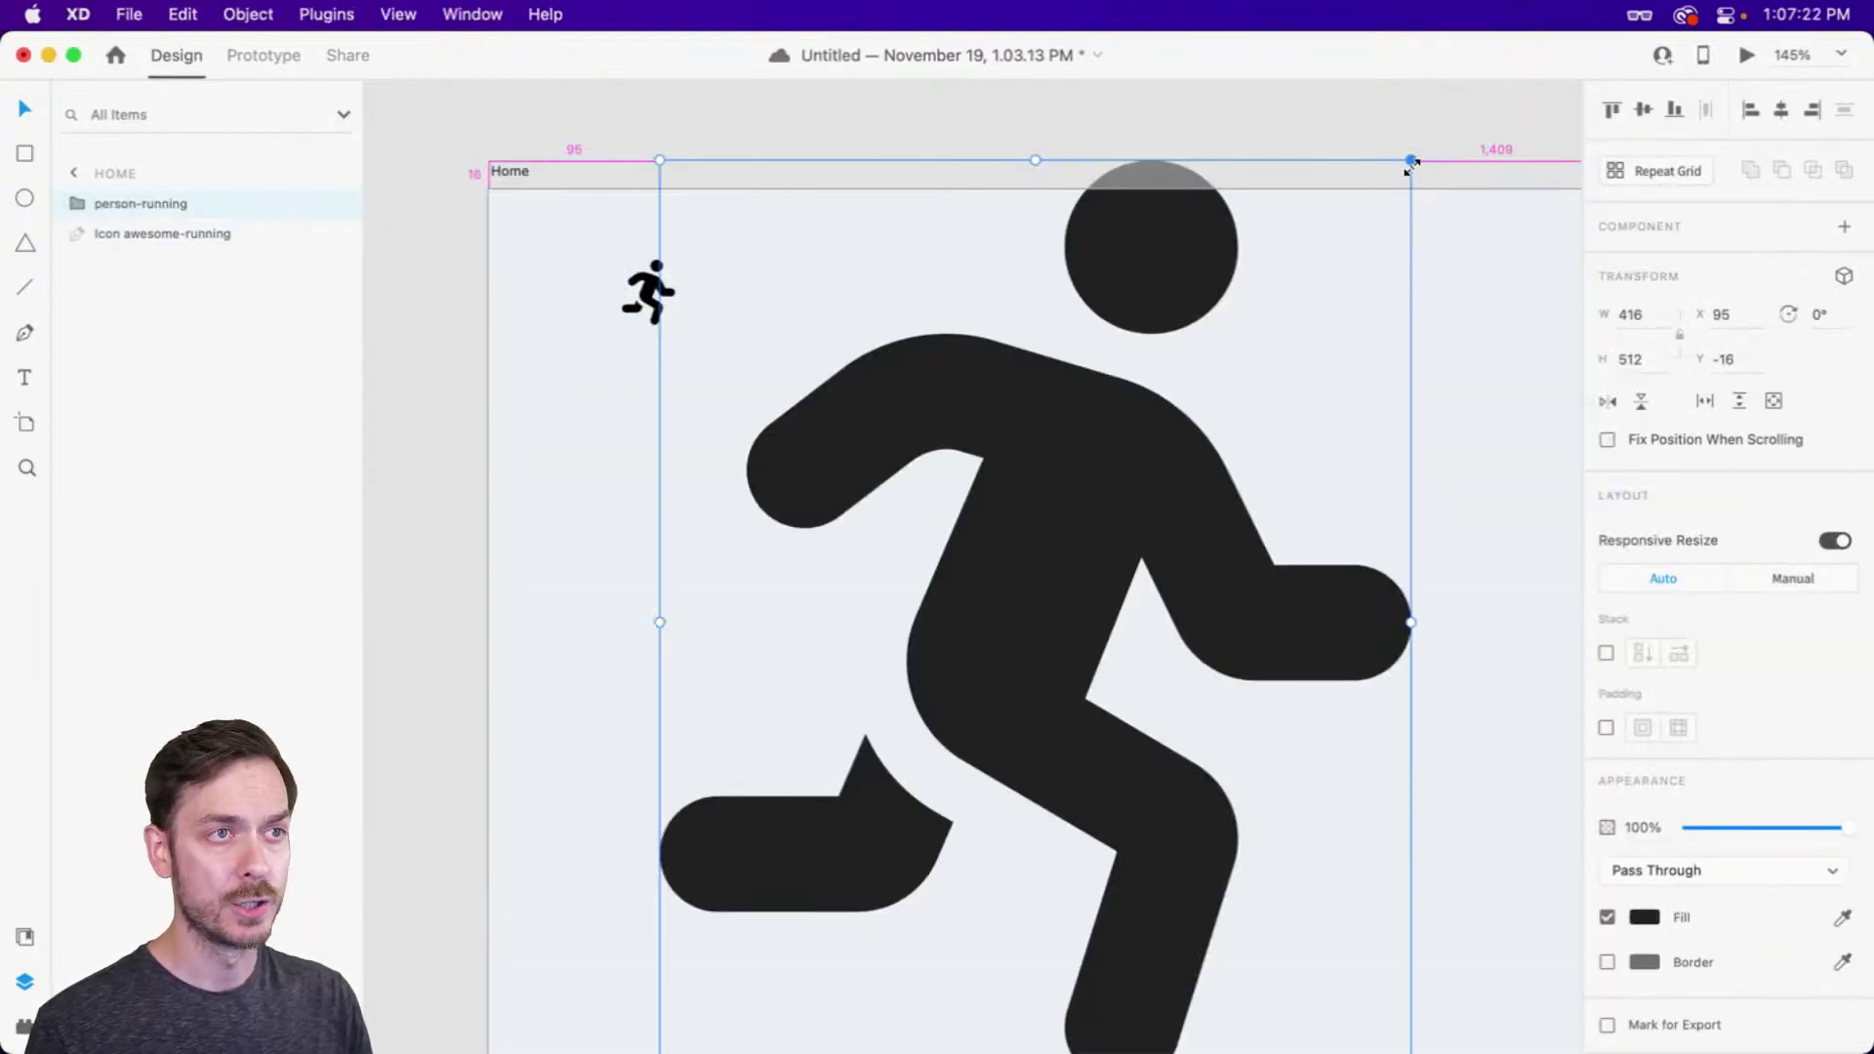
left_click_drag(1410, 161, 1156, 476)
left_click(71, 206)
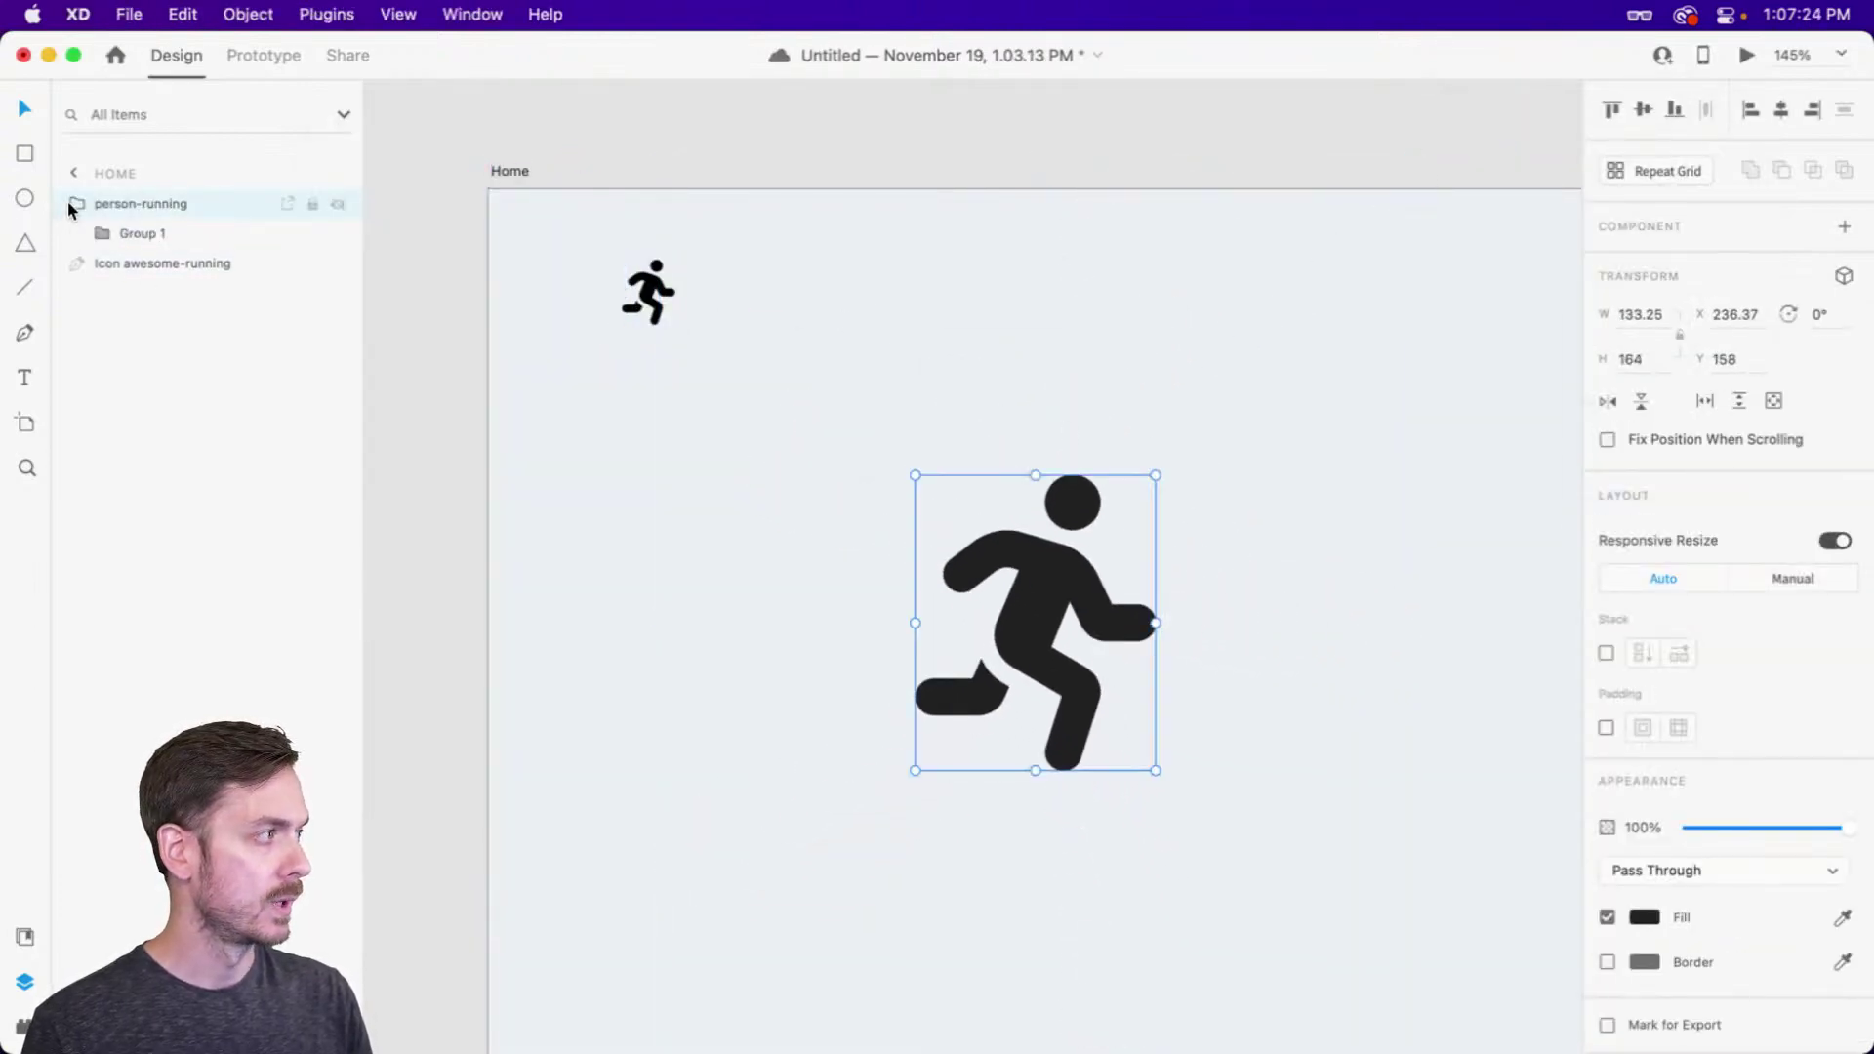
left_click(96, 232)
left_click(161, 263)
Paste Nucleo's two-tone person-running icon onto the artboard, shrink it to about 230 × 283, and inspect its separate head and body paths
key("super+Tab")
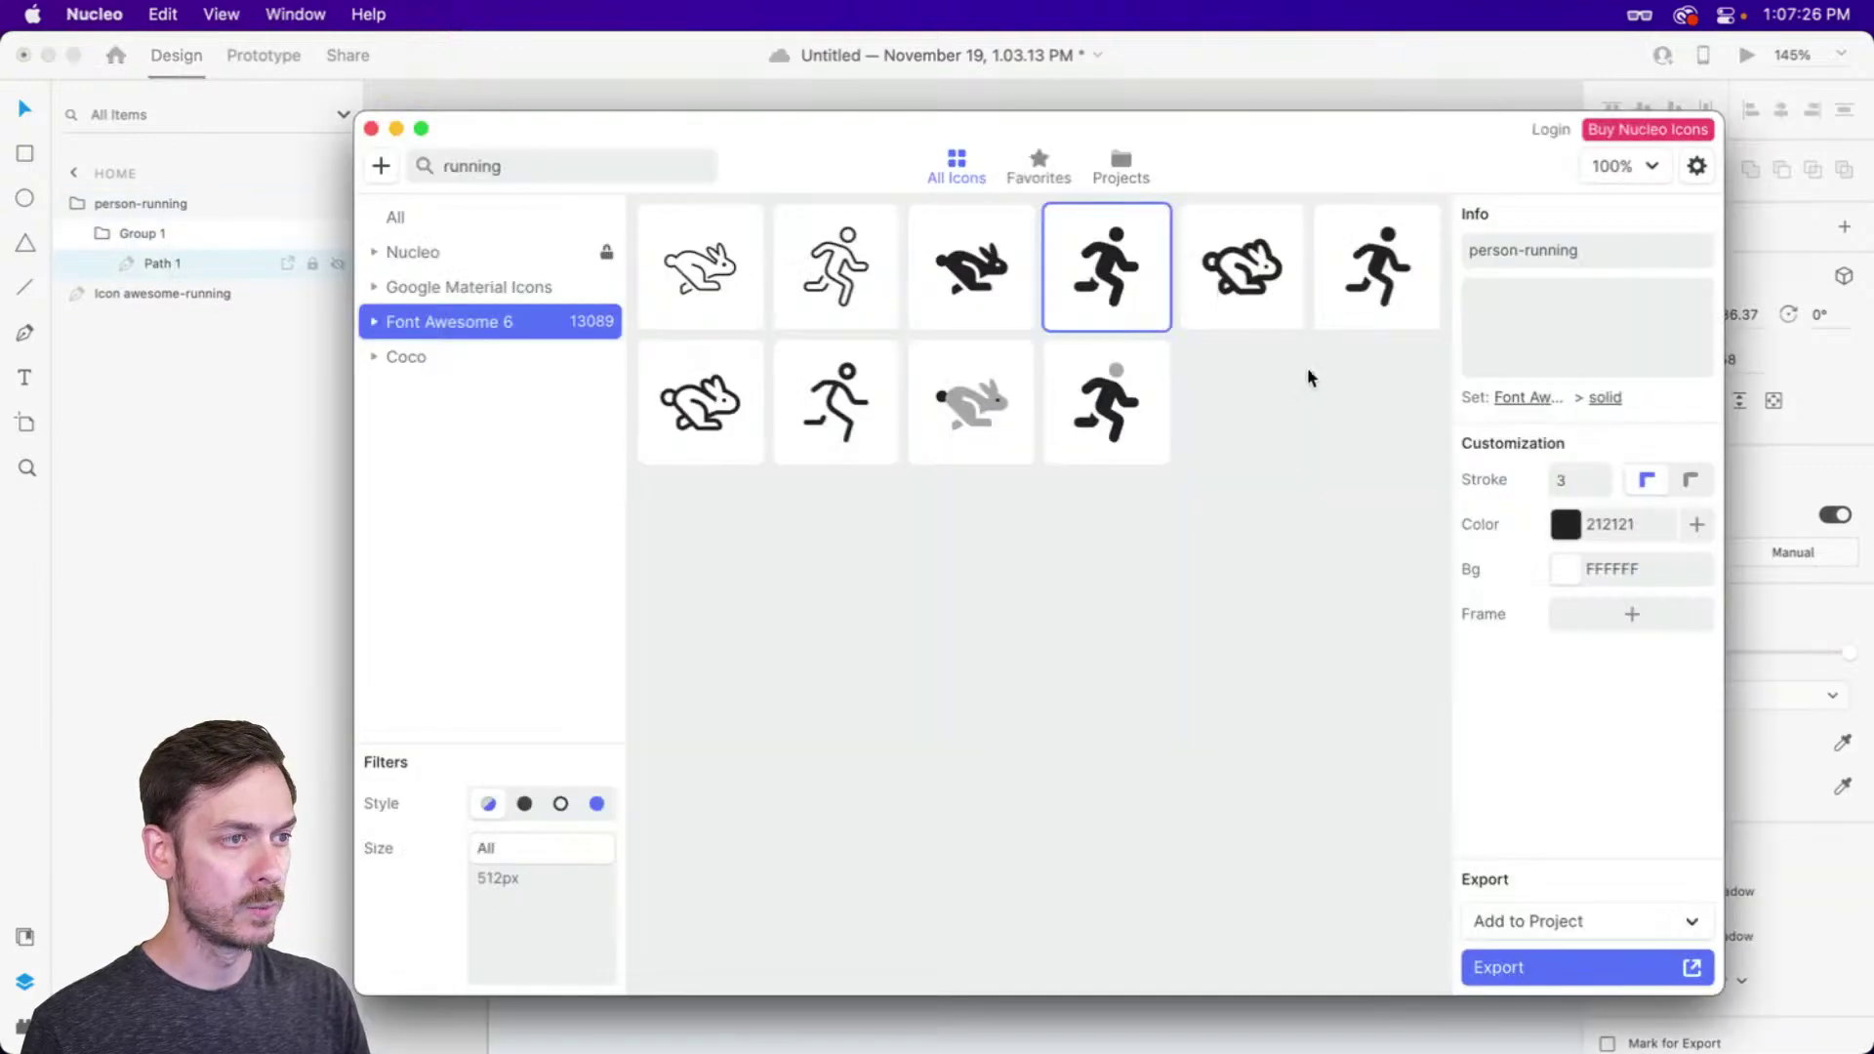
left_click(1106, 400)
key("super+c")
key("super+Tab")
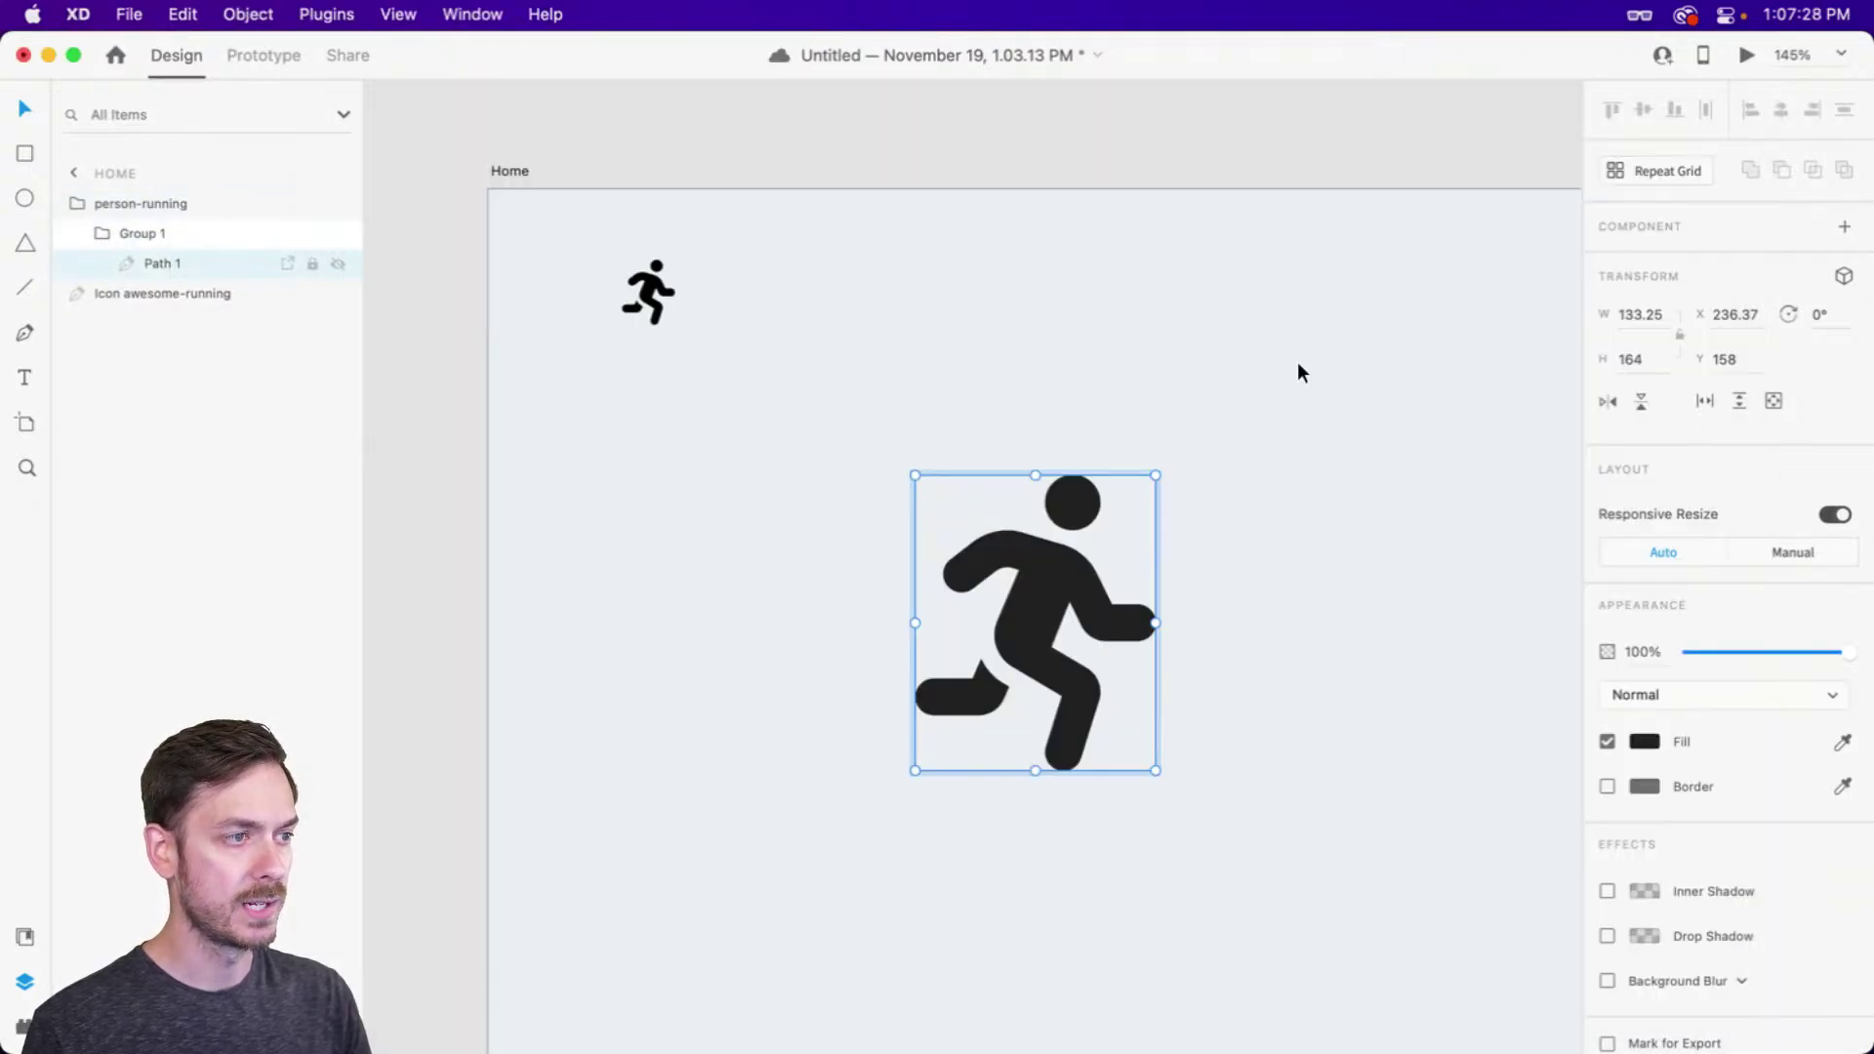
left_click(1211, 412)
key("super+v")
left_click_drag(1409, 162, 1243, 367)
left_click(77, 203)
left_click(101, 232)
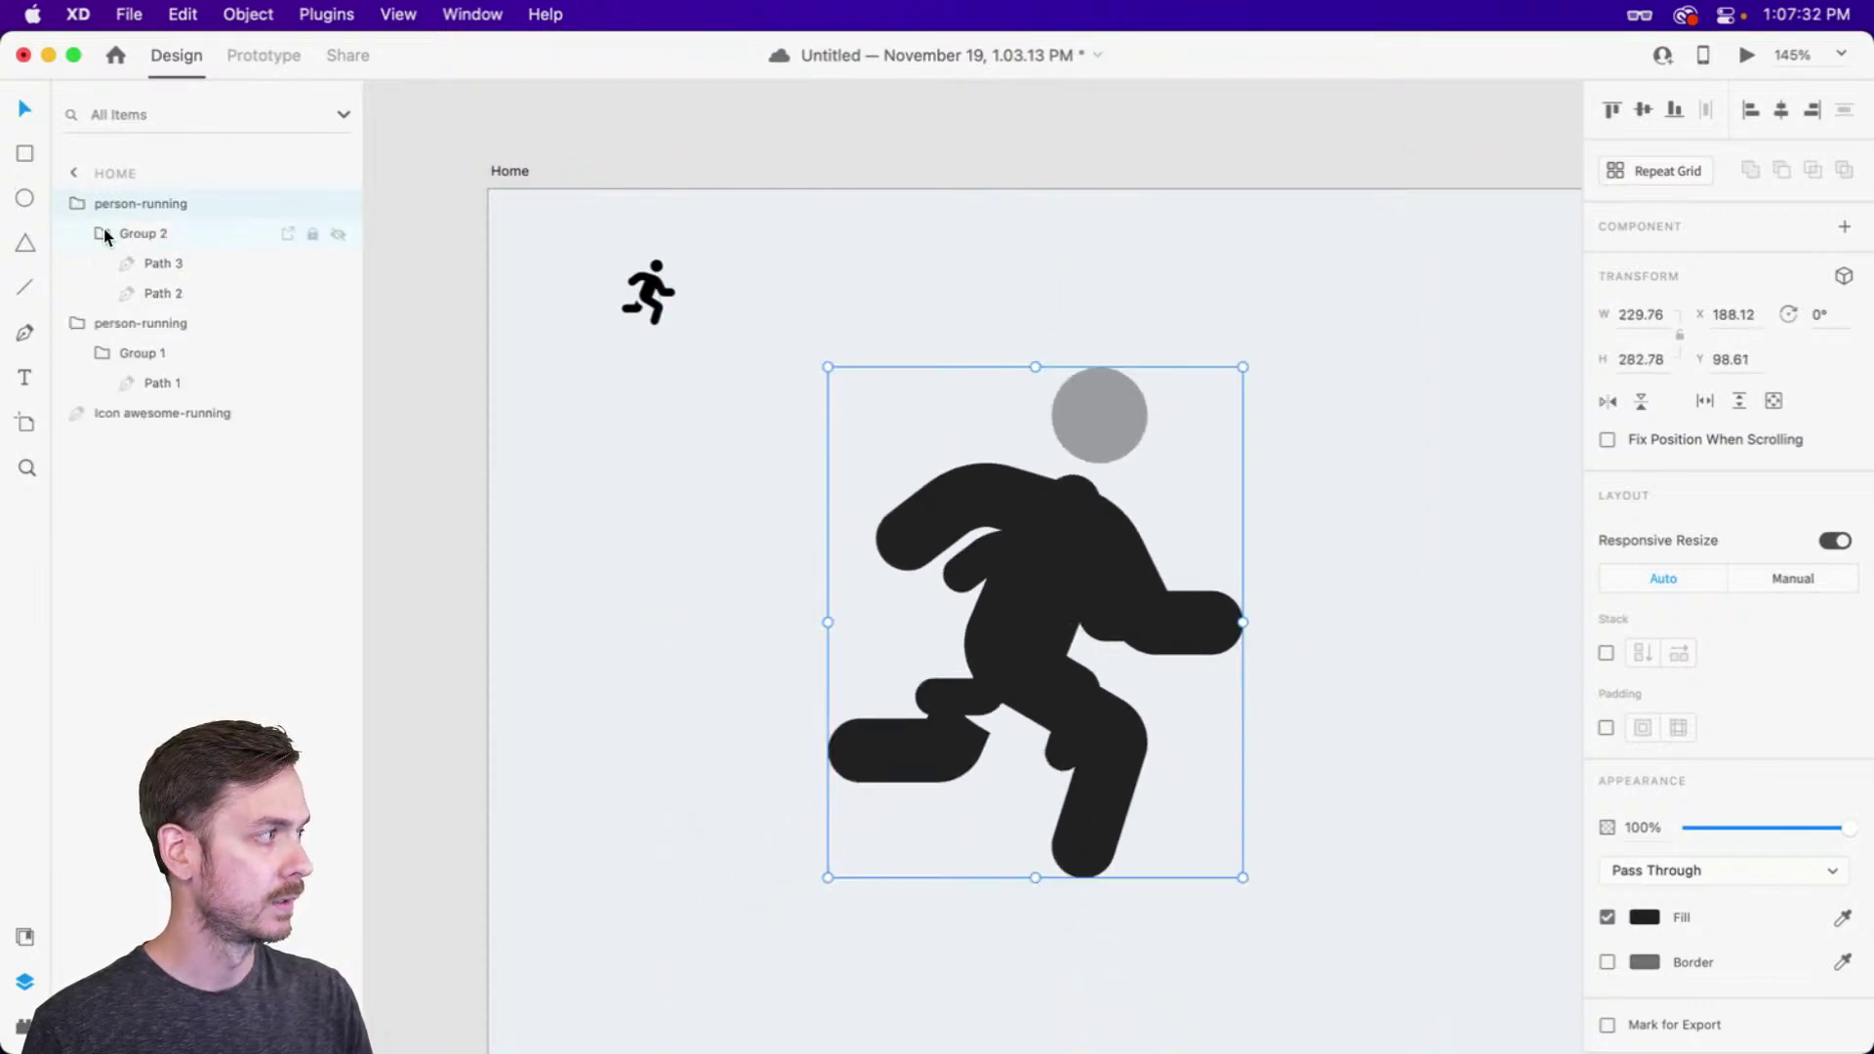
left_click(176, 294)
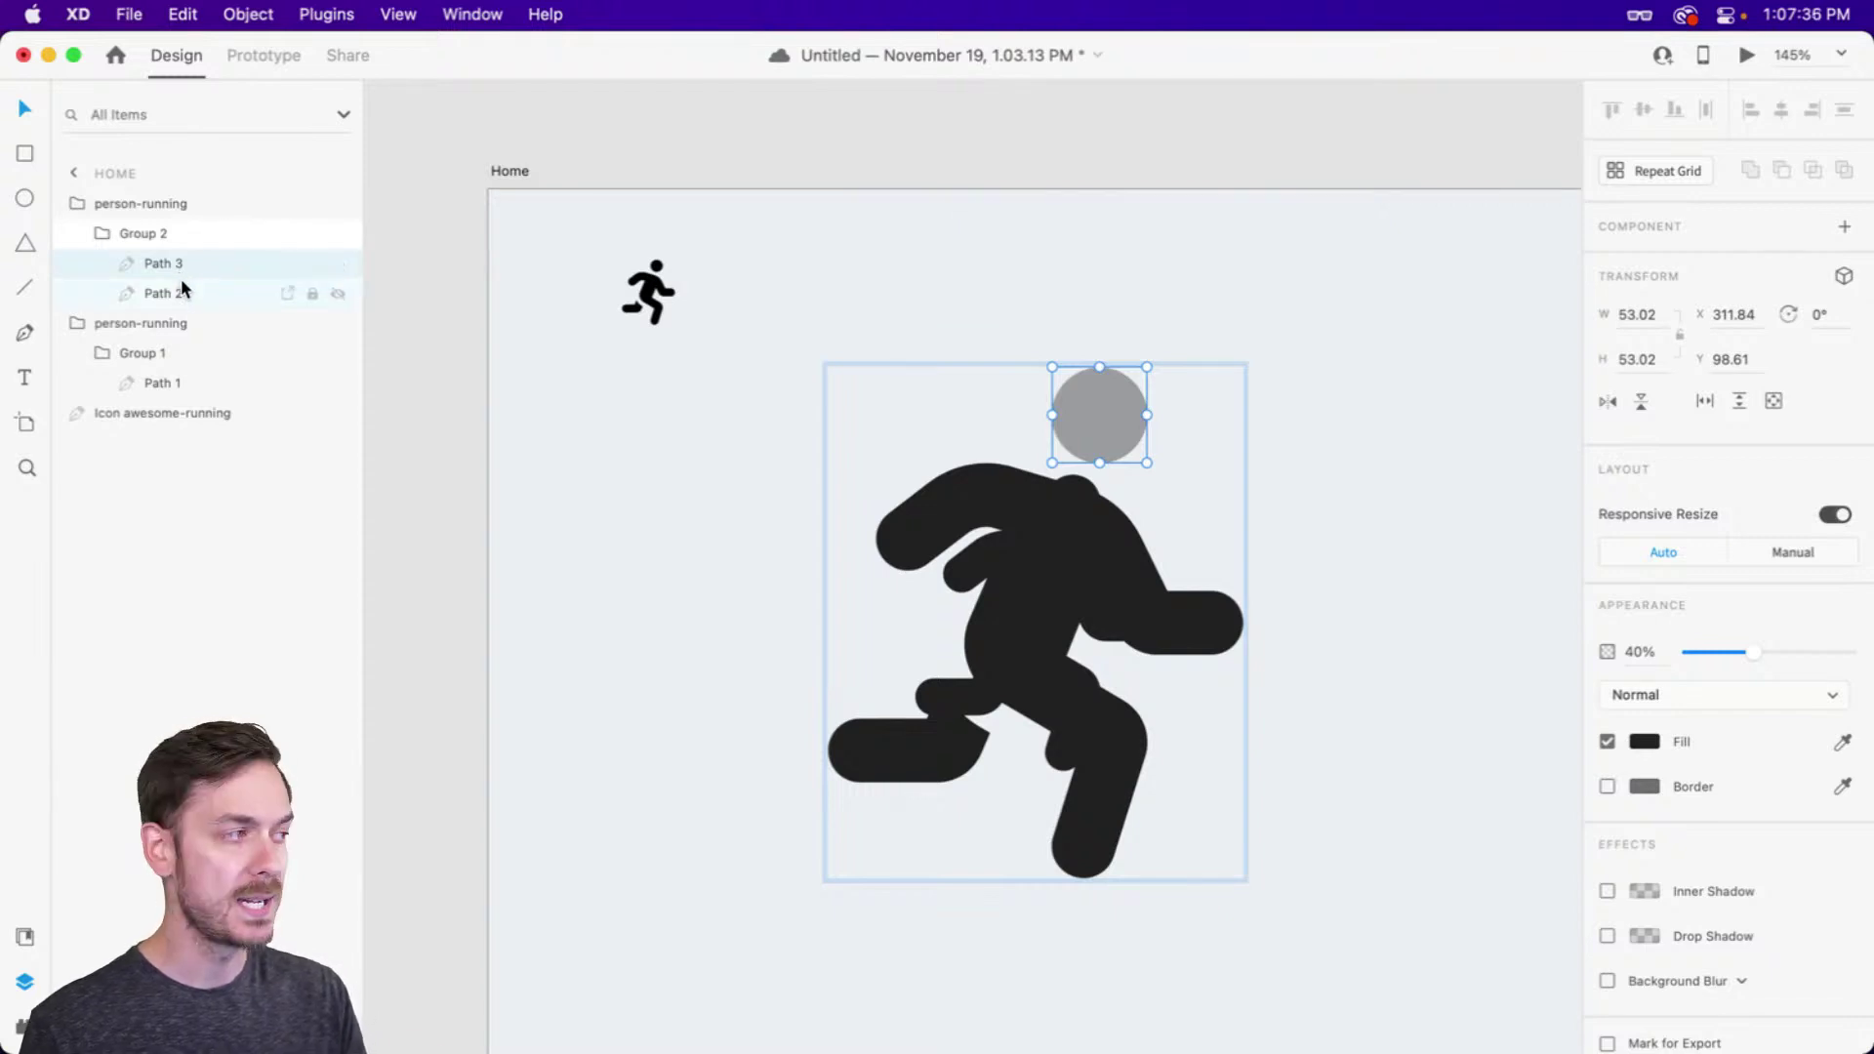
key("Escape")
key("Escape")
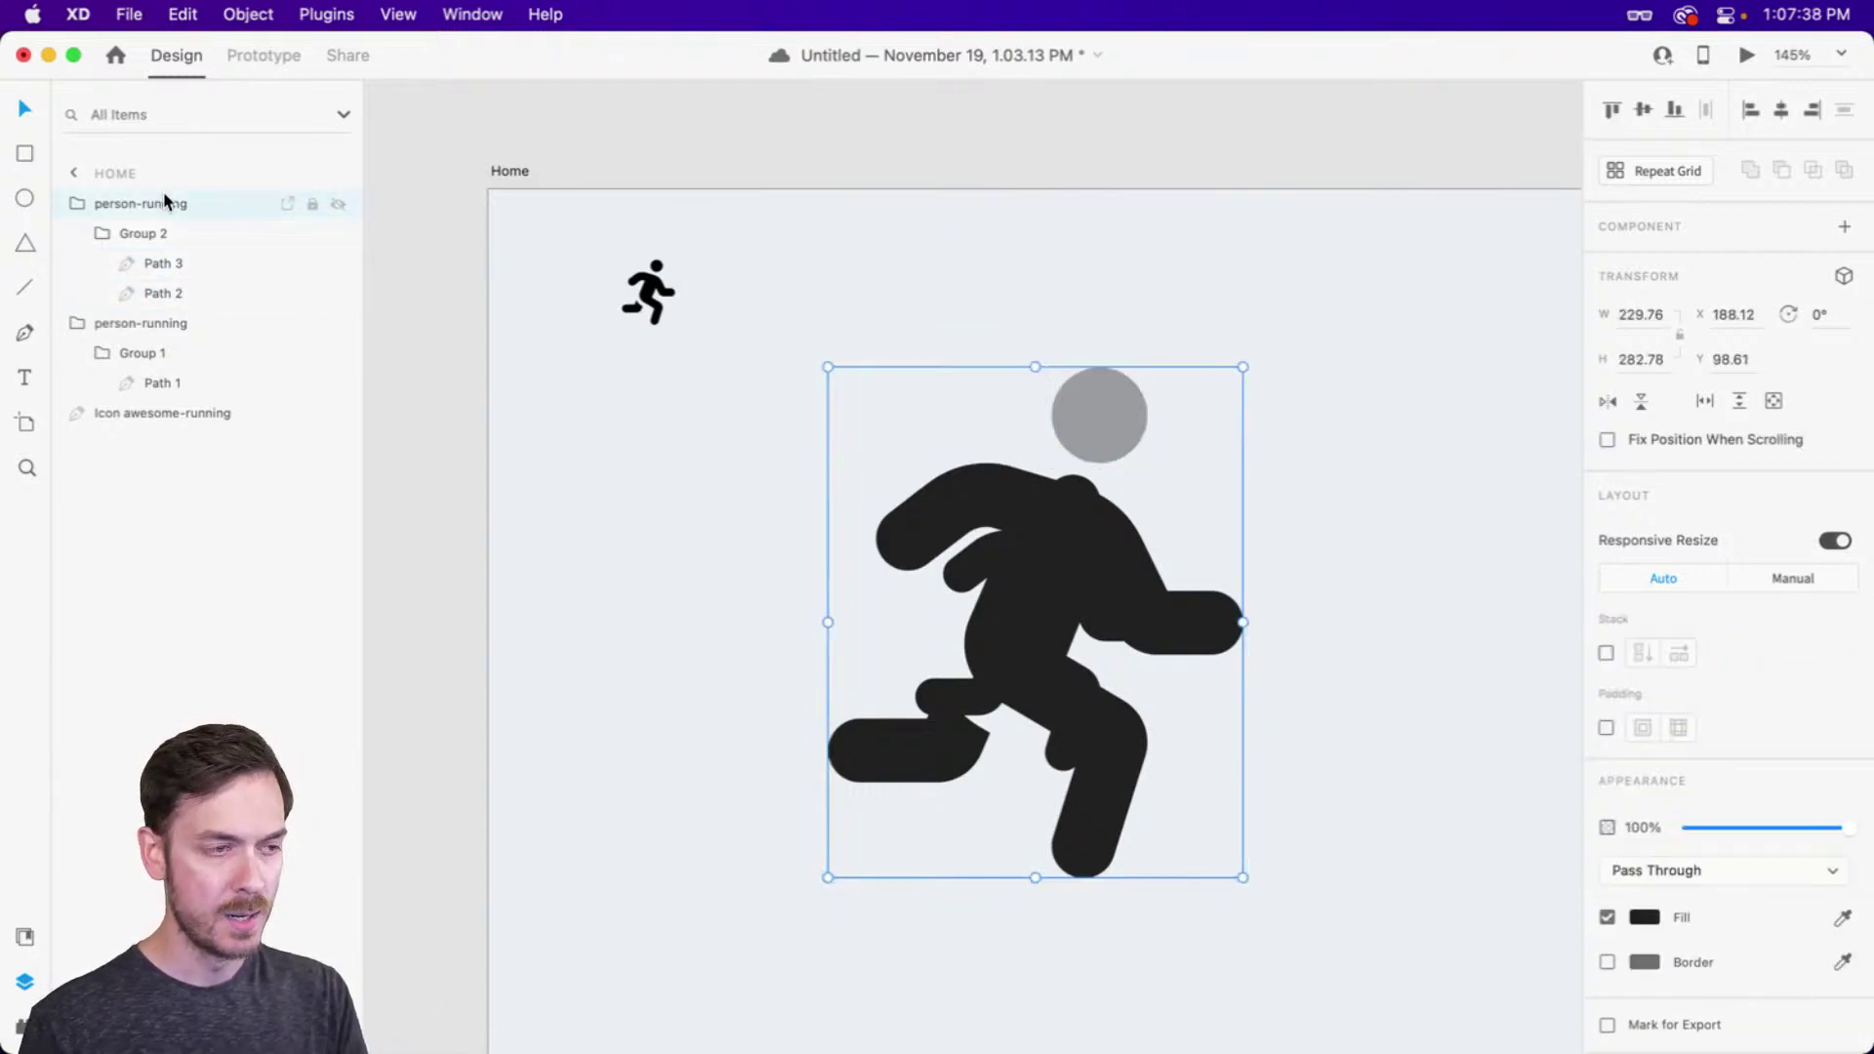
Delete both pasted person-running icons, keeping only the original plugin icon
key("Delete")
left_click(1017, 542)
key("Delete")
Duplicate the original running icon and place the copy directly beside it on the right, level with the original
scroll(615, 254, "up", 5)
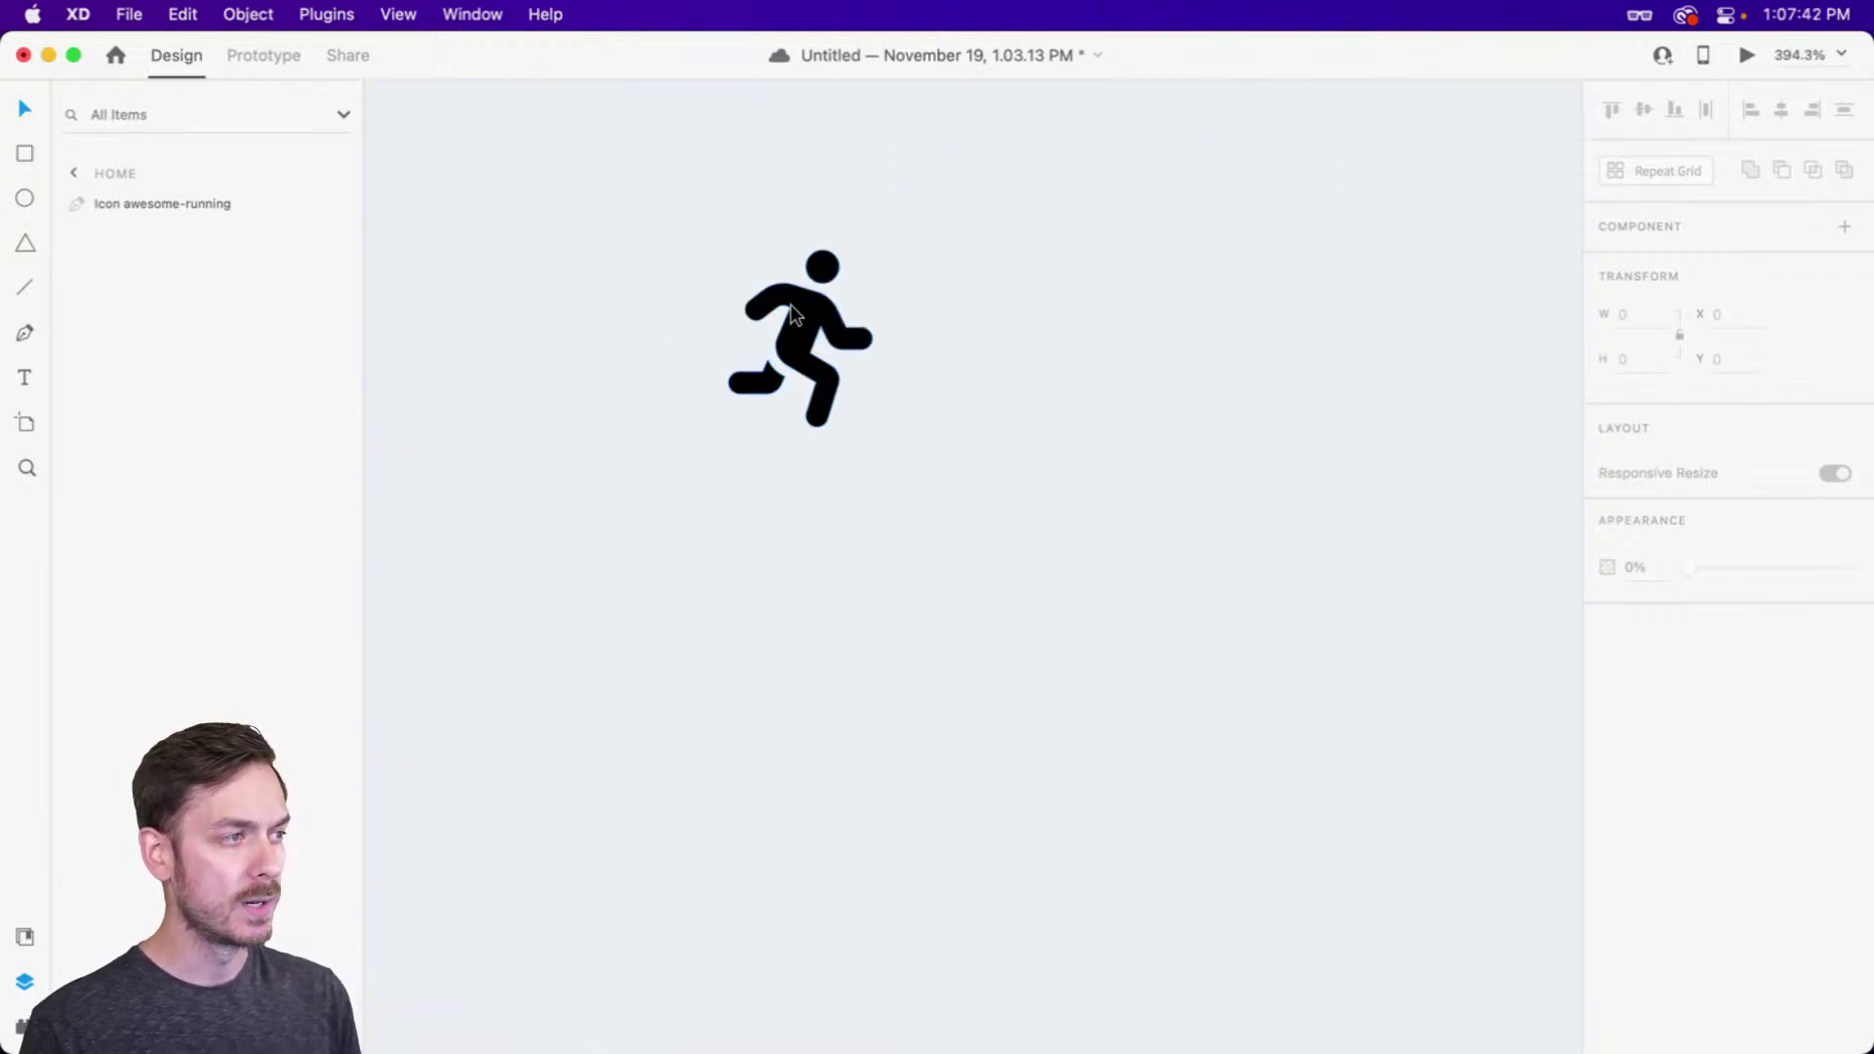
left_click(797, 314)
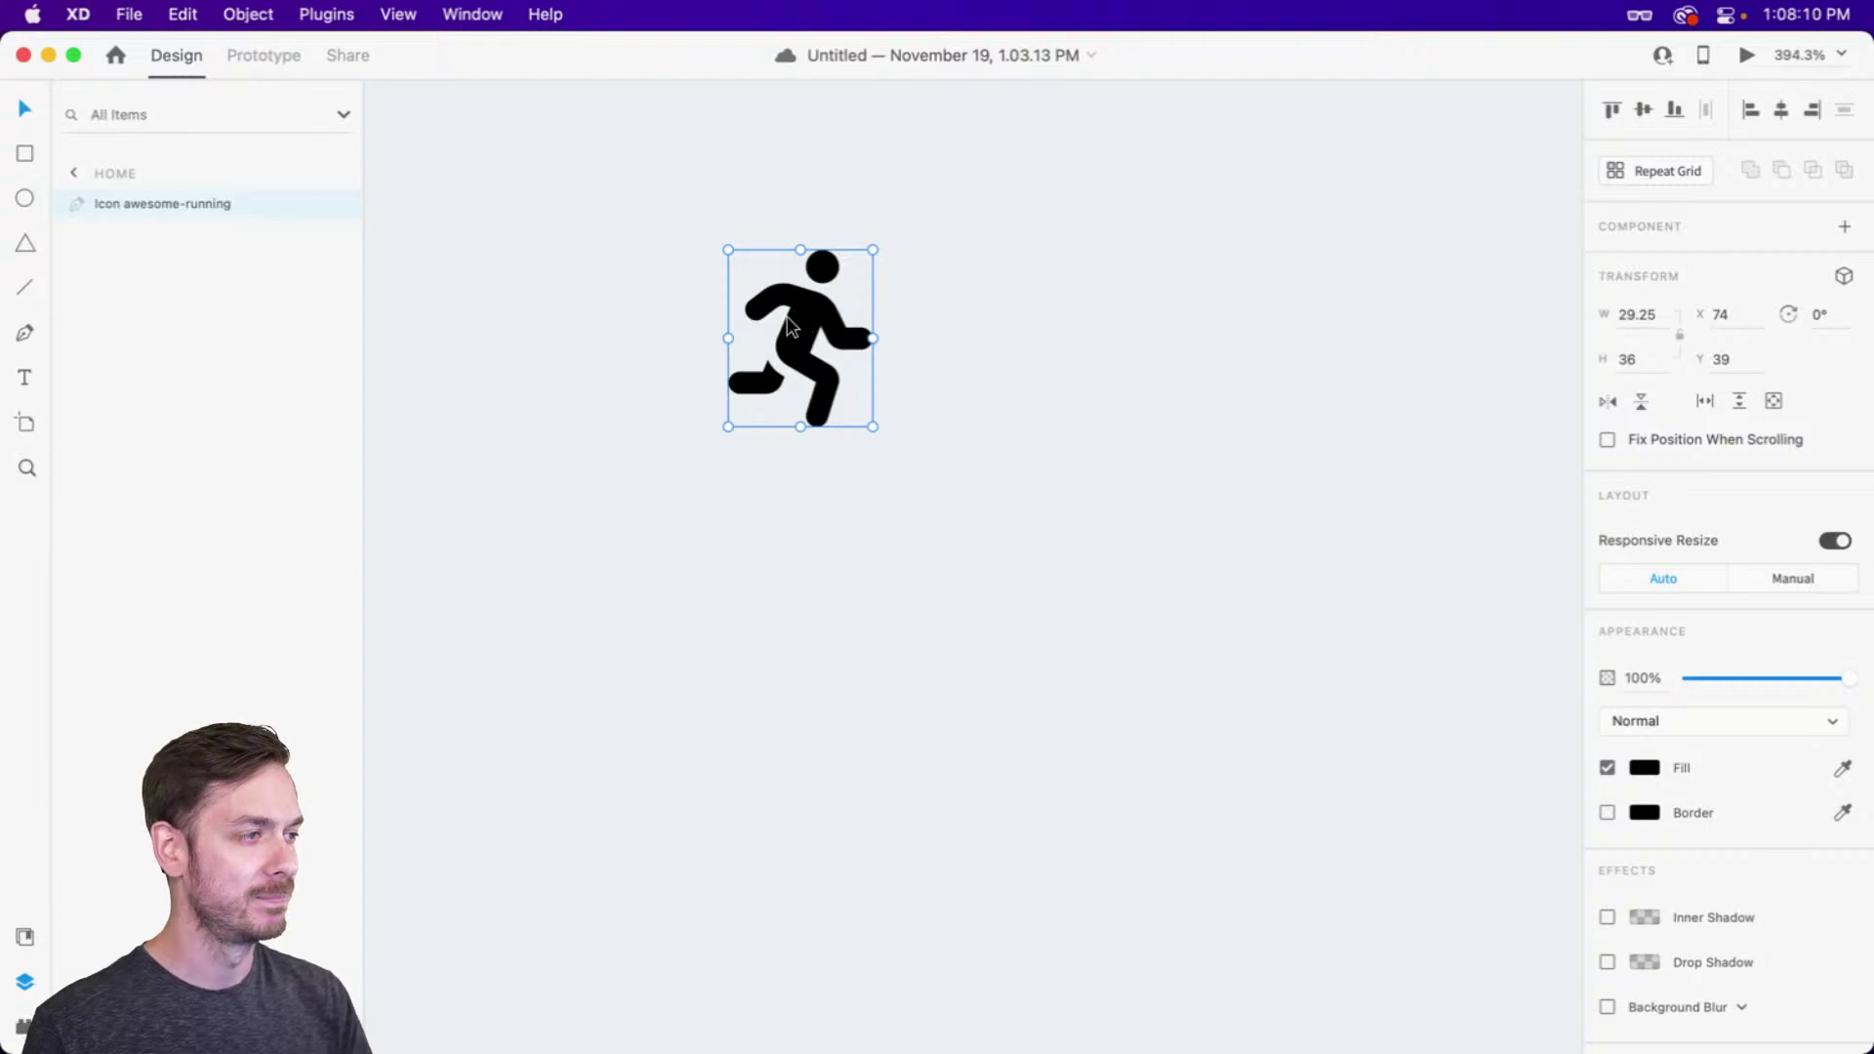
scroll(803, 322, "up", 4)
left_click_drag(813, 327, 863, 327)
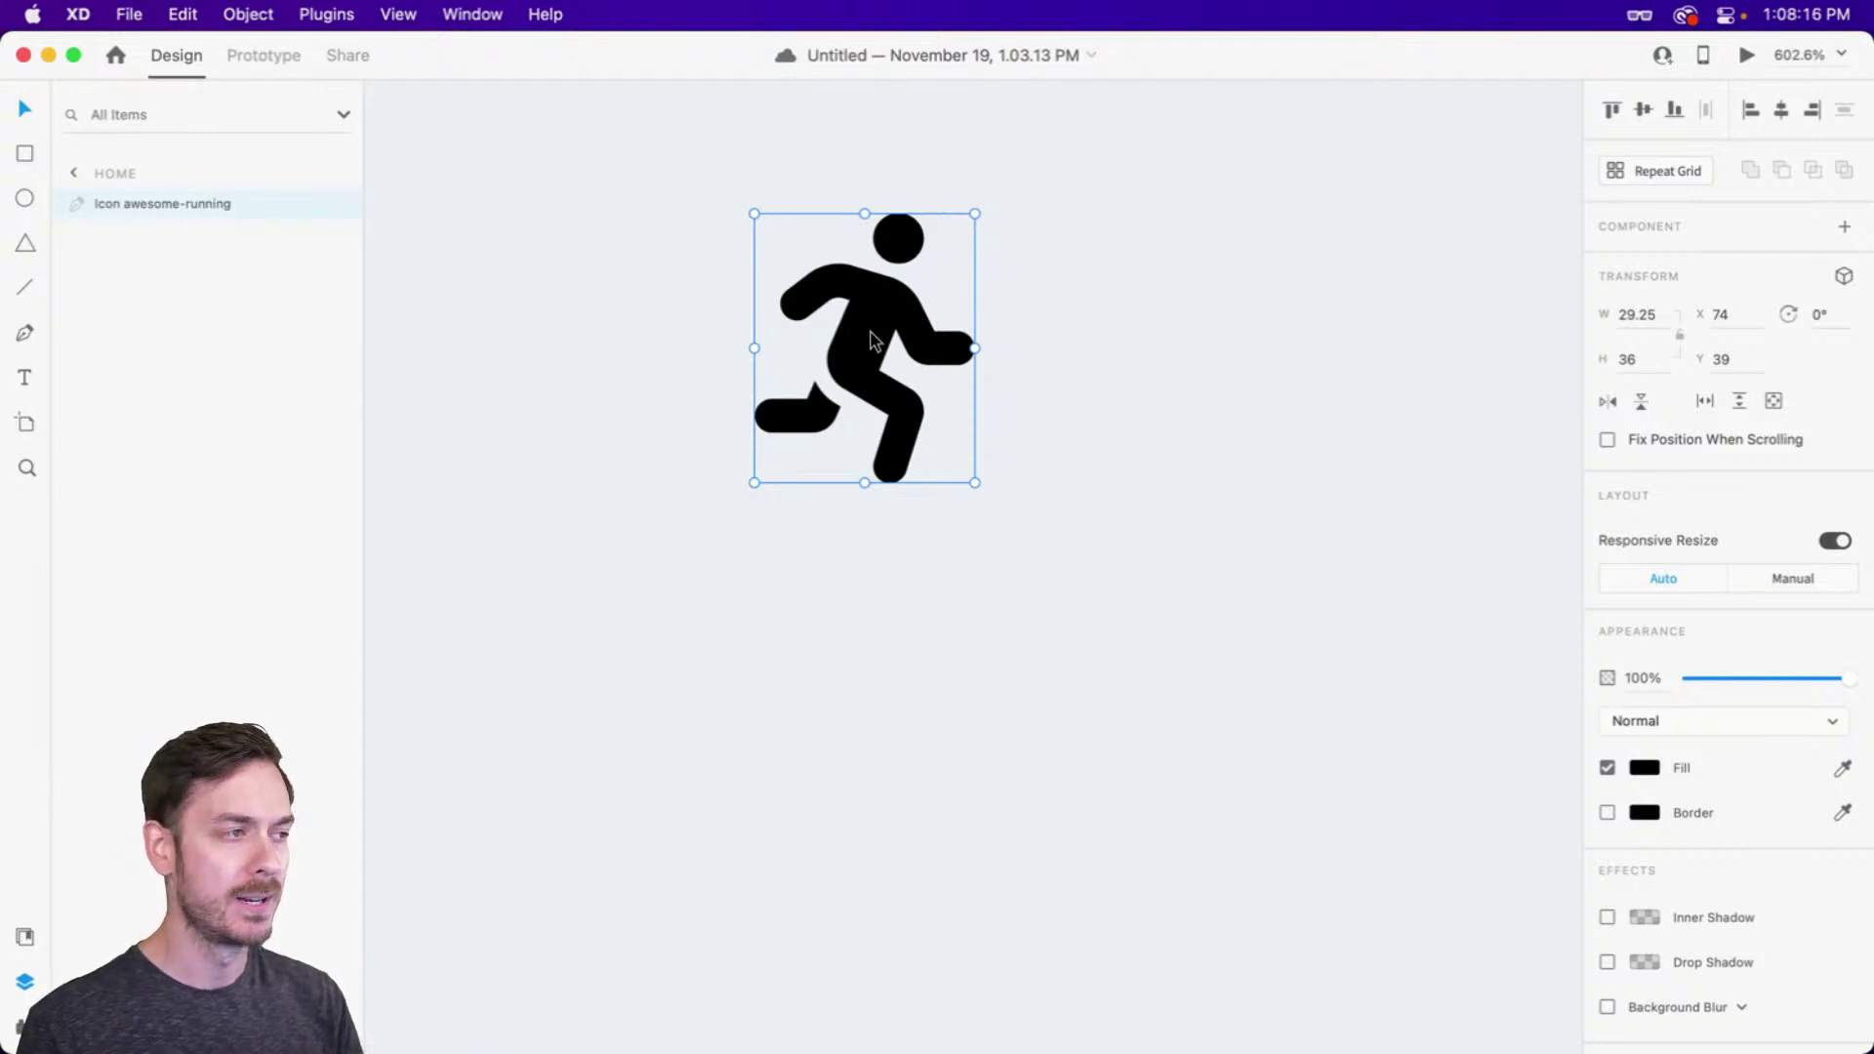
key("super+d")
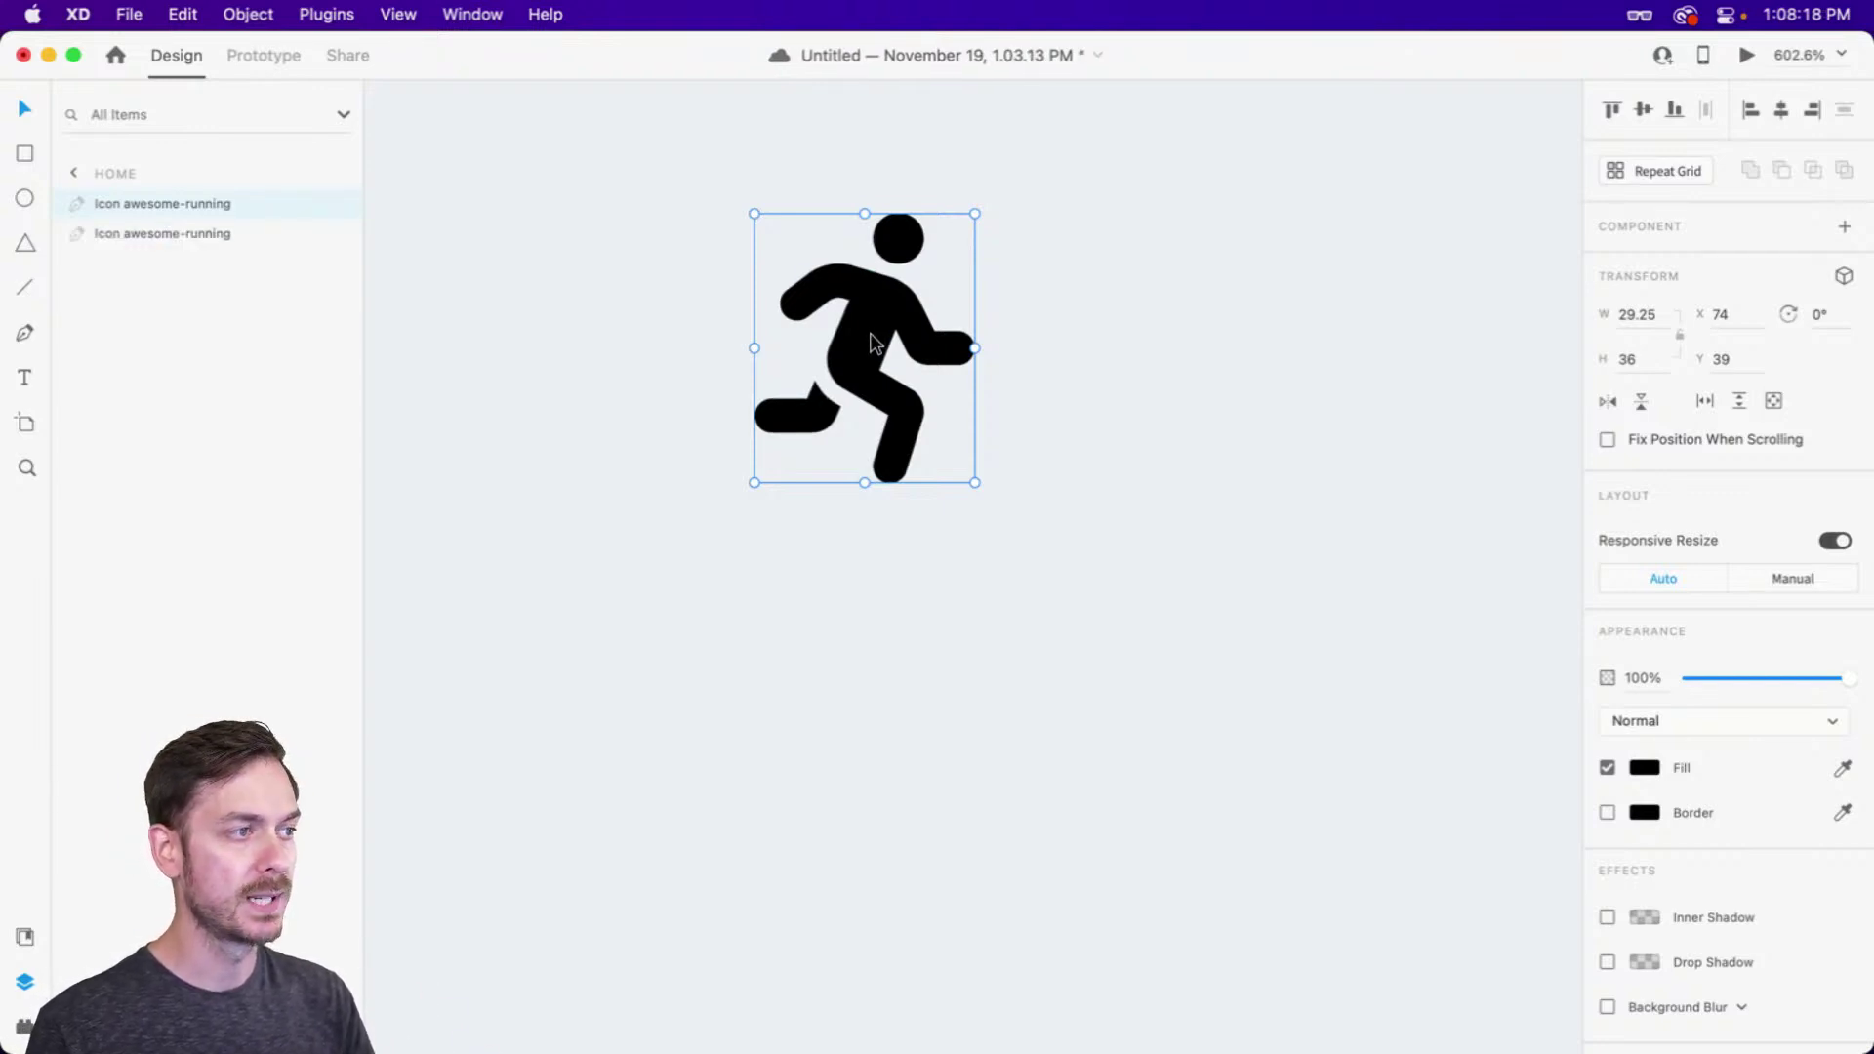
left_click_drag(872, 339, 1108, 339)
Edit the copied icon's path and delete the anchor points of the head and body, leaving only the trailing lower leg
double_click(1108, 339)
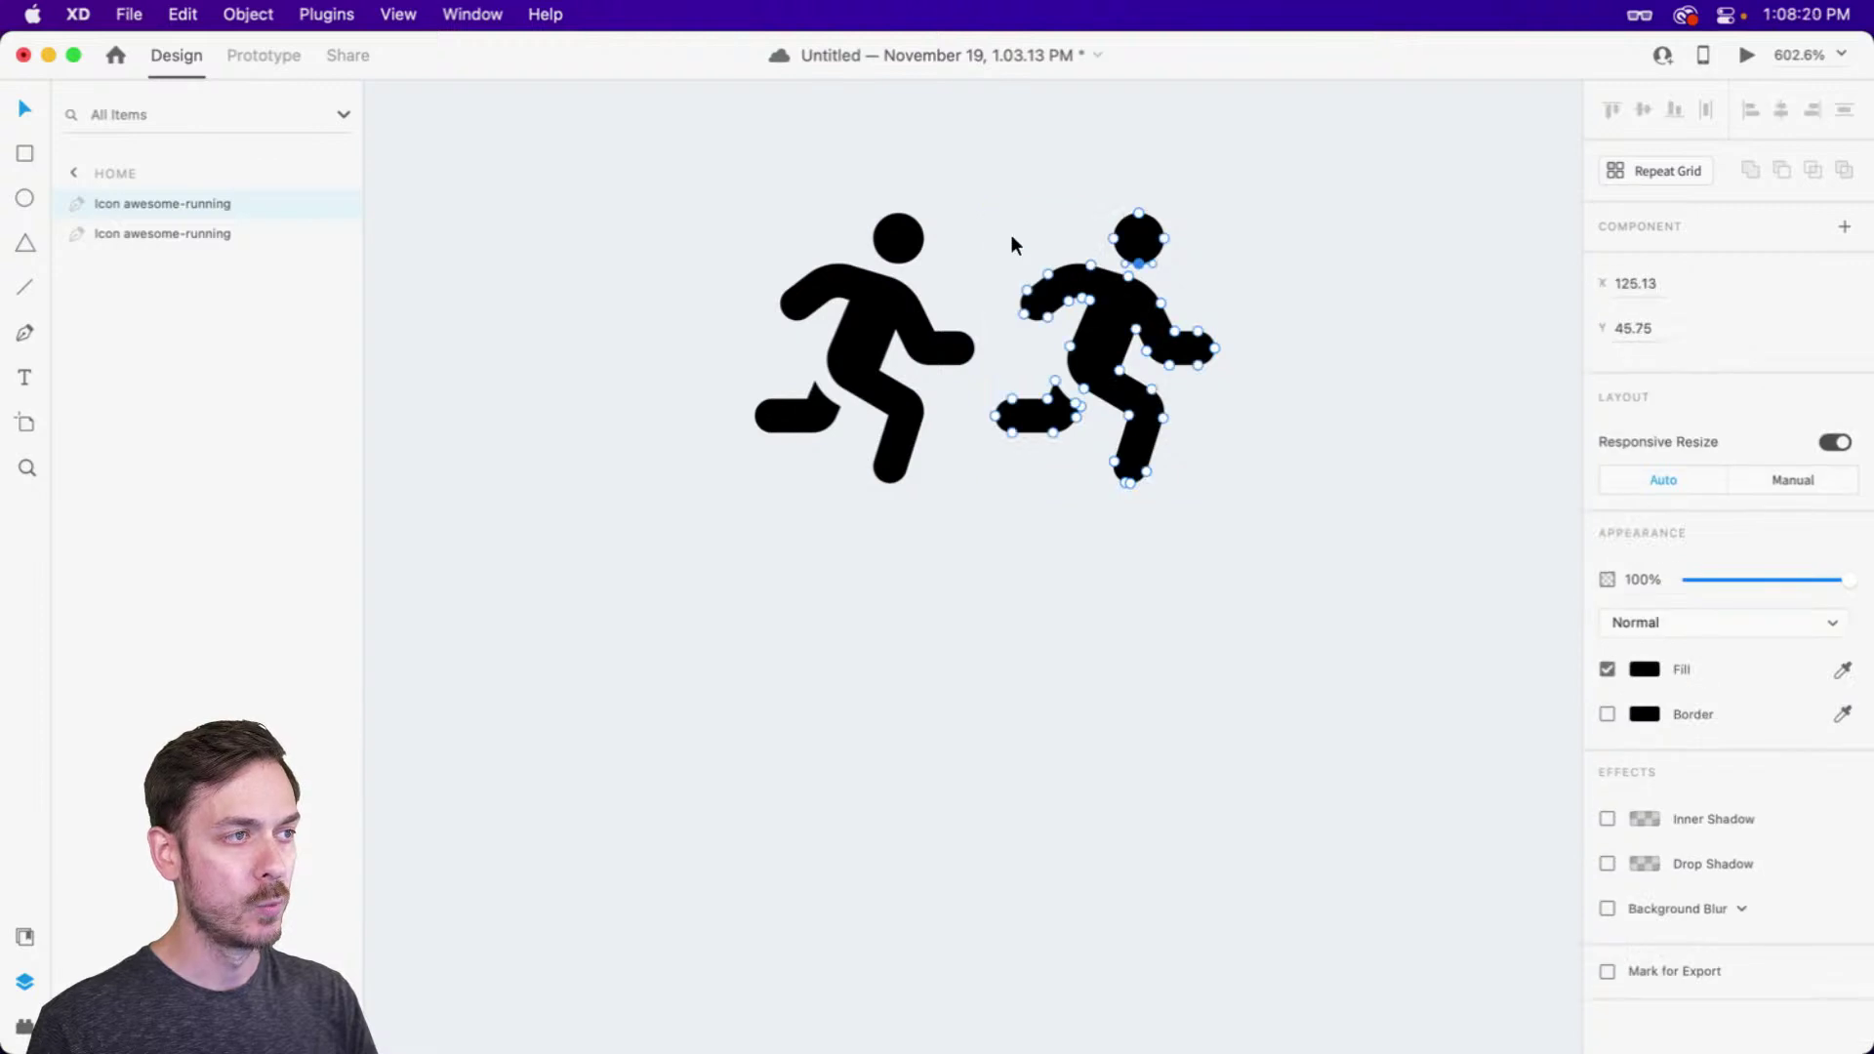
left_click_drag(1008, 180, 1107, 498)
key("BackSpace")
key("BackSpace")
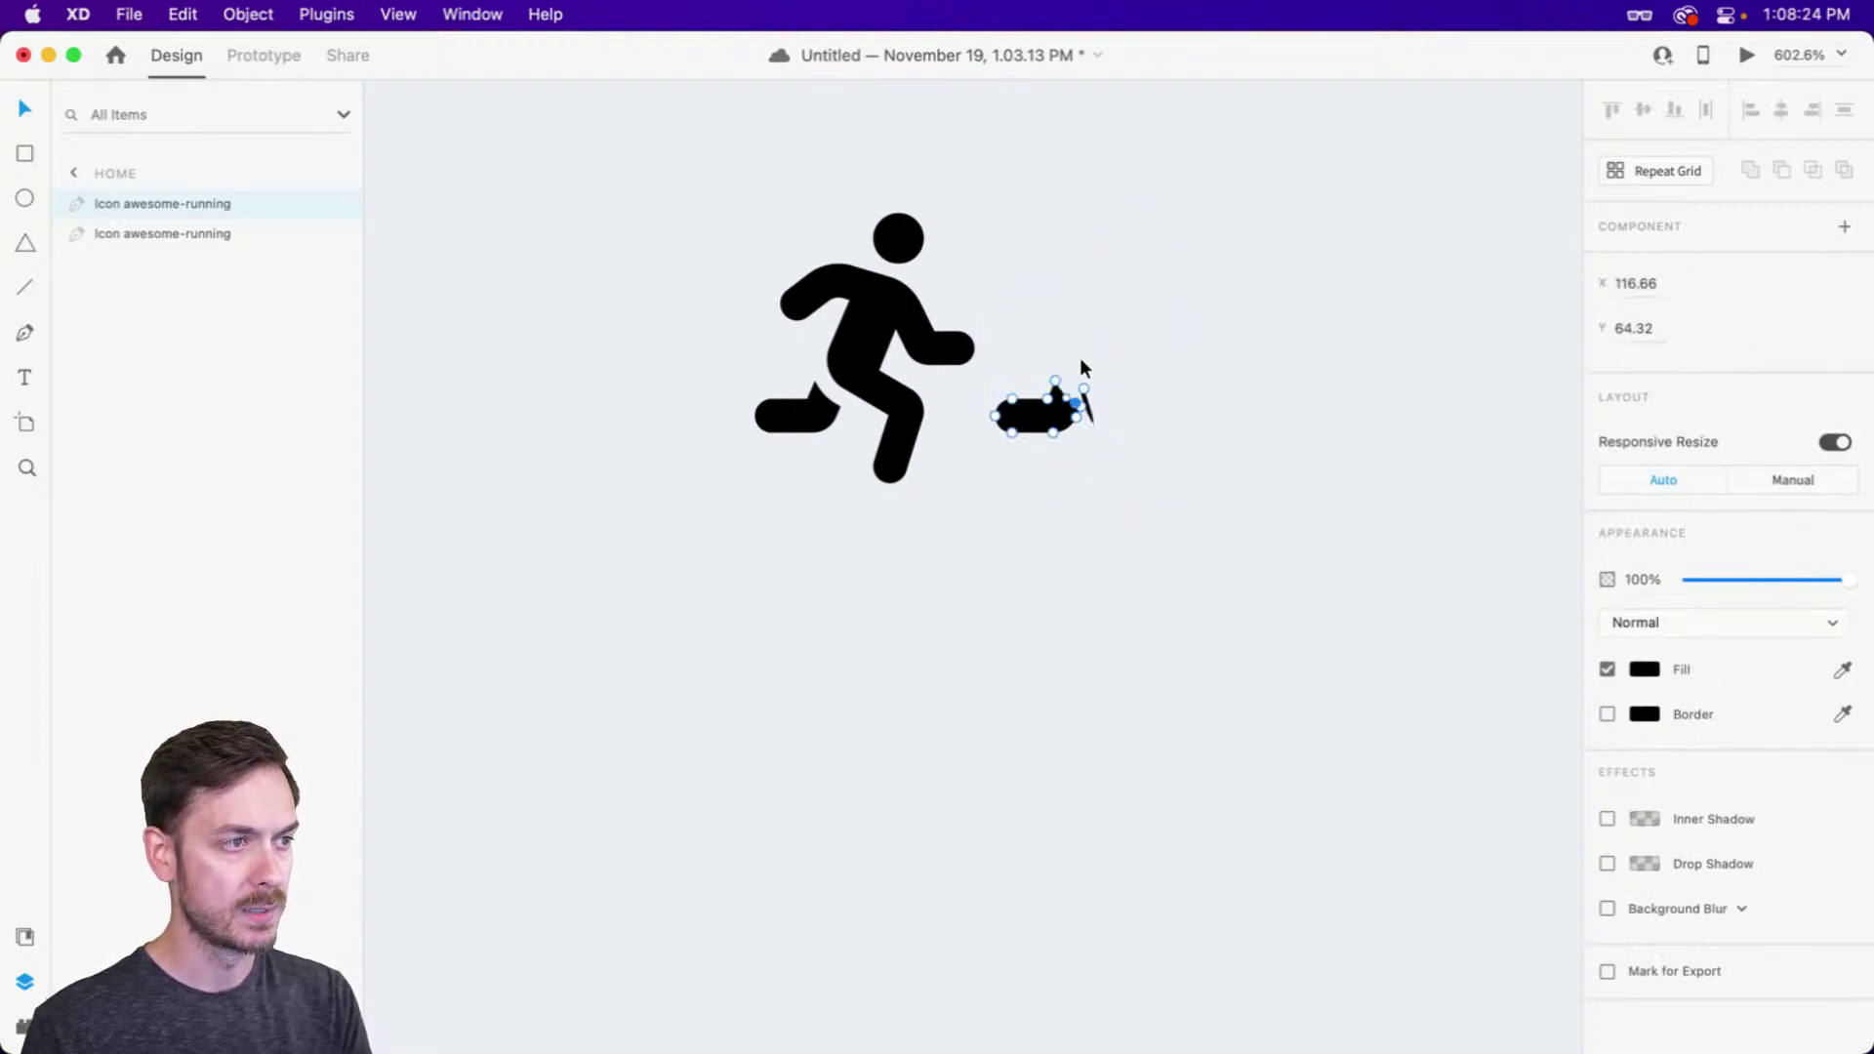
left_click(1133, 354)
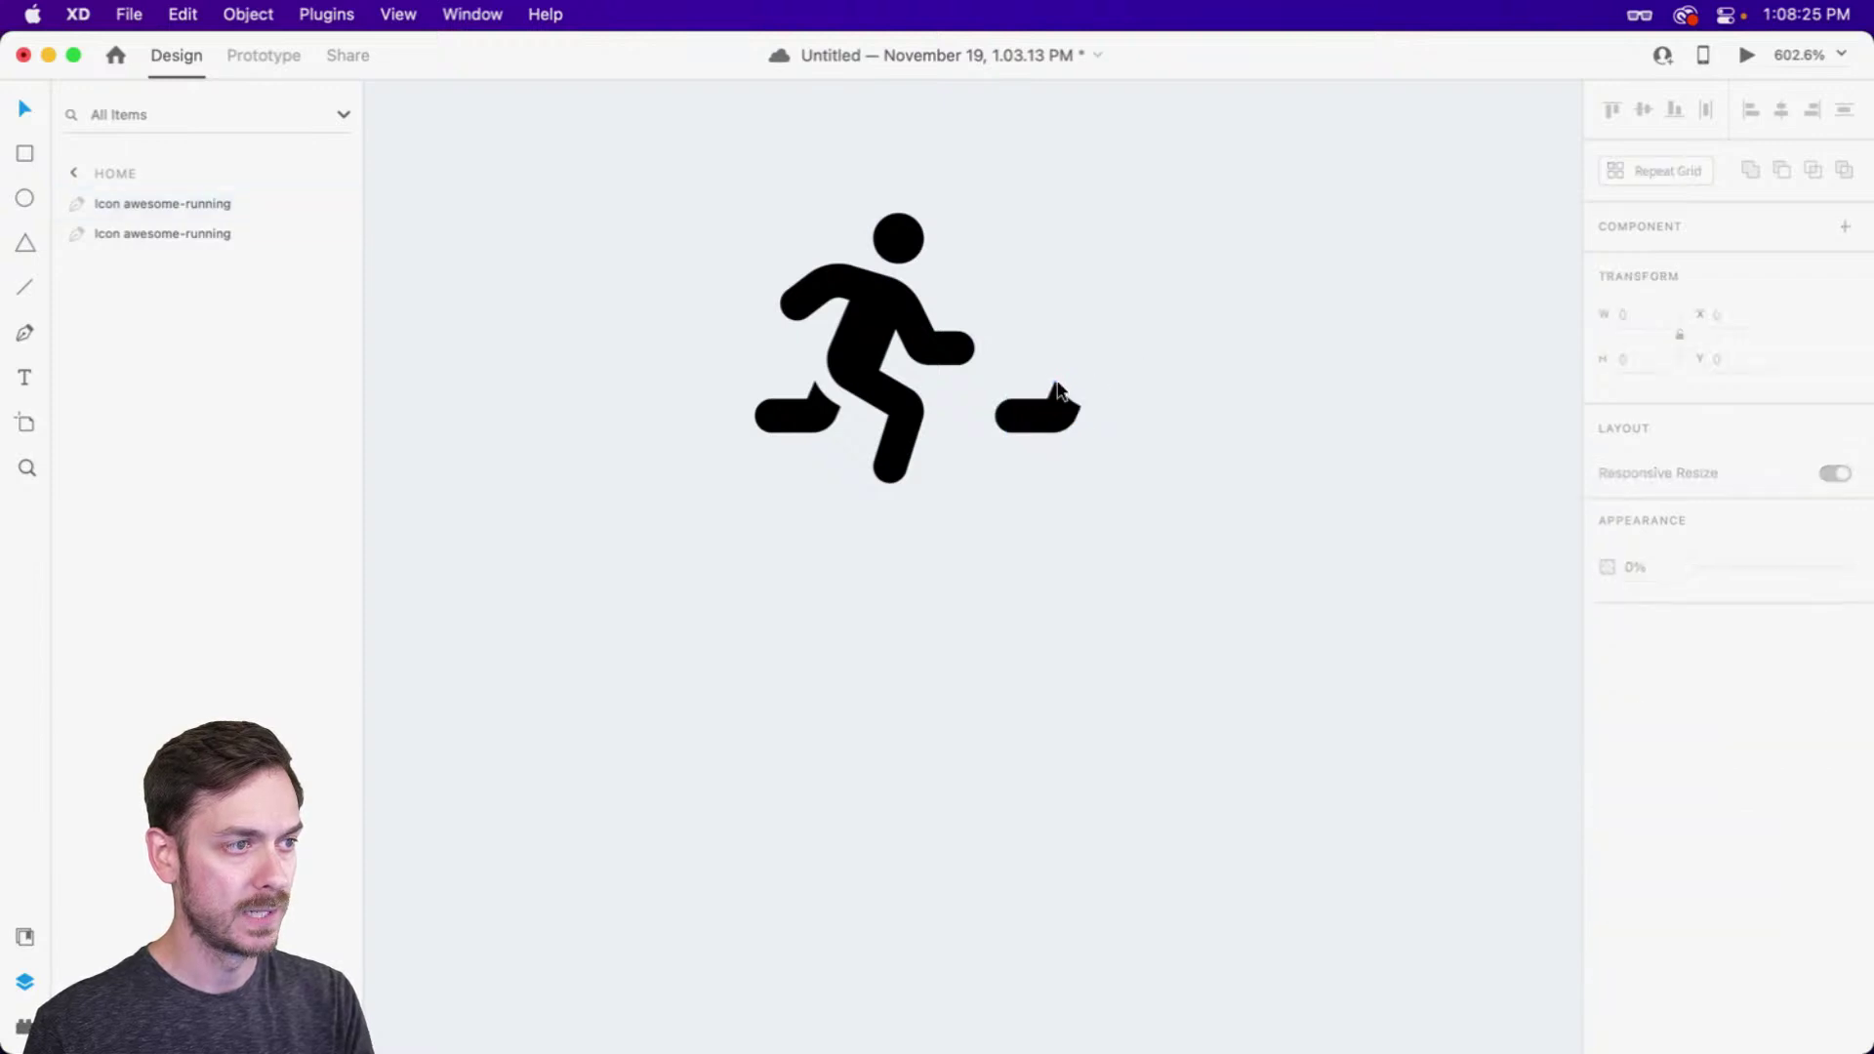
Delete the trailing lower leg's anchor points from the original runner and move the separate leg copy into its place
double_click(869, 330)
left_click_drag(724, 373, 822, 455)
key("BackSpace")
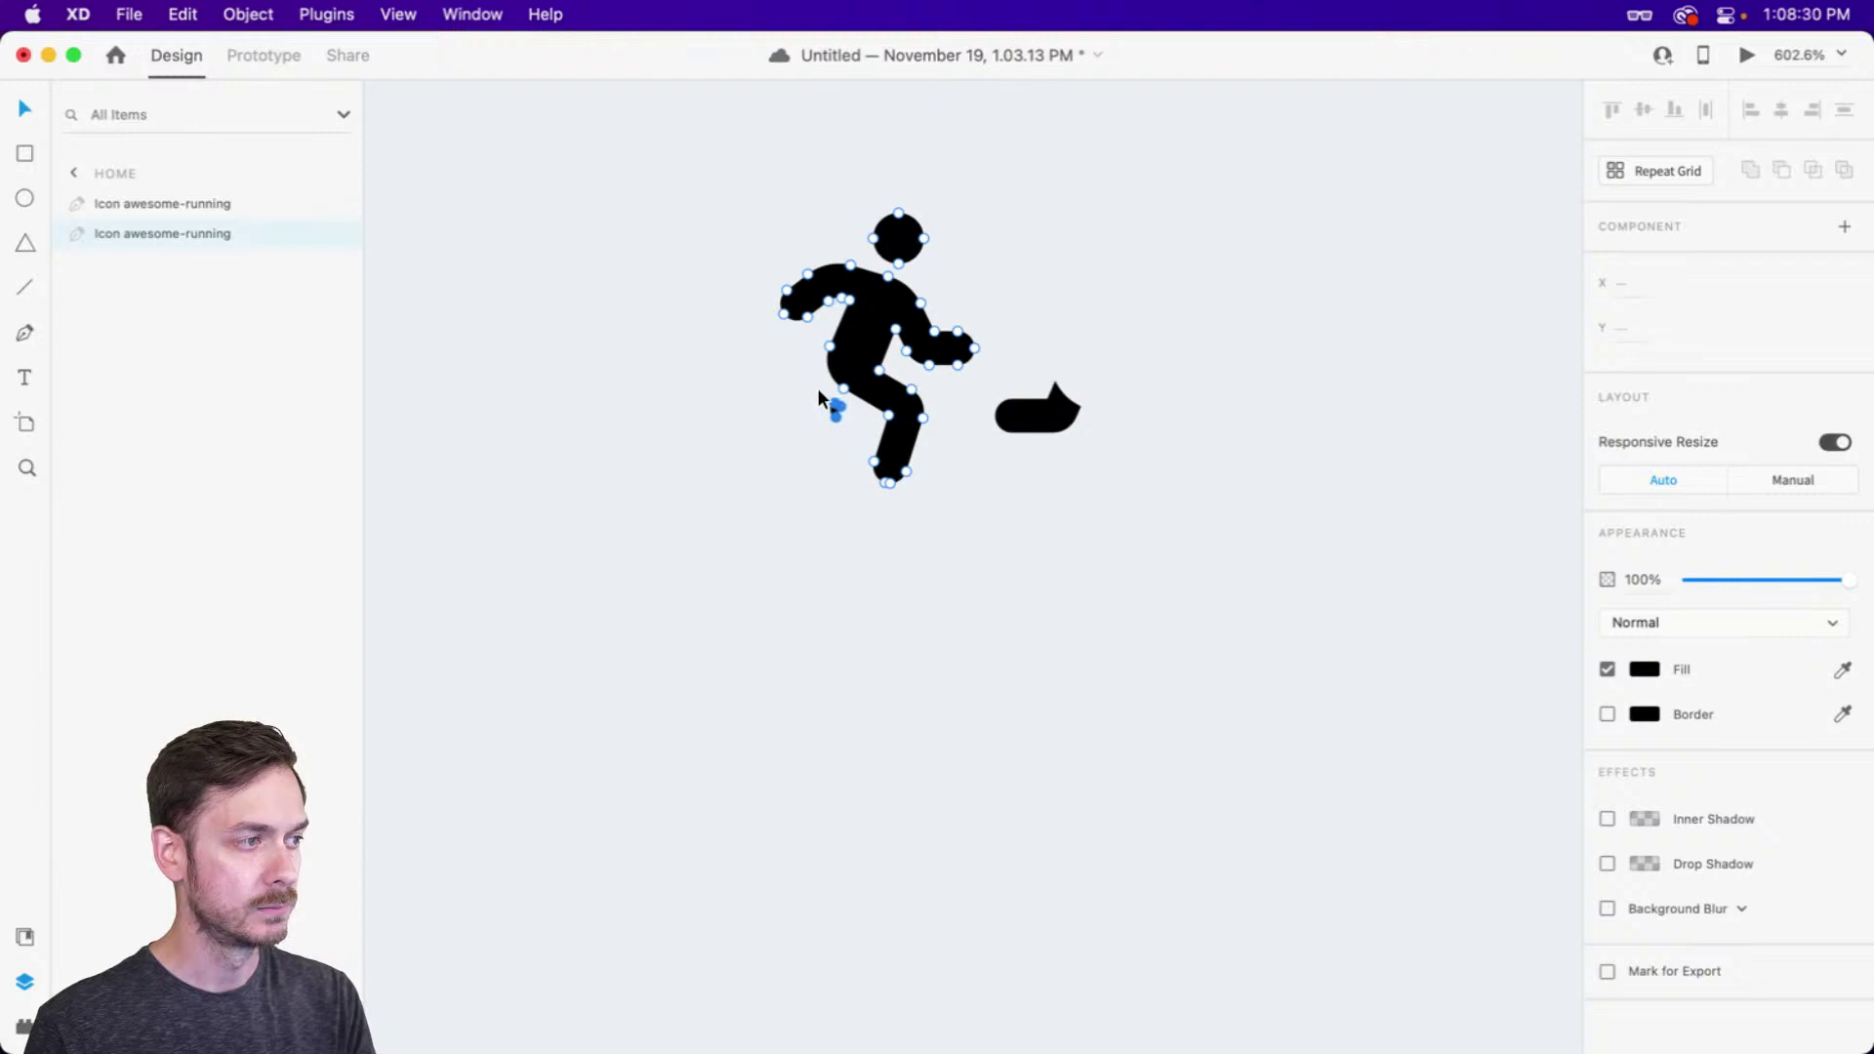
left_click(1057, 418)
left_click_drag(1056, 418, 819, 418)
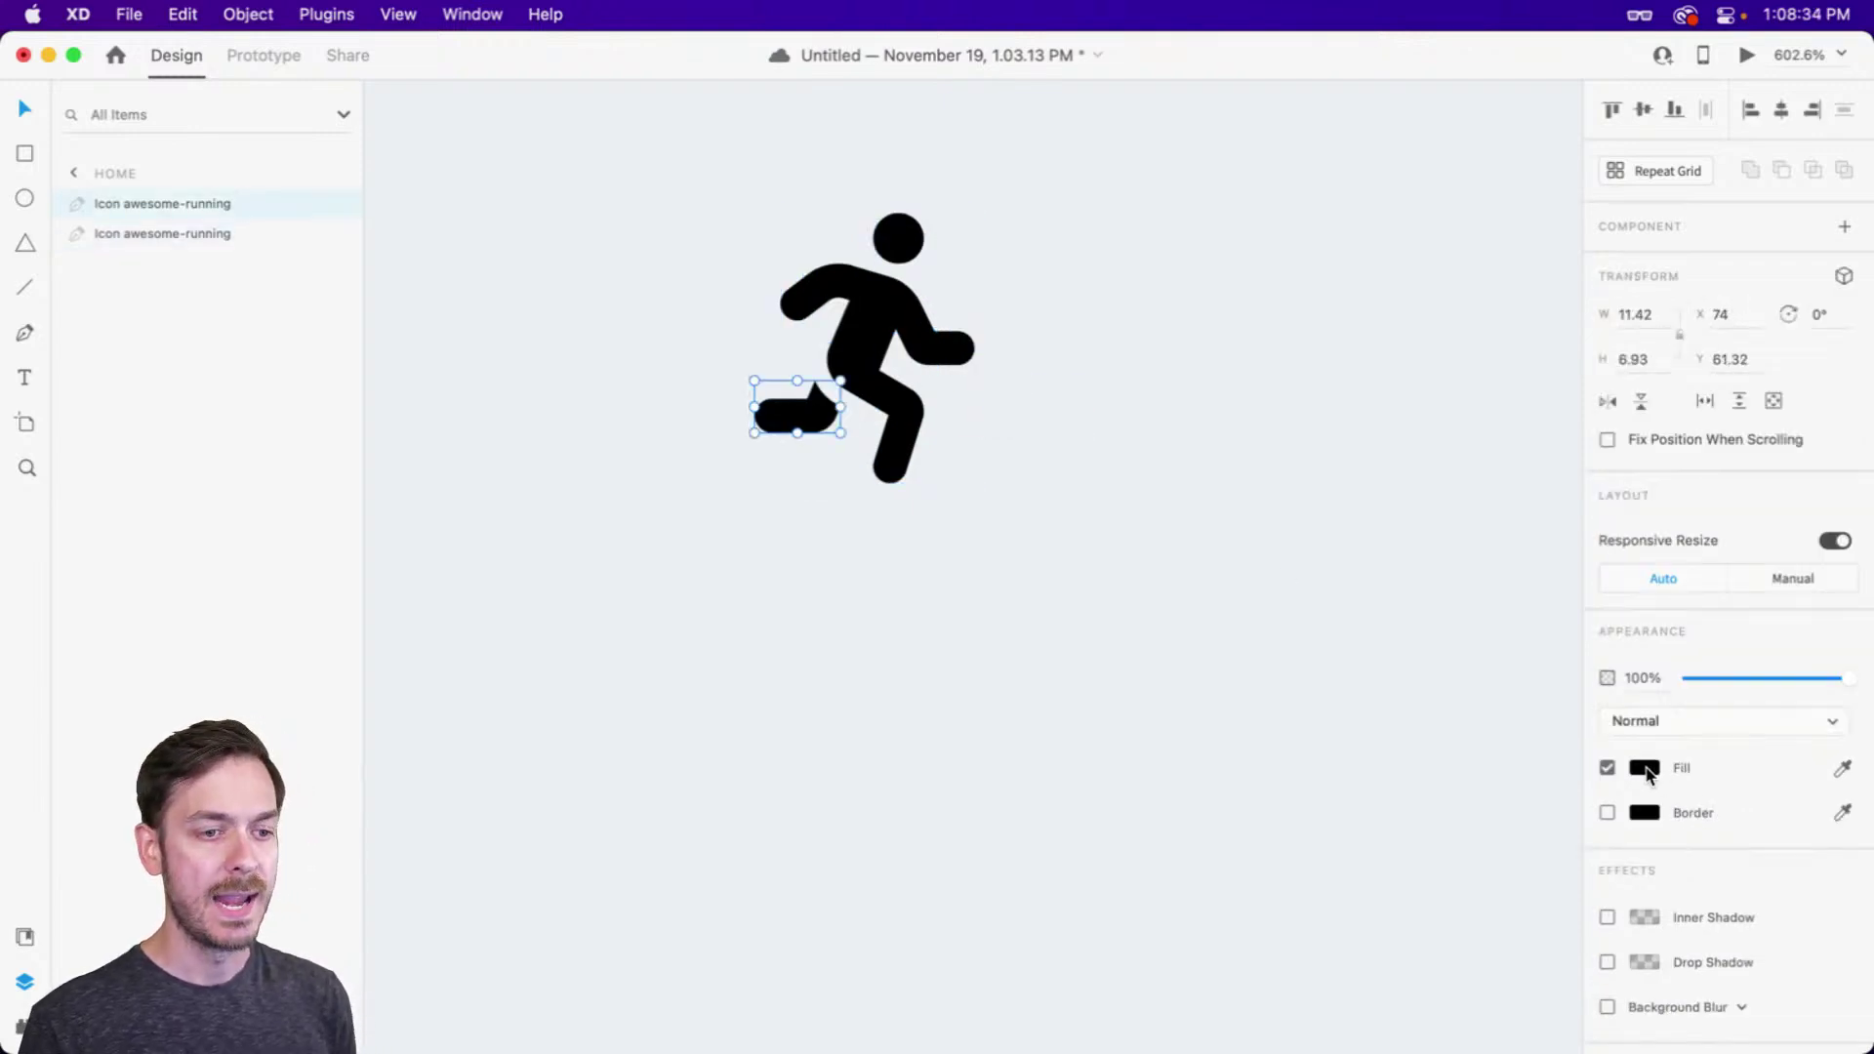
Fill the separate trailing lower leg with magenta-pink #EB237F
left_click(1645, 767)
left_click(1562, 666)
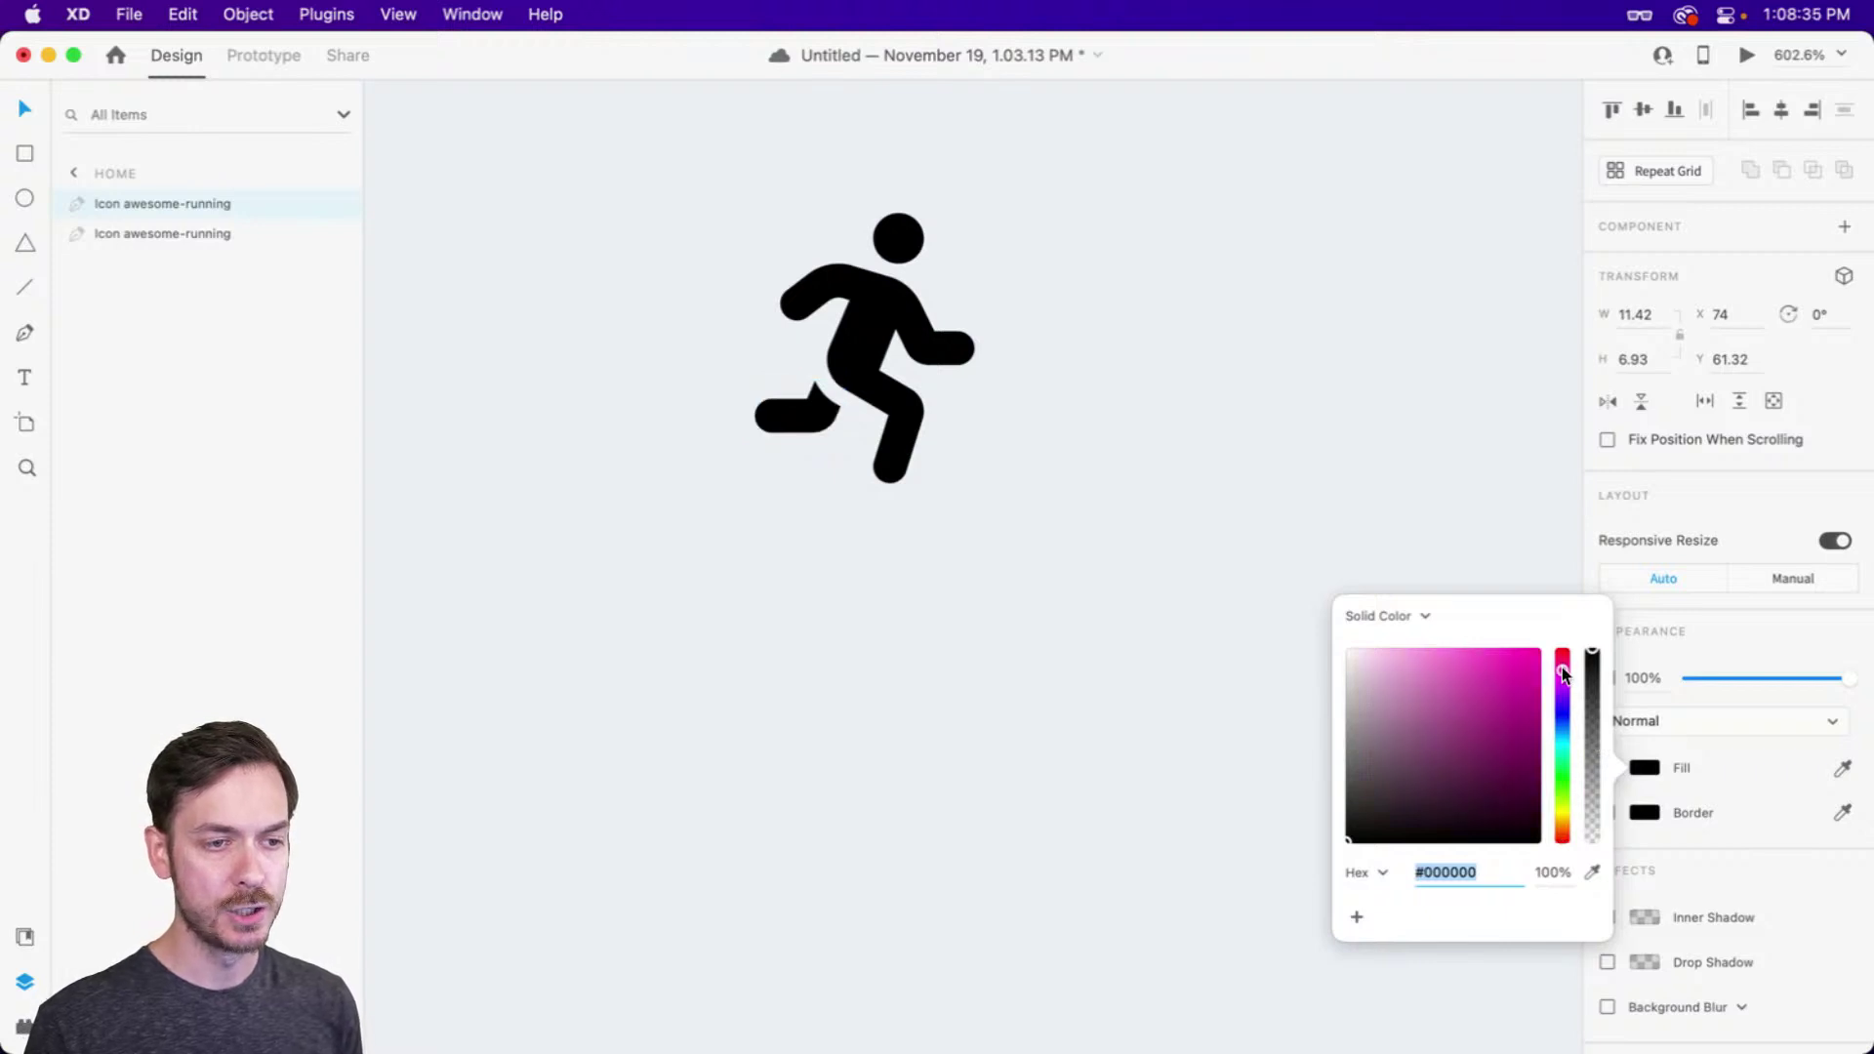
left_click(1513, 662)
left_click_drag(1565, 672, 1565, 665)
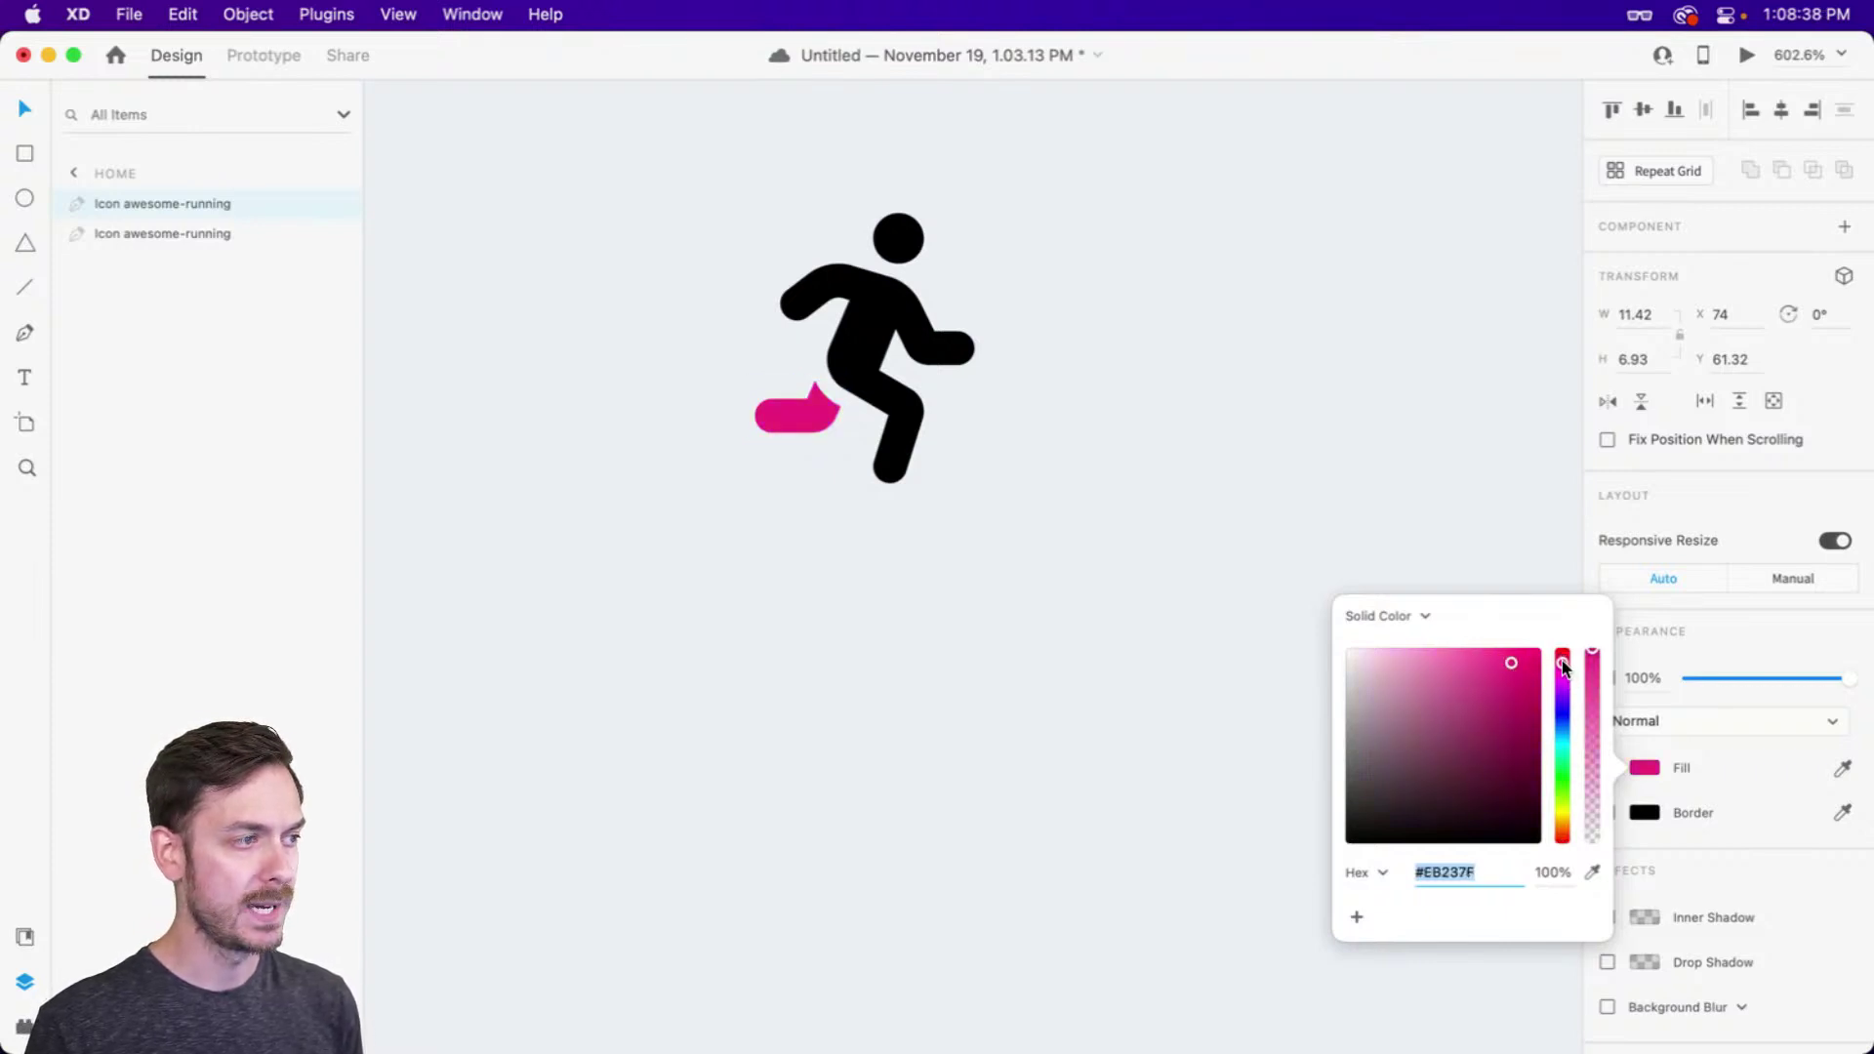
left_click(1069, 449)
left_click_drag(1069, 449, 525, 78)
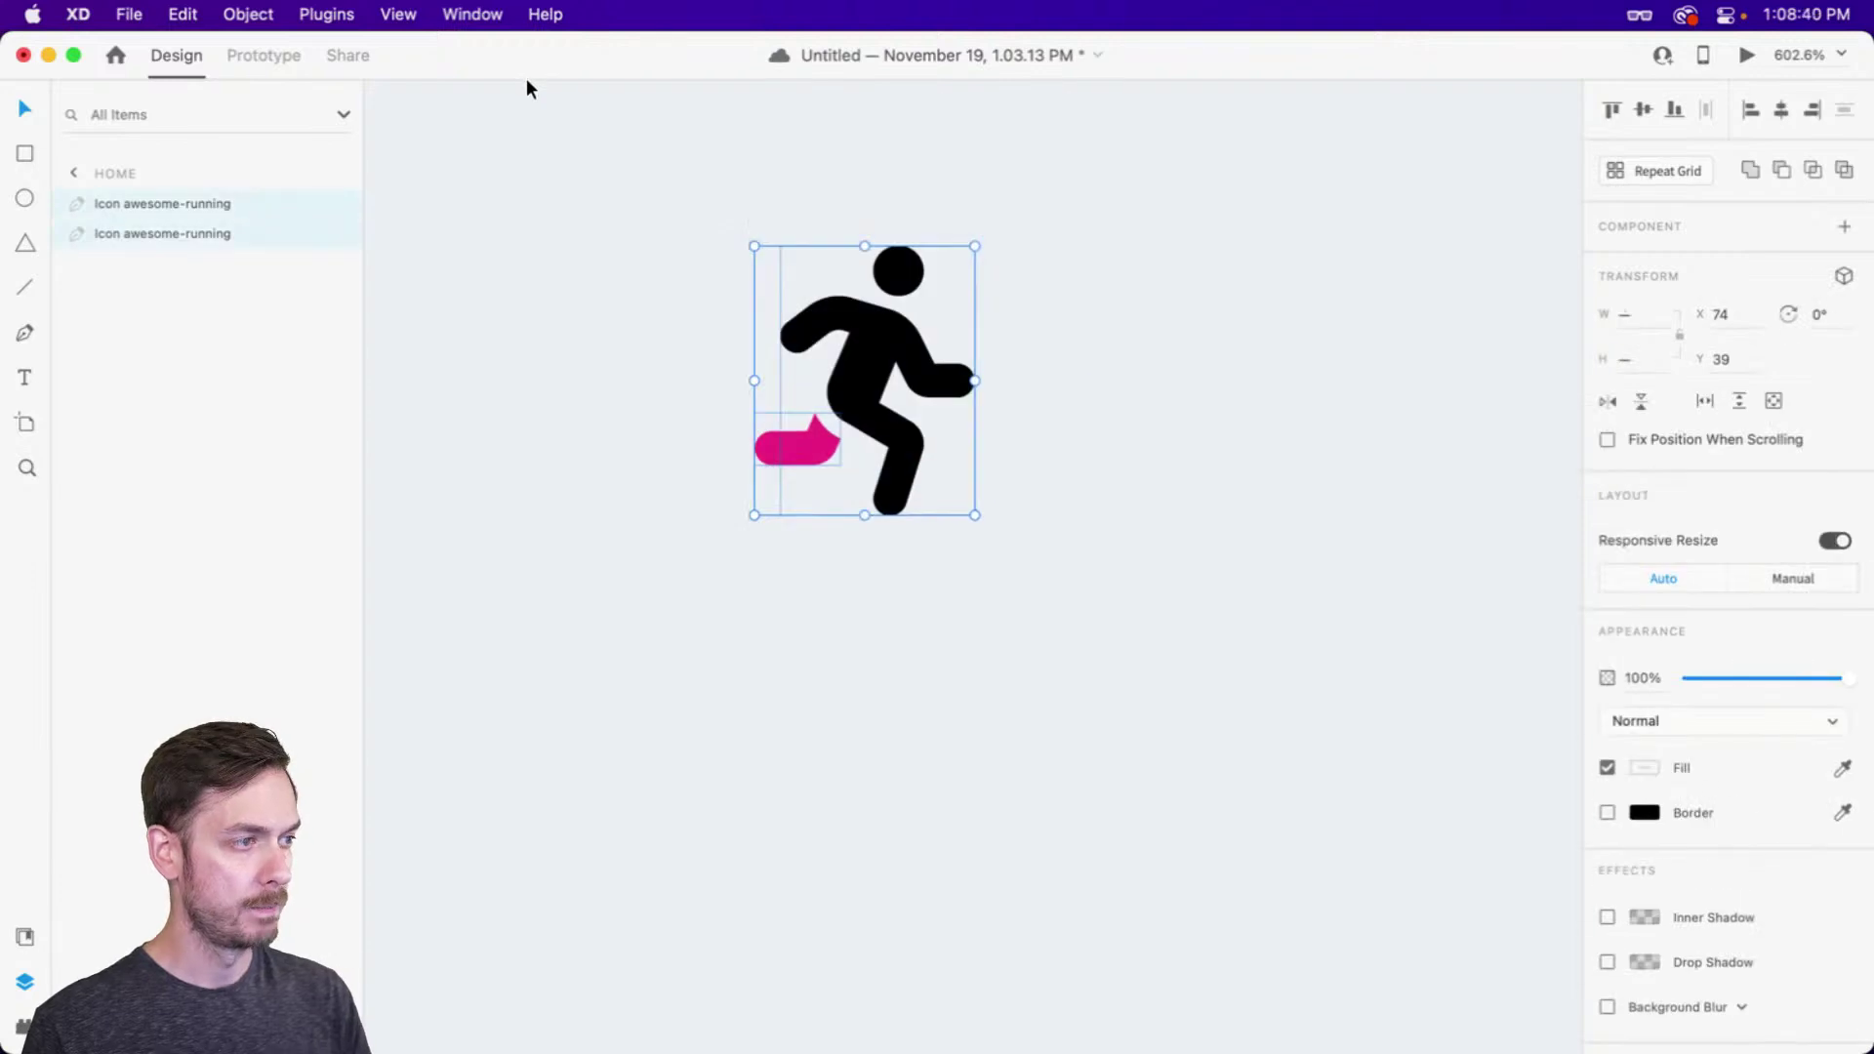
left_click(1124, 285)
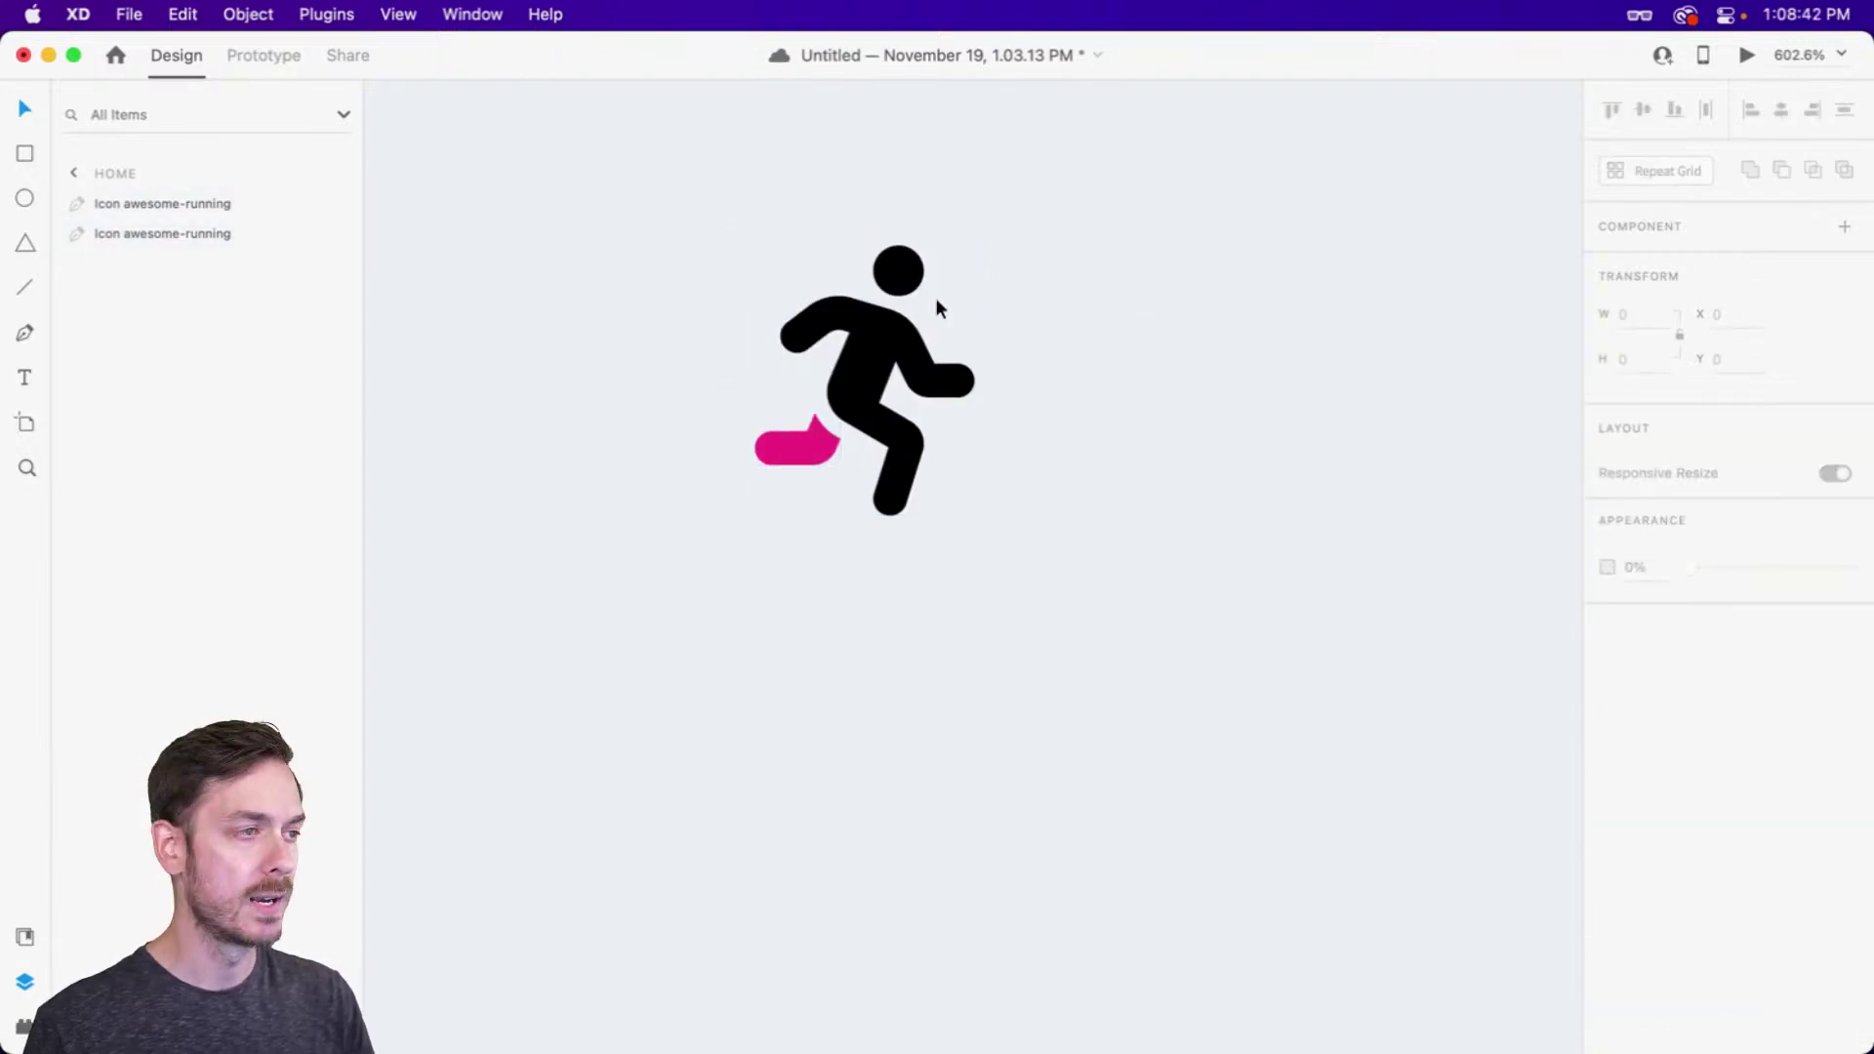
Fill the runner's head and body with charcoal #282A2E and compare it with the former black
left_click(901, 331)
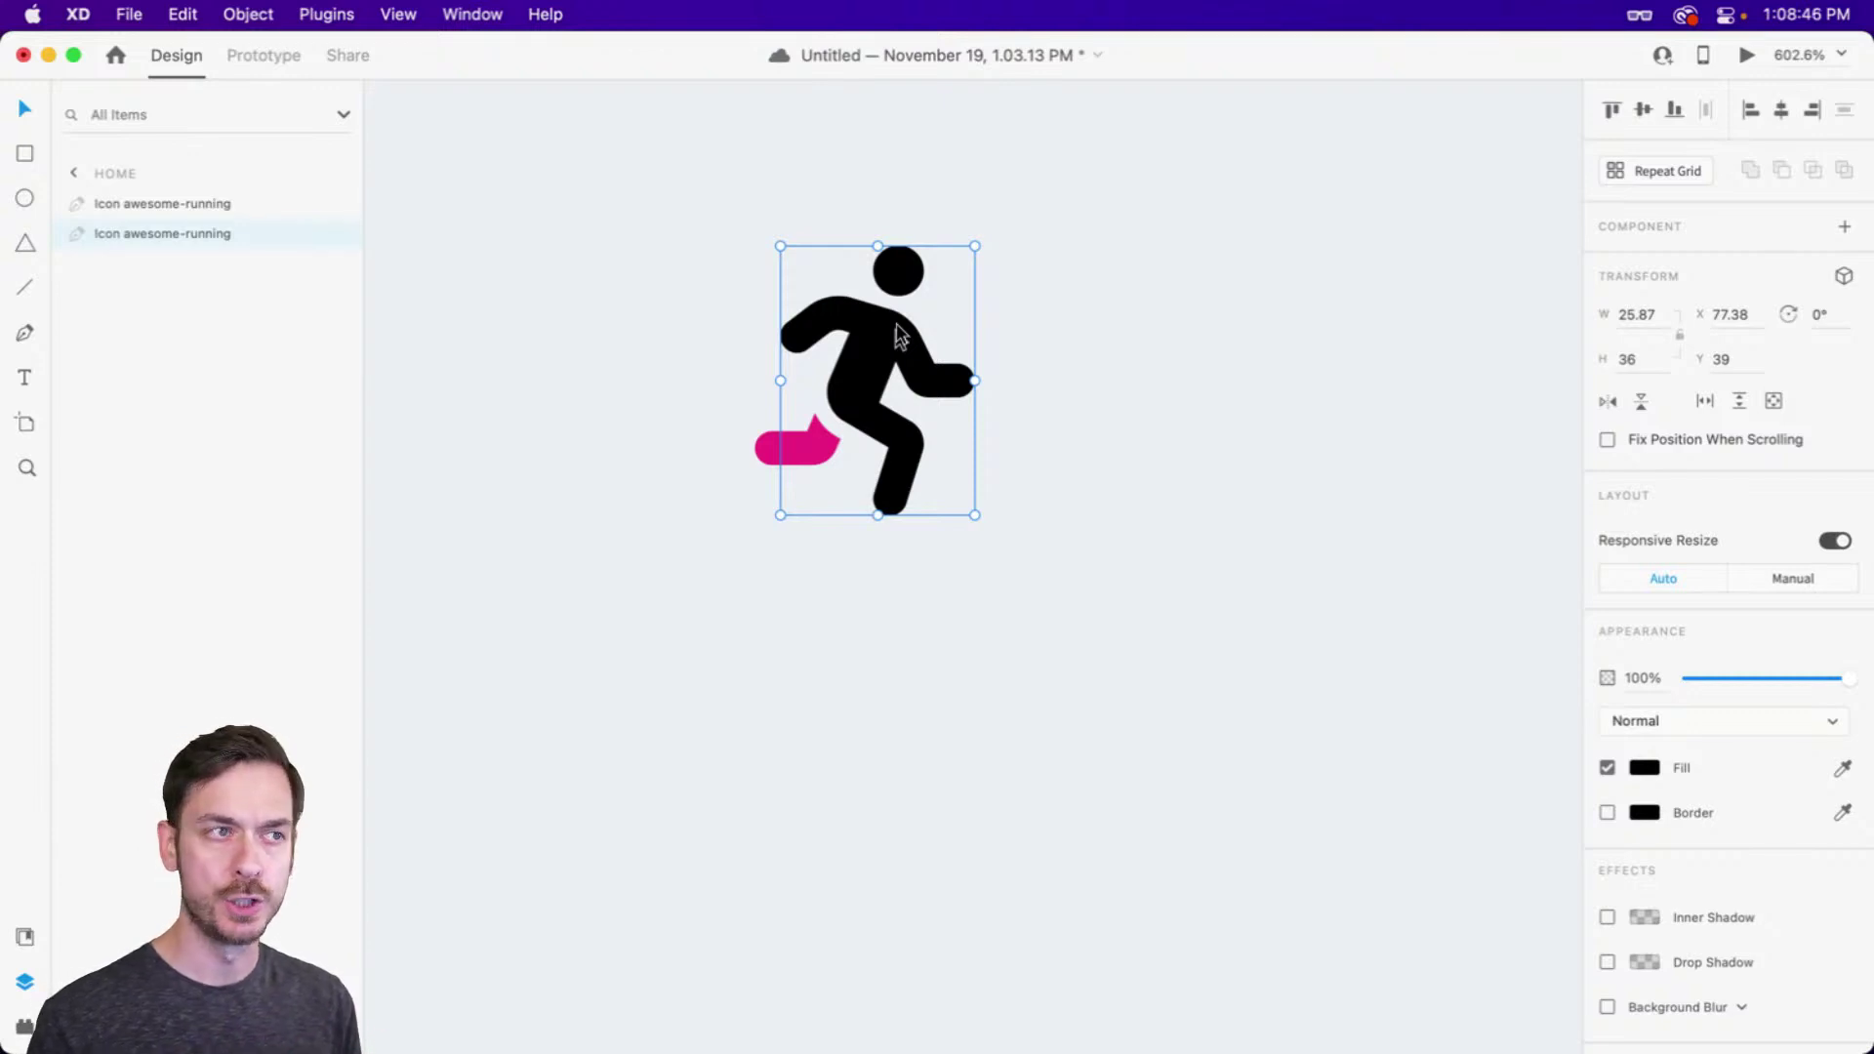
left_click(1648, 769)
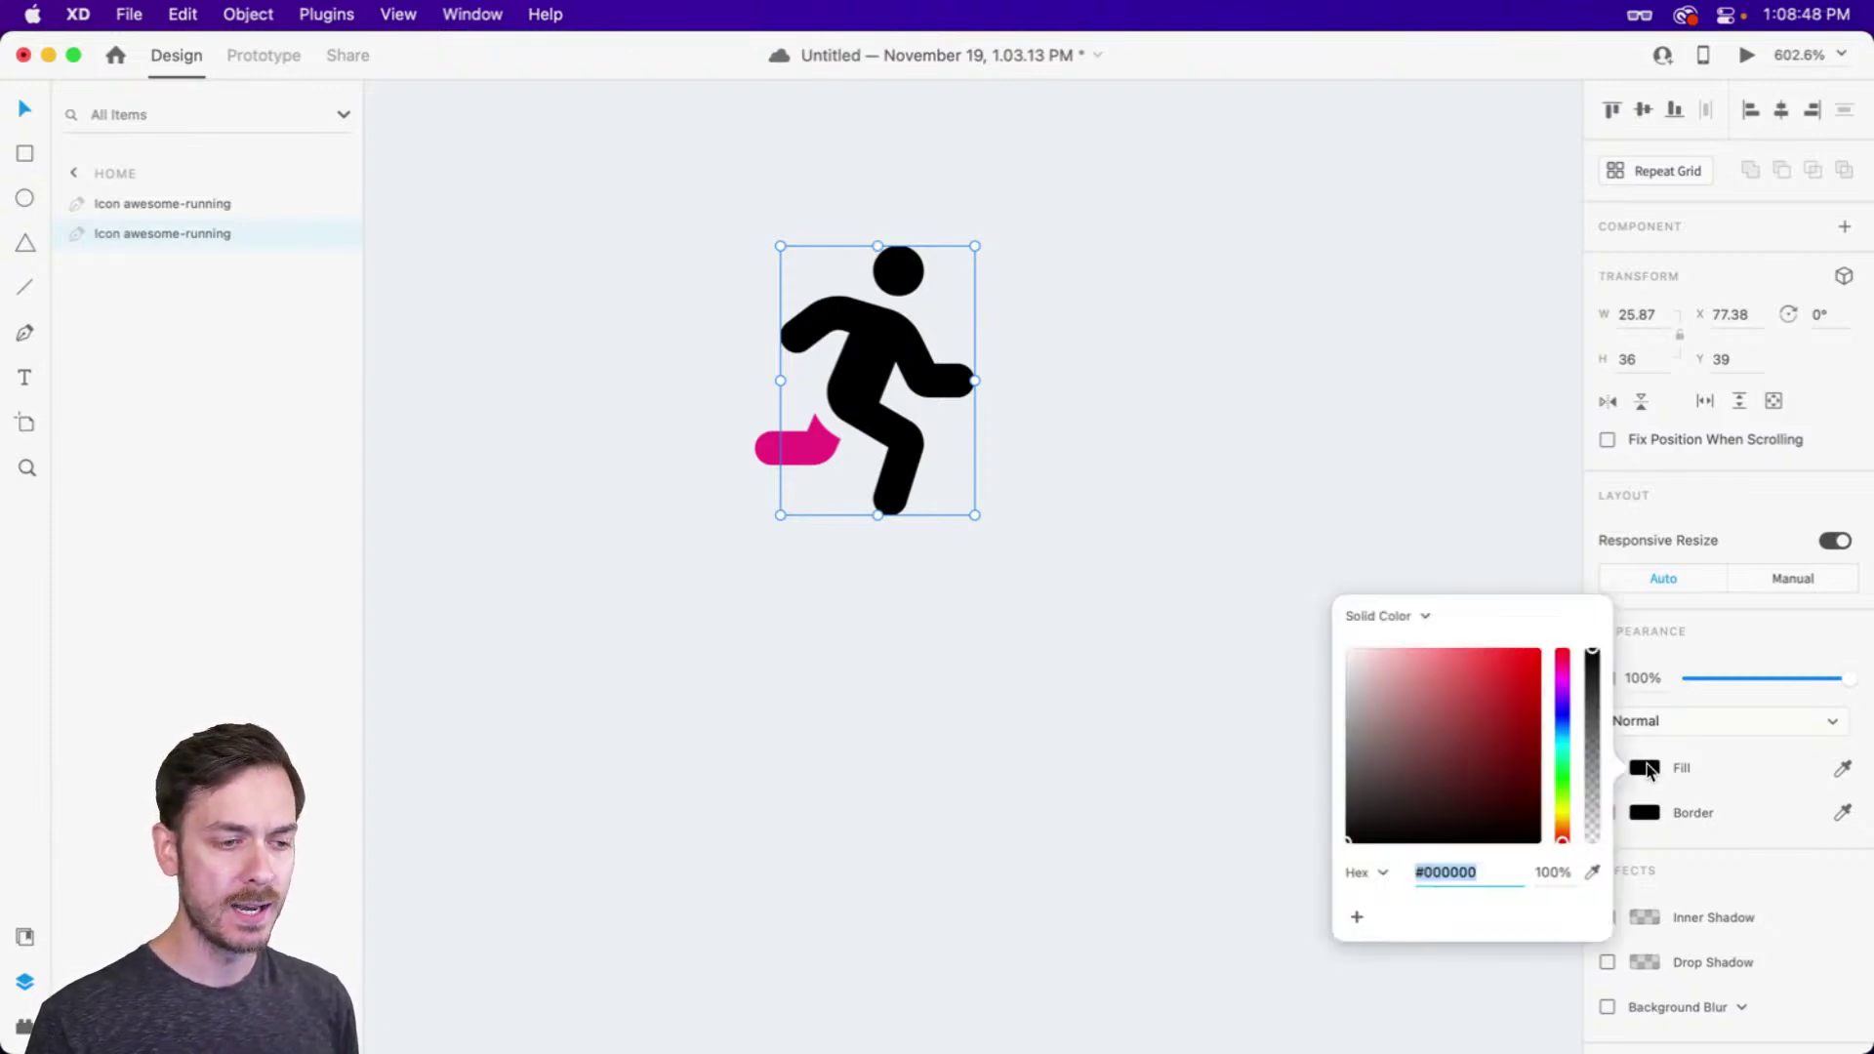
left_click_drag(1566, 738, 1563, 725)
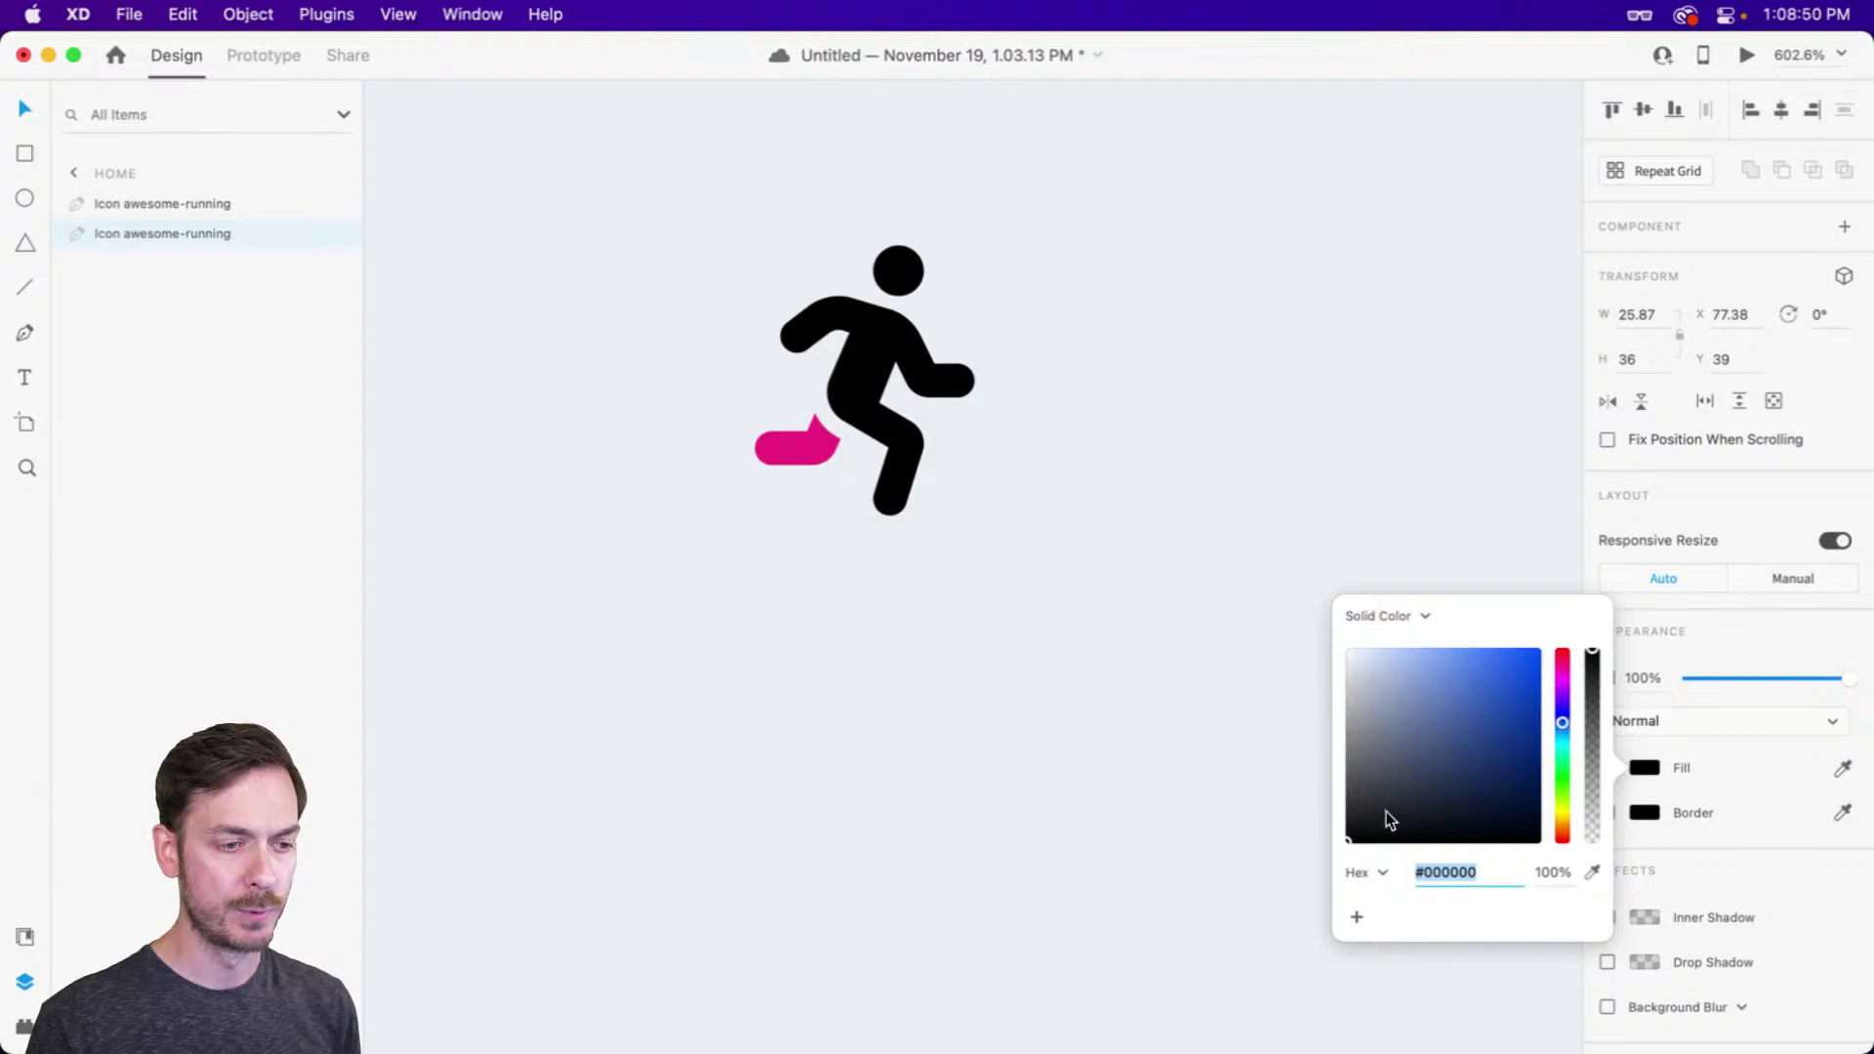
left_click_drag(1356, 816, 1375, 812)
left_click(1745, 623)
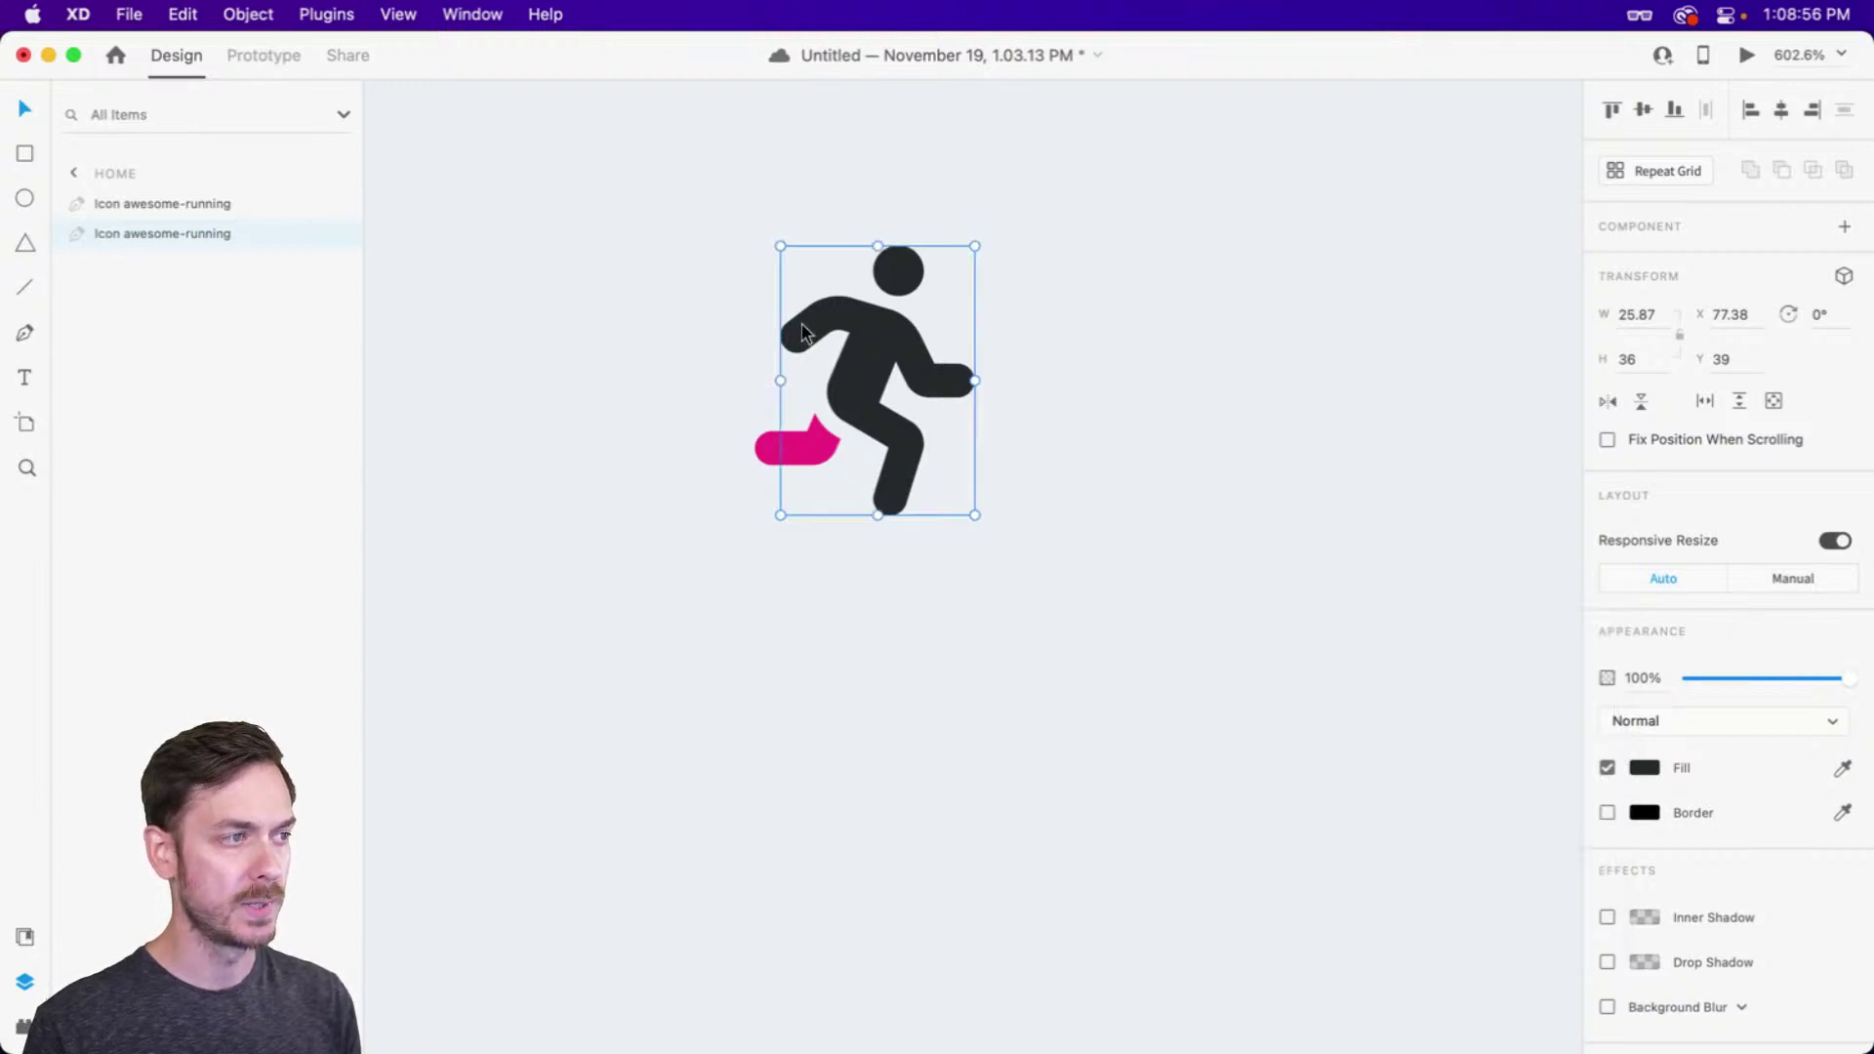
scroll(904, 336, "up", 5)
scroll(1258, 348, "up", 3)
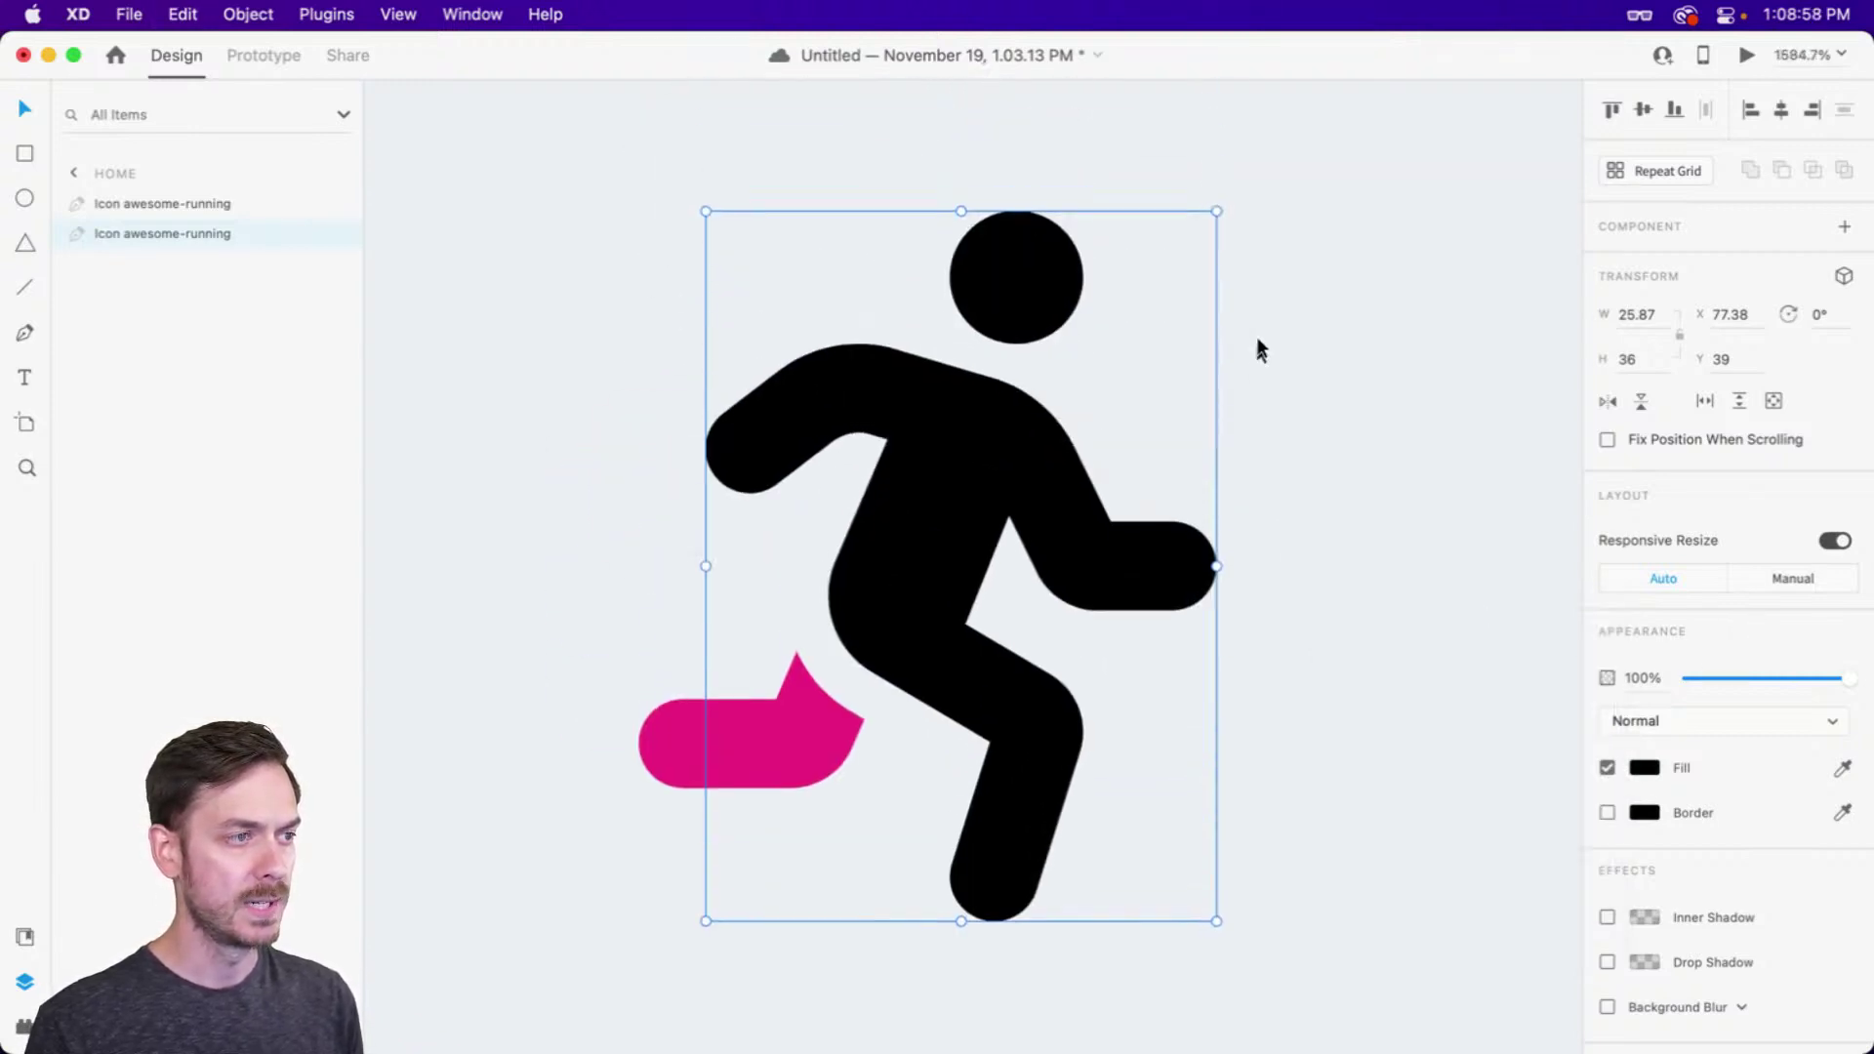
key("super+z")
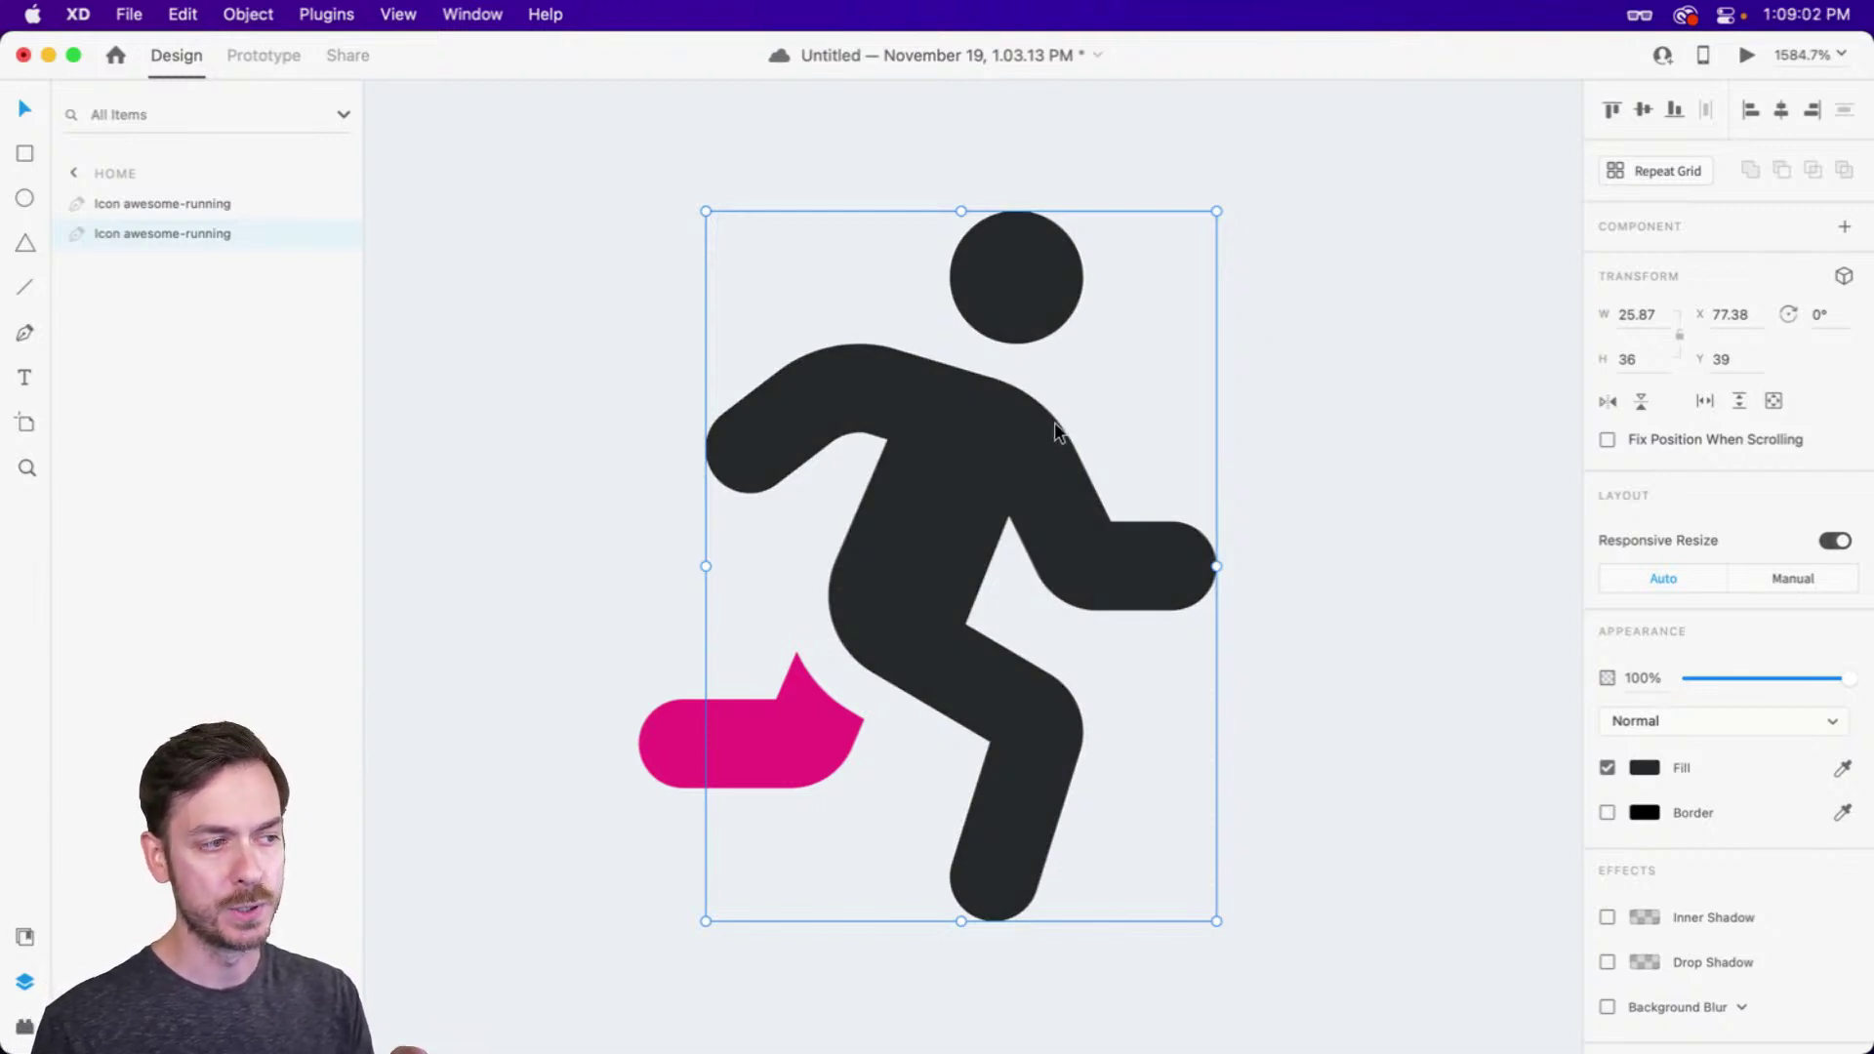
Group the runner's body with the pink lower leg and name the group Logo
left_click_drag(1340, 451, 830, 665)
scroll(830, 665, "up", 3)
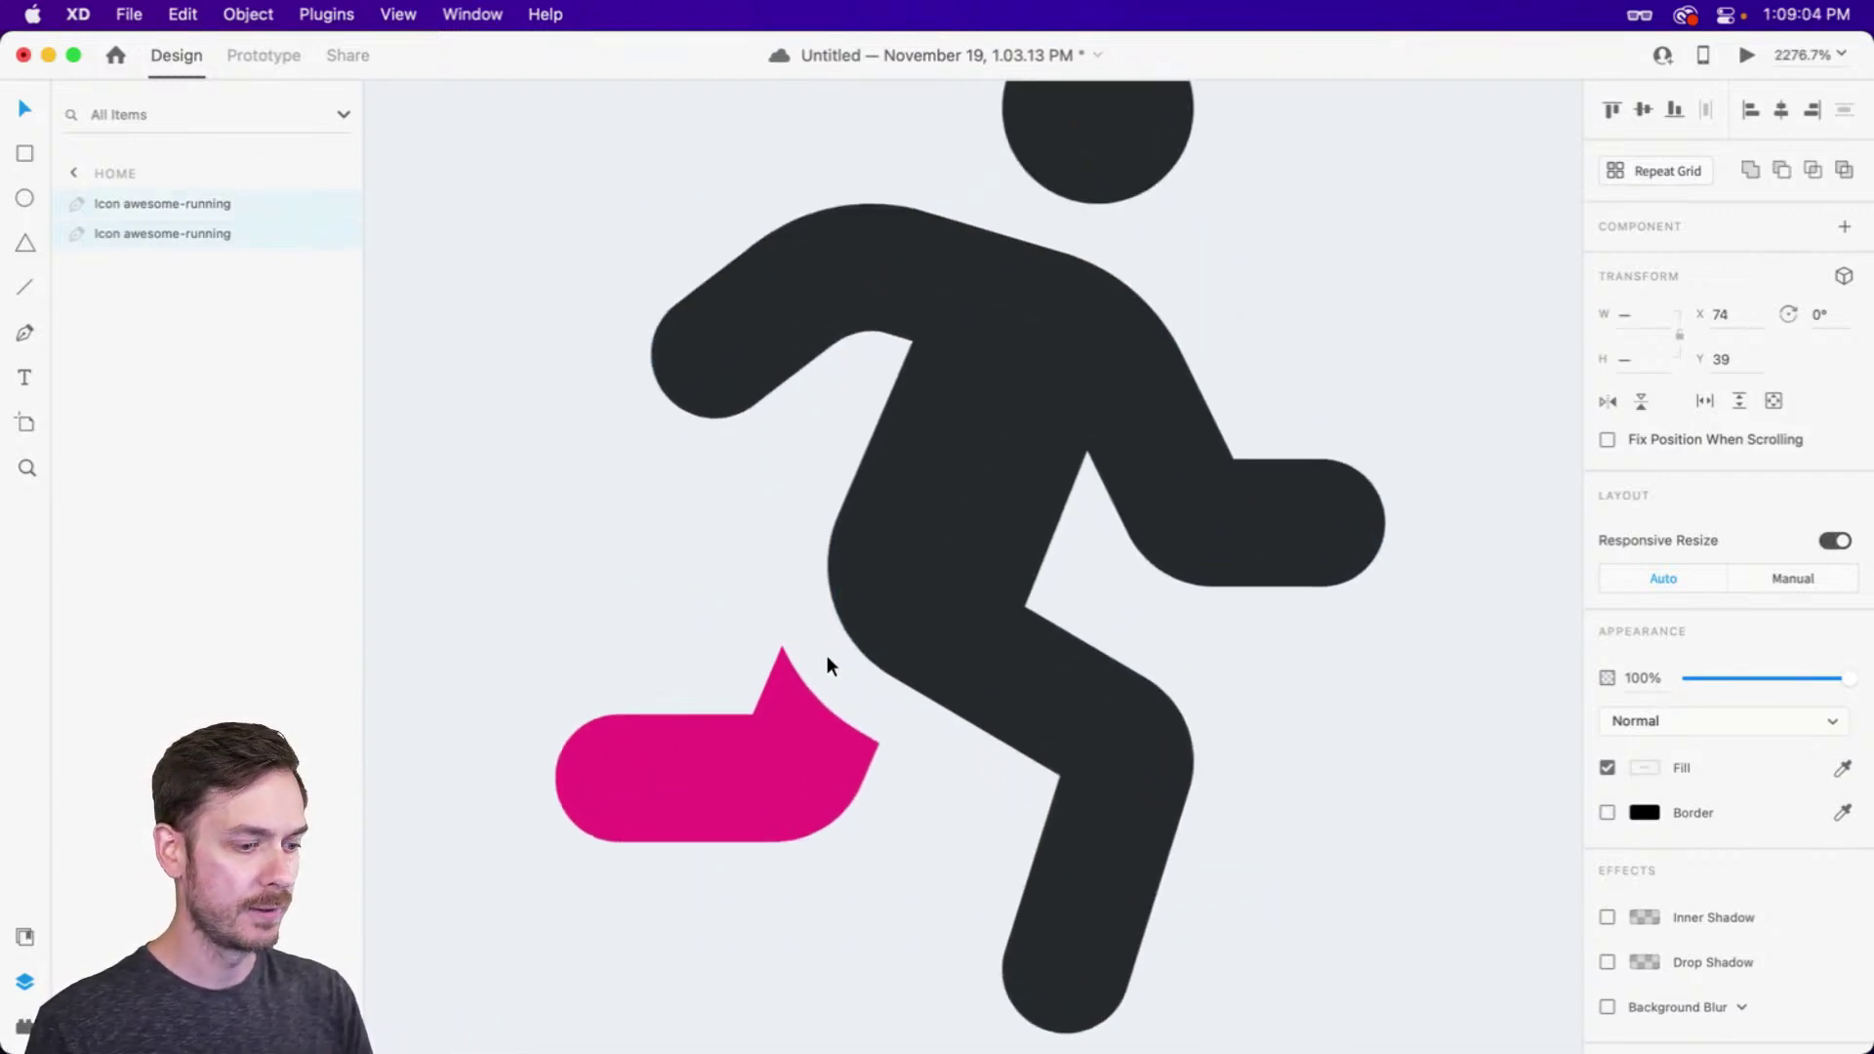
scroll(828, 657, "down", 3)
key("super+g")
double_click(127, 205)
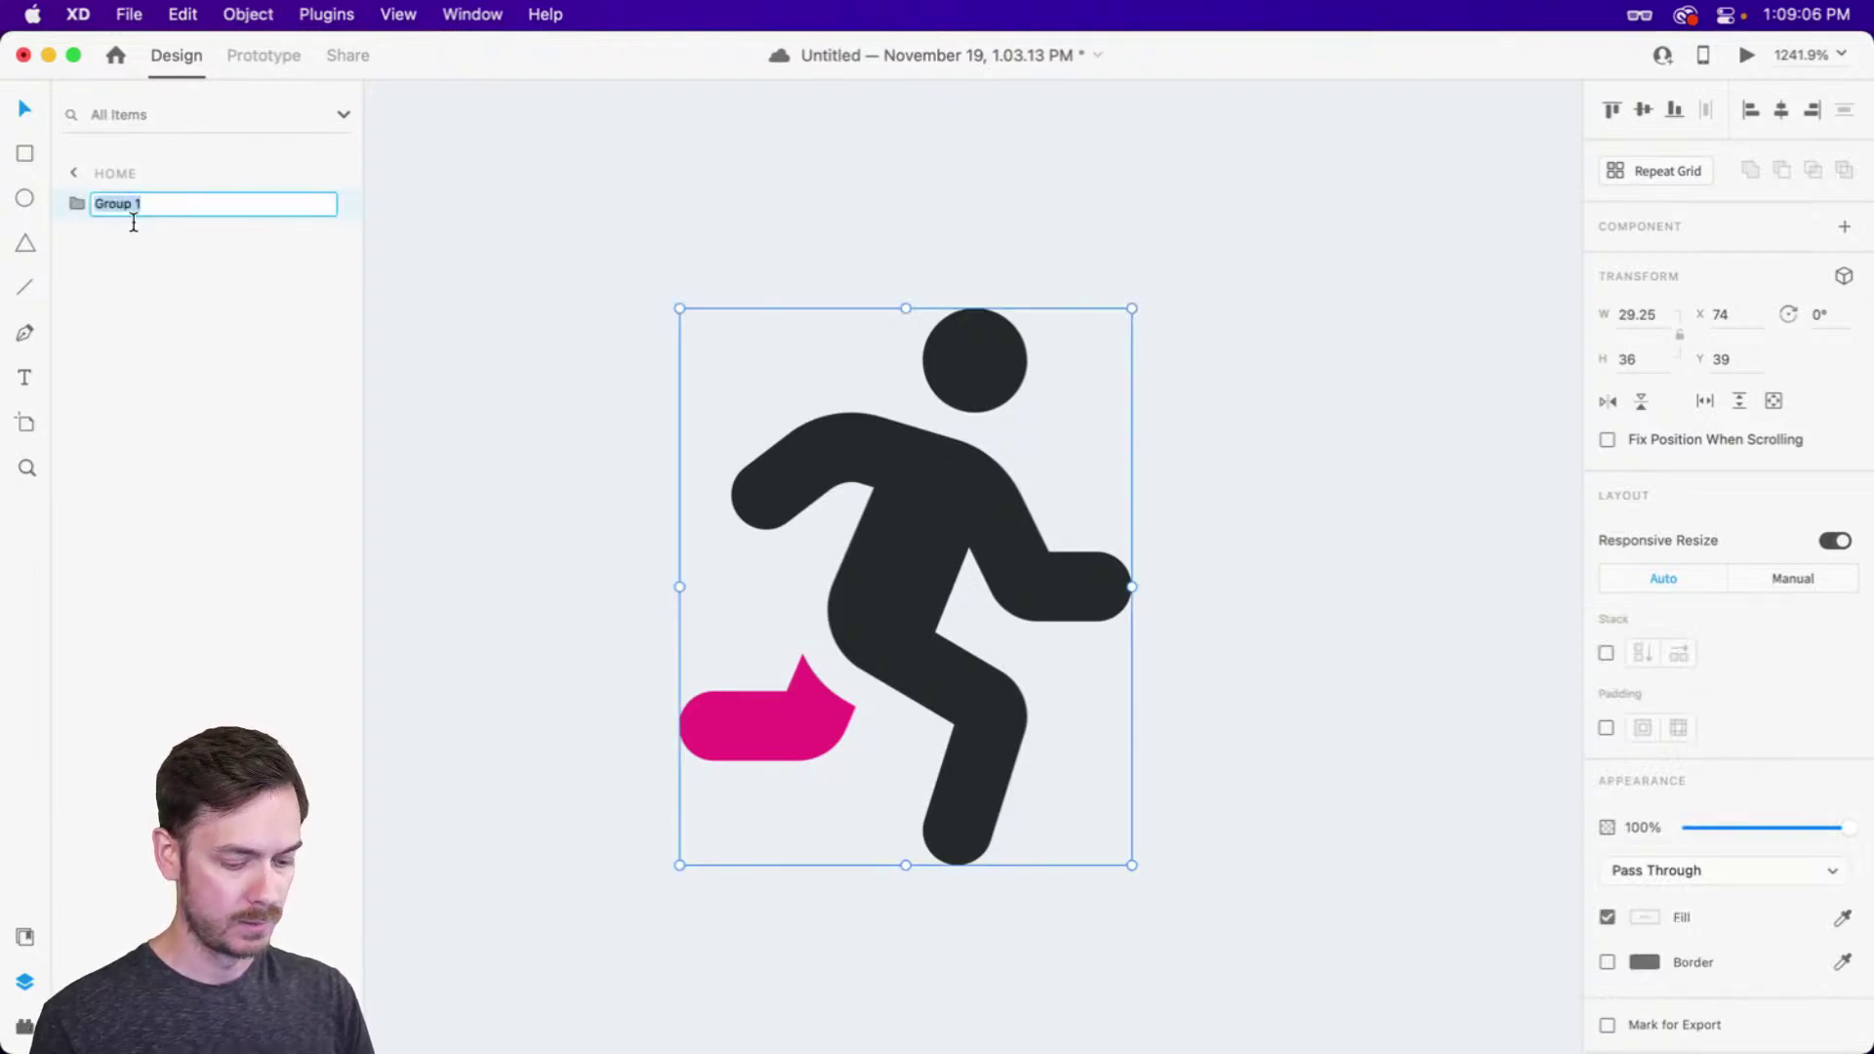
type("Logo")
key("Return")
Add the text "Workout" beside the runner on its right, placing it at X 110, Y 52
scroll(431, 348, "down", 5)
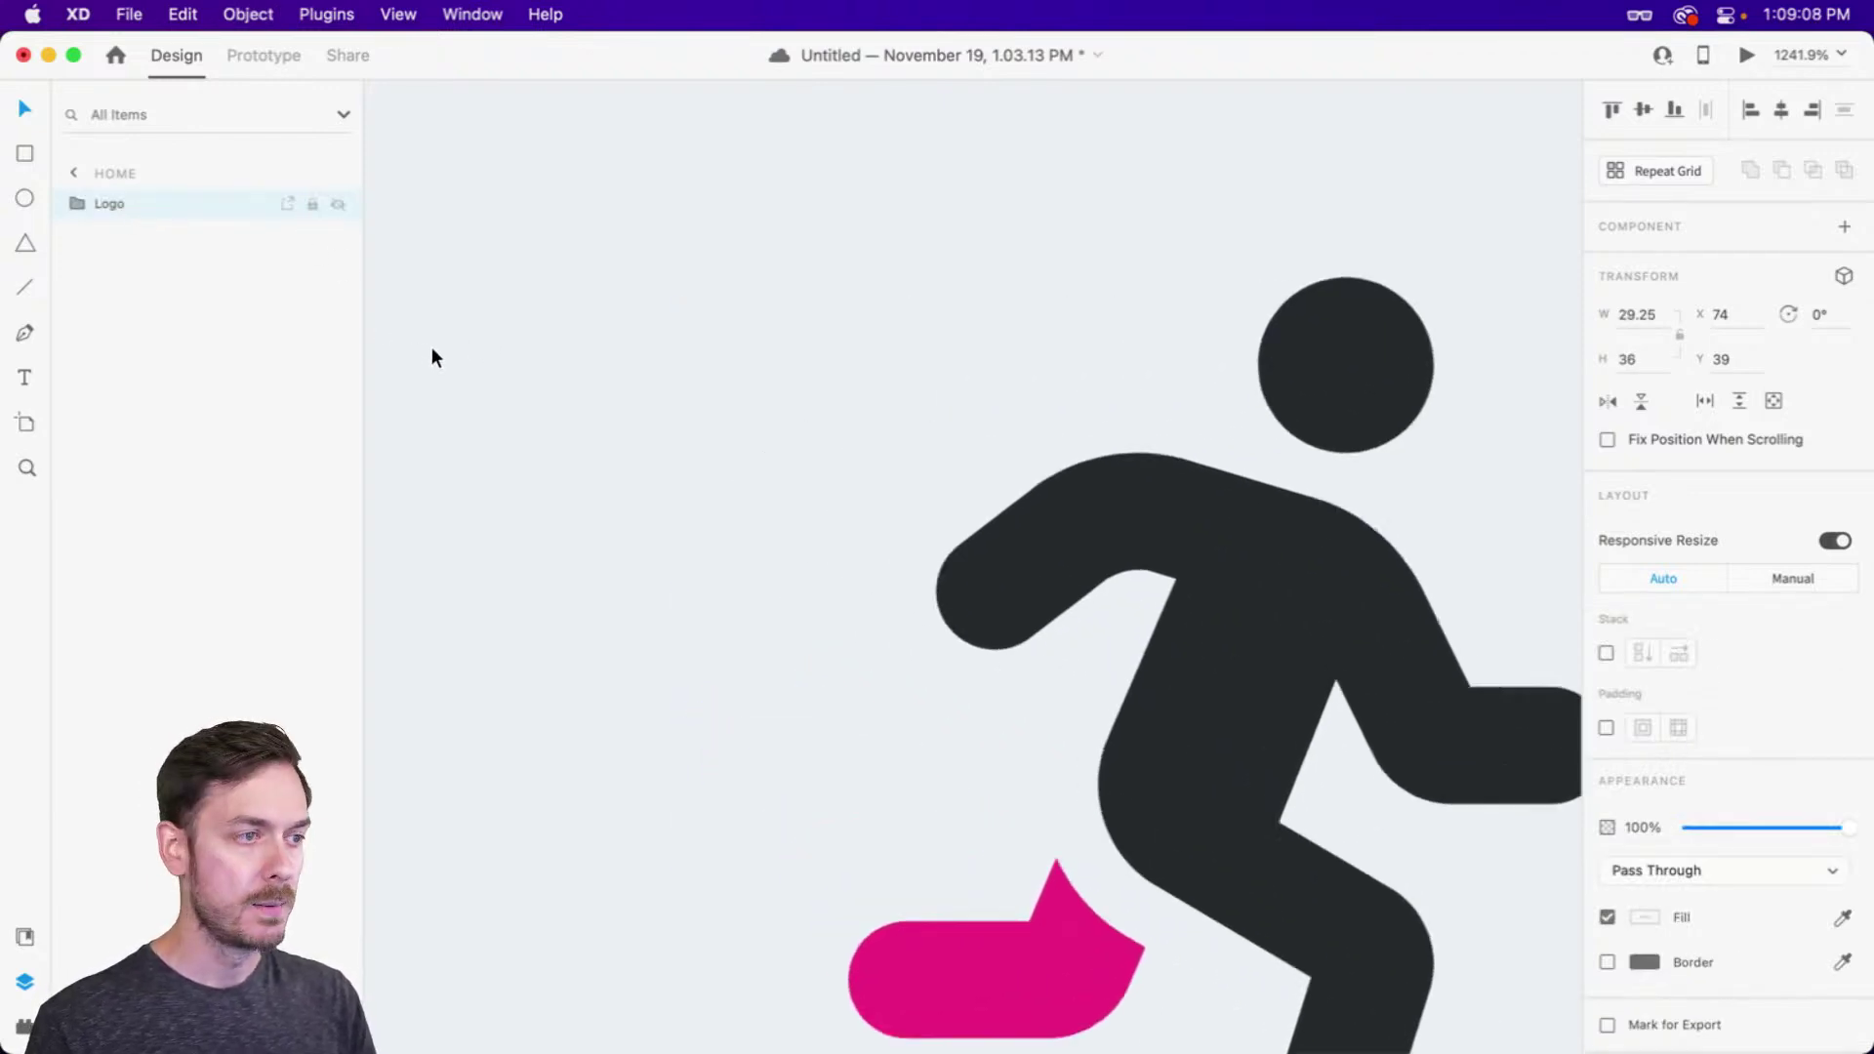
scroll(595, 377, "left", 3)
scroll(594, 377, "down", 2)
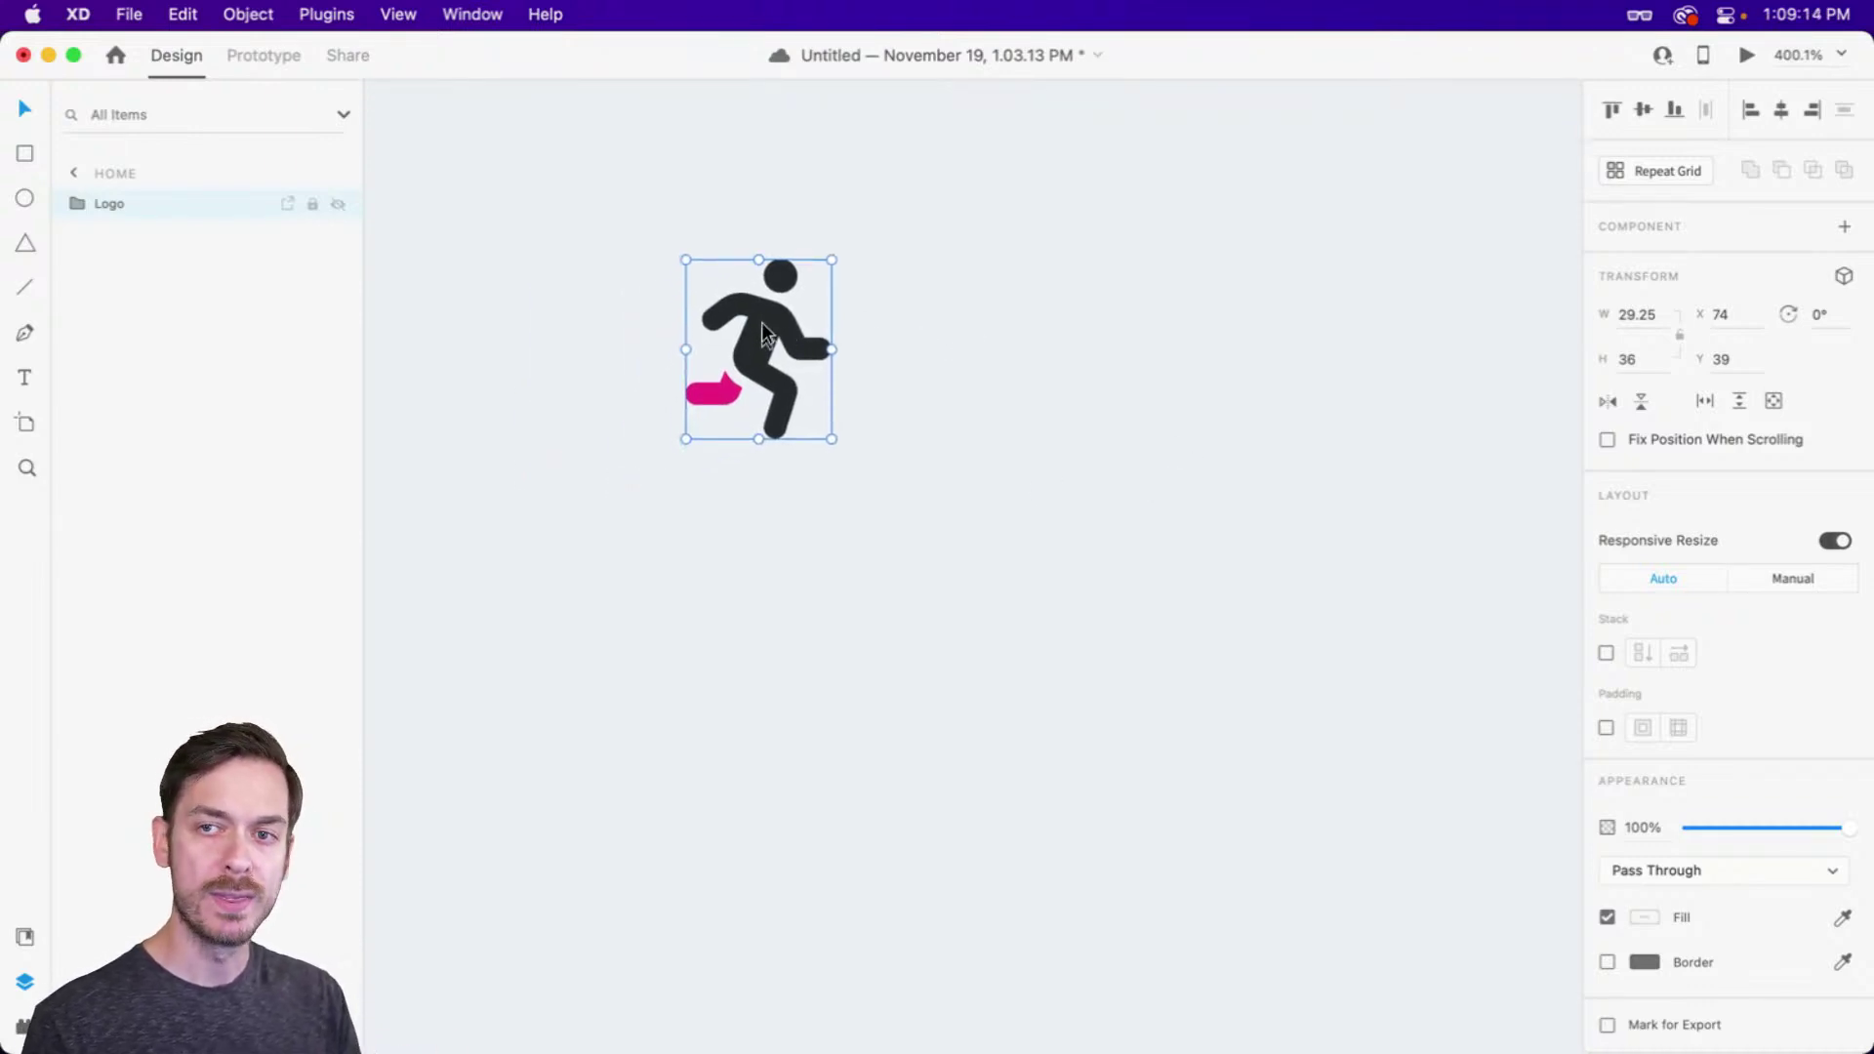
left_click(890, 391)
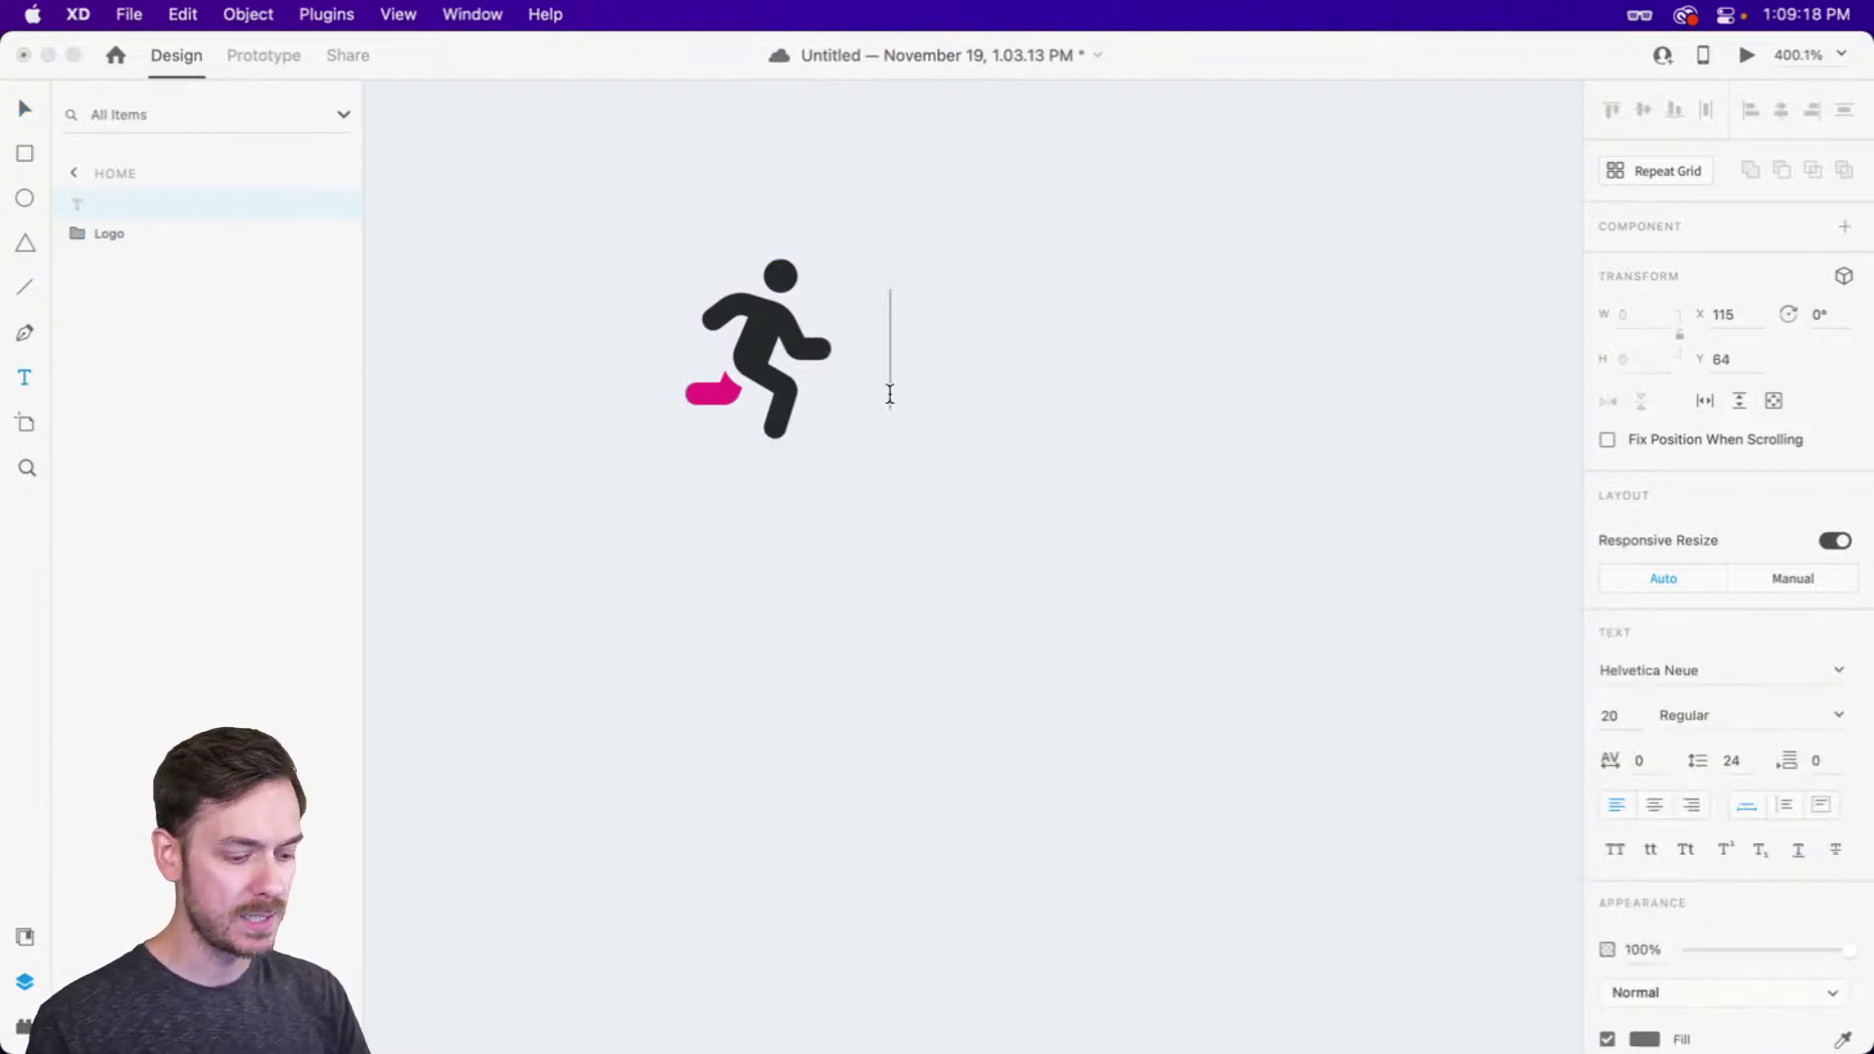
type("Workout")
key("Escape")
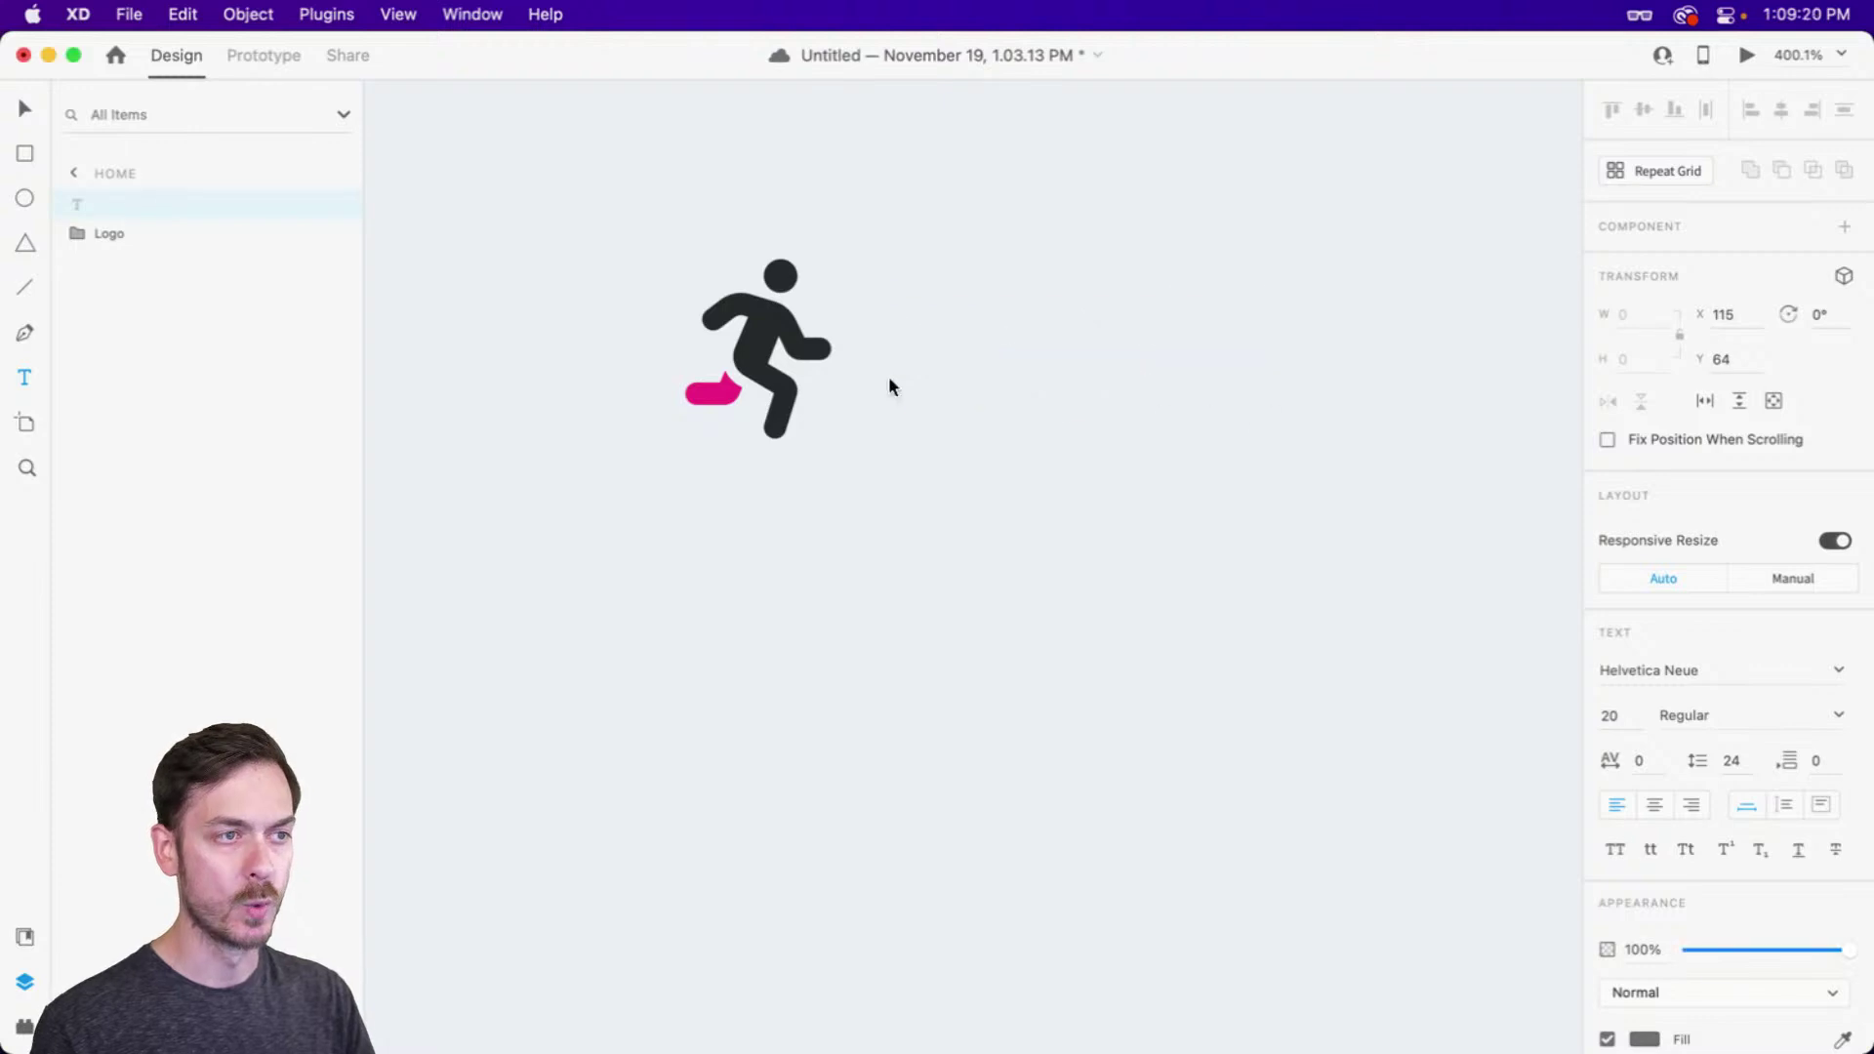
left_click_drag(1070, 363, 1040, 395)
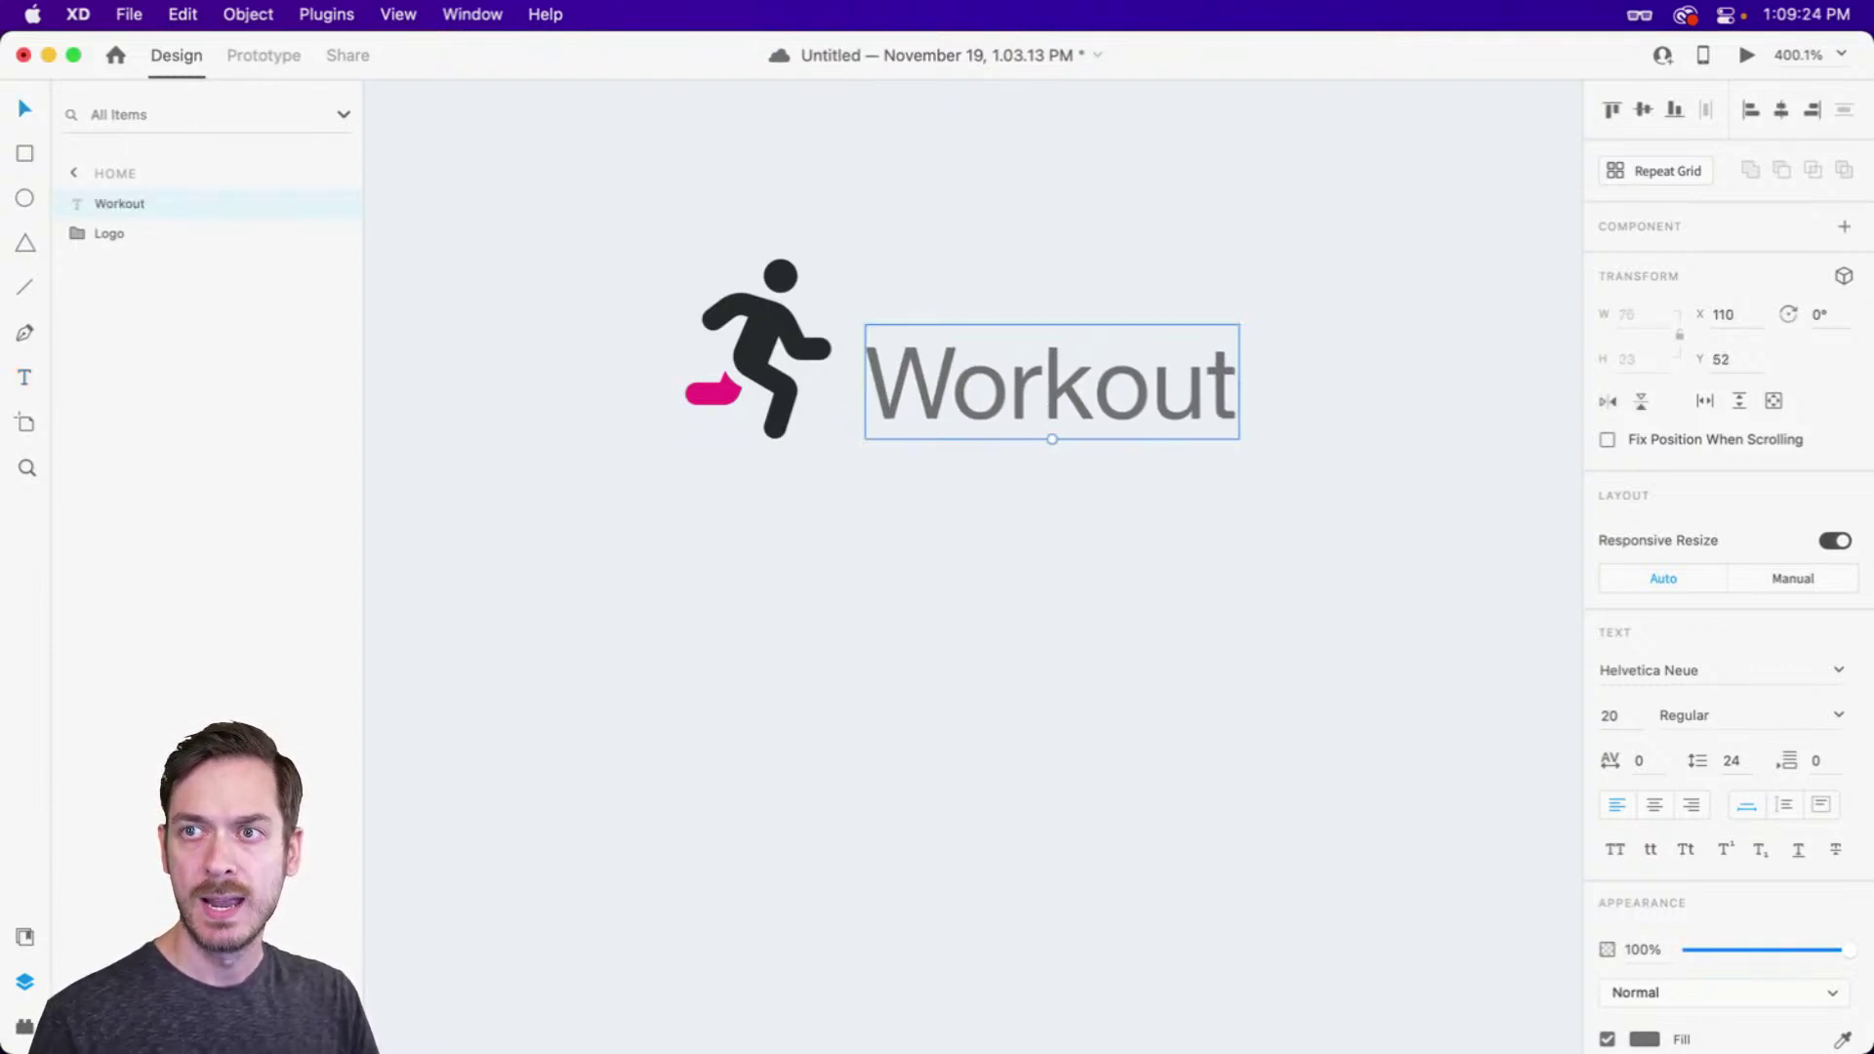
Try the Museo and Museo Sans typefaces on the Workout text
left_click(1706, 672)
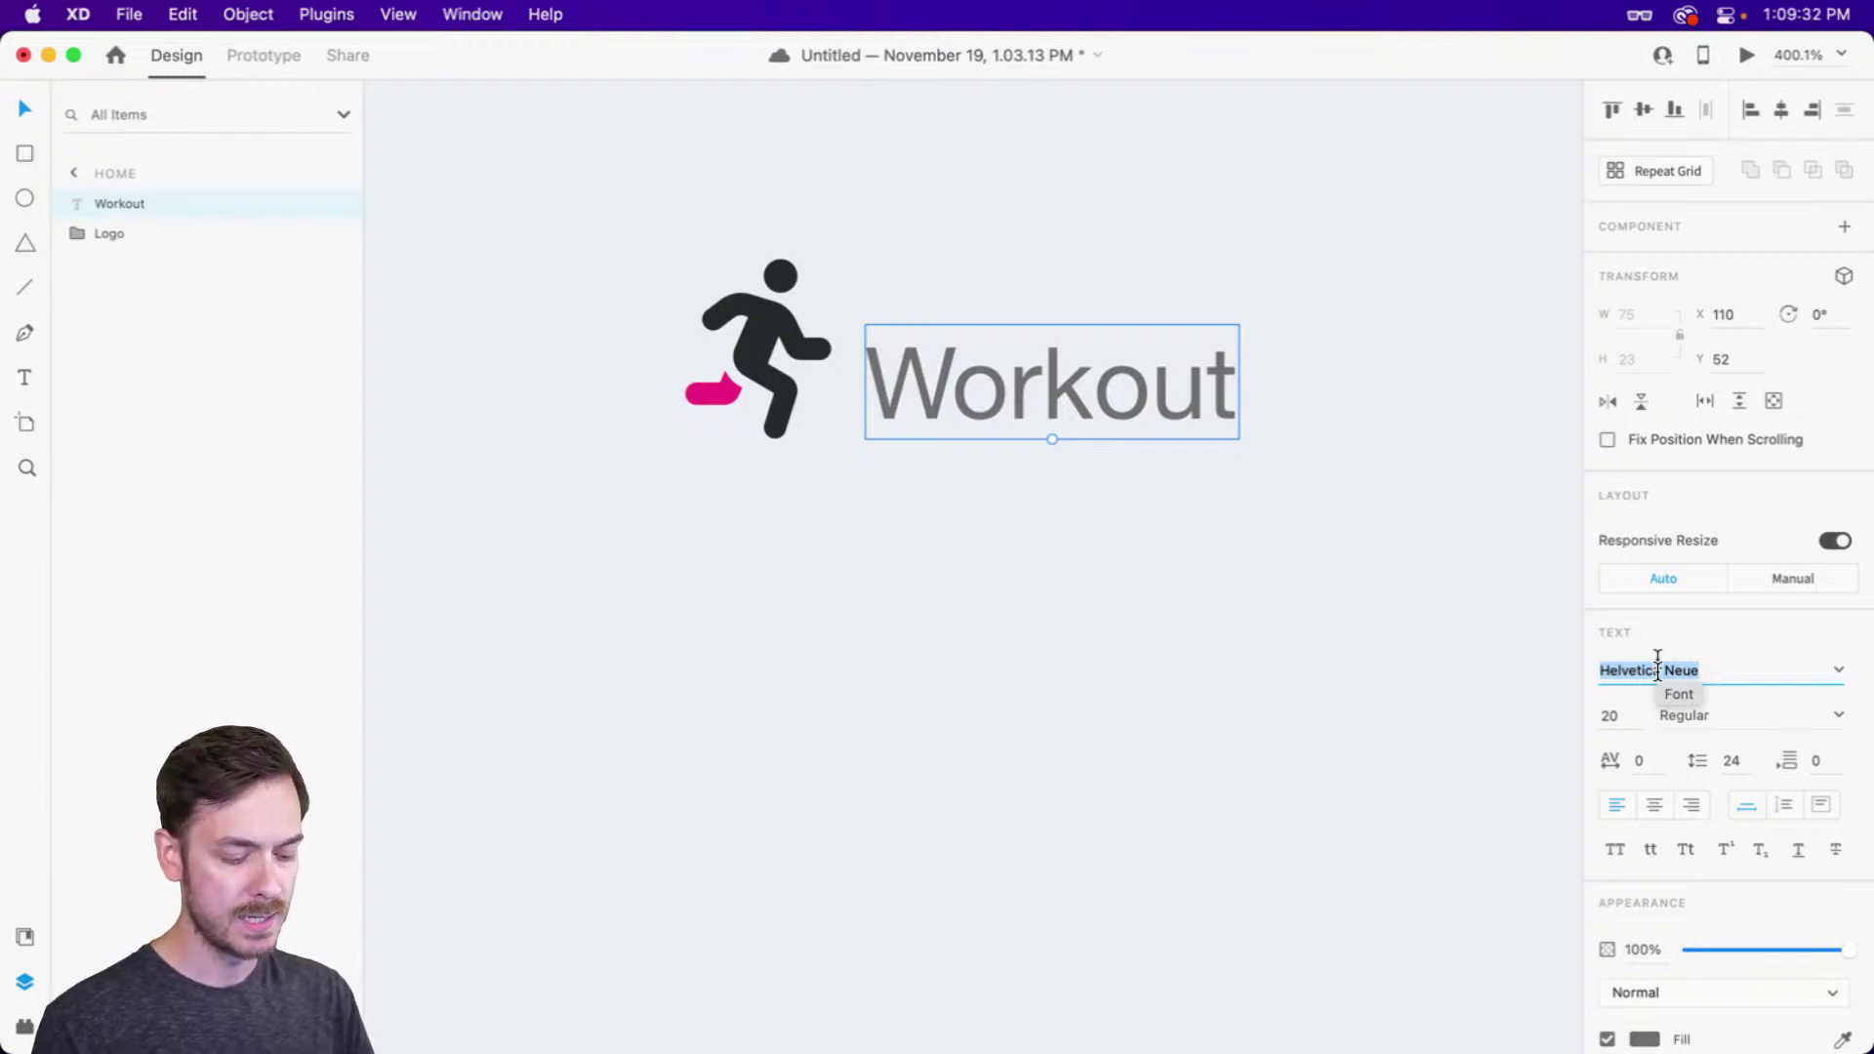
type("Museo")
key("Return")
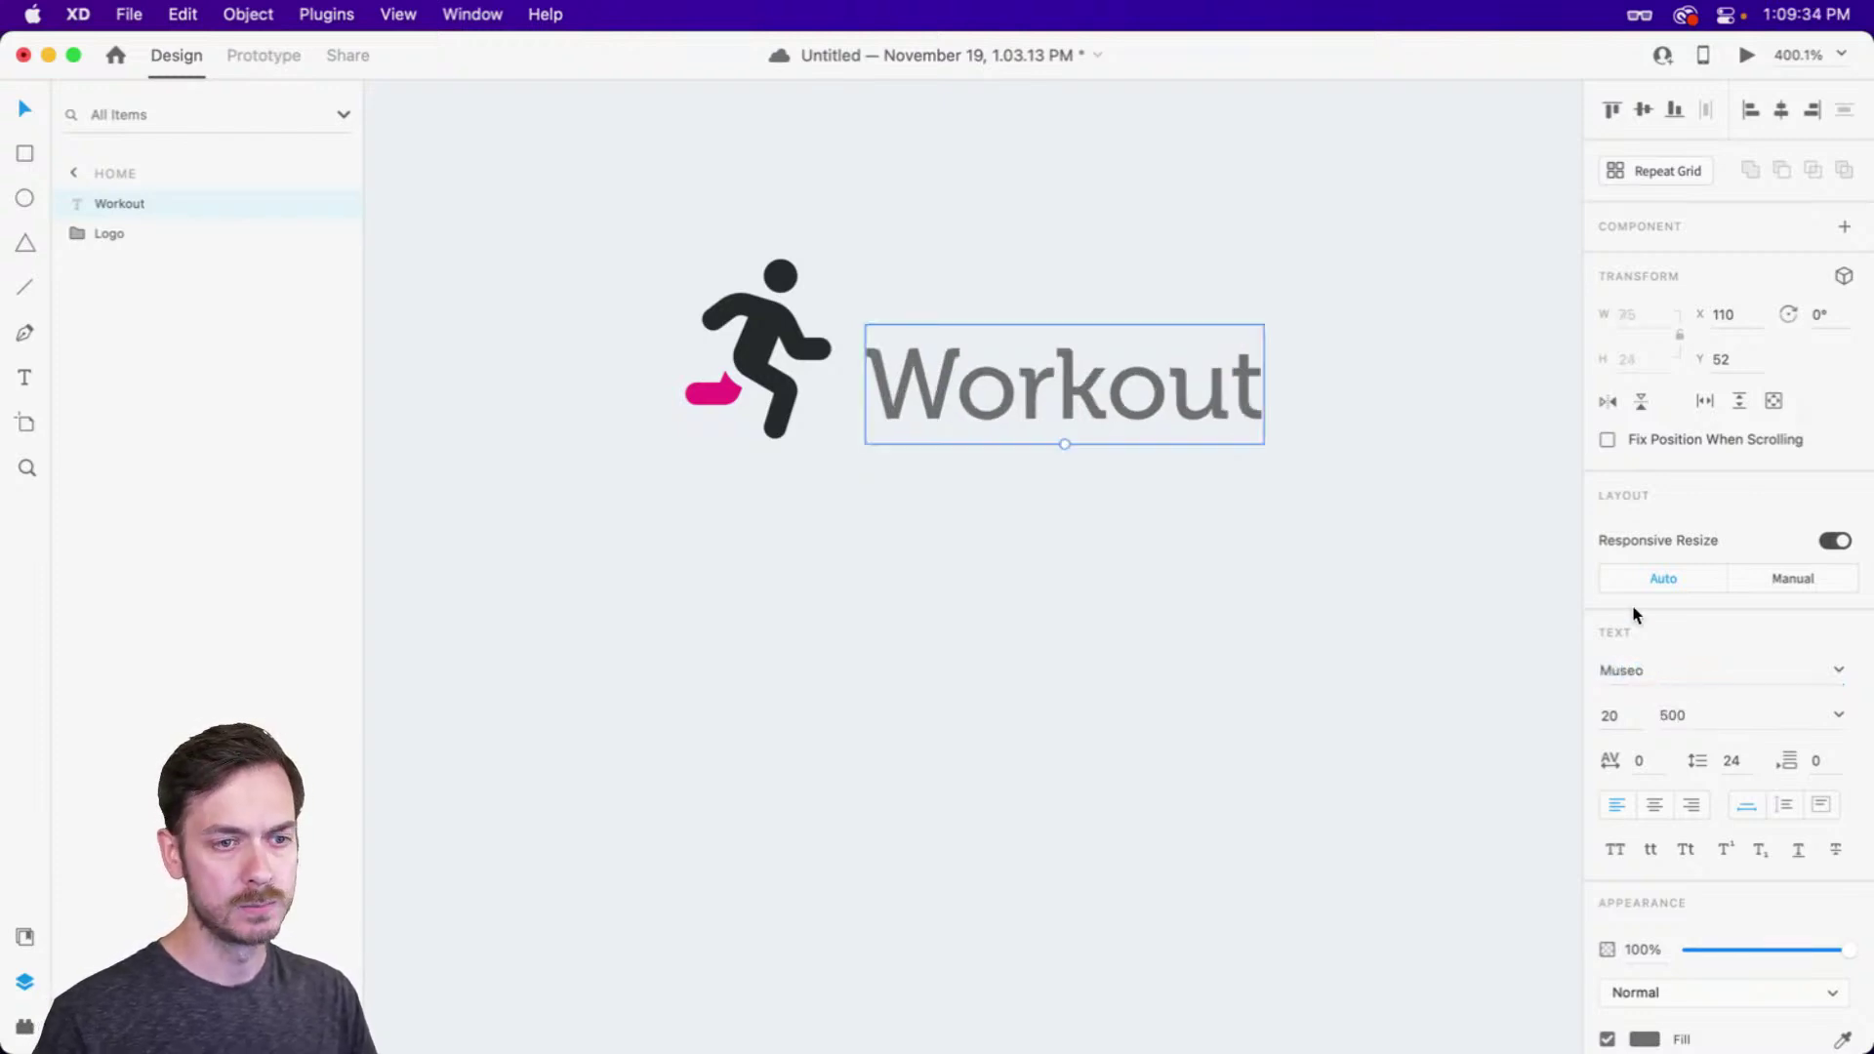
left_click(1838, 670)
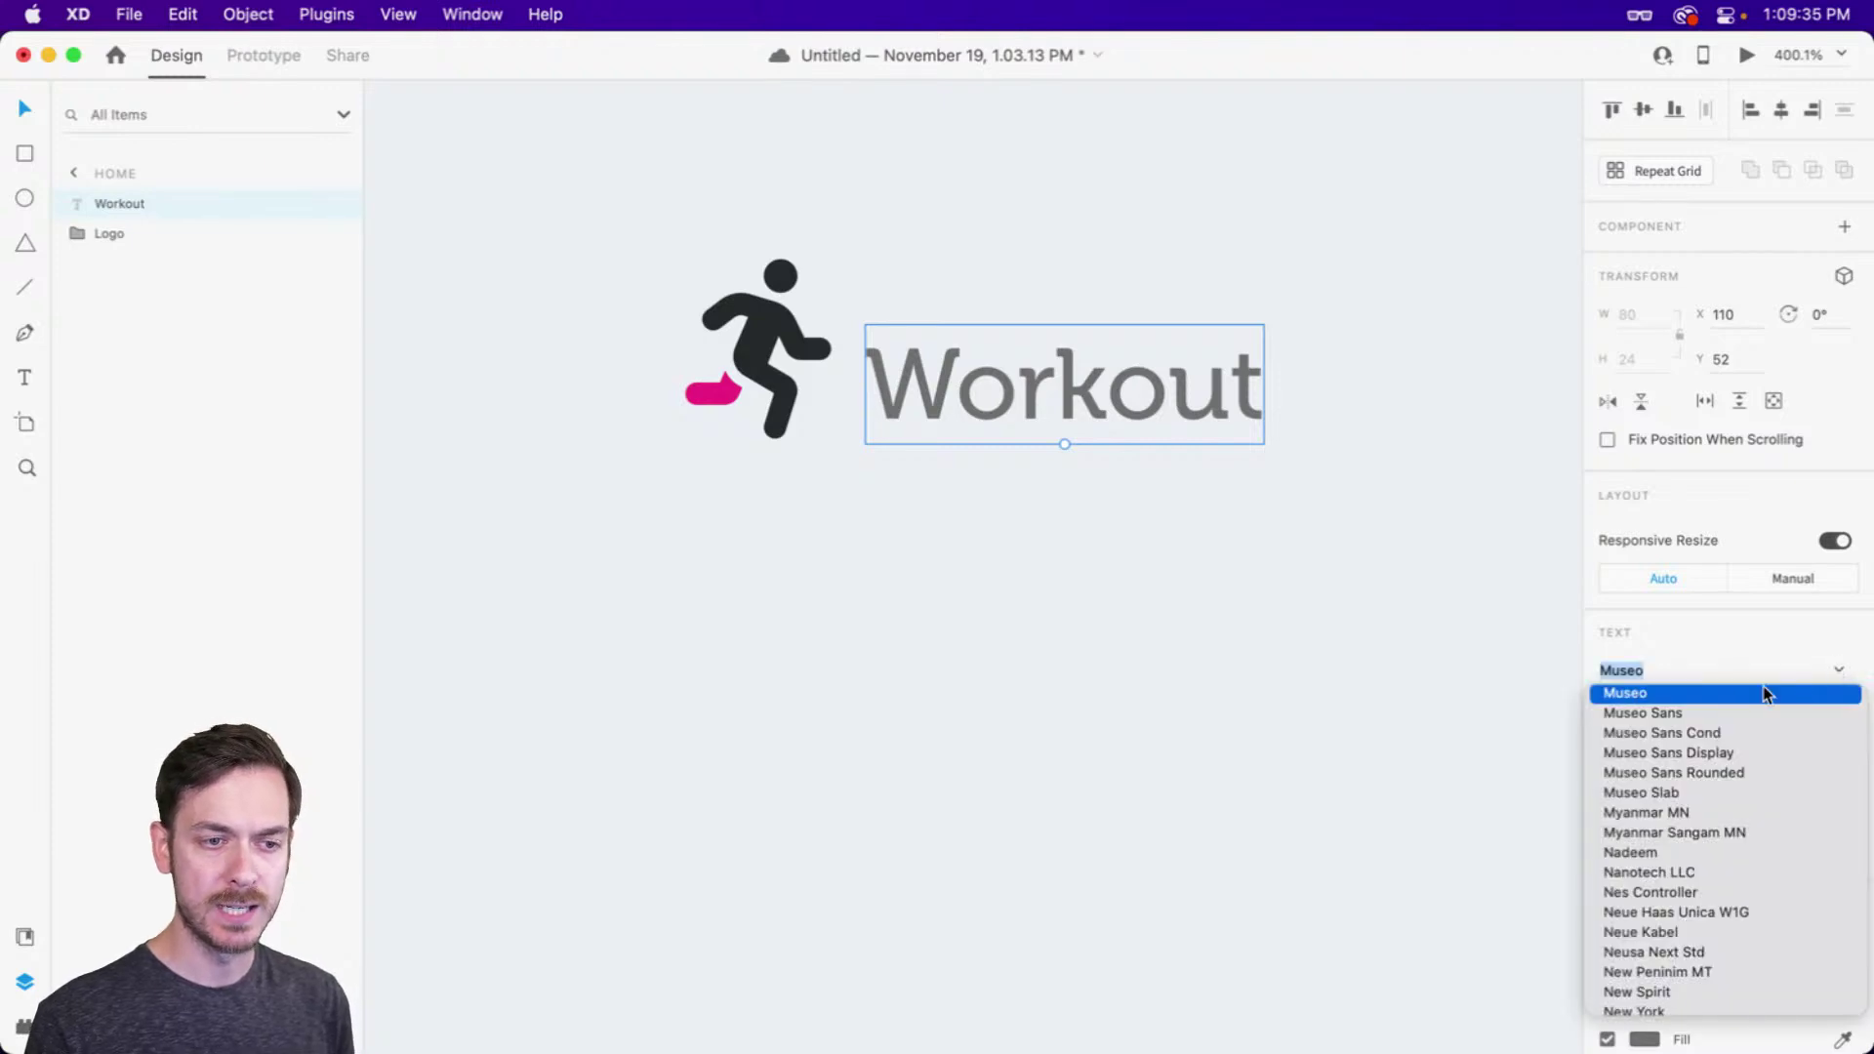
left_click(1706, 715)
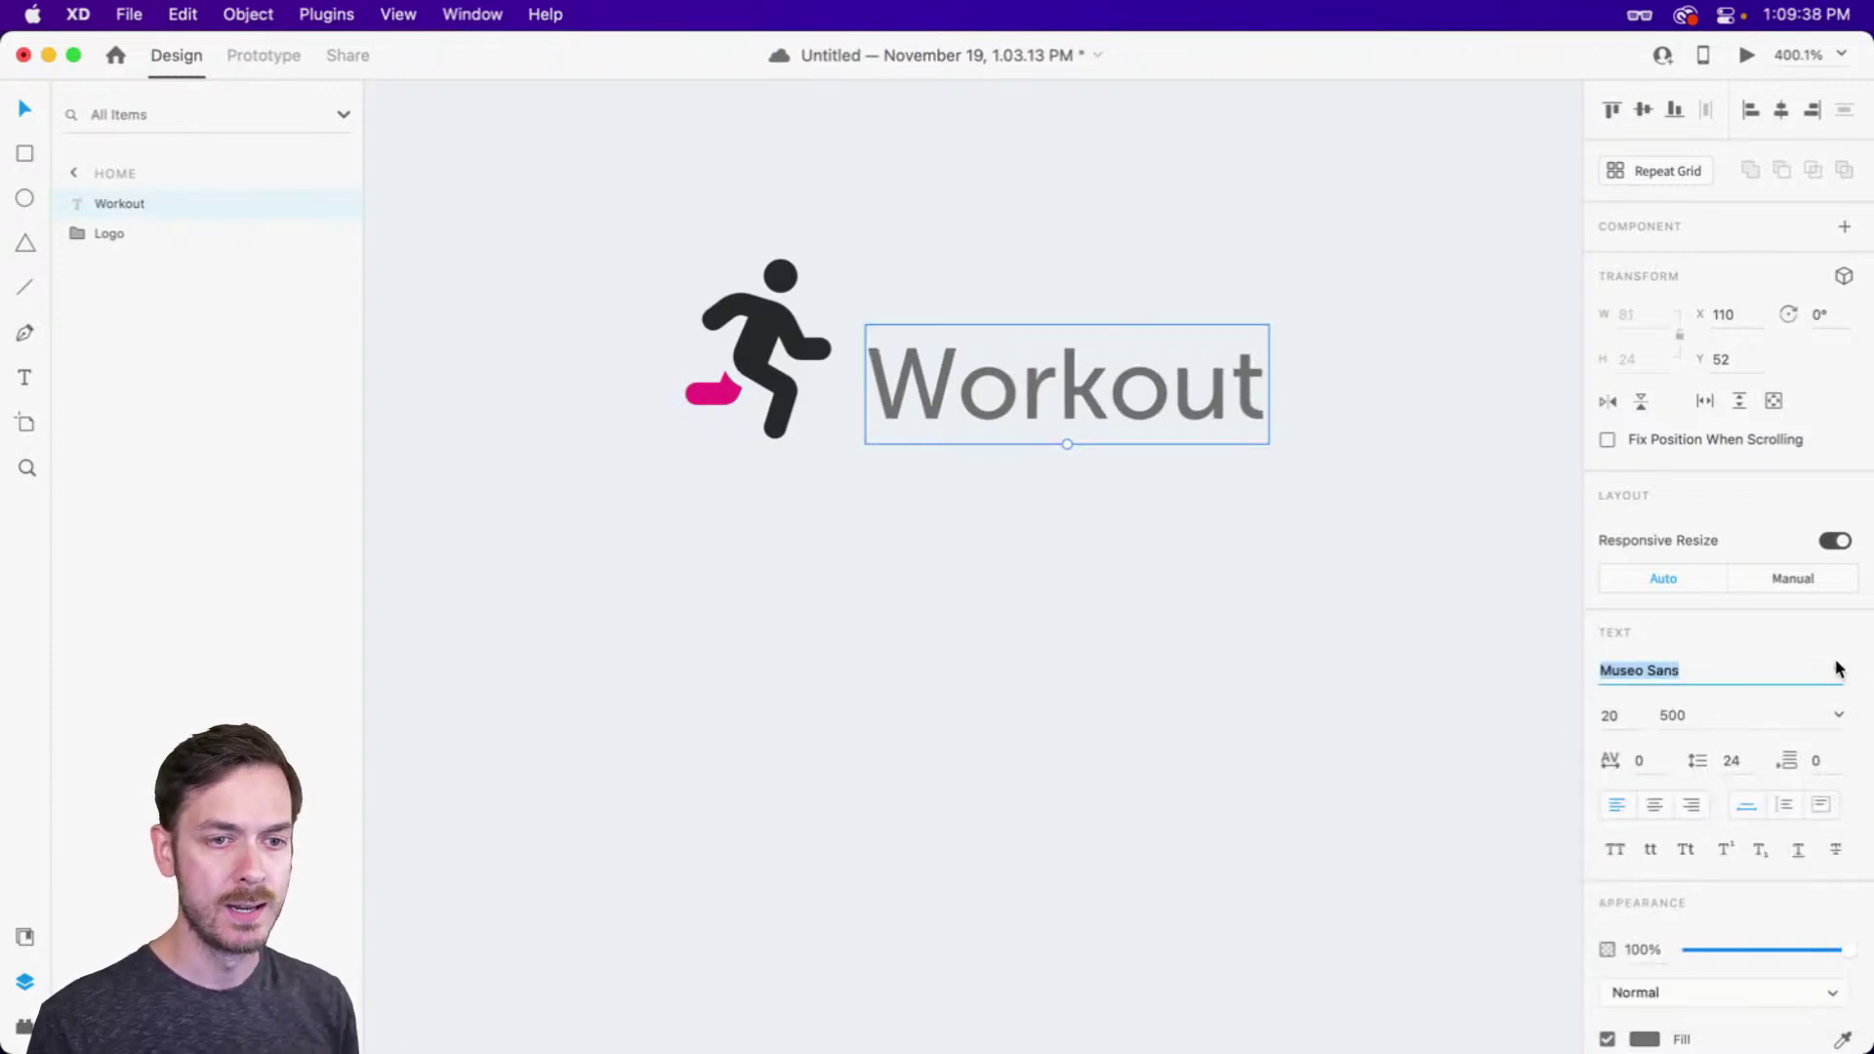
Set the Workout text in Museo Sans Rounded with weight 1000
left_click(1835, 668)
left_click(1725, 750)
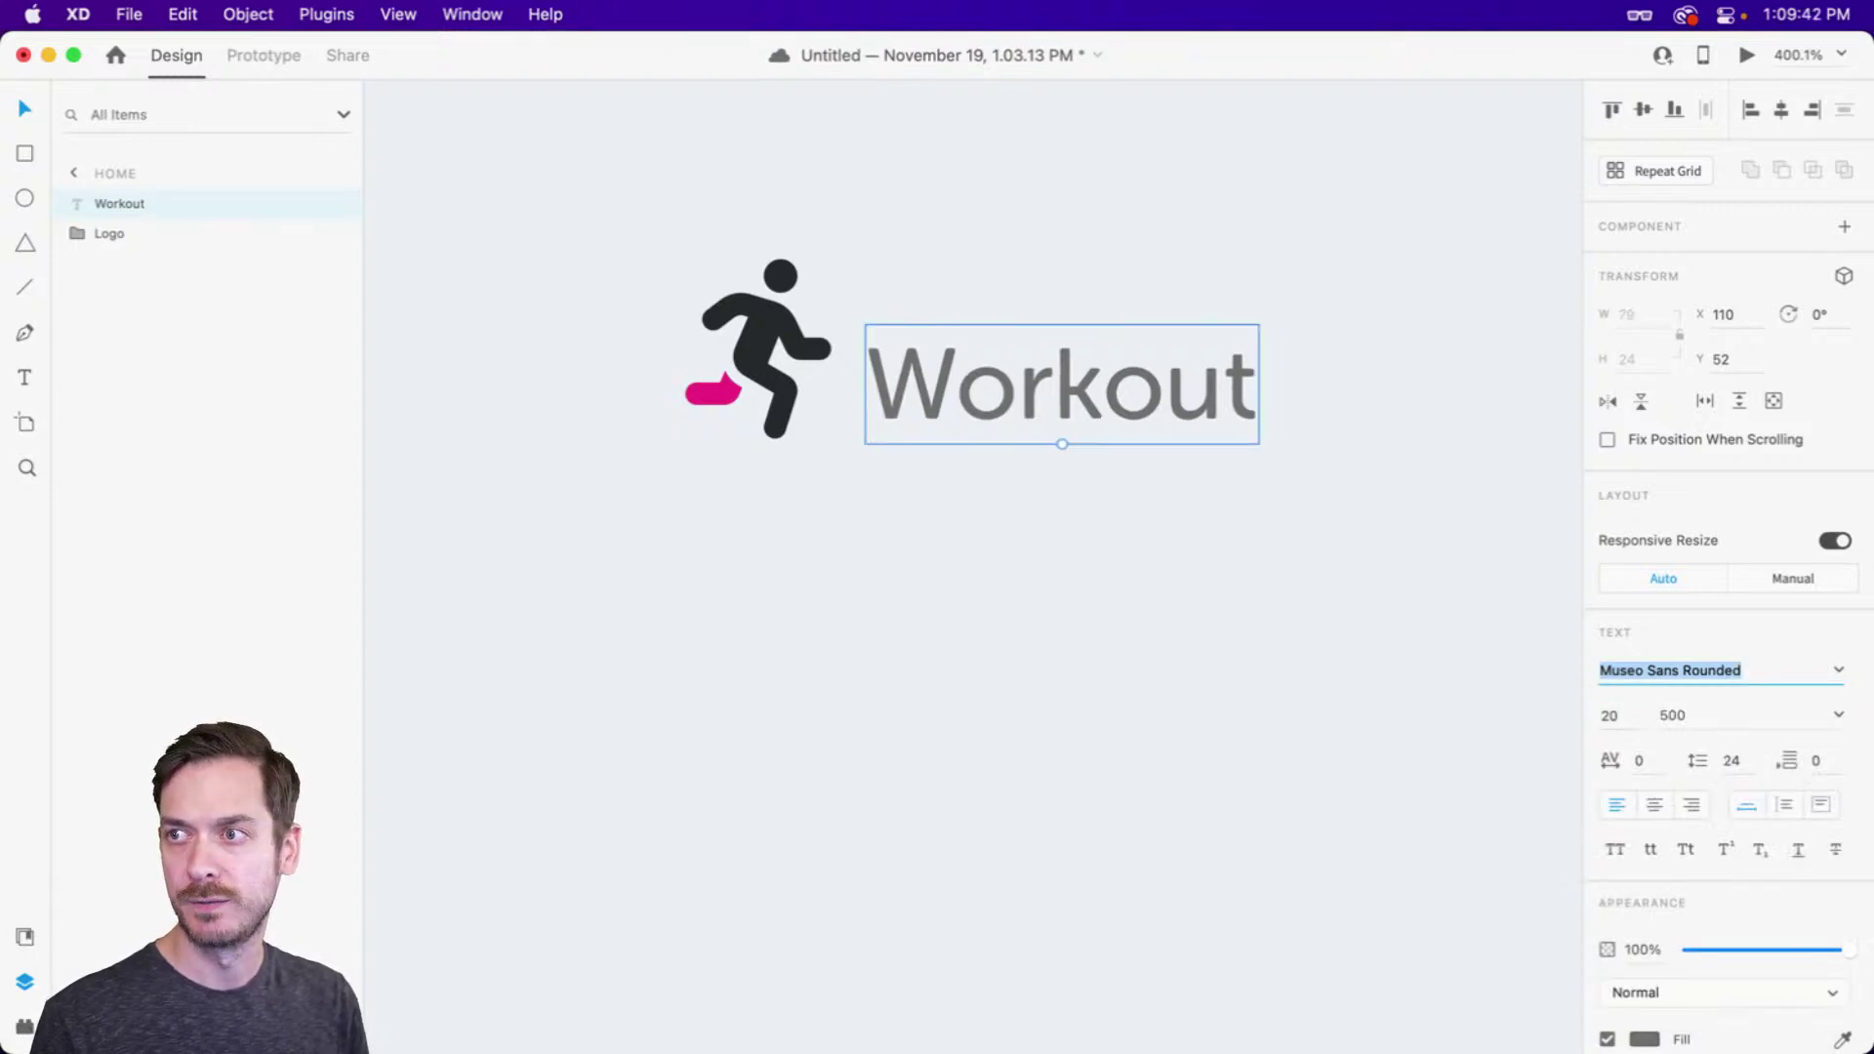
left_click(1841, 715)
left_click(1692, 944)
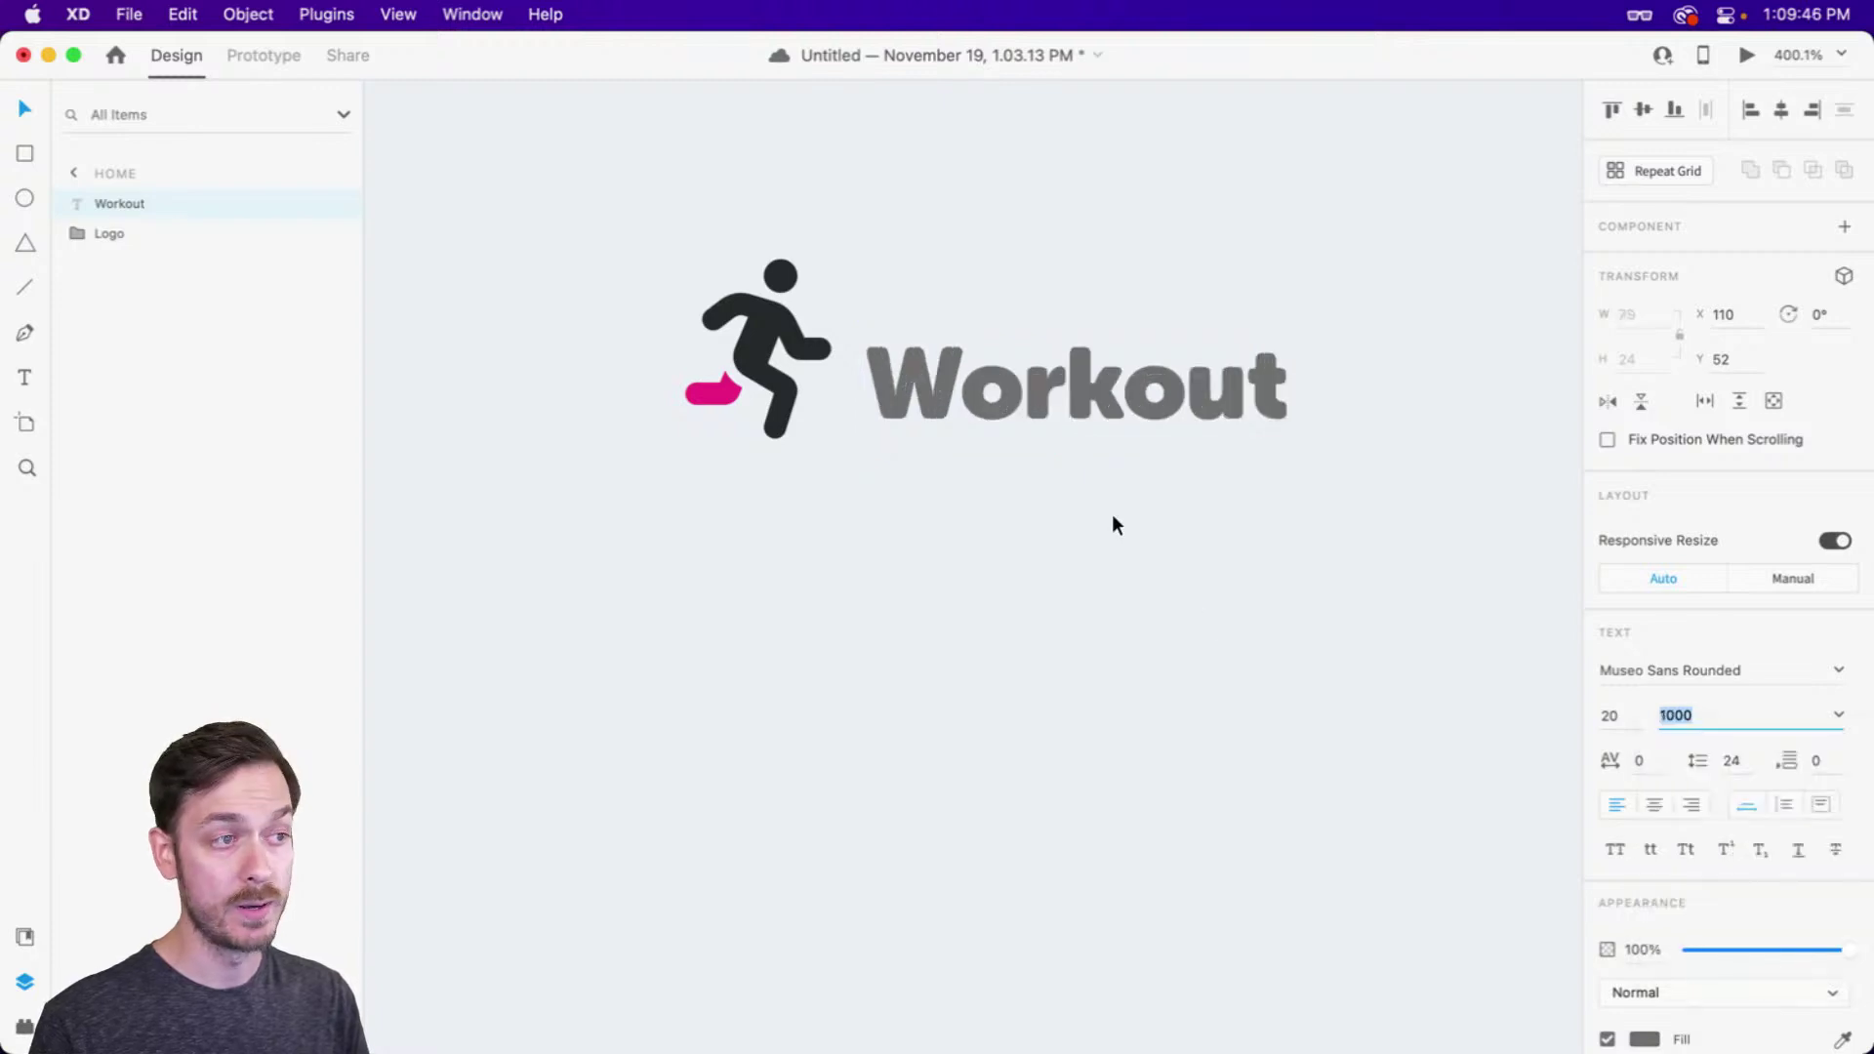
Sample the runner's charcoal #282A2E onto the Workout text and nudge the text to X 109, Y 51
left_click(1069, 392)
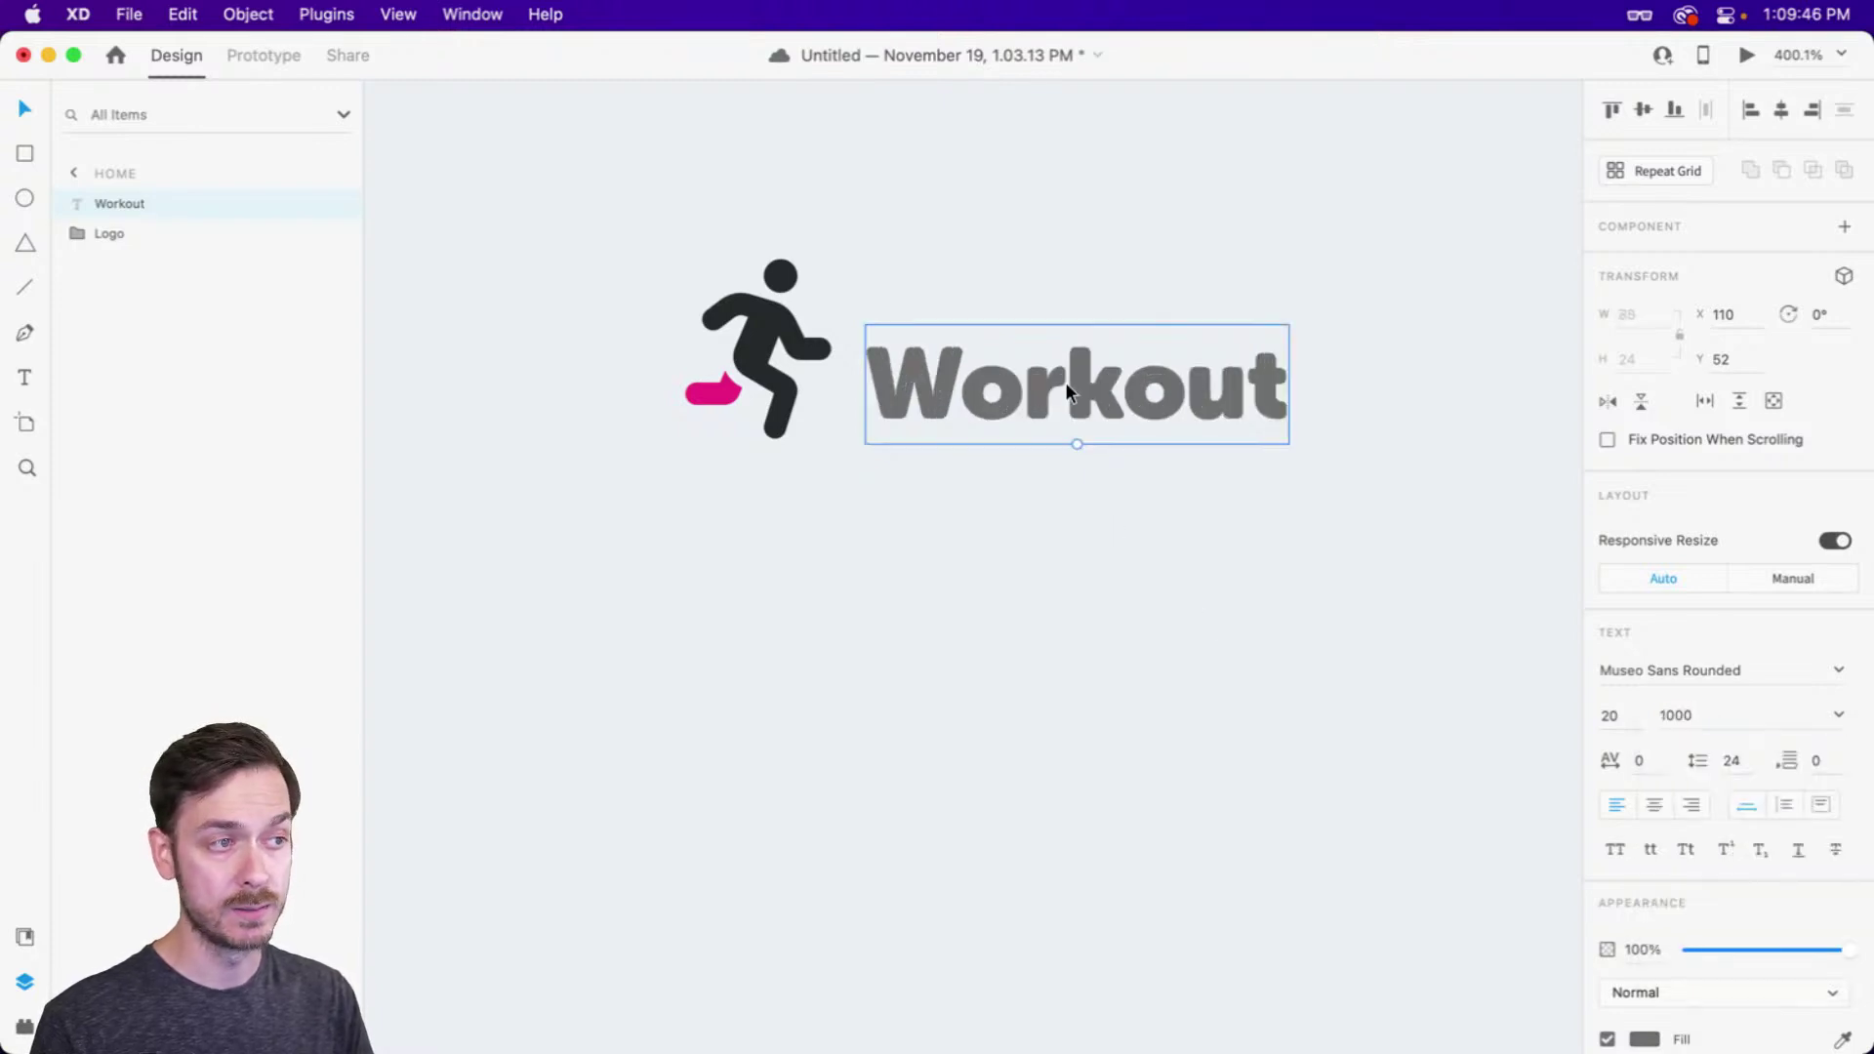
double_click(772, 337)
left_click(1645, 741)
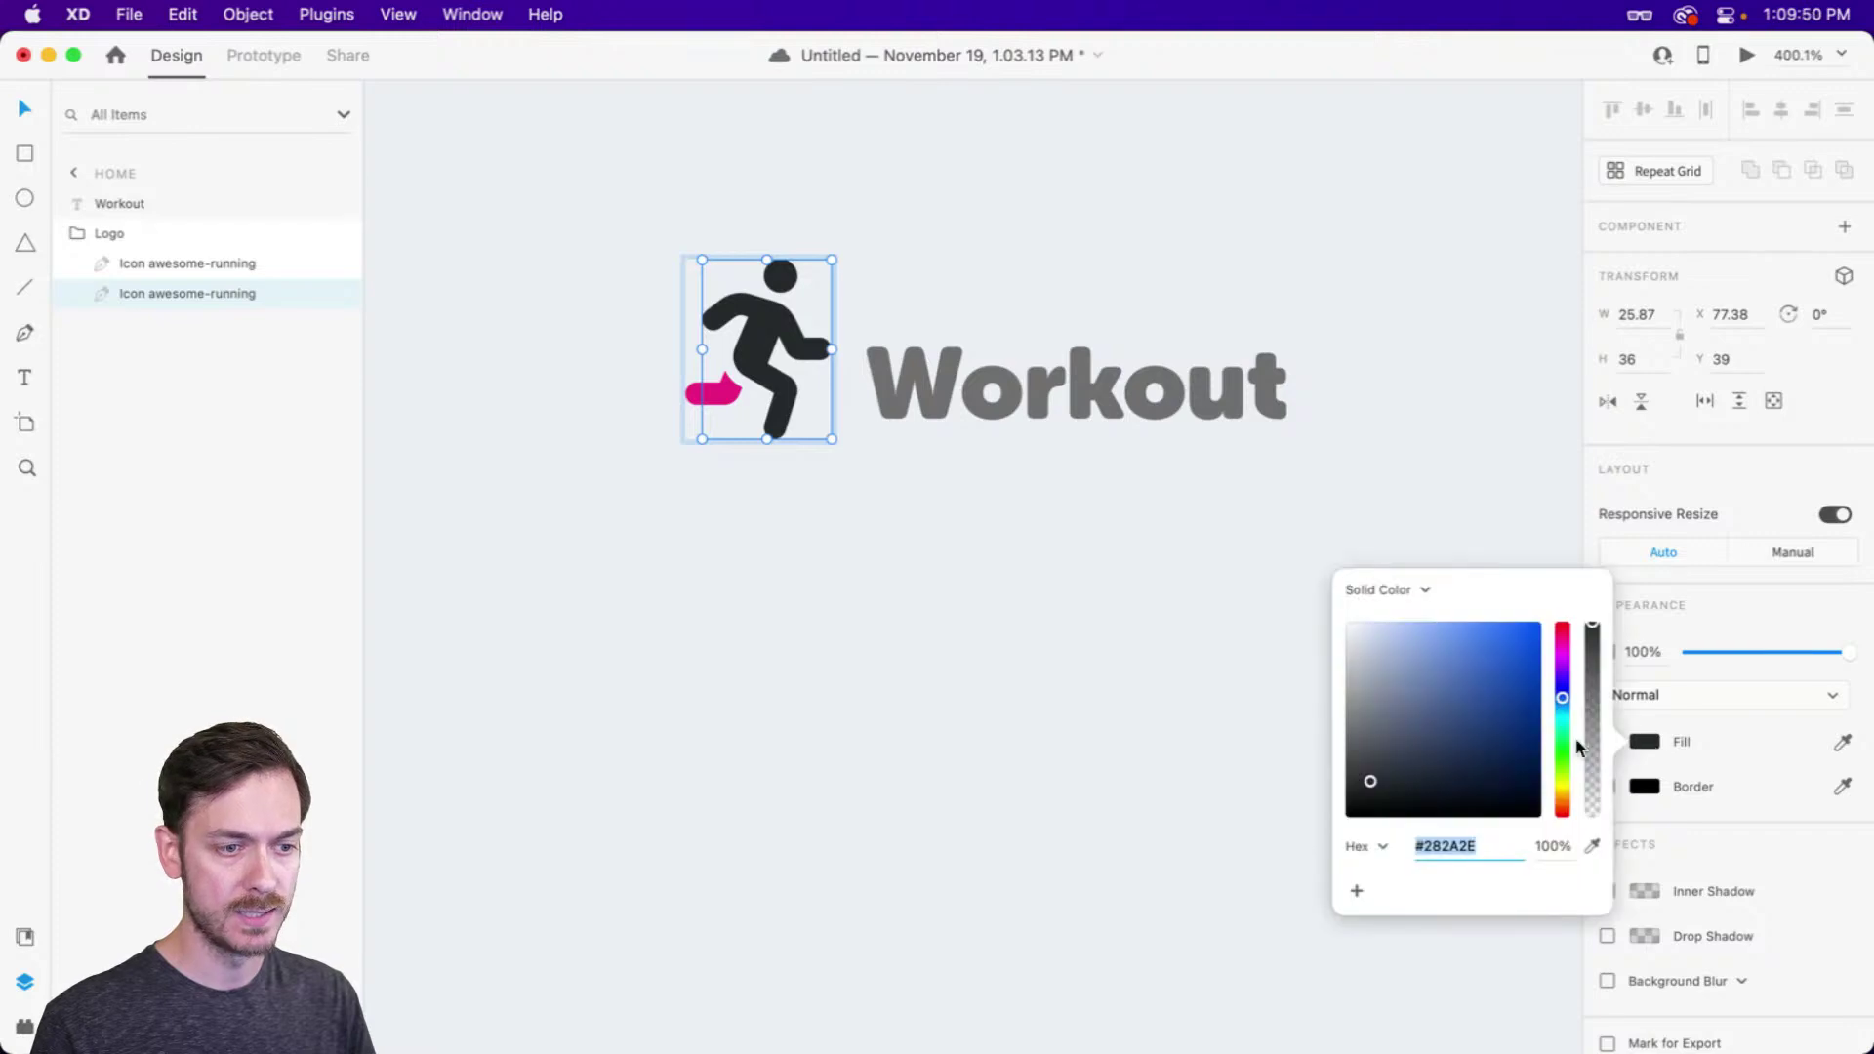
left_click(1017, 465)
left_click(952, 386)
key("i")
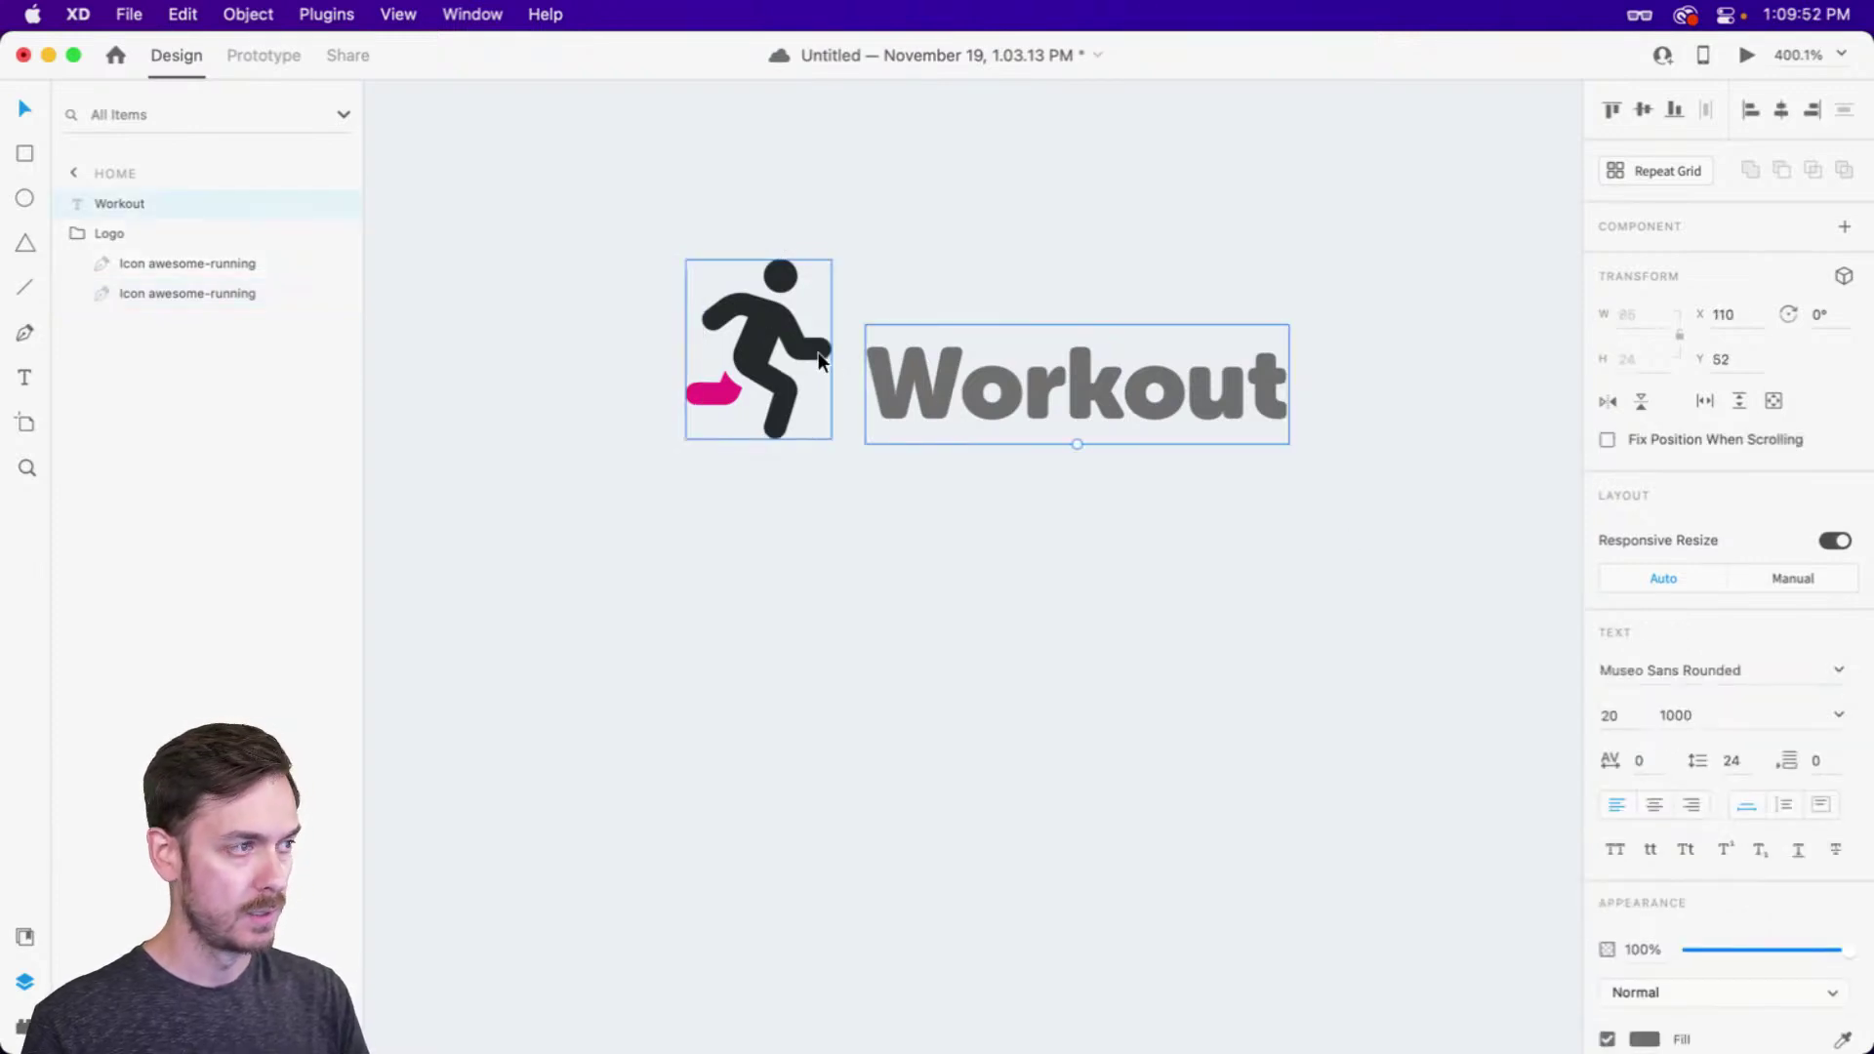
left_click(763, 337)
left_click_drag(1001, 390, 998, 389)
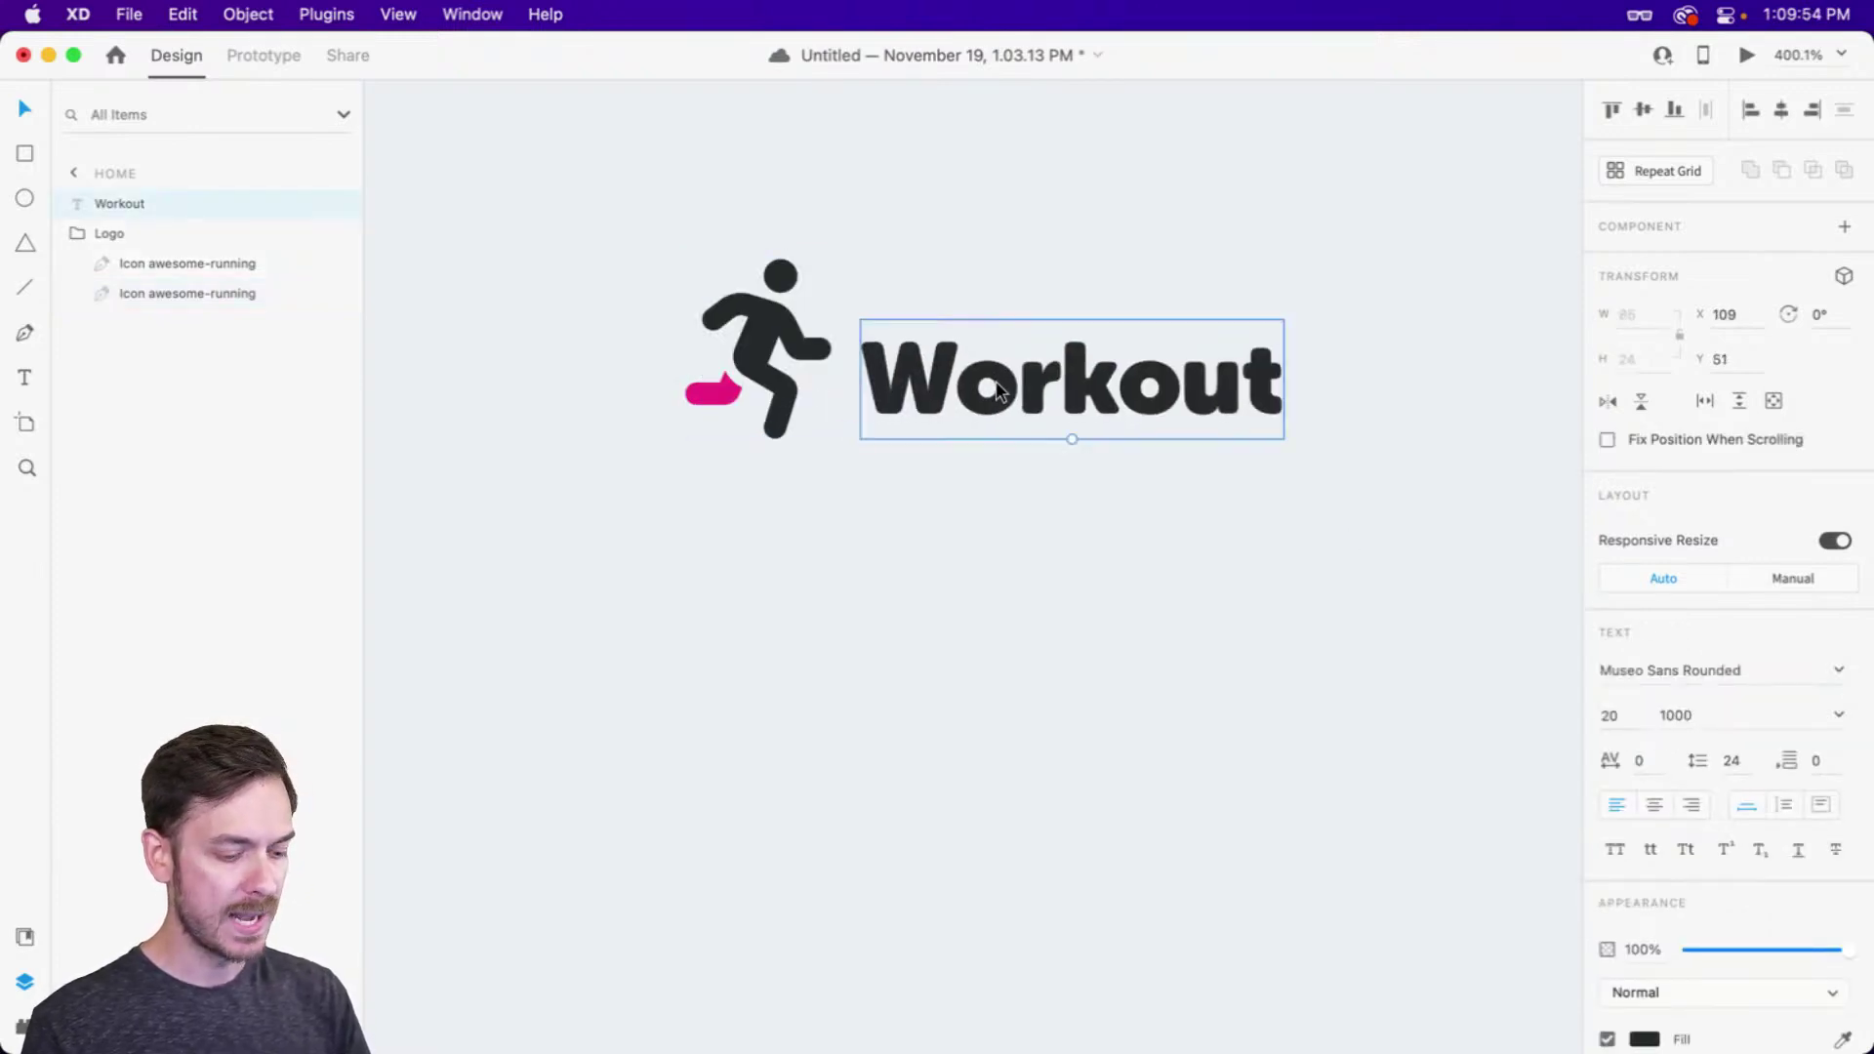
Add the Workout text's charcoal #282A2E to the document's colour assets
key("super+shift+y")
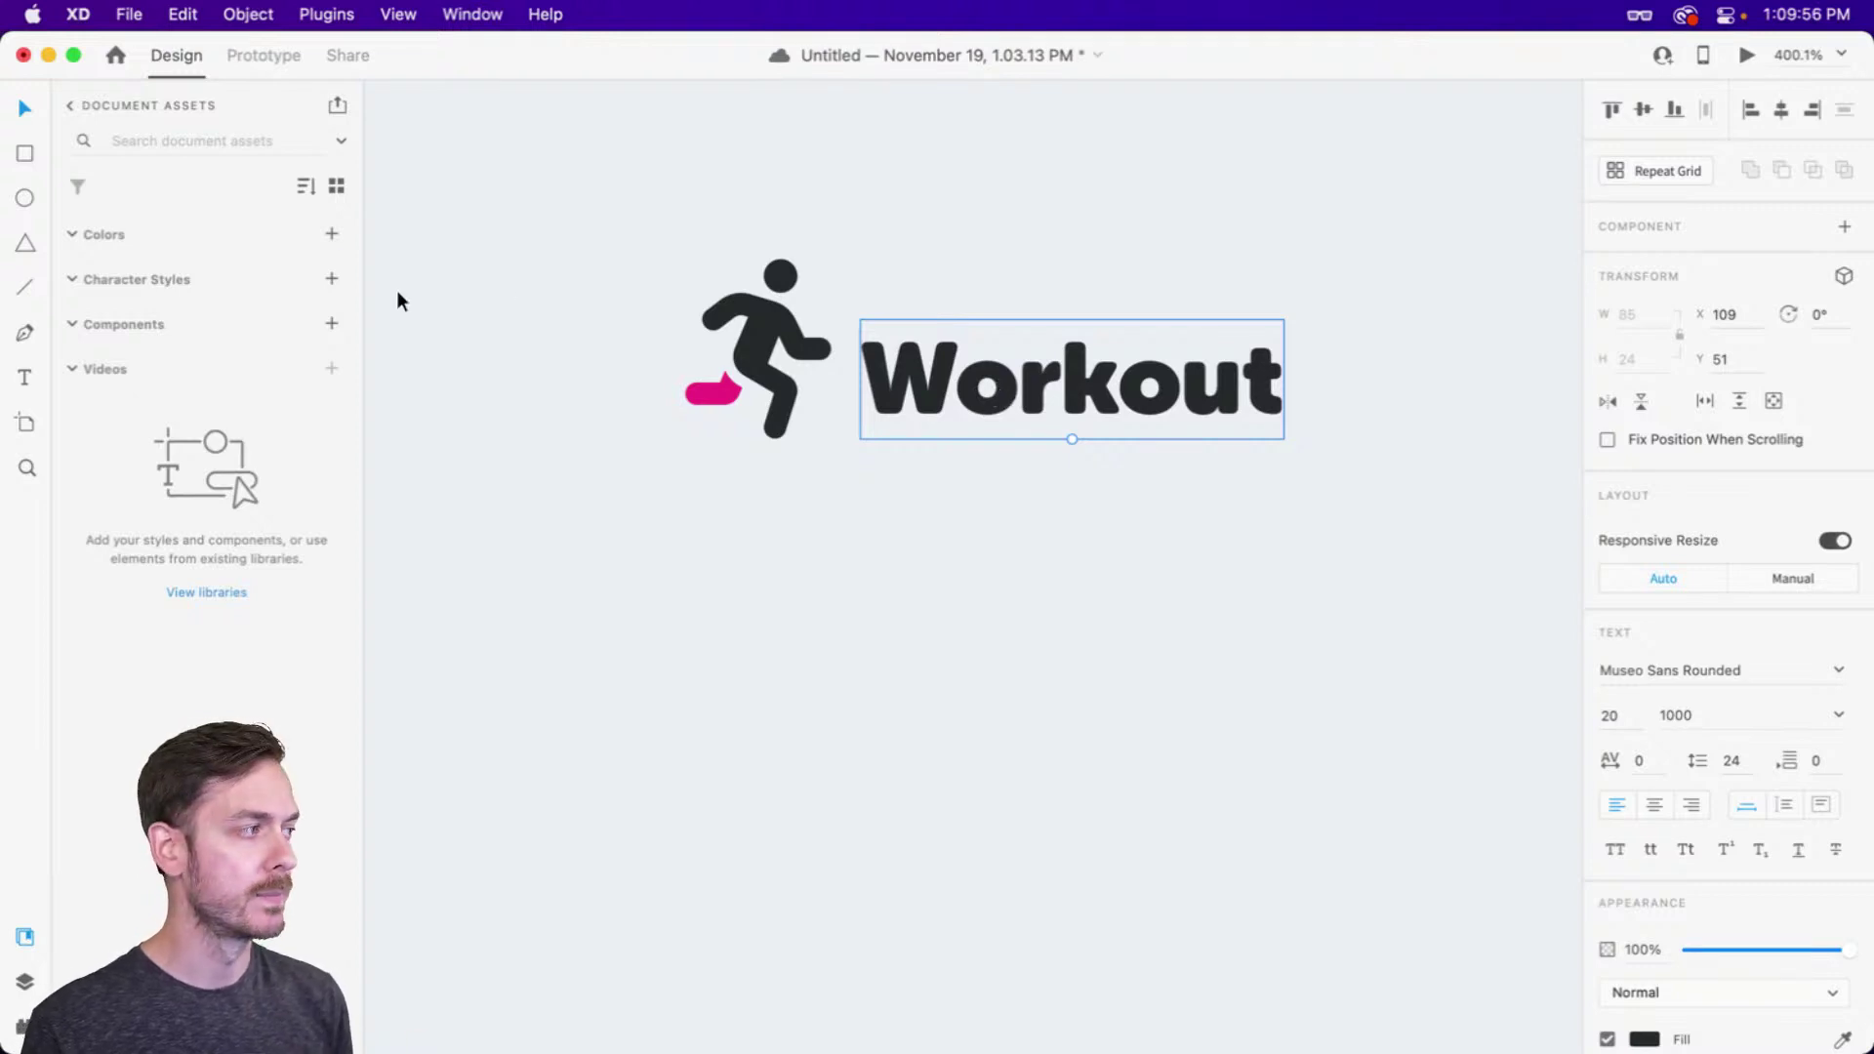
left_click(332, 236)
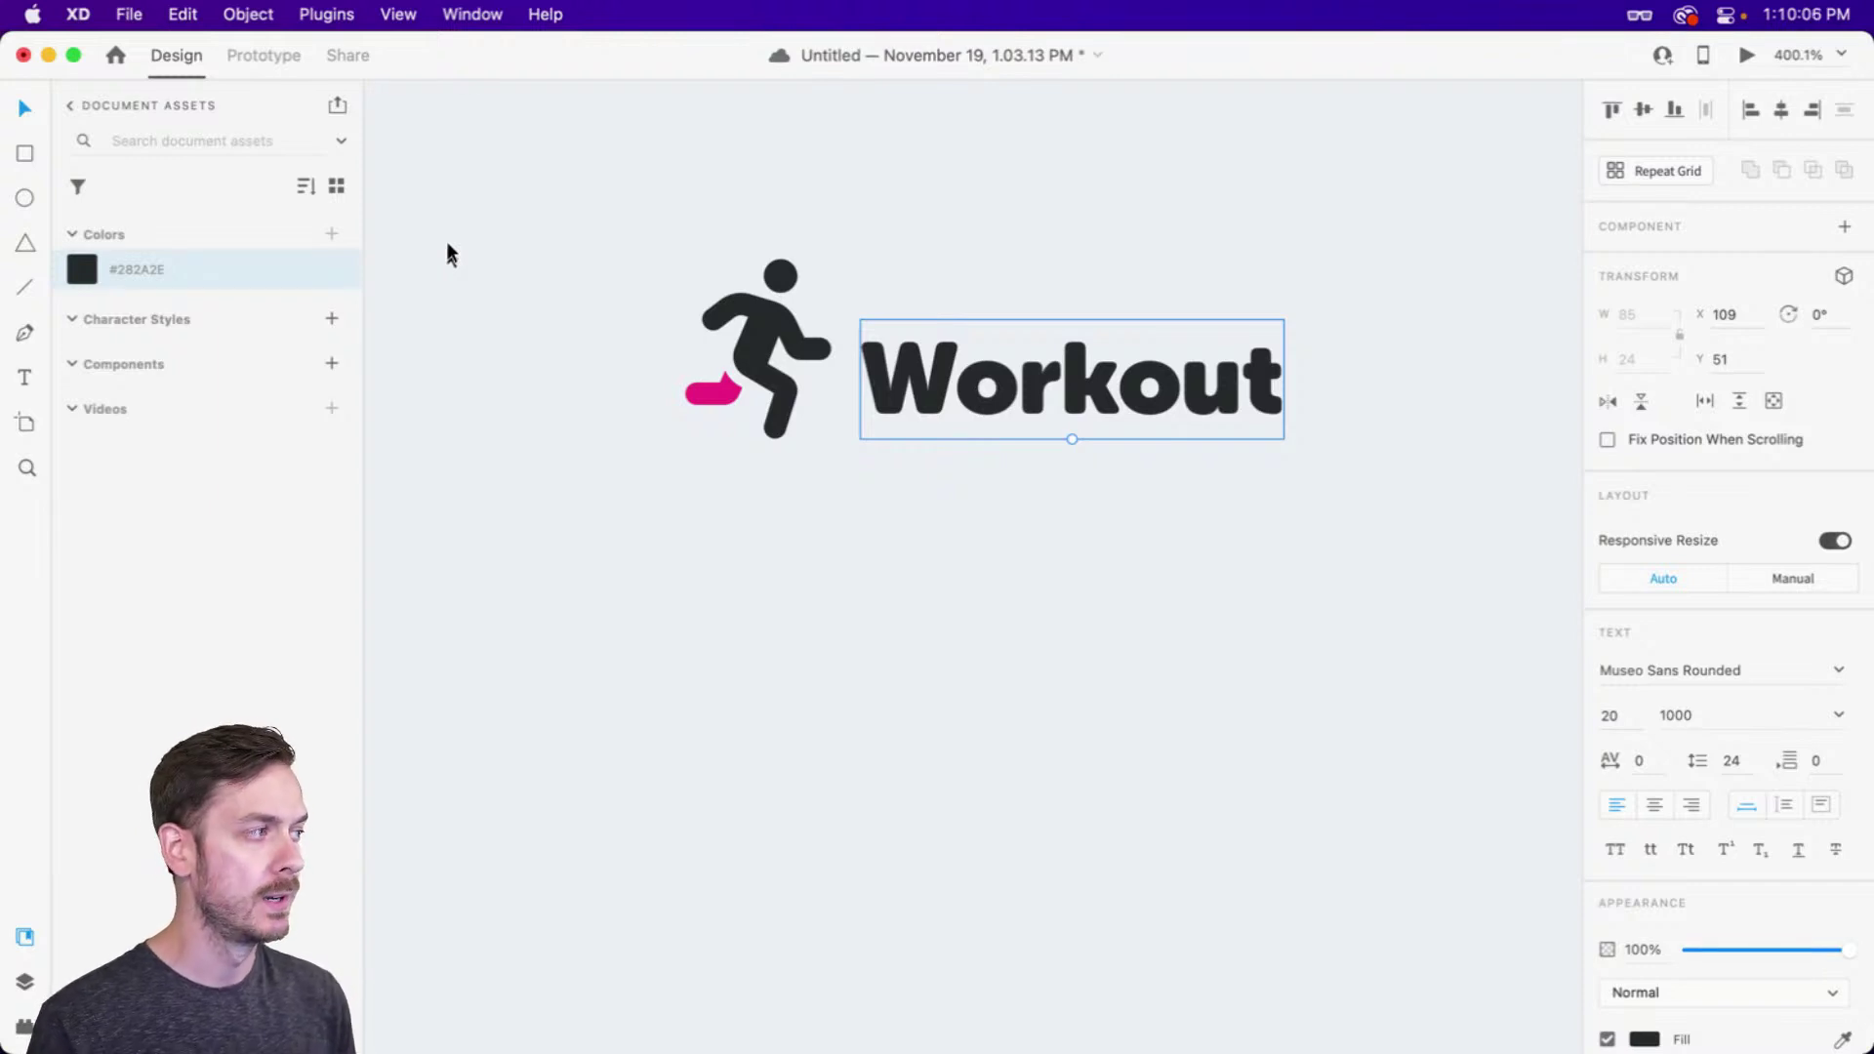
Try changing the charcoal colour asset to #397BFF, and undo that change
right_click(240, 262)
left_click(291, 343)
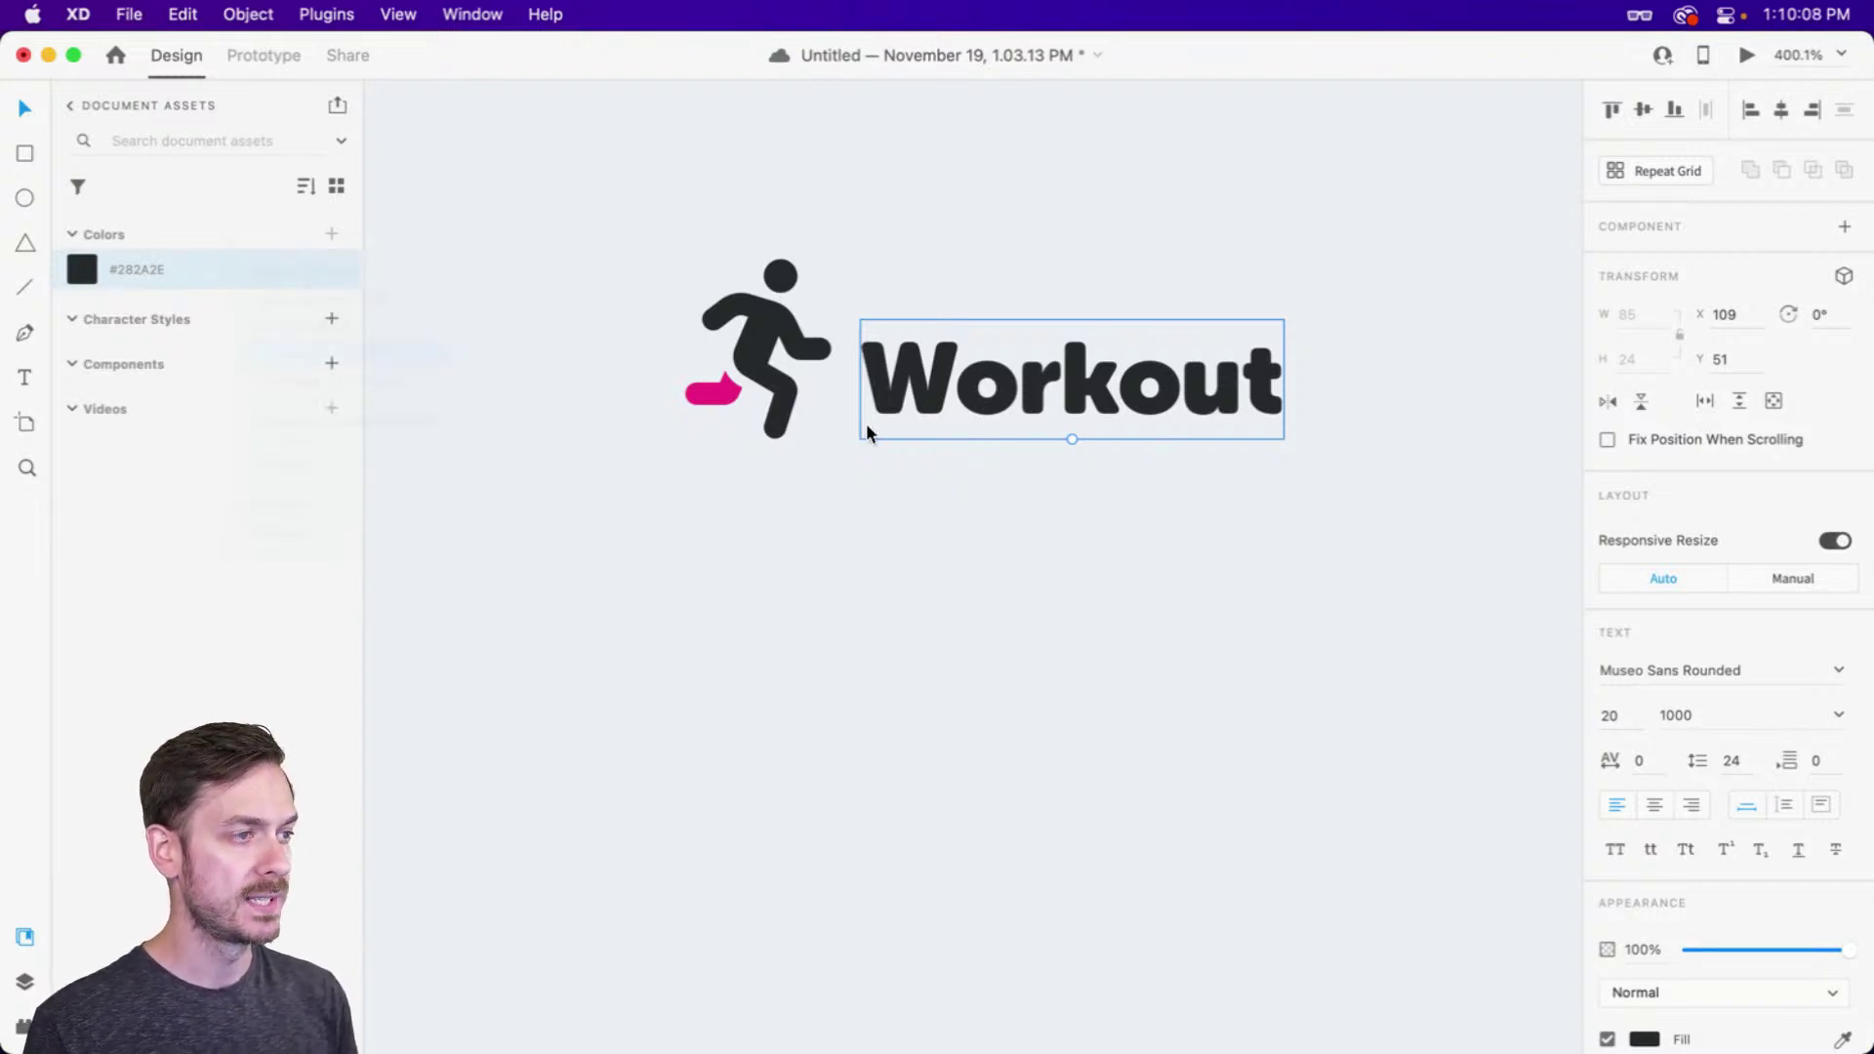
type("397BFF")
key("Return")
left_click(1187, 631)
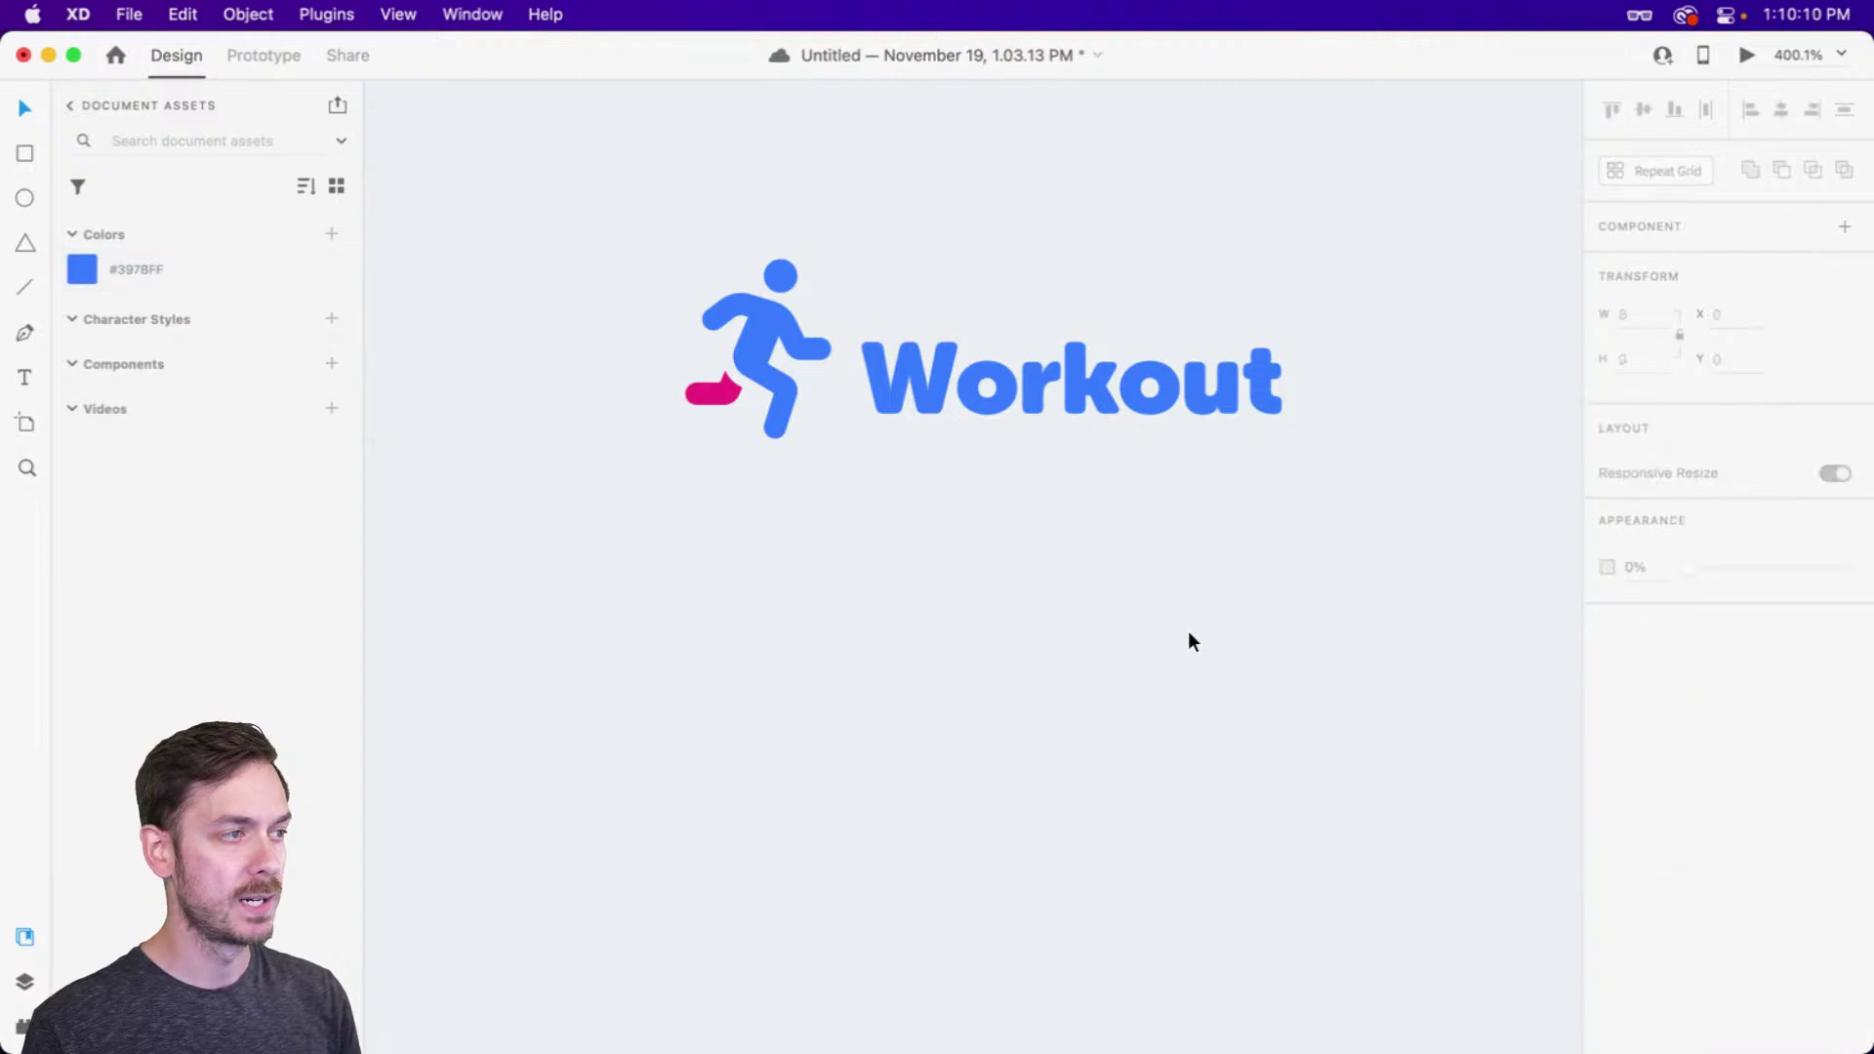
key("super+z")
key("super+z")
double_click(1142, 405)
left_click(1130, 411)
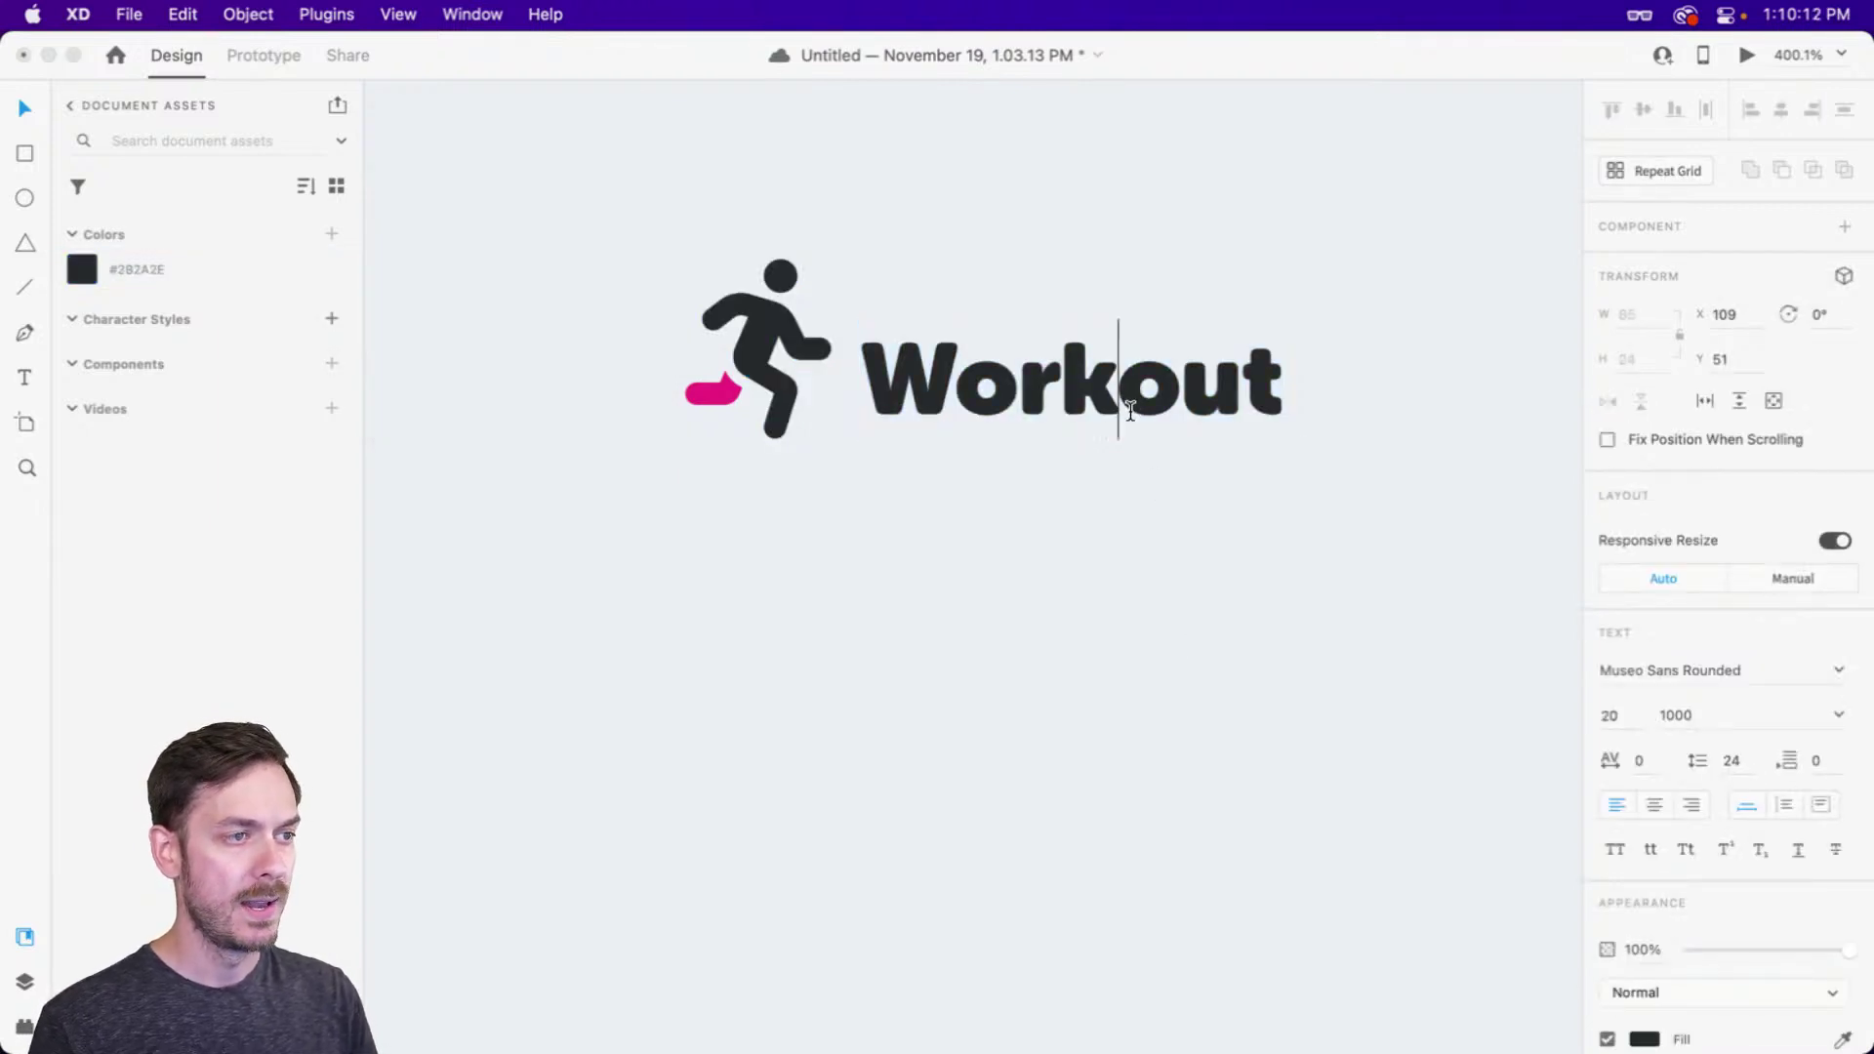
key("Escape")
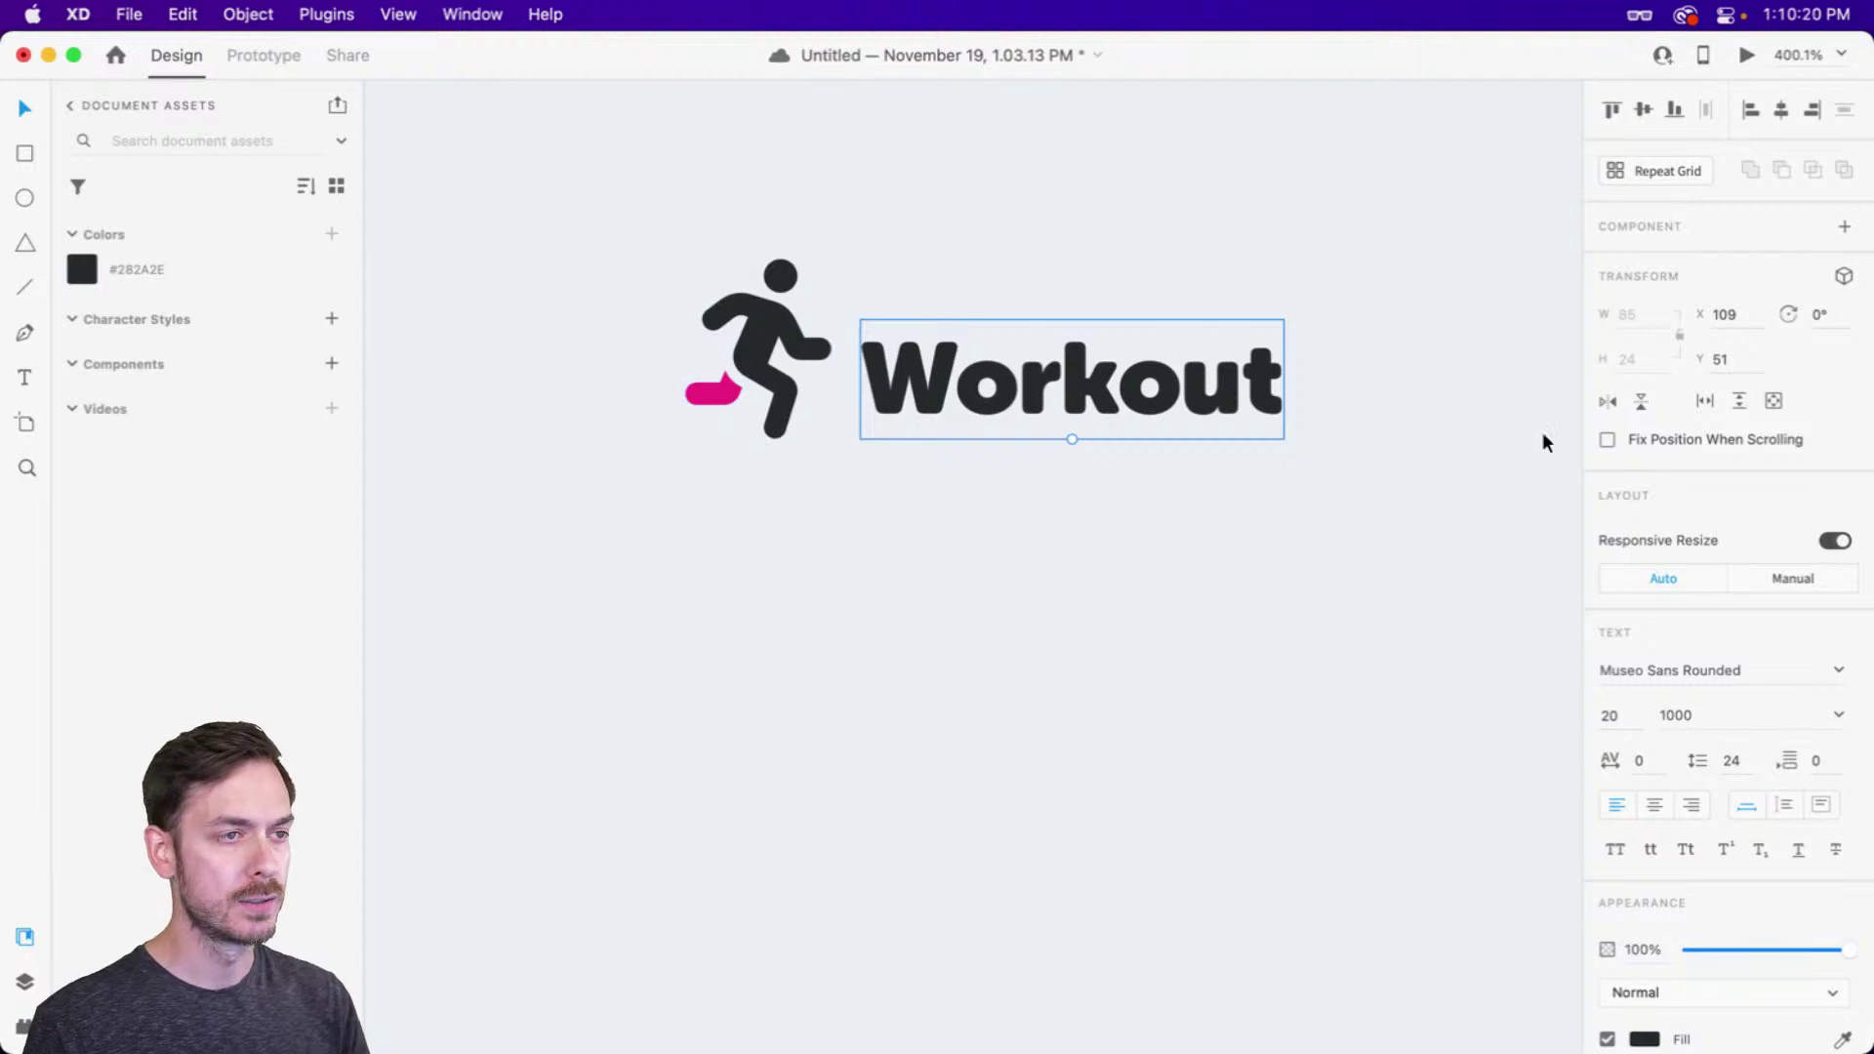
Colour only the letters "out" in the Workout text with the pink sampled from the runner's rear foot
double_click(1138, 399)
left_click_drag(1138, 398, 1292, 401)
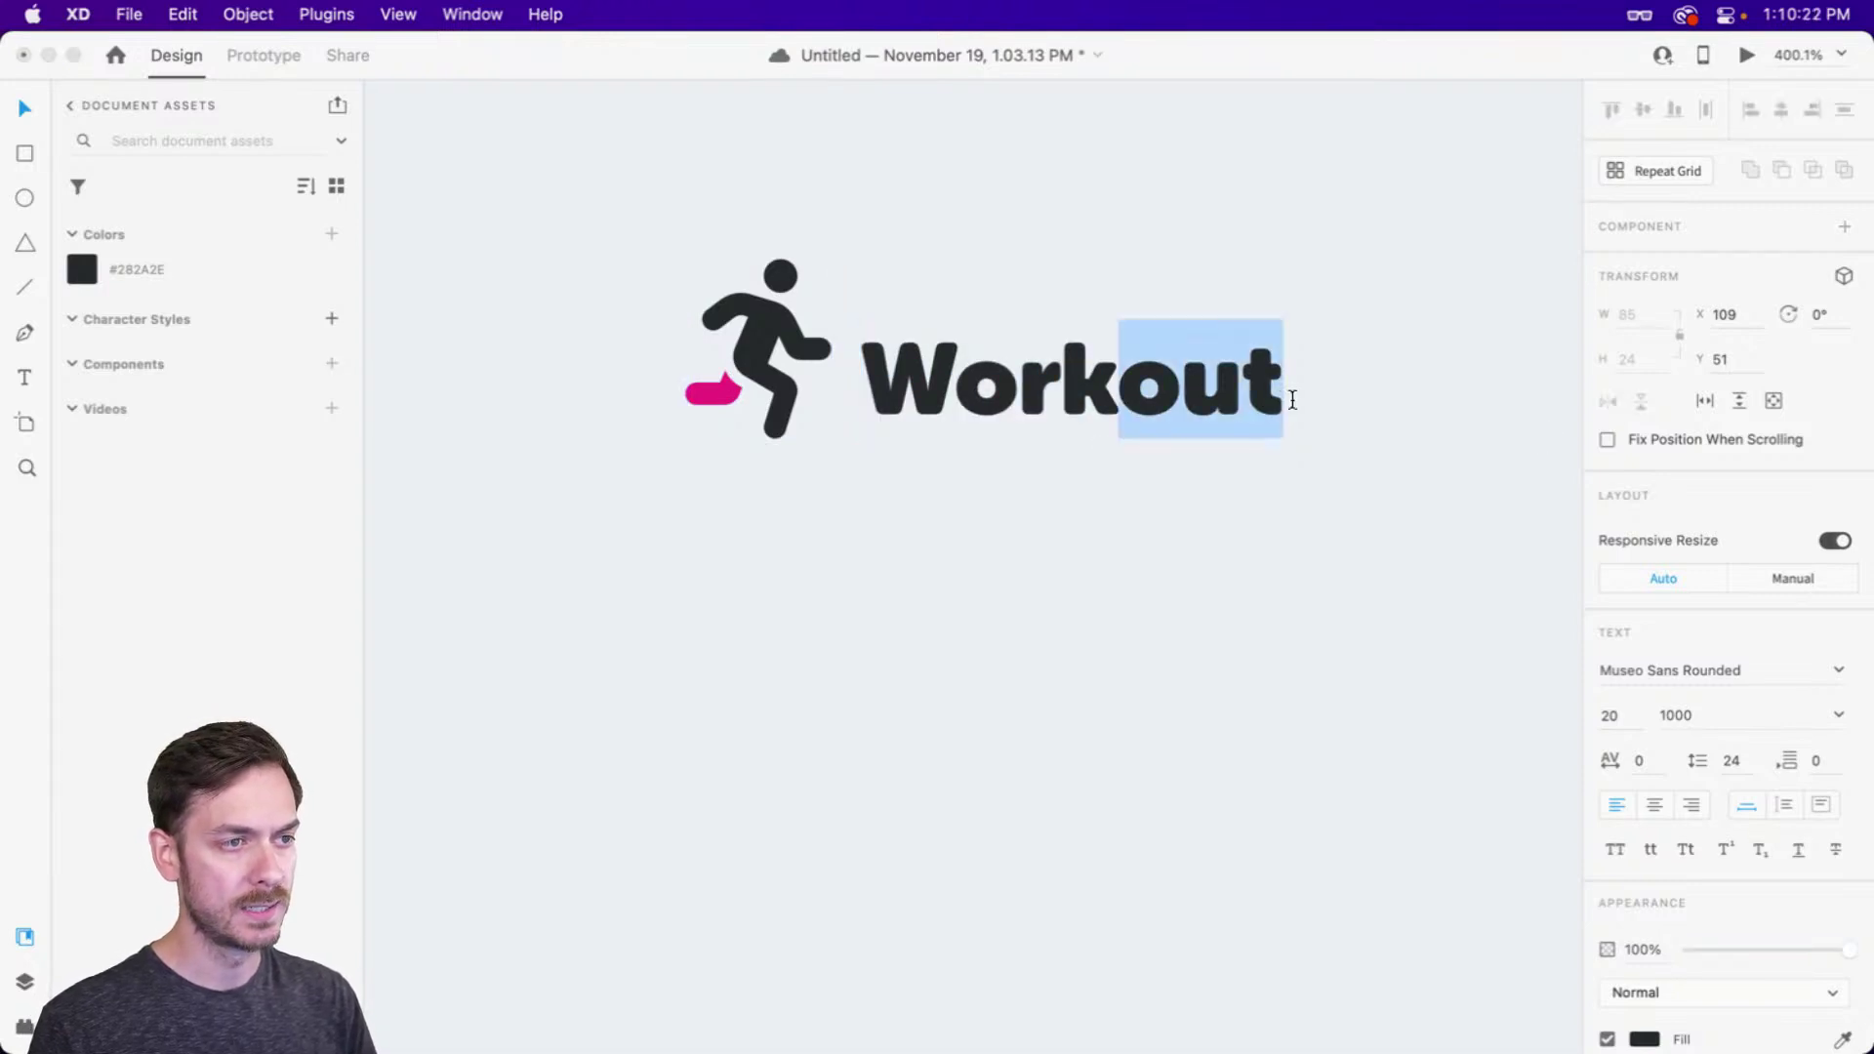
scroll(1779, 936, "down", 5)
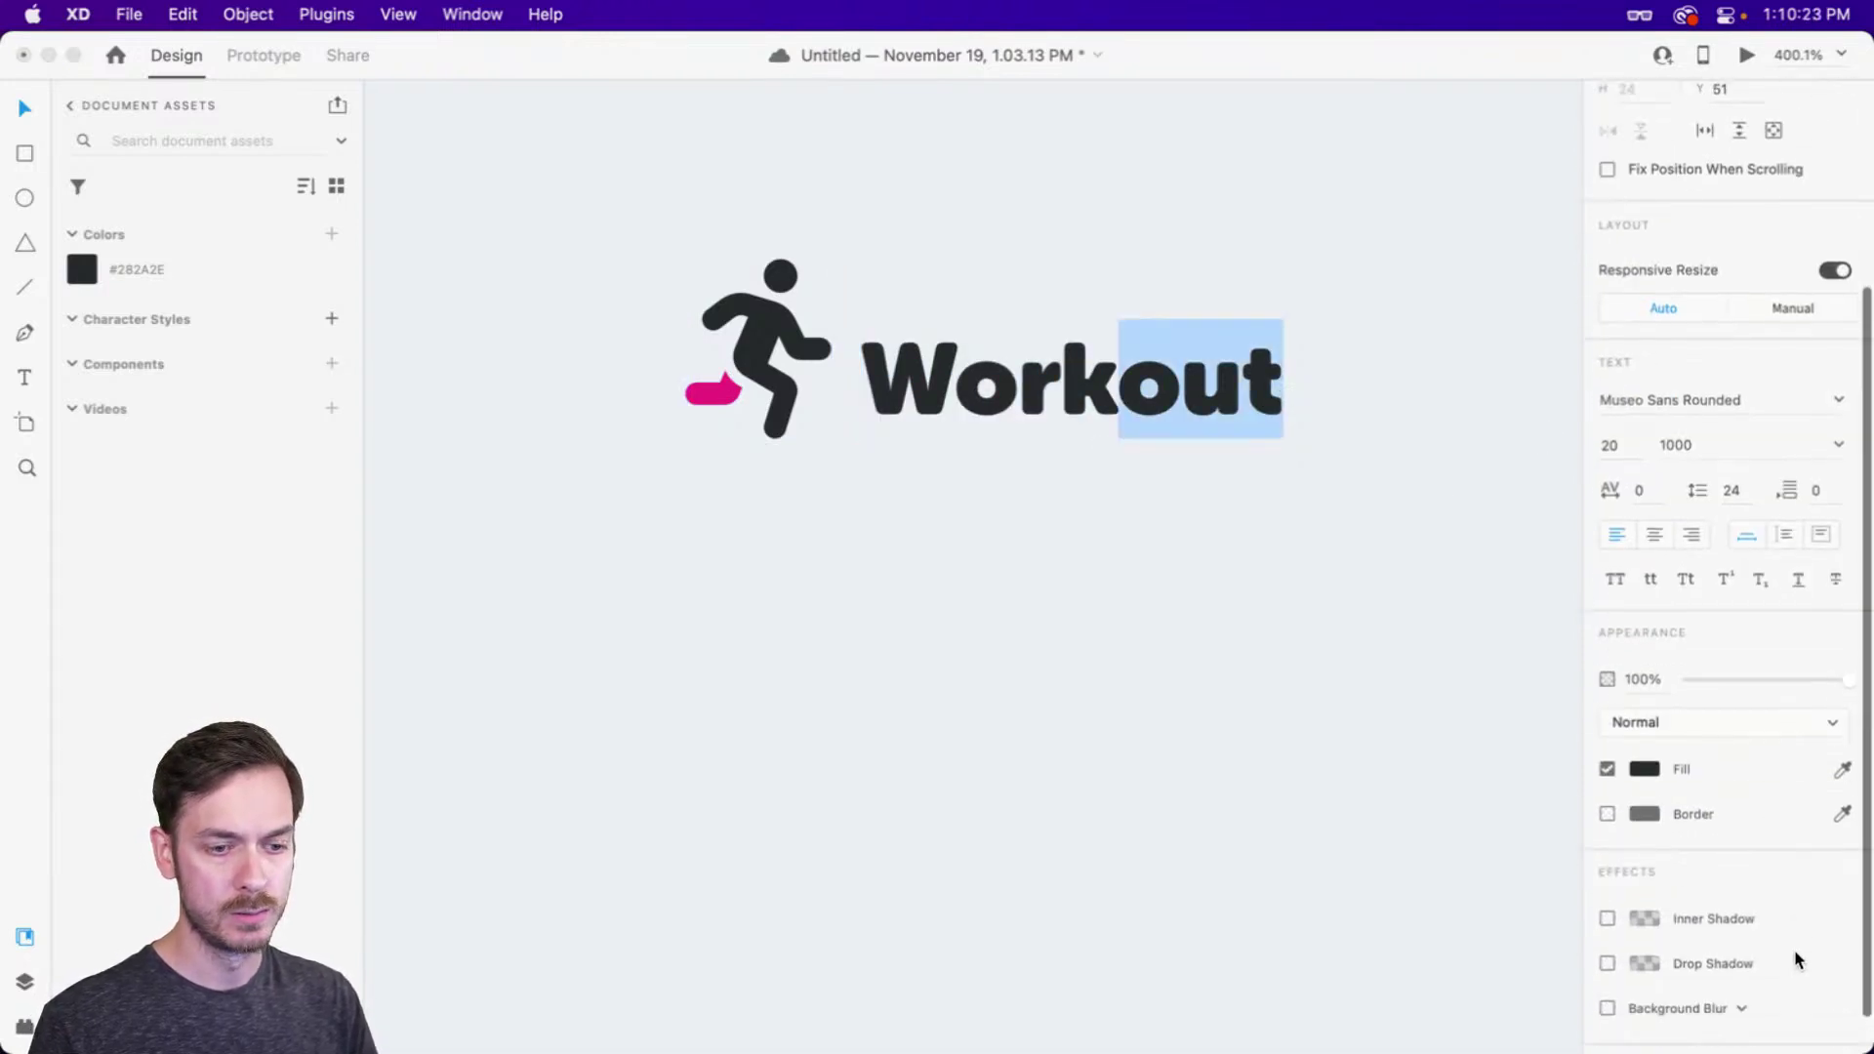
left_click(1637, 771)
left_click(1592, 854)
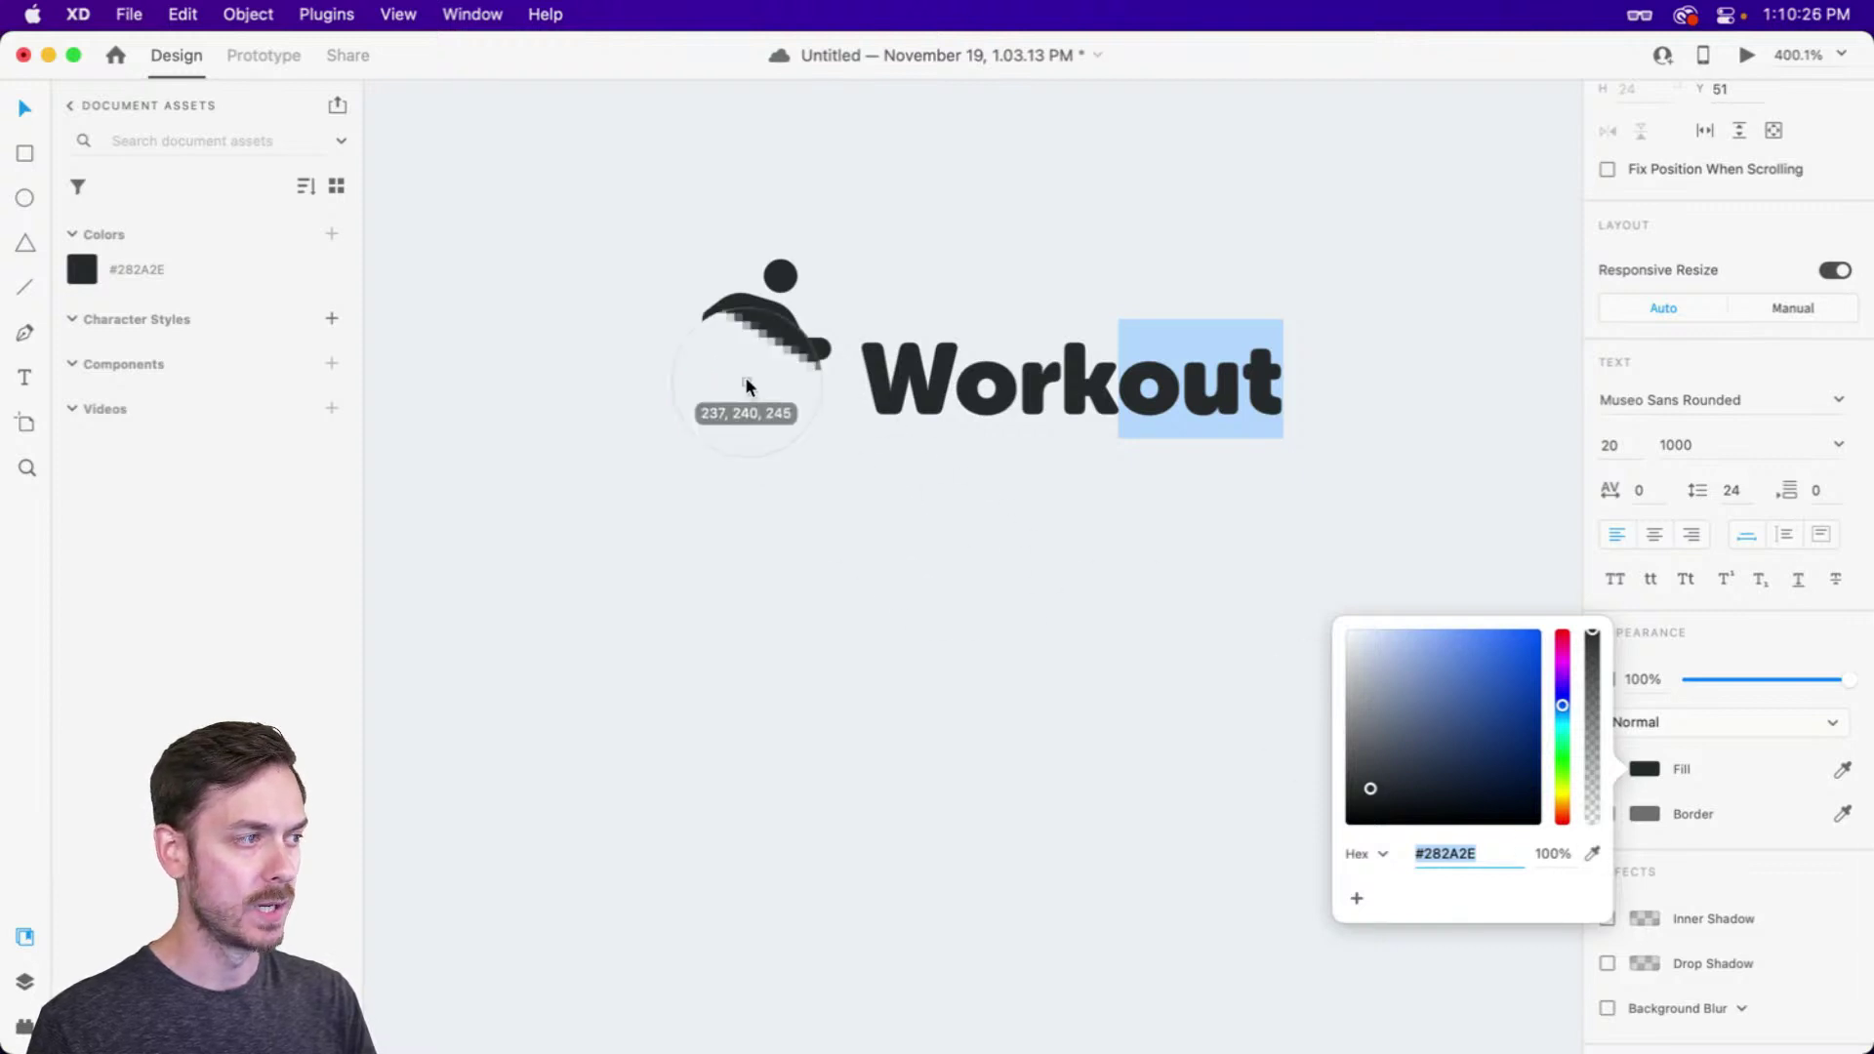
left_click(723, 403)
key("Escape")
Add the pink #EB237F of the runner's rear foot to the document's colour assets
double_click(713, 390)
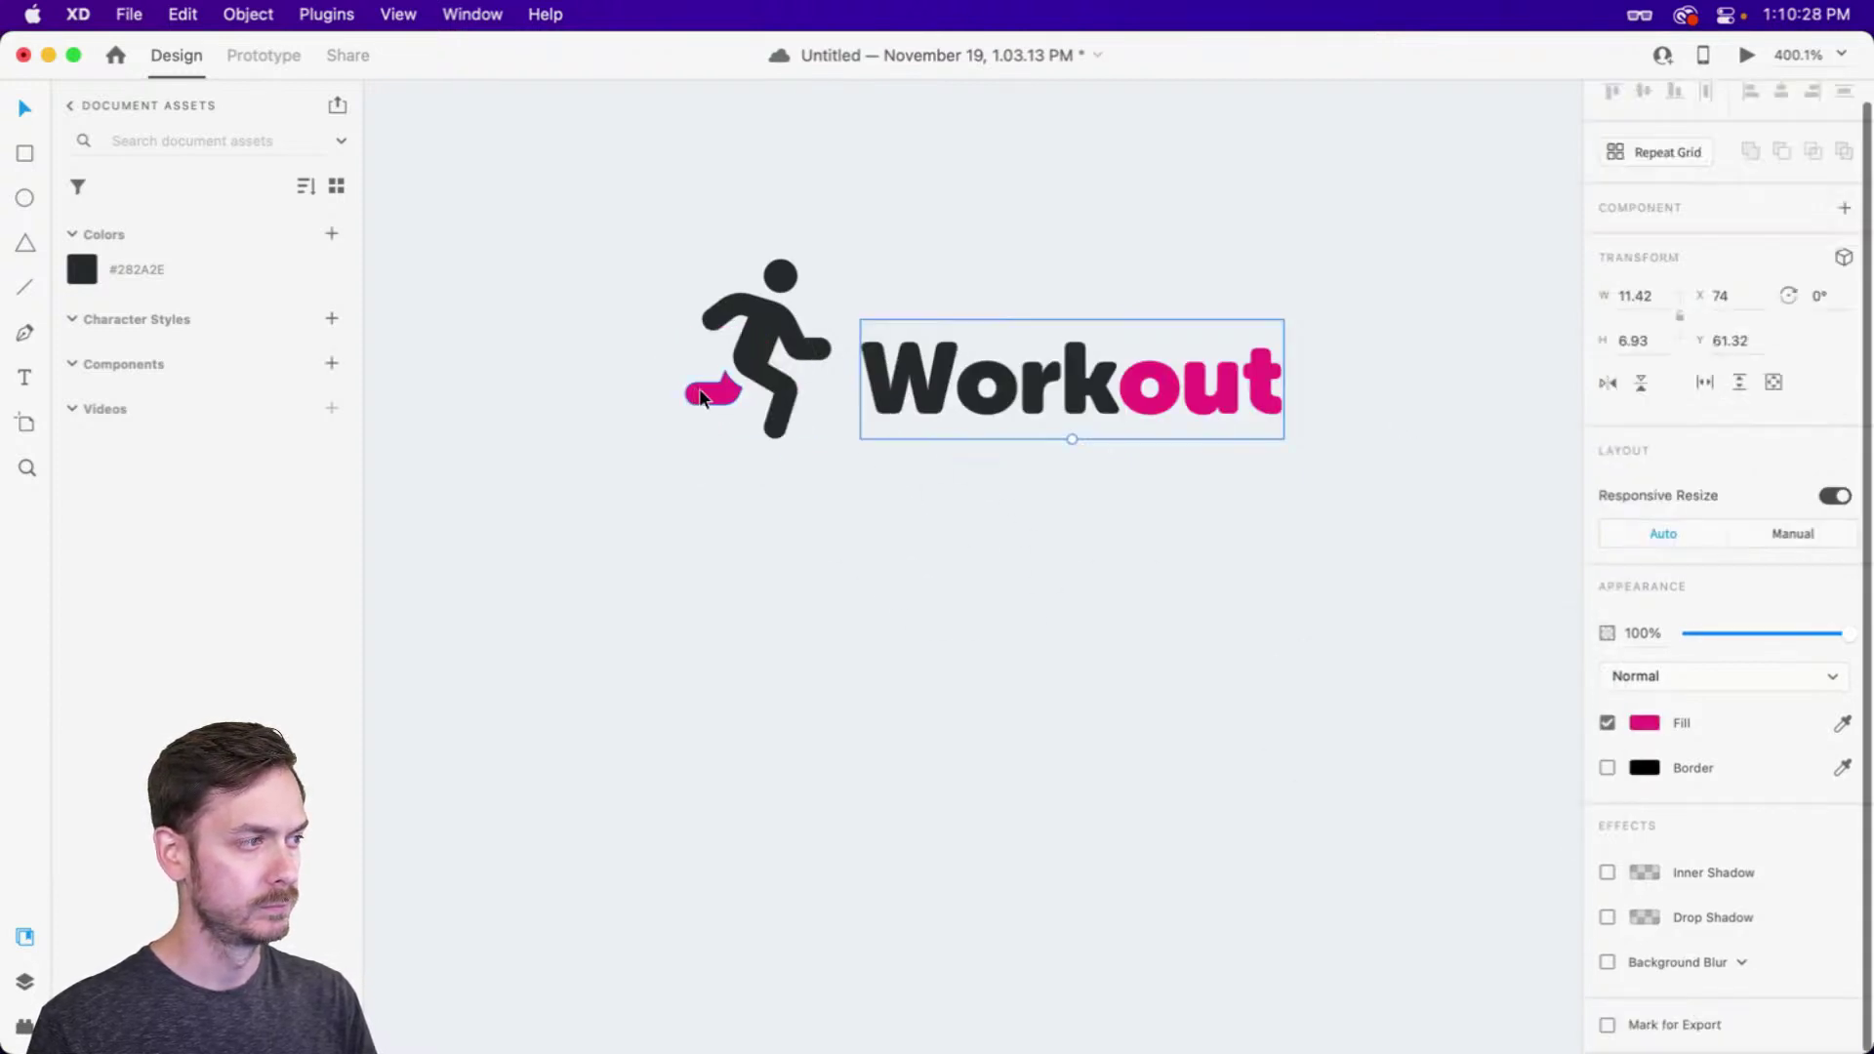
left_click(331, 234)
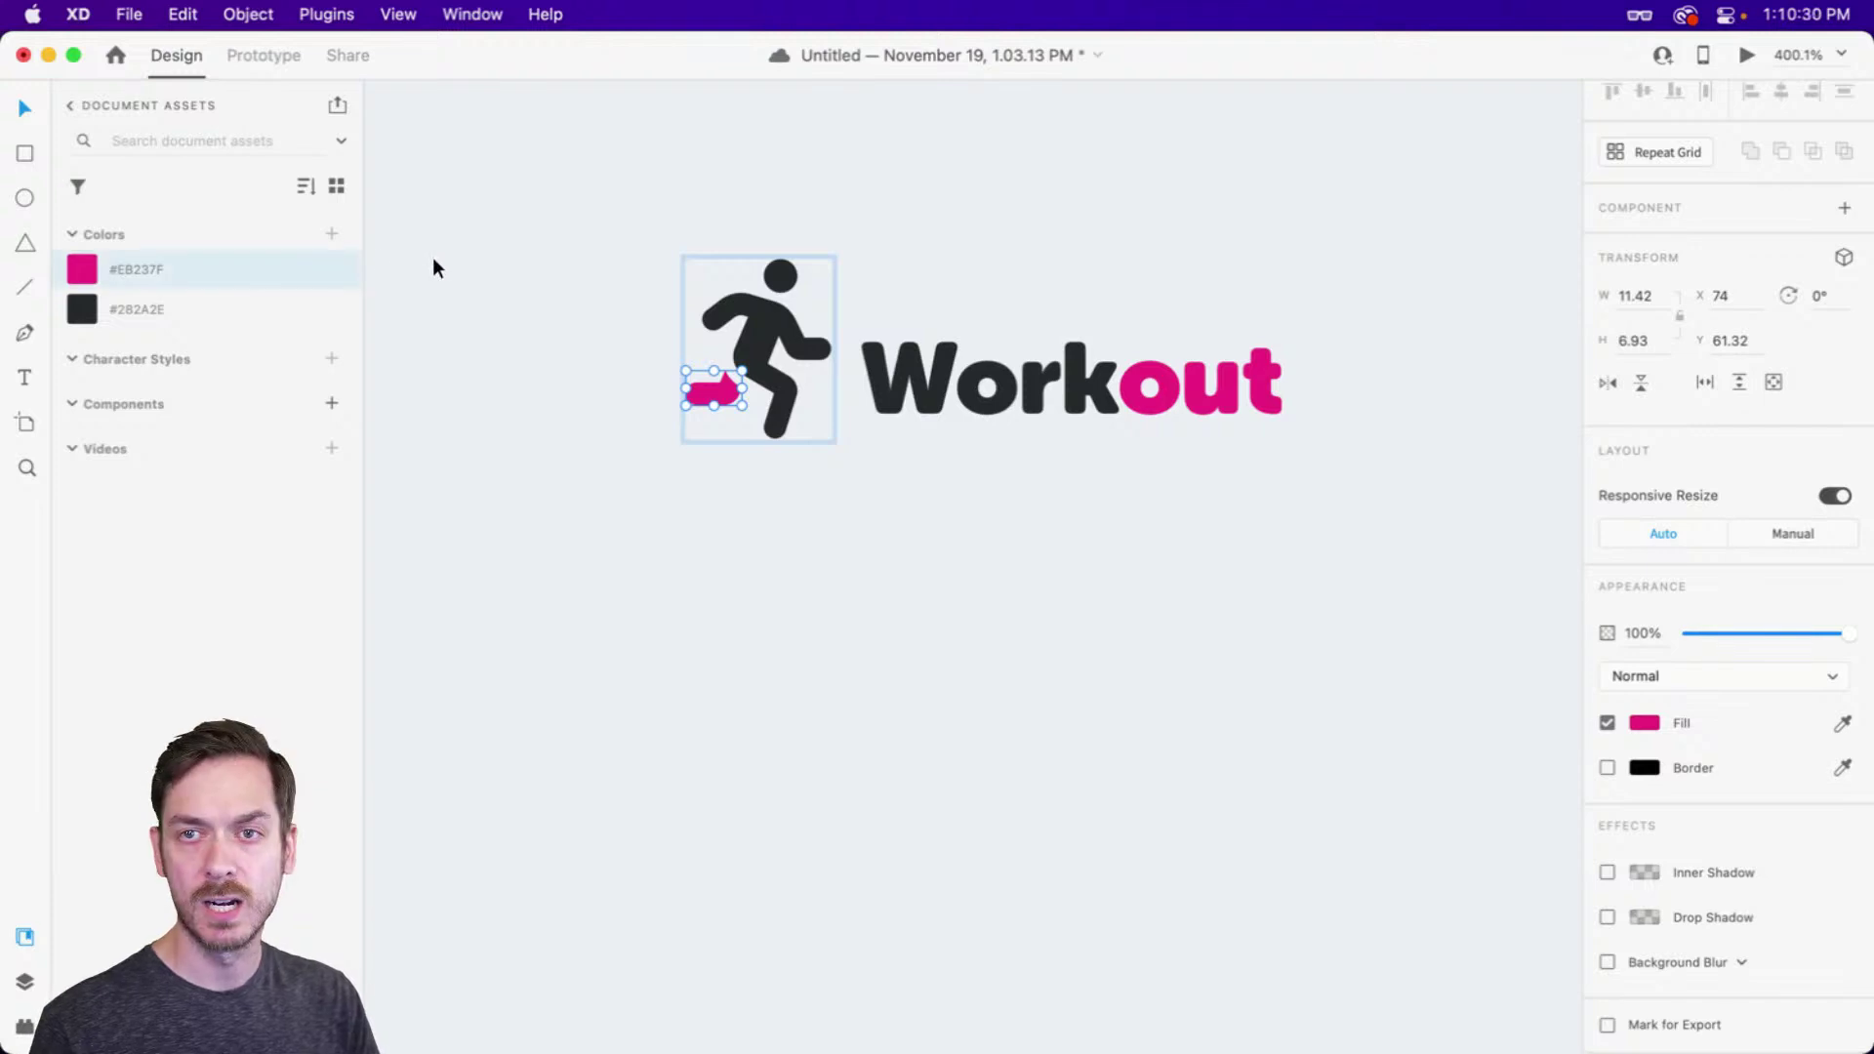
left_click(1402, 524)
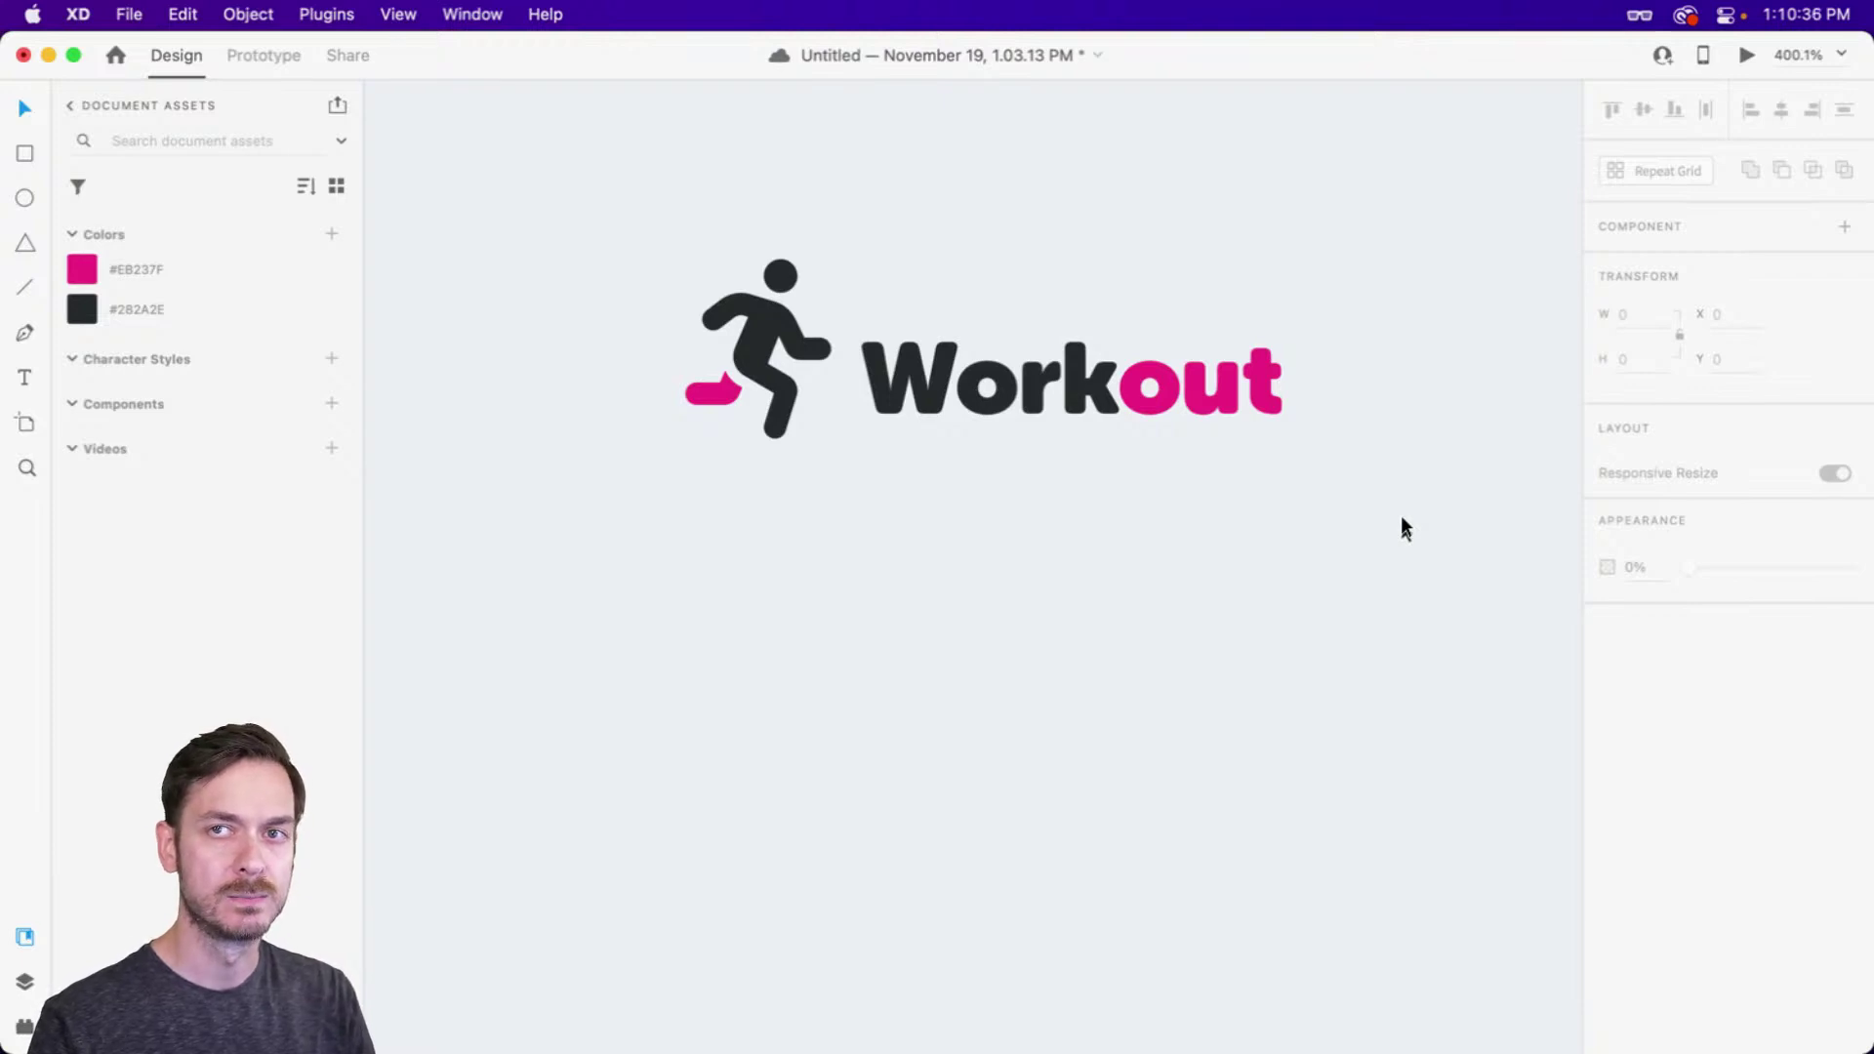
Edit the charcoal colour asset #282A2E to the lighter shade #373B43
left_click(987, 385)
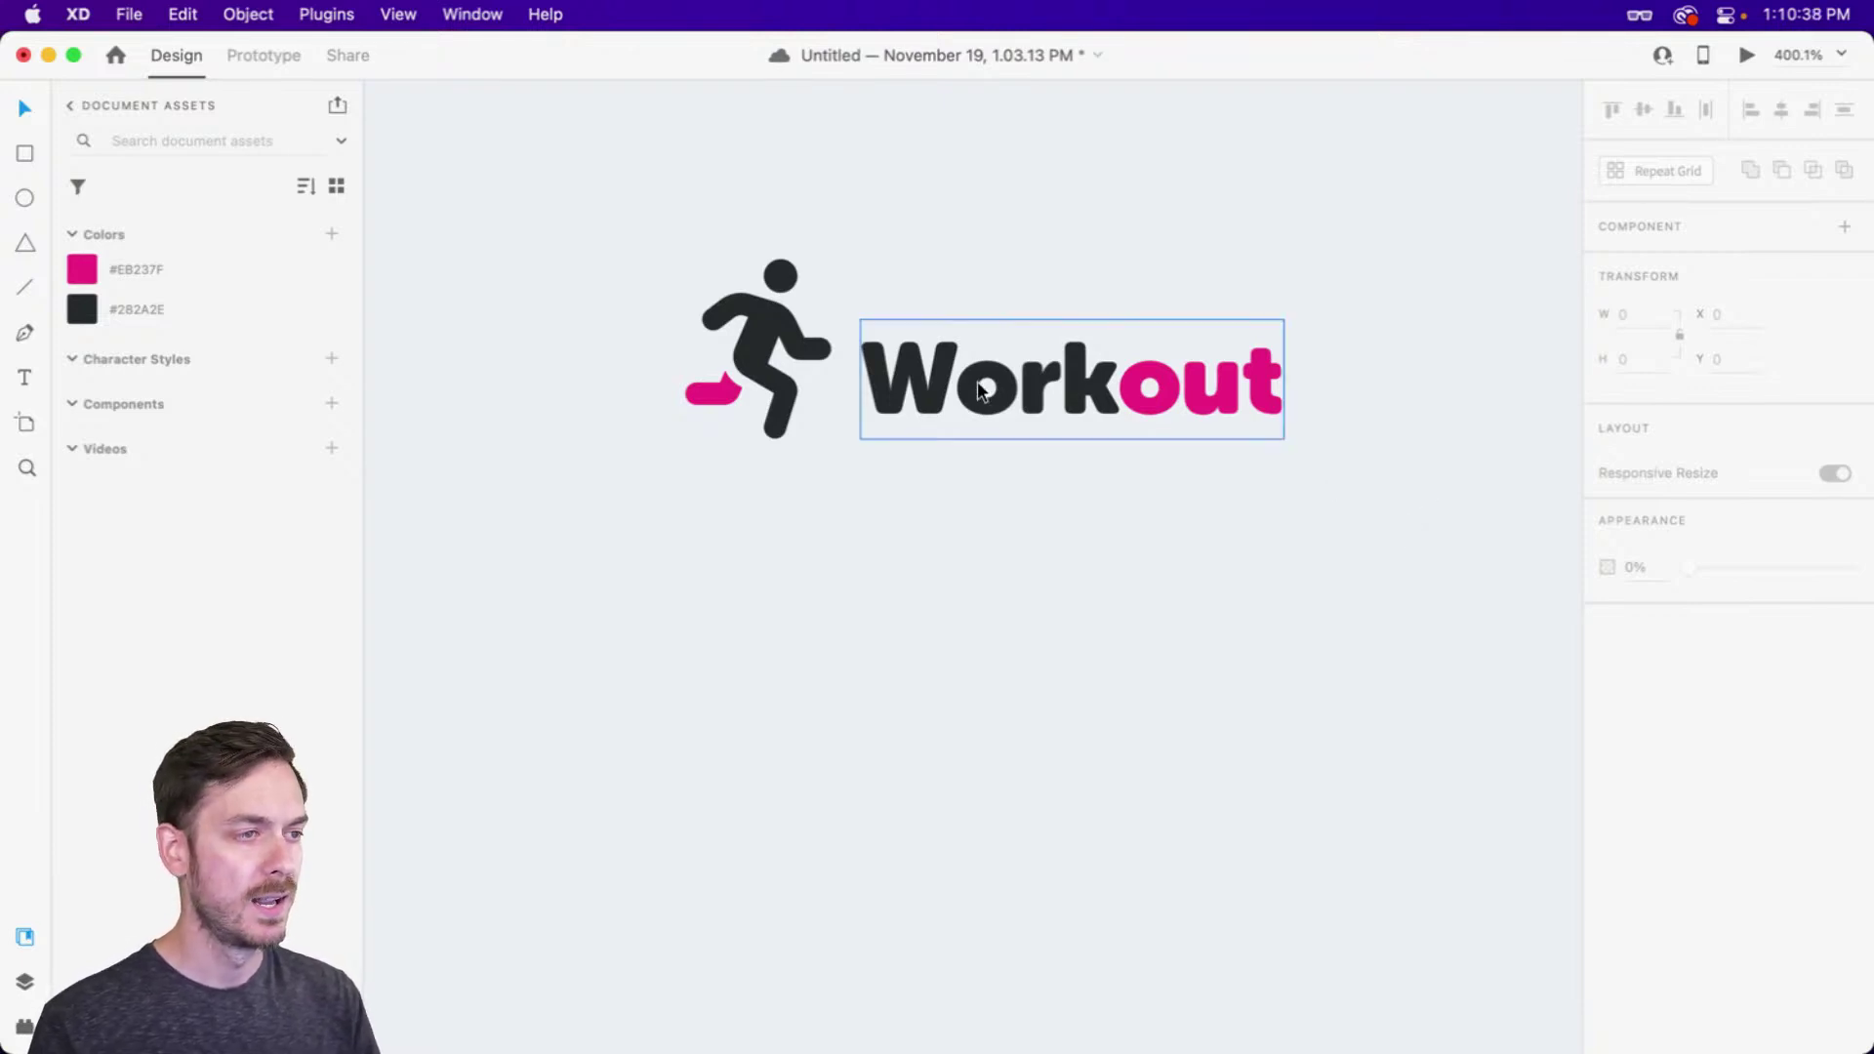
scroll(985, 382, "down", 5)
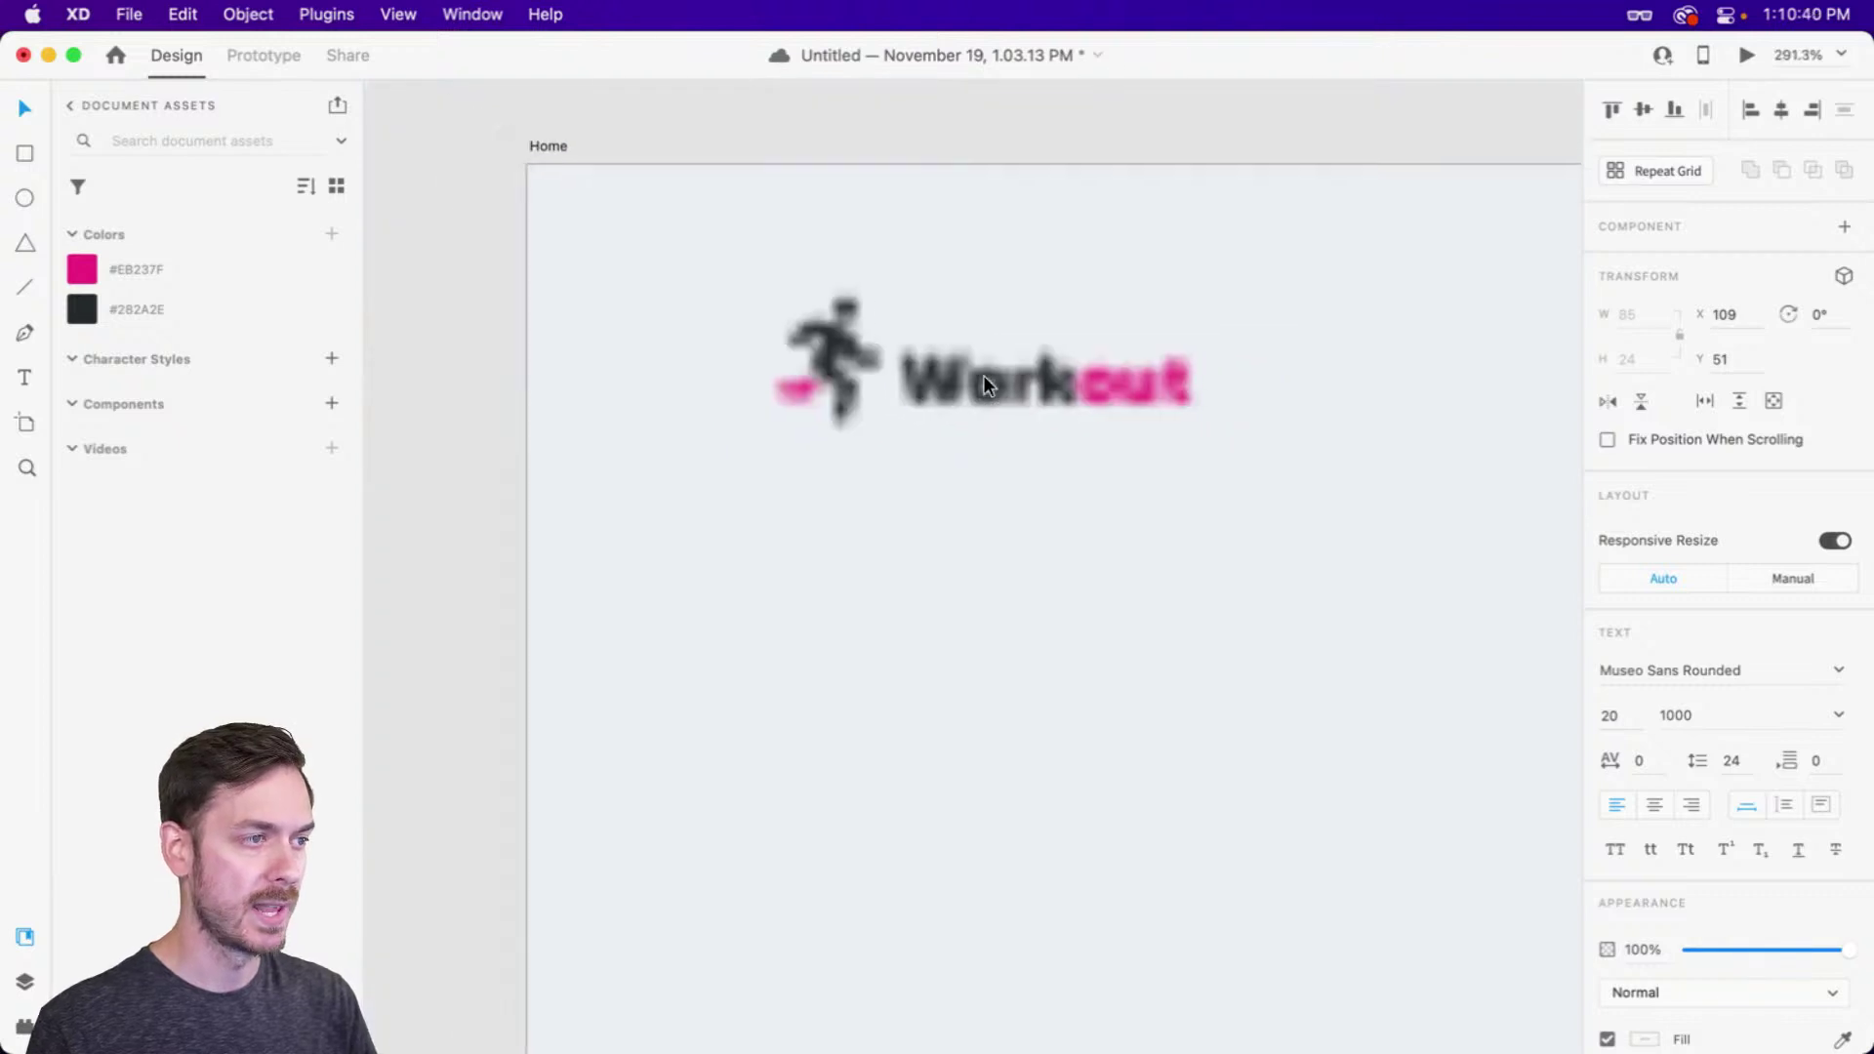
scroll(826, 339, "up", 4)
right_click(213, 313)
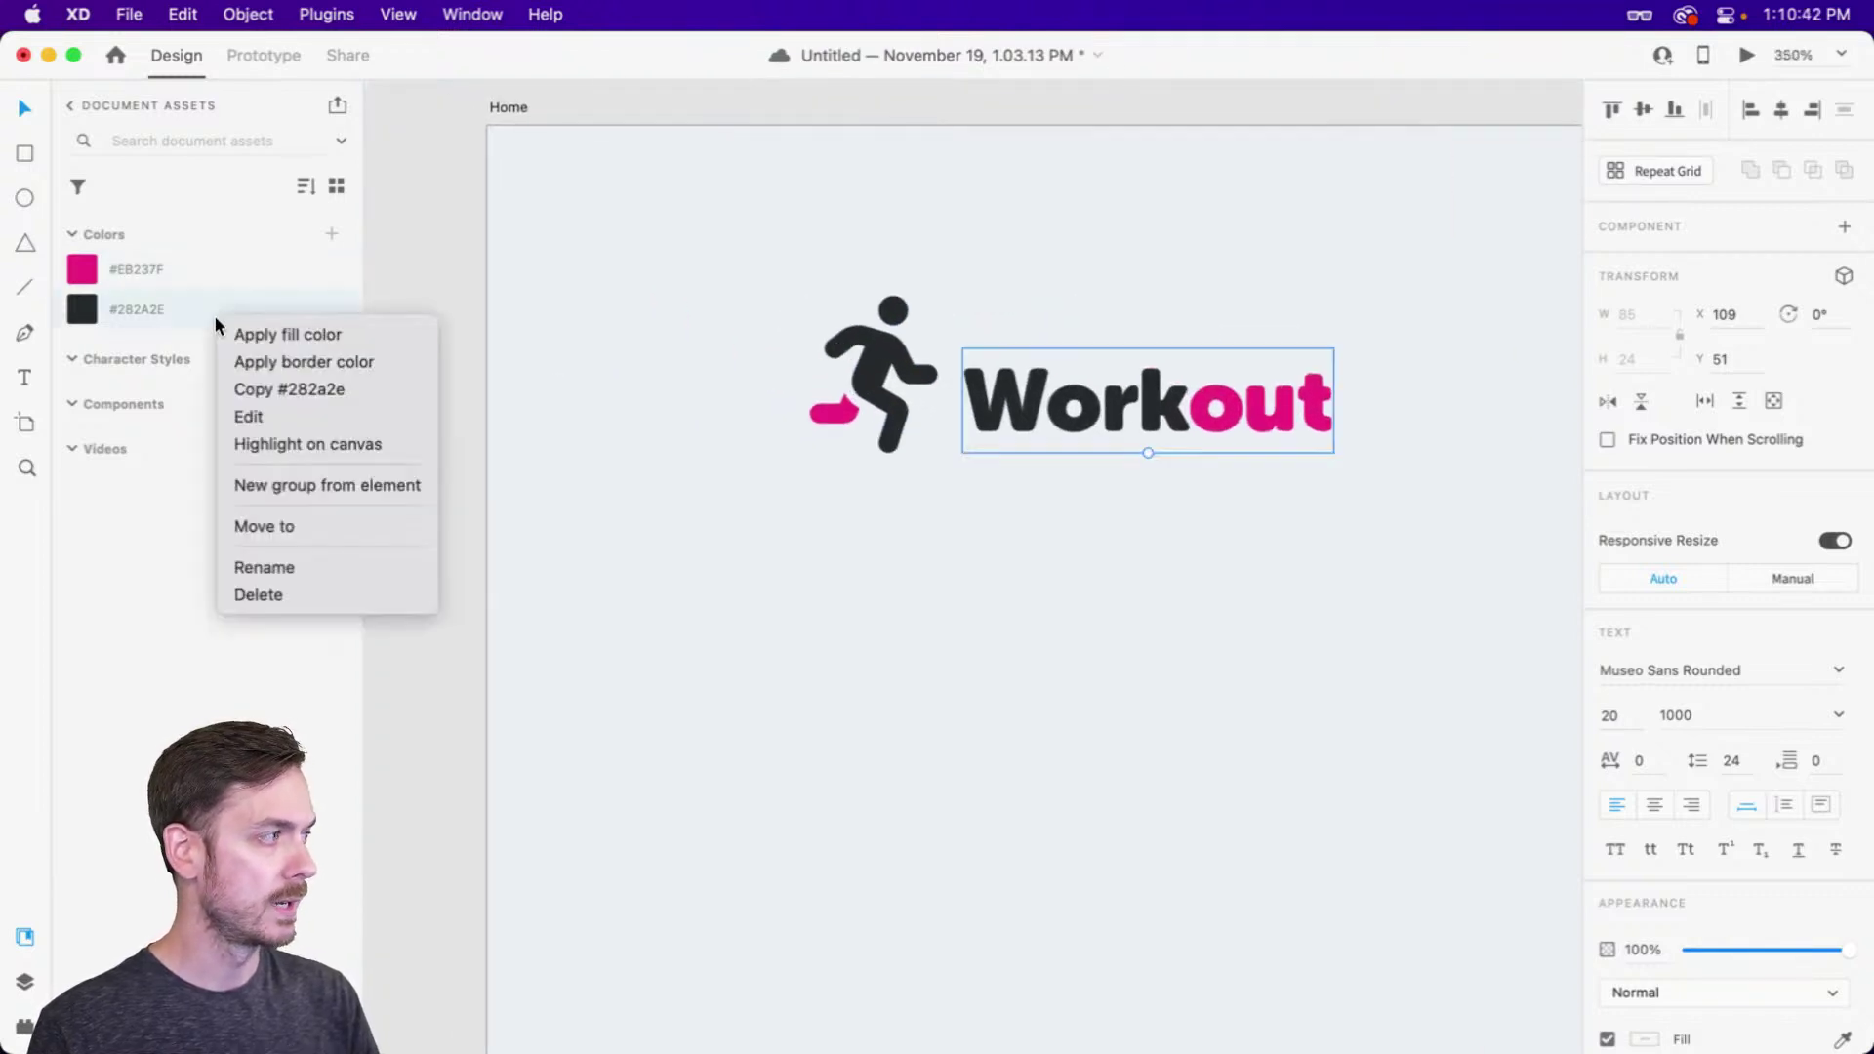
left_click(302, 414)
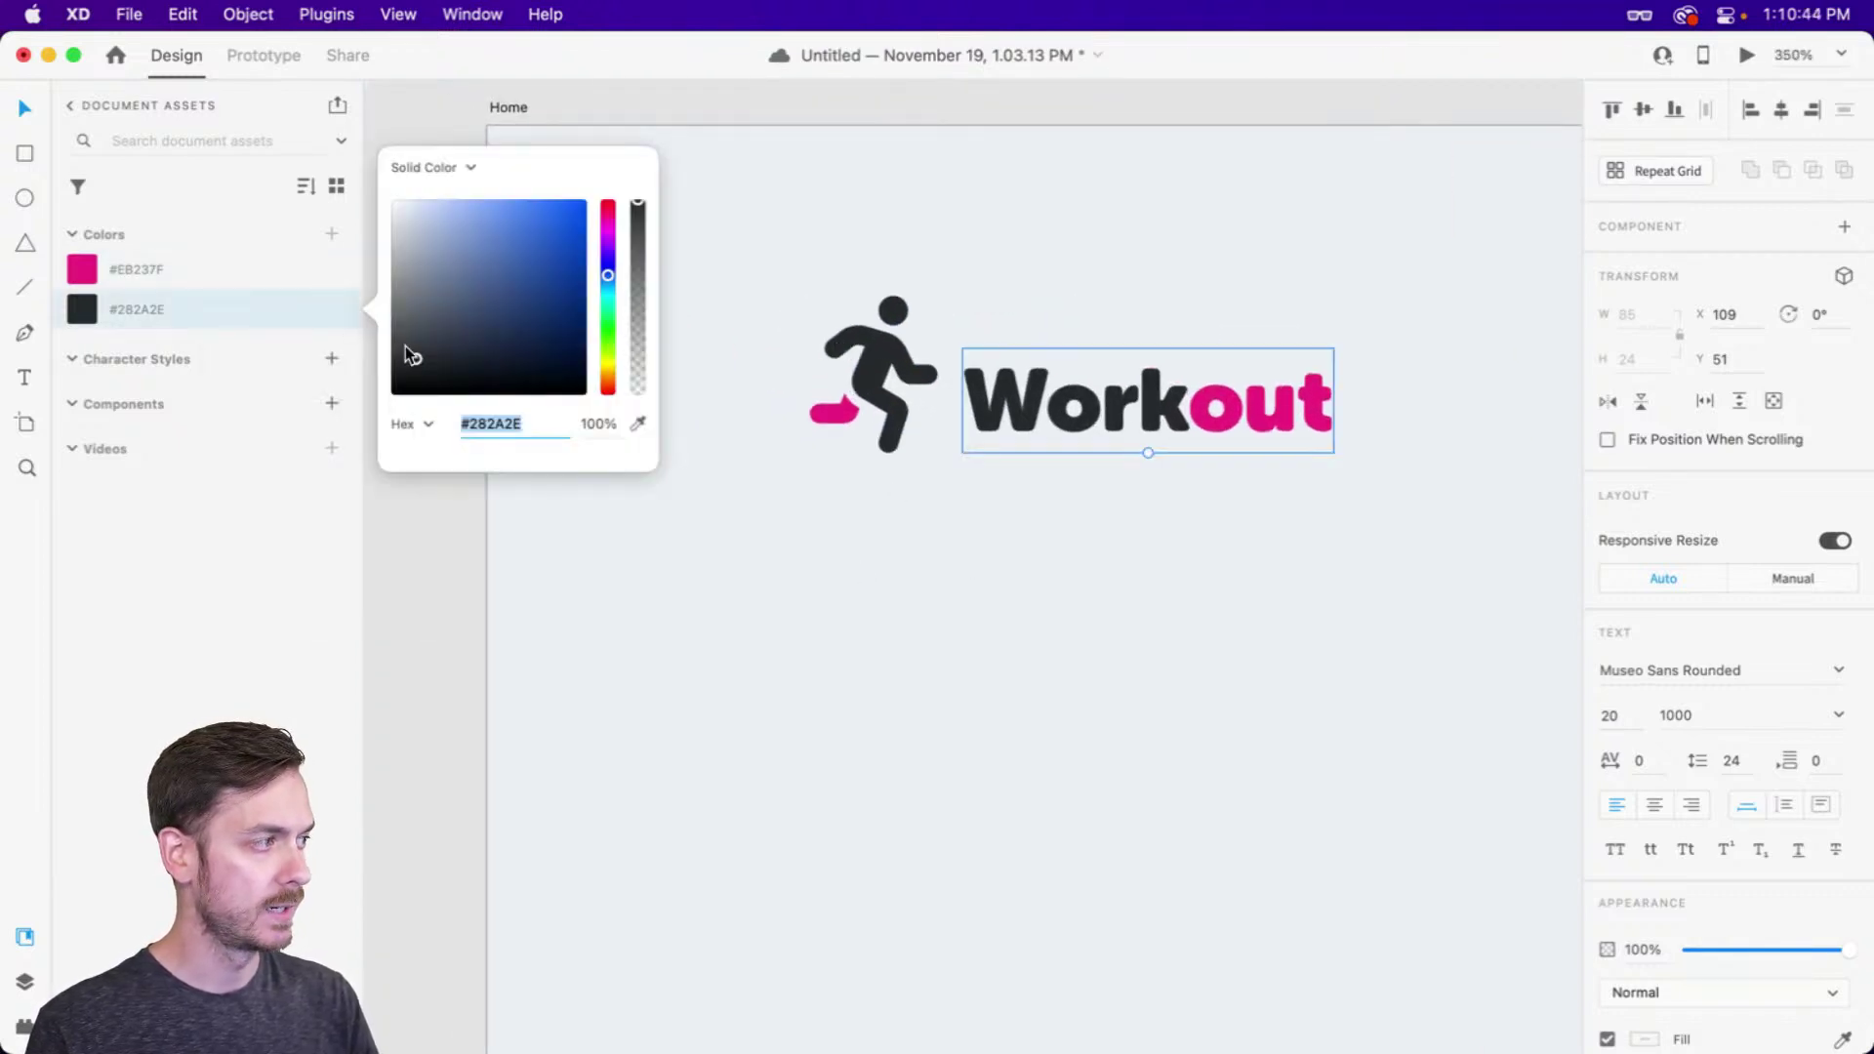
left_click_drag(416, 358, 427, 344)
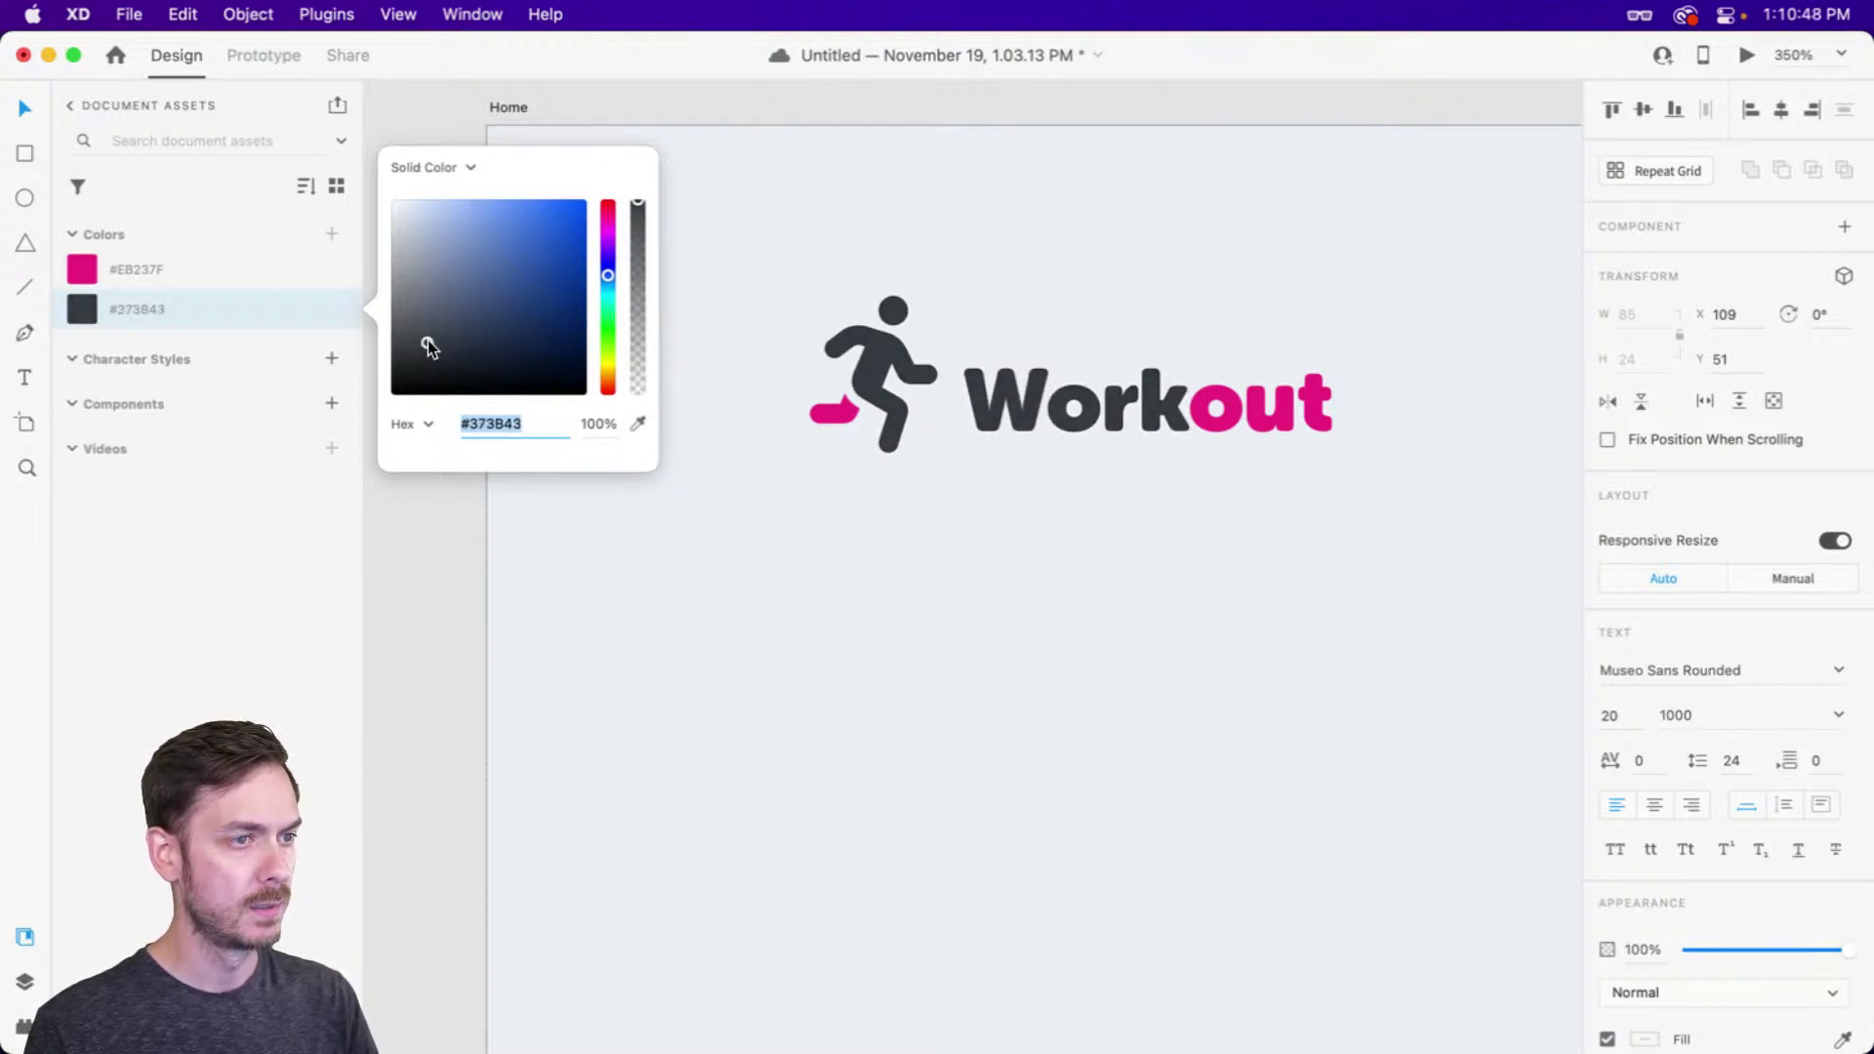
left_click(1105, 601)
Move the Workout text layer into the Logo group and collapse the group
scroll(1109, 553, "up", 3)
key("super+y")
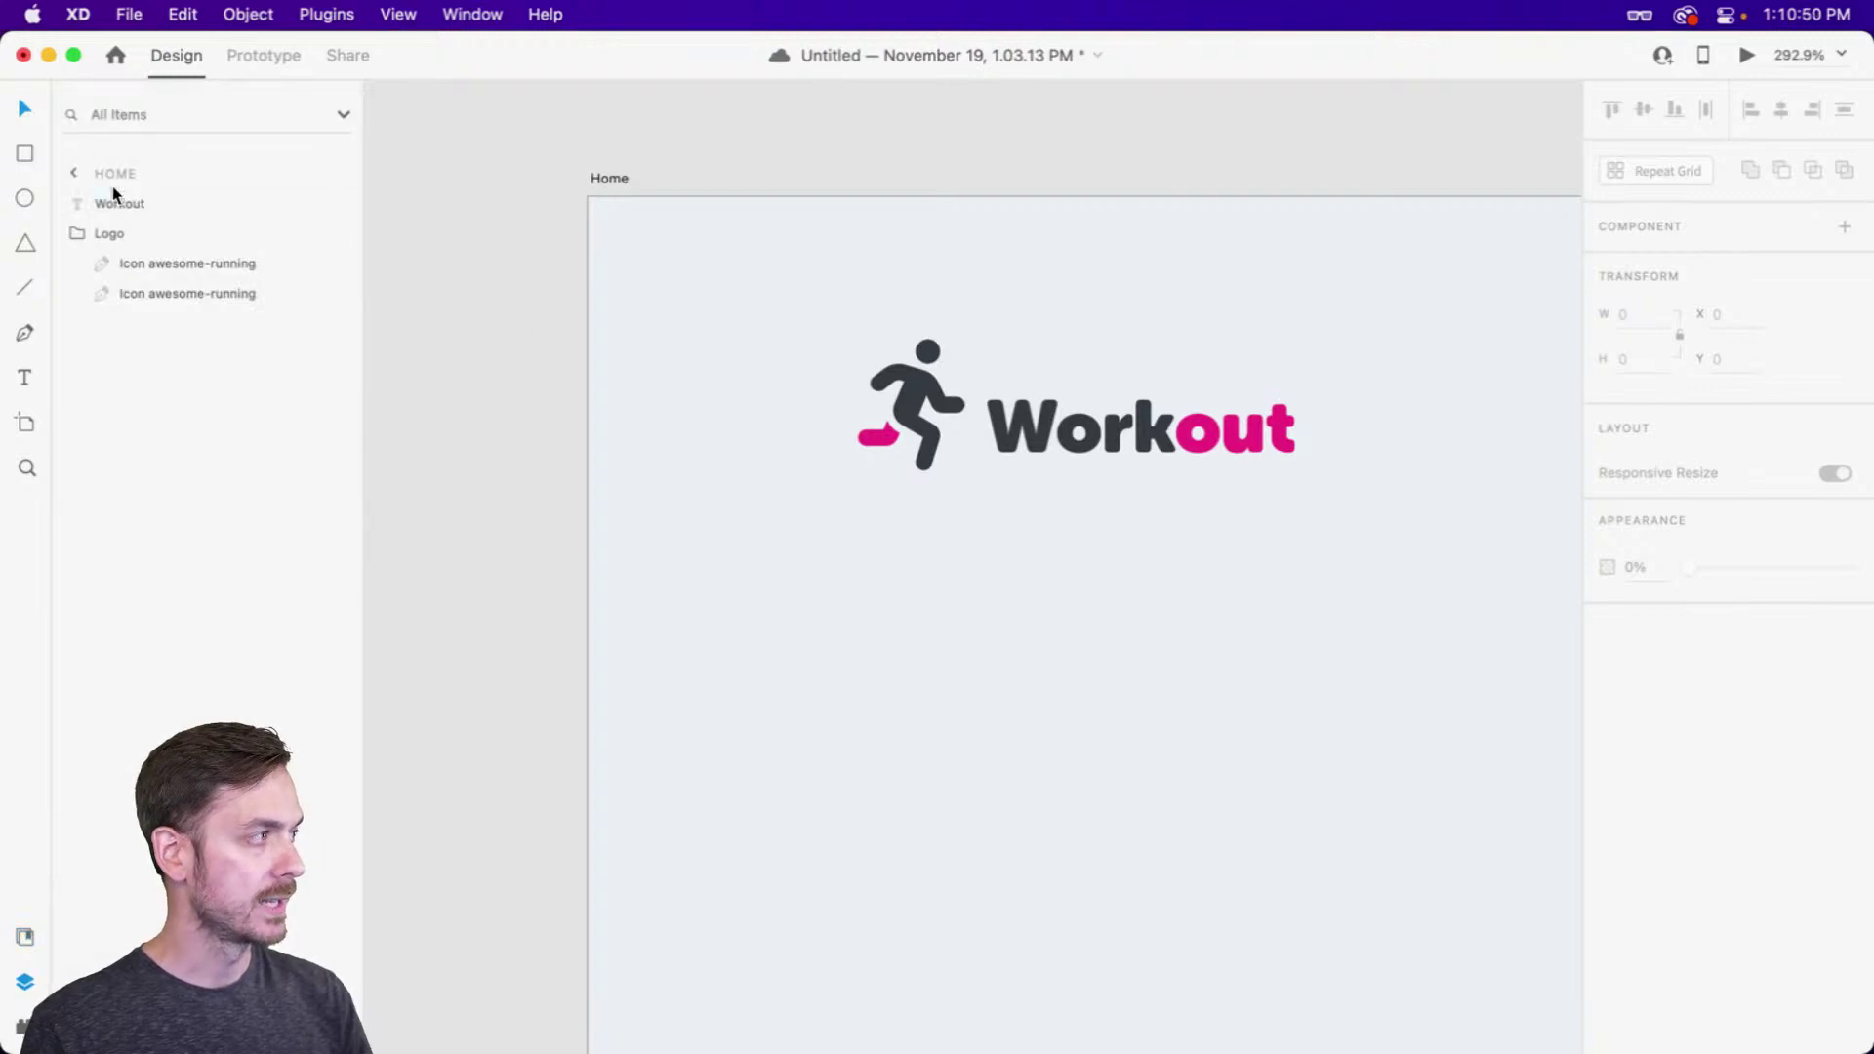
mouse_move(143, 202)
left_mouse_down()
mouse_move(152, 244)
mouse_move(117, 207)
left_mouse_up()
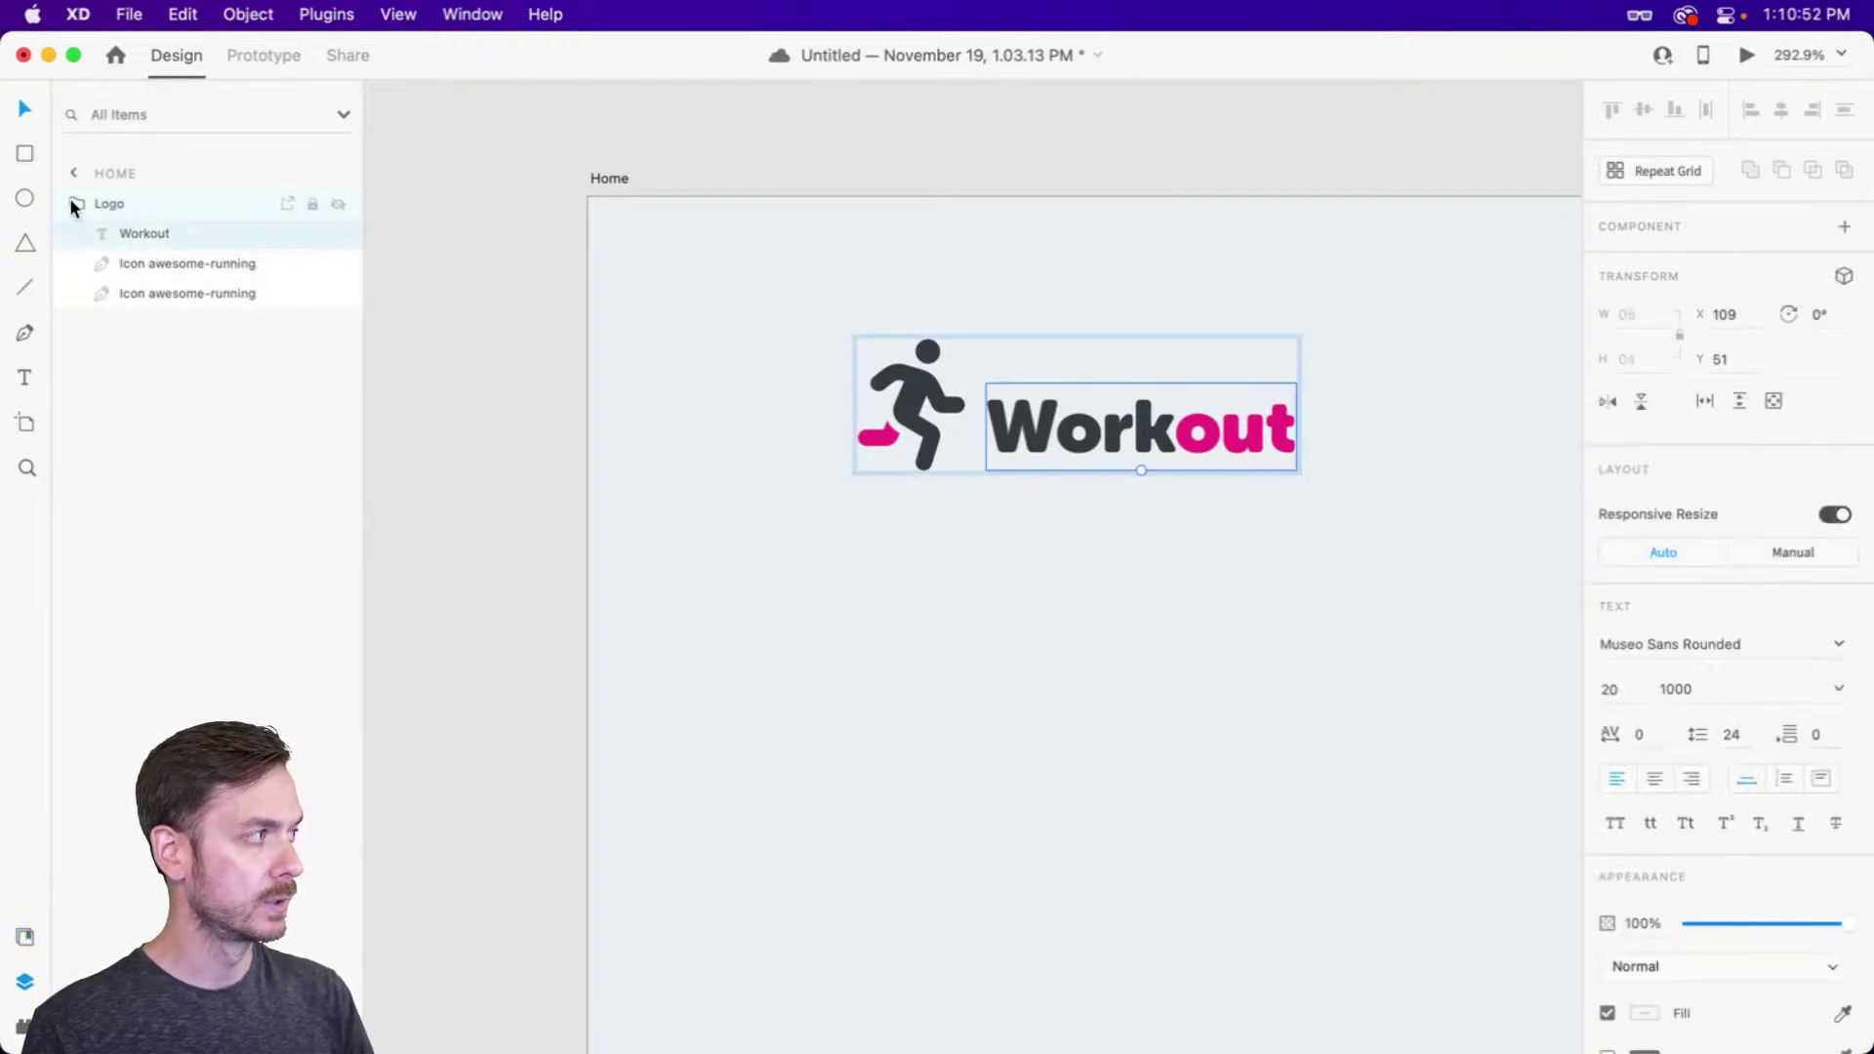
left_click(71, 204)
Move the Logo group to about X 87, Y 59 on the Home artboard, and check it in the desktop preview
scroll(943, 451, "down", 10)
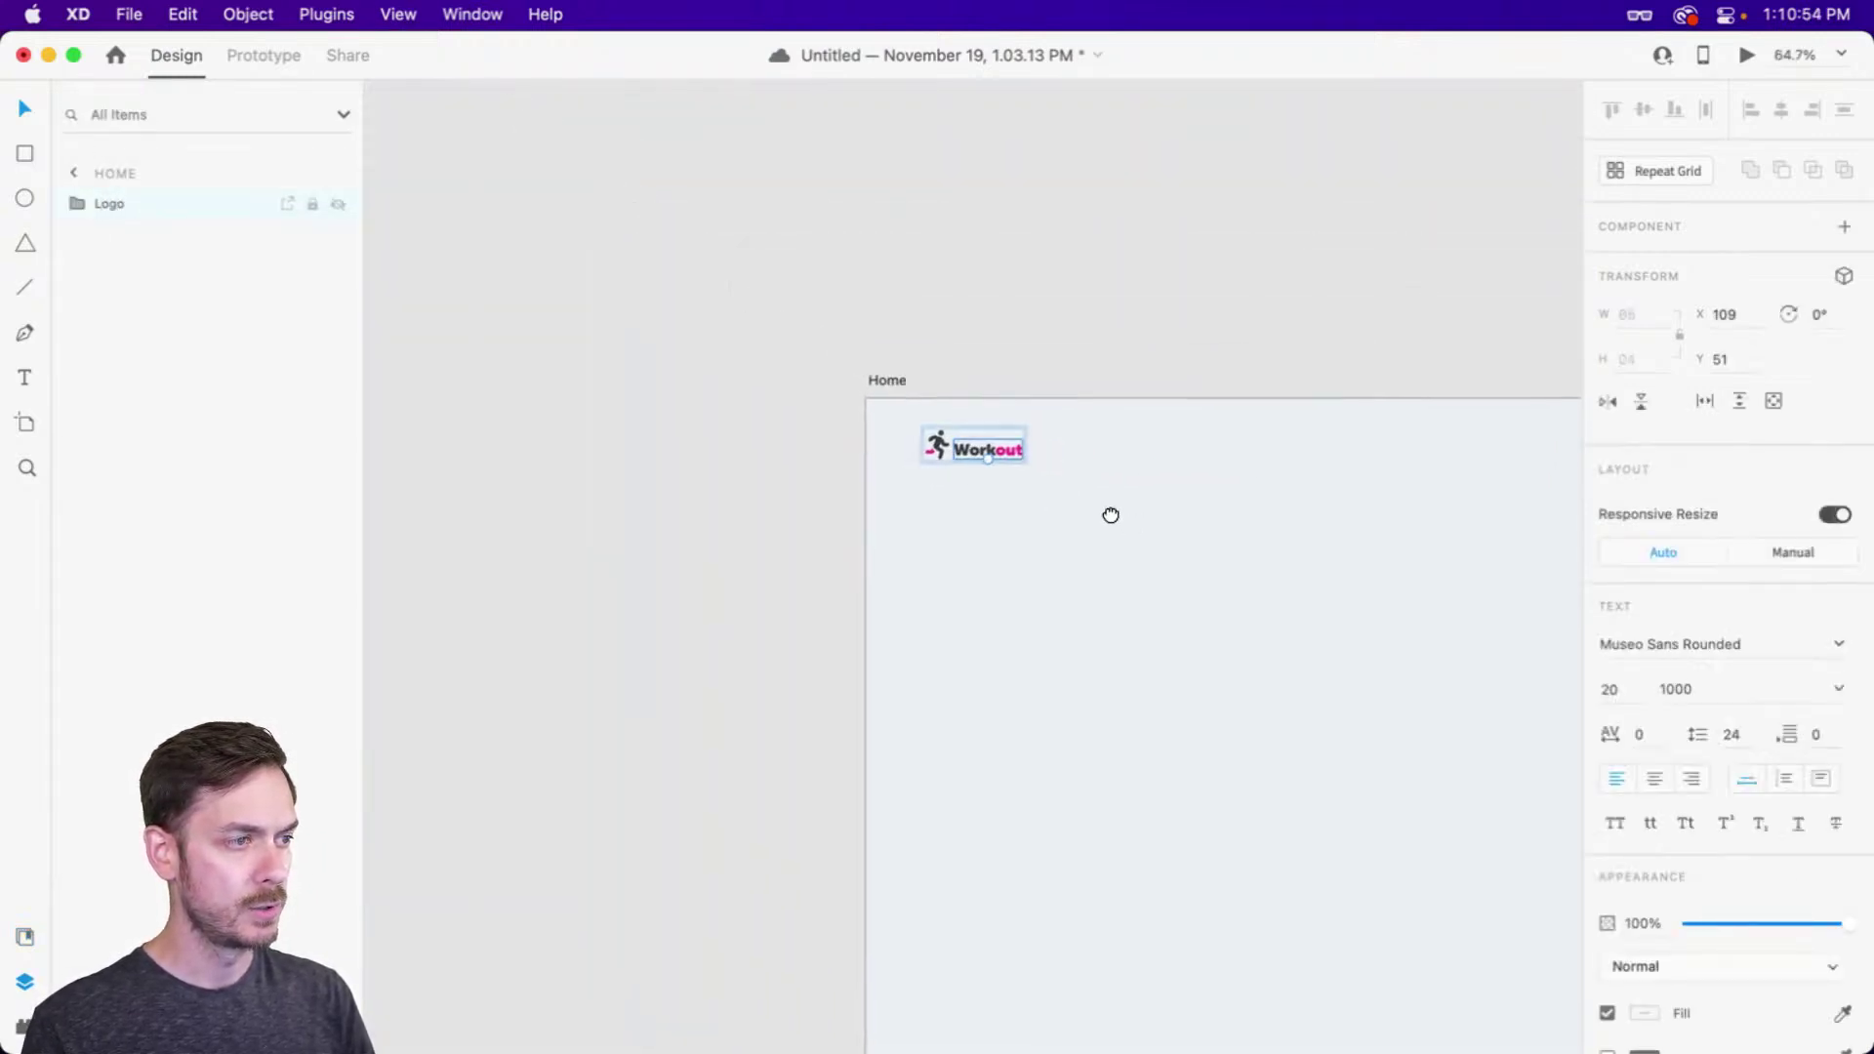
left_click_drag(1111, 515, 811, 393)
left_click(738, 334)
left_click_drag(641, 313, 651, 330)
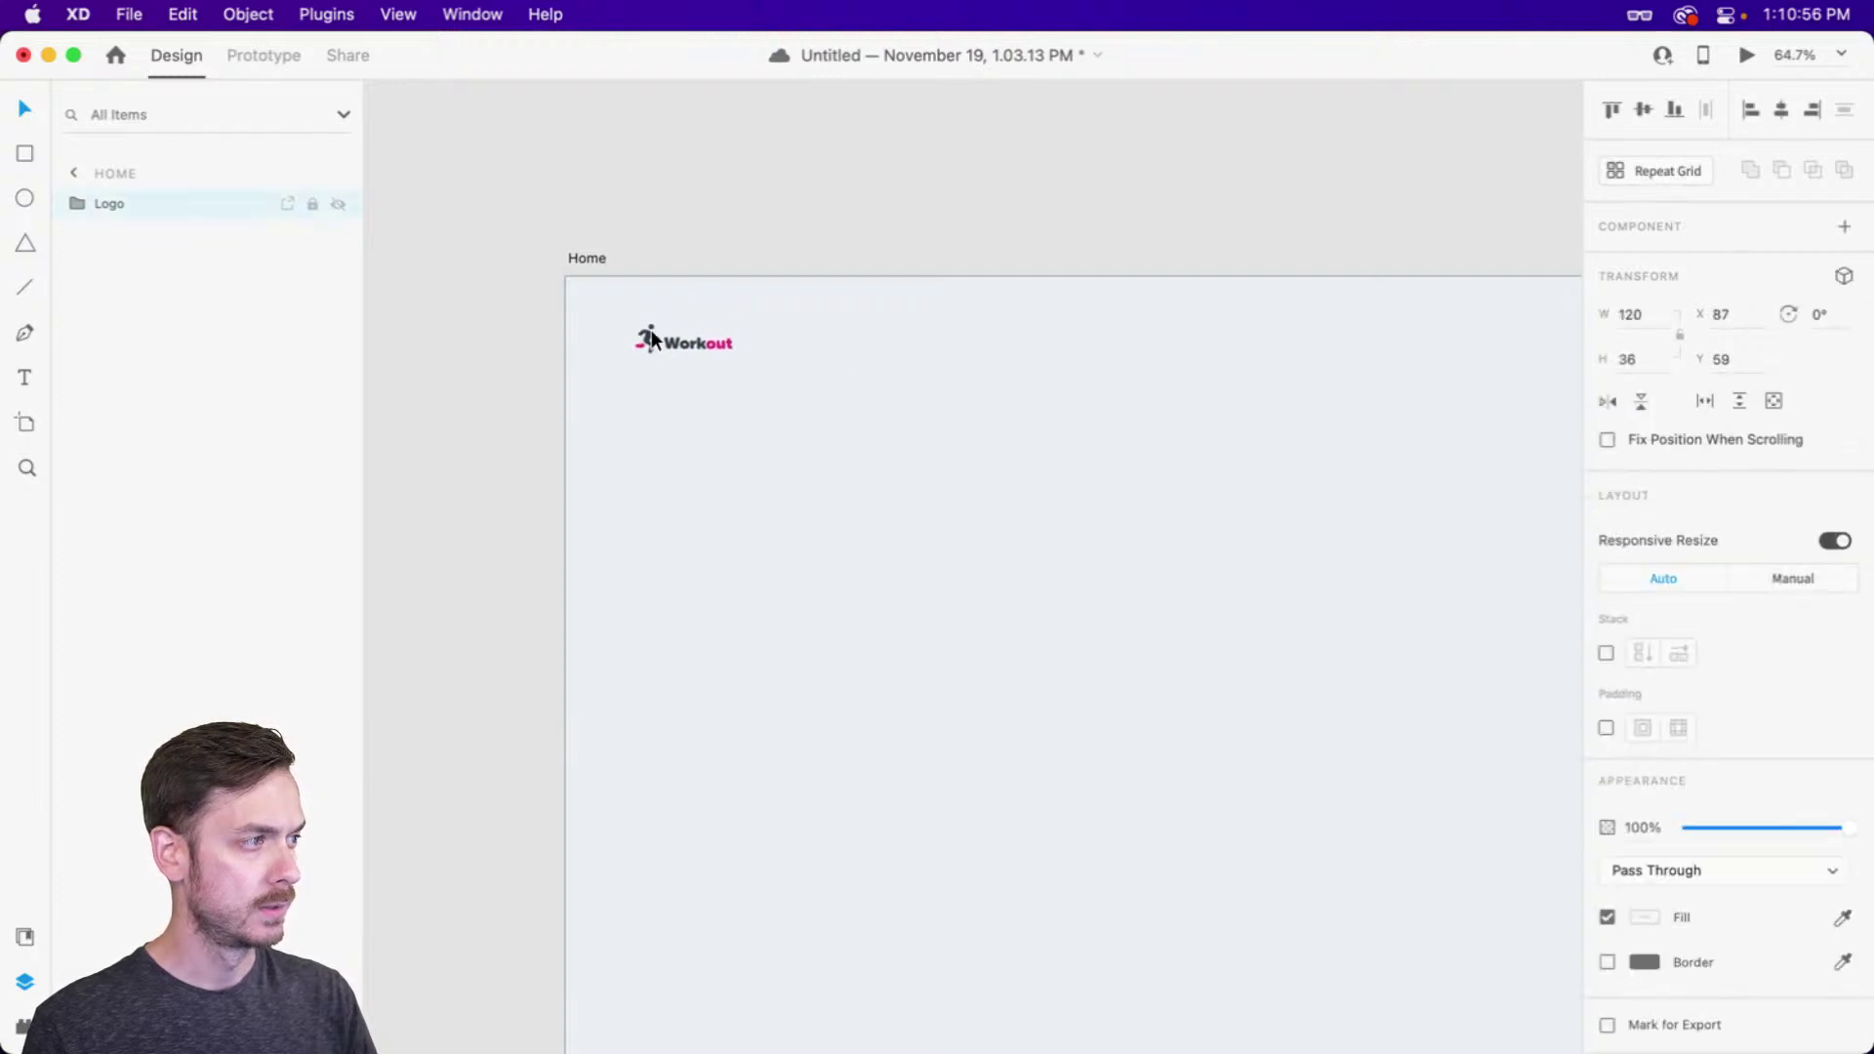
left_click(1747, 56)
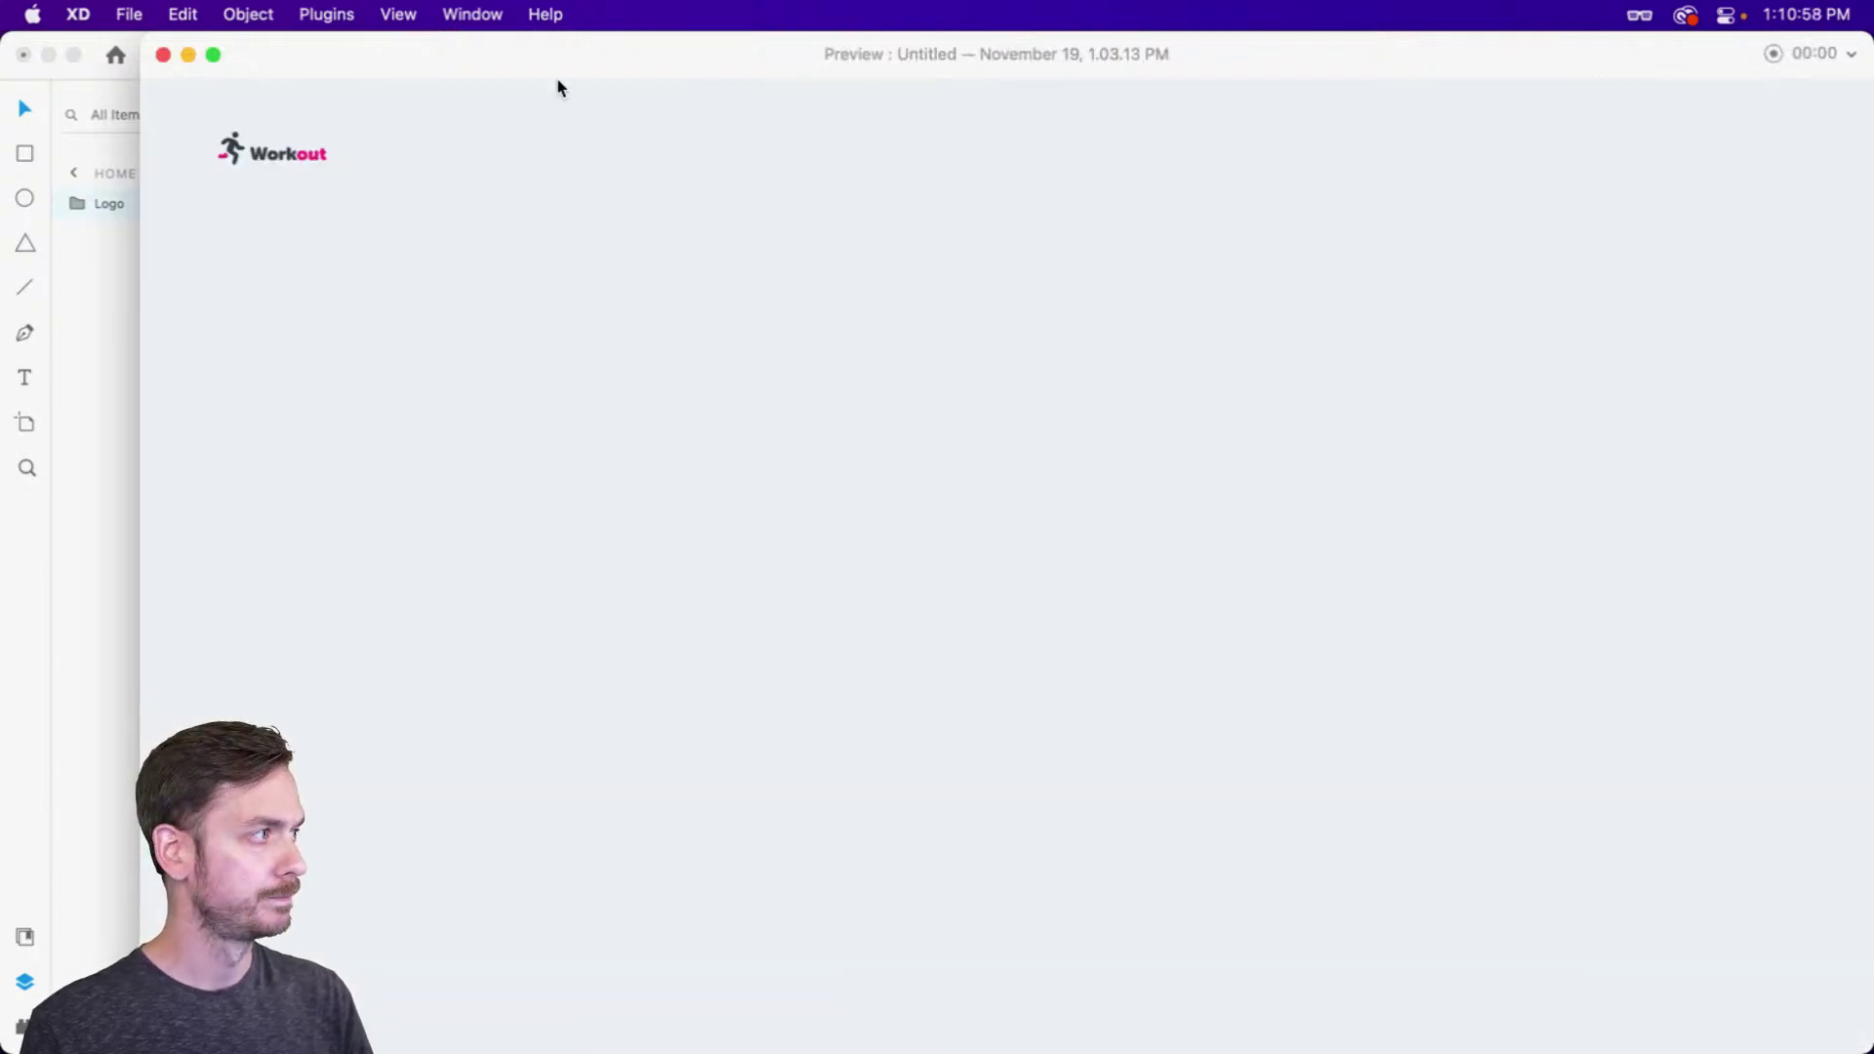
key("super+w")
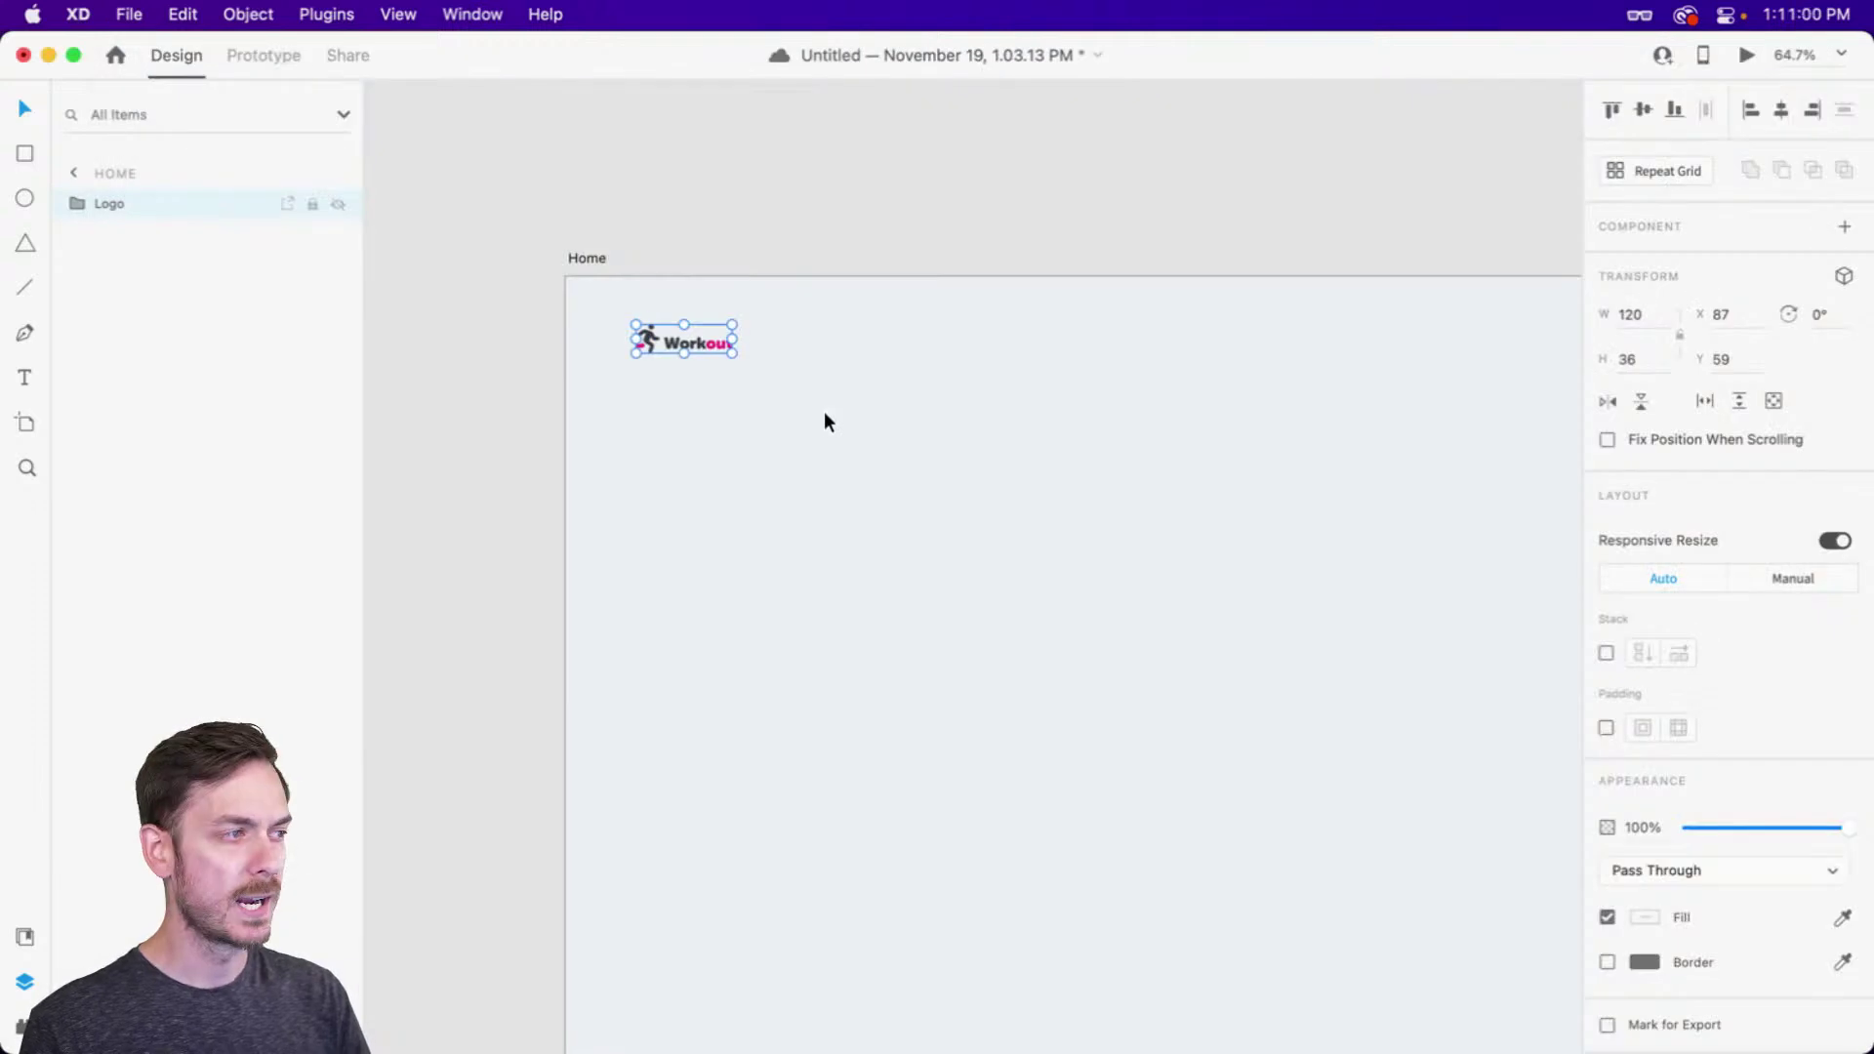
Set the font size of the Workout text inside the Logo group to 24
left_click(771, 401)
scroll(693, 338, "up", 5)
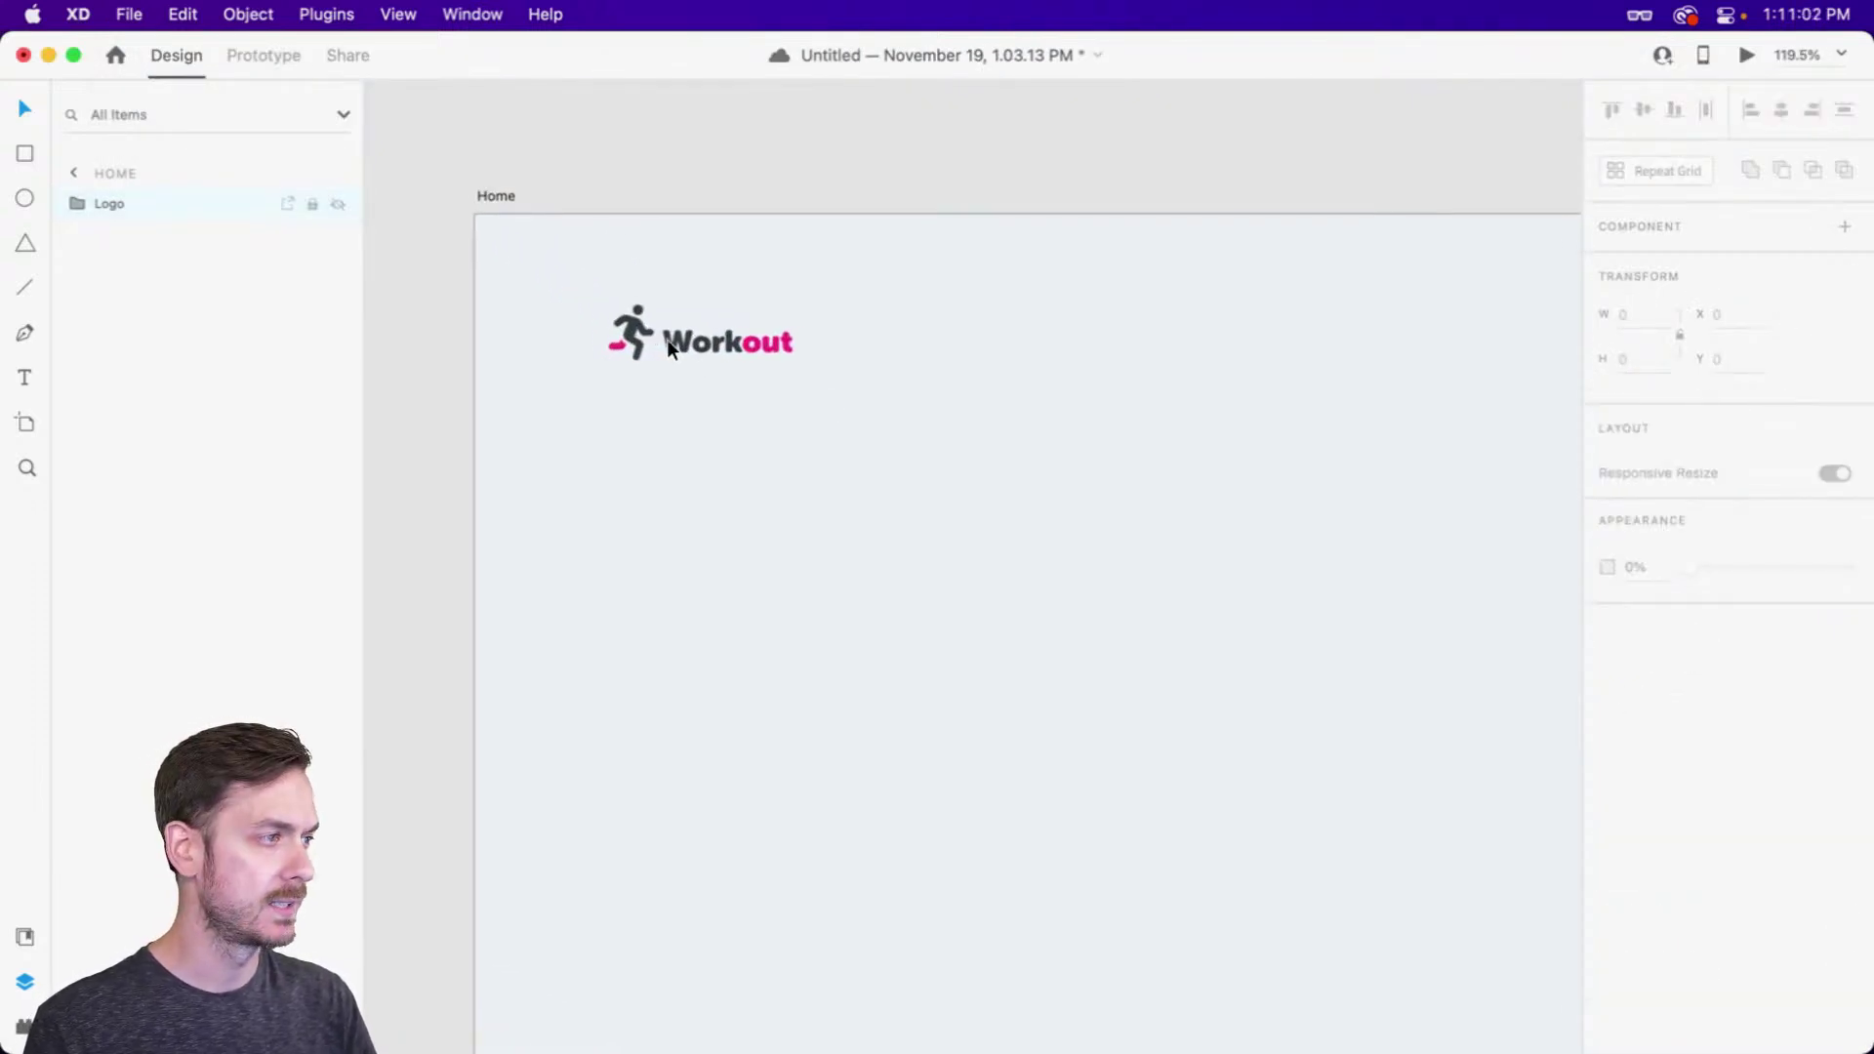
double_click(683, 338)
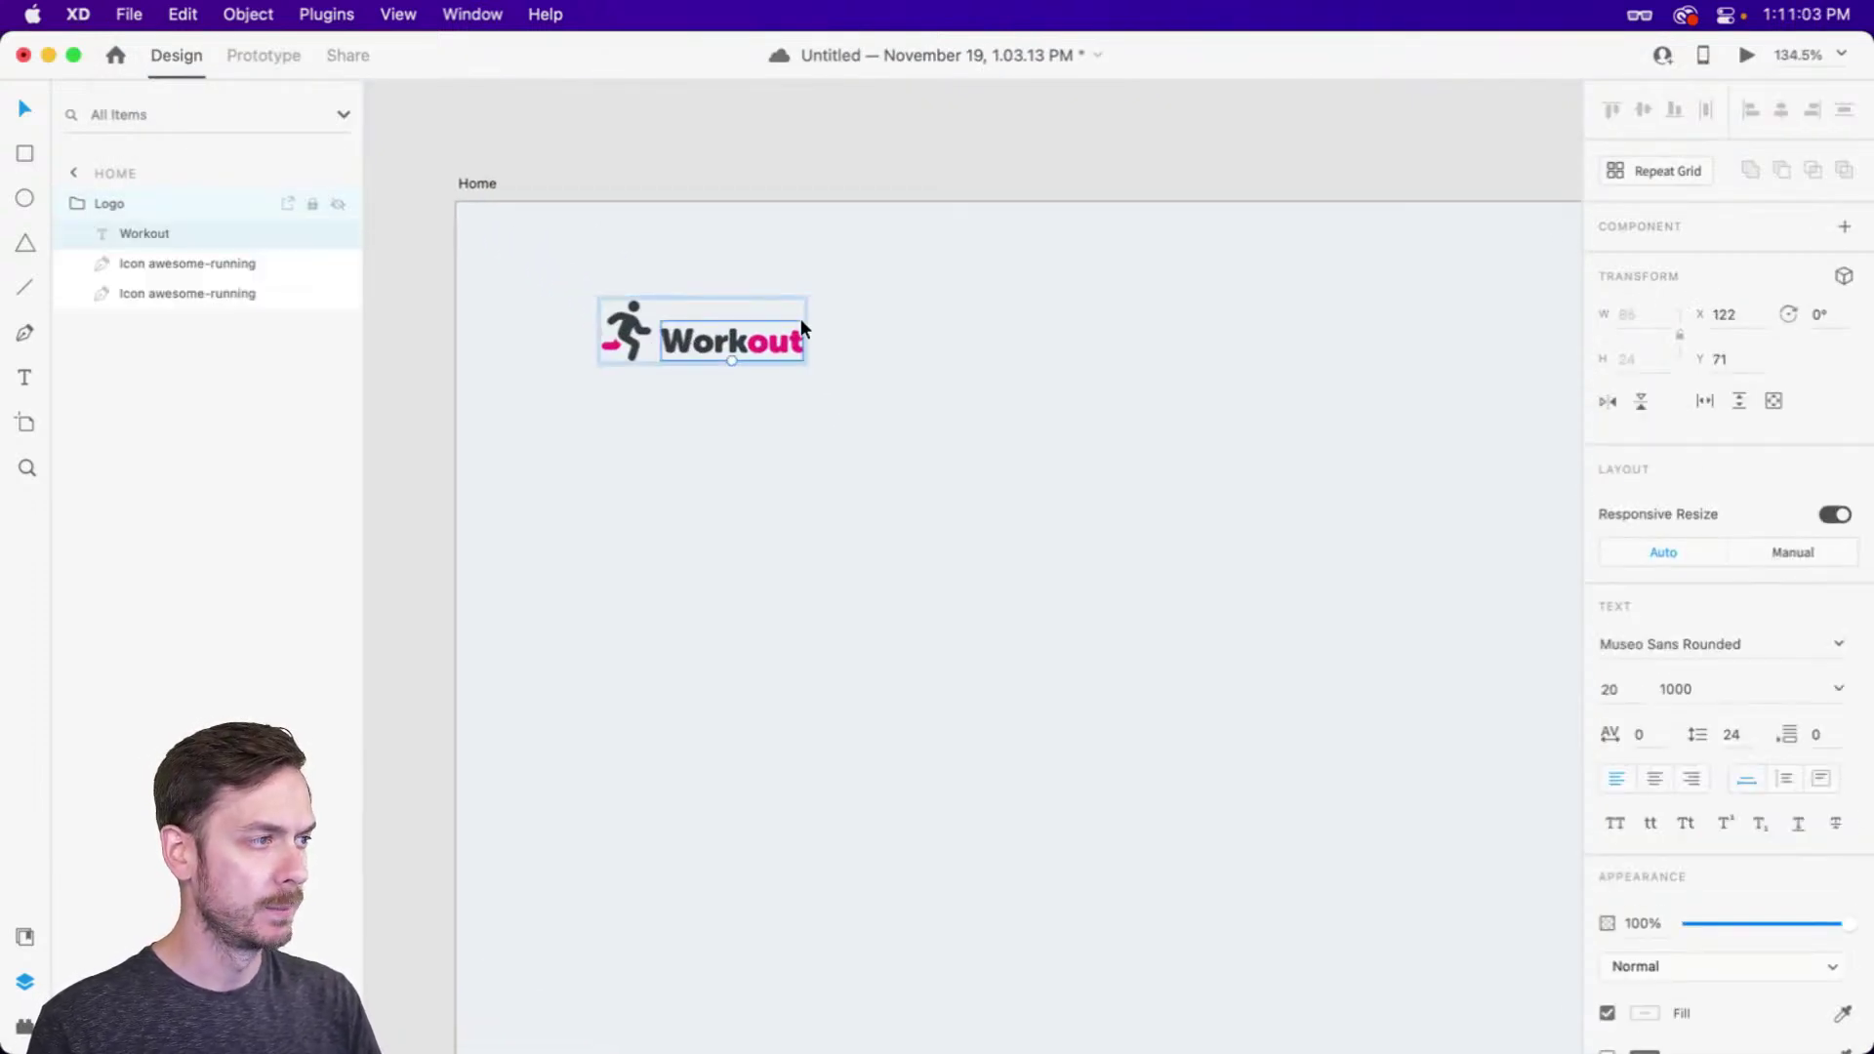
left_click(1607, 694)
key("Up")
key("Up")
key("Up")
key("Up")
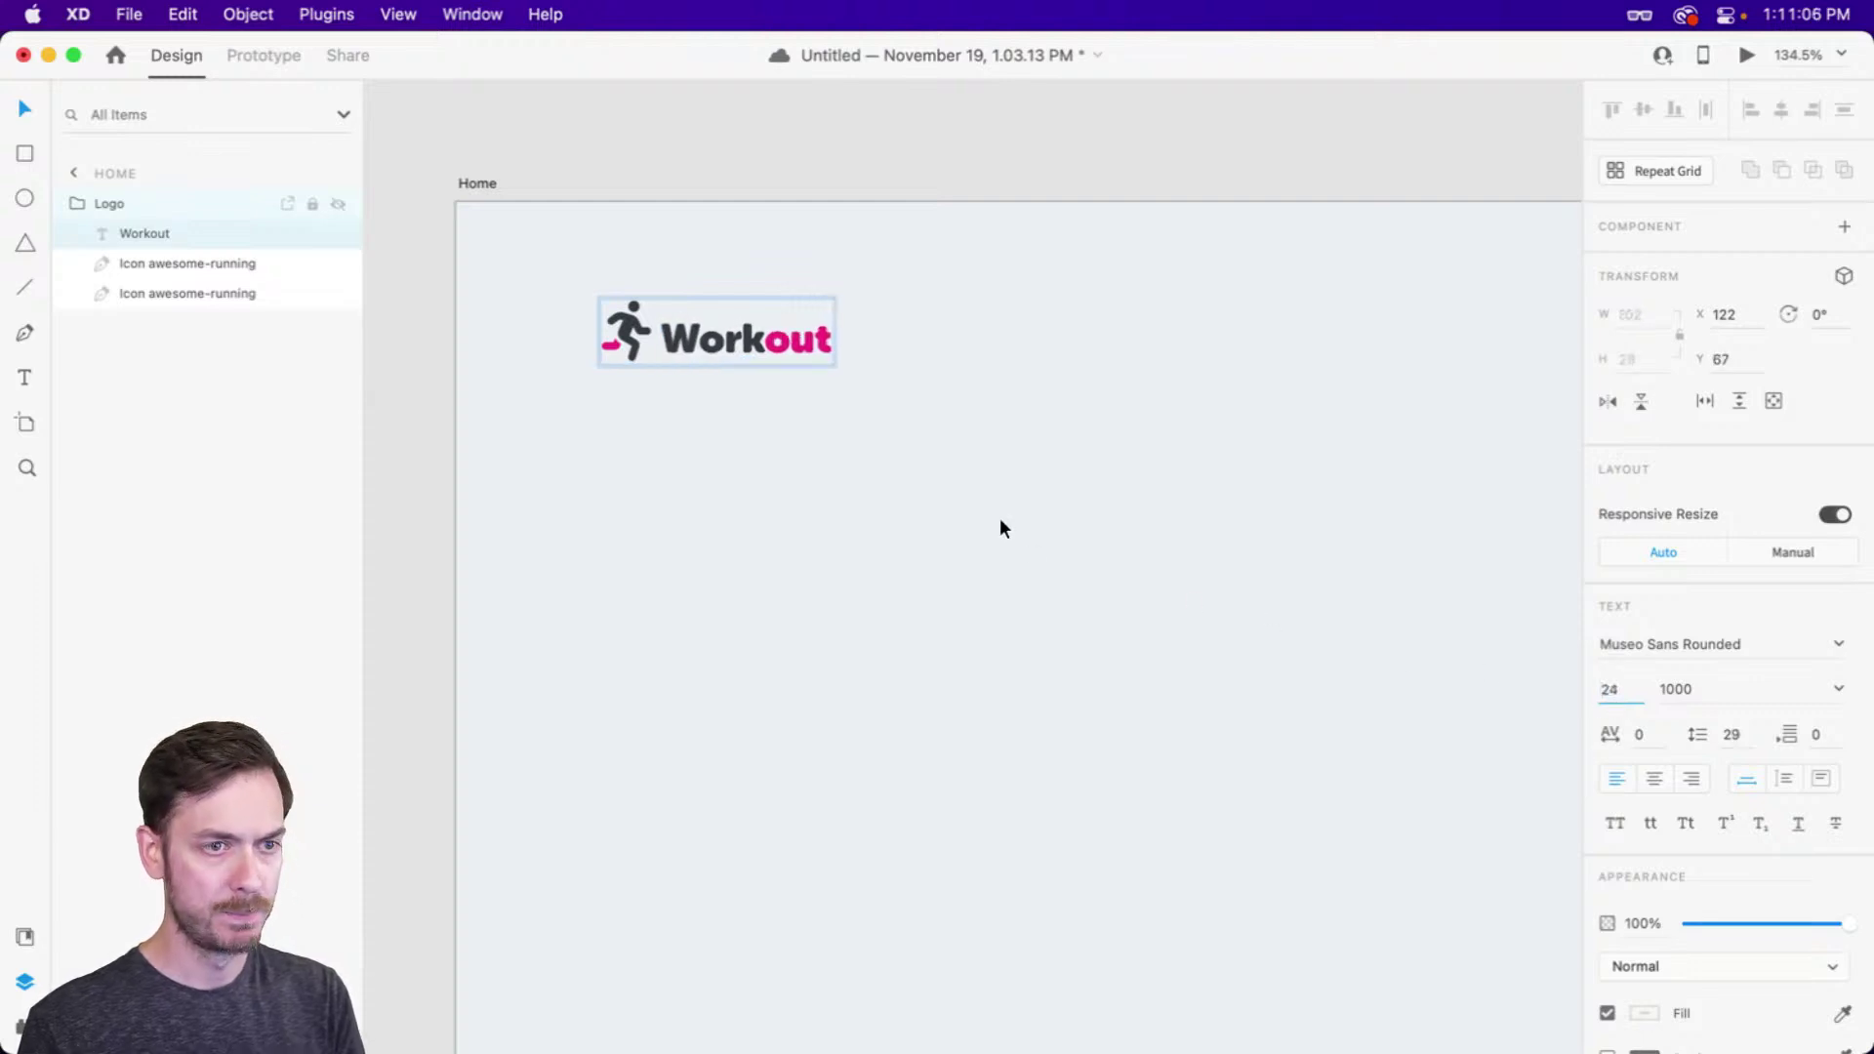
Nudge the Workout text away from the runner to X 126
key("Right")
key("Right")
key("Right")
key("Right")
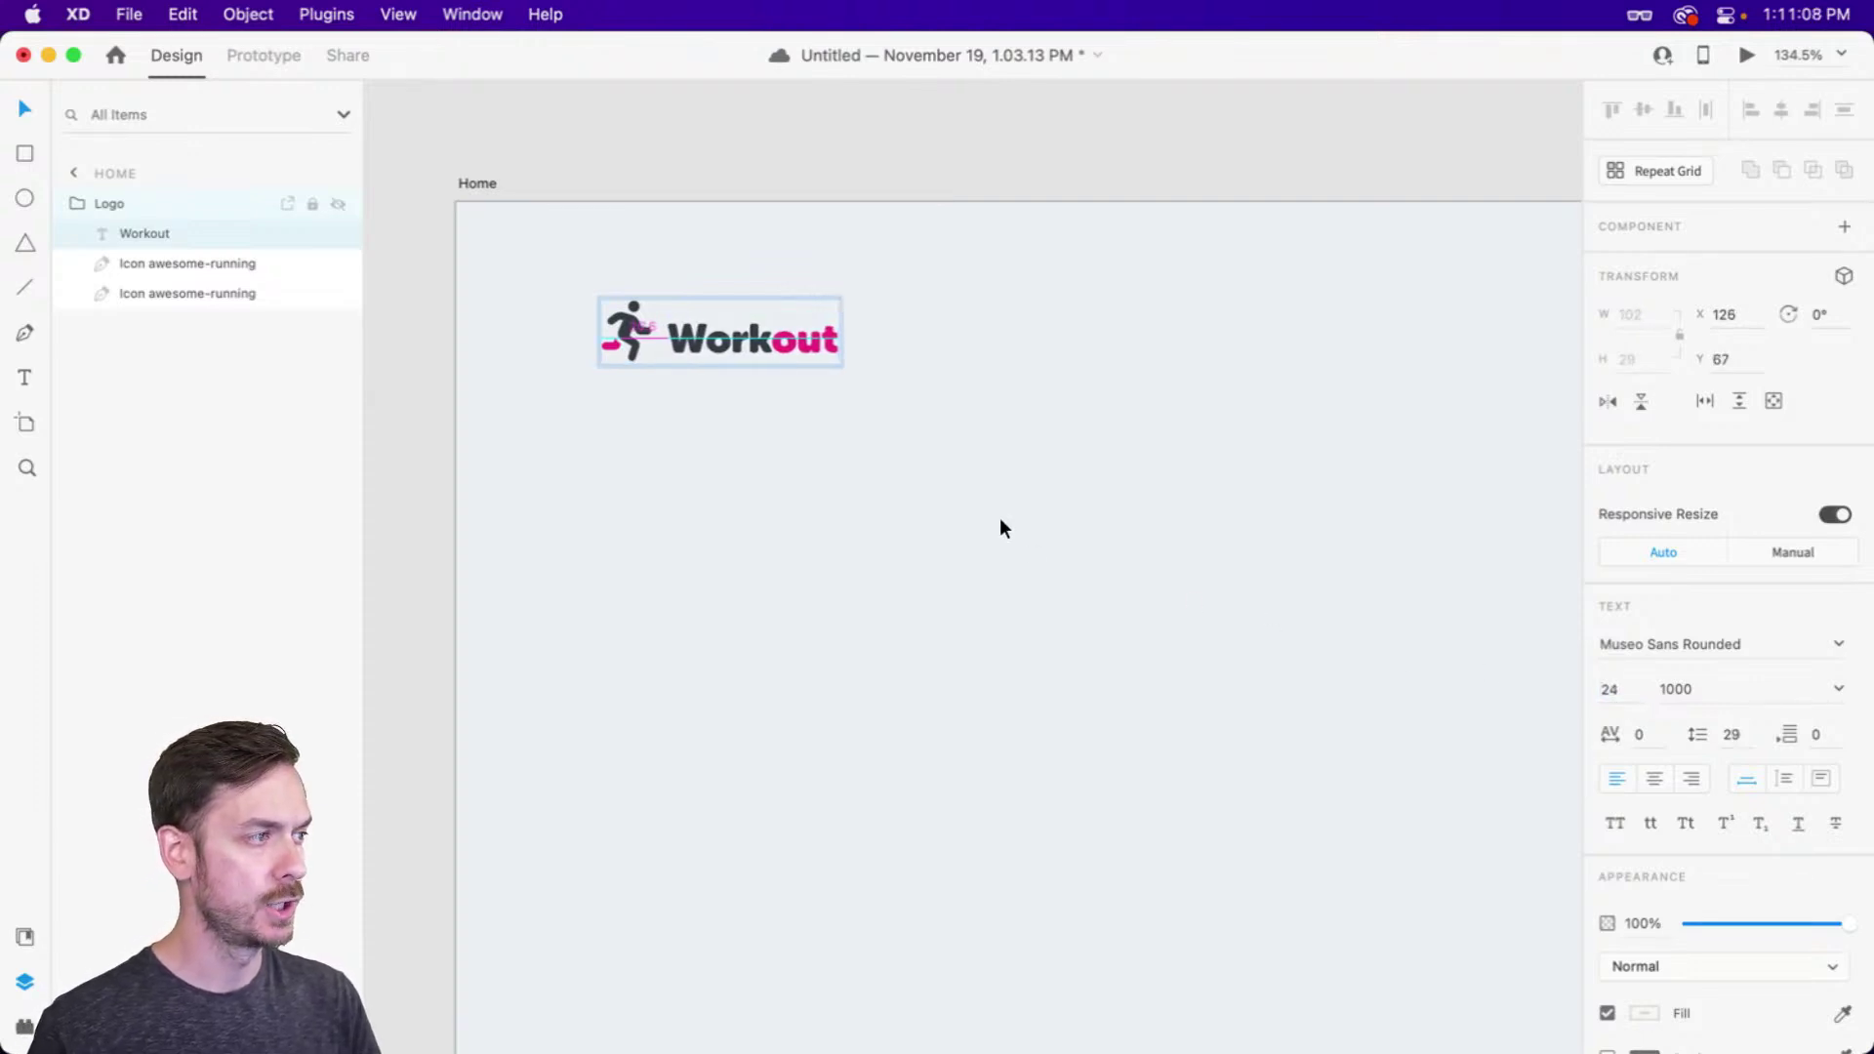
left_click(1279, 369)
Check the logo against the whole Home artboard and save the document
scroll(1095, 488, "up", 5)
scroll(1105, 481, "down", 10)
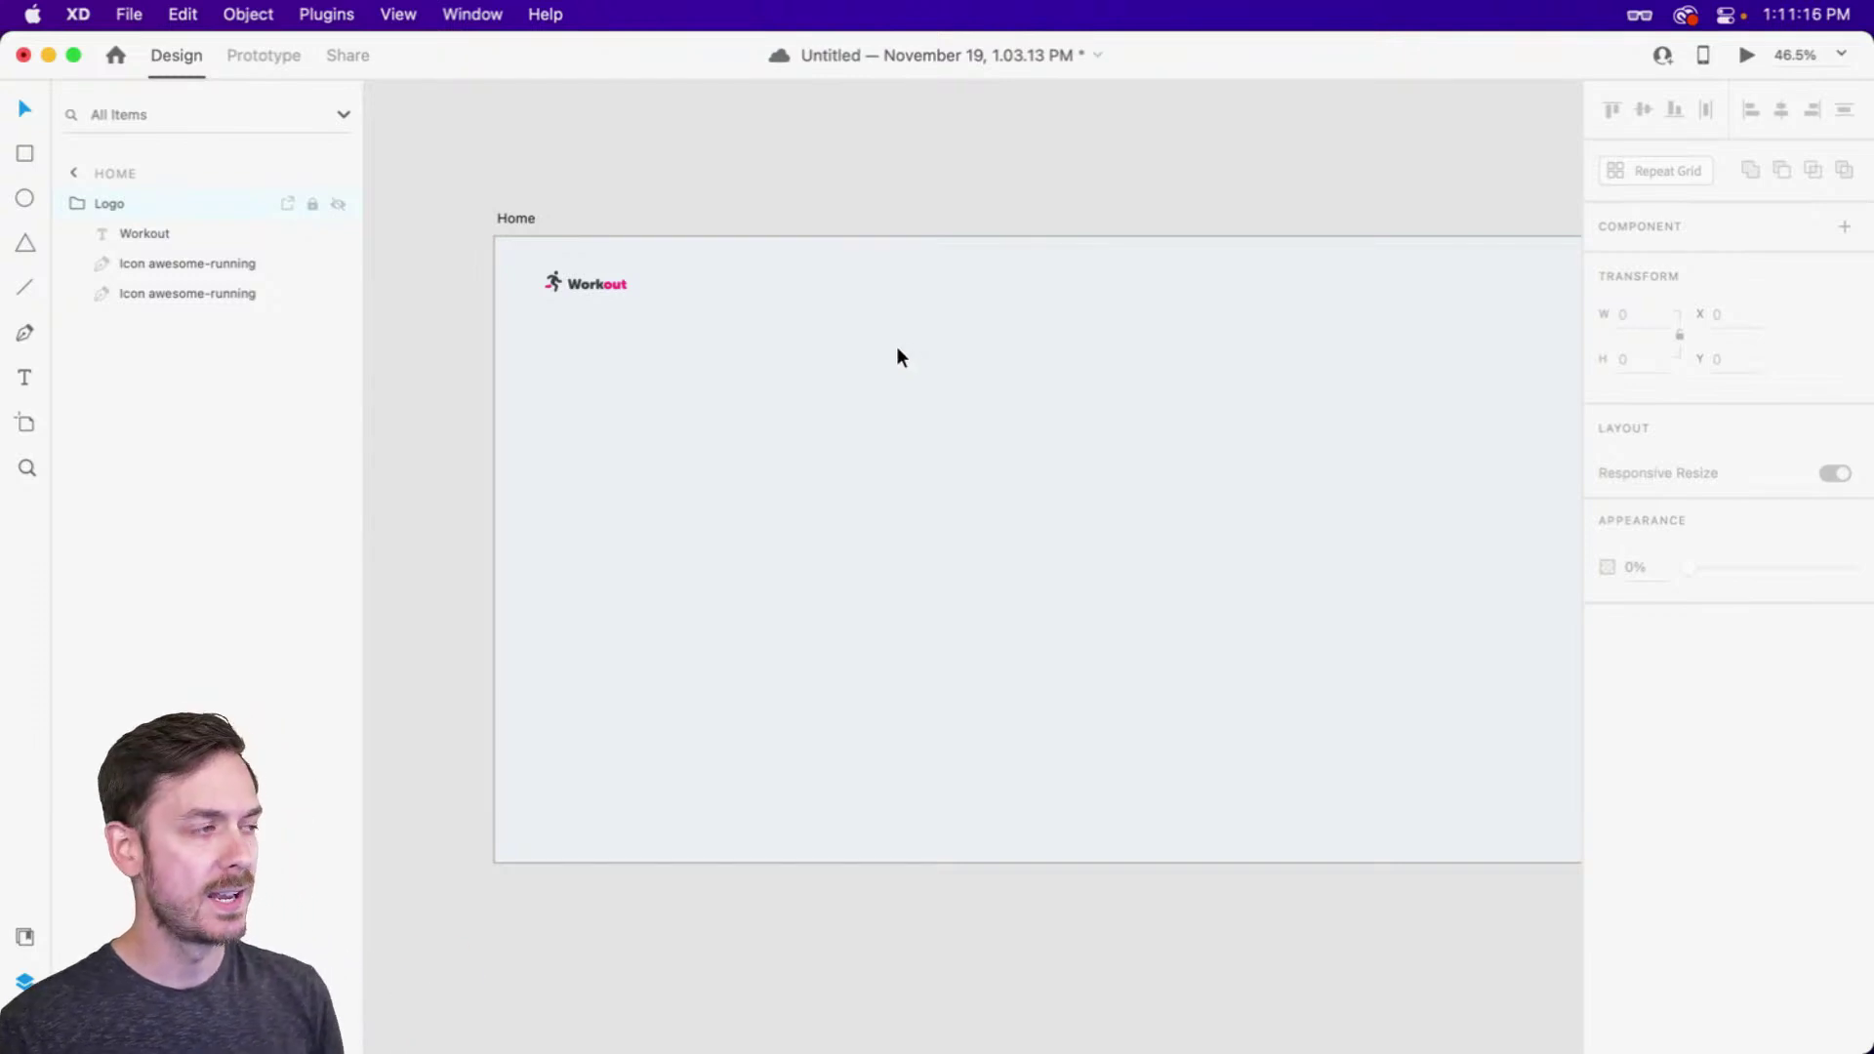
left_click_drag(997, 310, 936, 288)
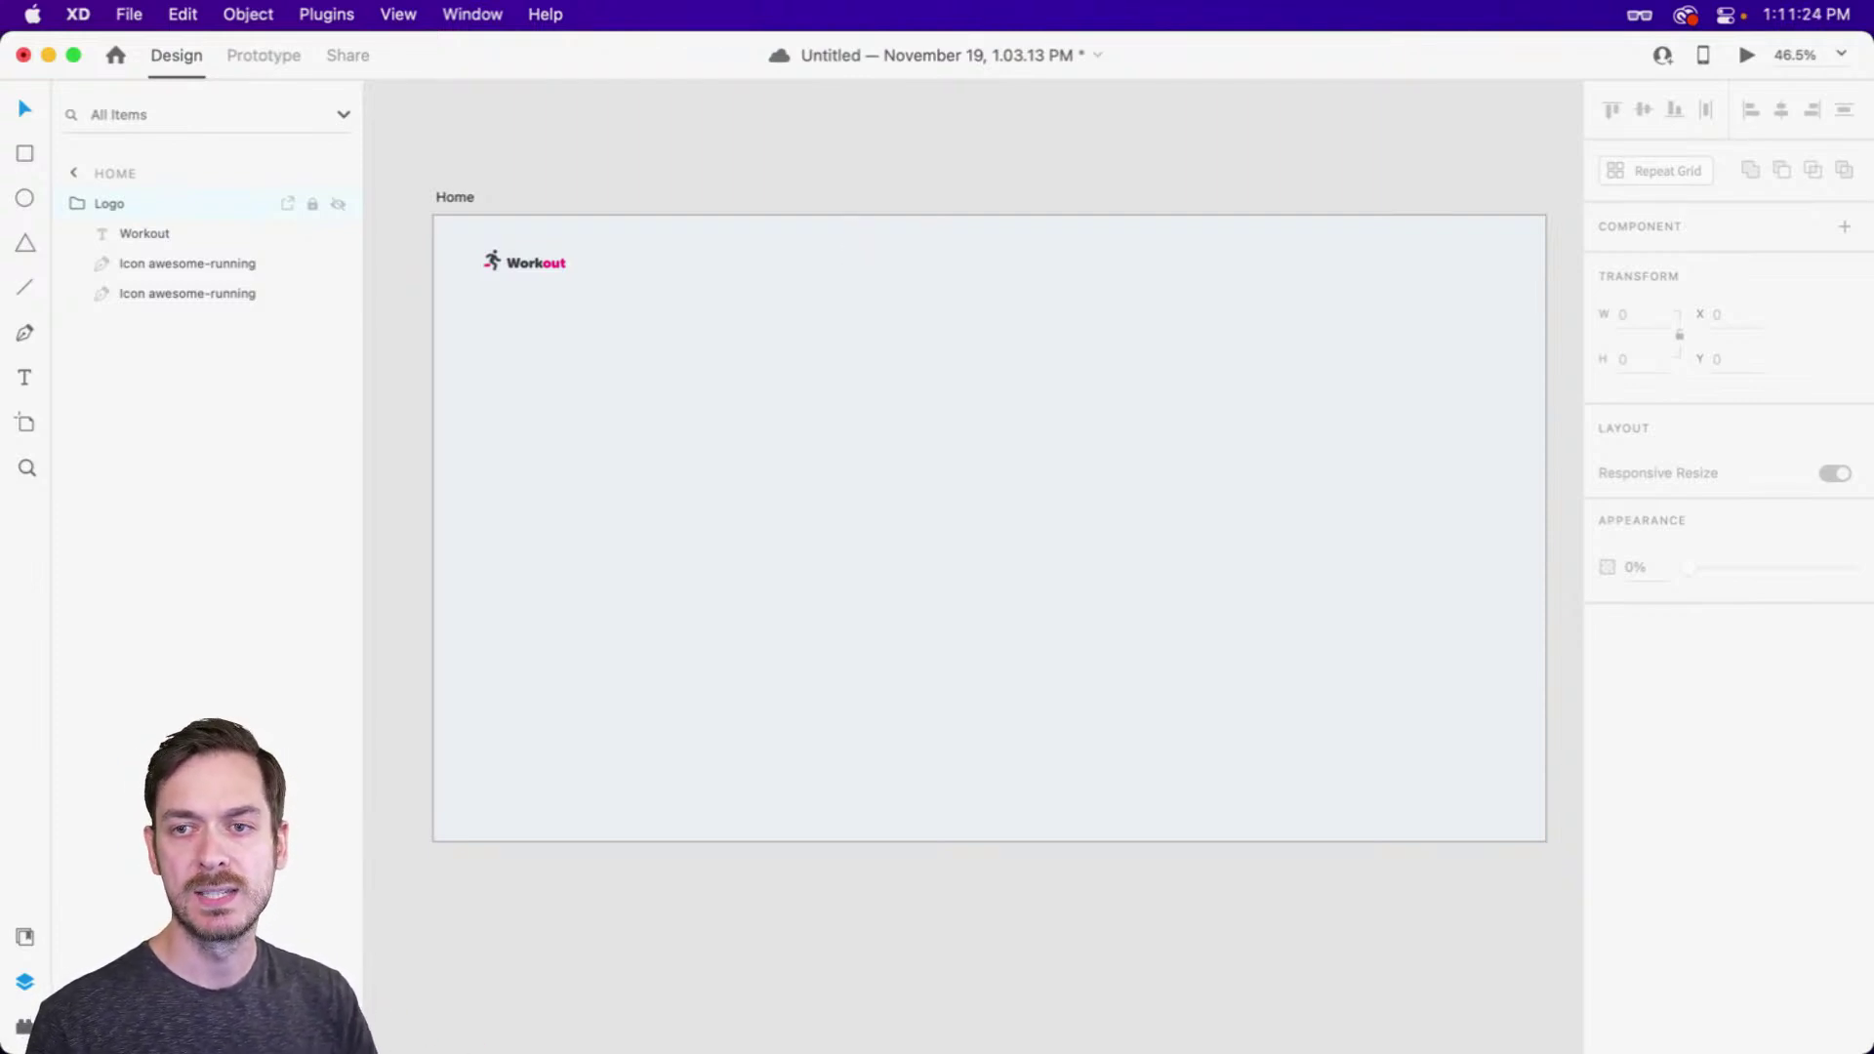
key("super+s")
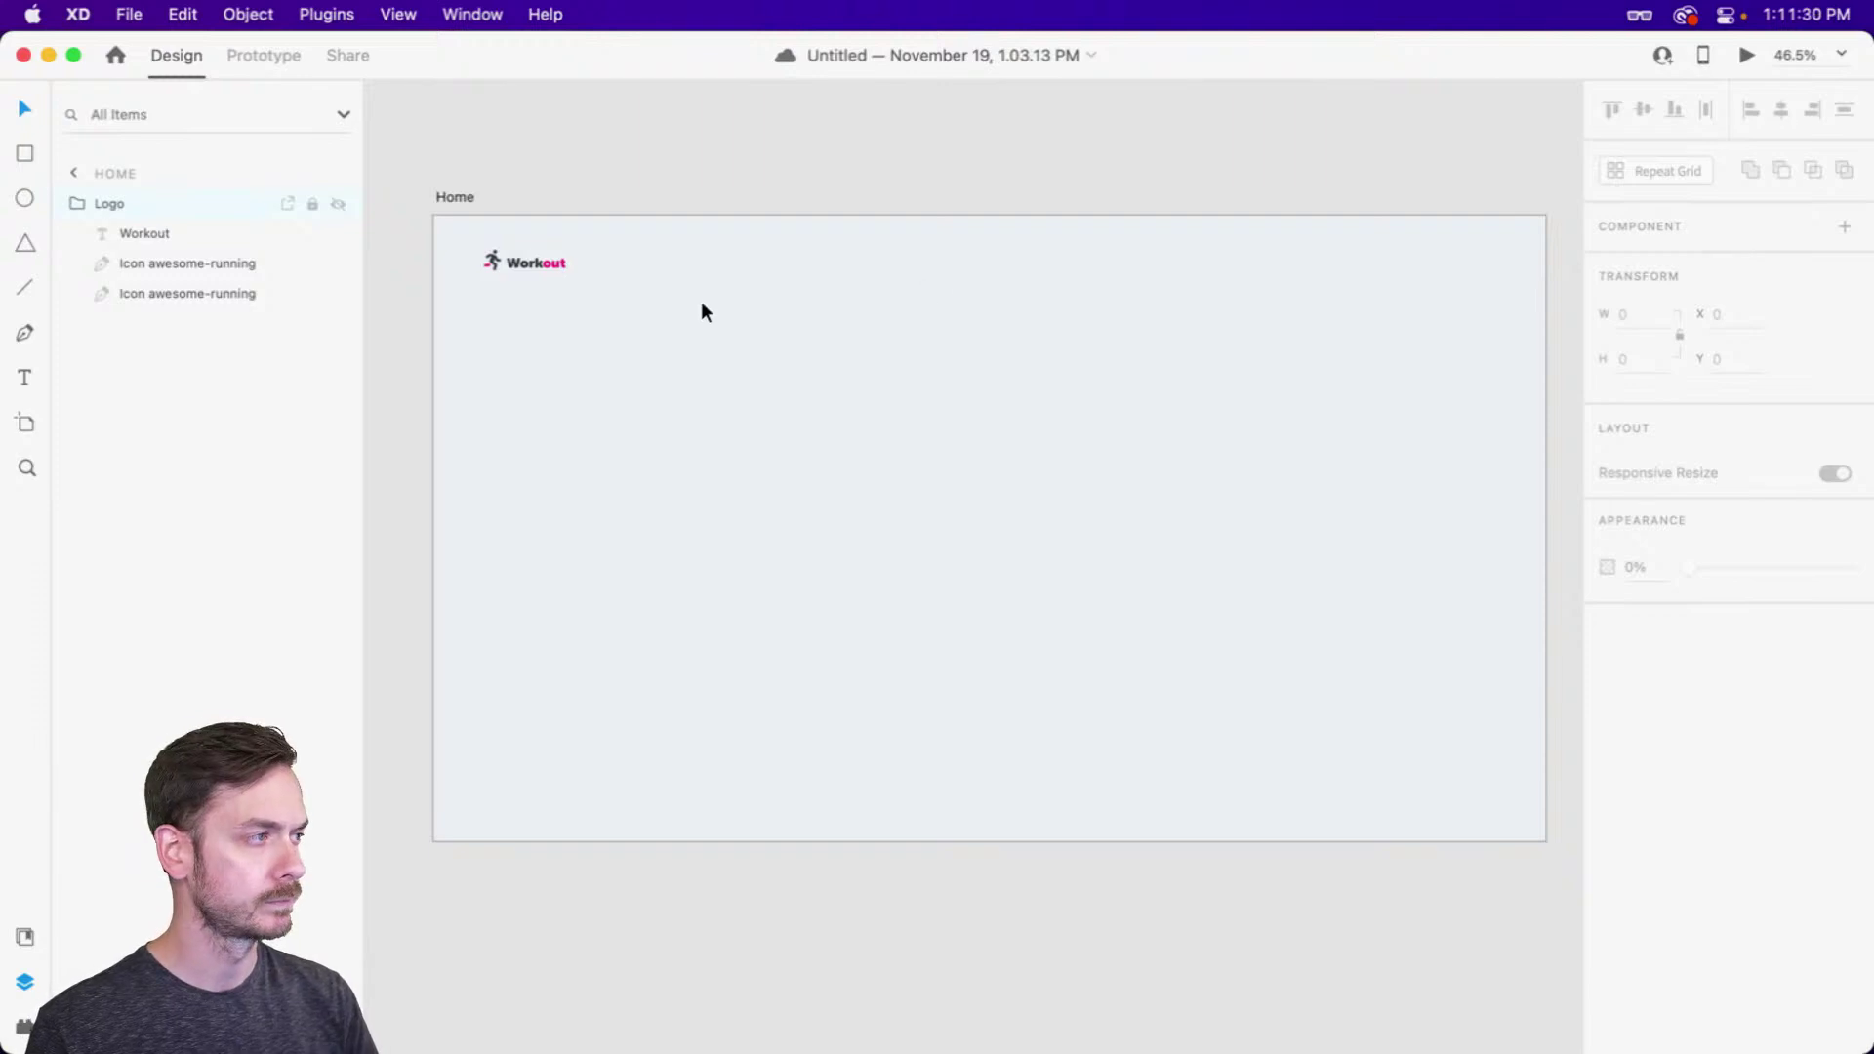
Add the text "Home" to the header beside the logo and apply the charcoal #373B43 colour asset to it
scroll(908, 260, "up", 2)
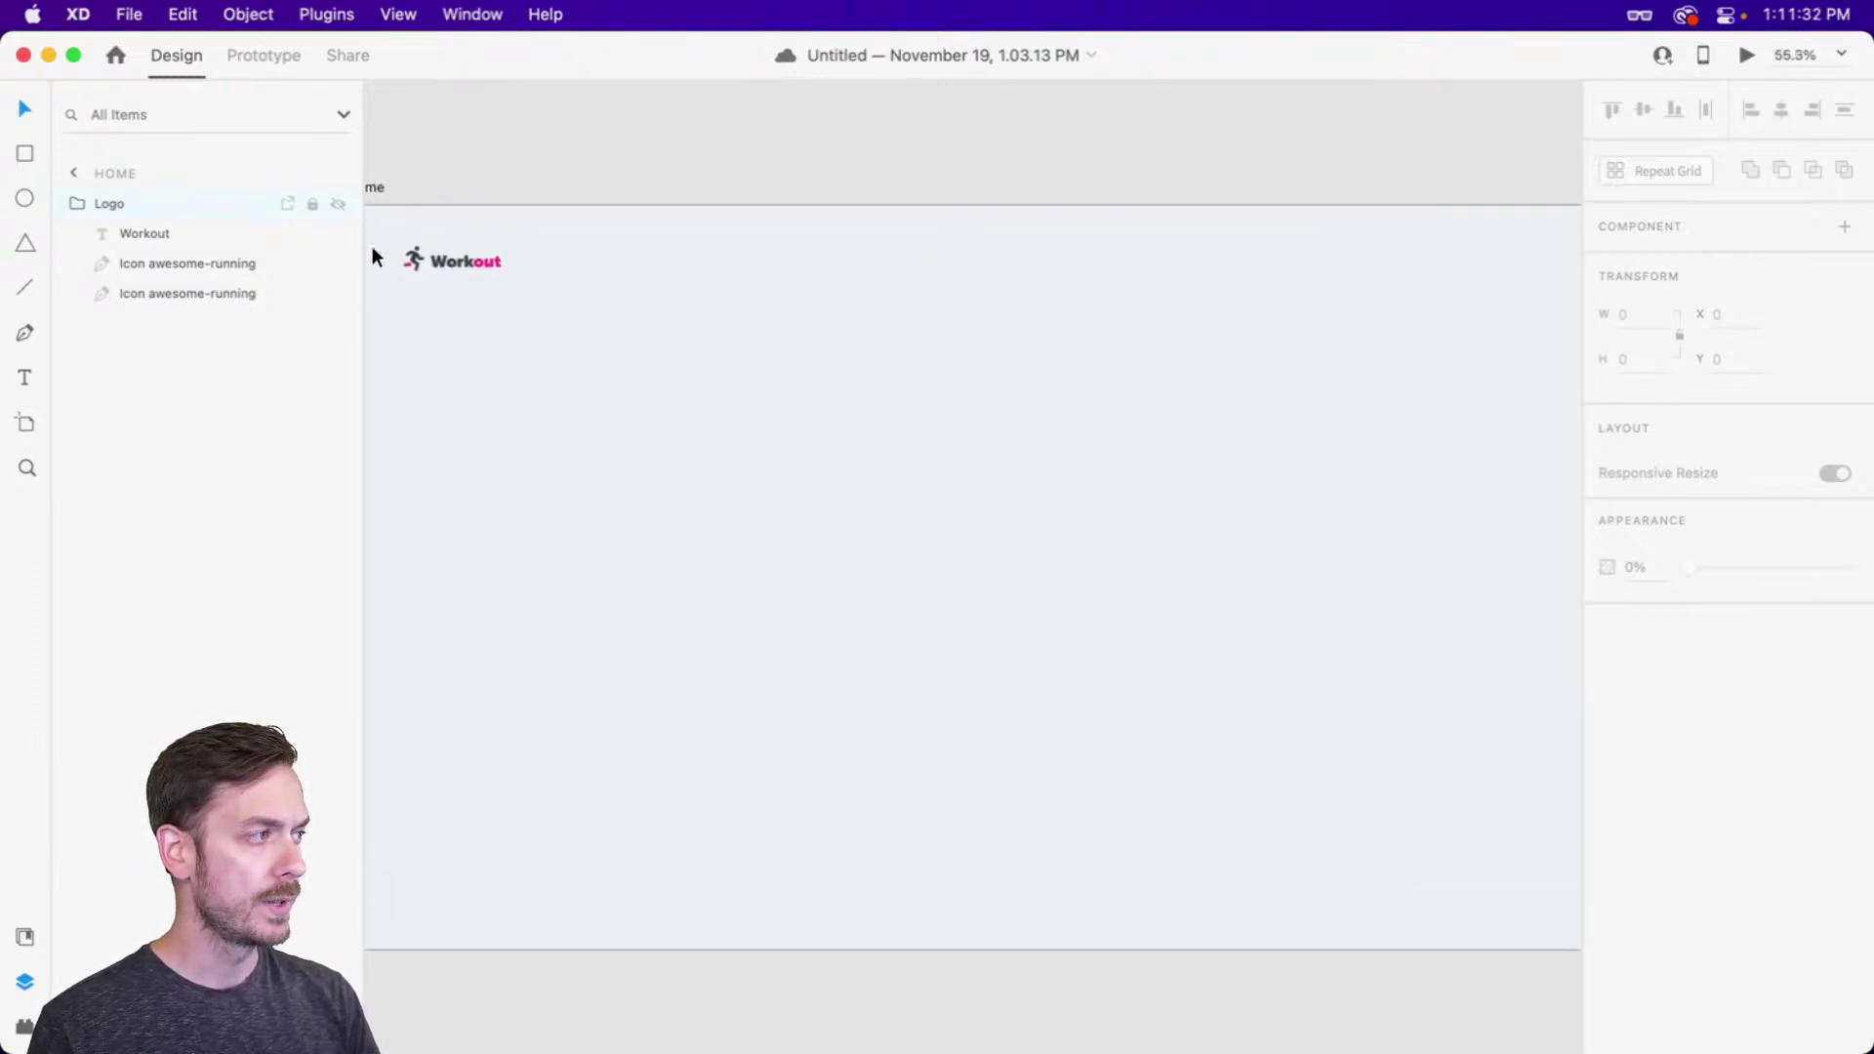
key("t")
left_click(888, 278)
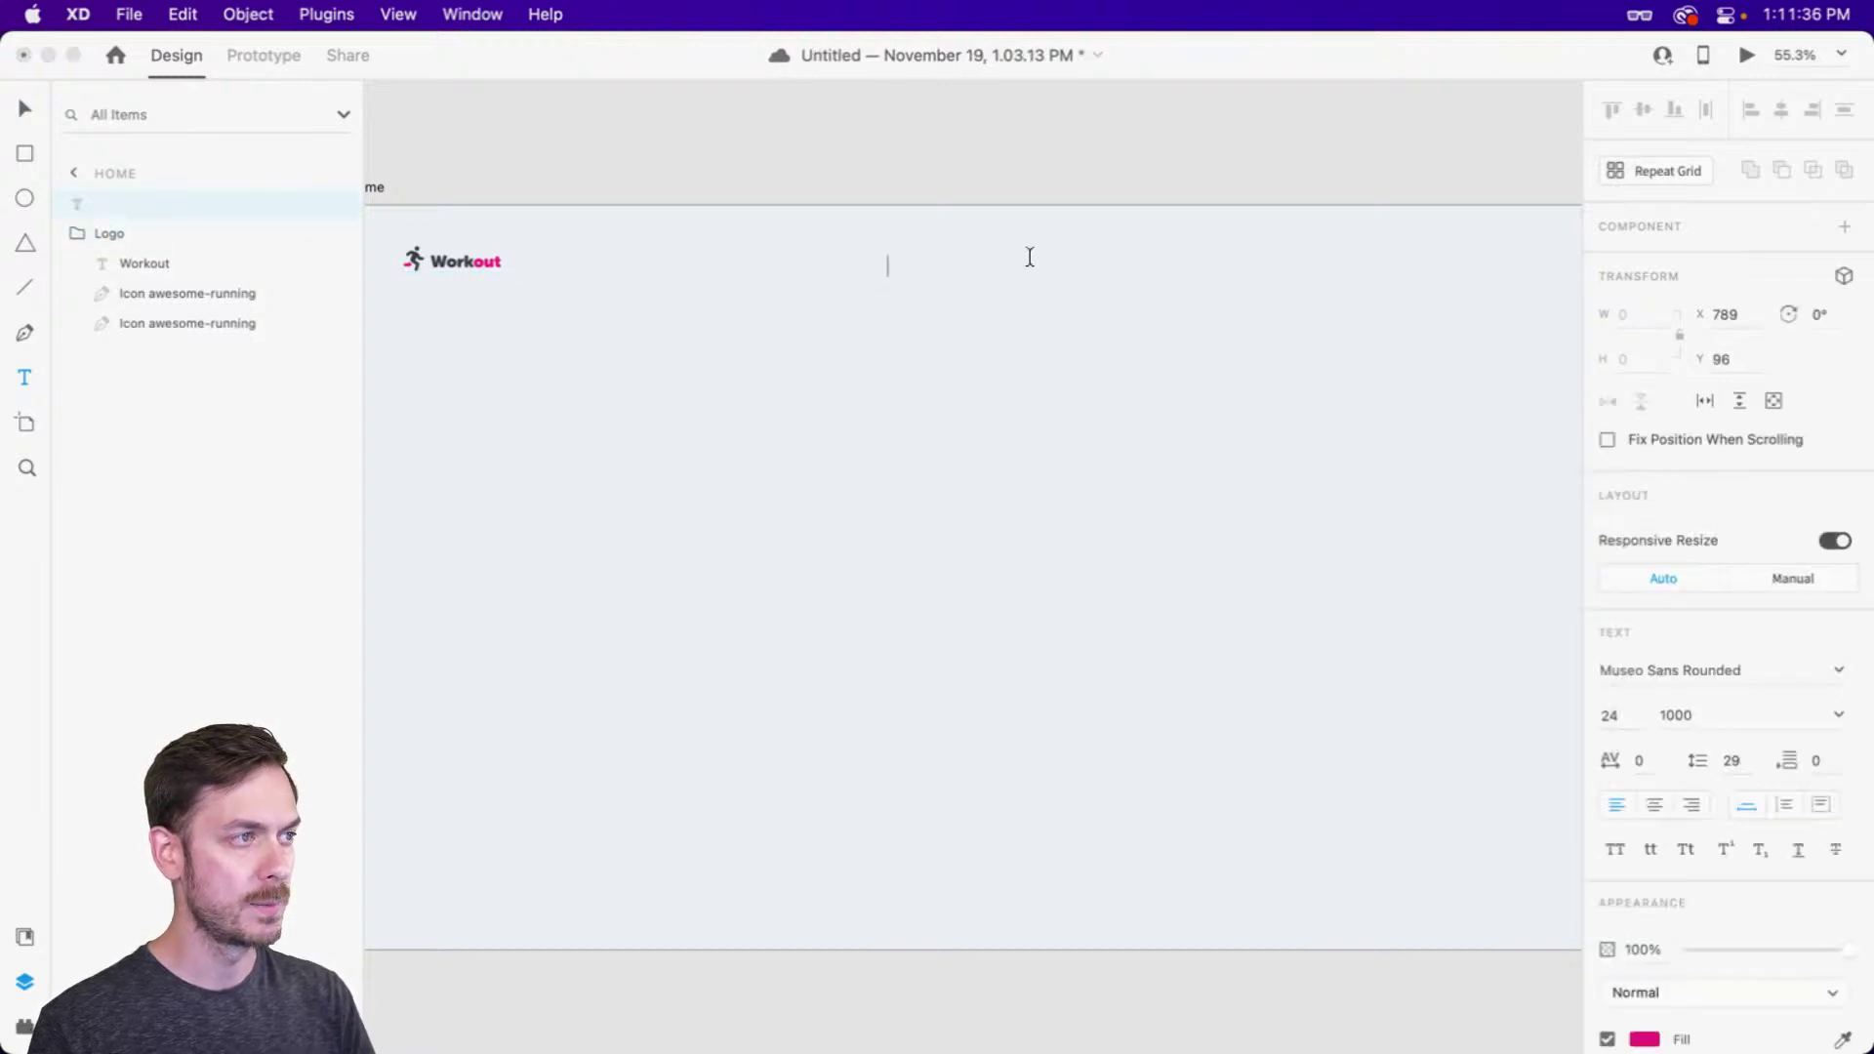
type("Home")
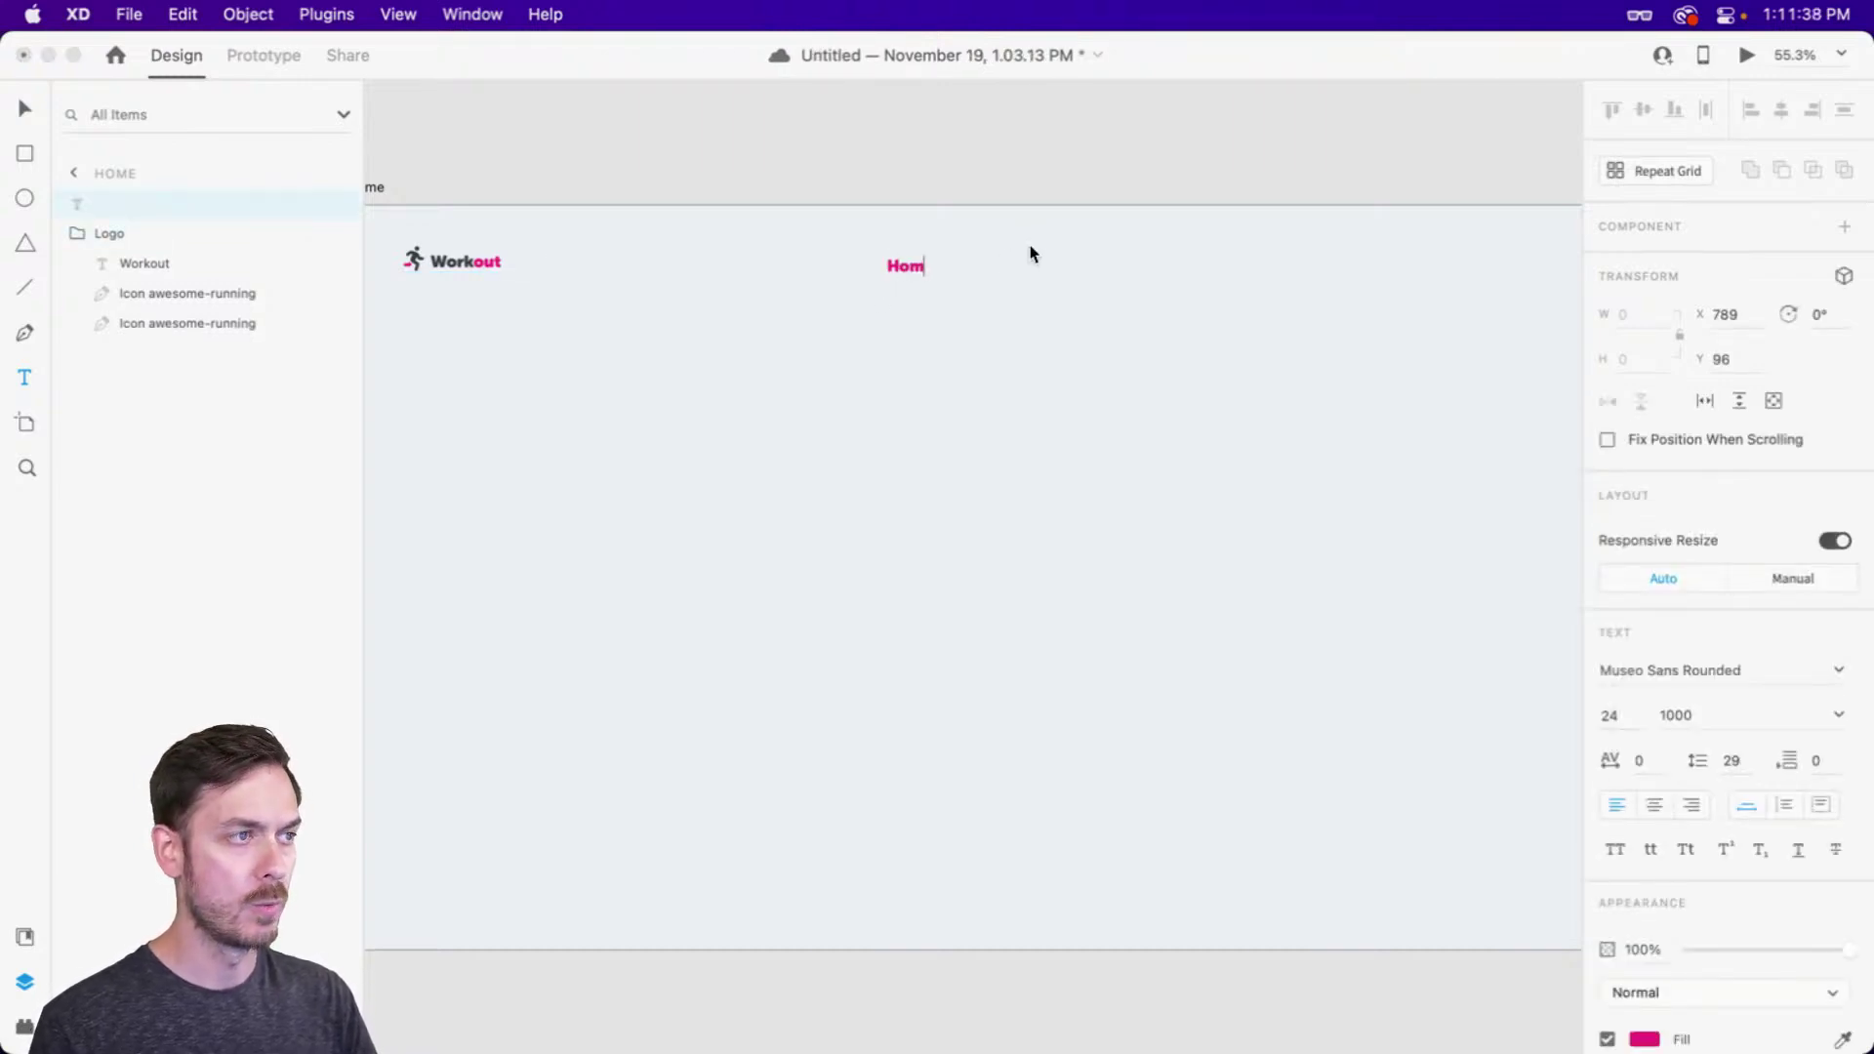
key("Escape")
key("super+shift+y")
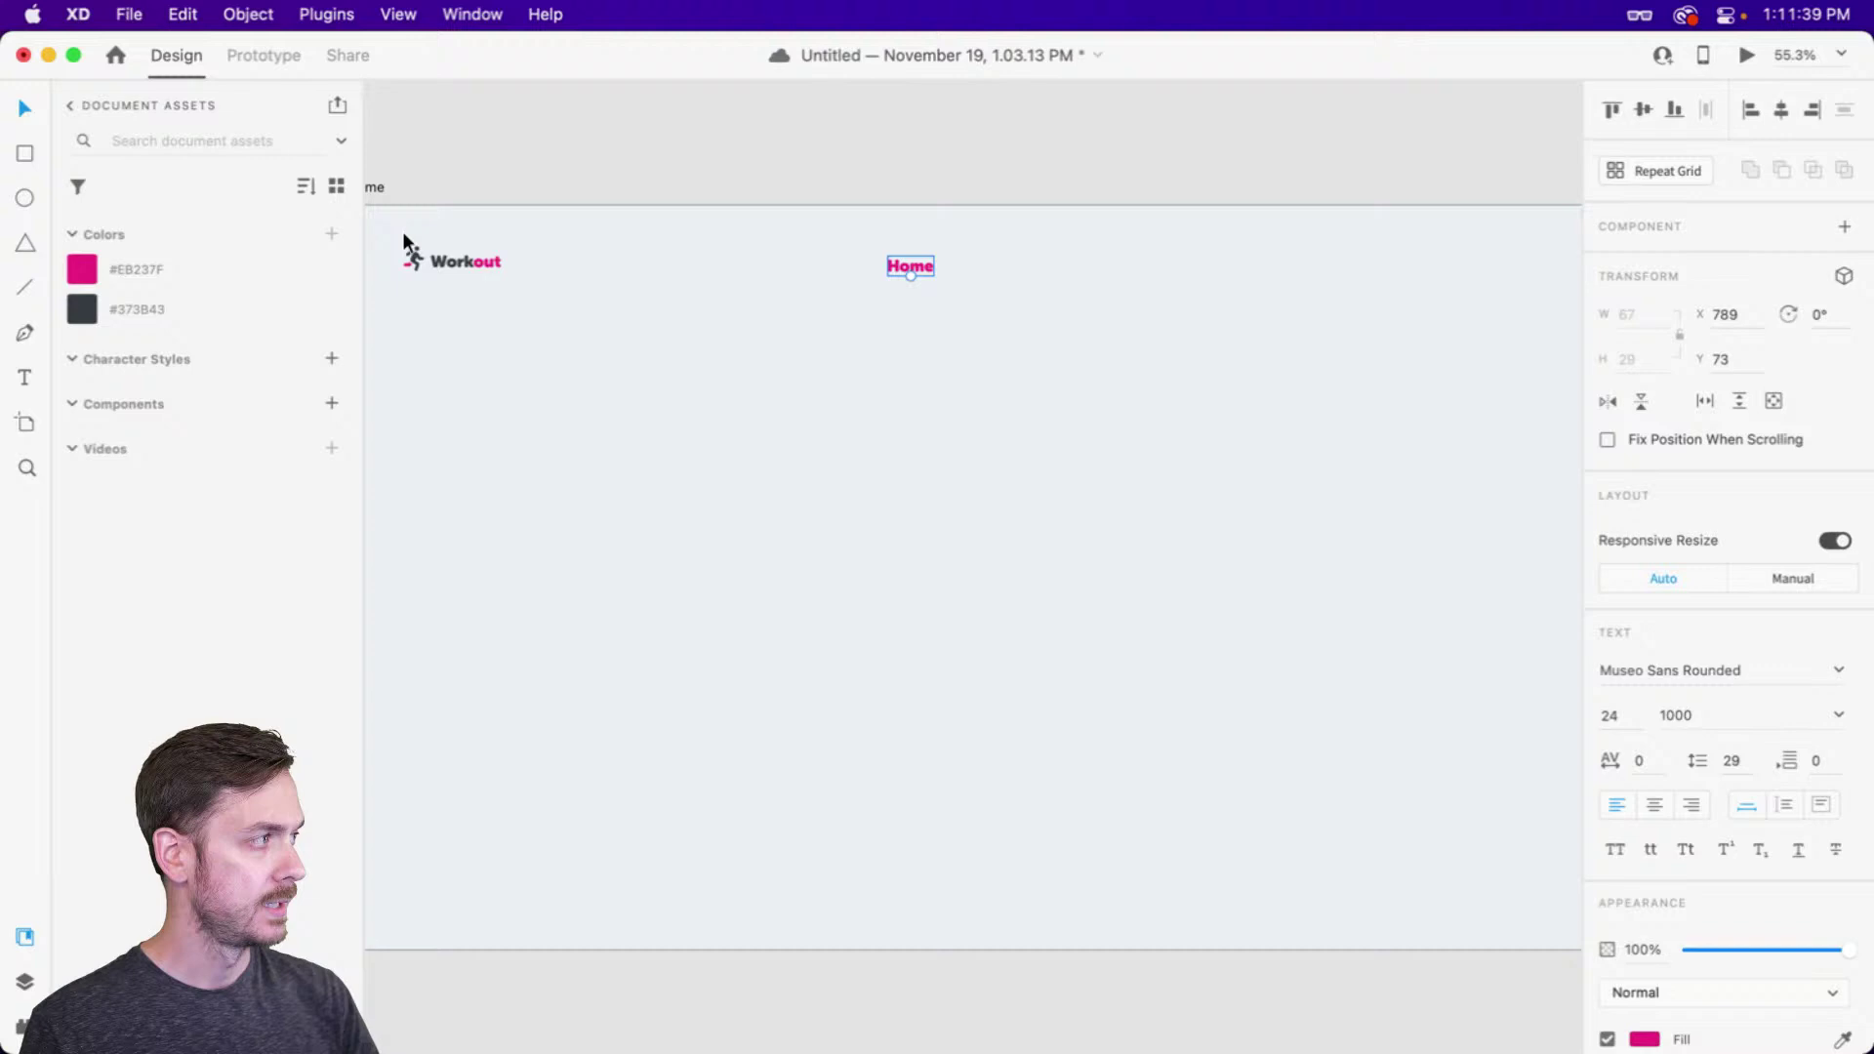
left_click(213, 308)
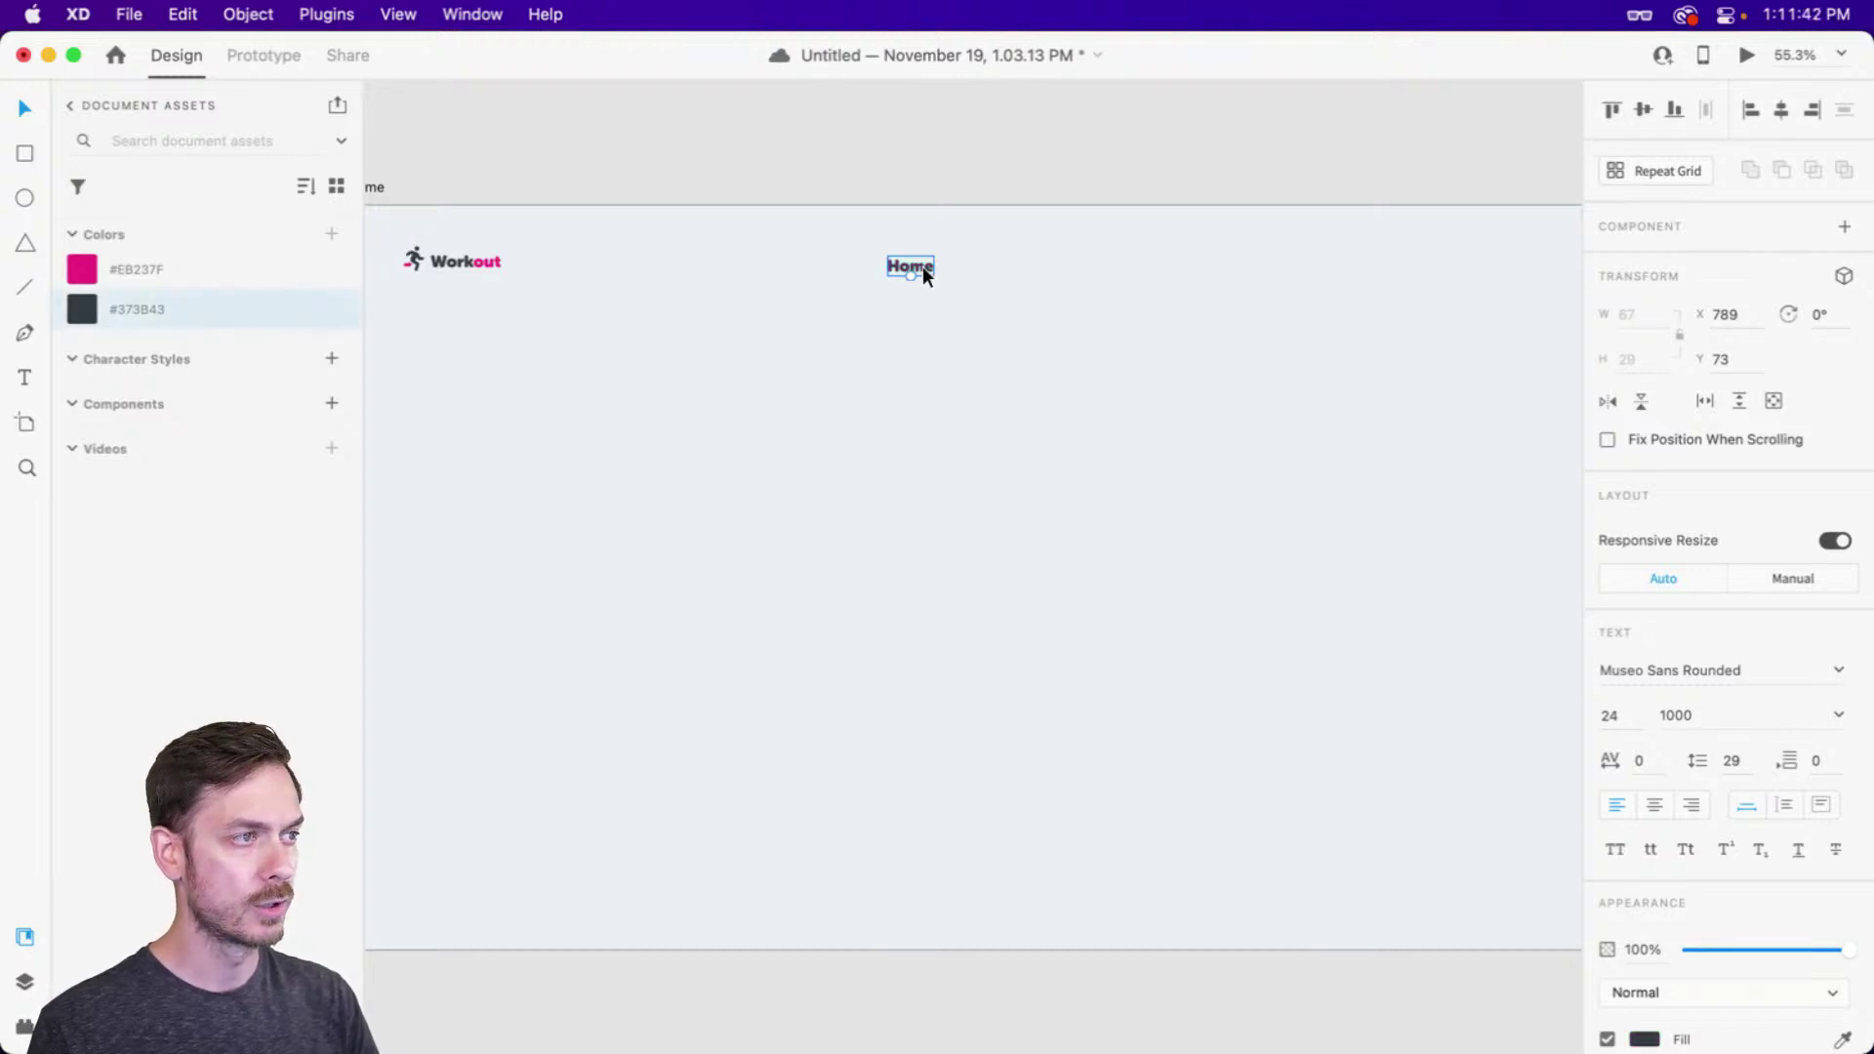
Try font weights 900 and 700 on the Home text, and undo both weight changes
left_click(1837, 714)
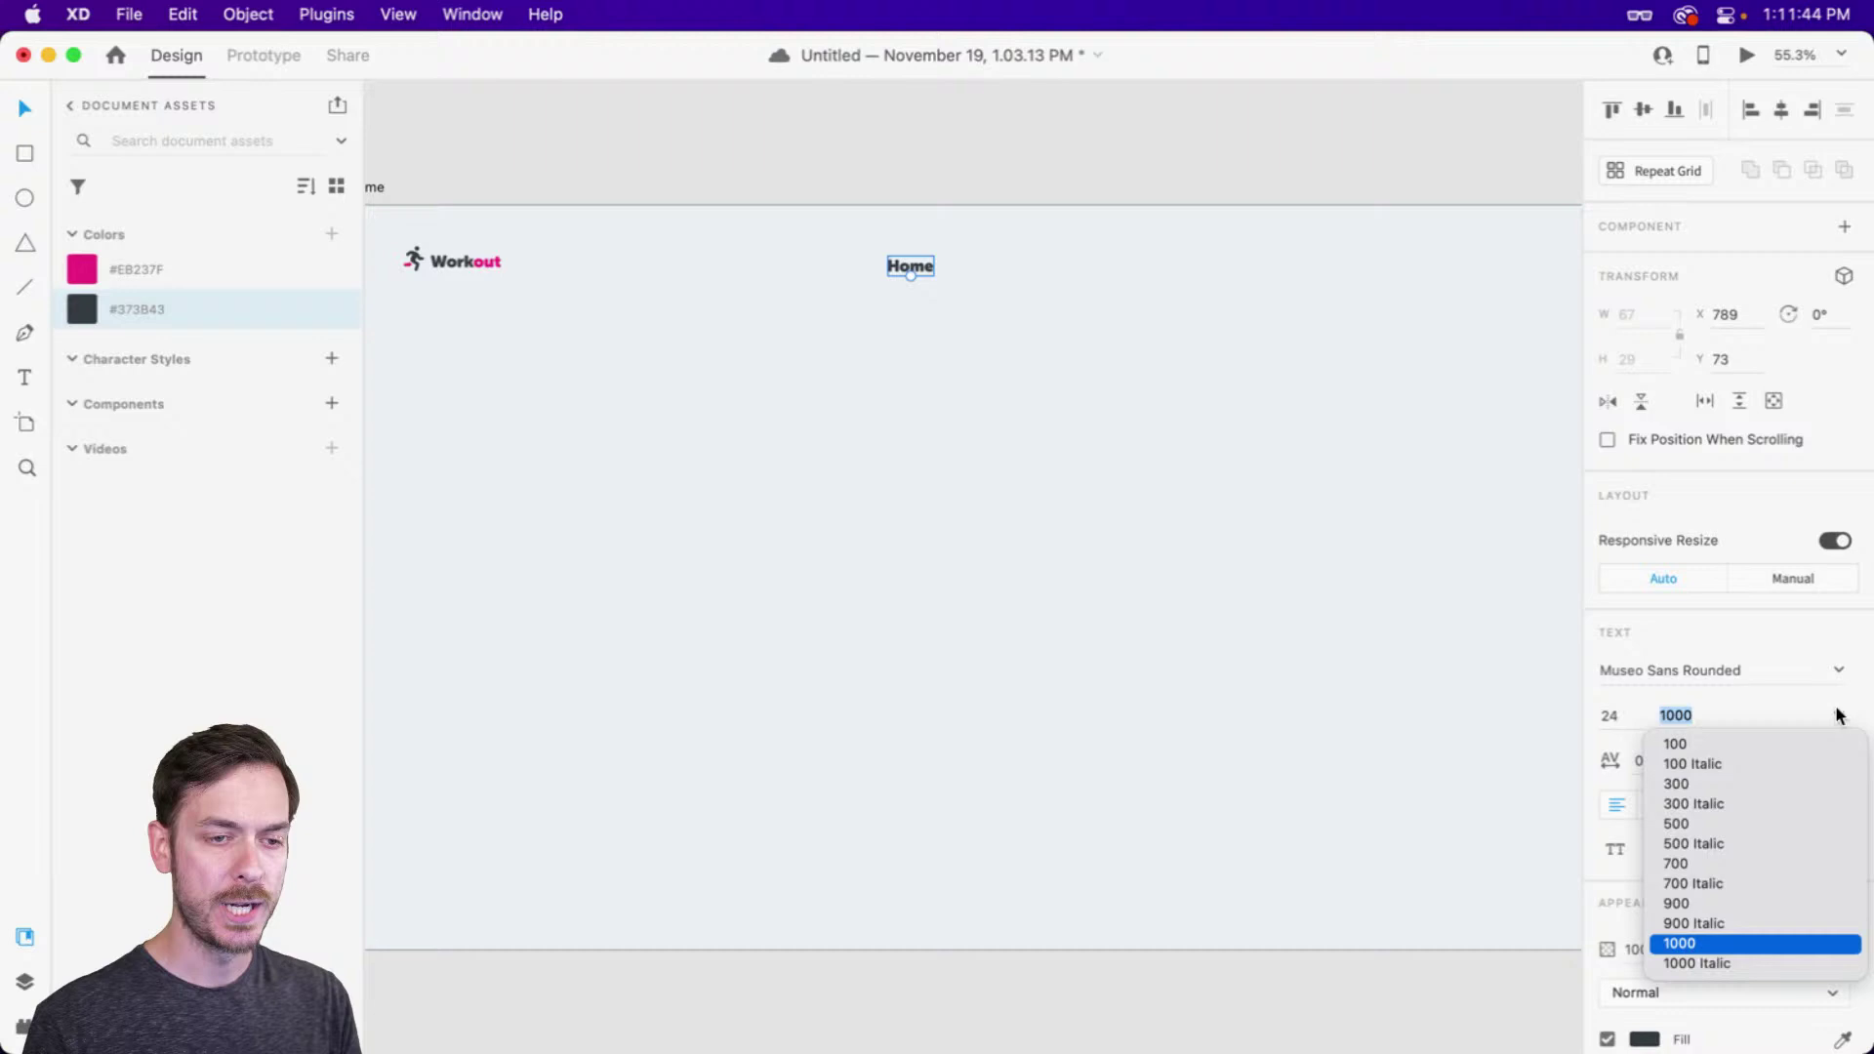
left_click(1692, 904)
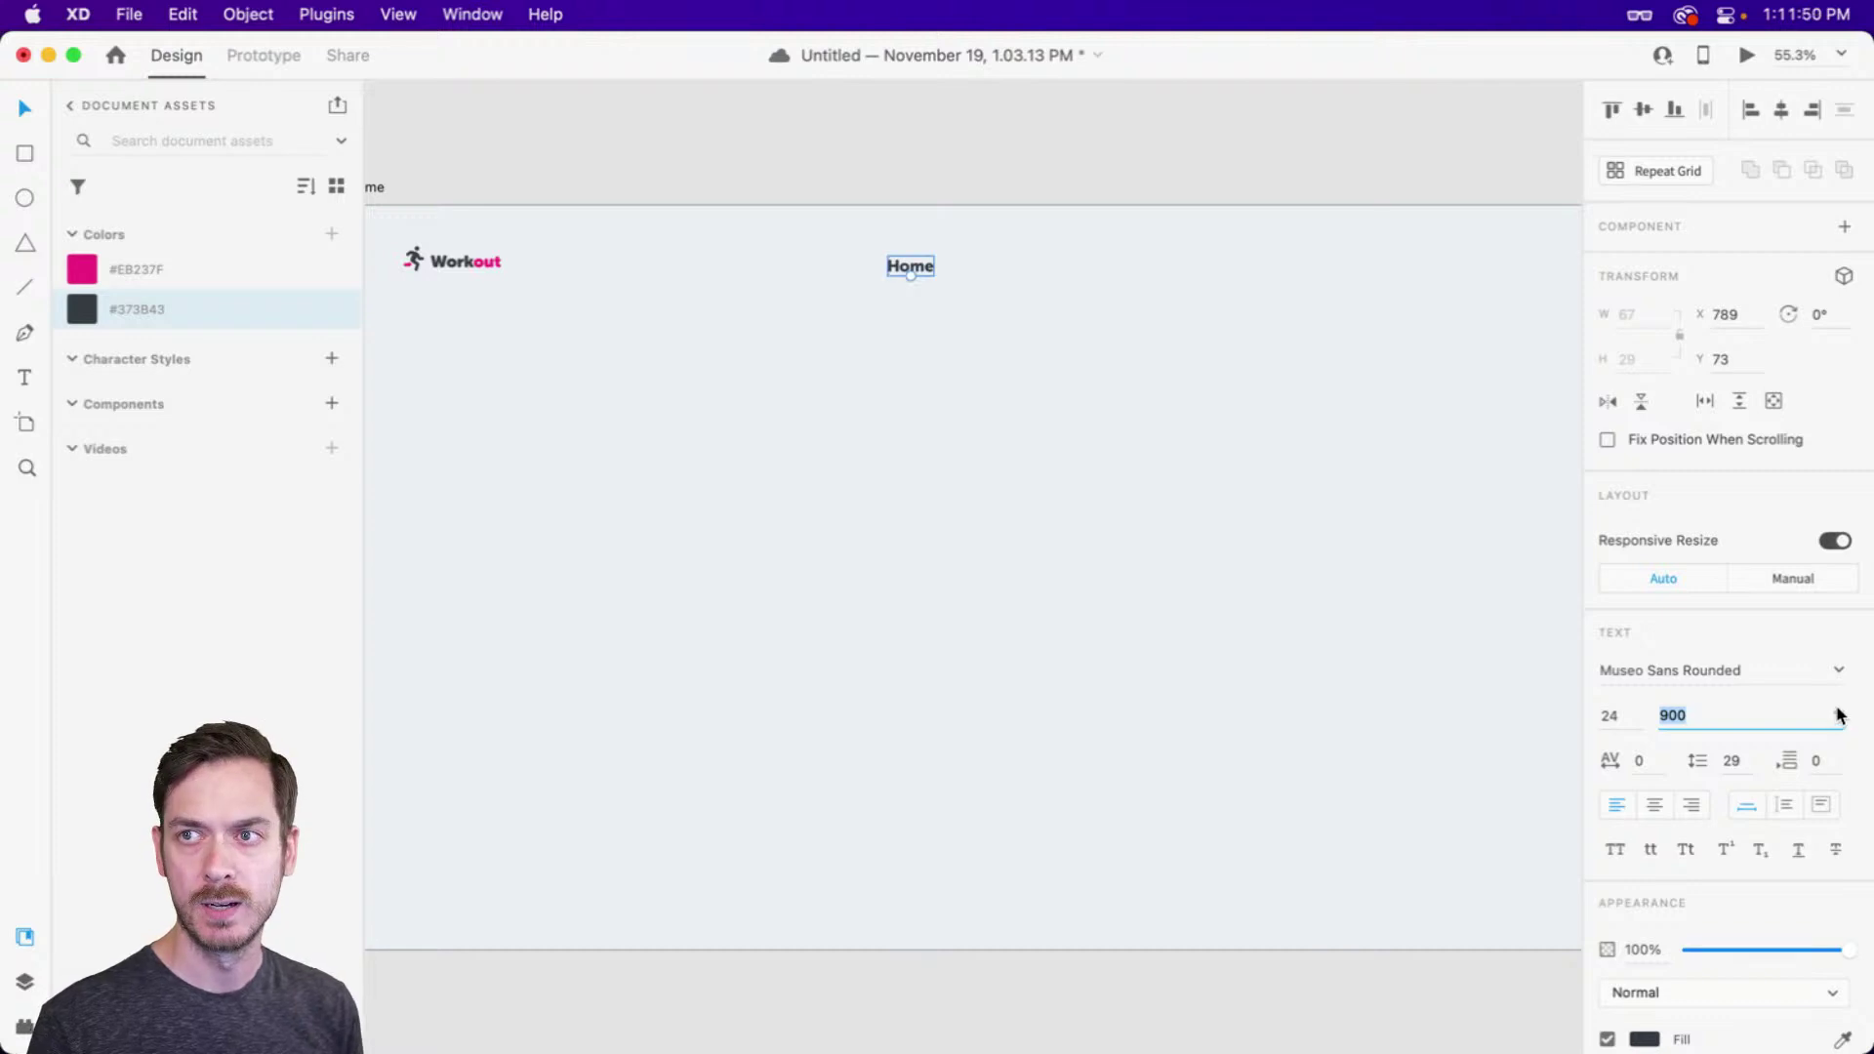
left_click(1836, 714)
left_click(1685, 864)
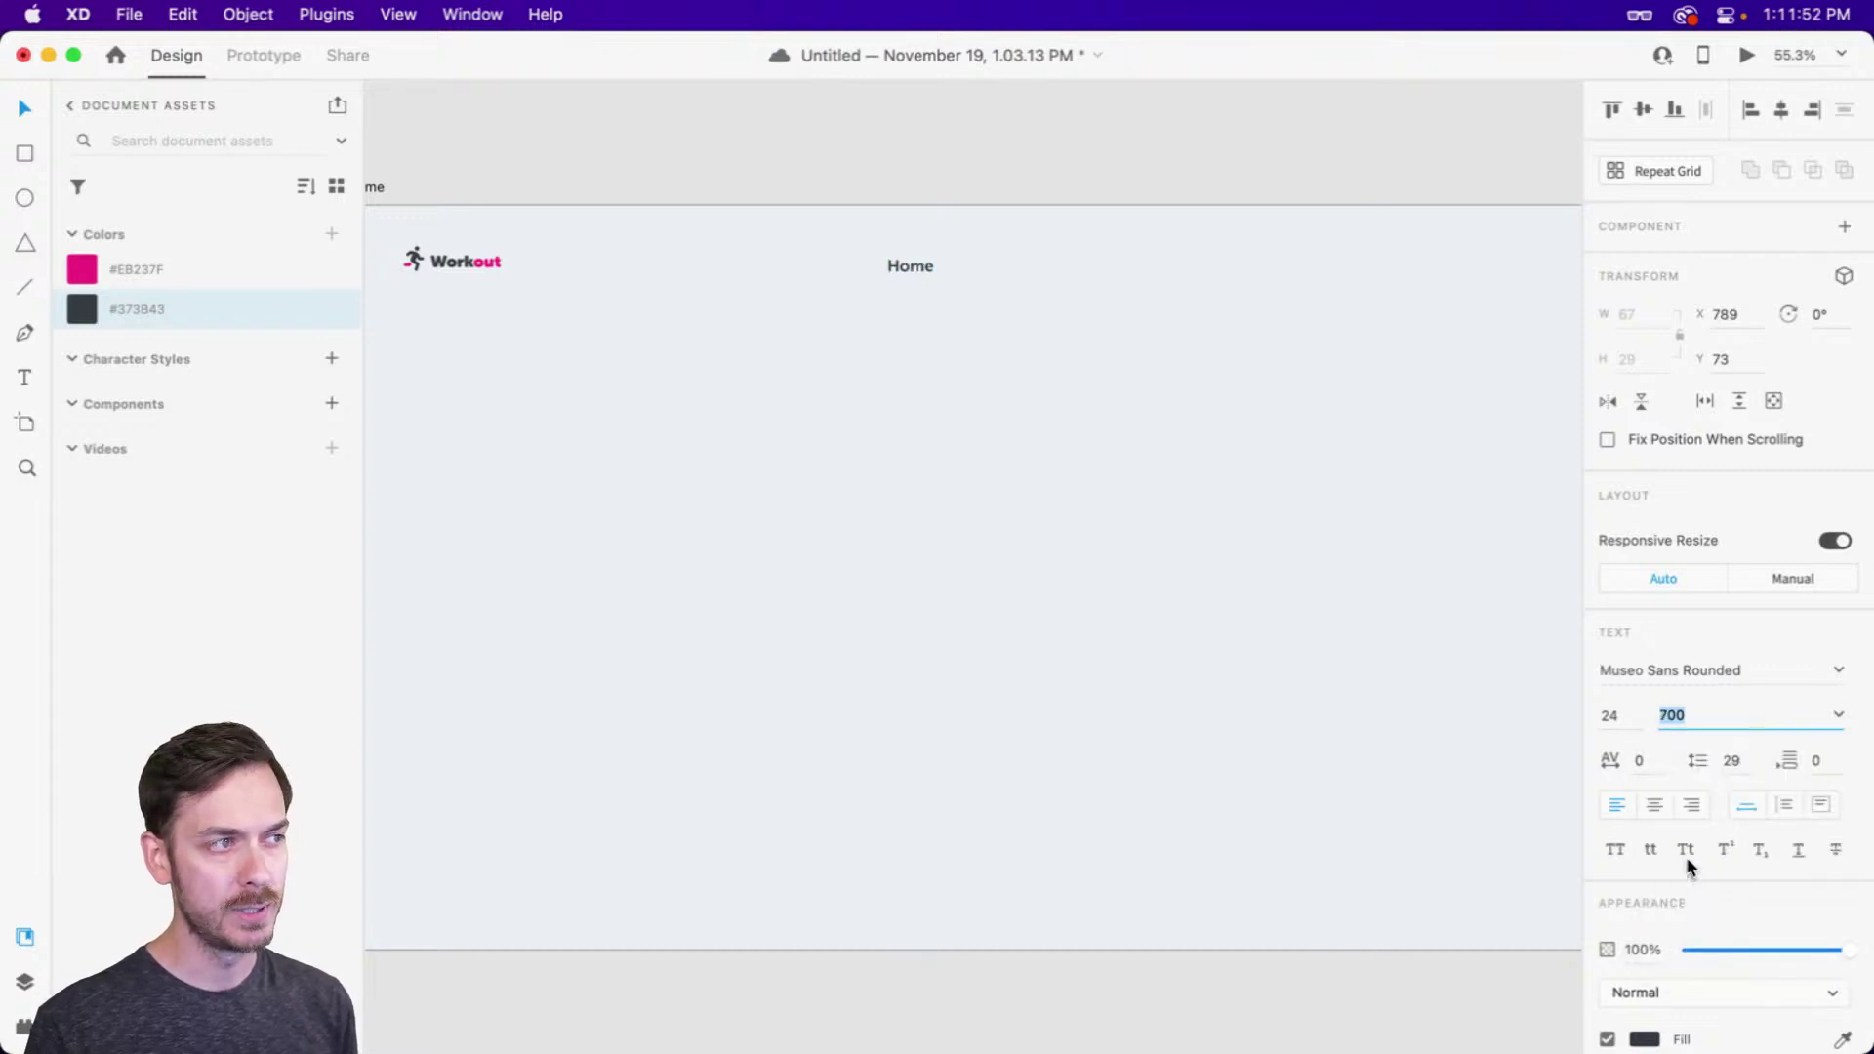
key("super+z")
key("super+z")
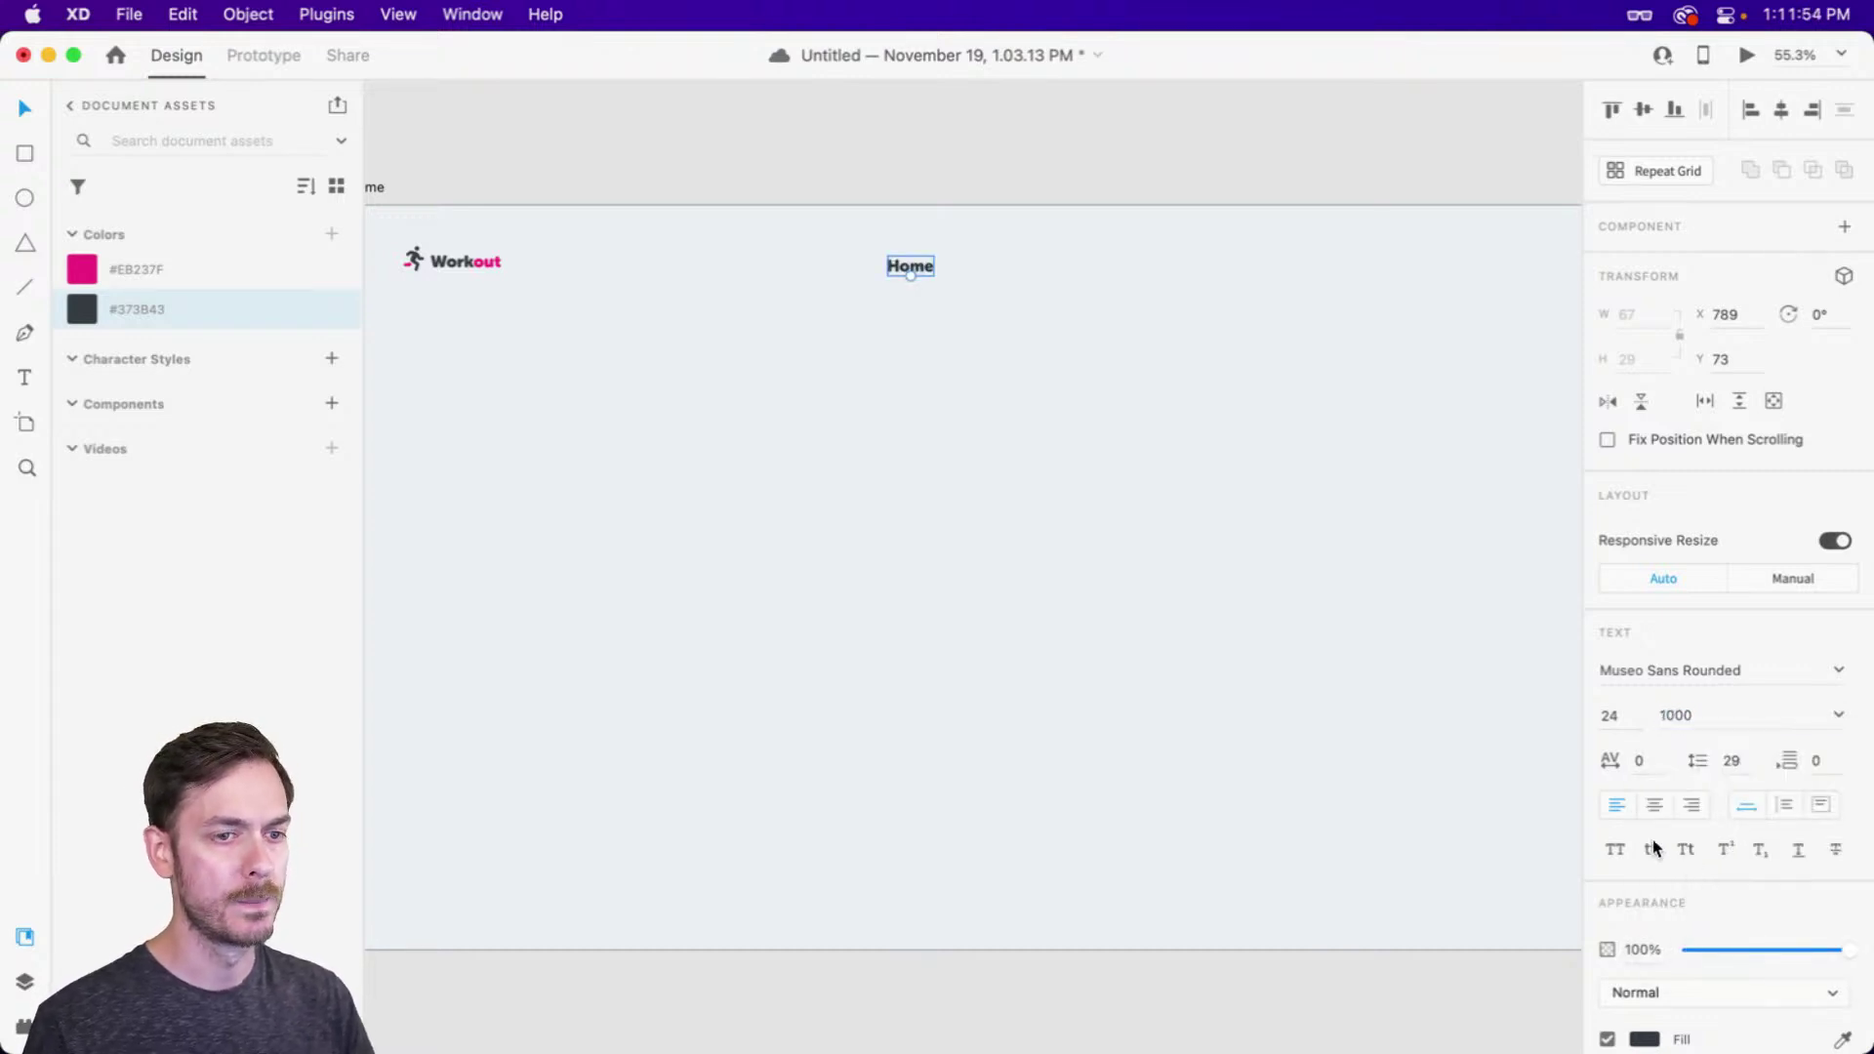
Set the Home text's font weight to 900 and move it to X 751, Y 63
left_click(1839, 715)
left_click(1695, 898)
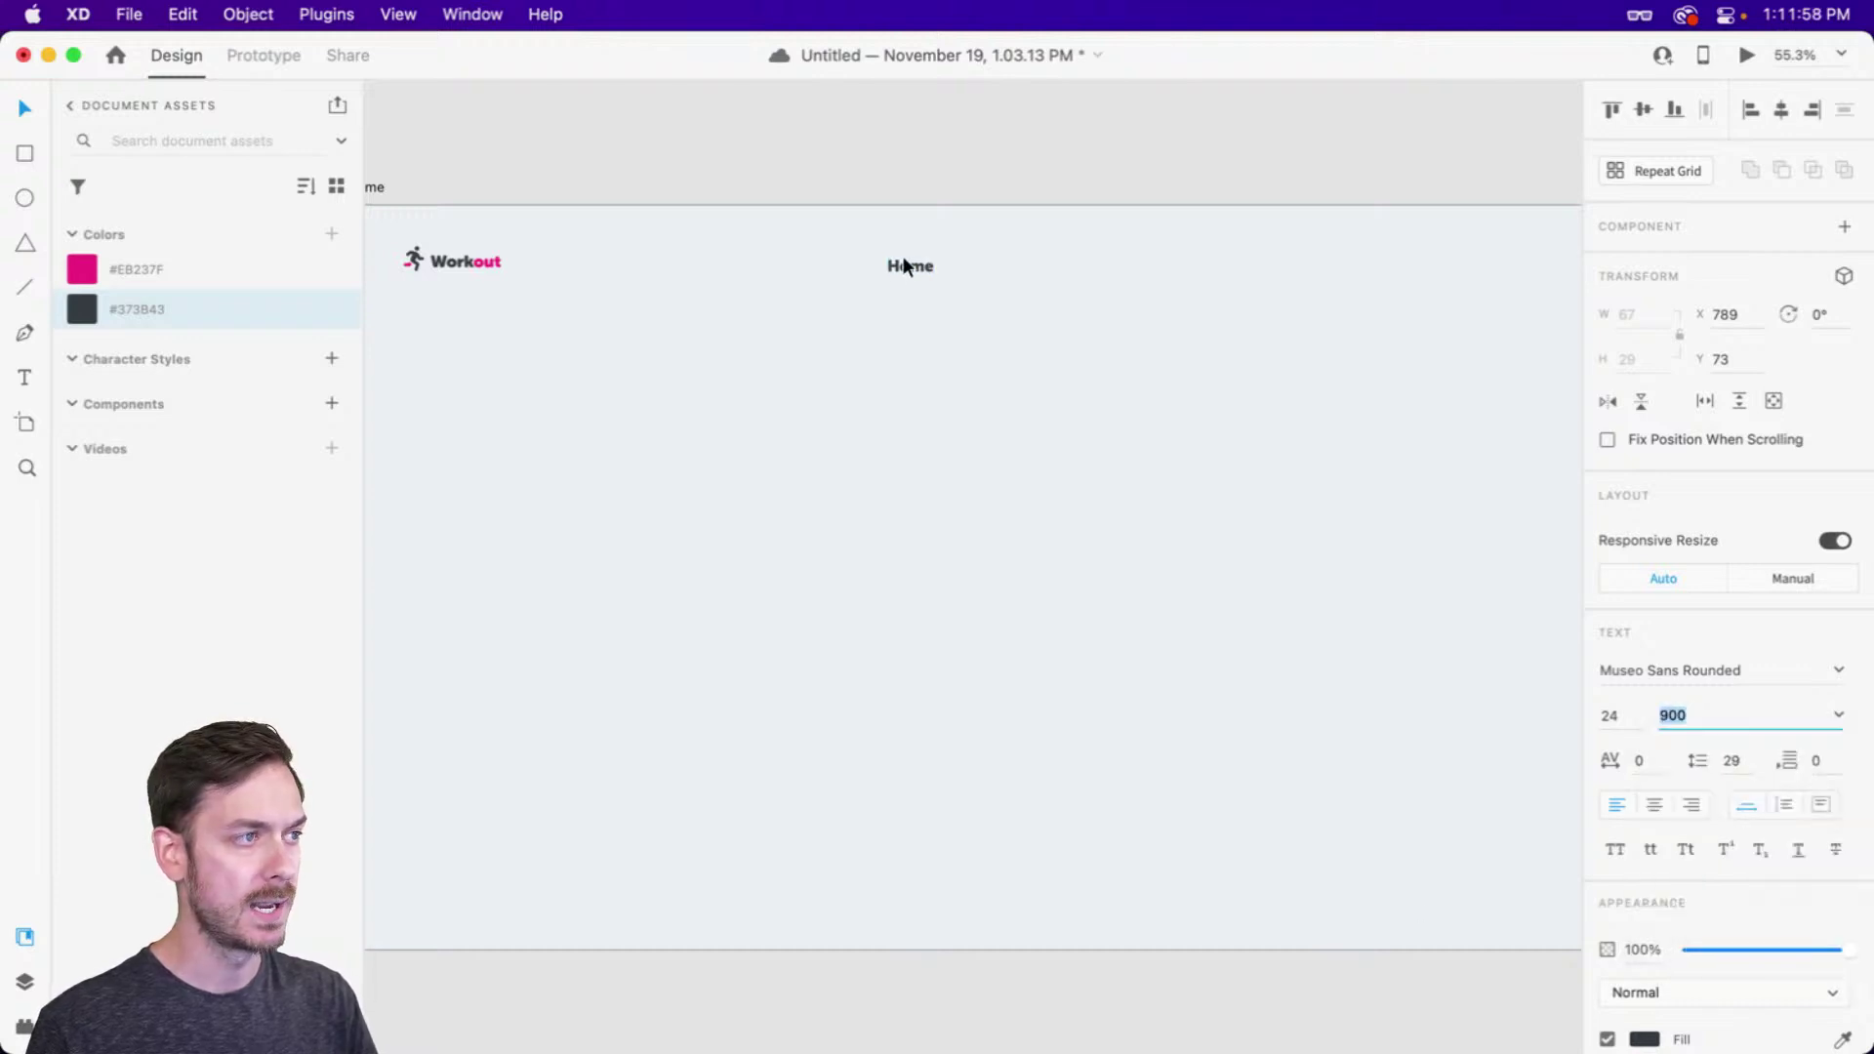
left_click_drag(909, 266, 880, 256)
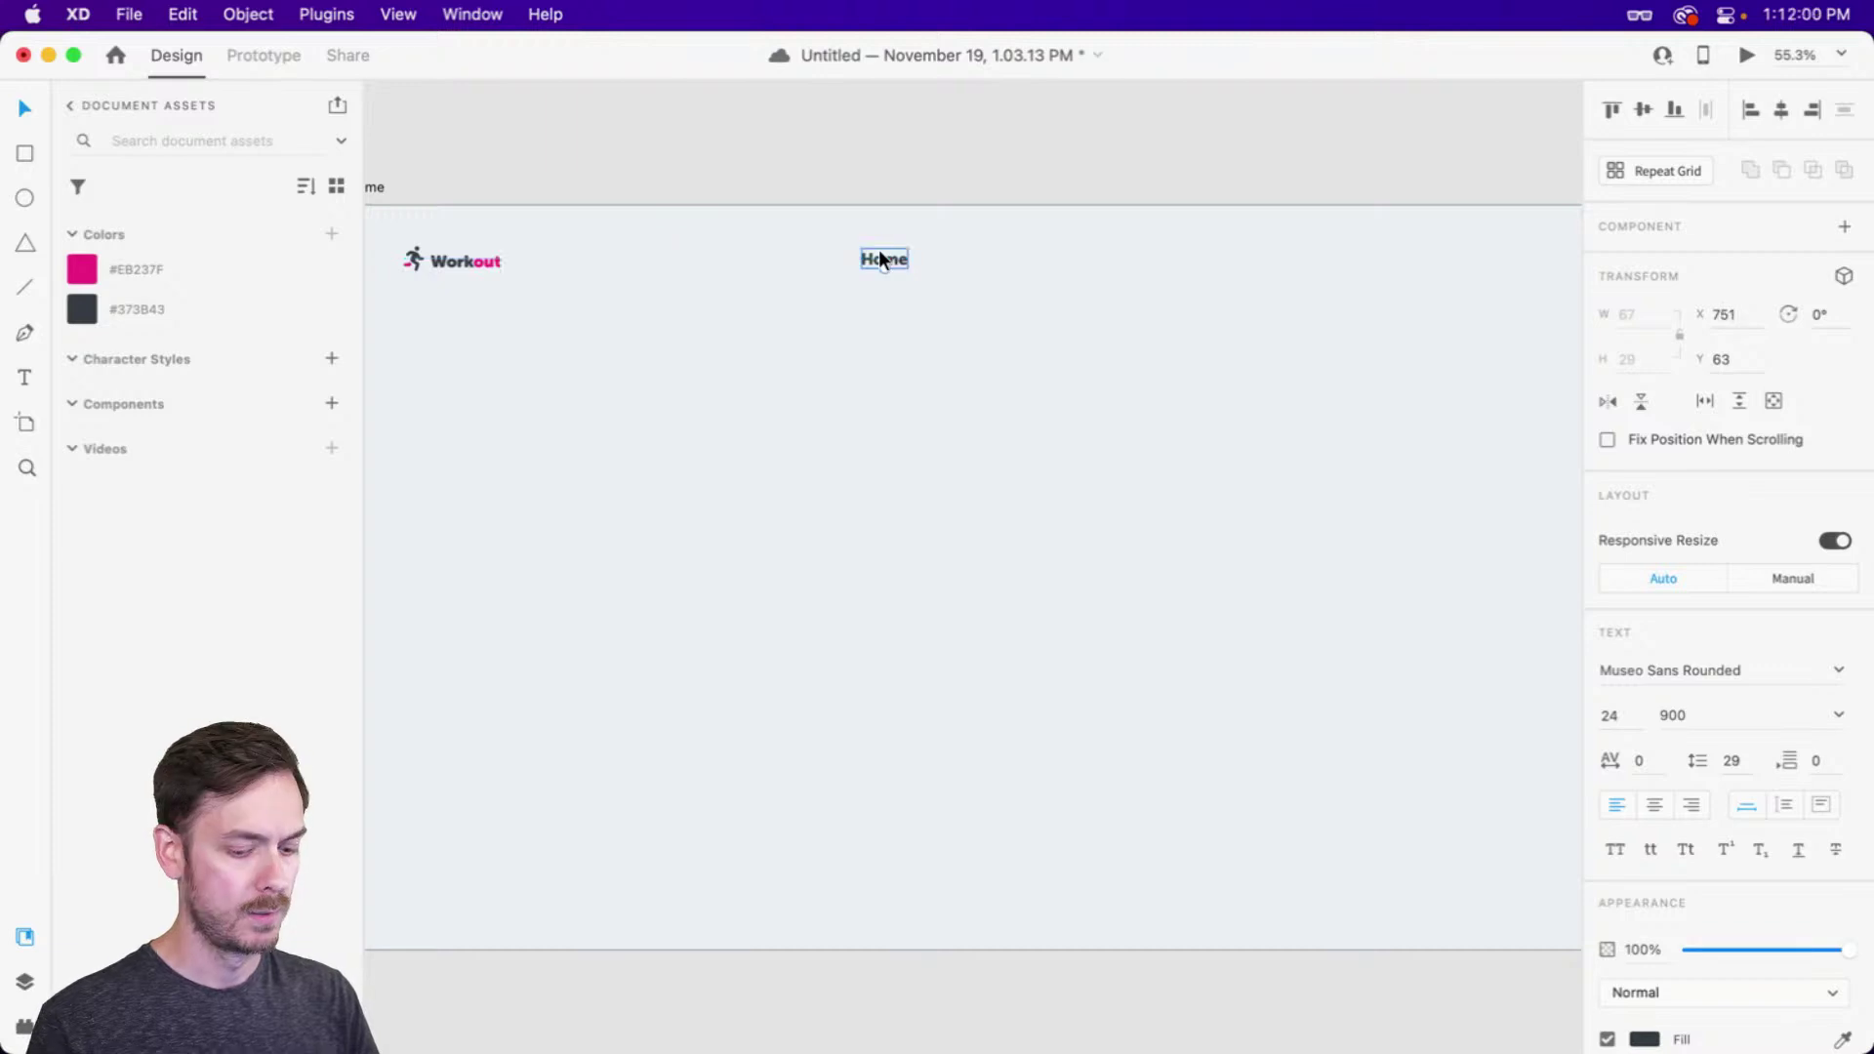
Set the Home text's font size to 18 and check the header in the preview before and after
key("super+Return")
key("super+w")
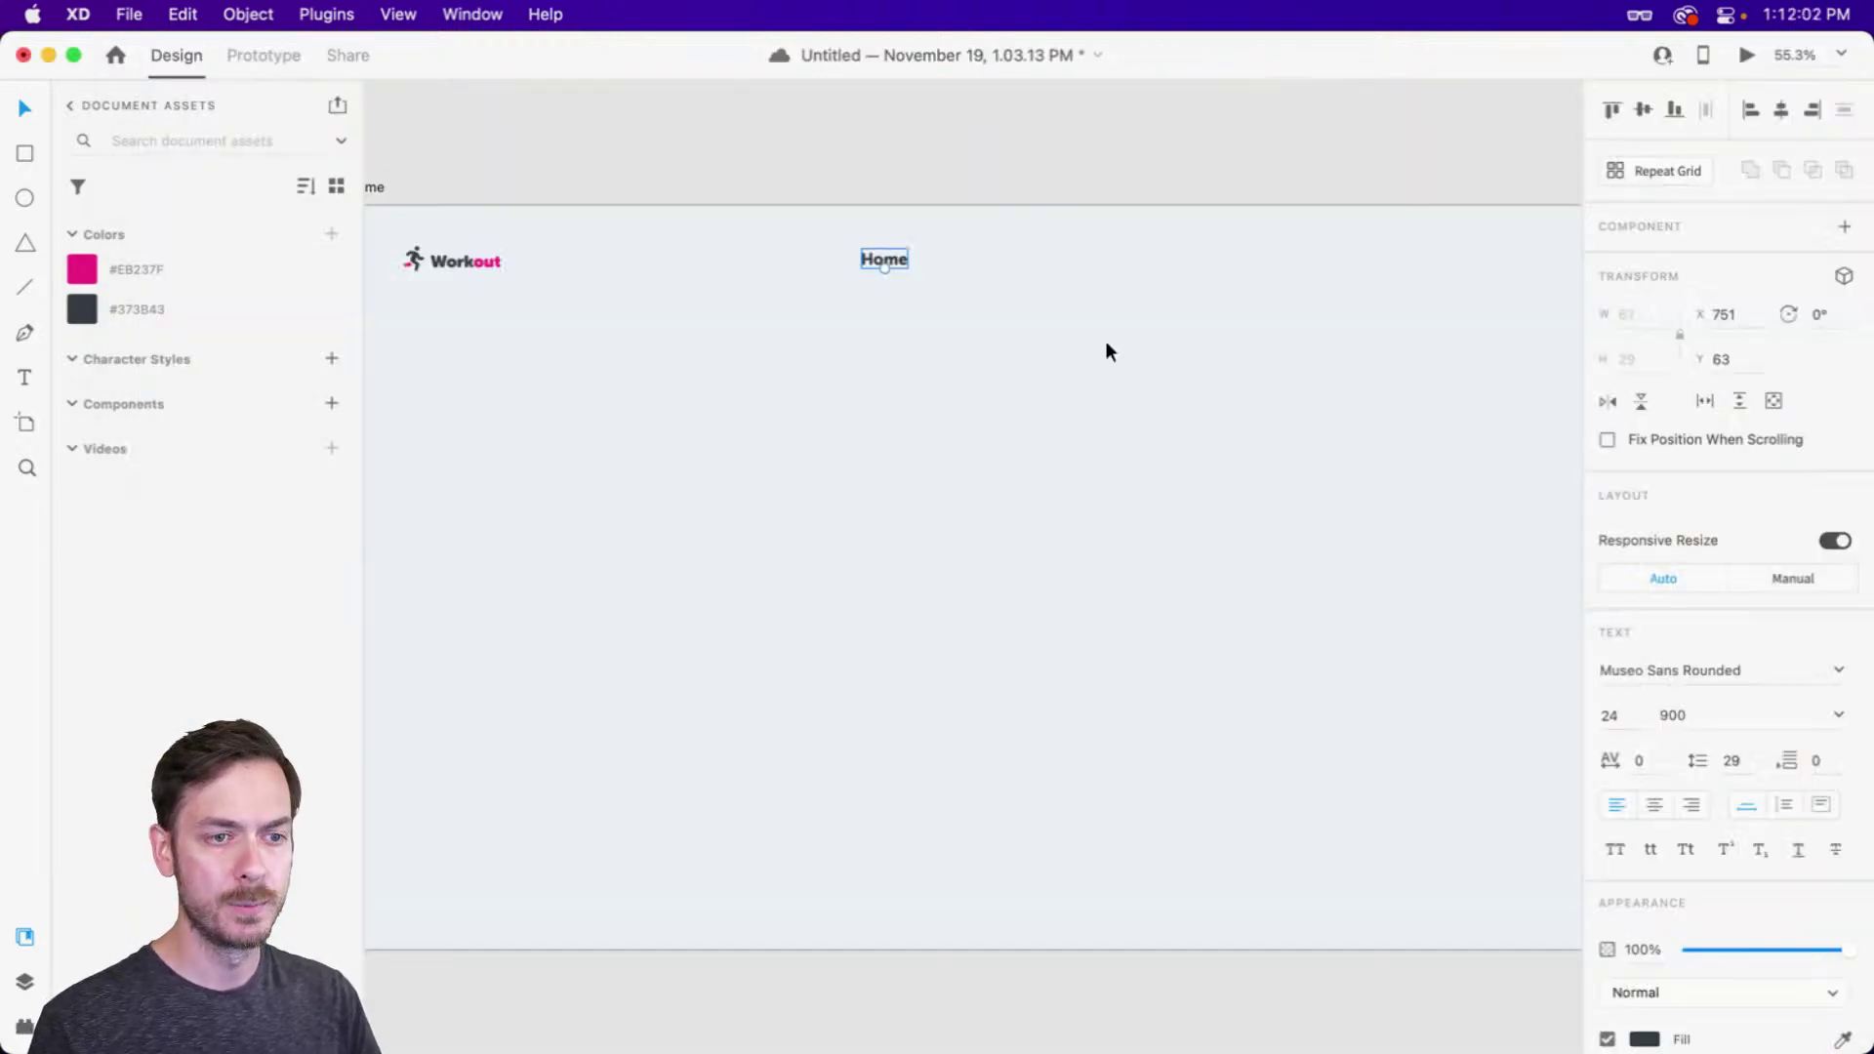
left_click(1618, 730)
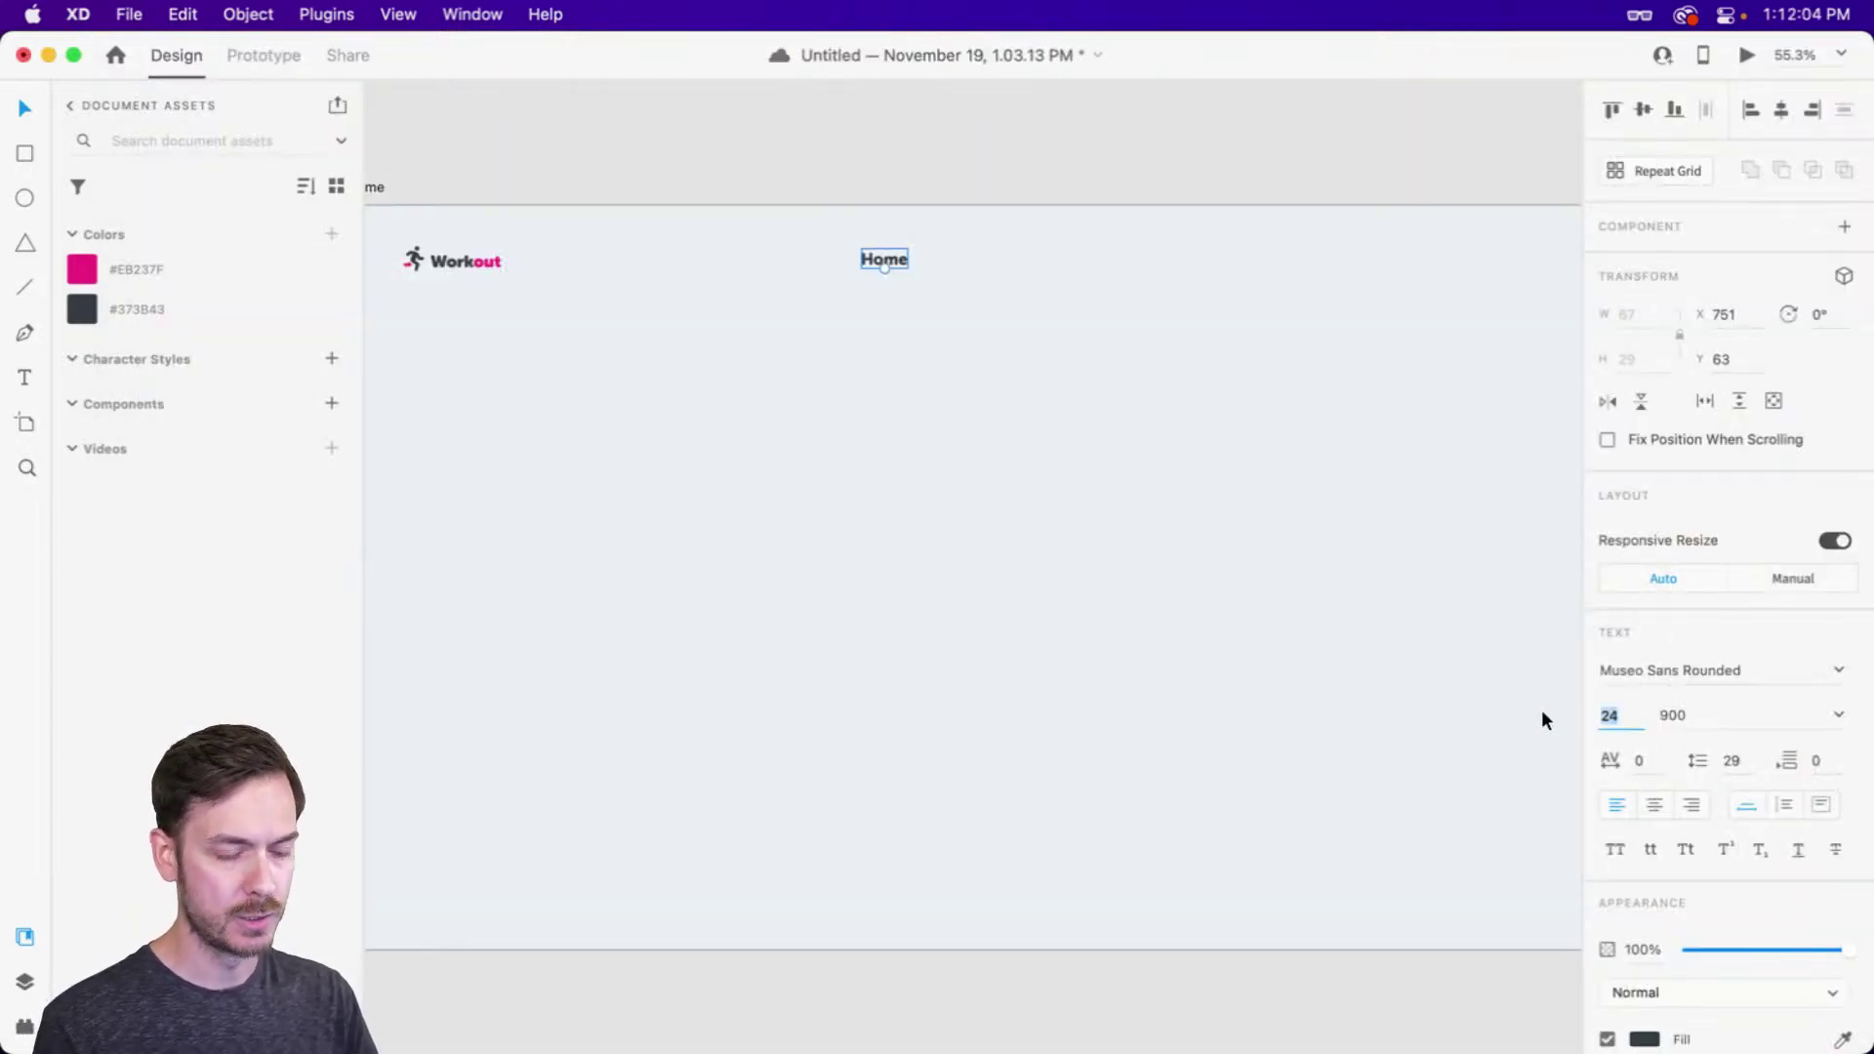
type("18")
key("Return")
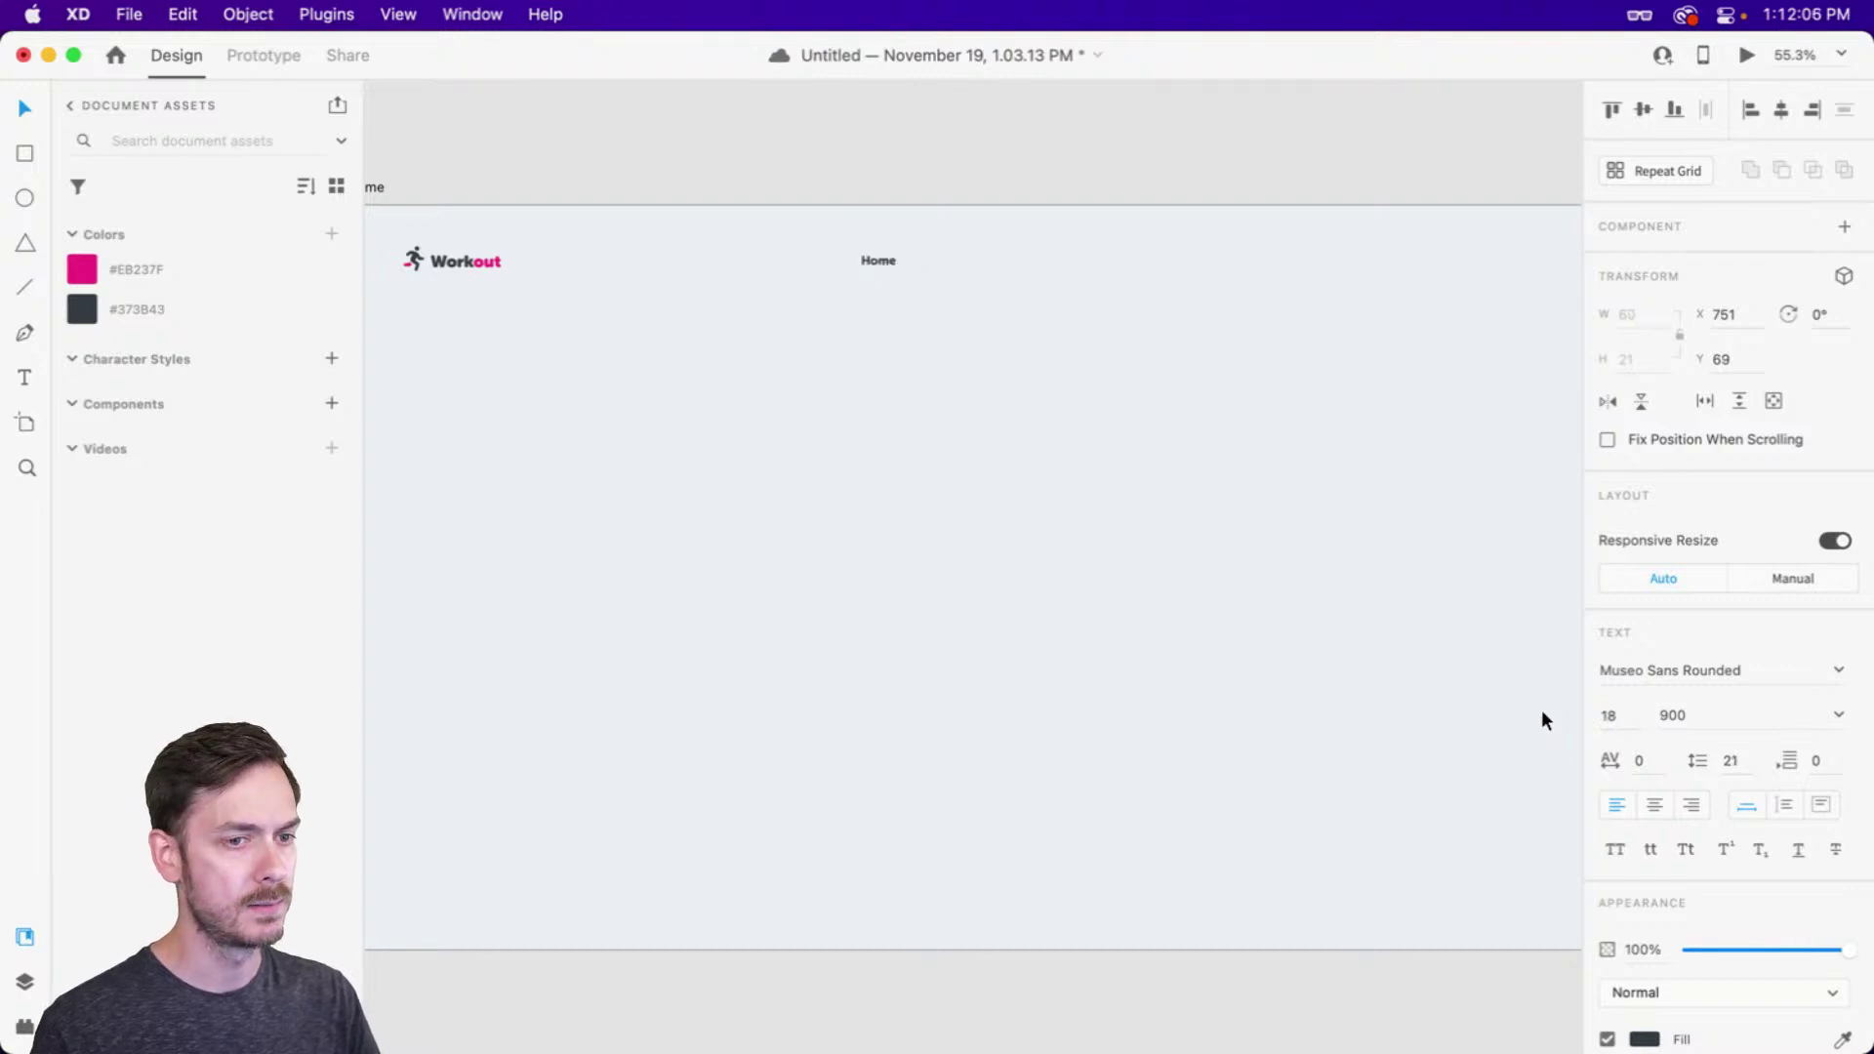
key("super+Return")
key("super+w")
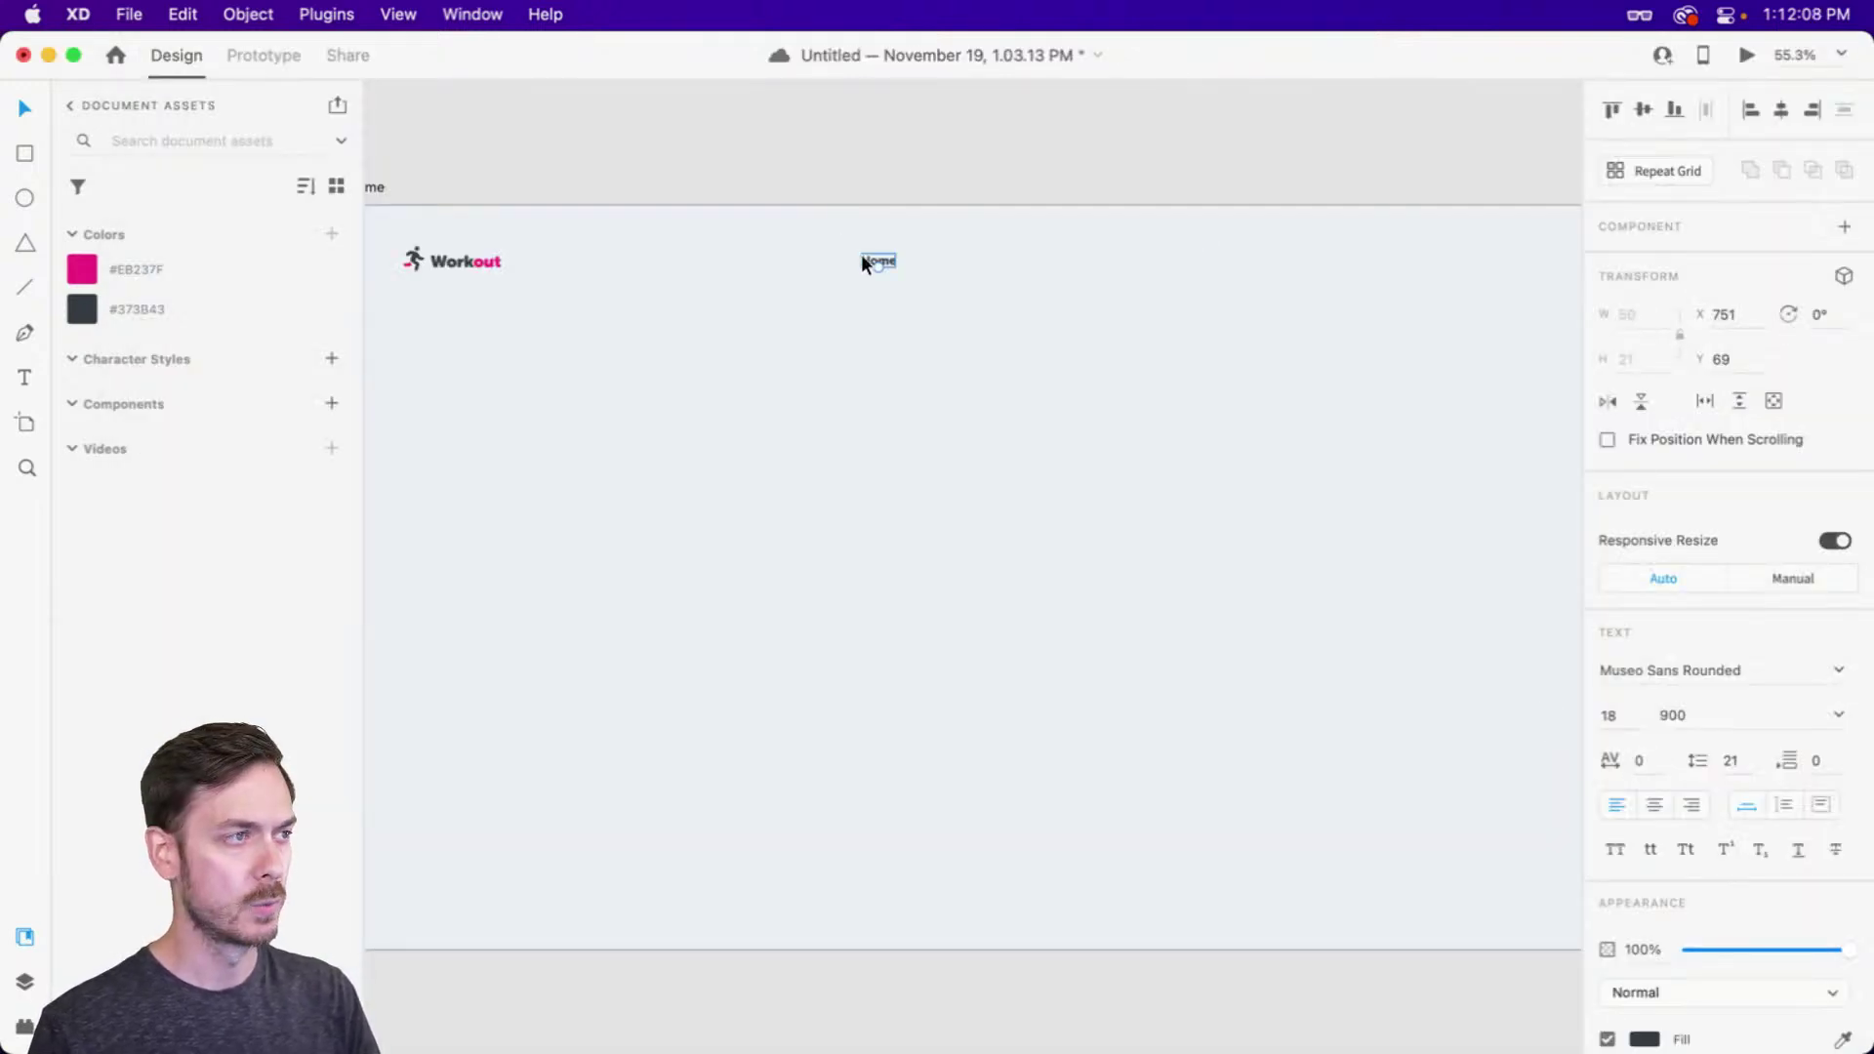
Turn the Home text into a horizontal Repeat Grid of four items and widen the gaps between them
scroll(883, 252, "up", 5)
left_click_drag(1022, 242, 903, 390)
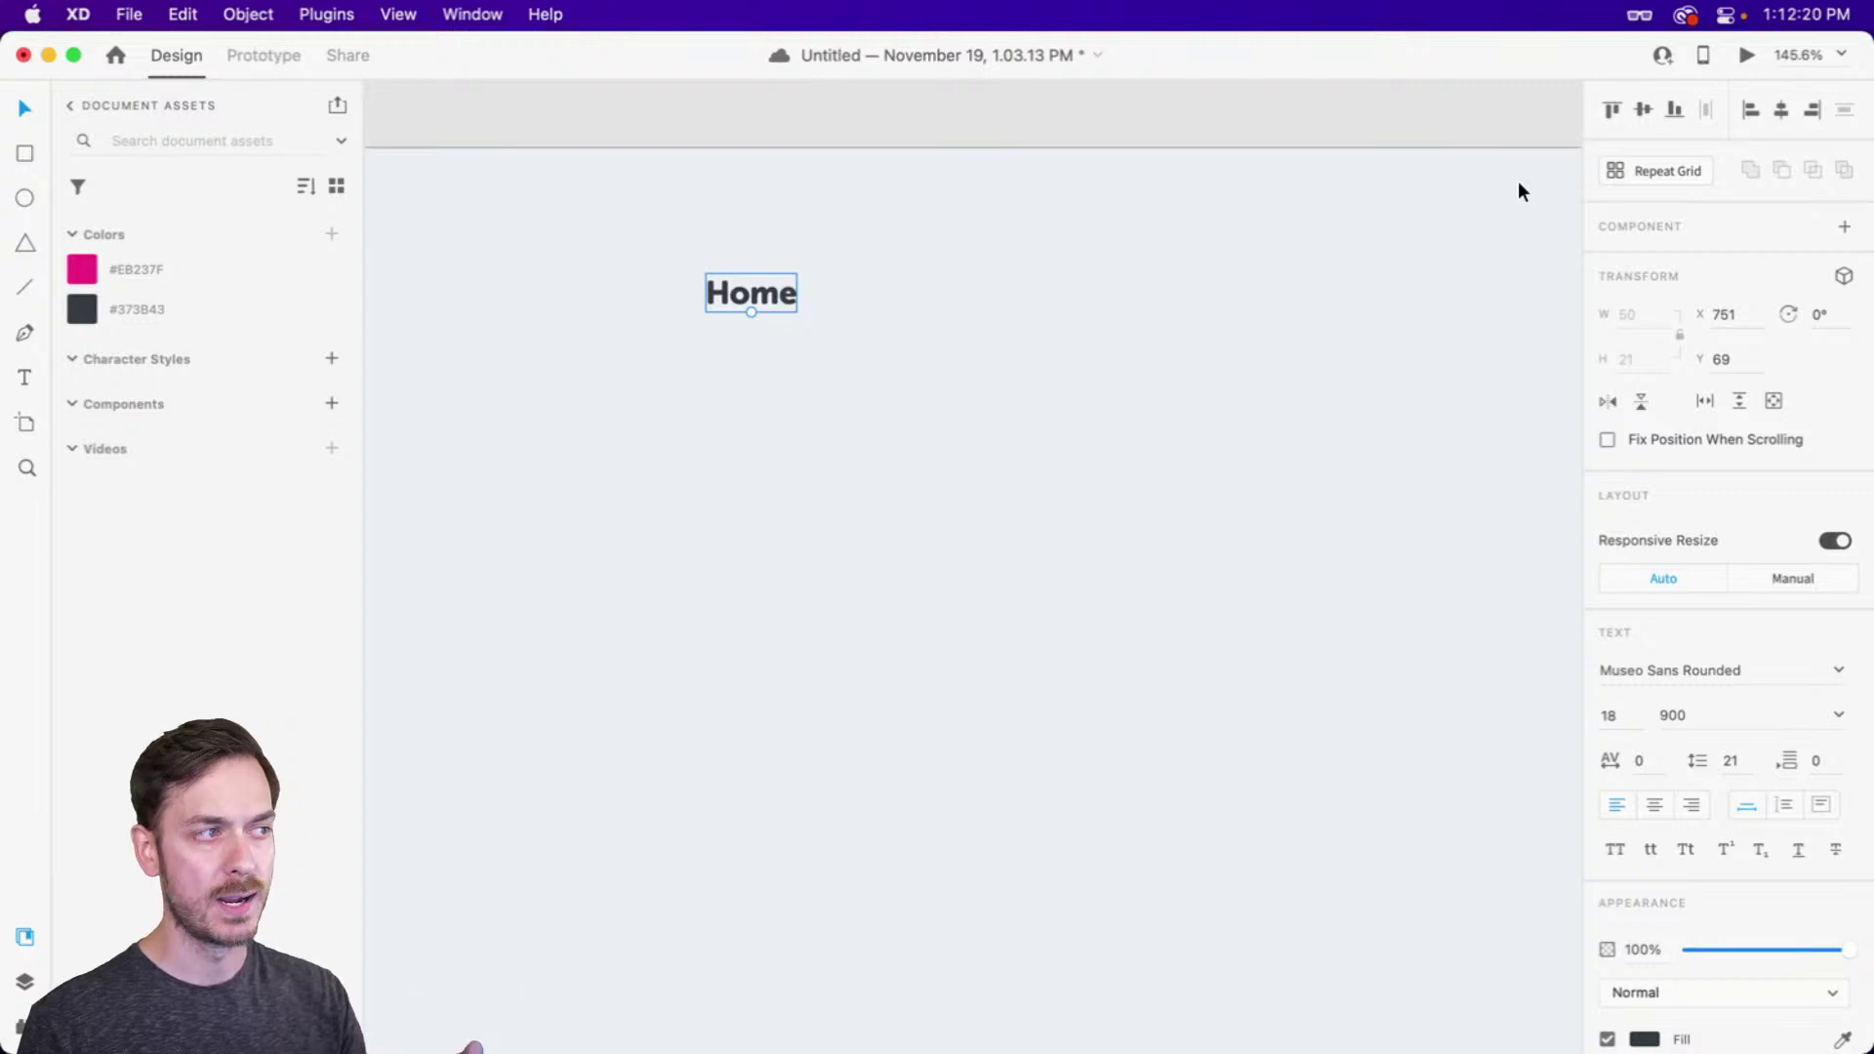
left_click(1671, 174)
left_click_drag(799, 294, 1189, 310)
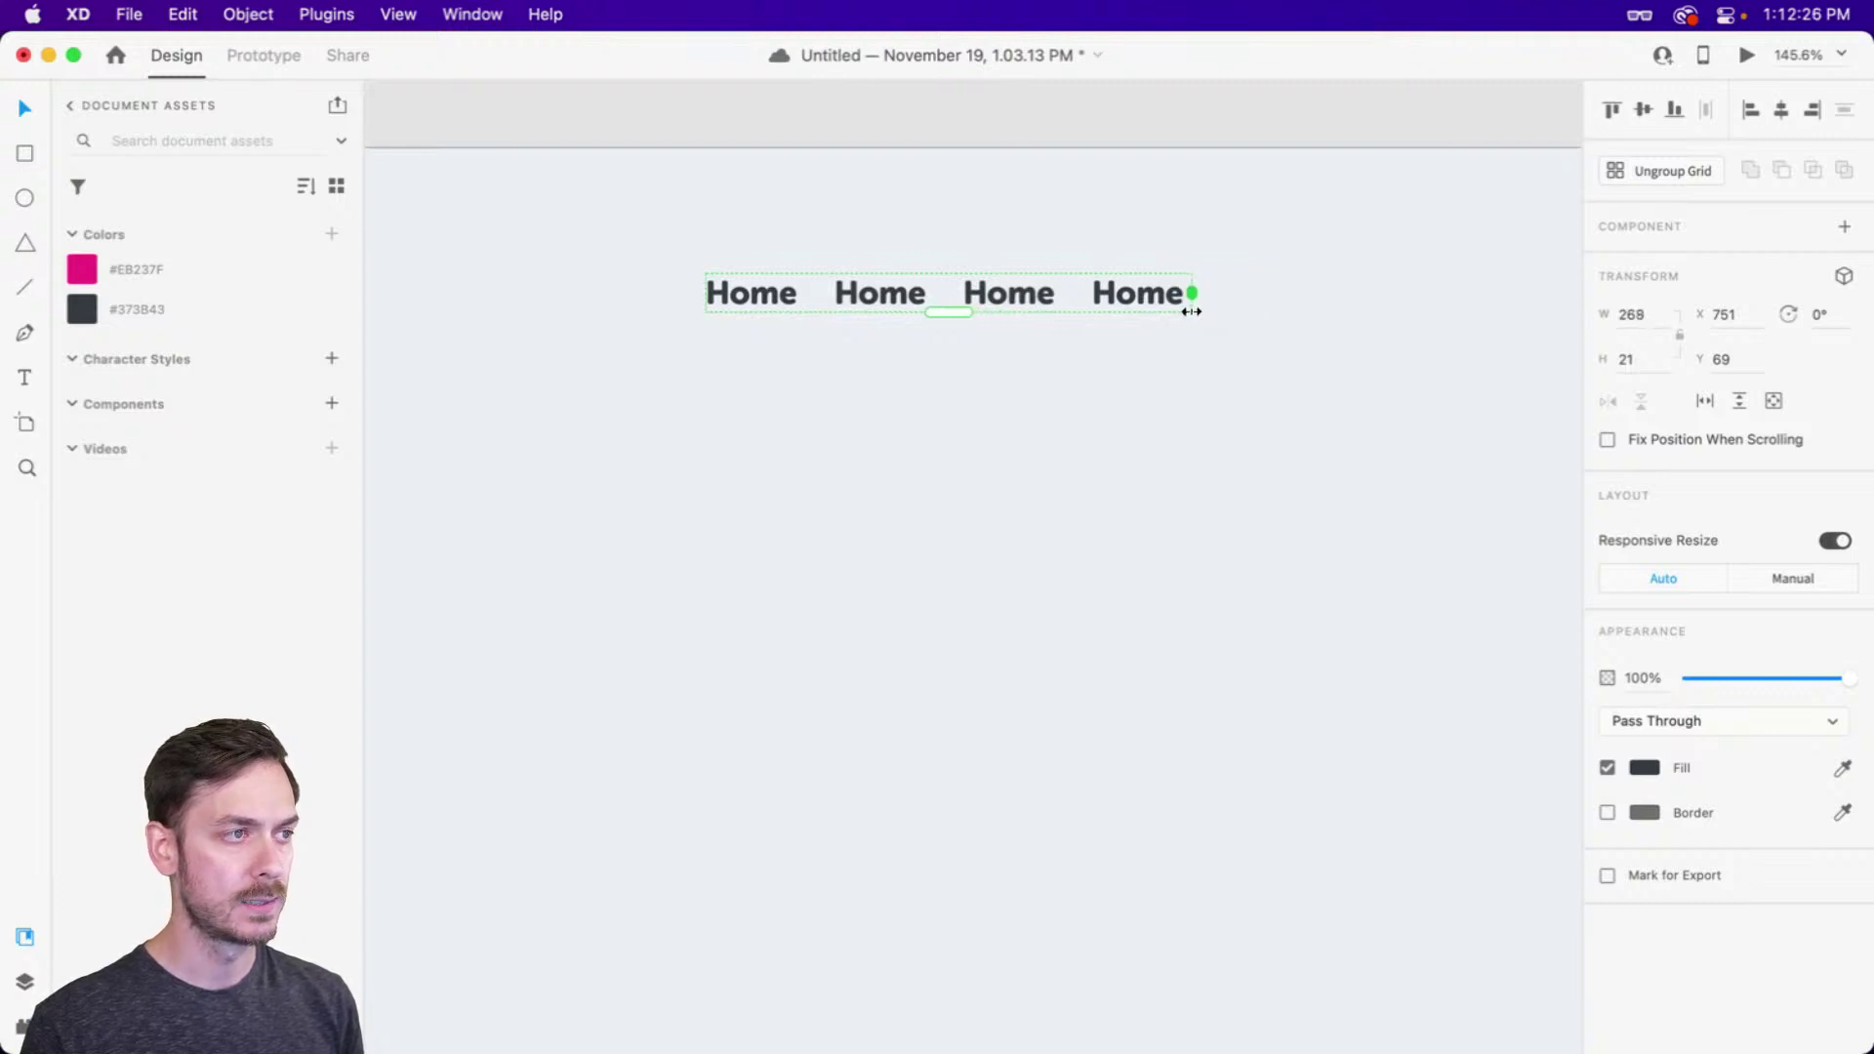
left_click_drag(954, 293, 996, 294)
Change the second text in the Repeat Grid to "Live Classes"
double_click(934, 297)
double_click(933, 301)
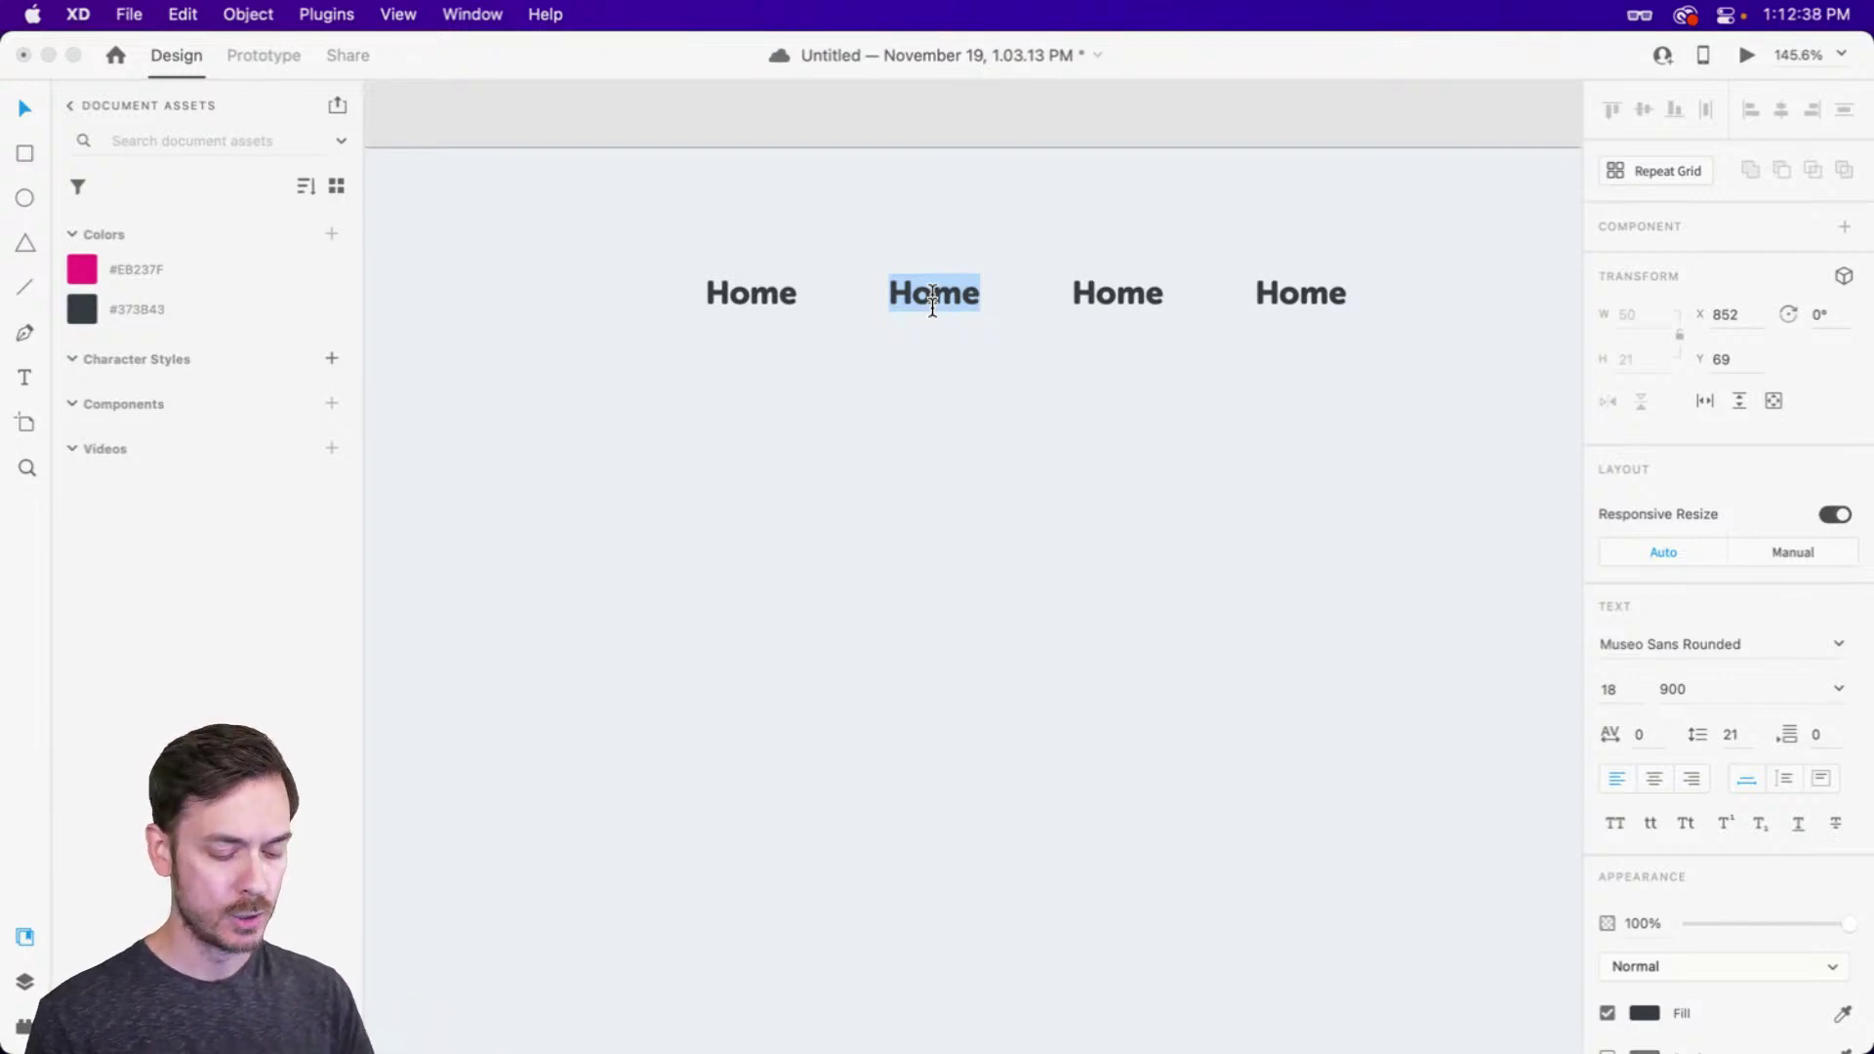
type("ive Clarrs")
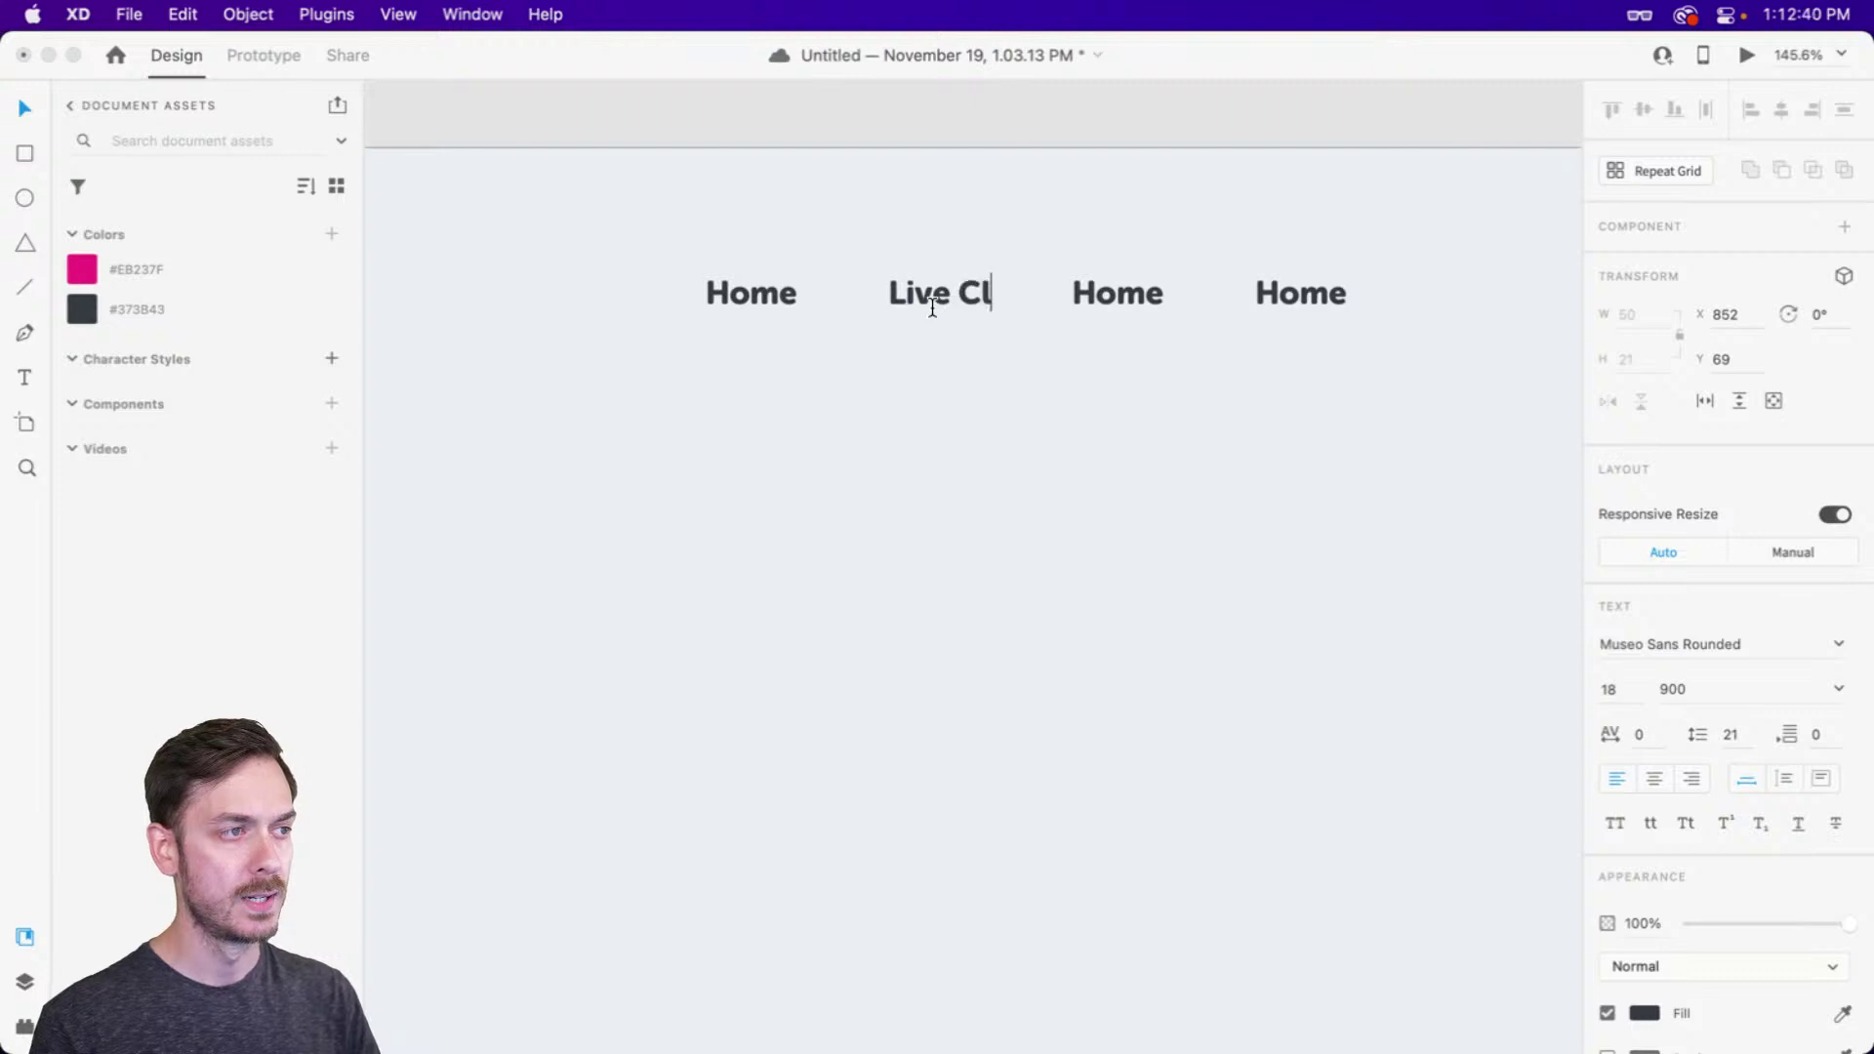
key("BackSpace")
key("BackSpace")
key("BackSpace")
type("sses")
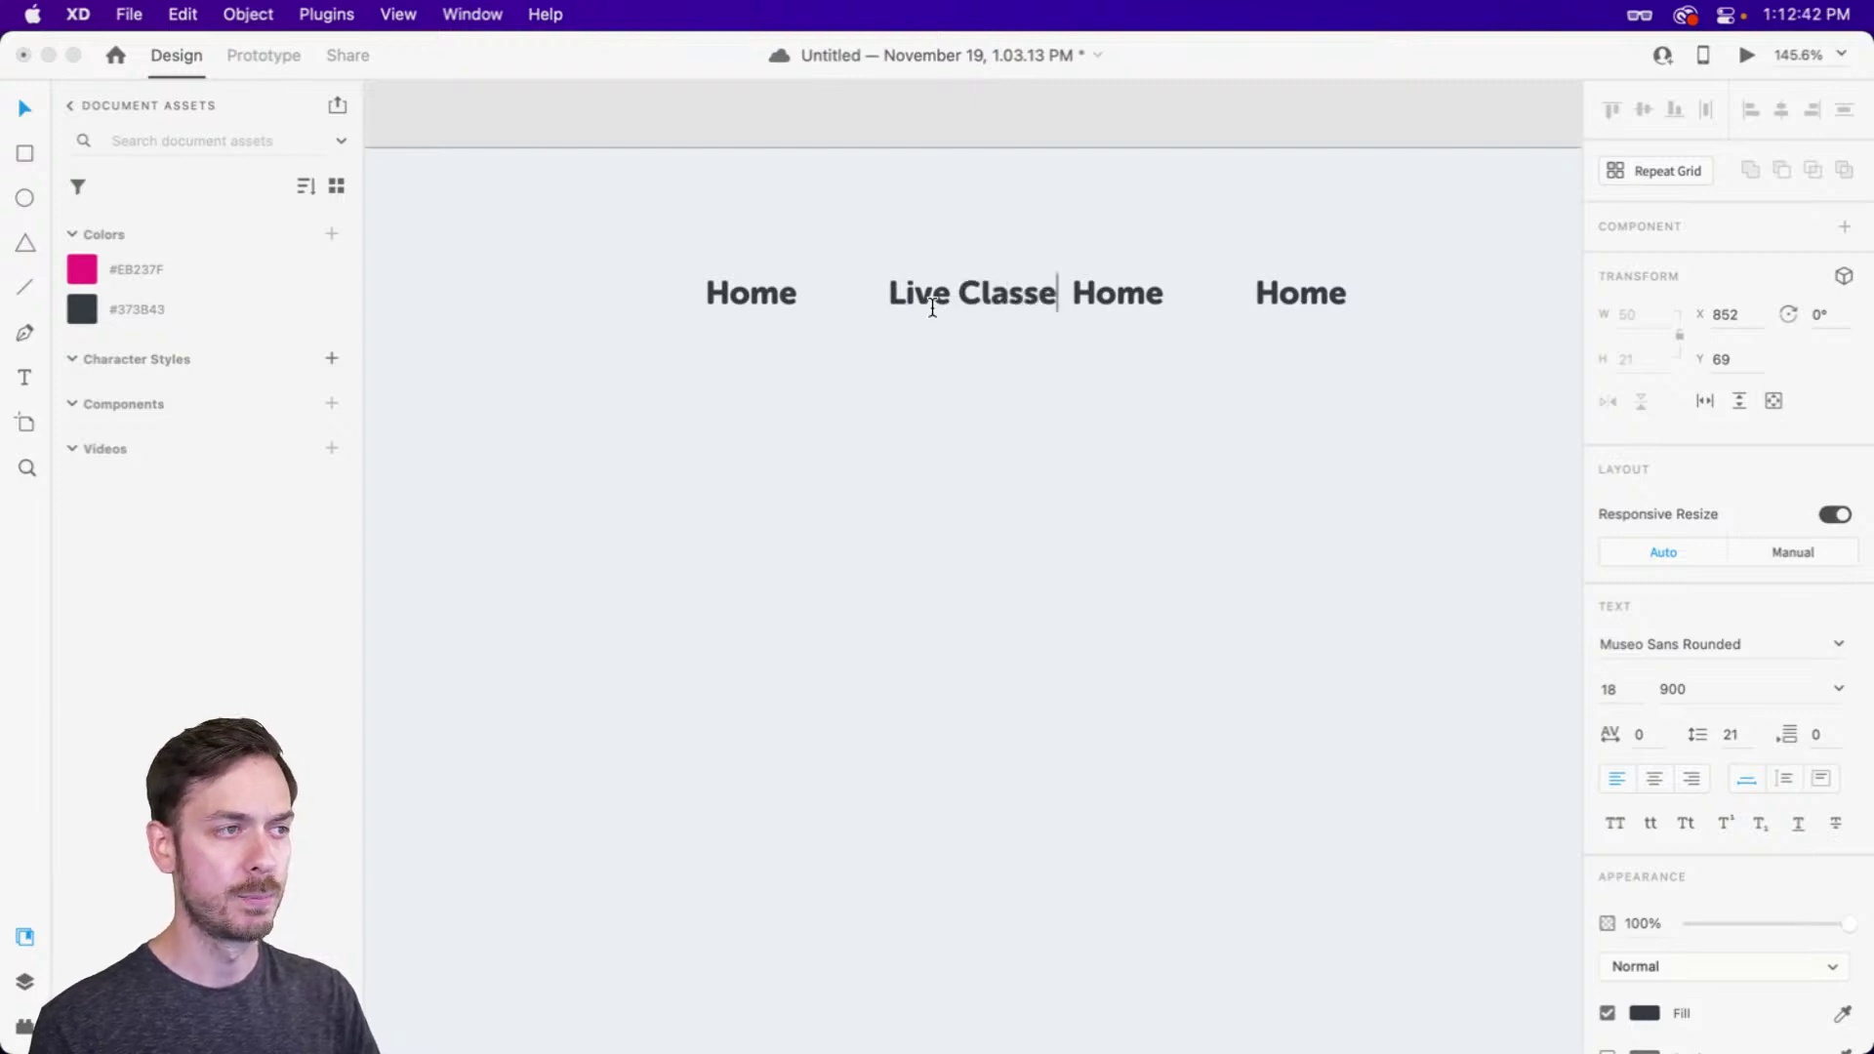
key("Escape")
left_click(1129, 454)
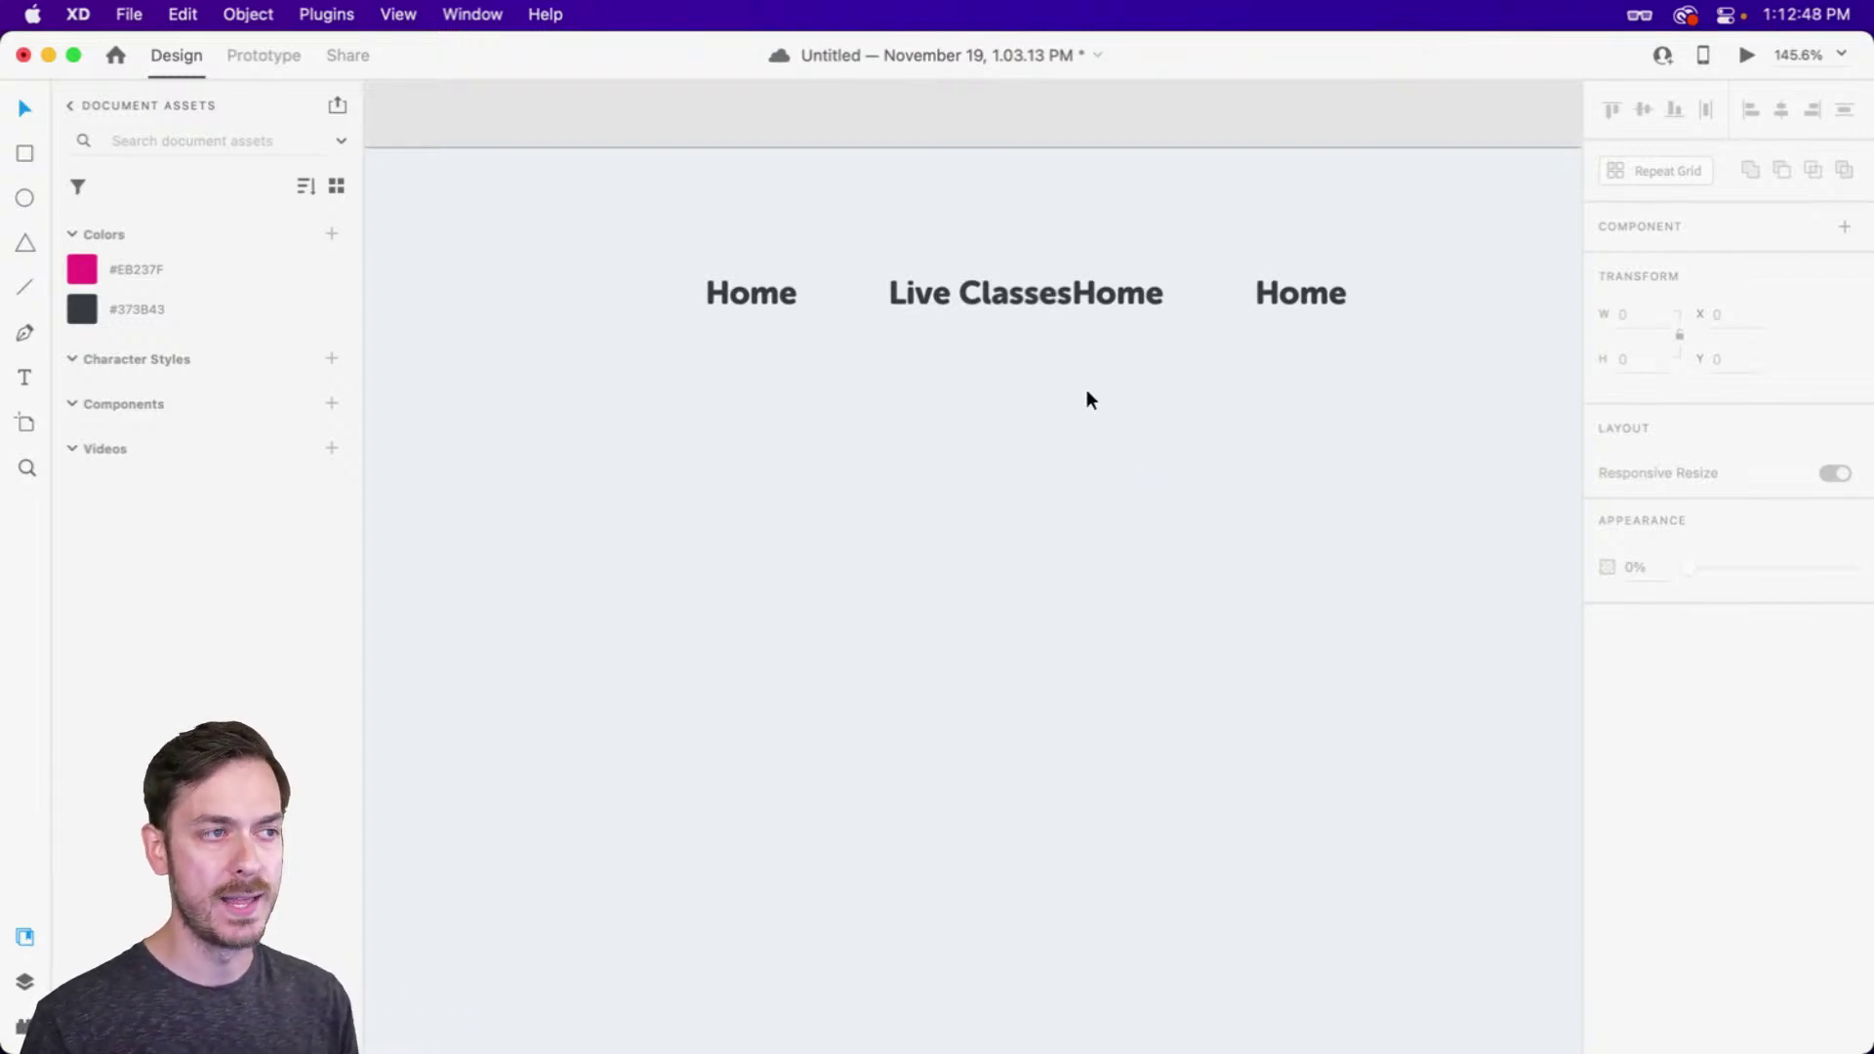
Try wider gaps between the Repeat Grid items, and undo the grid back to the single Home text
left_click(1066, 291)
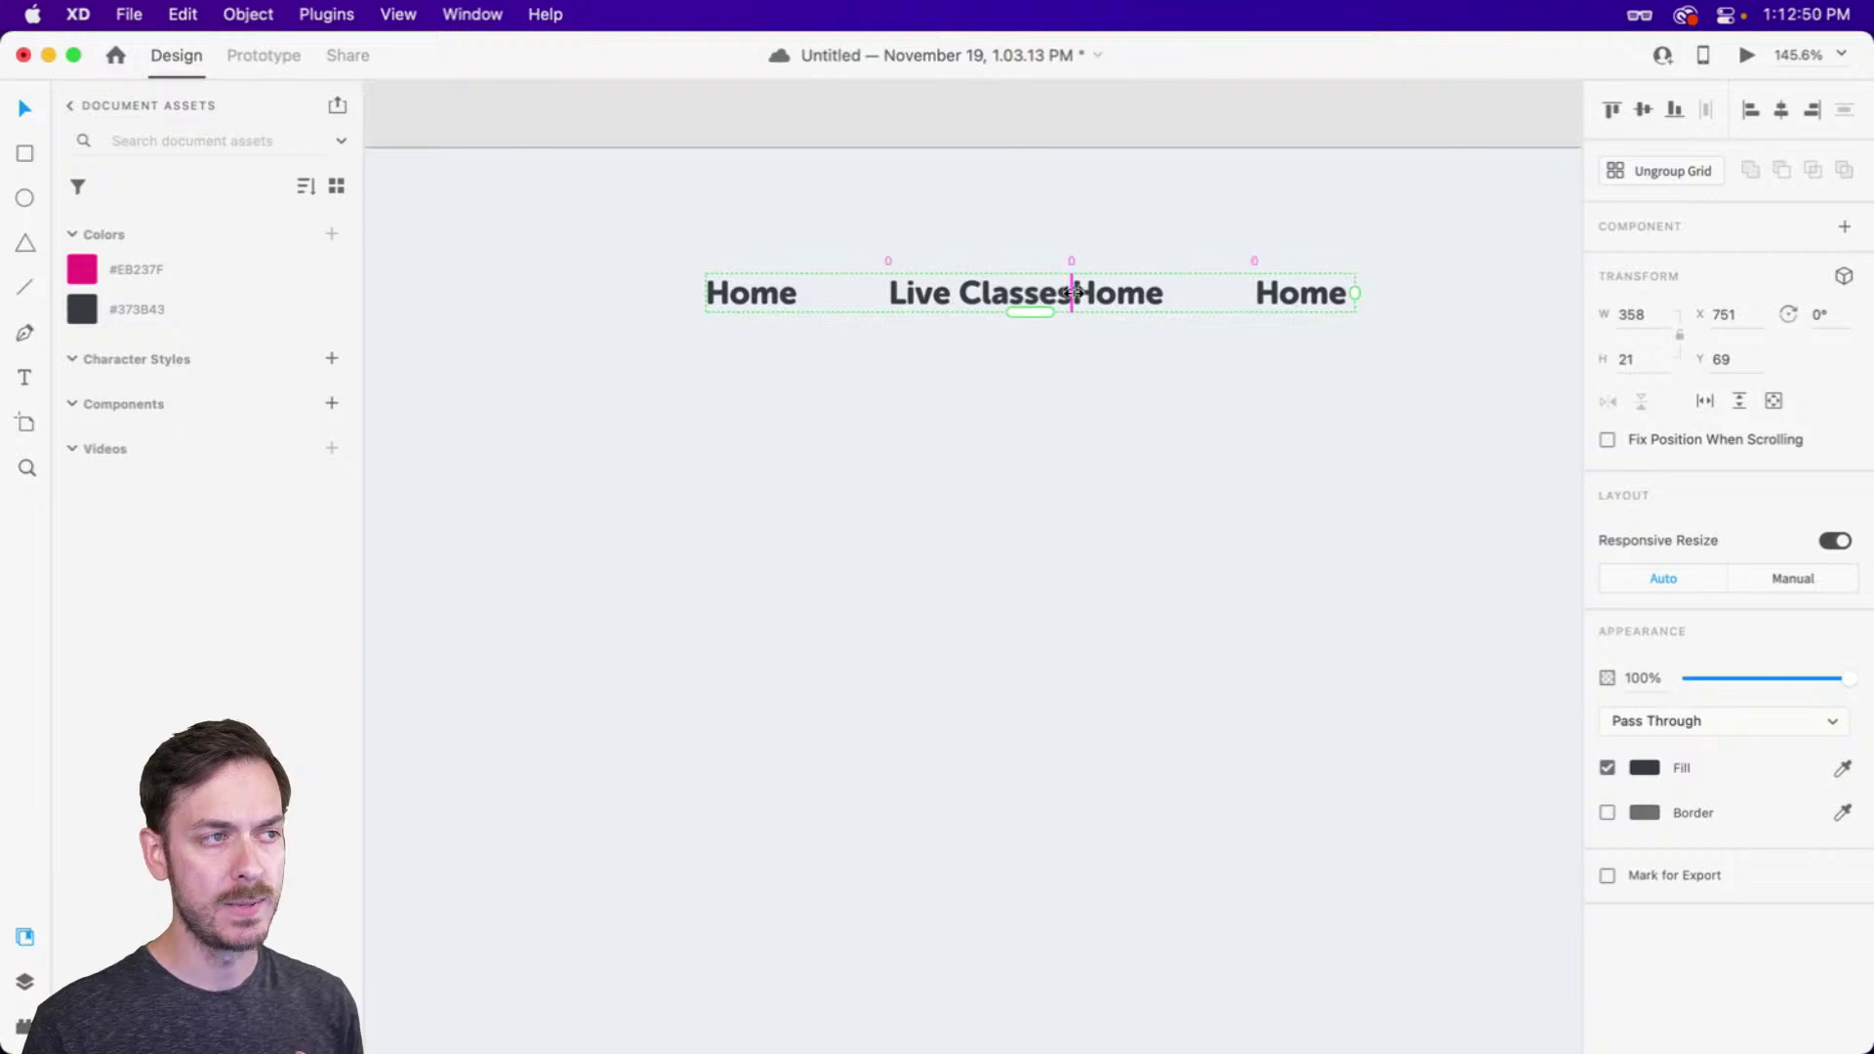
left_click_drag(1073, 293, 1203, 293)
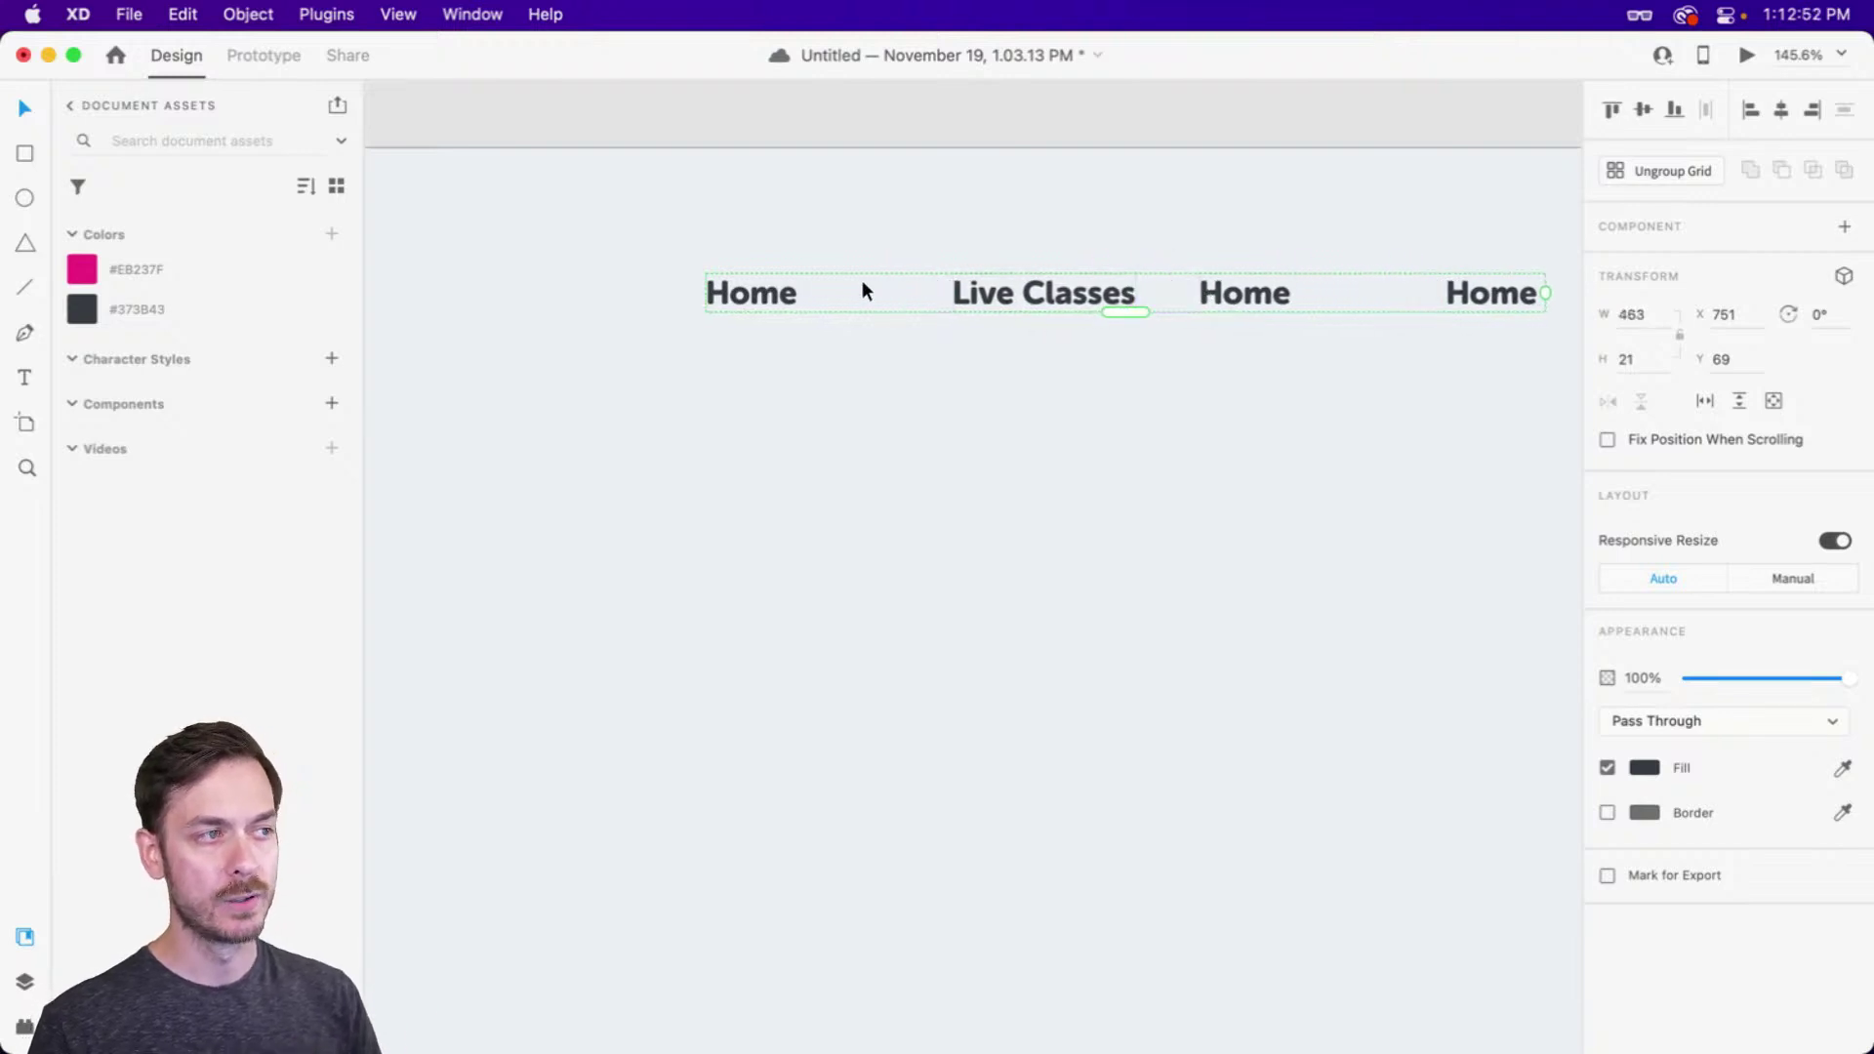
key("super+z")
key("super+z")
key("super+z")
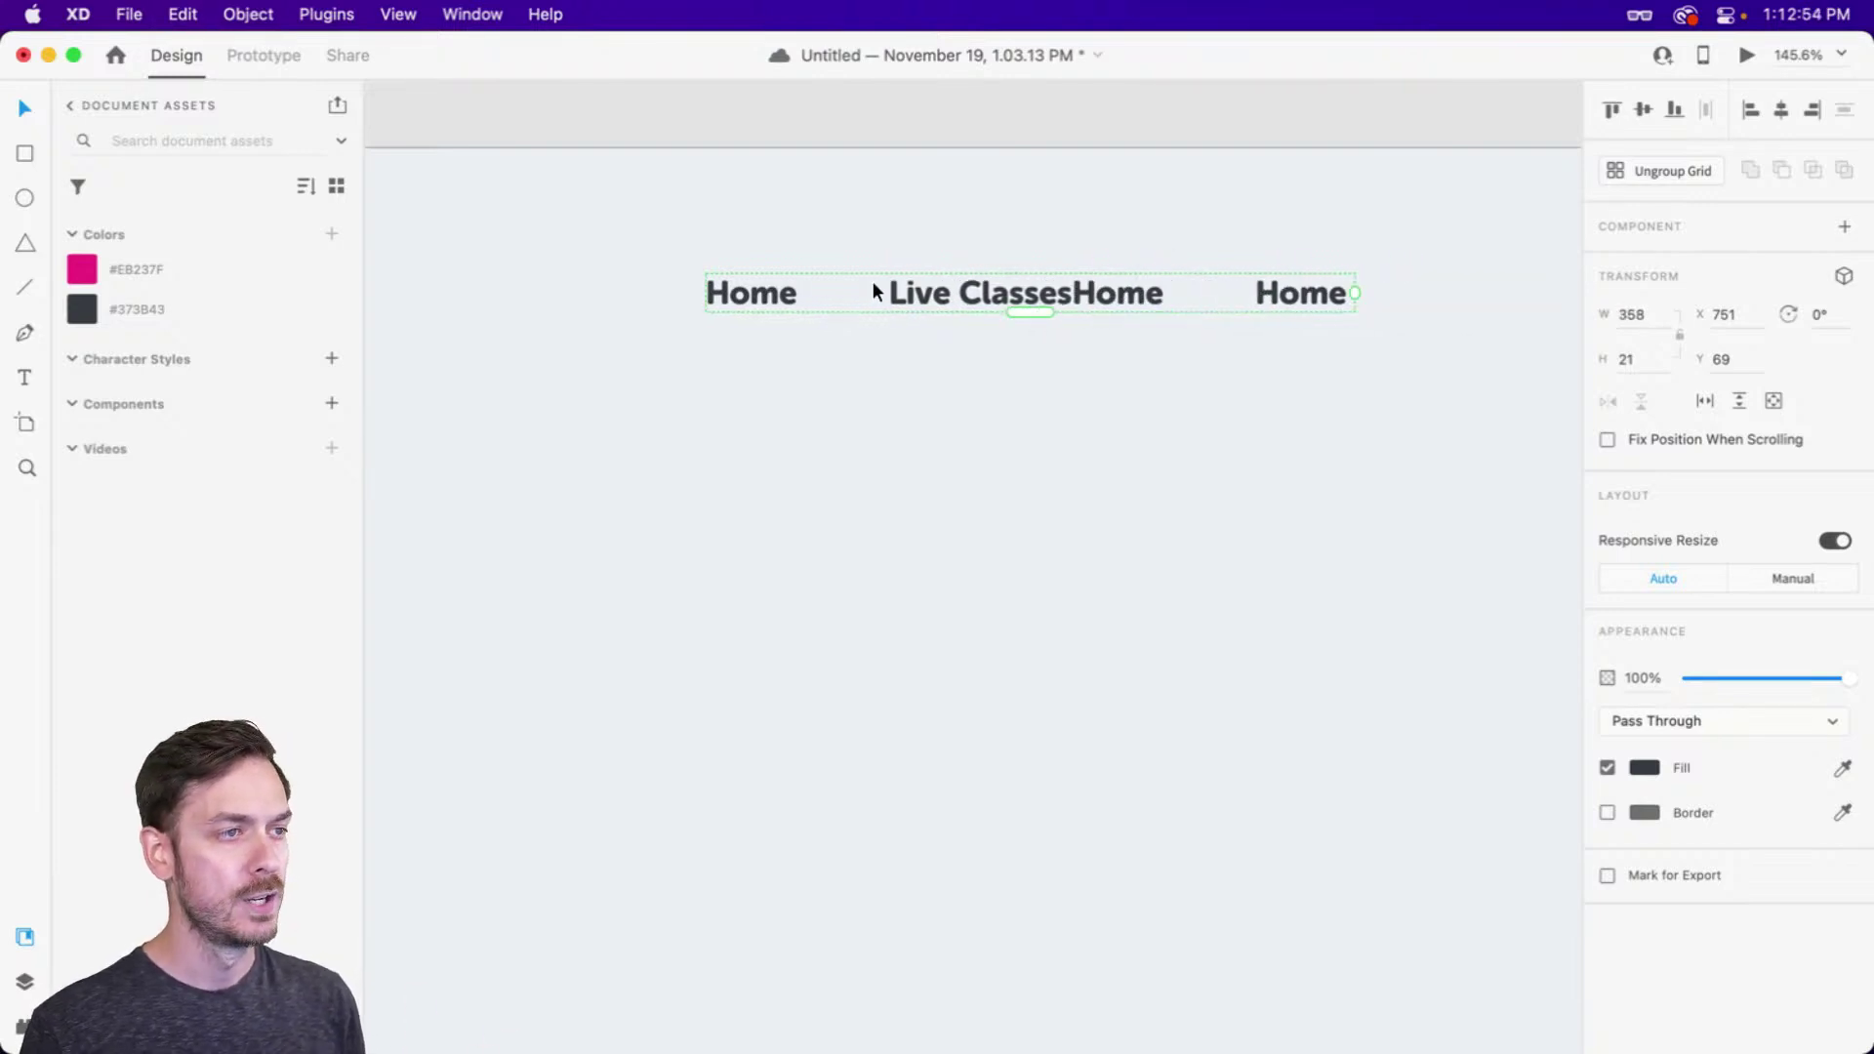
key("super+z")
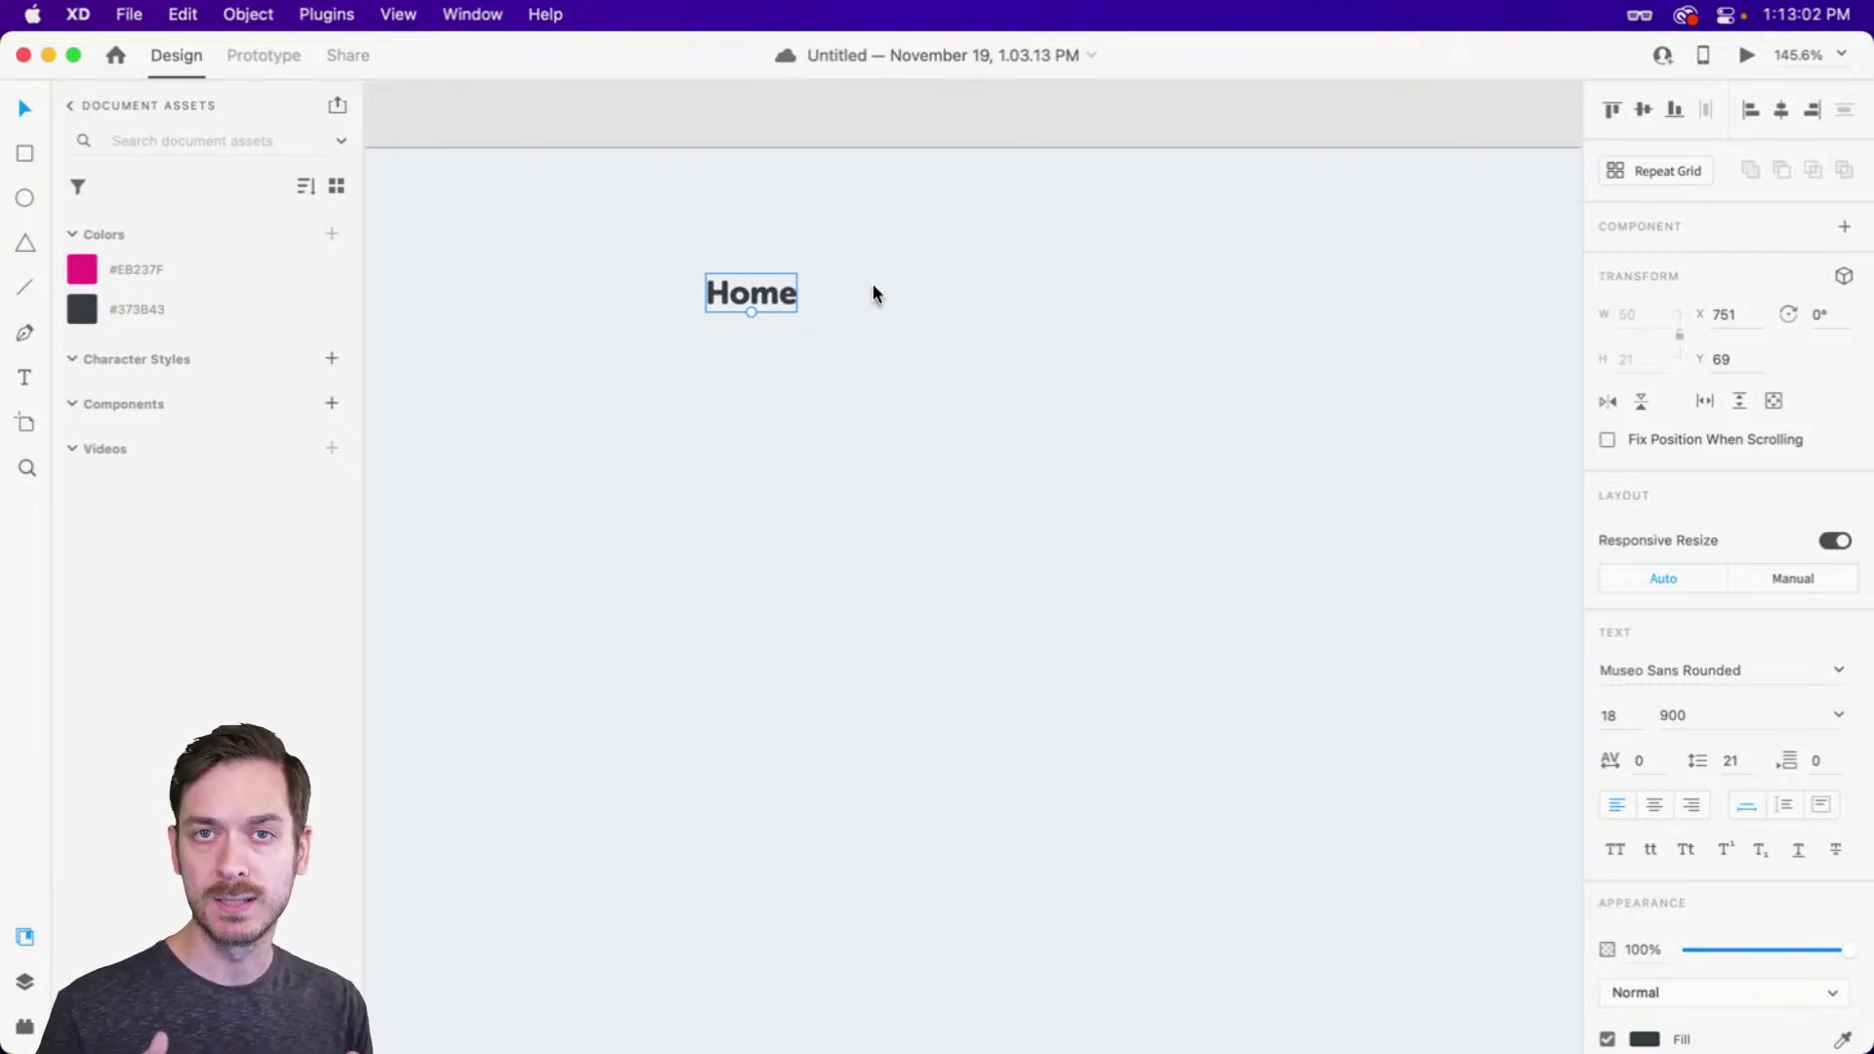
Show the layers, group the Home text and name the group "Nav"
key("super+y")
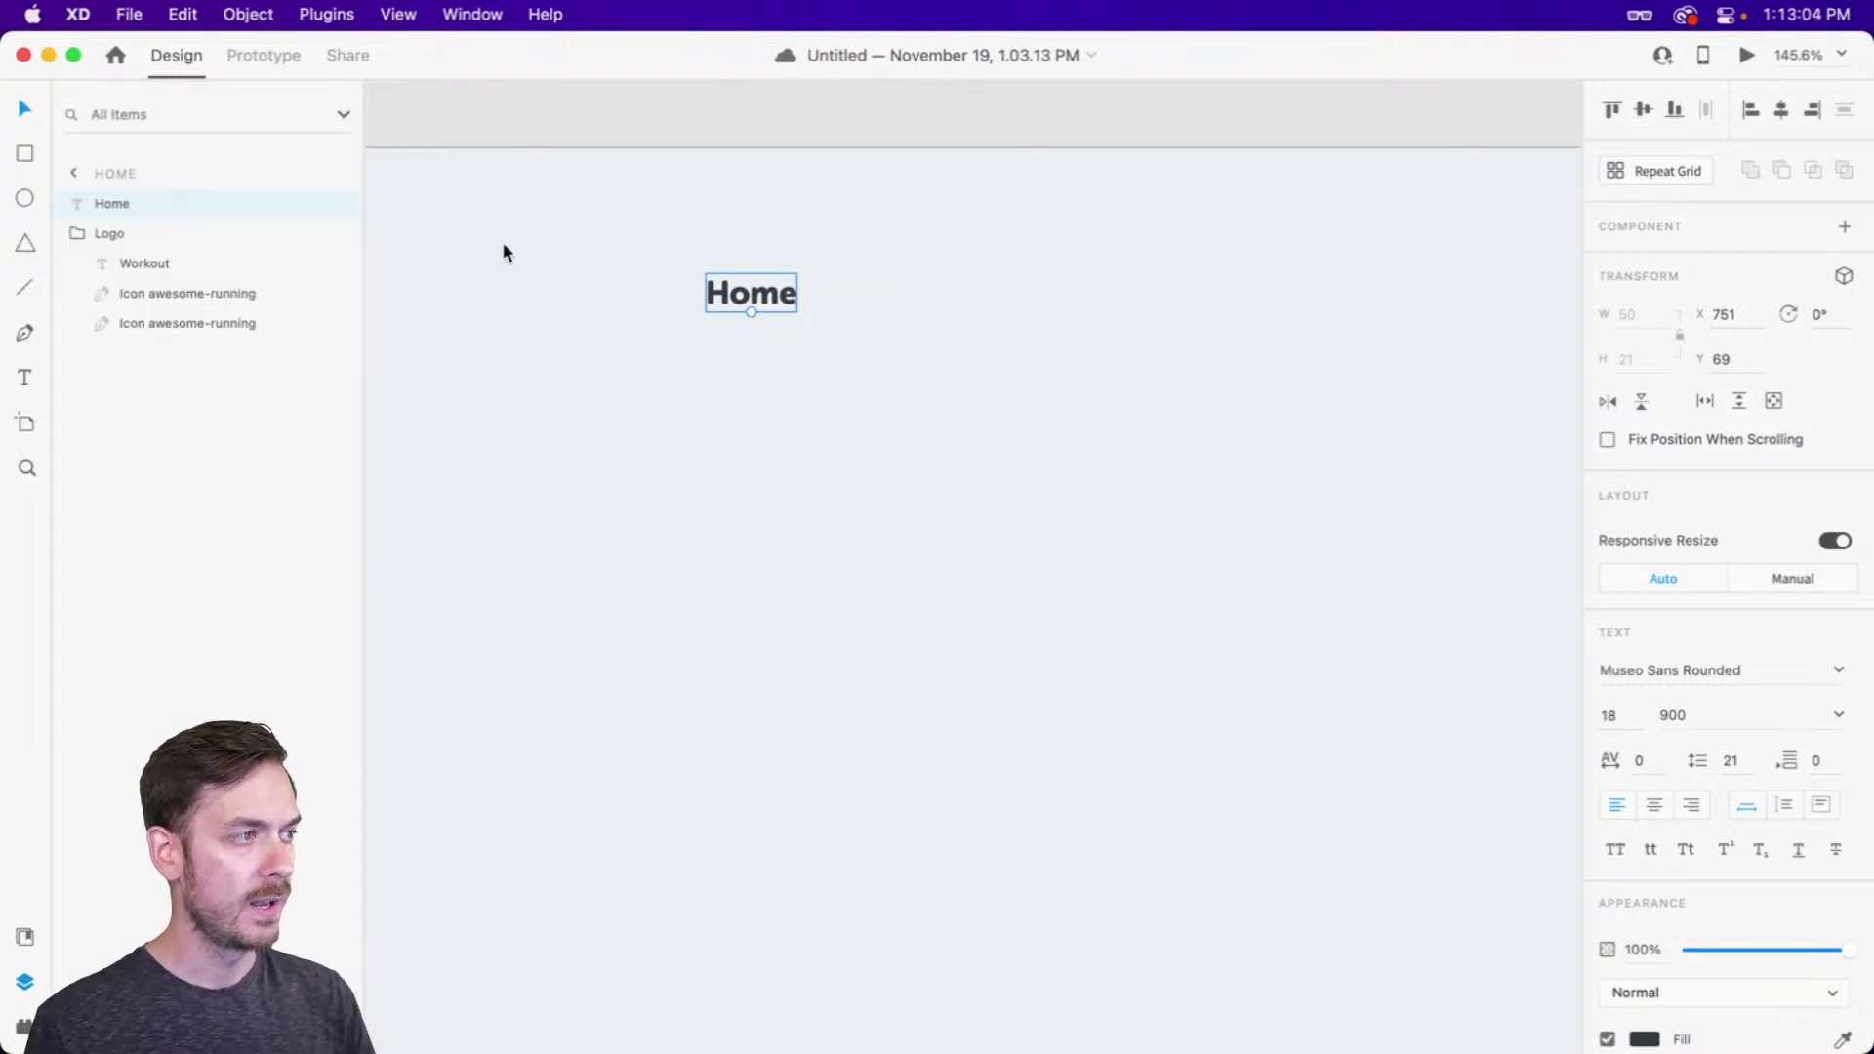
scroll(740, 268, "up", 3)
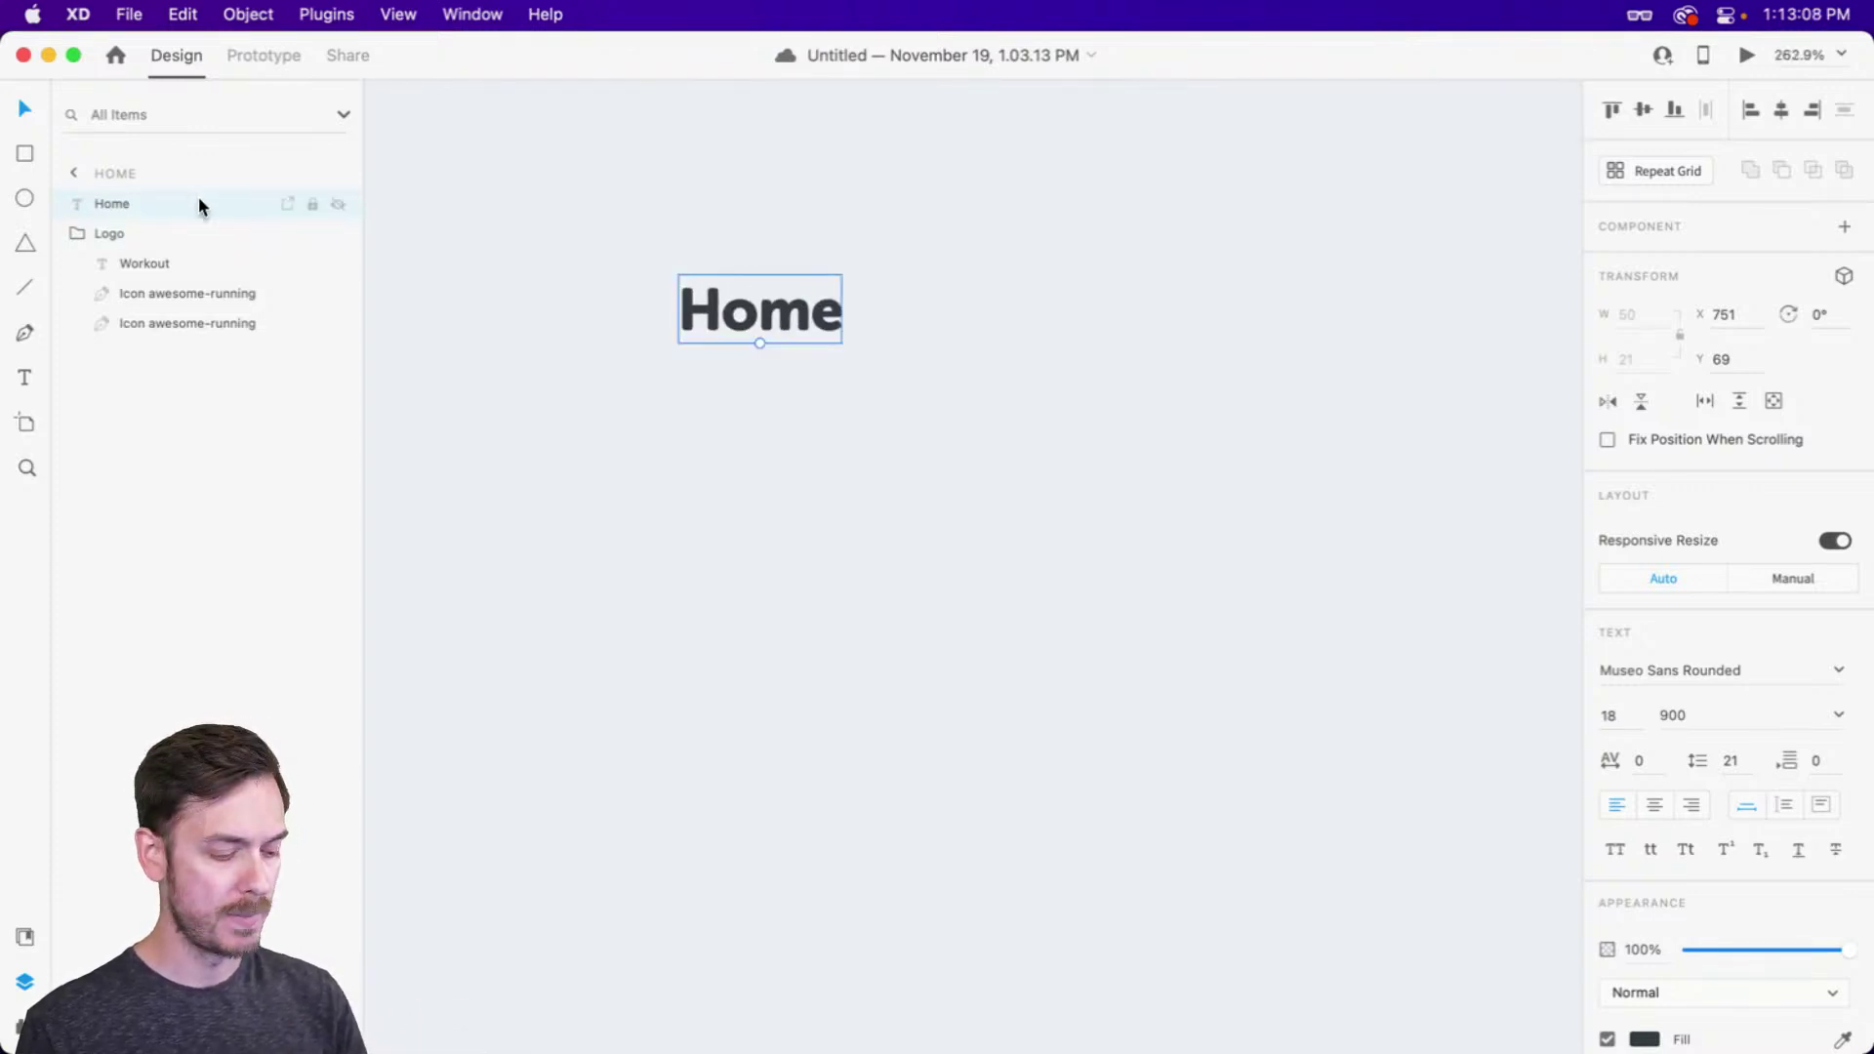
key("super+g")
double_click(106, 204)
type("Nav")
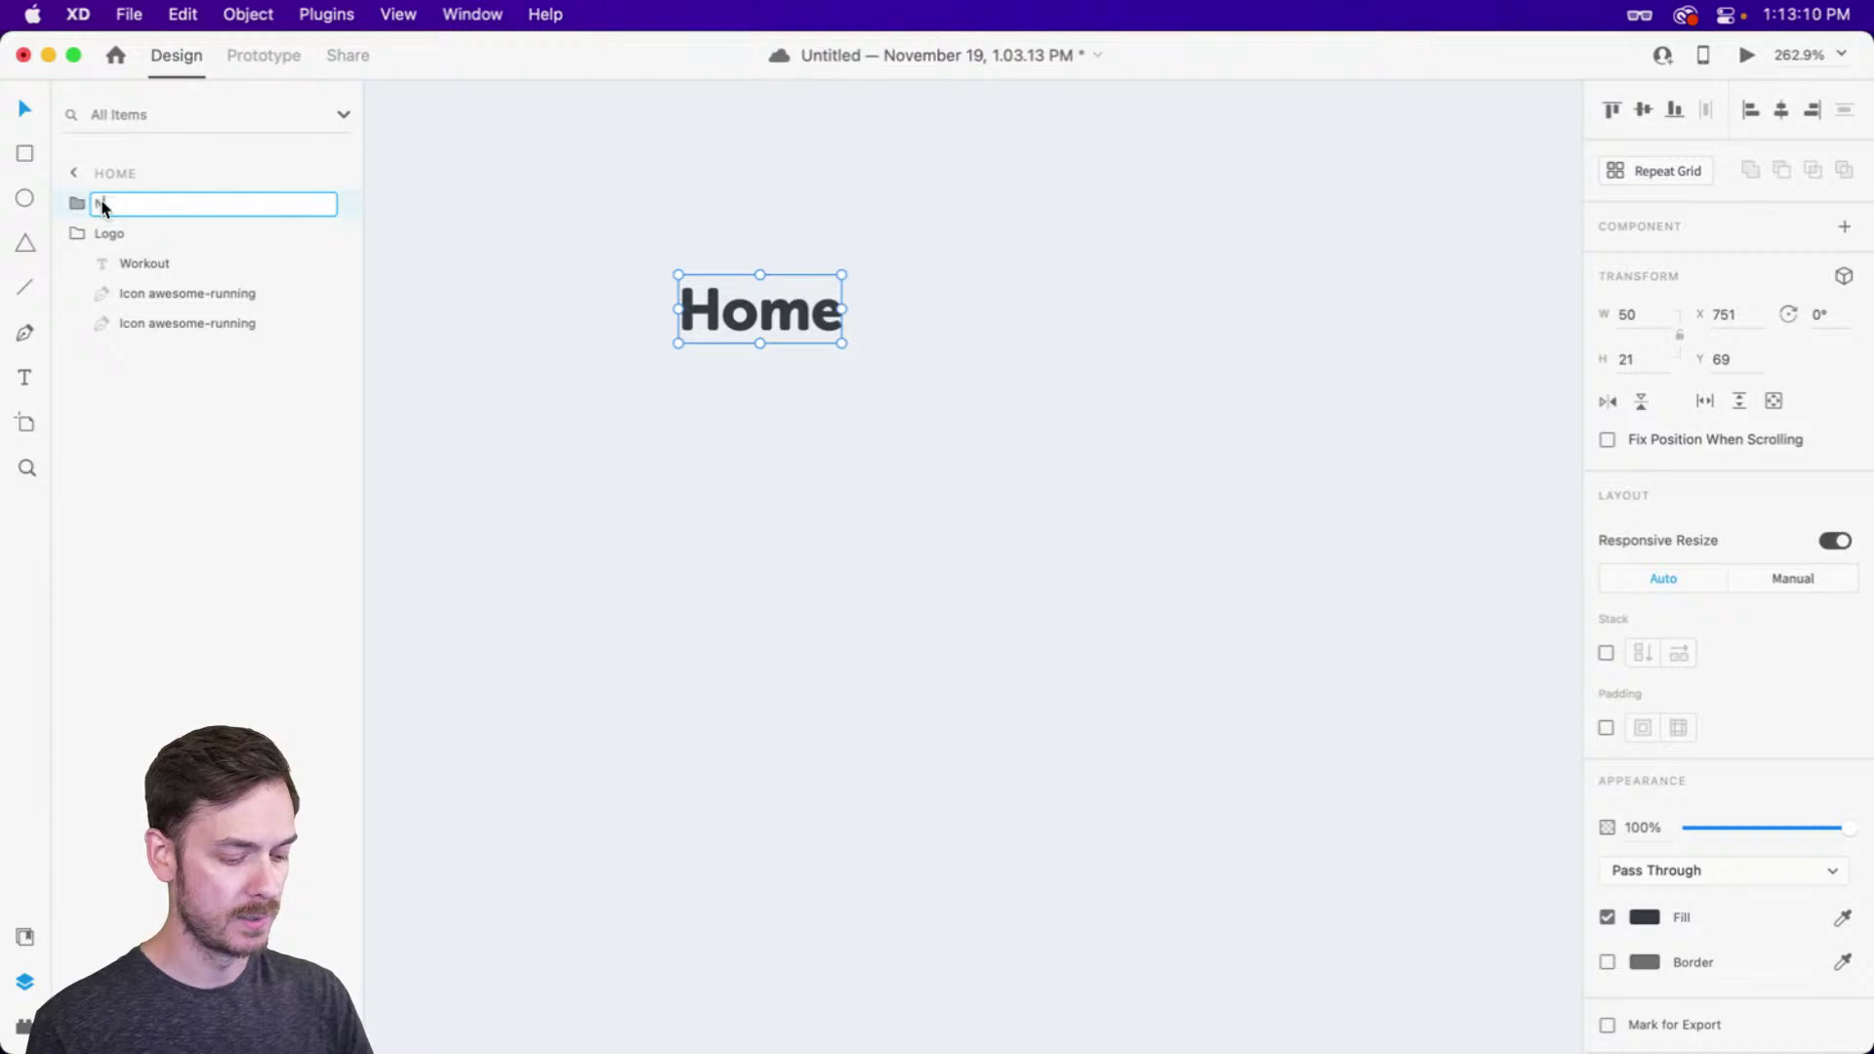
key("Return")
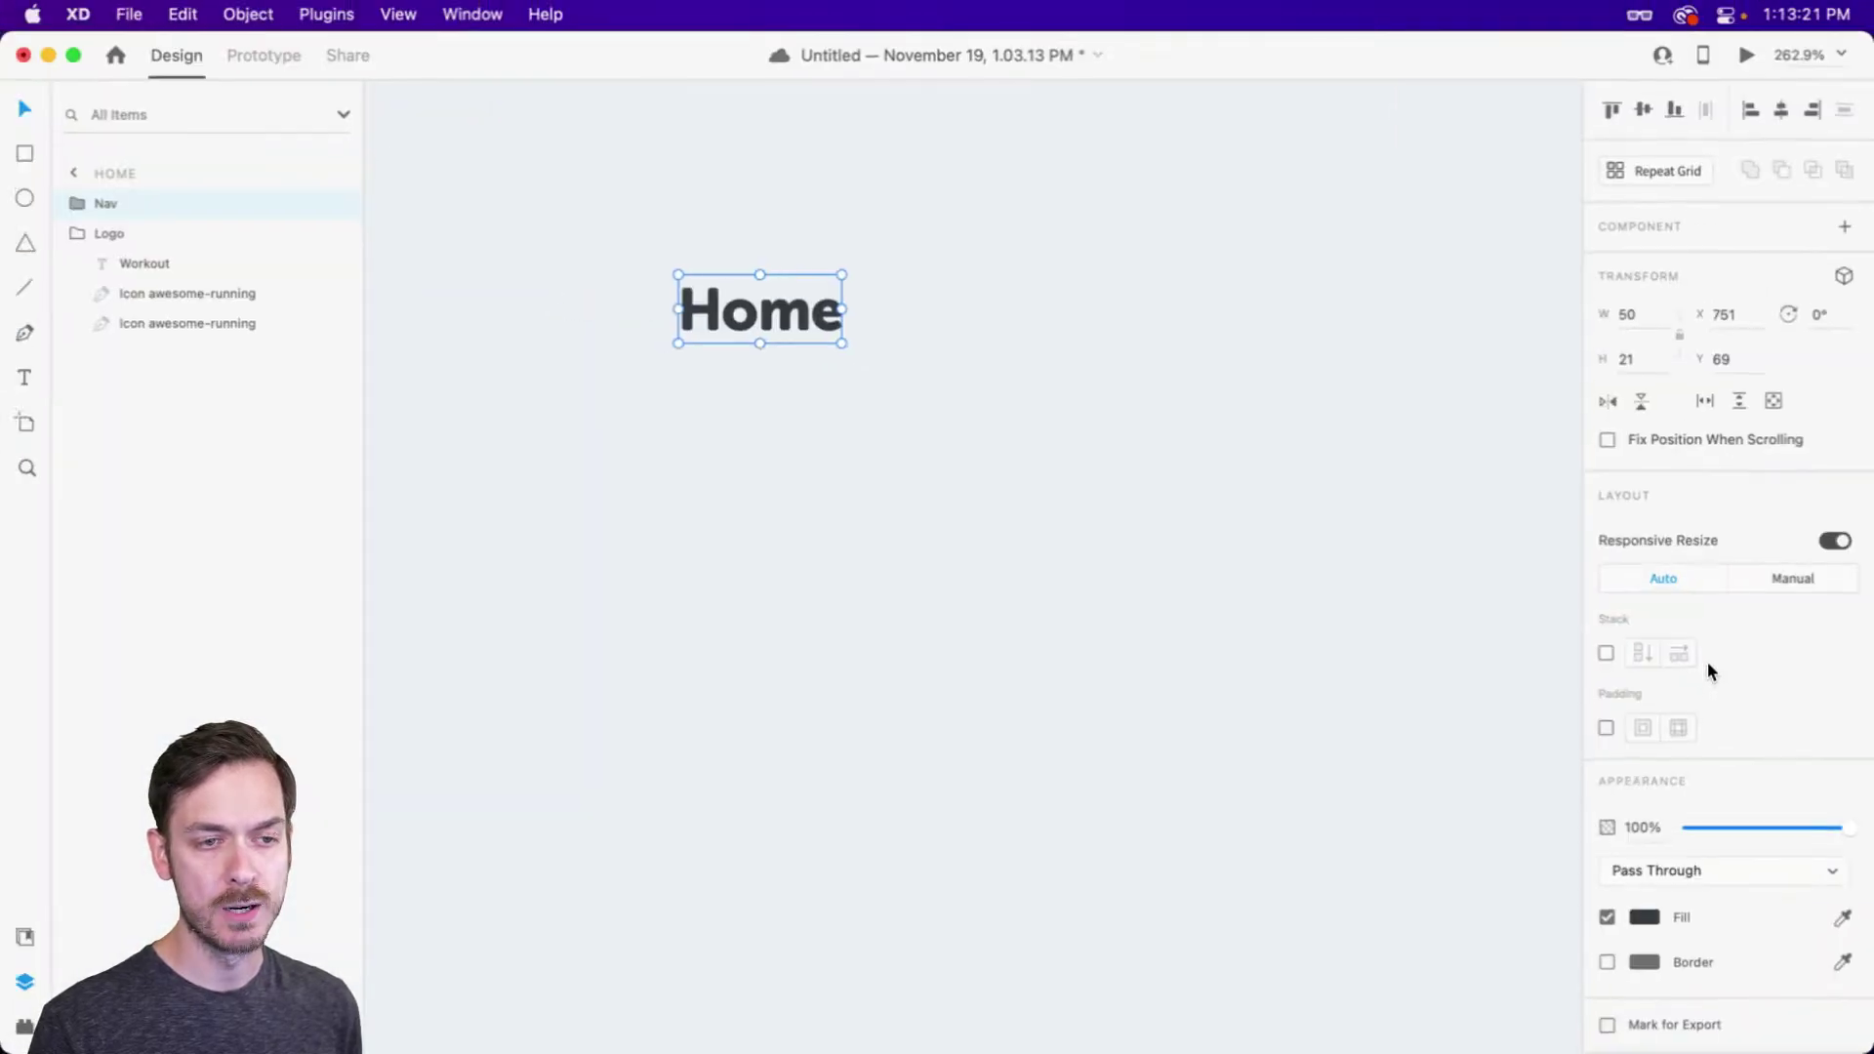
Enable a horizontal Stack on the Nav group and duplicate the Home text three times inside it
left_click(1607, 654)
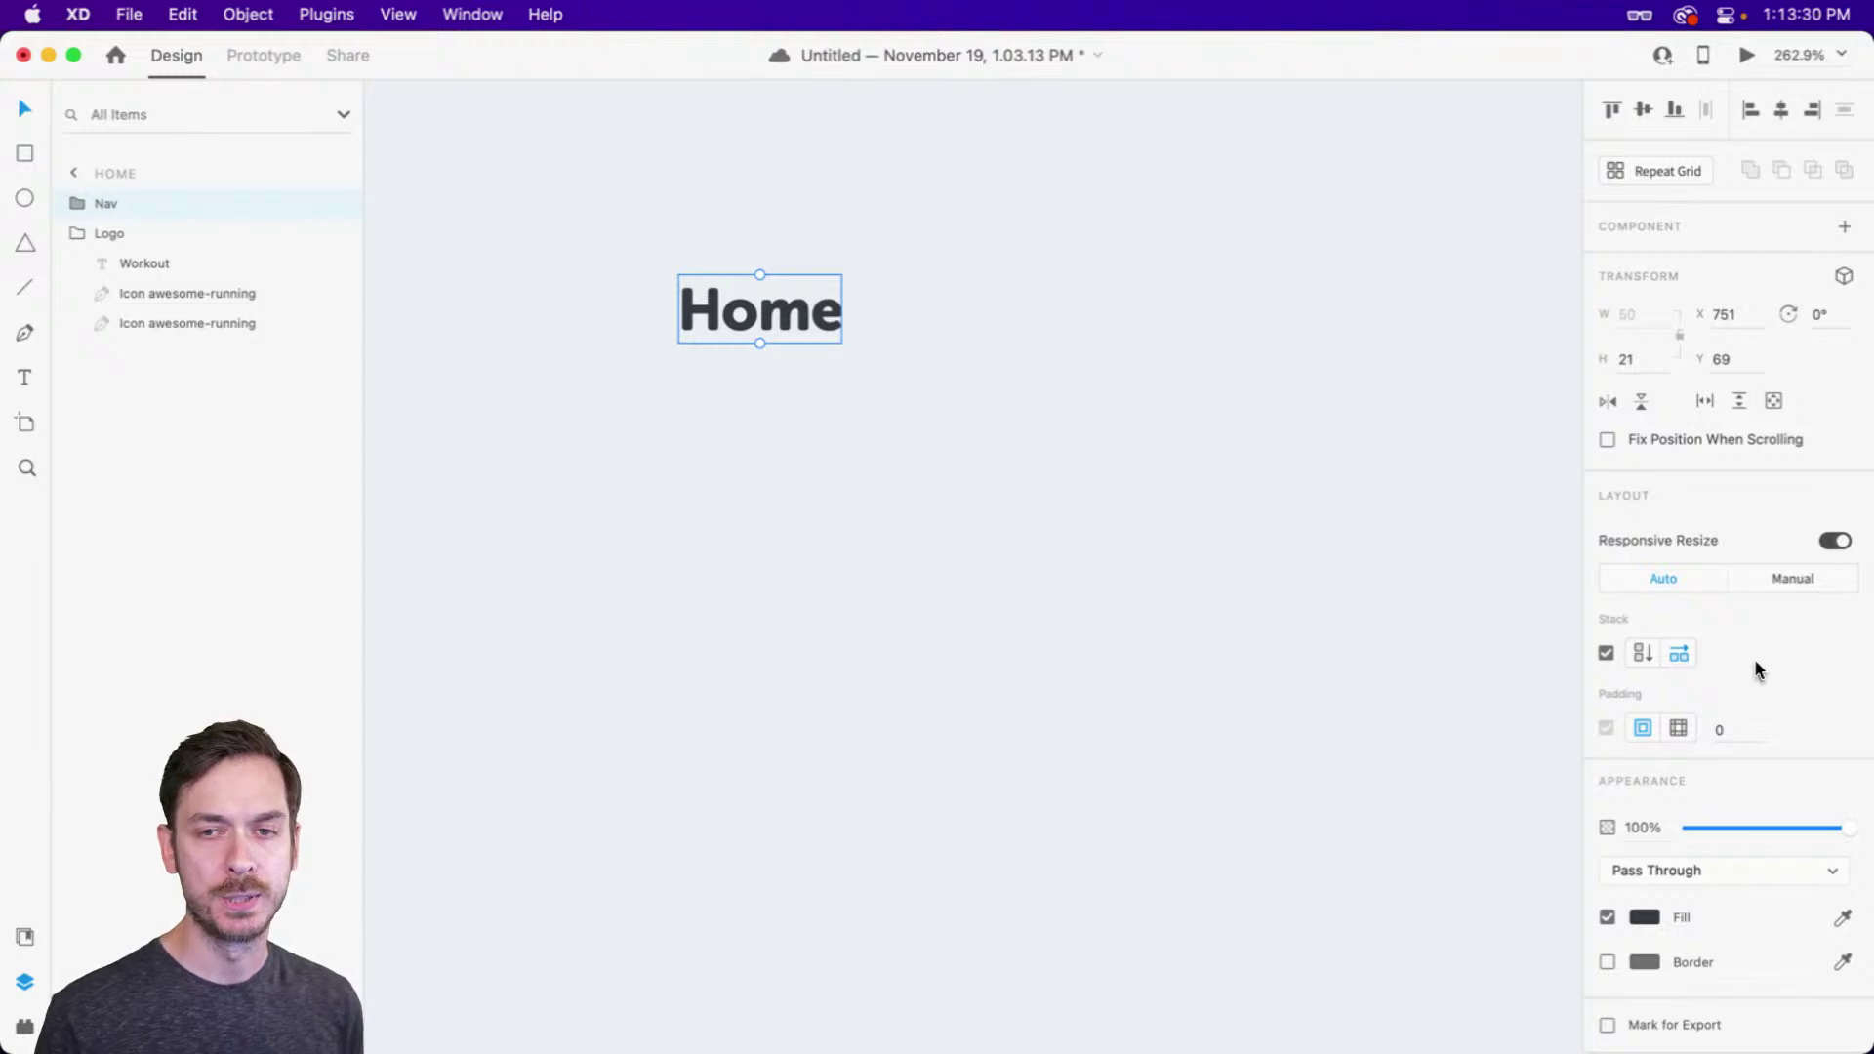
double_click(798, 319)
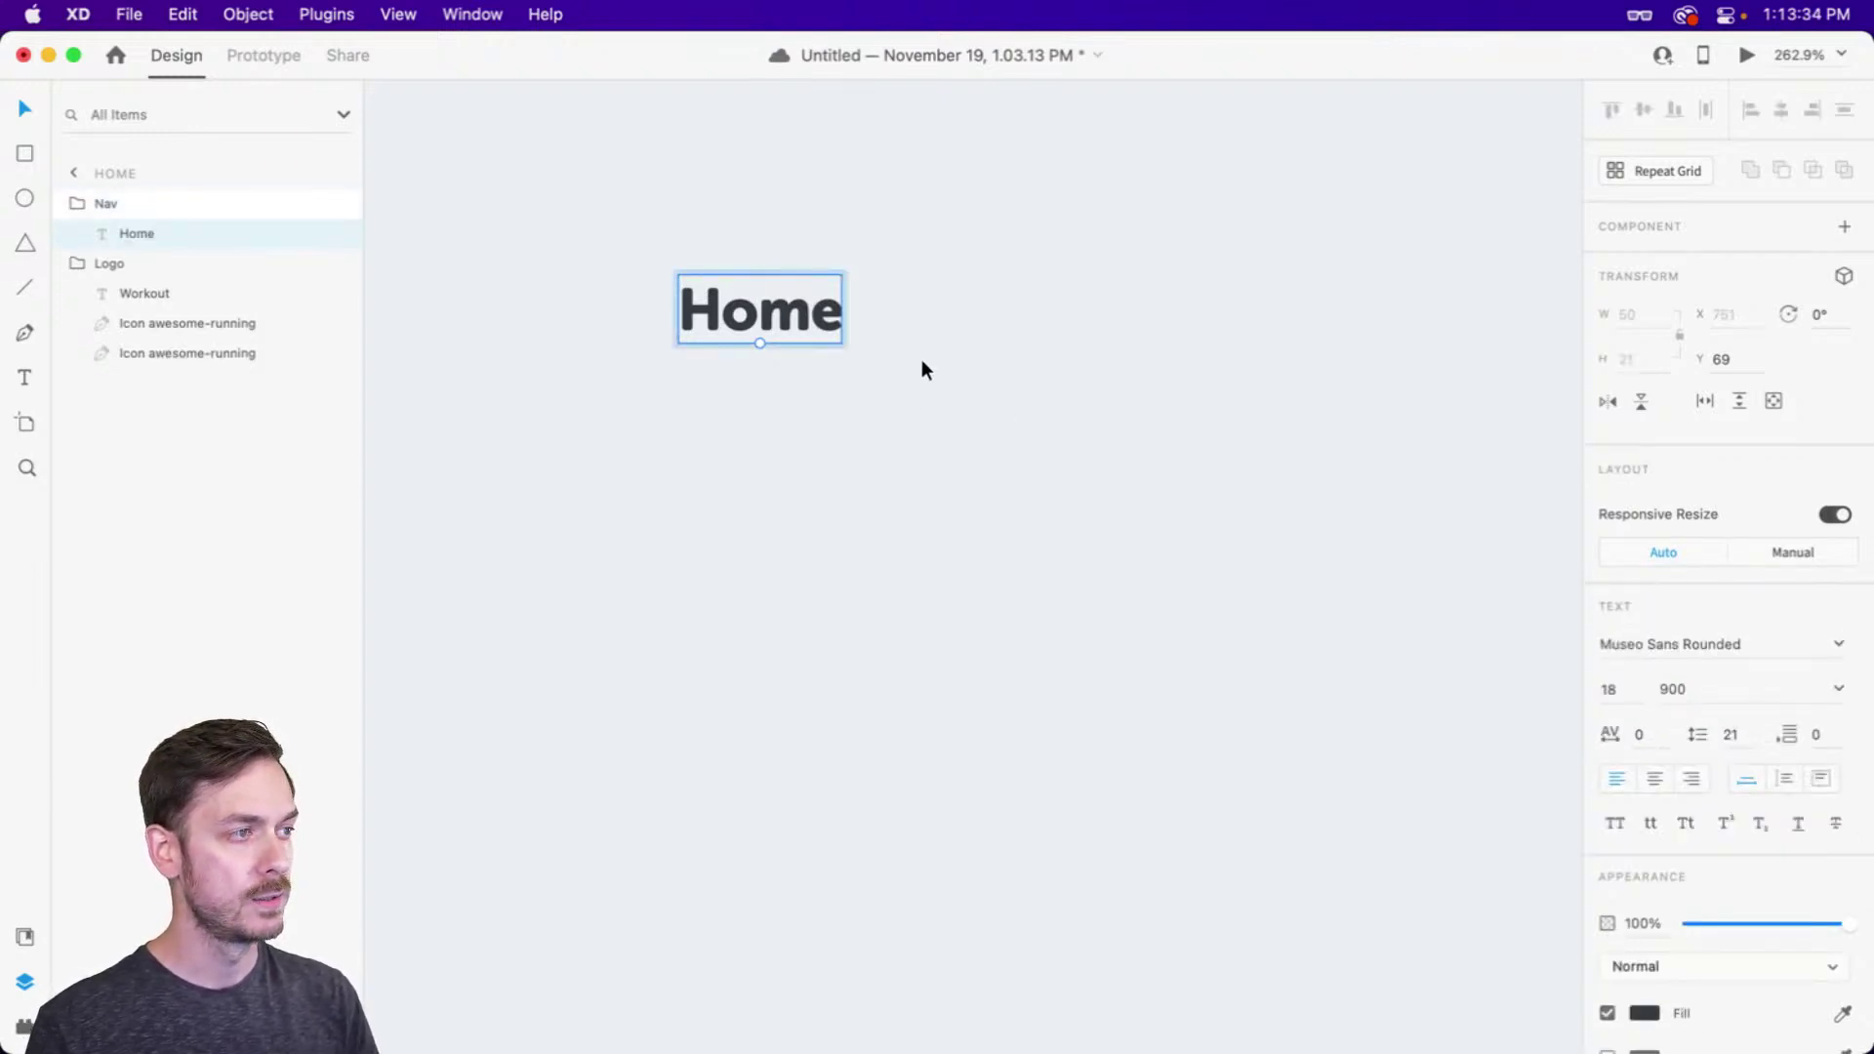
key("super+d")
key("super+d")
key("super+d")
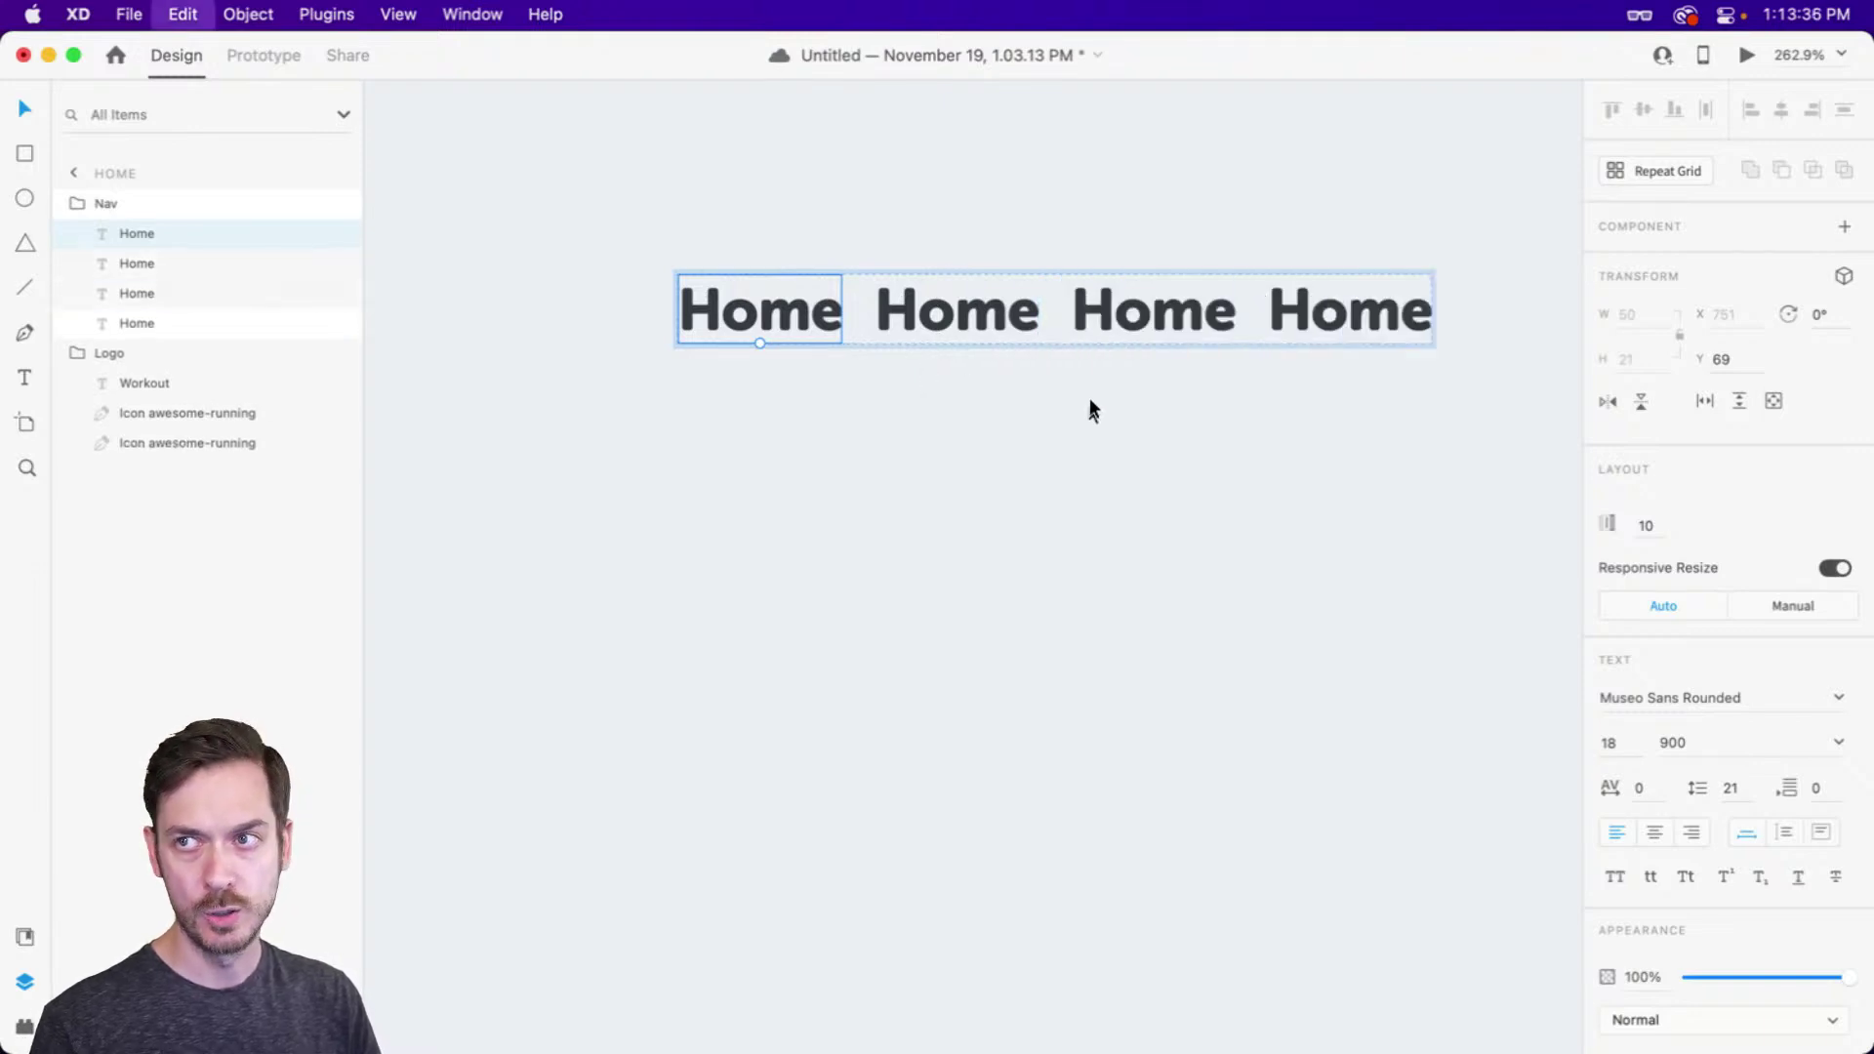
Widen the spacing between the stacked Home texts to 56
scroll(1087, 396, "down", 3)
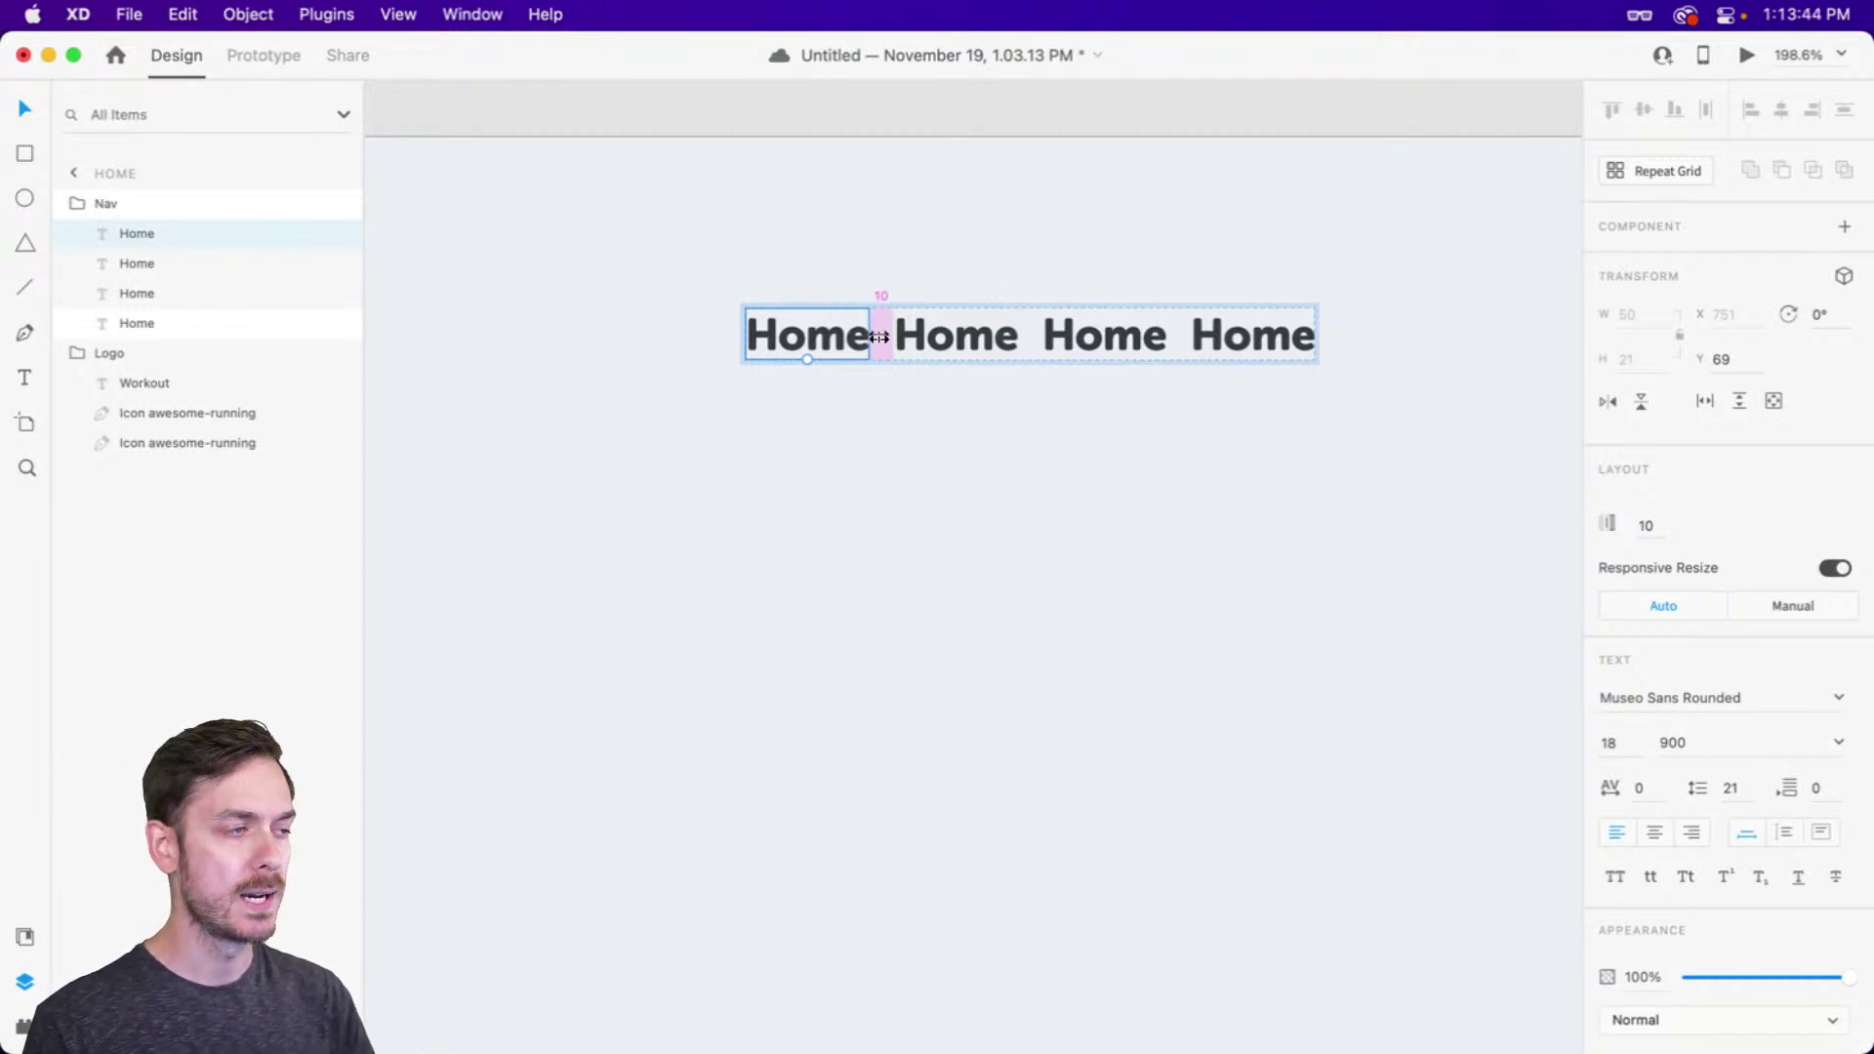
left_click_drag(879, 336, 992, 332)
scroll(1083, 439, "right", 5)
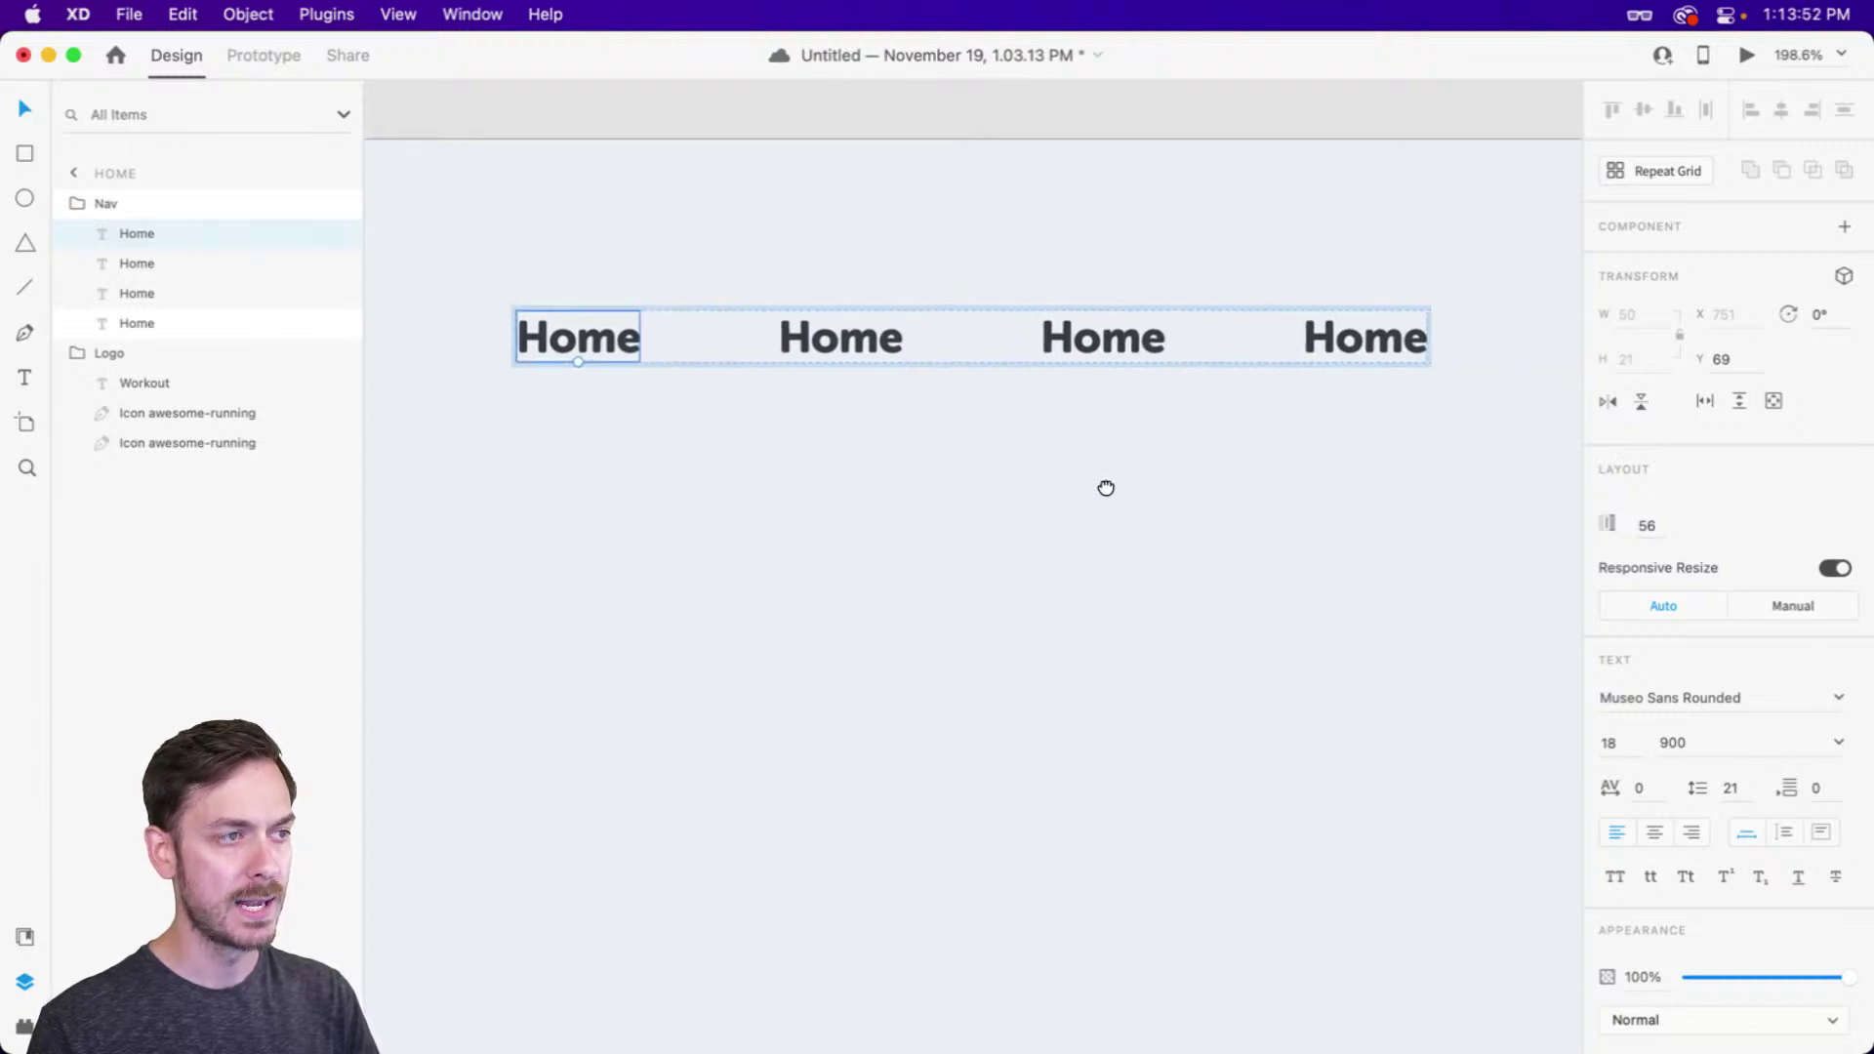
scroll(1108, 463, "down", 5)
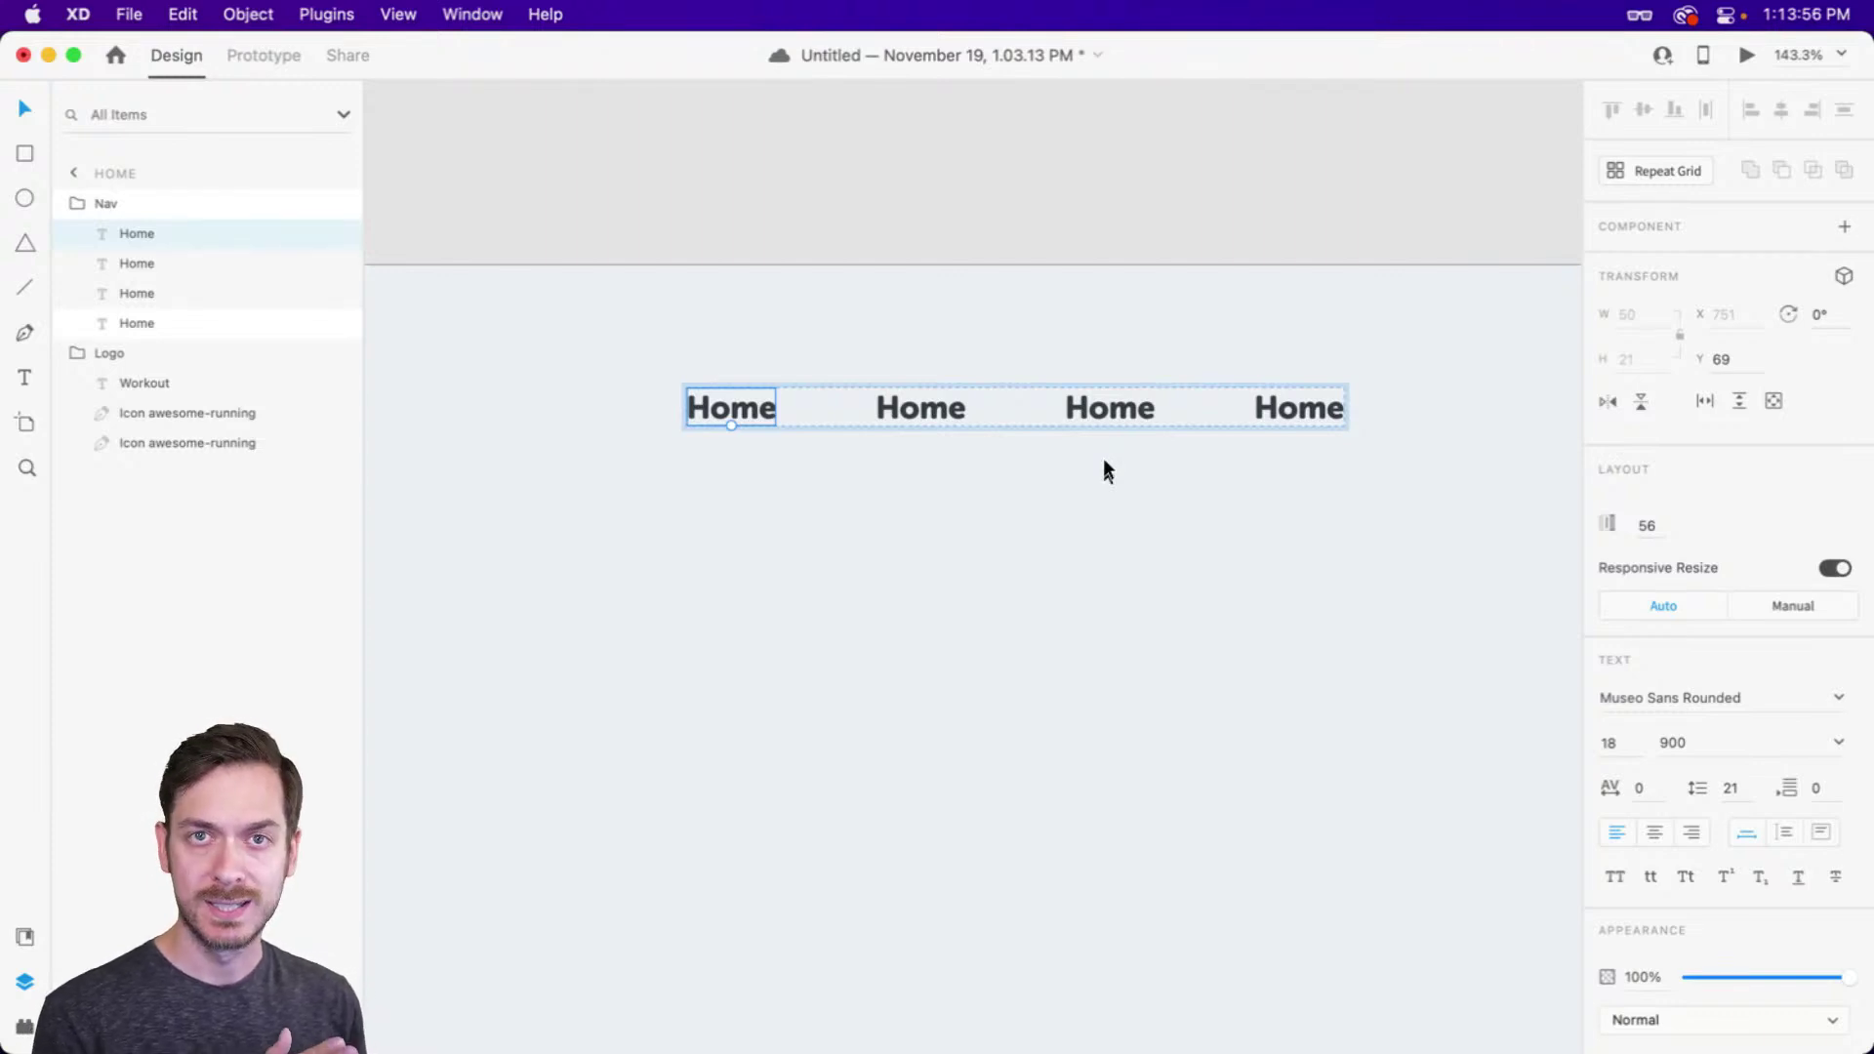
Change the second text in the Nav stack to "Live Classes"
double_click(927, 408)
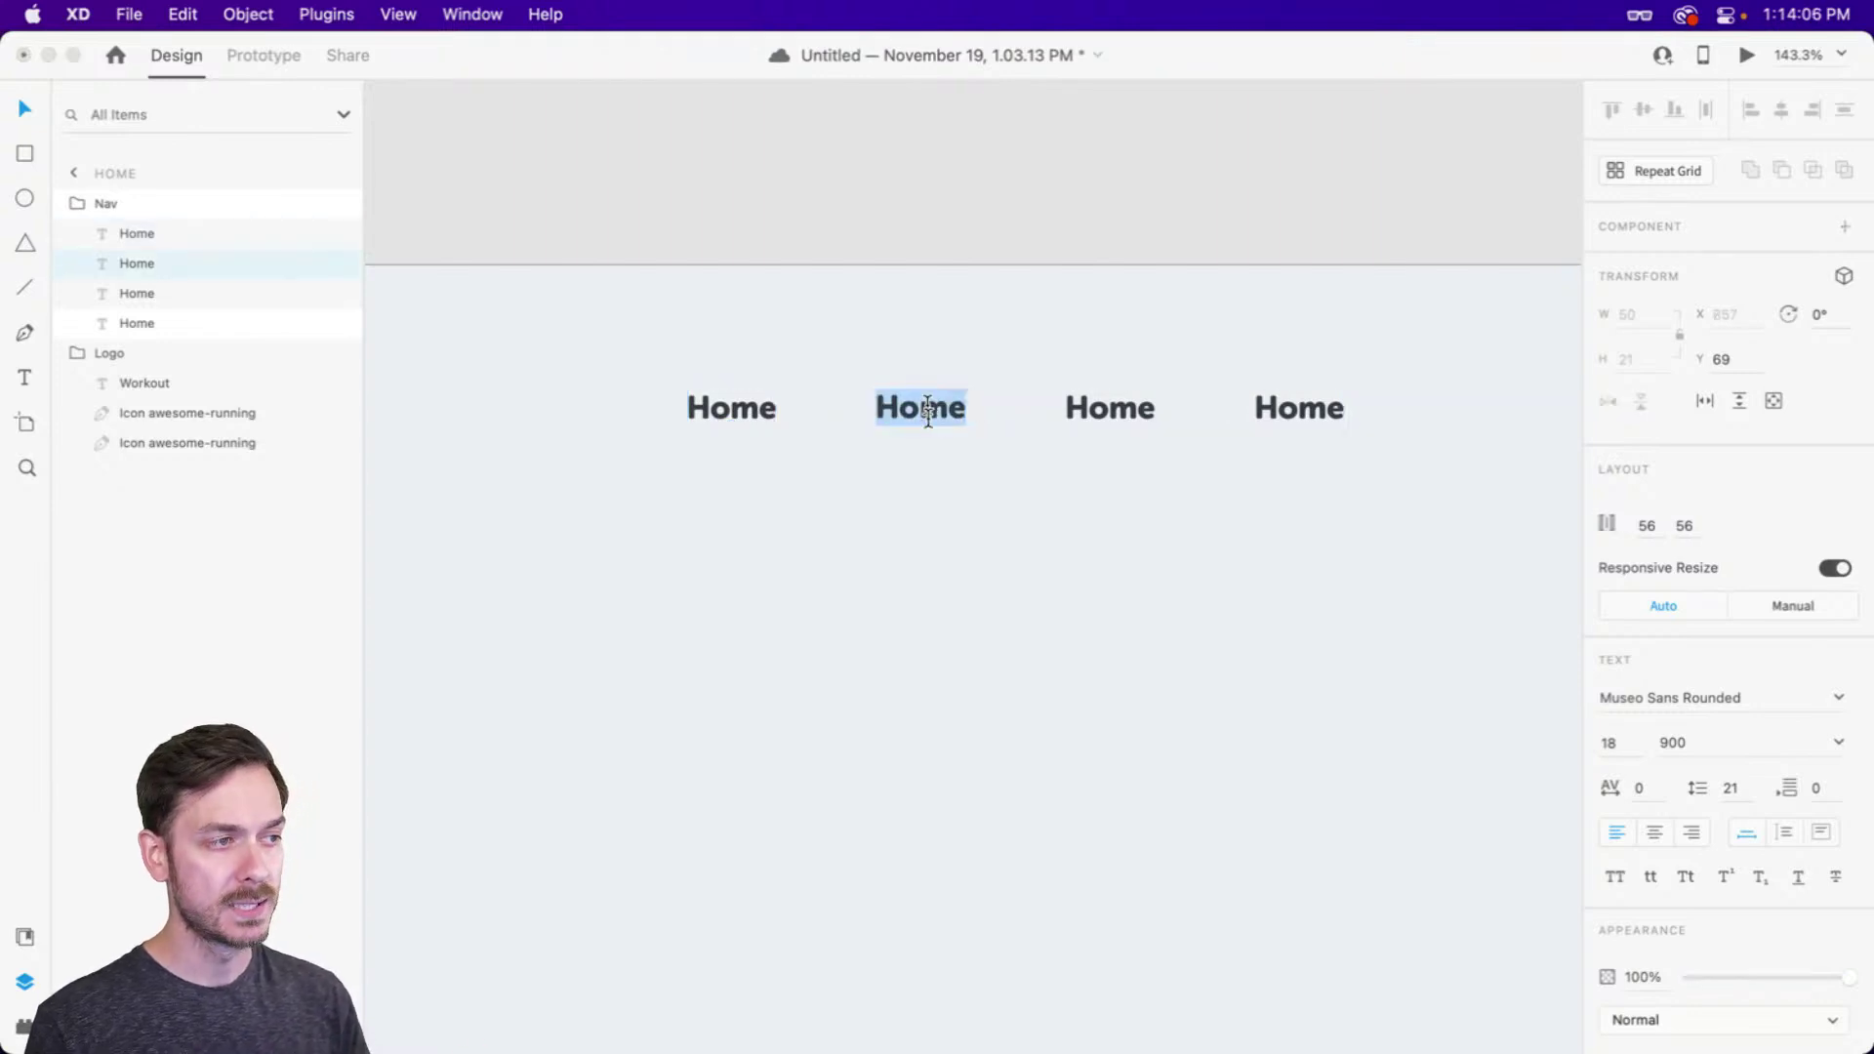
type("Live")
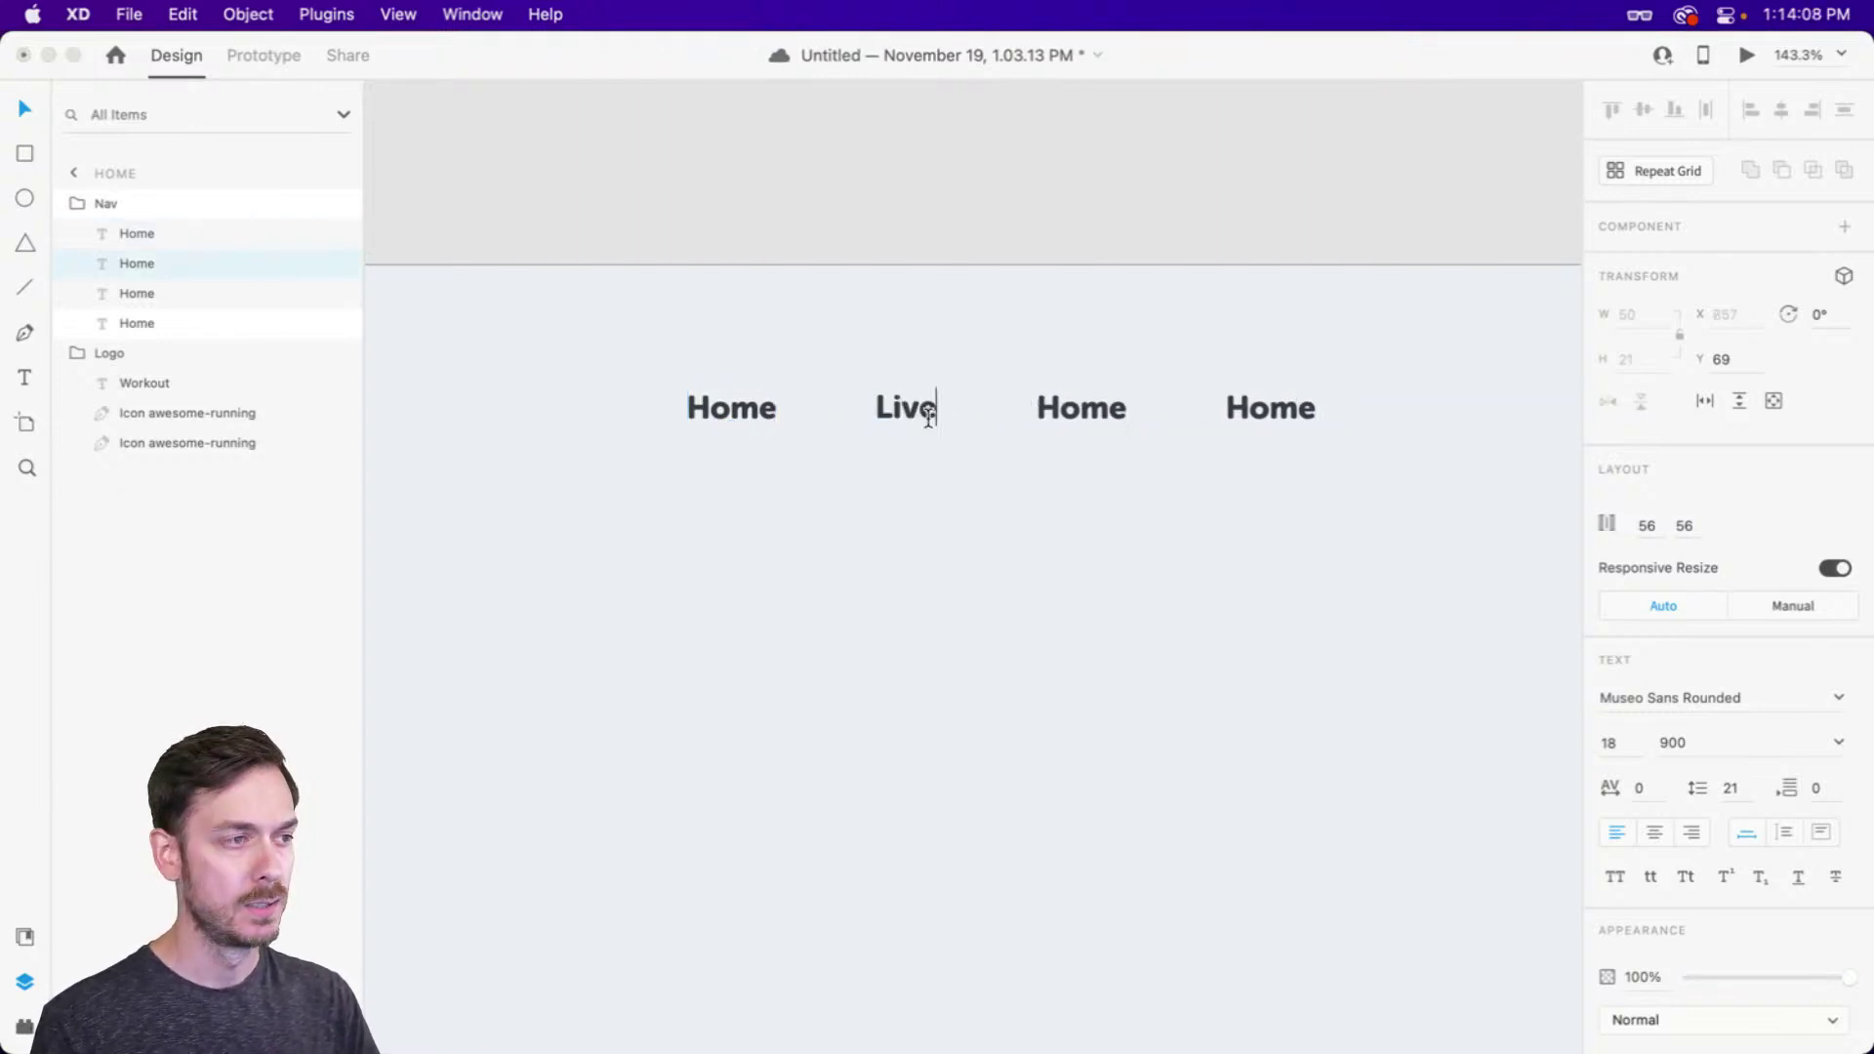
type(" Clarr")
type("ses")
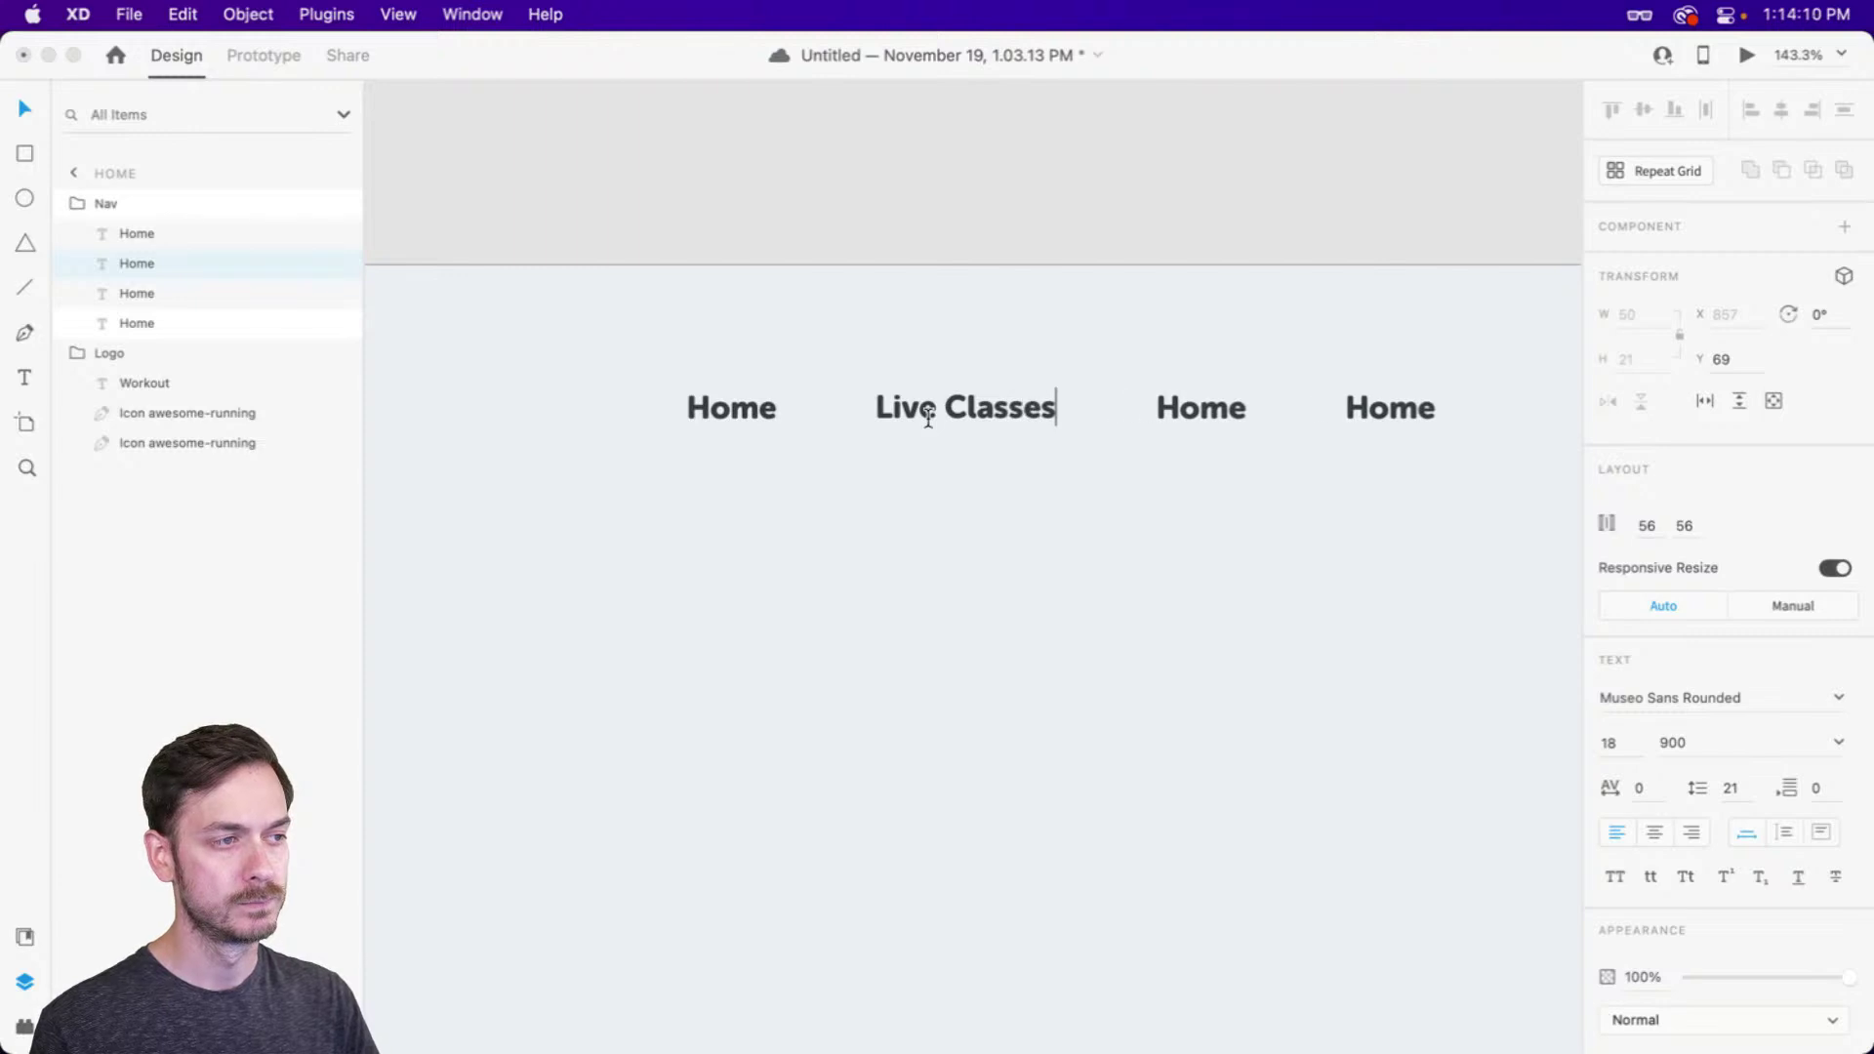
key("Escape")
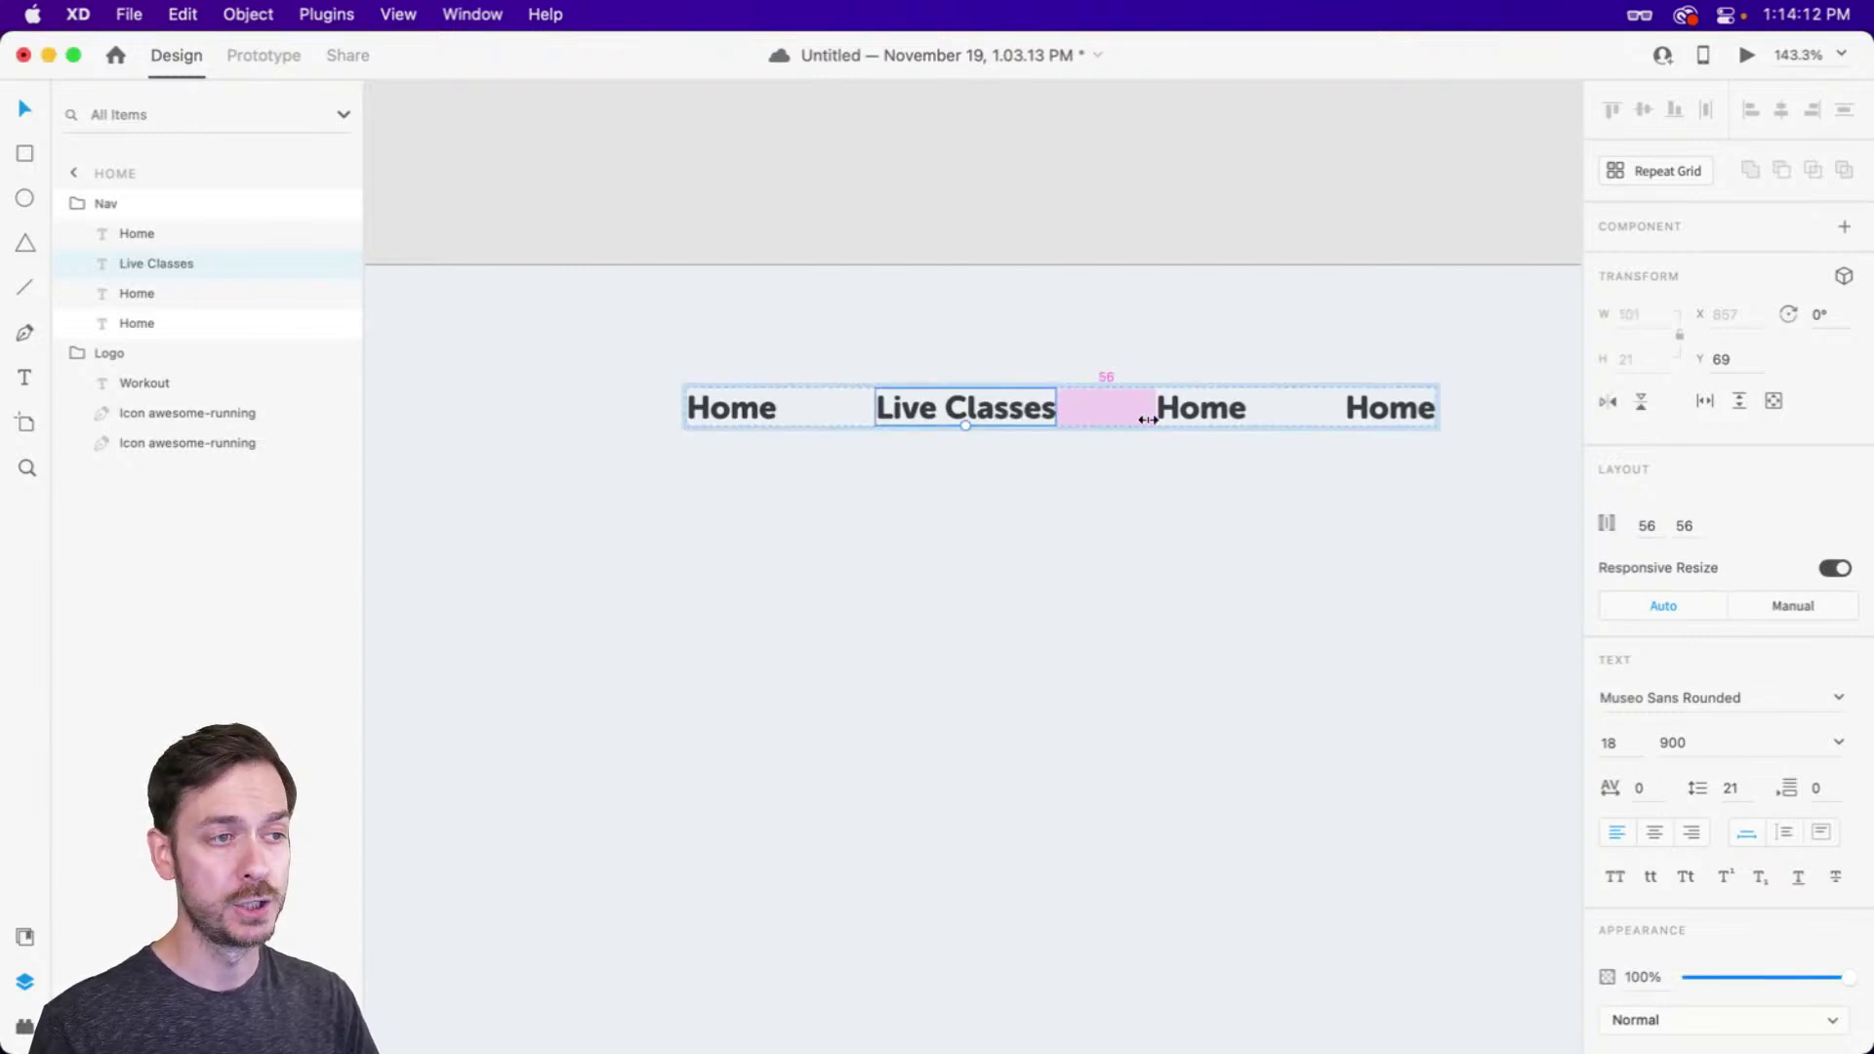
Change the third text in the Nav stack to "On Demand" and the fourth to "Profile"
double_click(1207, 406)
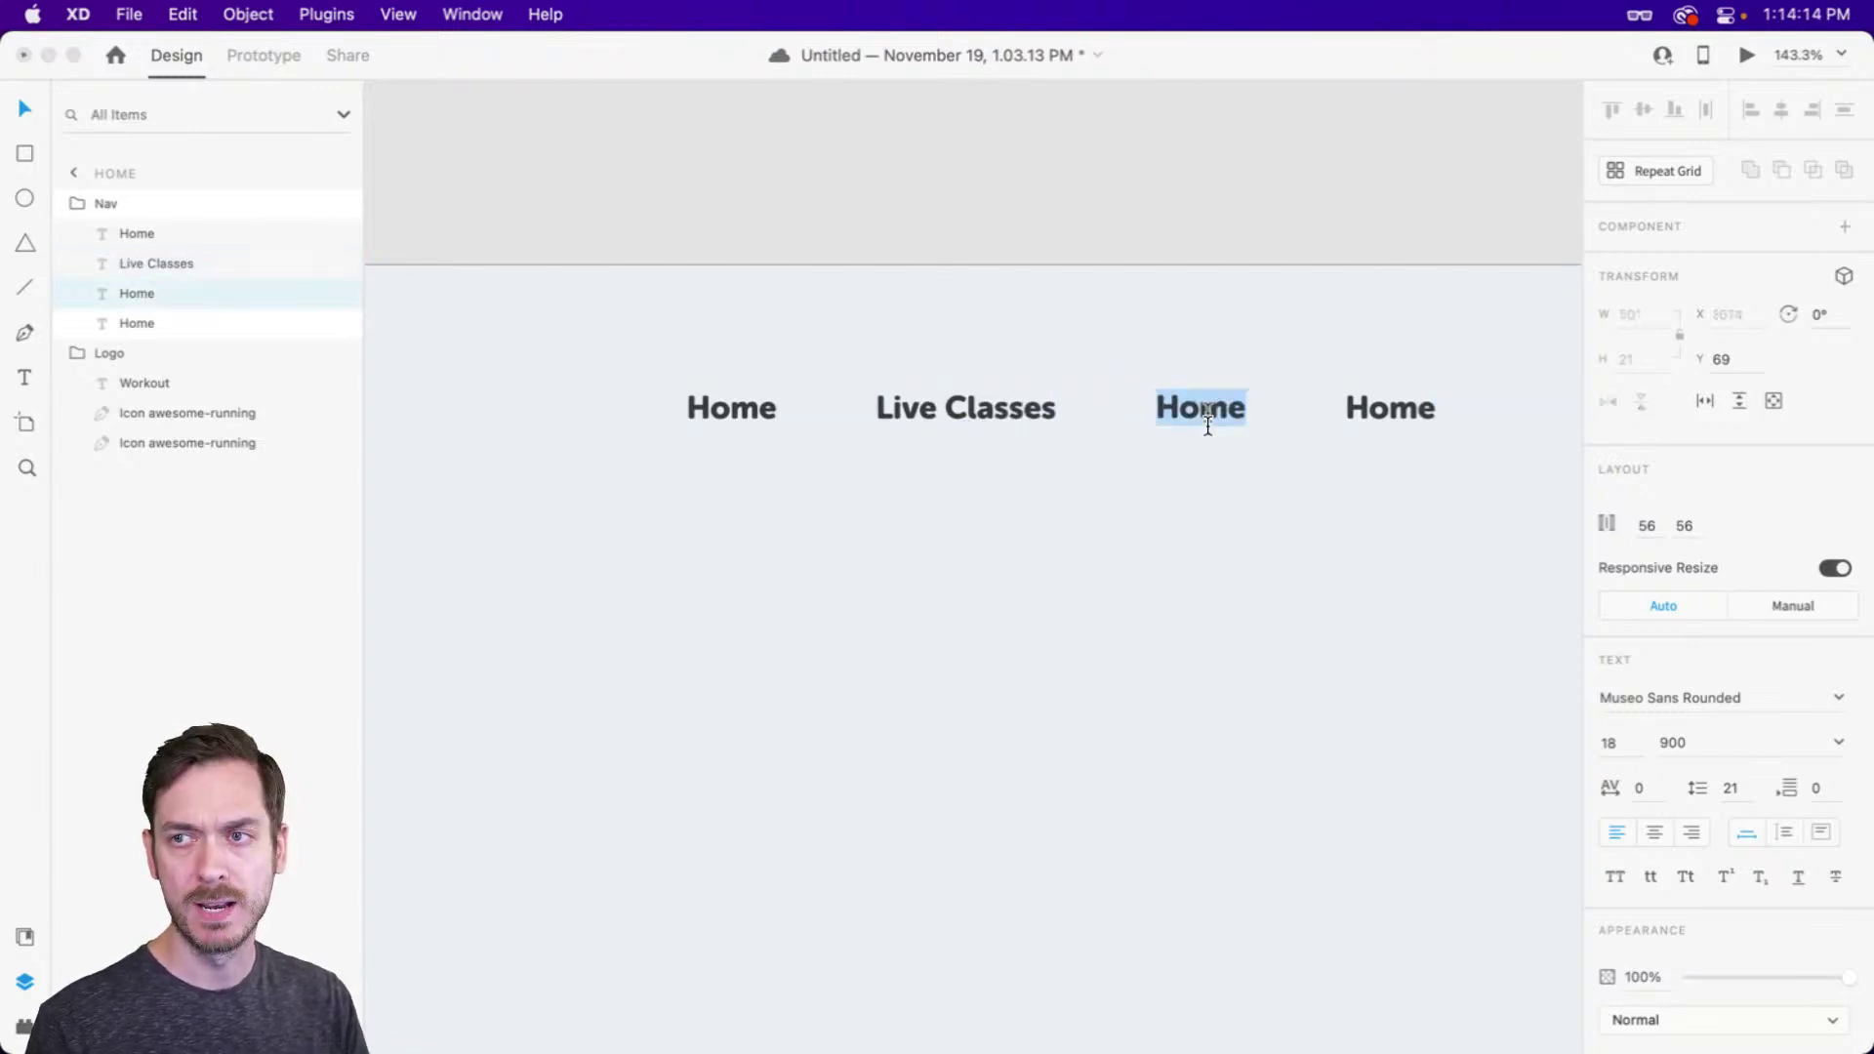
type("On Demand")
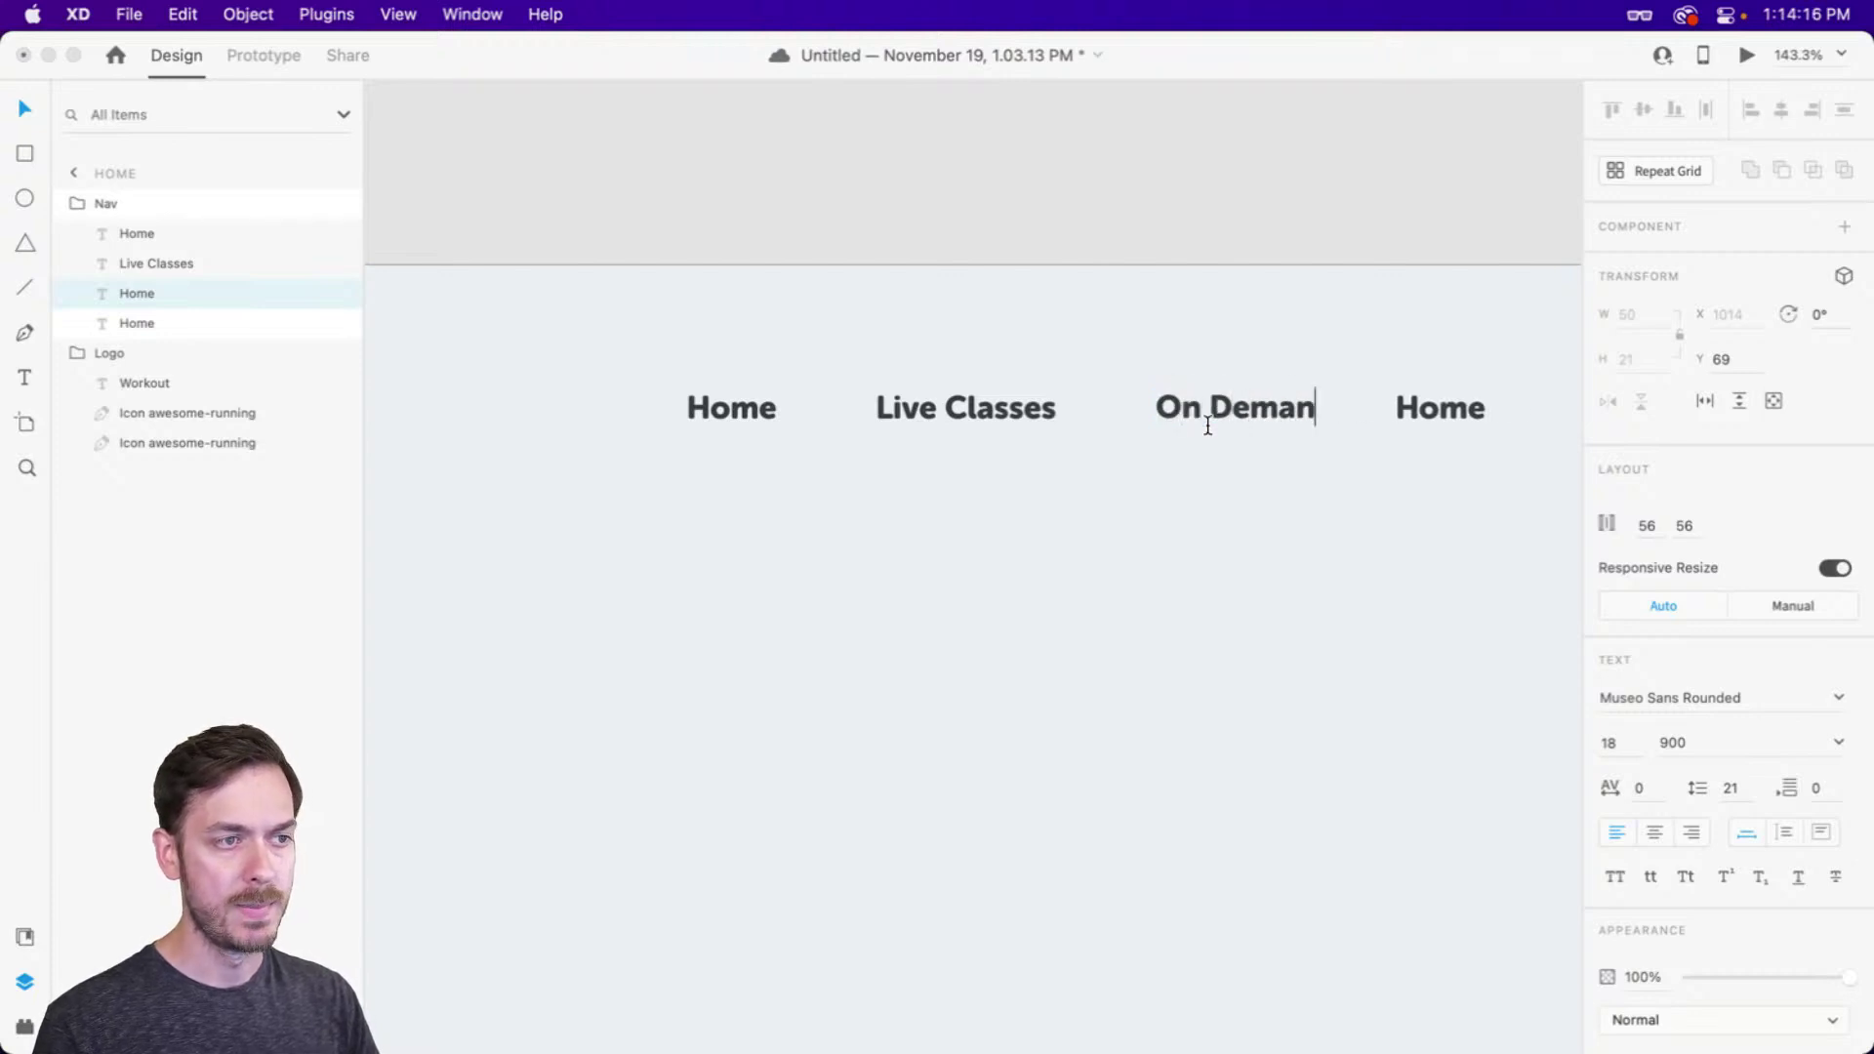
key("Escape")
double_click(1481, 415)
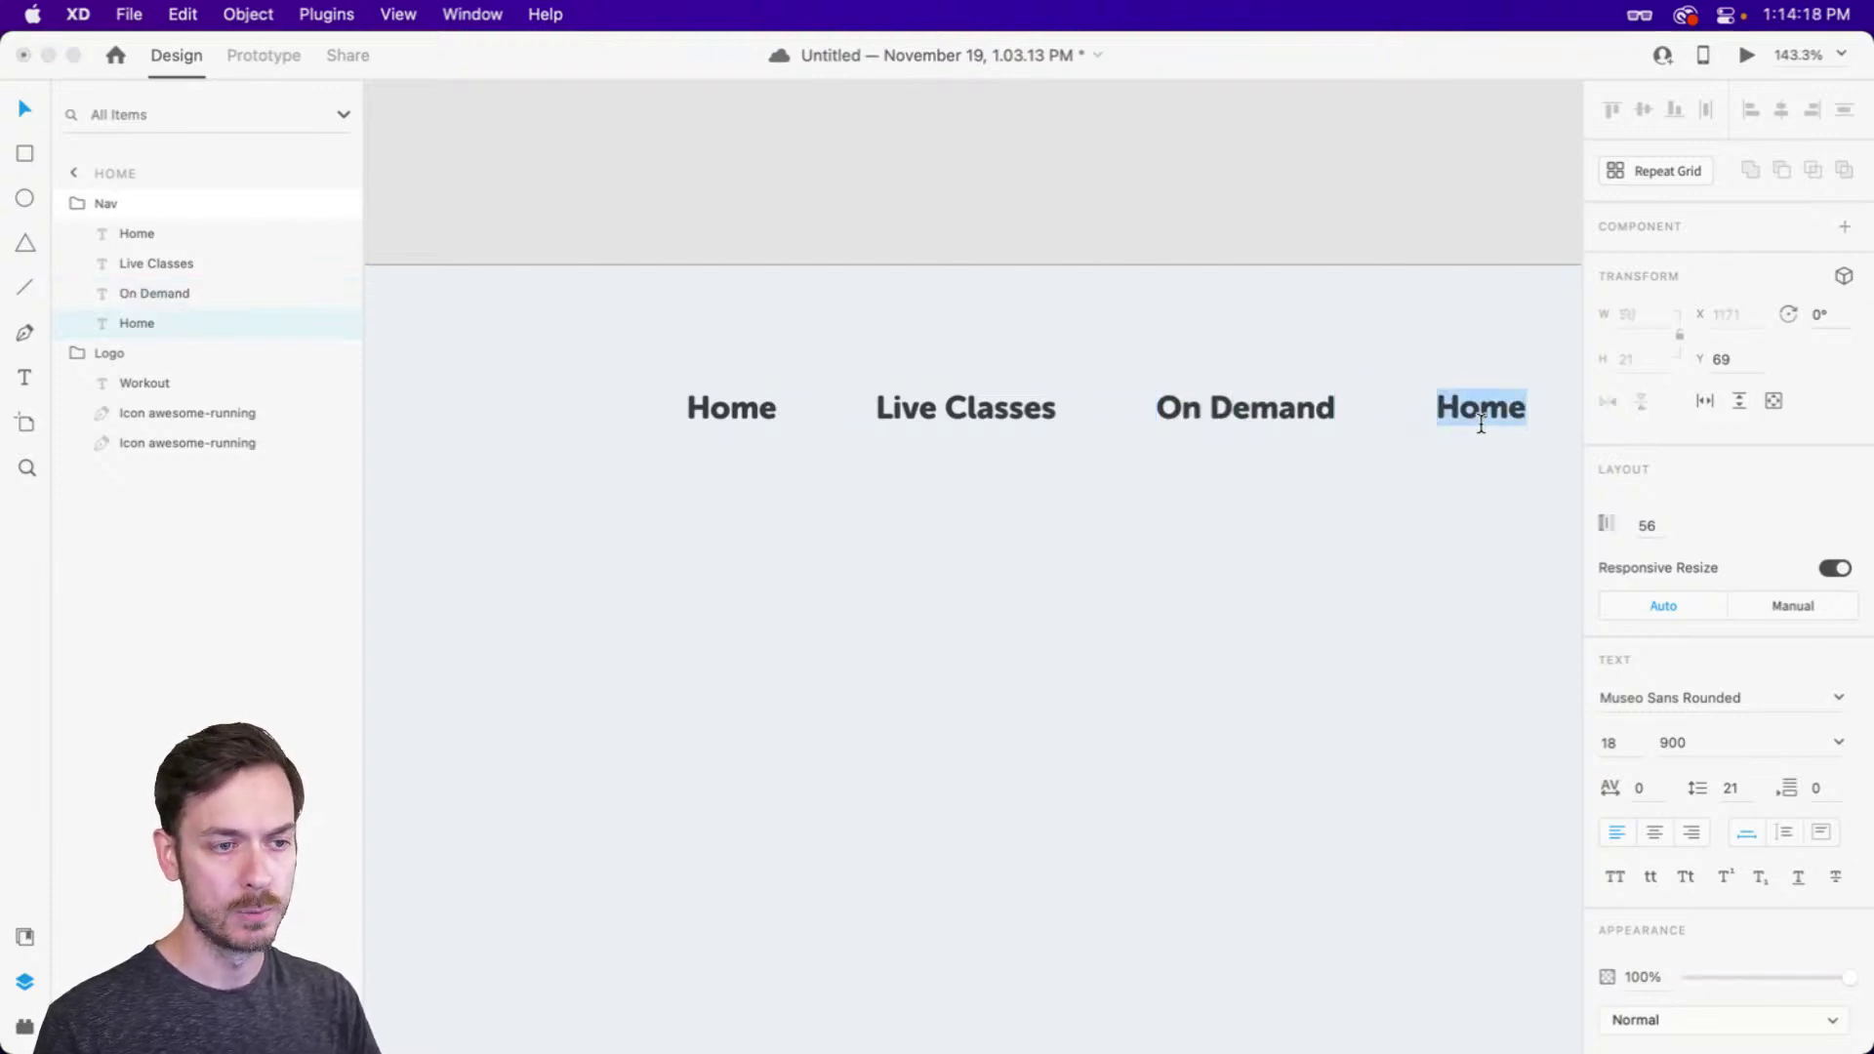
type("Pr")
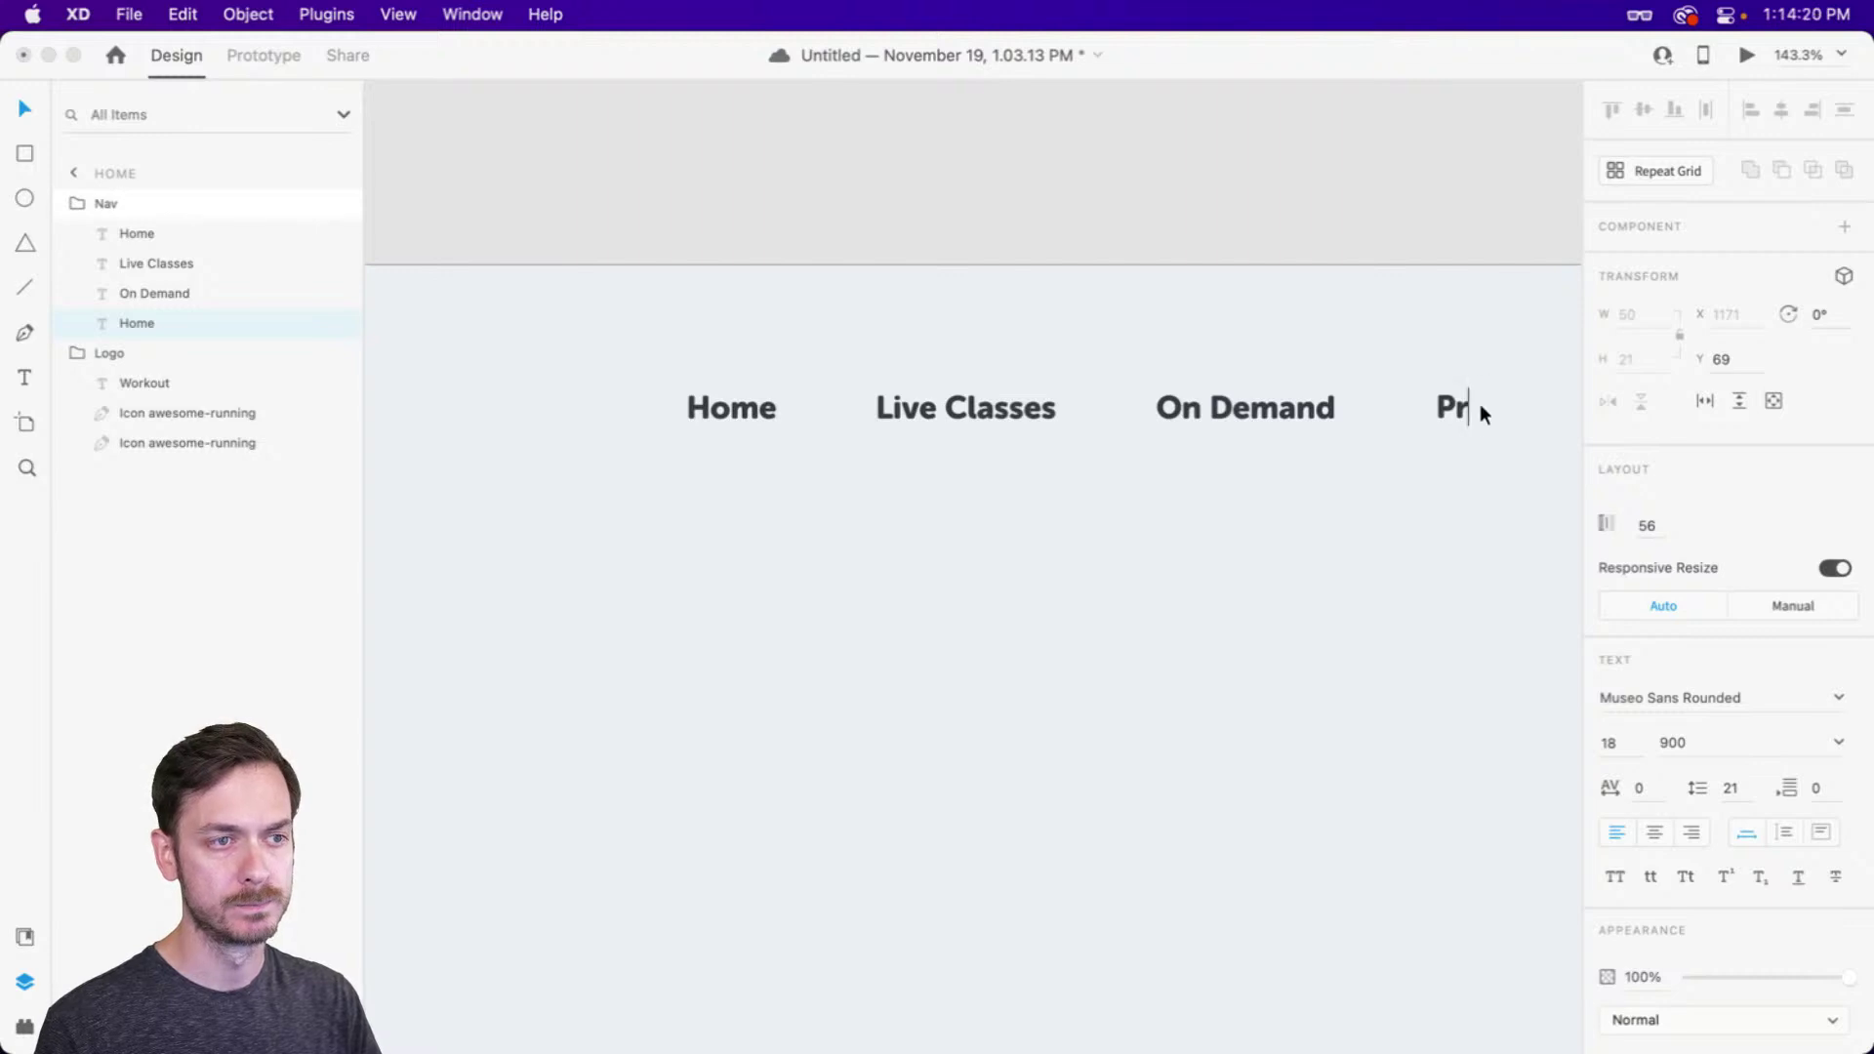
type("ofile")
key("Escape")
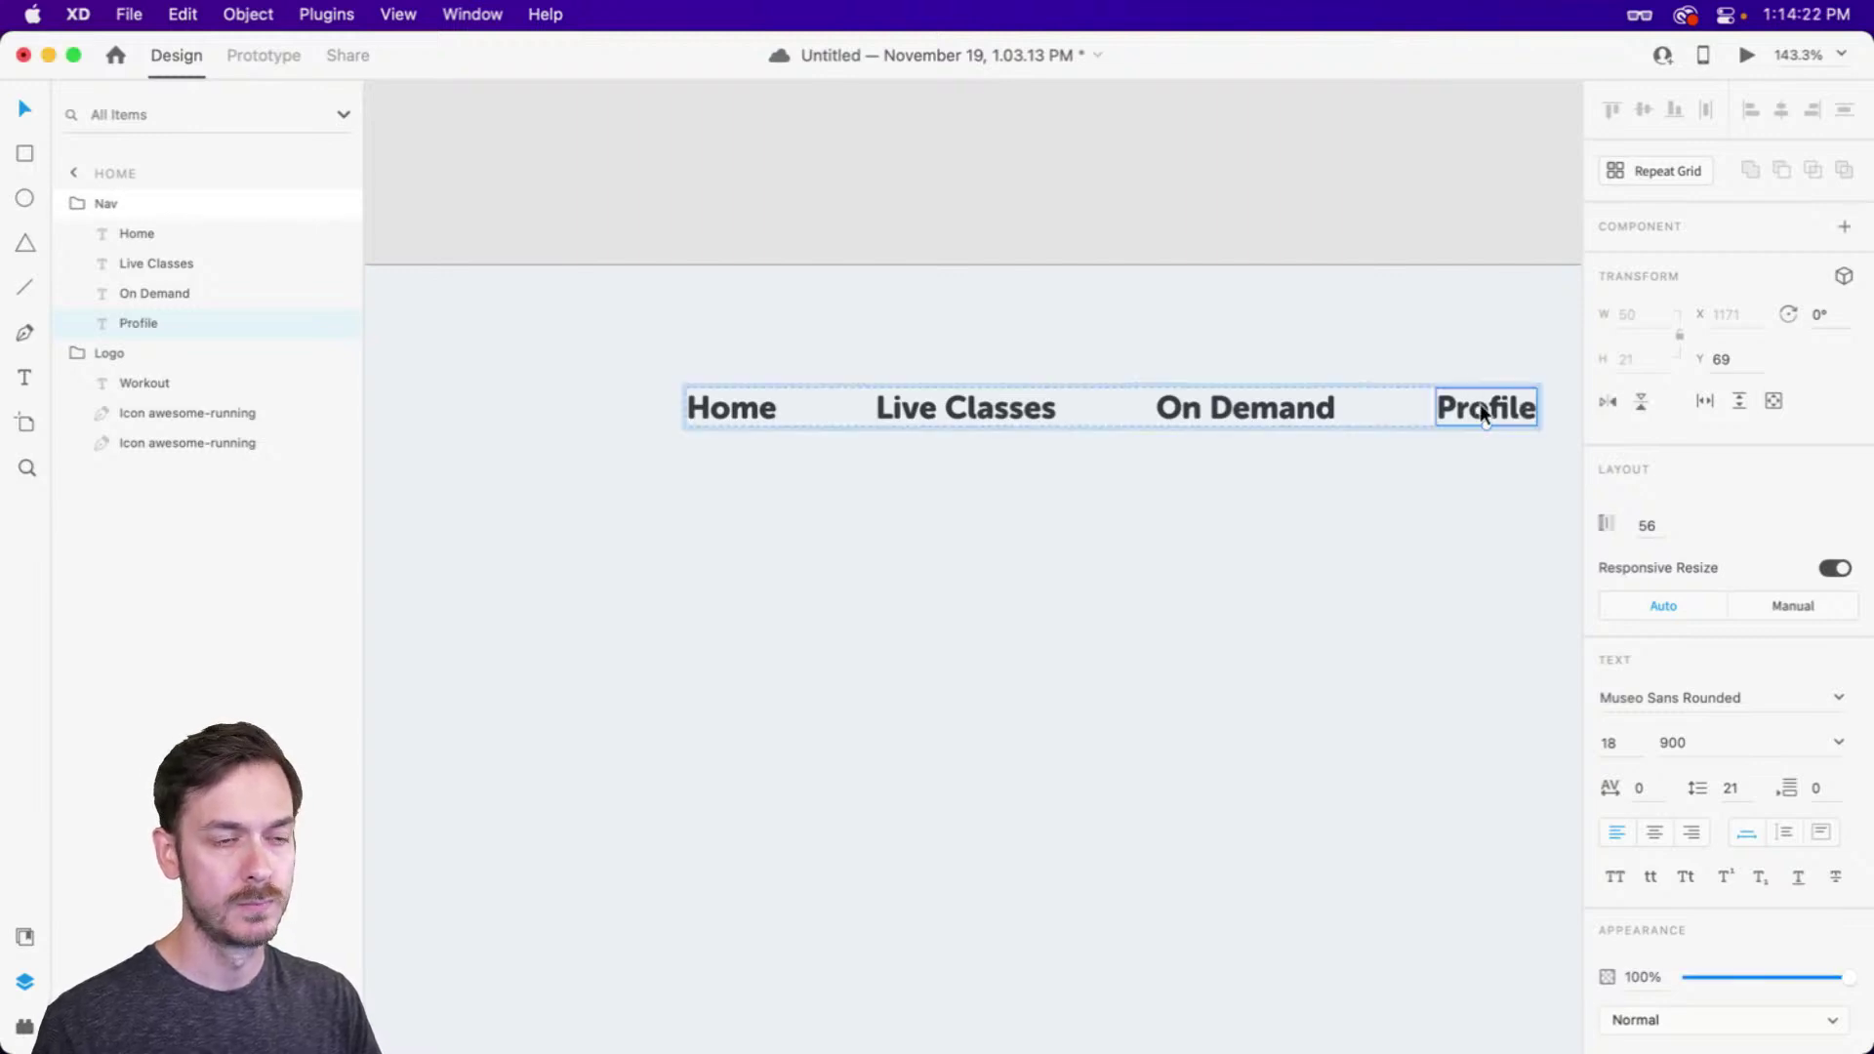
scroll(1396, 464, "right", 2)
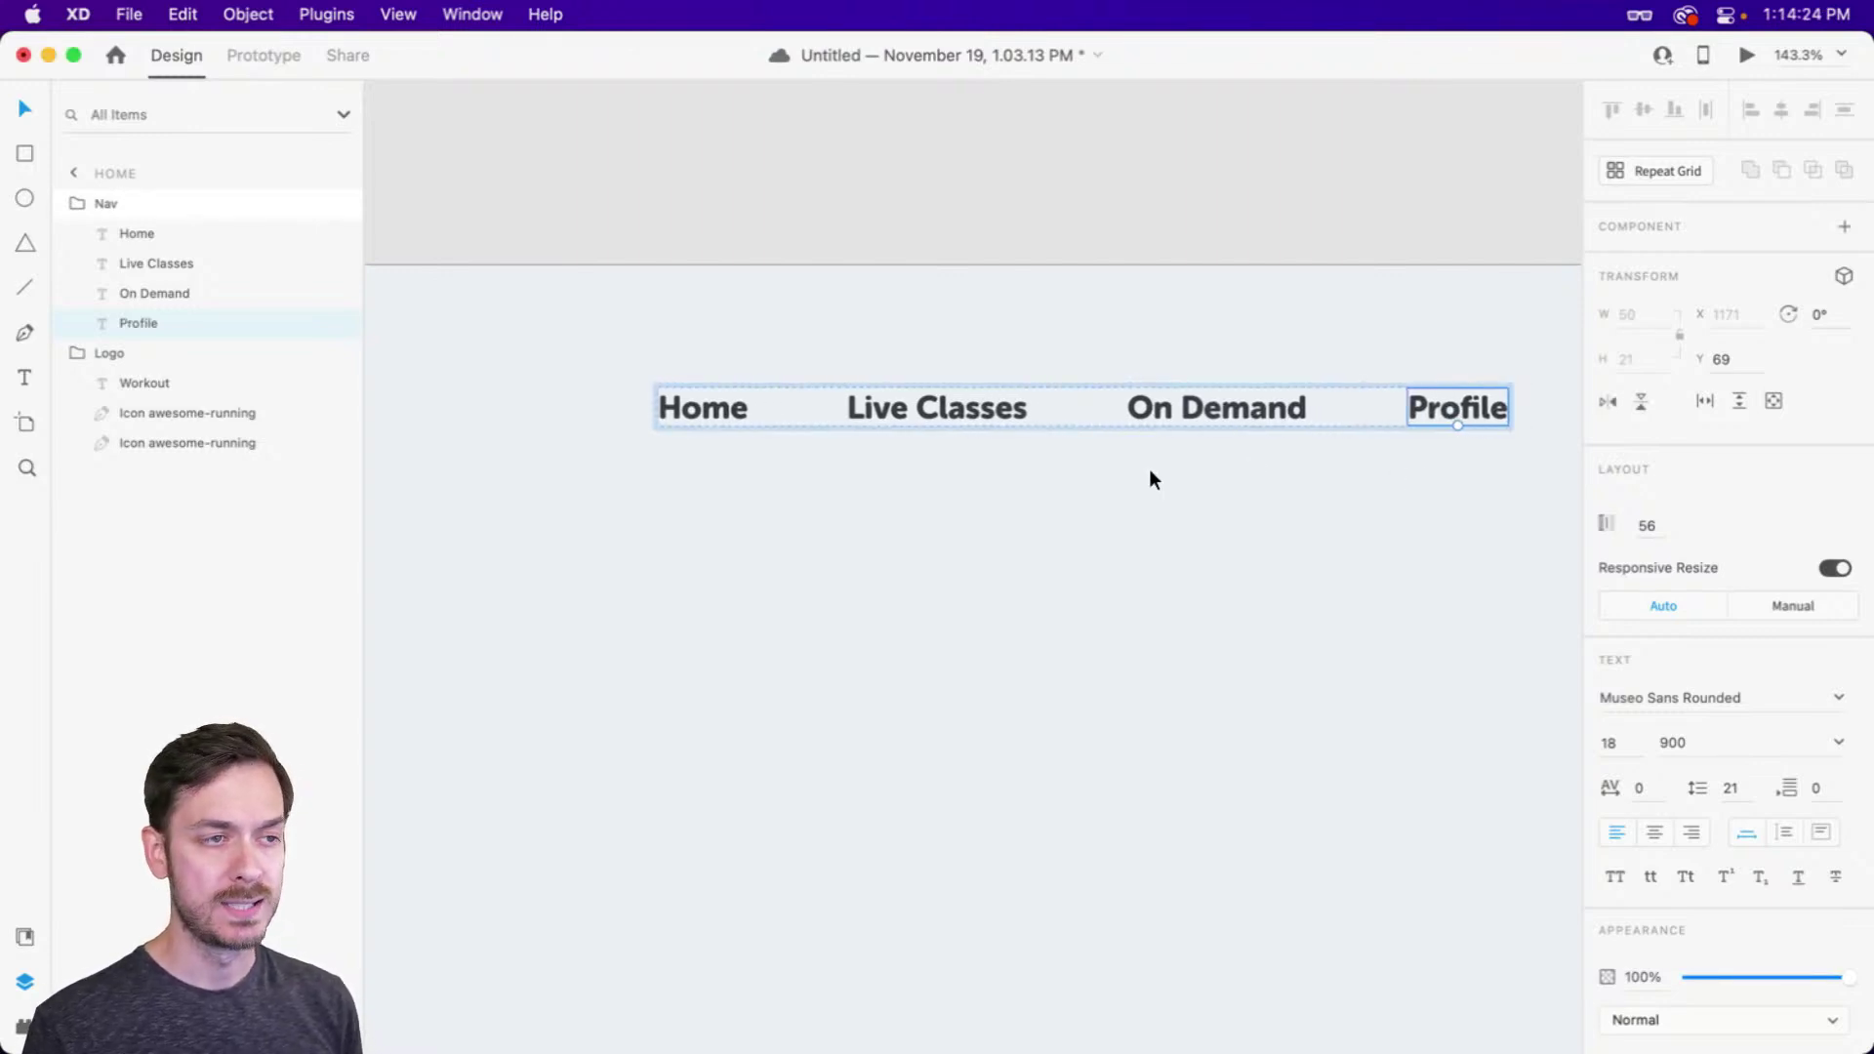
Widen the spacing between the texts in the Nav stack to 78
key("Escape")
double_click(1214, 404)
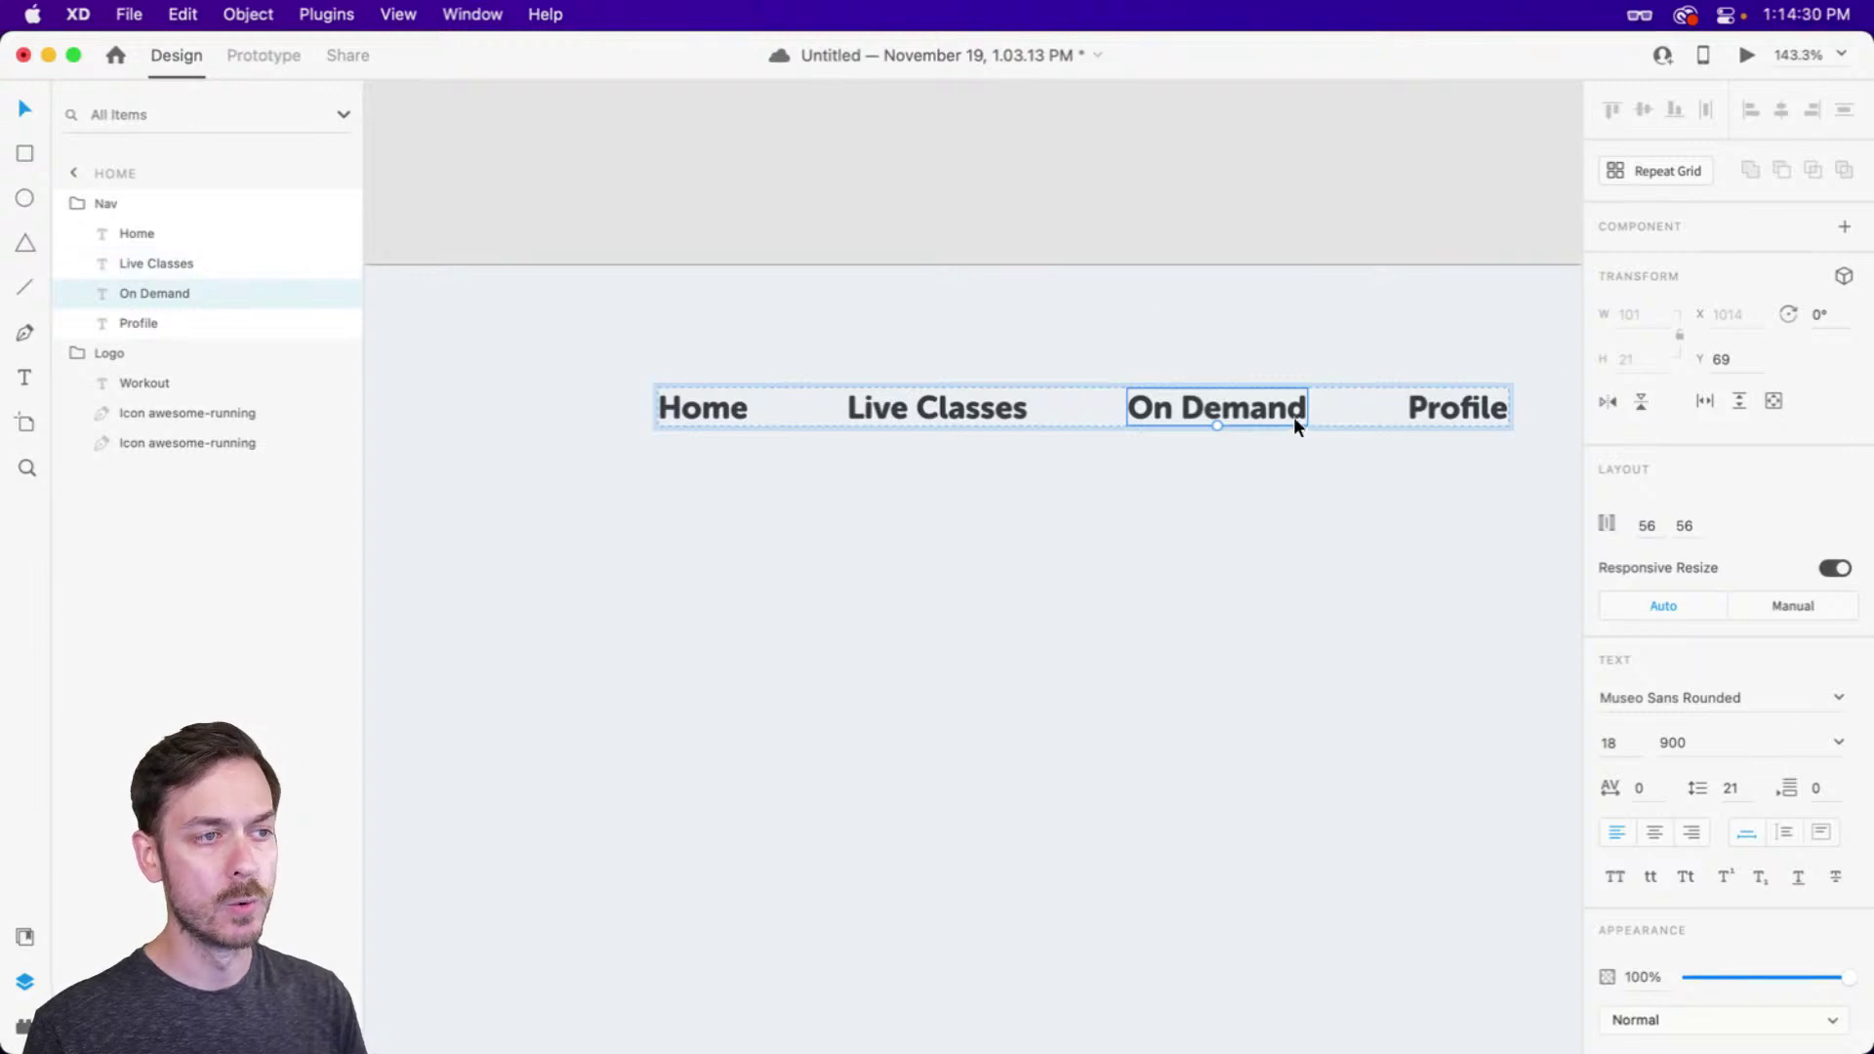
left_click_drag(1252, 402, 1203, 369)
left_click_drag(1088, 410, 1125, 412)
scroll(987, 438, "up", 5)
scroll(987, 432, "down", 10)
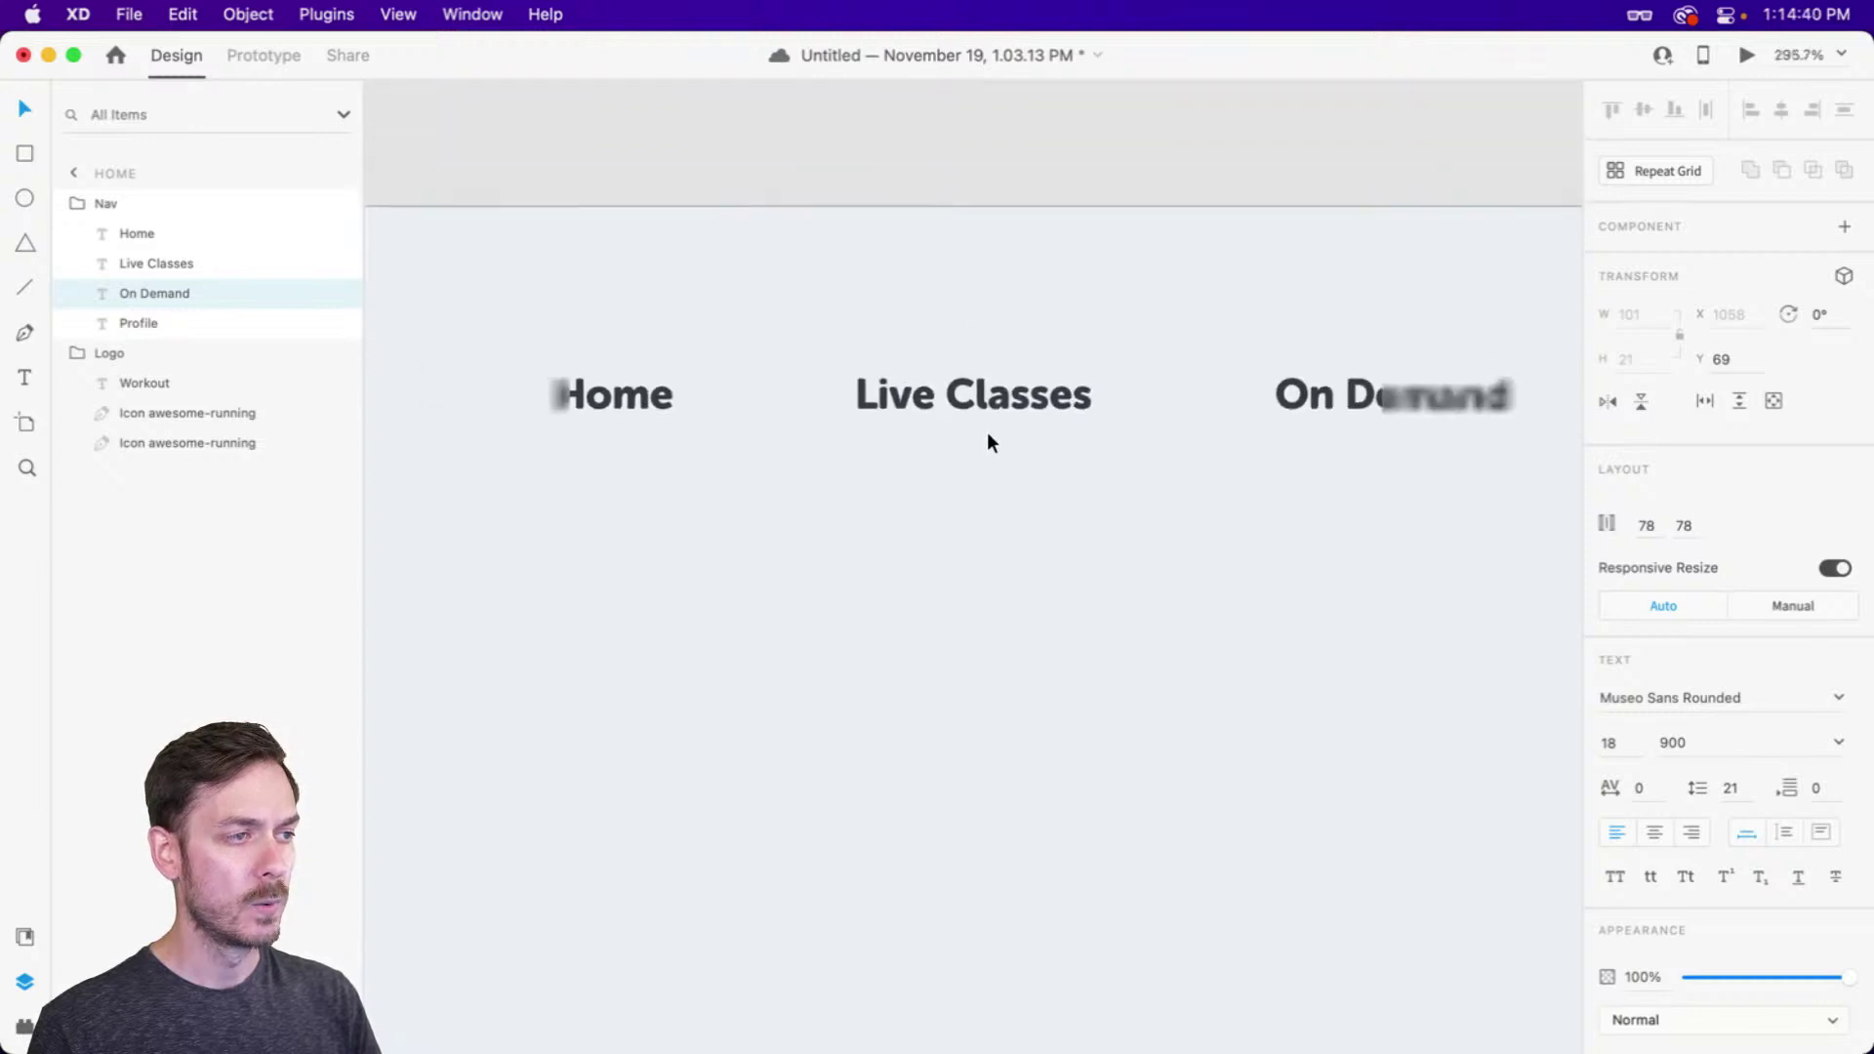
key("Escape")
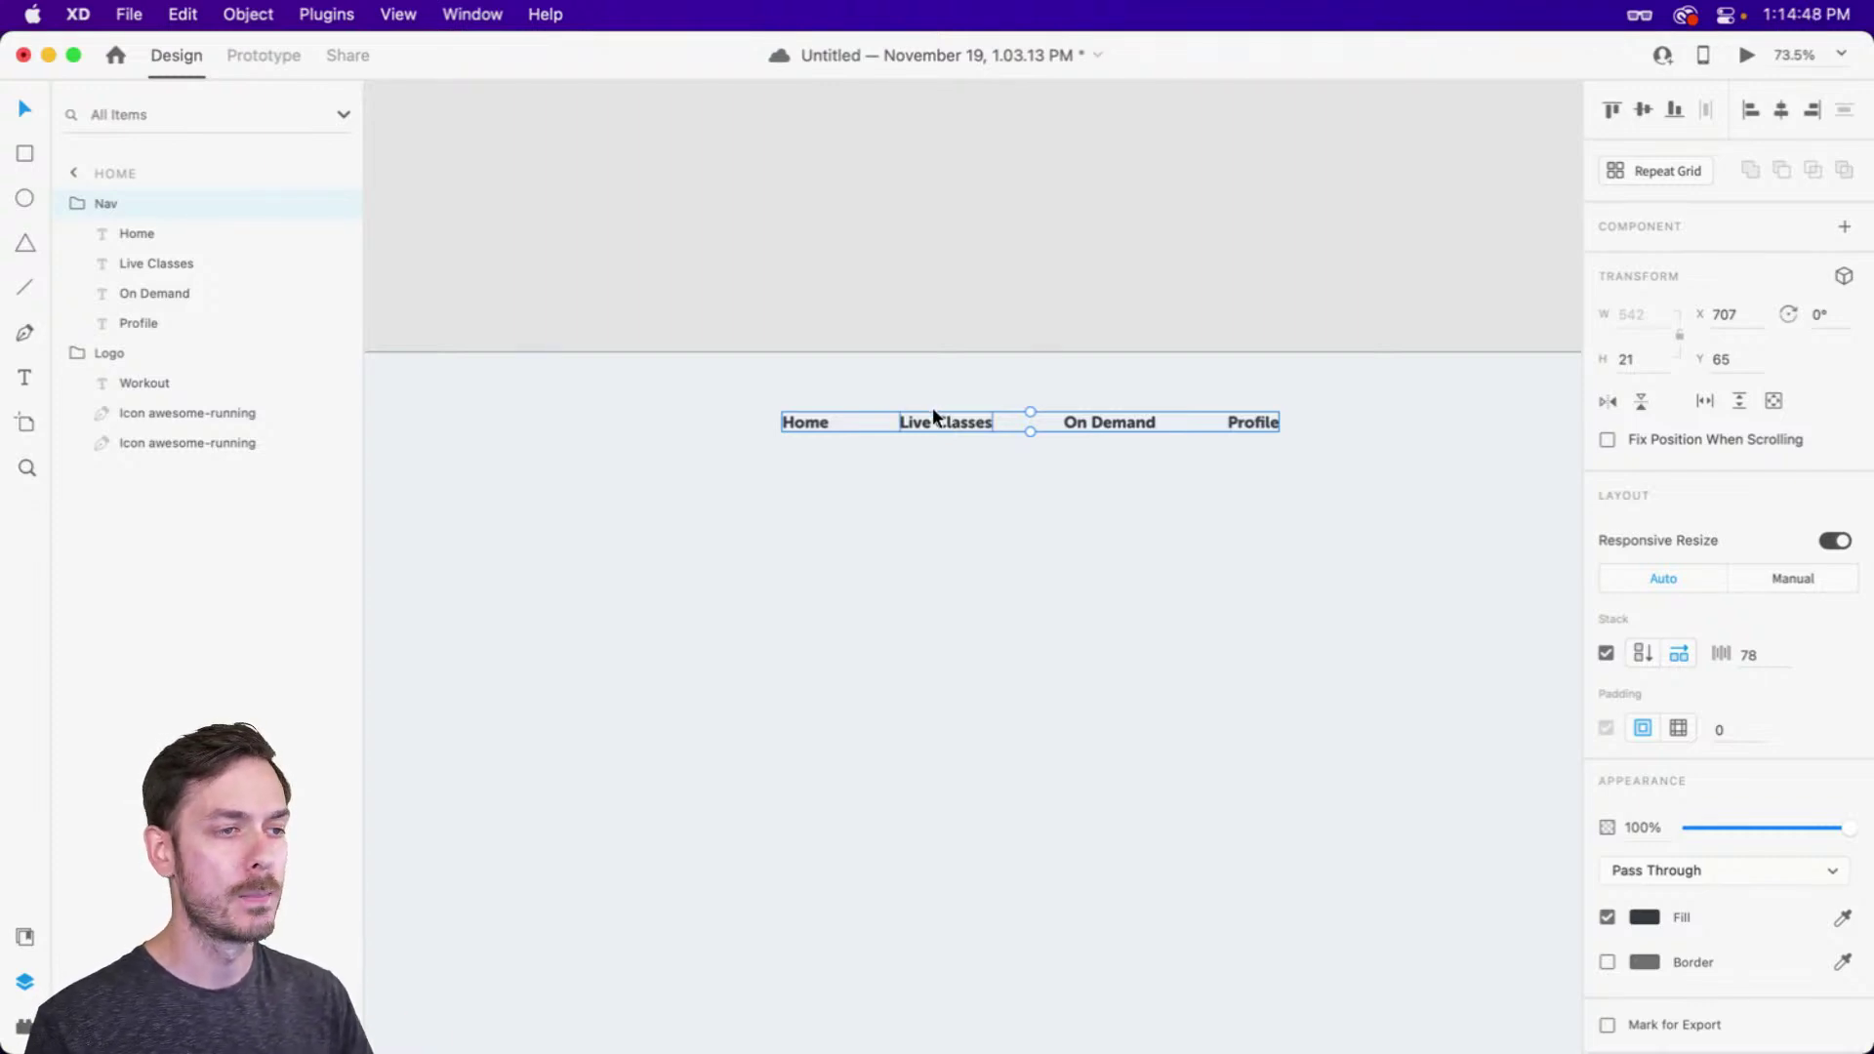
Try an underline about 51 px wide beneath the Home text with a border size of 4, and delete it
scroll(934, 407, "up", 5)
scroll(921, 408, "right", 2)
scroll(658, 410, "up", 4)
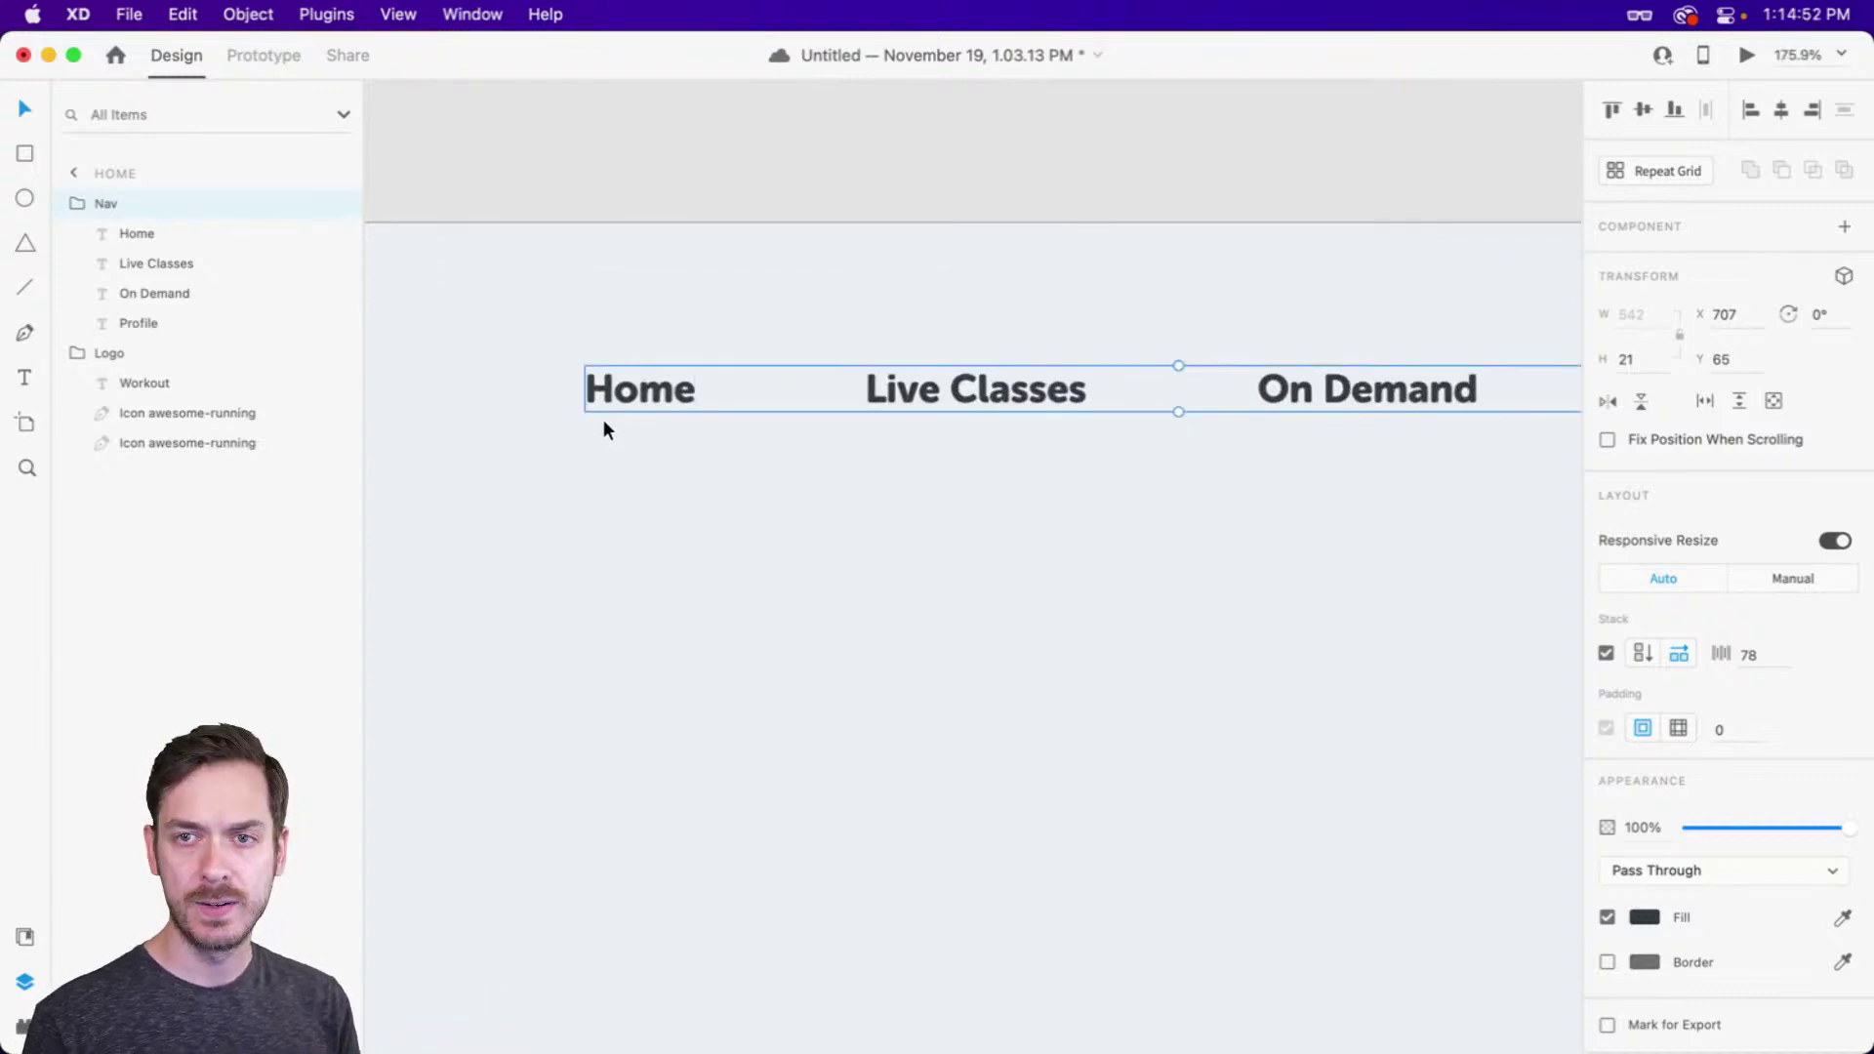
key("l")
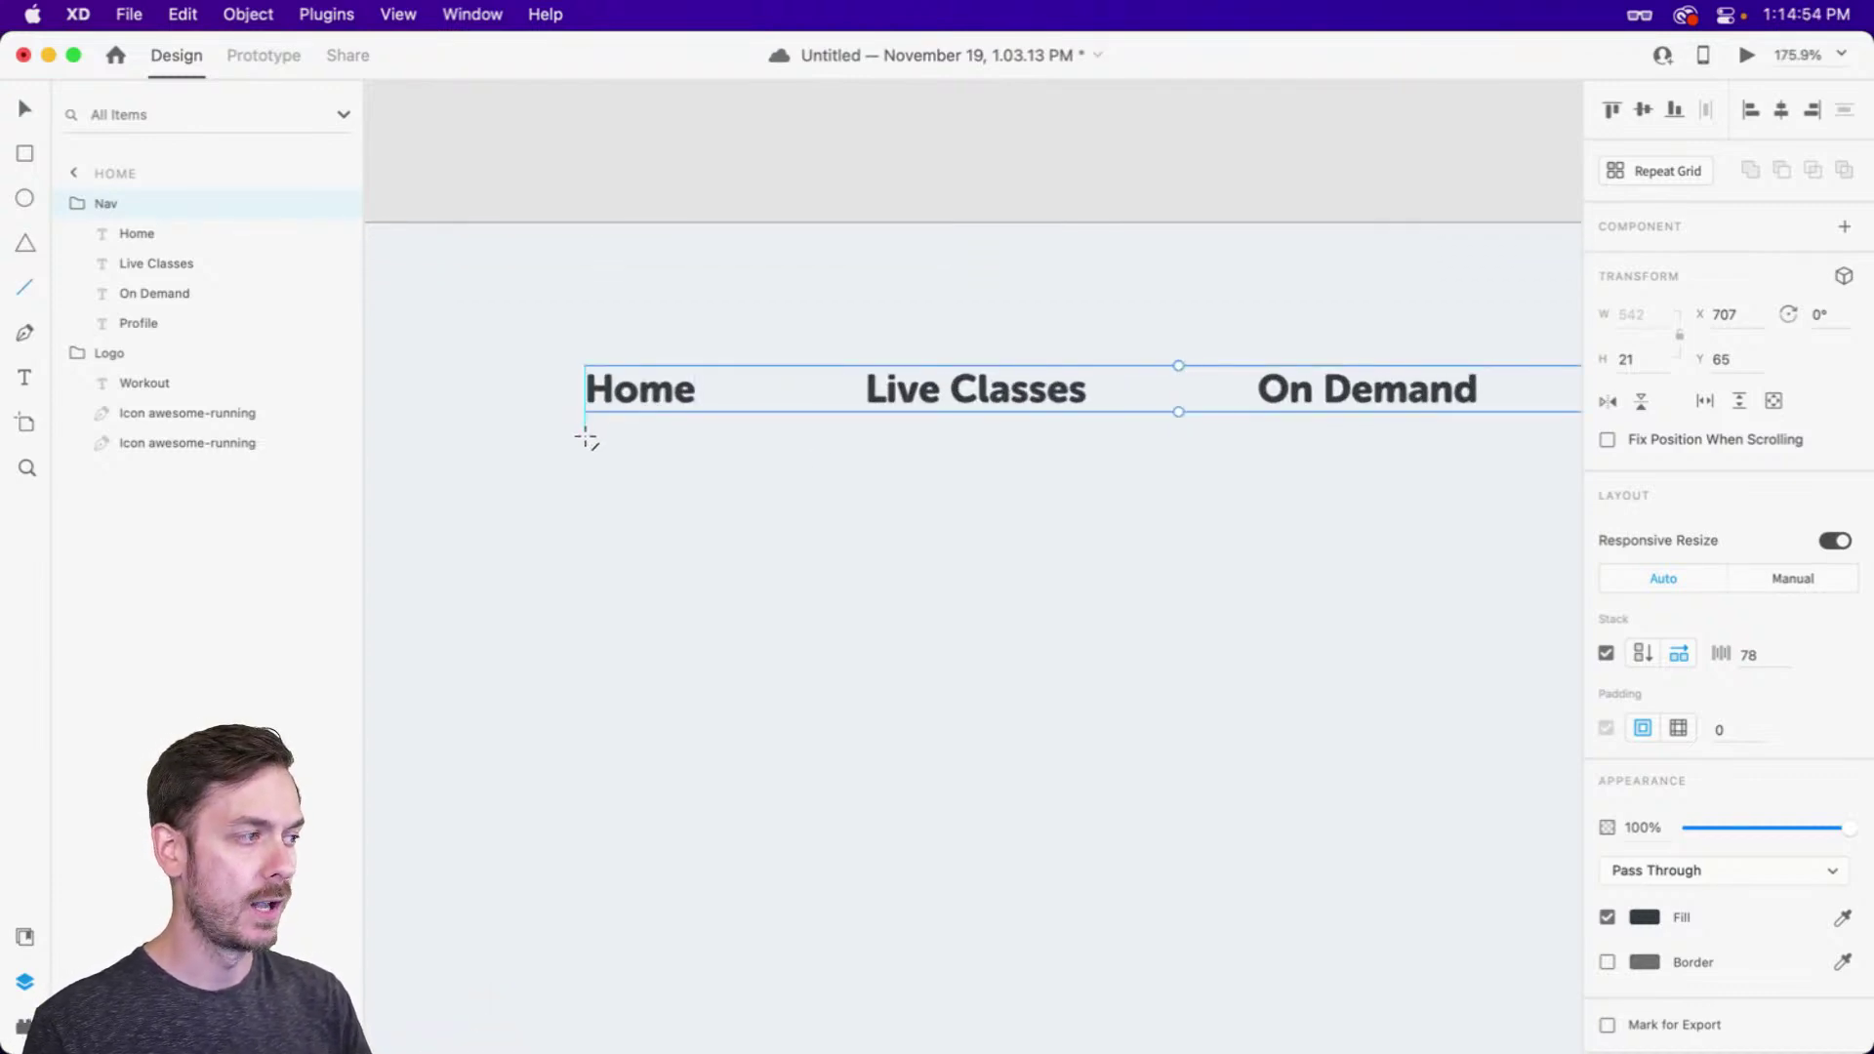
left_click_drag(586, 431, 698, 429)
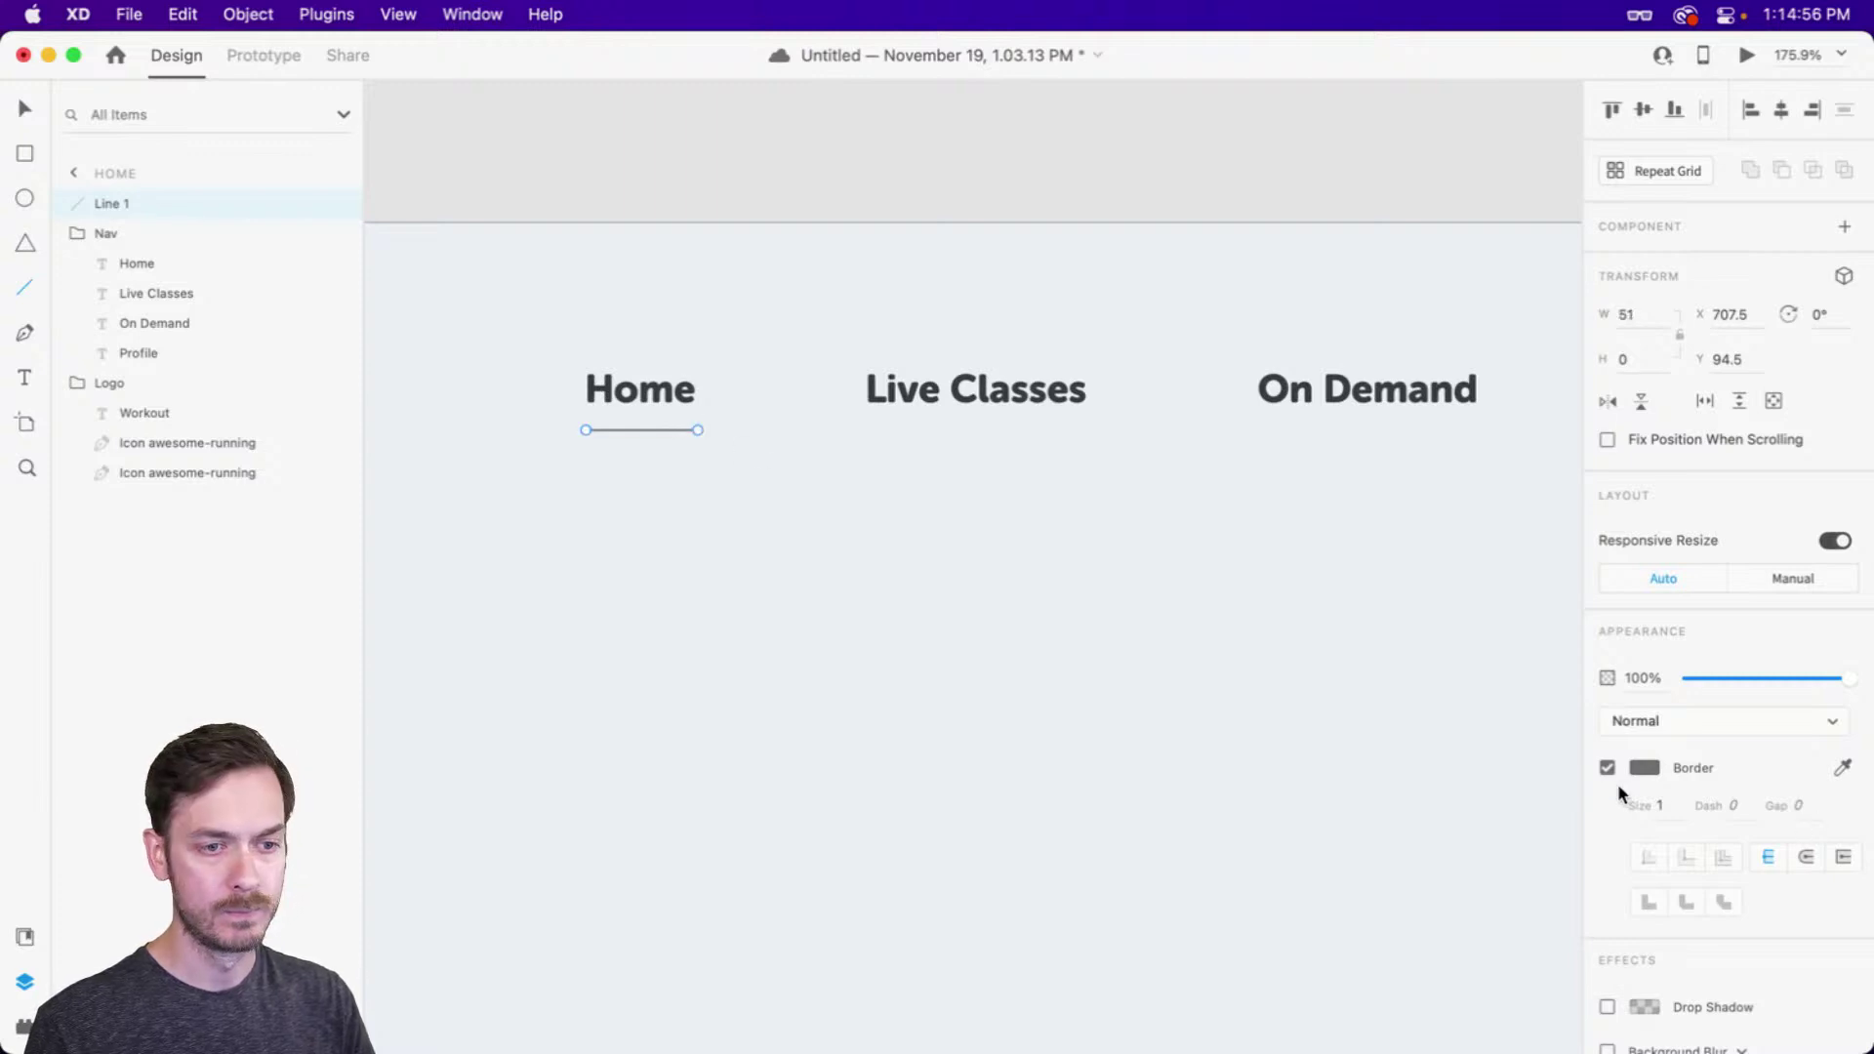
left_click(1667, 810)
key("Up")
key("Up")
key("Up")
key("Up")
key("Return")
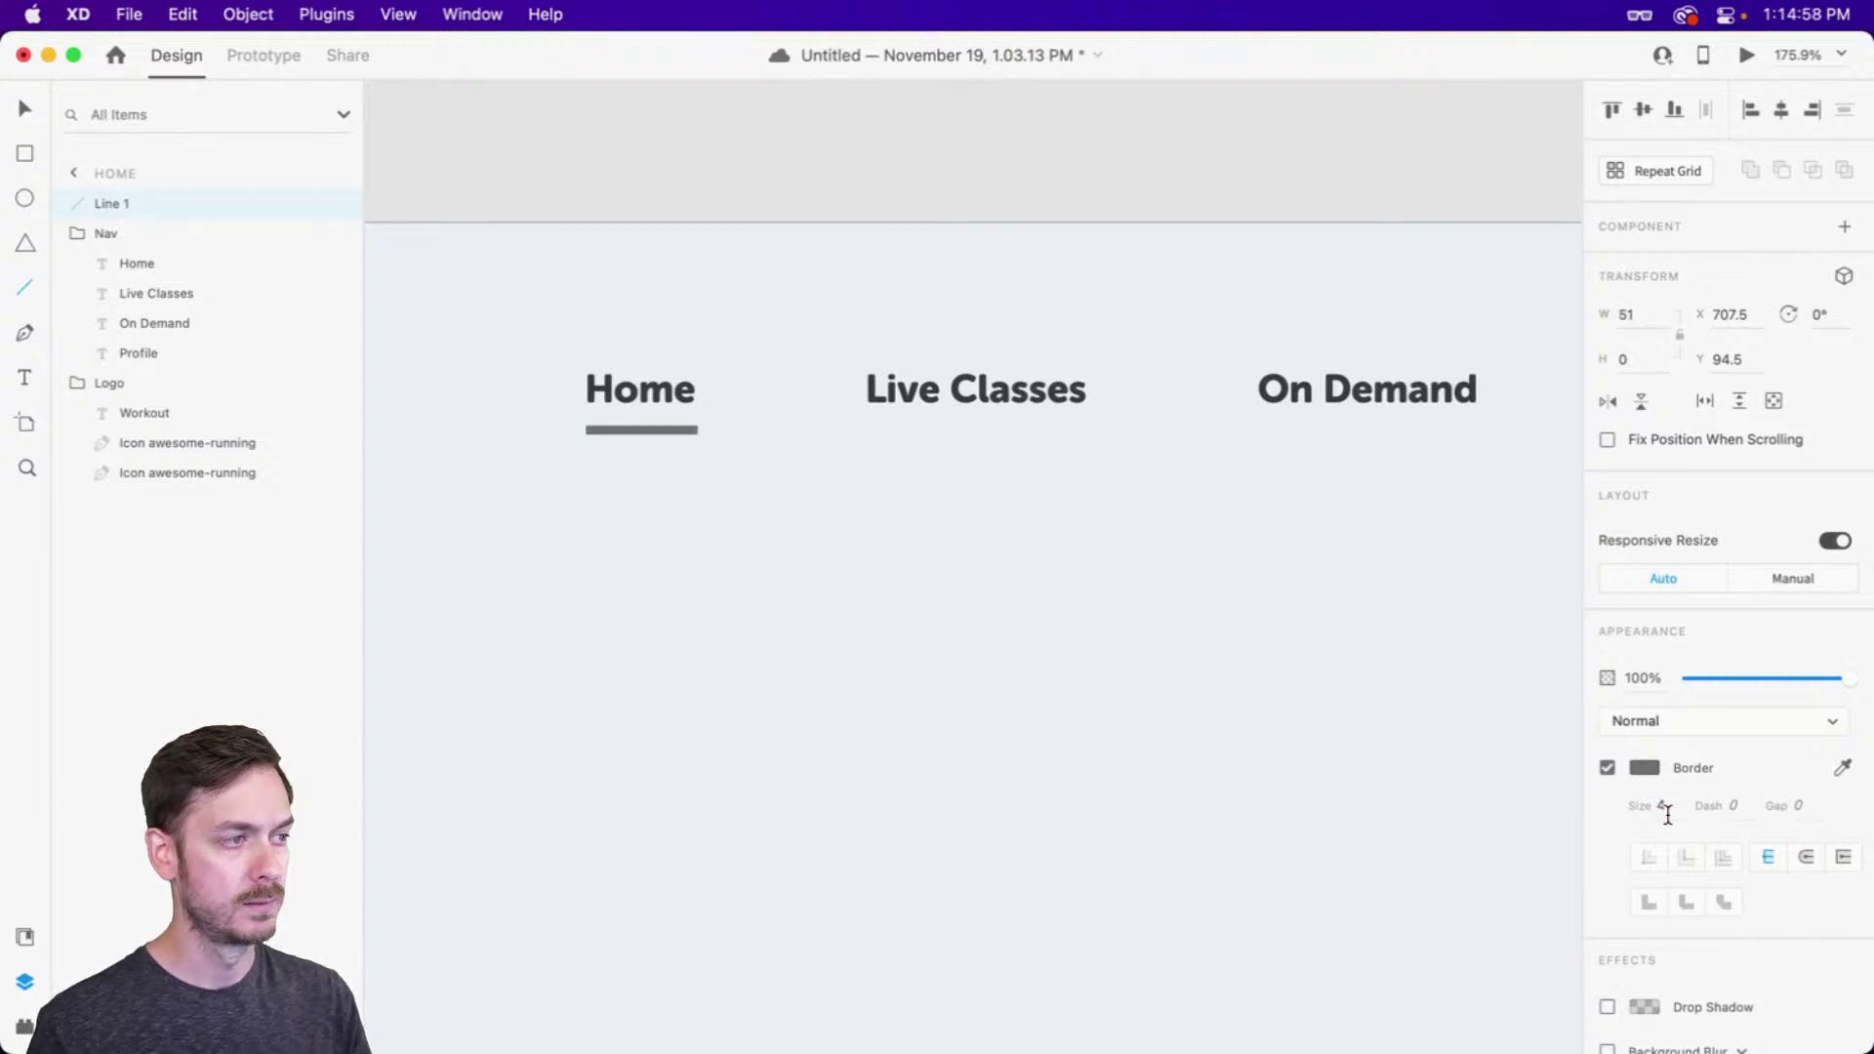
key("Delete")
key("v")
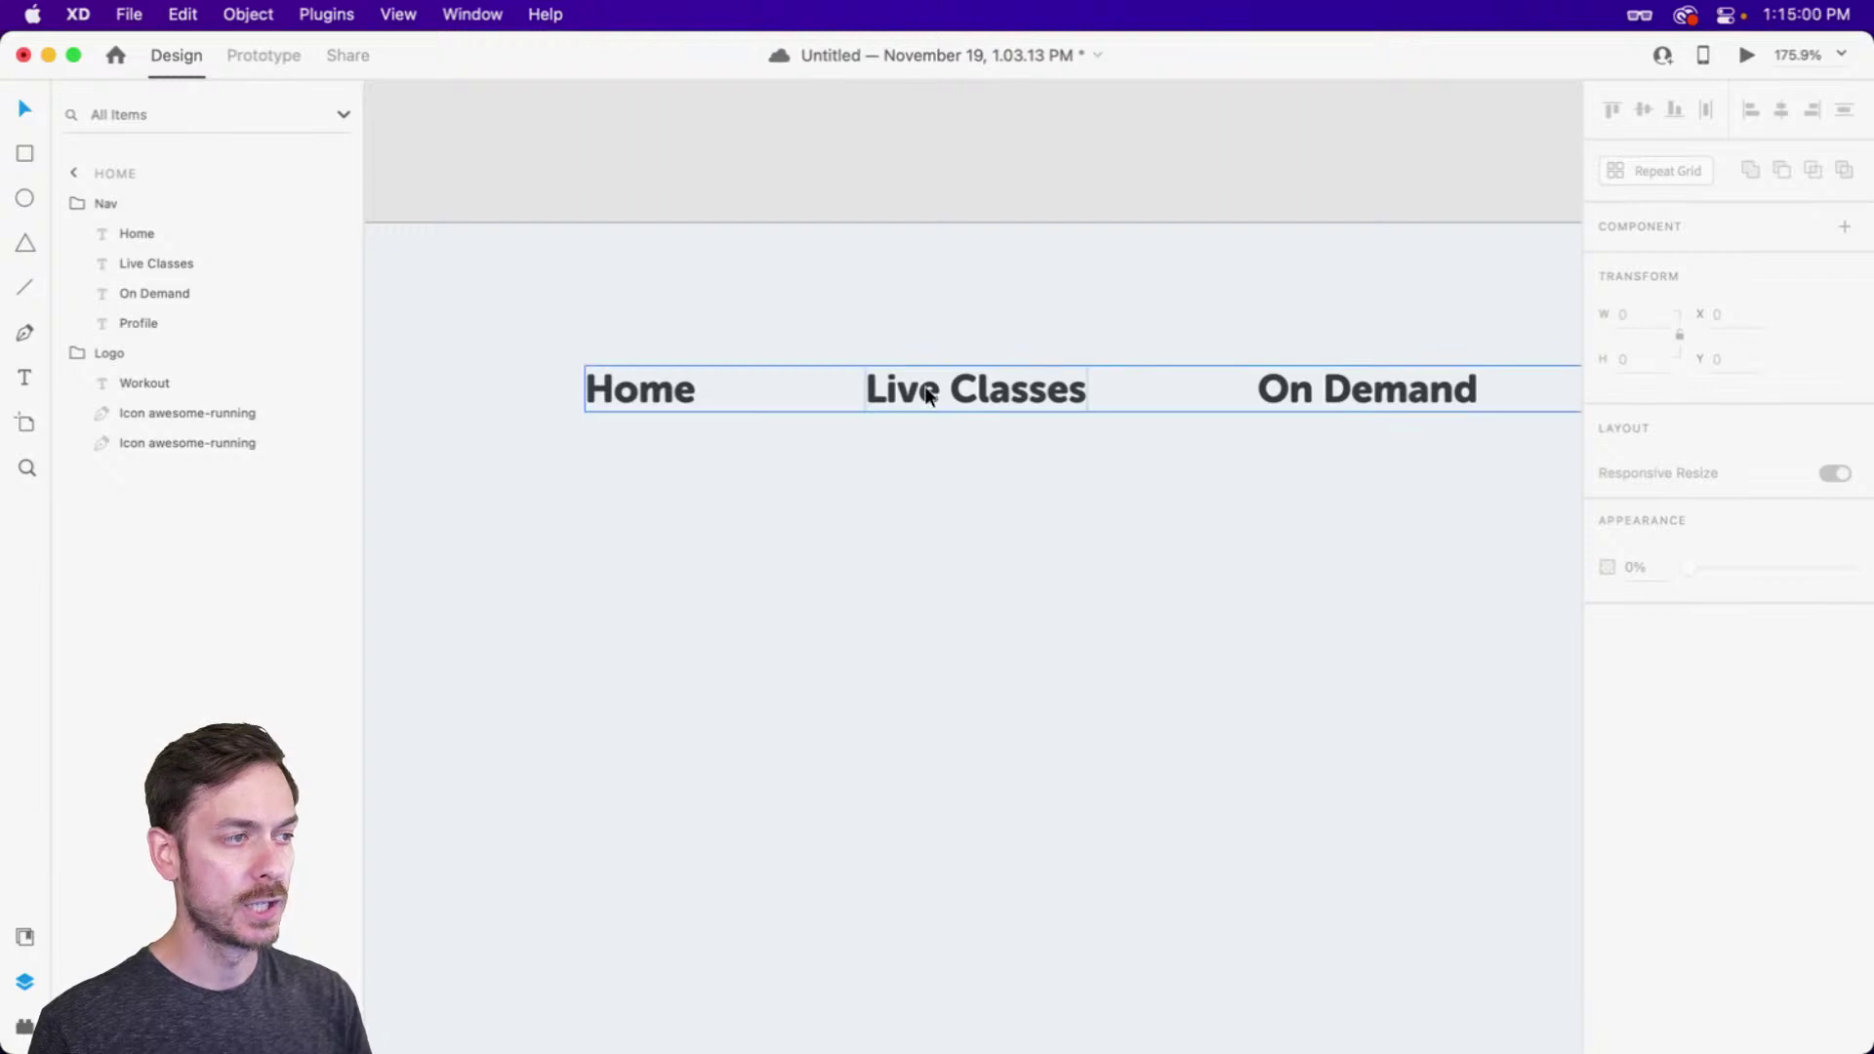
Try font weight 500 on the Live Classes, On Demand and Profile texts, and undo it
double_click(1029, 386)
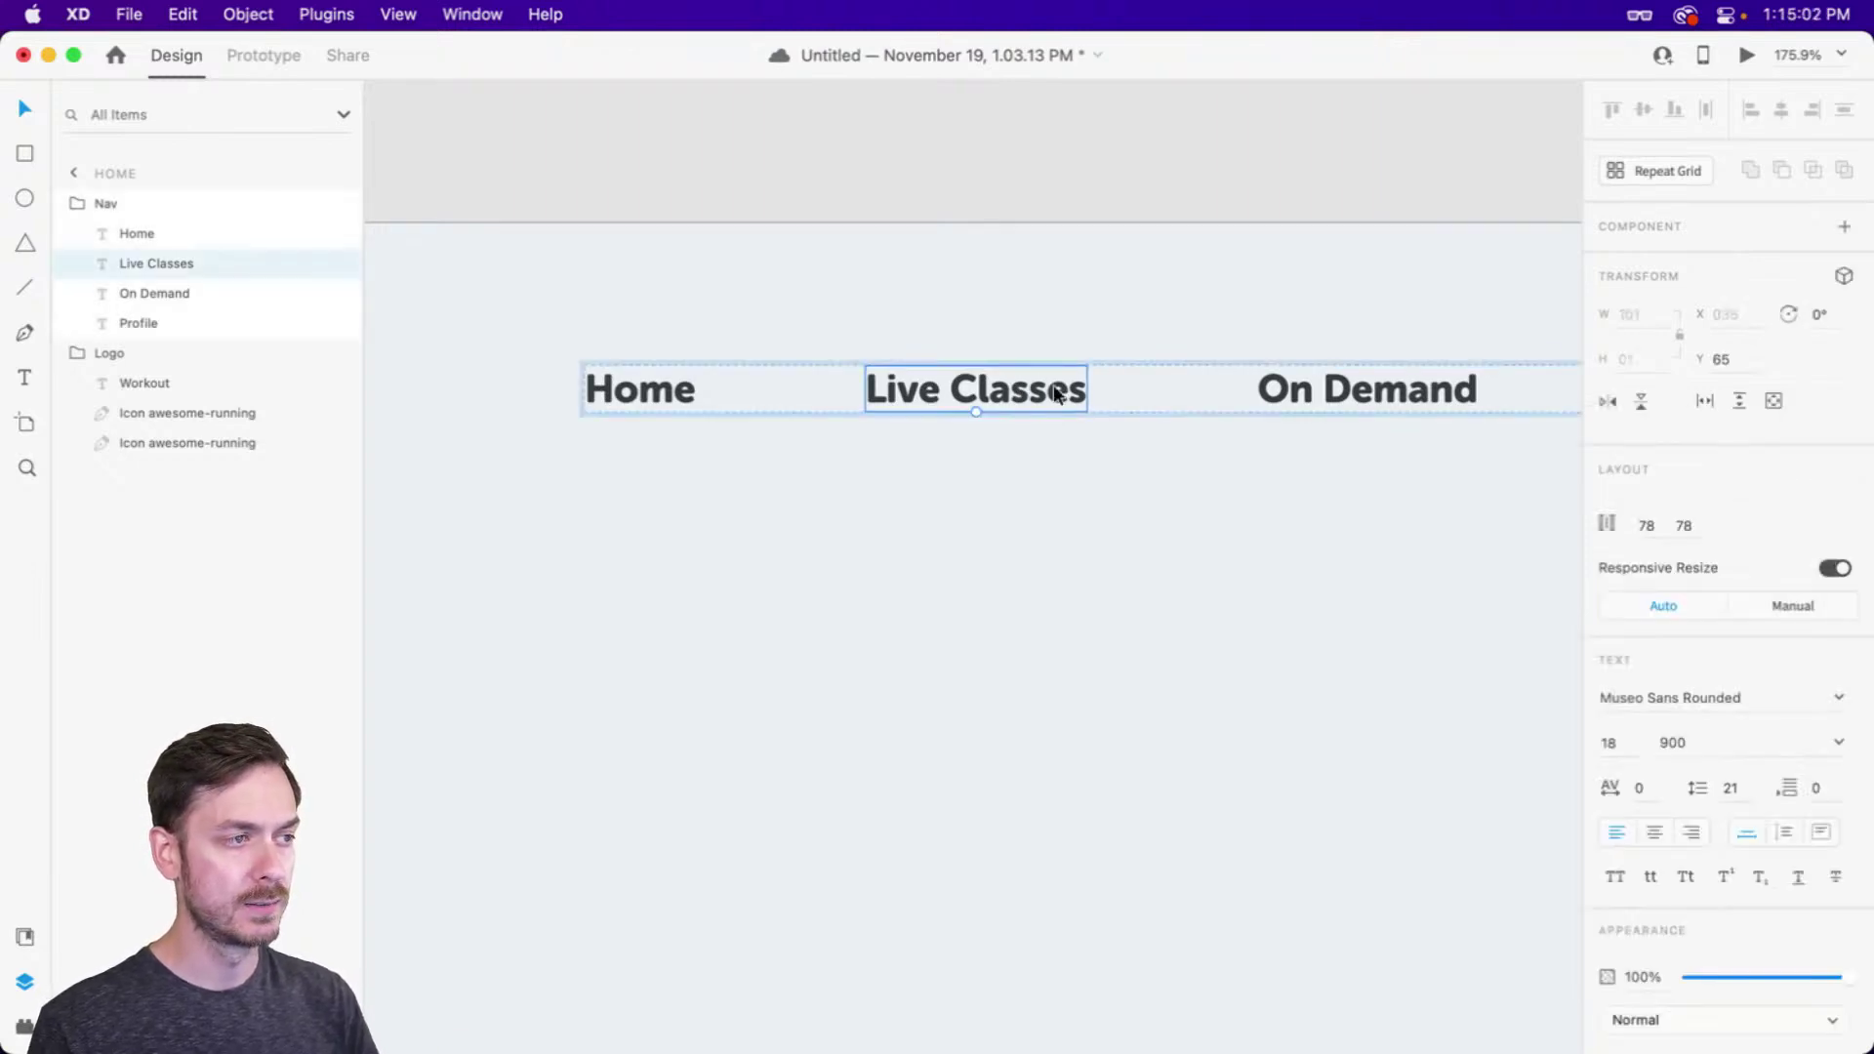
left_click(1367, 389, "shift")
scroll(1367, 389, "right", 5)
left_click(1507, 389, "shift")
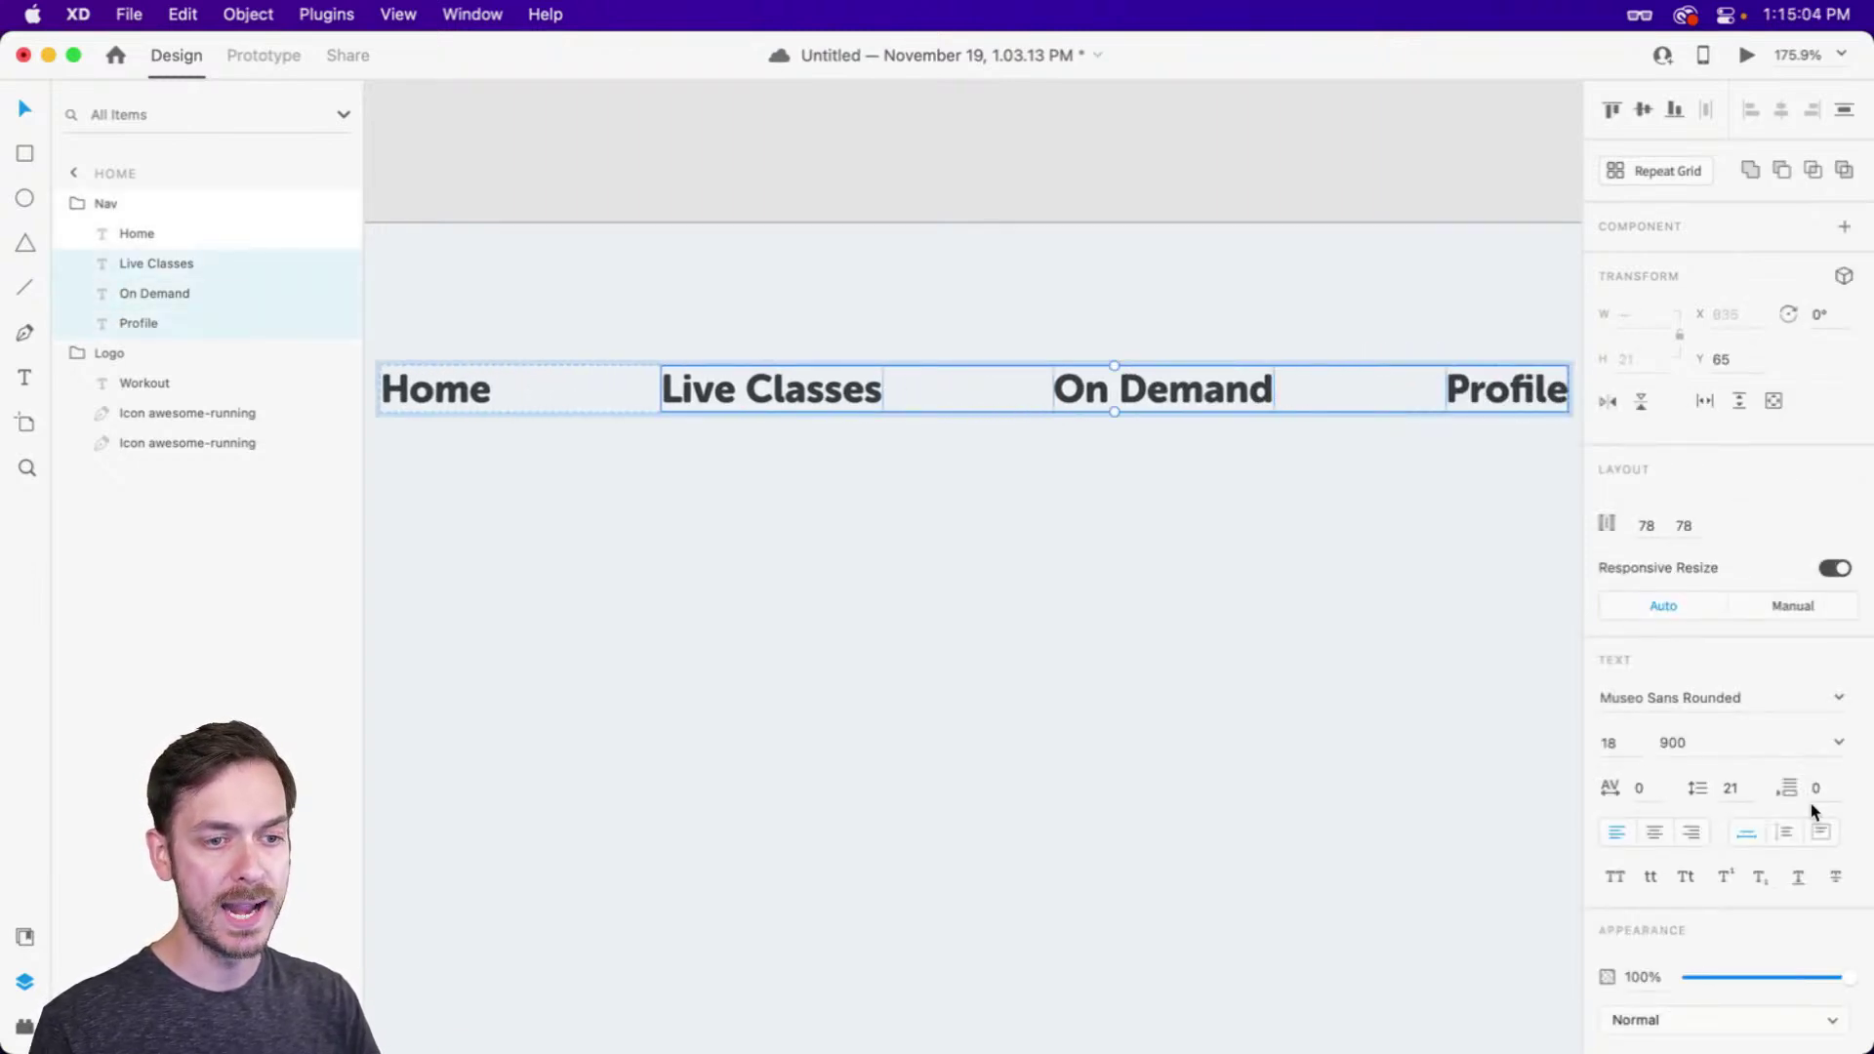
left_click(1839, 744)
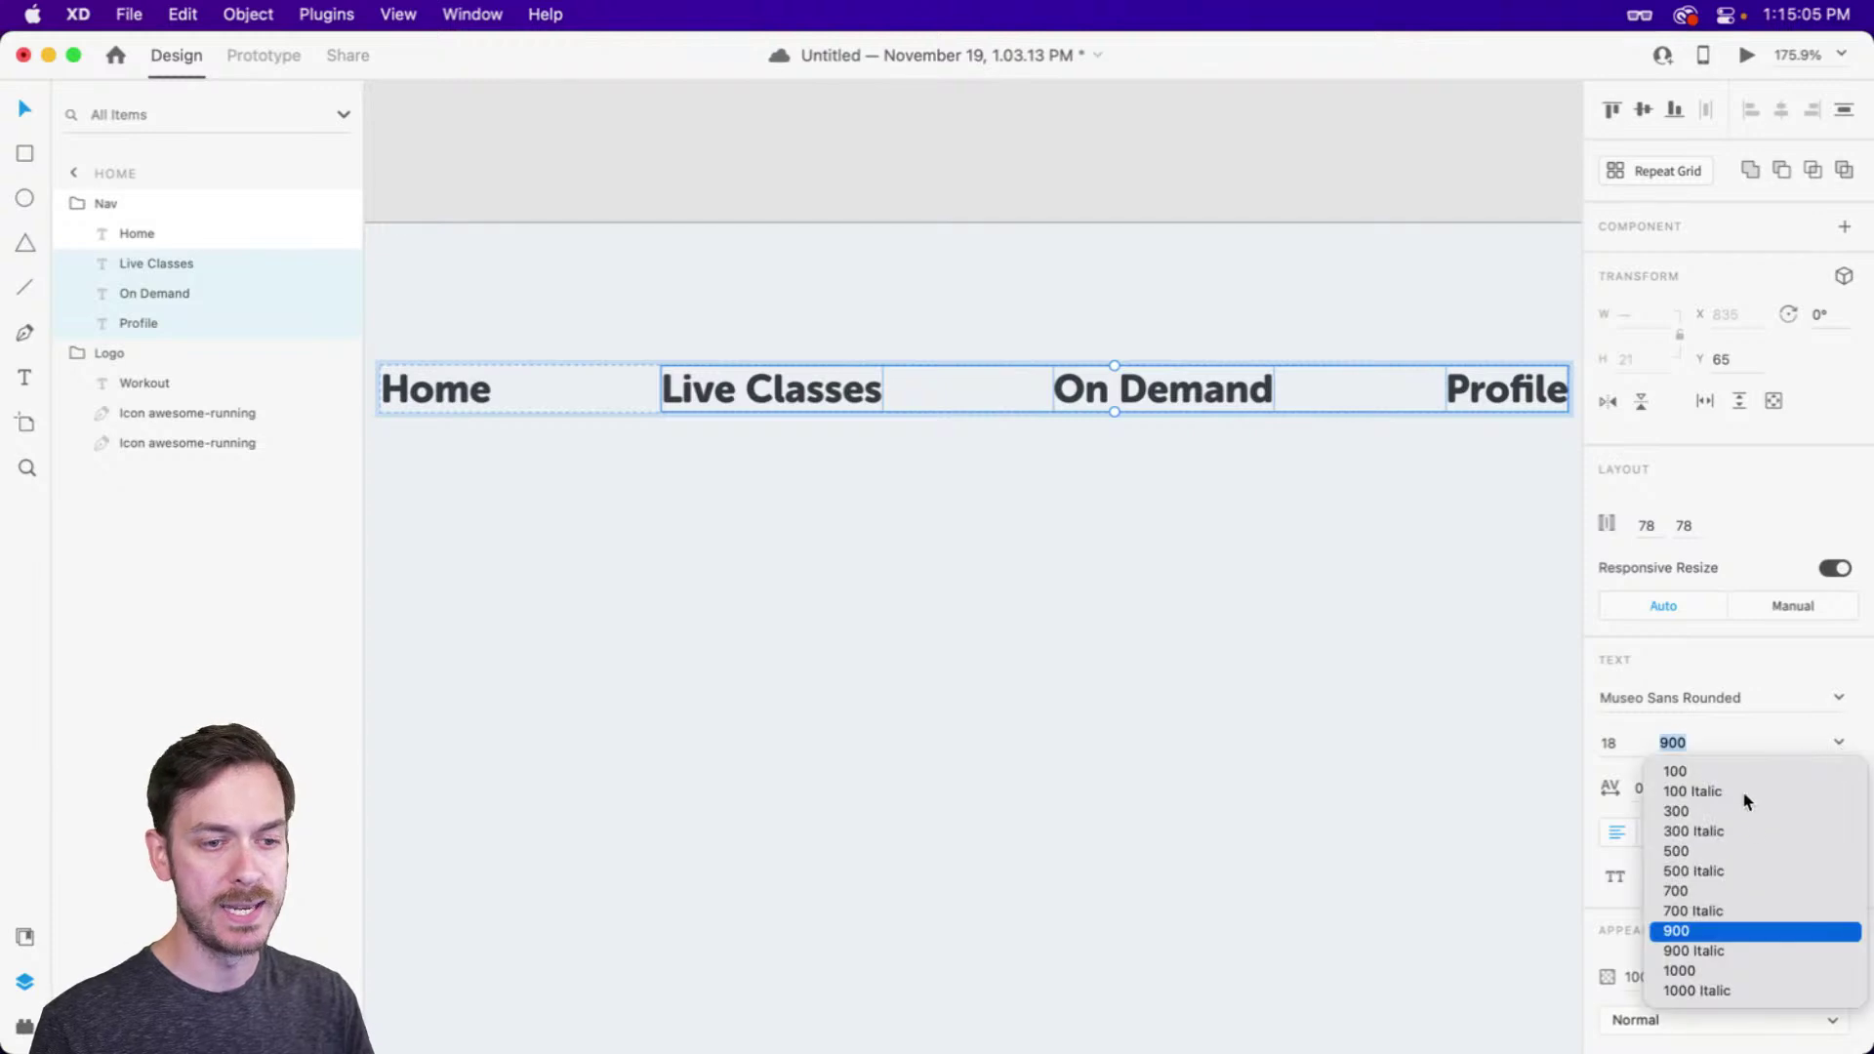
left_click(1702, 846)
scroll(882, 560, "left", 3)
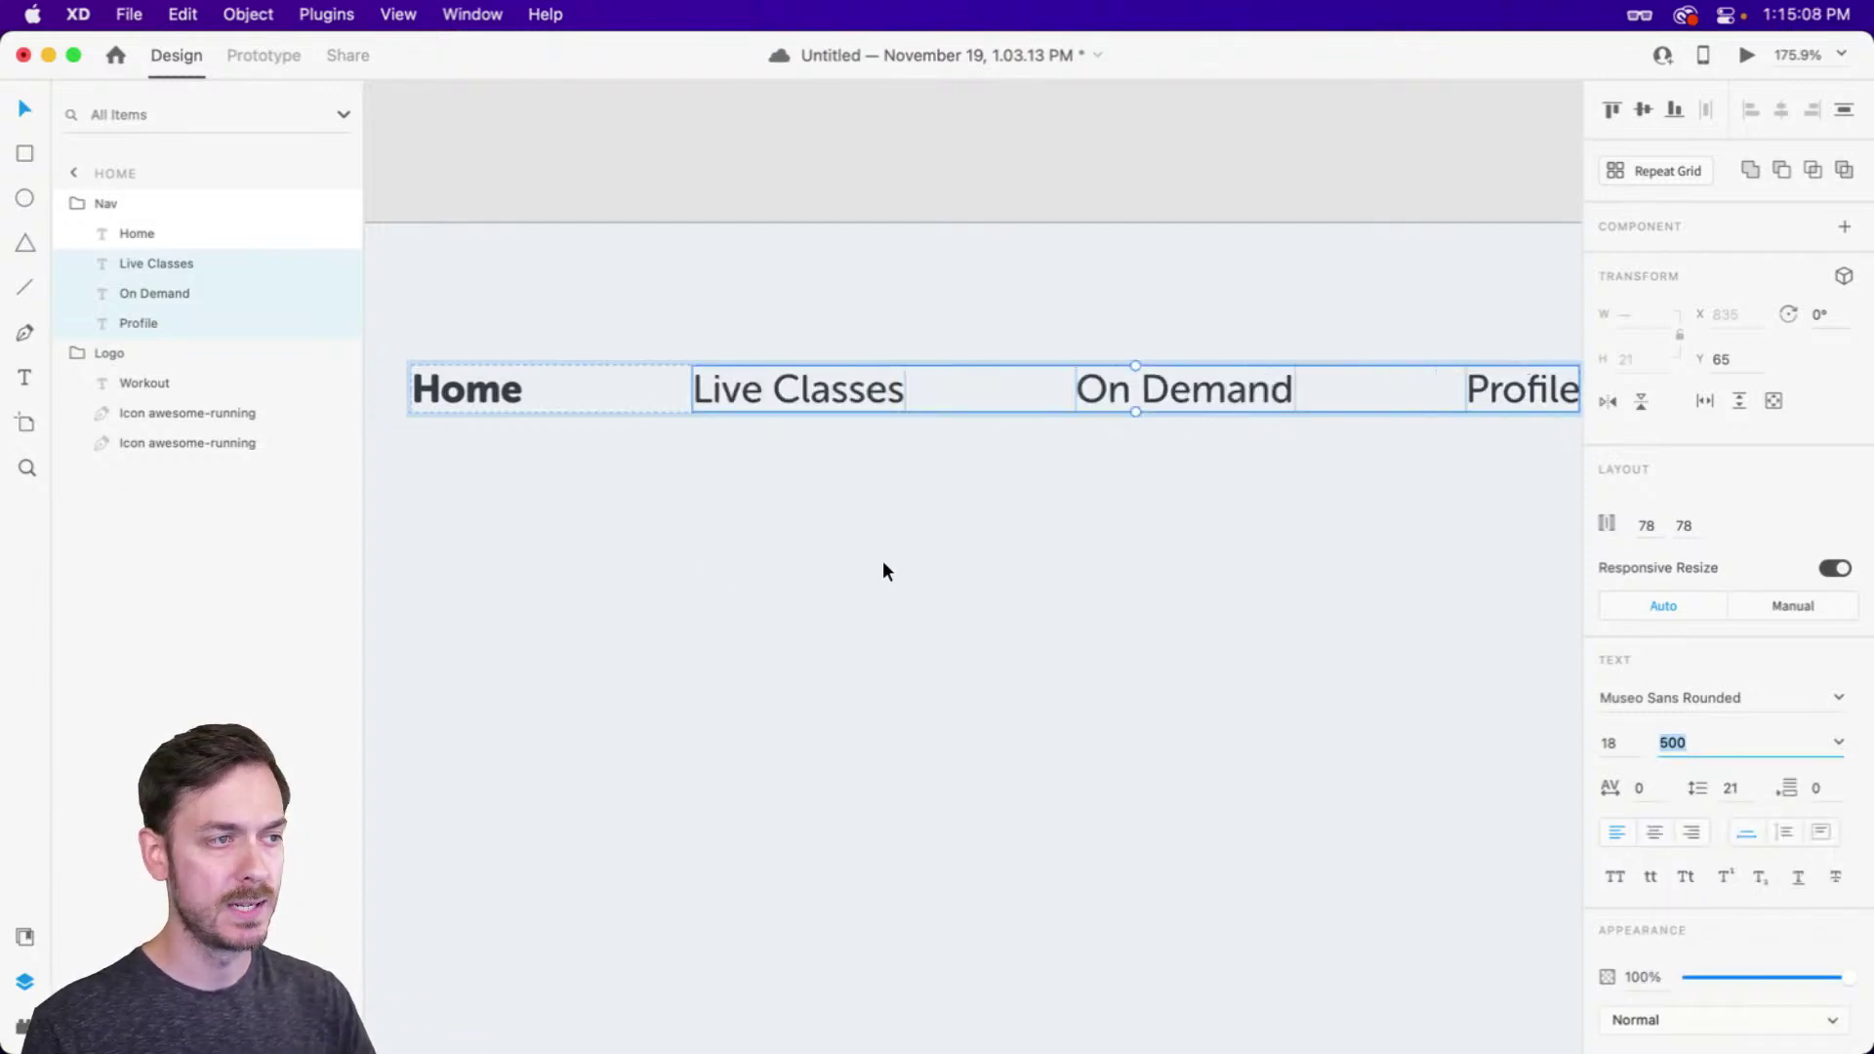
left_click(882, 574)
key("super+z")
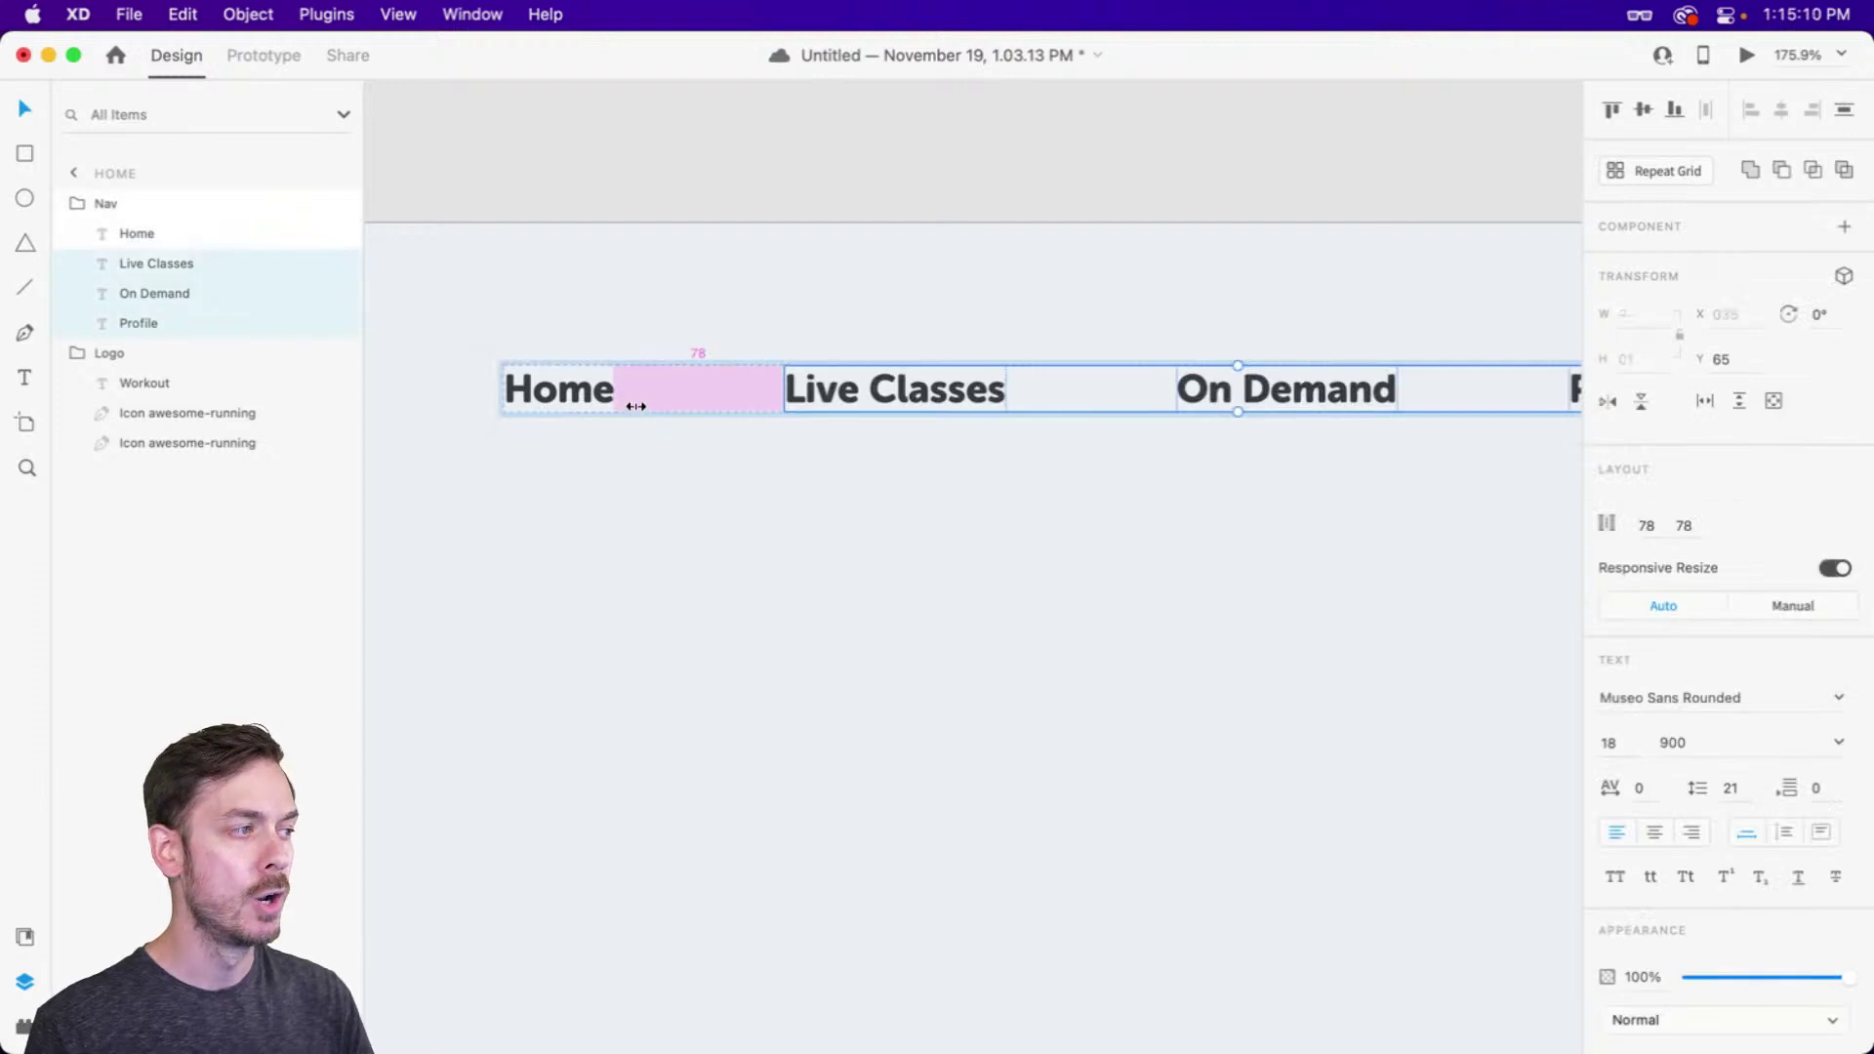
Color the Home text in the Nav stack with the saved pink #EB237F
left_click(606, 394)
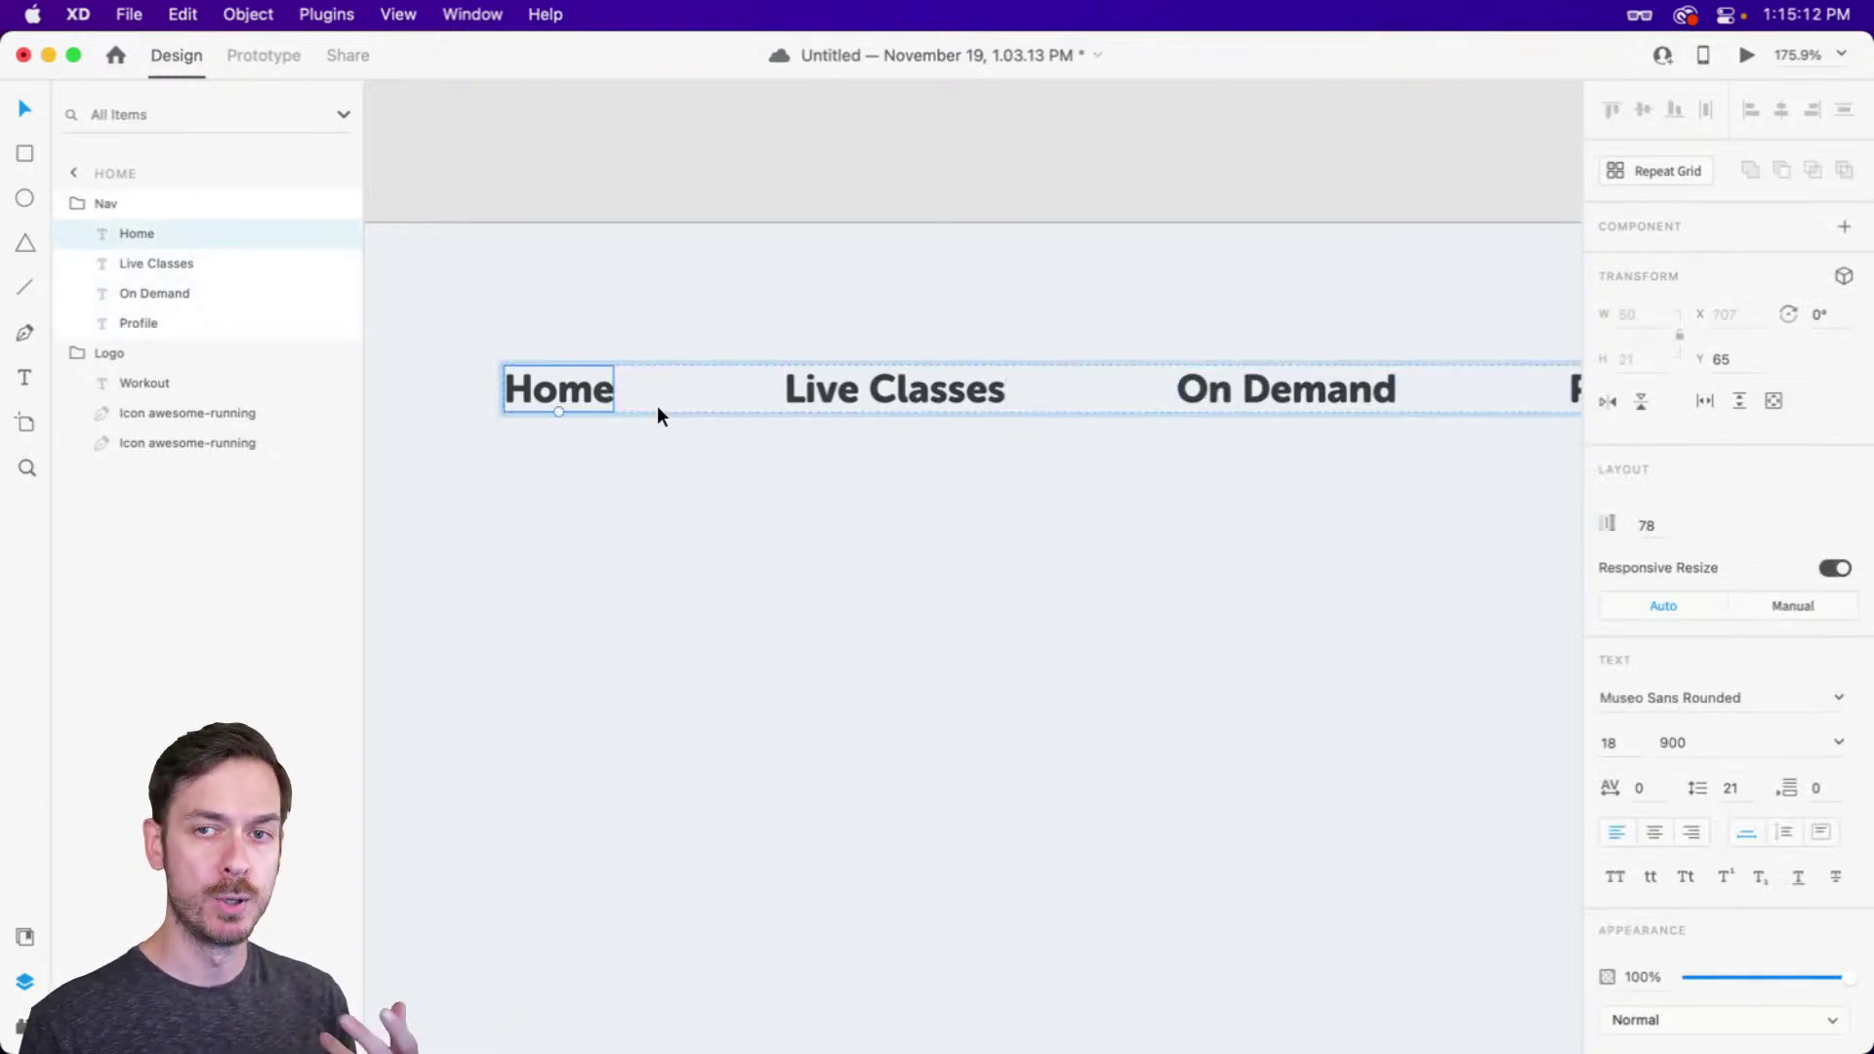
scroll(807, 445, "left", 15)
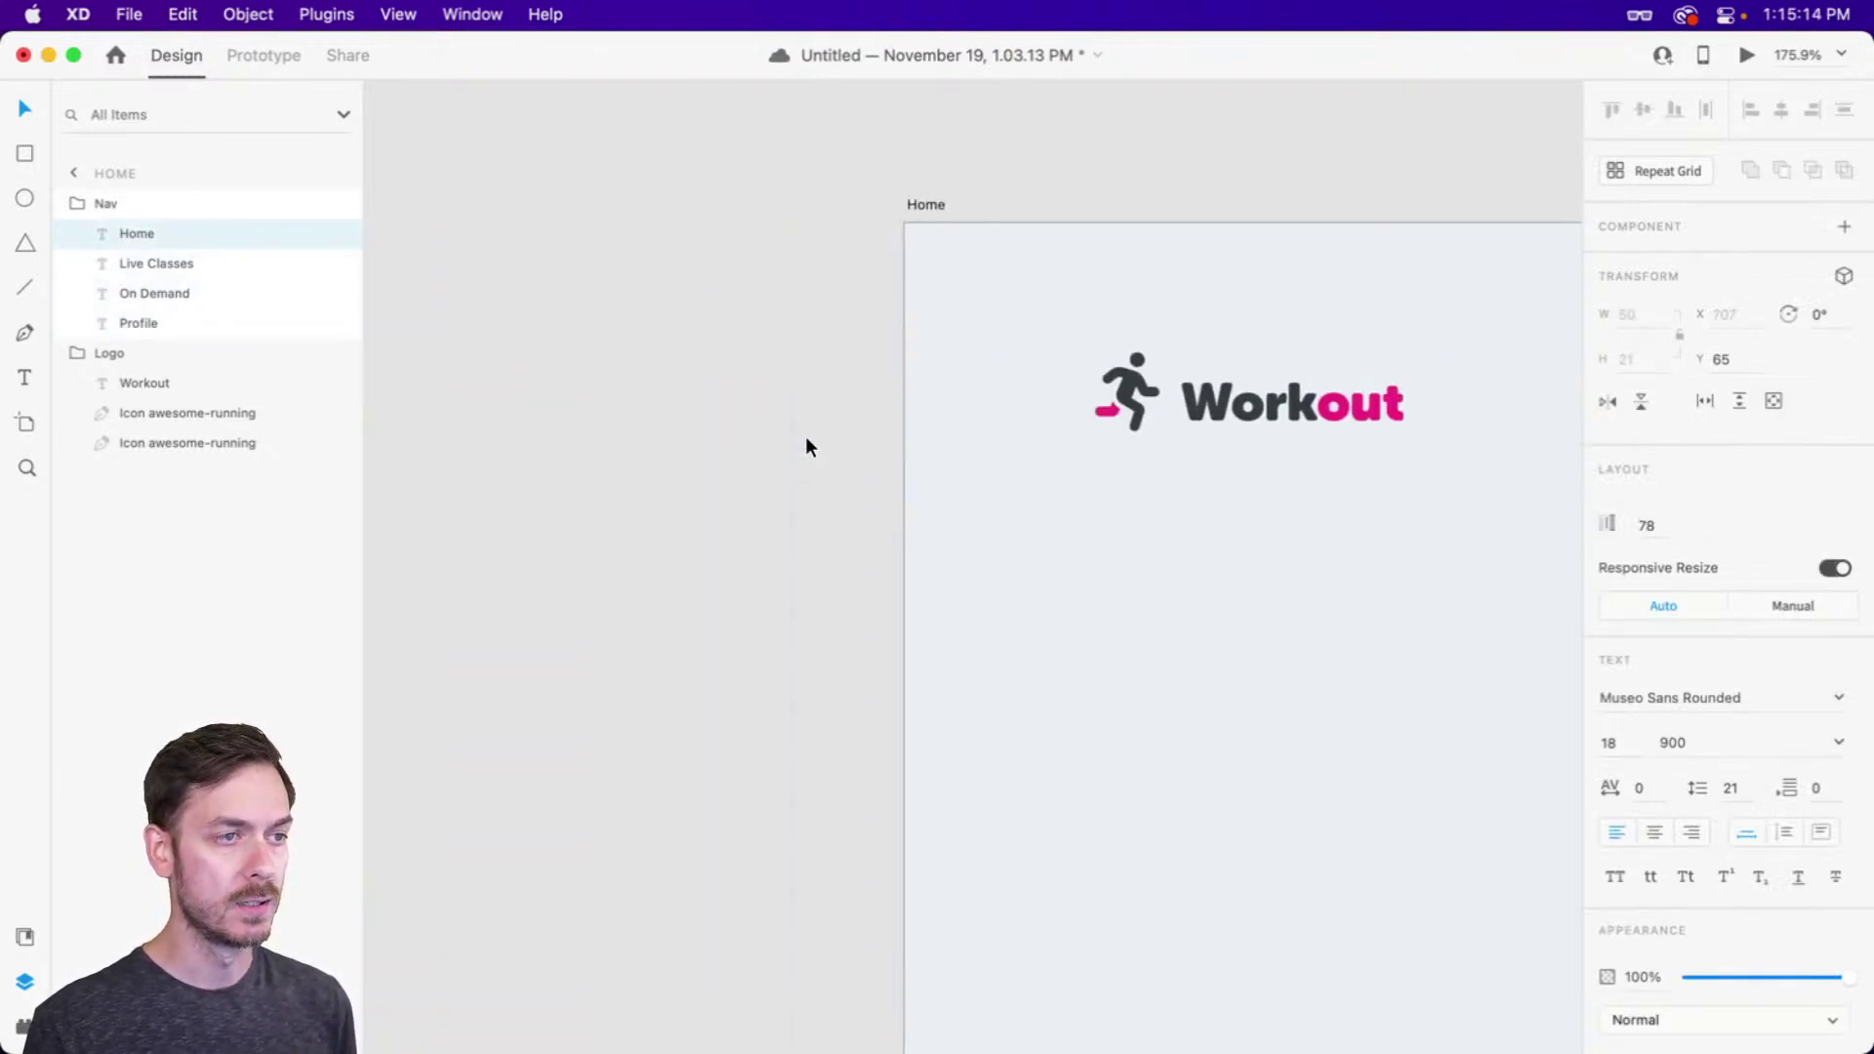
scroll(806, 448, "right", 2)
scroll(806, 439, "right", 15)
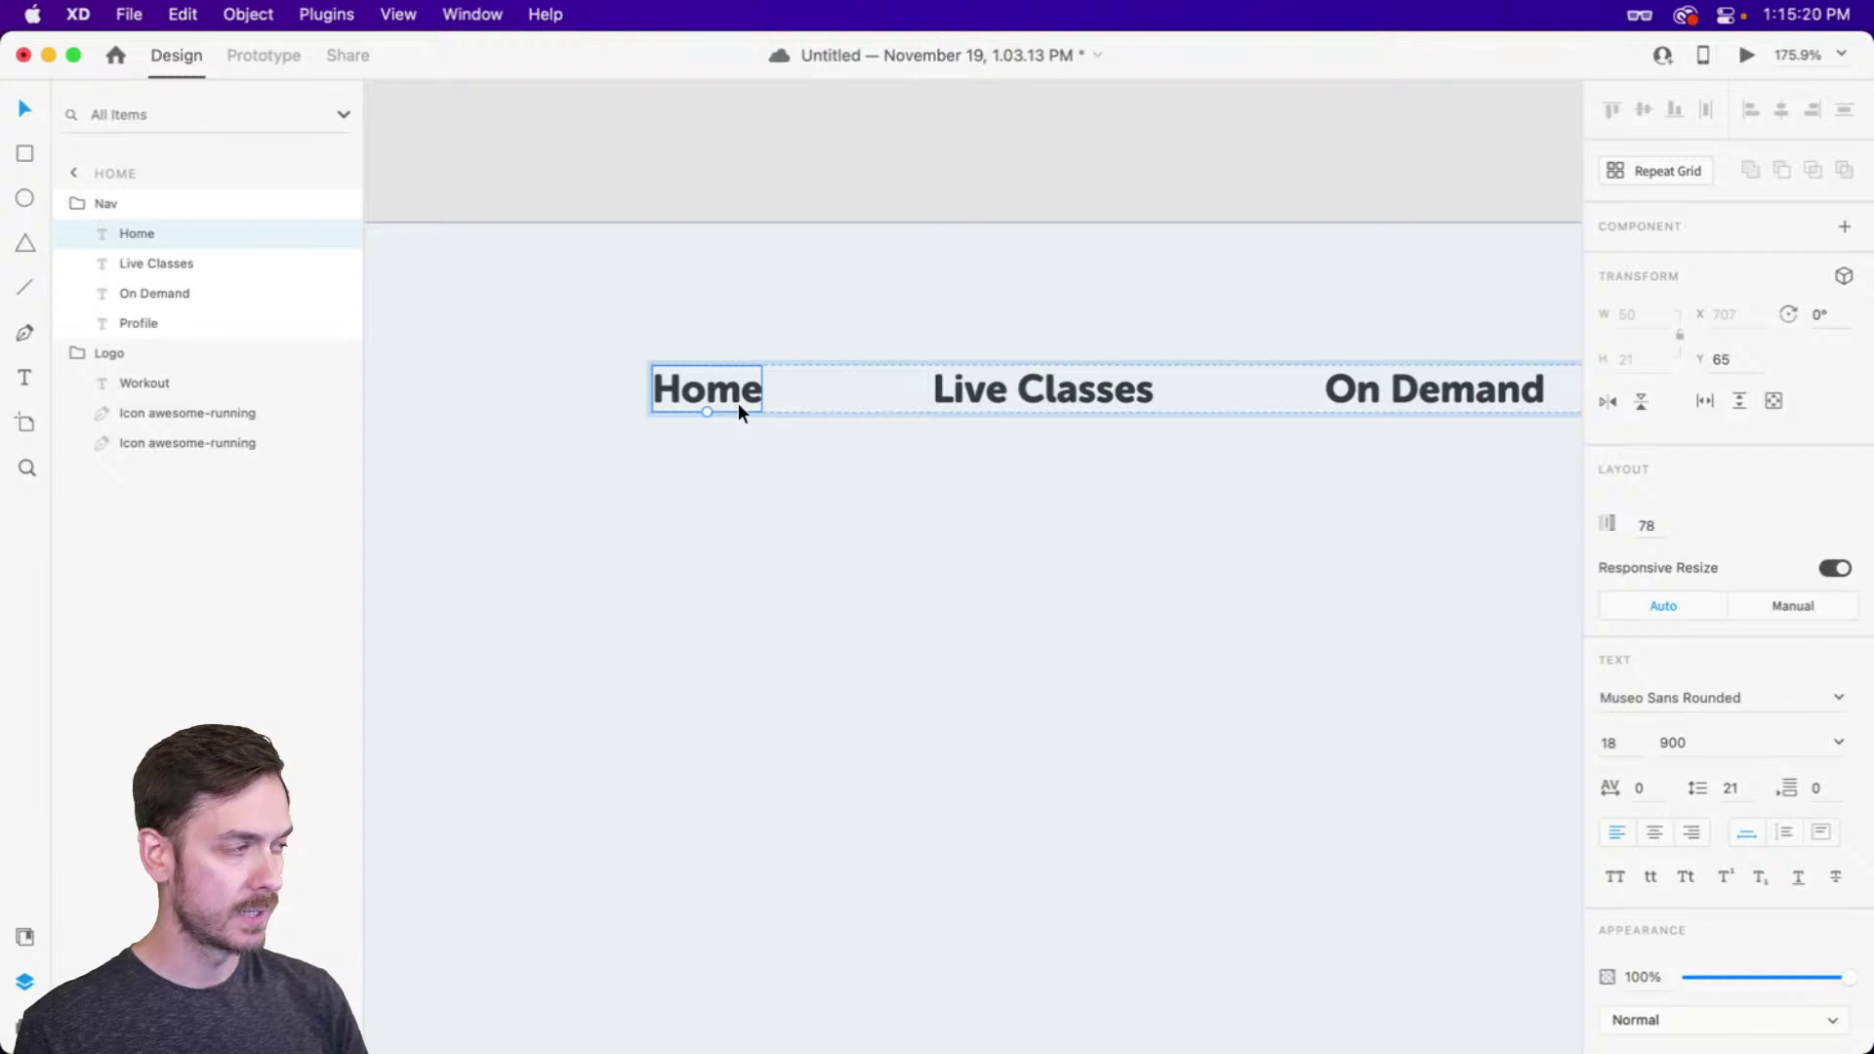
key("super+shift+y")
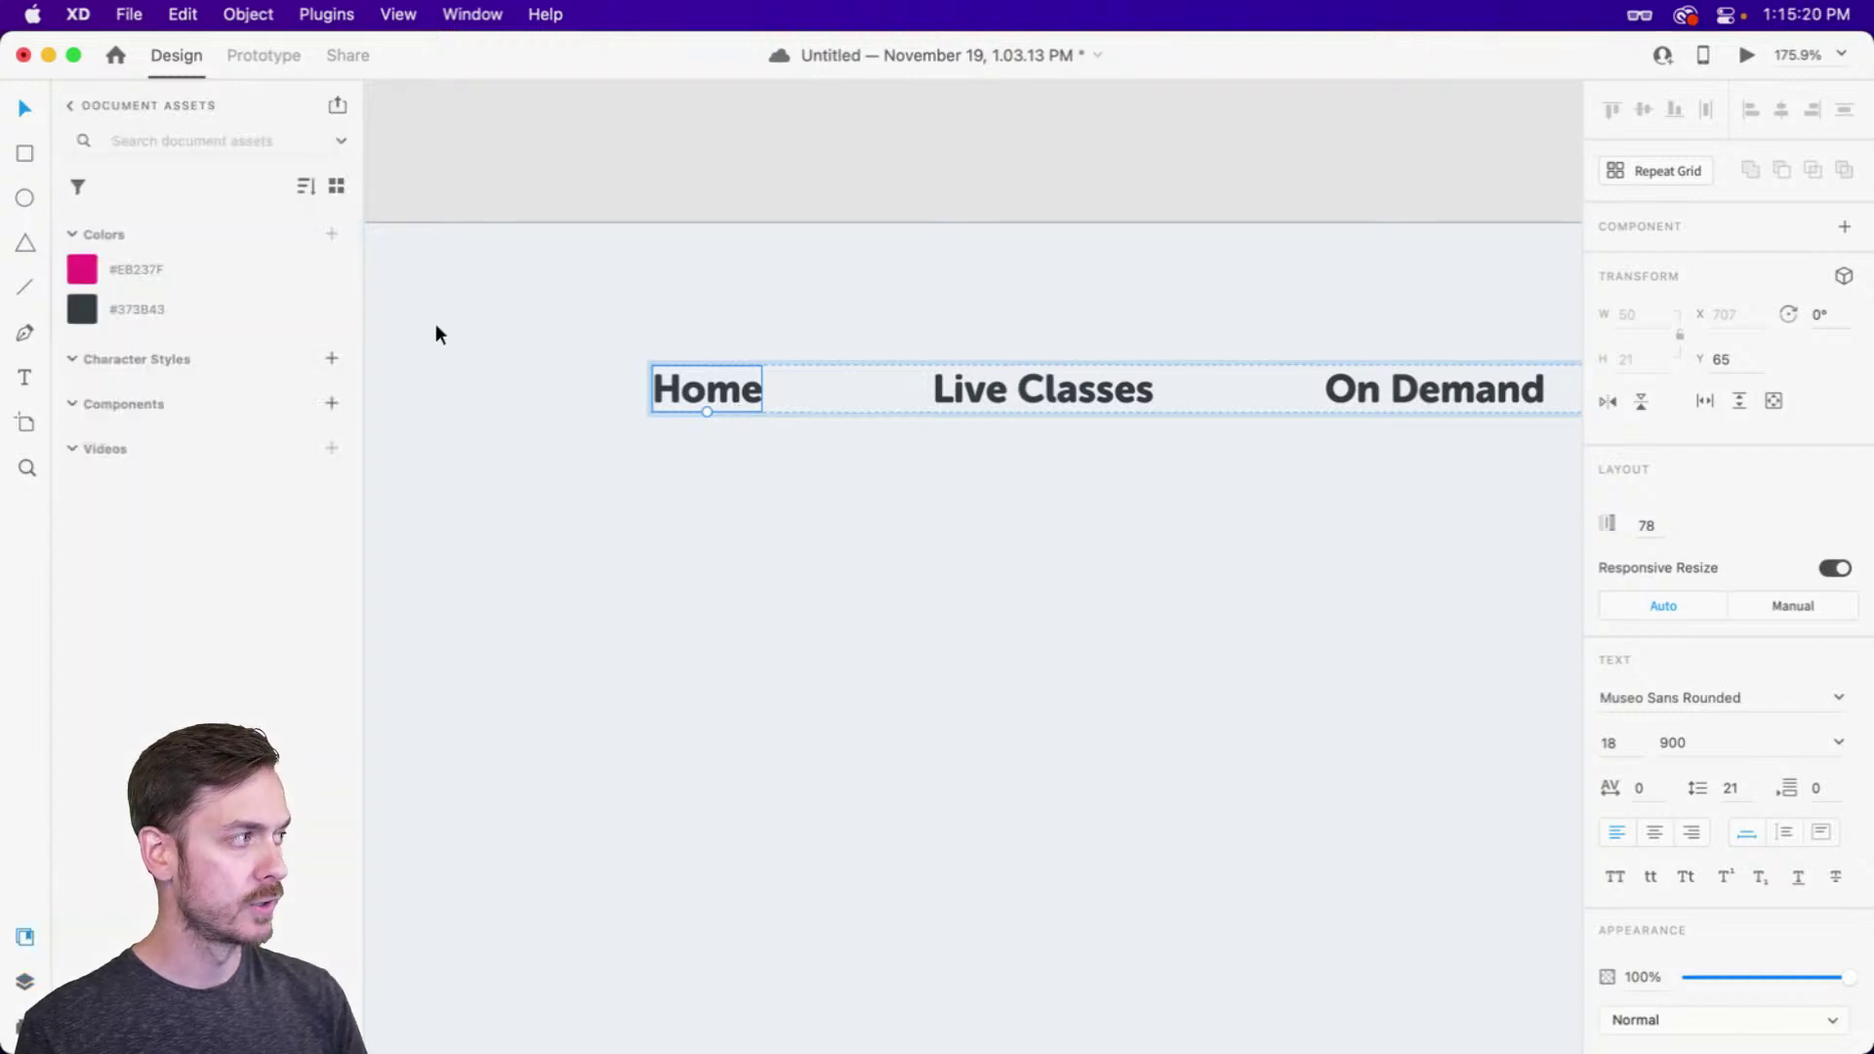
left_click(207, 267)
left_click(1047, 581)
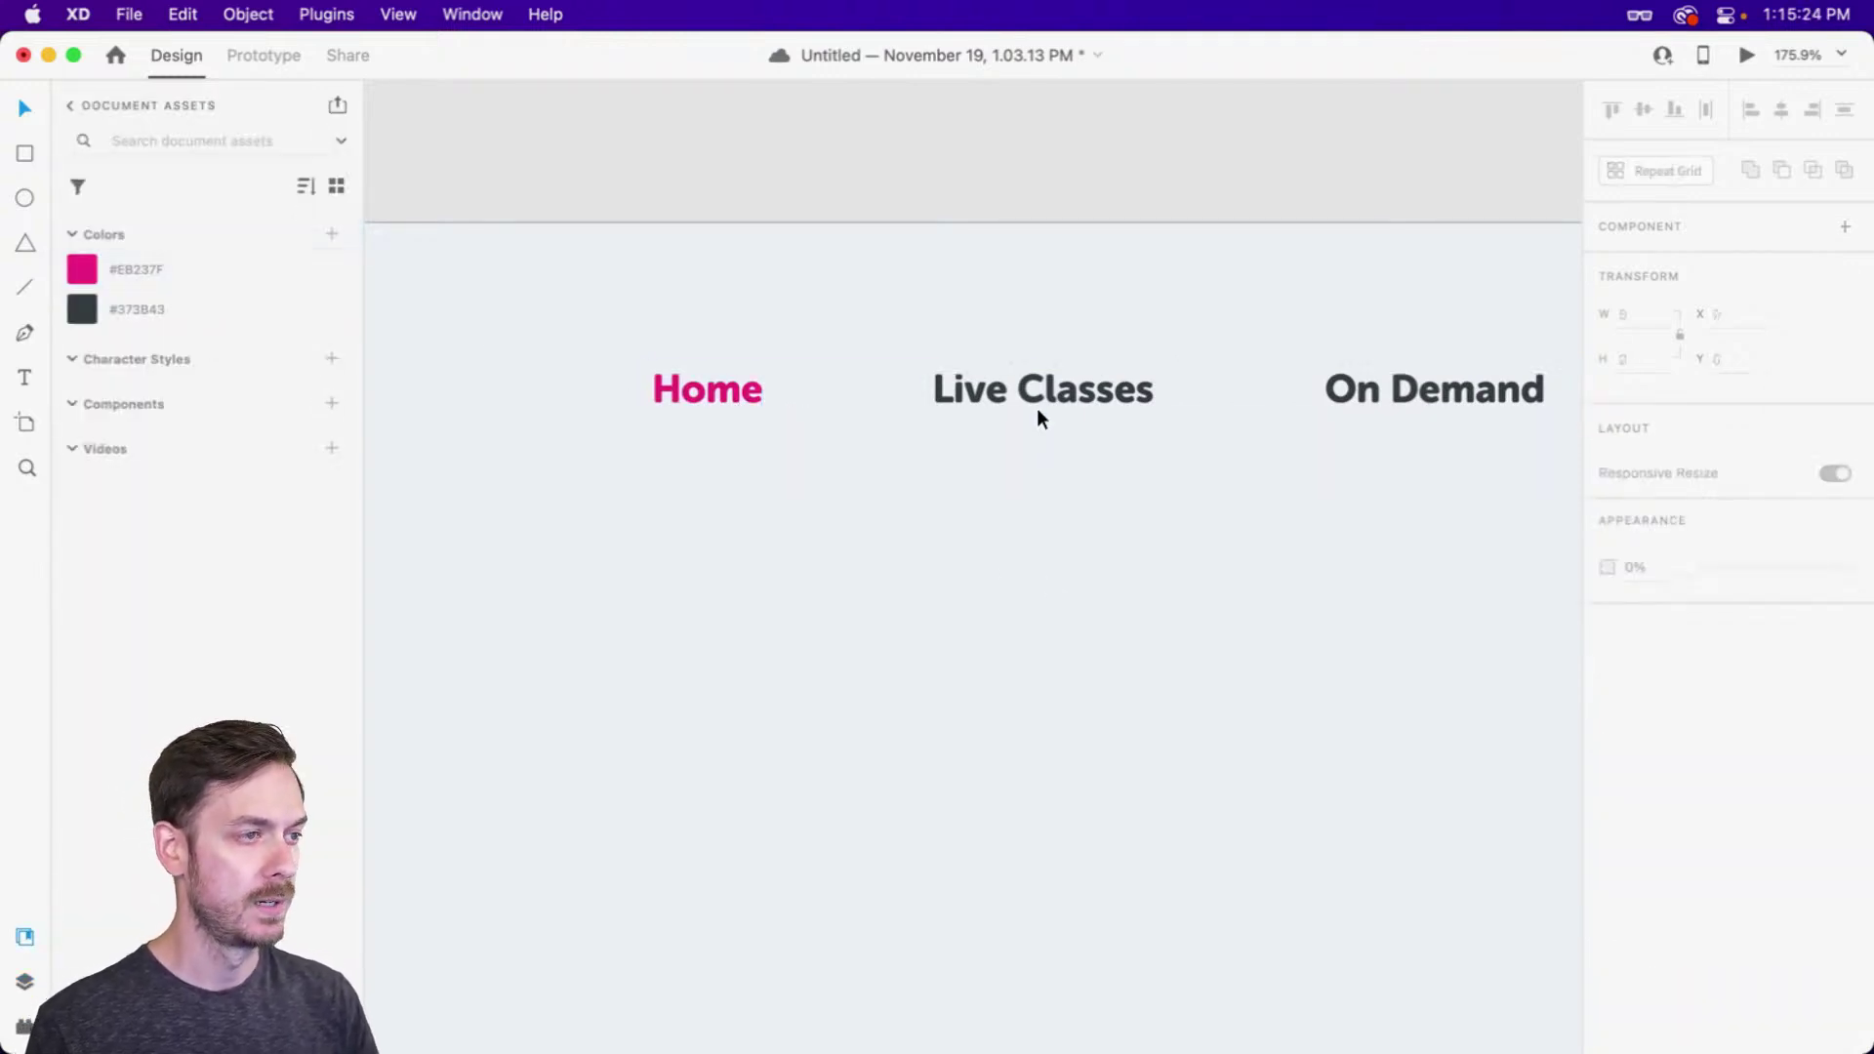
Center the Nav group horizontally on the artboard and preview the screen
left_click(1037, 405)
left_click(1781, 109)
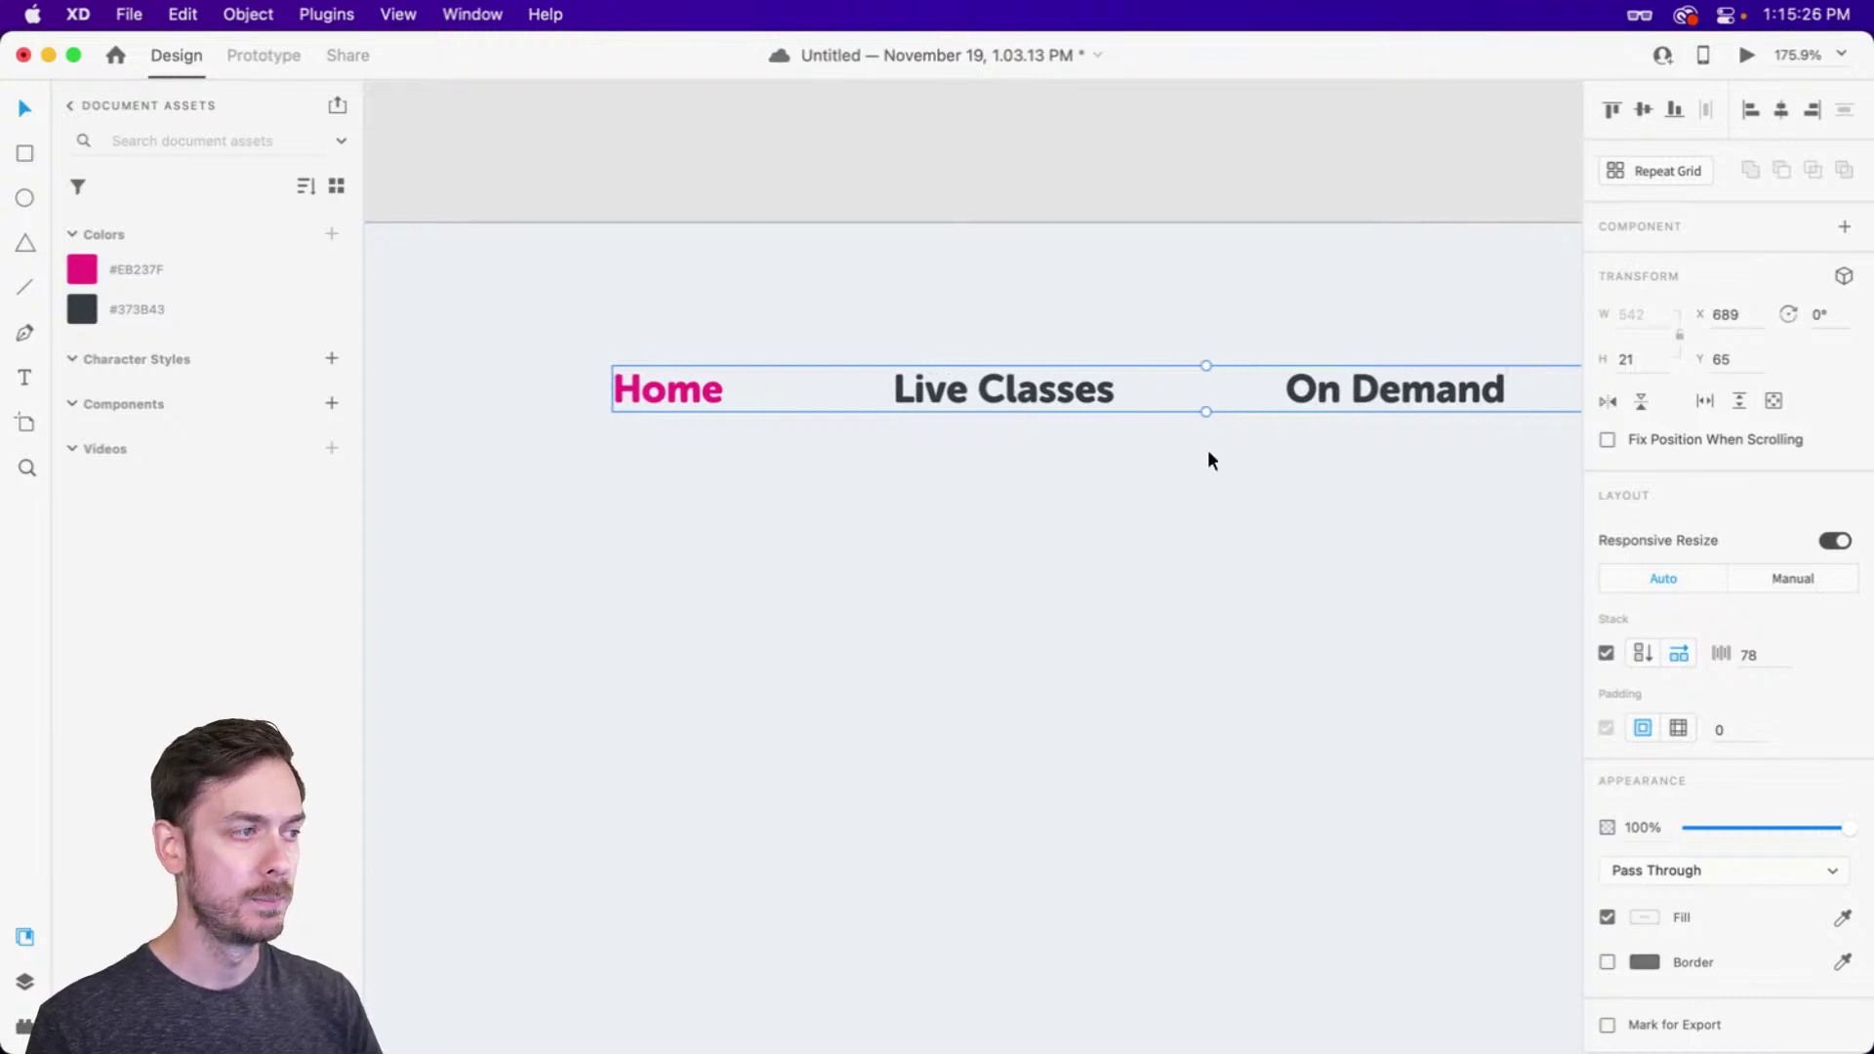
key("super+Return")
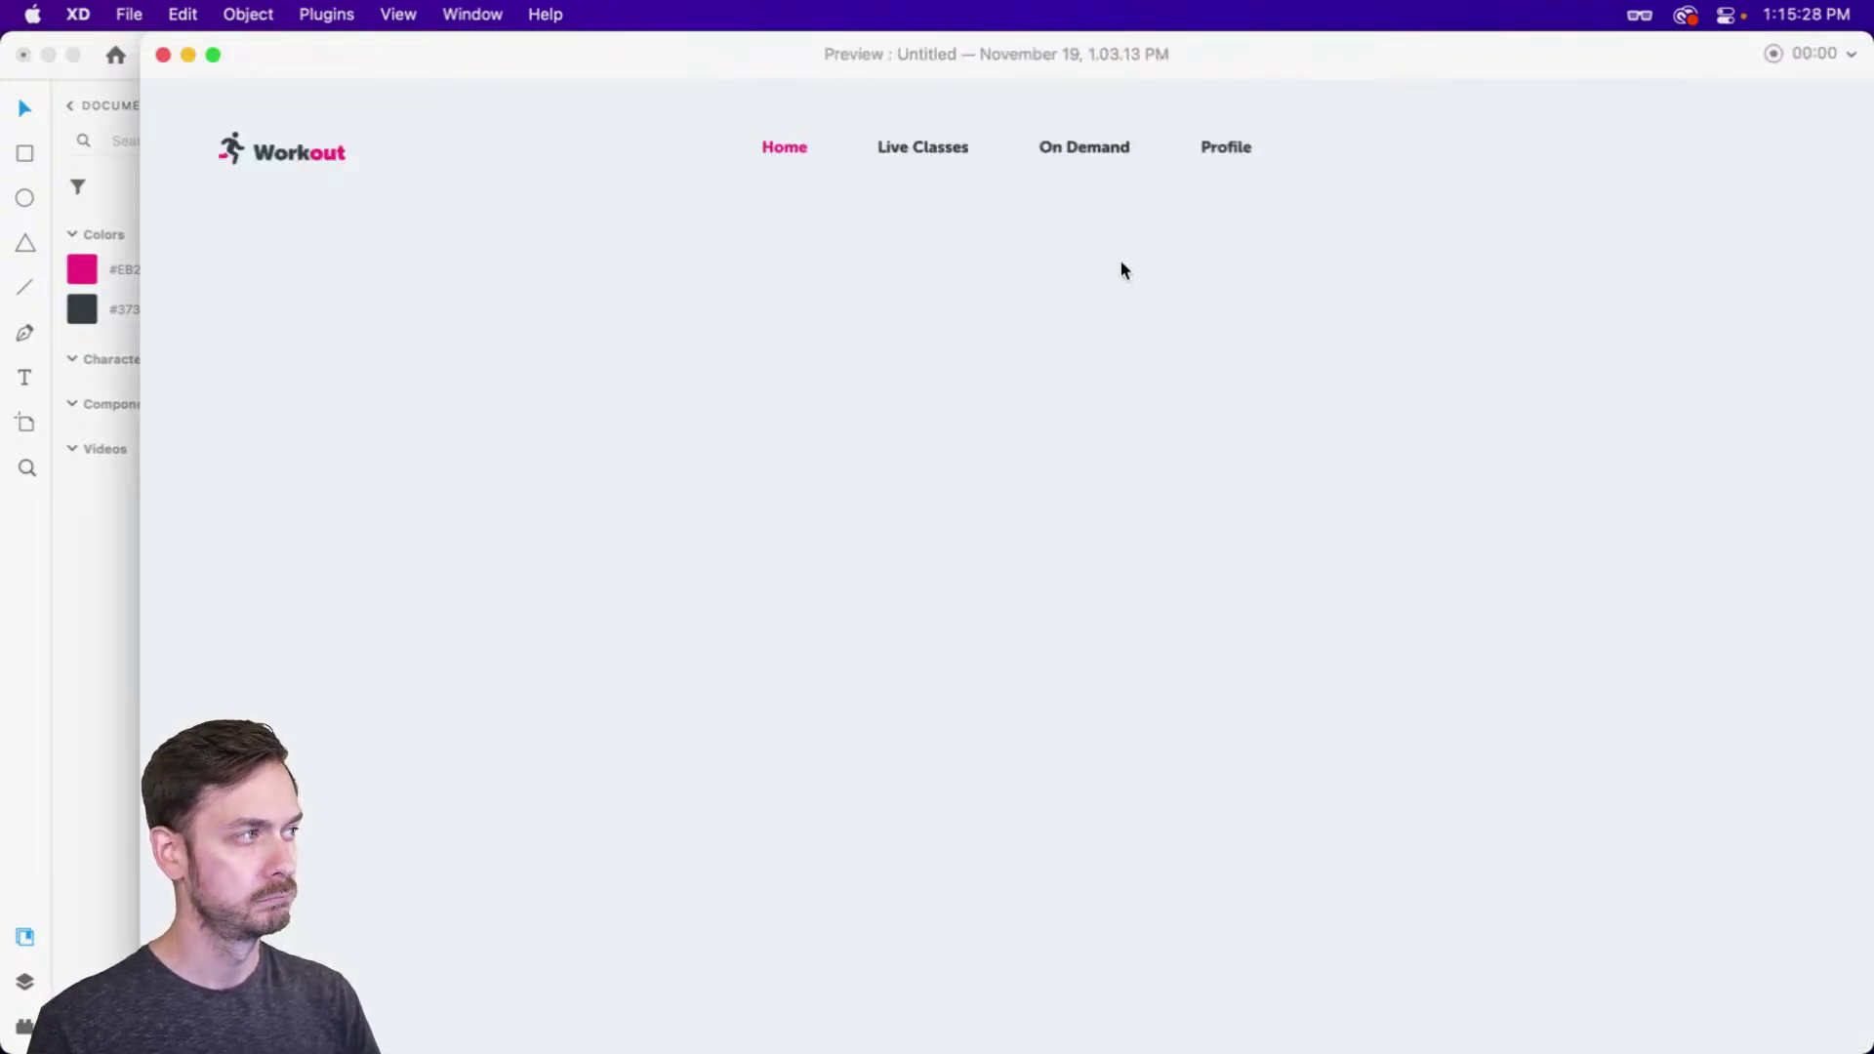
key("super+w")
Move the Nav group down to Y 67 to line it up with the Workout logo
scroll(980, 382, "up", 4)
scroll(980, 383, "down", 8)
left_click_drag(988, 472, 1098, 445)
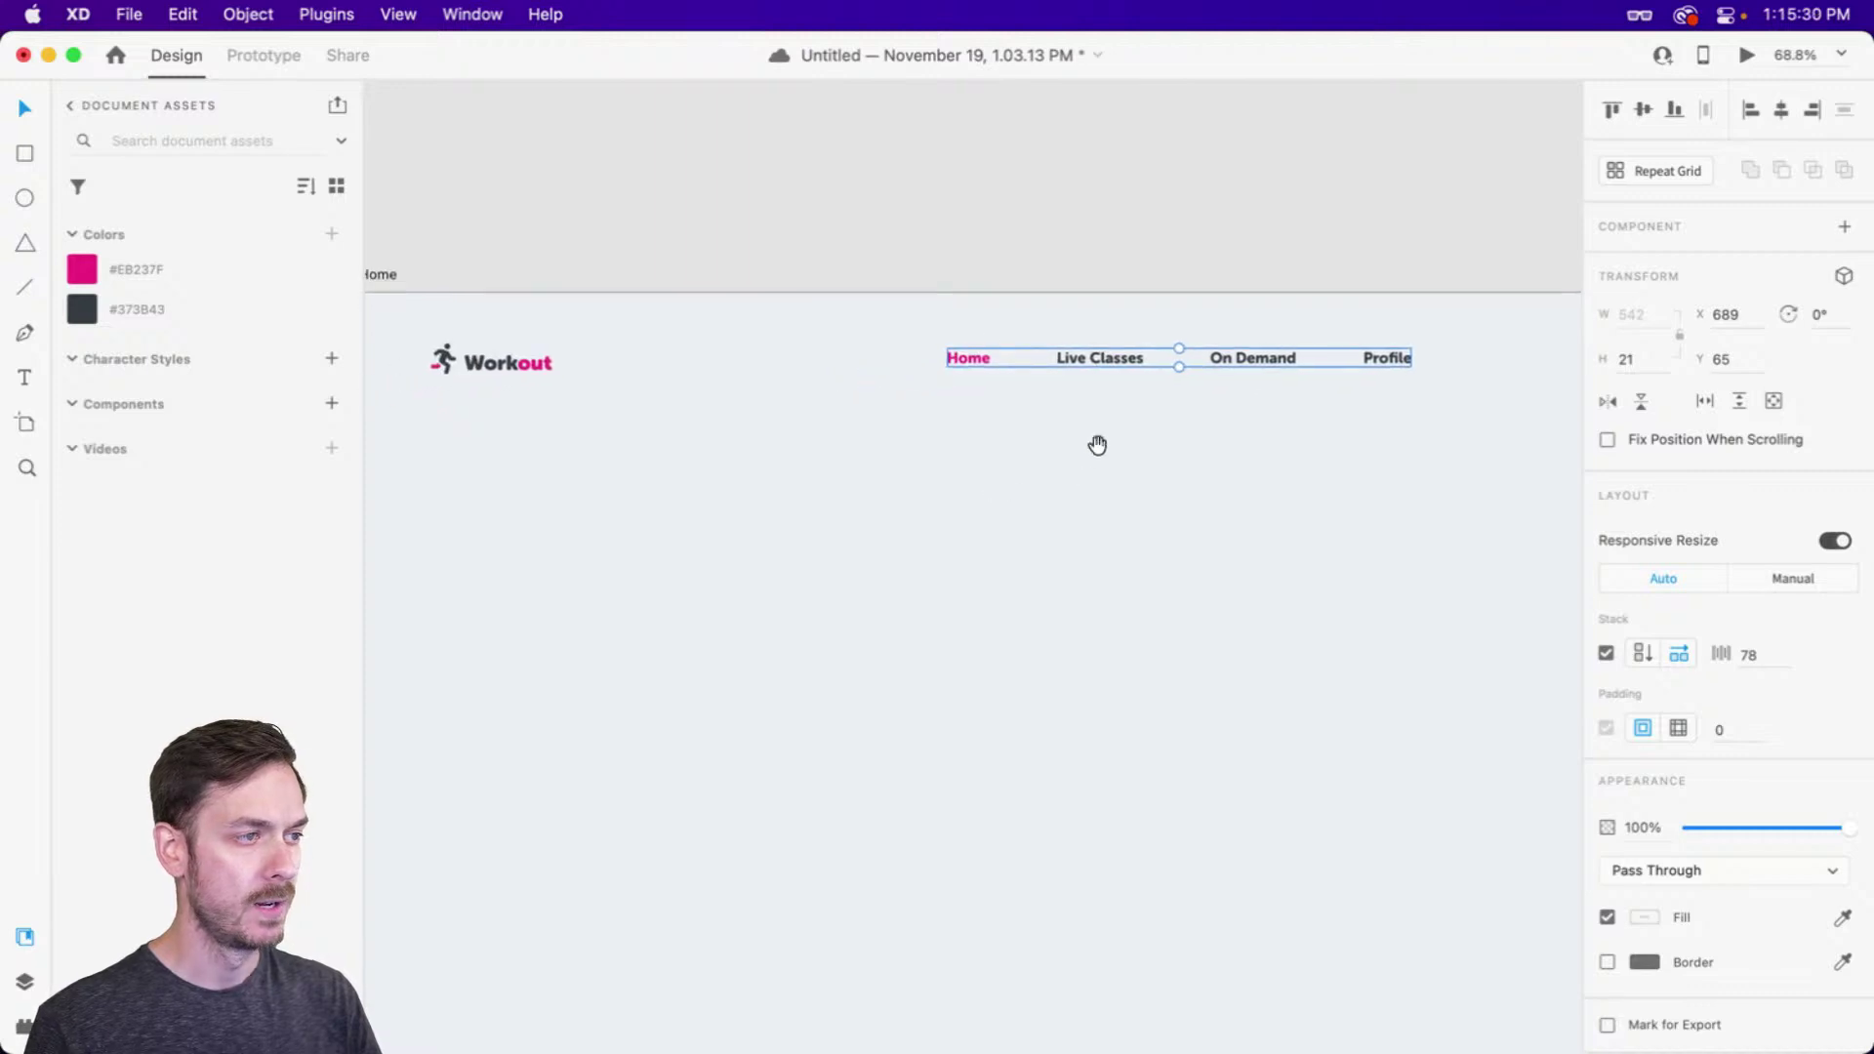
left_click_drag(970, 348, 972, 353)
scroll(952, 459, "down", 5)
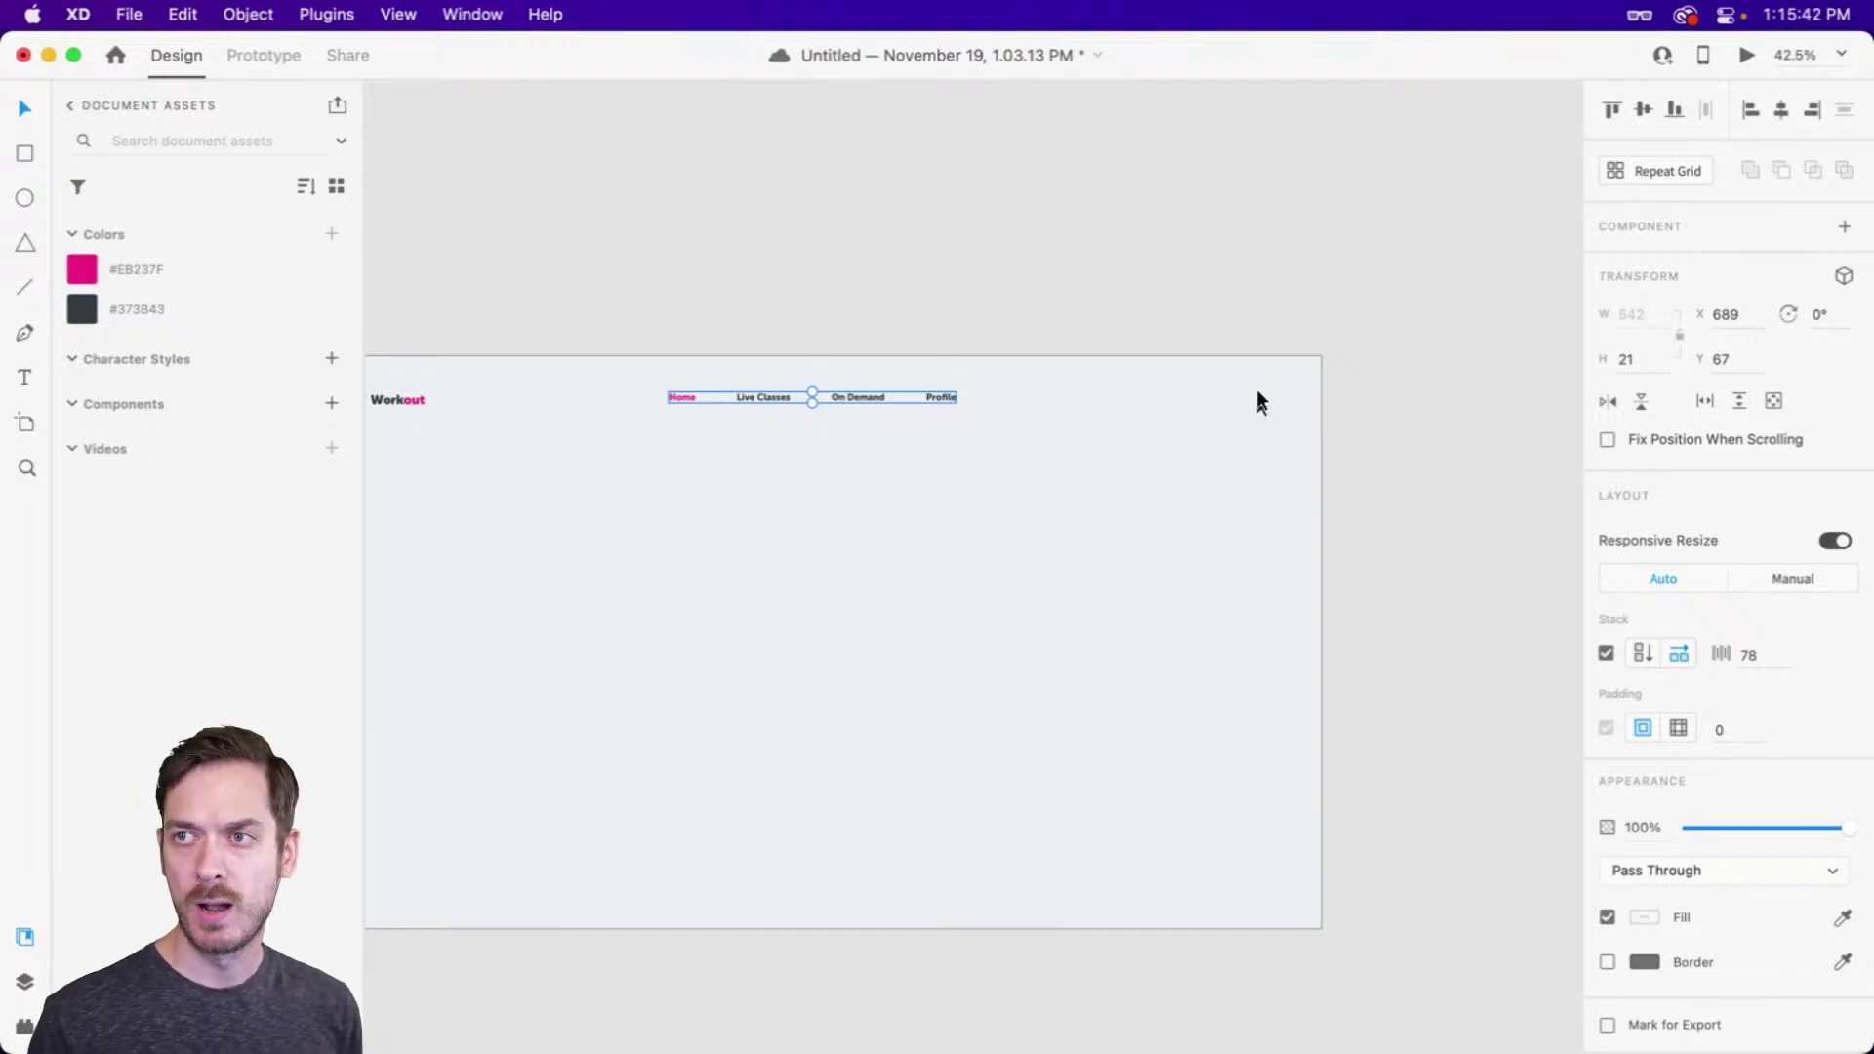
left_click(1148, 529)
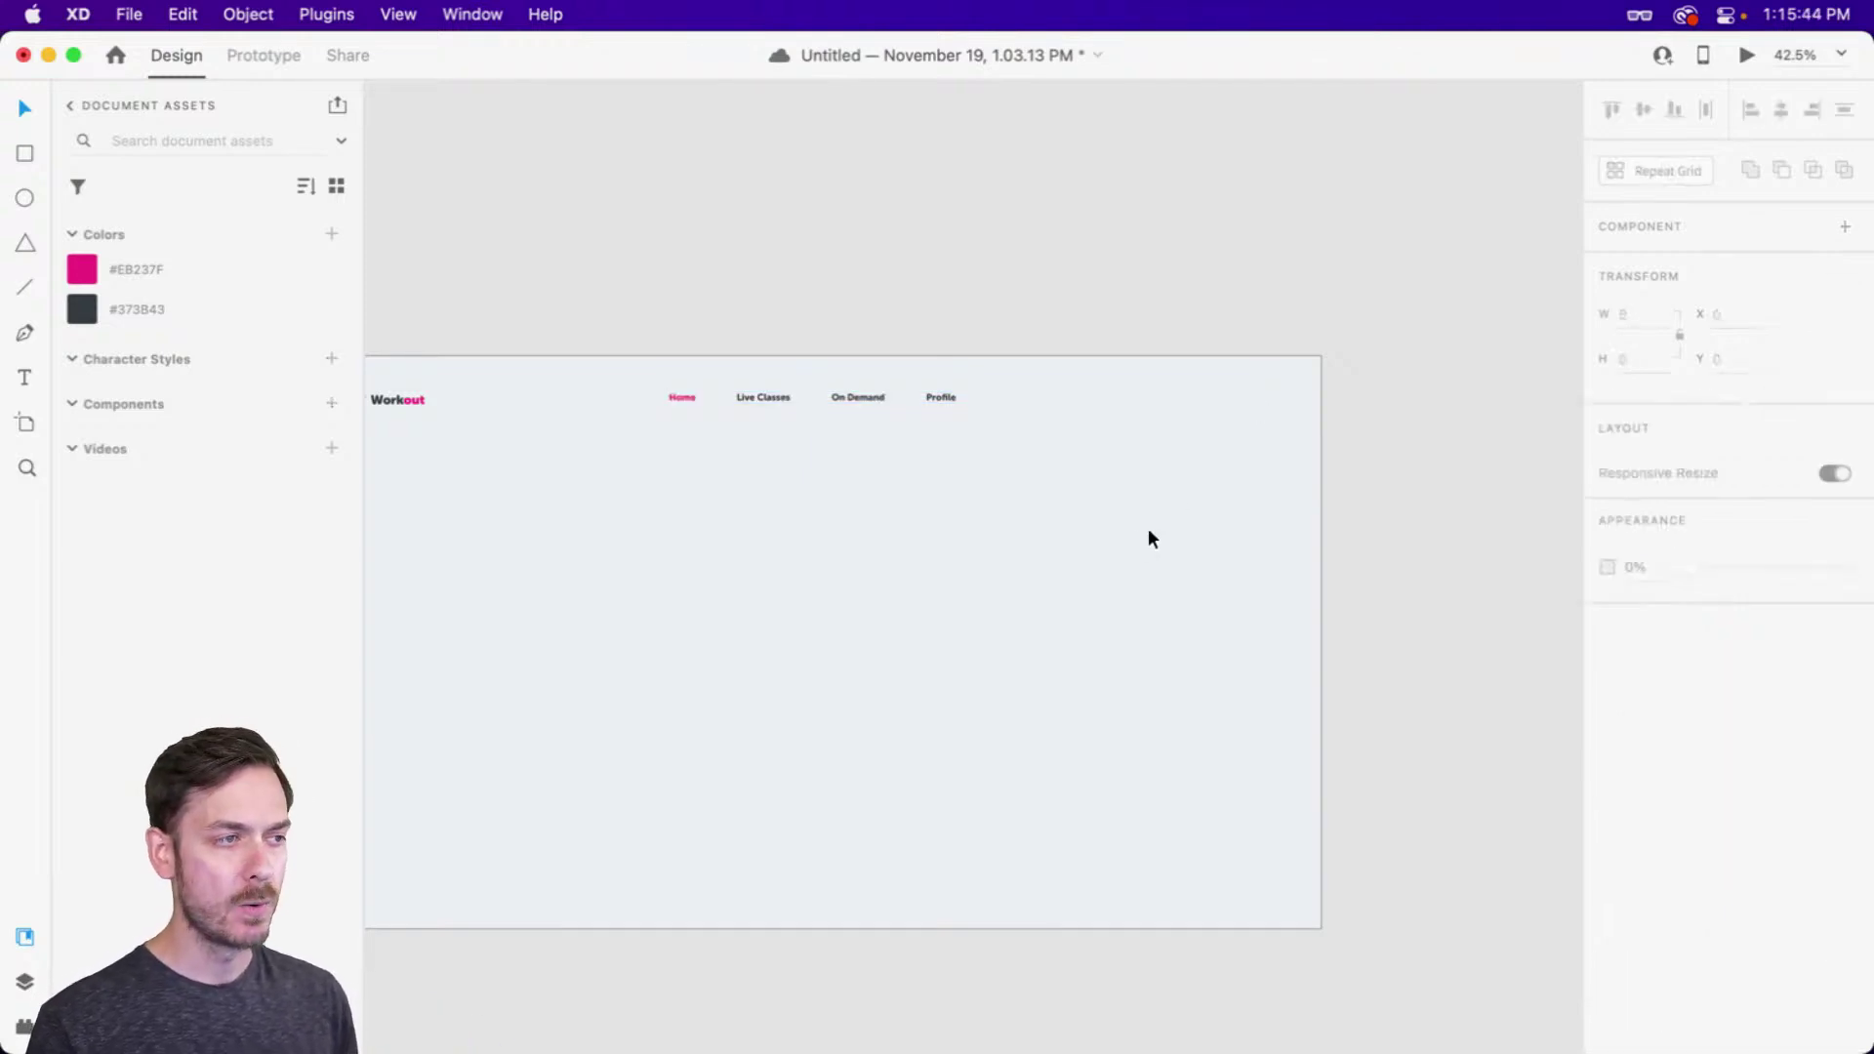
Draw a circle about 46 px in diameter at the right end of the header
scroll(1056, 582, "left", 5)
scroll(1055, 582, "down", 2)
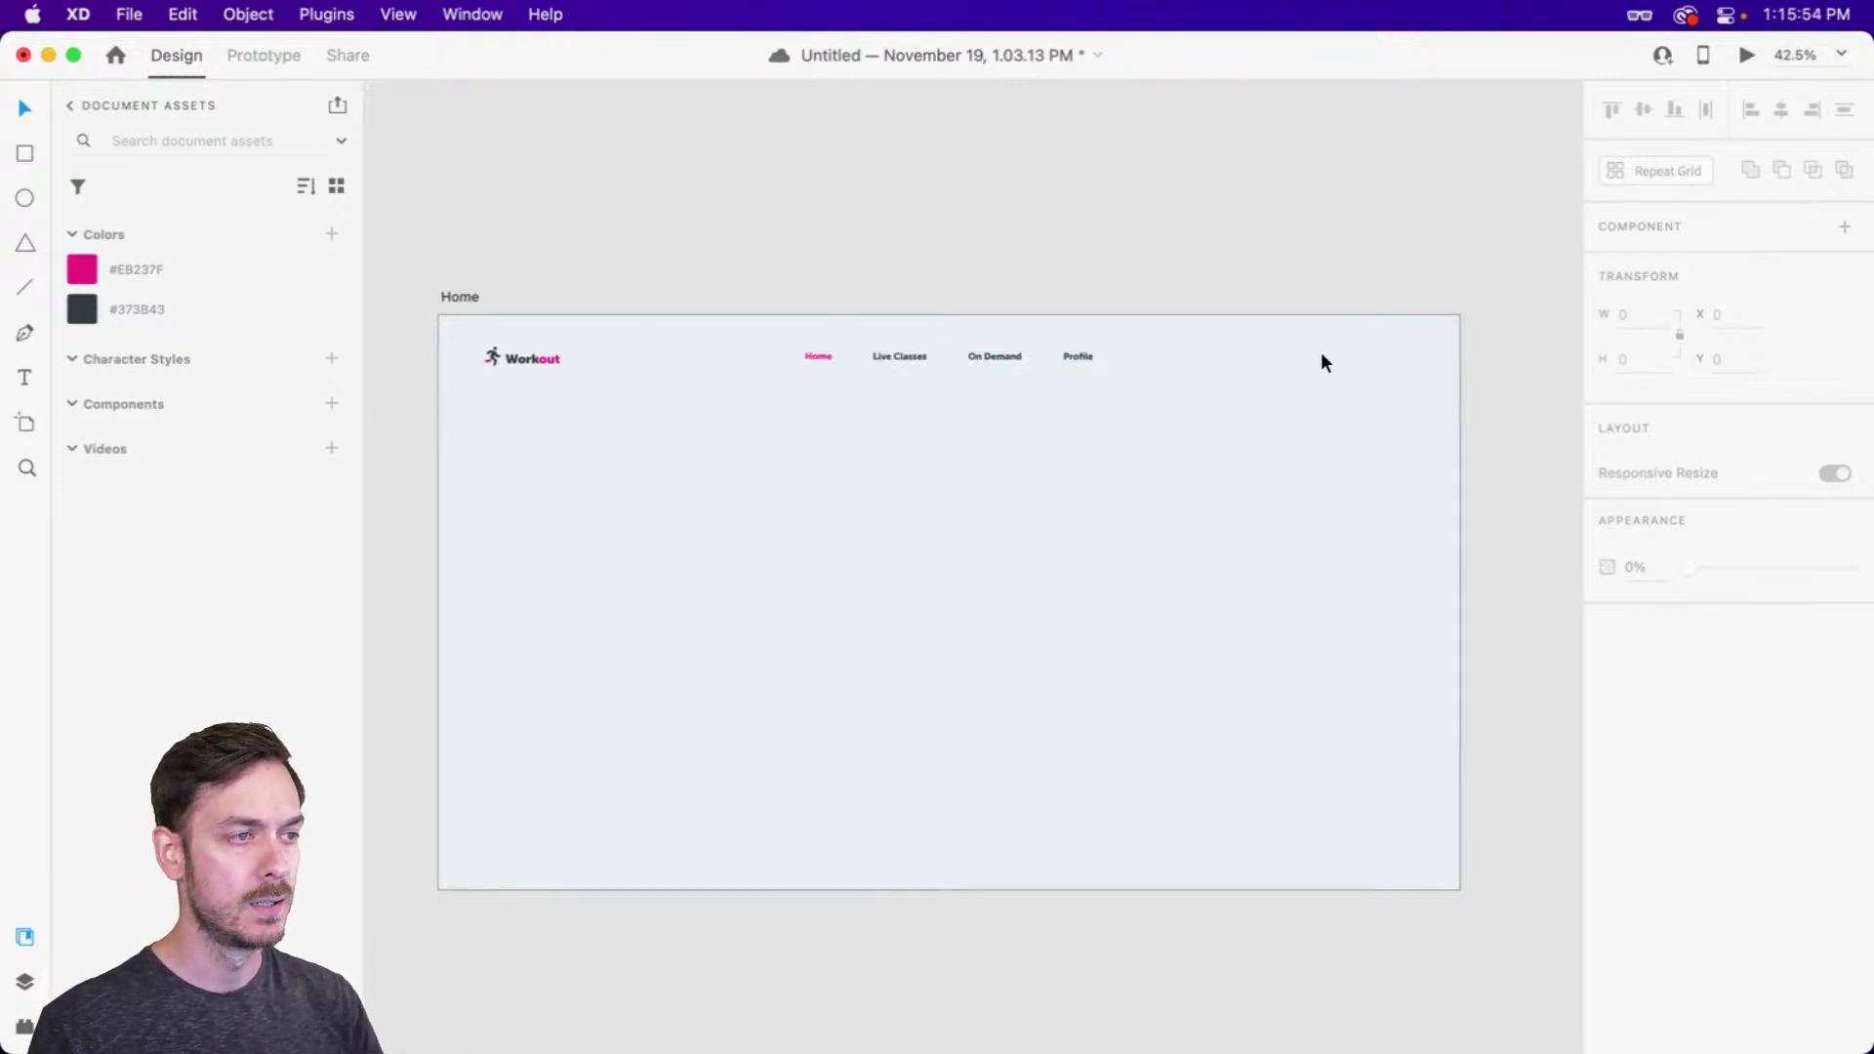
scroll(1321, 351, "up", 5)
key("e")
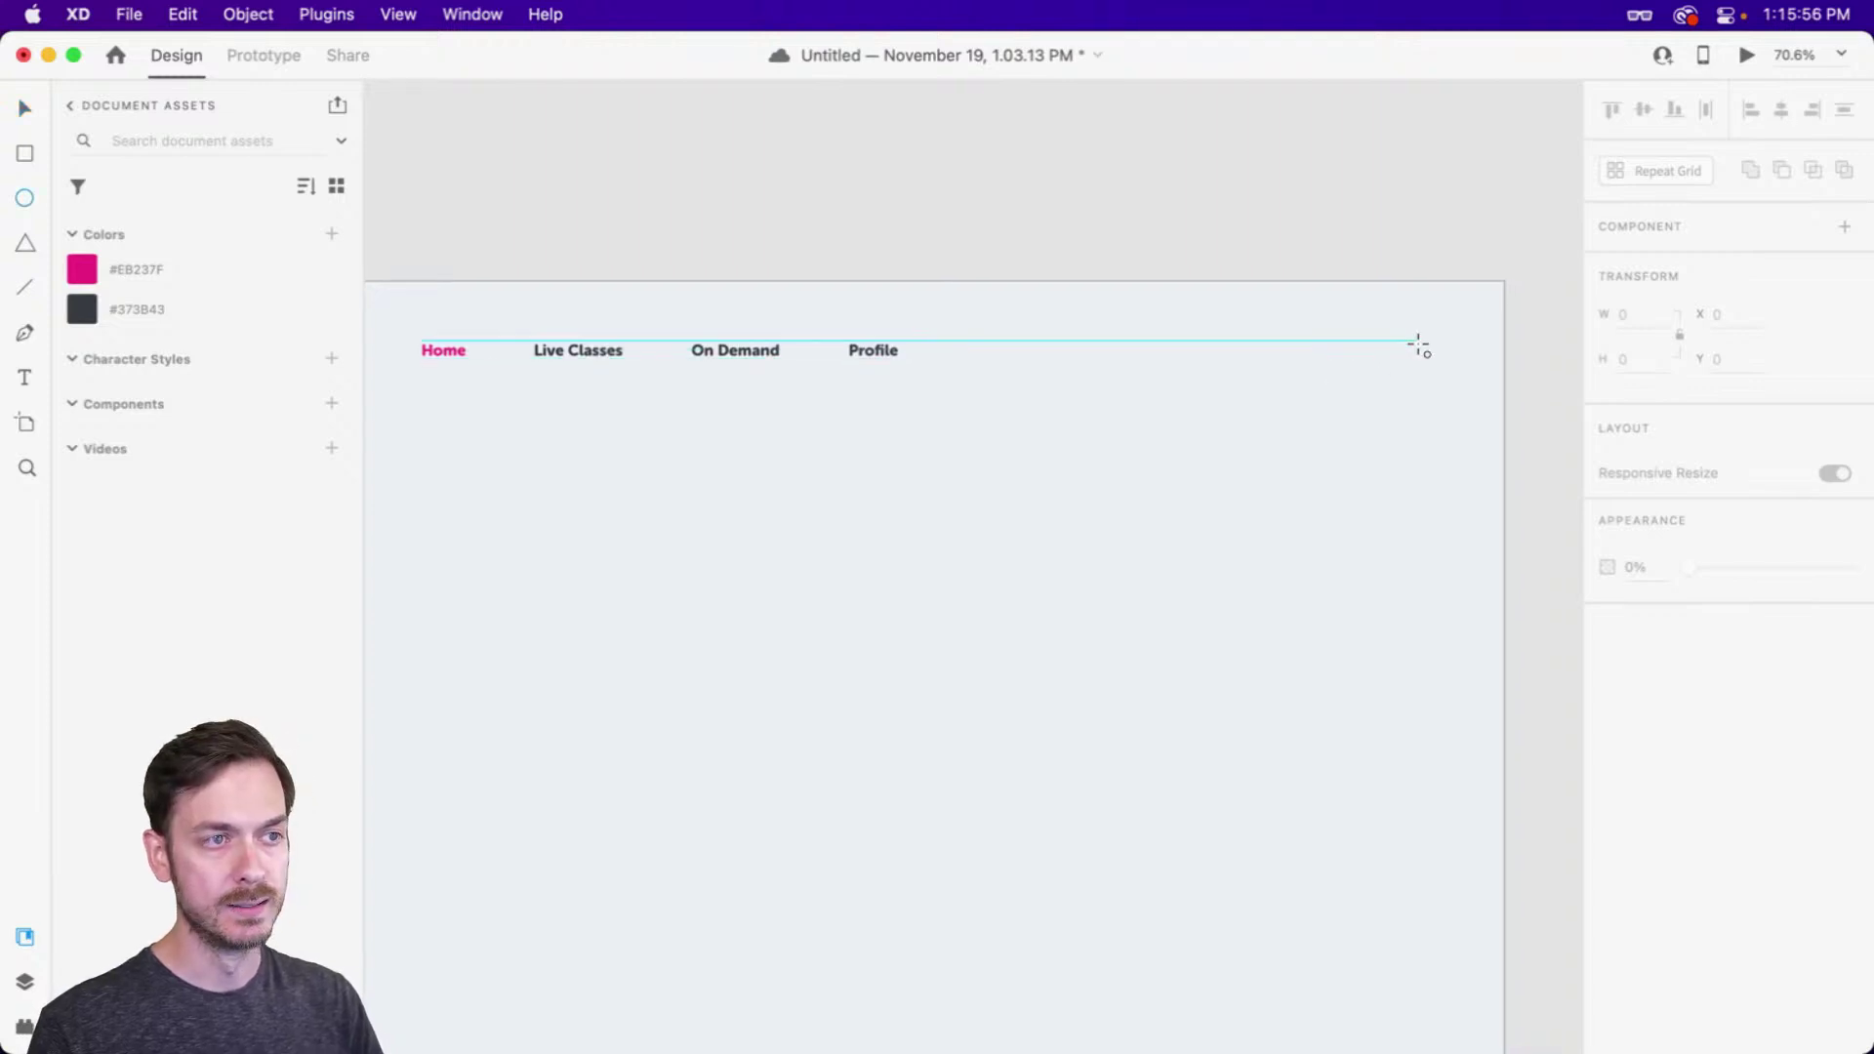
mouse_move(1418, 343)
left_mouse_down()
mouse_move(1381, 379)
mouse_move(1394, 363)
left_mouse_up()
key("v")
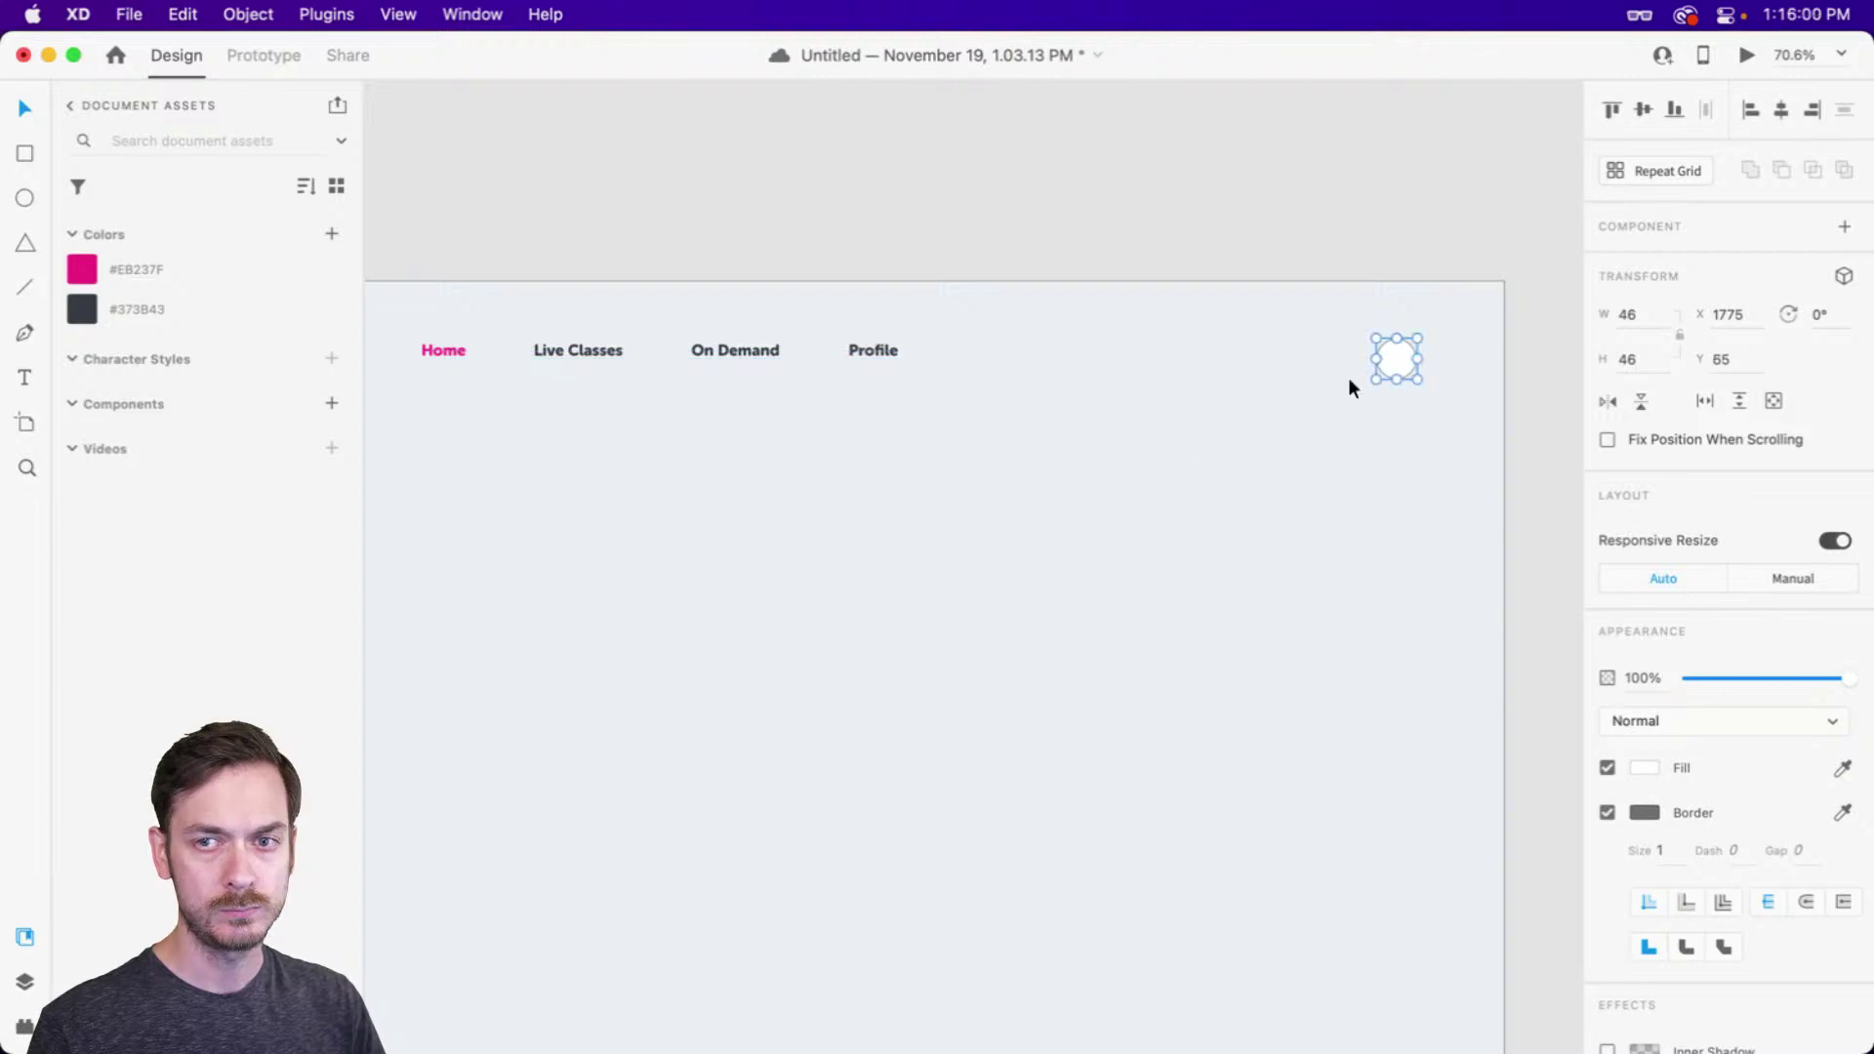
Check the Workout logo's distance from the artboard's left edge and shift the logo to X 88
scroll(895, 431, "left", 10)
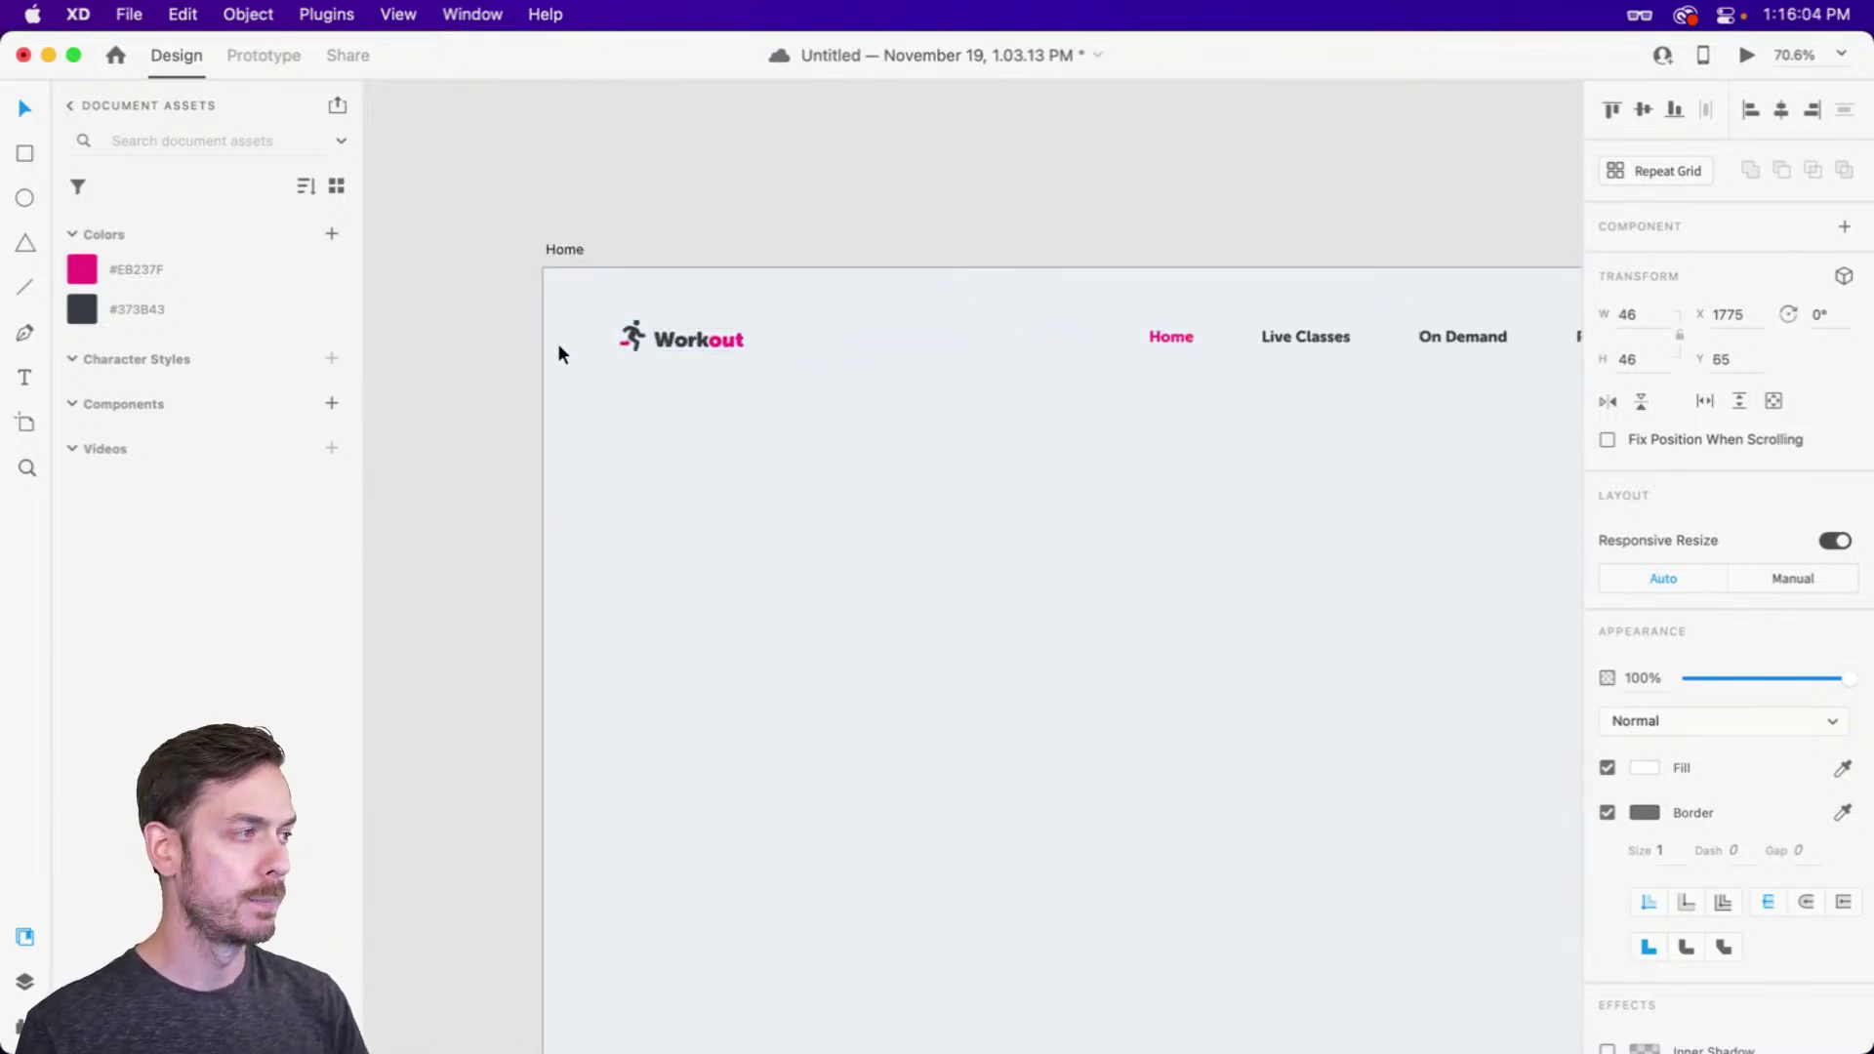
left_click(627, 324)
scroll(599, 326, "up", 5)
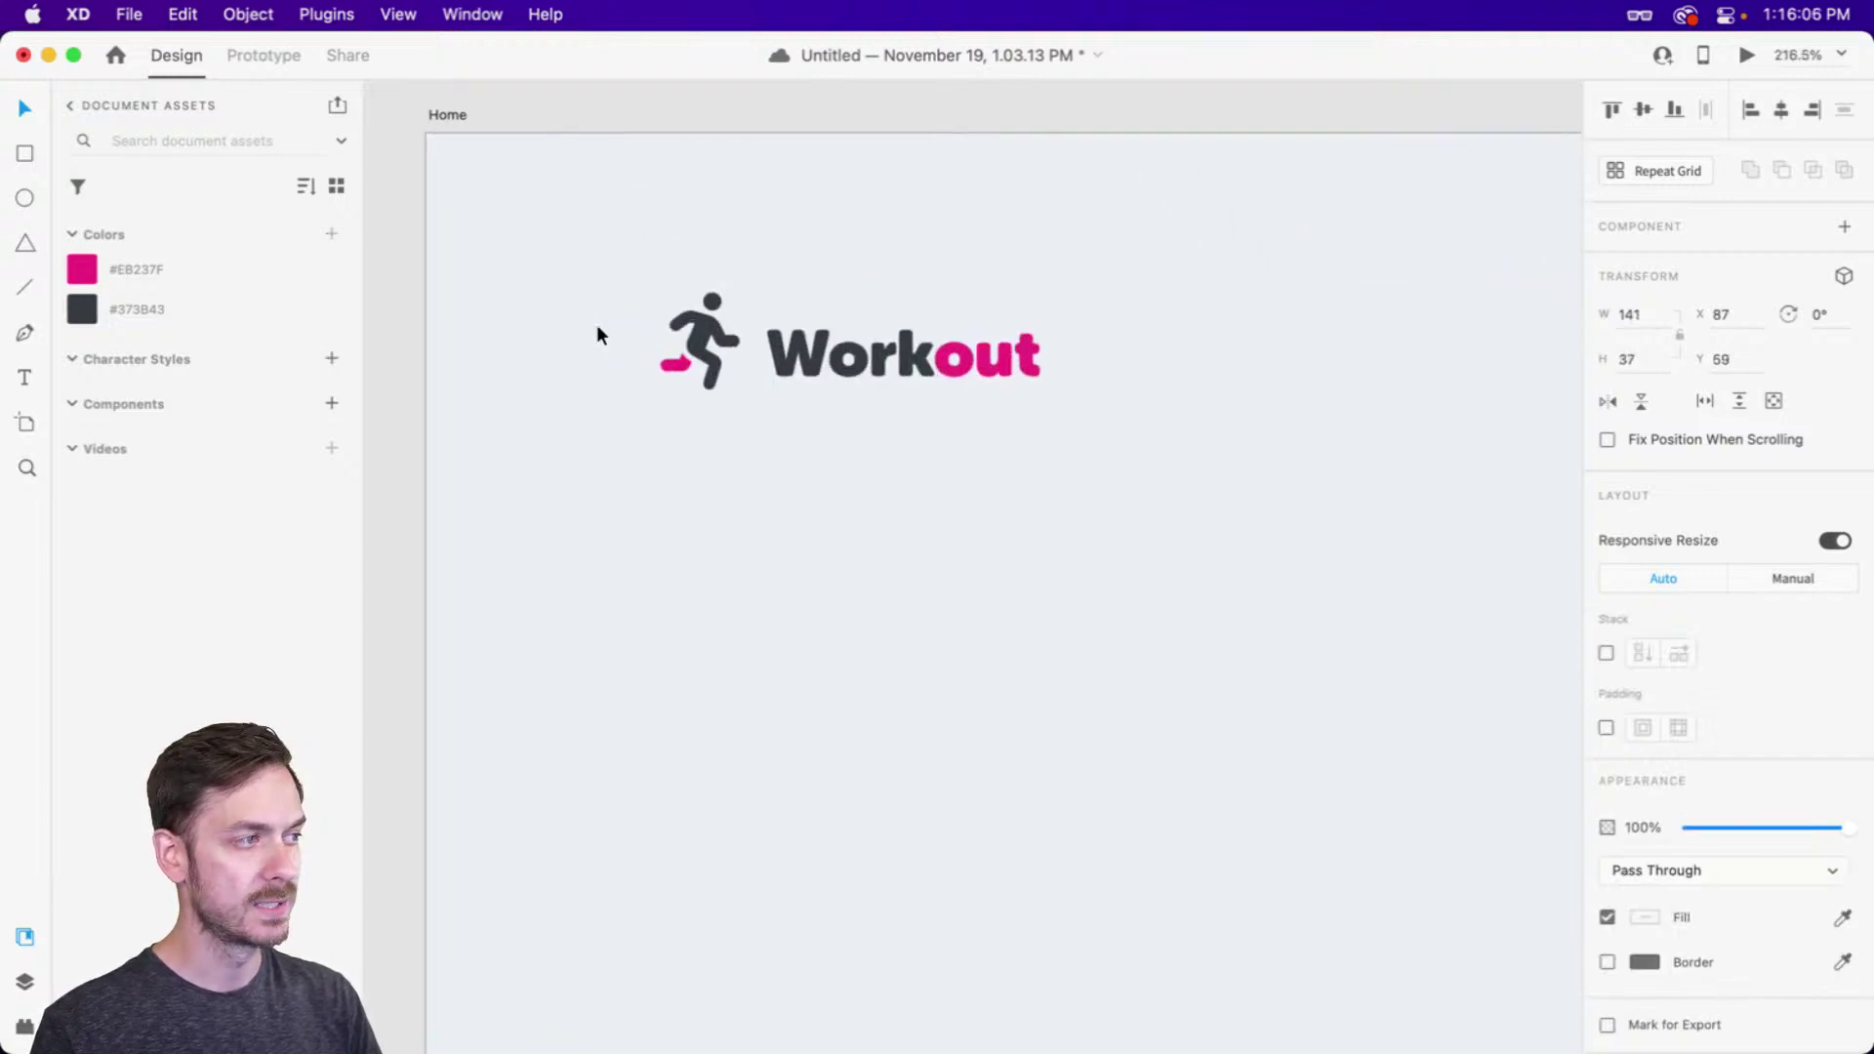
scroll(596, 324, "down", 1)
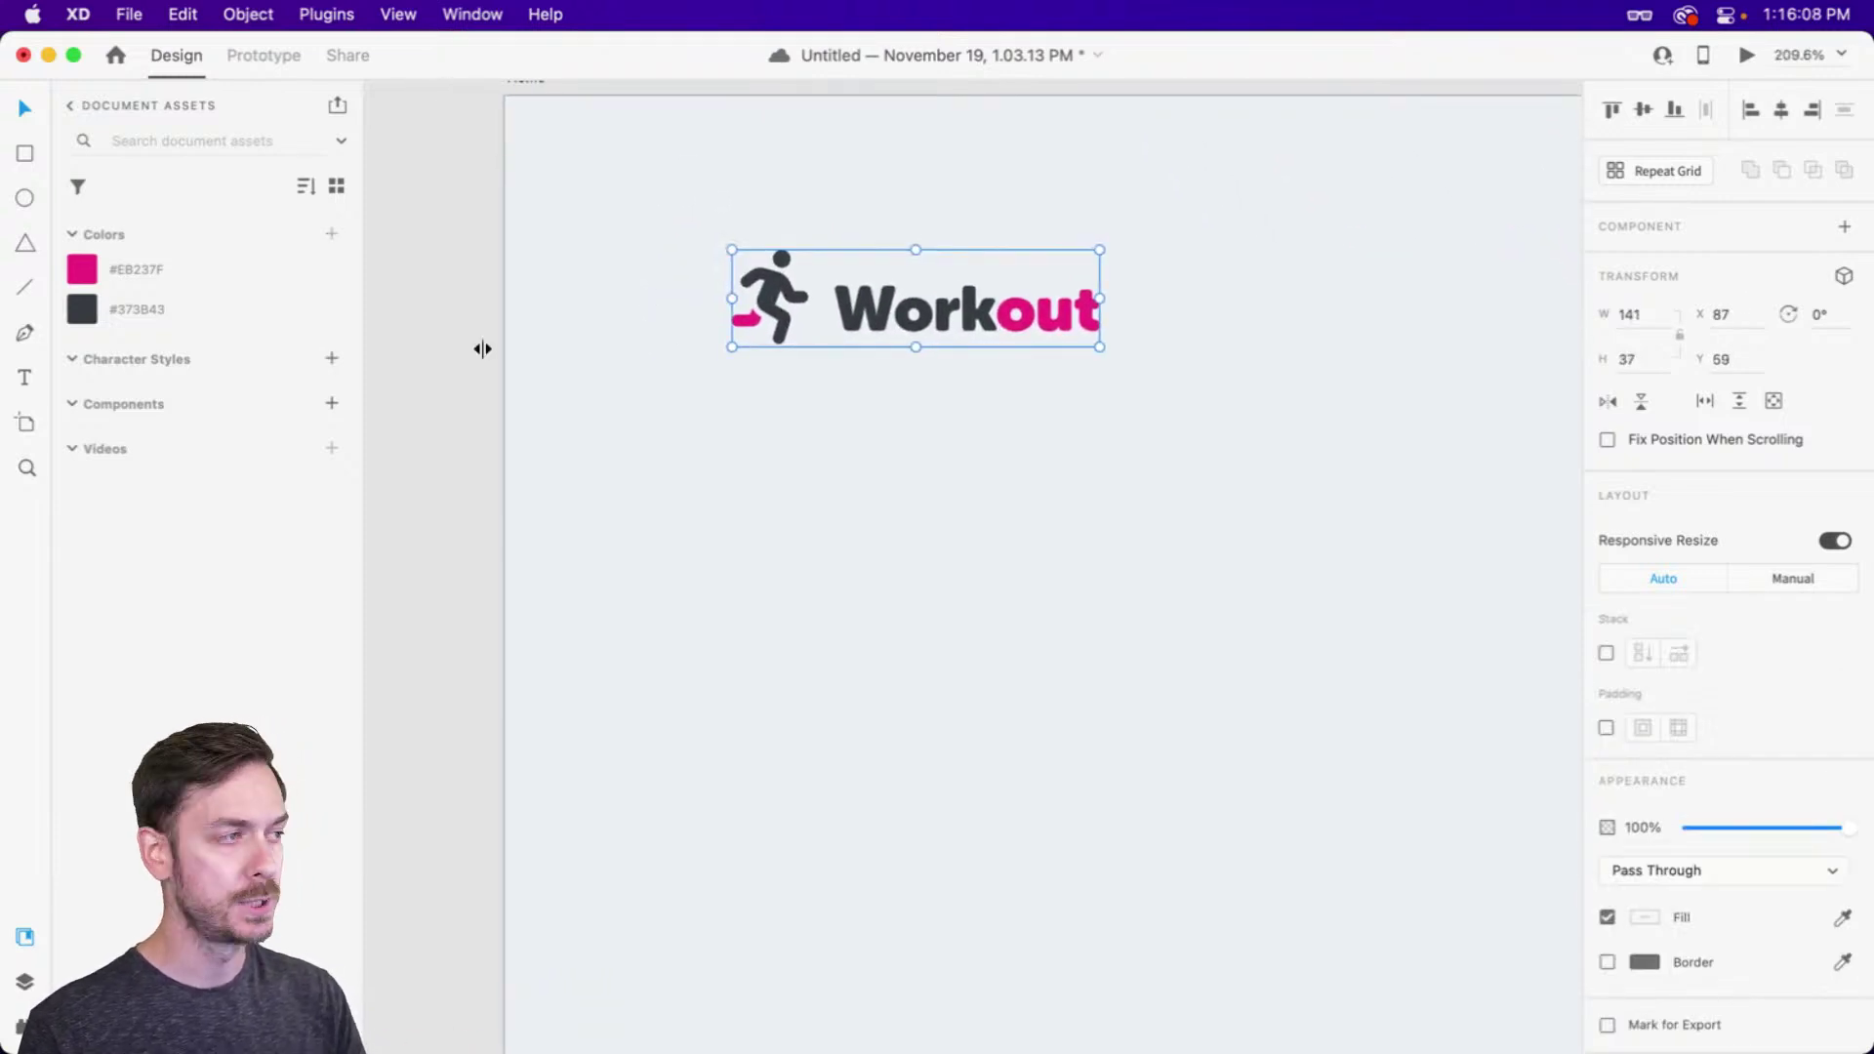
key("alt")
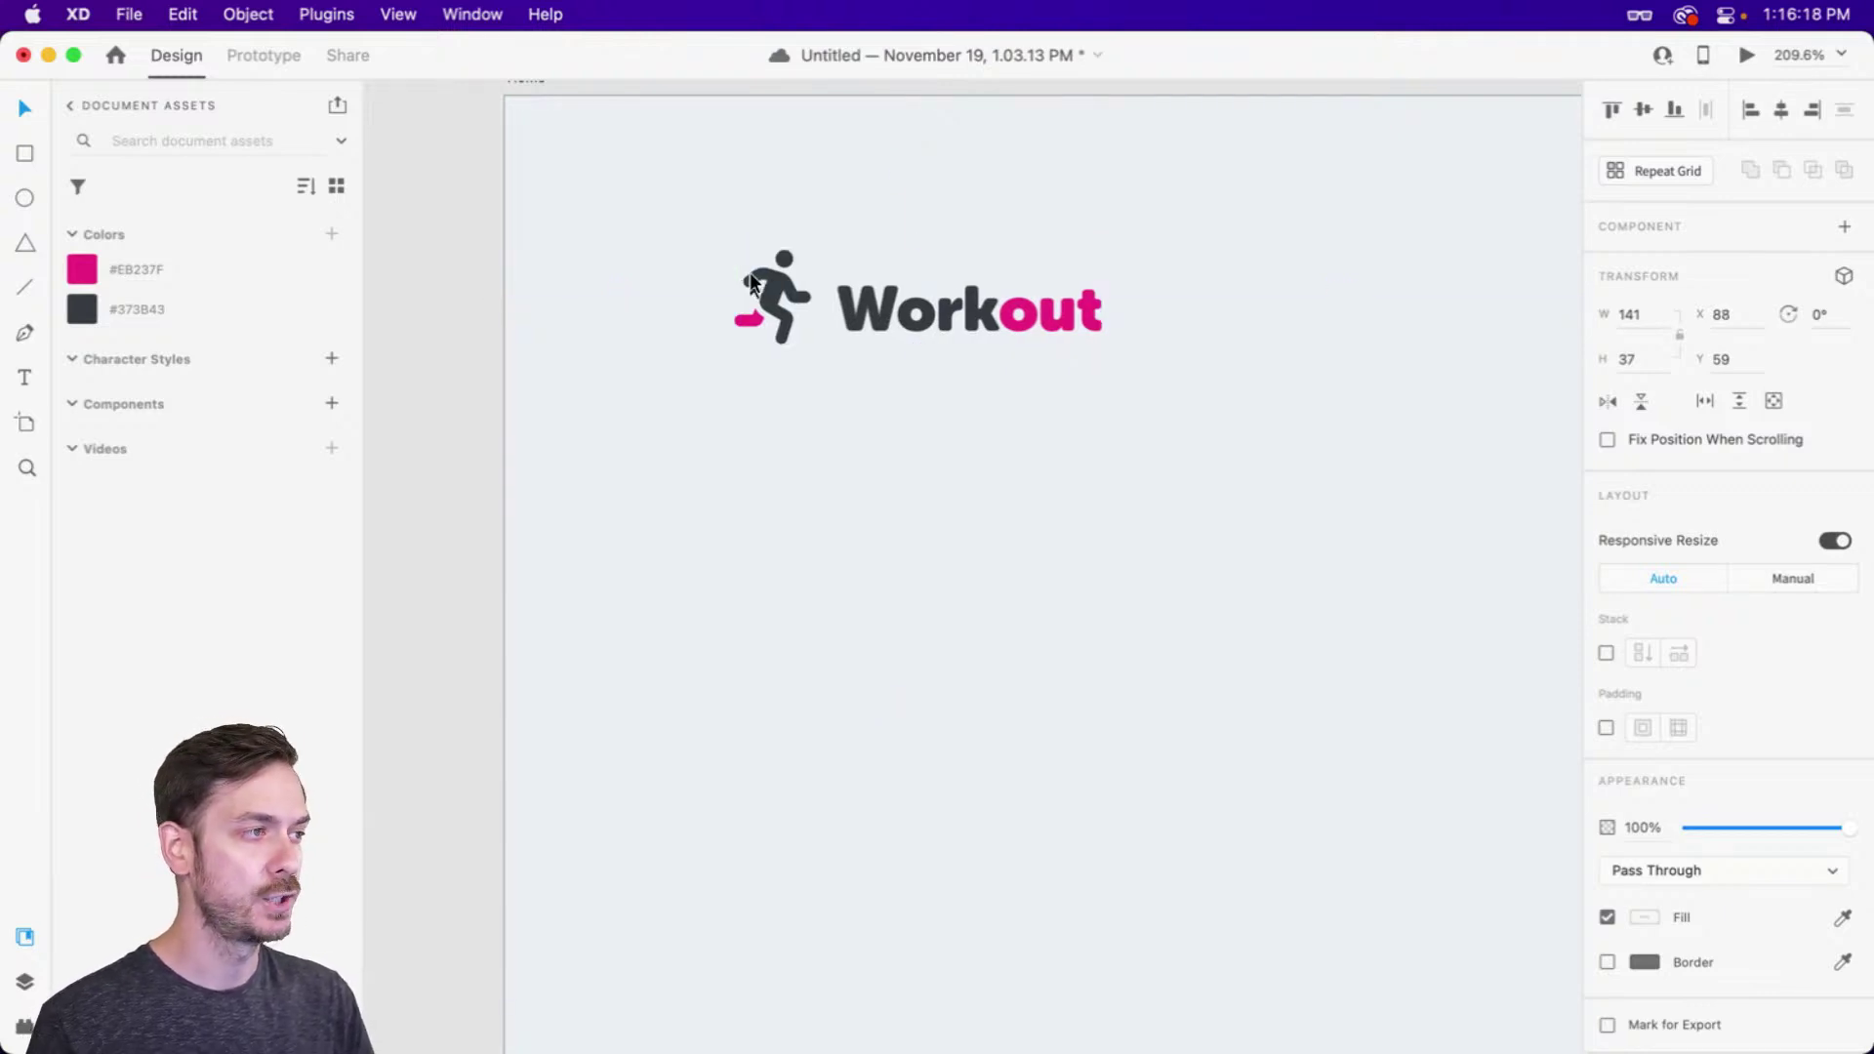
Move the header circle right to X 1786 so its right margin matches the logo's left margin
scroll(787, 280, "down", 5)
scroll(906, 313, "down", 5)
scroll(1360, 431, "up", 8)
scroll(1359, 431, "right", 12)
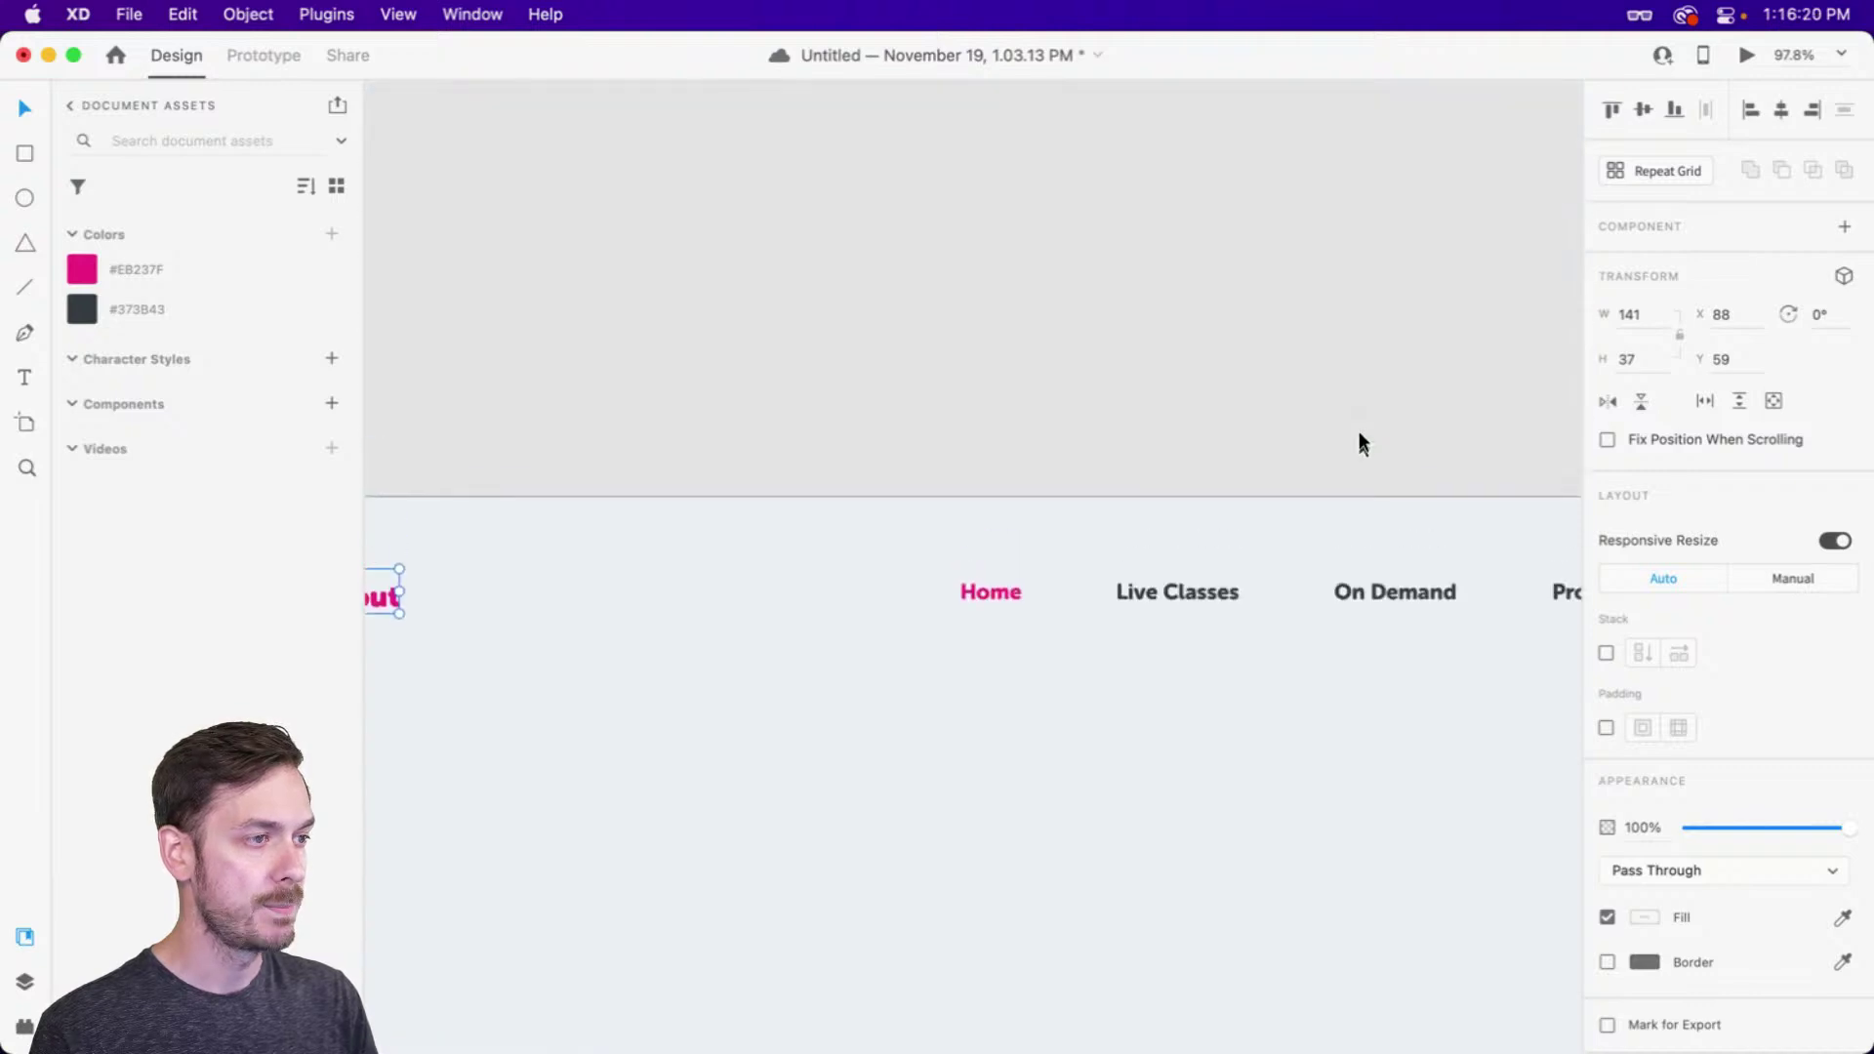
scroll(1362, 507, "down", 3)
left_click(1382, 484)
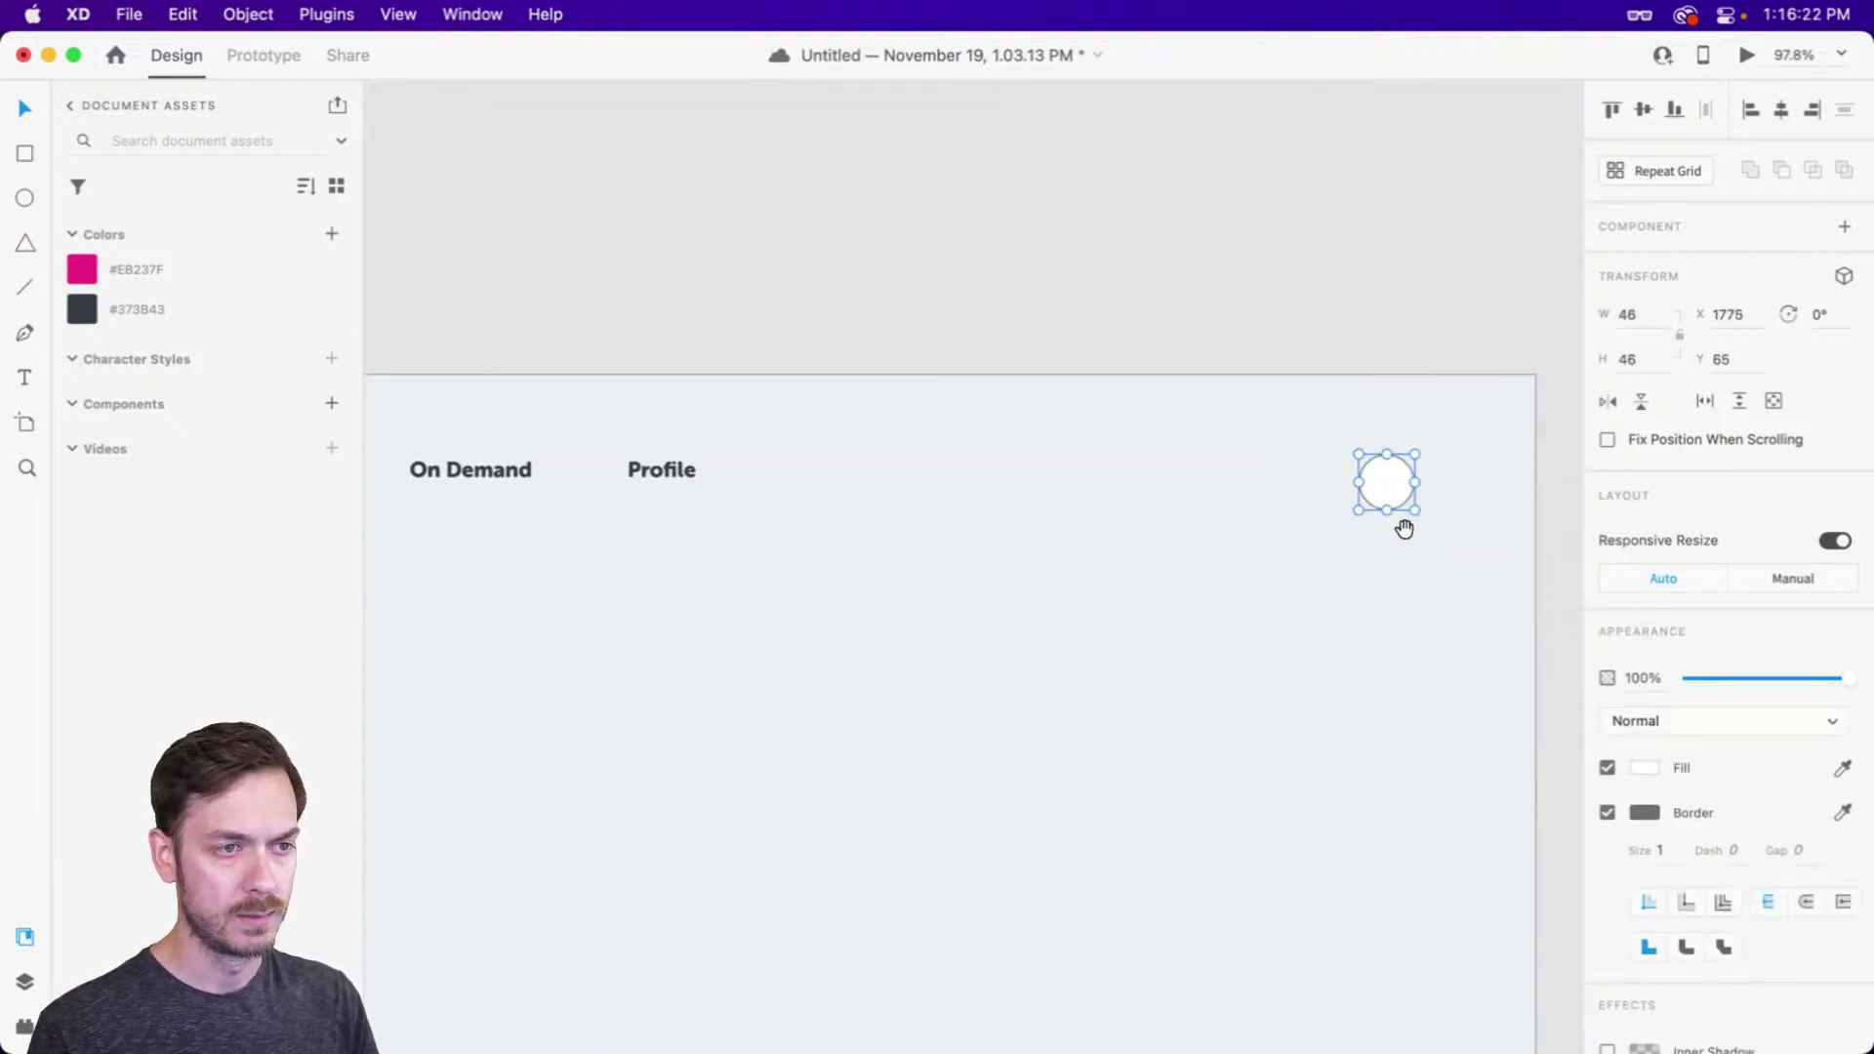
scroll(1386, 488, "right", 4)
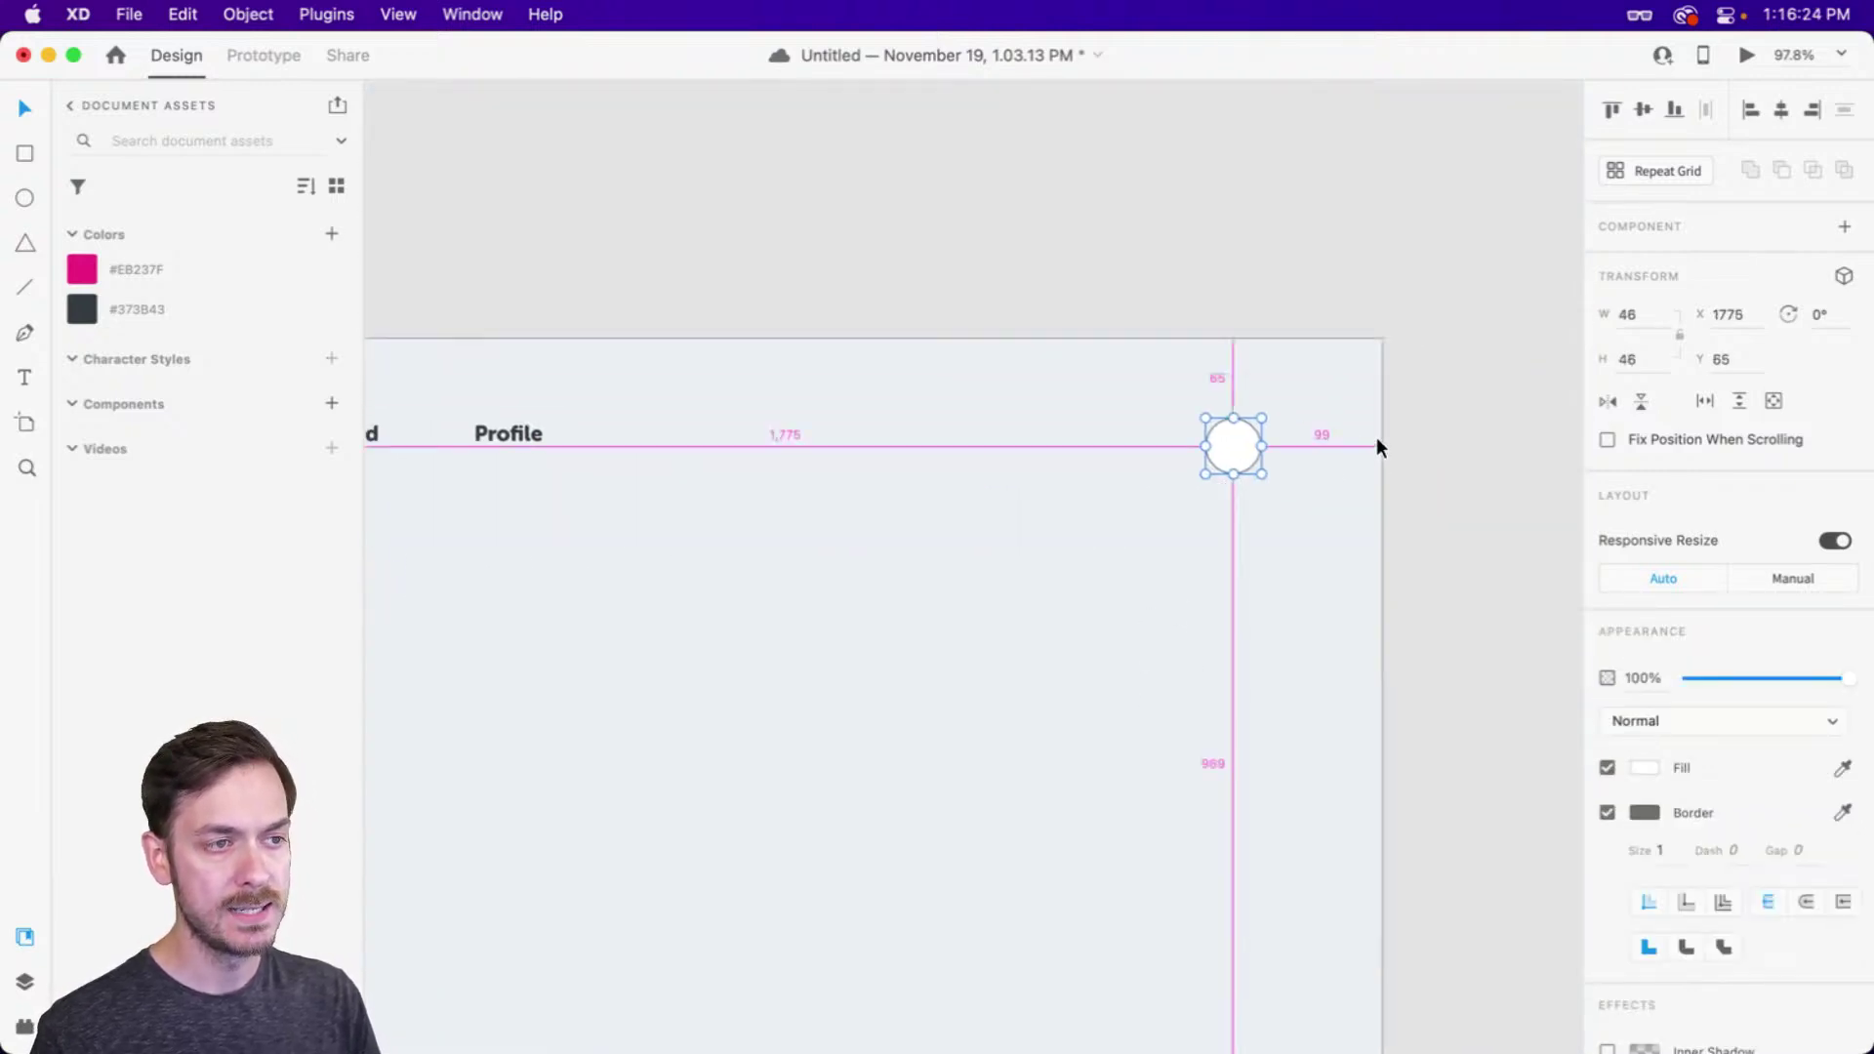
key("shift+Right")
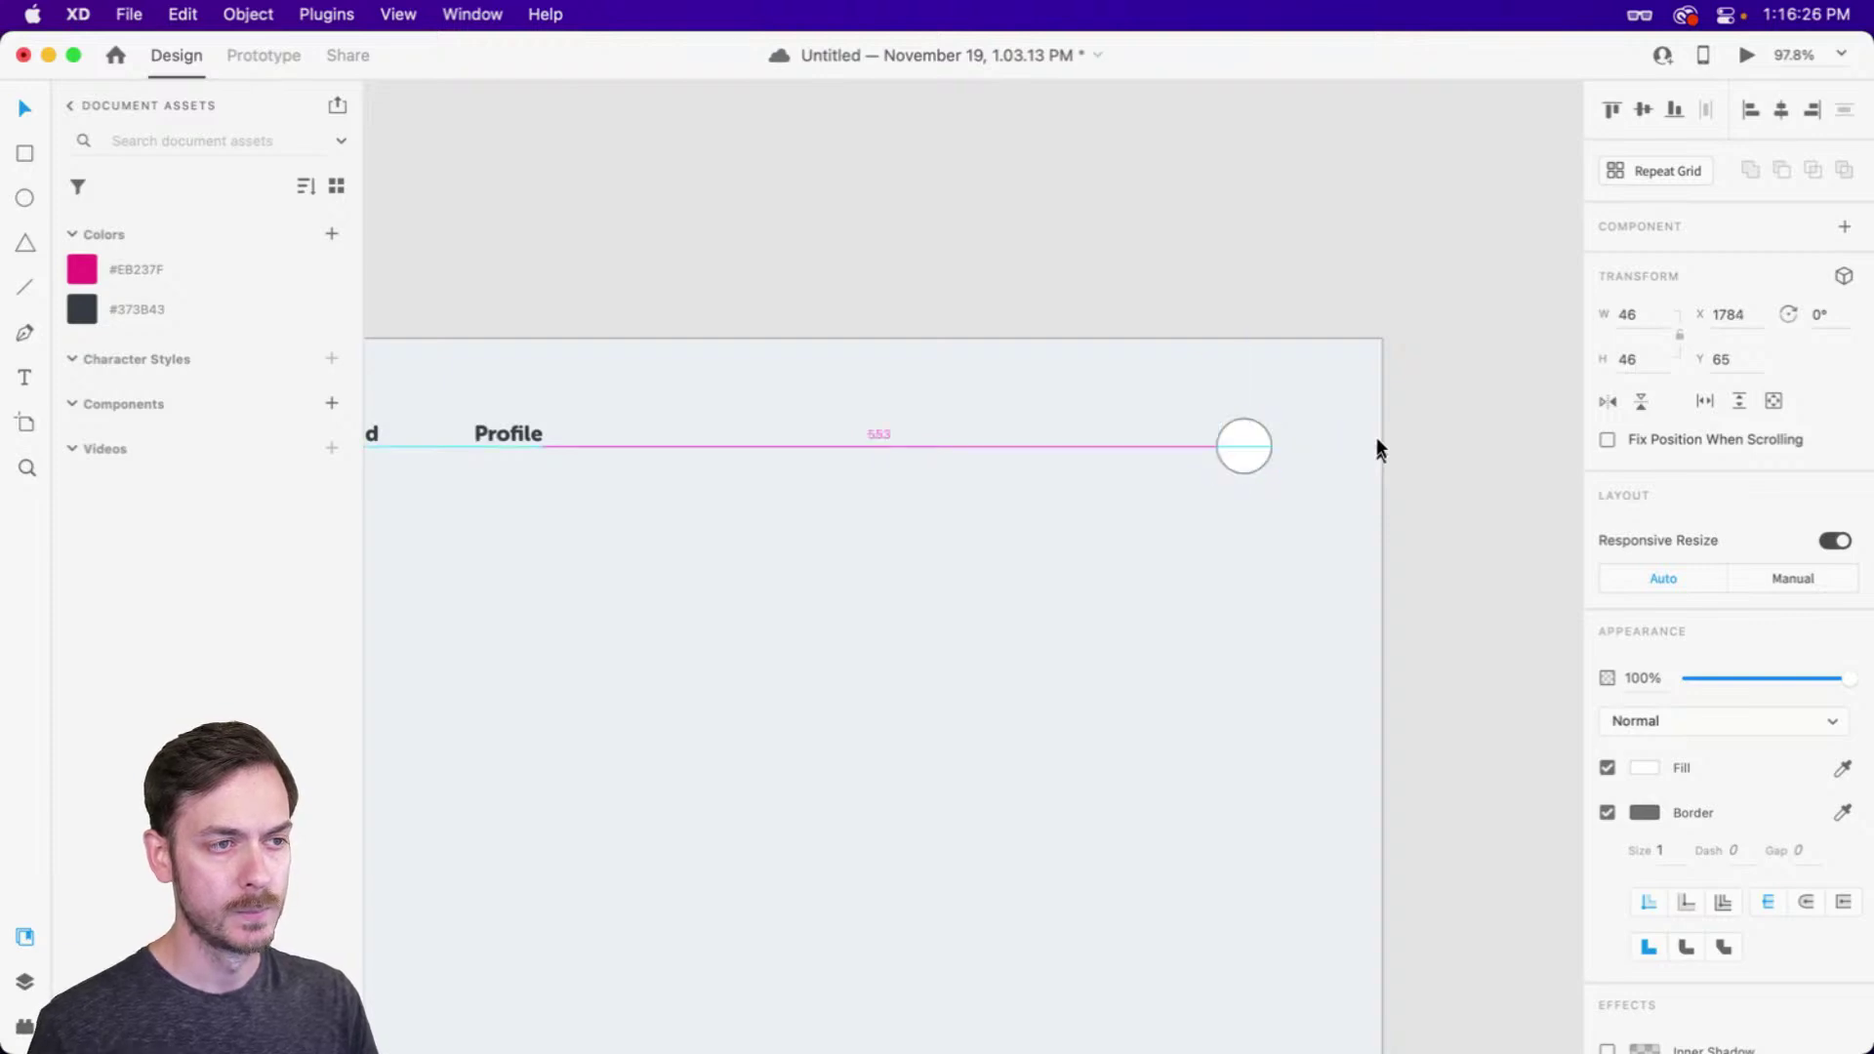
key("Right")
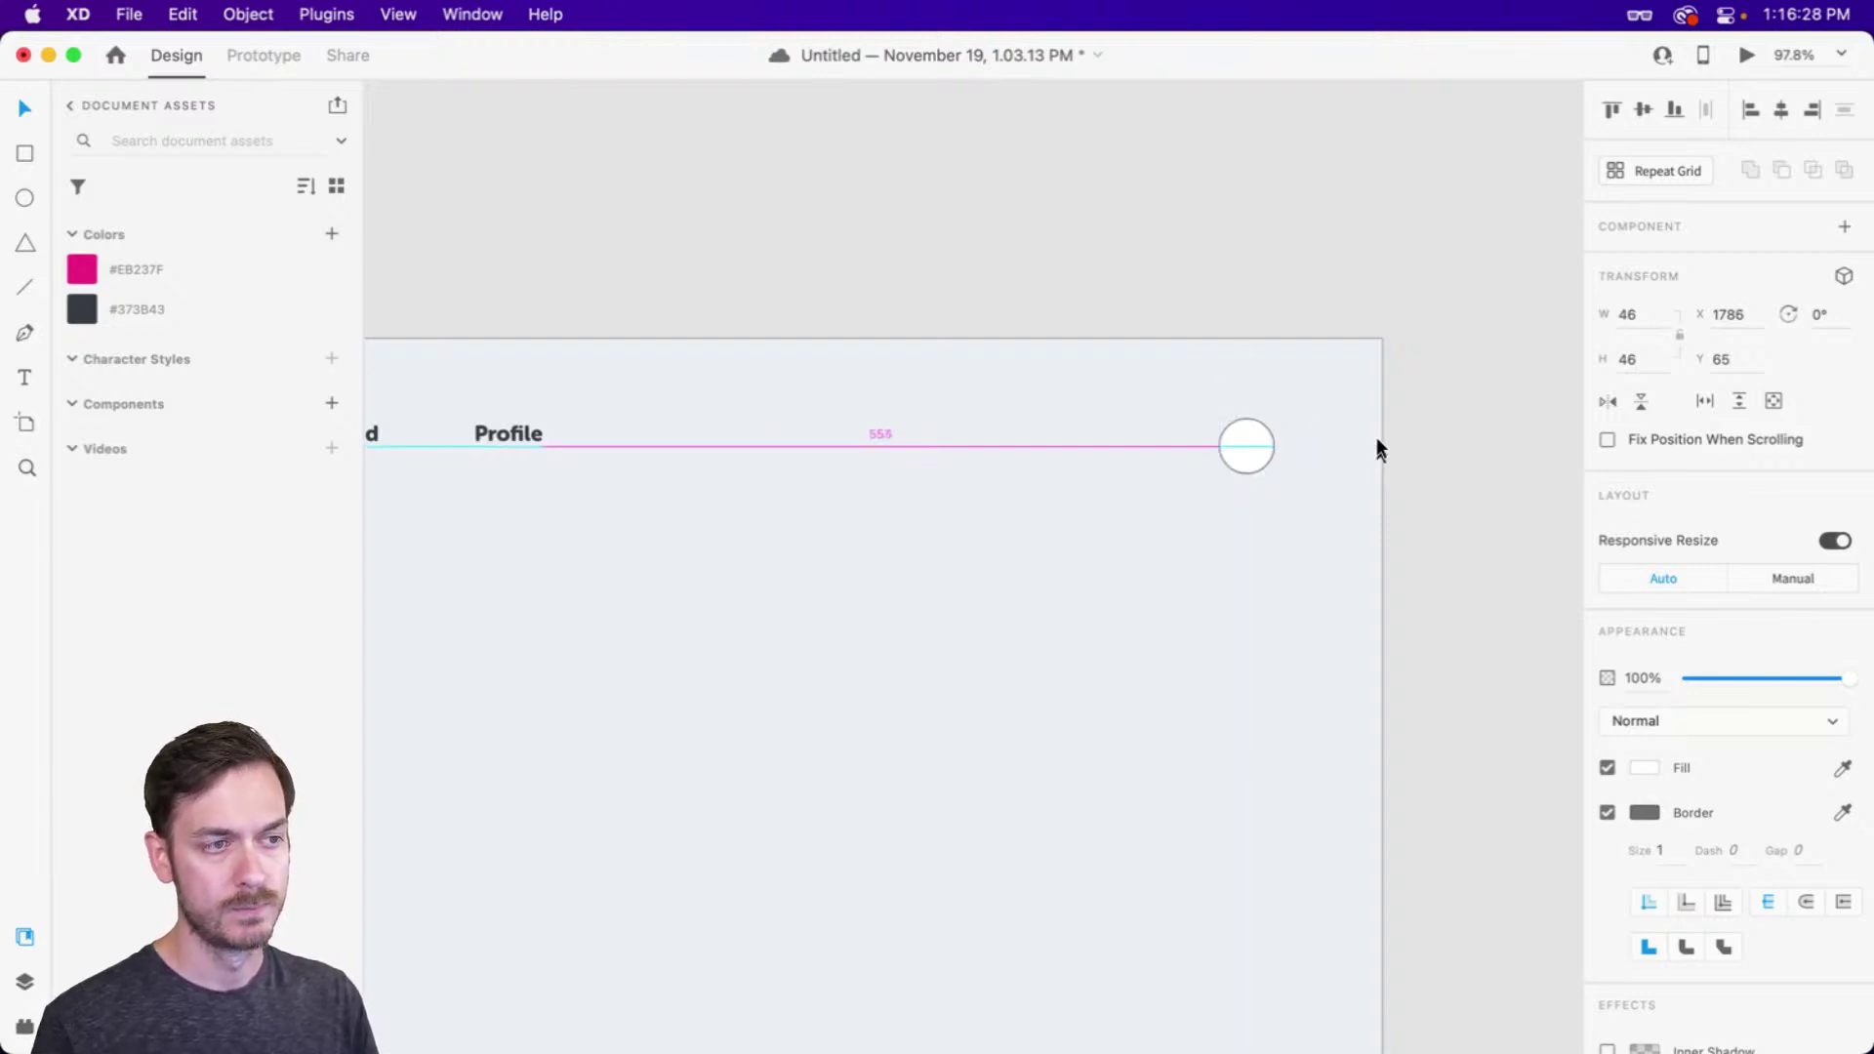
Place a vertical guide on the Home artboard along the right edge of the header circle
left_click_drag(736, 557, 939, 501)
scroll(927, 490, "down", 5)
left_click_drag(912, 566, 1281, 390)
left_click_drag(1050, 398, 1219, 408)
scroll(505, 297, "up", 3)
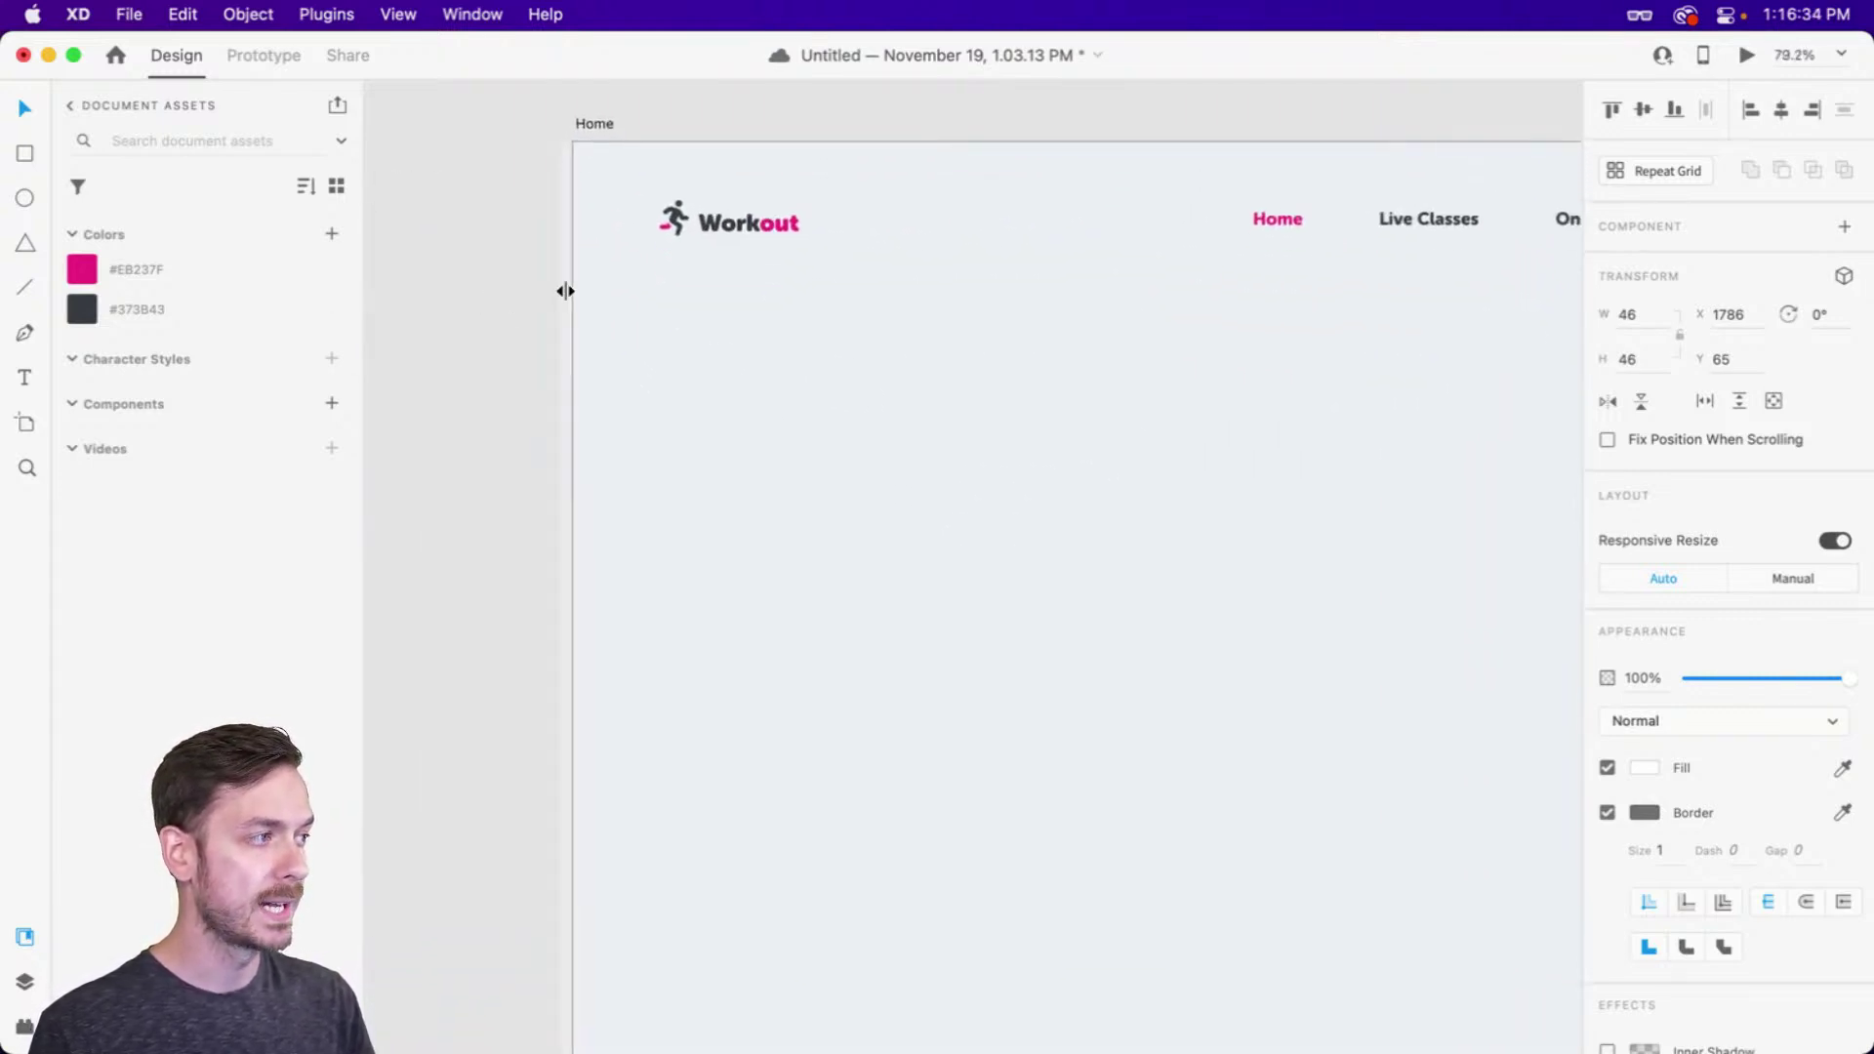
left_click_drag(571, 289, 1064, 303)
scroll(1121, 317, "right", 5)
scroll(1123, 318, "right", 10)
scroll(886, 353, "left", 5)
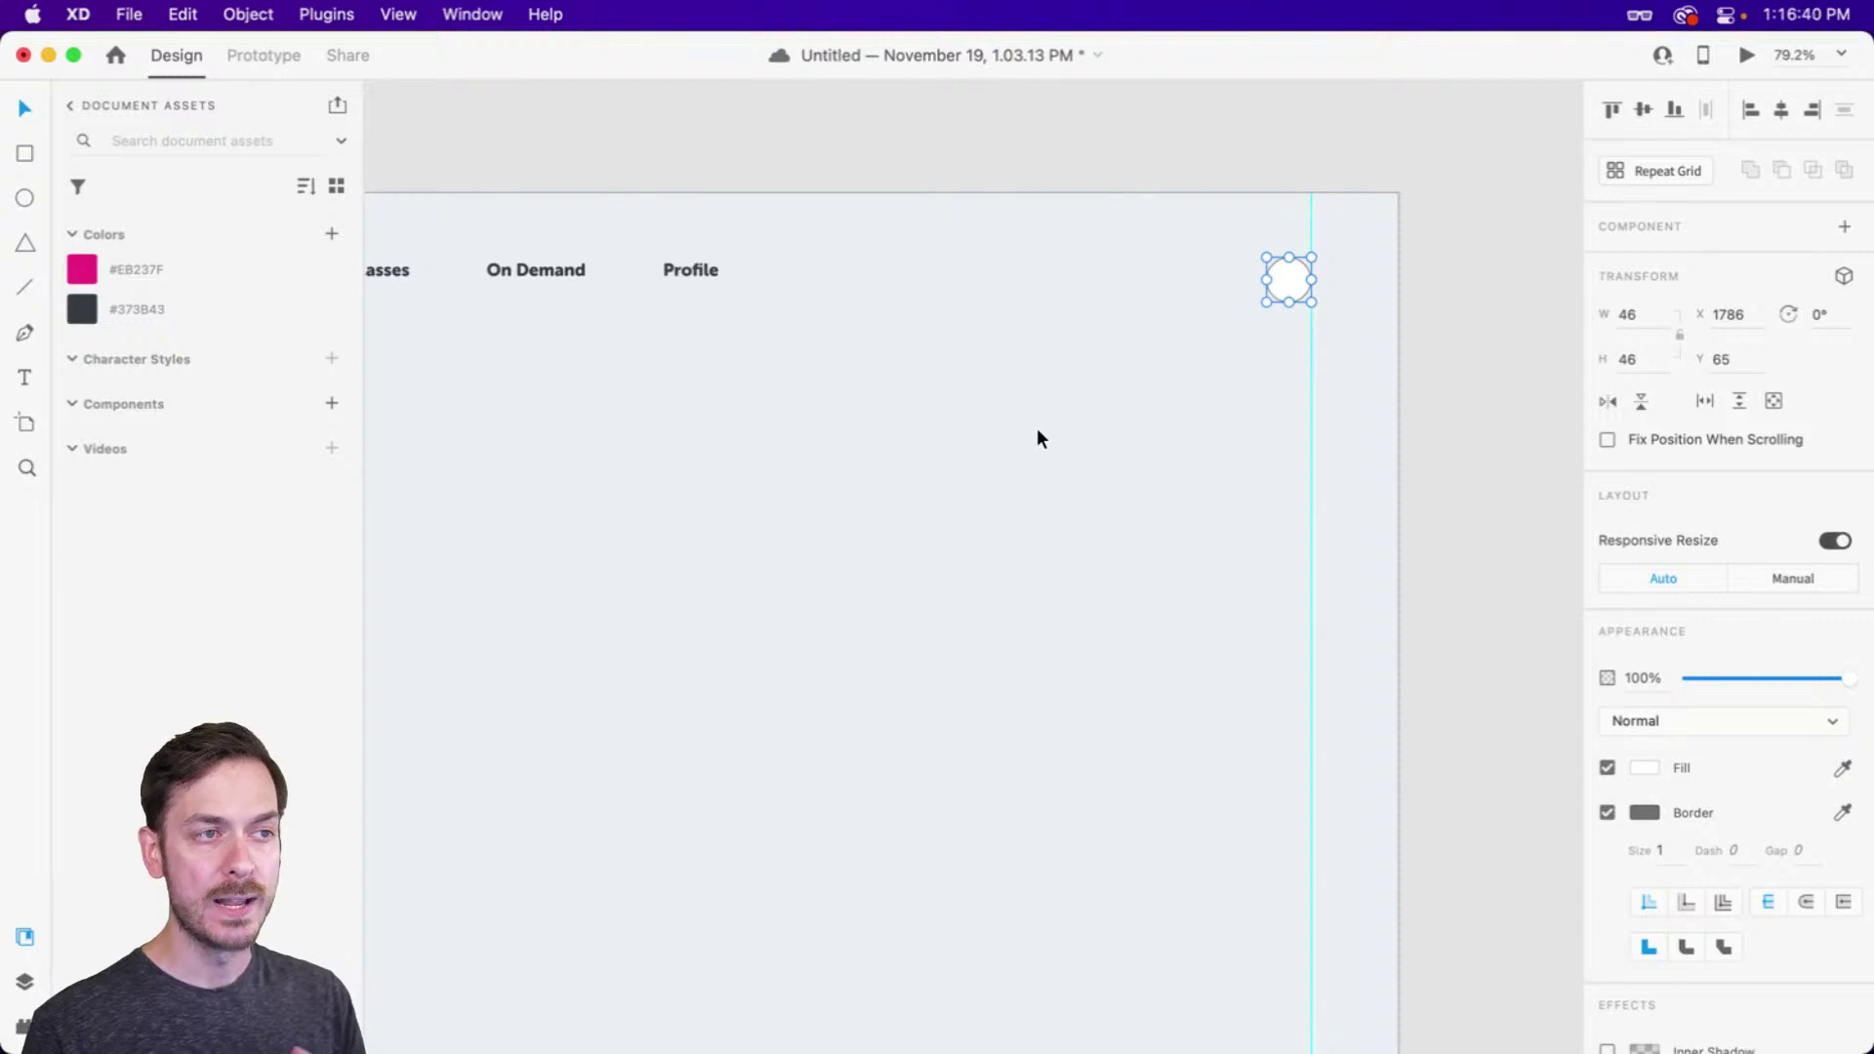
Preview the Home artboard's layout grid and its column color settings, and turn the grid off again
left_click(1037, 430)
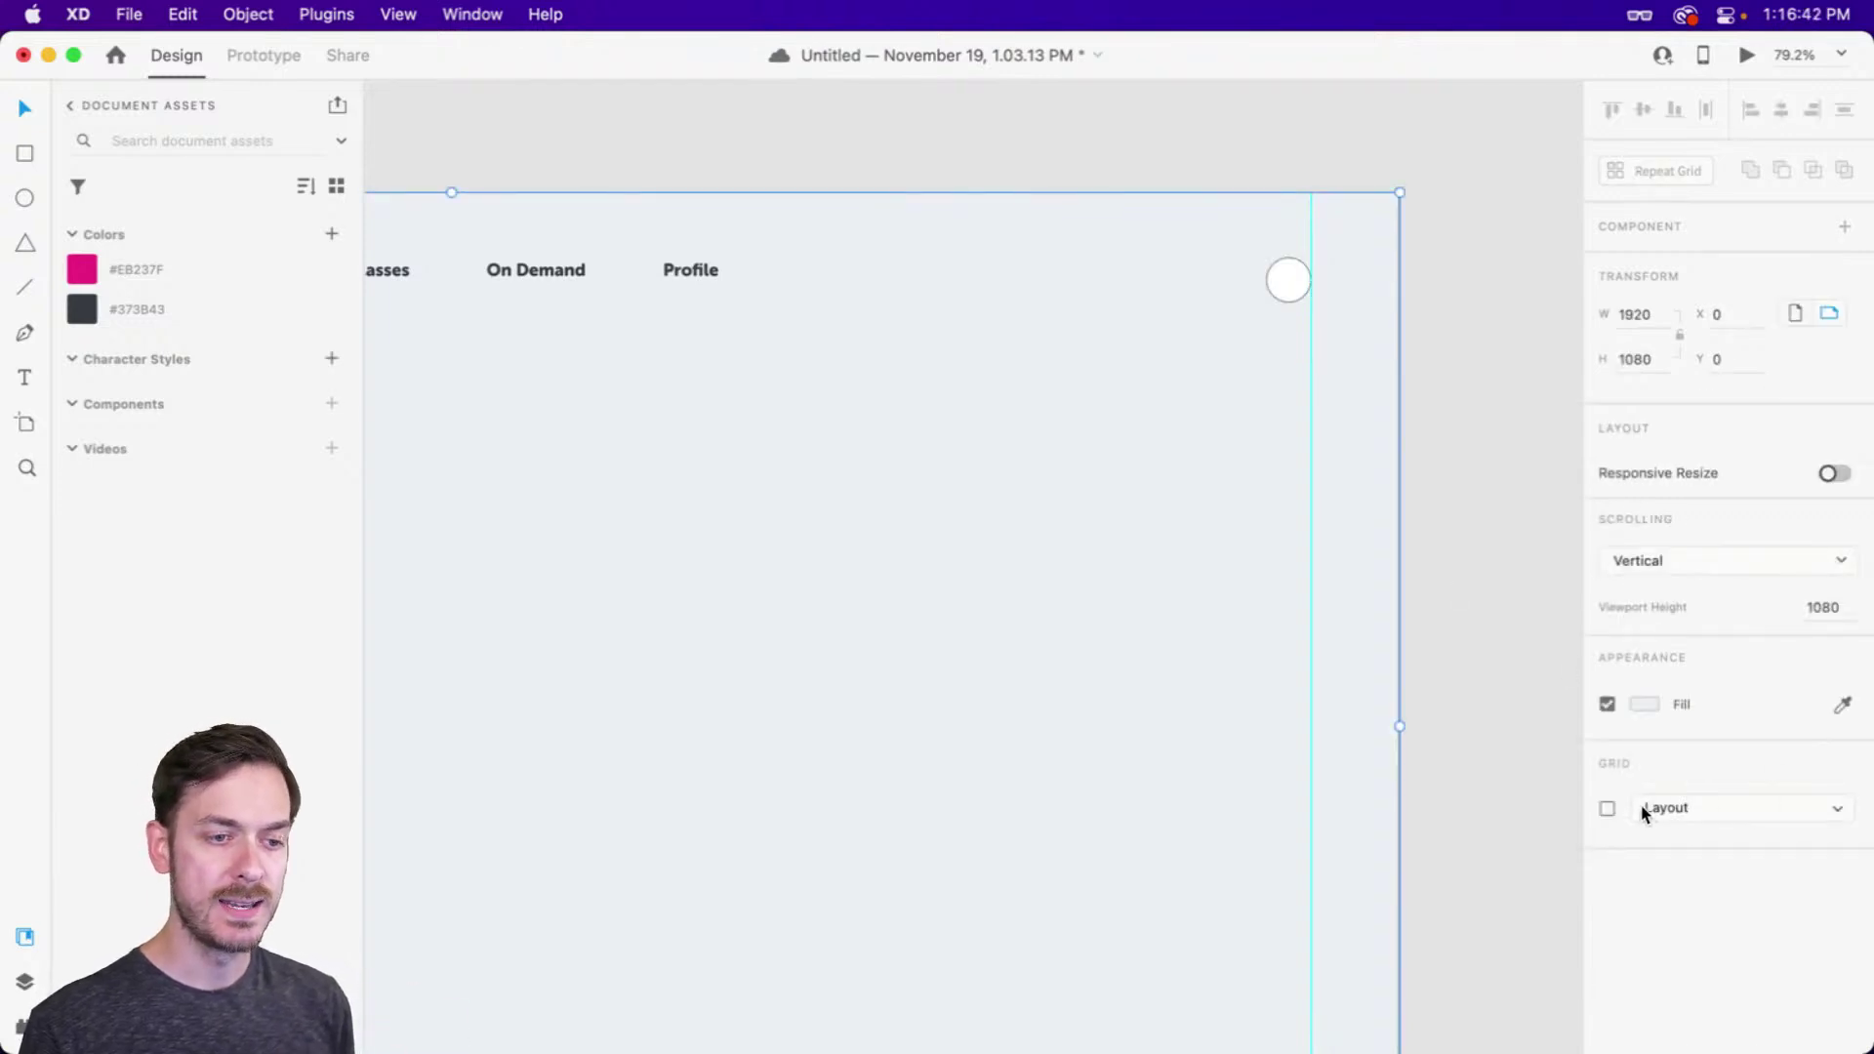
left_click(1693, 804)
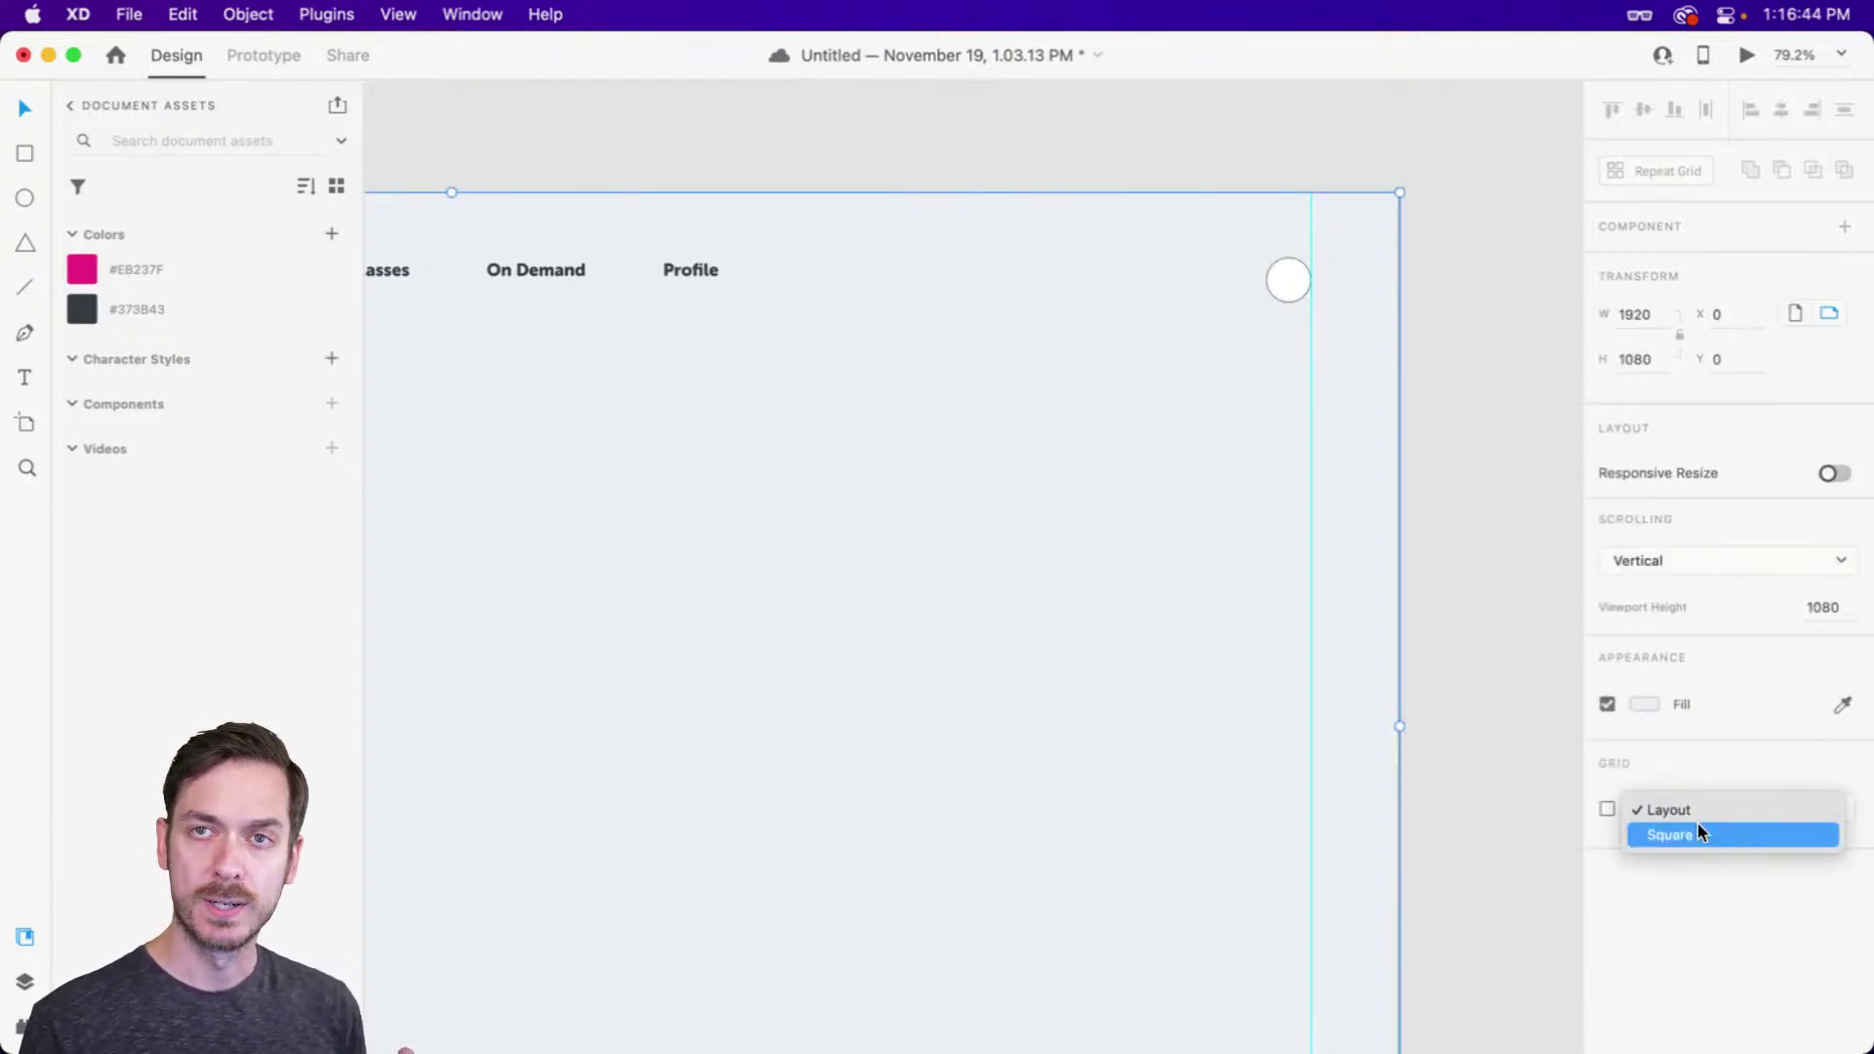
left_click(1775, 809)
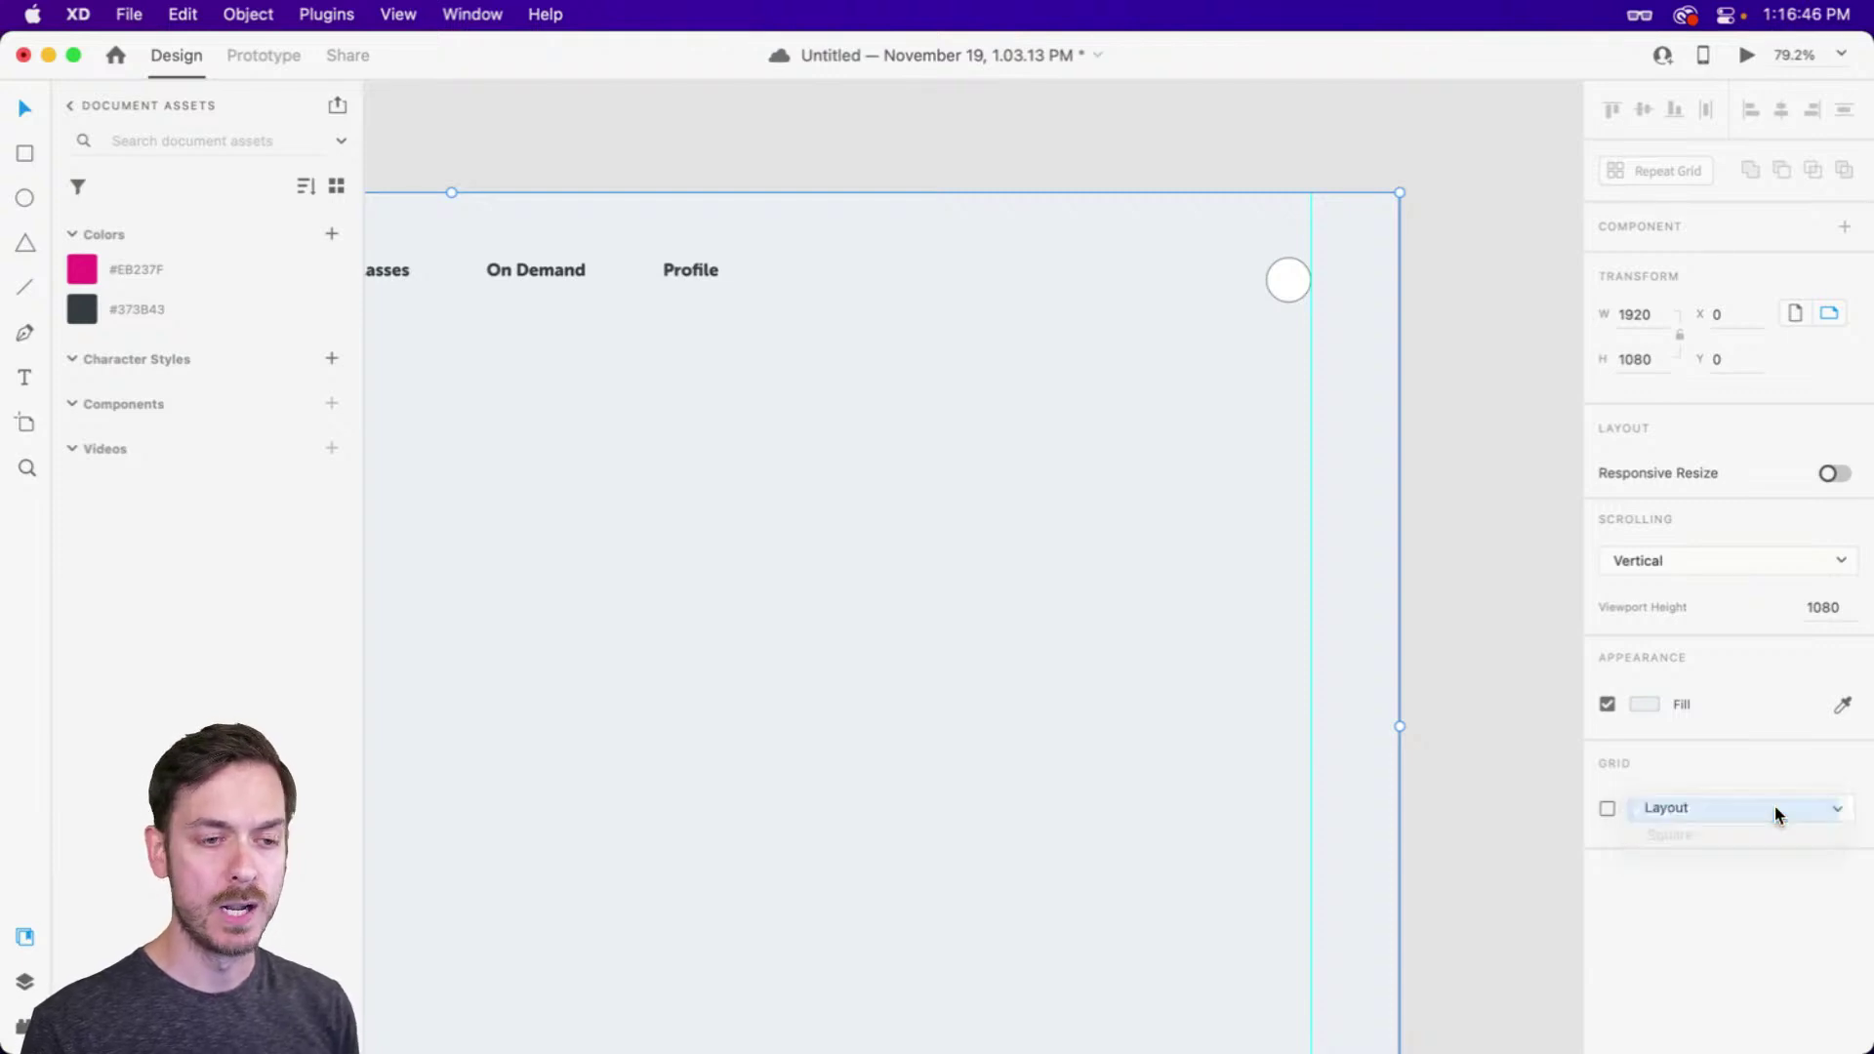
left_click(1608, 808)
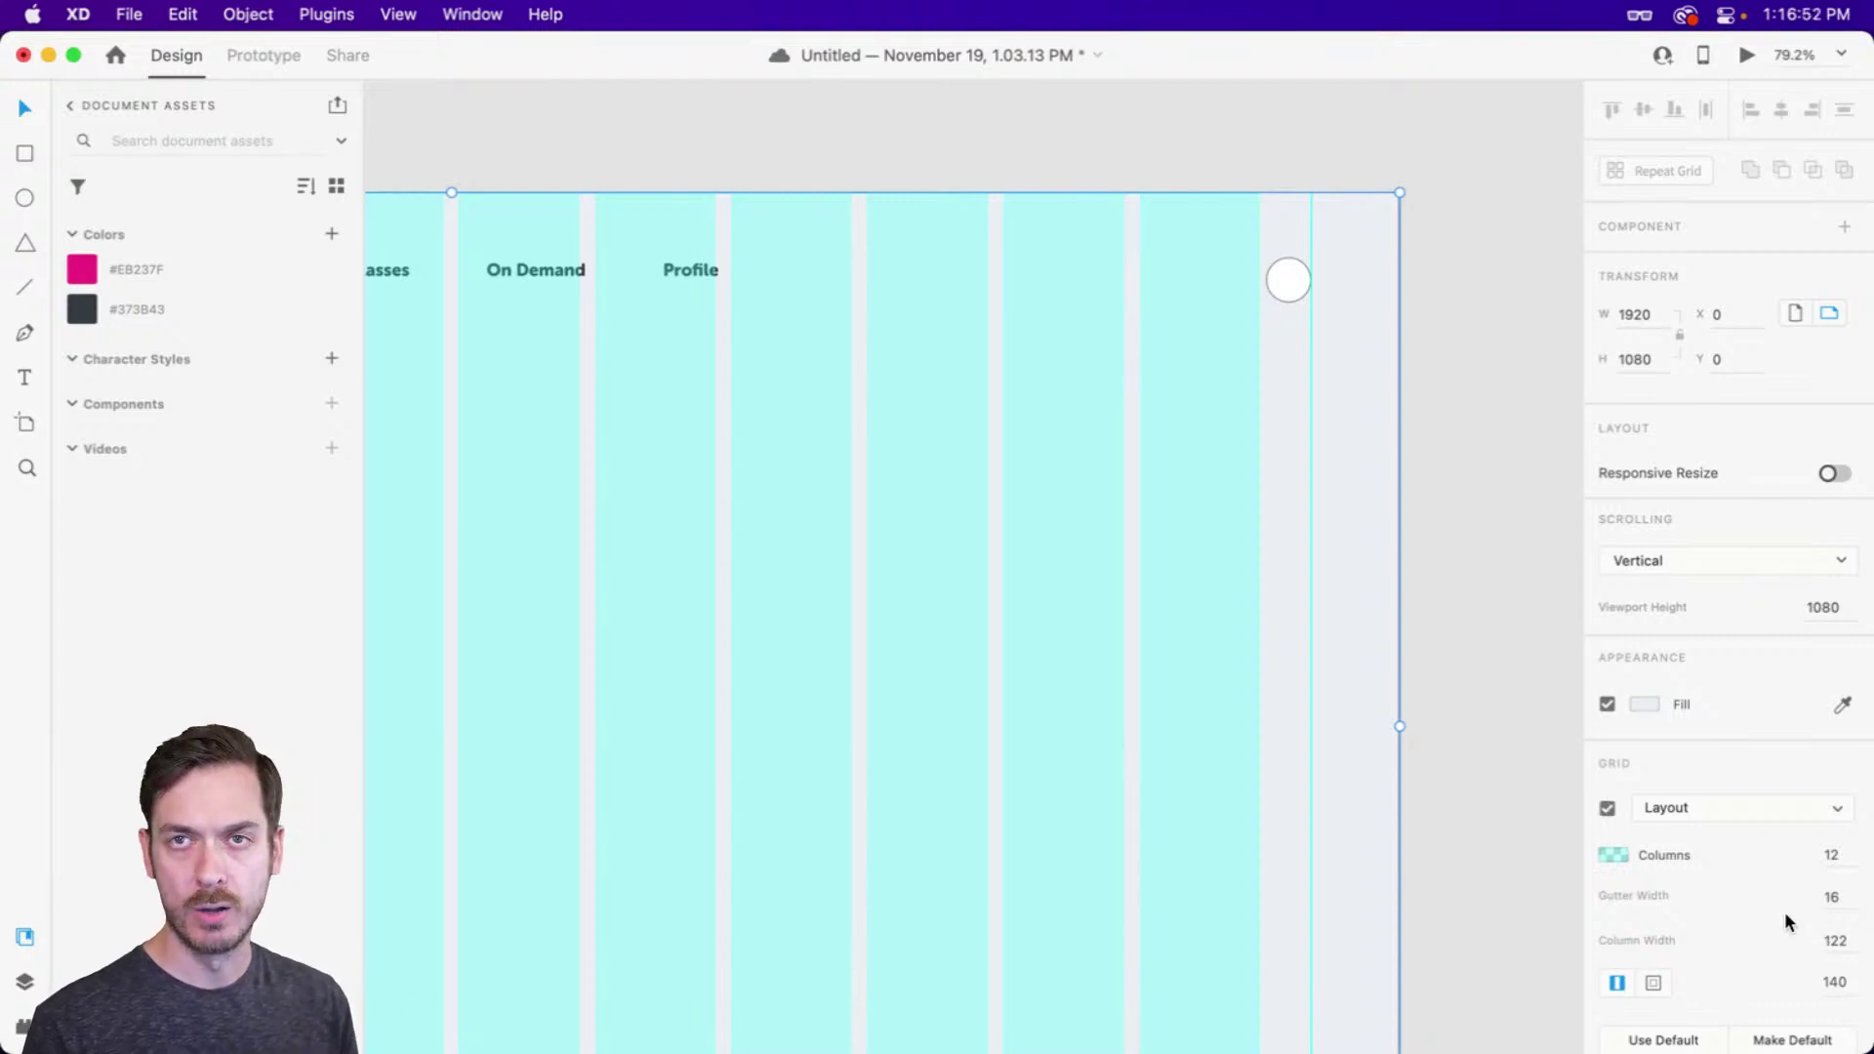
scroll(1757, 889, "down", 1)
left_click(1615, 827)
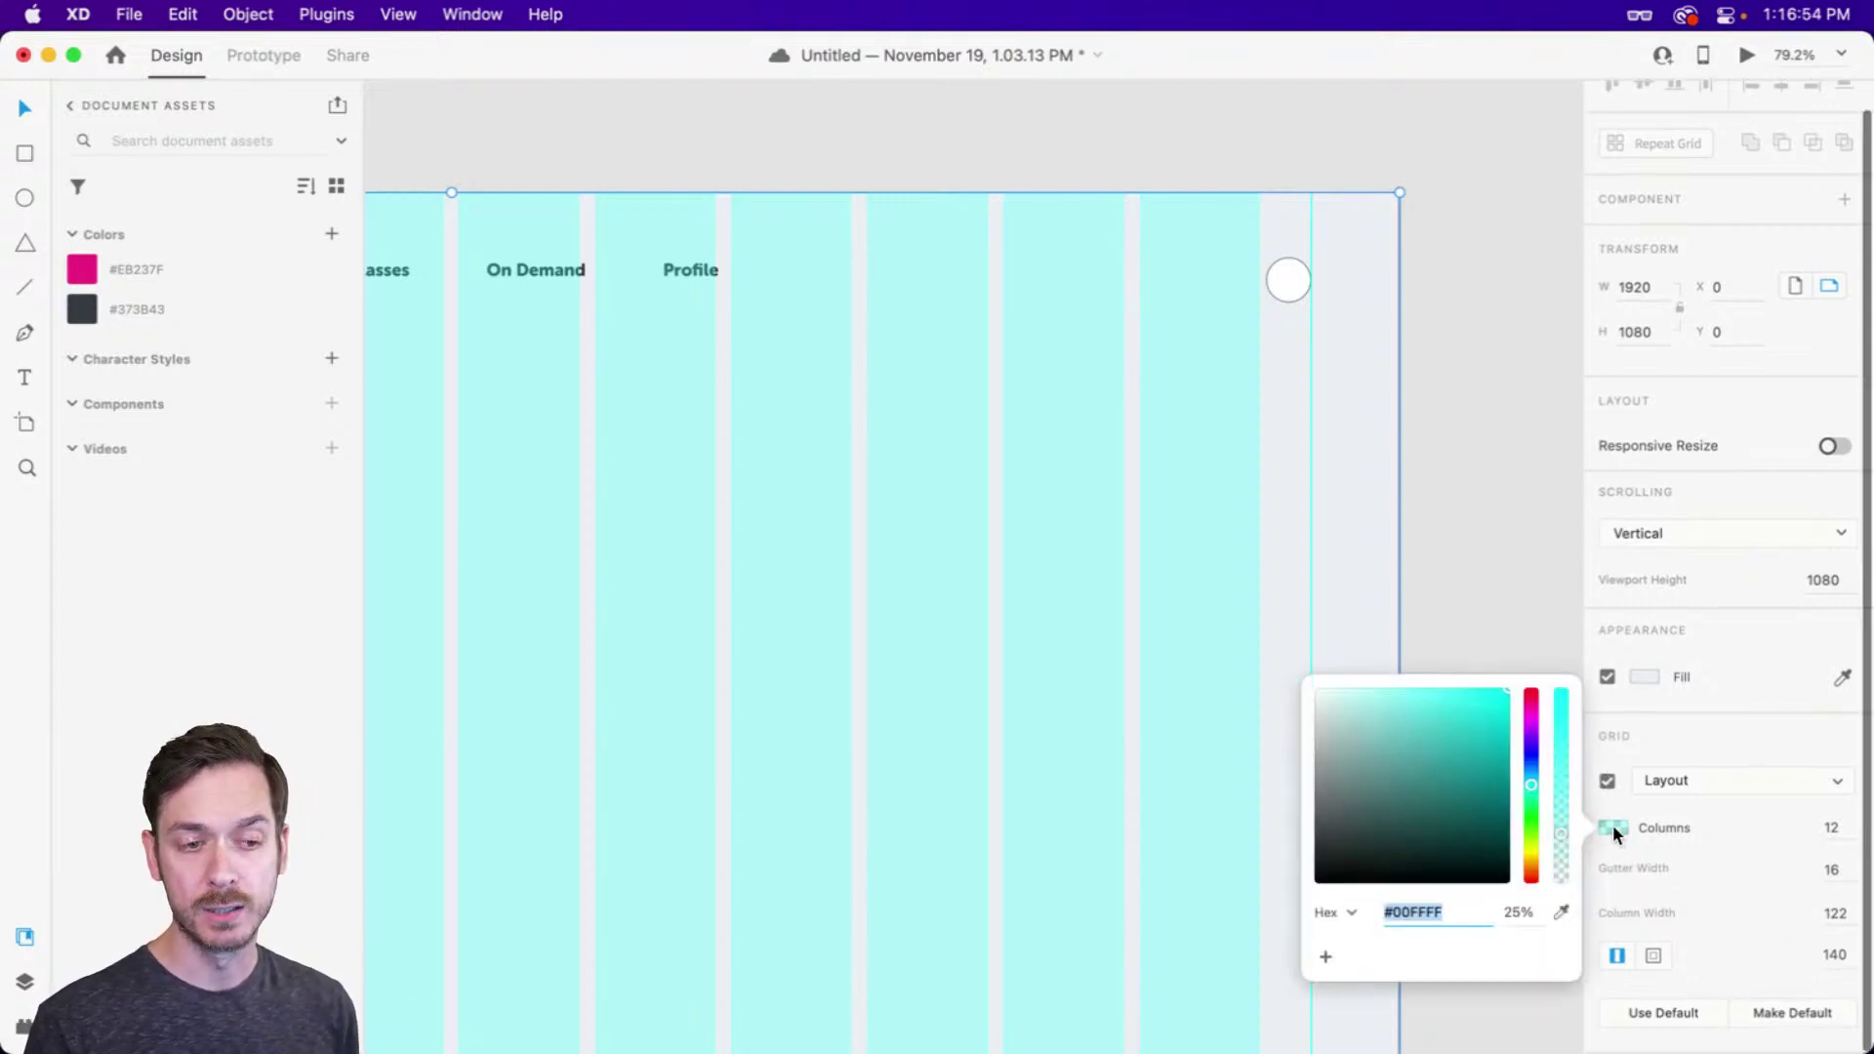
left_click(1733, 732)
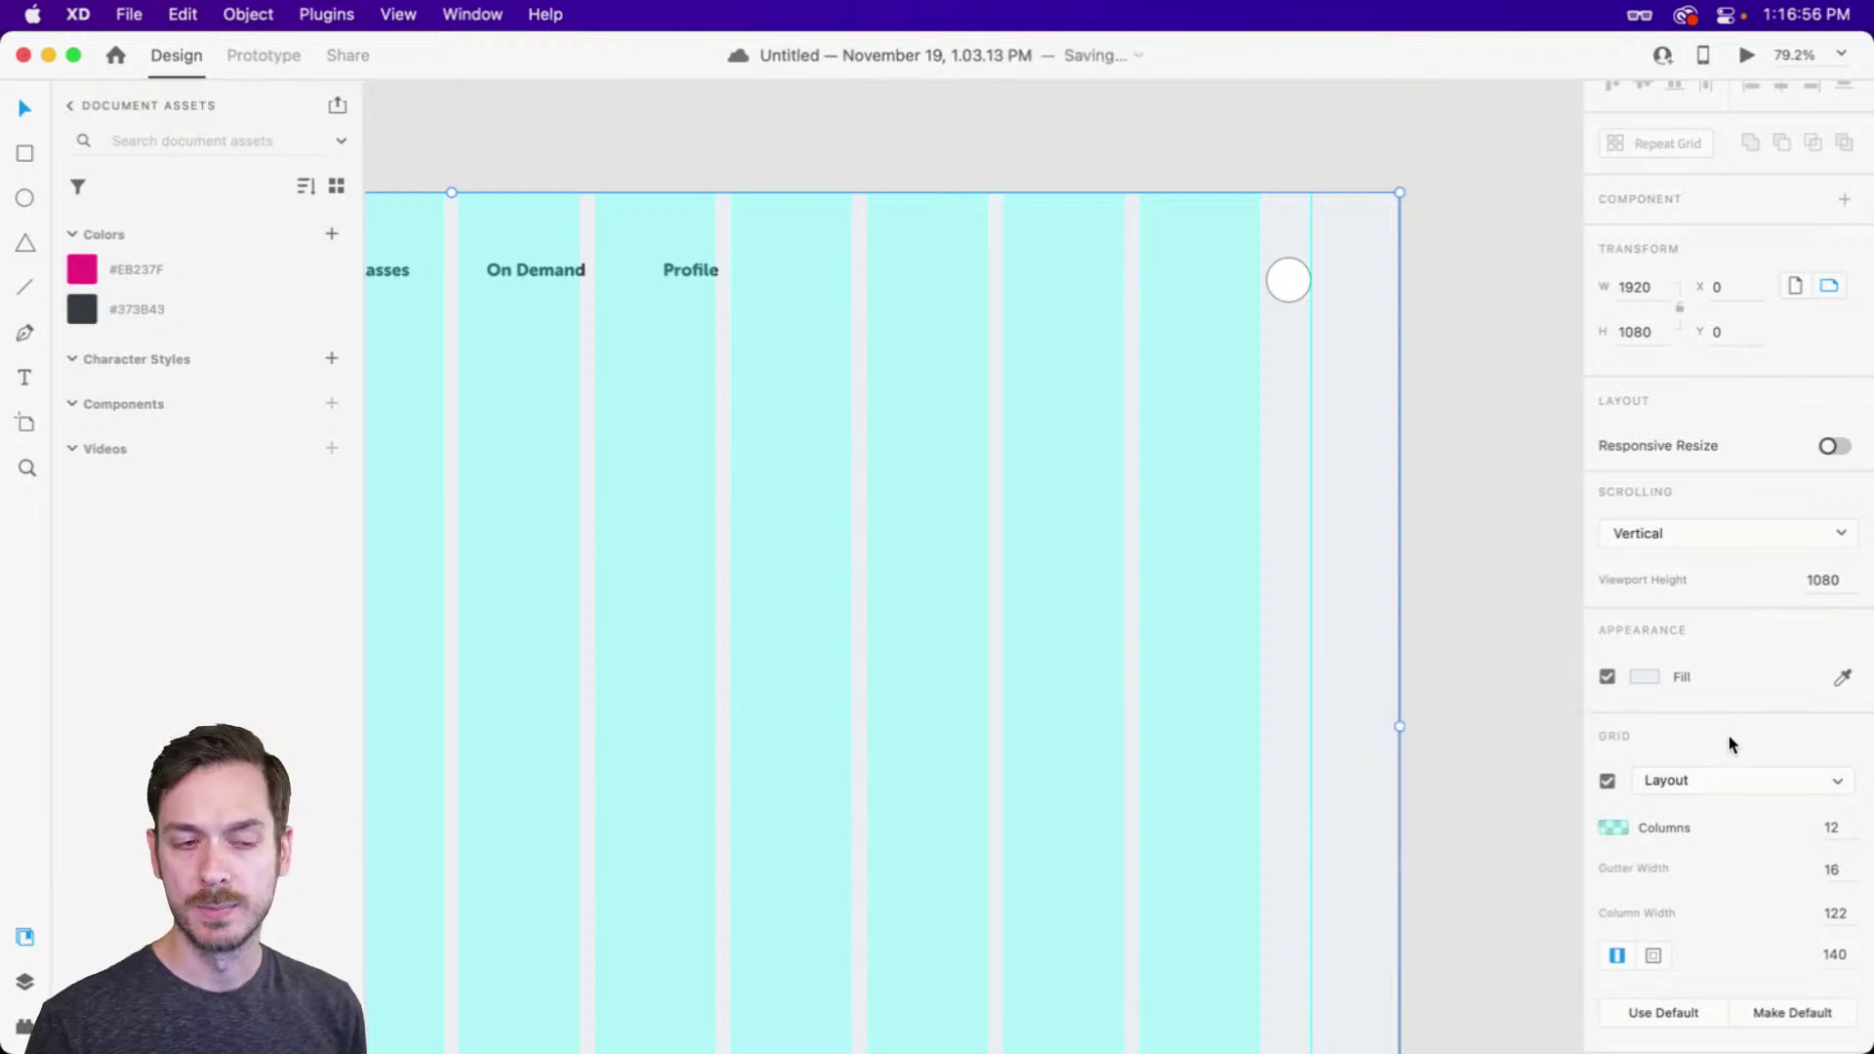
left_click(1609, 781)
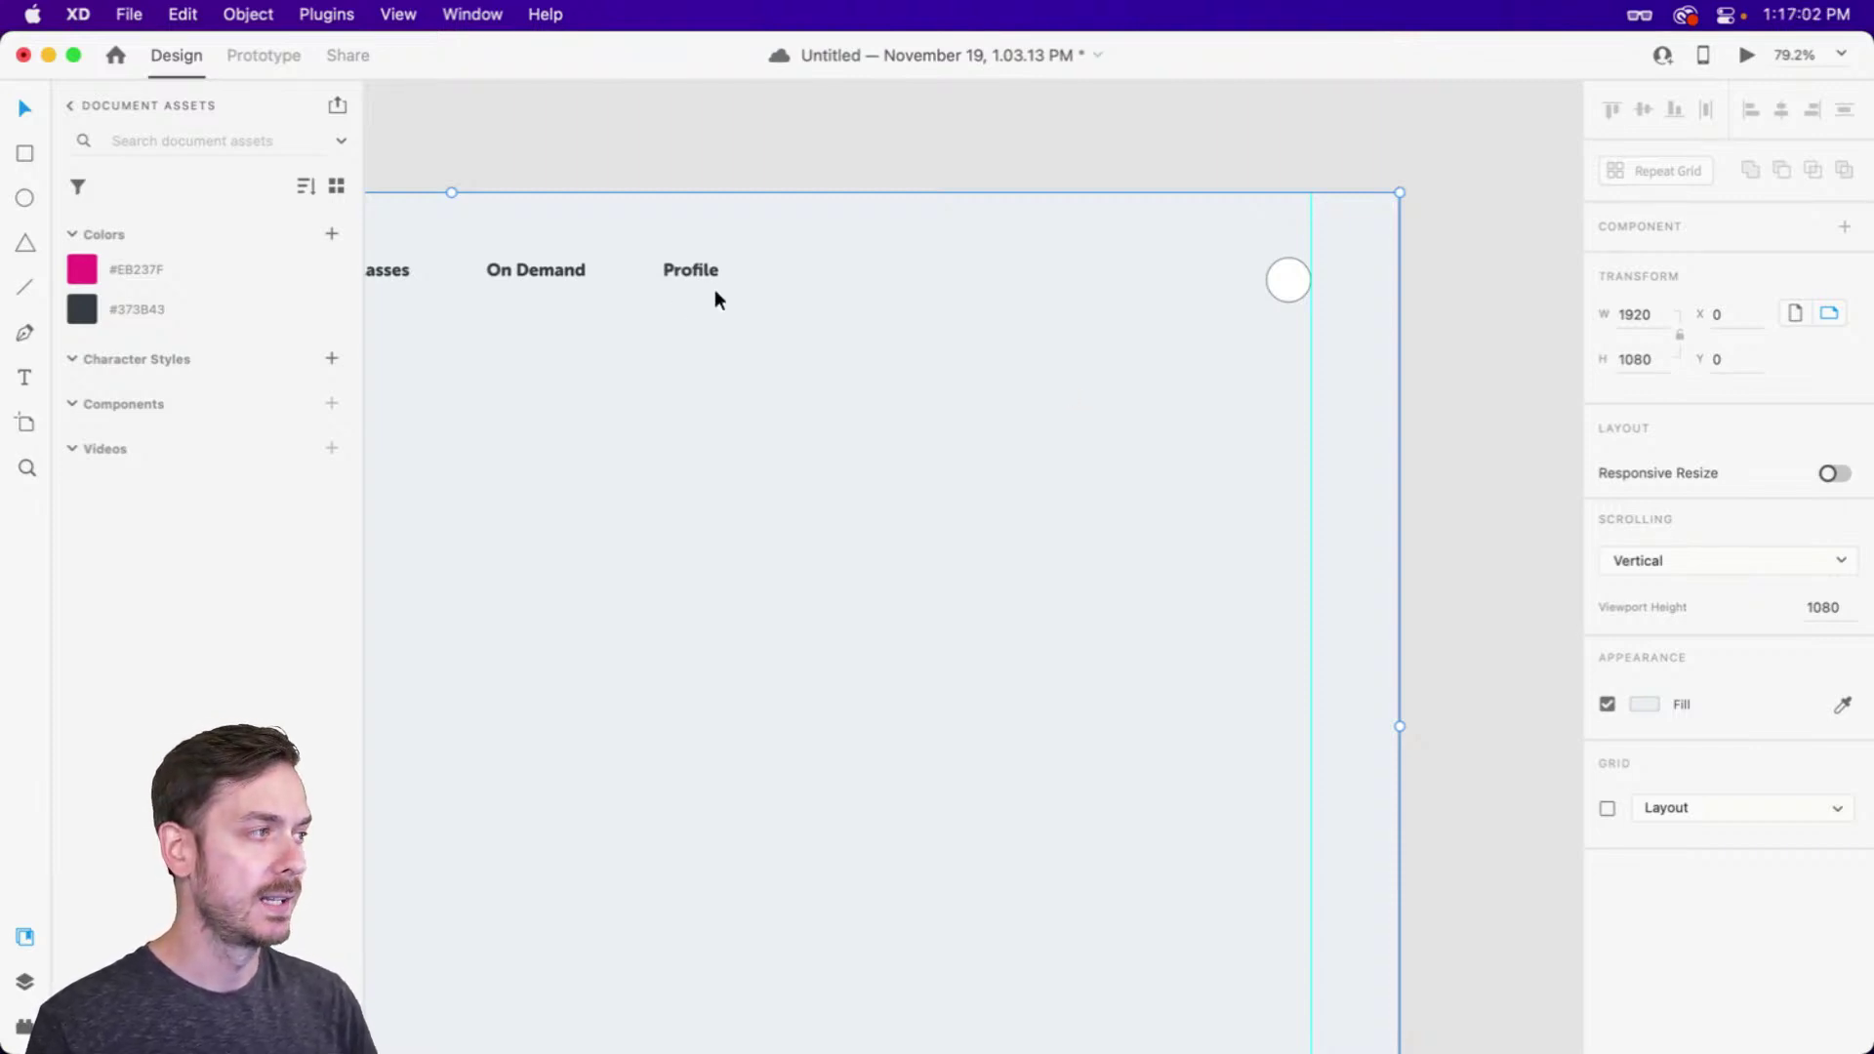
Move the header circle up to Y 55 and remove its border
scroll(715, 297, "left", 10)
scroll(1132, 326, "up", 5)
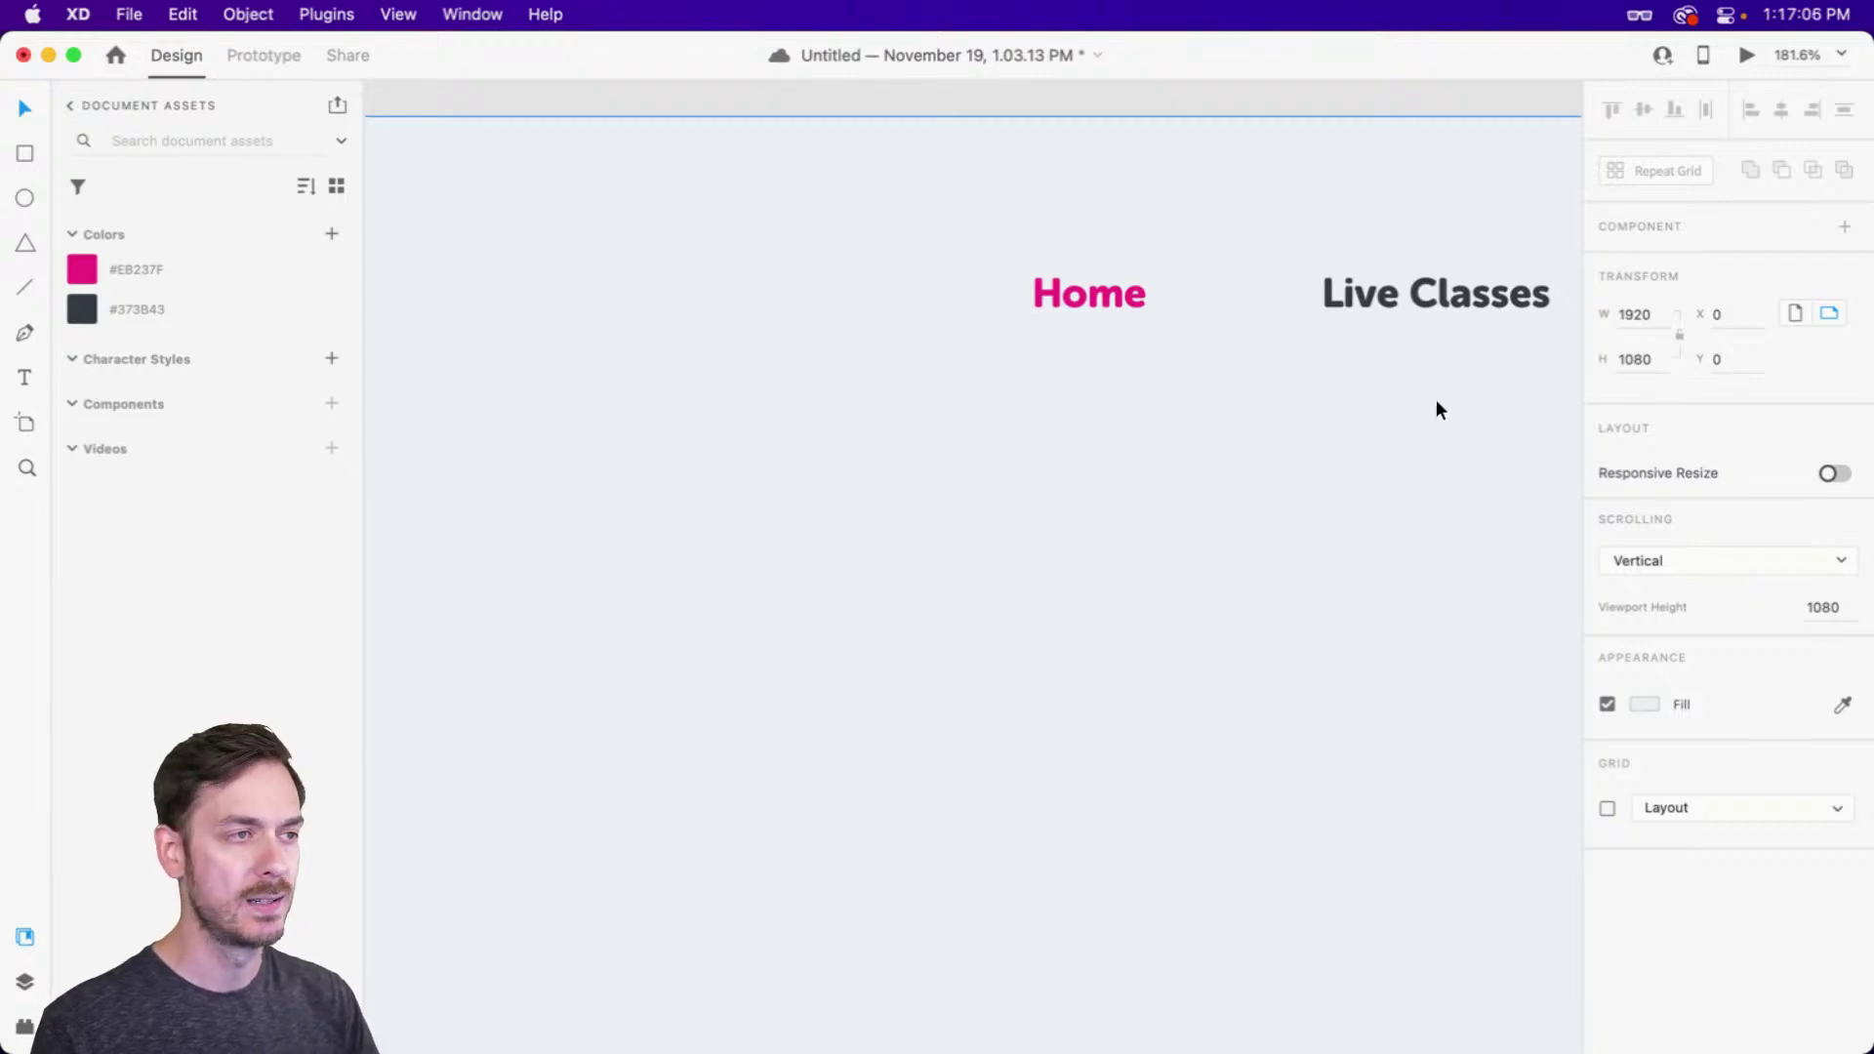
scroll(1422, 408, "down", 3)
scroll(1419, 408, "right", 10)
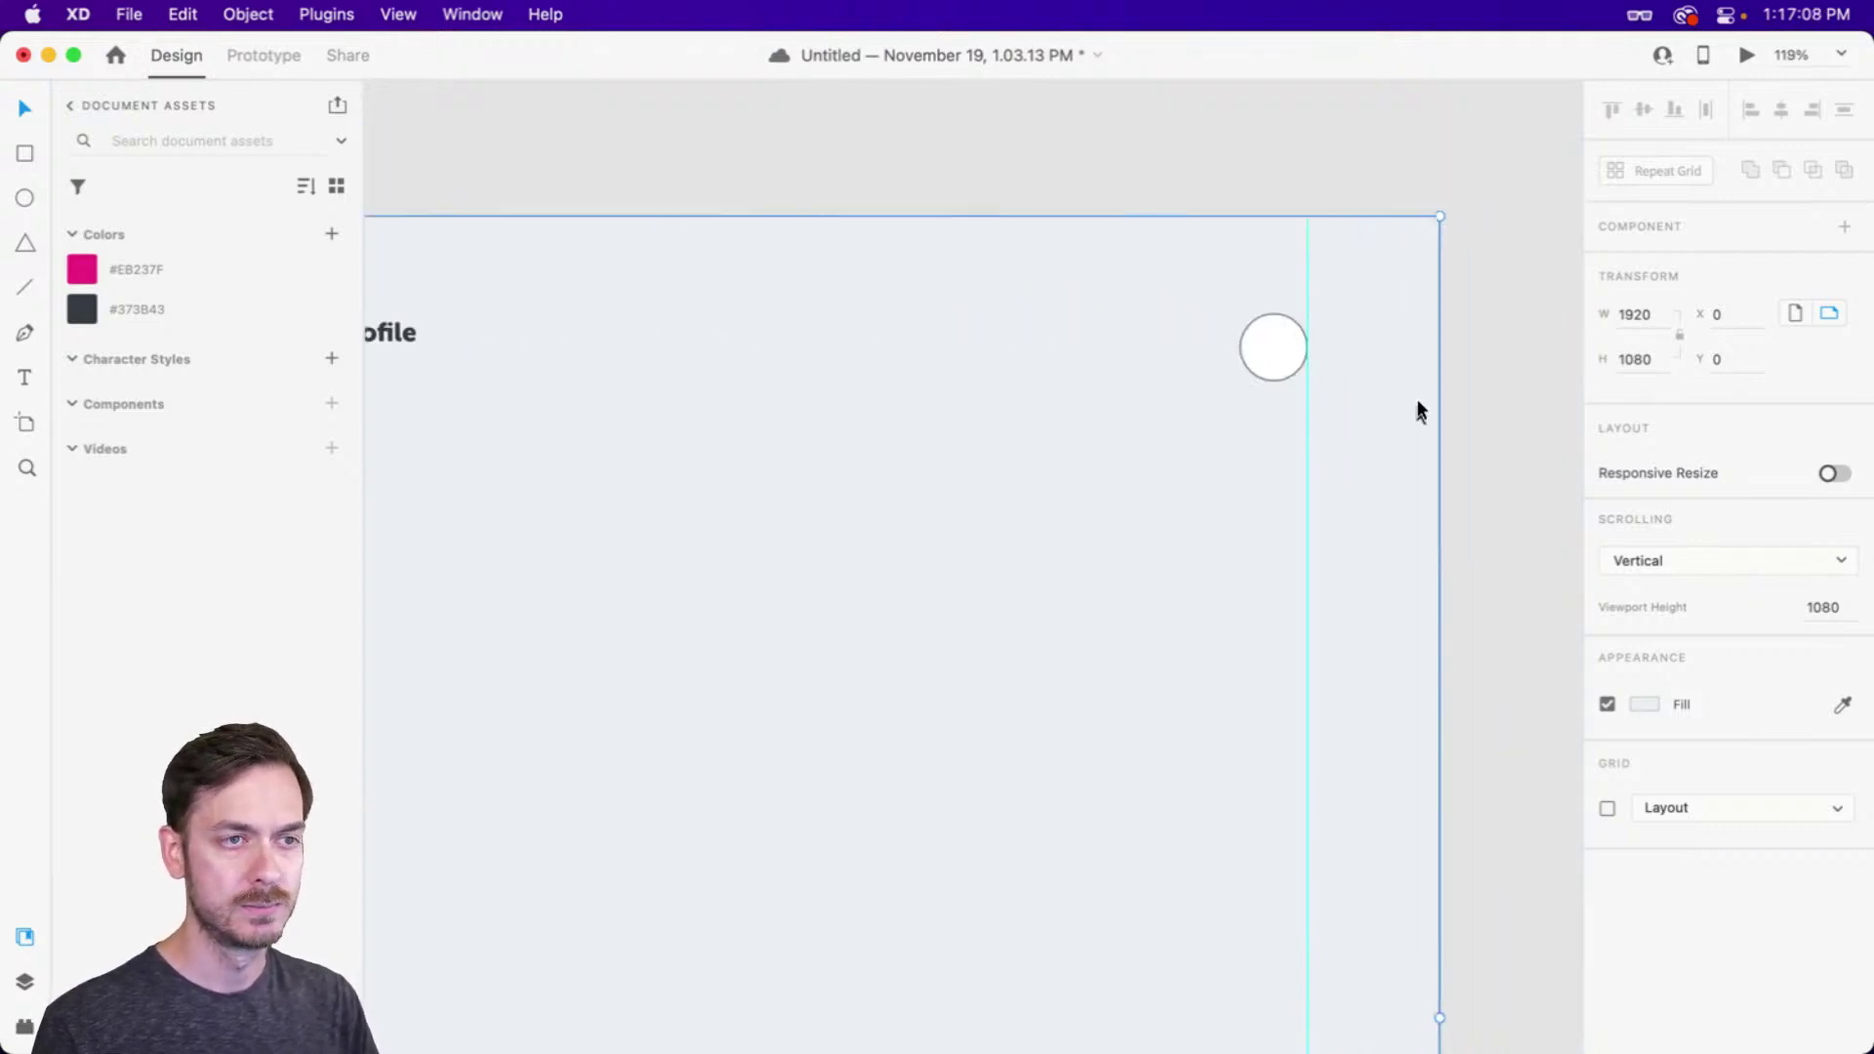
left_click(1283, 337)
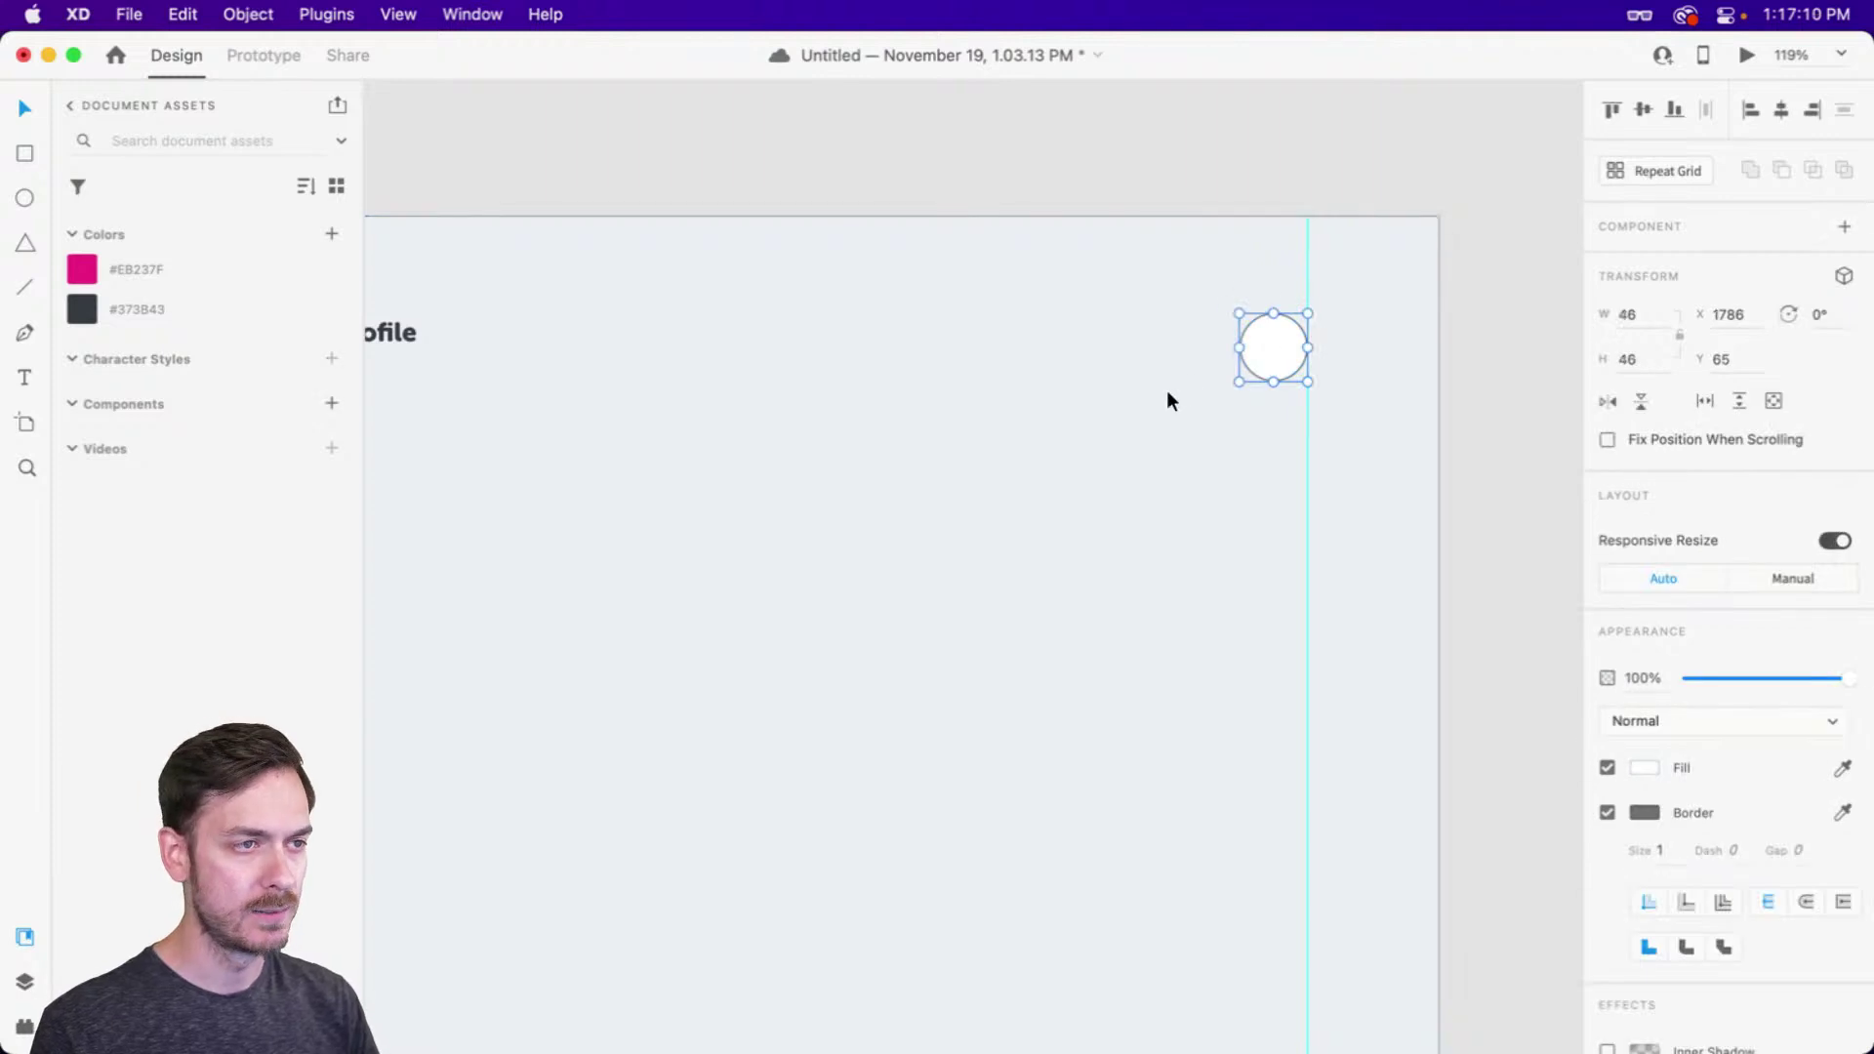
left_click_drag(1273, 344, 1275, 331)
left_click(1608, 813)
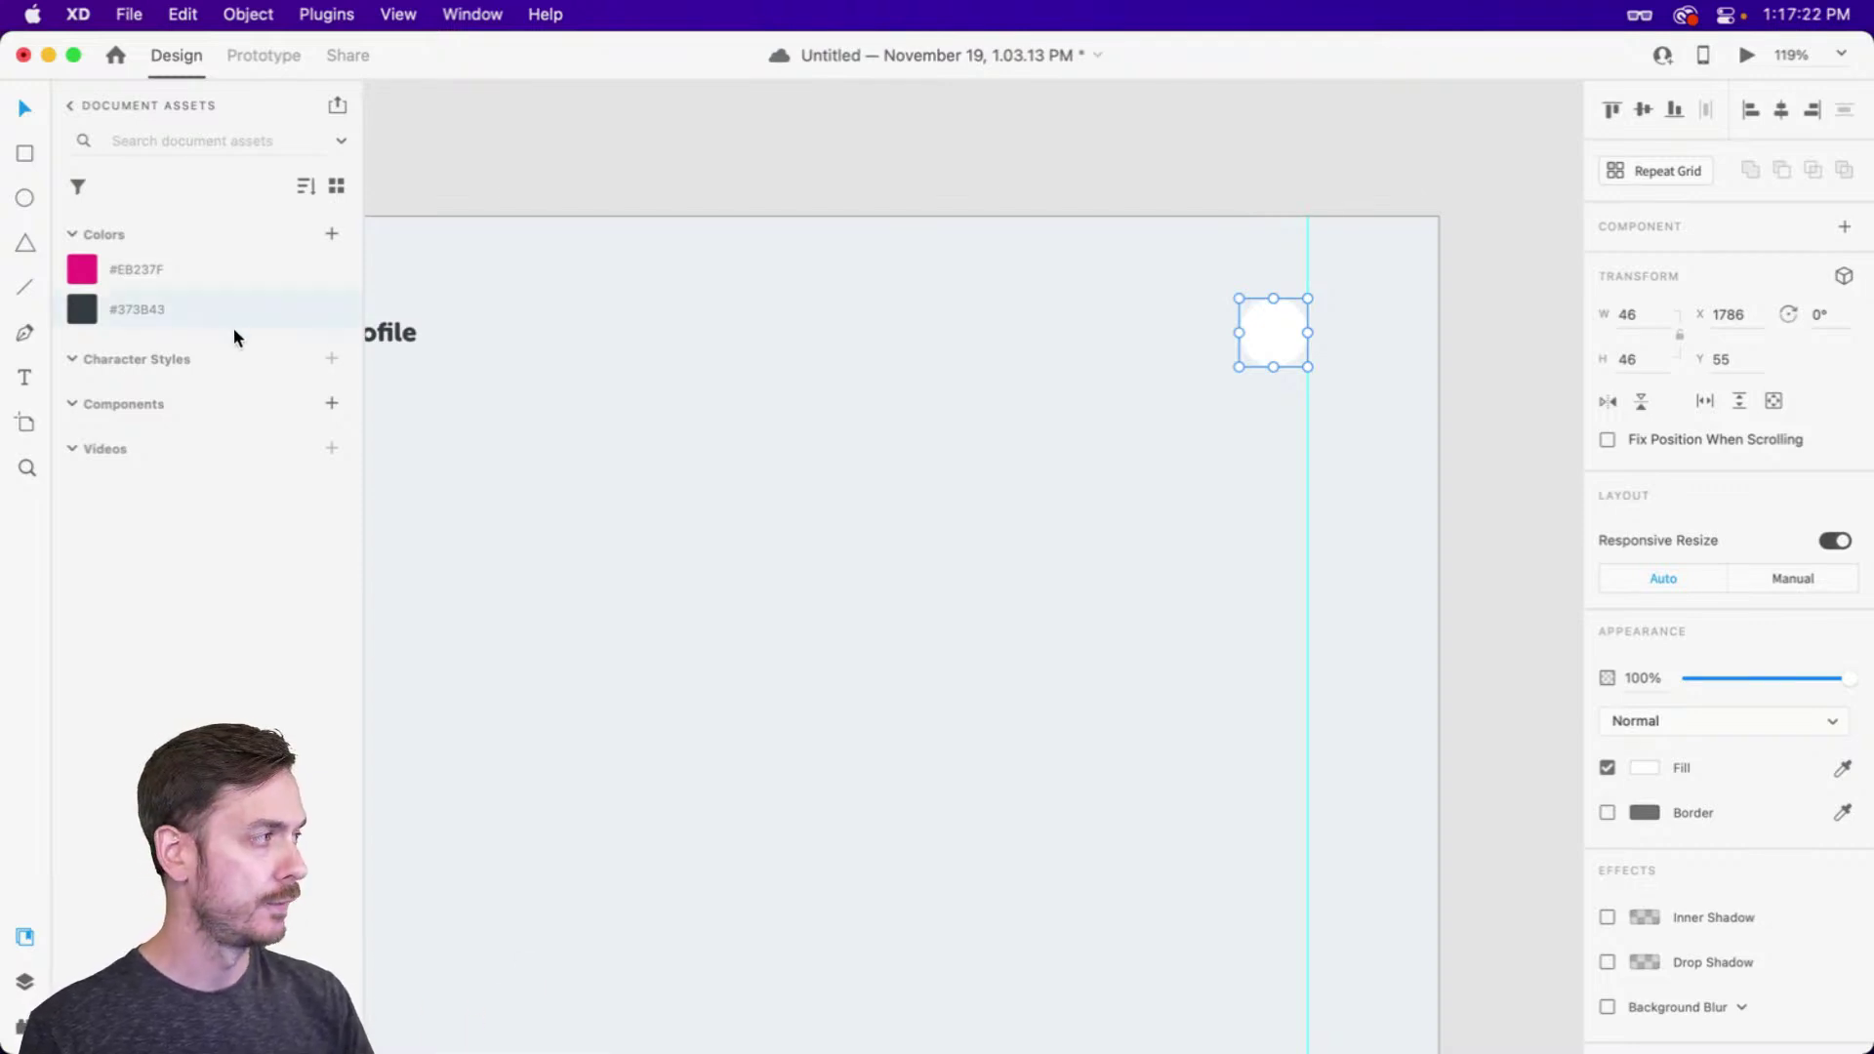
Fill the header circle with the glasses-wearing avatar on a blue-and-pink background from the Toy Faces library's Colorful group
left_click(70, 106)
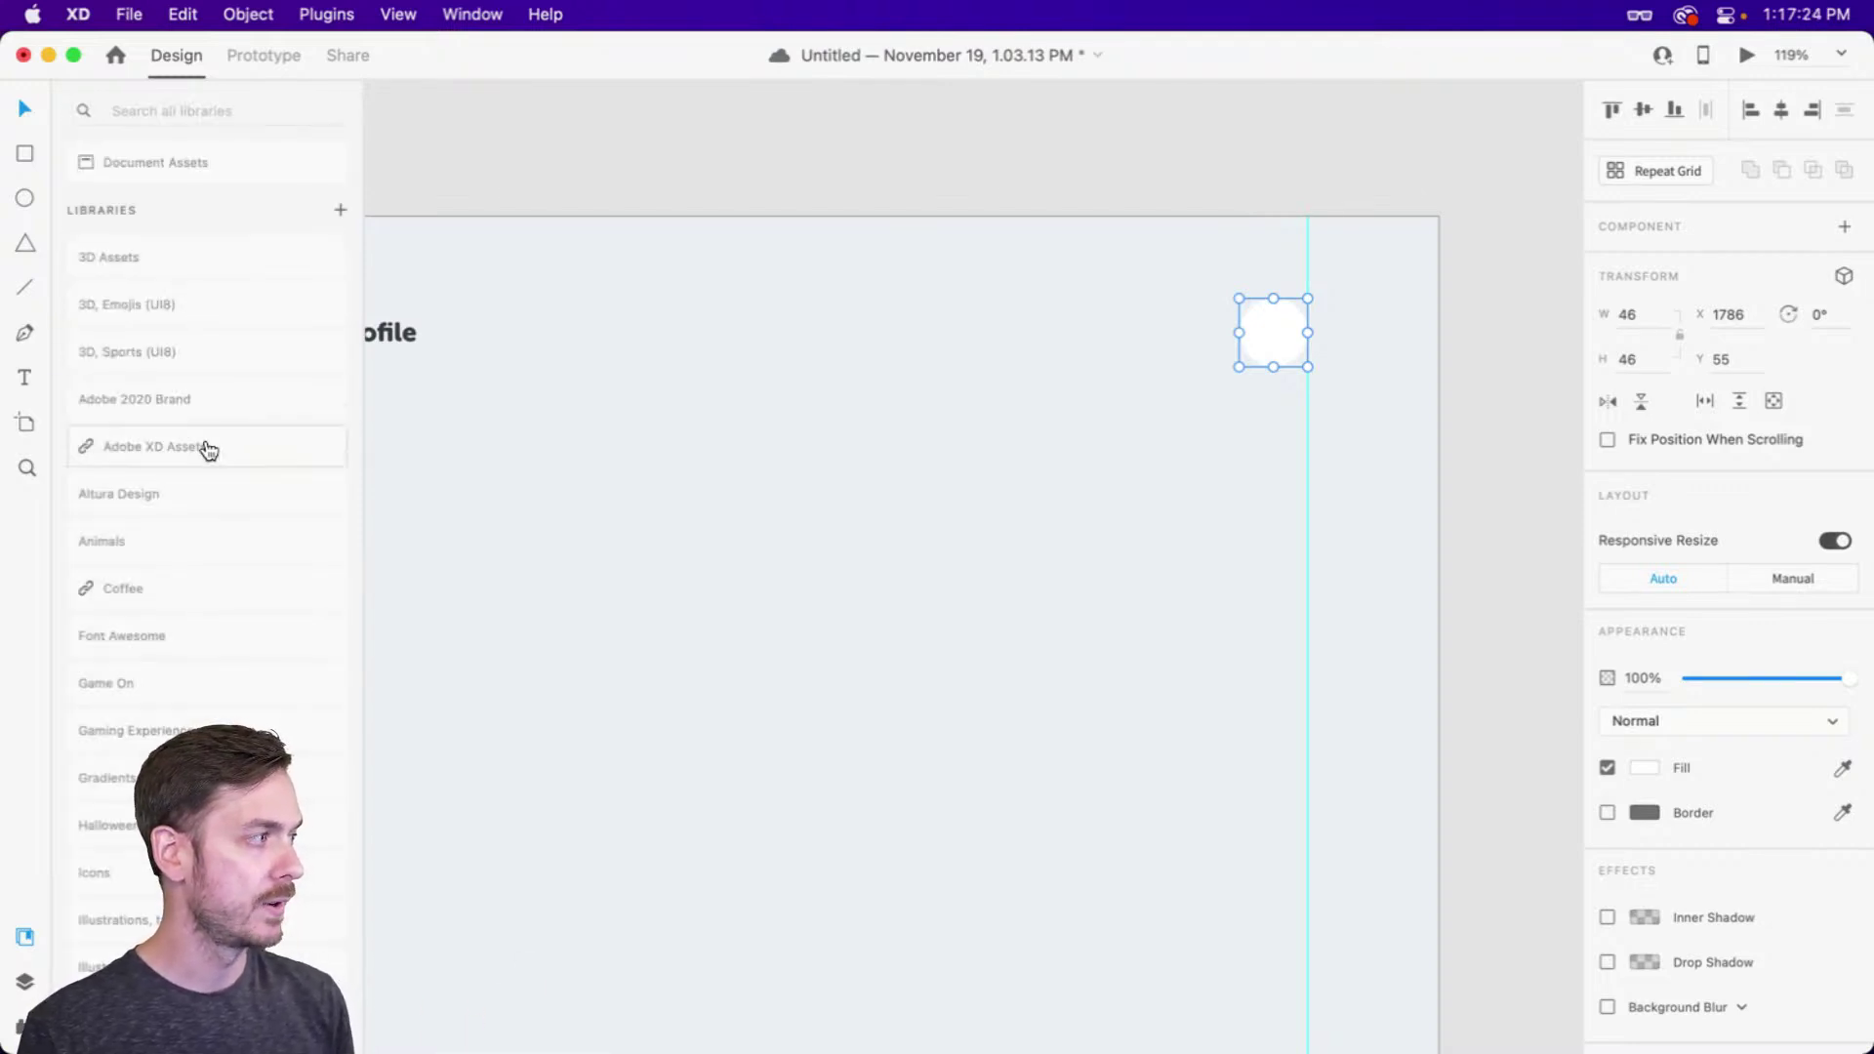
scroll(208, 449, "down", 5)
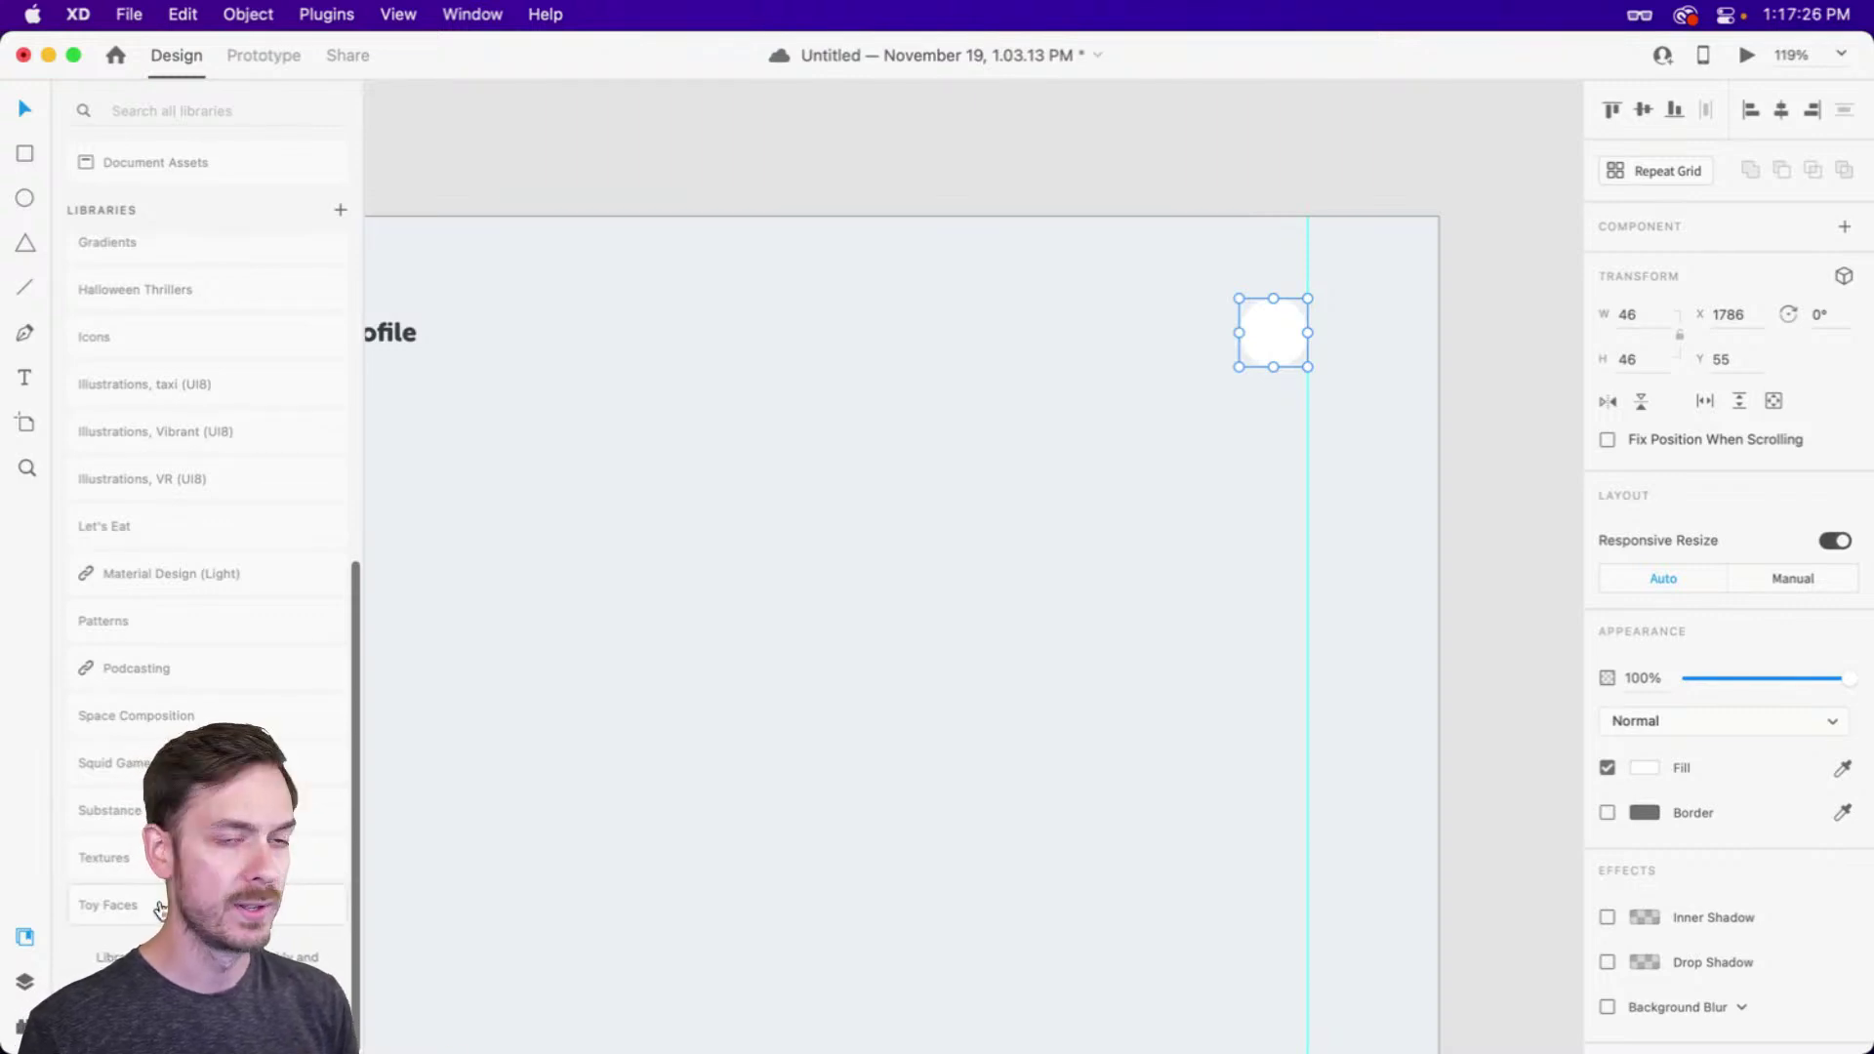
left_click(160, 908)
left_click(86, 236)
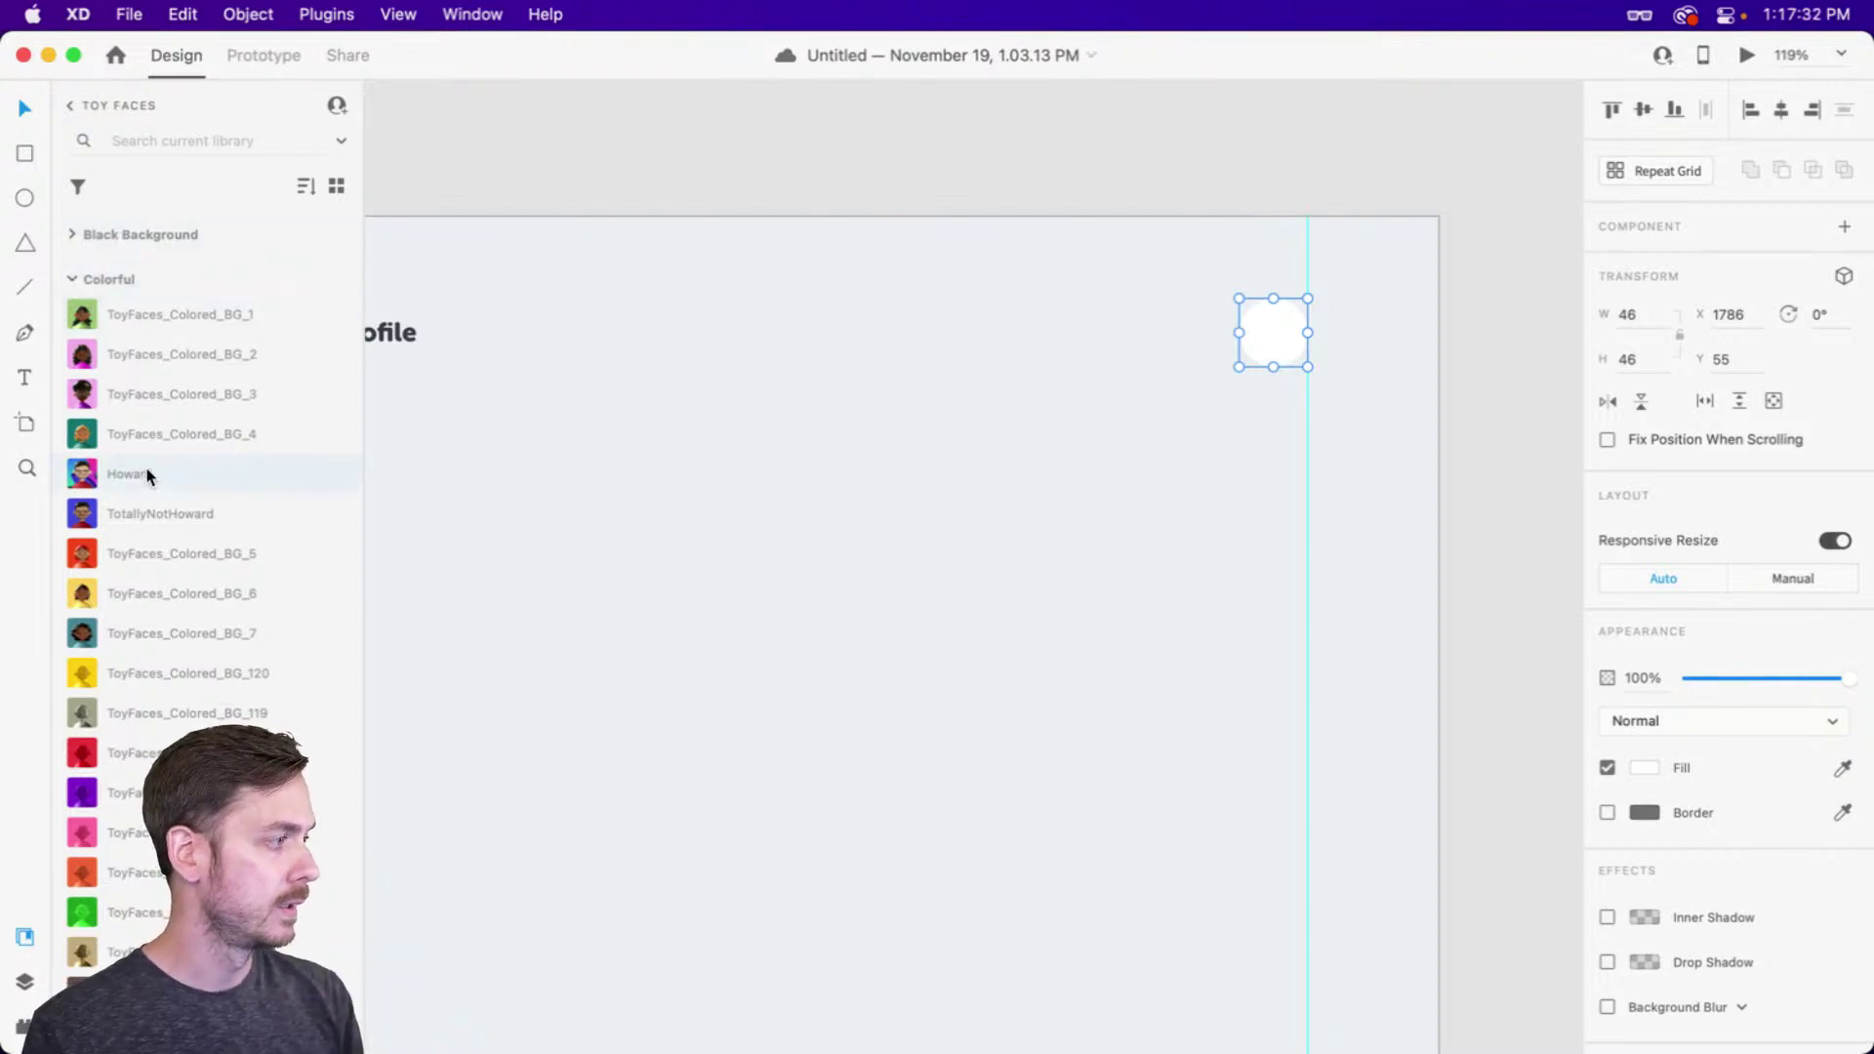
left_click_drag(151, 476, 1279, 322)
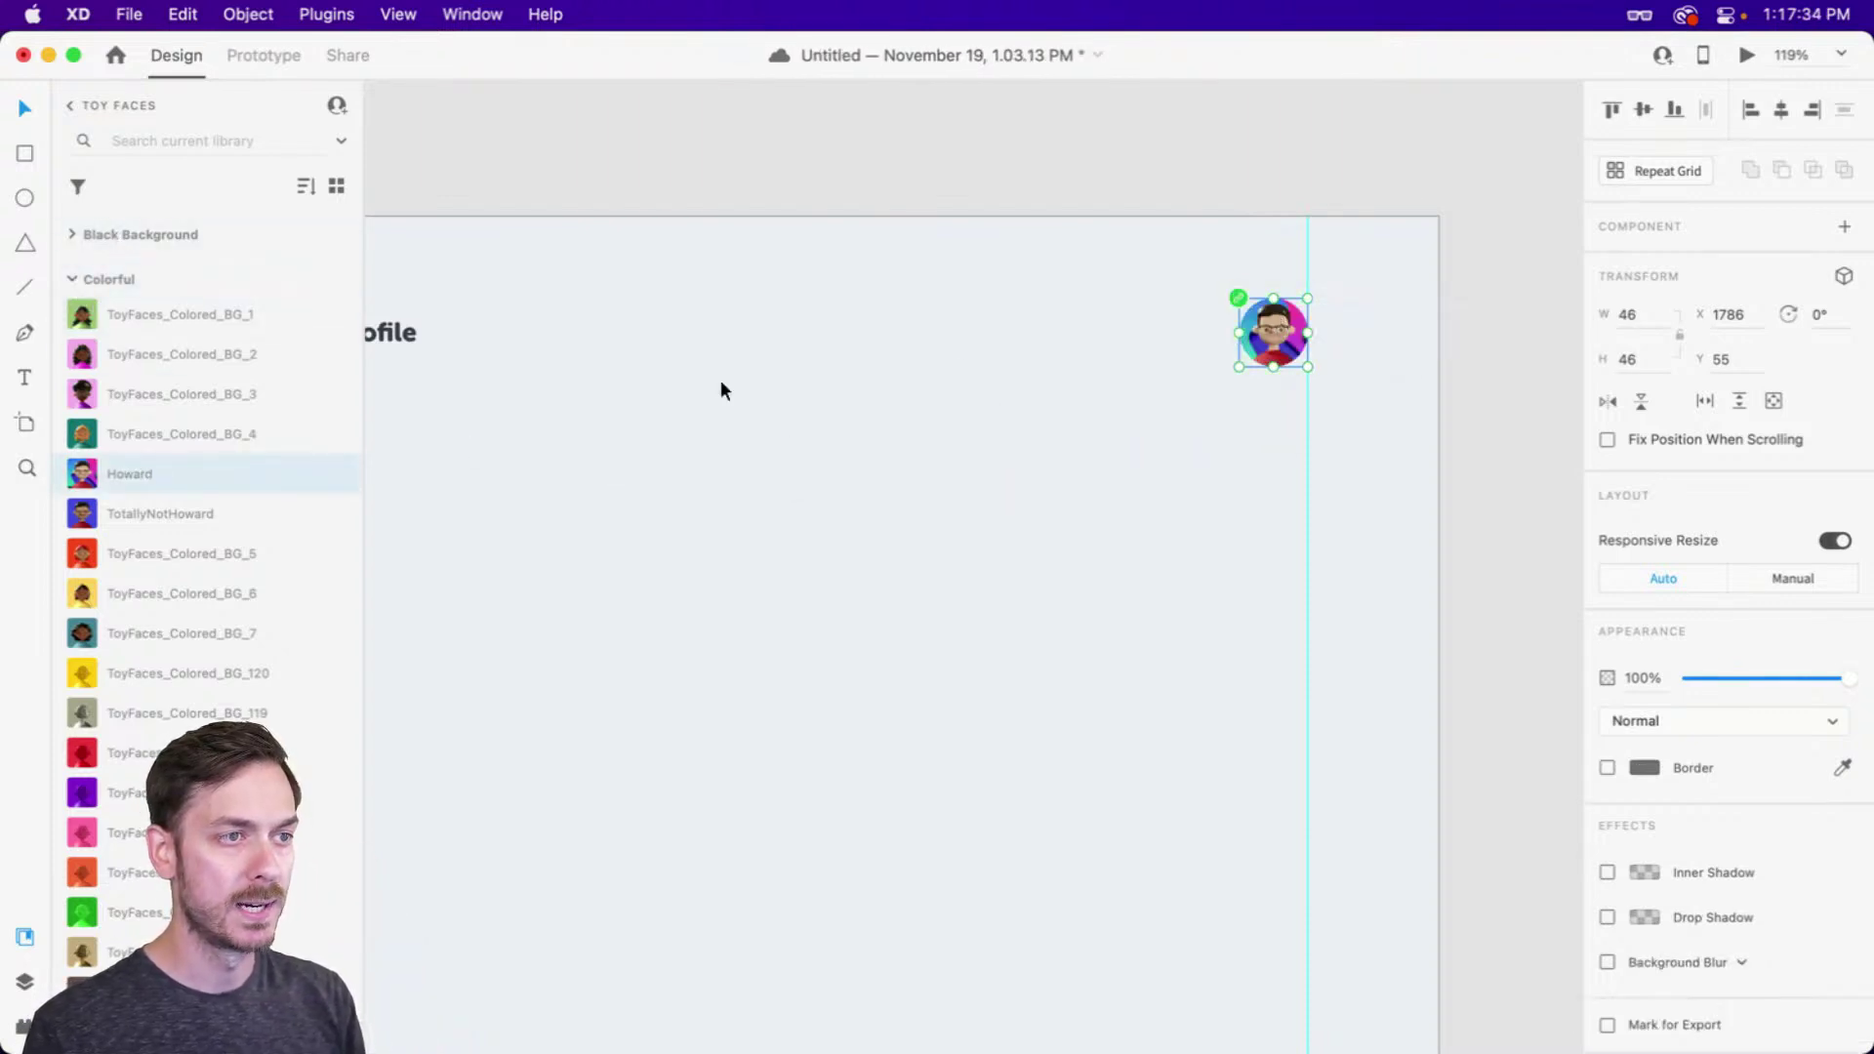
left_click(71, 107)
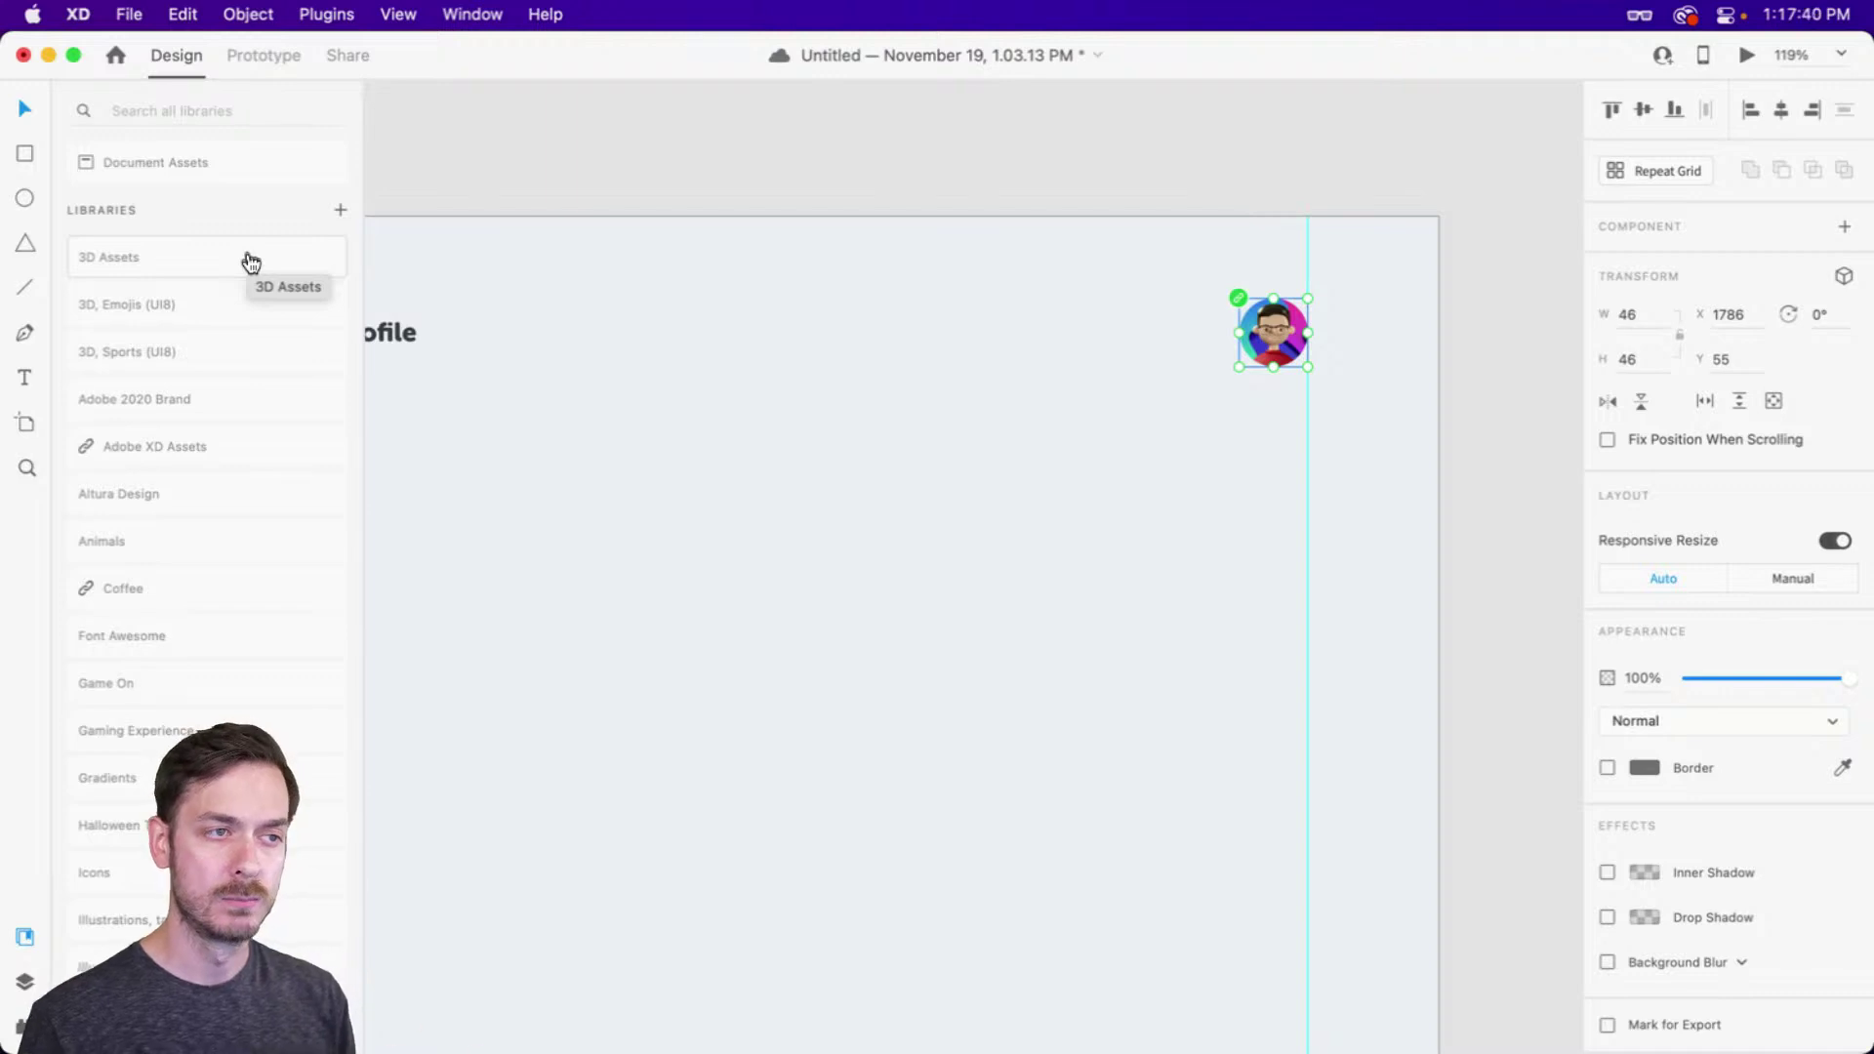
Add the text 12:53PM in the header, just before the profile avatar
scroll(1168, 320, "up", 3)
scroll(1169, 322, "up", 3)
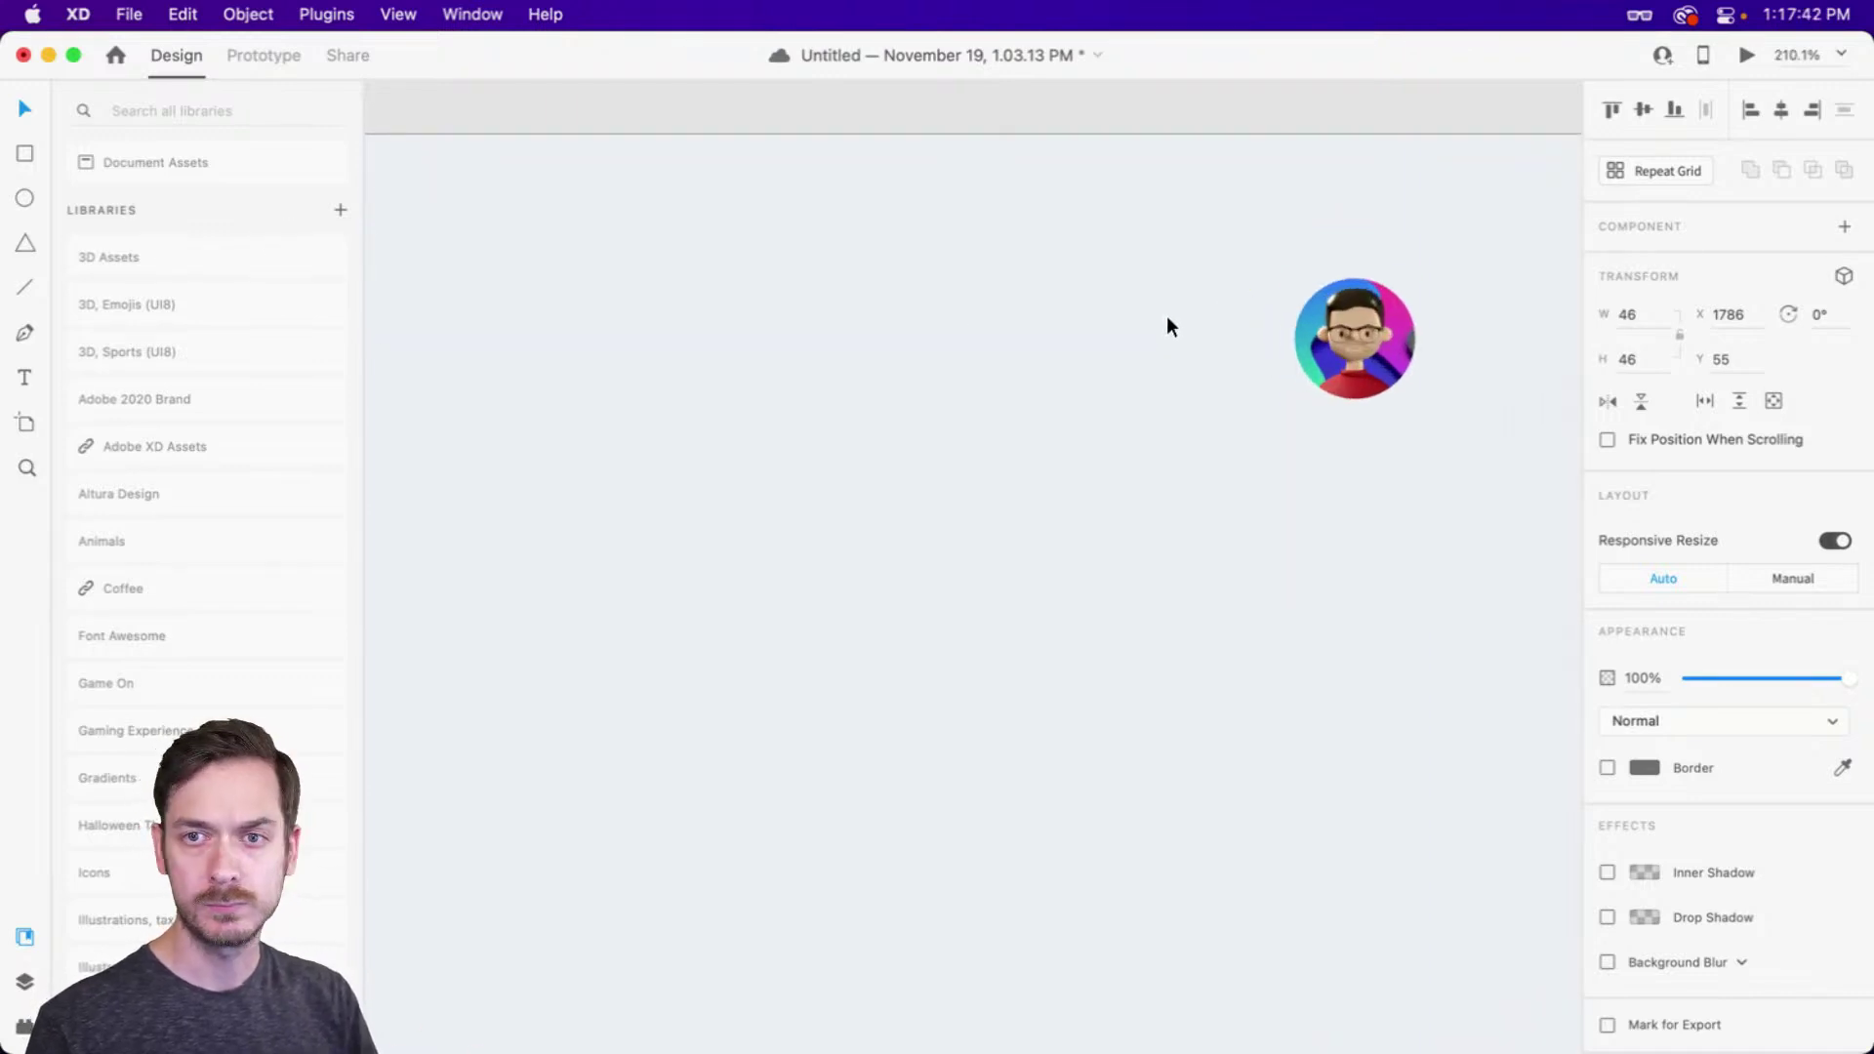
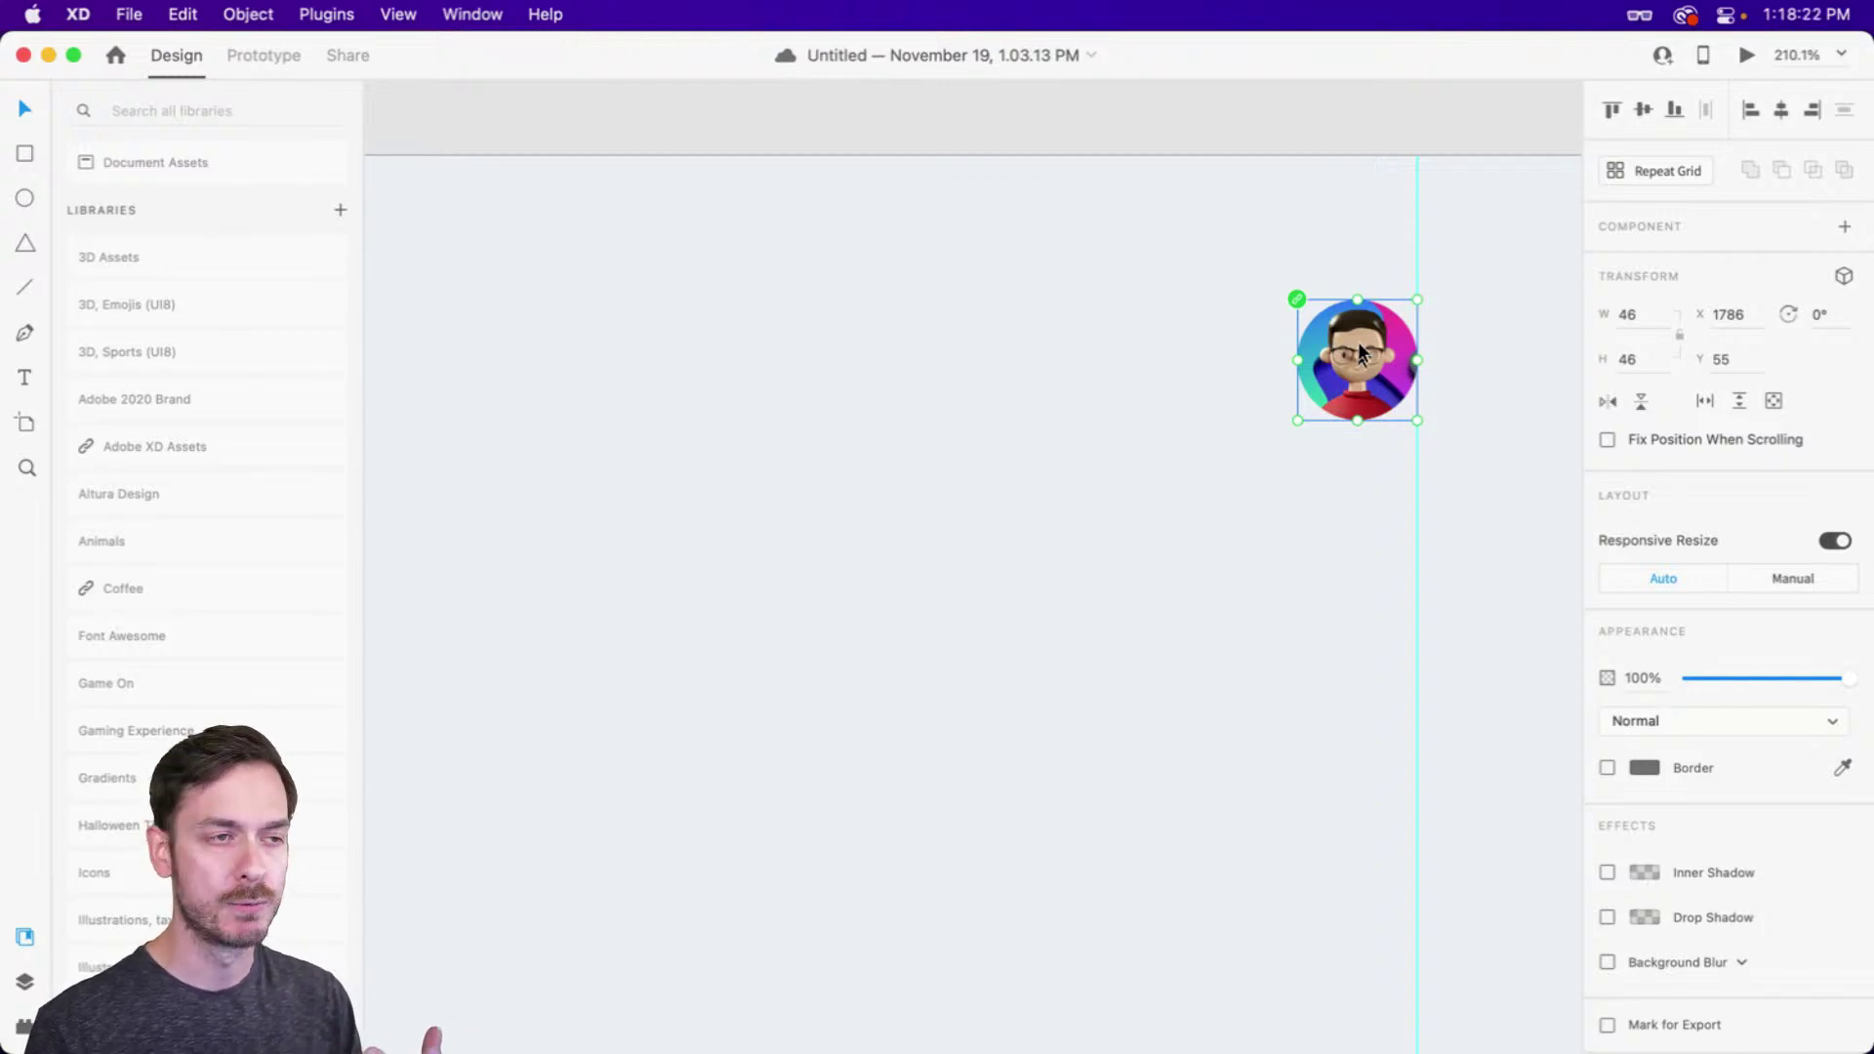
scroll(1174, 332, "up", 3)
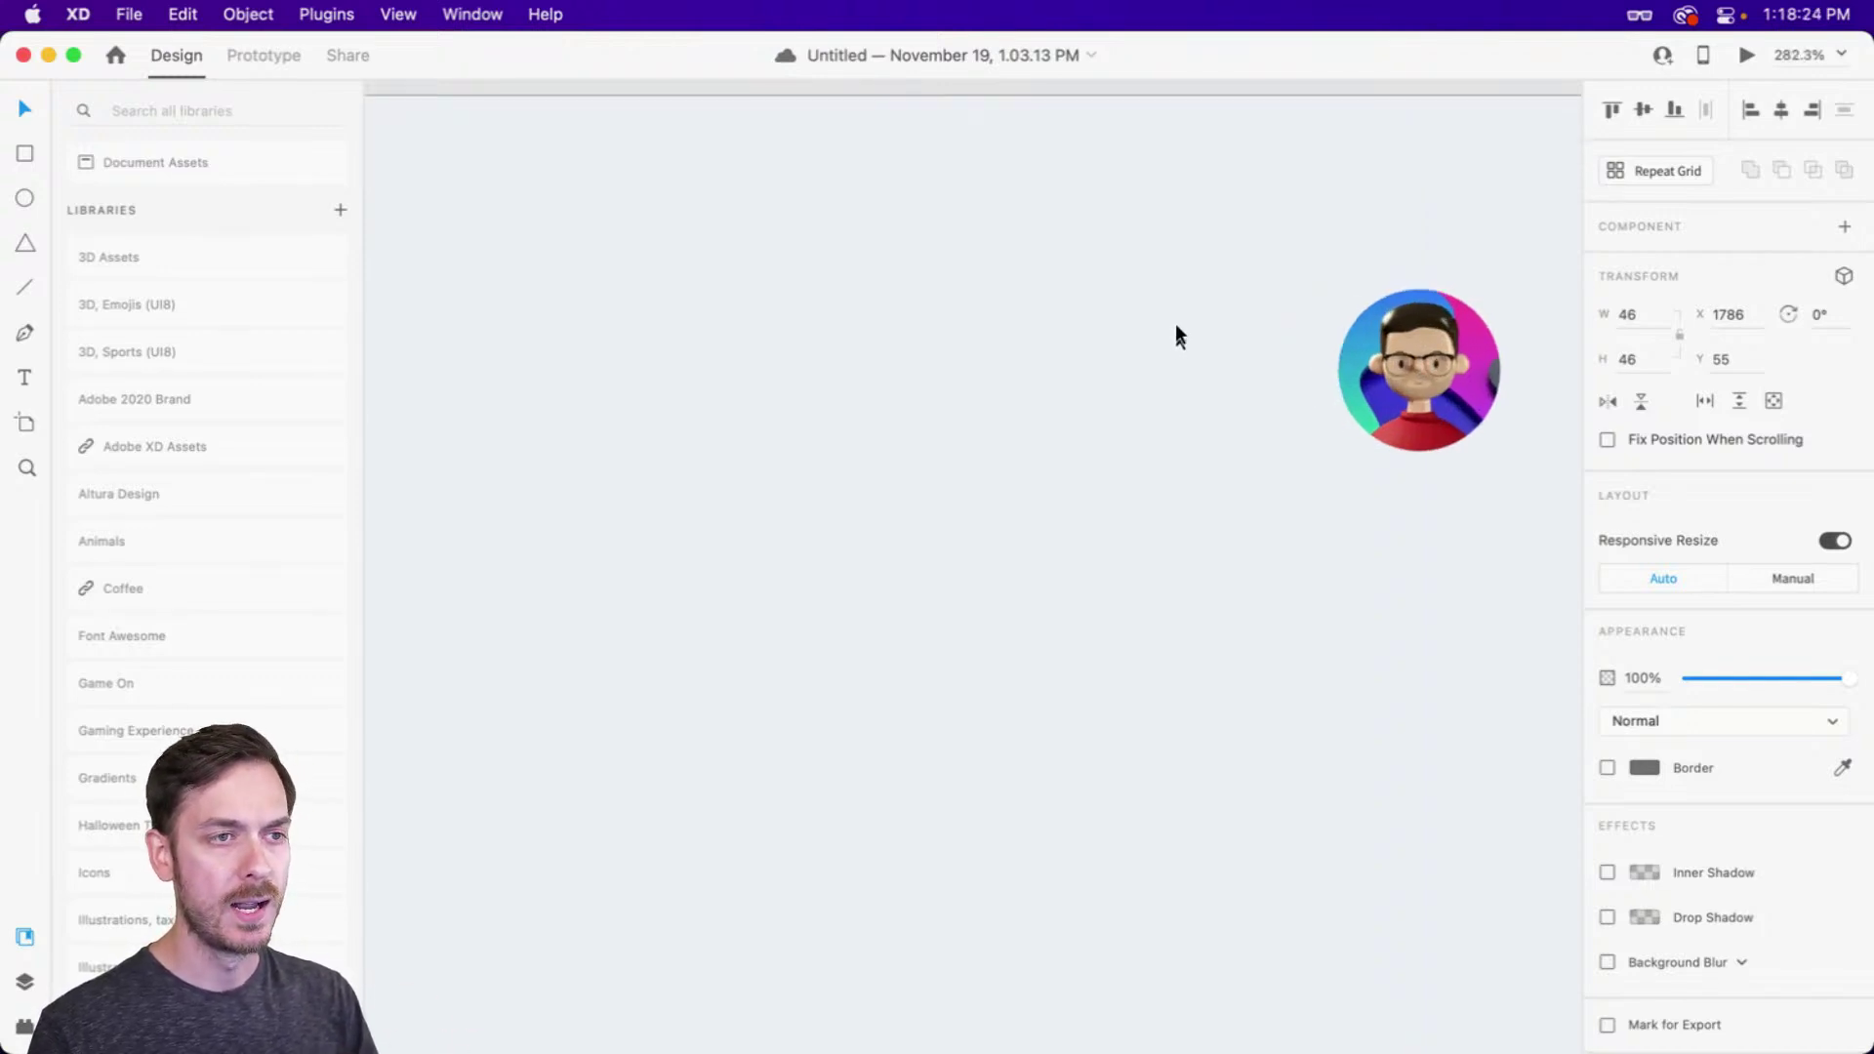
left_click(1100, 372)
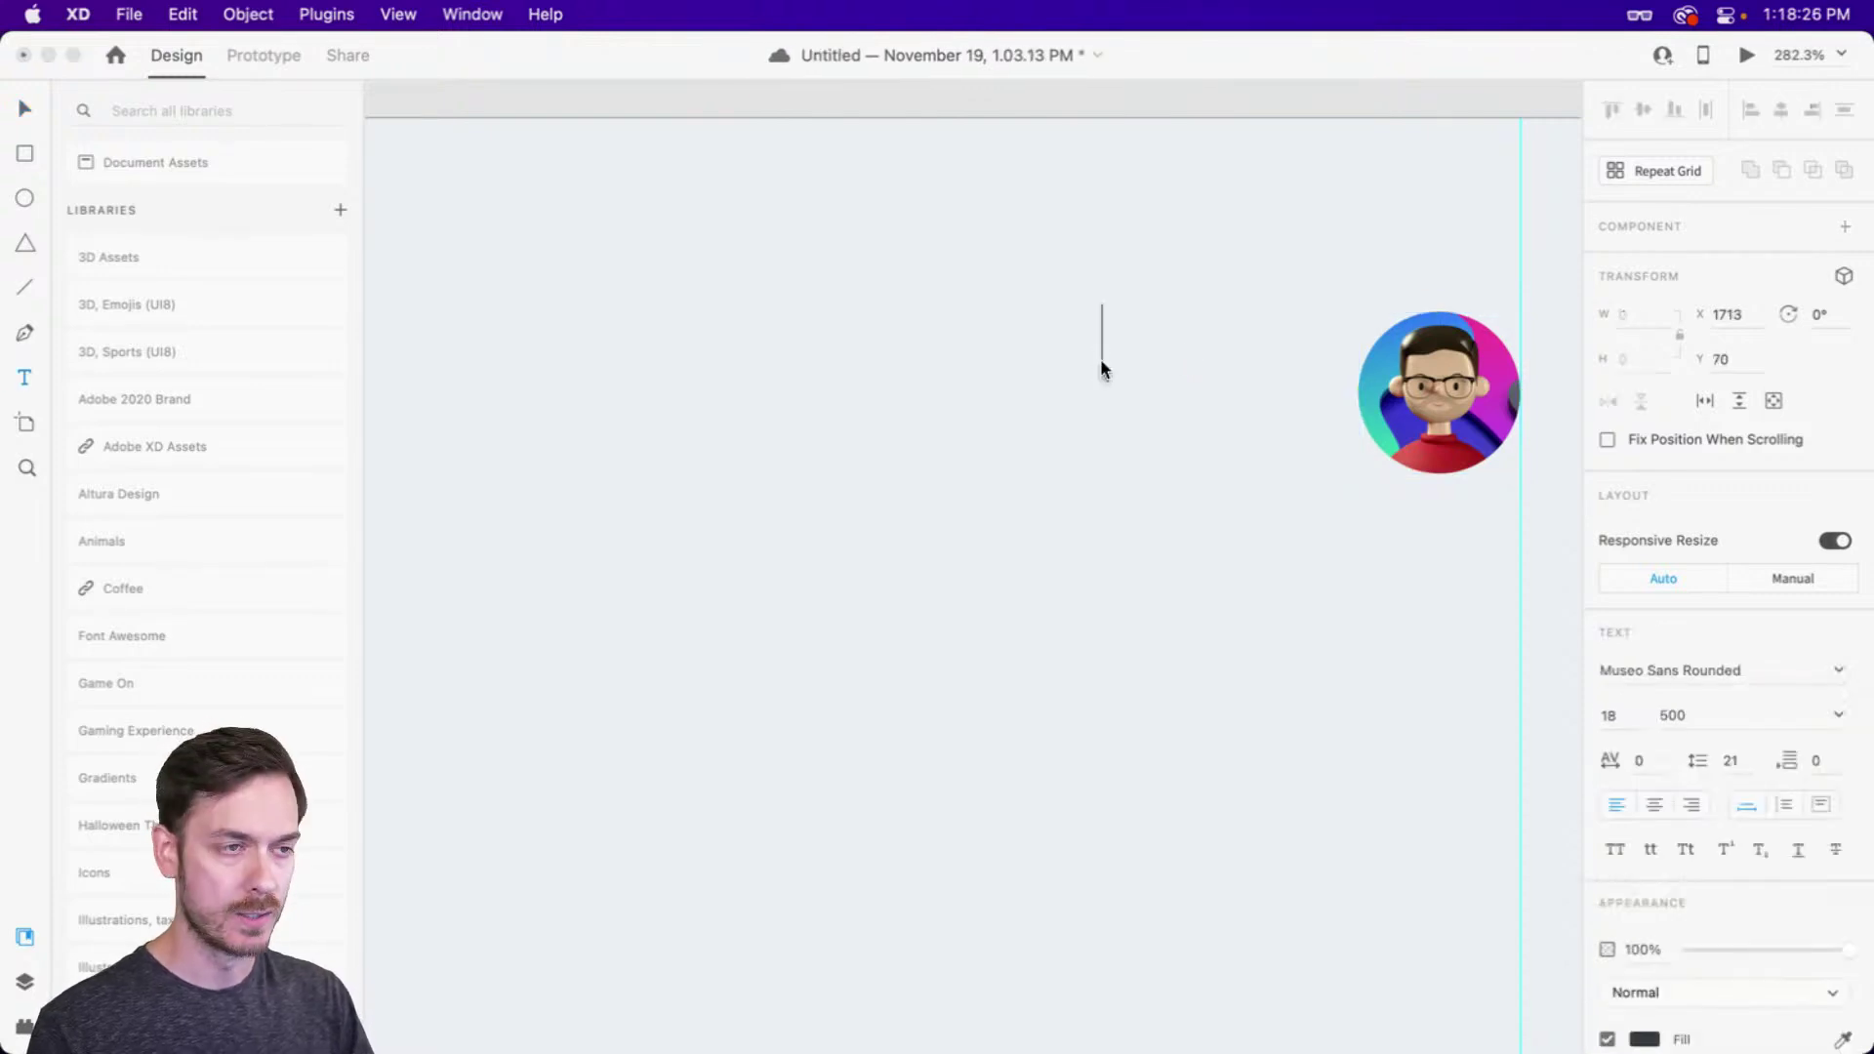
type("12:")
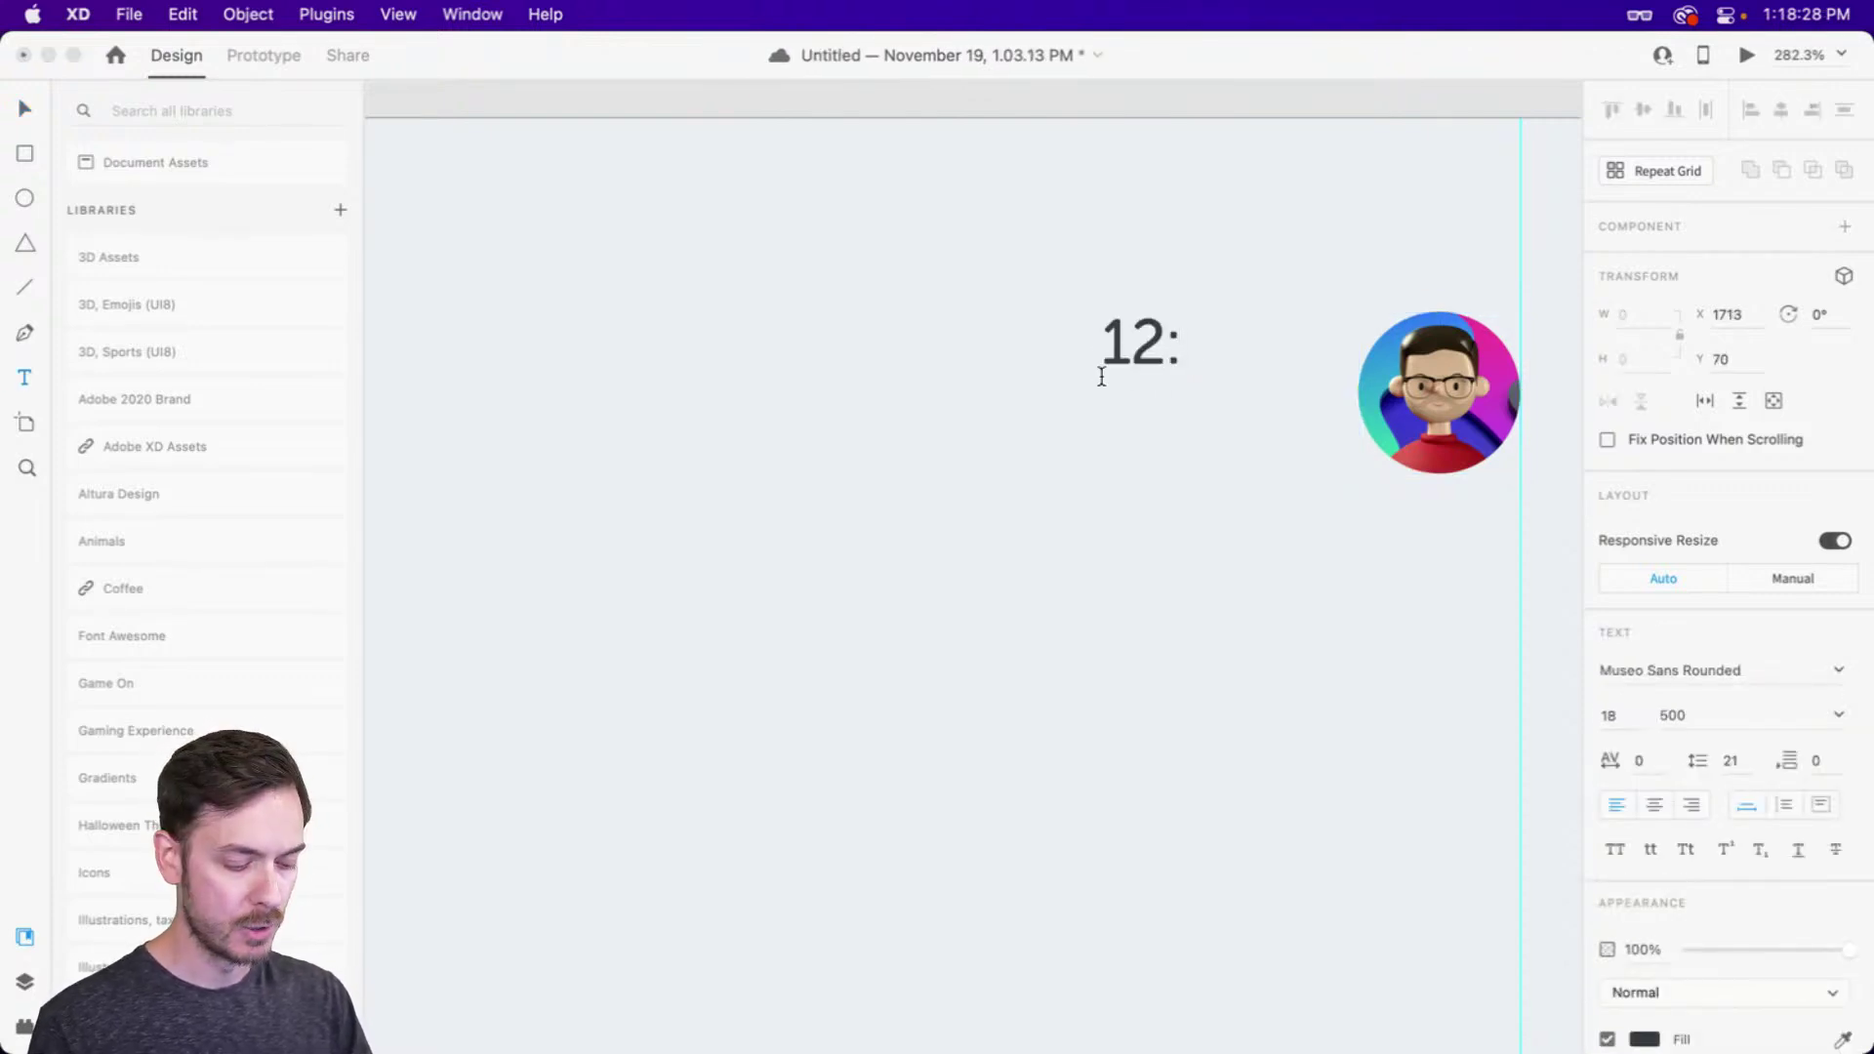
type("53PM")
key("Escape")
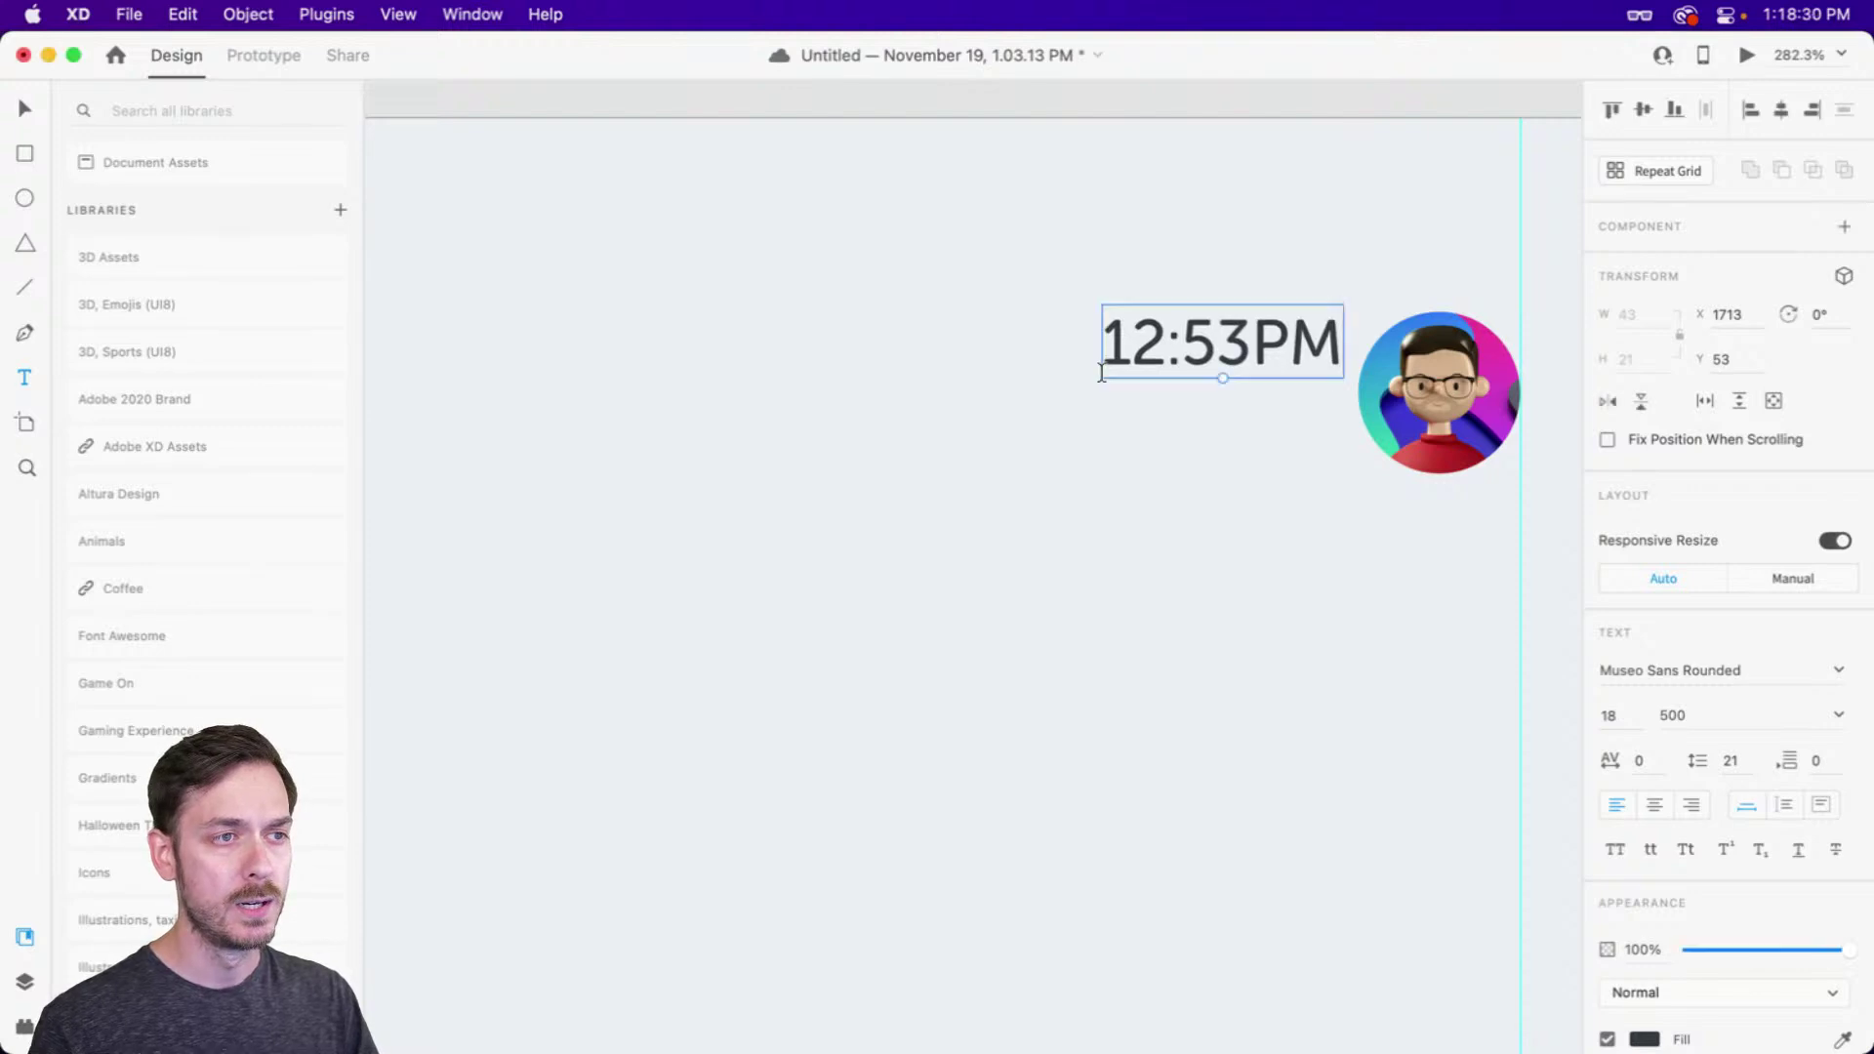
Reduce the 12:53PM text to size 12 and set its weight to 700
left_click_drag(1209, 354, 1187, 398)
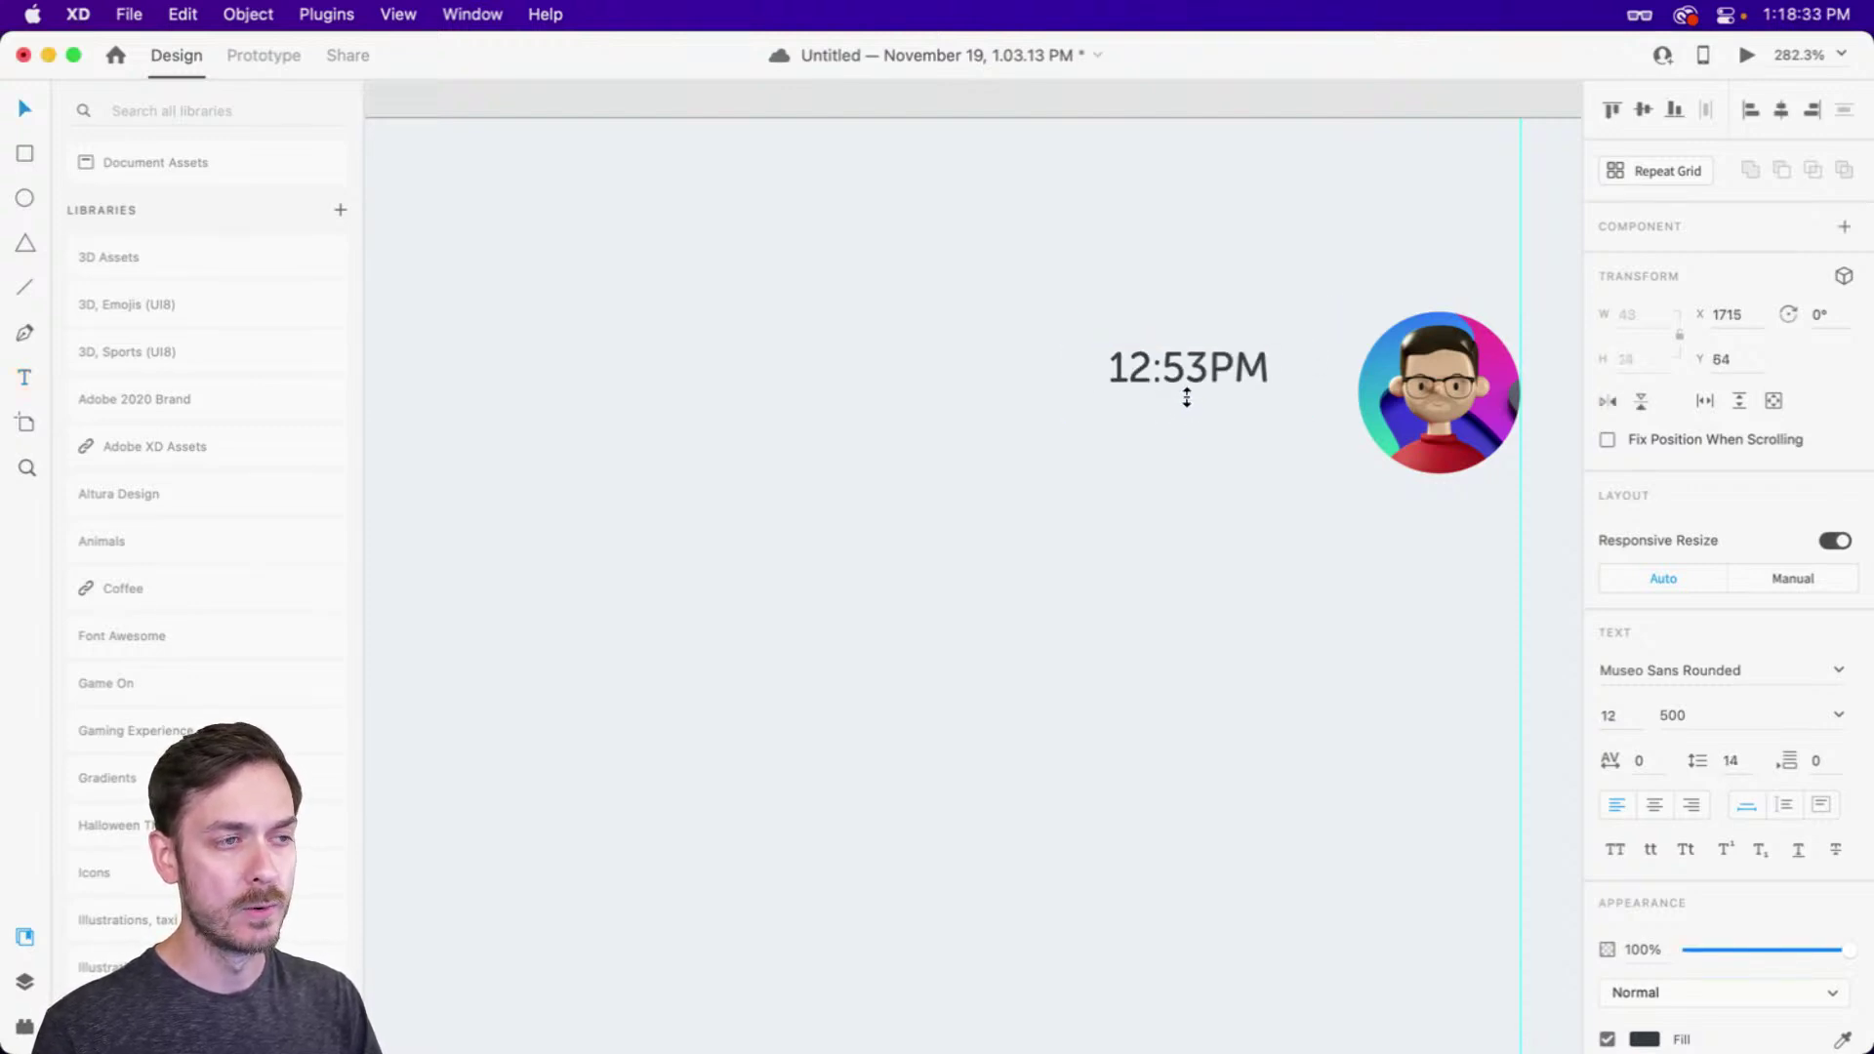
left_click(1828, 719)
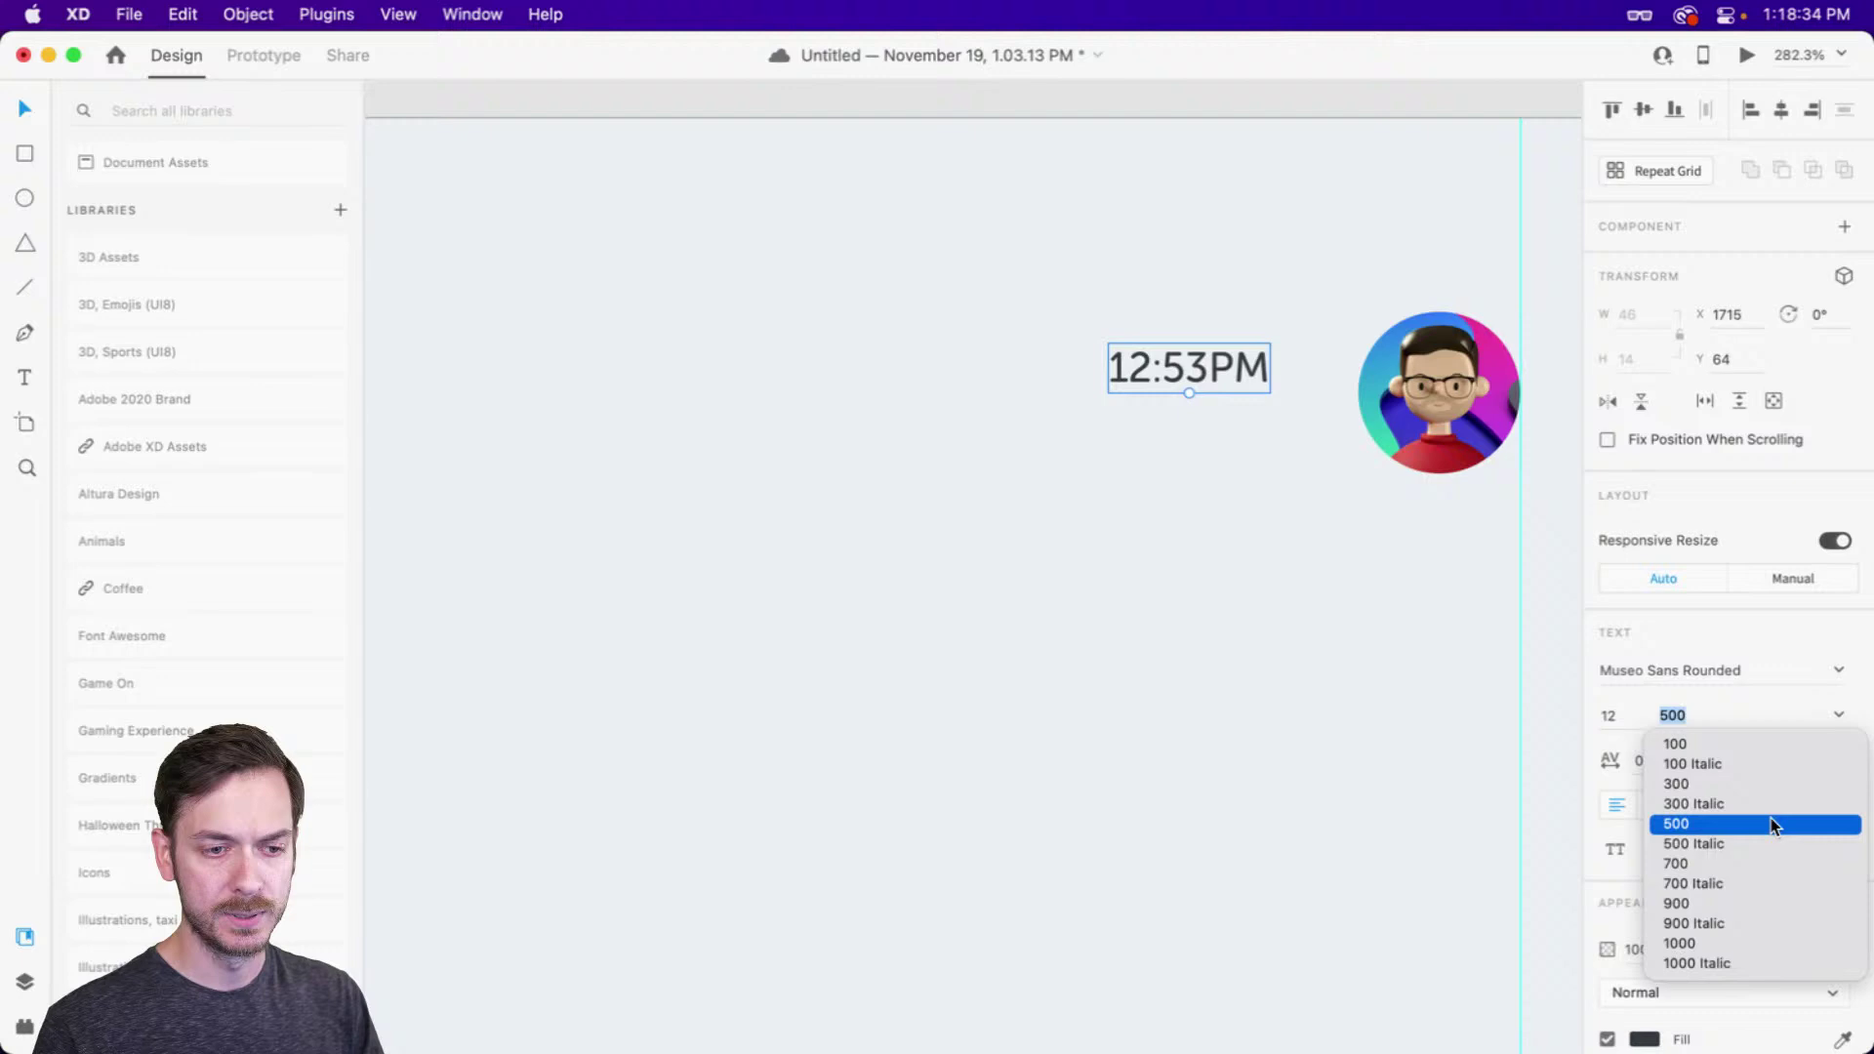
left_click(1695, 863)
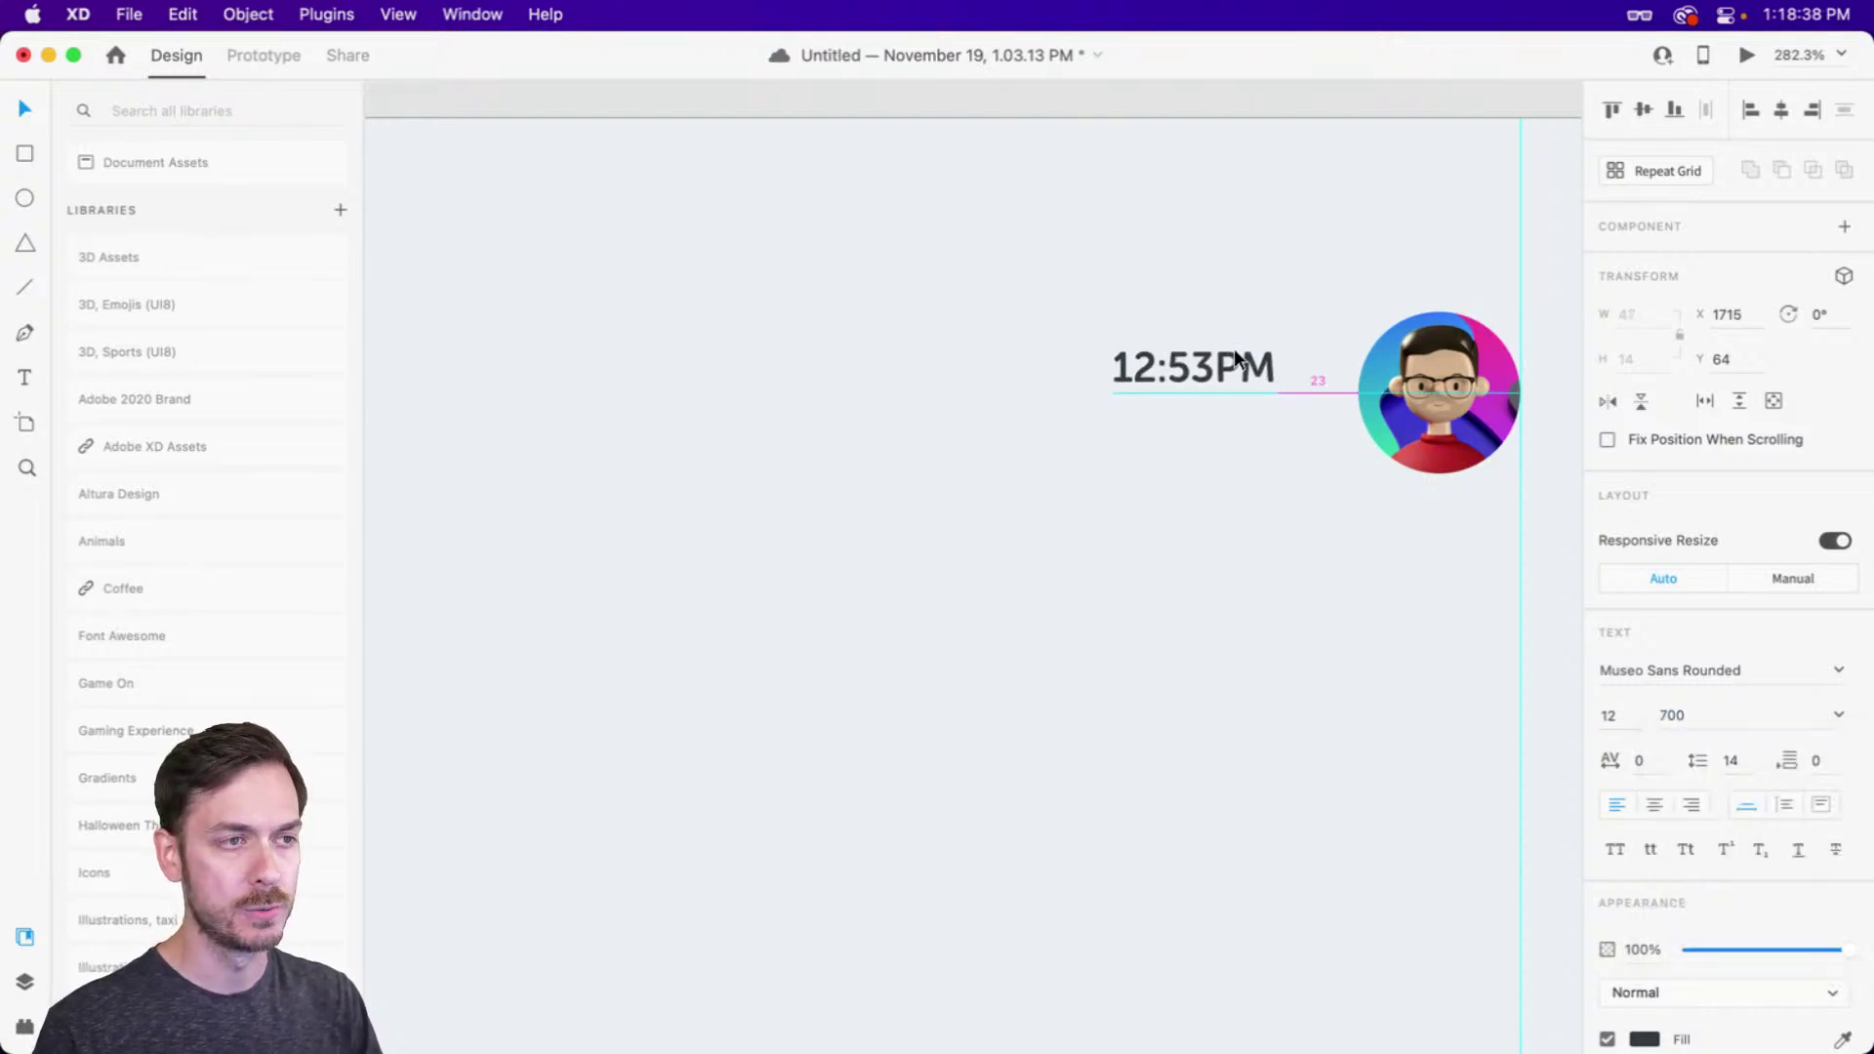
Right-align the time text near the avatar, duplicate it directly below at Y 80, and change the copy to Fri Nov 19
left_click_drag(1236, 361, 1254, 425)
left_click(1695, 804)
double_click(1258, 433)
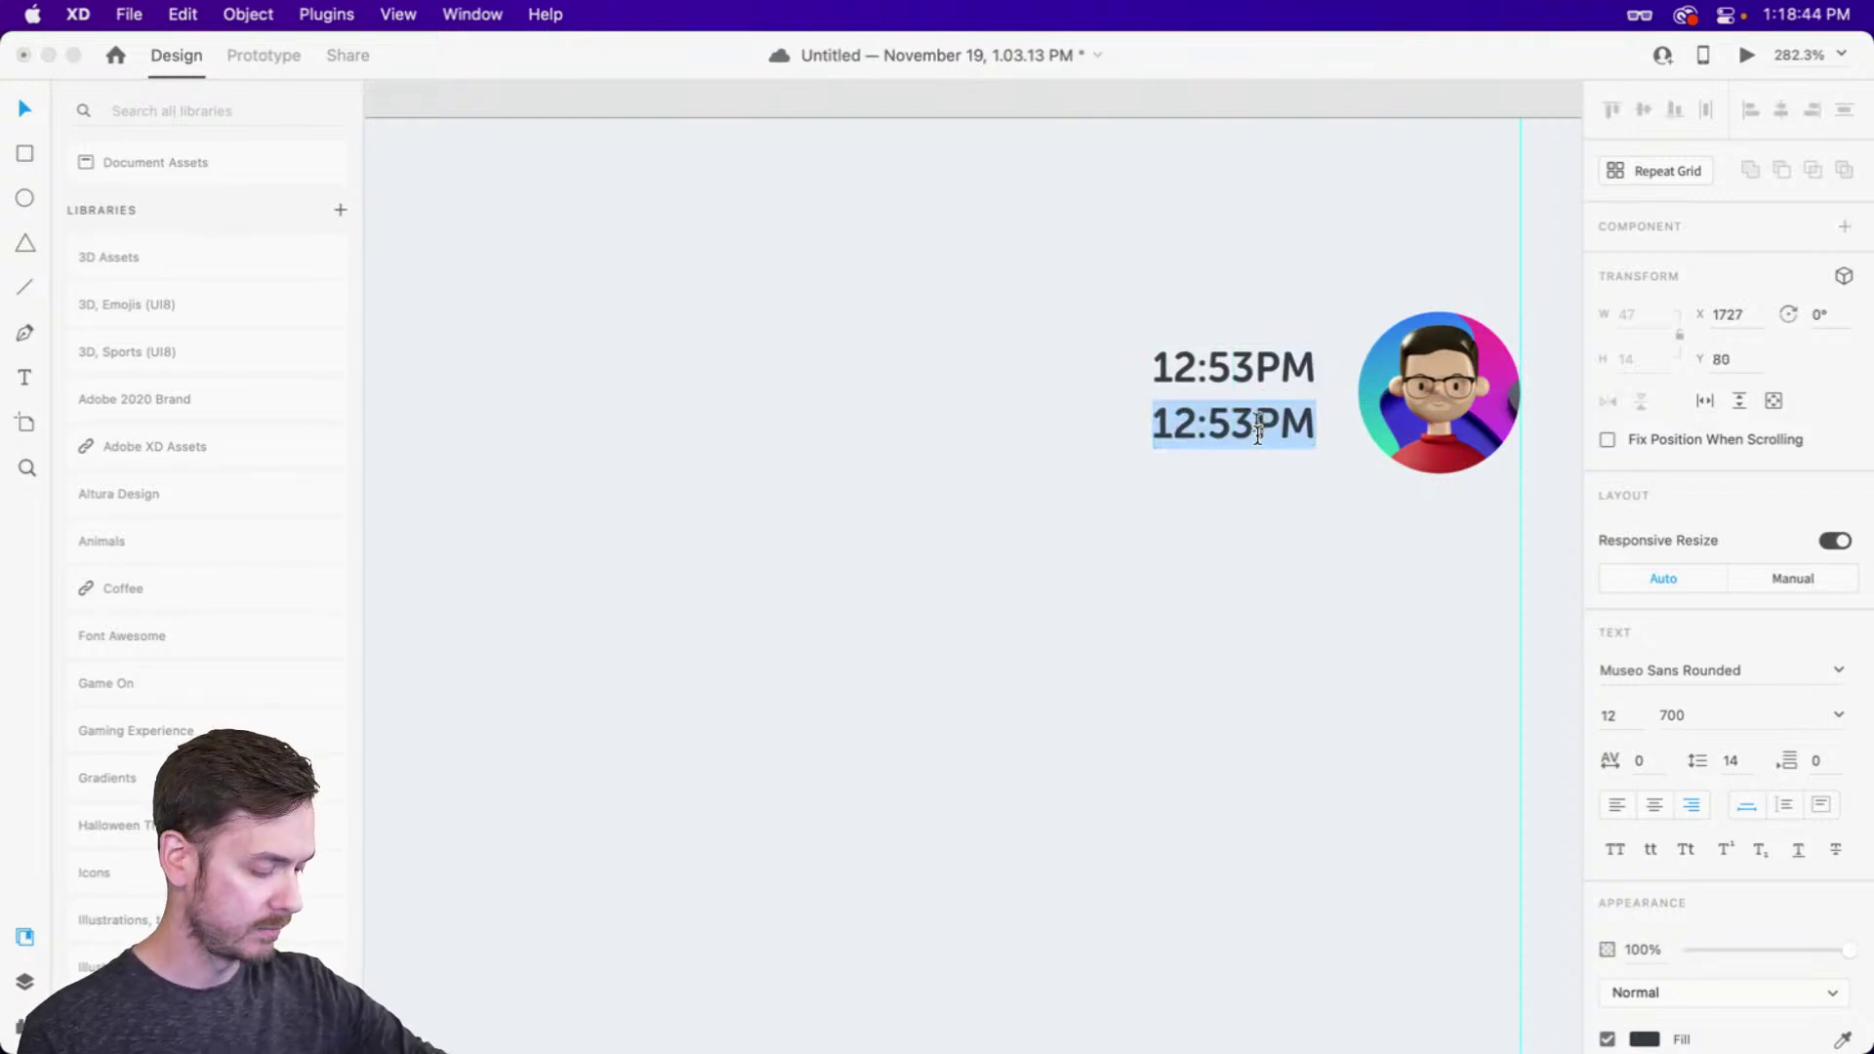
type("F")
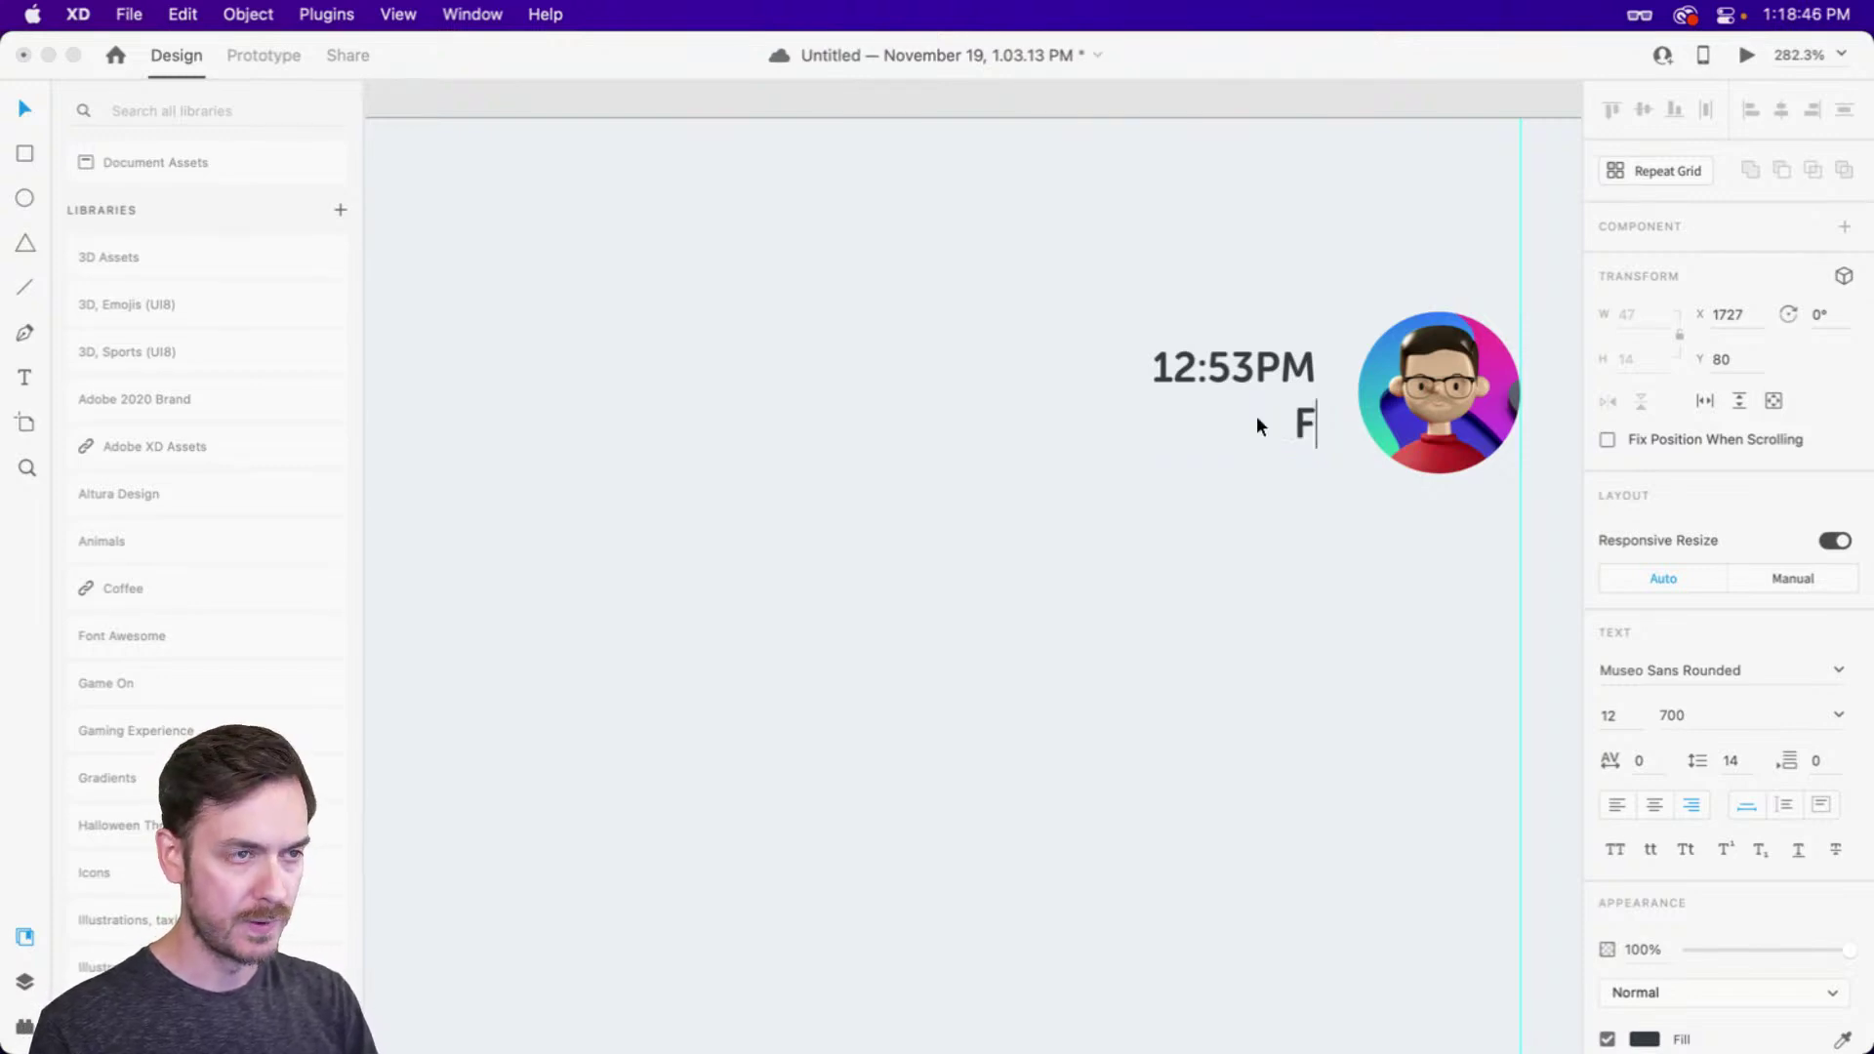
type("ri Nov")
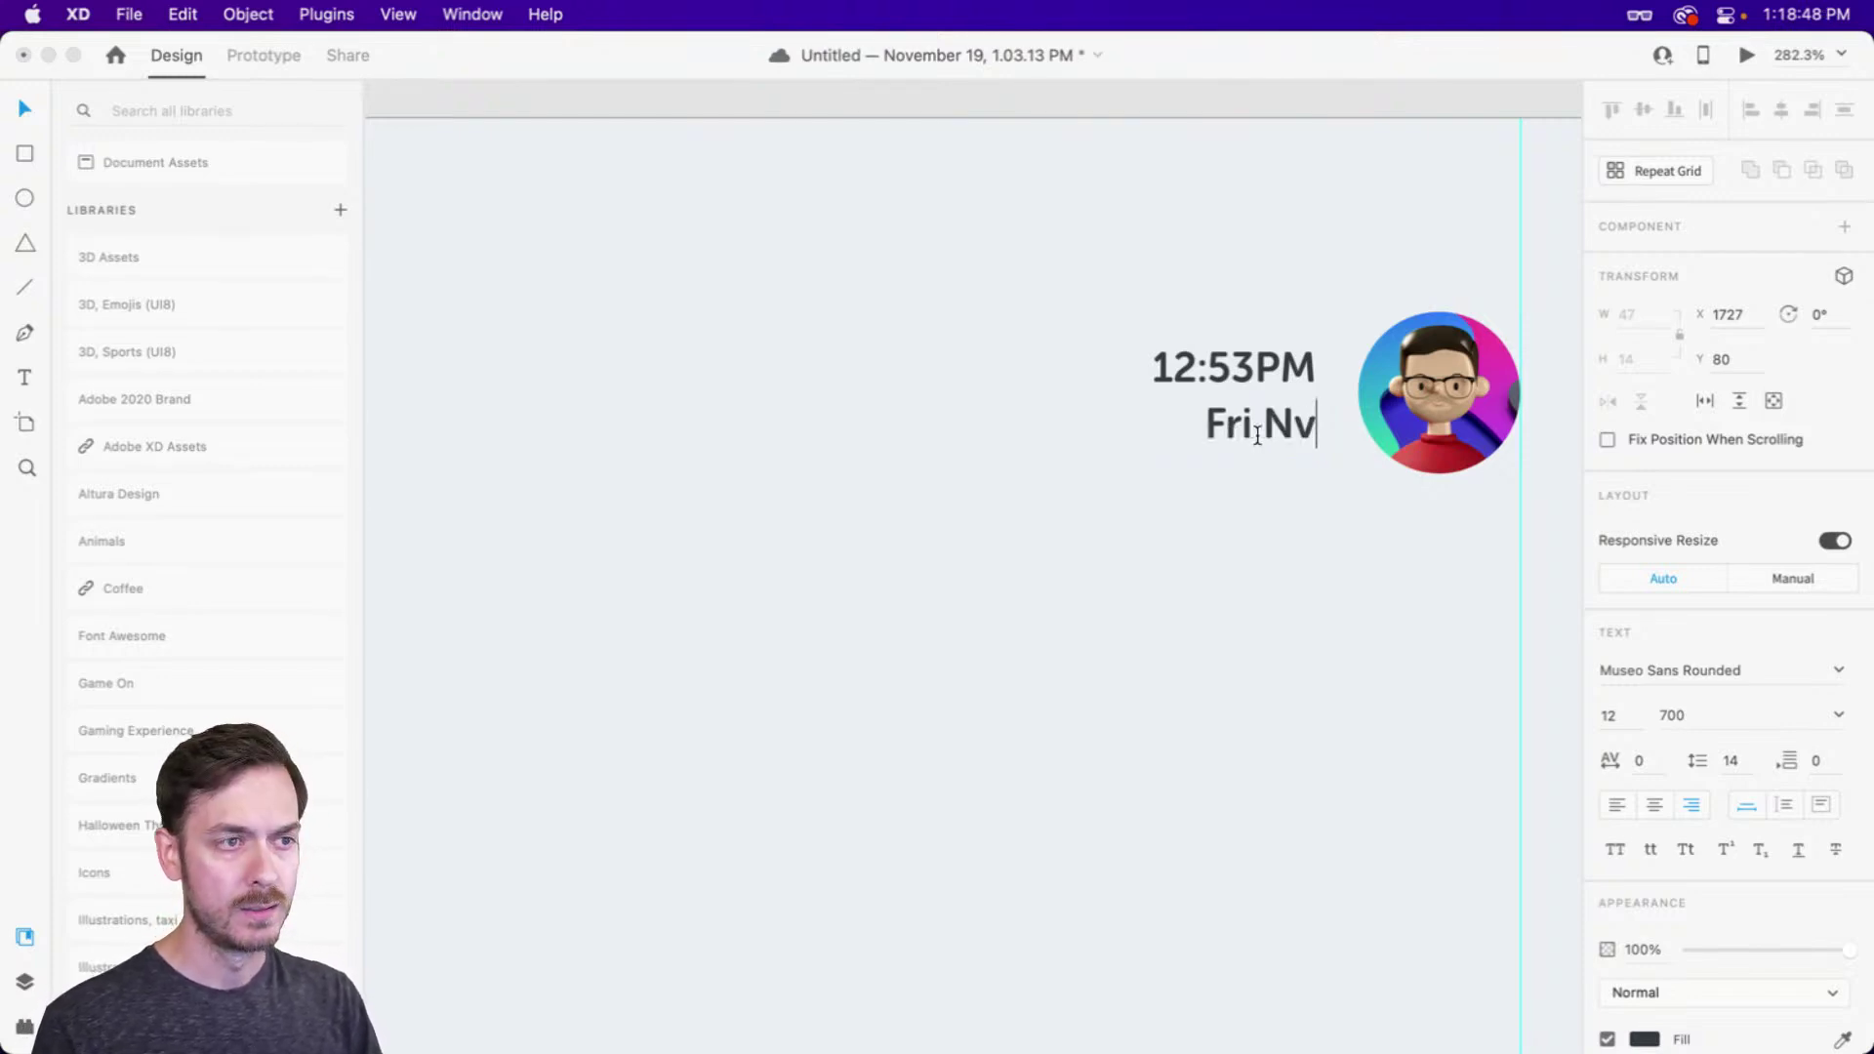
key("BackSpace")
type("ov")
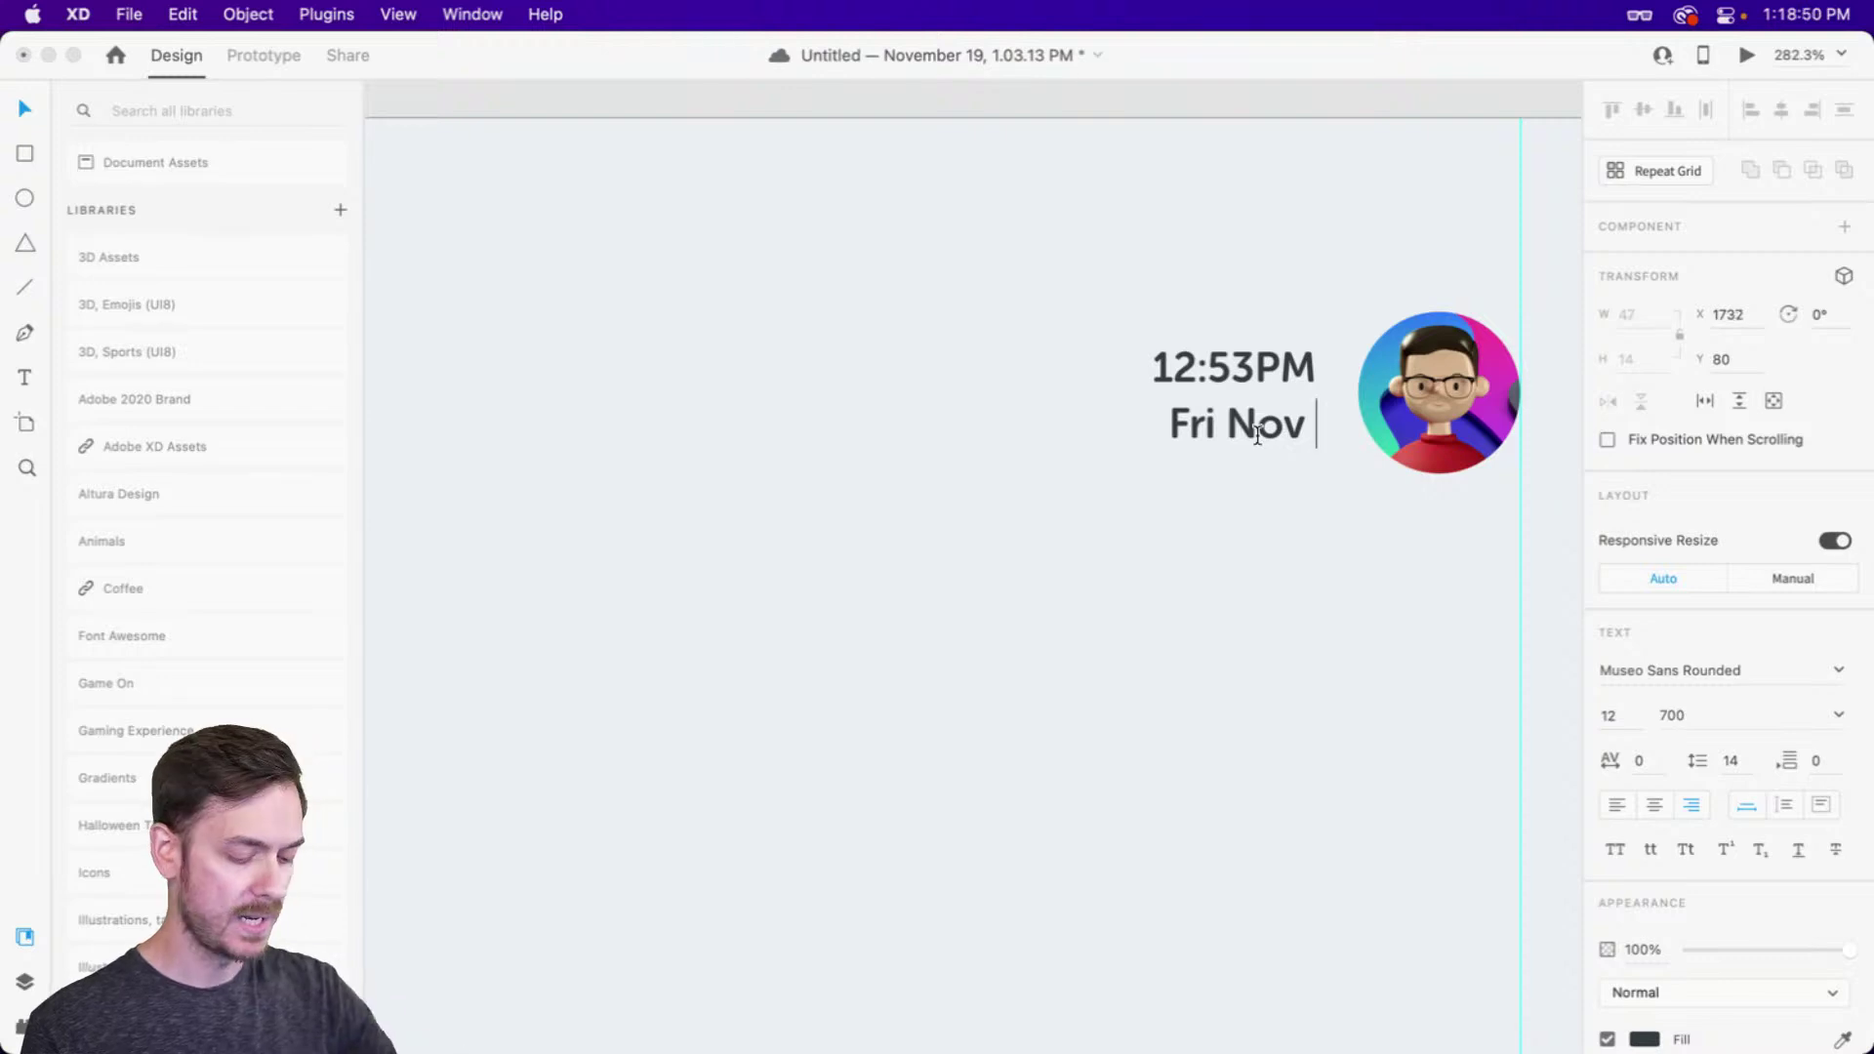
type(" 19")
key("Escape")
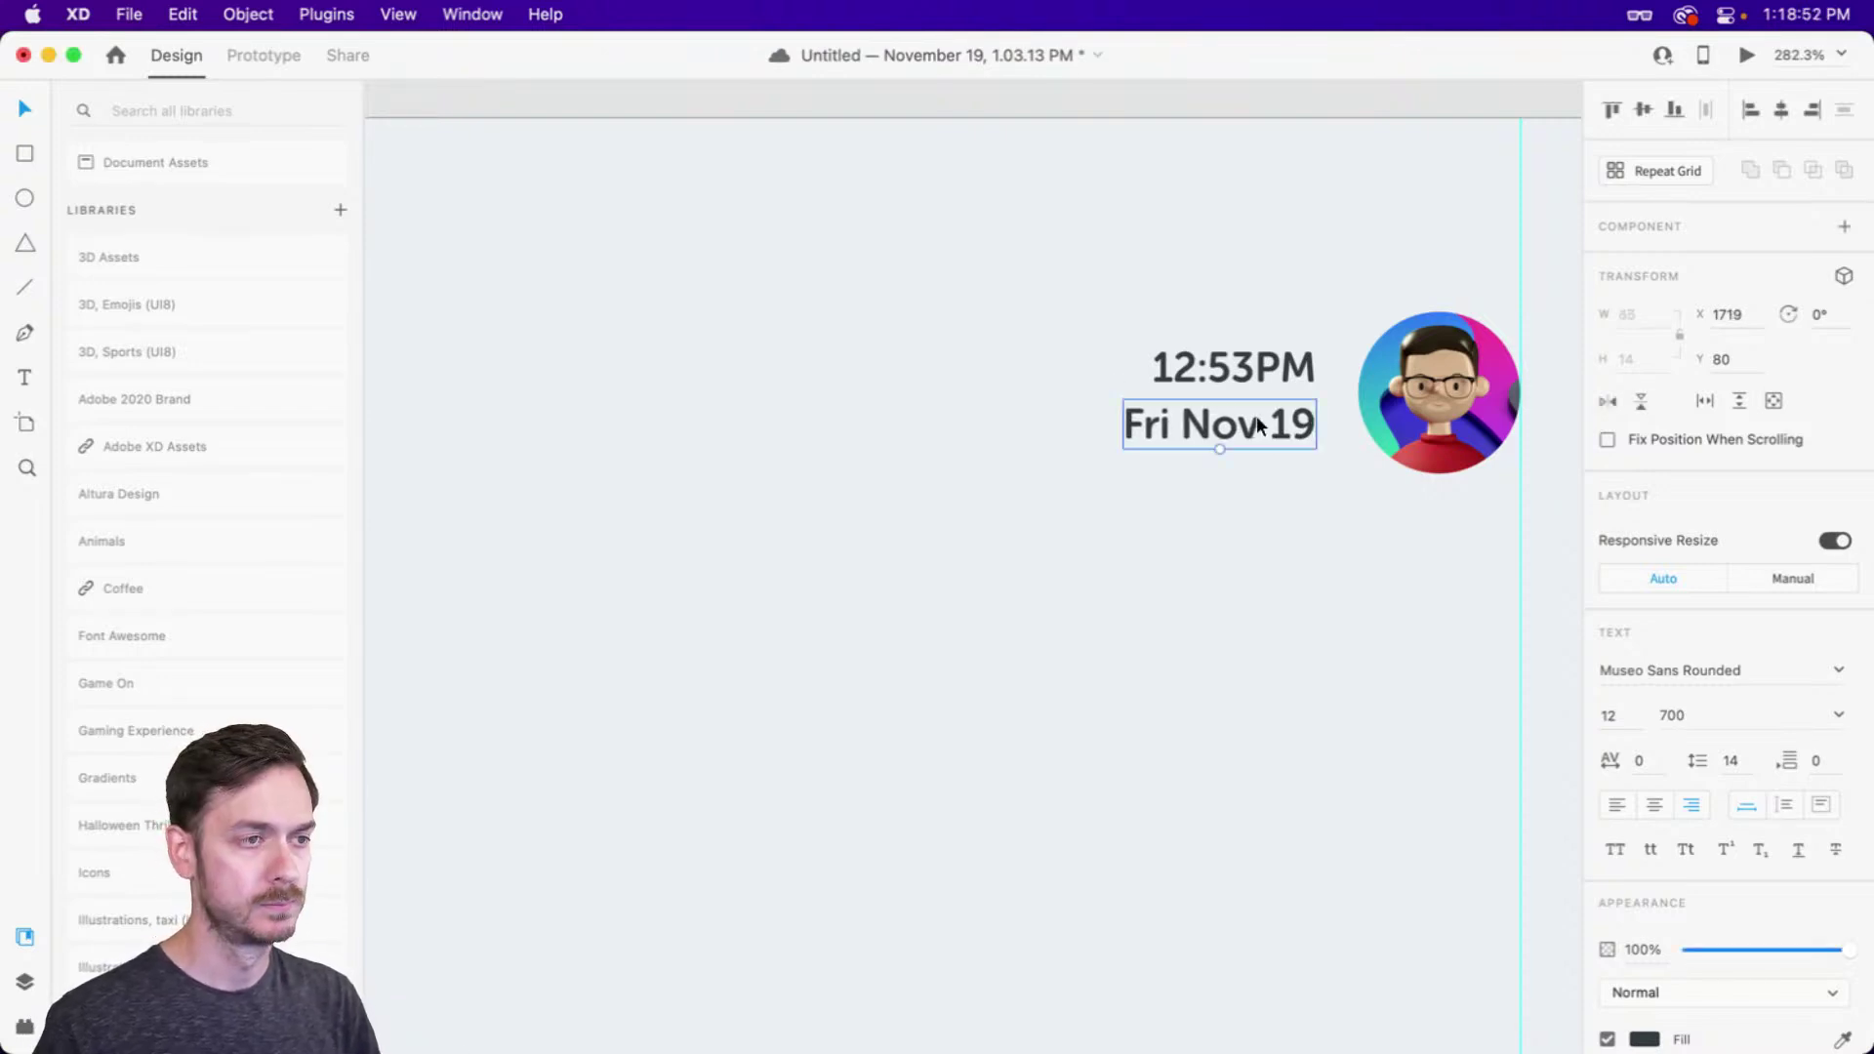
Set the Fri Nov 19 text to weight 500 with a lighter gray fill and move it slightly closer to the time
scroll(1689, 872, "down", 4)
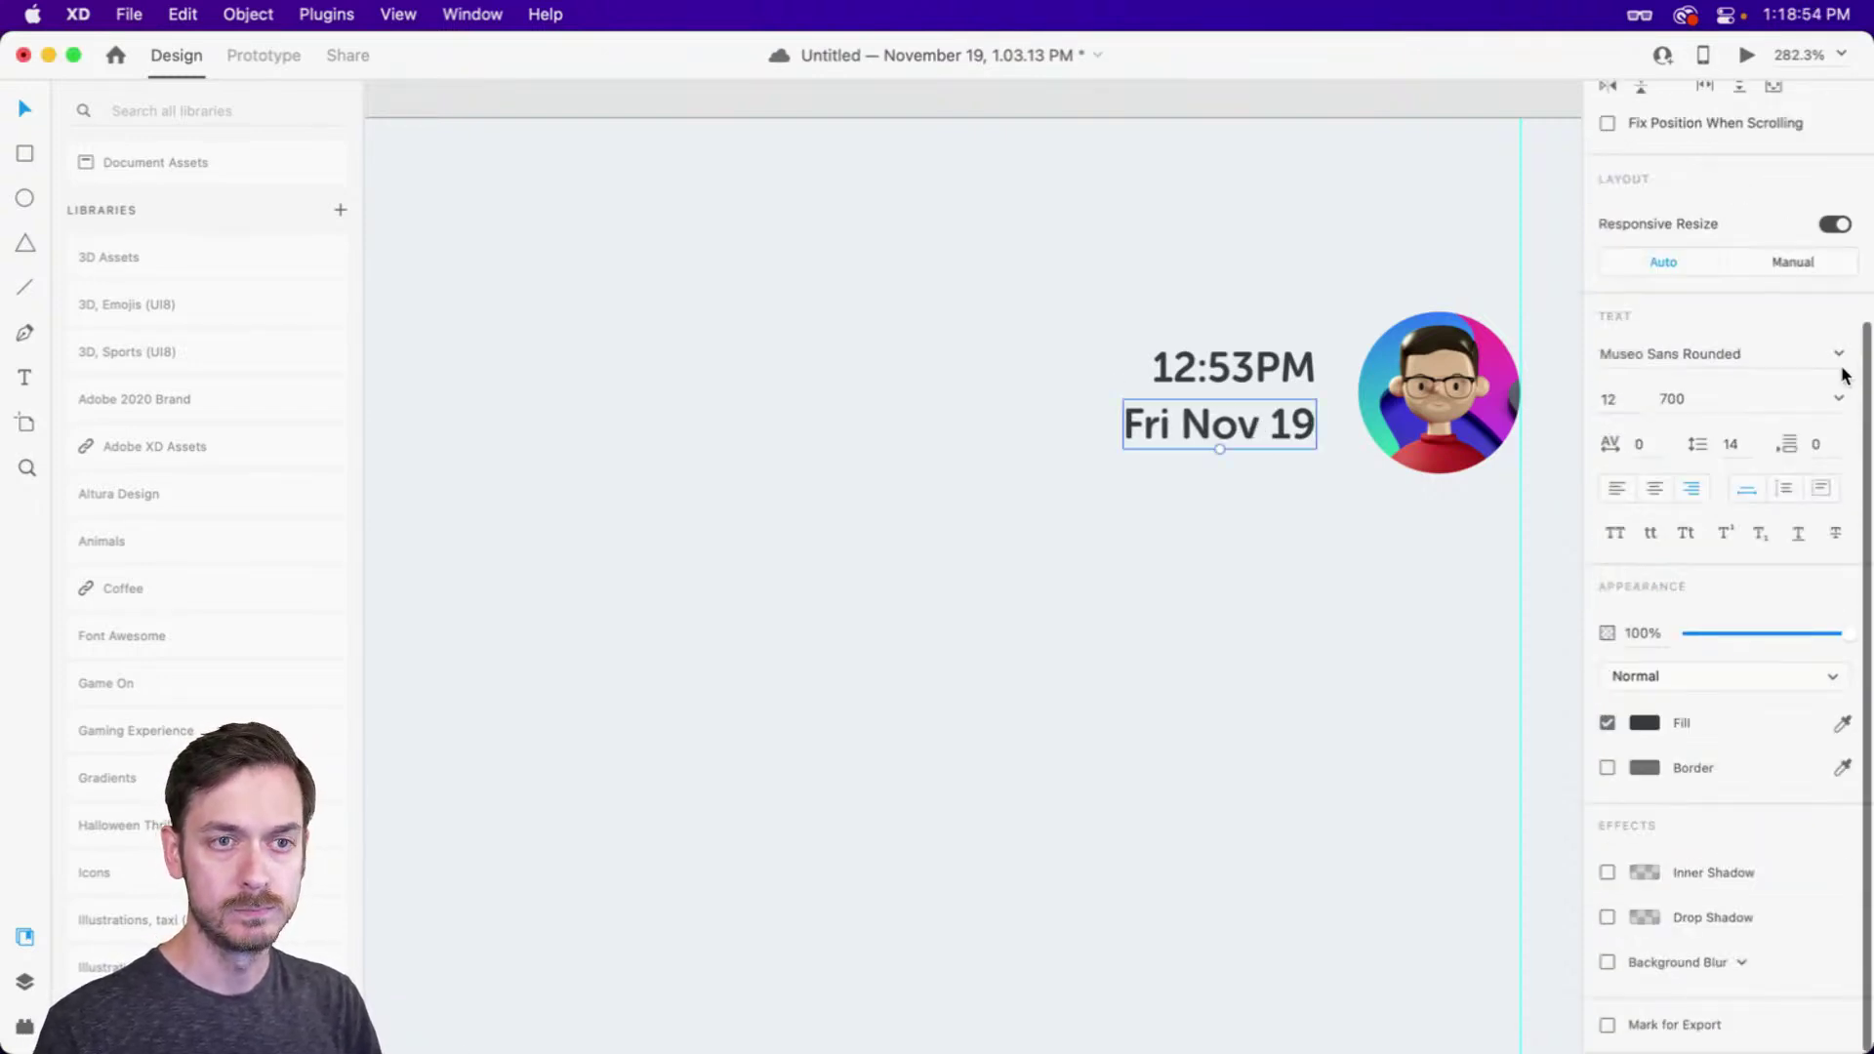
left_click(1839, 398)
left_click(1708, 504)
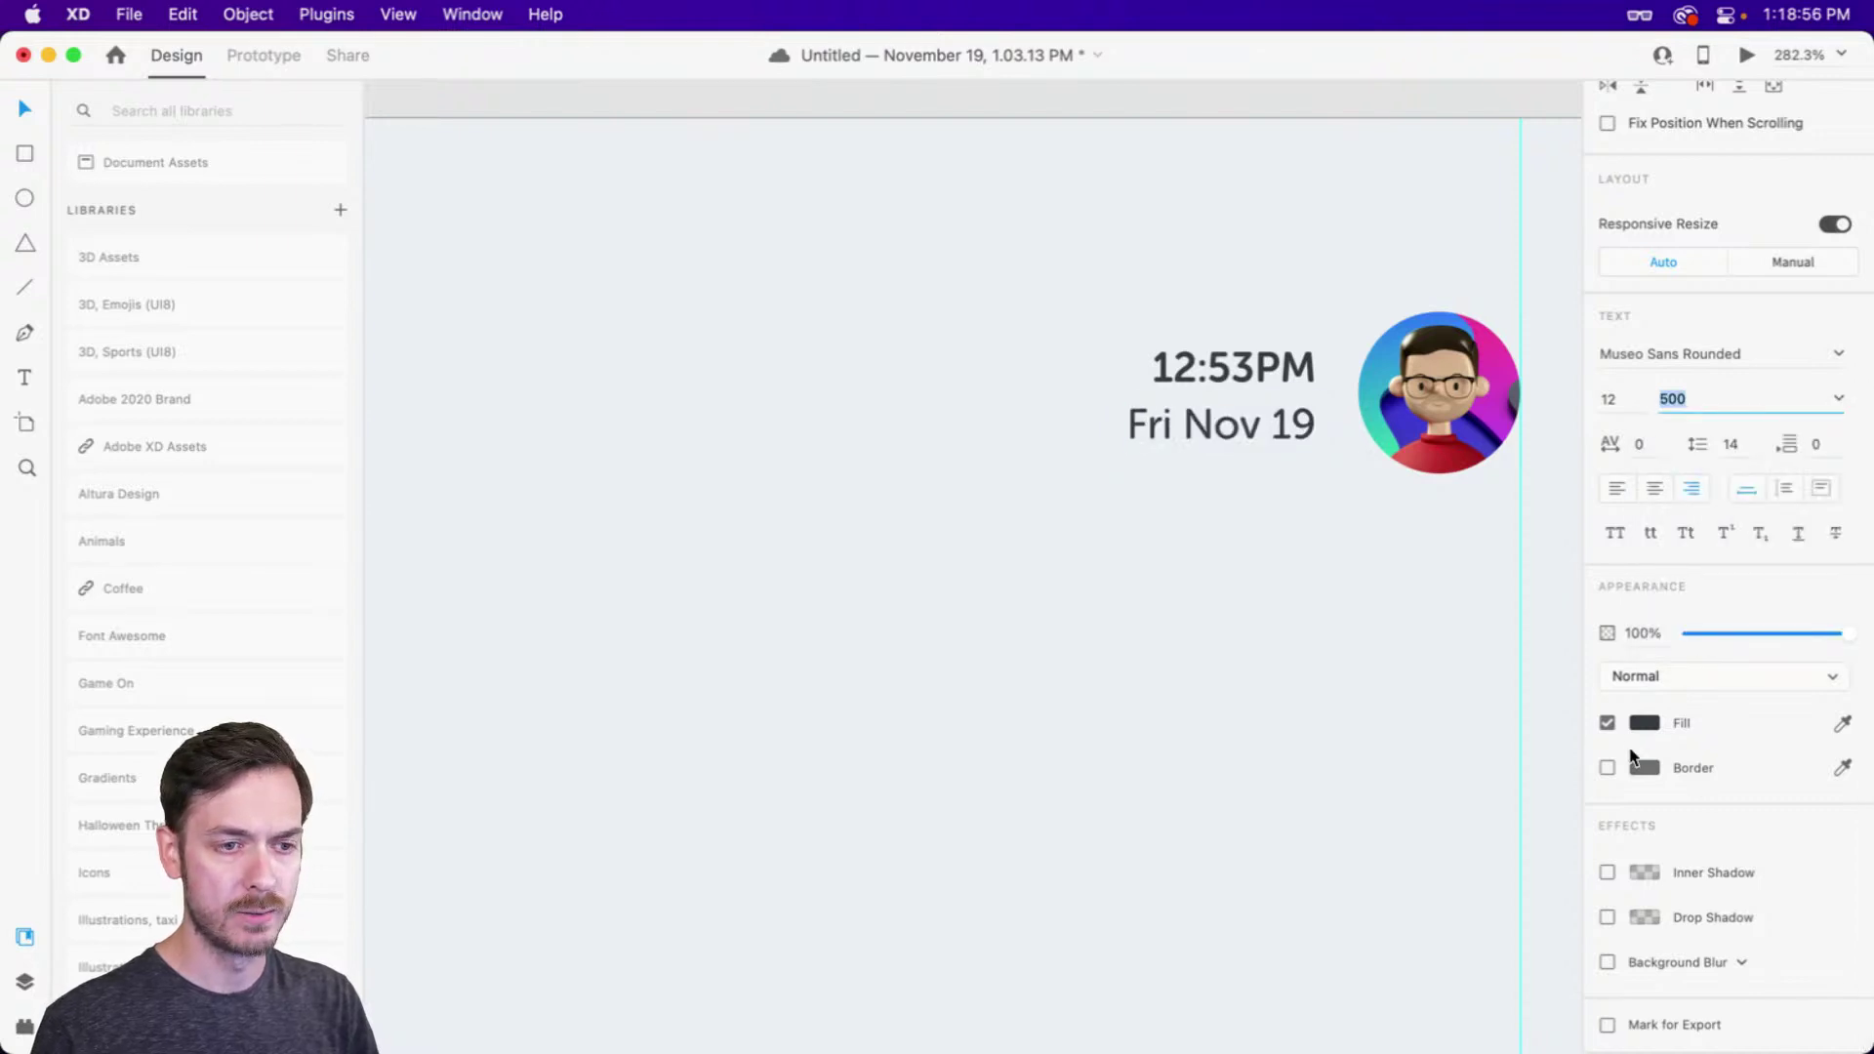
left_click(1646, 722)
left_click_drag(1381, 713, 1364, 656)
left_click(1251, 415)
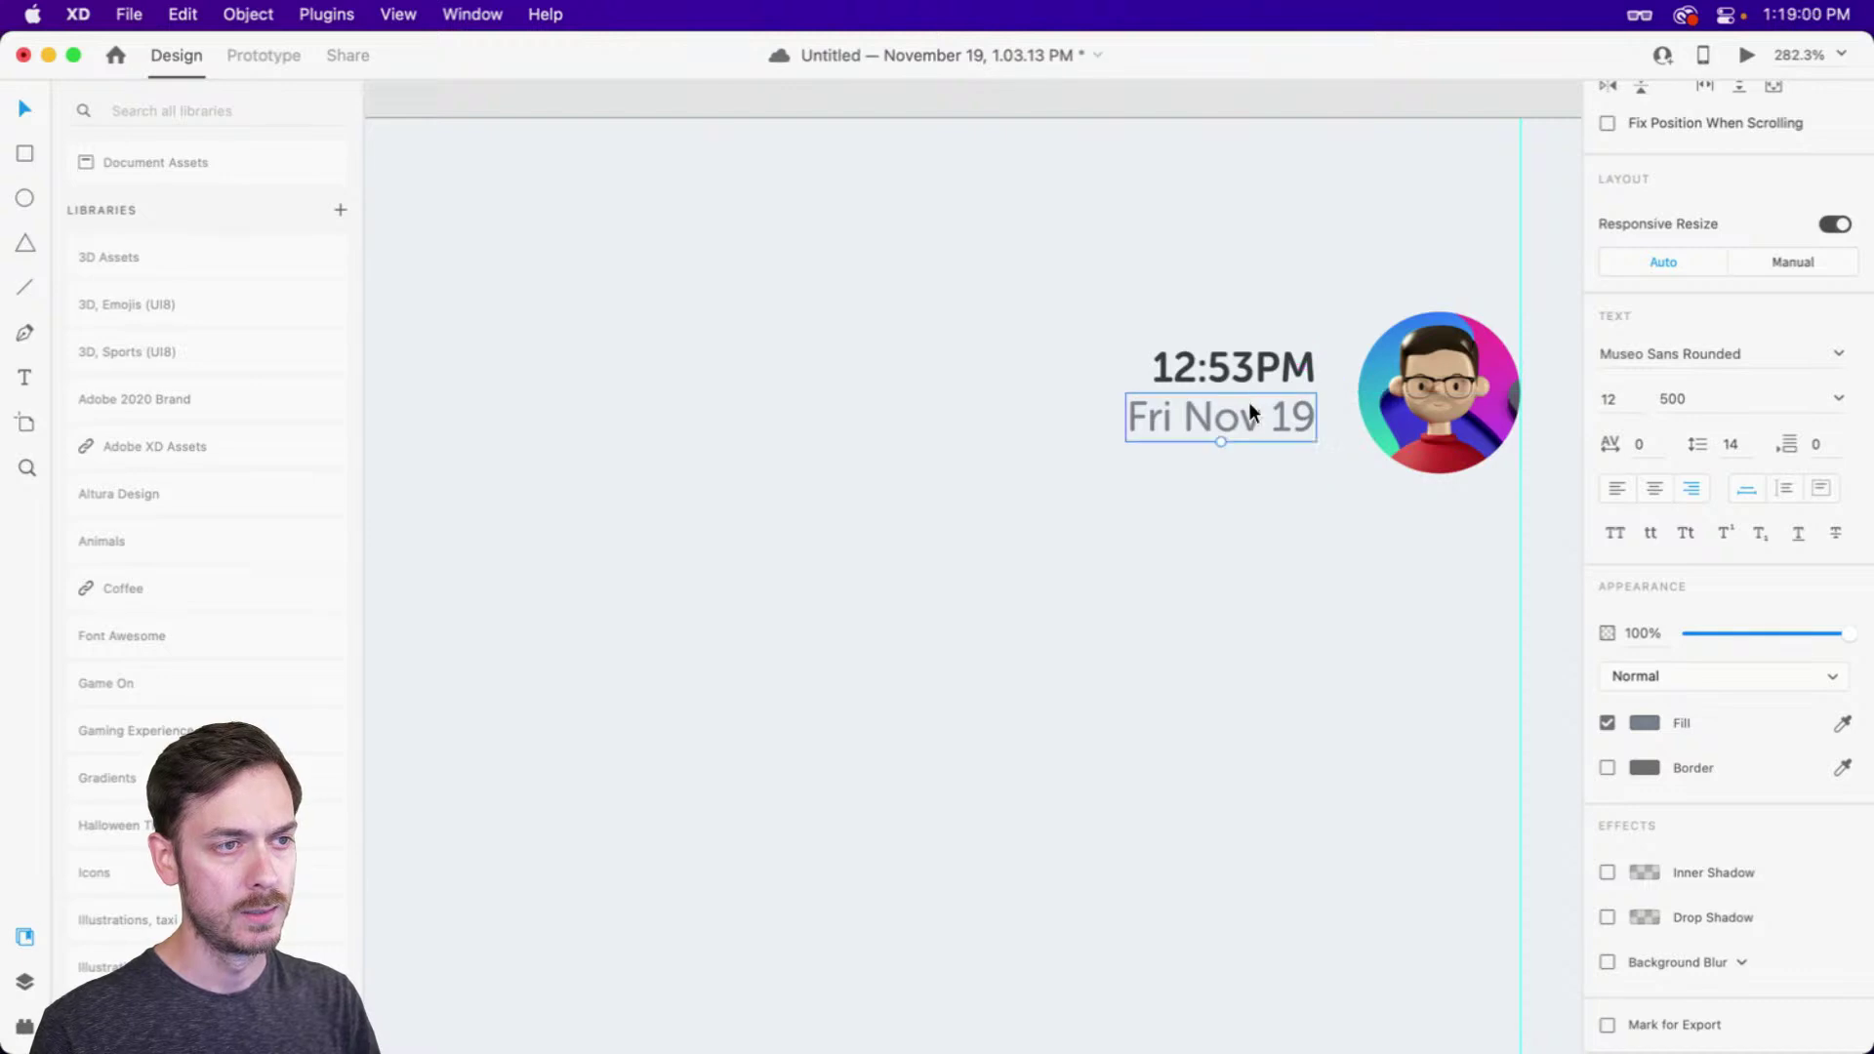
Move the time and date texts together slightly down to centre them beside the avatar, and preview the page
left_click(1250, 361, "shift")
left_click_drag(1250, 361, 1241, 367)
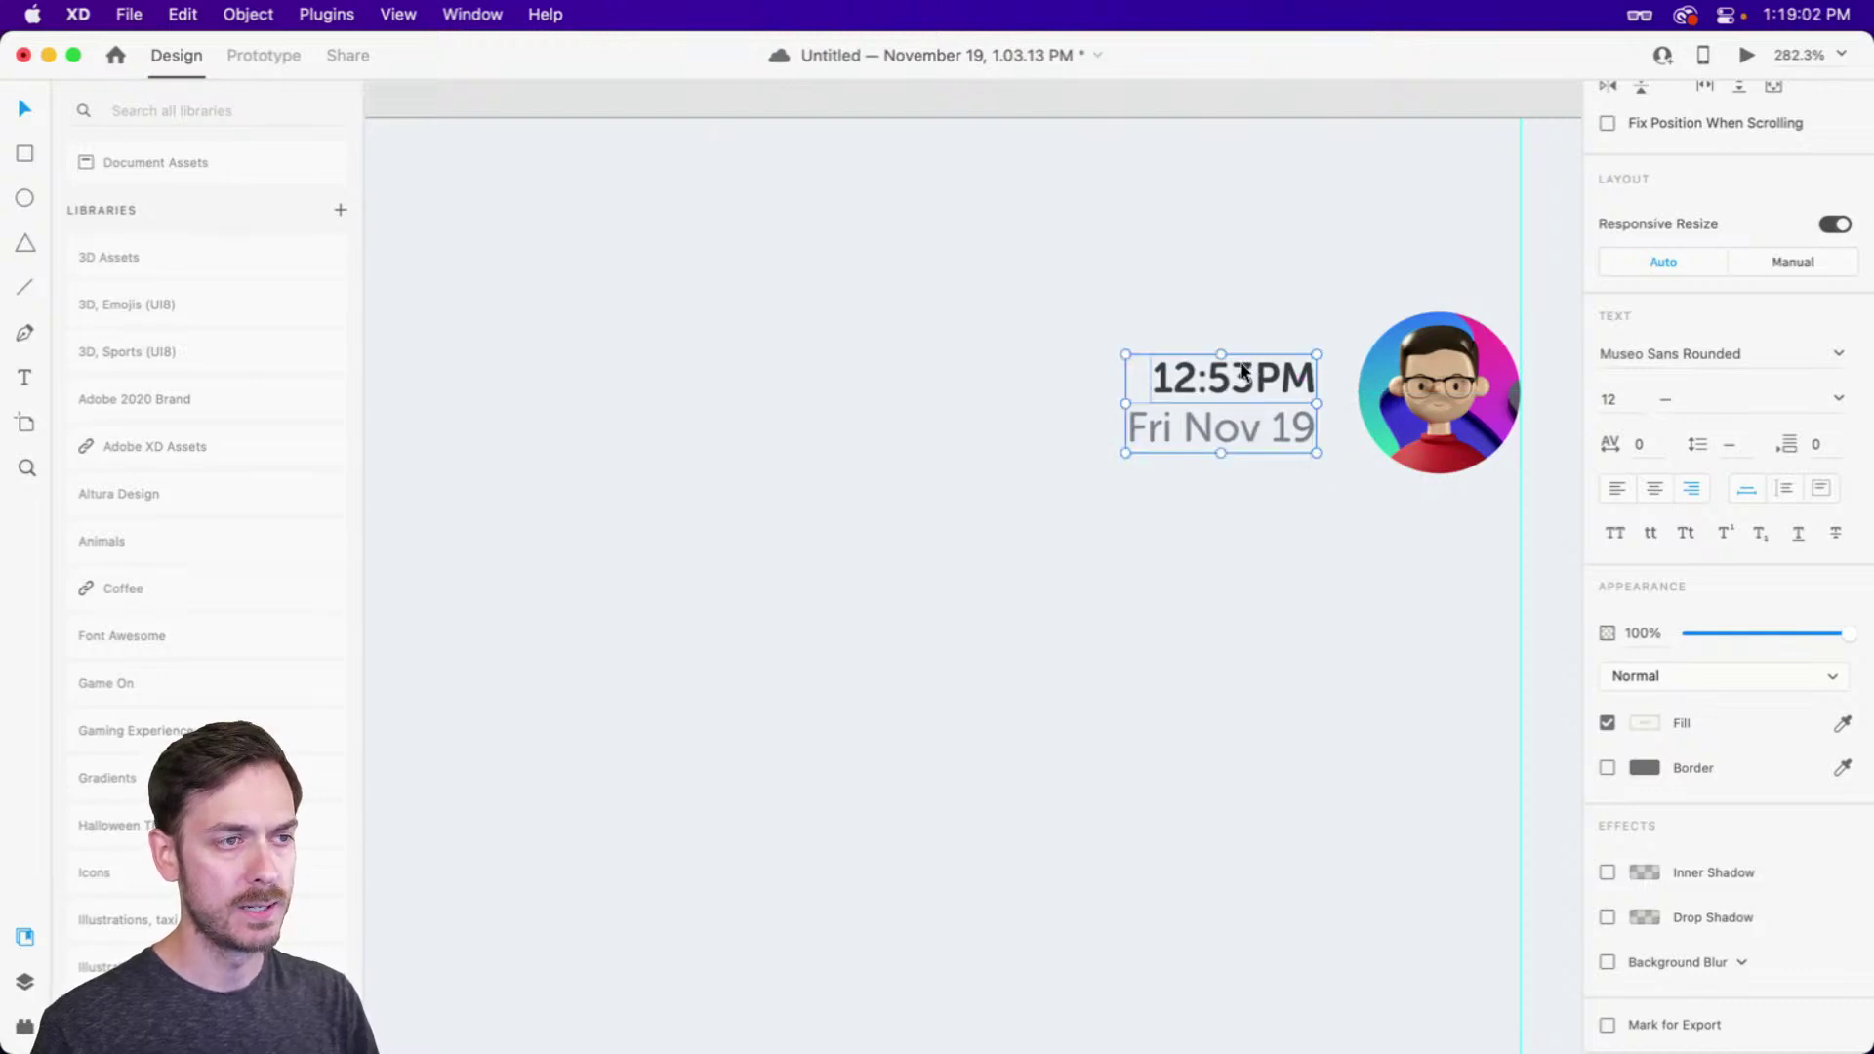
key("super+Return")
key("super+w")
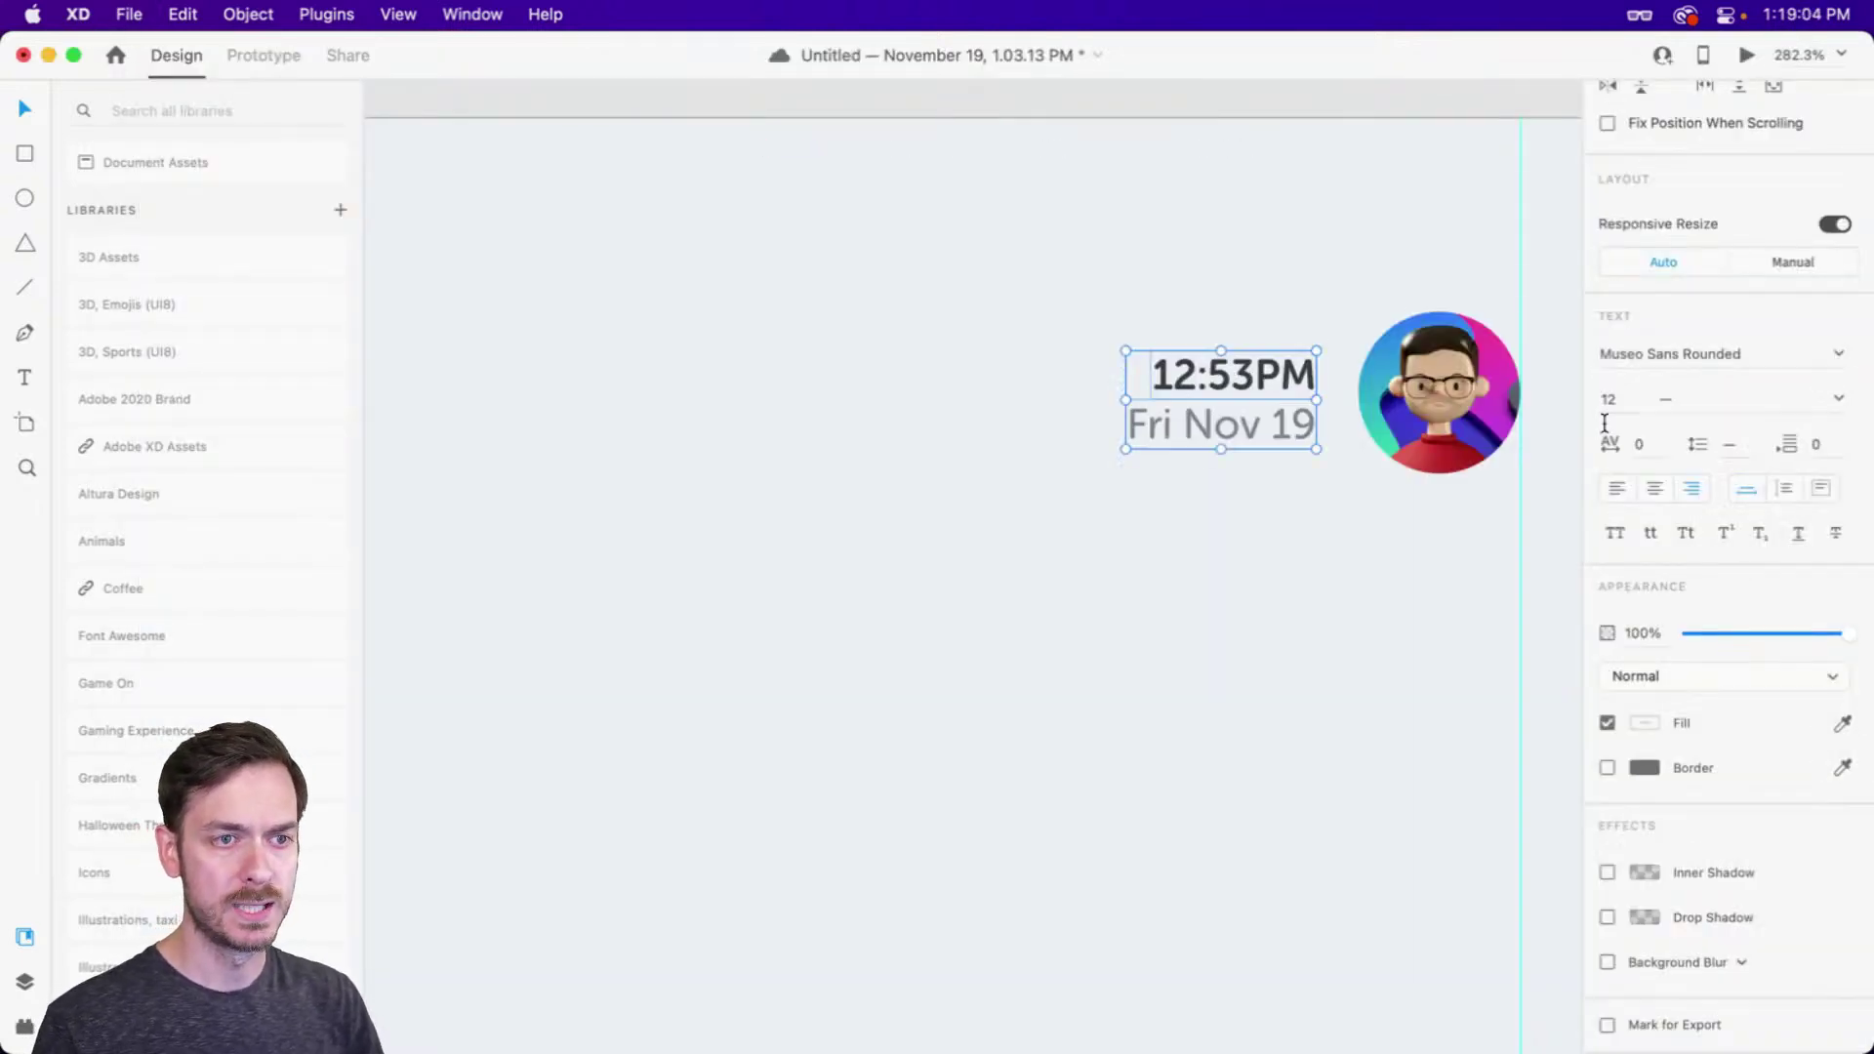
Set both header texts to size 14, add a little space between them, shift them closer to the avatar and check the preview
left_click(1613, 404)
key("Up")
key("Up")
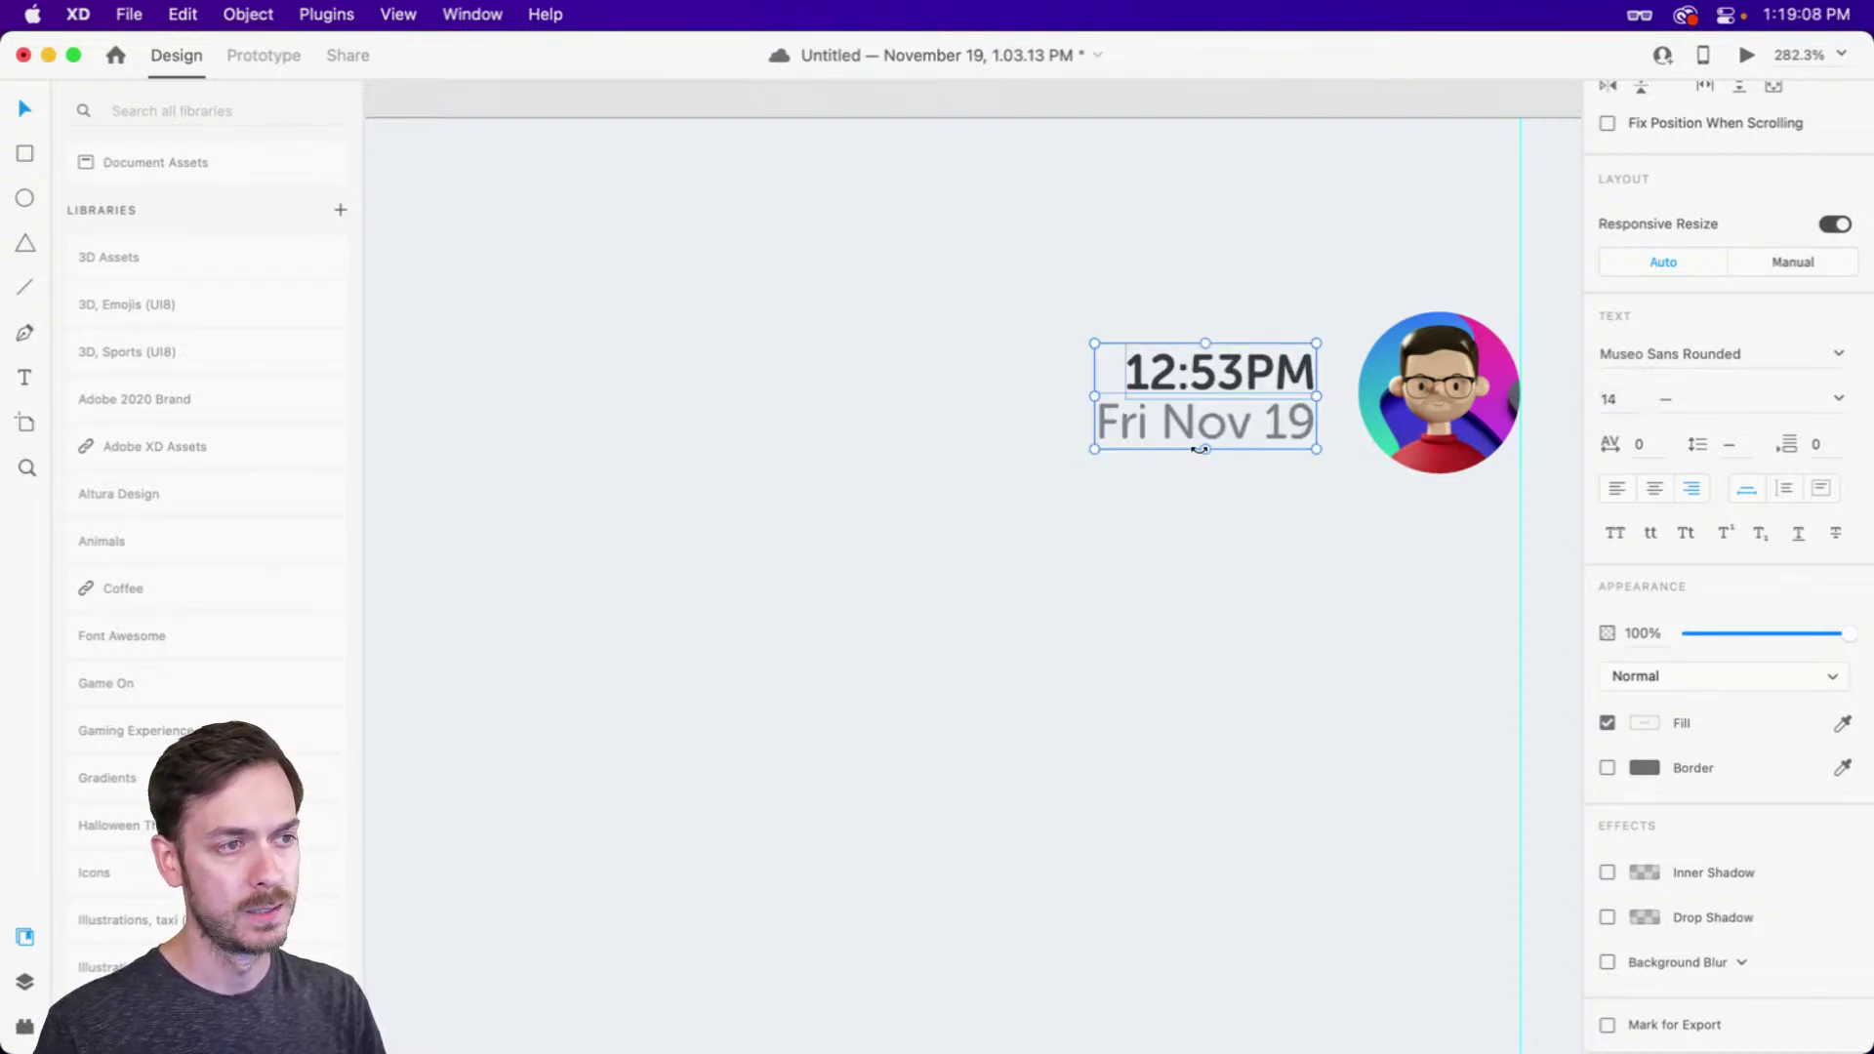
left_click_drag(1206, 449, 1205, 466)
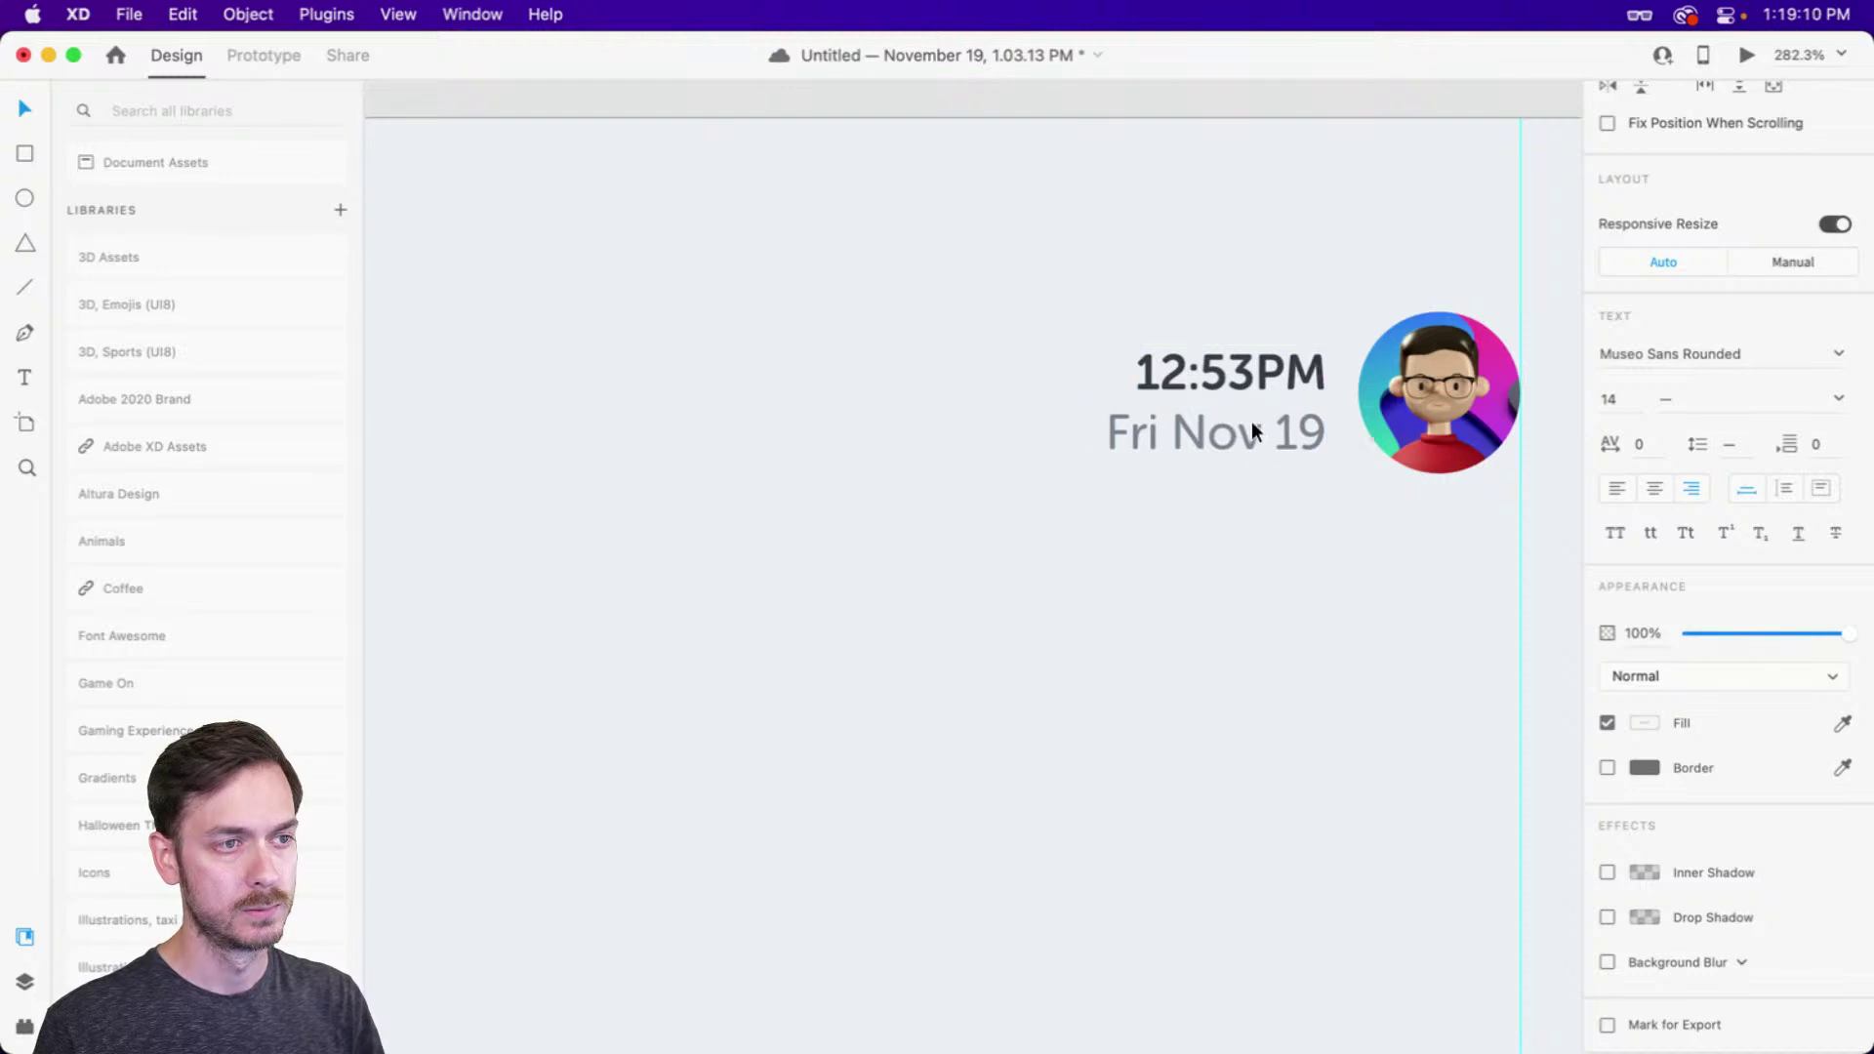
key("super+Return")
key("super+w")
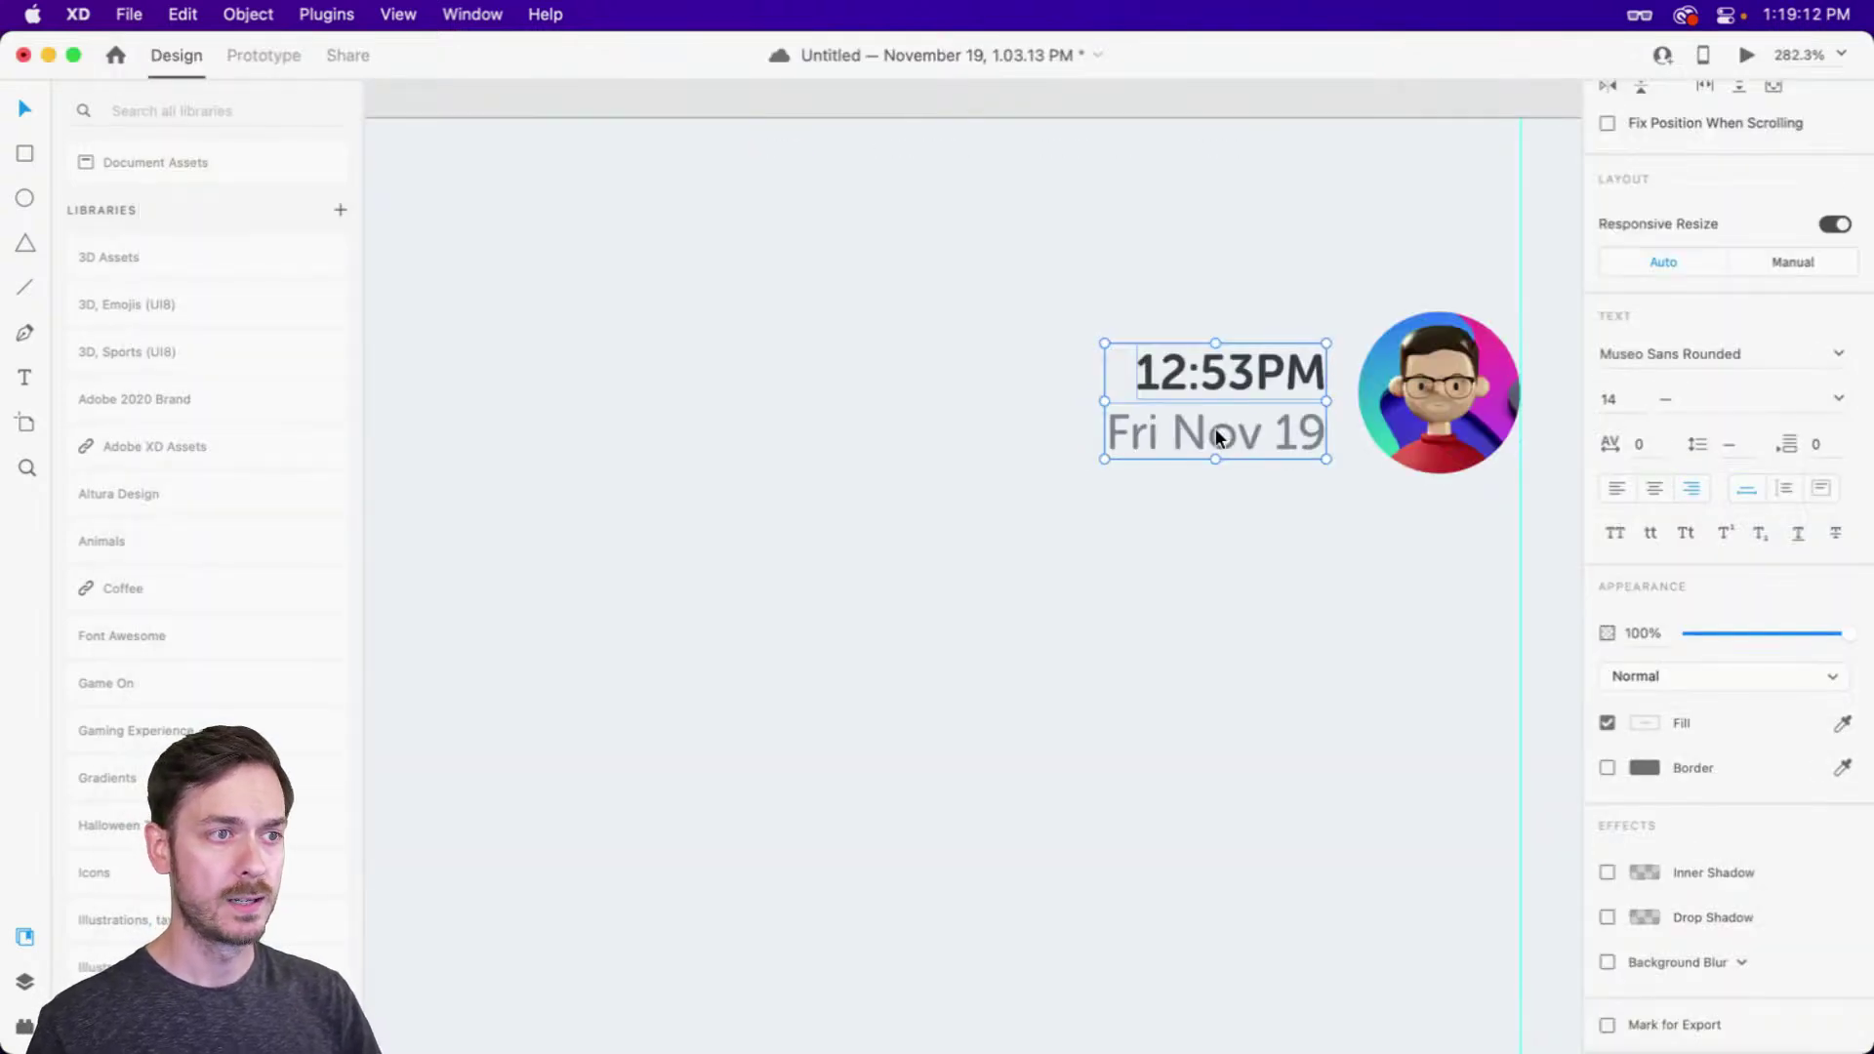
key("super+Return")
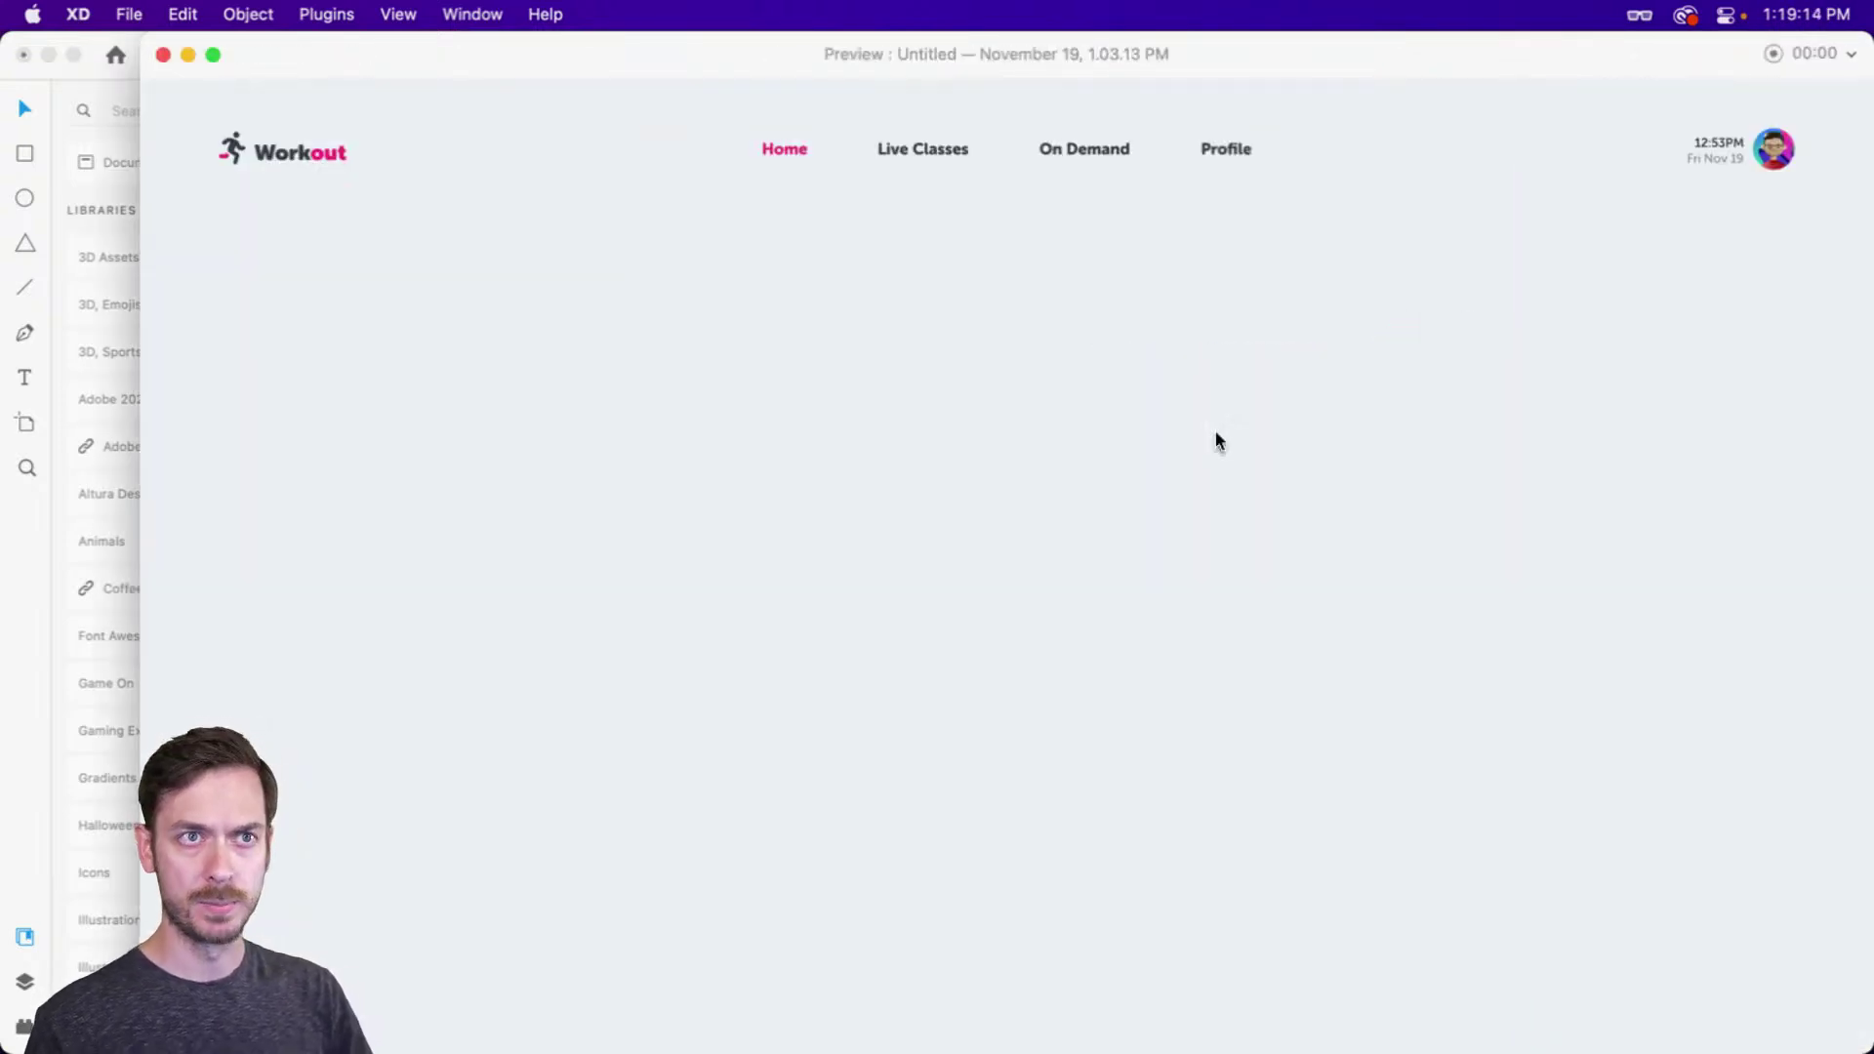
key("super+w")
Set the 12:53PM text to weight 900 and the Fri Nov 19 text to weight 700, and check the preview
left_click(1269, 381)
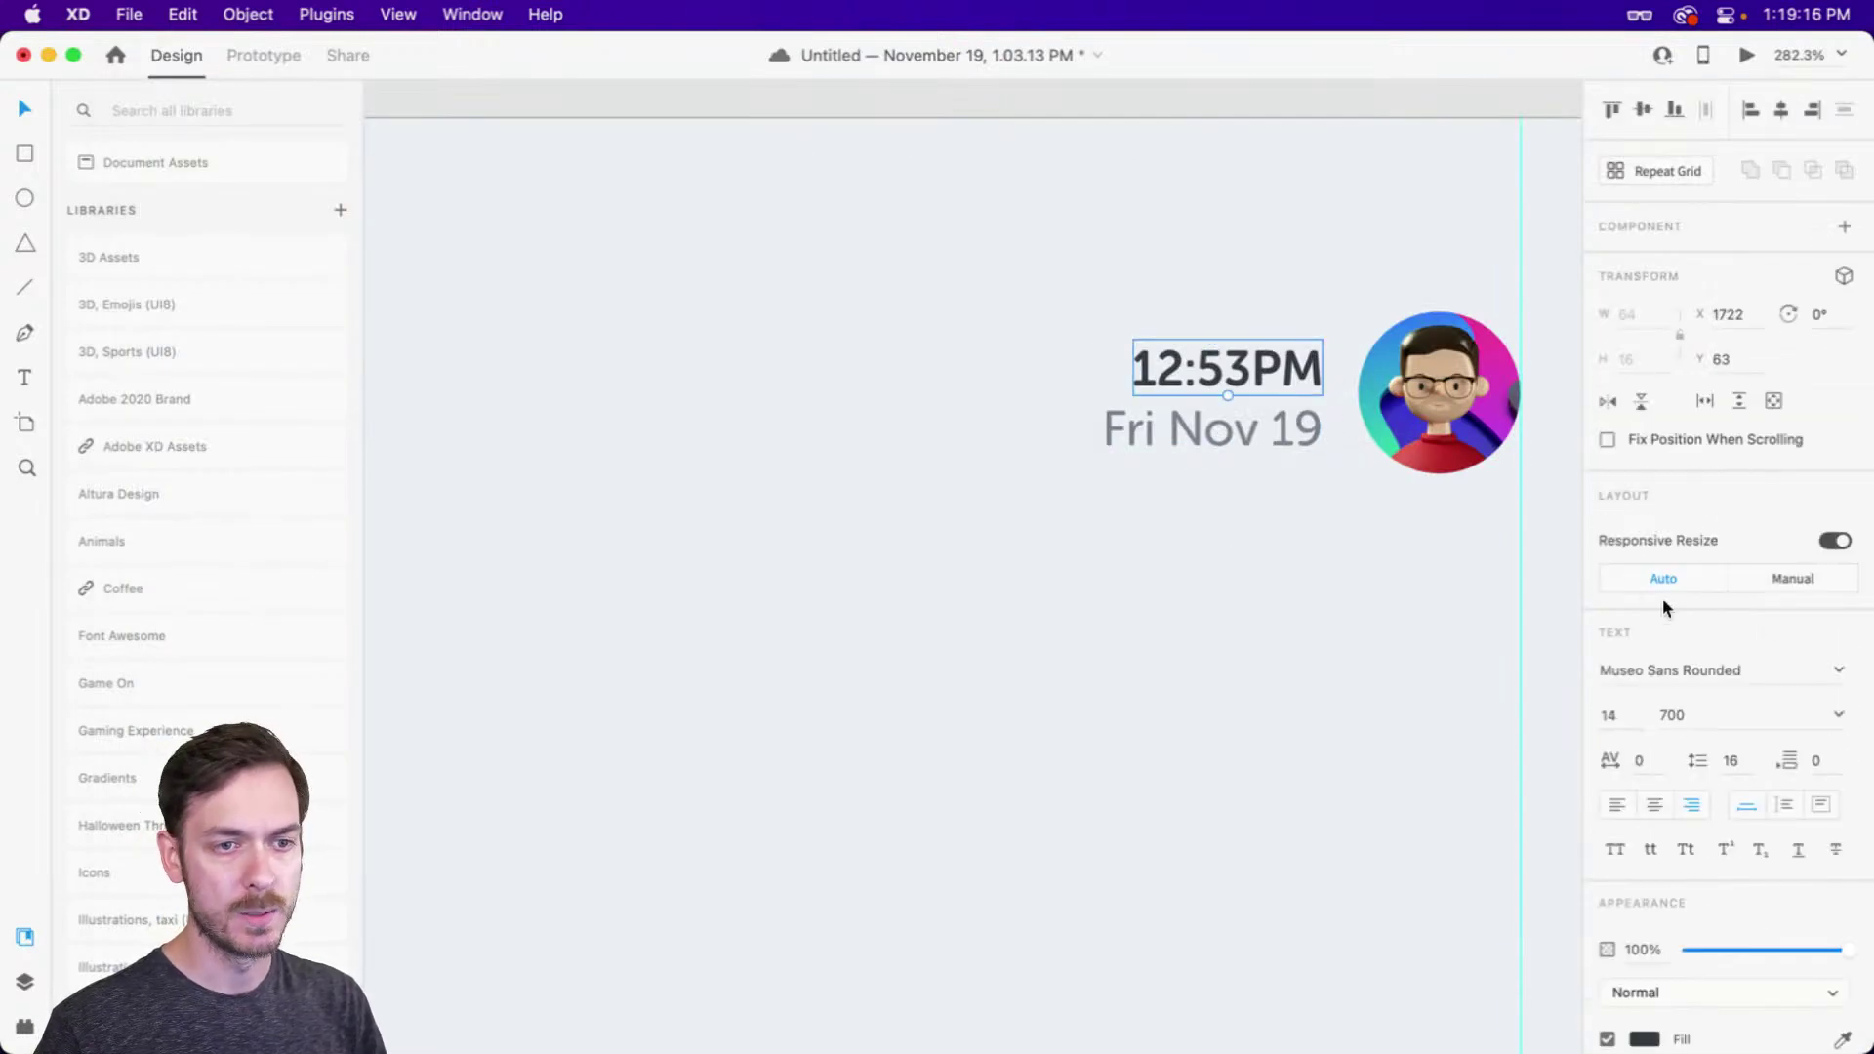
left_click(1837, 713)
left_click(1696, 903)
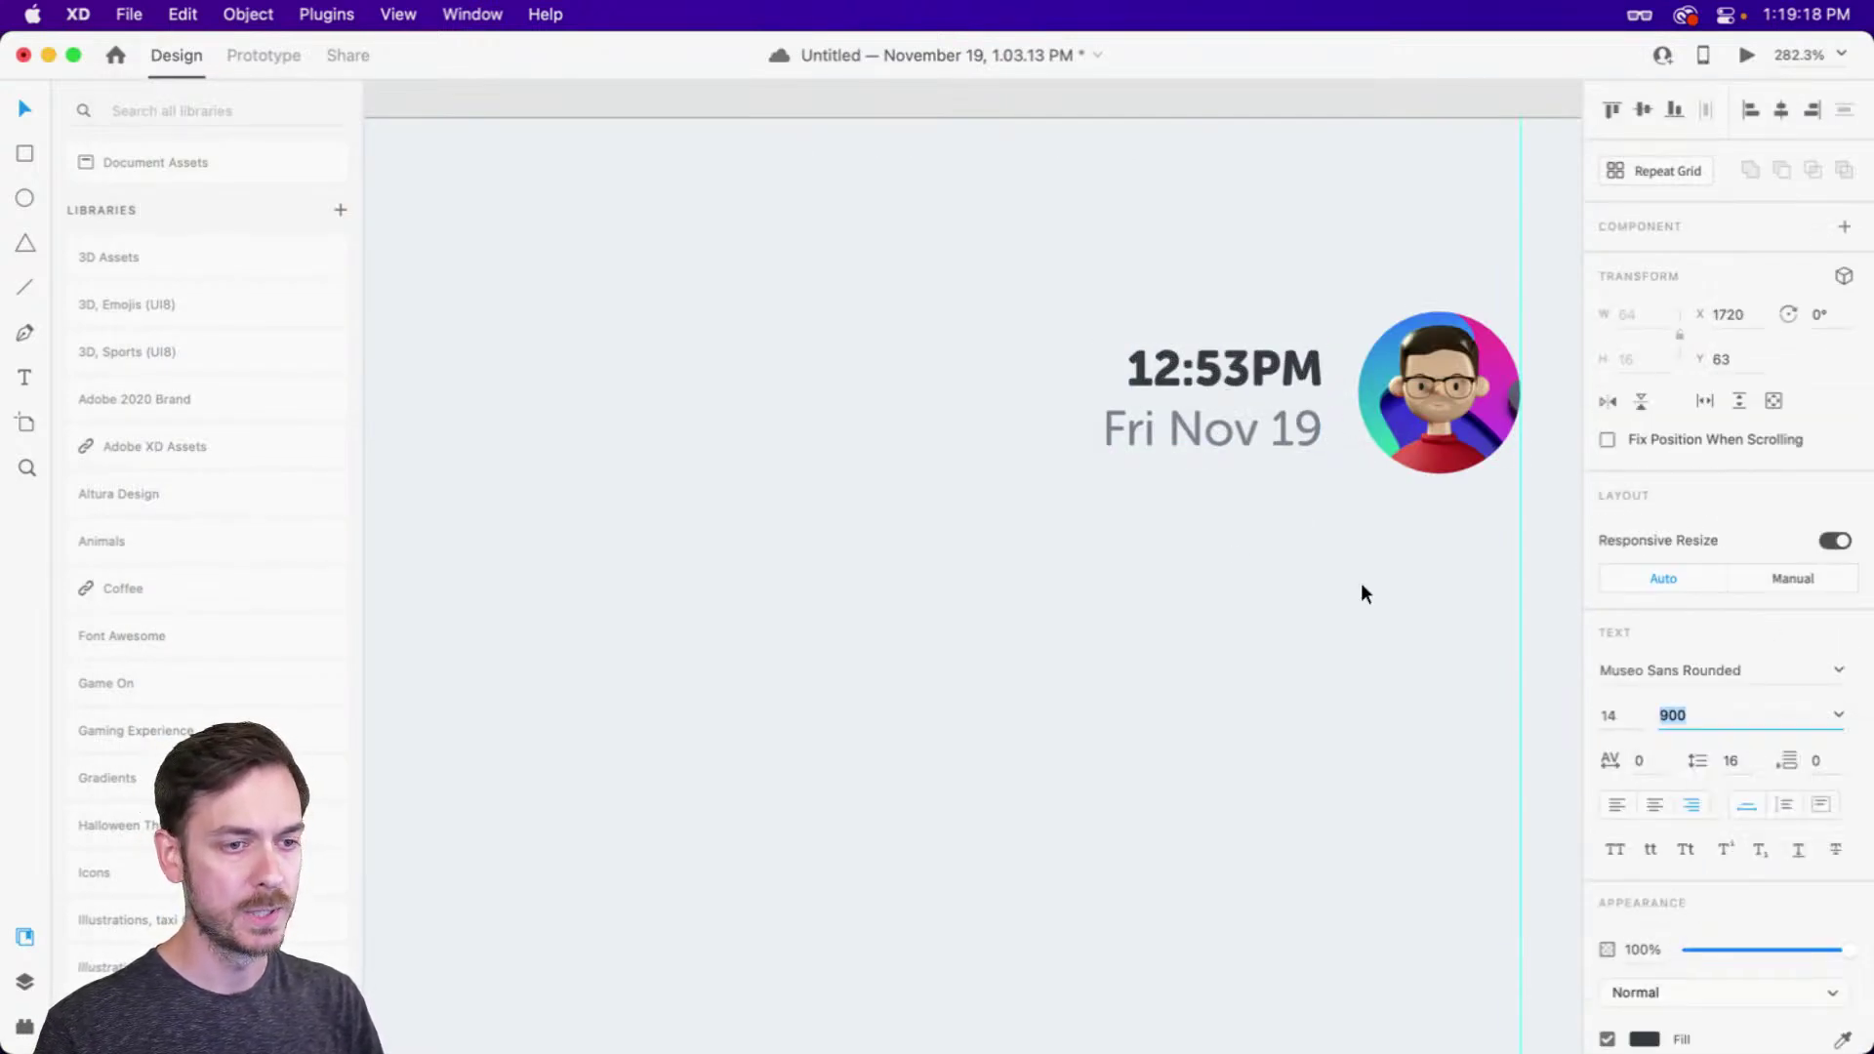
left_click(1274, 430)
left_click(1839, 713)
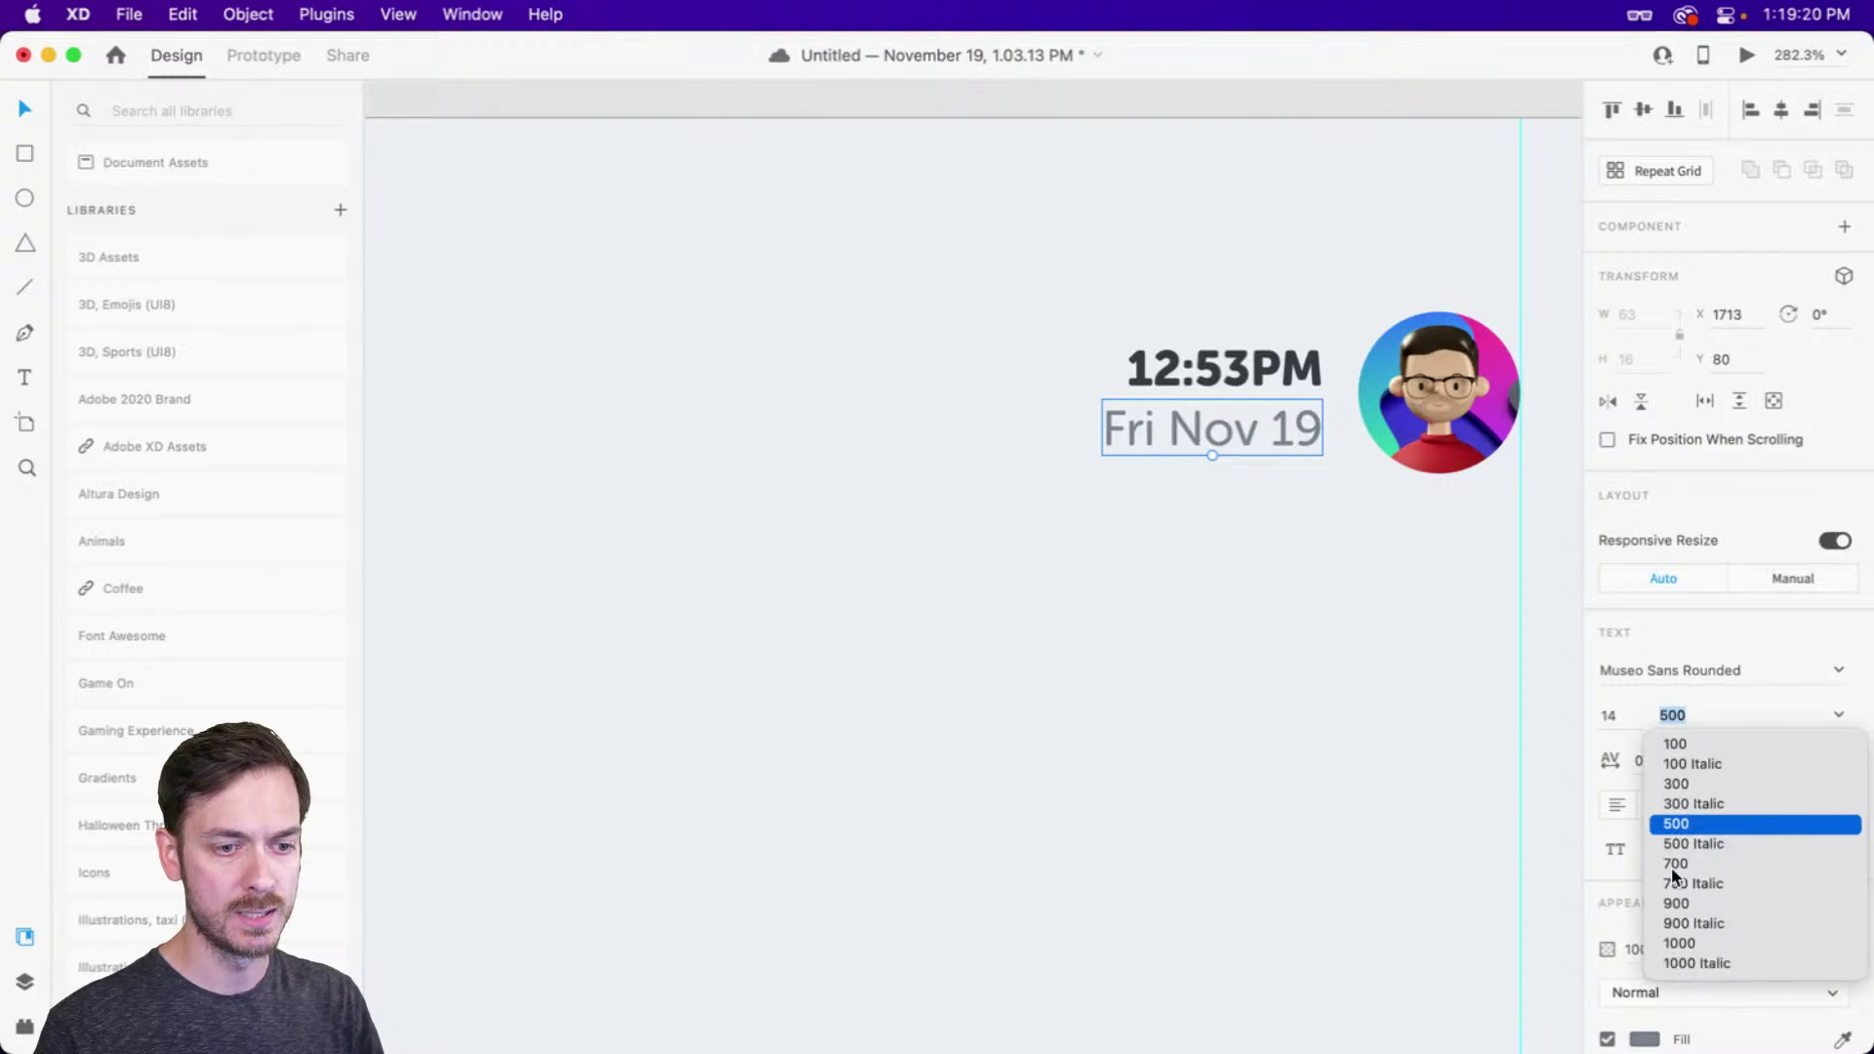
left_click(1691, 862)
key("cmd+Return")
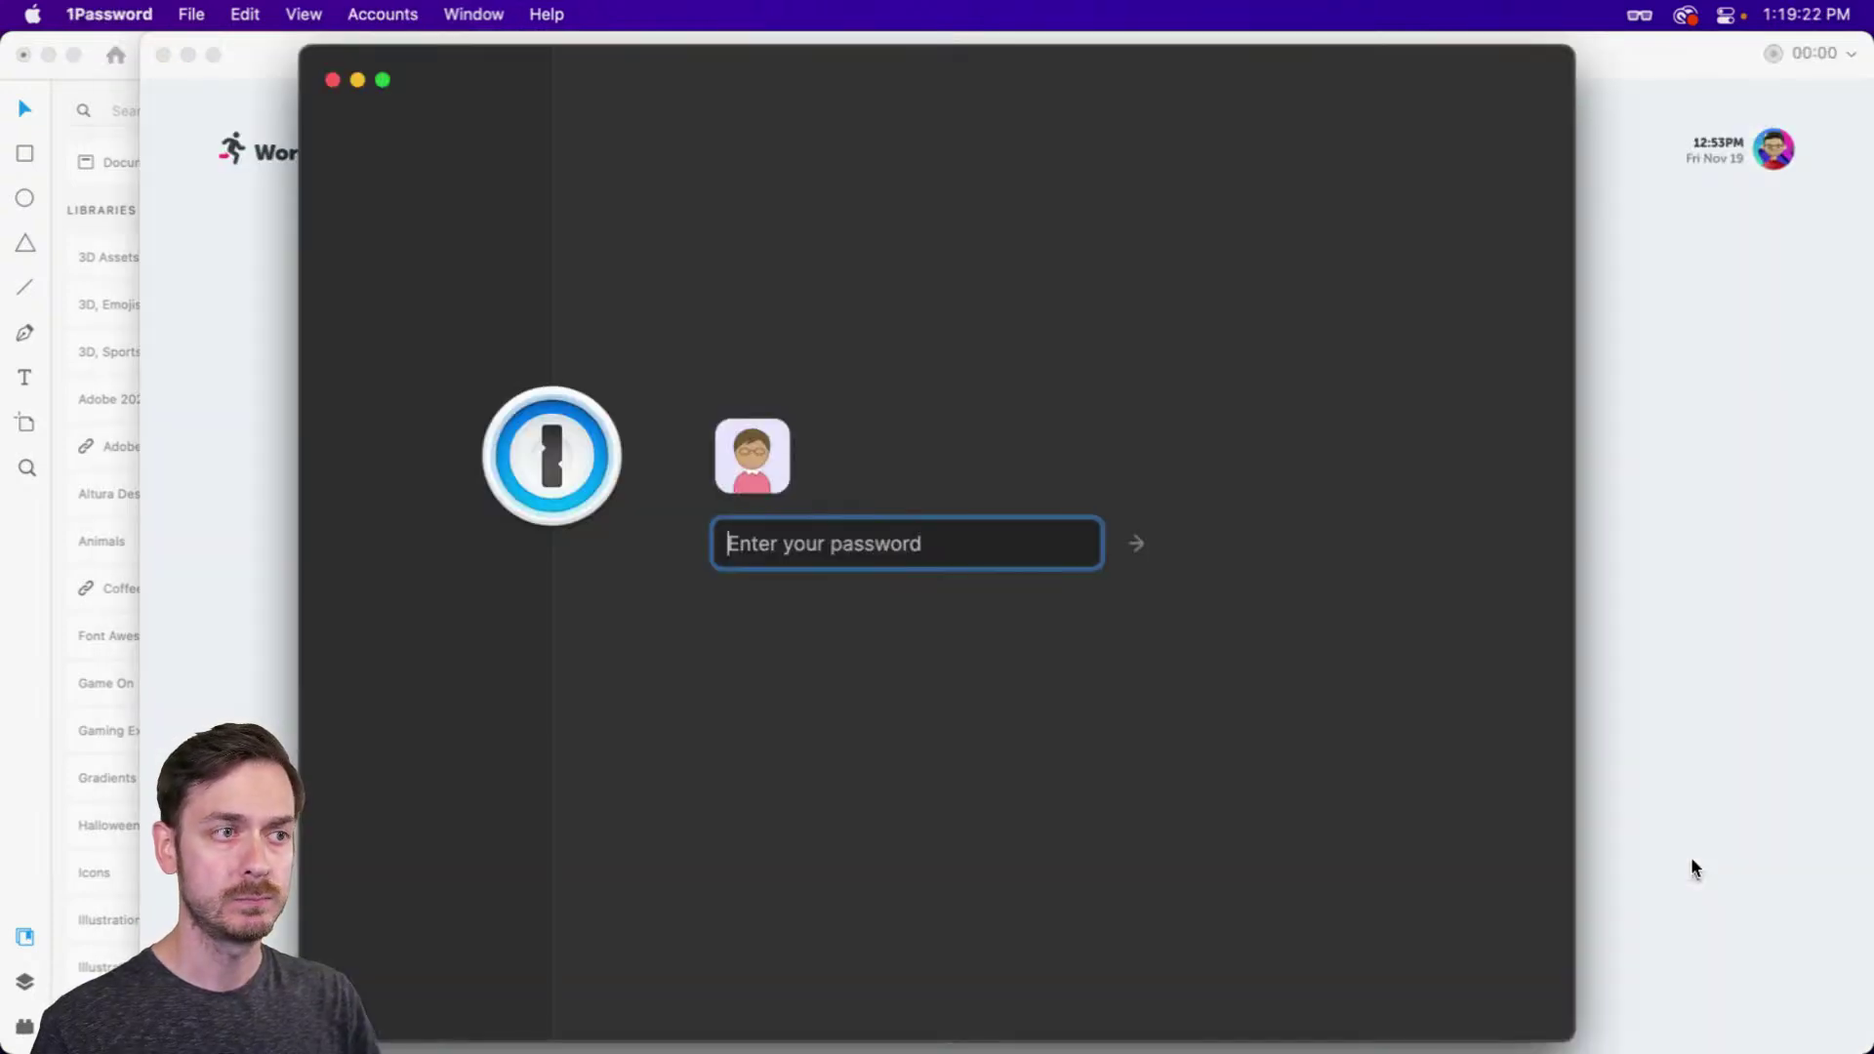
key("super+w")
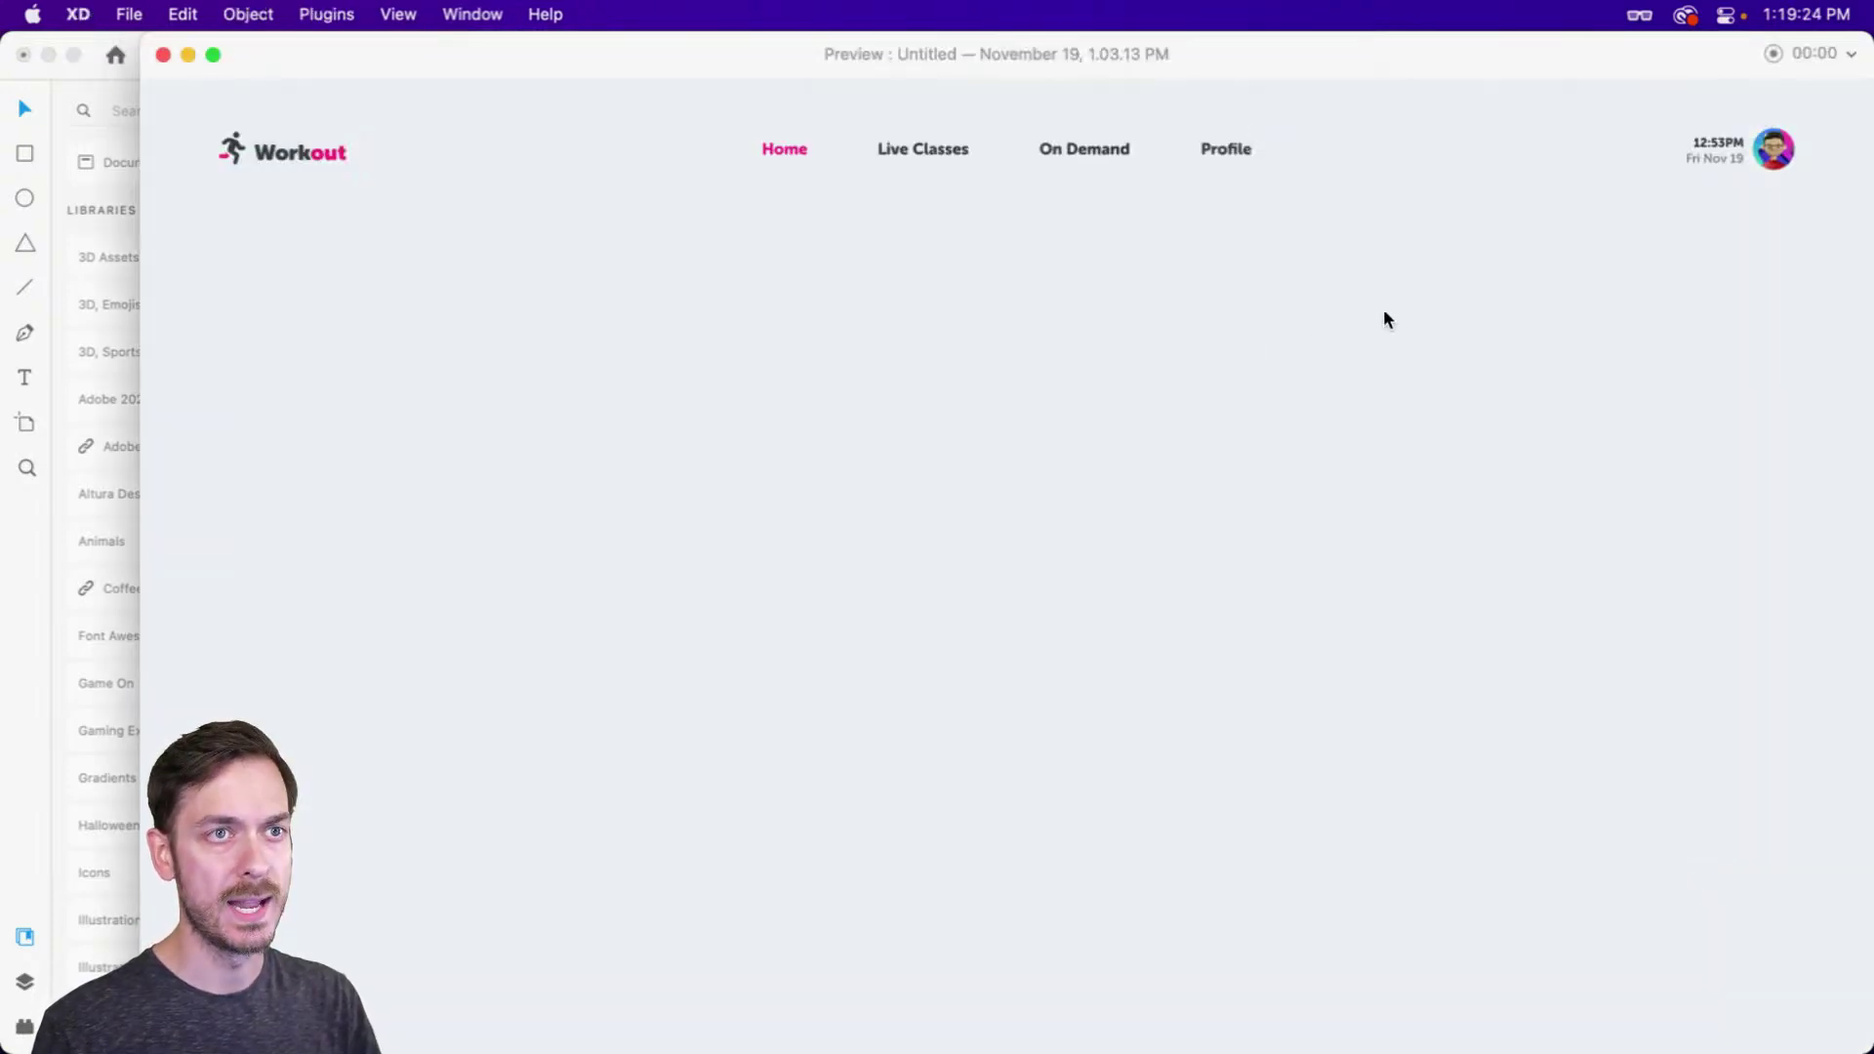
key("super+w")
Group the time, date and avatar, name the group Profile, and collapse the Nav group
scroll(1152, 367, "down", 5)
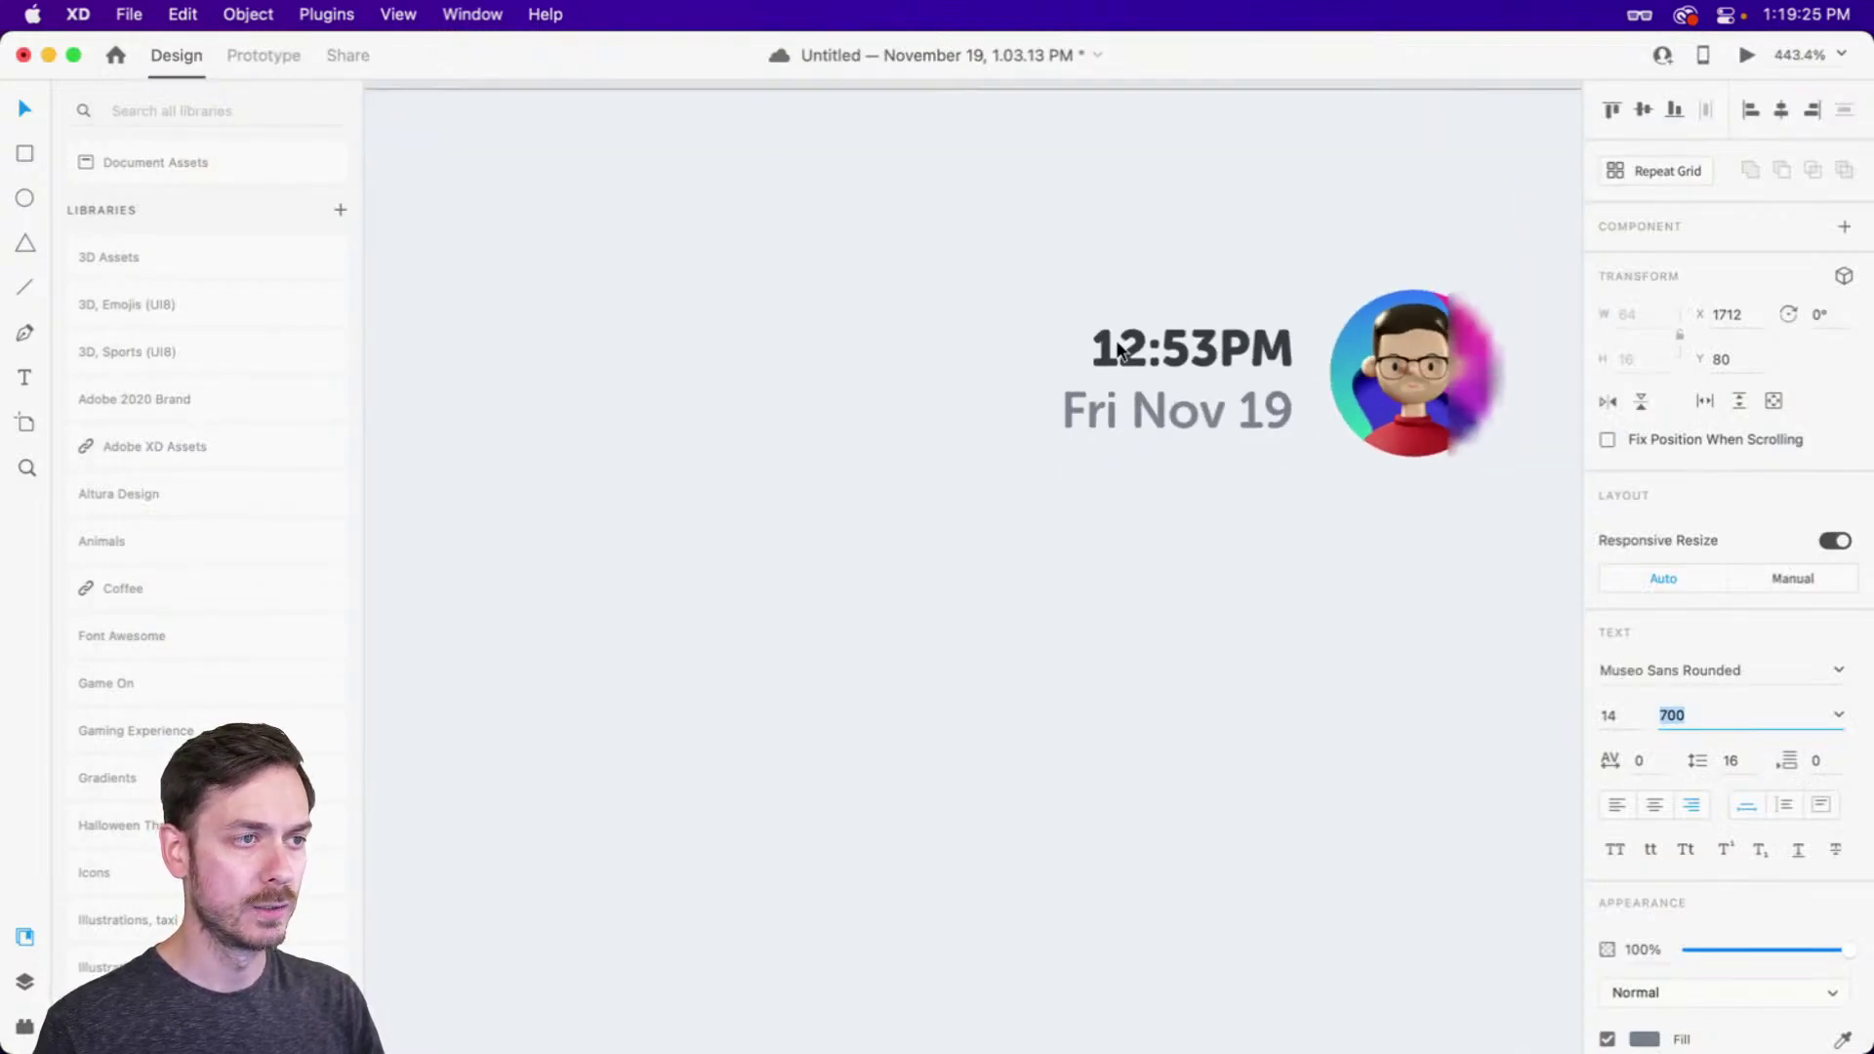
left_click(1107, 272)
left_click_drag(1130, 259, 1355, 423)
key("super+g")
key("super+y")
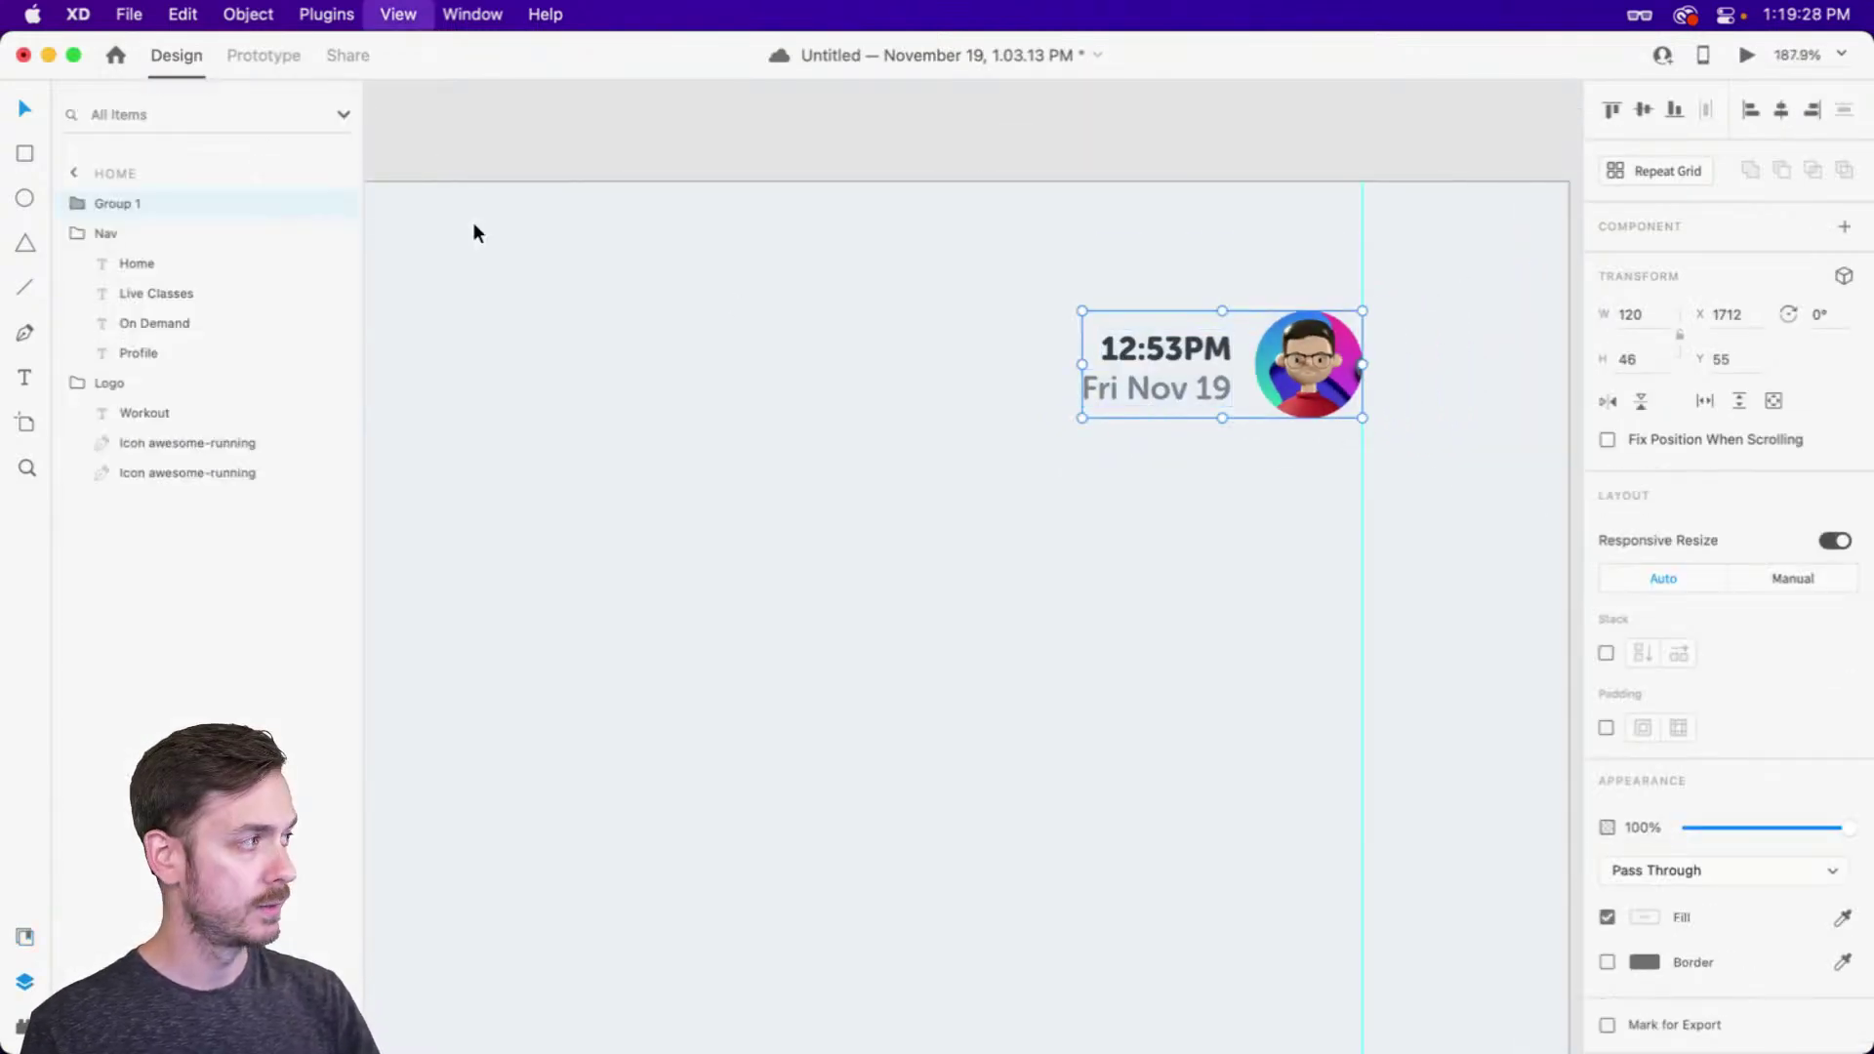
double_click(126, 205)
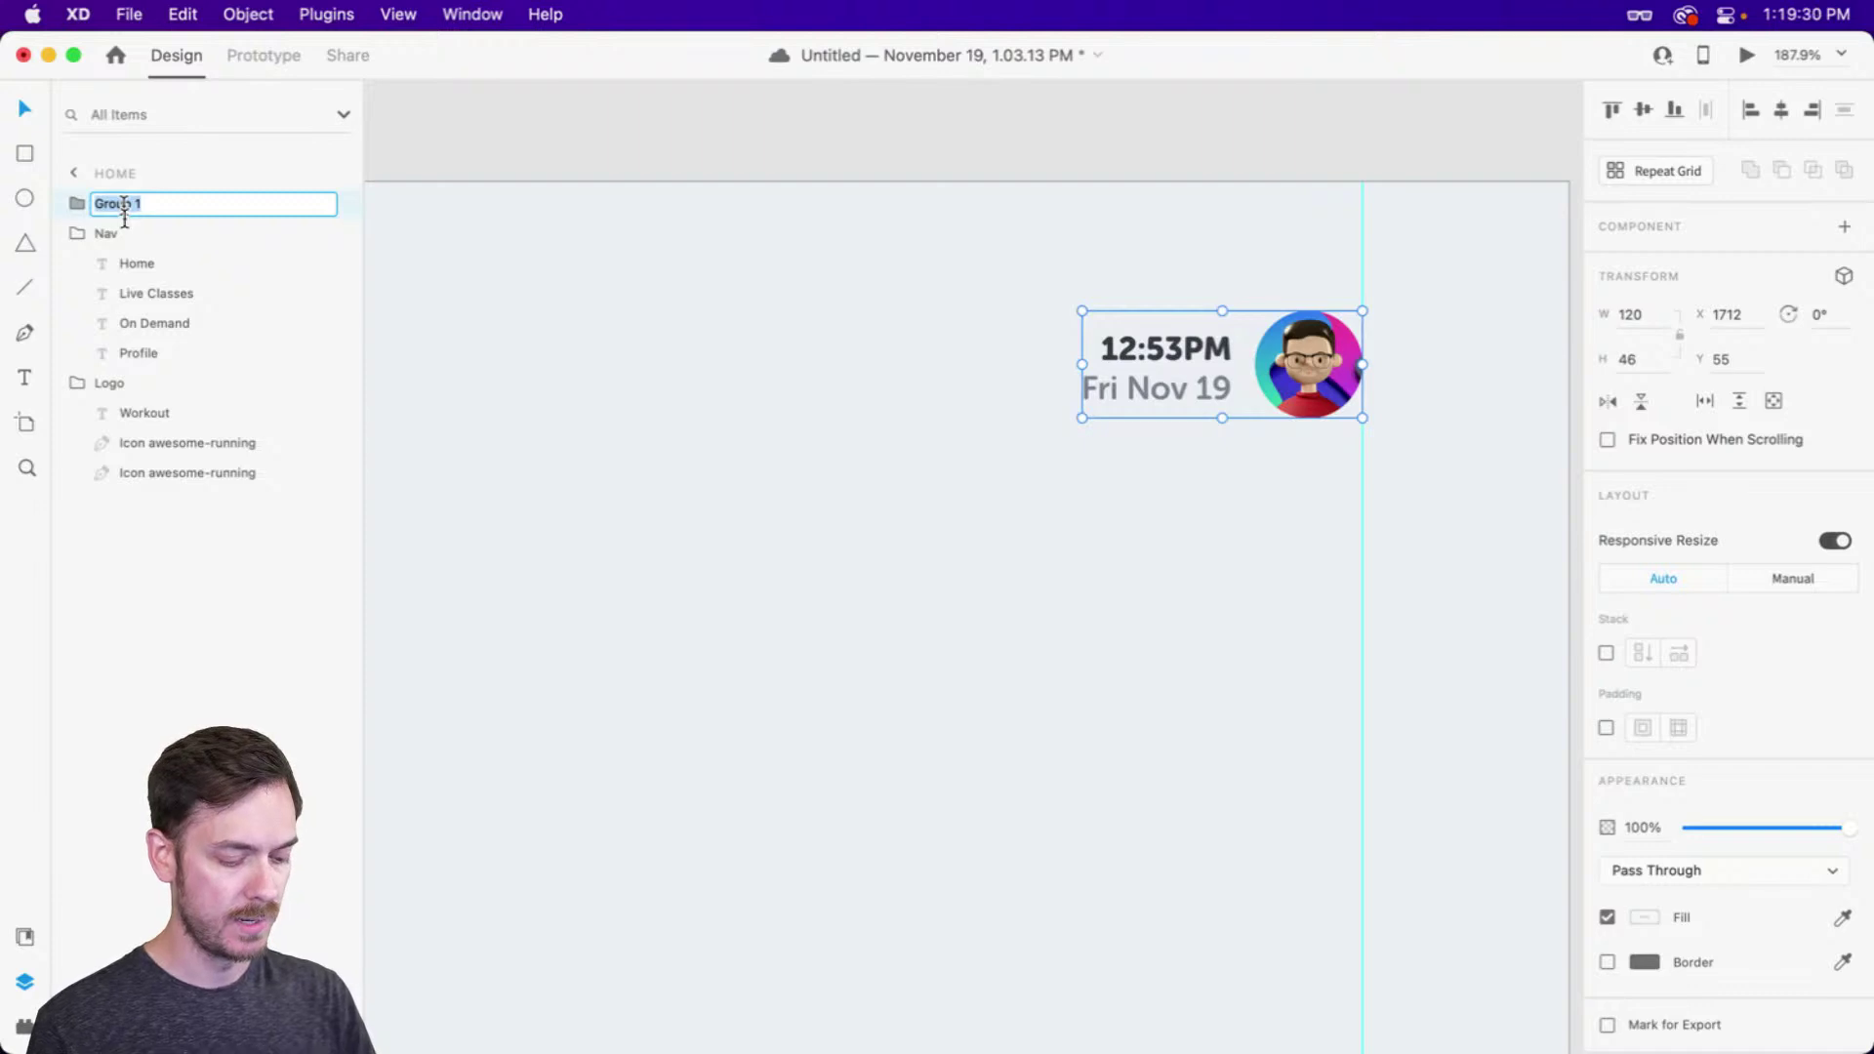
type("Profile")
key("Return")
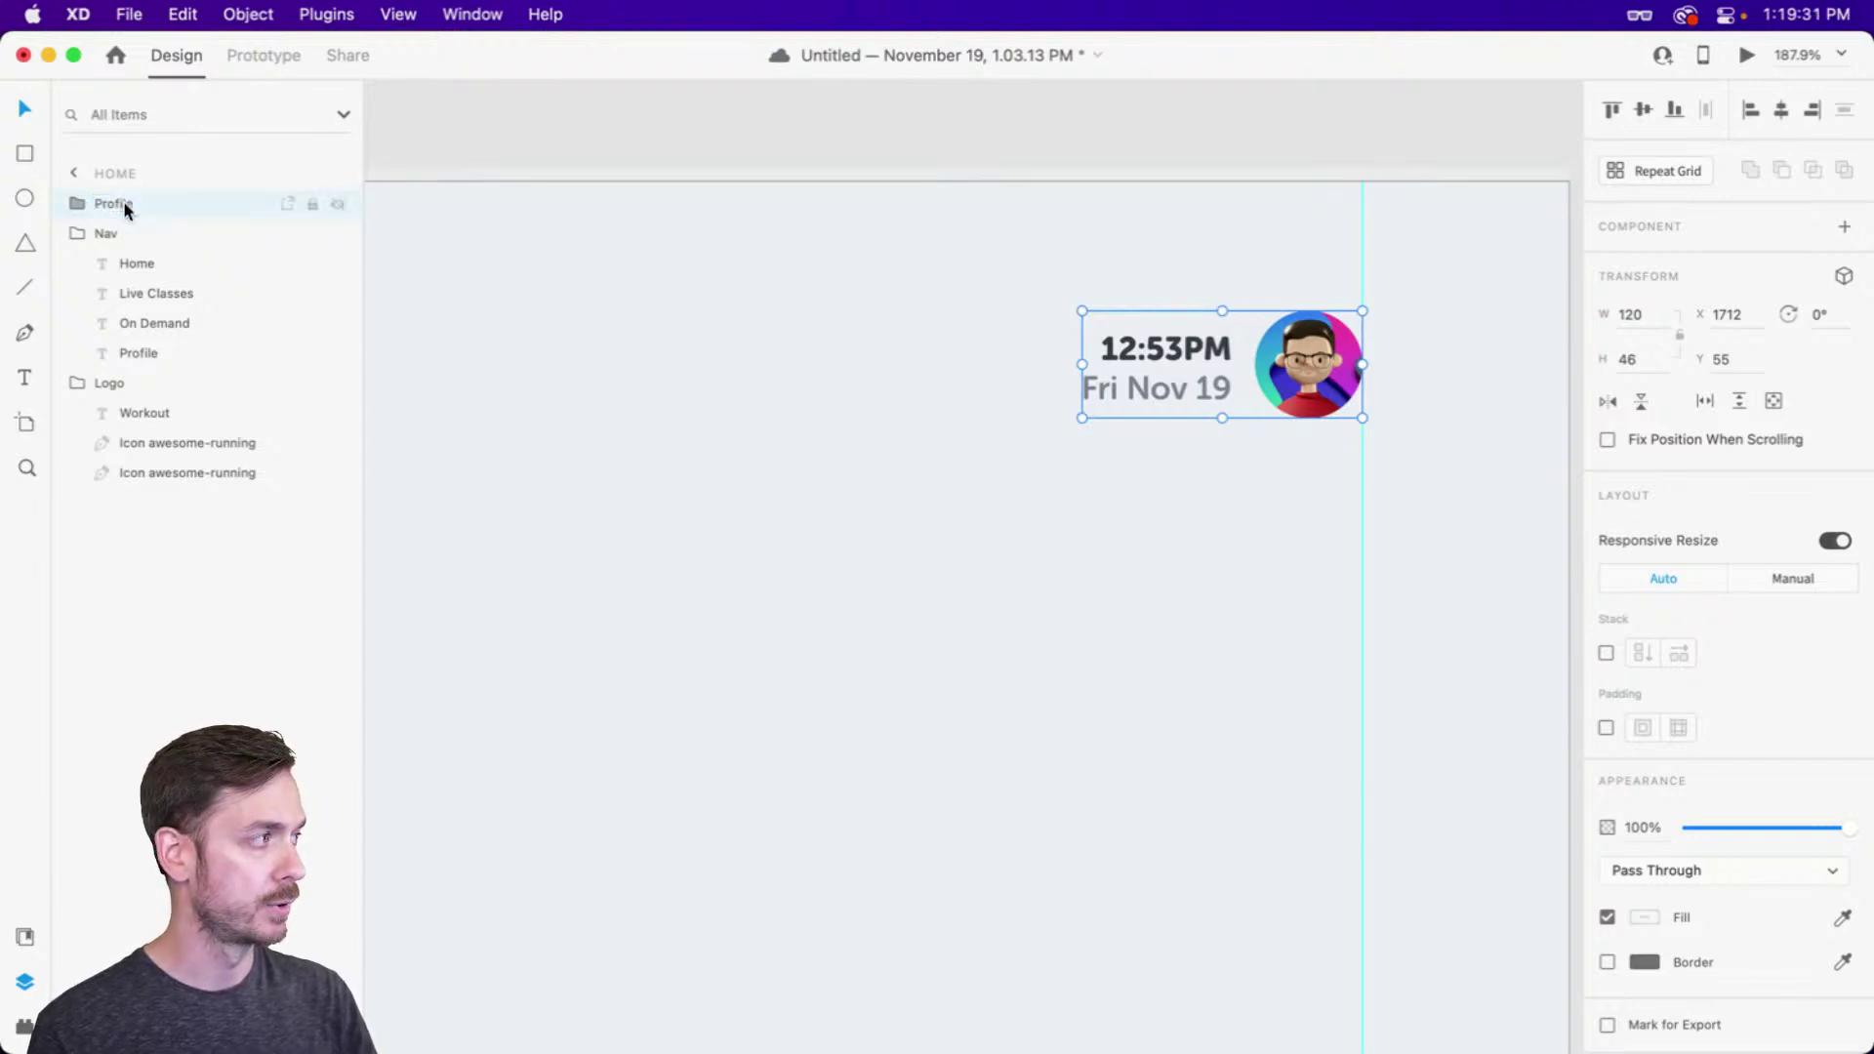
left_click(82, 232)
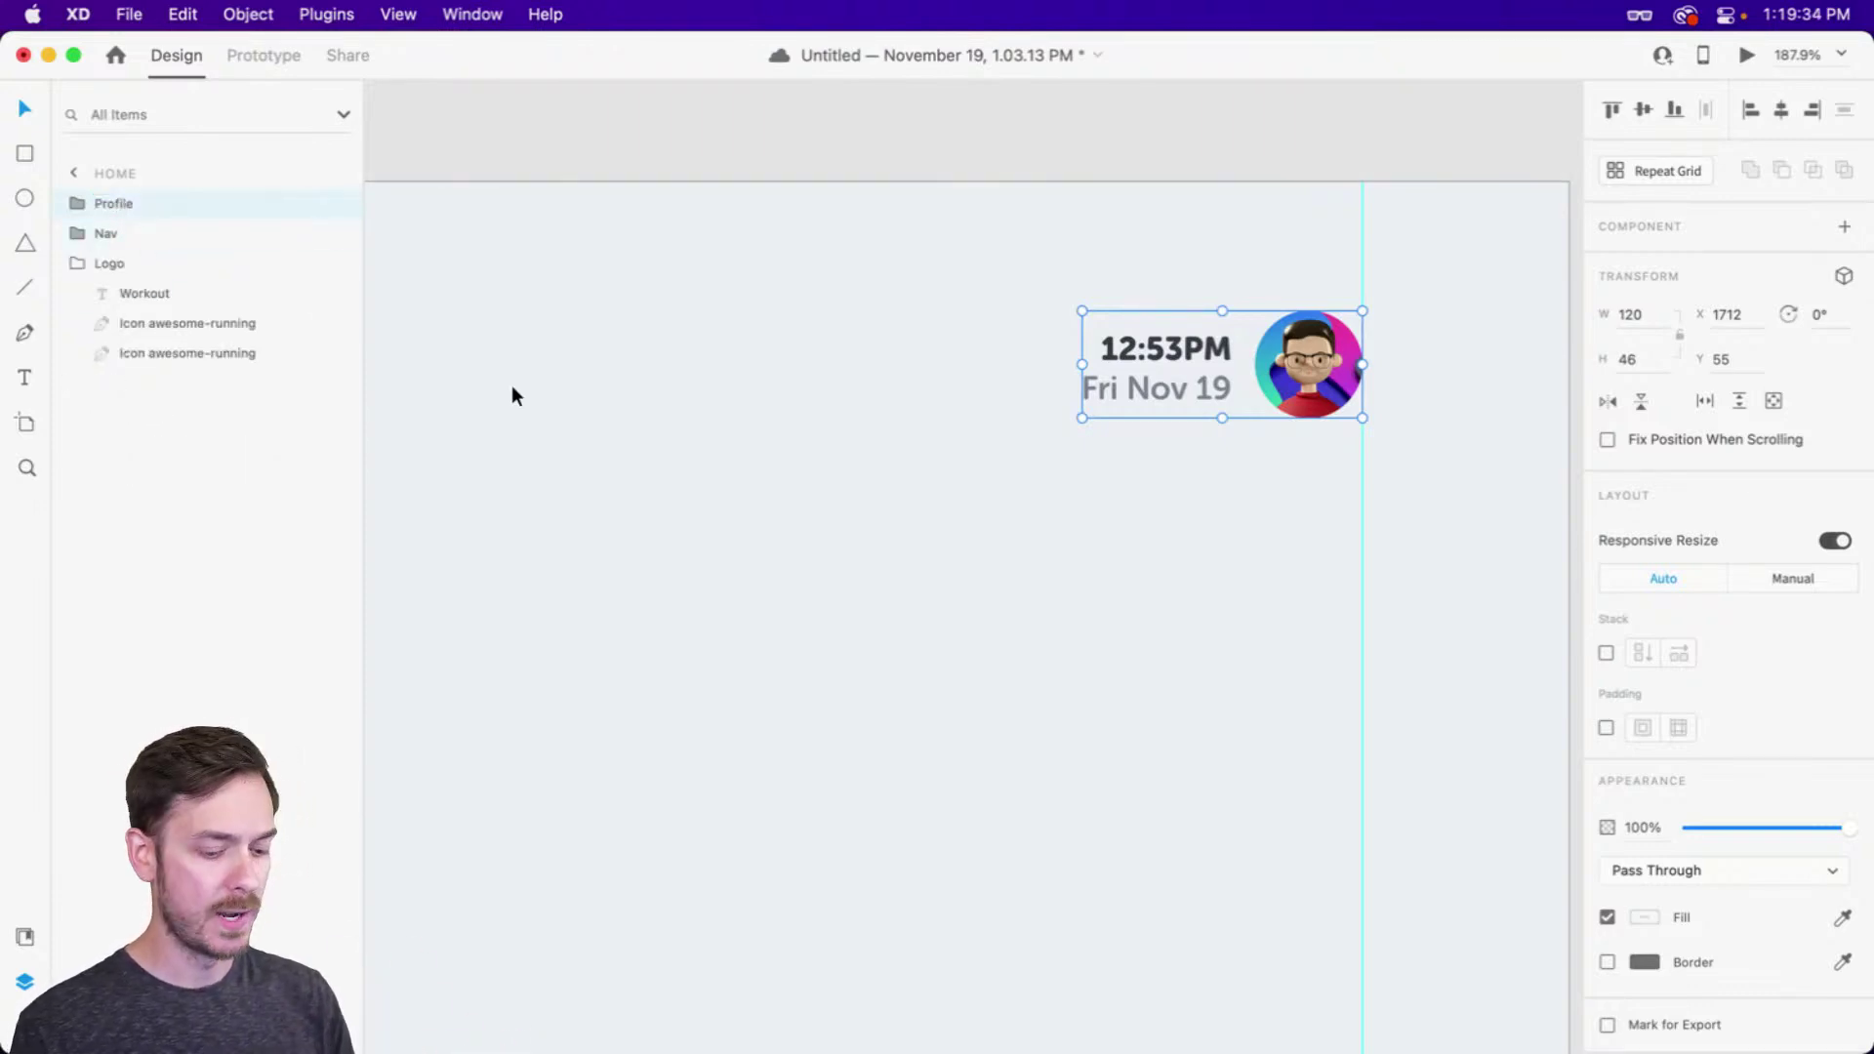
Preview the whole Home artboard and save the document
key("super+0")
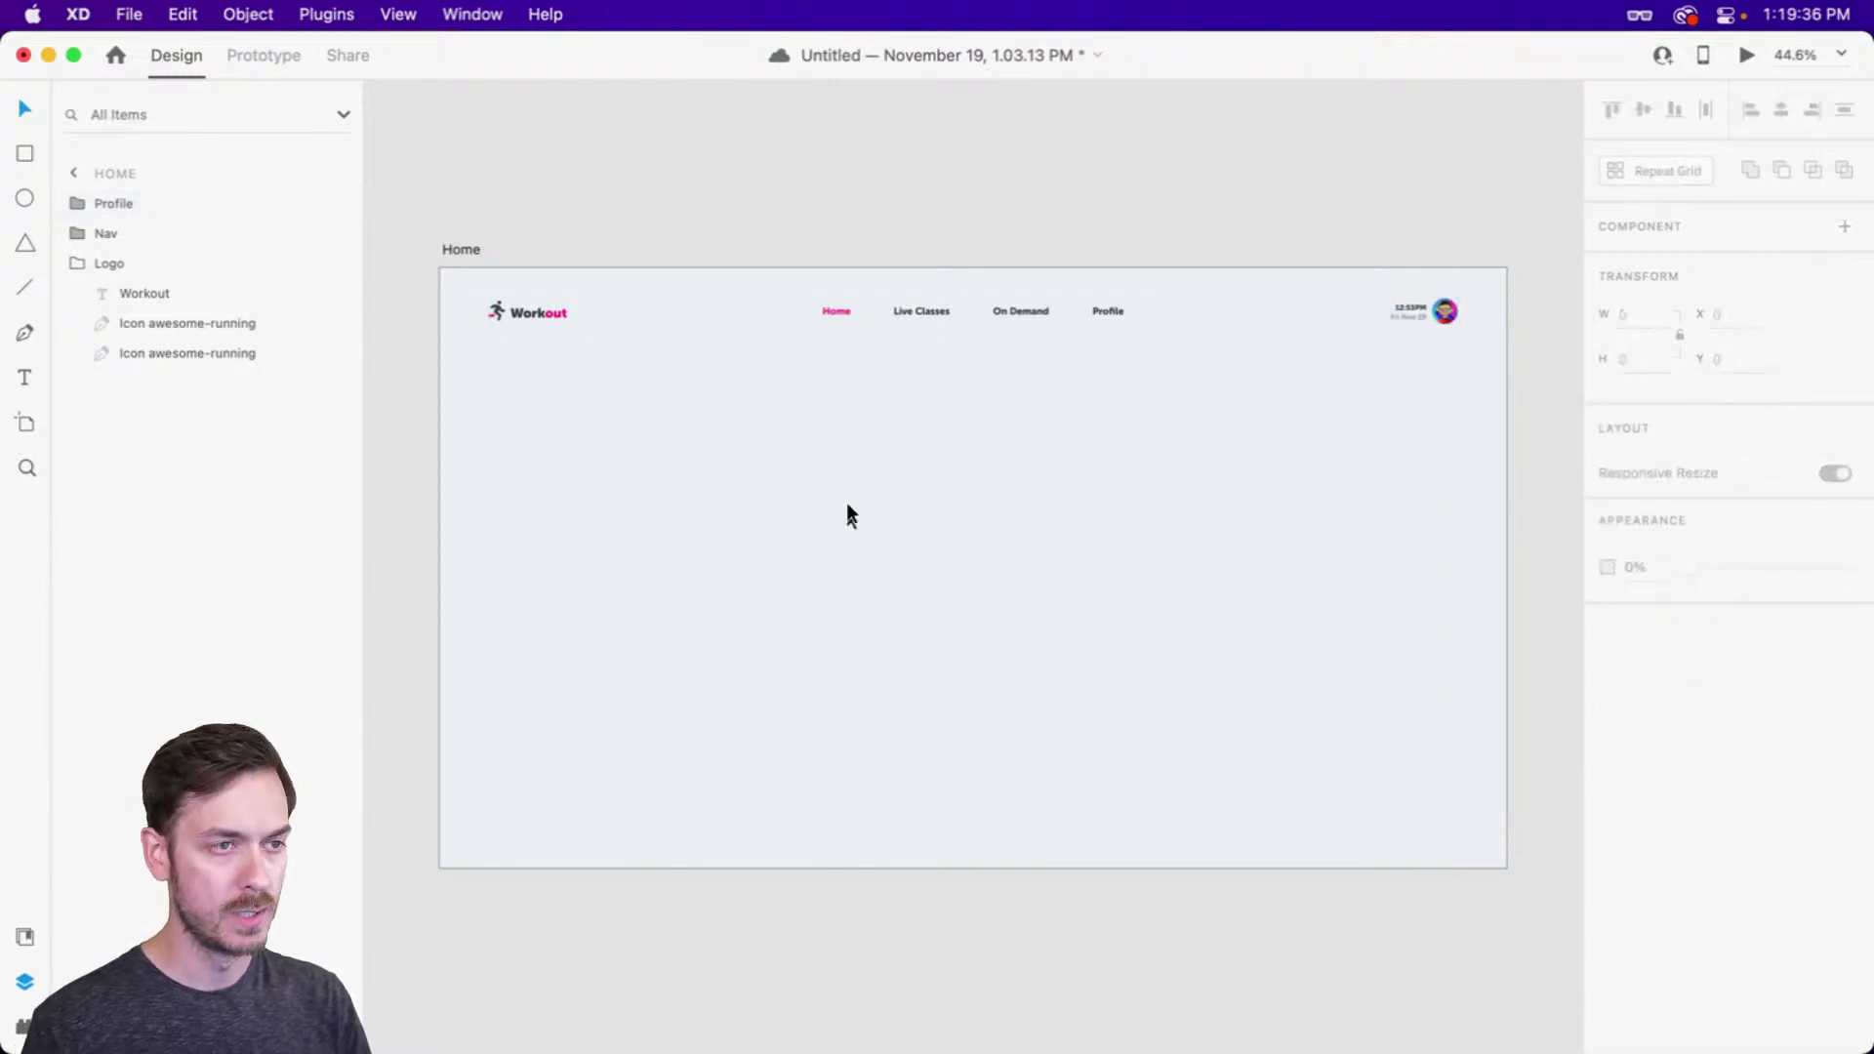
key("super+Return")
key("super+w")
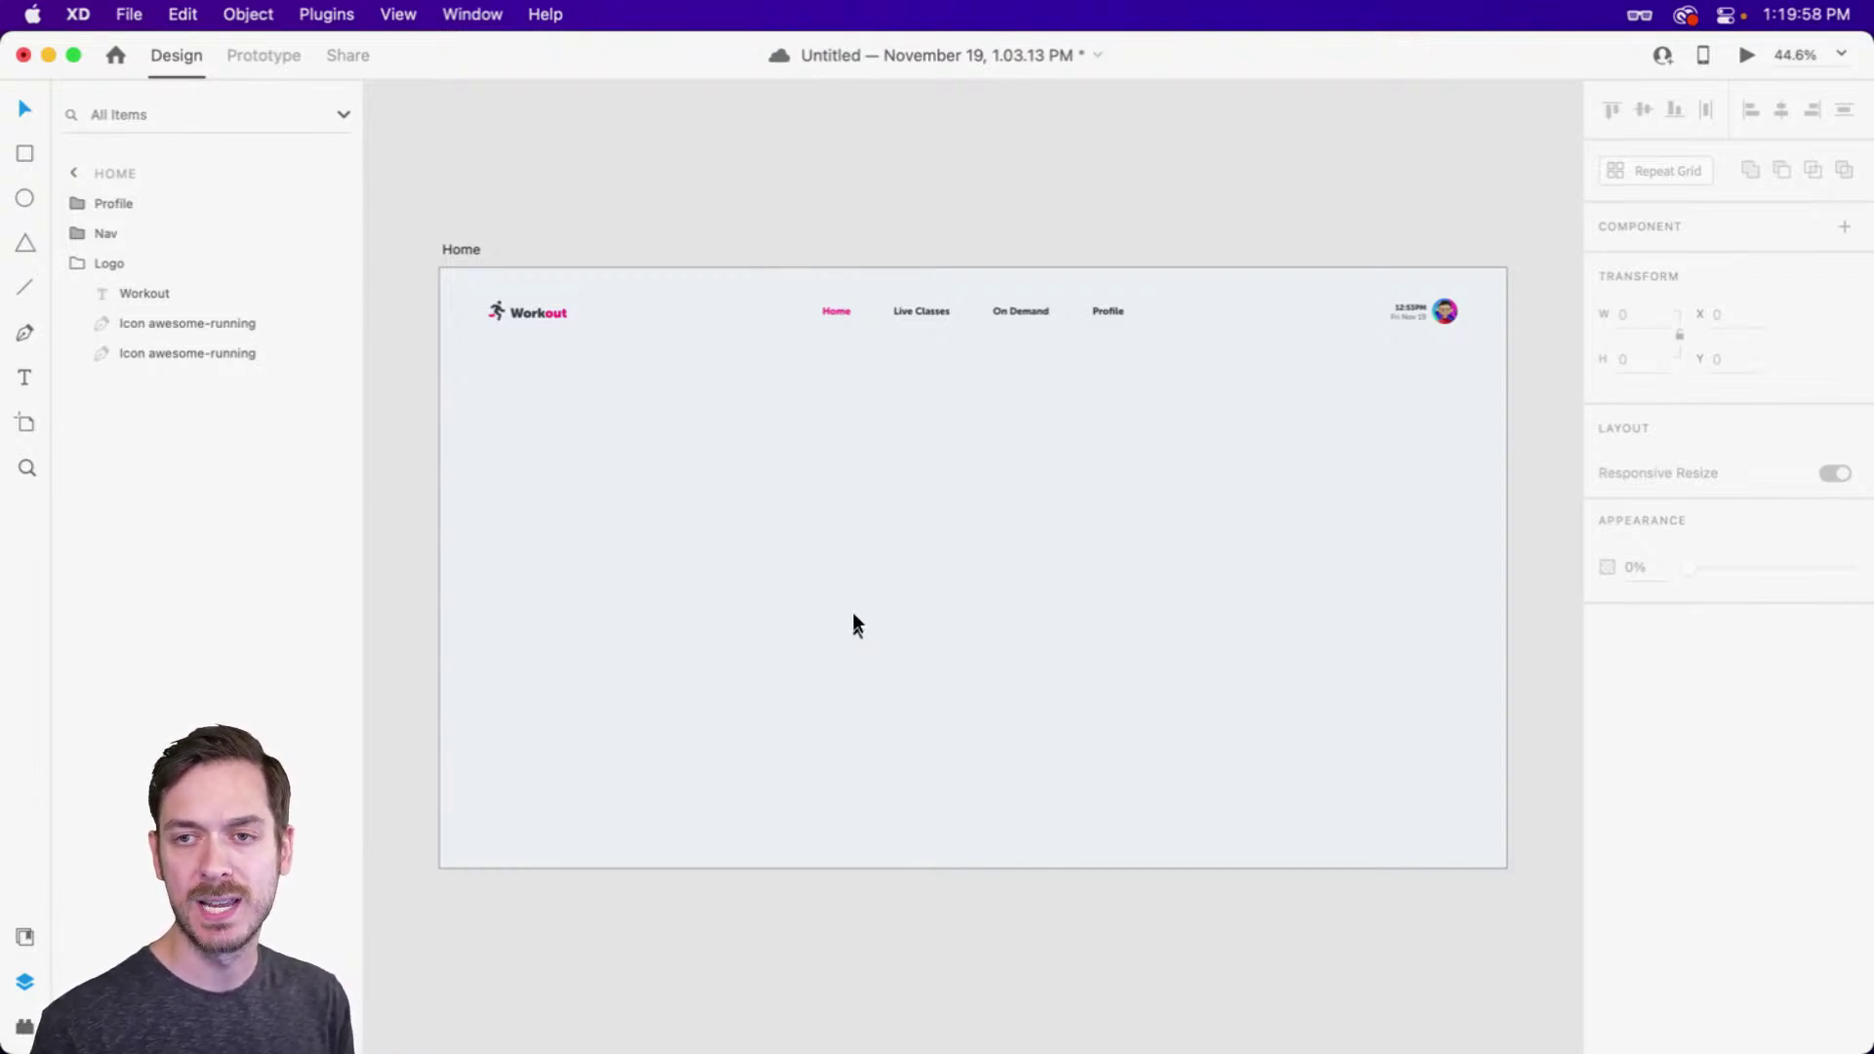
key("super+s")
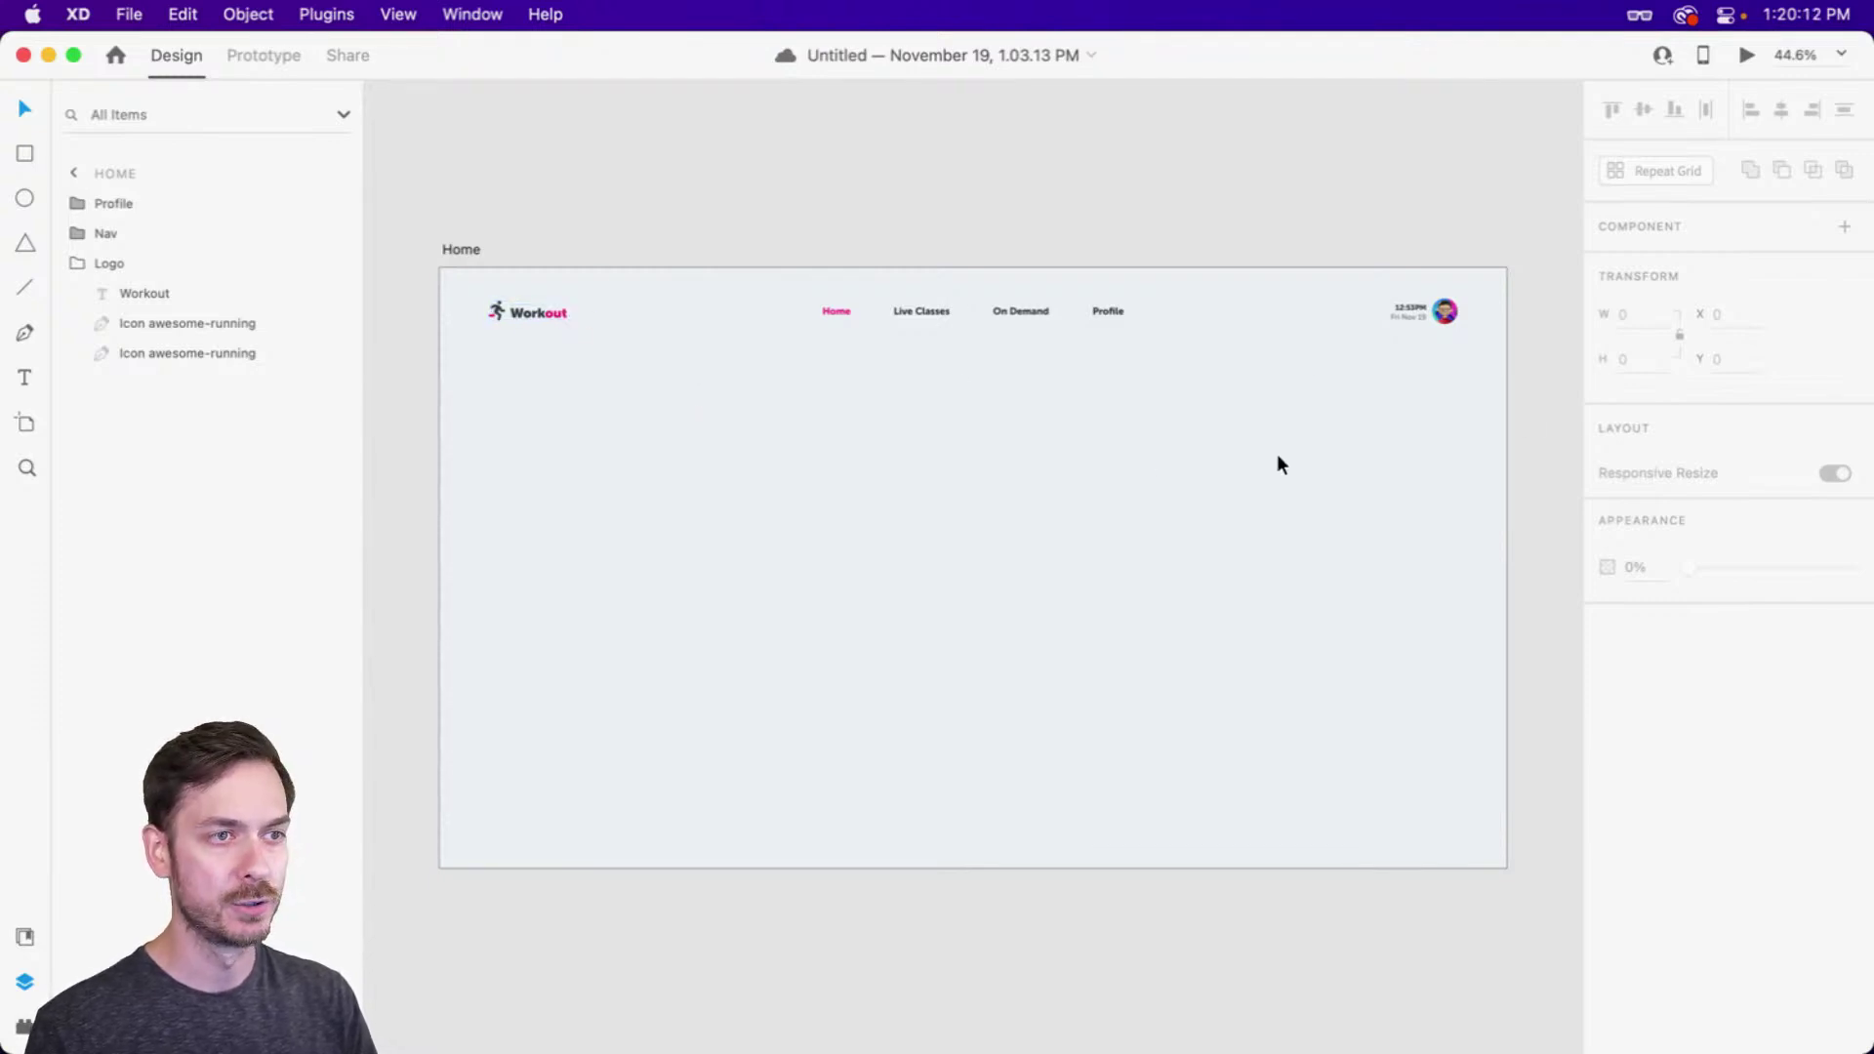
Draw a rectangle about 1744 by 567 below the header, spanning the width between the two margin guides
left_click_drag(1148, 467, 1147, 389)
scroll(841, 361, "up", 3)
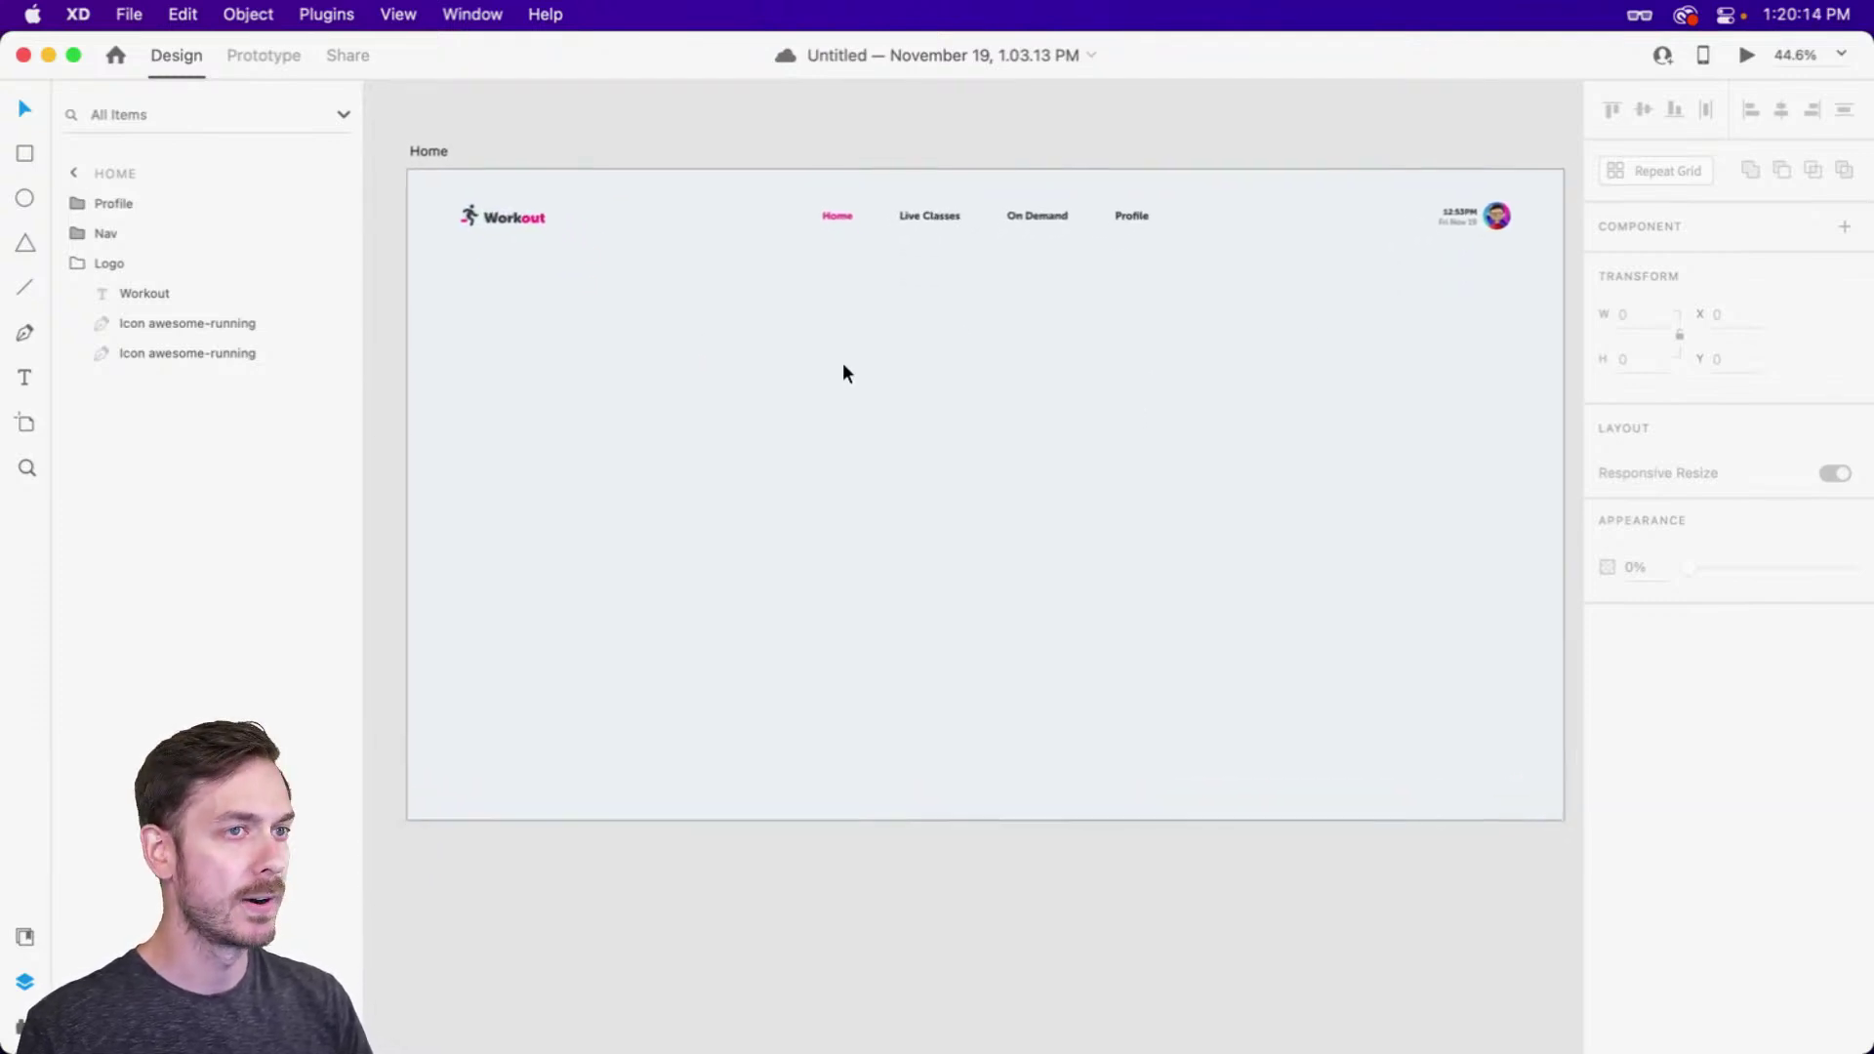
left_click_drag(844, 382, 831, 385)
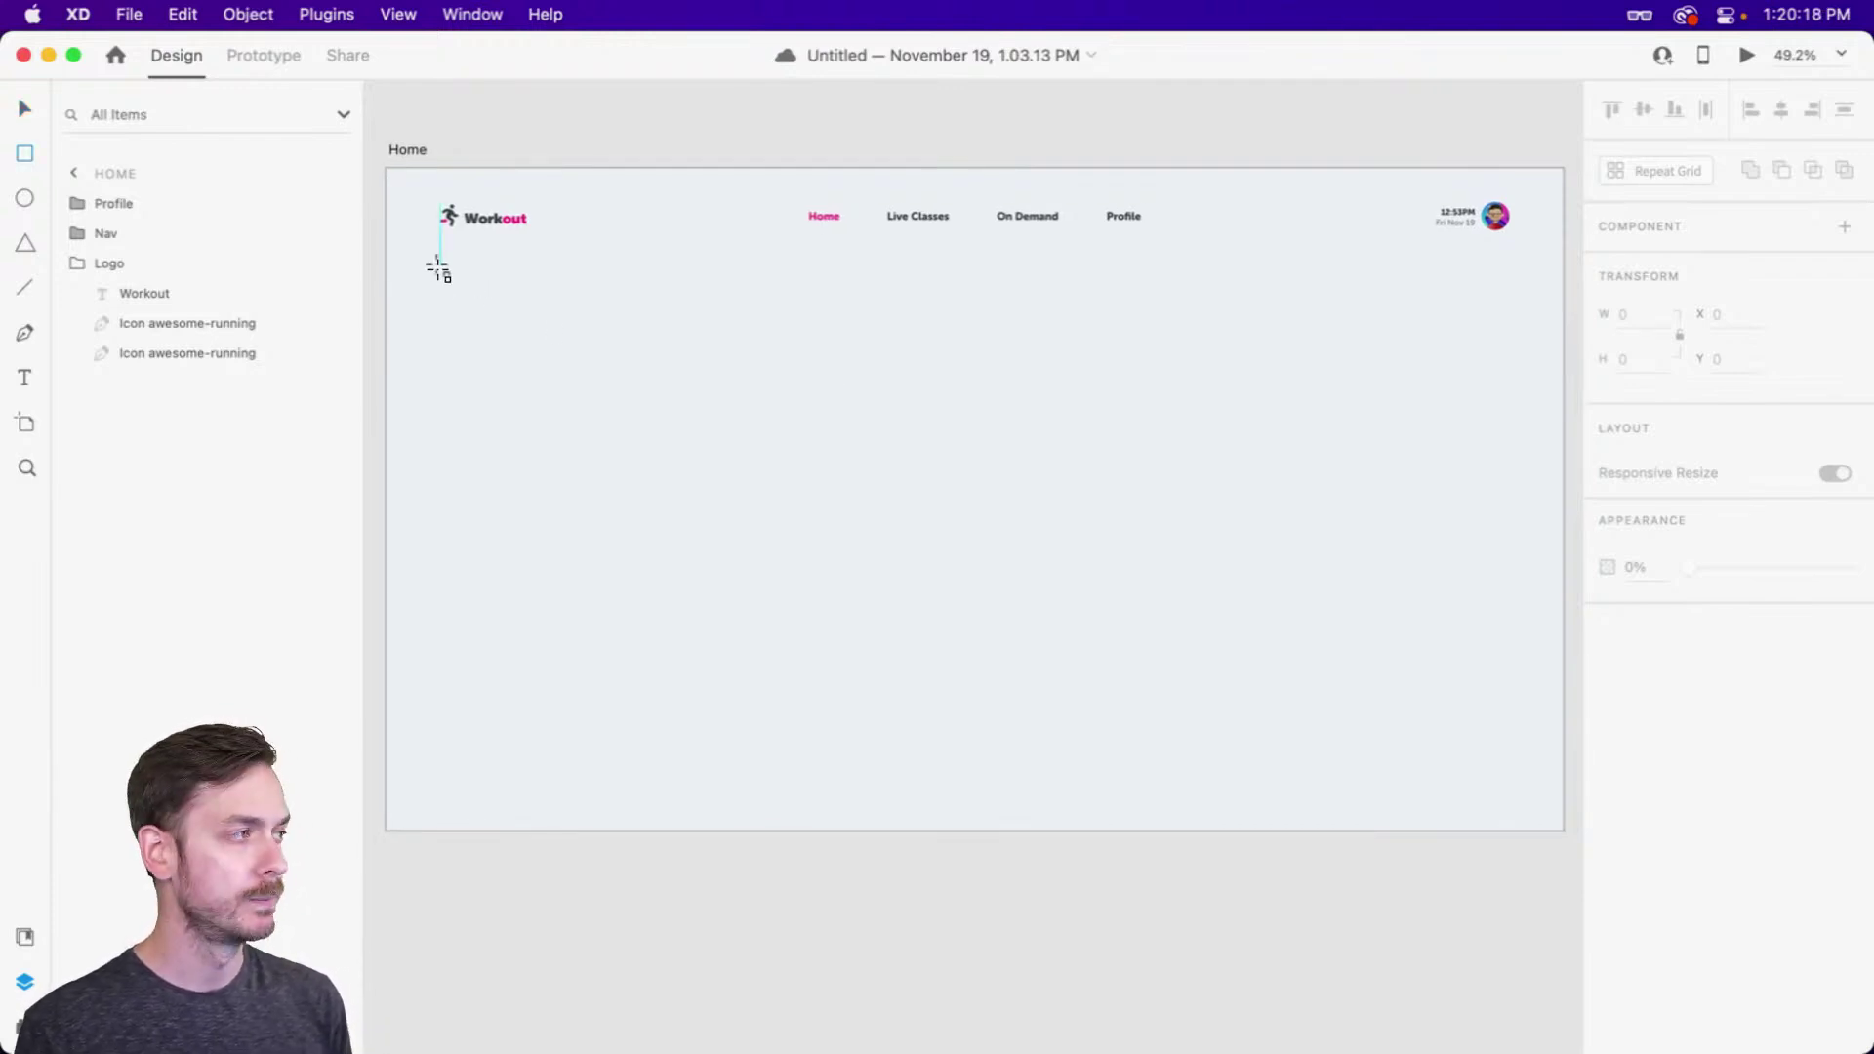
scroll(438, 269, "up", 5)
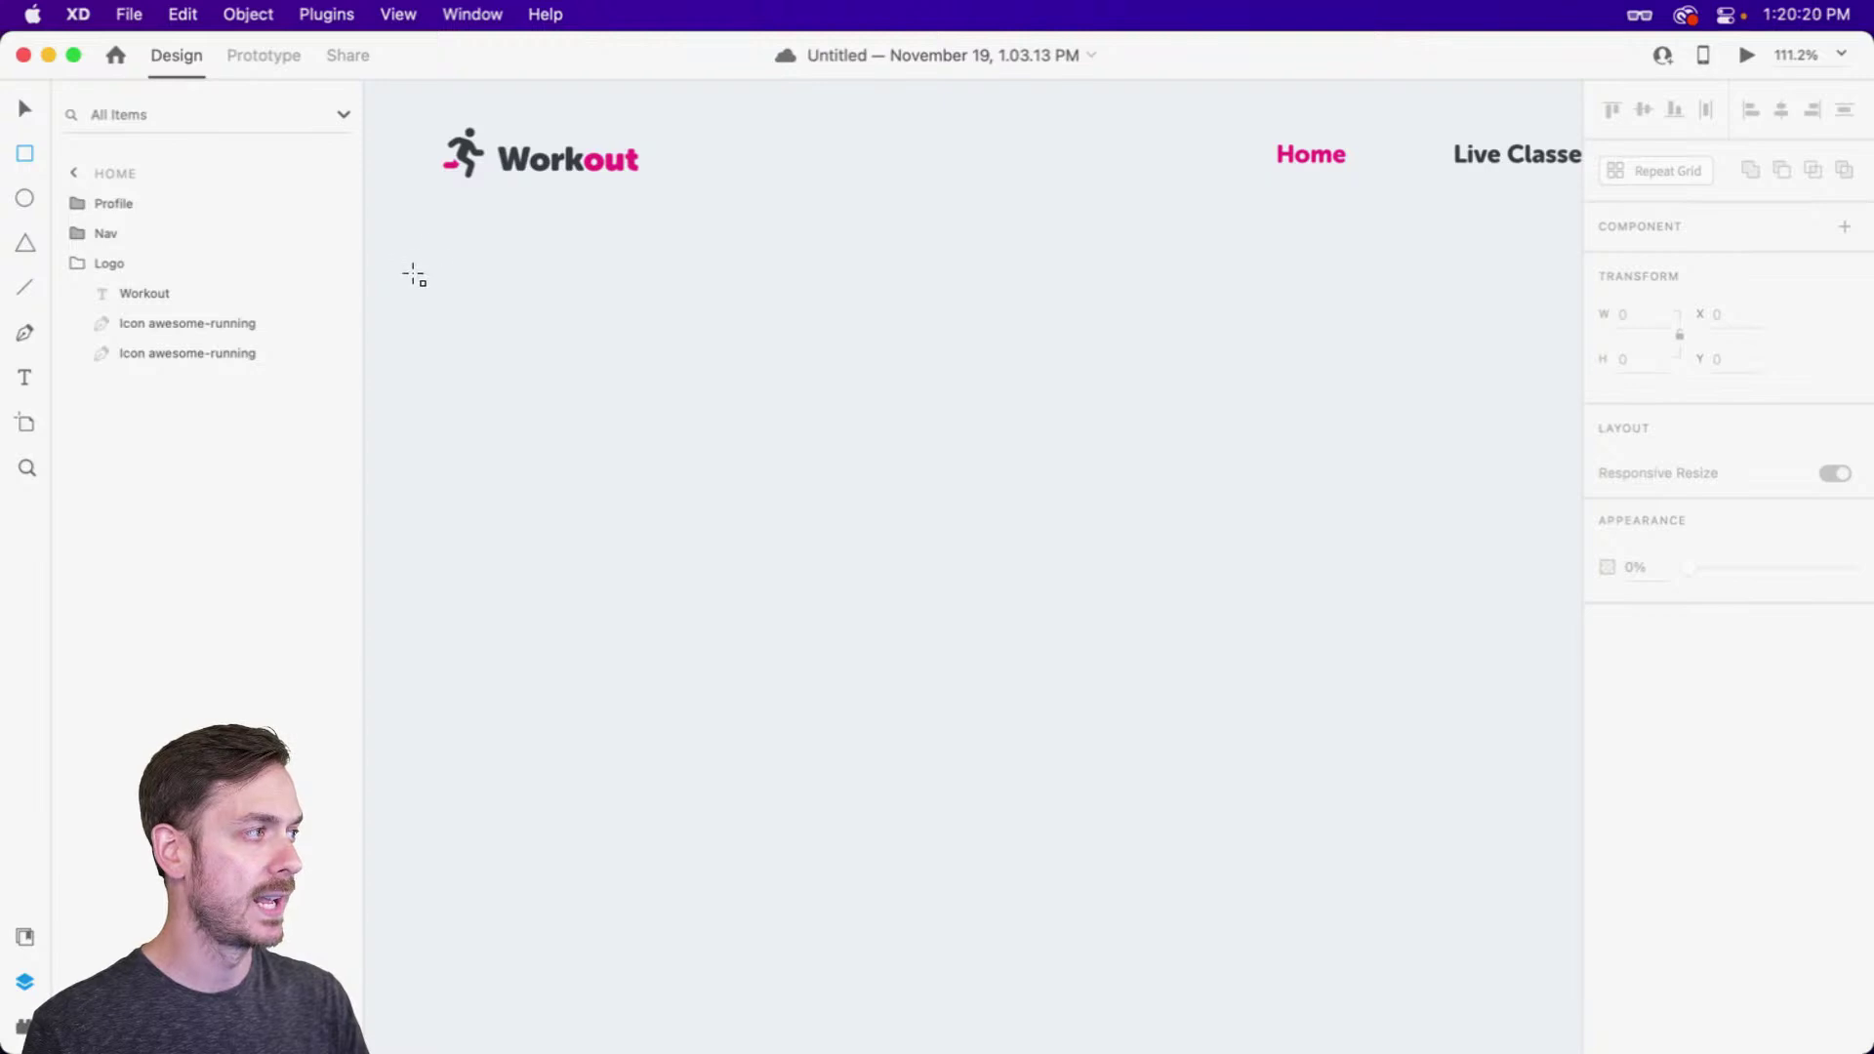
left_click_drag(455, 279, 519, 302)
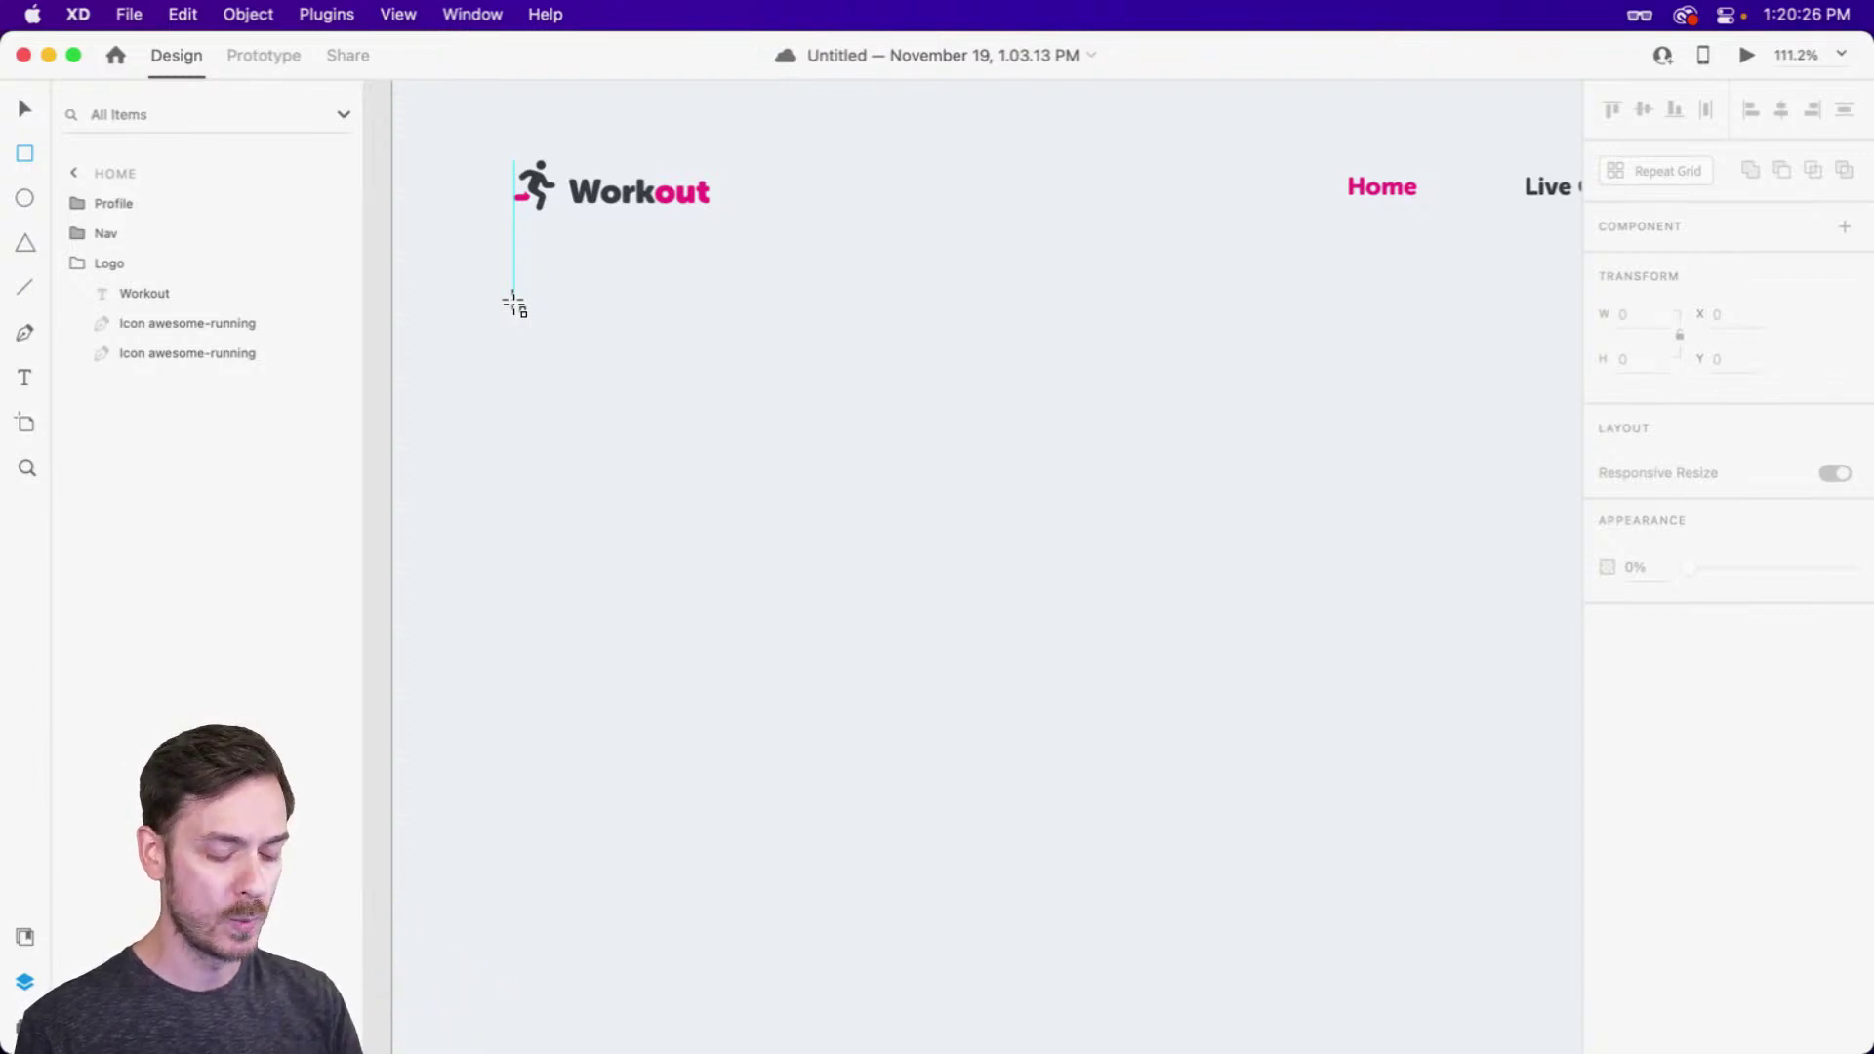
left_click(514, 305)
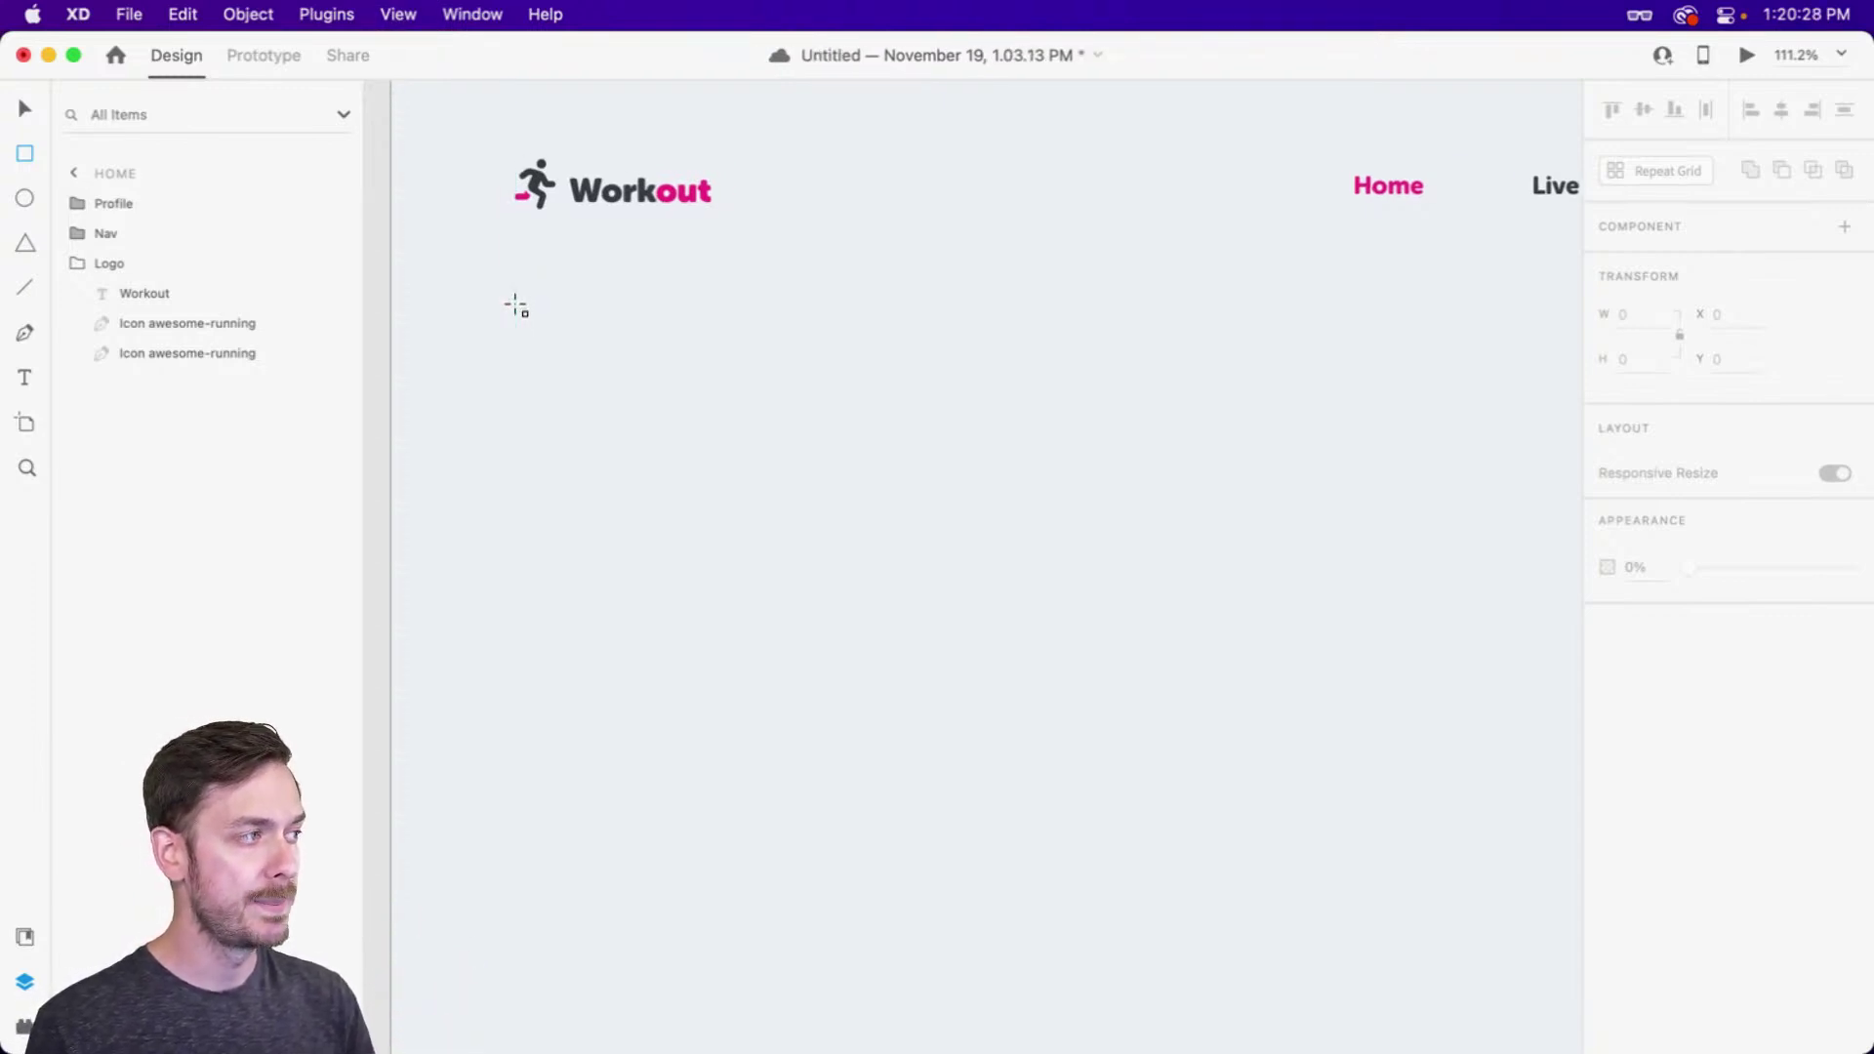
scroll(515, 305, "down", 5)
left_click_drag(1056, 438, 967, 405)
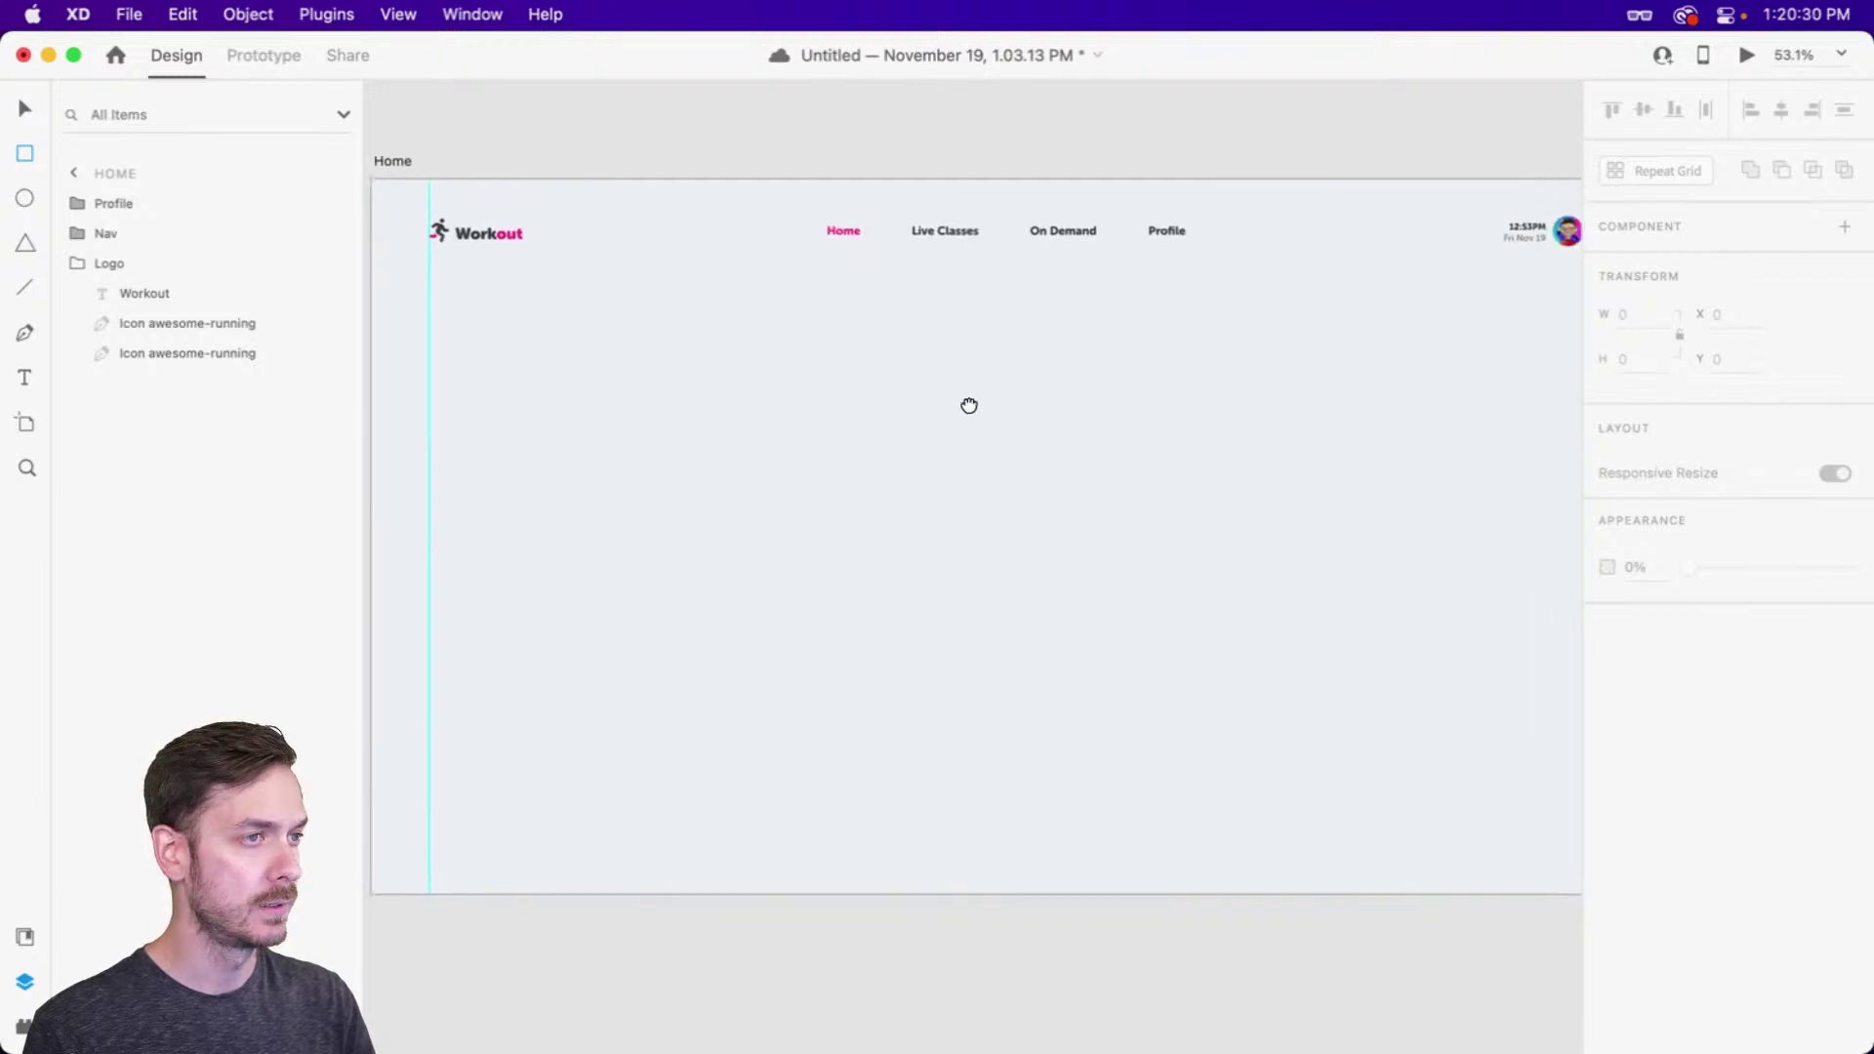
scroll(971, 401, "down", 3)
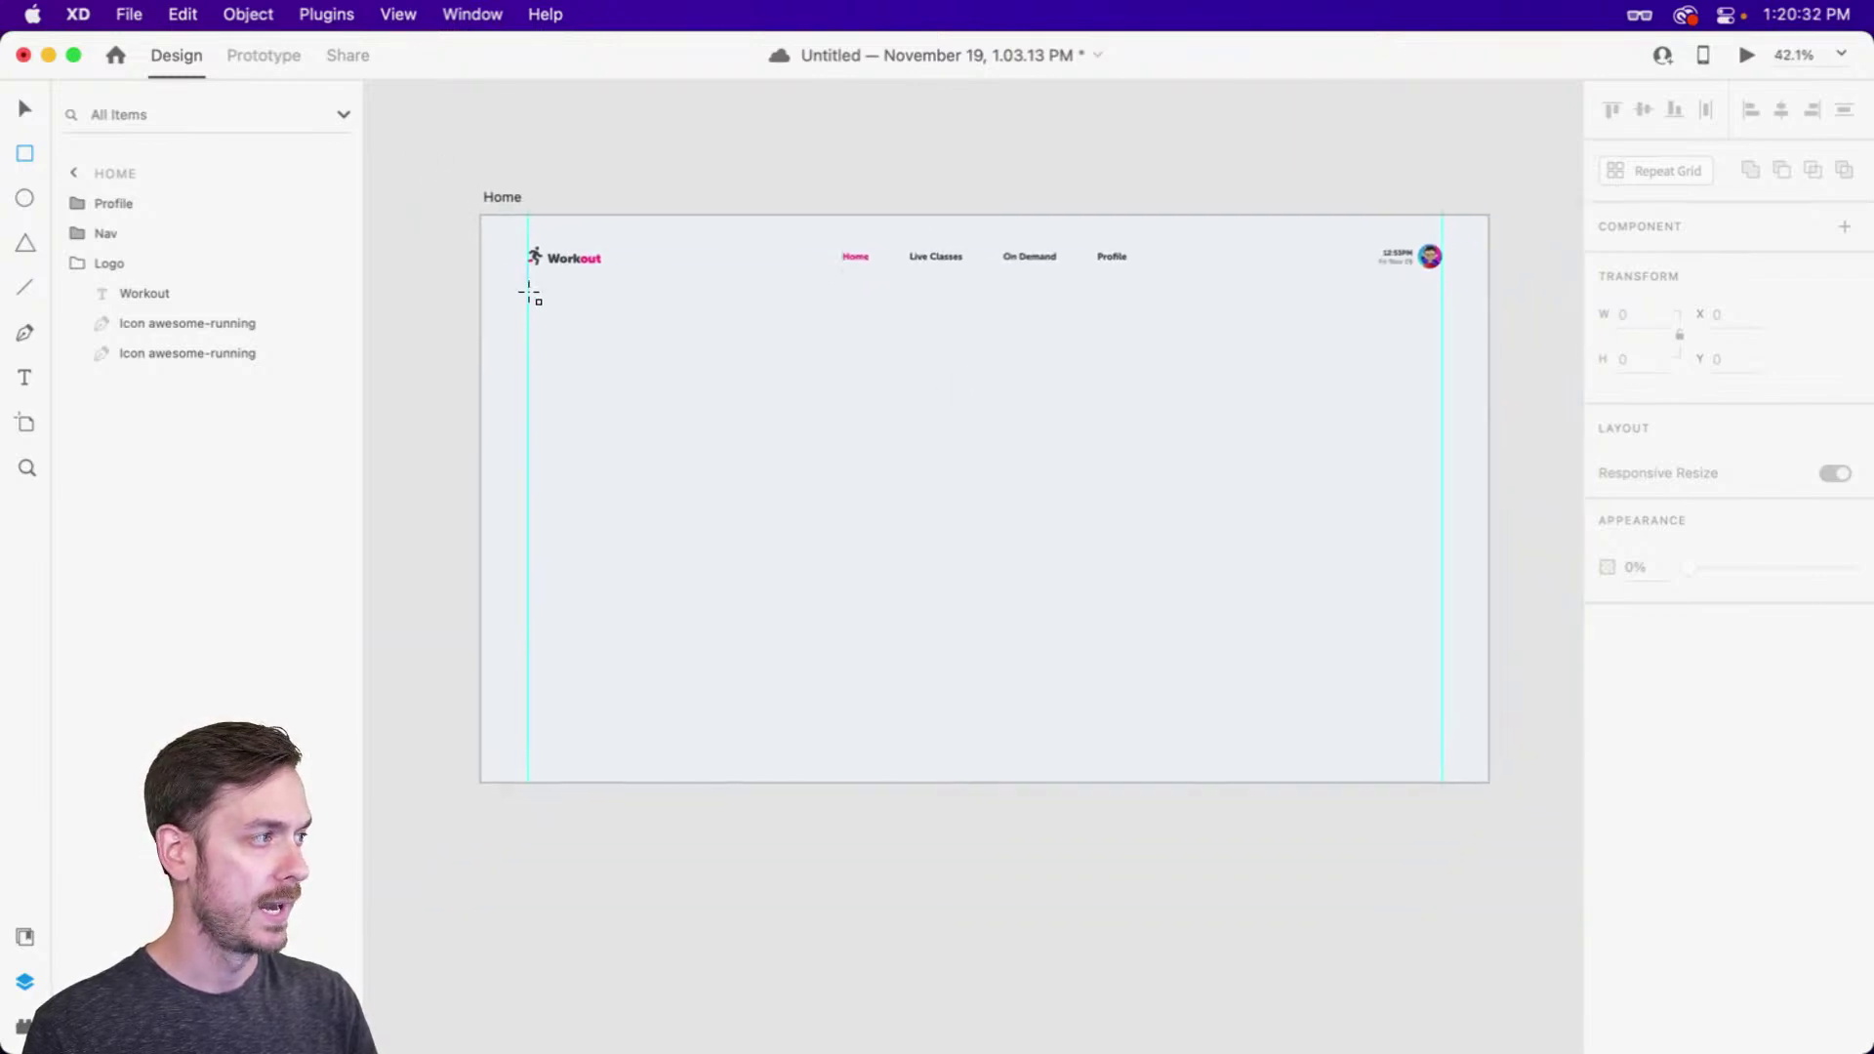
mouse_move(530, 288)
left_mouse_down()
mouse_move(1439, 510)
mouse_move(1447, 759)
mouse_move(1443, 585)
left_mouse_up()
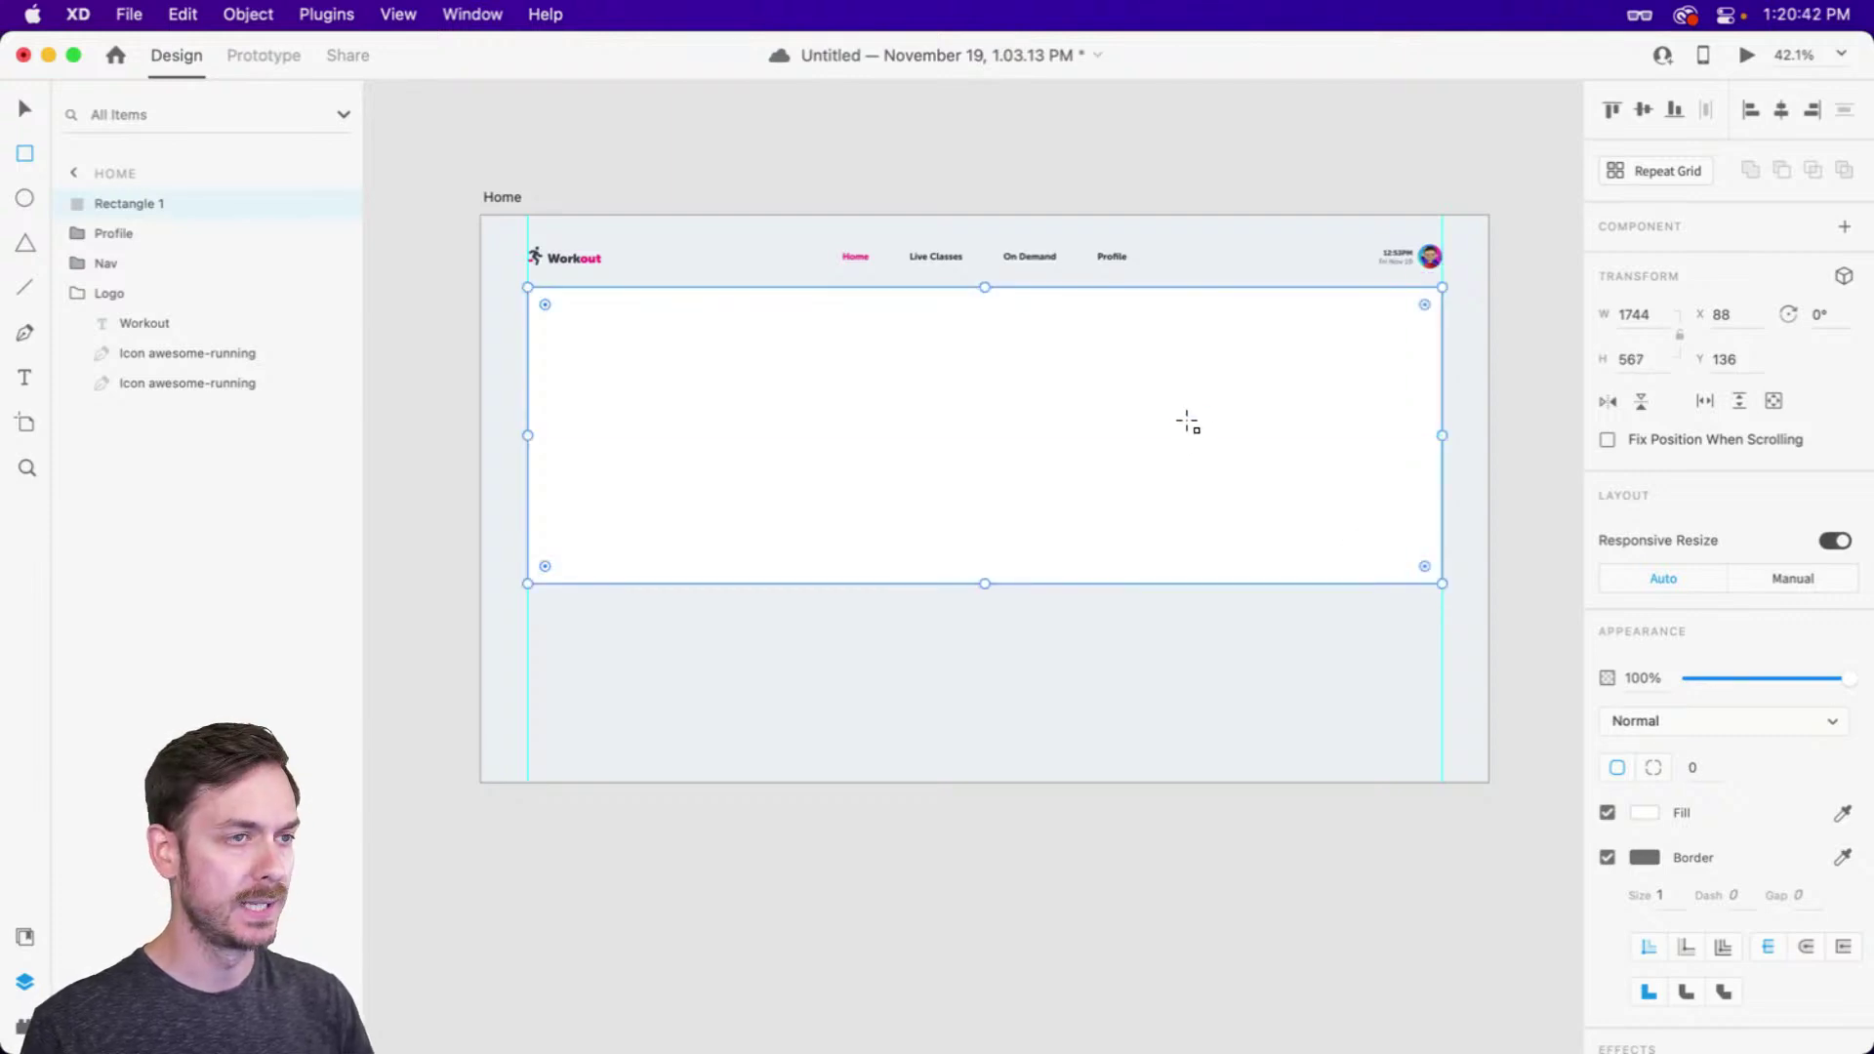
Remove the rectangle's border and round its corners to a radius of 16
scroll(1494, 287, "up", 3)
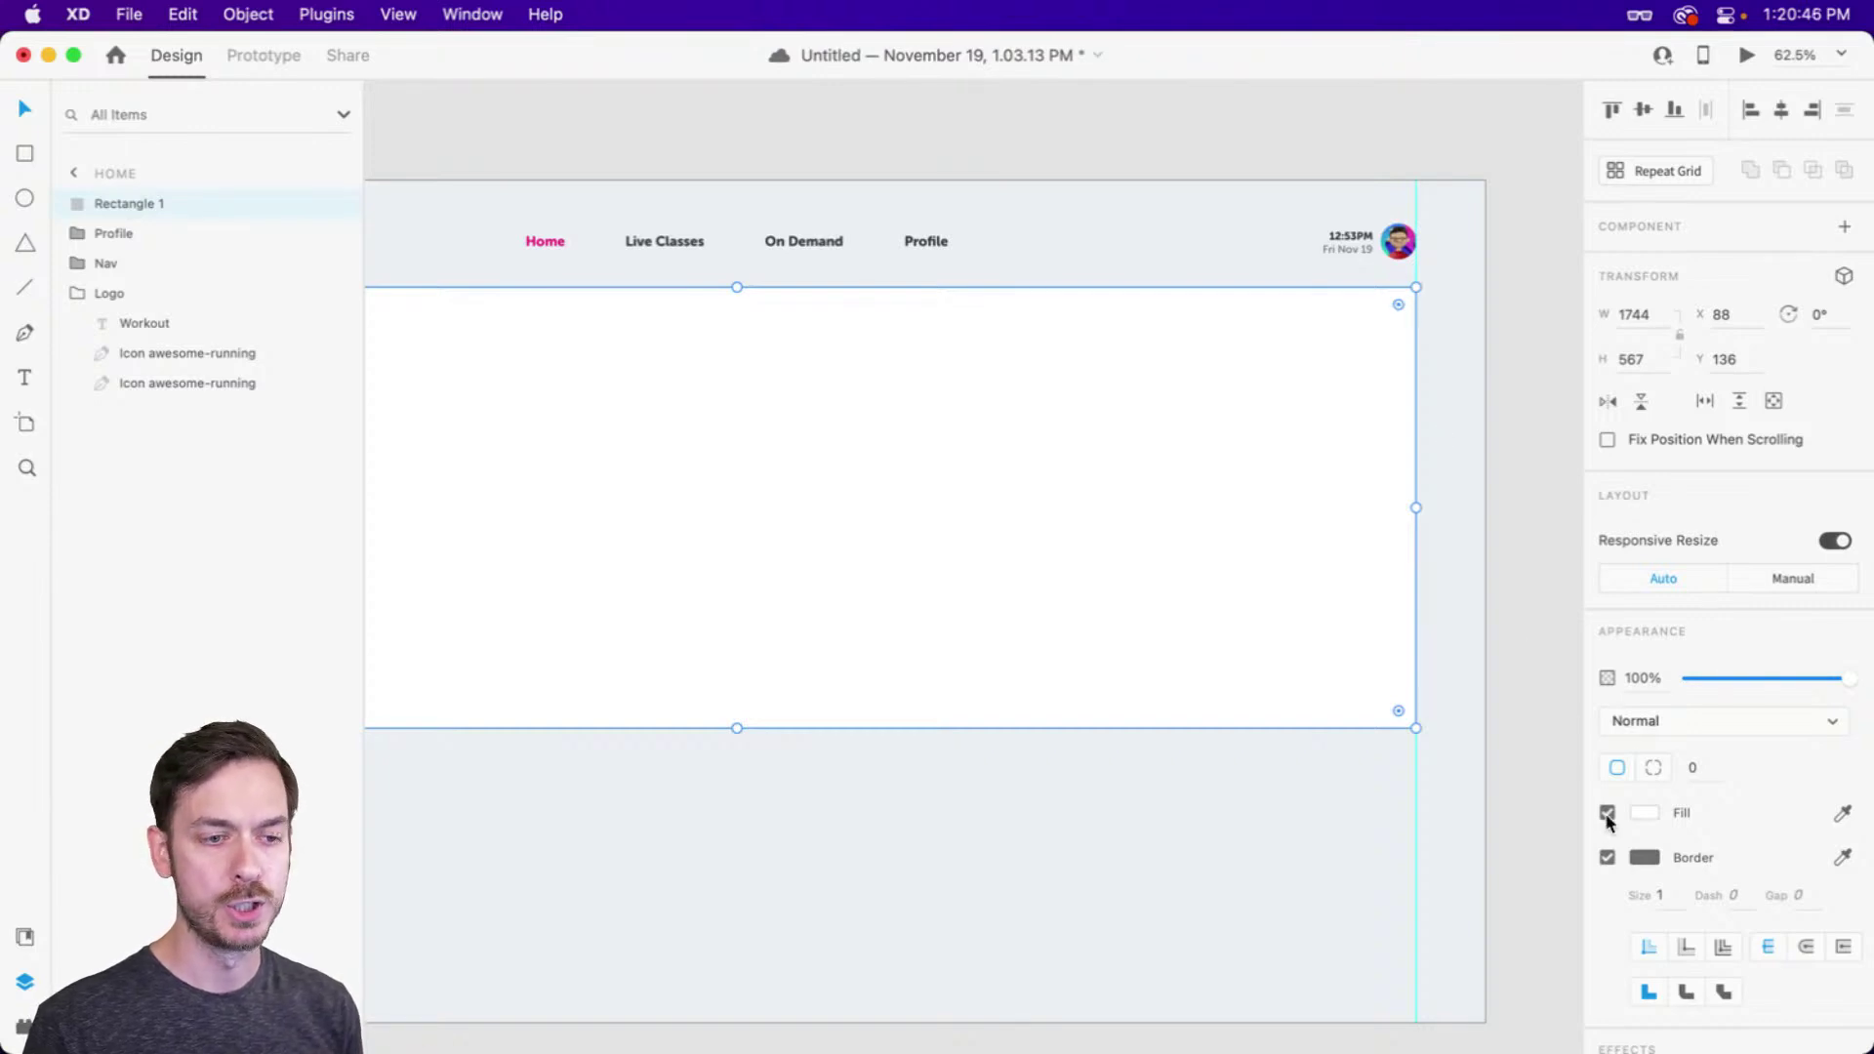
left_click(1607, 857)
scroll(1406, 285, "up", 2)
scroll(1404, 283, "up", 3)
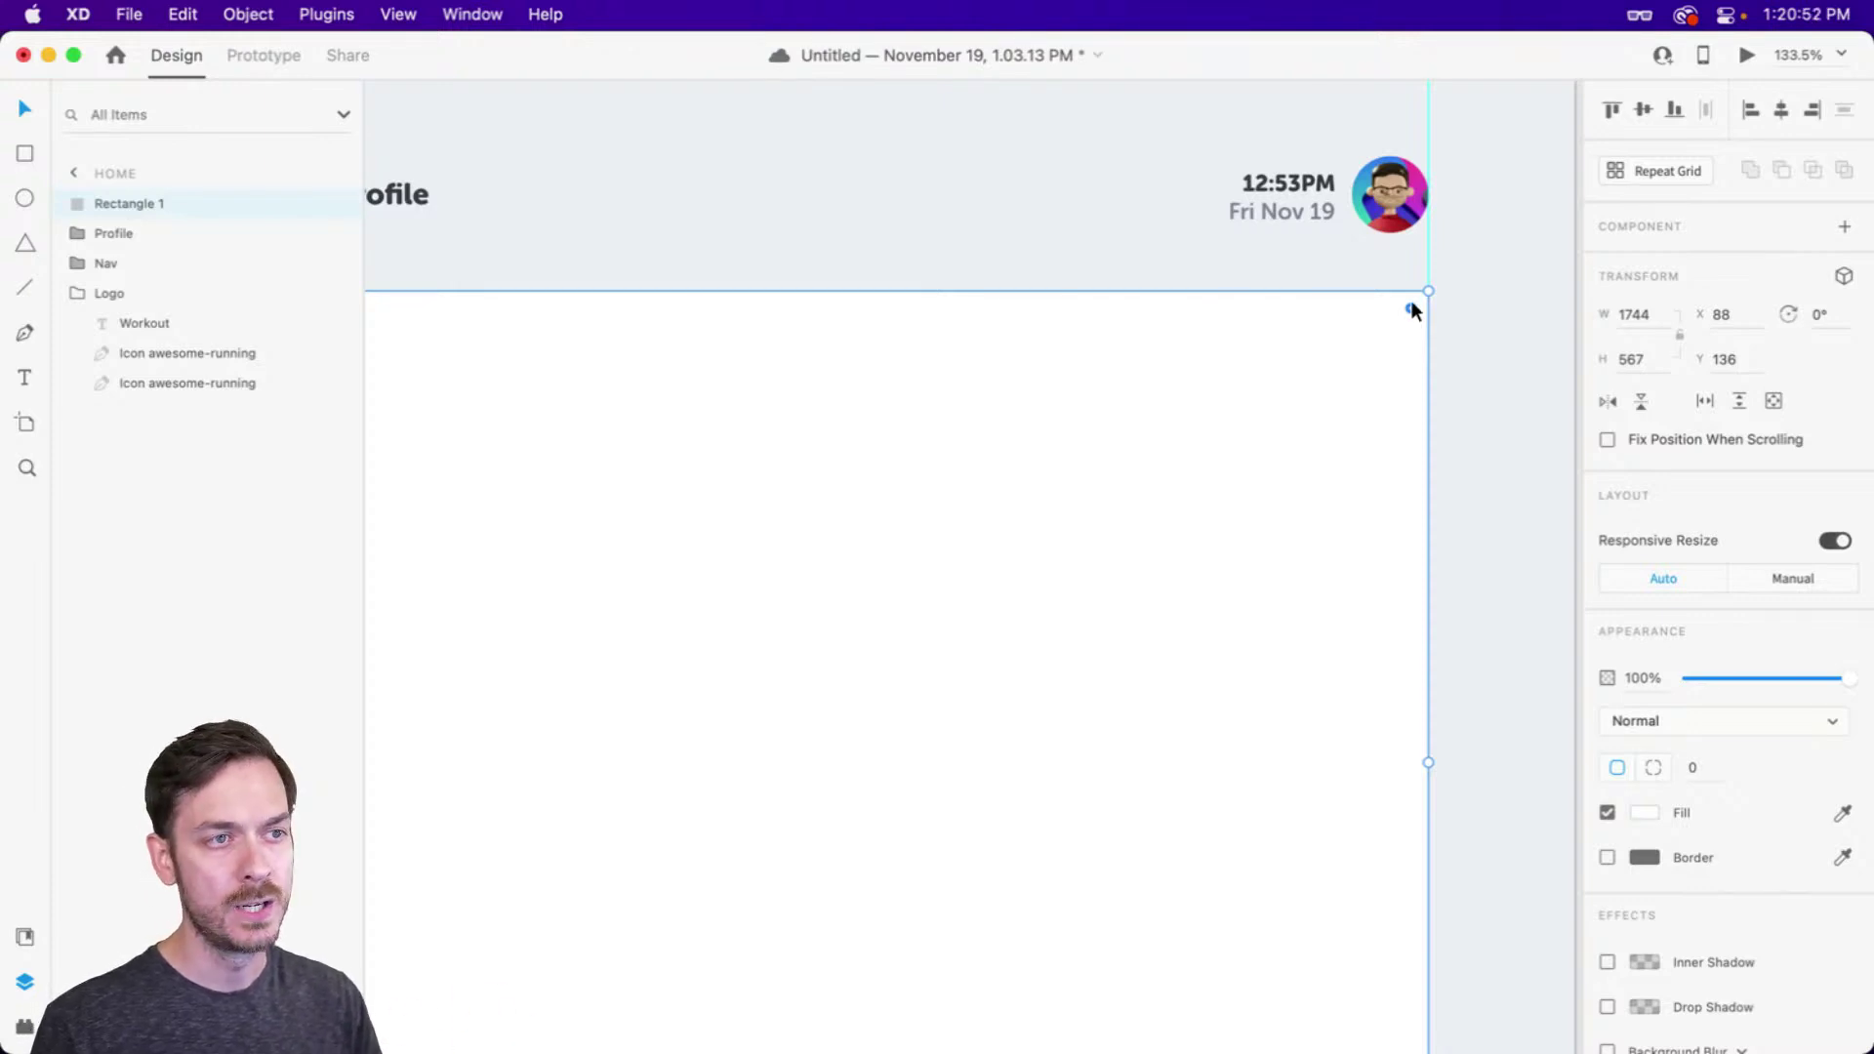
left_click_drag(1411, 303, 1412, 306)
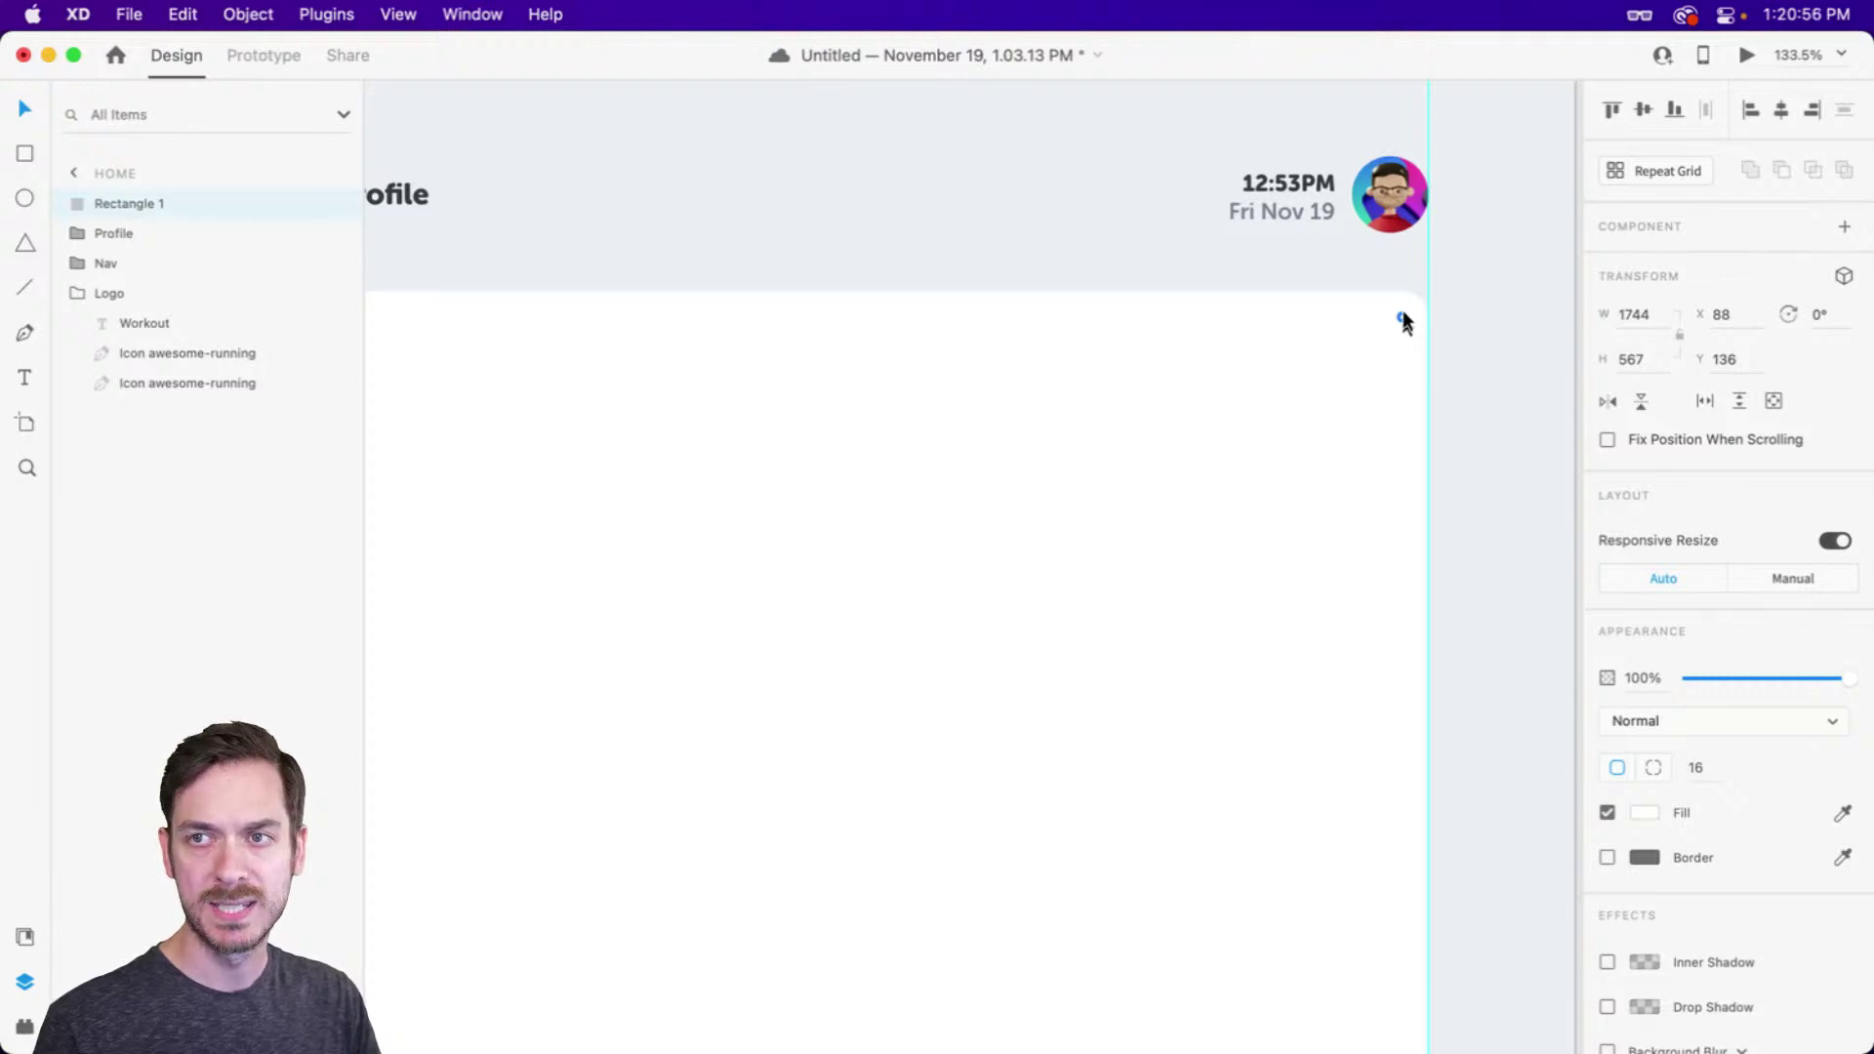
Fill the rectangle with dark gray #343434 and check it in the preview
left_click(1645, 813)
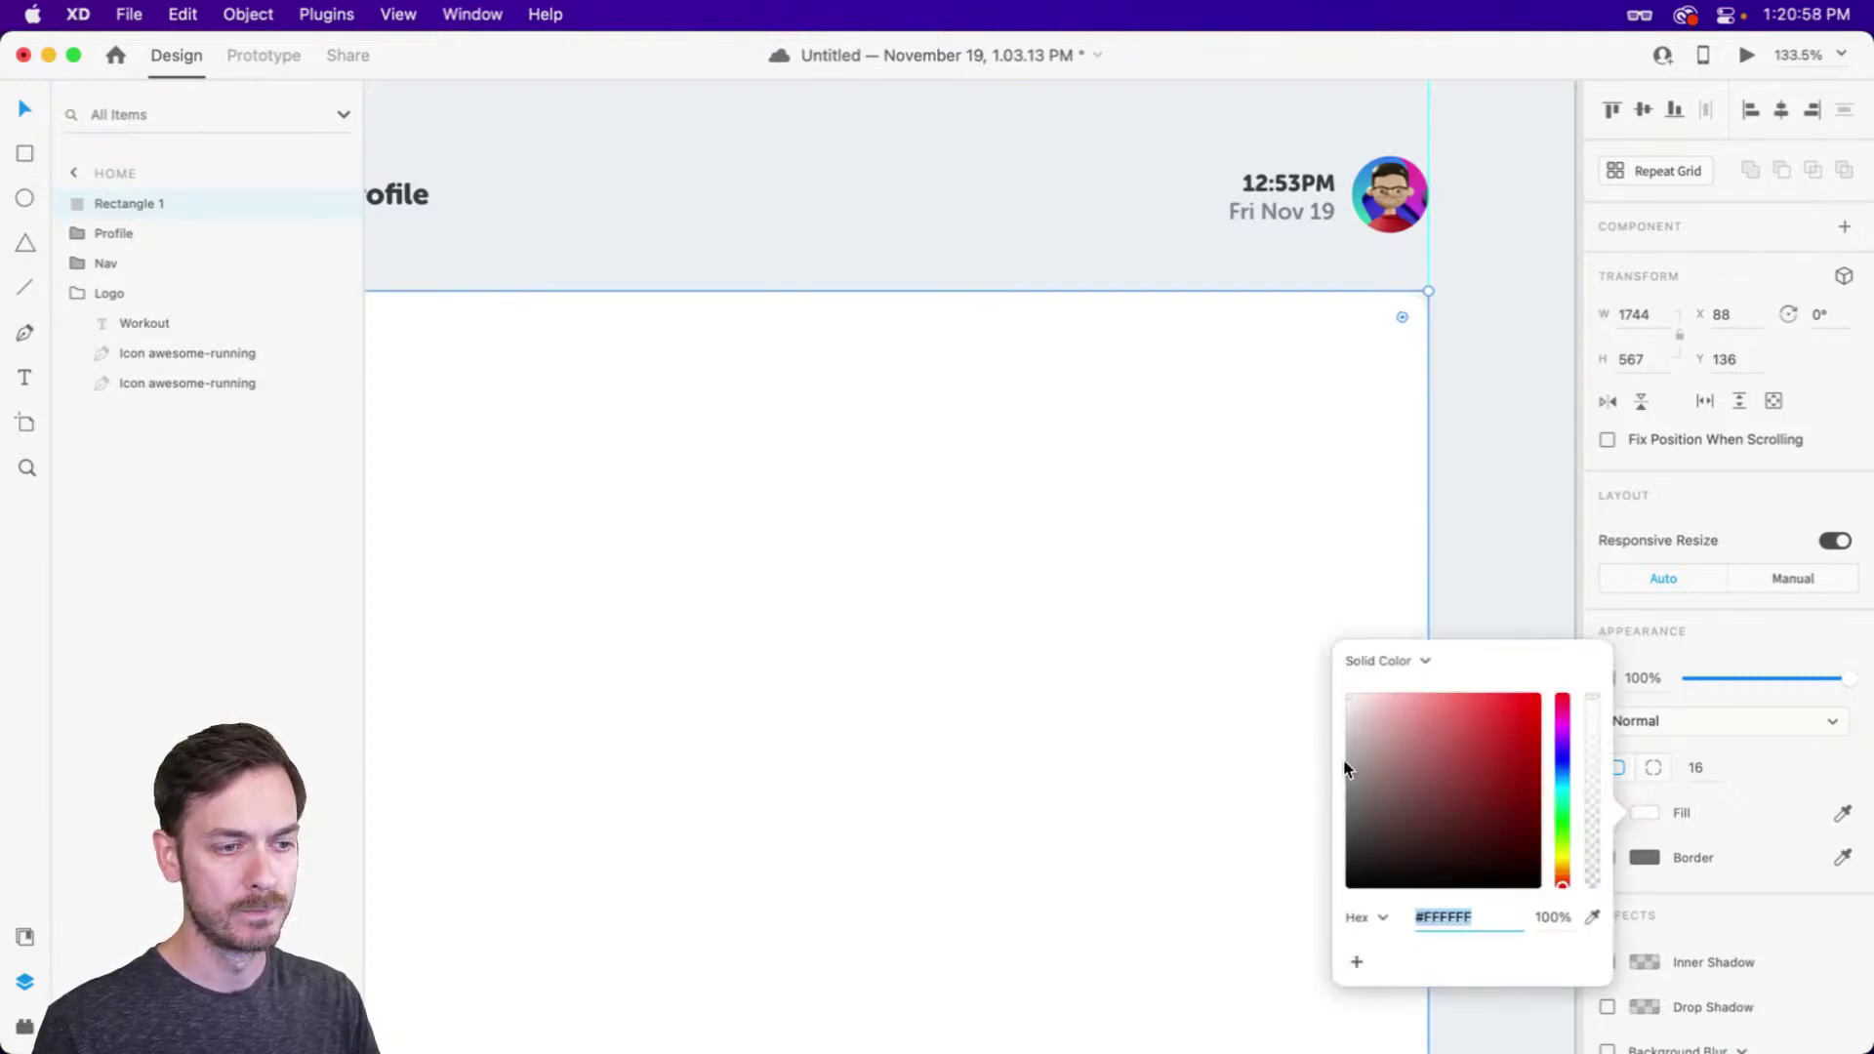
left_click_drag(1355, 849, 1320, 845)
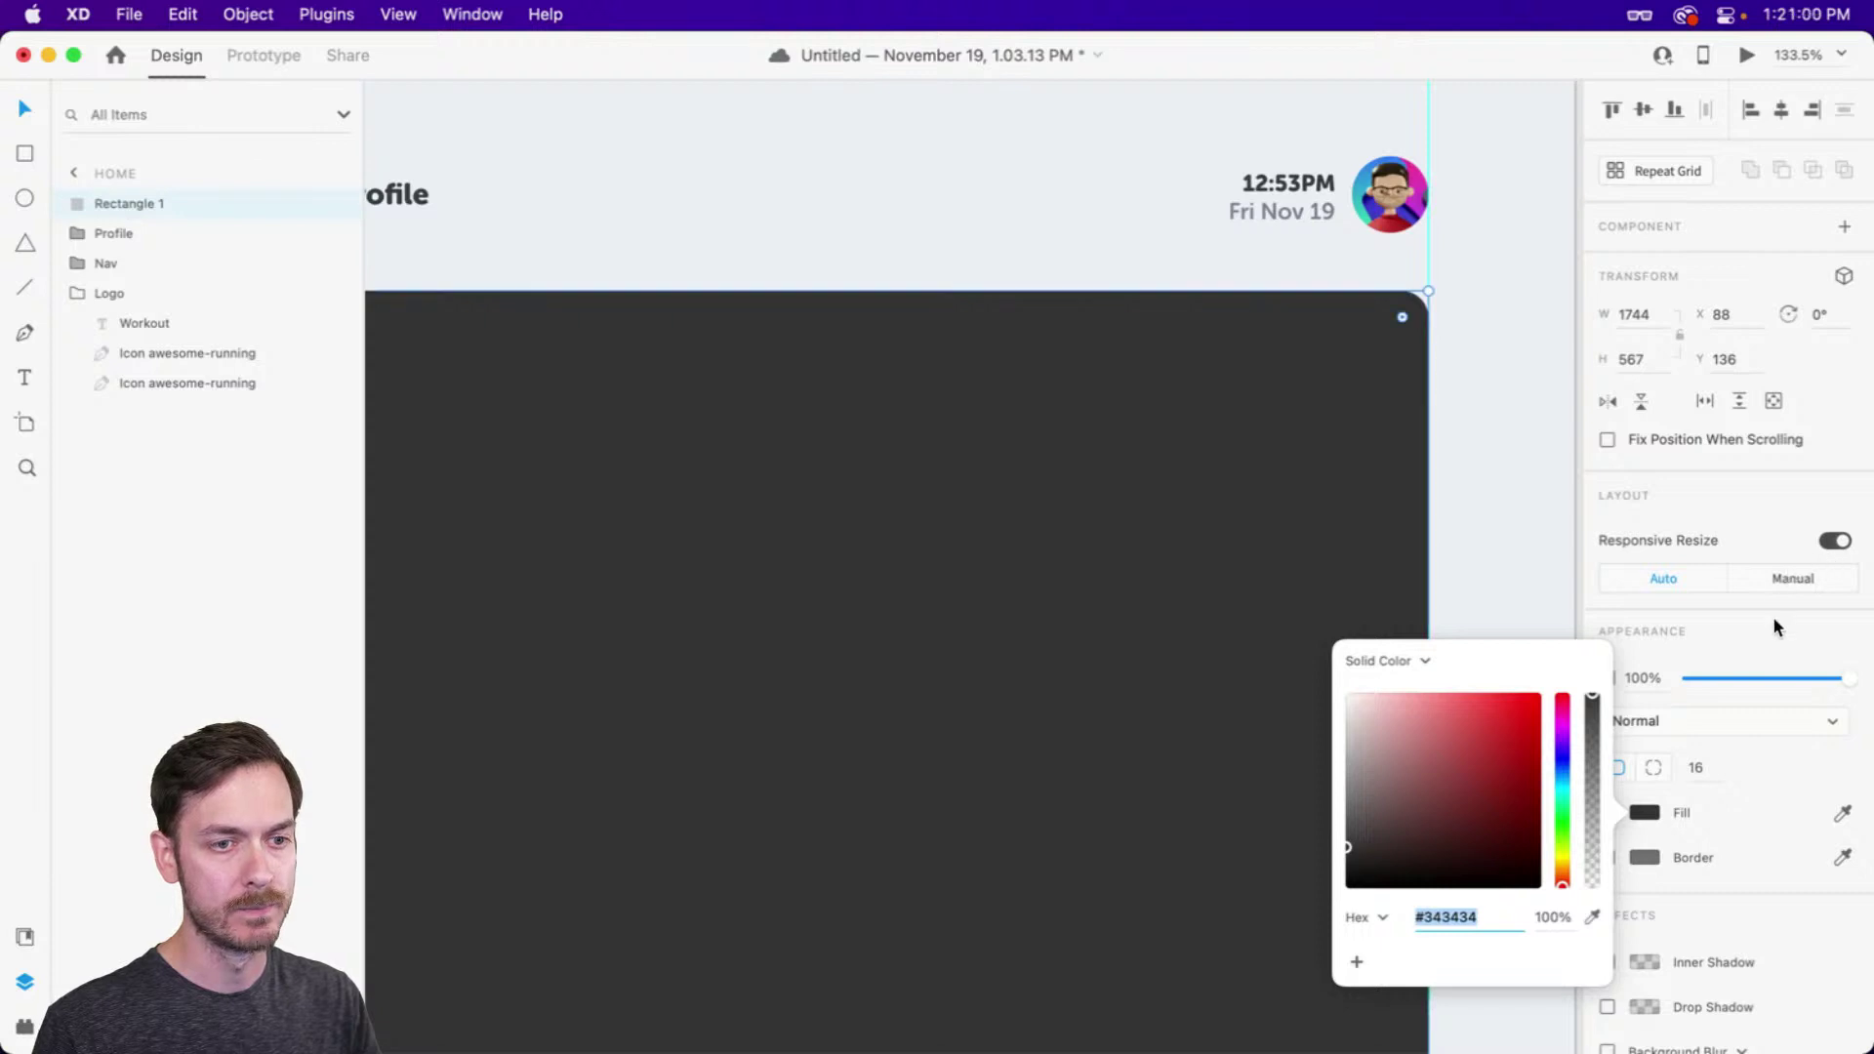
key("Escape")
key("super+Return")
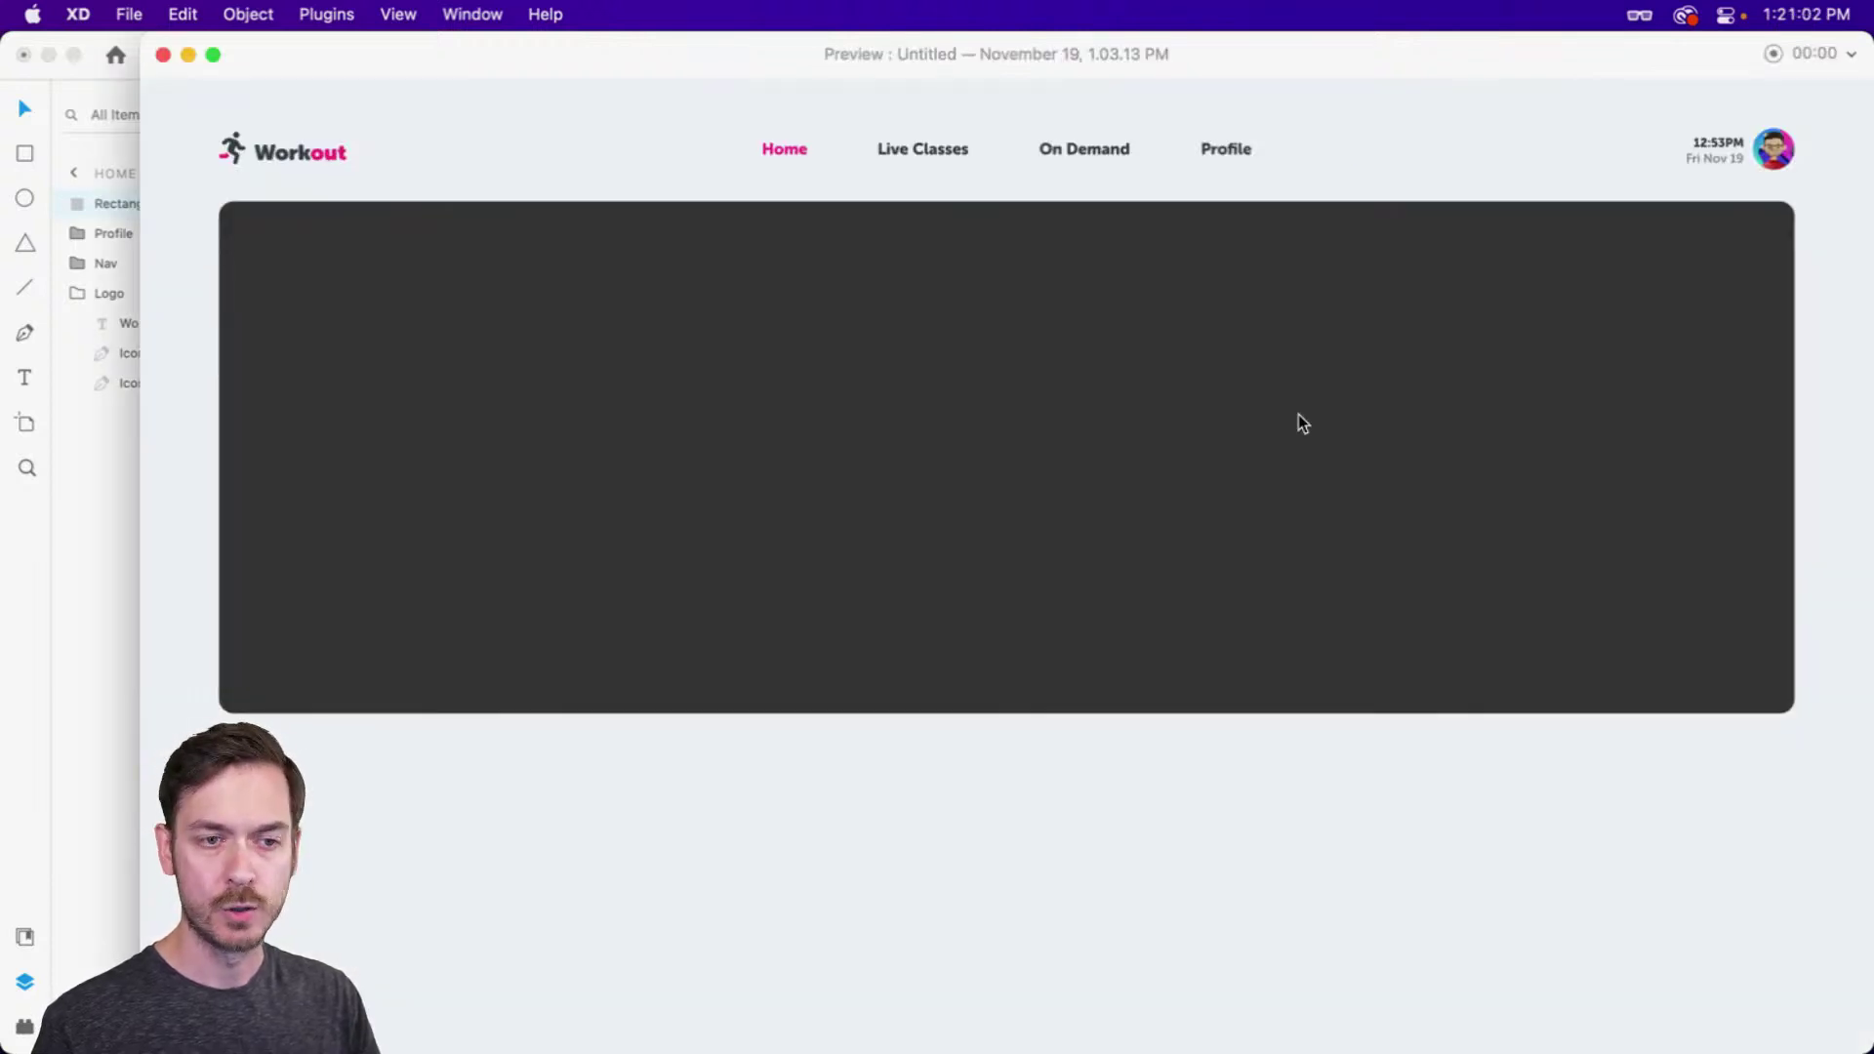
key("super+w")
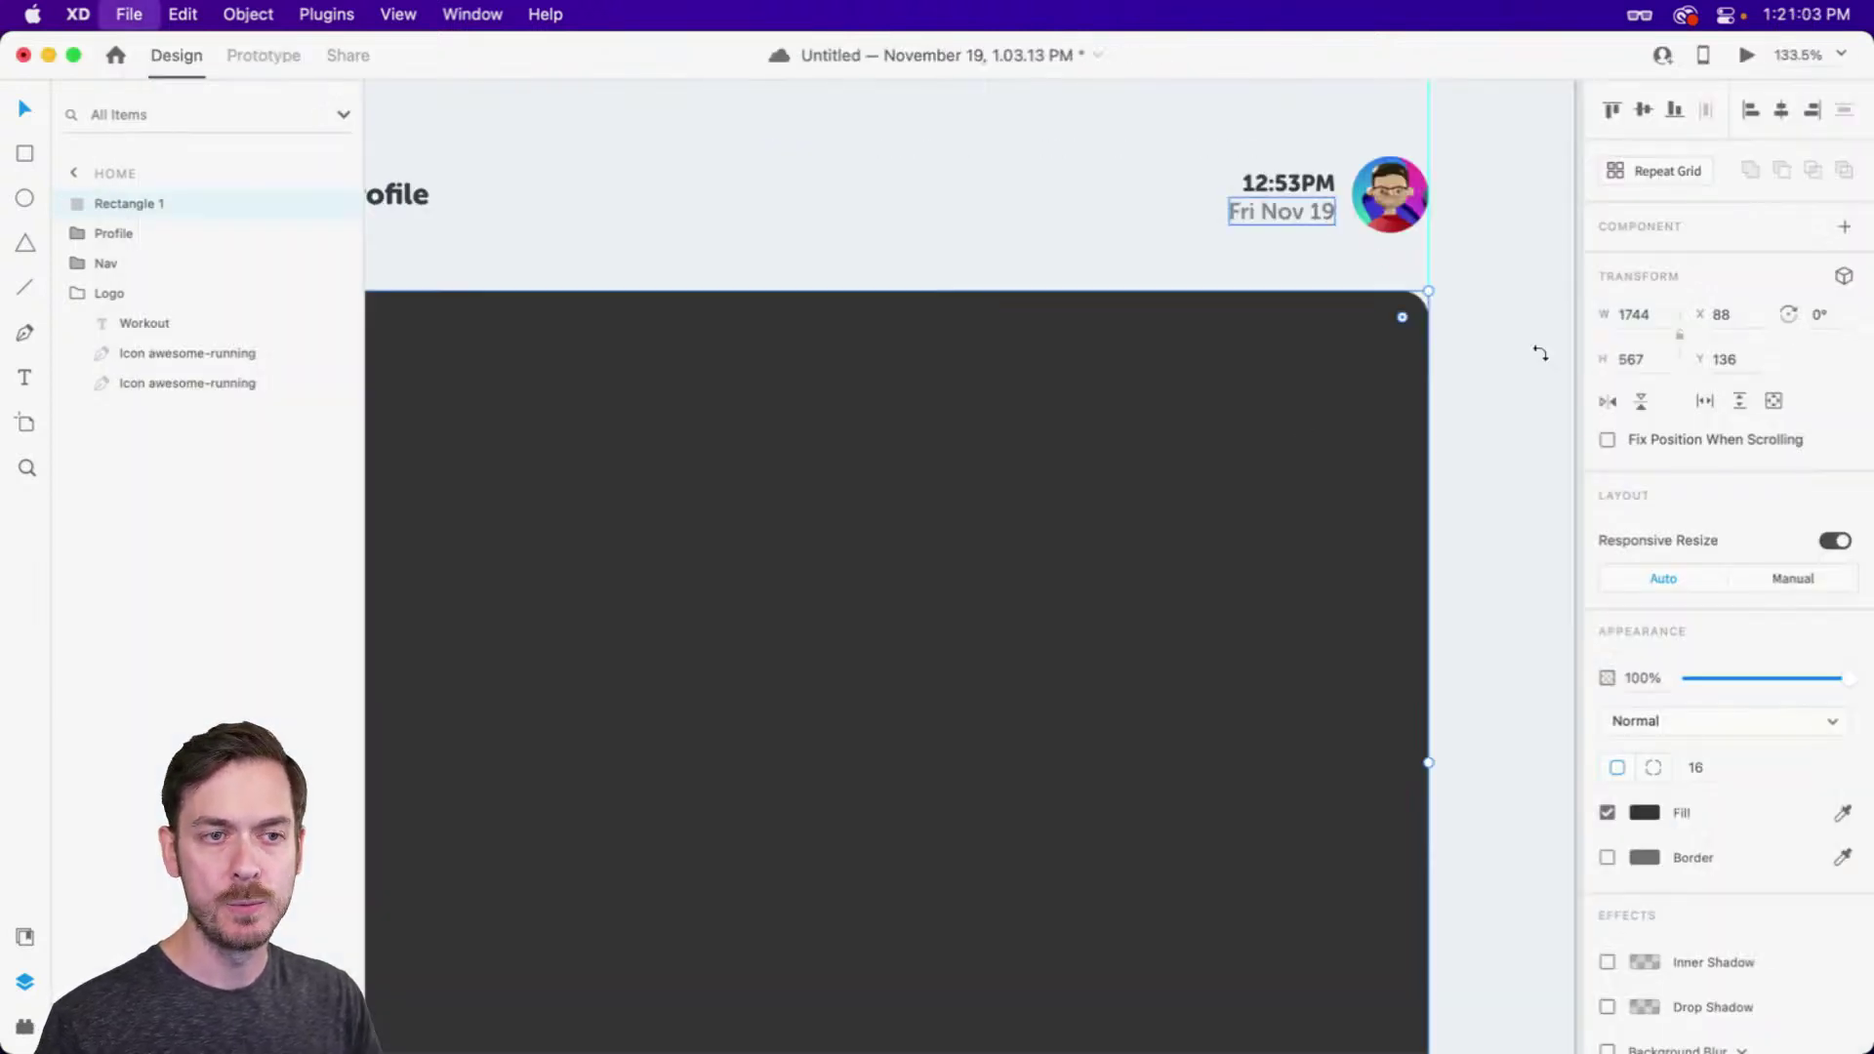
Try corner radii of 32 and 8 on the dark rectangle, previewing each, and return to 16
left_click(1716, 786)
type("32")
key("Return")
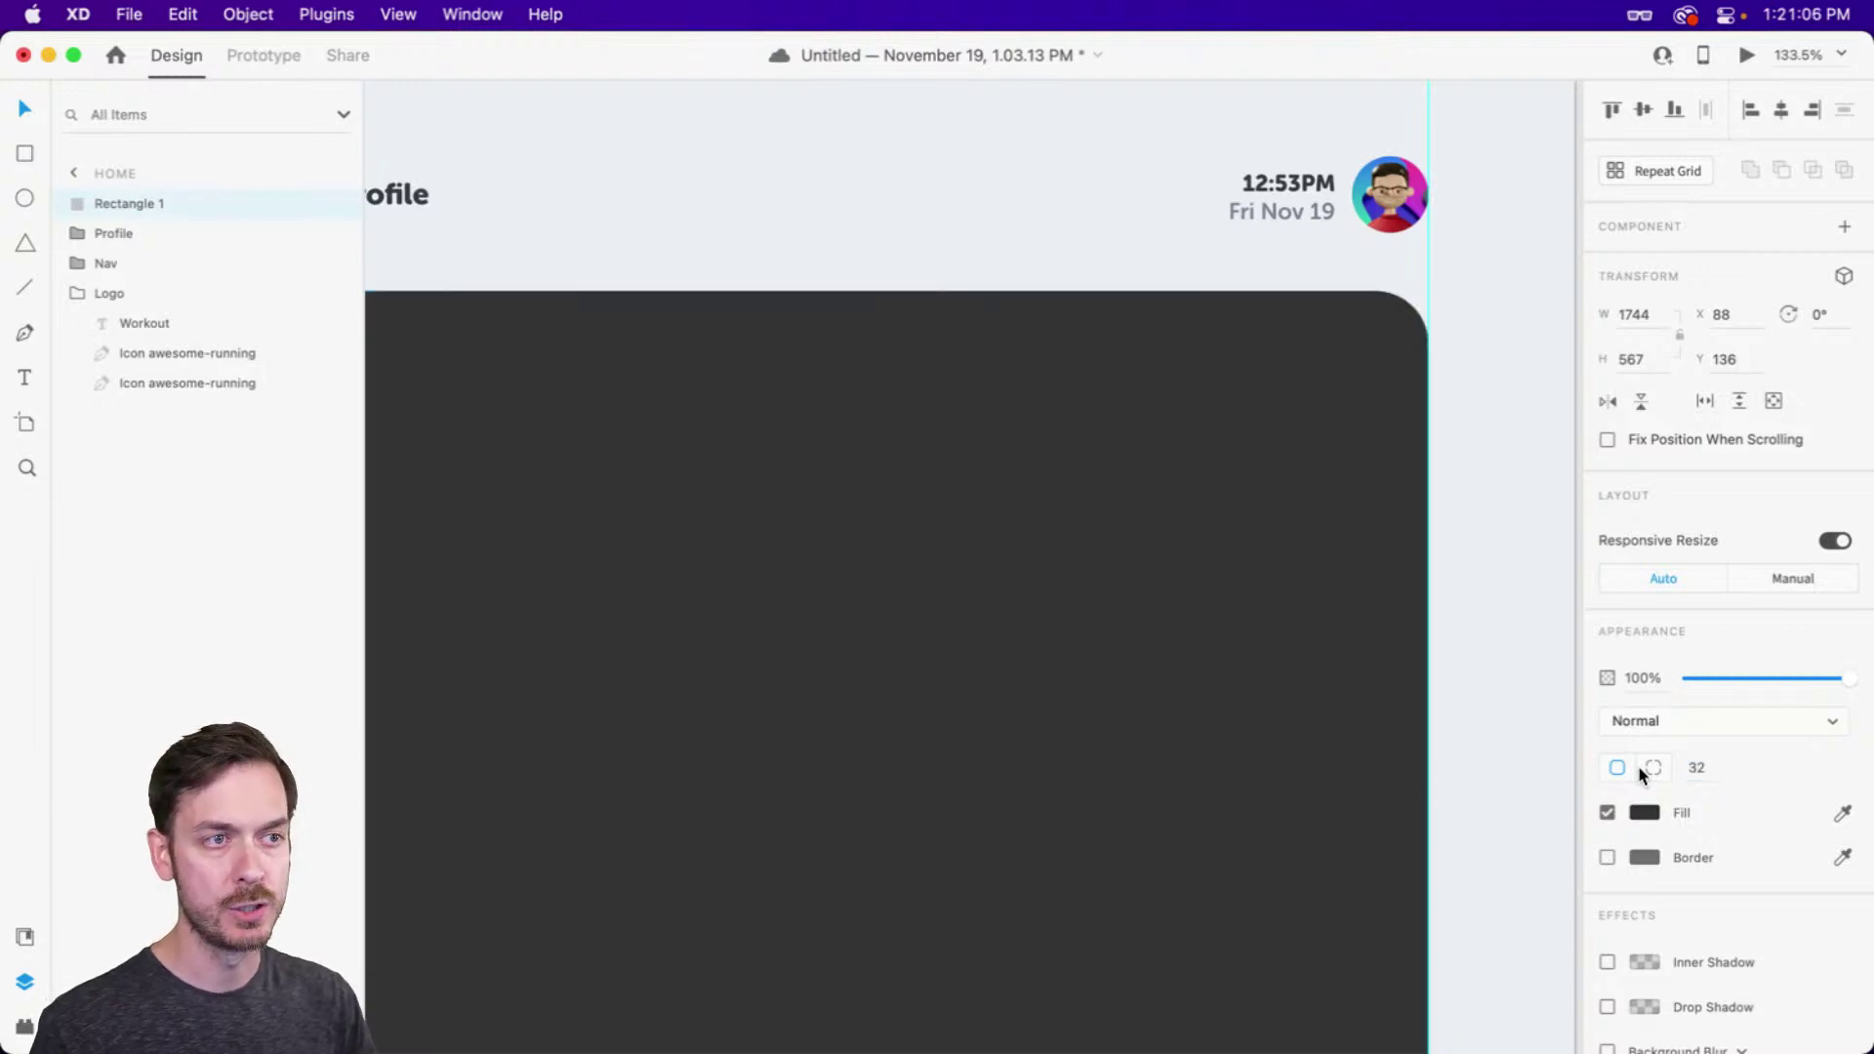
key("super+Return")
key("super+w")
key("super+z")
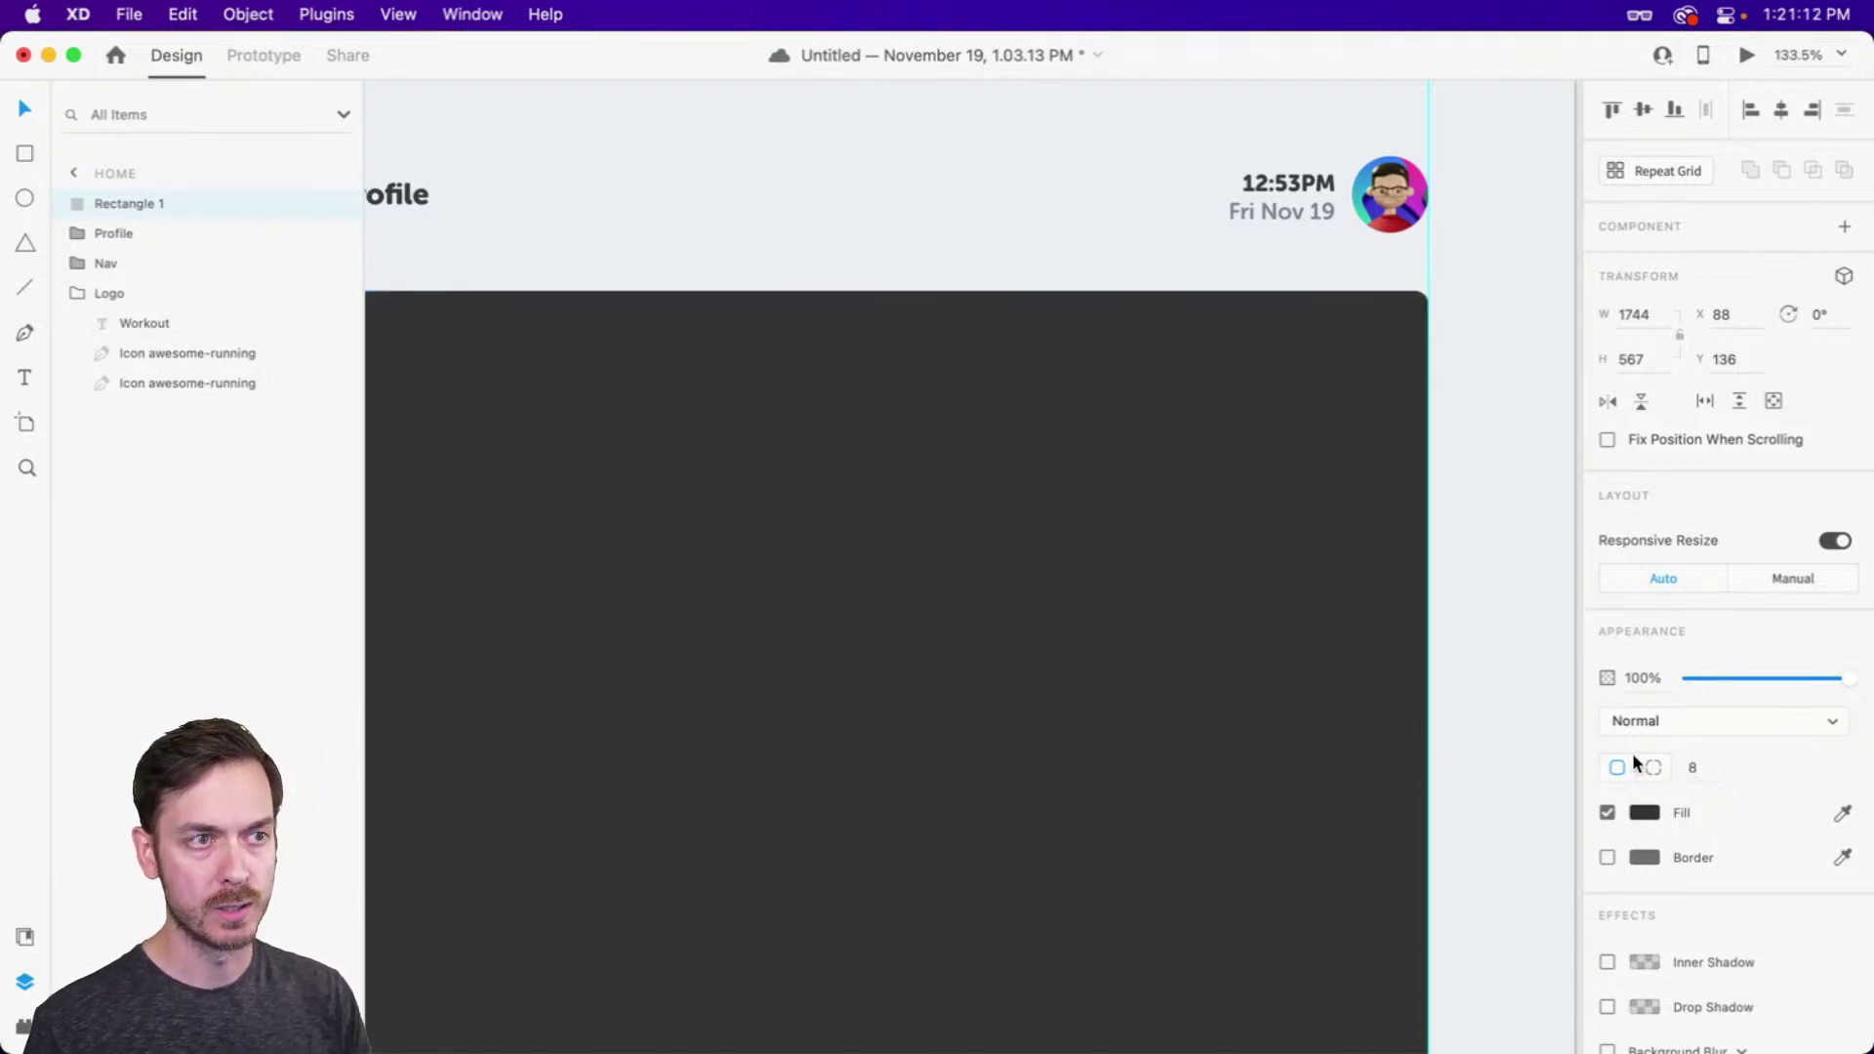
key("super+Return")
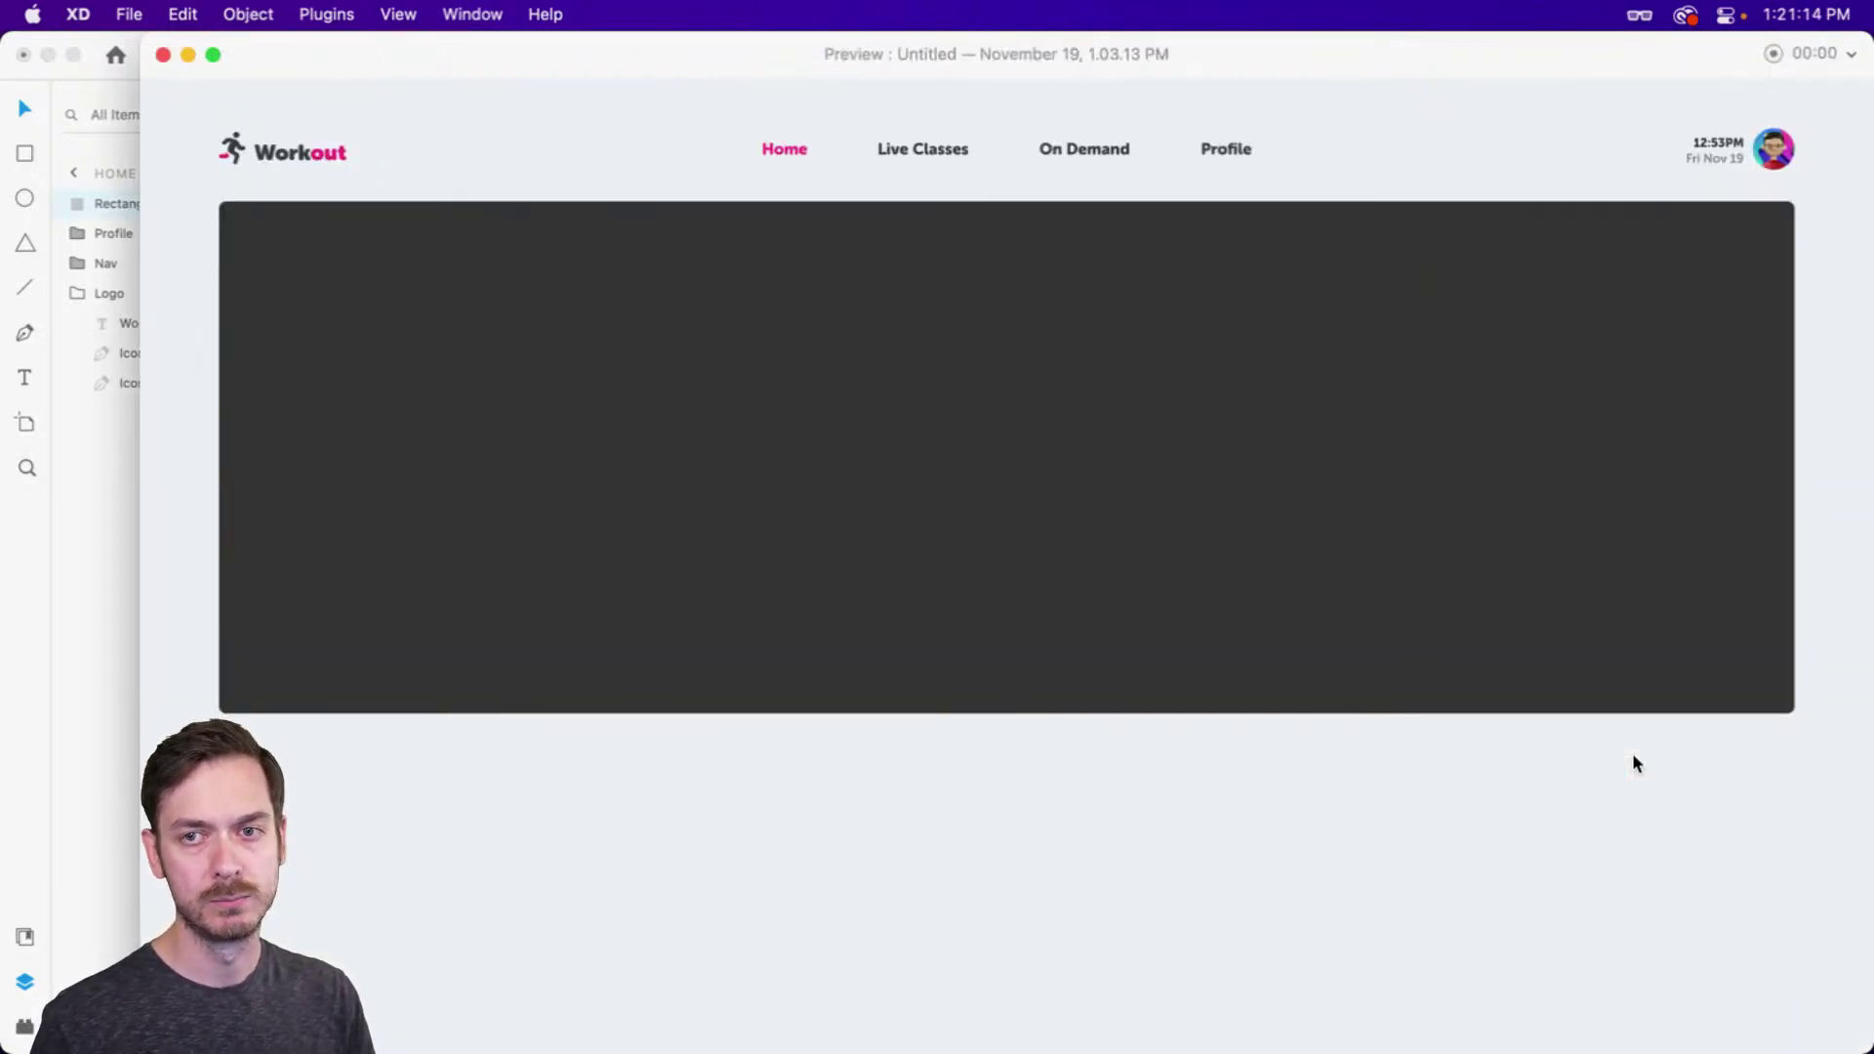
key("super+w")
scroll(1239, 431, "up", 2)
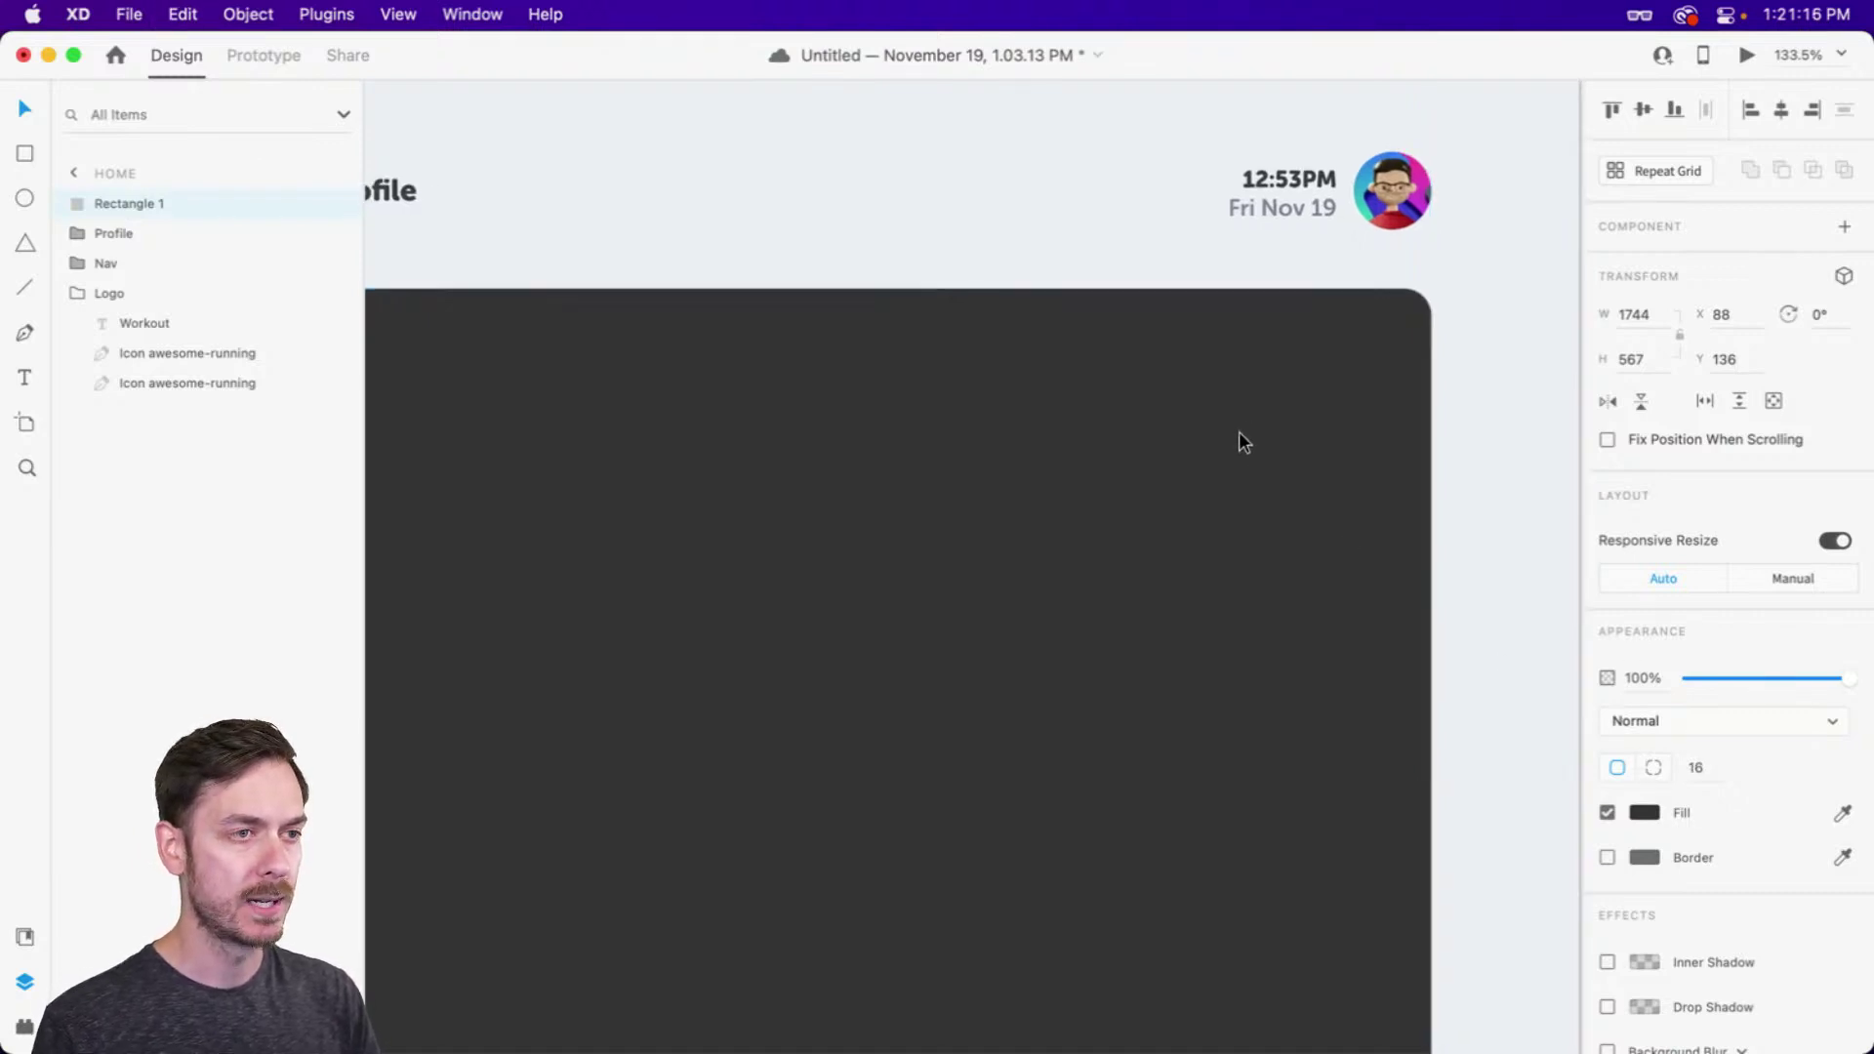
Select the dark rectangle below the header on the Home artboard
scroll(1238, 430, "down", 8)
left_click(1035, 337)
left_click_drag(1035, 337, 1217, 244)
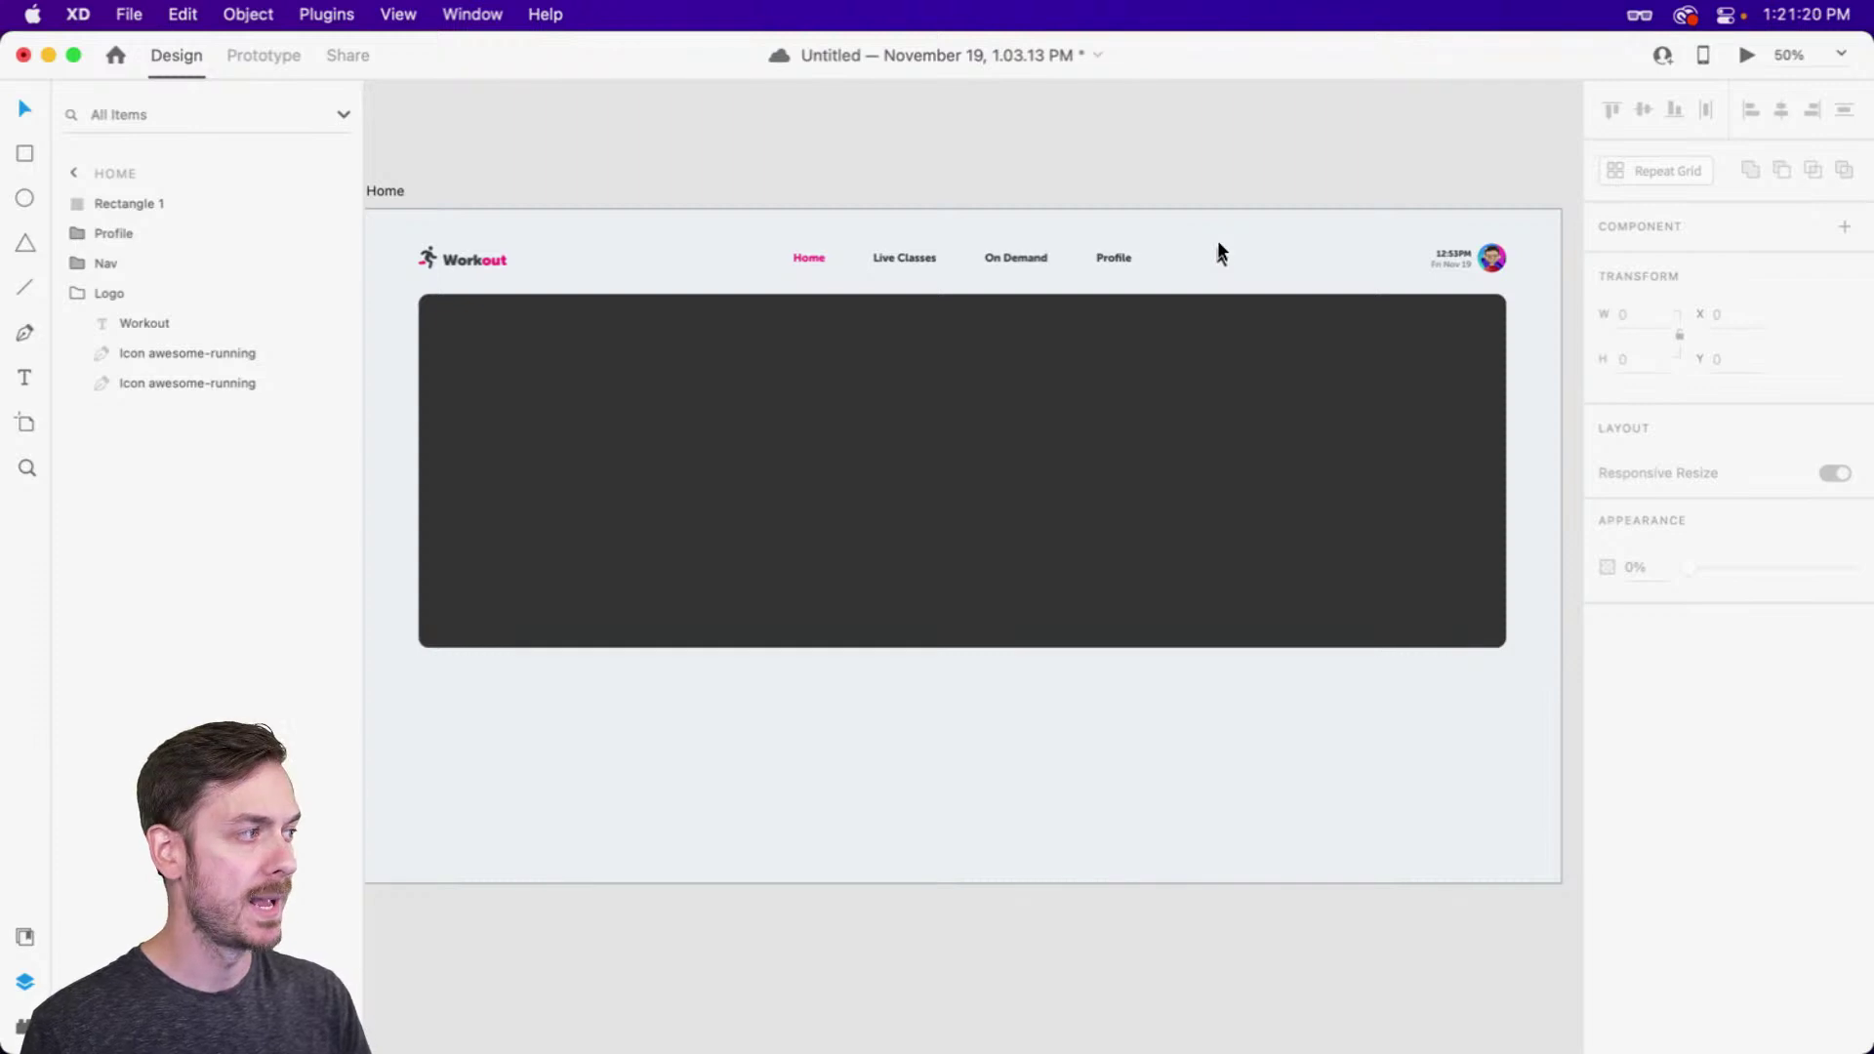
left_click_drag(1113, 280, 1138, 277)
left_click(1057, 432)
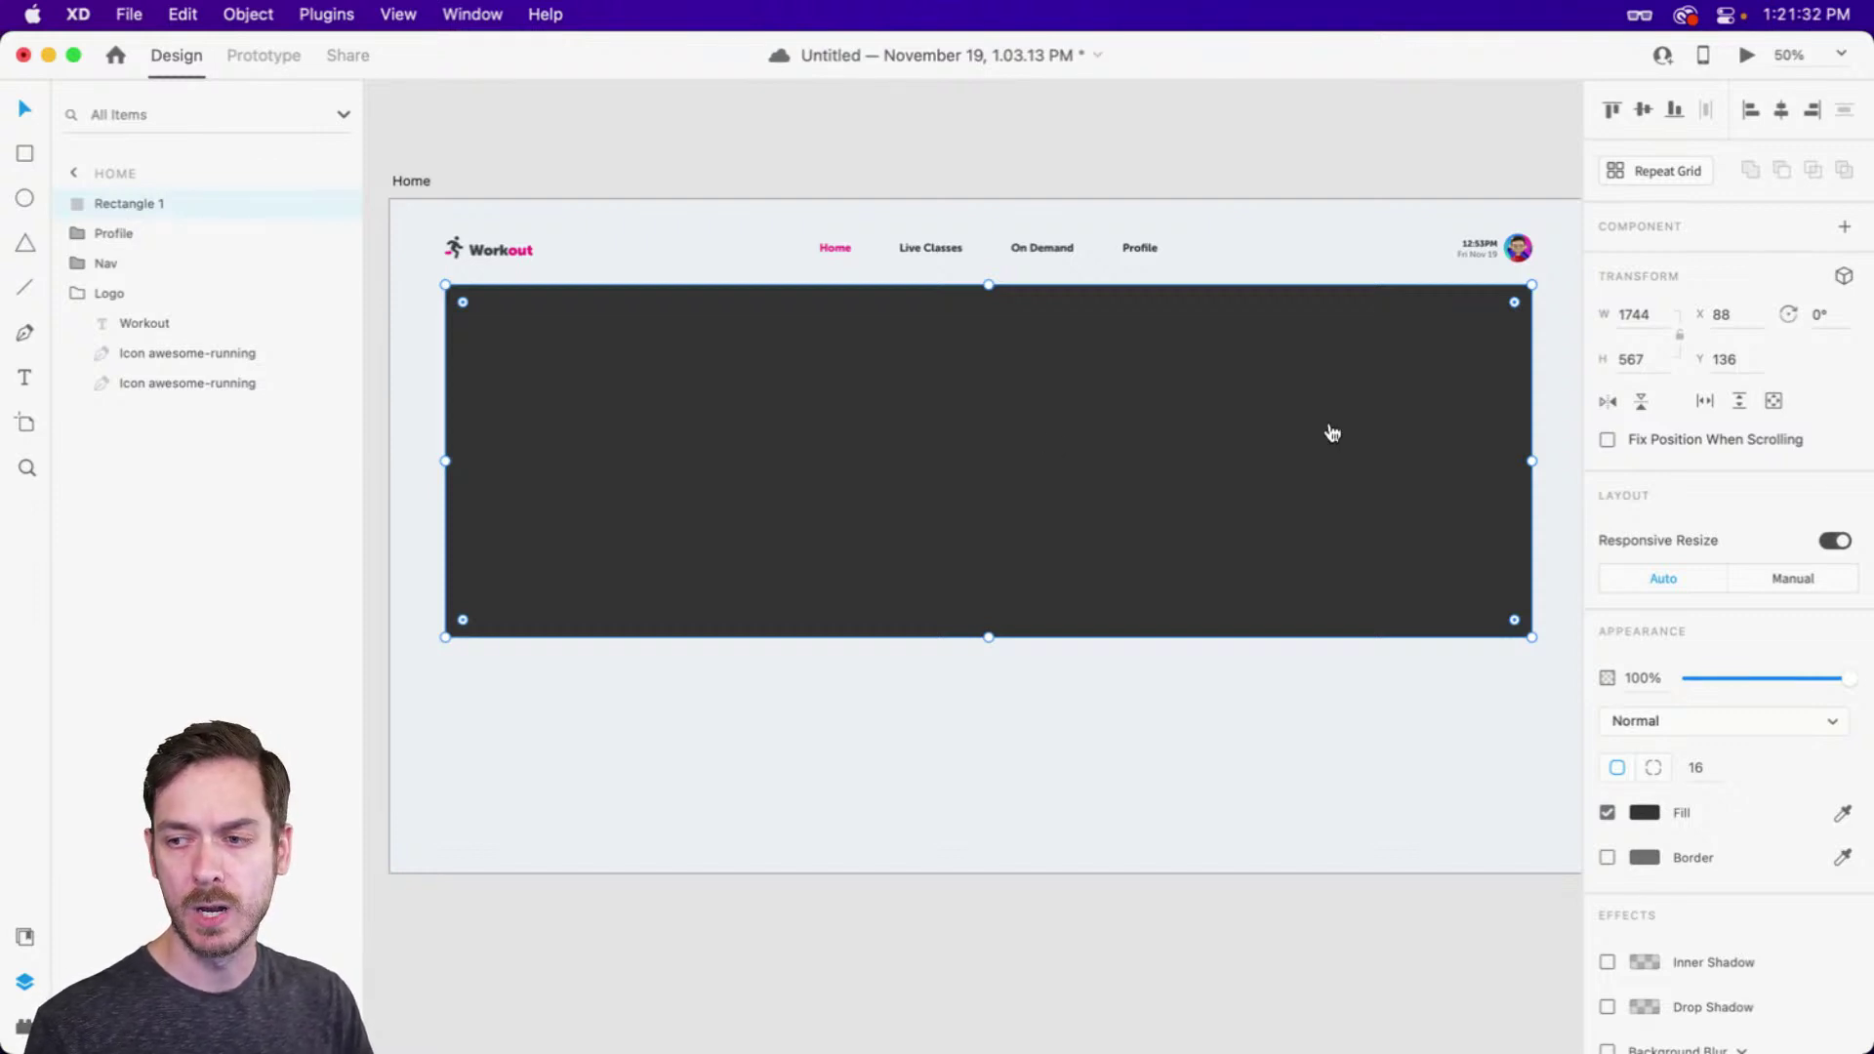
Fill the dark hero rectangle with AdobeStock_376645099.jpeg from the Cartoon folder in Finder and shift the image down inside its frame
key("super+Tab")
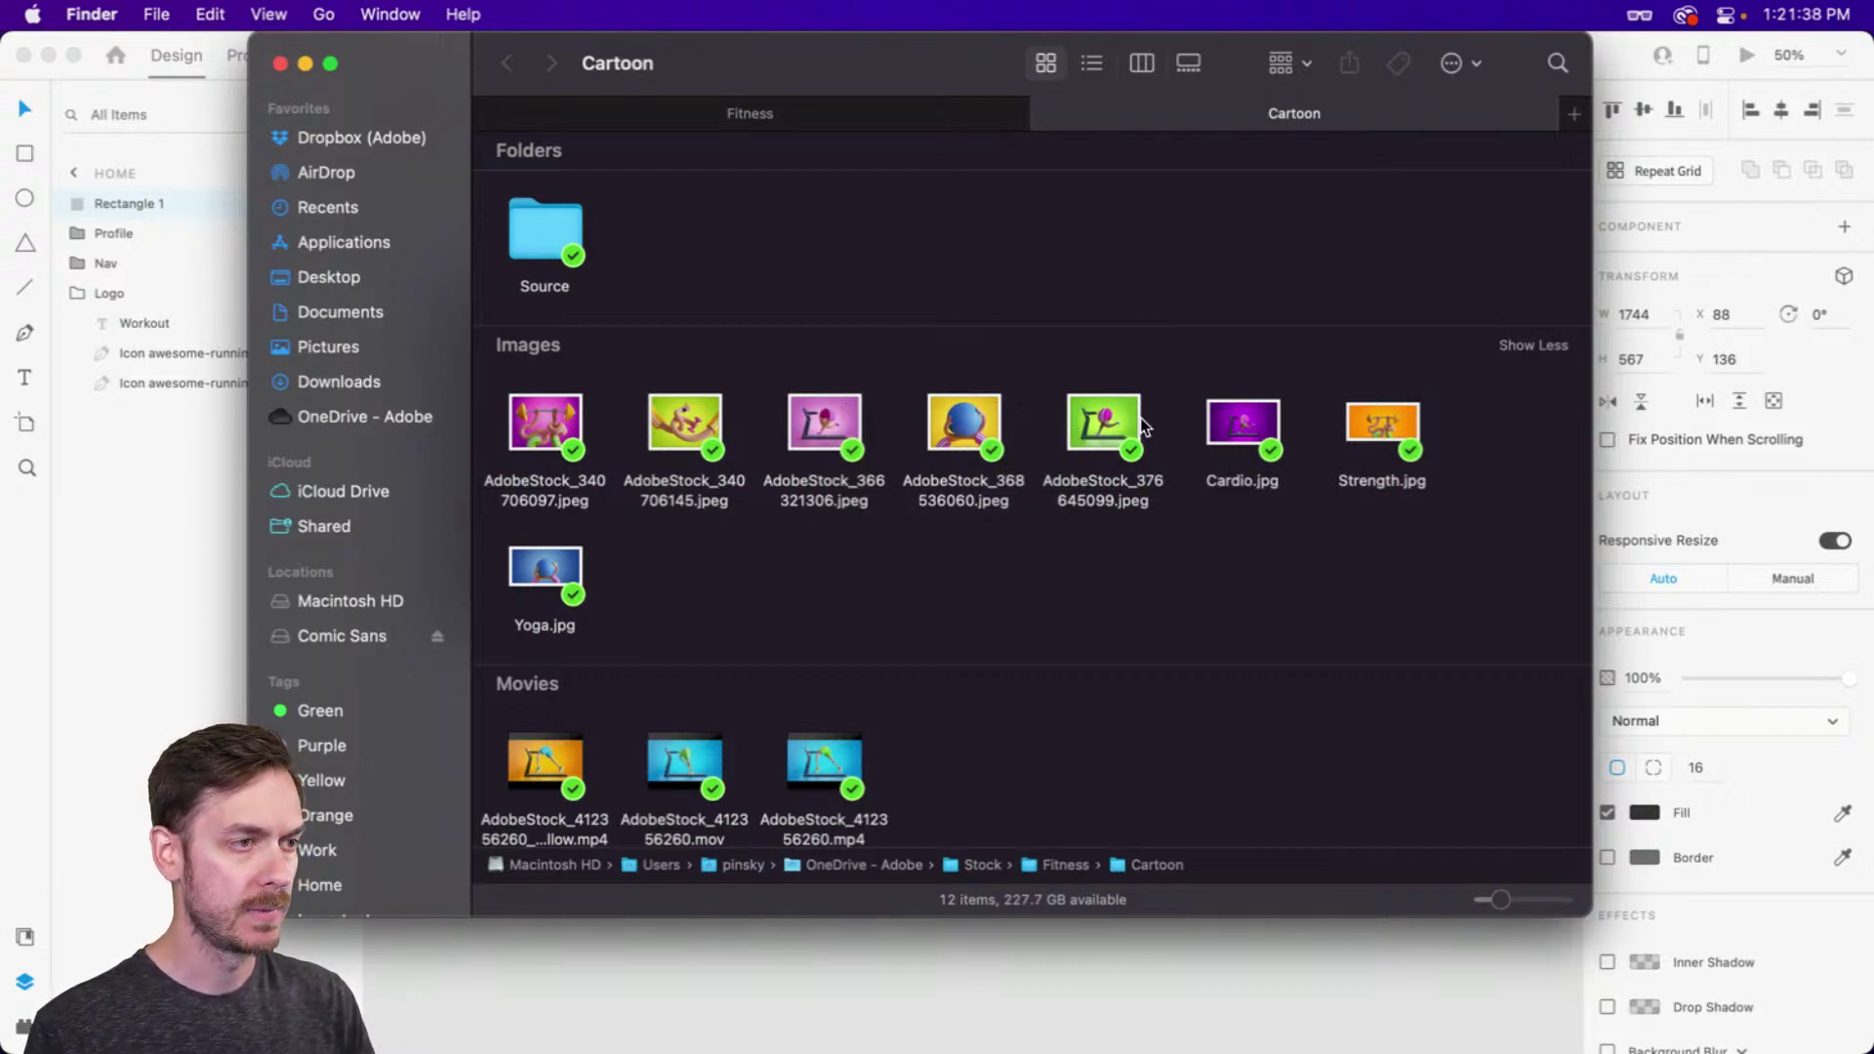
key("super+Tab")
left_click_drag(1137, 425, 943, 404)
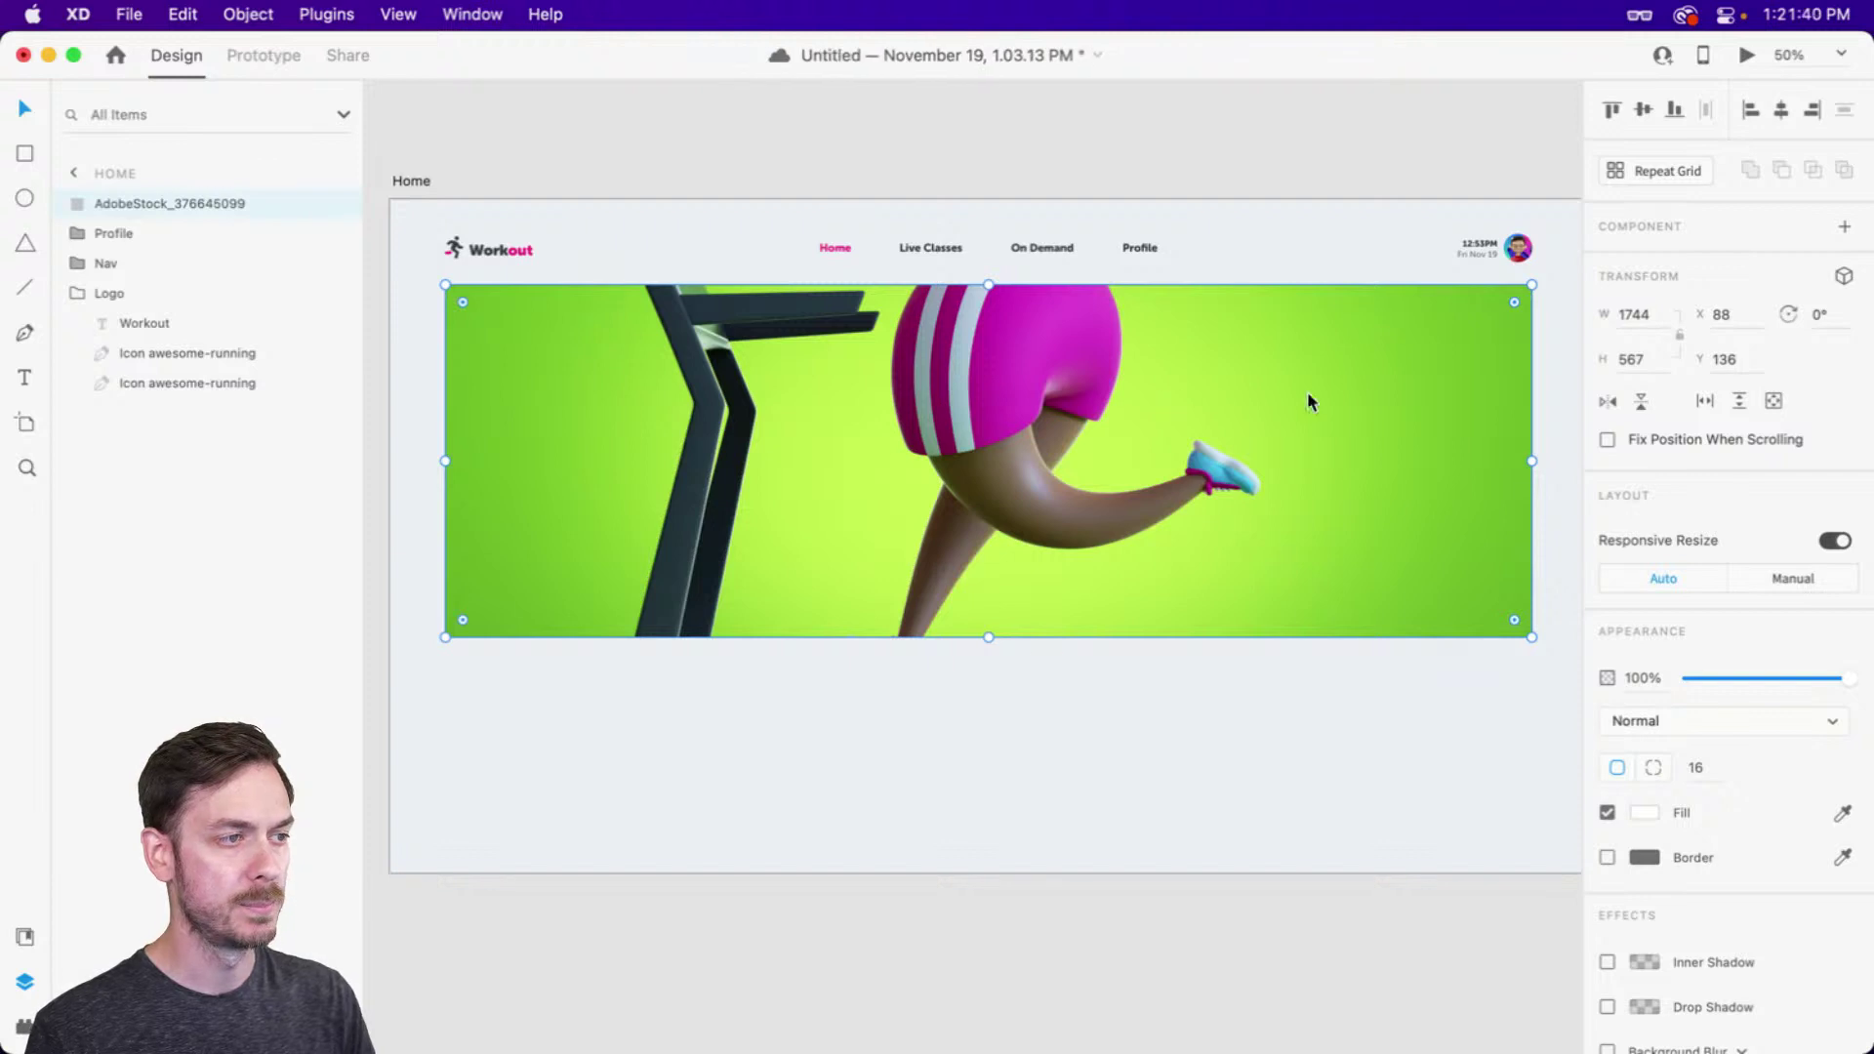
double_click(1408, 393)
left_click_drag(1261, 349, 1257, 459)
Preview the Home artboard with the picture in place, and undo the image fill of the hero rectangle
left_click(1183, 144)
key("super+Return")
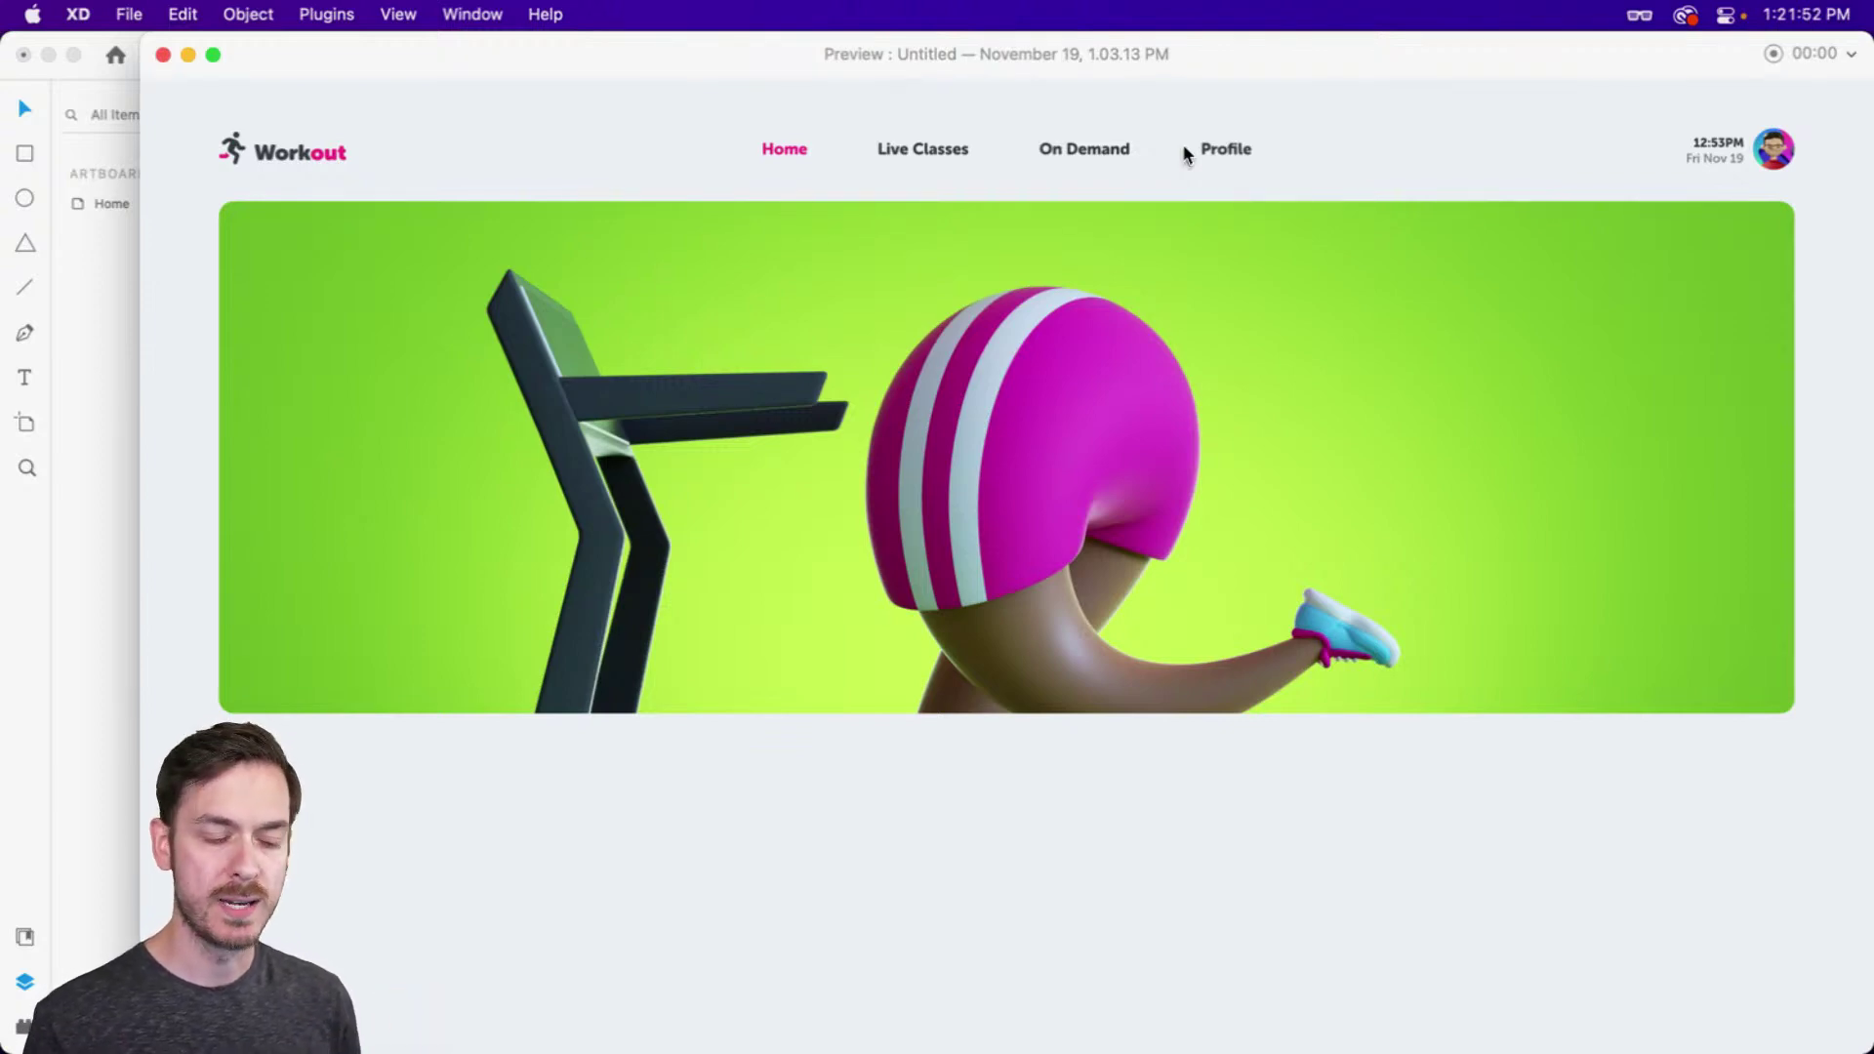
key("super+w")
key("super+z")
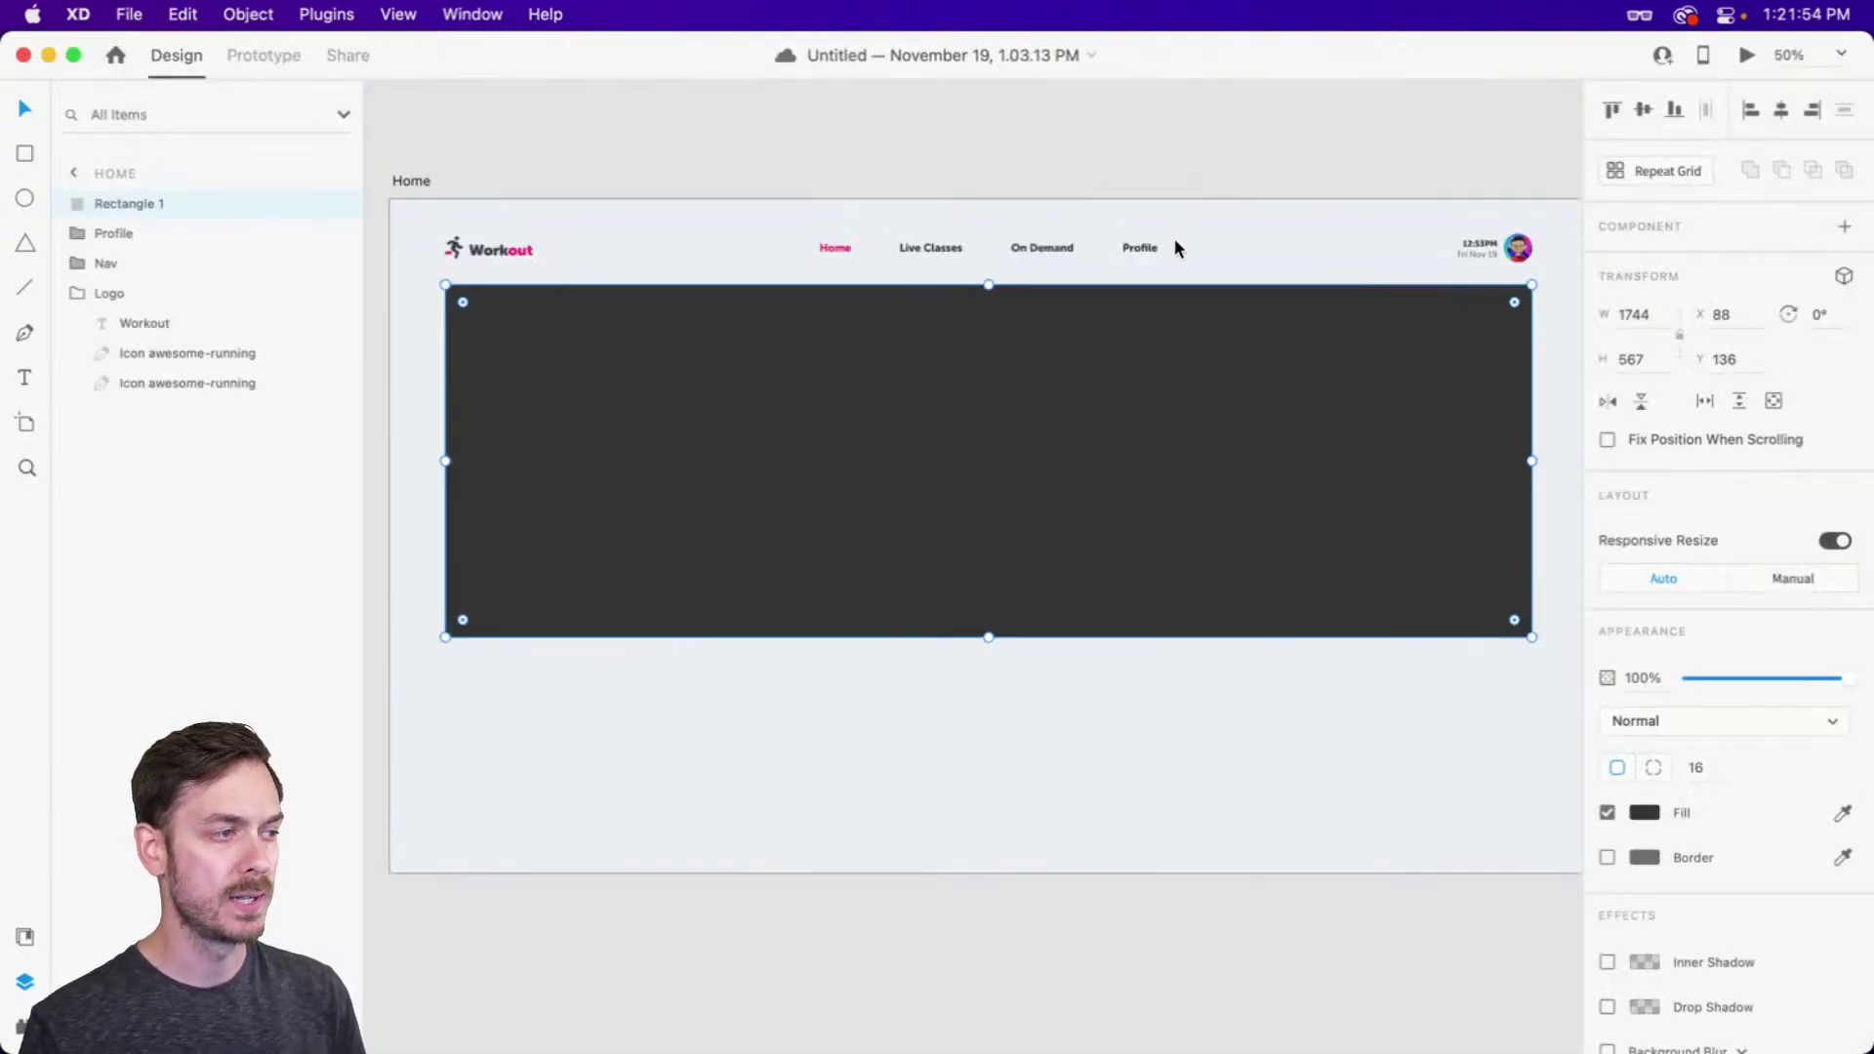
Place the video AdobeStock_412356260.mp4 from the Cartoon folder in Finder into the dark hero rectangle on the Home artboard
key("super+Tab")
left_click(970, 732)
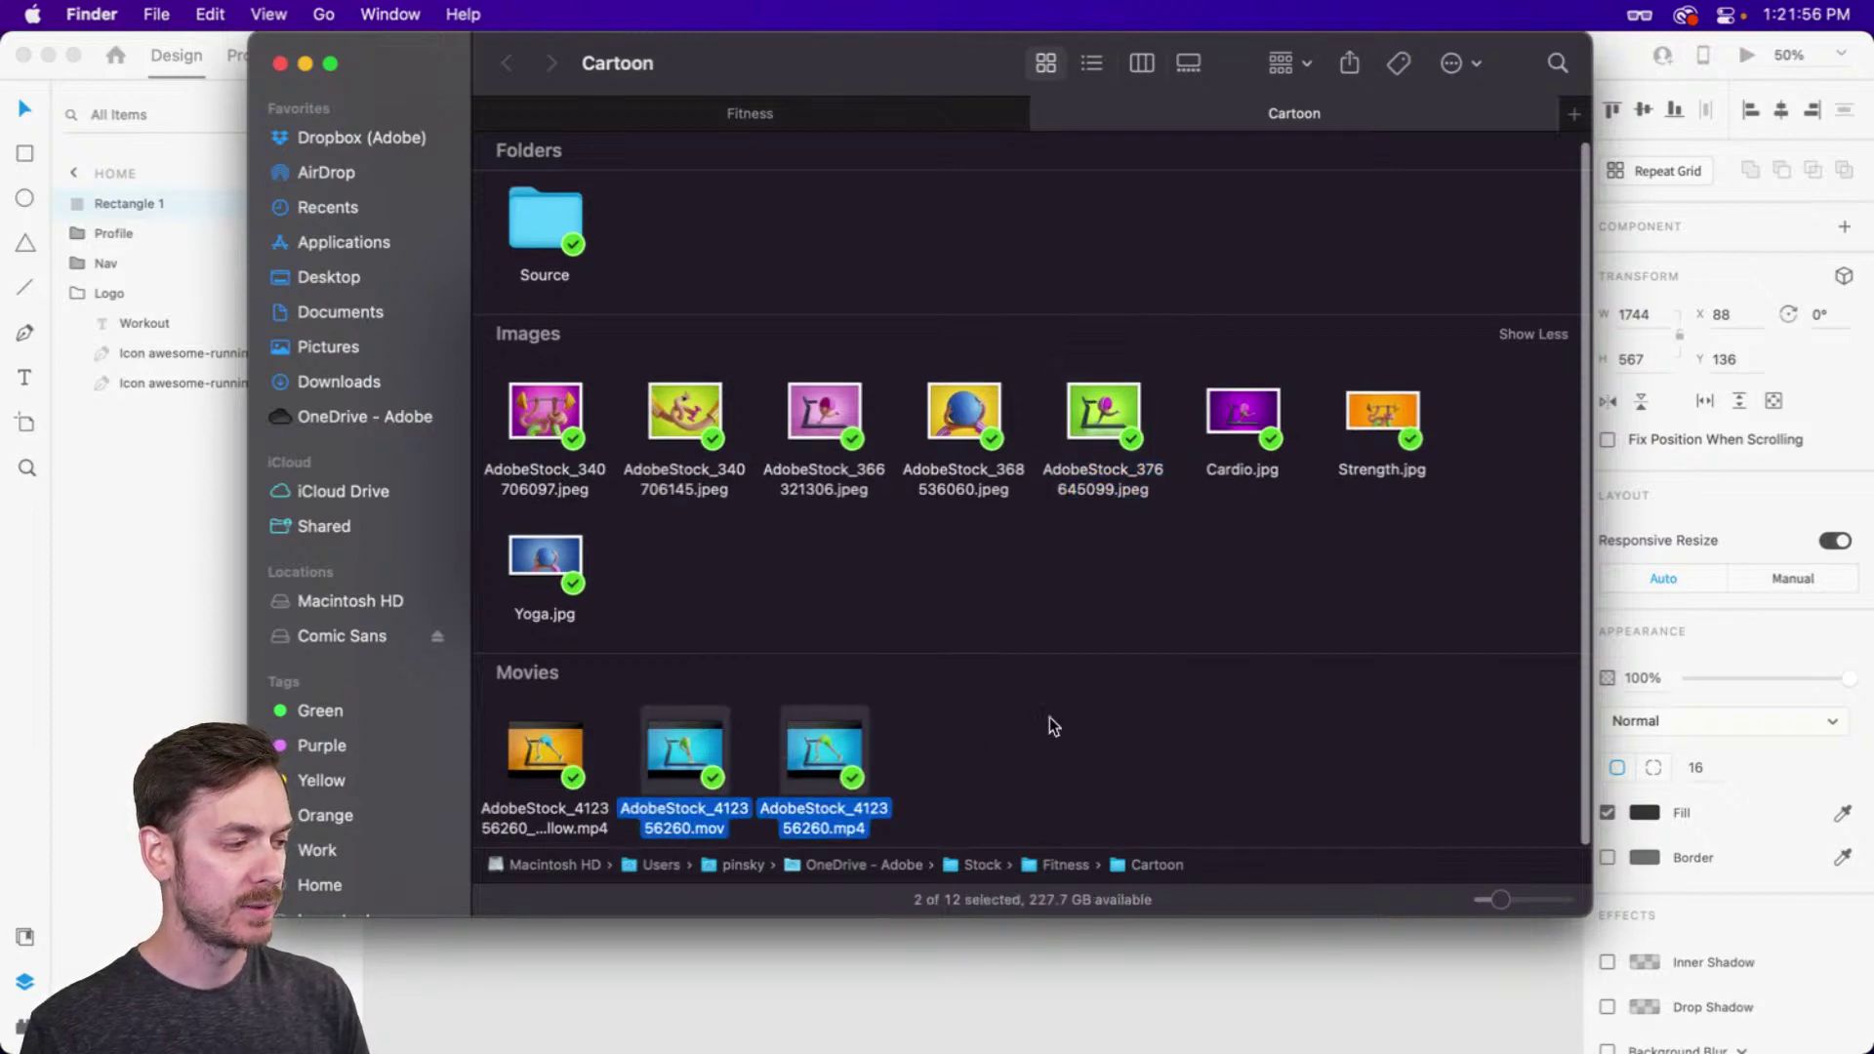
mouse_move(851, 747)
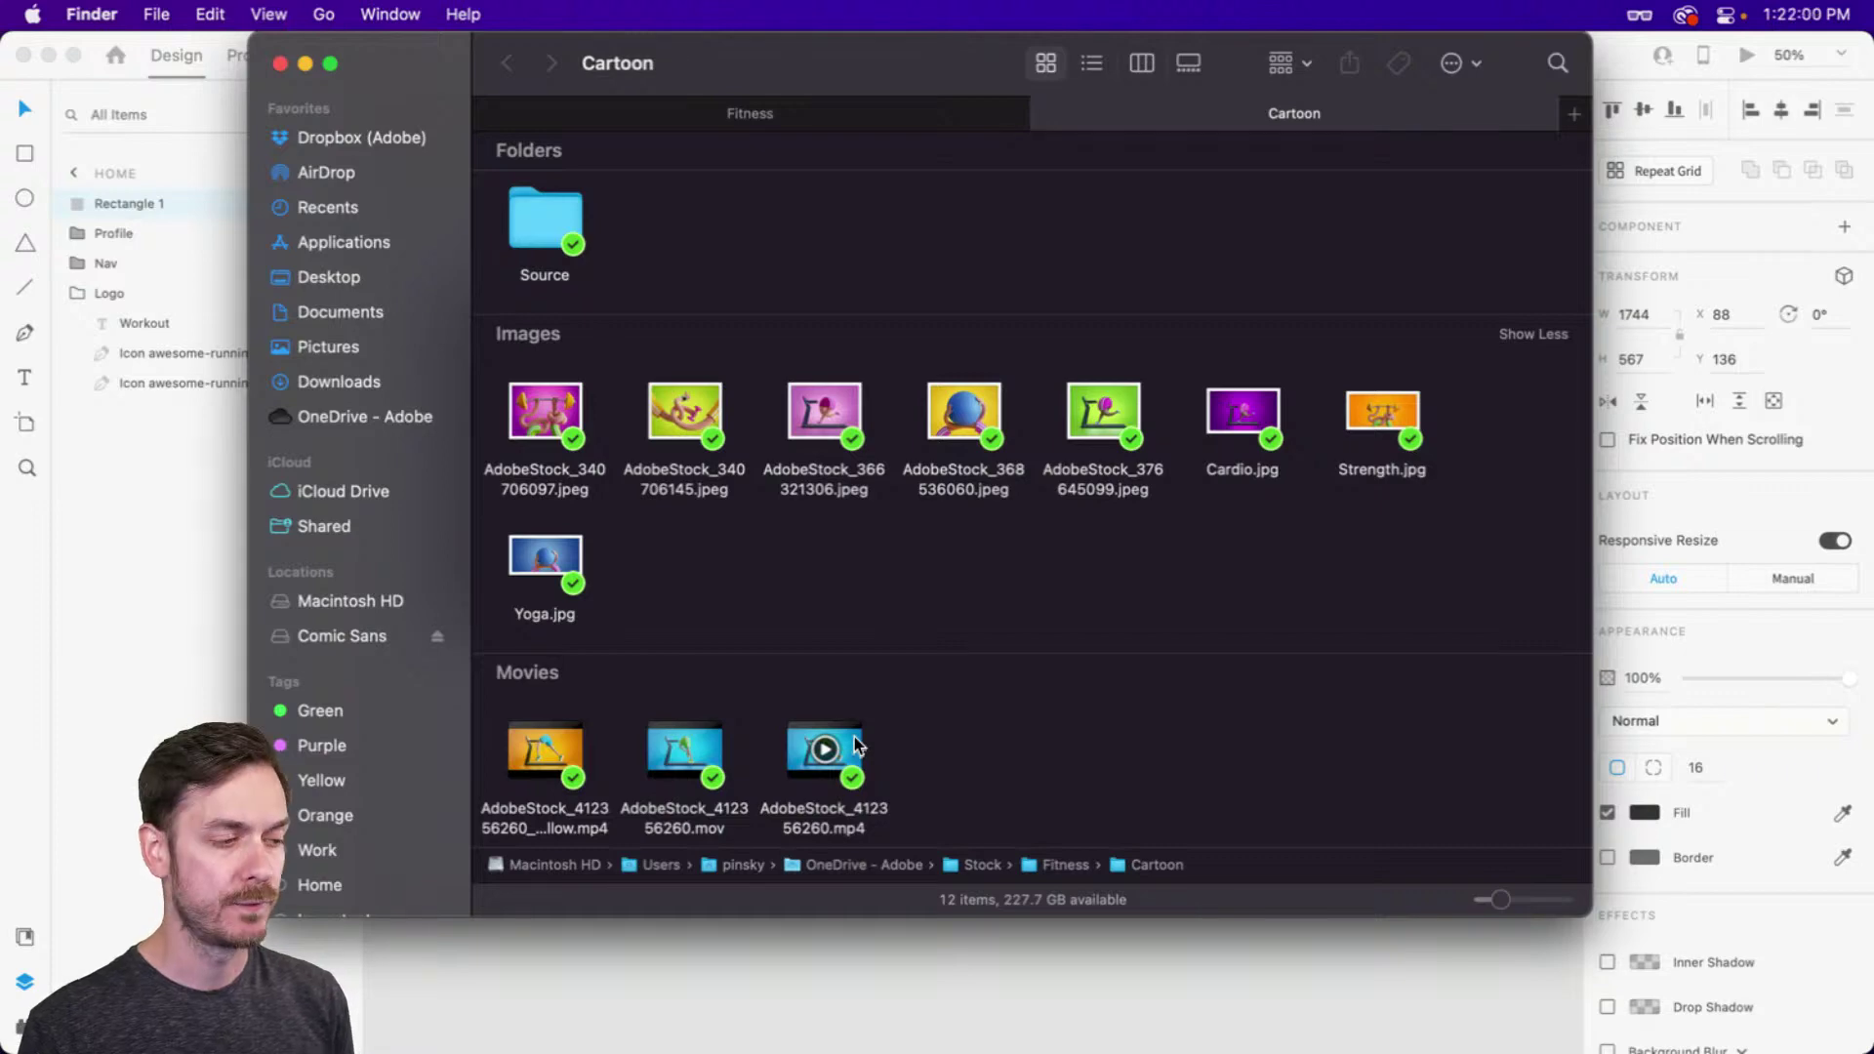
left_click(850, 750)
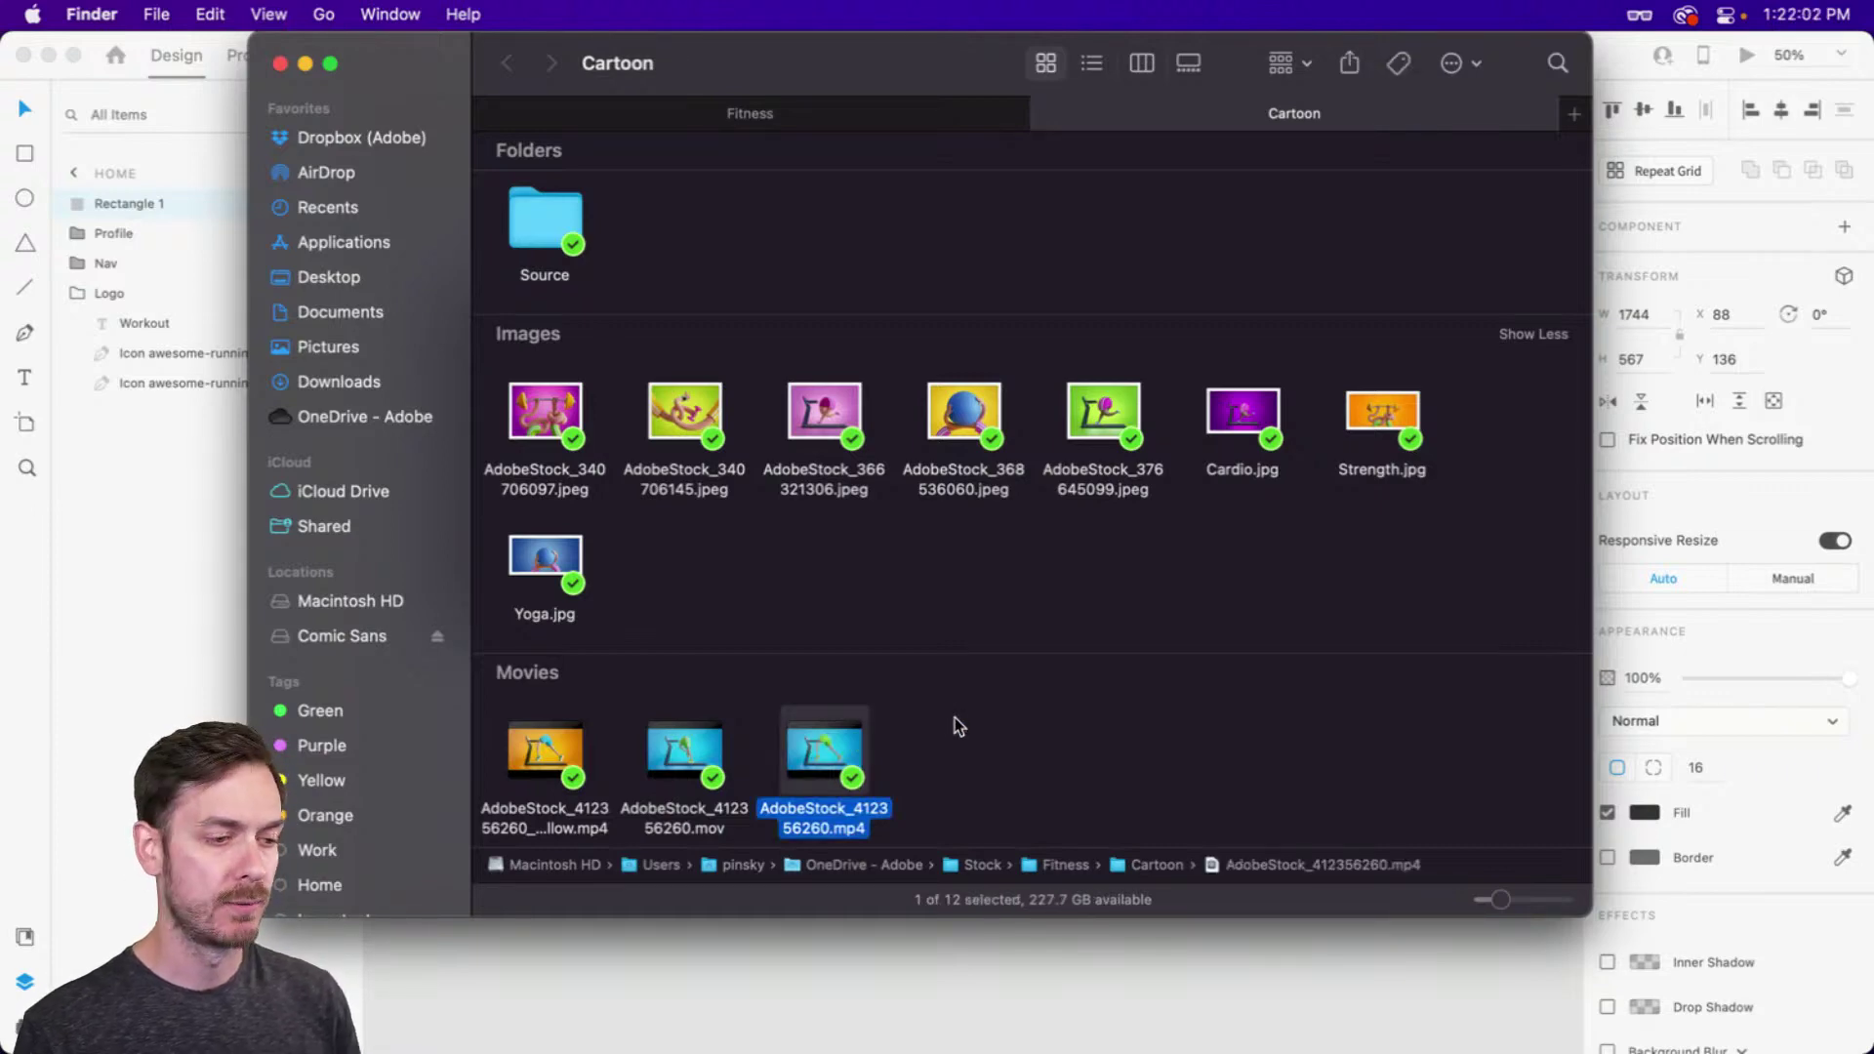
mouse_move(854, 744)
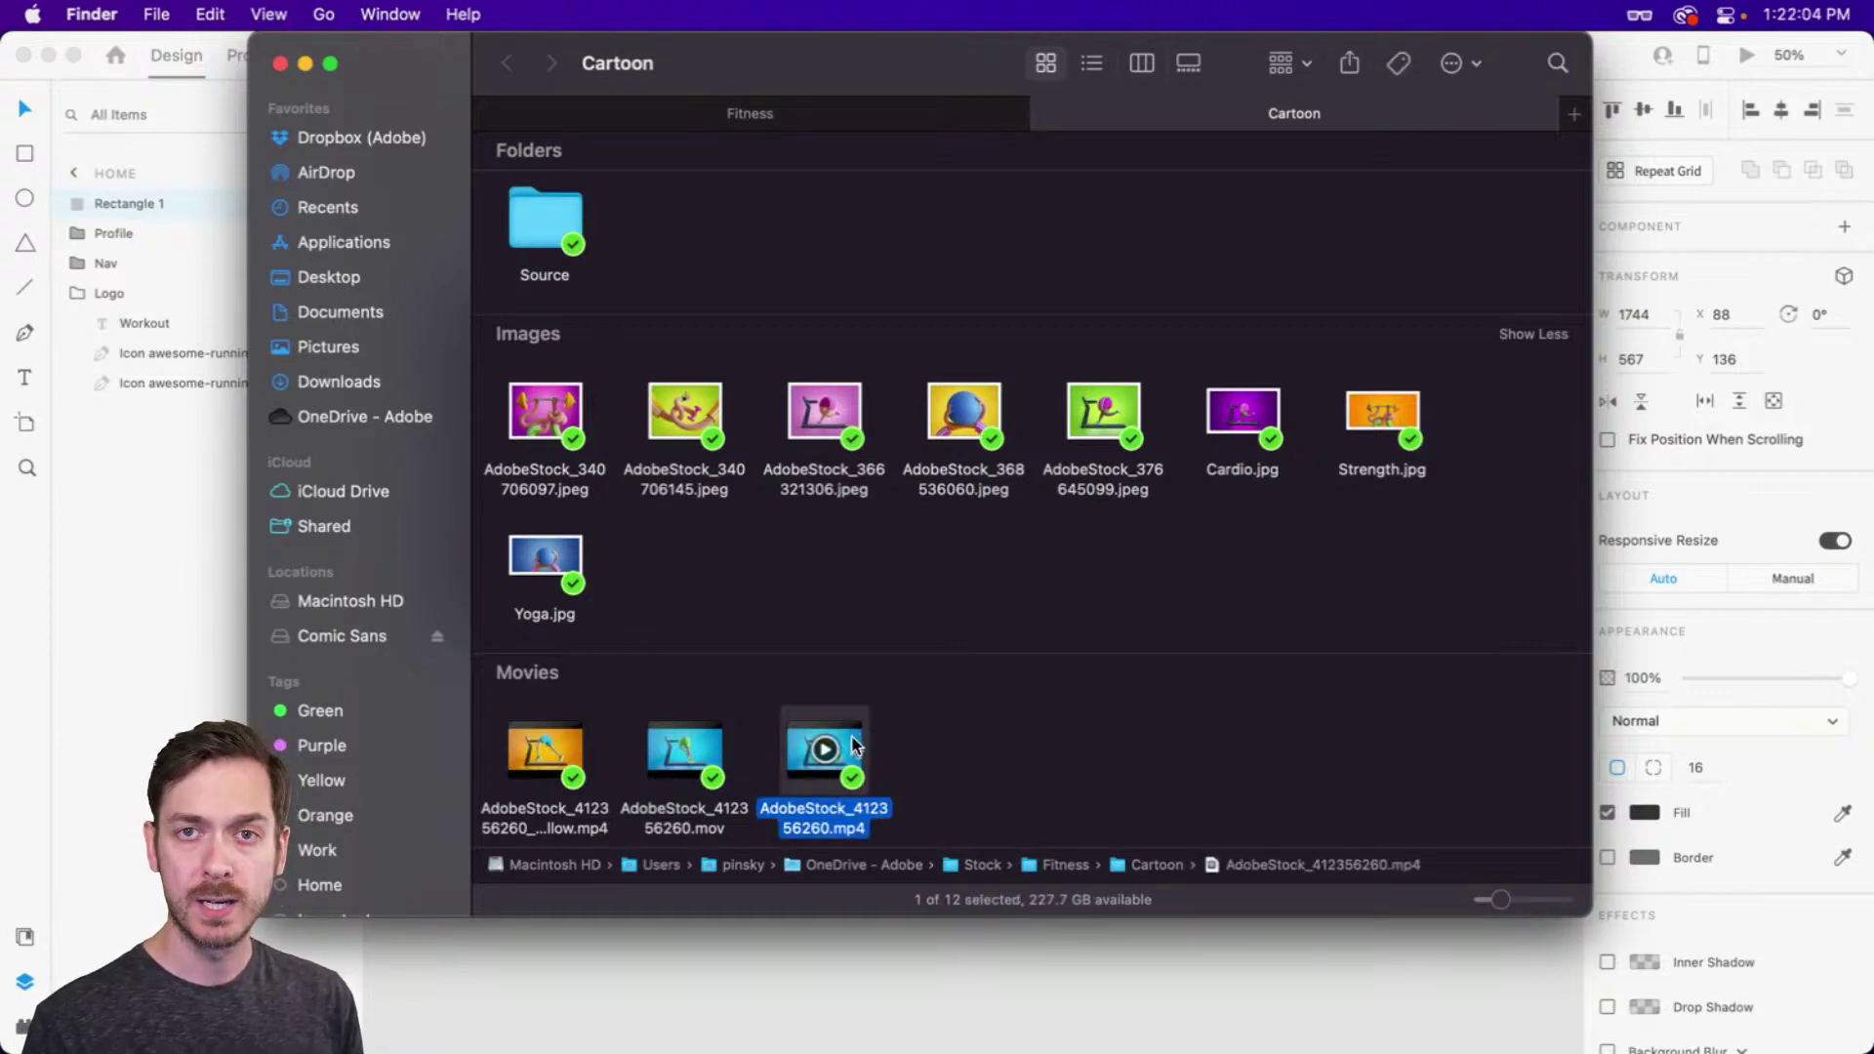
left_click_drag(853, 746, 1138, 466)
key("super+Tab")
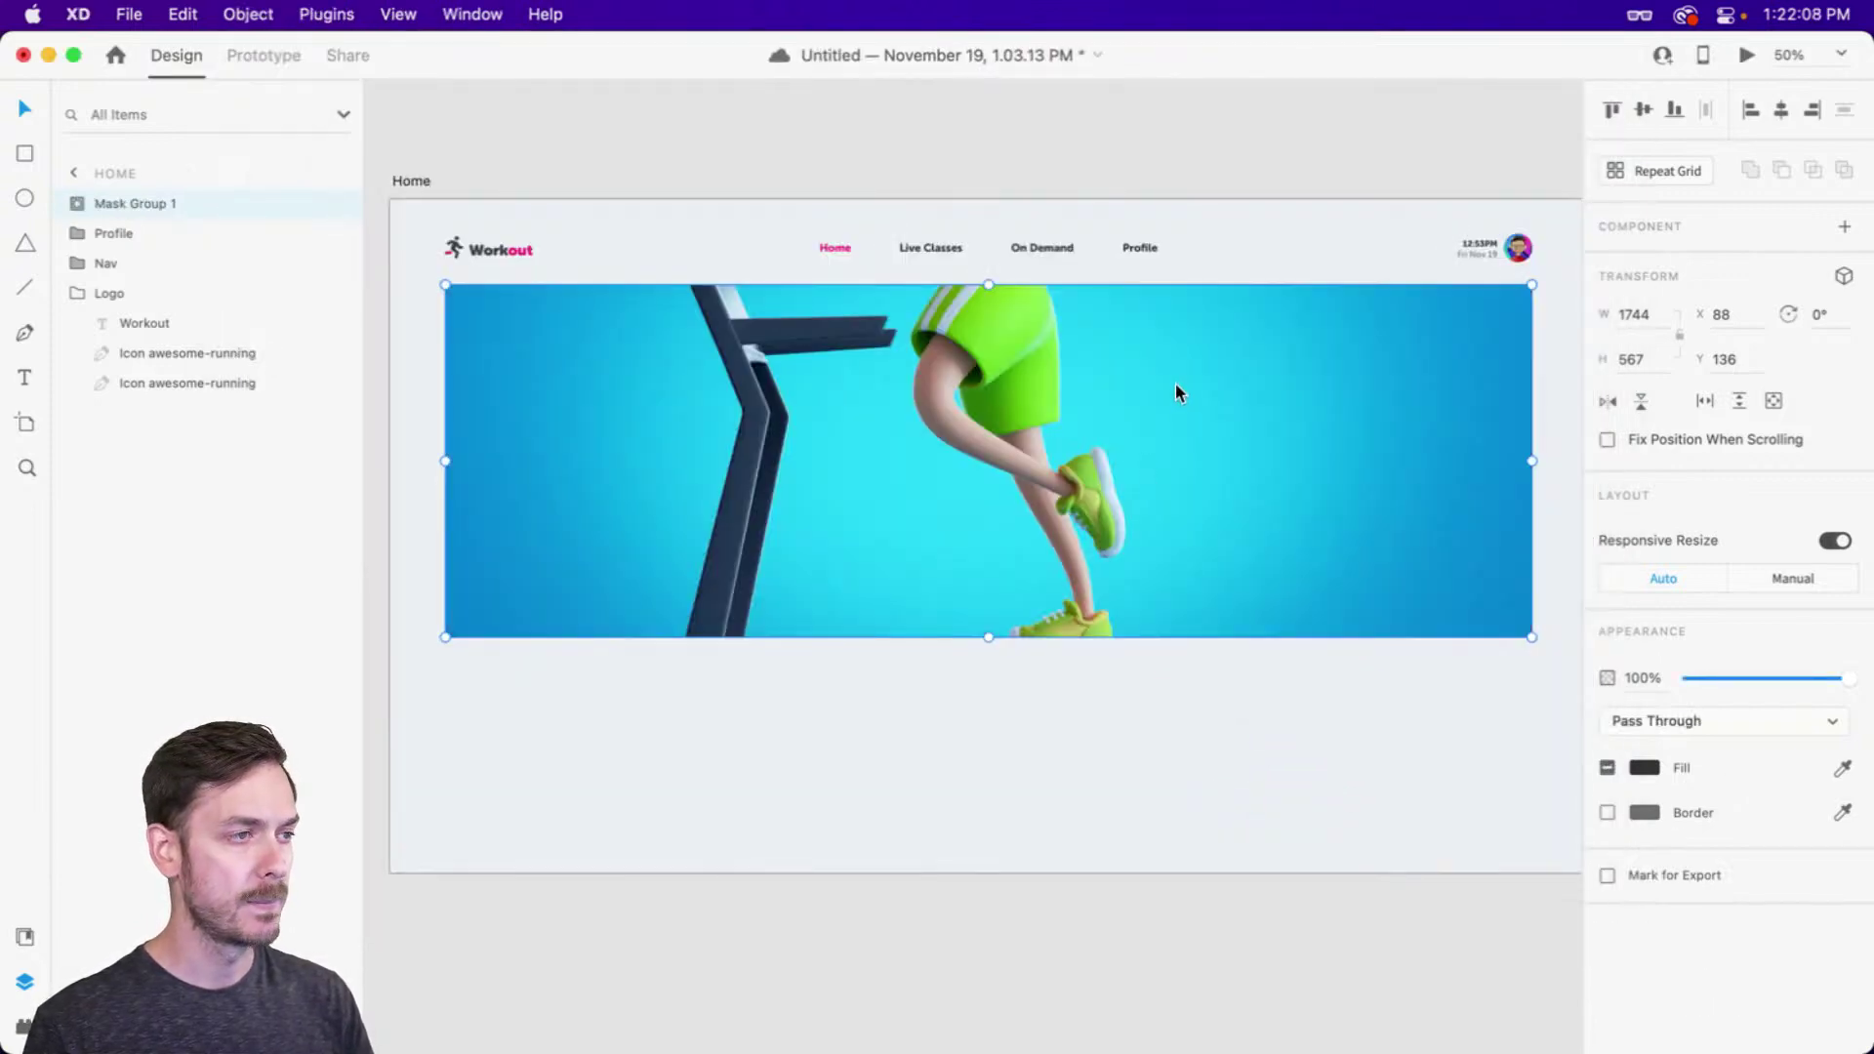
Move the video down inside its mask to about Y 11 so the top of the runner is inside the hero frame
double_click(1176, 390)
left_click_drag(1168, 368, 1163, 418)
left_click(1175, 168)
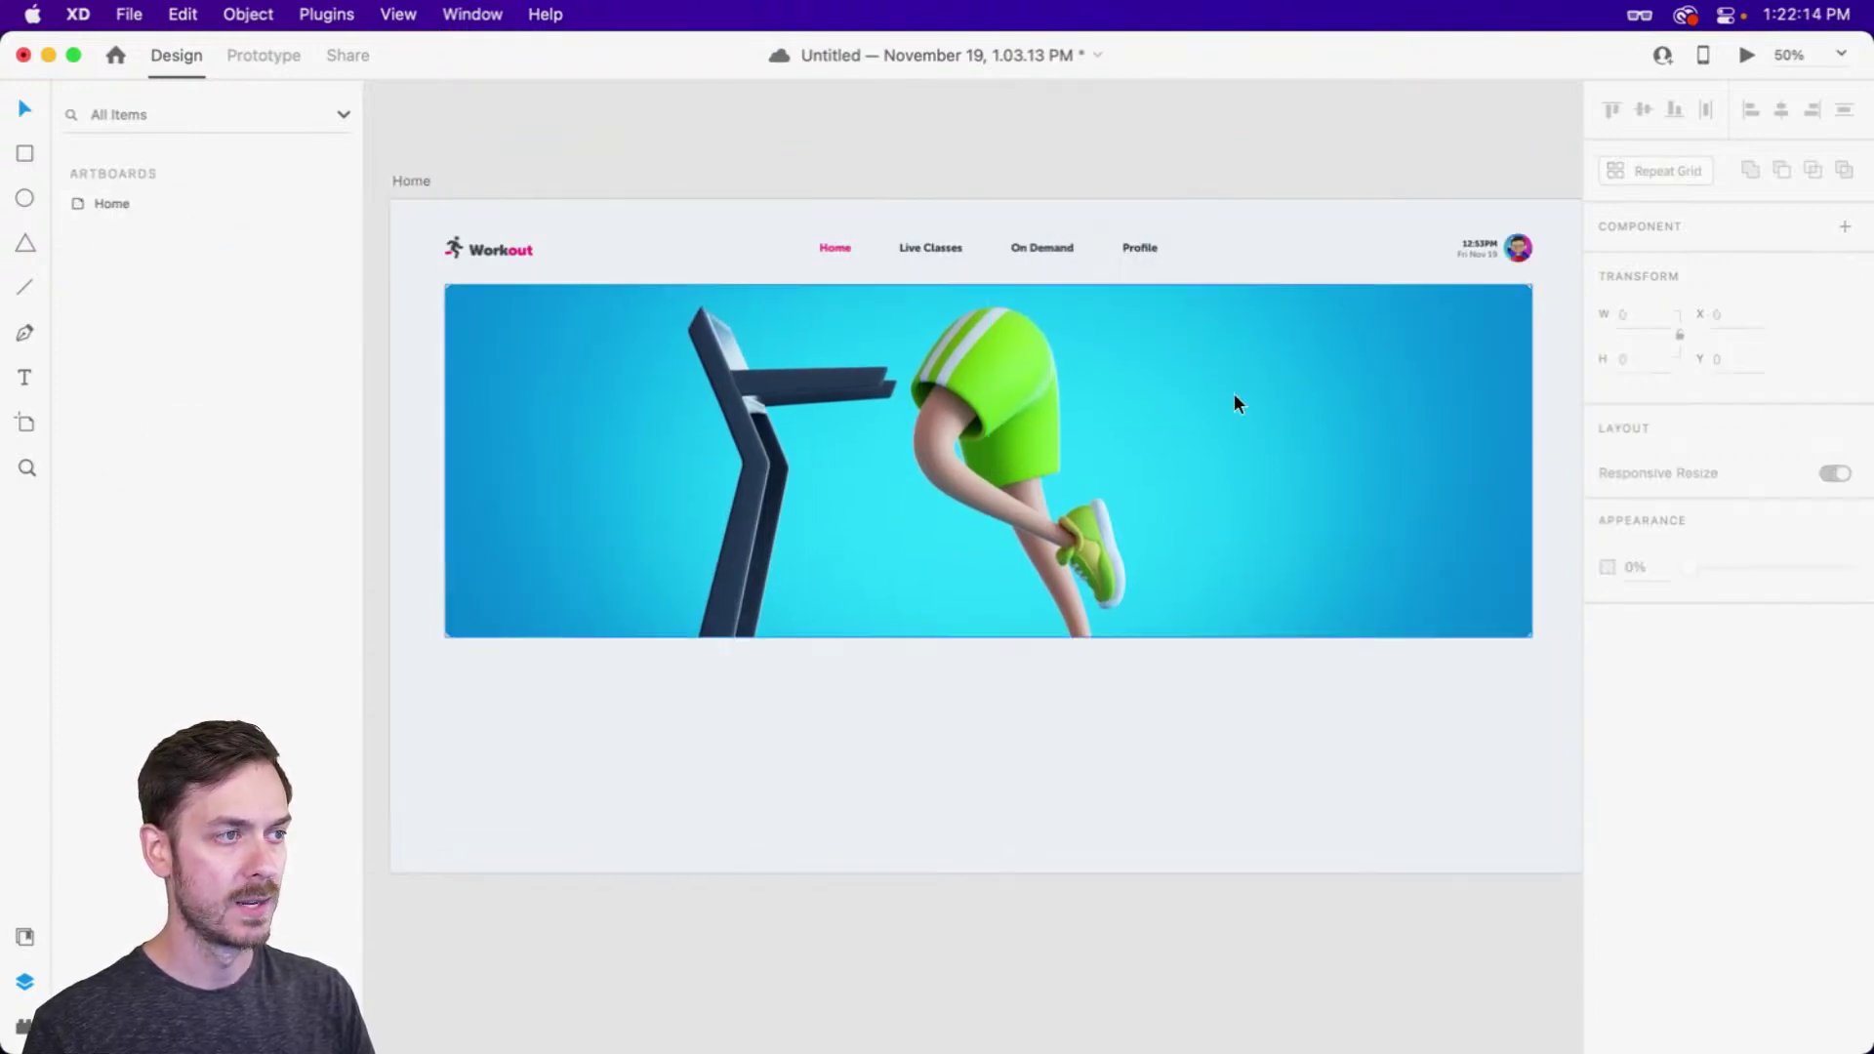
Set the masked video's playback behavior to Play automatically
double_click(1234, 395)
left_click(1234, 392)
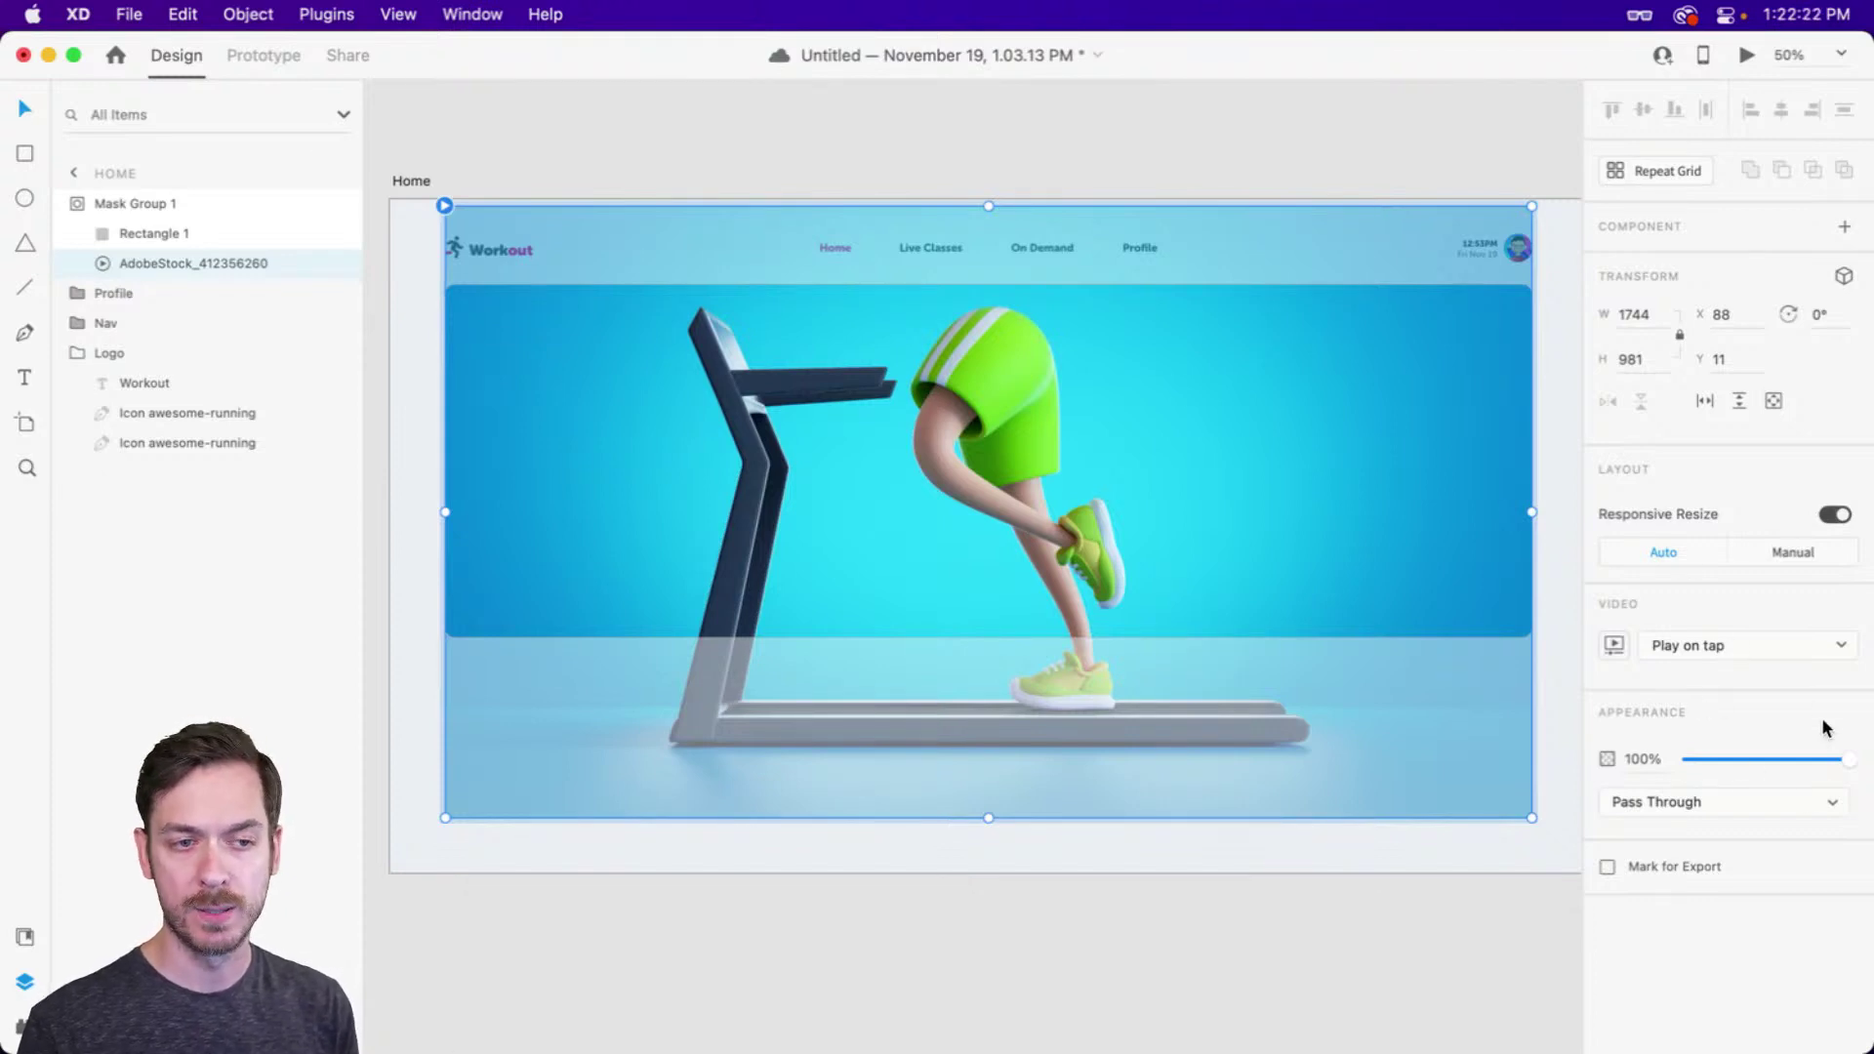
left_click(1783, 658)
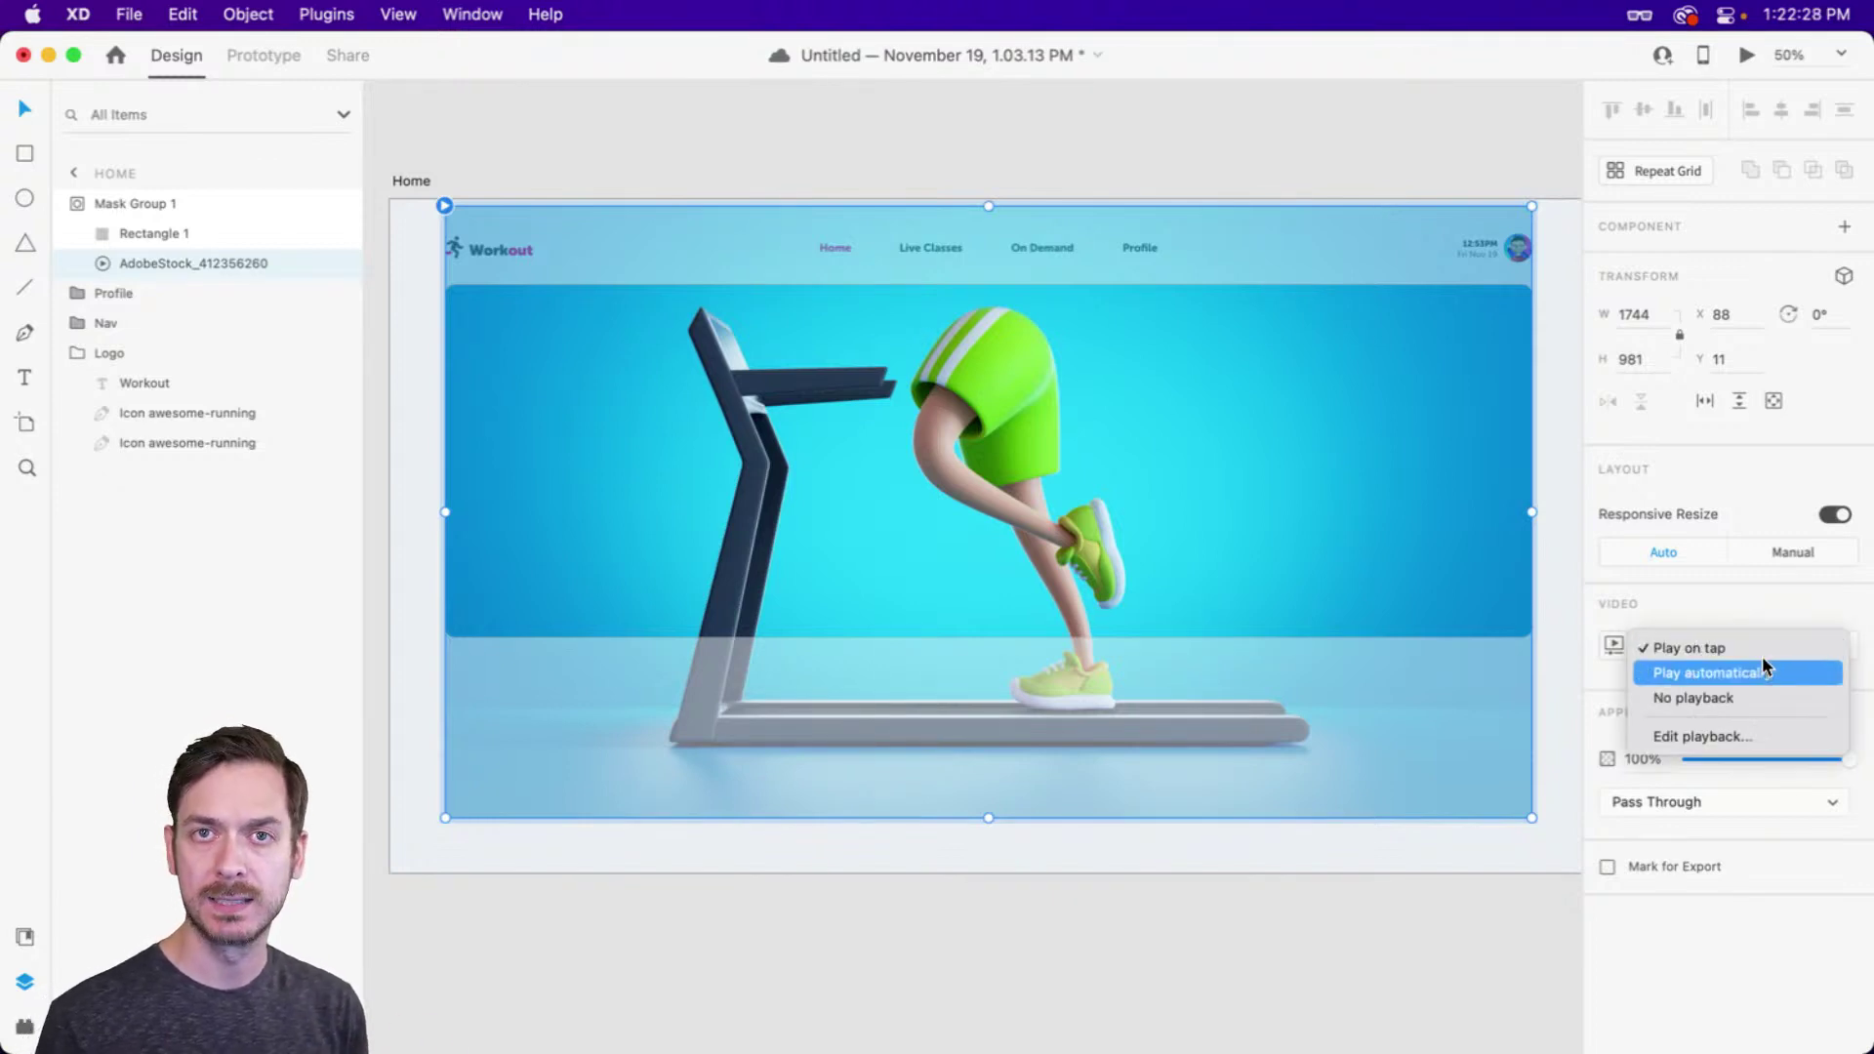
left_click(1765, 672)
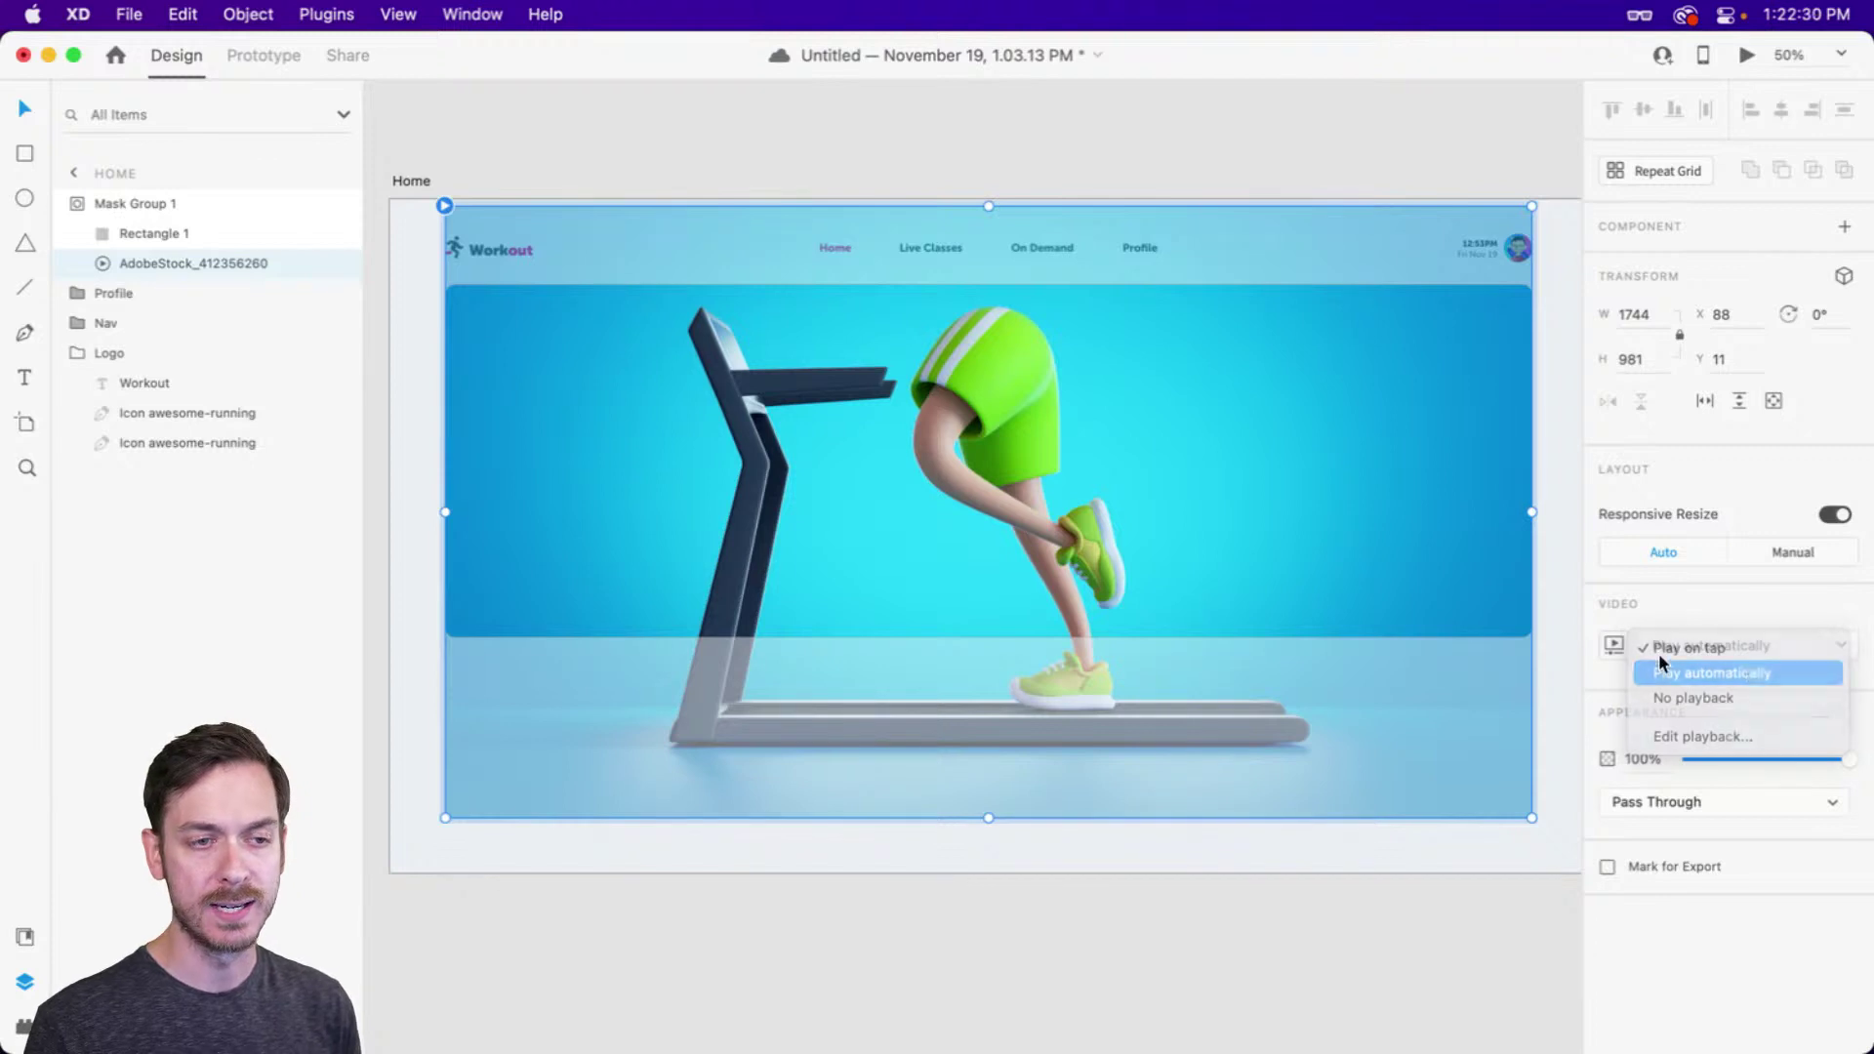
Turn on loop playback for the video and preview it running on the Home artboard
left_click(1614, 646)
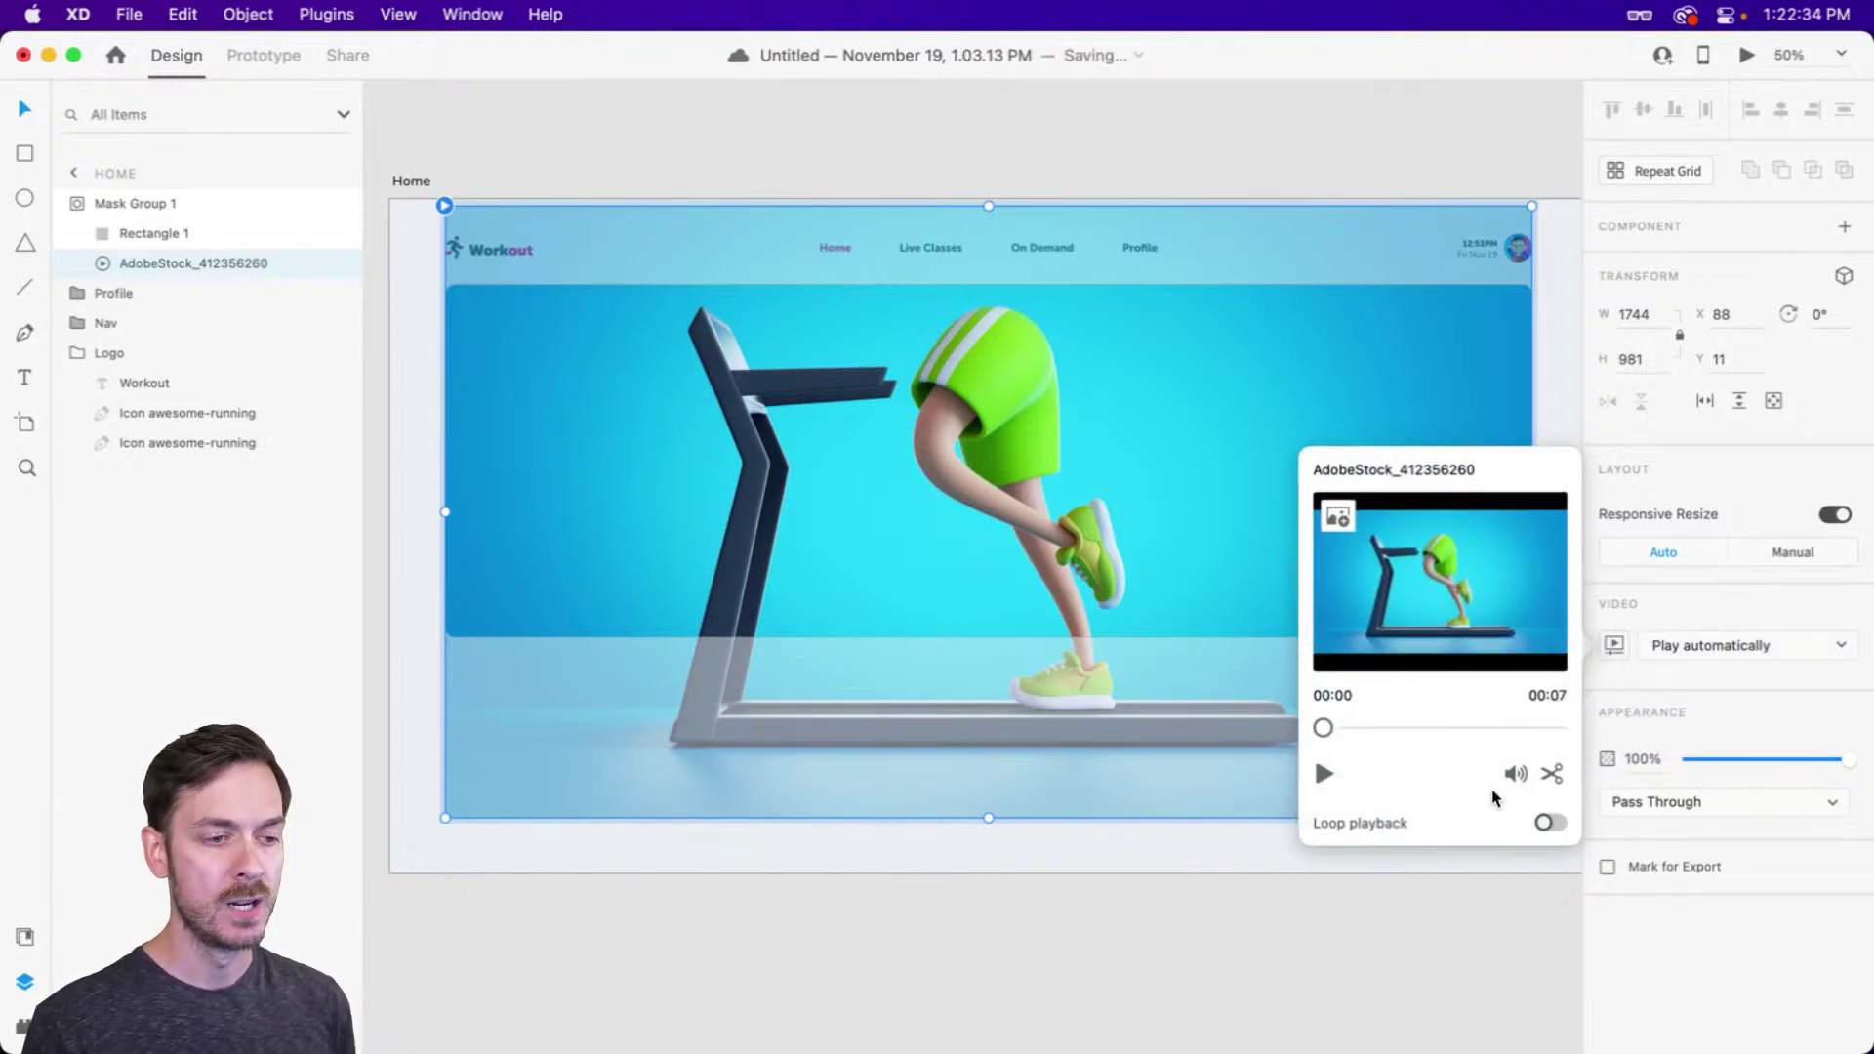
left_click(1552, 823)
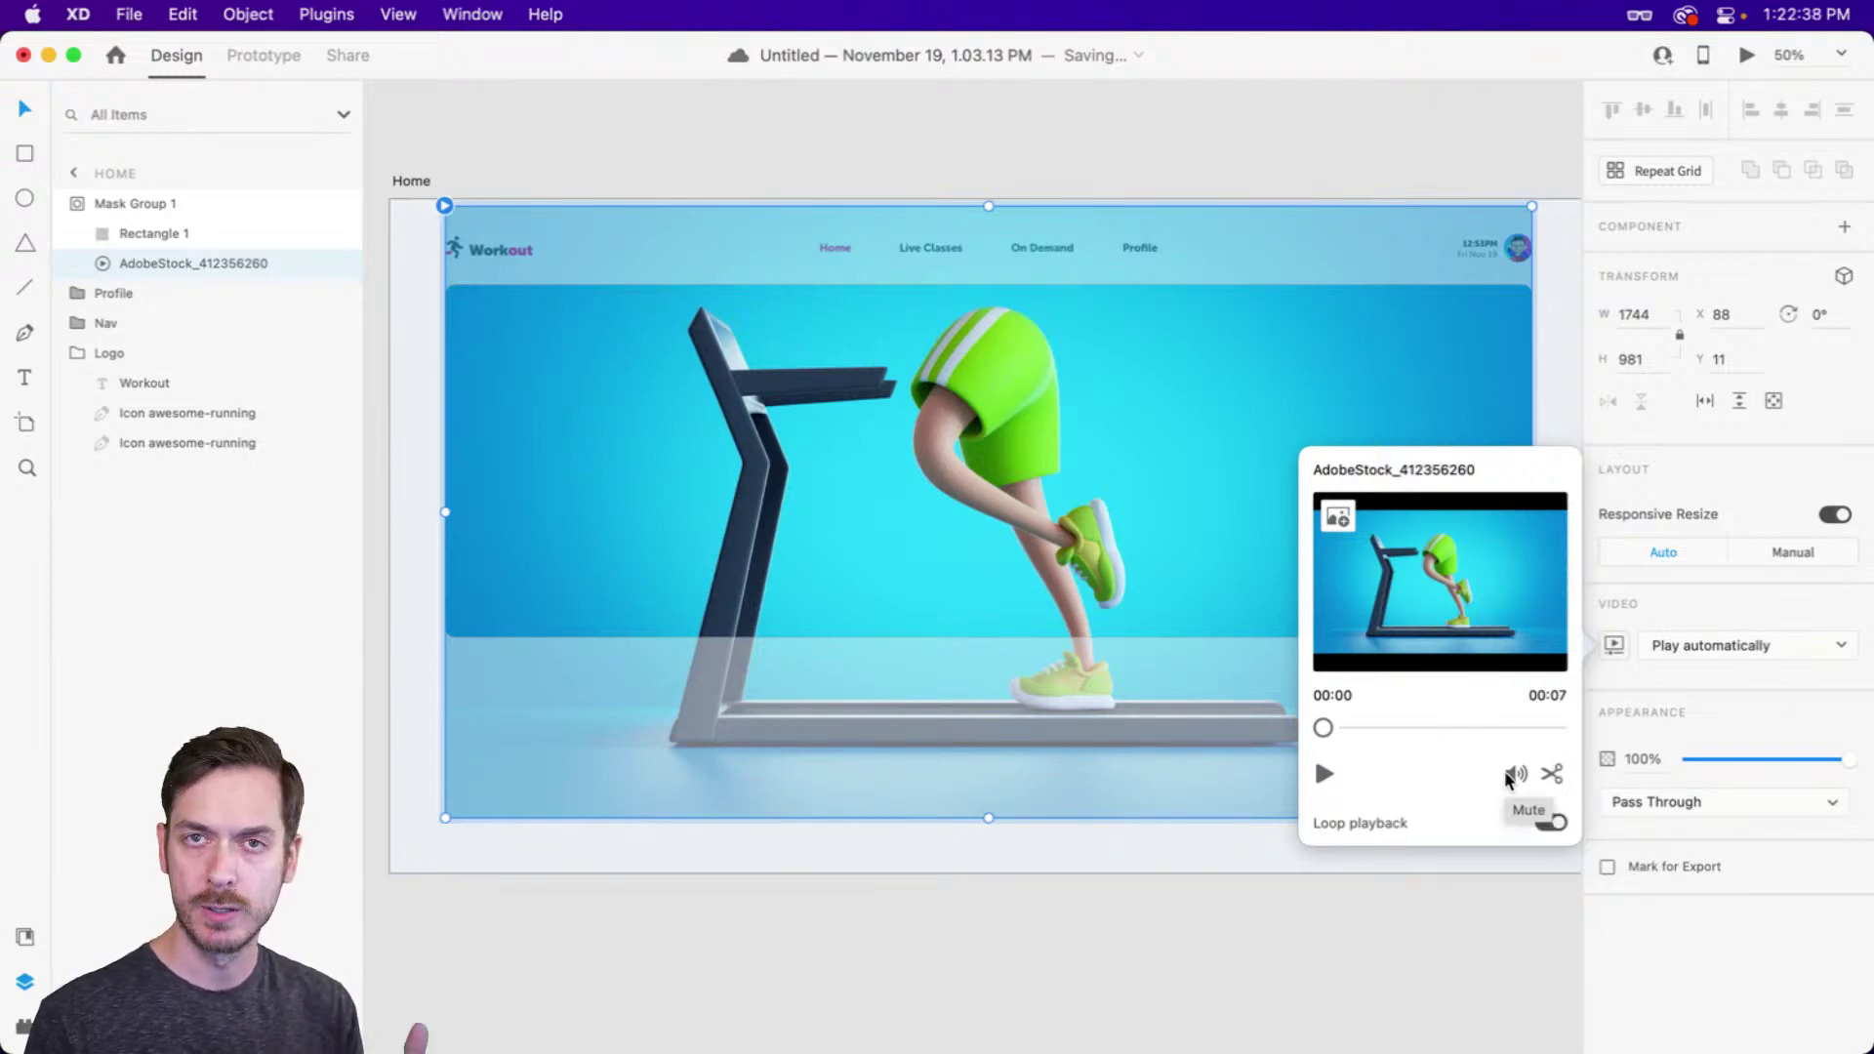
mouse_move(1324, 727)
left_mouse_down()
mouse_move(1448, 727)
mouse_move(1341, 722)
left_mouse_up()
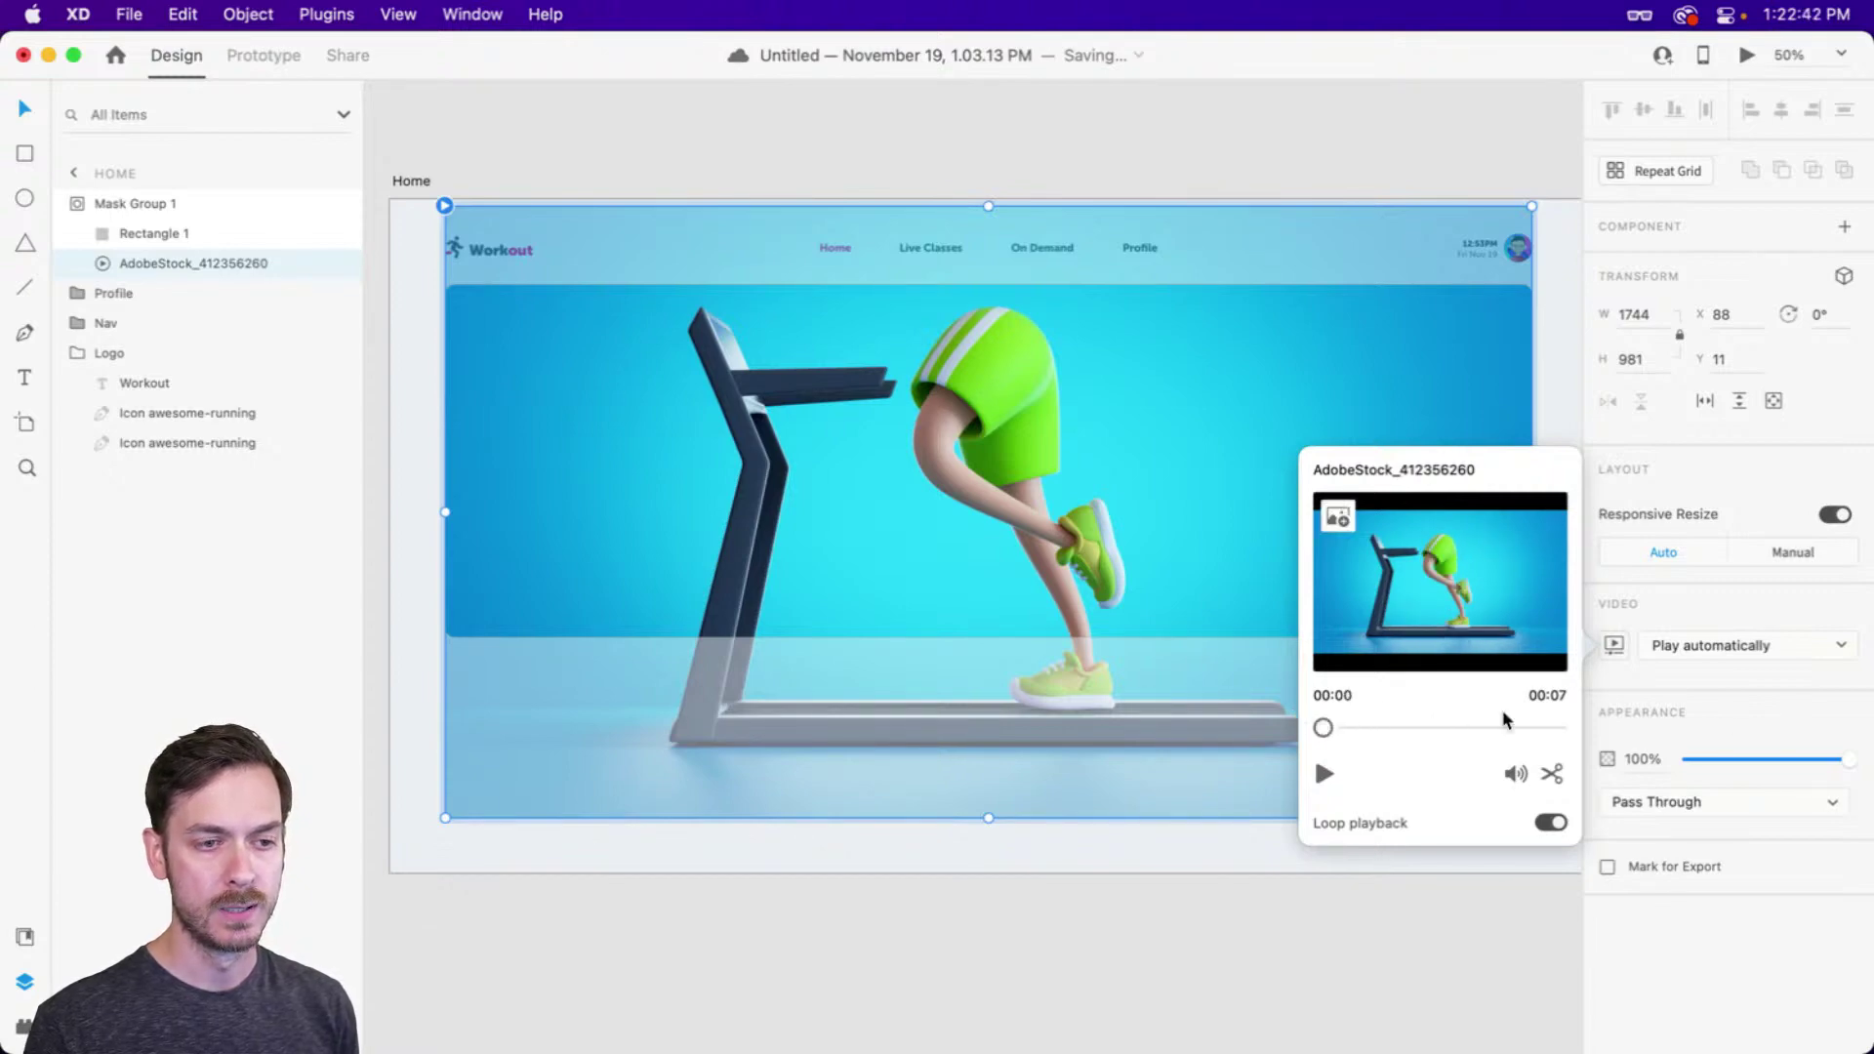
key("Escape")
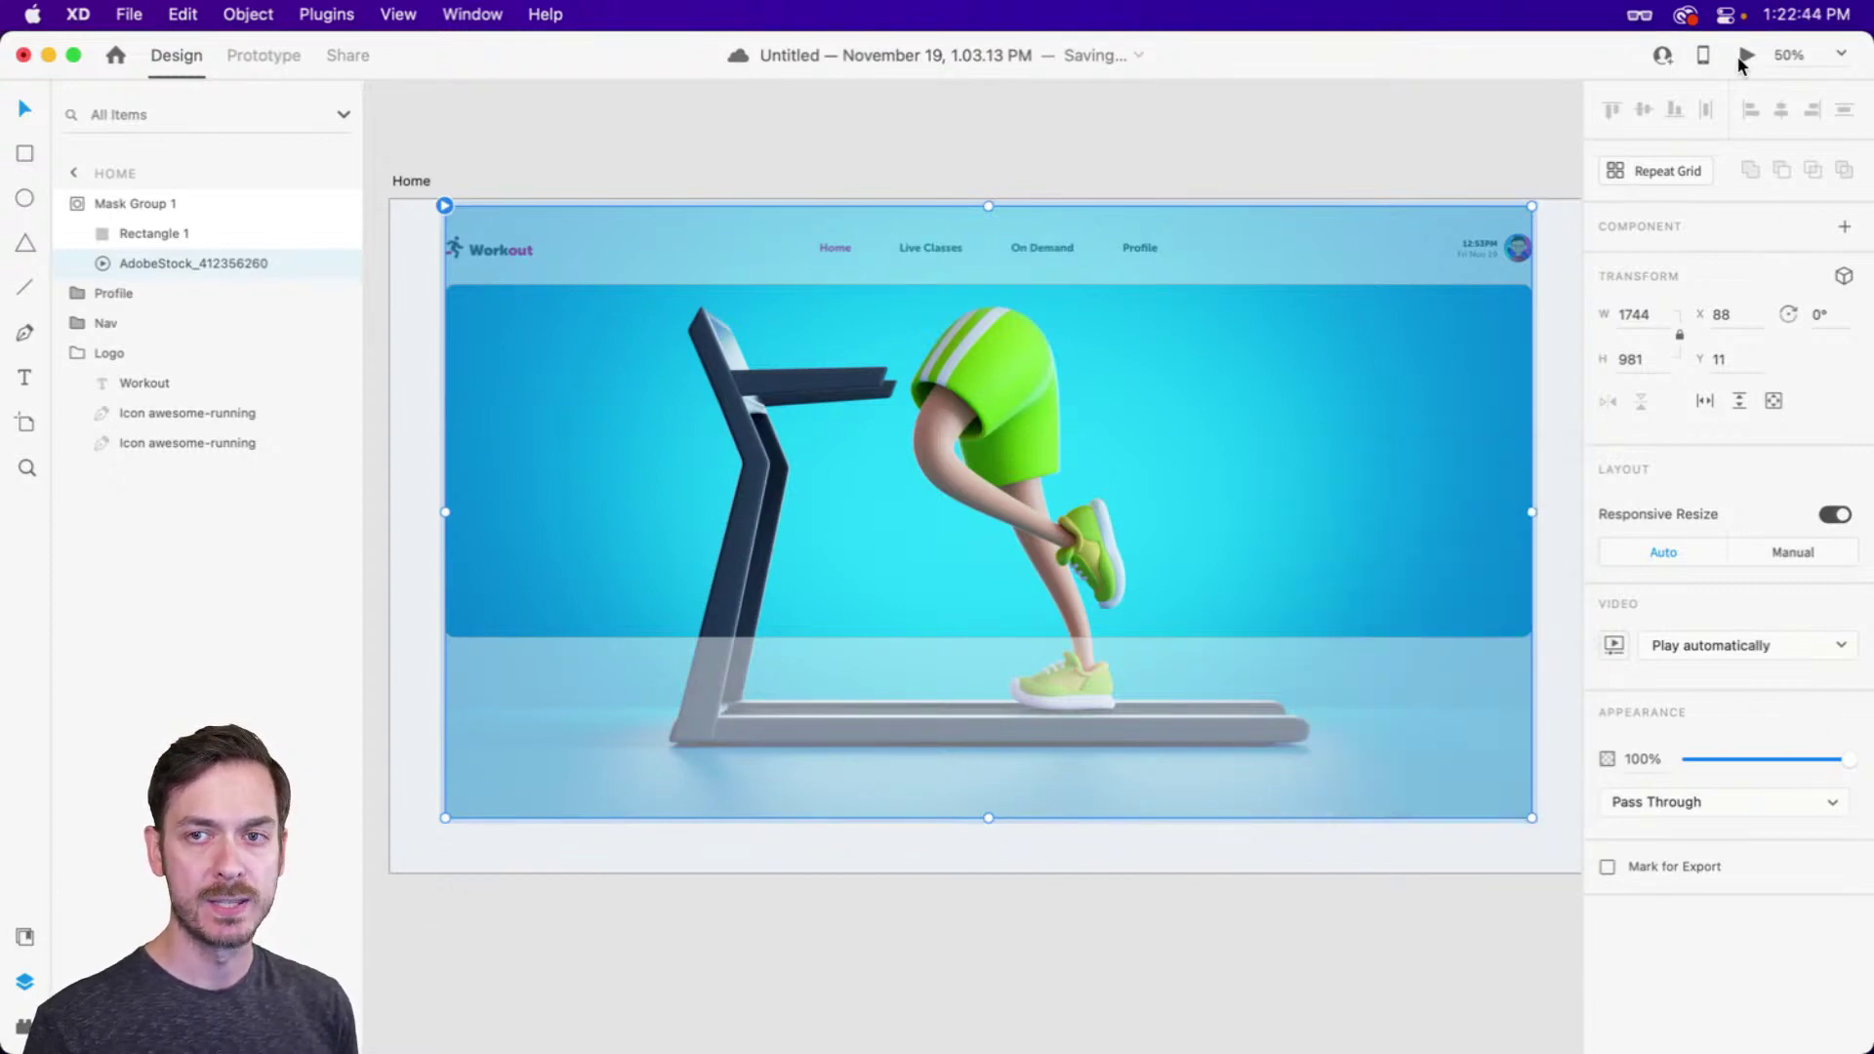
left_click(1744, 56)
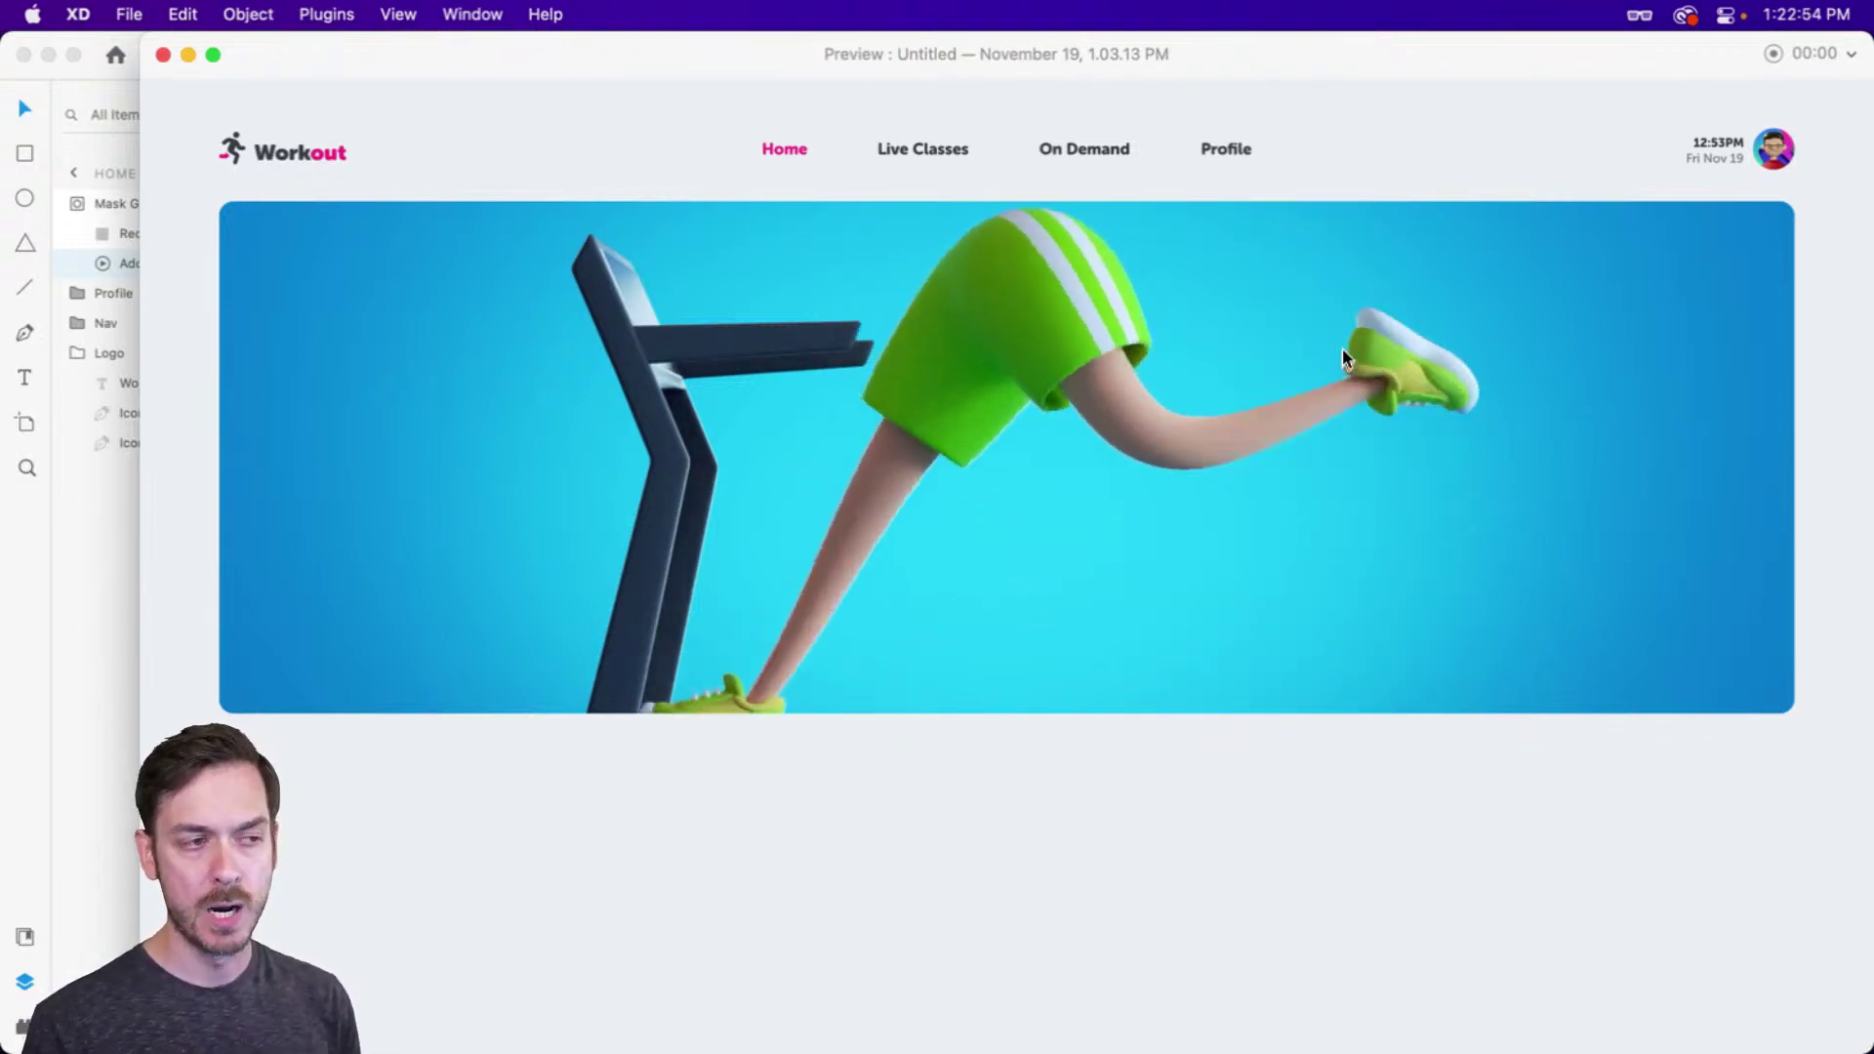
key("super+w")
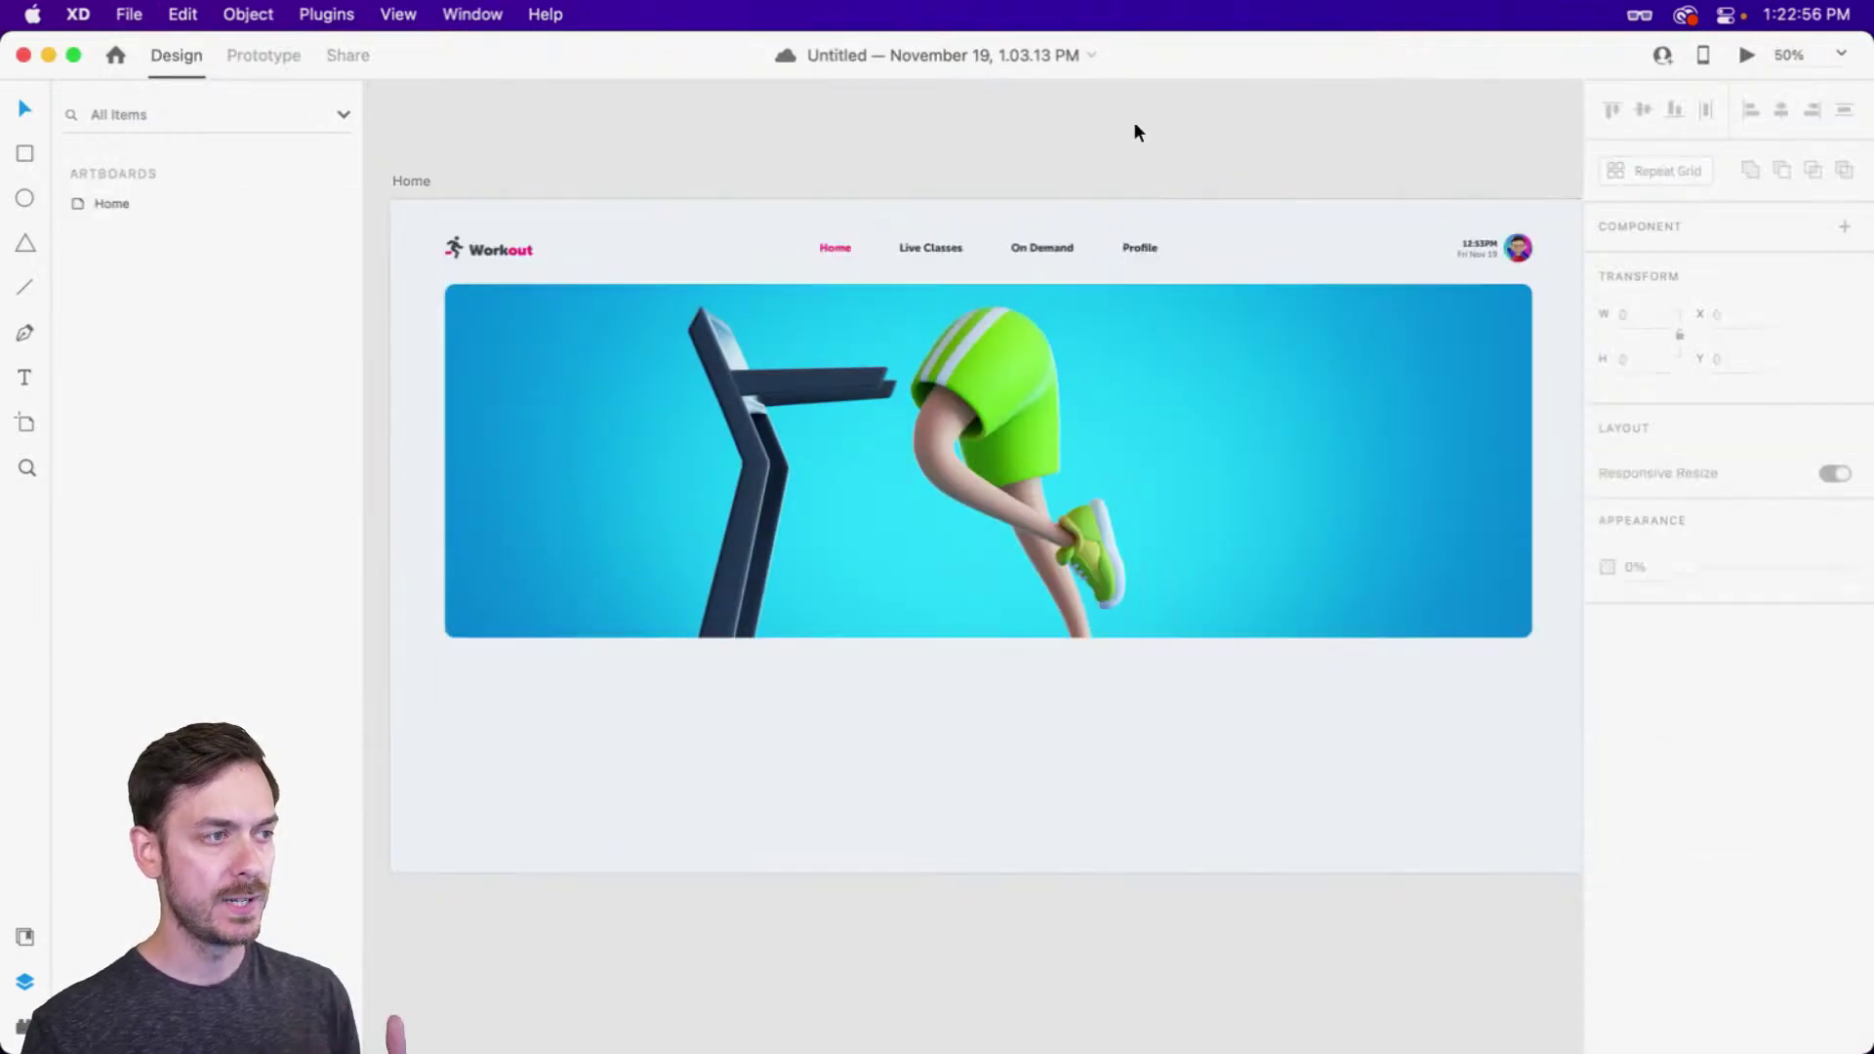
Try extending the mask rectangle's lower edge down to show the whole treadmill, checking it in the preview
left_click(1179, 369)
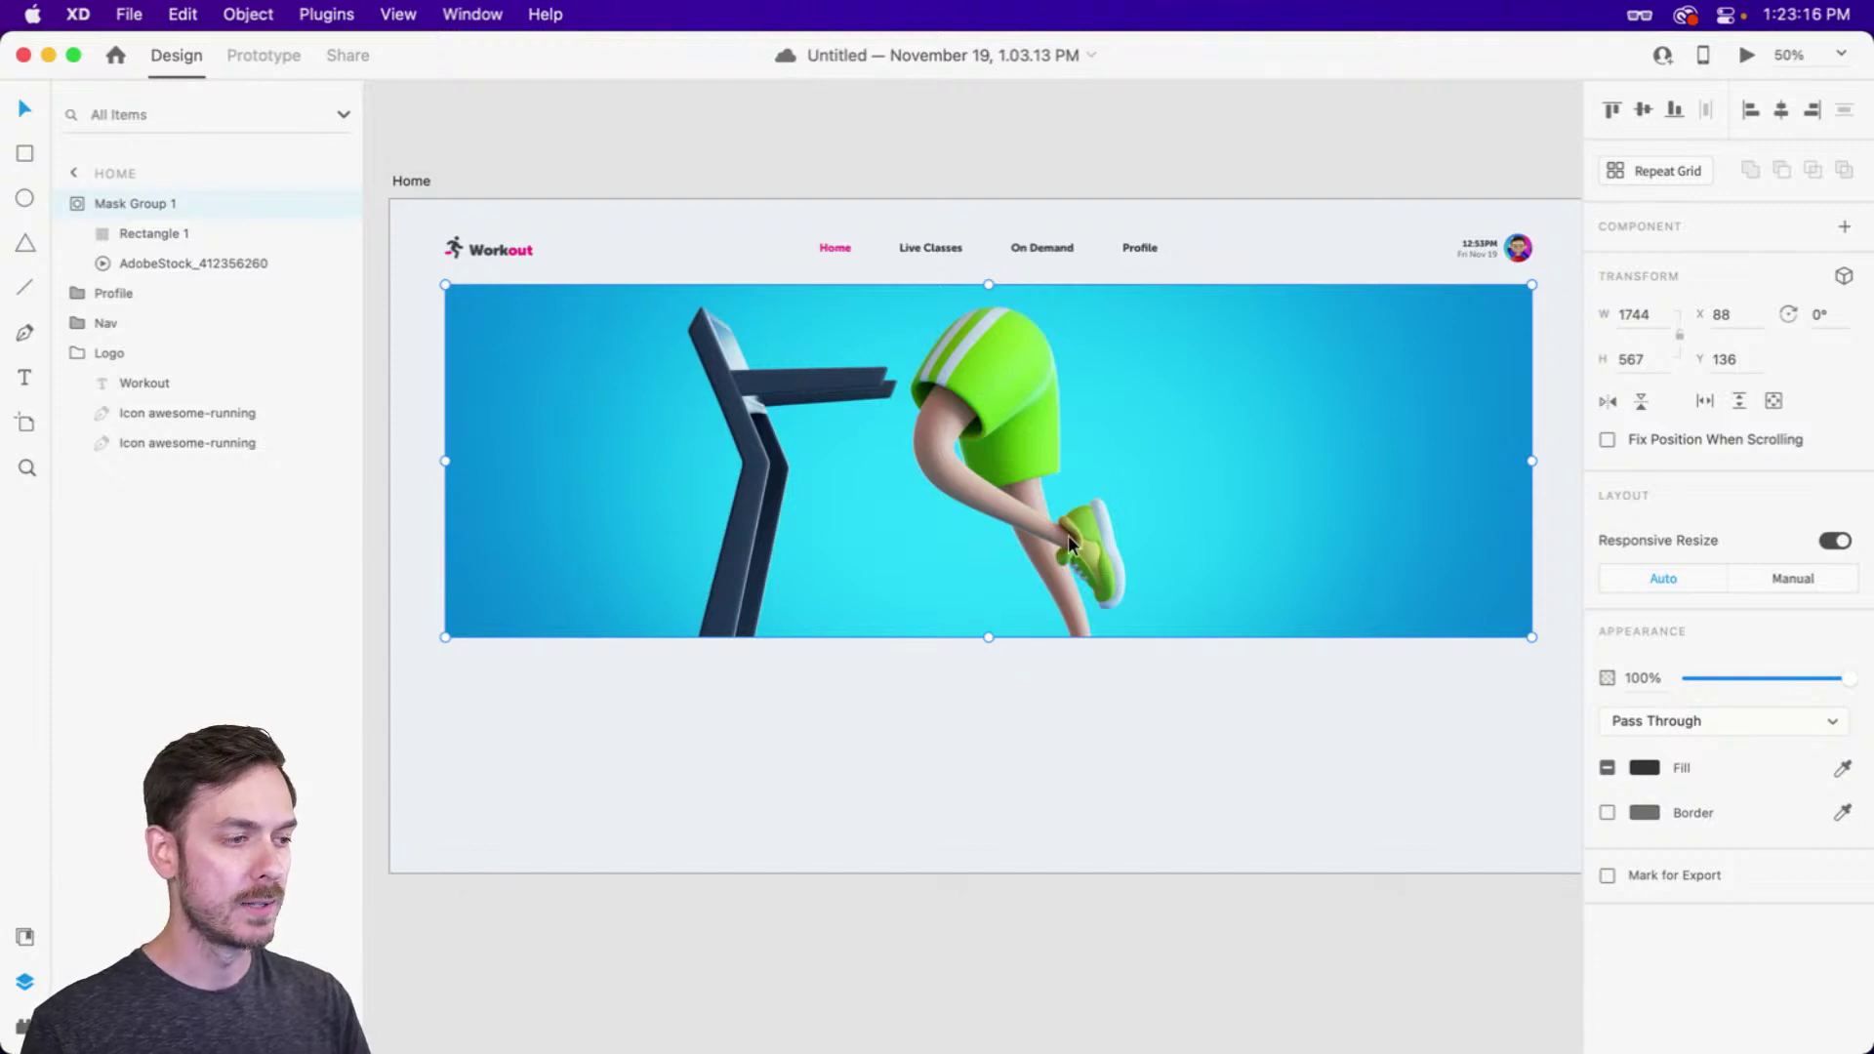
double_click(1006, 598)
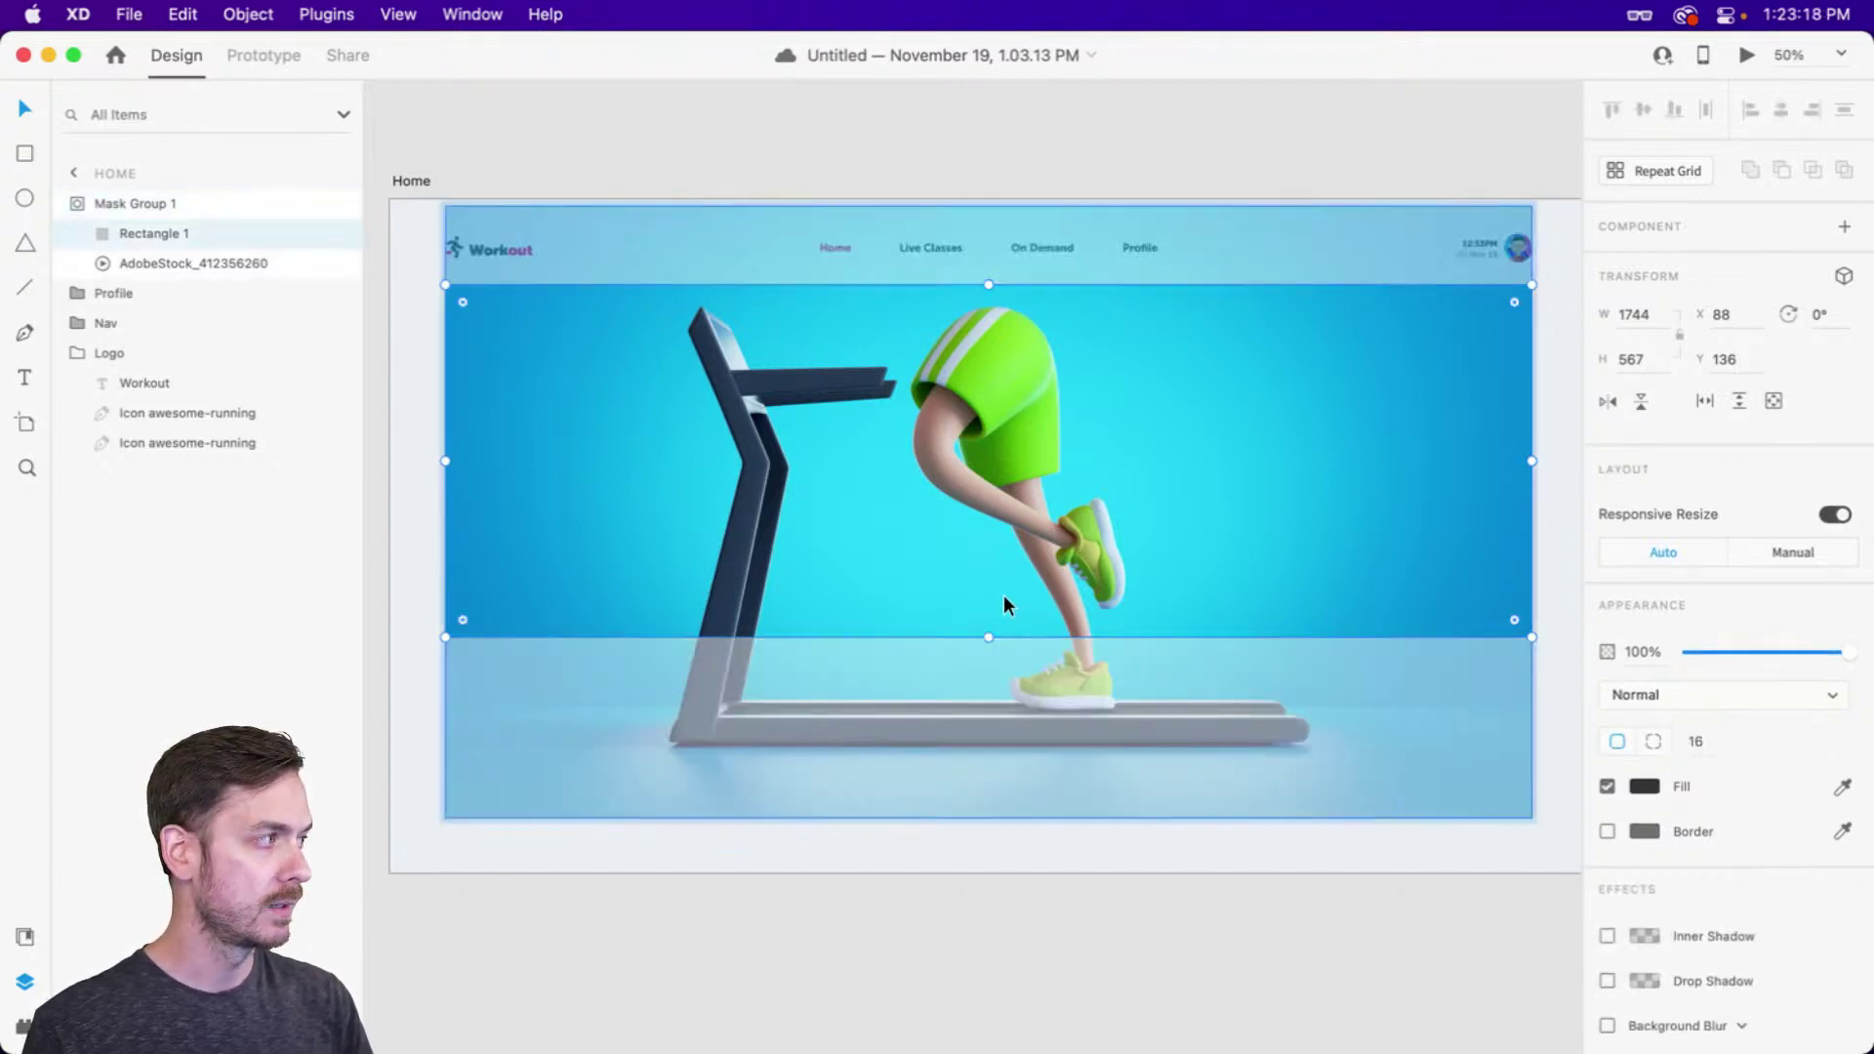
left_click_drag(988, 638, 987, 782)
key("Escape")
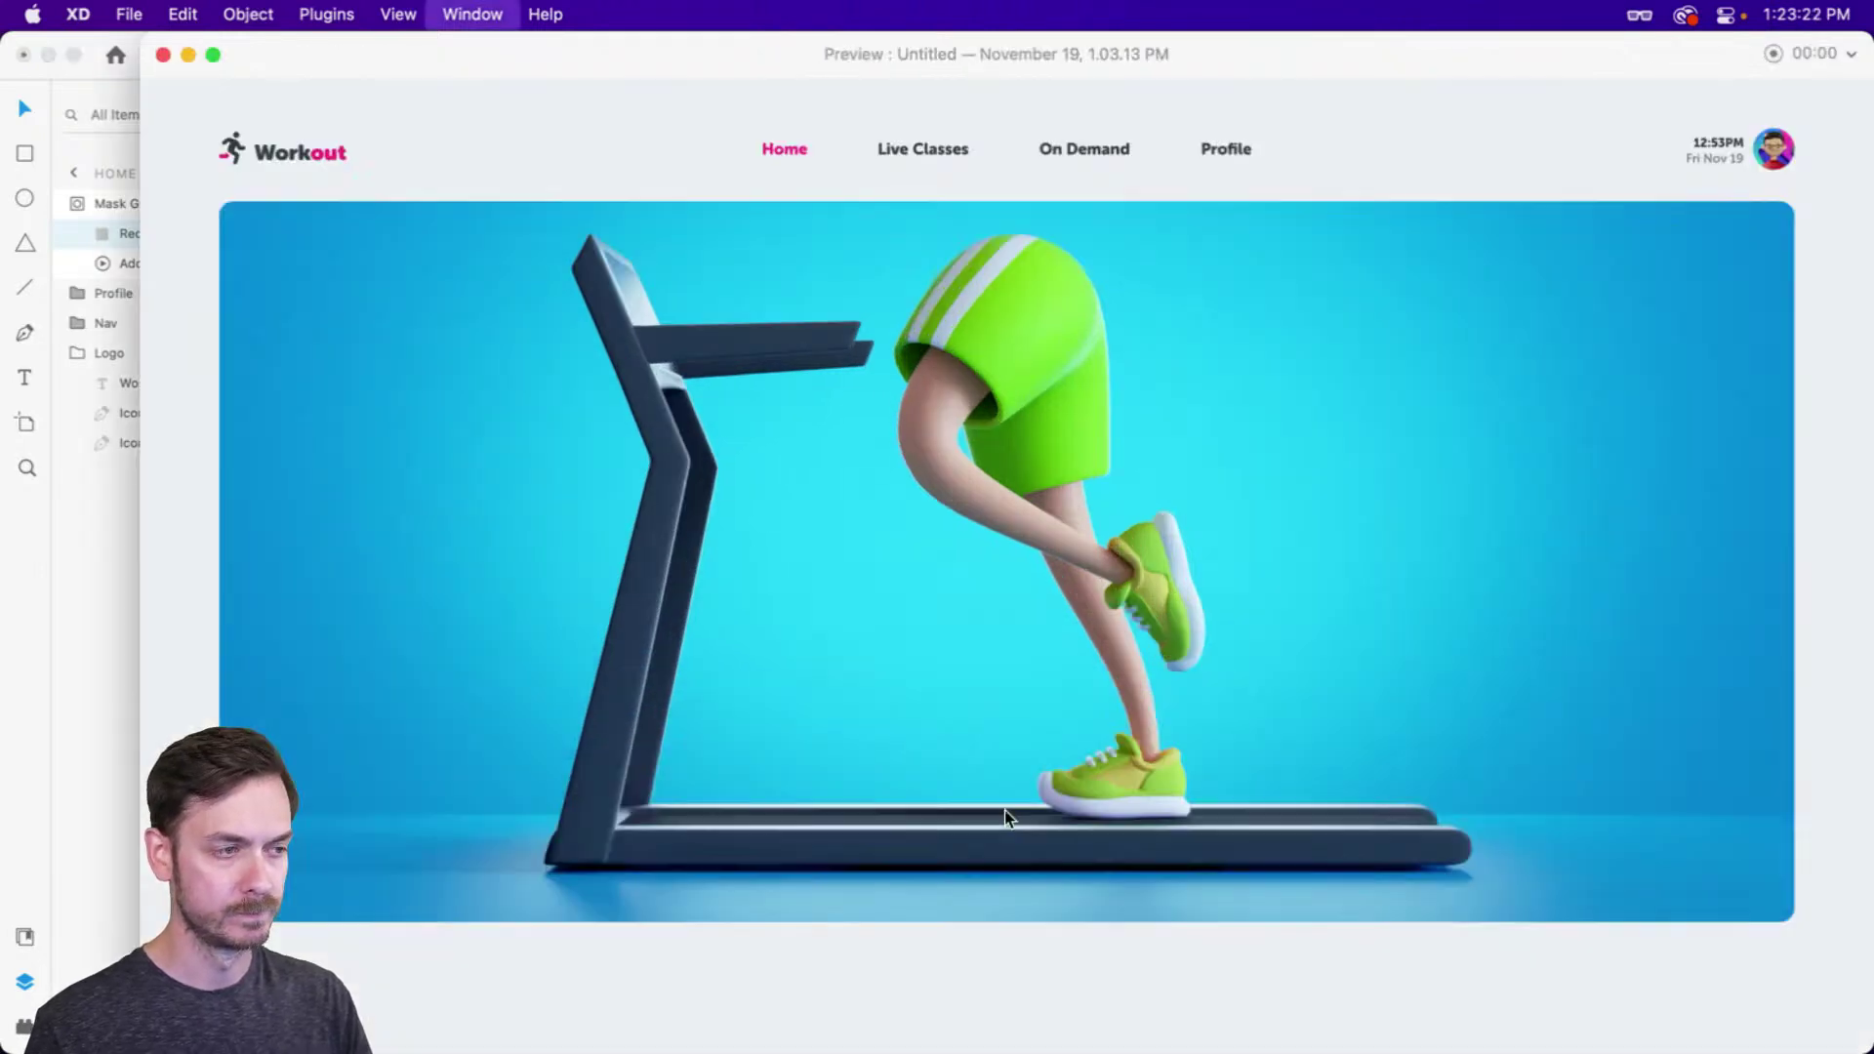
key("super+Return")
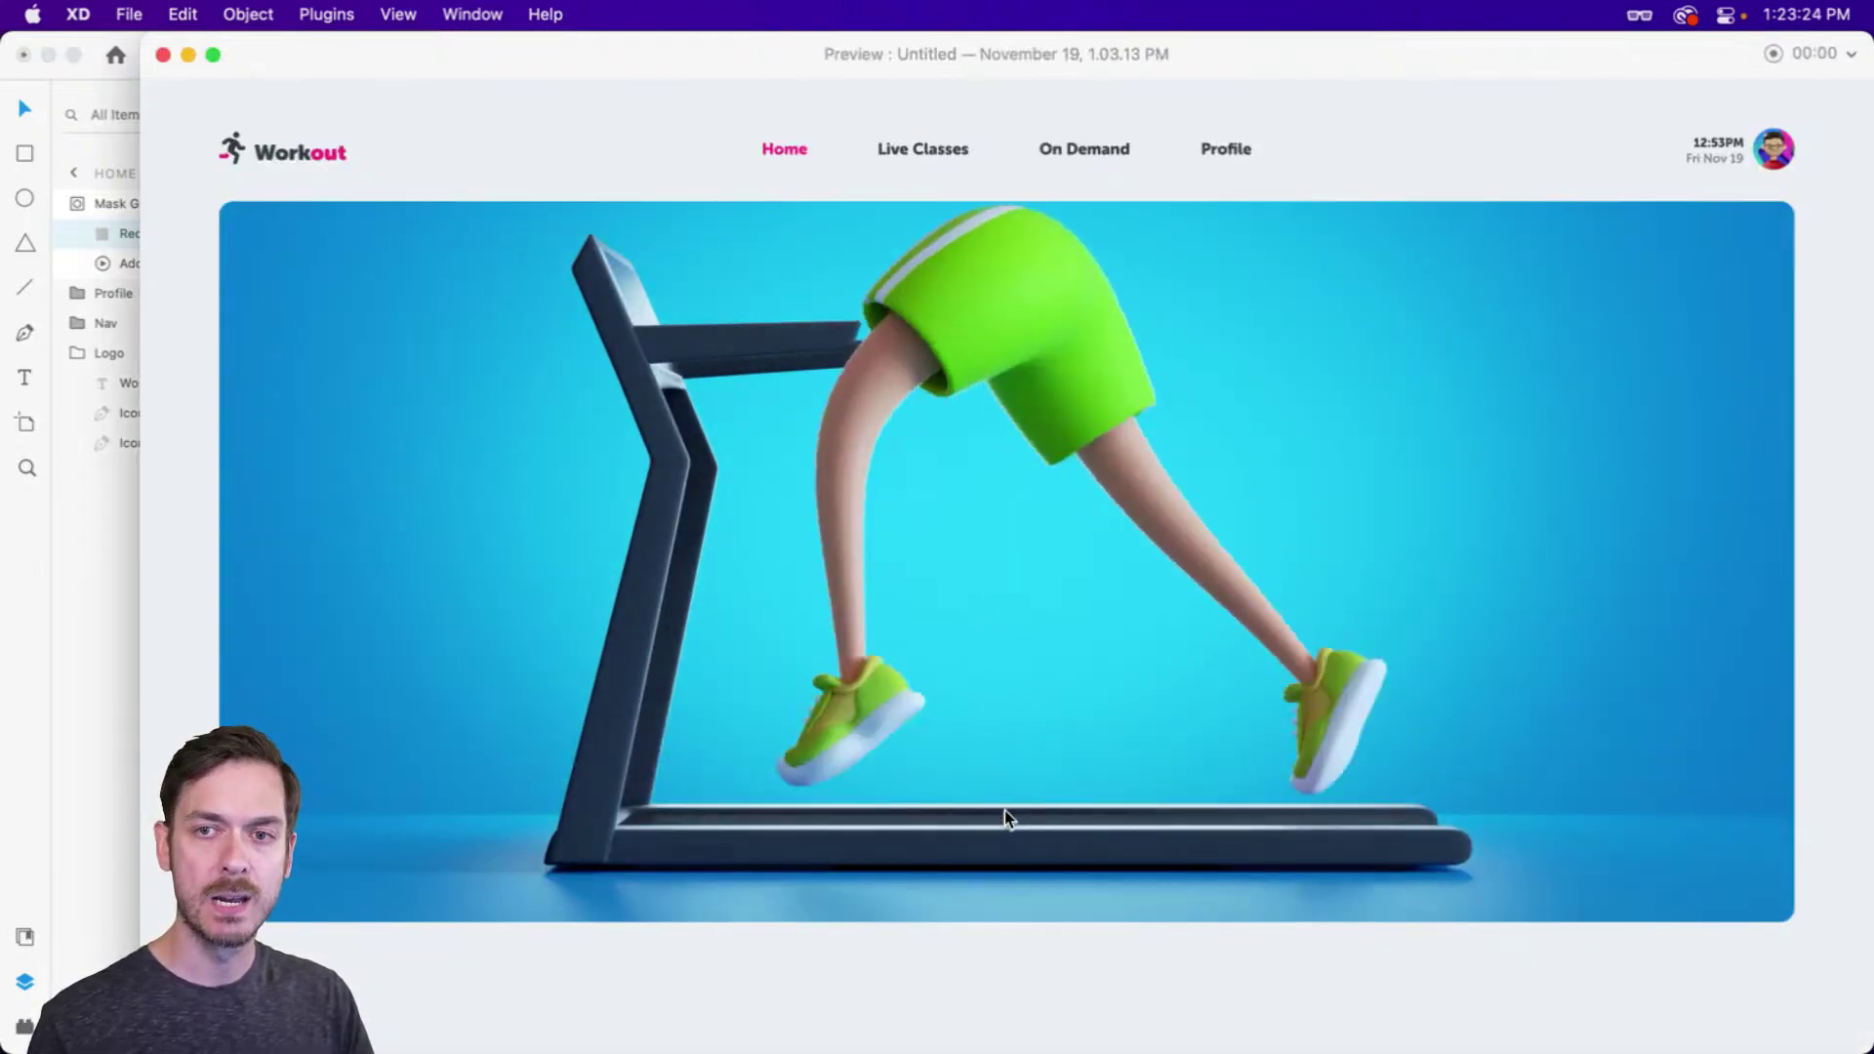
key("super+w")
key("super+z")
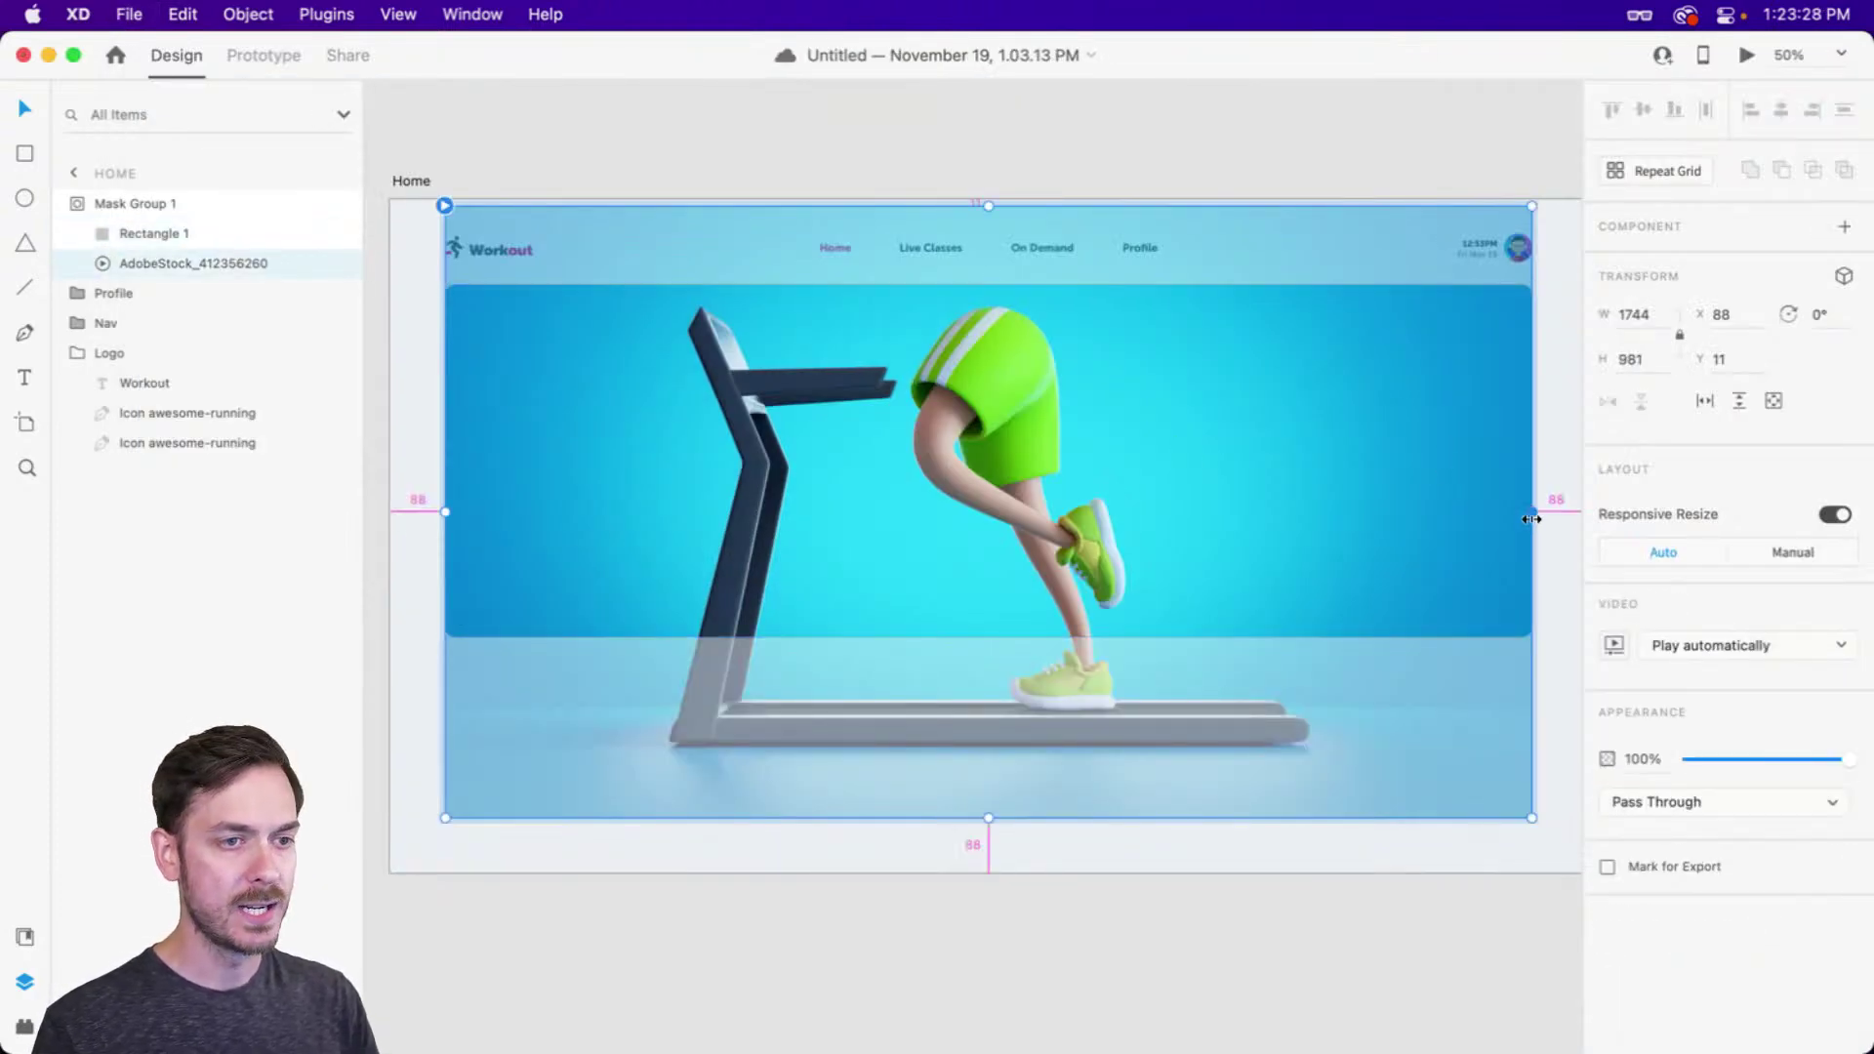
Scale the masked video down around its center to about 1250 × 703 and move it up to Y 54
left_click_drag(1532, 511, 1377, 490)
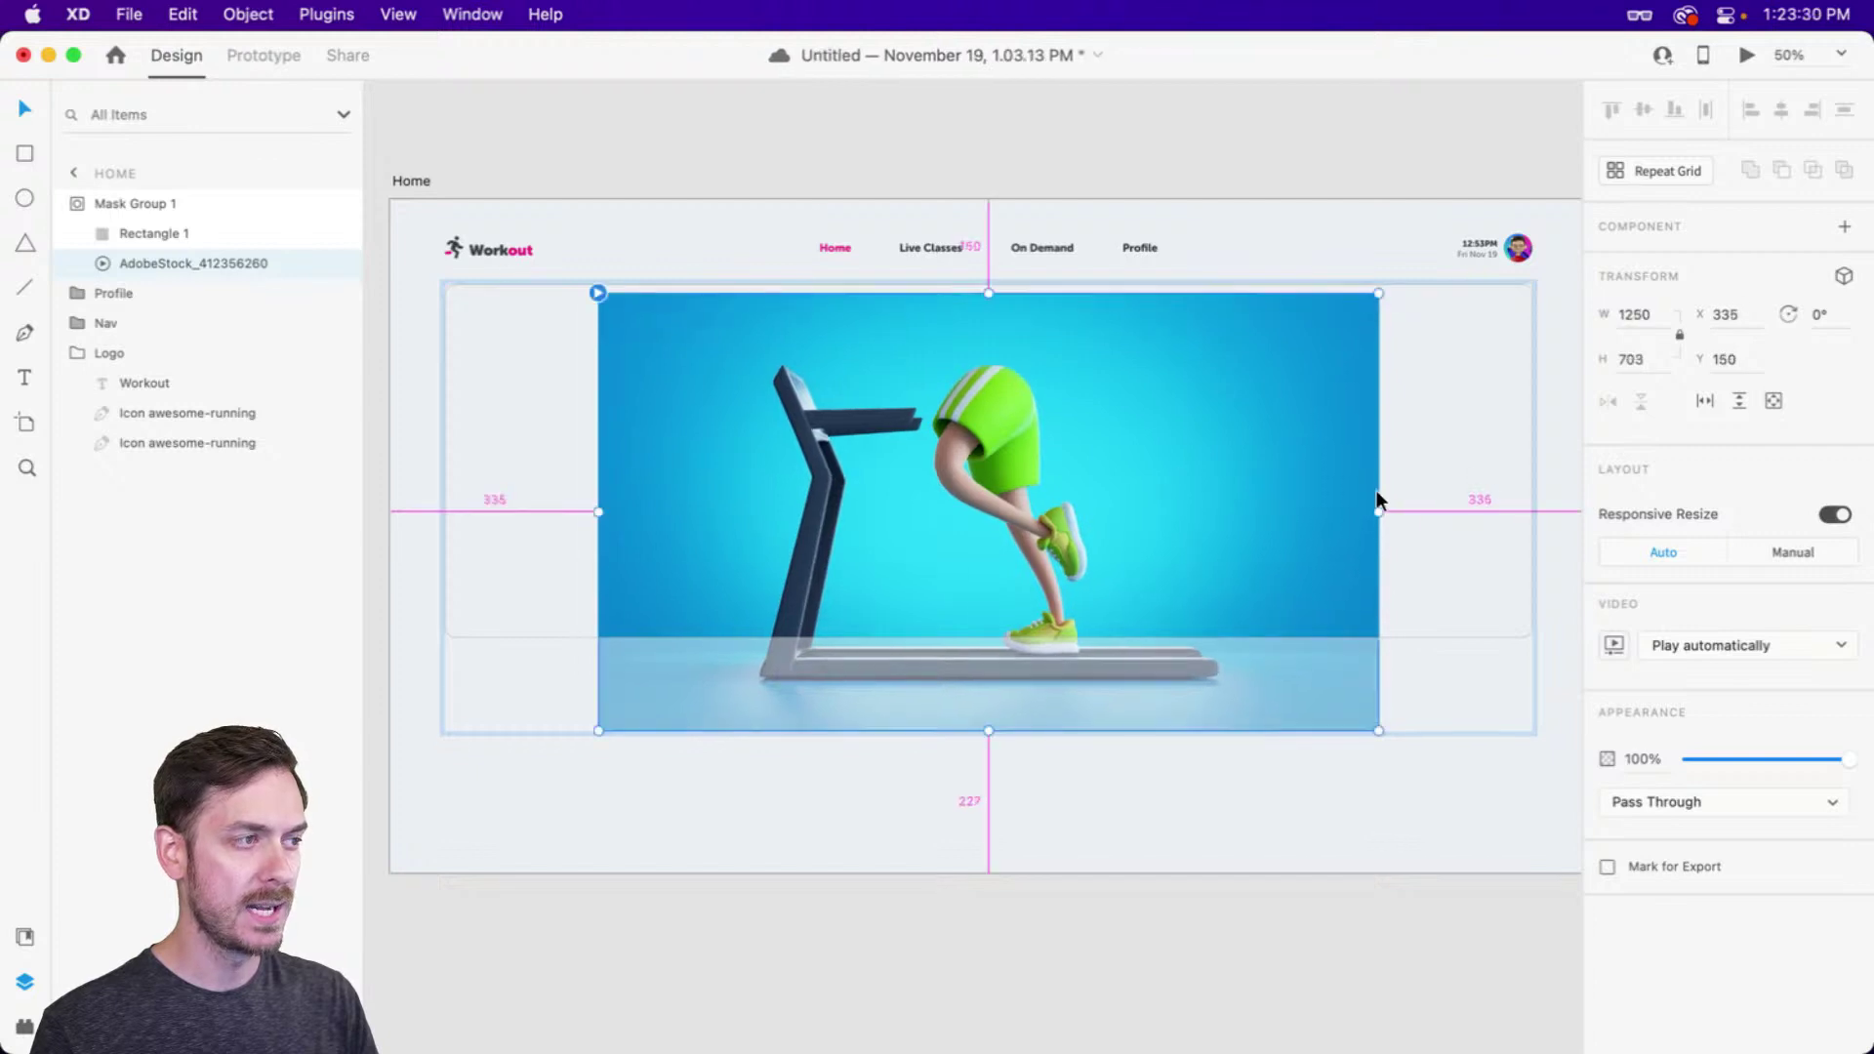
left_click_drag(1079, 463, 1070, 405)
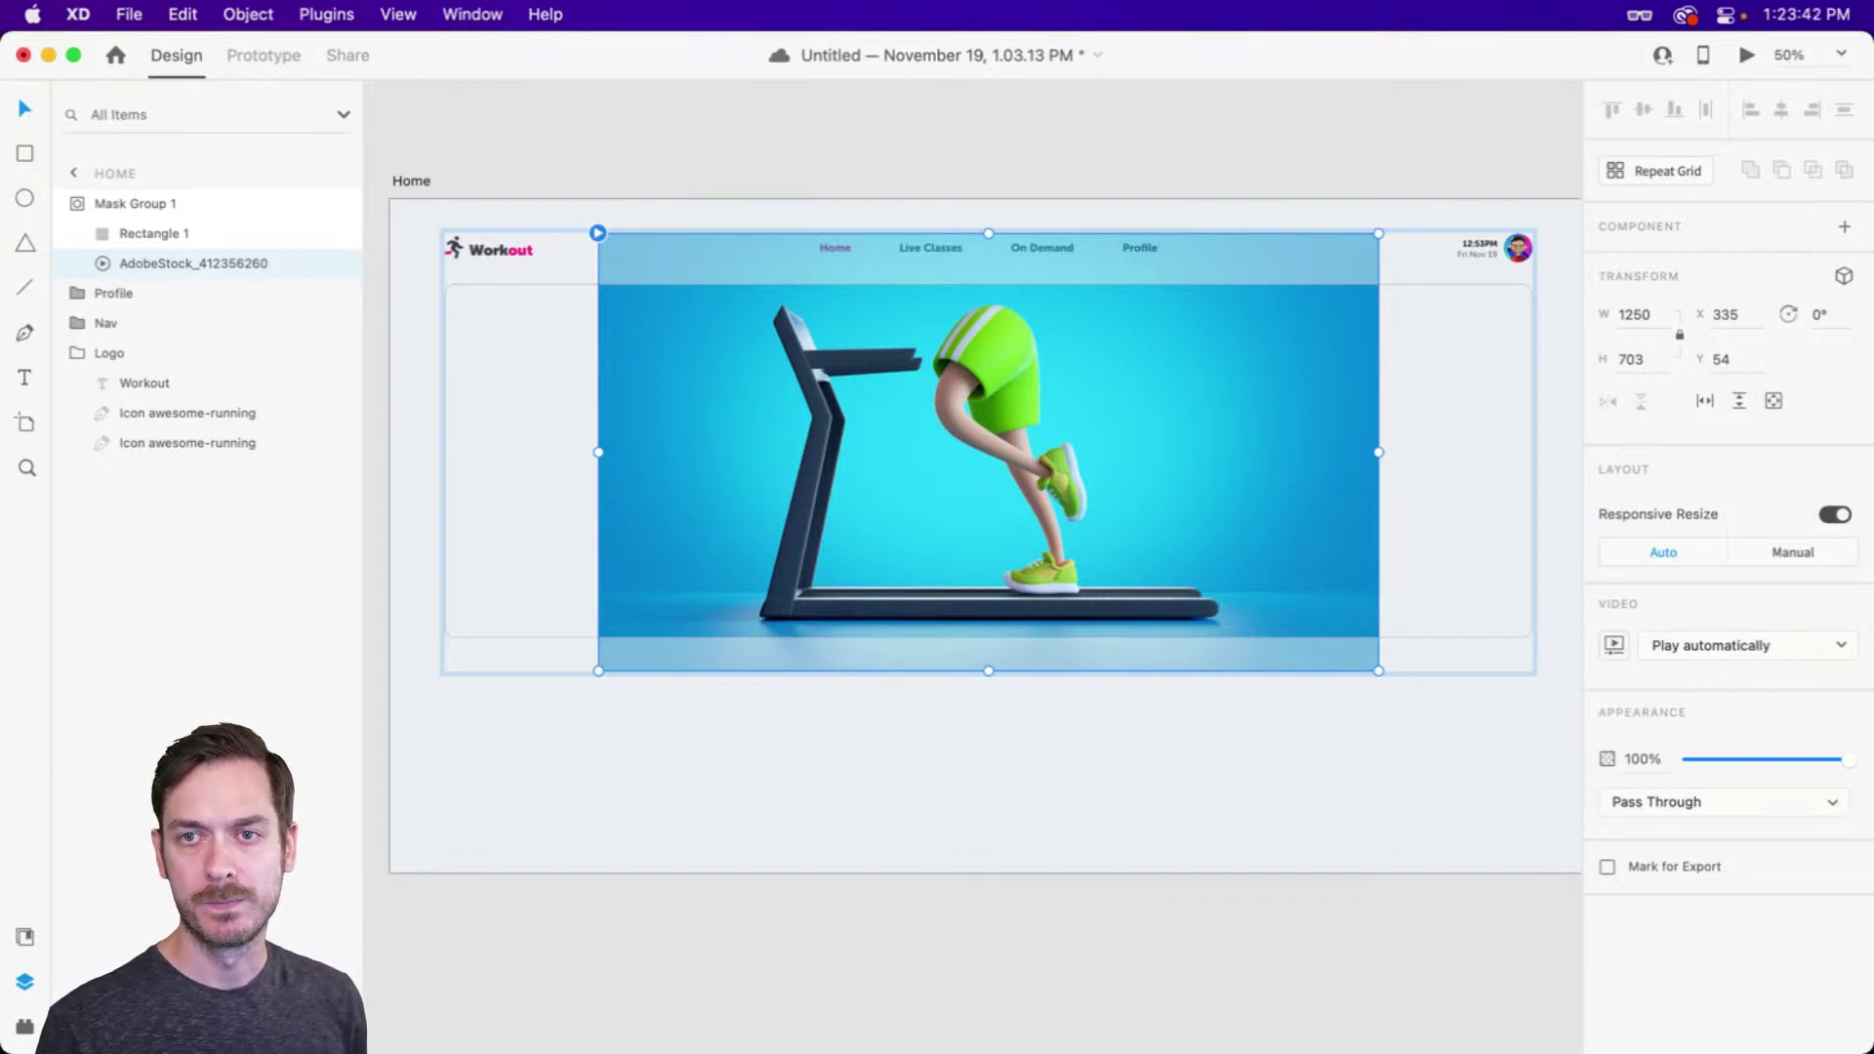
left_click(1385, 460)
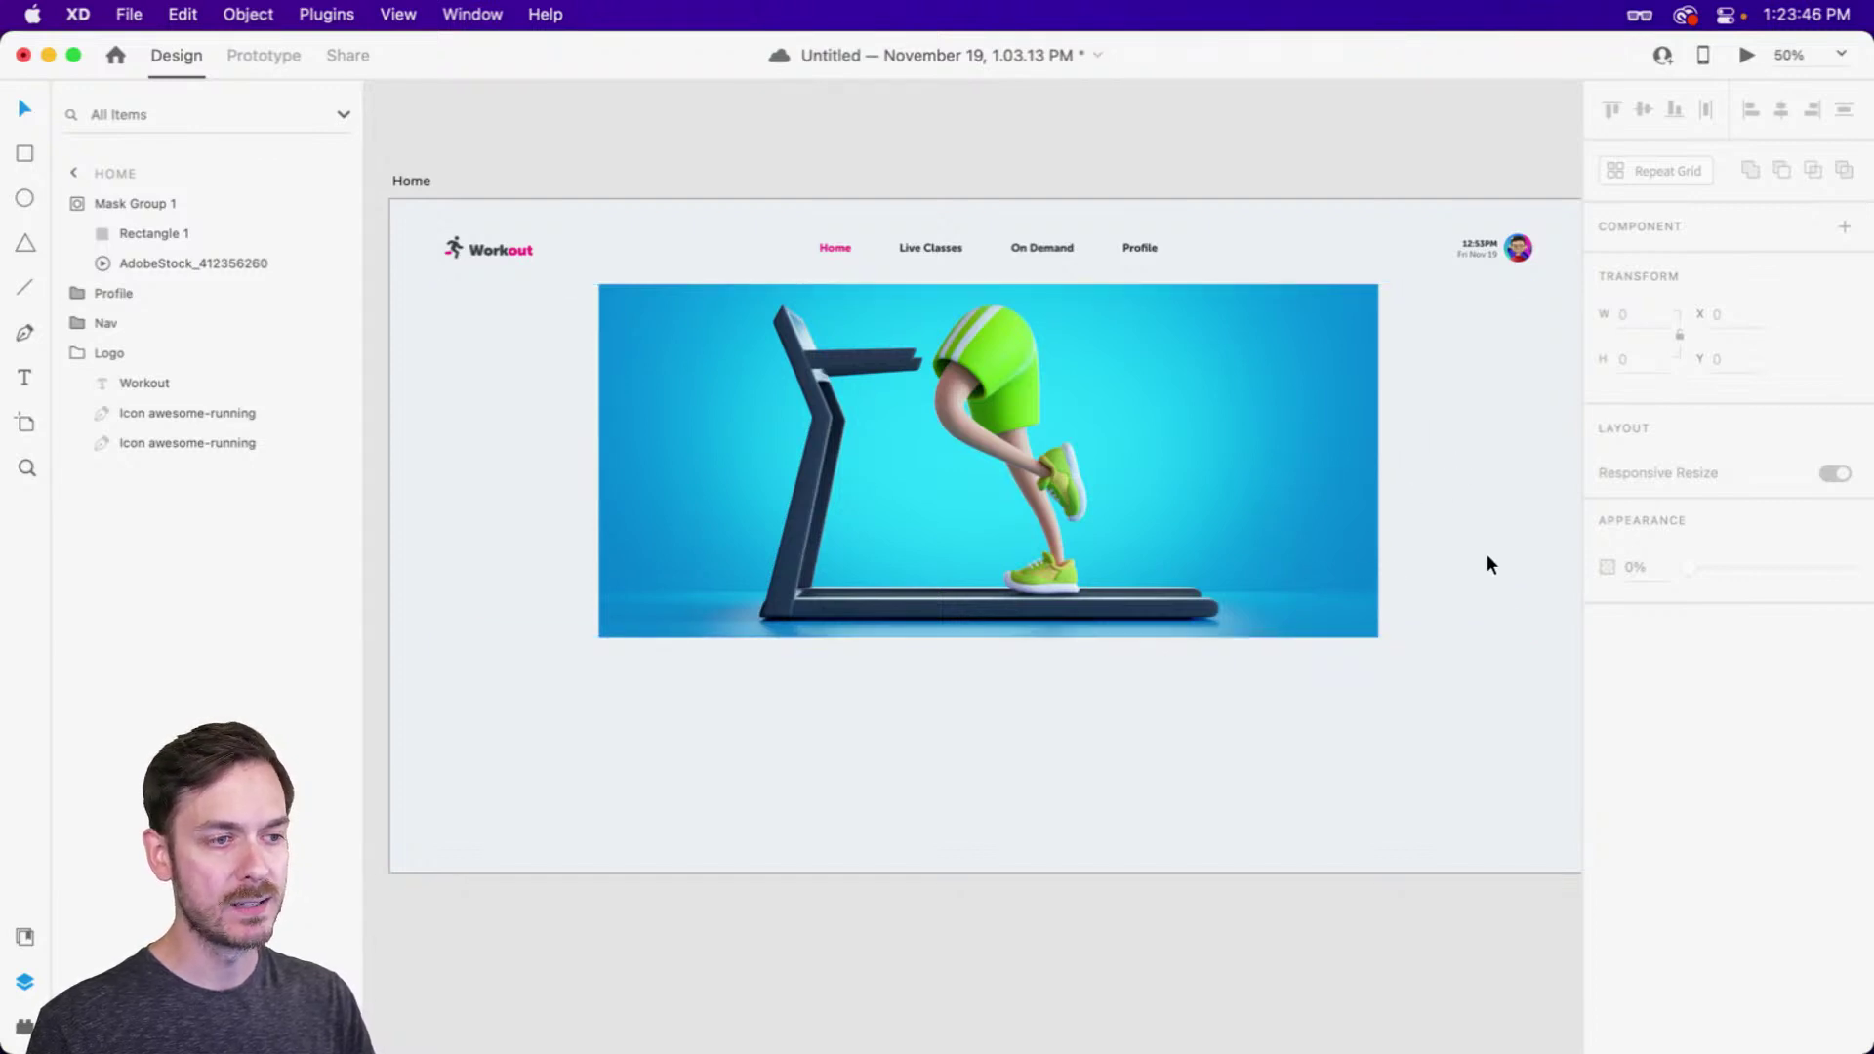
Draw a rectangle about 268 × 495 inside the mask group, overlapping the video's right edge and reaching the mask's right edge at Y 136
scroll(1464, 532, "up", 5)
scroll(1366, 586, "up", 3)
scroll(1366, 586, "right", 3)
left_click(1084, 527)
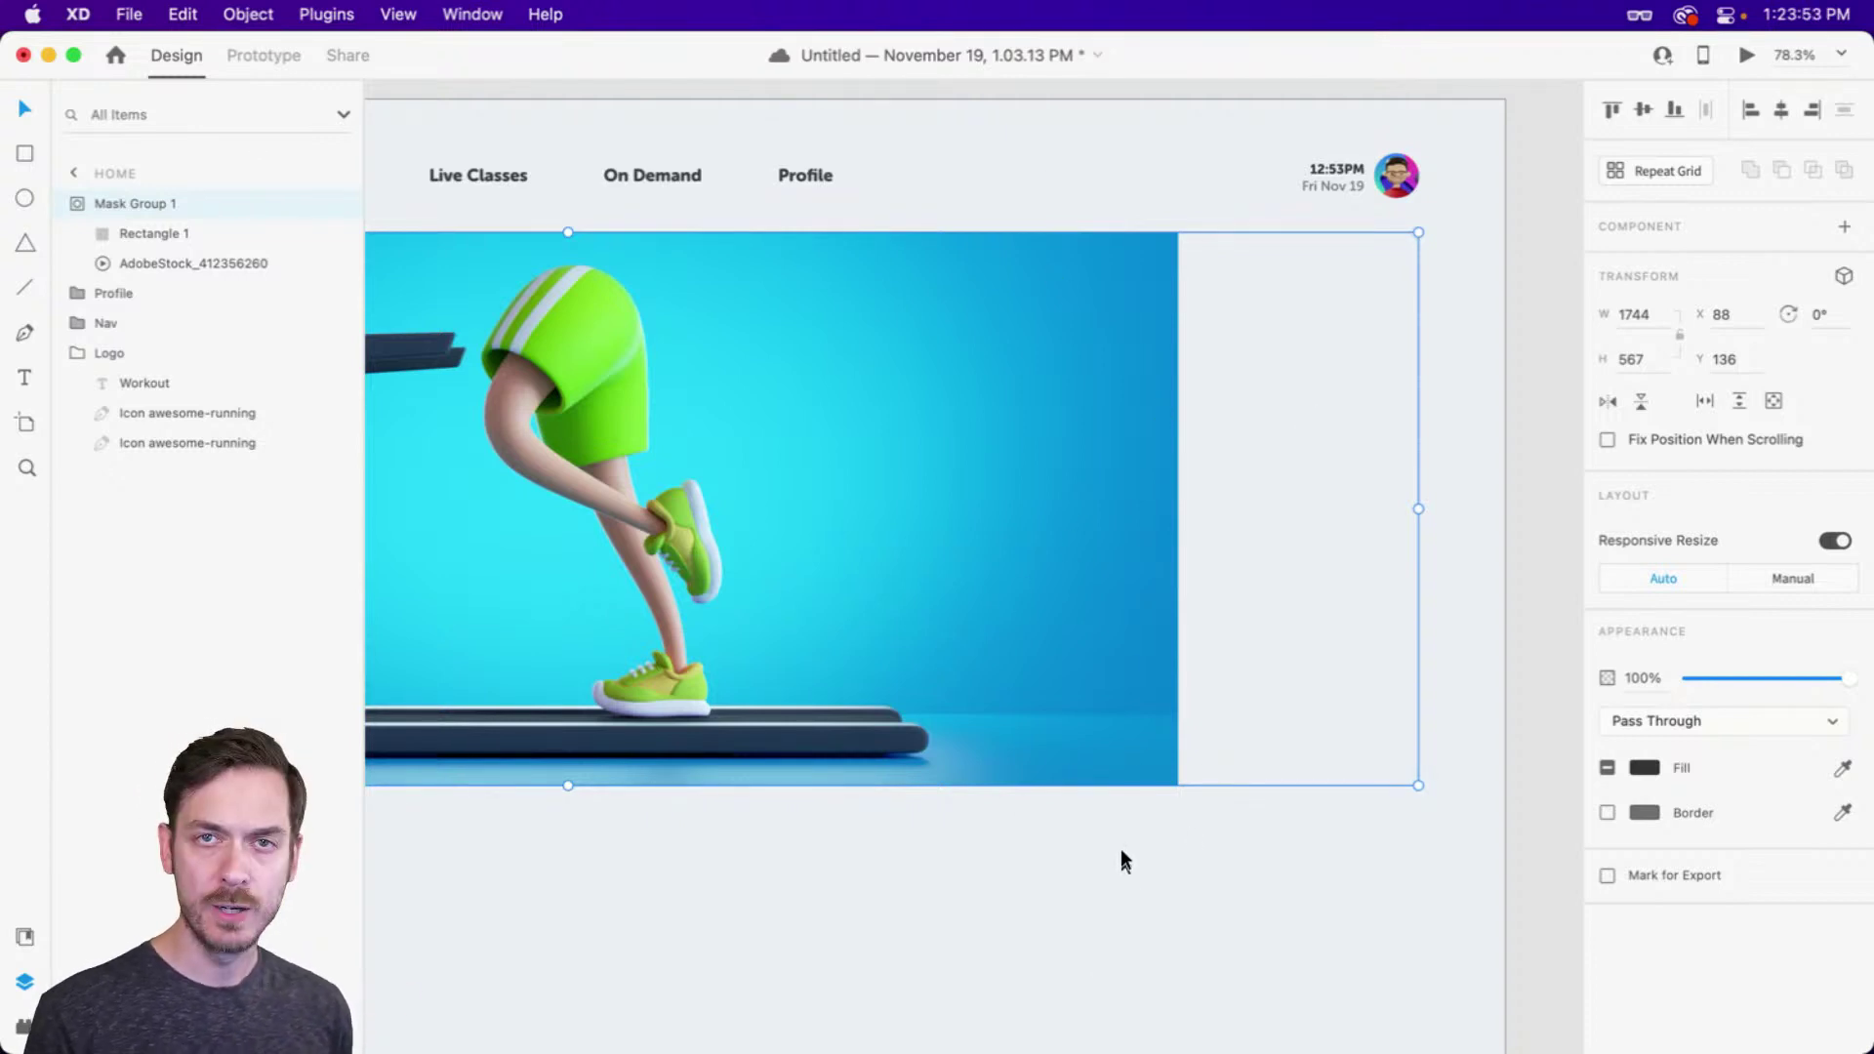
double_click(1086, 303)
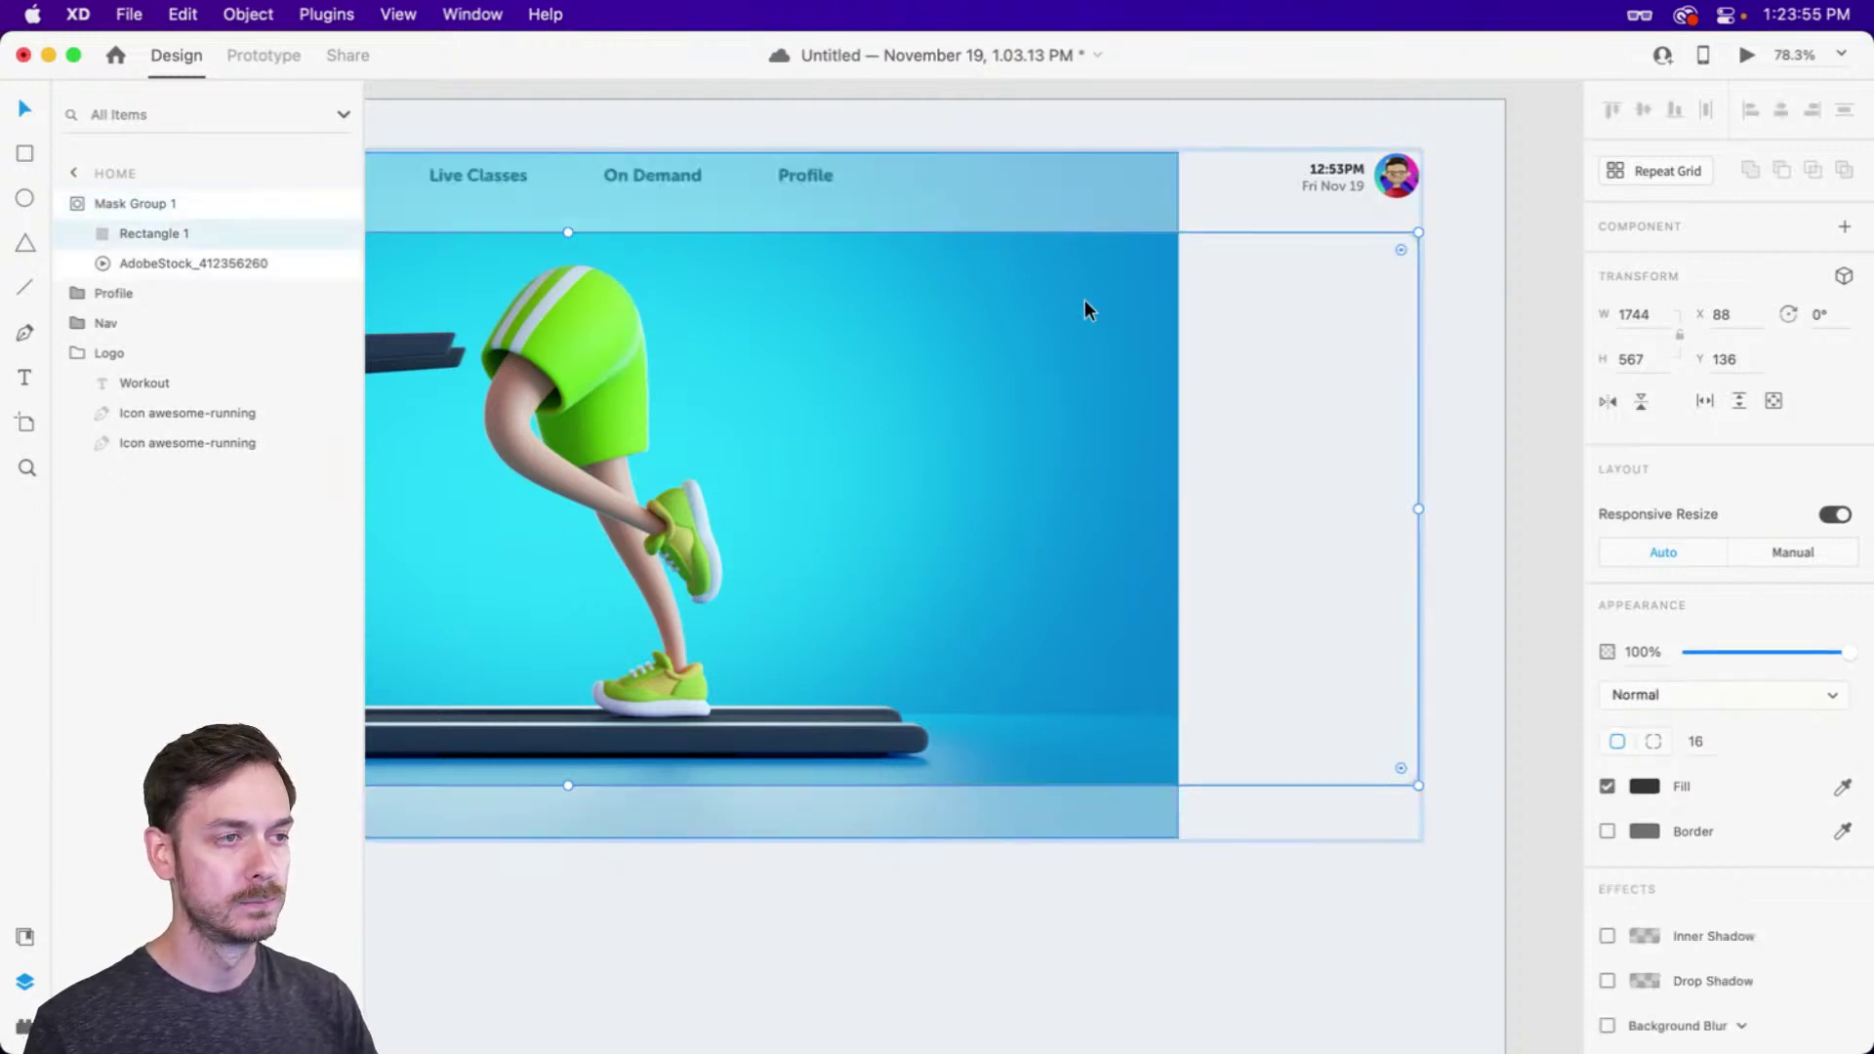
left_click(1127, 352)
scroll(1127, 343, "right", 3)
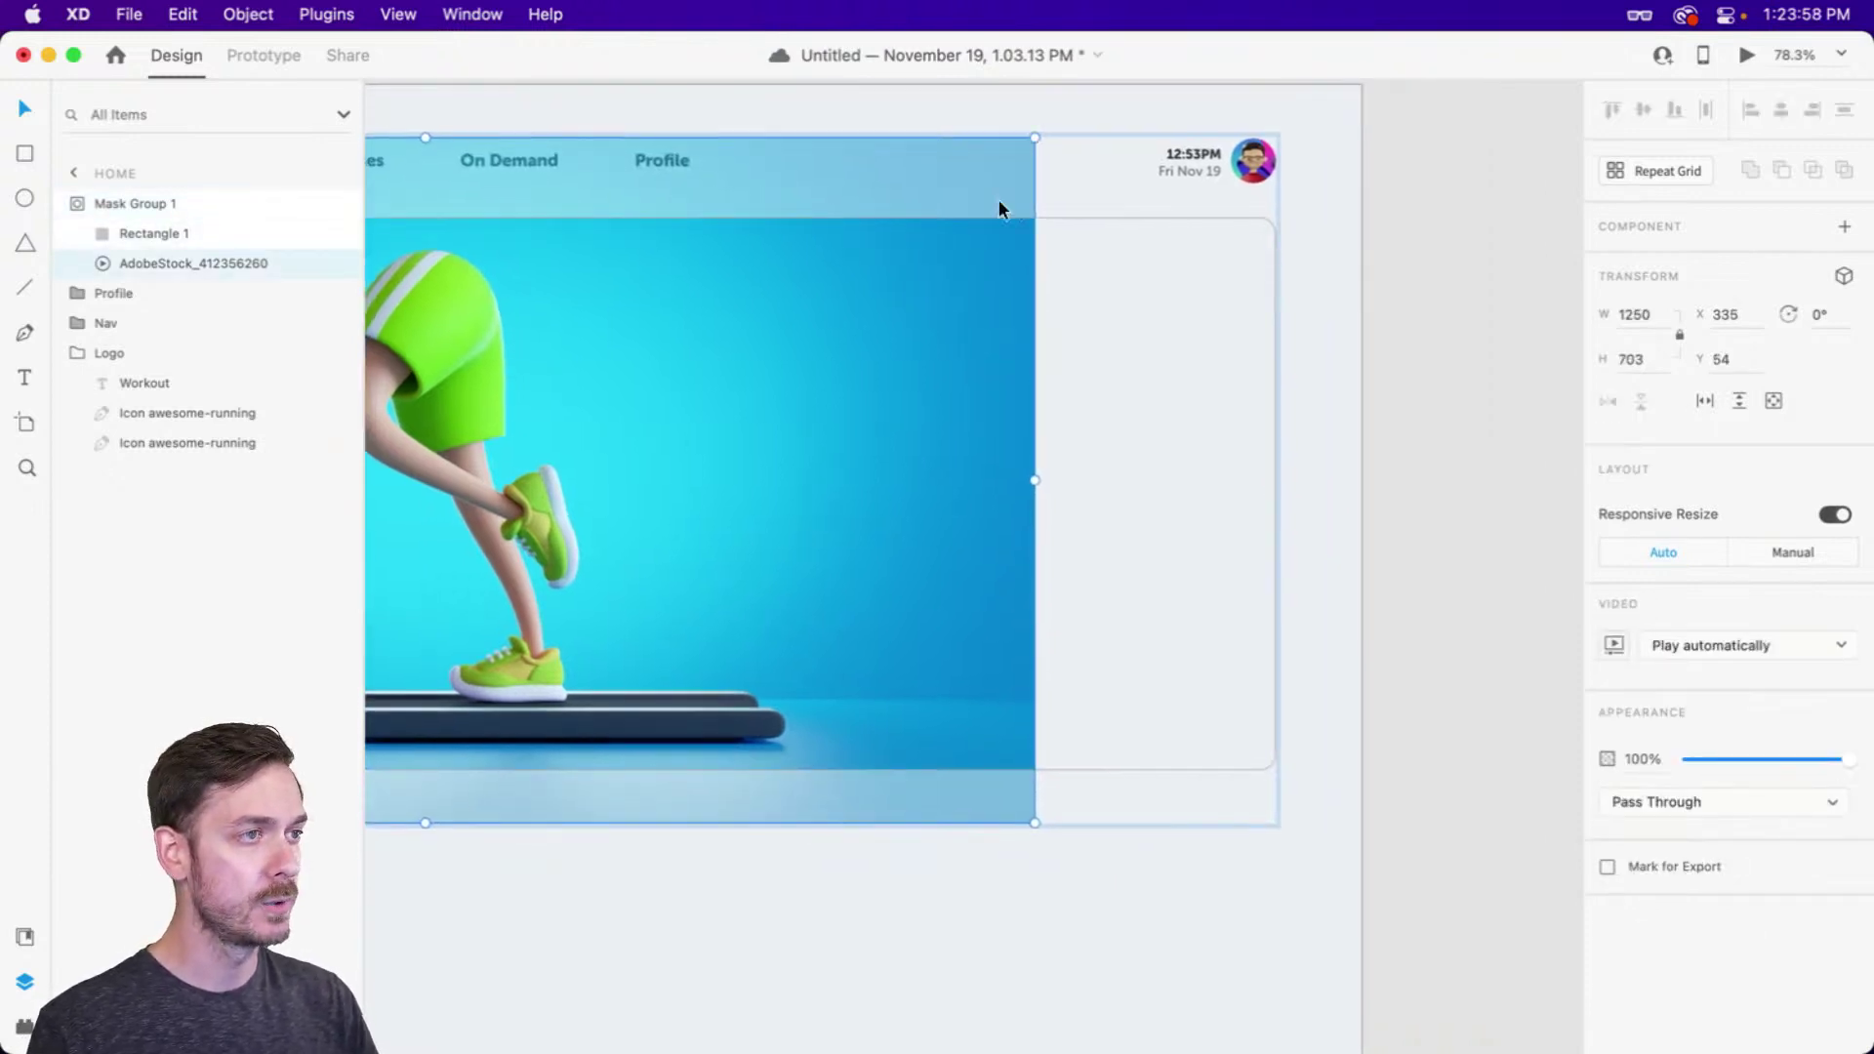
key("r")
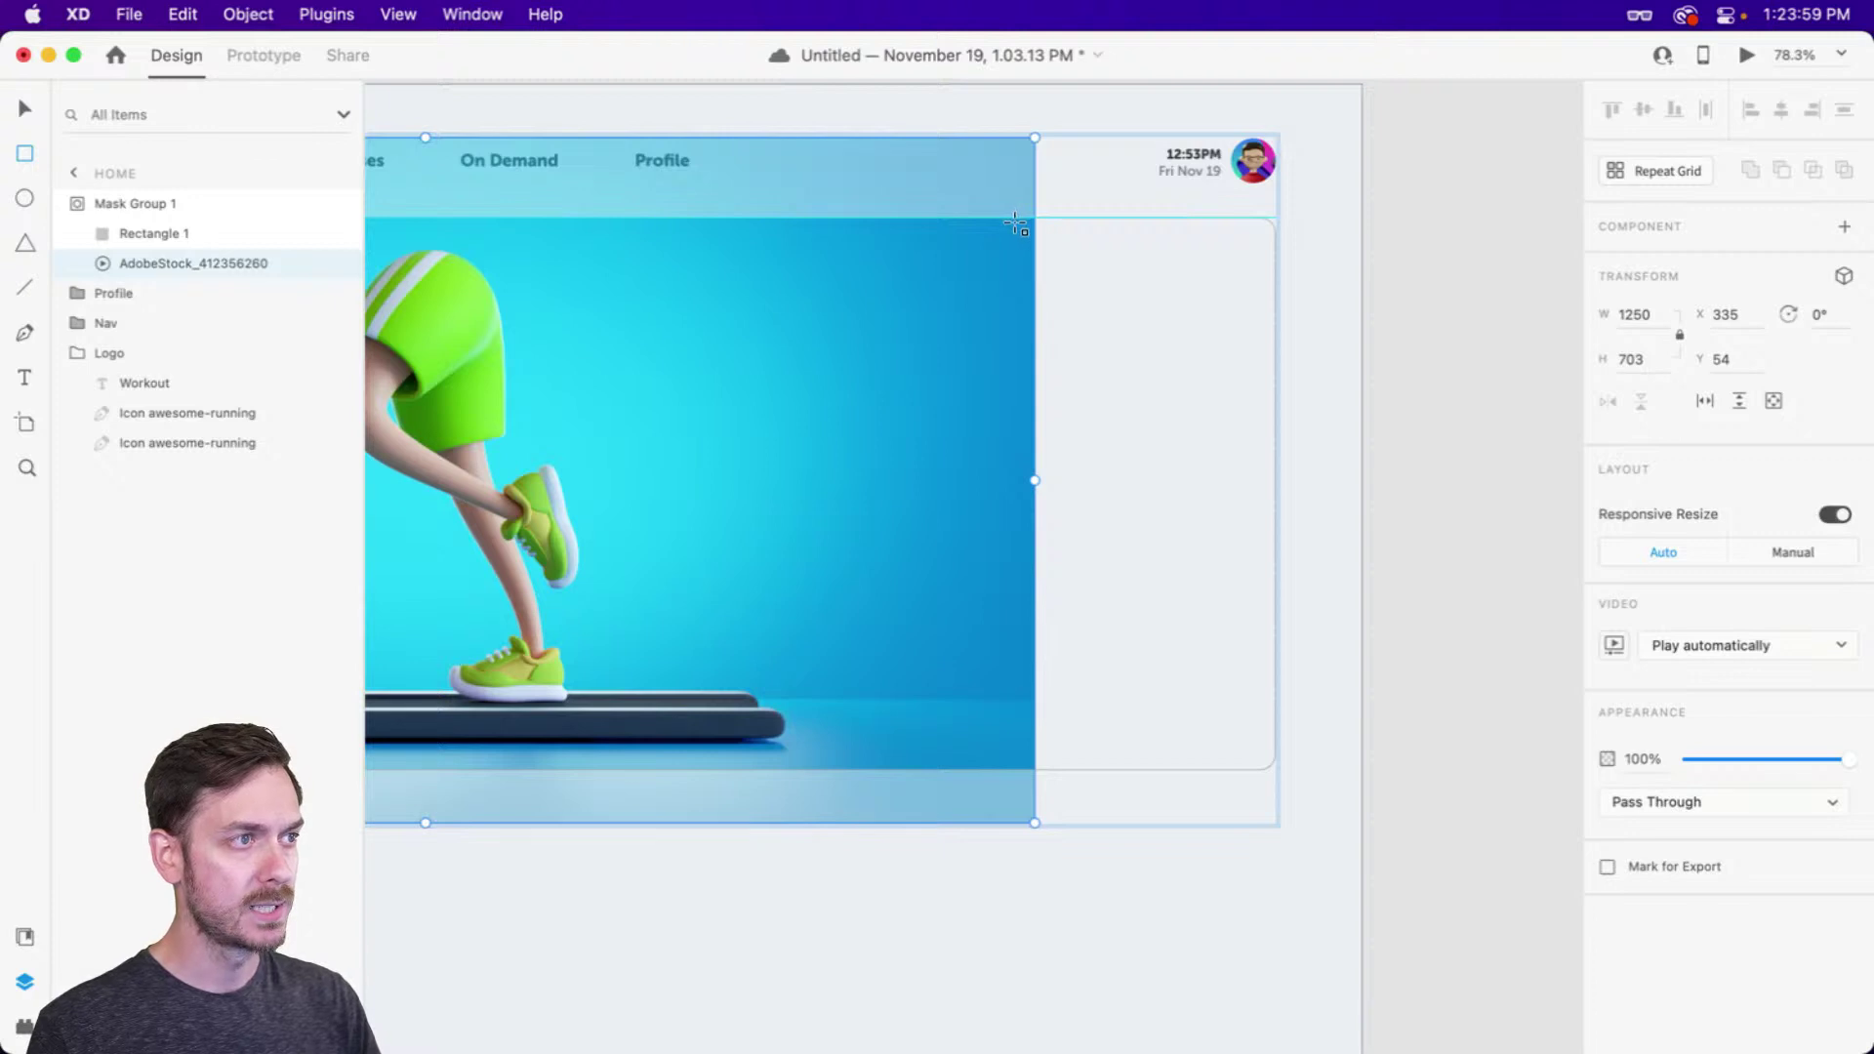
mouse_move(1016, 219)
left_mouse_down()
mouse_move(1169, 419)
mouse_move(1271, 721)
mouse_move(1297, 707)
mouse_move(1276, 700)
left_mouse_up()
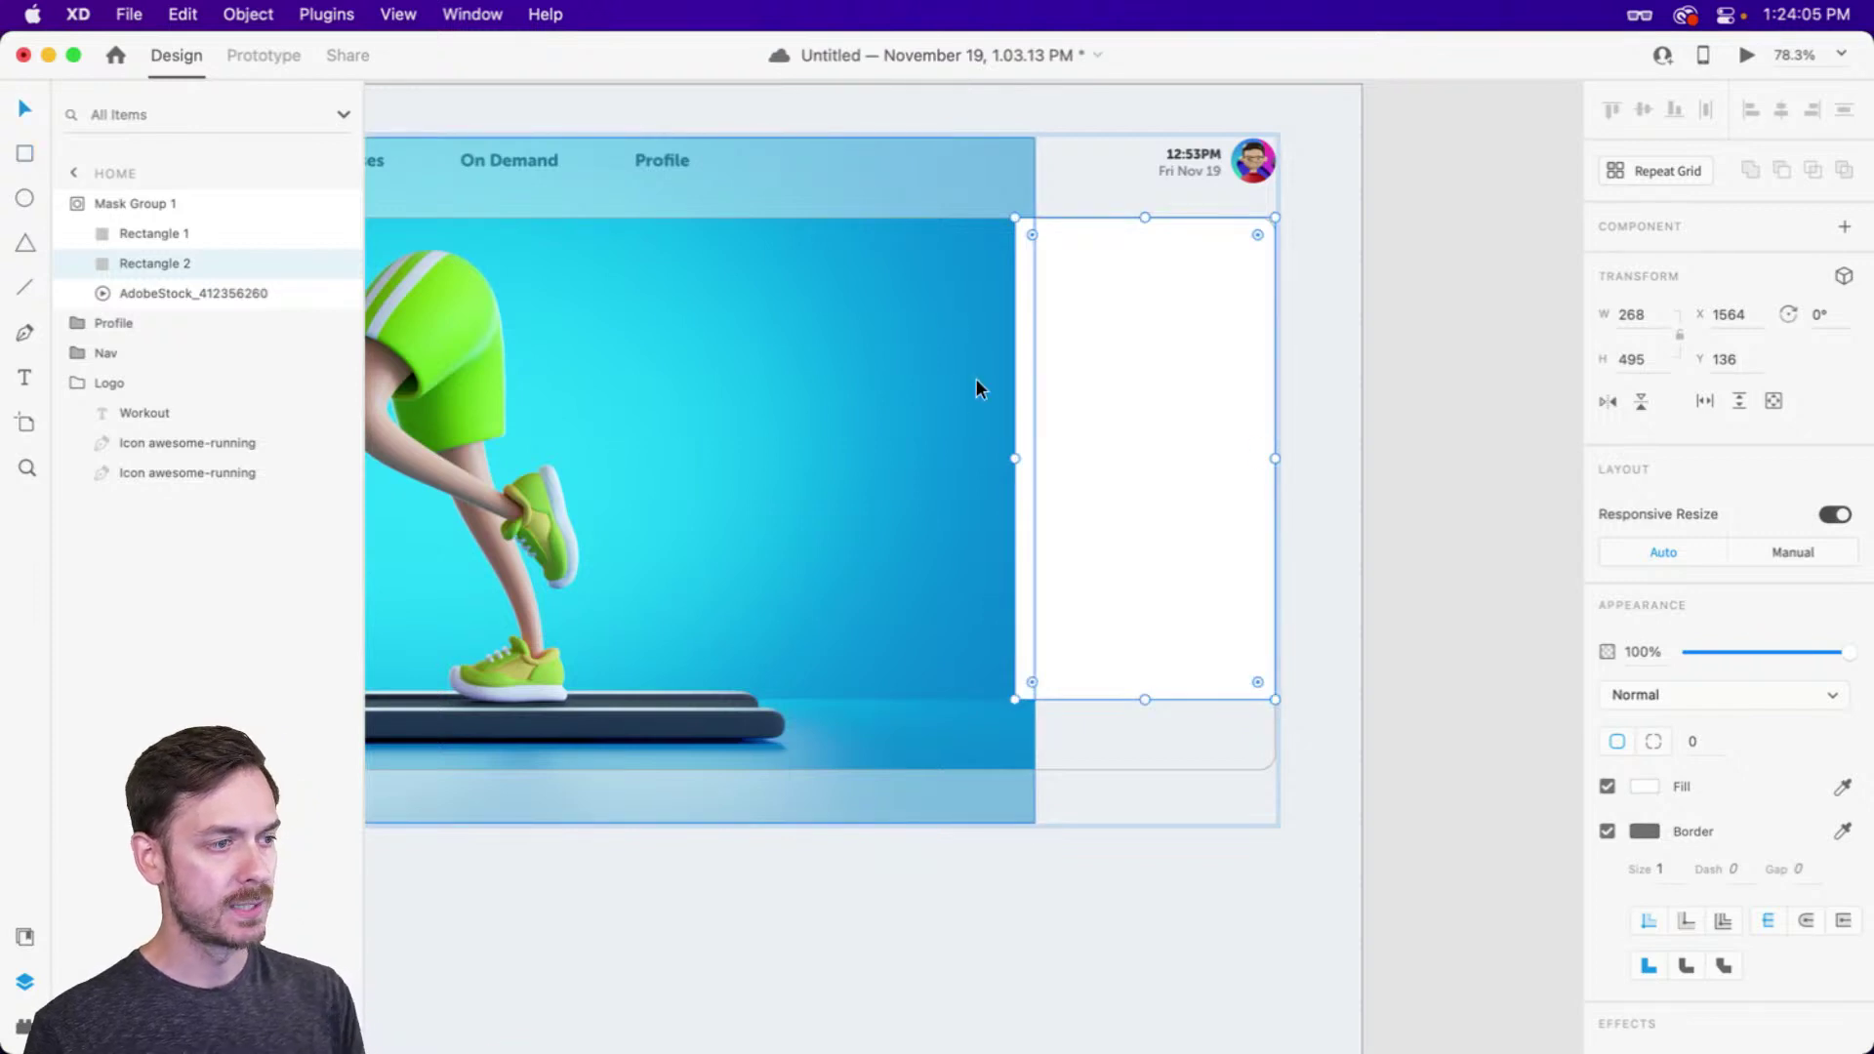
Fill the new rectangle with the blue sampled from the video background near its right edge and remove its border
key("i")
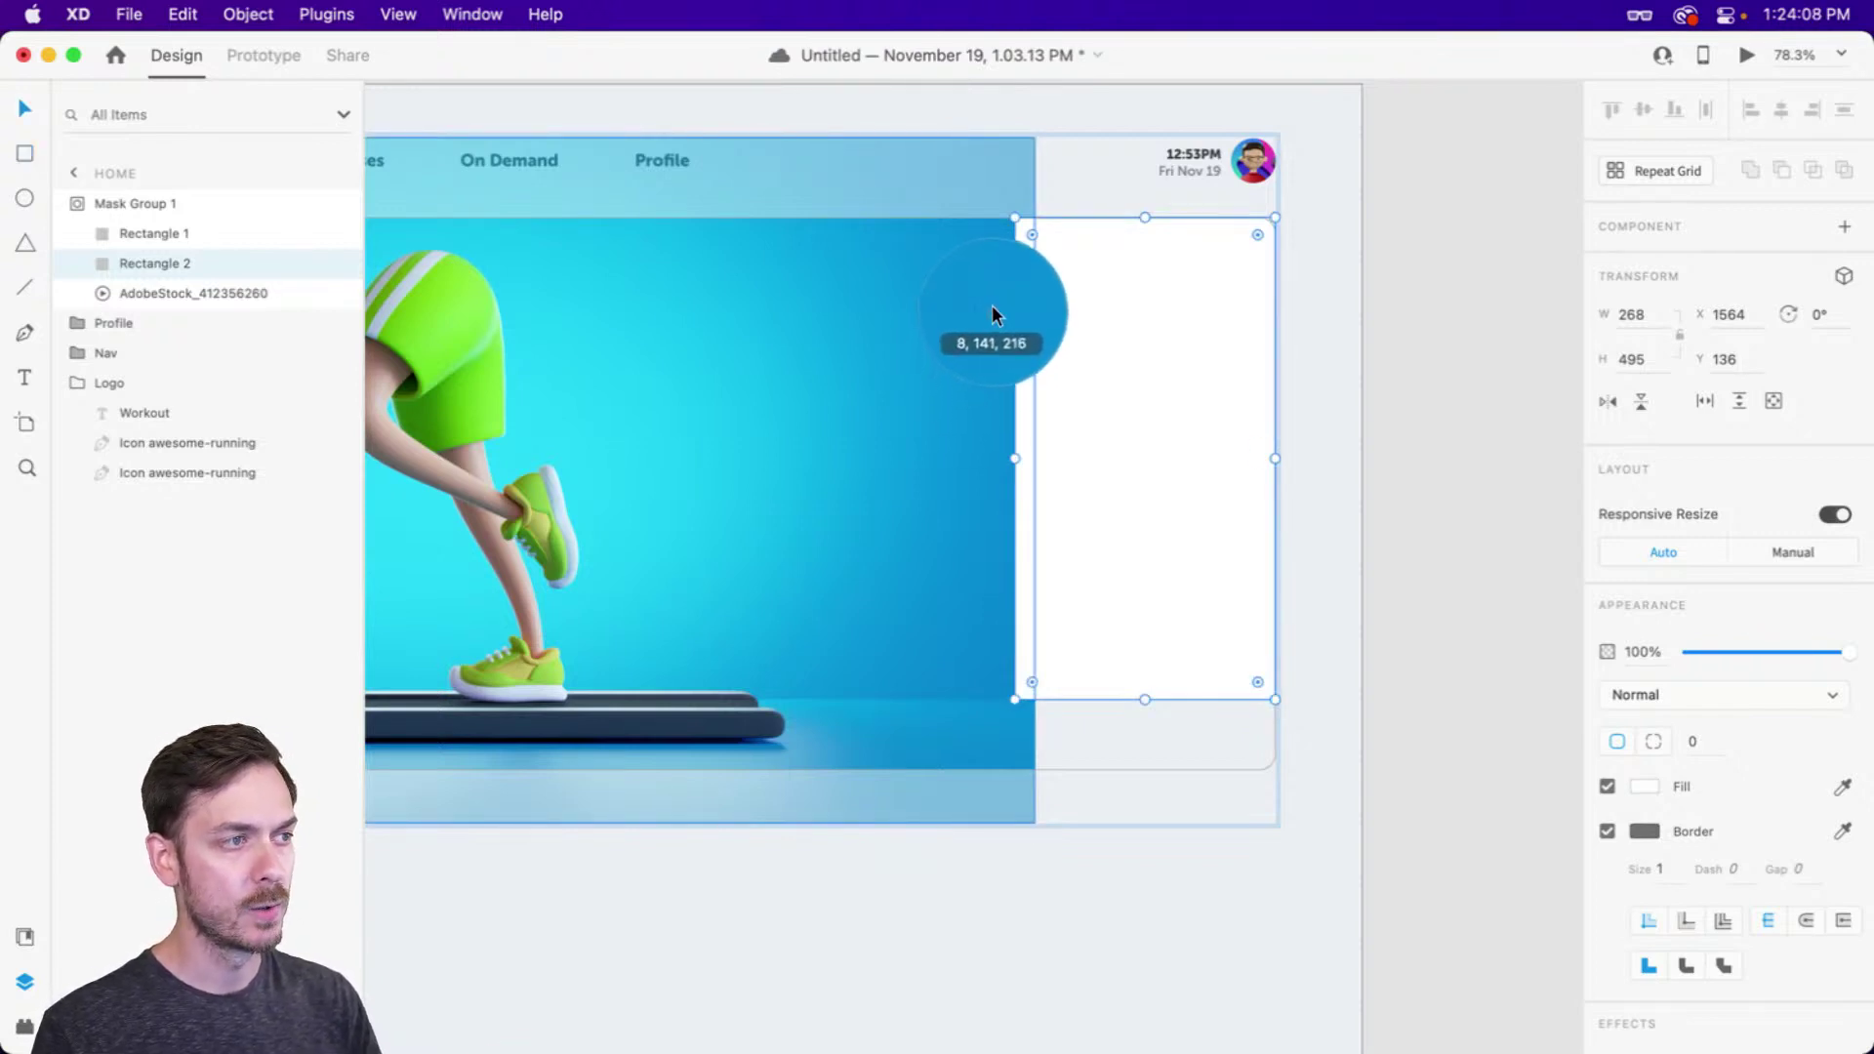
left_click(992, 321)
left_click(1607, 831)
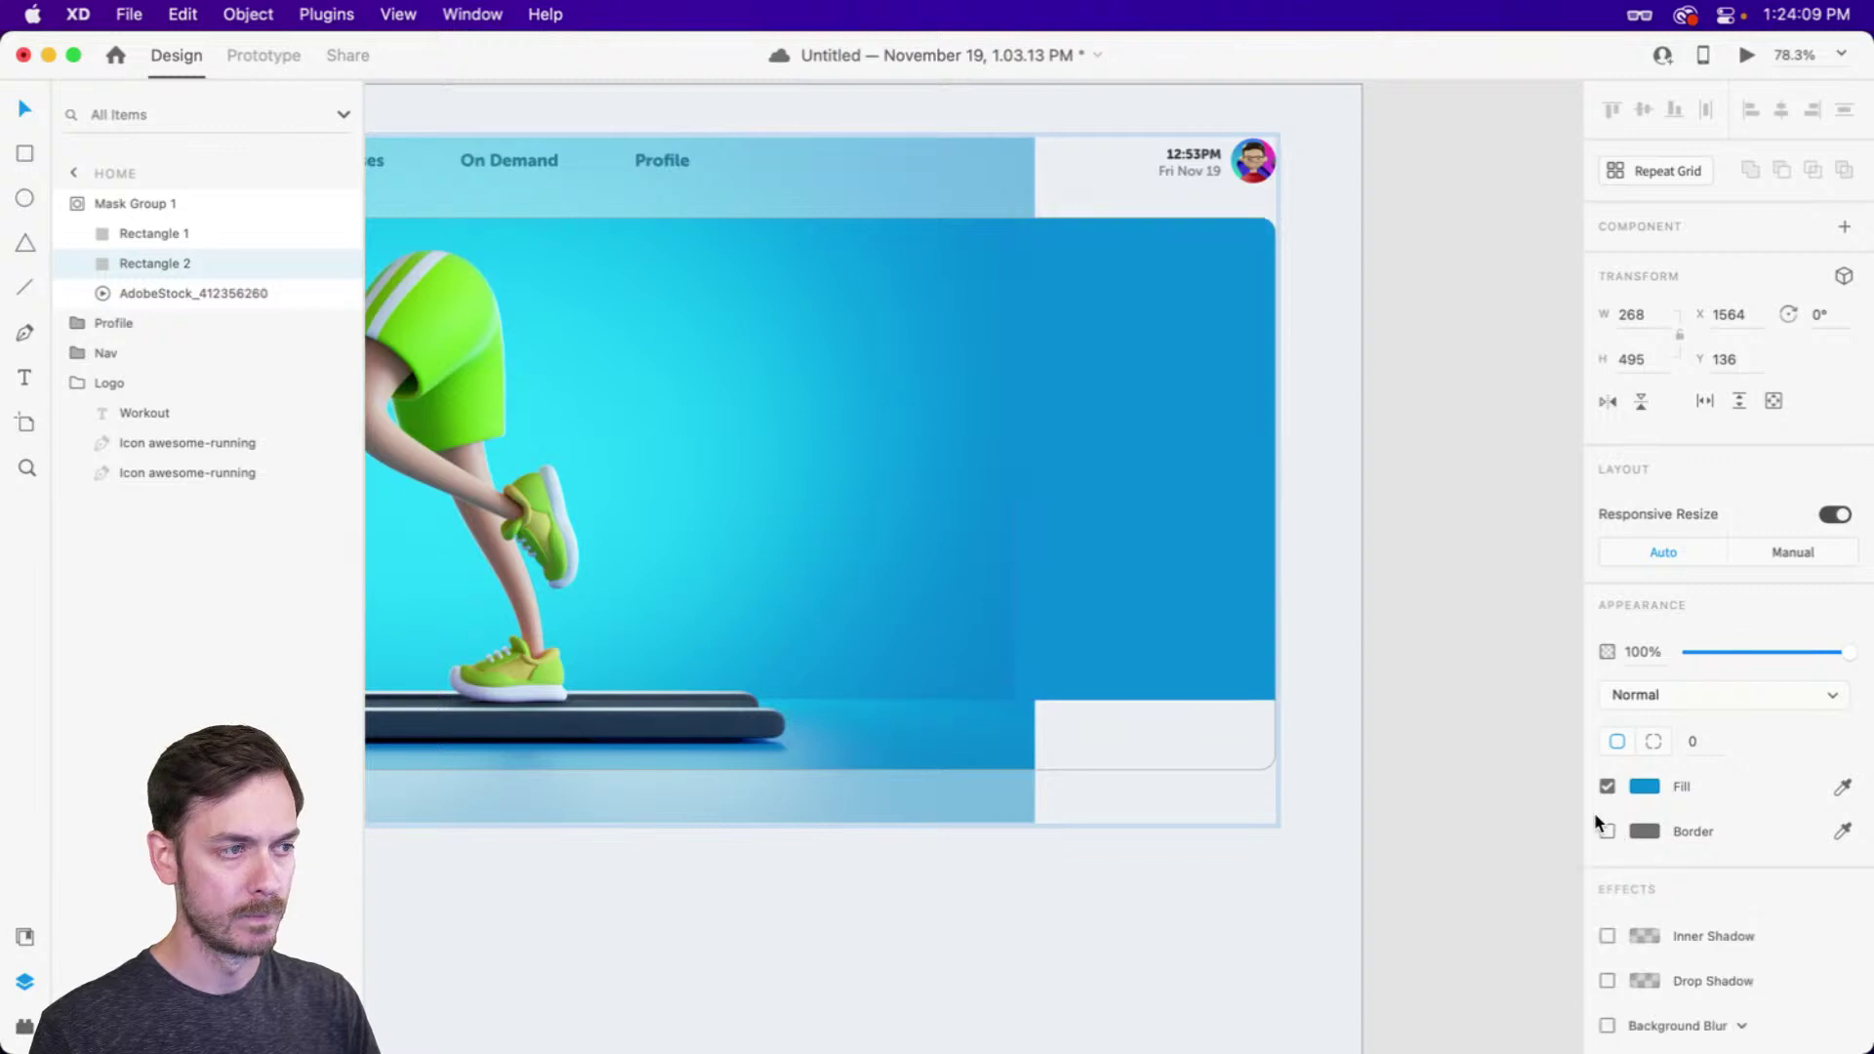
left_click(1357, 479)
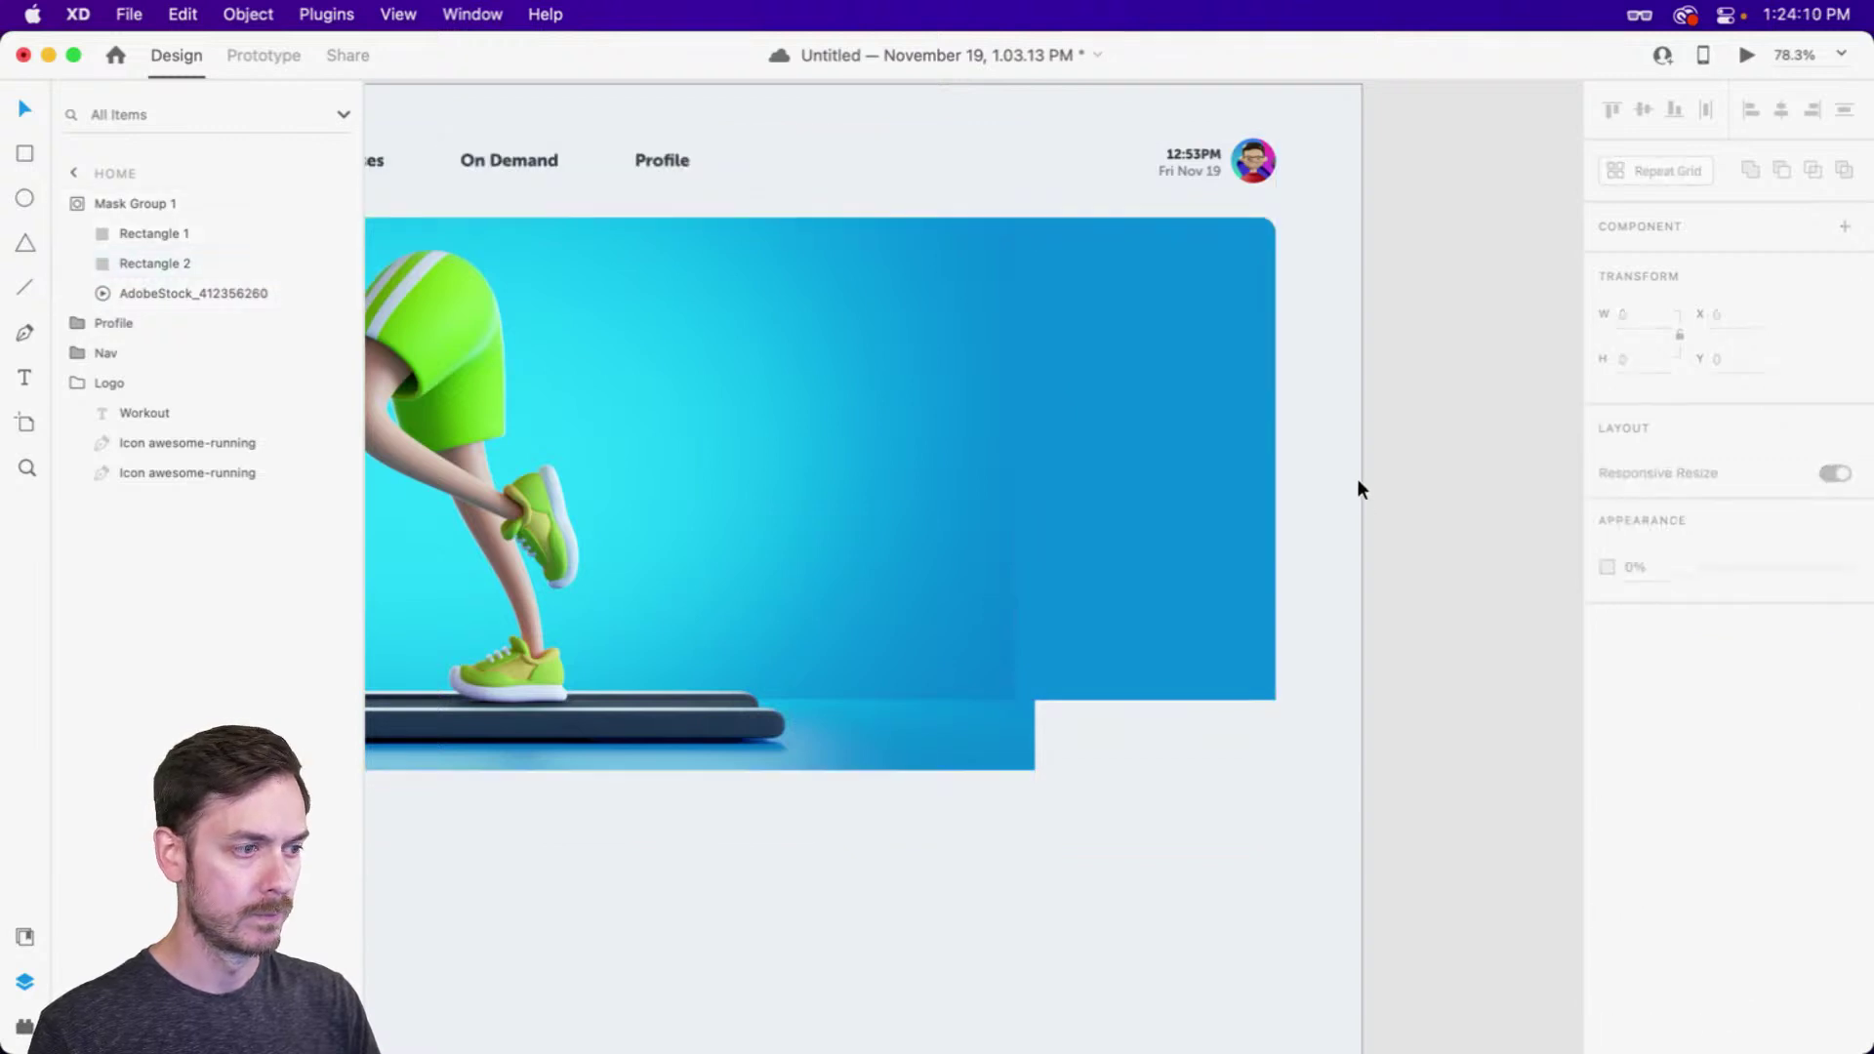
Extend the blue rectangle in the mask group over the video by moving its left edge to about X 1410, making it about 422 wide
left_click(1168, 520)
double_click(1166, 523)
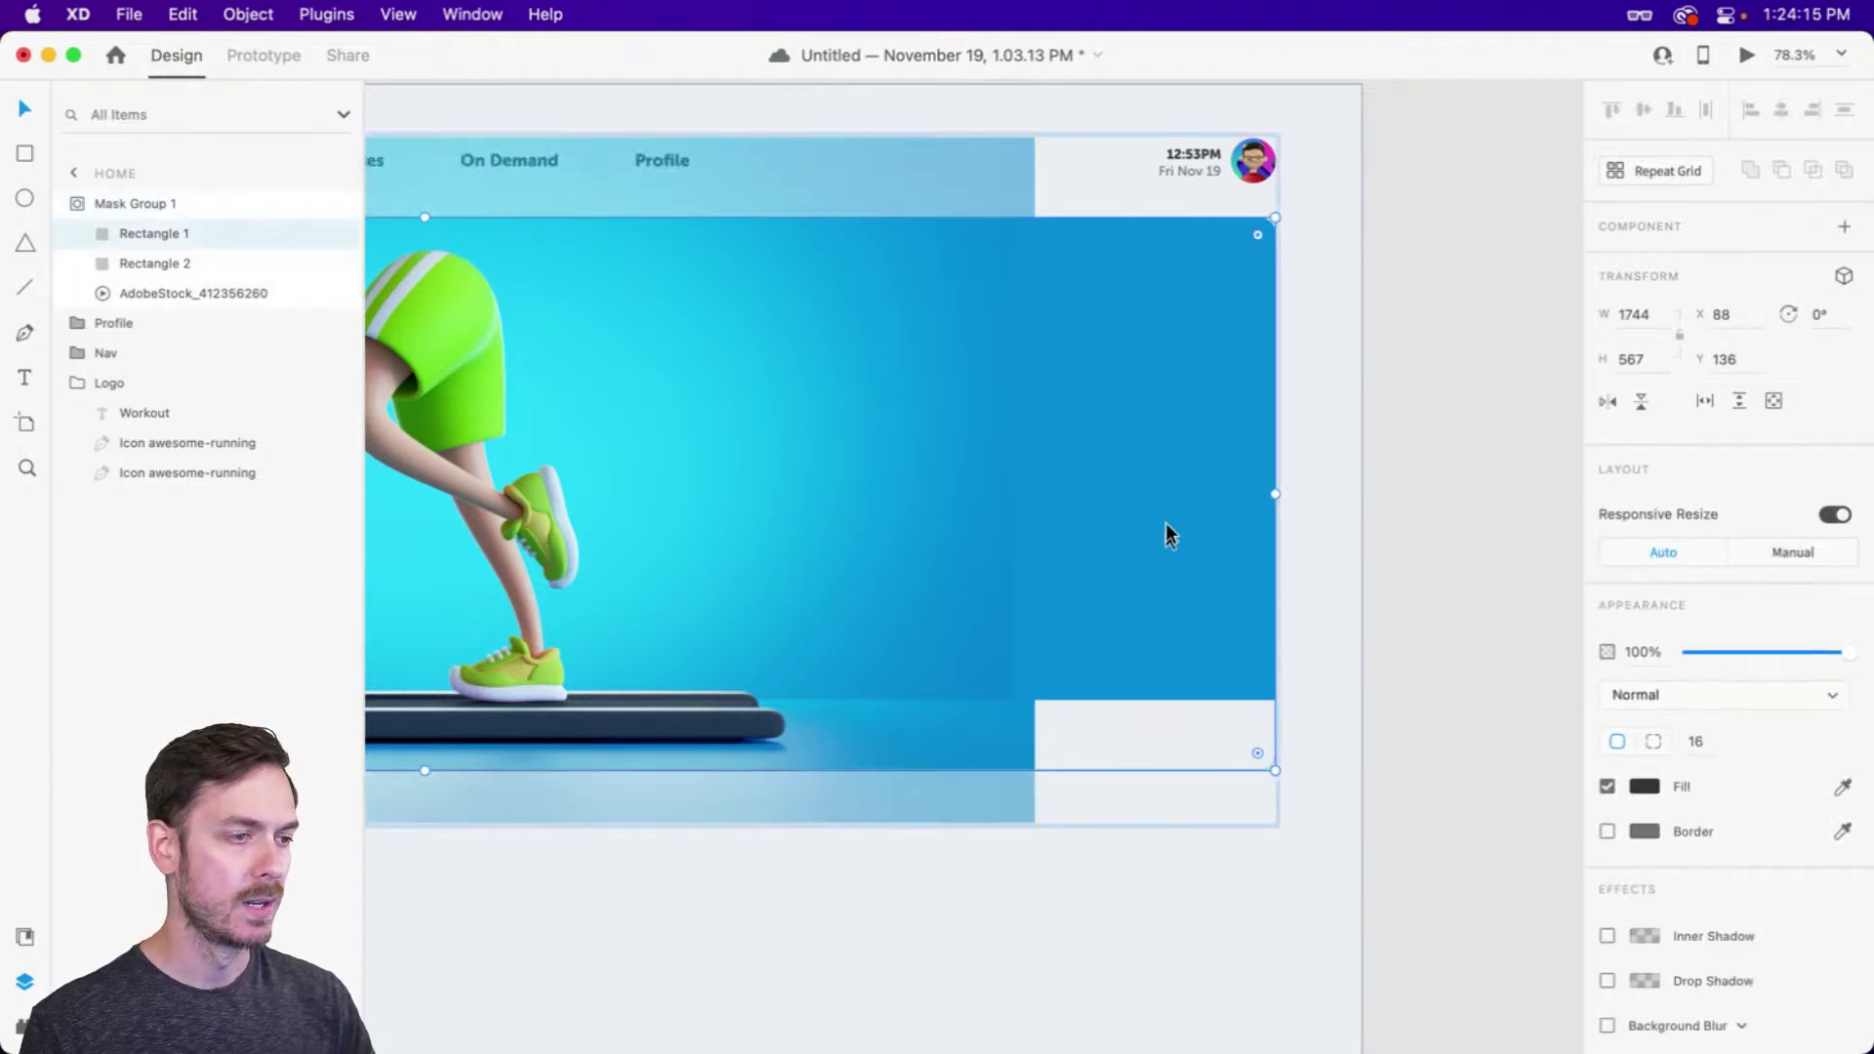
double_click(1090, 562)
key("Escape")
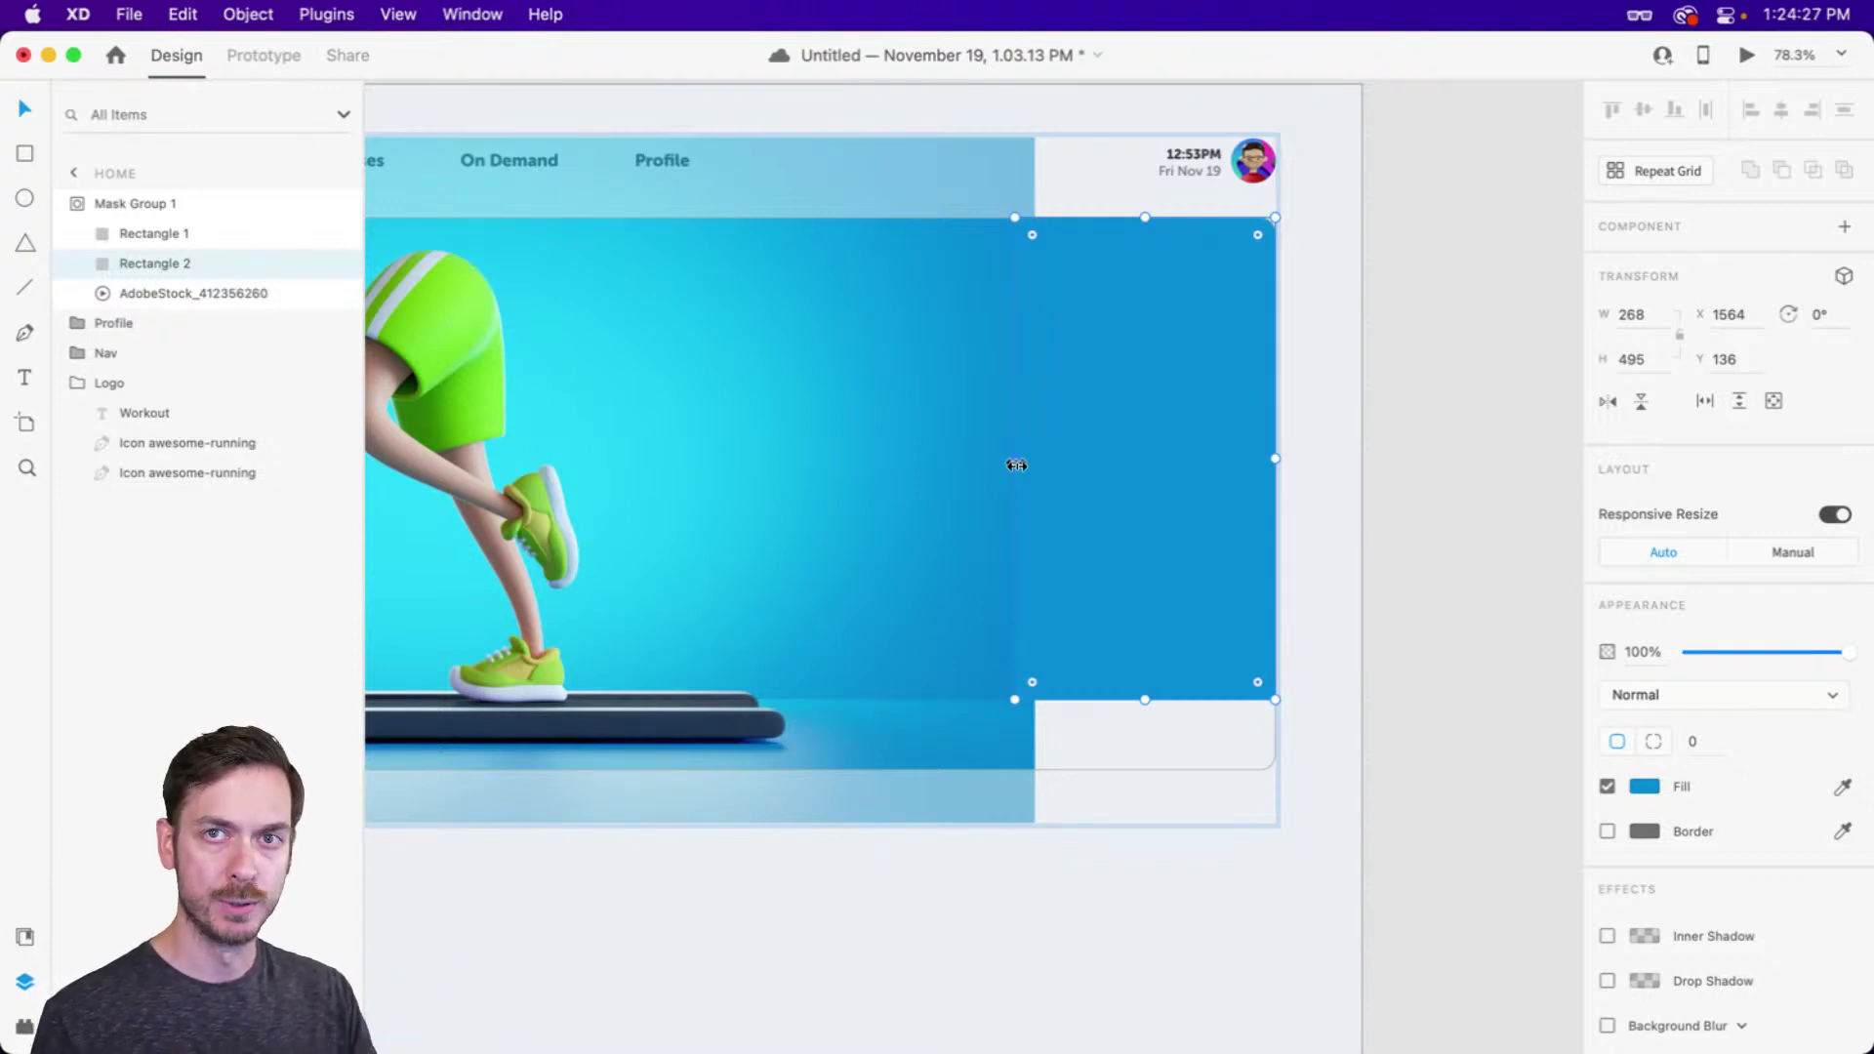
left_click_drag(1017, 466, 864, 458)
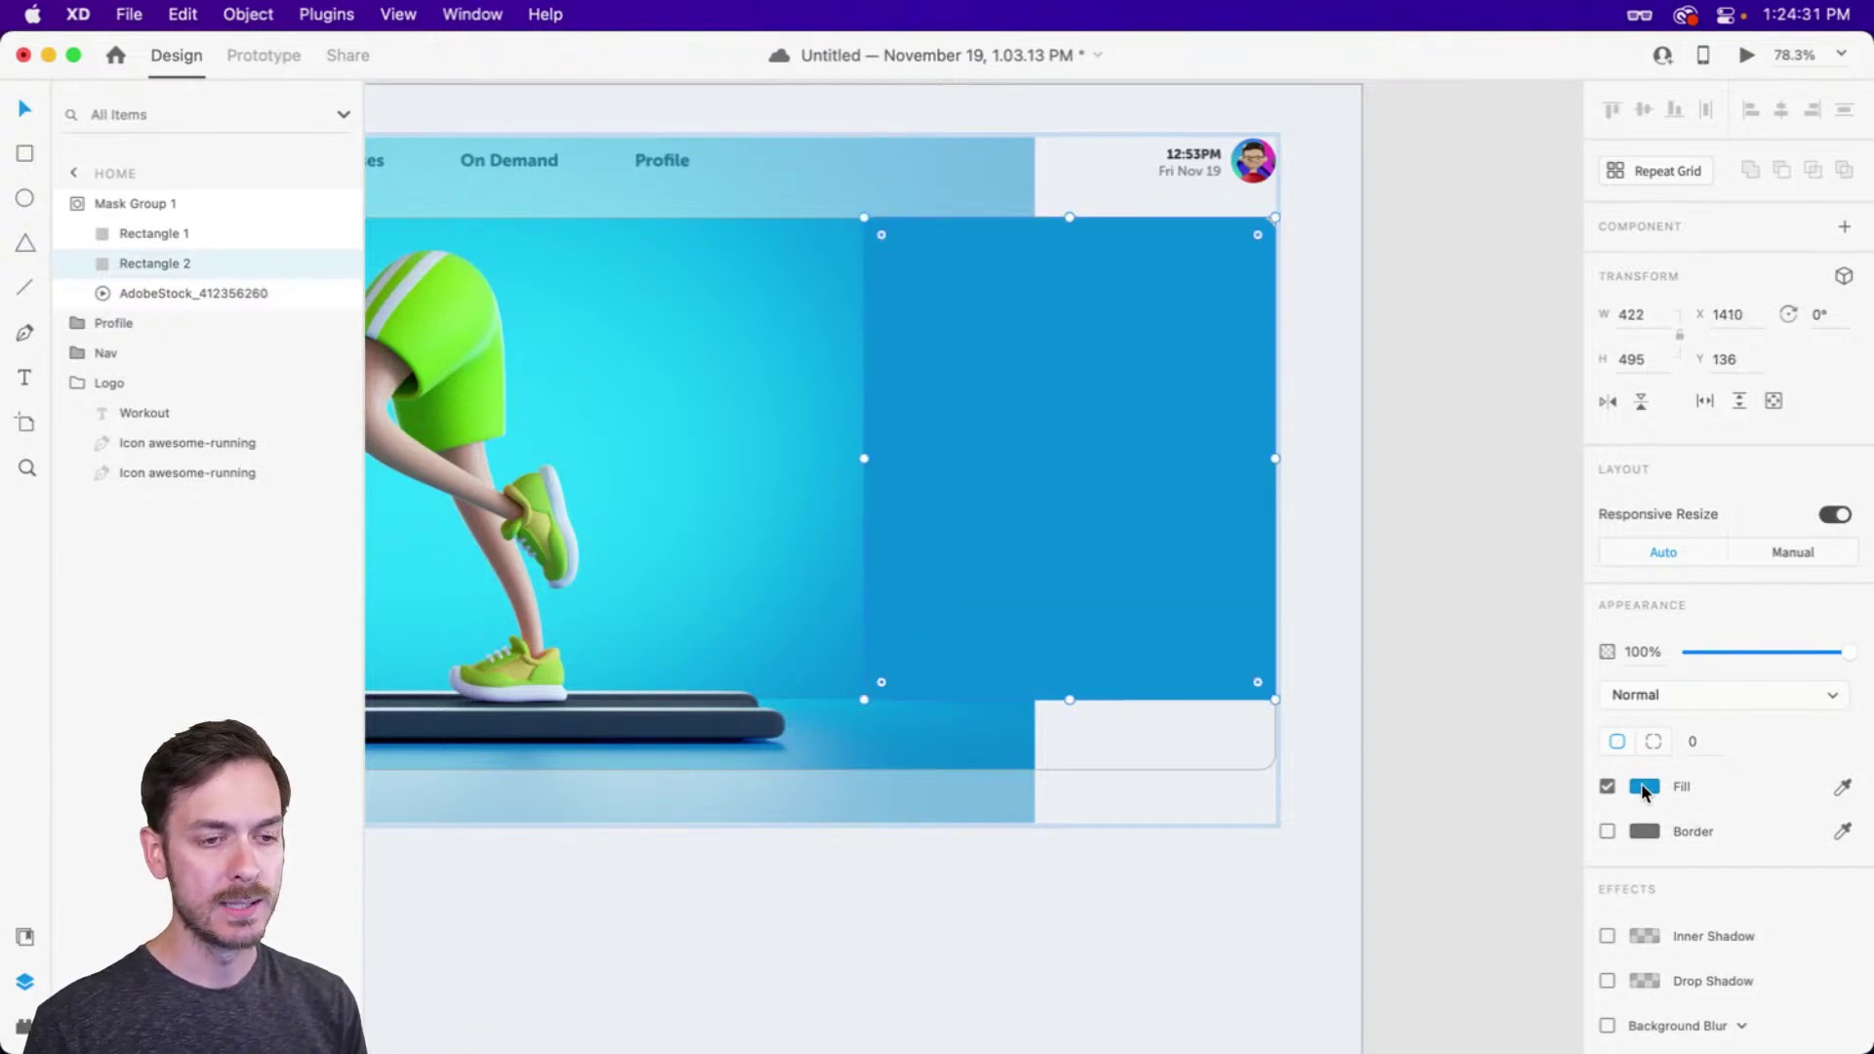
Change the rectangle's fill to a linear gradient running horizontally from its left edge to its right edge
left_click(1644, 786)
left_click(1386, 632)
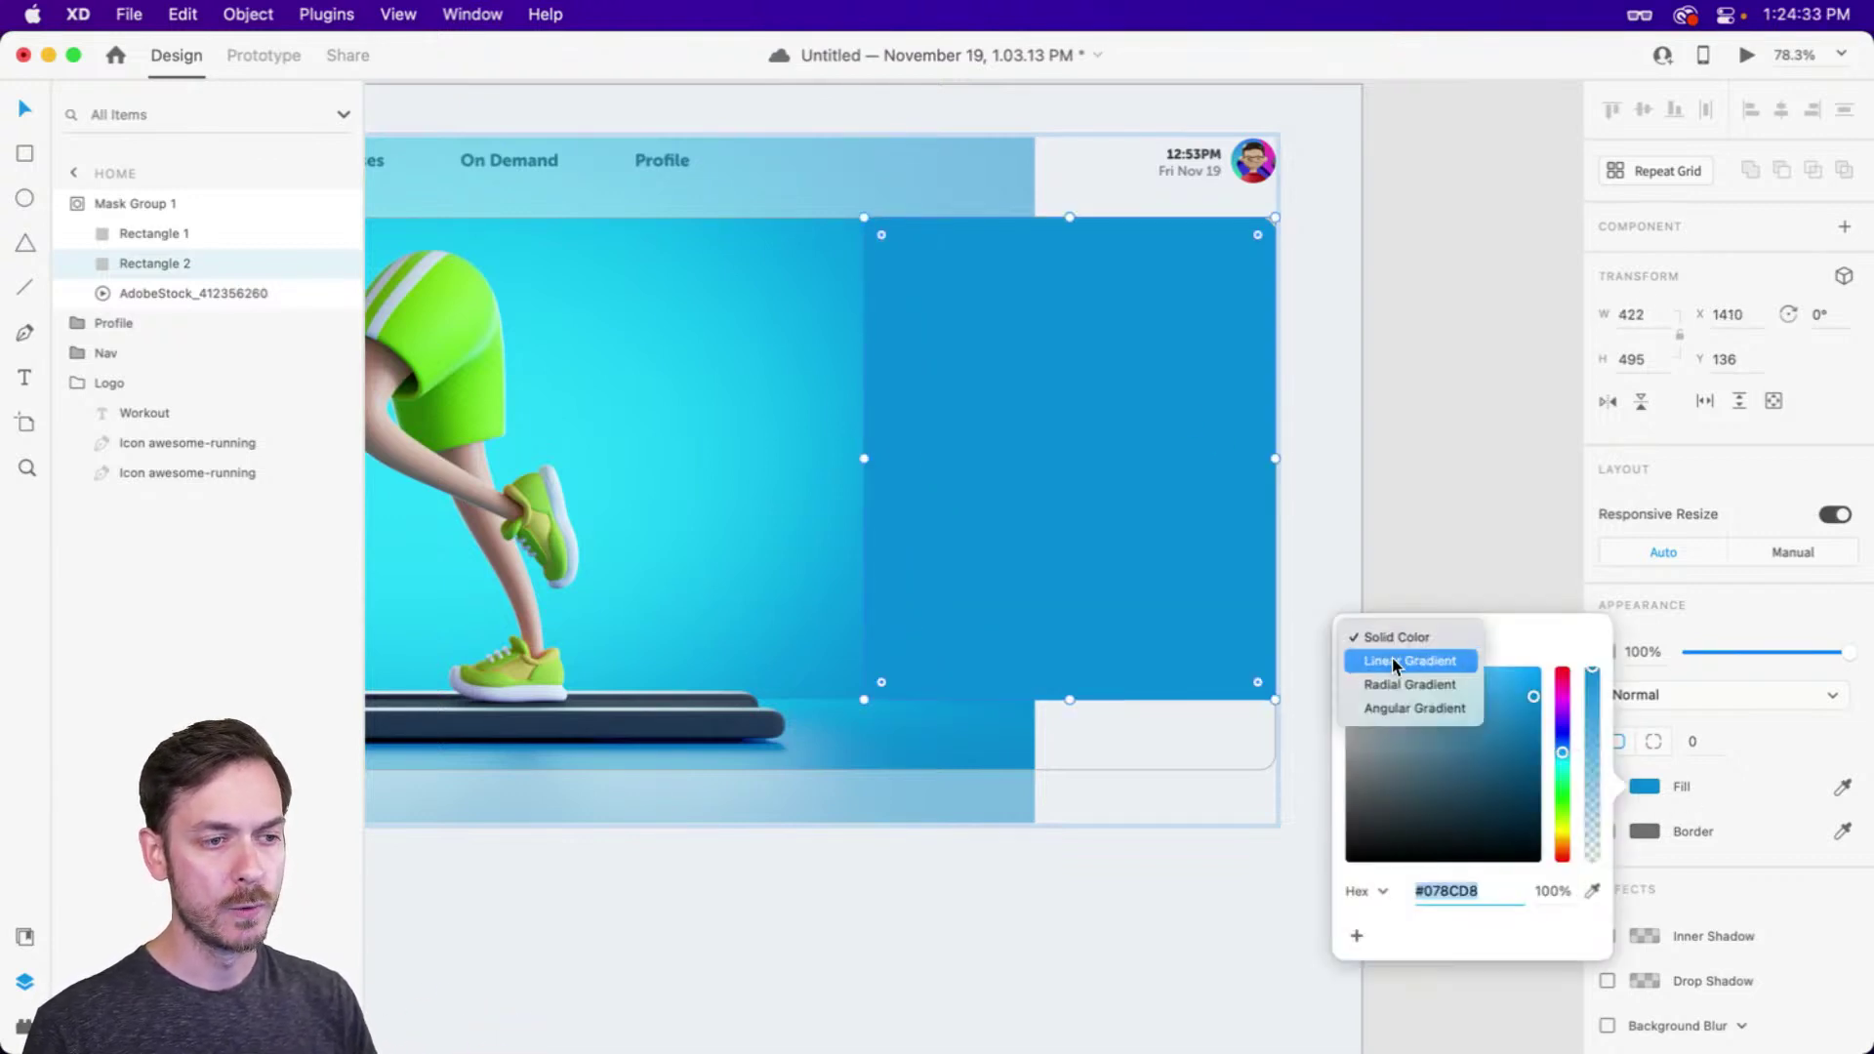
left_click(1392, 656)
left_click_drag(1068, 217, 865, 699)
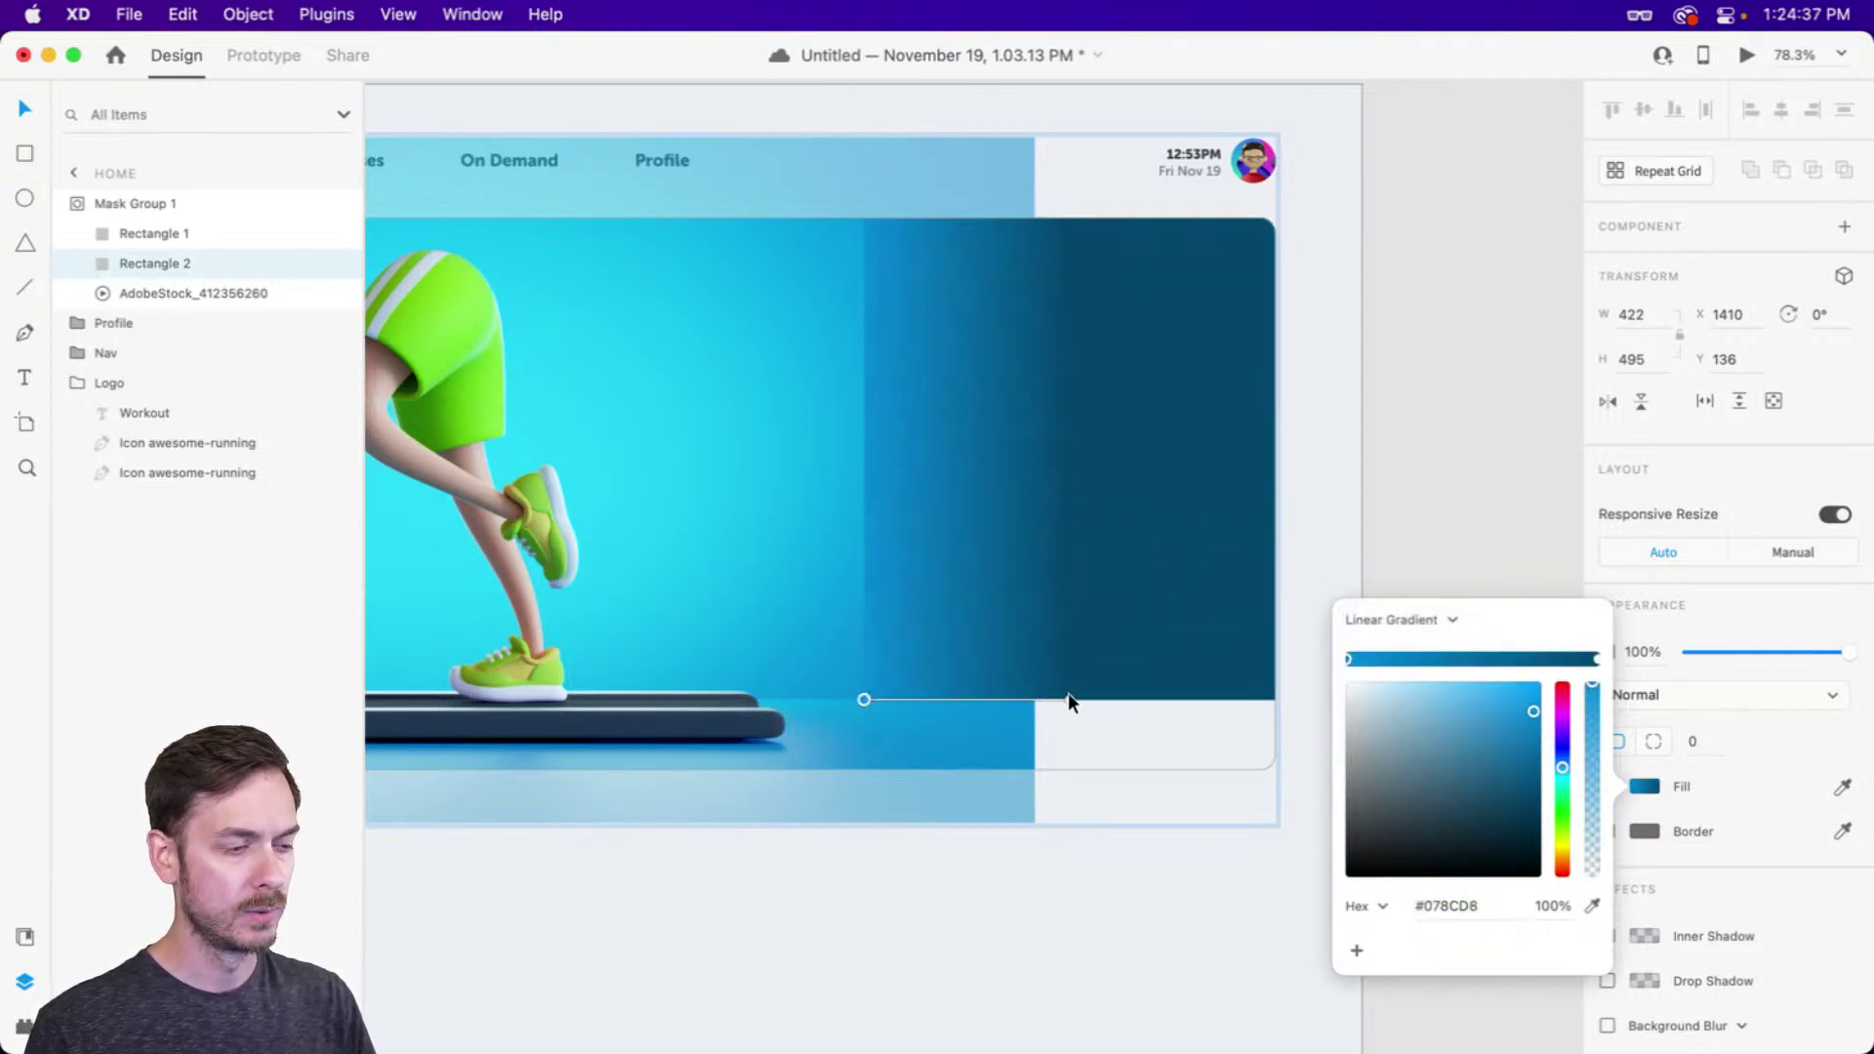
left_click_drag(1069, 697, 1228, 697)
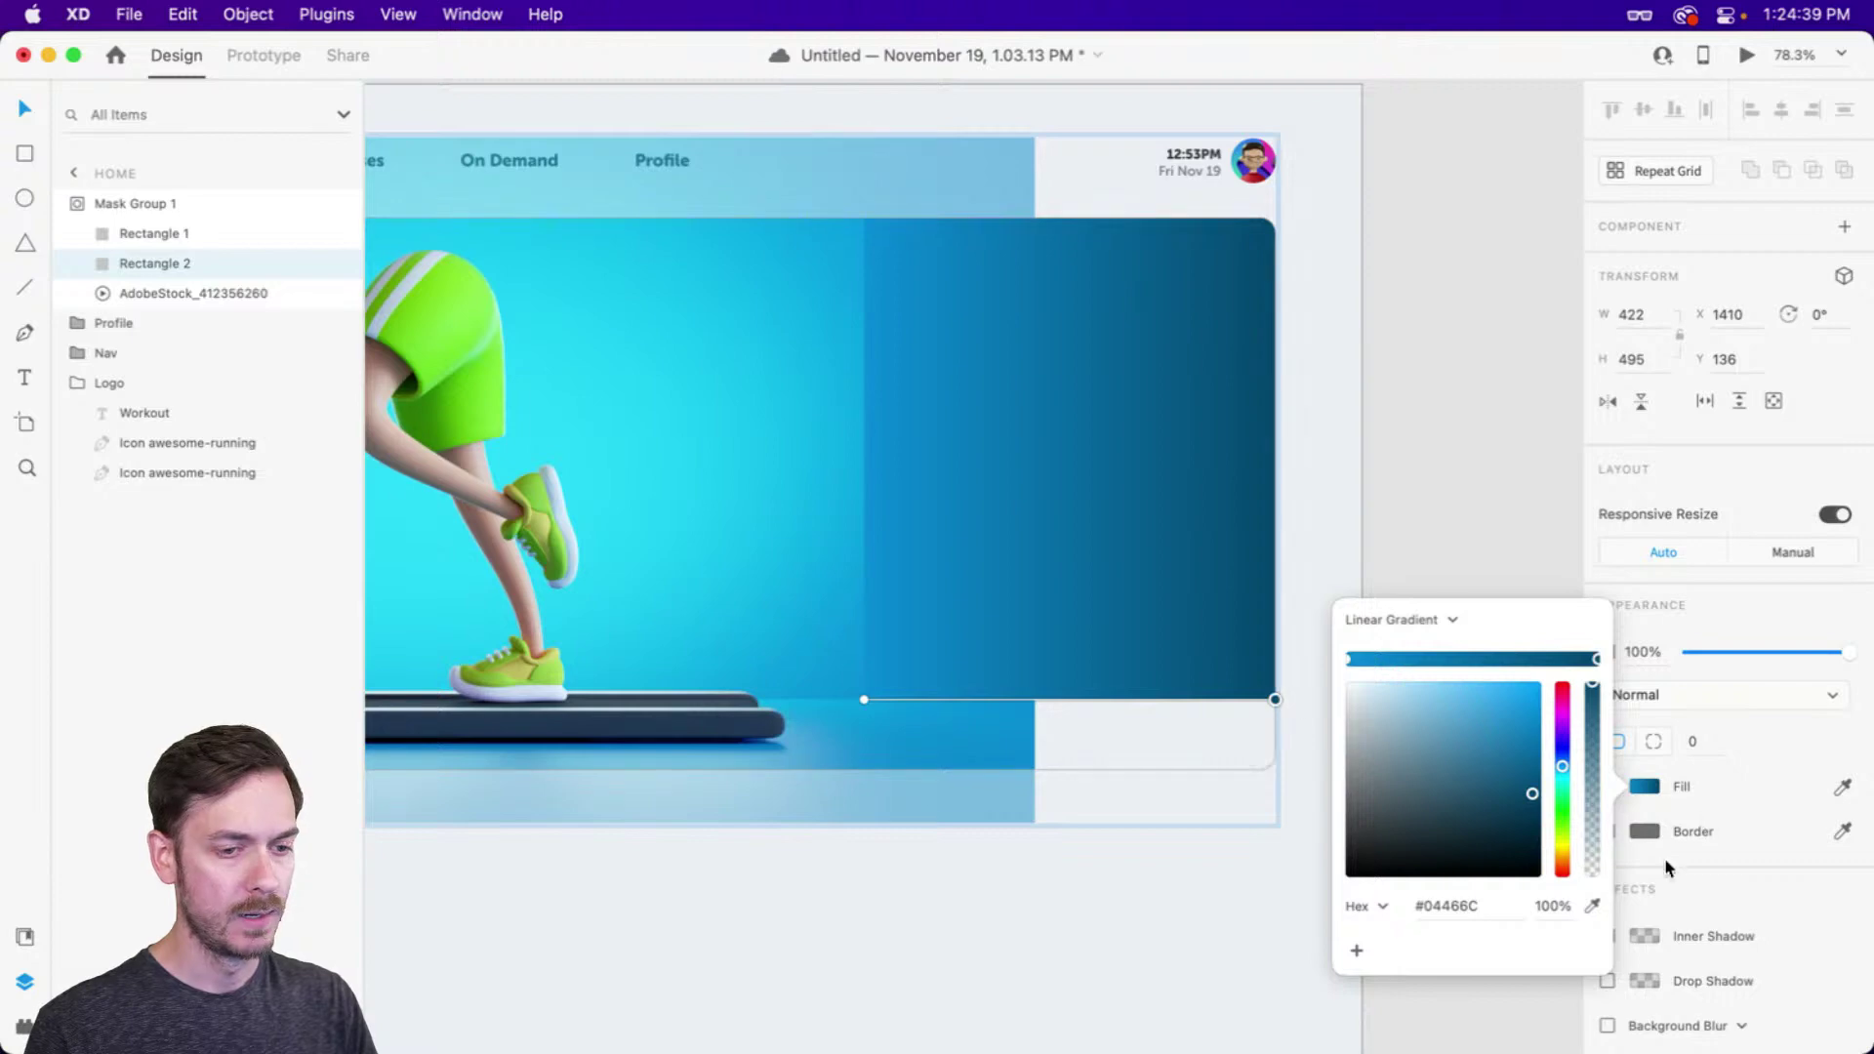
Recolor both gradient stops with blues sampled from the video background, giving the left stop #0AABE4
left_click(1594, 906)
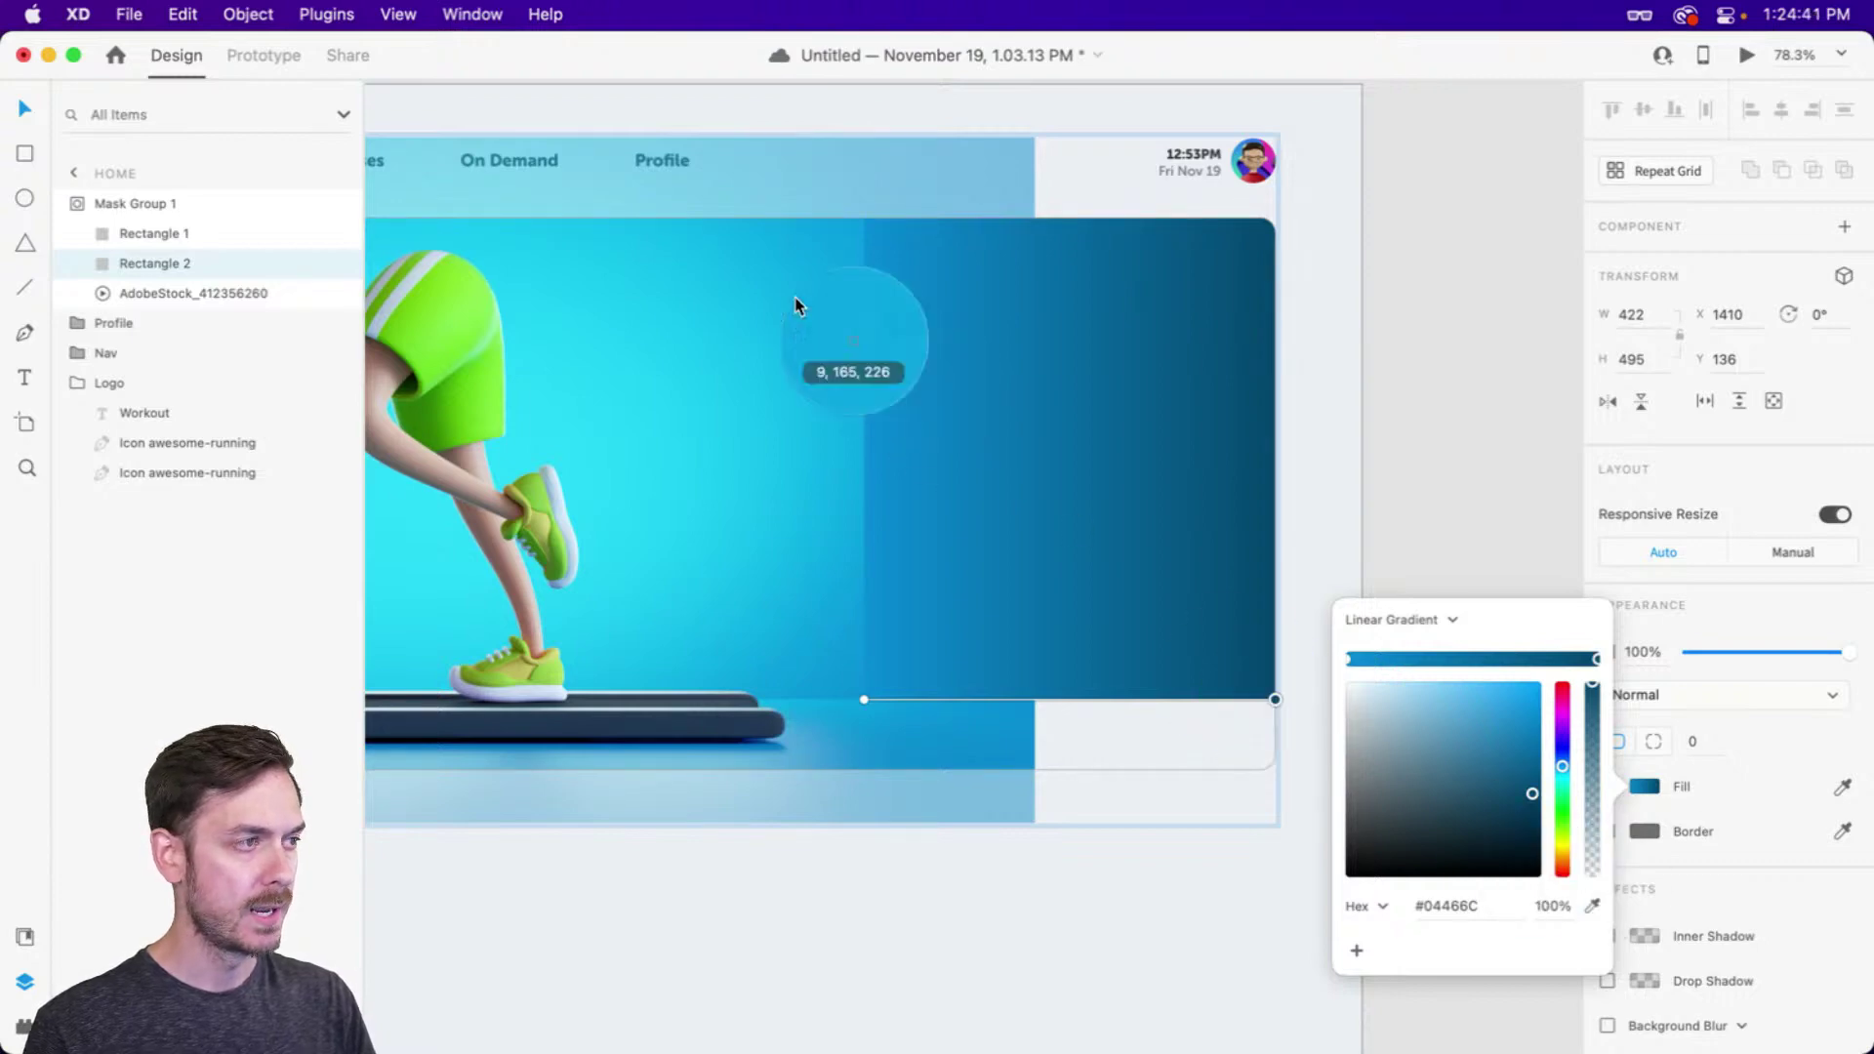
left_click(836, 252)
left_click(1353, 661)
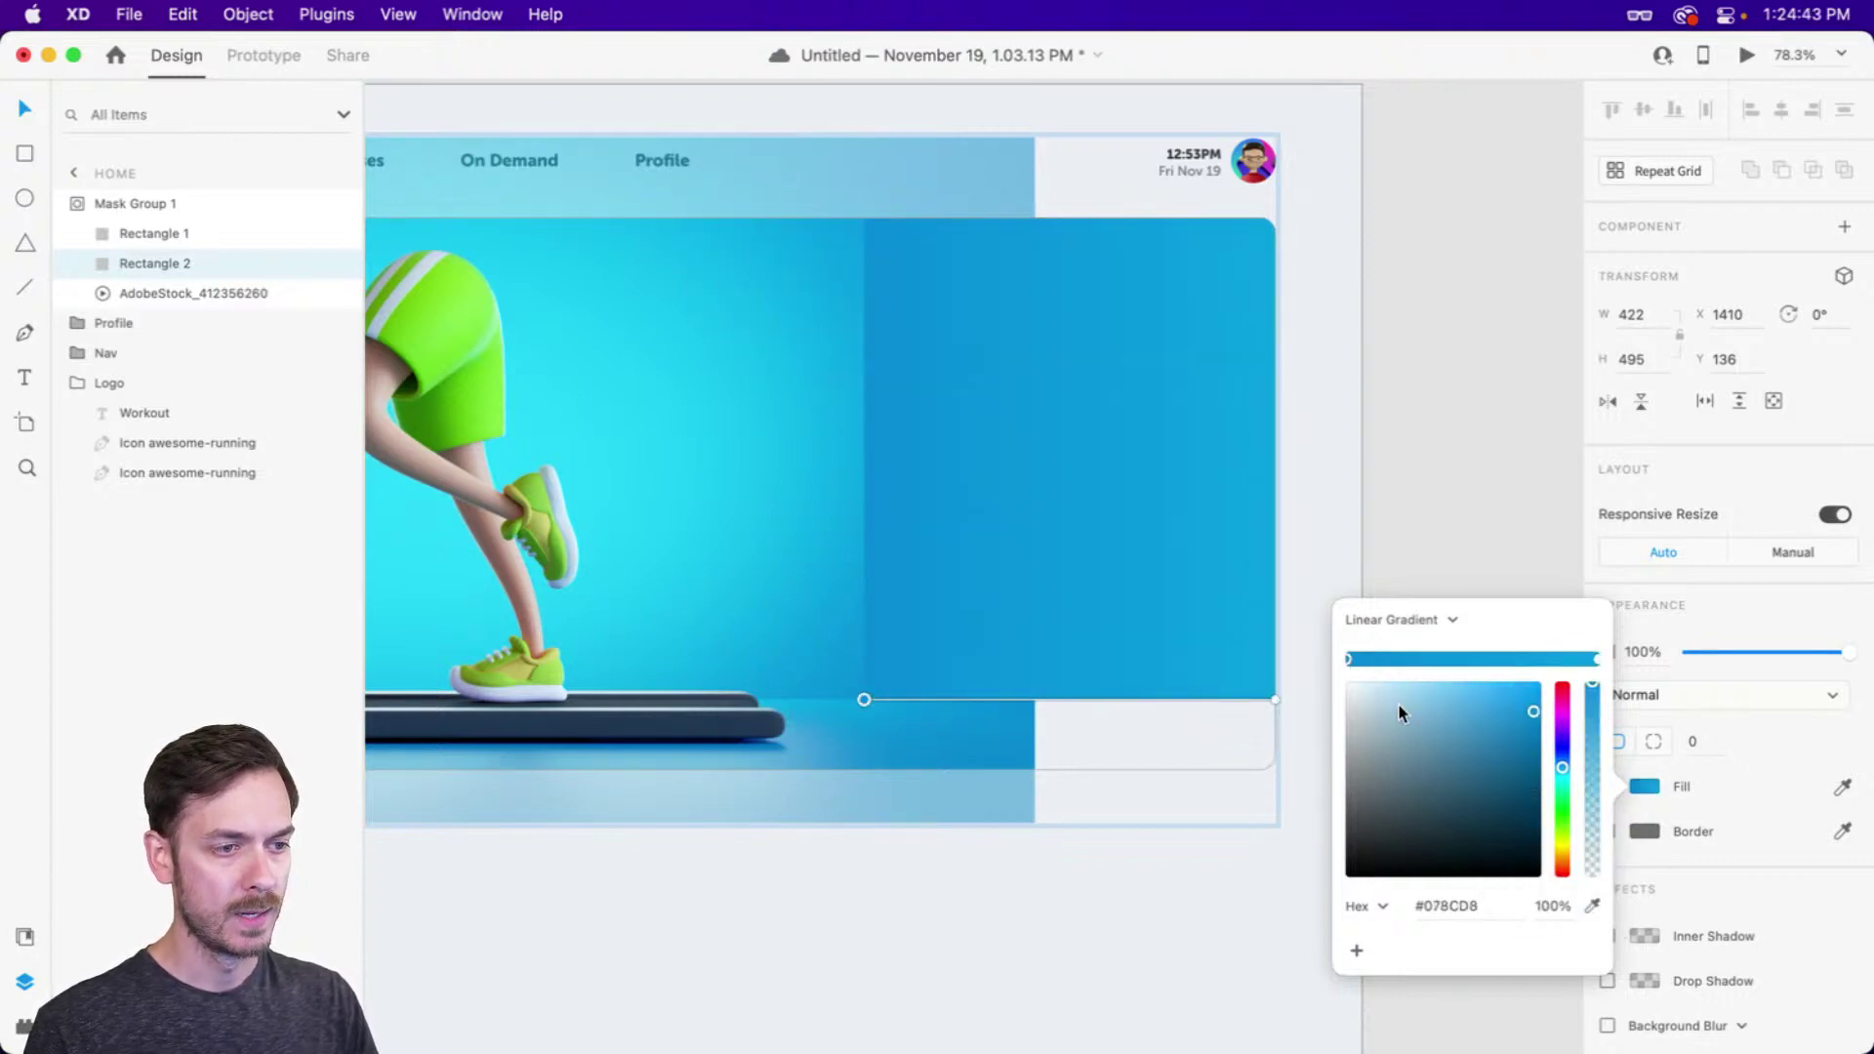
left_click(1593, 906)
left_click(850, 388)
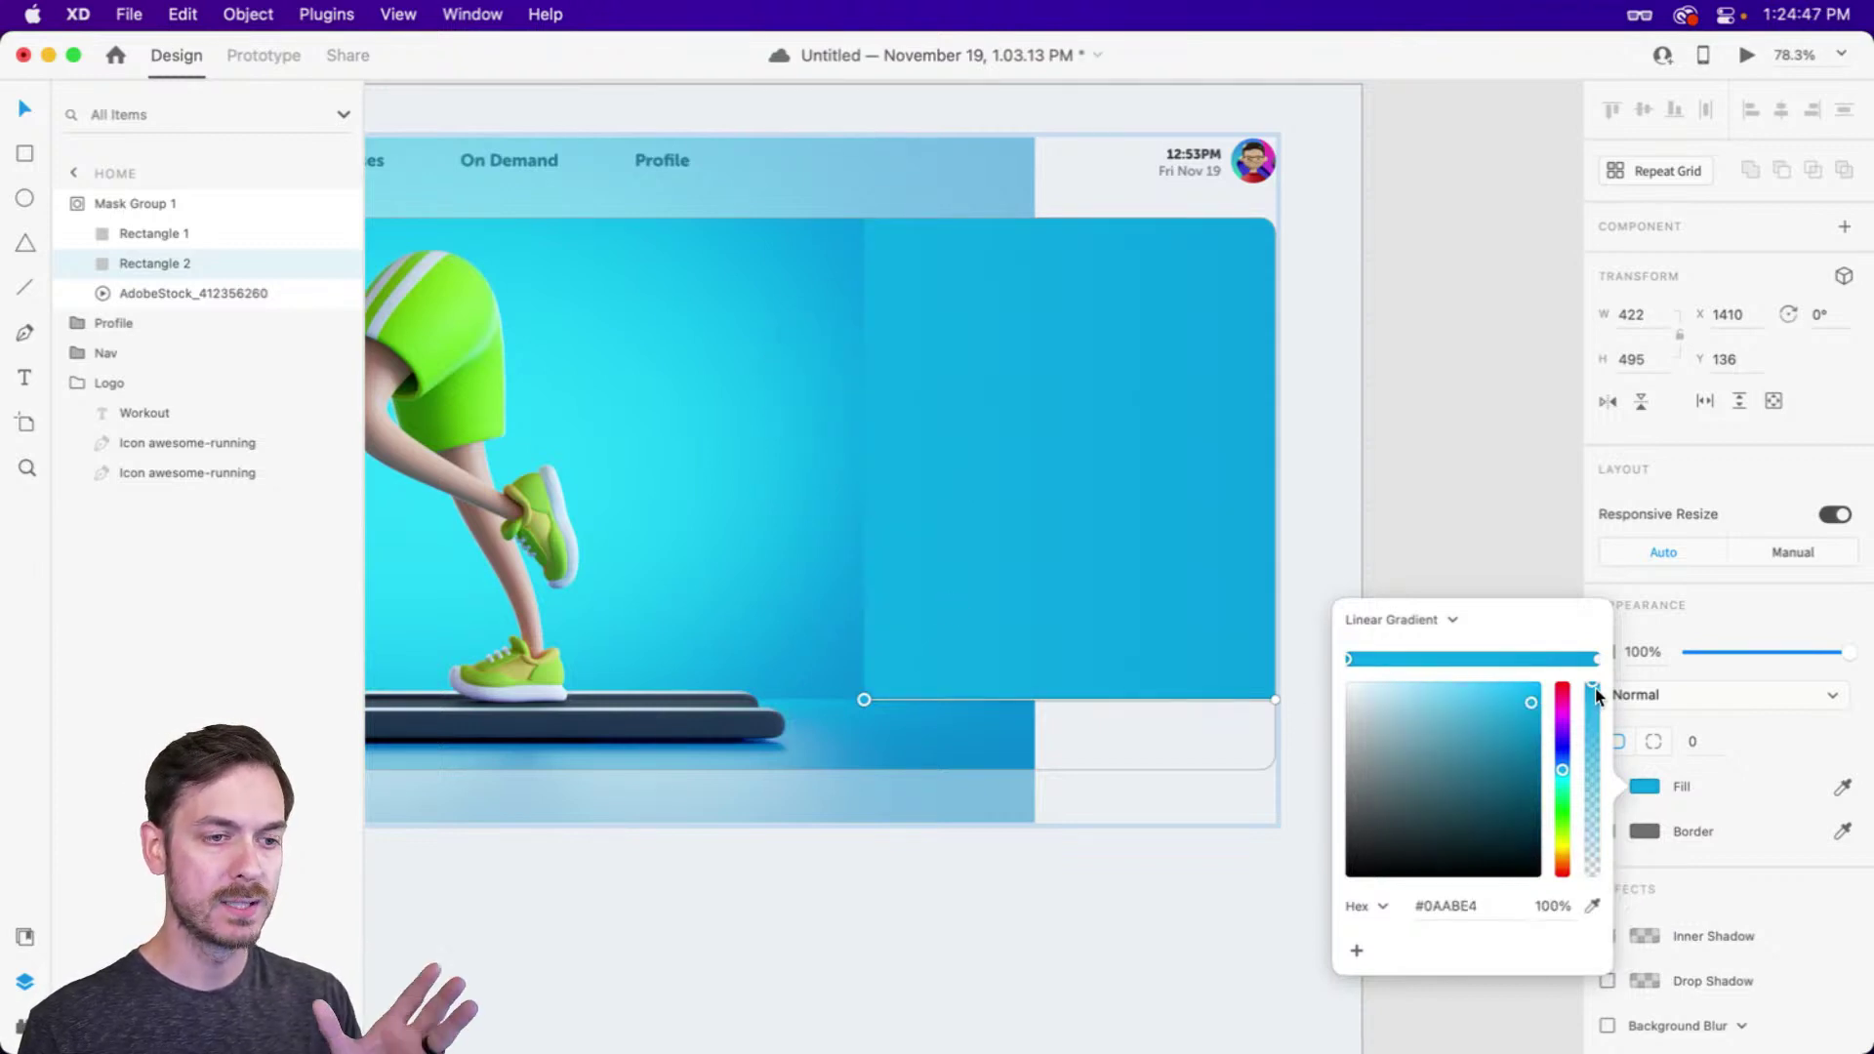
Set the left gradient stop's opacity to 0% and add a 100% opaque darker blue stop about a third of the way along
left_click_drag(1594, 688, 1583, 935)
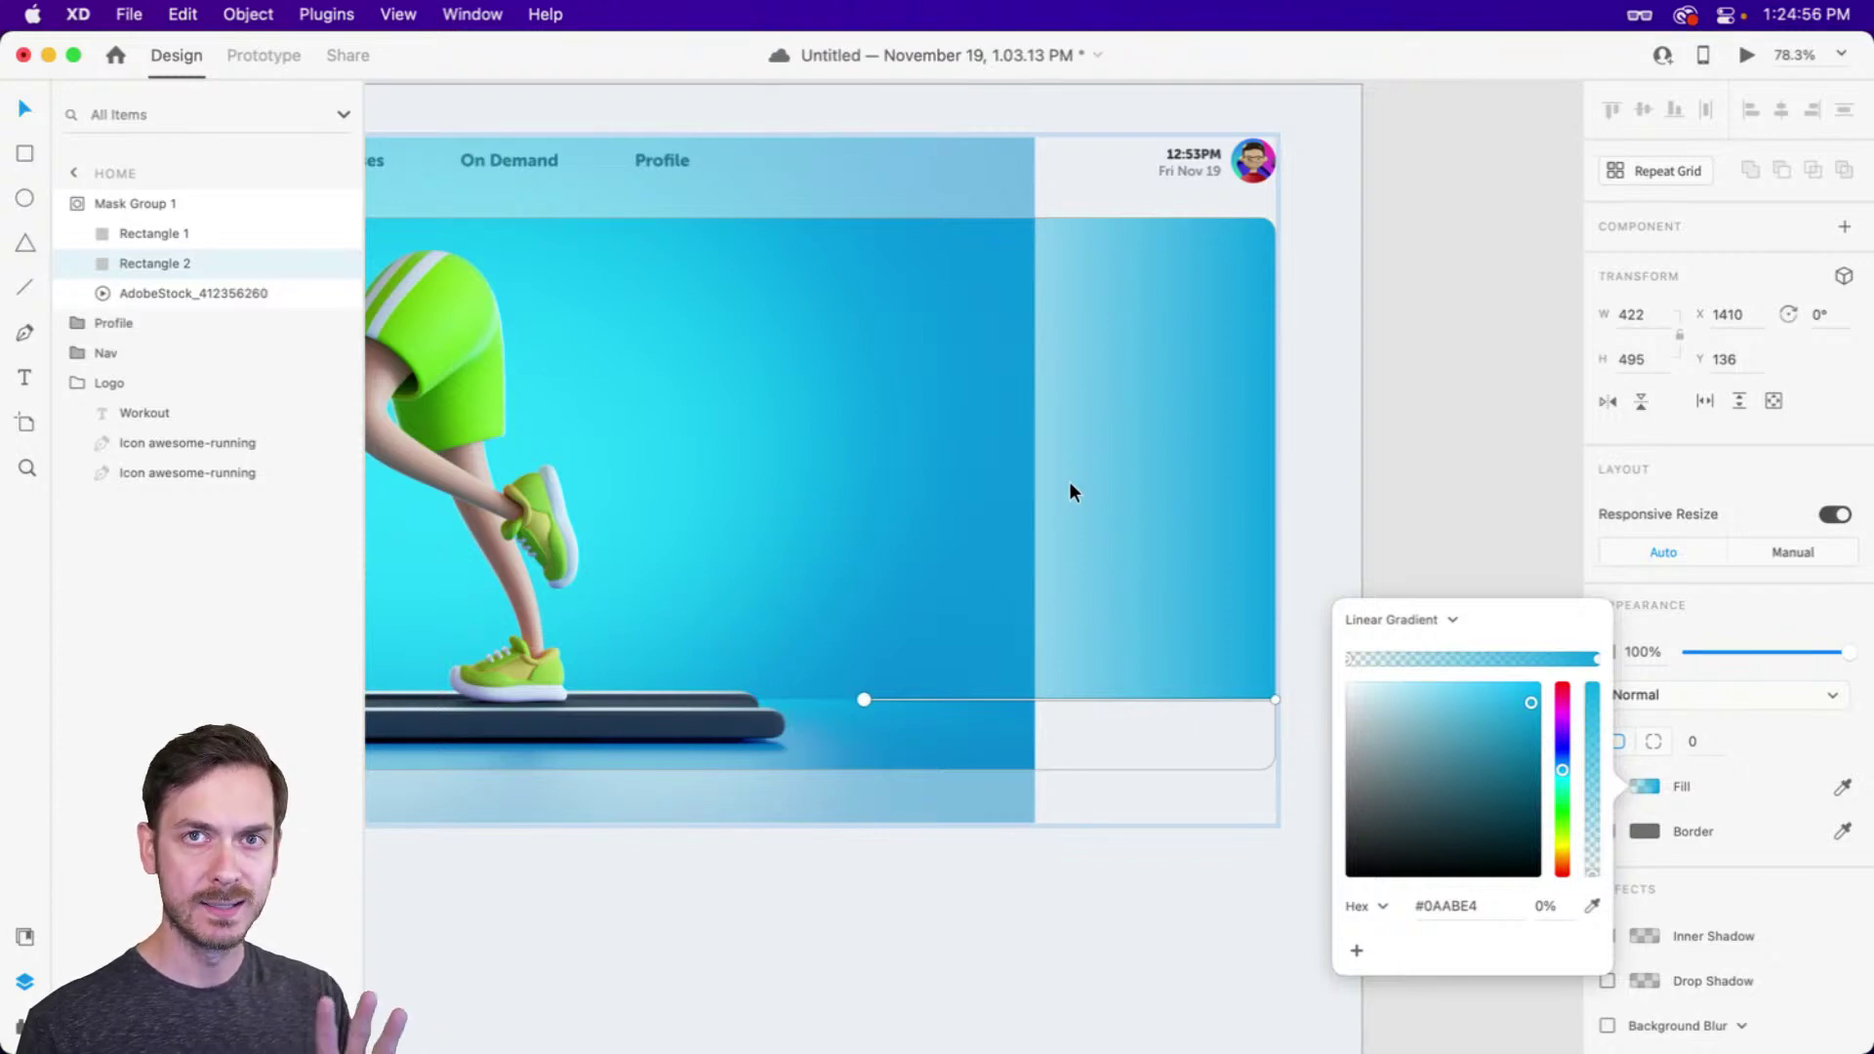
left_click(1002, 700)
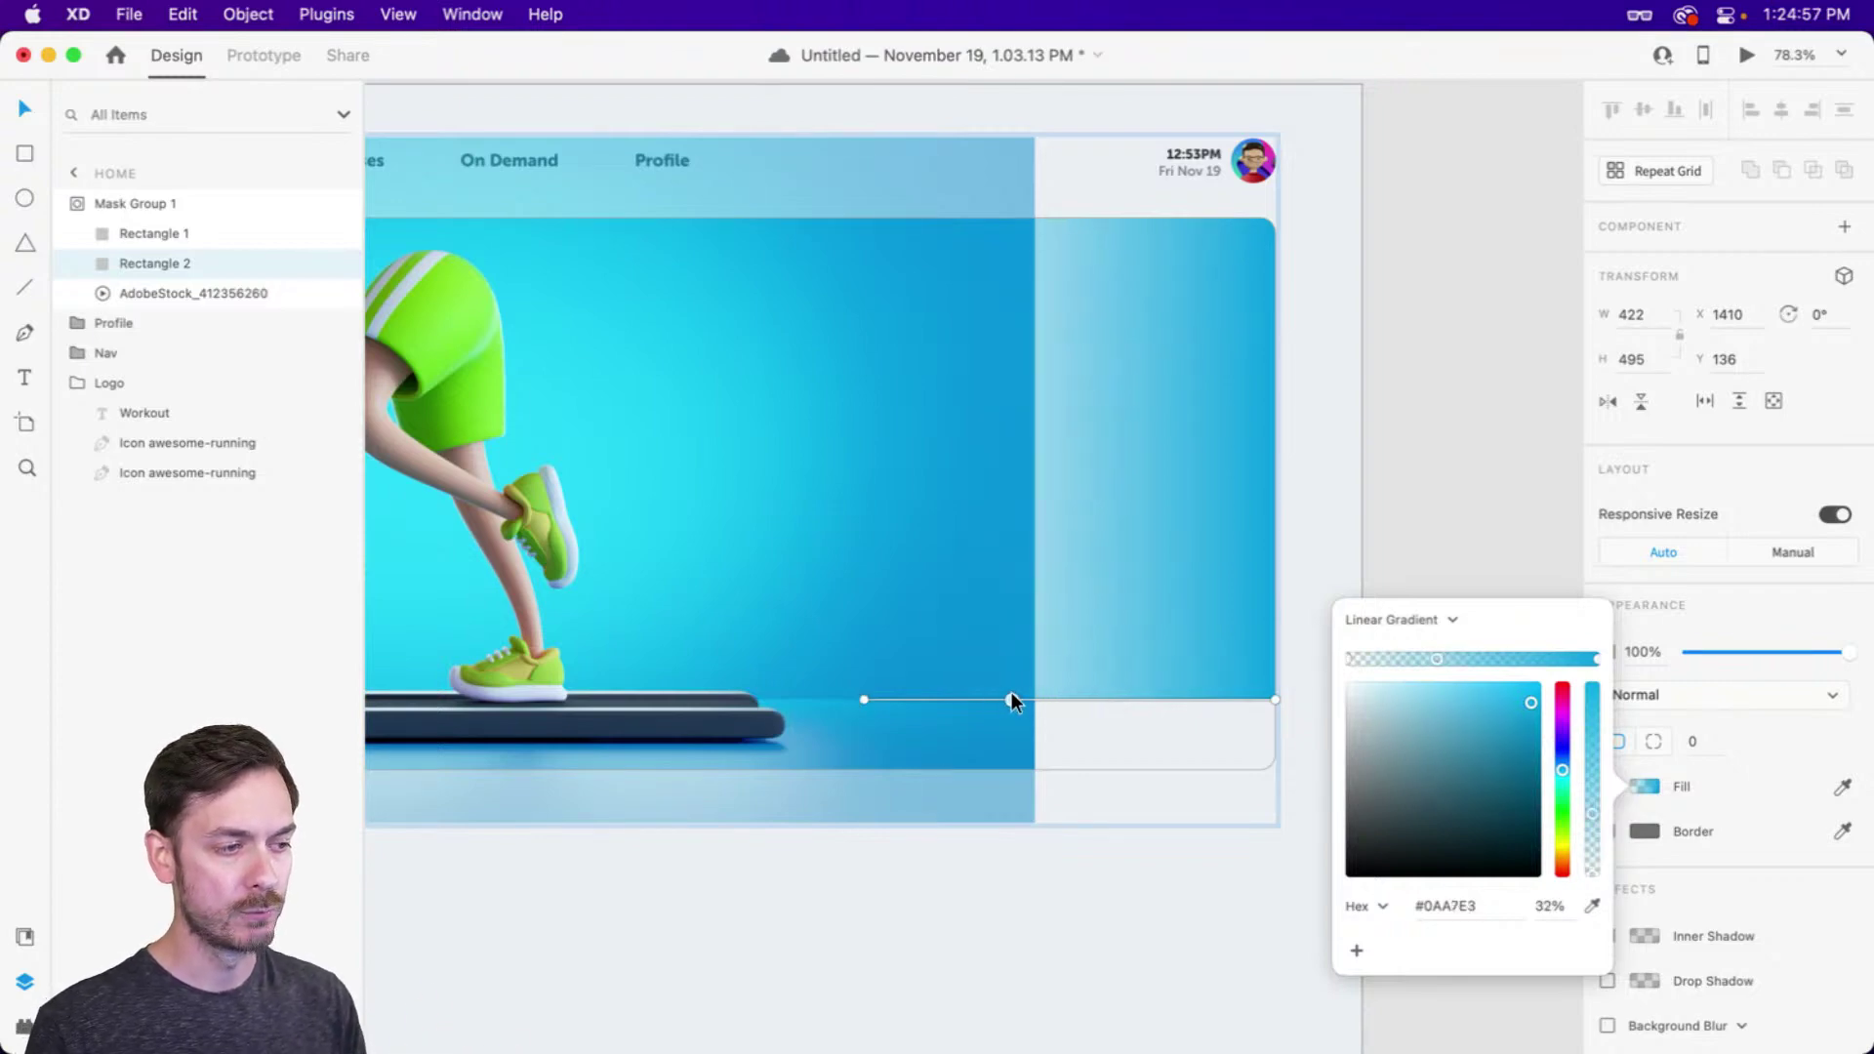
left_click_drag(1590, 739, 1536, 721)
left_click(1496, 588)
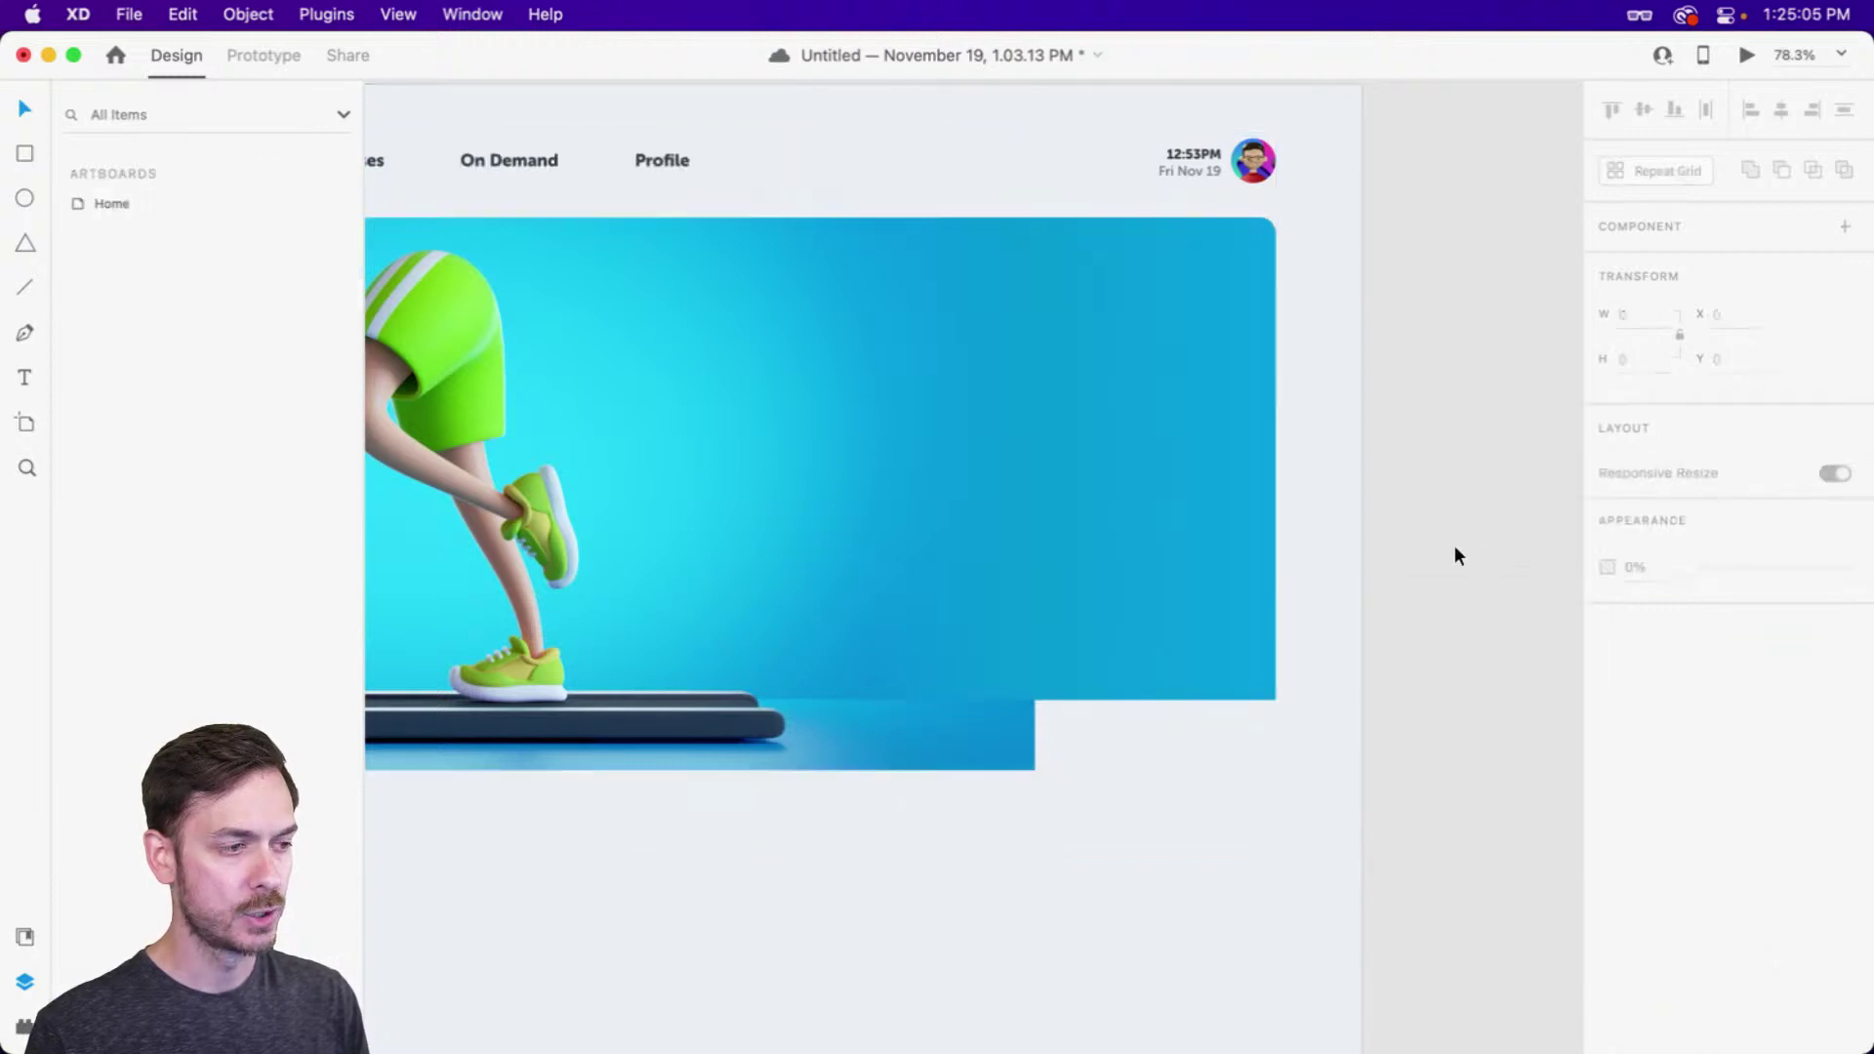
Duplicate the gradient rectangle inside the mask group and resize the copy to about 422 × 72 at Y 631, filling the gap beneath it
left_click(1053, 565)
double_click(1046, 378)
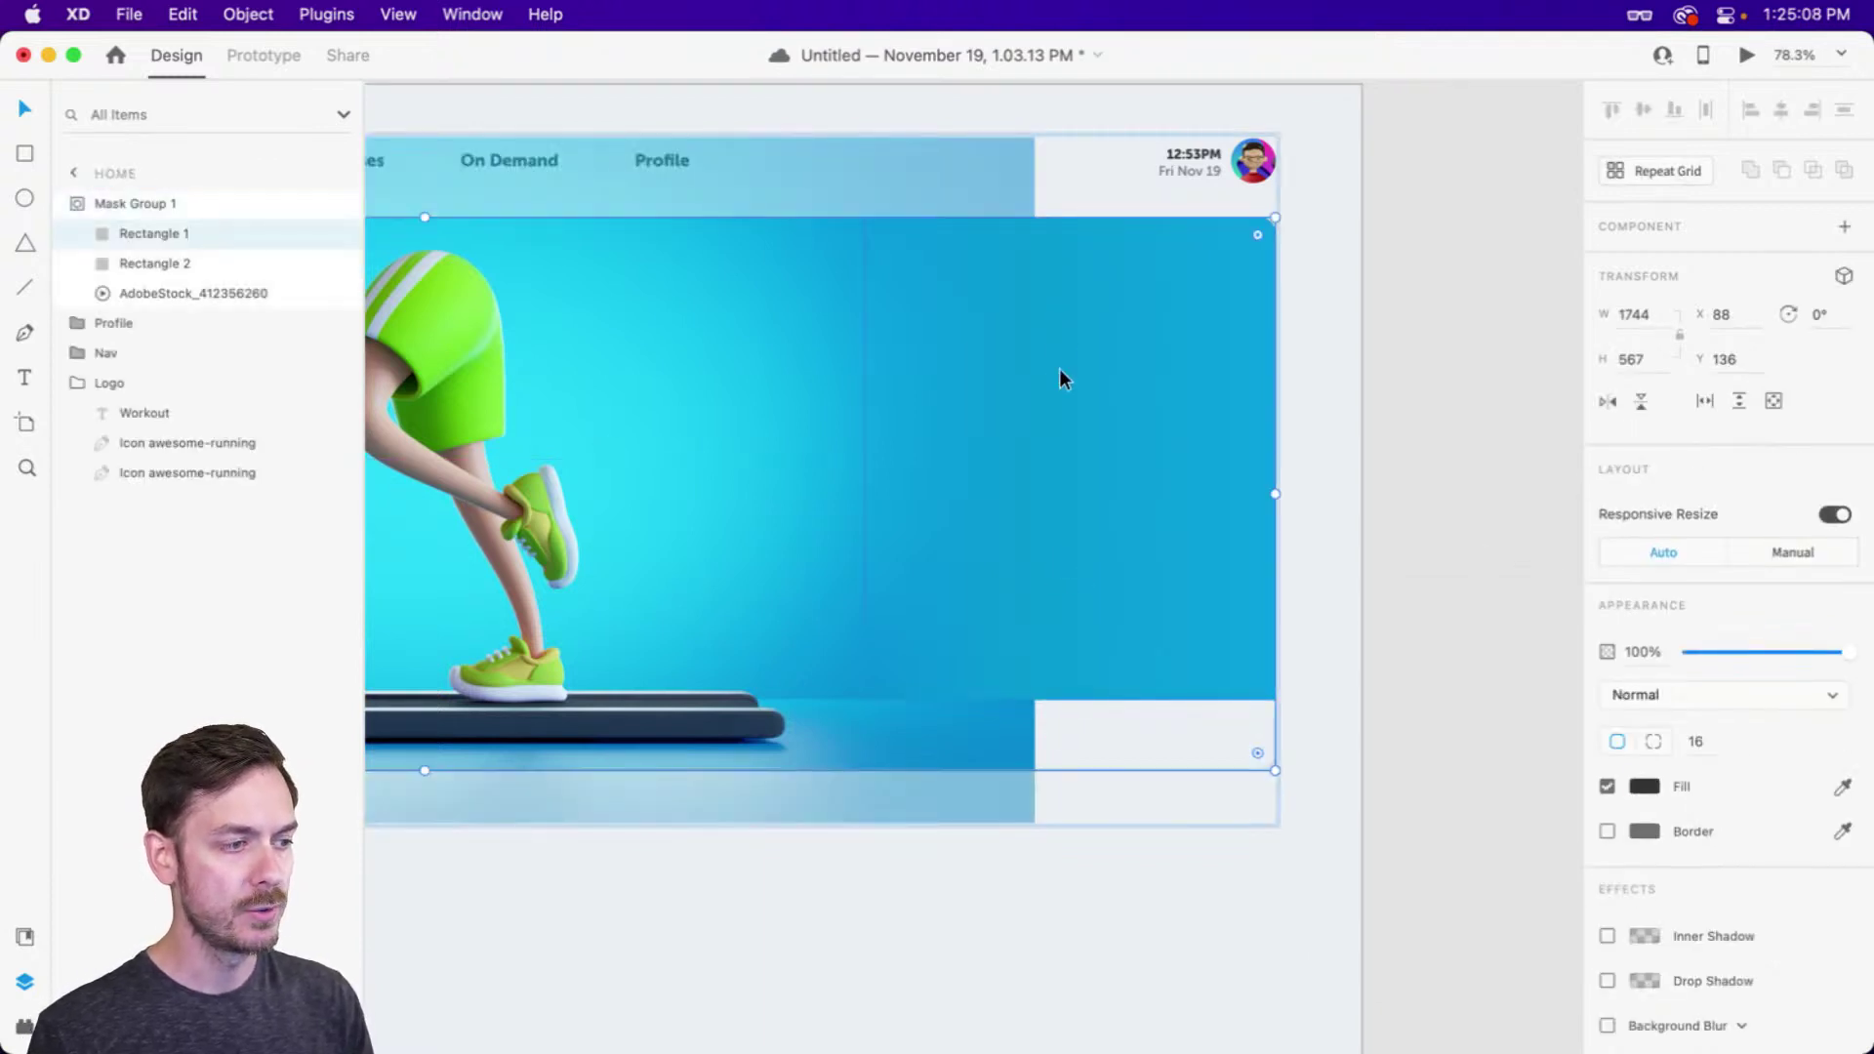
left_click(1062, 363)
left_click_drag(1068, 358, 1070, 422)
left_click_drag(1068, 293, 1114, 701)
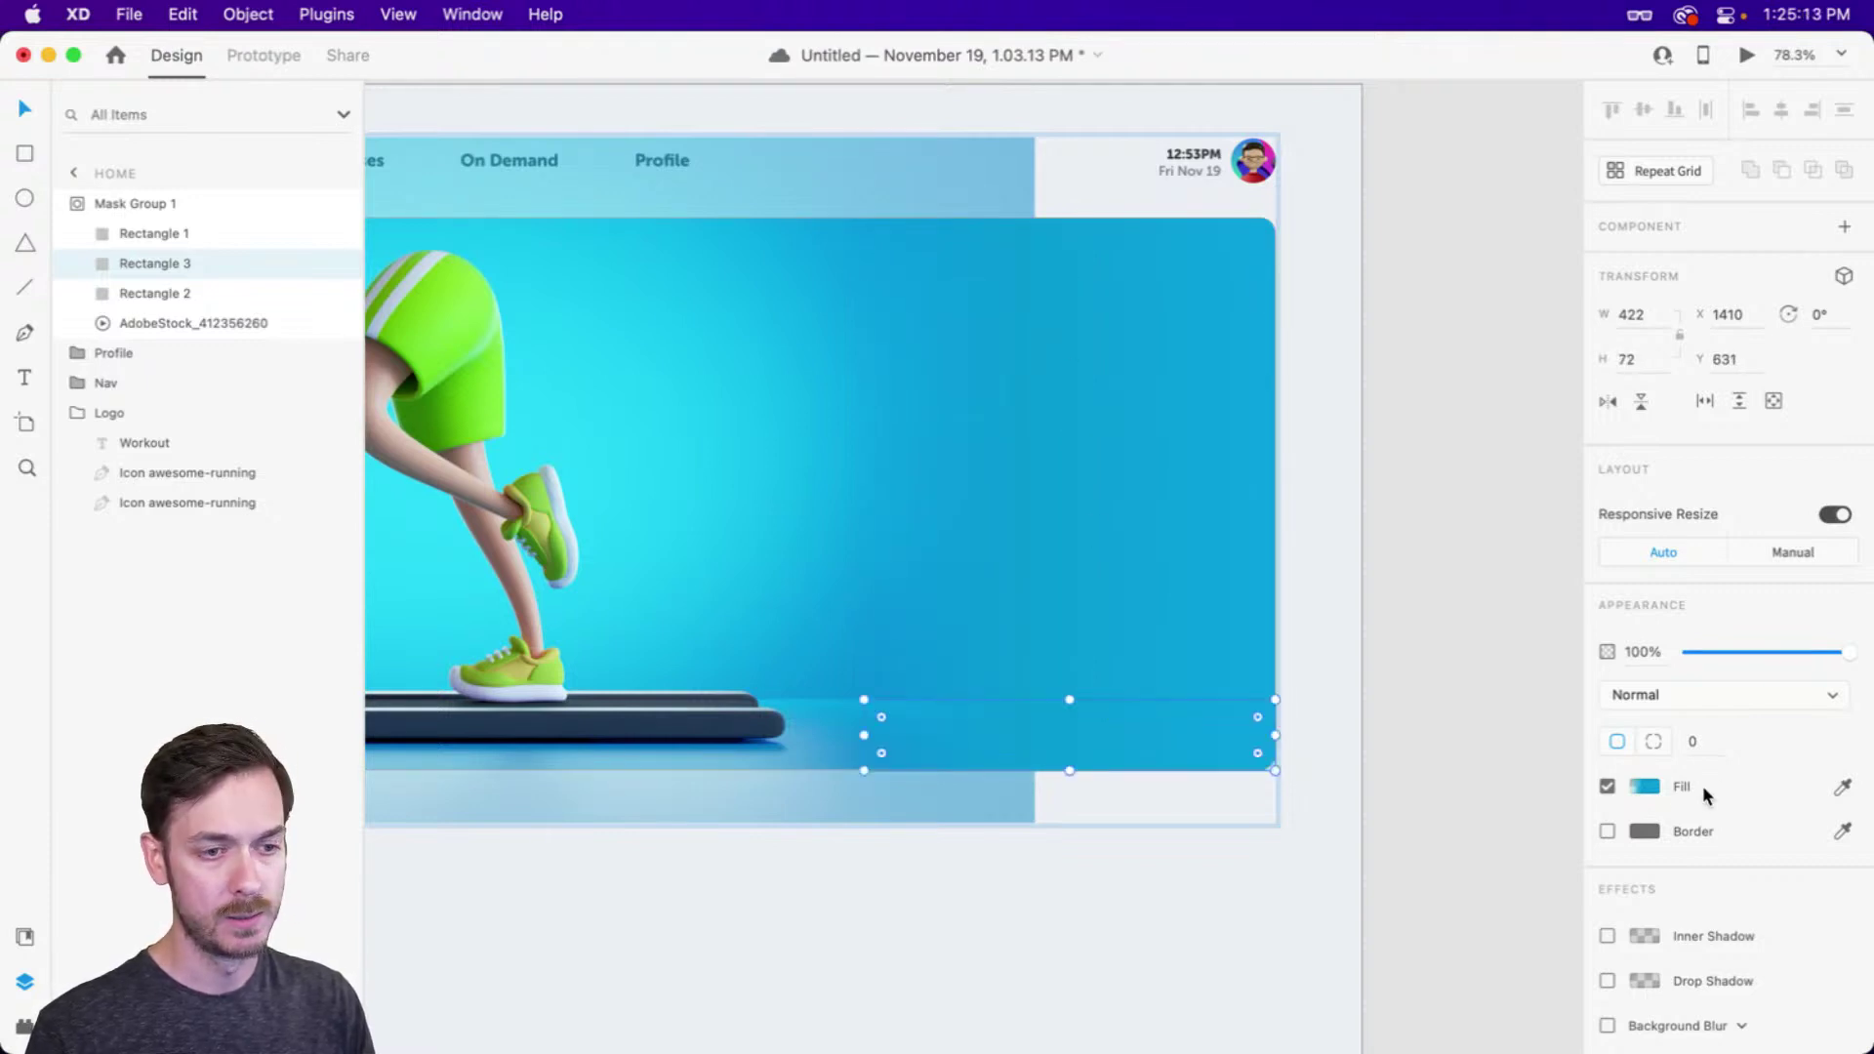
Recolor the lower strip's gradient with a #16BBF5 left stop and a #097EC7 middle stop, and make the strip 73 high at Y 630
left_click(1646, 787)
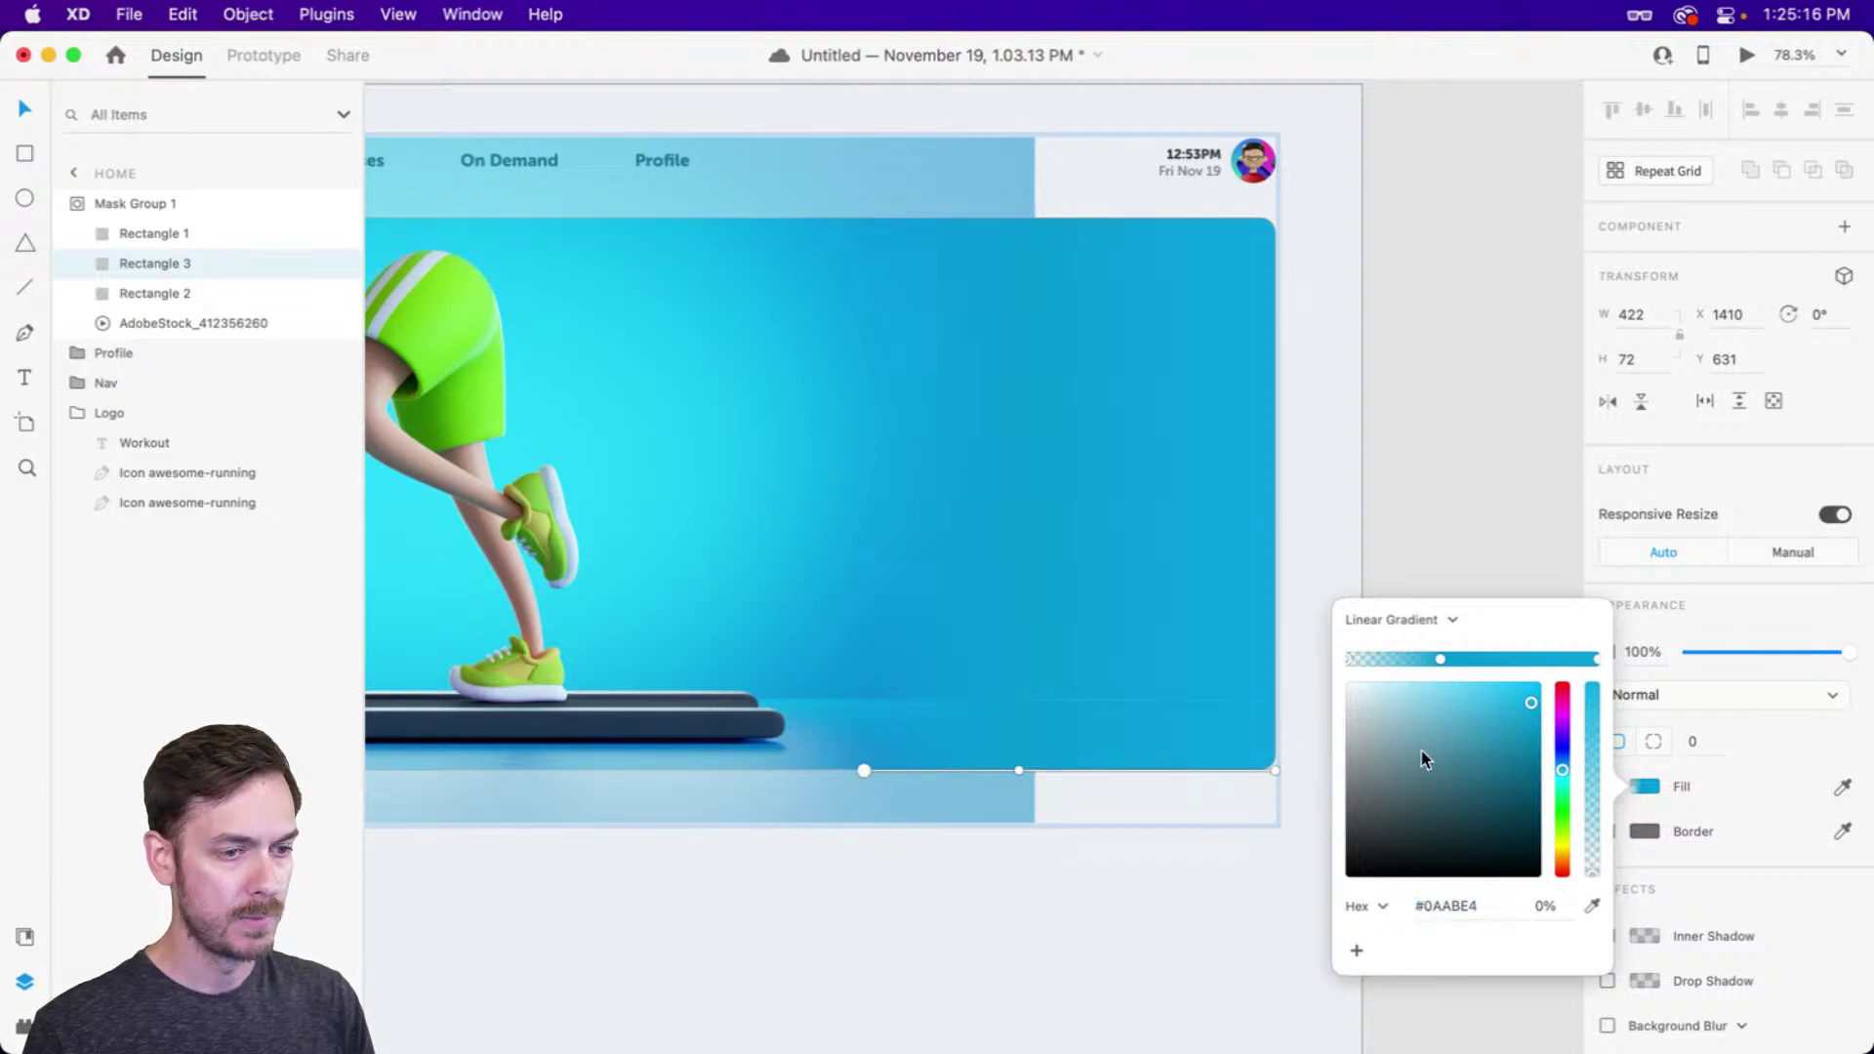
left_click_drag(1529, 695, 1524, 687)
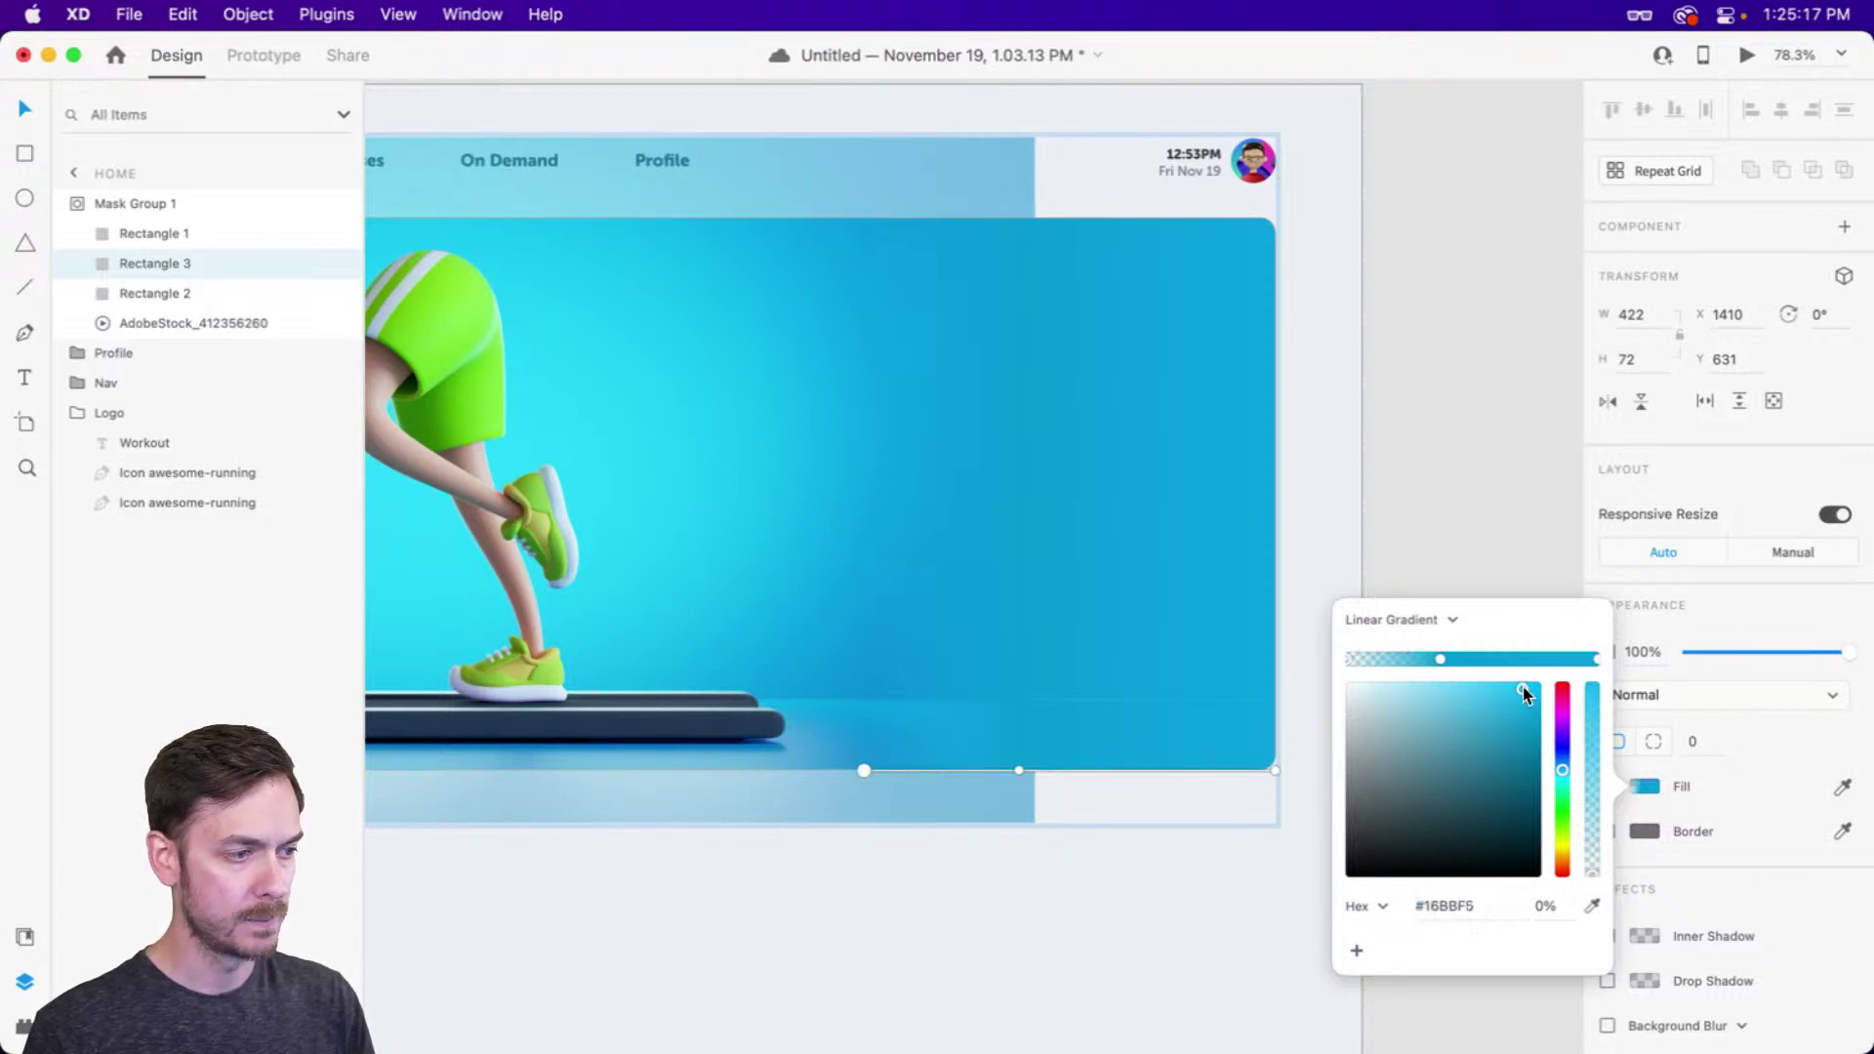
left_click(1441, 659)
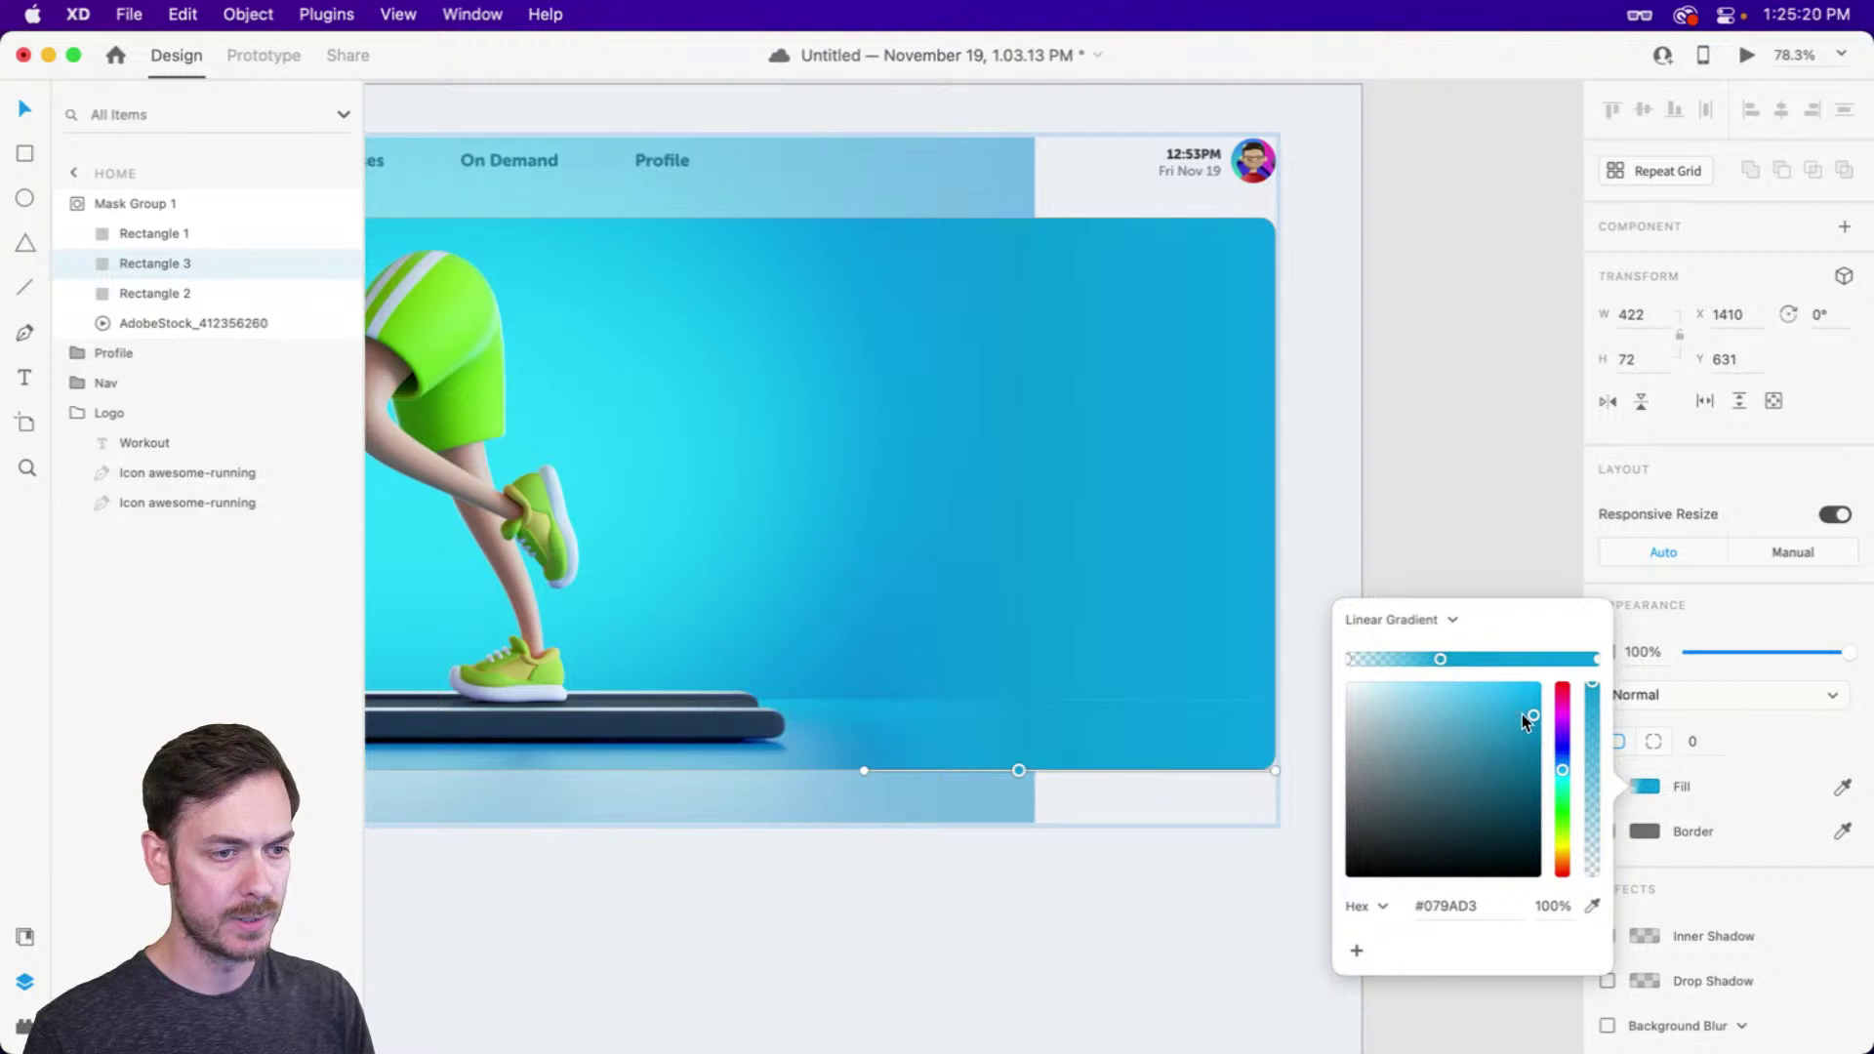
left_click_drag(1535, 729, 1563, 765)
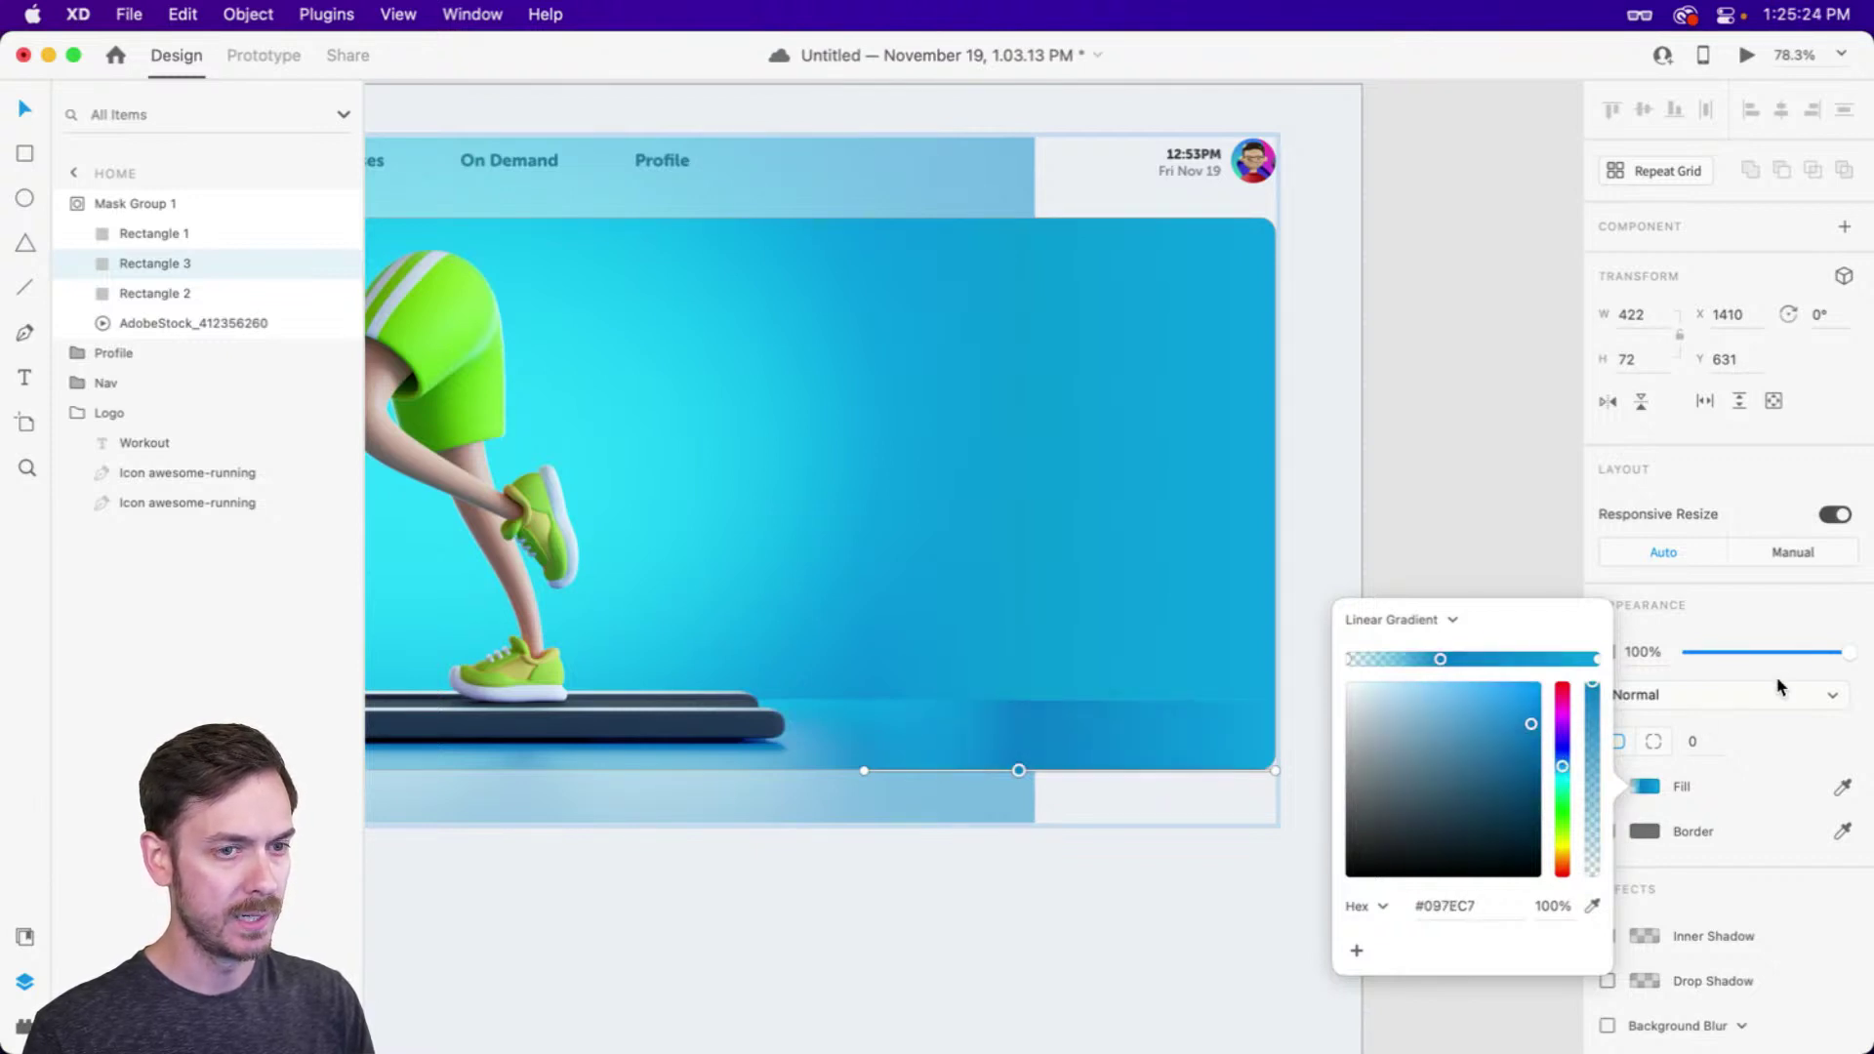
left_click(1737, 629)
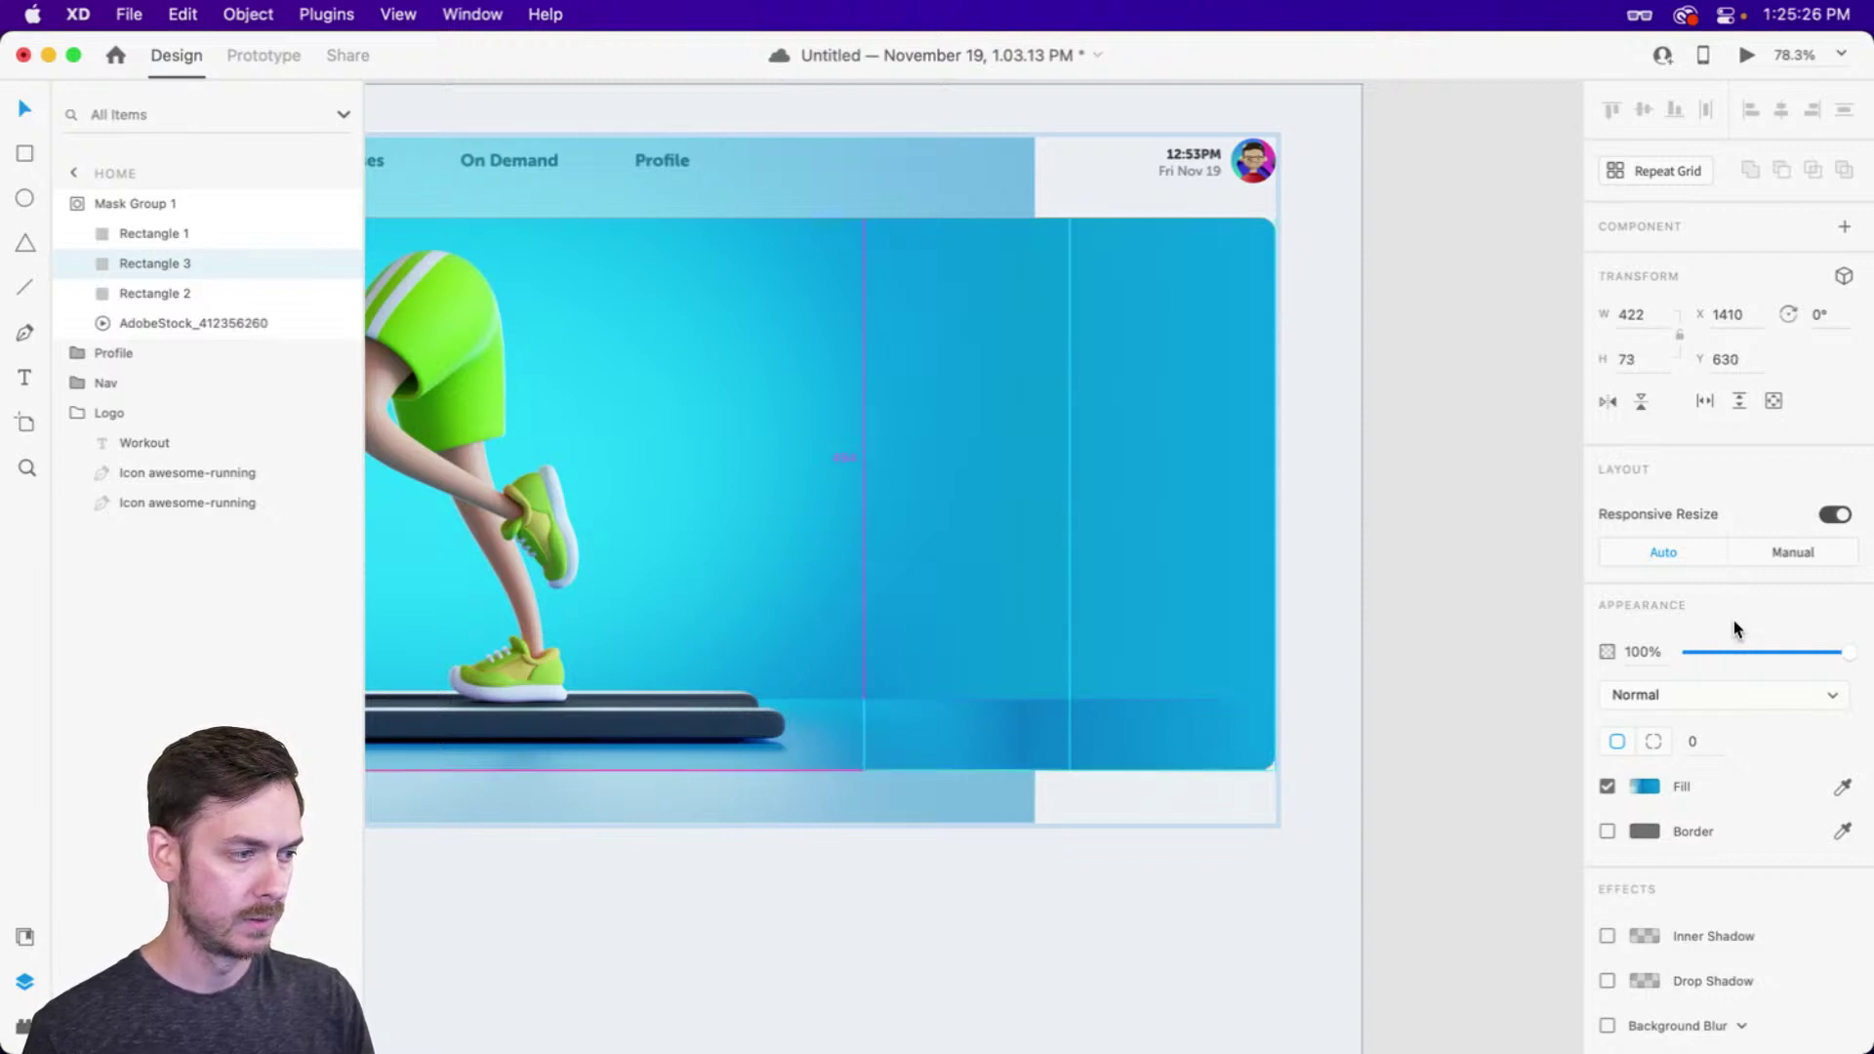
Try moving the lower gradient strip up to Y 500 and undo the move
left_click(1460, 540)
scroll(1084, 519, "left", 3)
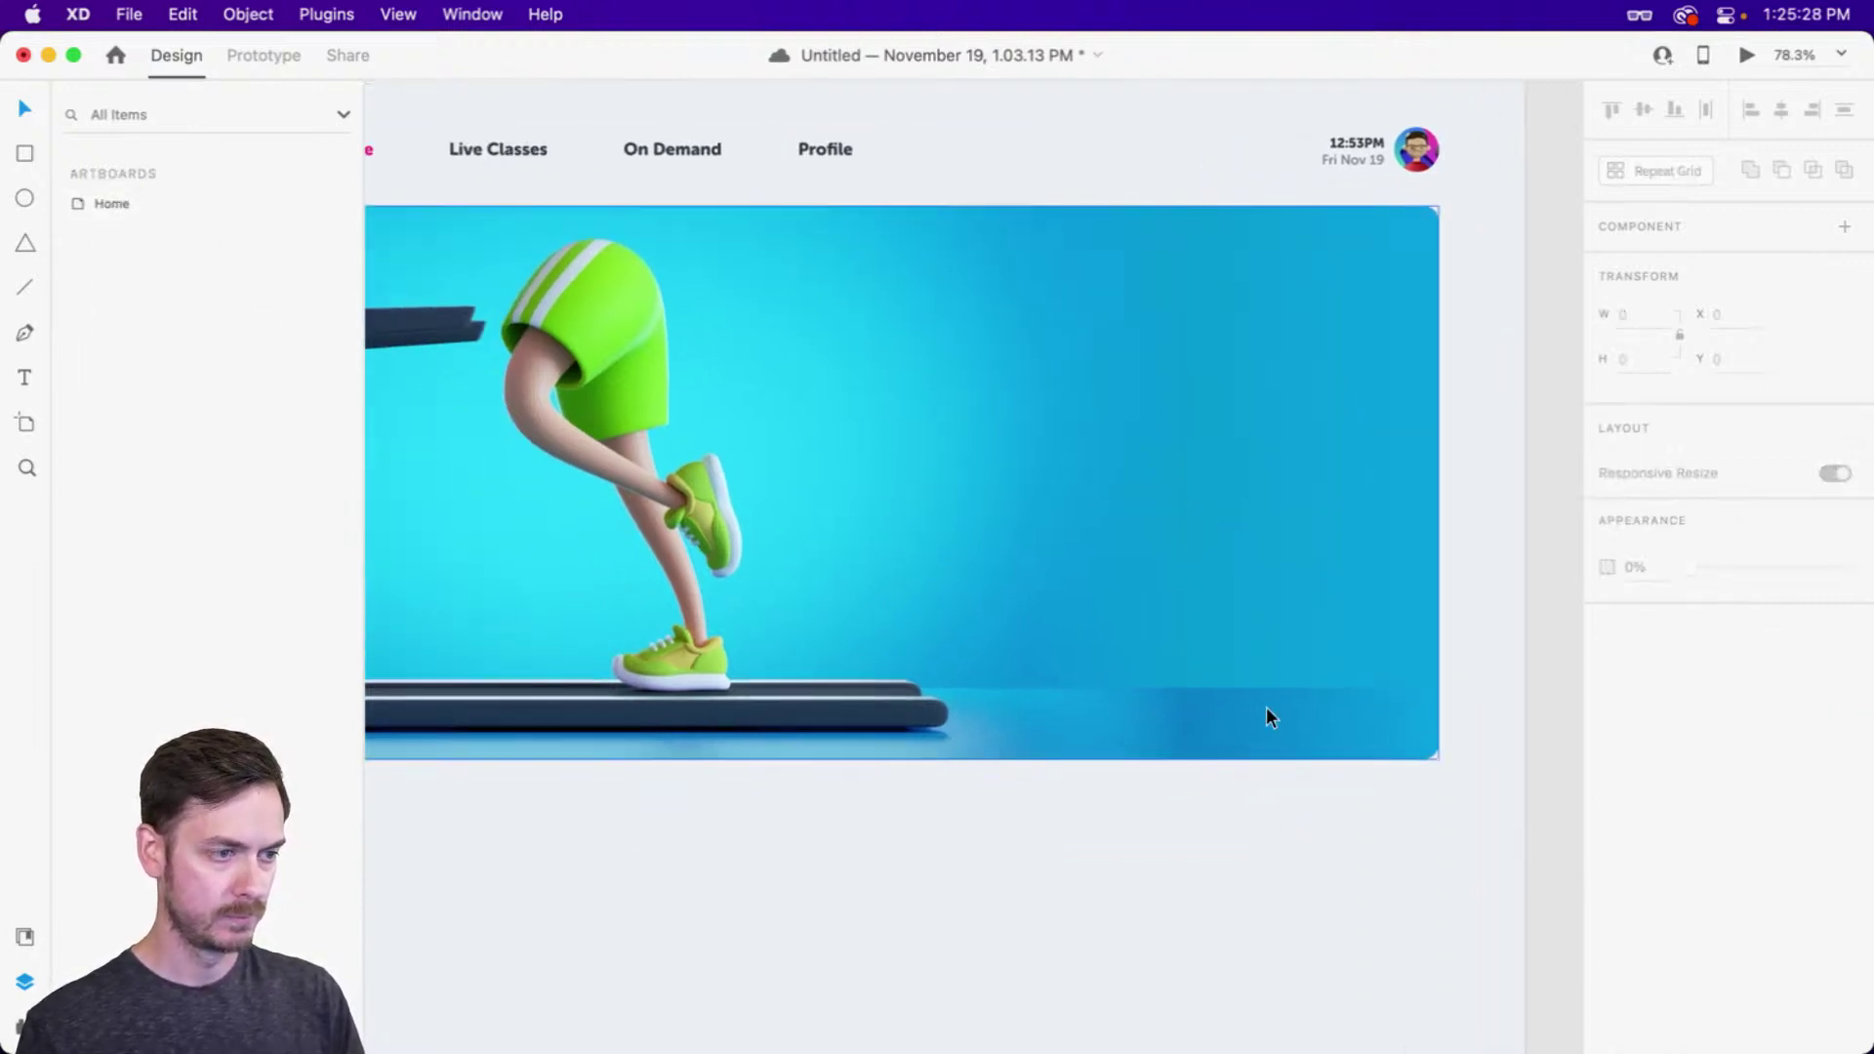
scroll(1267, 707, "up", 5)
double_click(1067, 668)
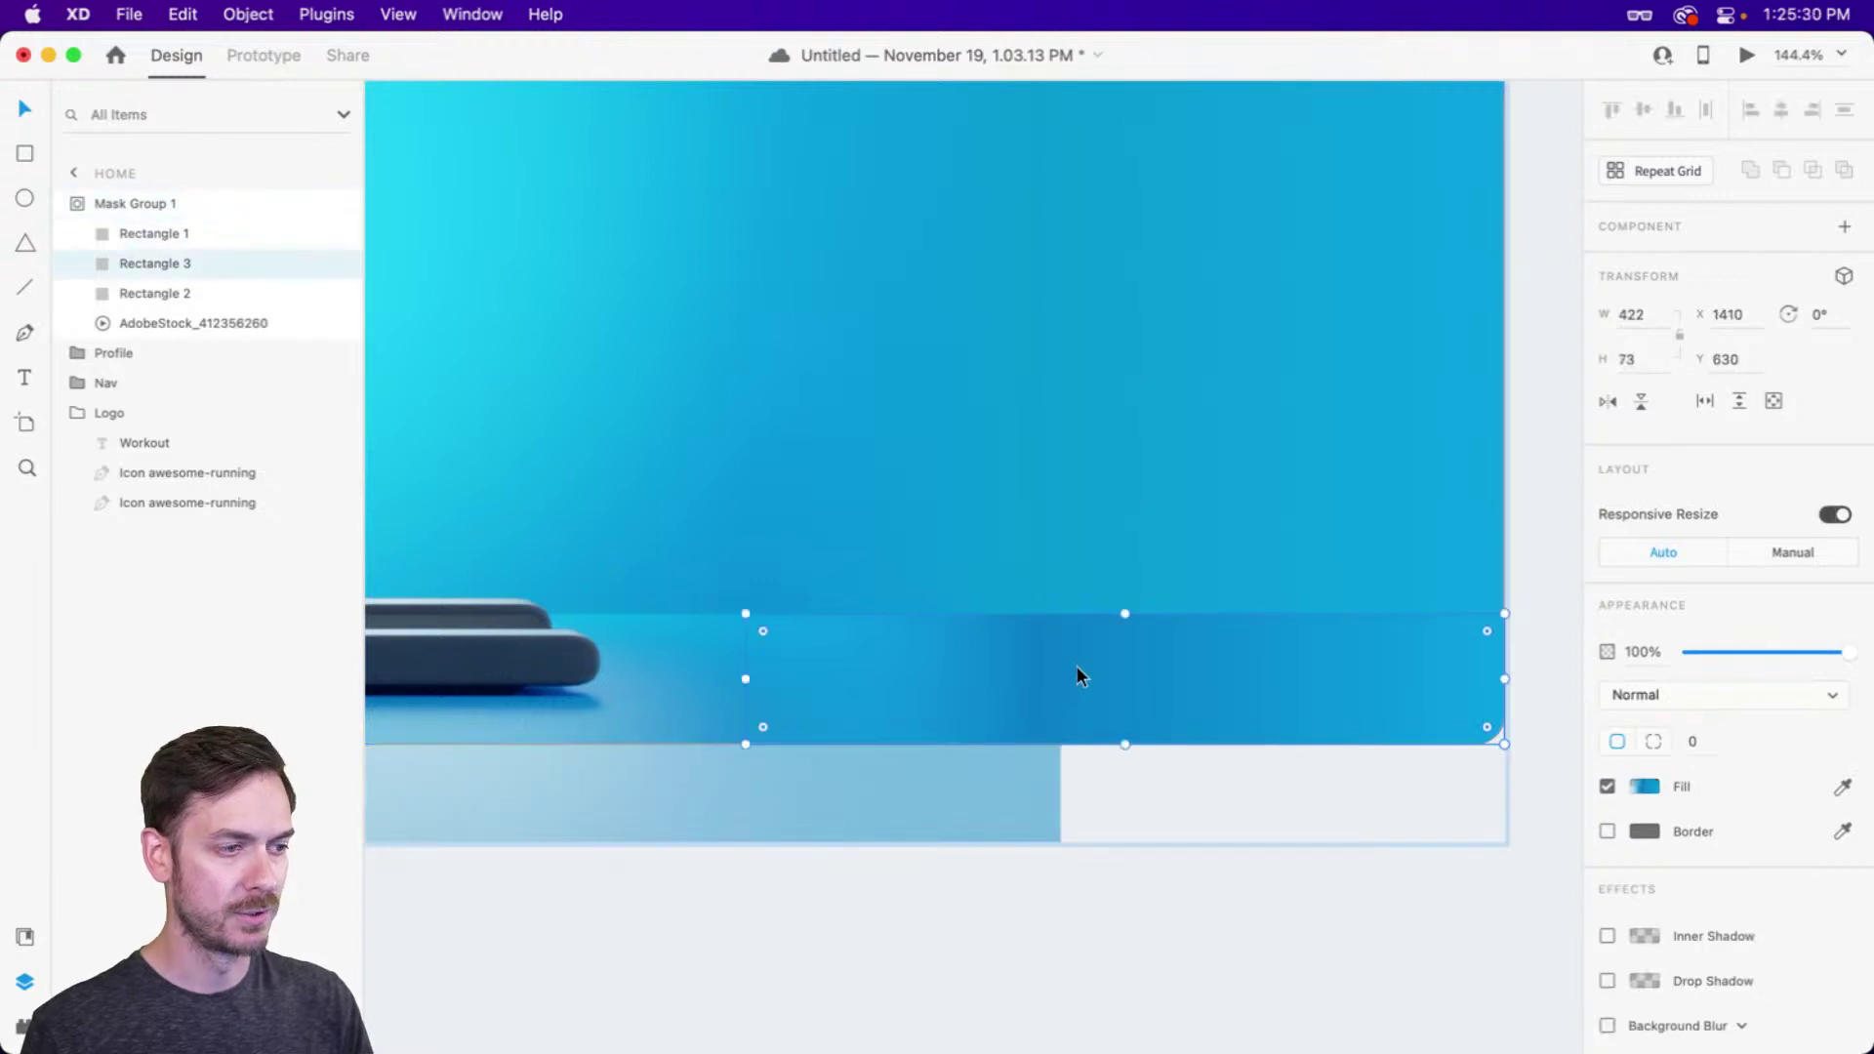
left_click_drag(1134, 686, 1124, 455)
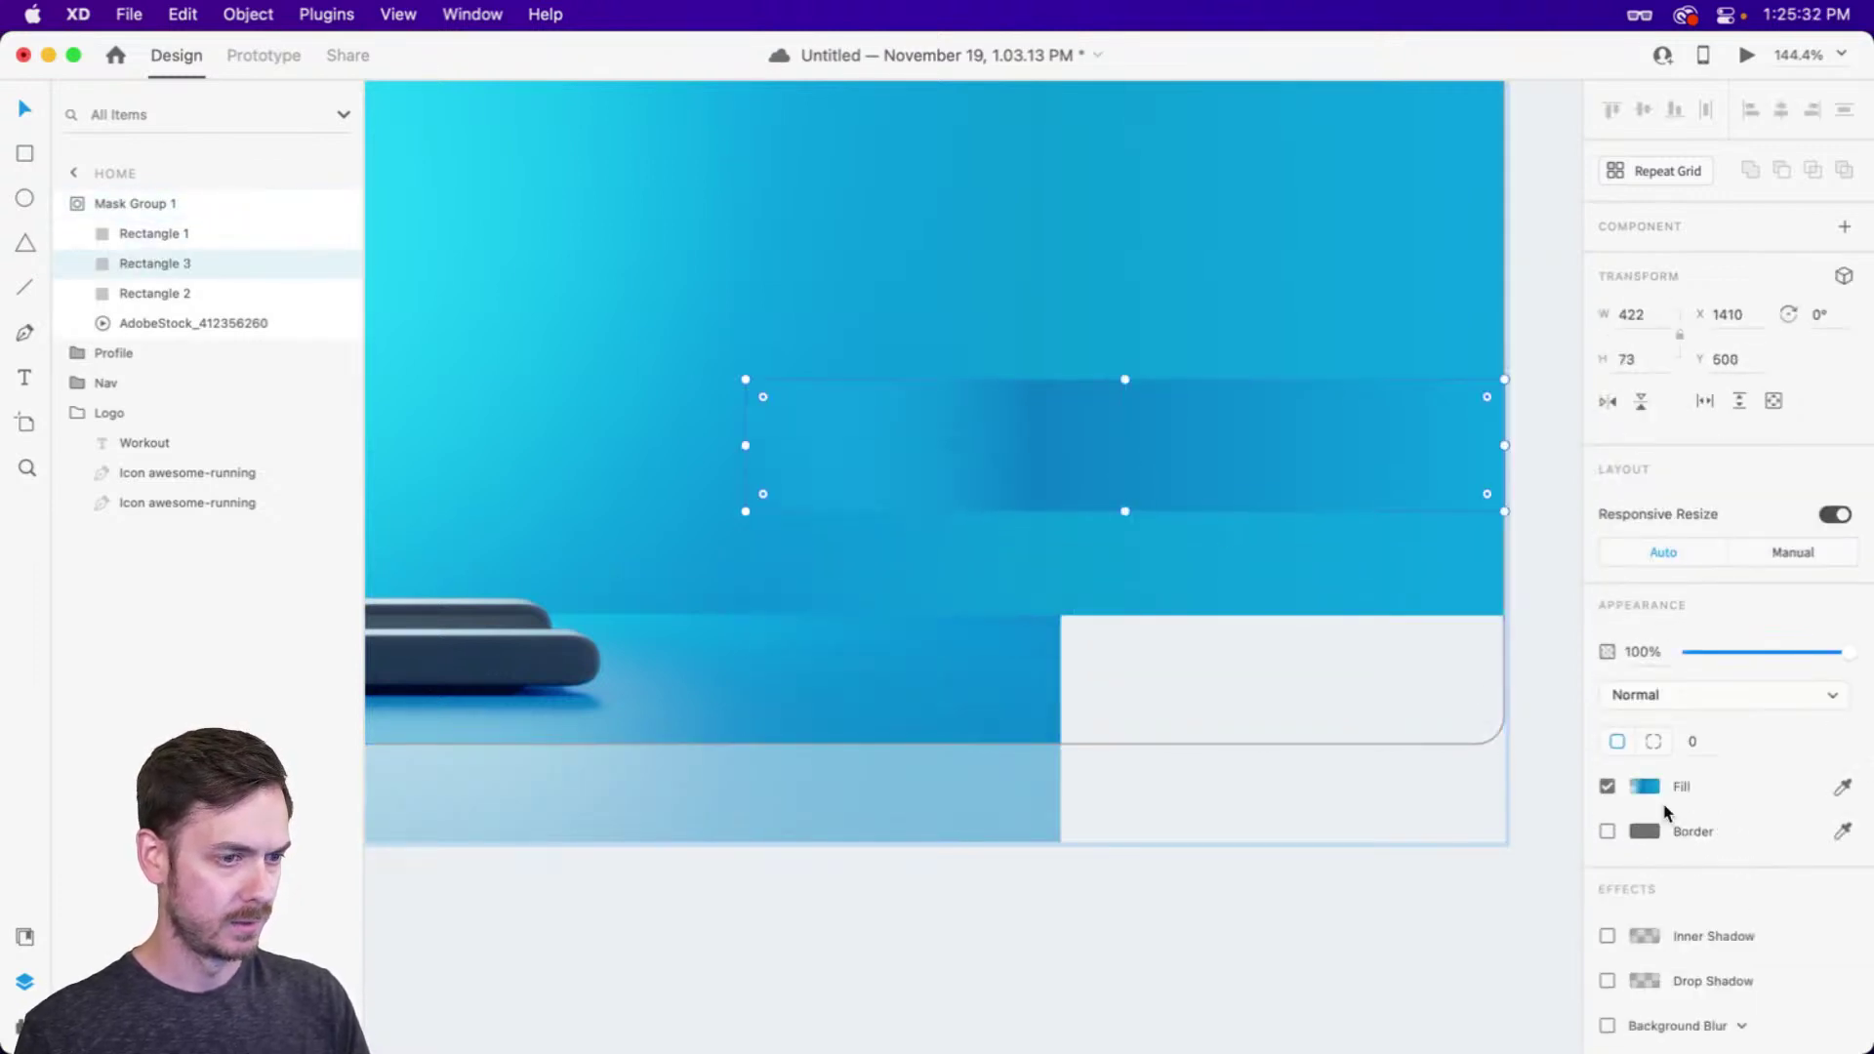
key("super+z")
Shift the lower strip's middle gradient stop to #098DC7, nudge it slightly right, and check the blend in the preview
left_click(1647, 787)
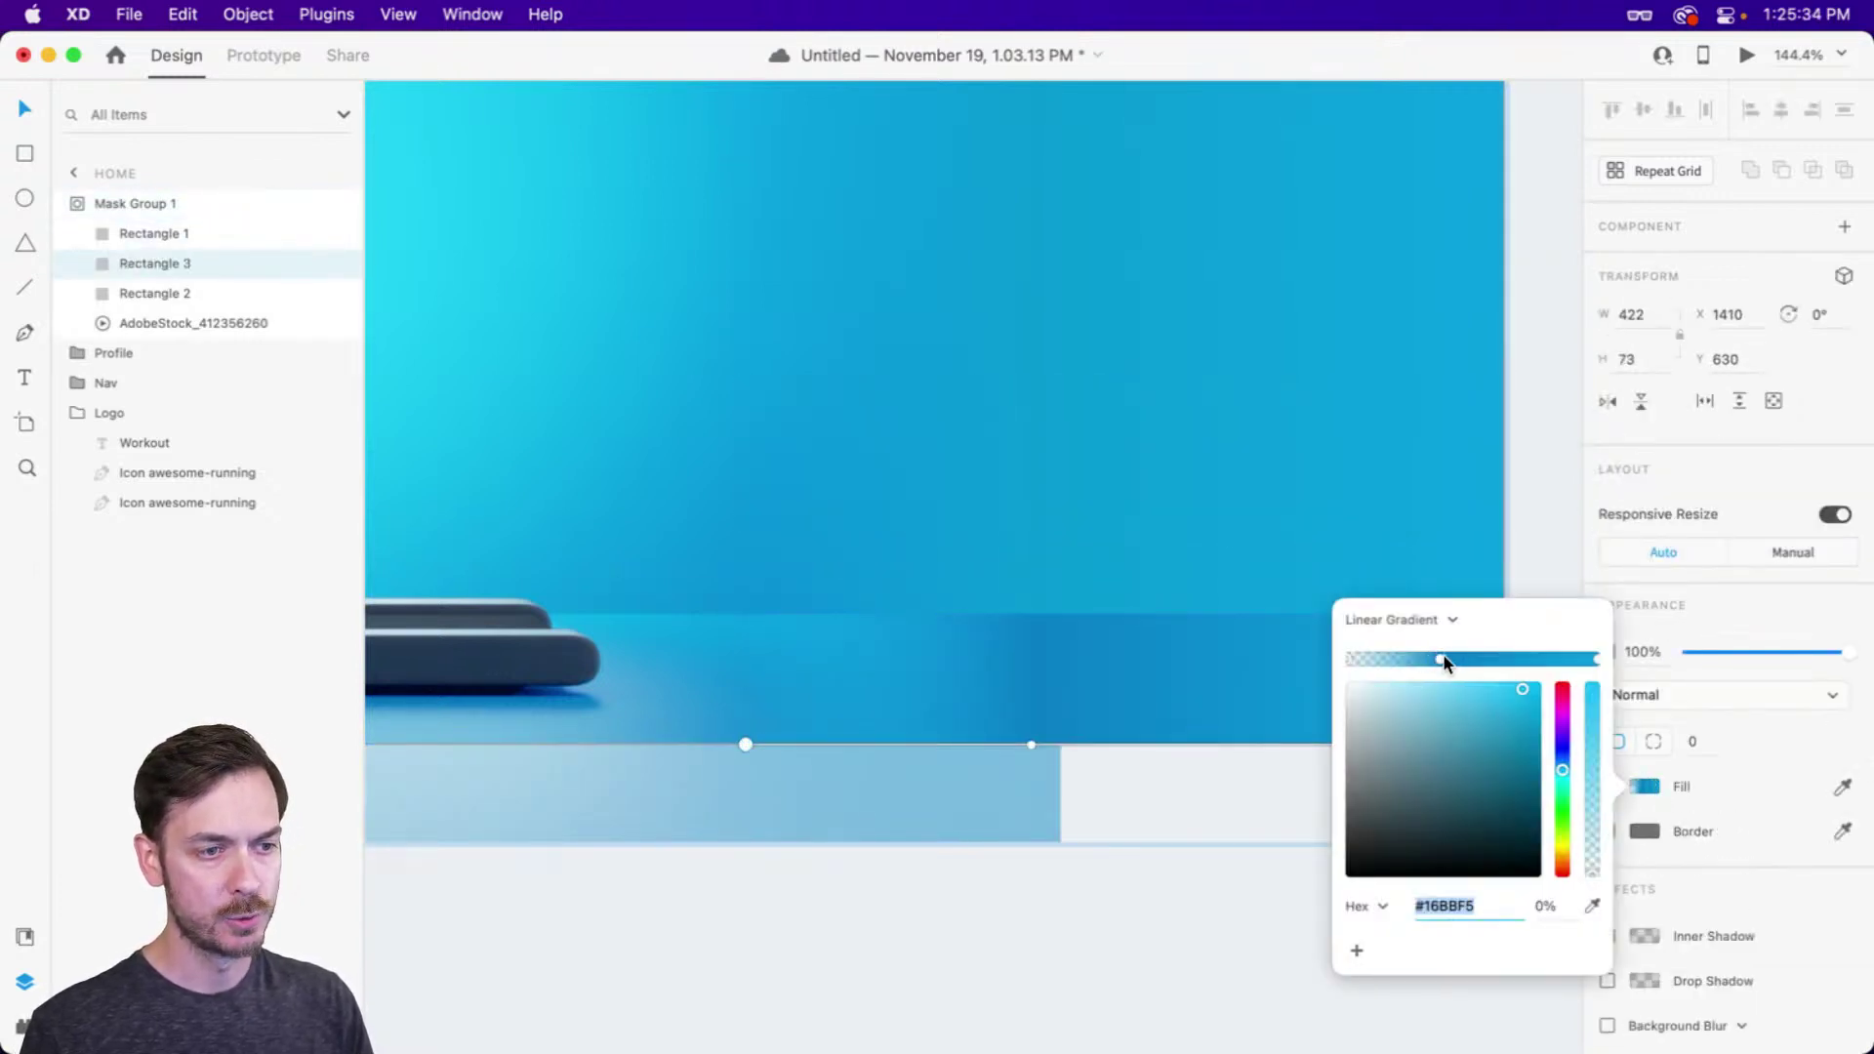
left_click(1441, 659)
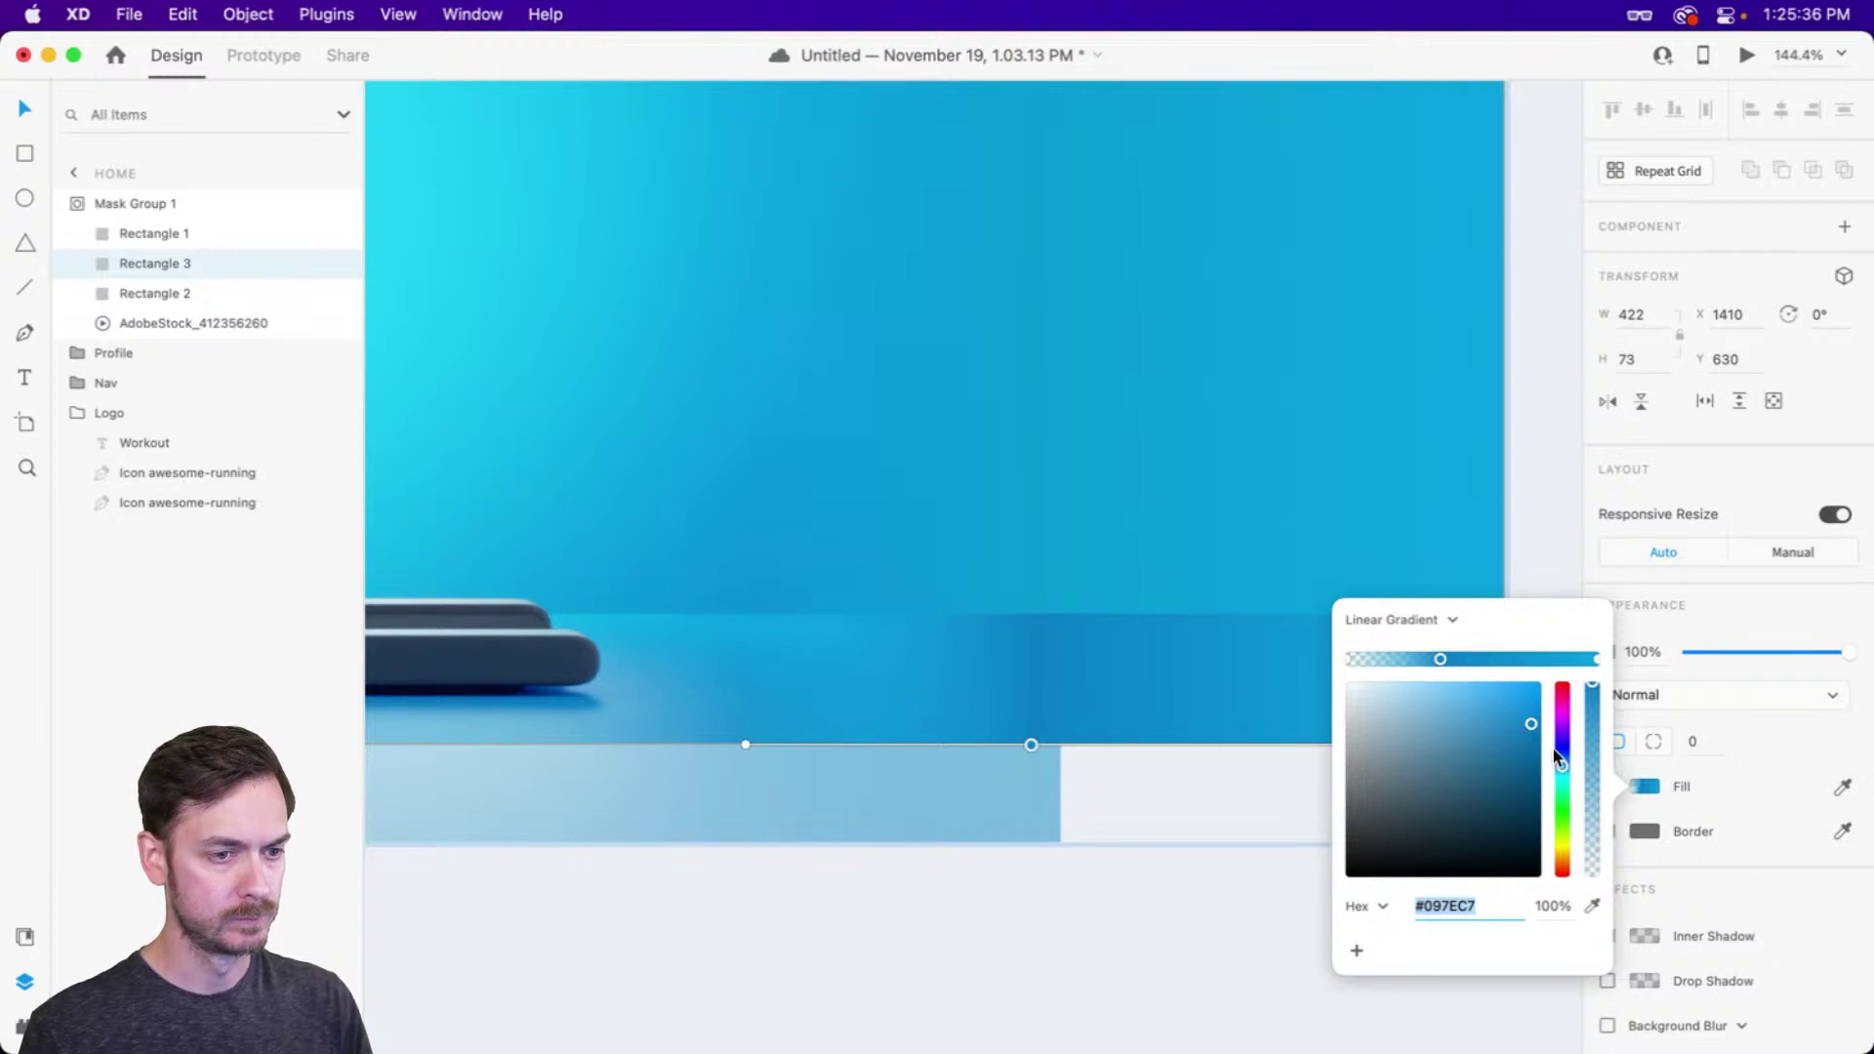
left_click_drag(1559, 755, 1561, 763)
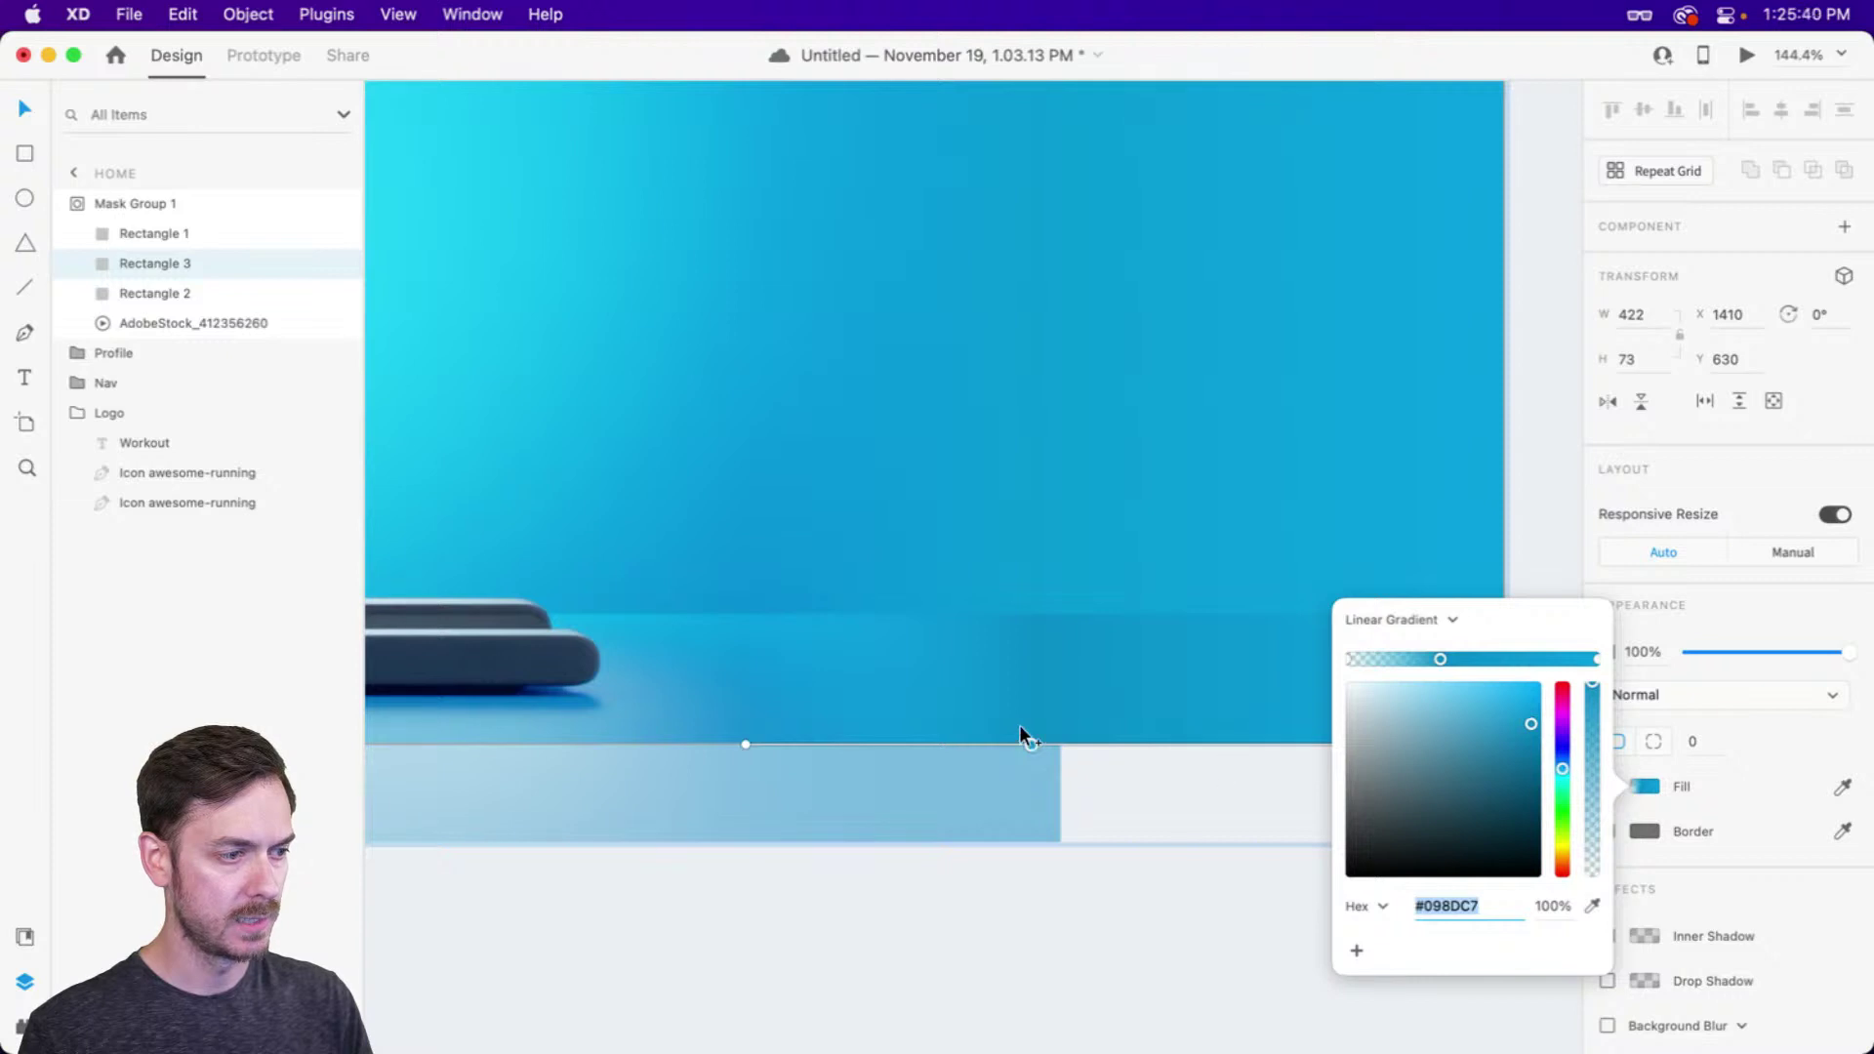
left_click_drag(1031, 743, 1045, 742)
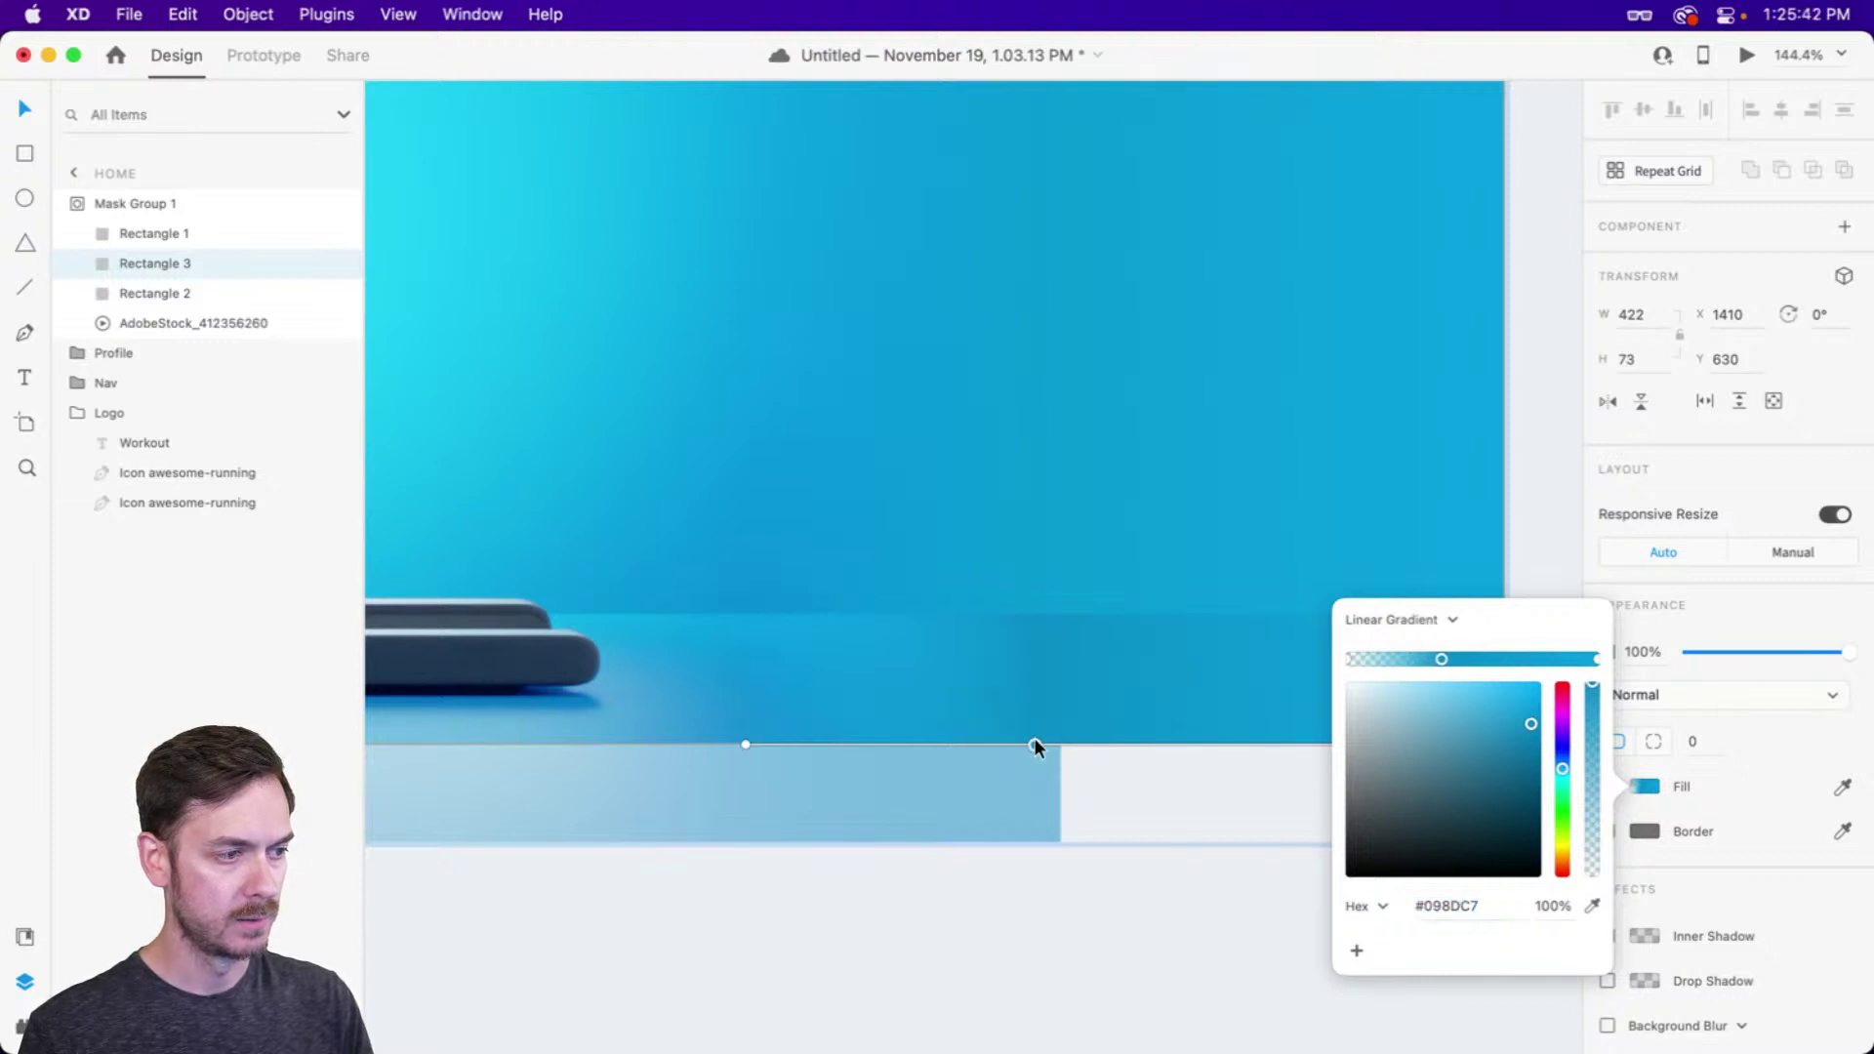
key("super+Return")
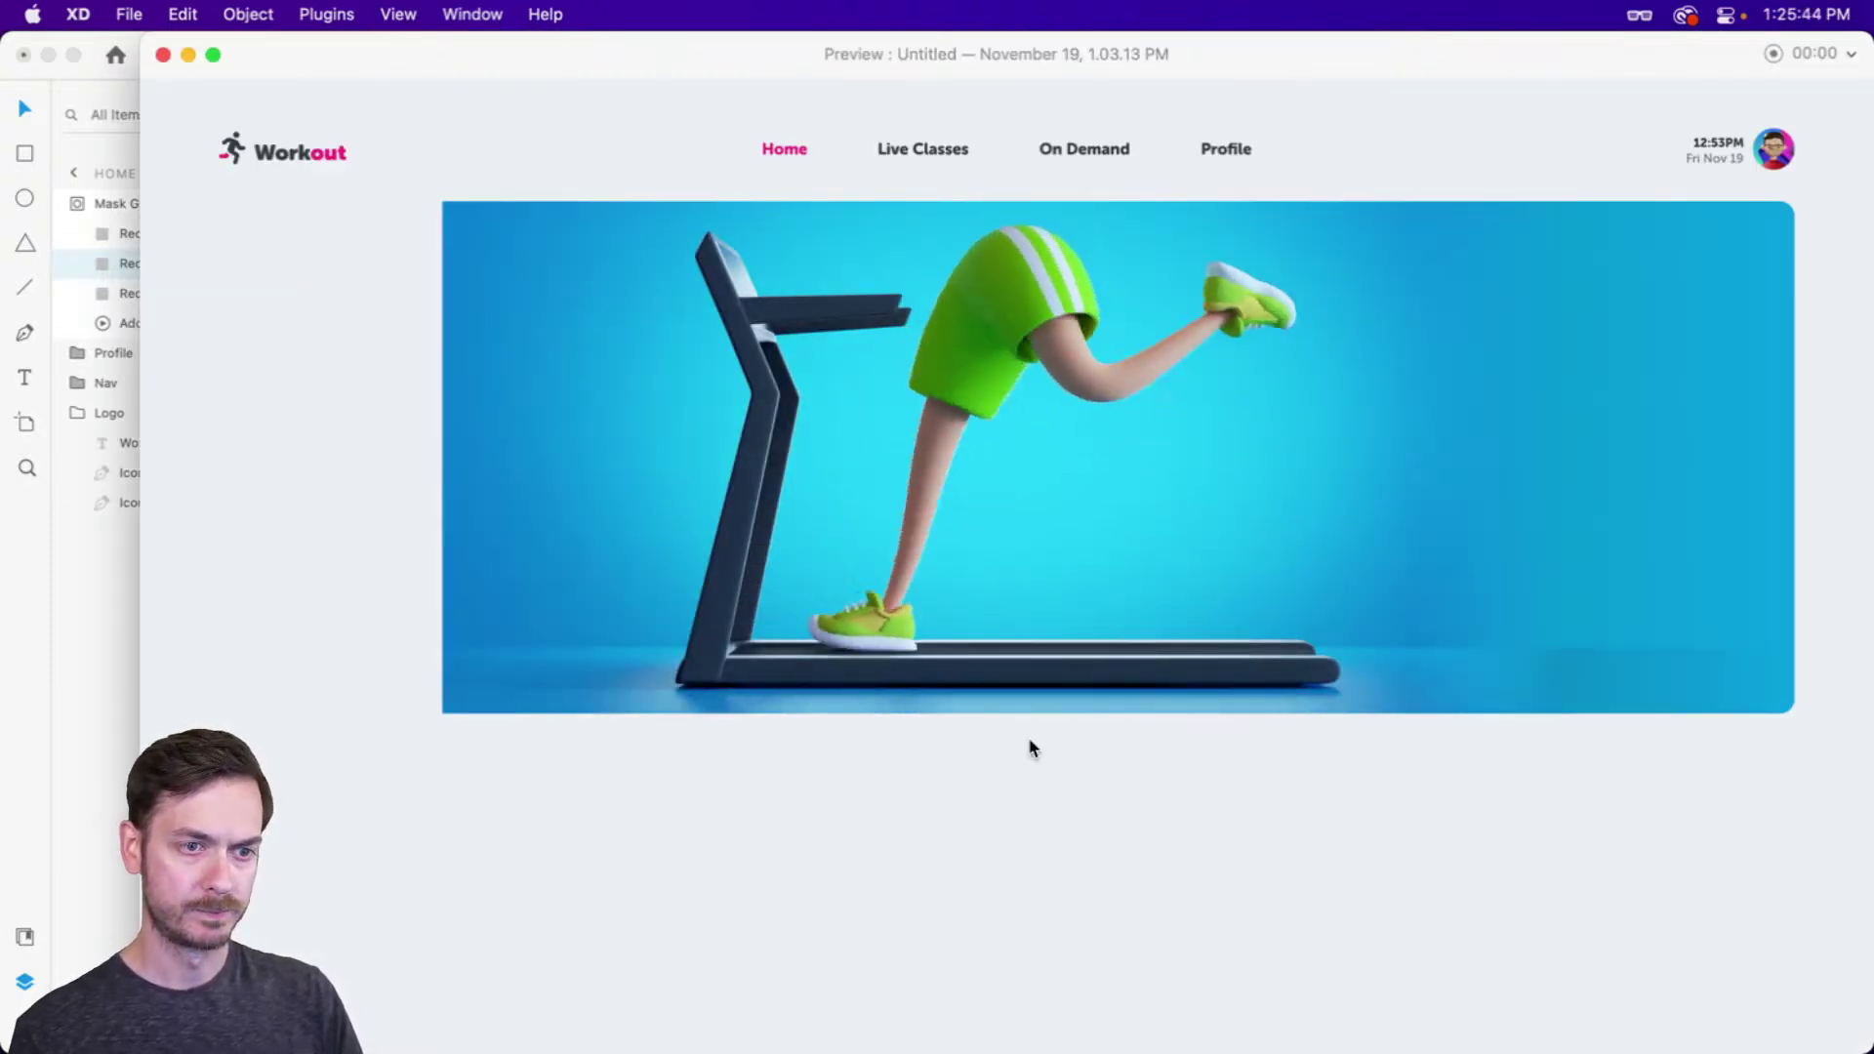
key("super+w")
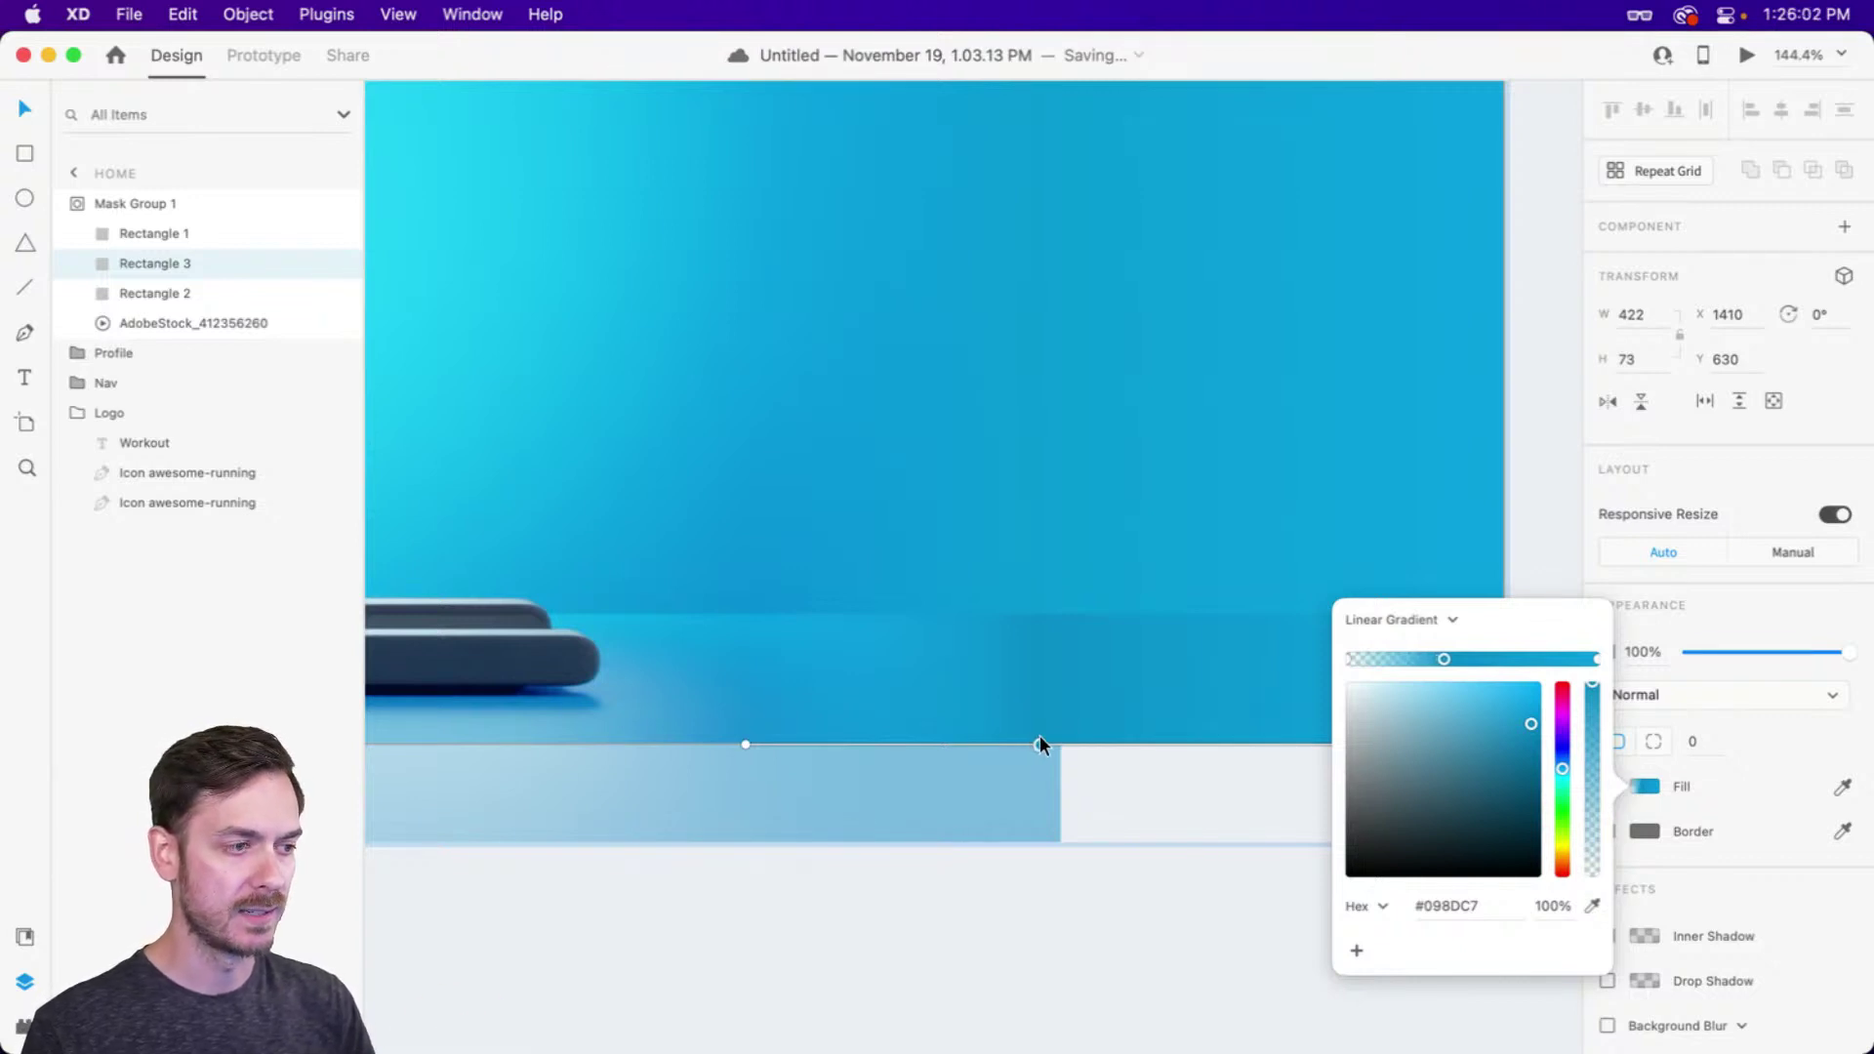
Set the lower strip's left gradient stop to #10AFE6 and its middle stop to #0A9BDB, and check the result in the preview
left_click(745, 744)
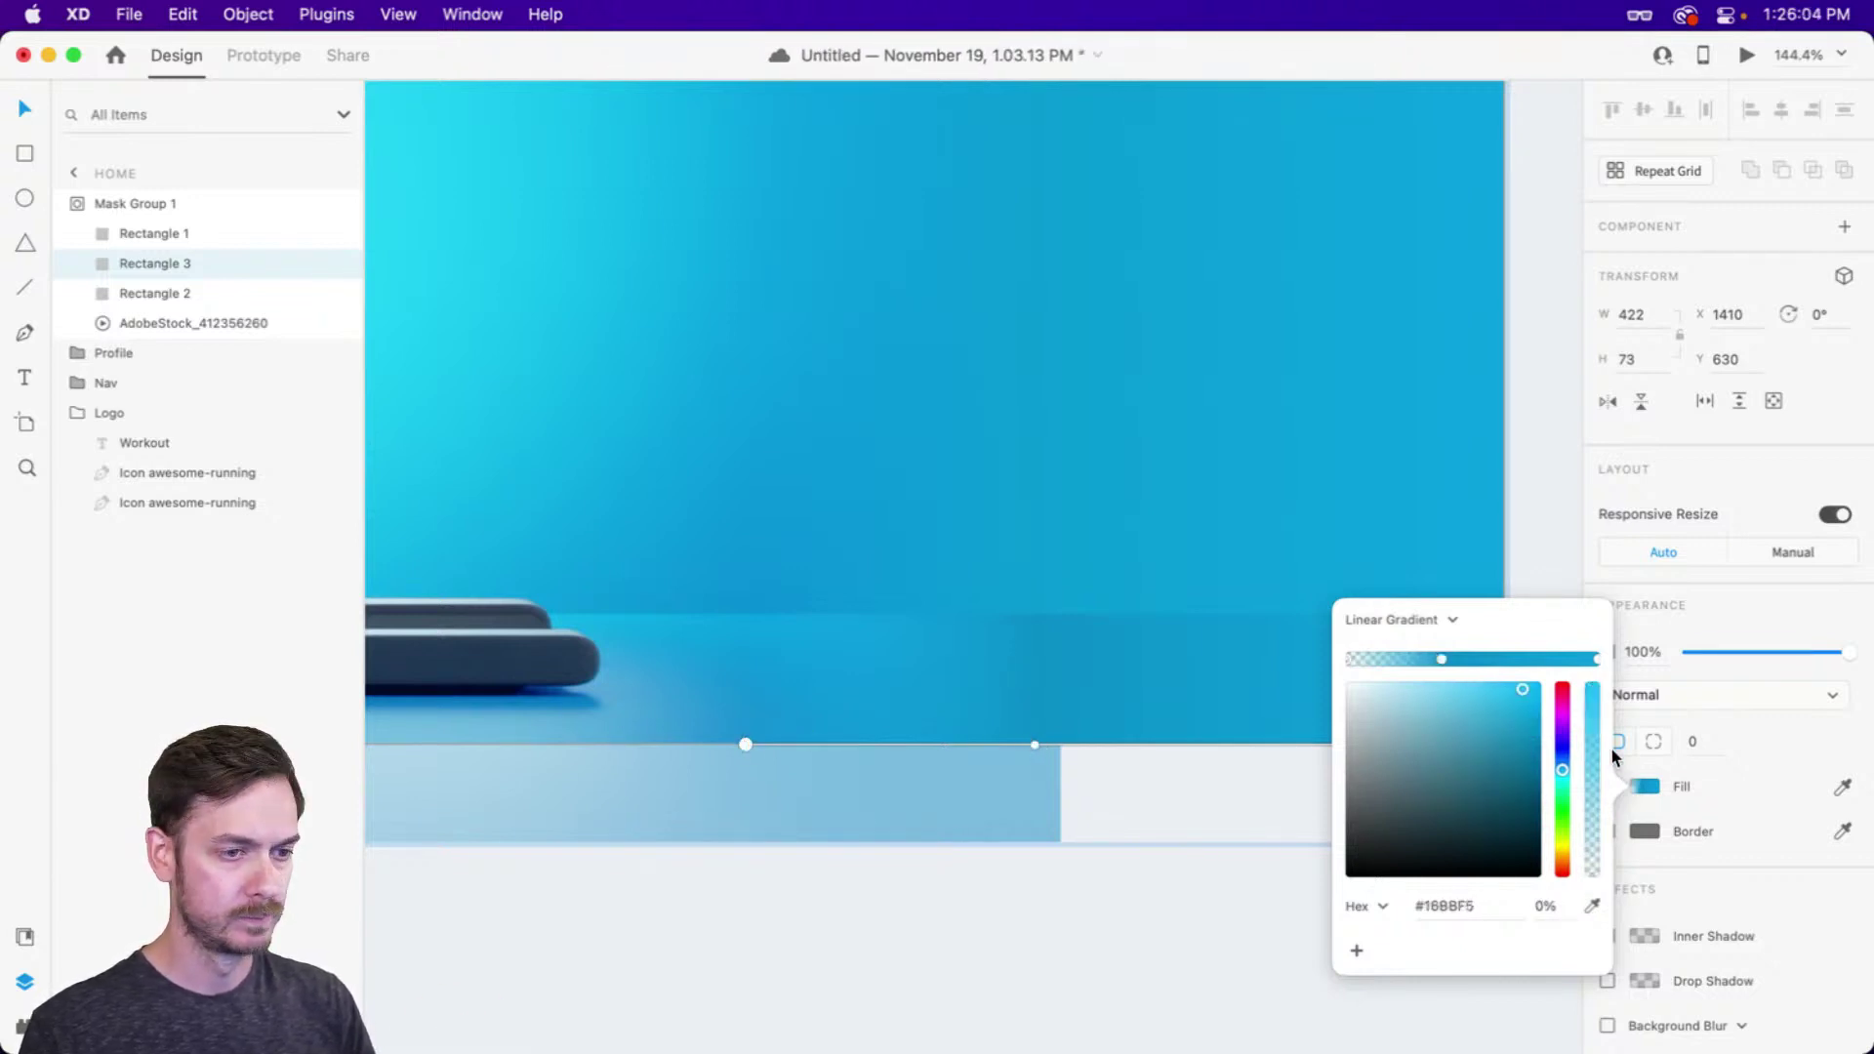
left_click_drag(1525, 699, 1530, 707)
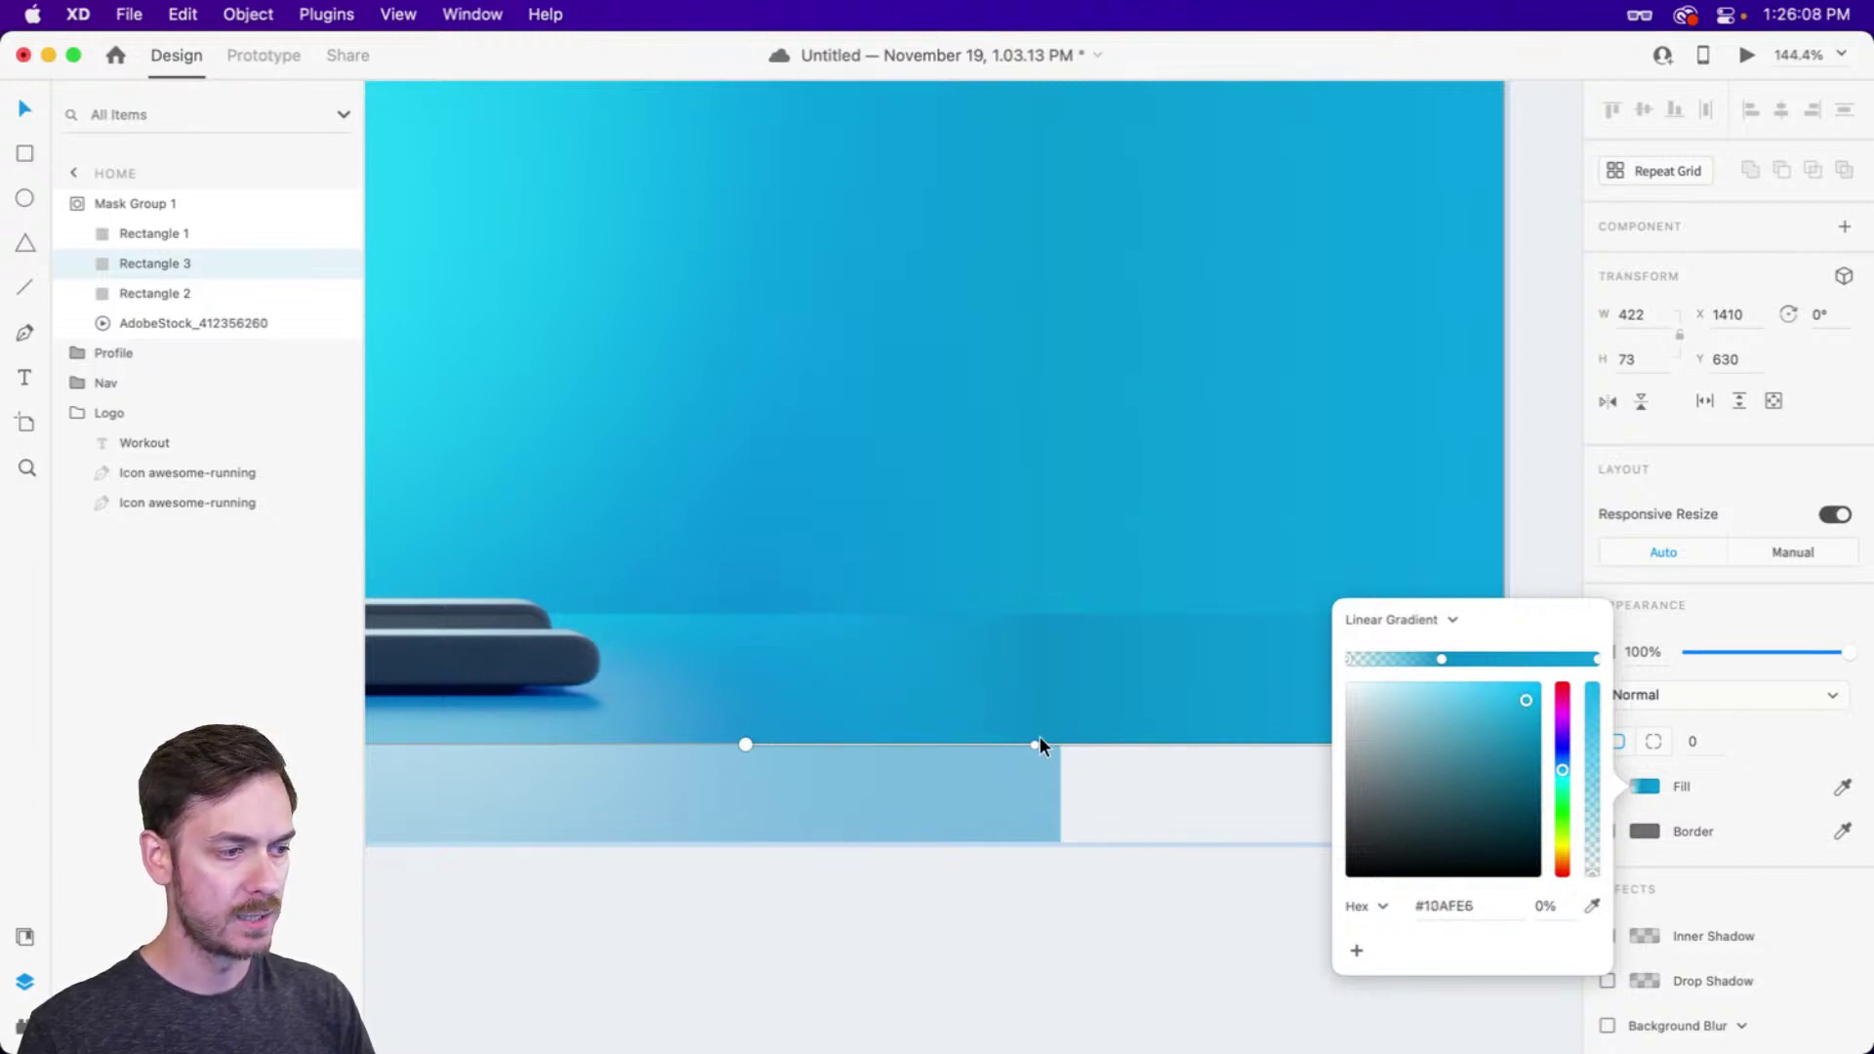
left_click(1036, 745)
left_click(1530, 712)
left_click_drag(1531, 709, 1531, 706)
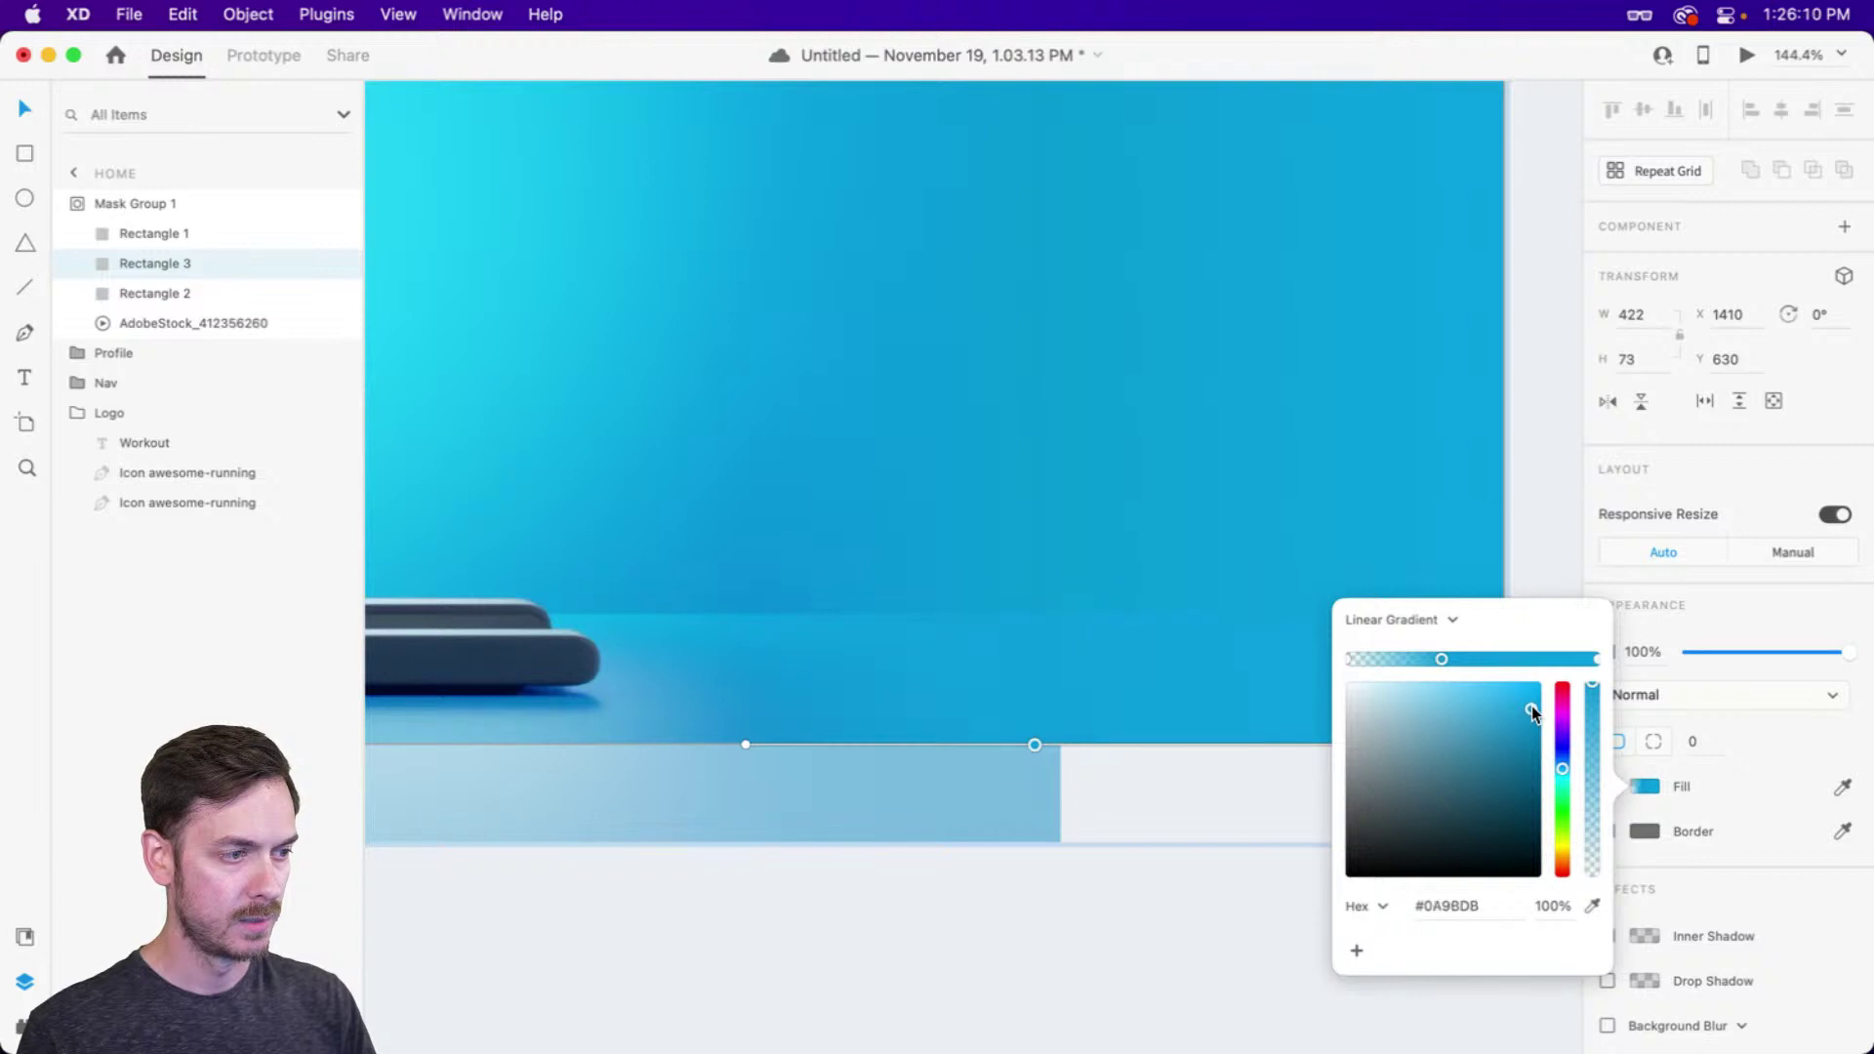
key("super+Return")
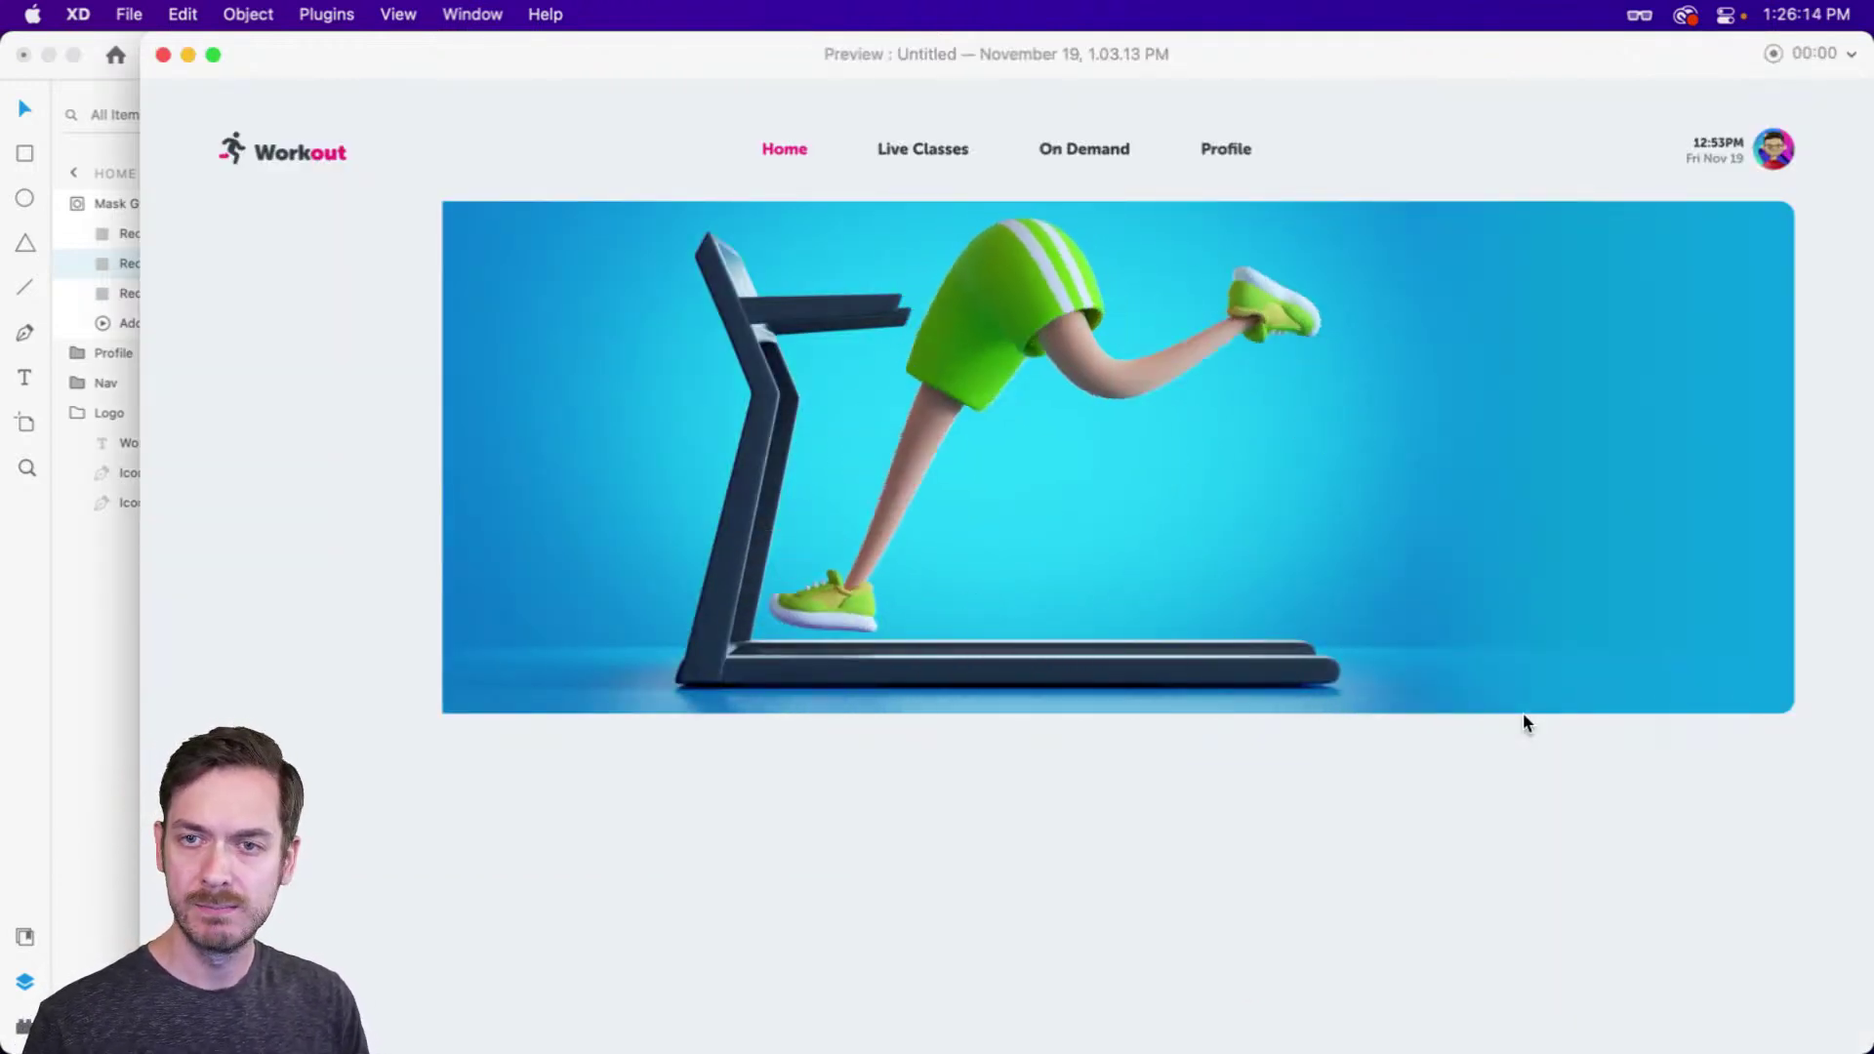
key("super+w")
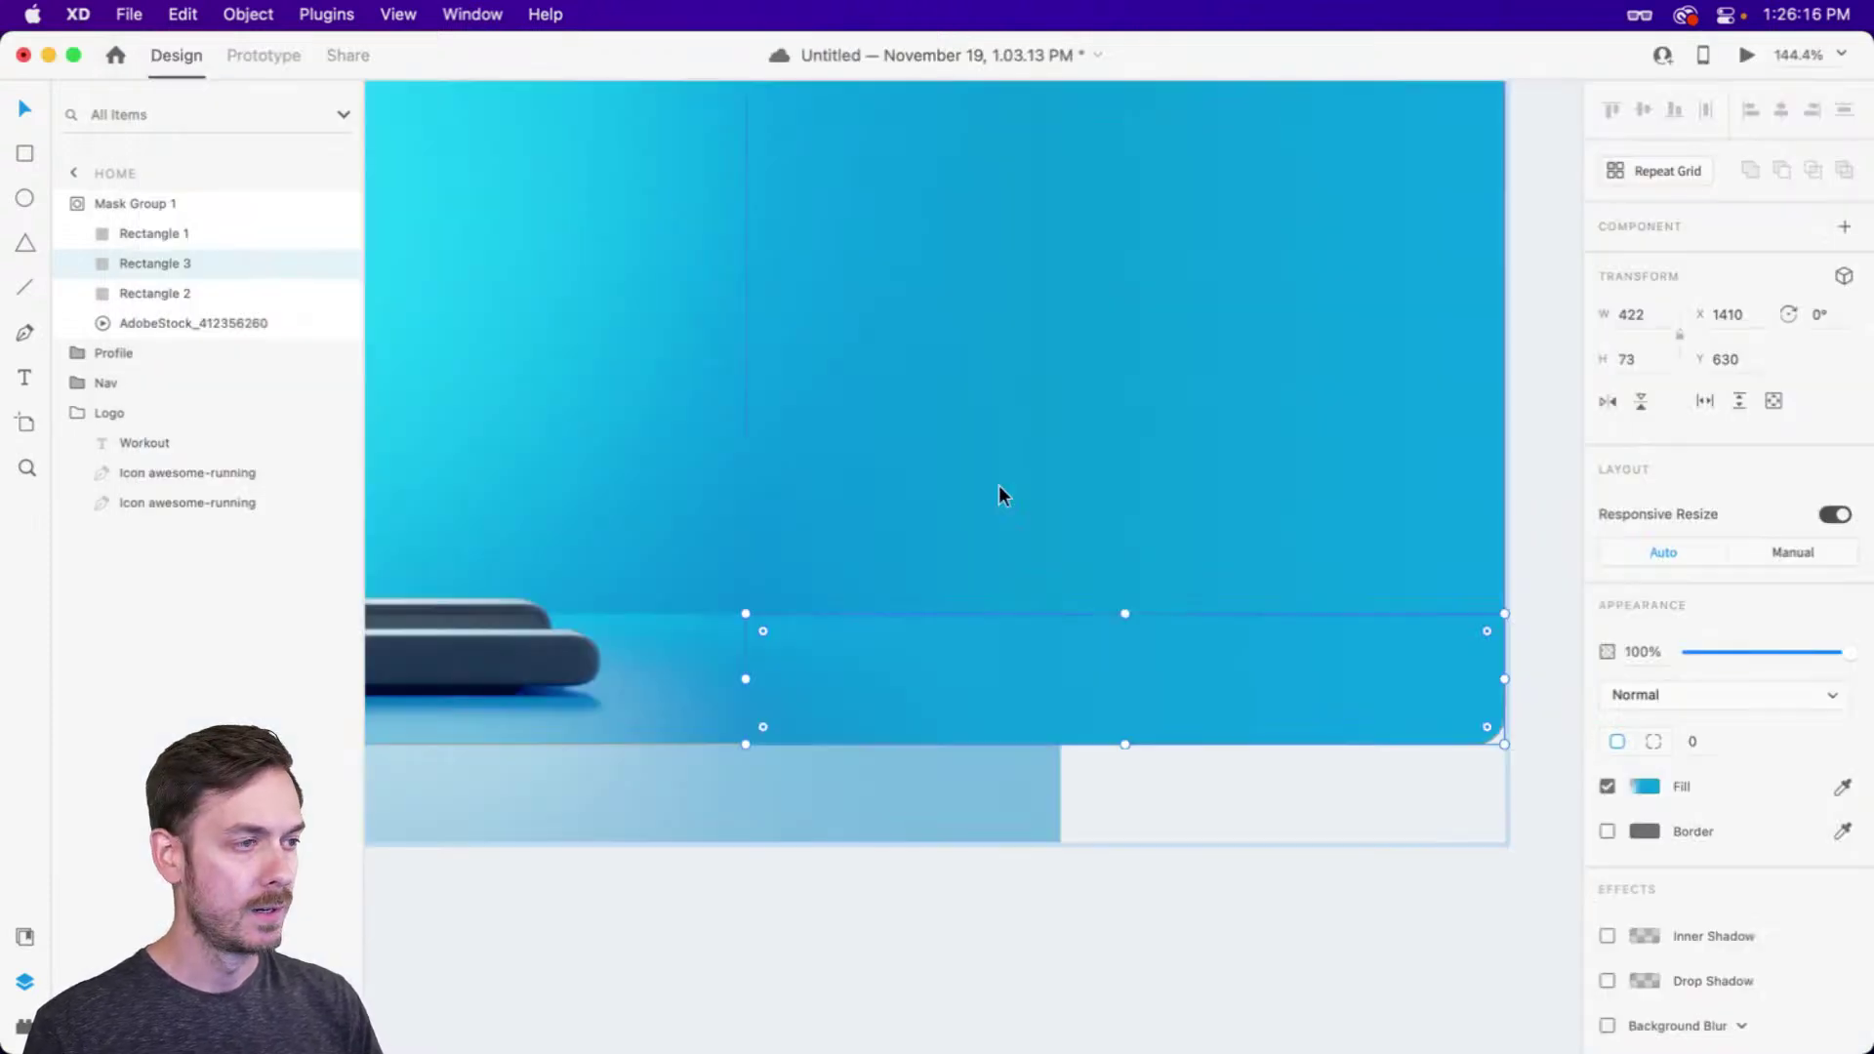
scroll(1132, 511, "down", 8)
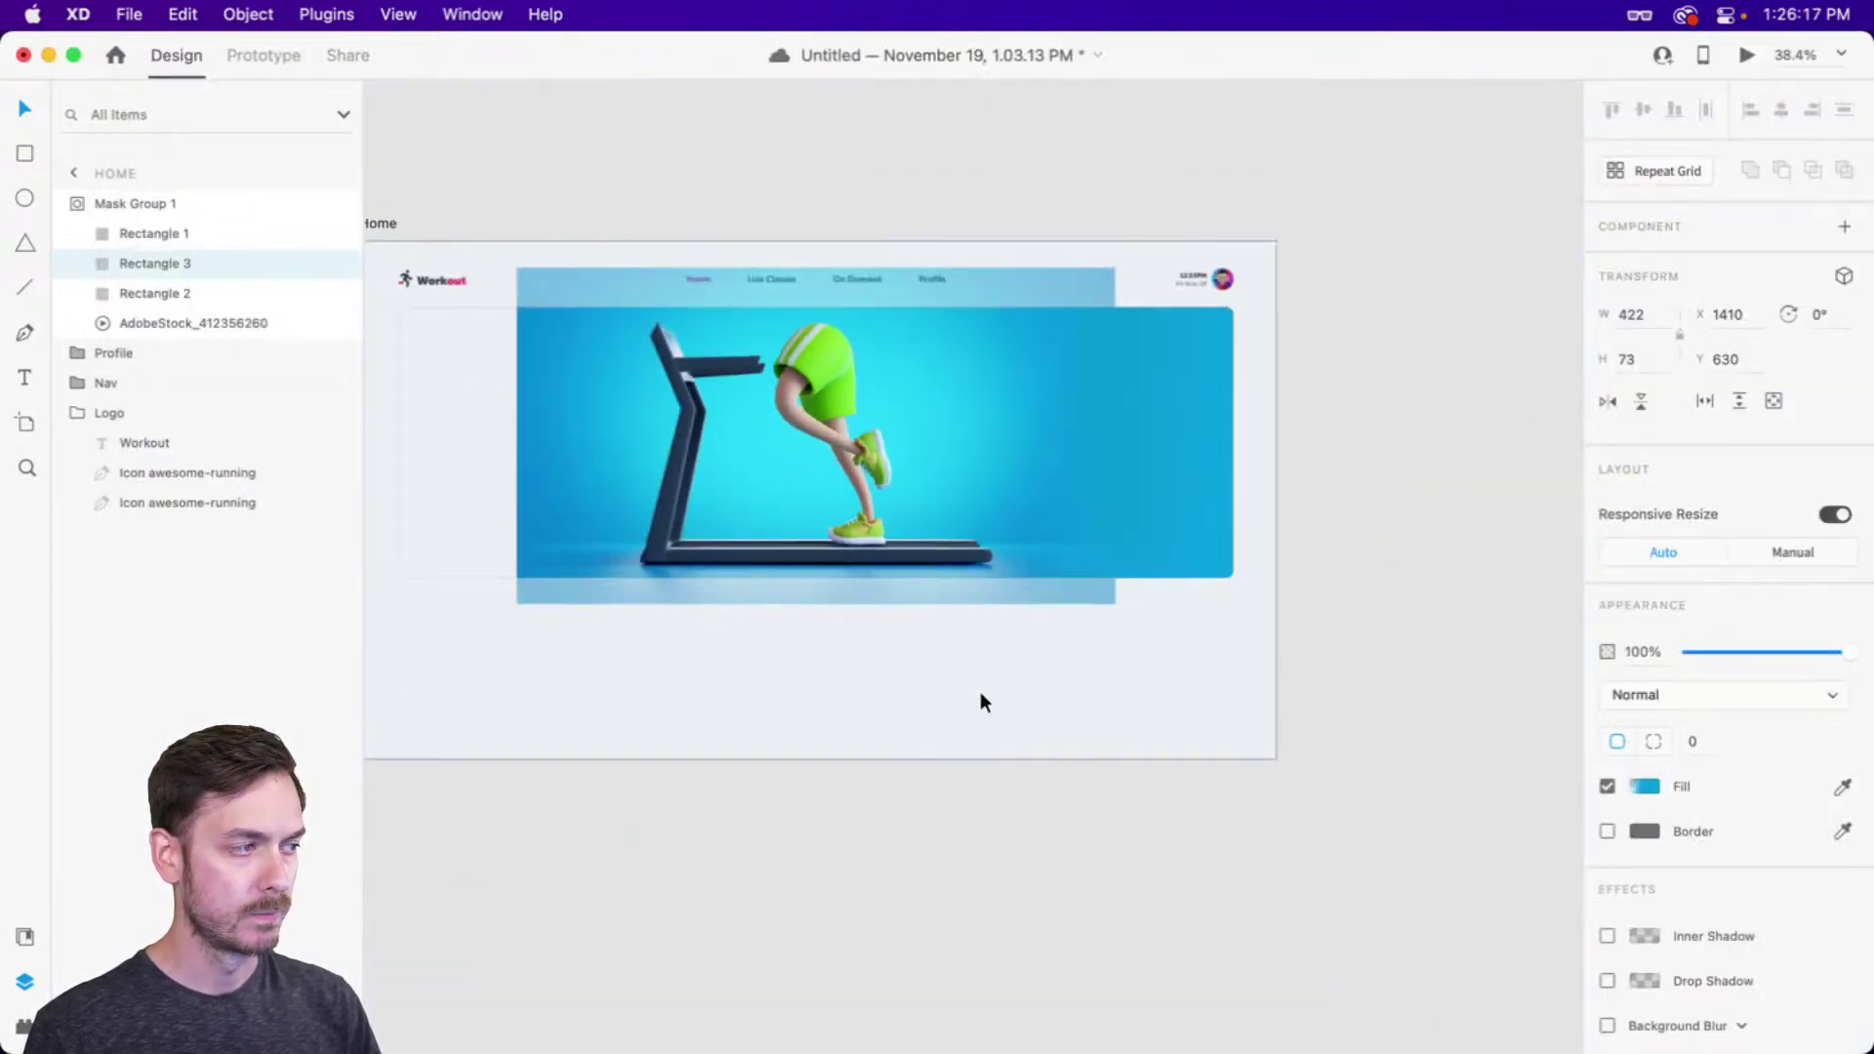
left_click_drag(980, 691, 1227, 703)
scroll(757, 423, "right", 3)
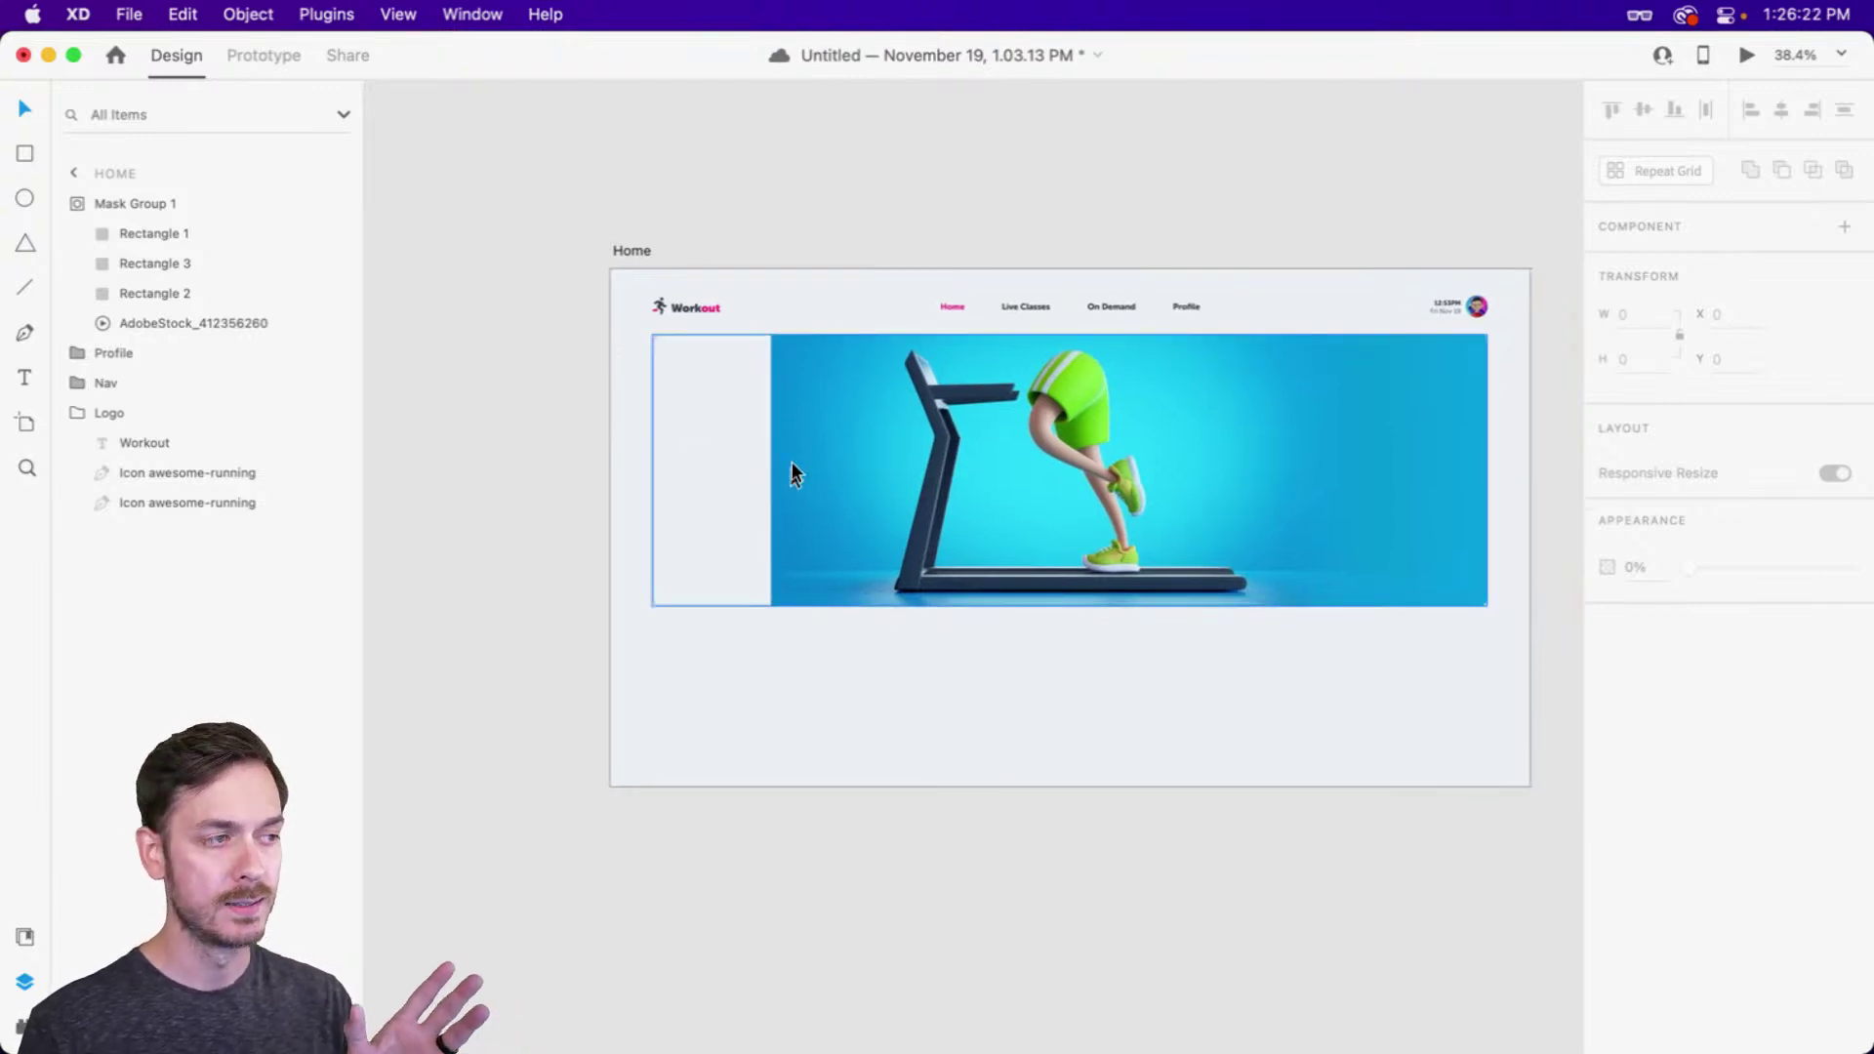
Duplicate the two right-side gradient rectangles inside the mask group and move the copies over to the banner's left part
double_click(1402, 409)
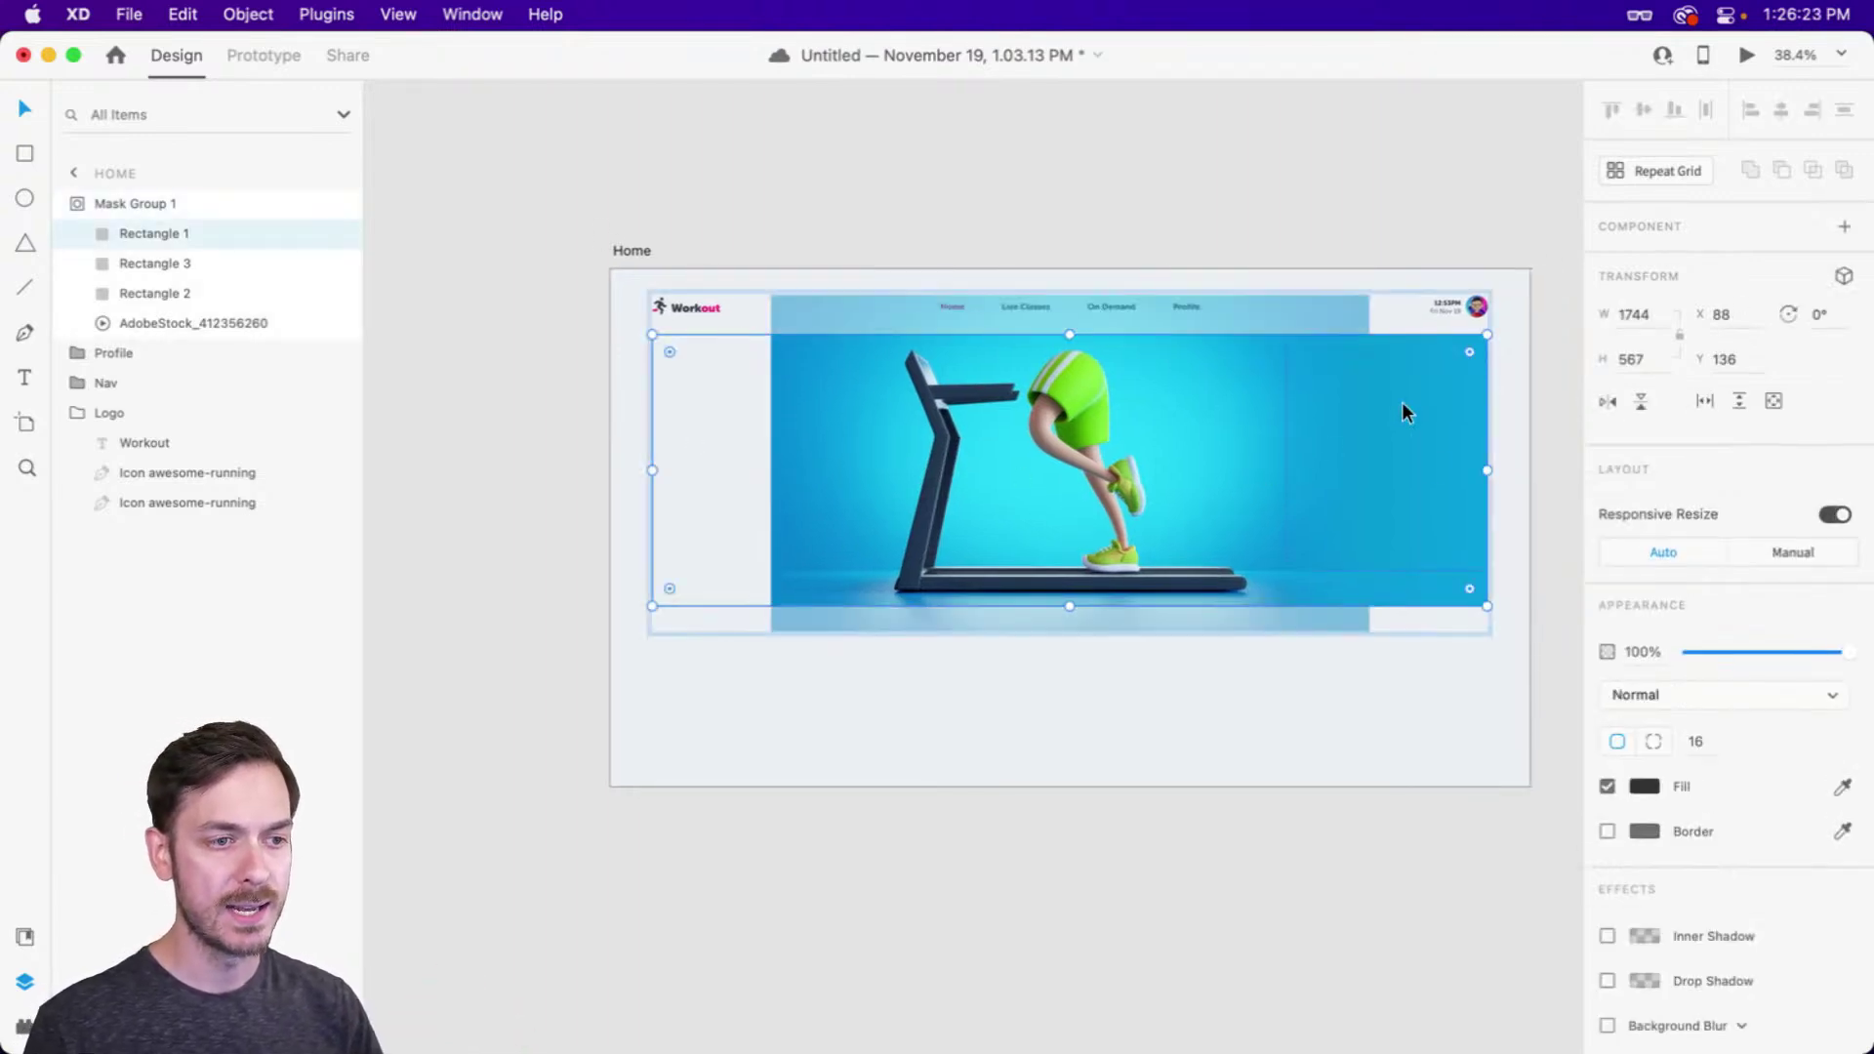
left_click(1410, 516)
left_click(1419, 572, "shift")
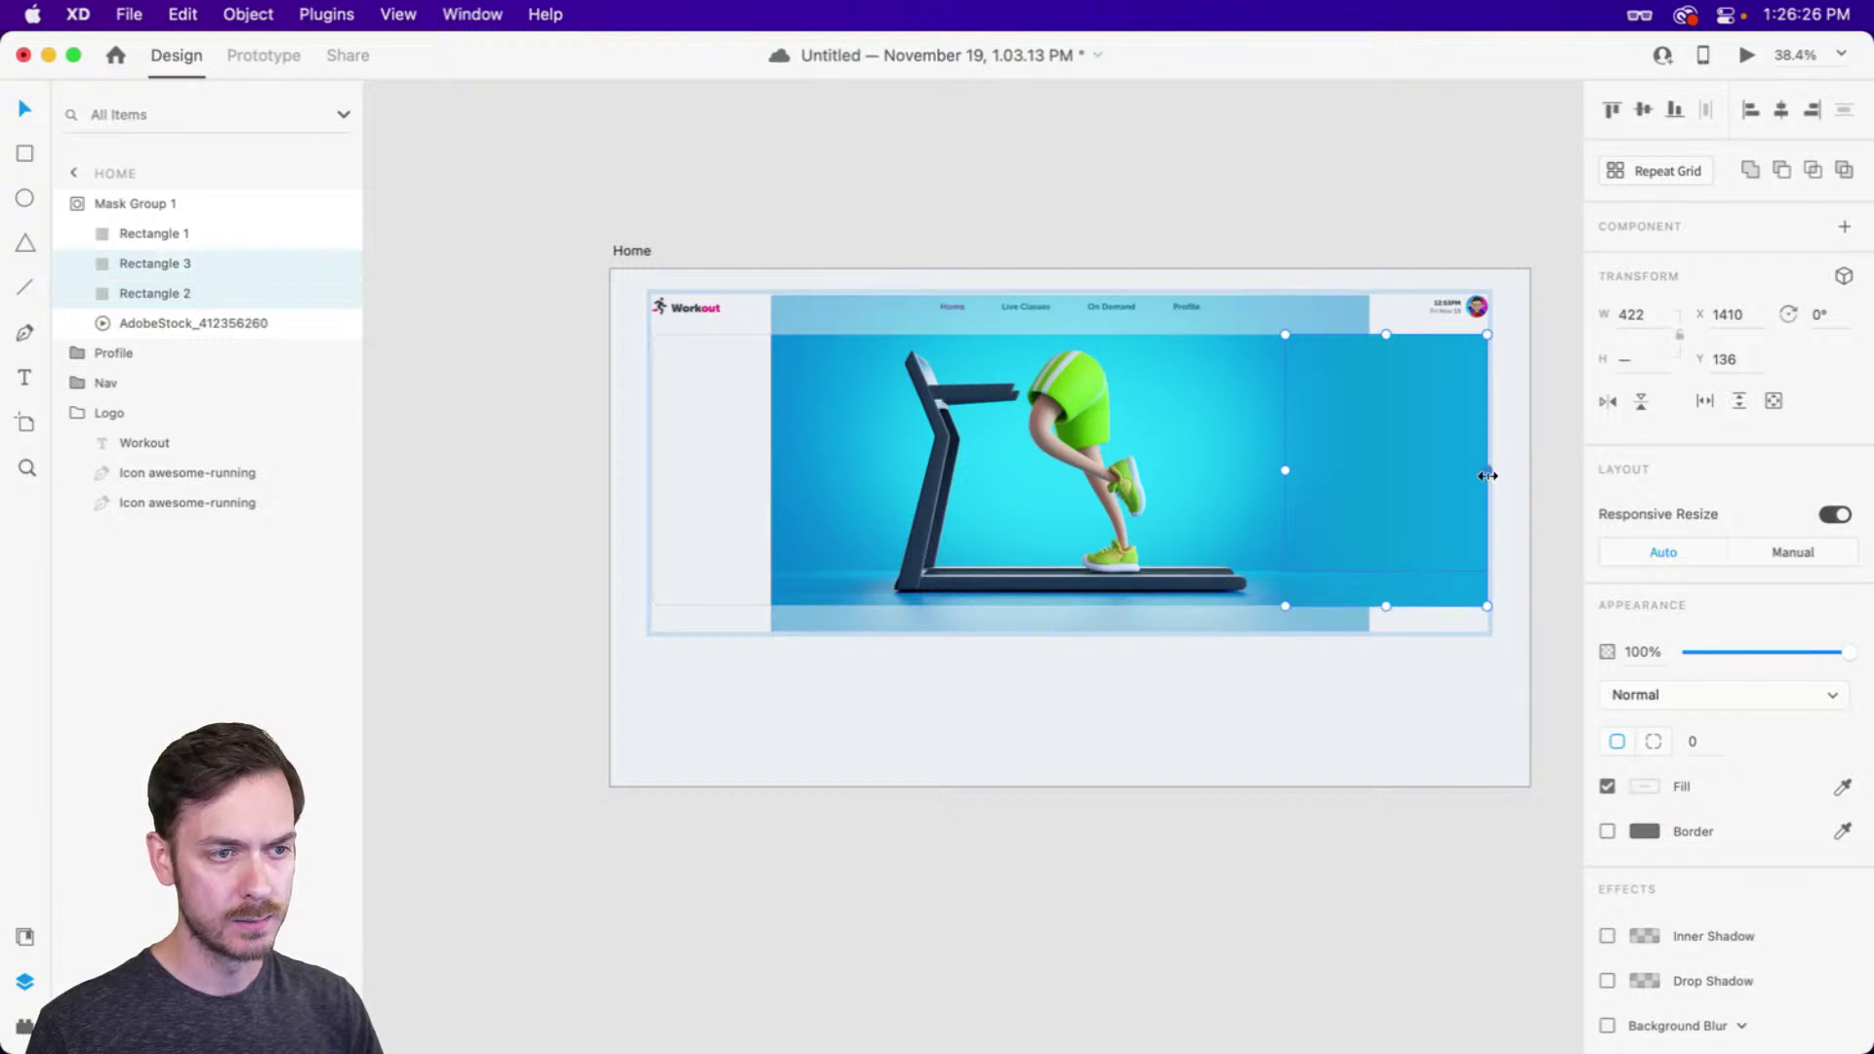
left_click_drag(1478, 465, 829, 447)
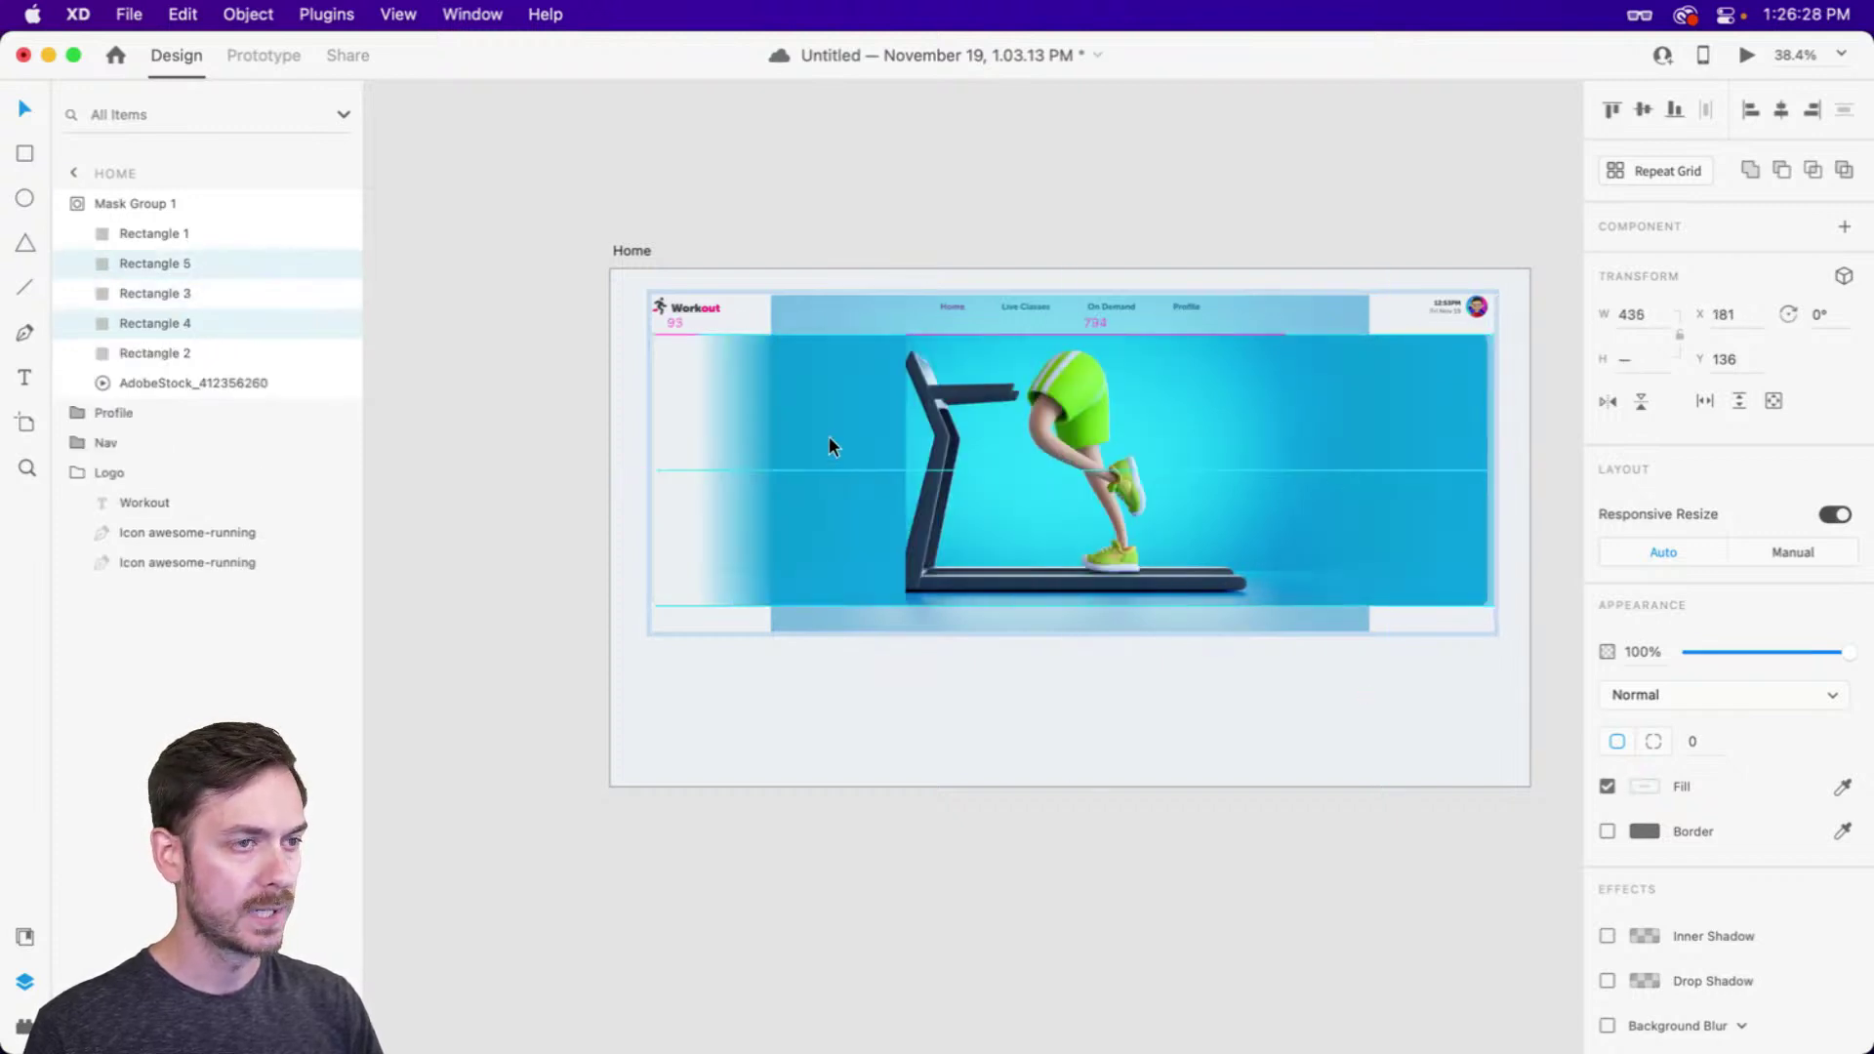
Flip the two copied gradient rectangles horizontally and align them with the banner's left edge at X 88
left_click(1609, 401)
scroll(646, 435, "up", 2)
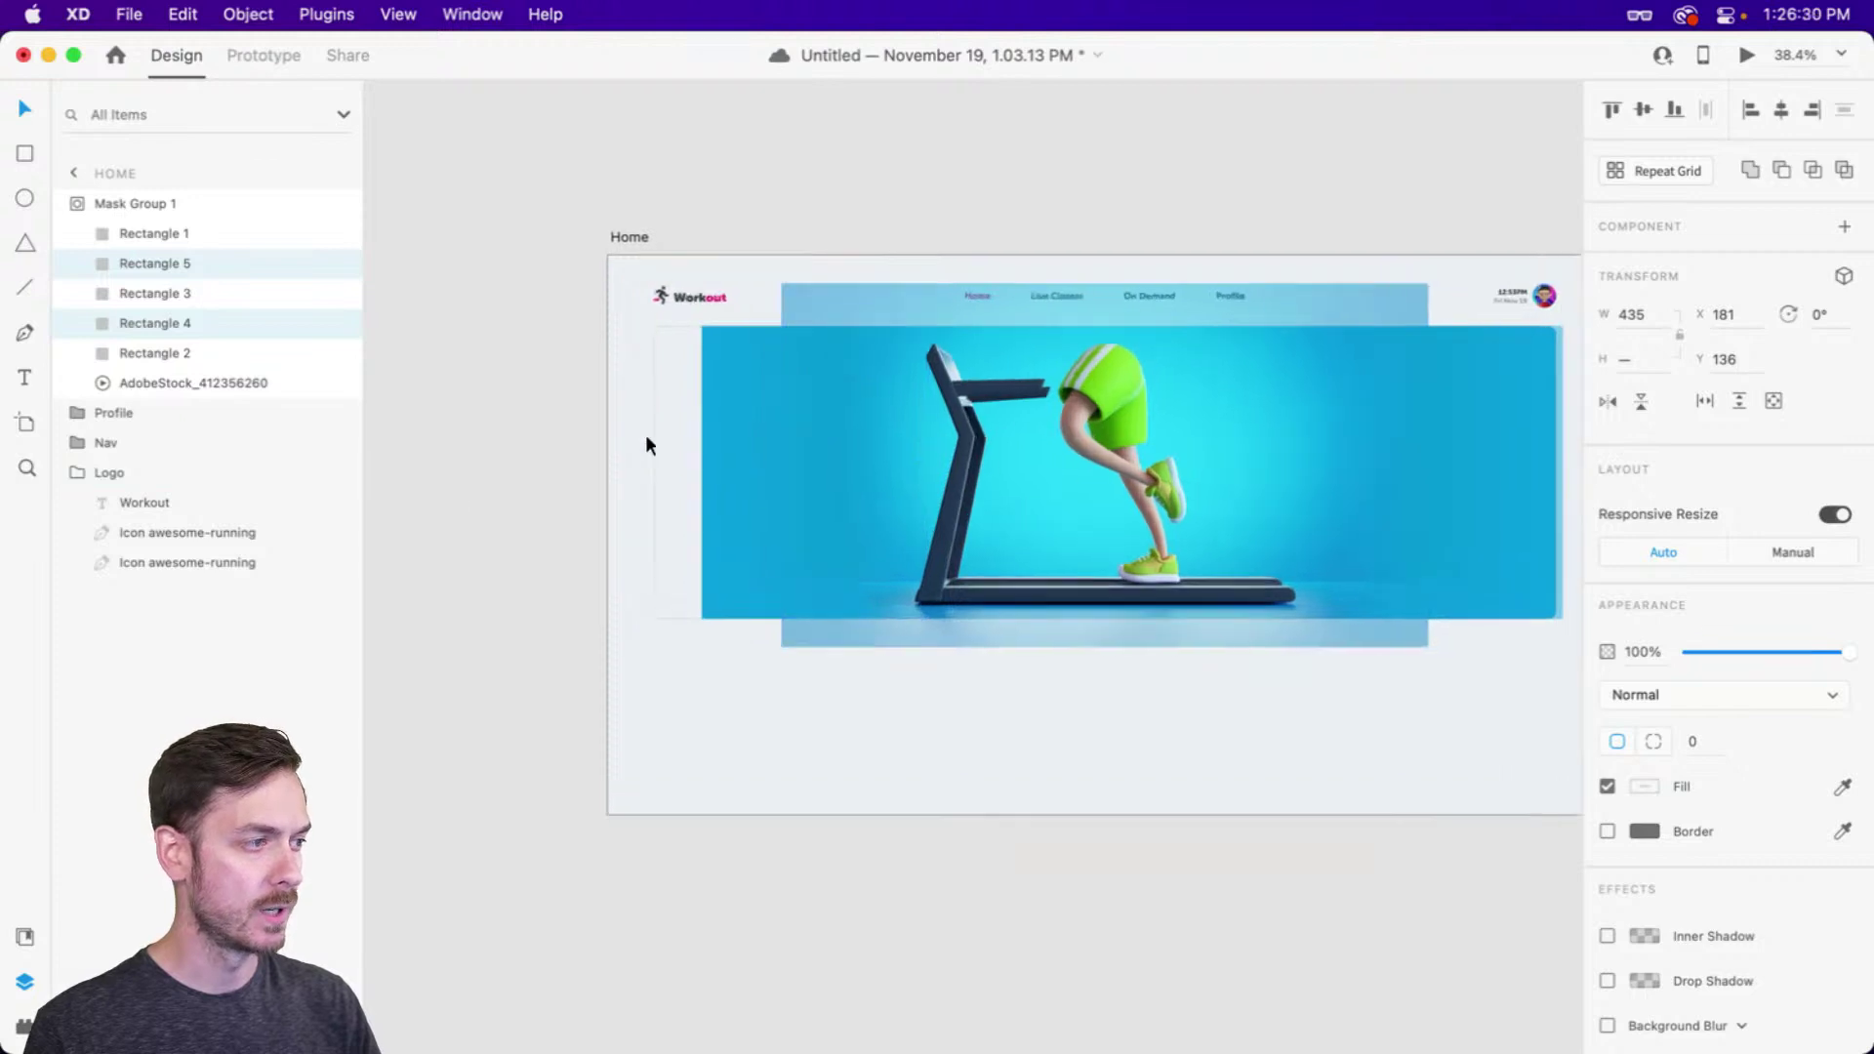
scroll(646, 435, "up", 3)
left_click_drag(846, 442, 770, 420)
scroll(805, 494, "up", 2)
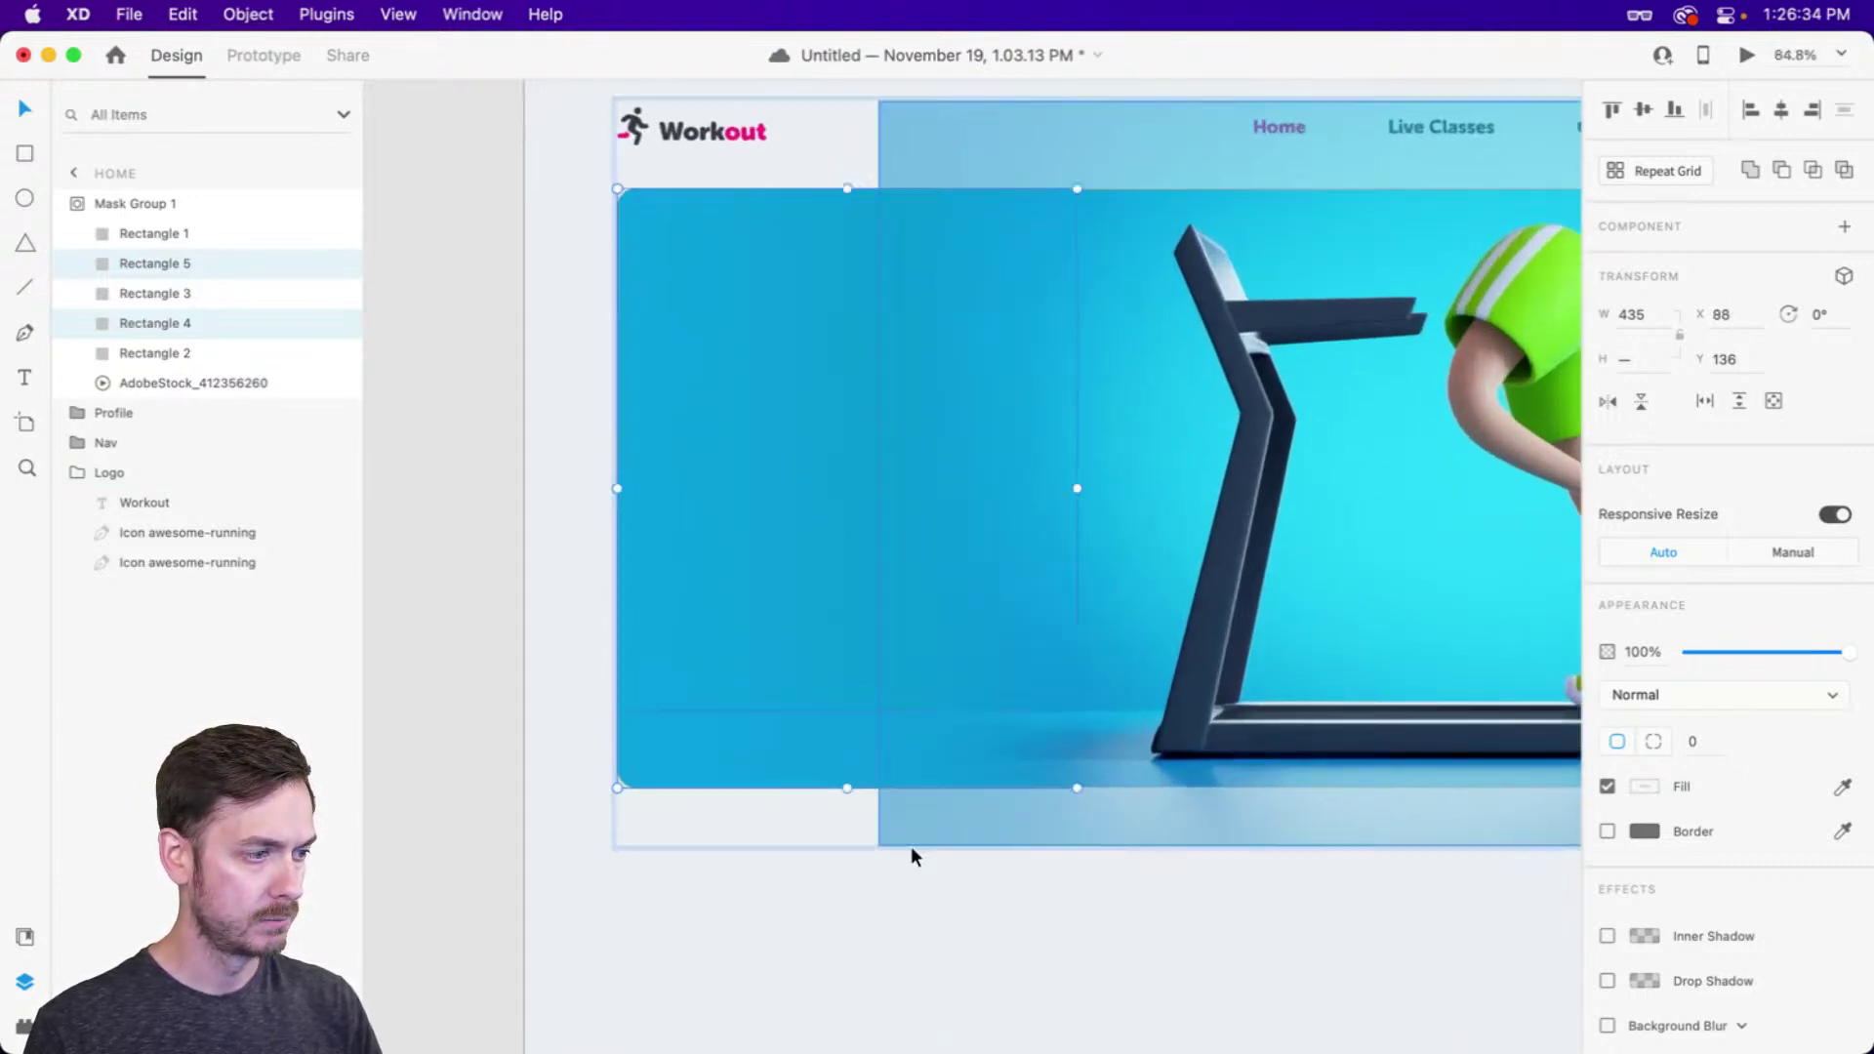
left_click(921, 903)
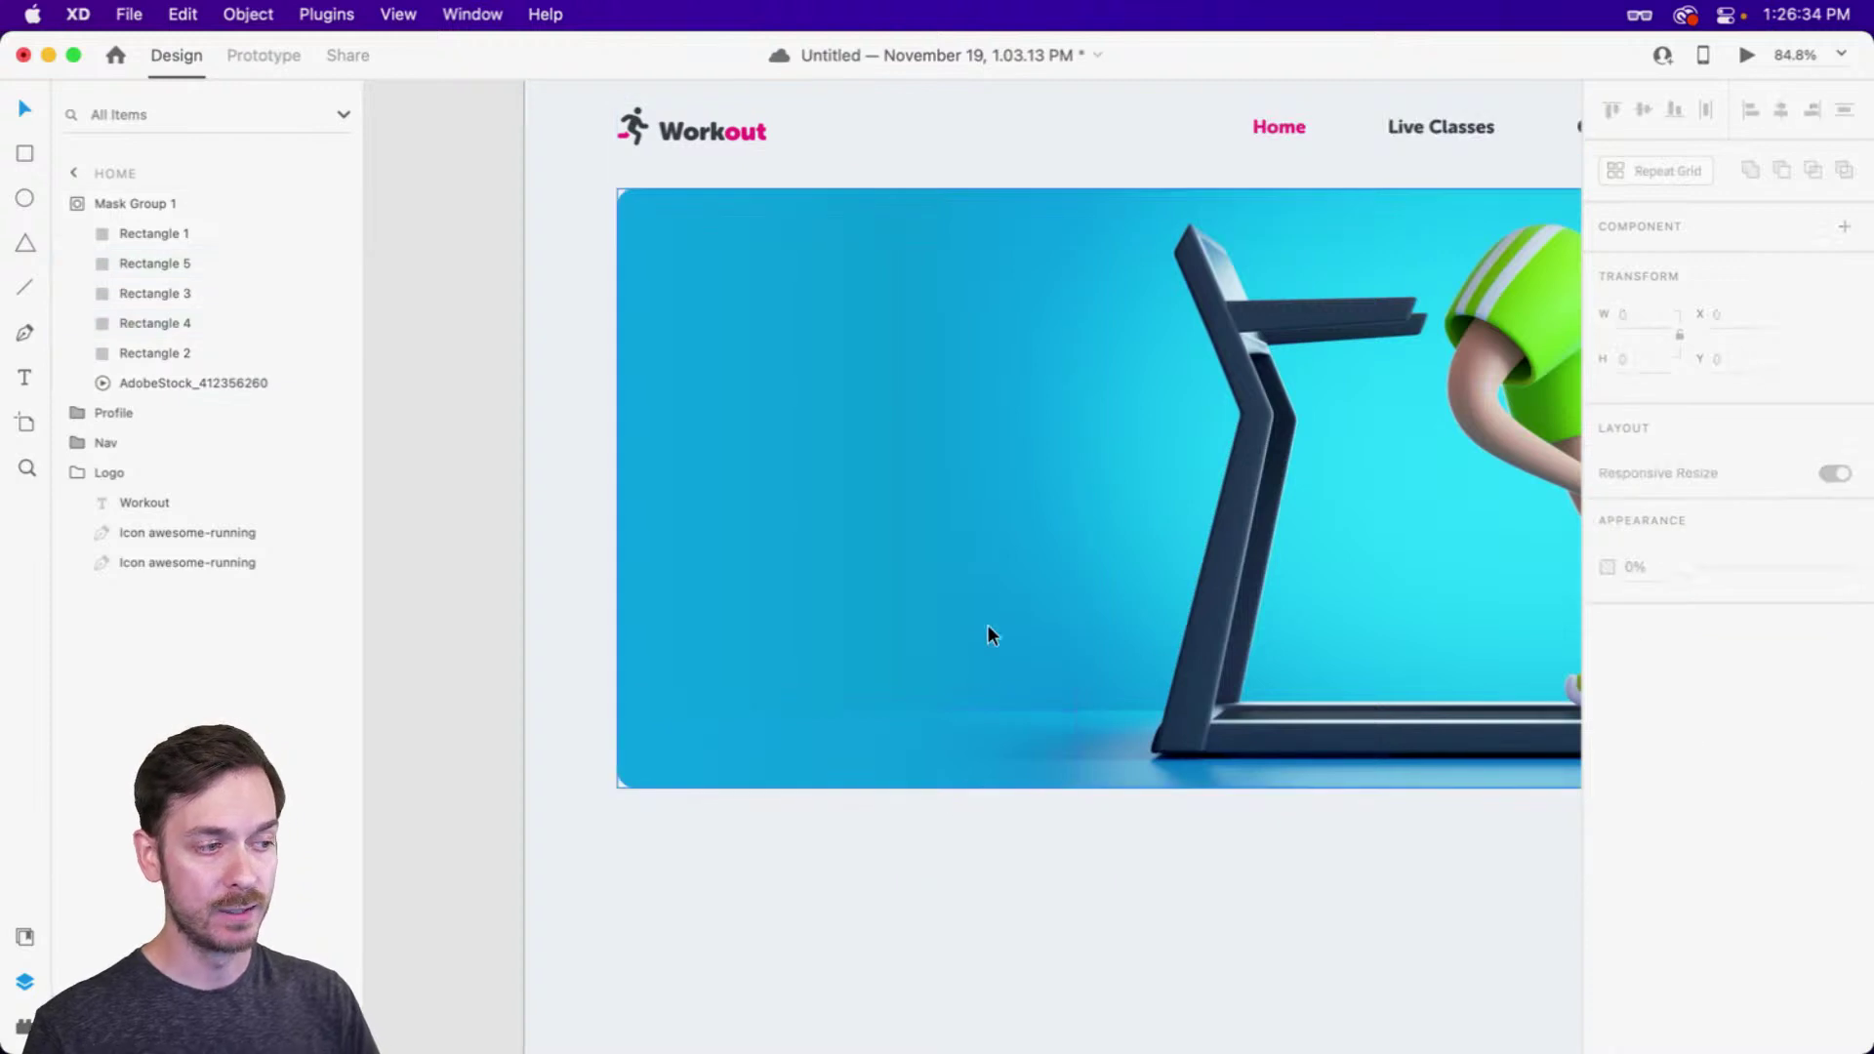
Try moving the two left gradient rectangles further left and undo the move
double_click(1008, 566)
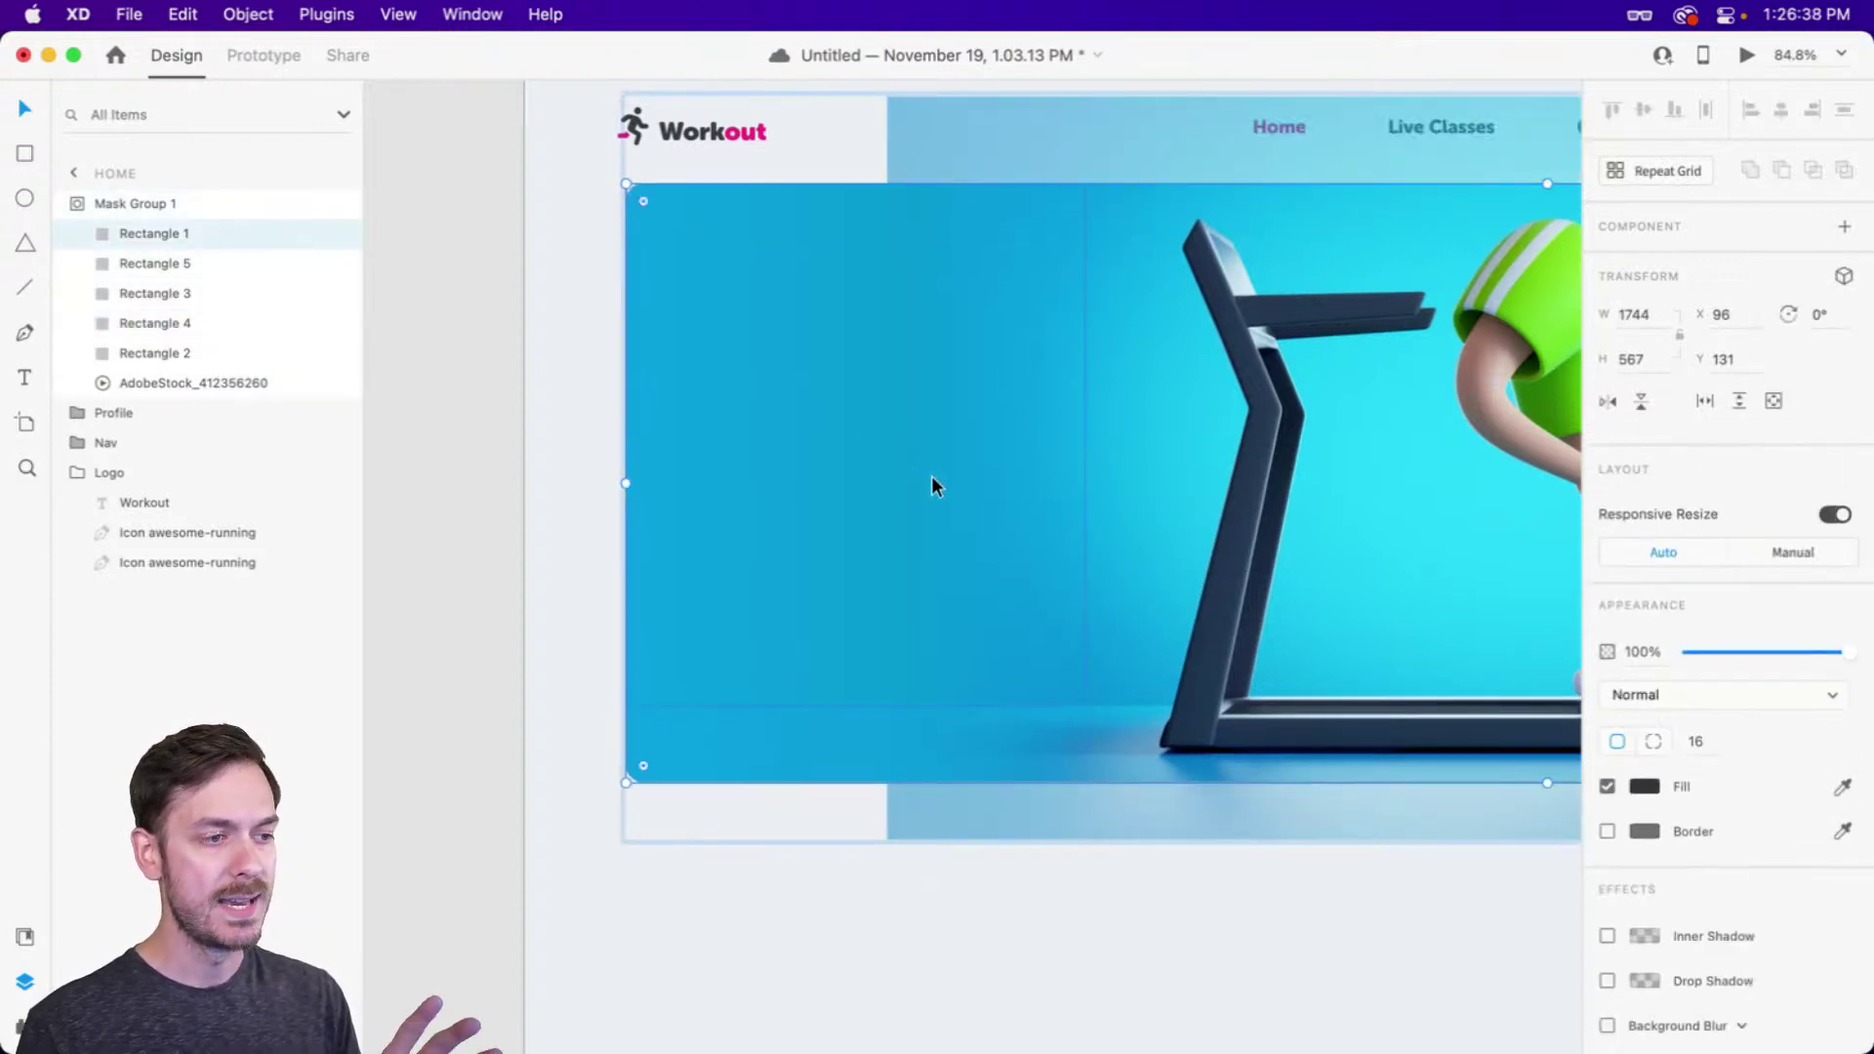
left_click(929, 476)
left_click(912, 752, "shift")
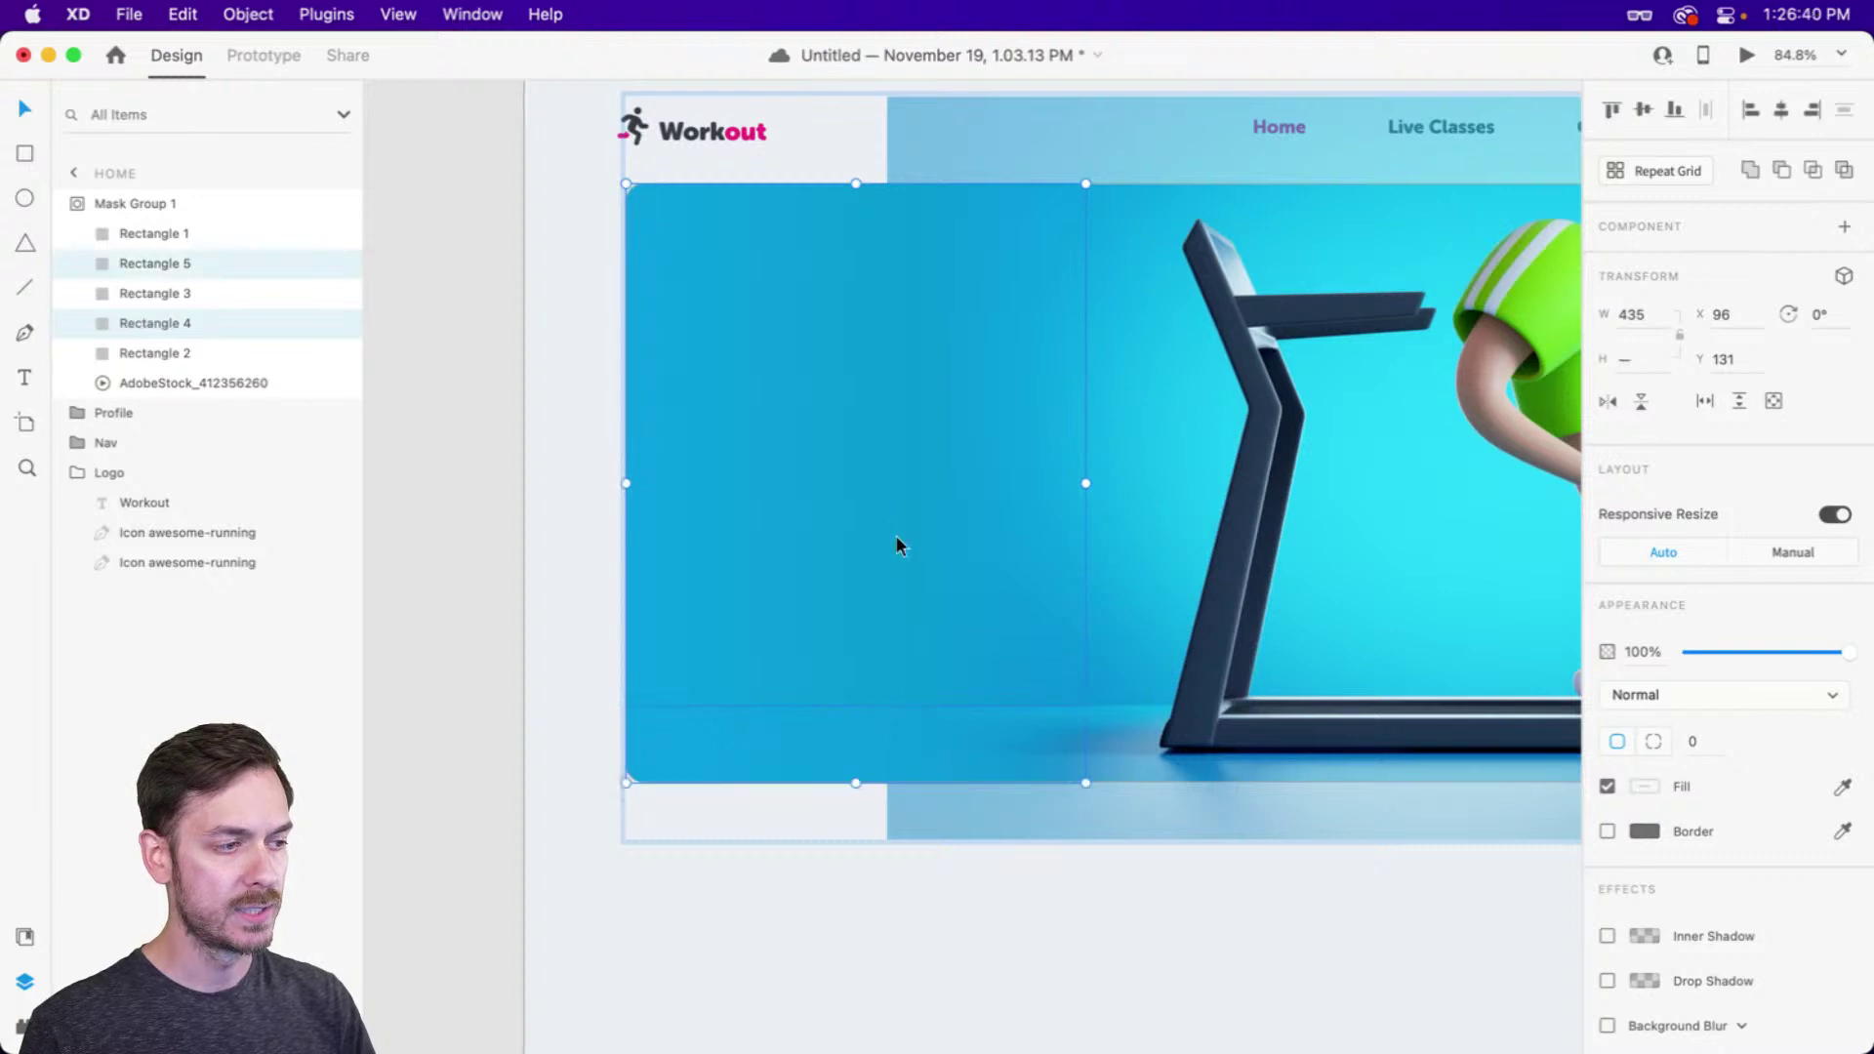
left_click_drag(899, 544, 540, 544)
key("super+z")
Set the transparent gradient stop of the upper-left rectangle to #0A90E4
left_click(1187, 449)
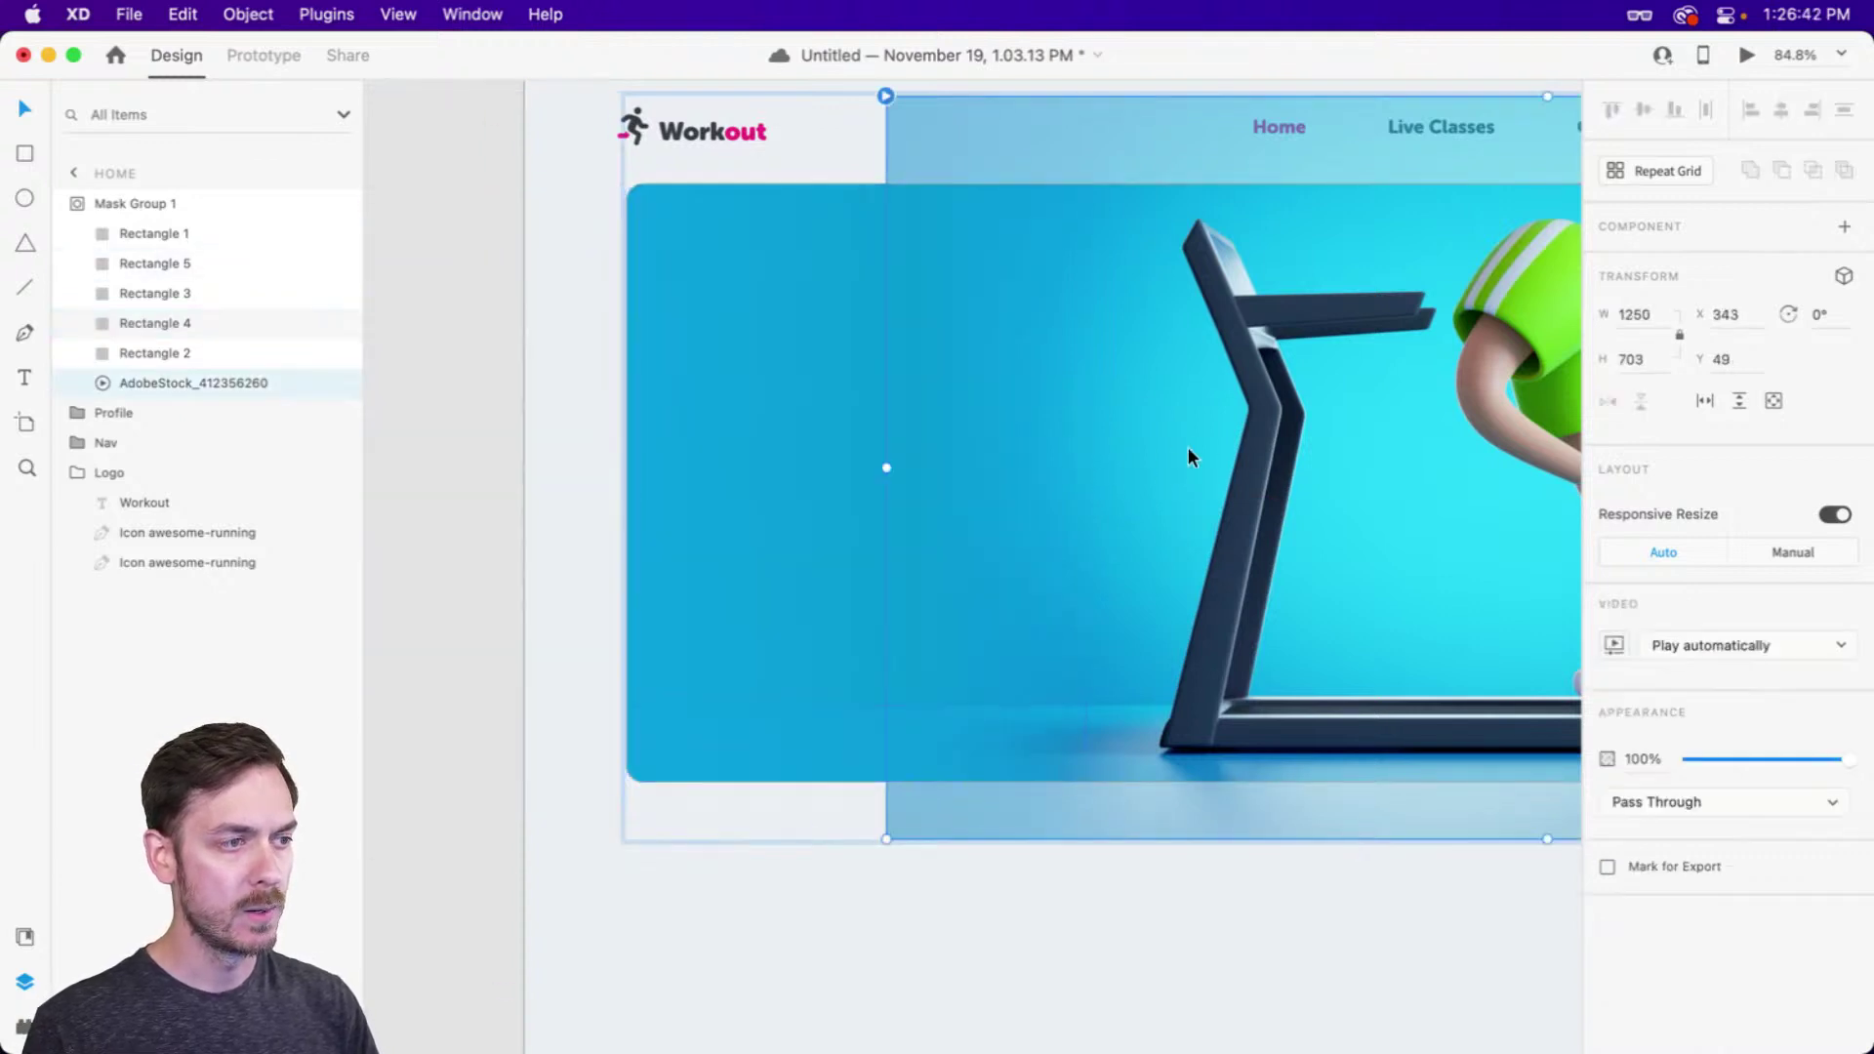
left_click(1017, 443)
left_click(974, 418)
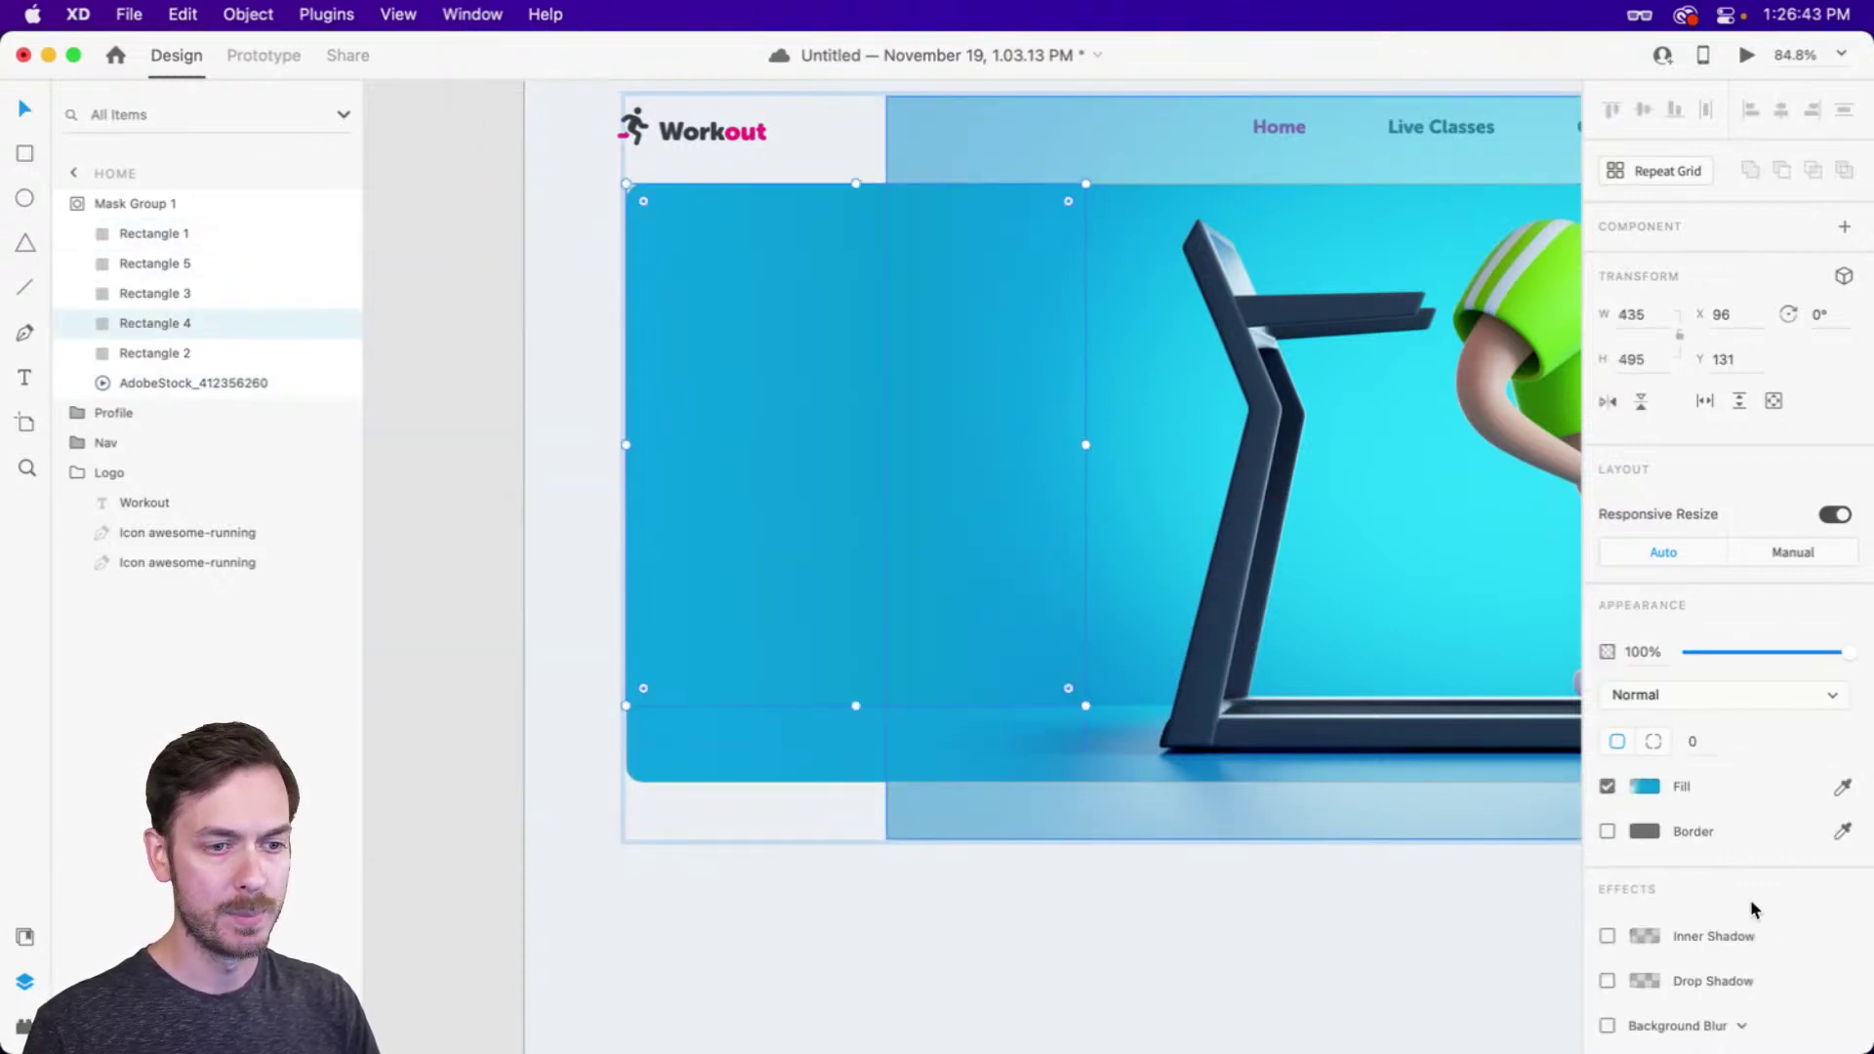
left_click(1645, 785)
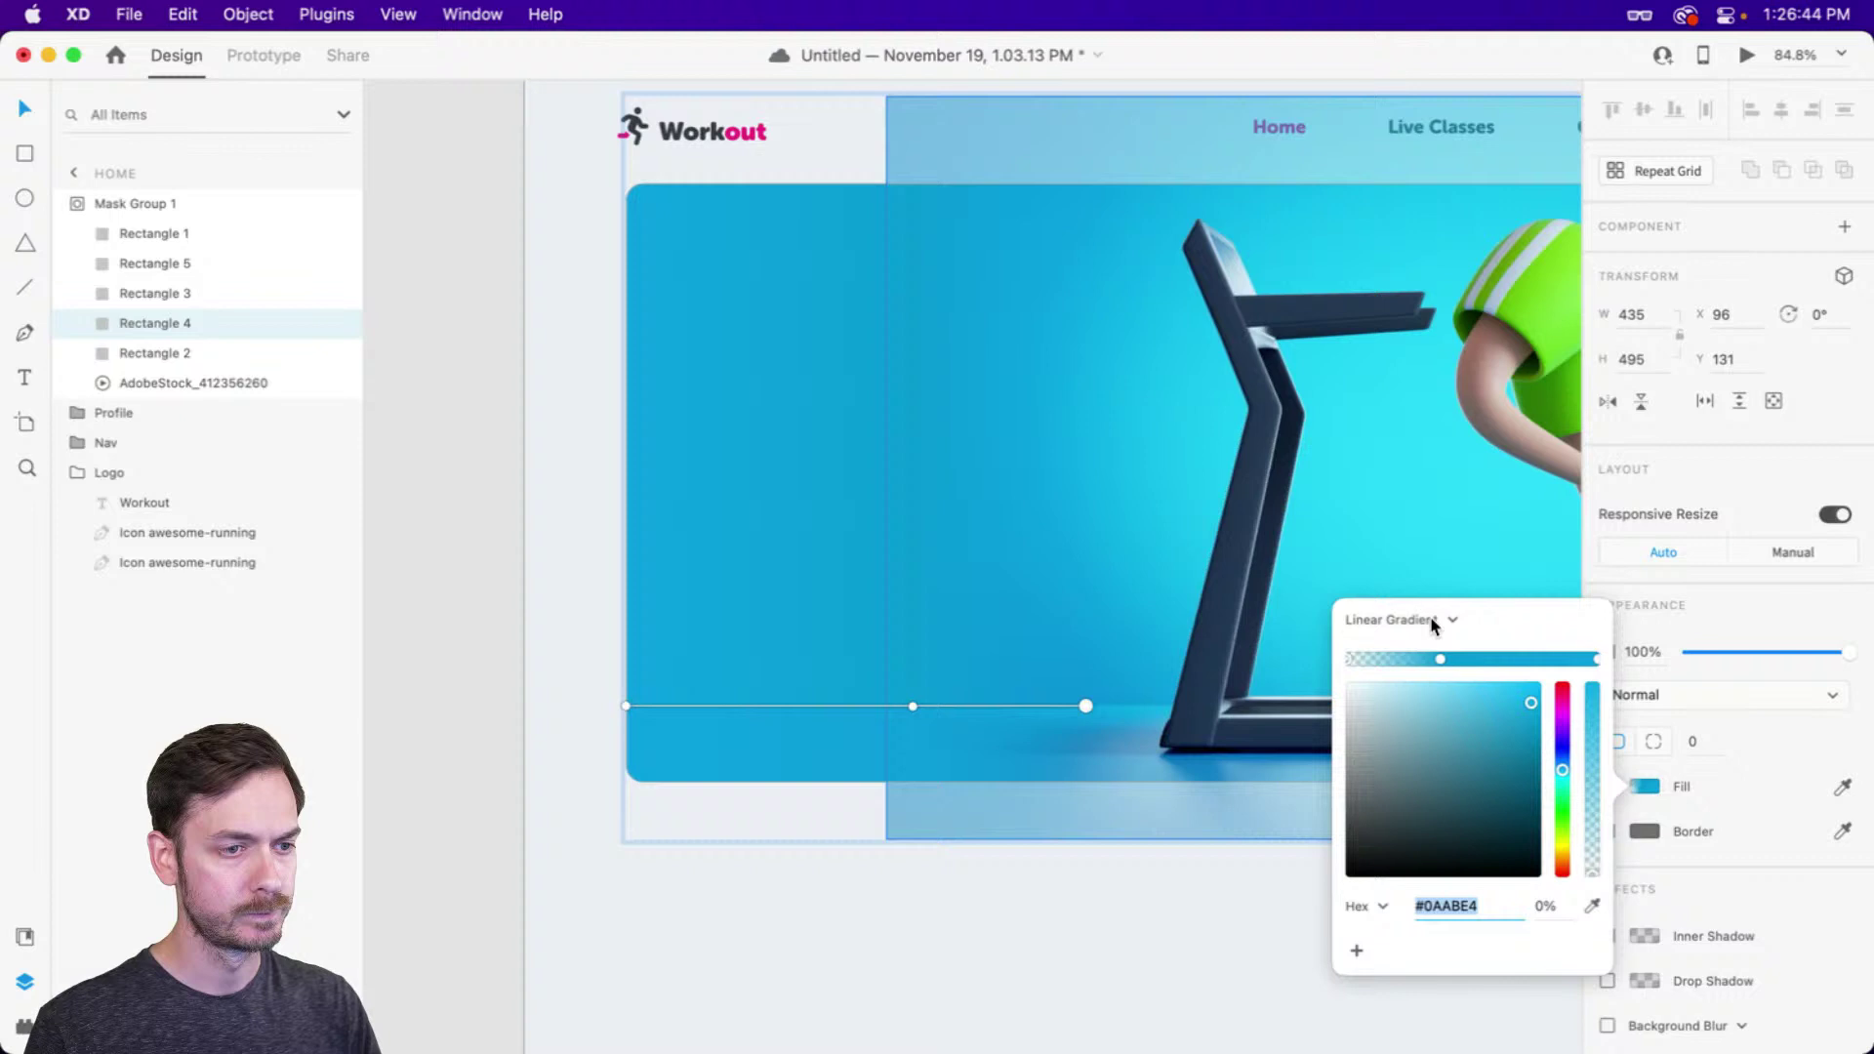
left_click(1564, 763)
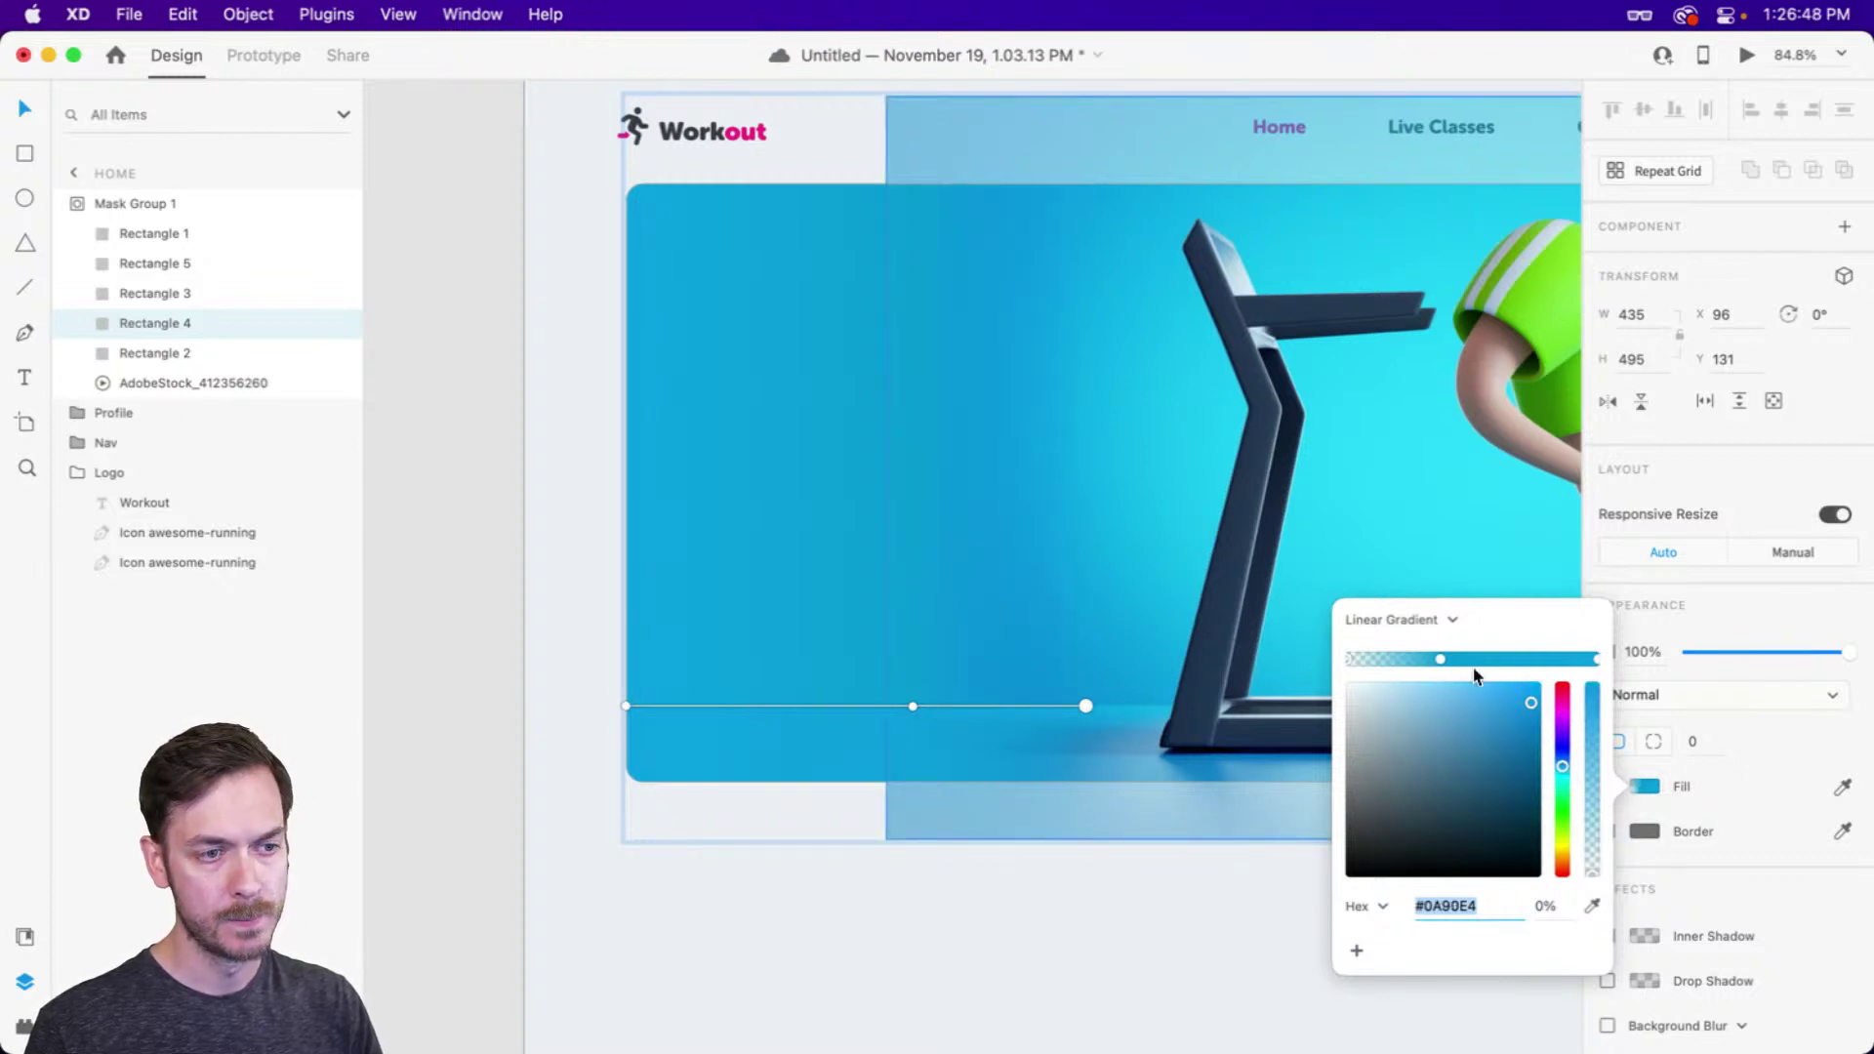
Recolor the upper-left rectangle's gradient with a #077DD3 middle stop and a #095CE0 outer stop
left_click(1441, 661)
left_click(1562, 761)
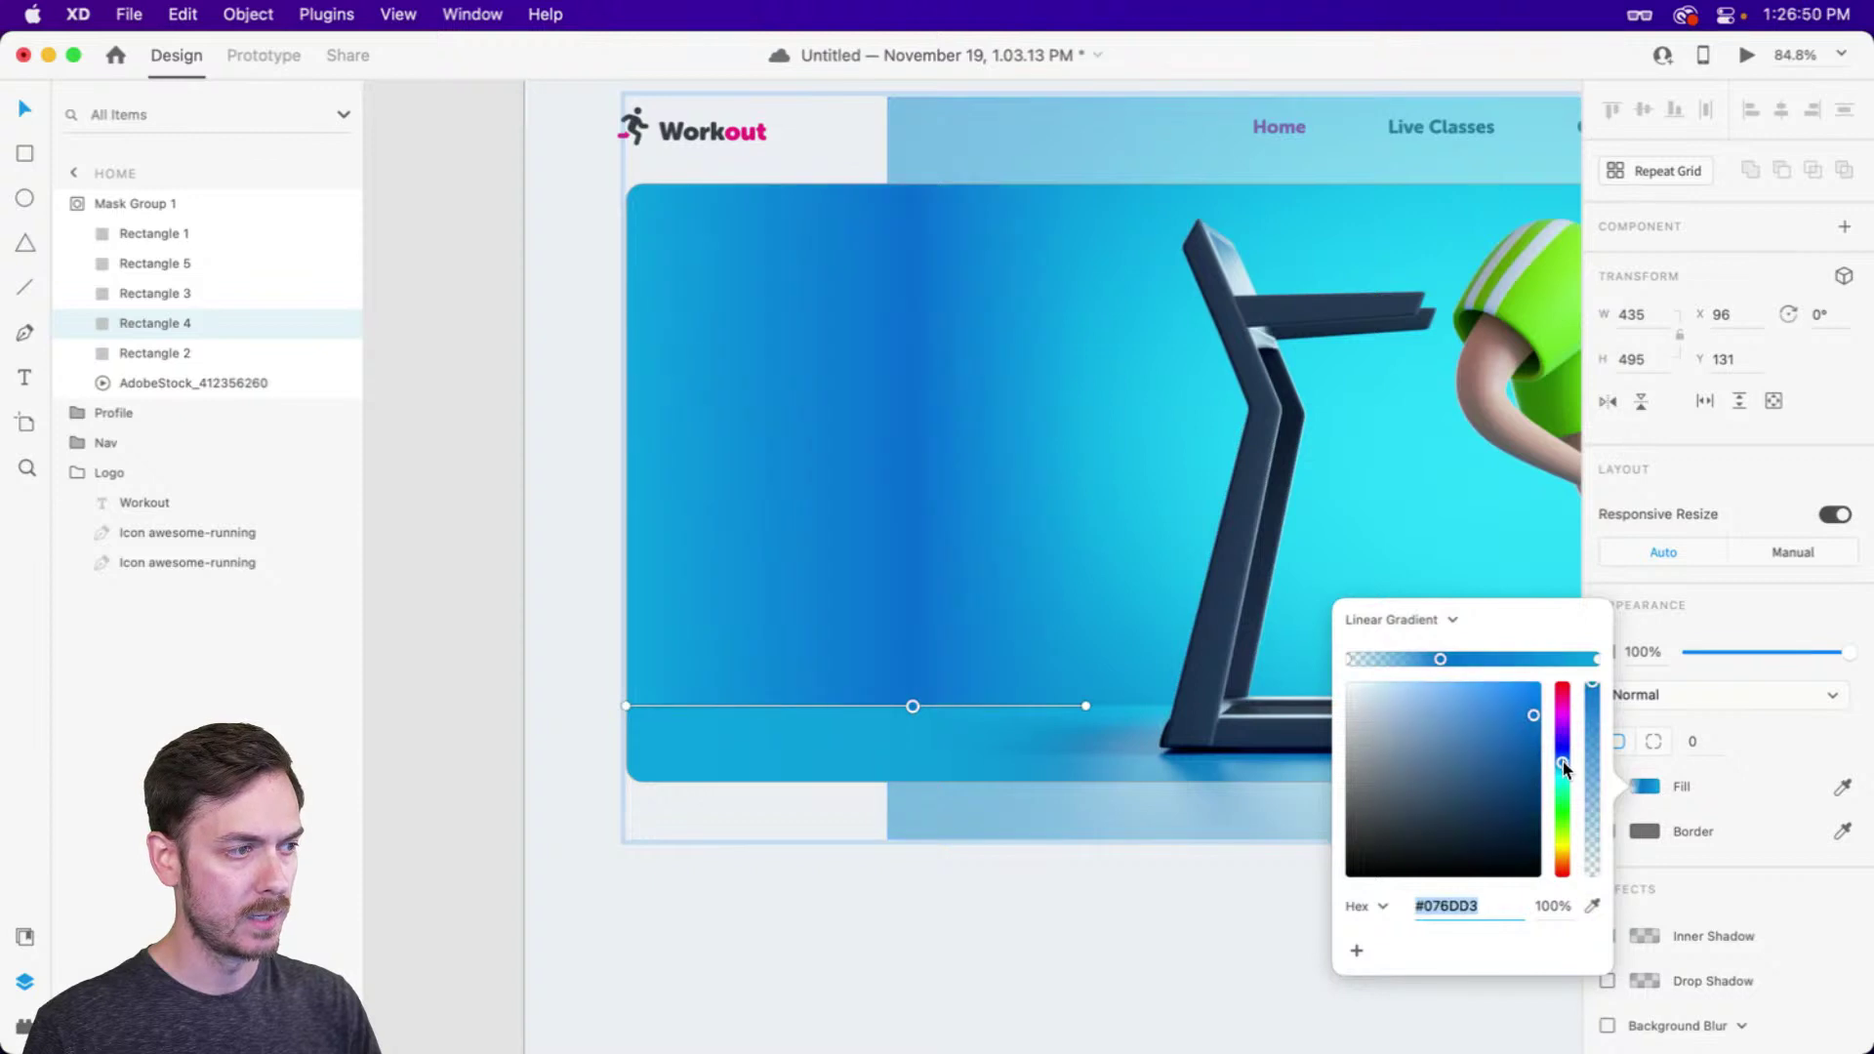
left_click_drag(1563, 770, 1563, 770)
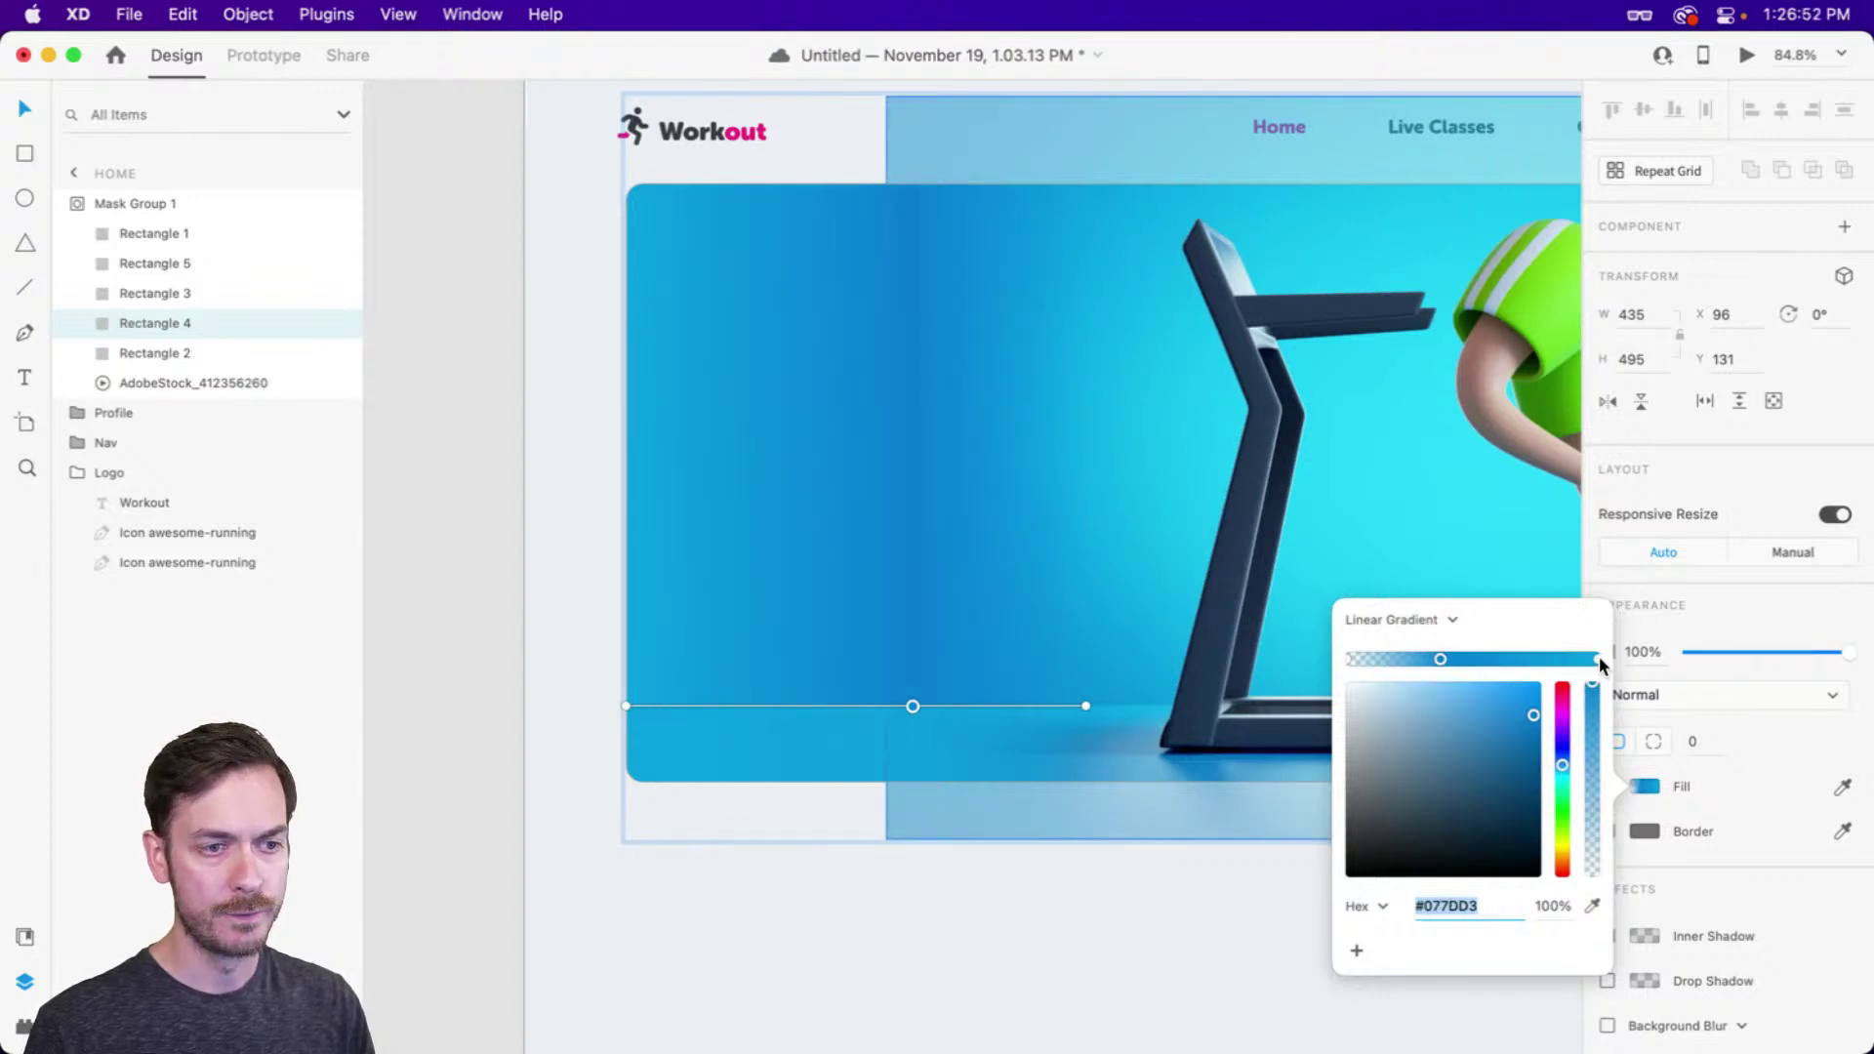
left_click(1597, 659)
left_click(1564, 762)
left_click_drag(1566, 766, 1566, 763)
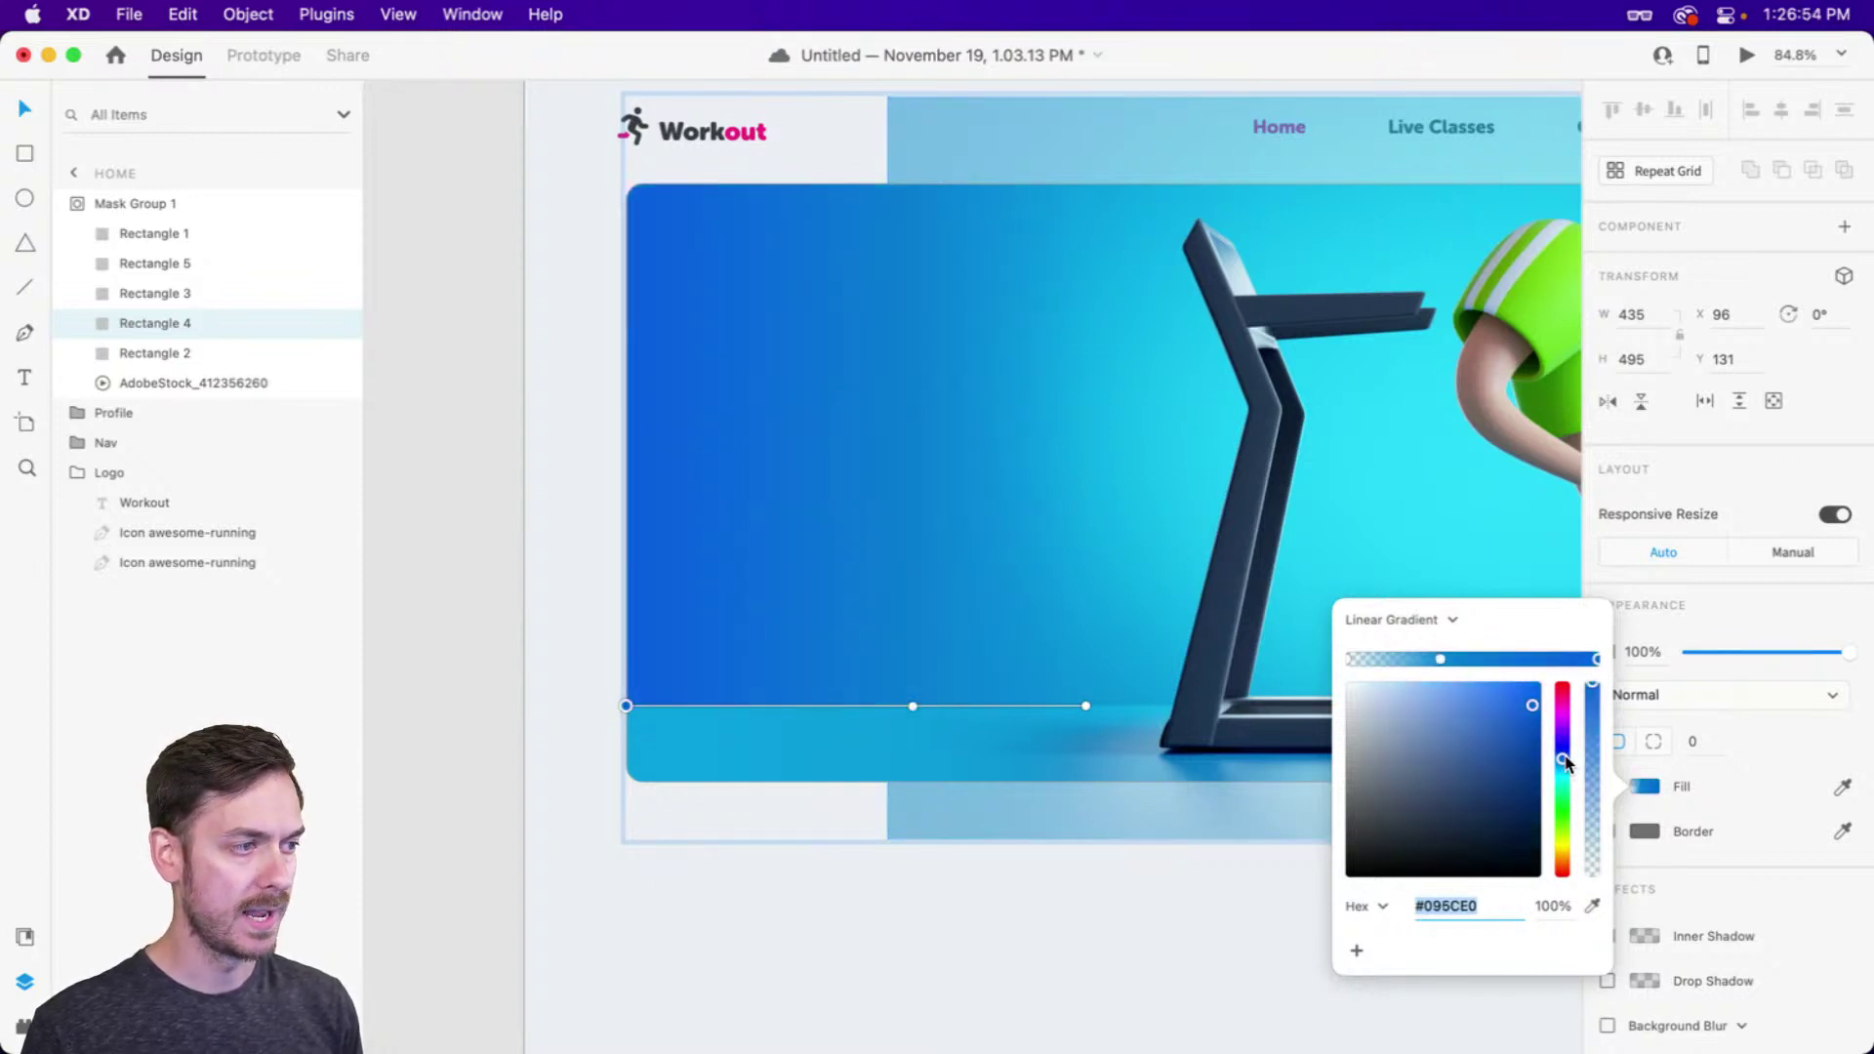
Shift the lower-left strip's gradient stops to a deeper blue to match the recolored rectangle above it
left_click(842, 736)
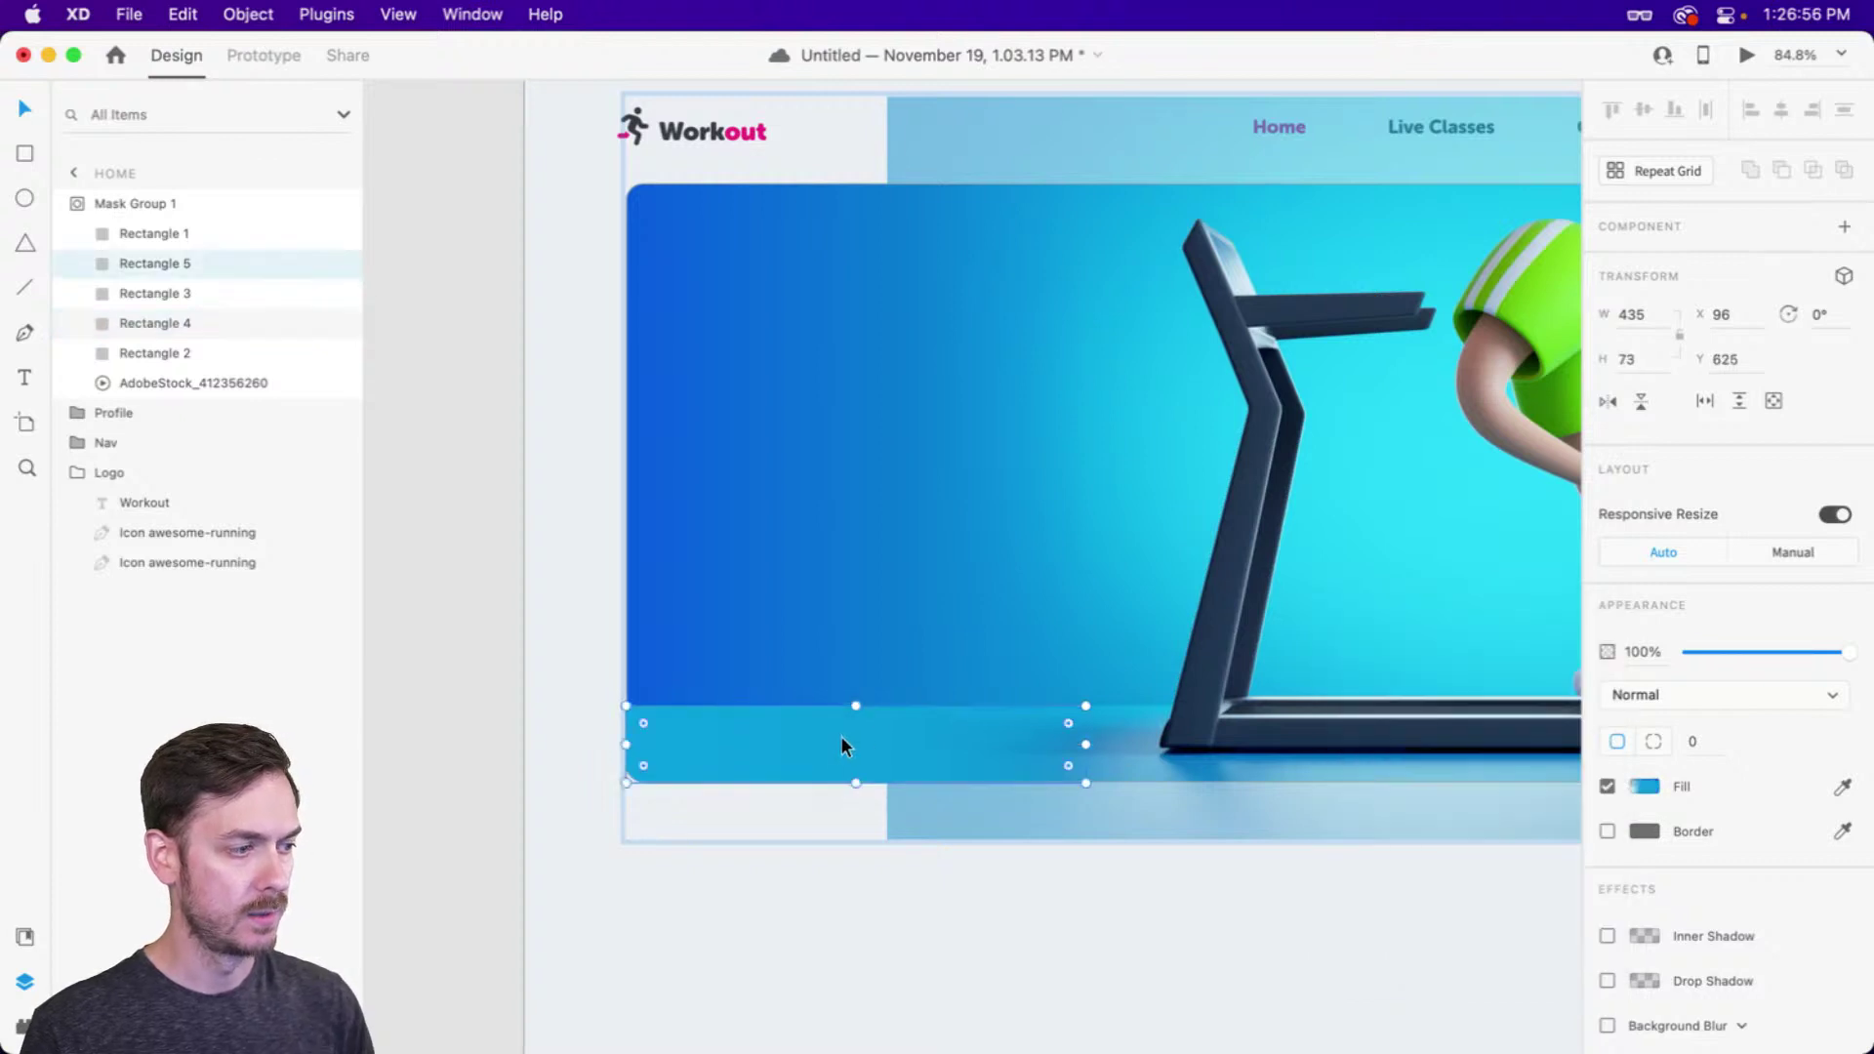
left_click(1650, 787)
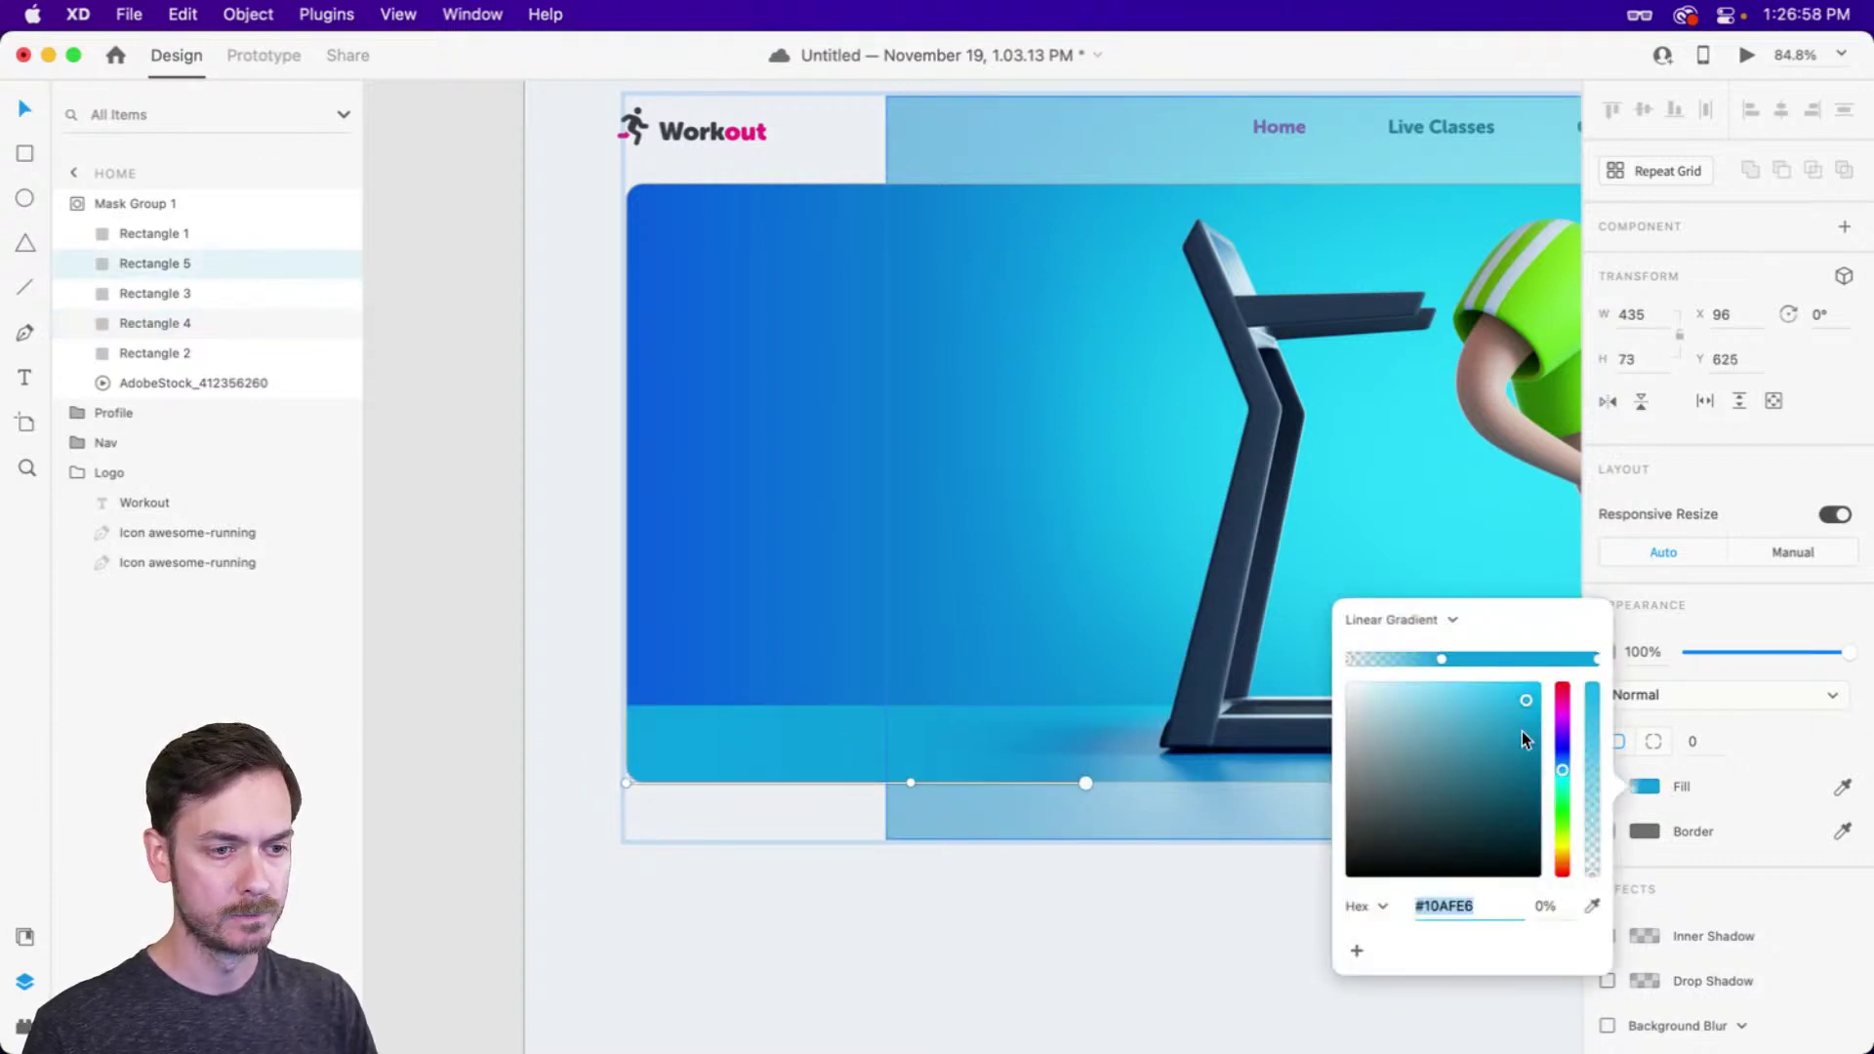
left_click(1443, 660)
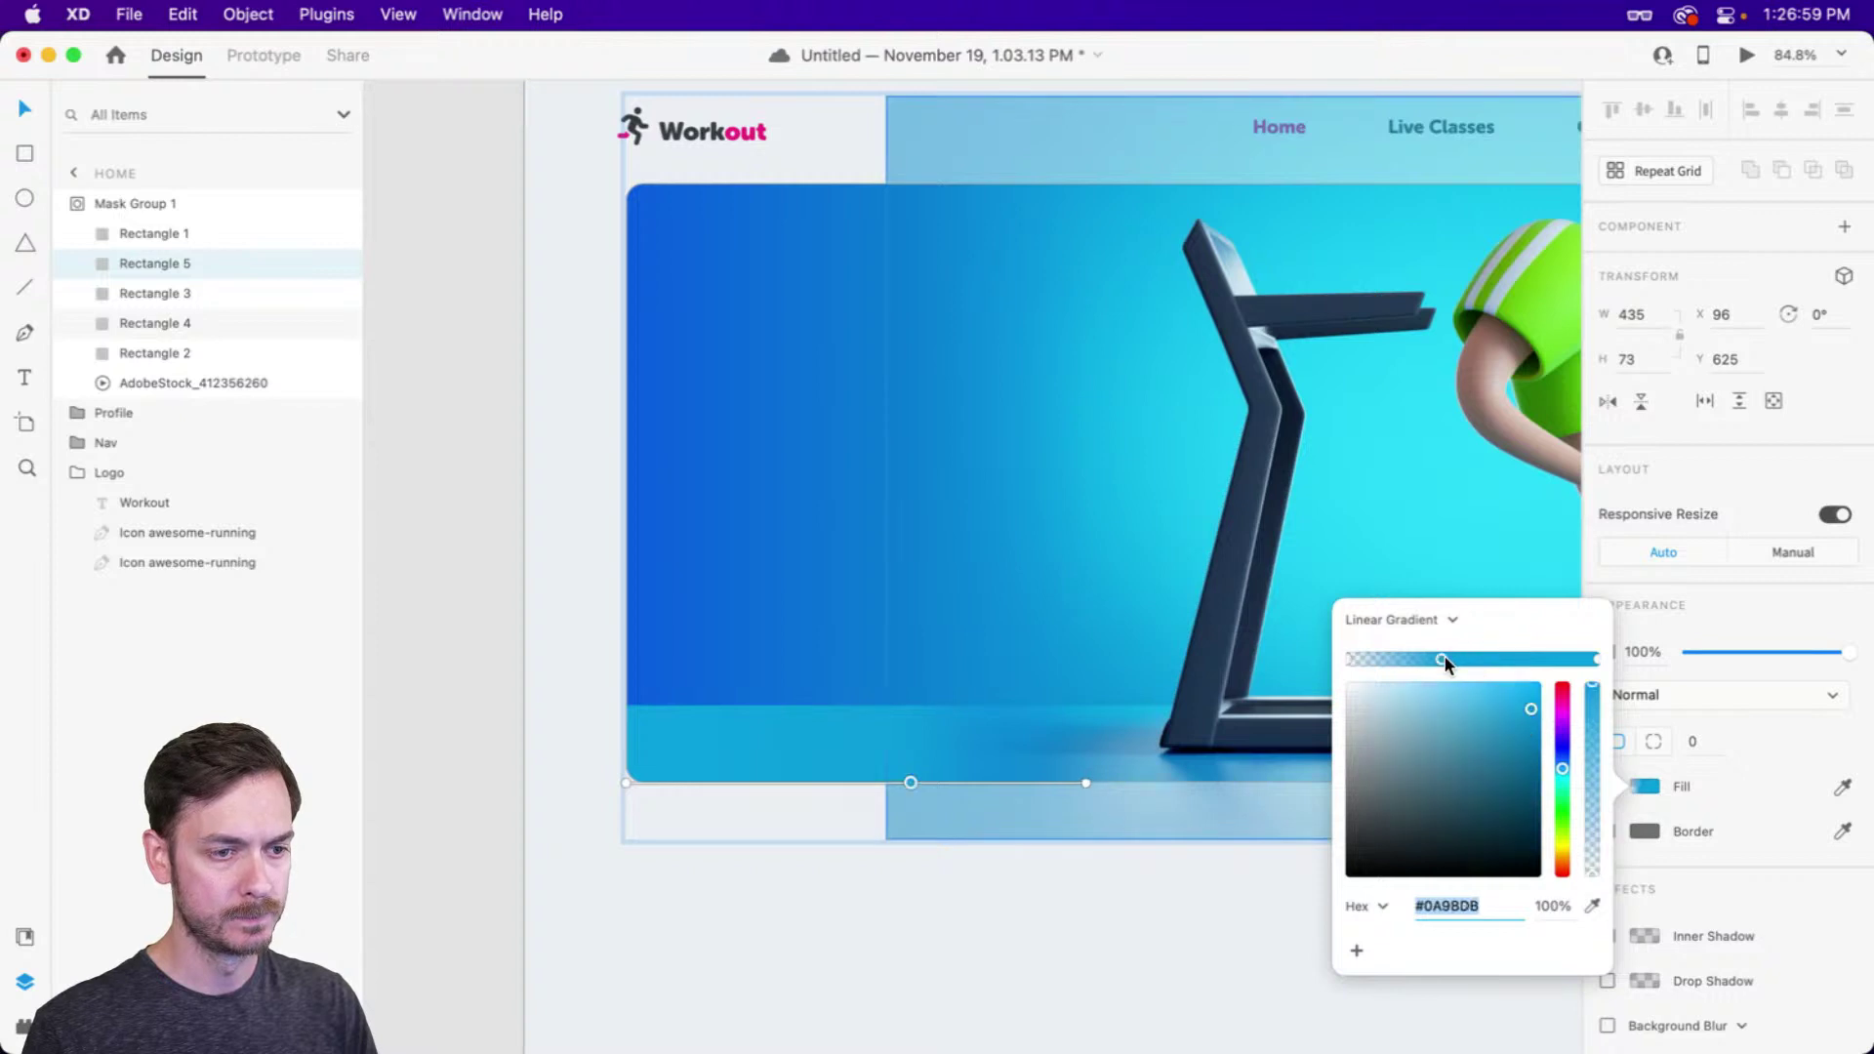
left_click_drag(1562, 768, 1564, 768)
left_click(1595, 659)
key("Escape")
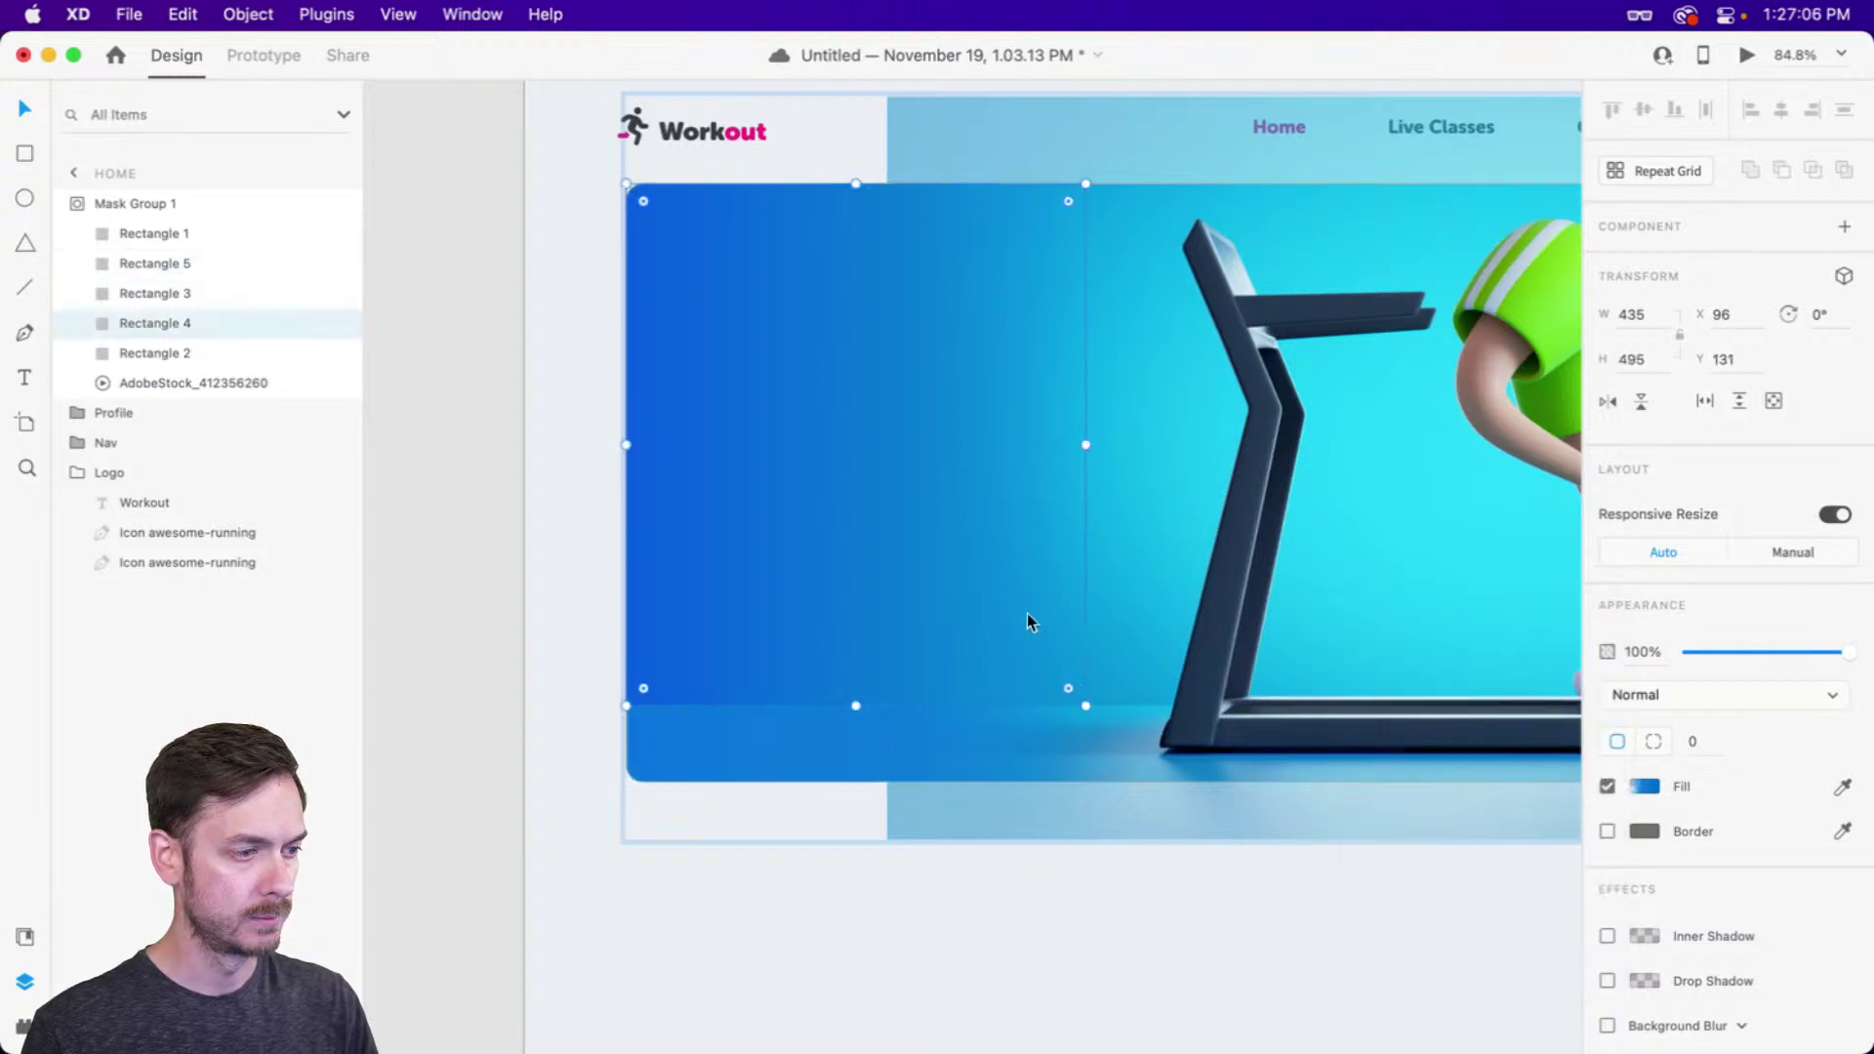
Examine the full banner's color blend on the artboard and in the video preview
scroll(1199, 756, "down", 3)
left_click_drag(1401, 915, 867, 783)
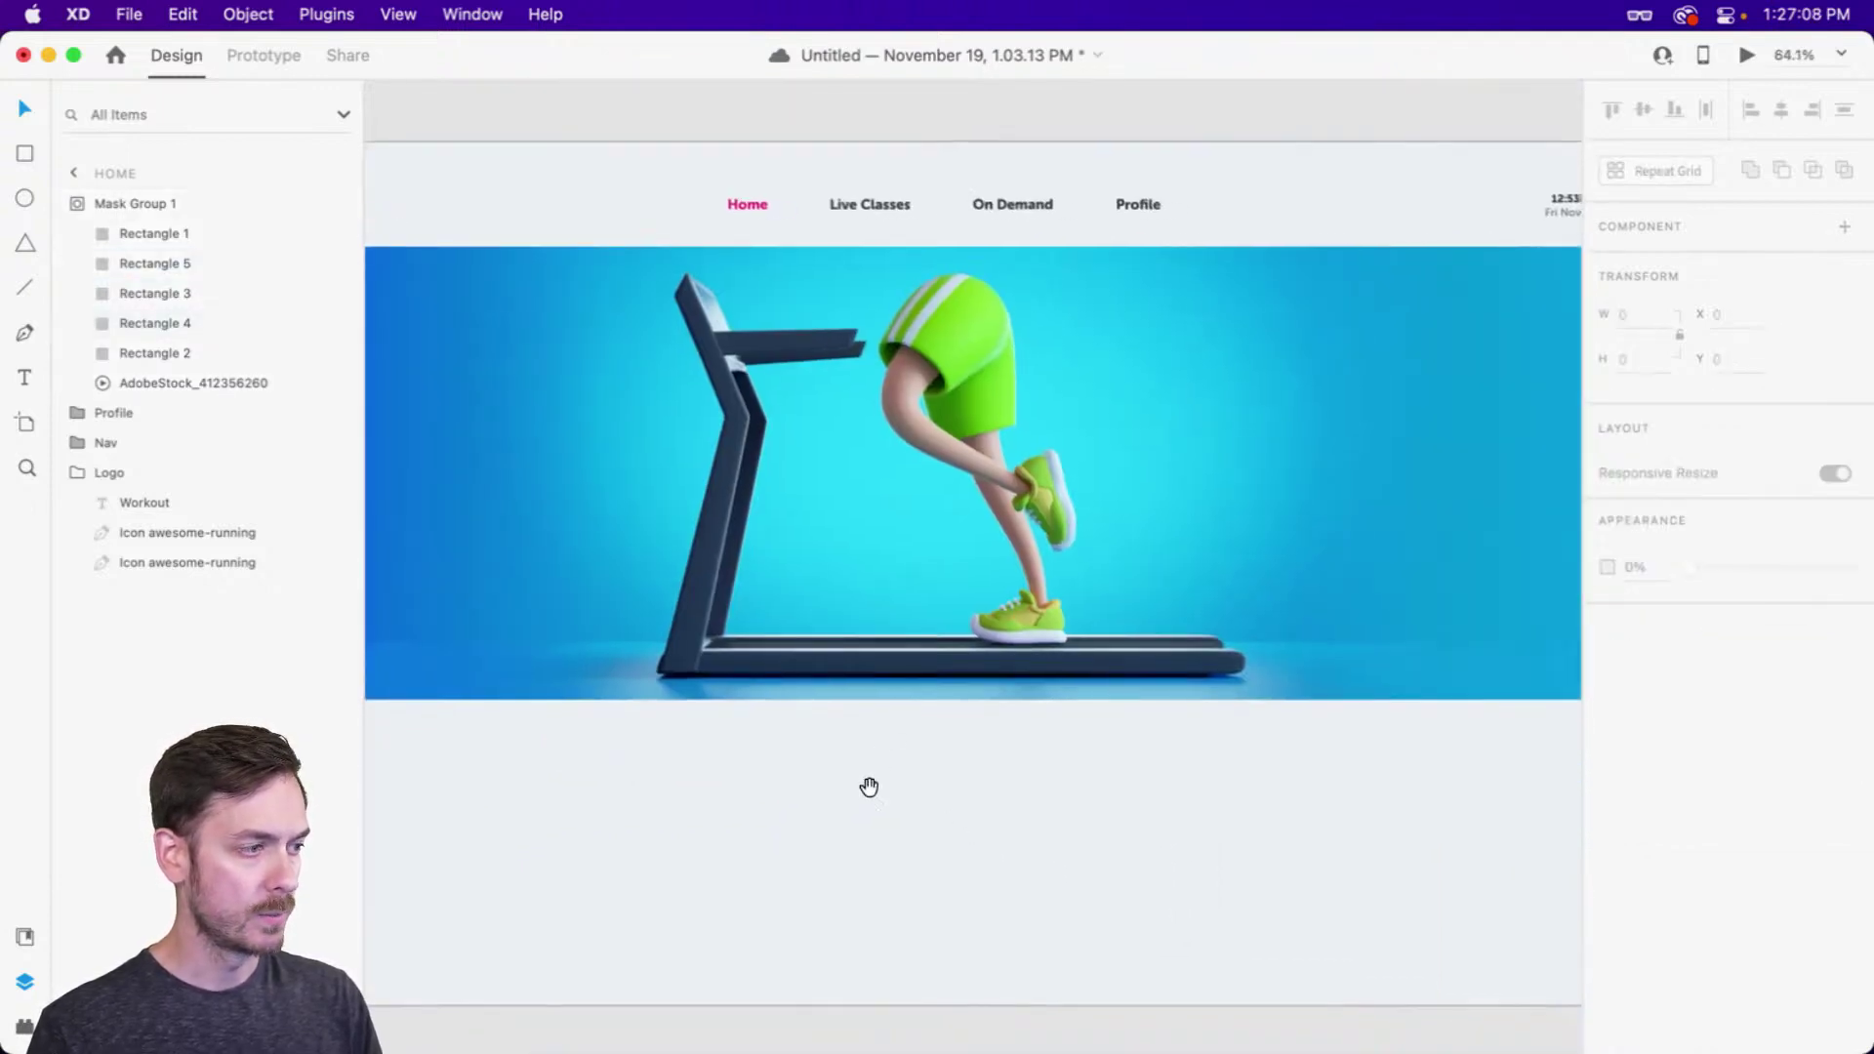
left_click(886, 599)
key("super+Return")
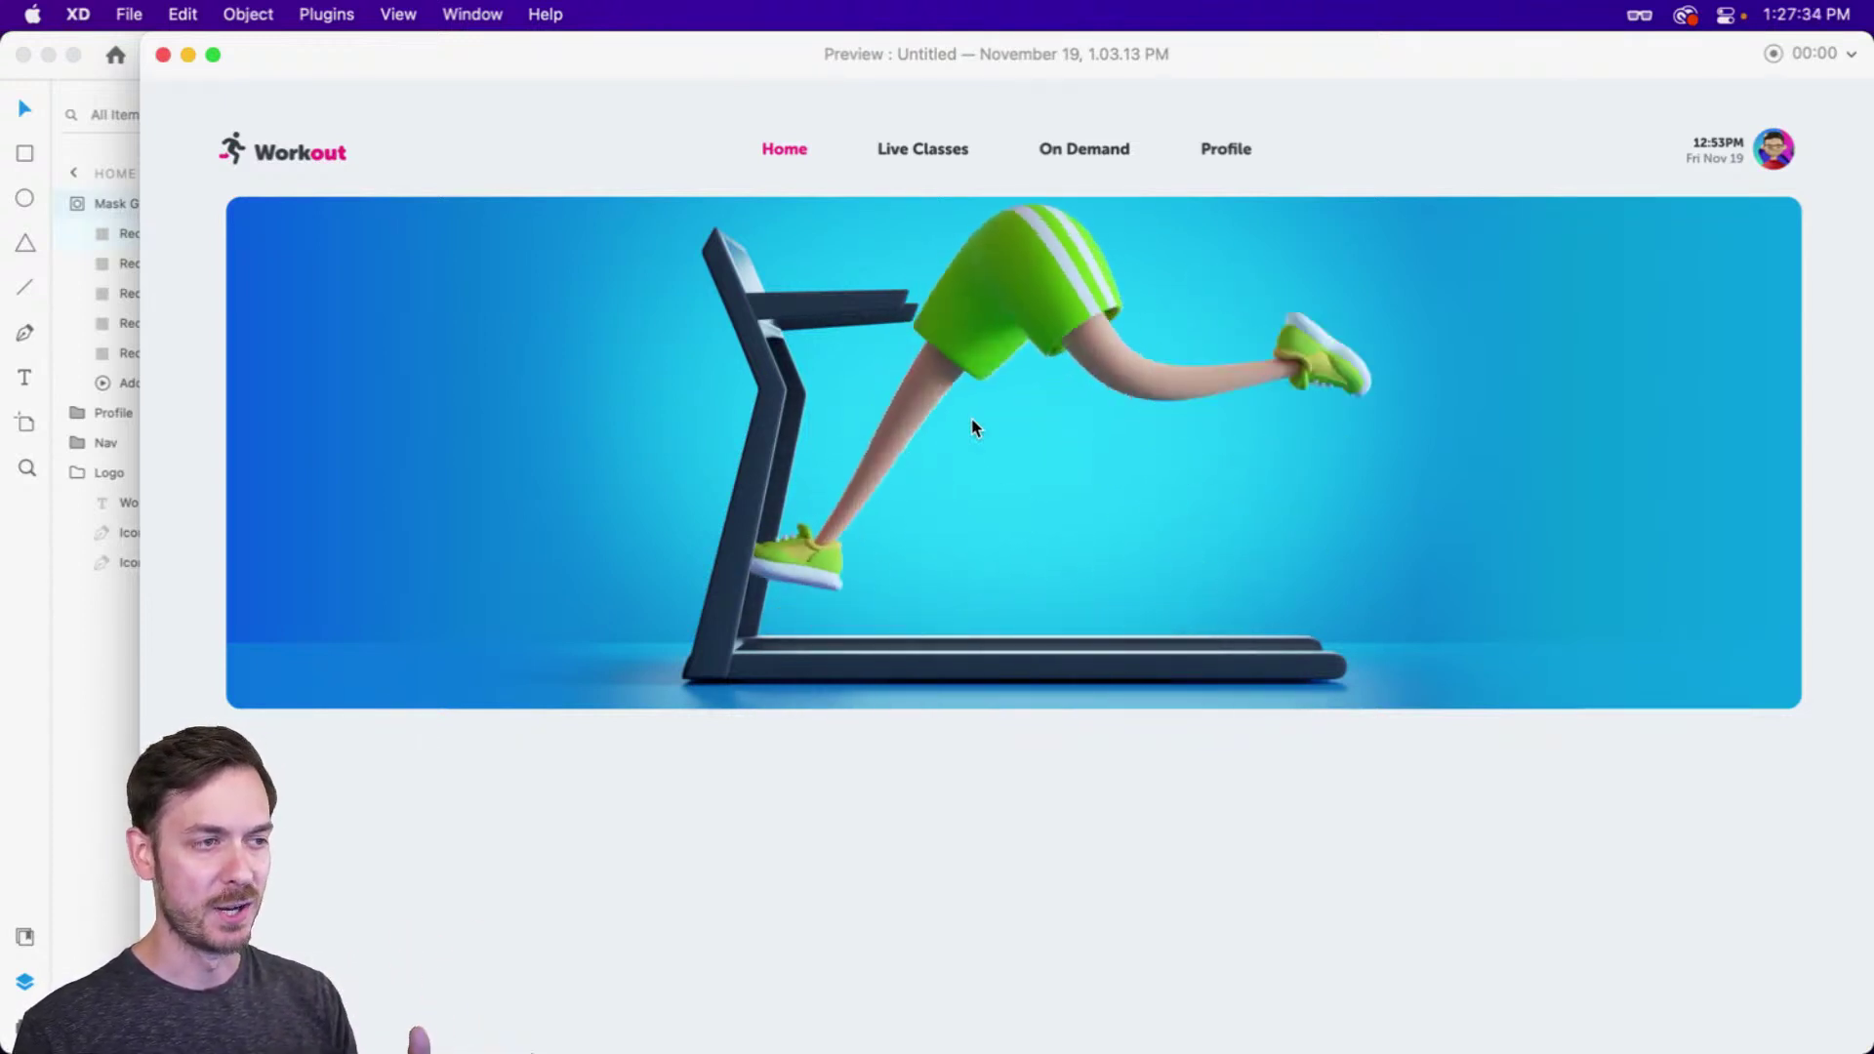
key("super+w")
Rename the banner's mask group as Video
scroll(1064, 557, "down", 5)
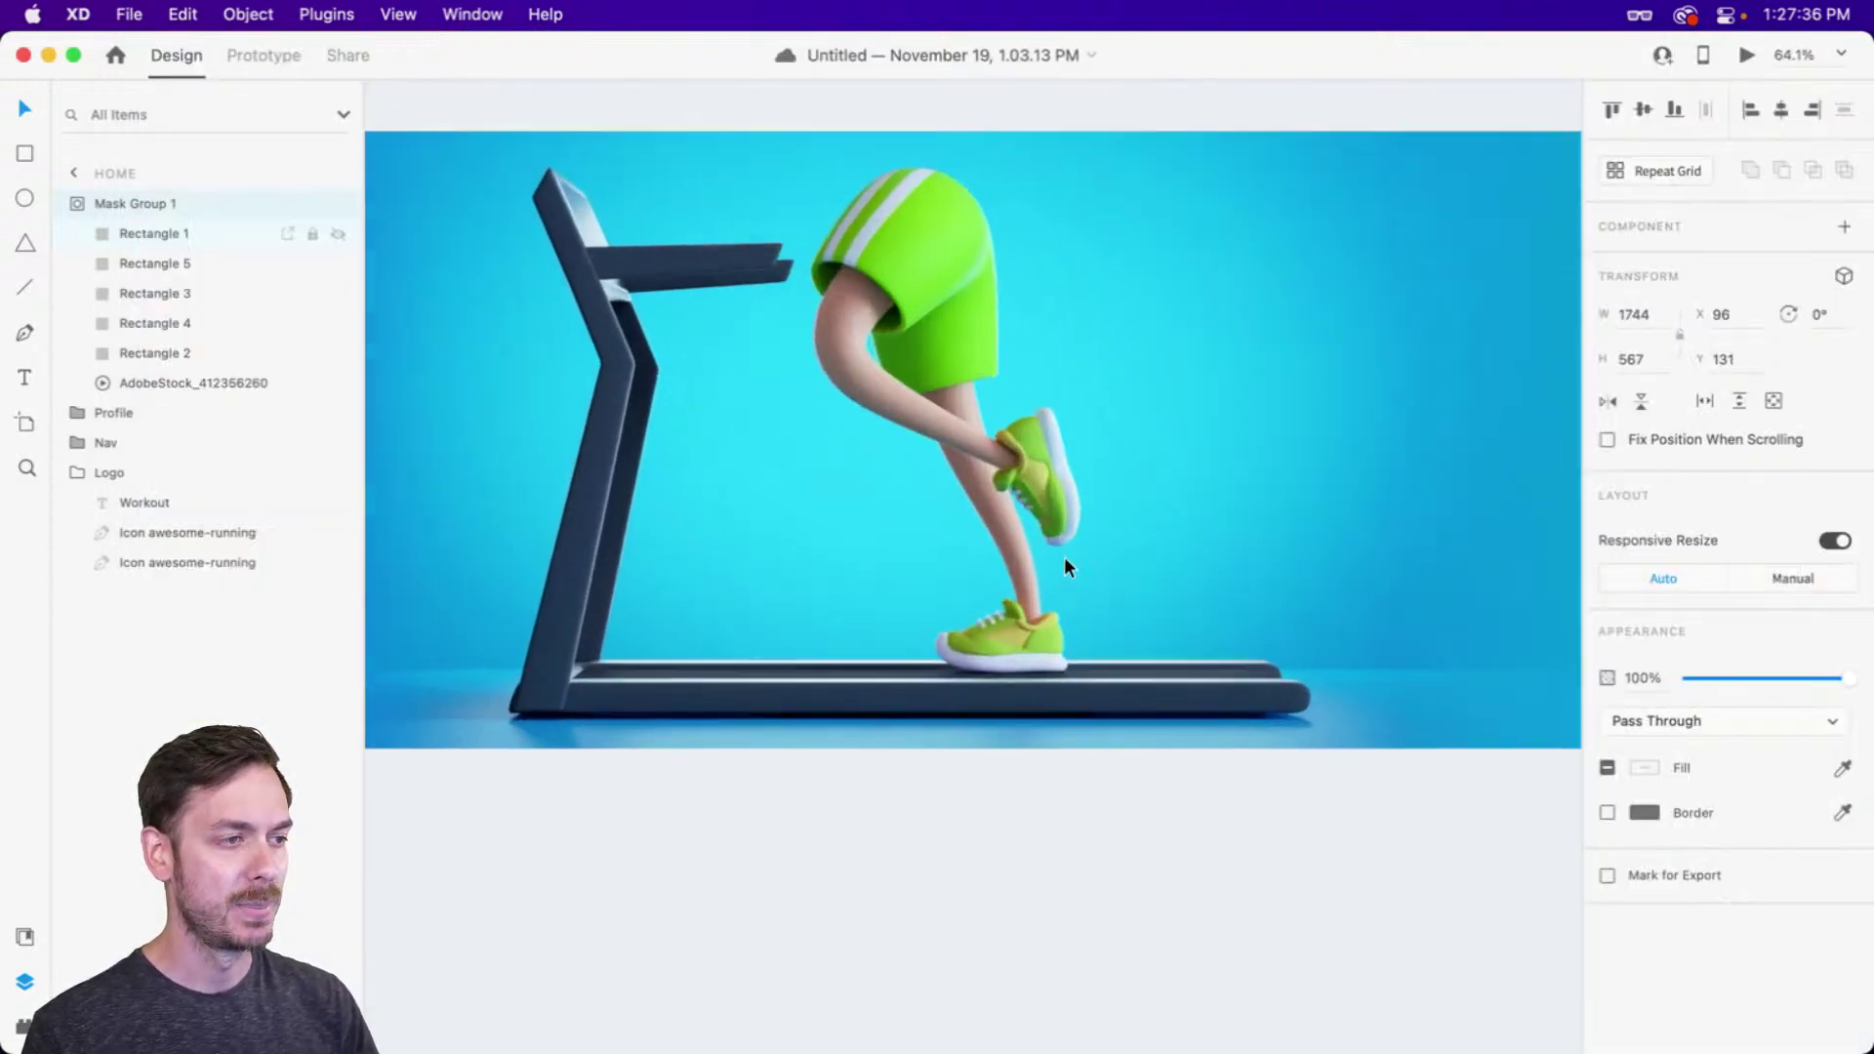
scroll(1074, 586, "up", 3)
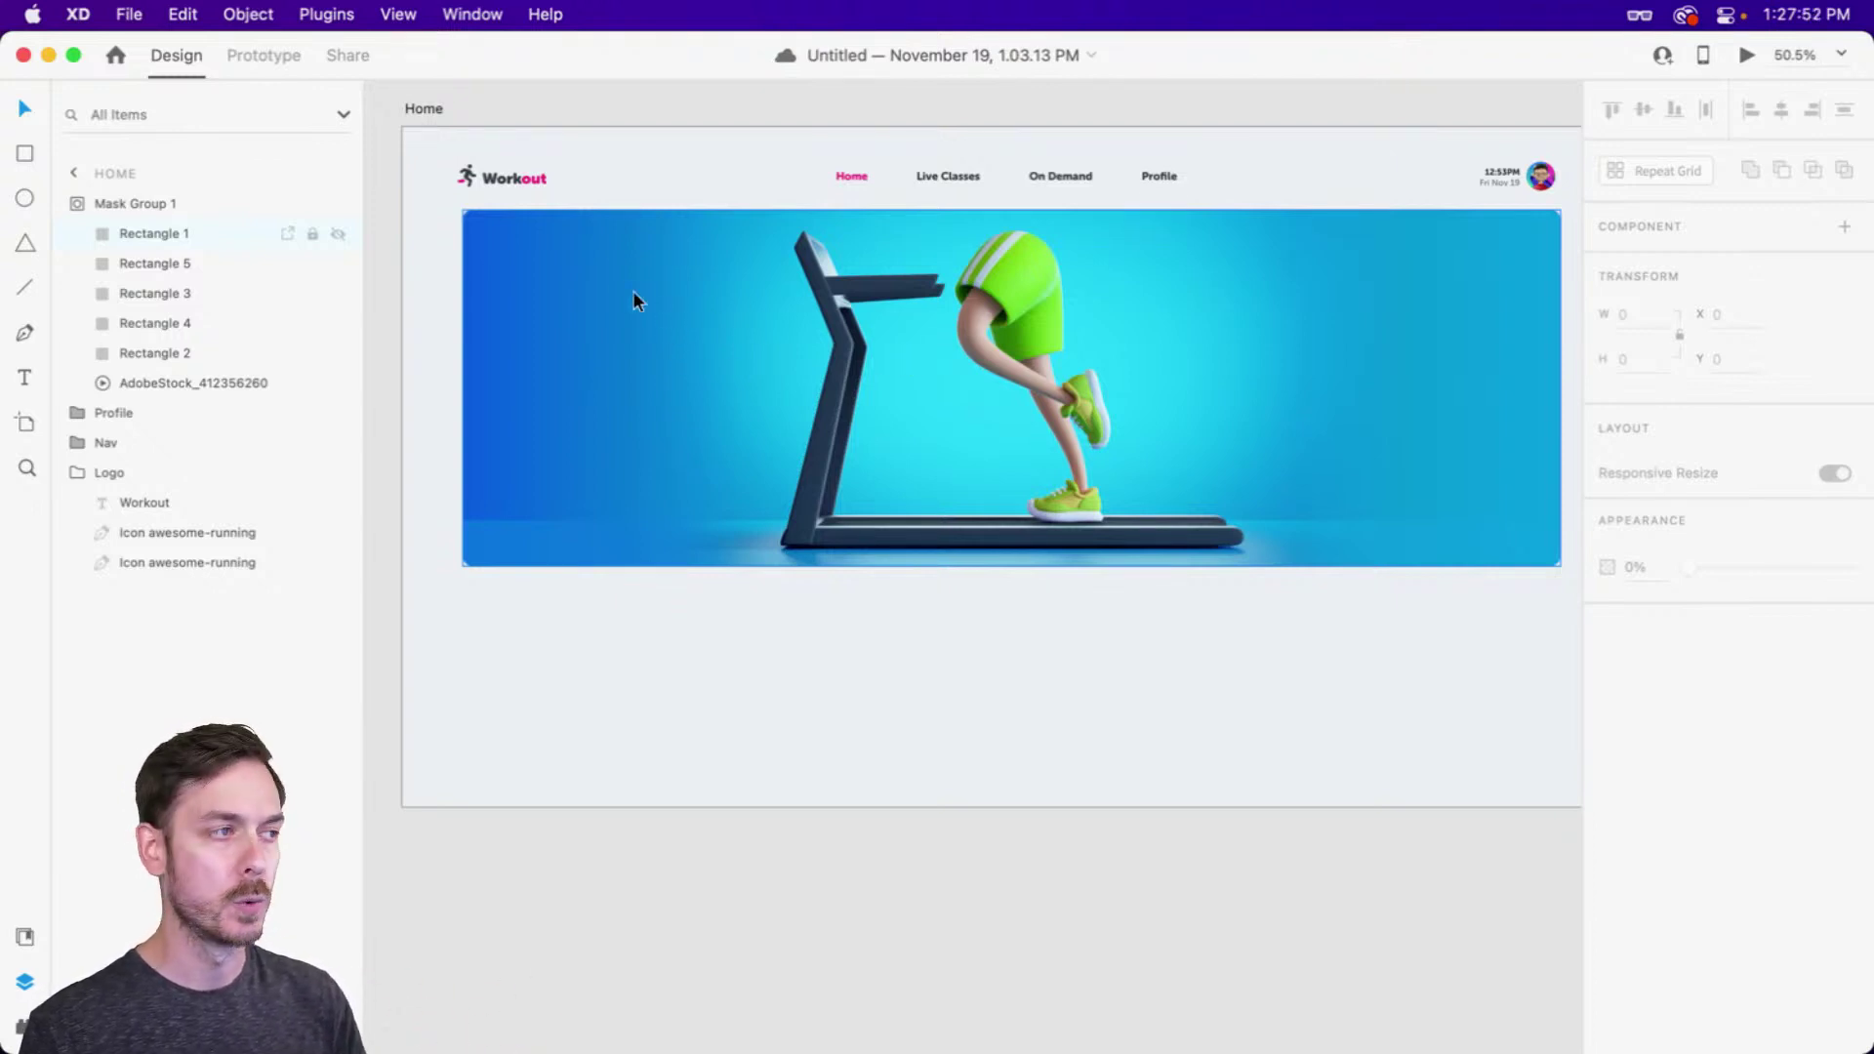
scroll(633, 290, "up", 5)
left_click_drag(670, 312, 758, 346)
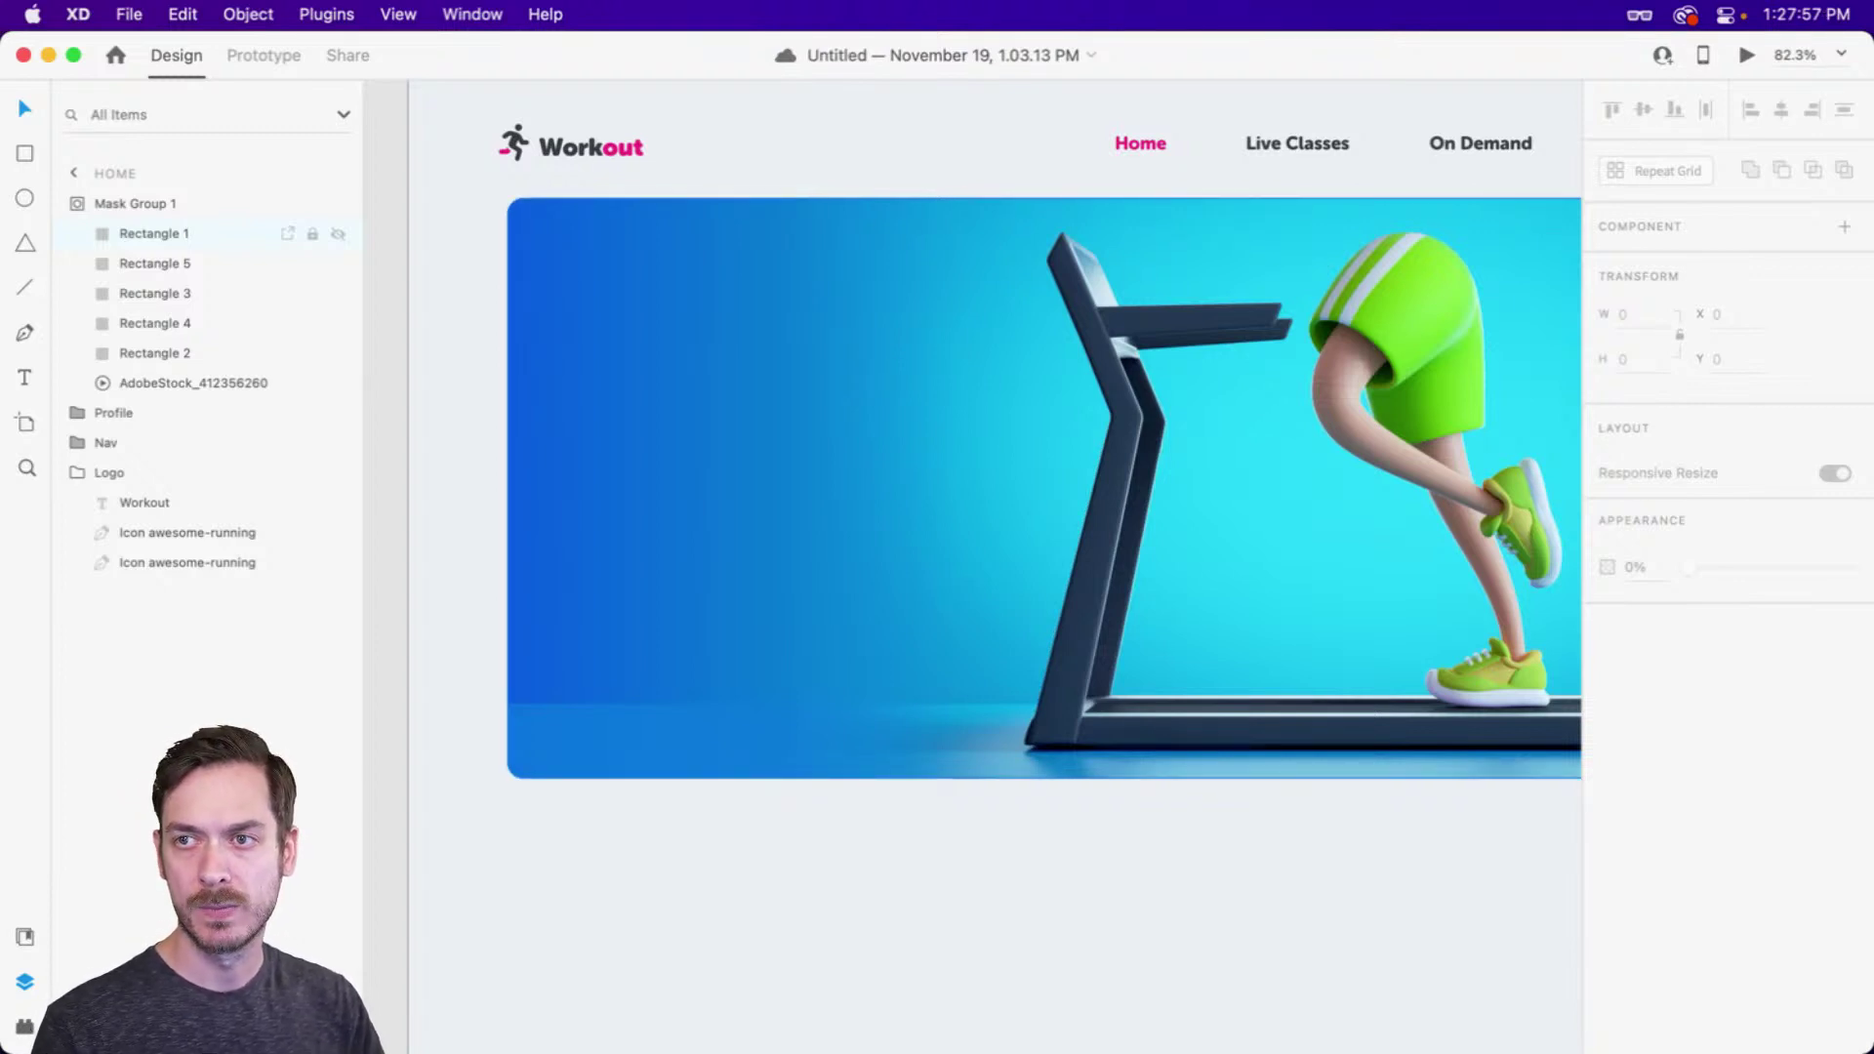
left_click(781, 359)
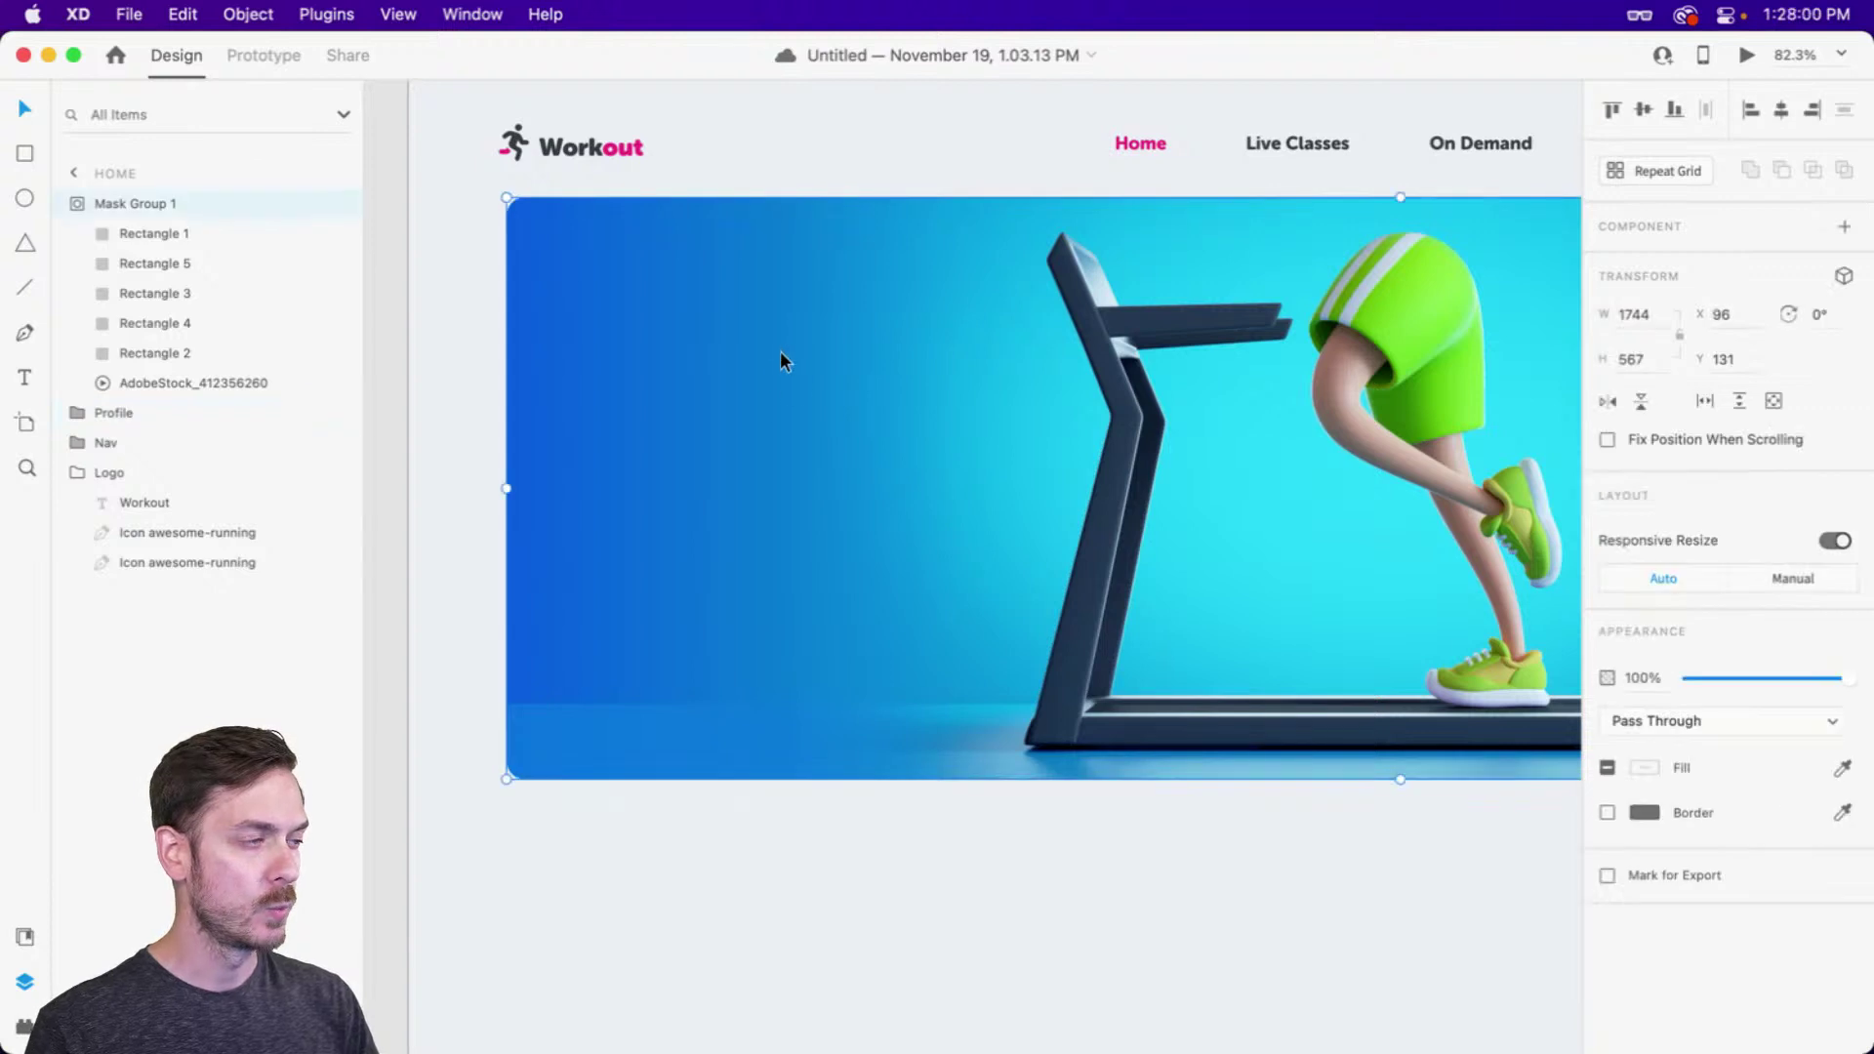
double_click(138, 205)
type("Video")
key("Return")
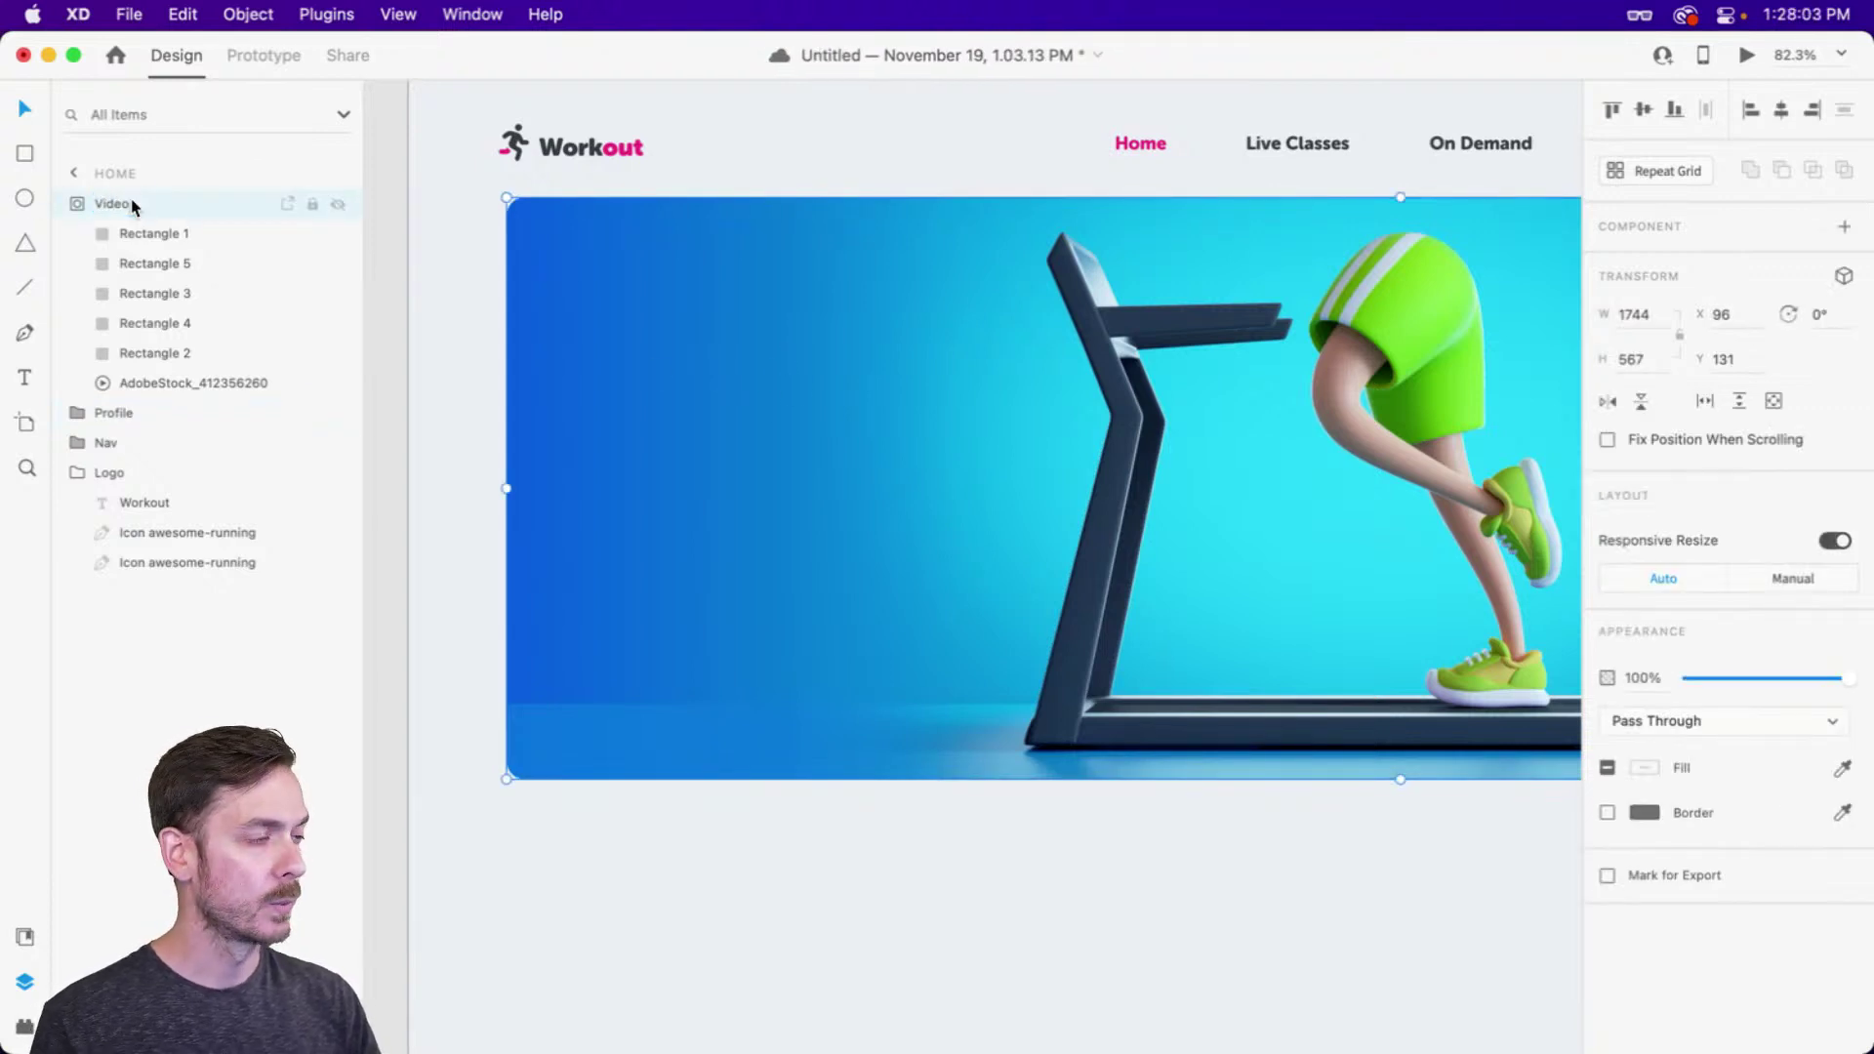
Add the text "Afternoon" over the banner's dark blue area and enlarge it to size 72
left_click(698, 393)
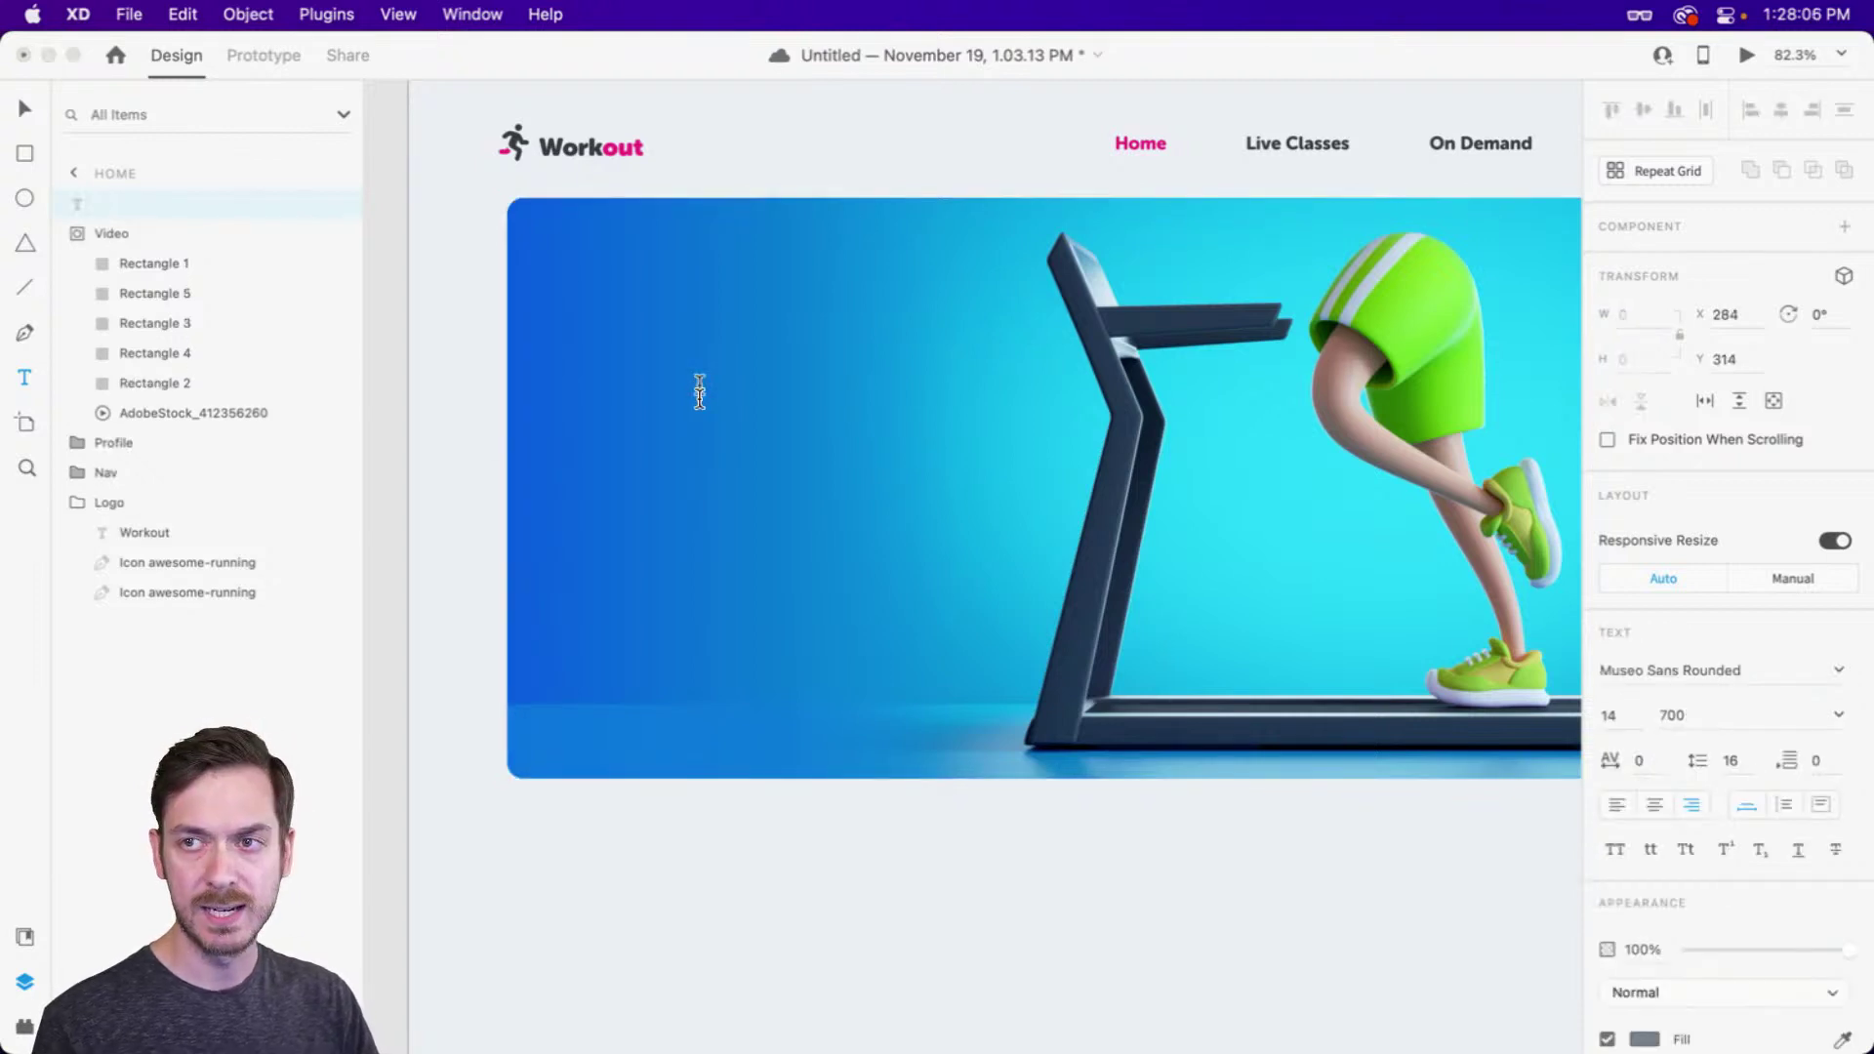
type("Afternoon")
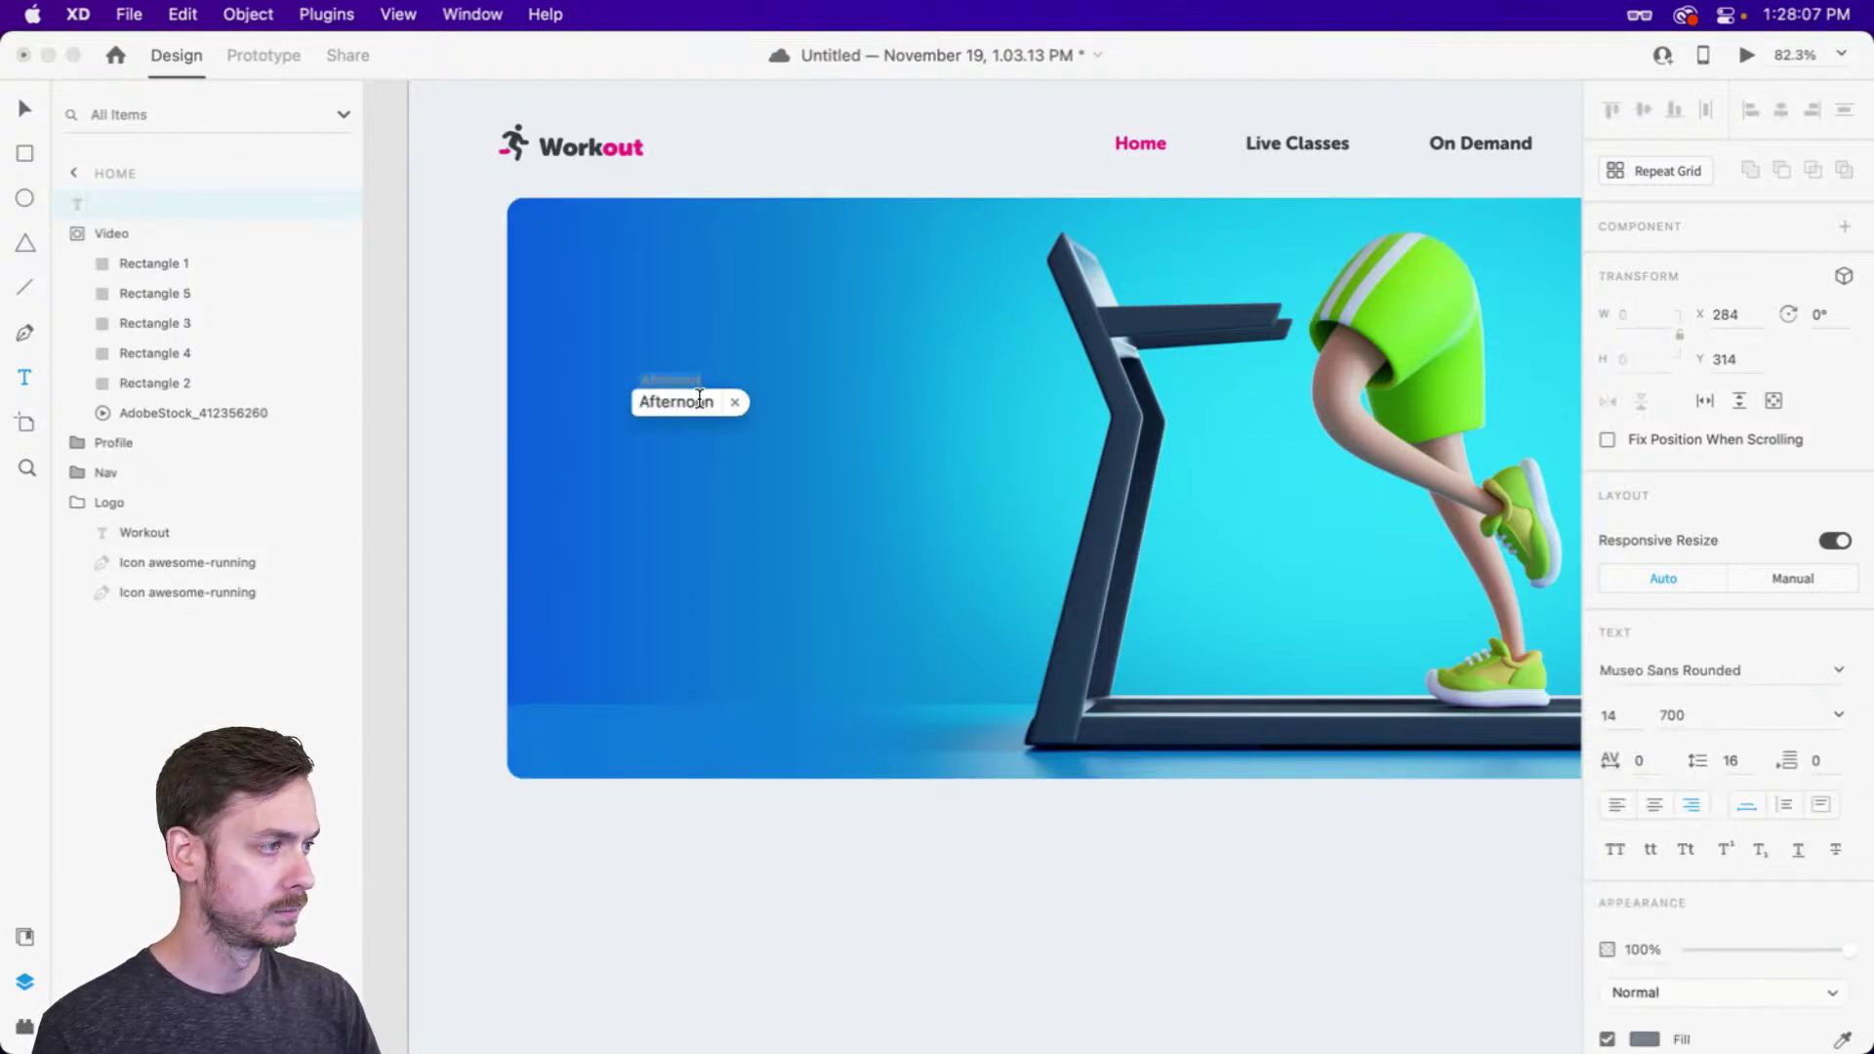
key("Escape")
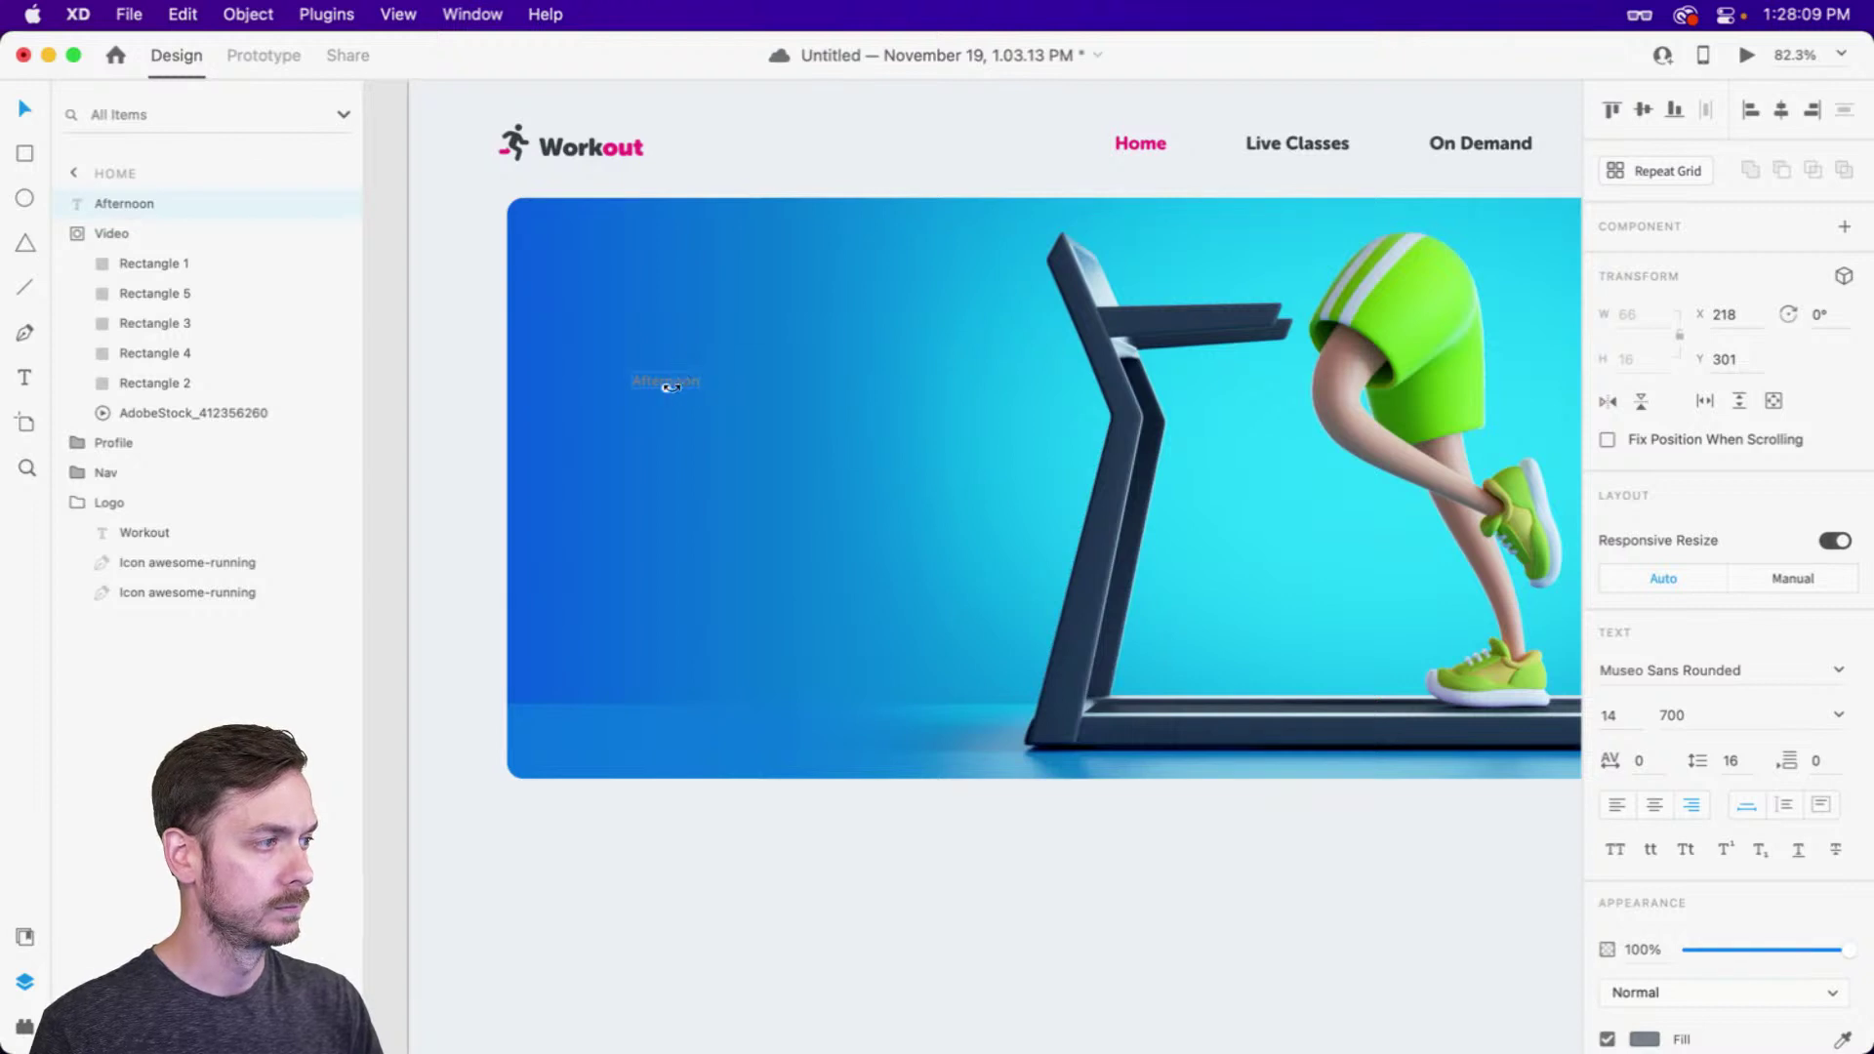
left_click_drag(666, 388, 815, 384)
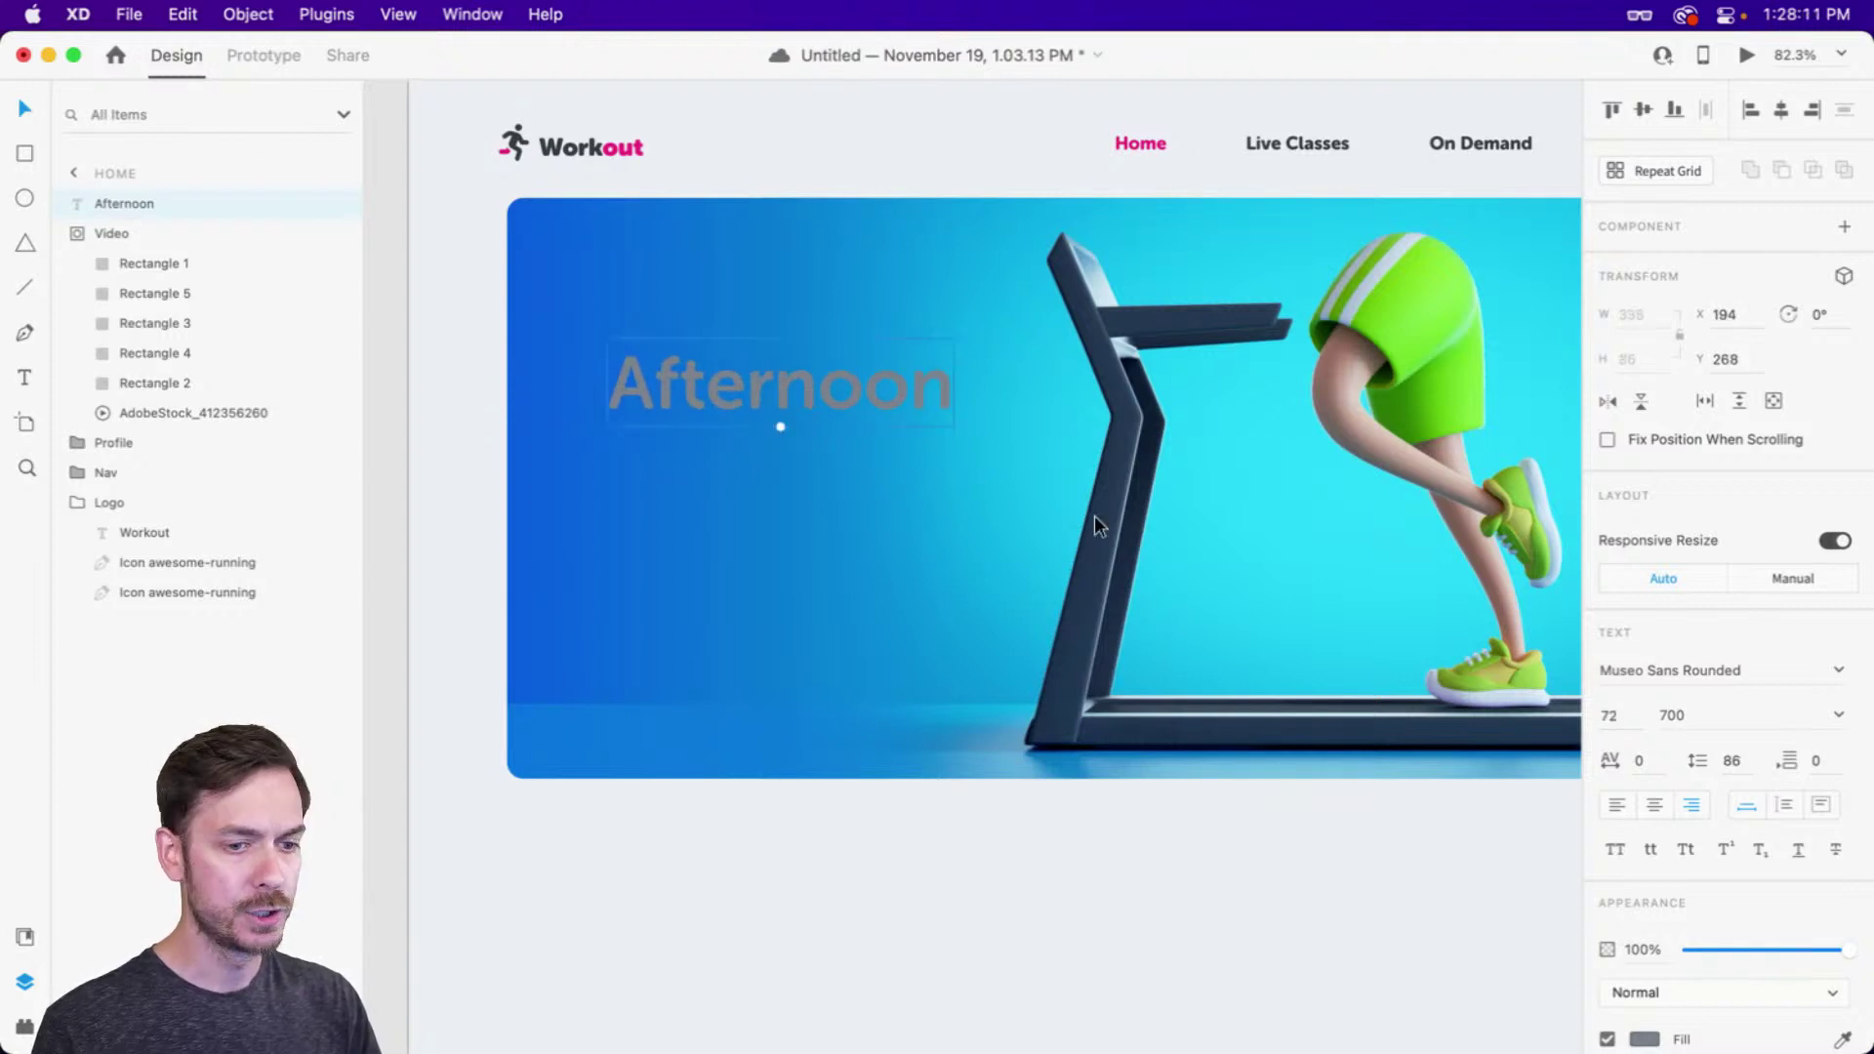
Set the Afternoon heading's fill to white, #FFFFFF
scroll(1725, 914, "down", 5)
left_click(1645, 771)
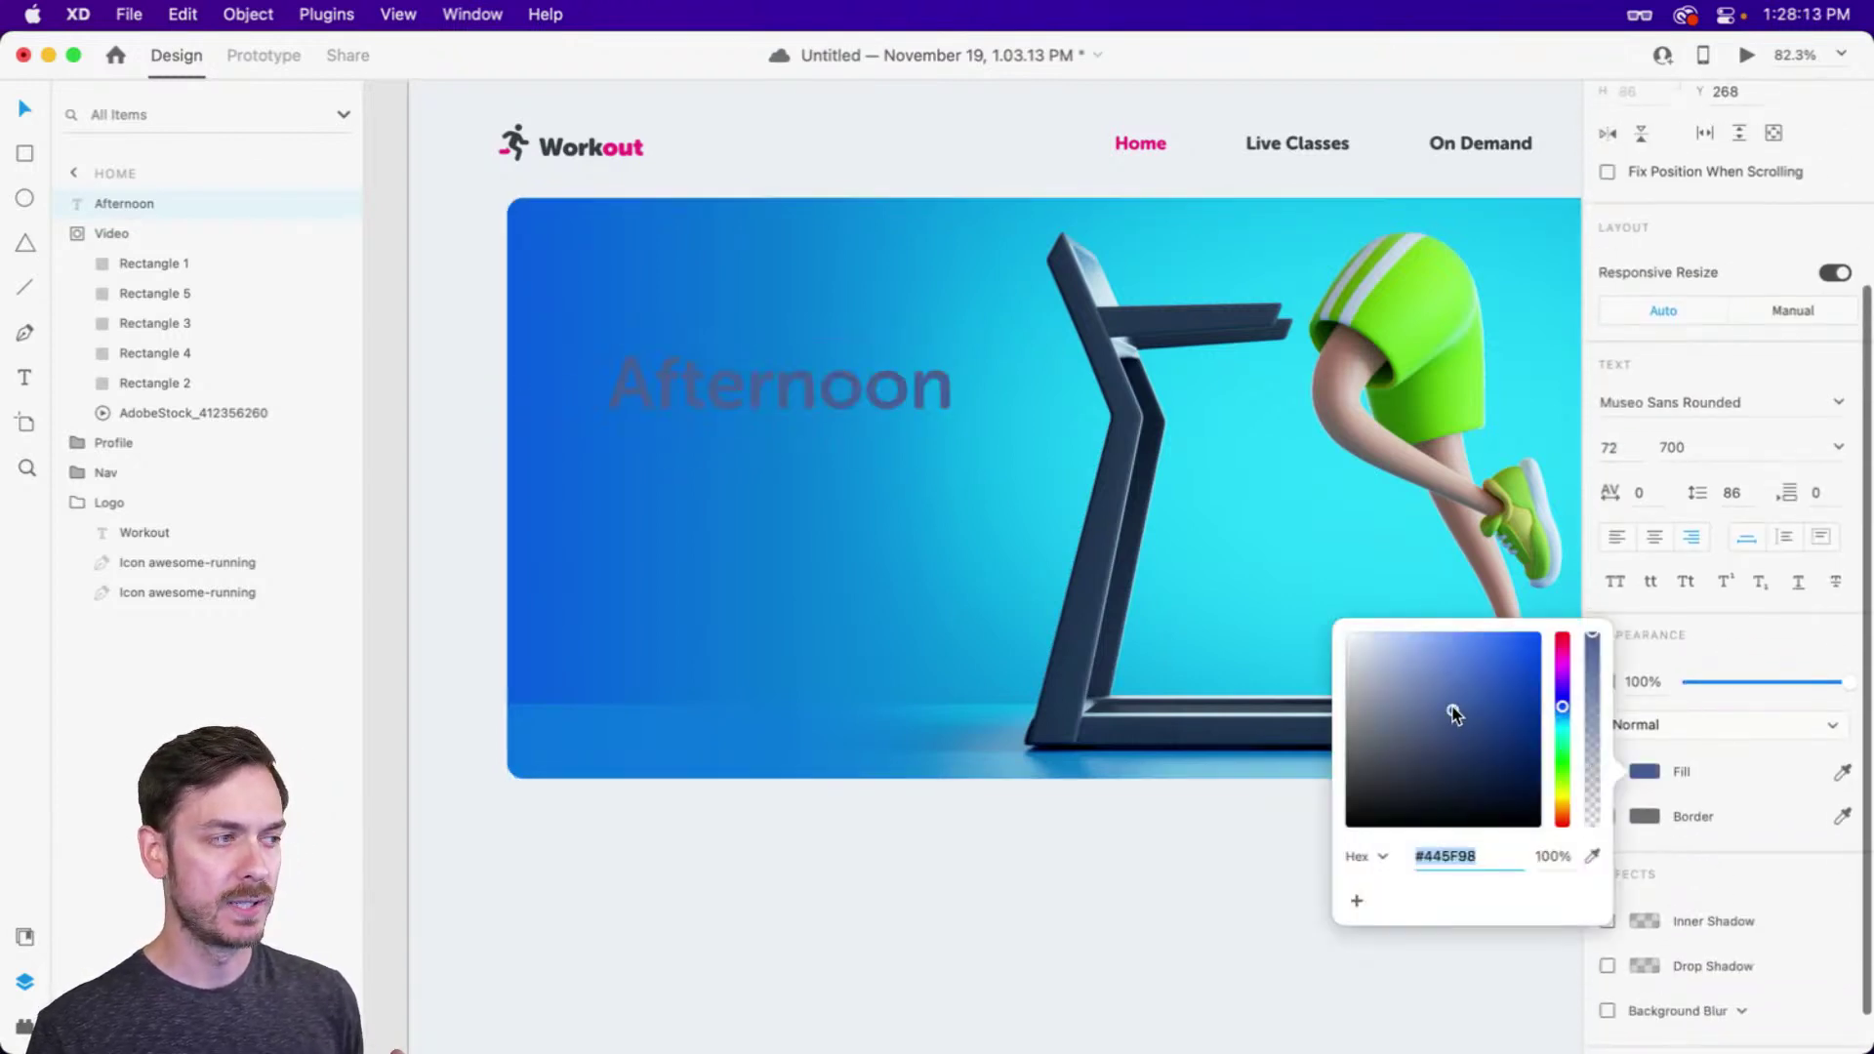
type("ffffff")
key("Return")
left_click(1697, 361)
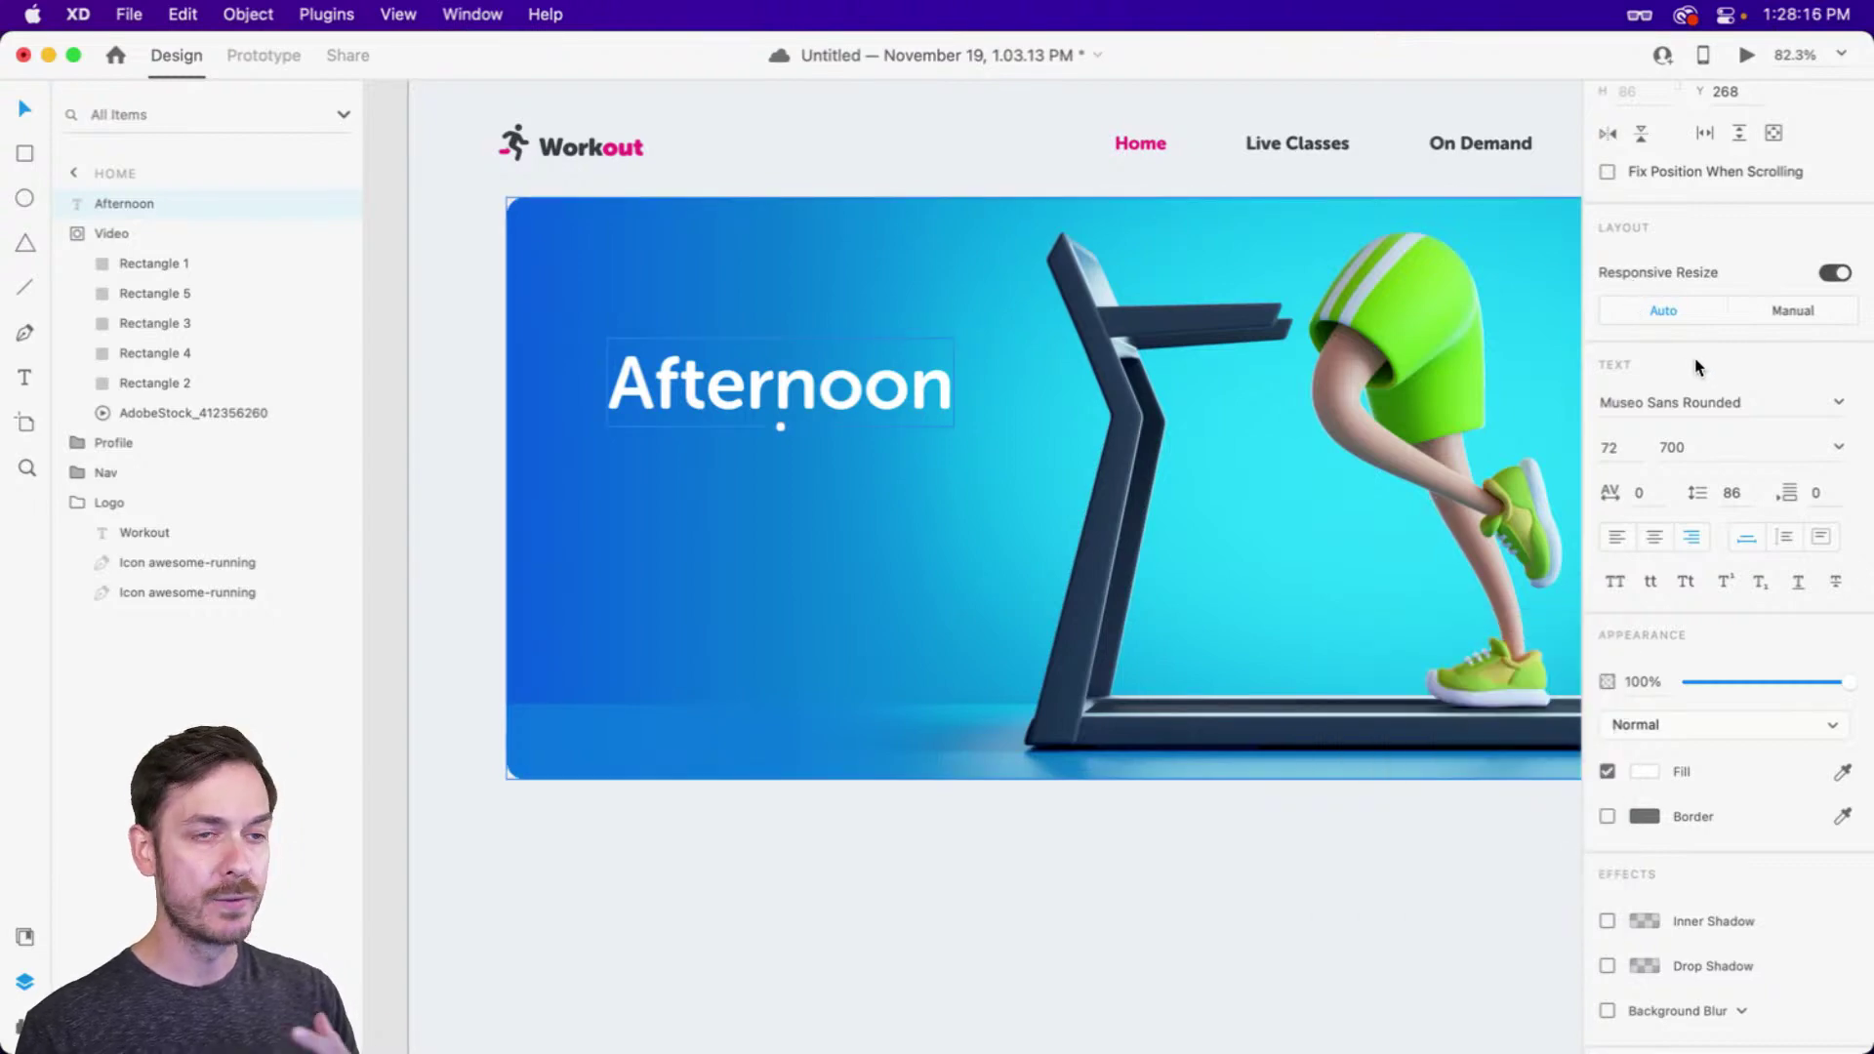
Set the Afternoon heading's font to AureaUltra in the Italic style
left_click(1837, 402)
left_click(1791, 403)
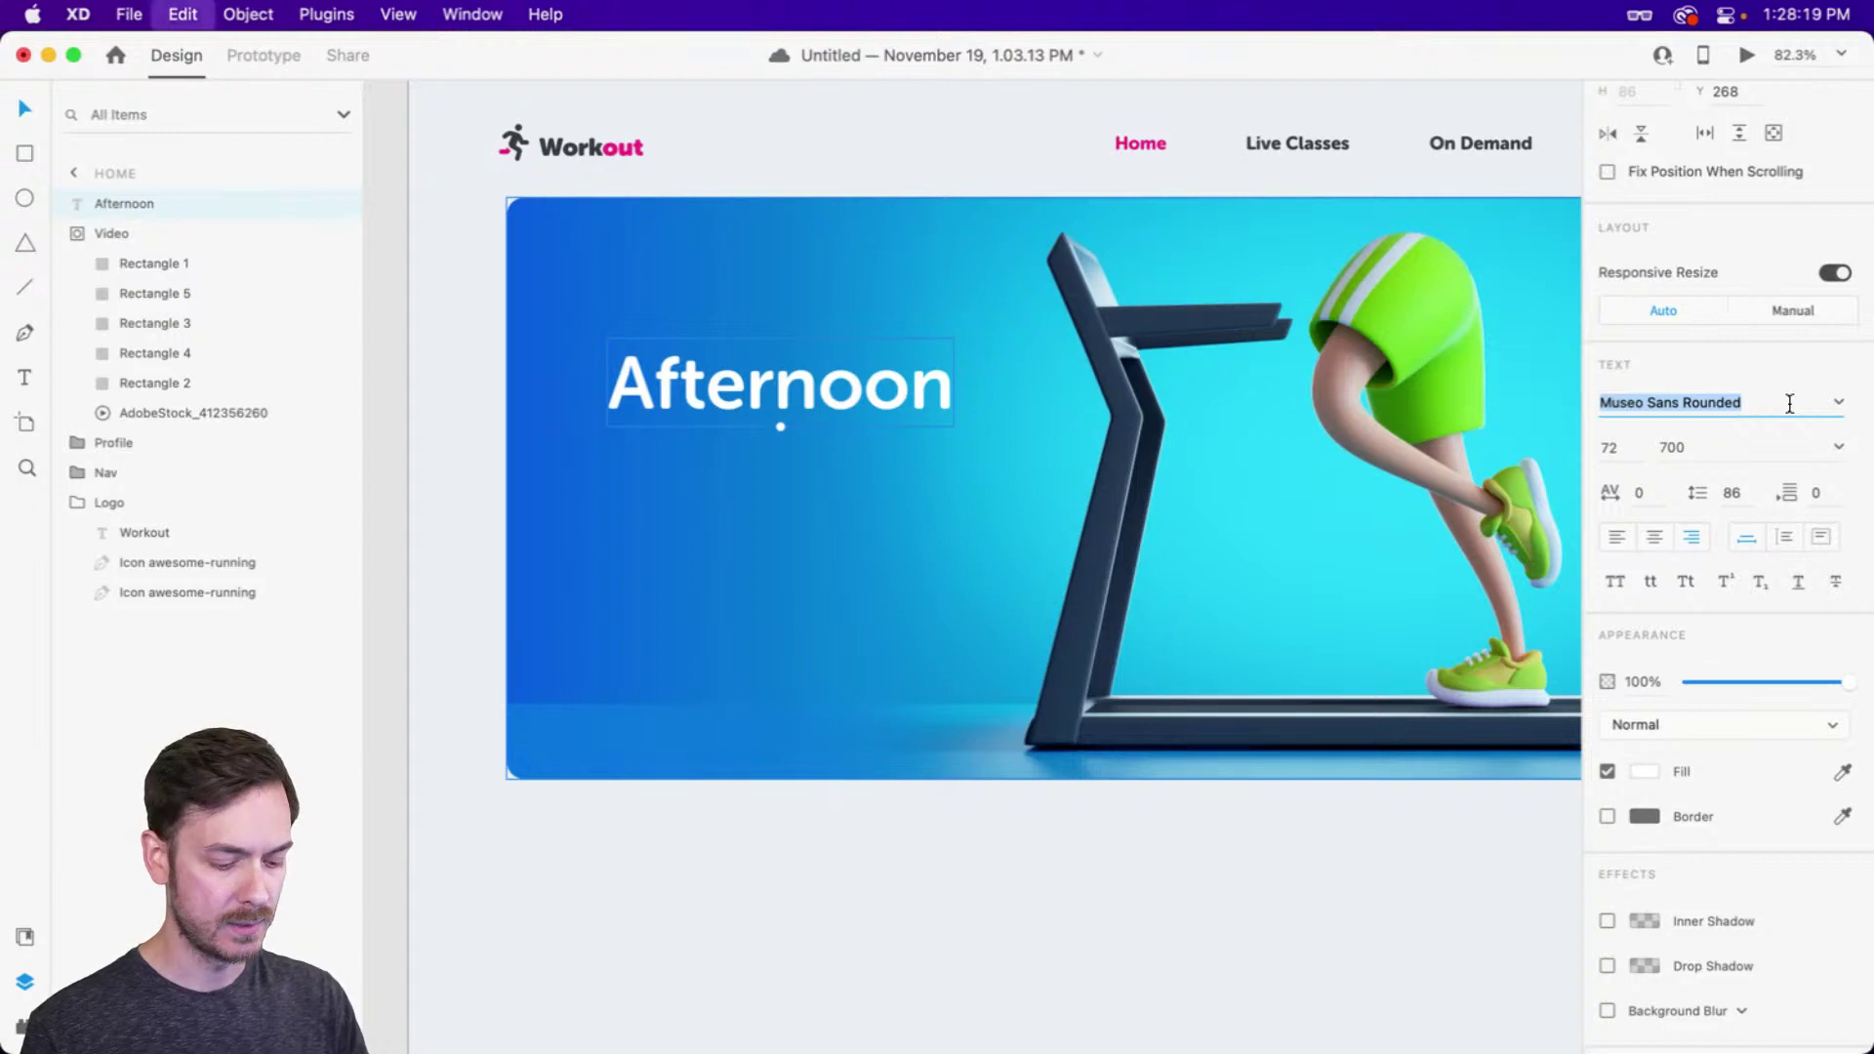
type("AureaUltra")
key("Return")
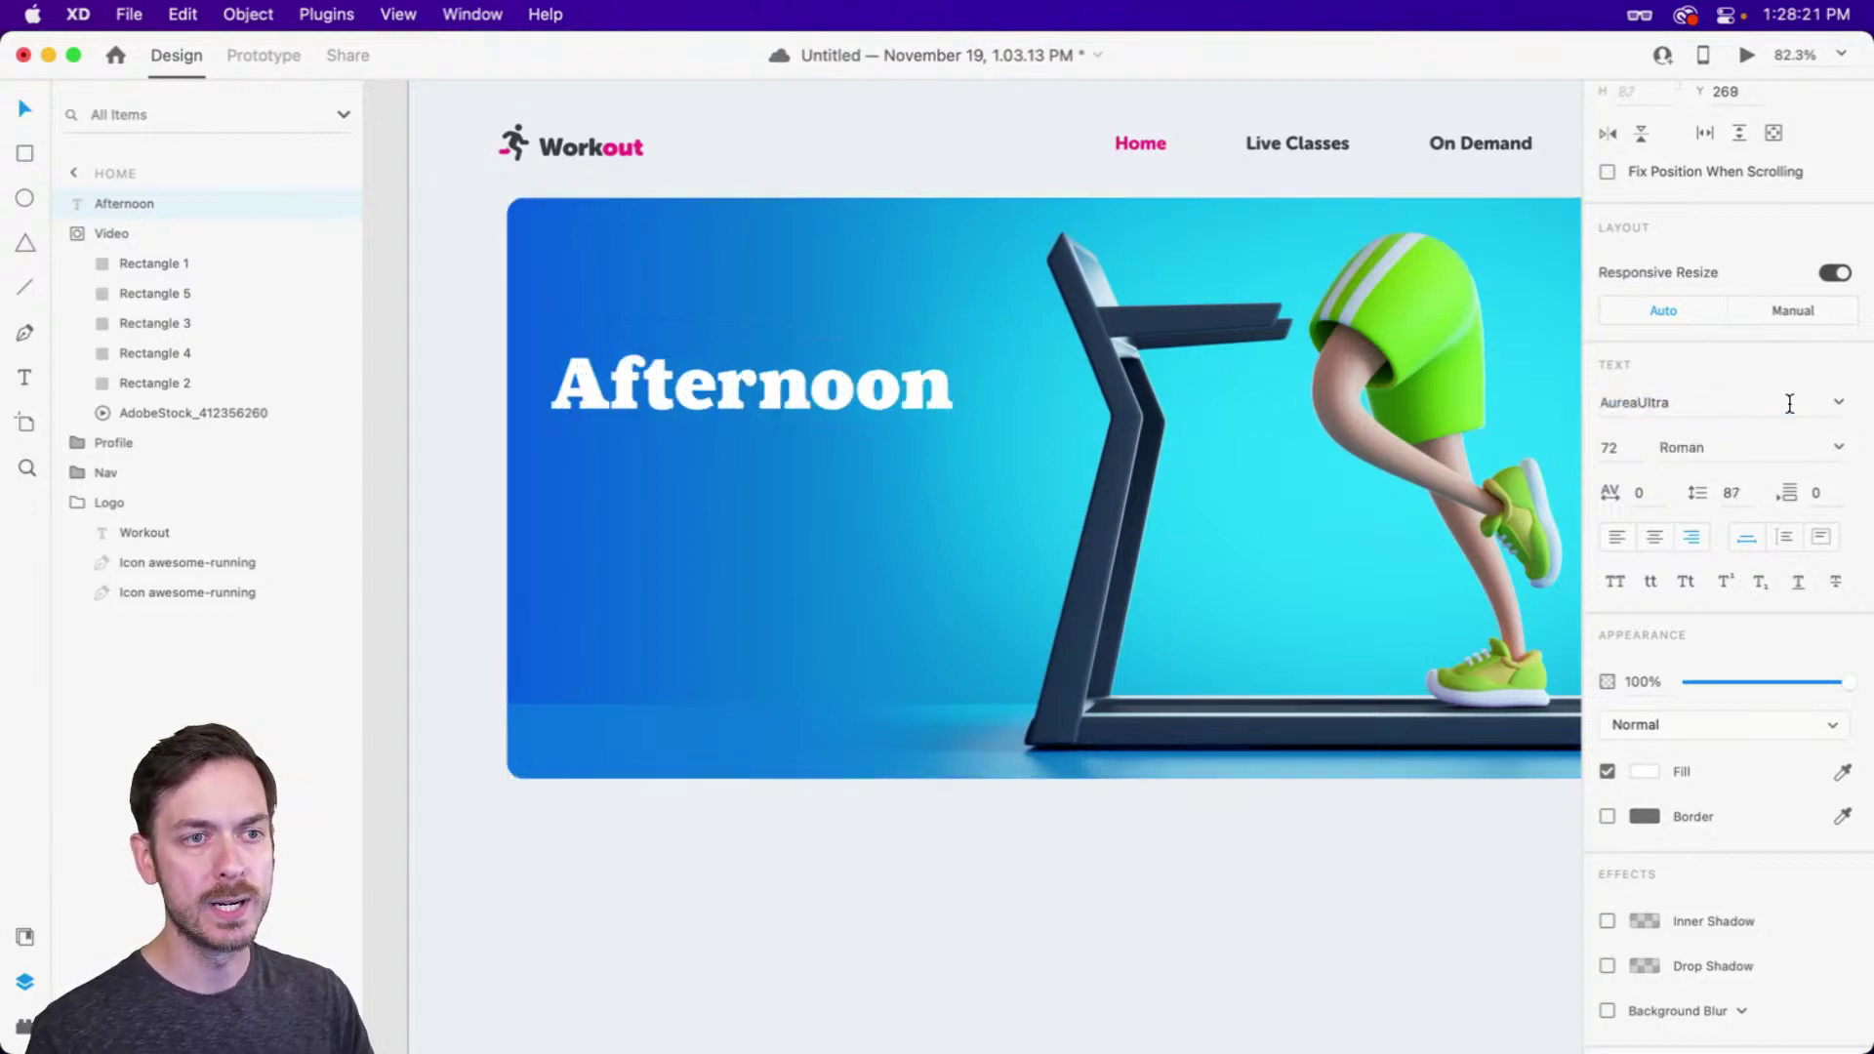
left_click(1840, 447)
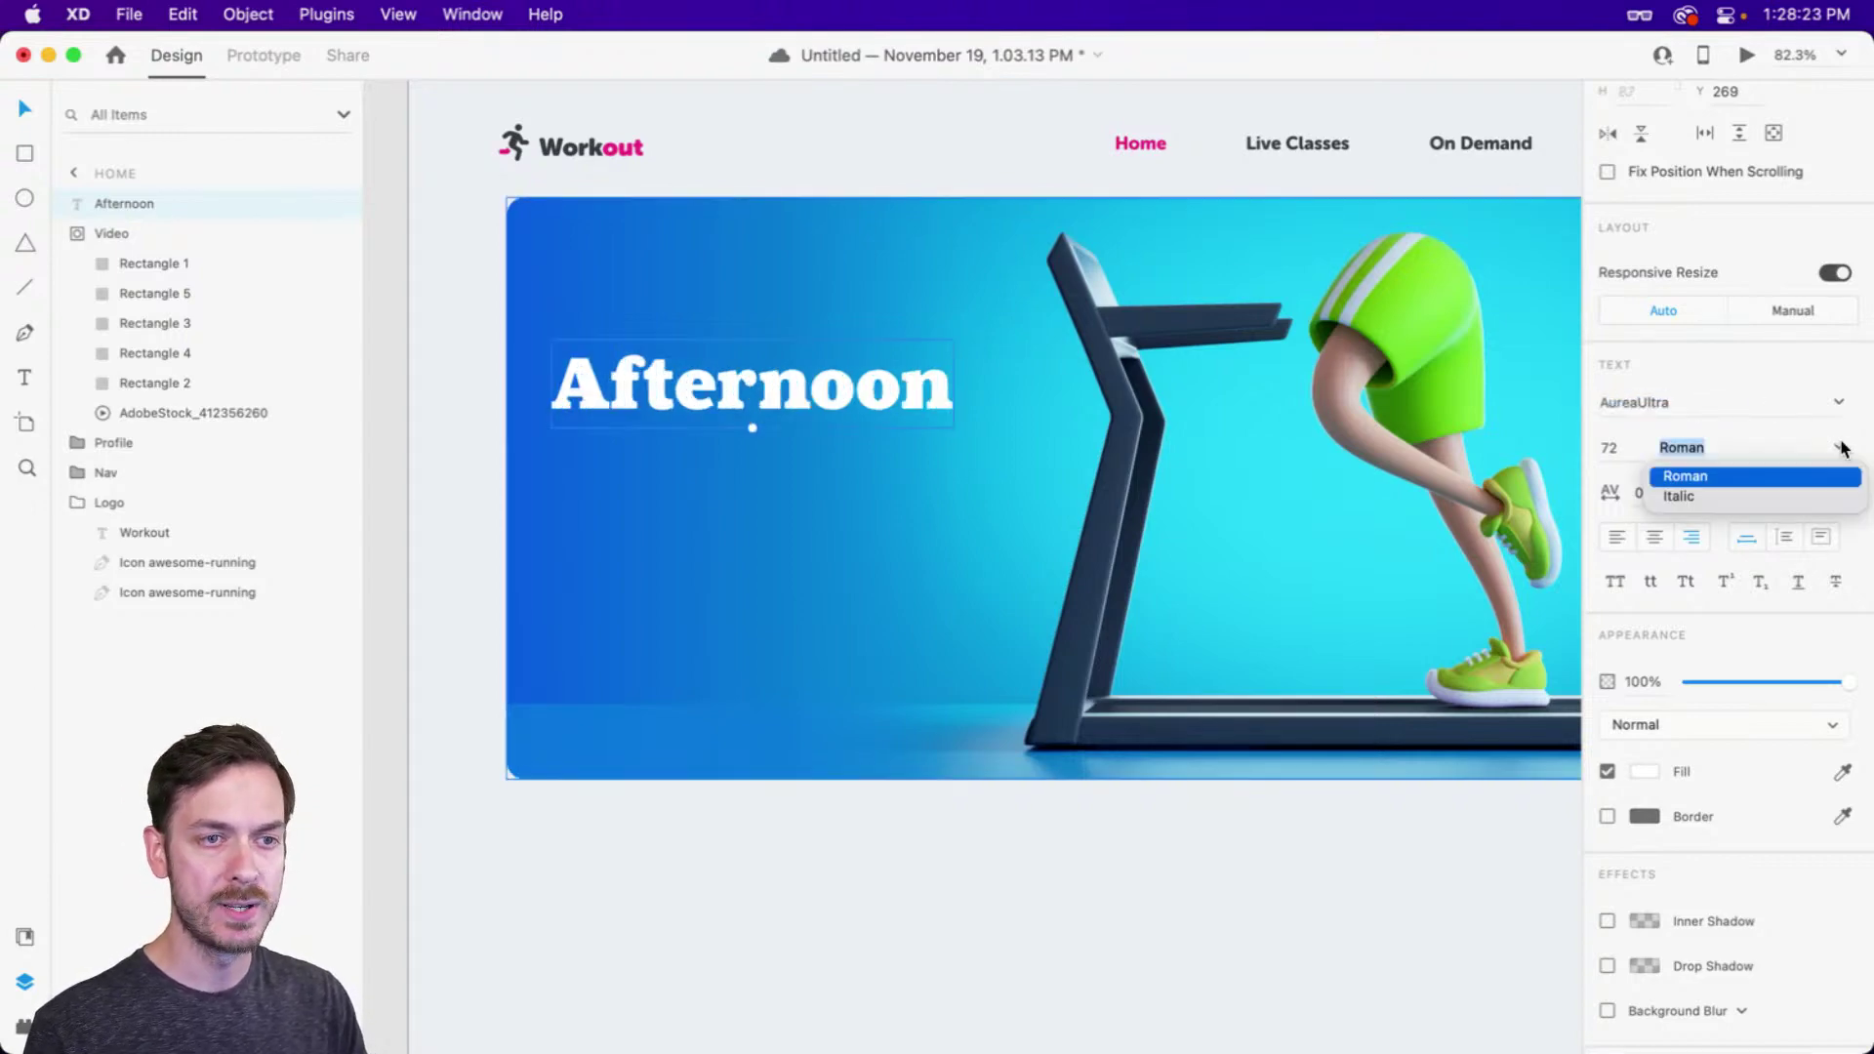
left_click(1728, 498)
Duplicate the Afternoon heading just below the original and change the copy's text to "Cardio"
left_click_drag(781, 377, 795, 466)
double_click(795, 469)
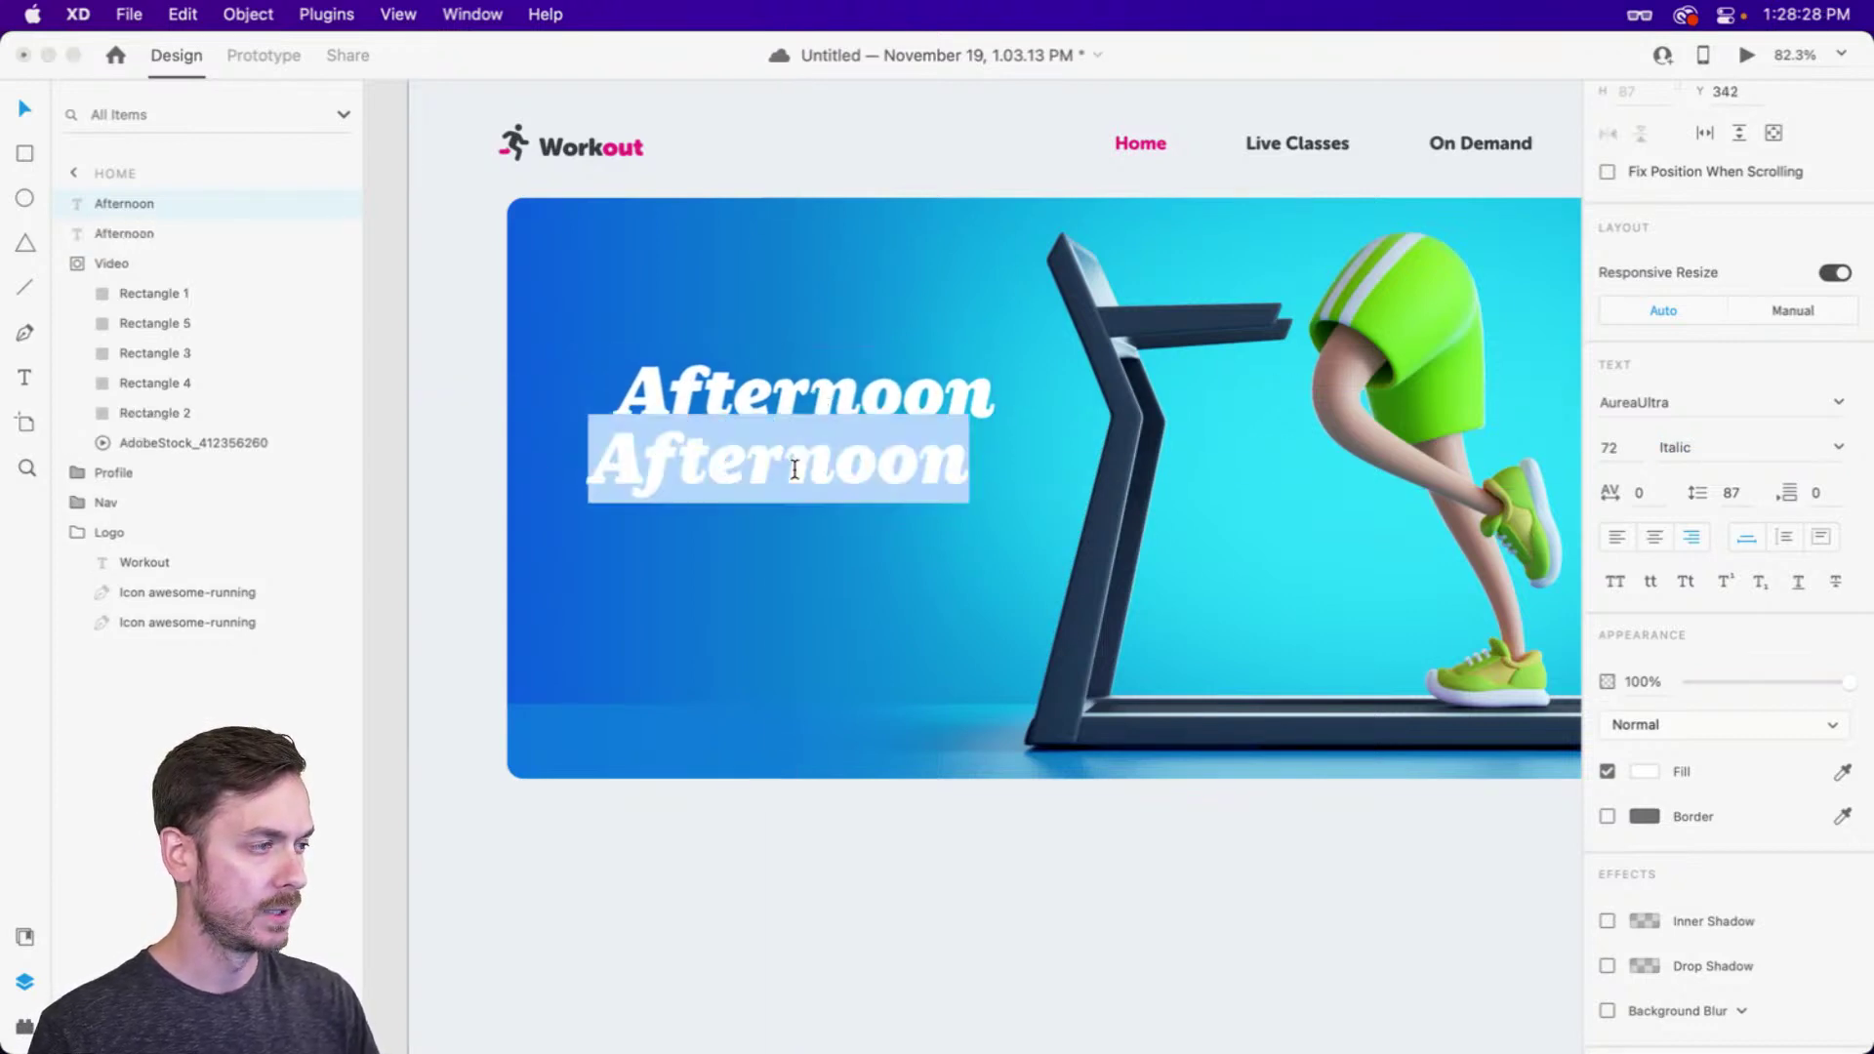
type("Cardio")
key("Escape")
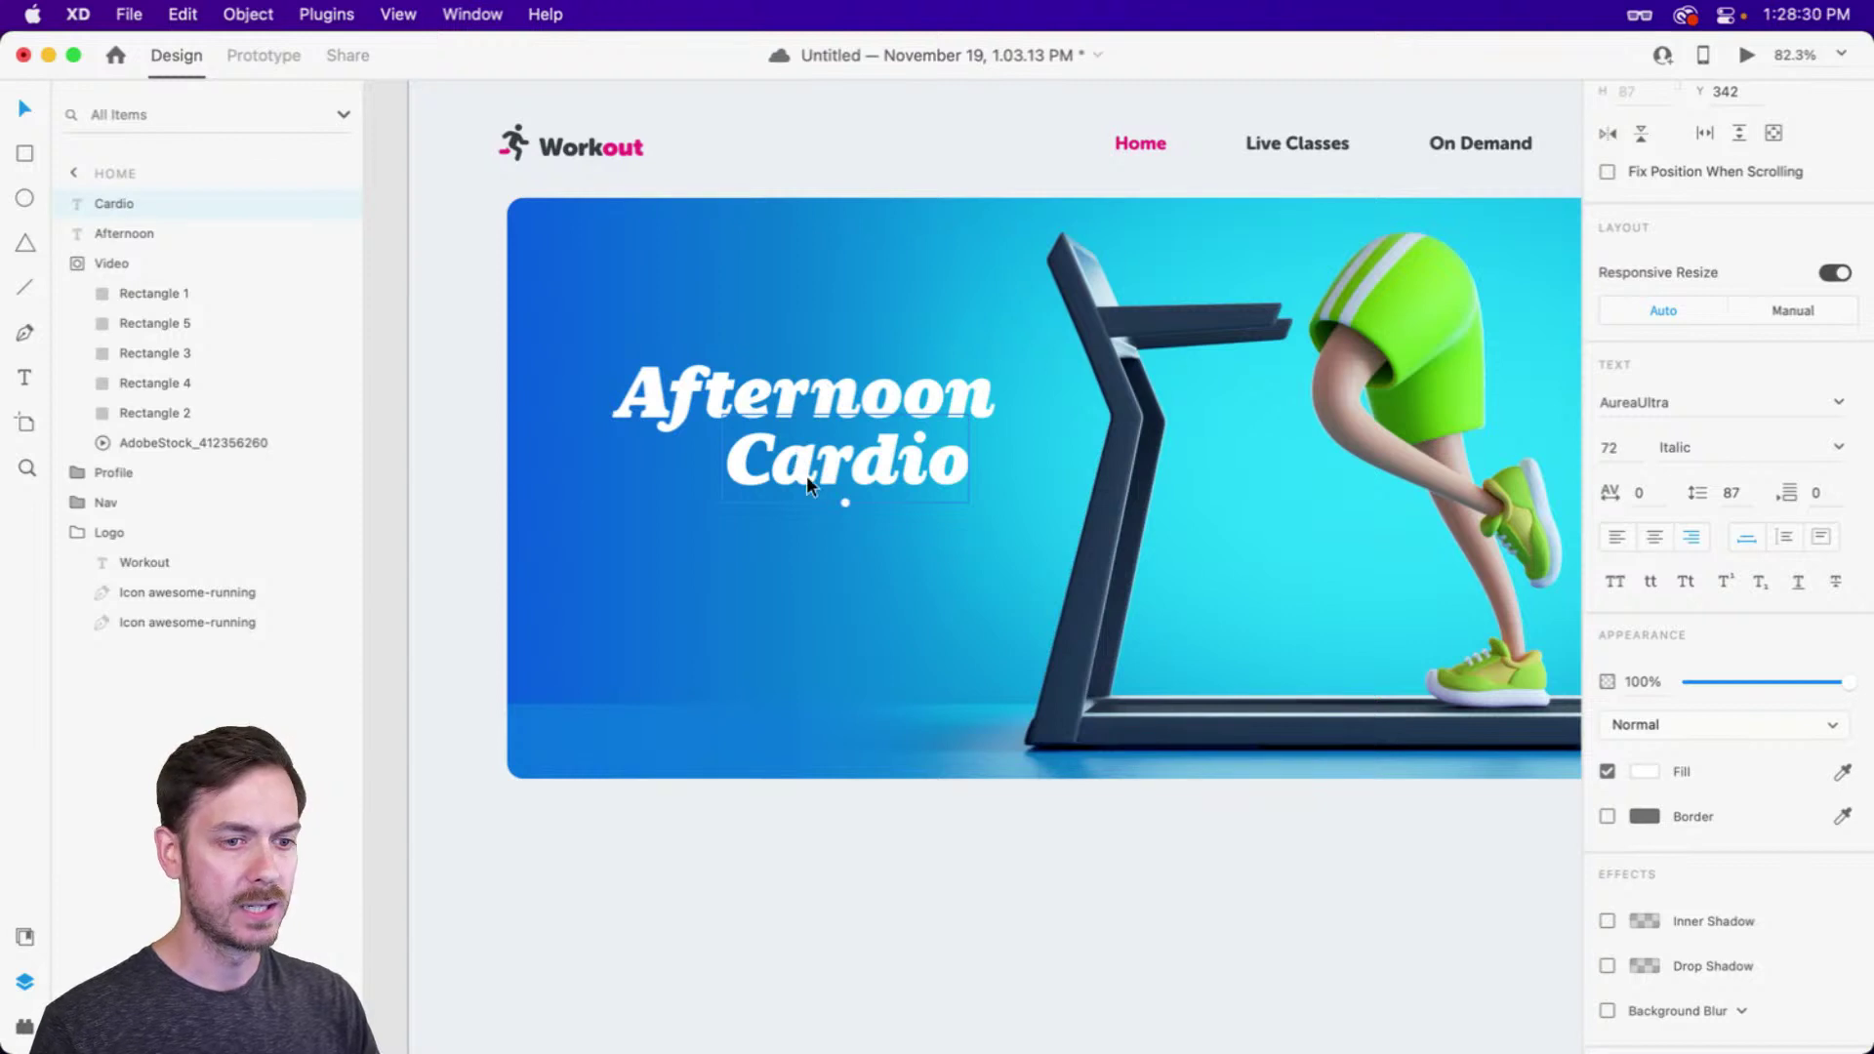
Left-align the text of both heading lines and position the pair at X 200, Y 272, with Cardio starting directly beneath Afternoon
left_click(699, 383, "shift")
left_click(988, 617)
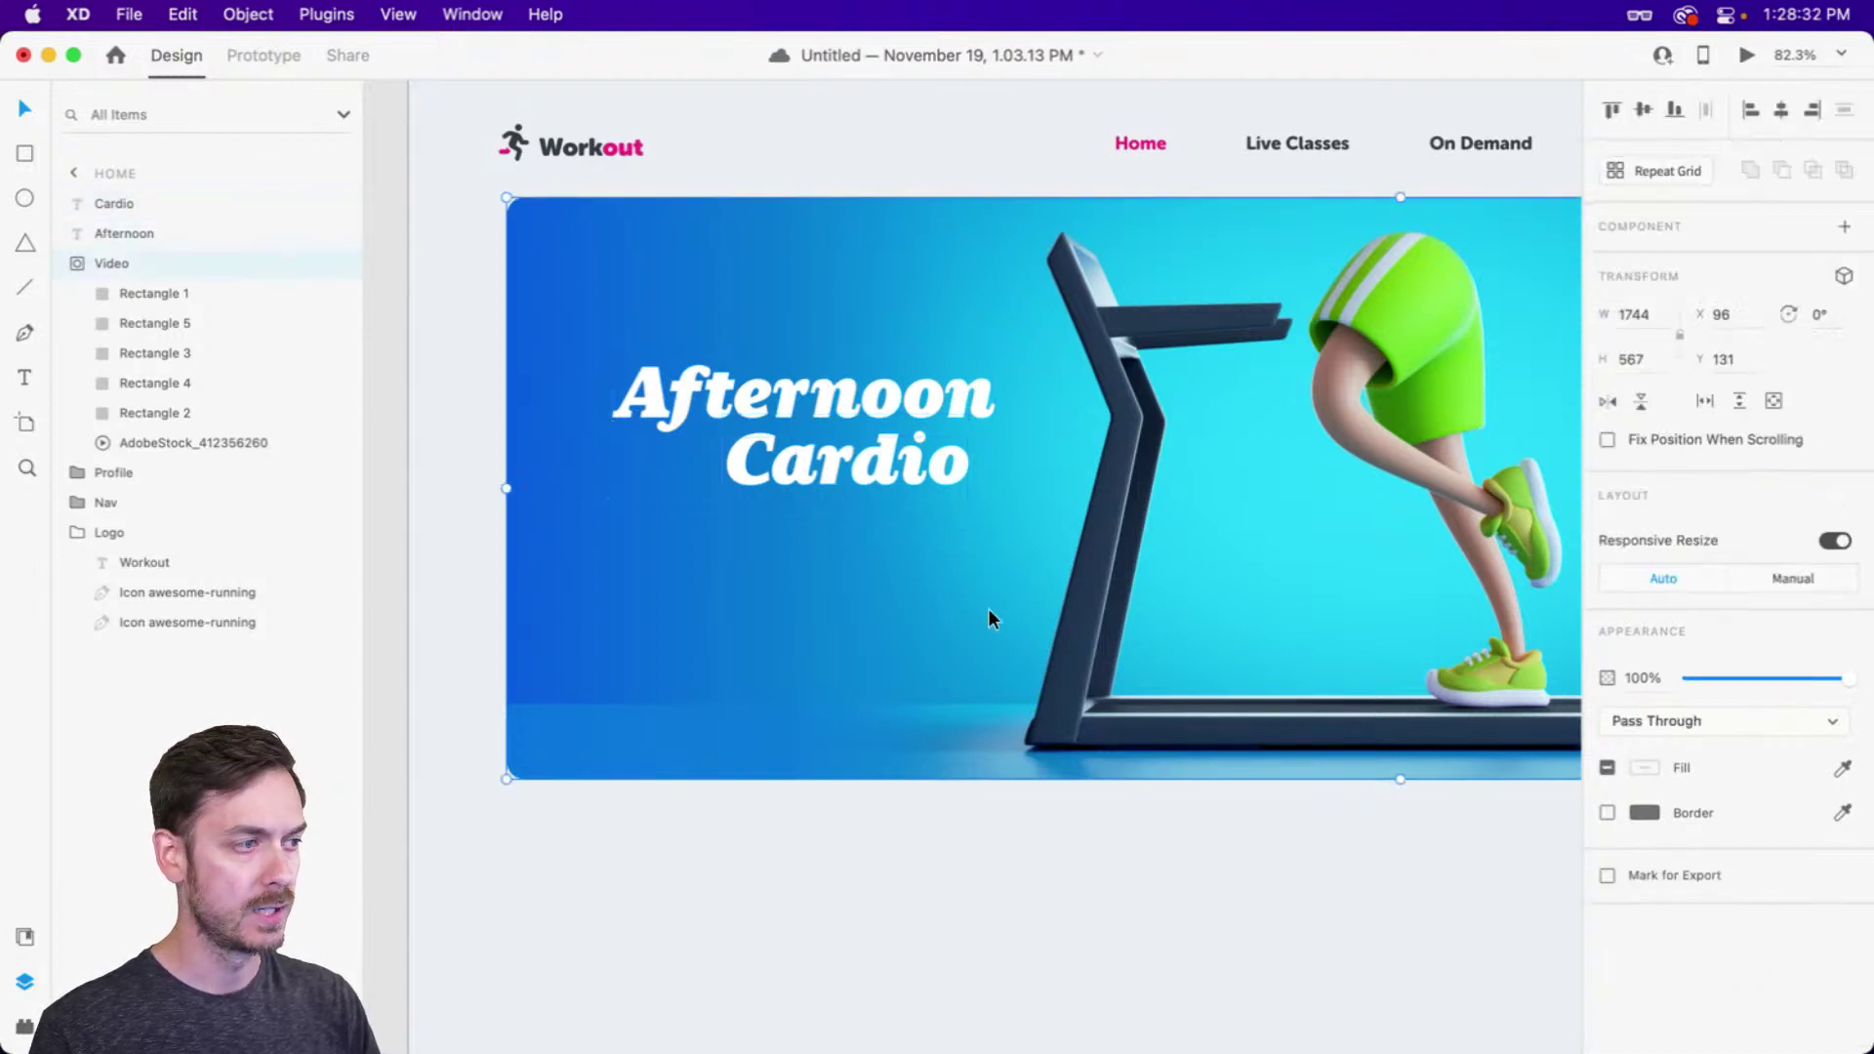
left_click_drag(885, 477, 766, 475)
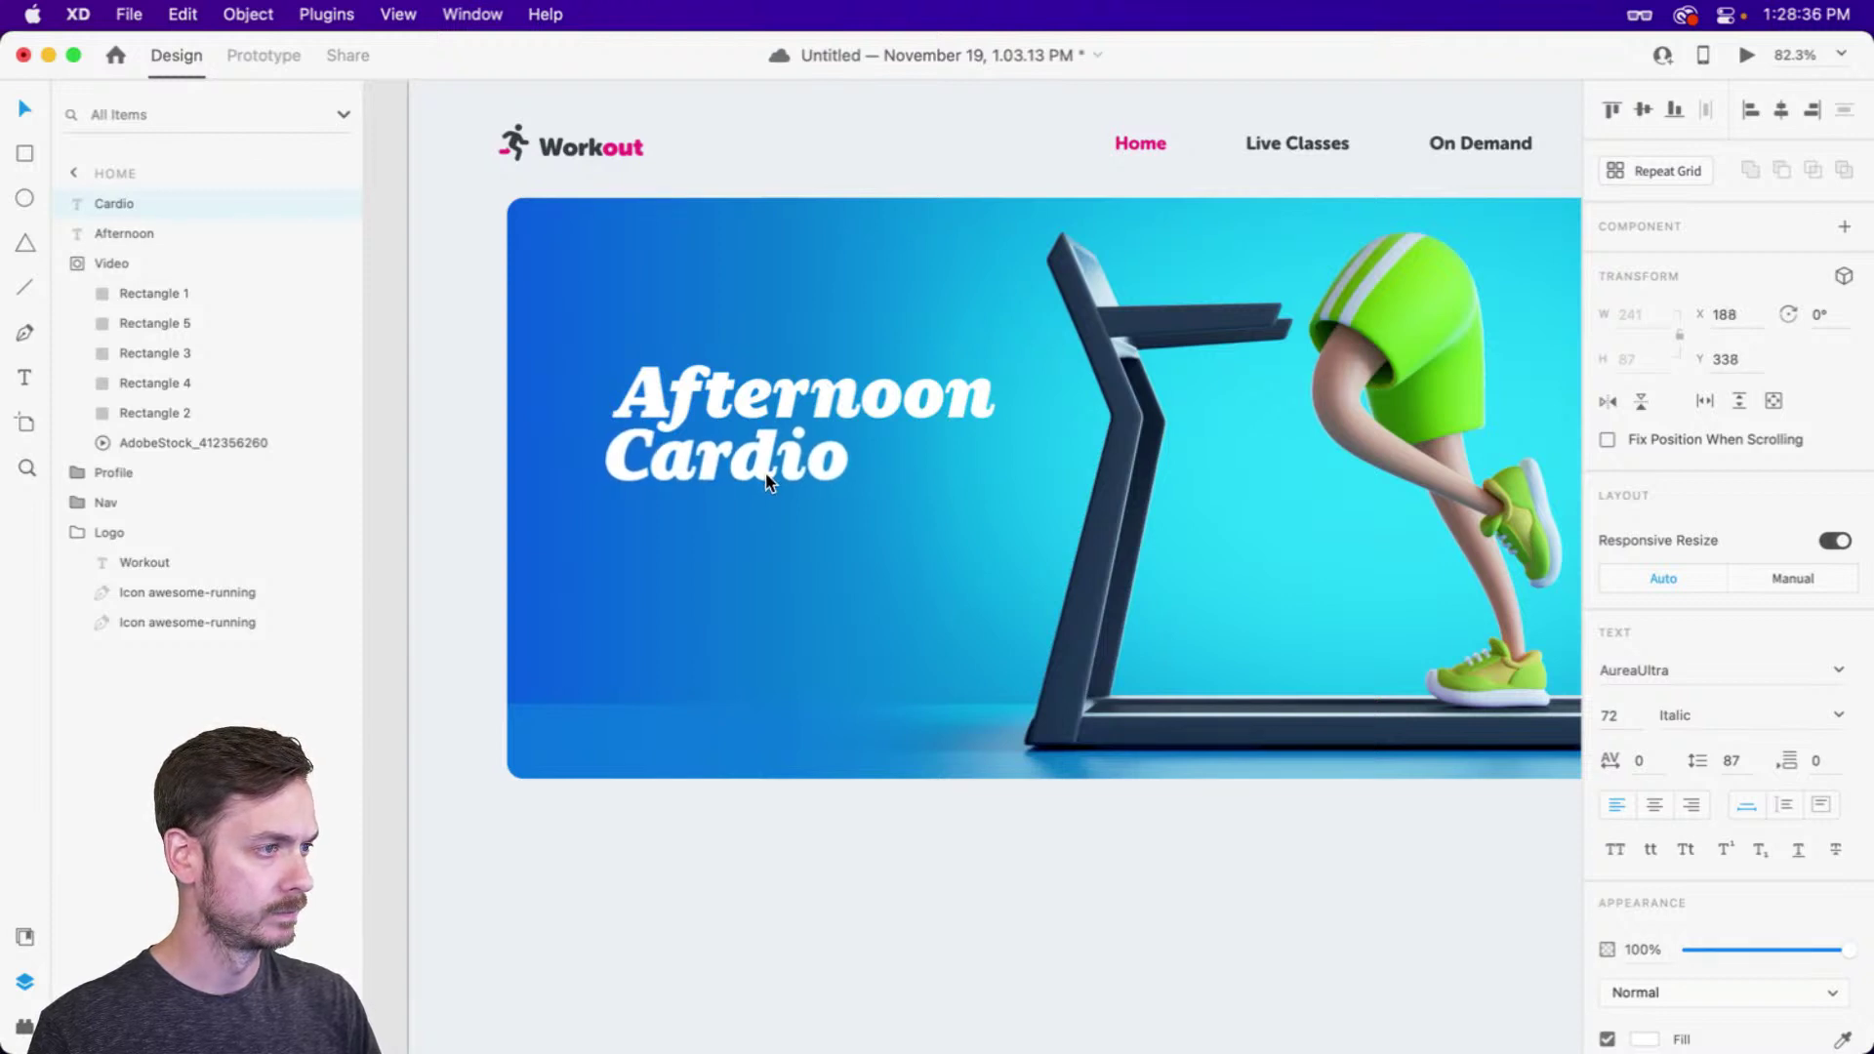
left_click(846, 391, "shift")
left_click_drag(846, 391, 859, 387)
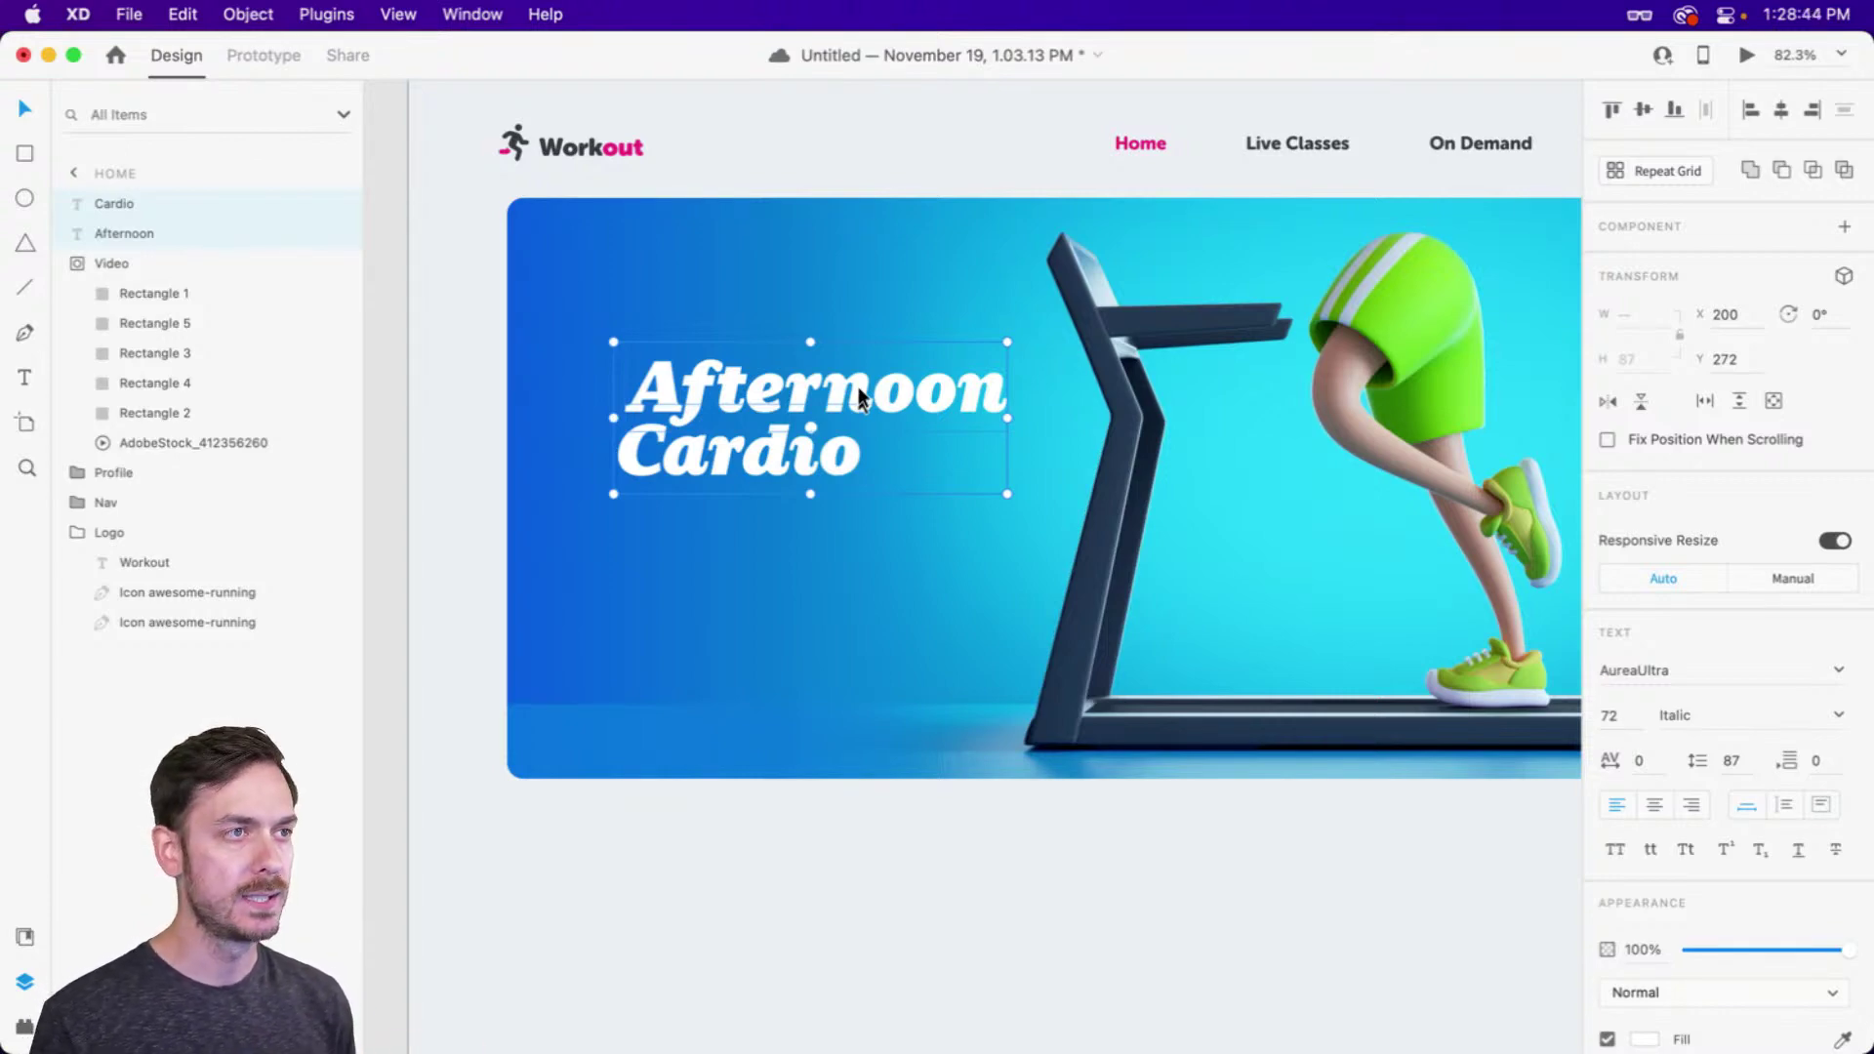
double_click(1292, 137)
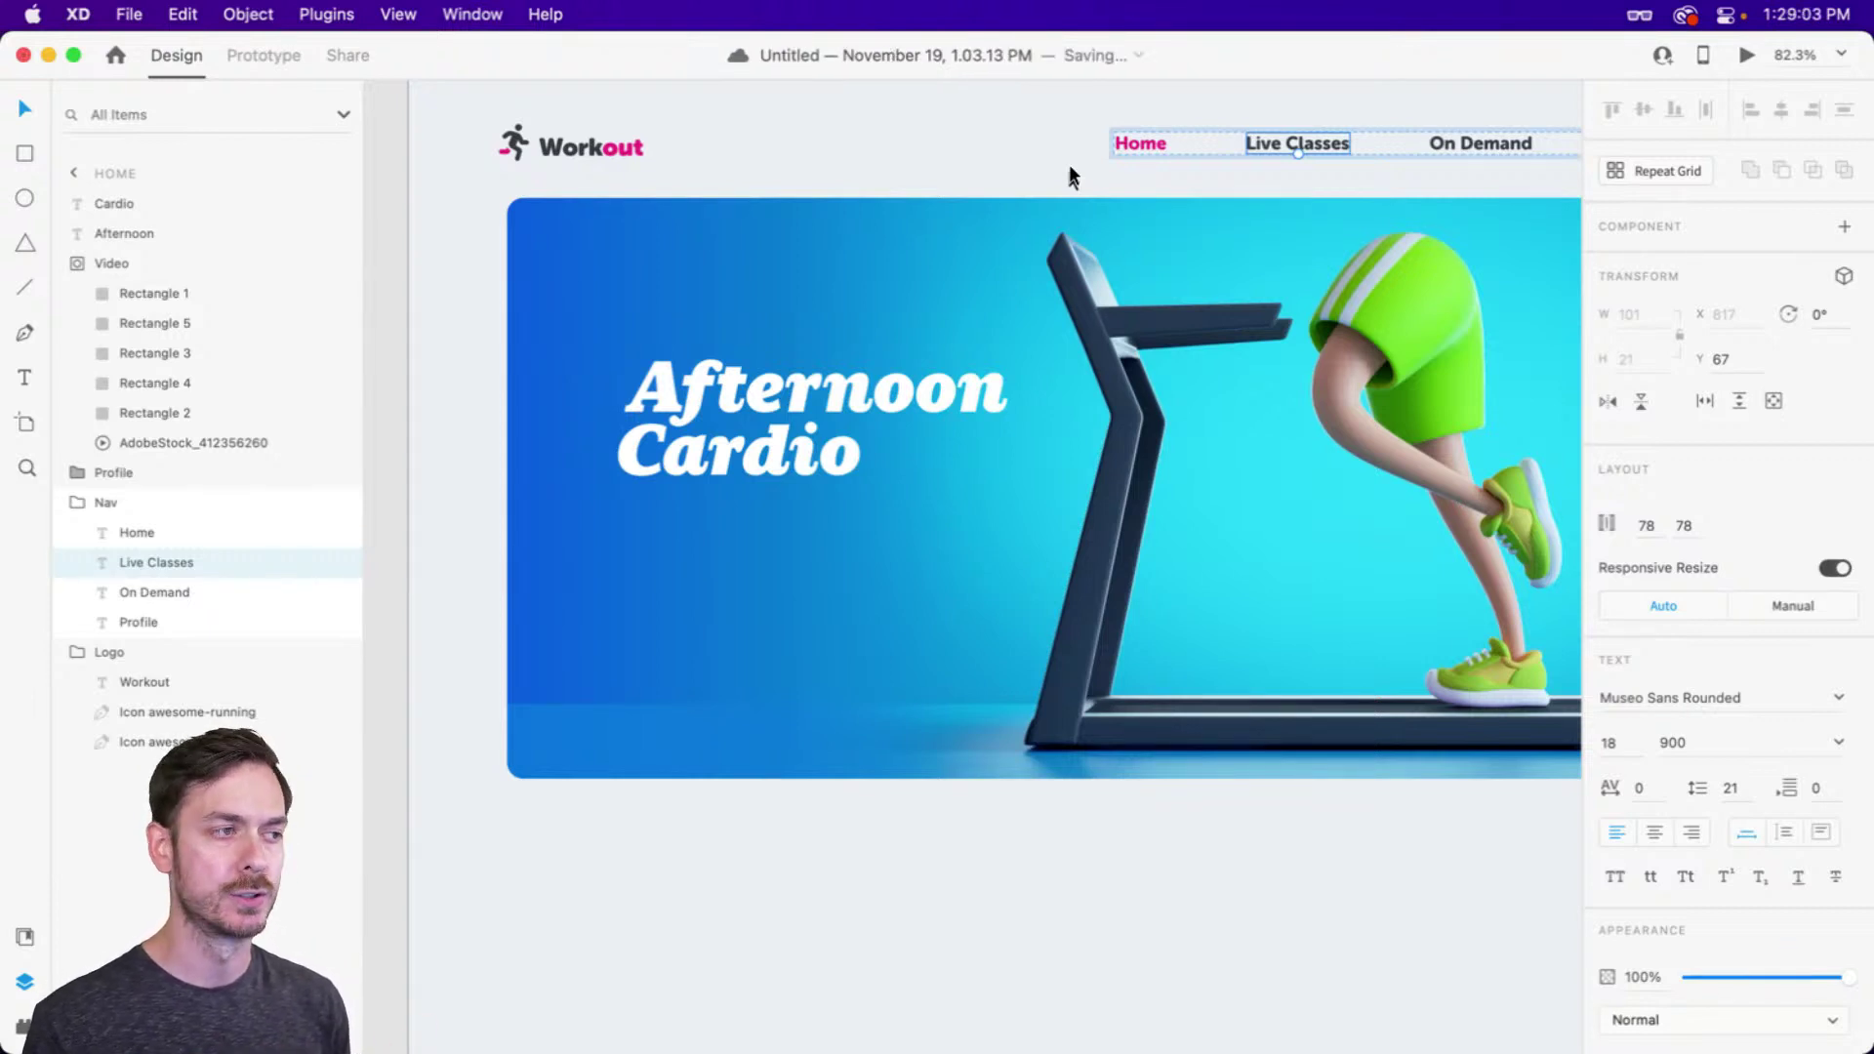
left_click(841, 363)
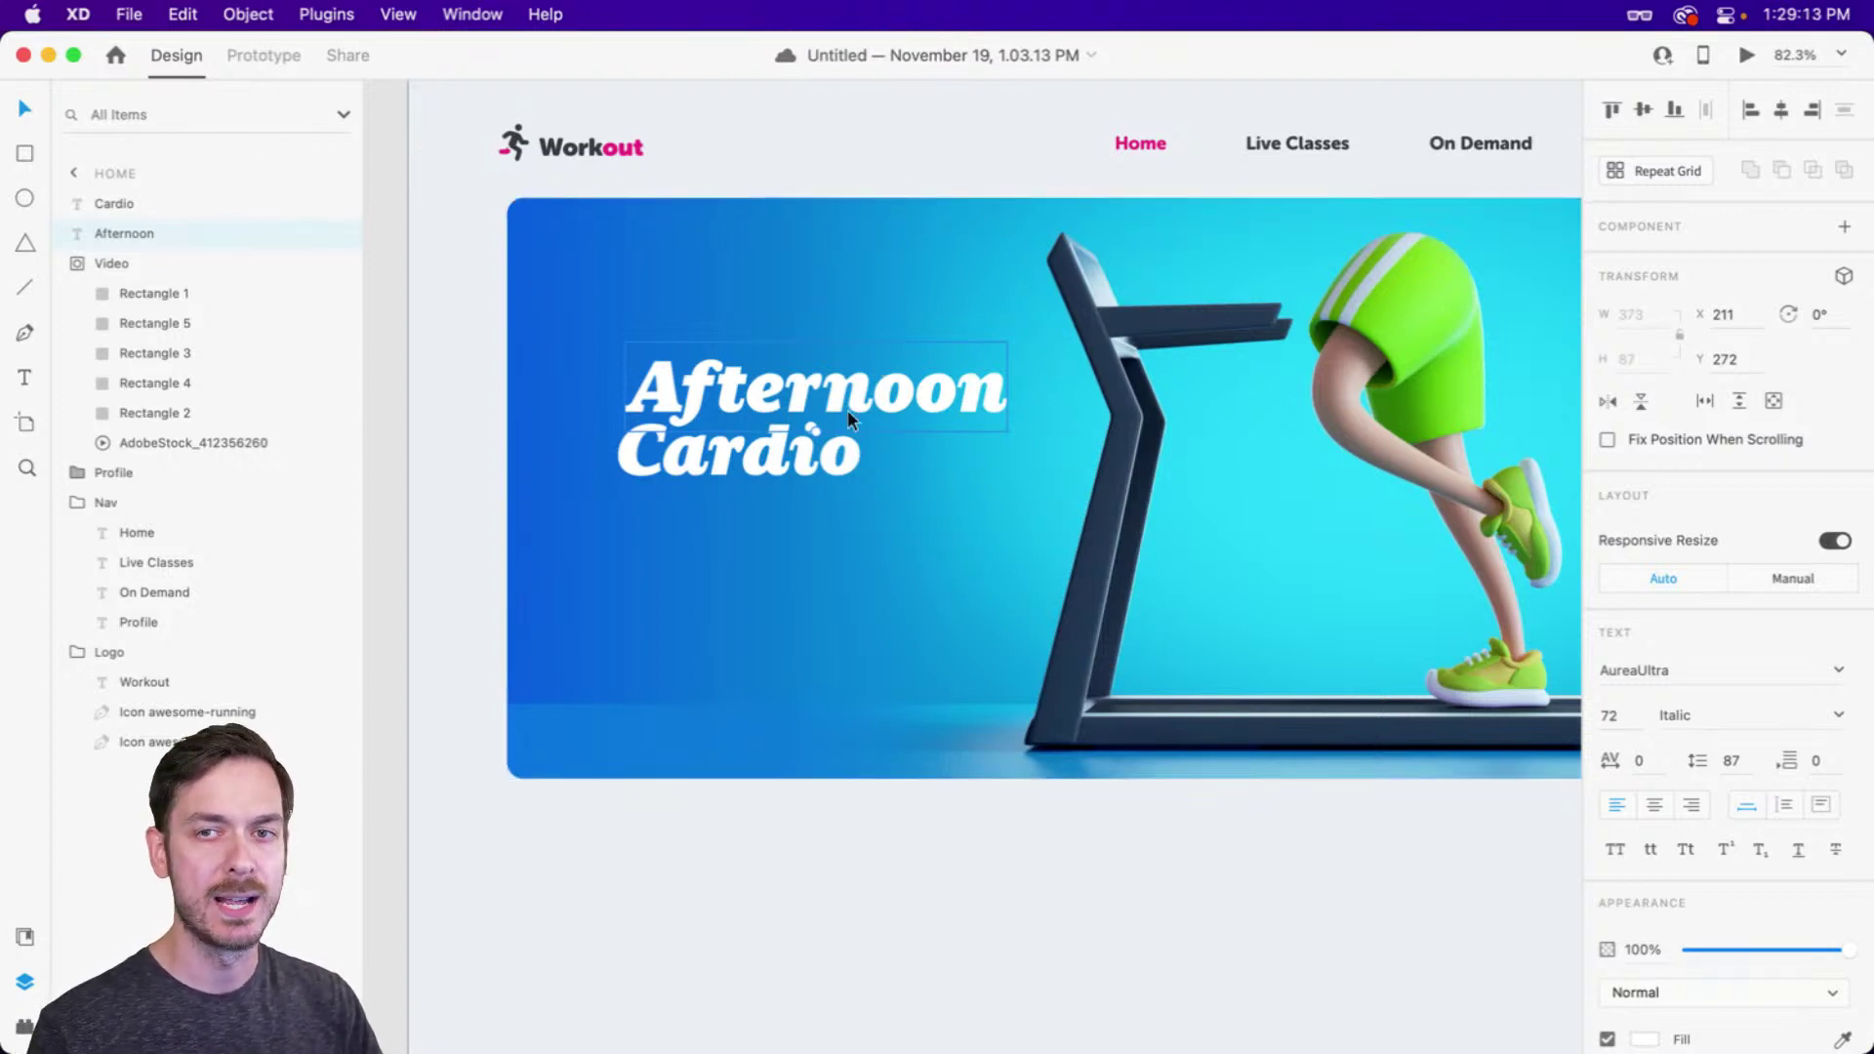
left_click(770, 435)
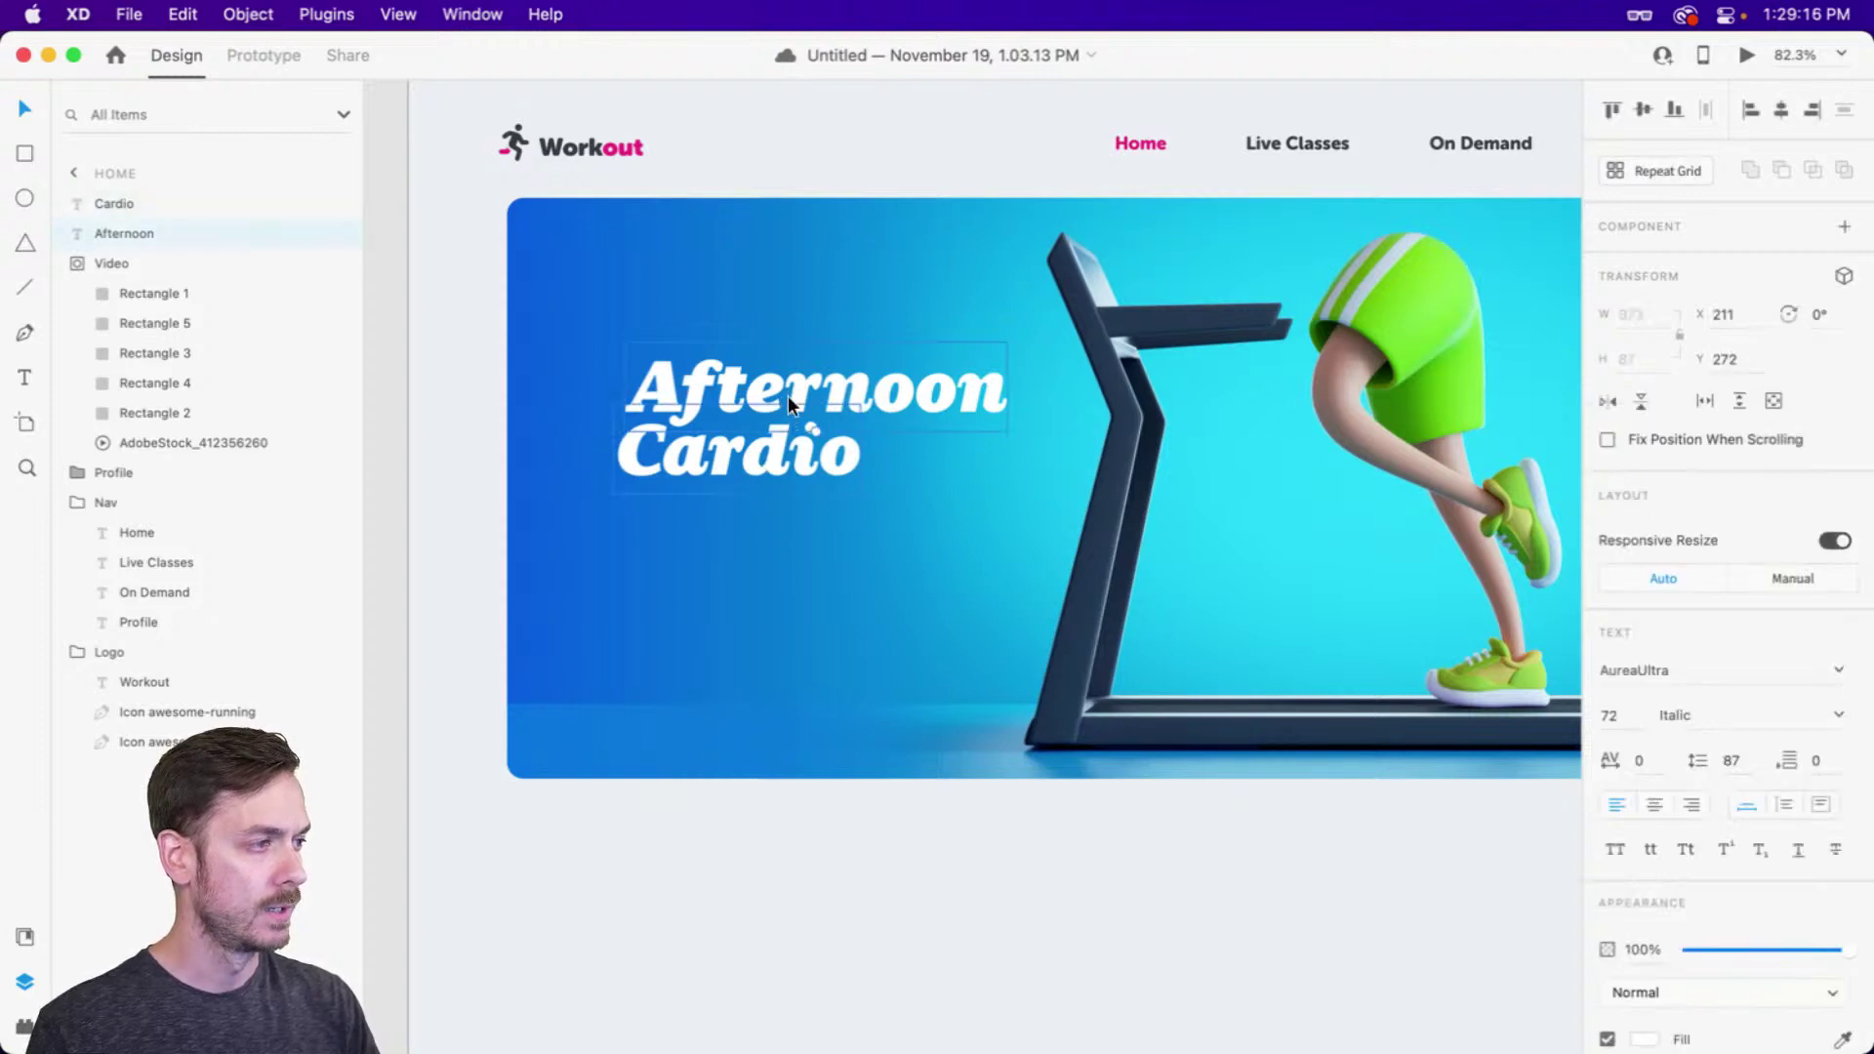
scroll(699, 455, "up", 5)
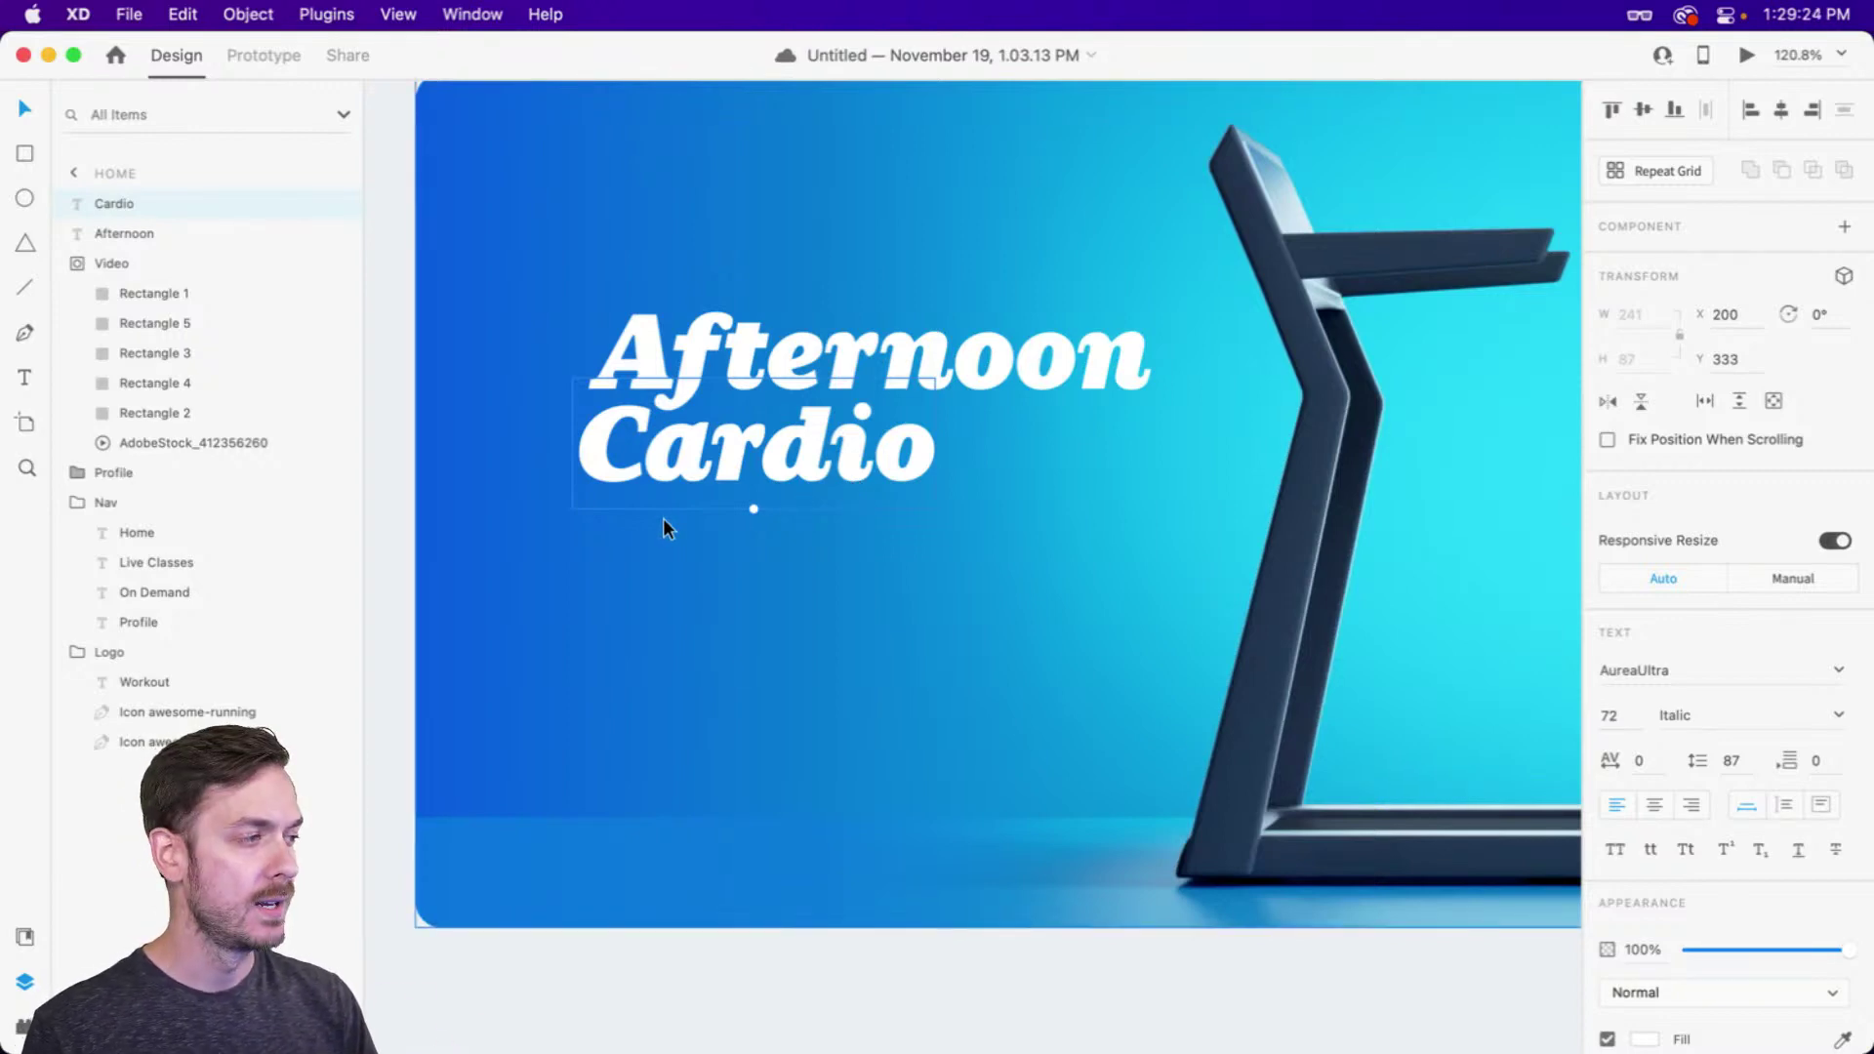
Add a new text object reading "with" in the Afternoon heading's style below the Cardio line
left_click(782, 342)
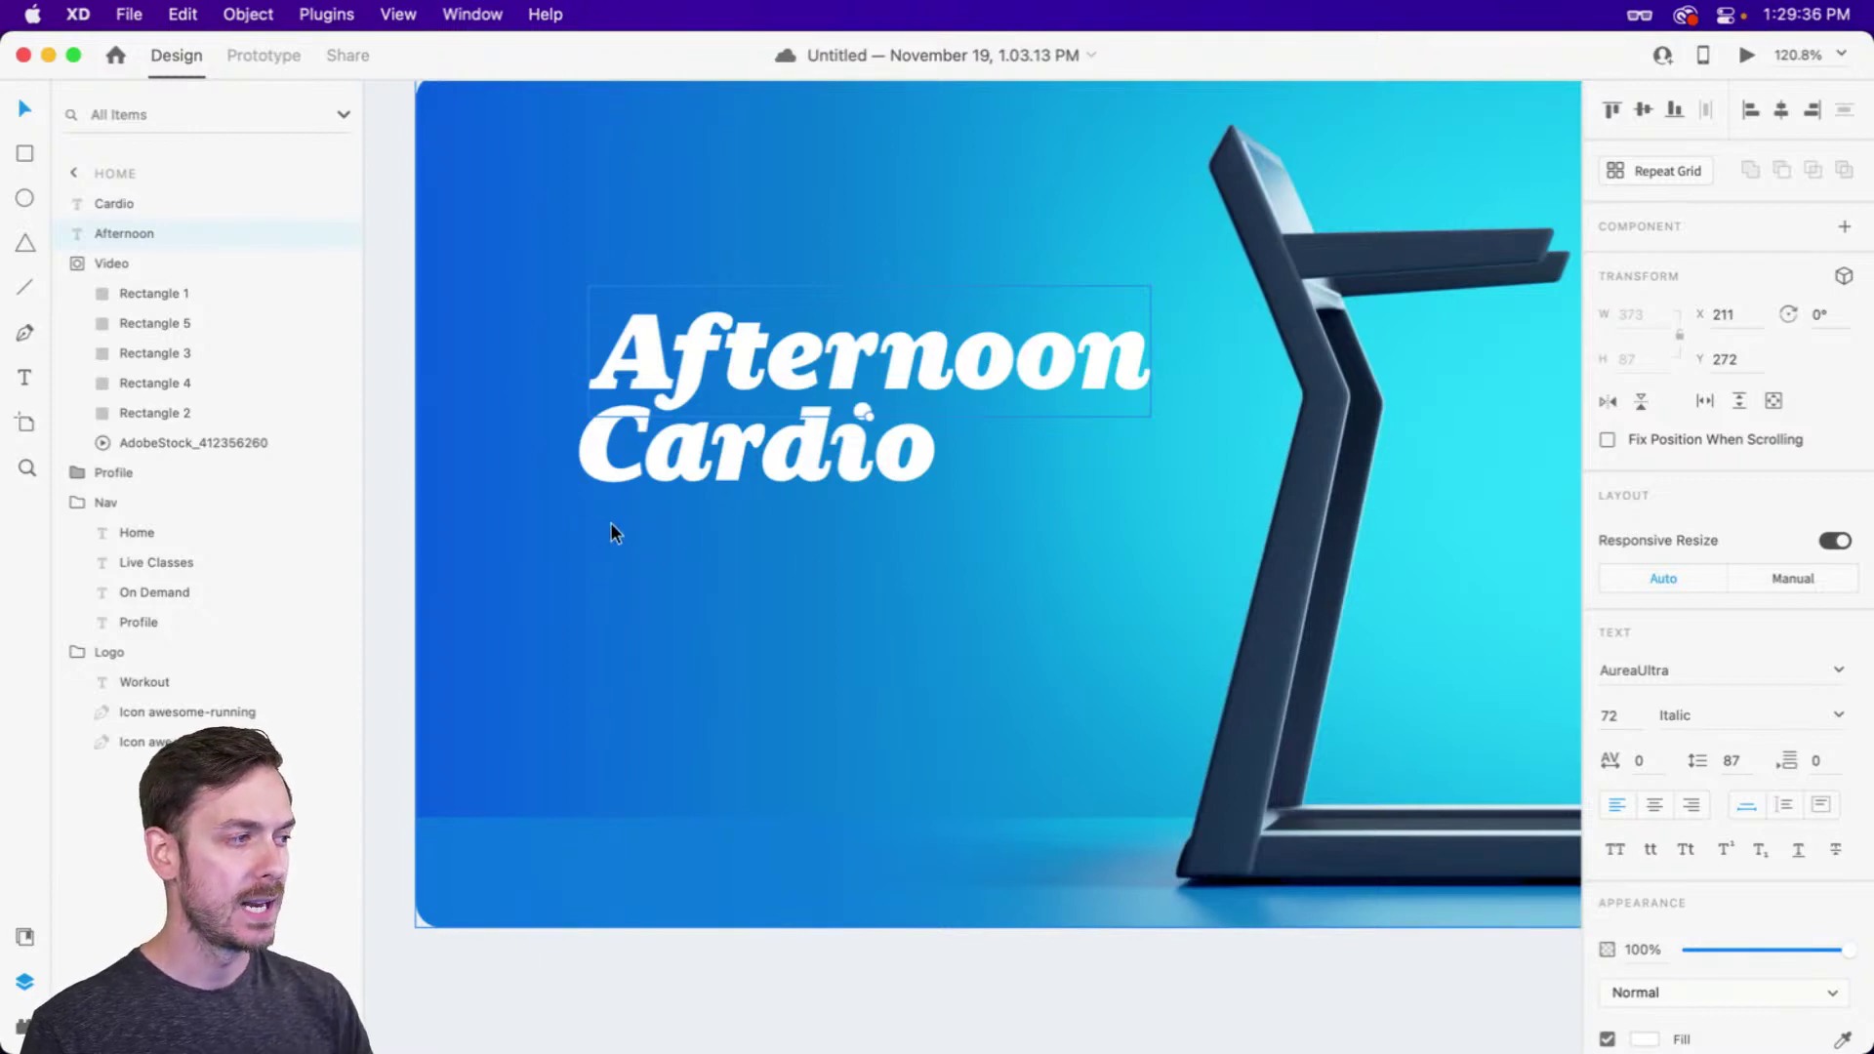
key("t")
left_click(625, 546)
type("with")
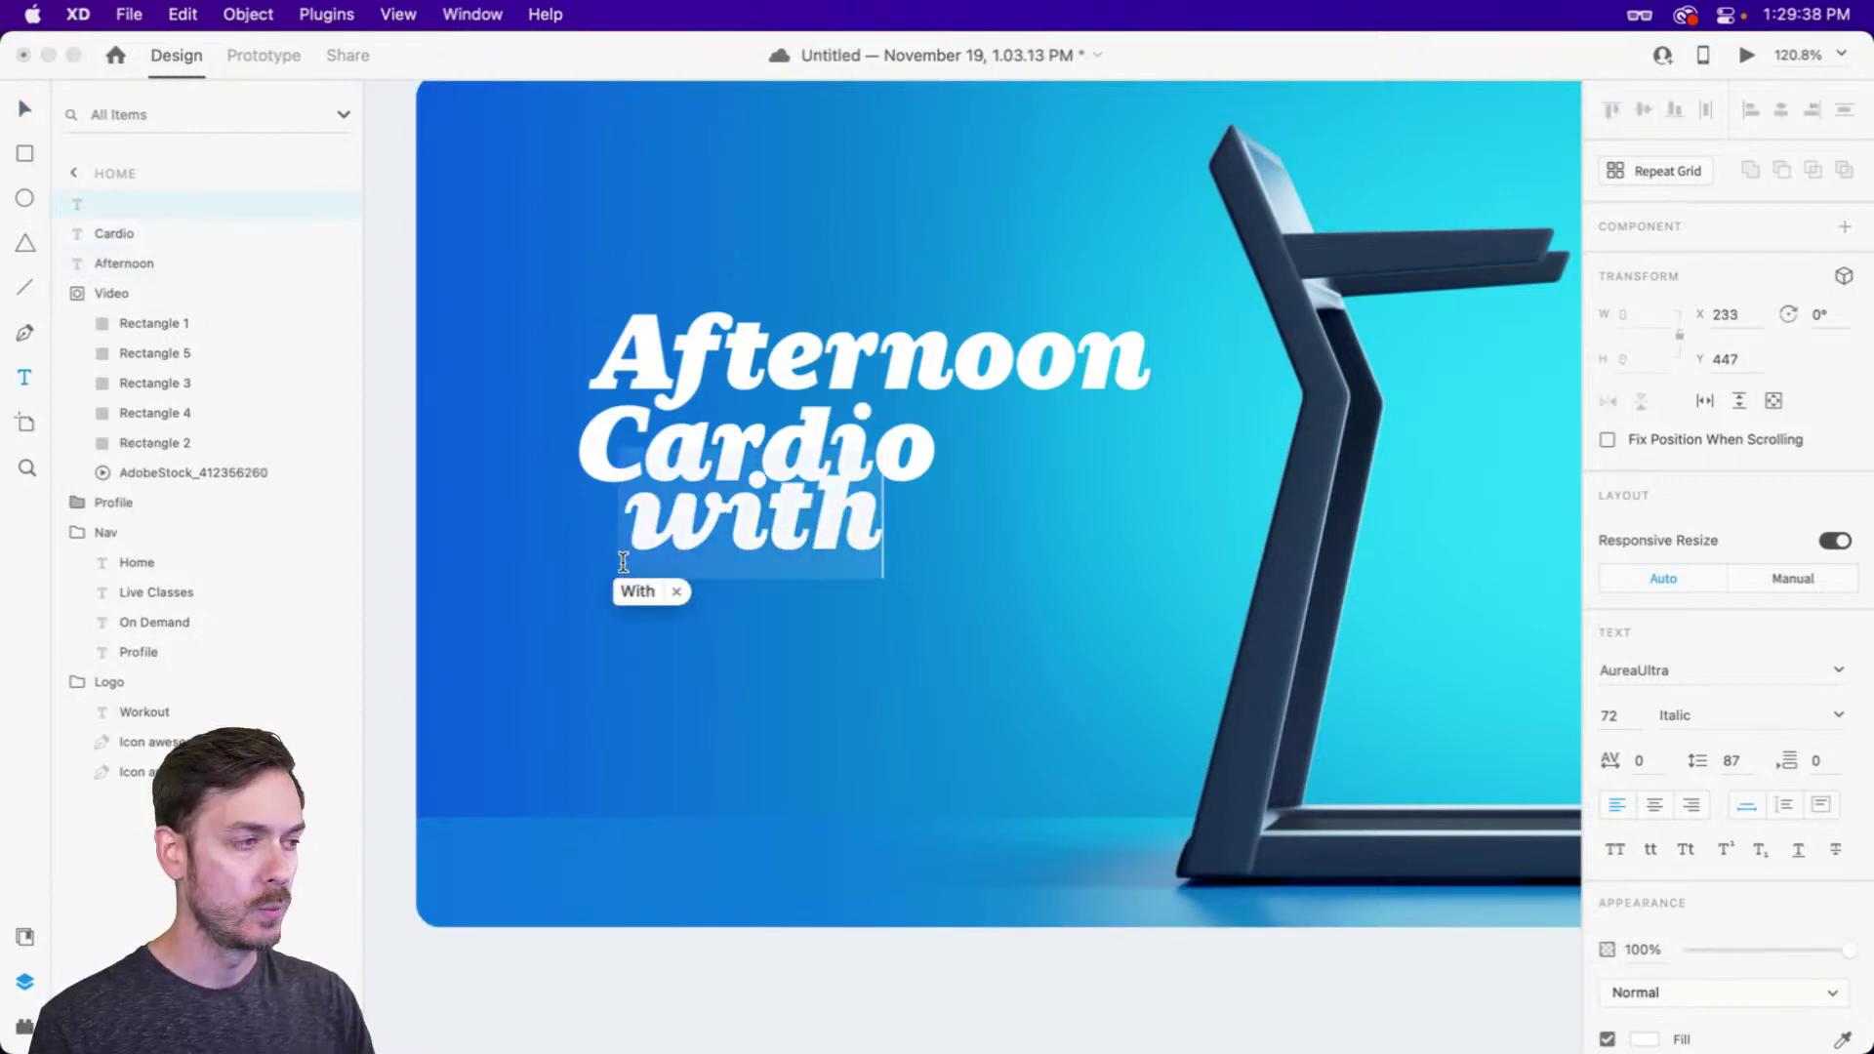
key("Escape")
key("a")
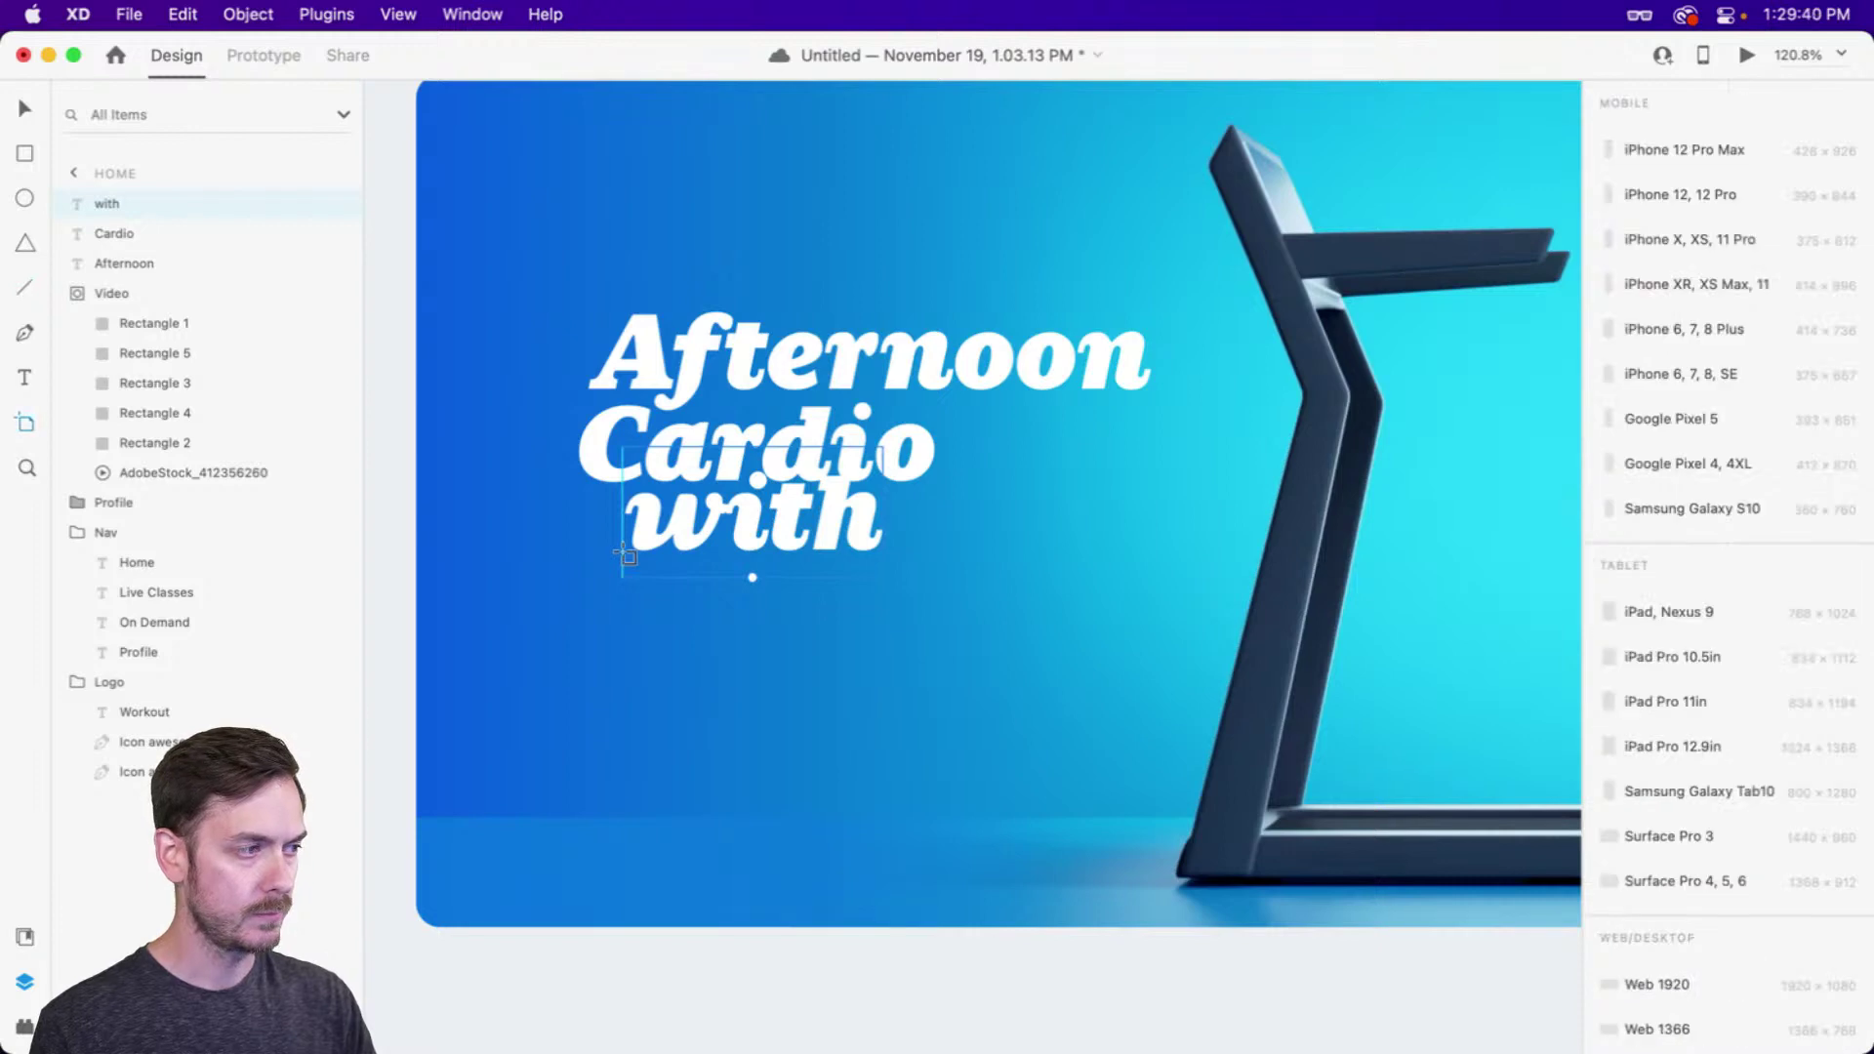
key("v")
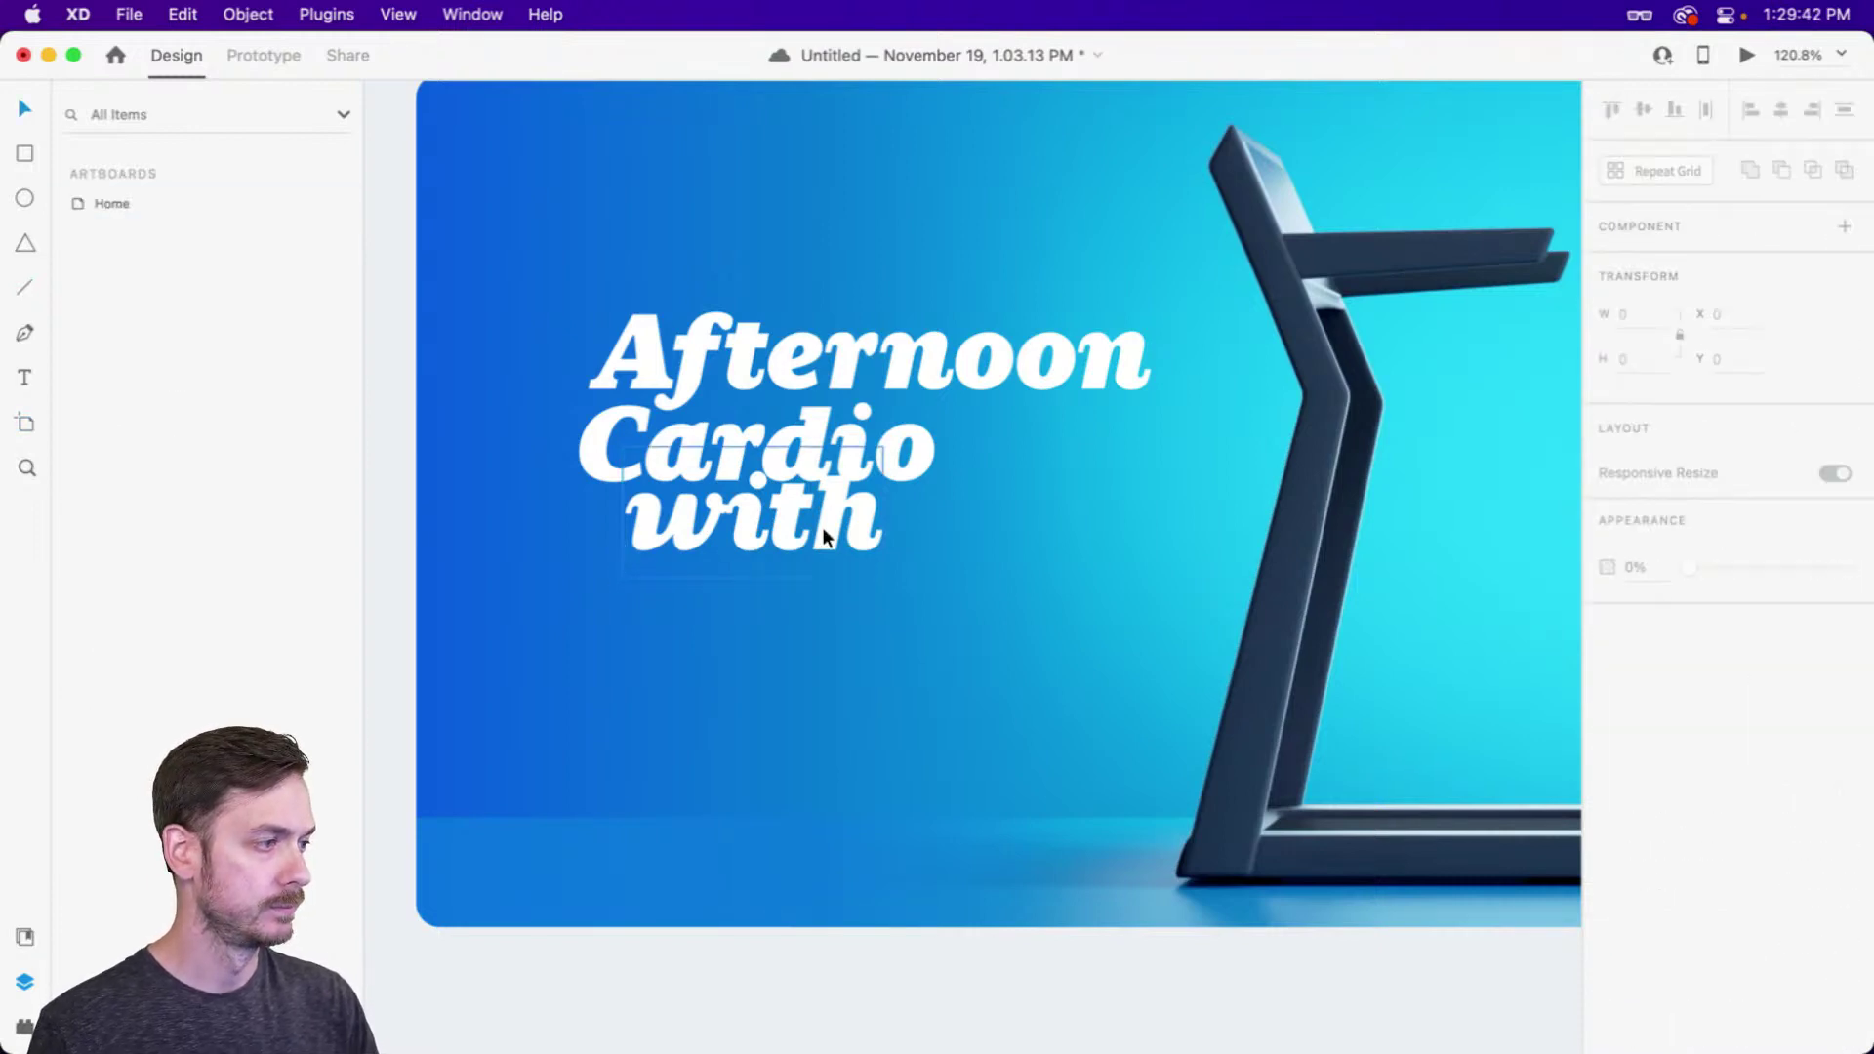
Move the "with" text clear below Cardio and extend it with the instructor's full name
left_click_drag(828, 532, 781, 616)
double_click(781, 616)
key("Right")
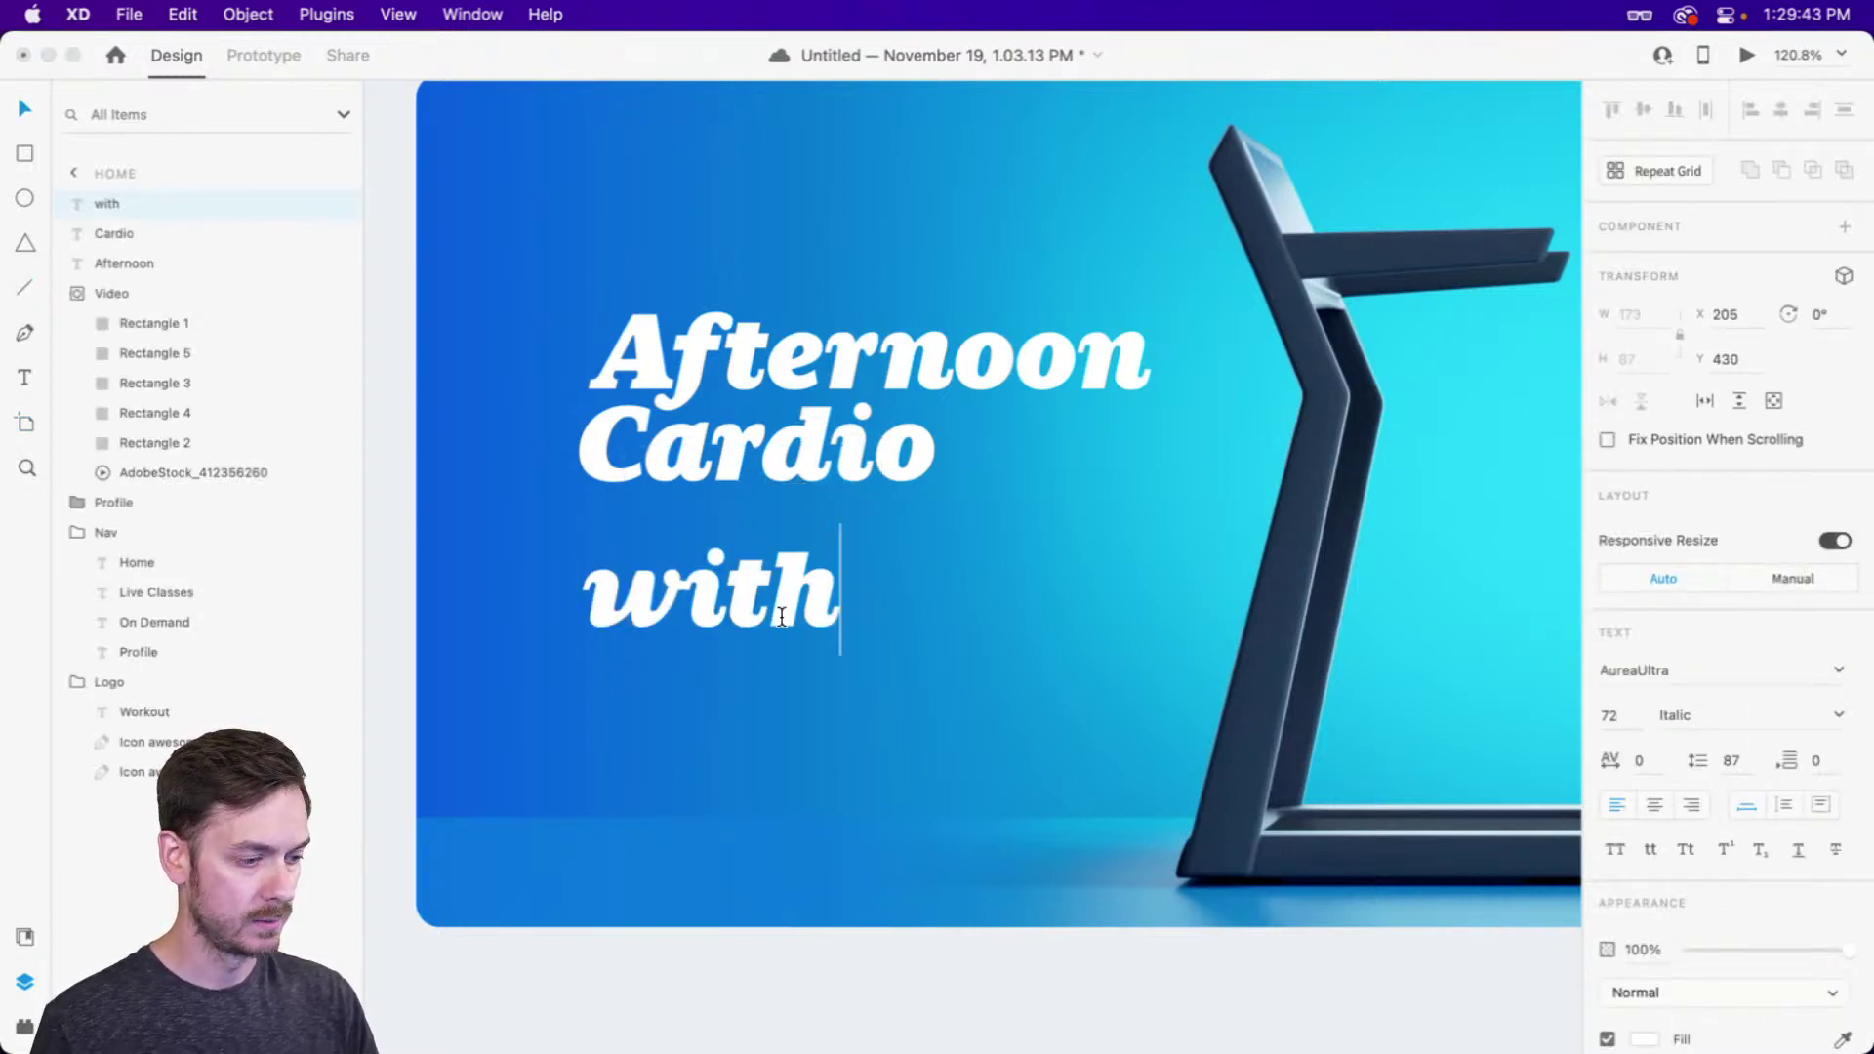
type("Blake Leggman")
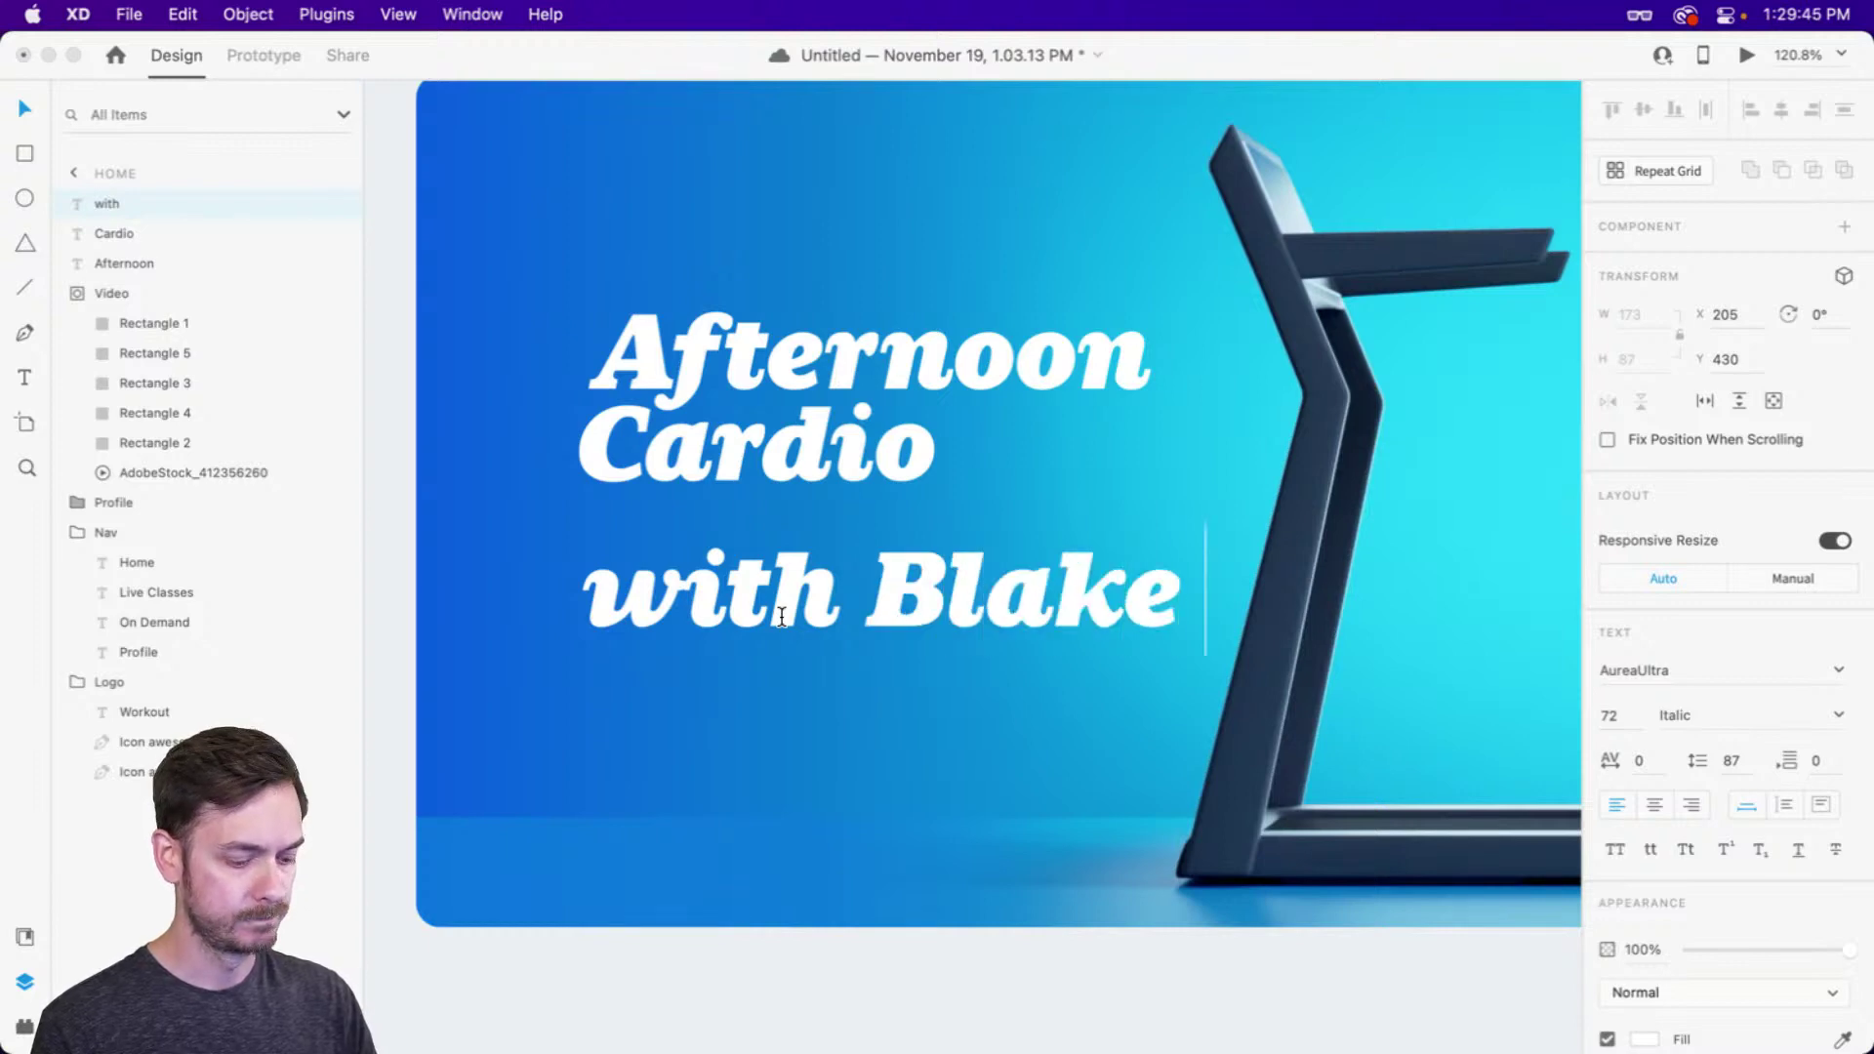
key("Escape")
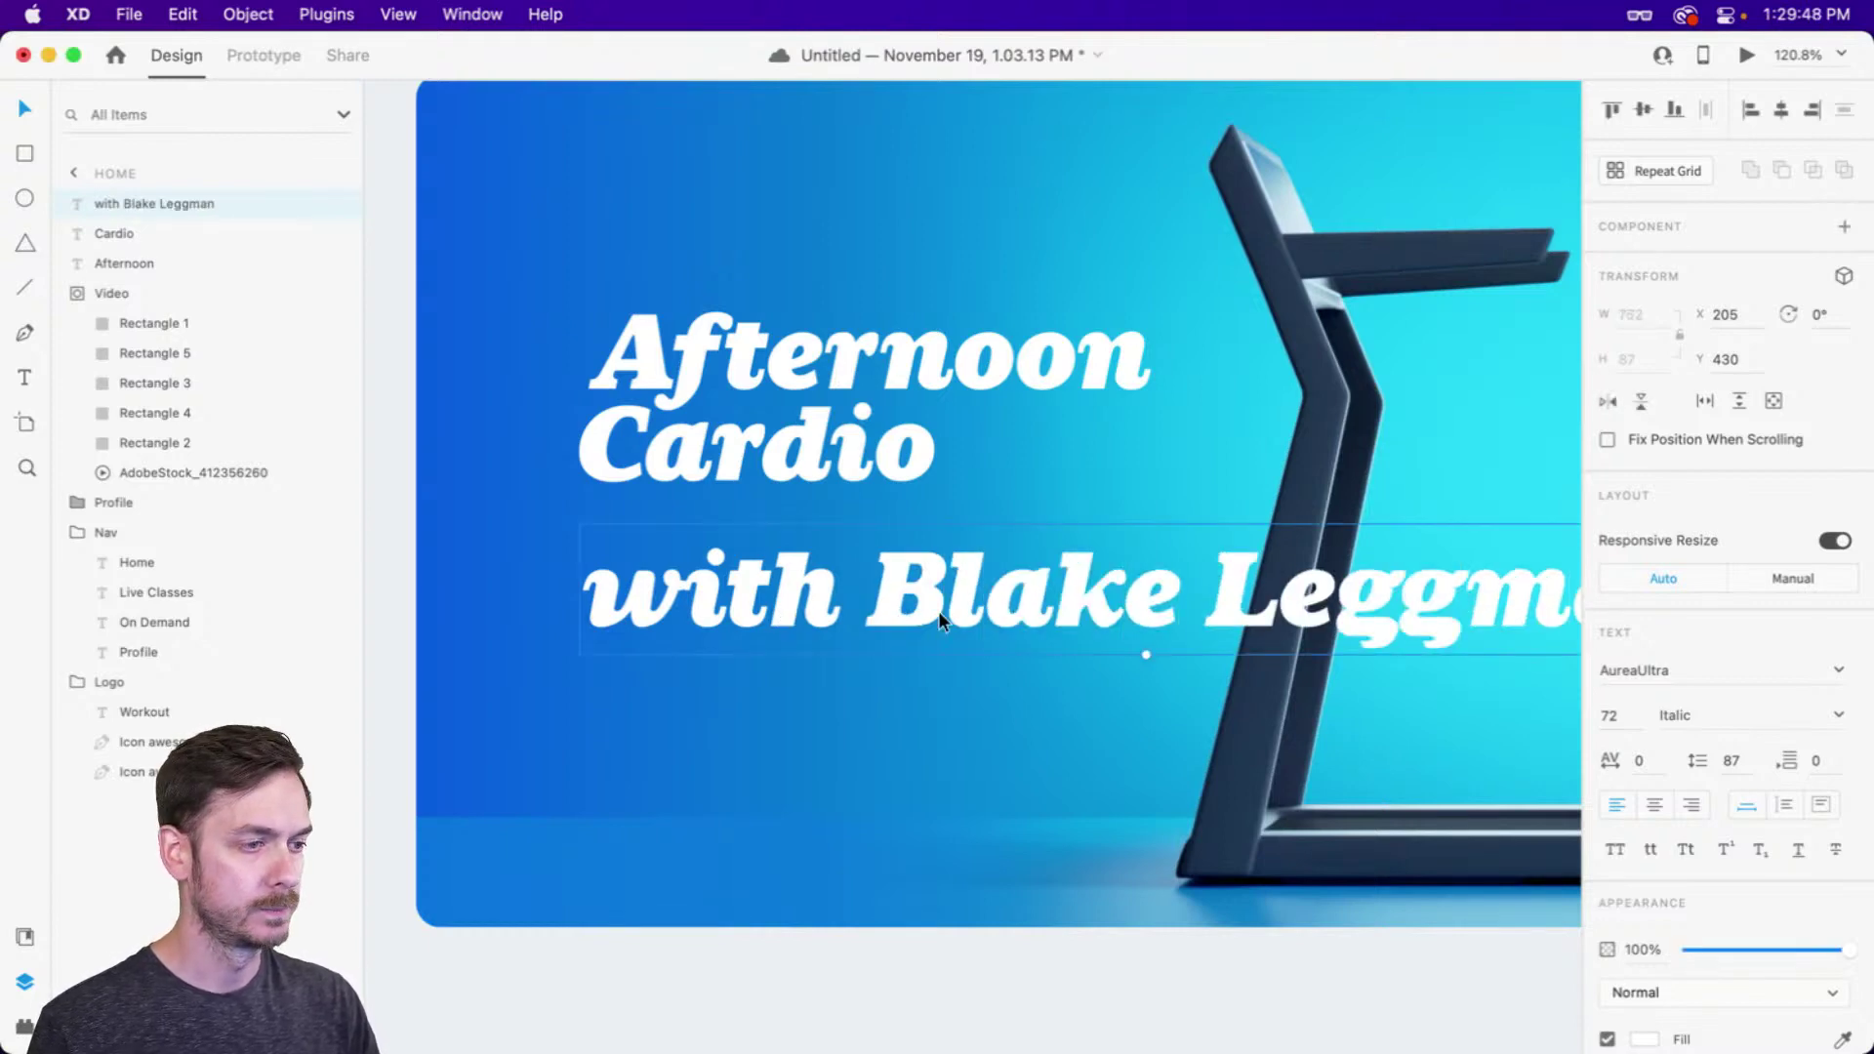
Scale the instructor line down to size 17 directly beneath Cardio and check the banner in the preview
left_click_drag(1149, 660, 1070, 555)
left_click_drag(872, 547, 709, 496)
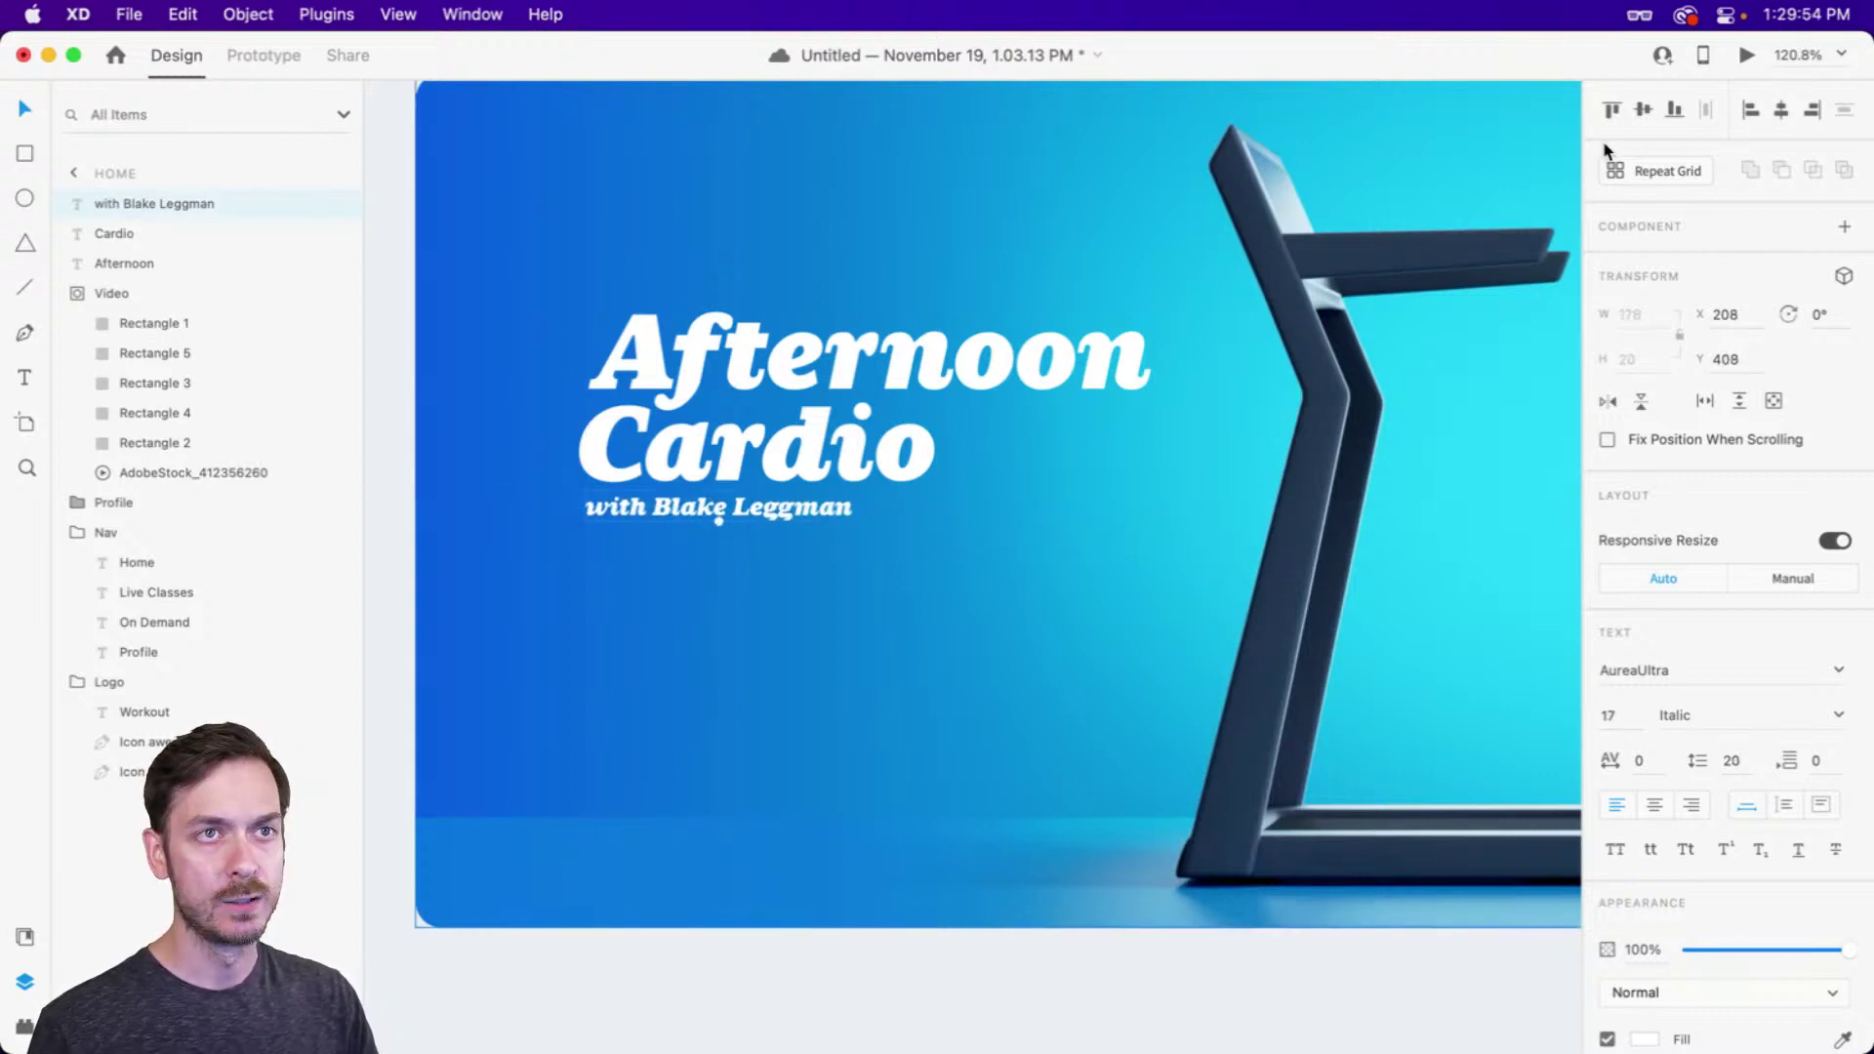
left_click(1747, 55)
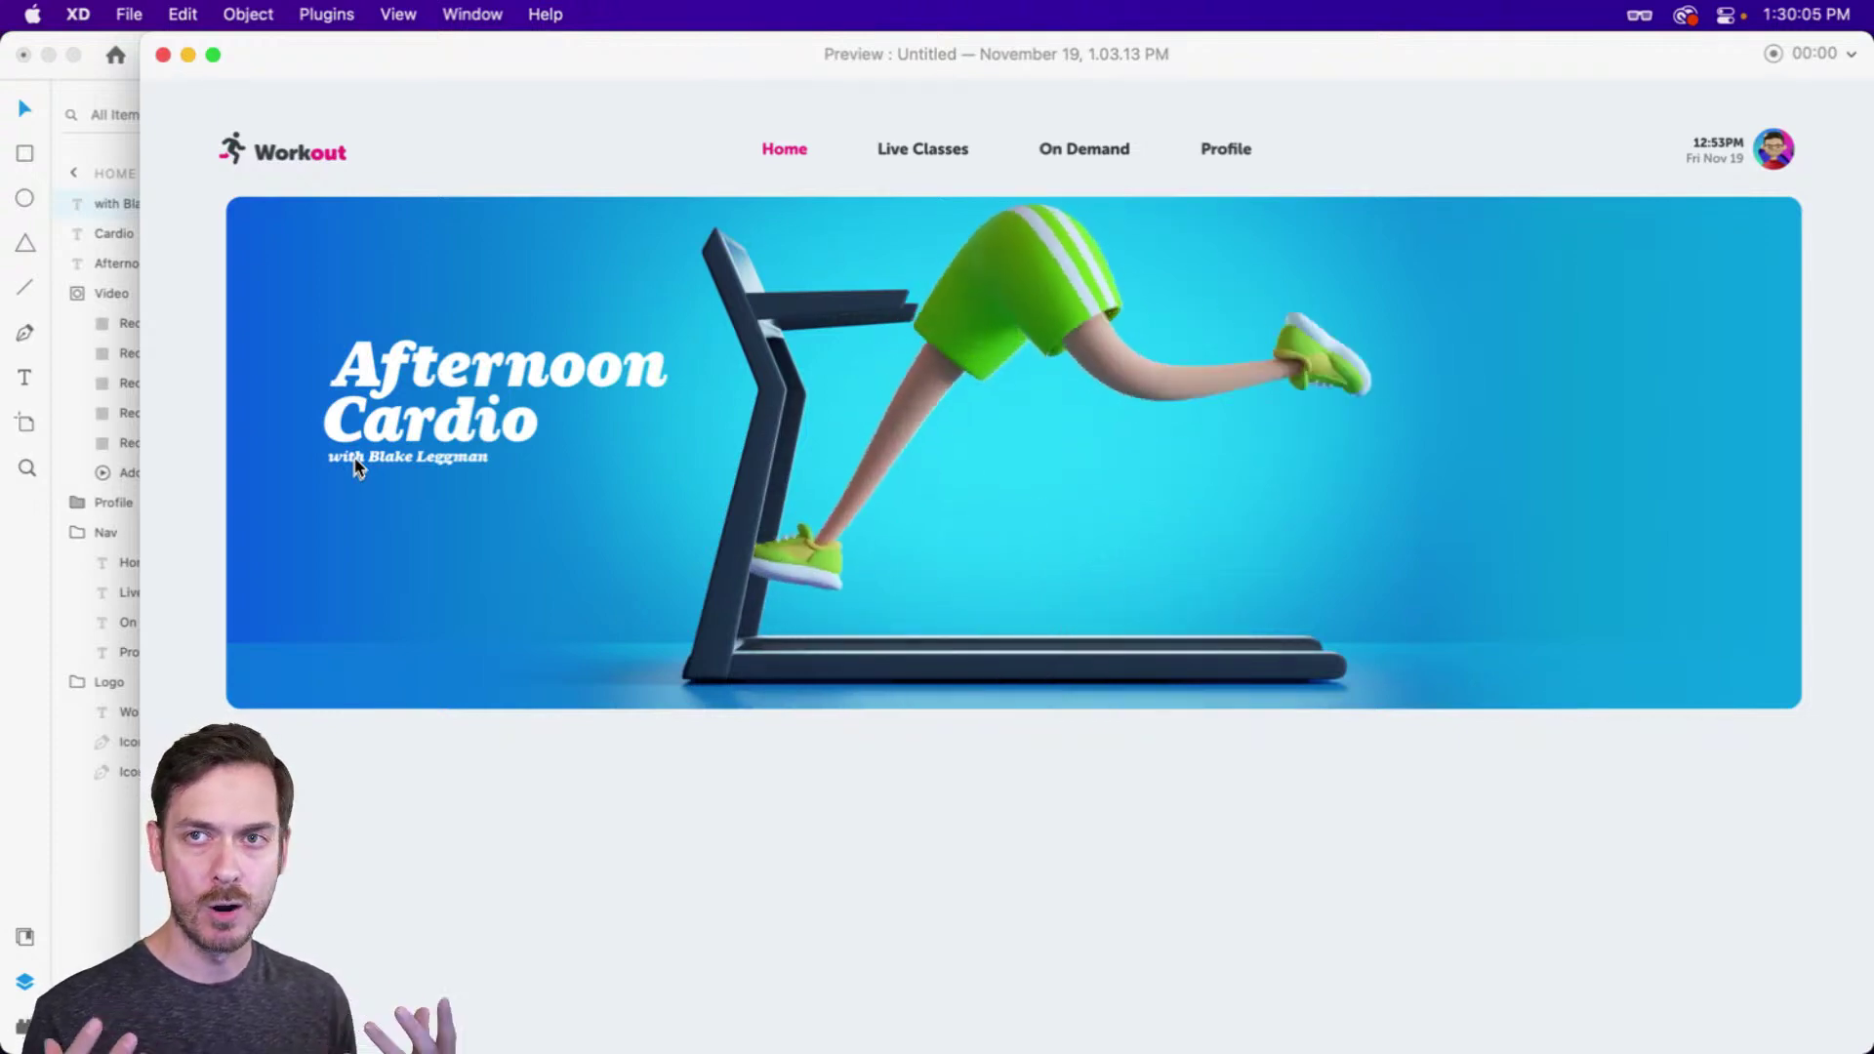
key("super+w")
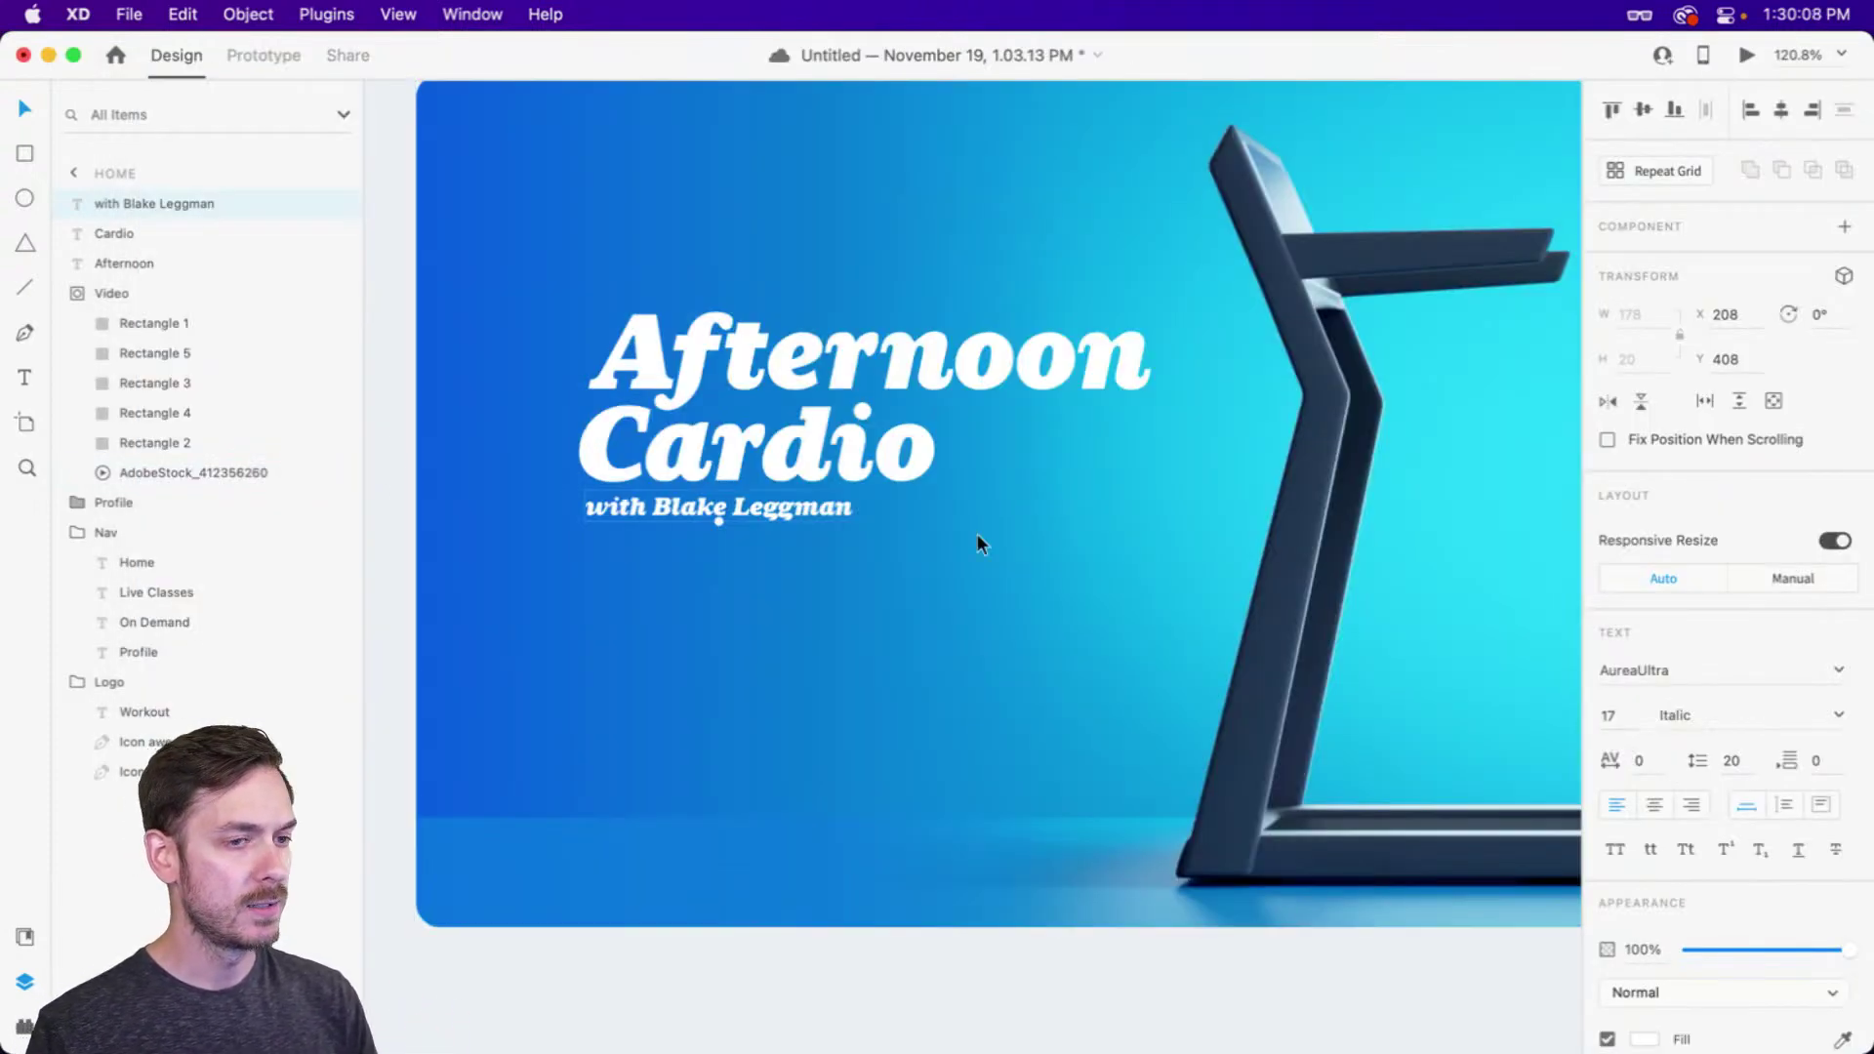
Set the instructor line's font to Museo Sans Rounded with weight 900
left_click(1753, 673)
type("Muse")
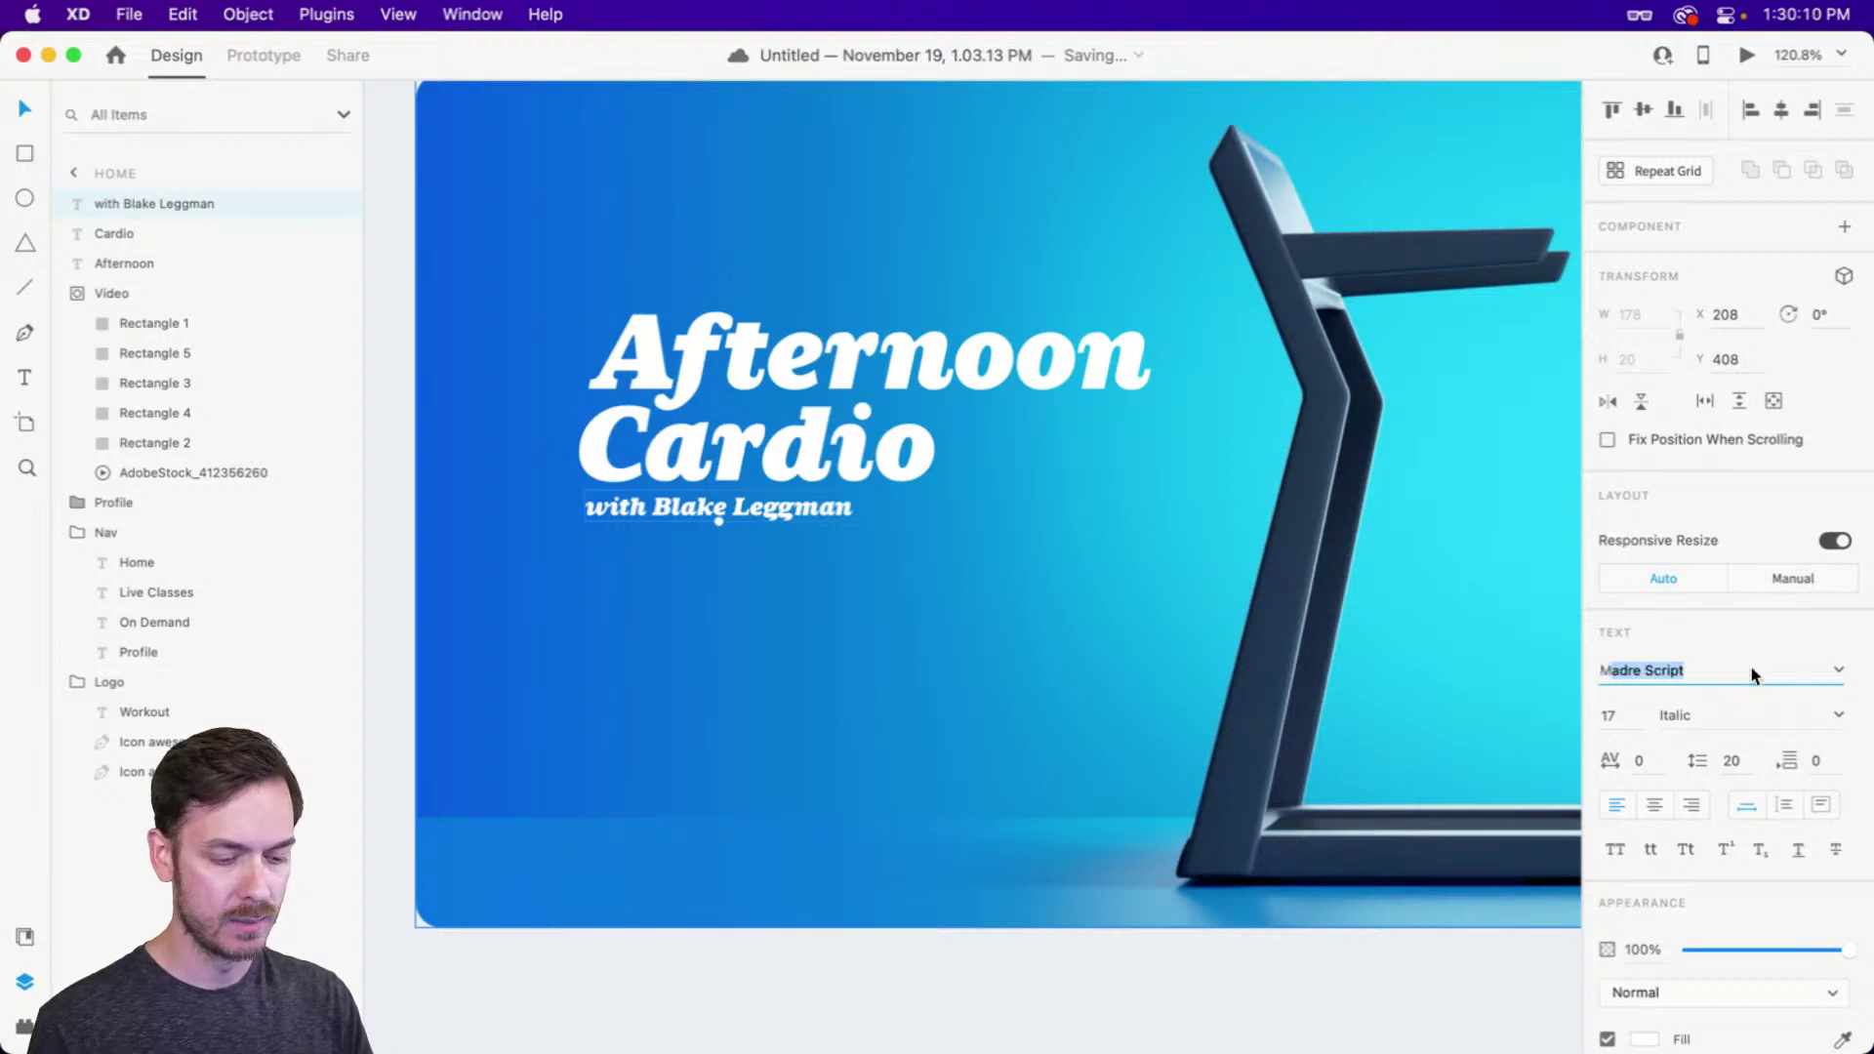
type("o Sans Rounded")
key("Return")
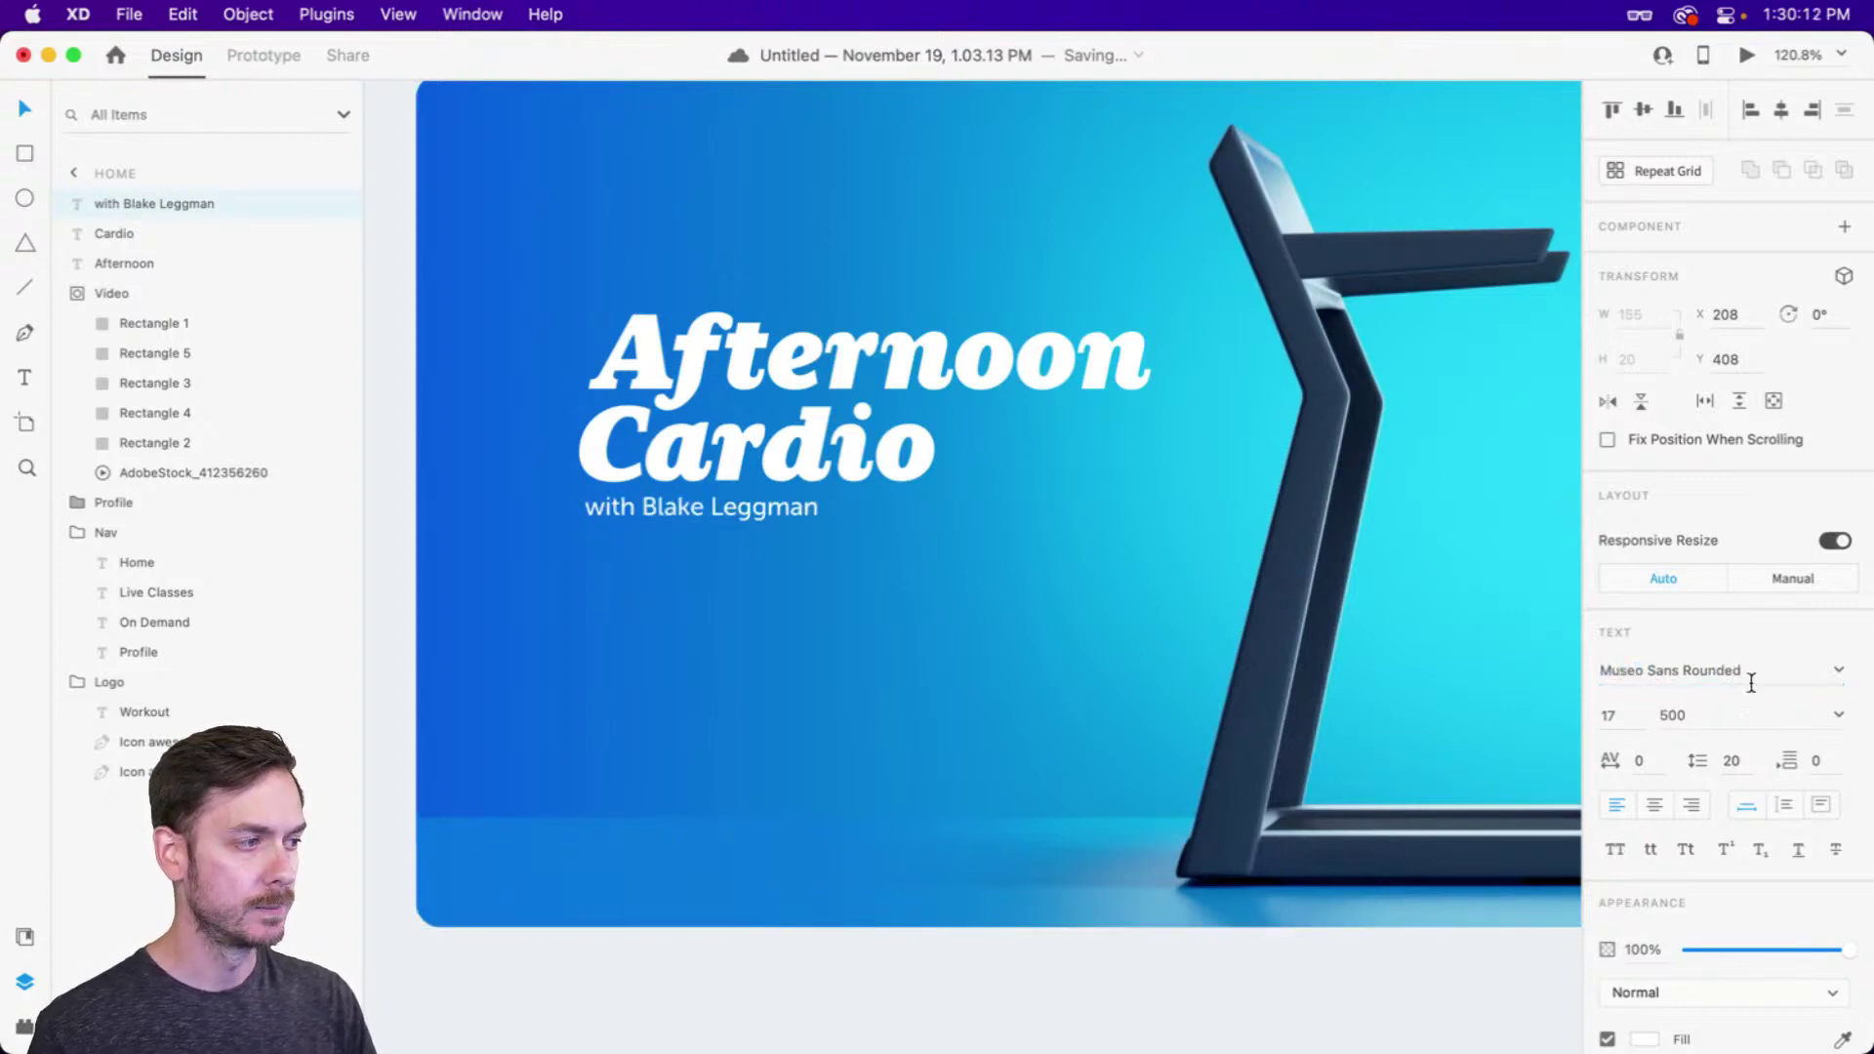
left_click(1839, 716)
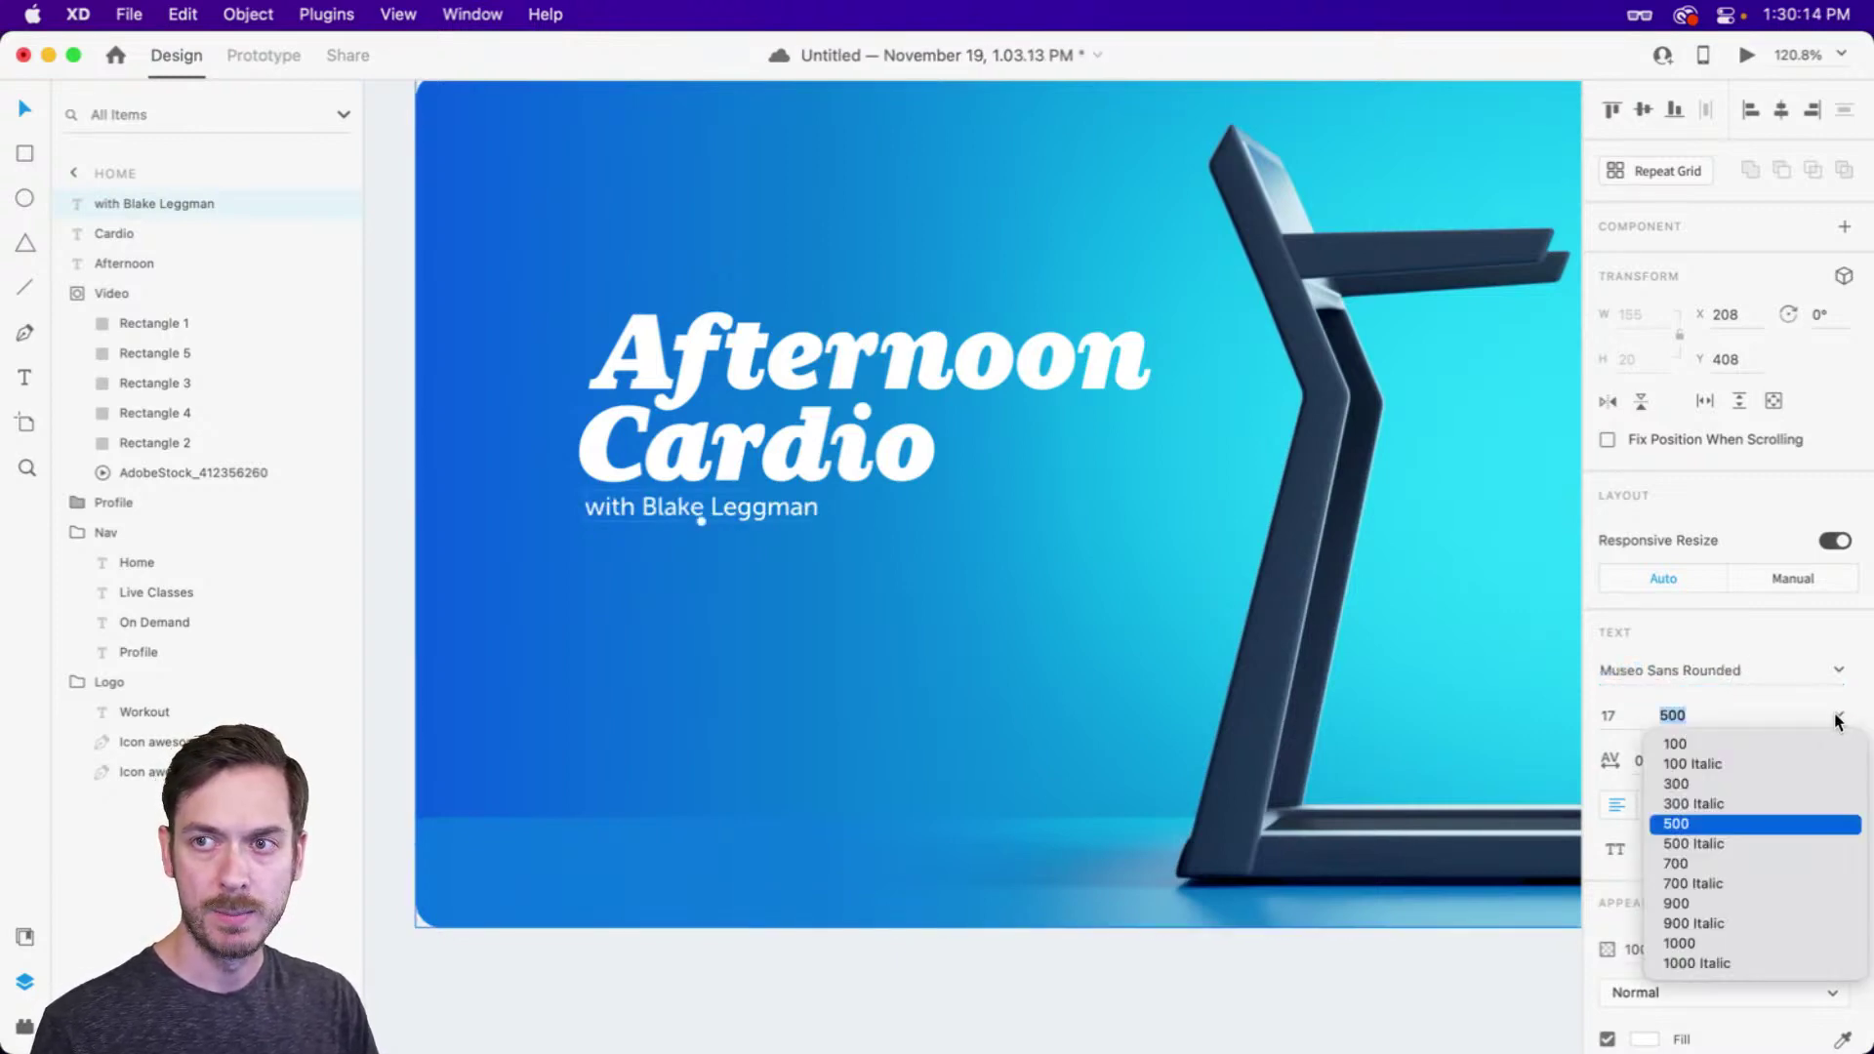
left_click(1694, 903)
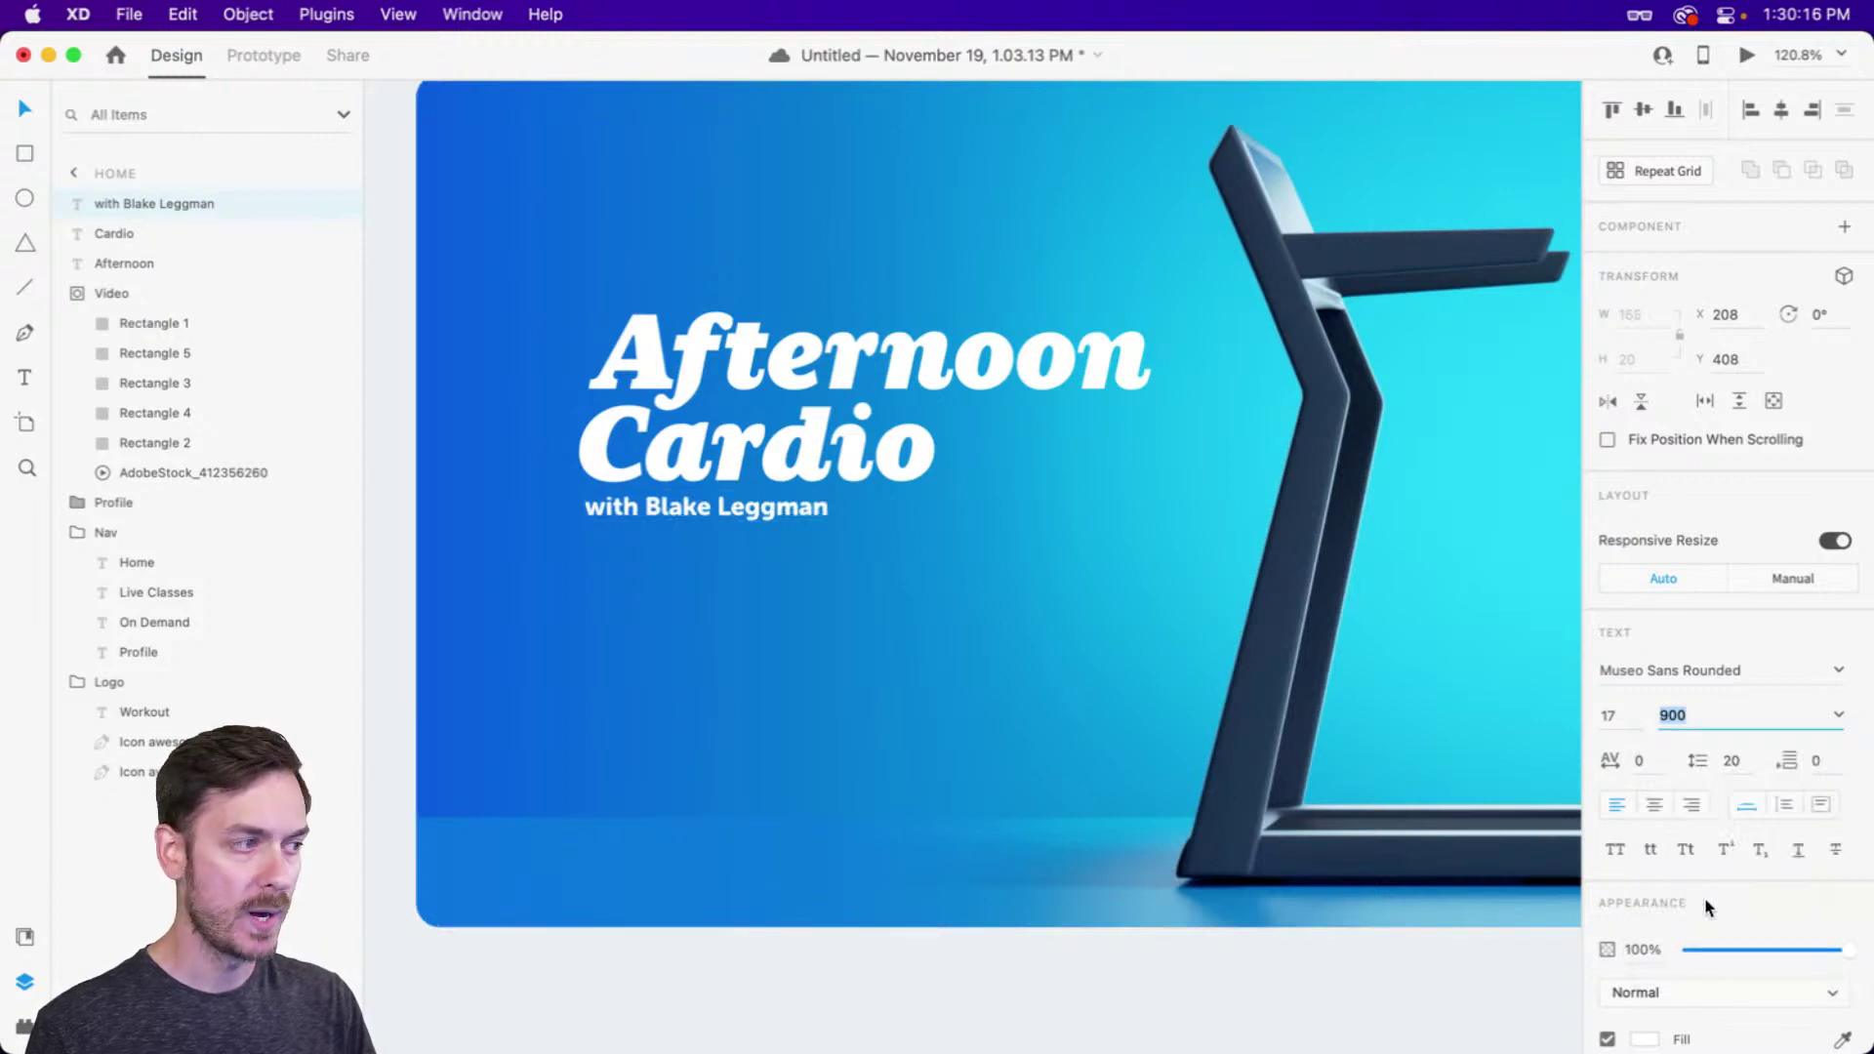
Set only the word "with" to weight 500 and shift the instructor line to X 205, under Cardio's left edge
double_click(638, 504)
left_click(640, 508)
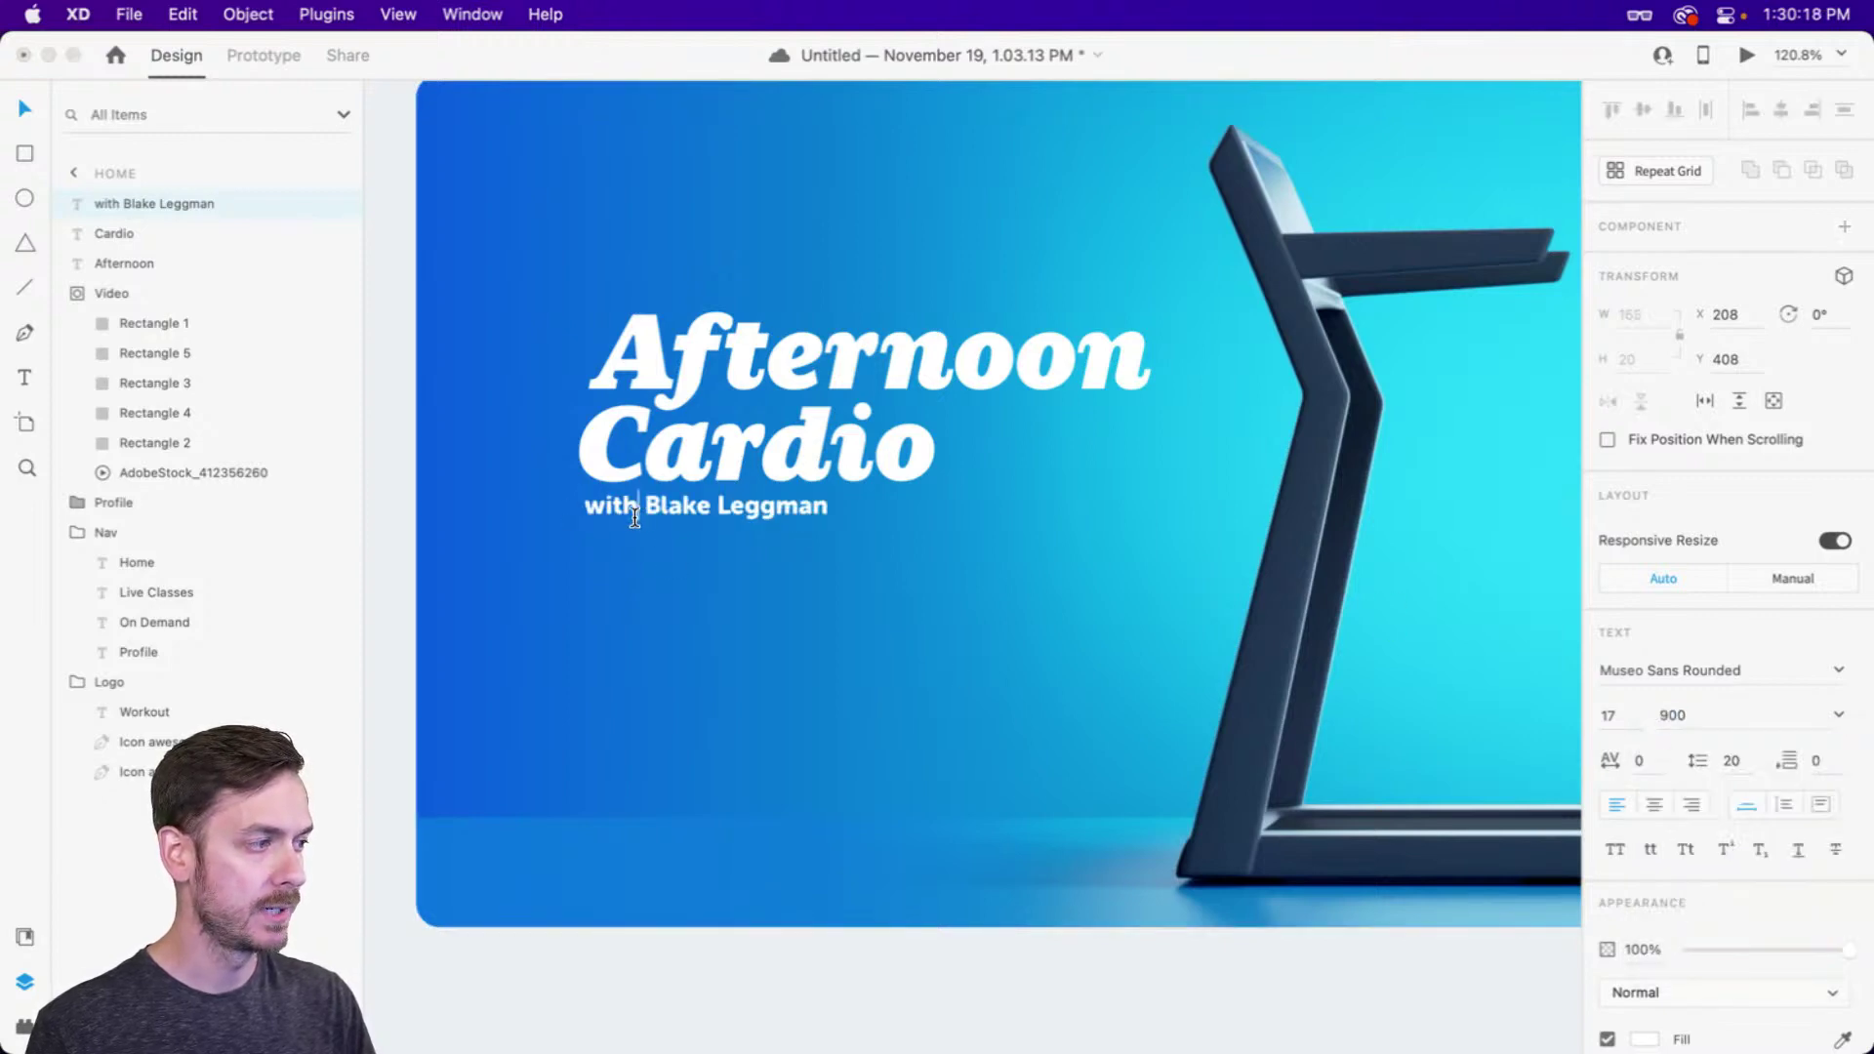
left_click_drag(641, 507, 561, 513)
left_click(1808, 707)
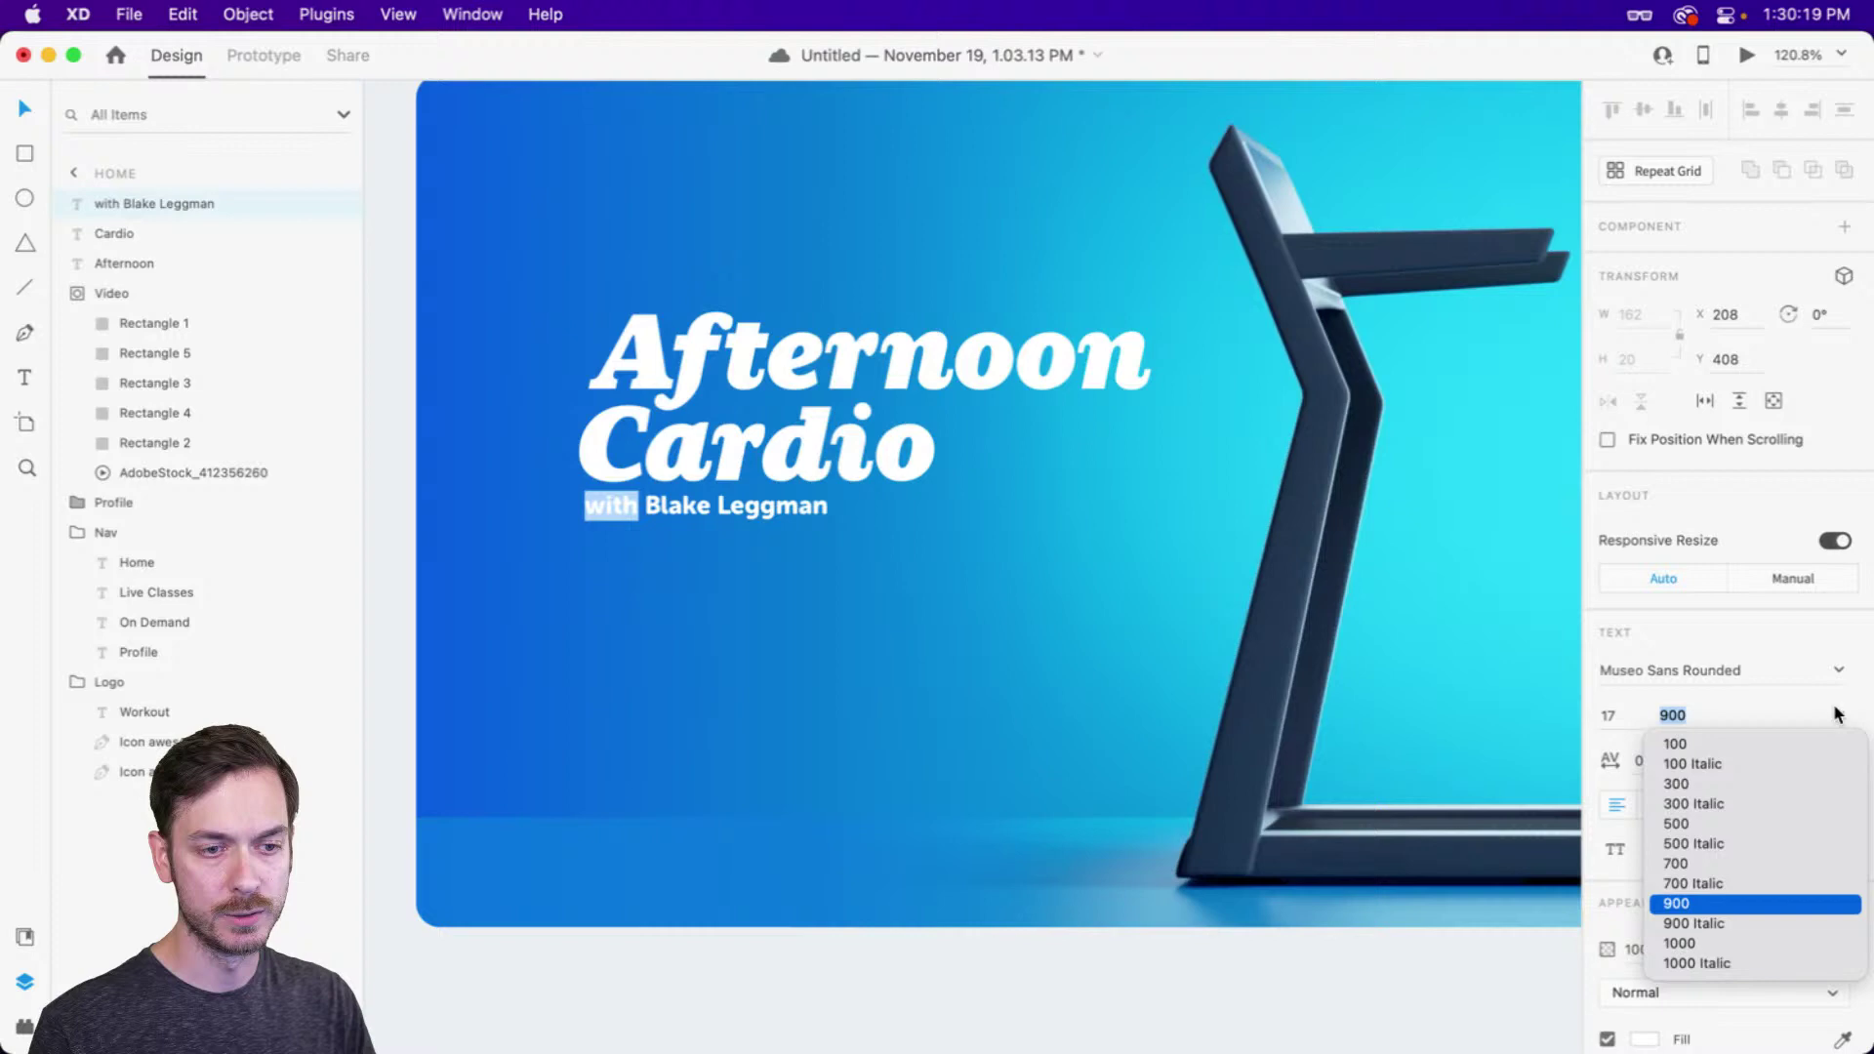
left_click(1697, 824)
key("Escape")
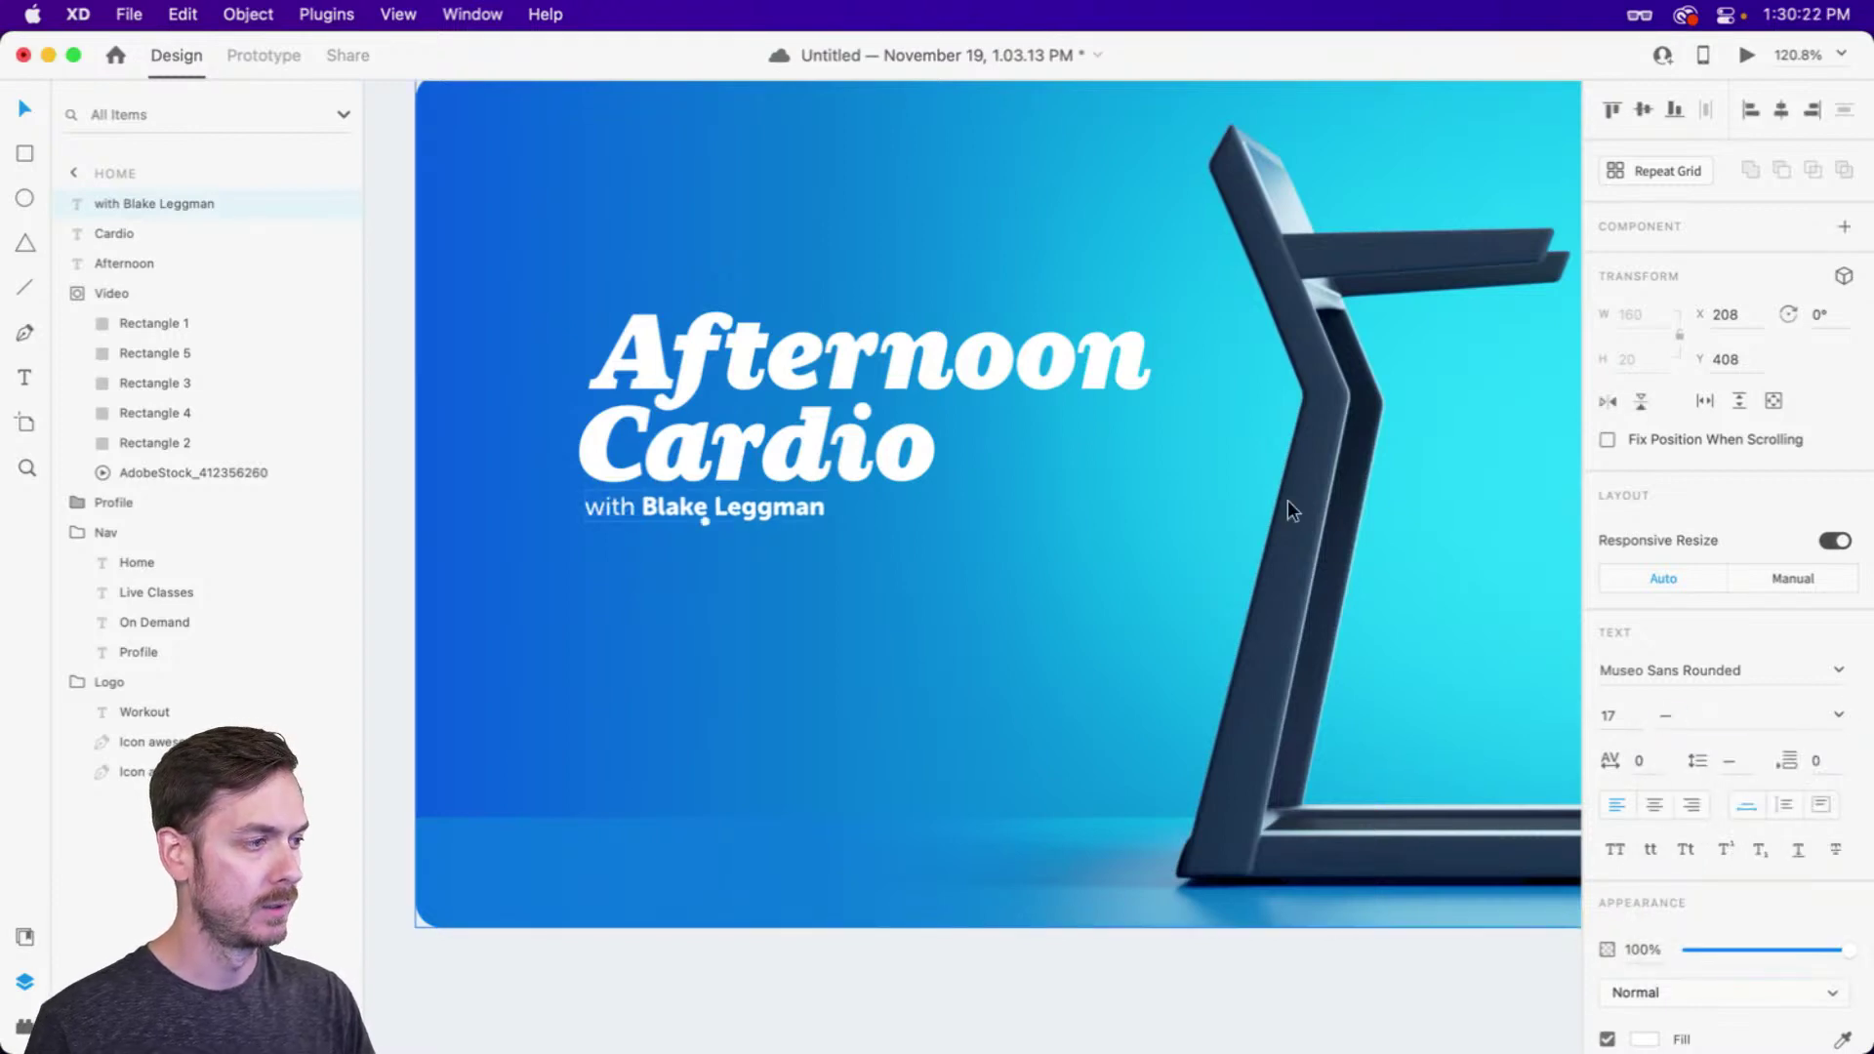
left_click_drag(701, 494, 695, 490)
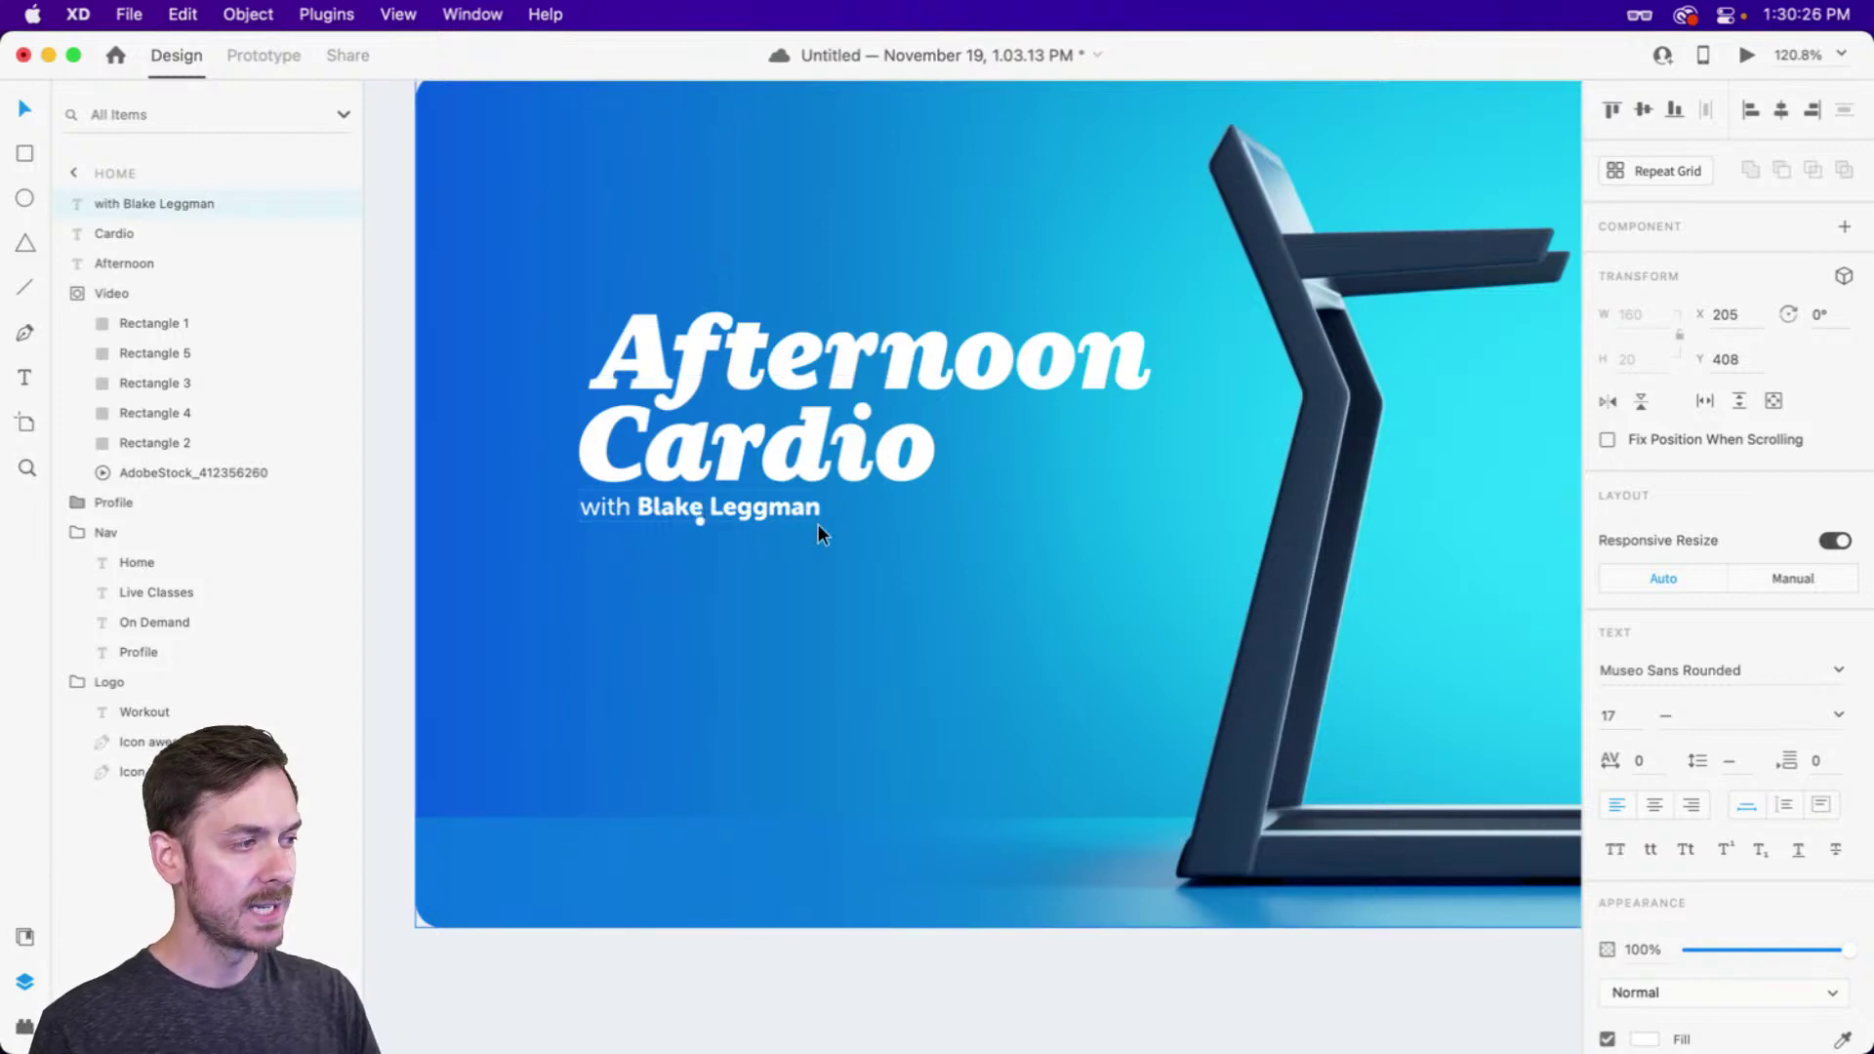
Change the instructor line's fill to a dark blue-gray, #2F3238
scroll(629, 513, "up", 3)
scroll(628, 514, "left", 2)
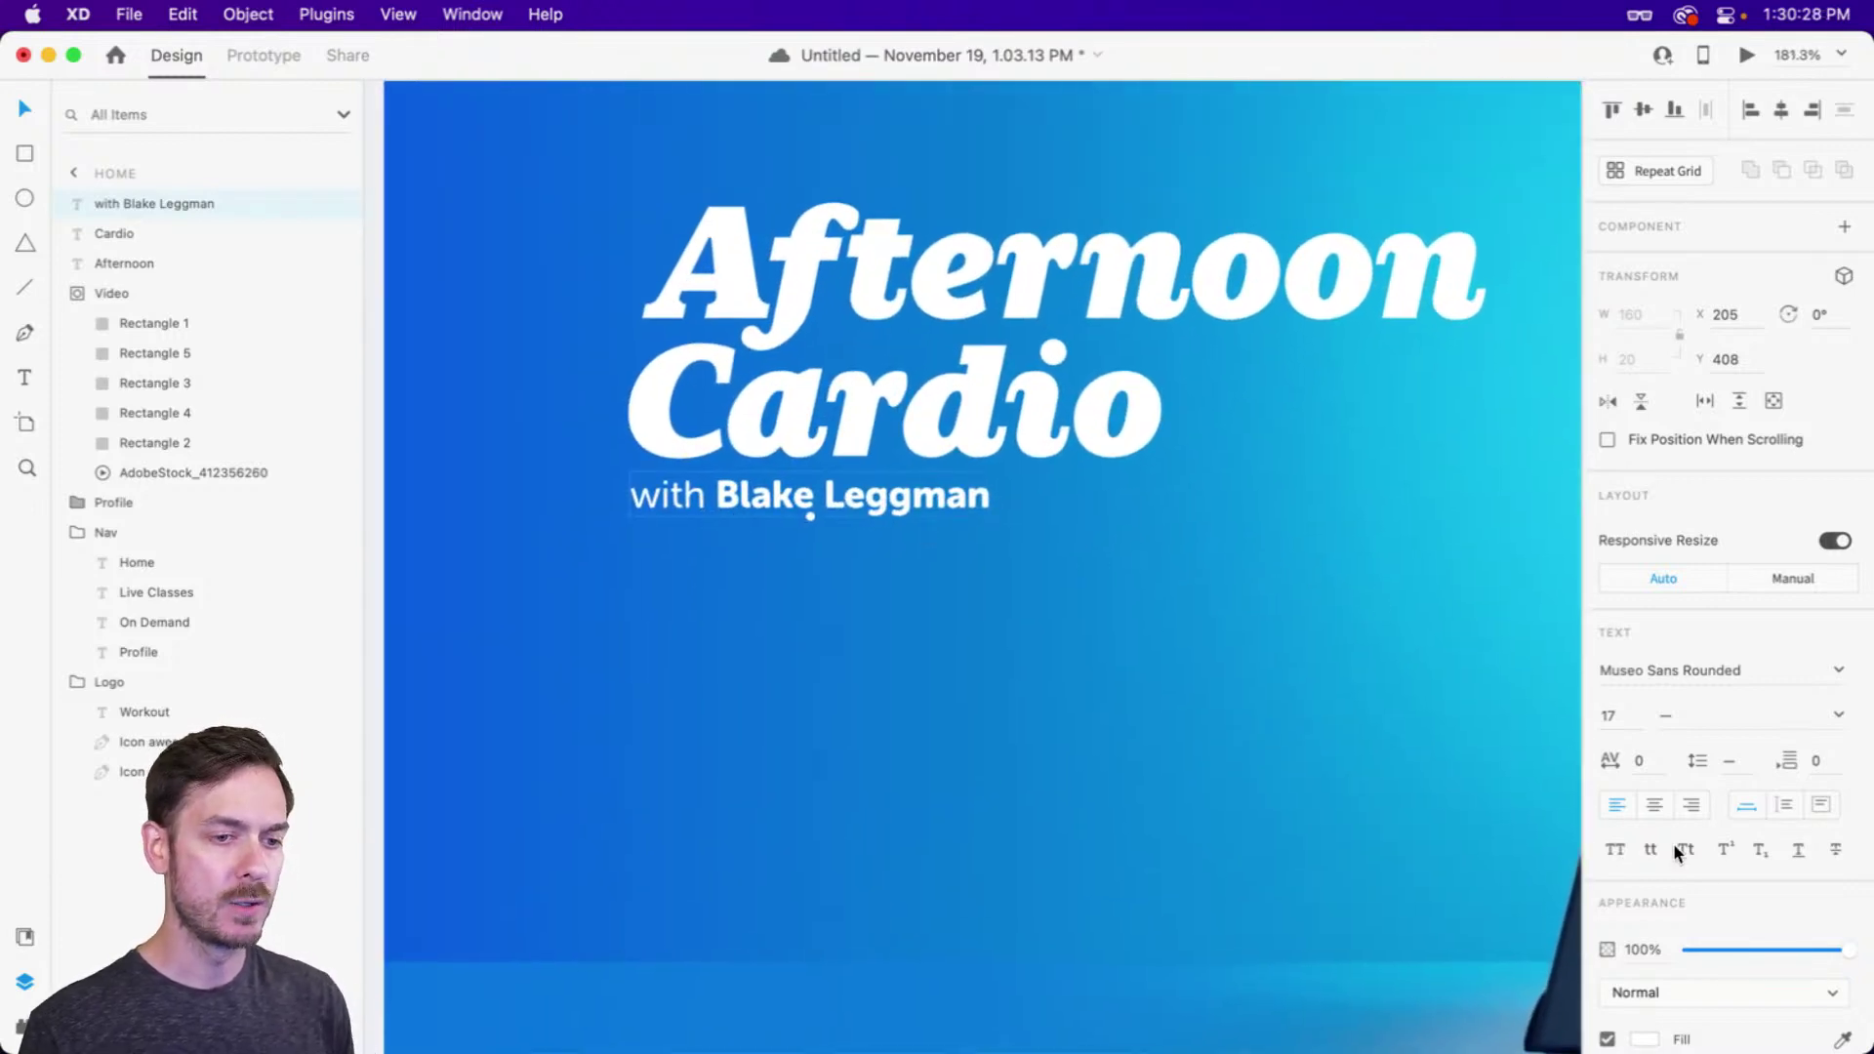
scroll(1701, 869, "down", 5)
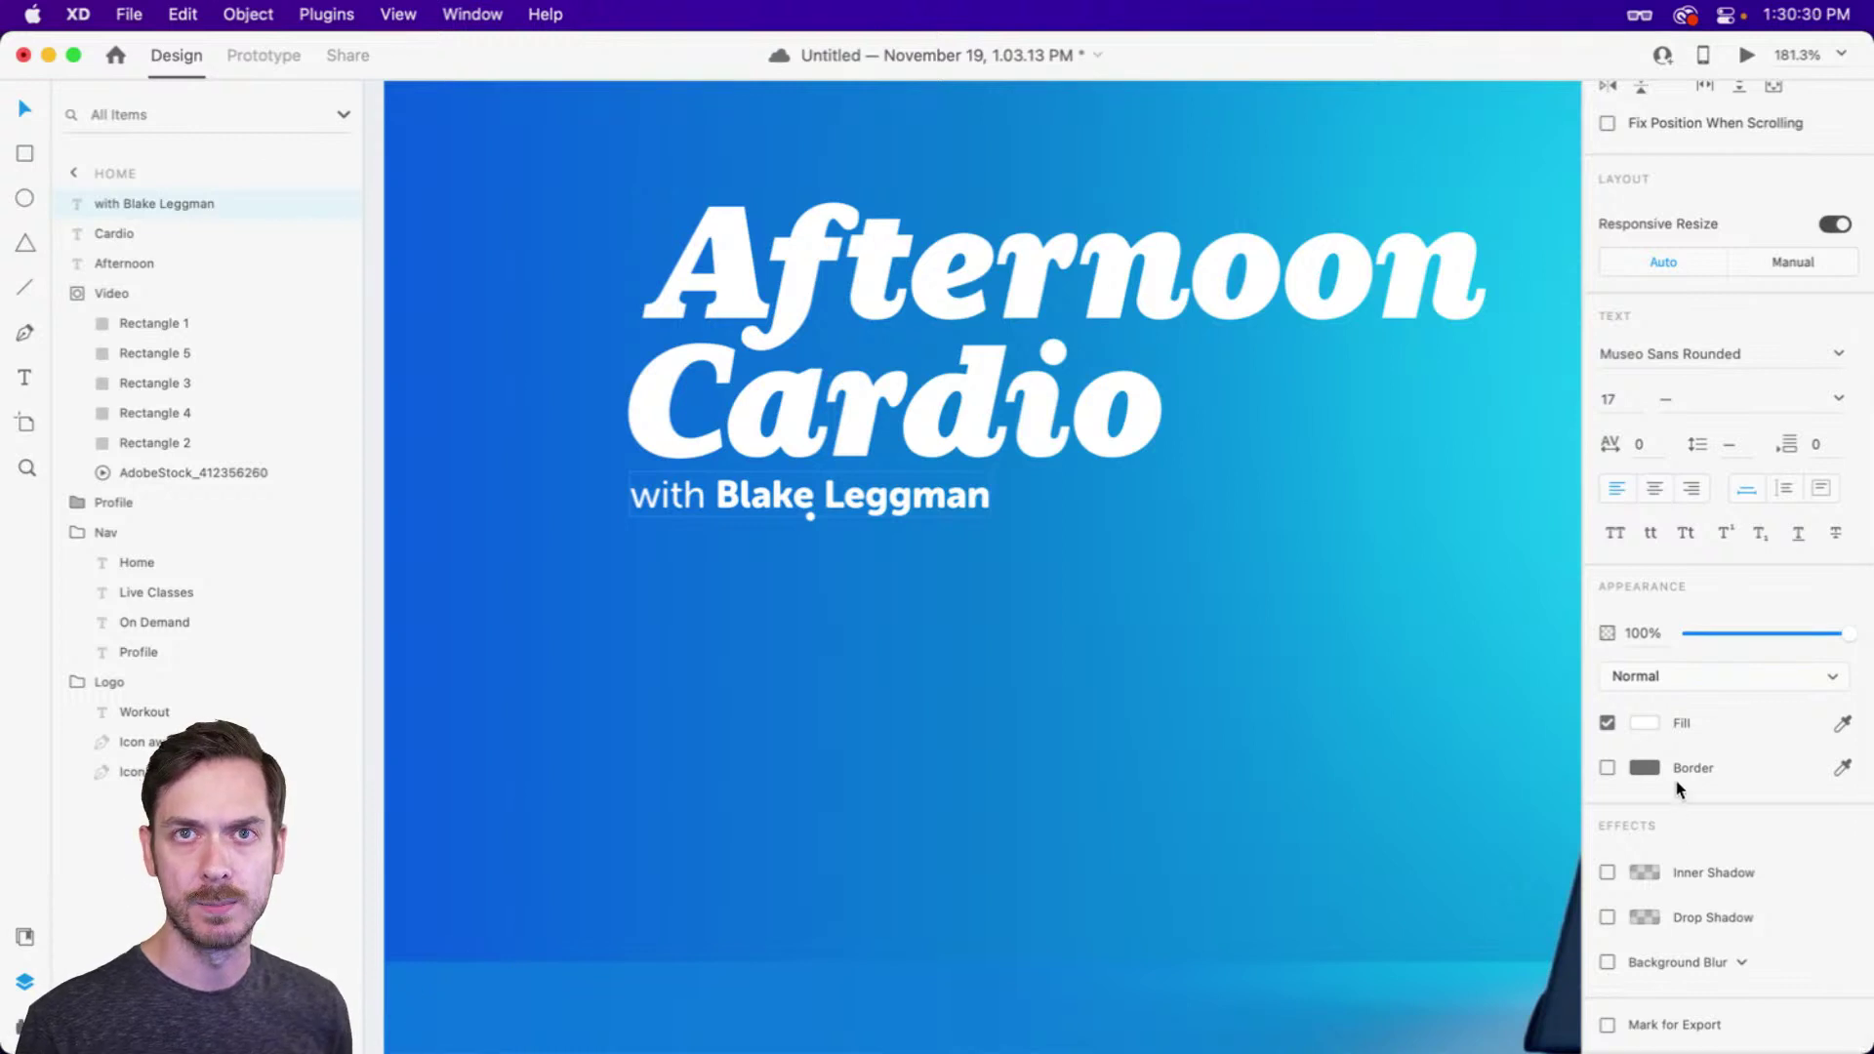
left_click(1644, 722)
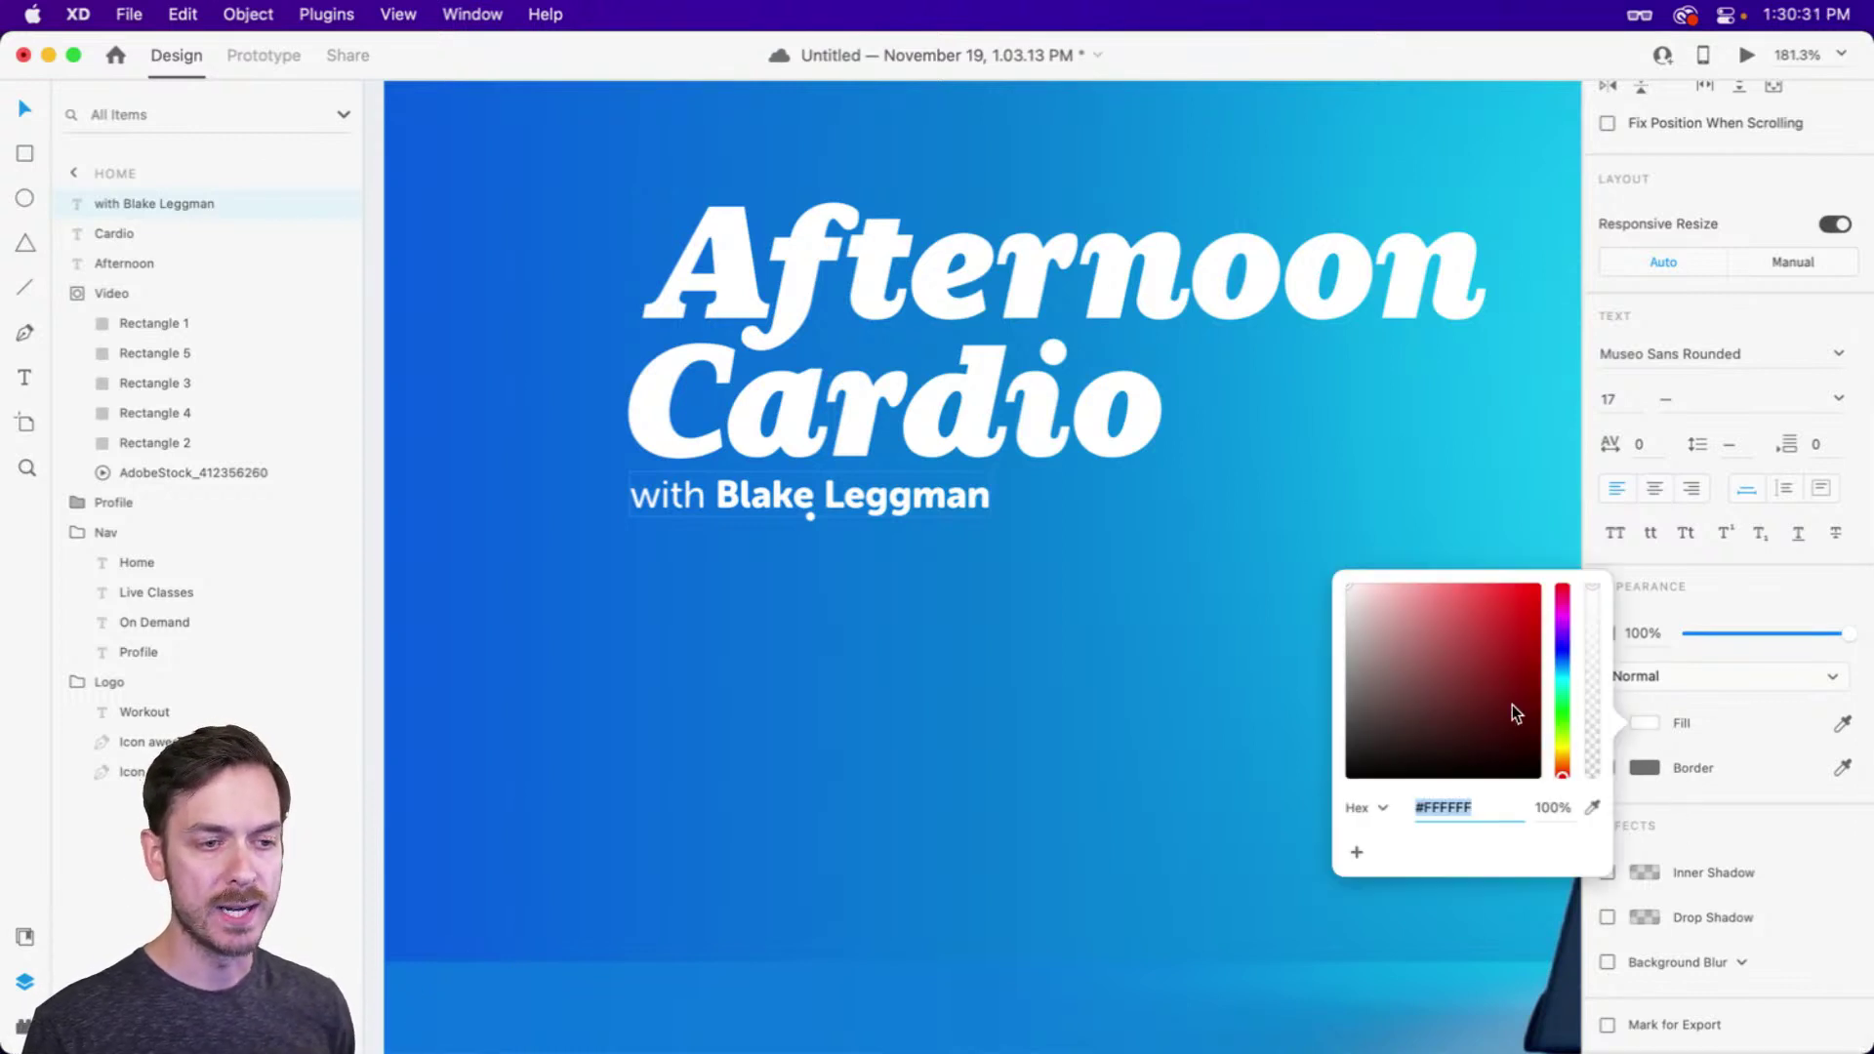
left_click(1563, 661)
mouse_move(1418, 714)
left_mouse_down()
mouse_move(1369, 746)
mouse_move(1387, 745)
mouse_move(1389, 711)
left_mouse_up()
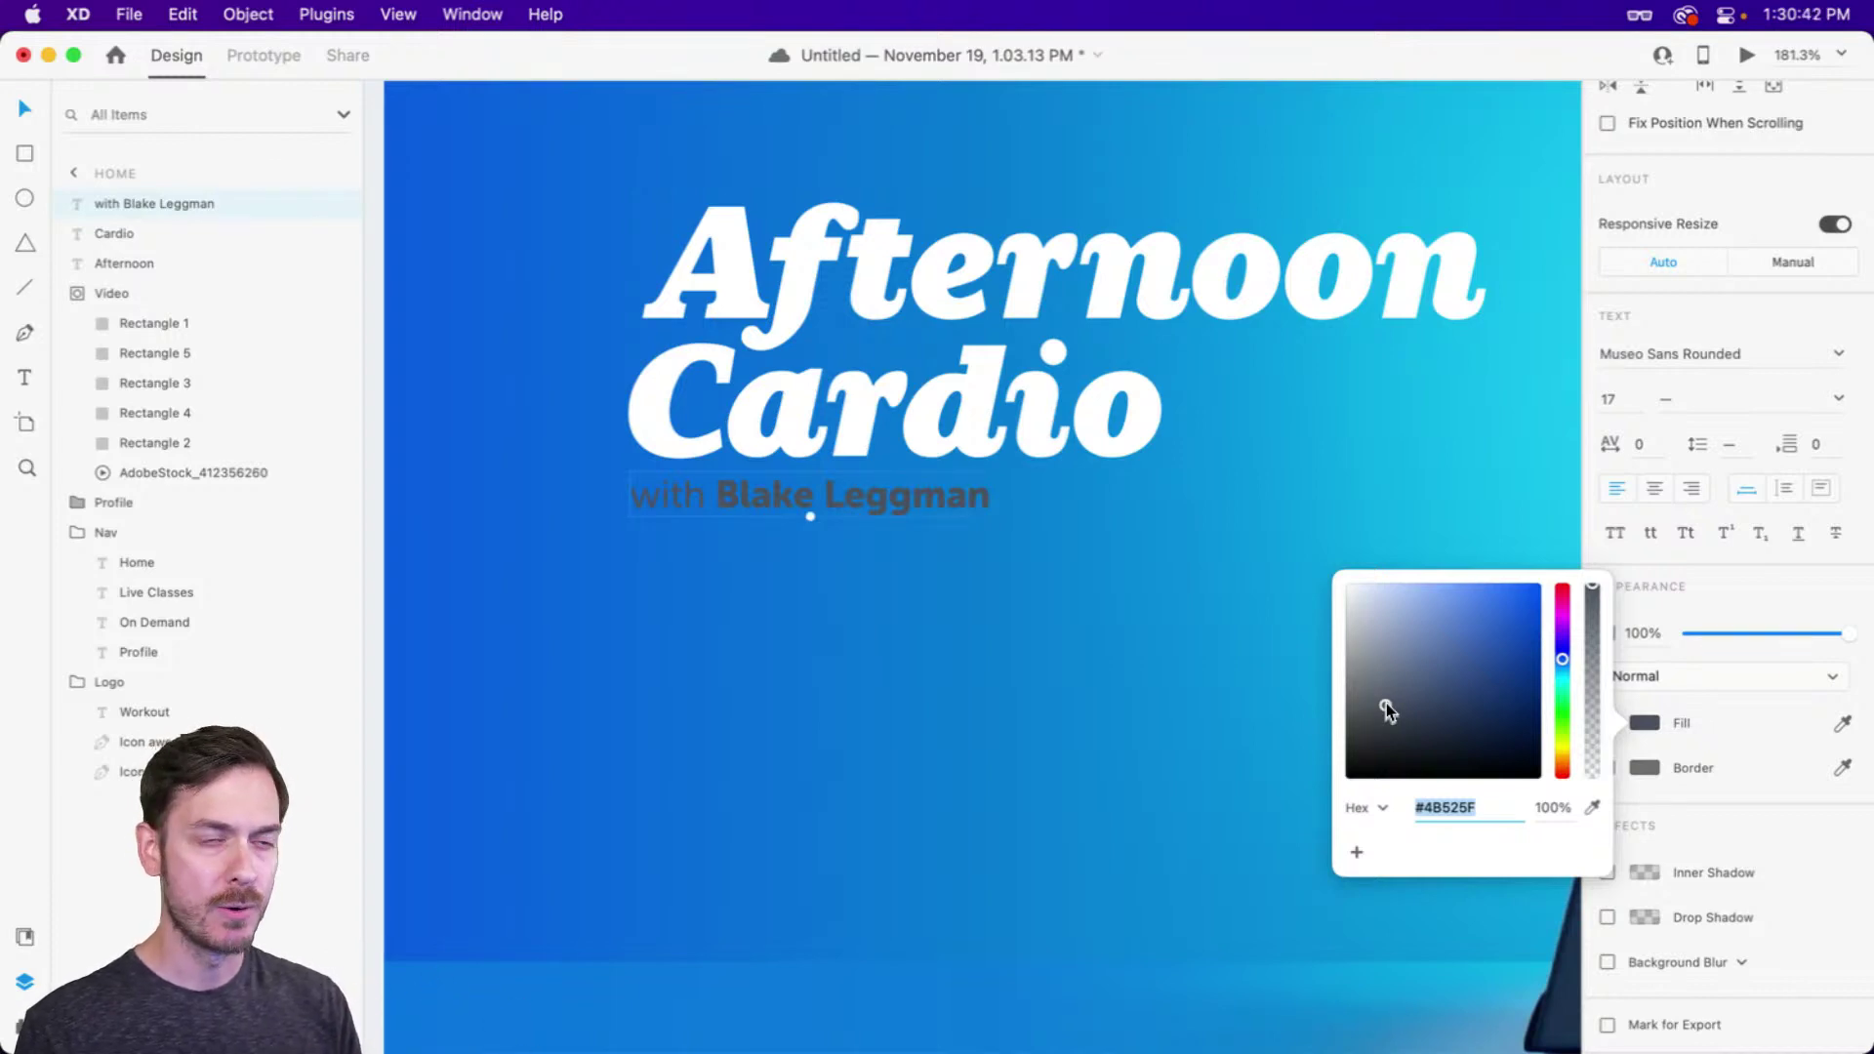
mouse_move(1387, 708)
left_mouse_down()
mouse_move(1380, 758)
mouse_move(1406, 744)
mouse_move(1375, 734)
left_mouse_up()
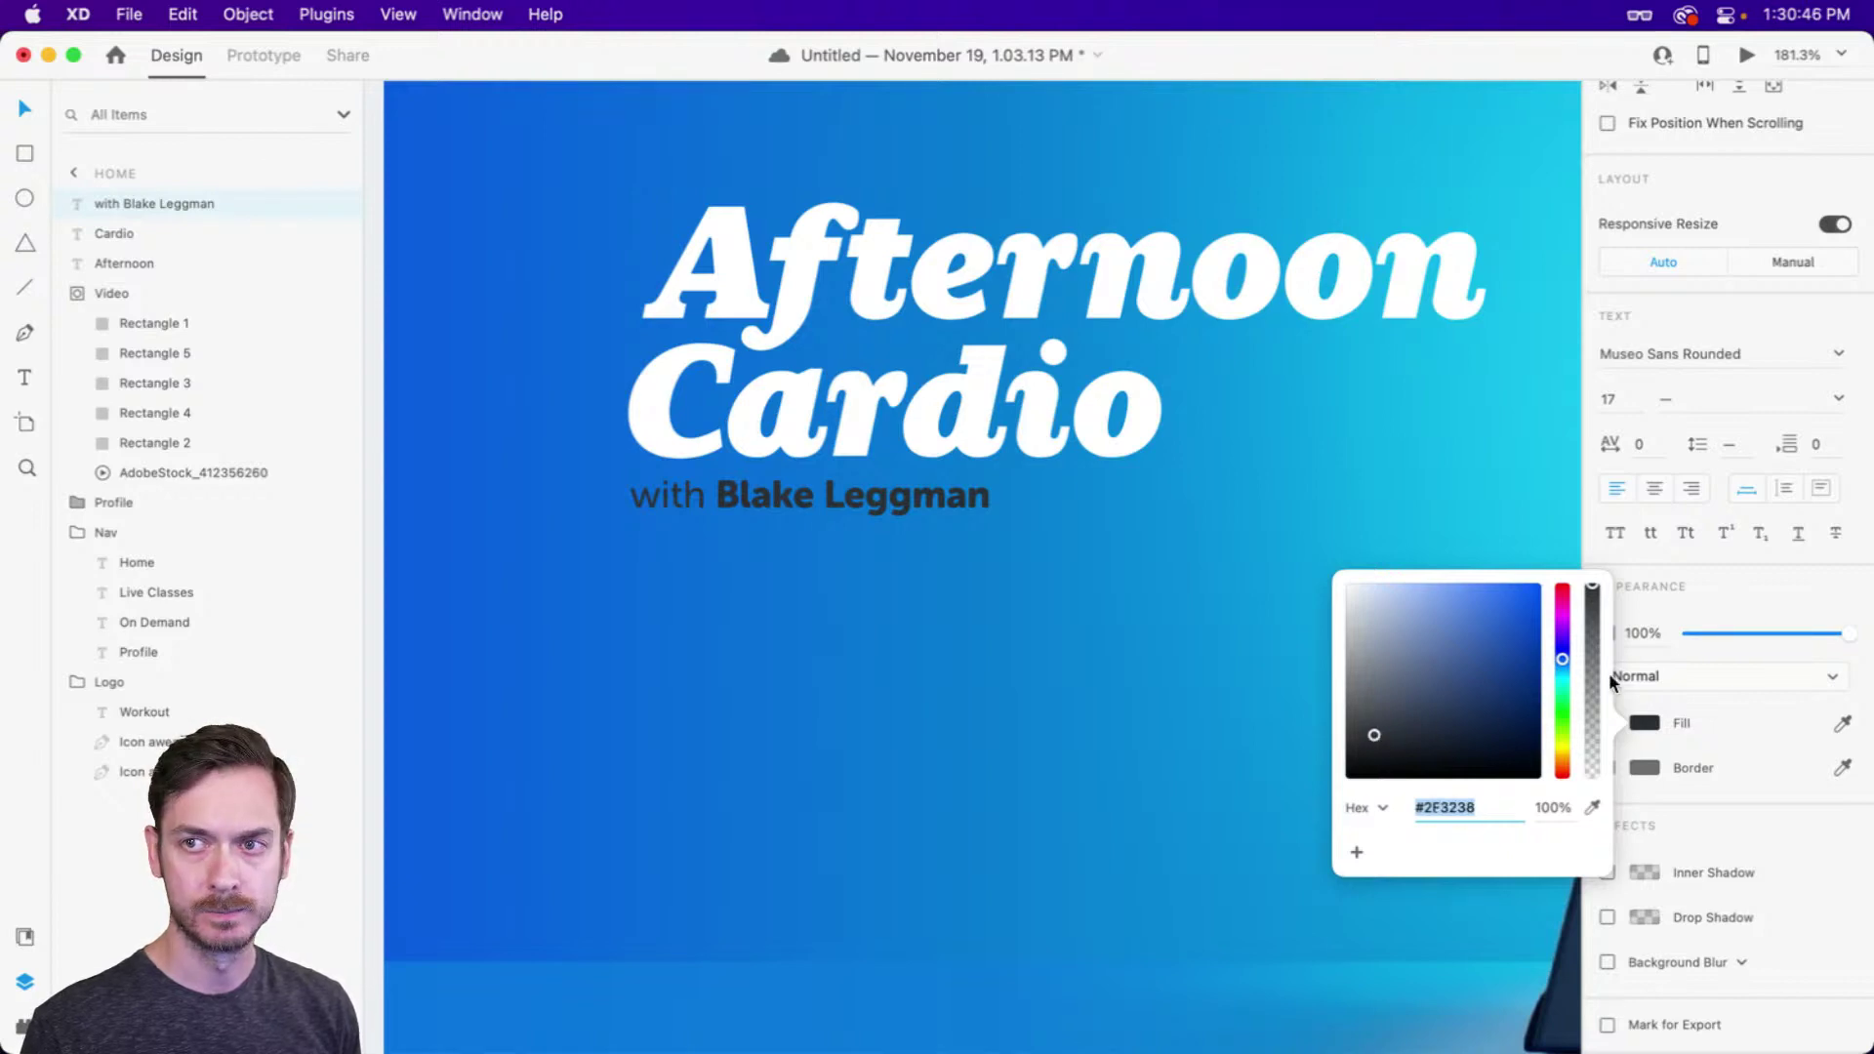
Shift the hue of the instructor line's fill slightly, to #2F3438
left_click_drag(1562, 659, 1560, 664)
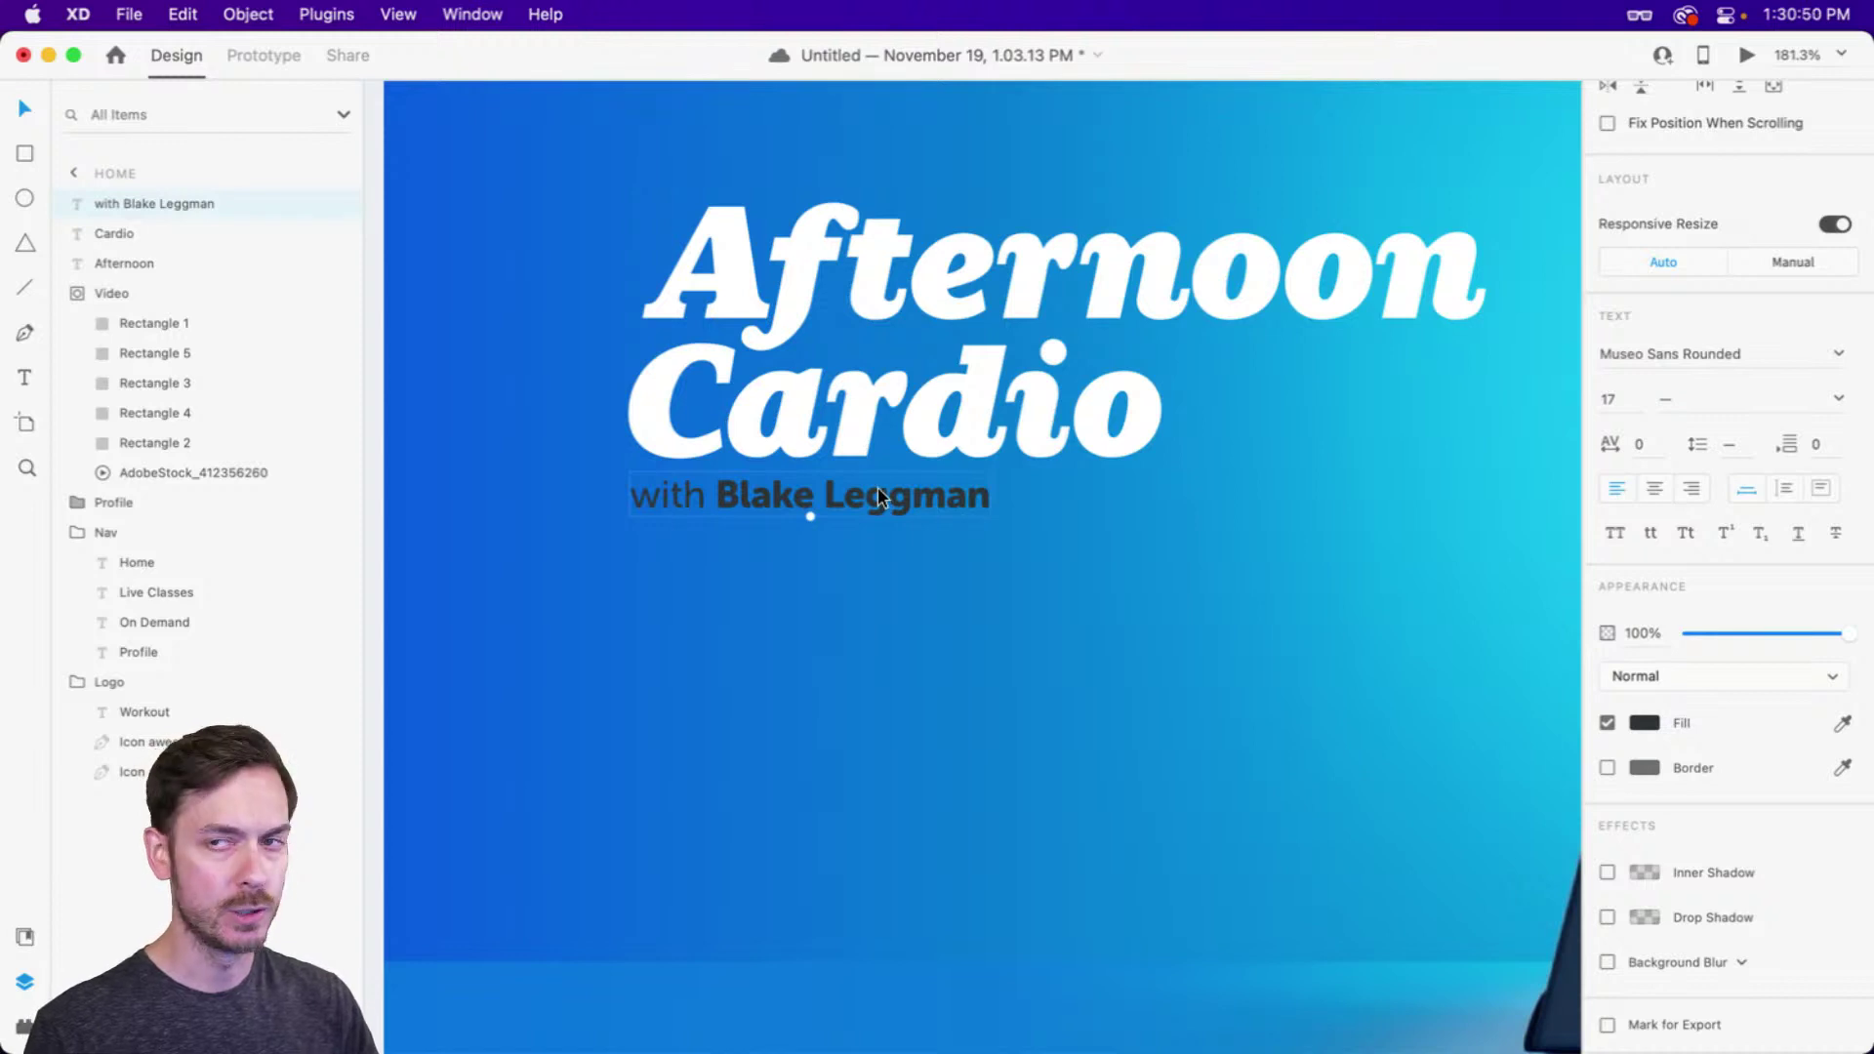
scroll(897, 562, "down", 5)
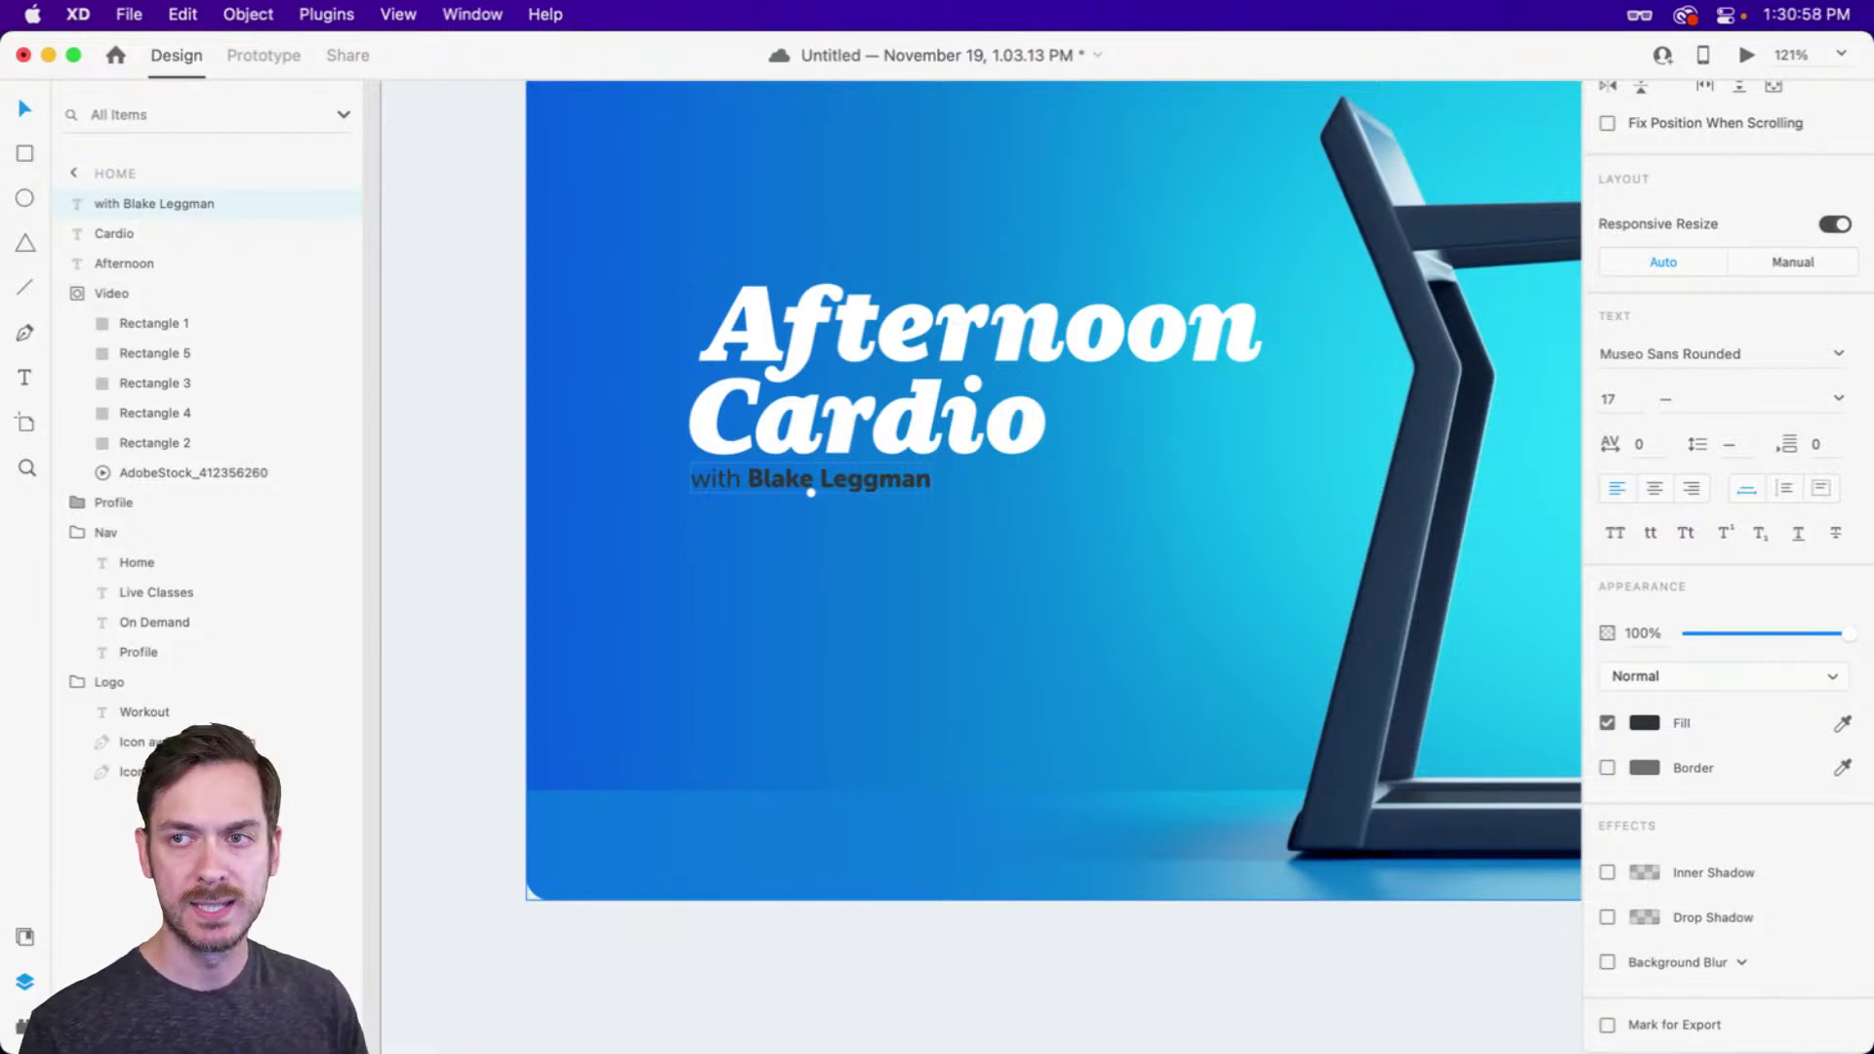
Add 379-wide area text under the instructor line: "Hop on your treadmill or take to the streets as [first name] guides you through an afternoon cardio session."
left_click(787, 527)
key("t")
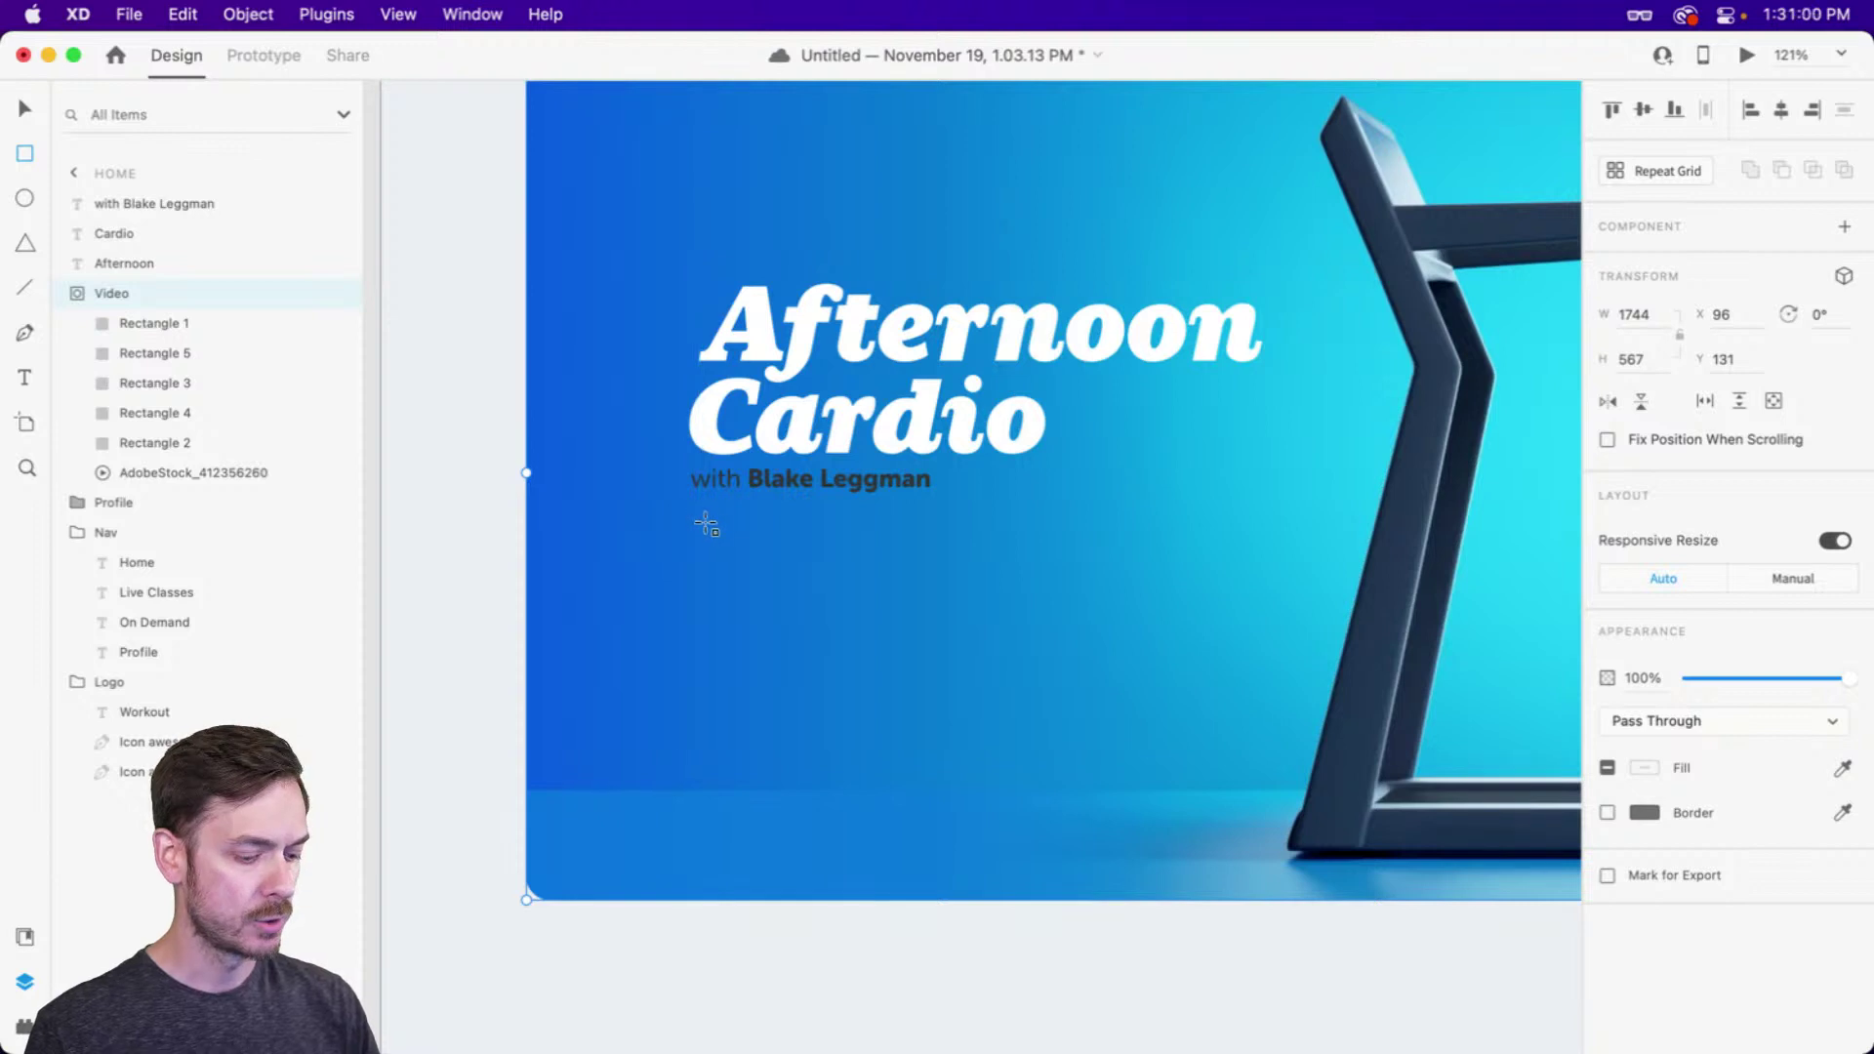
mouse_move(680, 526)
left_mouse_down()
mouse_move(653, 496)
mouse_move(1232, 550)
mouse_move(1227, 535)
left_mouse_up()
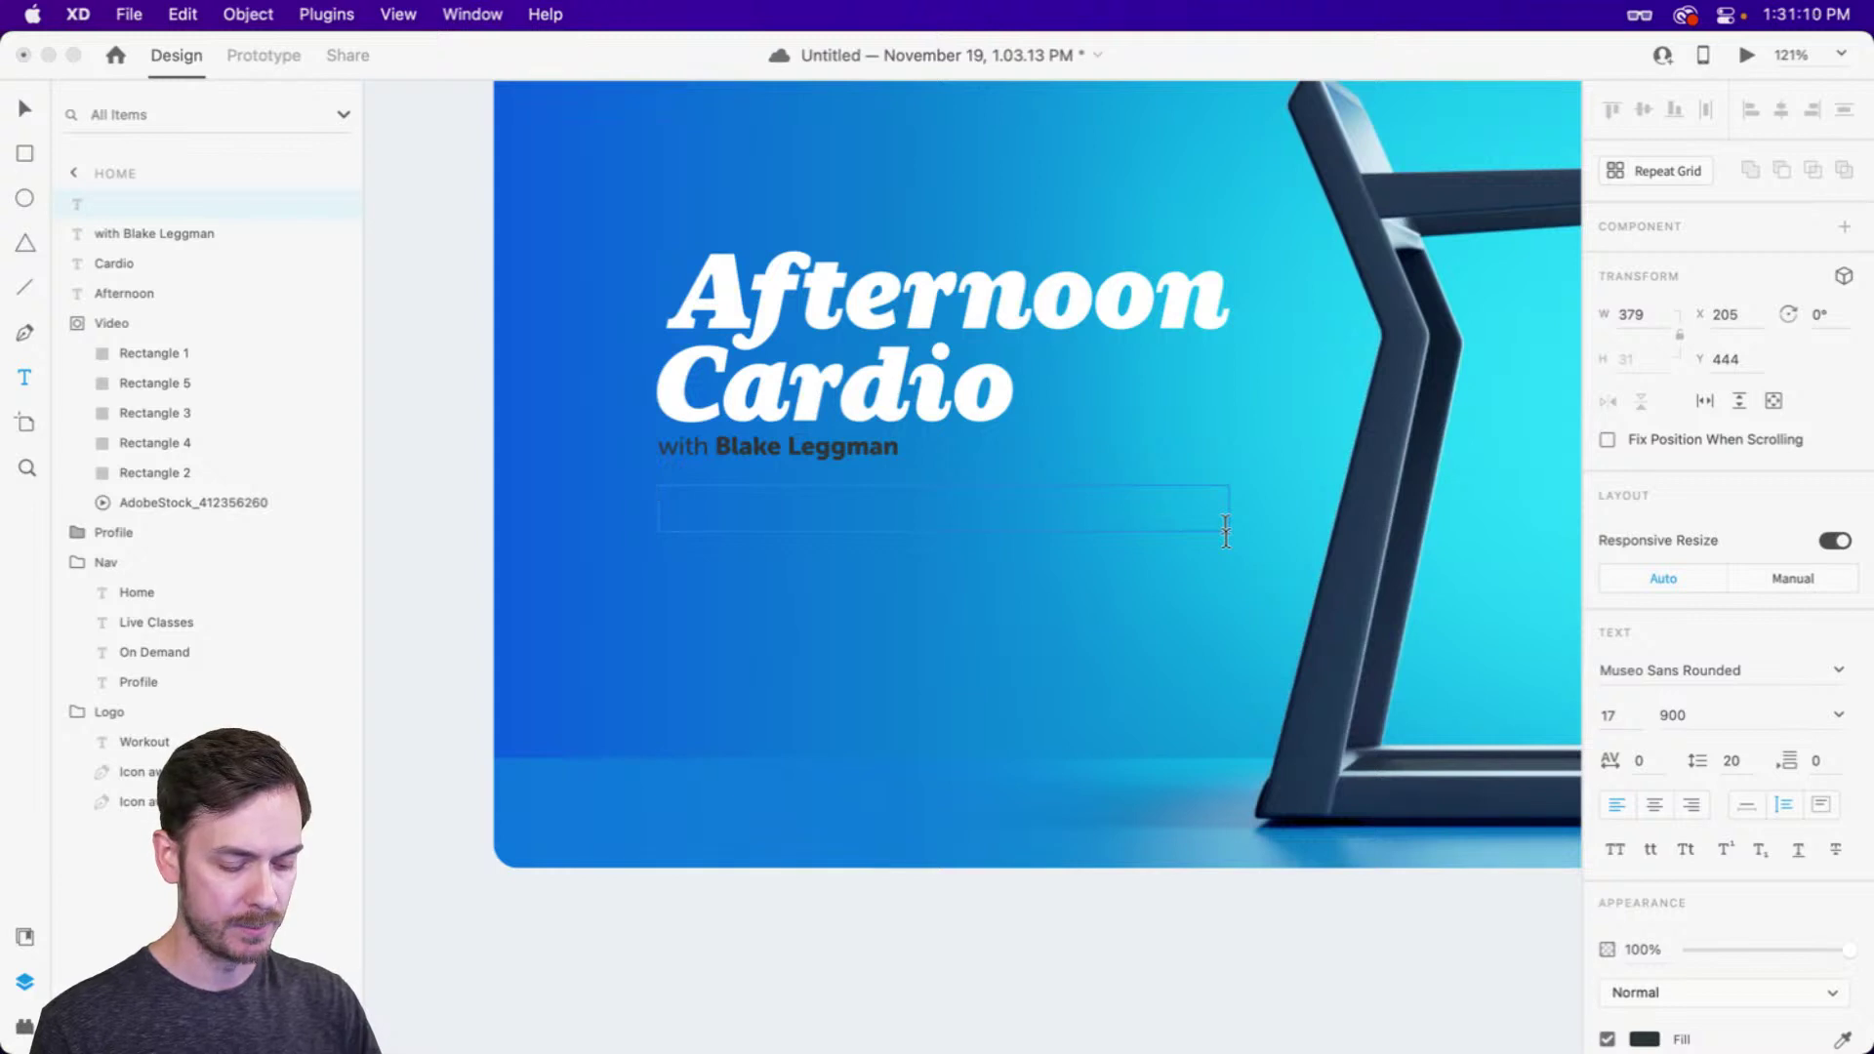
type("Hop on yo")
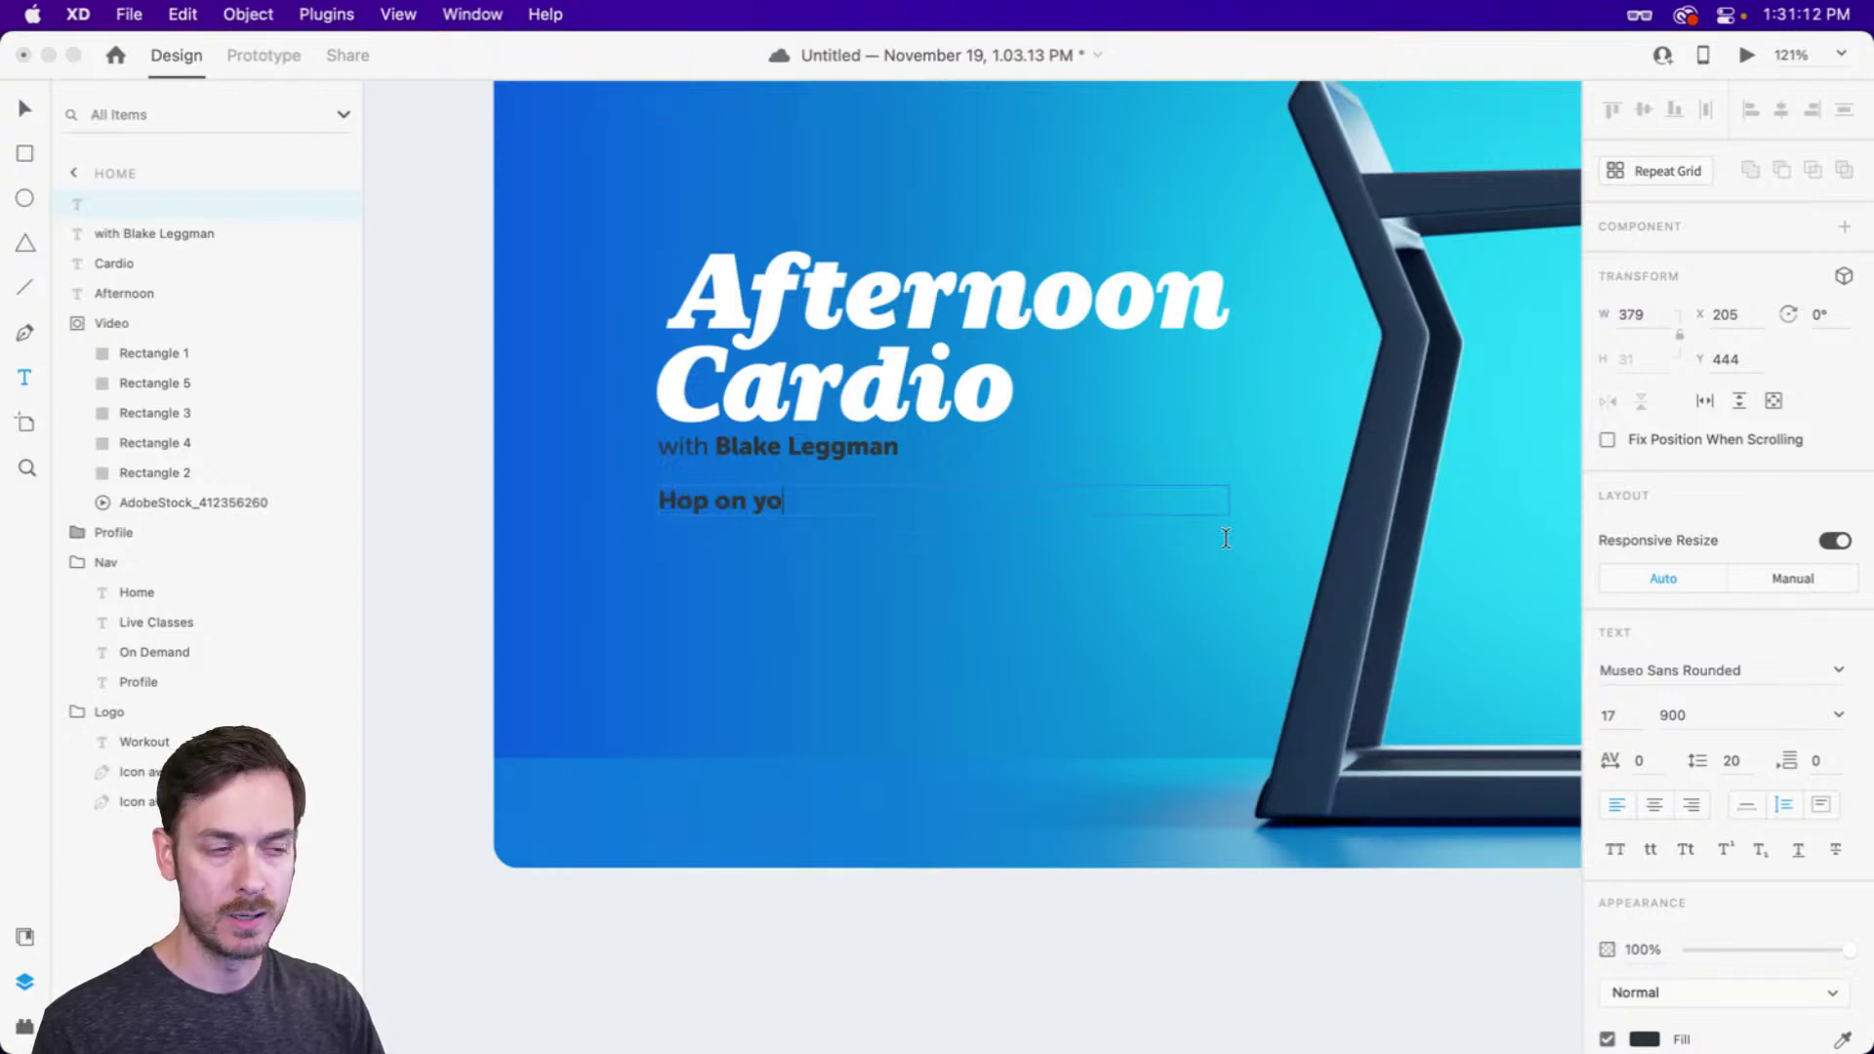
type("ur treadmi")
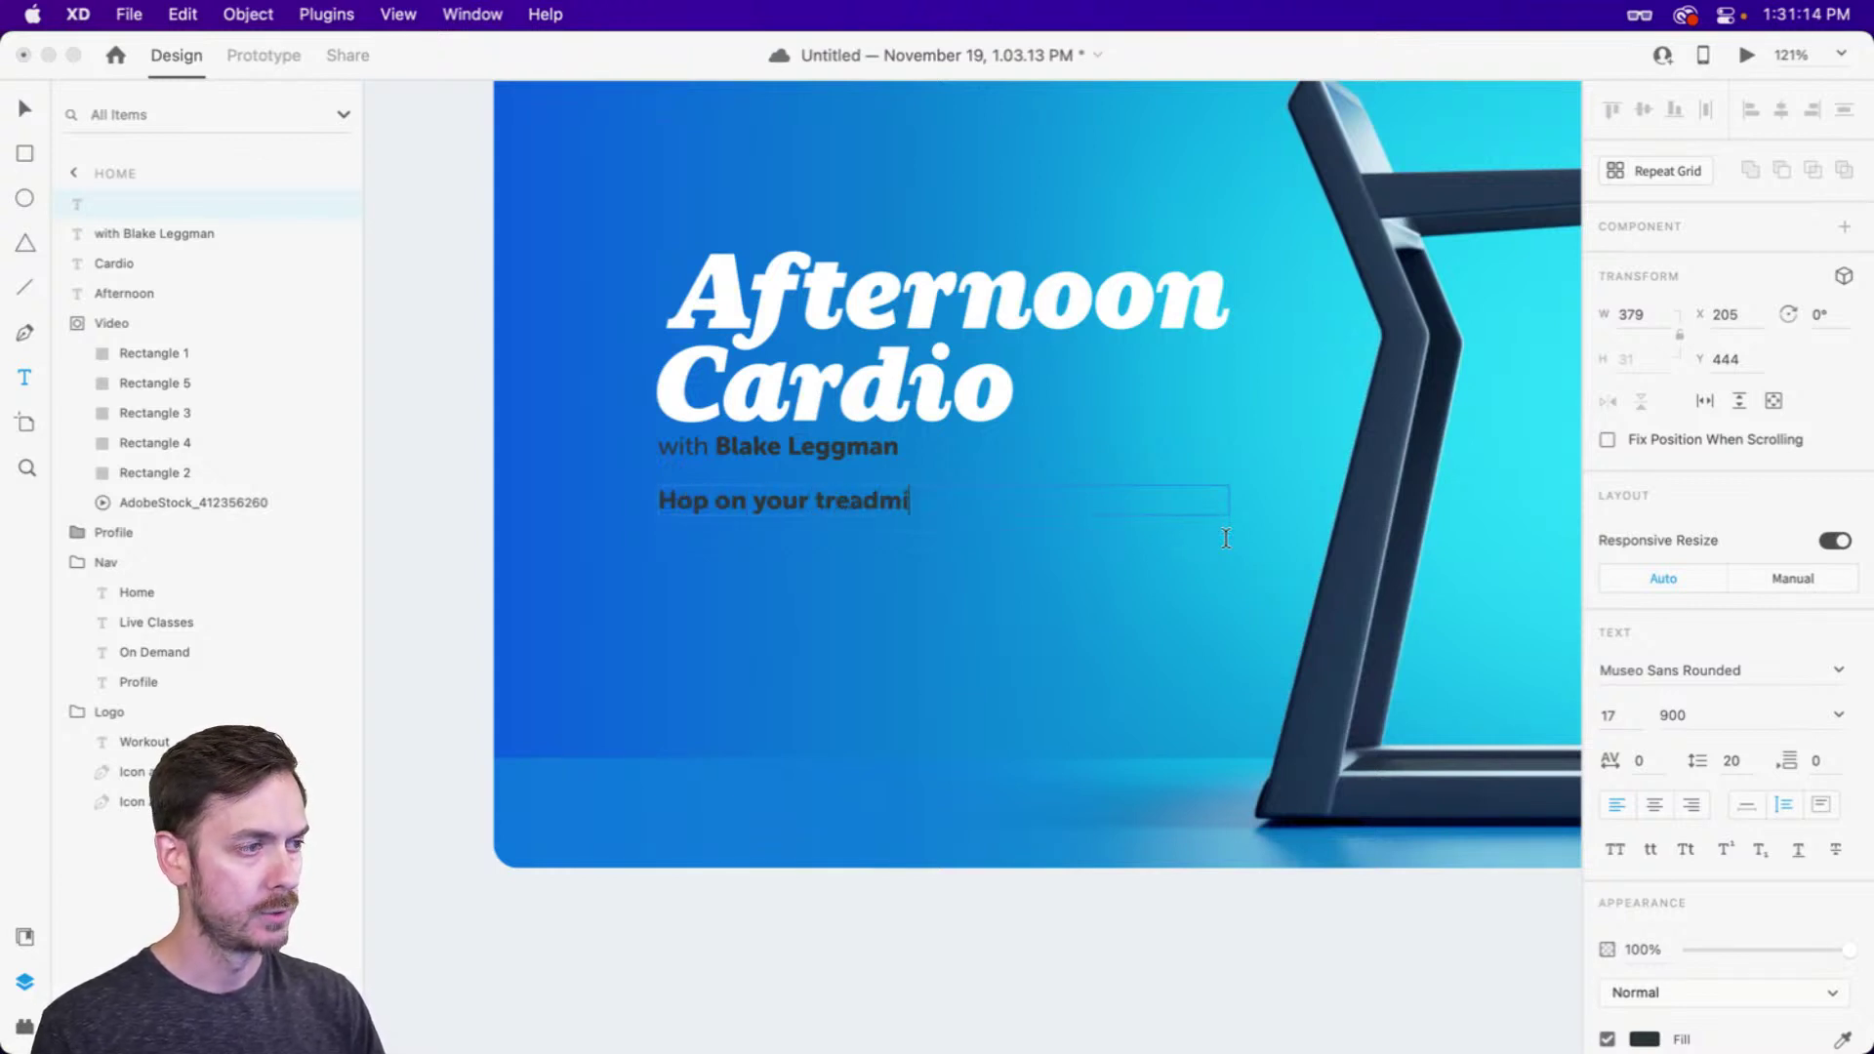
type("ll or take")
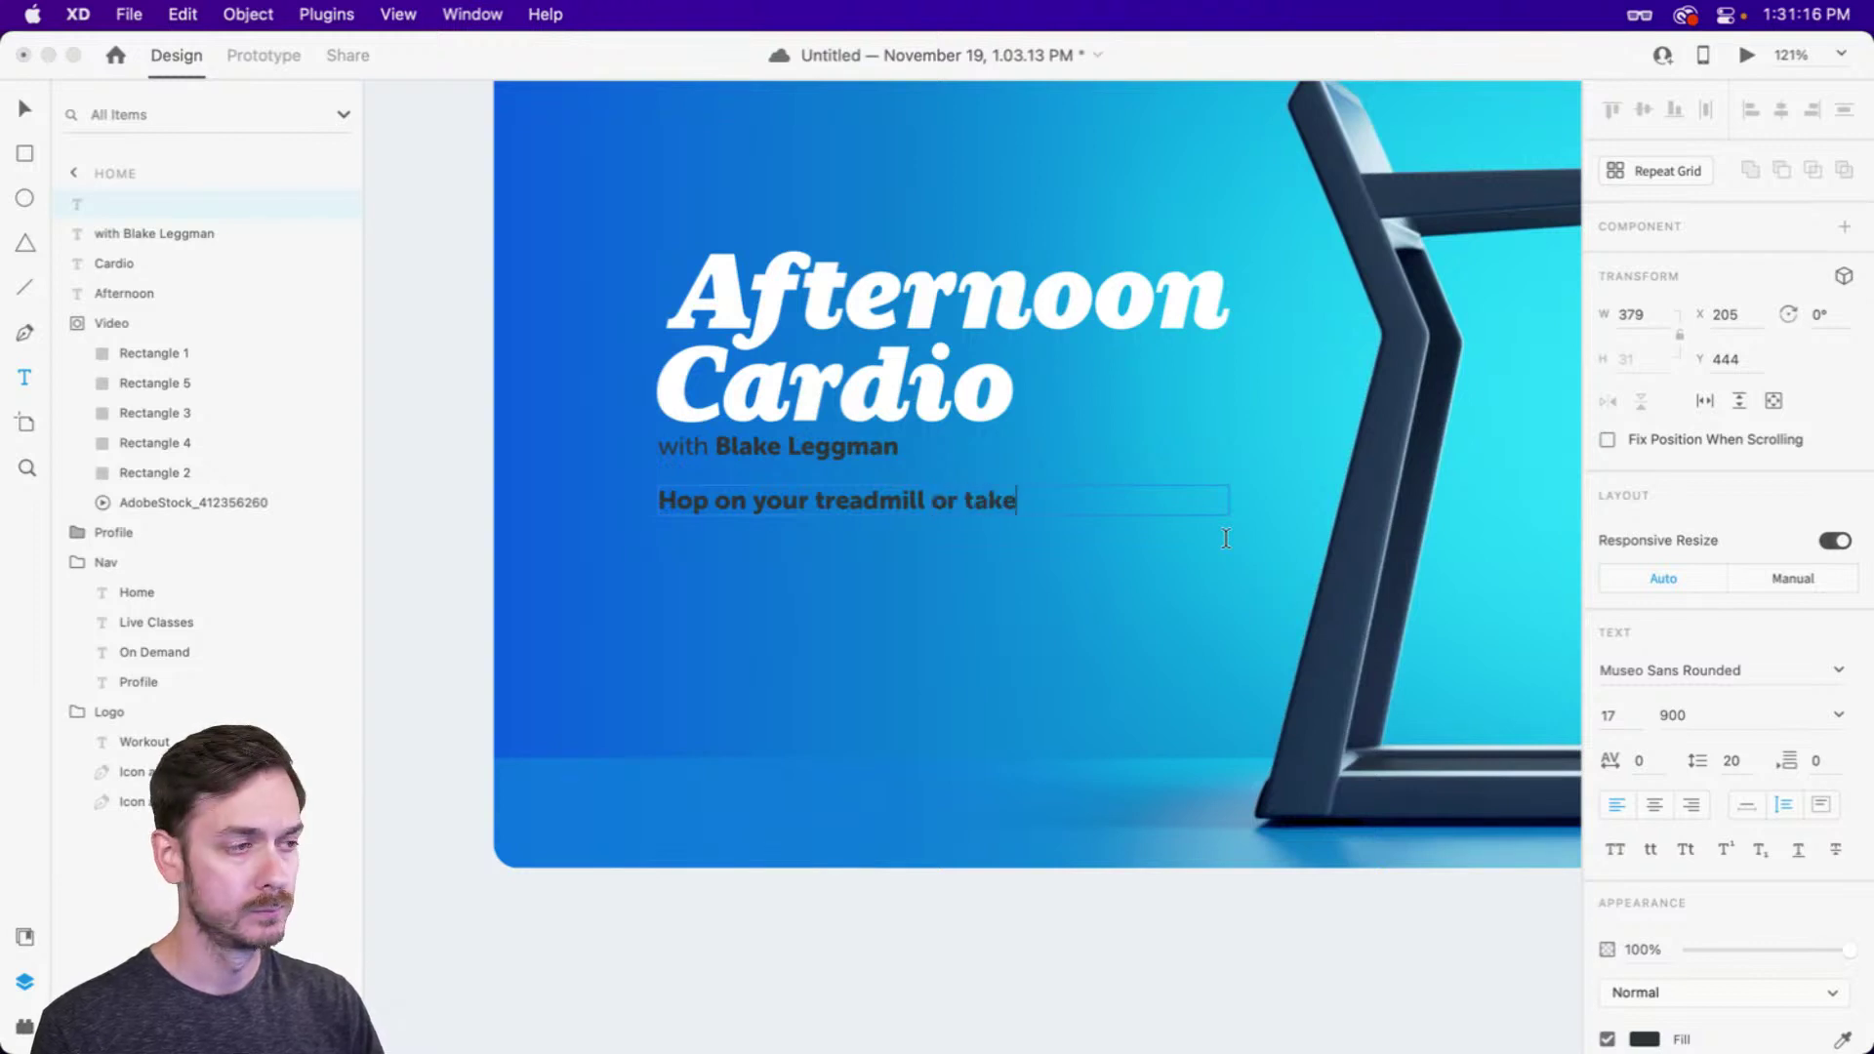
type(" to the street")
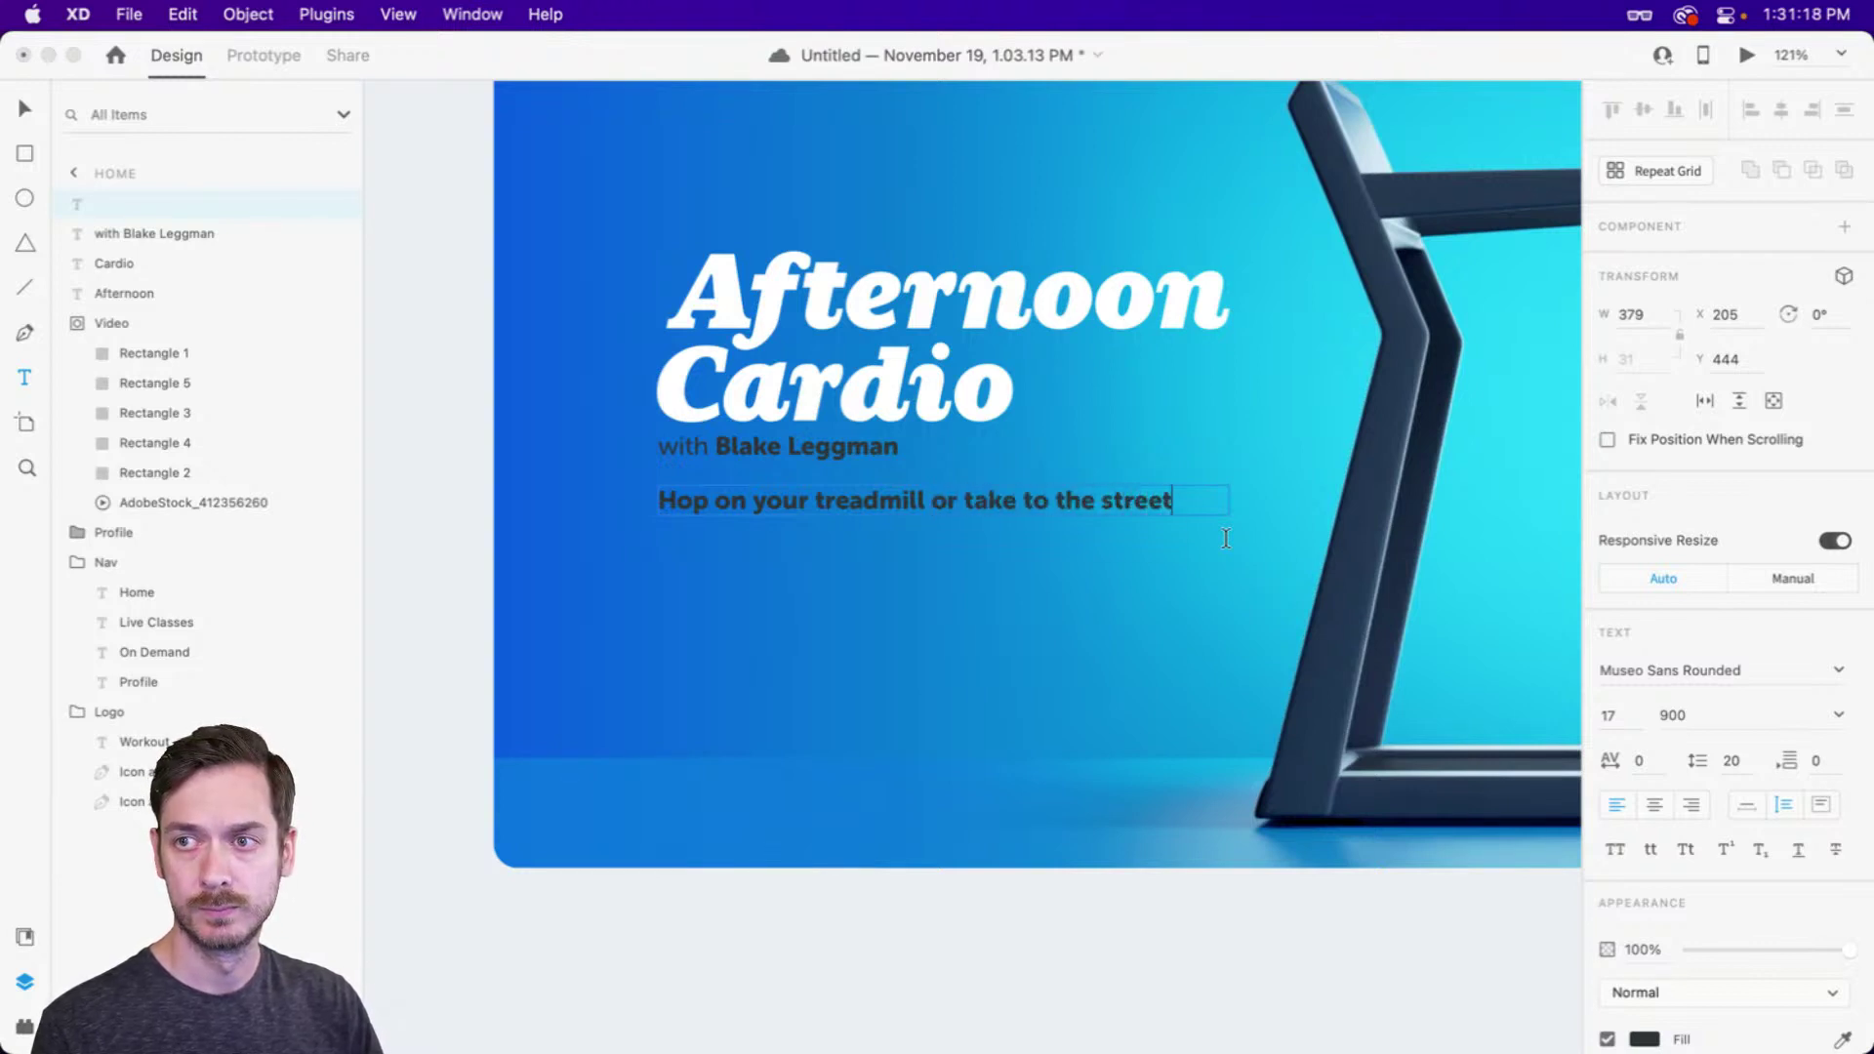
type("s as Blake ")
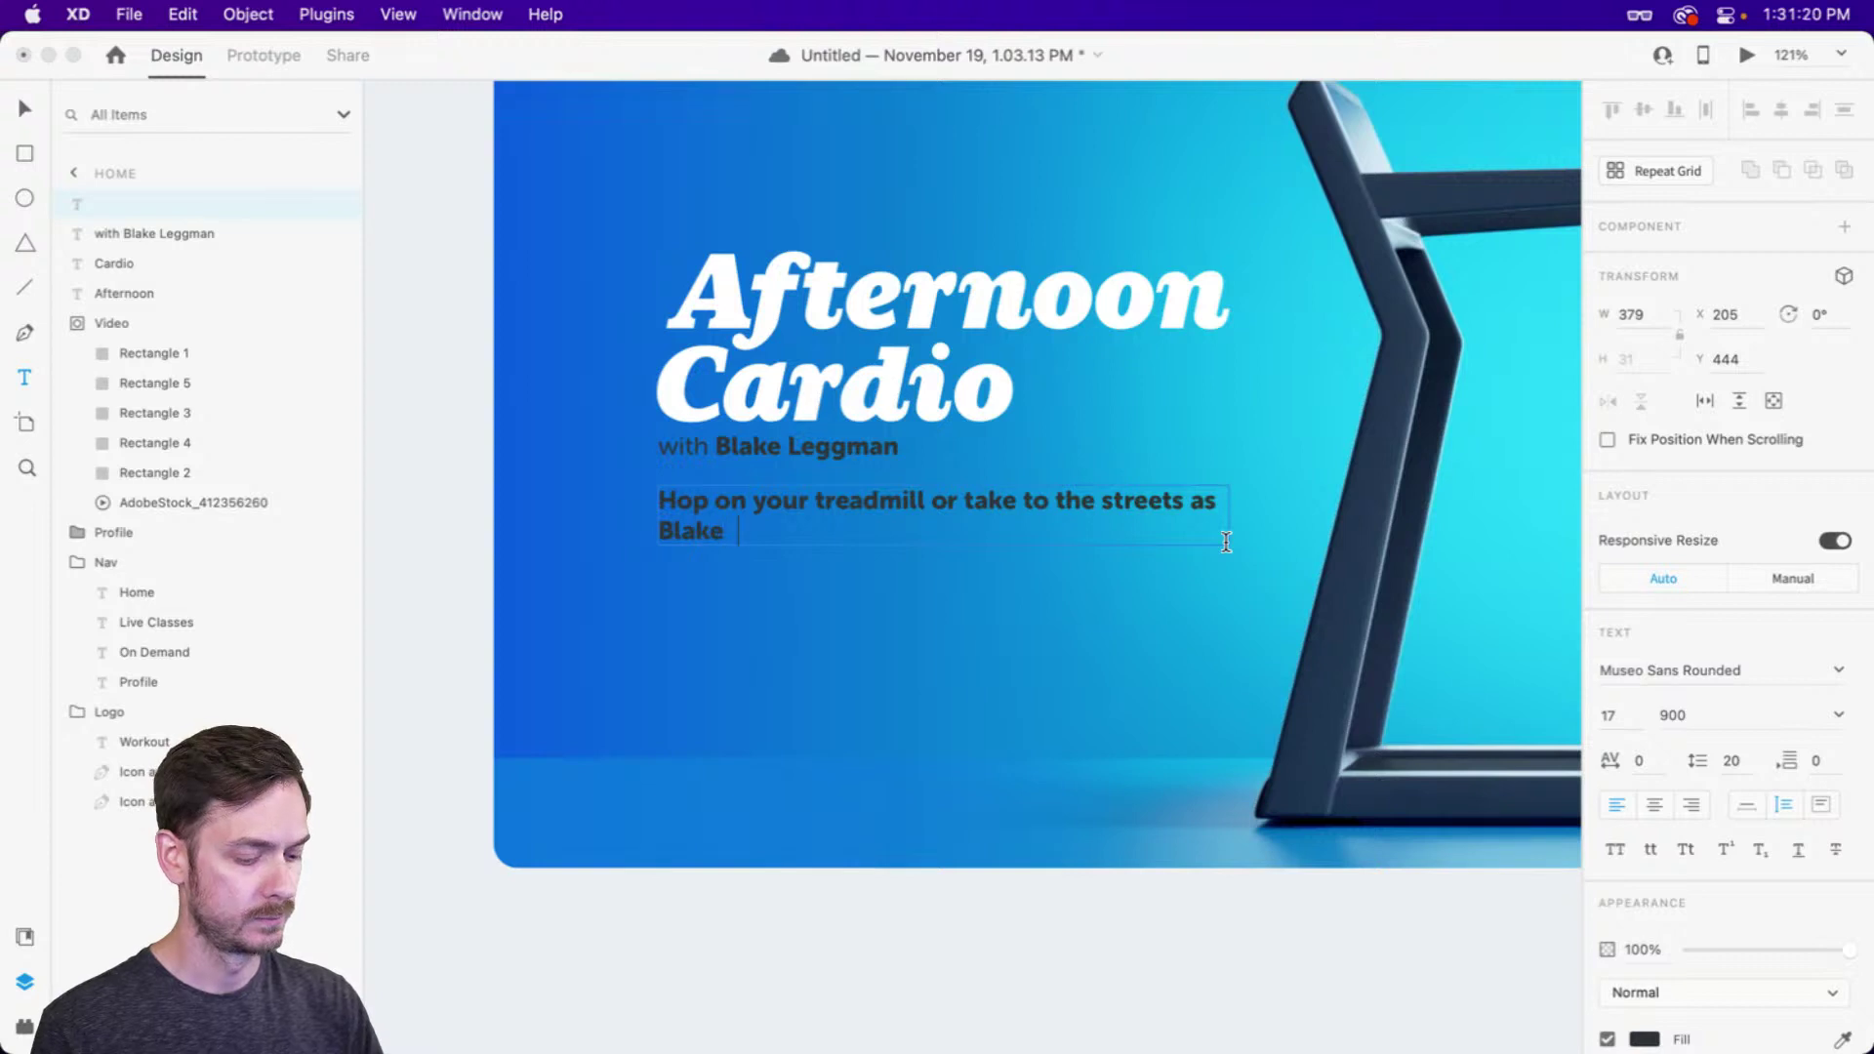
type("guides you")
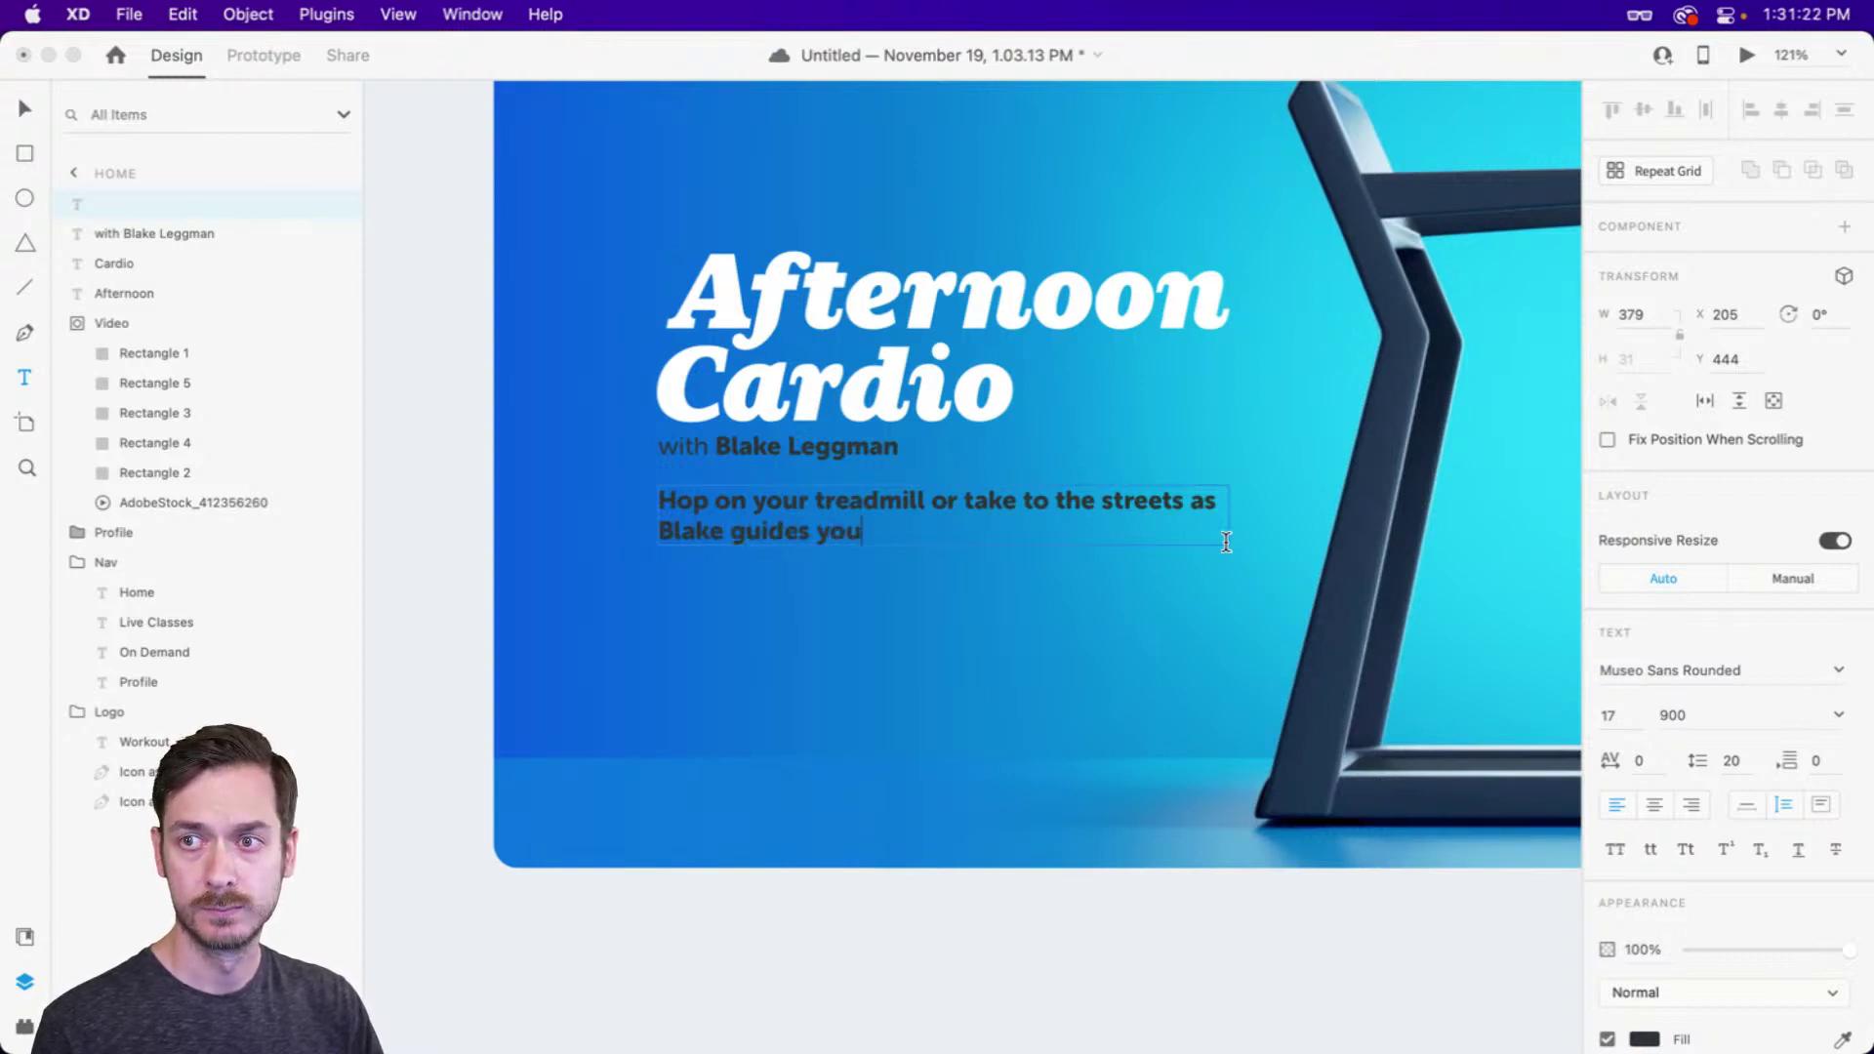
type(" through an afte")
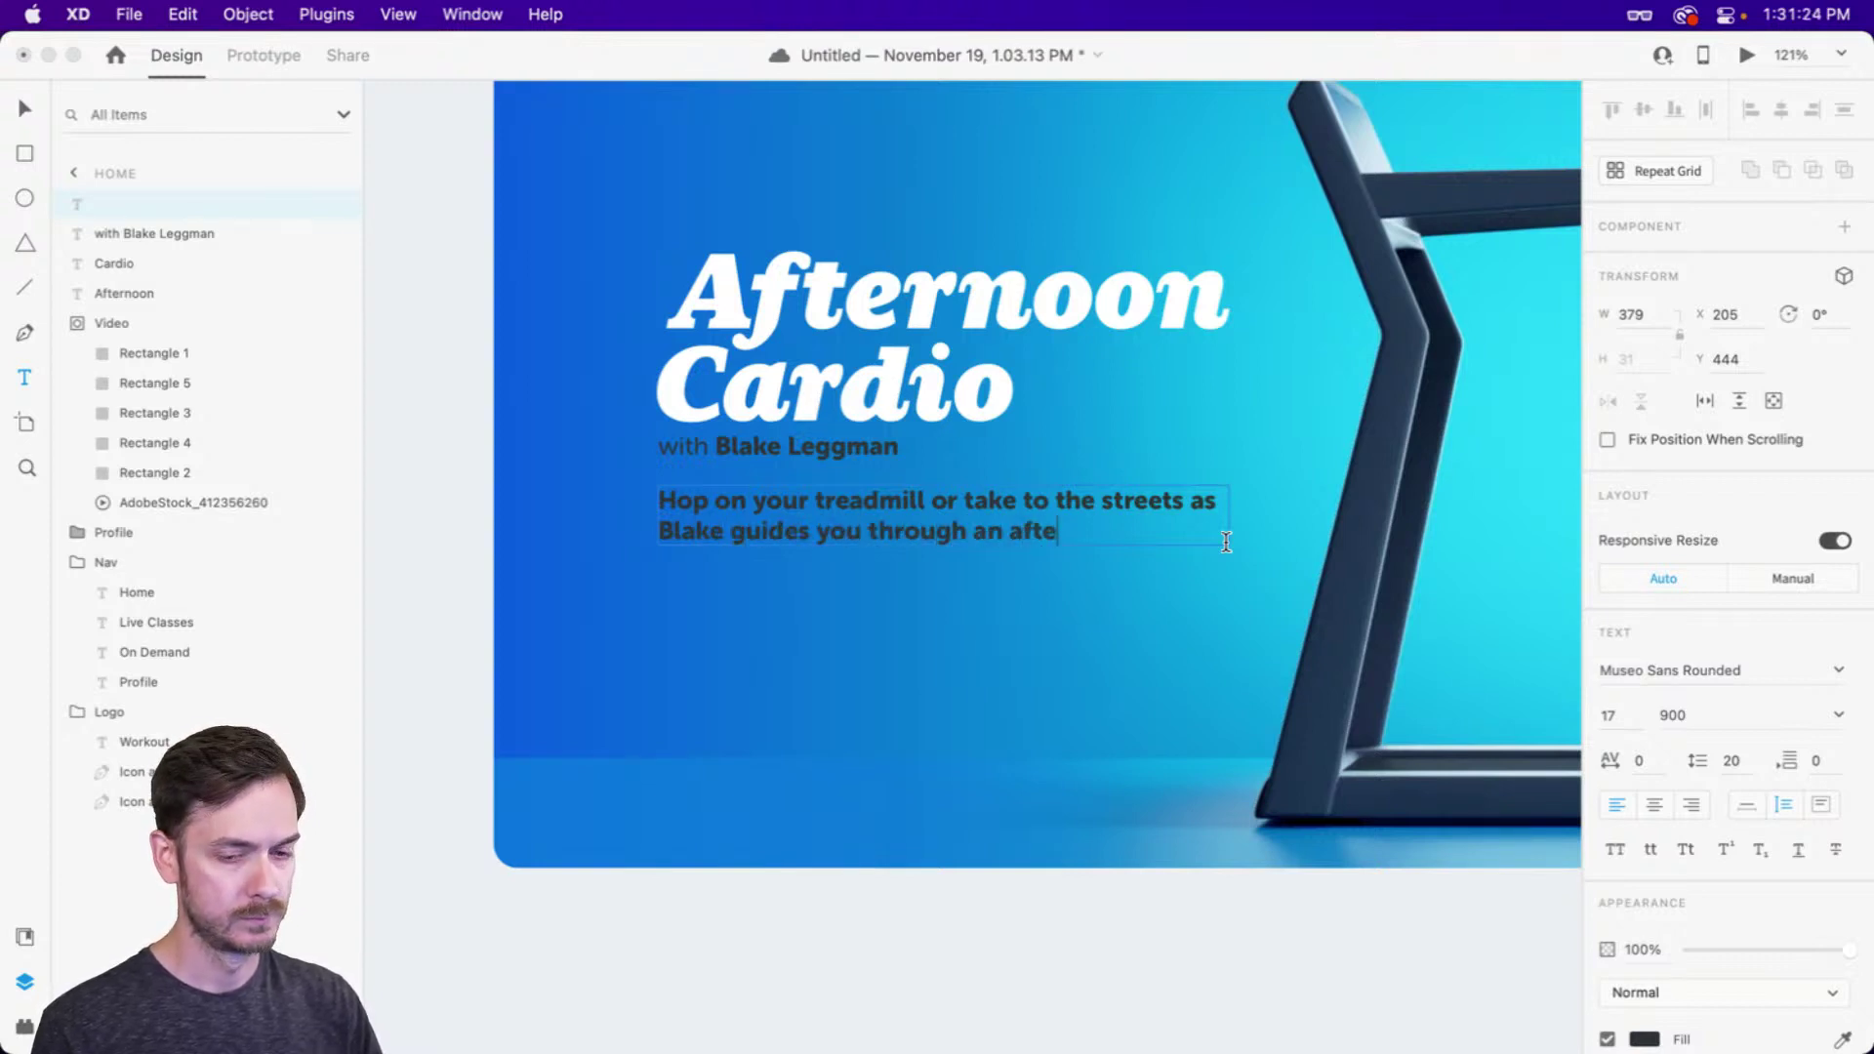
type("rnoon cardio session.")
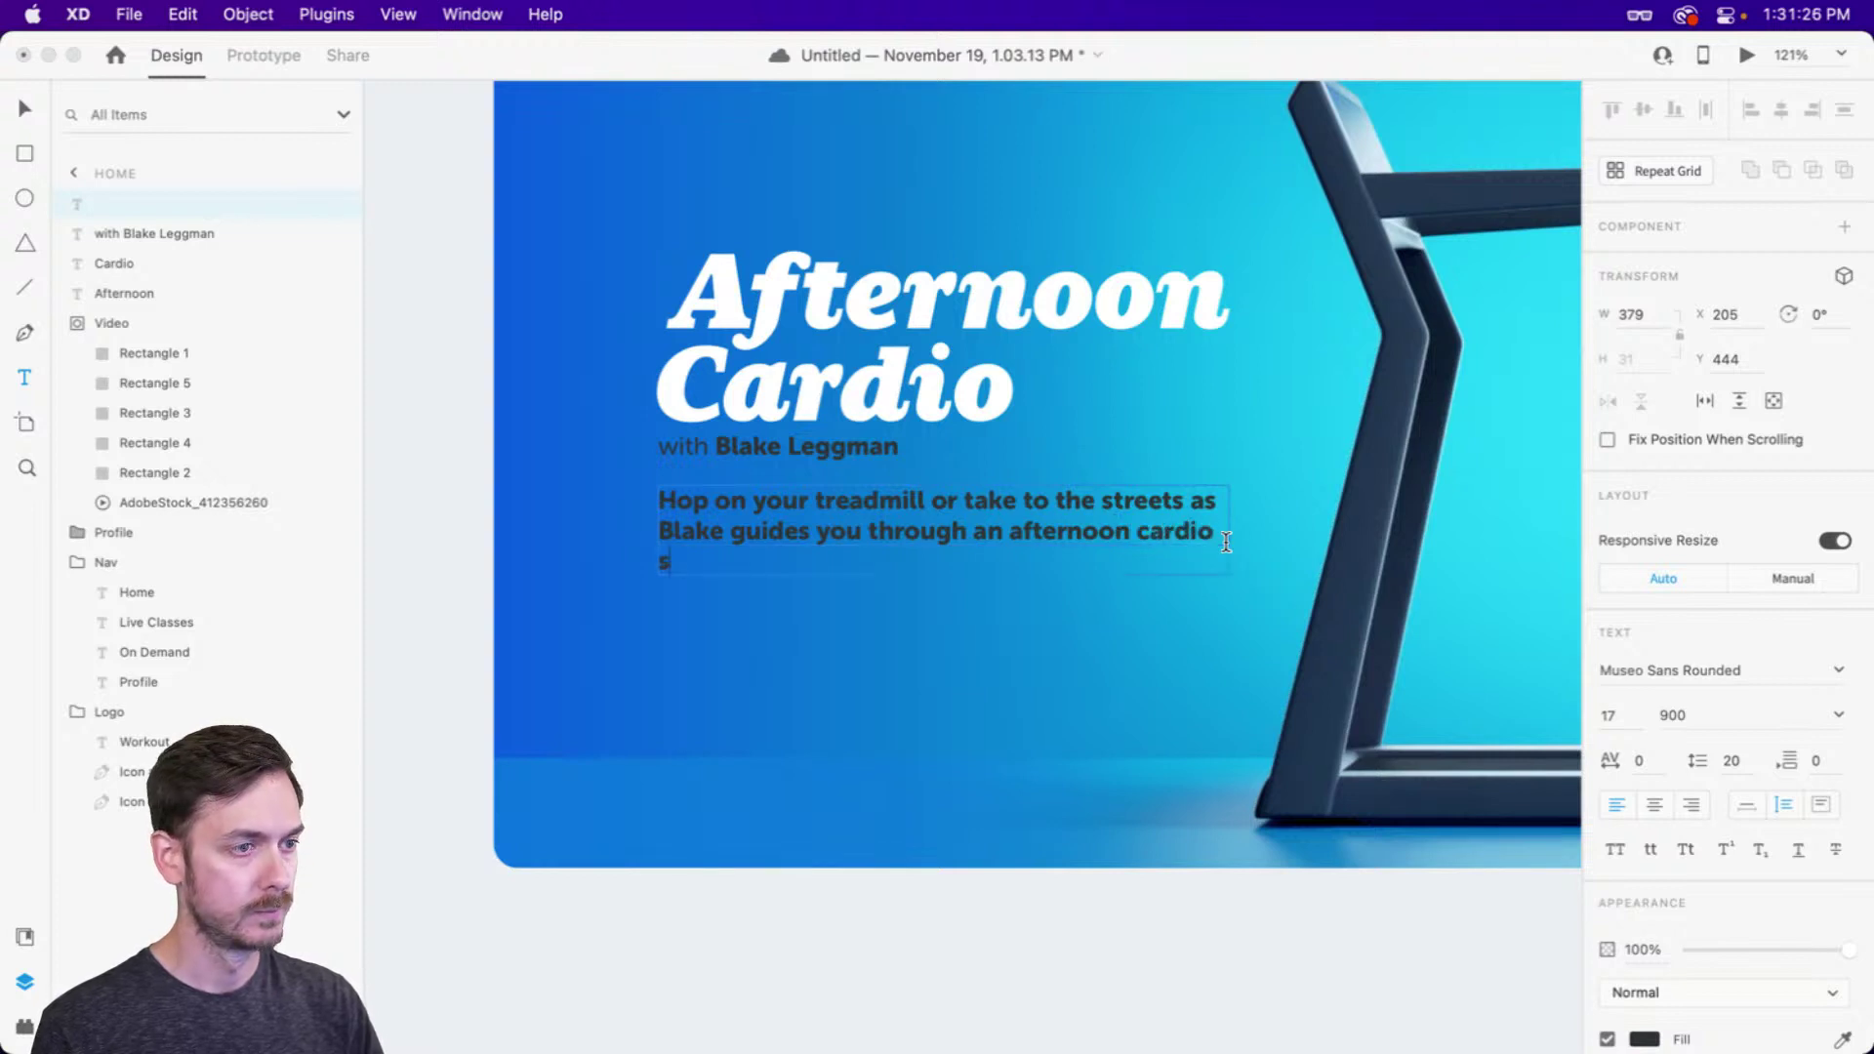
key("Escape")
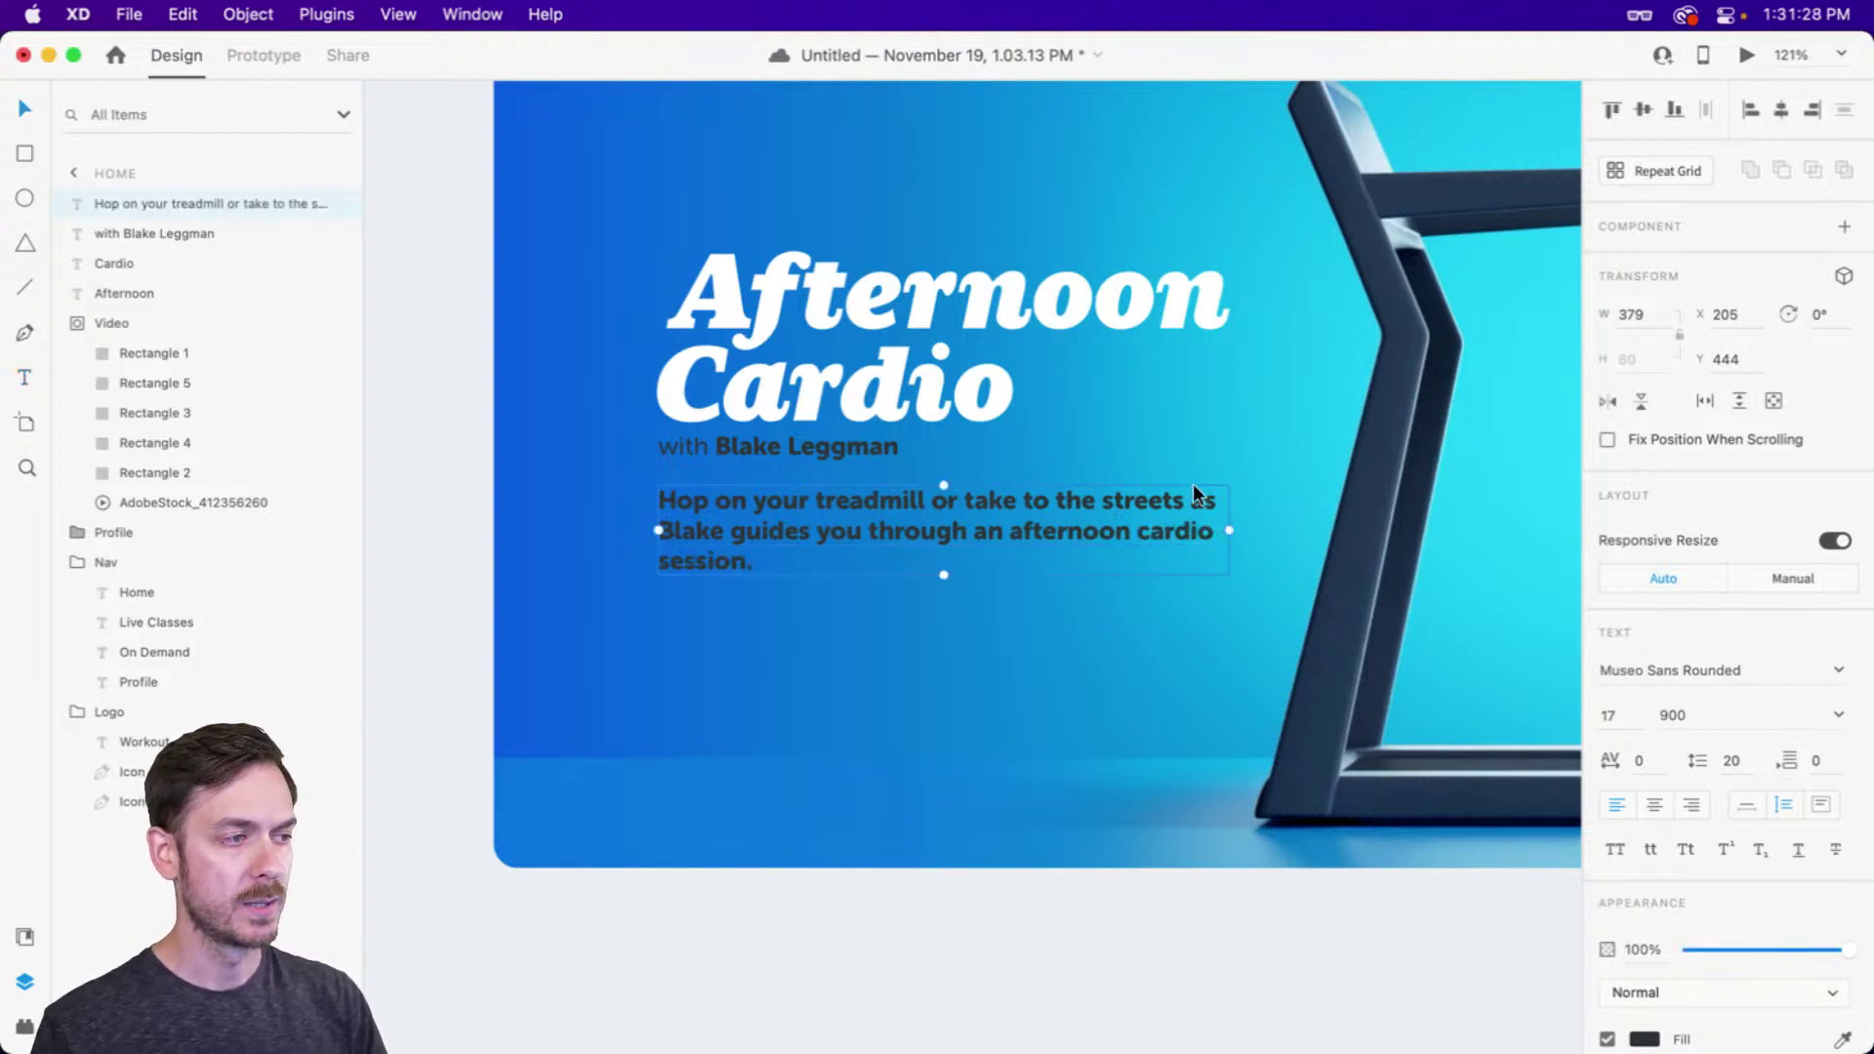
Move the class description up to Y 440 and set its font size to 14
left_click_drag(852, 500, 851, 496)
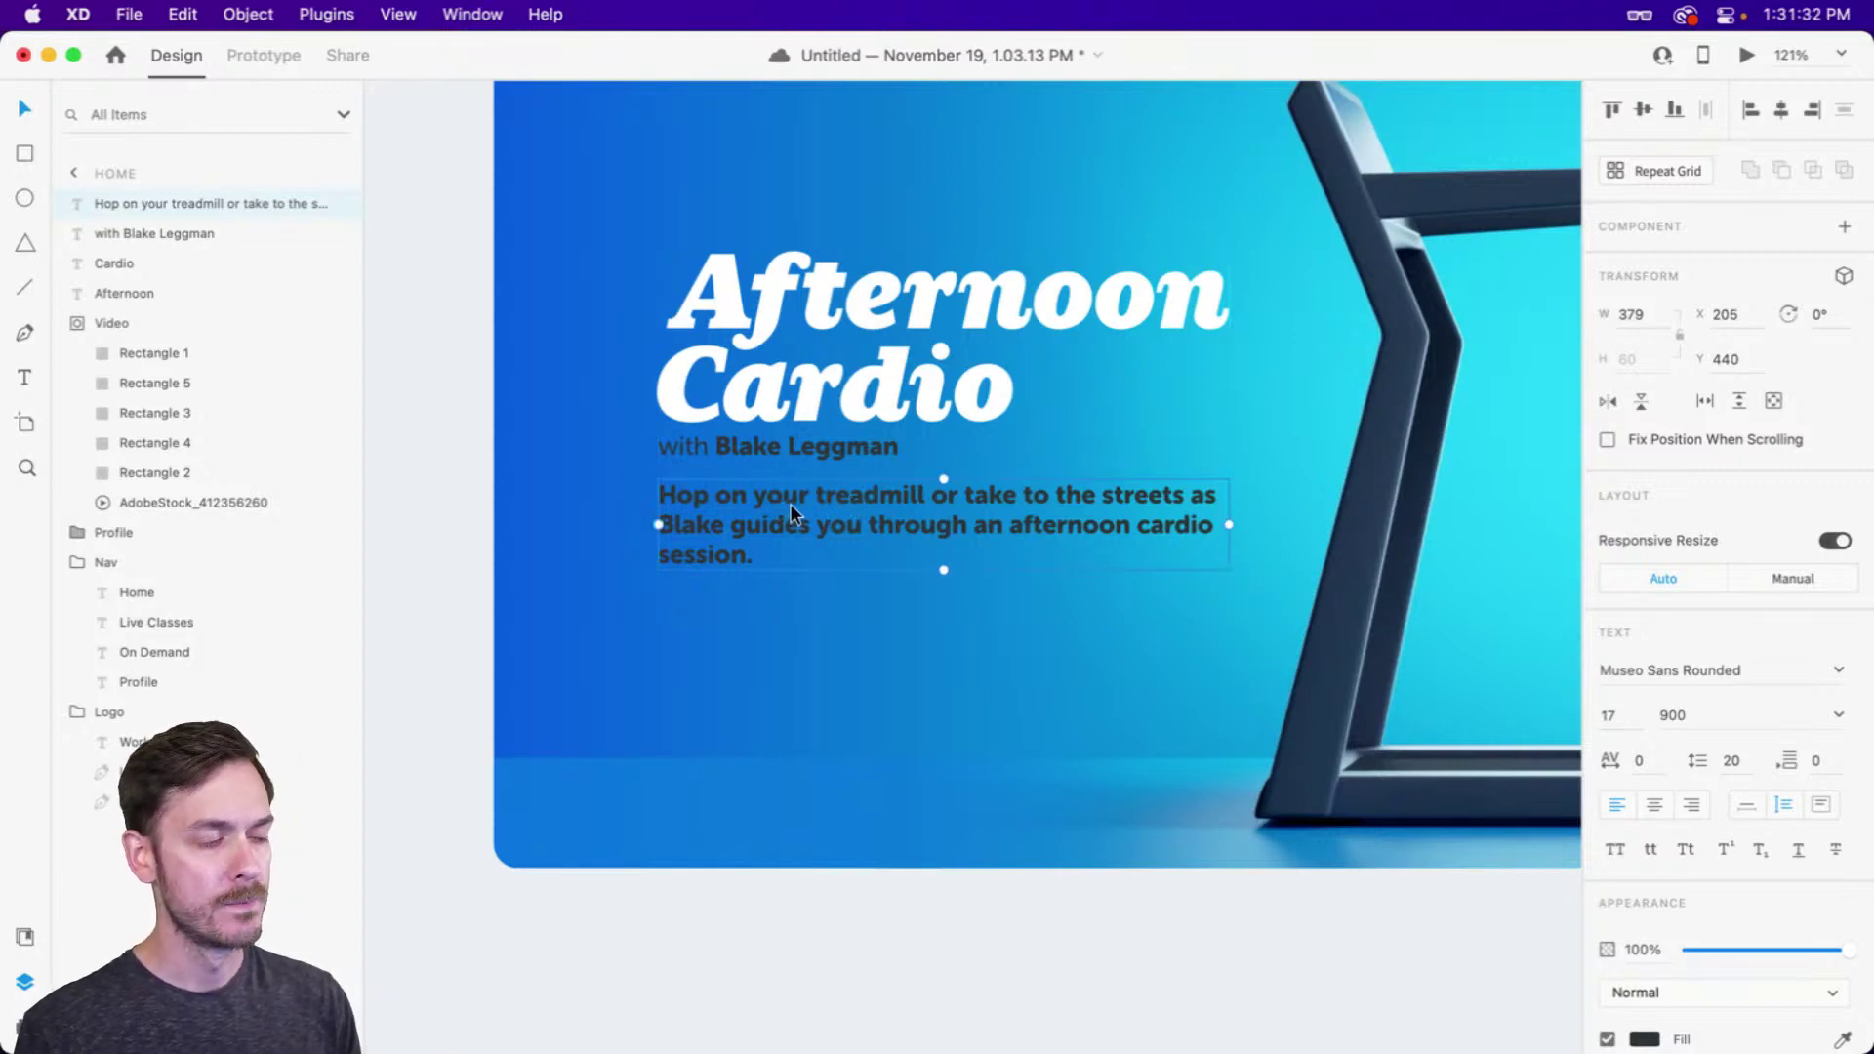
scroll(787, 508, "up", 5)
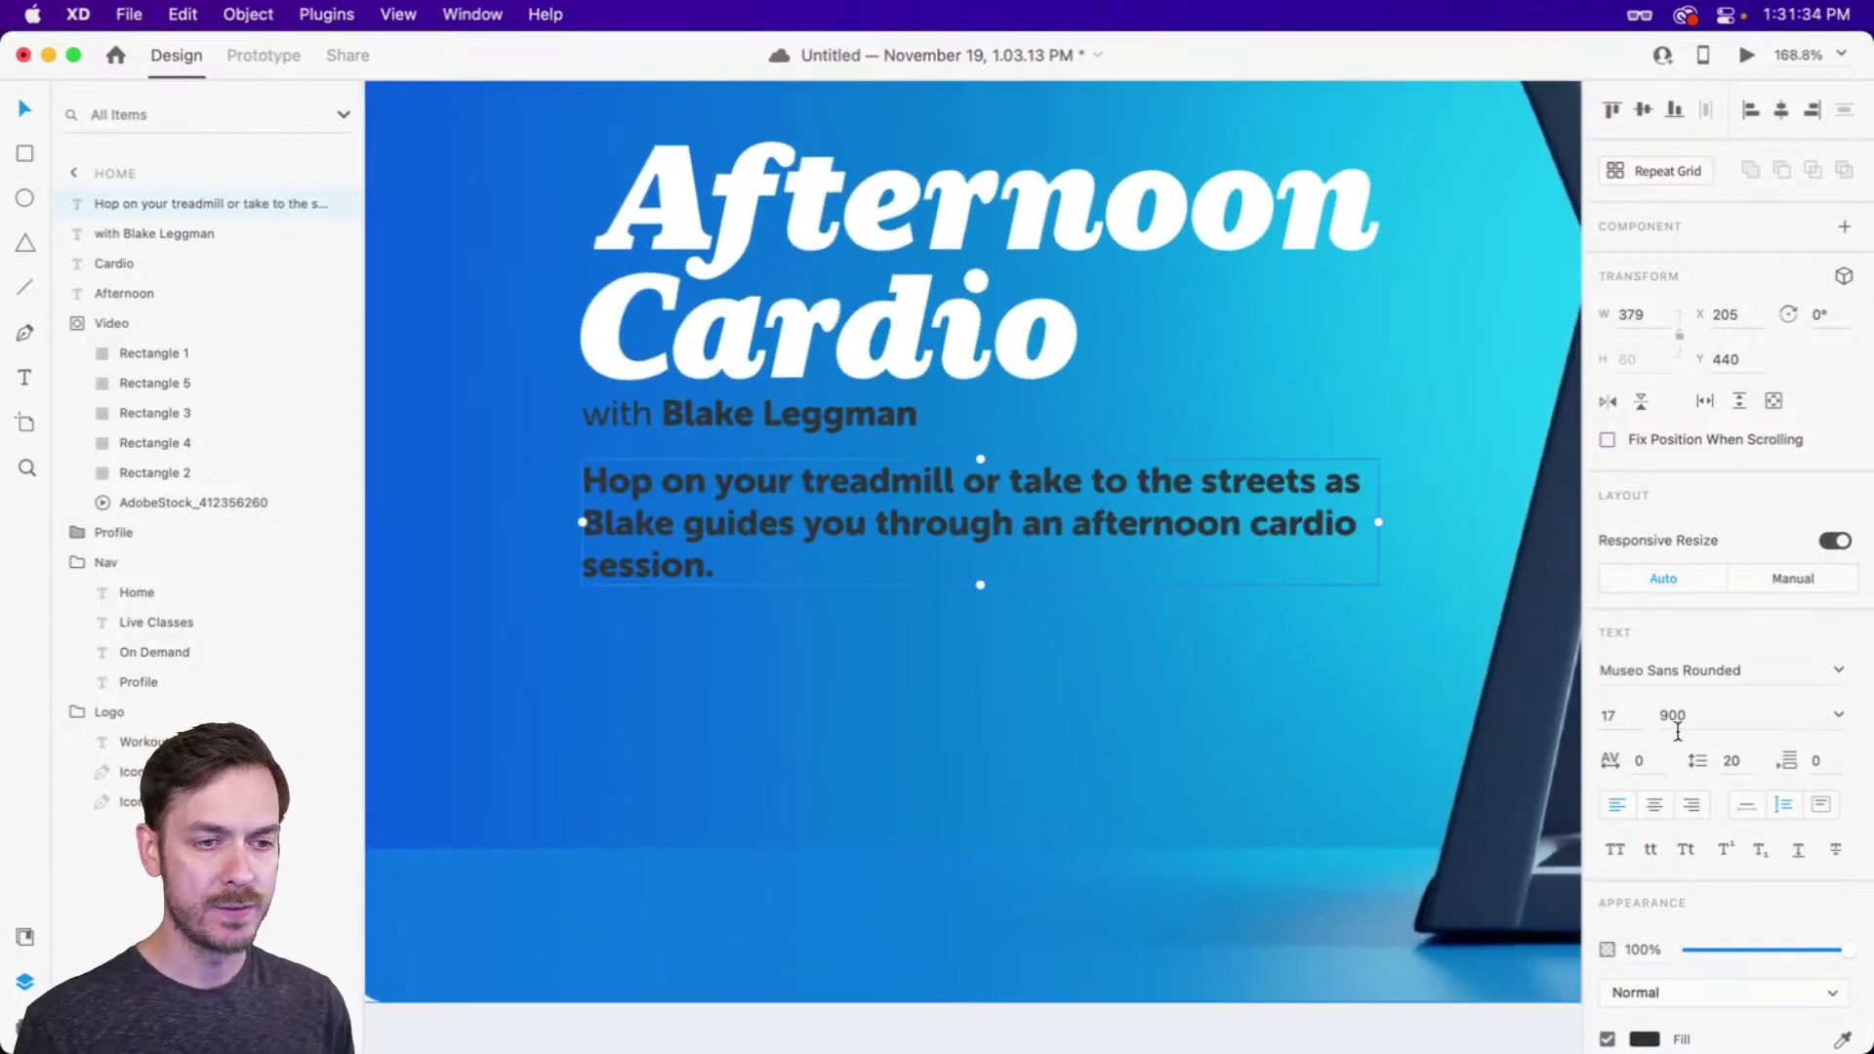
left_click(1621, 716)
type("16")
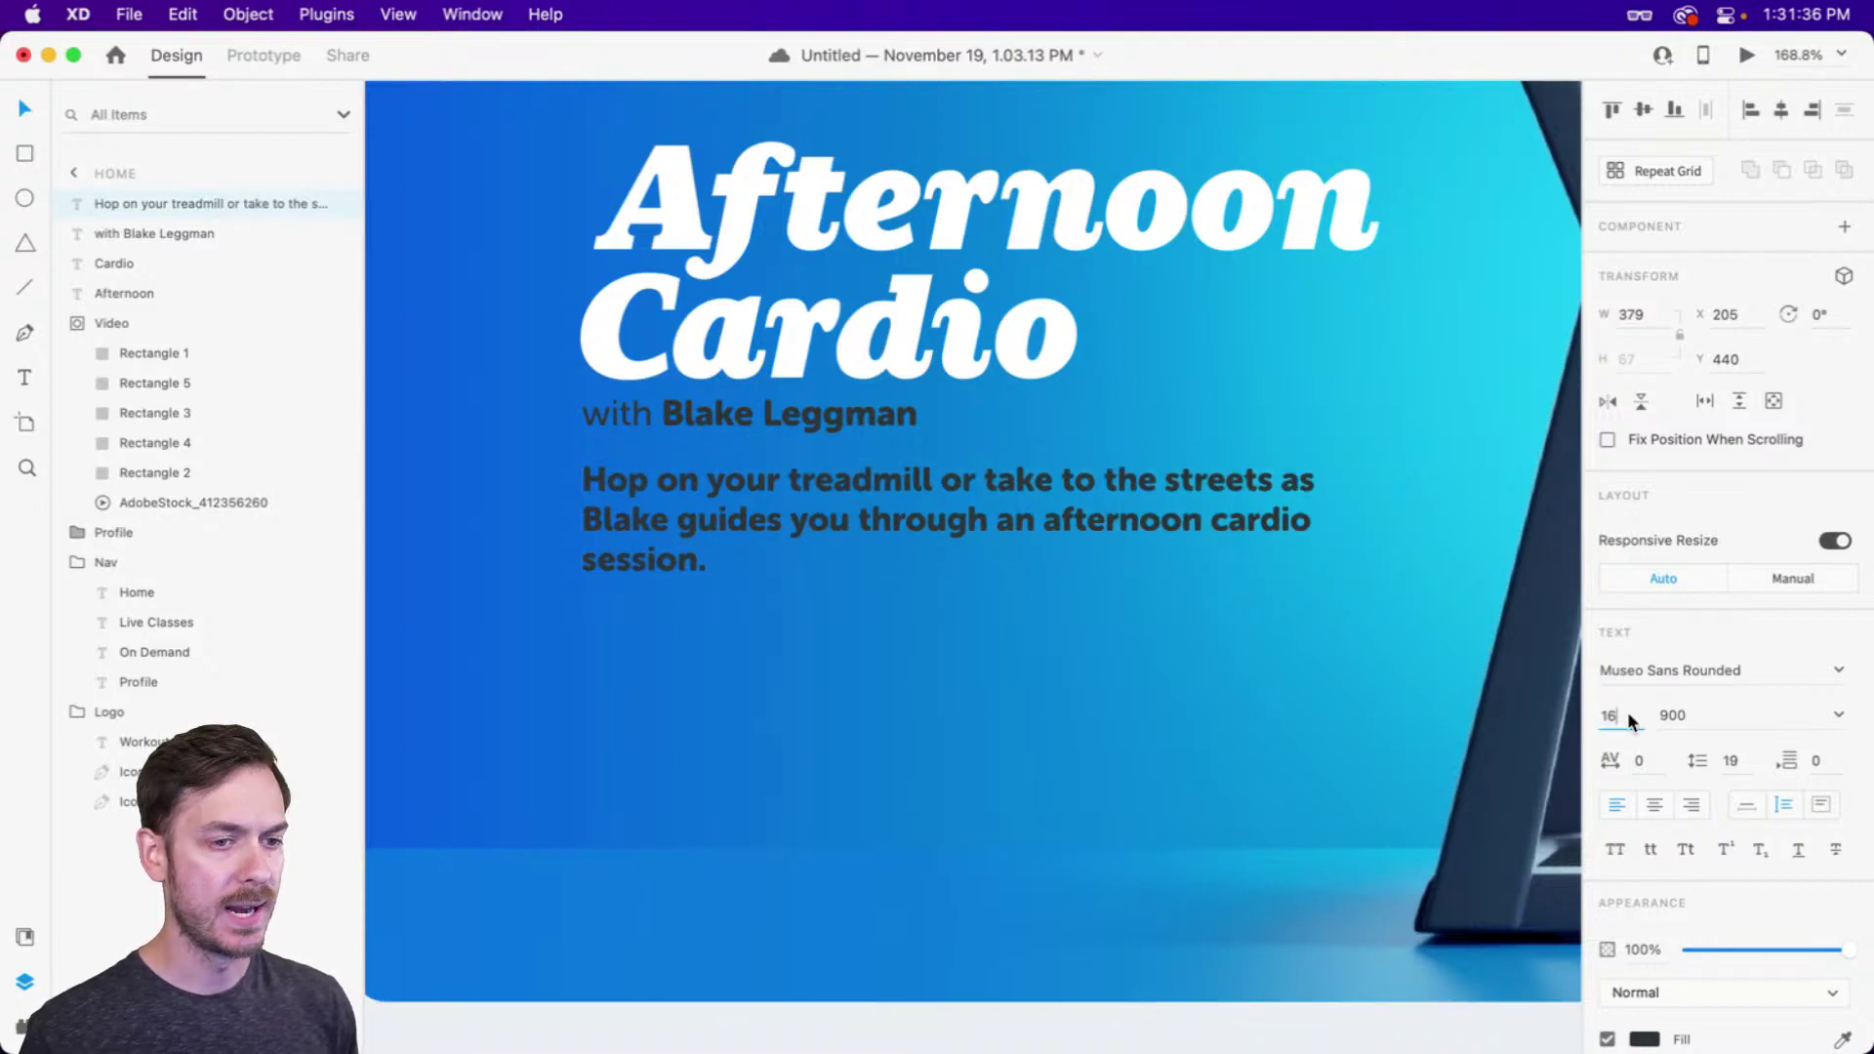
key("Down")
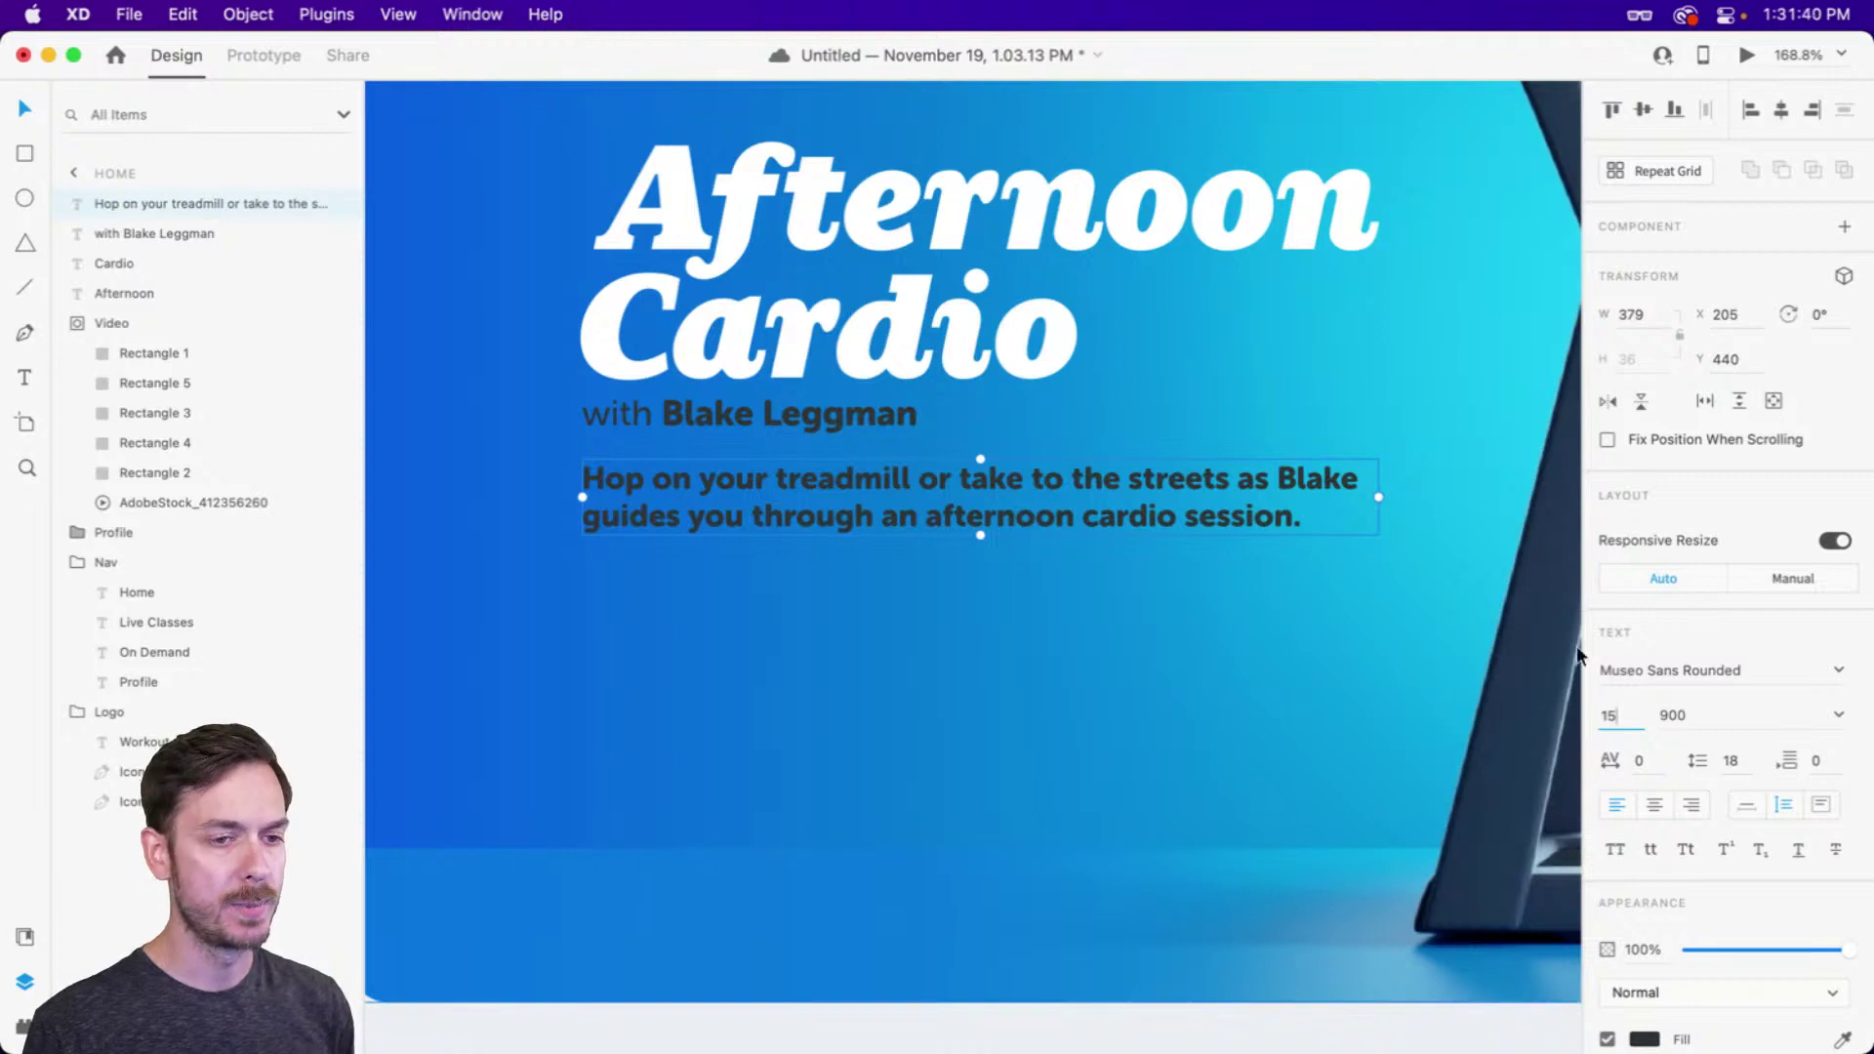
key("Down")
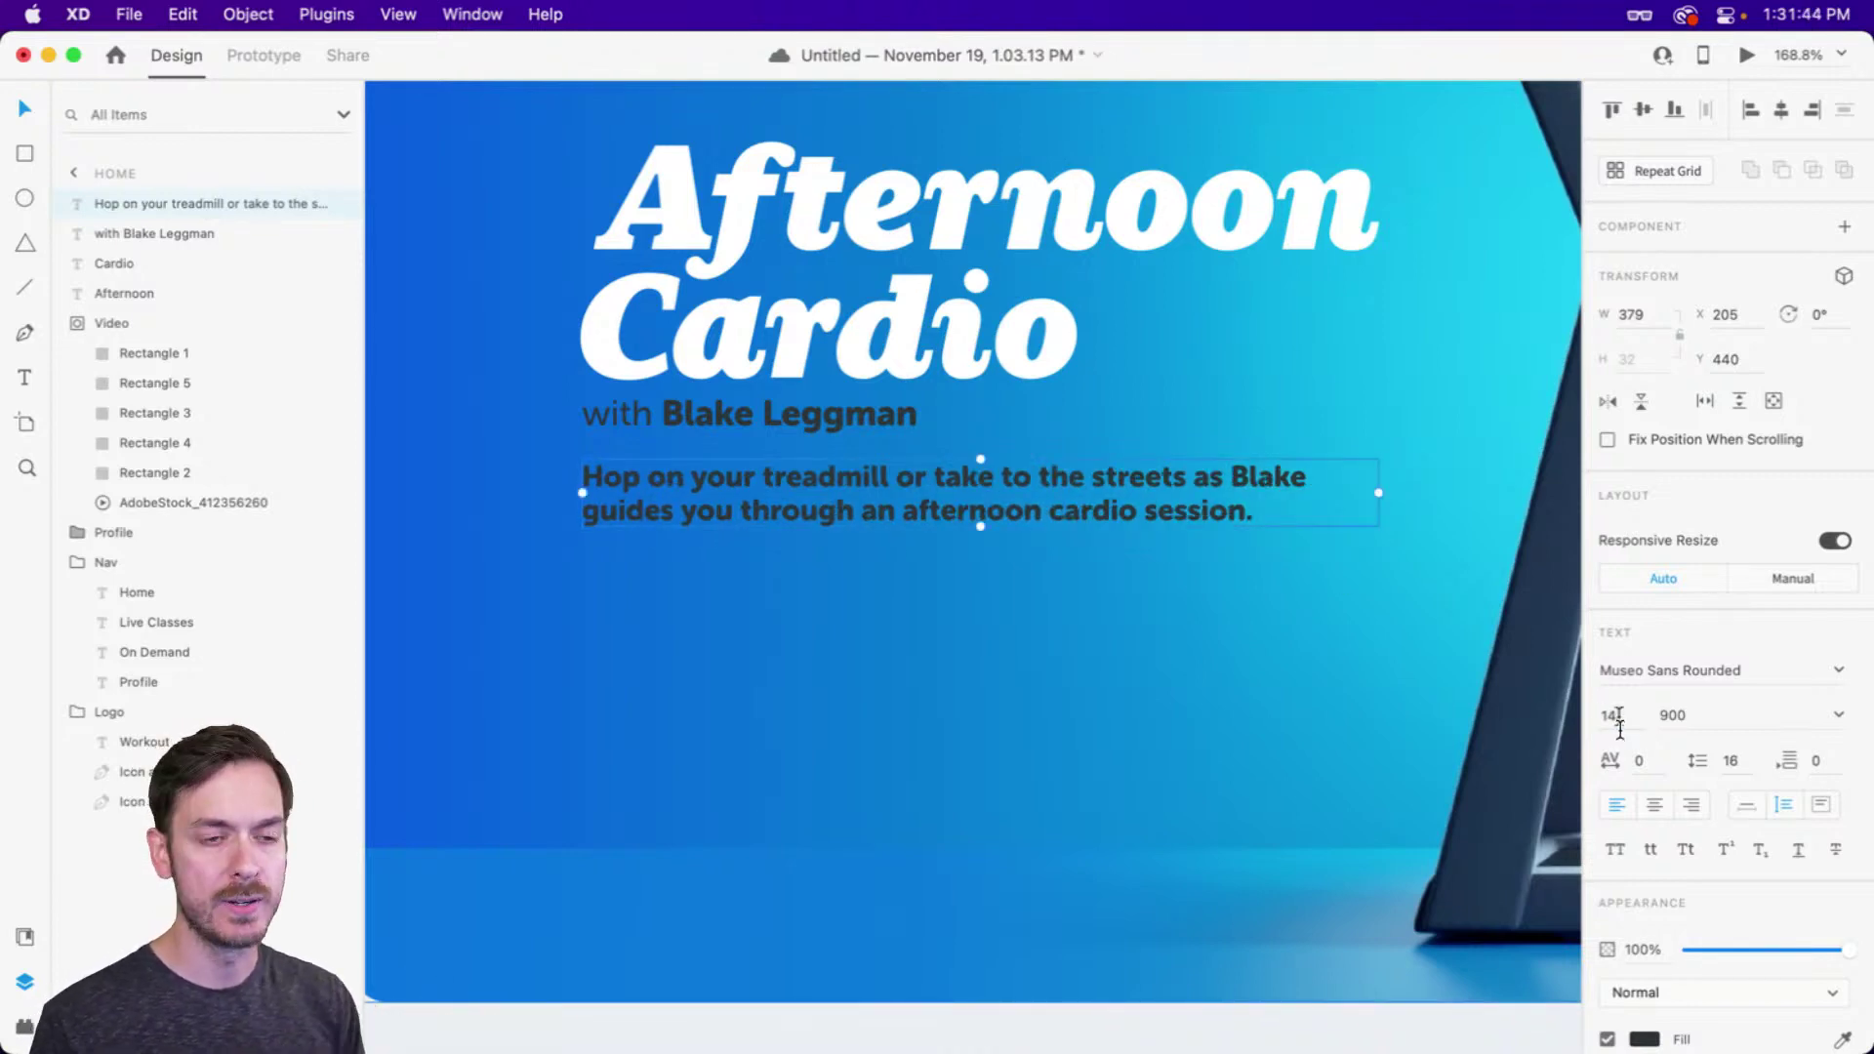
Change the class description's fill to white, hex fff
scroll(1665, 879, "down", 1)
left_click(1660, 1020)
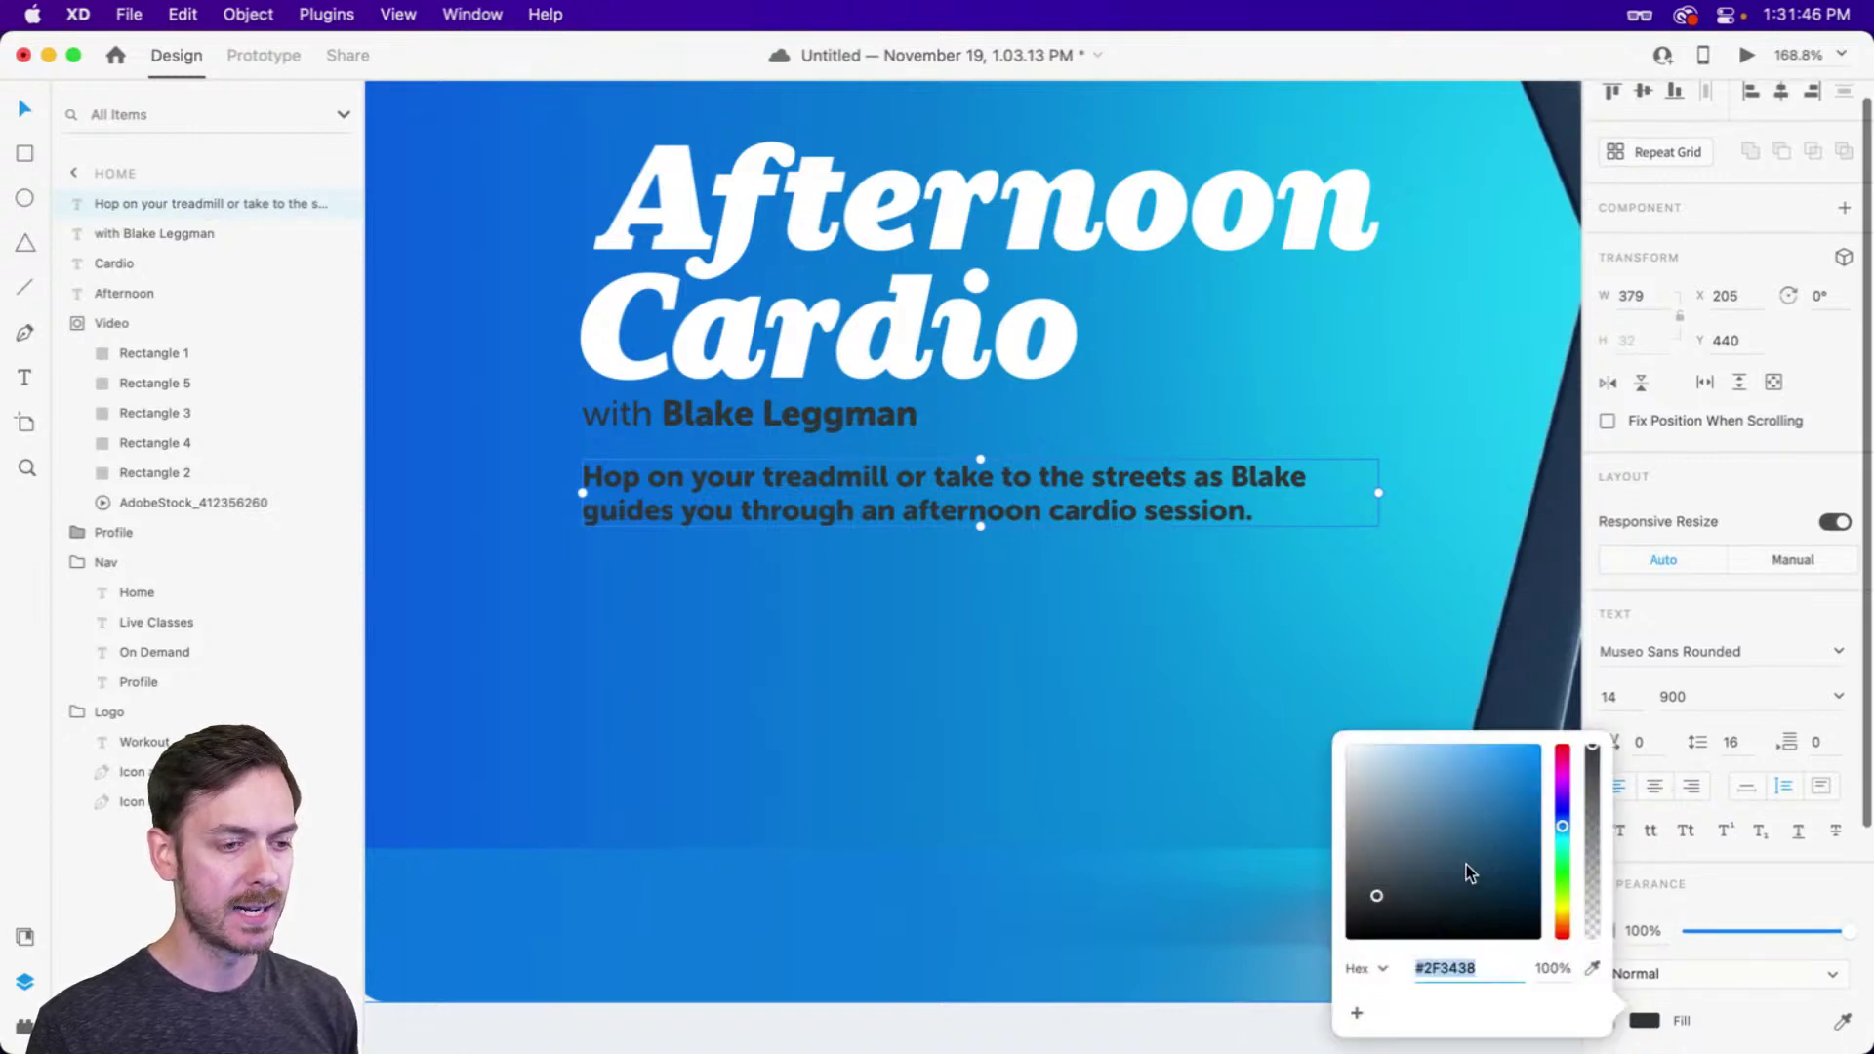
type("fff")
key("Return")
left_click(1766, 484)
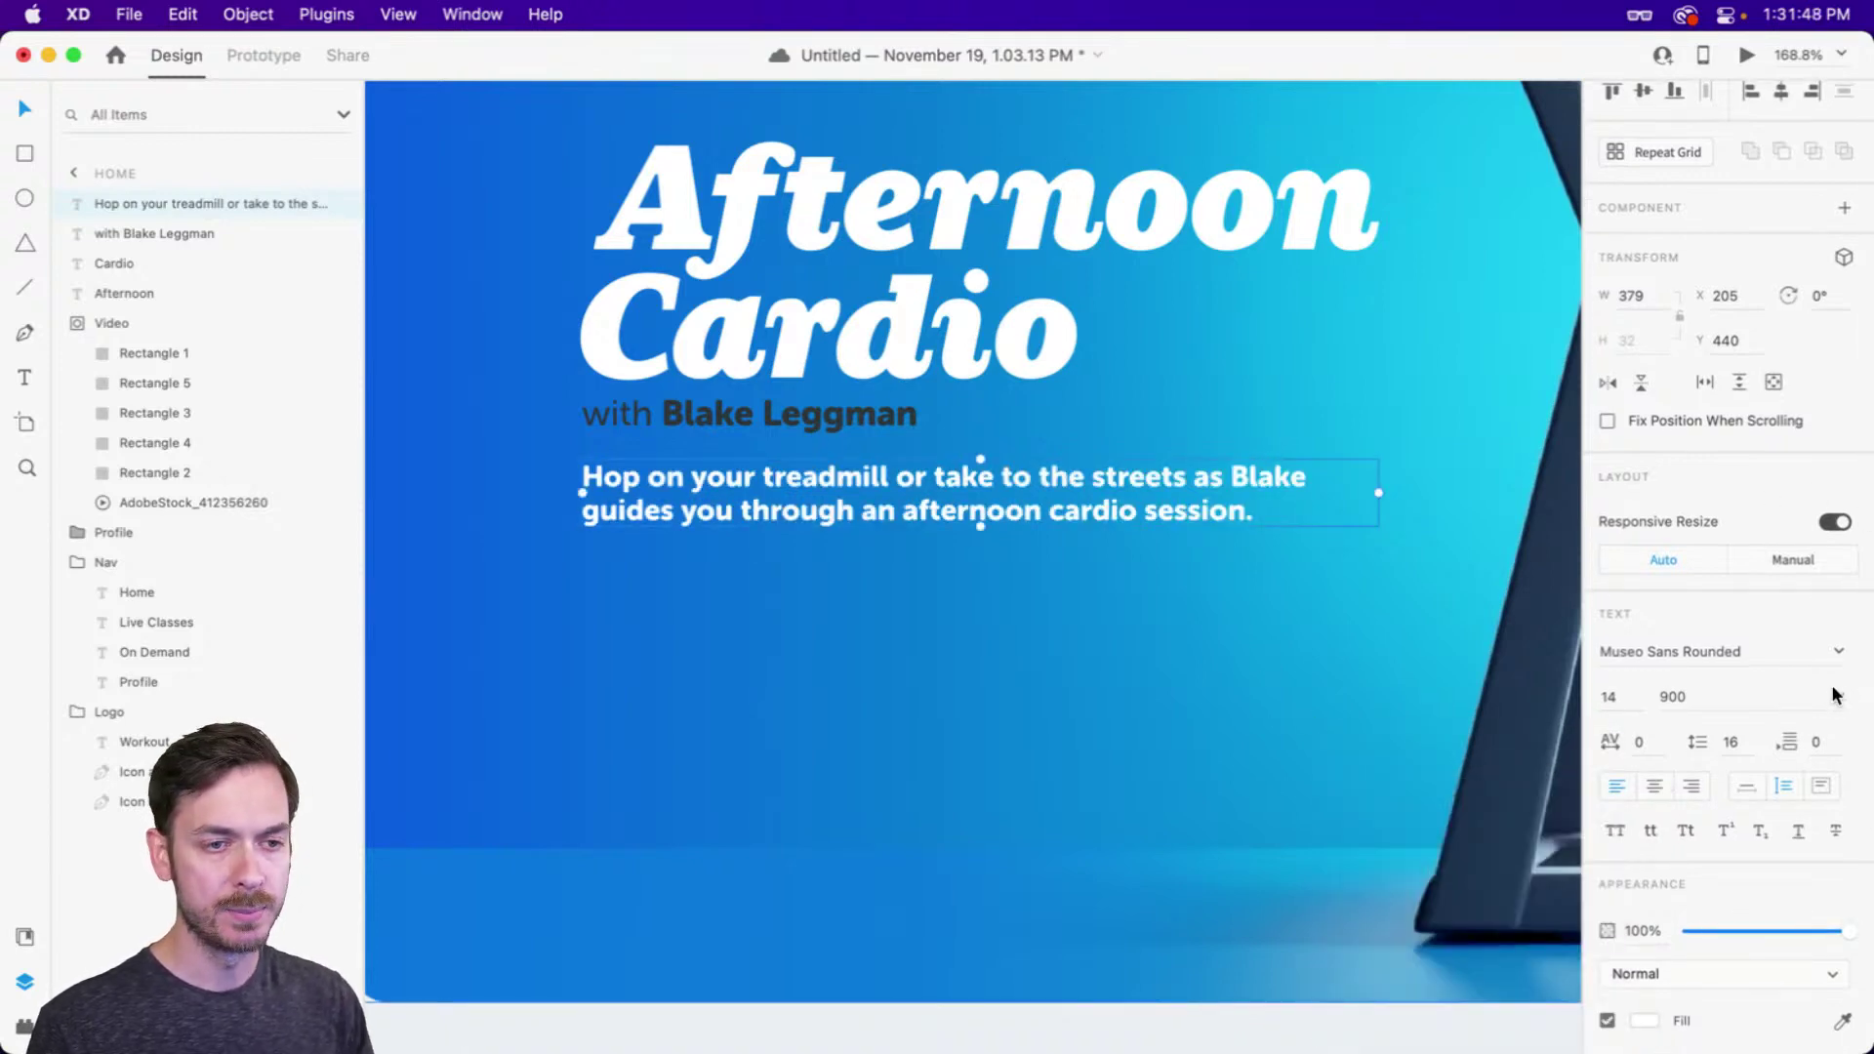
Try the class description at font weight 700 and check it in the preview
left_click(1837, 696)
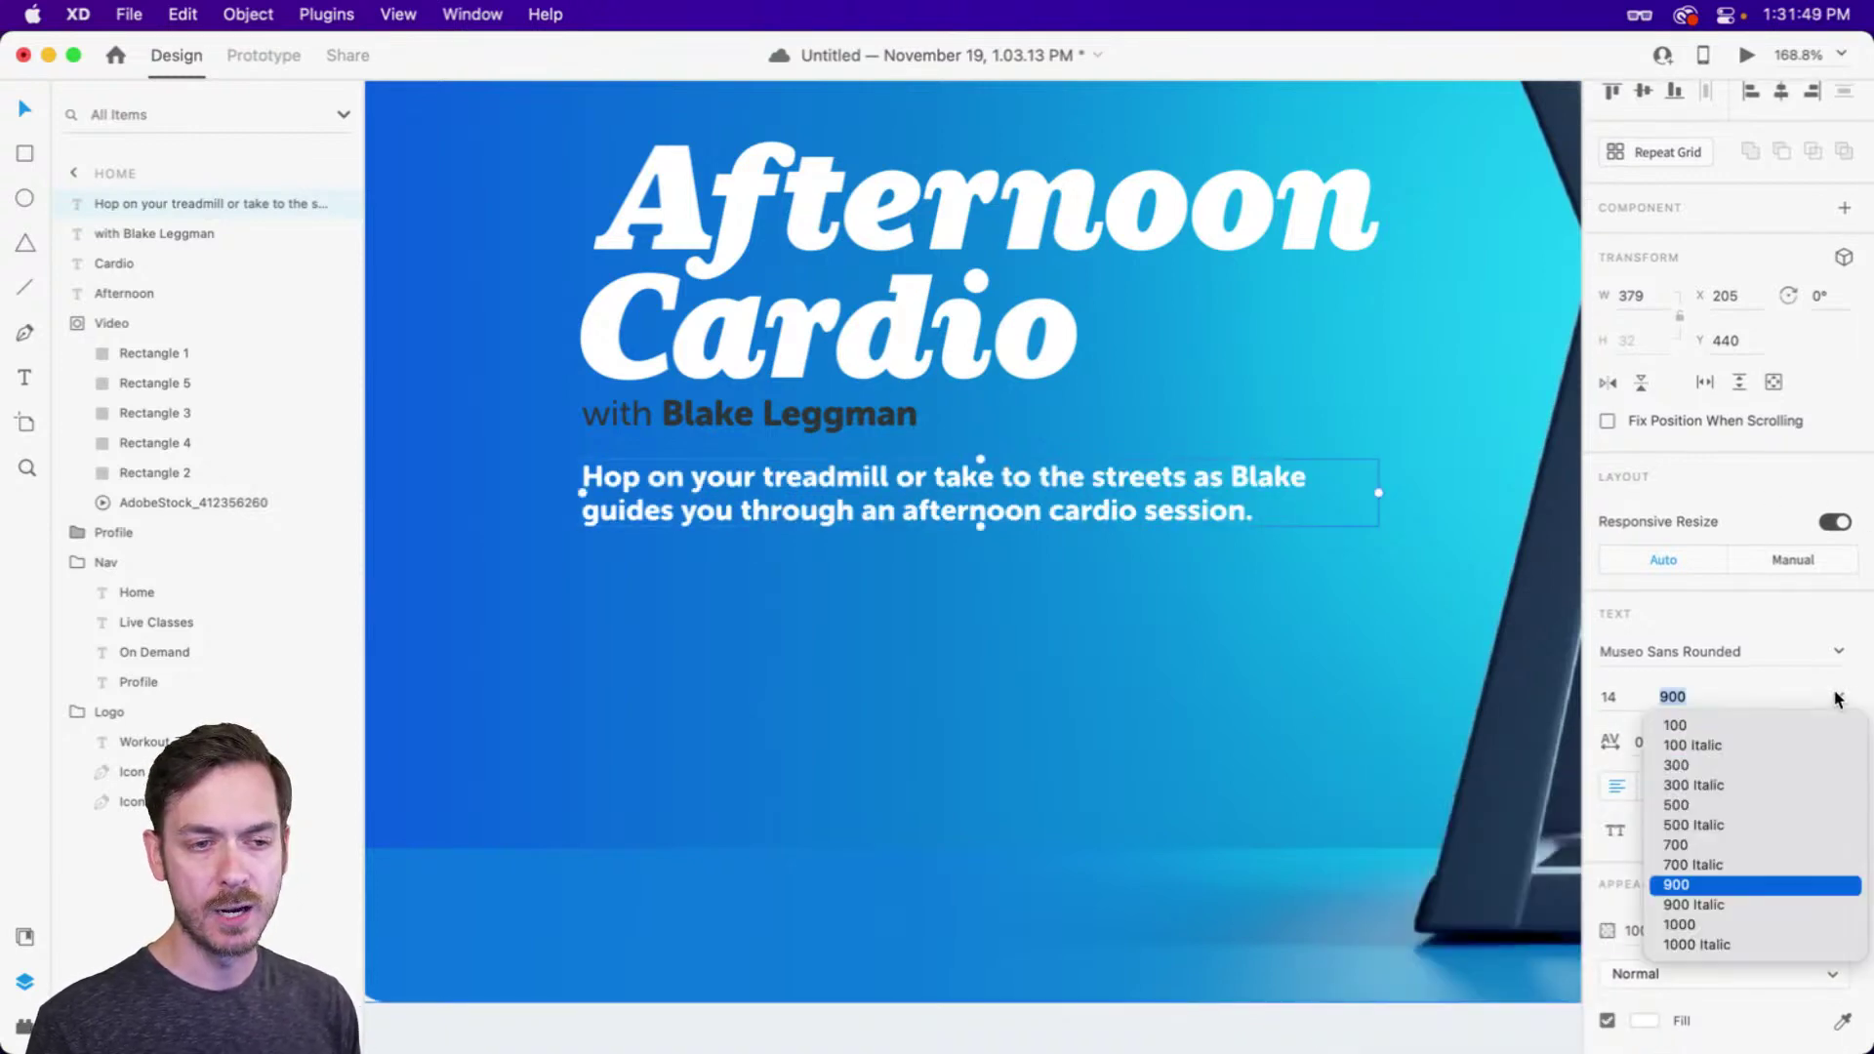
left_click(1690, 843)
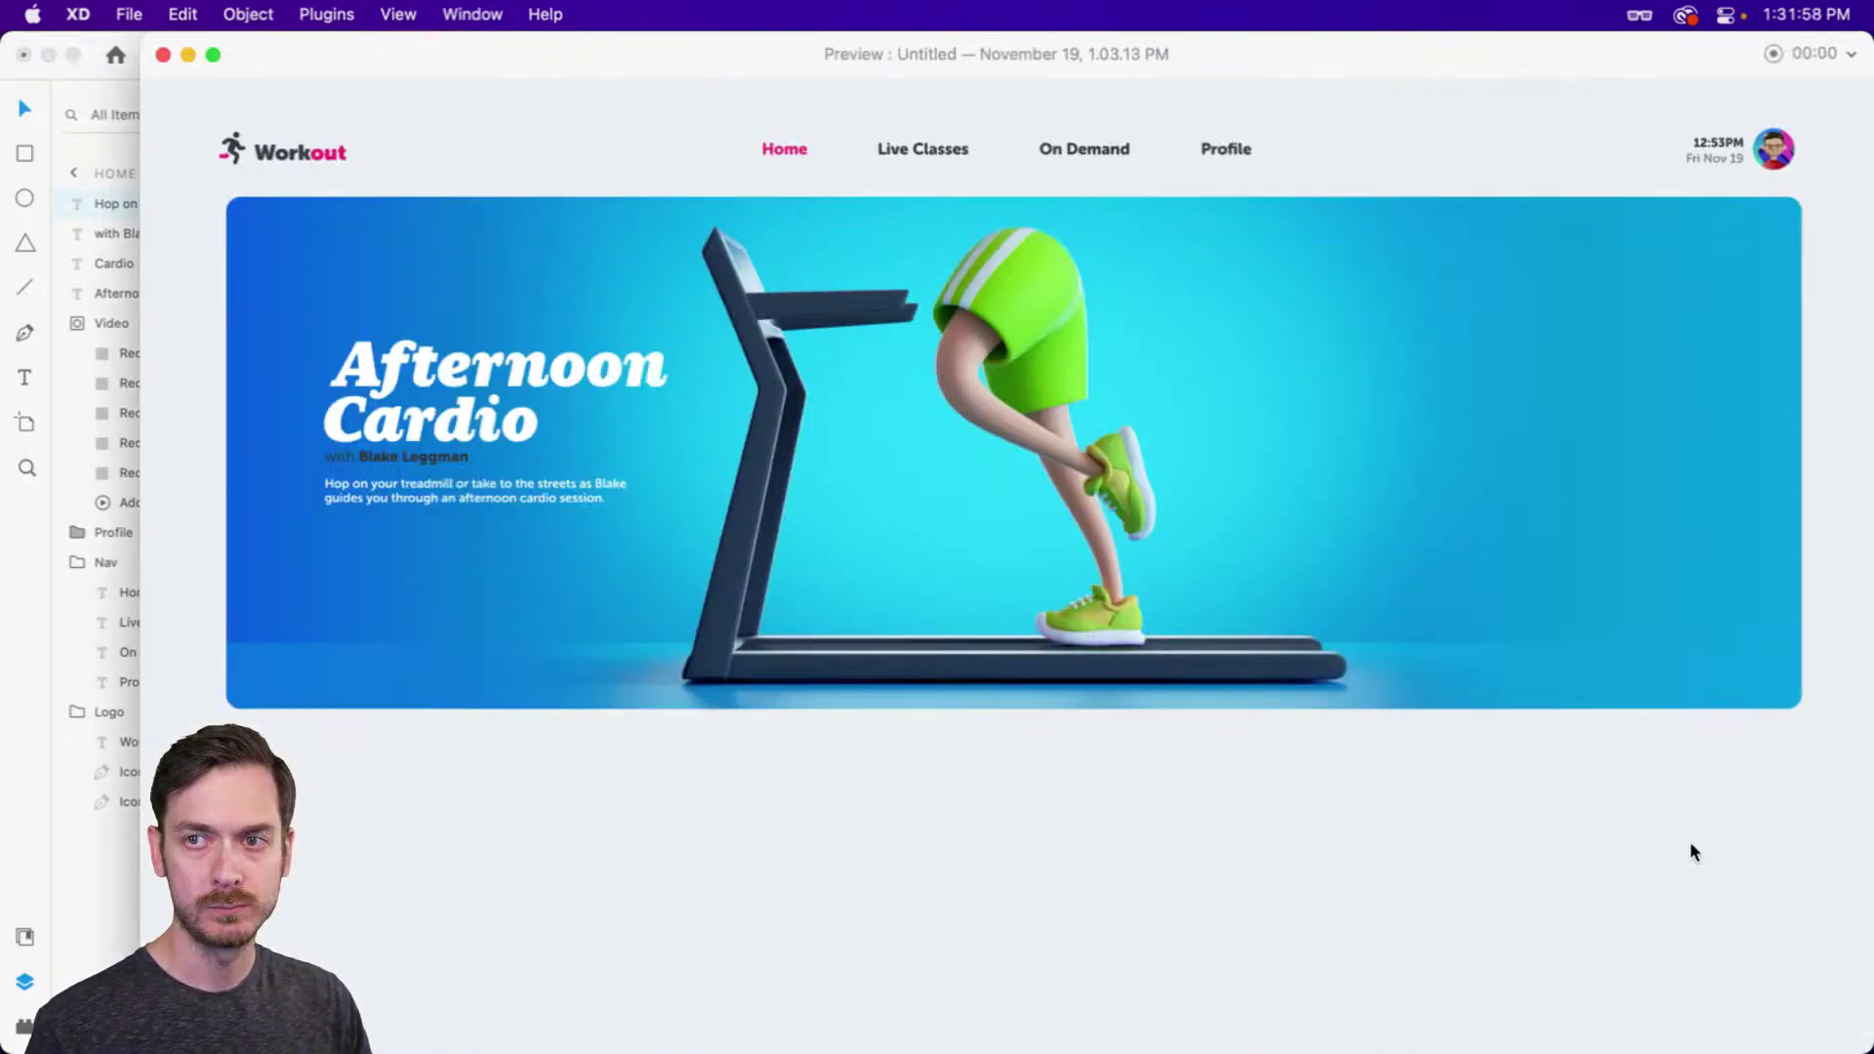
key("super+Return")
key("super+w")
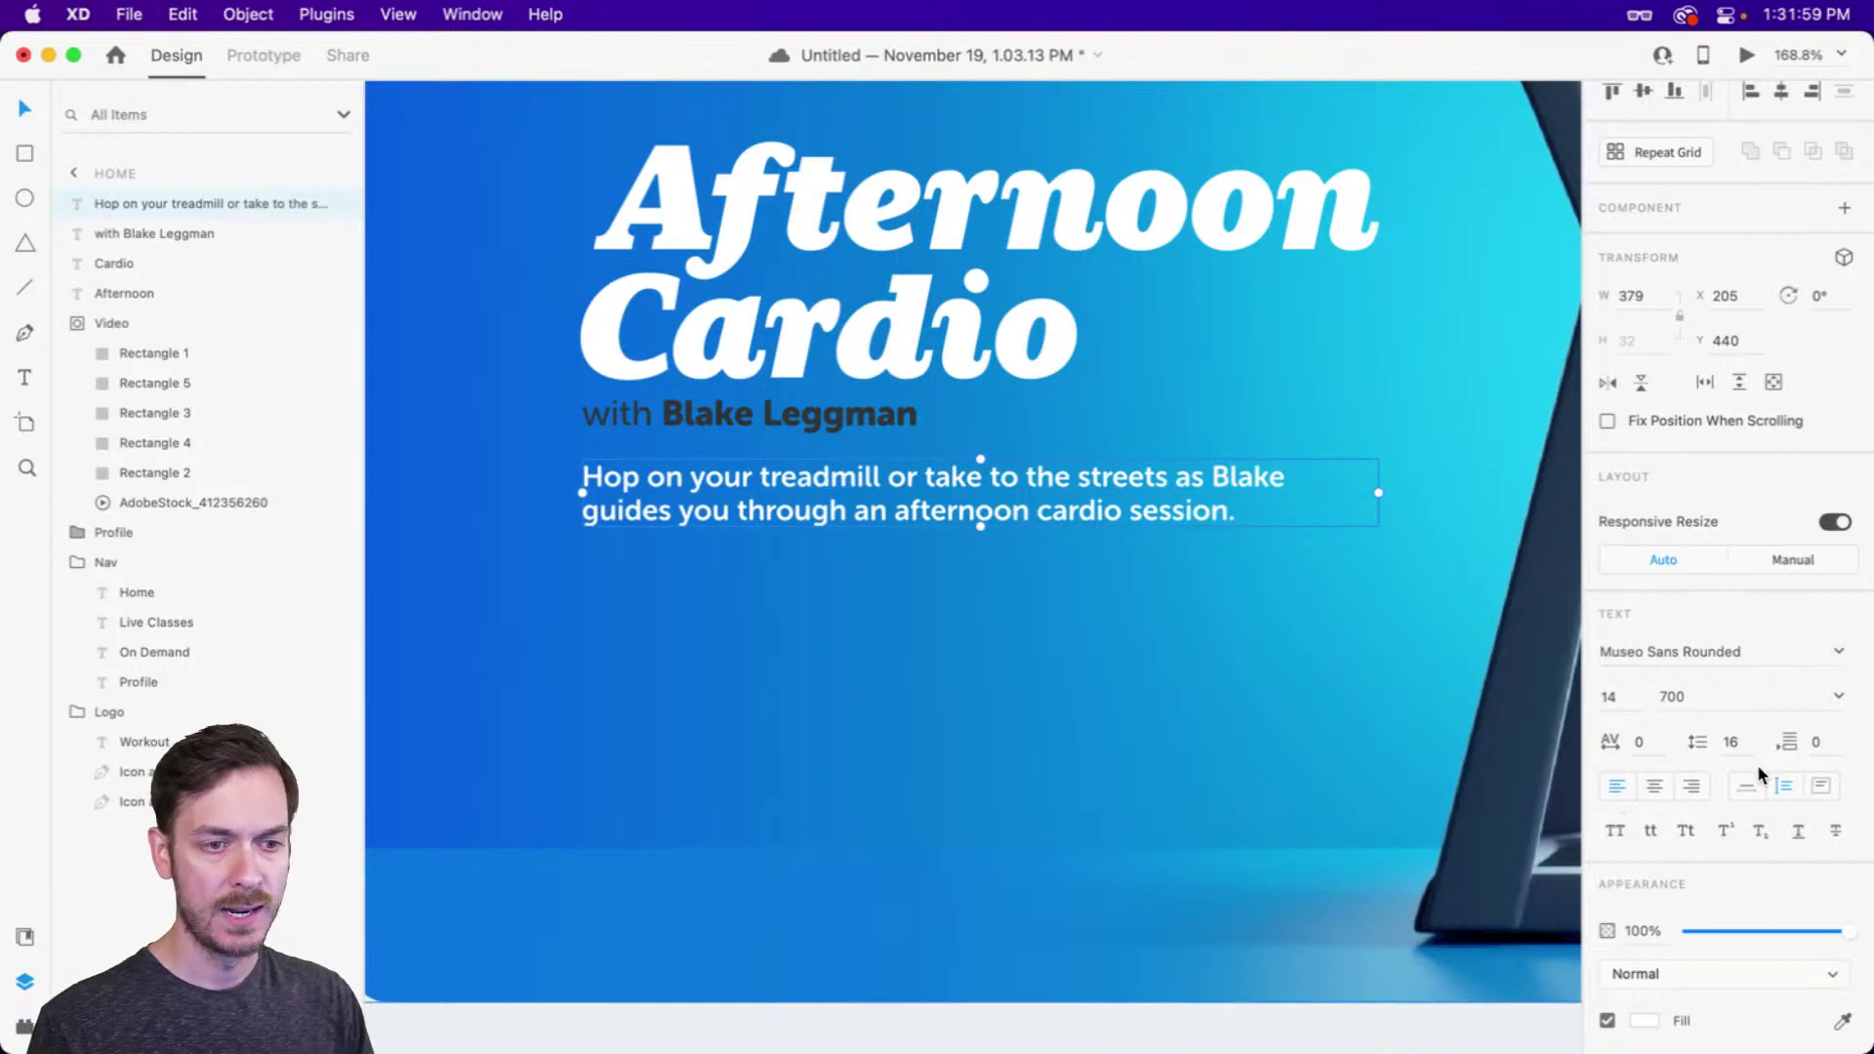
Set the class description's line spacing to 20
left_click(1734, 748)
key("Up")
key("Up")
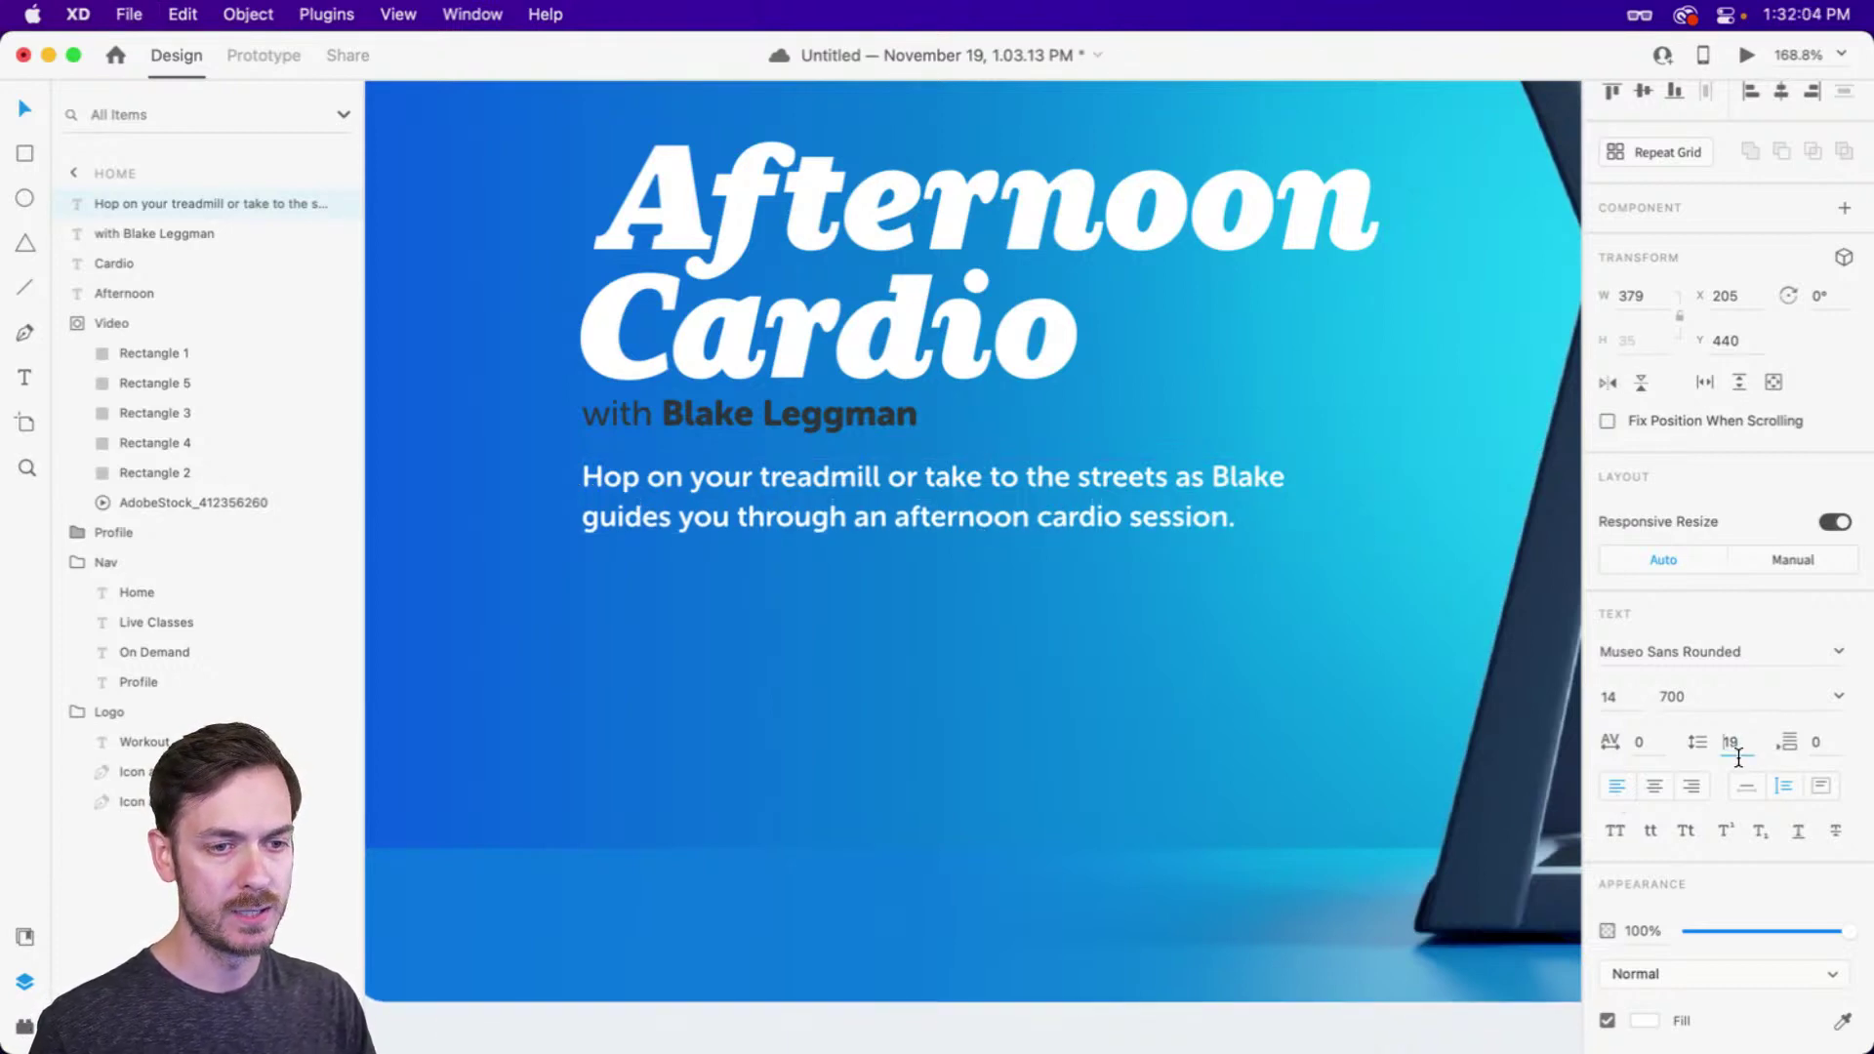
key("Up")
key("Up")
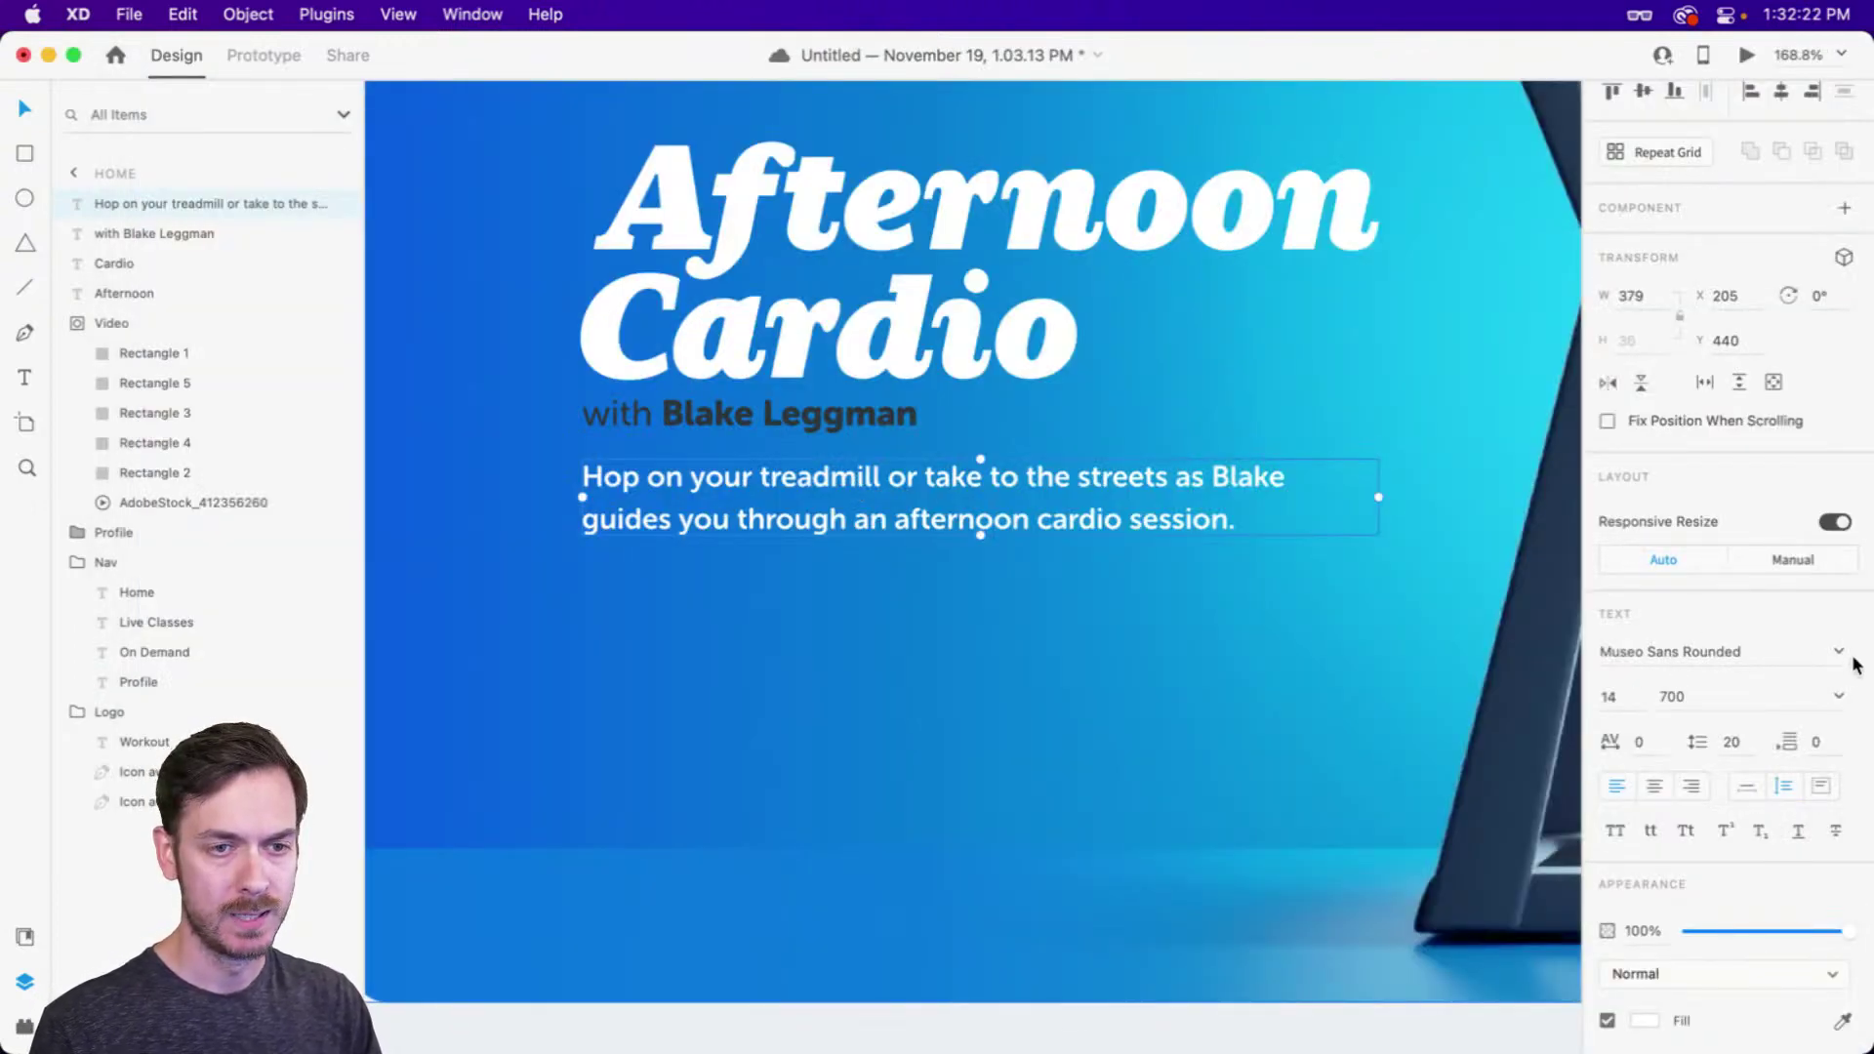
Set the class description's font weight to 900 and check the banner in the preview
left_click(1839, 696)
left_click(1689, 875)
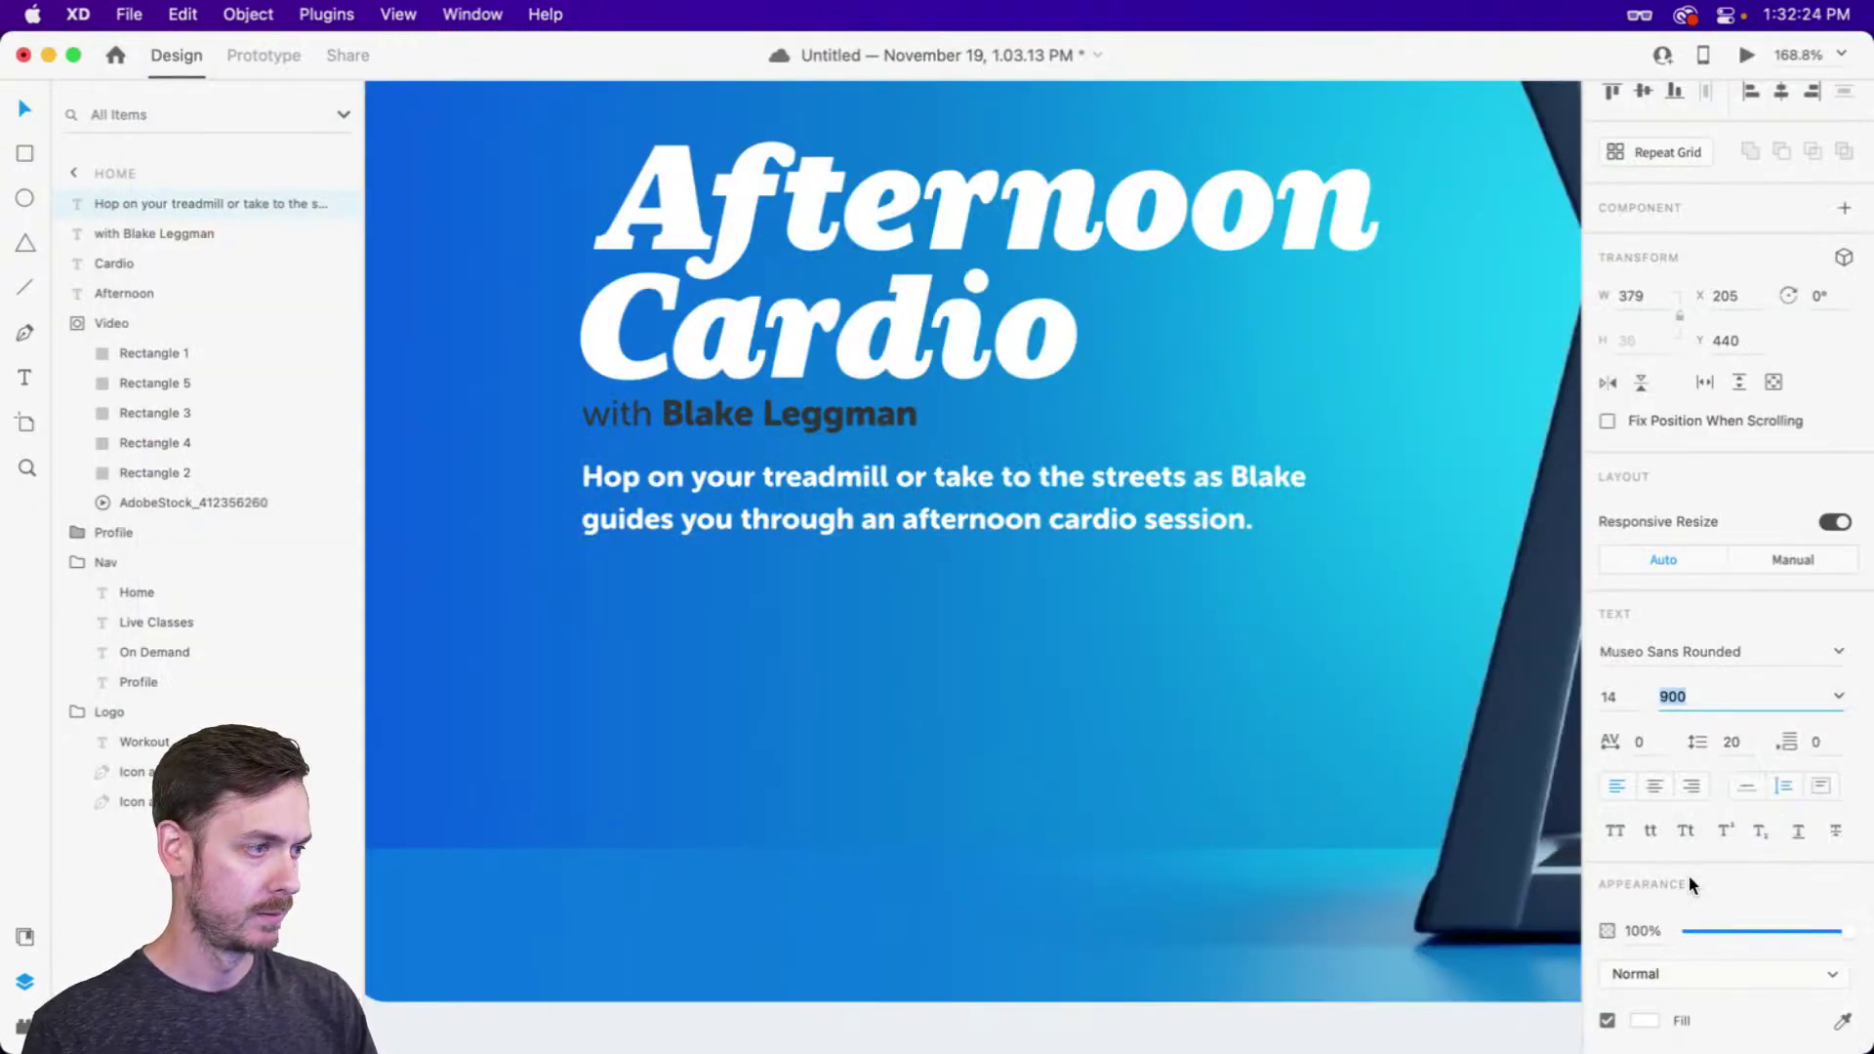
key("super+Return")
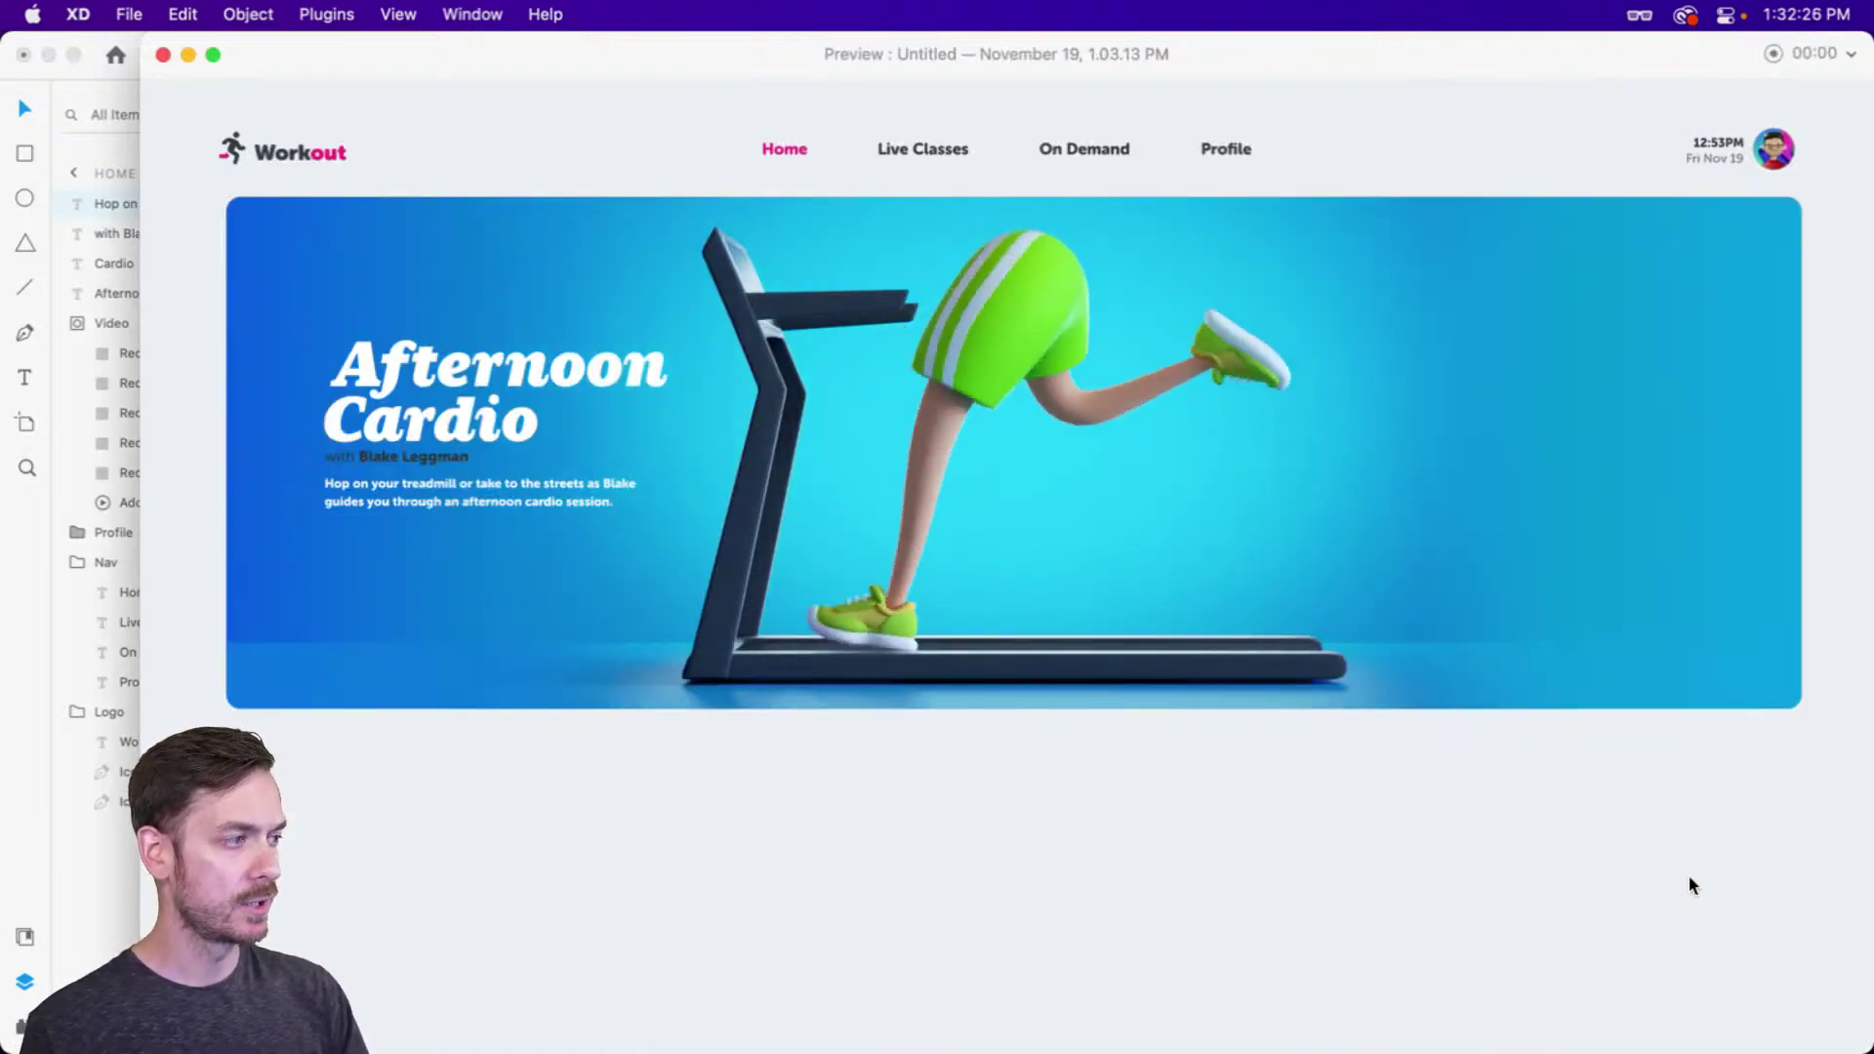
key("super+w")
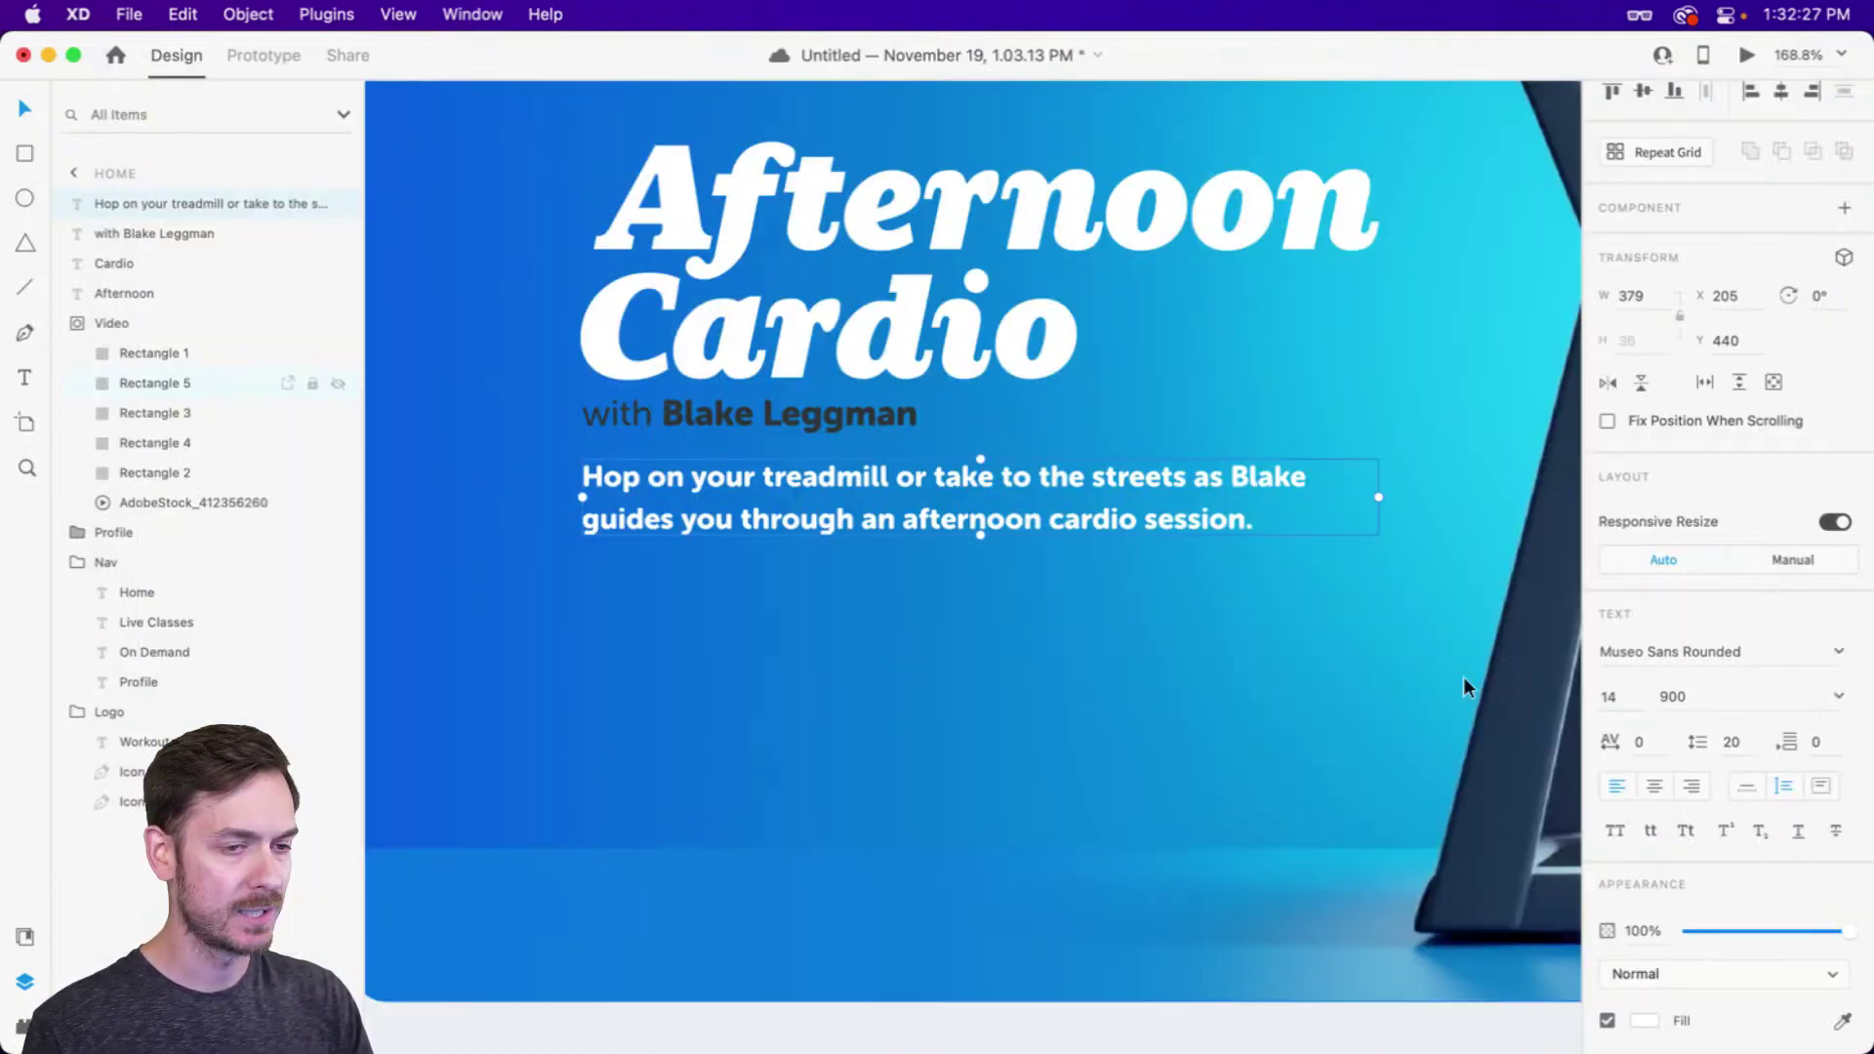
Set the class description's character spacing to 10 and check the banner in the preview
left_click(1644, 753)
key("Up")
key("Up")
key("Up")
key("Up")
key("Up")
key("Up")
key("Up")
key("Up")
key("Up")
key("Up")
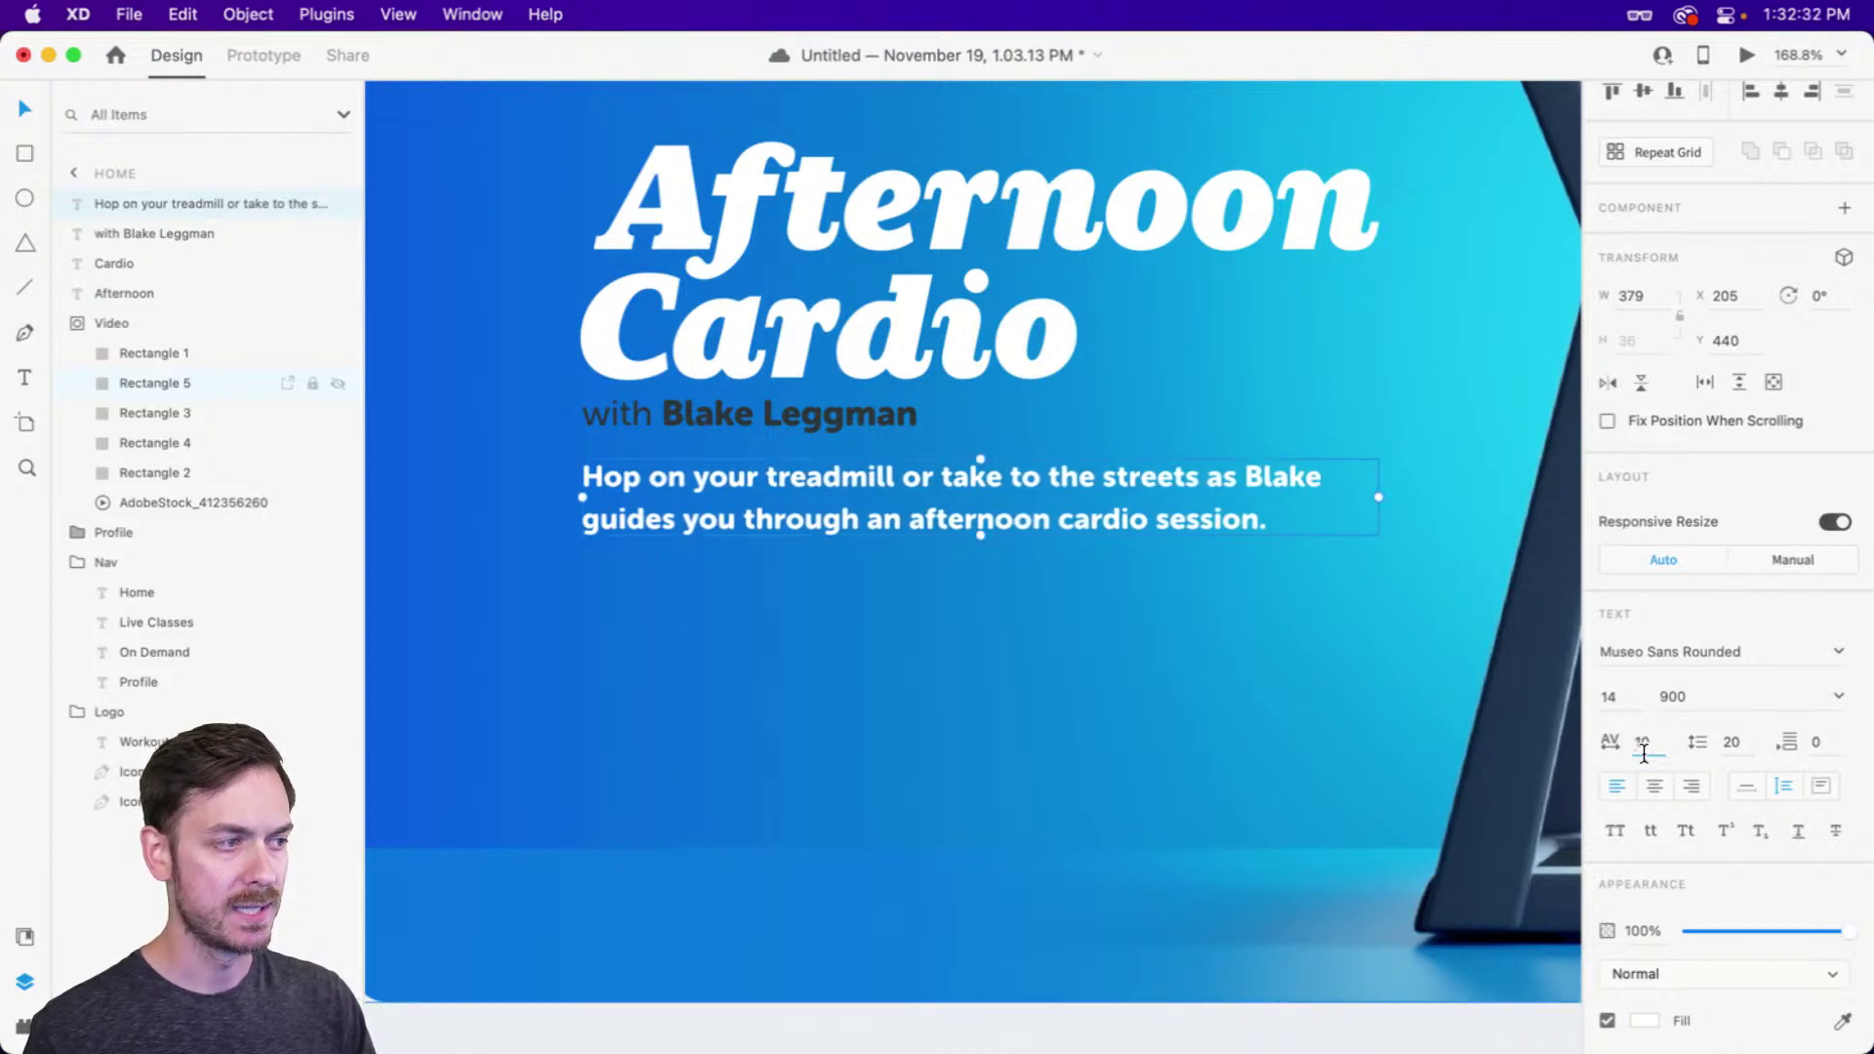
key("super+Return")
key("super+w")
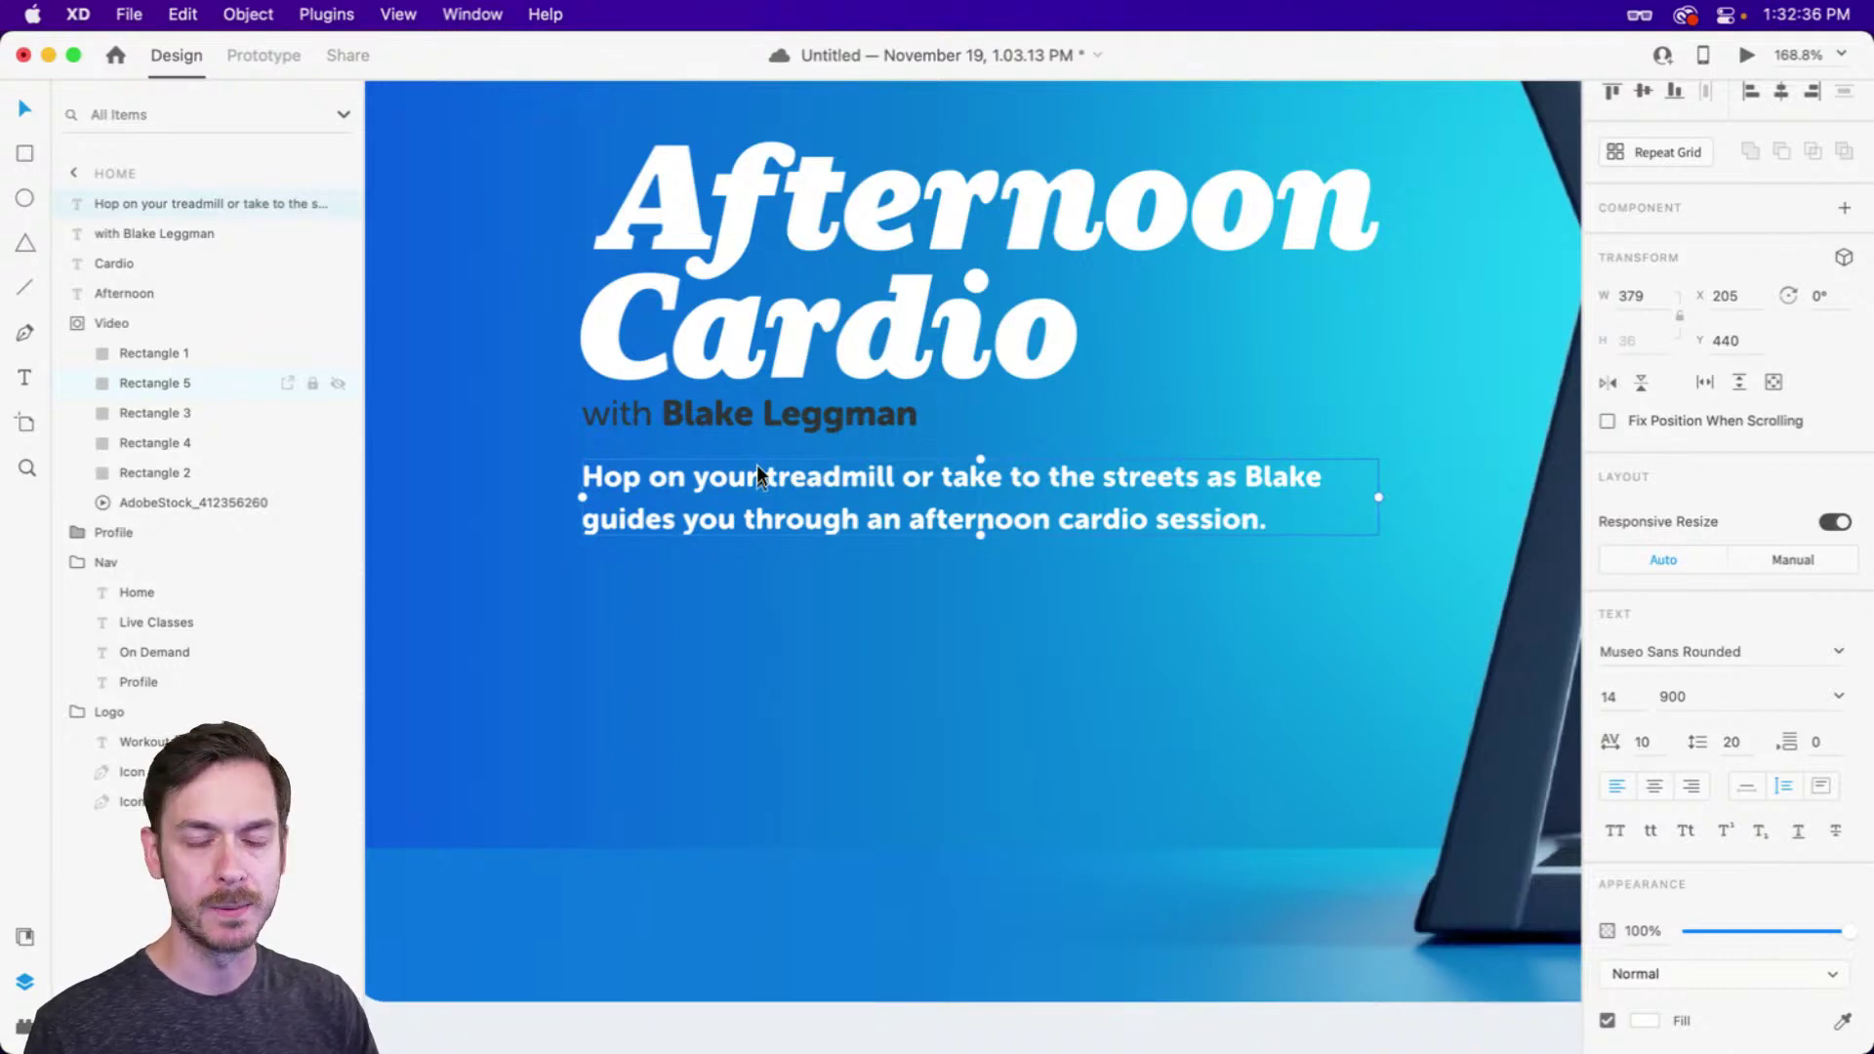
Nudge the class description down to Y 442 beneath the instructor line
key("Down")
key("Down")
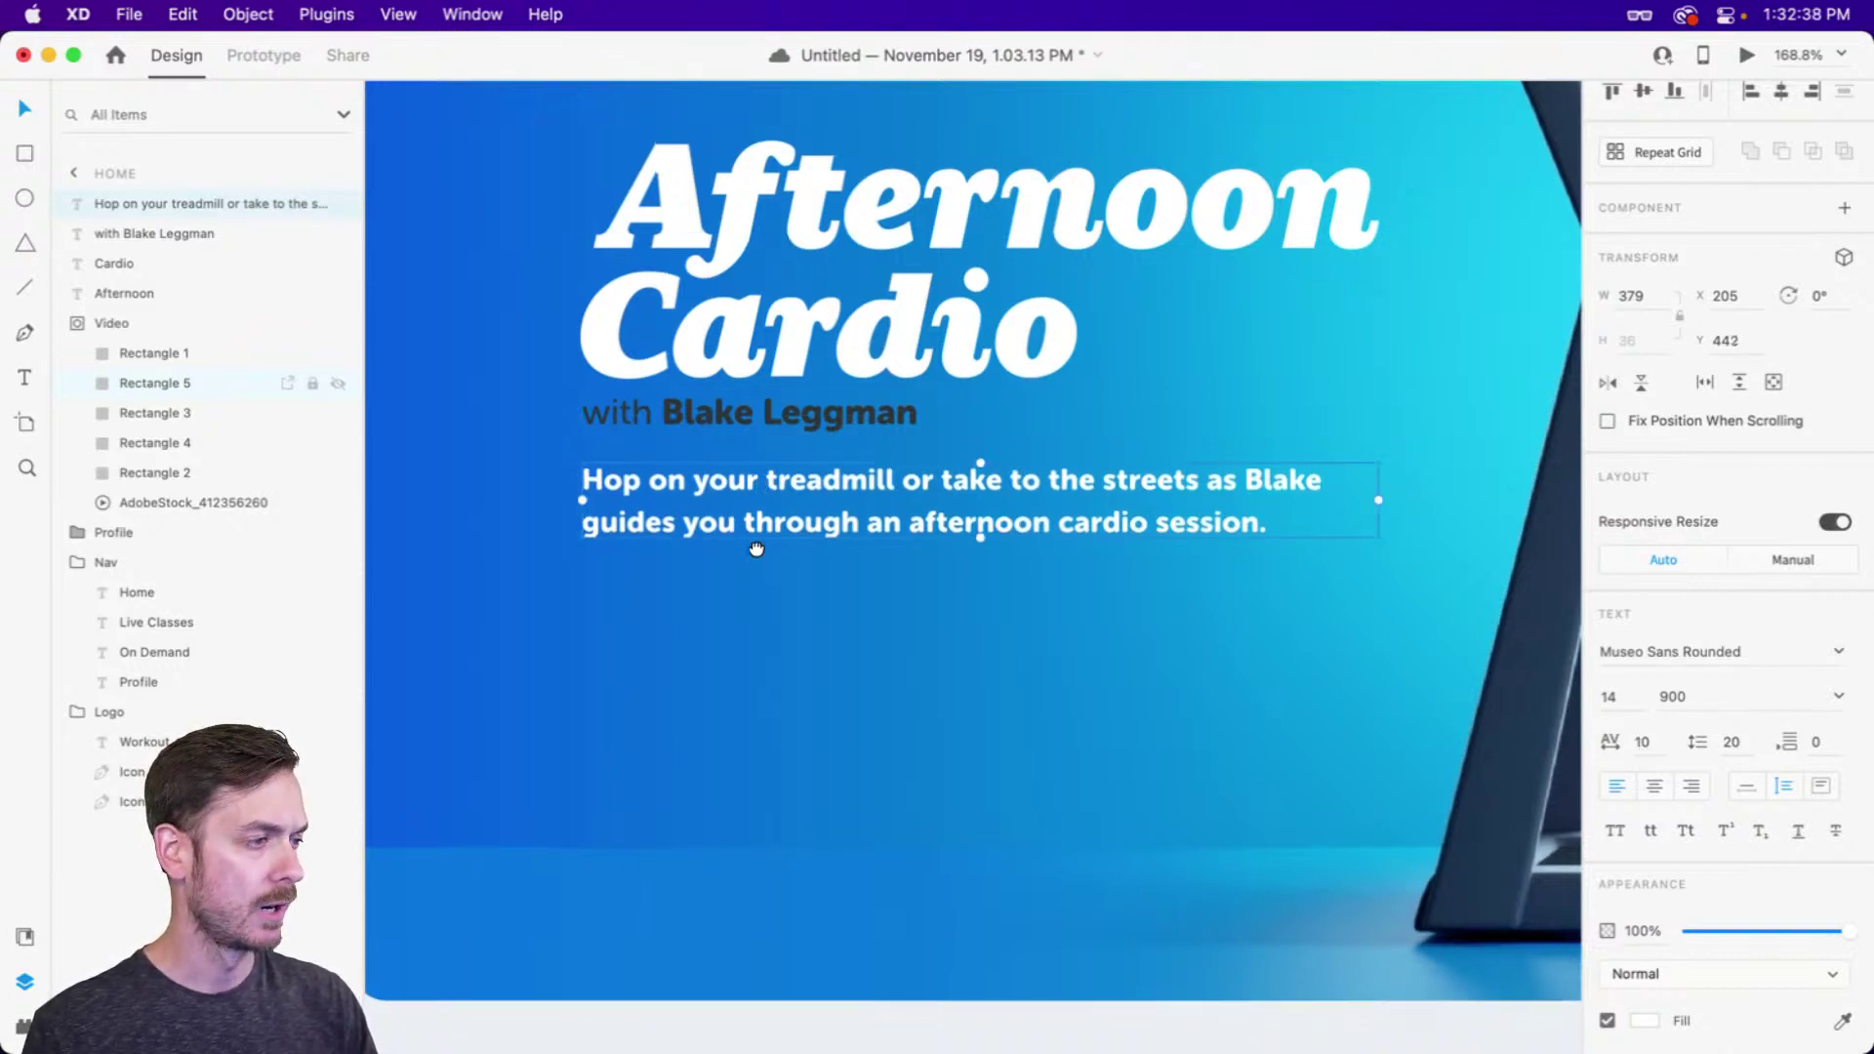
left_click_drag(756, 549, 759, 532)
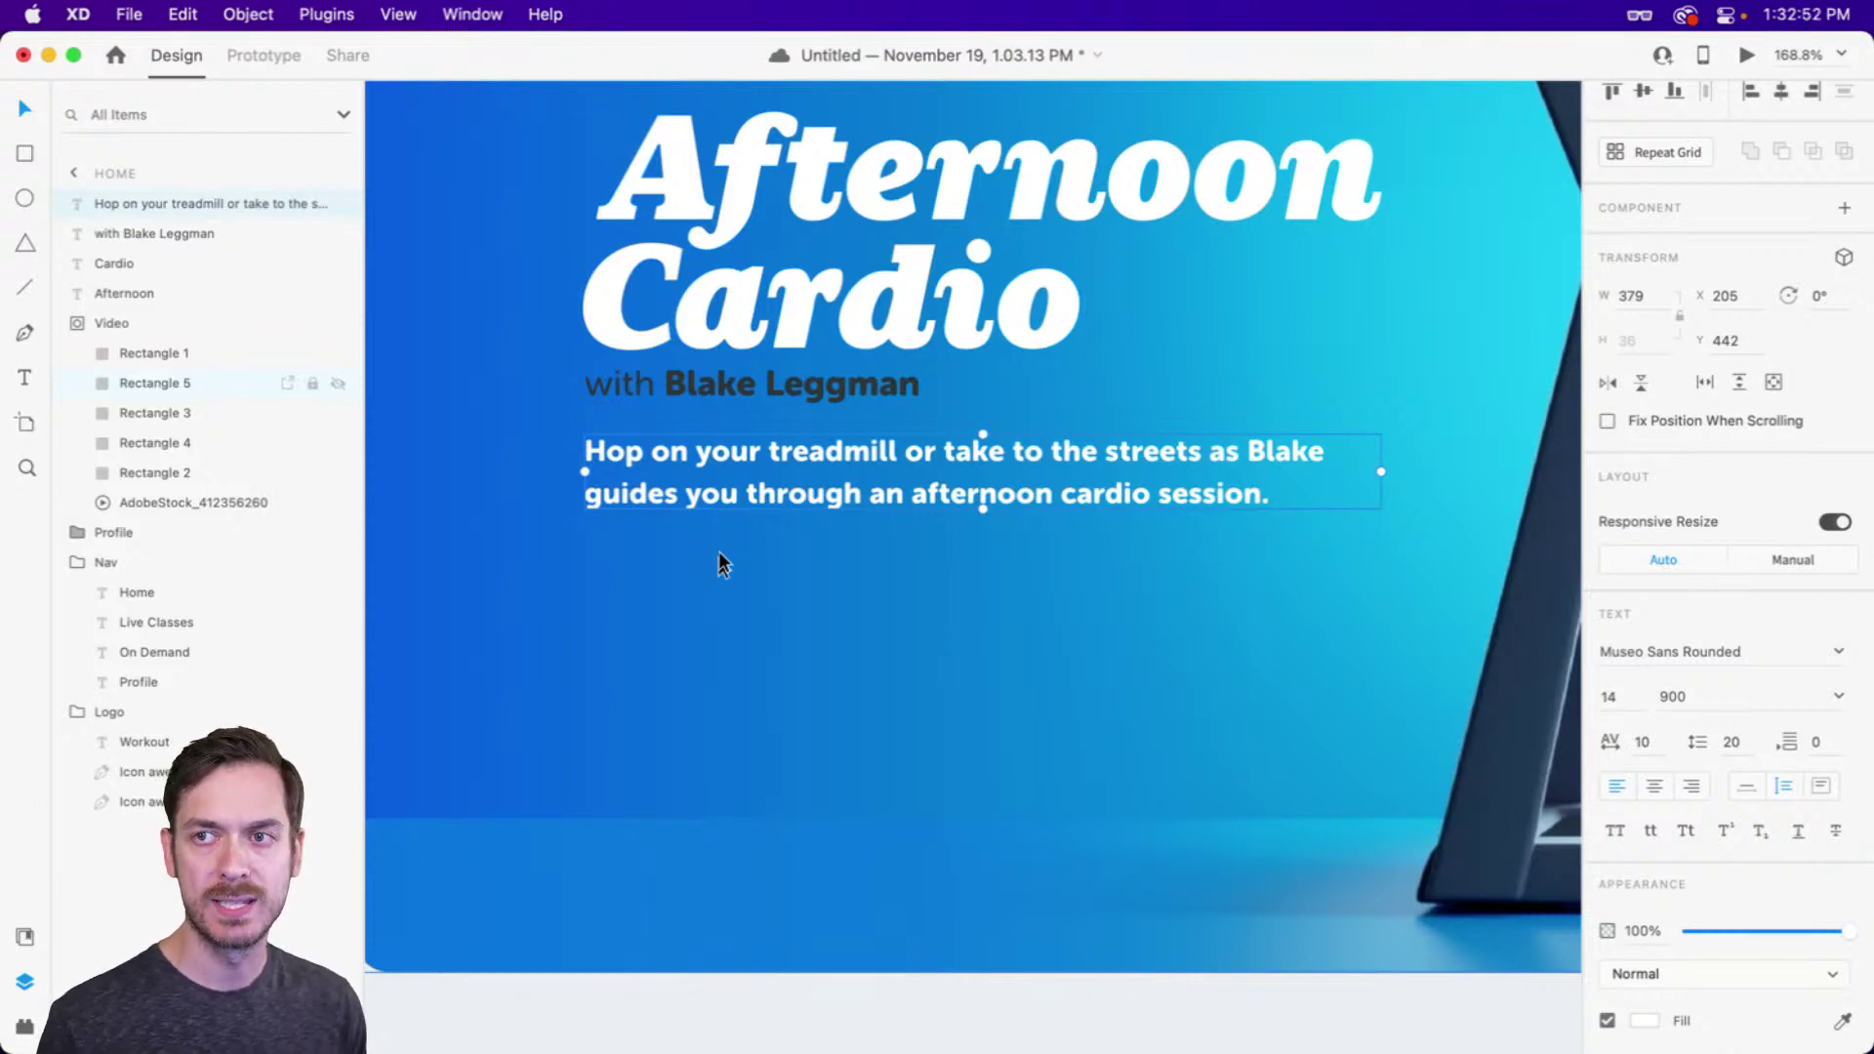
Draw a button rectangle about 70 by 28 below the class description, flush with its left edge at X 205, Y 490
left_click(658, 572)
scroll(665, 524, "down", 1)
scroll(664, 524, "left", 1)
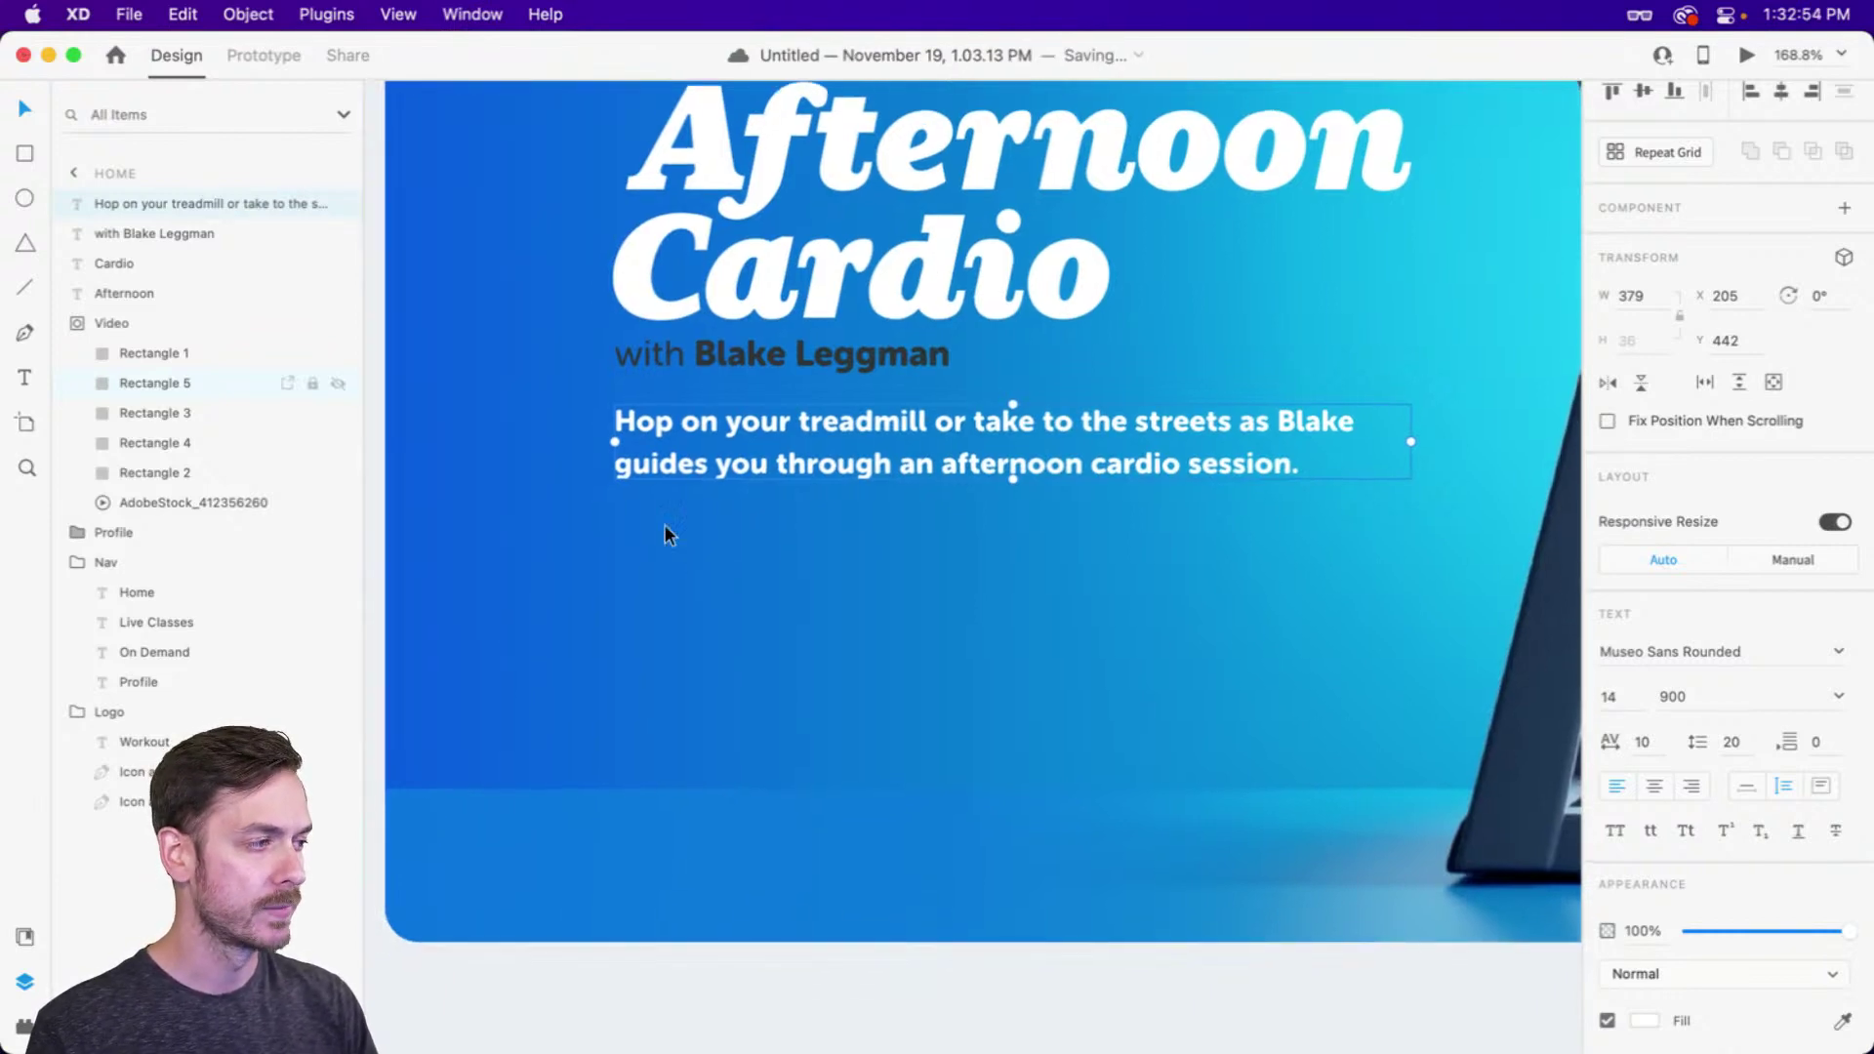
key("r")
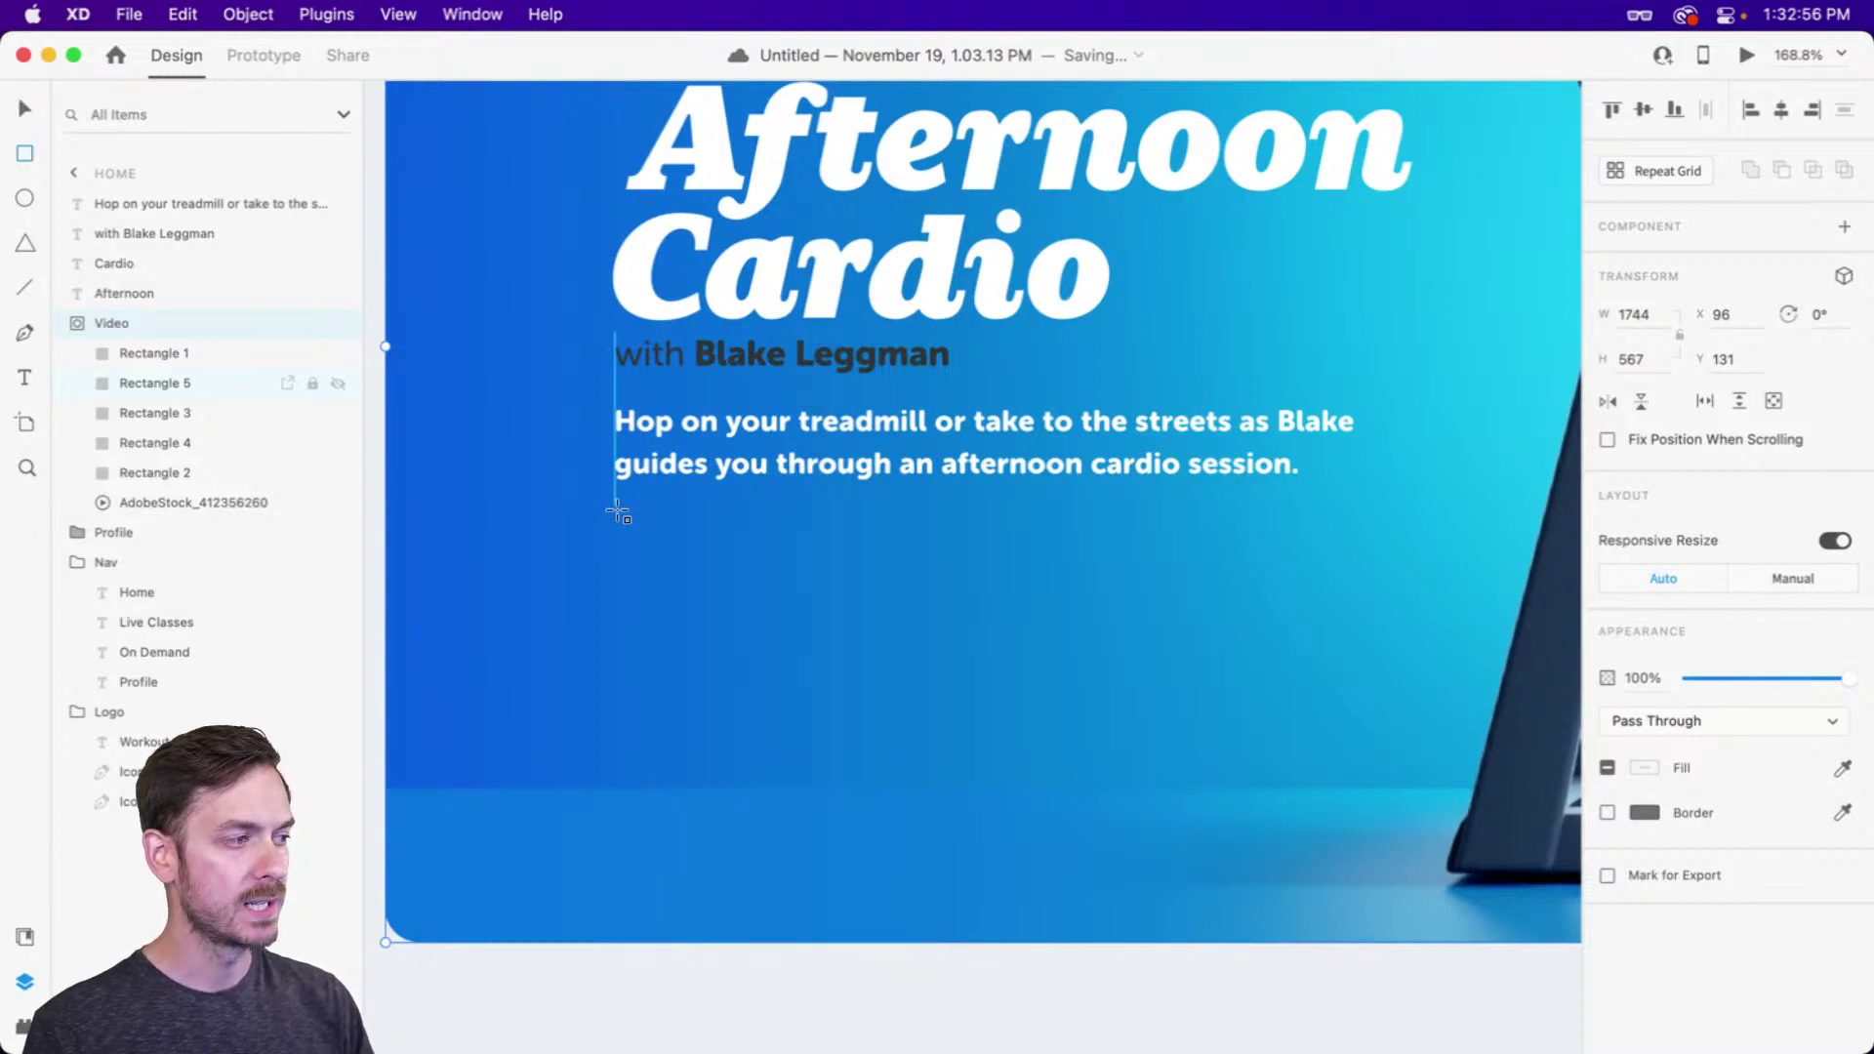
mouse_move(617, 509)
left_mouse_down()
mouse_move(757, 539)
mouse_move(762, 573)
left_mouse_up()
key("v")
scroll(641, 531, "up", 5)
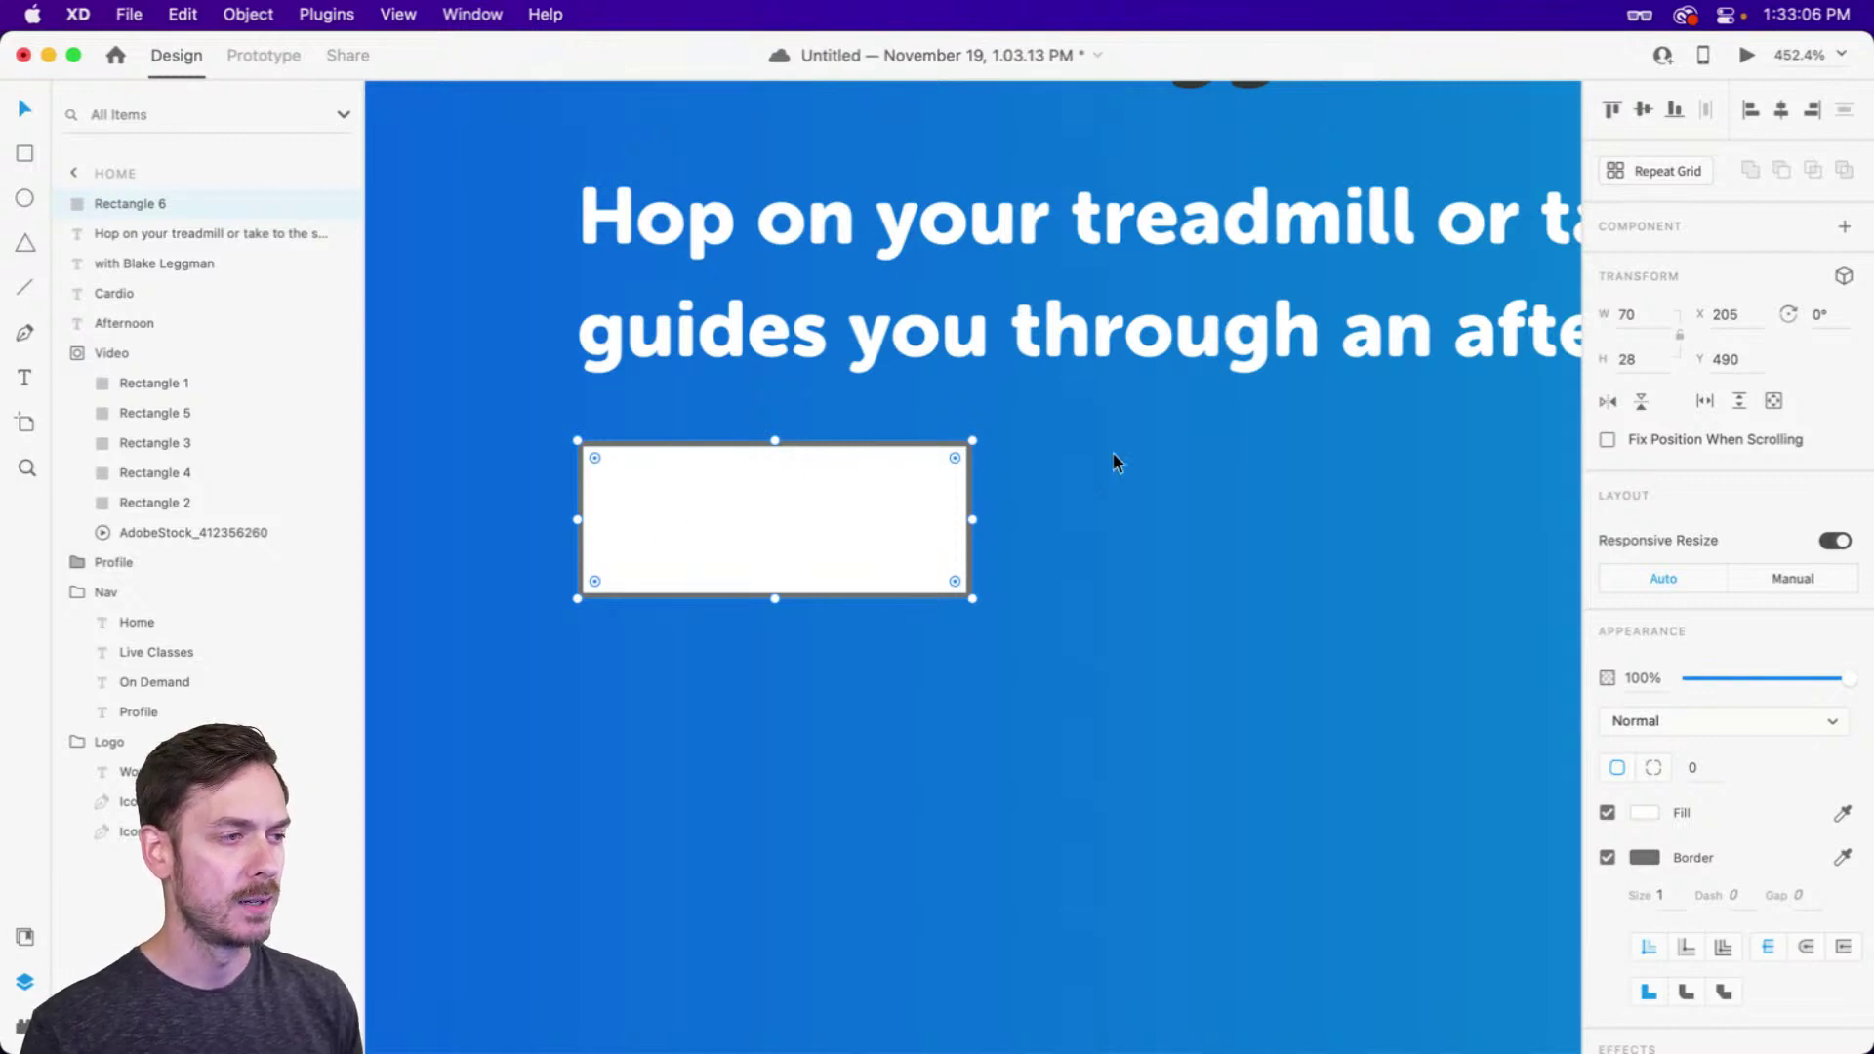
Round the button rectangle's corners to a radius of 14 and remove its border
left_click_drag(956, 454, 924, 524)
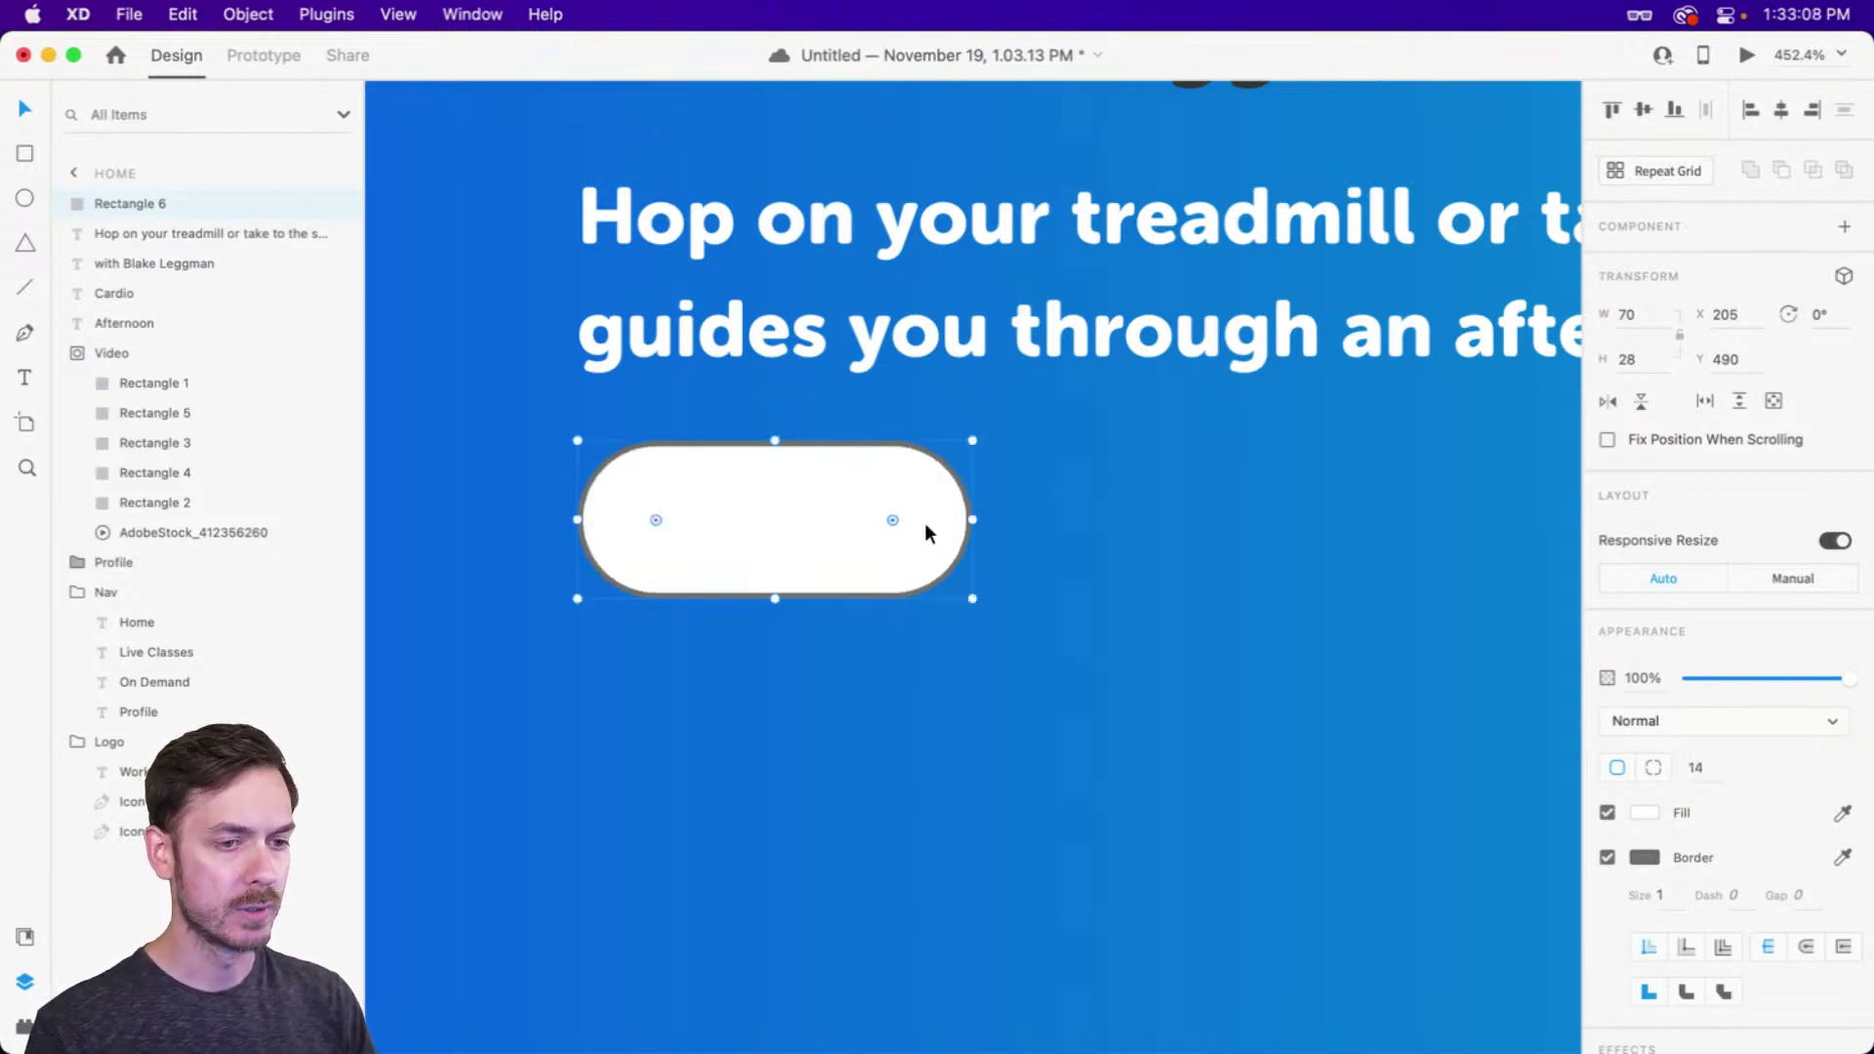
left_click(1608, 857)
left_click(698, 469)
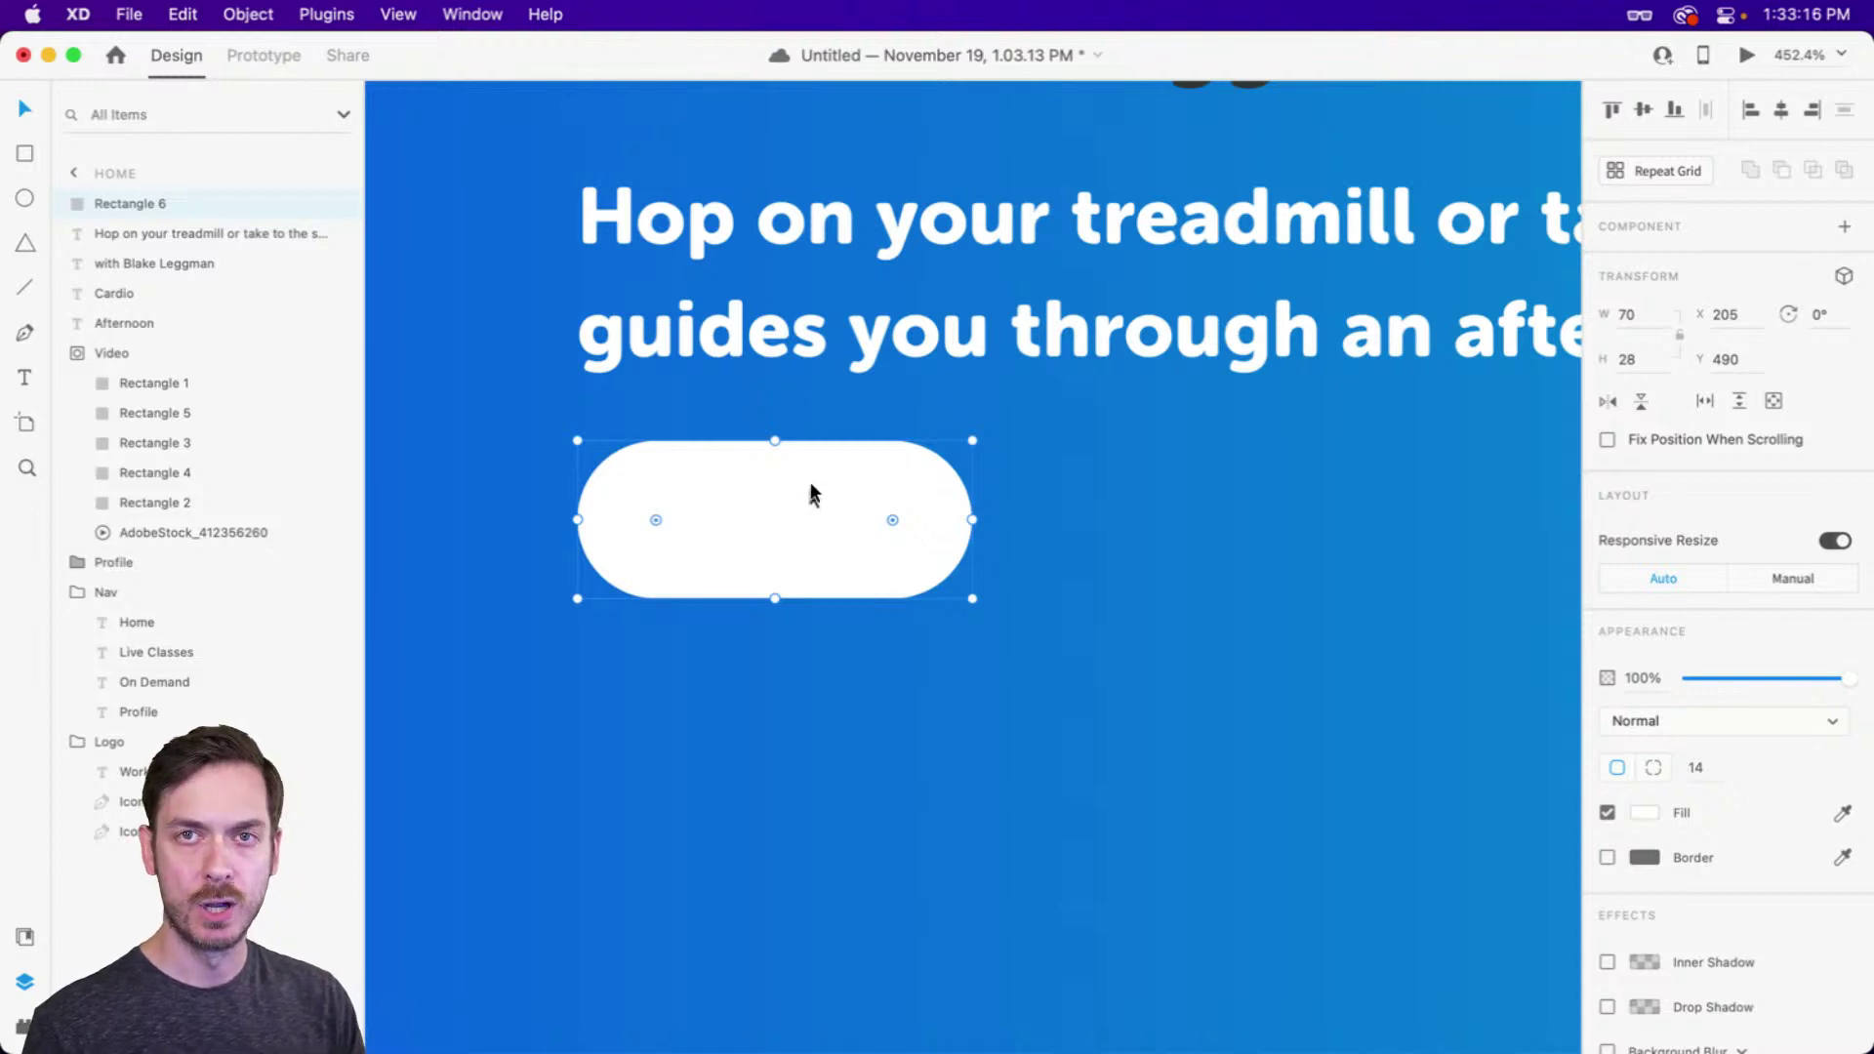
Move the white pill-shaped button down to Y 492 beneath the class description
left_click_drag(807, 491, 803, 504)
scroll(878, 488, "down", 2)
scroll(878, 488, "left", 1)
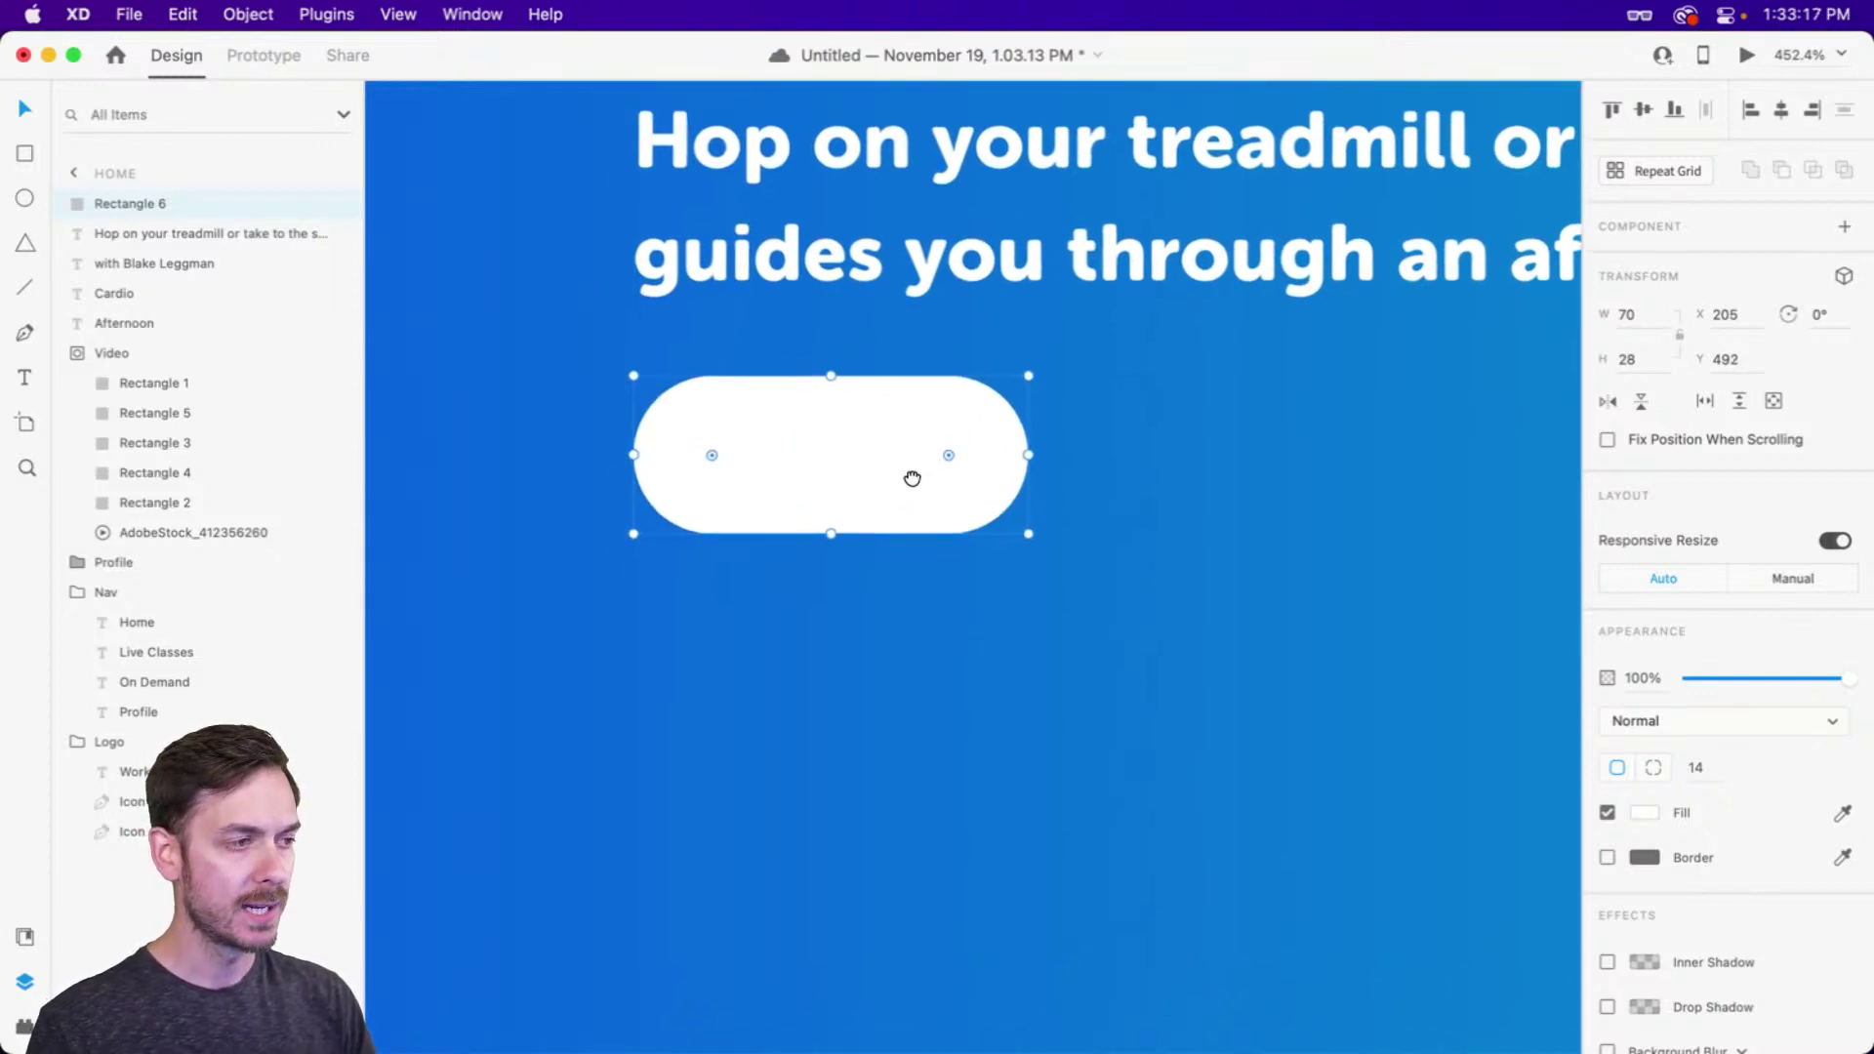
Add a drop shadow to the button with a Y offset of 8 and a blur of 12
scroll(1709, 869, "down", 2)
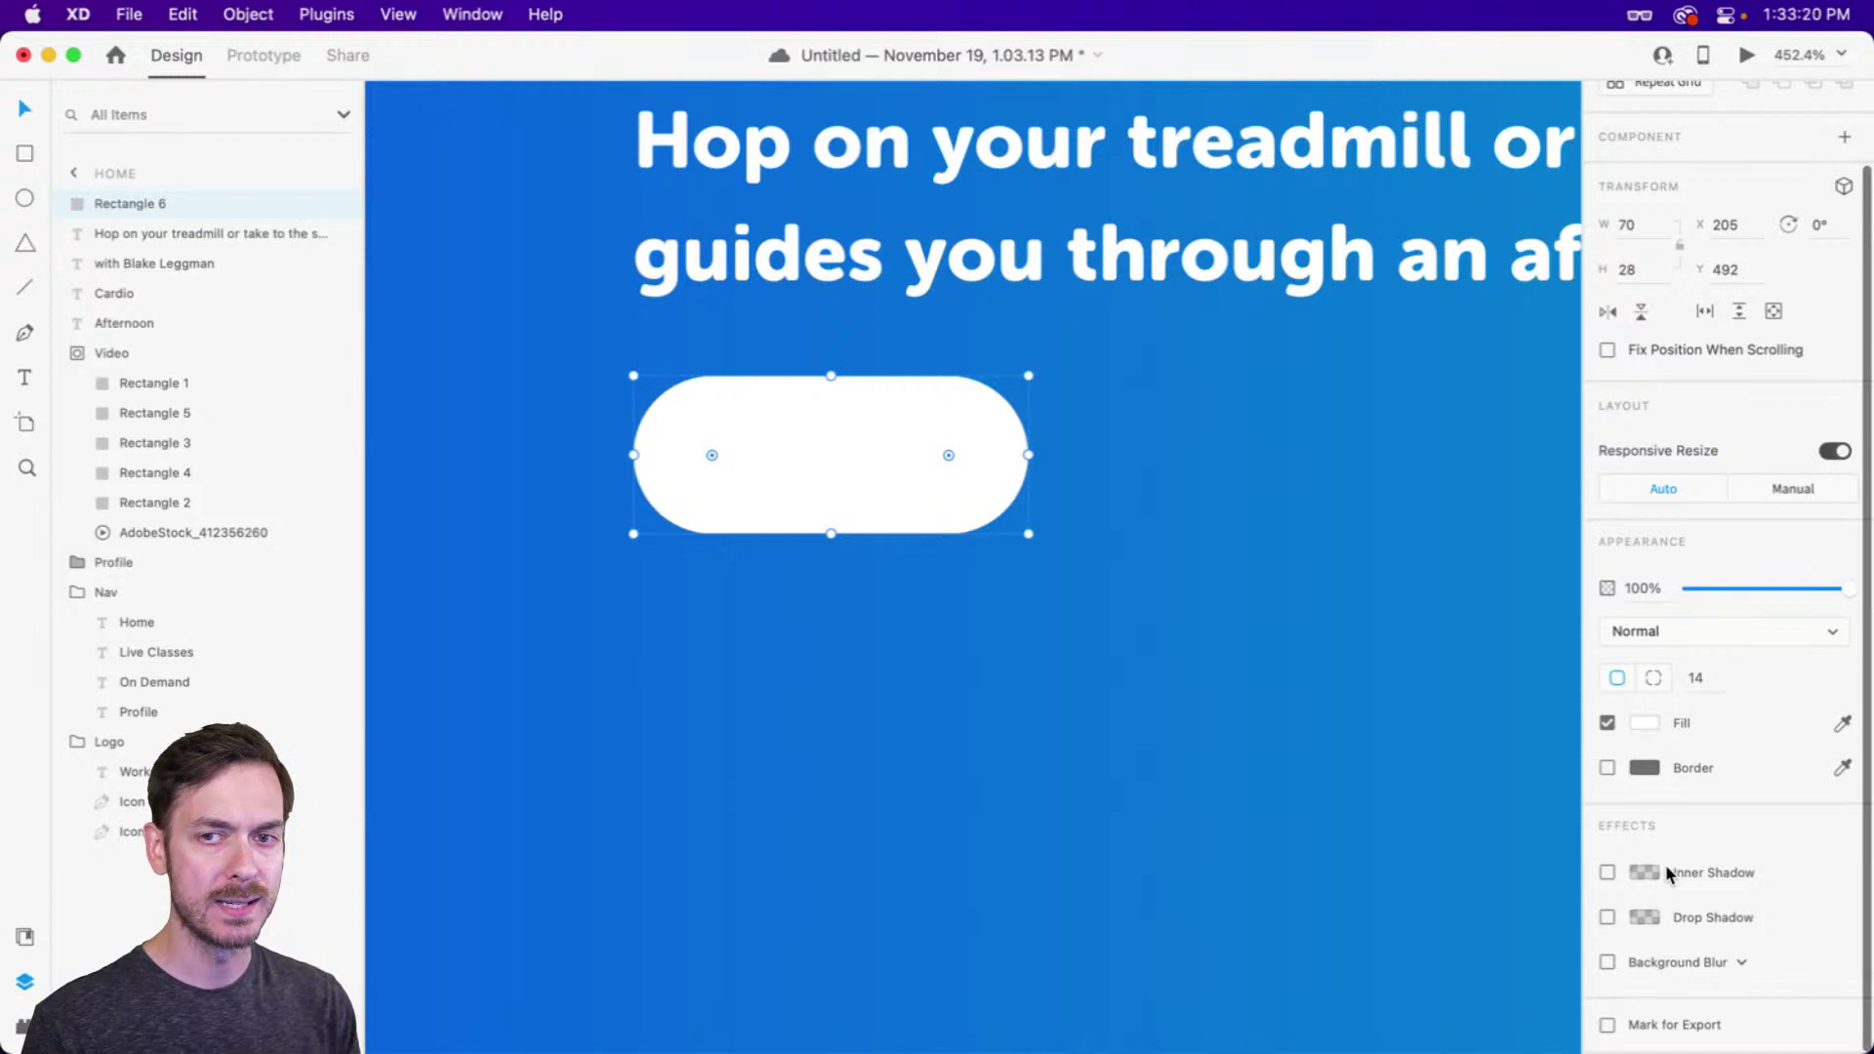
left_click(1608, 917)
left_click(1724, 967)
key("Up")
key("Up")
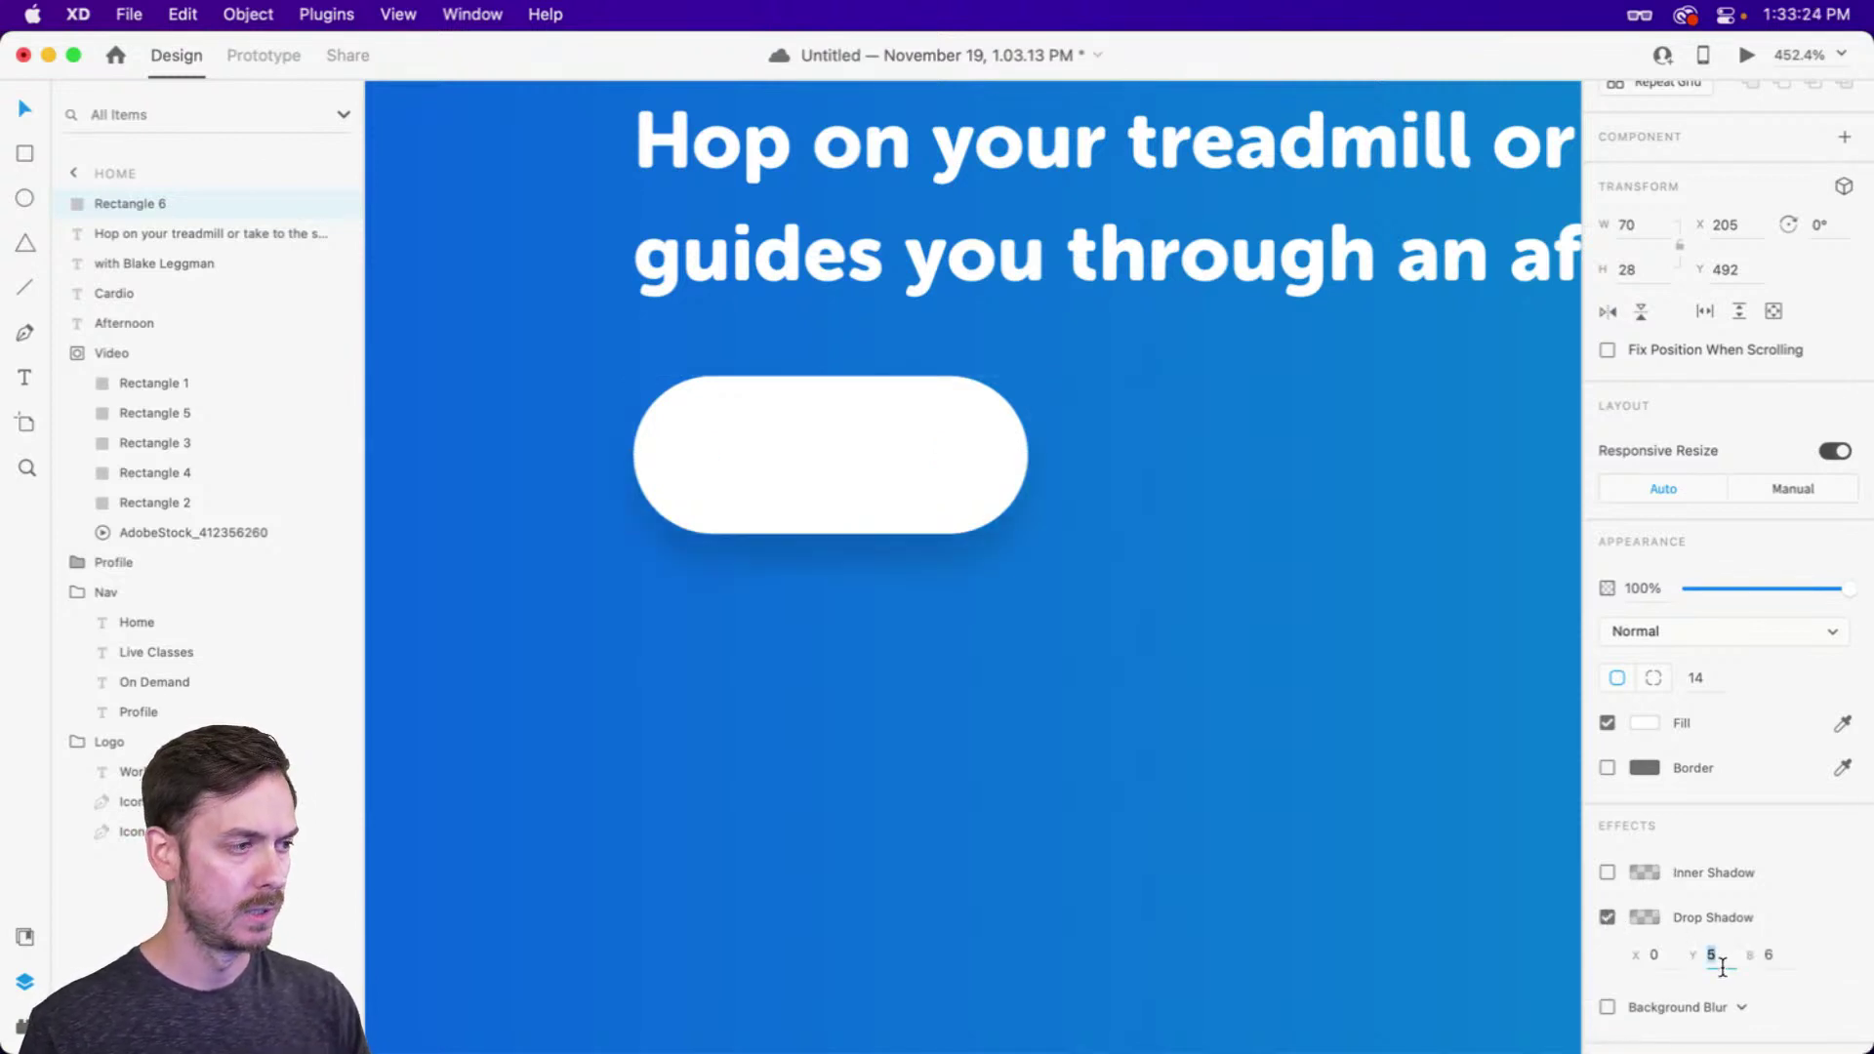
key("Up")
key("Up")
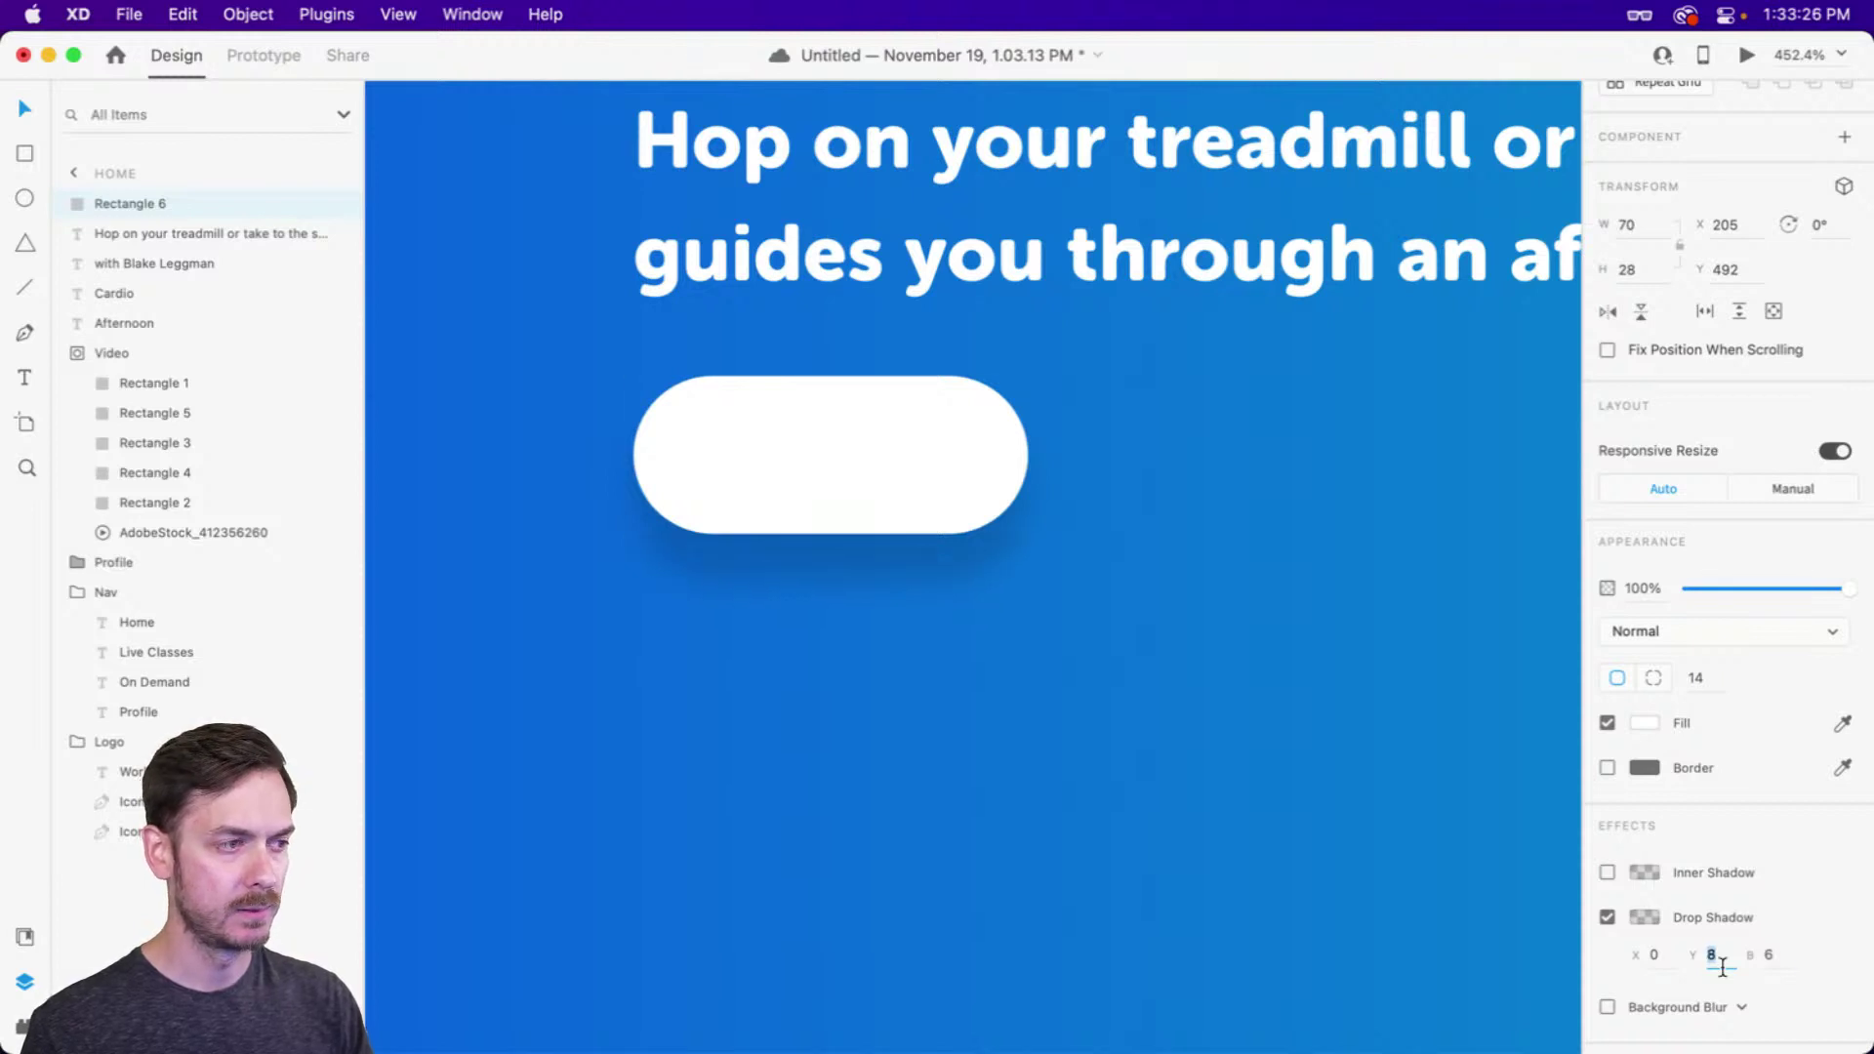
key("Tab")
key("Up")
key("Up")
key("Up")
key("Up")
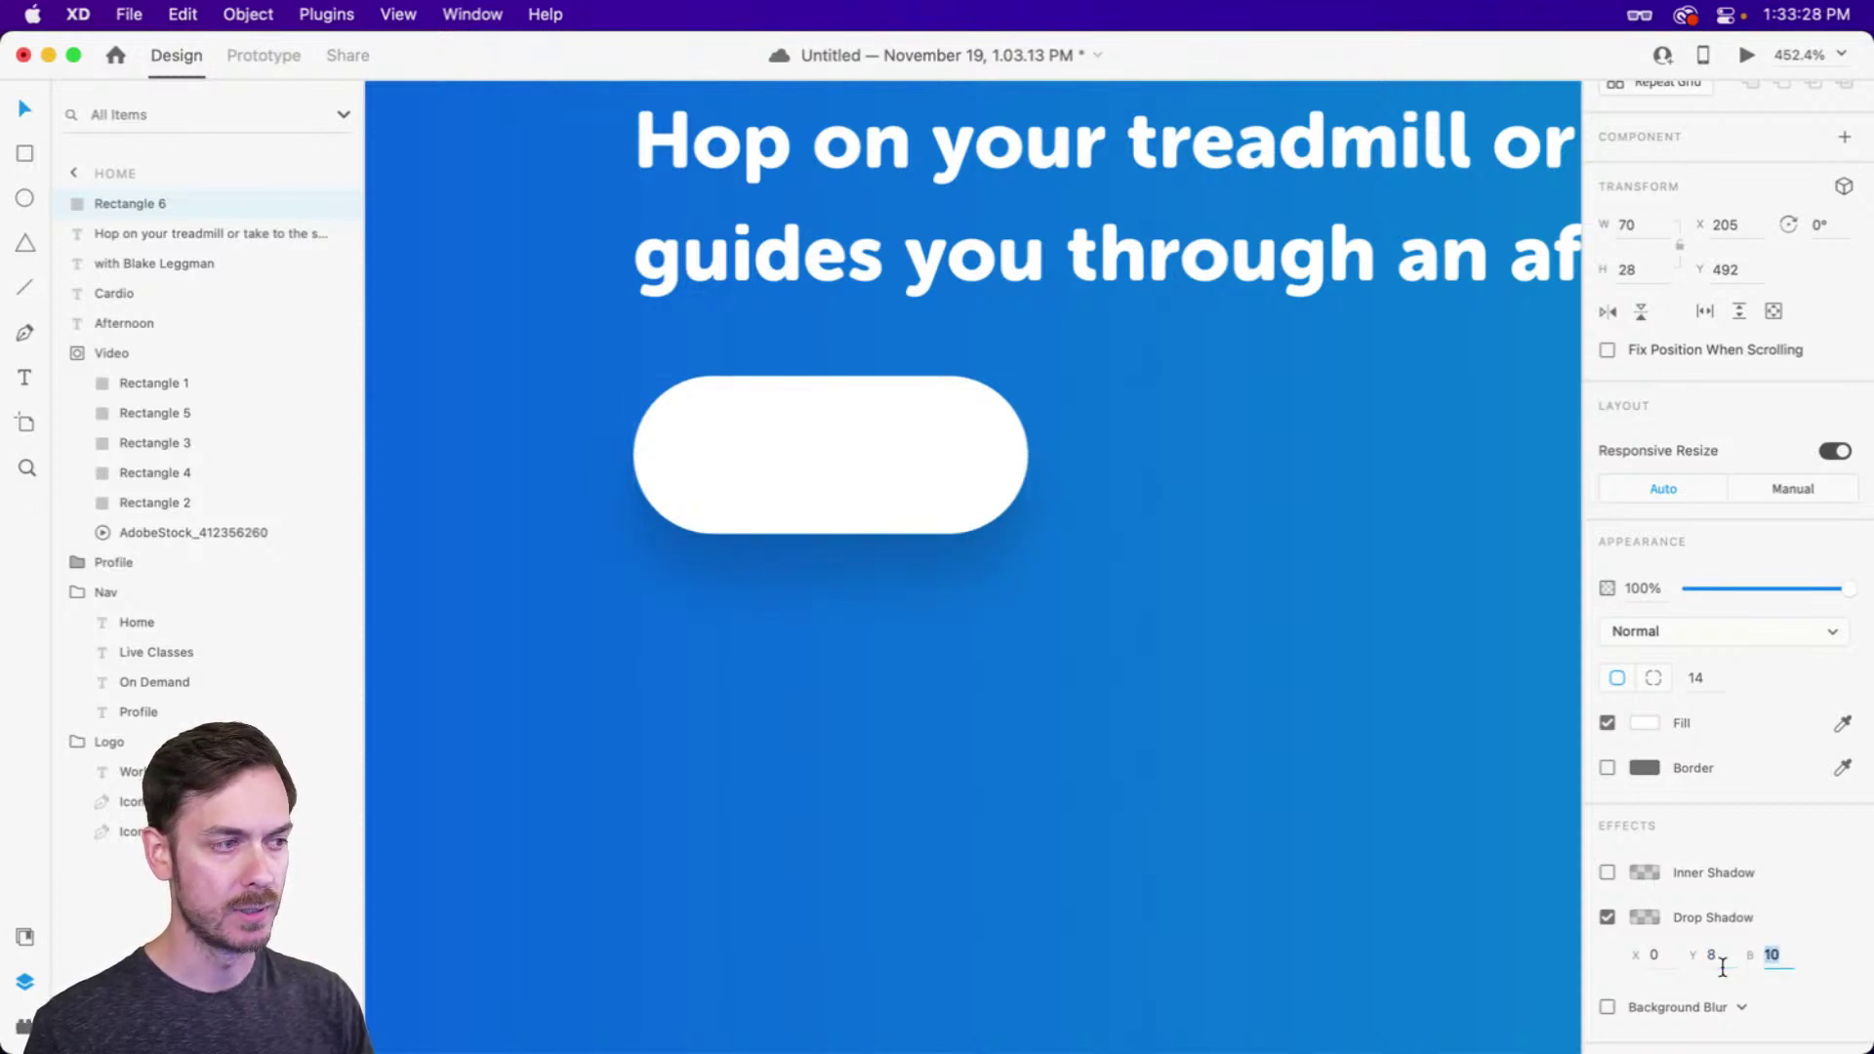
key("Return")
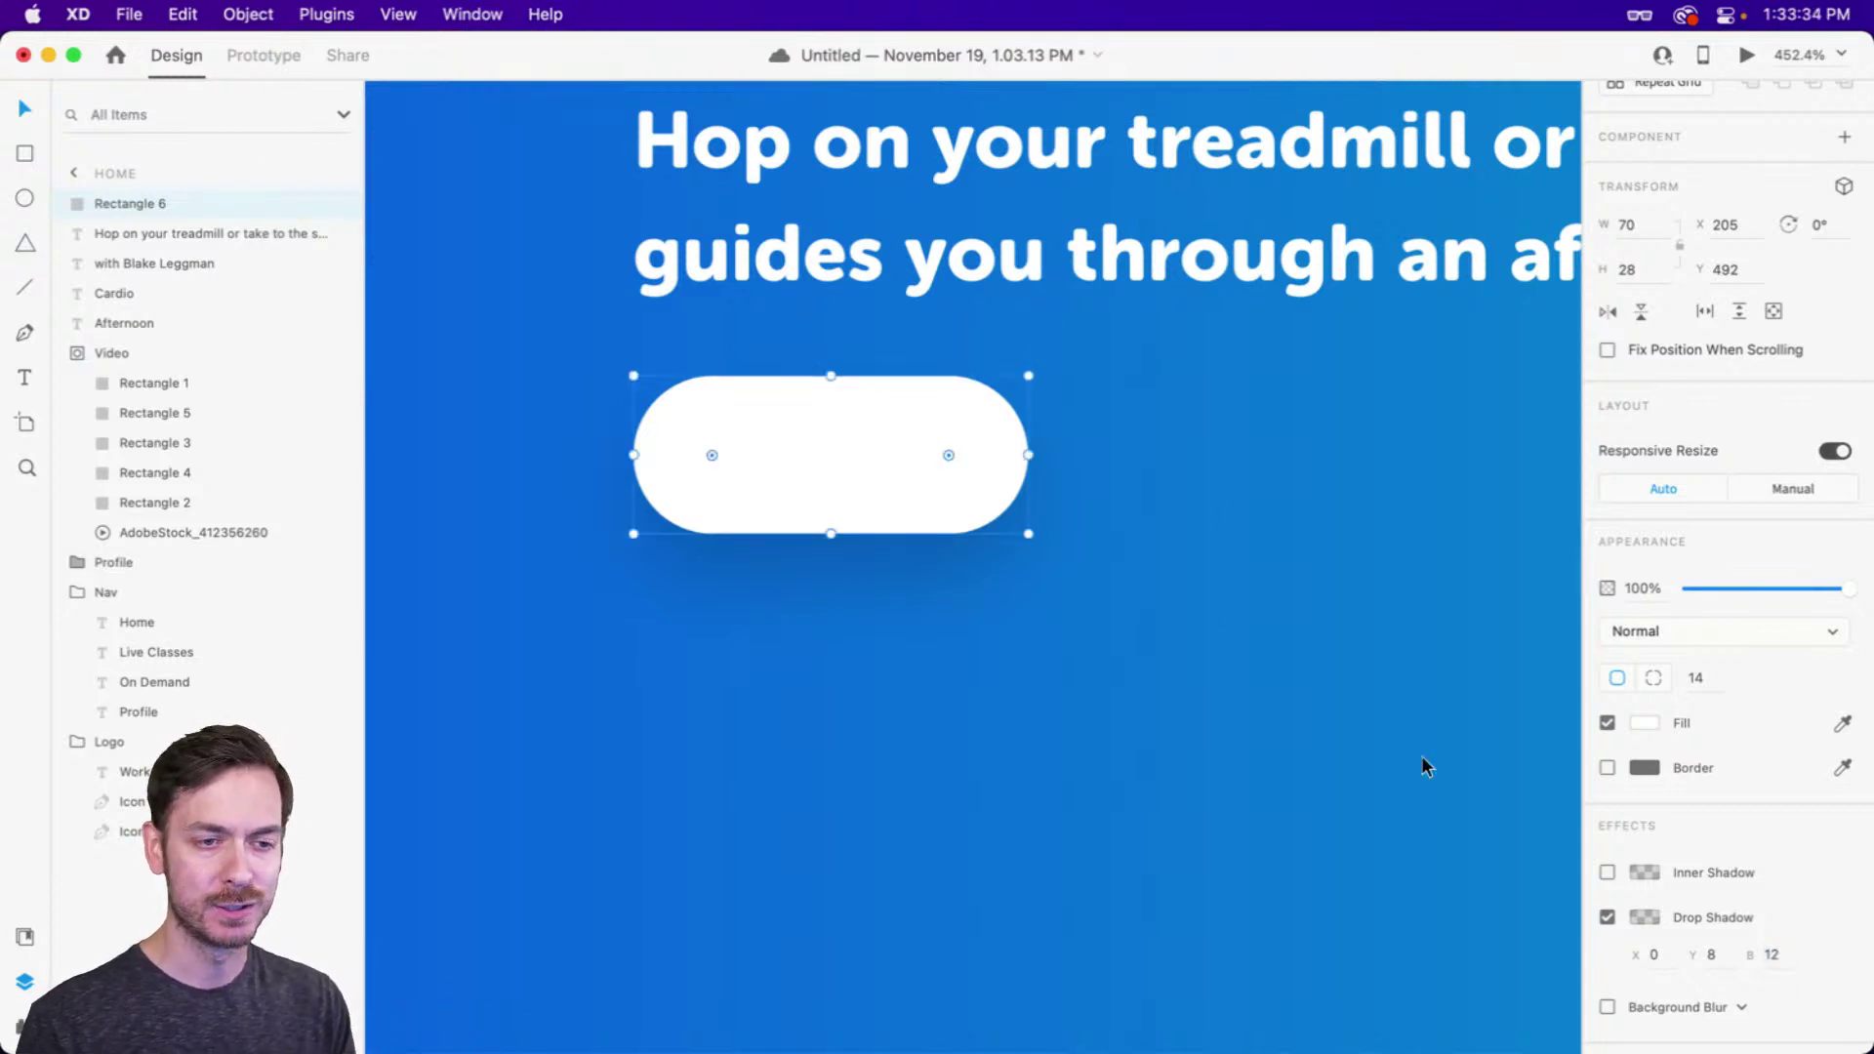
Recolor the button's drop shadow to dark blue #292E3C at 16% opacity and check the banner in the preview
left_click(1644, 917)
left_click_drag(1562, 845, 1564, 812)
left_click_drag(1385, 899, 1409, 892)
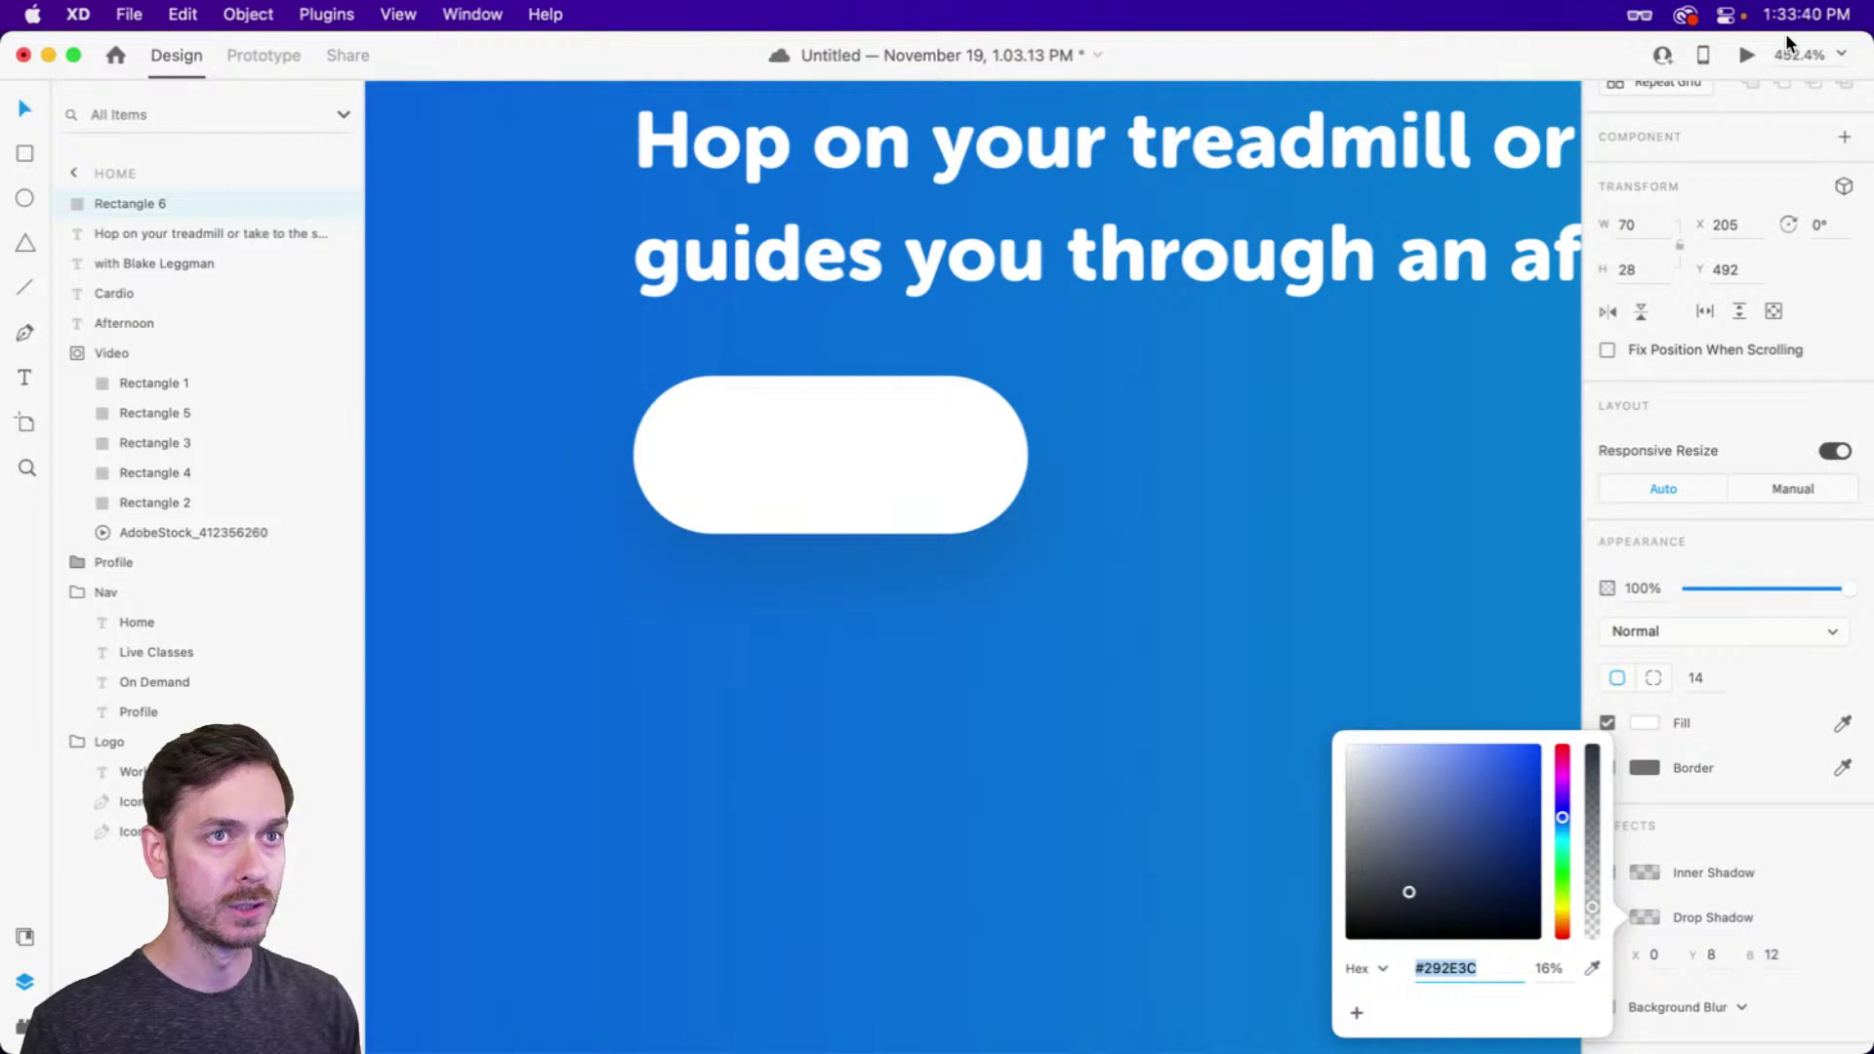
left_click(1749, 57)
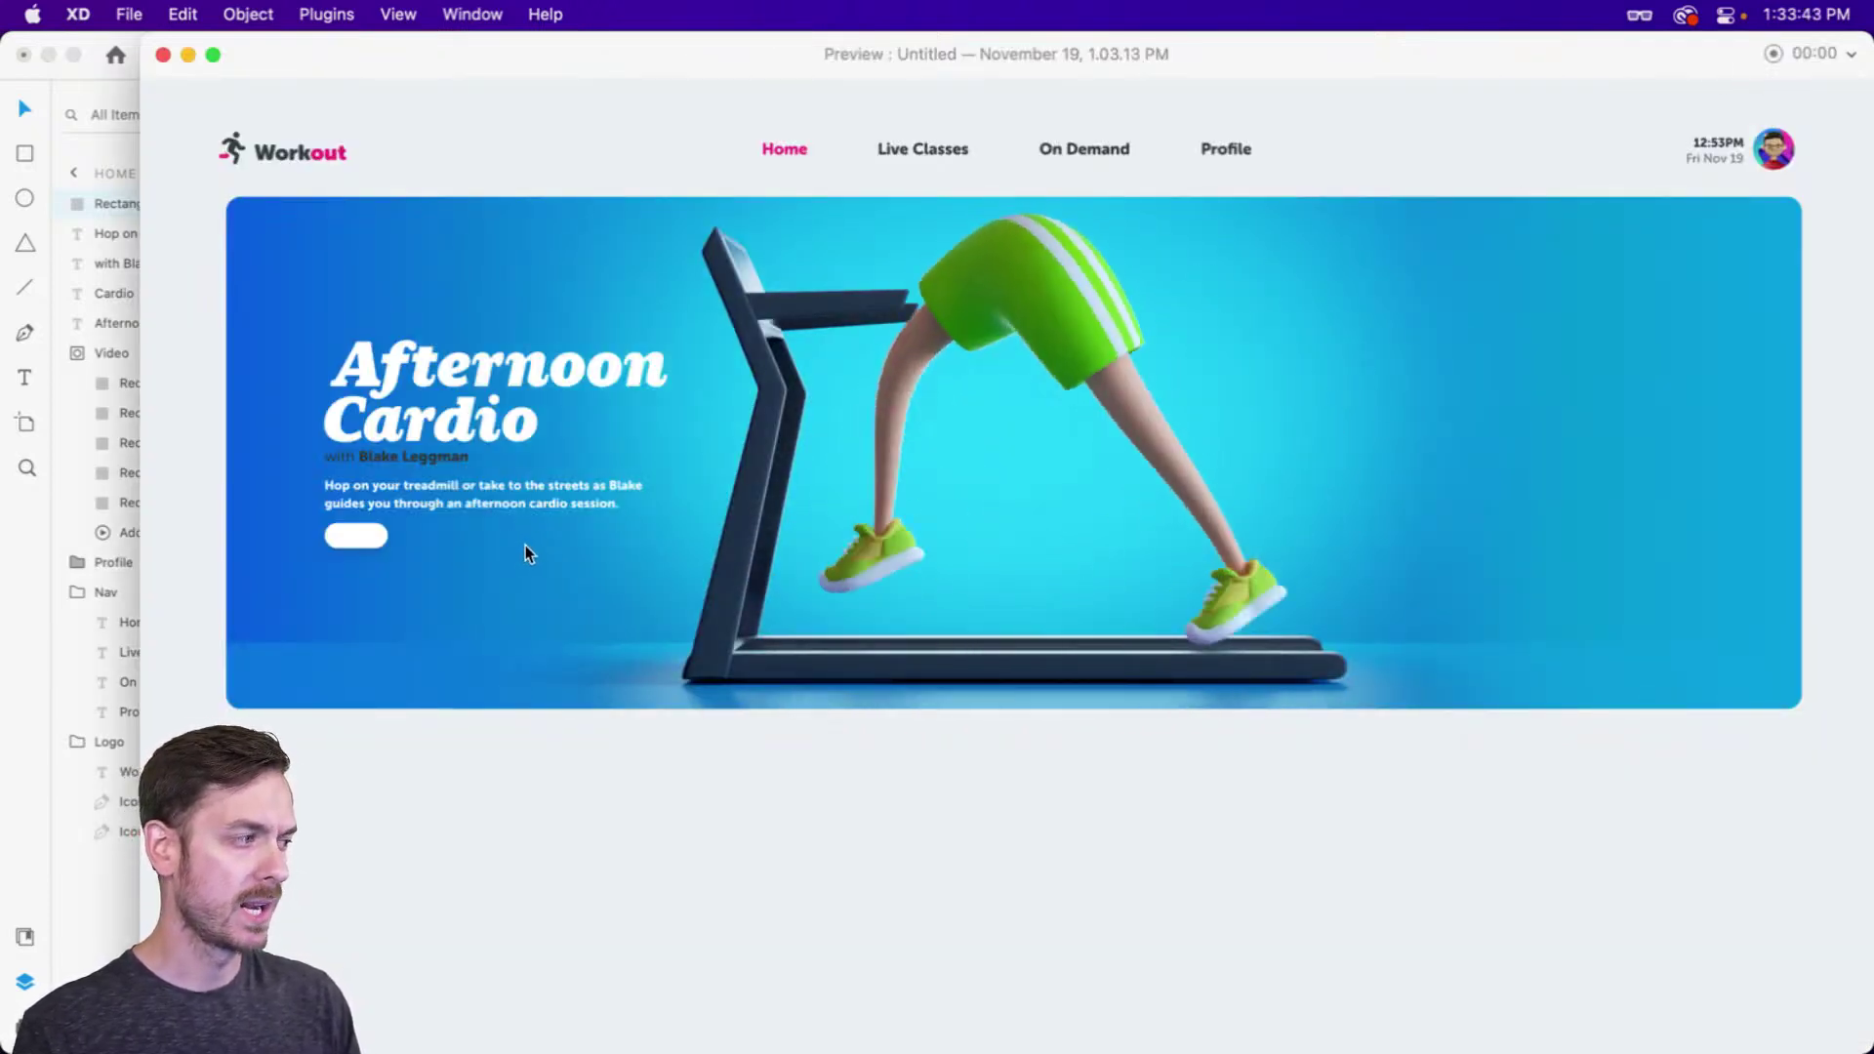
key("super+w")
Add the text label "Let's go!" over the white button
scroll(720, 456, "up", 5)
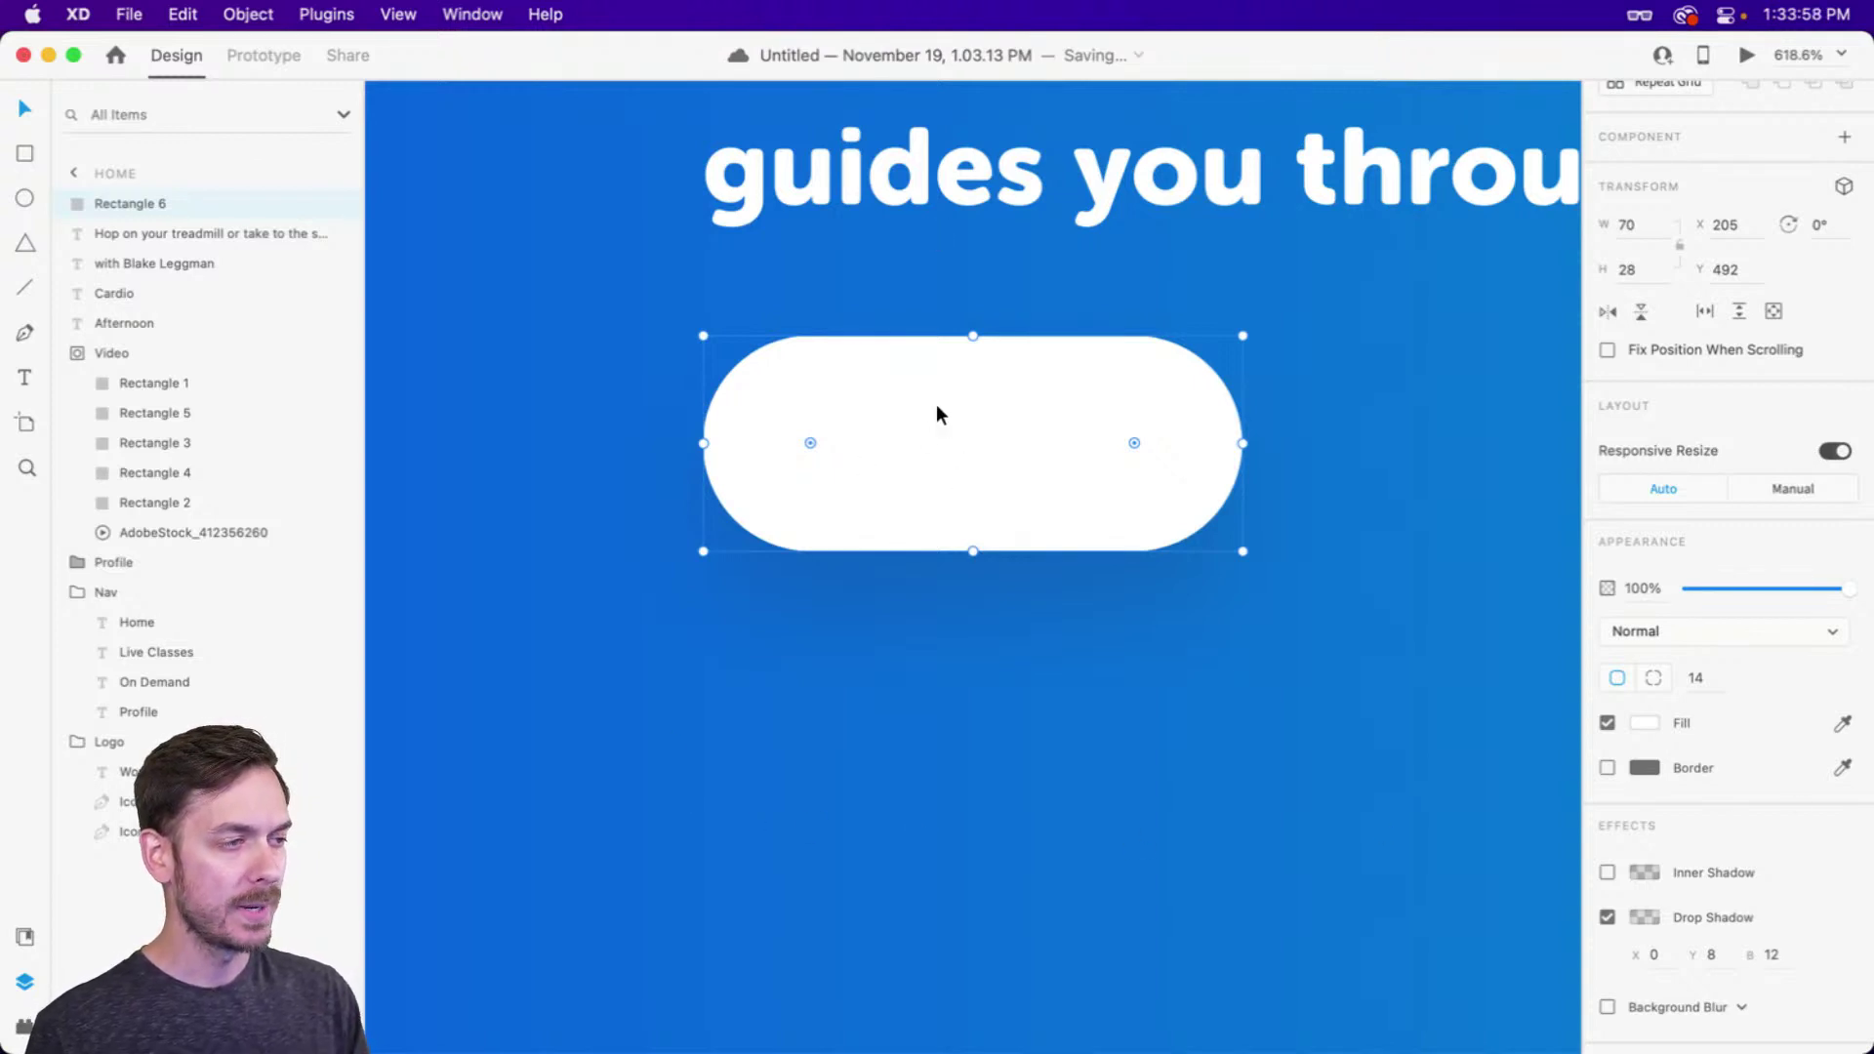
left_click(915, 470)
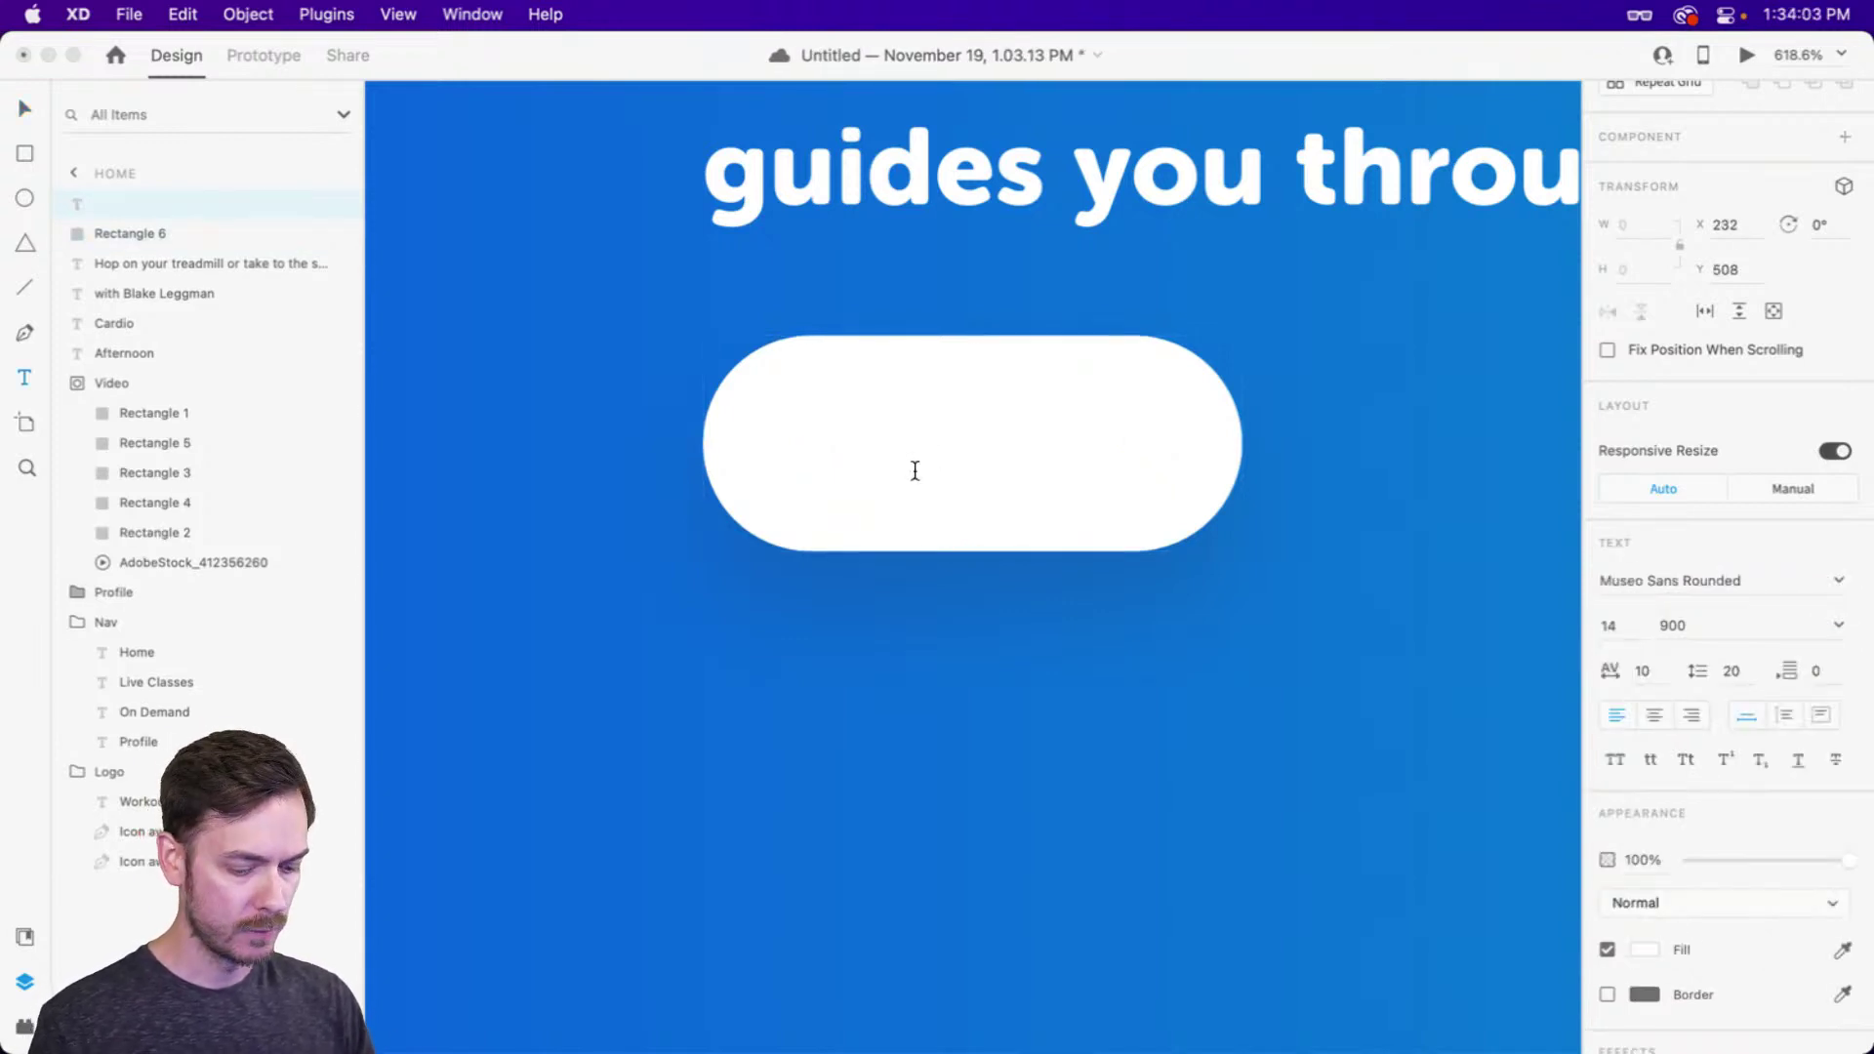
type("Let's go!")
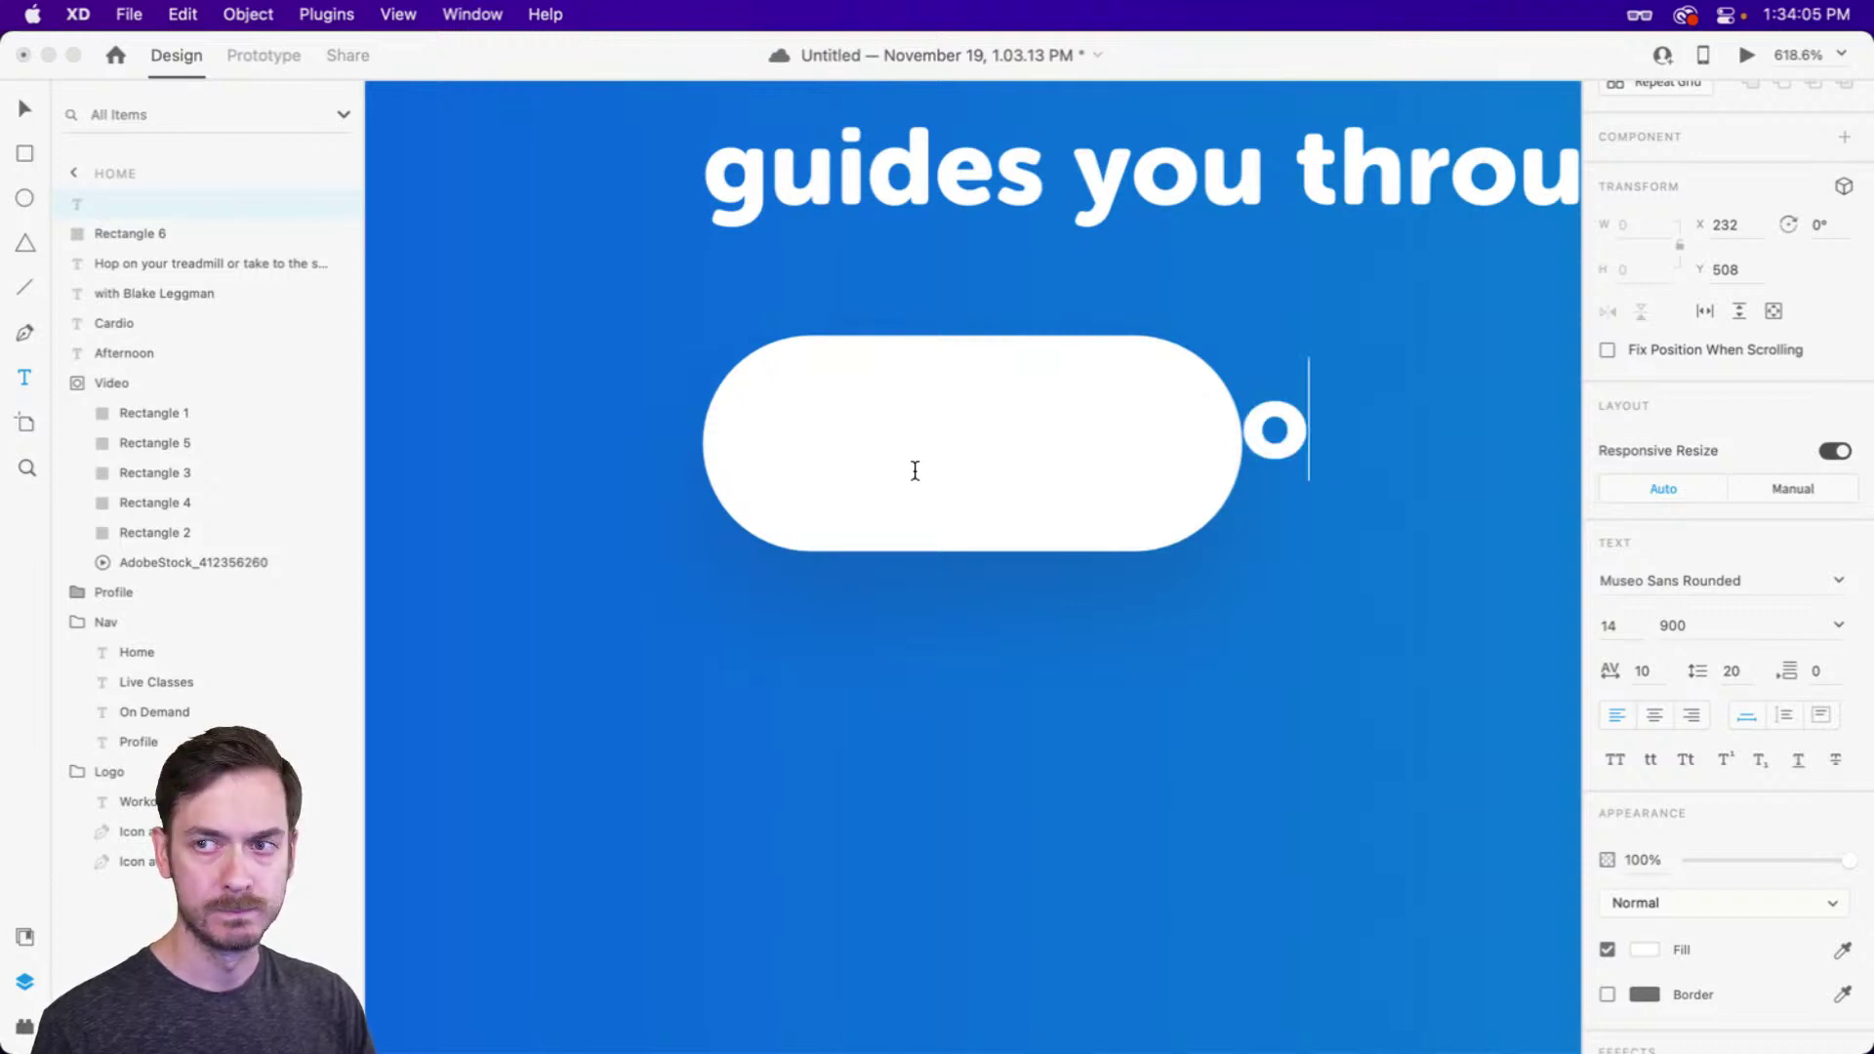
key("Escape")
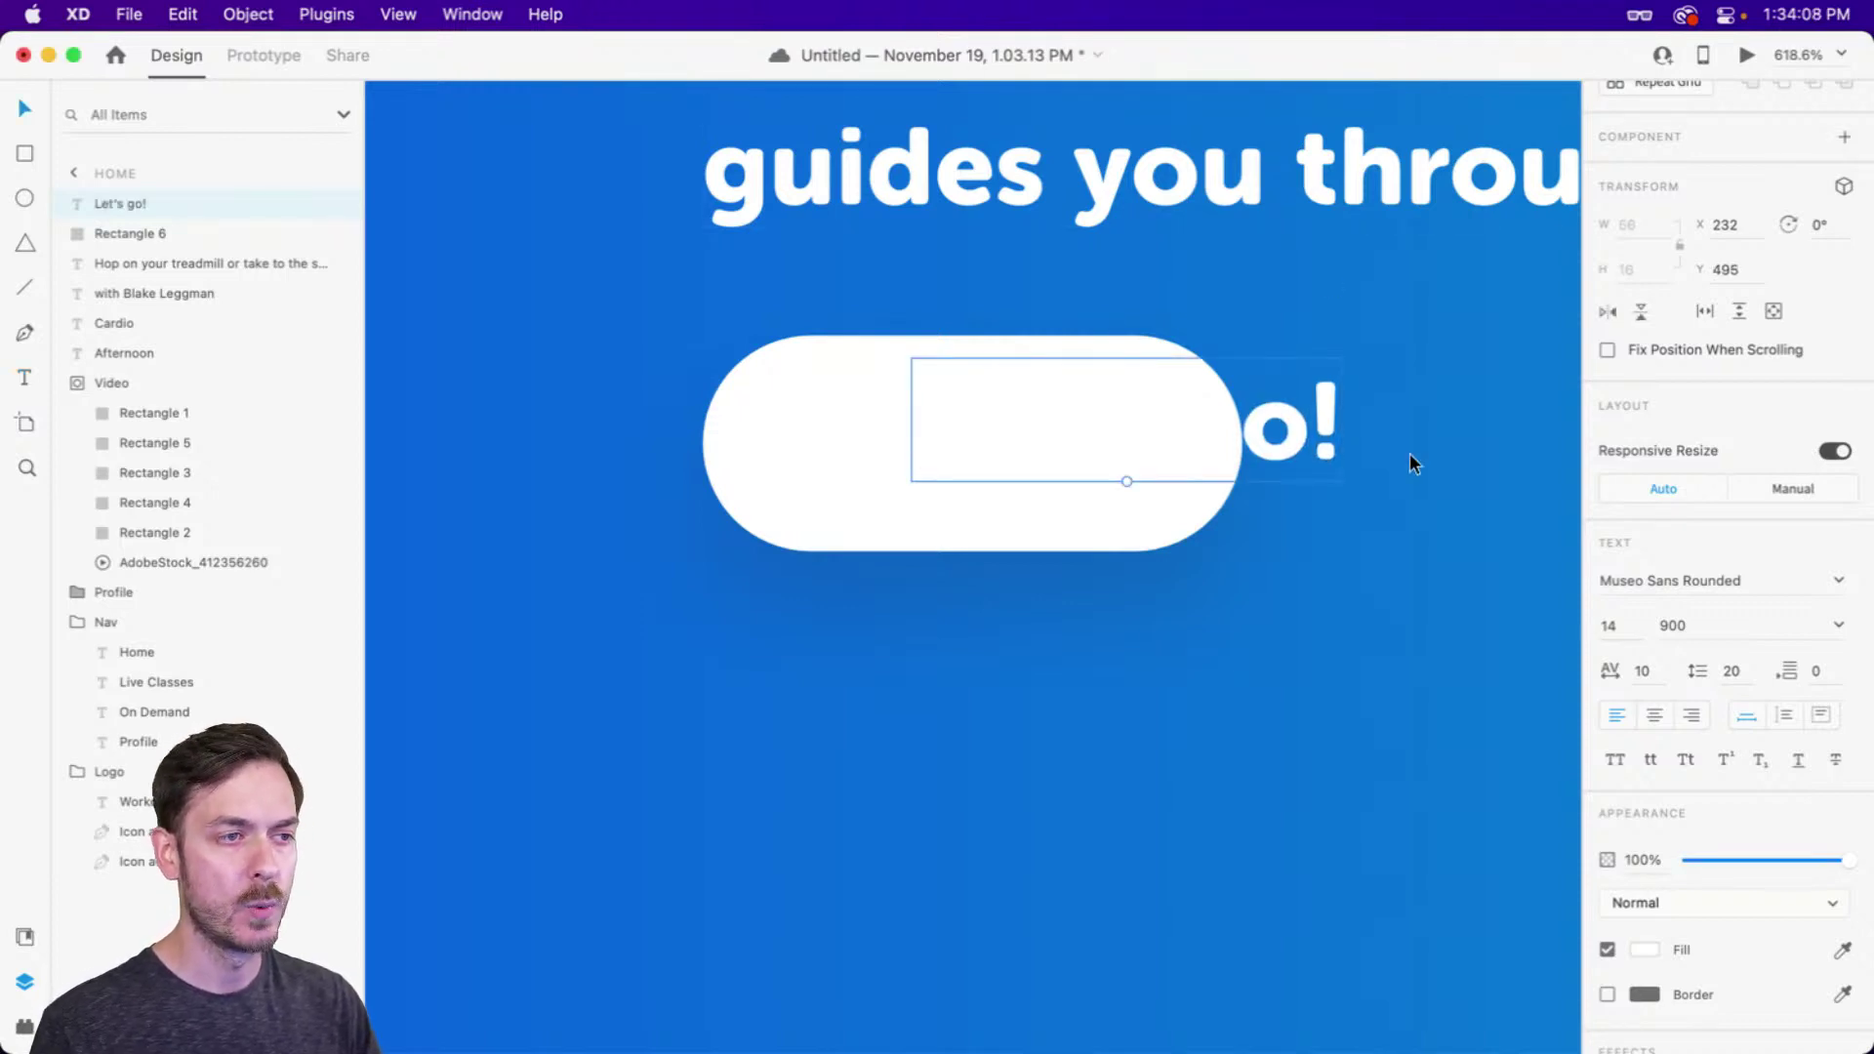
Fill the "Let's go!" label with the blue sampled from the banner beside the button and place it inside the button
left_click_drag(1276, 422, 1215, 460)
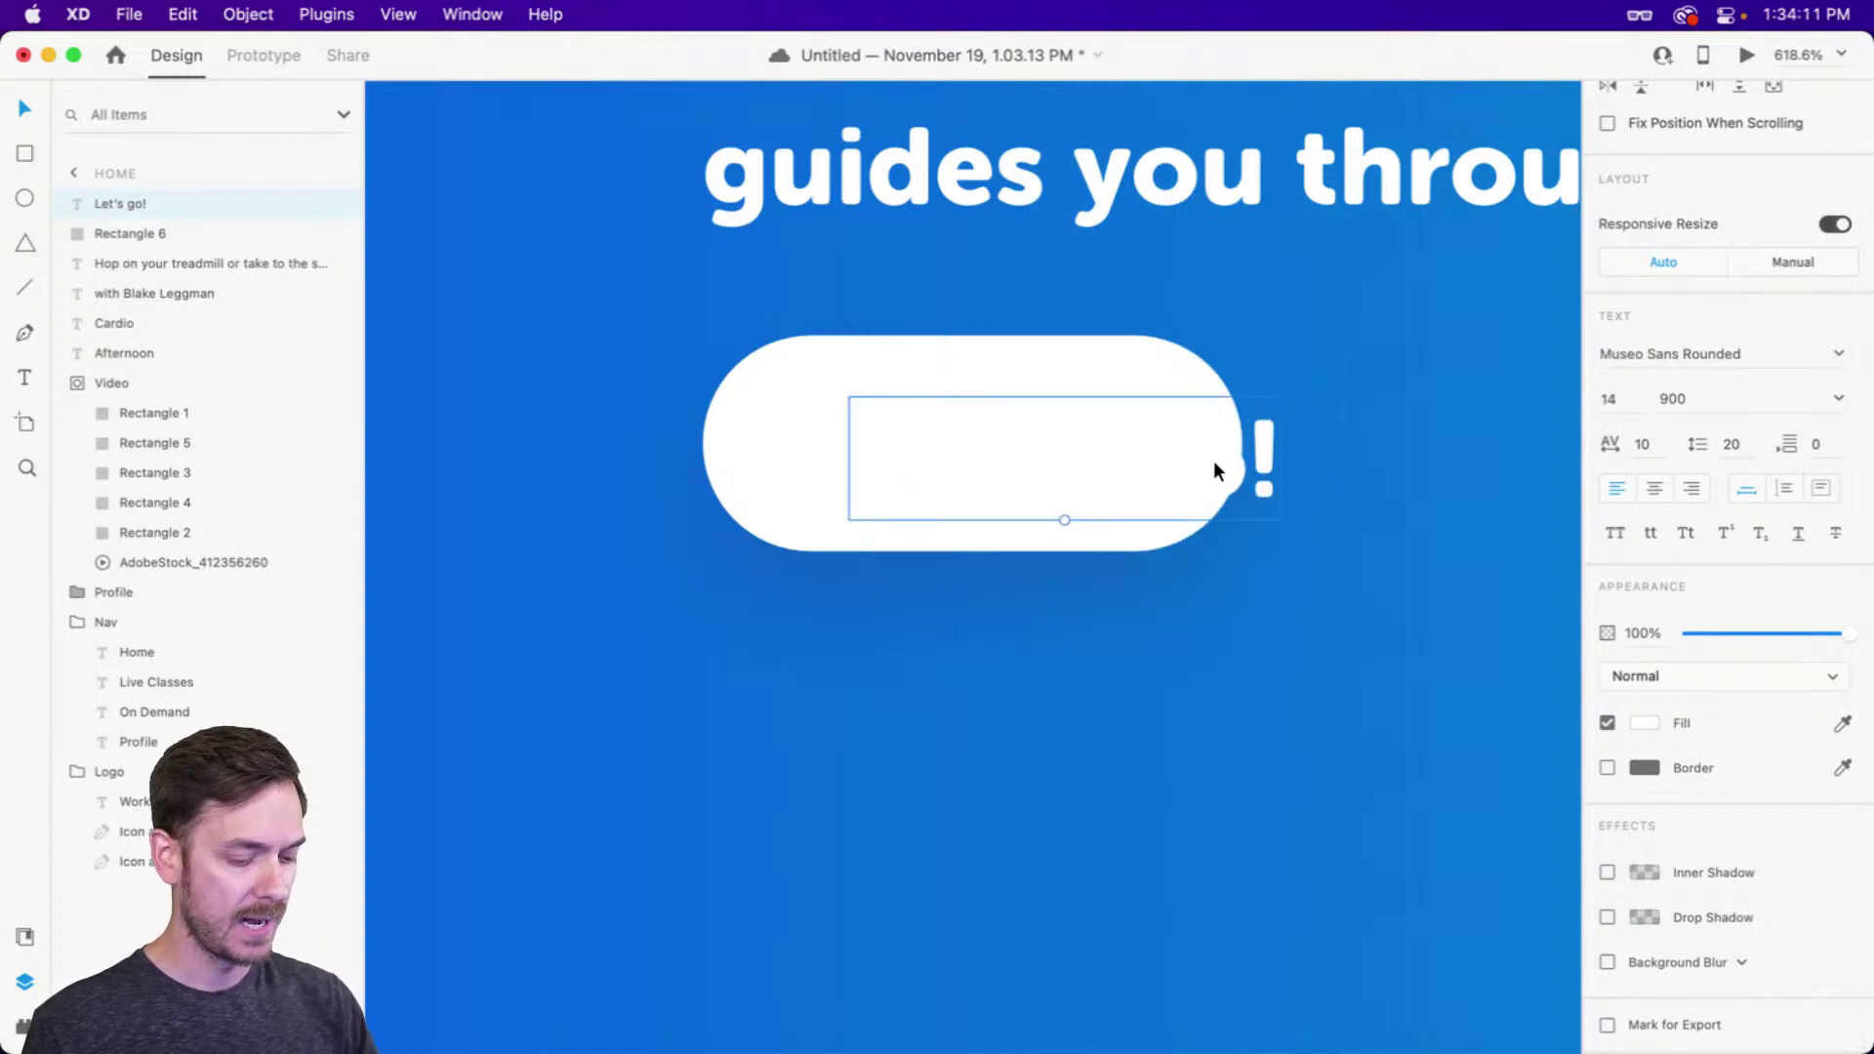
key("i")
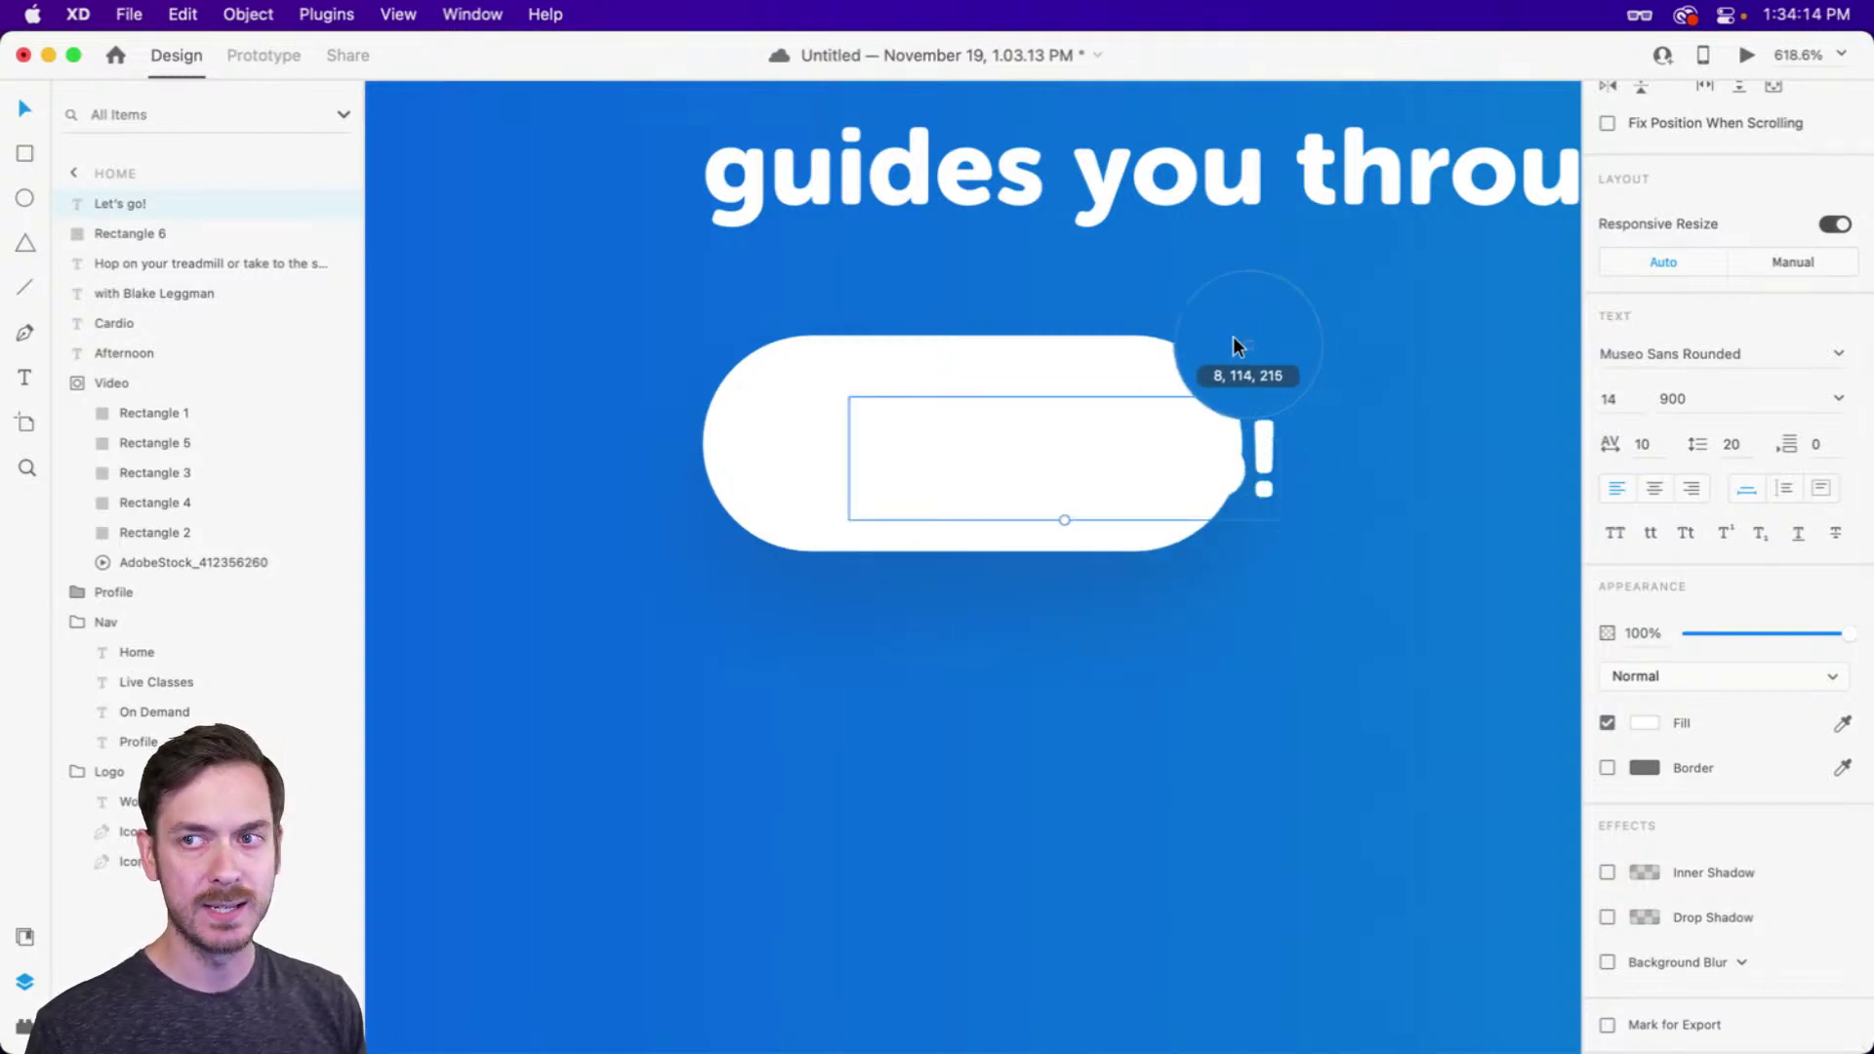
left_click(1290, 351)
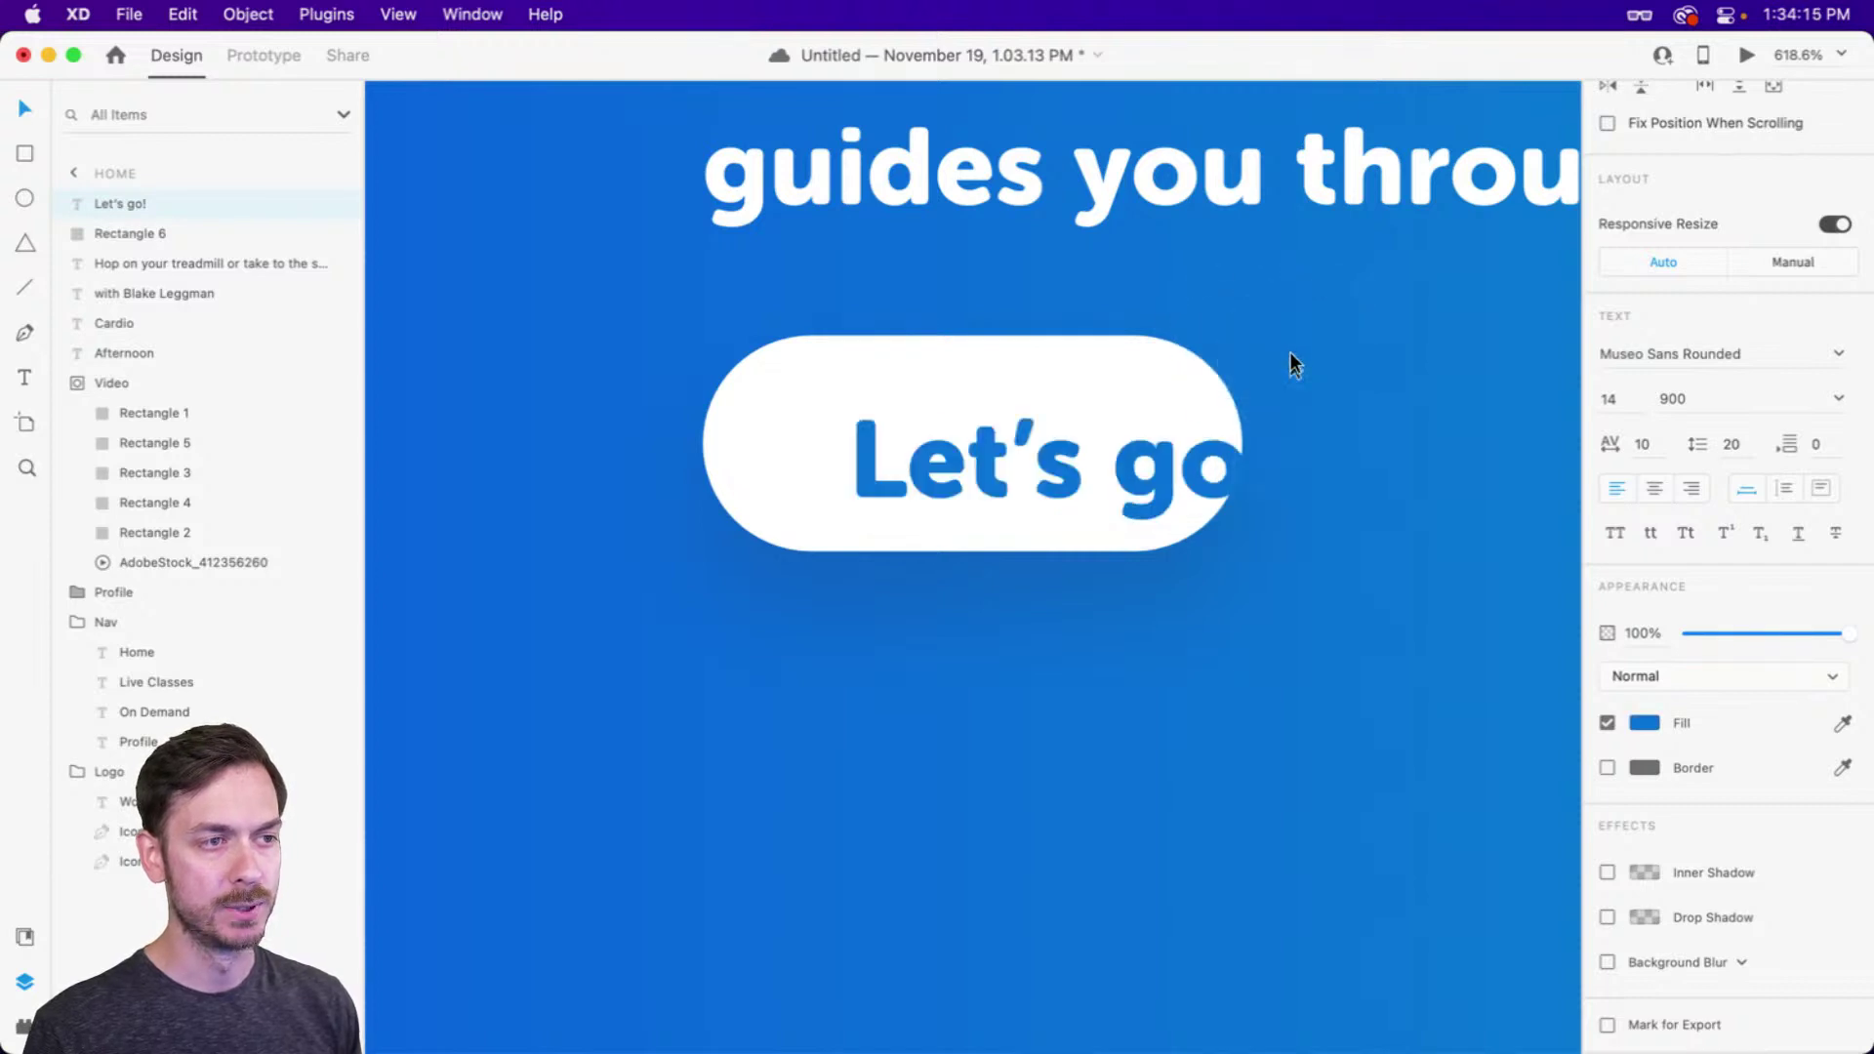
left_click_drag(1179, 461, 1115, 444)
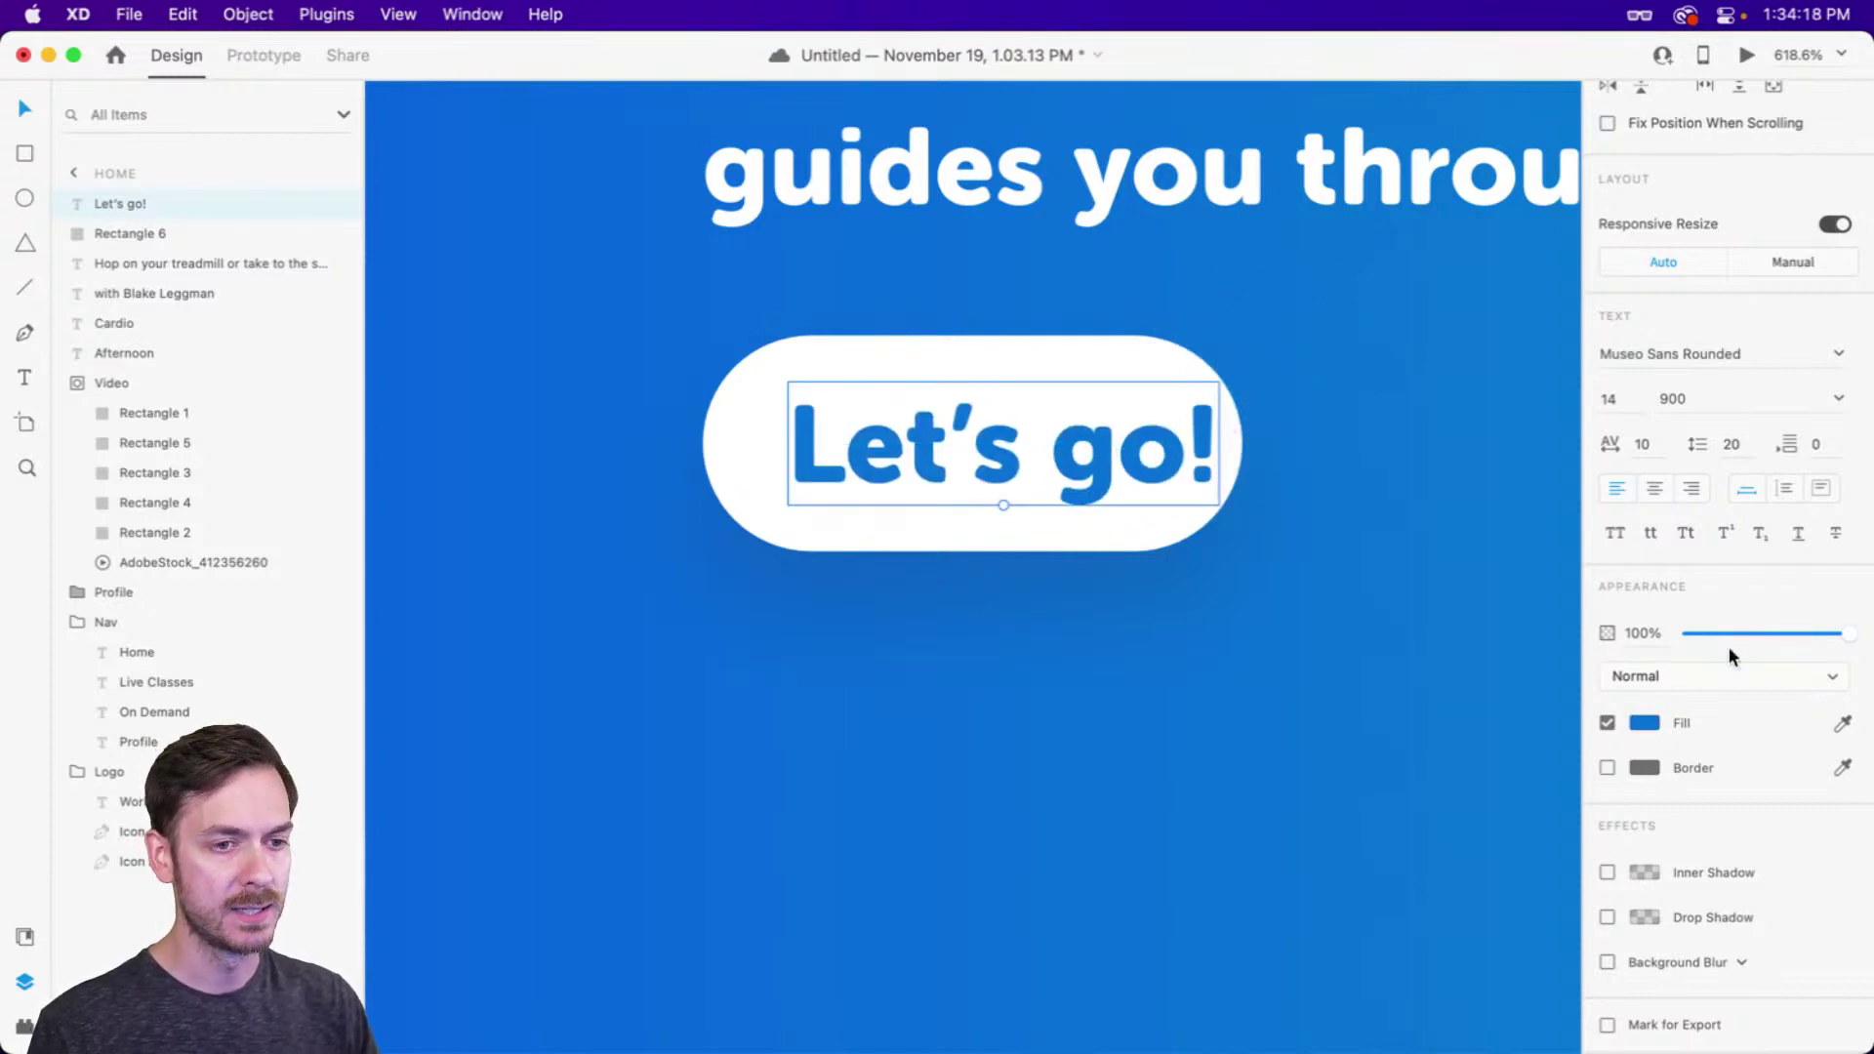
Check the button in the preview and nudge its label up and to the right by one unit each
key("super+Return")
key("super+w")
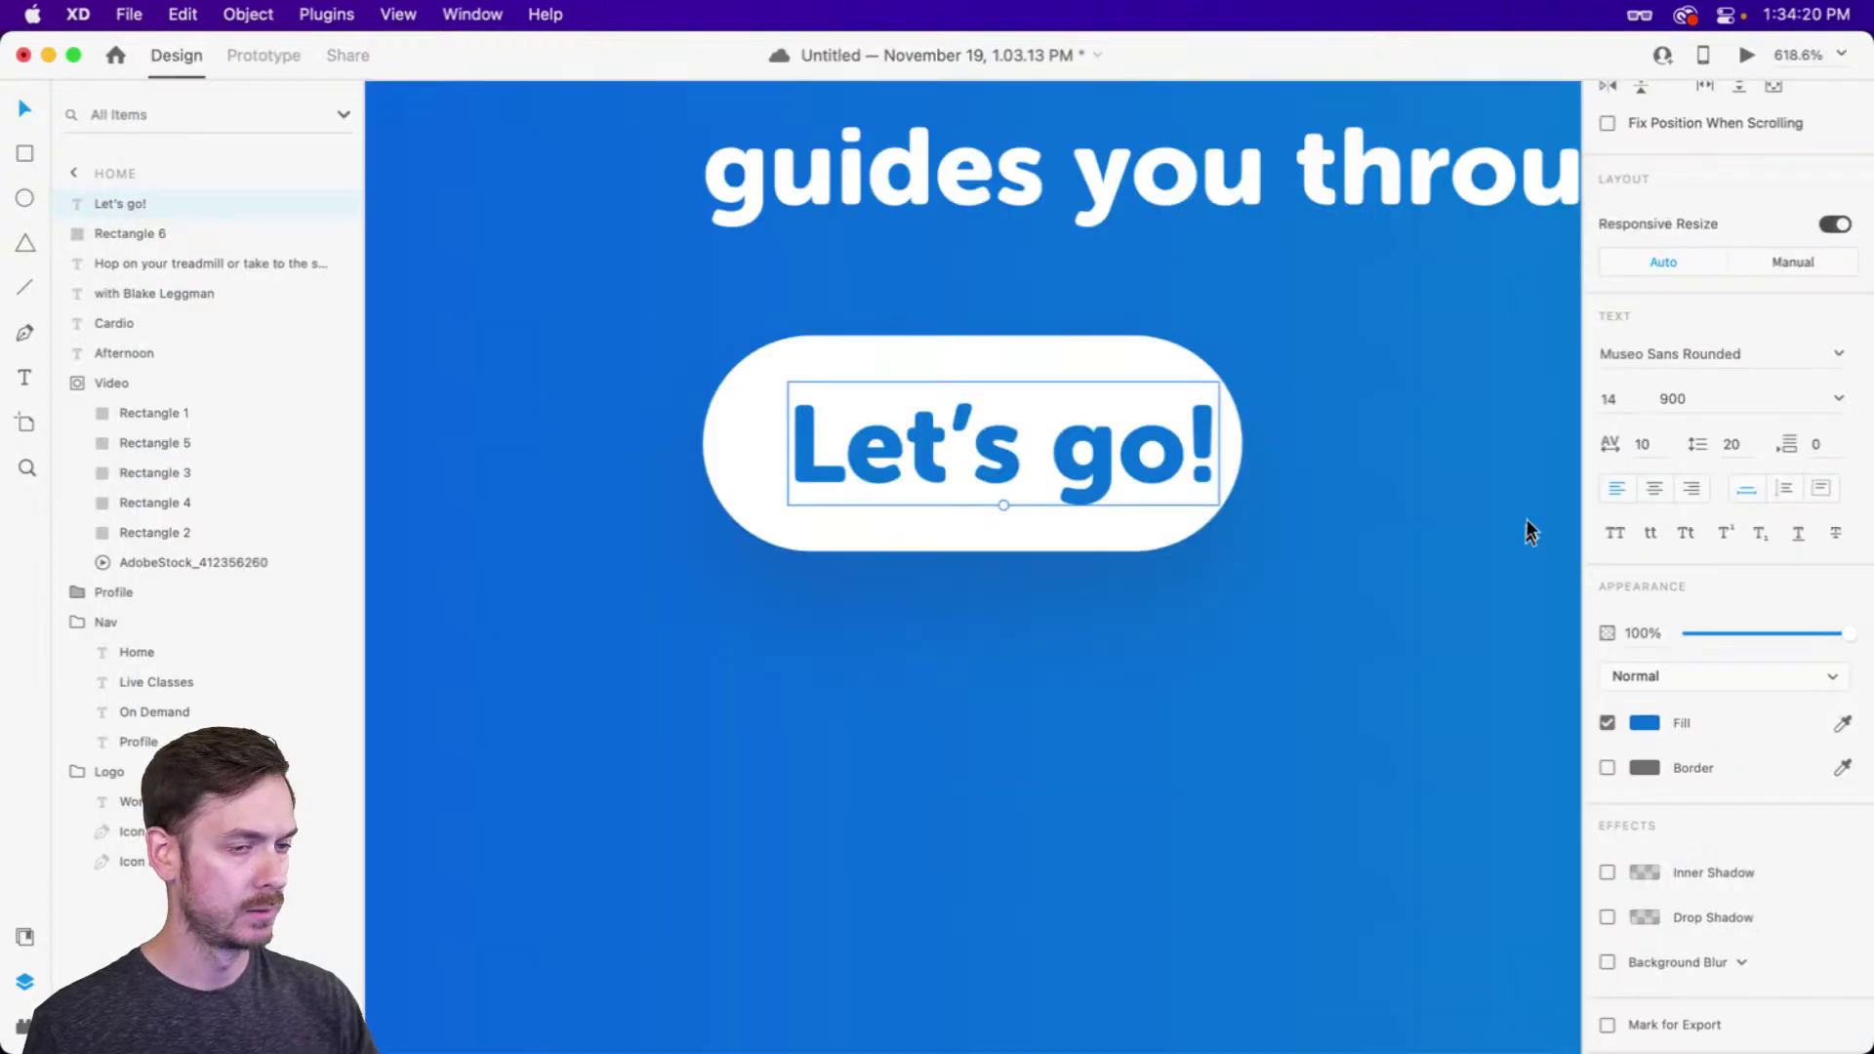
key("Up")
key("Right")
Extend the button's right edge outward and move the label to X 229, Y 498, leaving room for an icon before it
left_click(1100, 351)
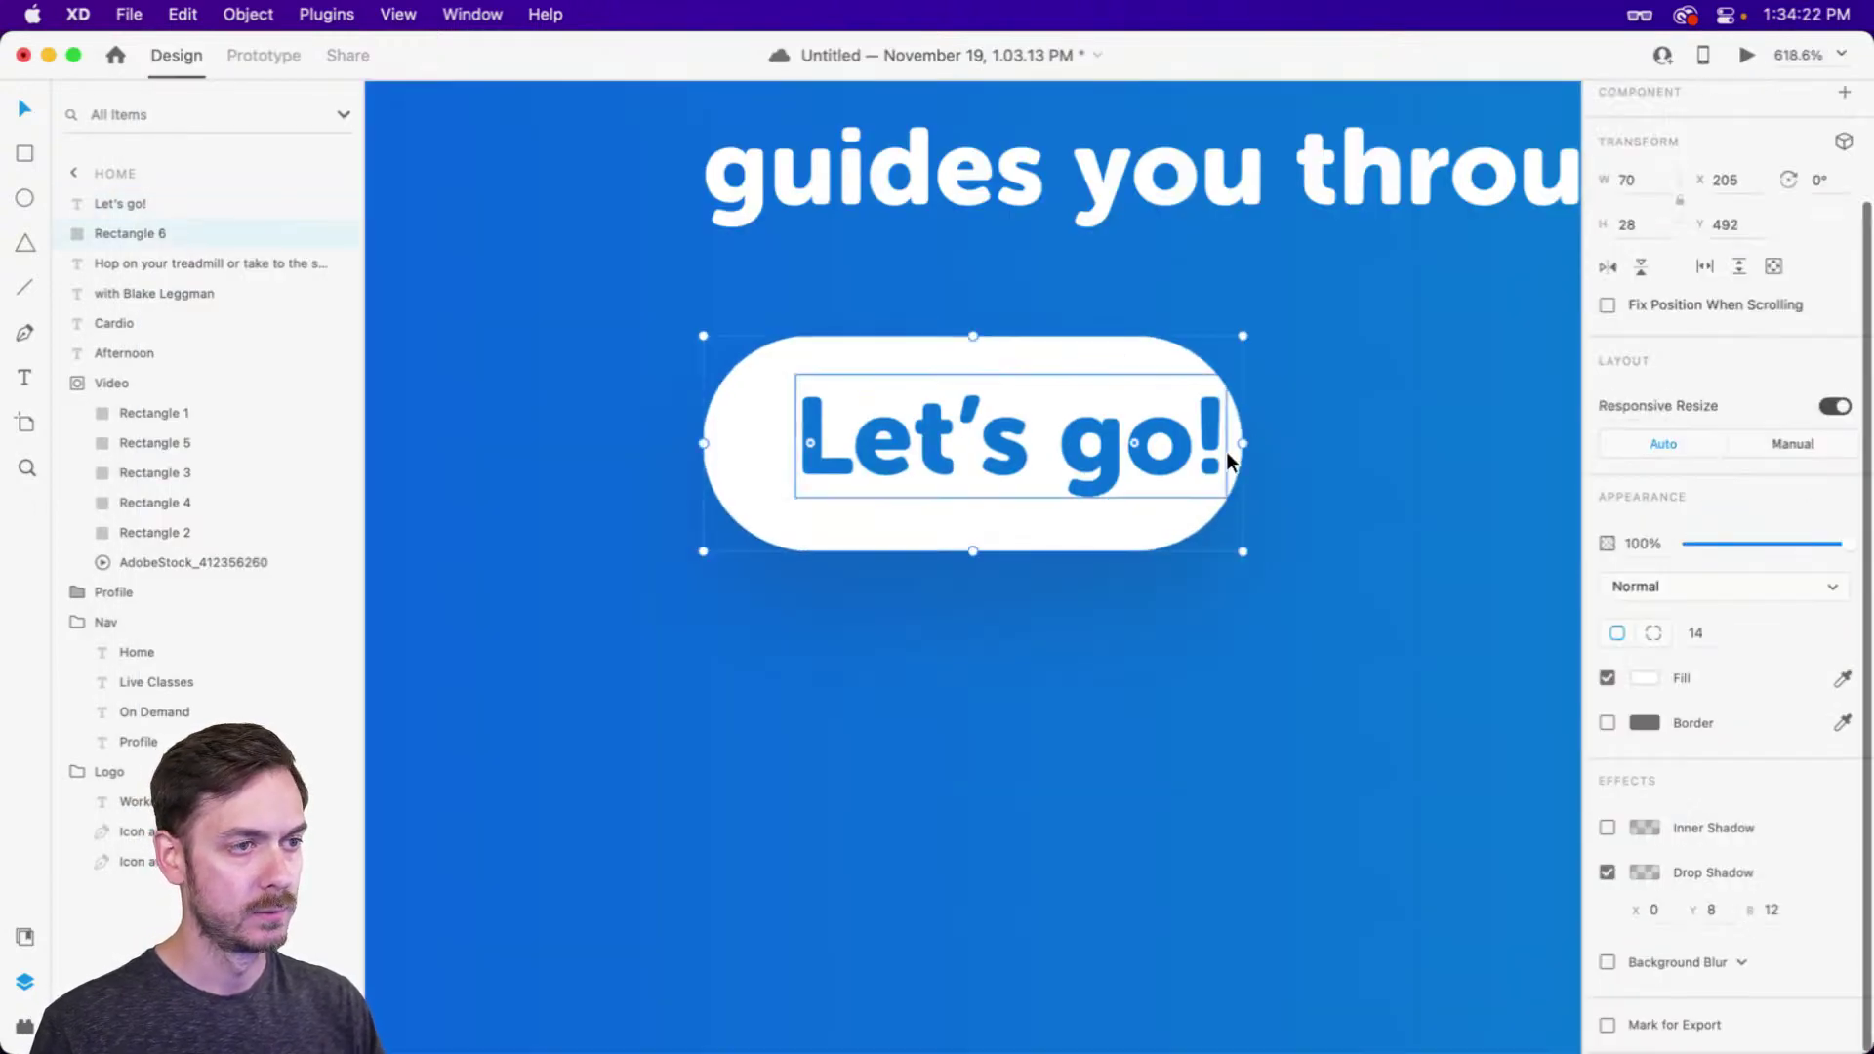
left_click_drag(1248, 448, 1388, 447)
left_click(1000, 445)
left_click_drag(1000, 446, 1091, 451)
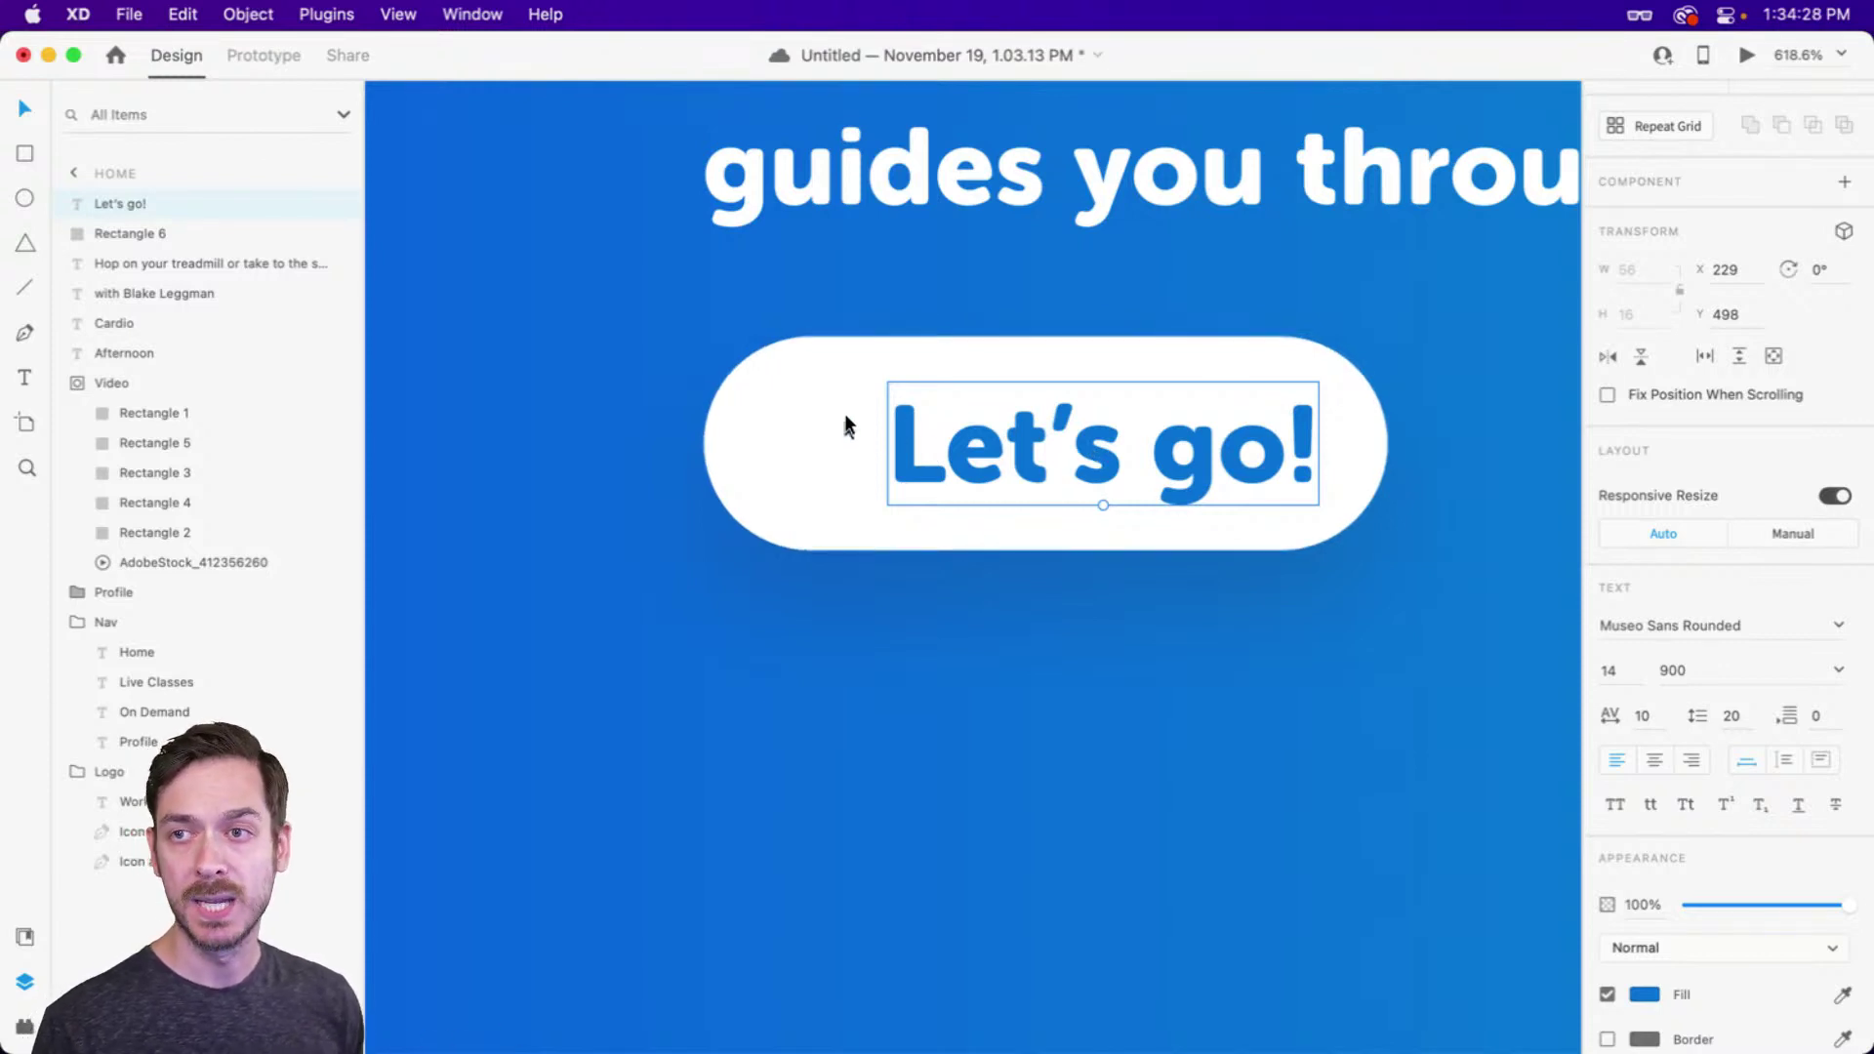
Draw a right-pointing play triangle about 13 by 11 before the label, rotated 90°, with a corner radius of 2
left_click(25, 243)
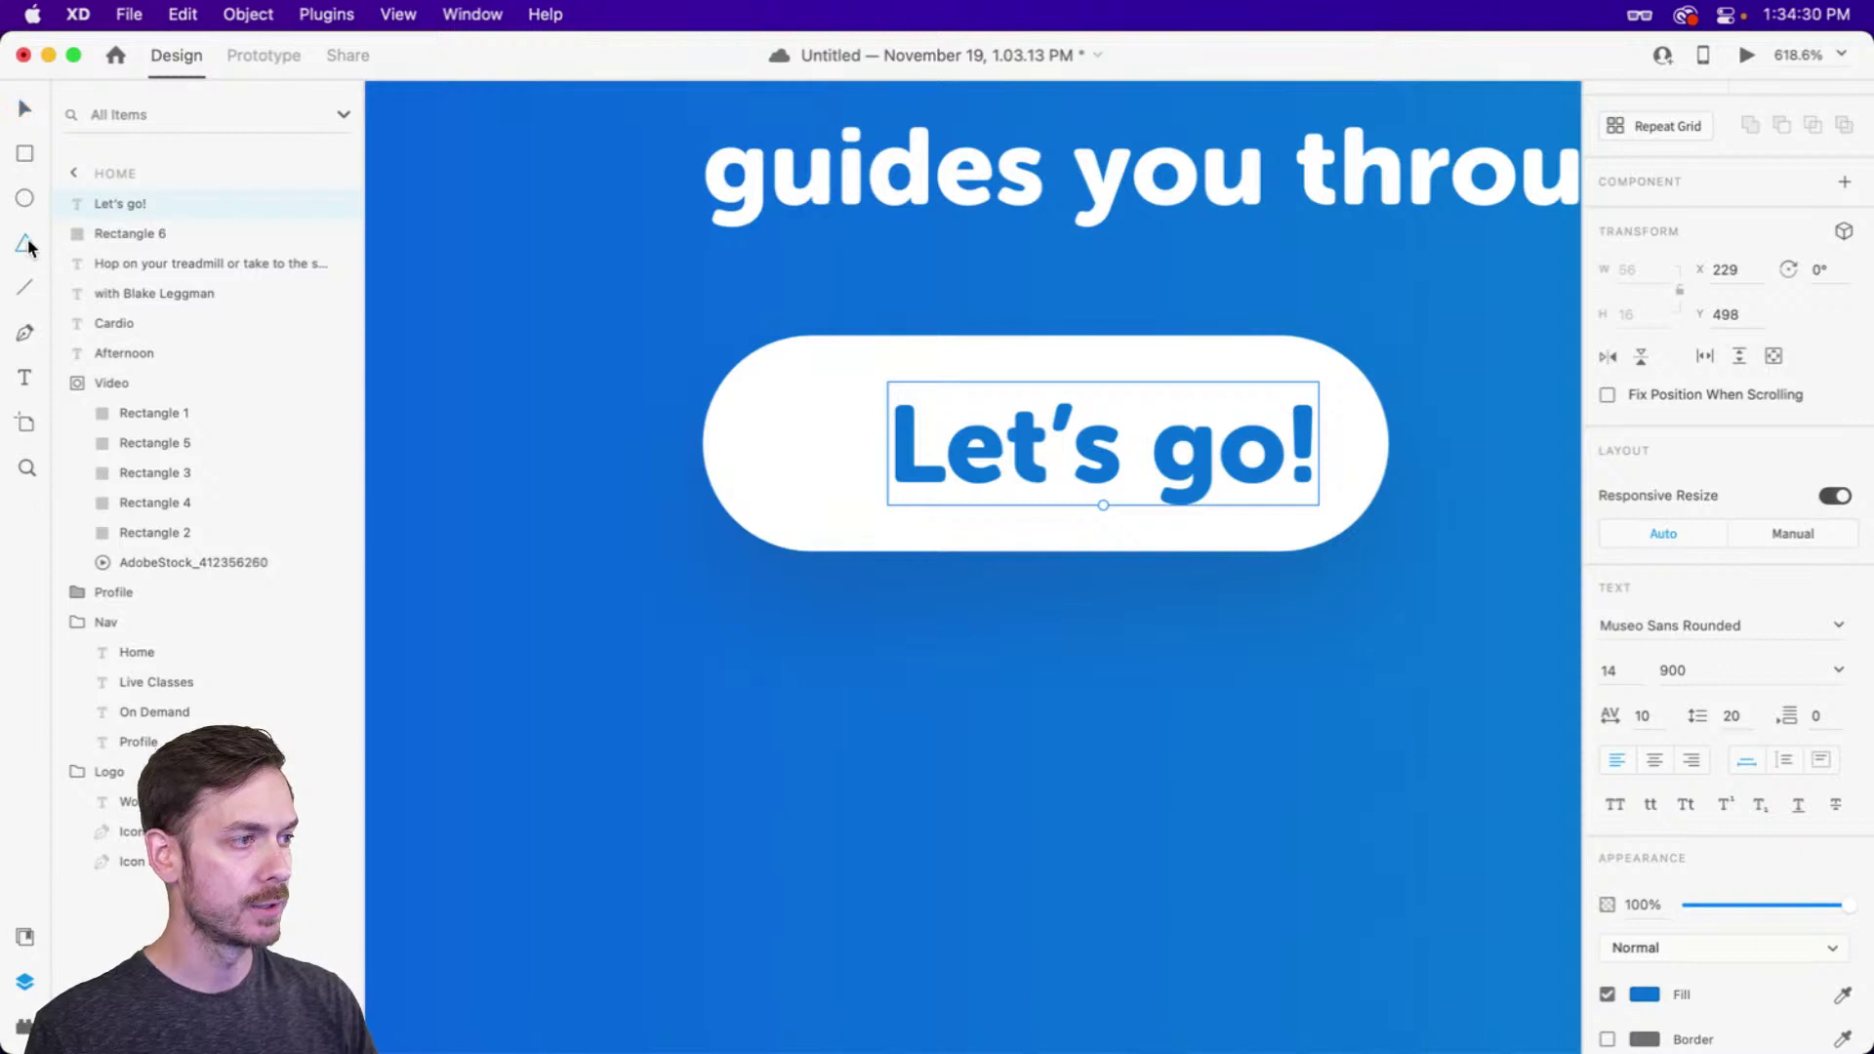
mouse_move(757, 396)
left_mouse_down()
mouse_move(875, 486)
mouse_move(760, 488)
left_mouse_up()
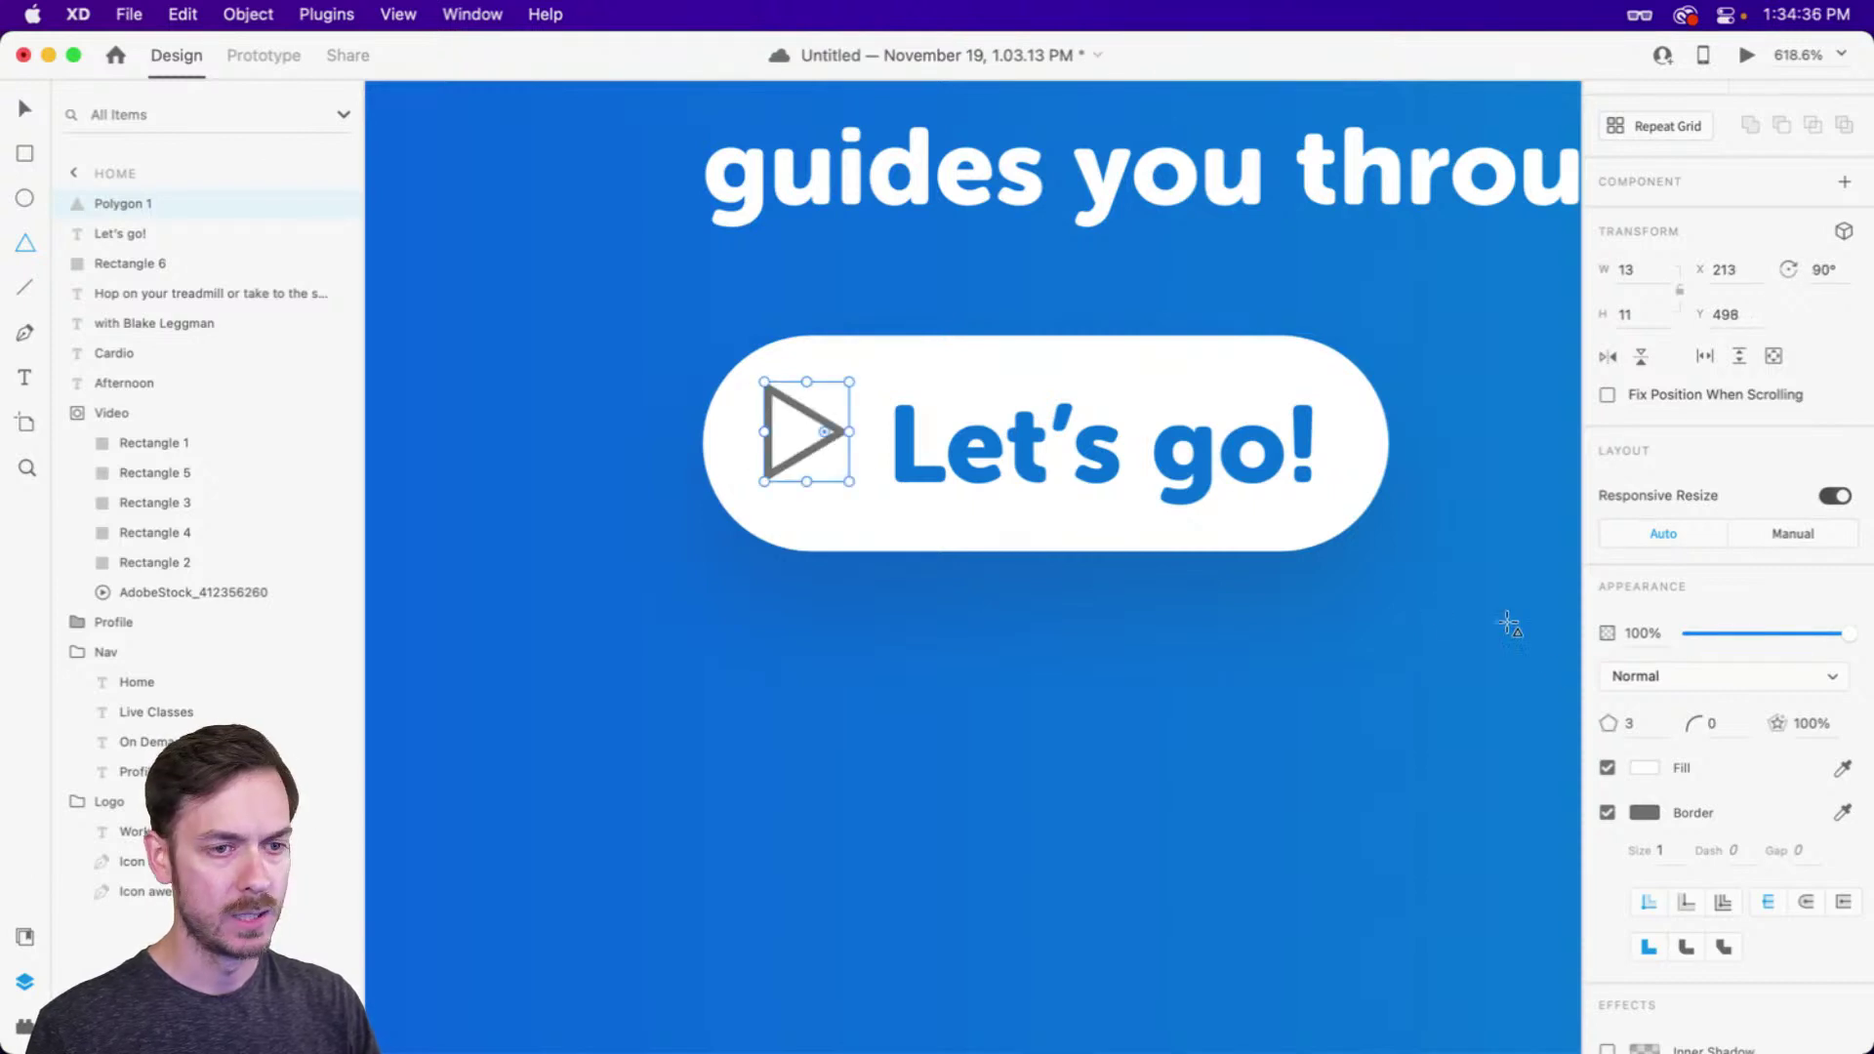
left_click(1736, 737)
type("2")
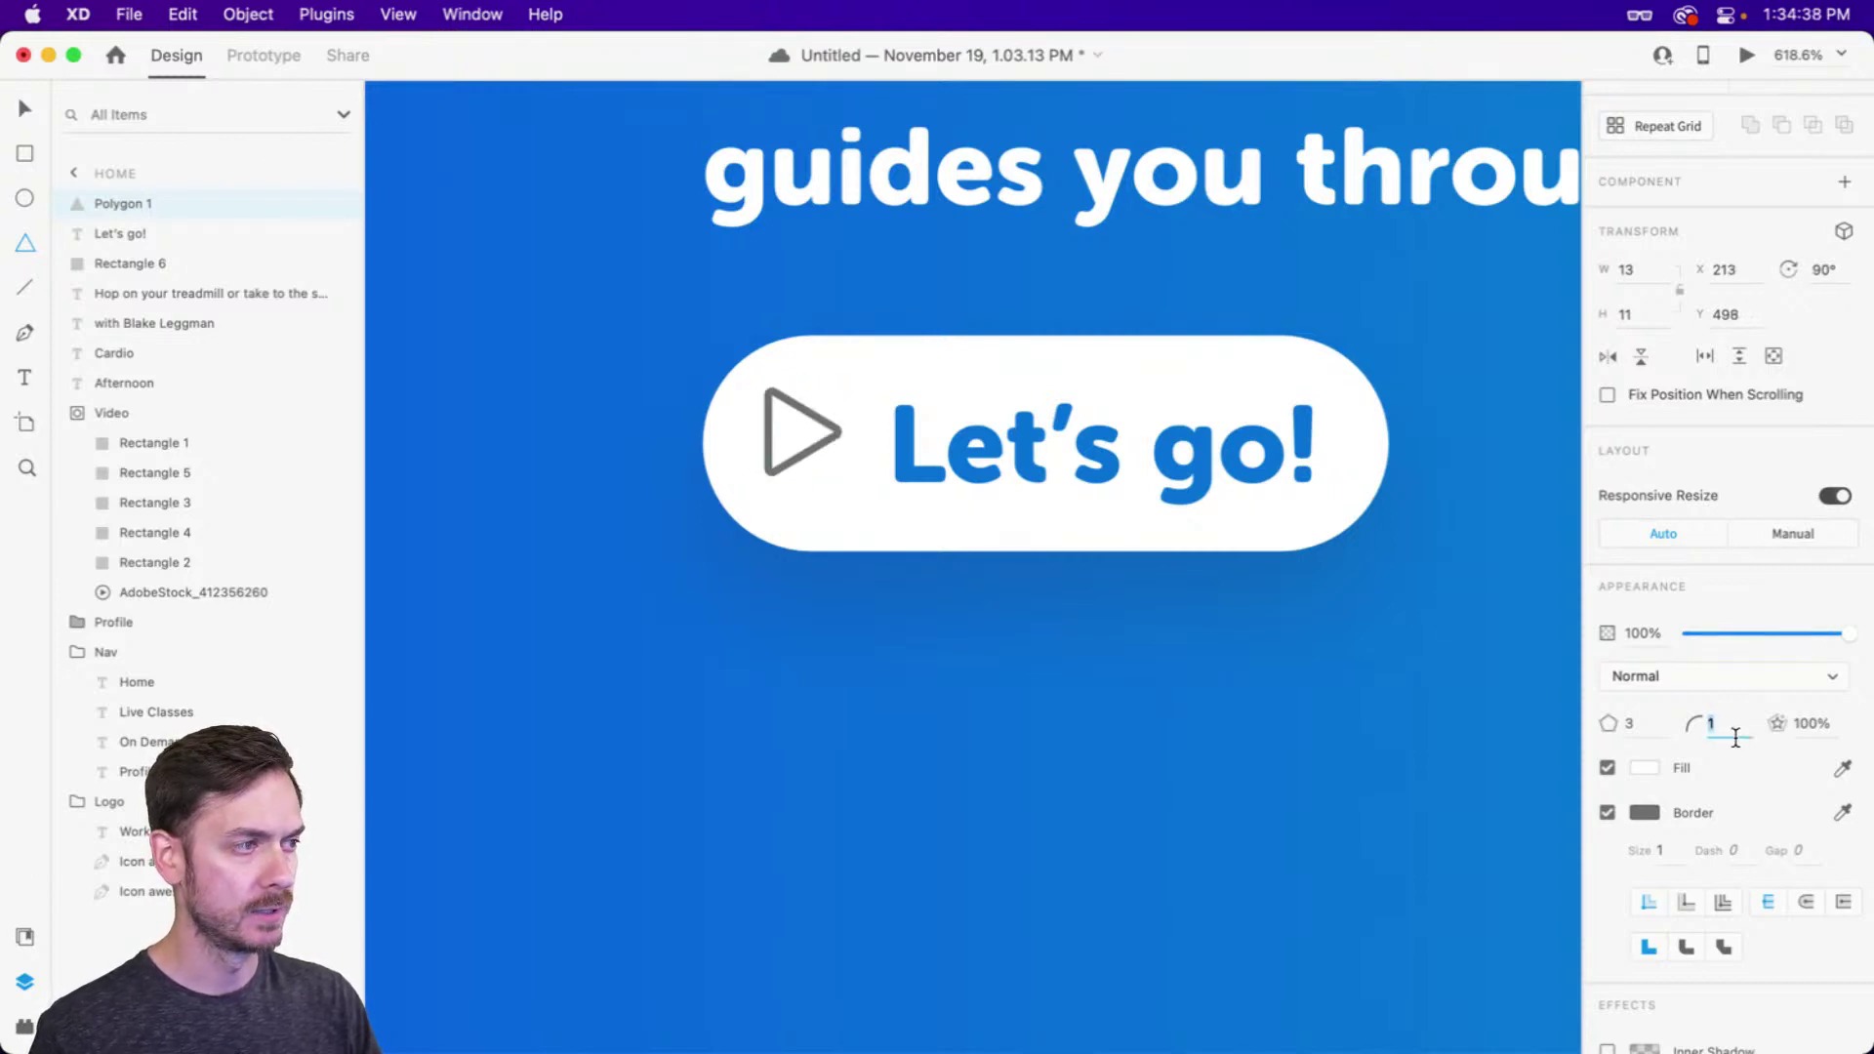
key("Return")
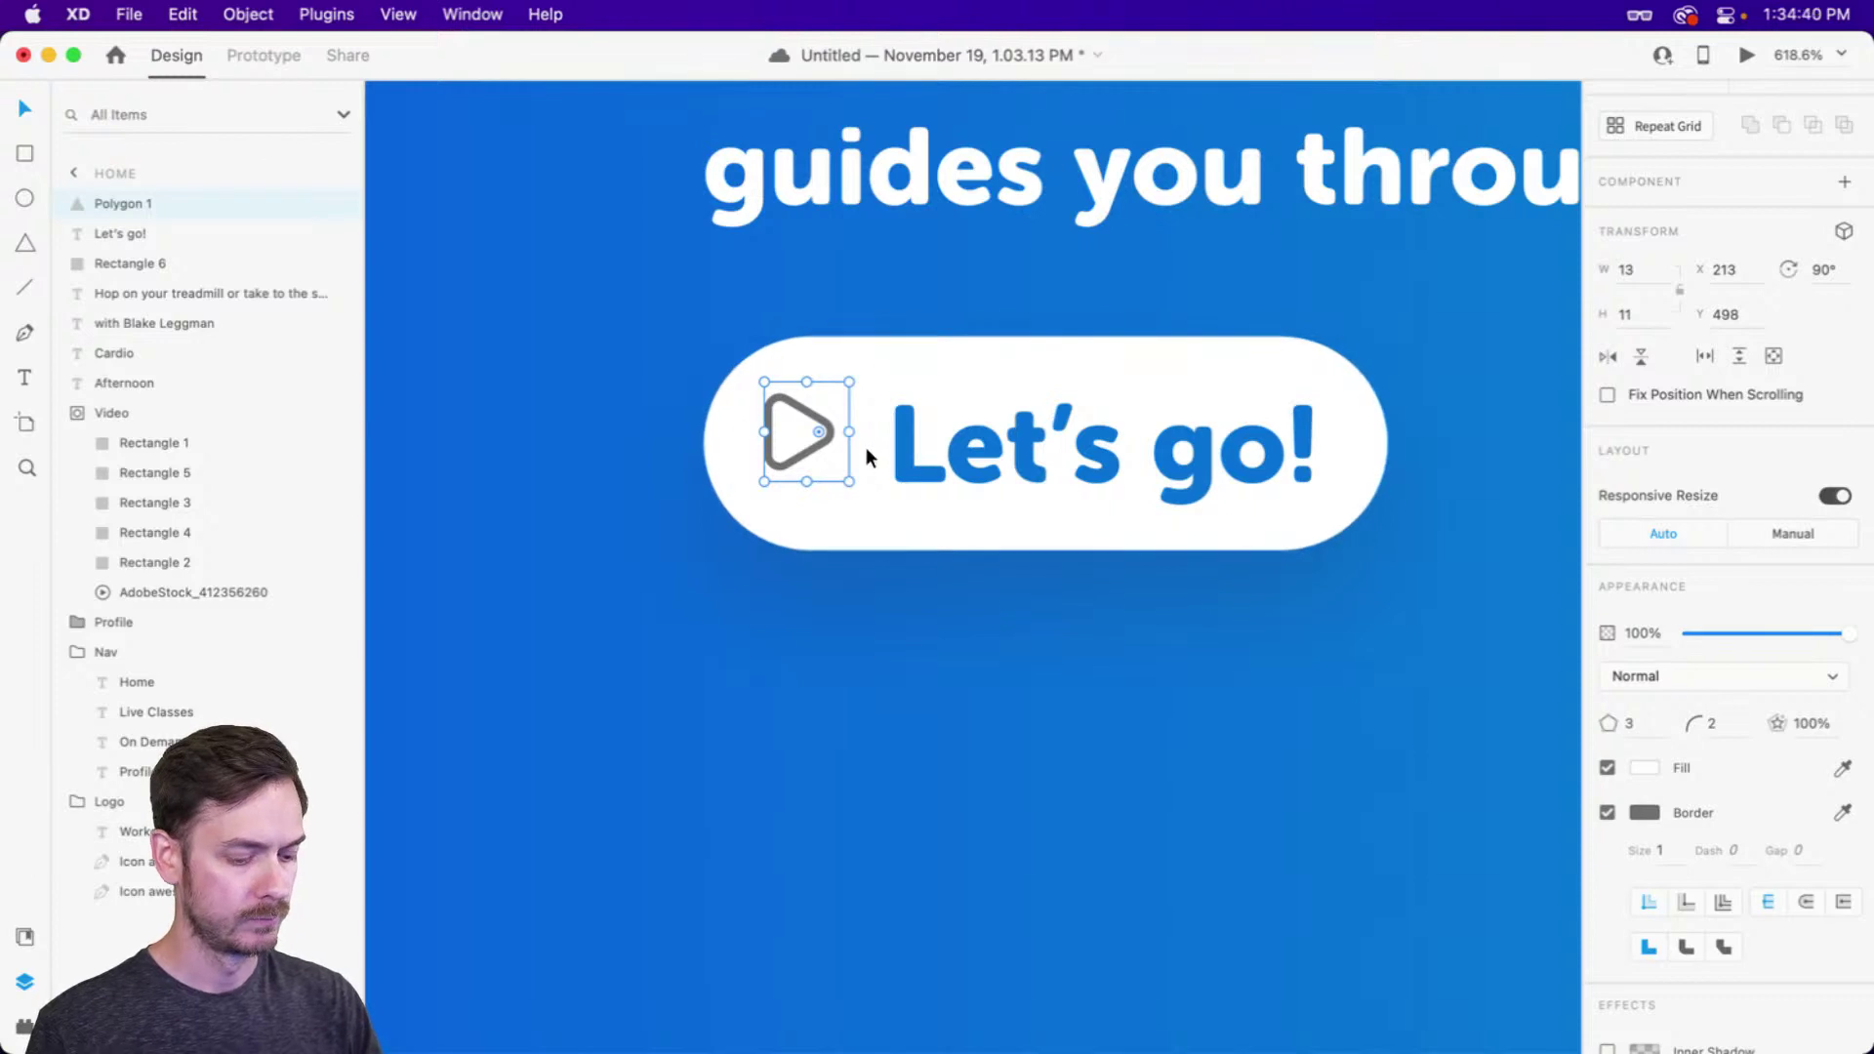
Fill the play triangle with the label's blue and remove its border
key("i")
left_click(893, 432)
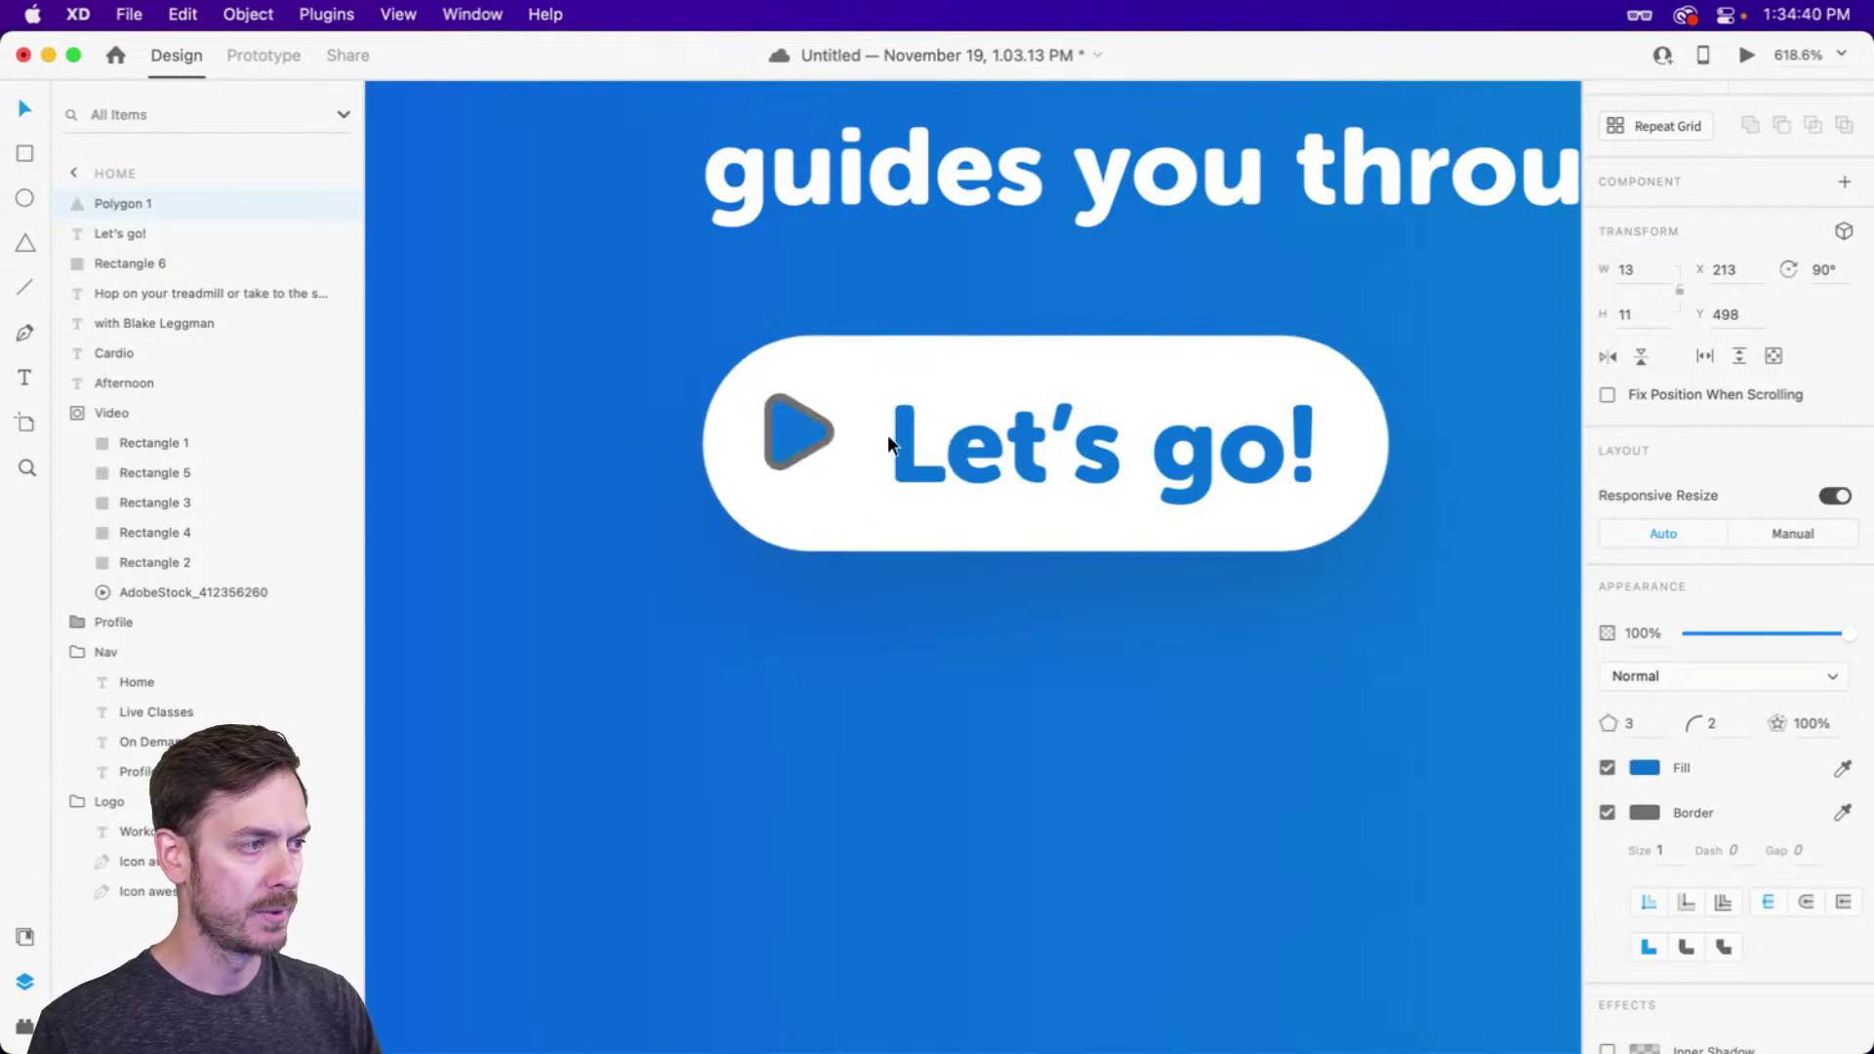
left_click(1607, 812)
Shift the play triangle and the label, at X 231, rightward within the button and widen the button to 95
left_click_drag(801, 430, 832, 447)
left_click_drag(1041, 455, 1056, 455)
left_click(1371, 441)
left_click_drag(1390, 444, 1433, 447)
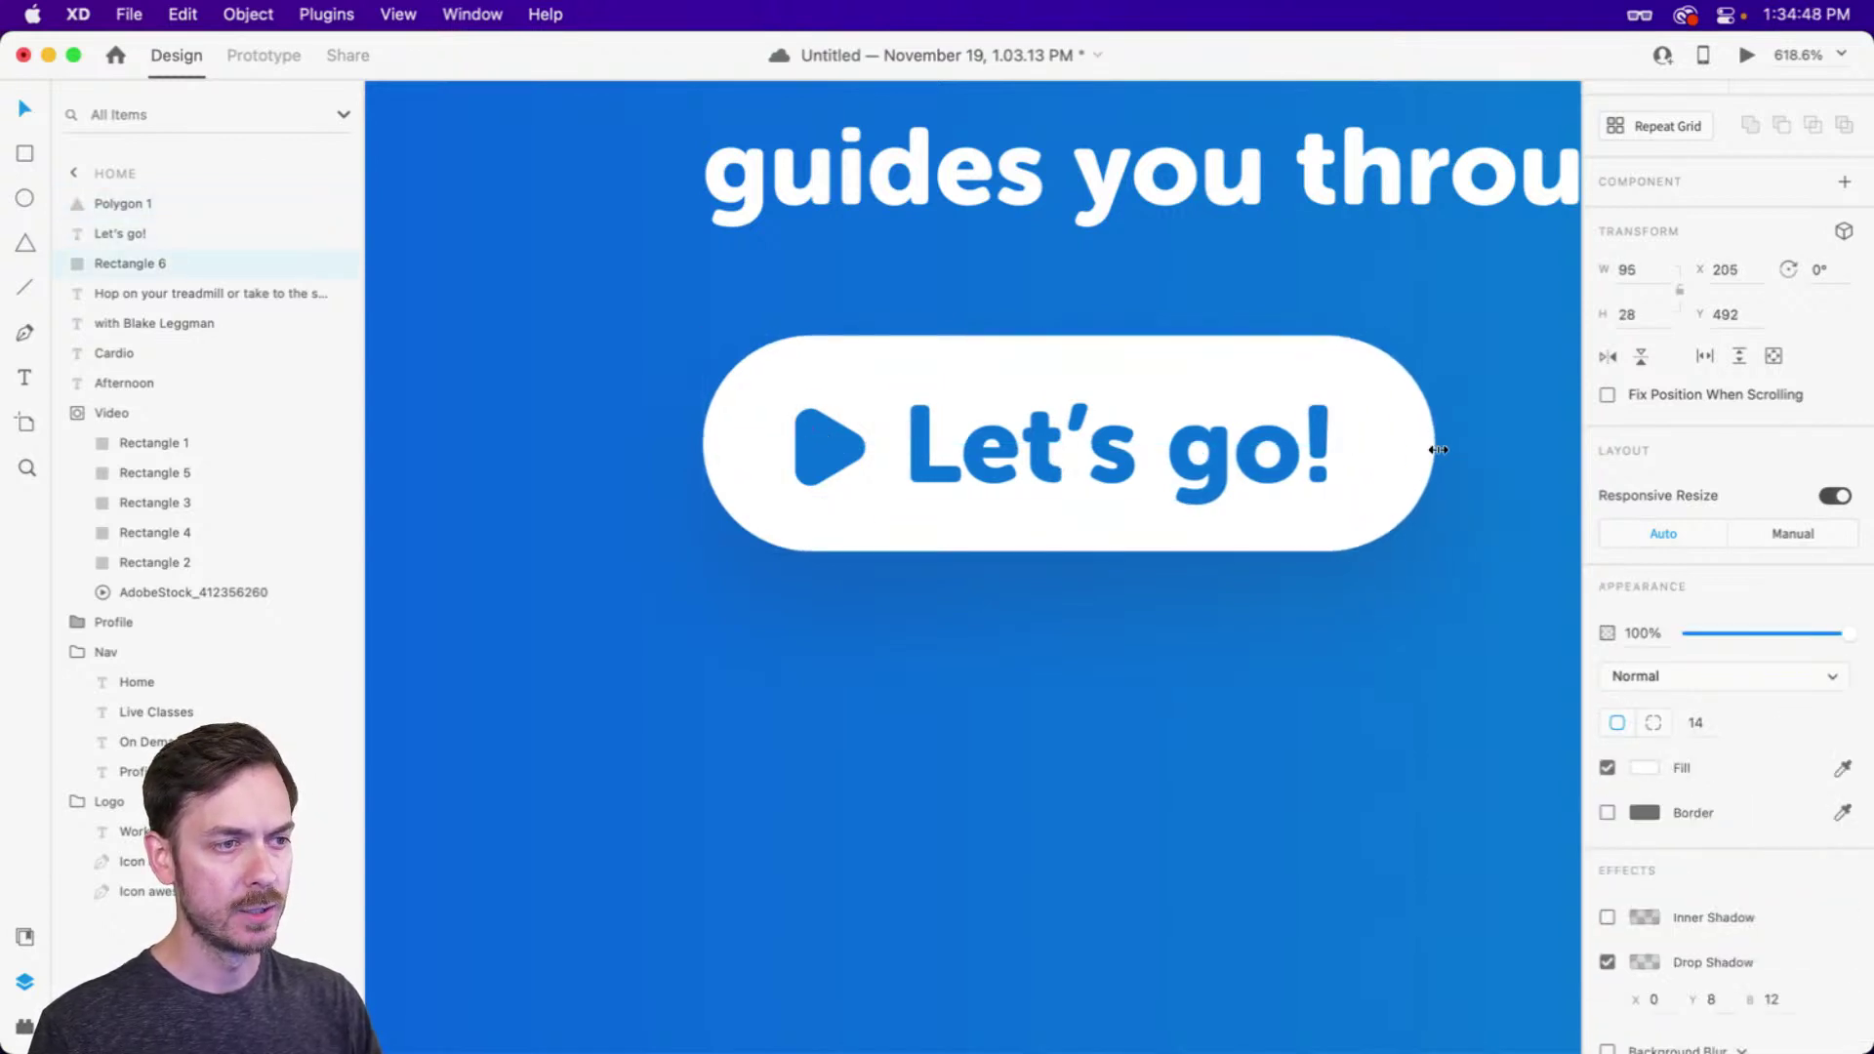
Set the "Let's go!" label's font weight to 700
left_click(1096, 461)
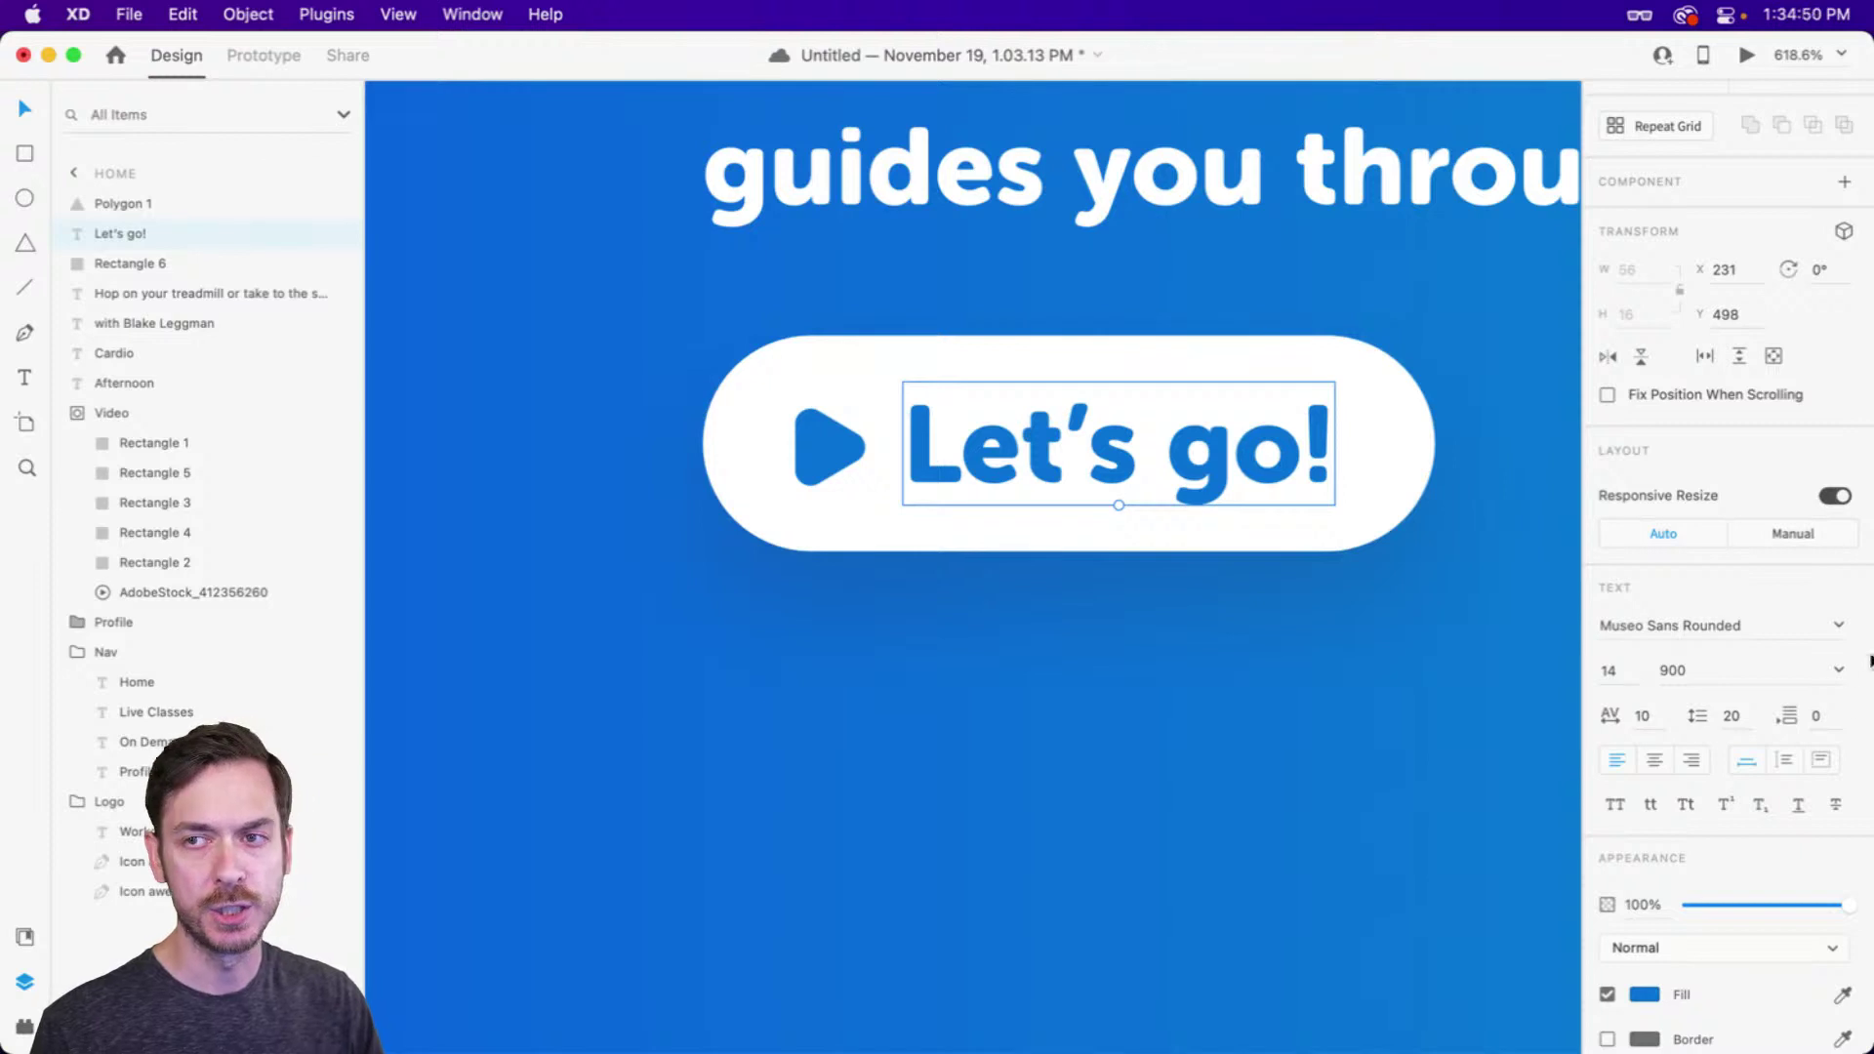
left_click(1839, 670)
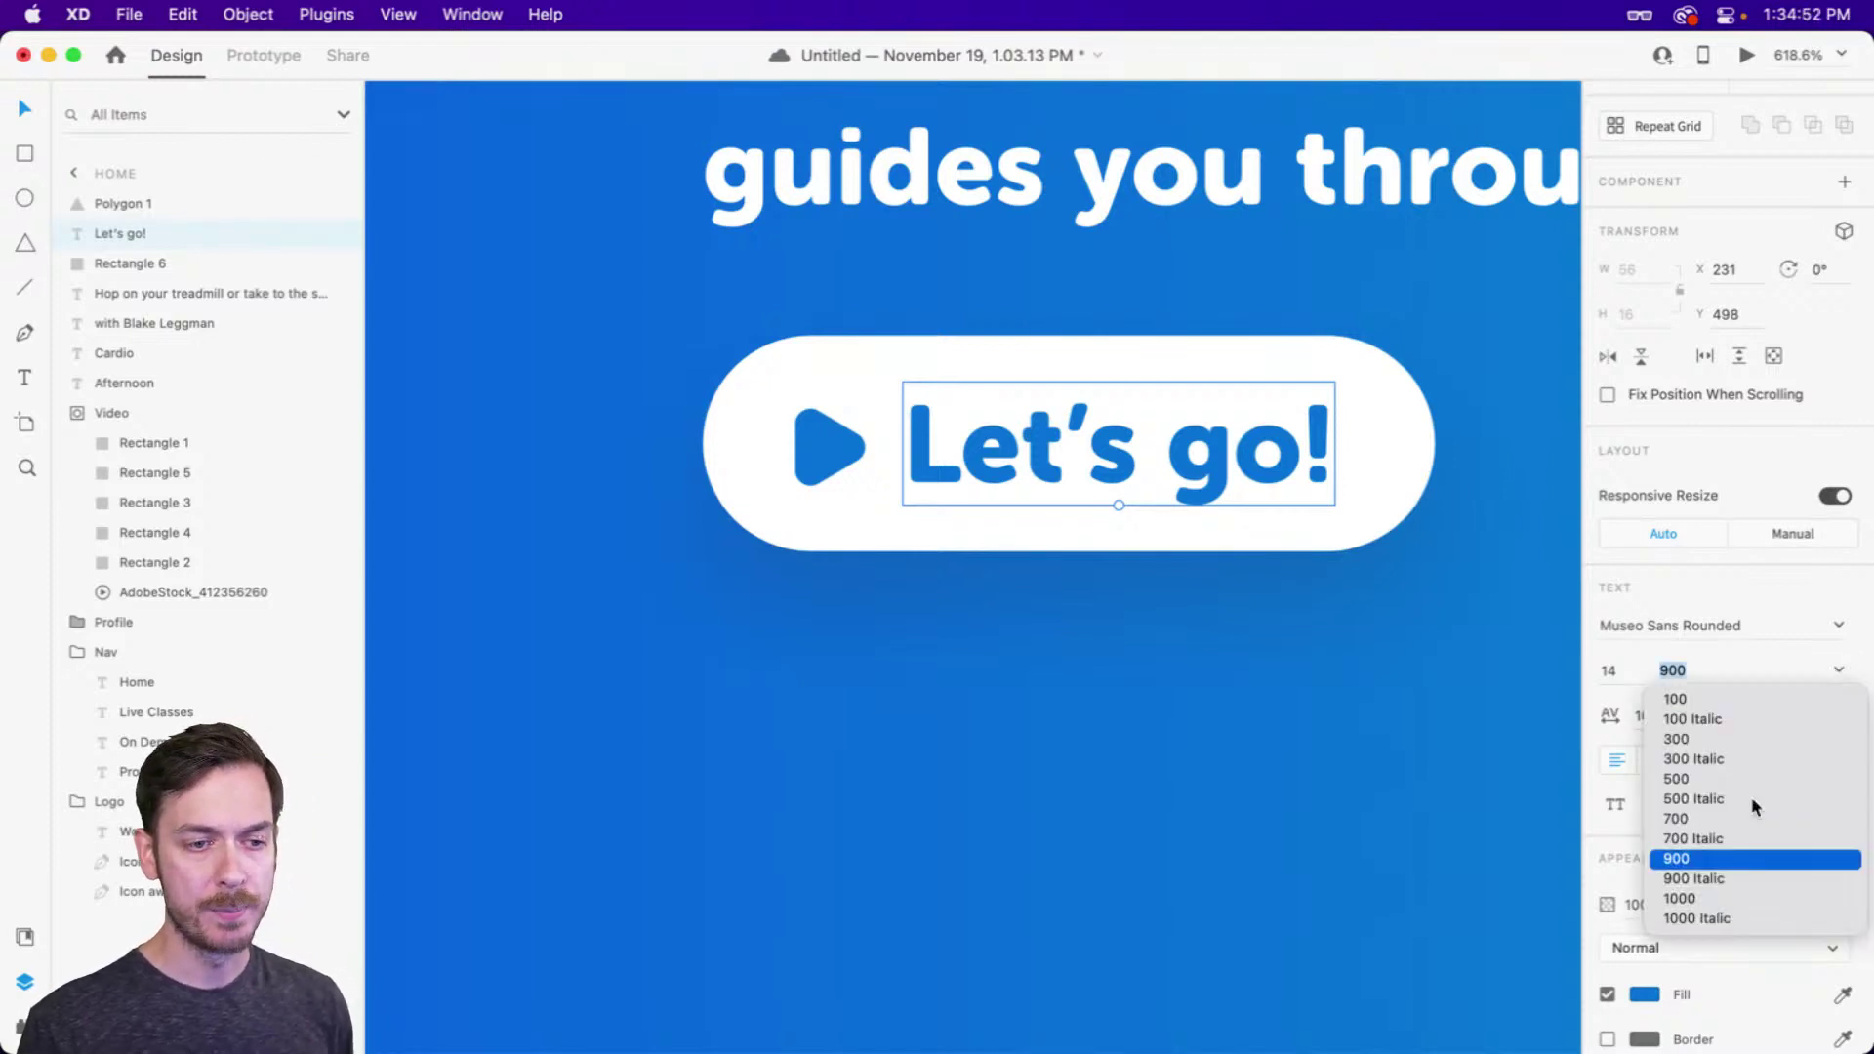
left_click(1701, 818)
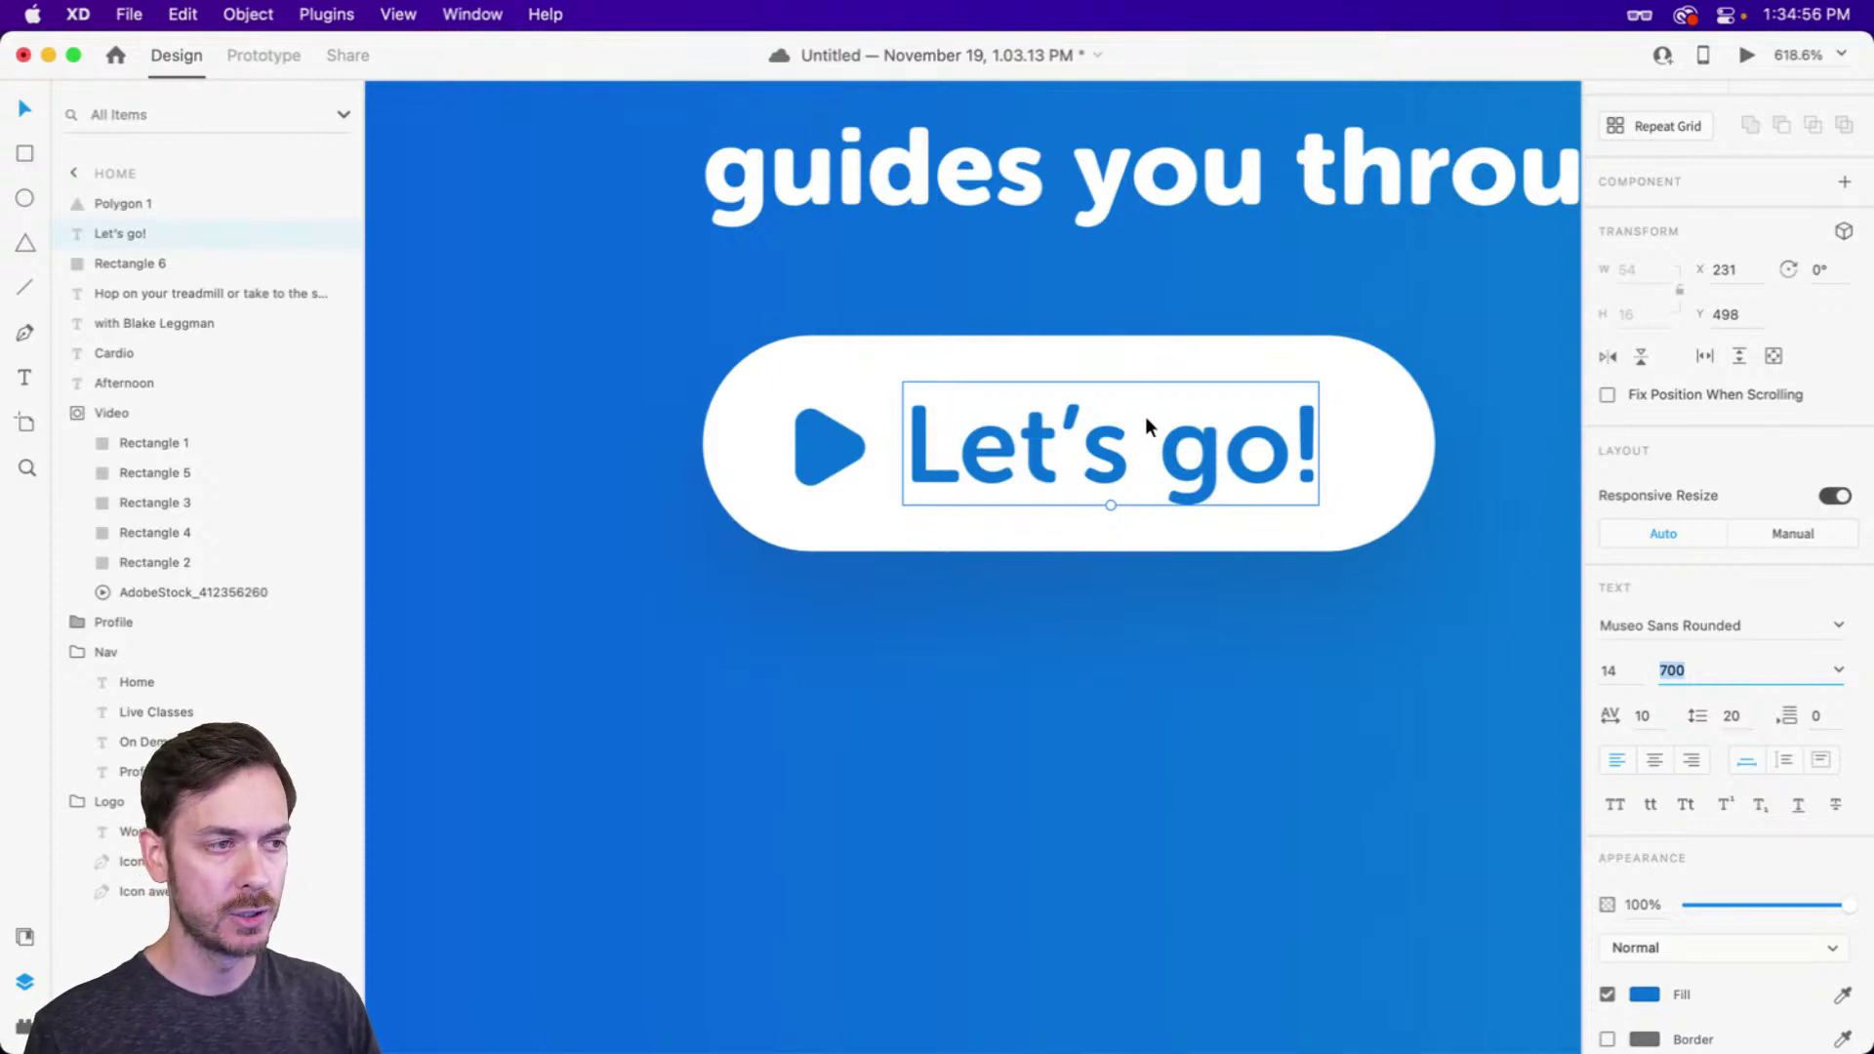
Move the "Let's go!" label to X 234 and check the banner in the preview
left_click_drag(1132, 449, 1152, 449)
key("super+Return")
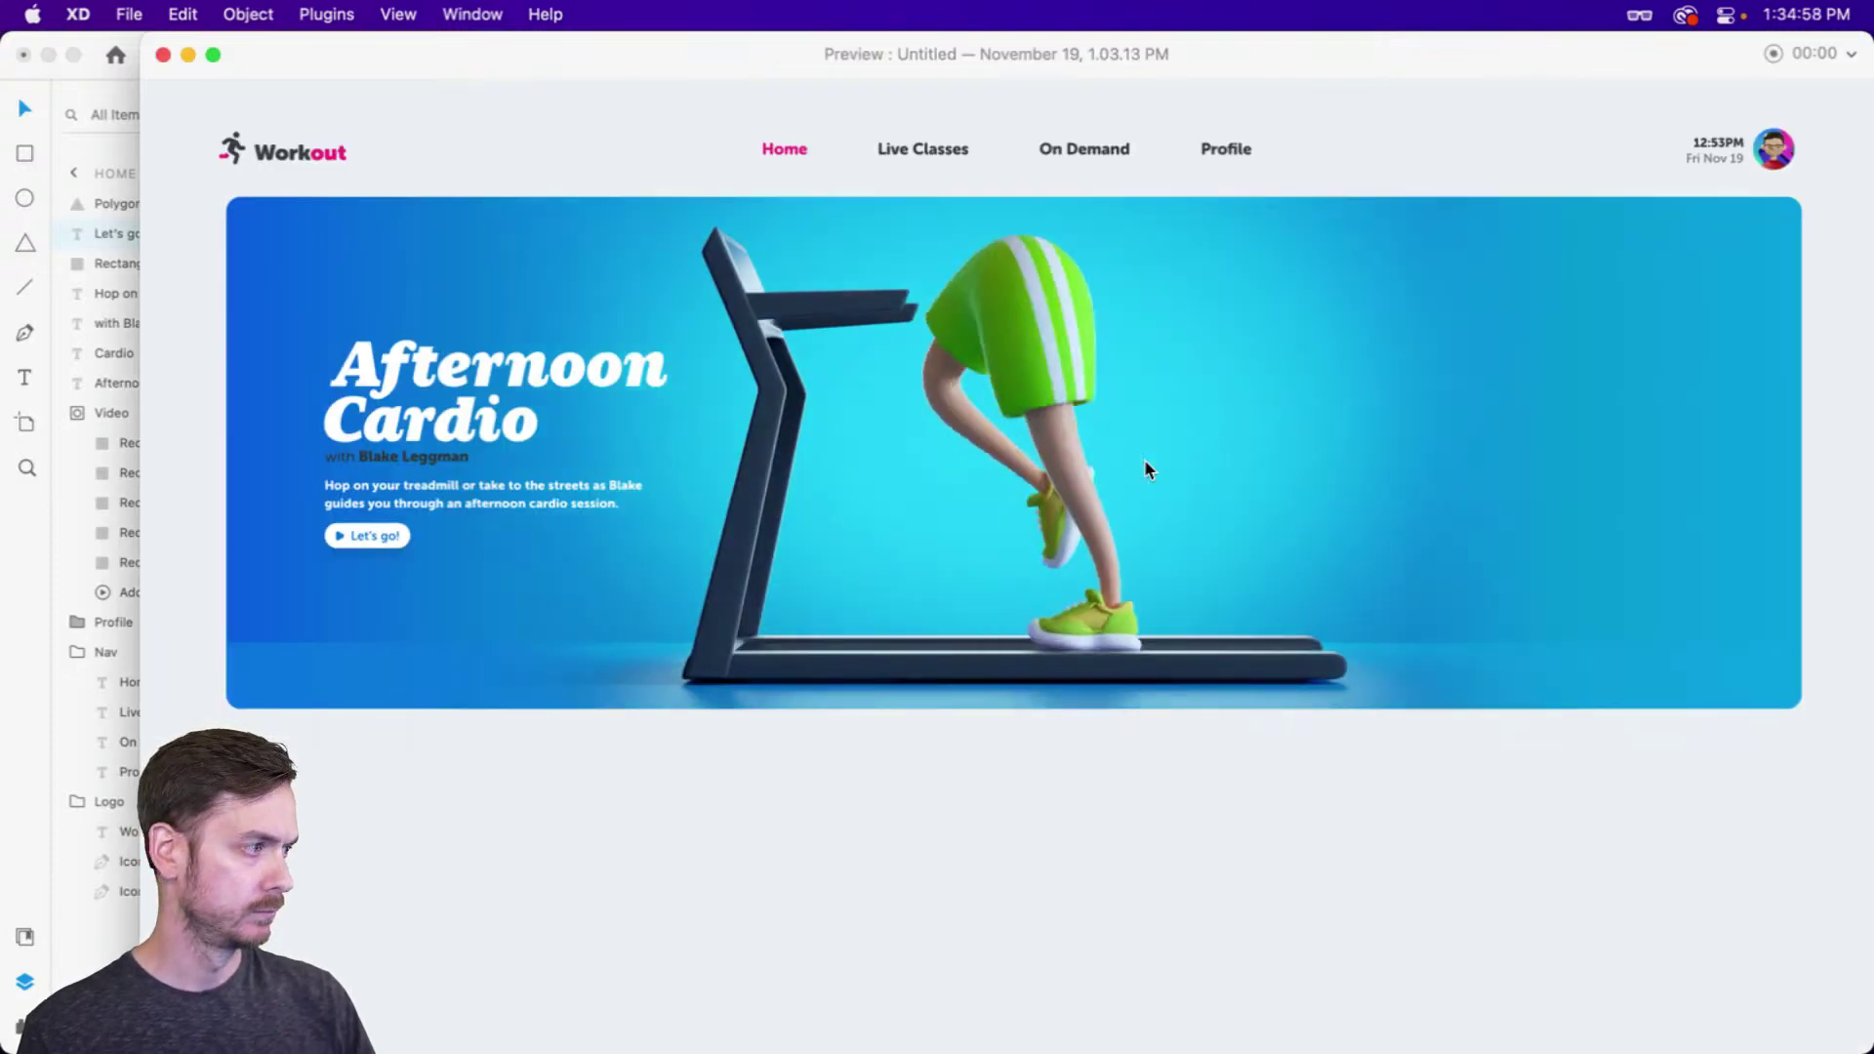
key("super+w")
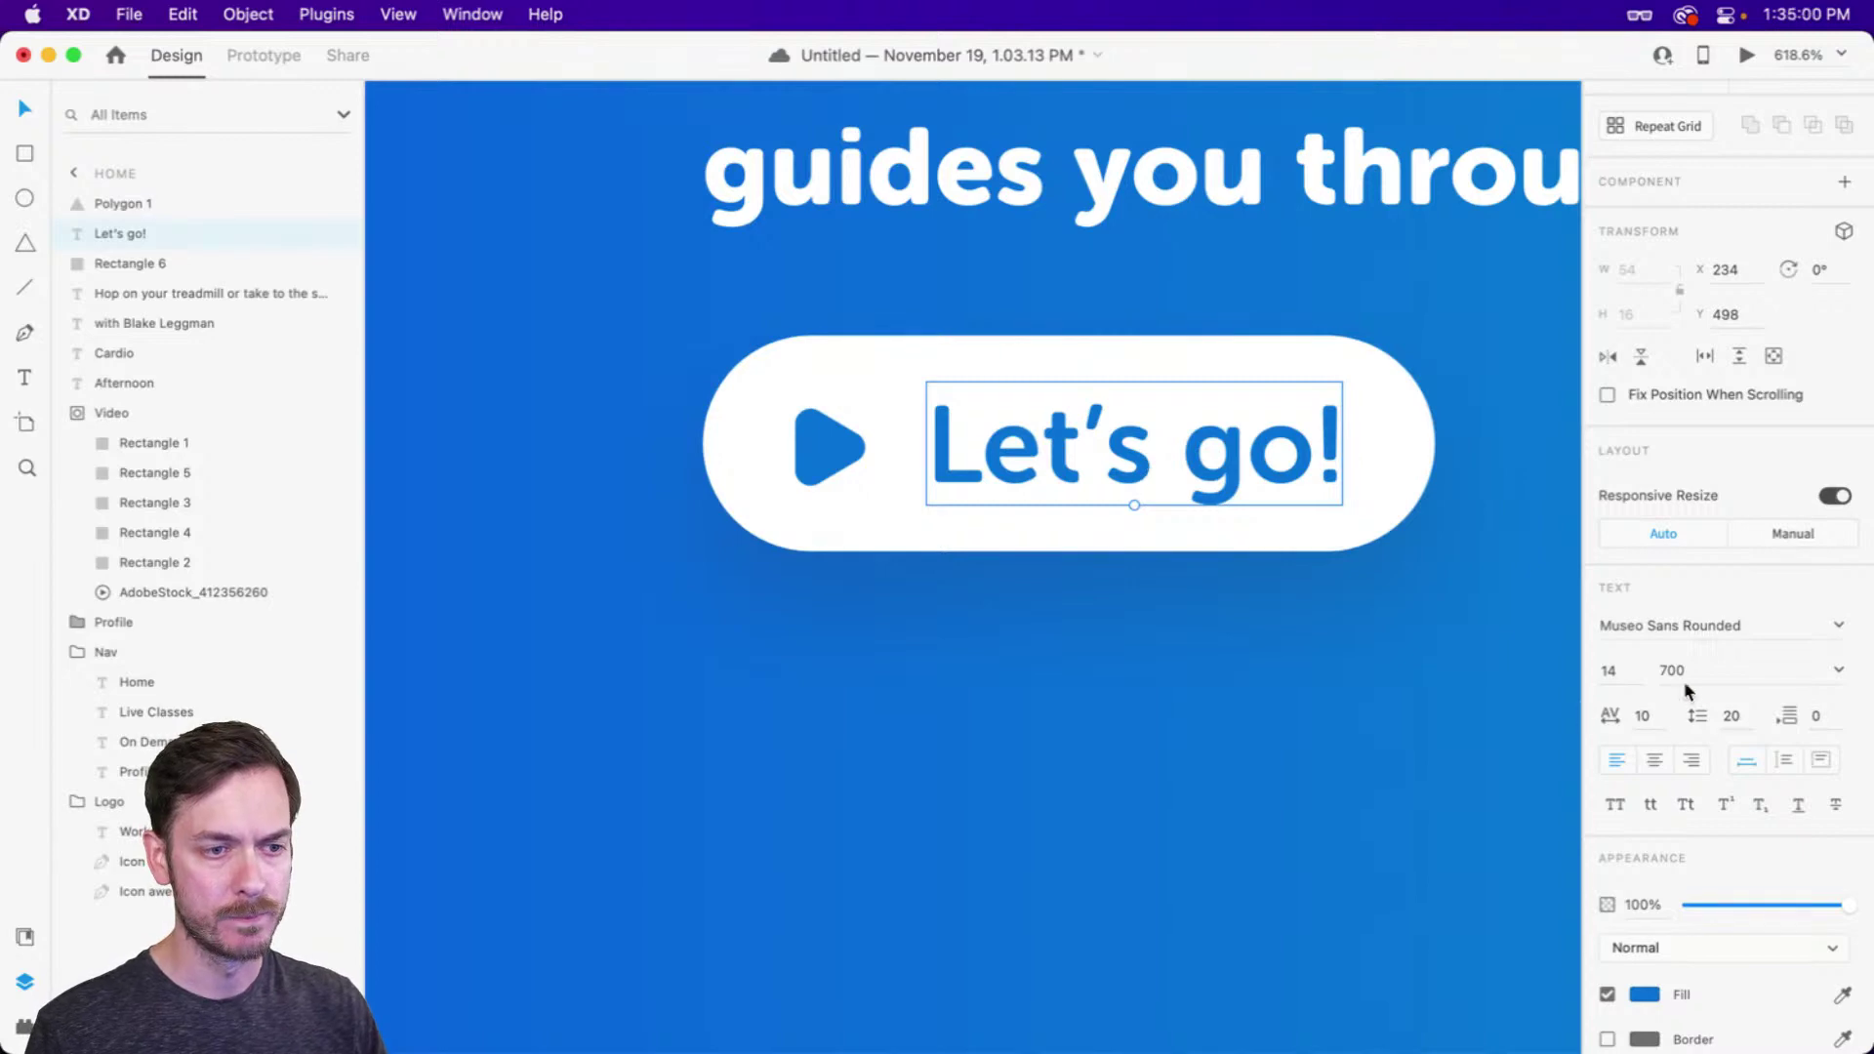
Set the "Let's go!" label's character spacing to 0
left_click(1643, 715)
type("0")
left_click(1403, 677)
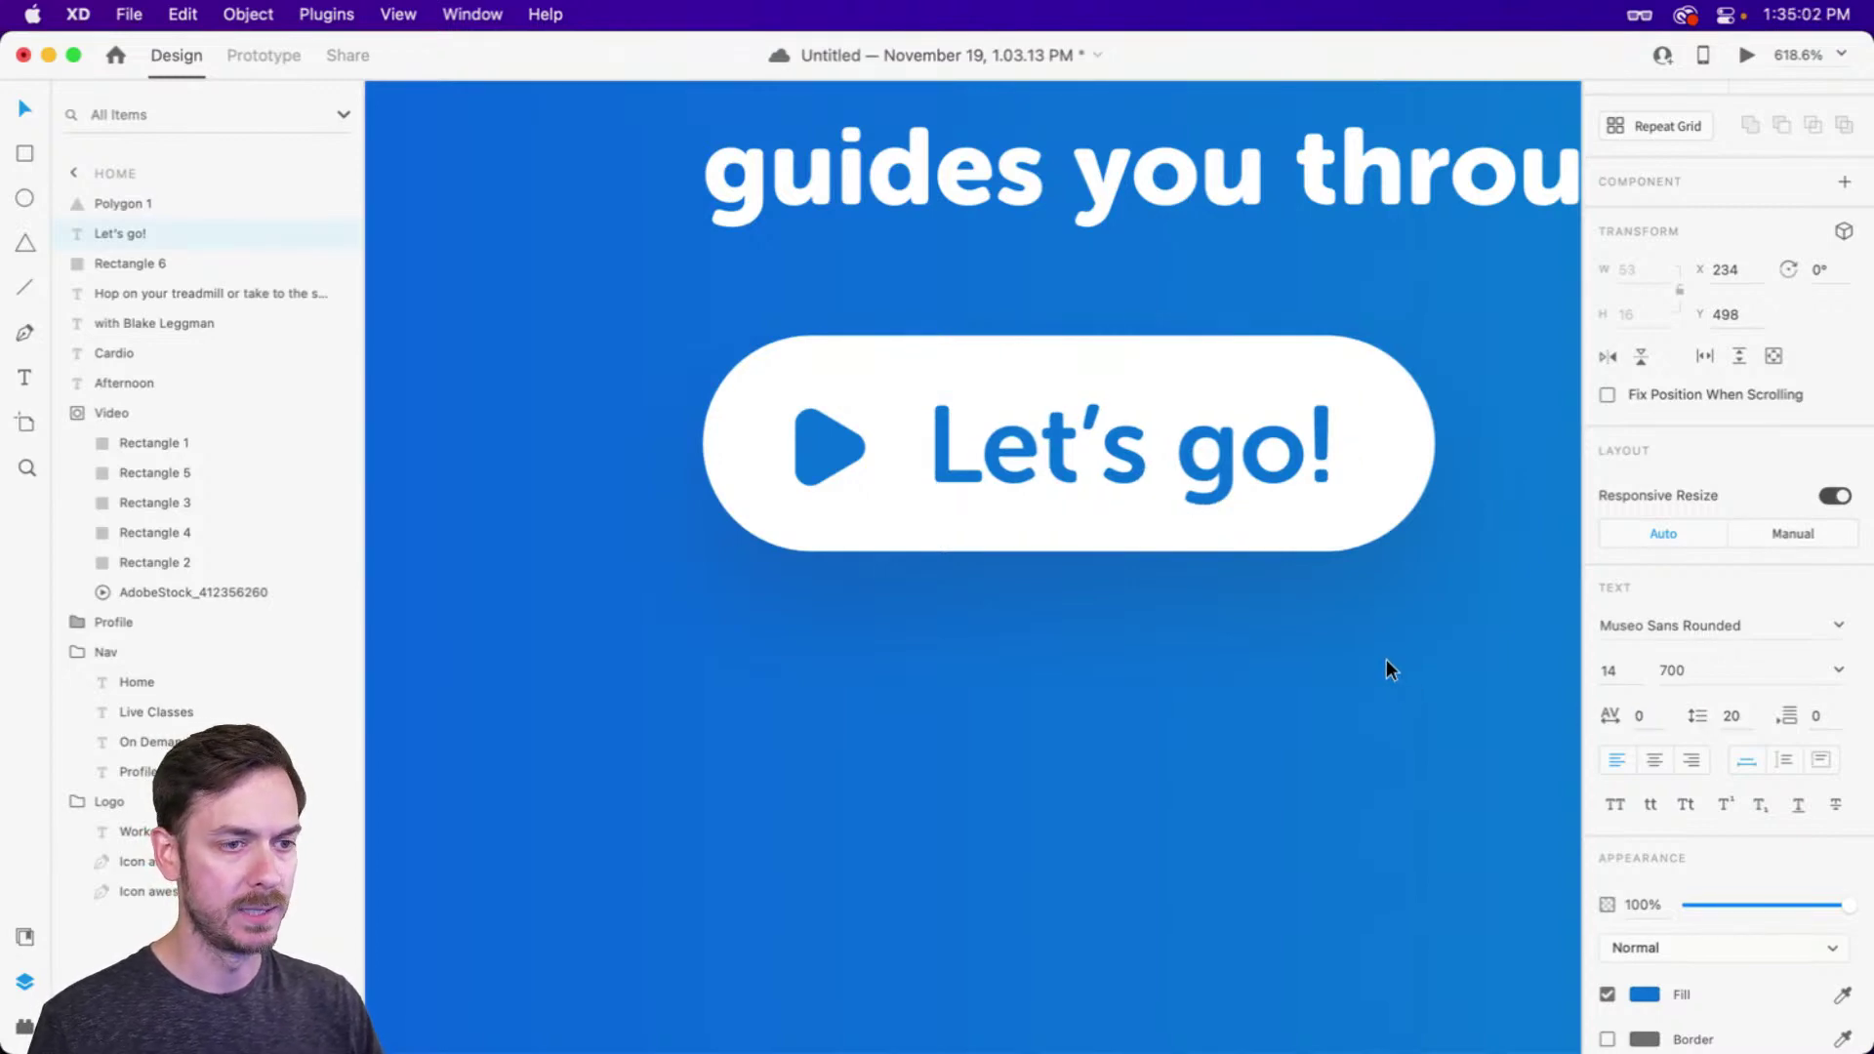
Set the "Let's go!" label's font weight to 900 and check the banner in the preview
left_click(1835, 670)
left_click(1674, 859)
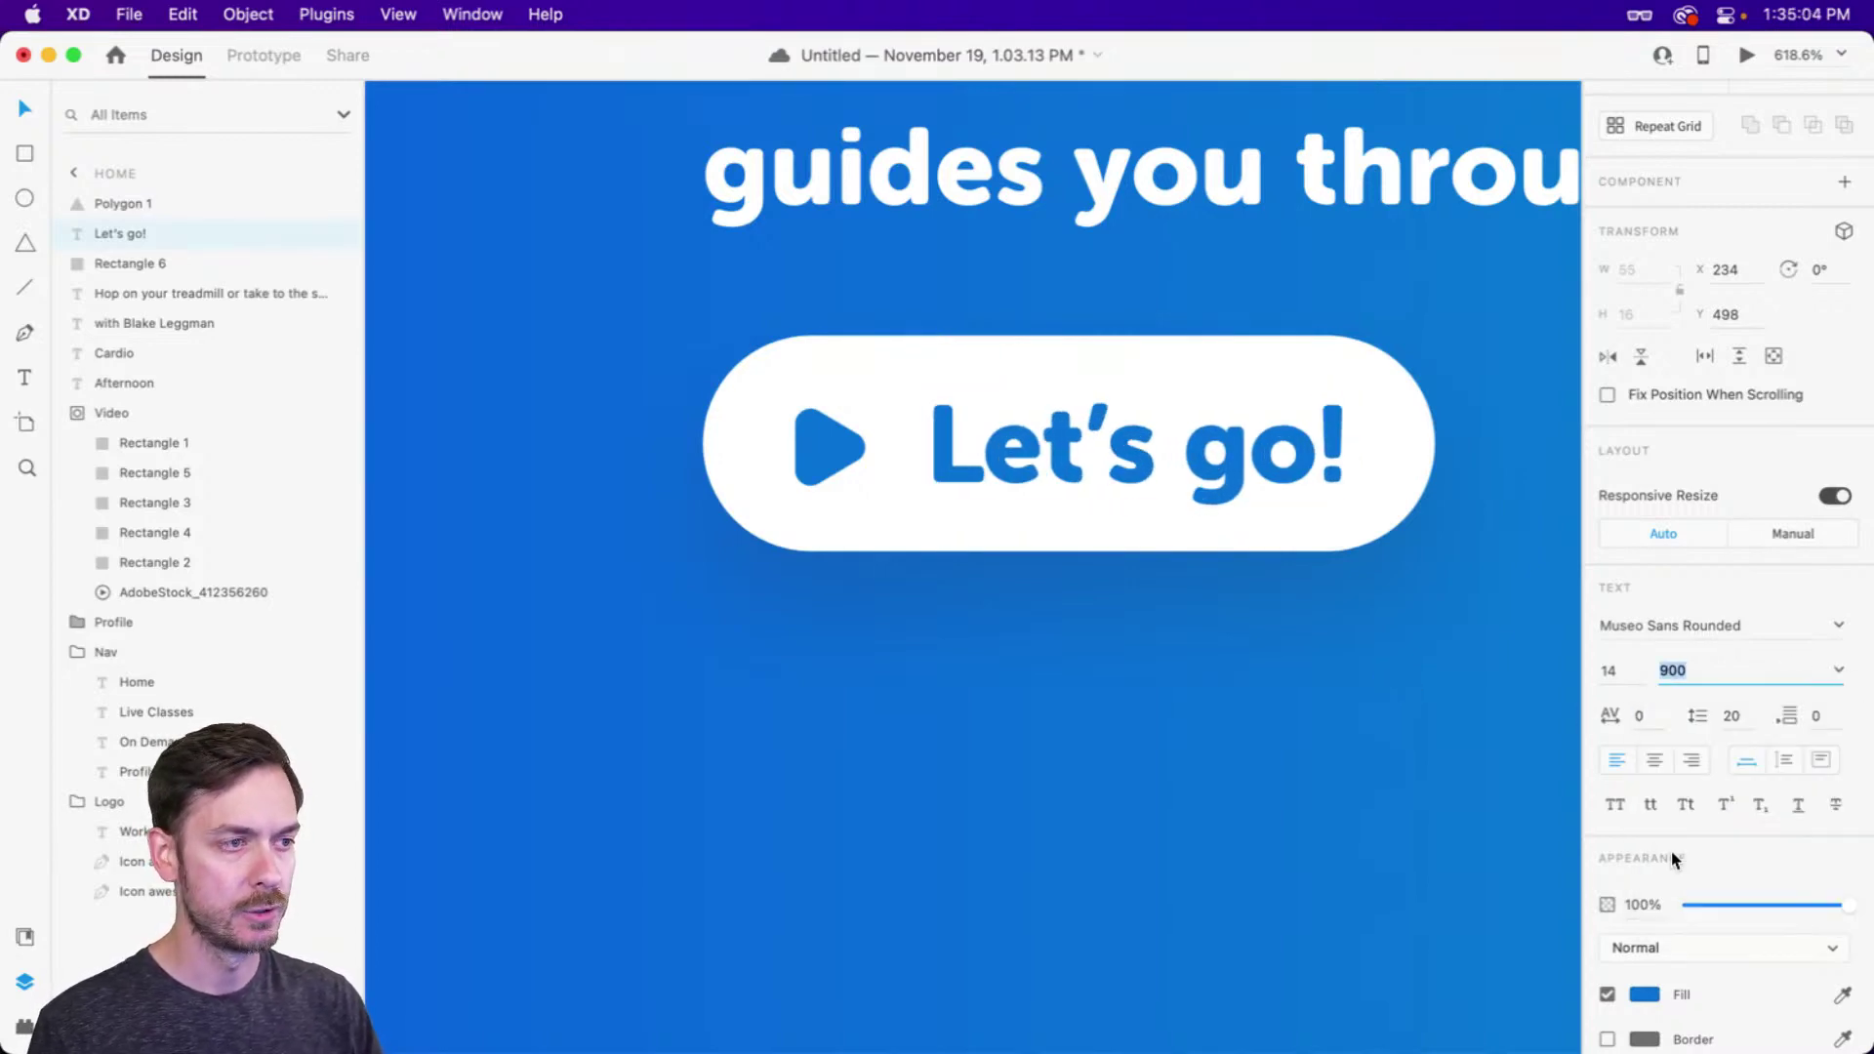
key("super+Return")
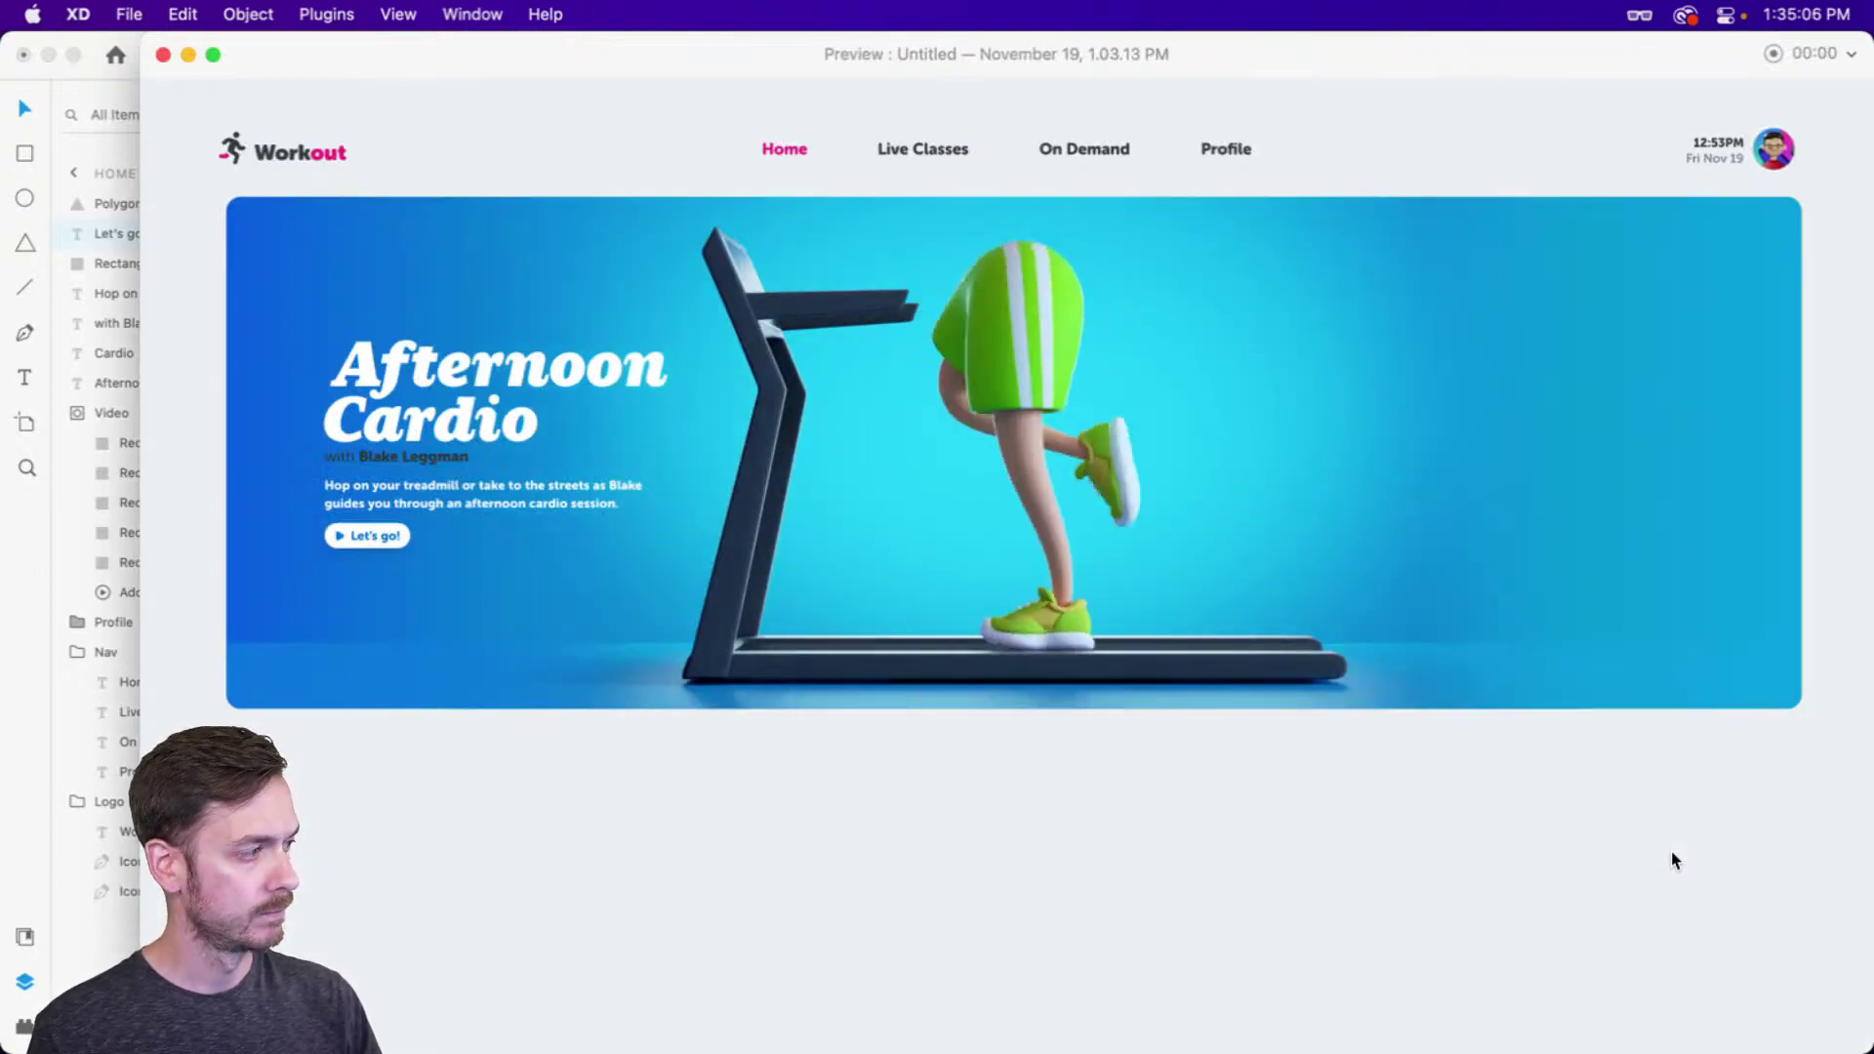
Group the "Let's go!" label, play triangle and white pill background, and name the group "Button"
key("super+w")
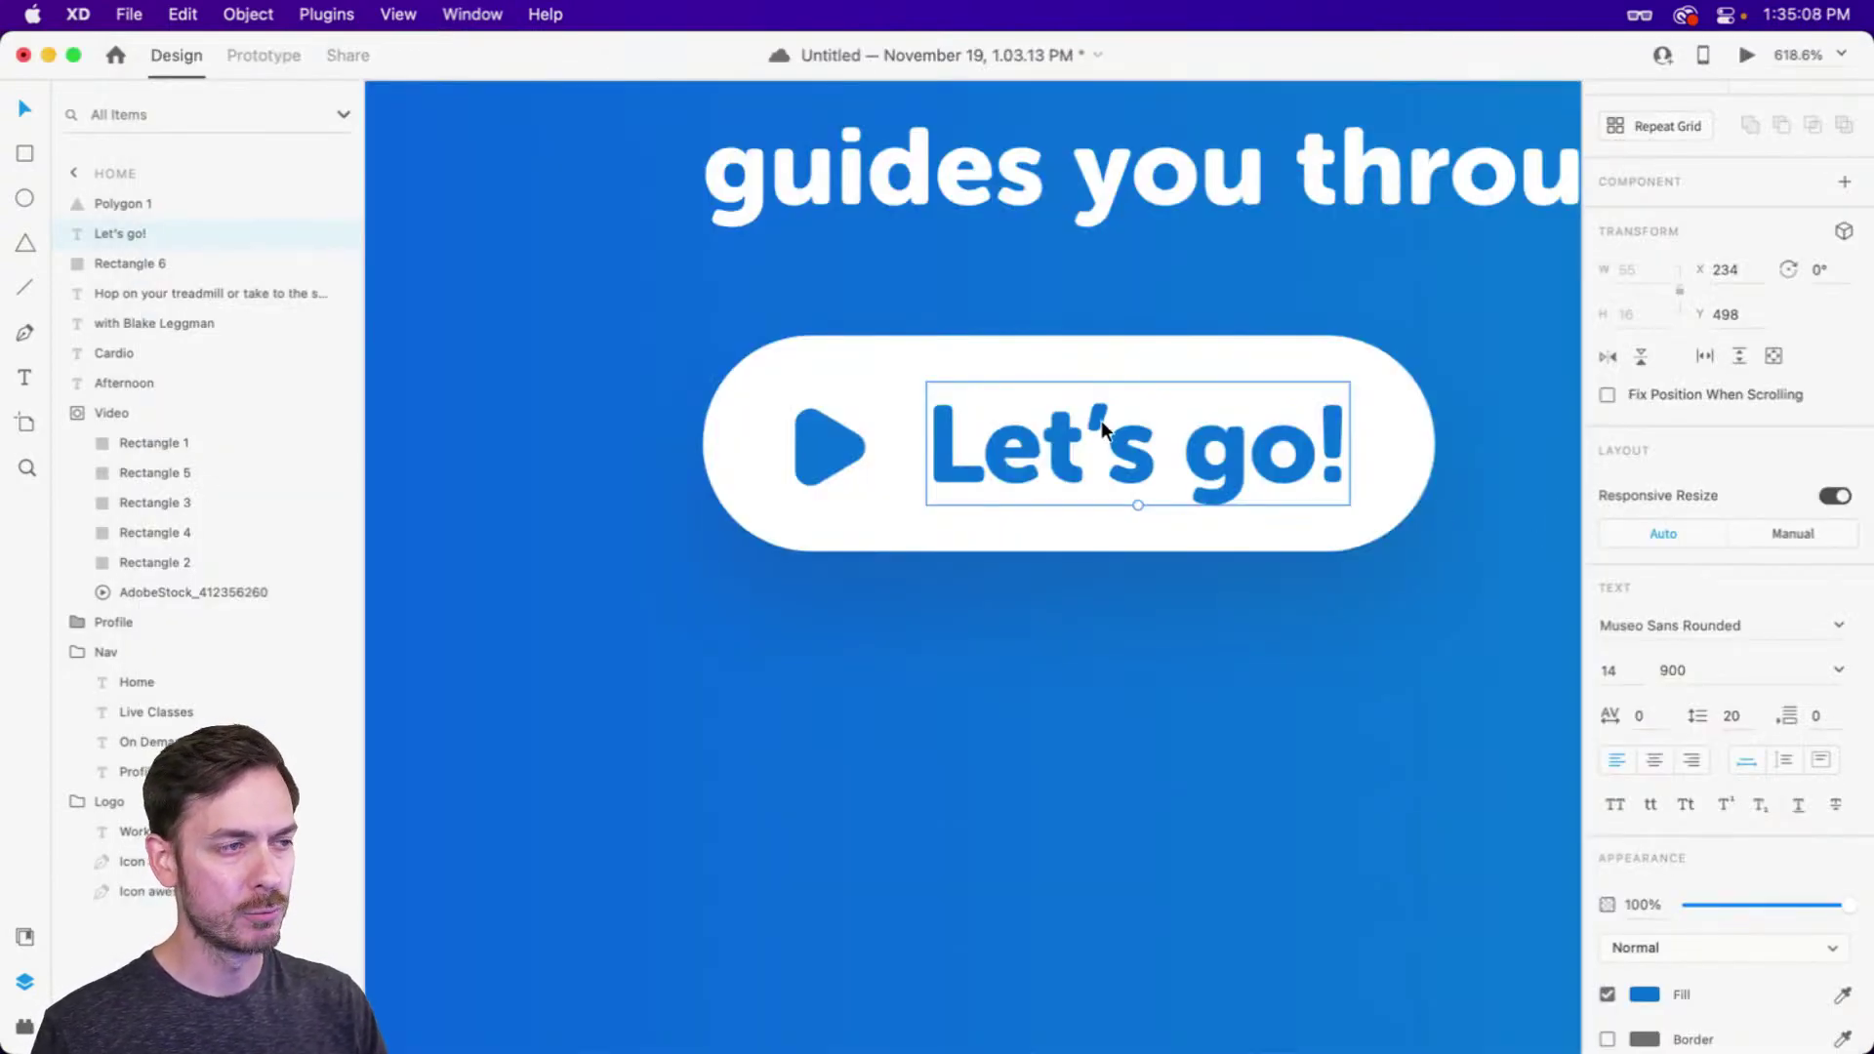
left_click_drag(1103, 422, 1105, 414)
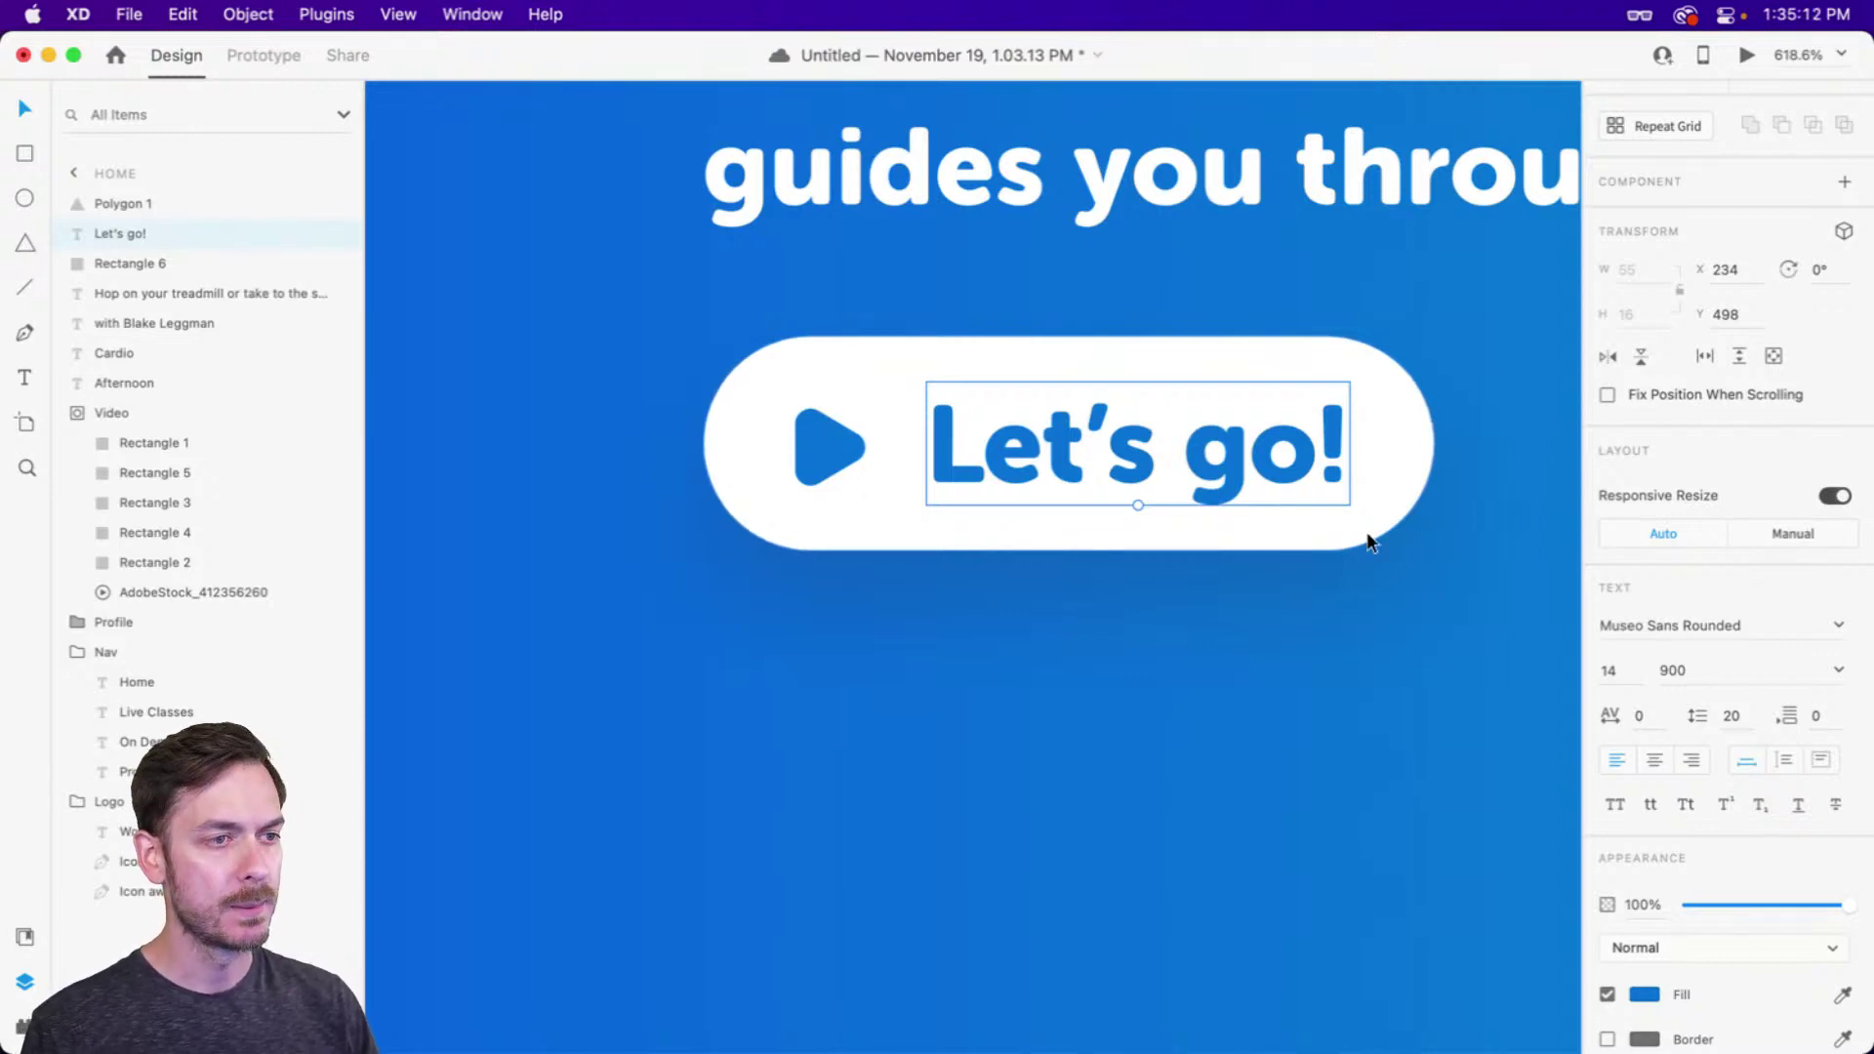
left_click(1384, 426, "shift")
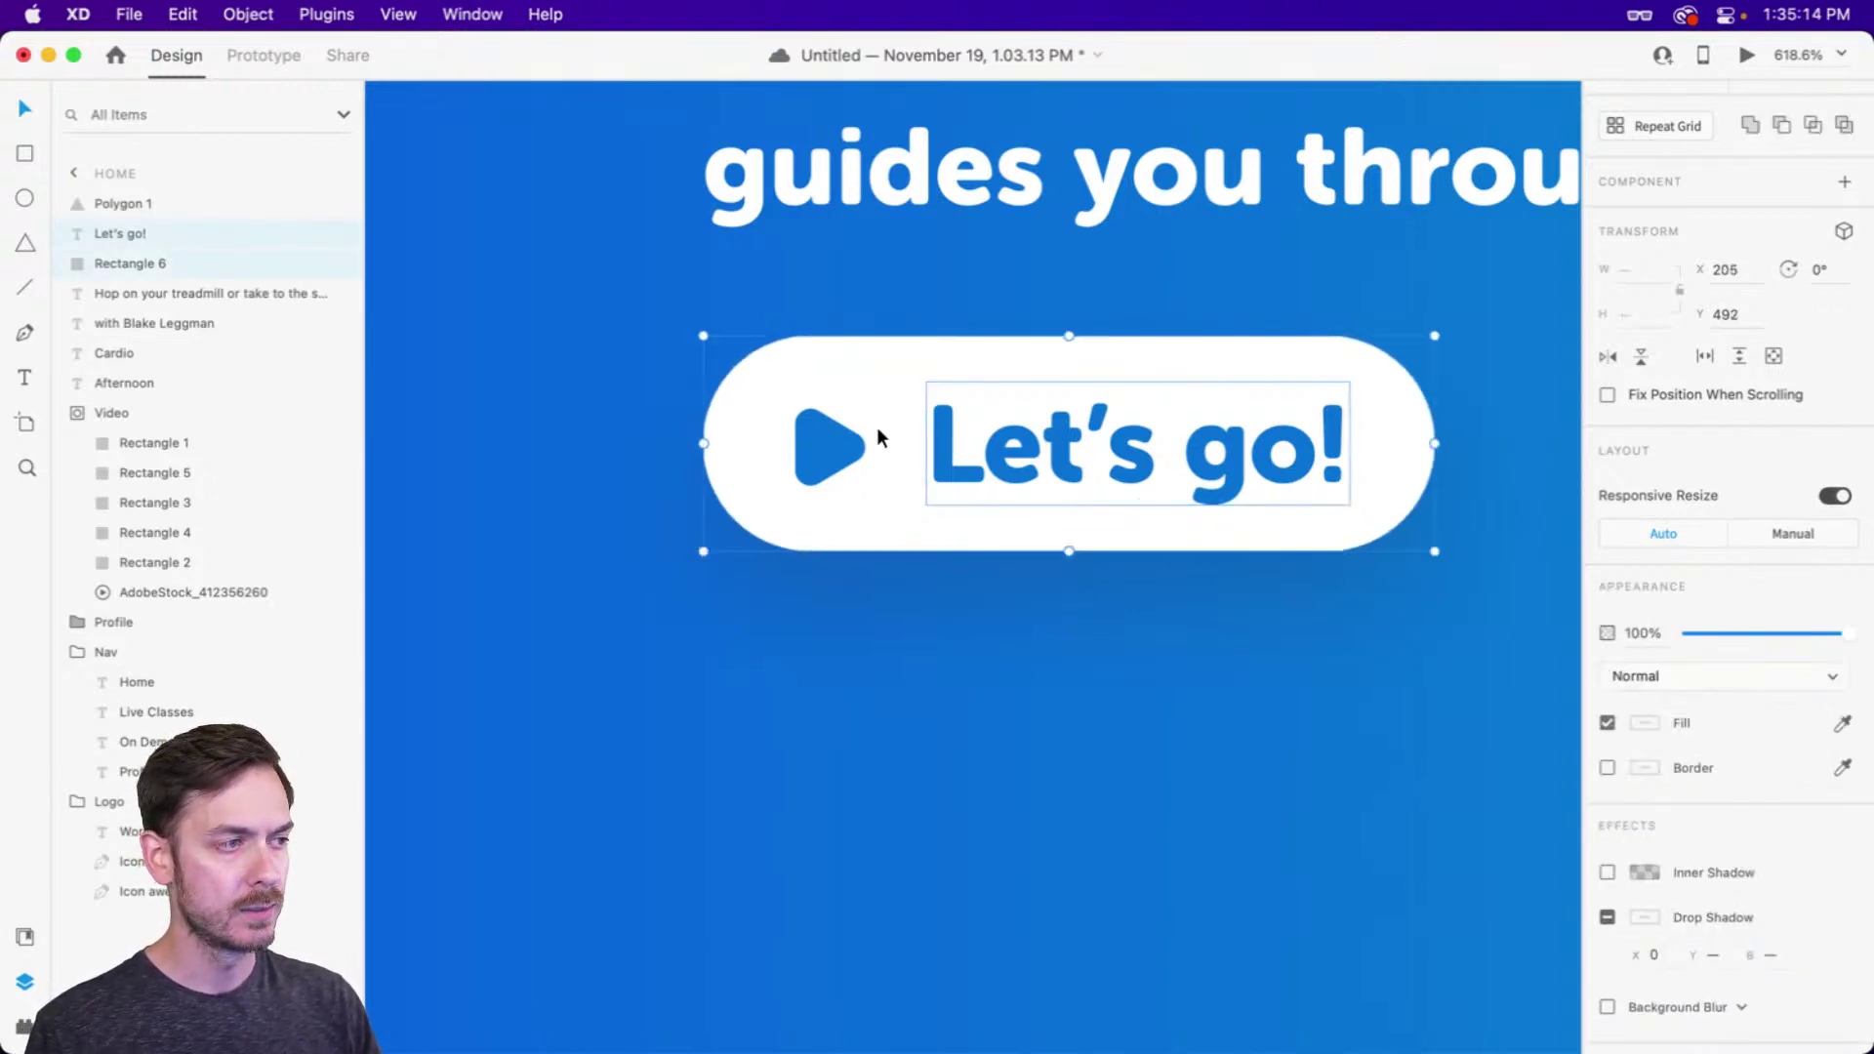
left_click(836, 439, "shift")
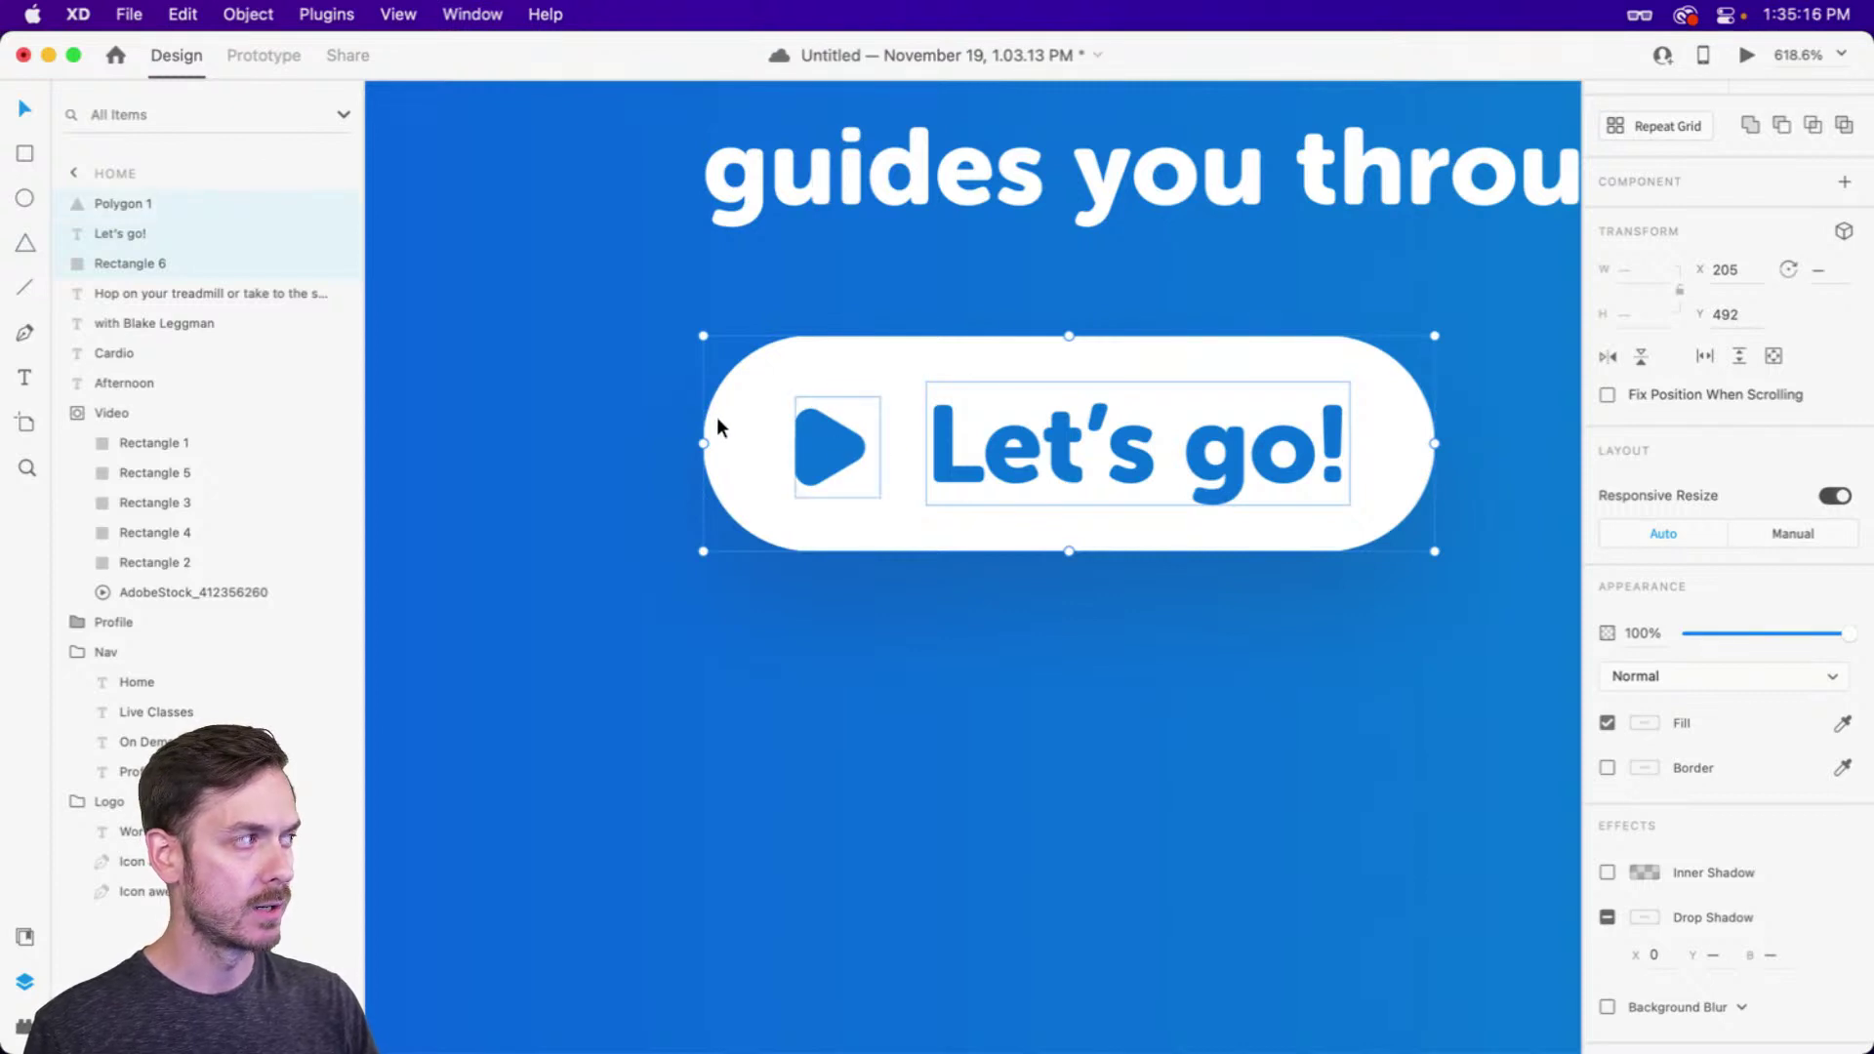
key("super+g")
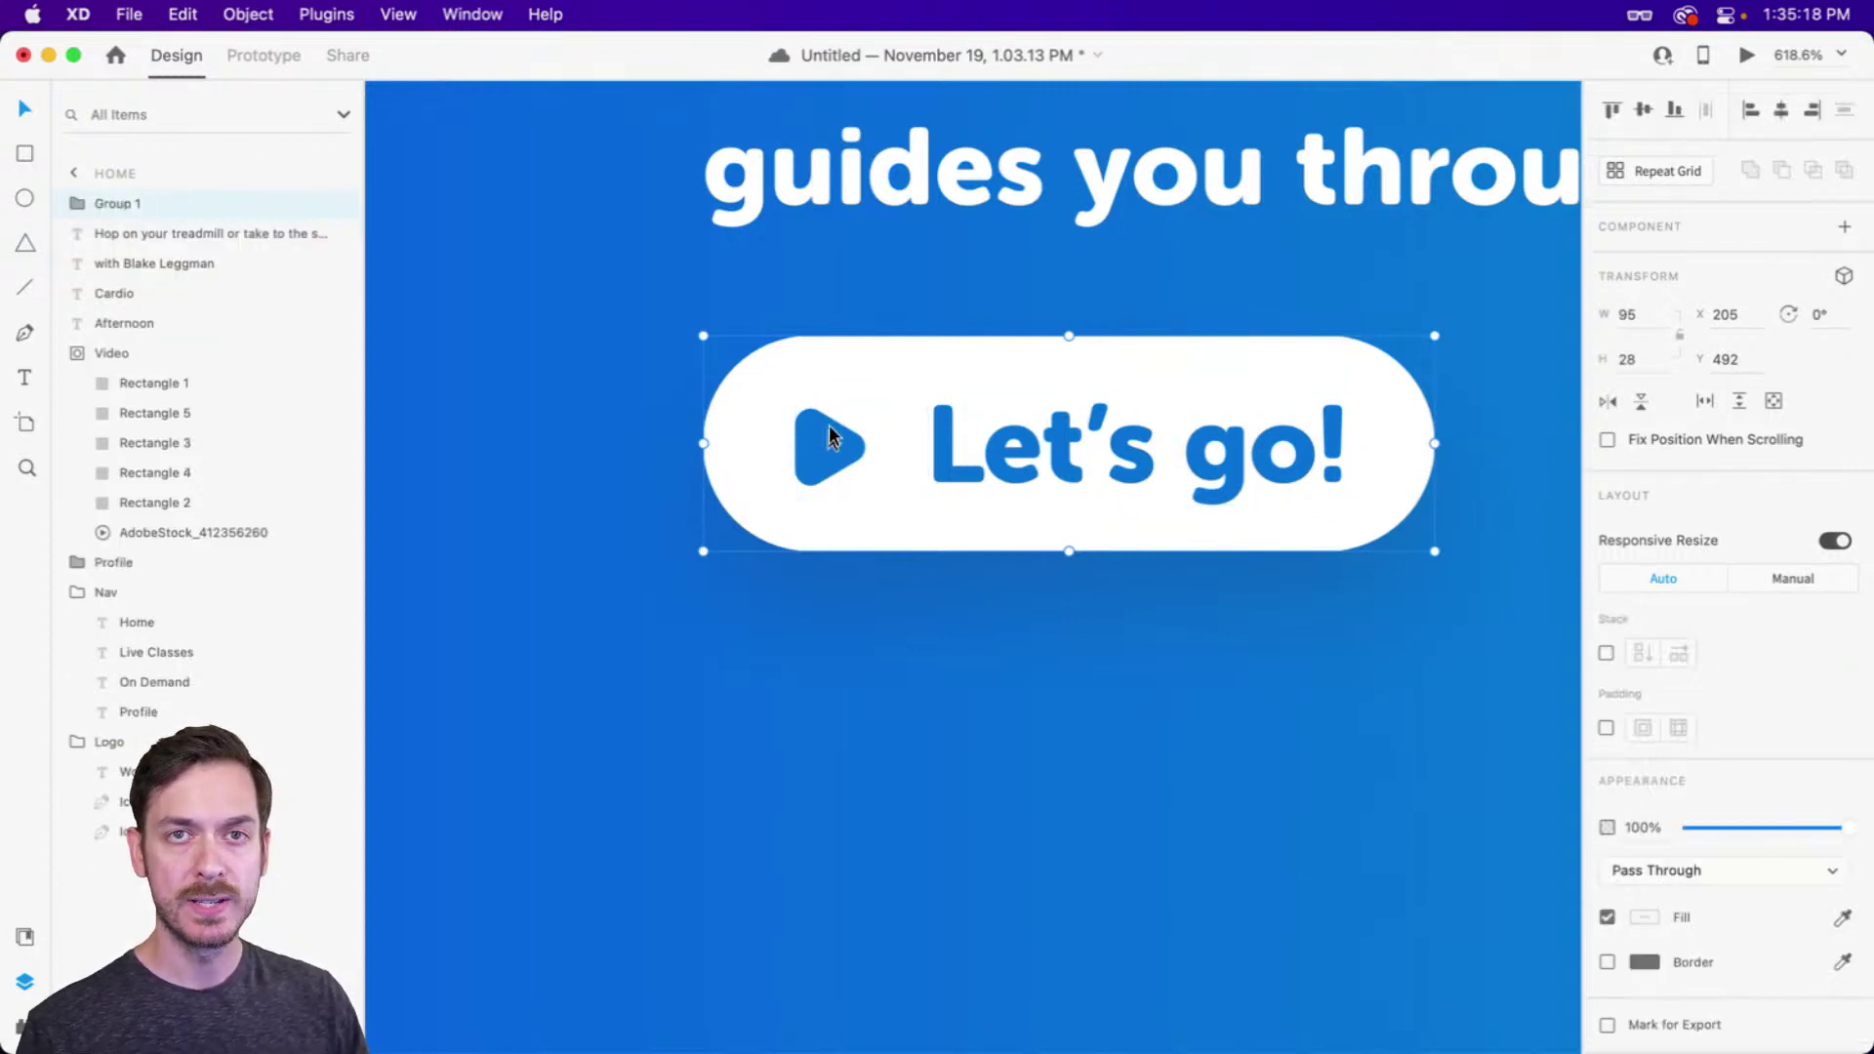
double_click(115, 203)
type("Butt")
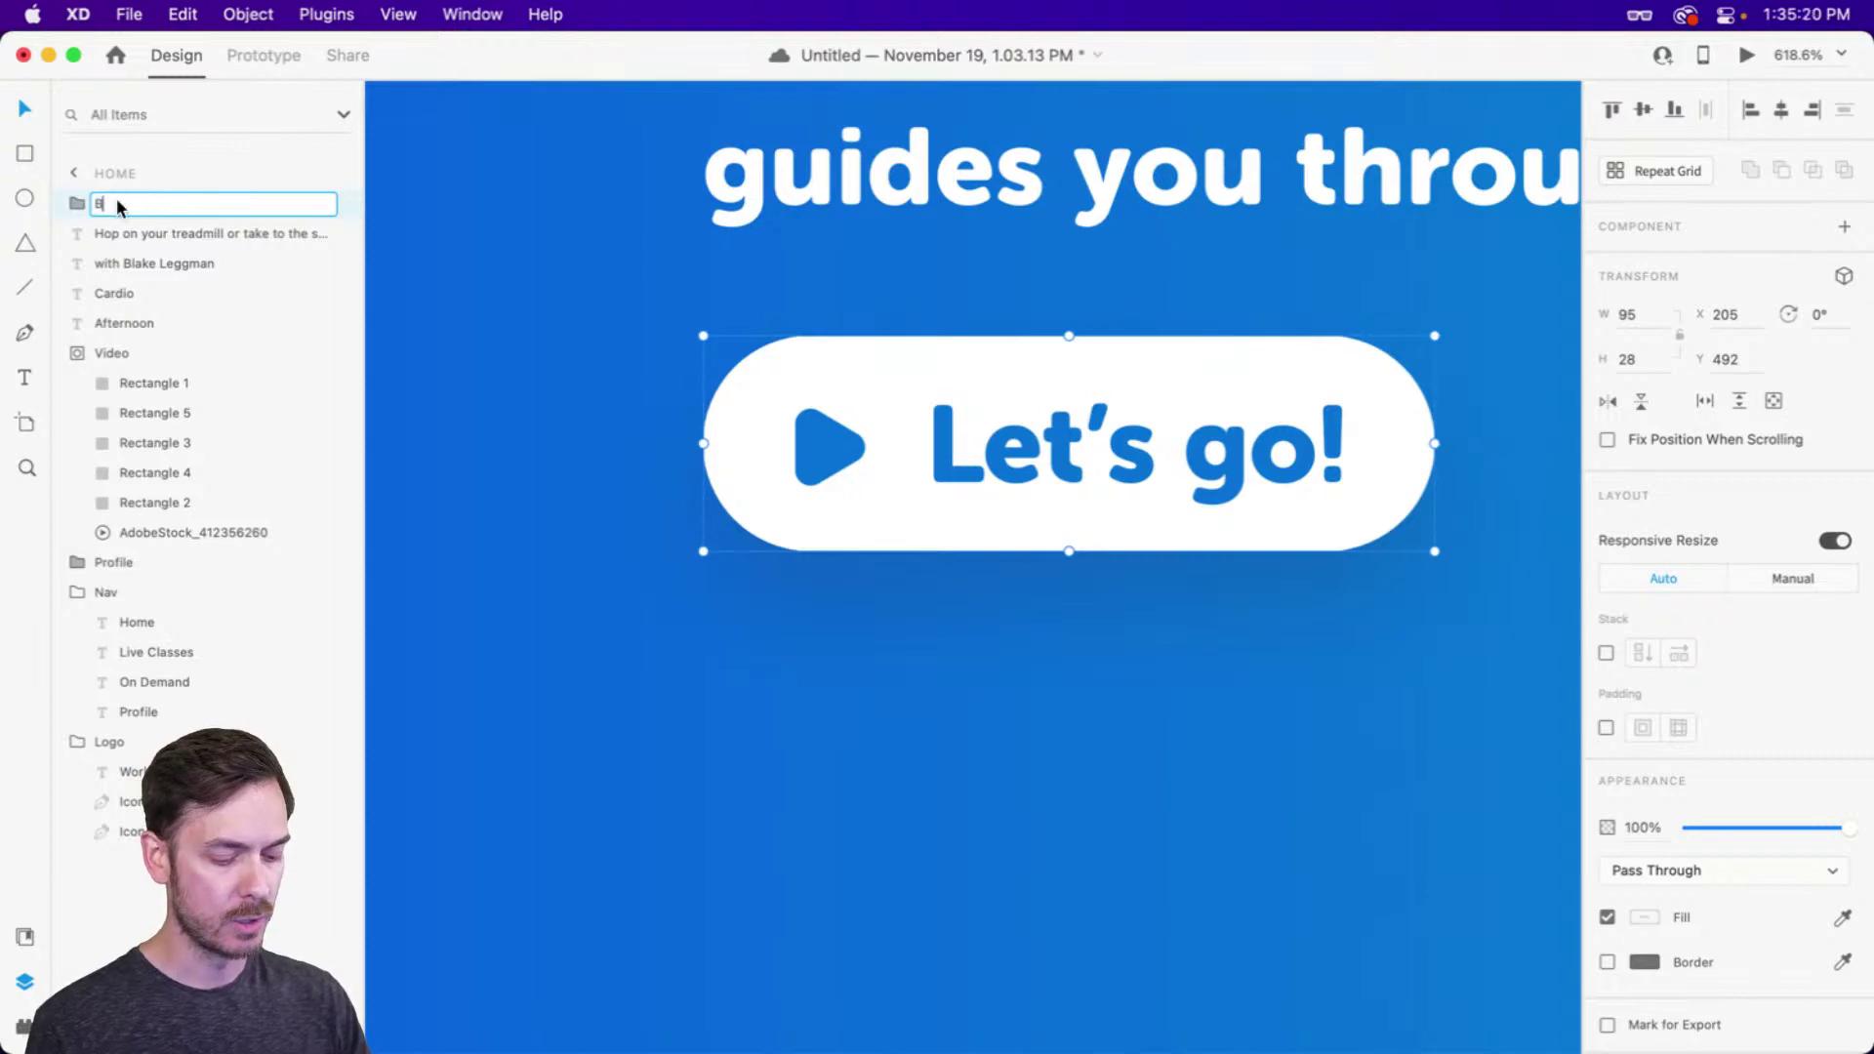
type("on")
key("Return")
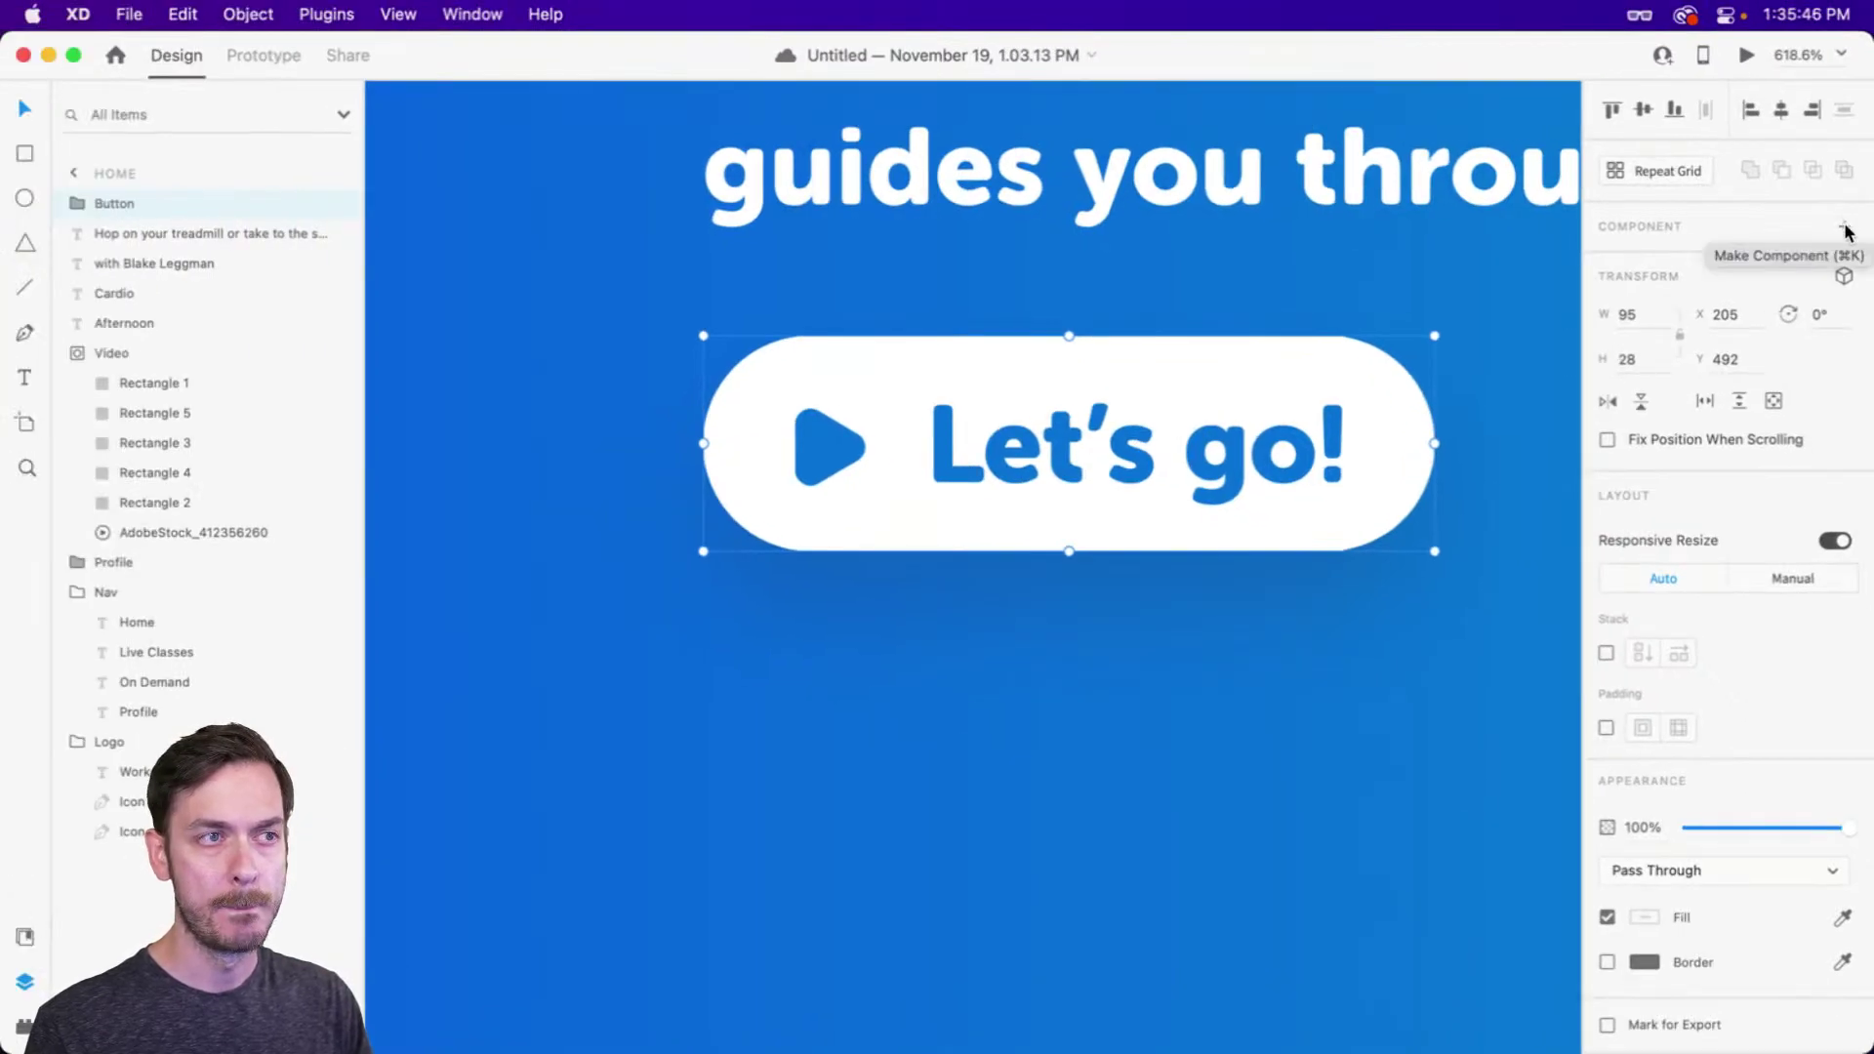
Make the Button group a component and enable a horizontal stack for its contents
left_click(1844, 226)
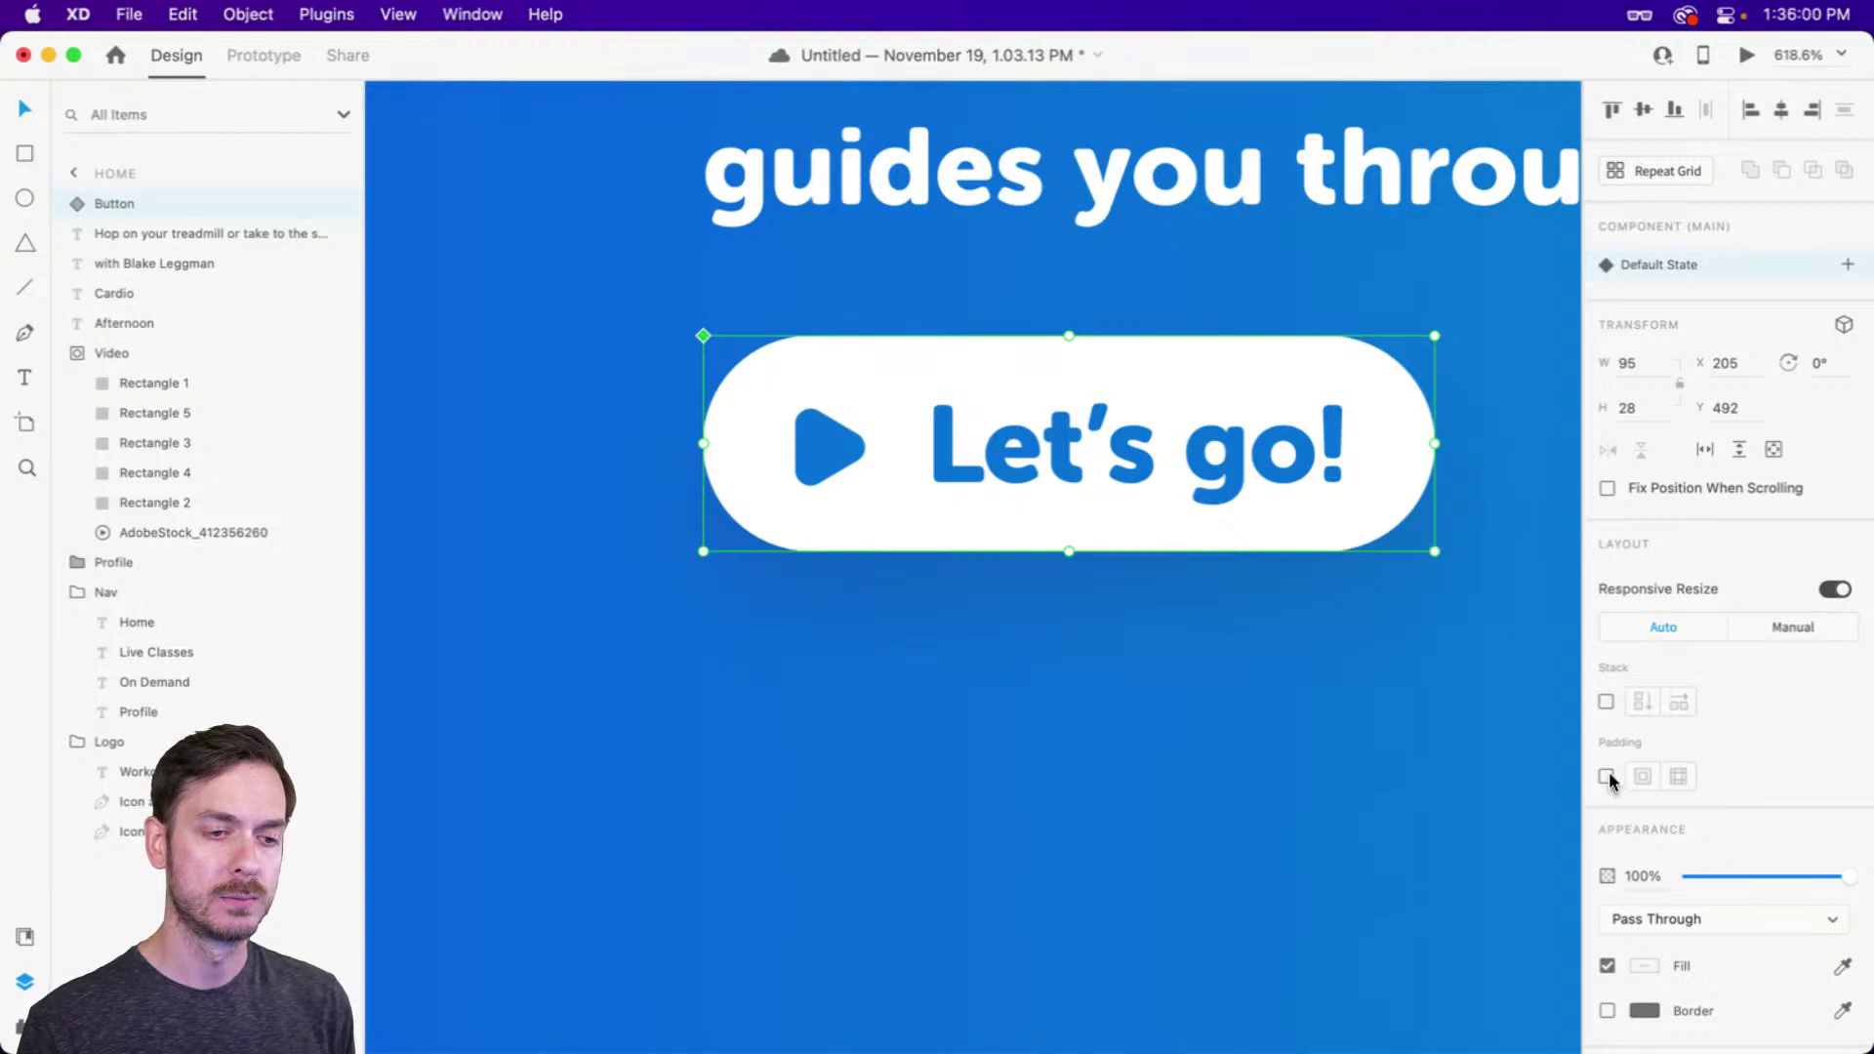
left_click(1607, 699)
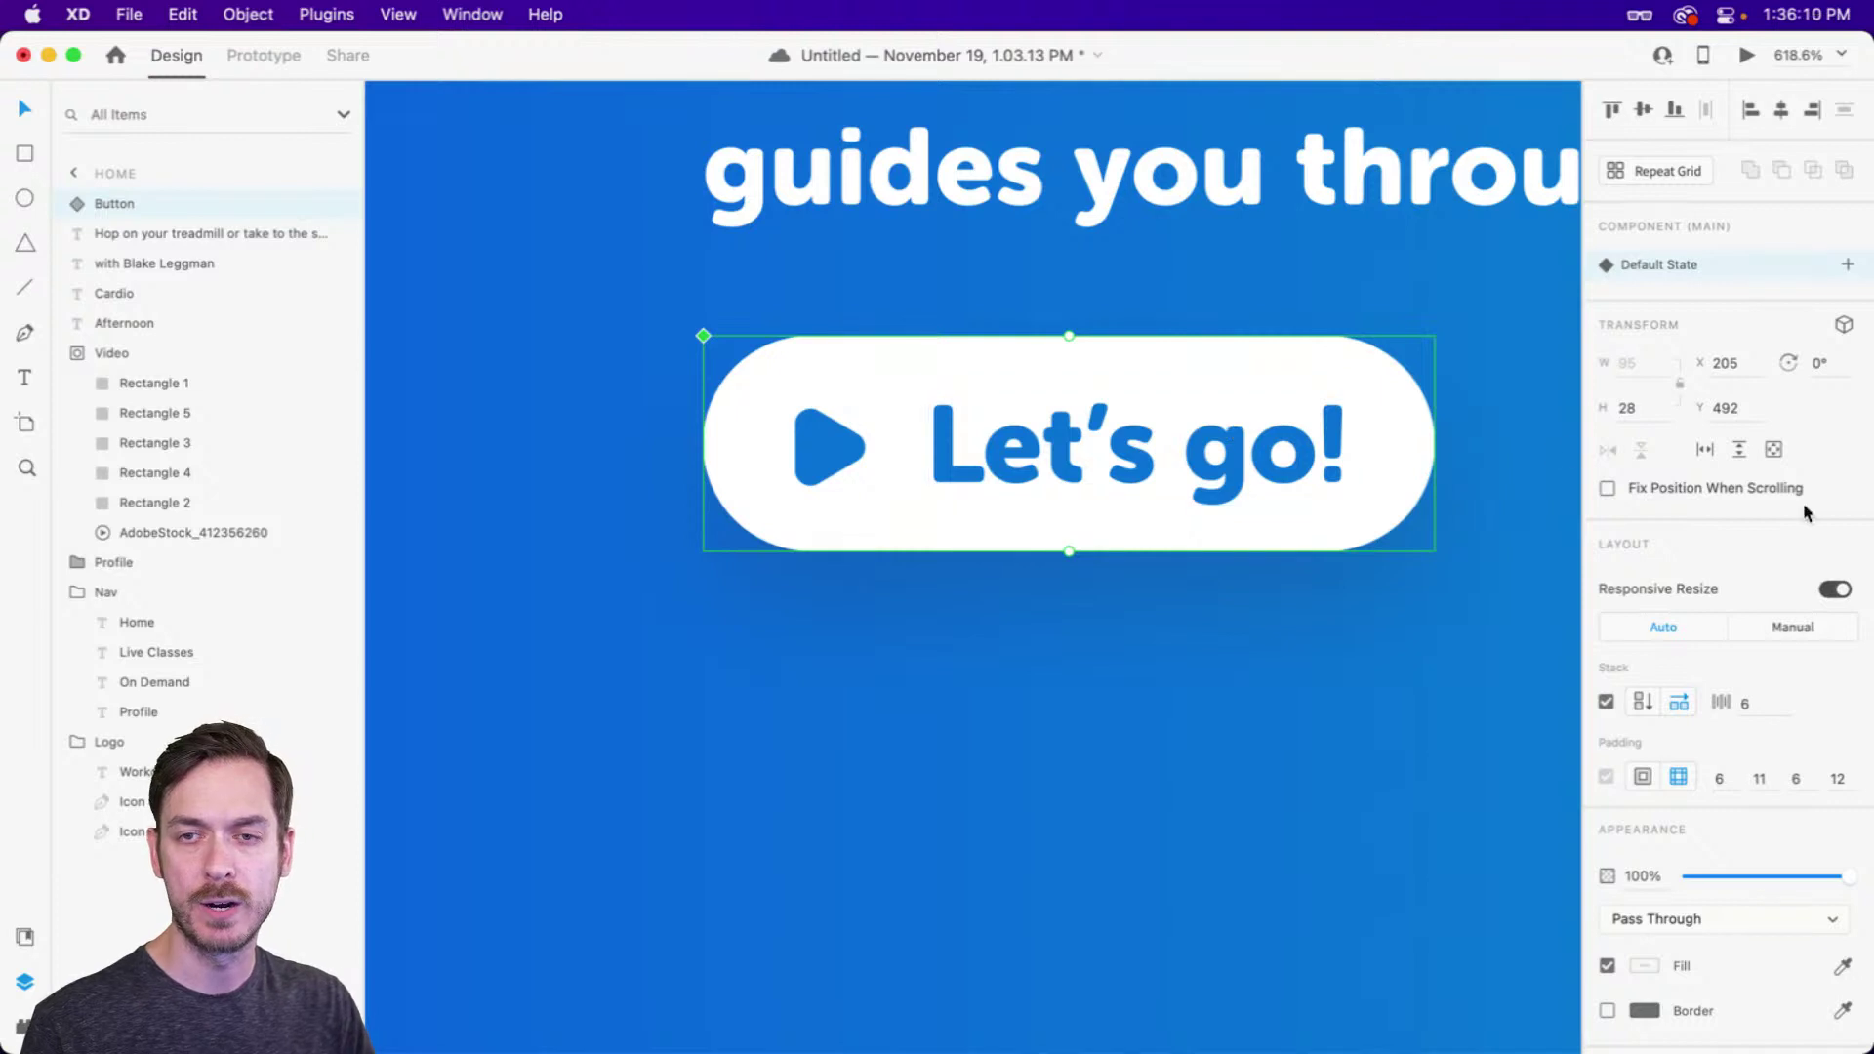
double_click(1136, 444)
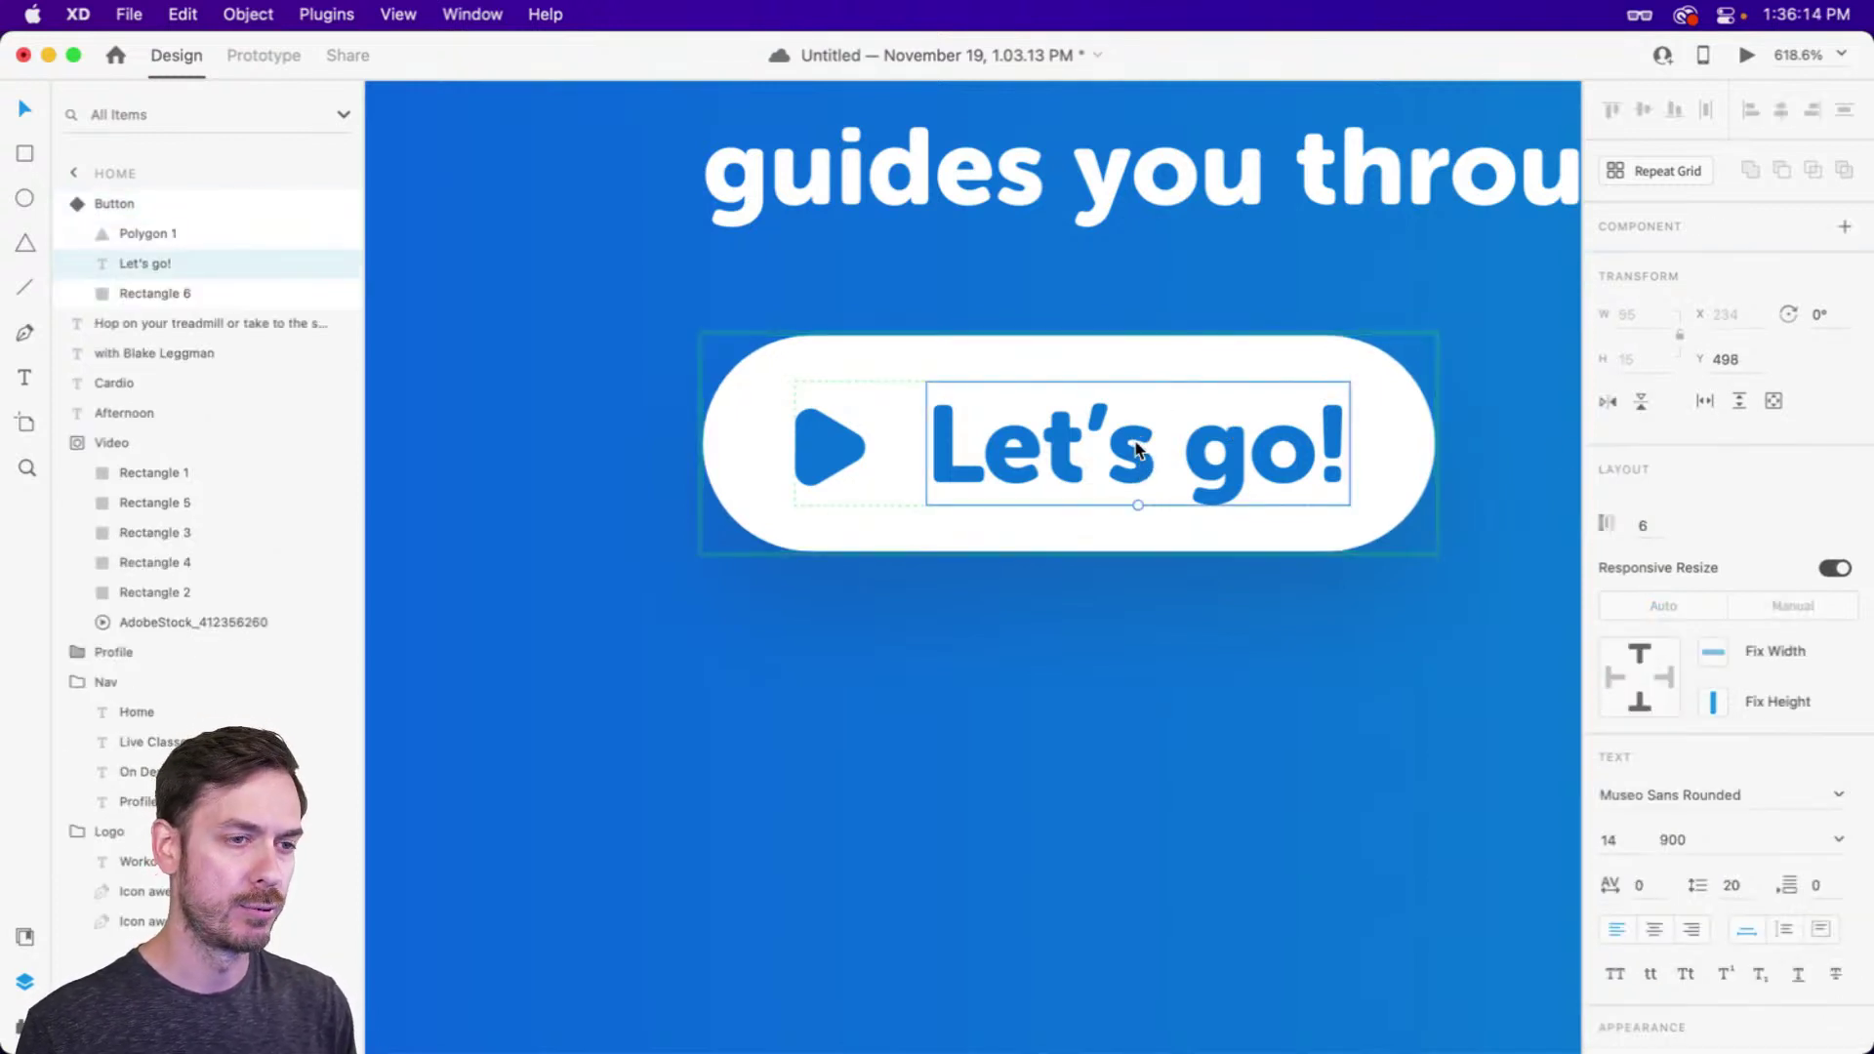
key("Escape")
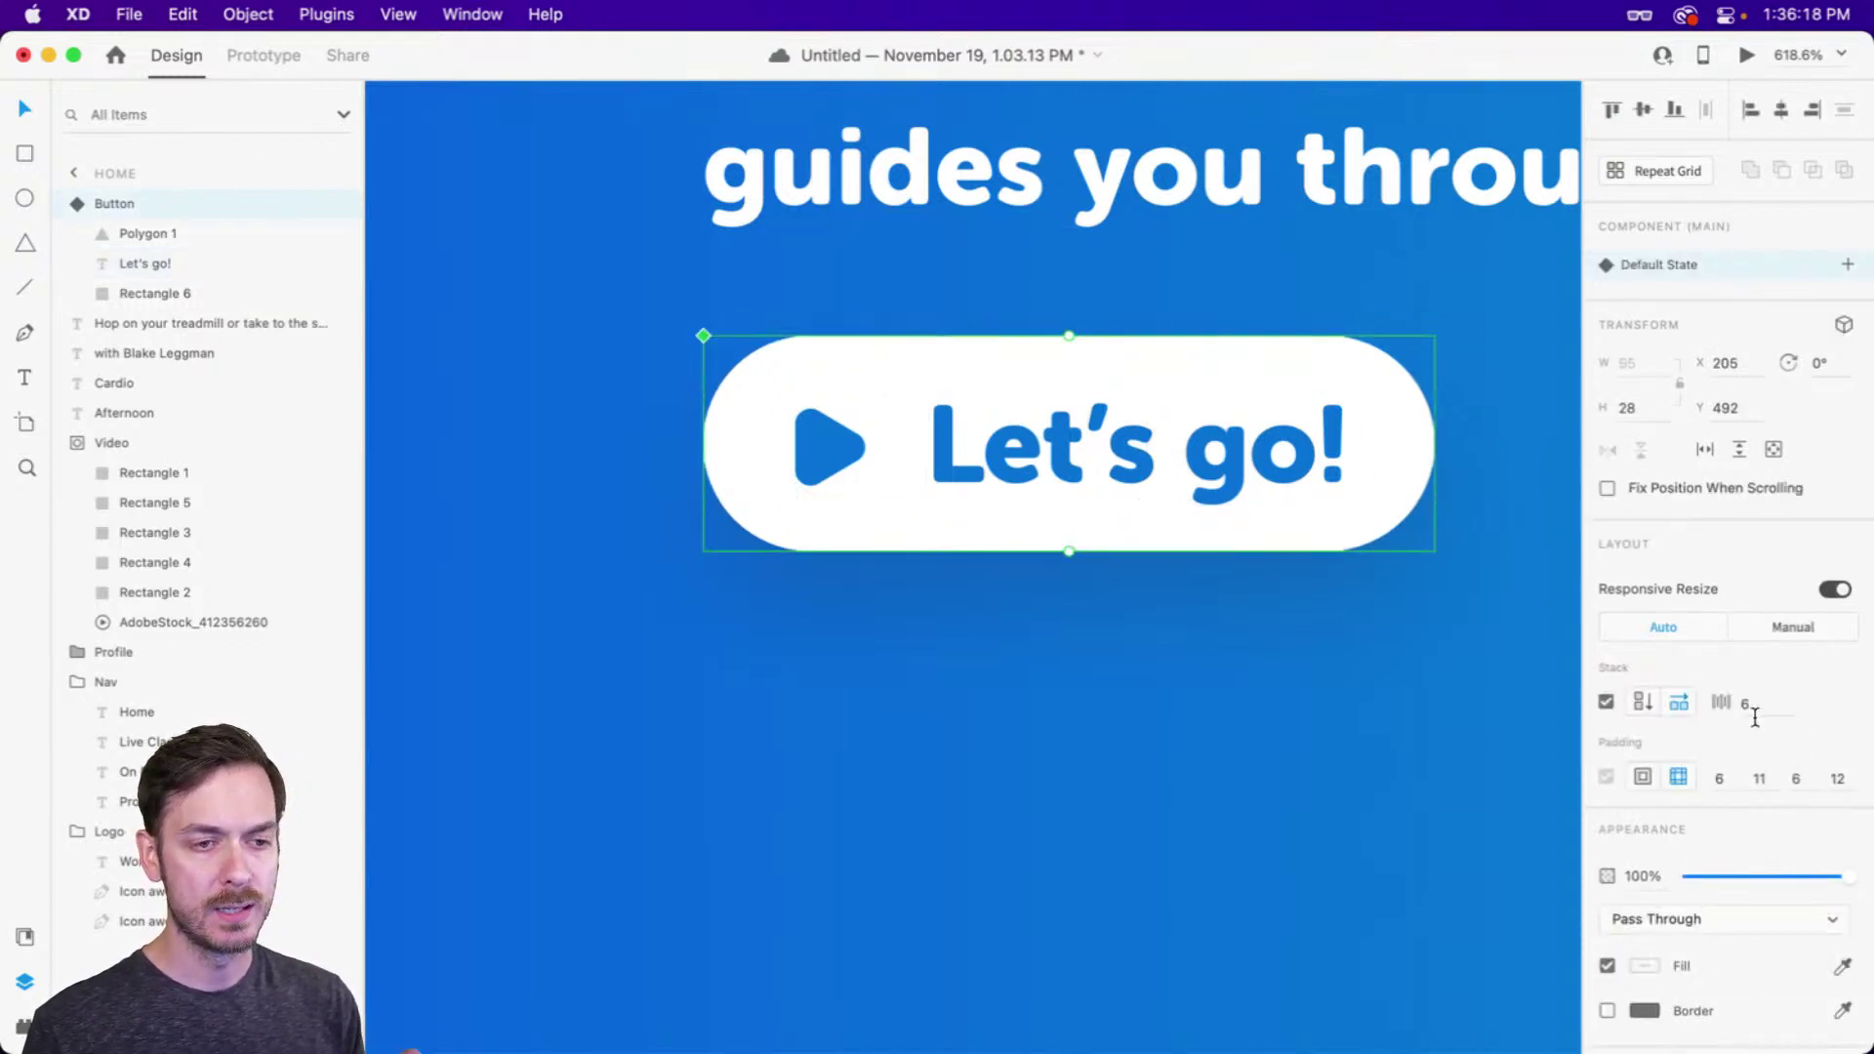
Set the Button component's top and bottom padding to 8 and its right padding to 12
left_click(1735, 789)
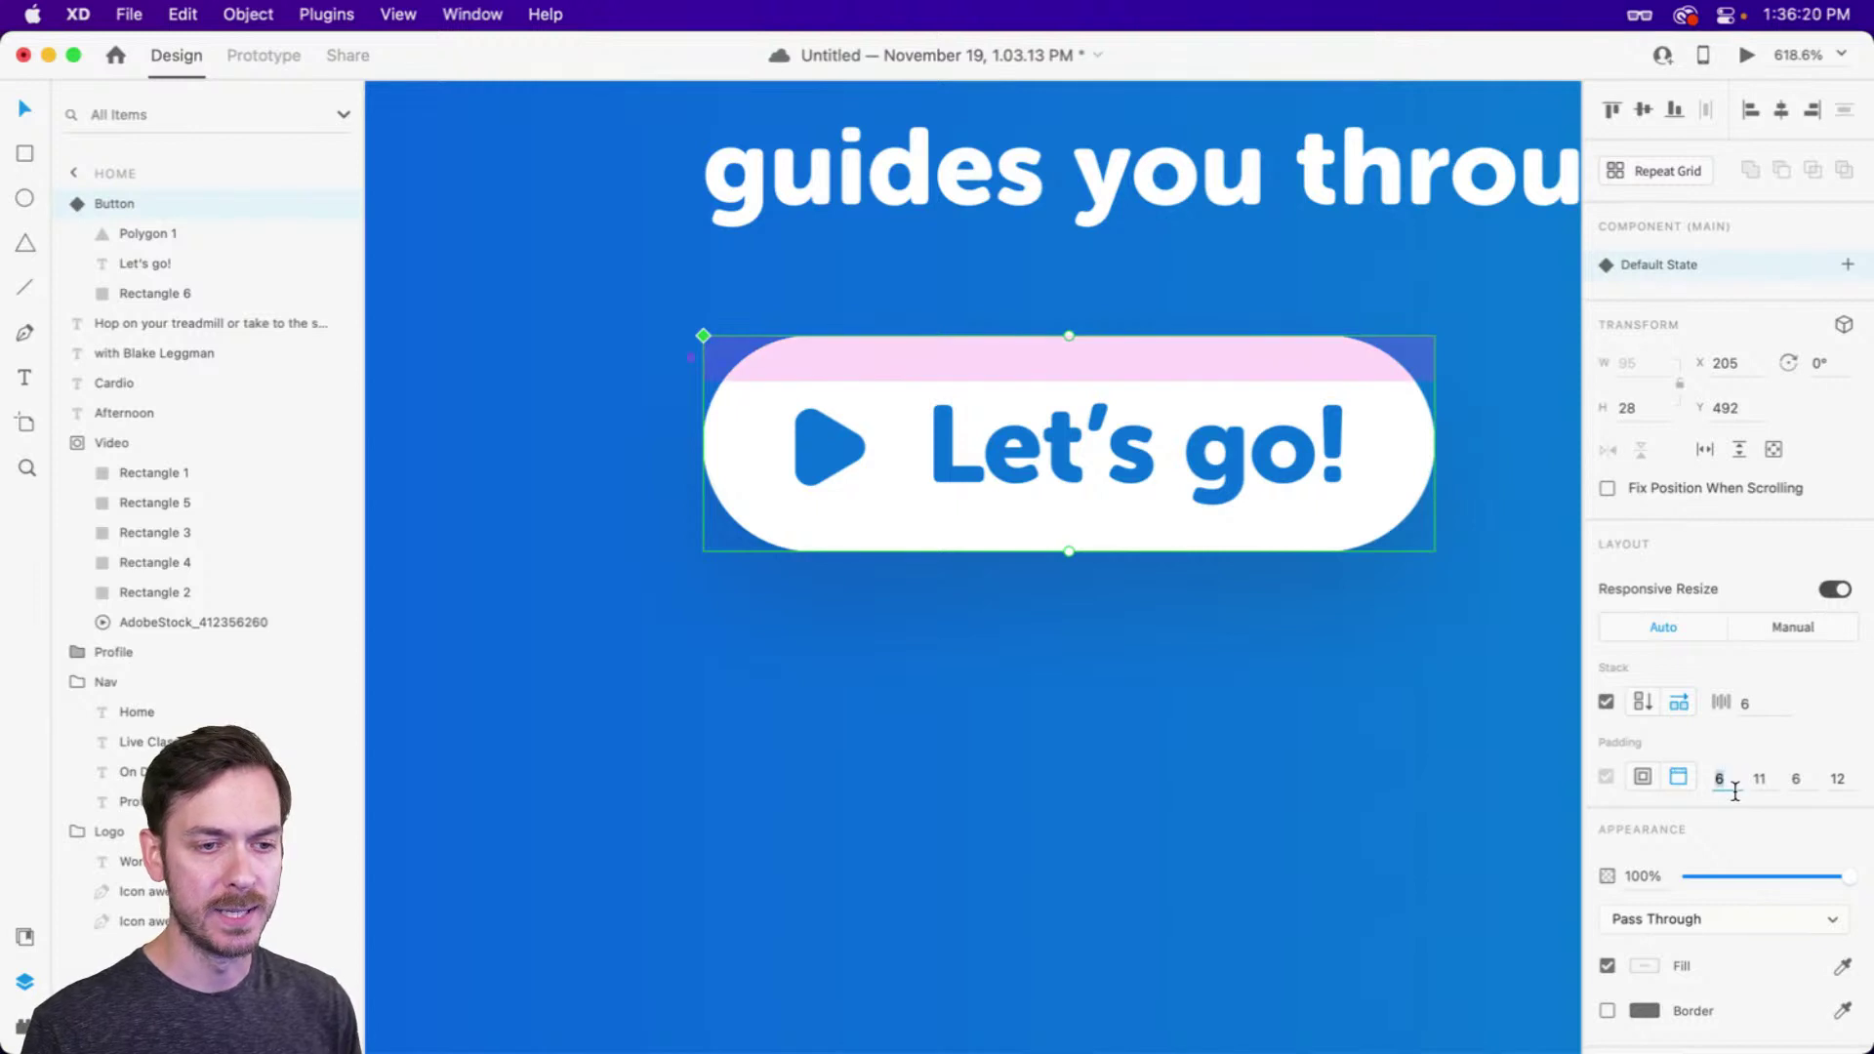
key("Up")
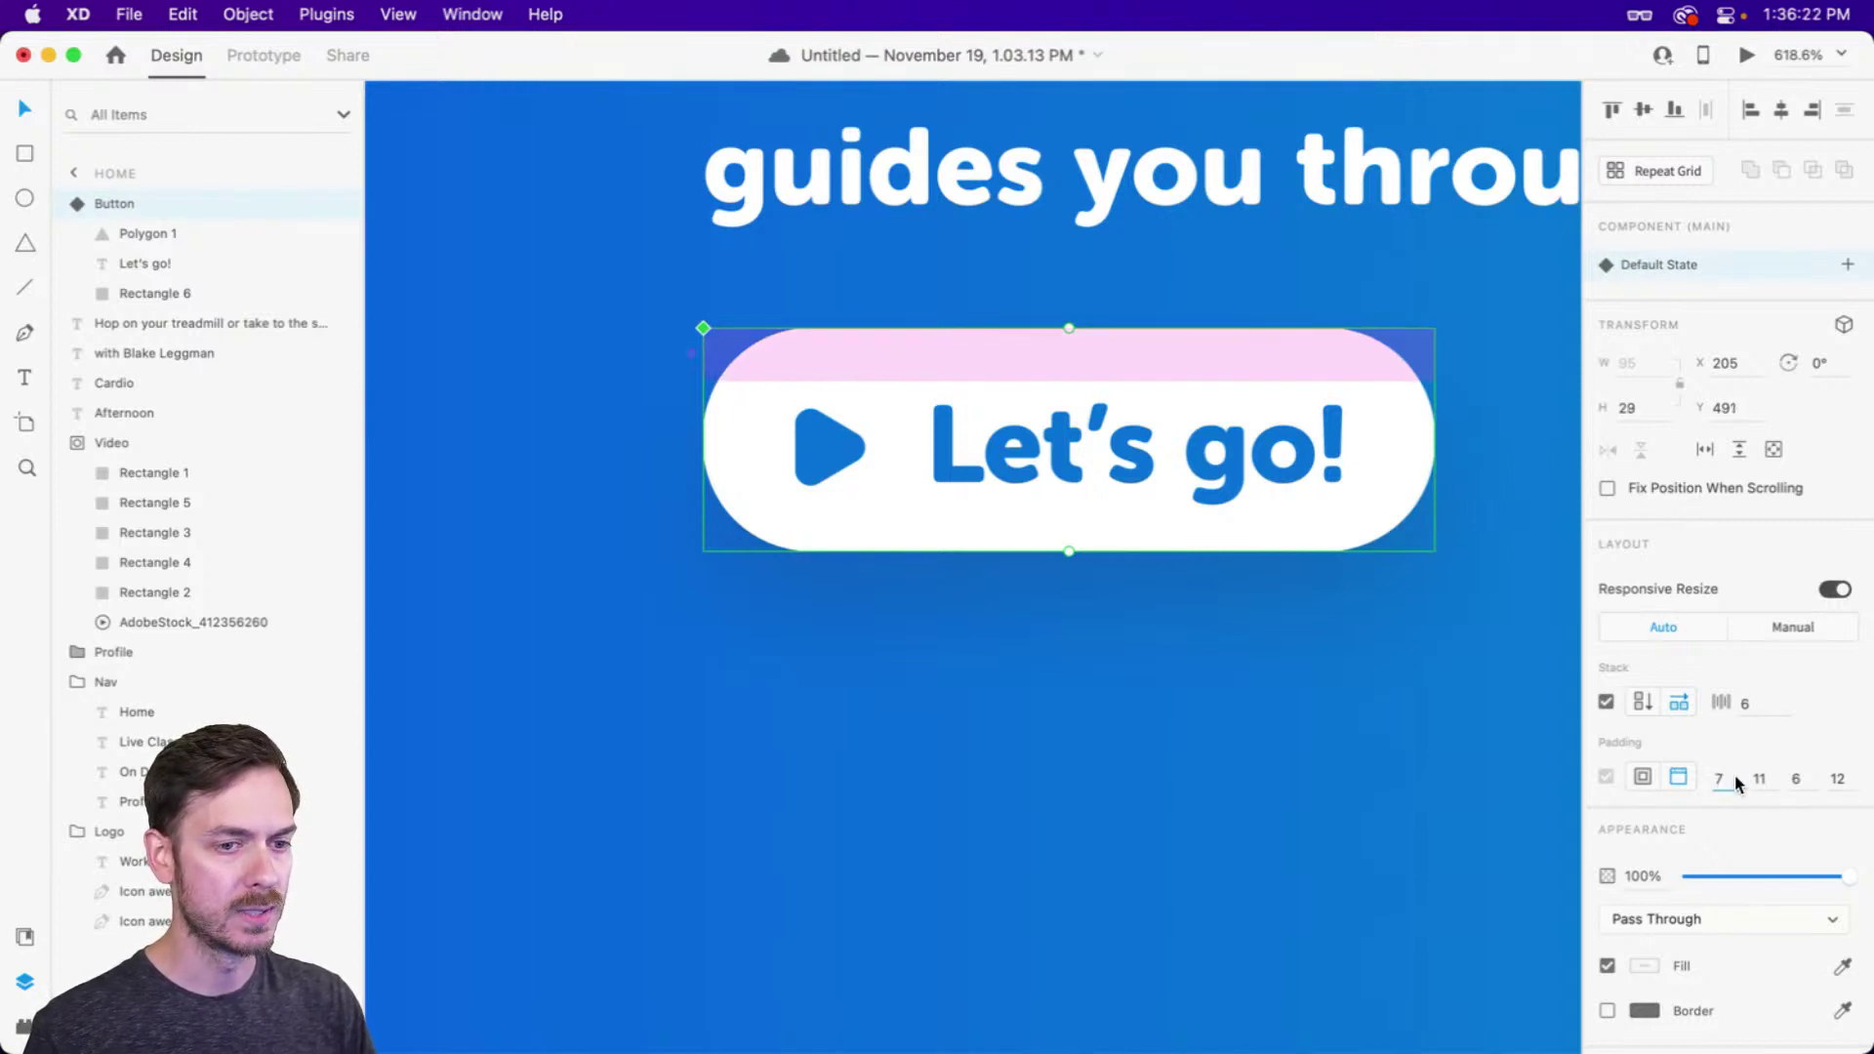
key("Up")
key("Tab")
key("Tab")
key("Up")
key("Up")
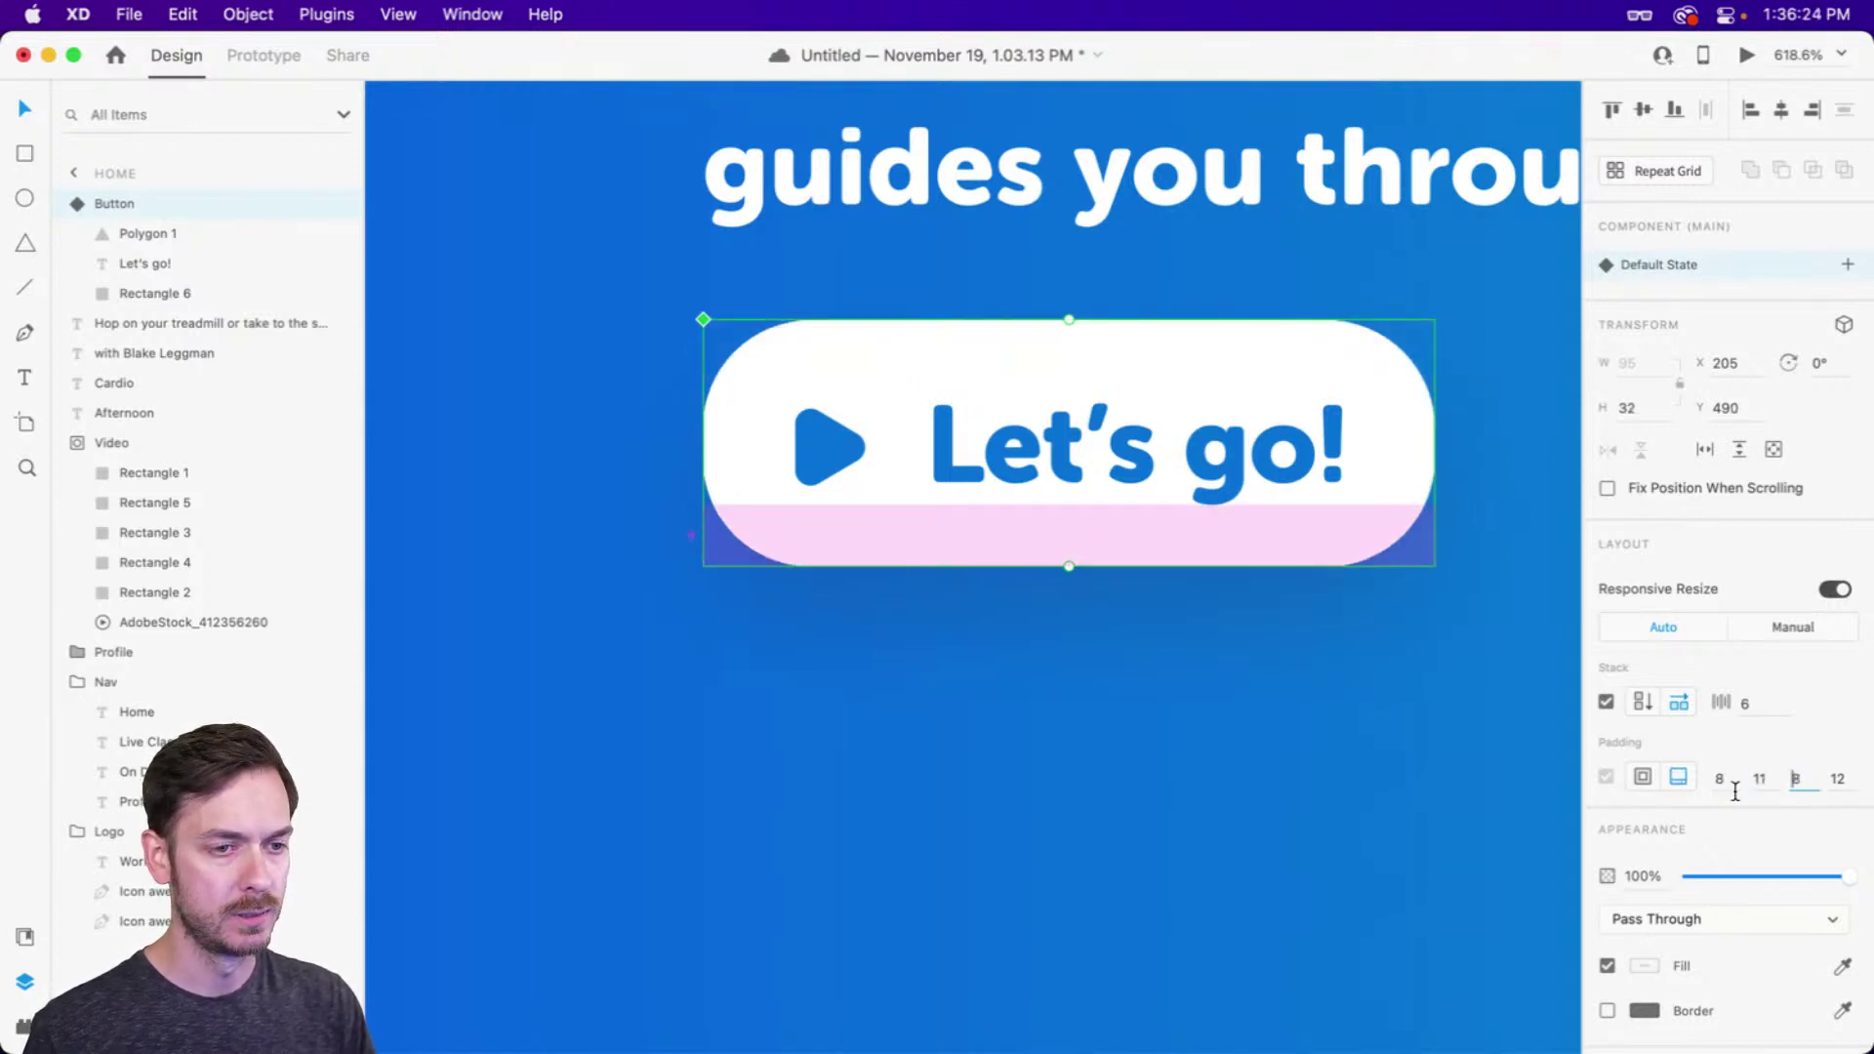
key("shift+Tab")
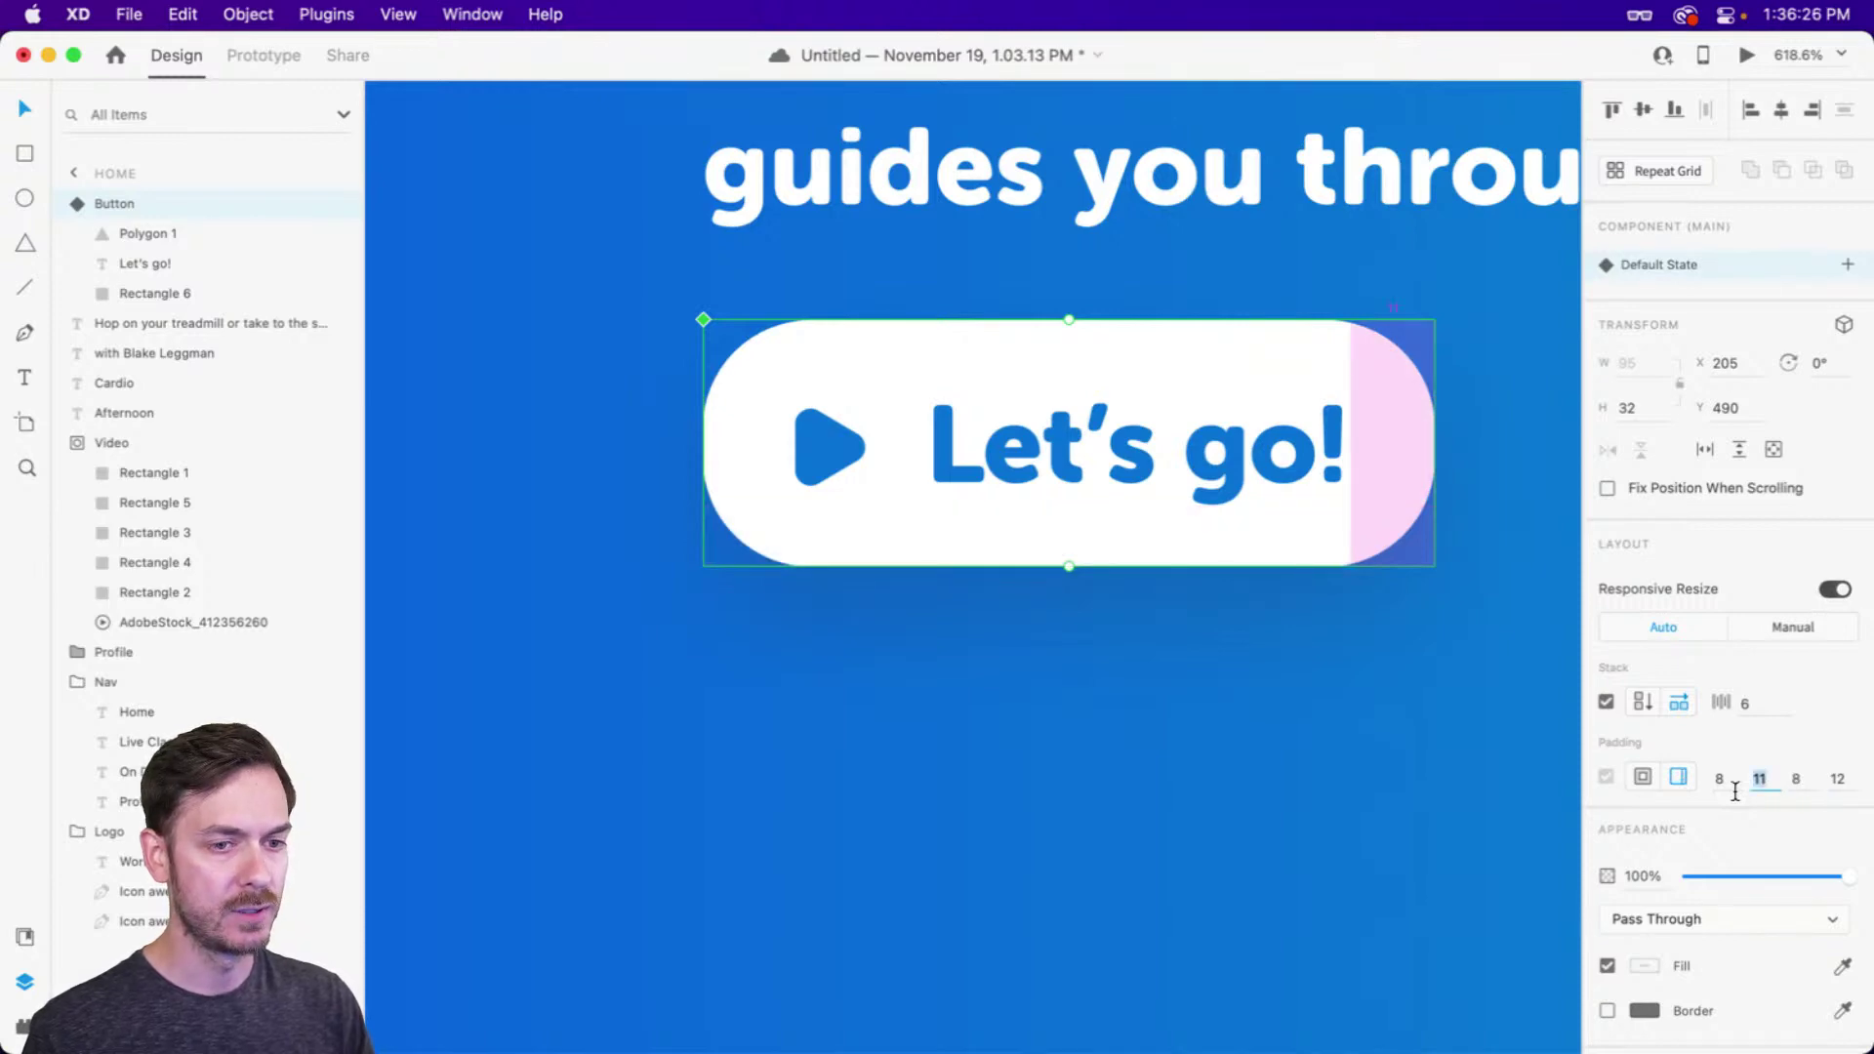
key("Up")
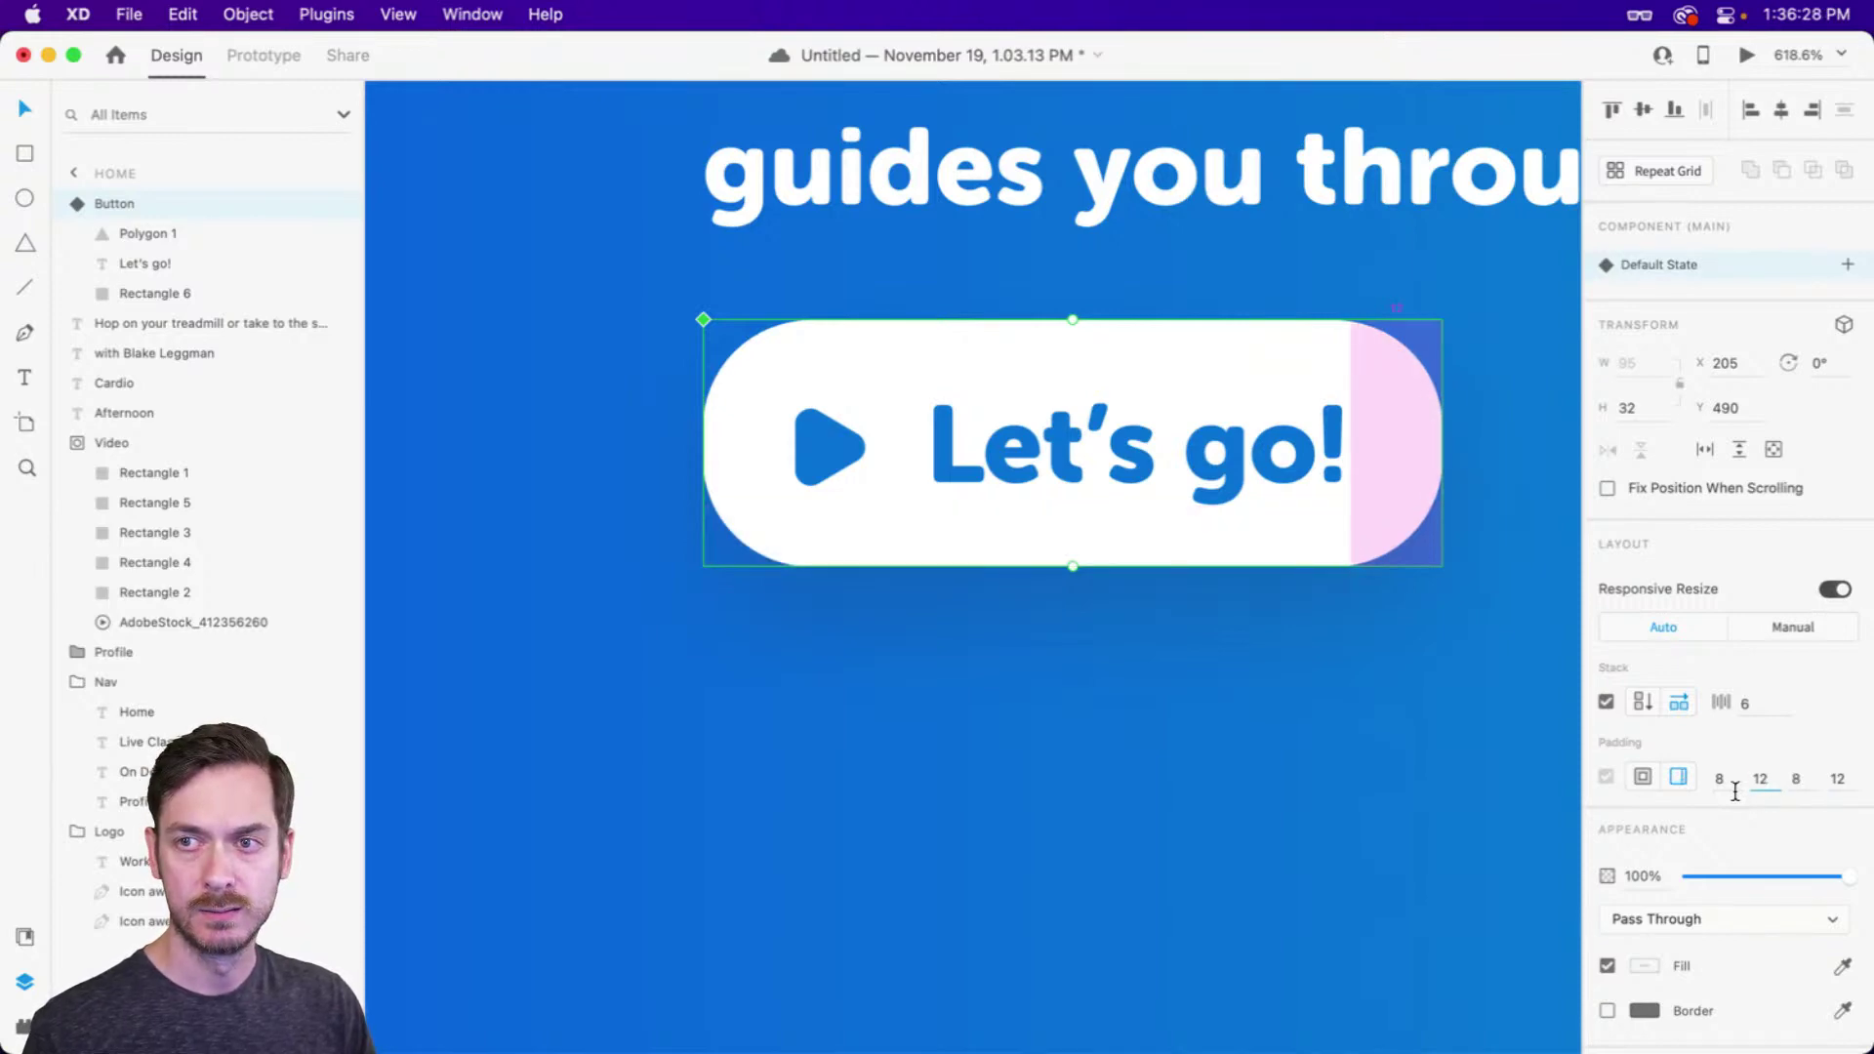
Check the padded "Let's go!" button's proportions in the banner preview
key("super+Return")
key("super+w")
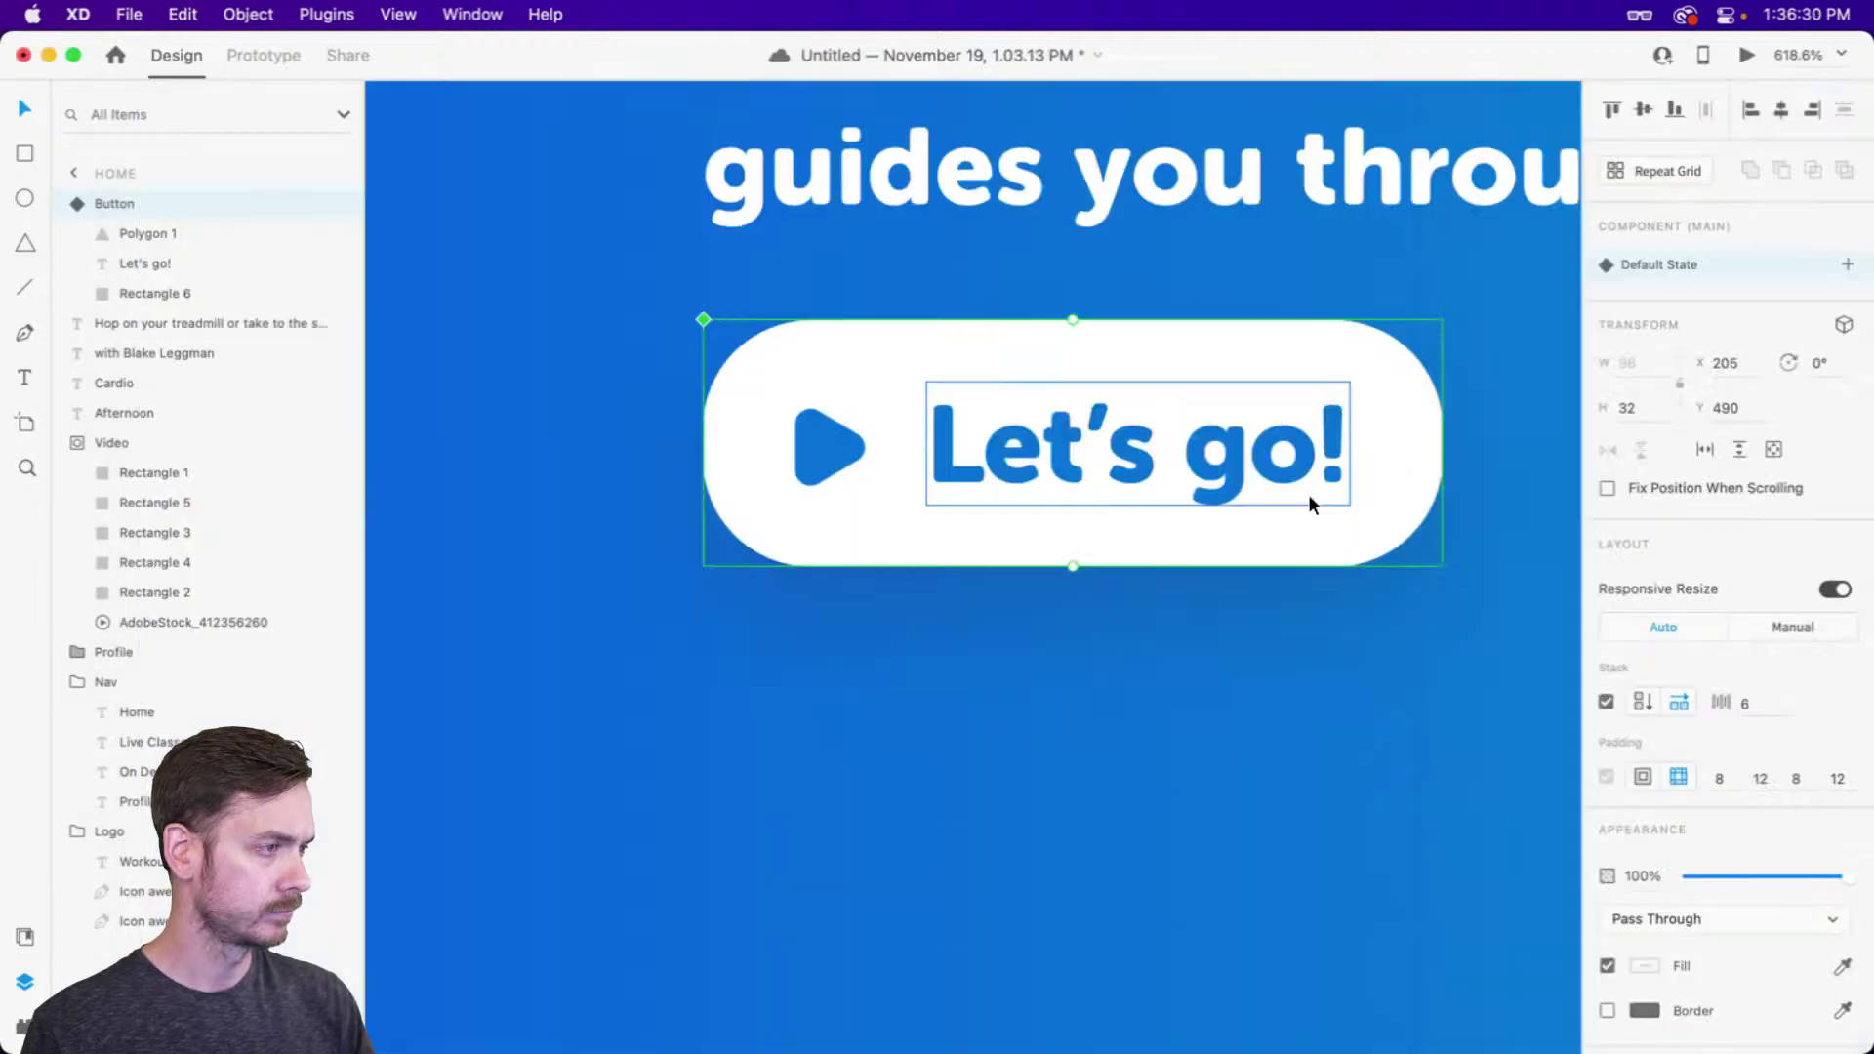
double_click(1359, 380)
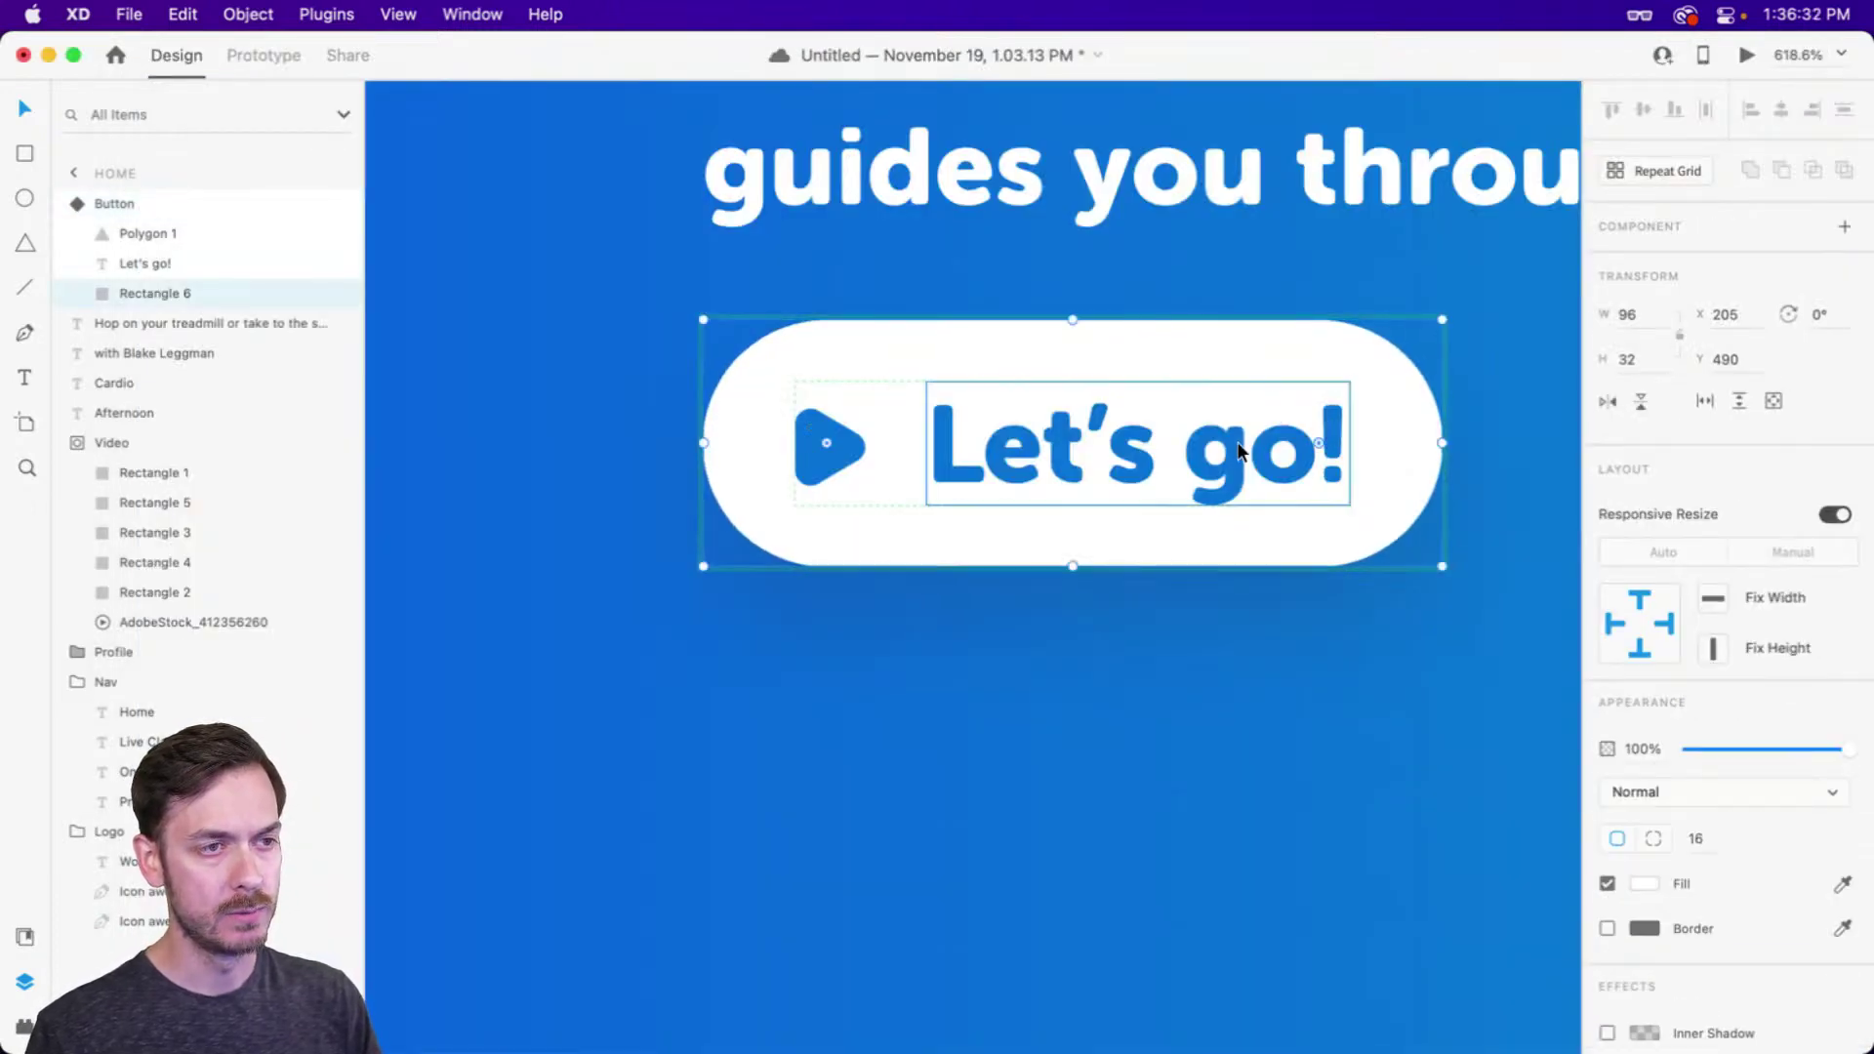
key("Escape")
key("super+Return")
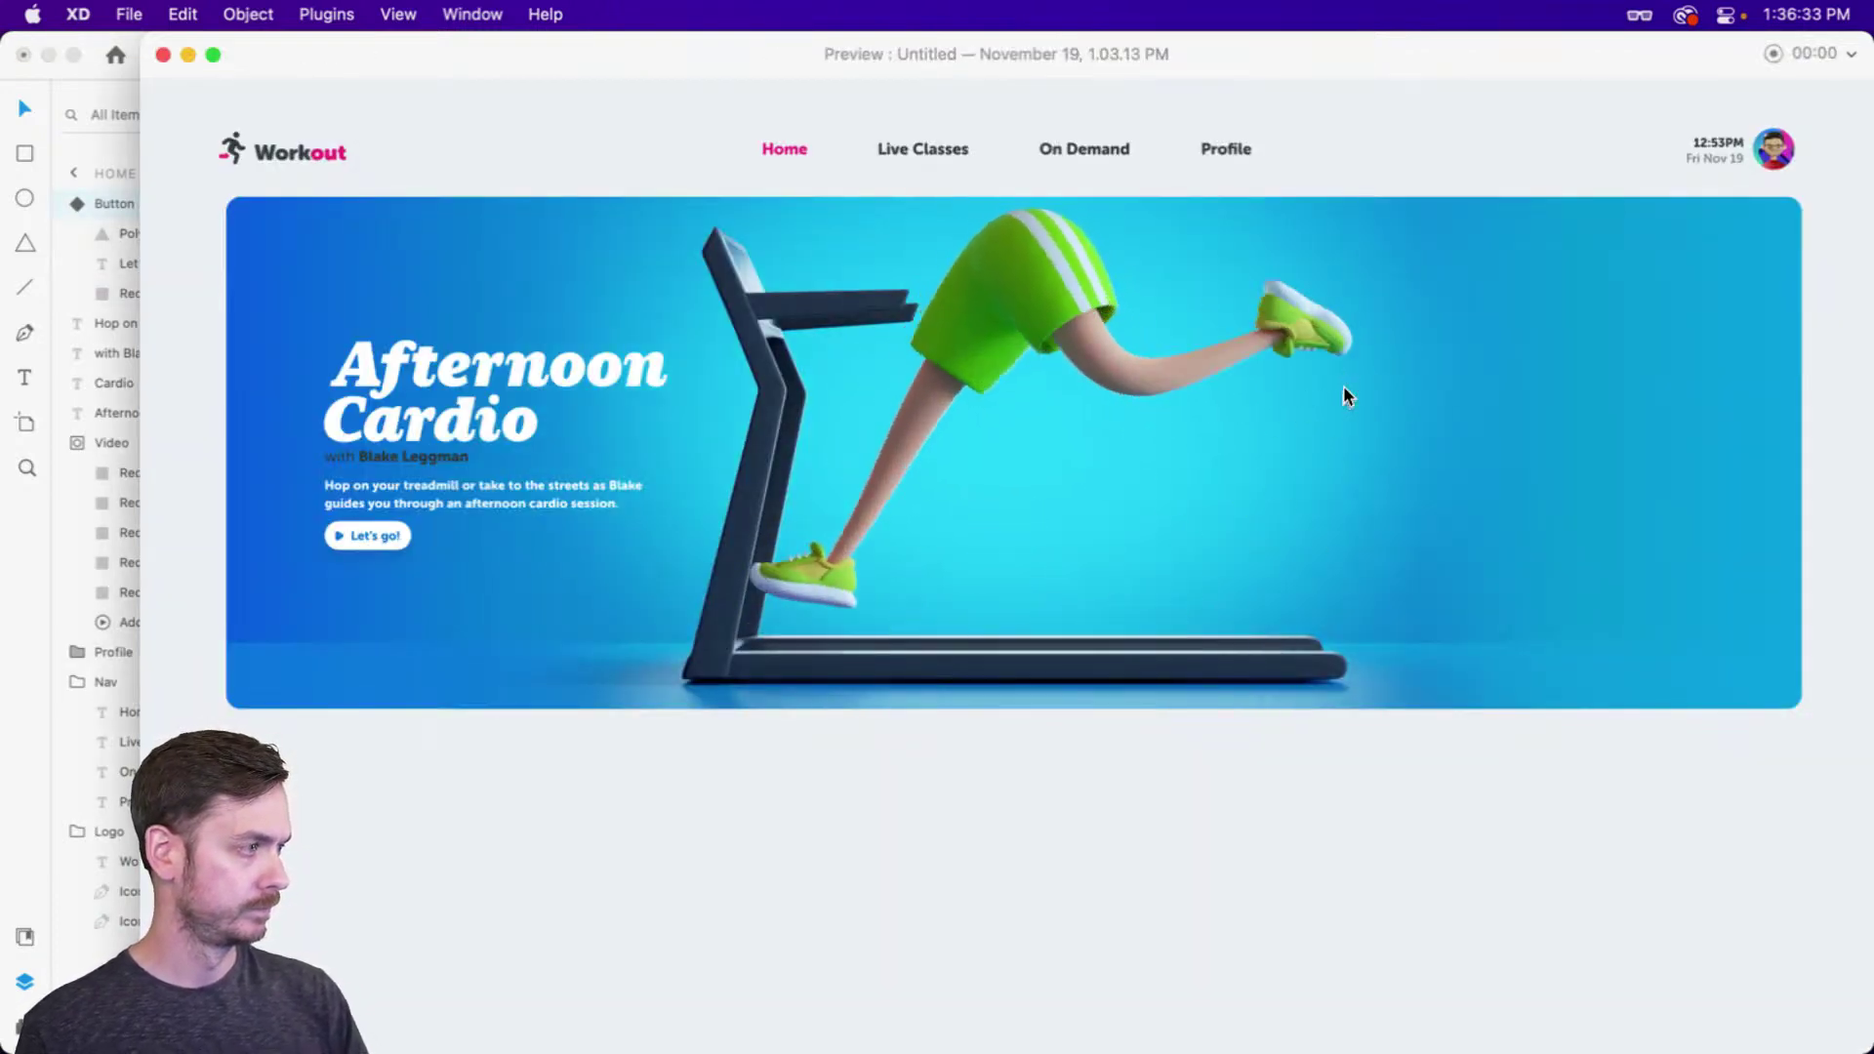
key("super+w")
key("Escape")
Move the button down to Y 500, keeping it left-aligned with the description, and check it in the preview
left_click(1250, 418)
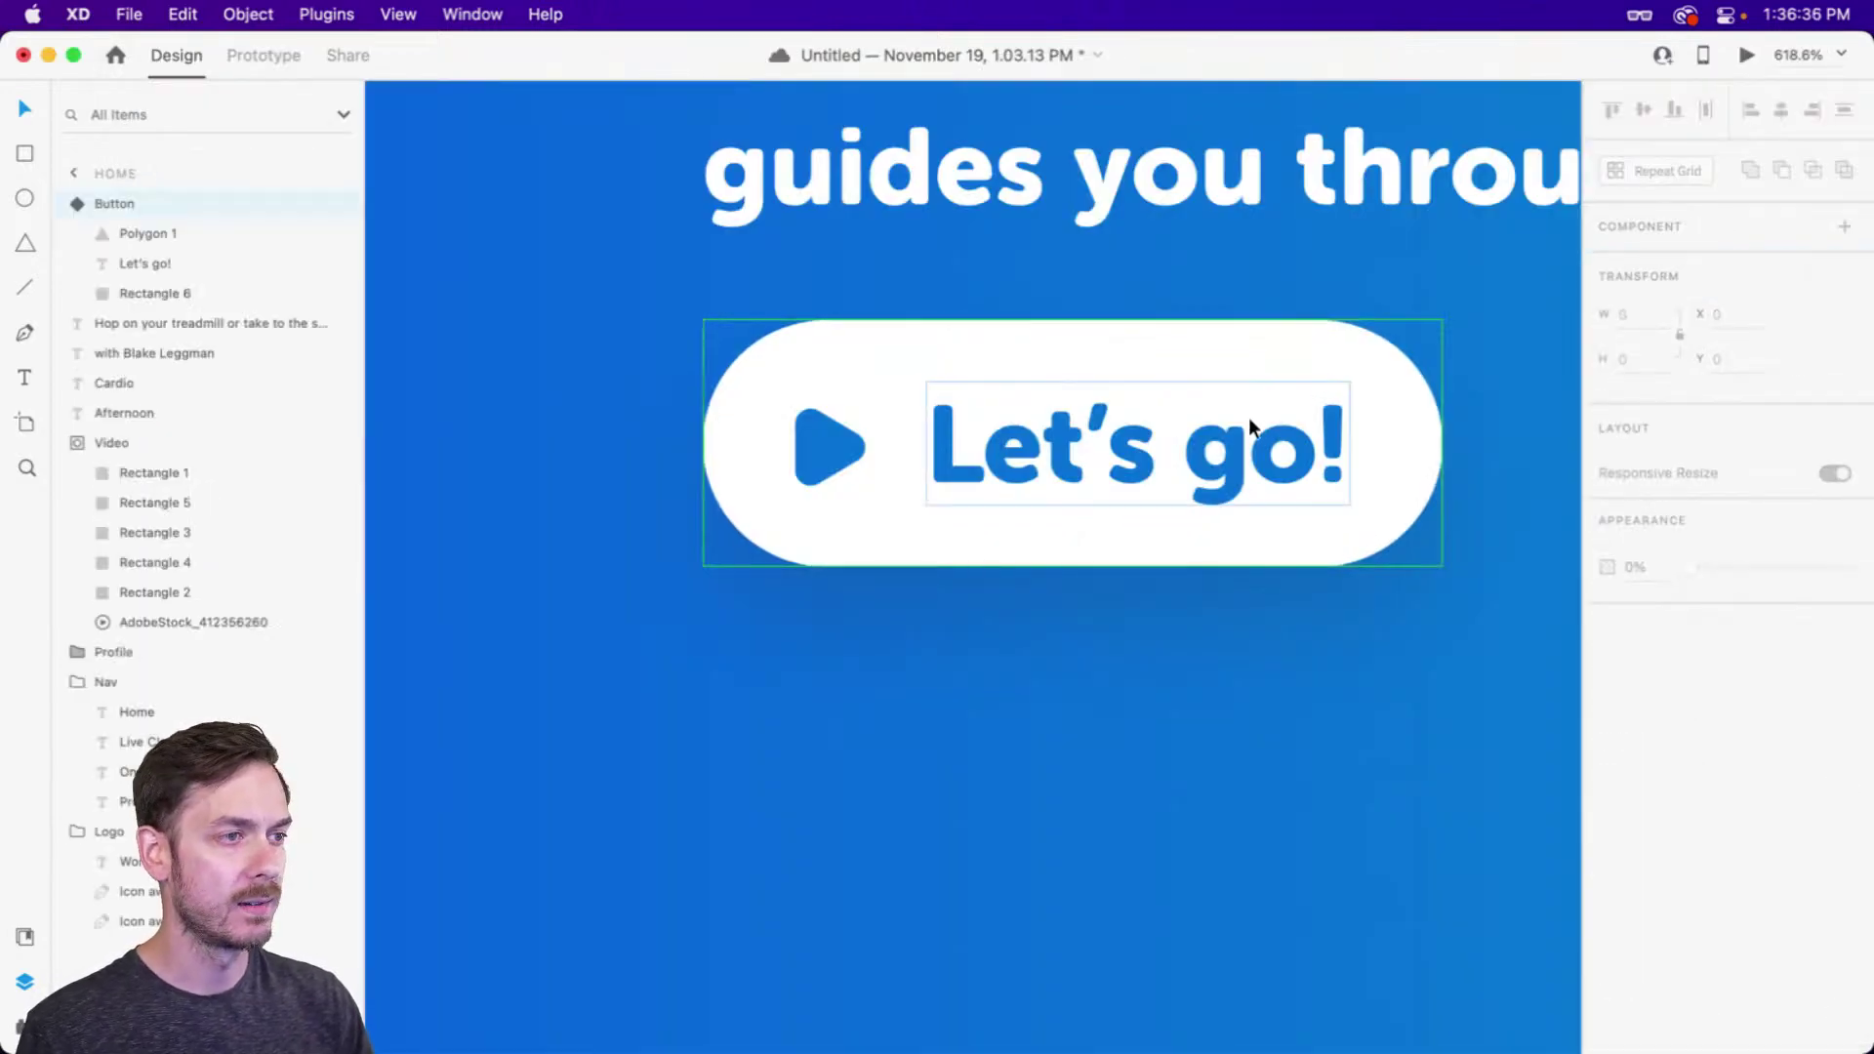
left_click_drag(1250, 418, 1182, 490)
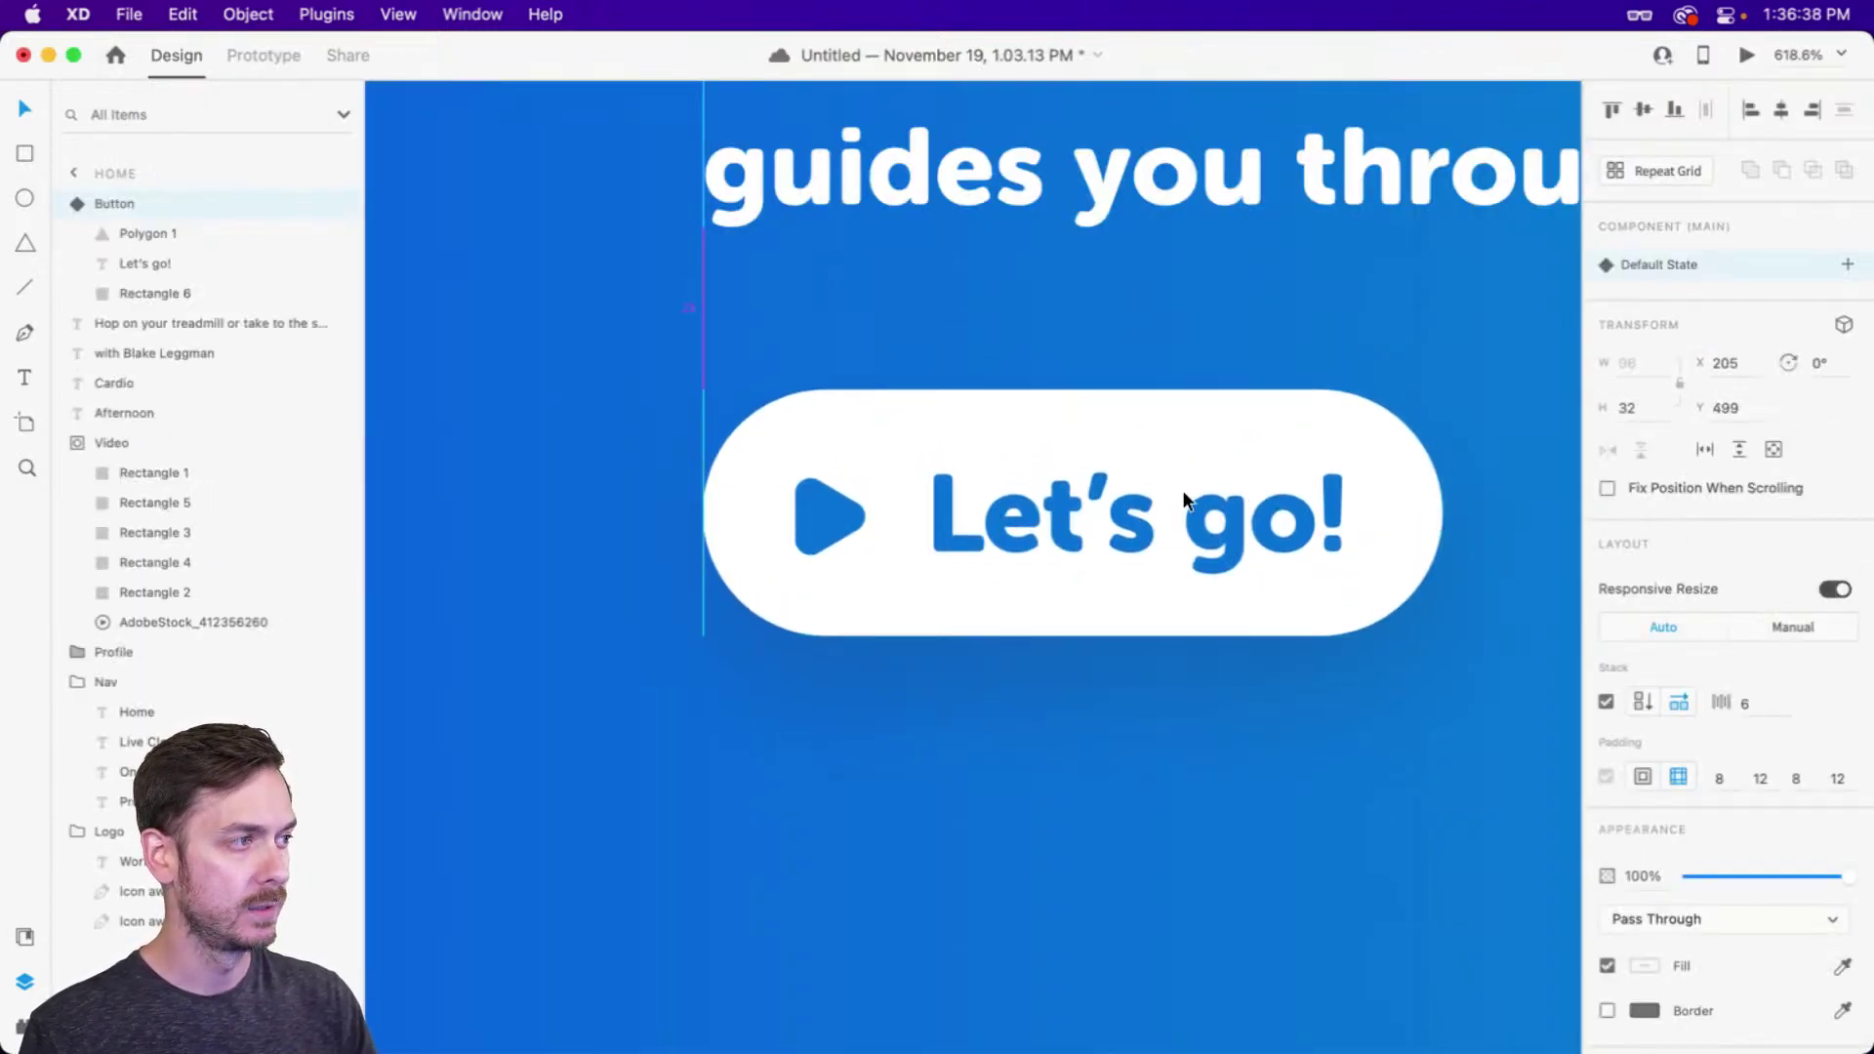
double_click(1183, 495)
key("super+Return")
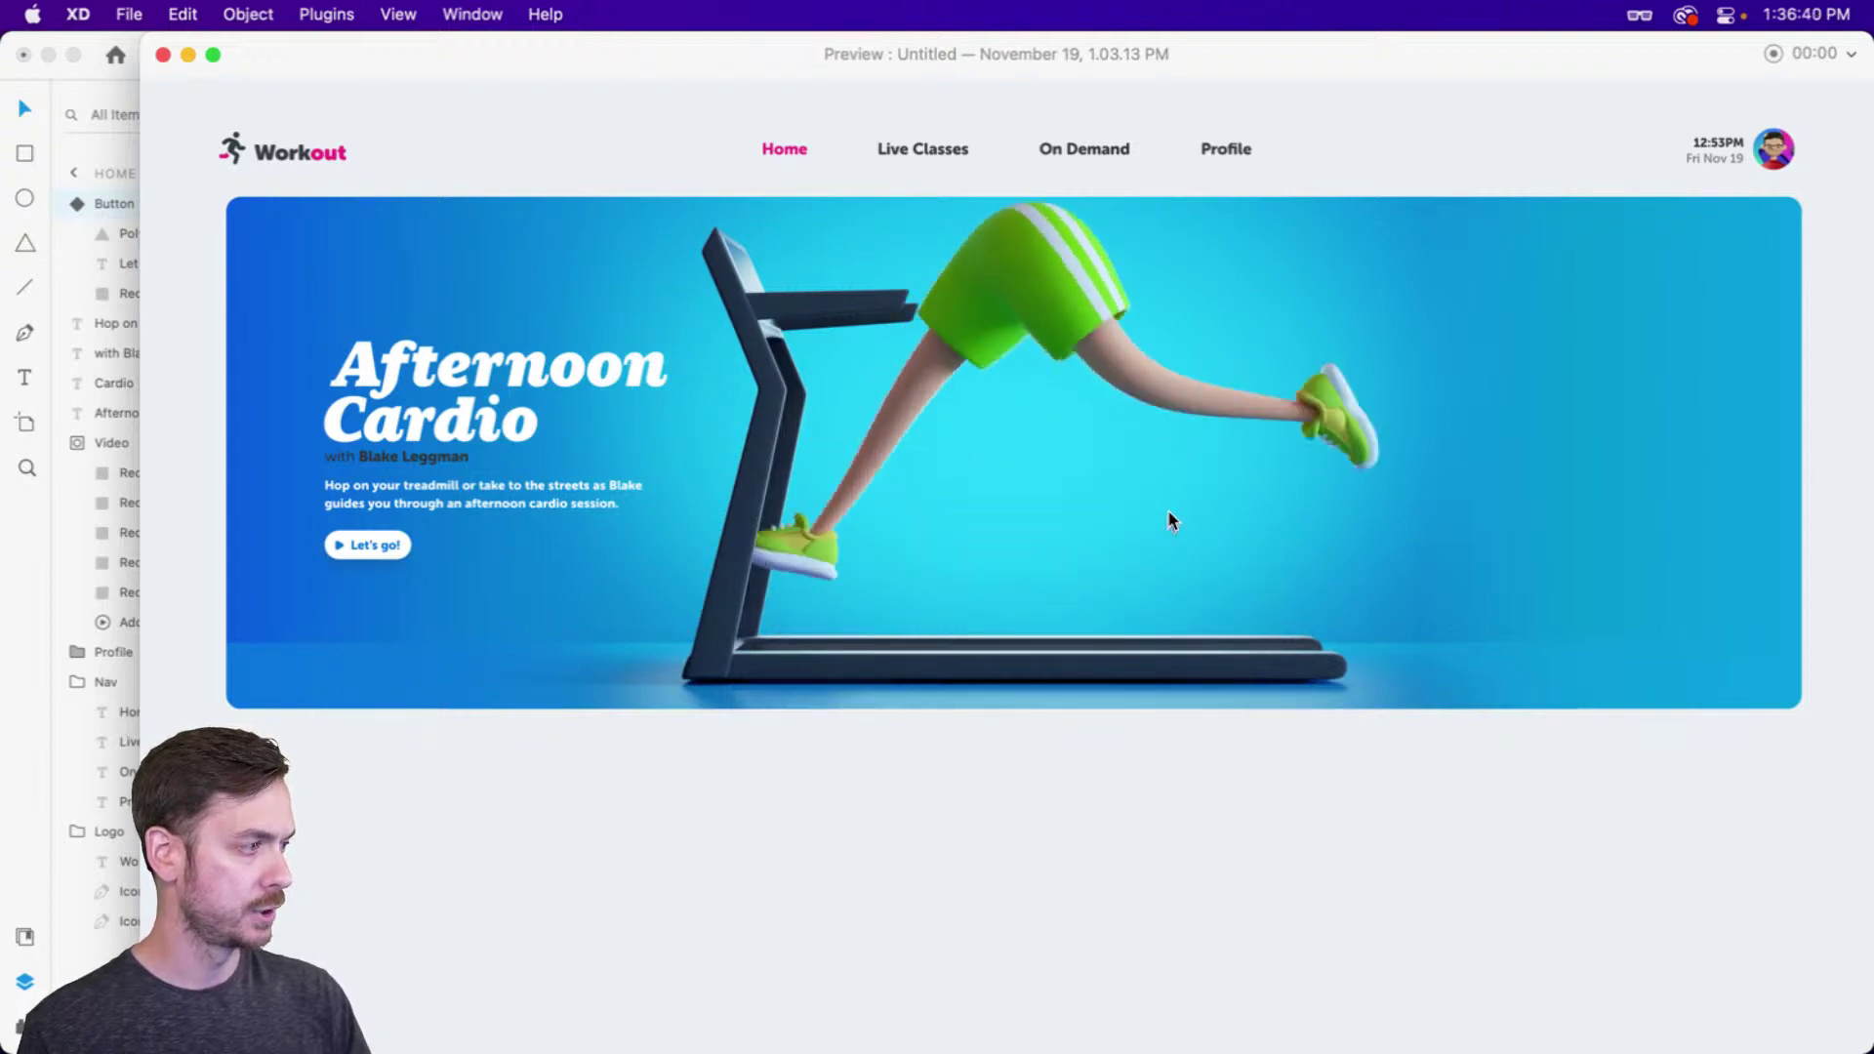
key("super+w")
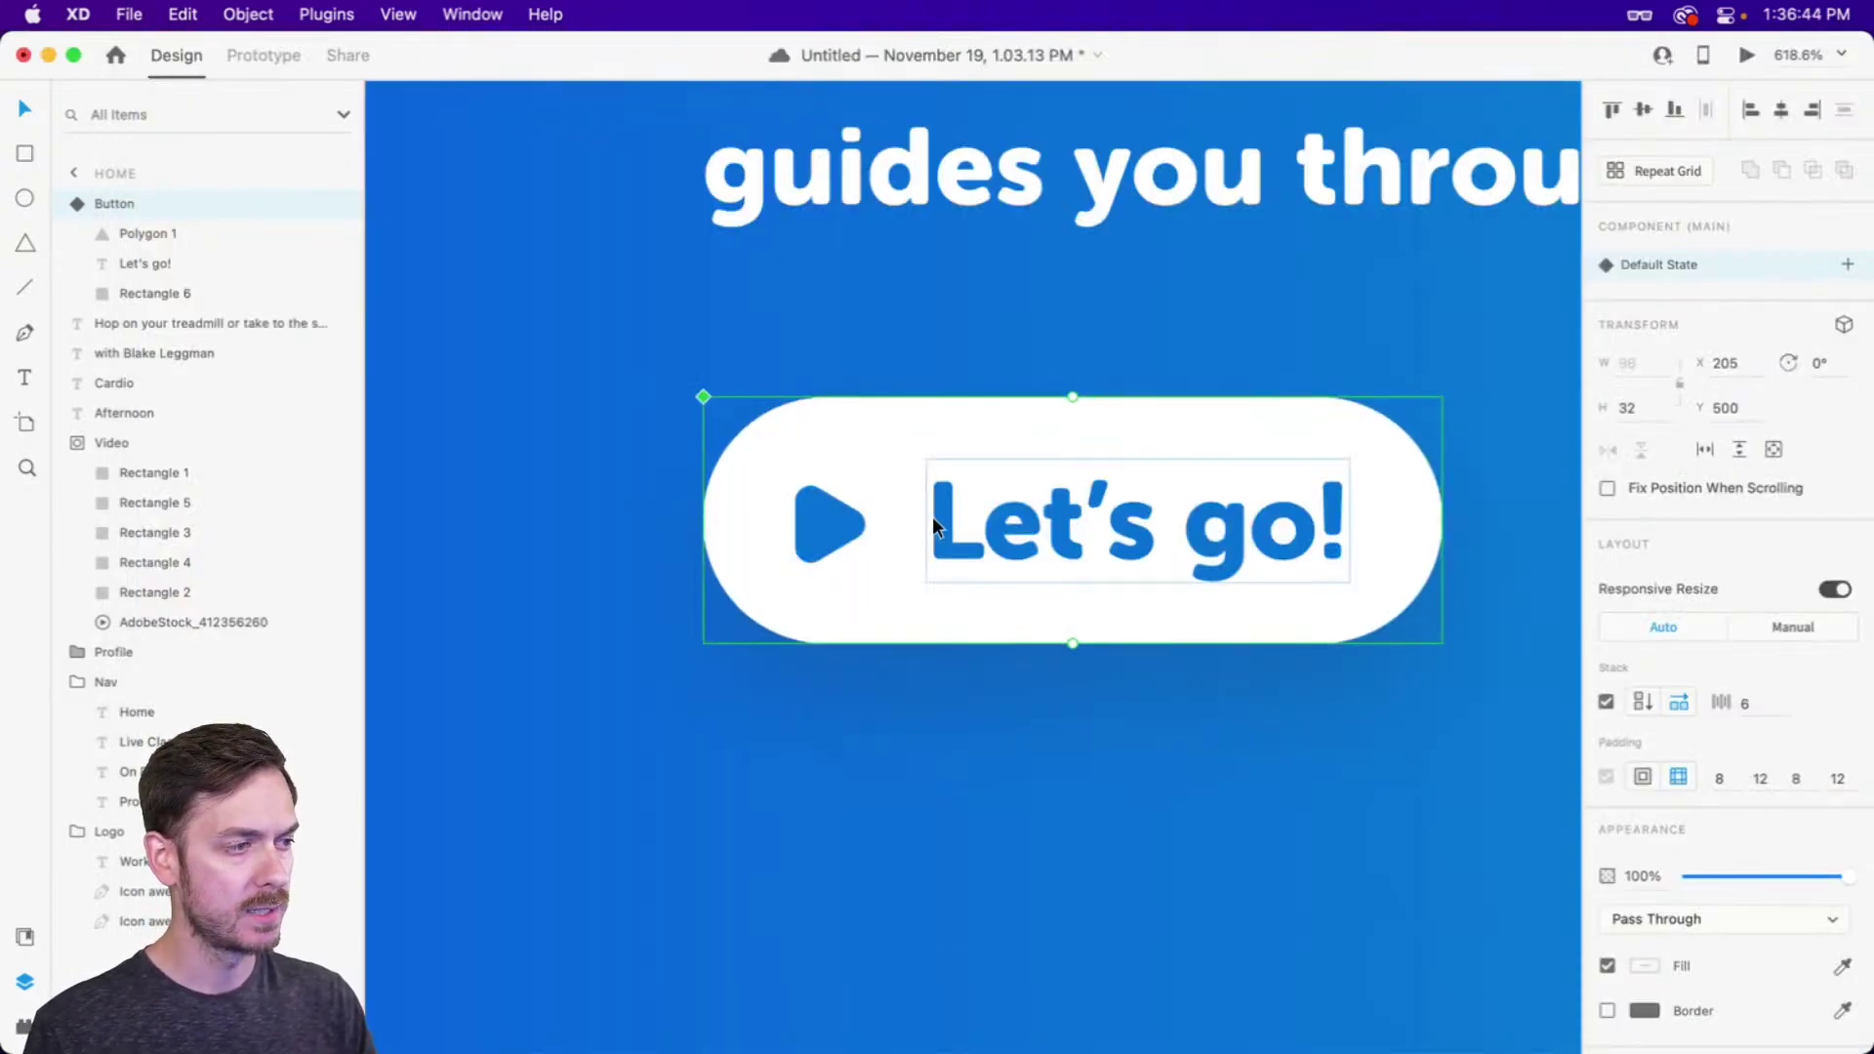
Set the button's stack spacing between triangle and label to 4 and check it in the preview
left_click(1764, 705)
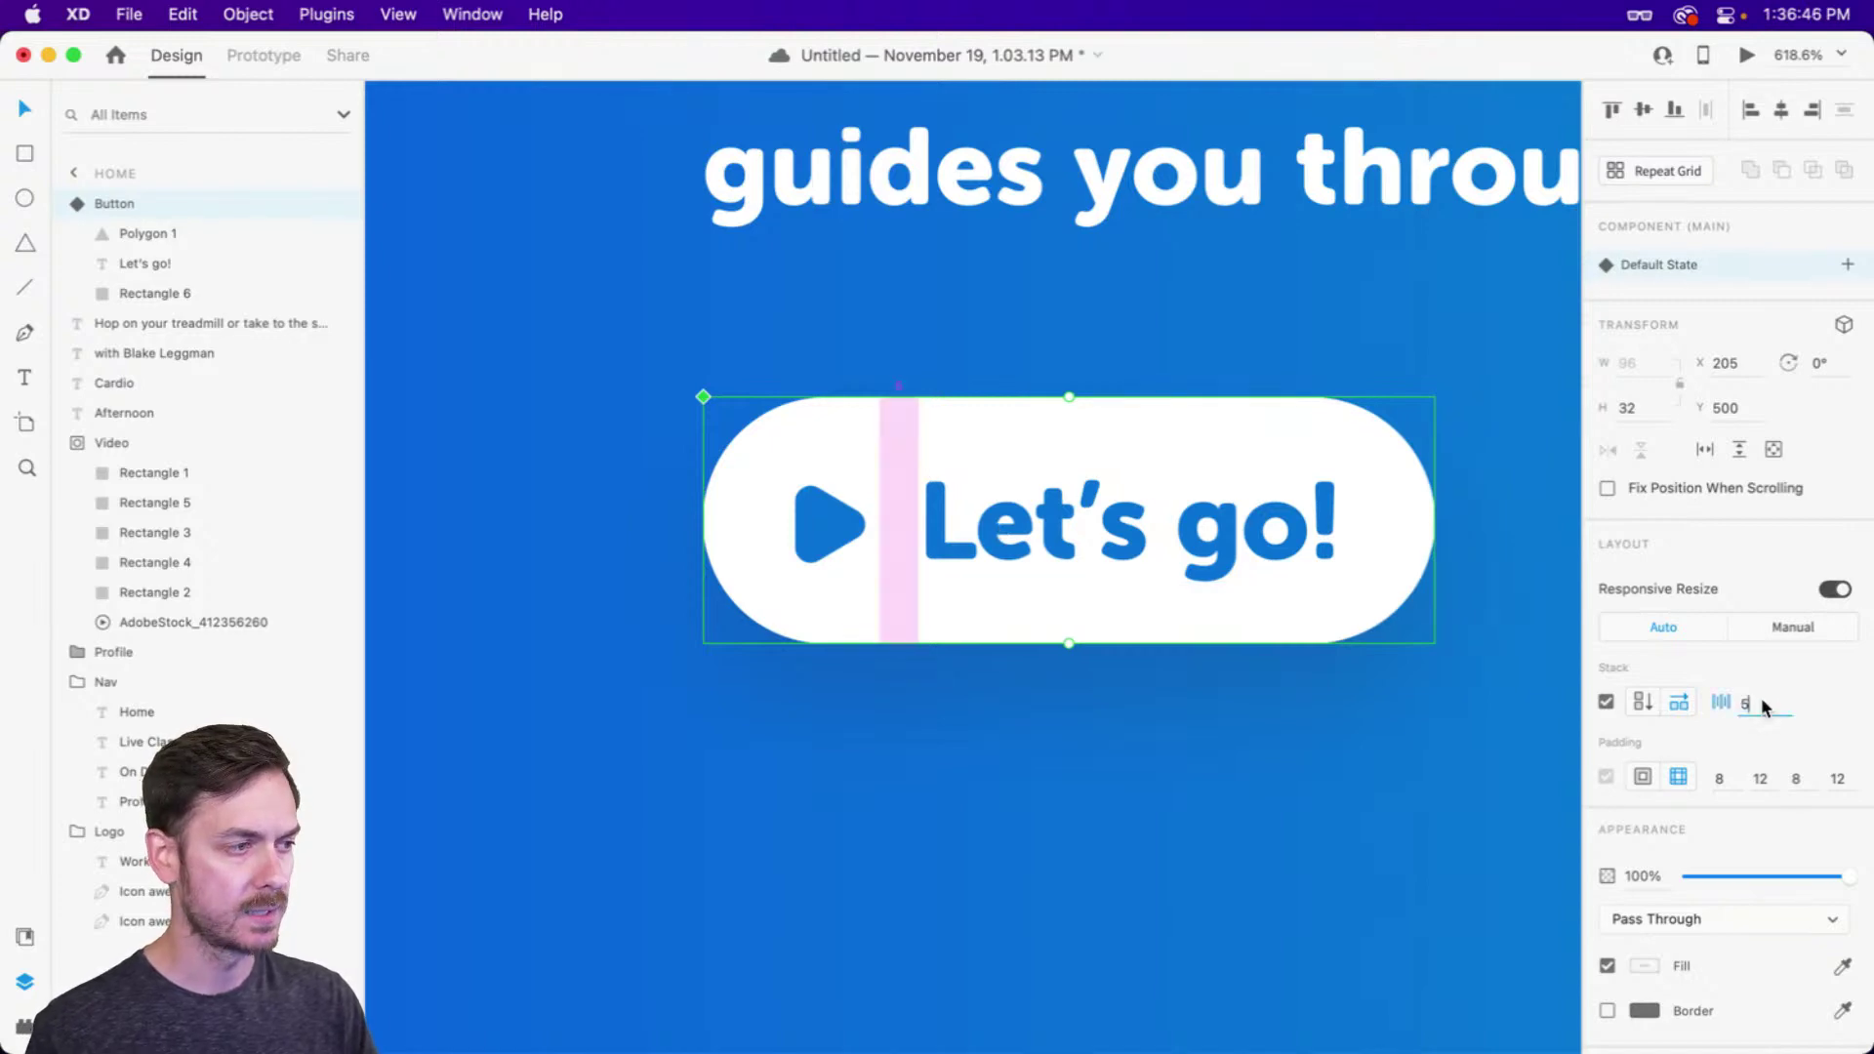
key("Return")
key("super+Return")
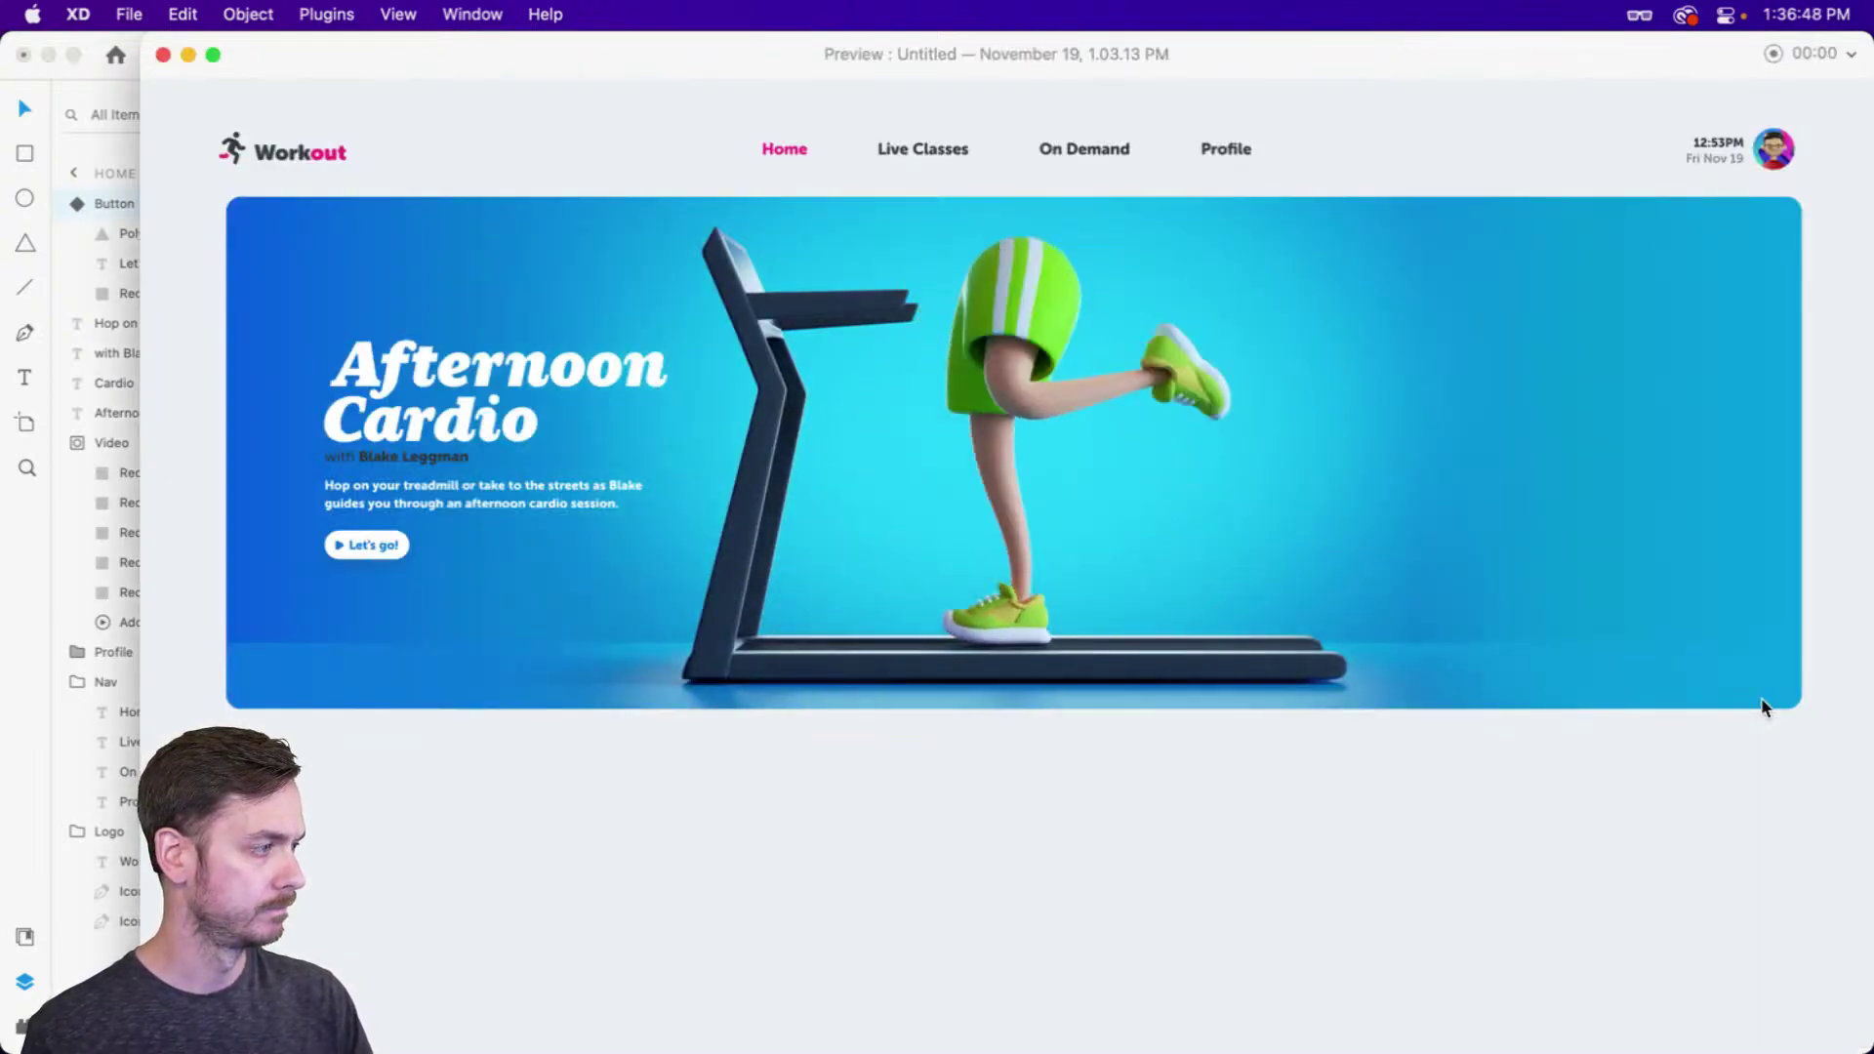
key("super+w")
Add a new state named "Secondary" to the Button component
scroll(1040, 675, "down", 3)
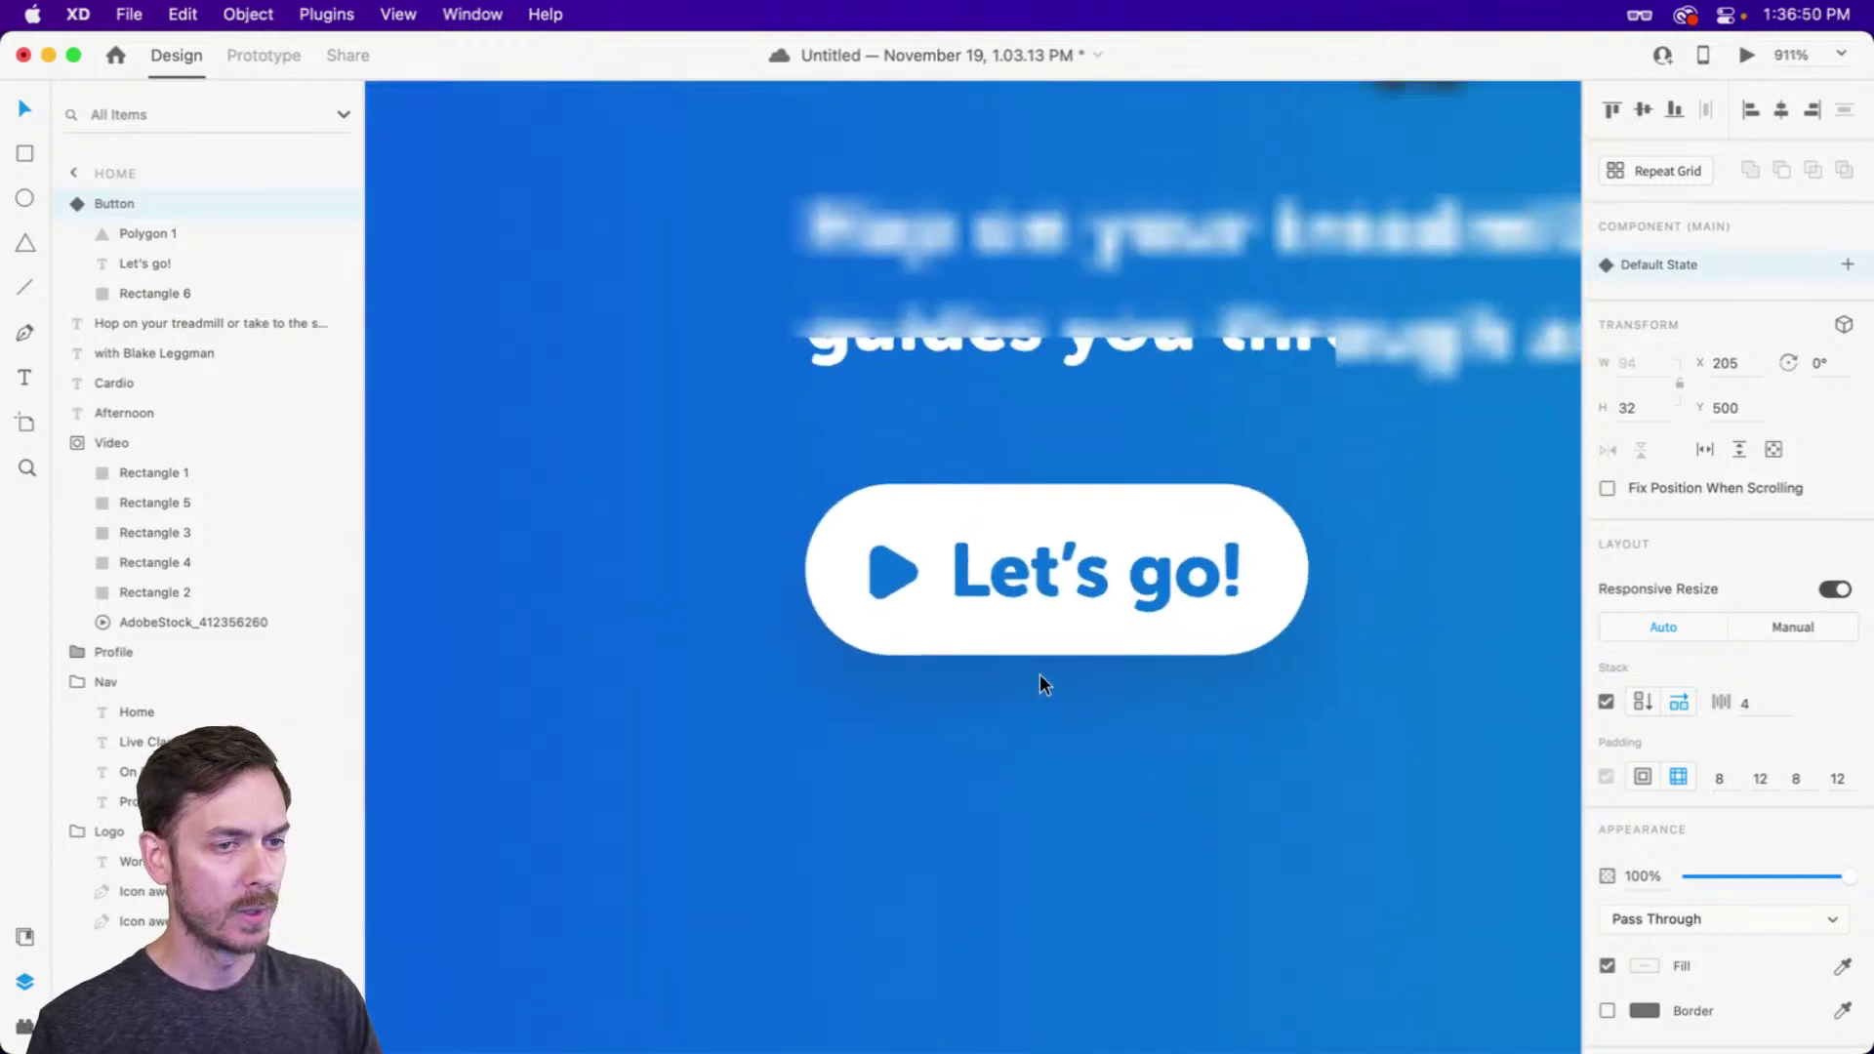
scroll(1040, 676, "down", 3)
left_click(1111, 769)
scroll(1016, 603, "down", 2)
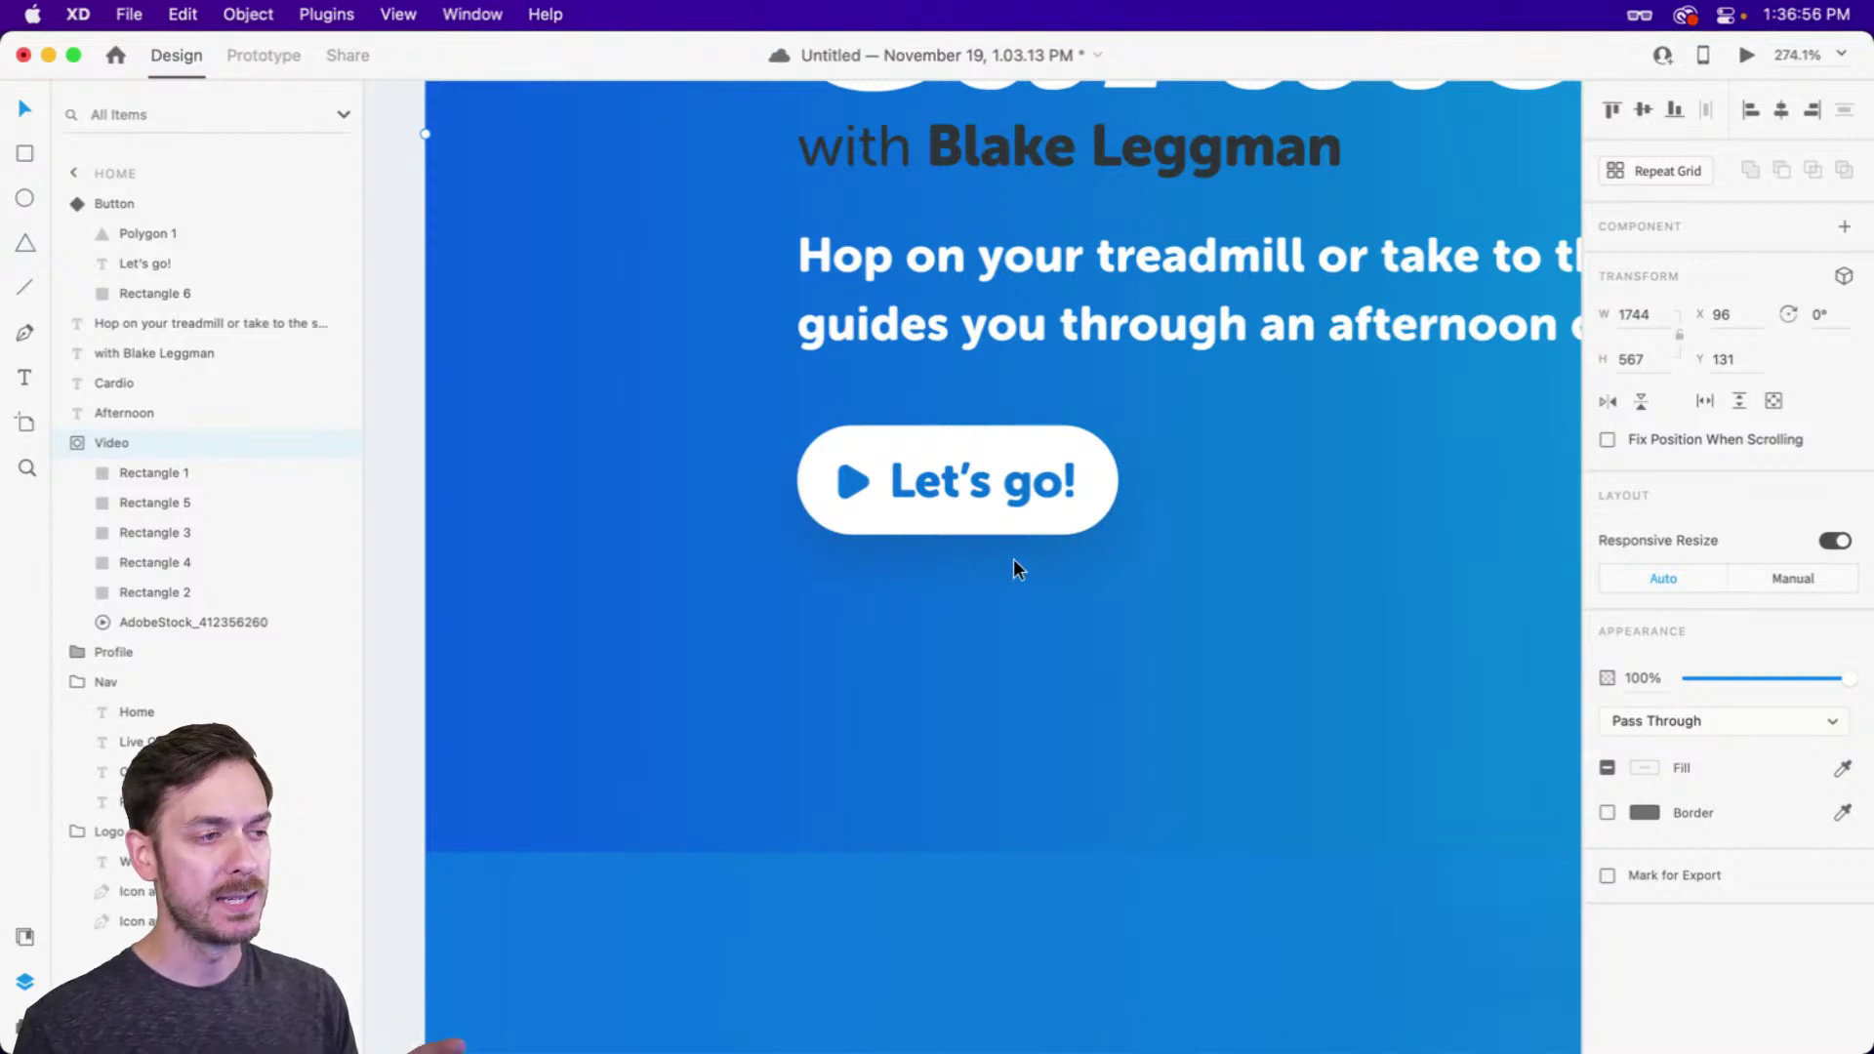
left_click(1012, 508)
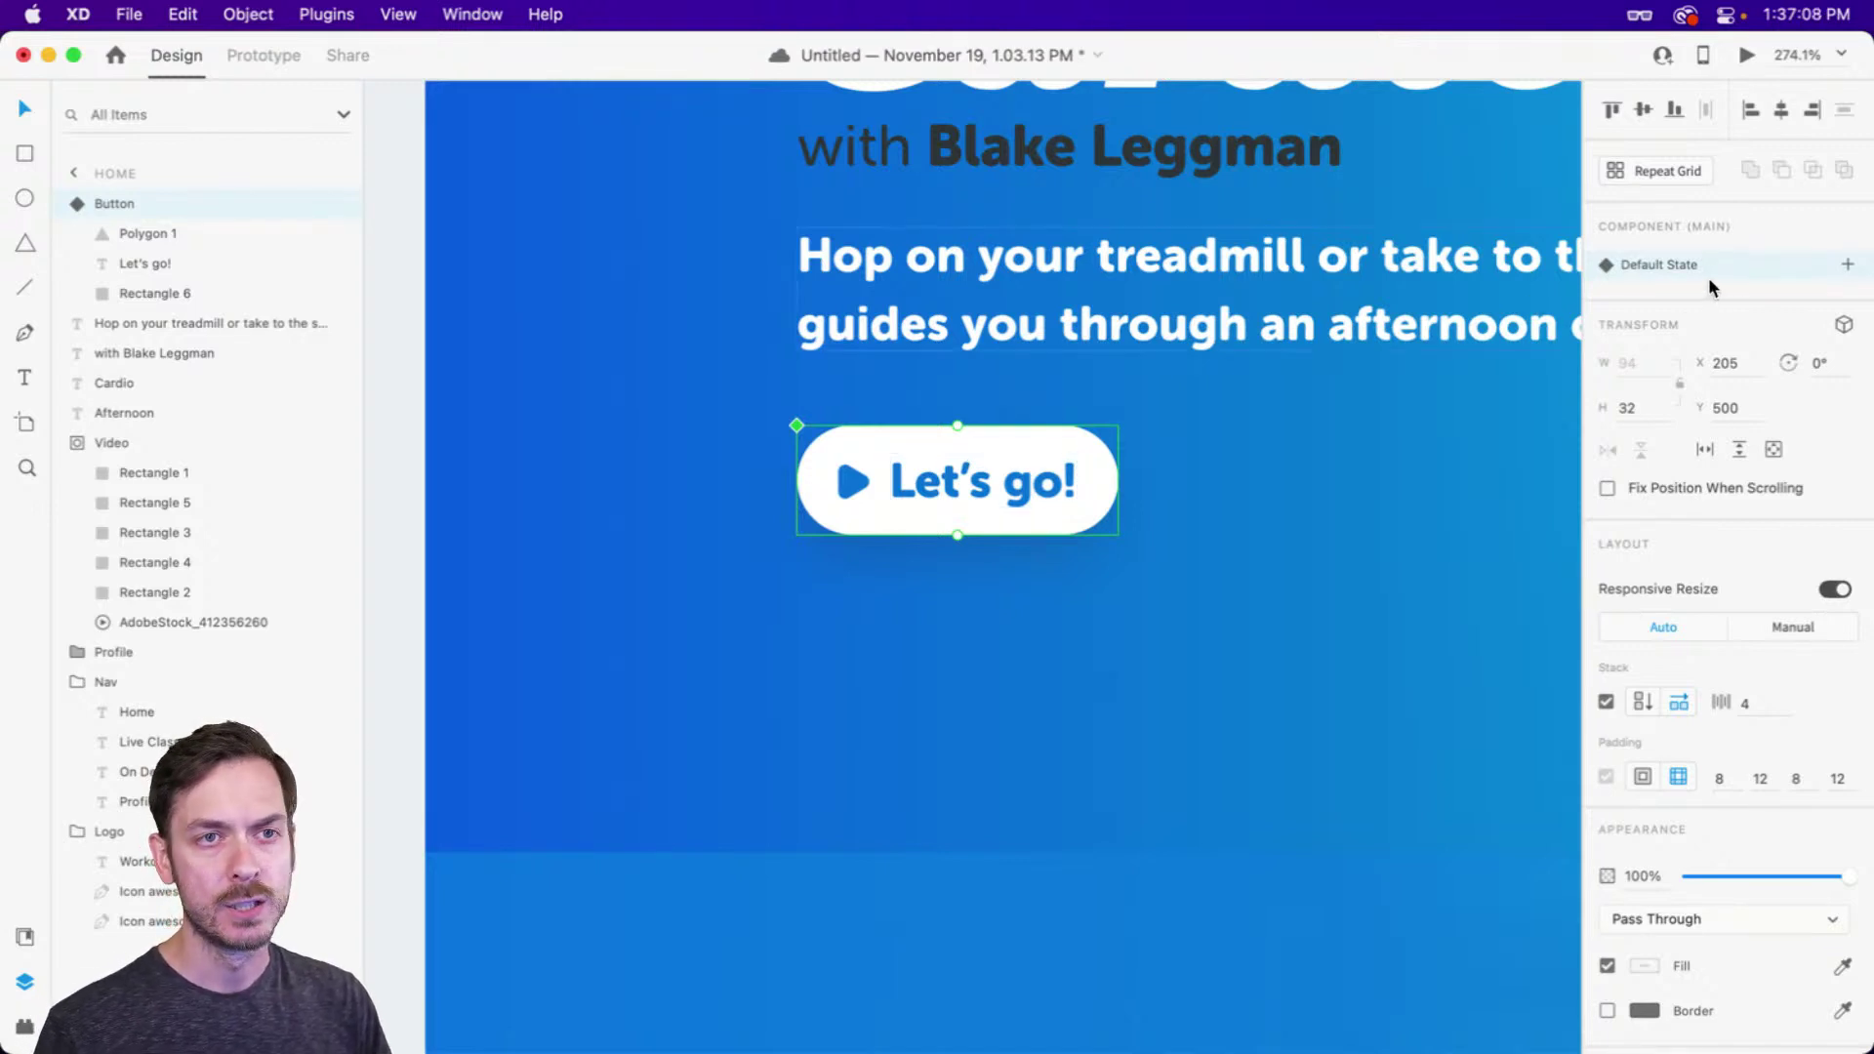
left_click(1847, 264)
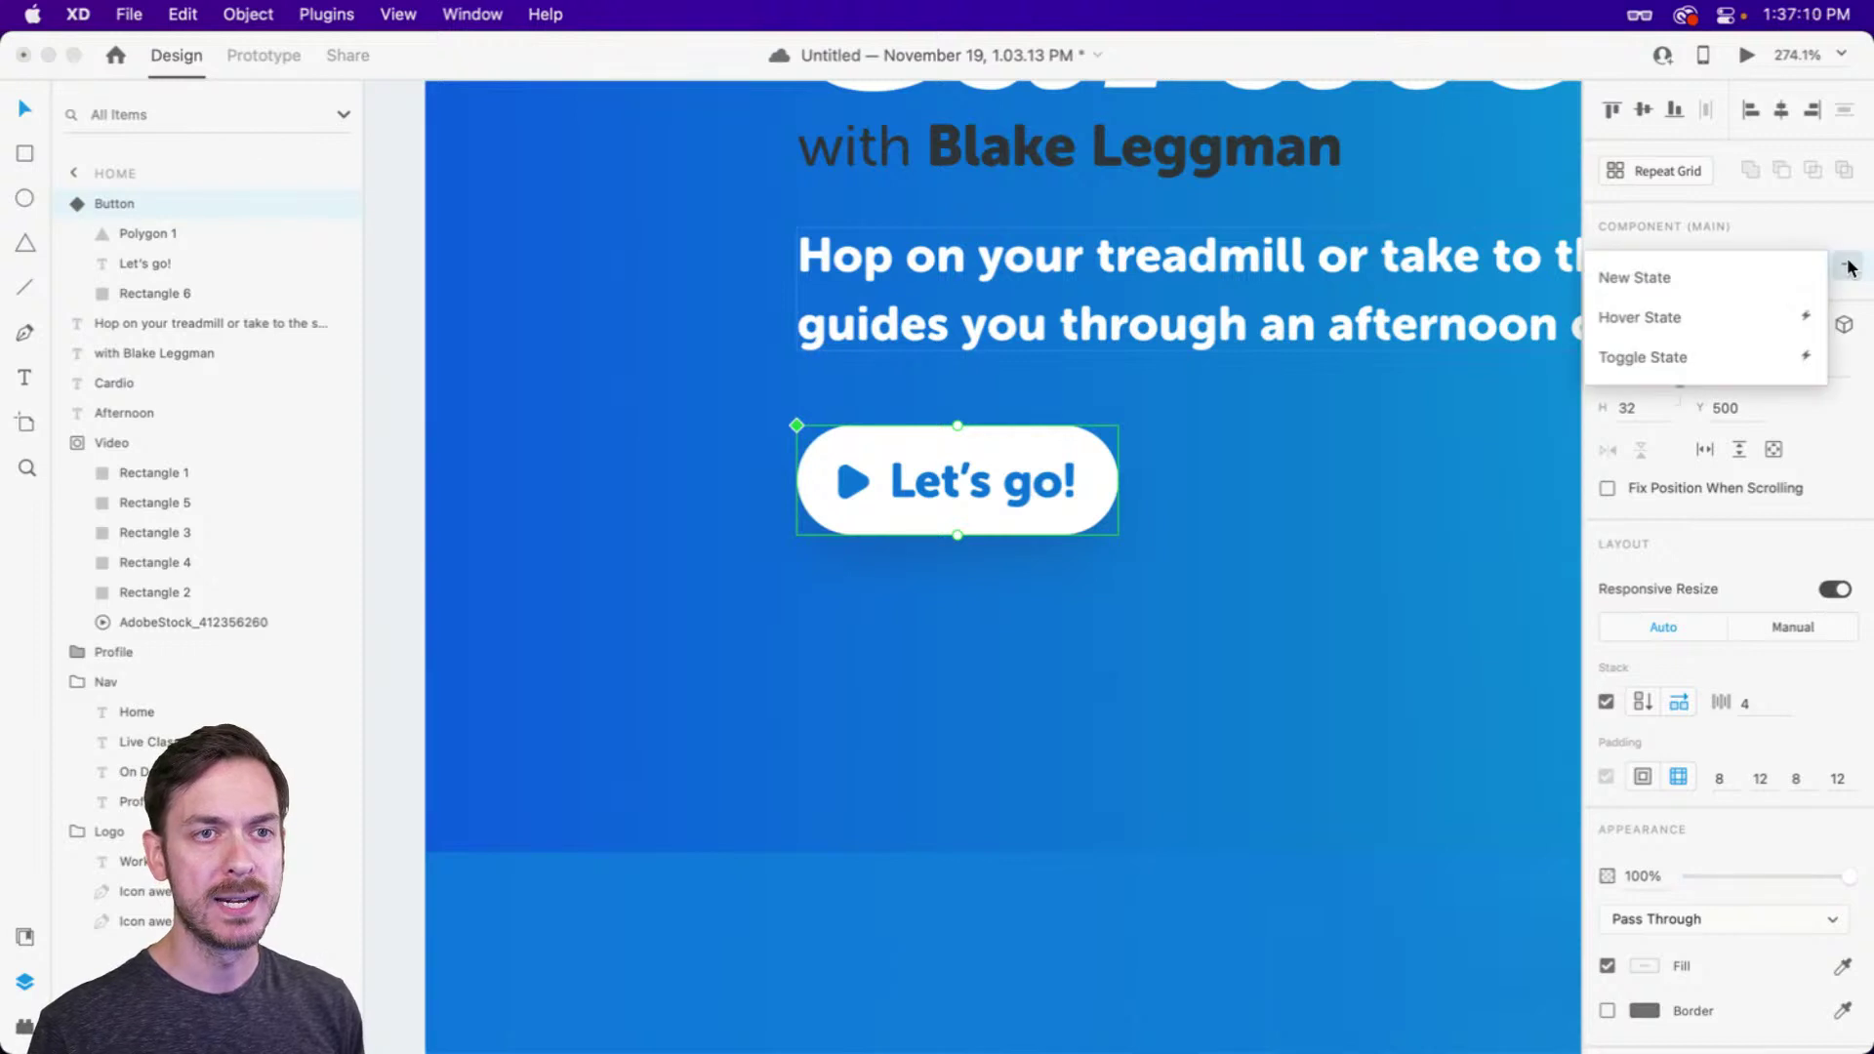
left_click(1727, 271)
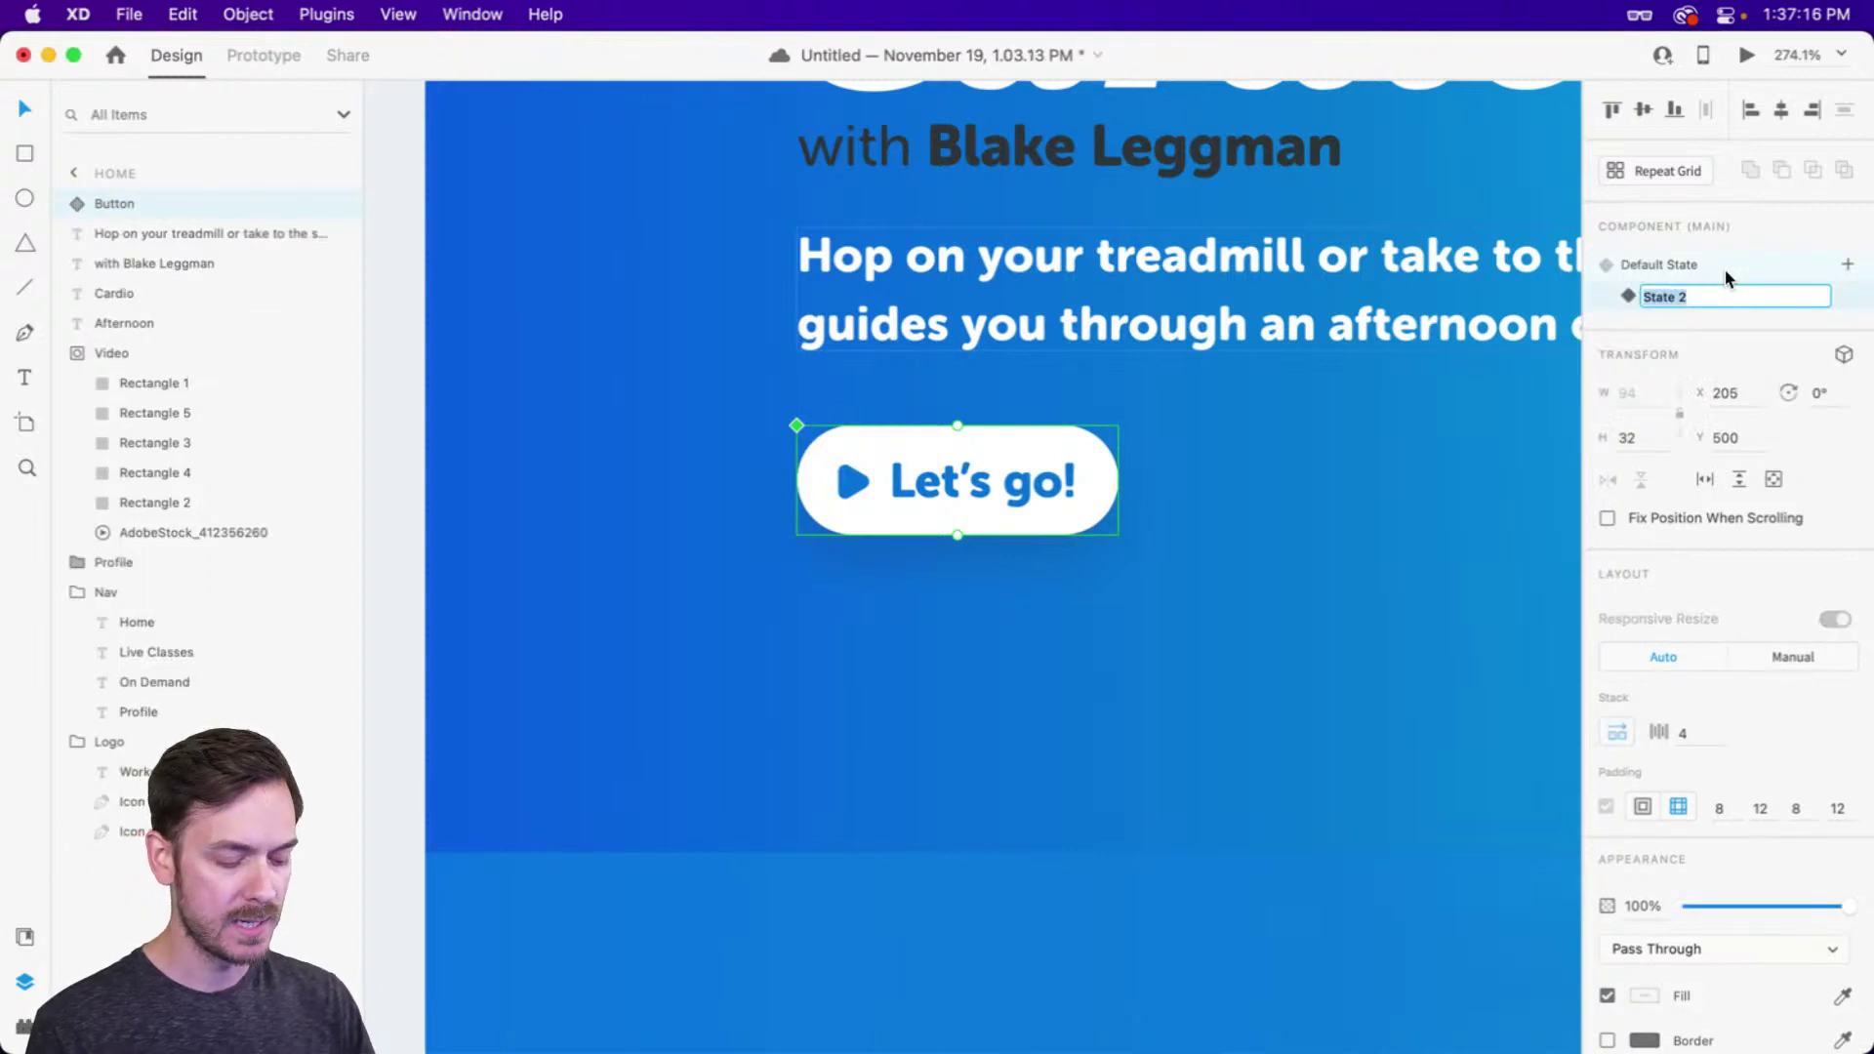
type("Secondary")
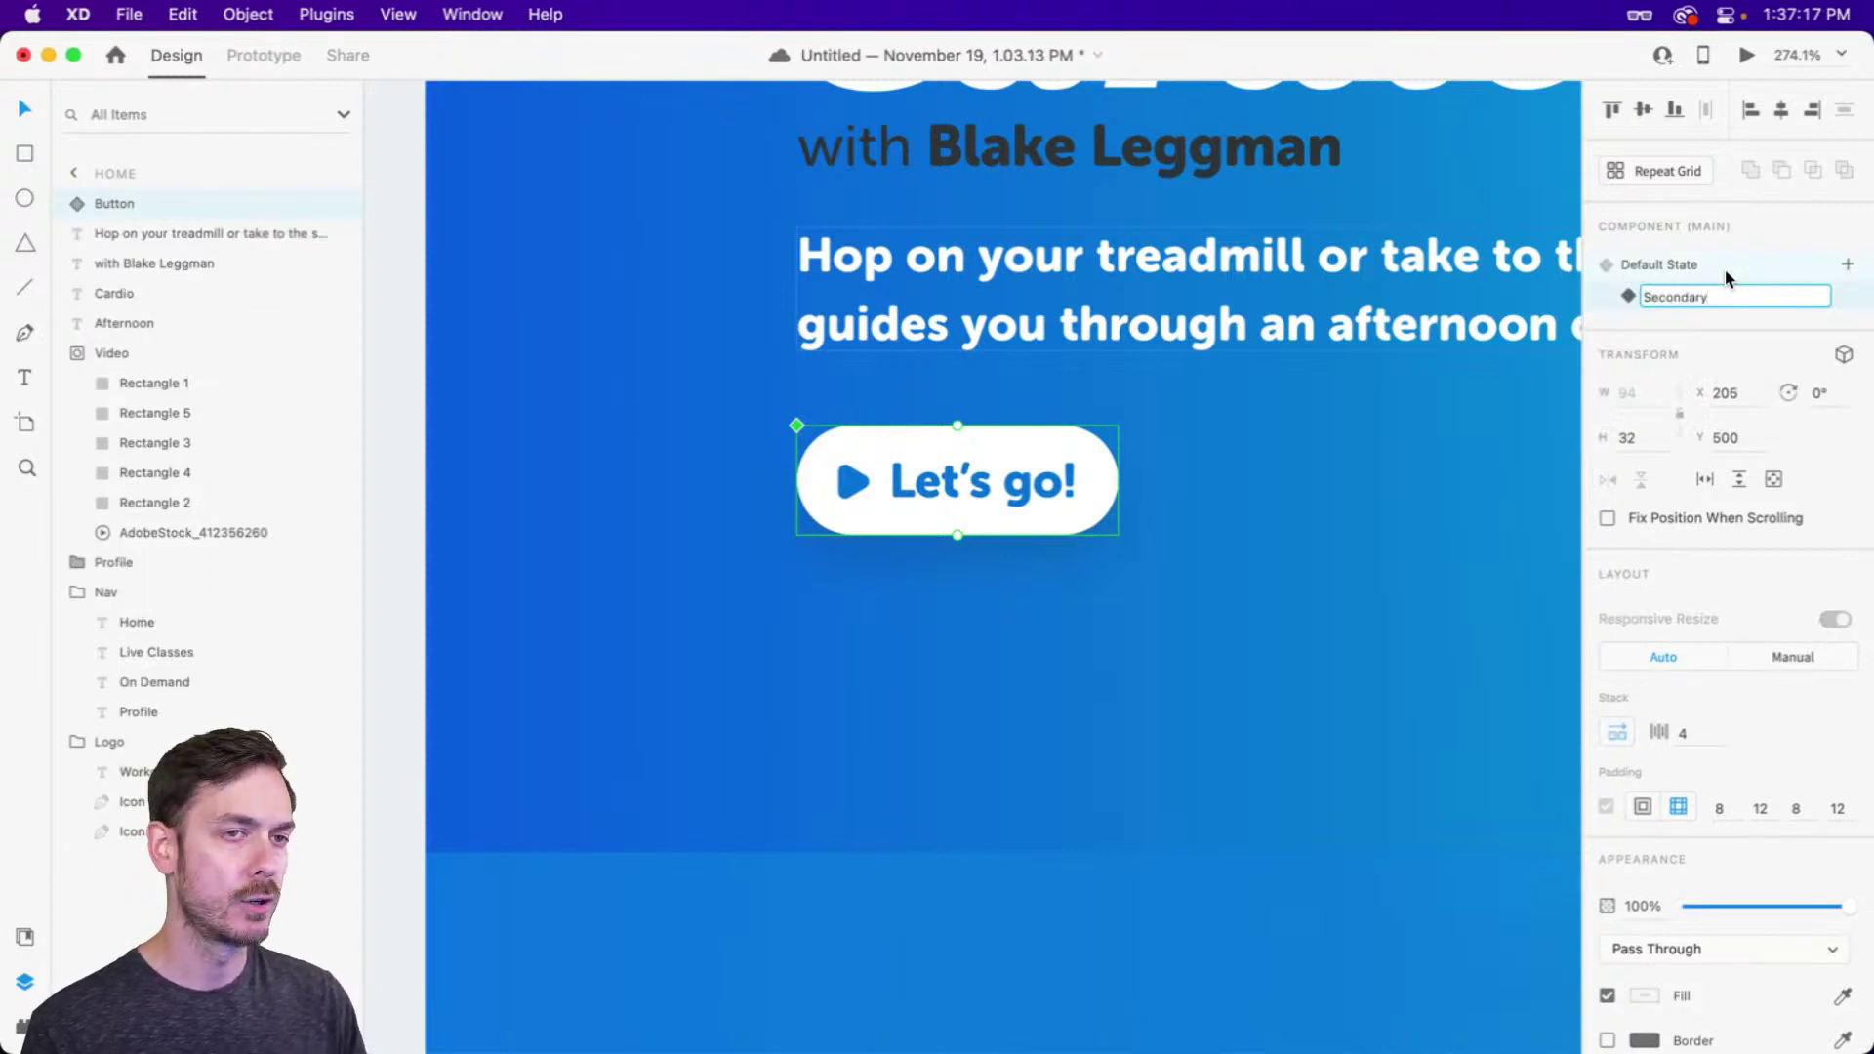
key("Return")
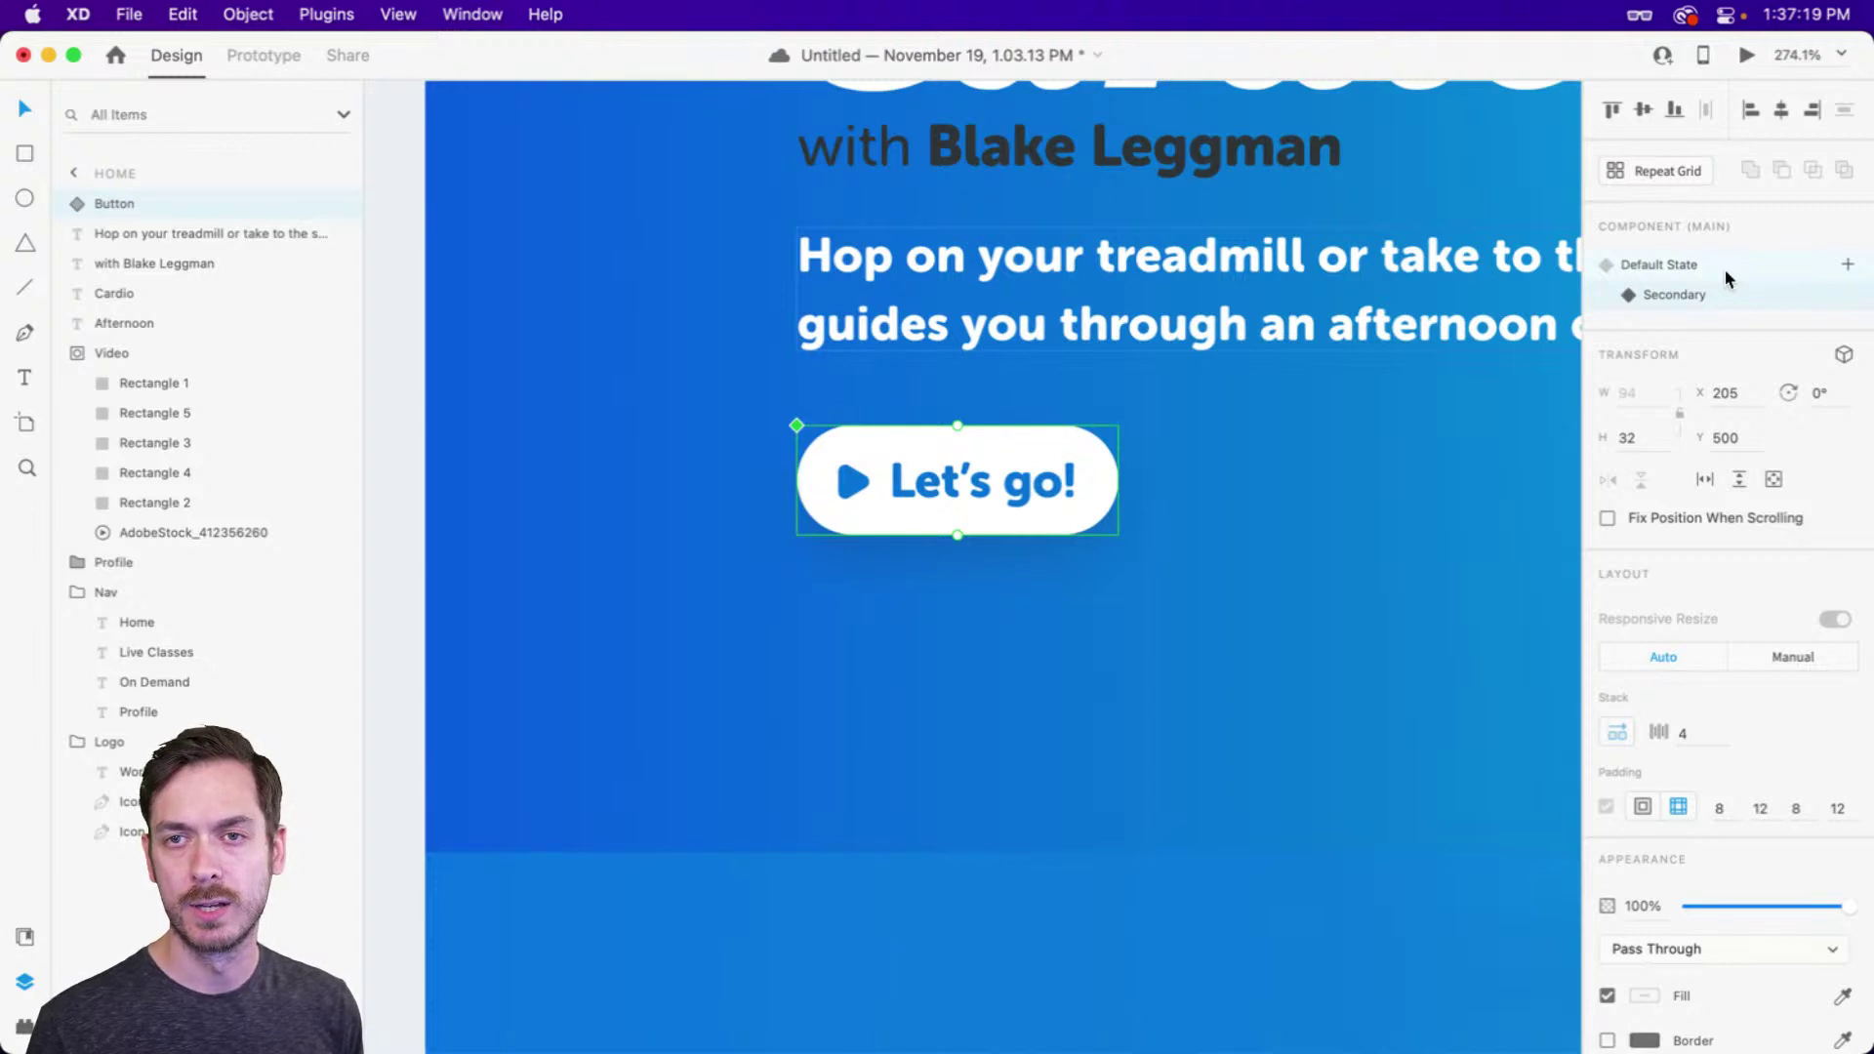
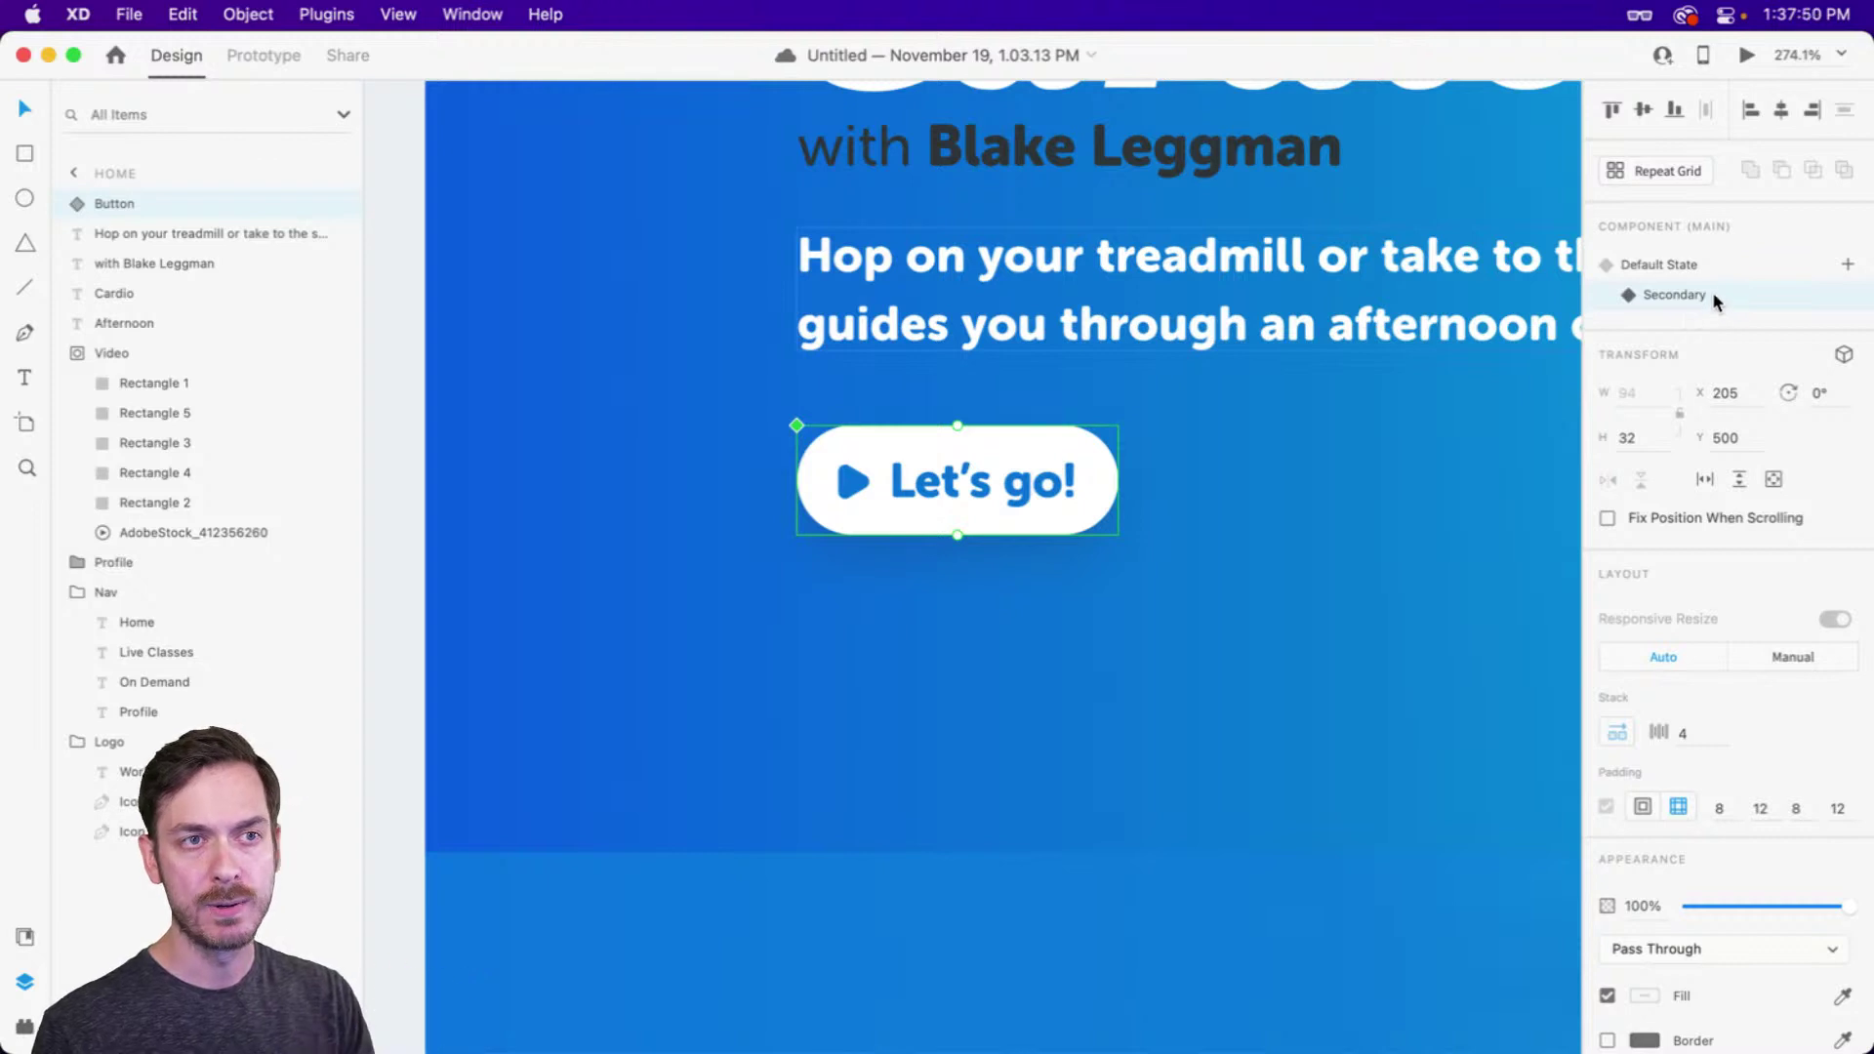
In the Secondary state, remove the button background's fill and give it a thicker white border instead
scroll(976, 441, "up", 3)
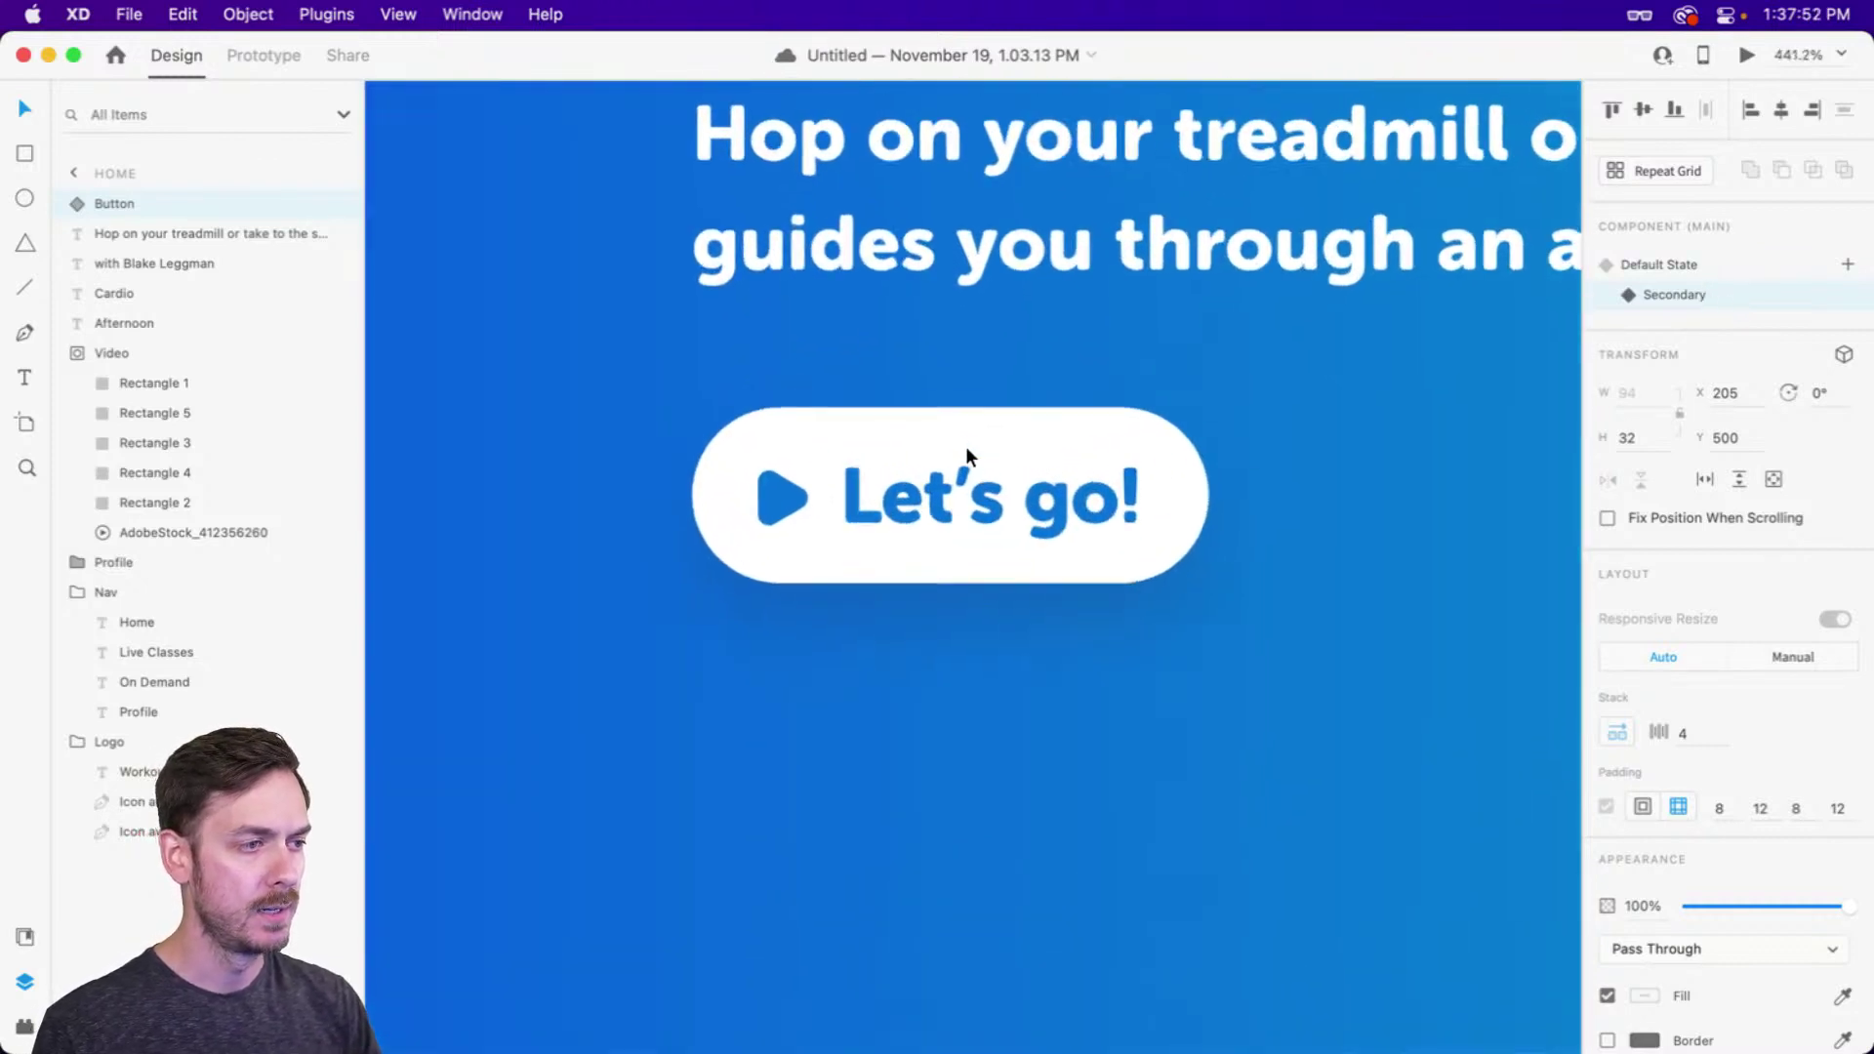
double_click(1046, 427)
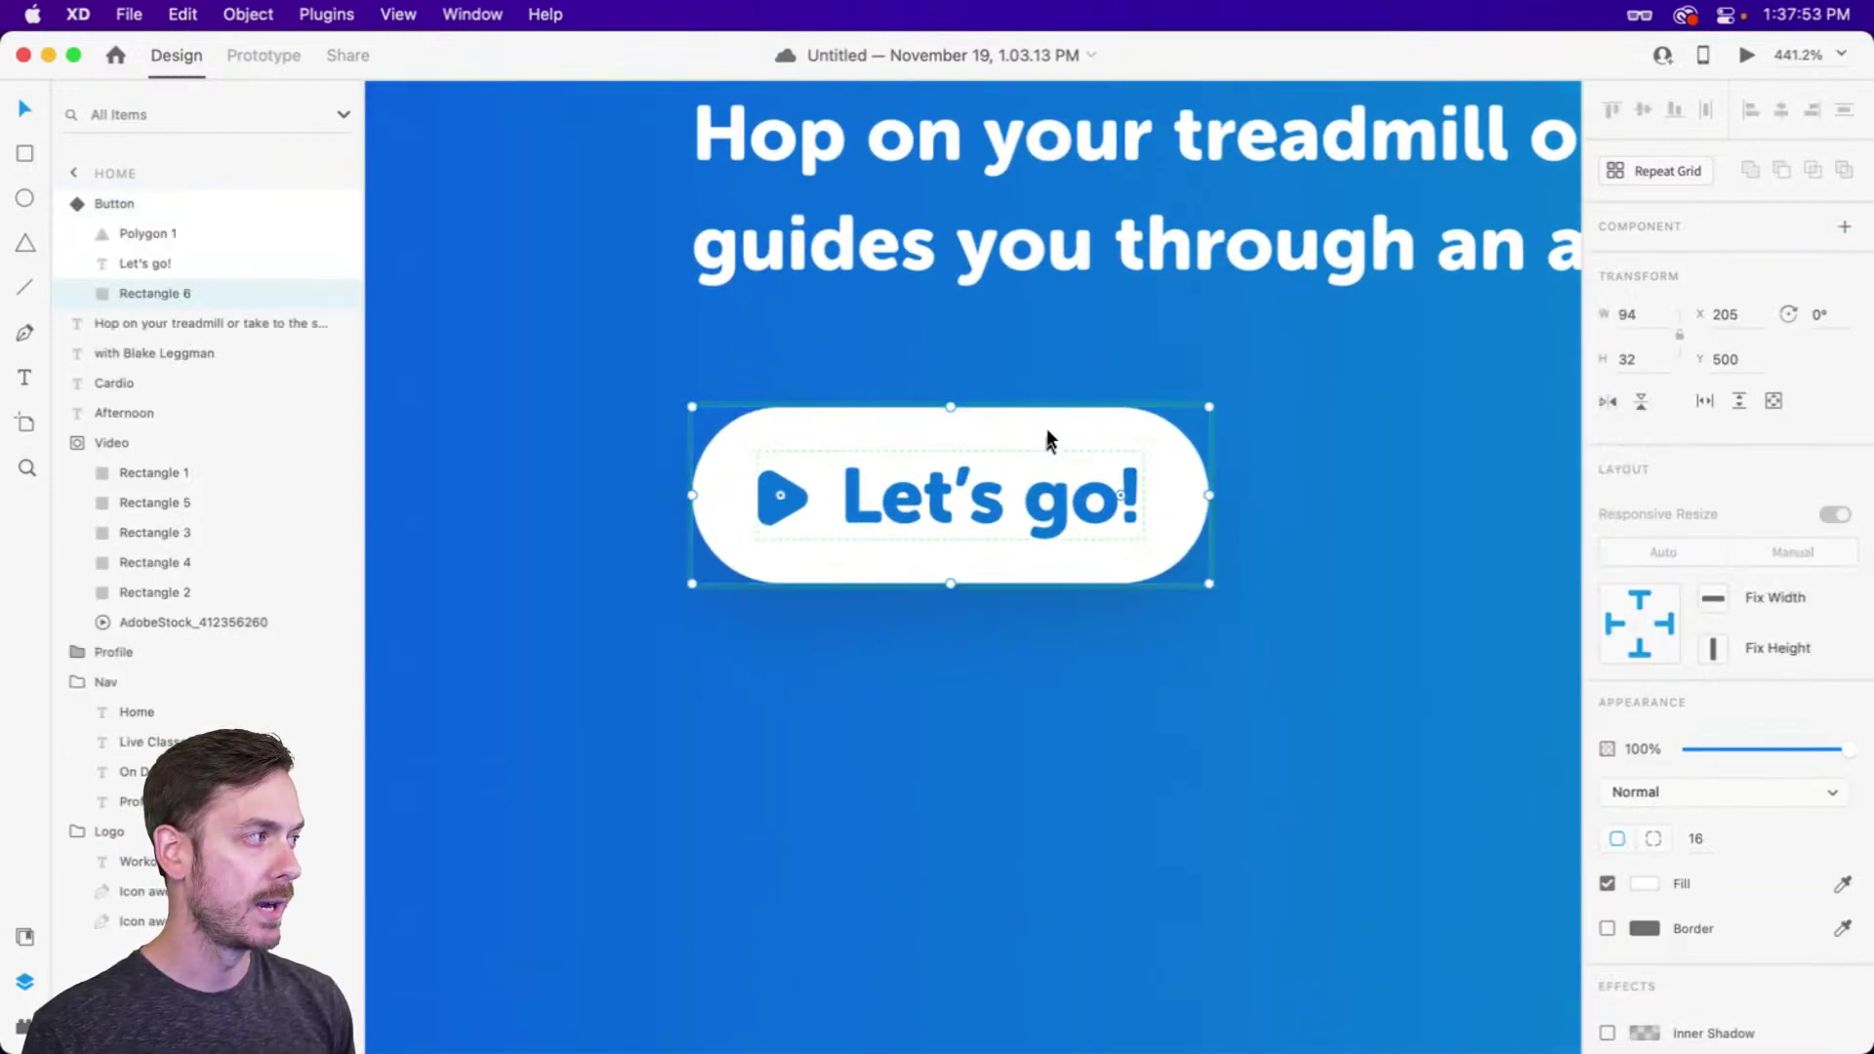
left_click(1608, 884)
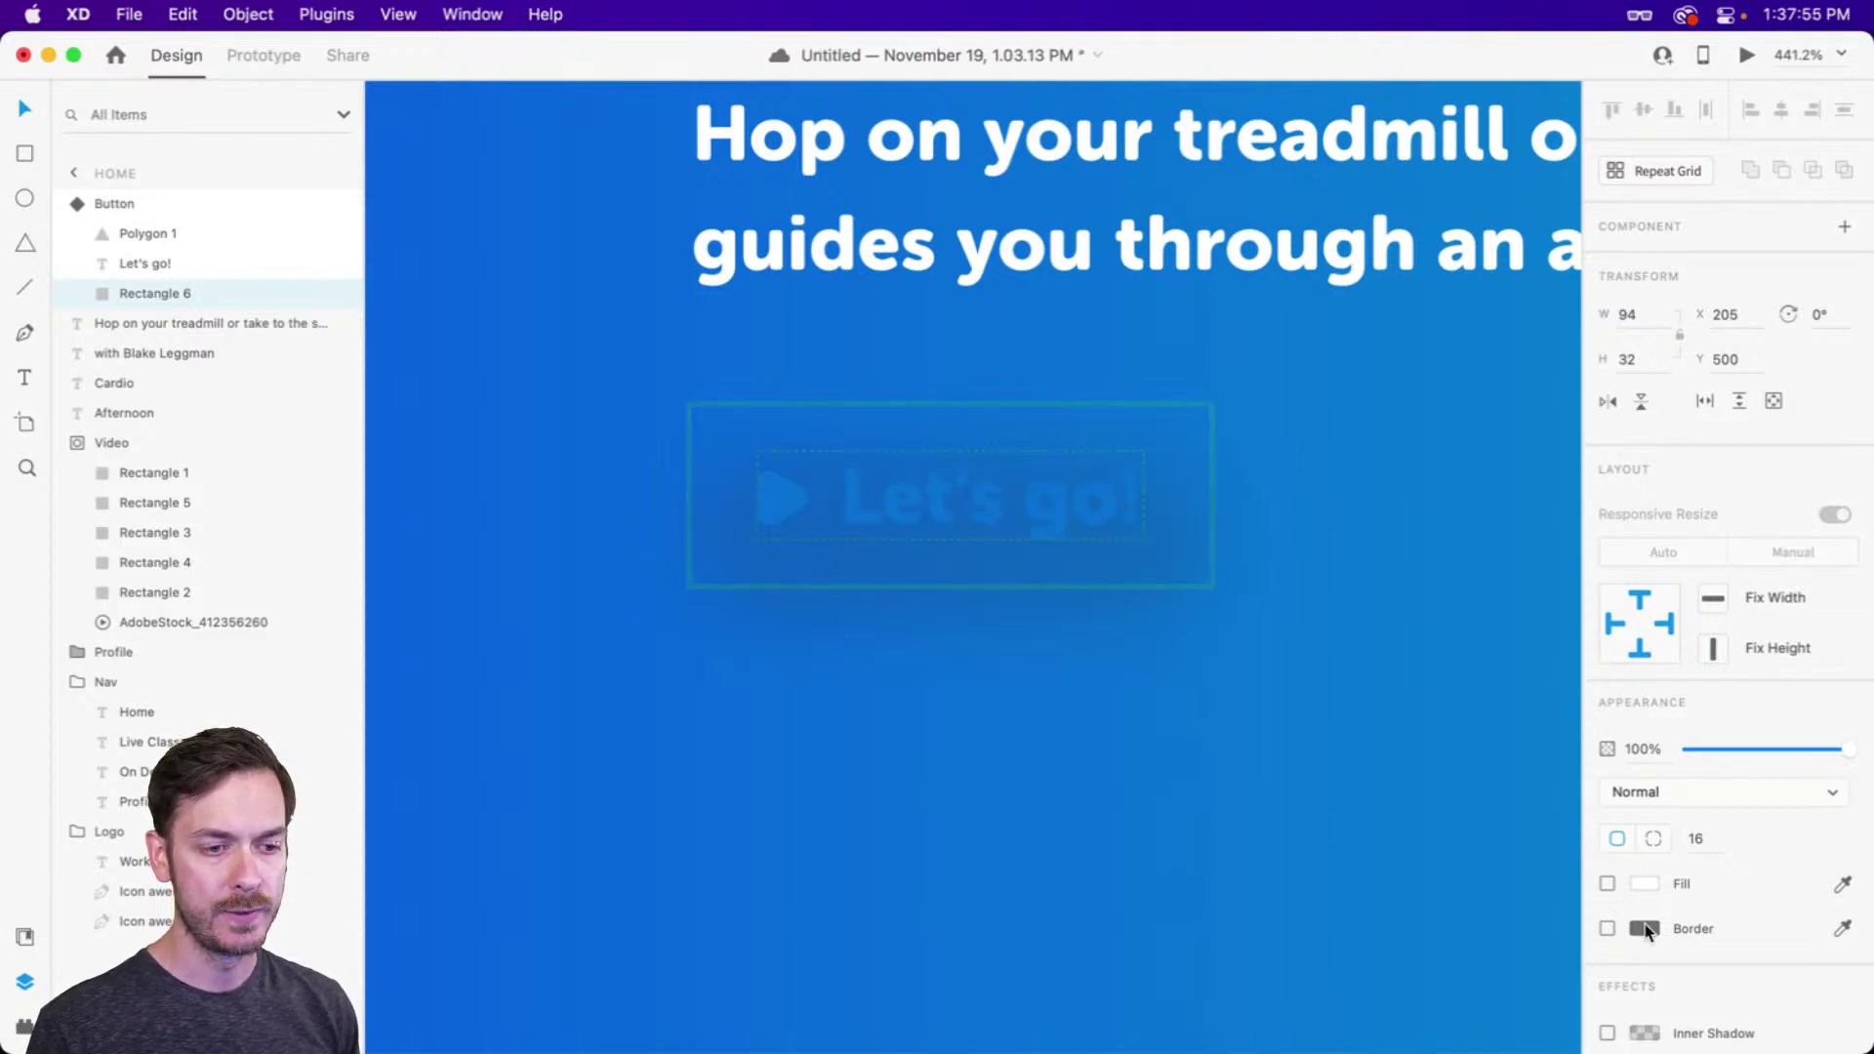
left_click(1646, 930)
left_click(1660, 966)
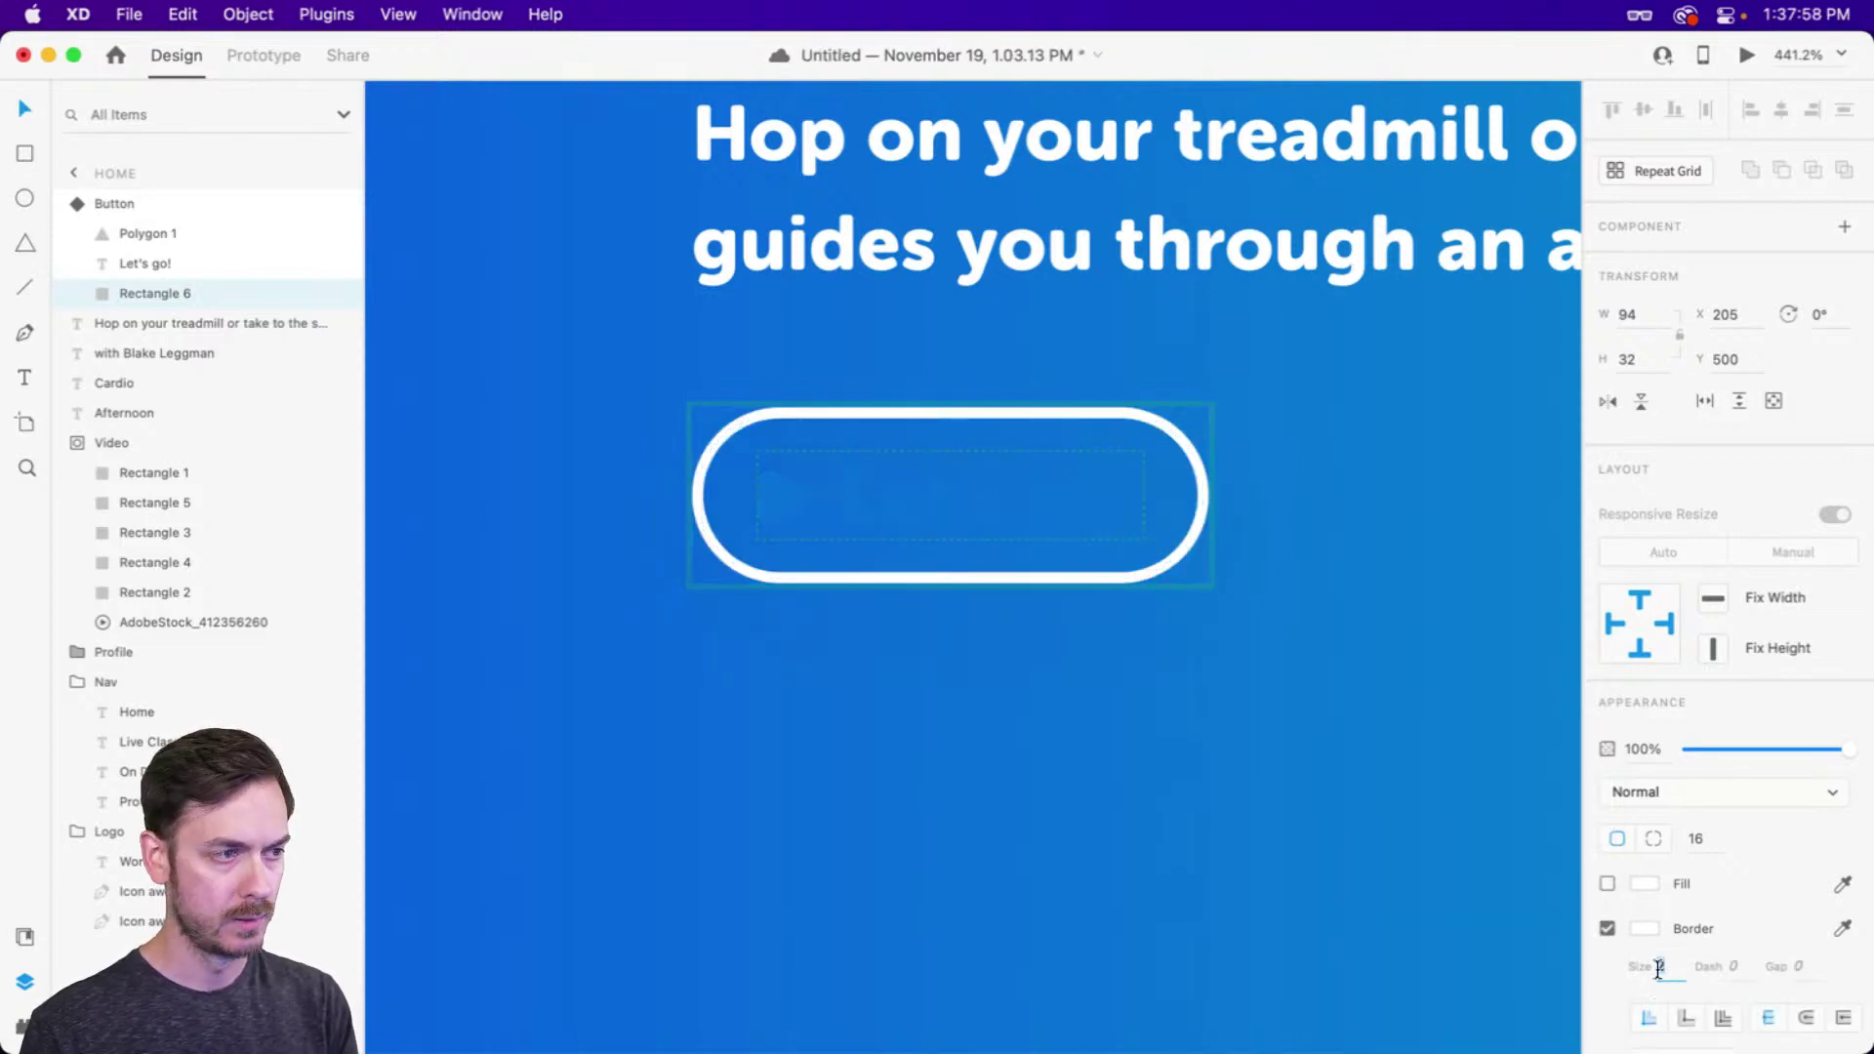
key("Up")
Set the "Let's go!" label's fill in the Secondary state to white, ffffff
left_click(990, 492)
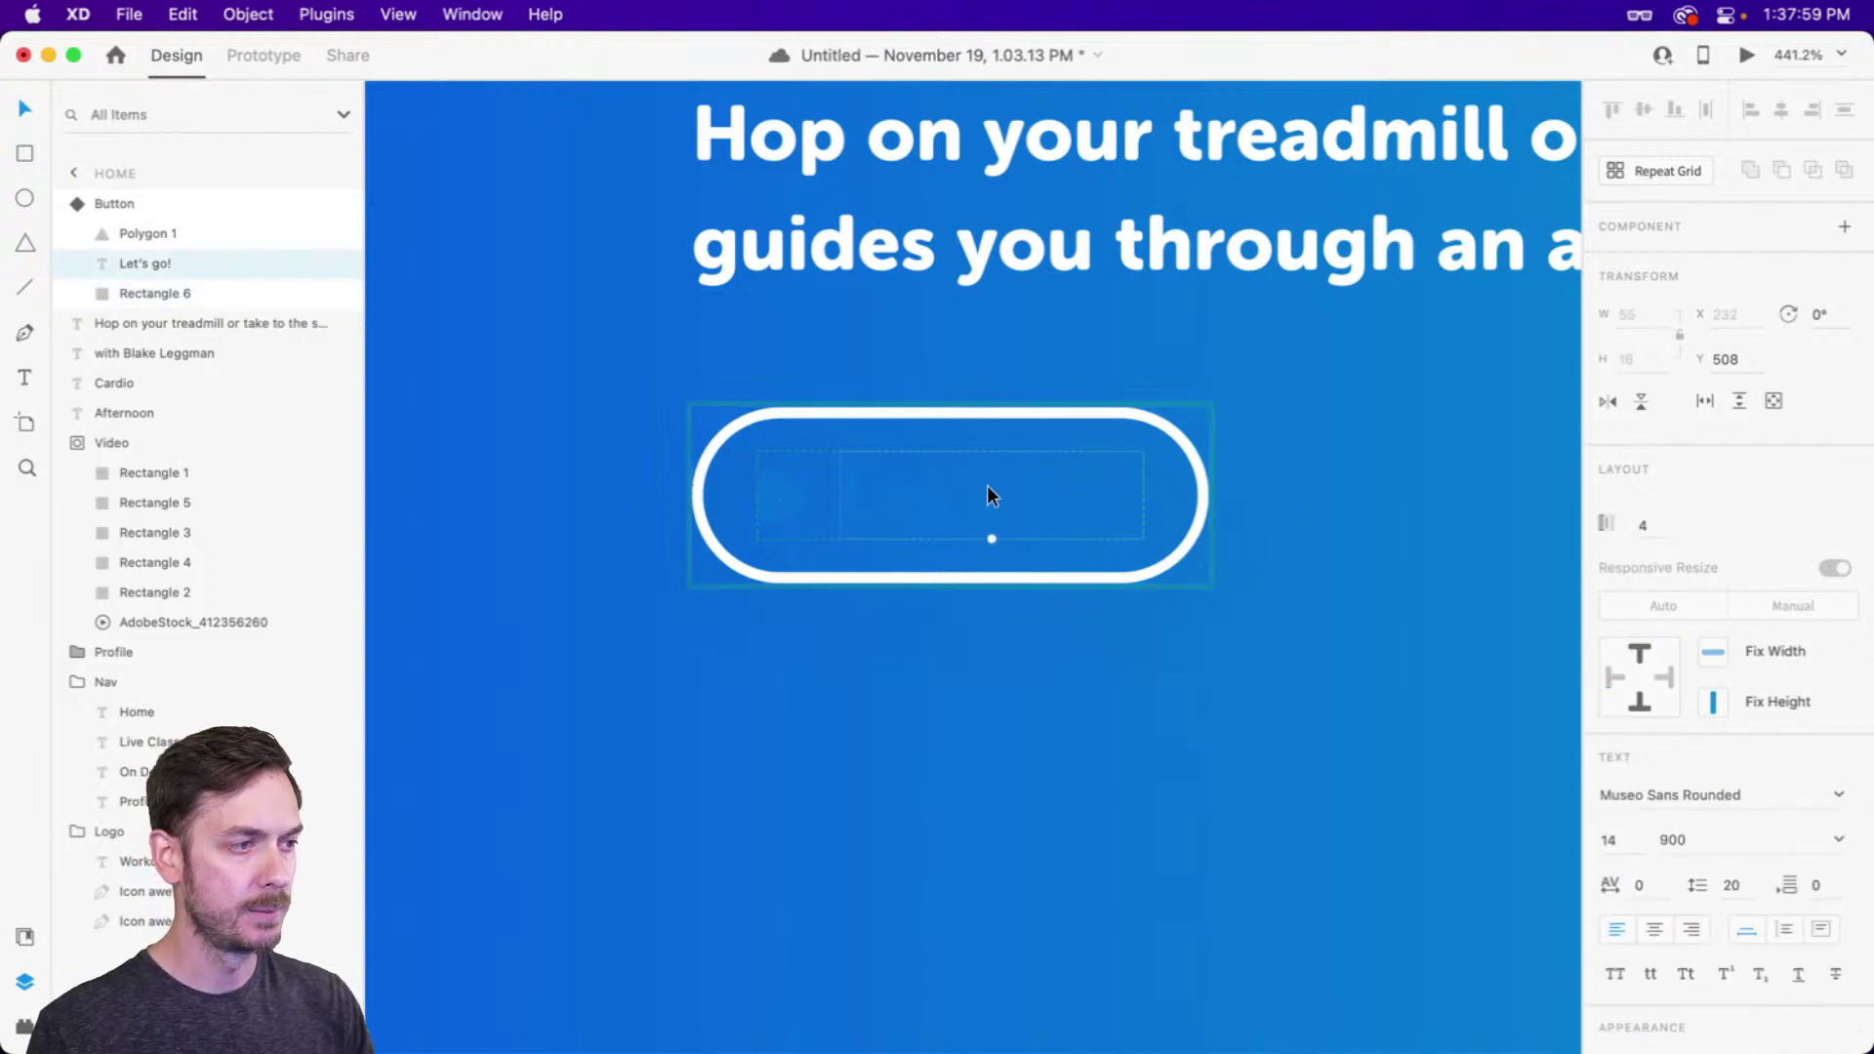
scroll(1644, 895, "down", 5)
left_click(1644, 723)
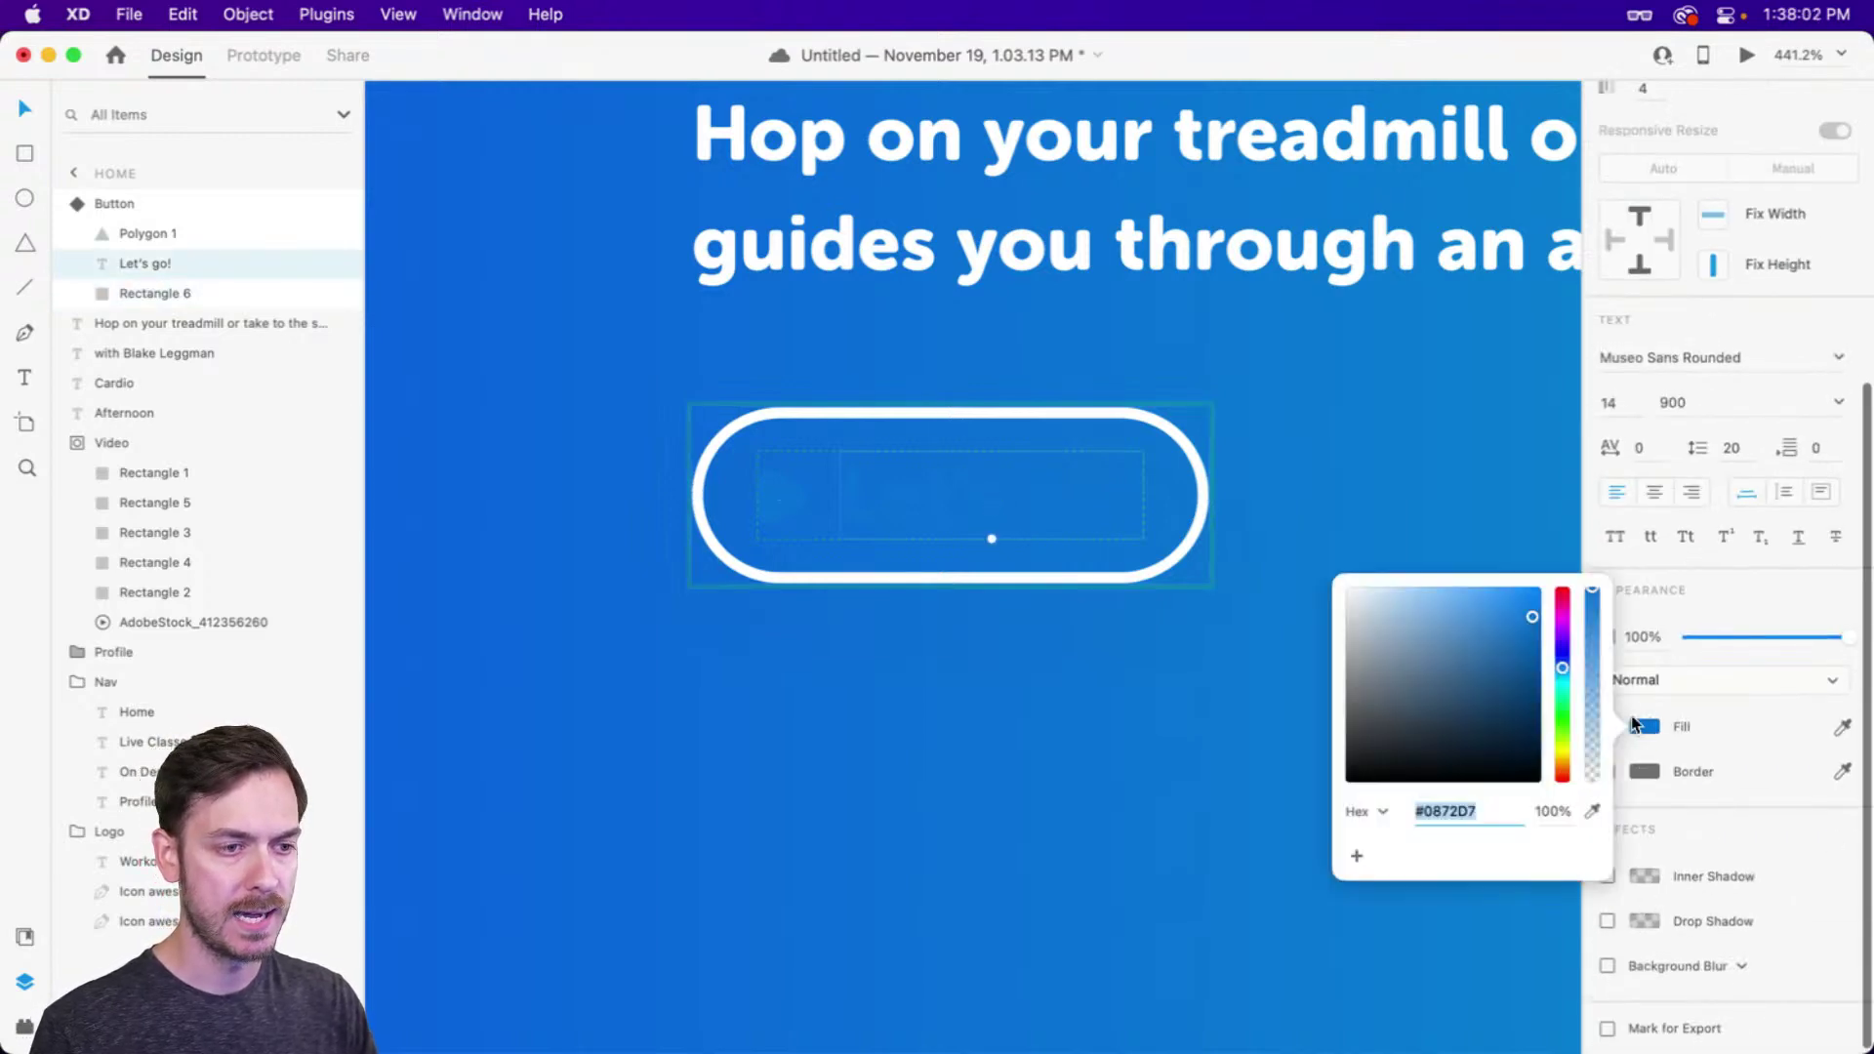
type("ffffff")
left_click(1745, 324)
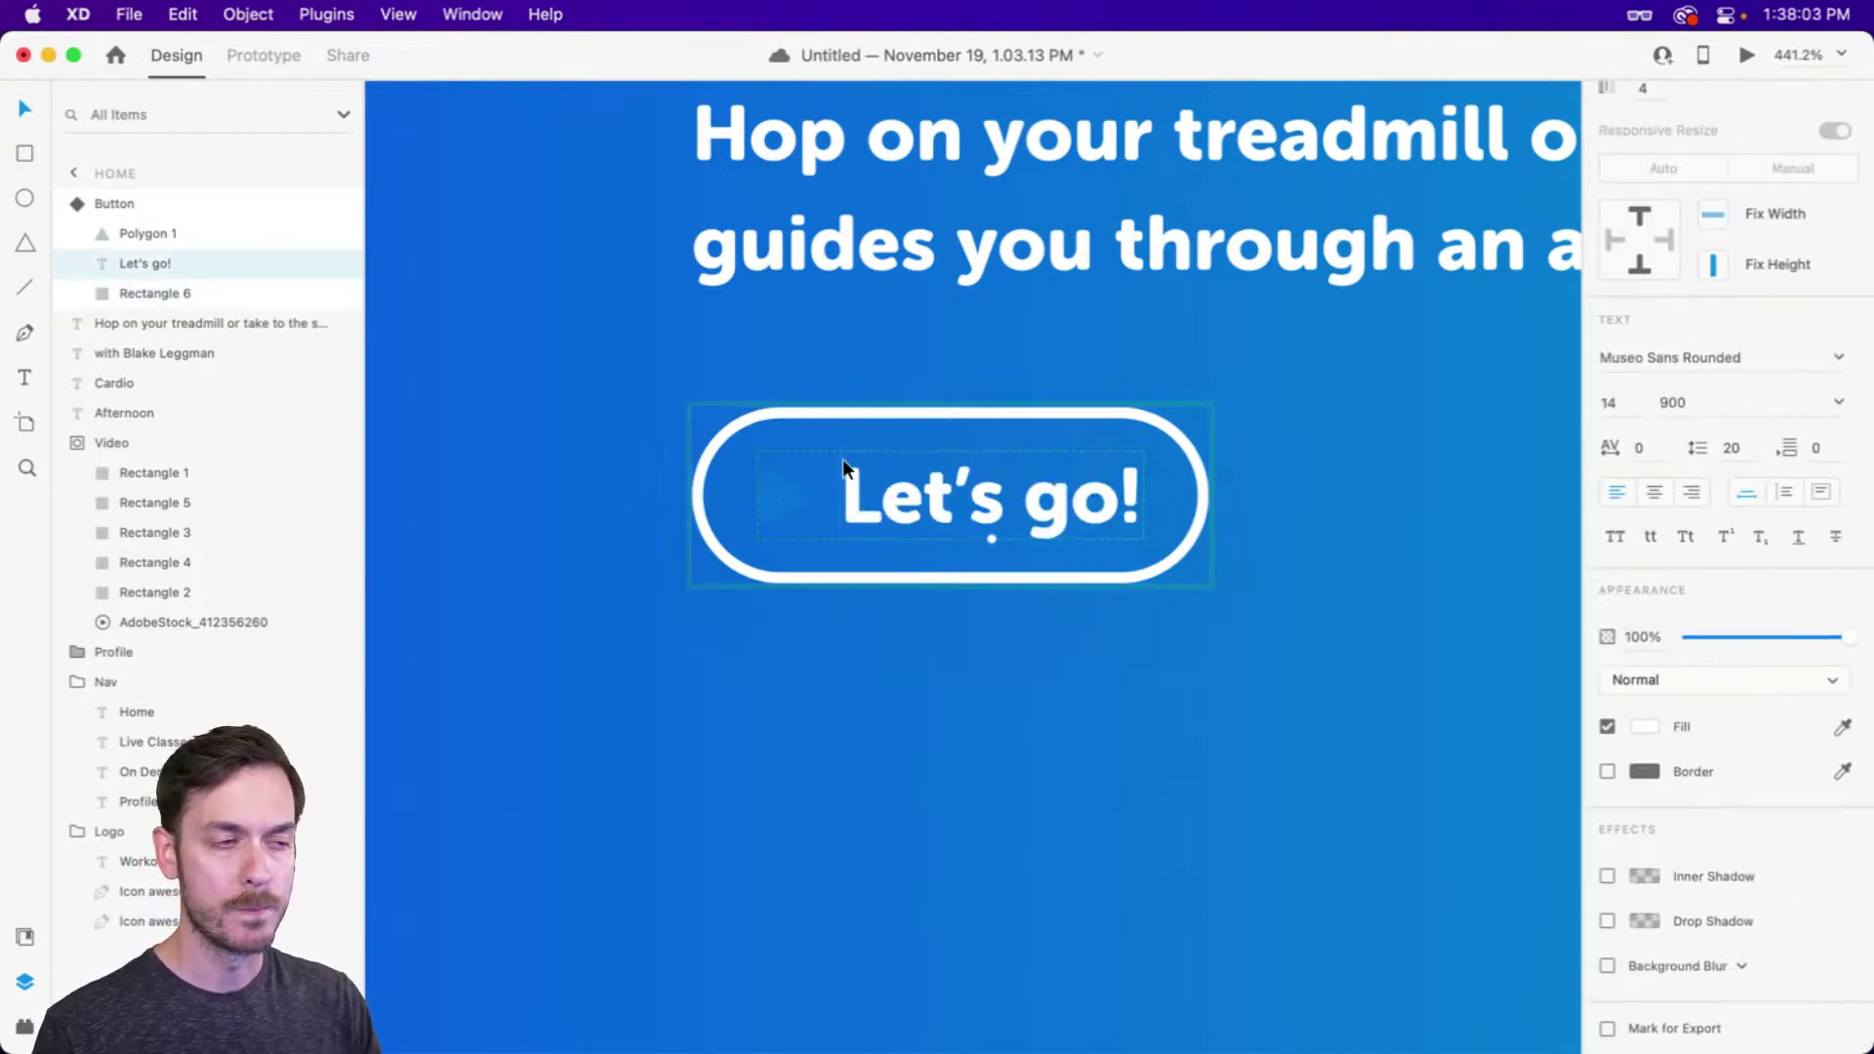
Change the Secondary button's label text to "View Exercises"
double_click(1018, 510)
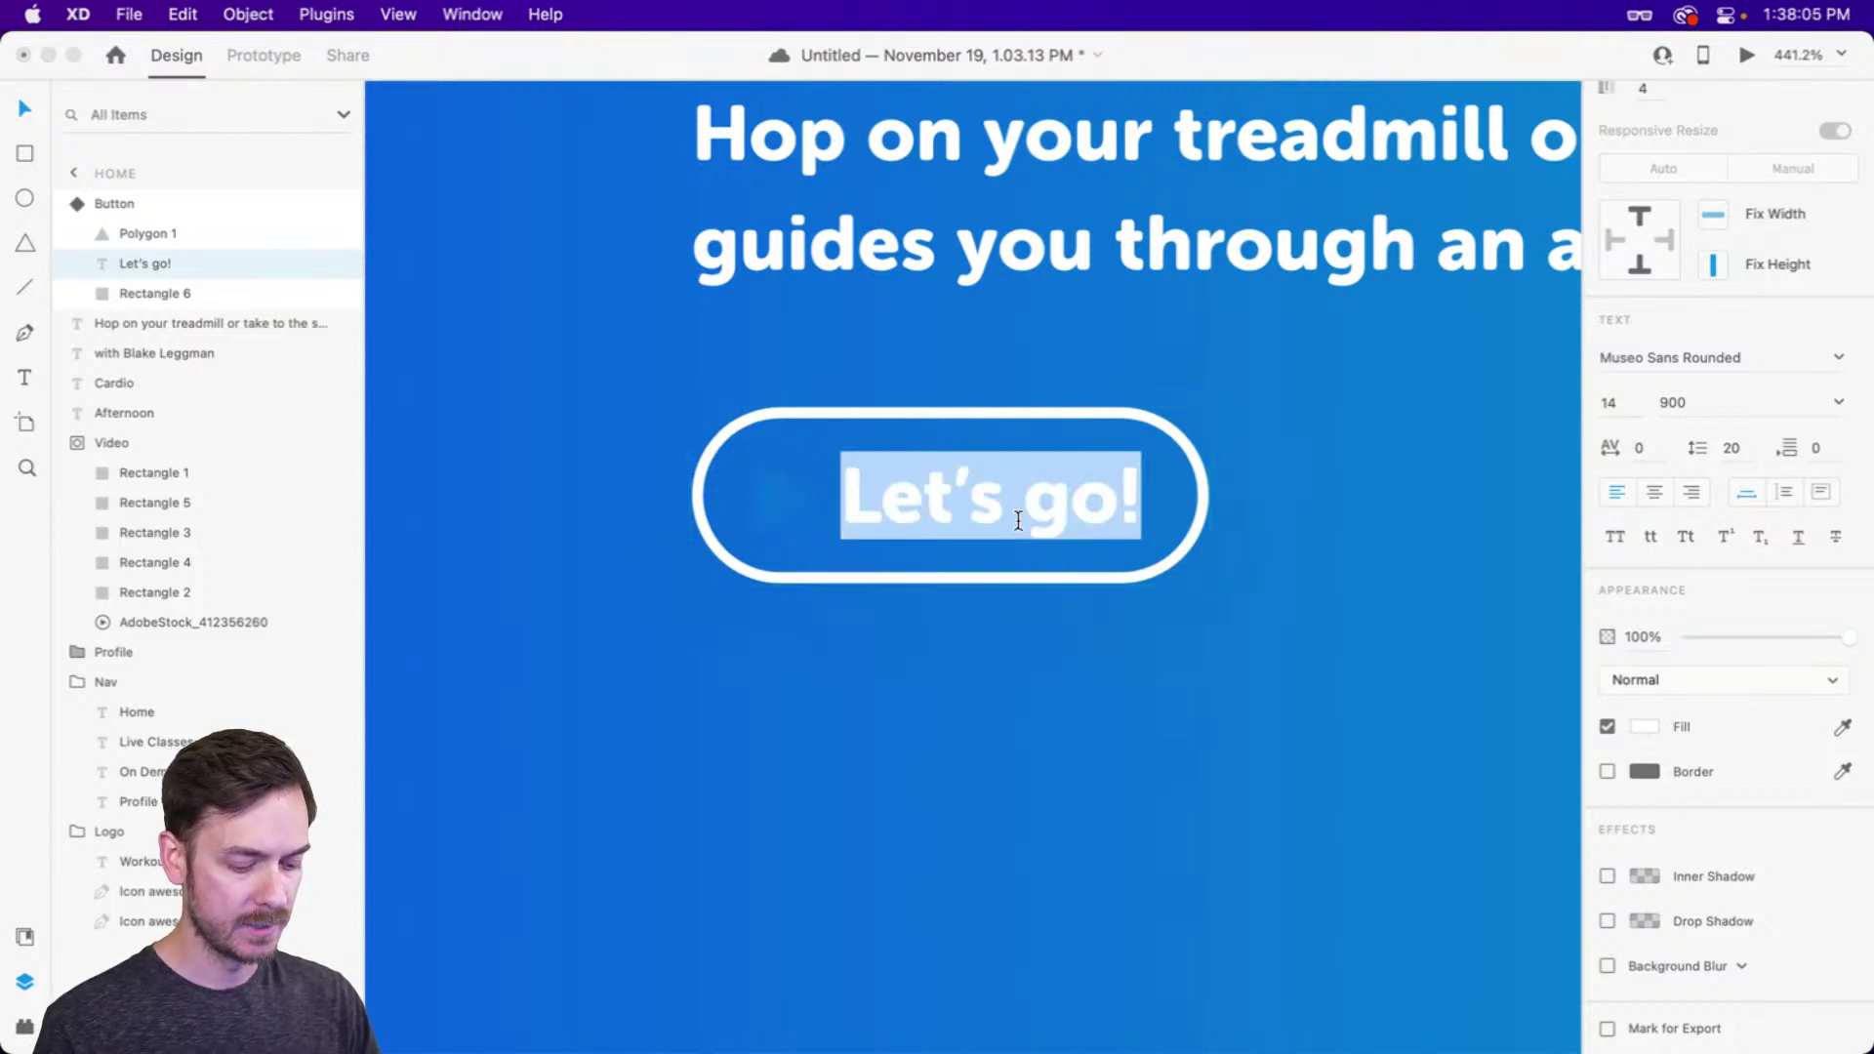
type("View Ex")
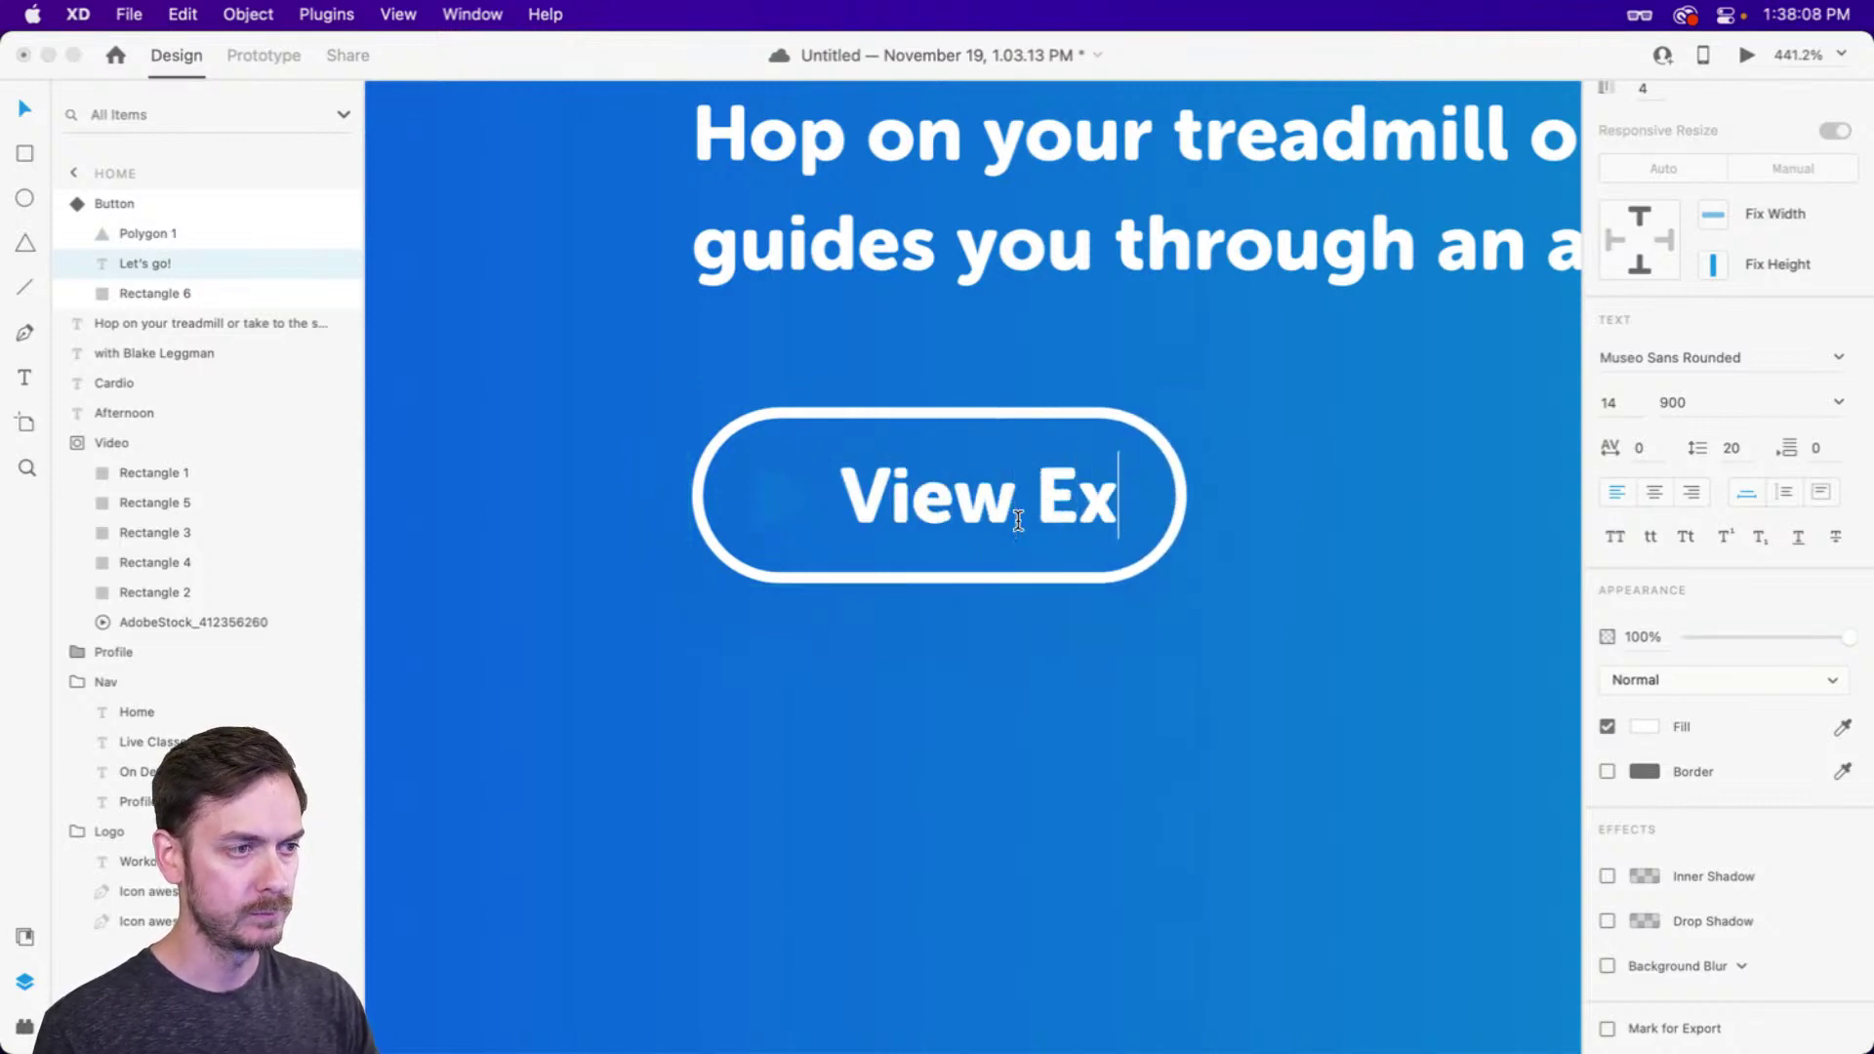
type("ercises")
key("Escape")
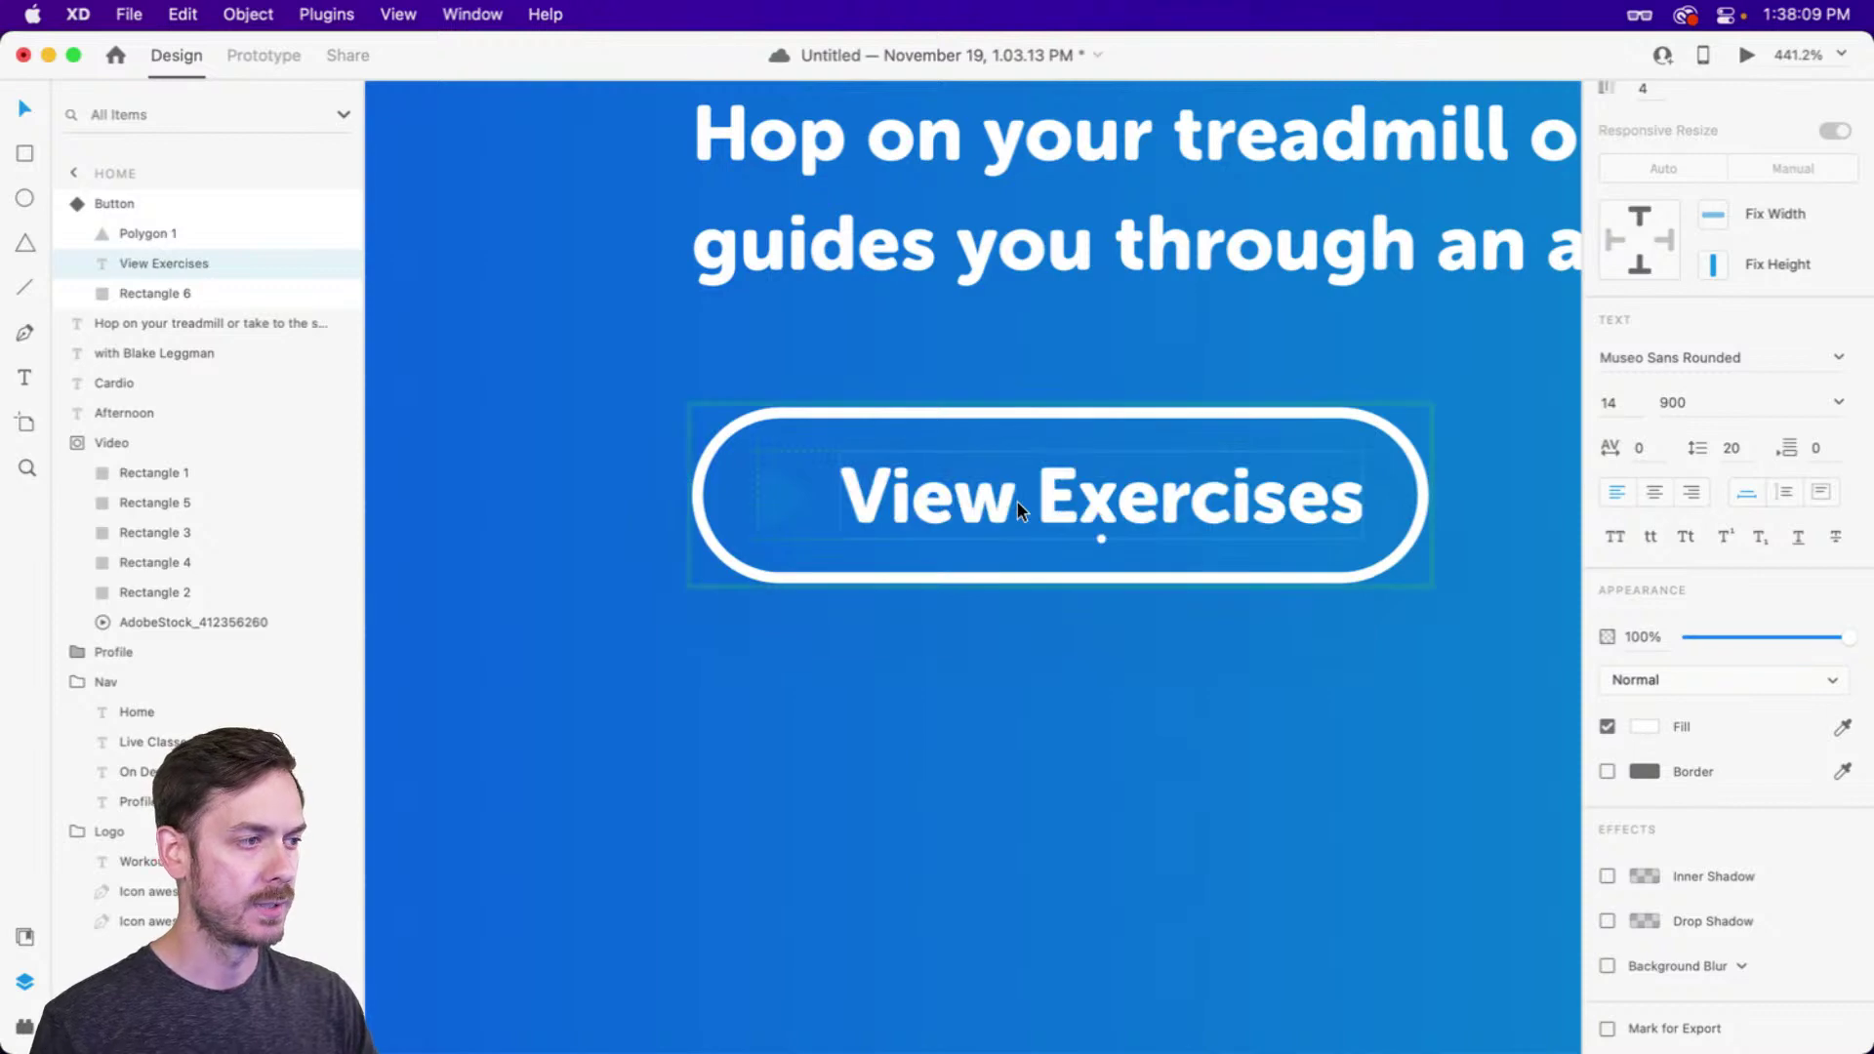
Switch to Nucleo, search Font Awesome 6 for "list", and copy the regular bulleted list icon for use in XD
left_click(769, 489)
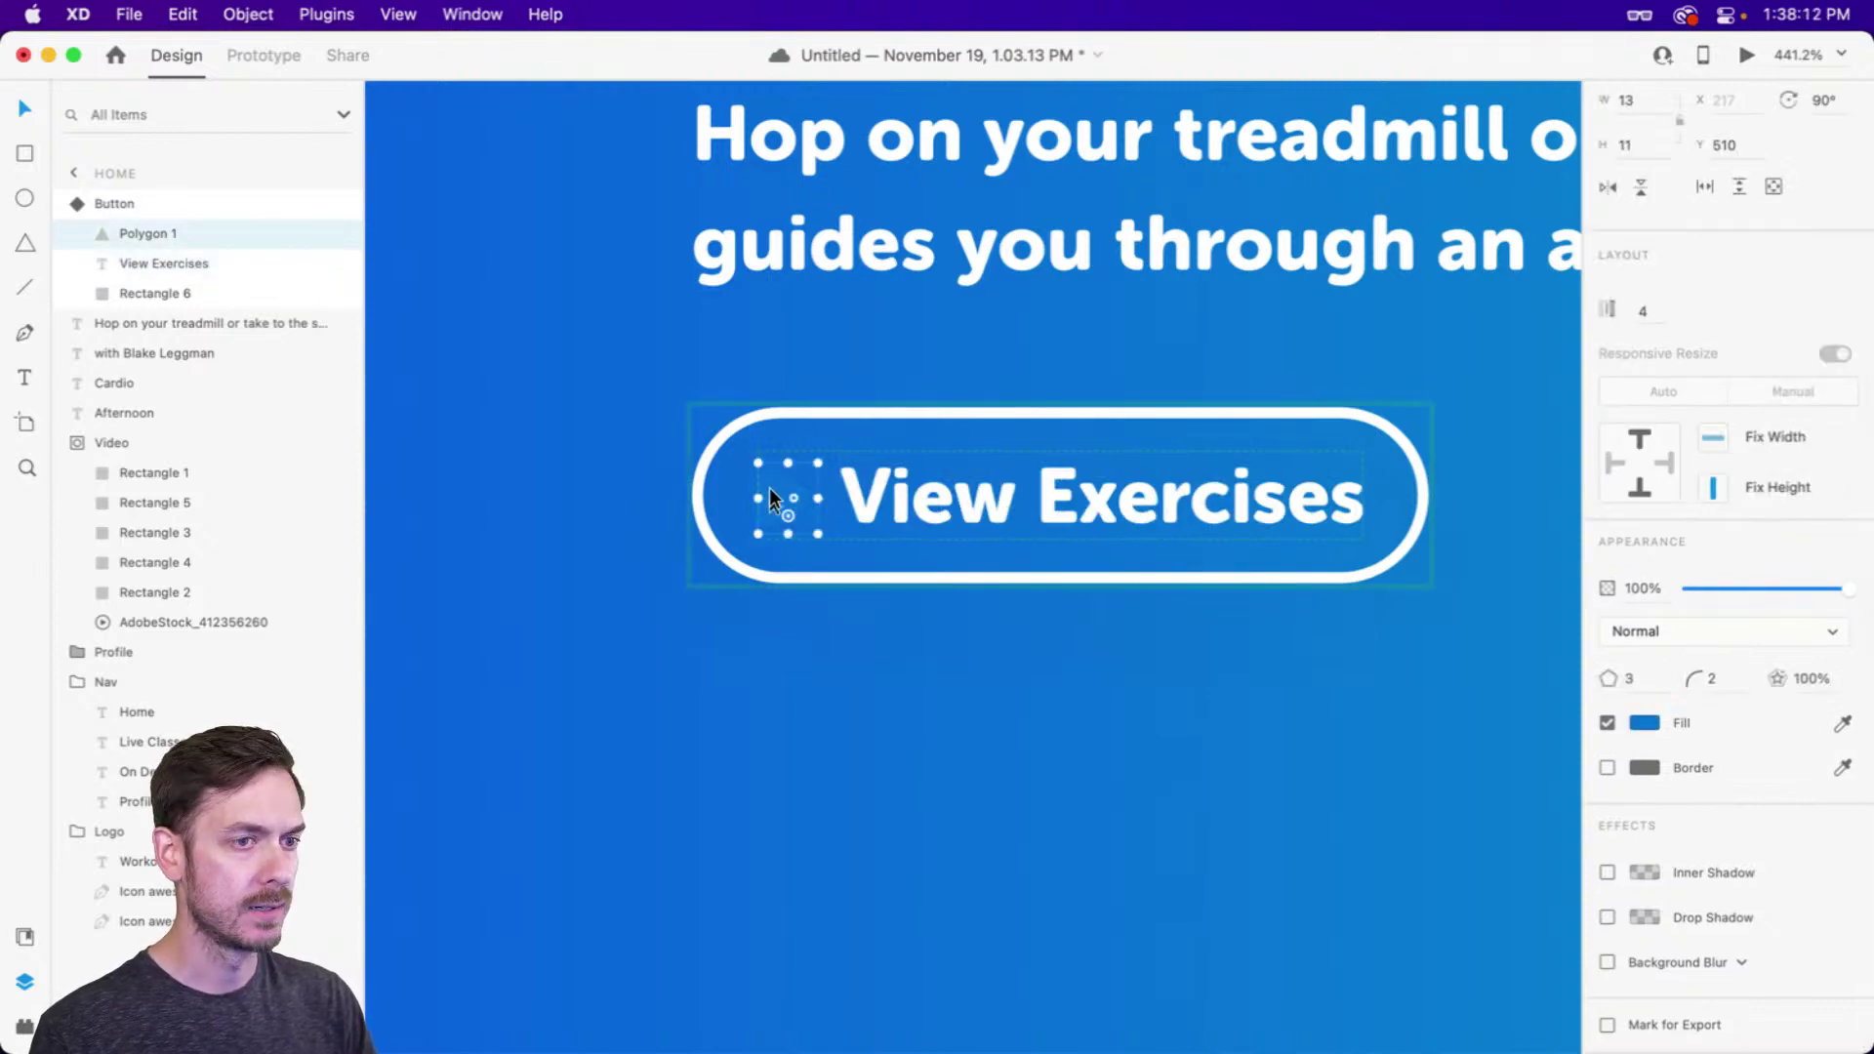
key("super+Tab")
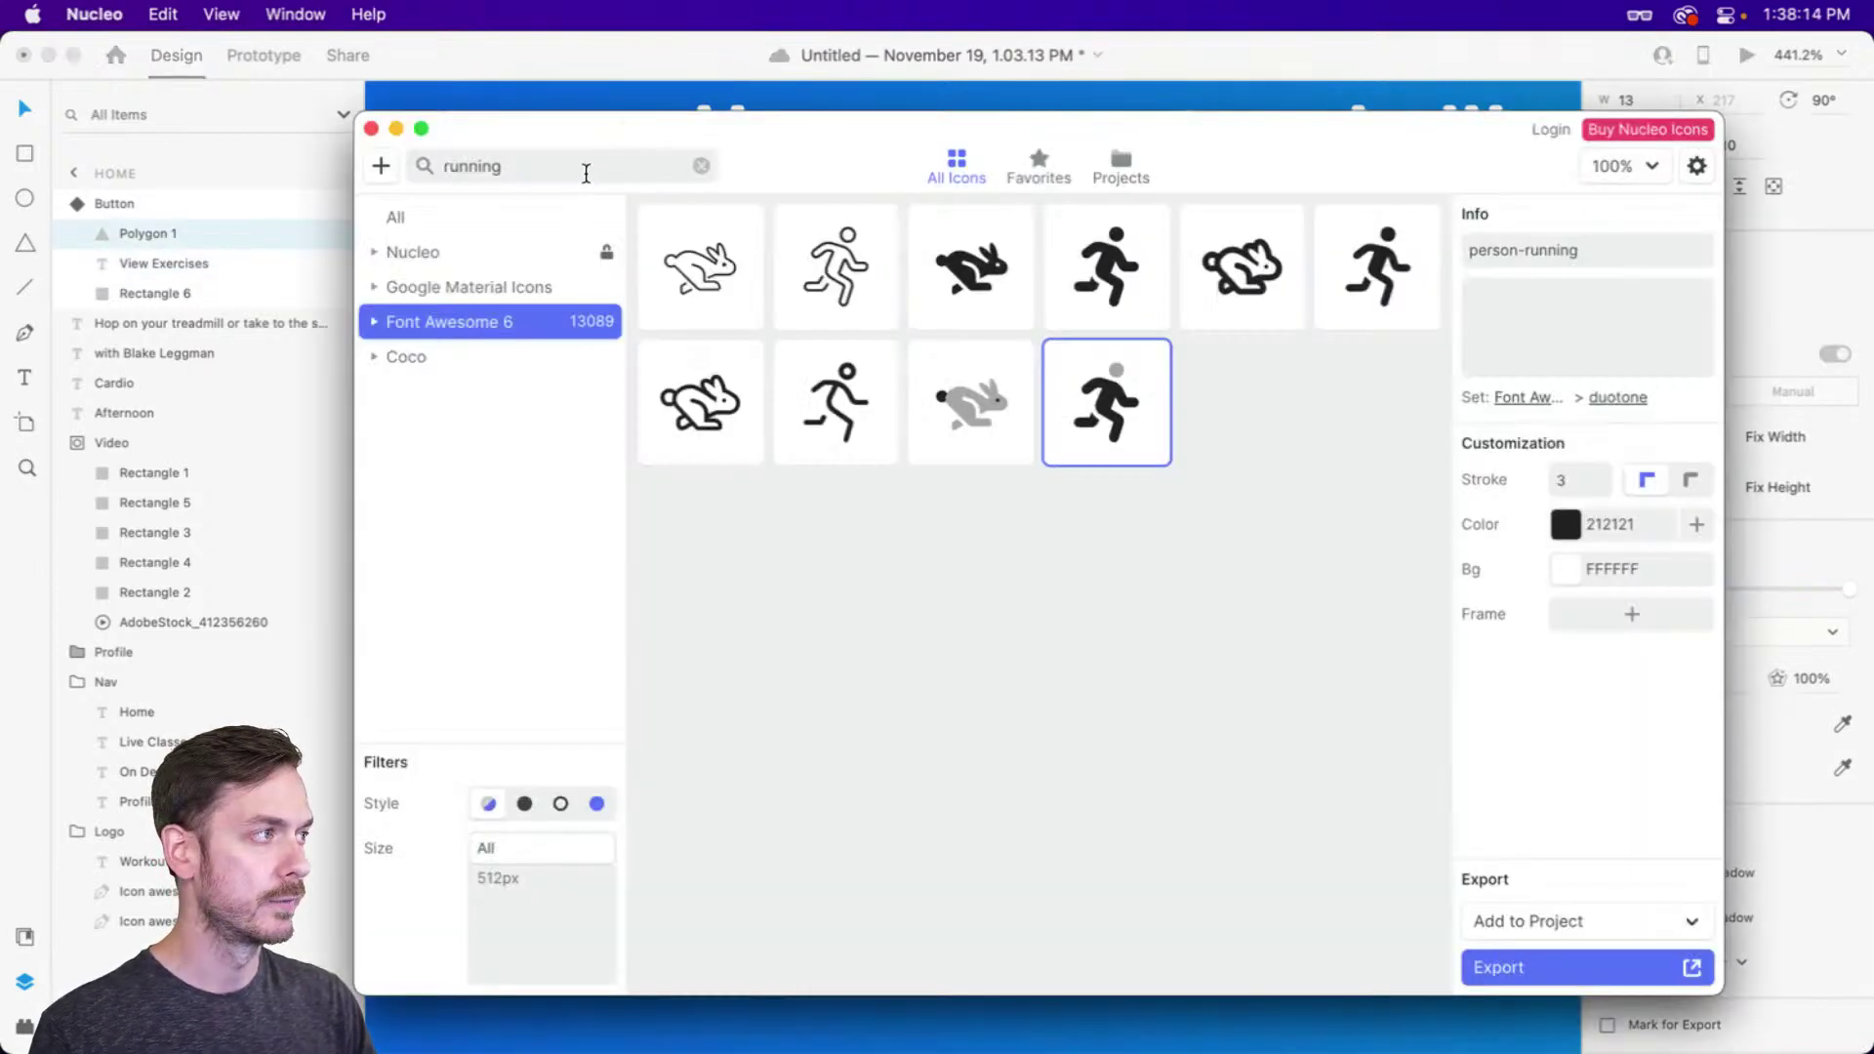
left_click_drag(587, 172, 384, 142)
key("BackSpace")
type("list")
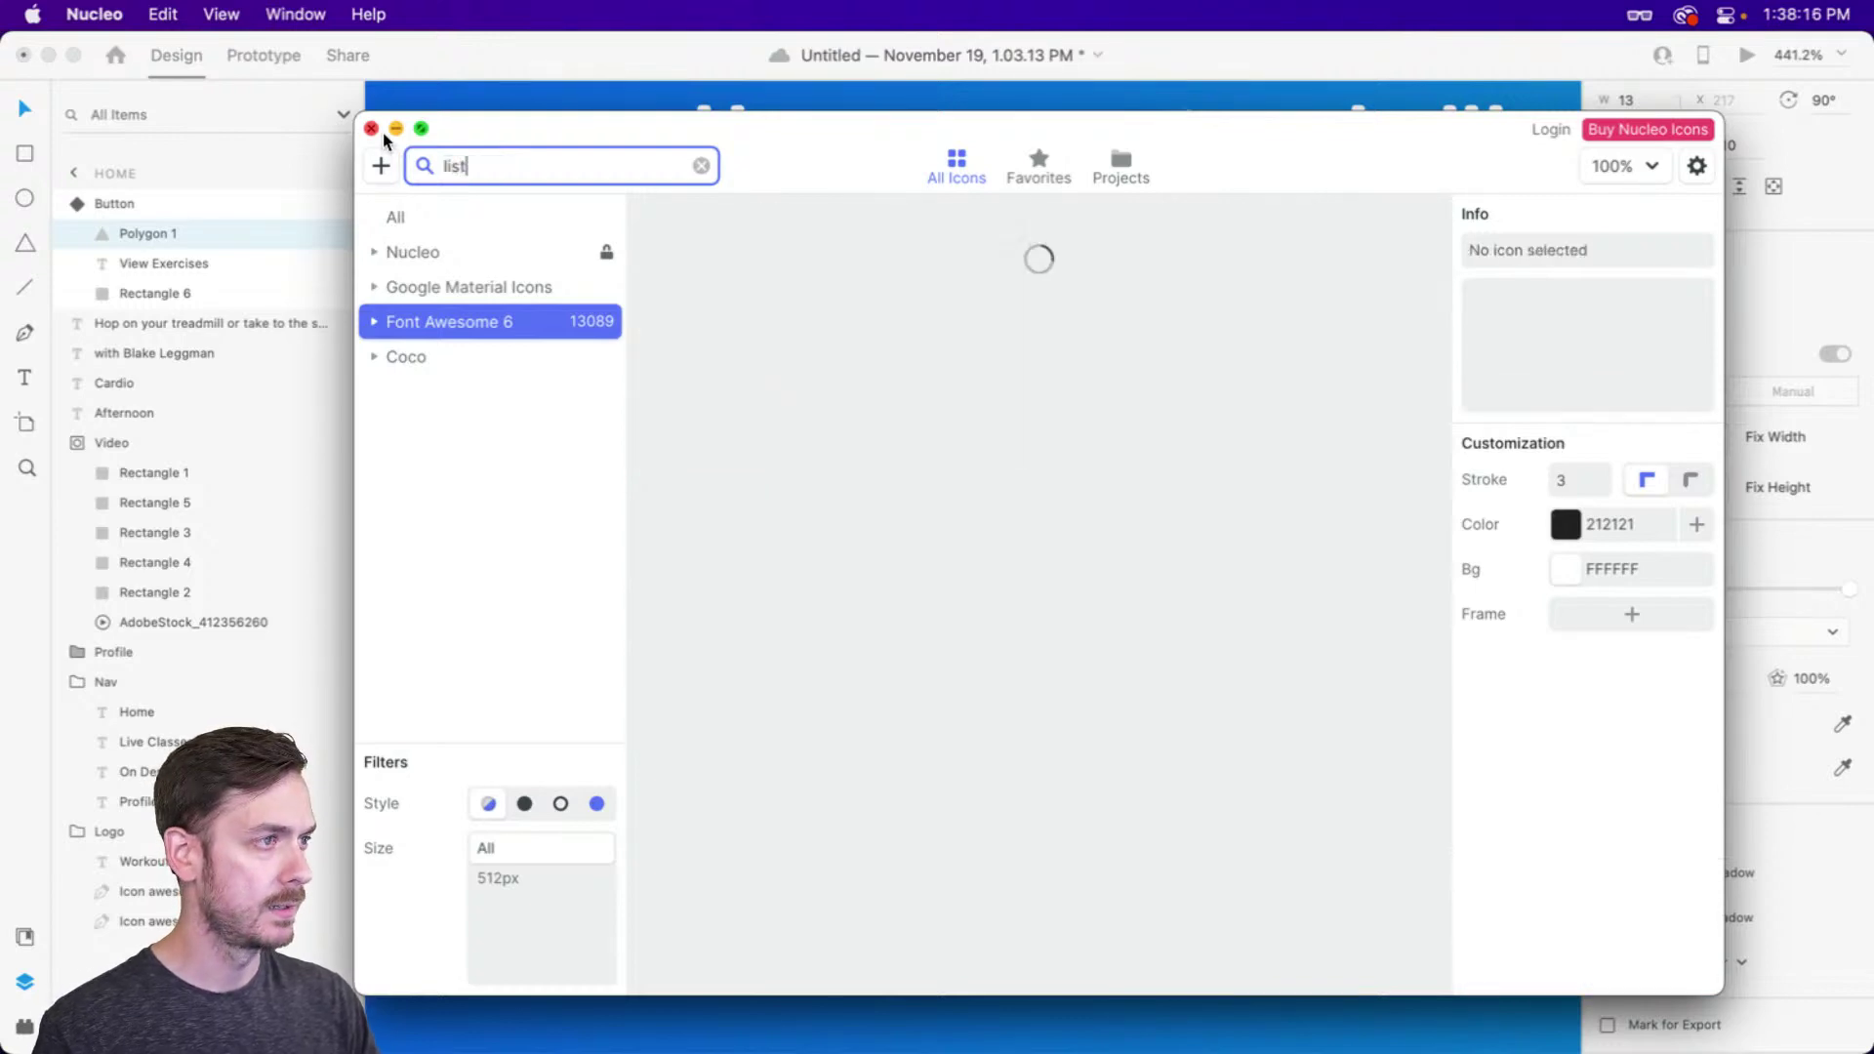
scroll(1086, 530, "down", 5)
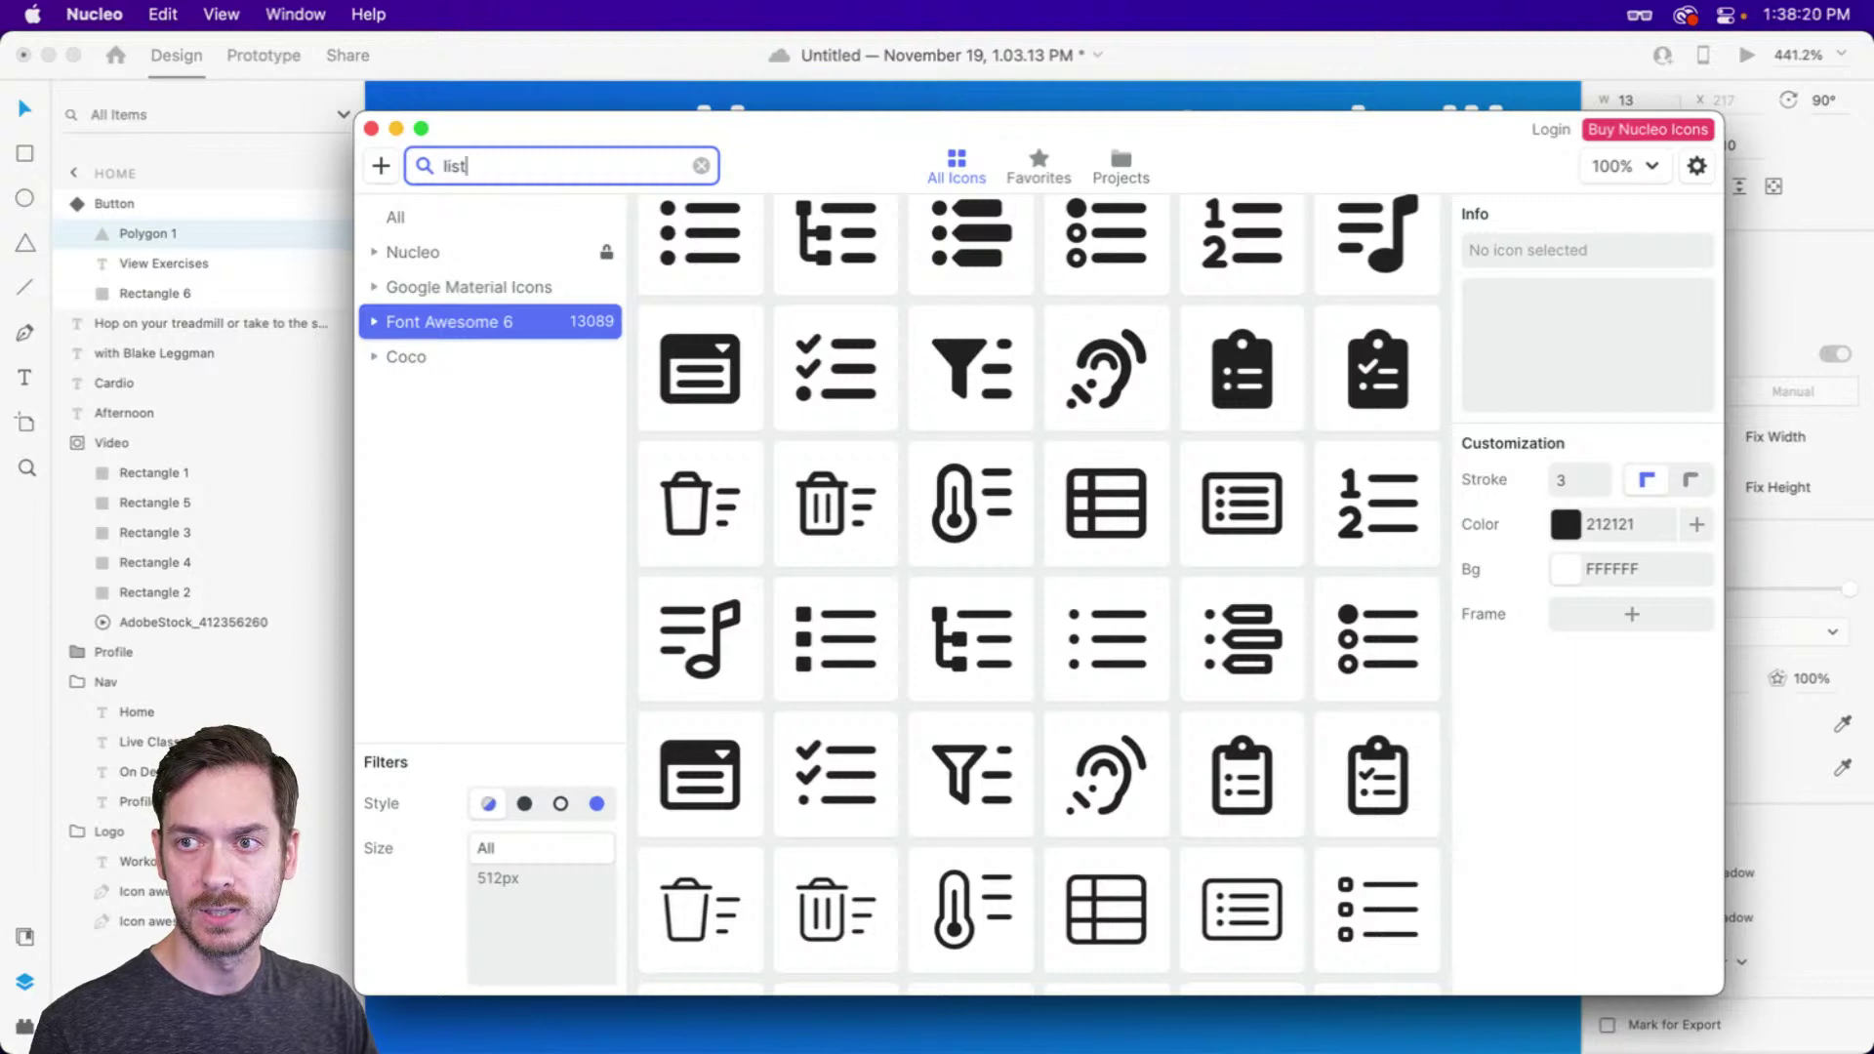
scroll(1020, 653, "down", 1)
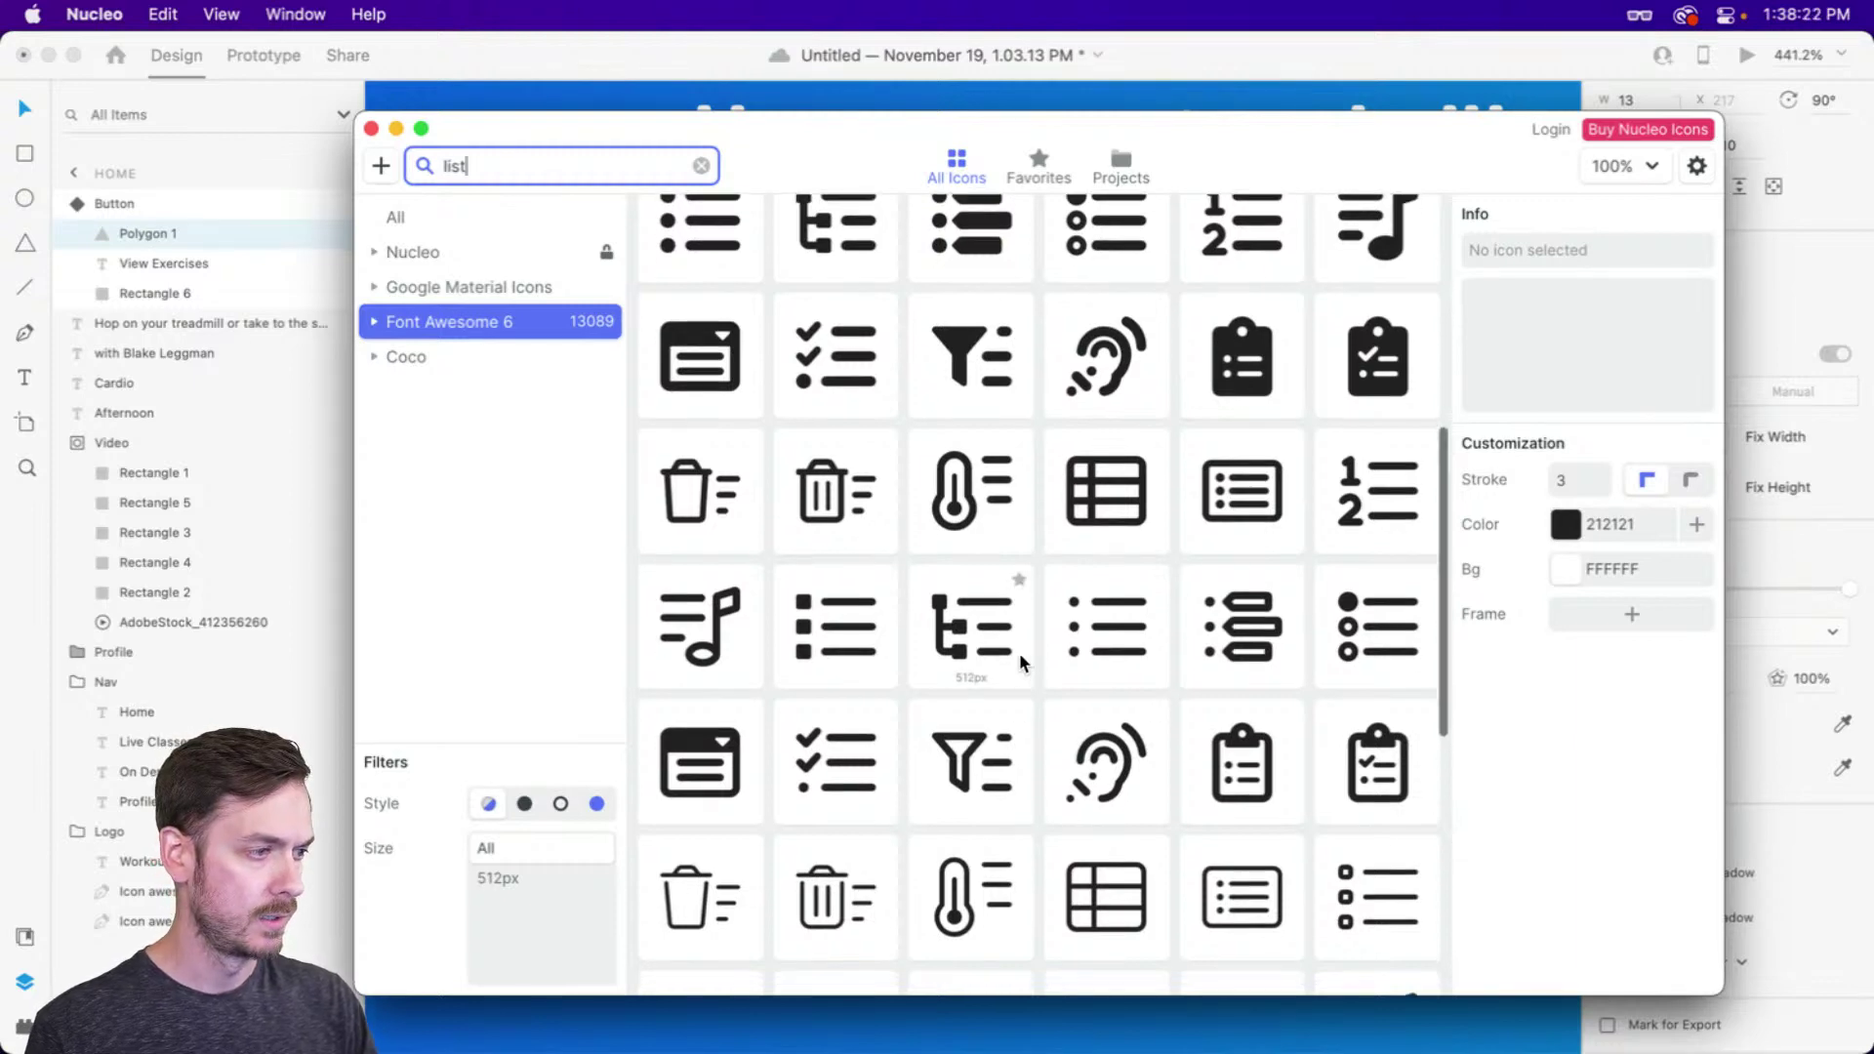
left_click(828, 617)
key("super+c")
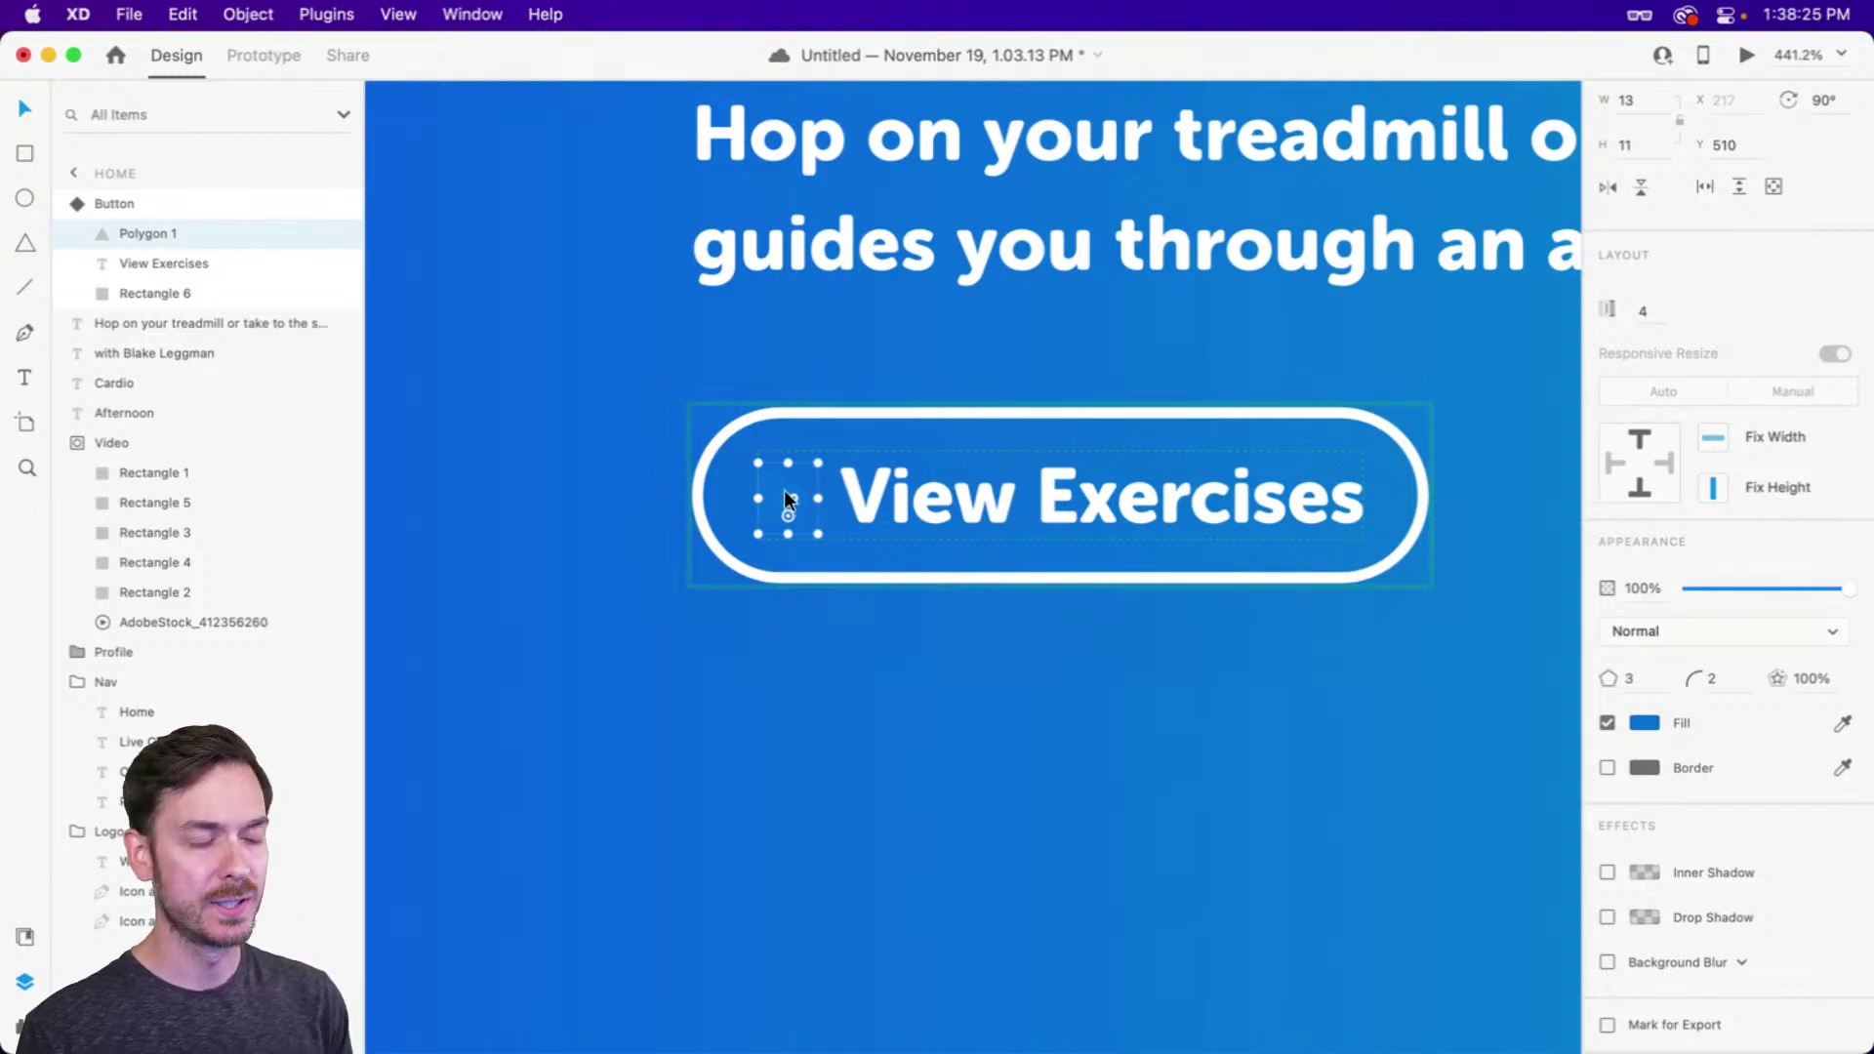
key("super+Tab")
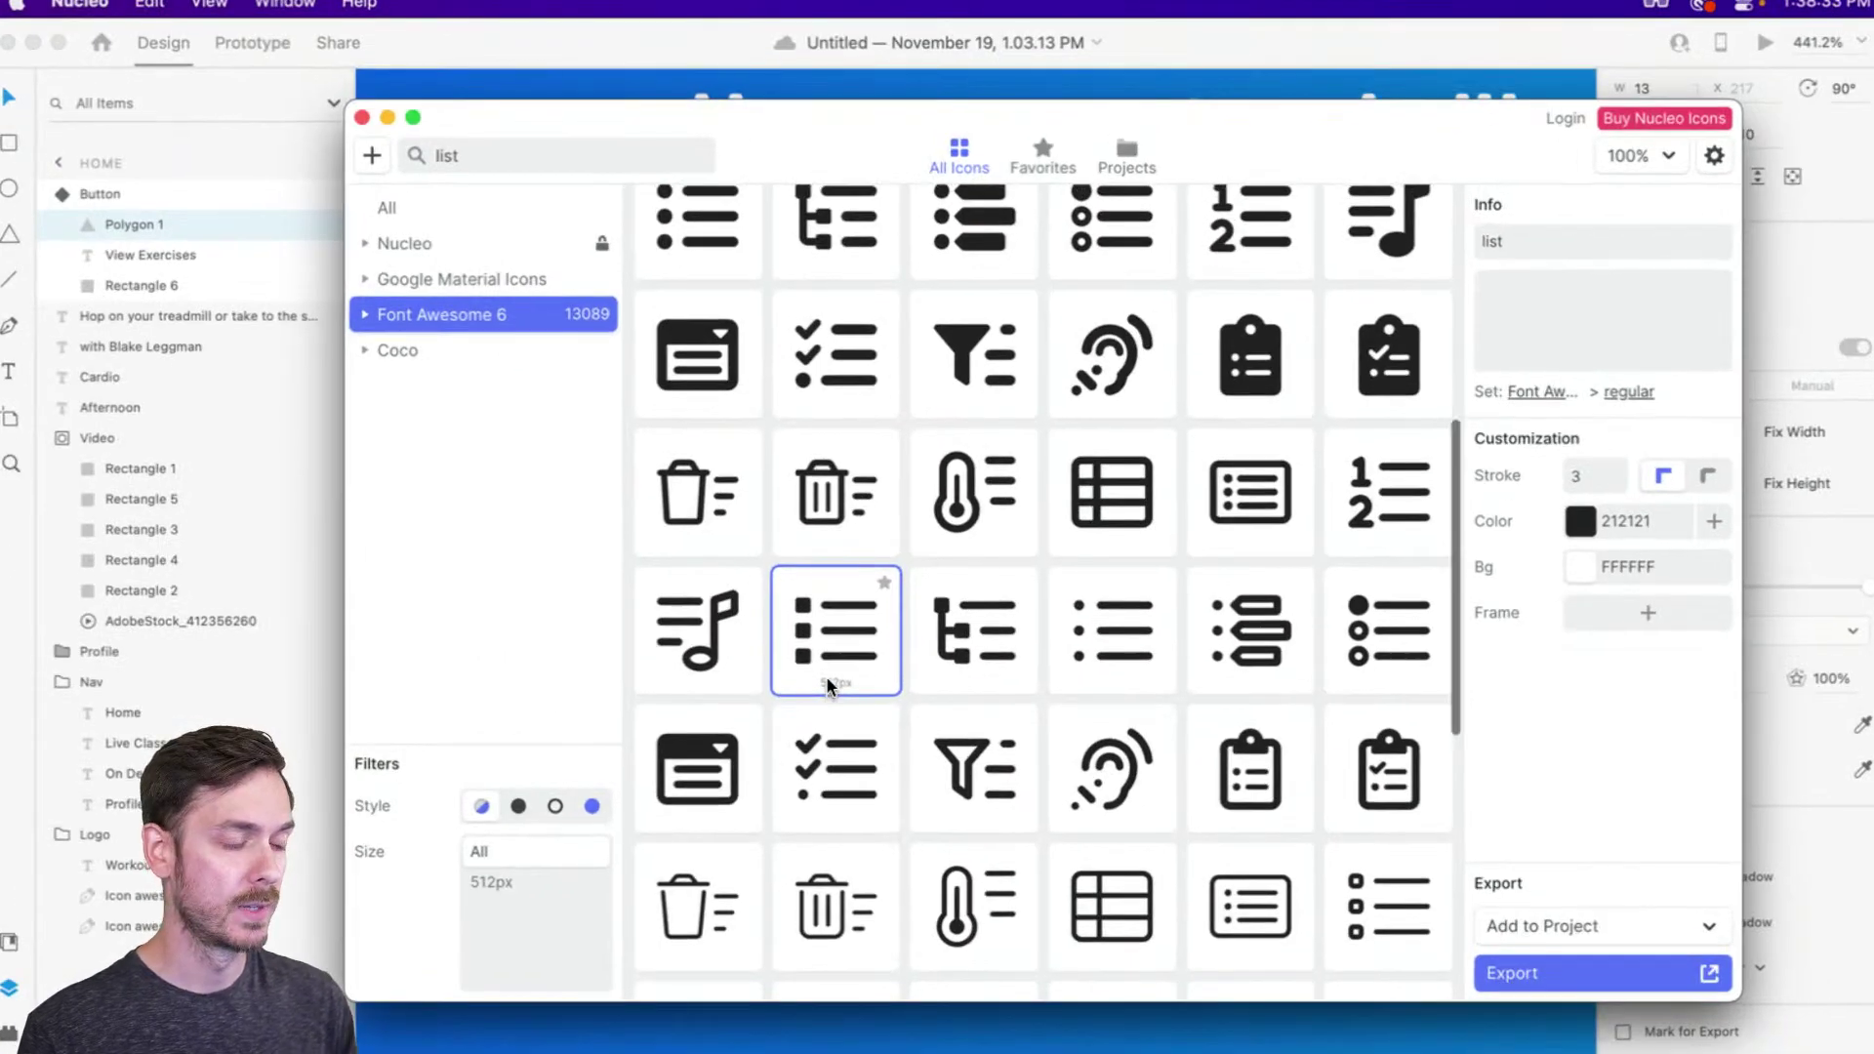
key("super+Tab")
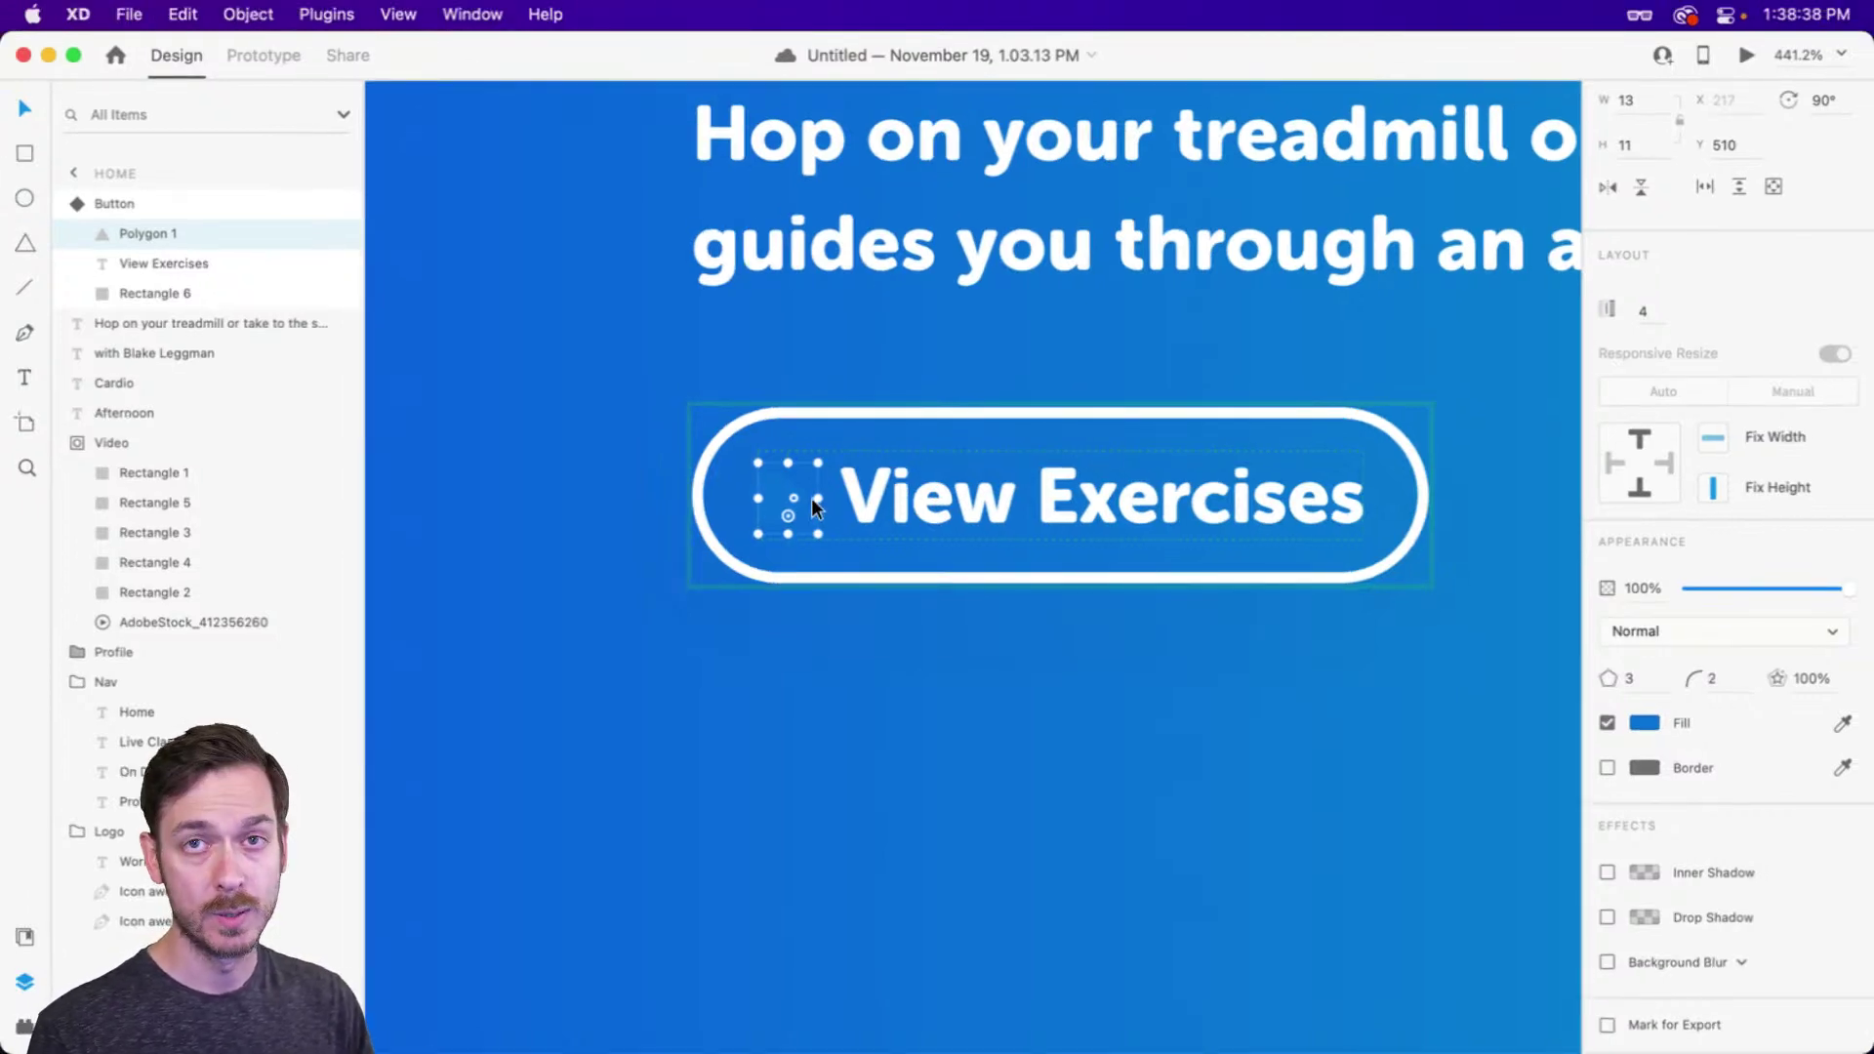
Try to paste the list icon directly inside the Secondary button and shrink it to fit beside the label
key("super+v")
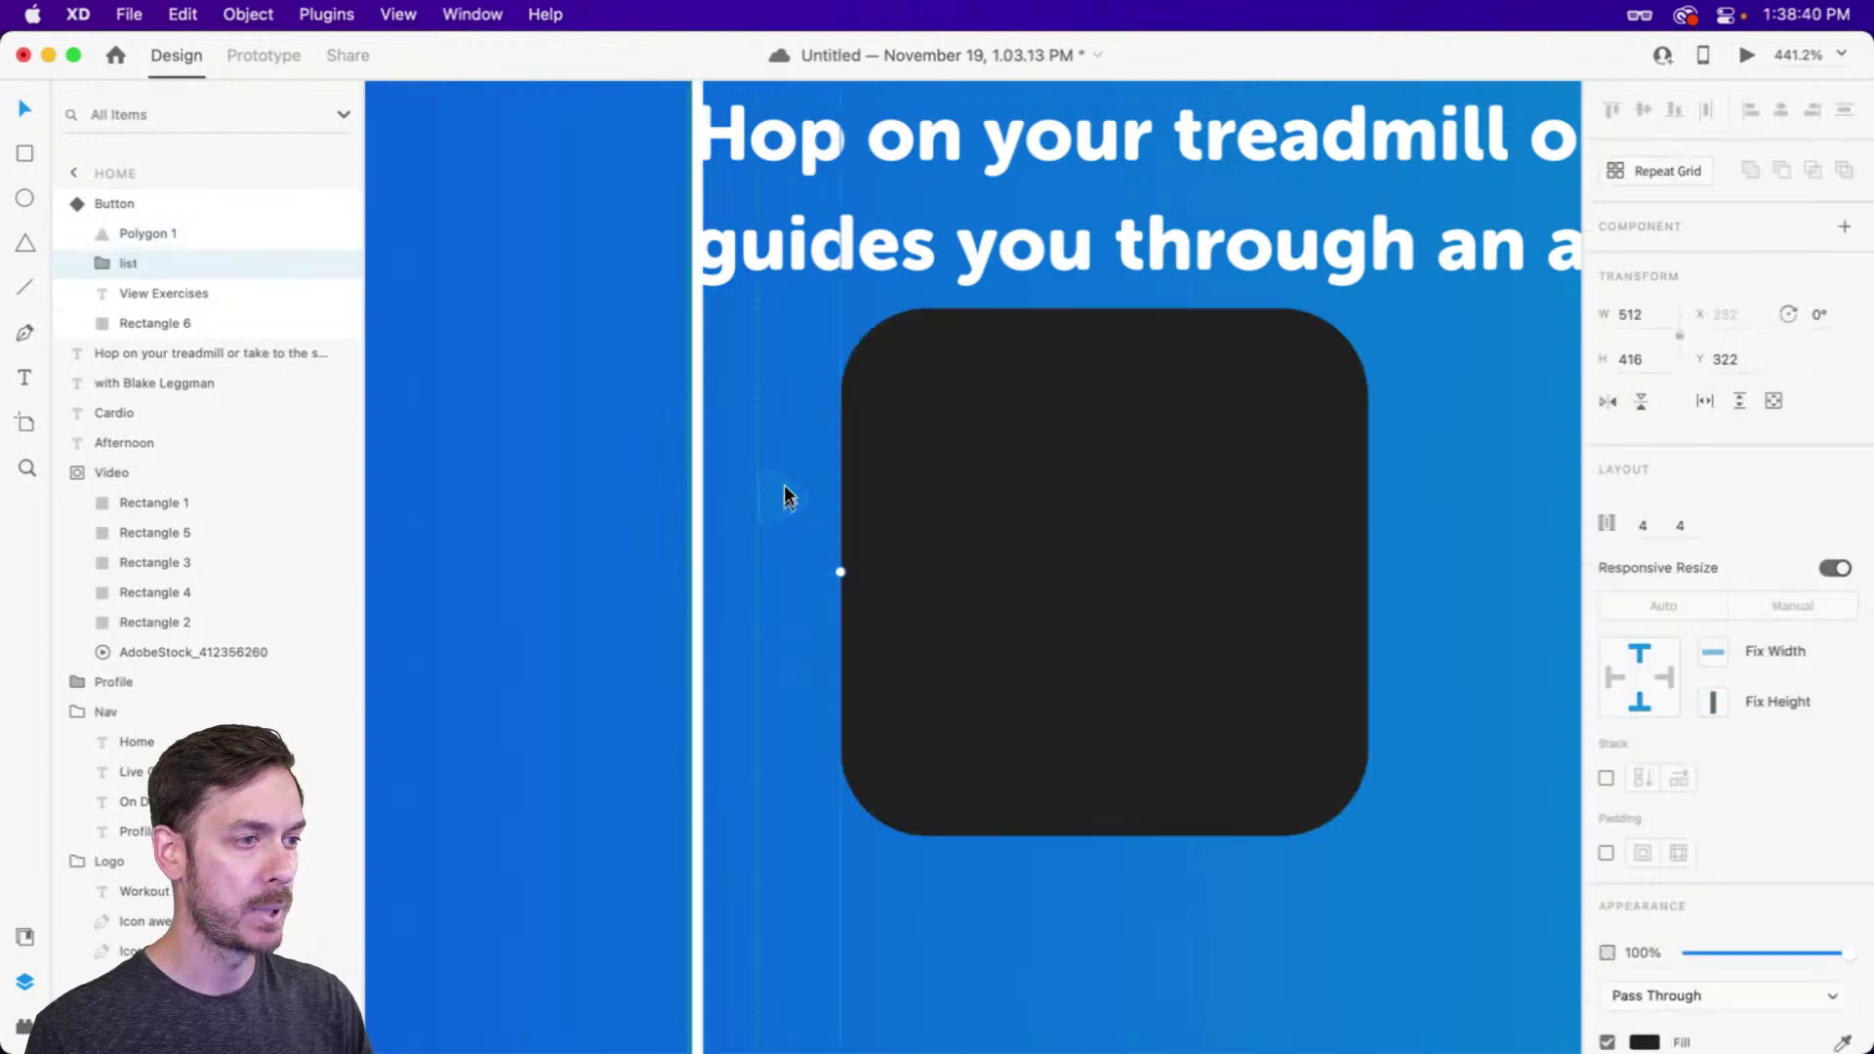
scroll(869, 493, "down", 3)
scroll(872, 501, "down", 5)
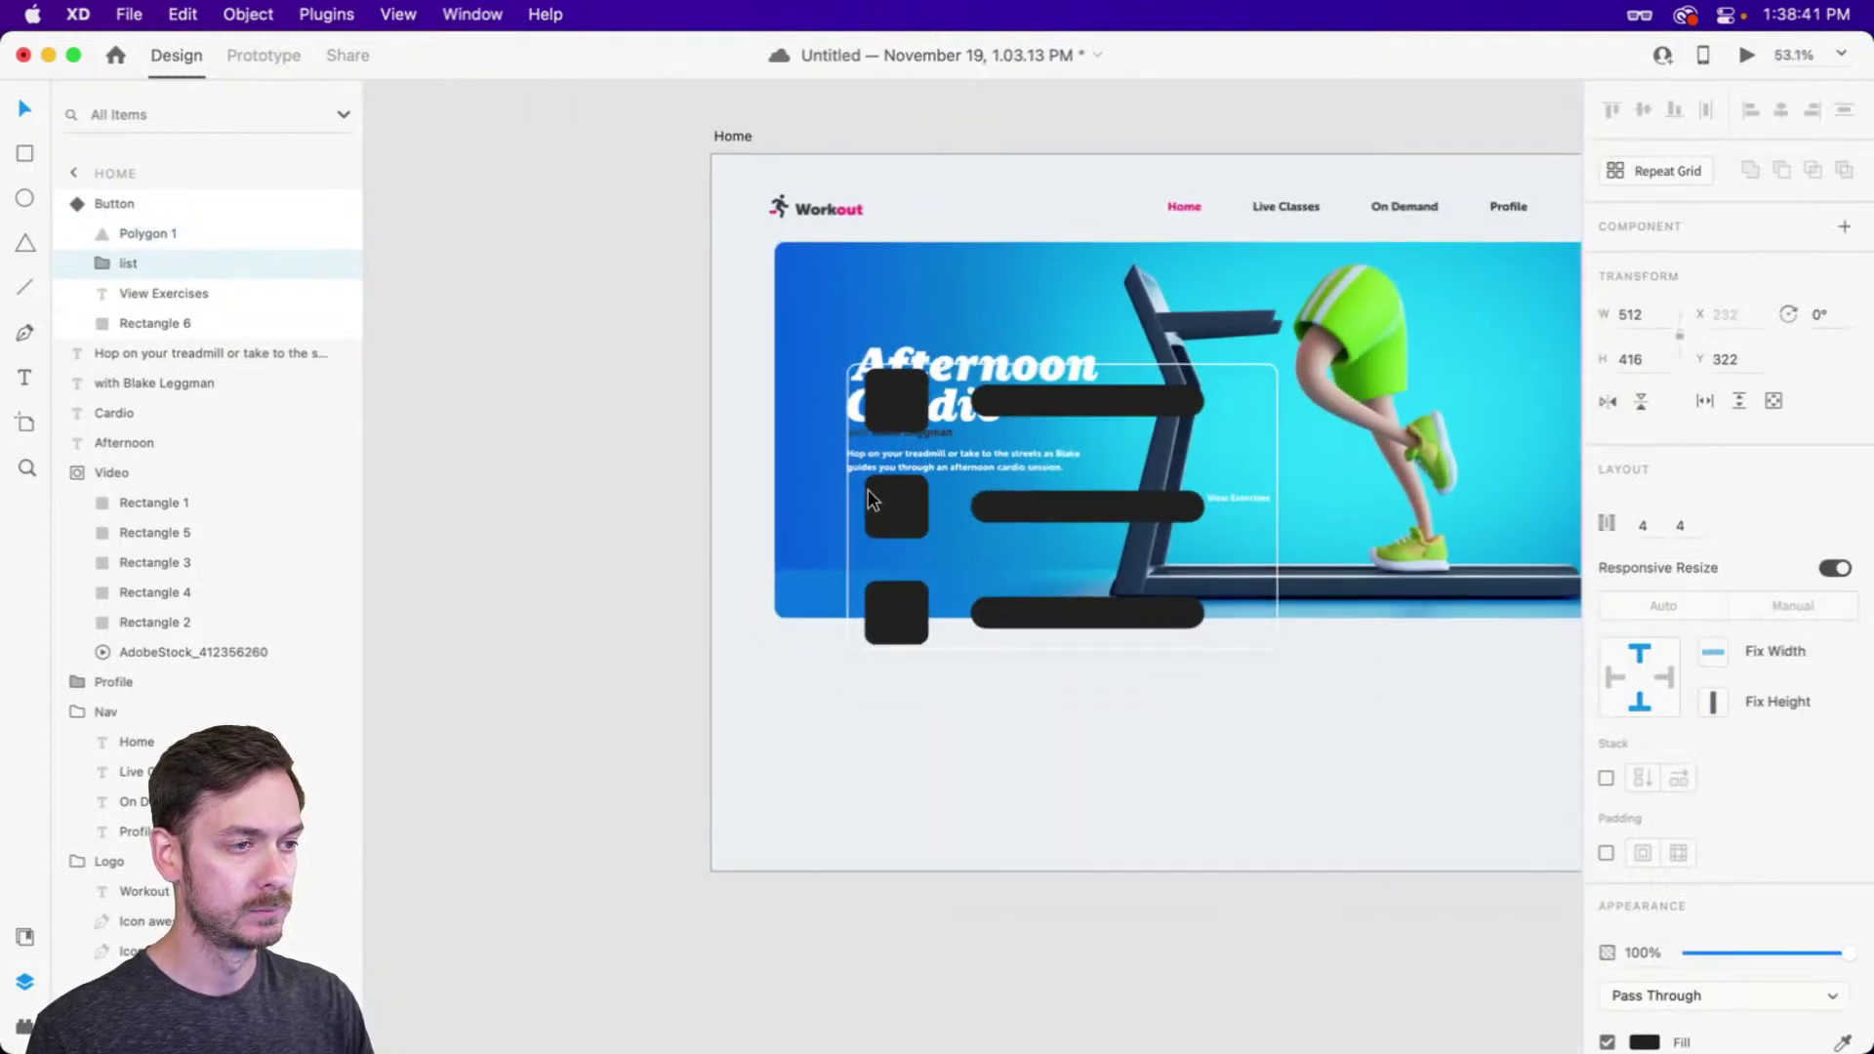
left_click_drag(1206, 367, 1033, 465)
scroll(1035, 498, "up", 5)
key("Escape")
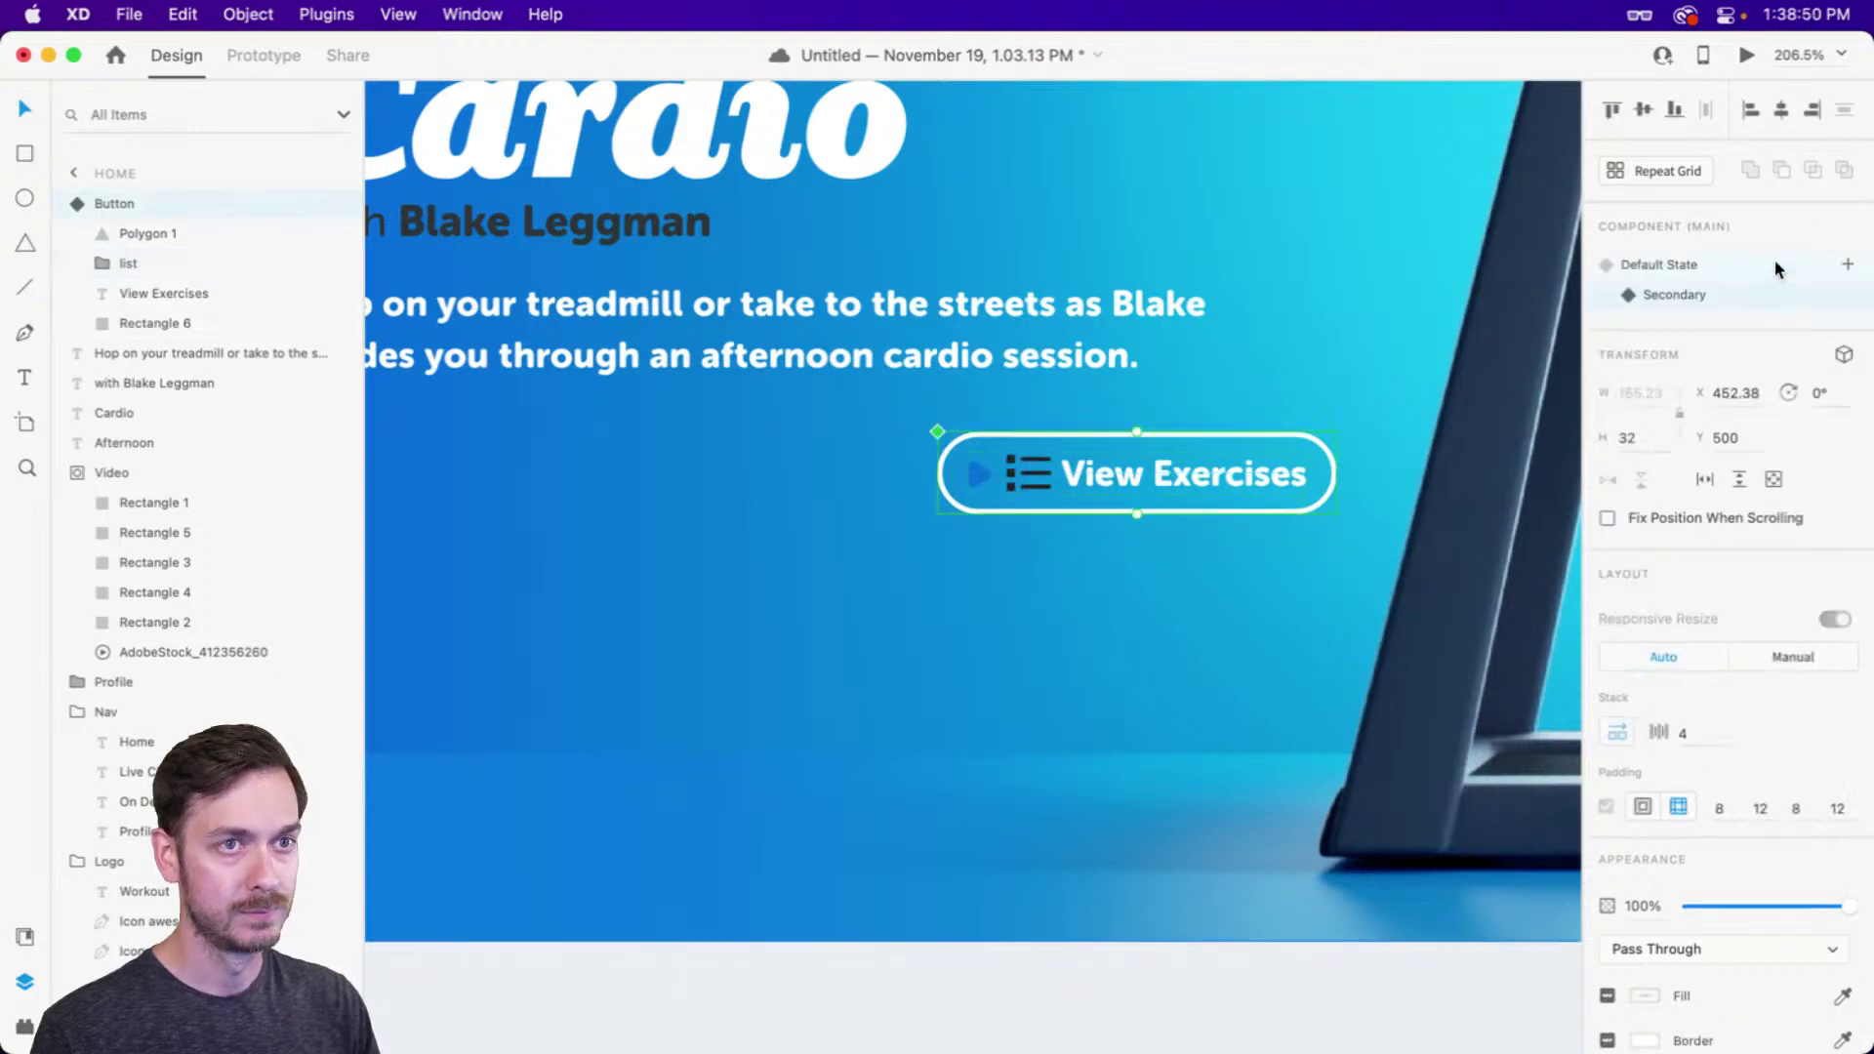
left_click(1769, 266)
left_click(1675, 295)
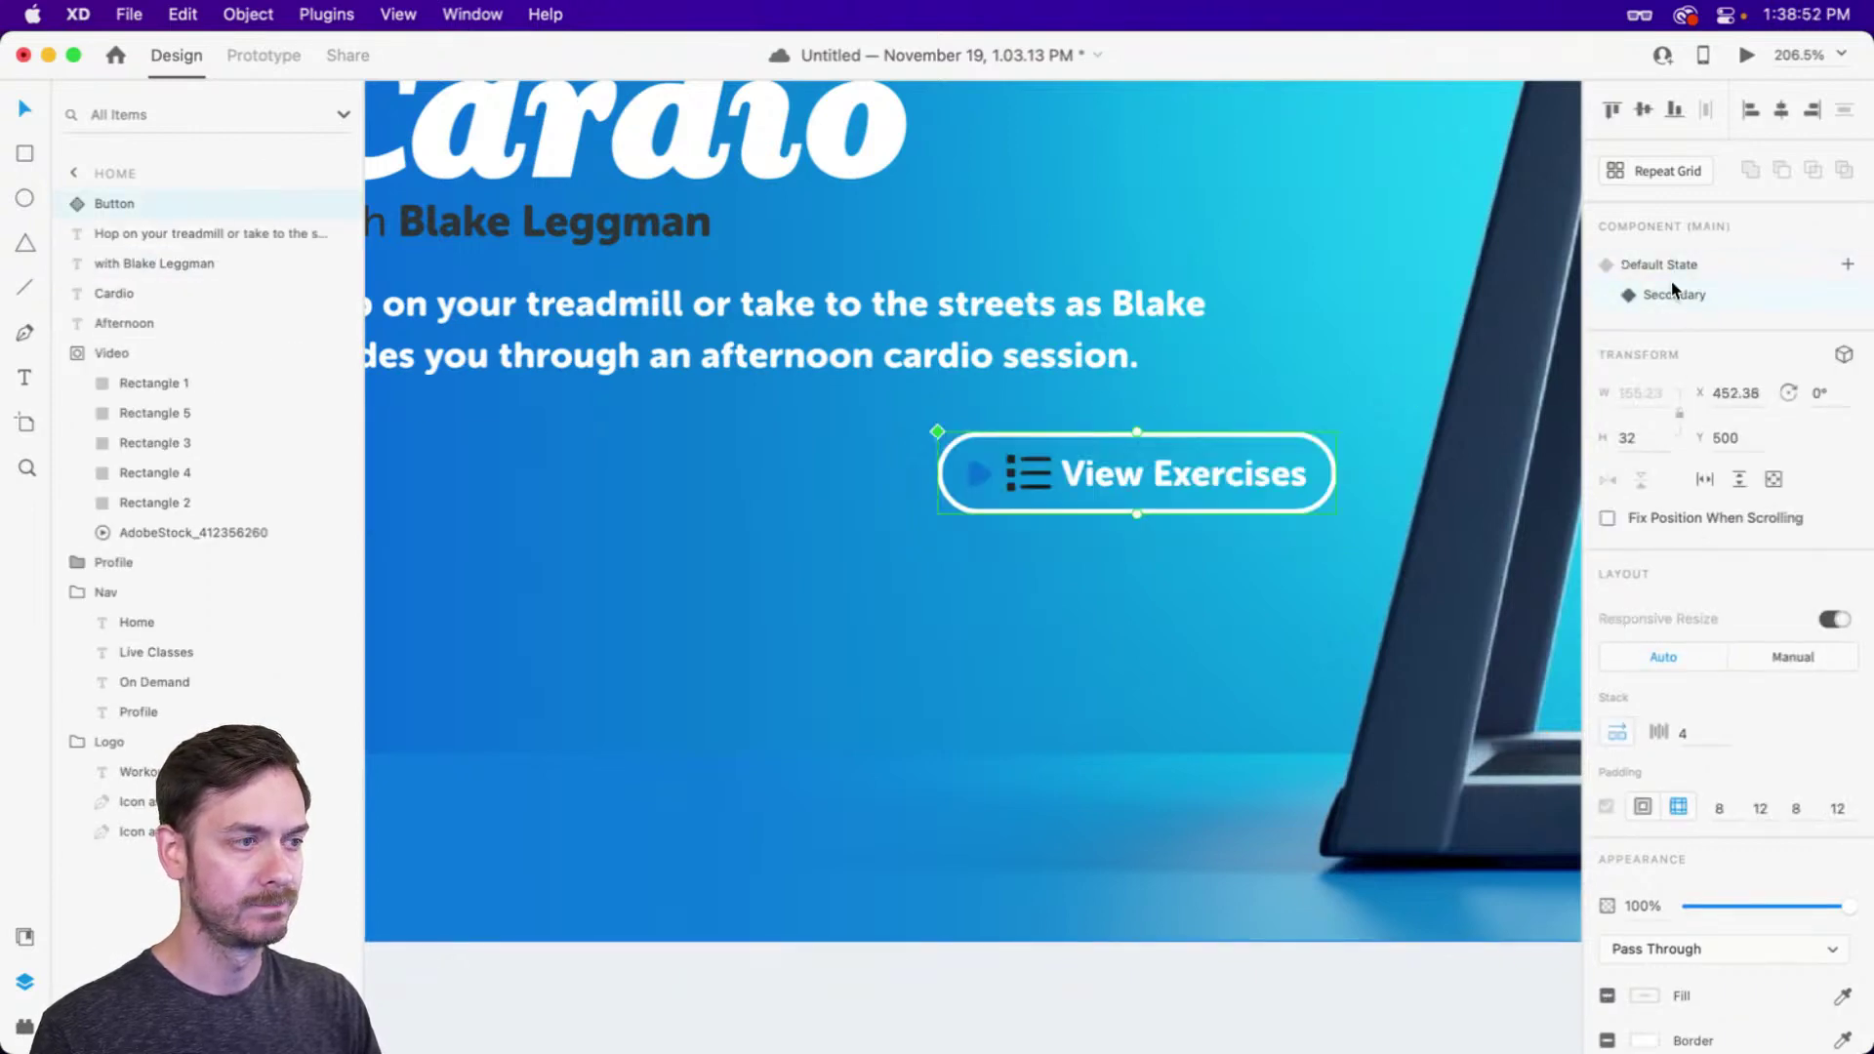
Undo the list icon's repositioning, scaling and pasting inside the button
key("super+z")
key("super+shift+z")
key("super+z")
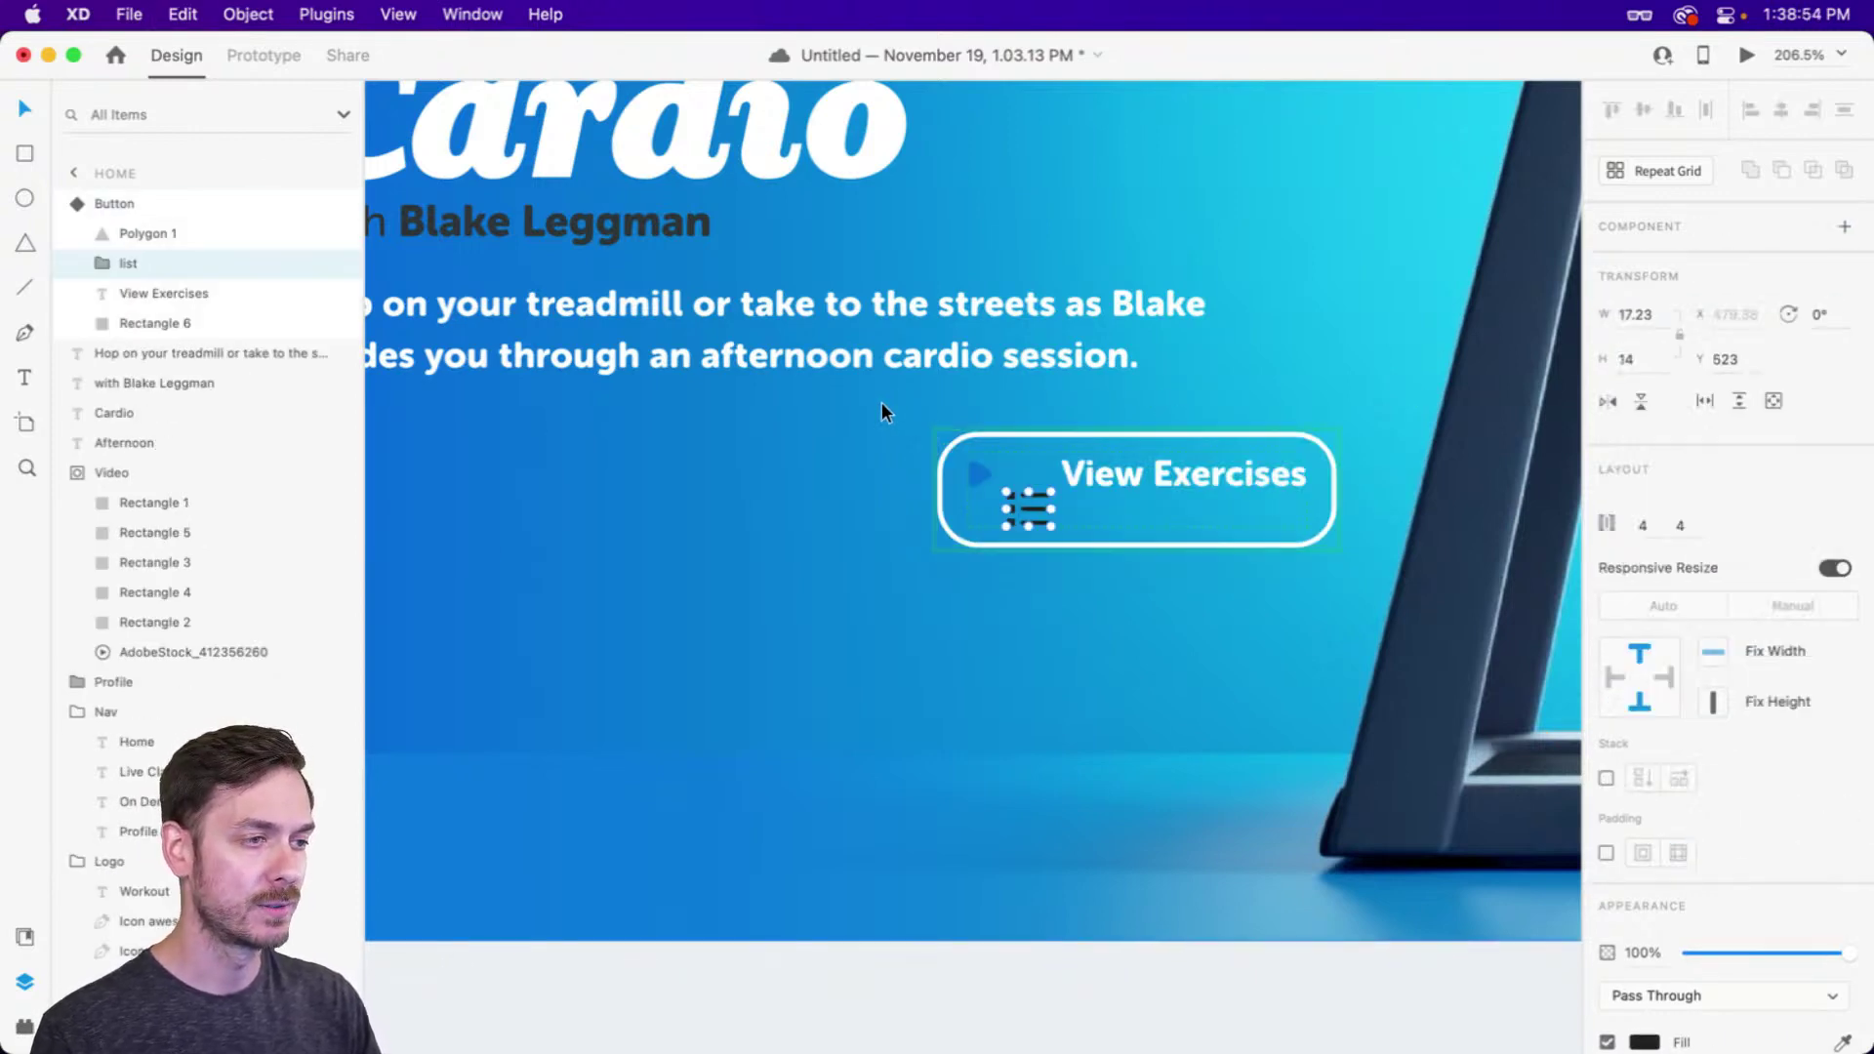
key("super+z")
scroll(865, 408, "left", 2)
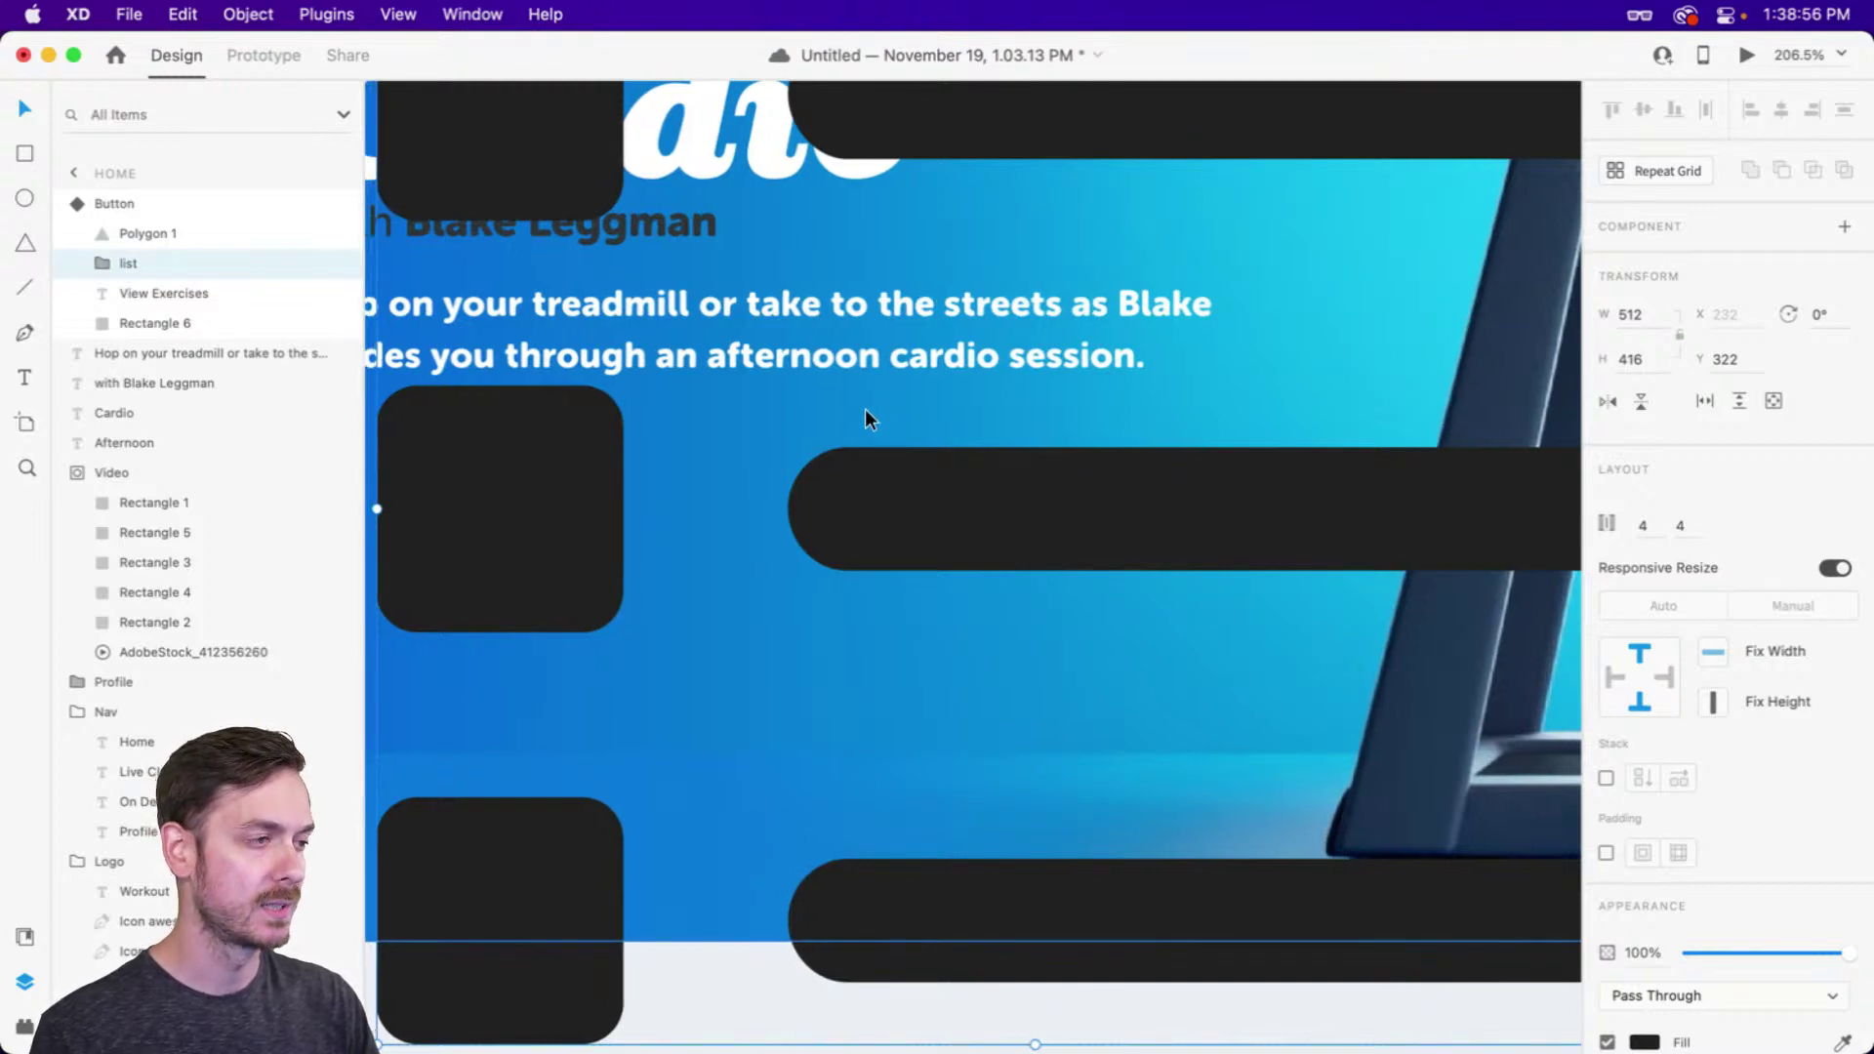
scroll(853, 429, "right", 2)
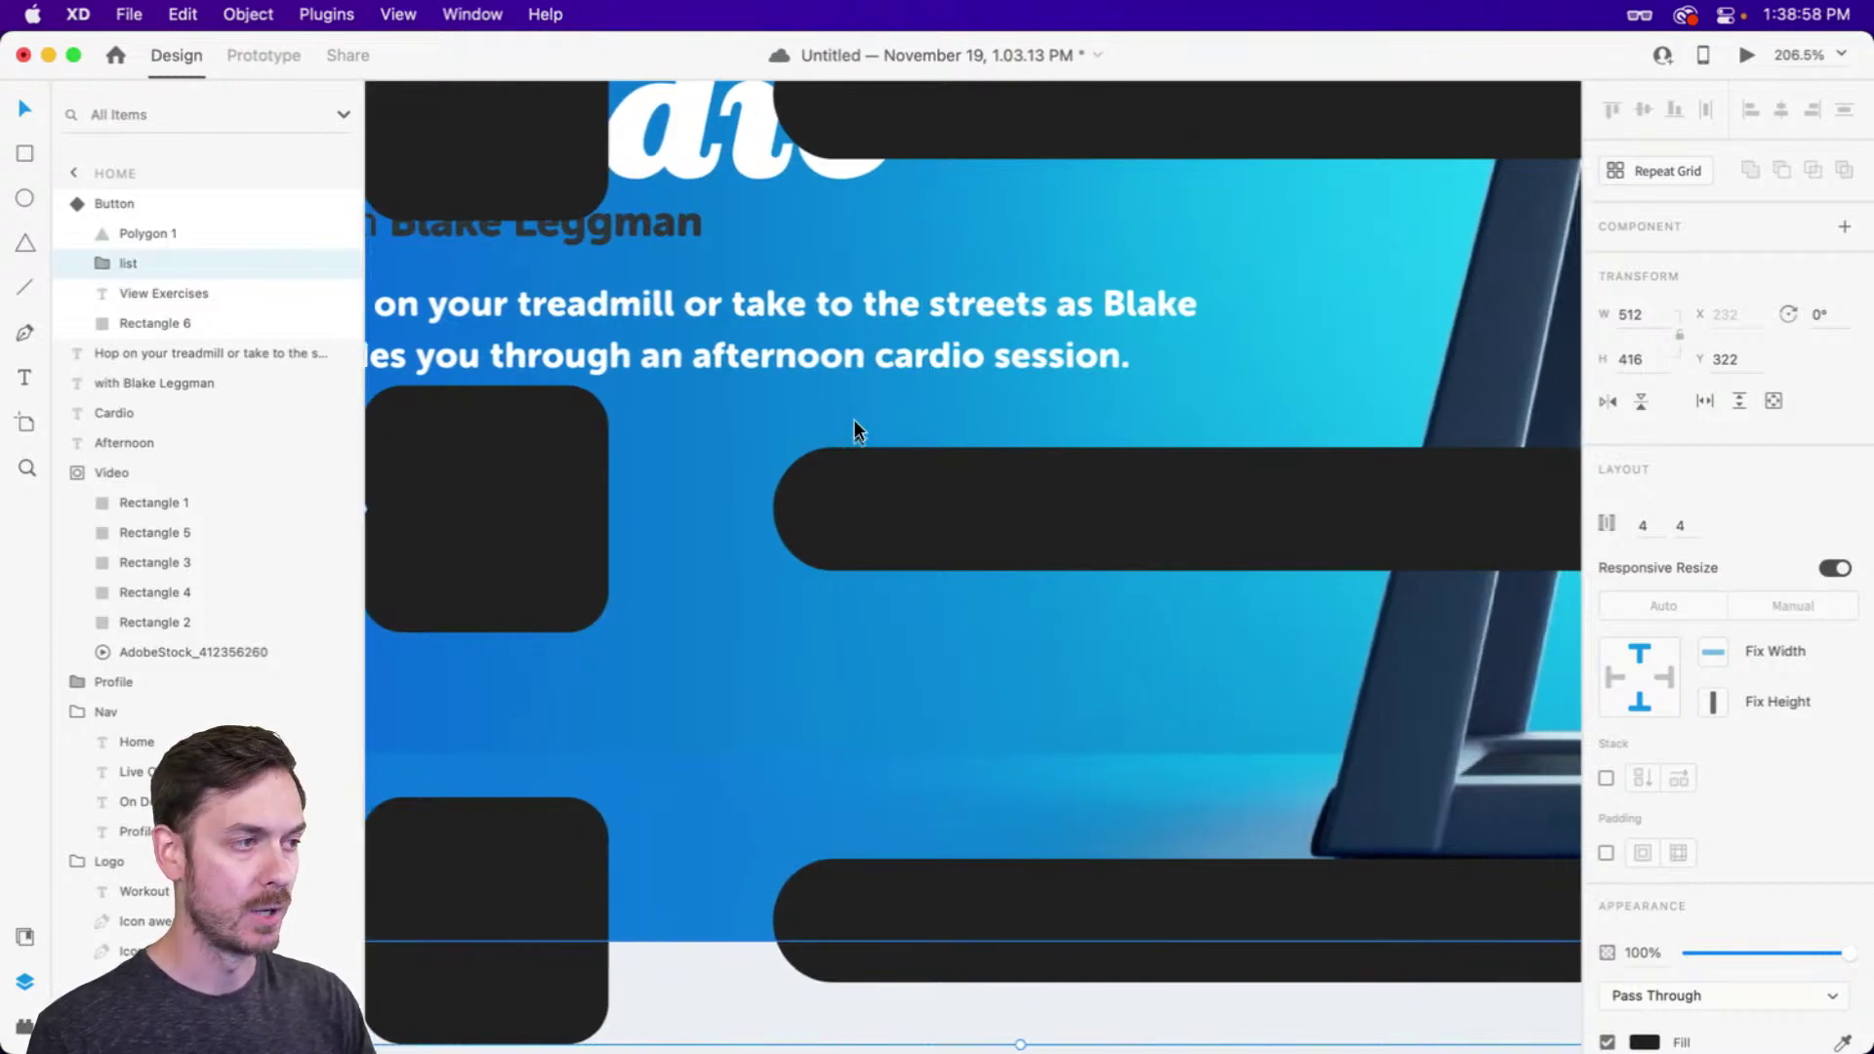
key("super+z")
Paste the list icon outside the button component, shrink it to about 13 by 10, and place it before "View Exercises" at X 217
scroll(797, 462, "left", 10)
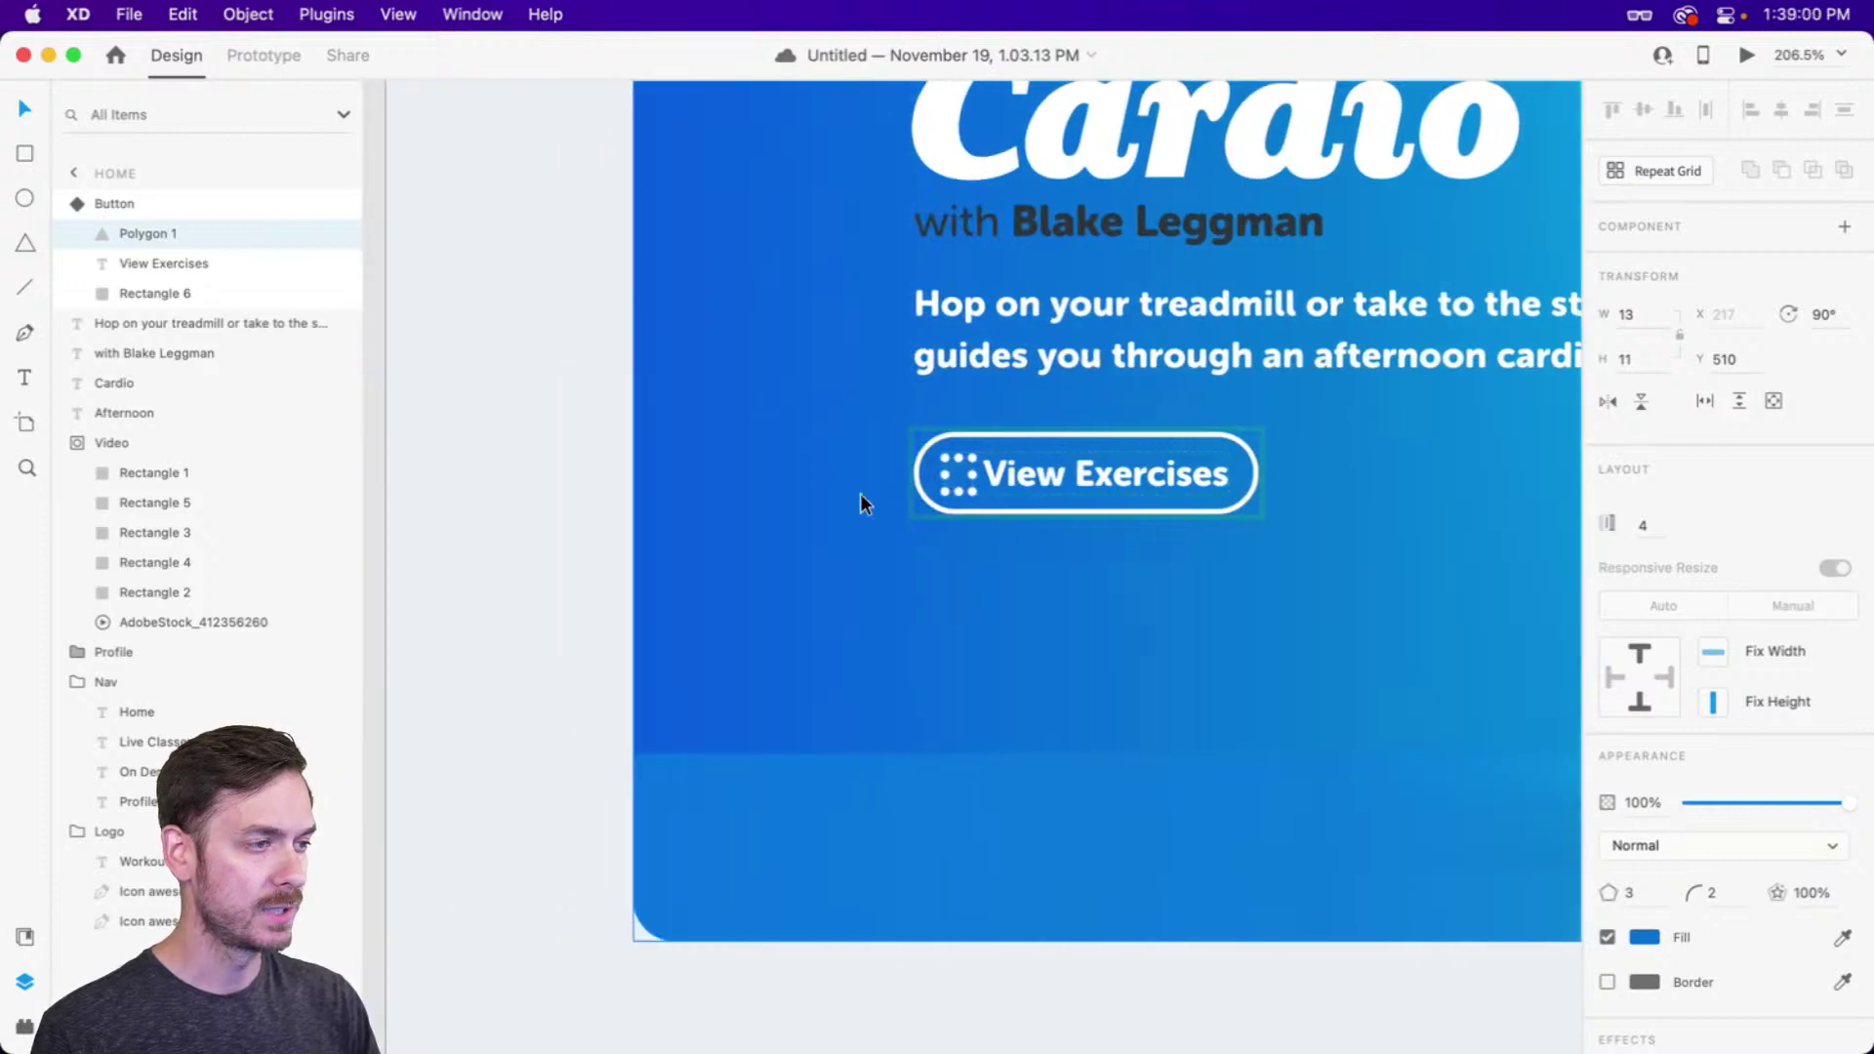
left_click(859, 494)
key("super+v")
scroll(1157, 513, "up", 5)
scroll(1167, 517, "down", 6)
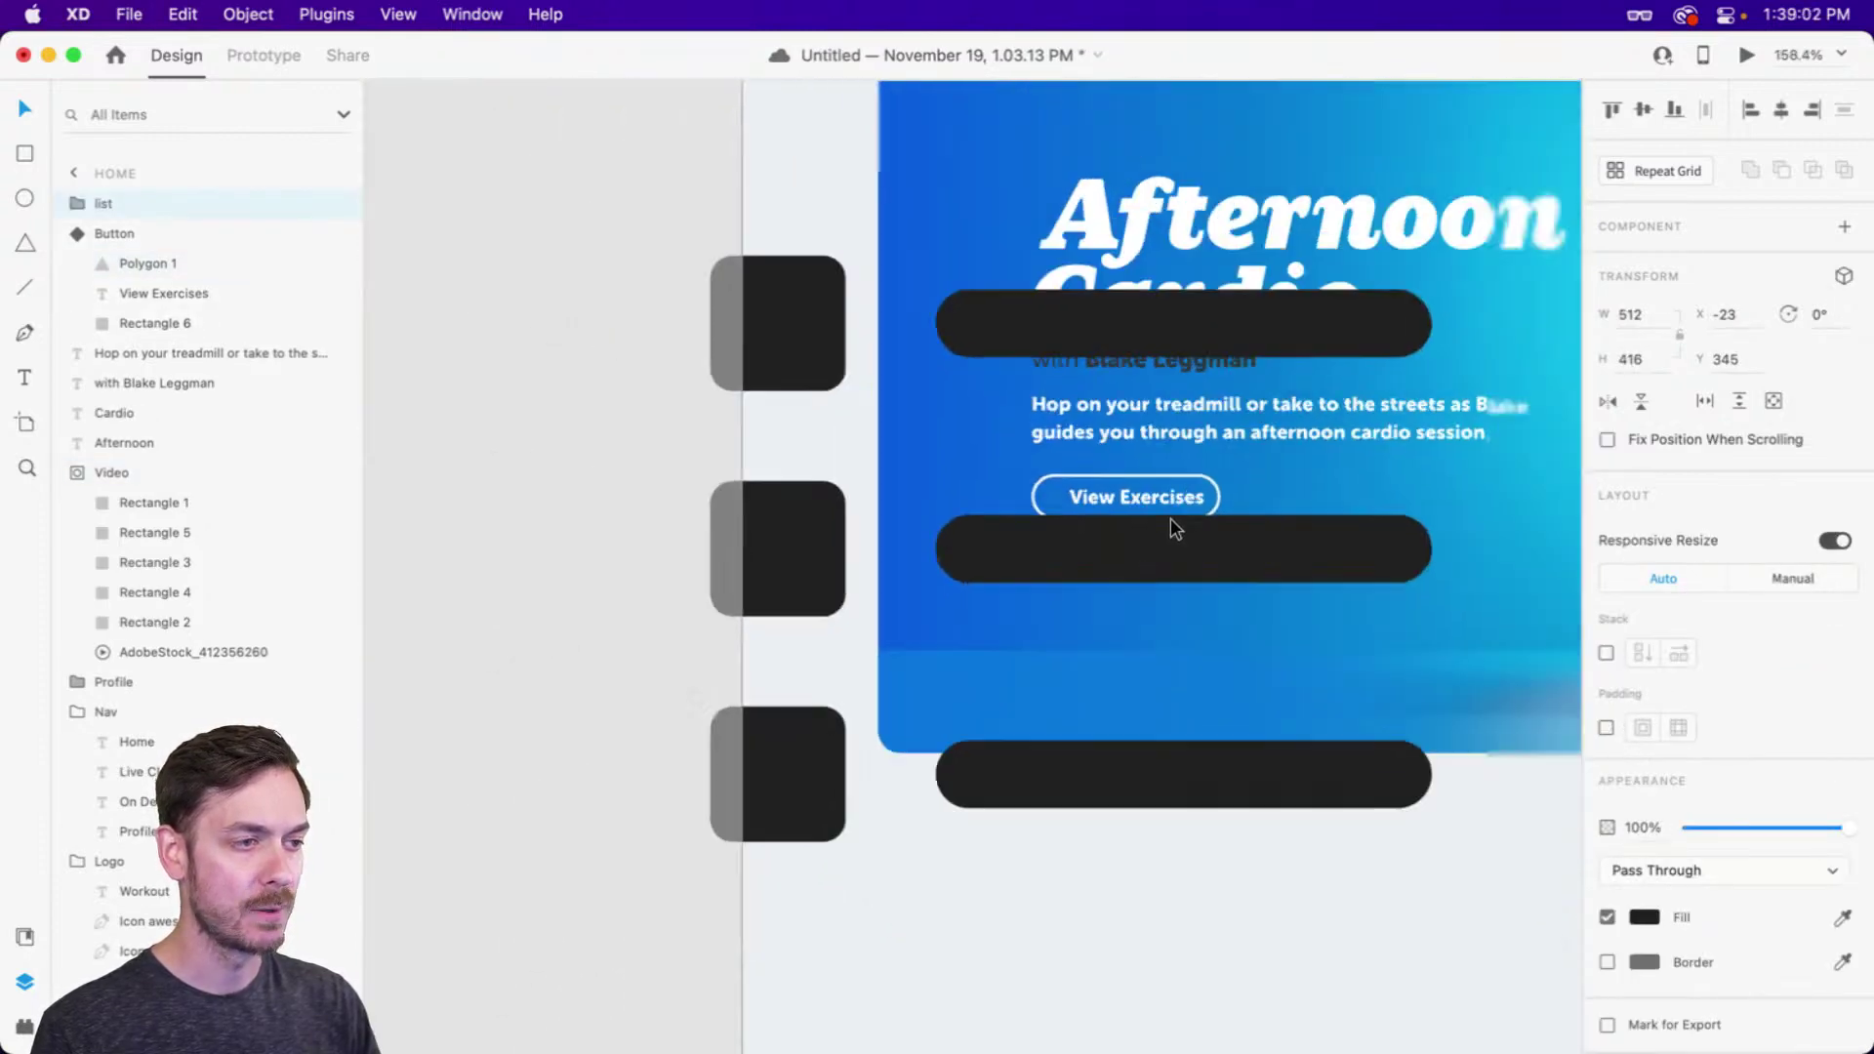
left_click_drag(1379, 308, 1066, 365)
scroll(1105, 527, "up", 8)
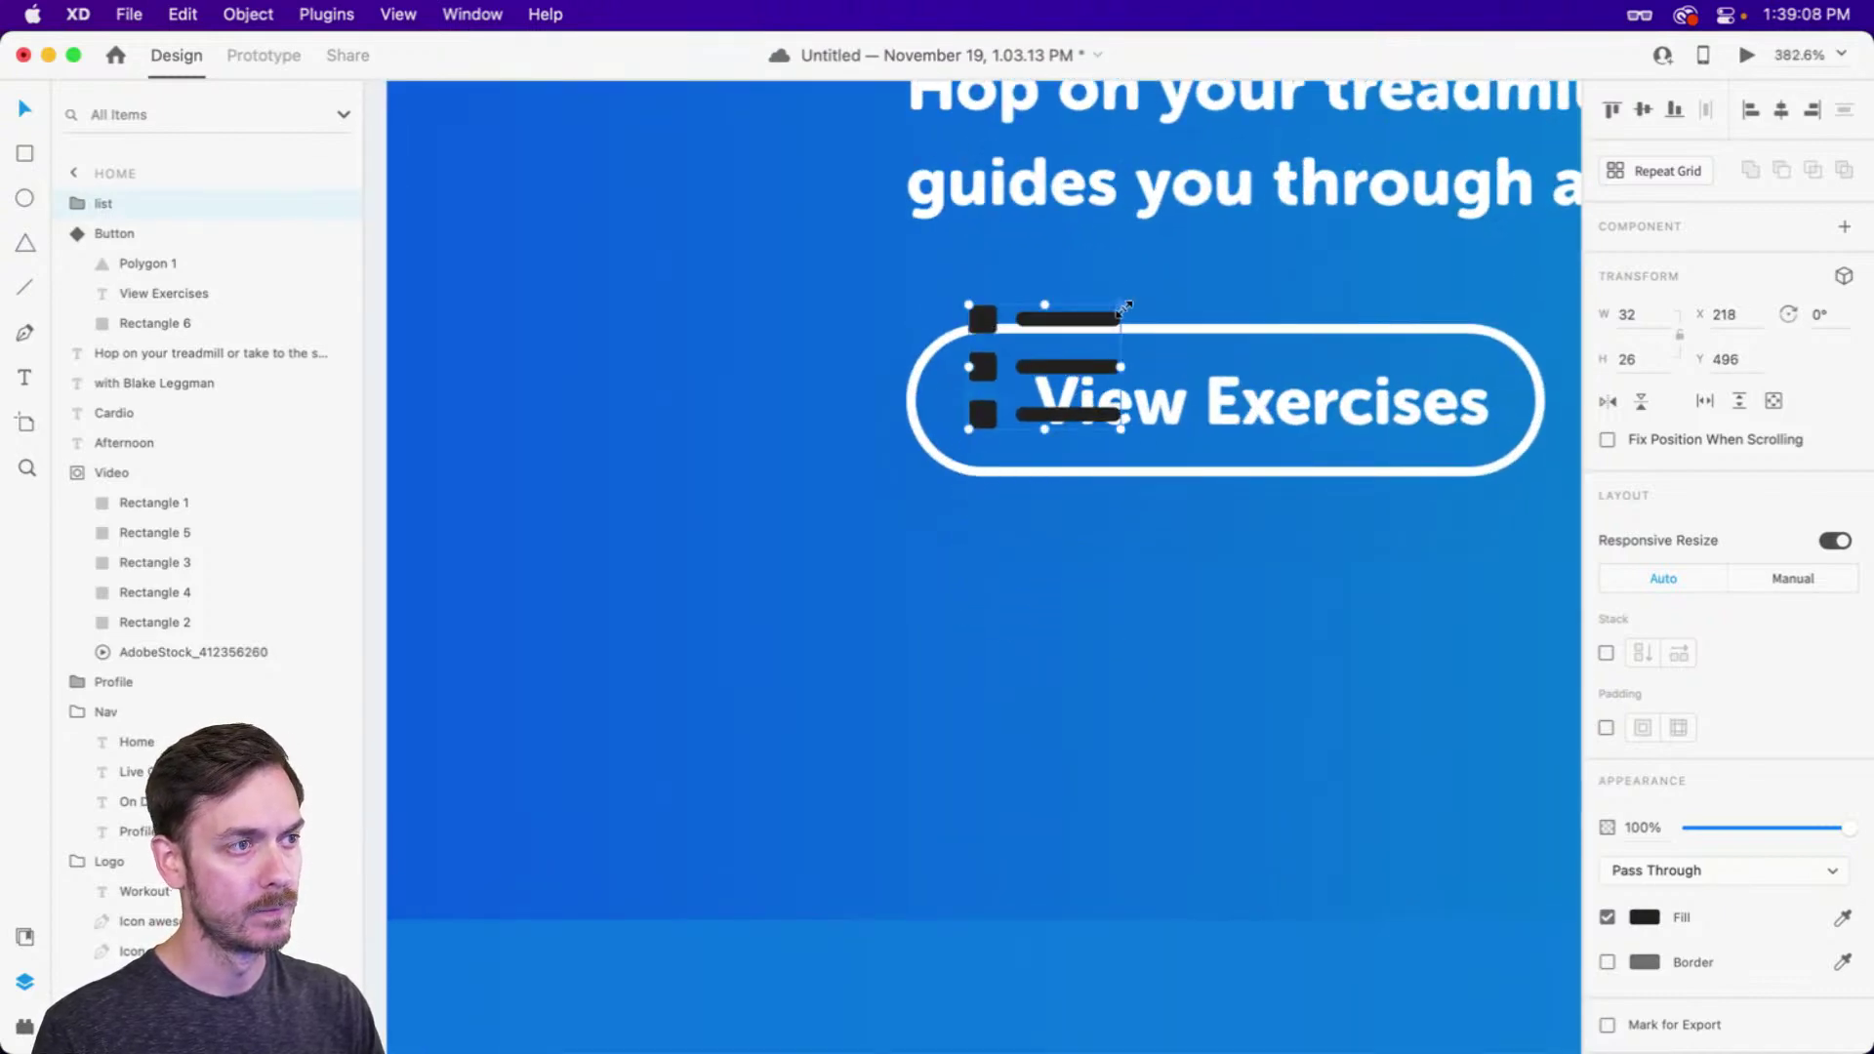
left_click_drag(1125, 309, 1029, 381)
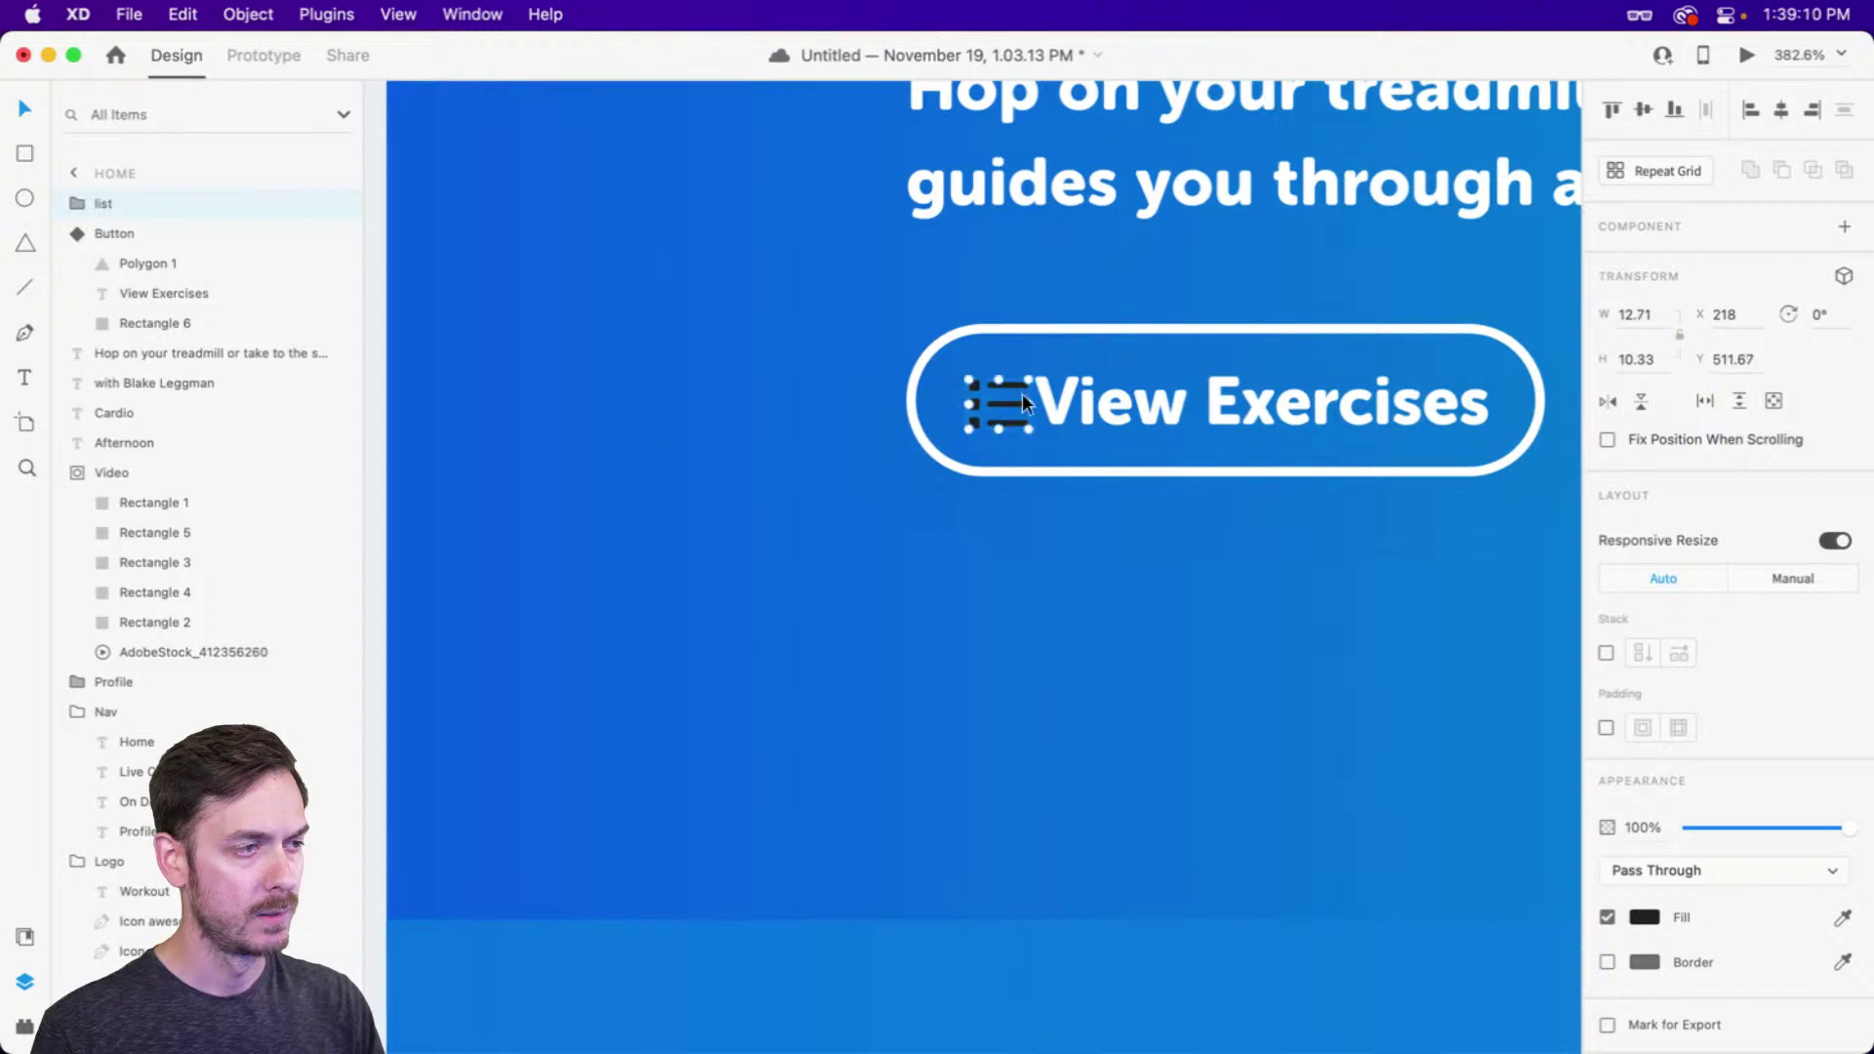
scroll(1009, 390, "up", 5)
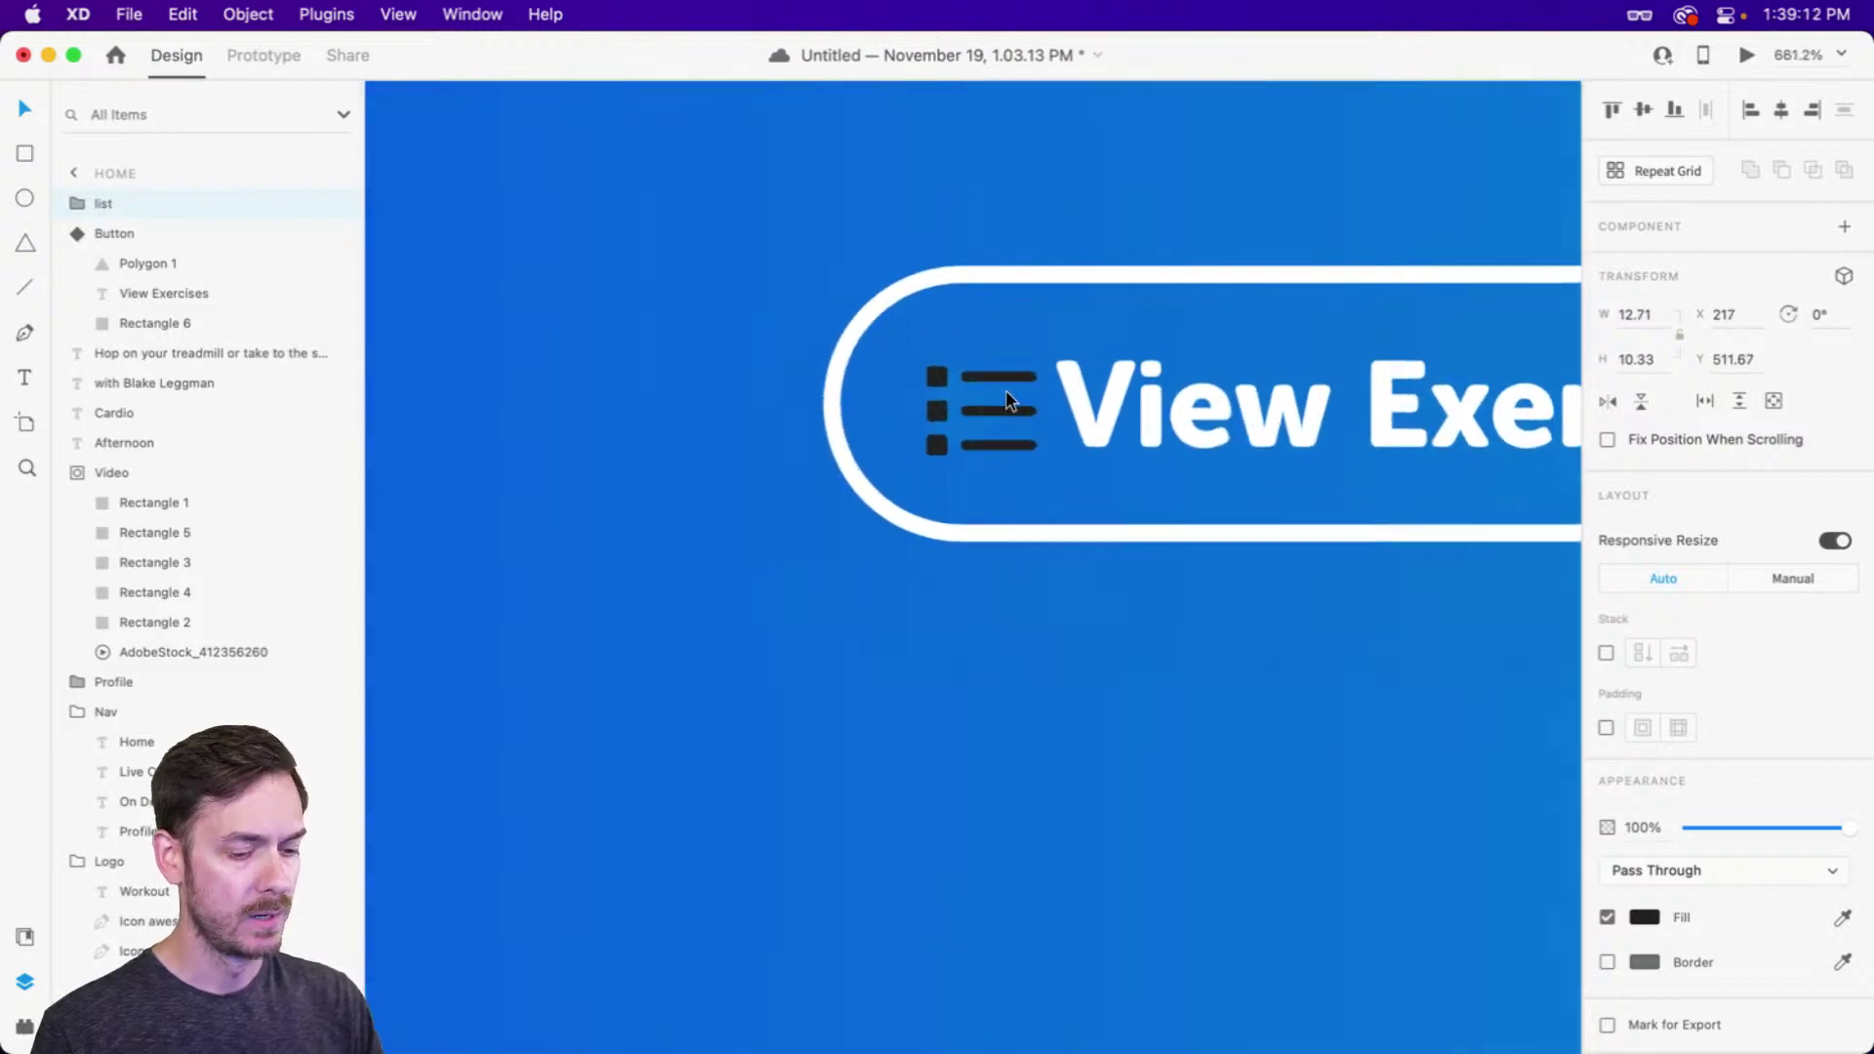
Move the resized list icon into the Secondary button's stack and delete the triangle it replaces
key("super+c")
key("Delete")
left_click(976, 401)
key("super+v")
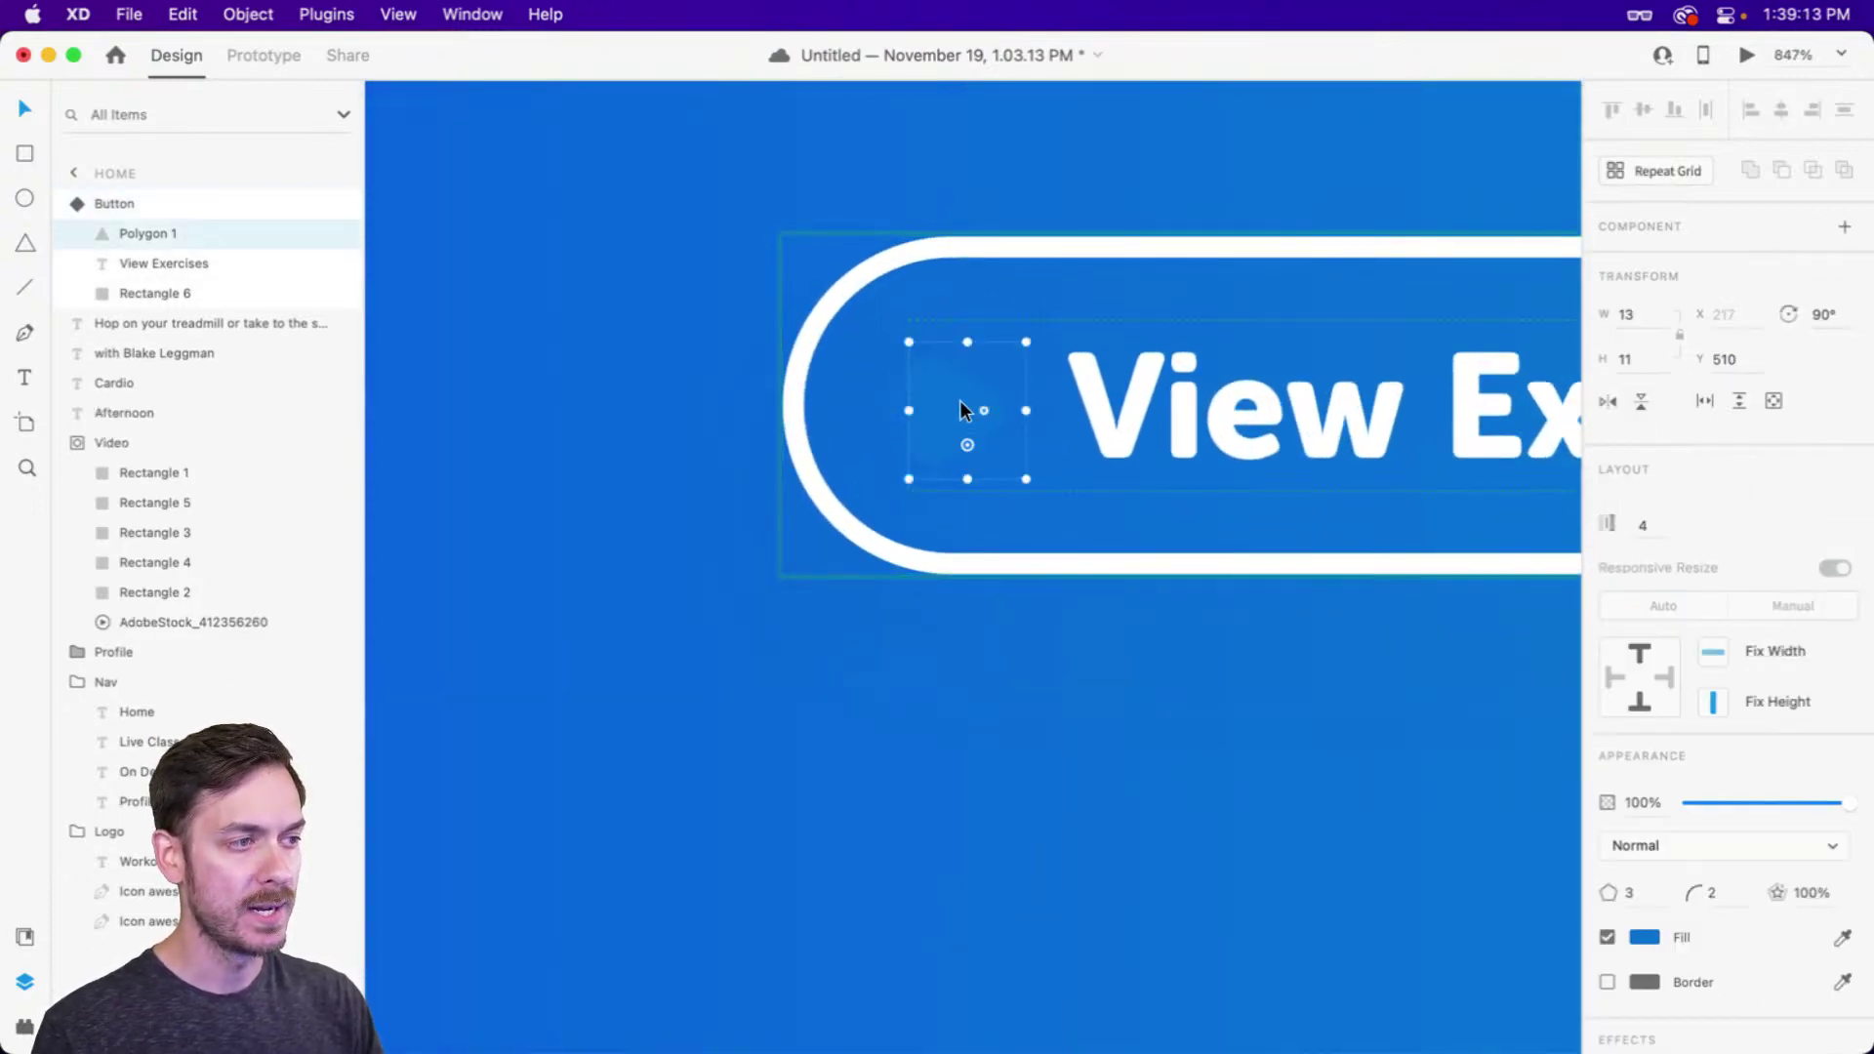
left_click_drag(959, 400, 1109, 389)
left_click(937, 405)
key("Delete")
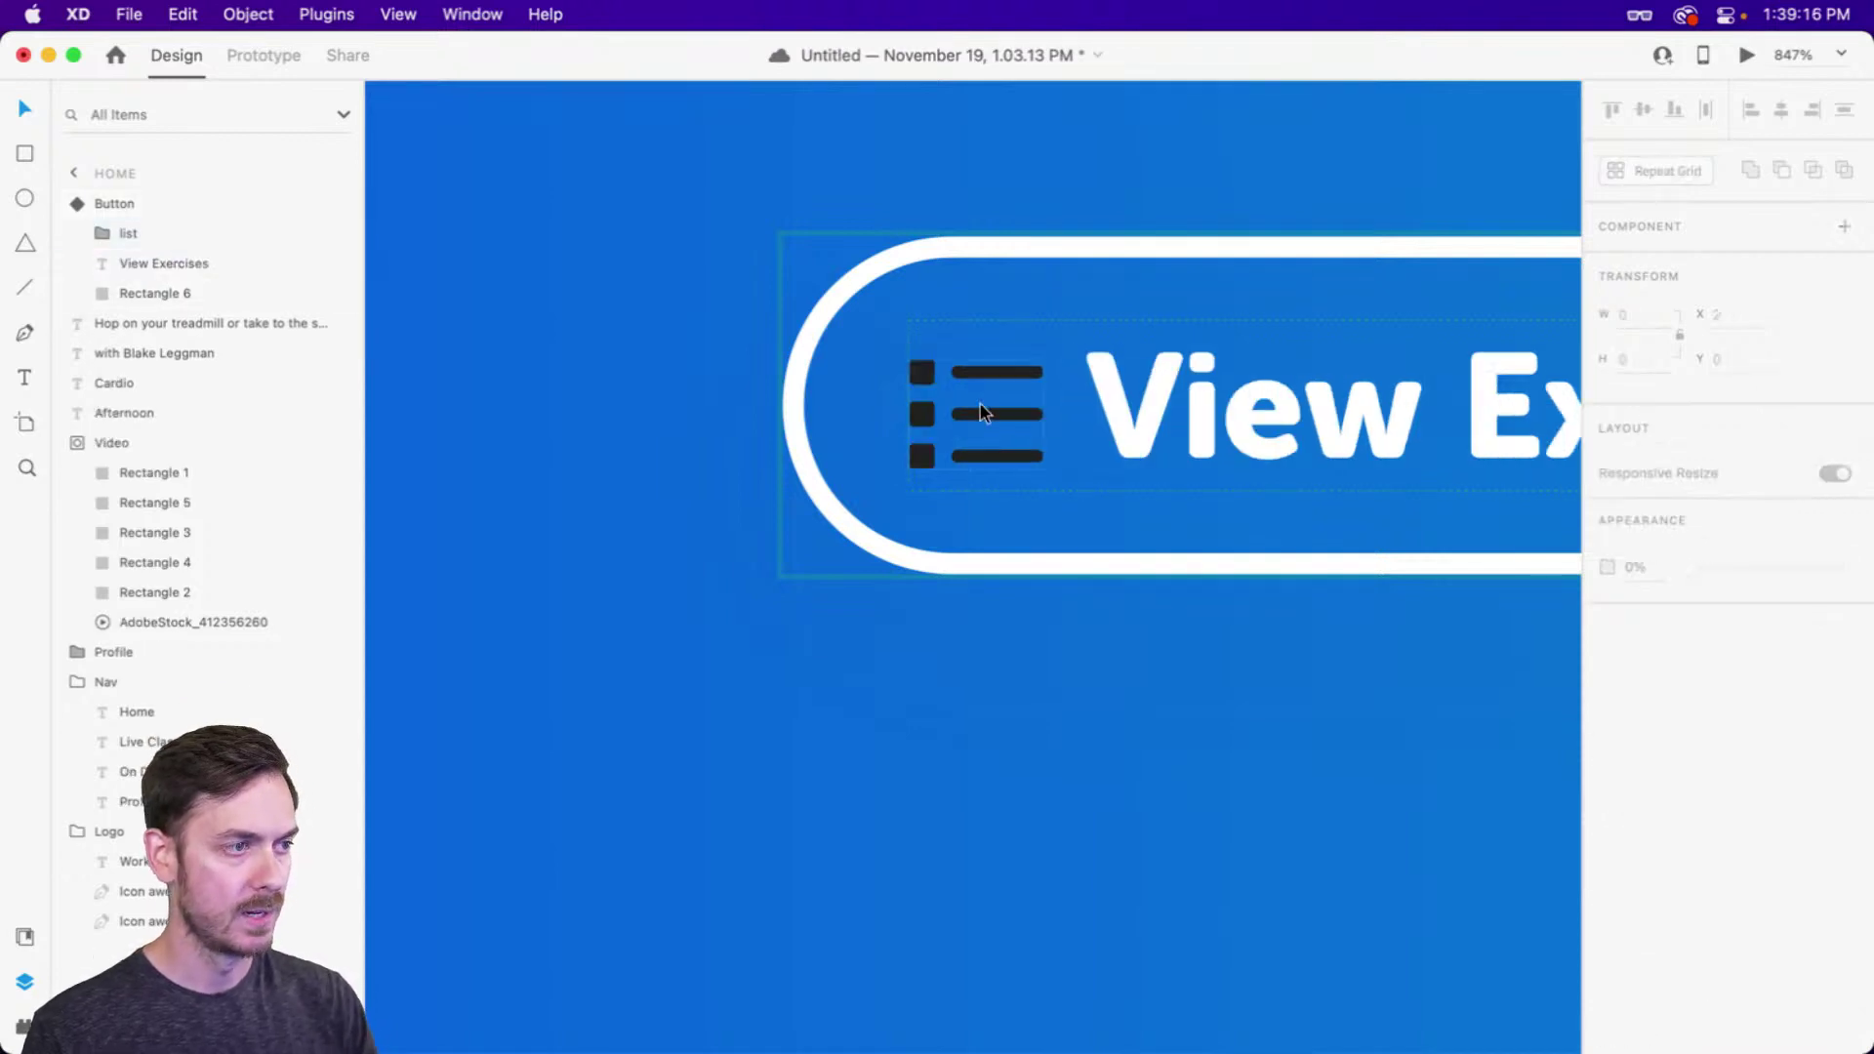
Set the list icon's fill in the Secondary button to white, fff
left_click(980, 408)
left_click(1645, 1043)
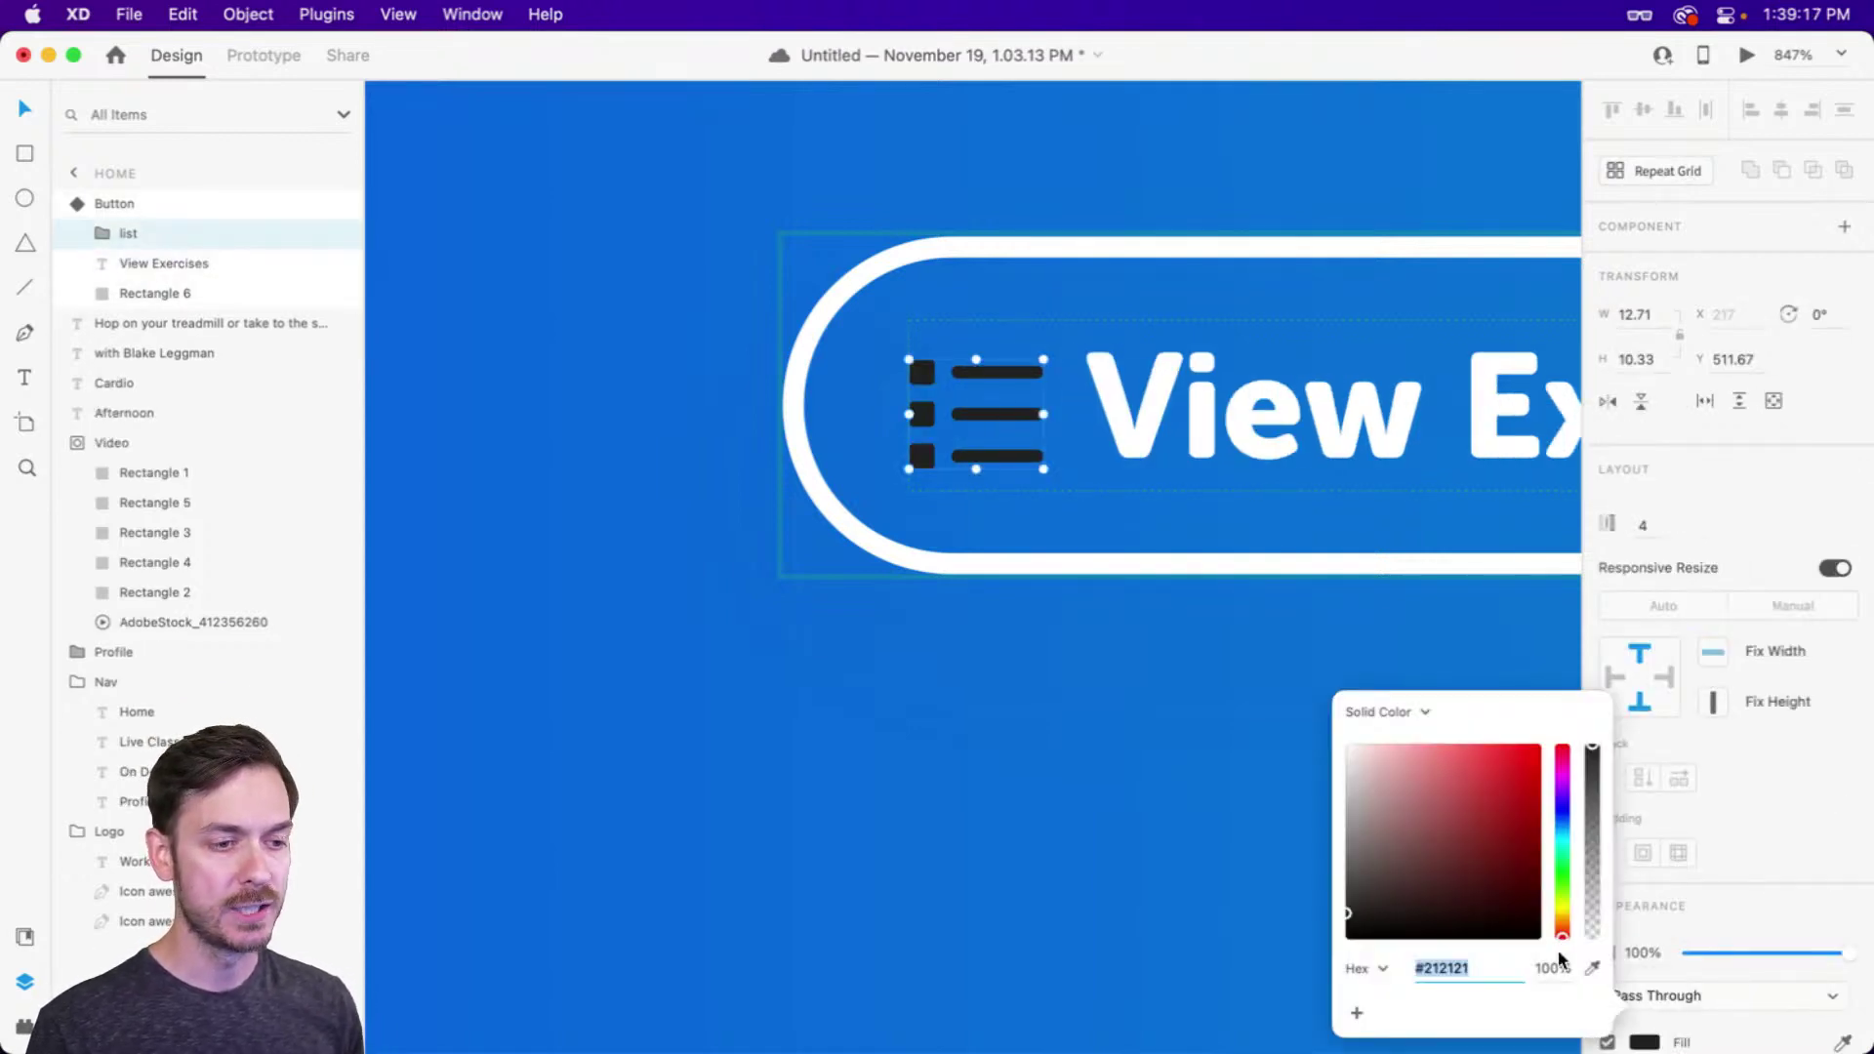
type("fff")
key("Return")
key("Escape")
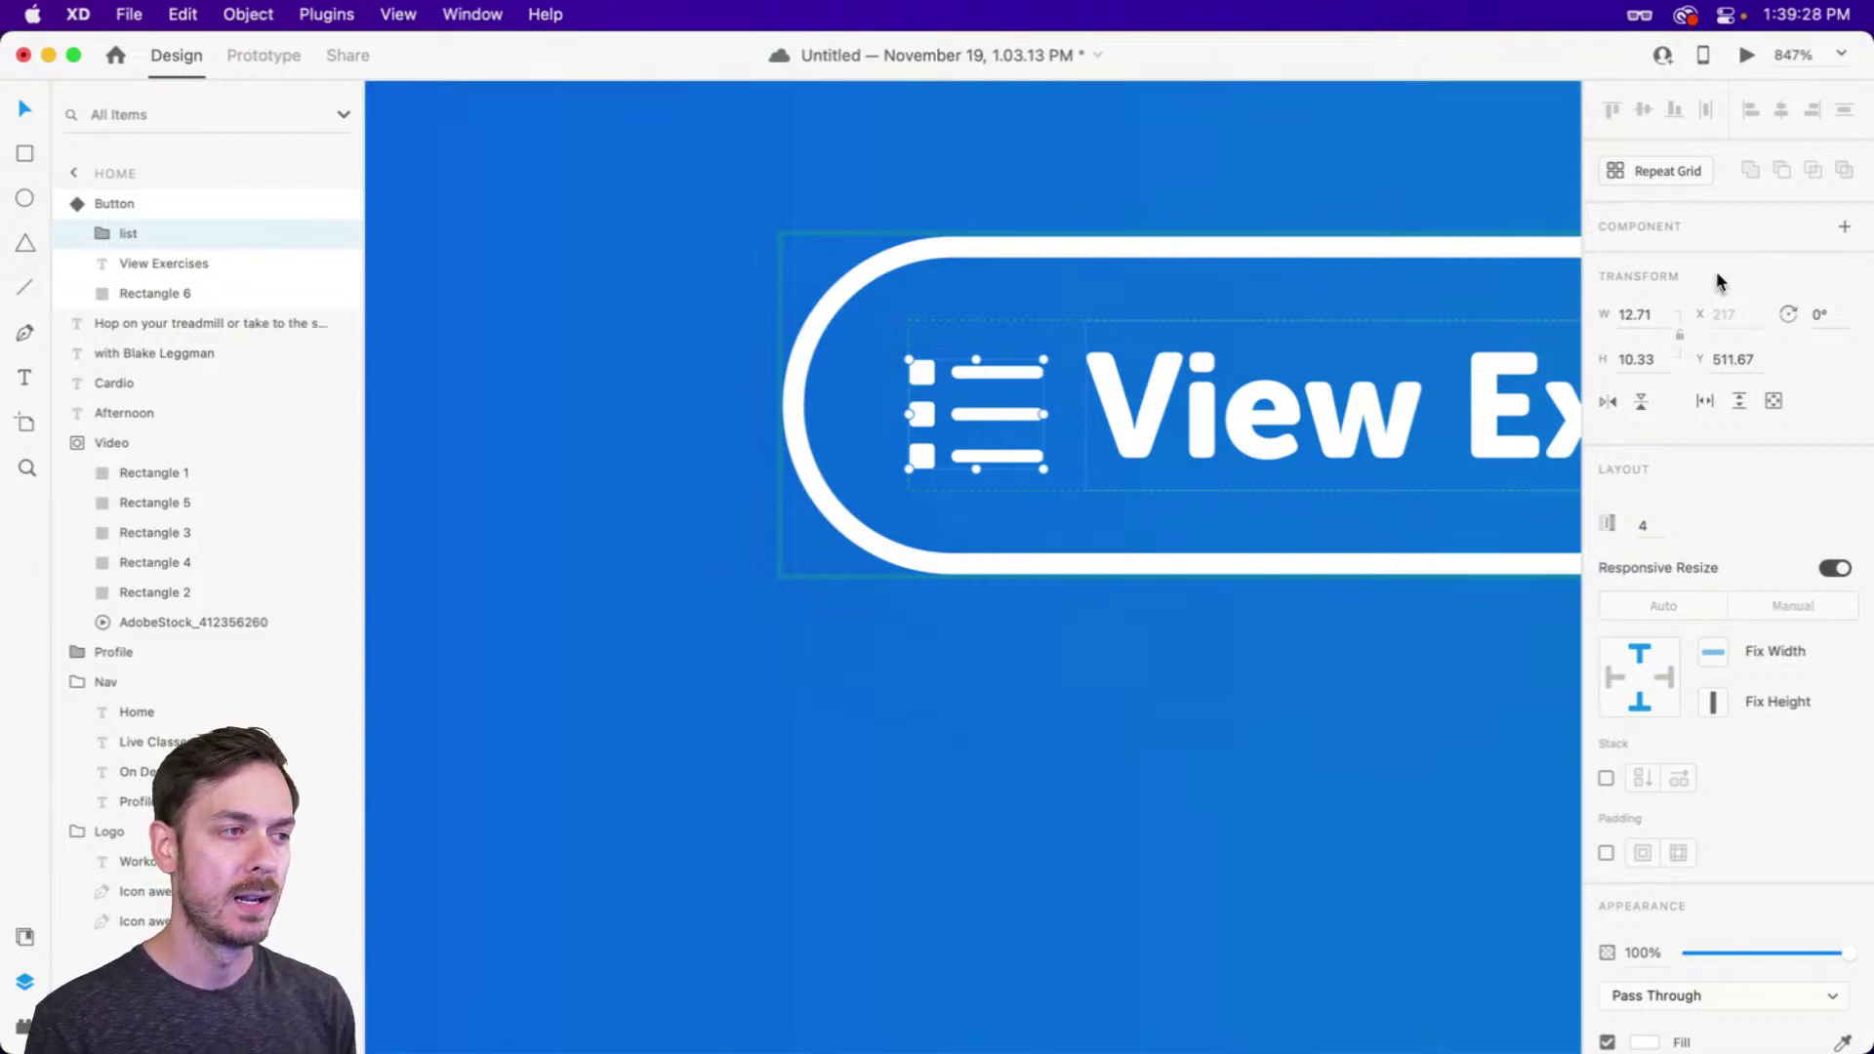
key("r")
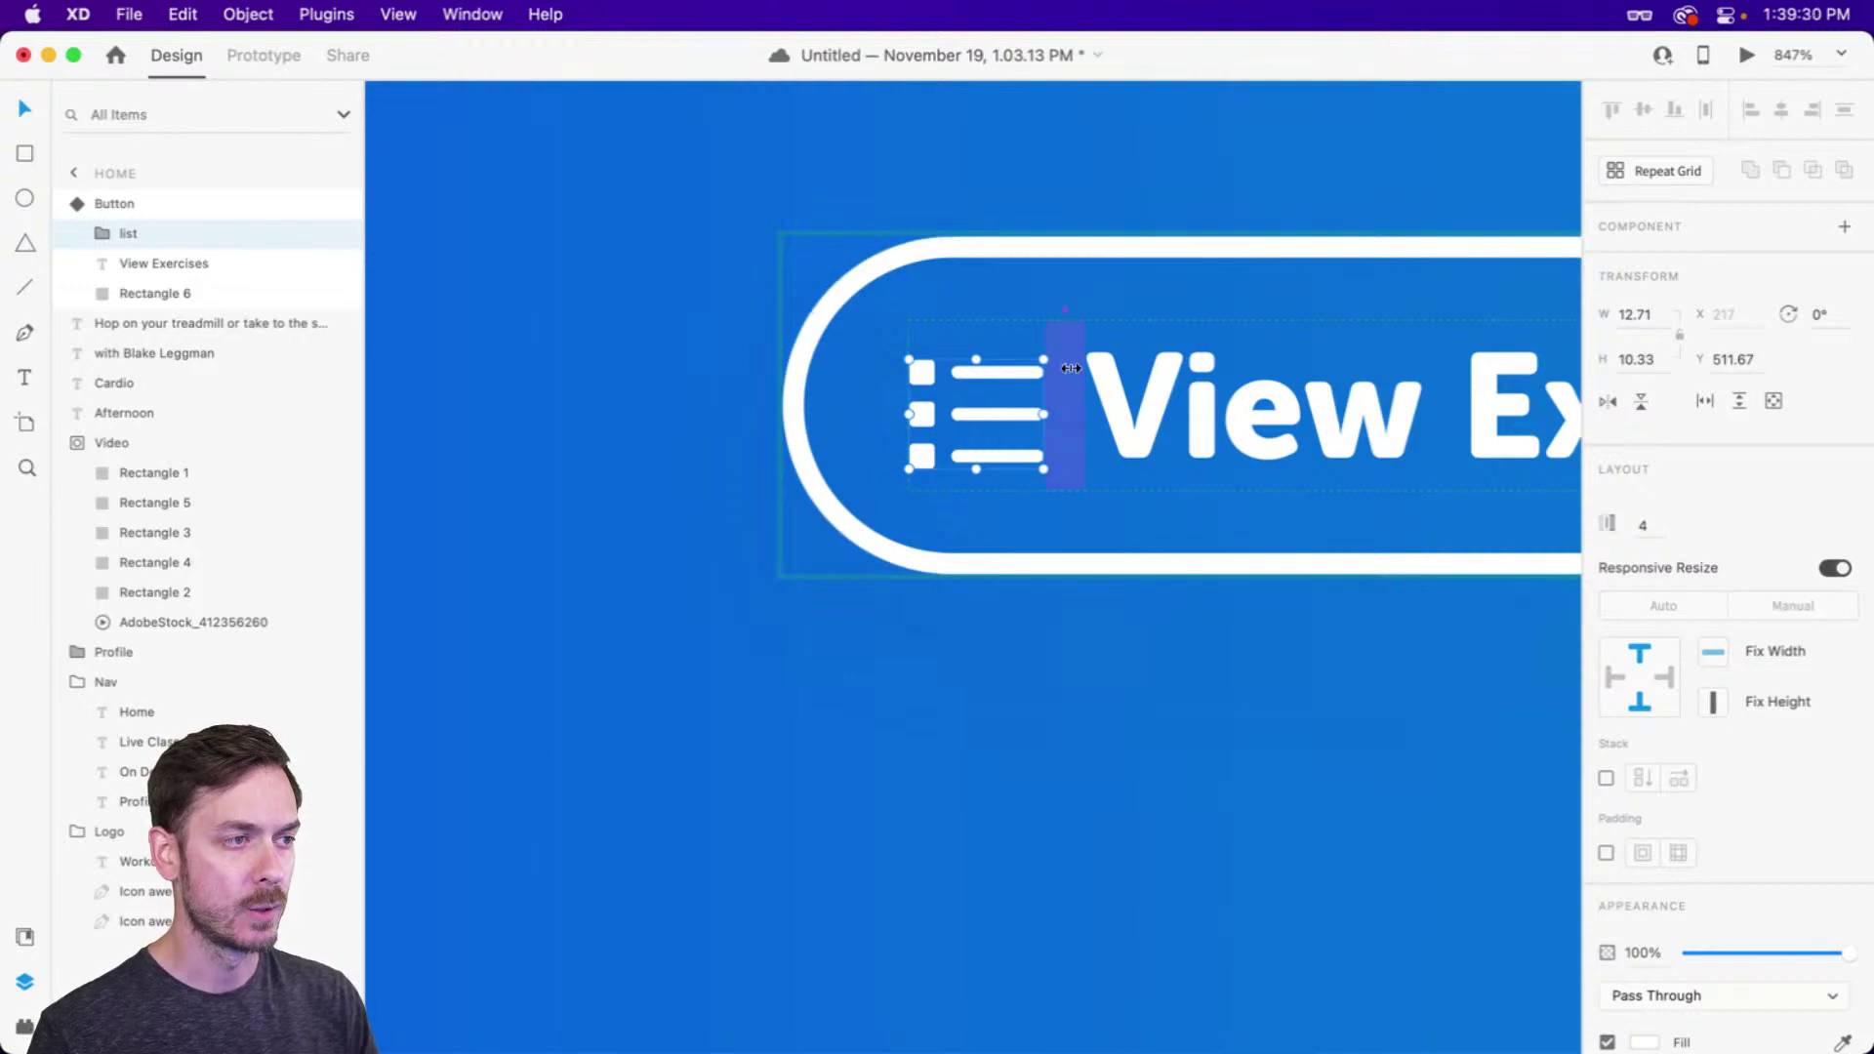
Try a 10 by 10 placeholder square between the list icon and "View Exercises", fill it with the list icon image, and delete it
left_click_drag(1063, 369, 1181, 474)
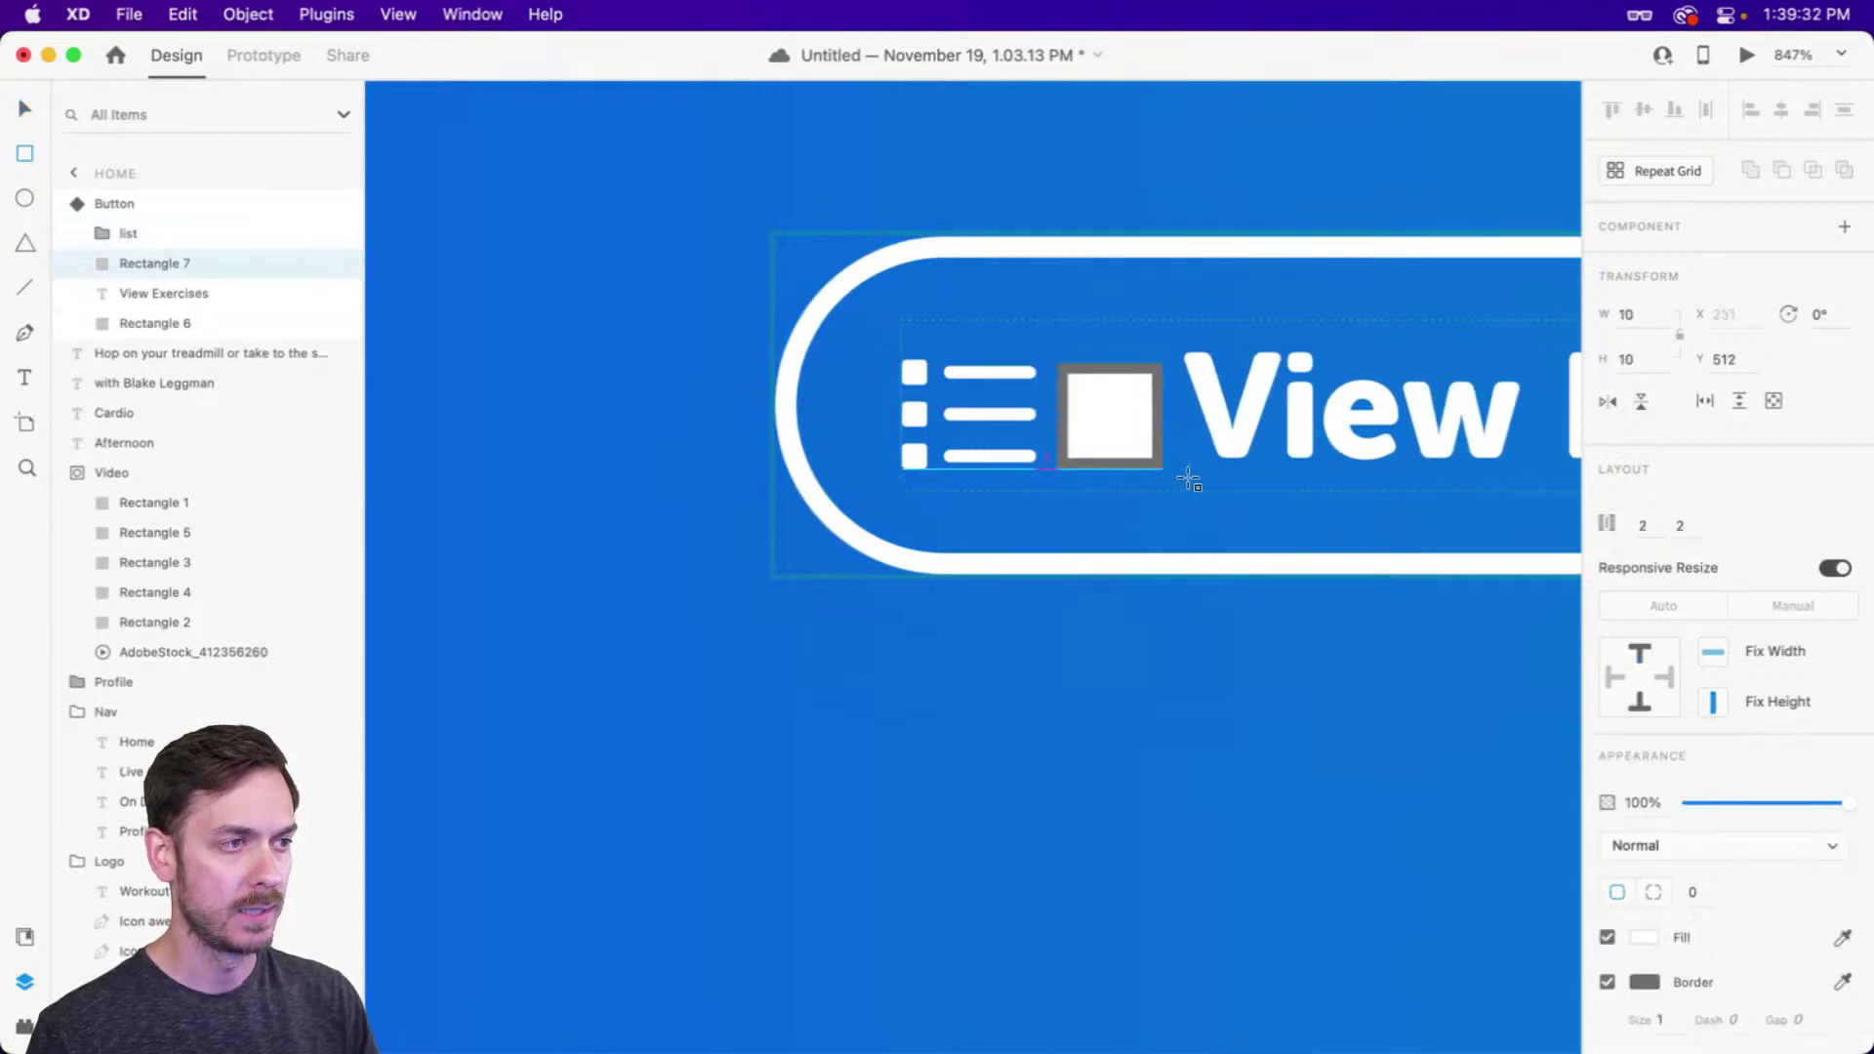
key("super+Tab")
left_click_drag(910, 613, 1125, 389)
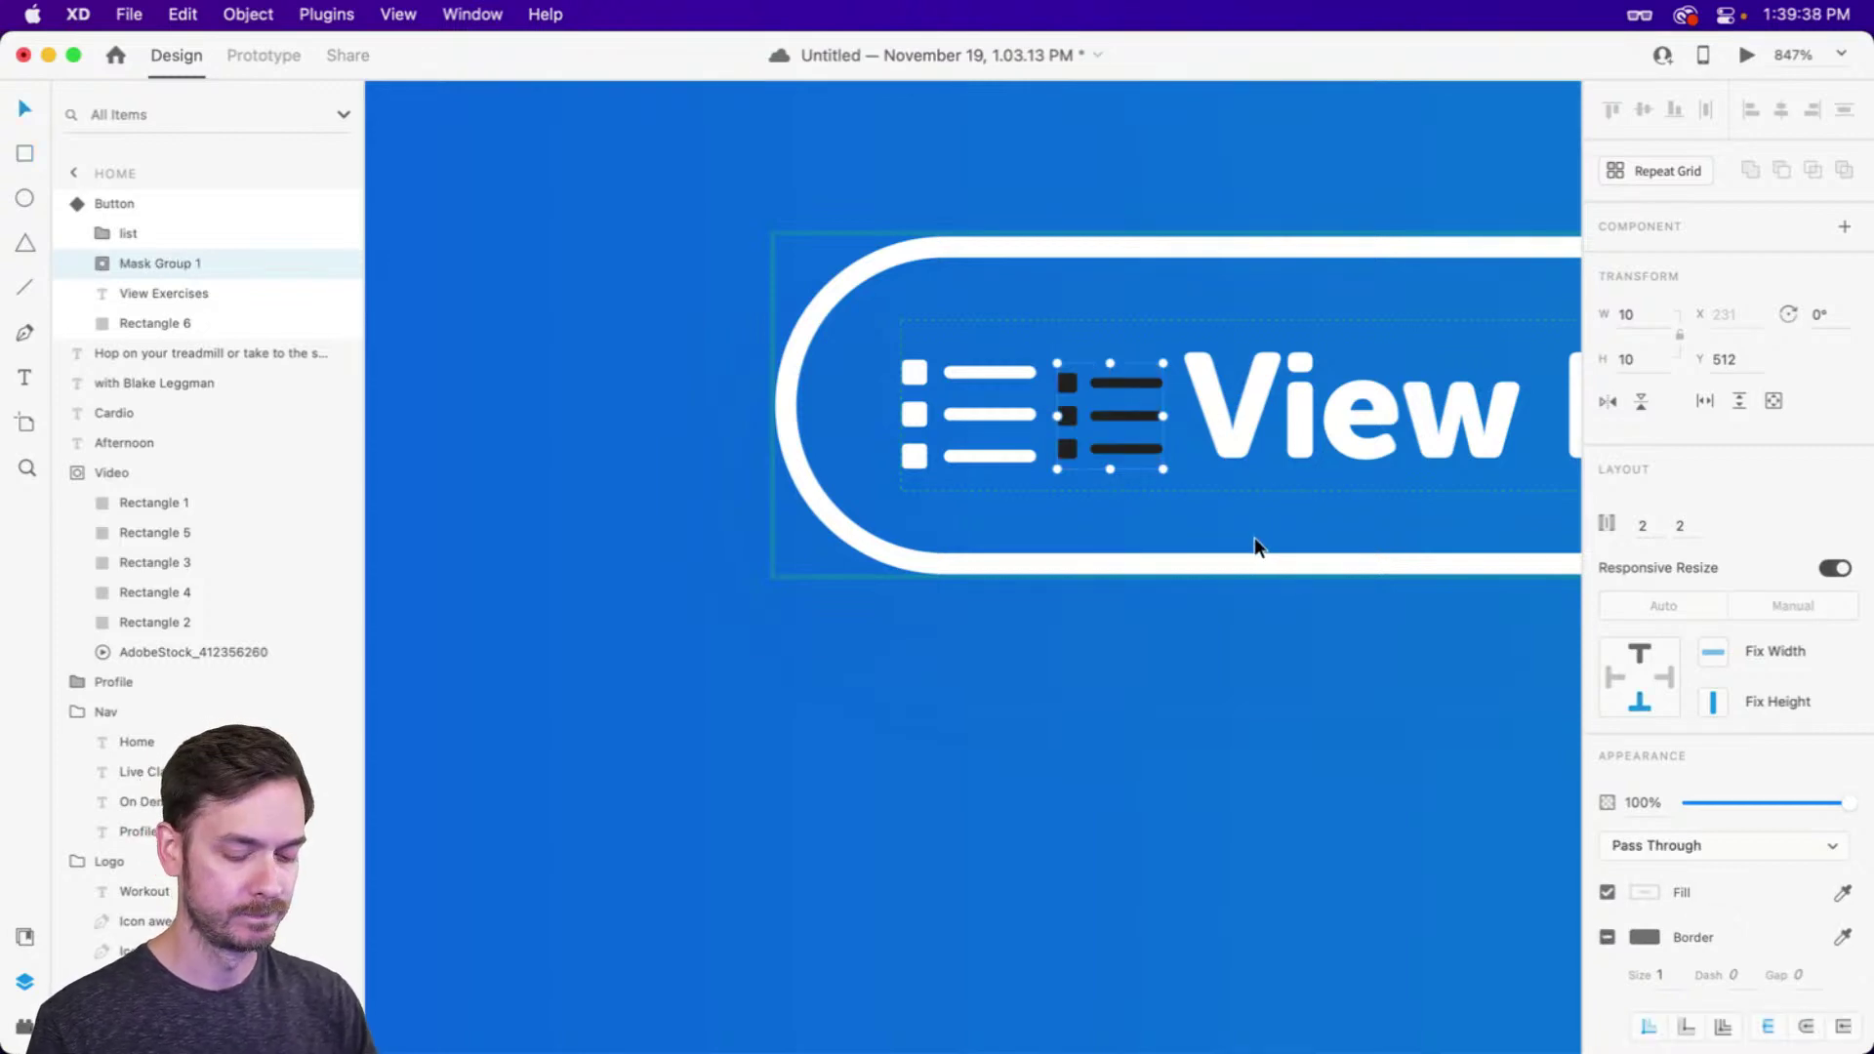
key("Delete")
Set the spacing between the list icon and "View Exercises" to 4 and check the button in the page preview
left_click(976, 416)
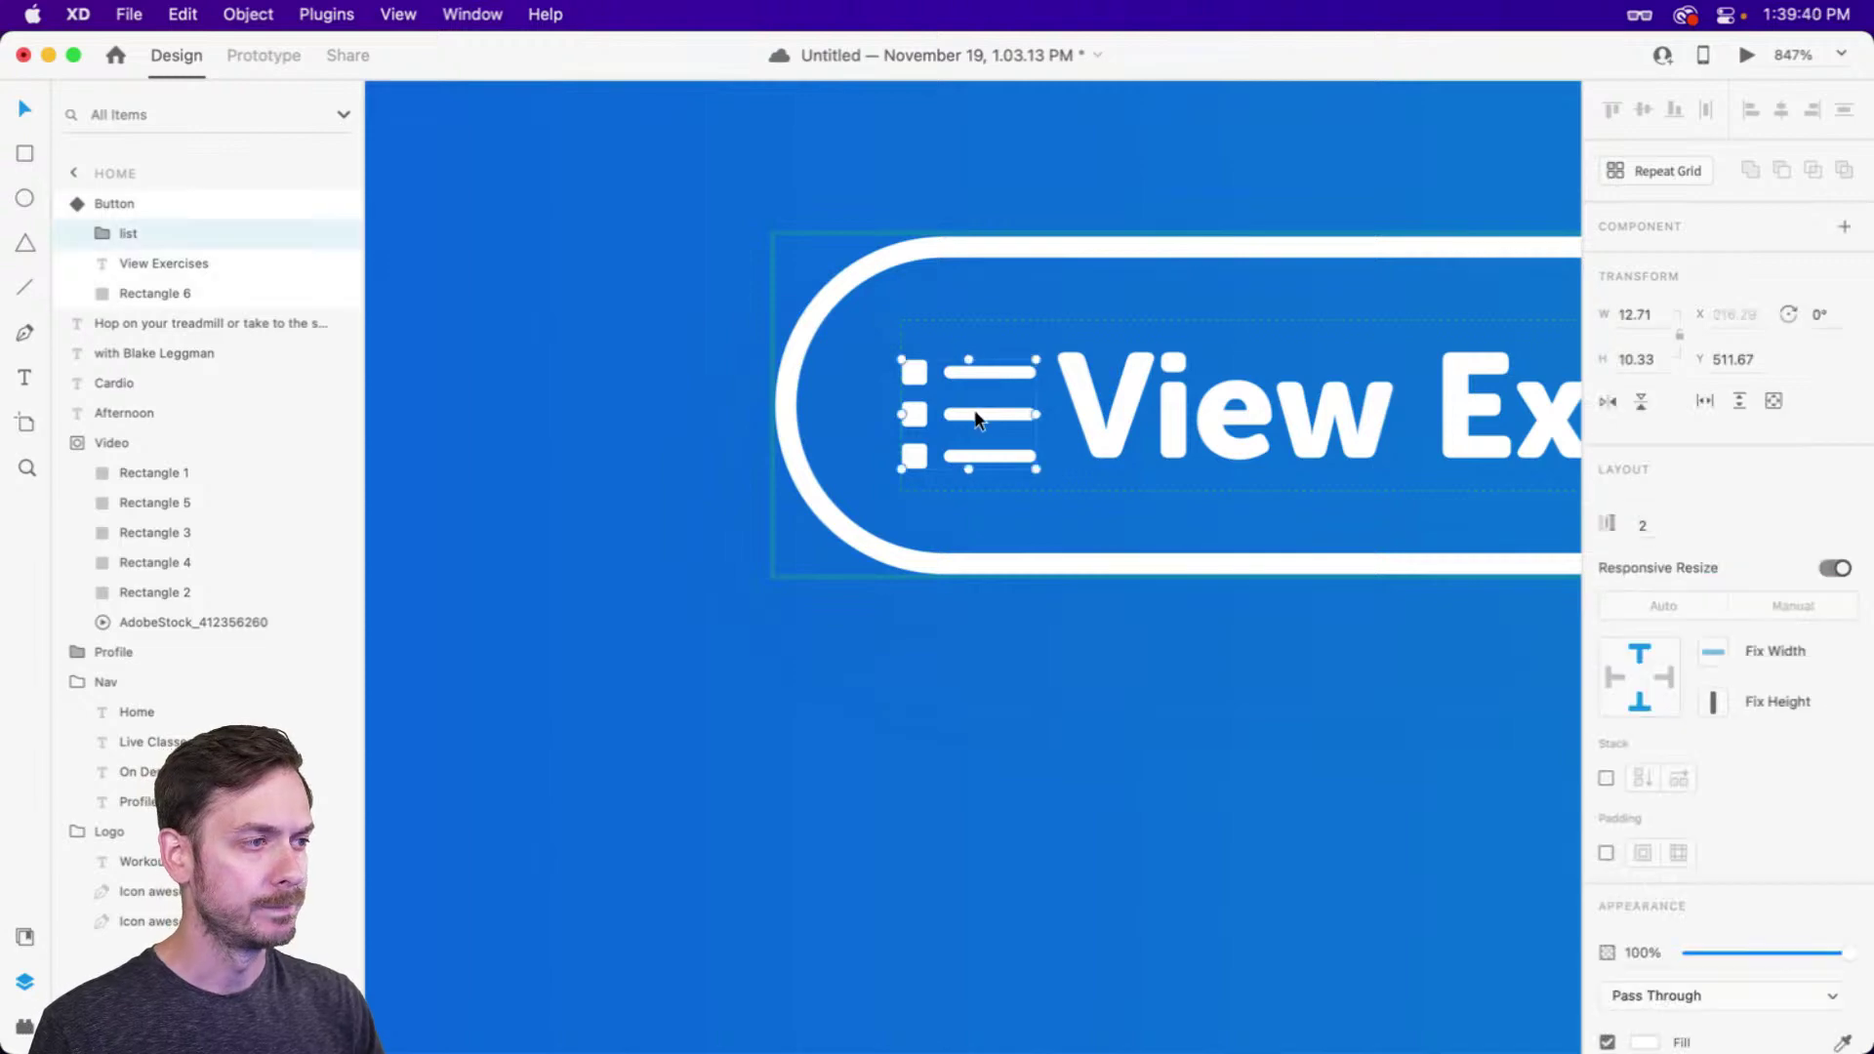
left_click_drag(1043, 408, 1066, 406)
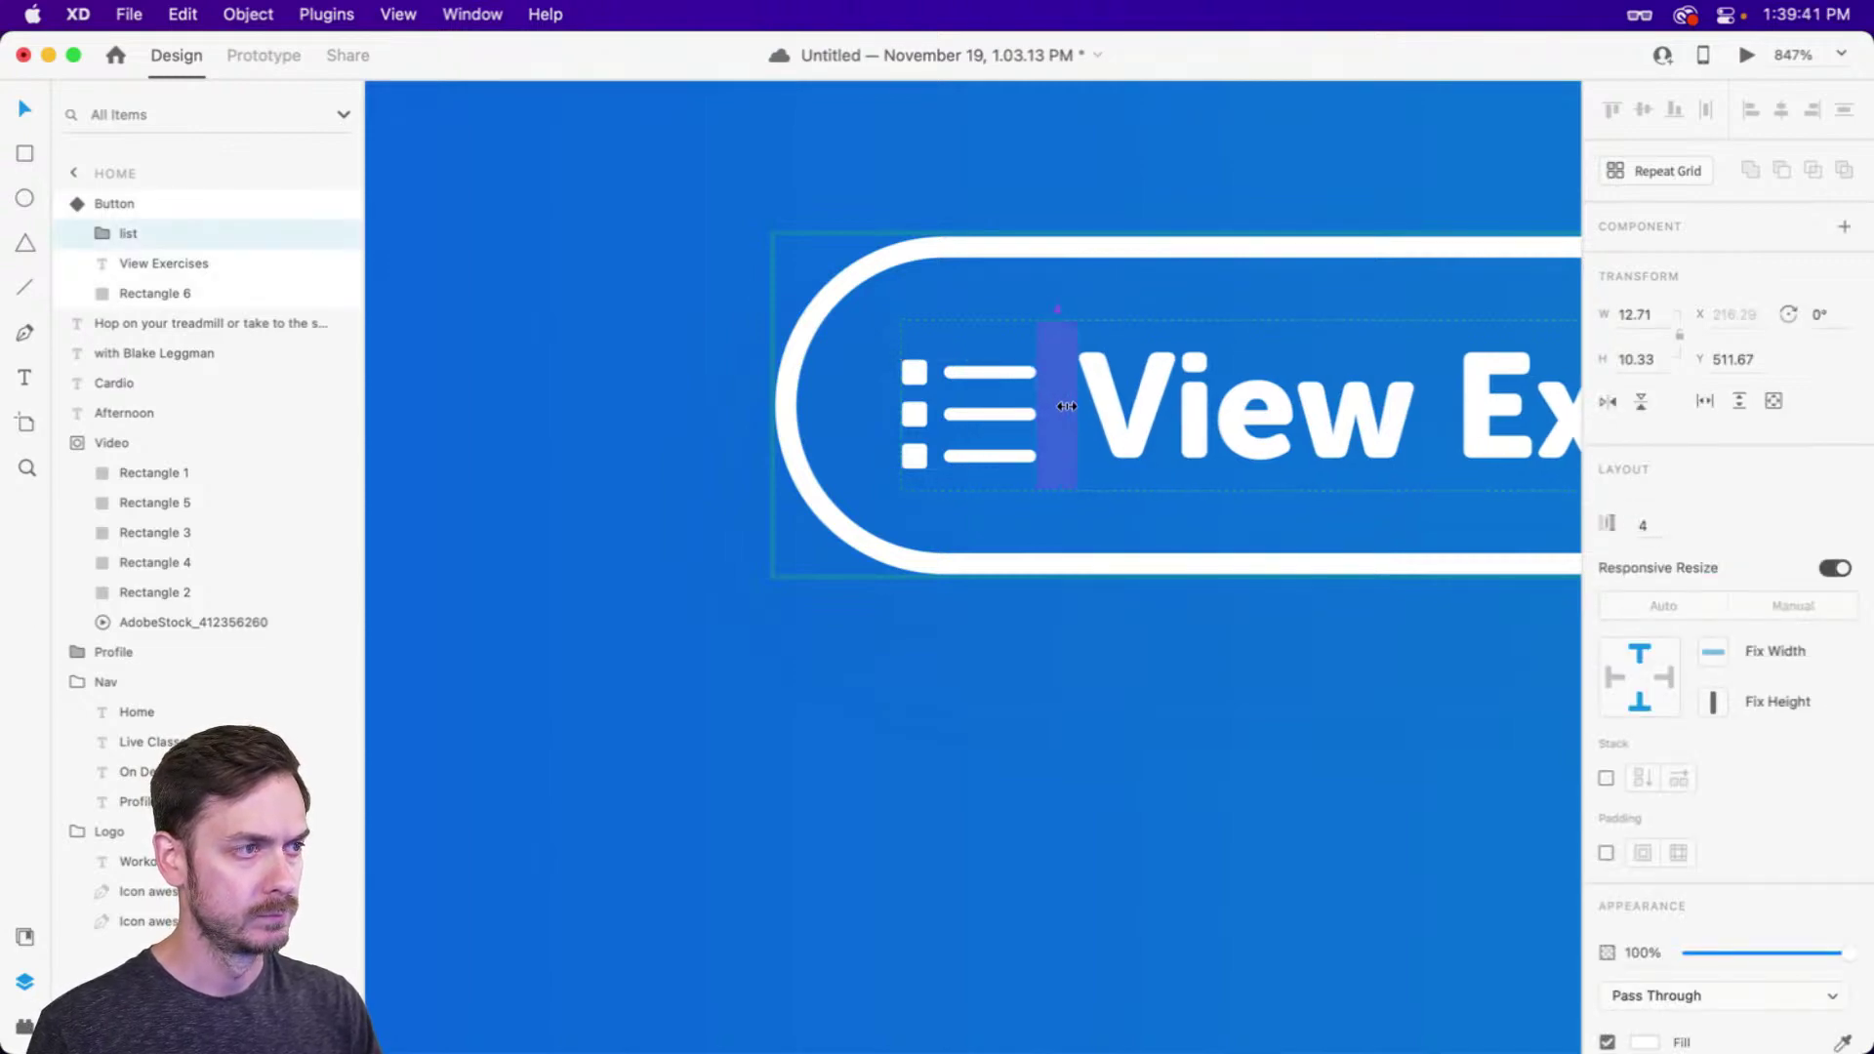
key("super+Return")
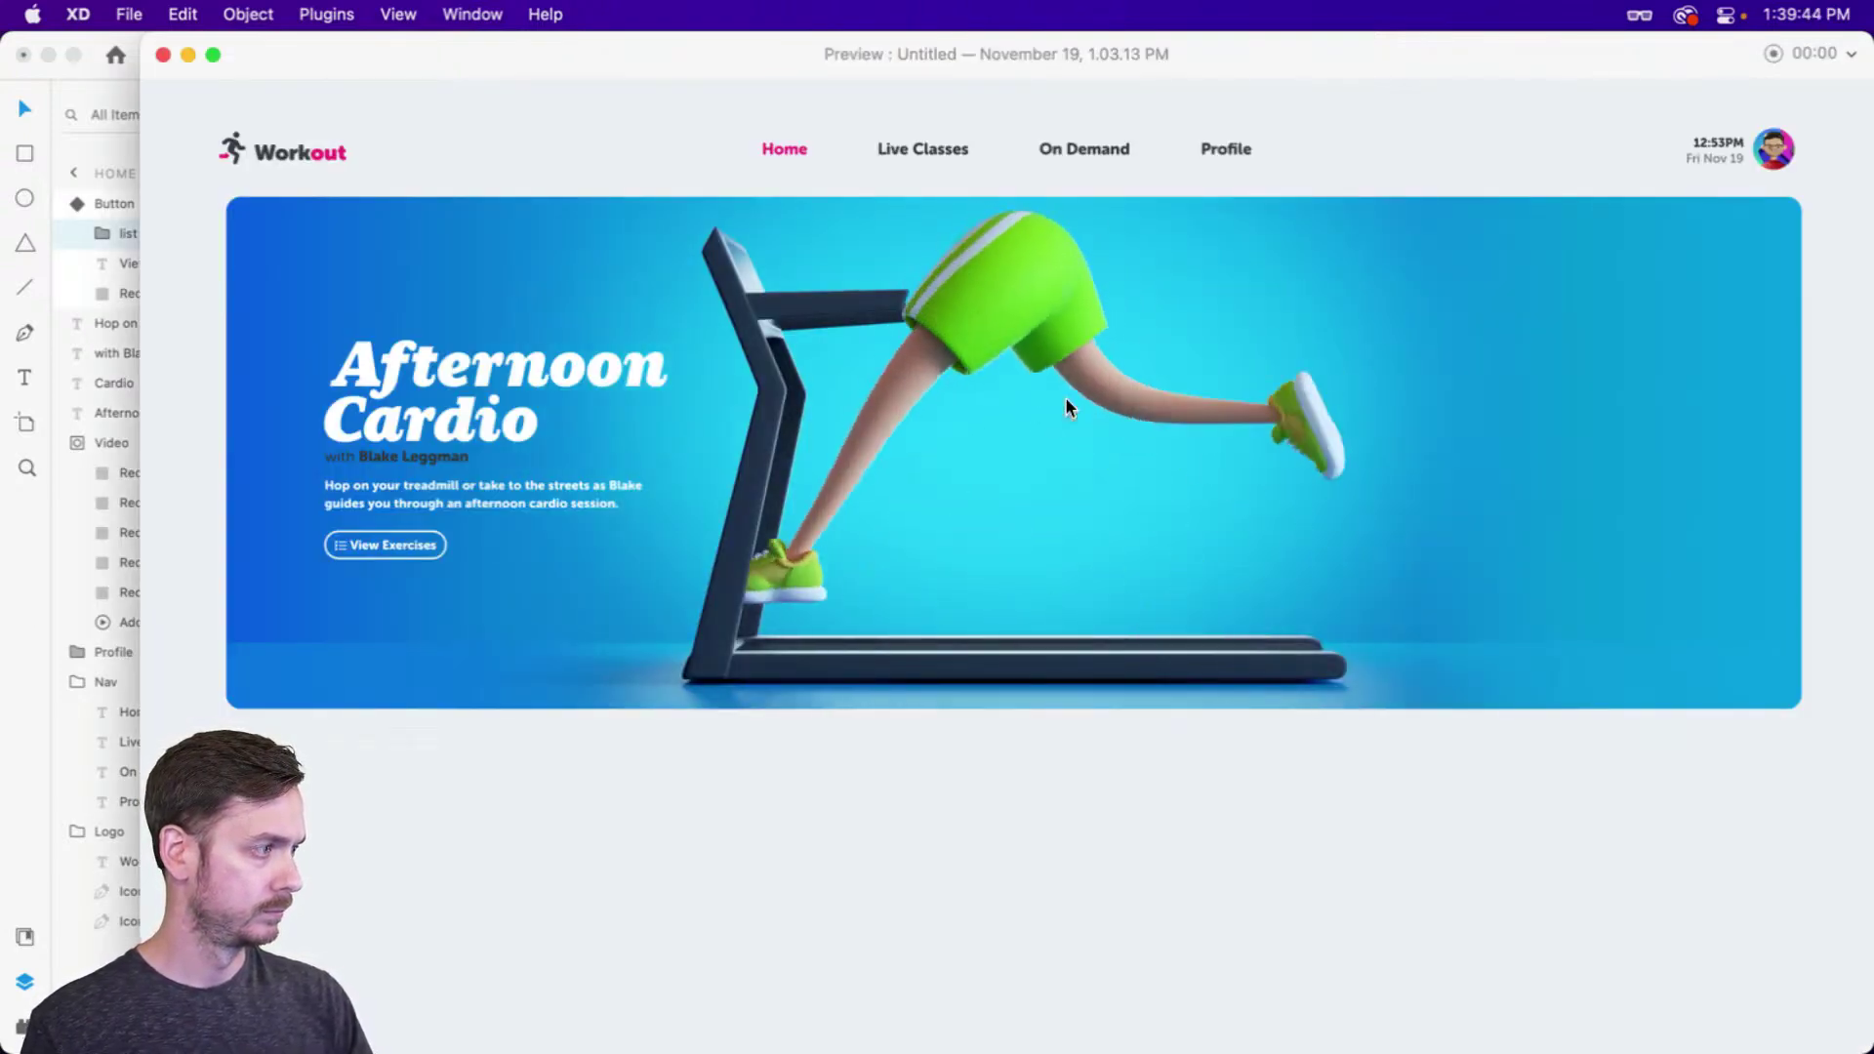
key("super+w")
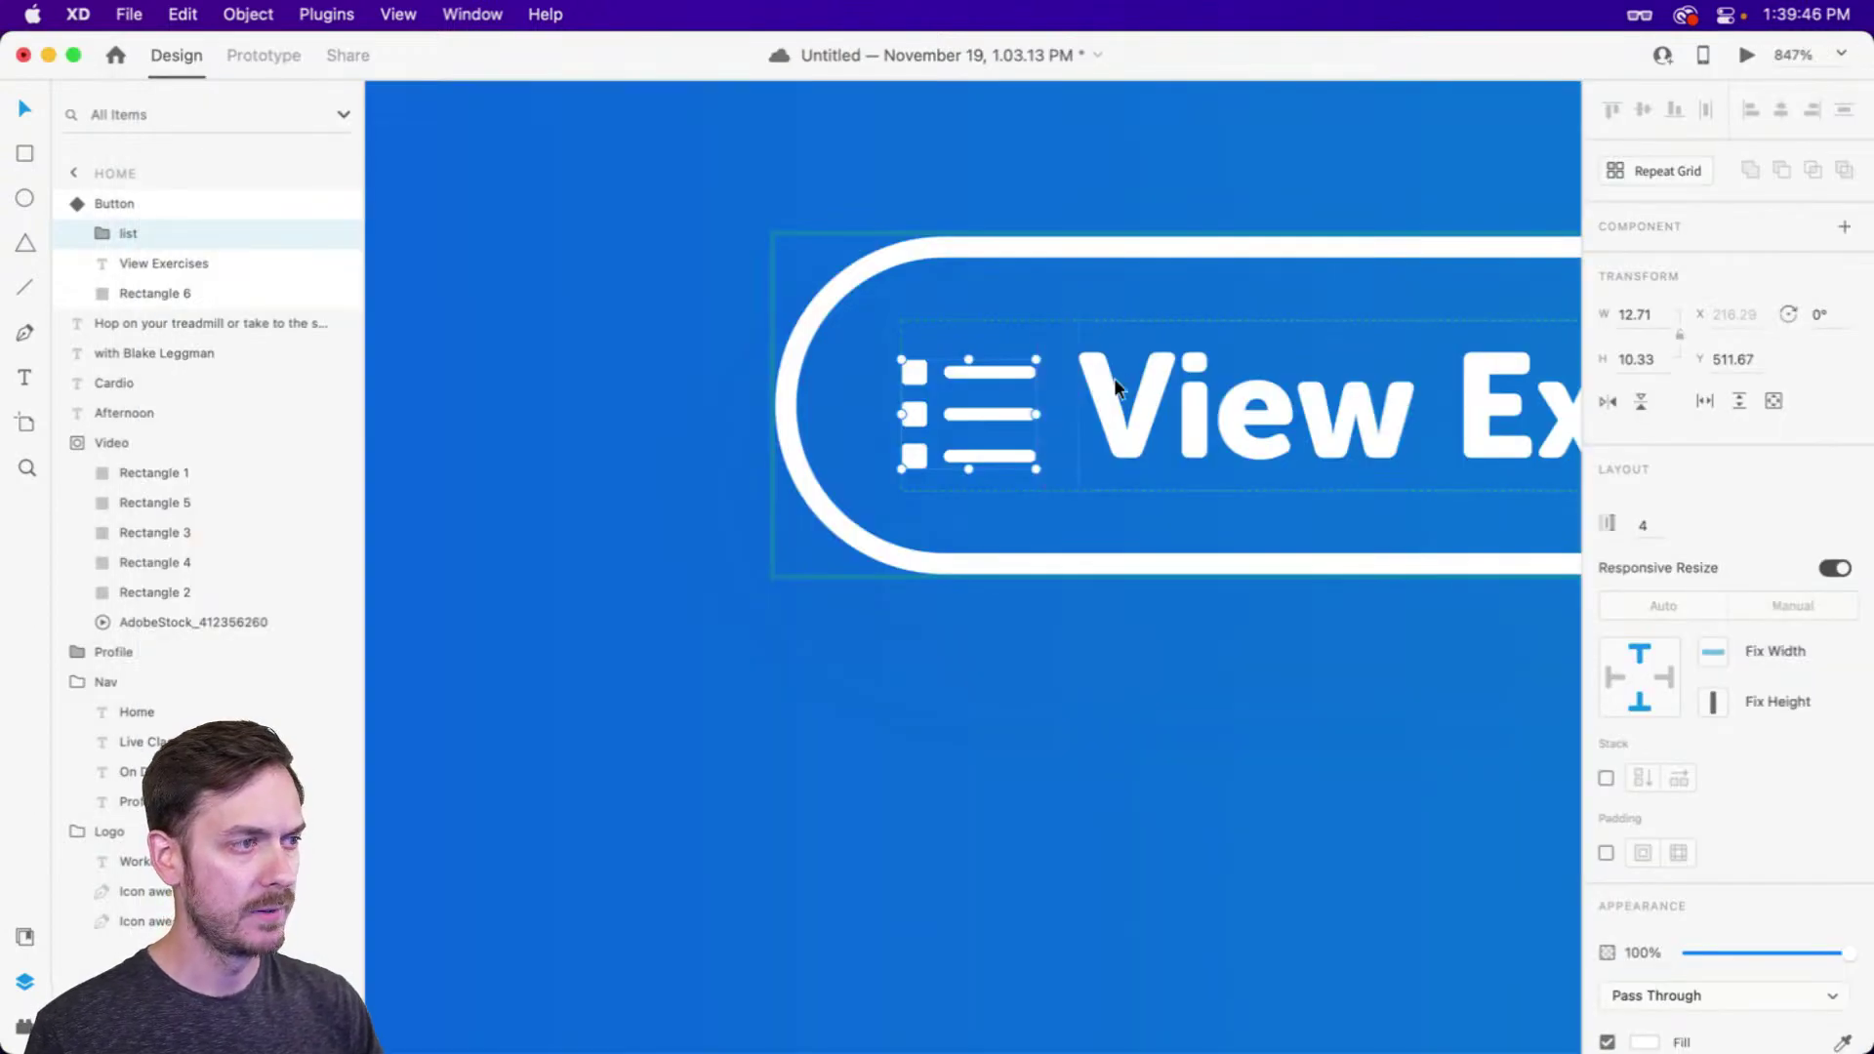
Leave the button's contents and switch the Button component between its Default State and Secondary state to compare them
scroll(1116, 388, "right", 3)
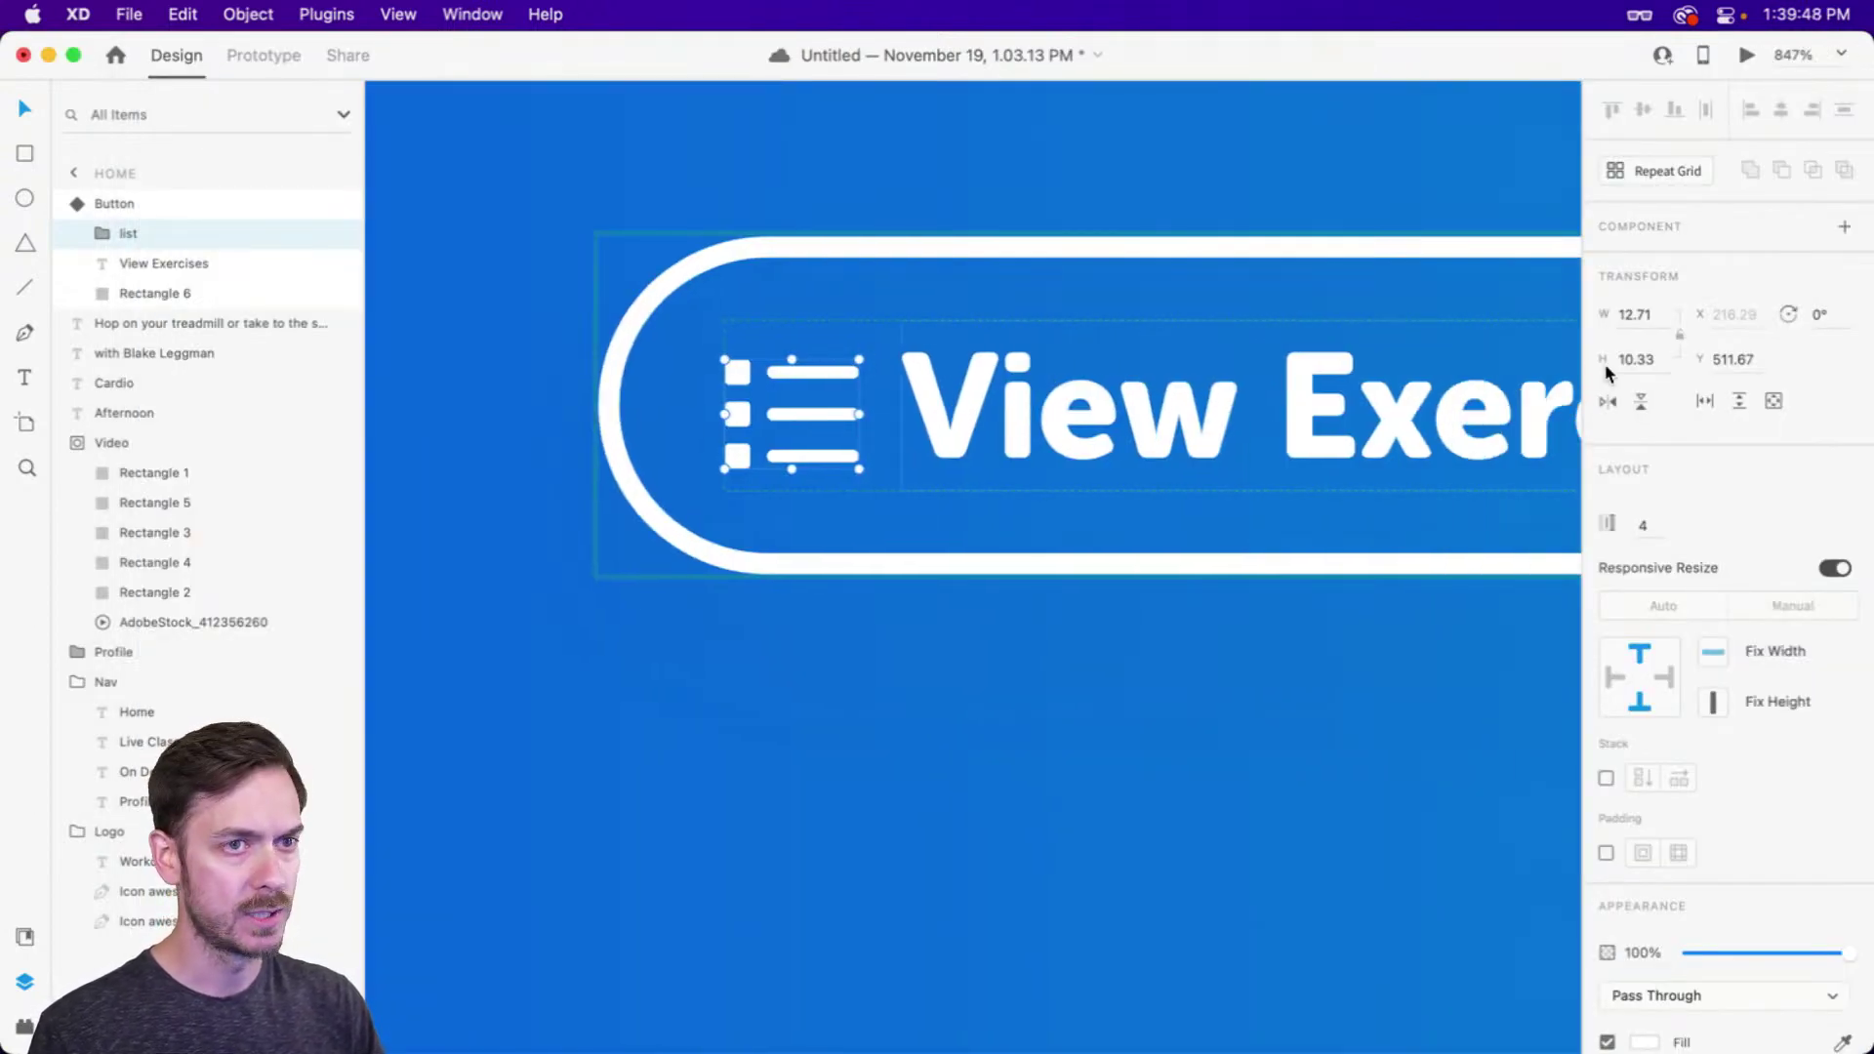
key("Escape")
left_click(1706, 266)
left_click(1708, 297)
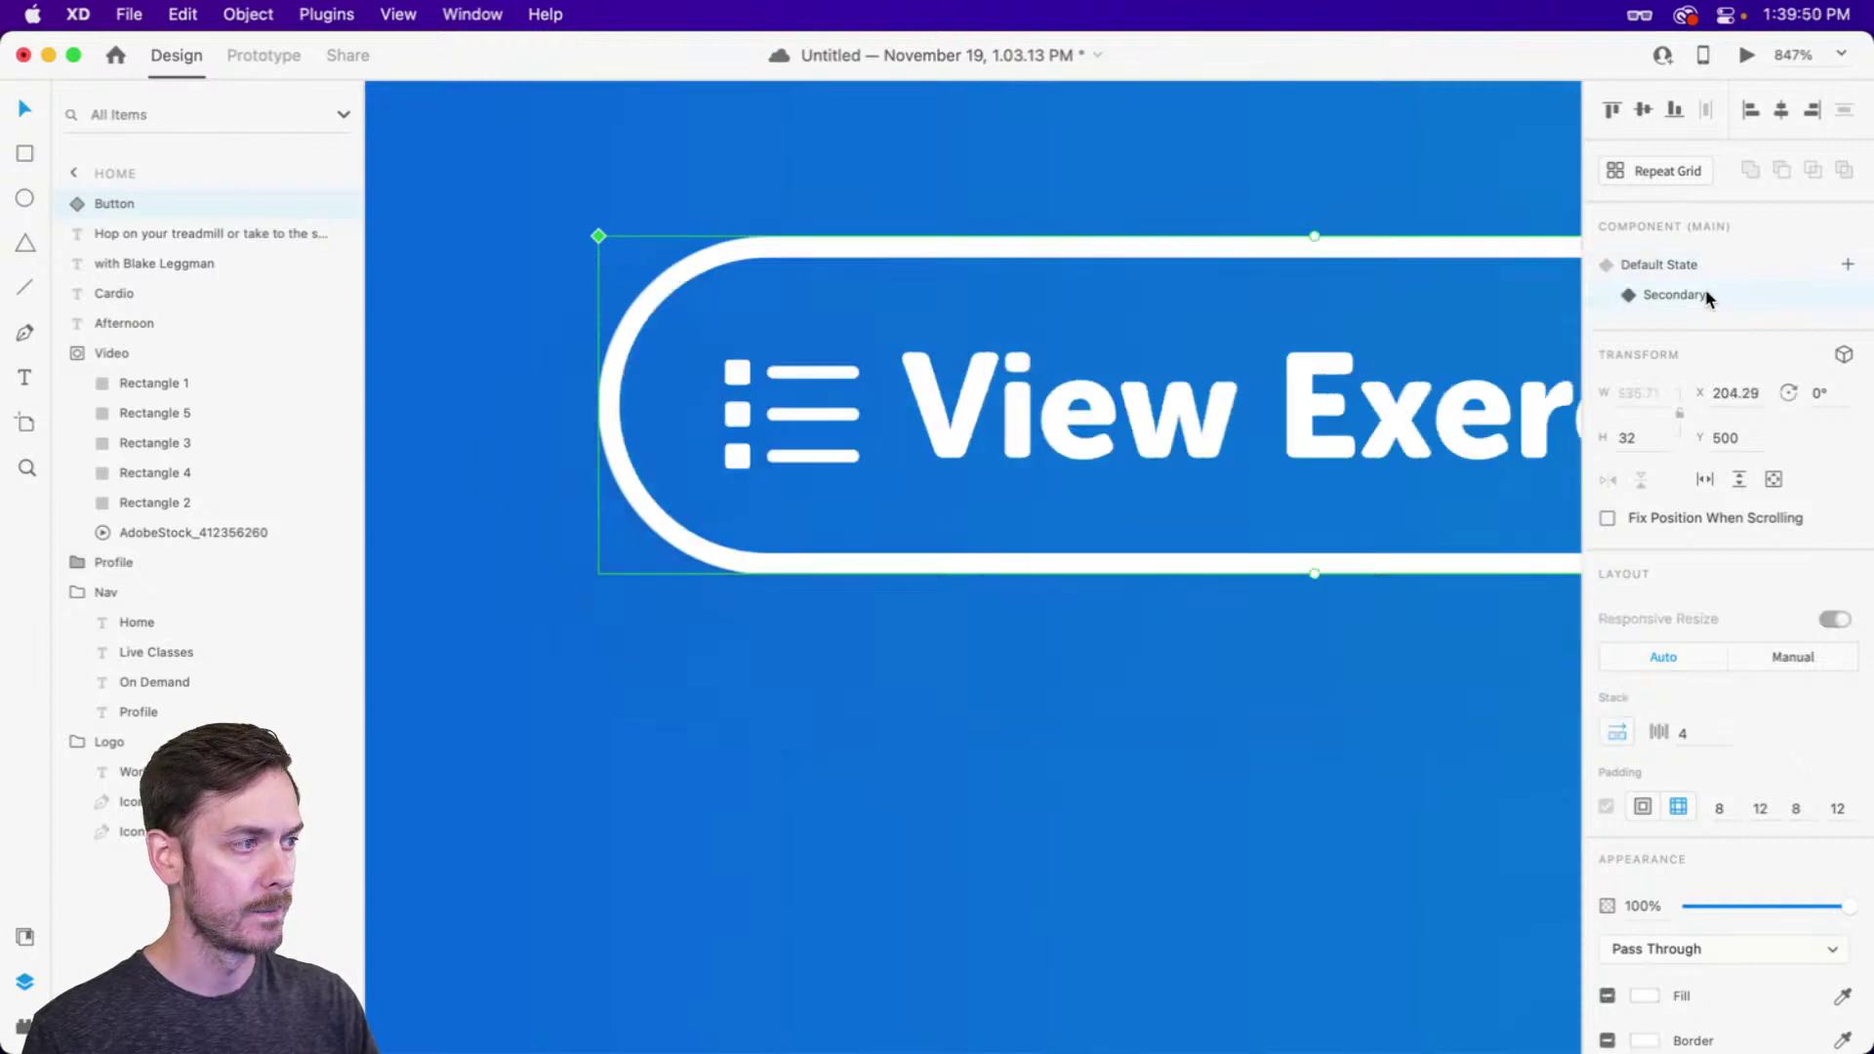
left_click(1705, 270)
left_click(1701, 295)
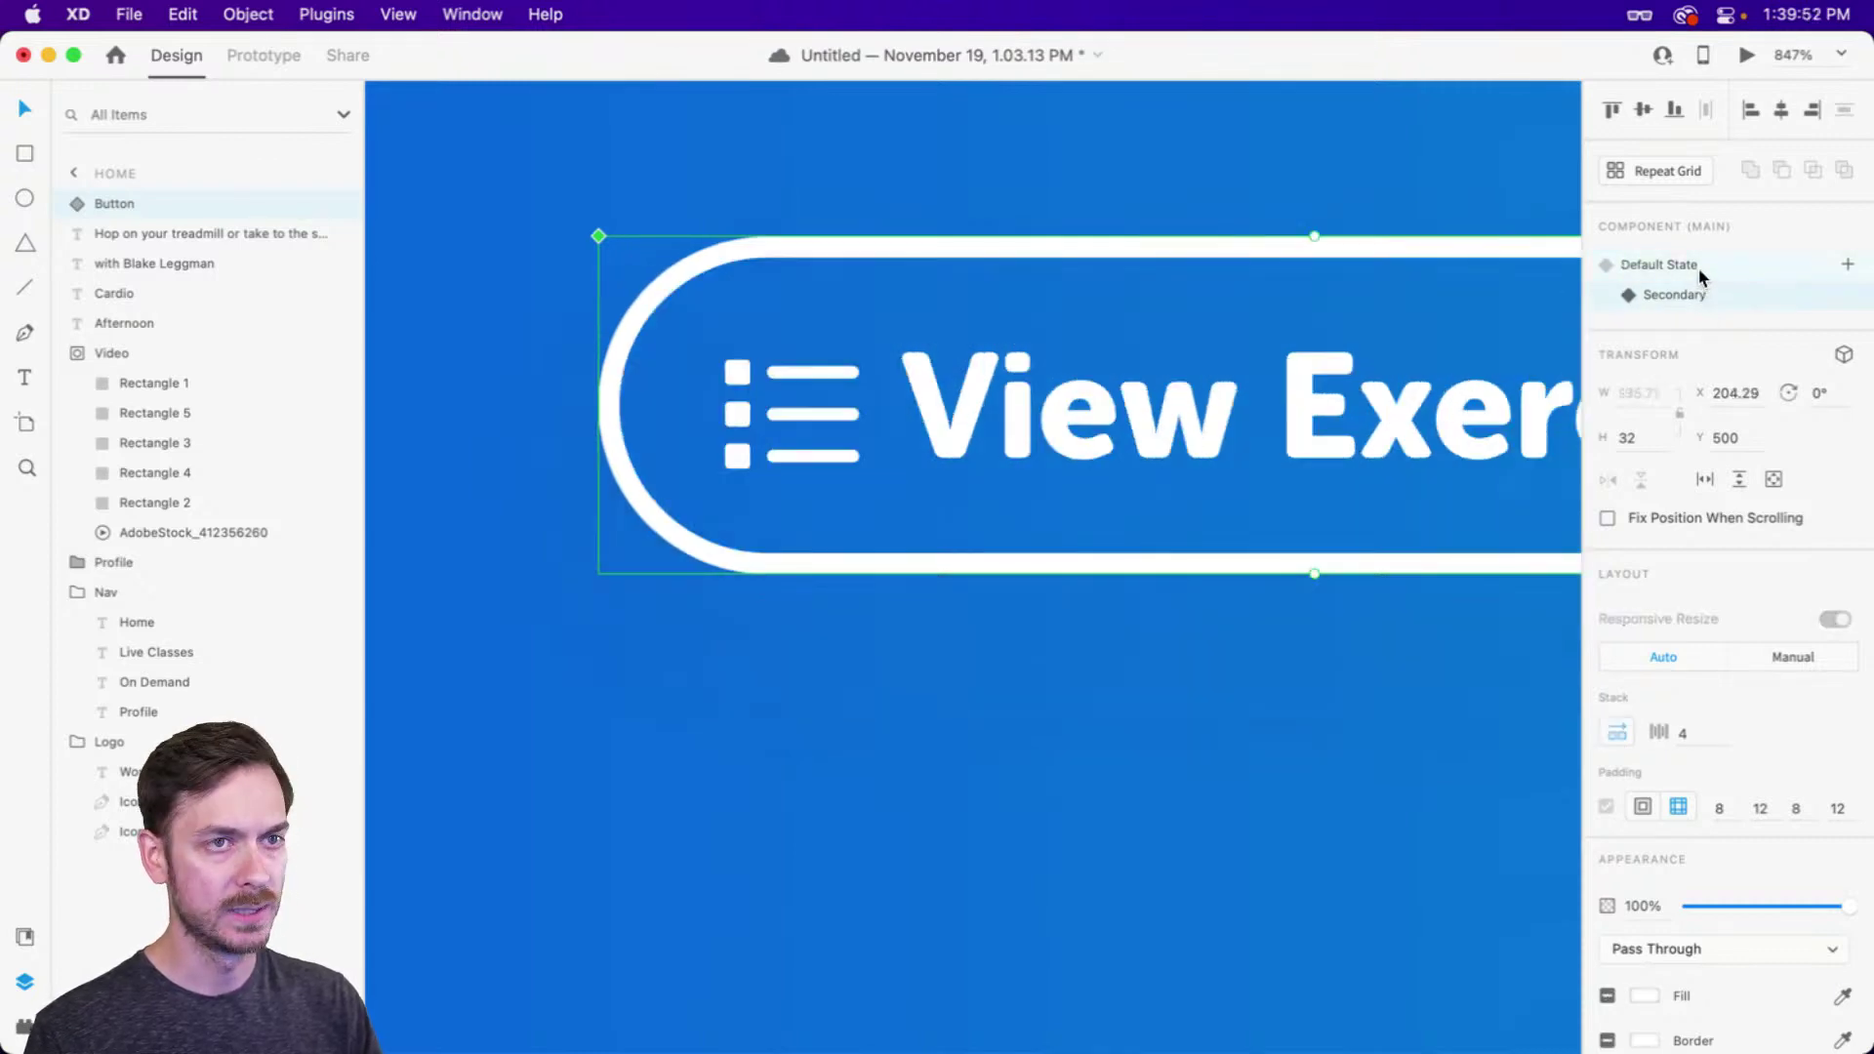
Compare the main button component's Default State with its Secondary state, leaving it on Default State
left_click(1701, 273)
scroll(1263, 407, "down", 5)
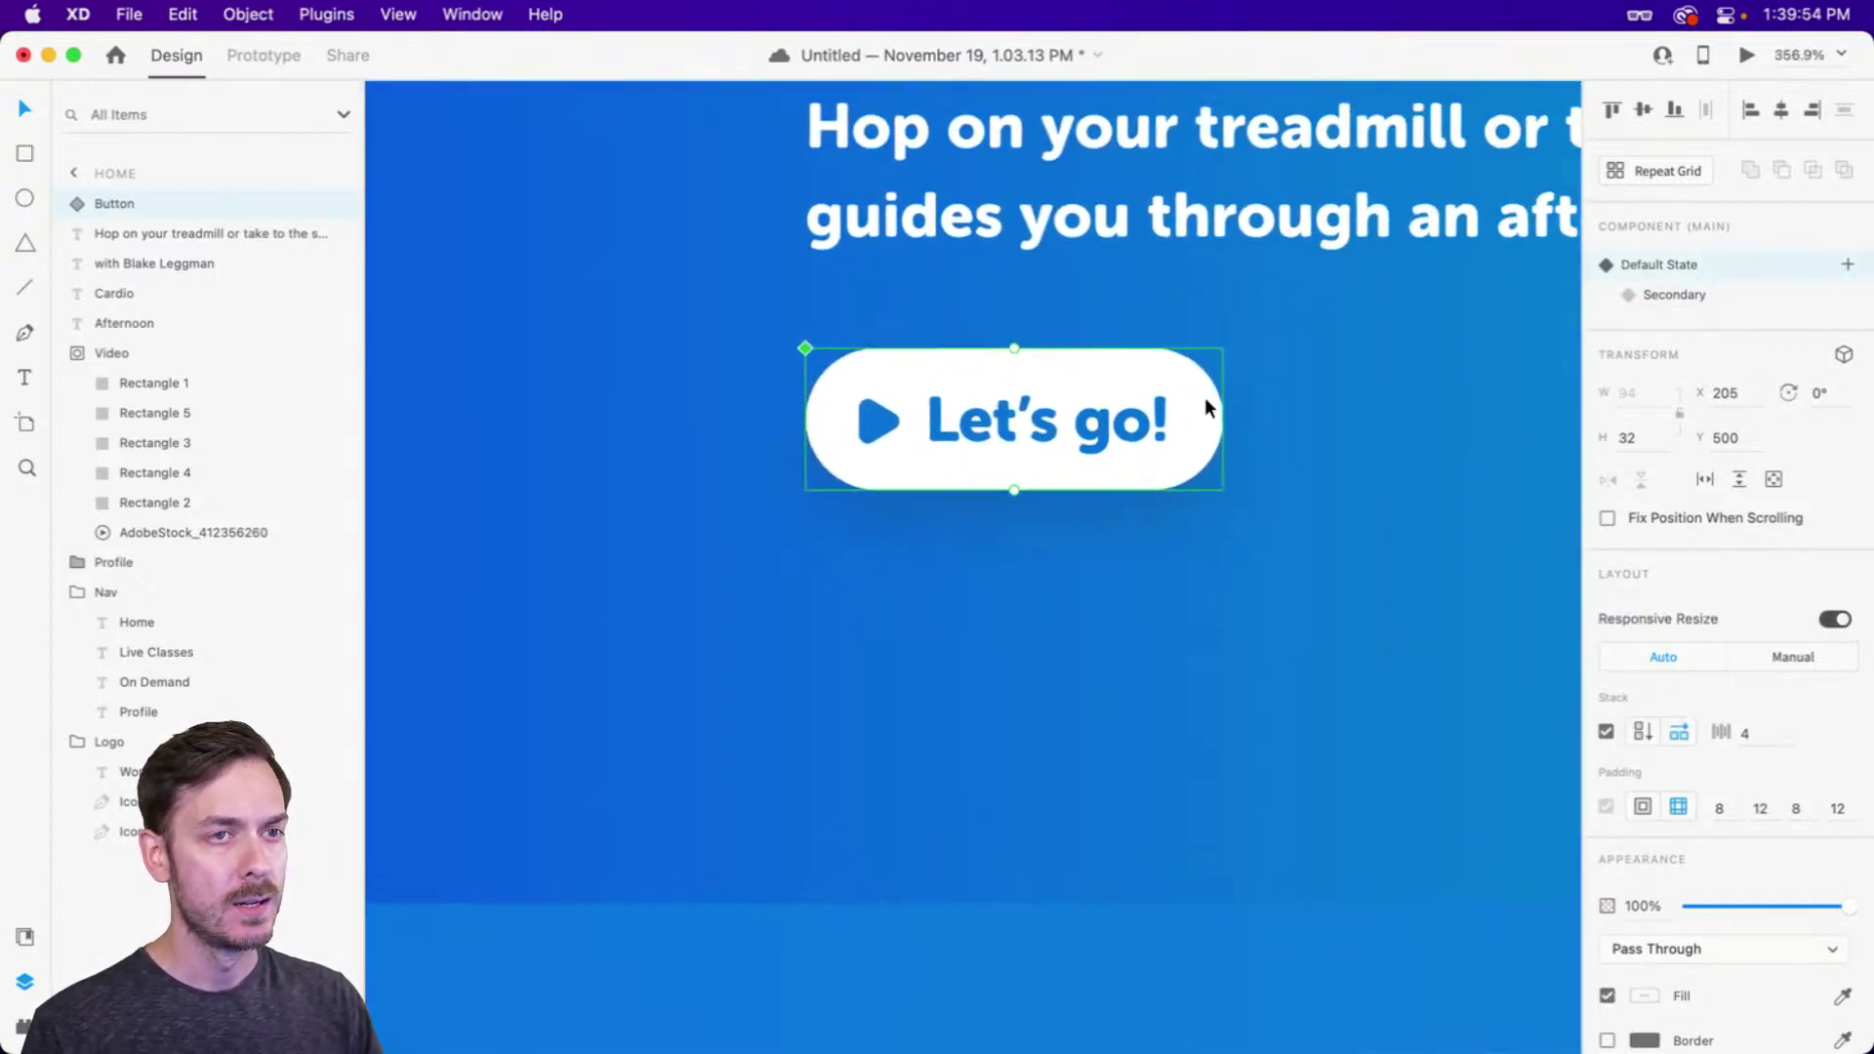
left_click(1718, 288)
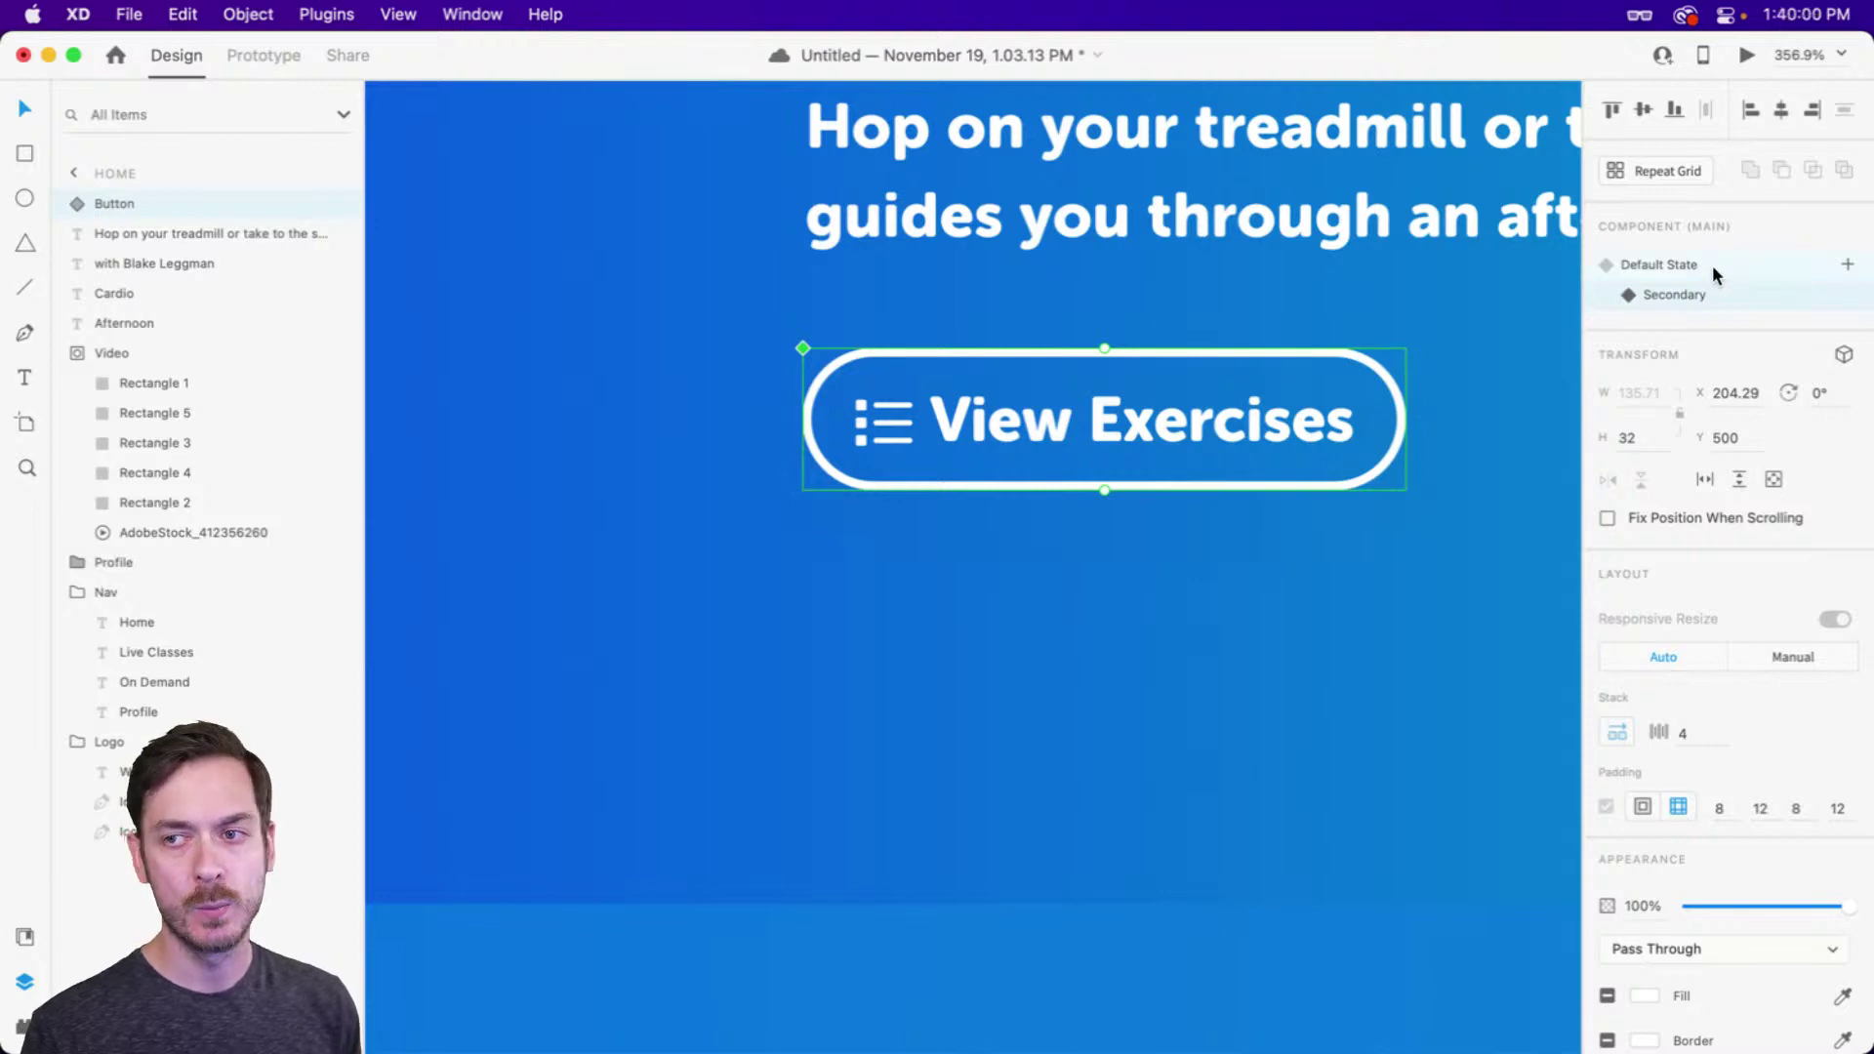
left_click(1712, 263)
scroll(1050, 447, "up", 3)
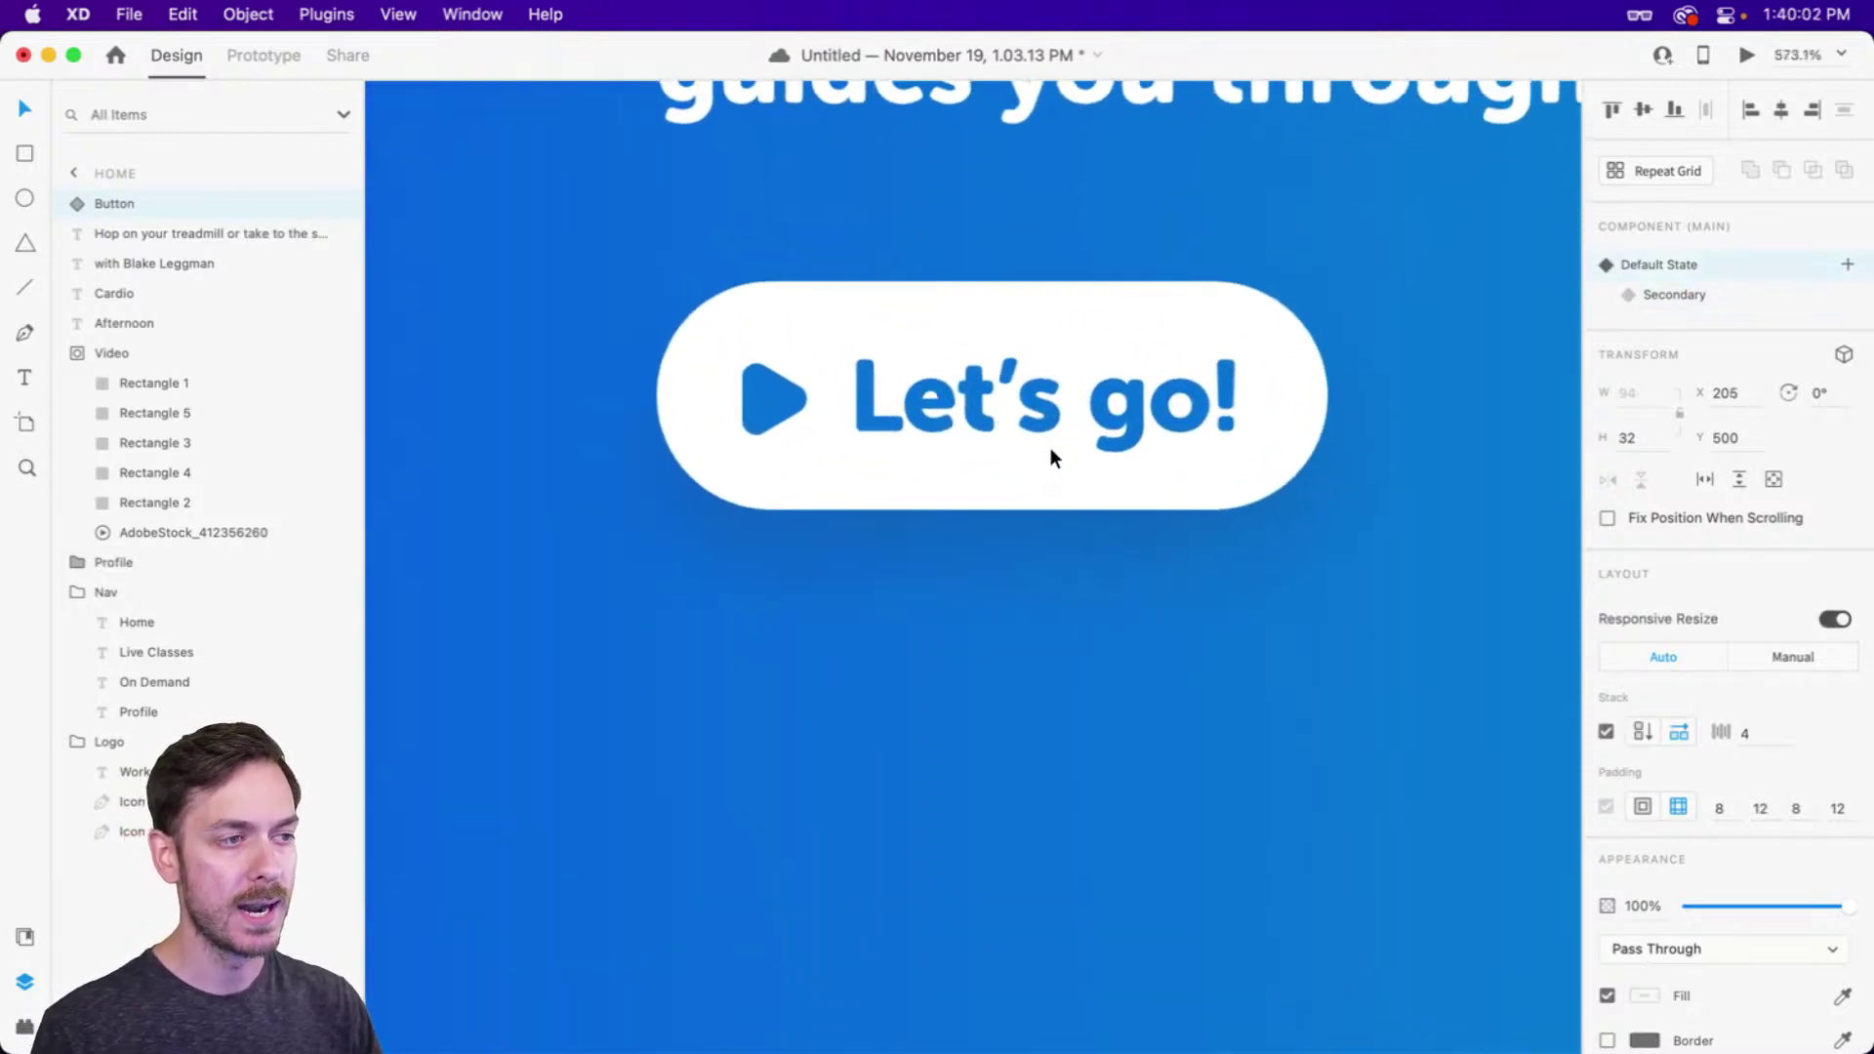
scroll(1054, 445, "down", 5)
scroll(1057, 443, "right", 5)
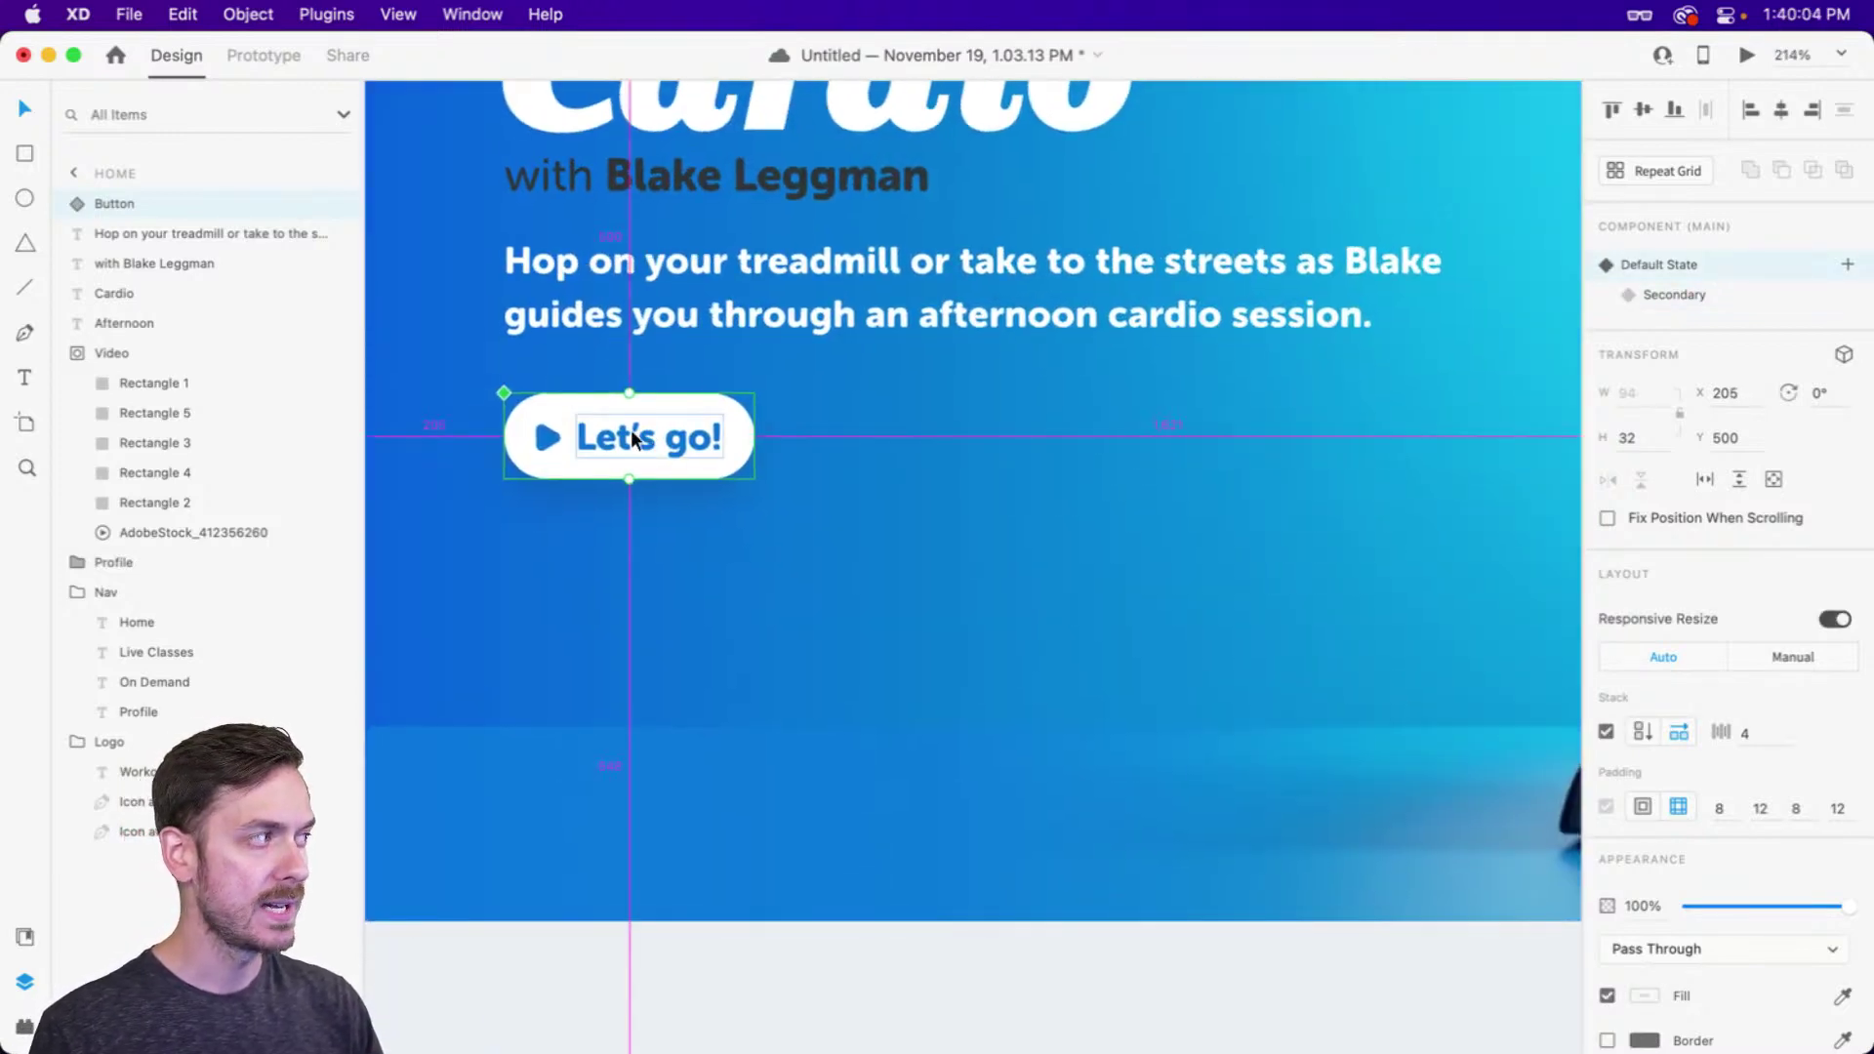
Duplicate the Let's go! button beside the original and switch the copy to the Secondary state
left_click_drag(630, 429, 904, 413)
scroll(977, 440, "left", 3)
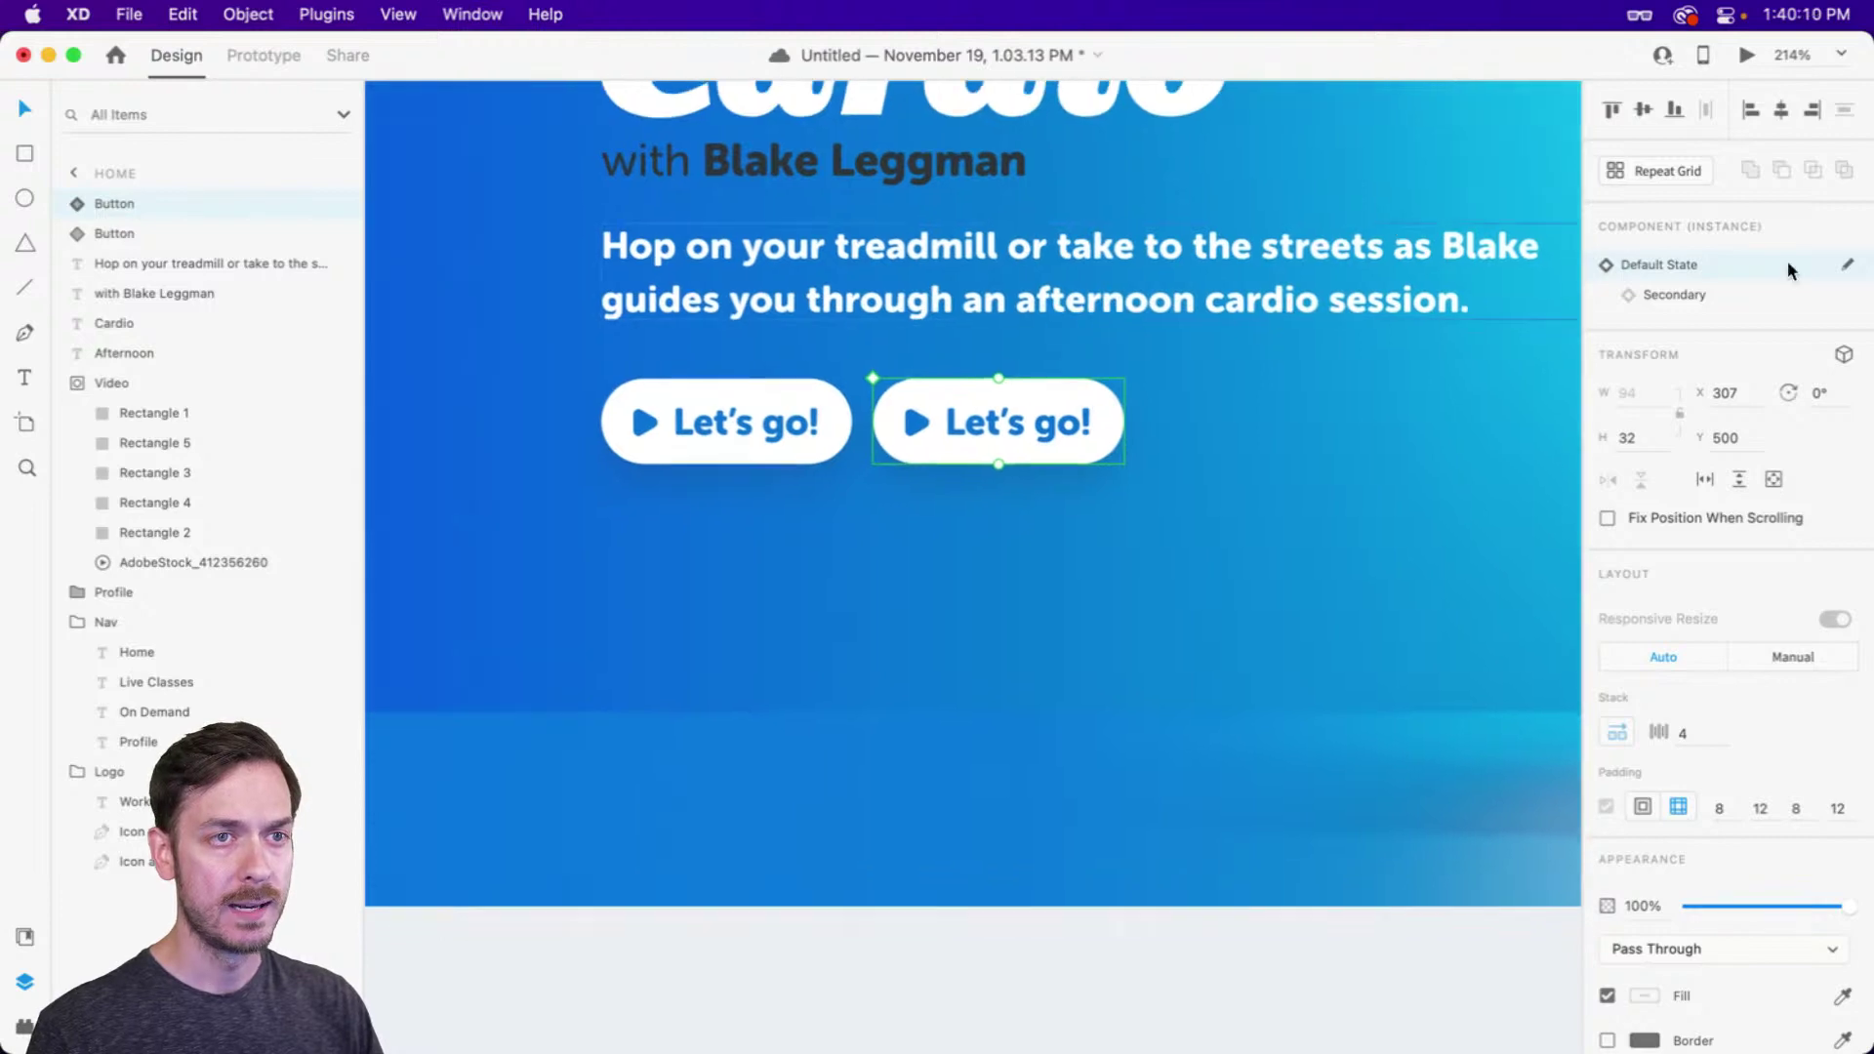
left_click(1739, 302)
scroll(1029, 422, "left", 2)
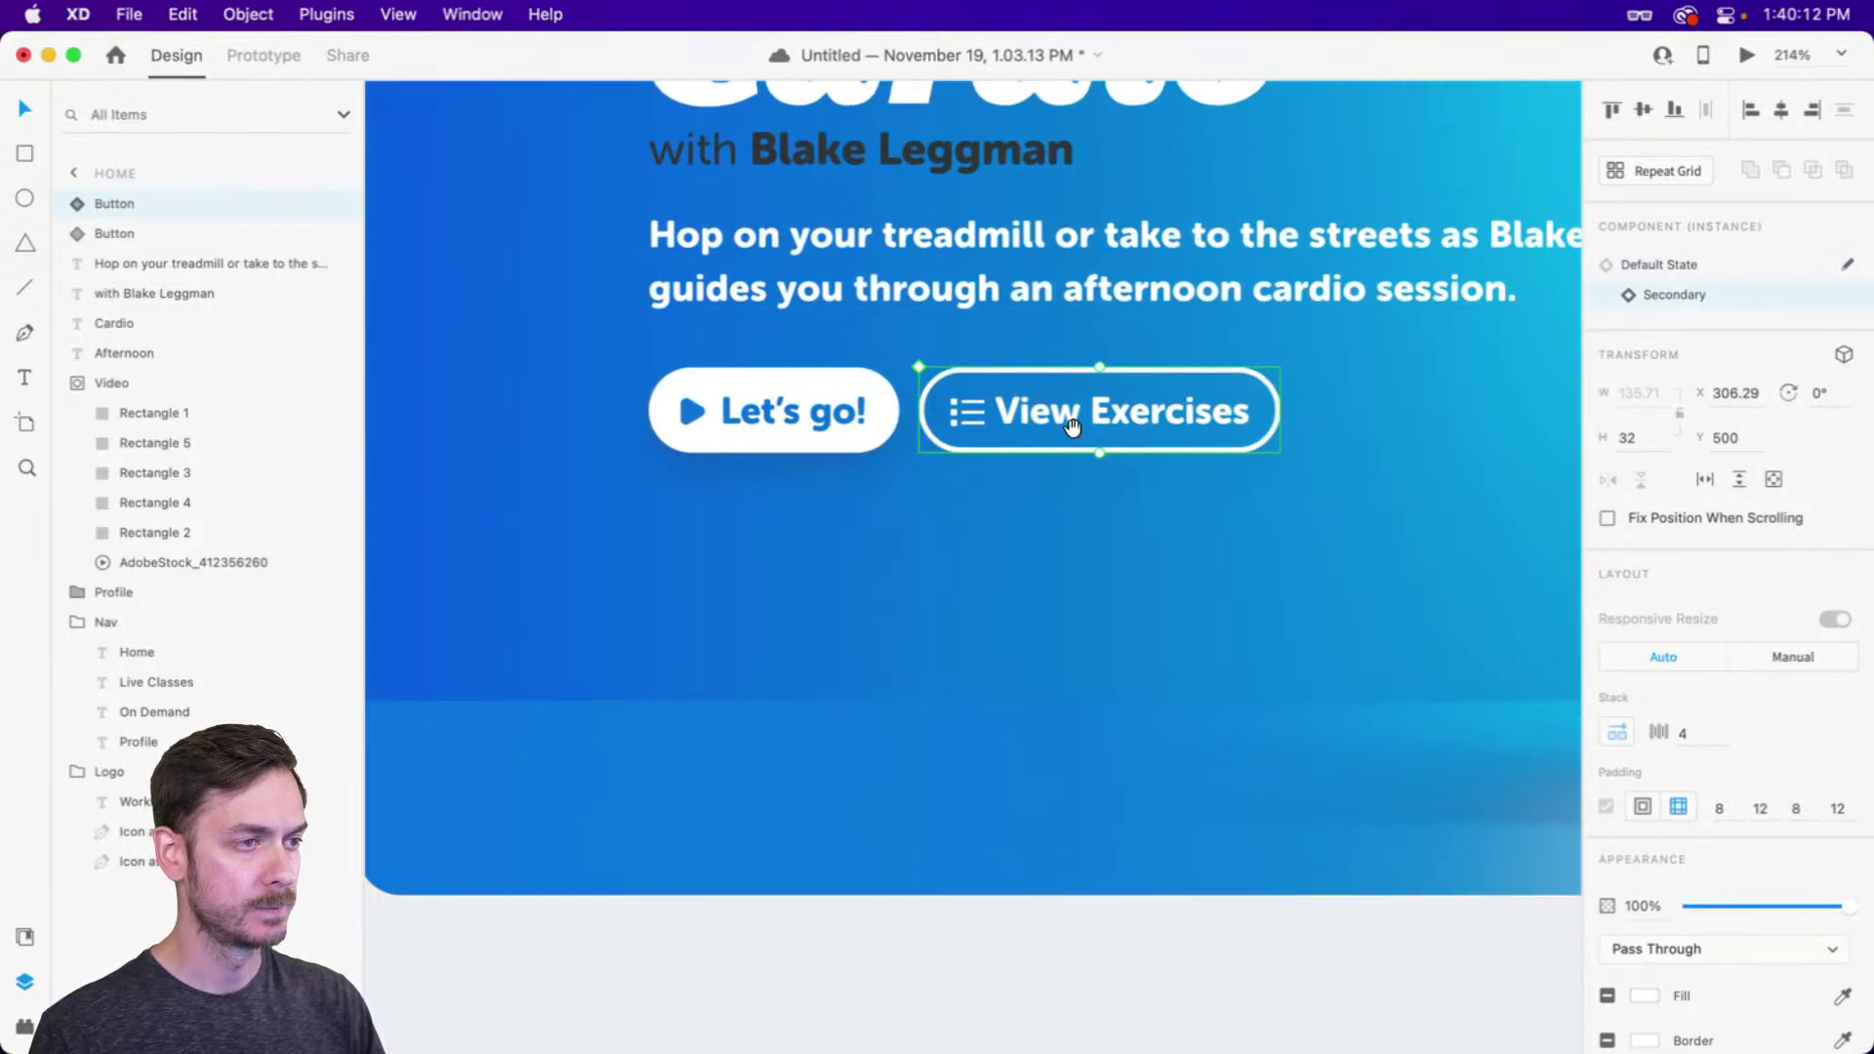
Preview the Home artboard to check both hero buttons, and close the preview
key("super+Return")
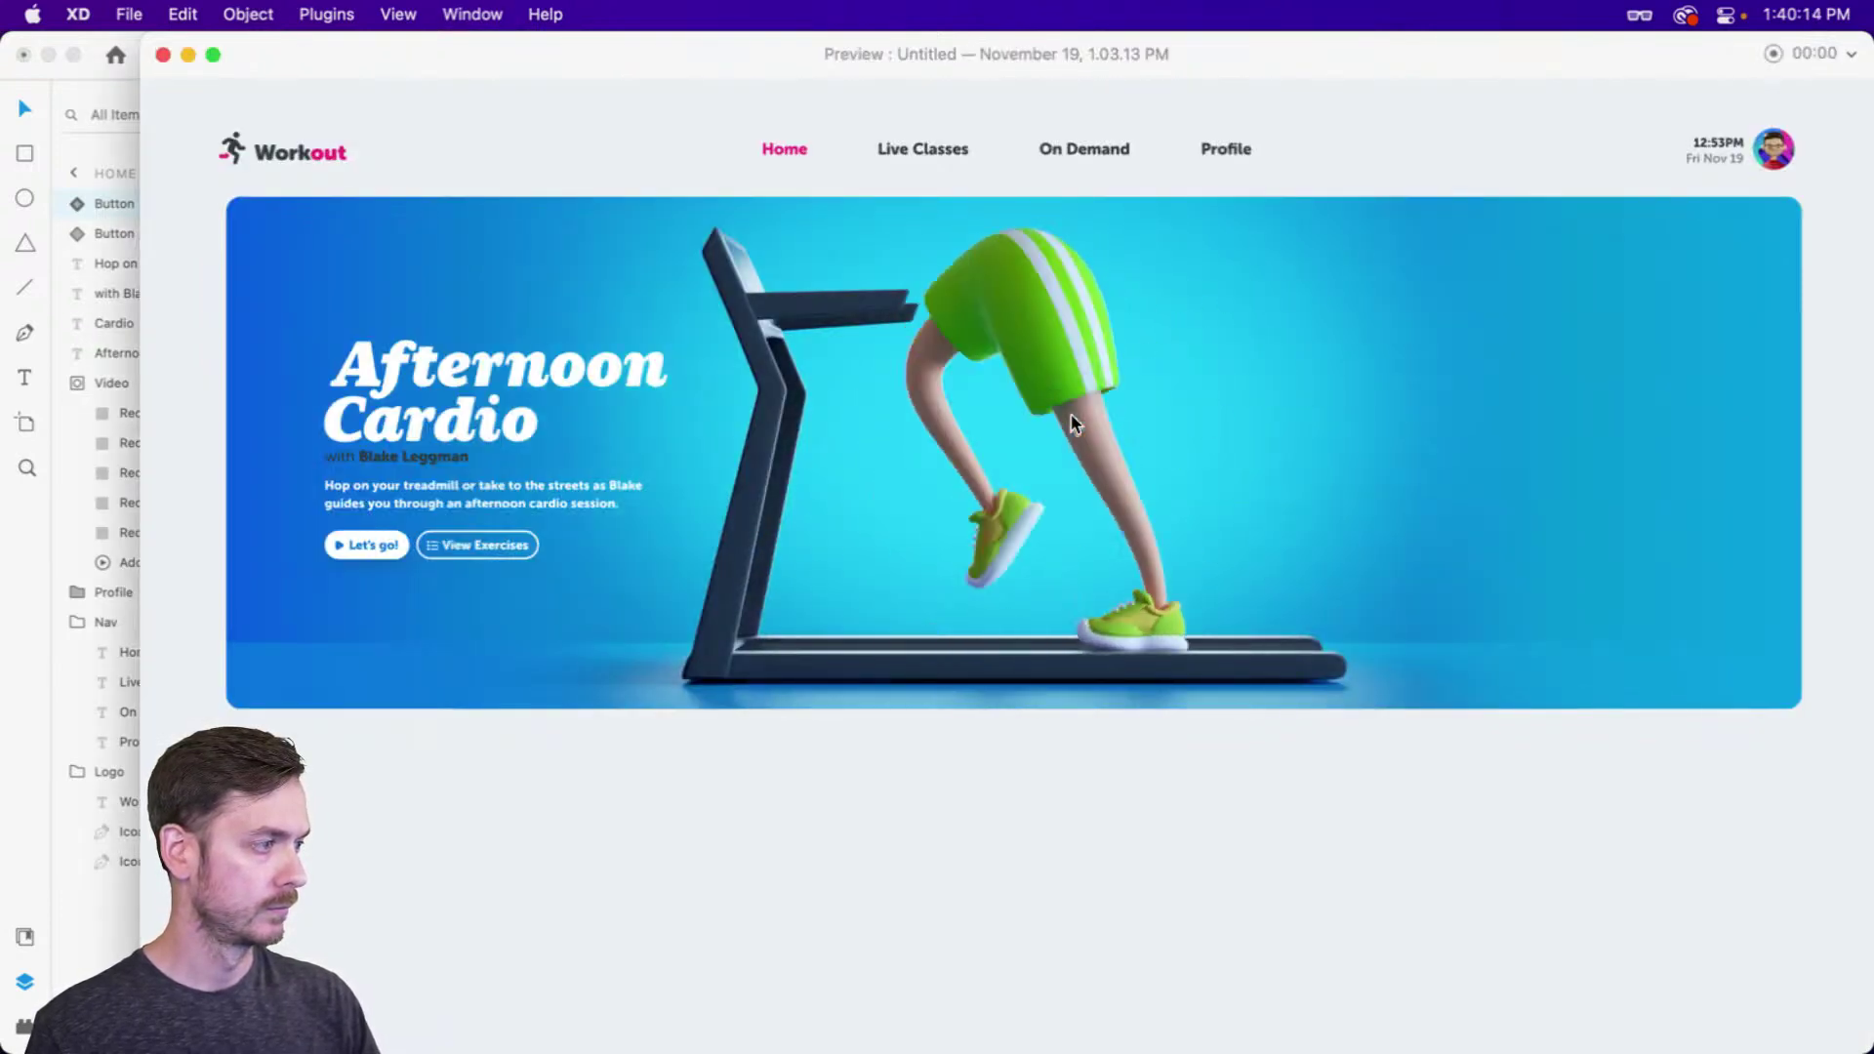
key("super+w")
scroll(1070, 412, "left", 2)
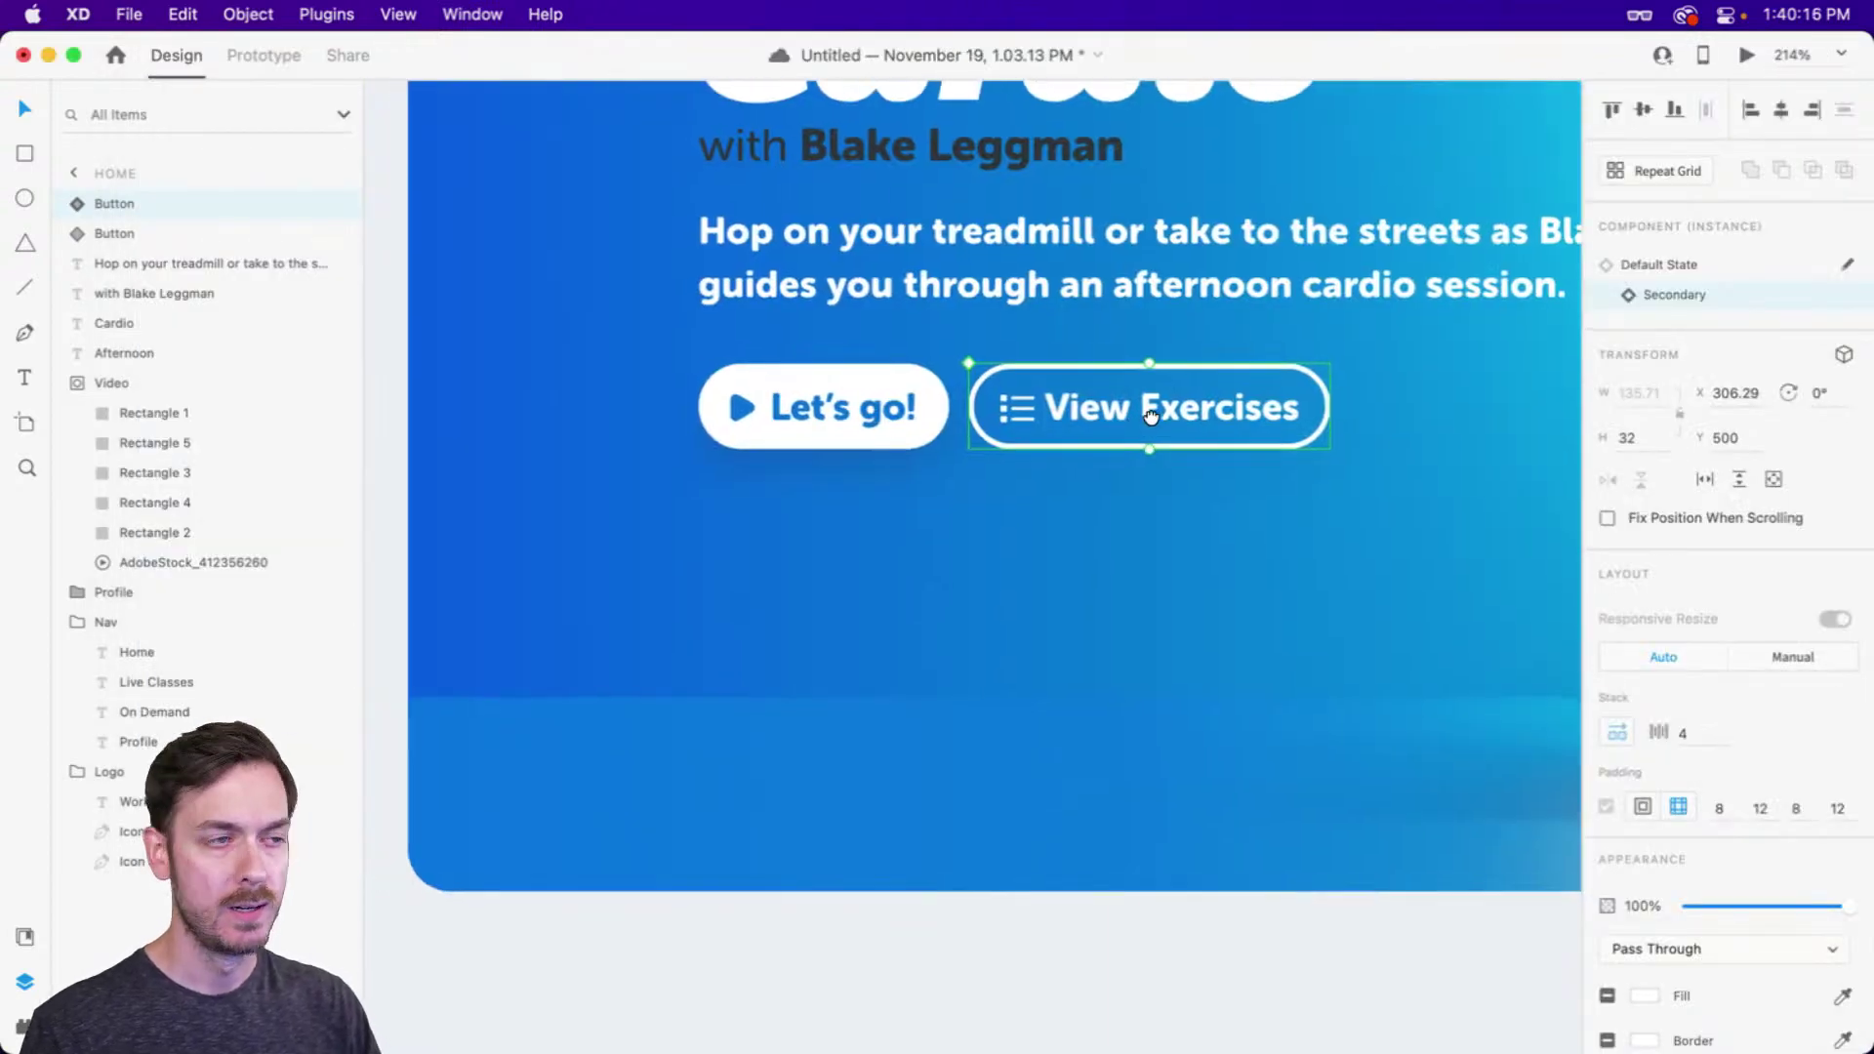
Try font weight 100 on the main button's Let's go! label and check it in the preview
double_click(1193, 387)
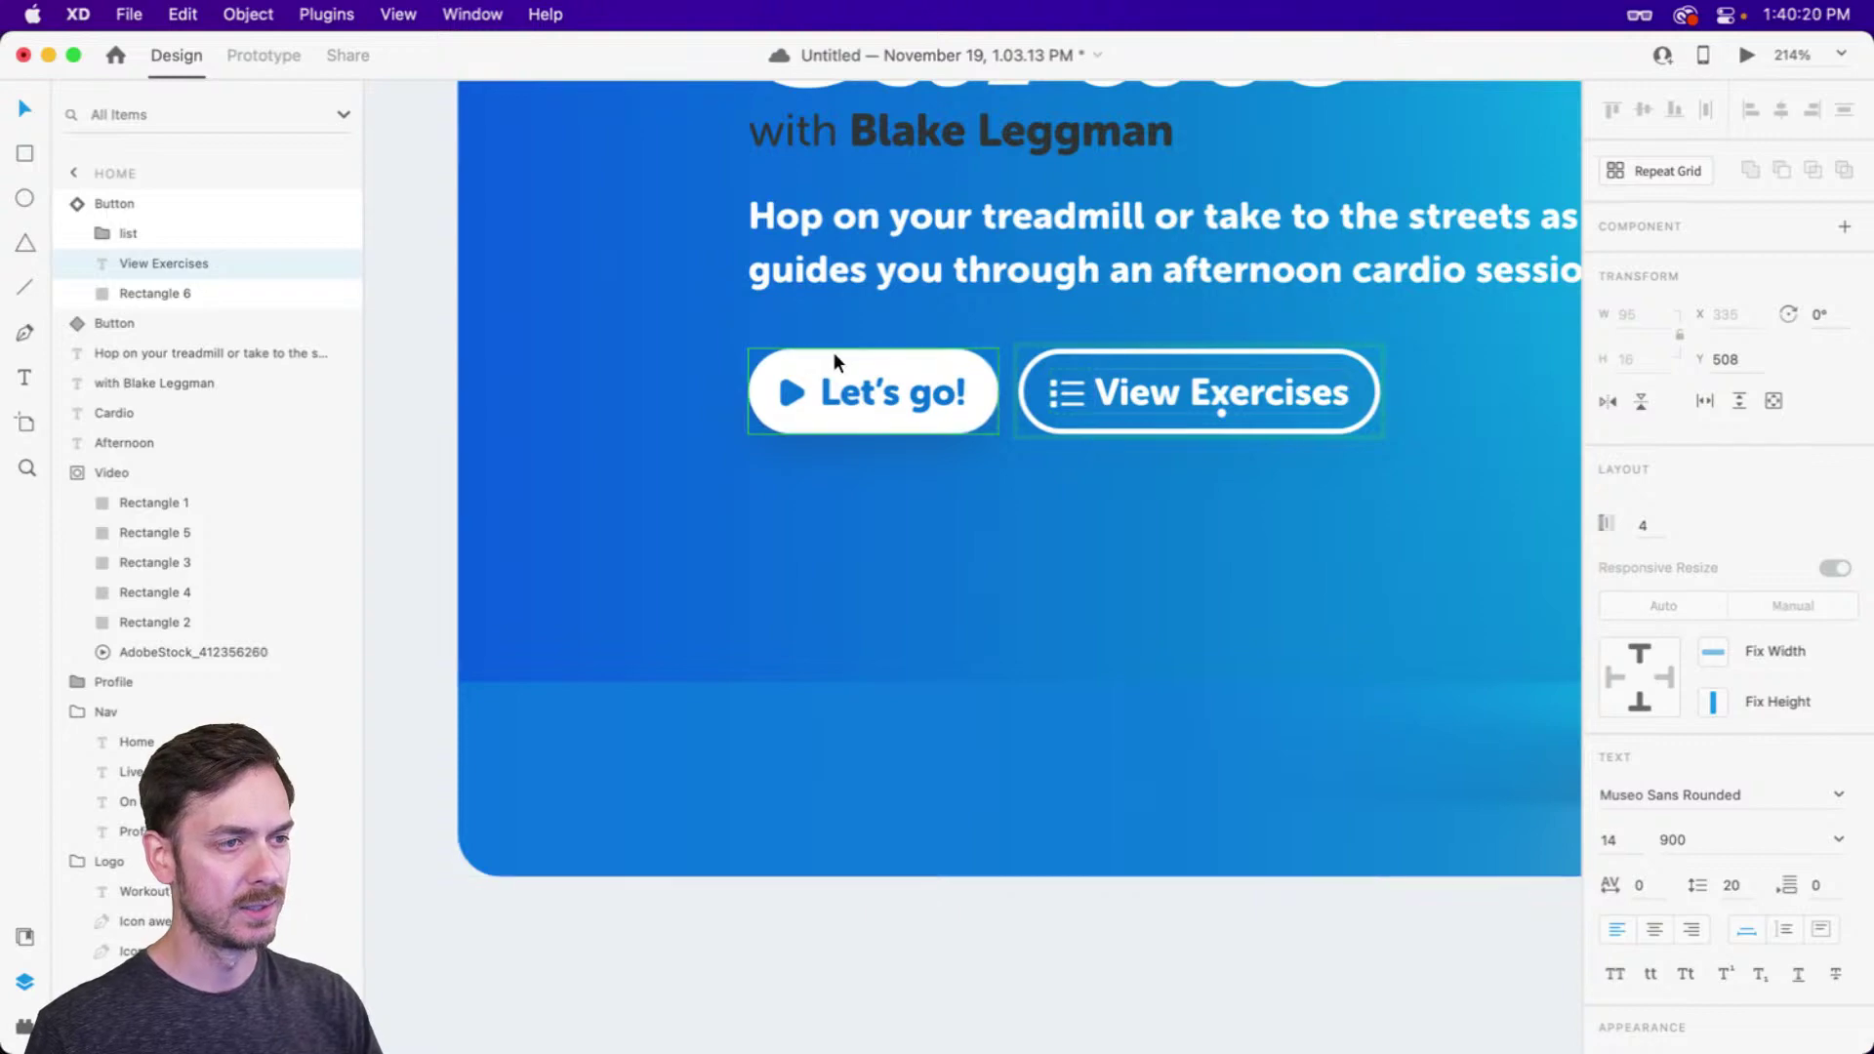
scroll(828, 356, "up", 3)
left_click_drag(1006, 391, 899, 392)
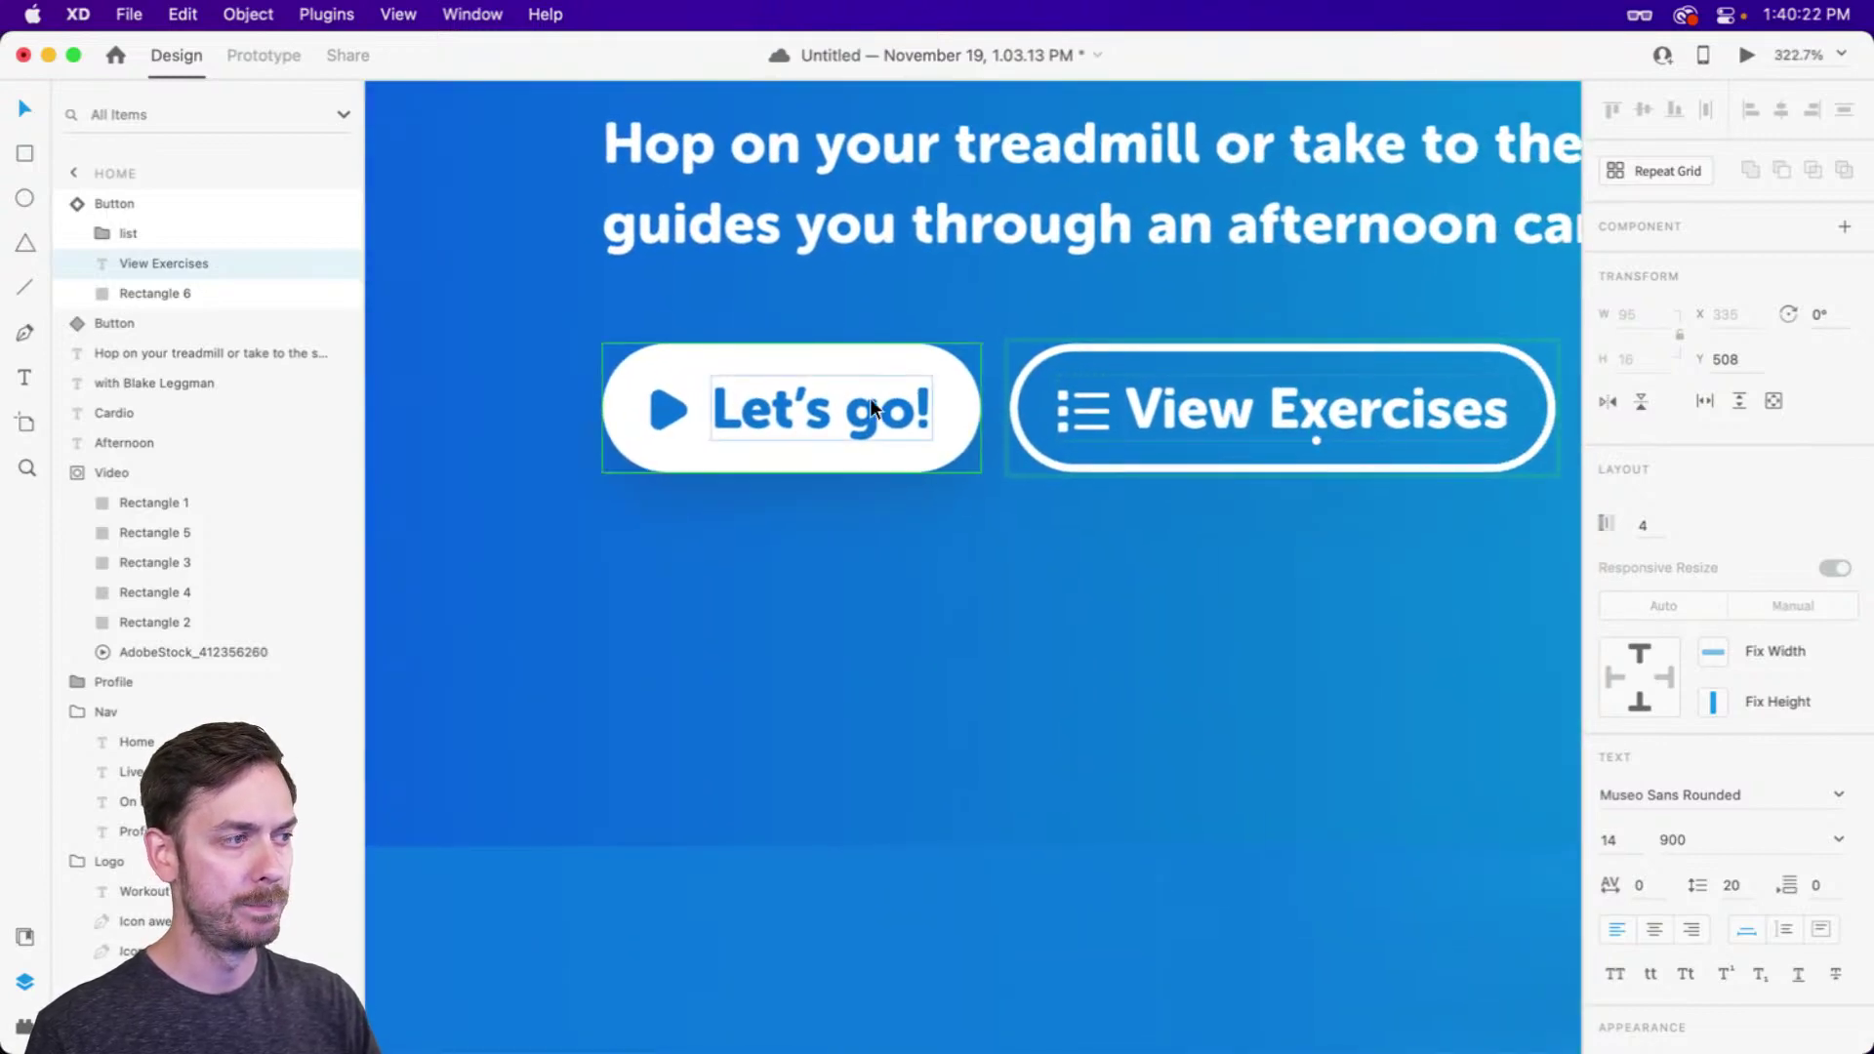
left_click(871, 402)
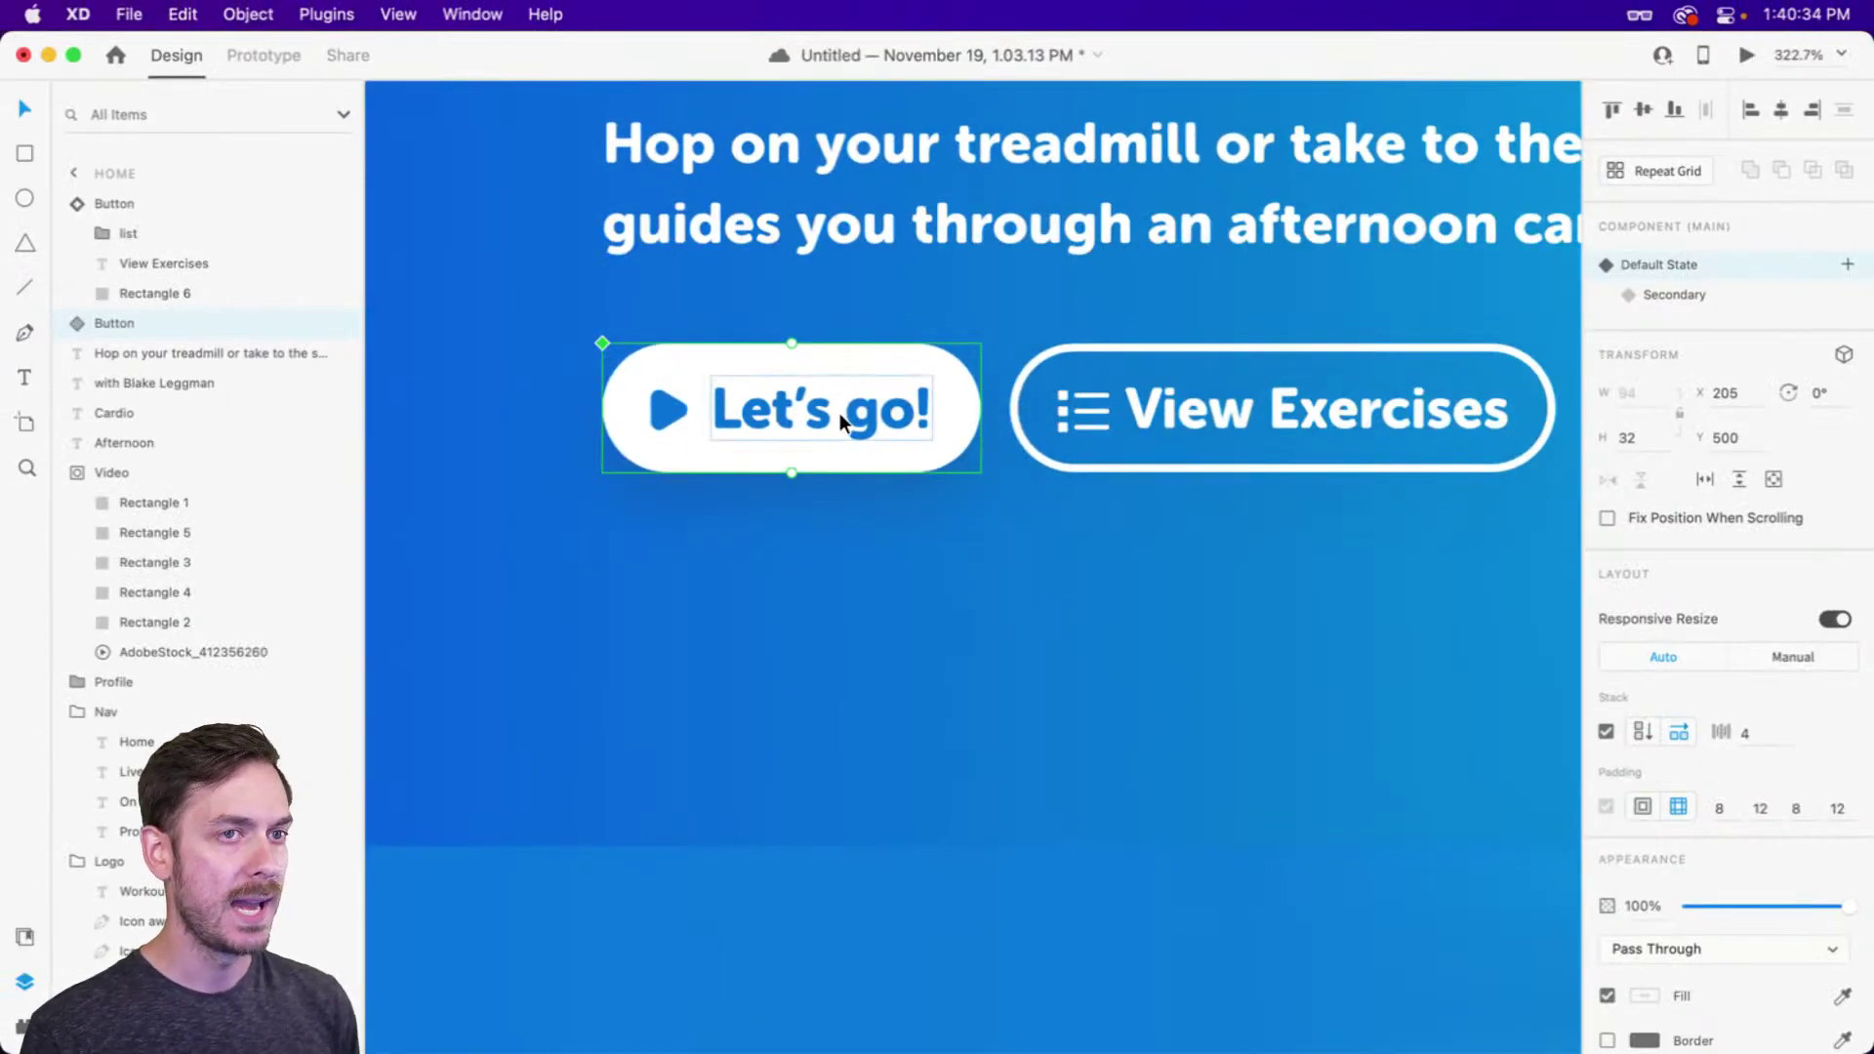
double_click(839, 413)
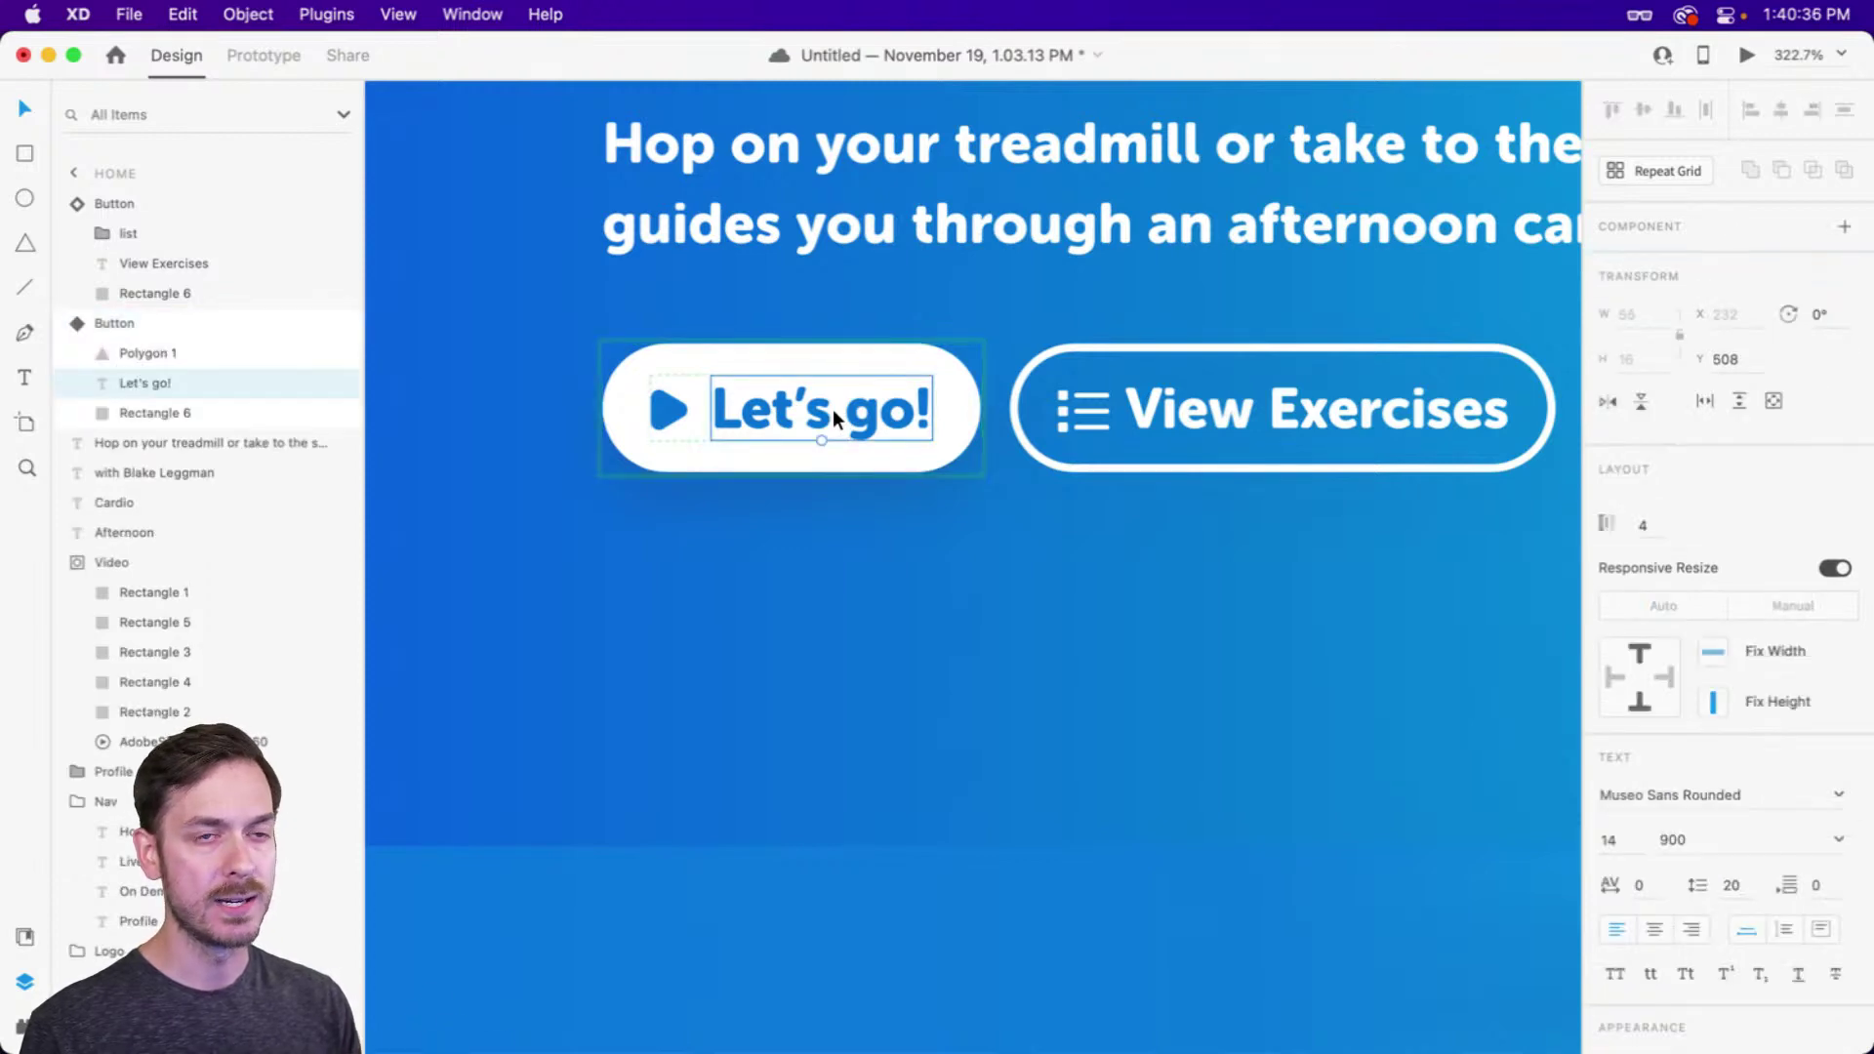
left_click(1840, 840)
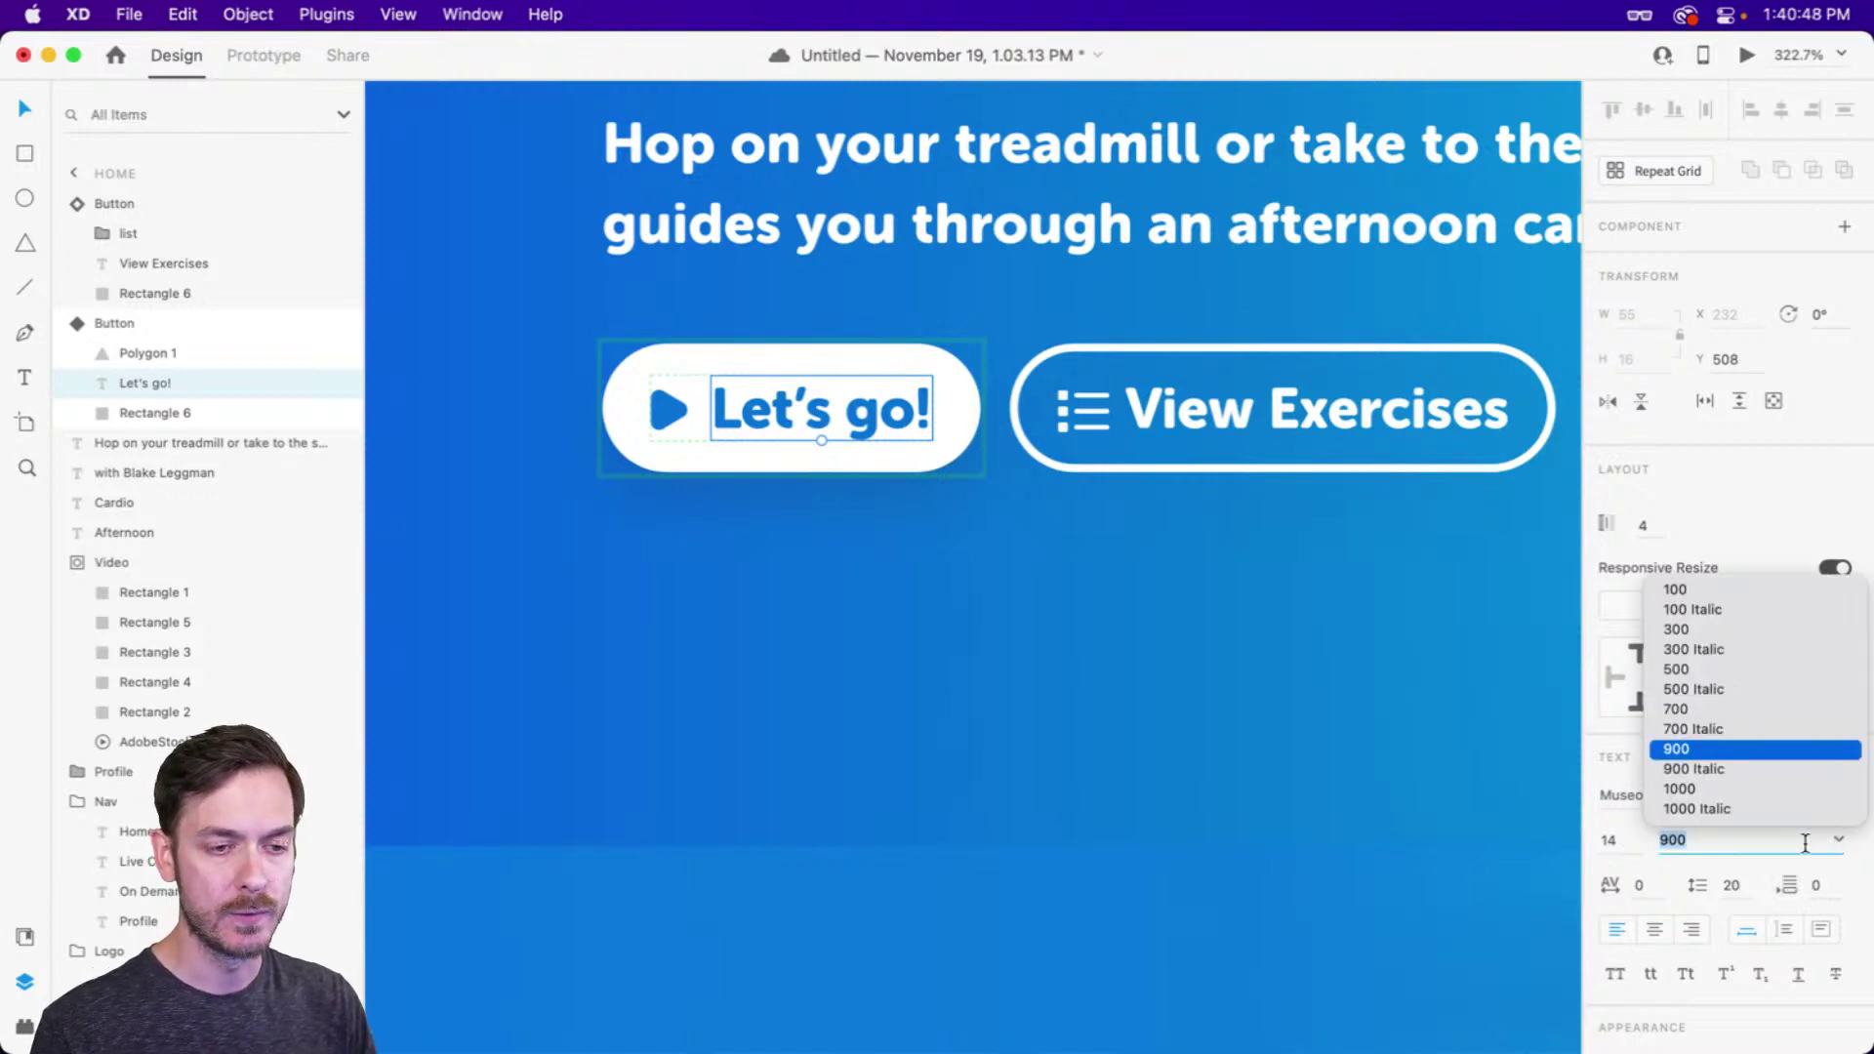
left_click(1710, 588)
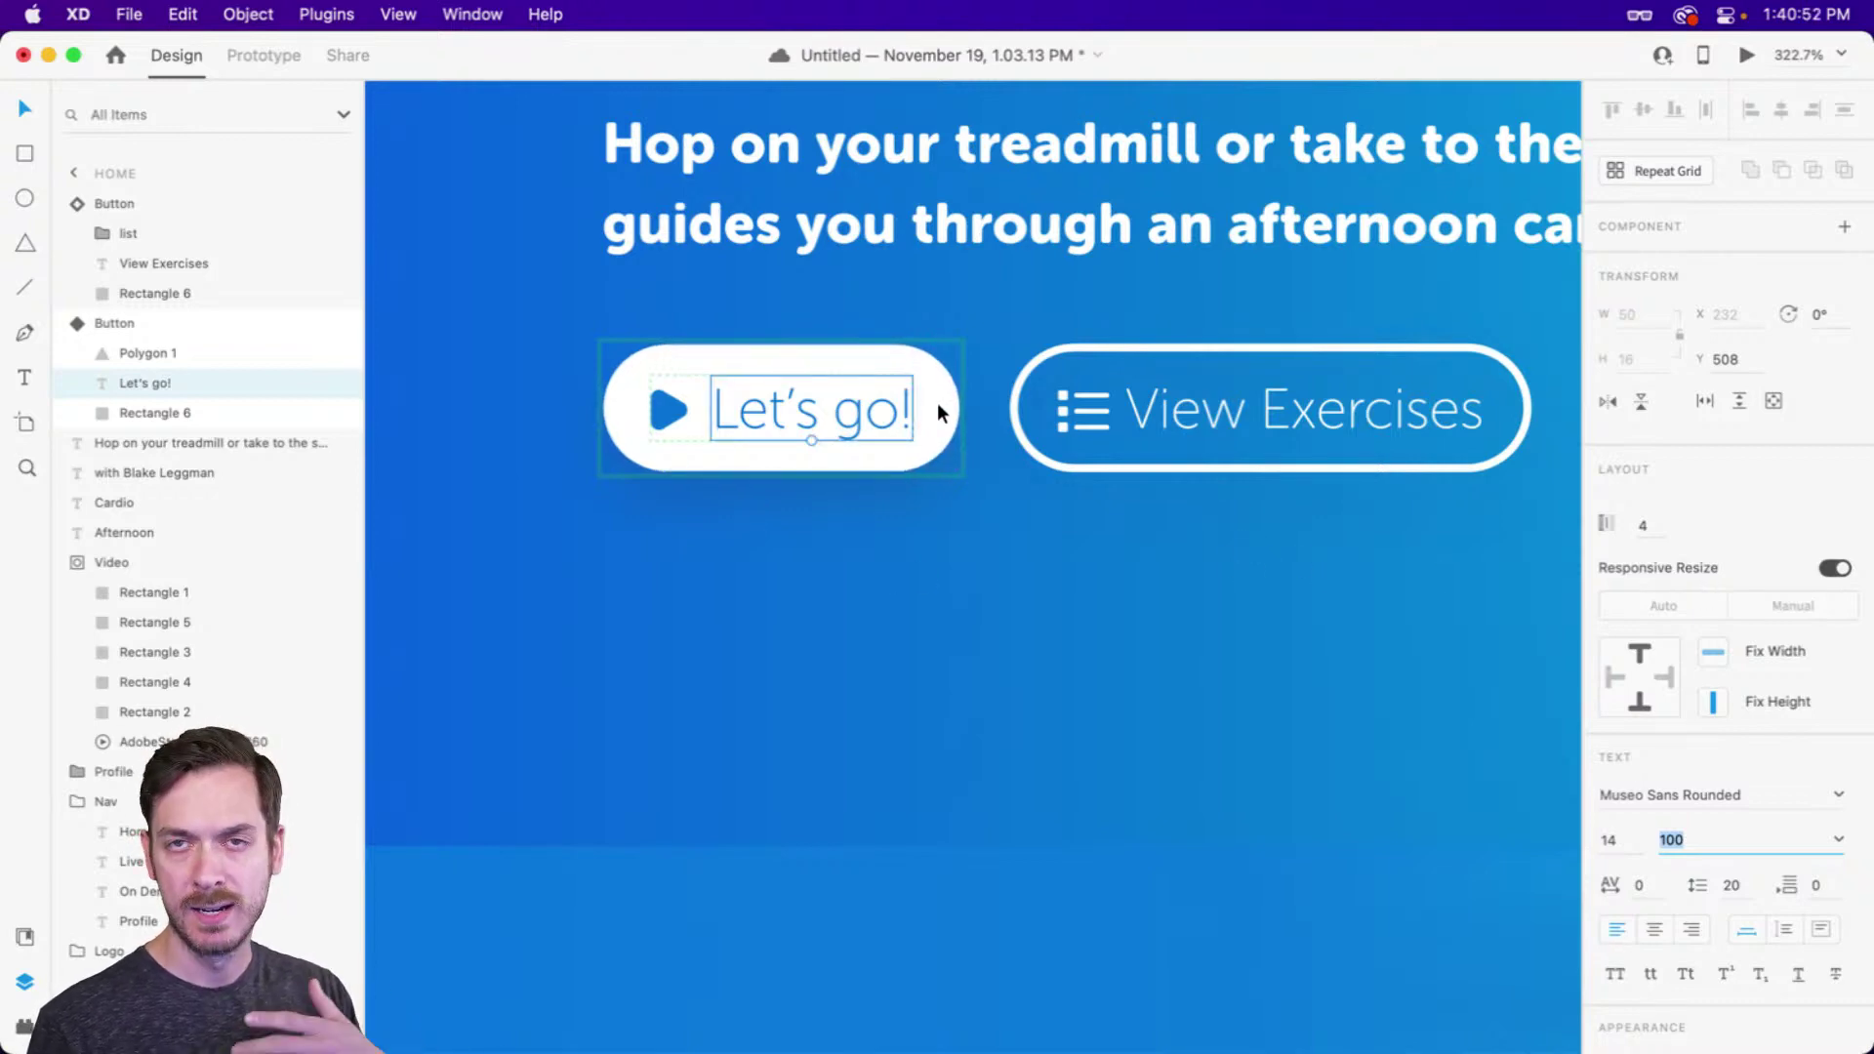
key("super+Return")
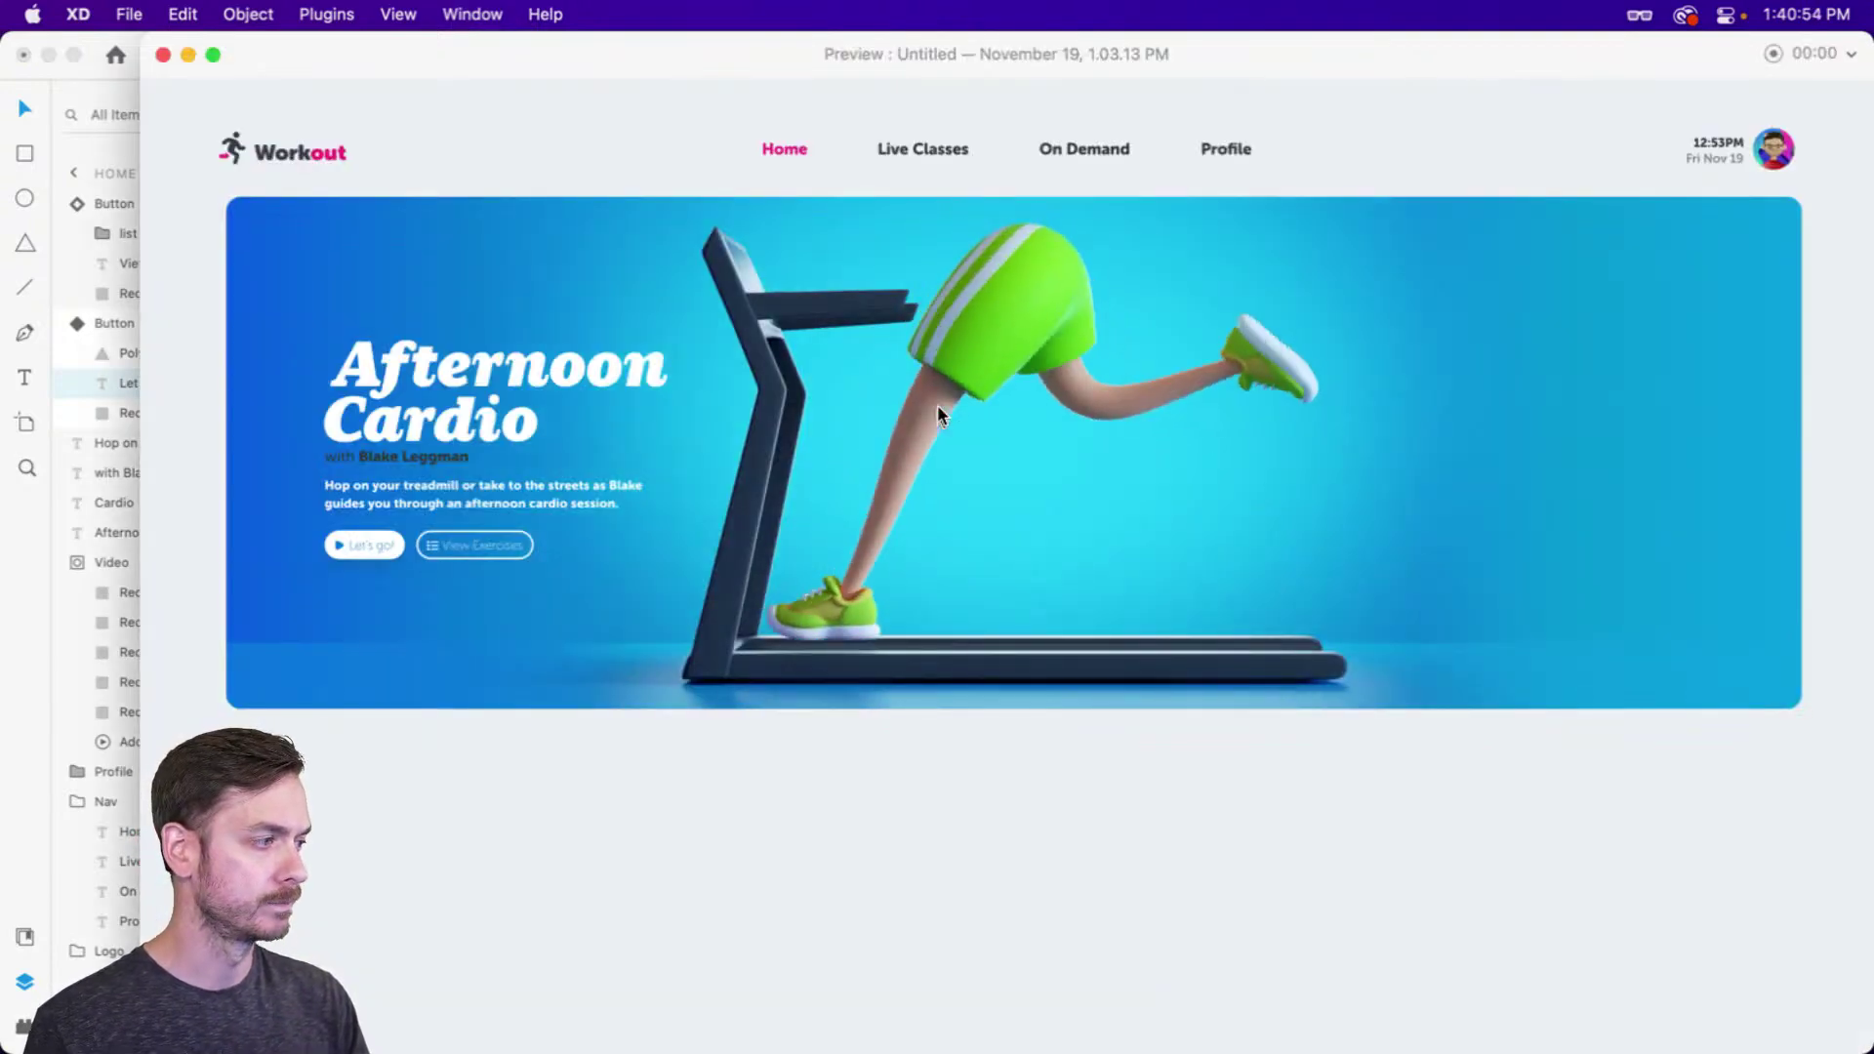
key("super+w")
Set the font weight of the main button's Let's go! label to 700
type("900")
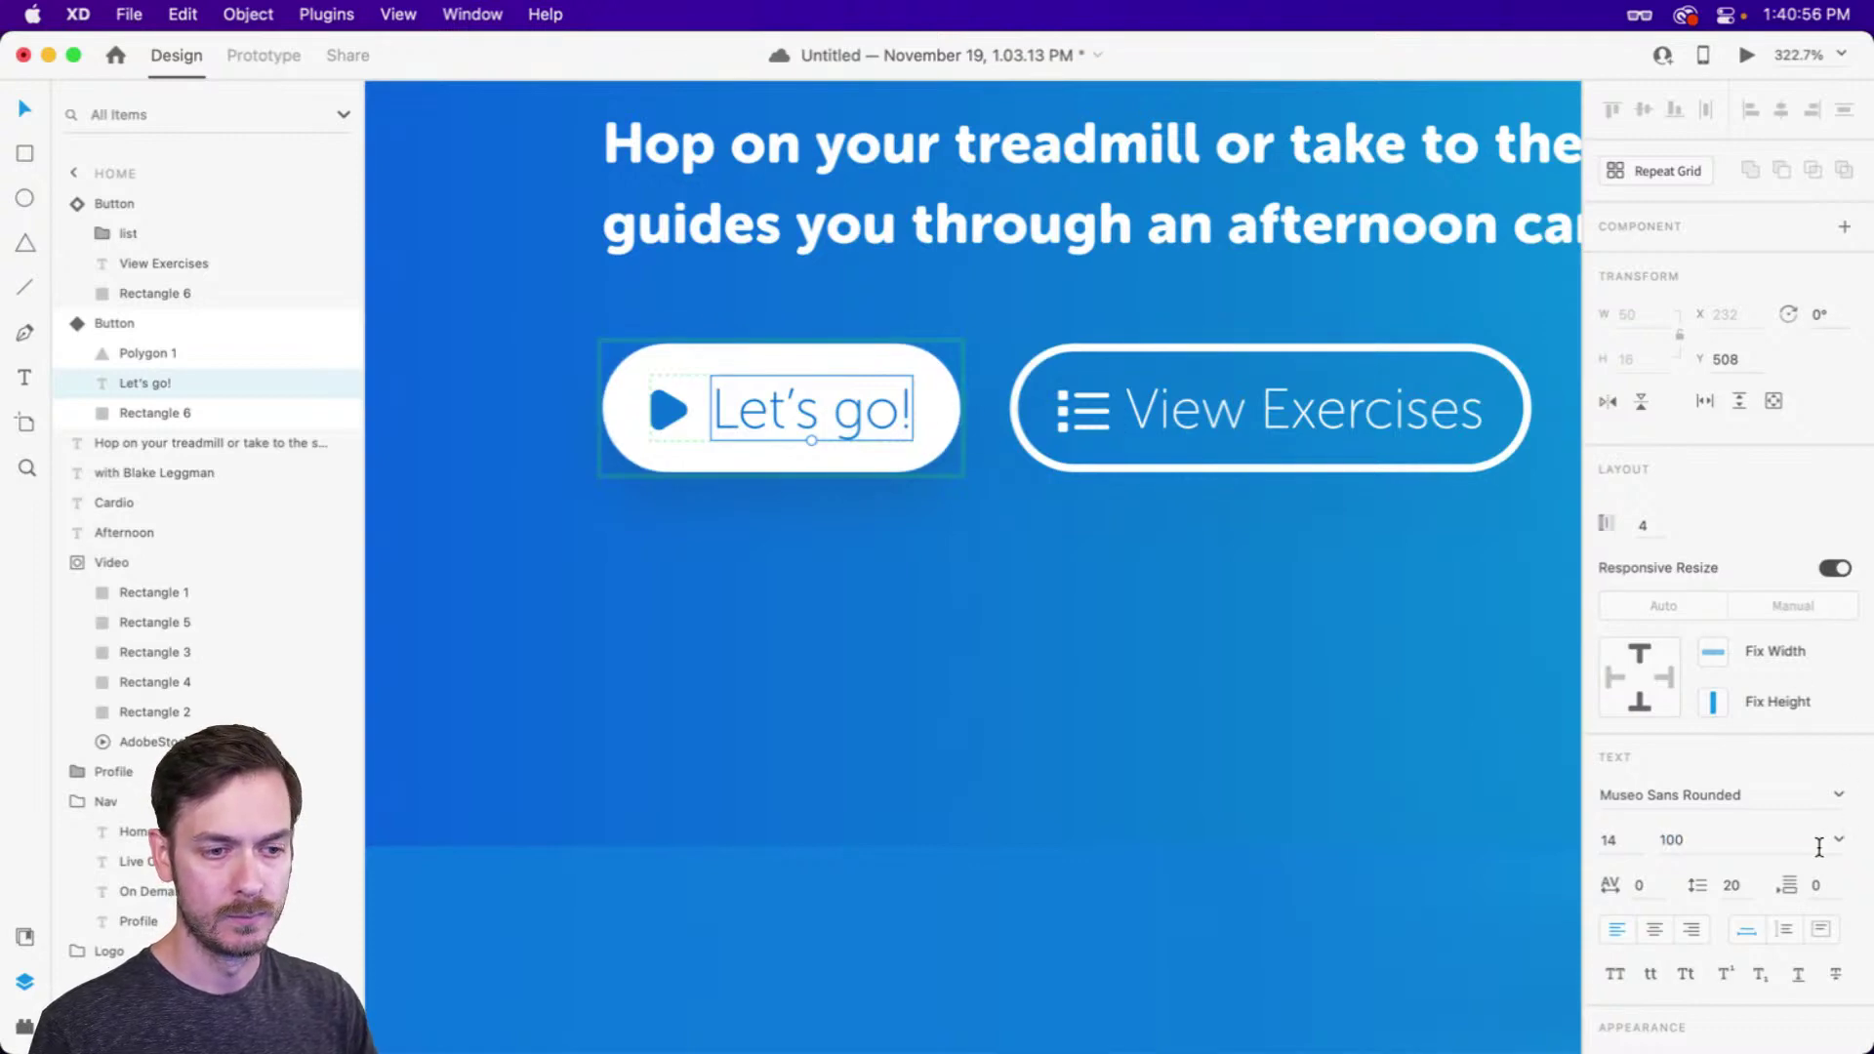
key("Return")
left_click(1715, 847)
left_click(1696, 709)
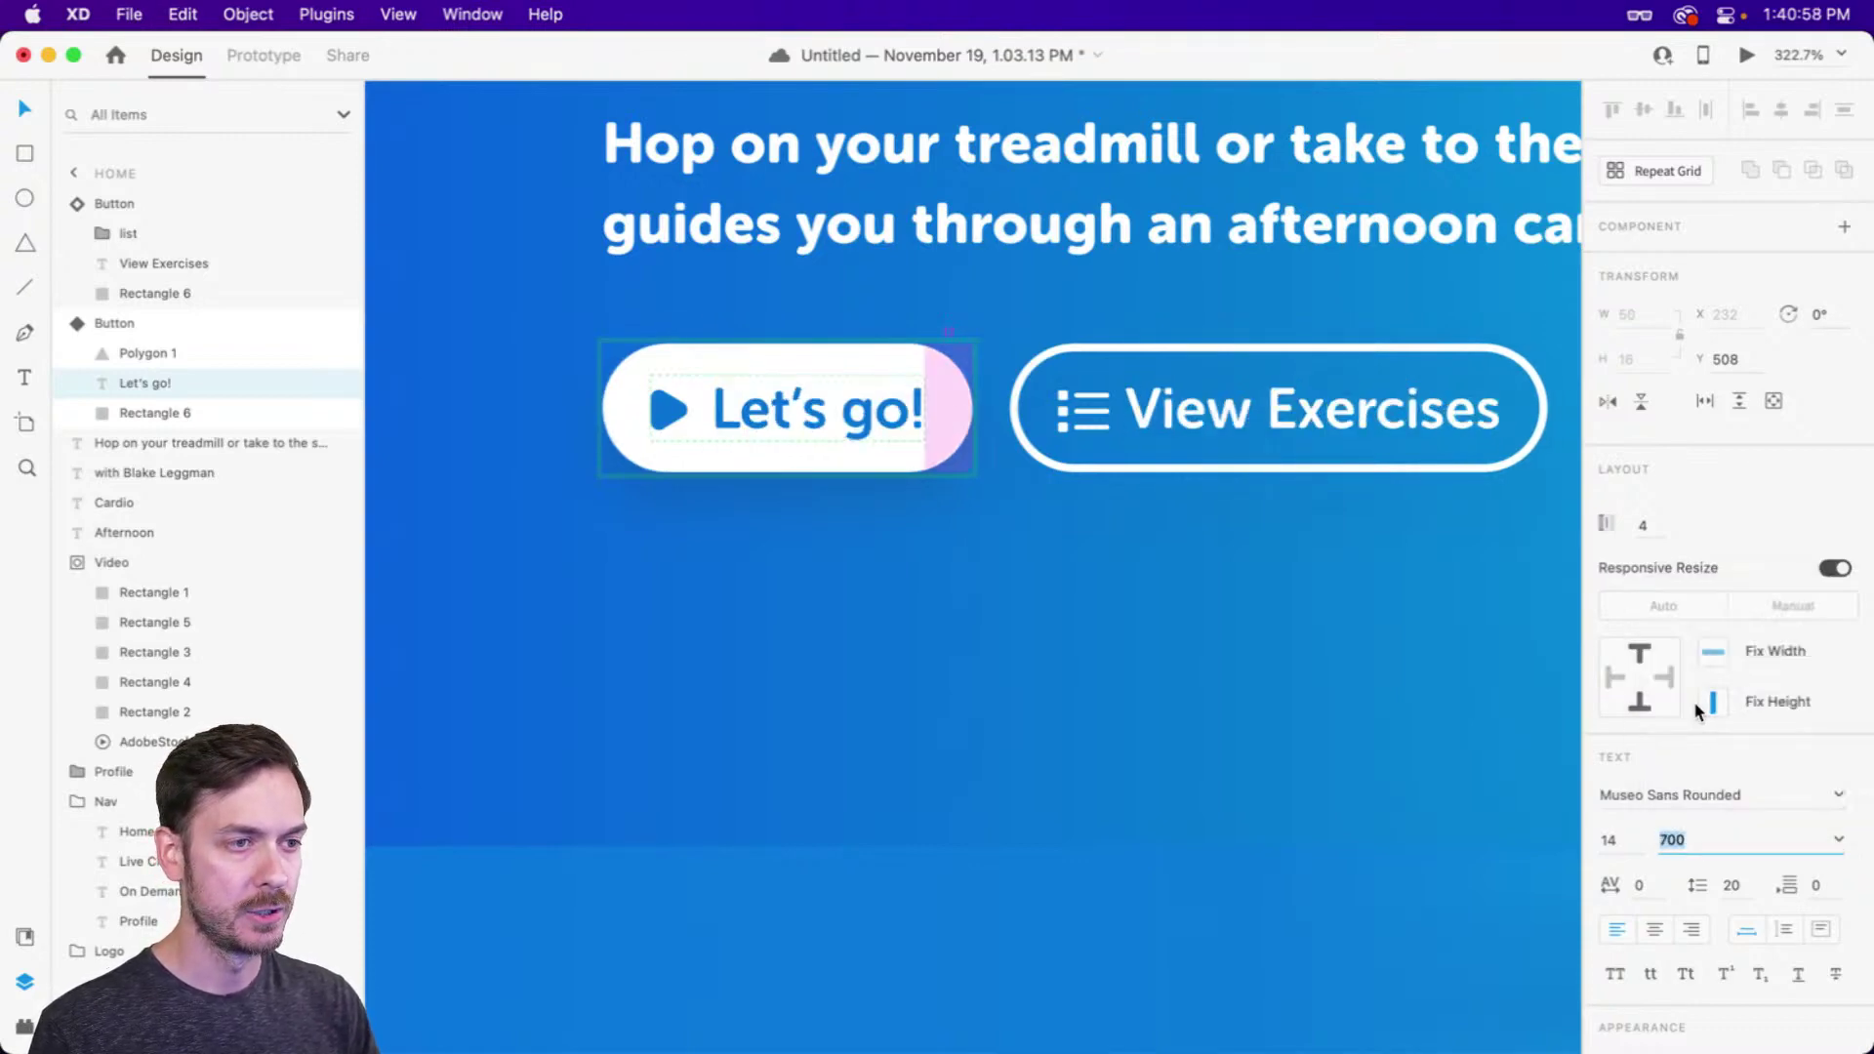
key("Escape")
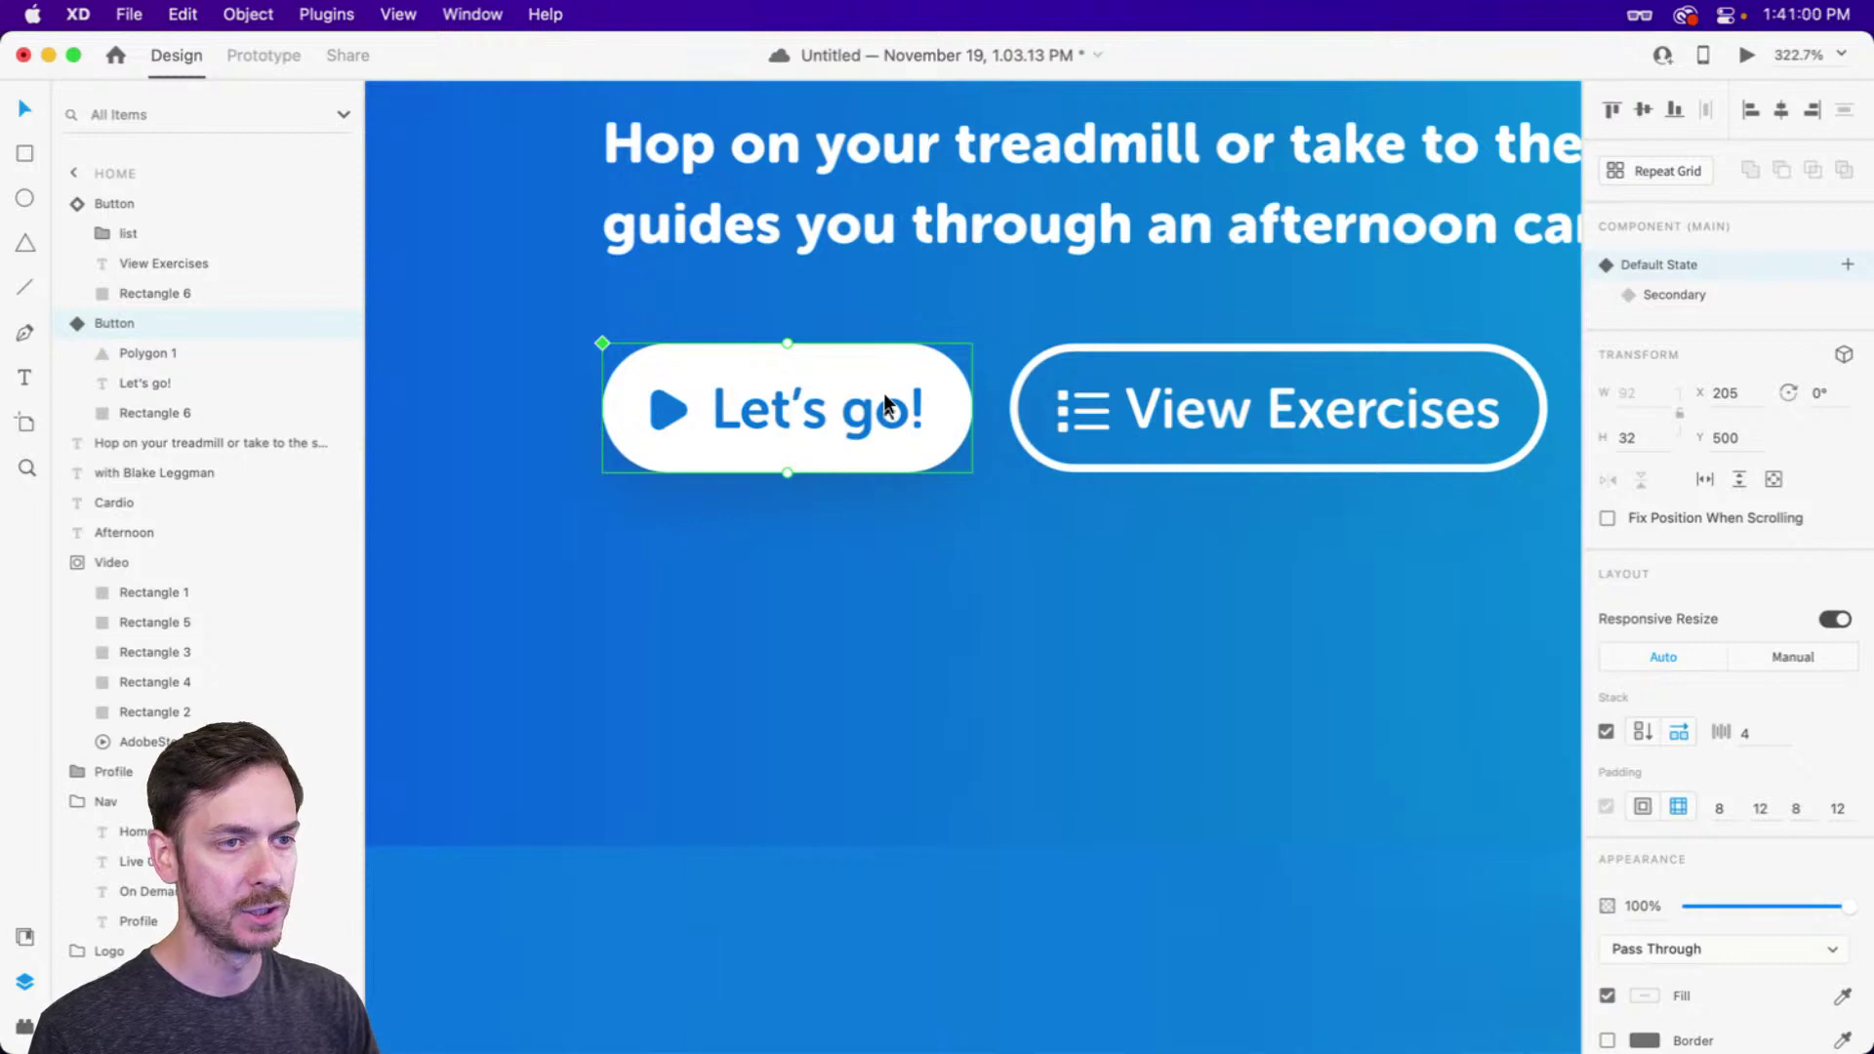
double_click(886, 405)
key("Escape")
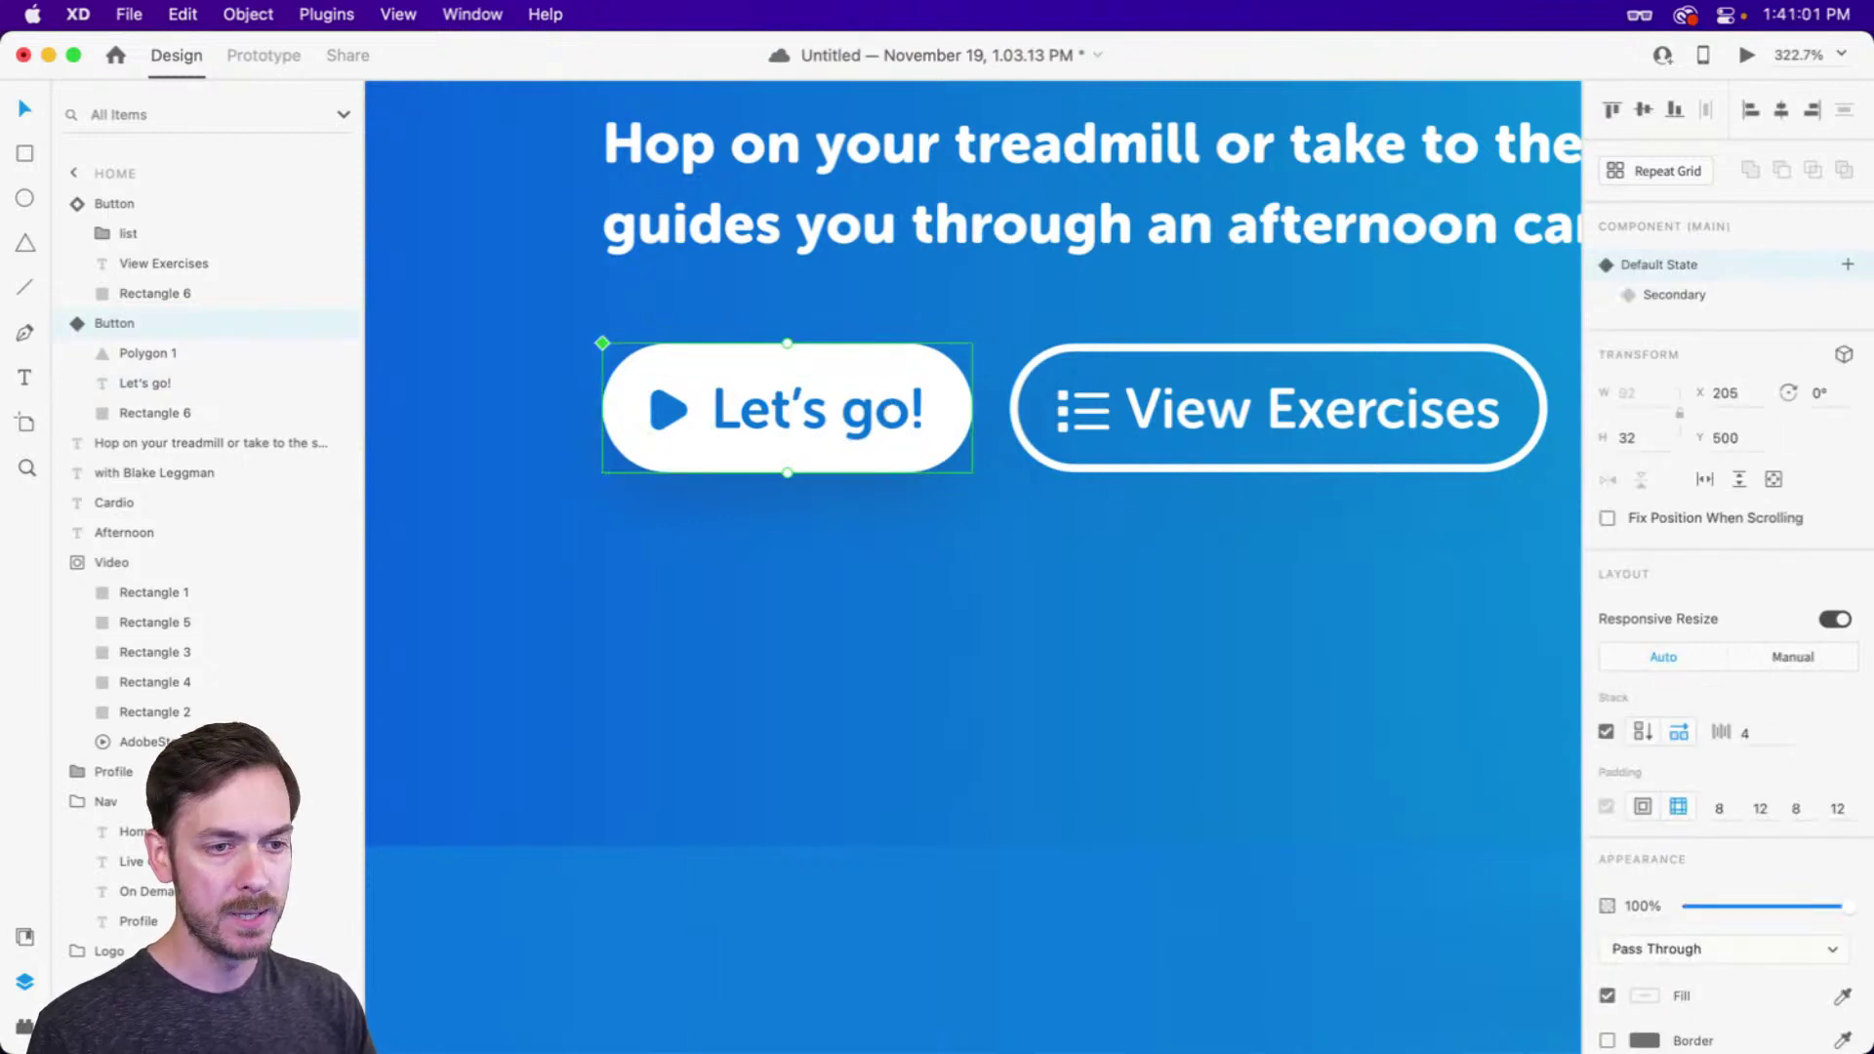
Increase the main button's right and left padding to 14
left_click(1761, 820)
key("Up")
key("Up")
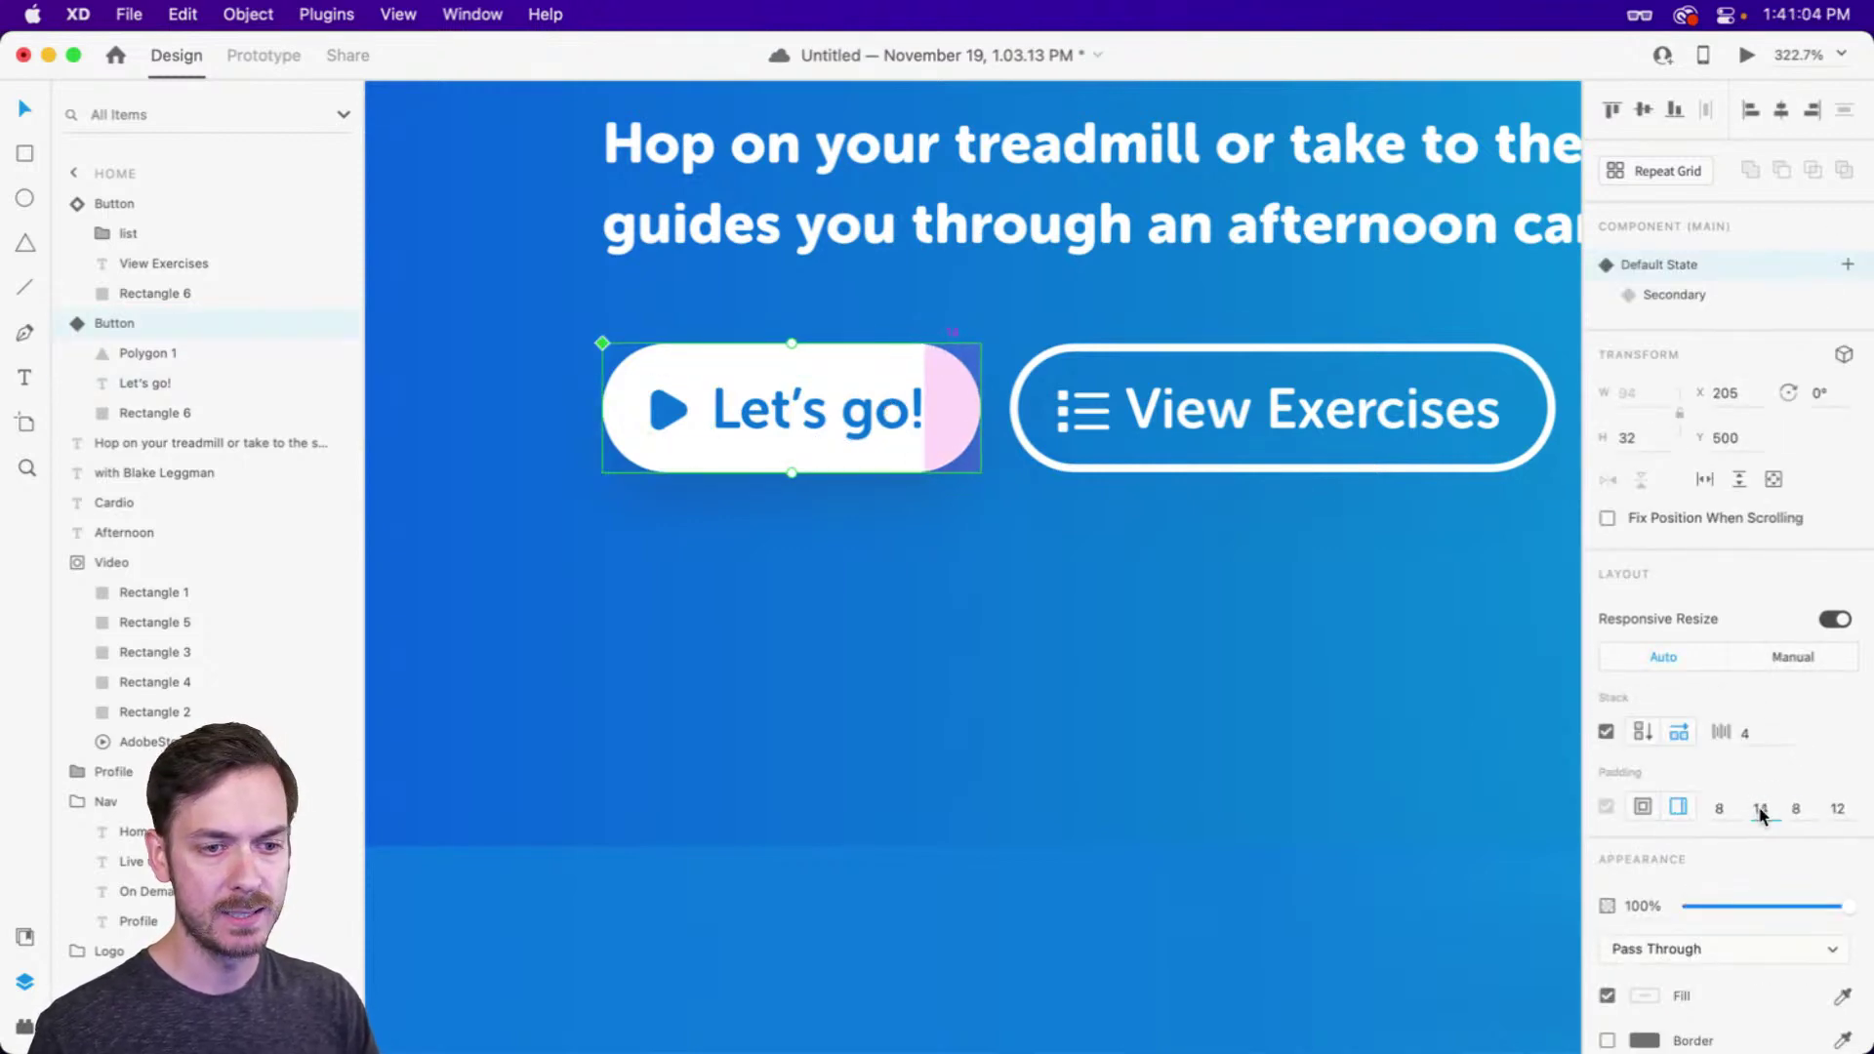
key("Tab")
key("Tab")
key("Up")
key("Up")
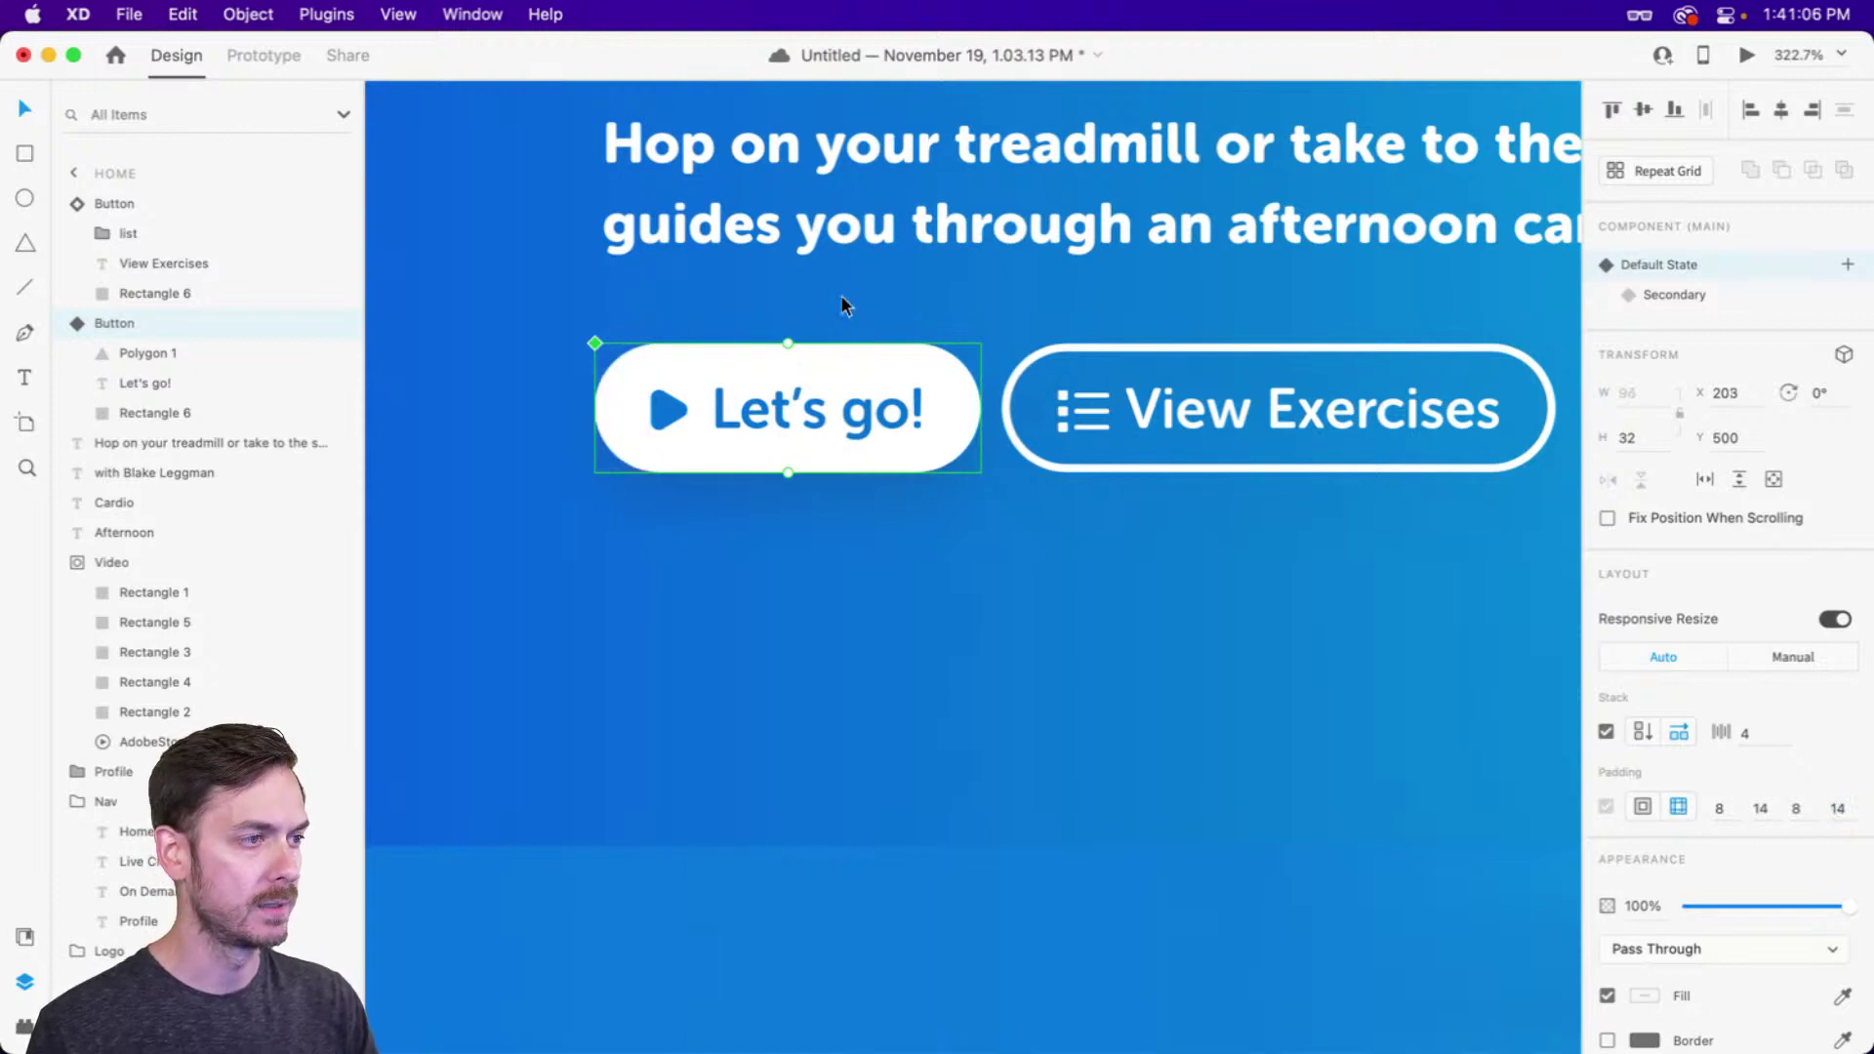
Widen the gap between the two buttons to about 10 px and shift both so they start at X 205
left_click(1093, 402)
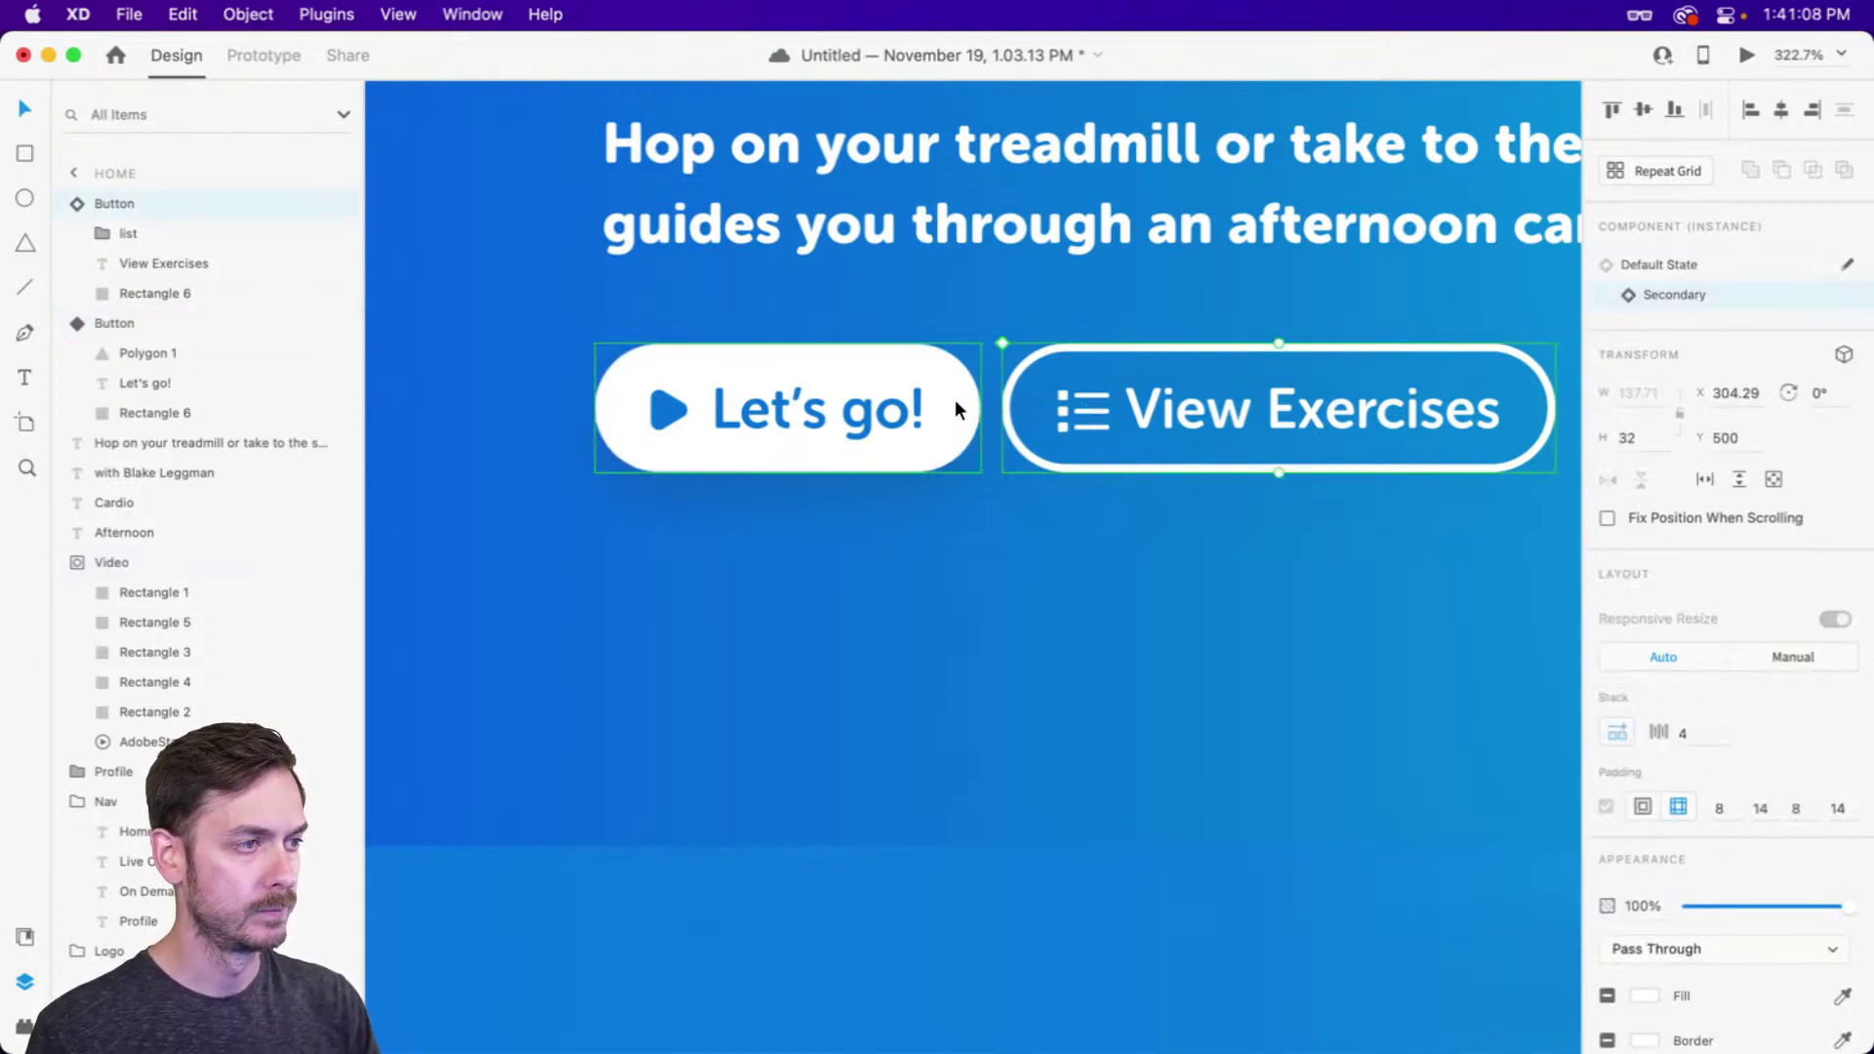
left_click_drag(1207, 396, 1216, 395)
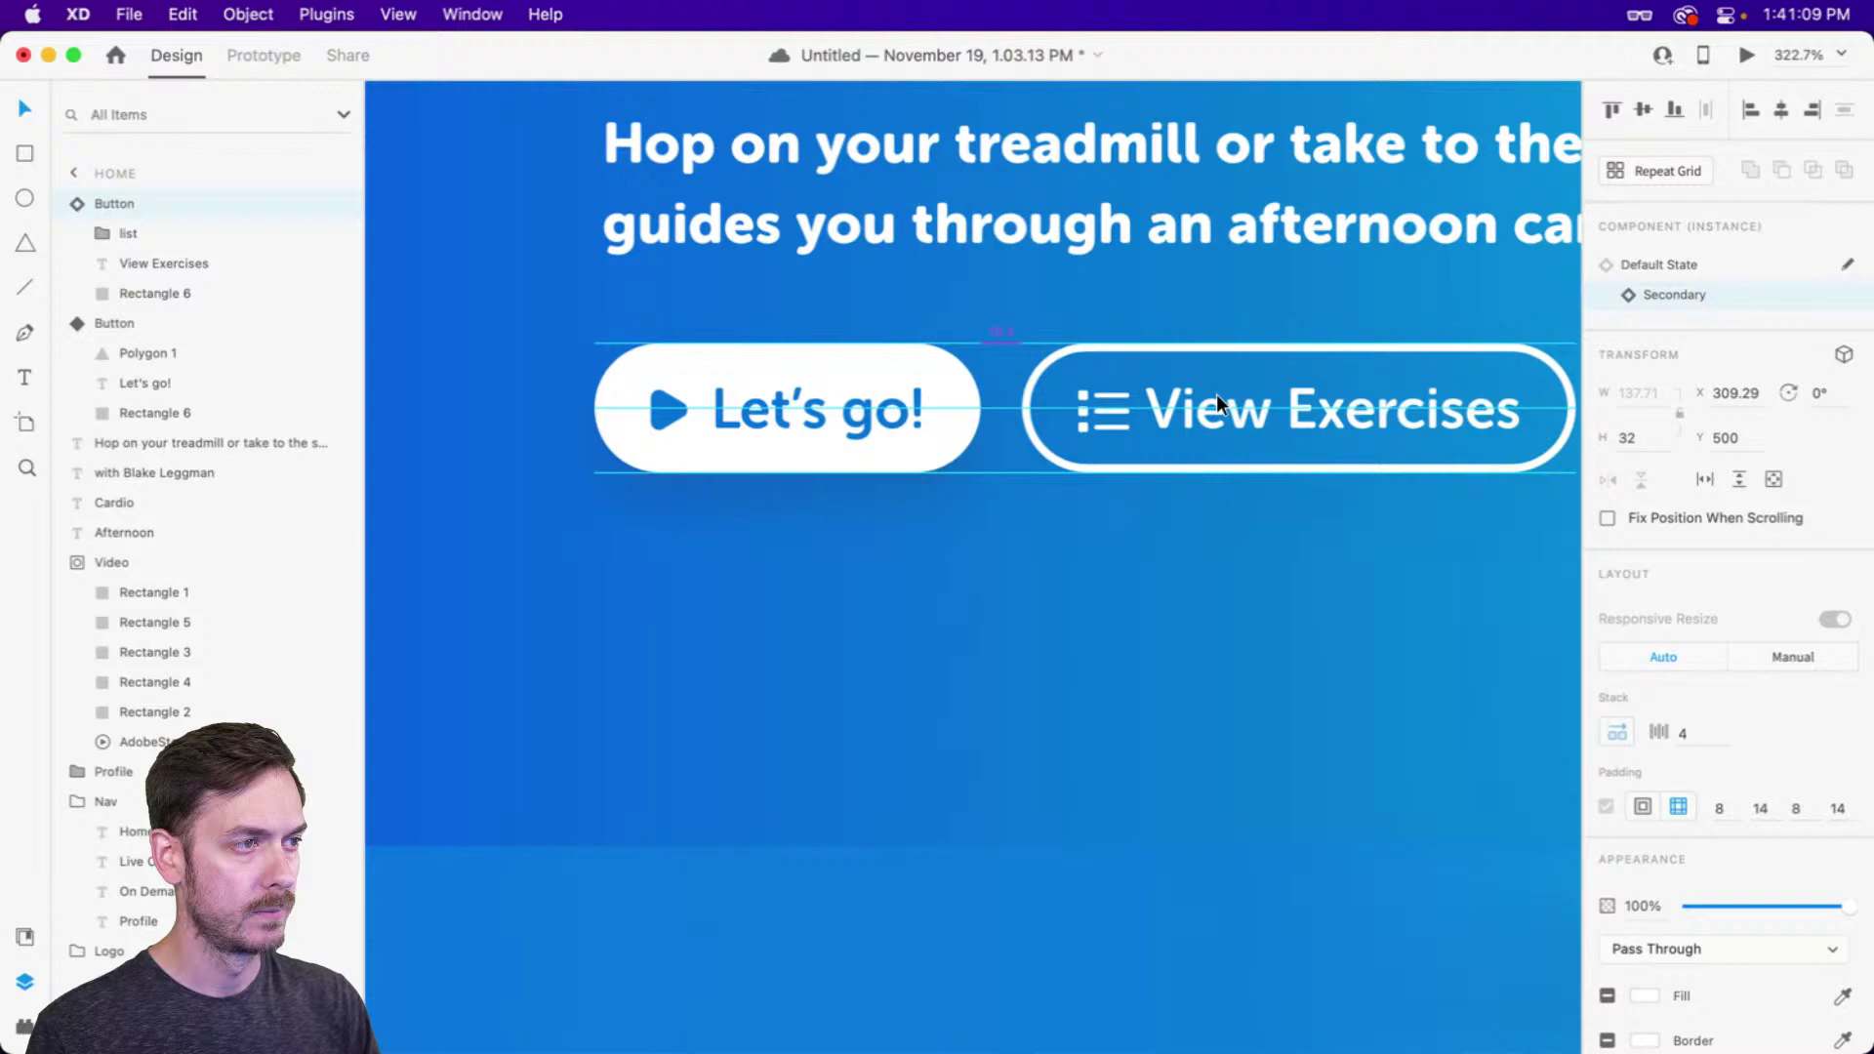
left_click(798, 395, "shift")
key("Left")
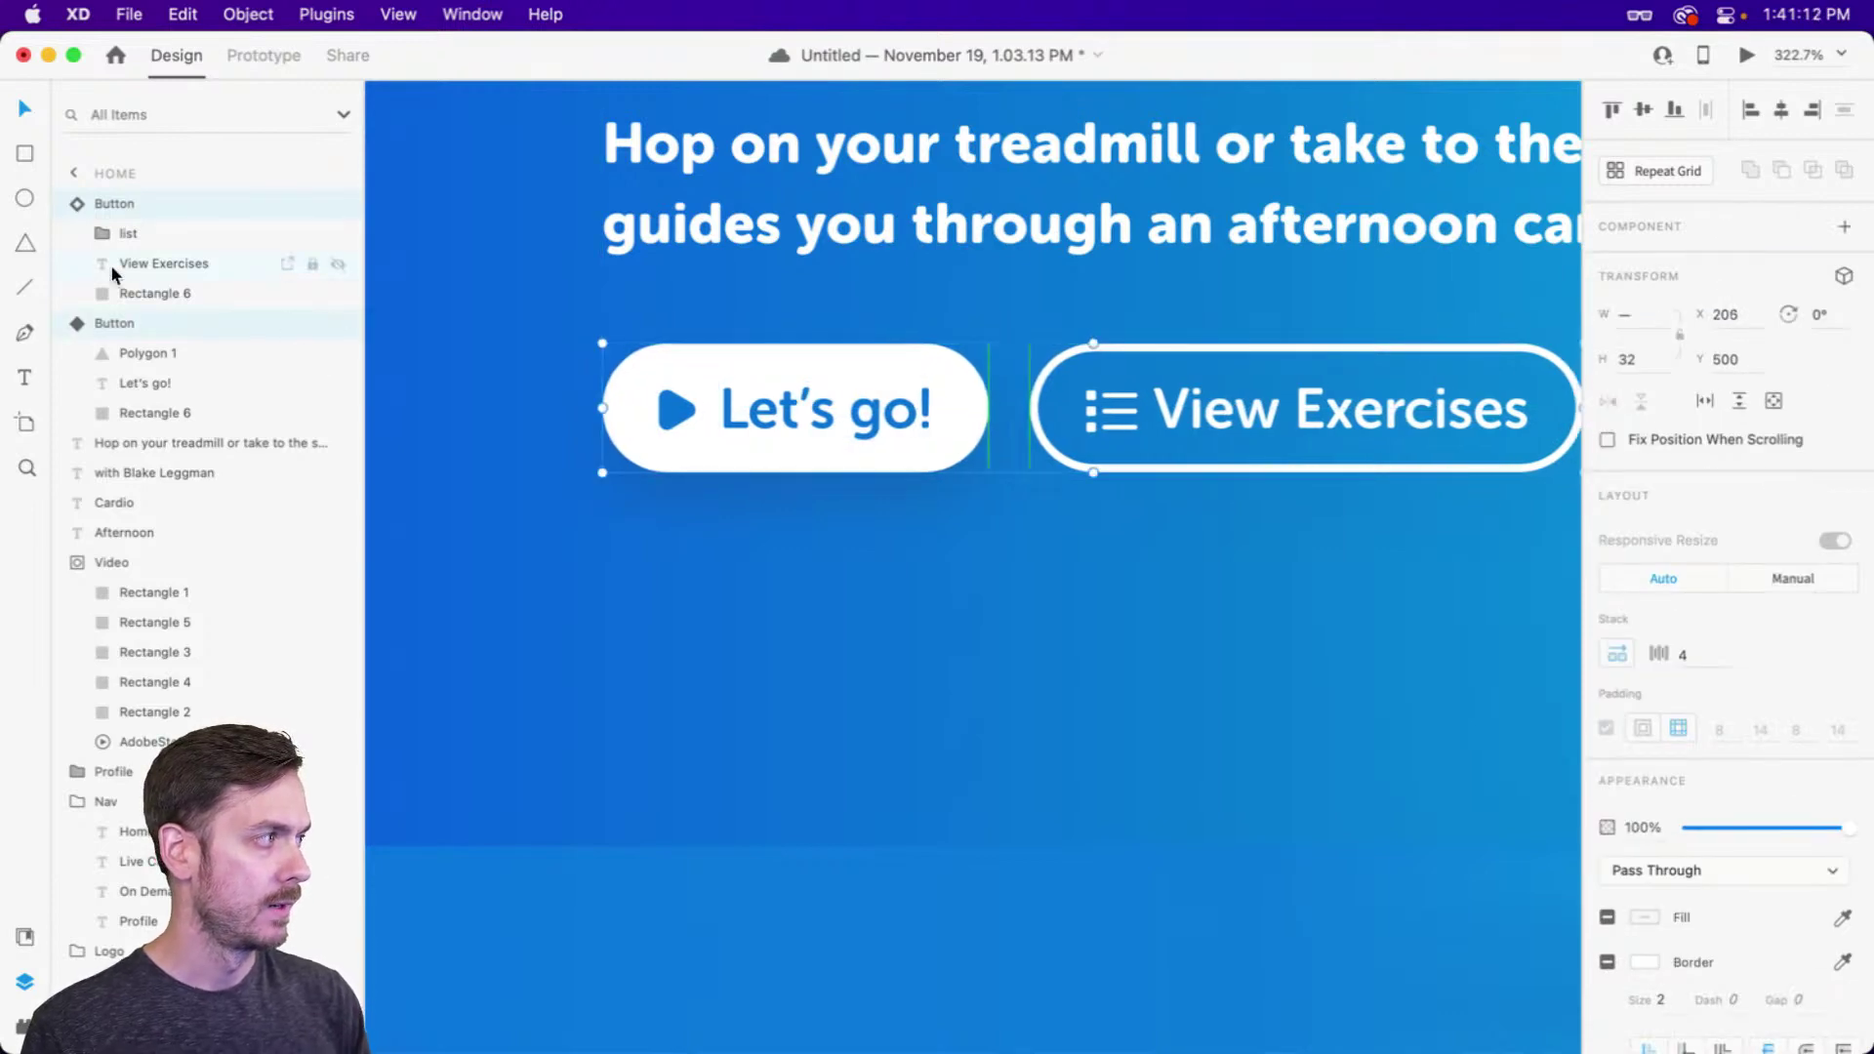
Collapse the two Button layers and group them together
left_click(91, 209)
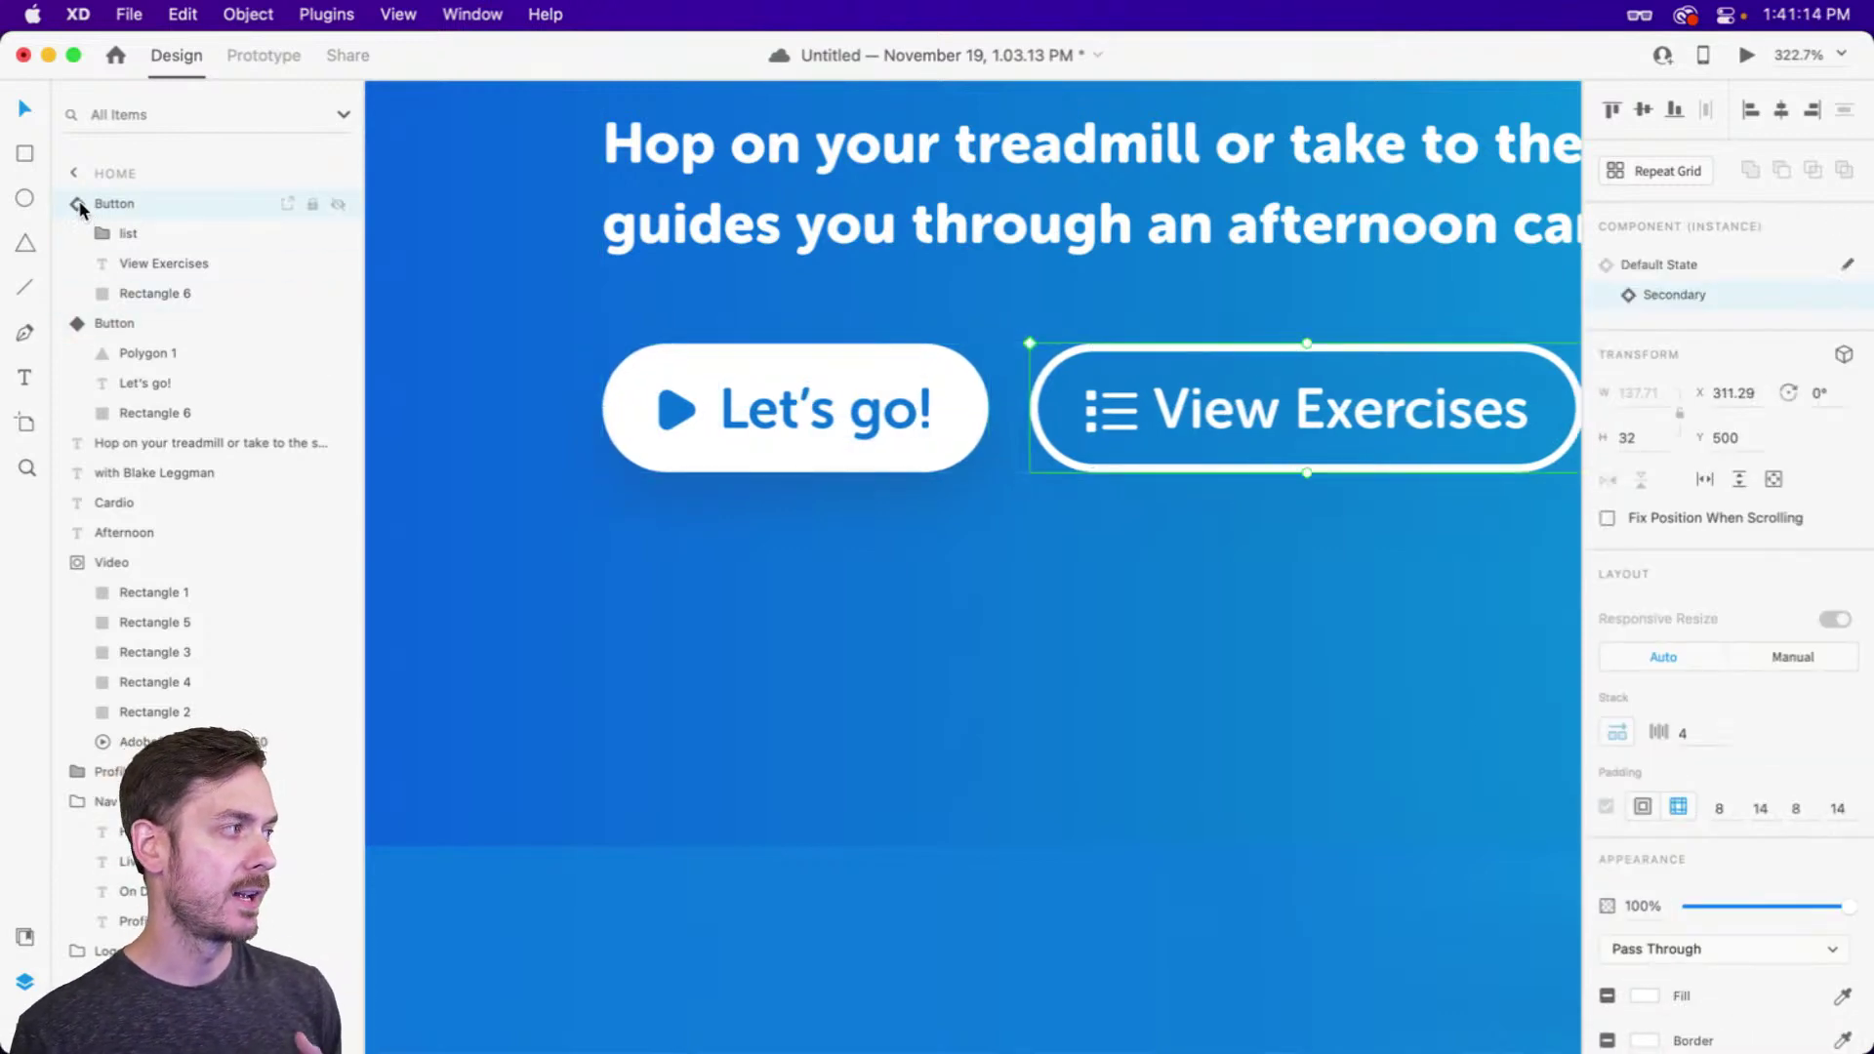
left_click(80, 216)
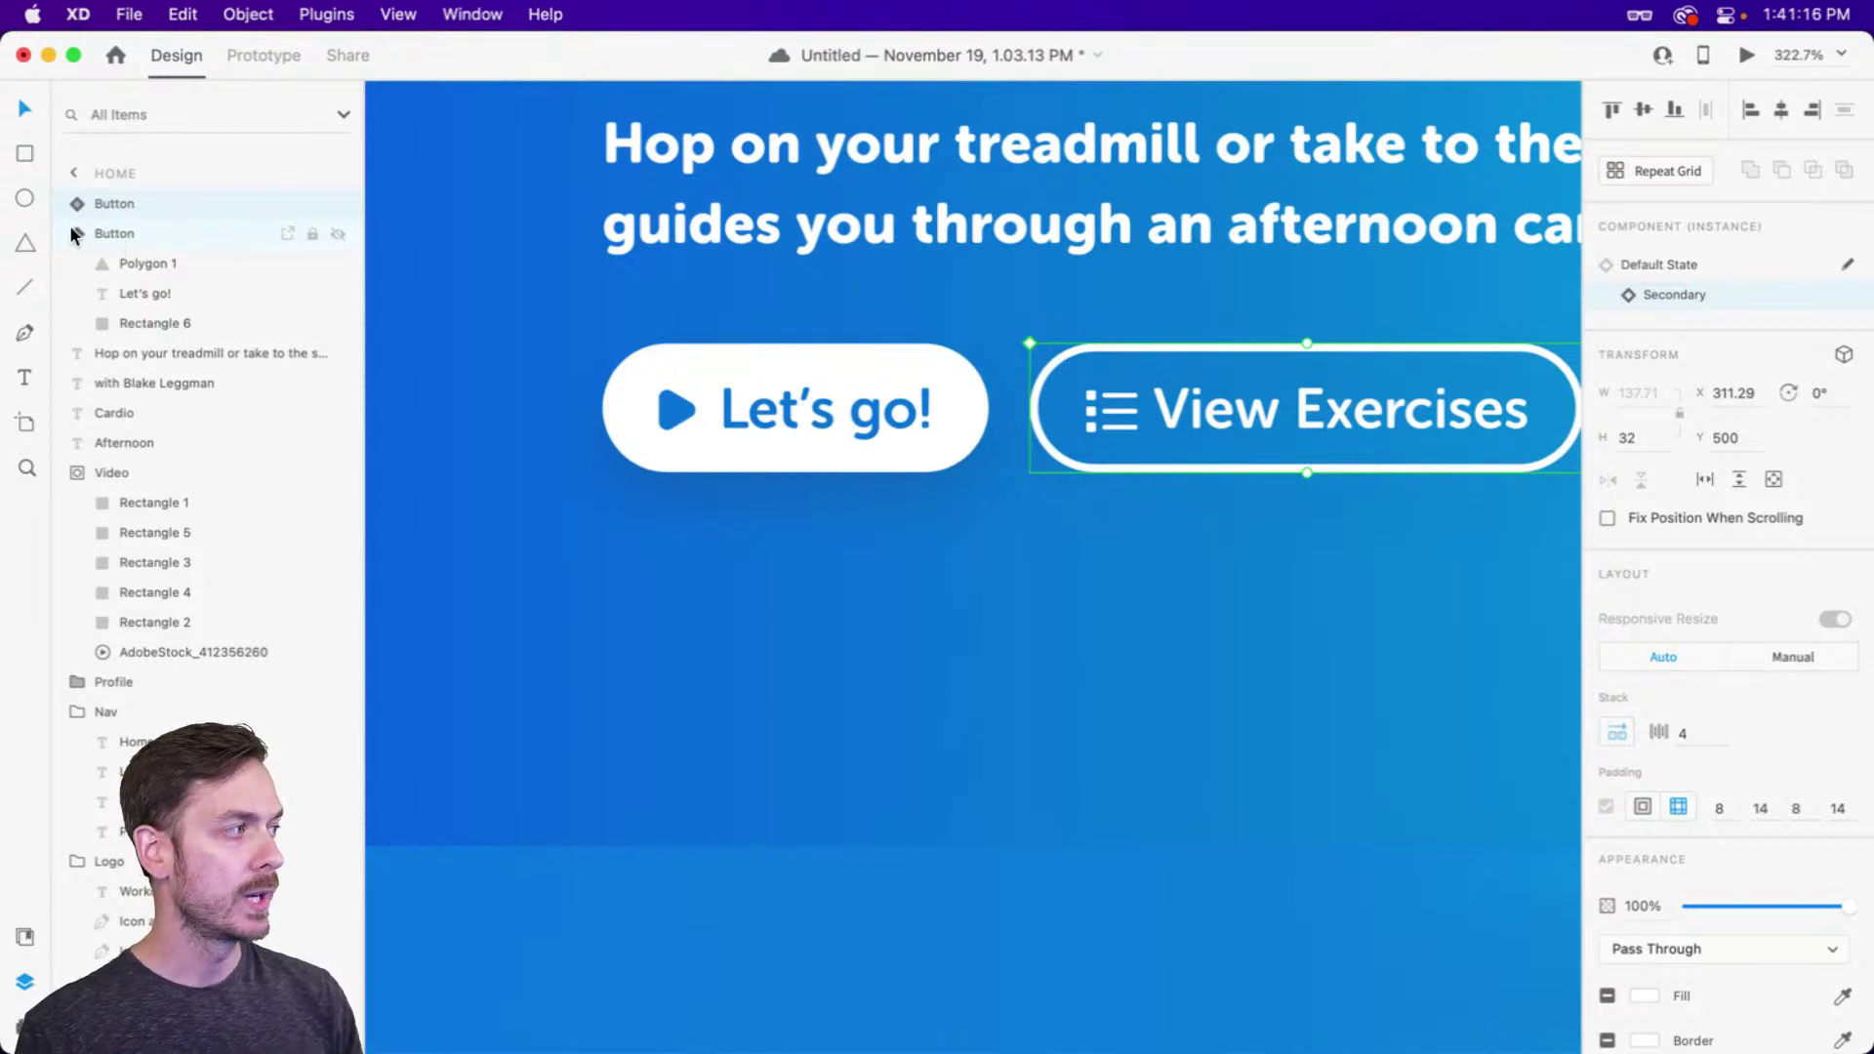
left_click(74, 235)
left_click(168, 235, "shift")
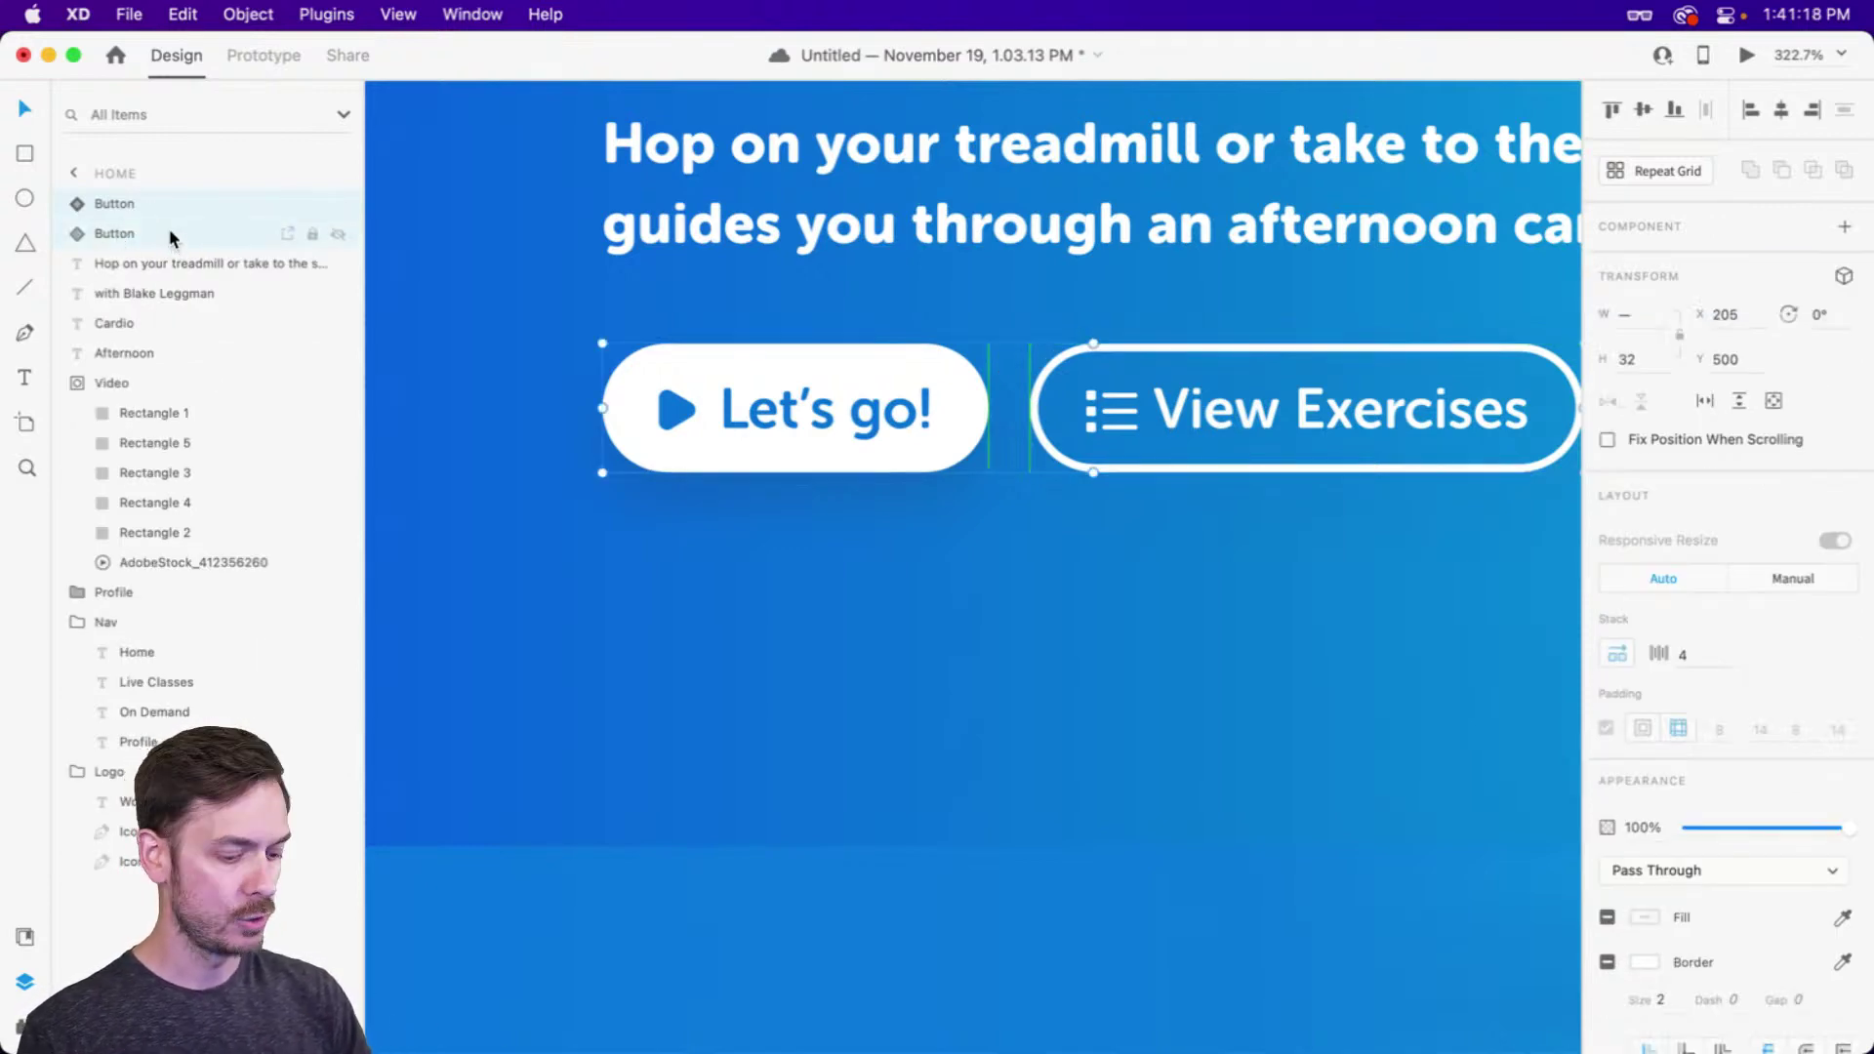
key("super+g")
Rename the new button group as Buttons
double_click(109, 203)
type("Bu")
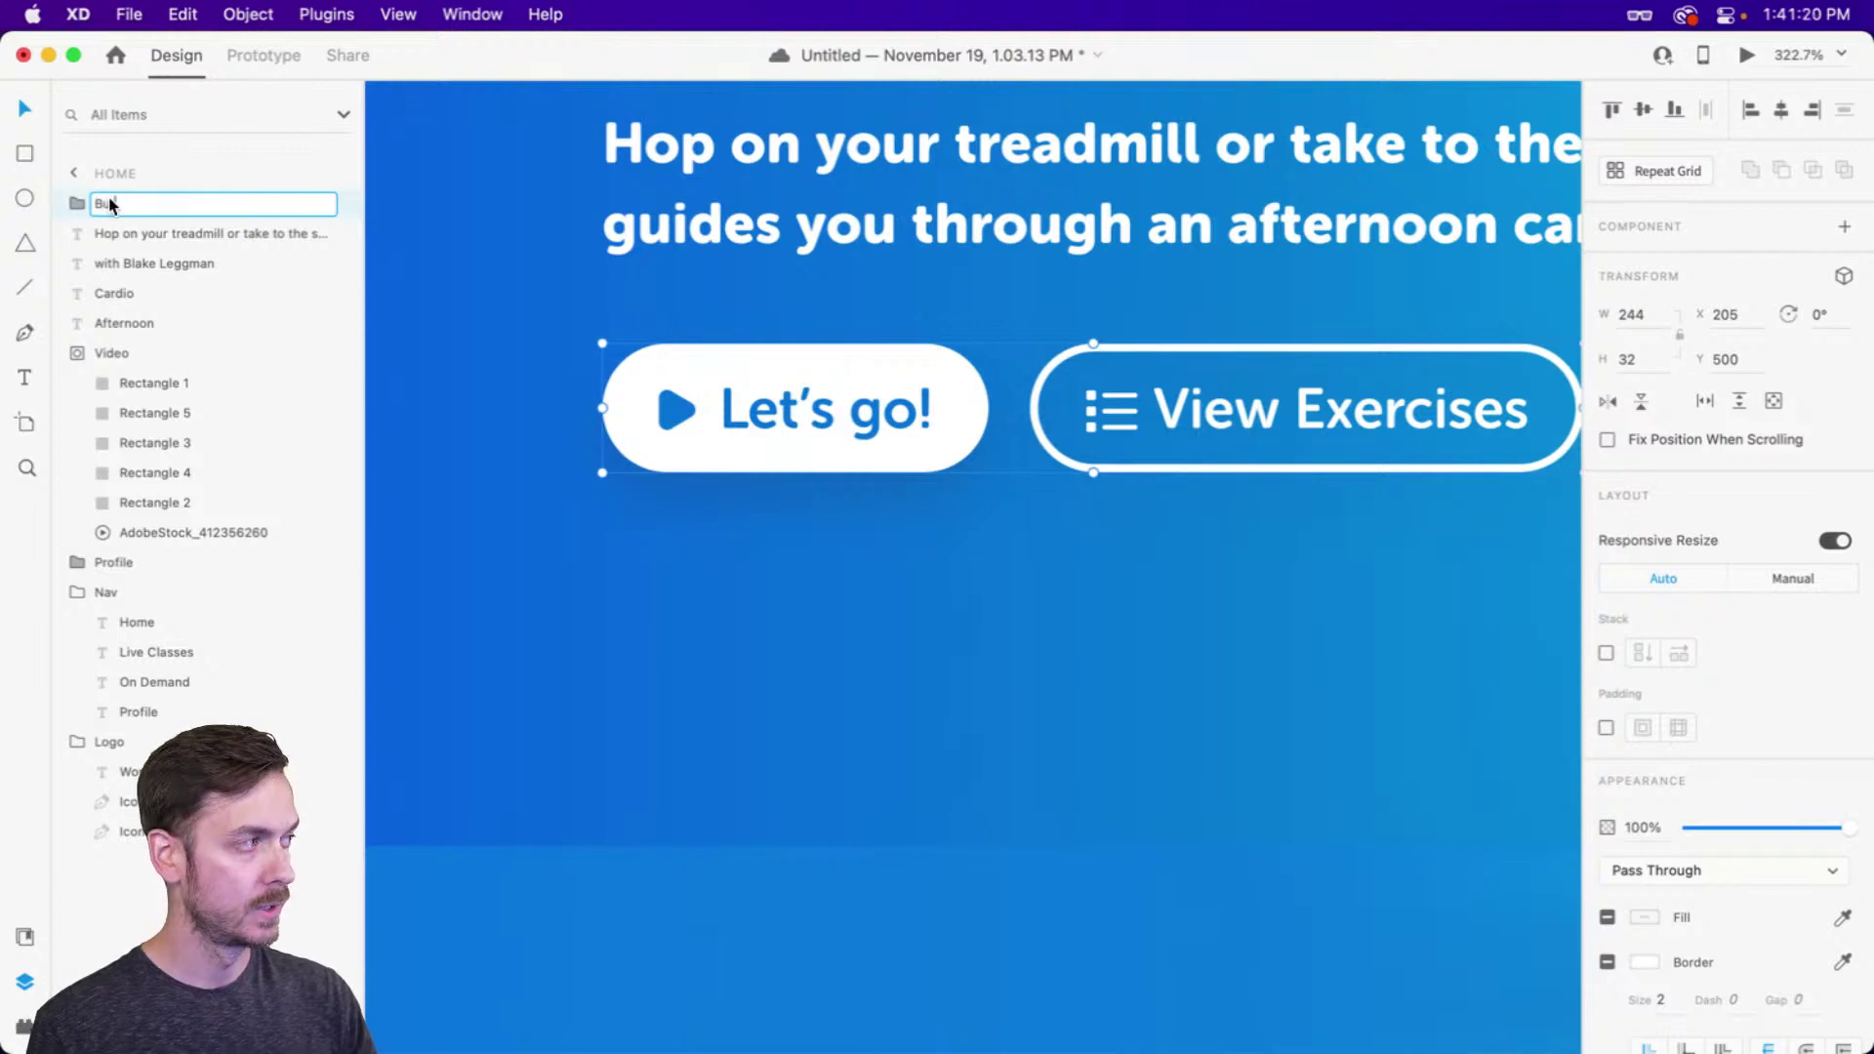
type("tton")
key("Return")
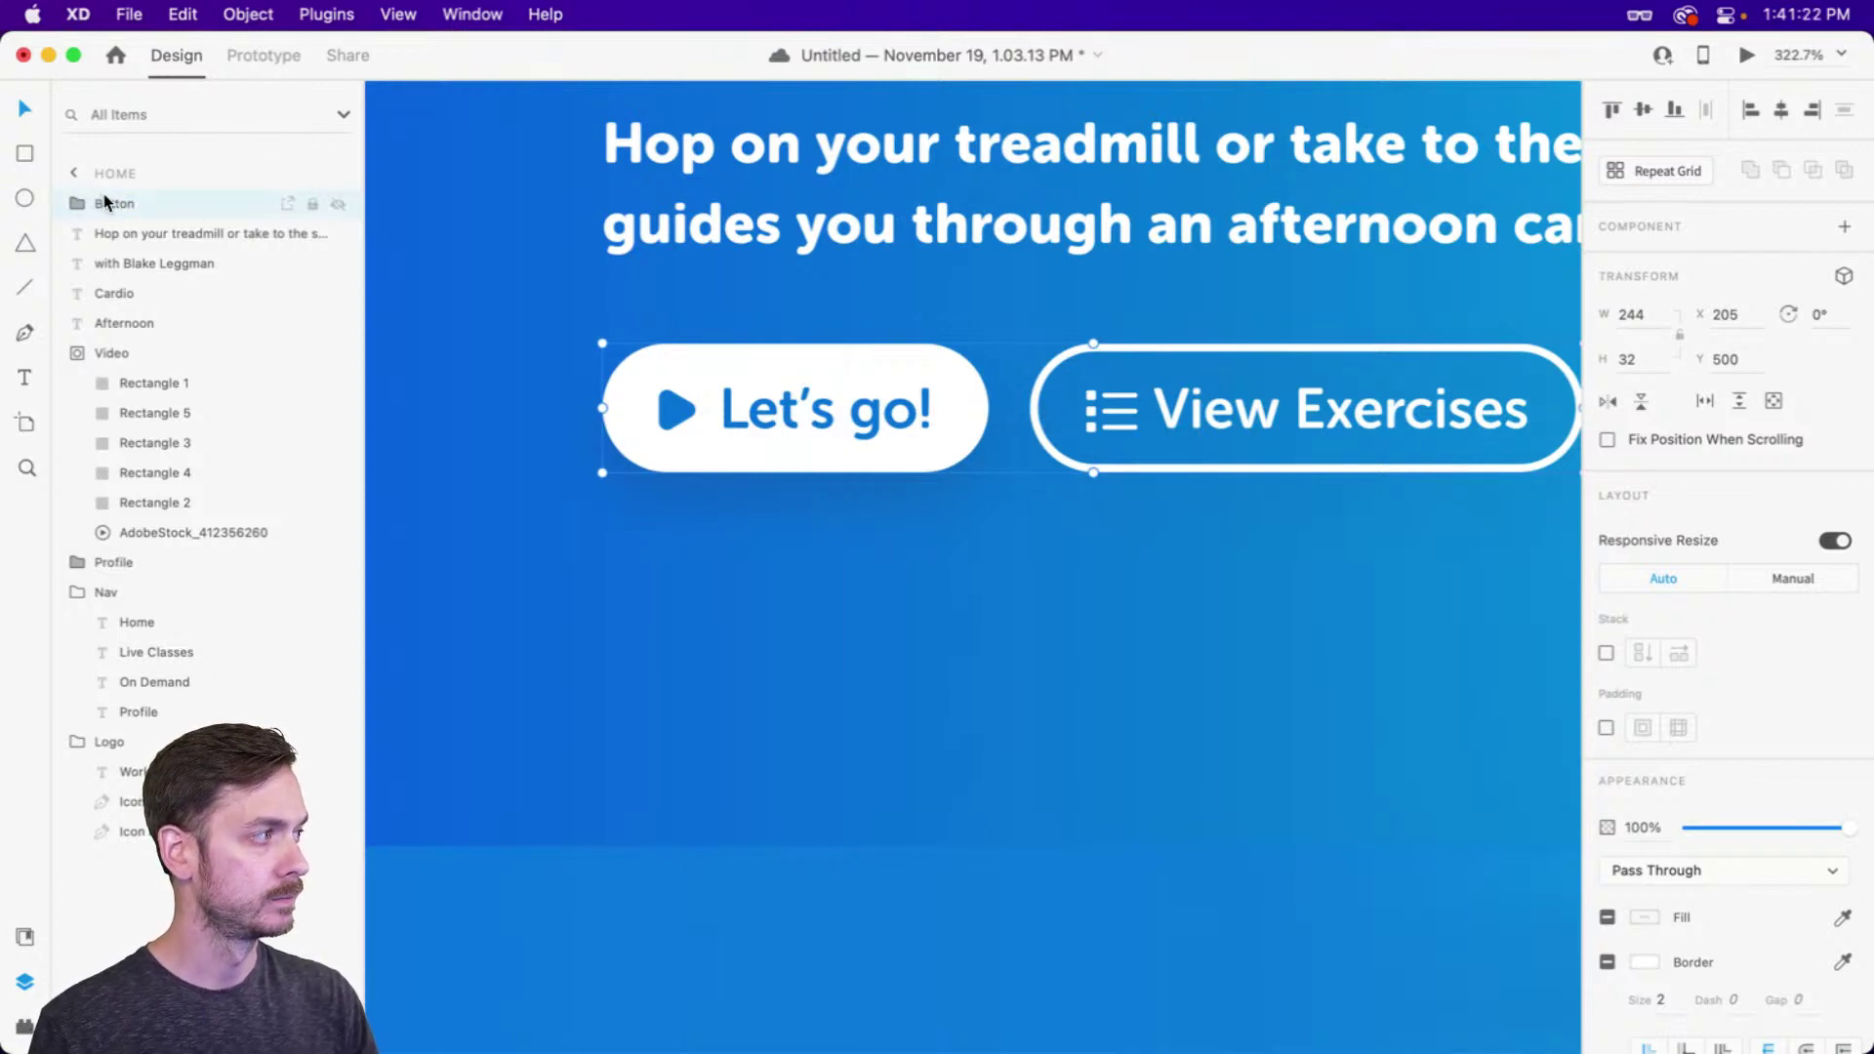
double_click(108, 203)
key("Right")
type("s")
key("Return")
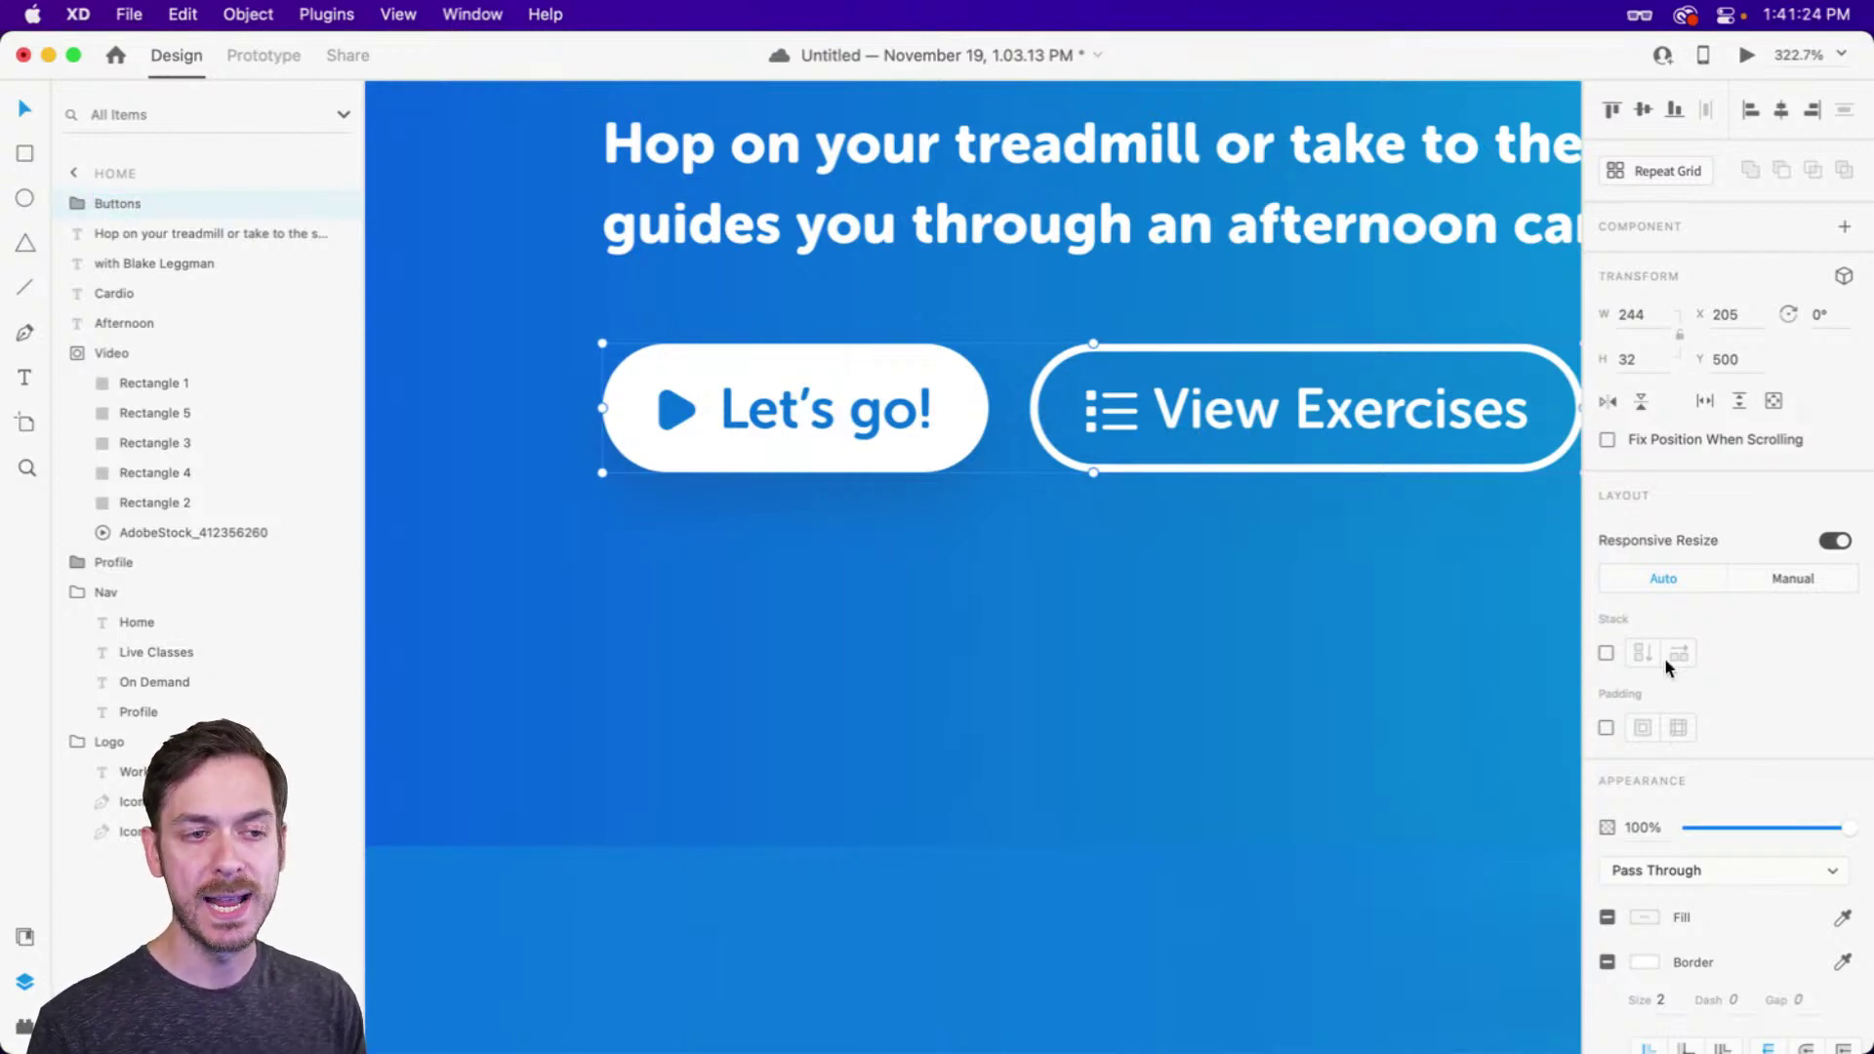
Turn on a horizontal stack for the Buttons group with a spacing of 8
left_click(1607, 653)
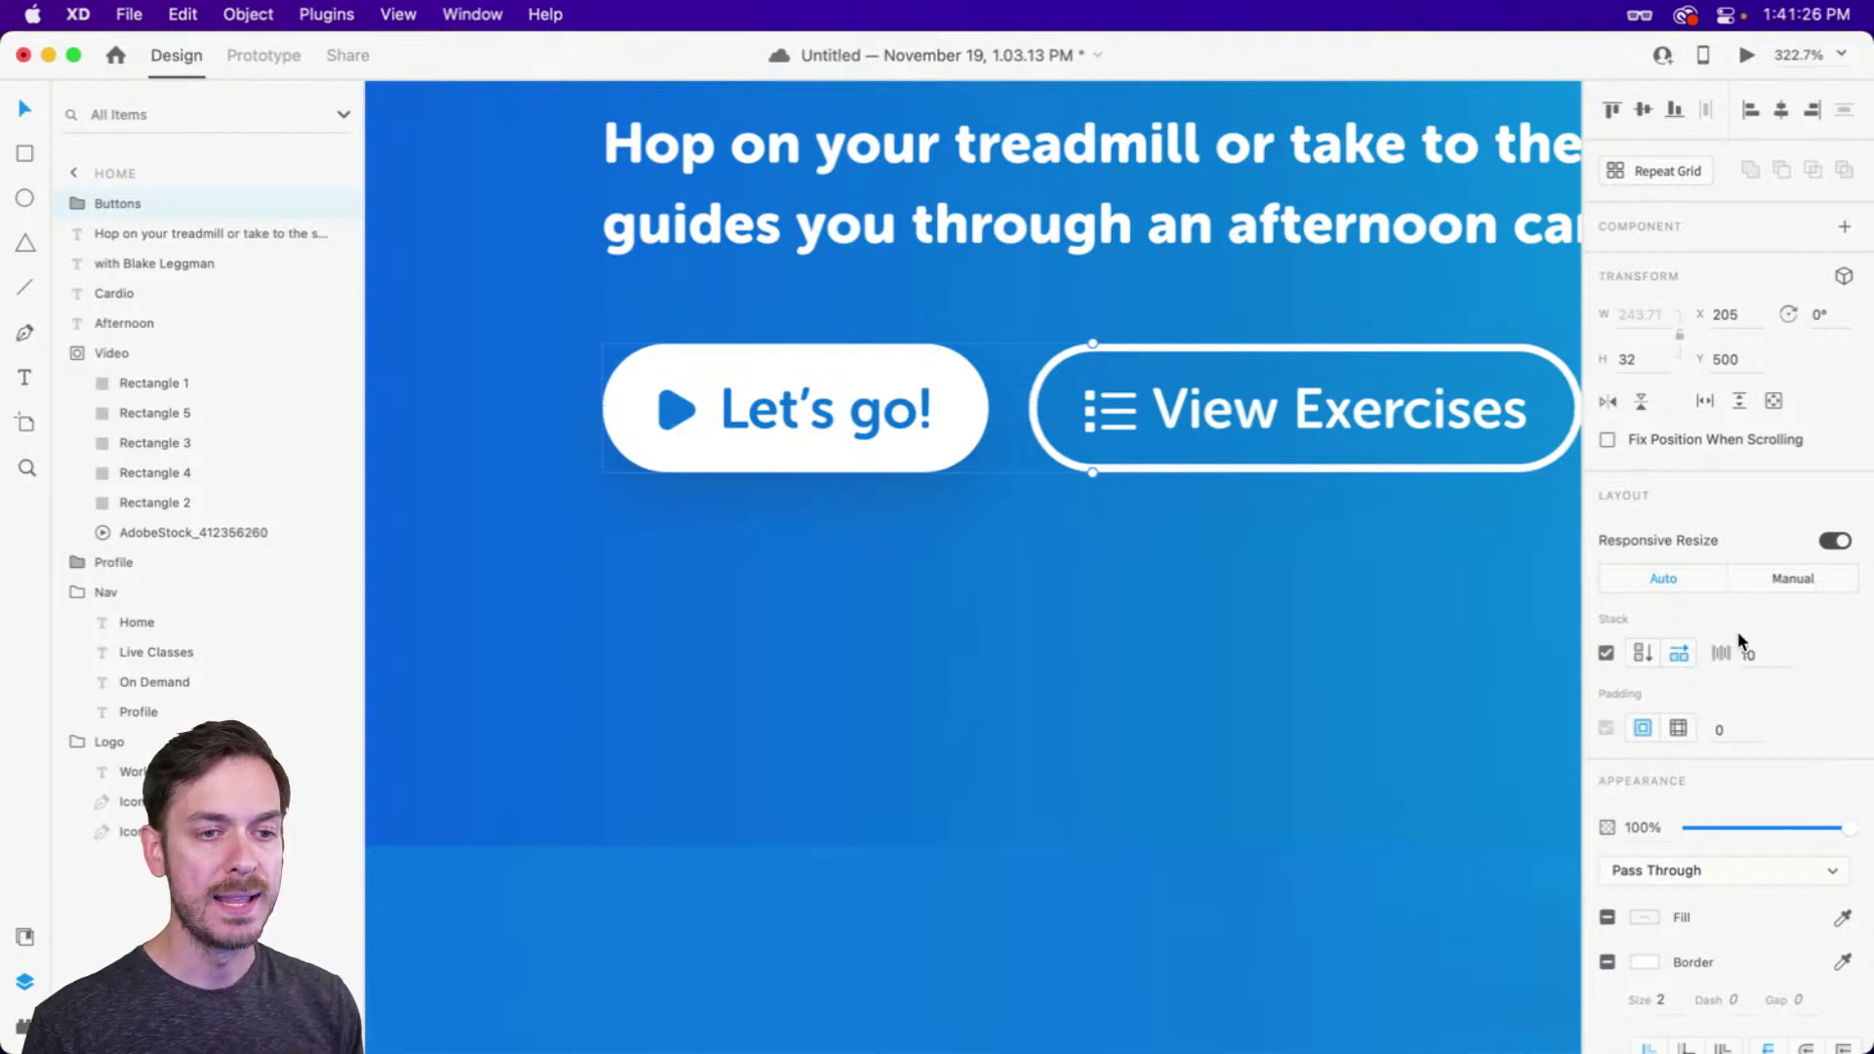
type("8")
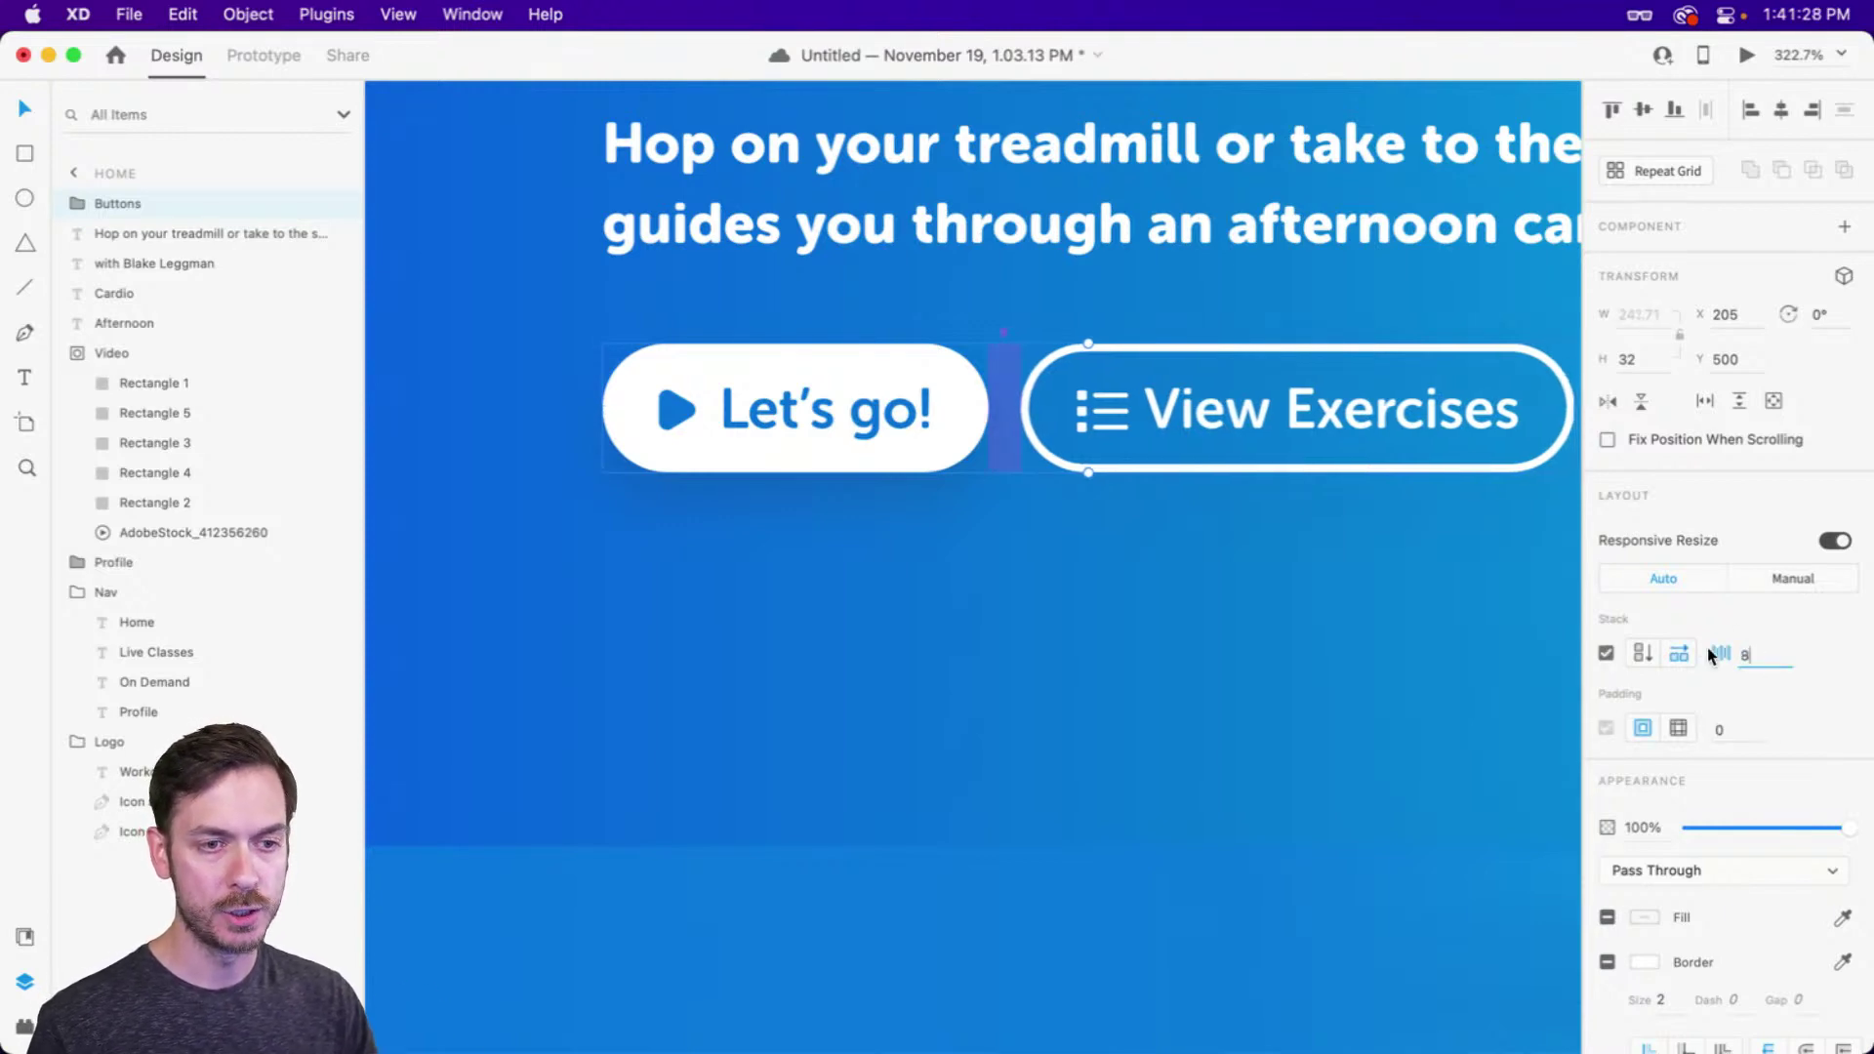
key("Return")
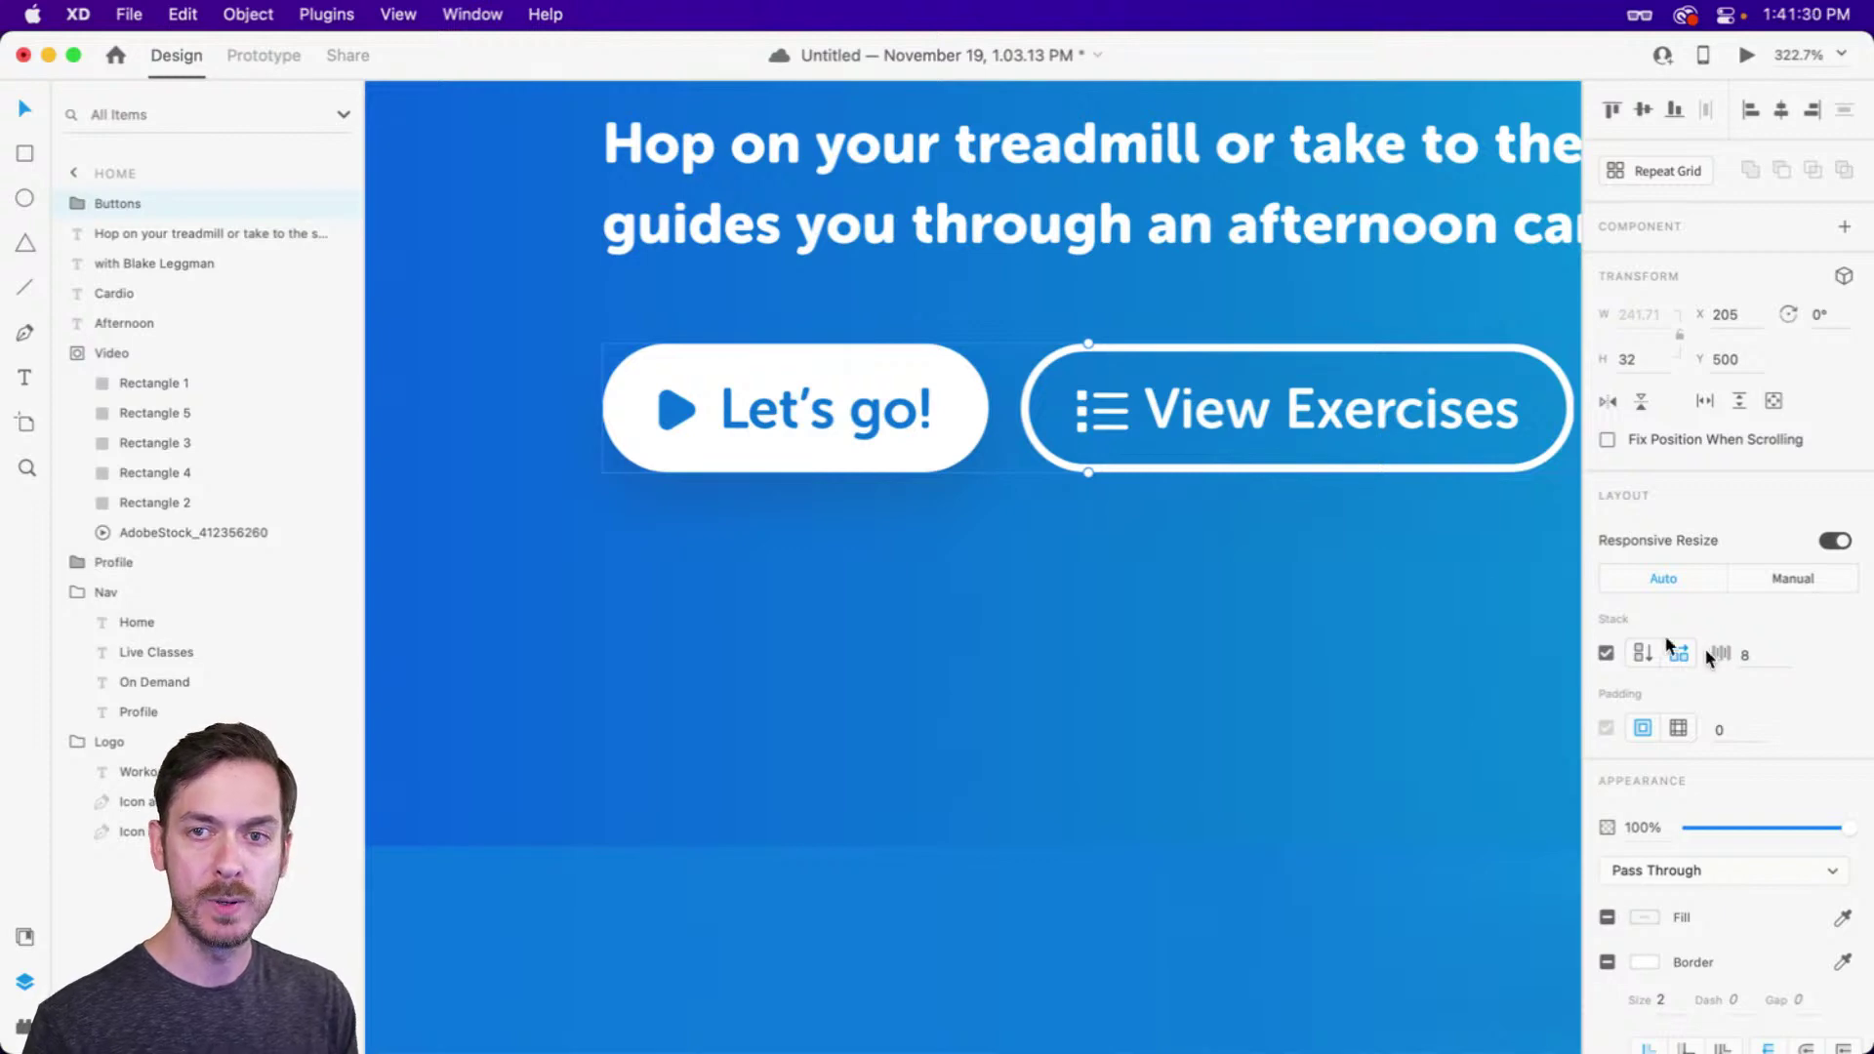
Try duplicating the Let's go! button inside the Buttons stack, and undo the duplicate
double_click(1324, 406)
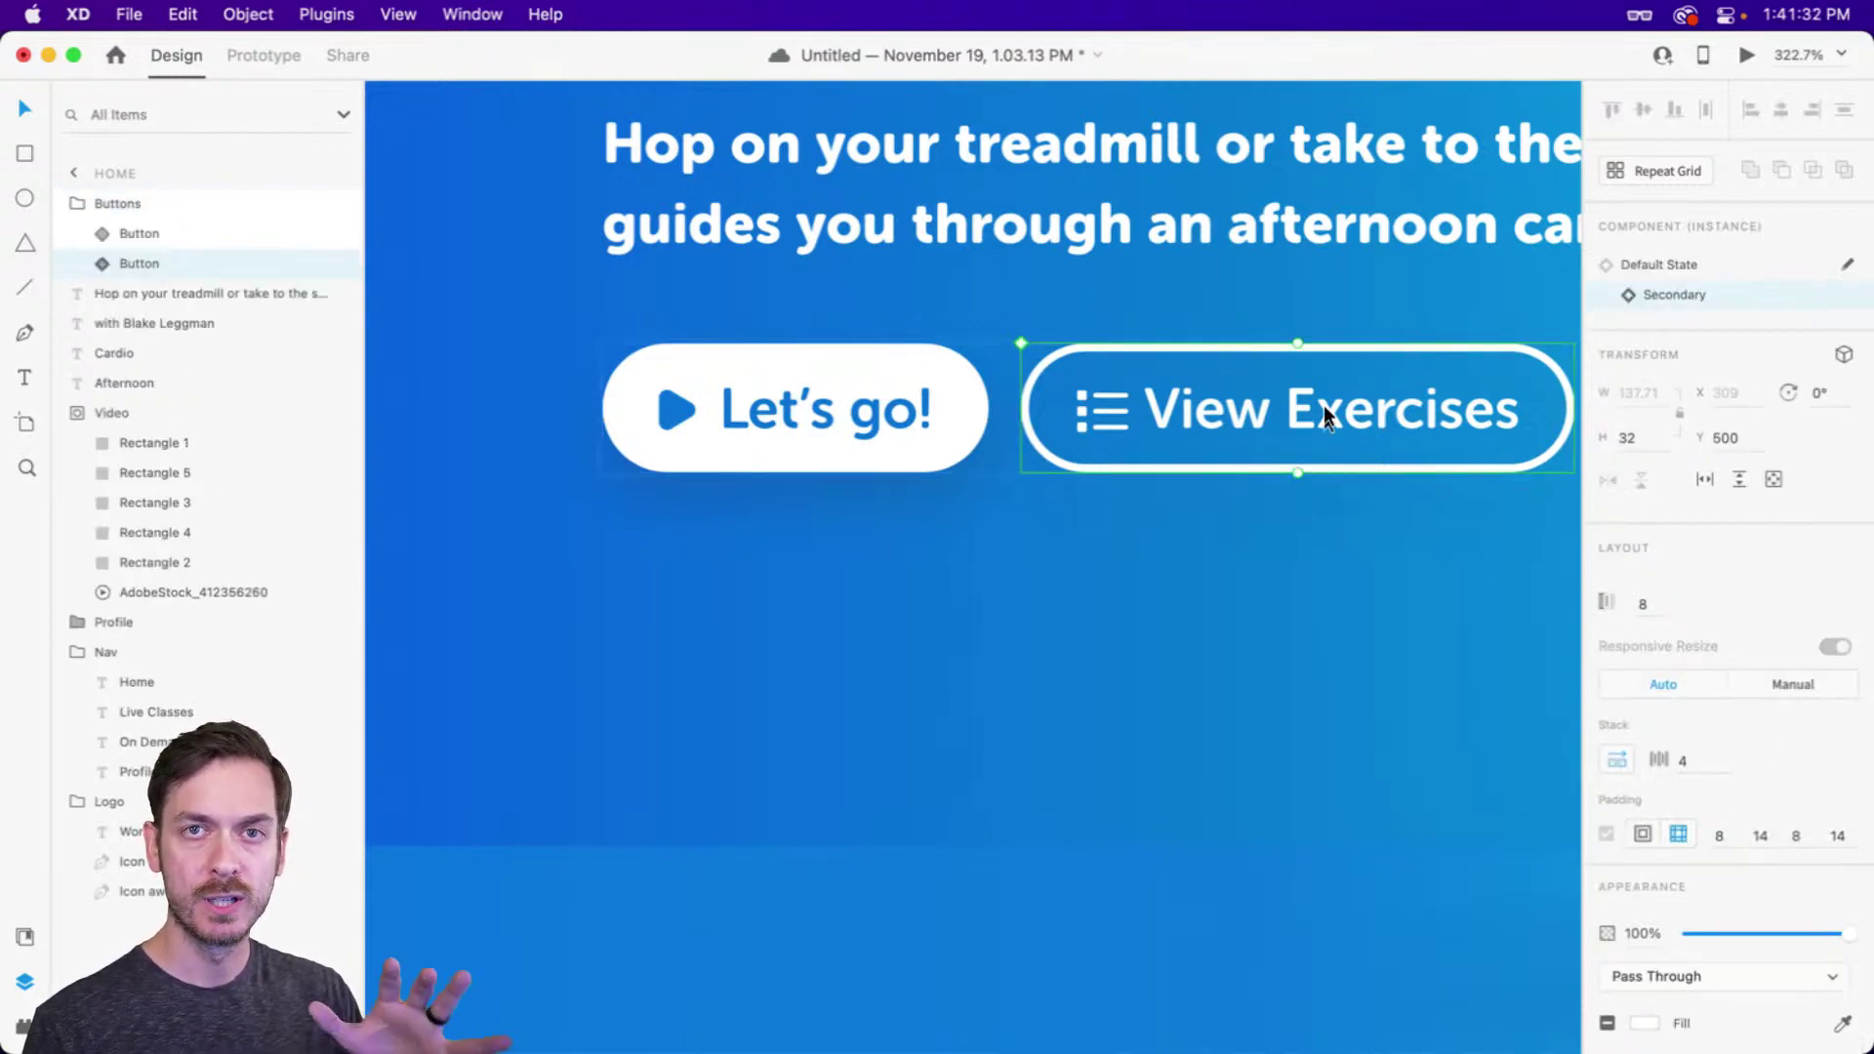
left_click_drag(1329, 404, 1171, 371)
left_click(781, 412)
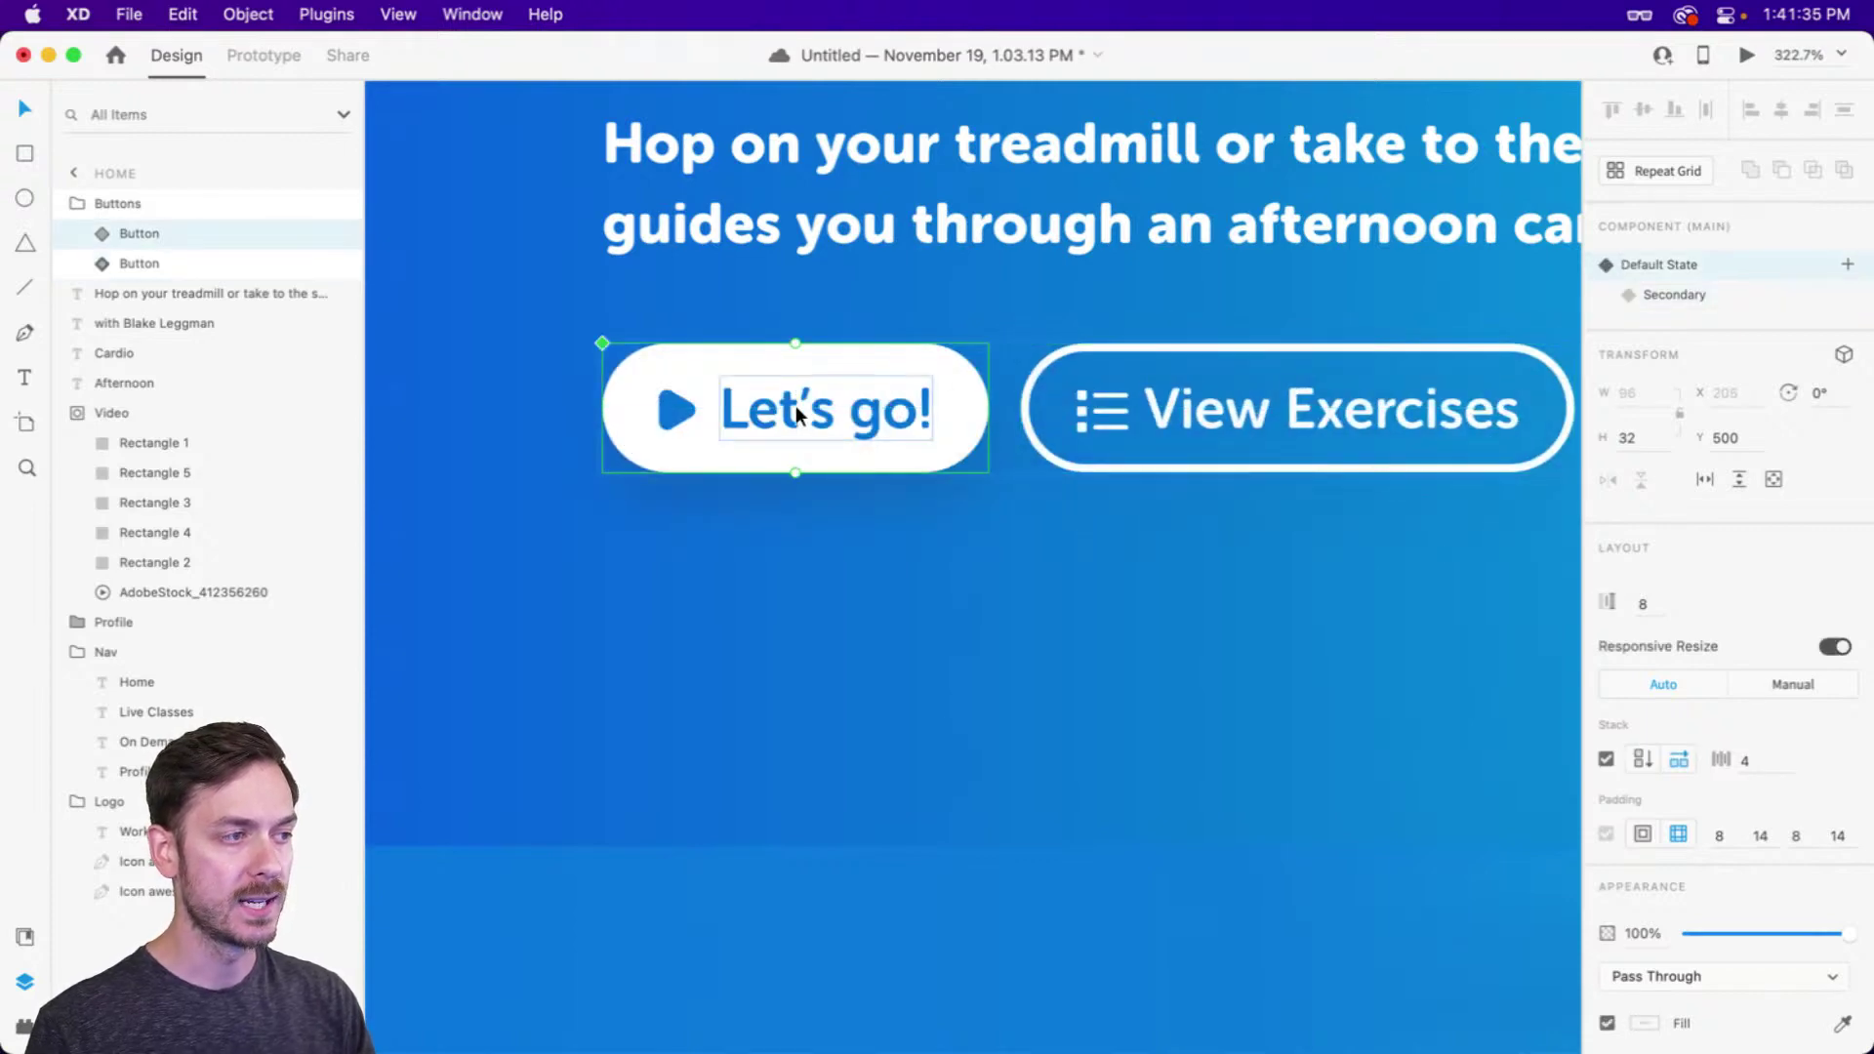
key("super+d")
scroll(1191, 438, "down", 5)
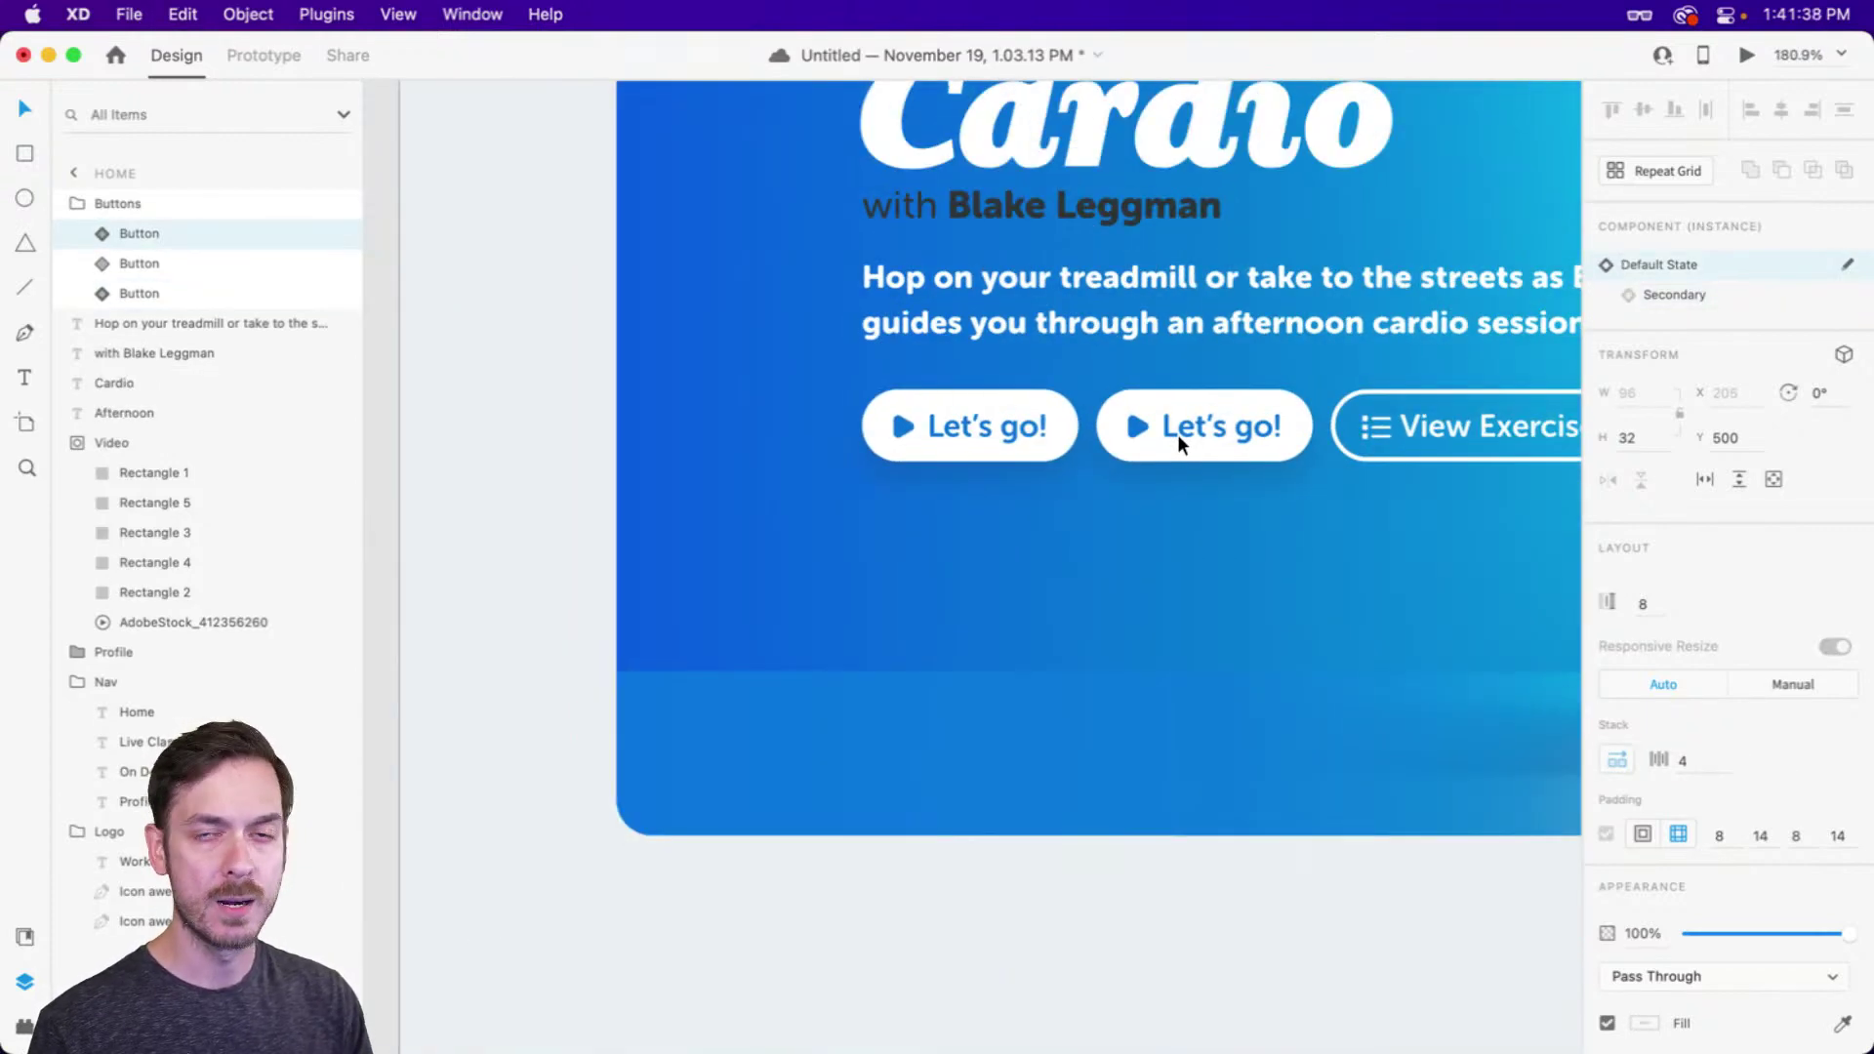
key("super+z")
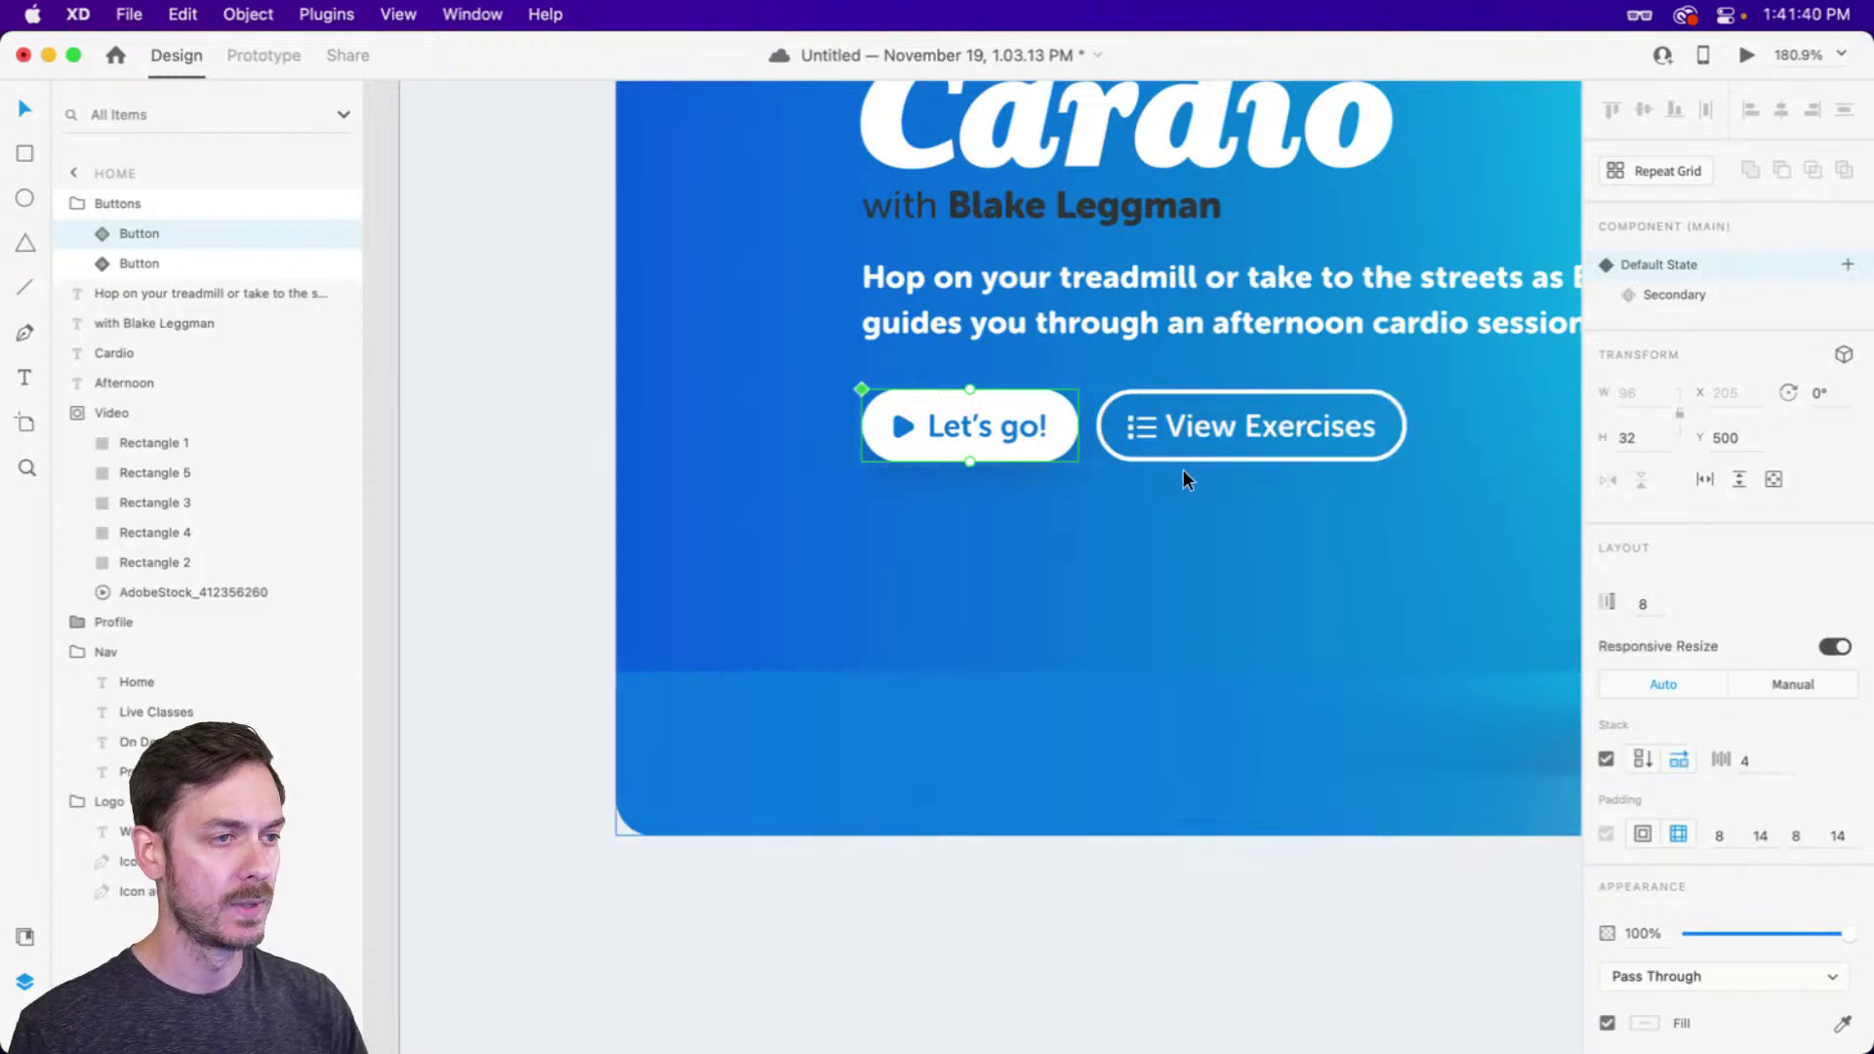
Group the Afternoon and Cardio titles, the instructor line, the description and the Buttons group on the hero together
scroll(1183, 466, "down", 8)
left_click(1341, 483)
left_click_drag(1259, 503, 883, 531)
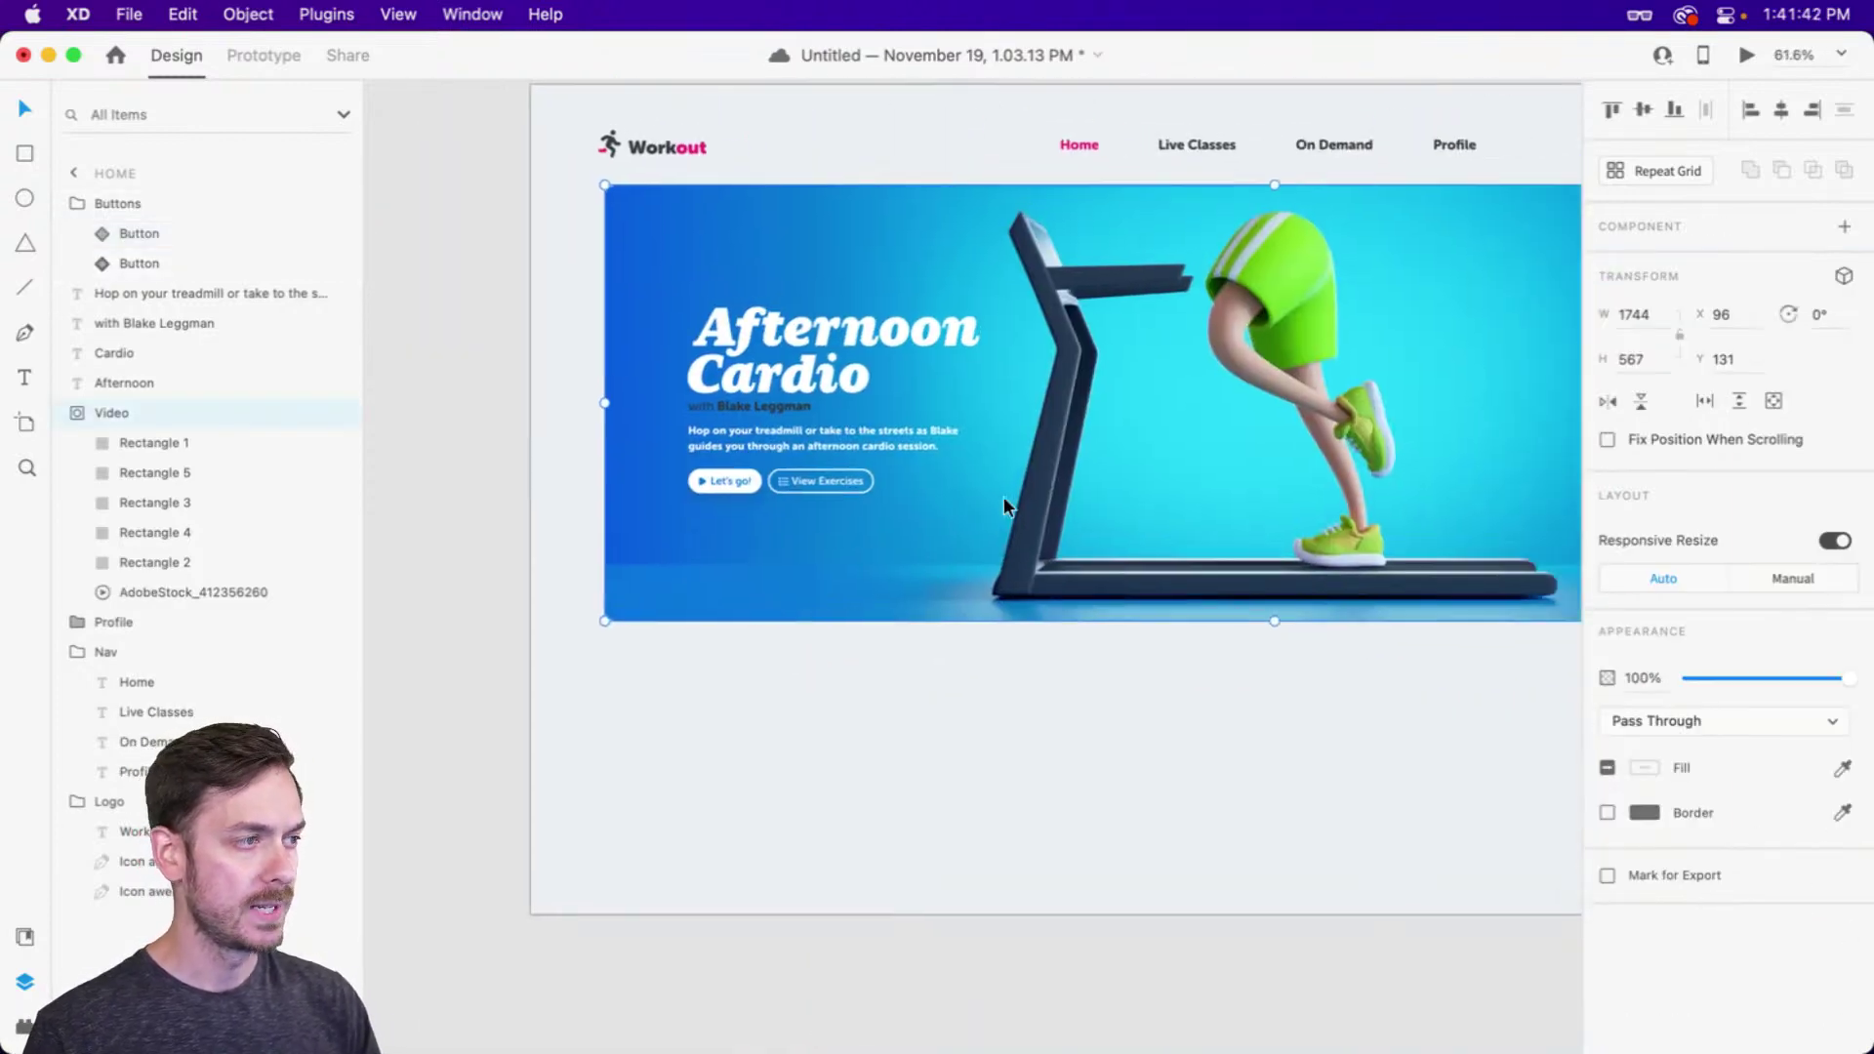
left_click(793, 366)
left_click(781, 313, "shift")
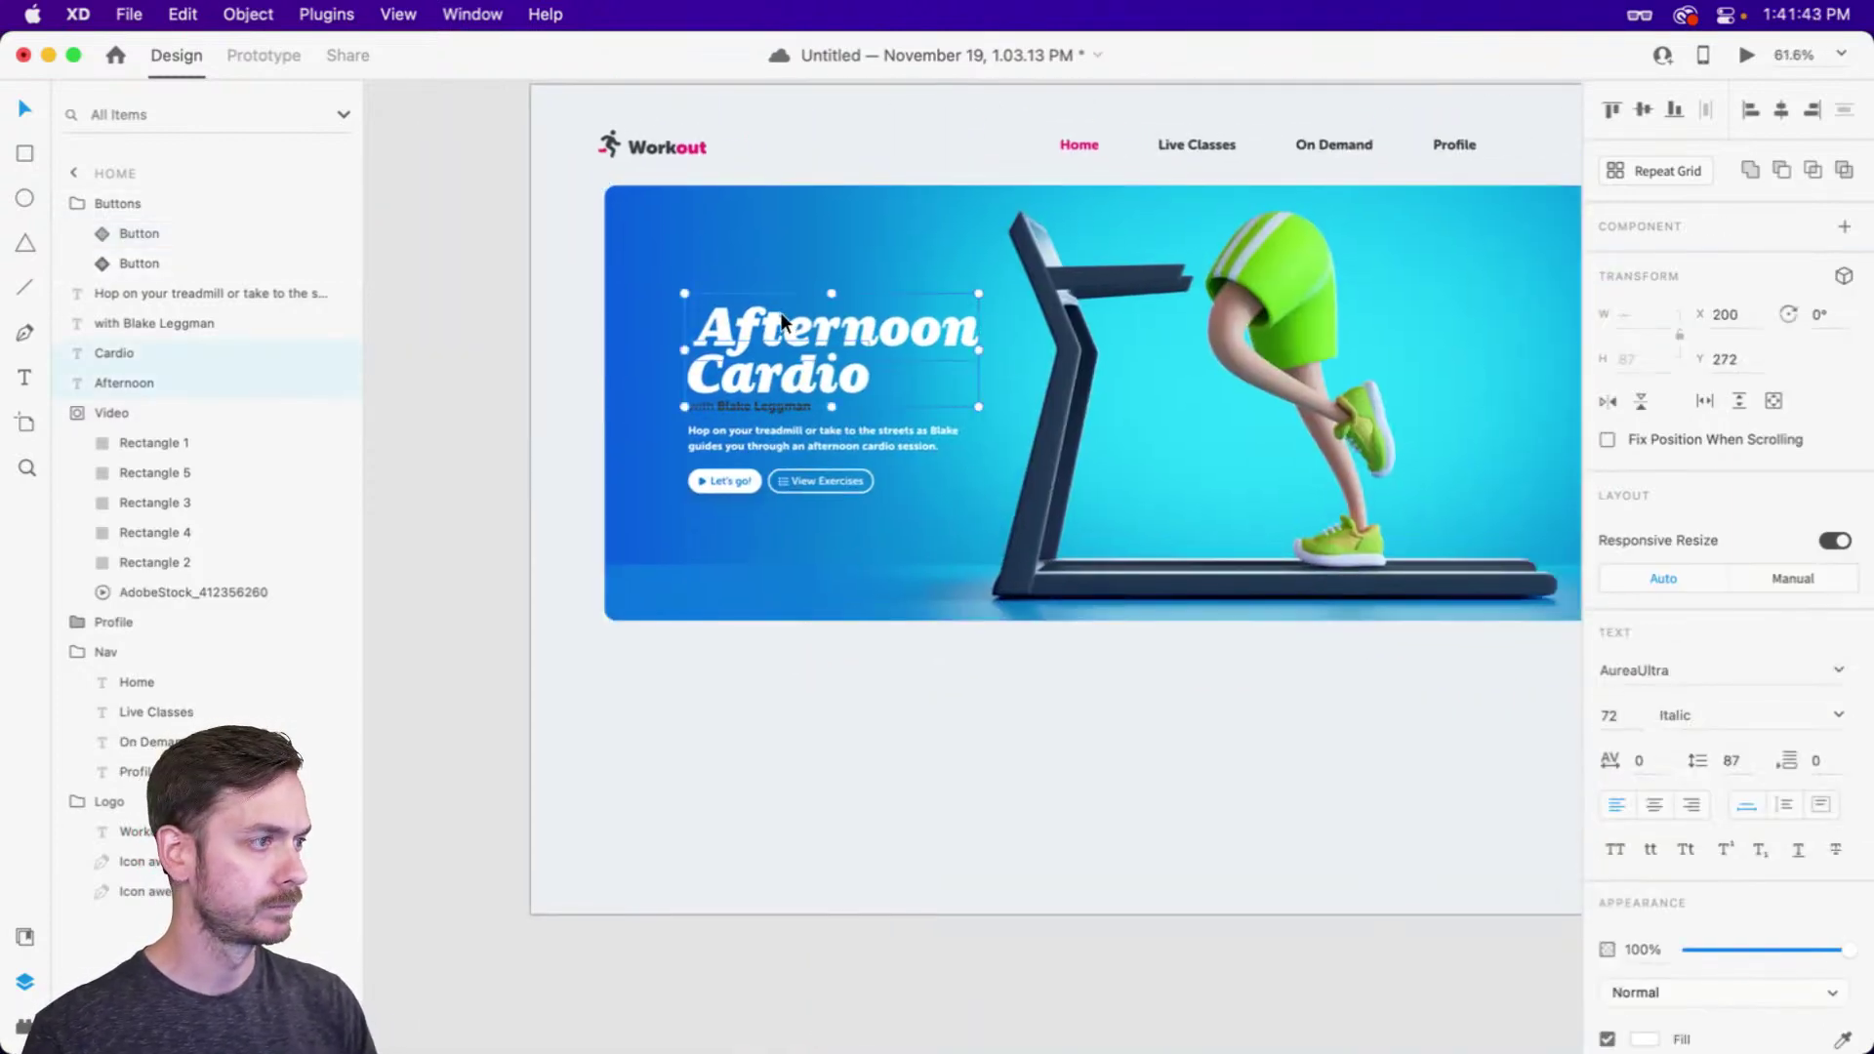
left_click(761, 396, "shift")
left_click(762, 431, "shift")
left_click(734, 474, "shift")
key("super+g")
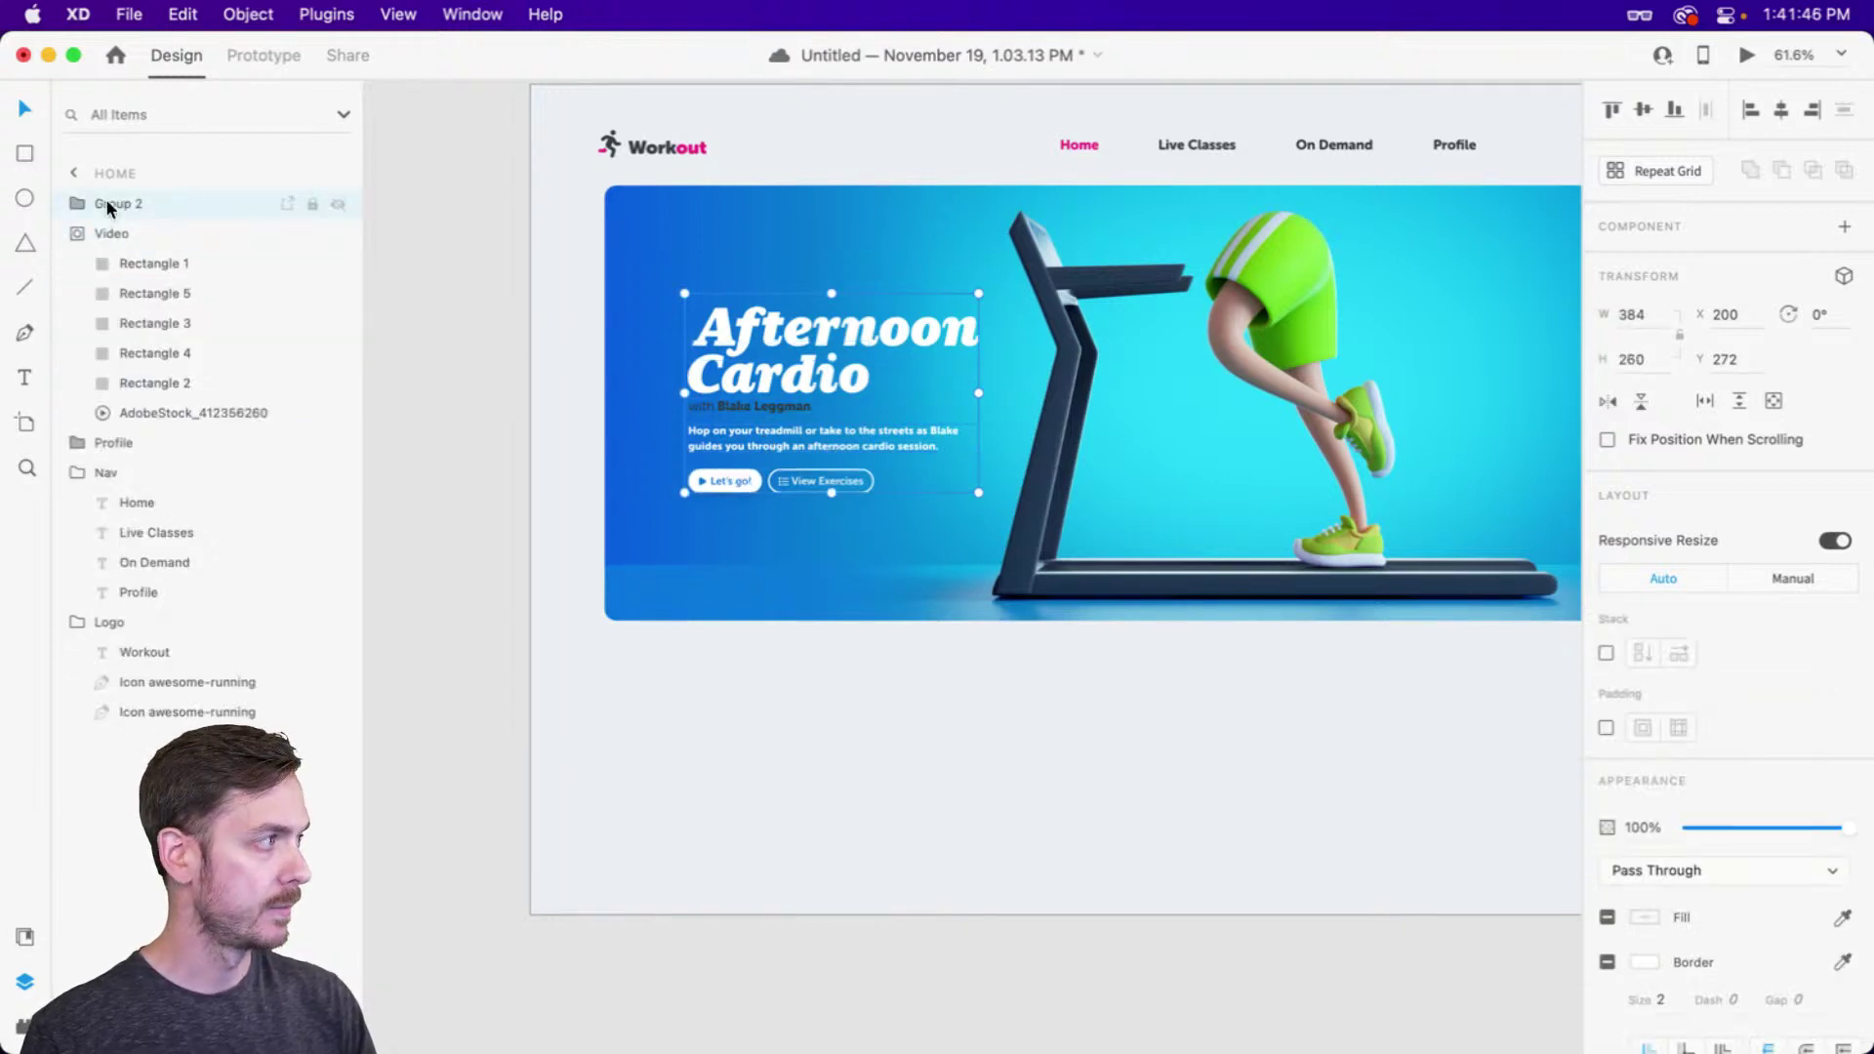
Rename the new hero text group as Info
double_click(109, 201)
key("BackSpace")
type("Info")
key("Return")
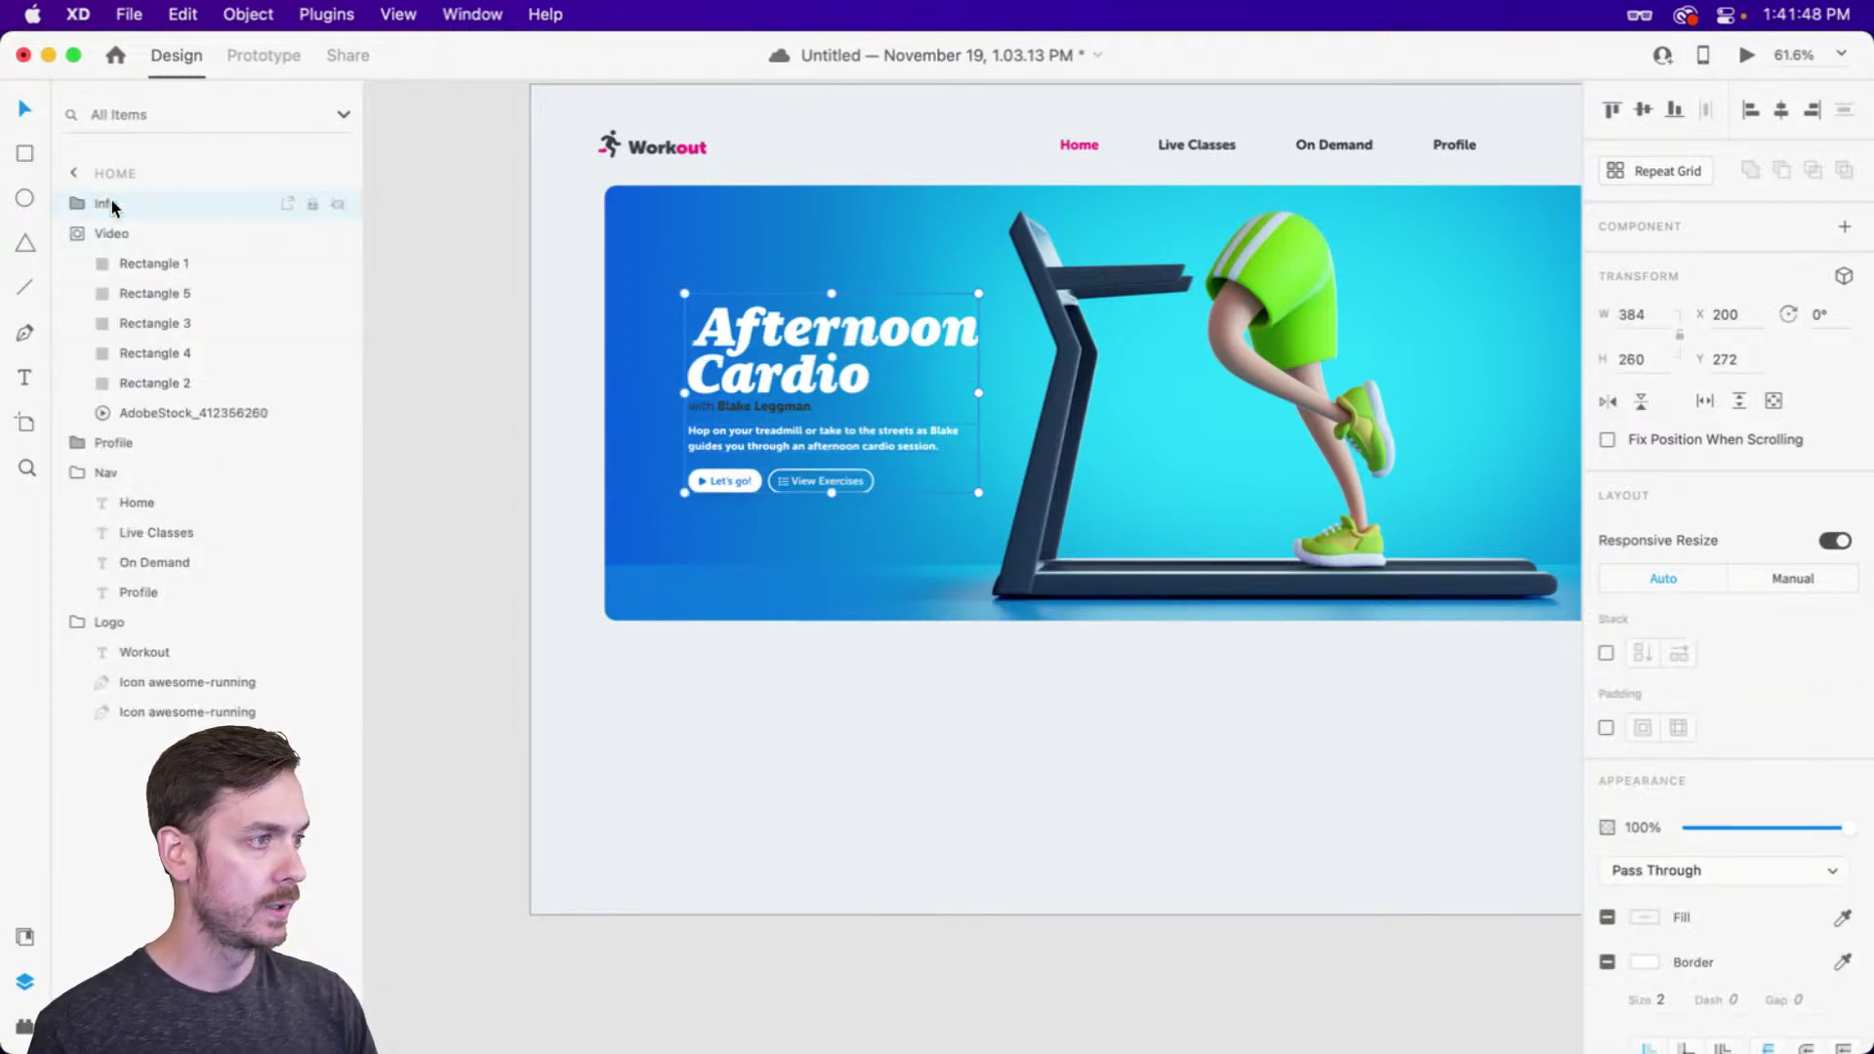
Nudge the Info group up to Y 268 on the hero
key("Up")
key("Up")
key("Up")
key("Up")
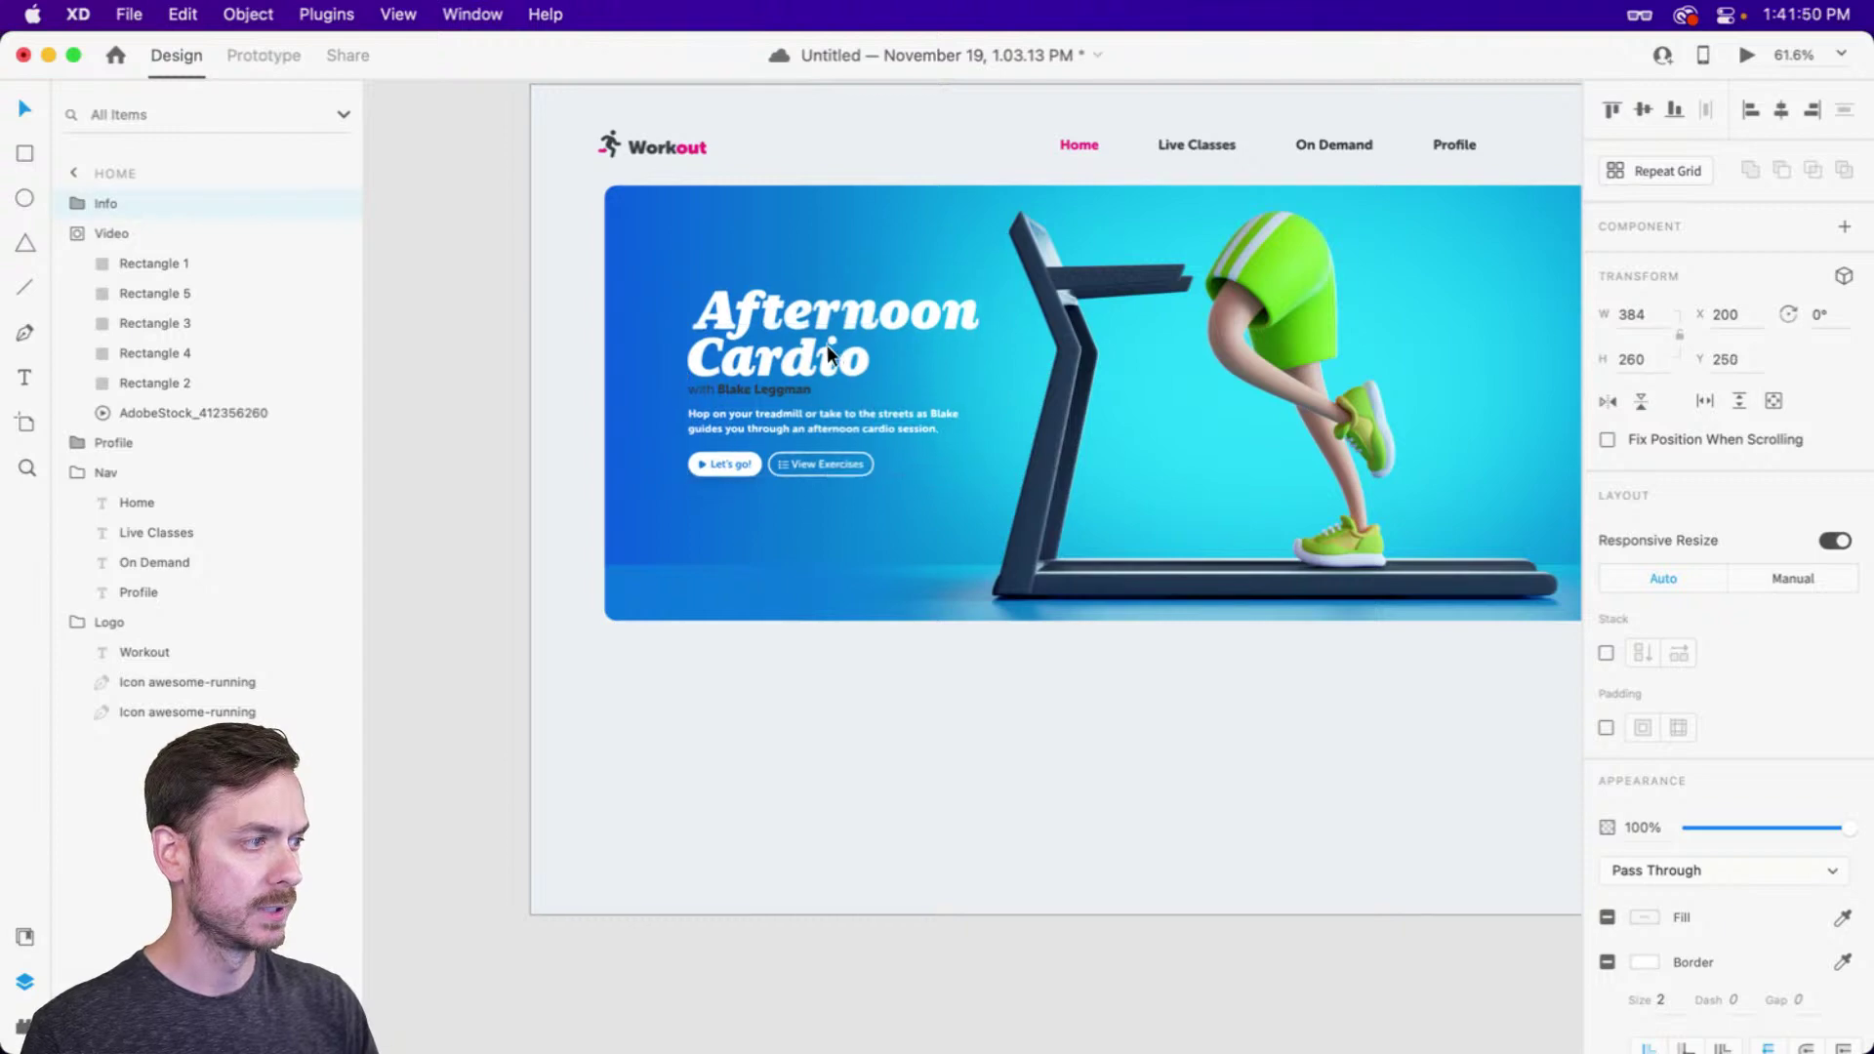
scroll(863, 376, "up", 5)
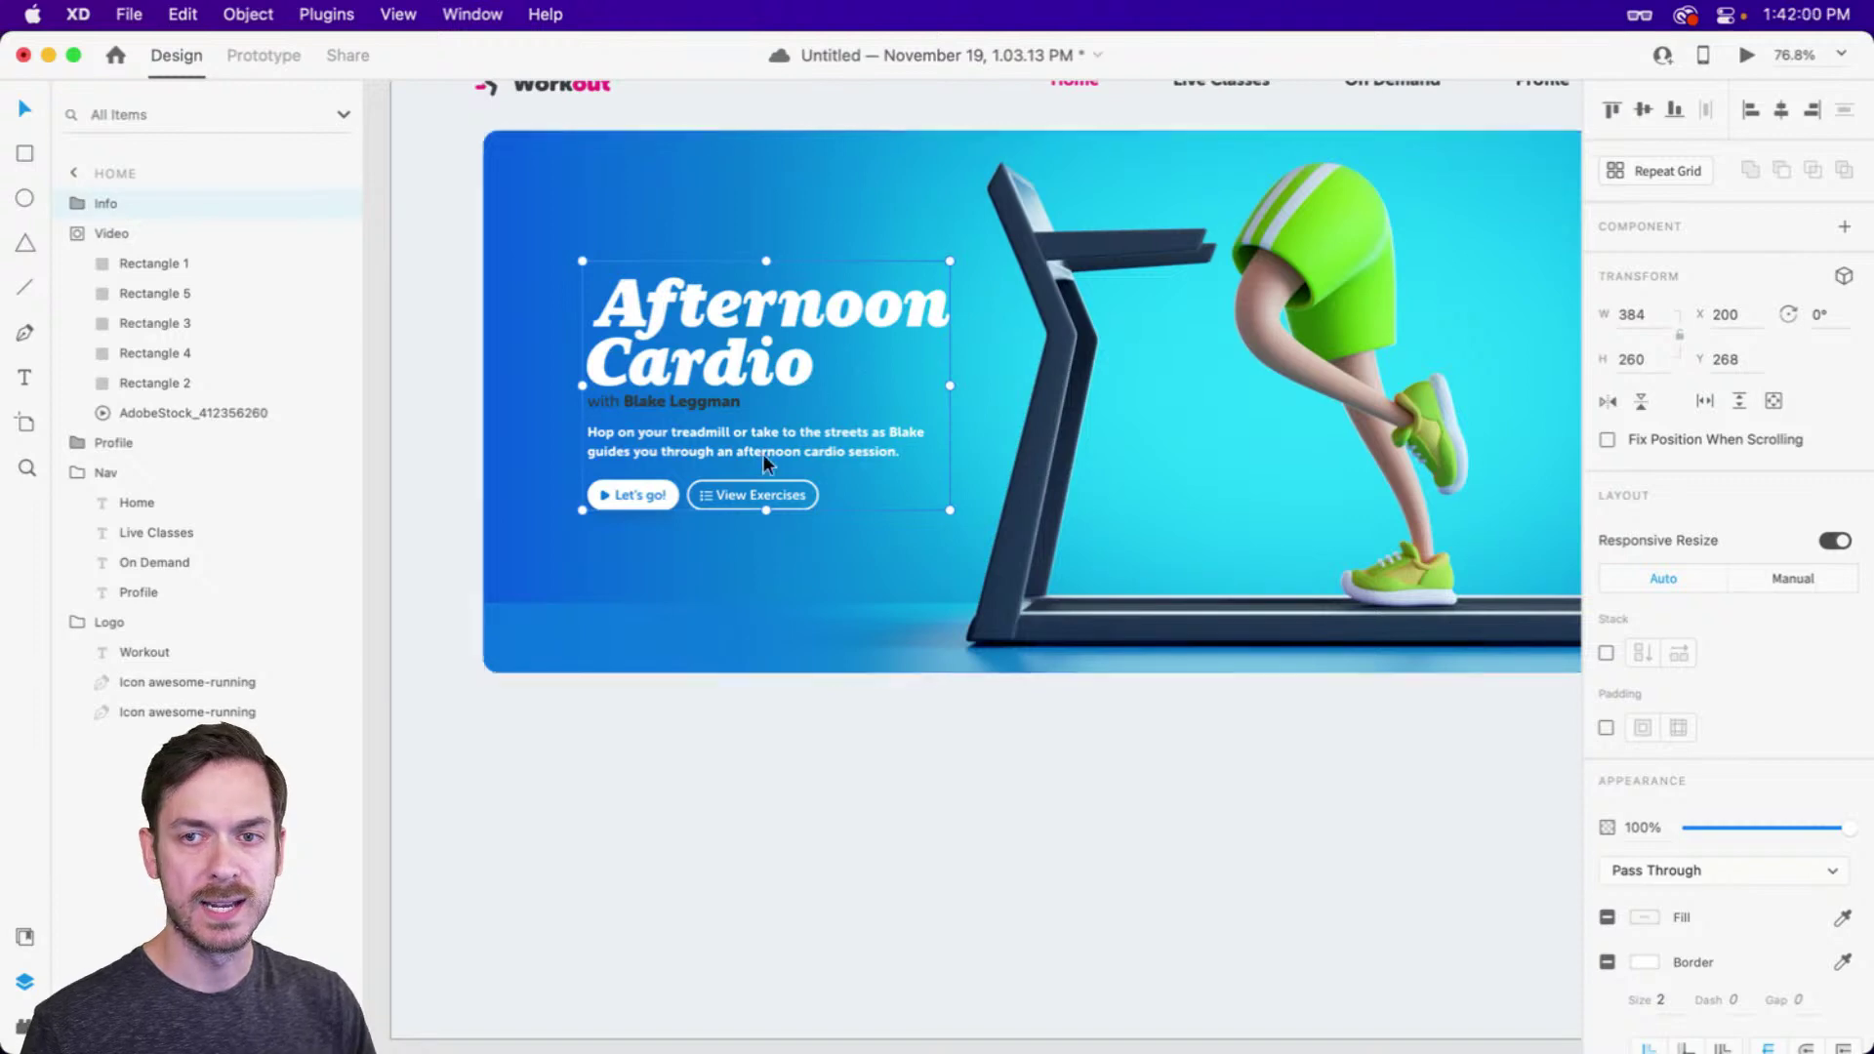
Apply title case to the label text of the main Let's go! button
scroll(658, 529, "up", 3)
scroll(658, 529, "up", 6)
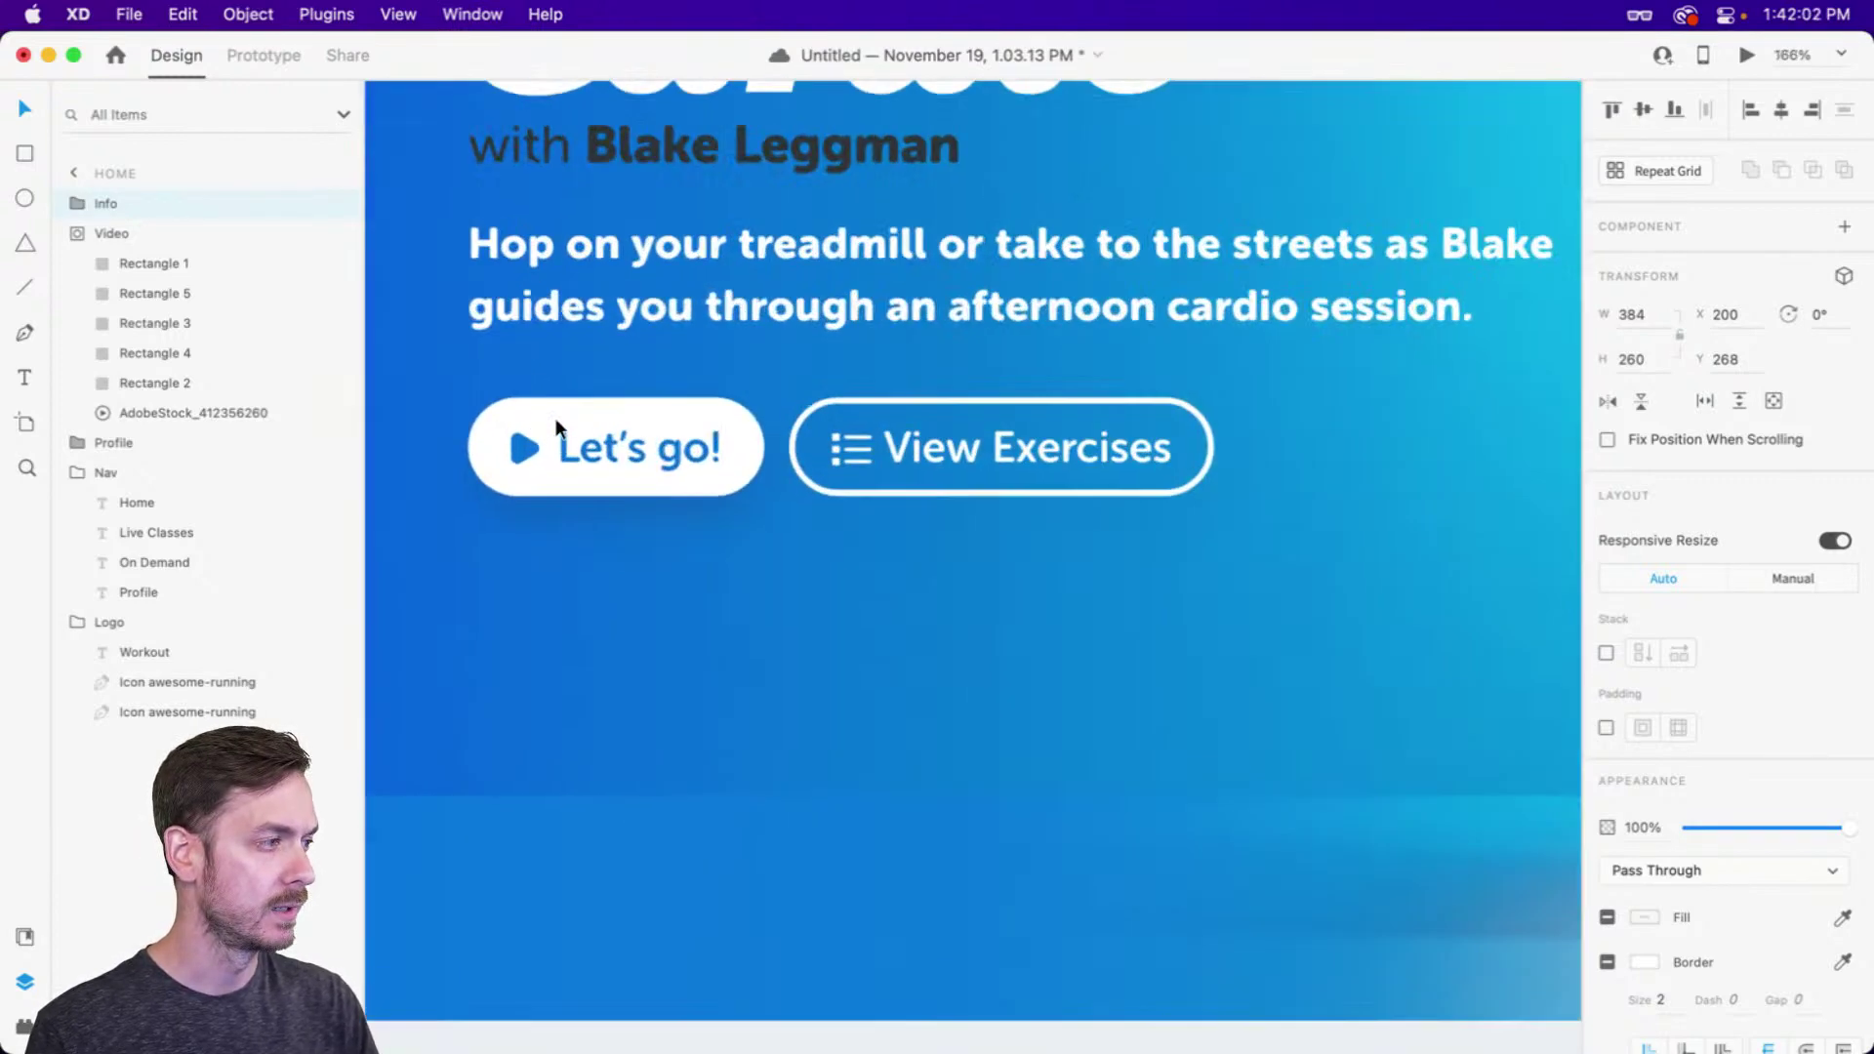
double_click(703, 391)
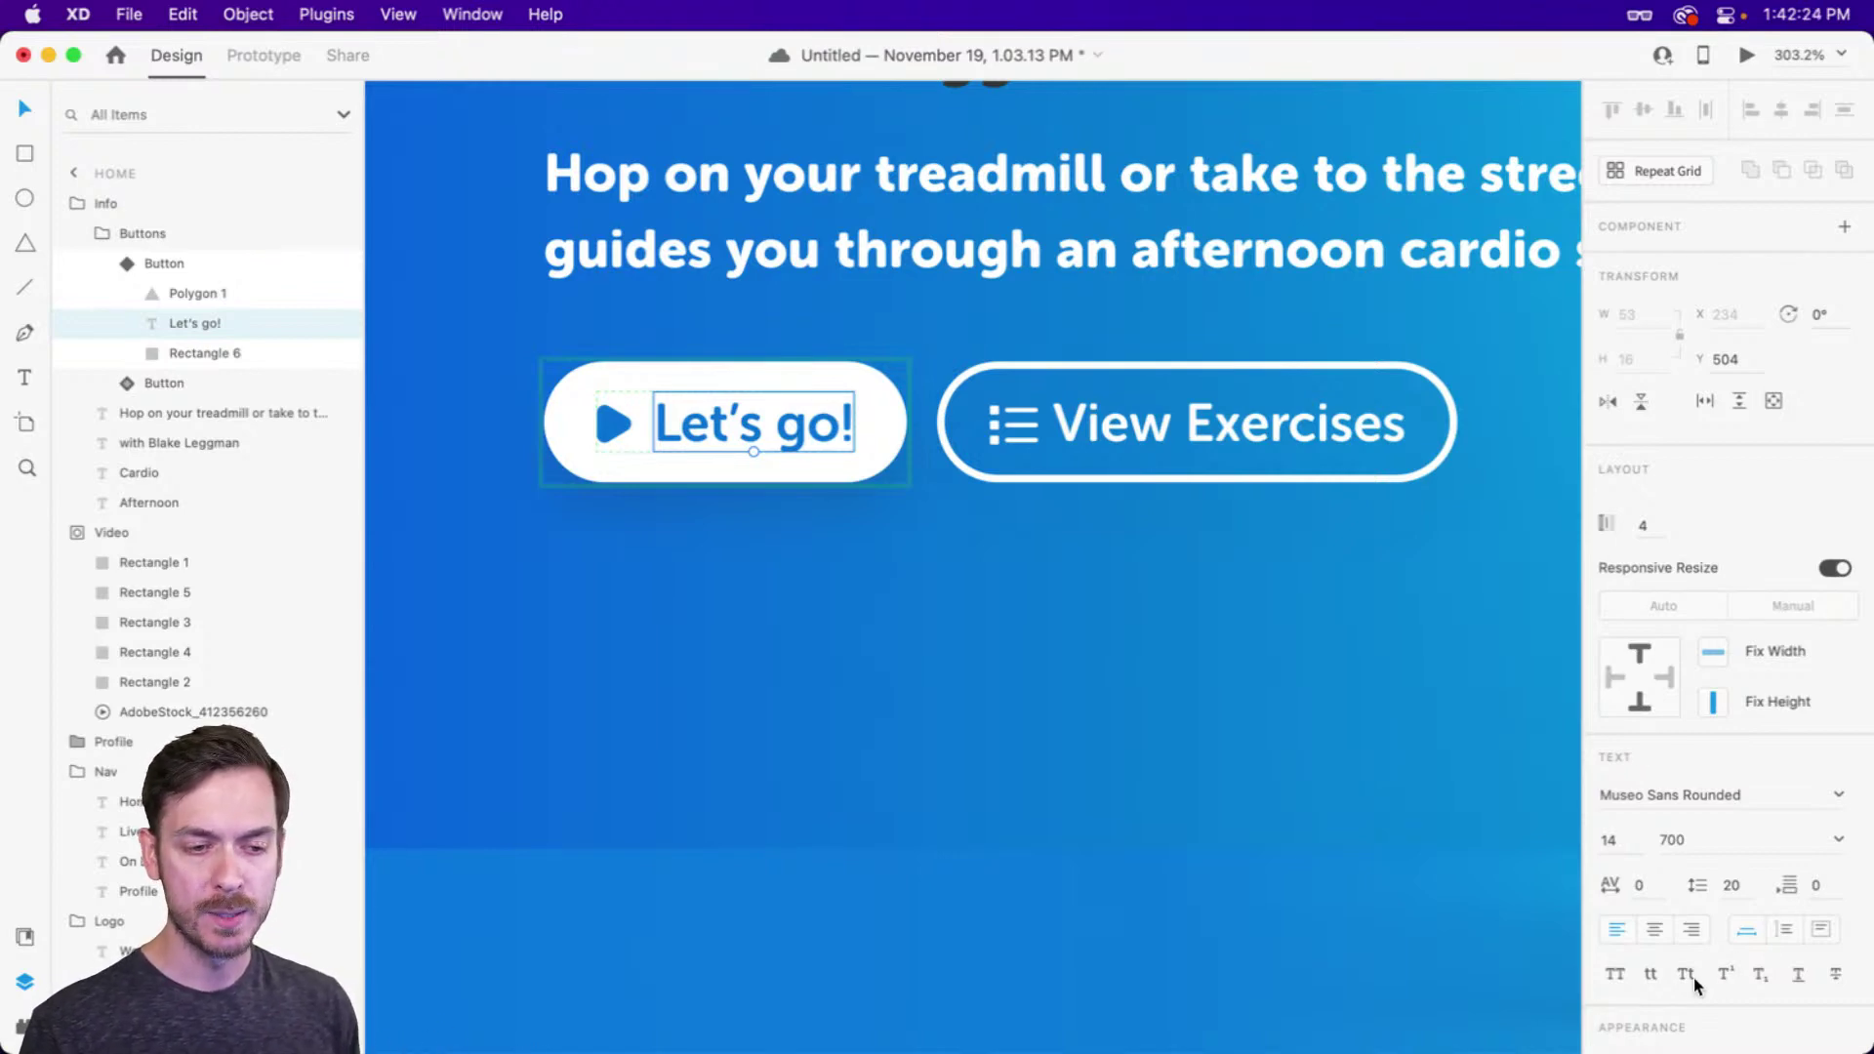
scroll(1695, 981, "down", 5)
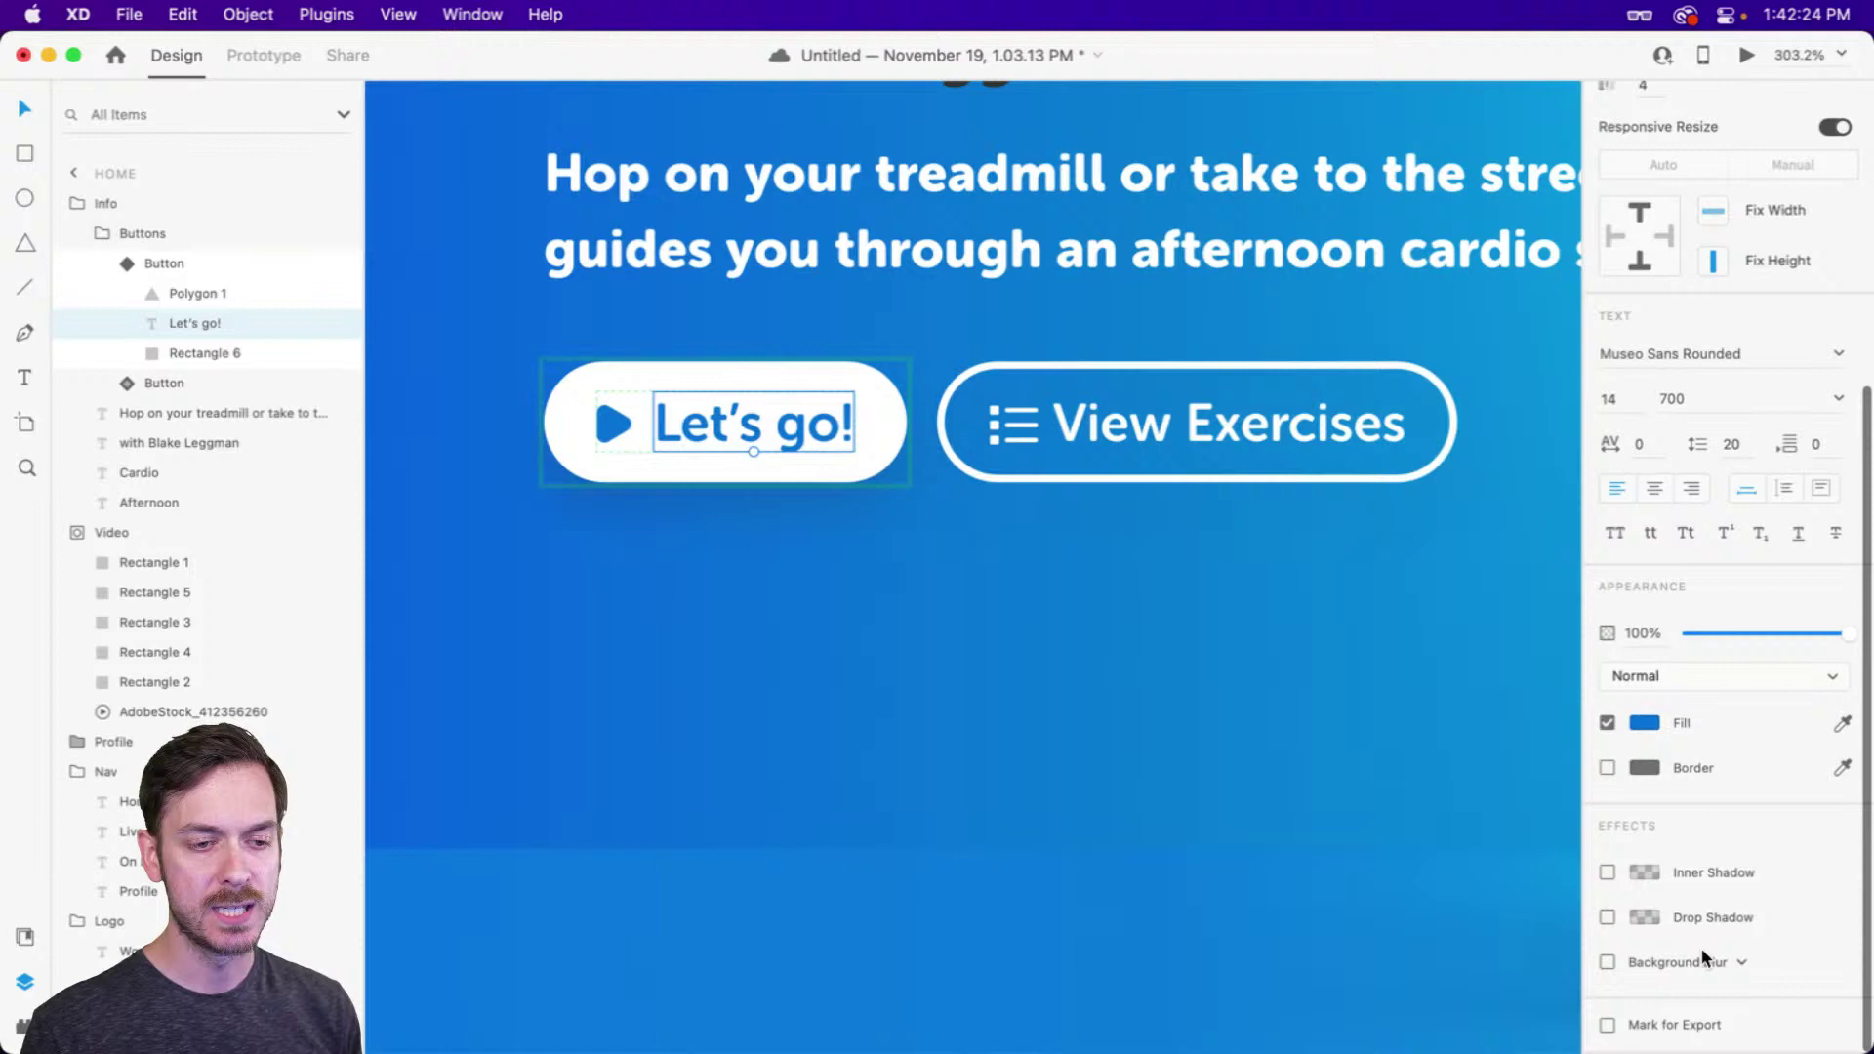
left_click(1687, 532)
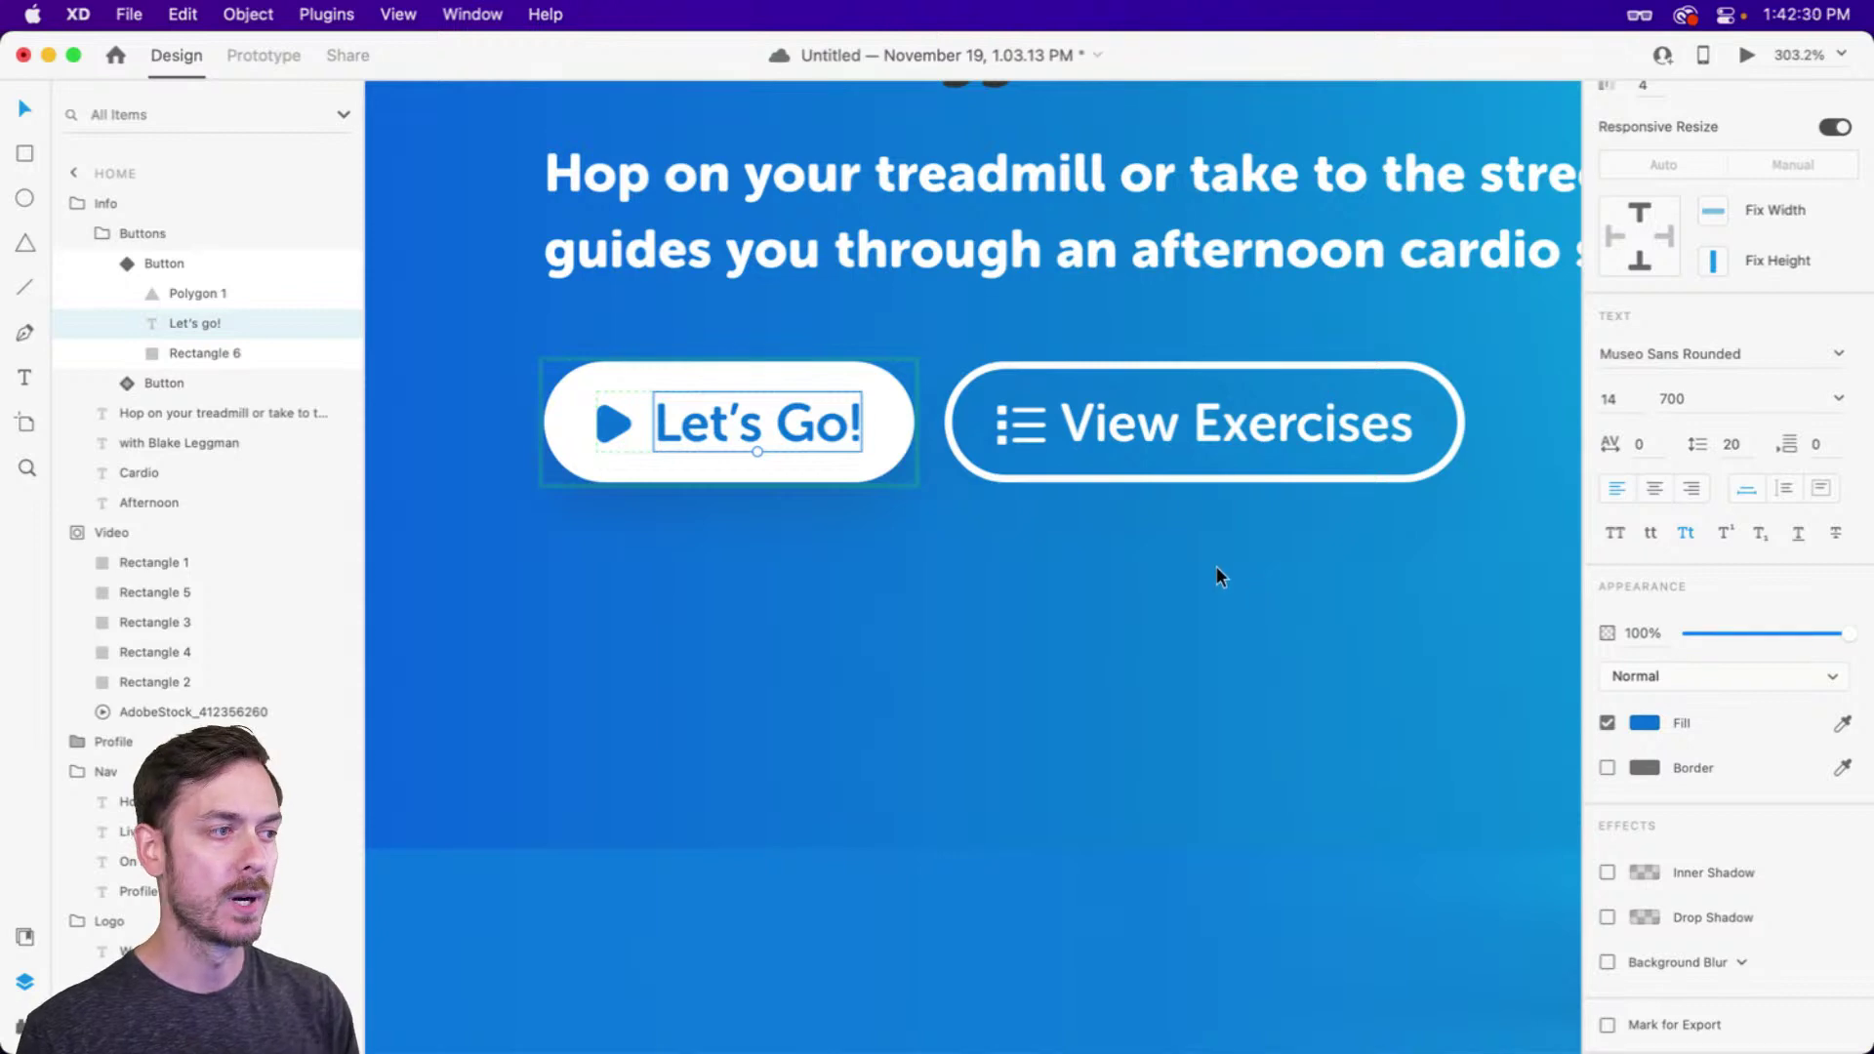
key("Escape")
scroll(1187, 589, "down", 2)
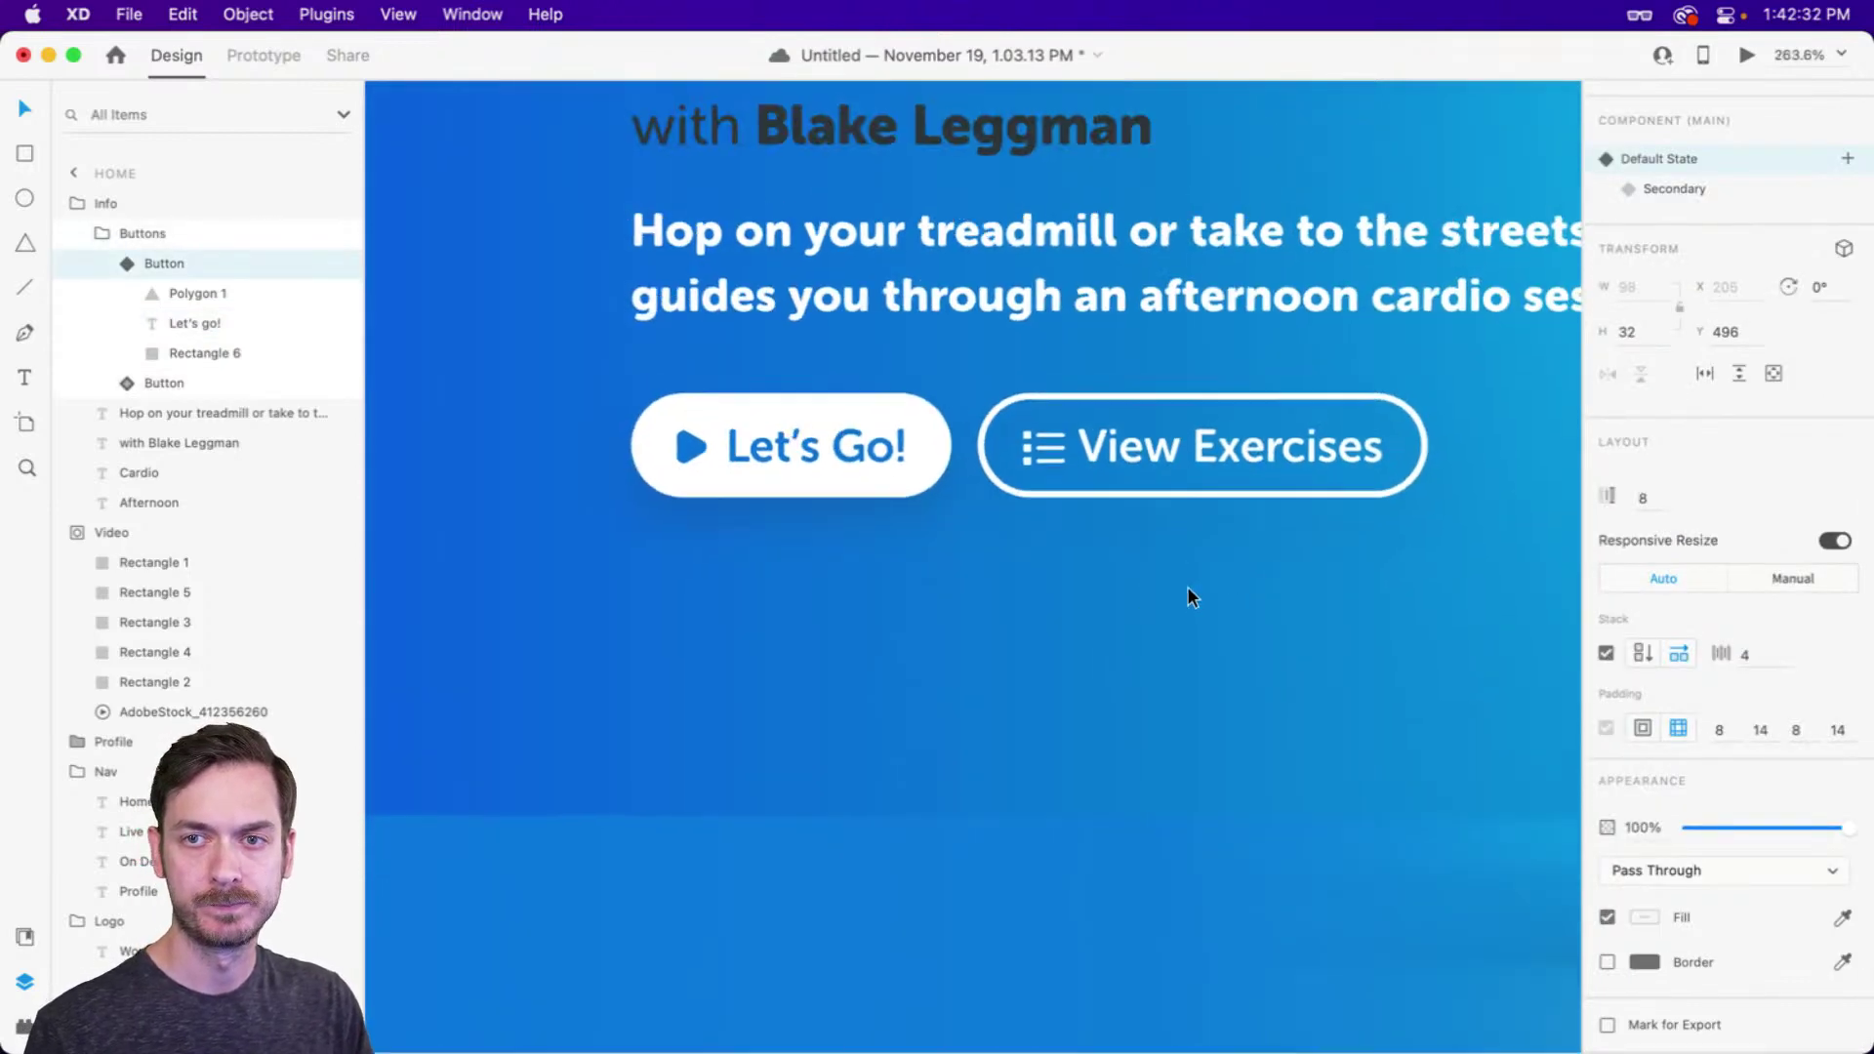
left_click(1187, 586)
Review the Info group and its two buttons, close up and against the whole Home artboard
scroll(1187, 586, "down", 8)
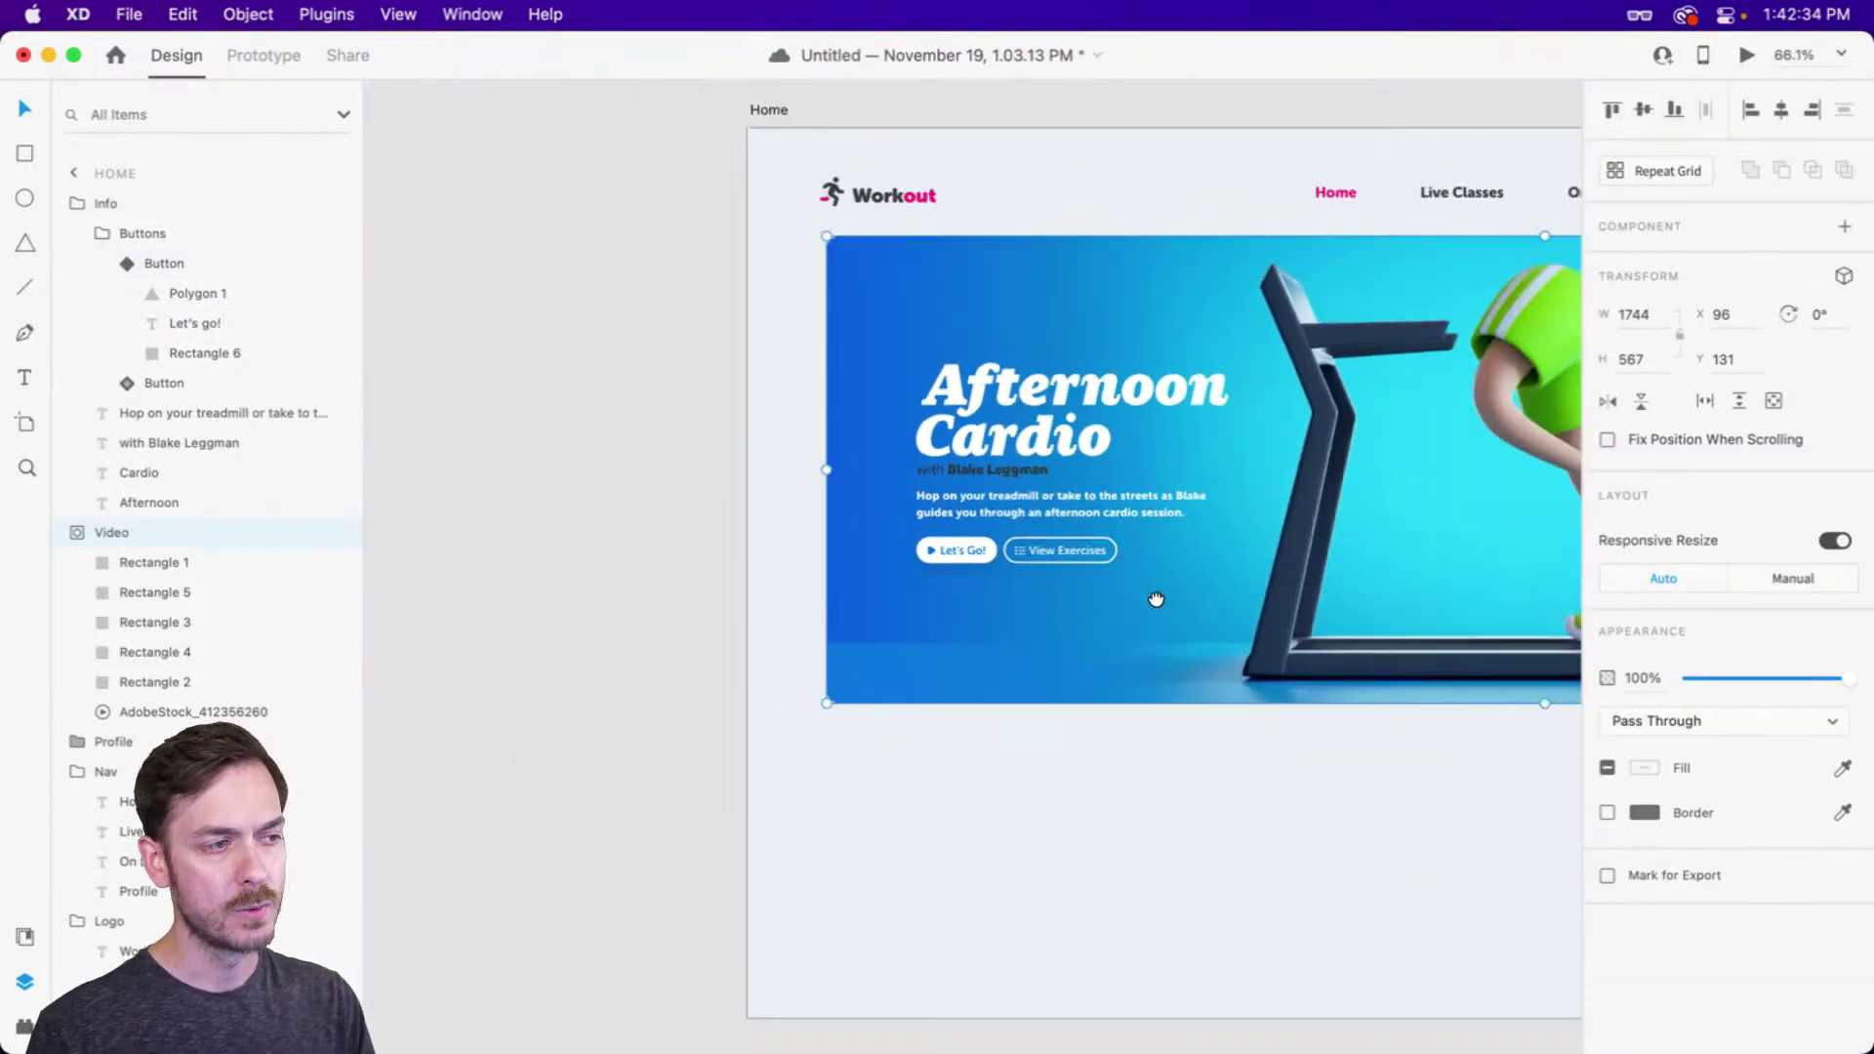
left_click_drag(1155, 598, 1007, 575)
left_click(861, 431)
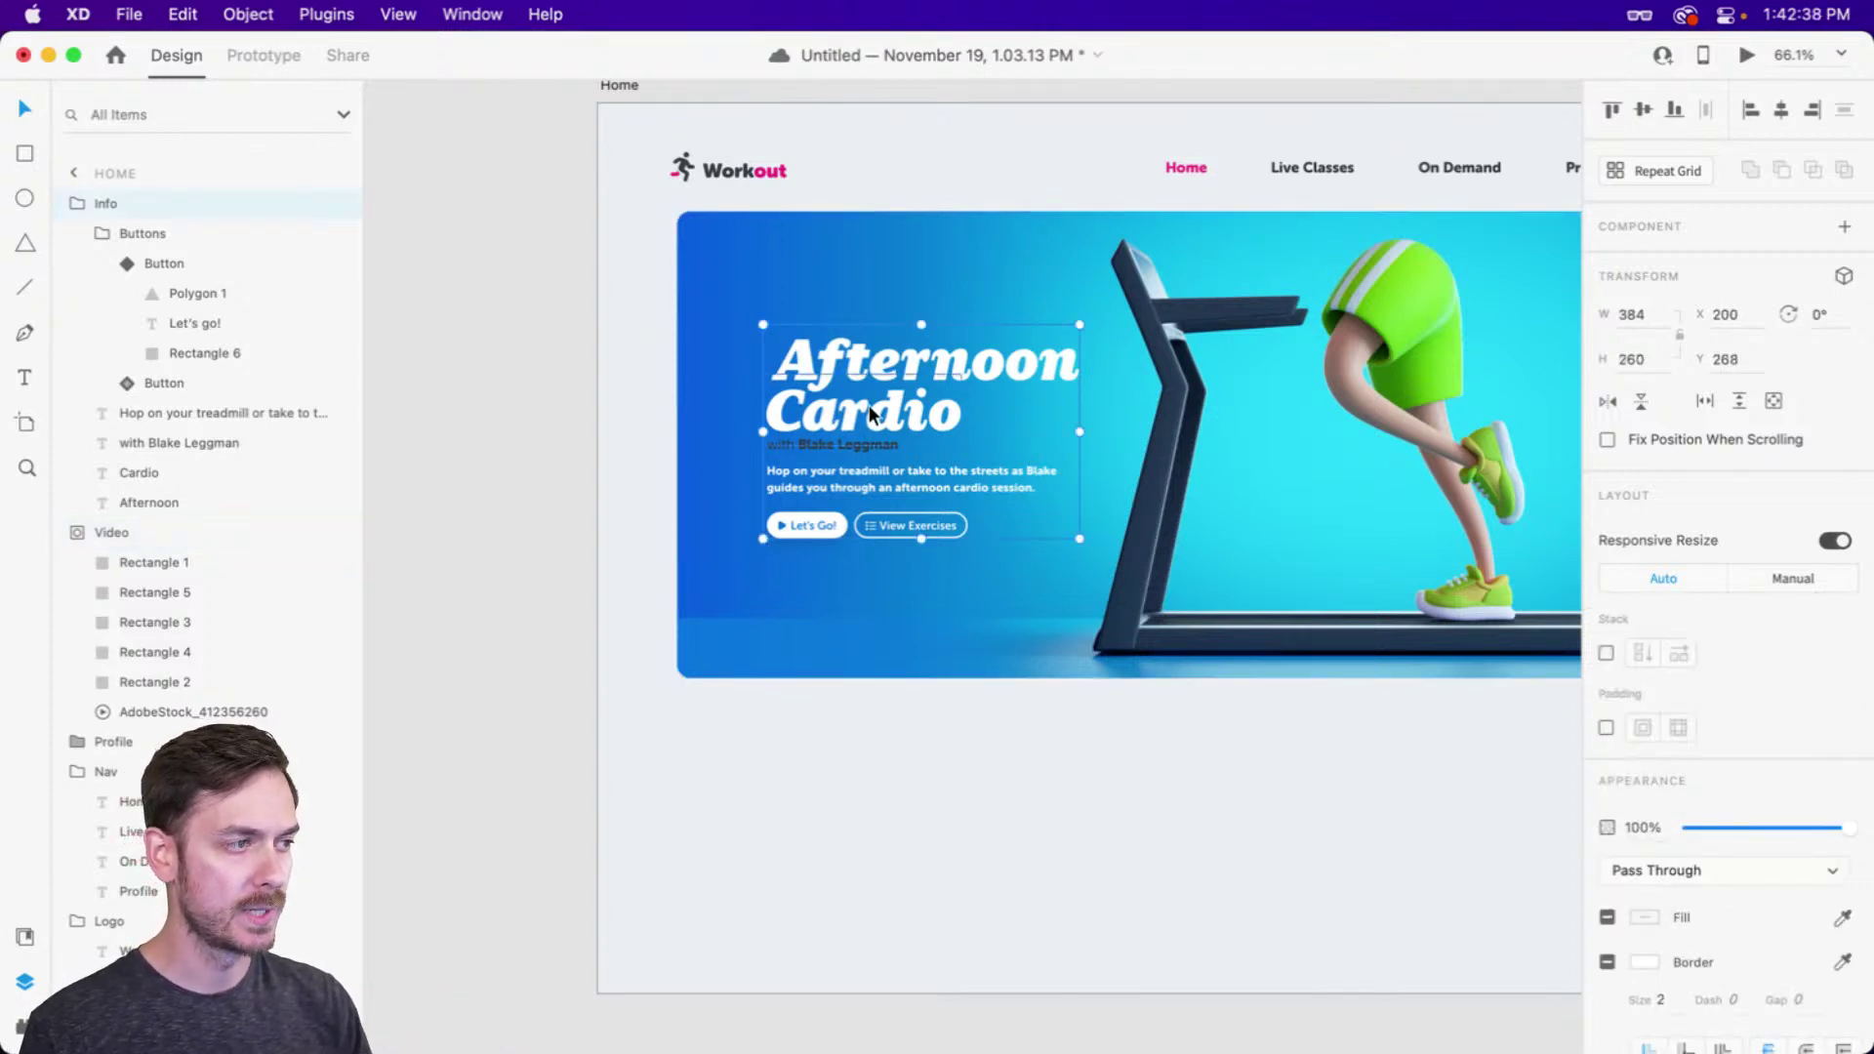
scroll(870, 404, "down", 5)
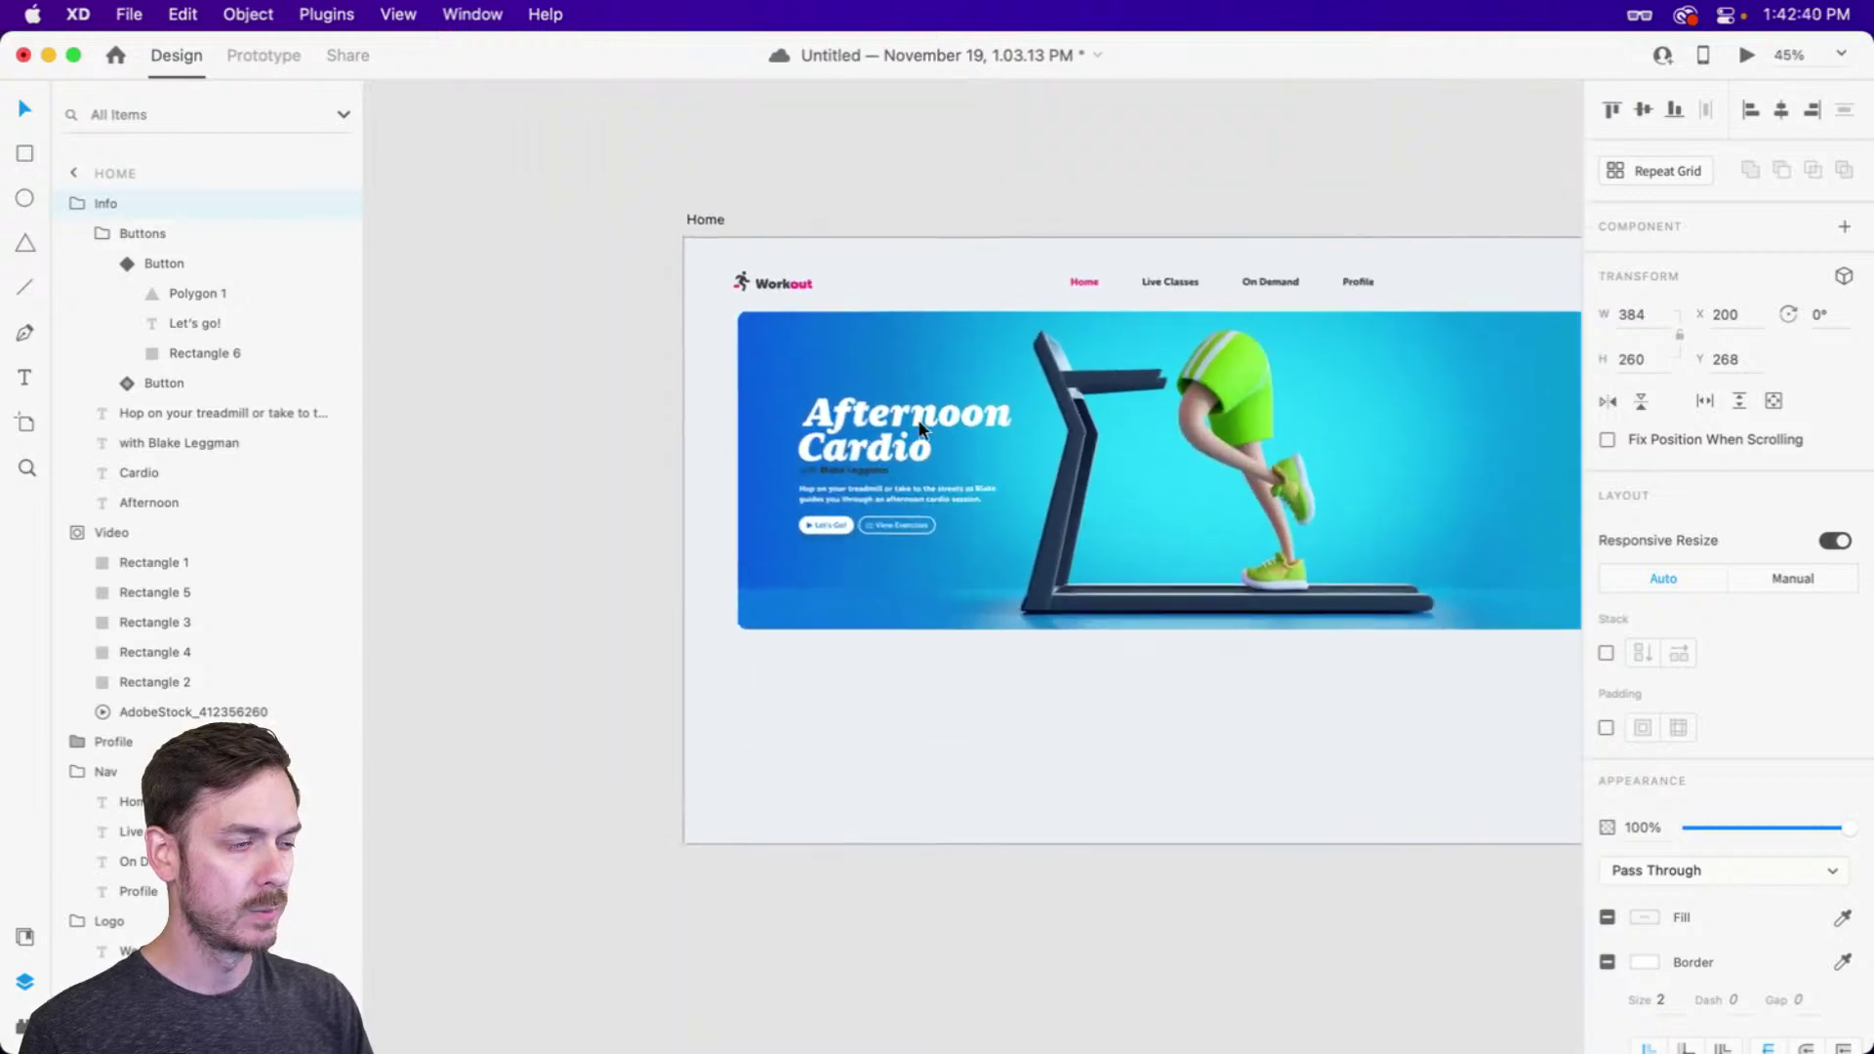
scroll(878, 295, "right", 2)
left_click(928, 559)
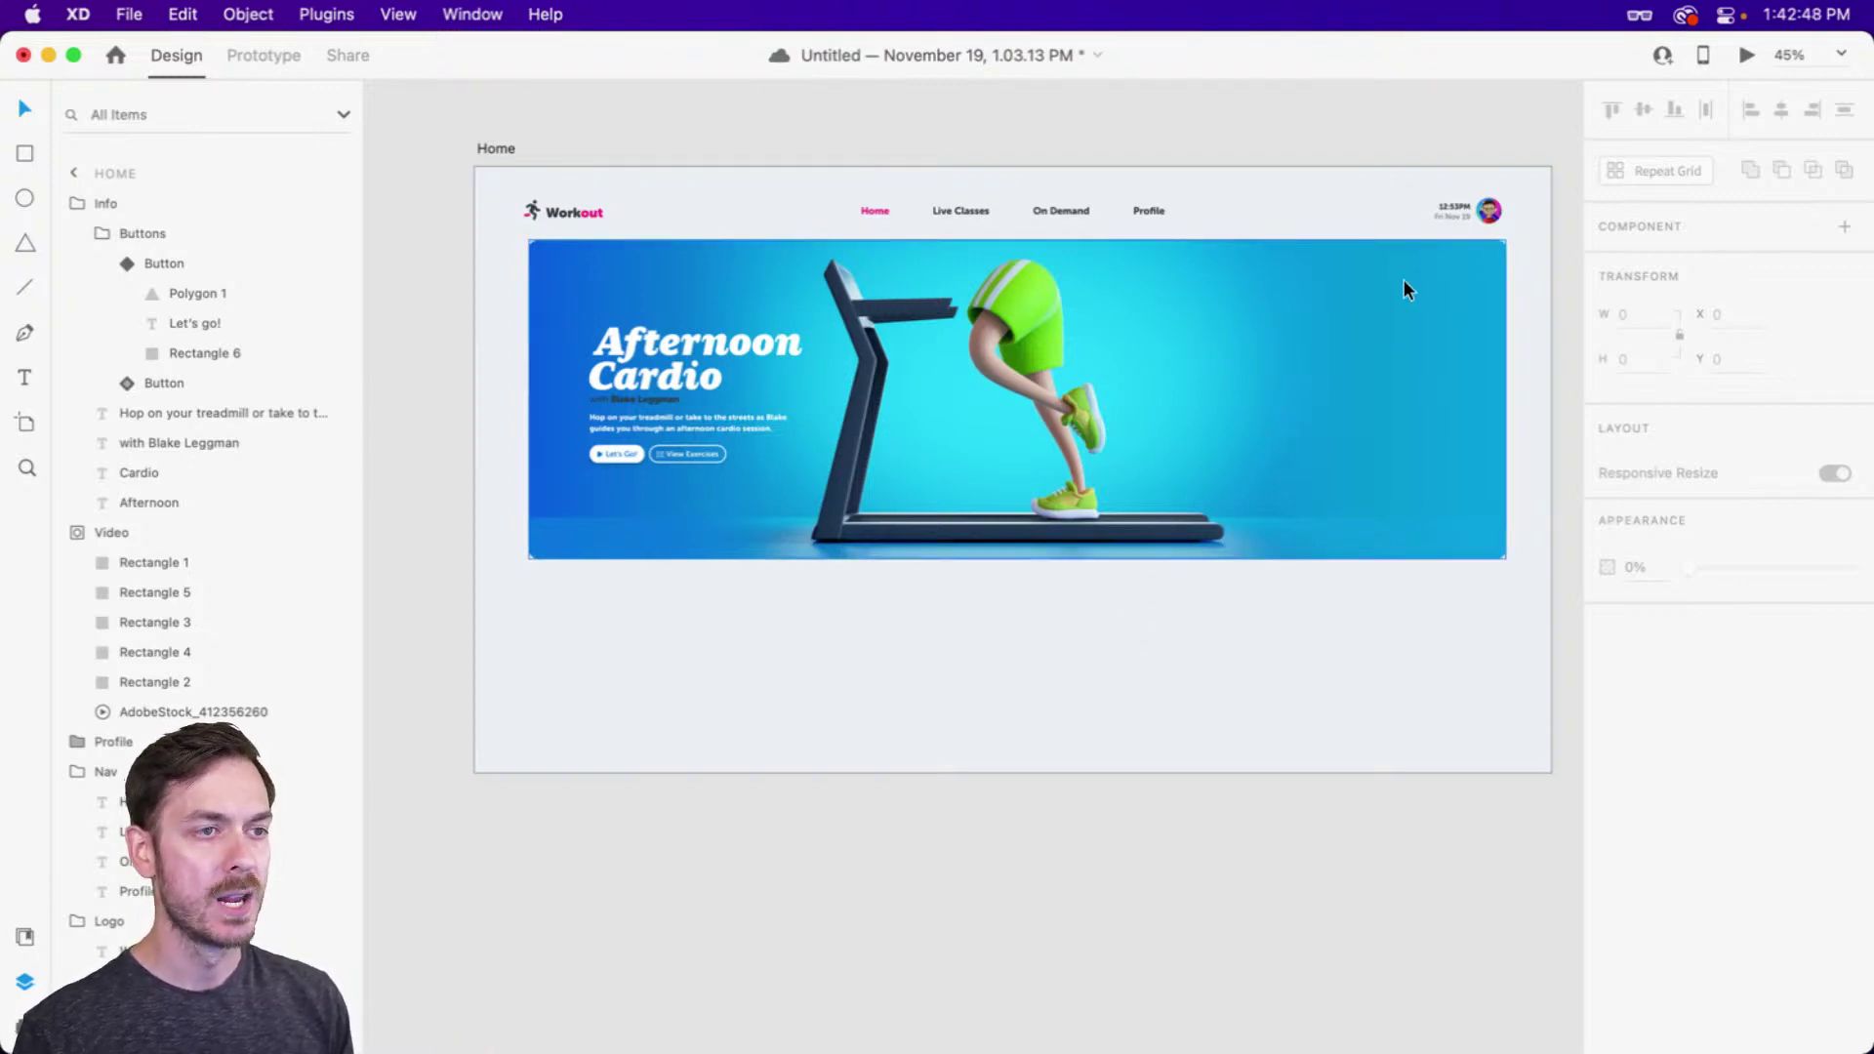
left_click(690, 449)
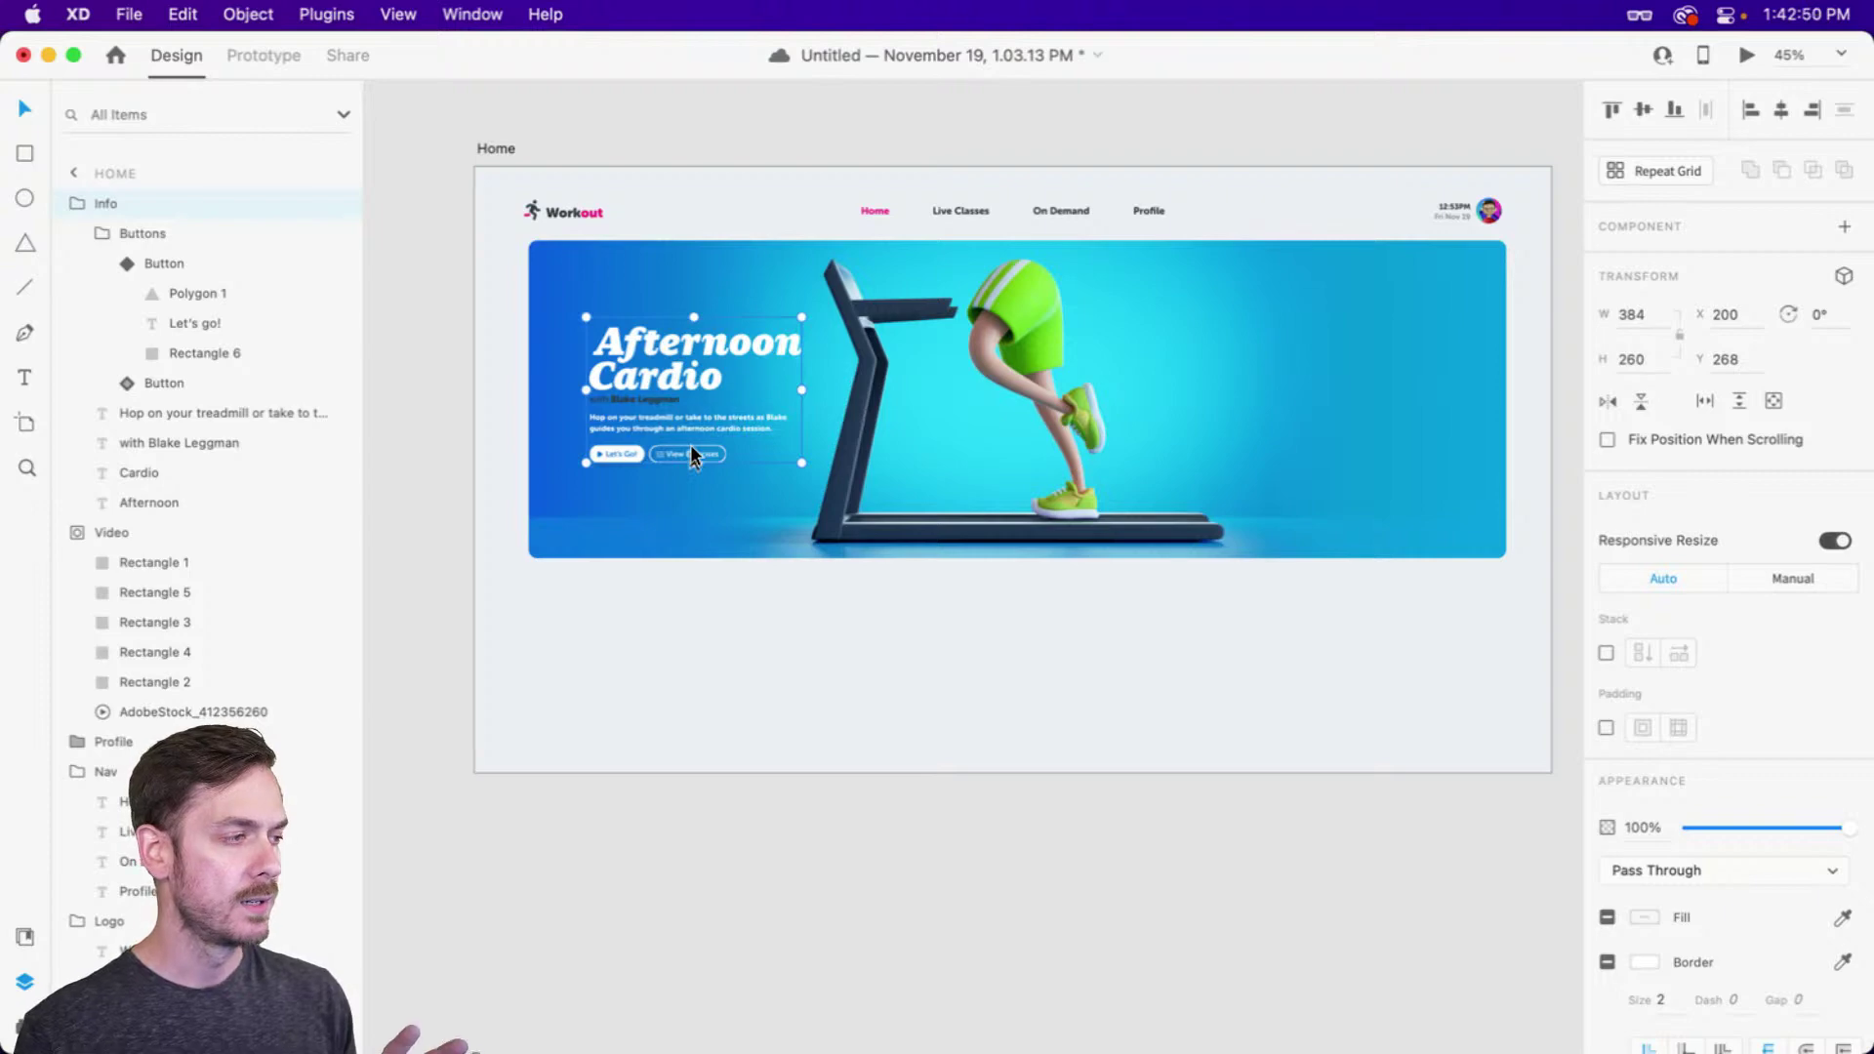
double_click(690, 450)
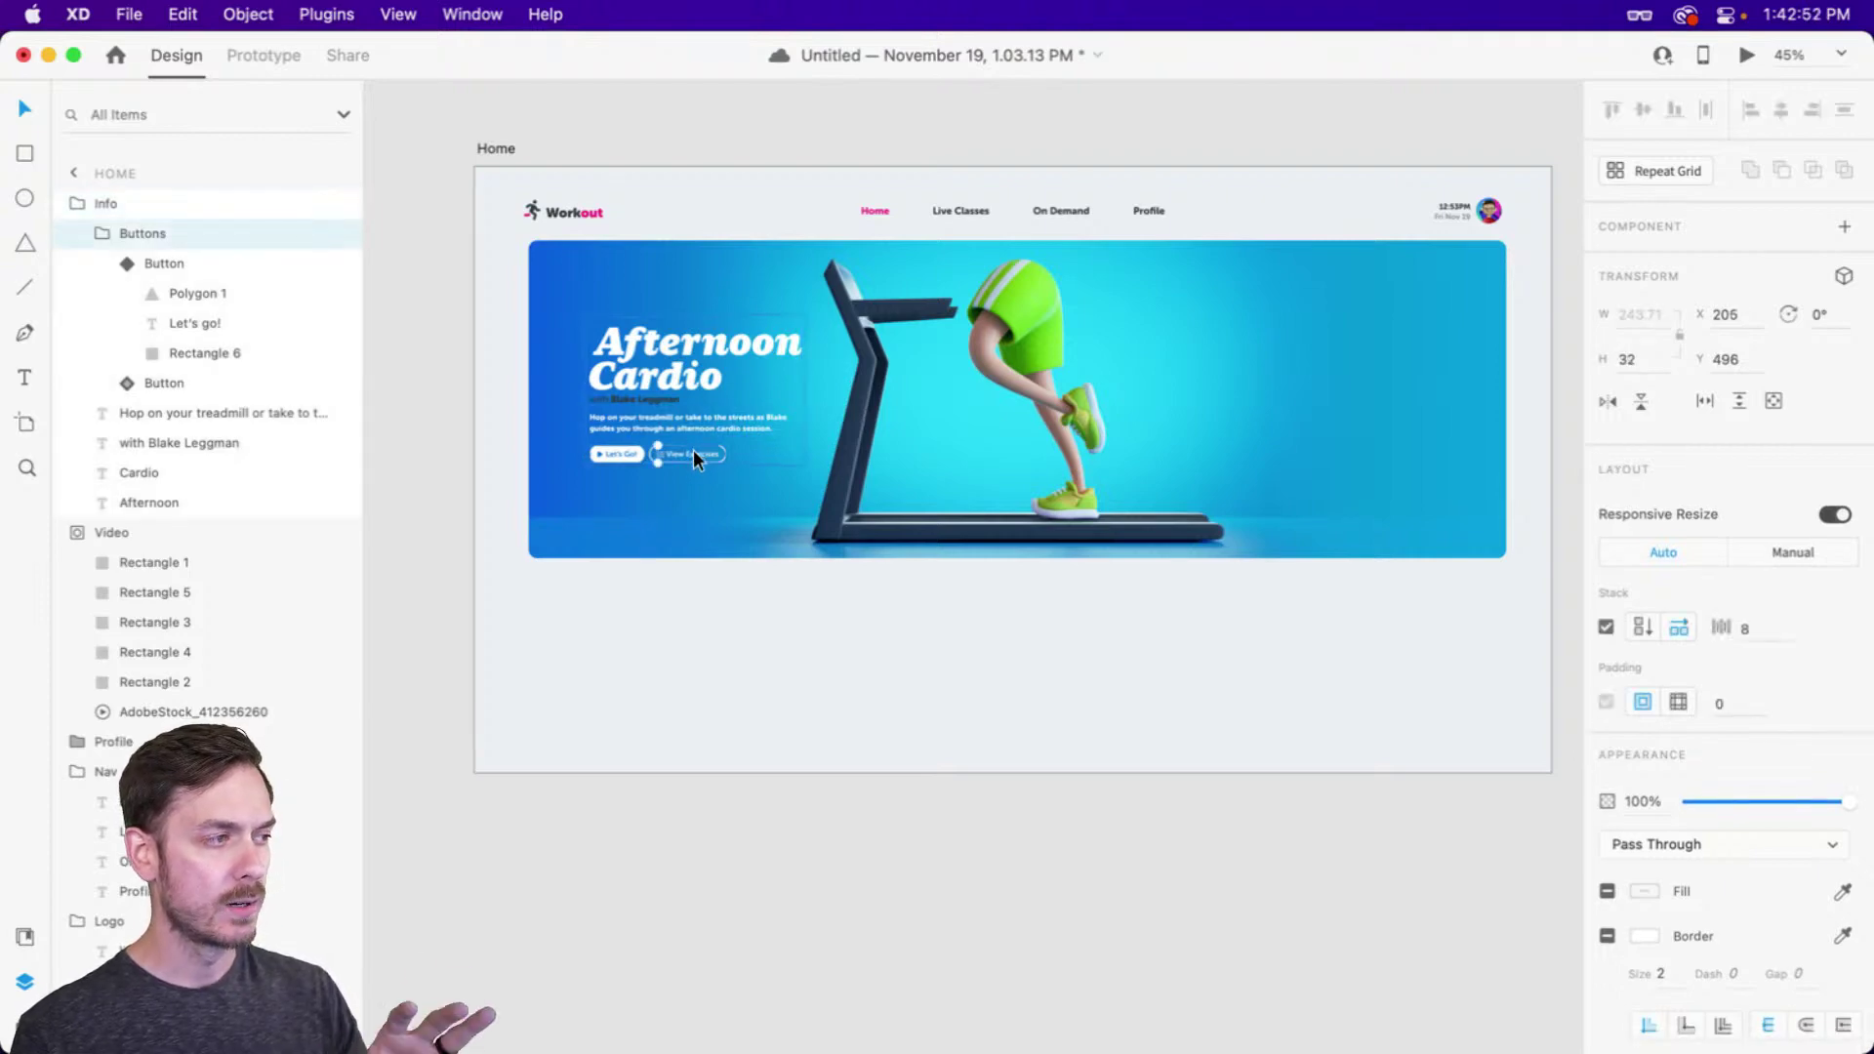
scroll(664, 449, "up", 5)
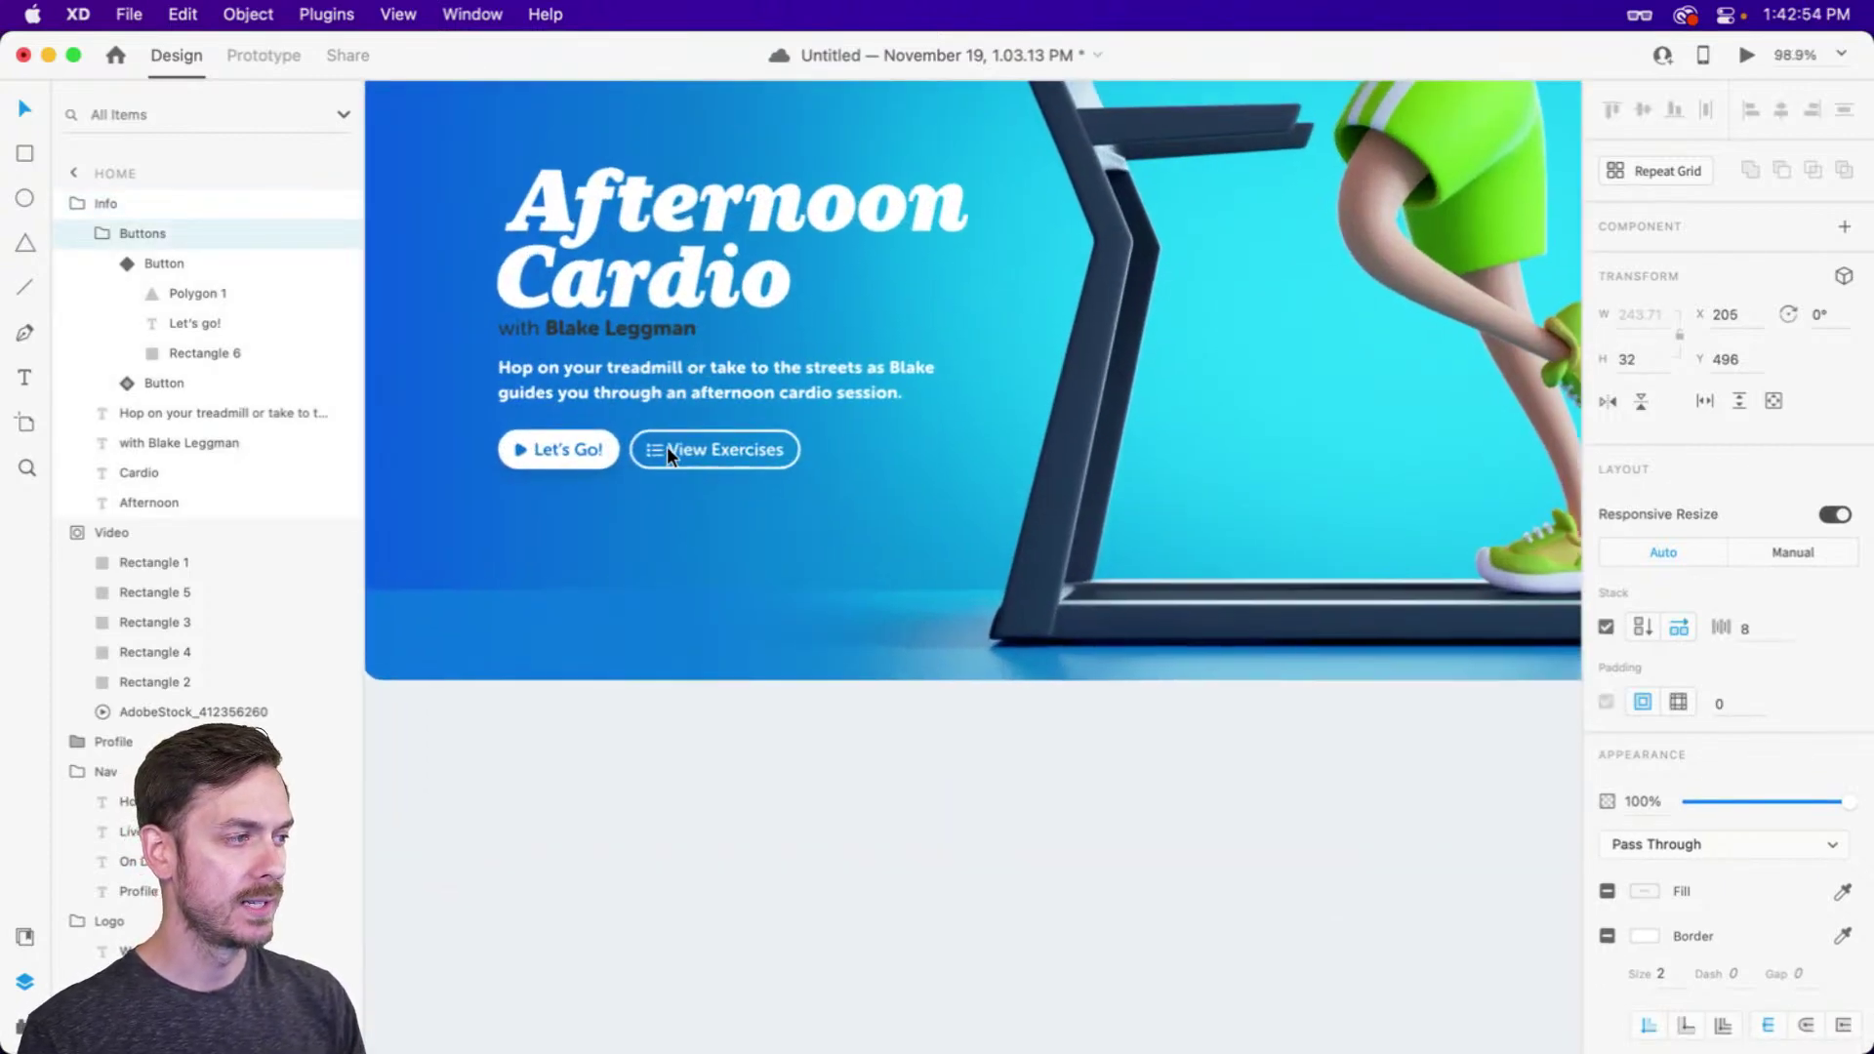
scroll(666, 447, "up", 5)
scroll(727, 392, "down", 10)
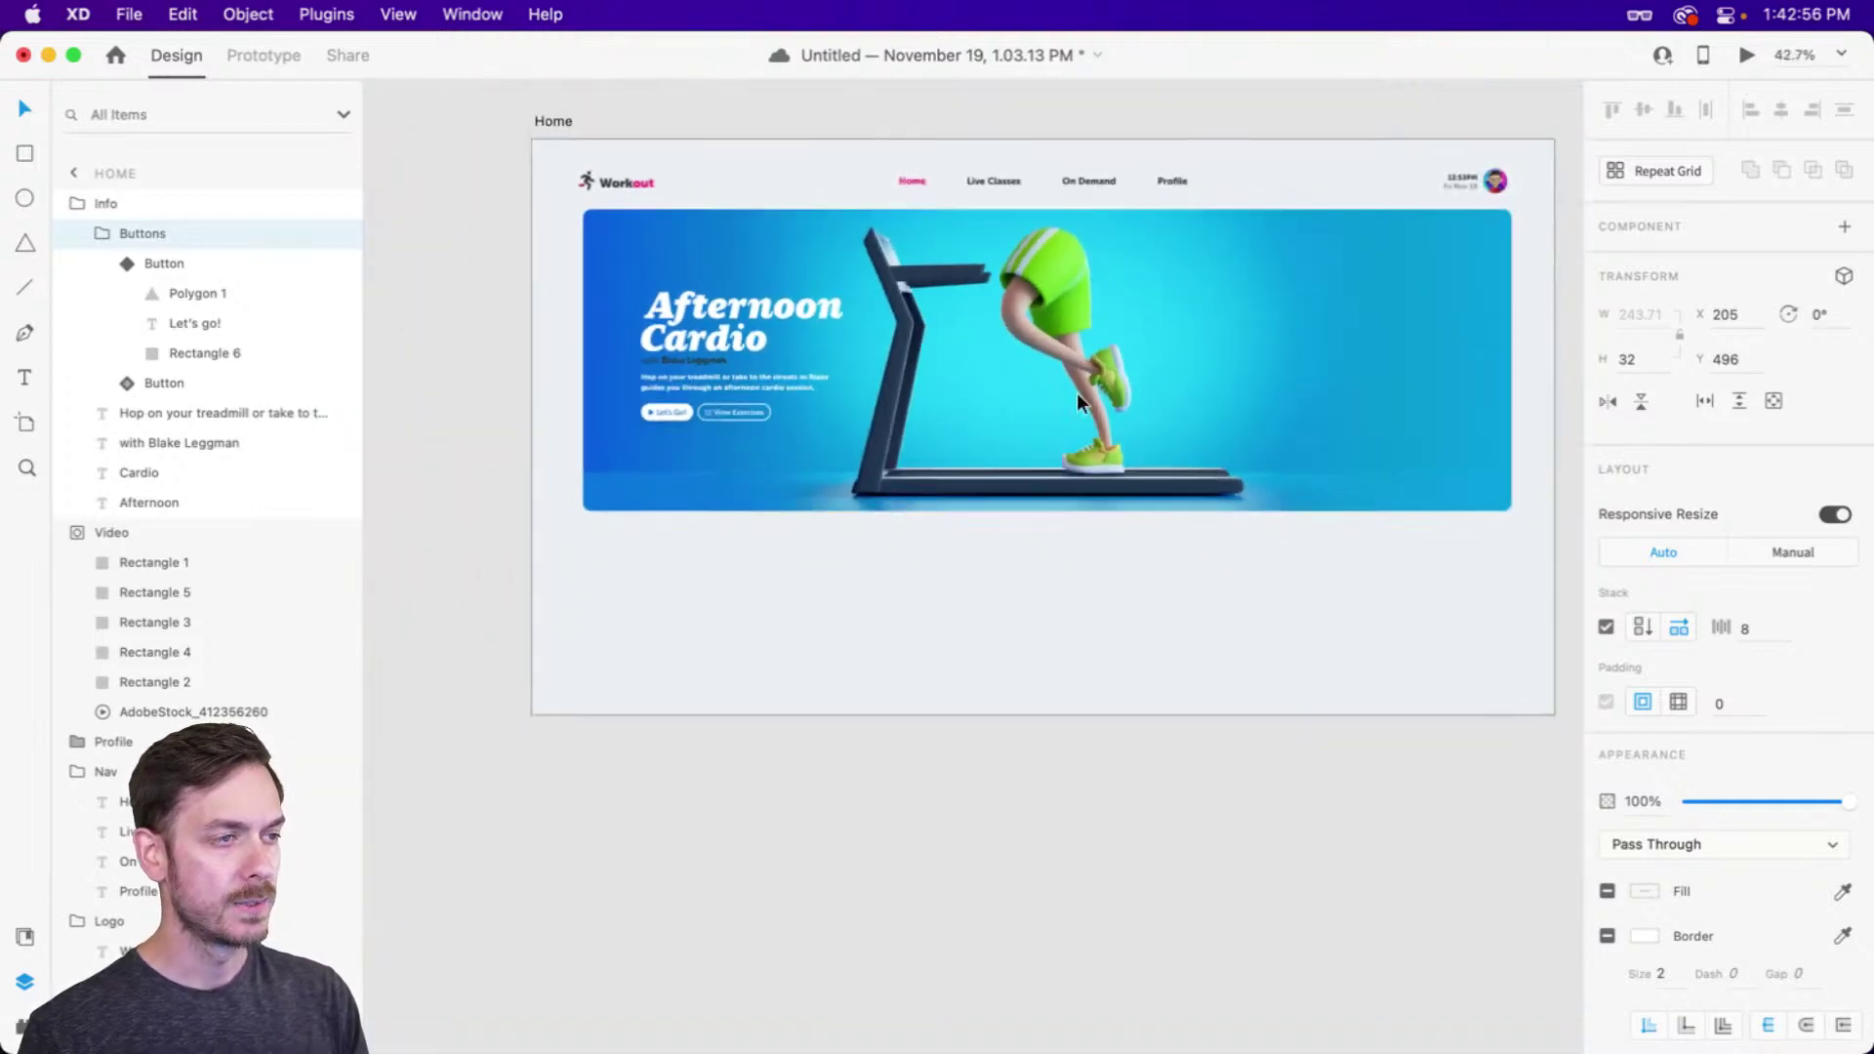
scroll(1078, 401, "up", 1)
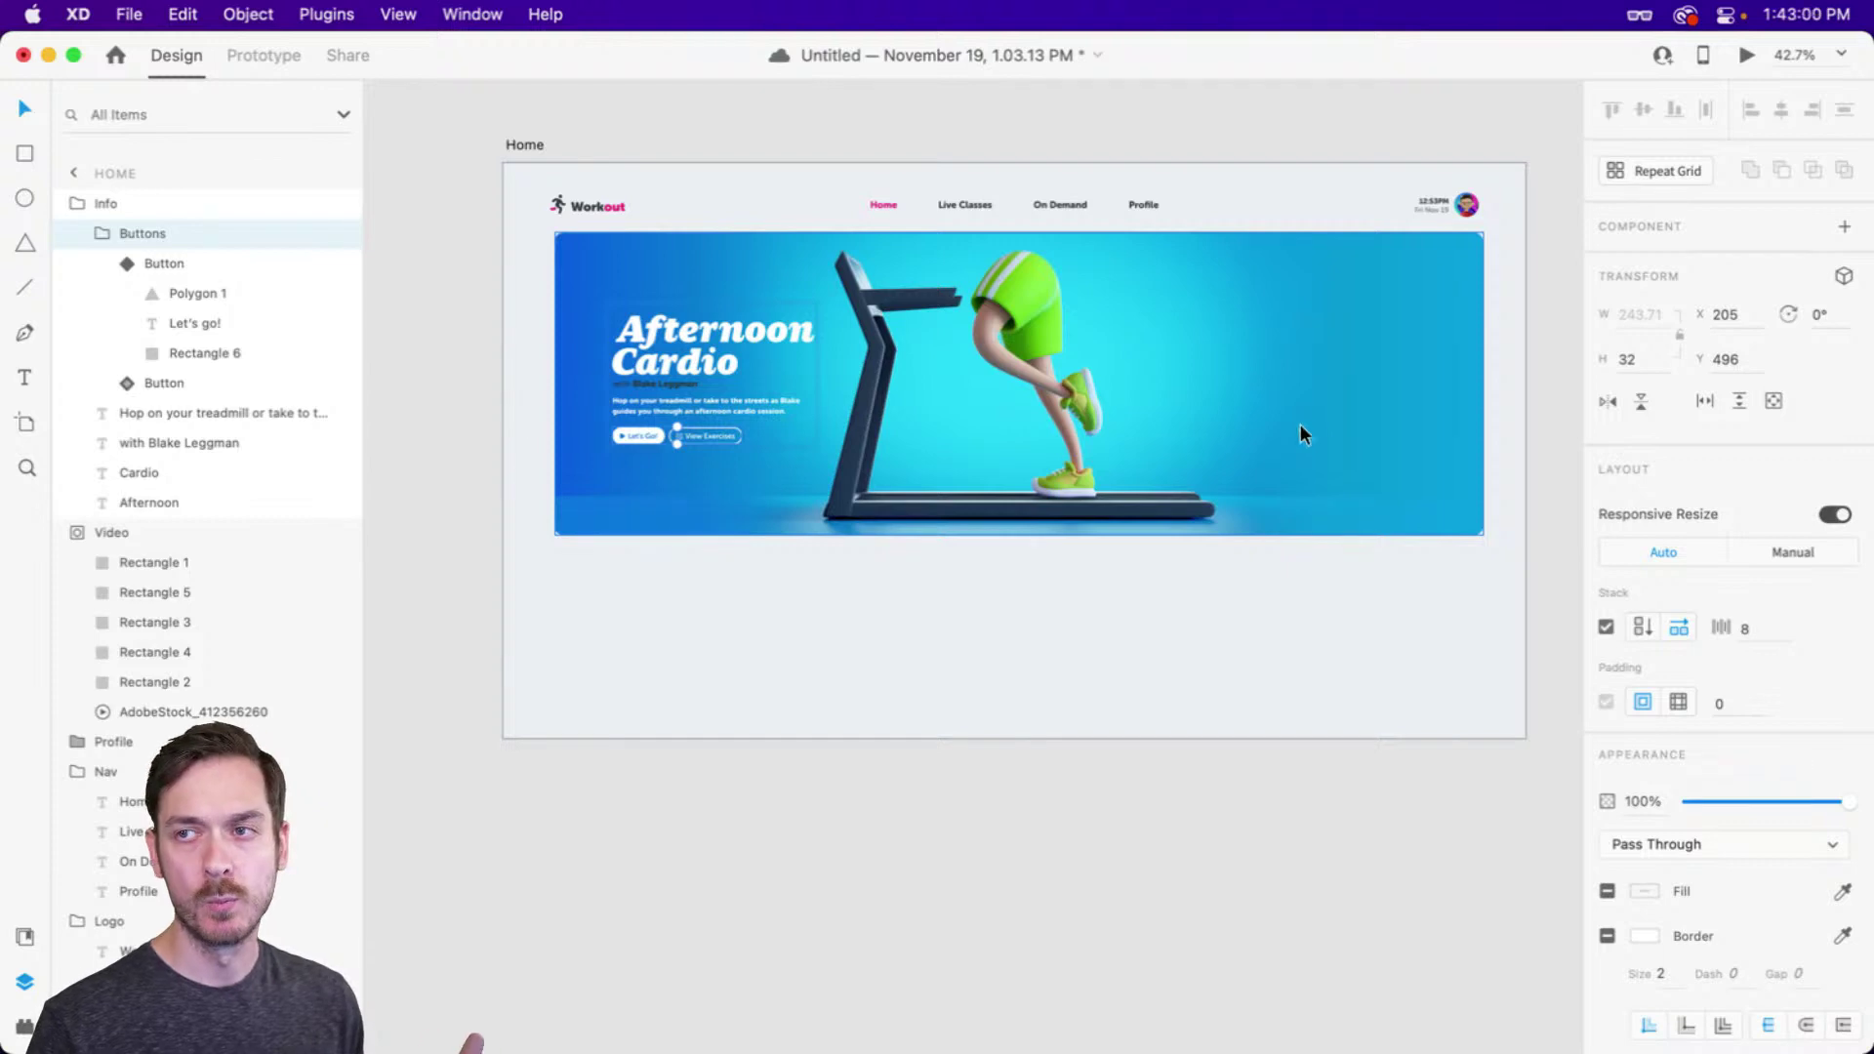
key("super+Tab")
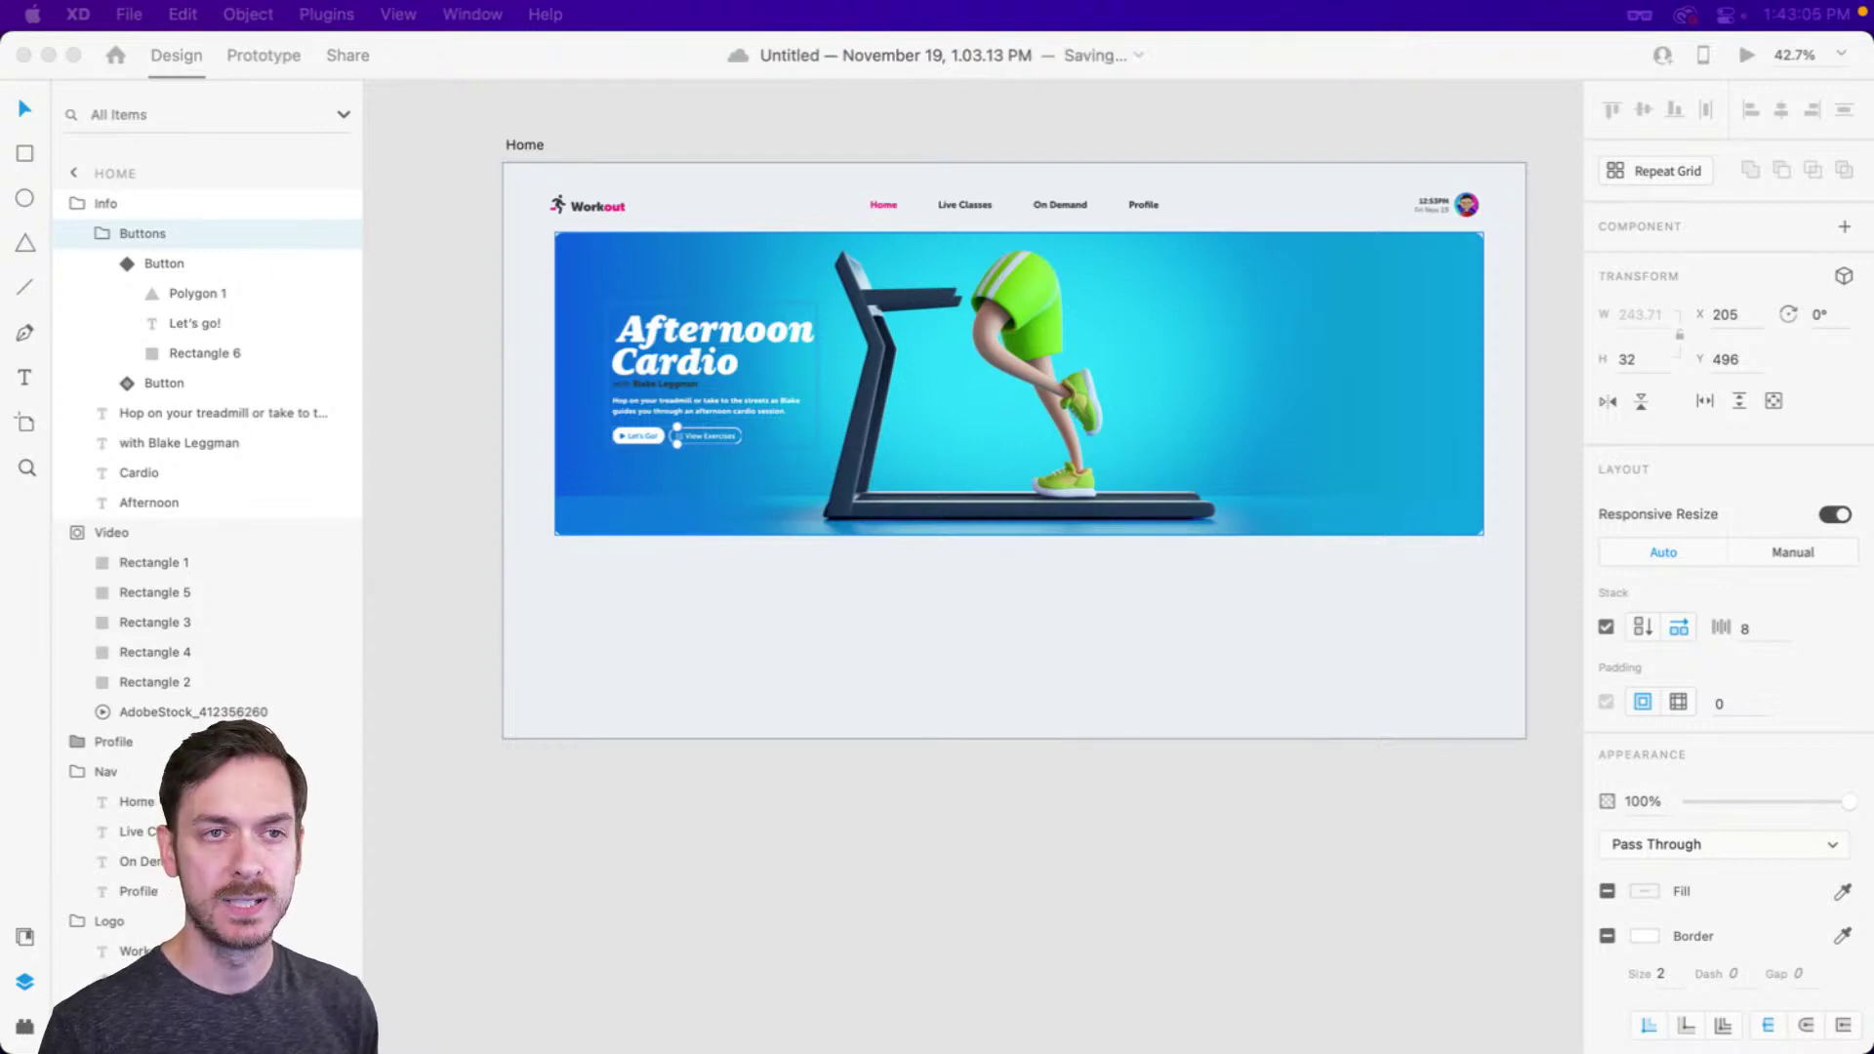
left_click(1031, 242)
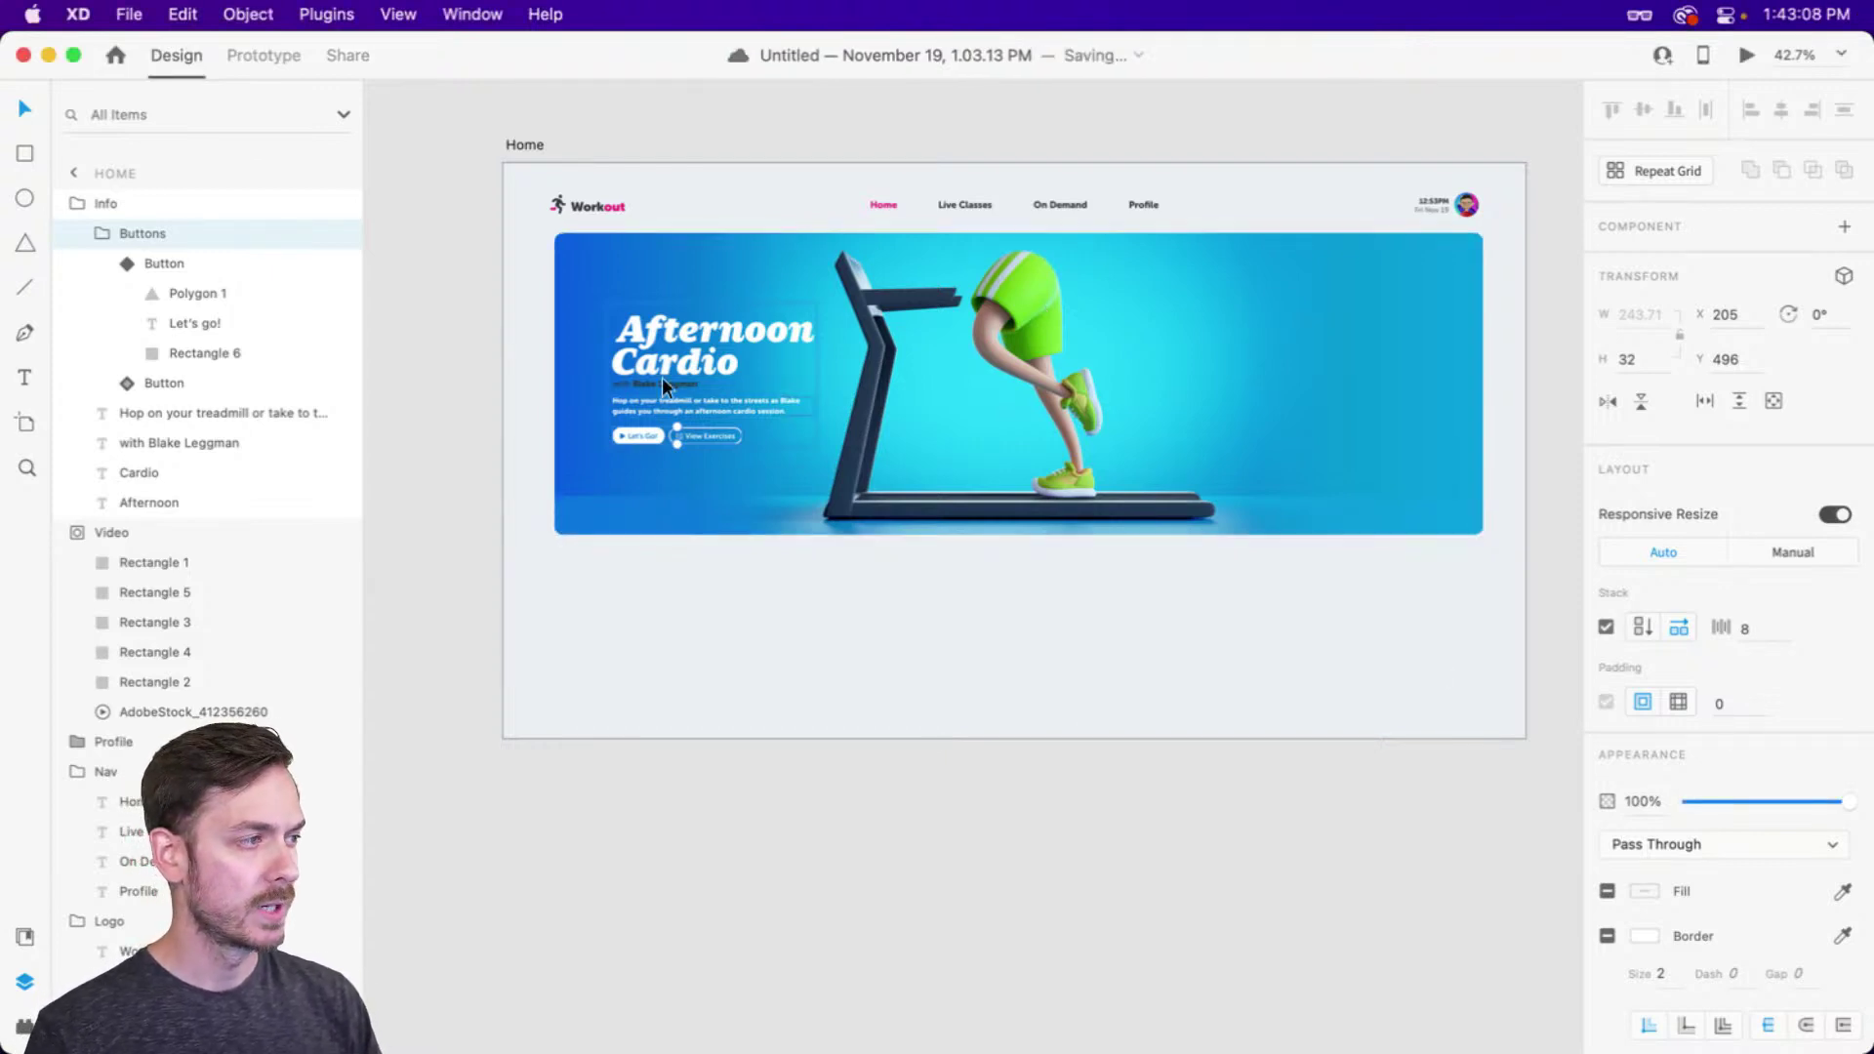
Draw a white rectangle about 440 by 518 on the hero's right side and position it at X 1375, Y 156
left_click(1425, 279)
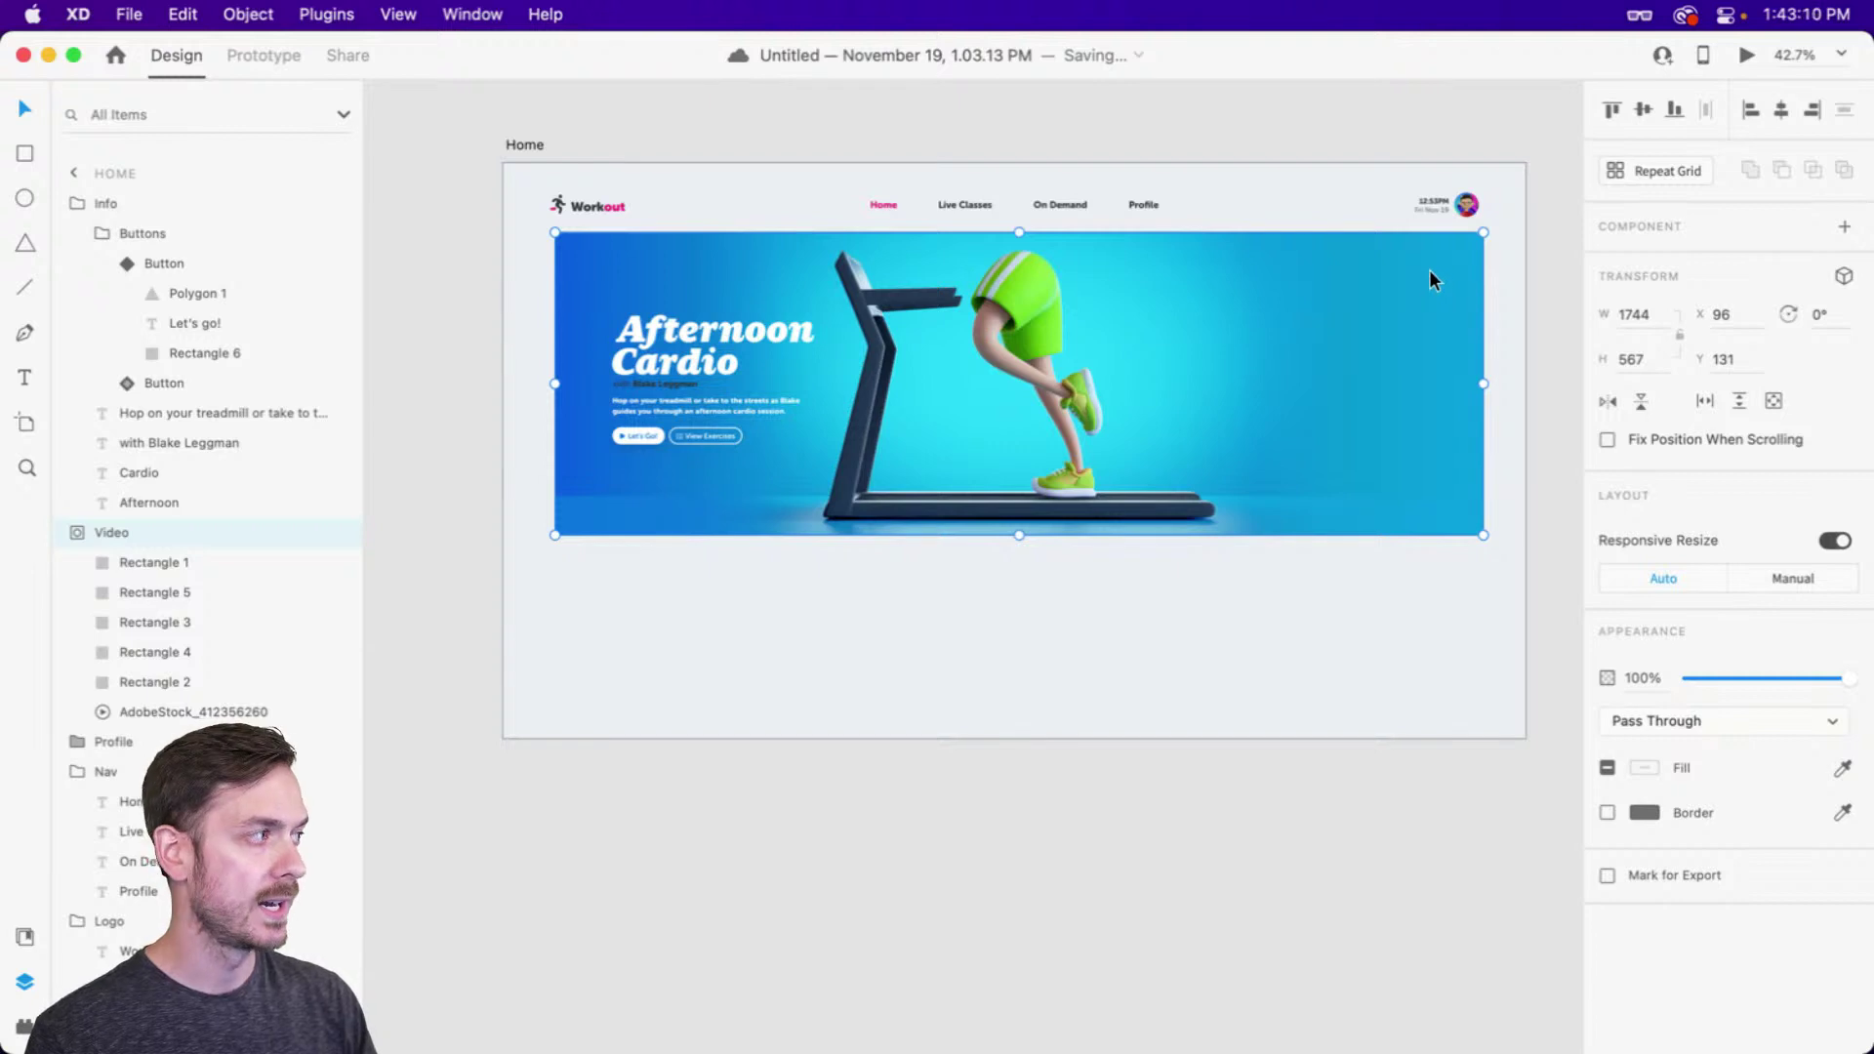
key("r")
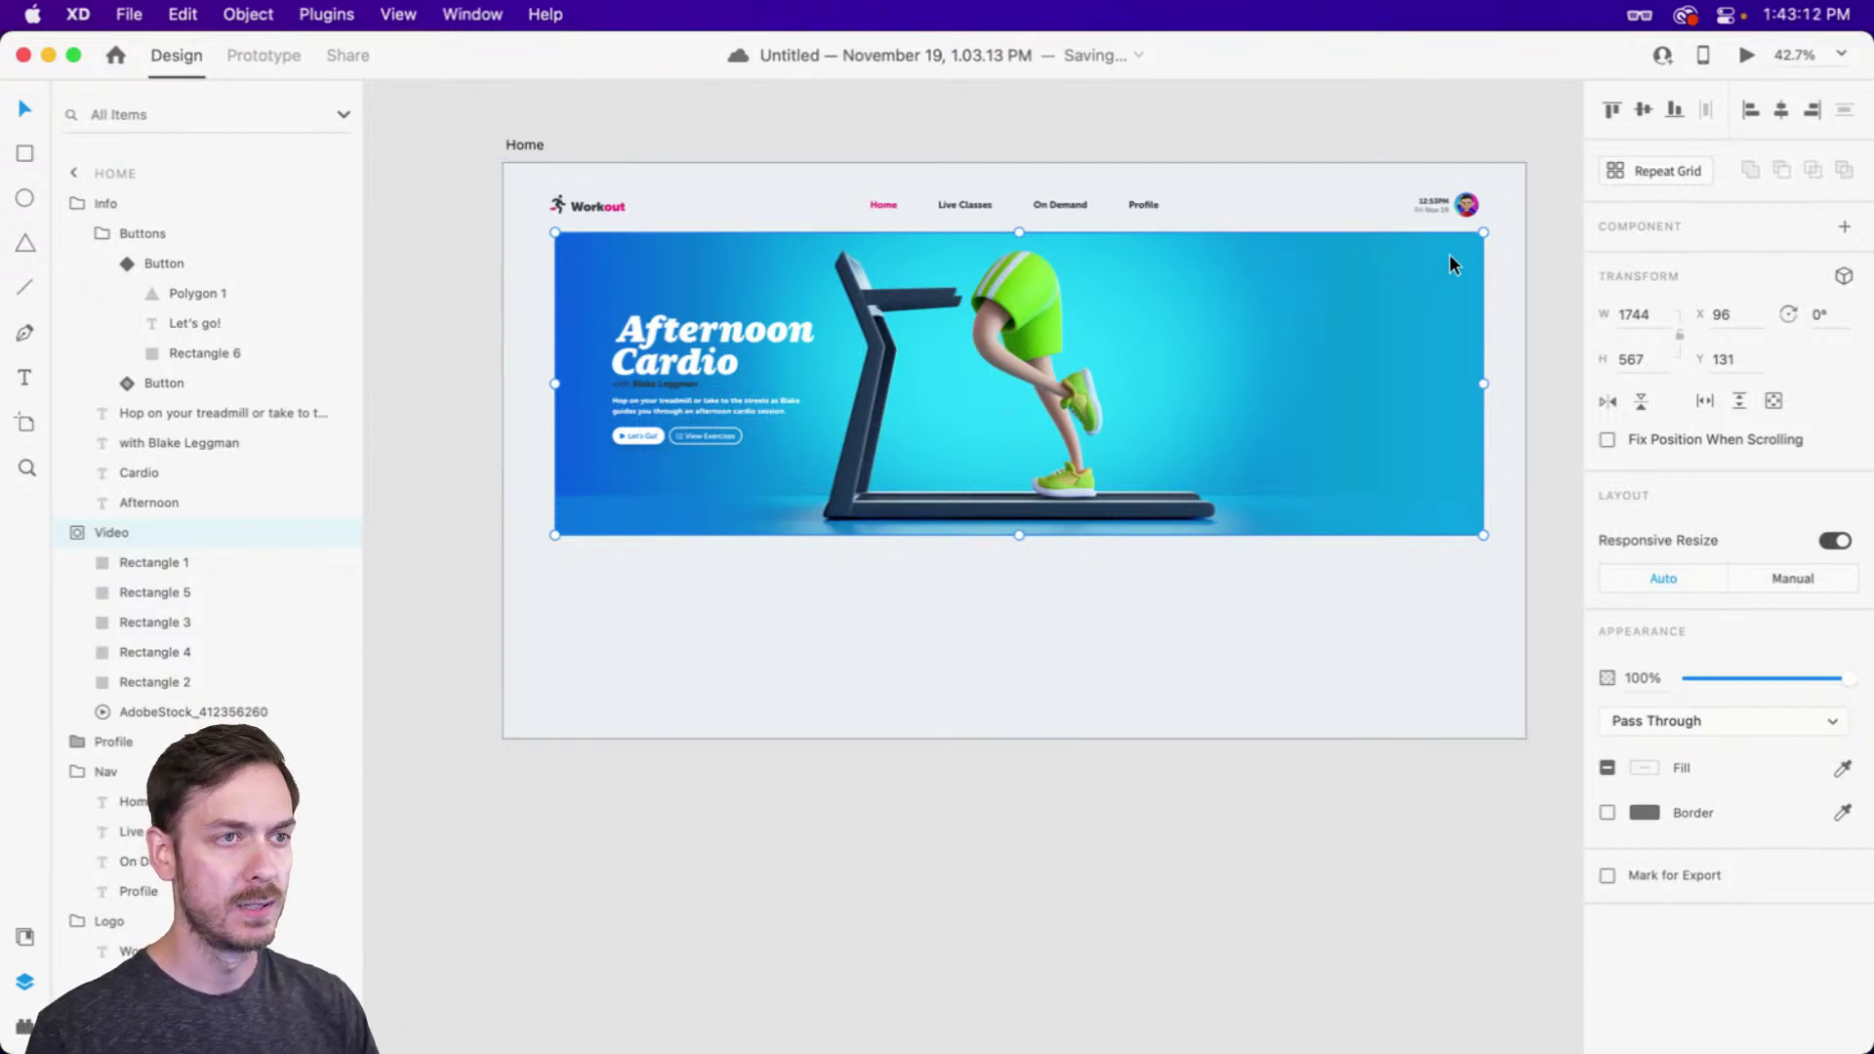
mouse_move(1465, 248)
left_mouse_down()
mouse_move(1374, 329)
mouse_move(1232, 531)
left_mouse_up()
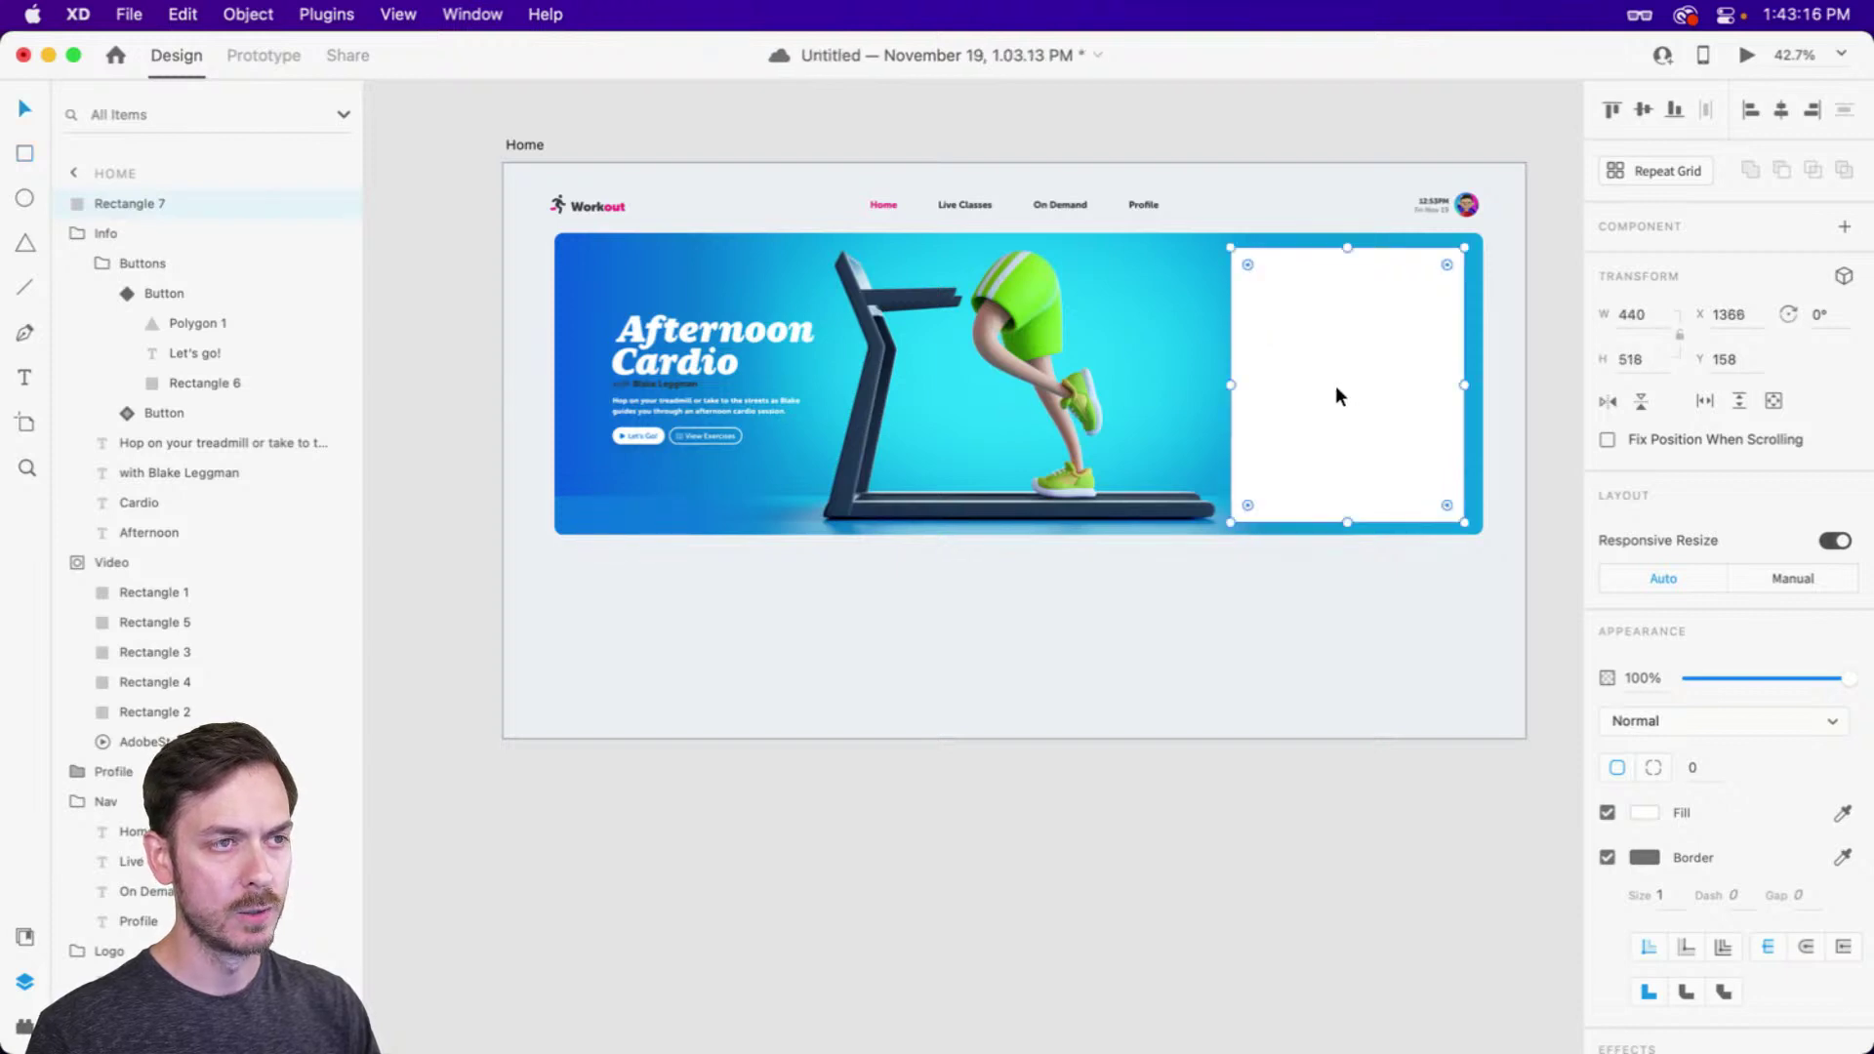
left_click_drag(1340, 381, 1341, 377)
Round the white rectangle's corners to a radius of 16, matching the hero video's mask
scroll(1402, 306, "up", 5)
key("super+3")
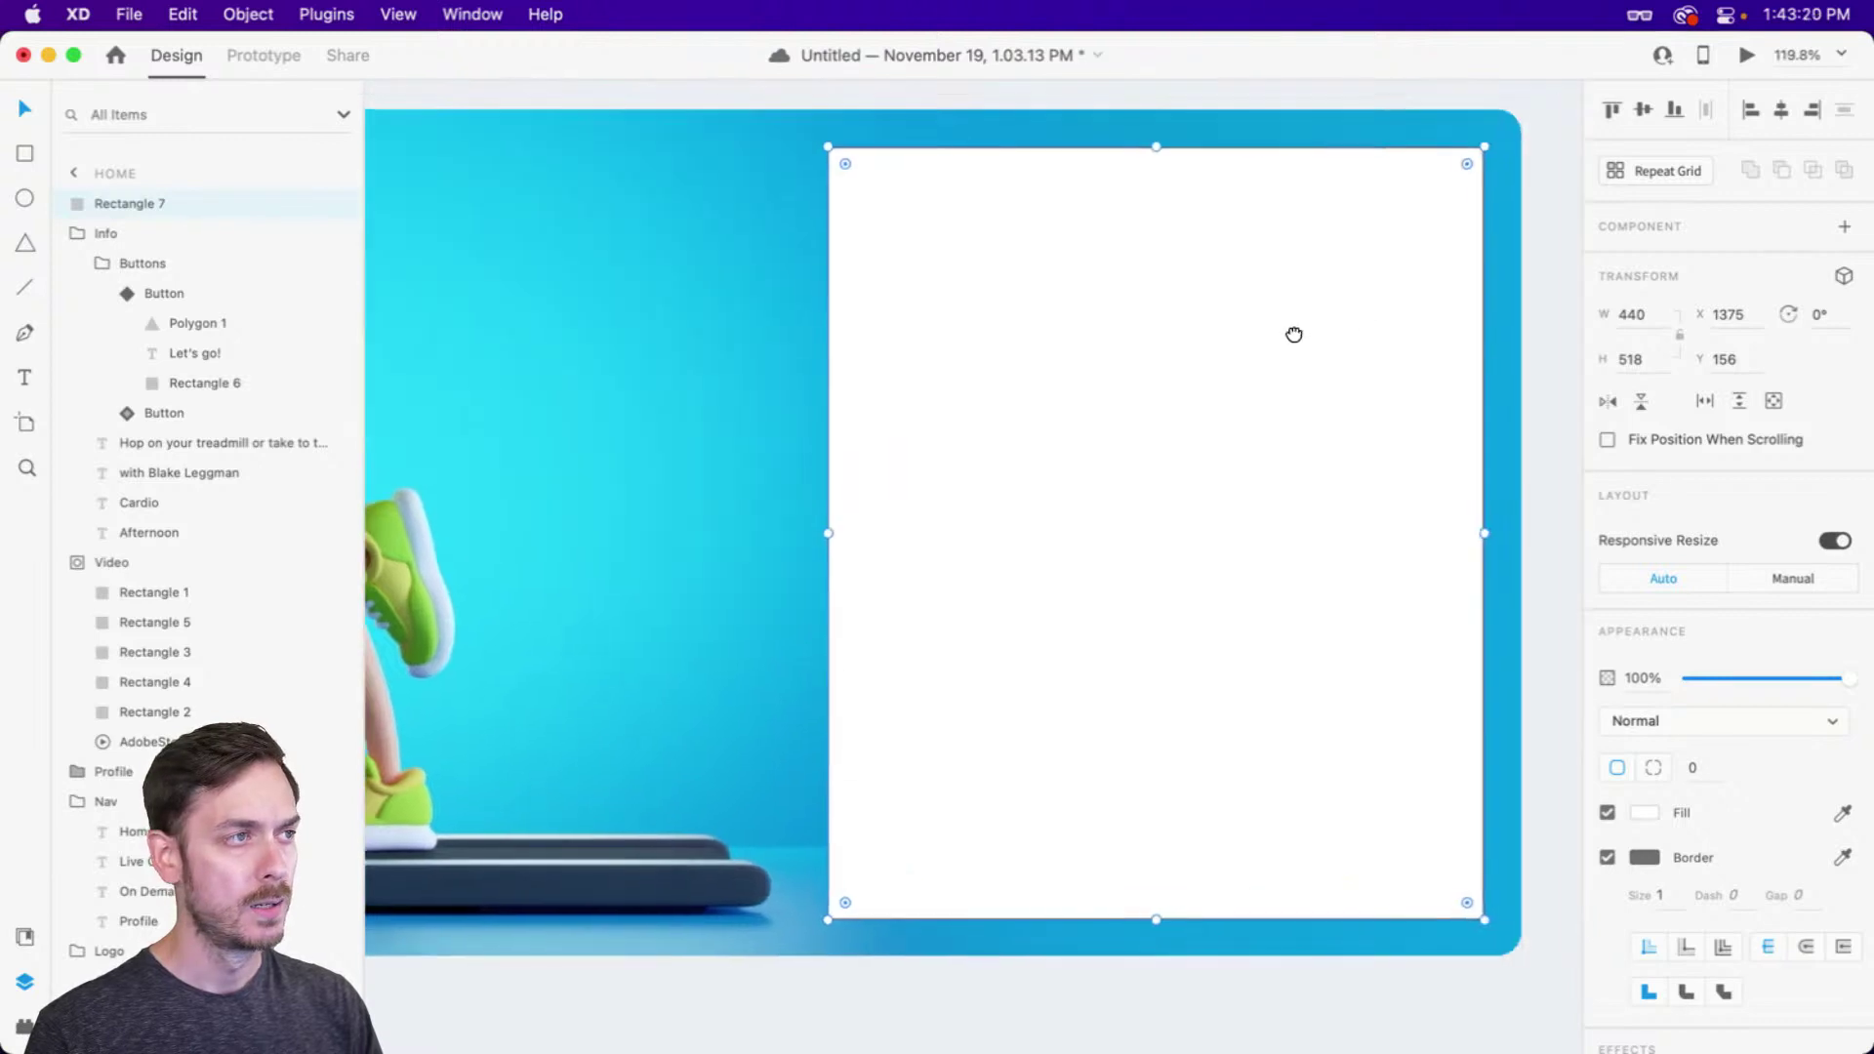
left_click_drag(844, 162, 847, 166)
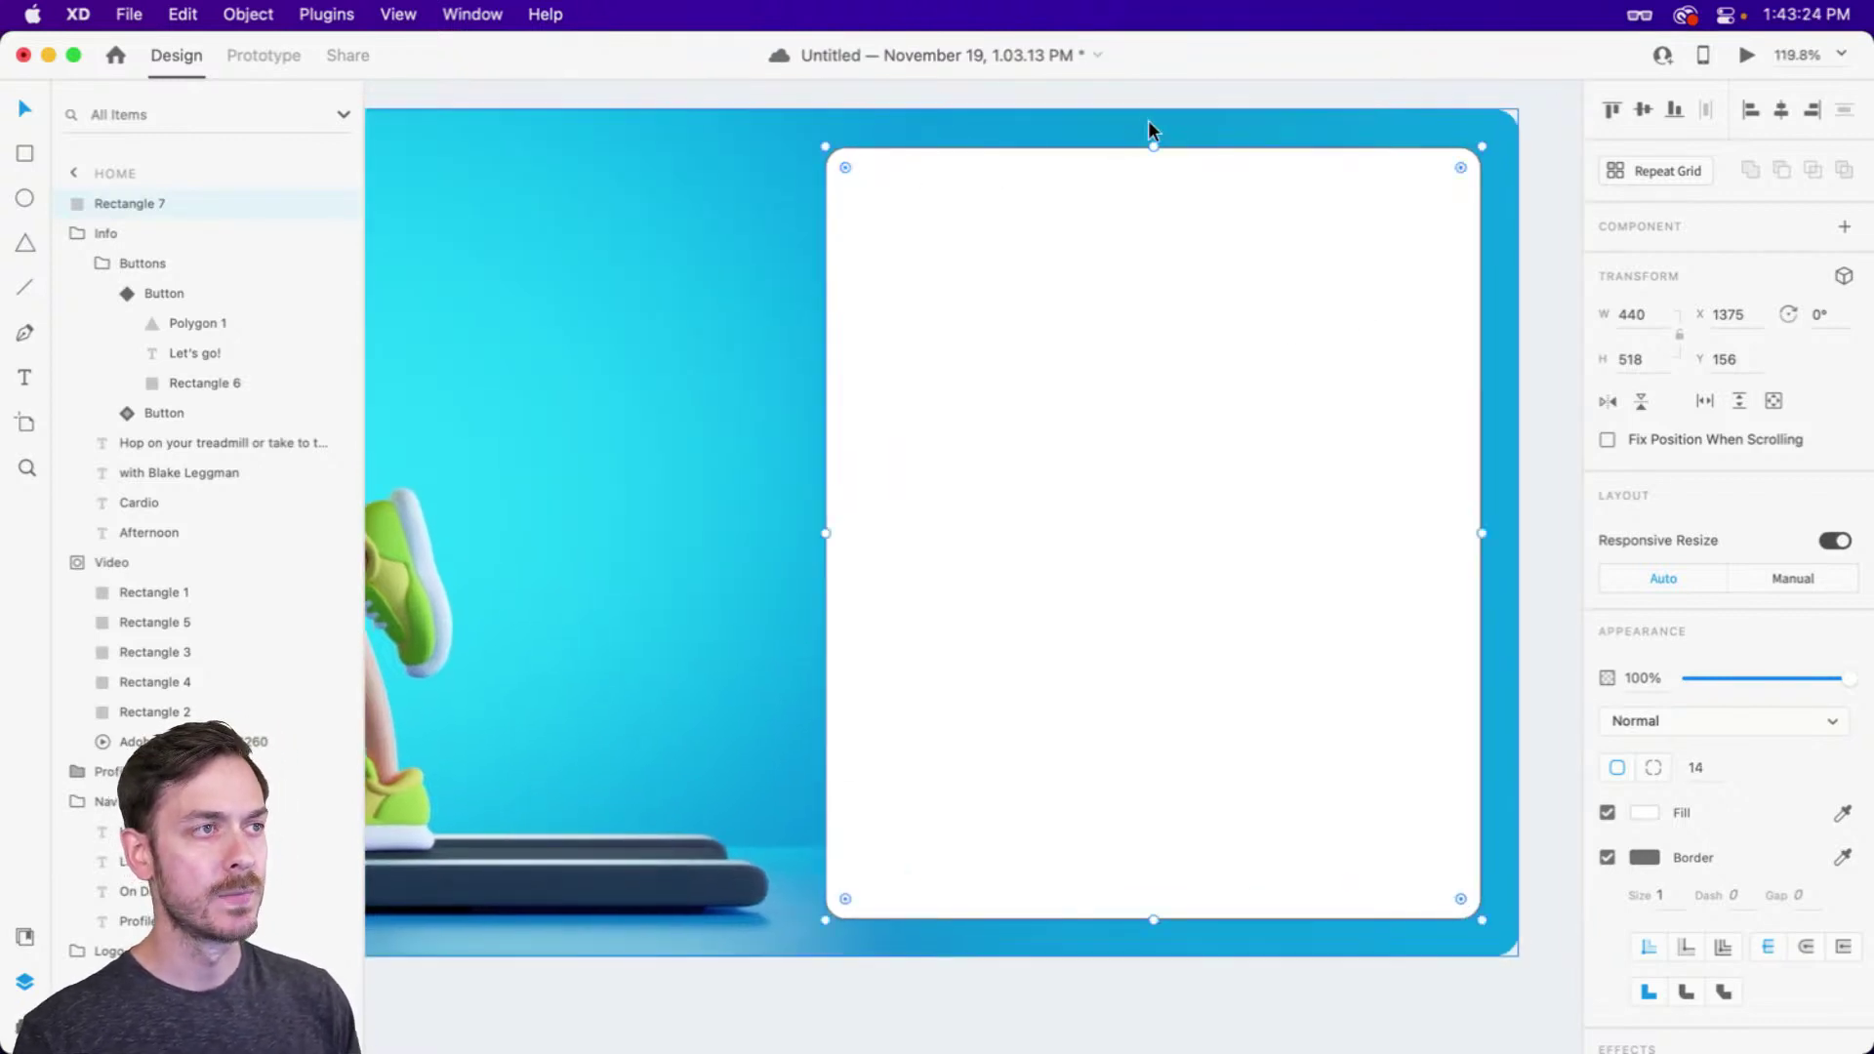
left_click(1157, 125)
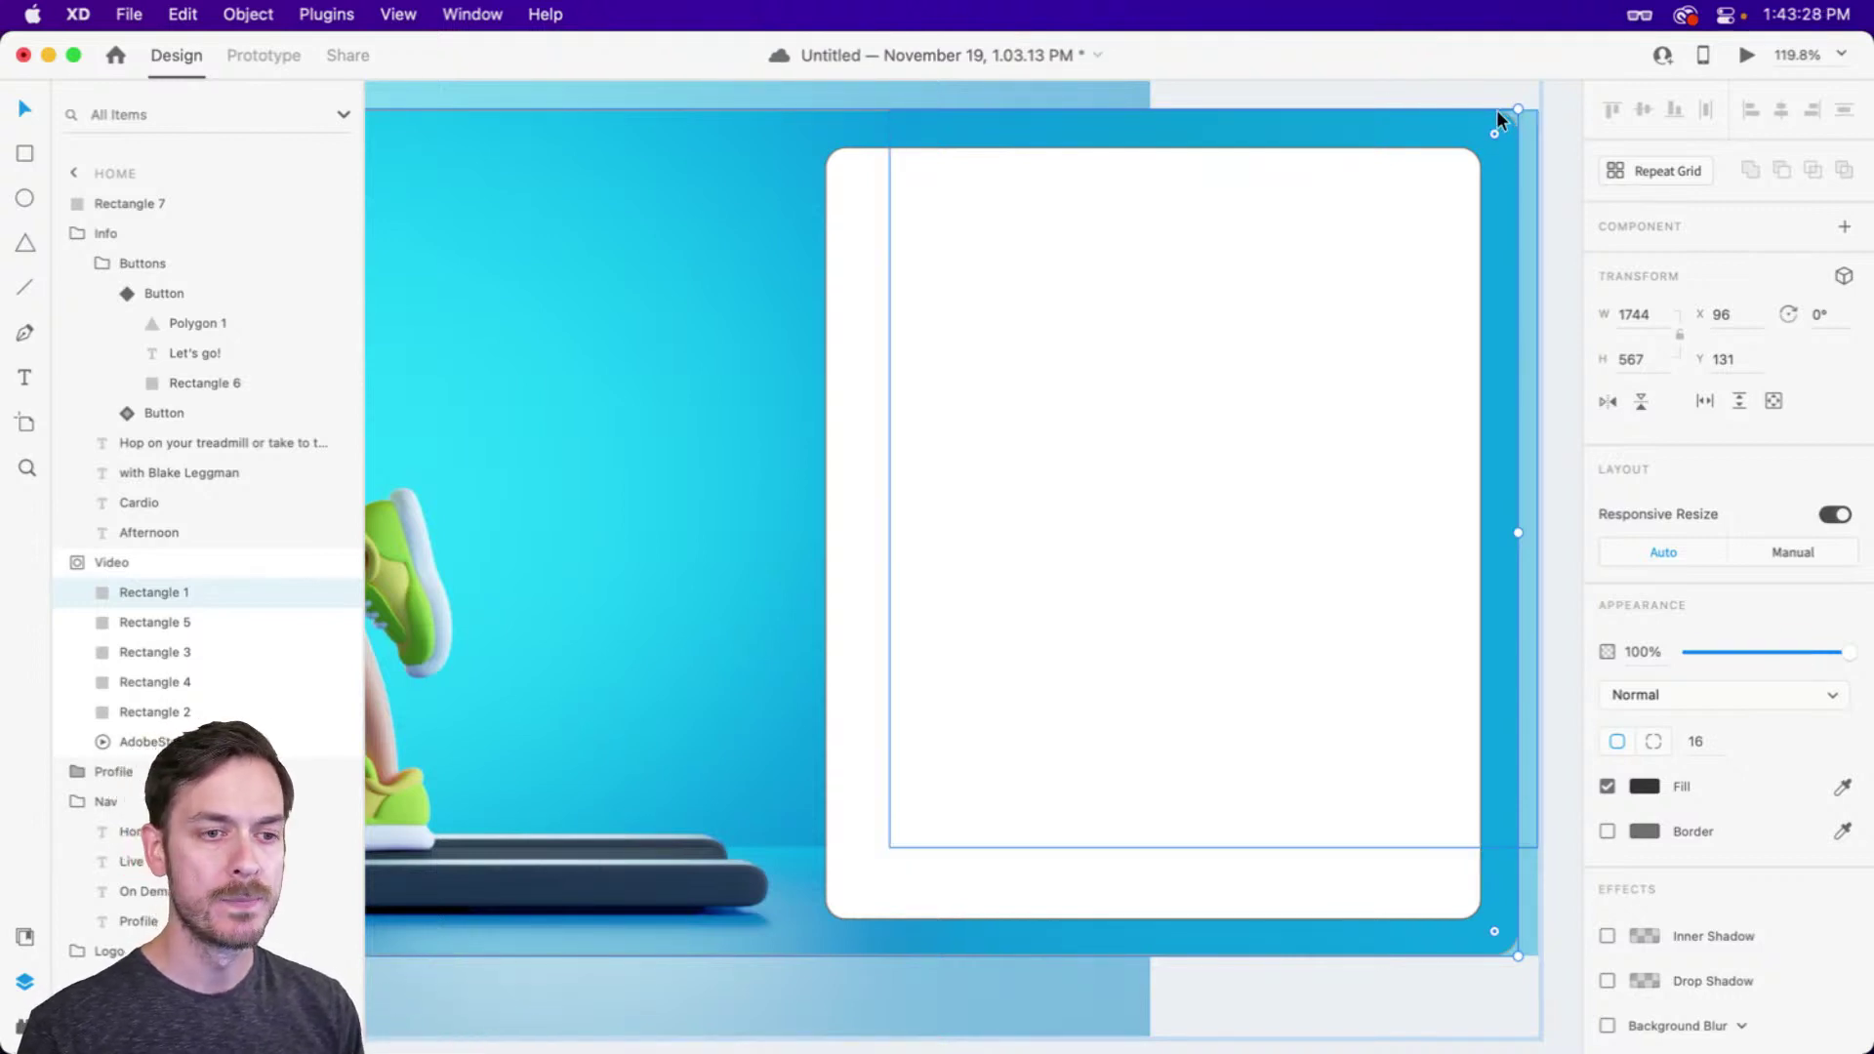
left_click(1325, 350)
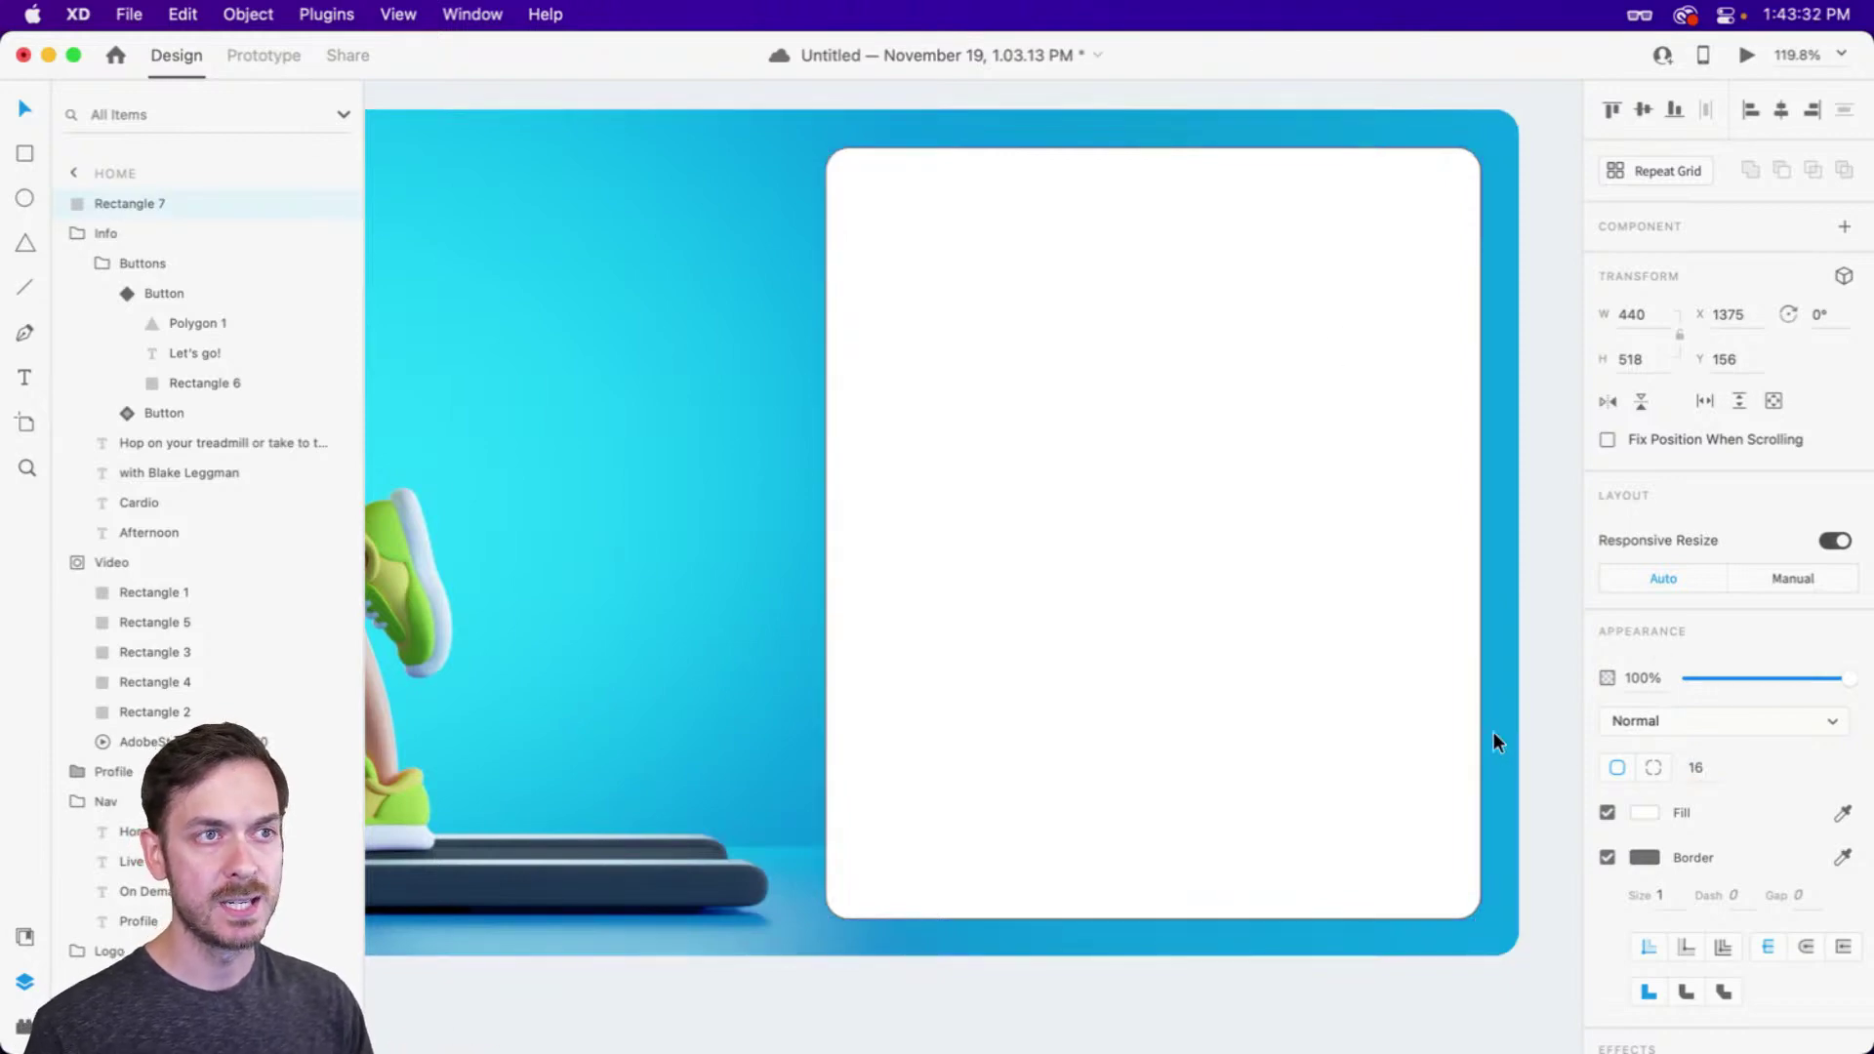
Remove the white rectangle's border and preview the Home screen
left_click(1607, 858)
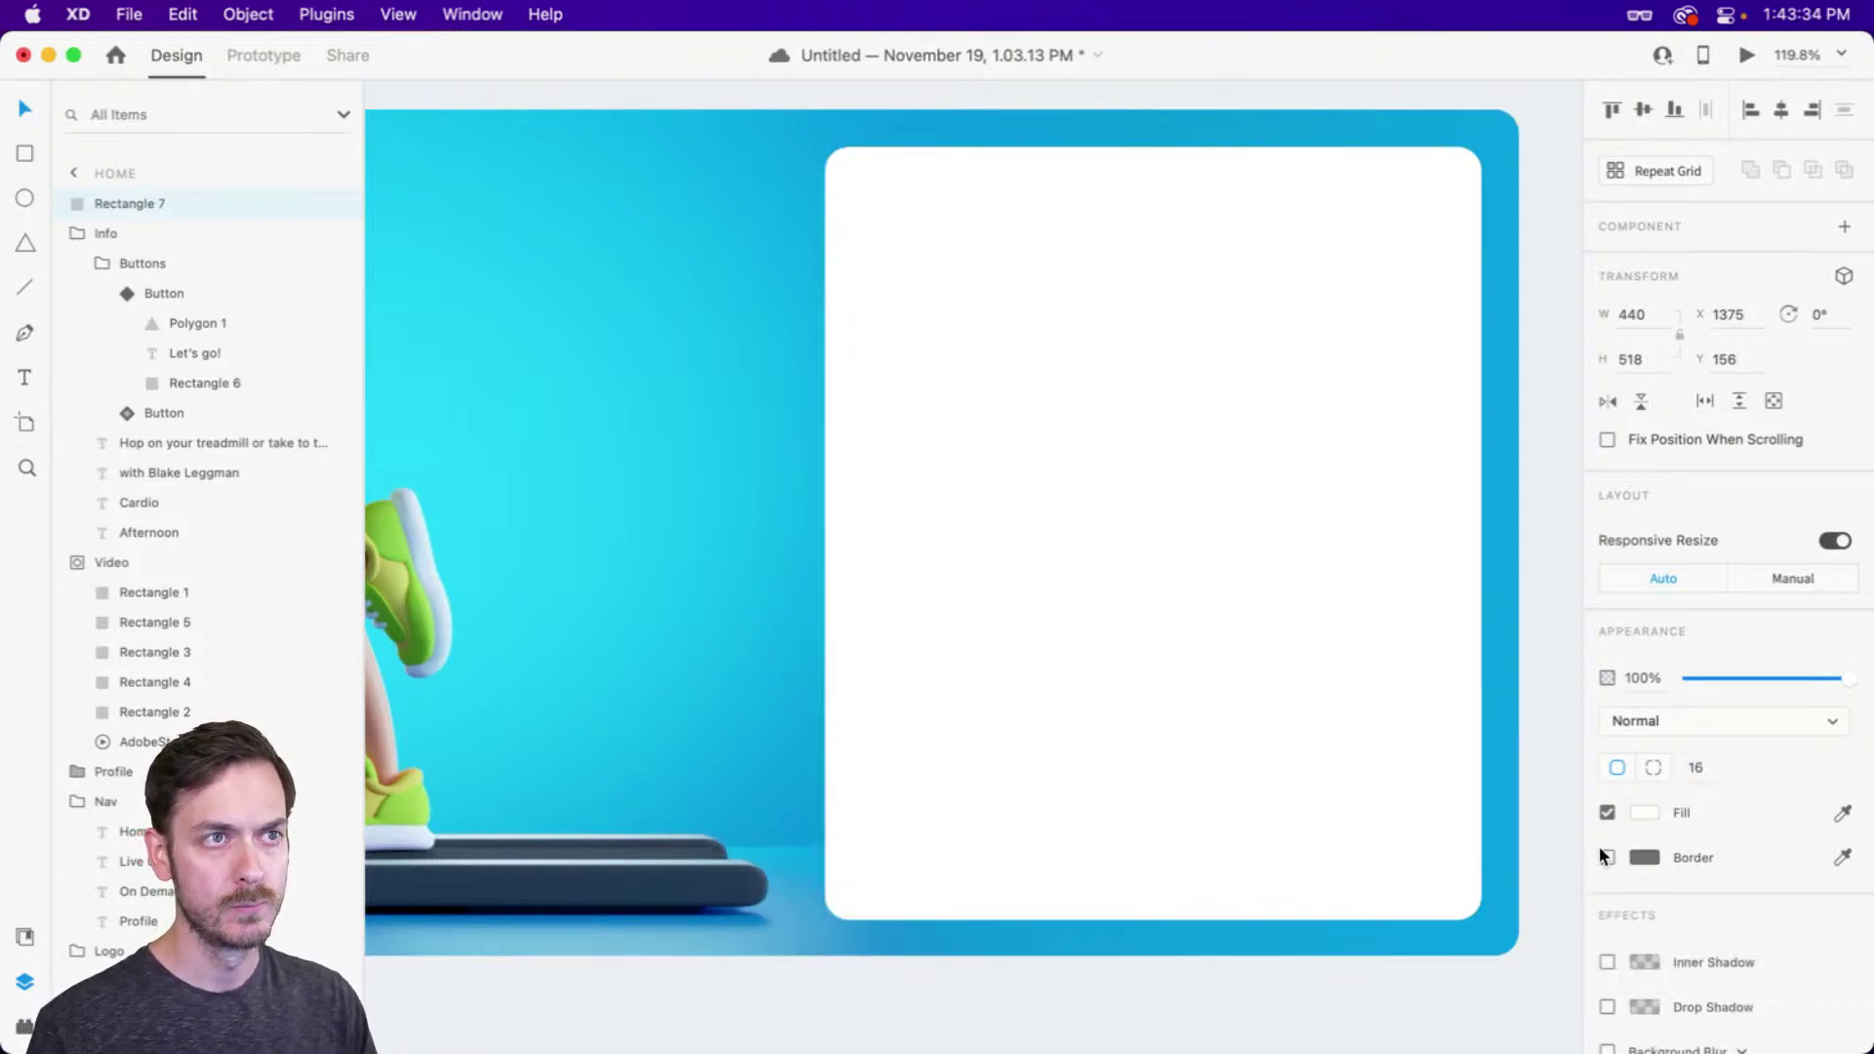
key("super+Return")
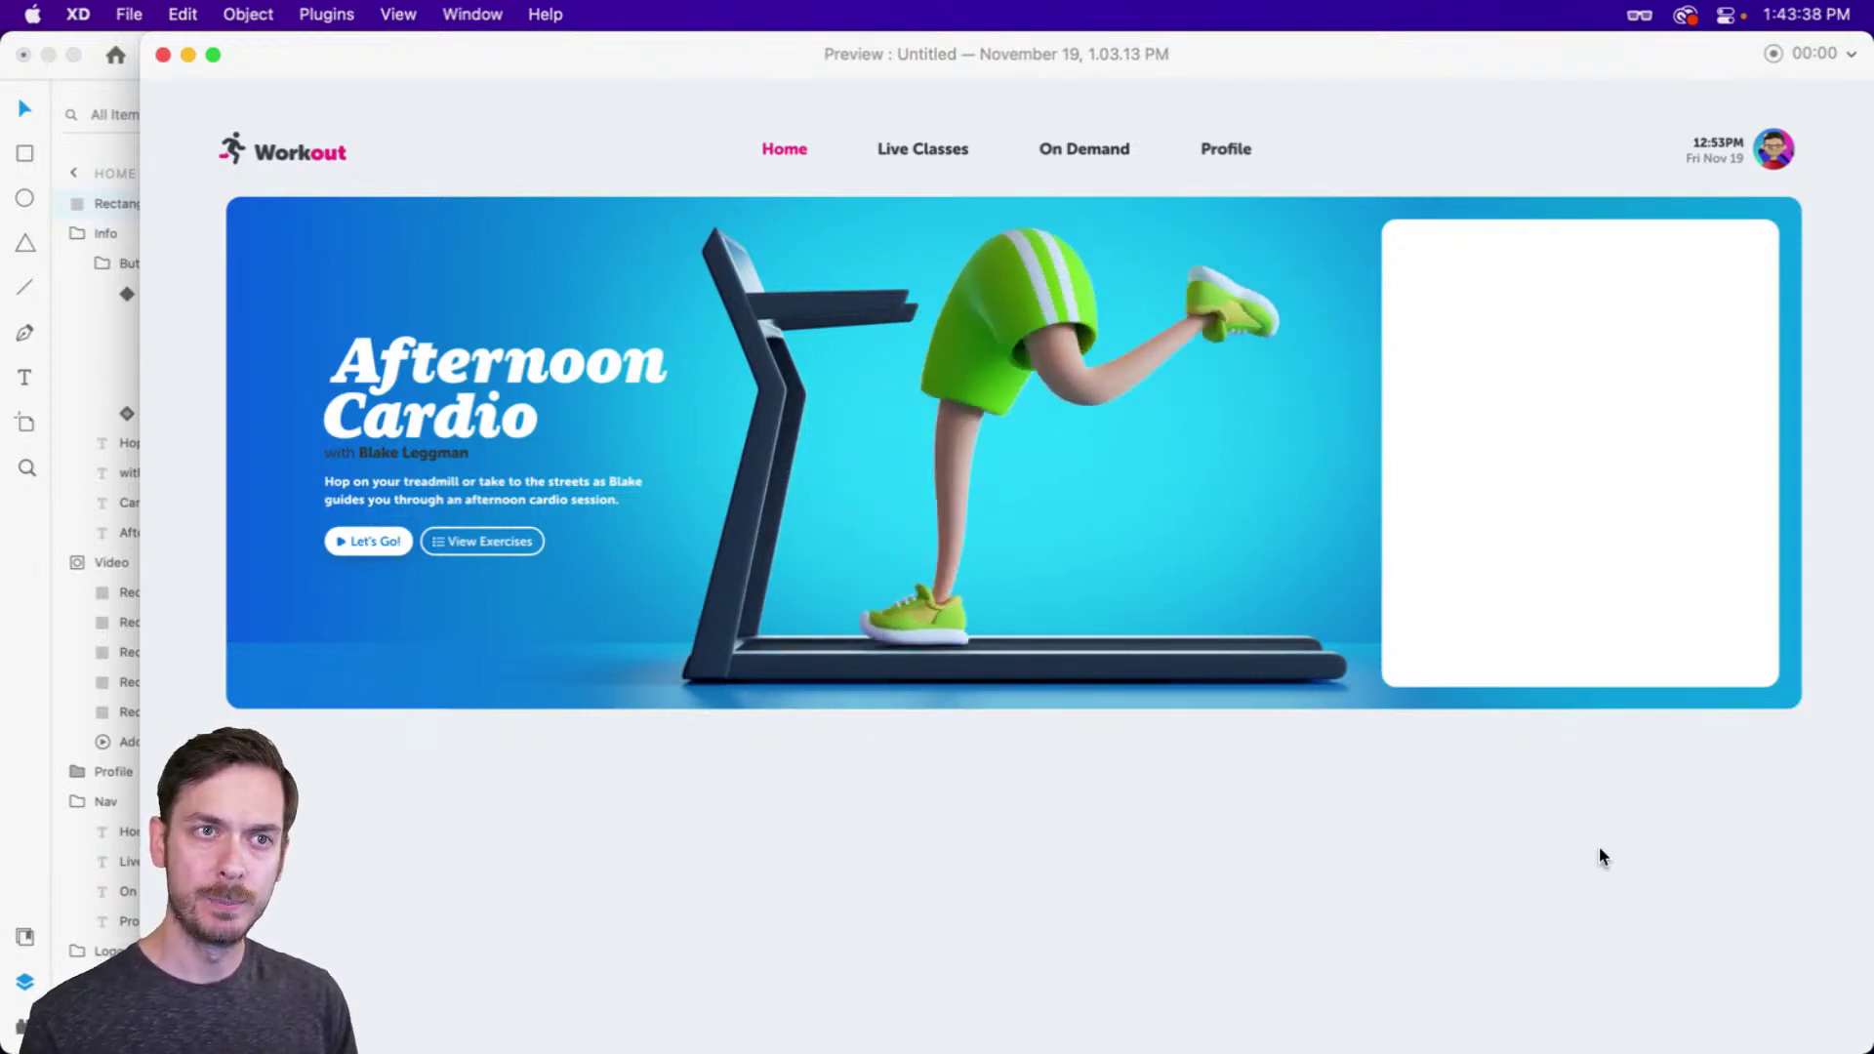
Reduce the card's corner radius to 14, nudge it to X 1376, Y 157, and trim its height to 517
key("super+w")
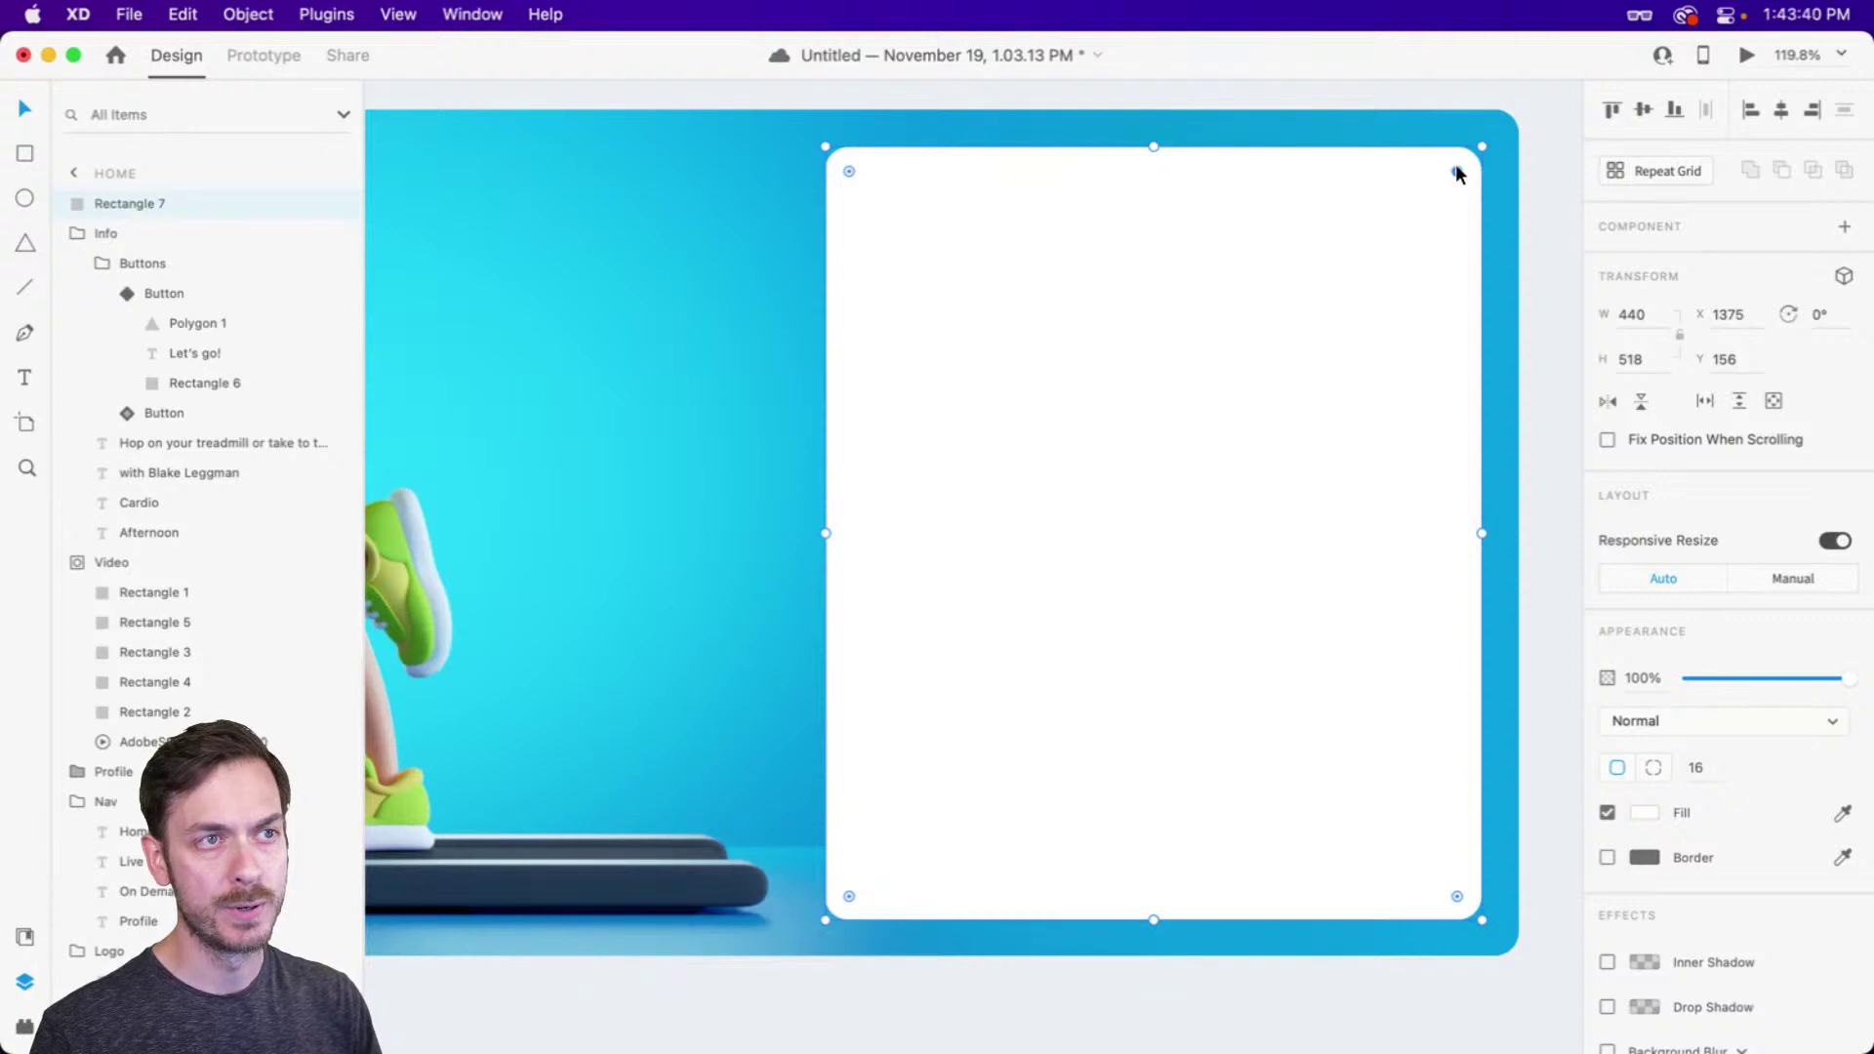
left_click_drag(1458, 165, 1459, 164)
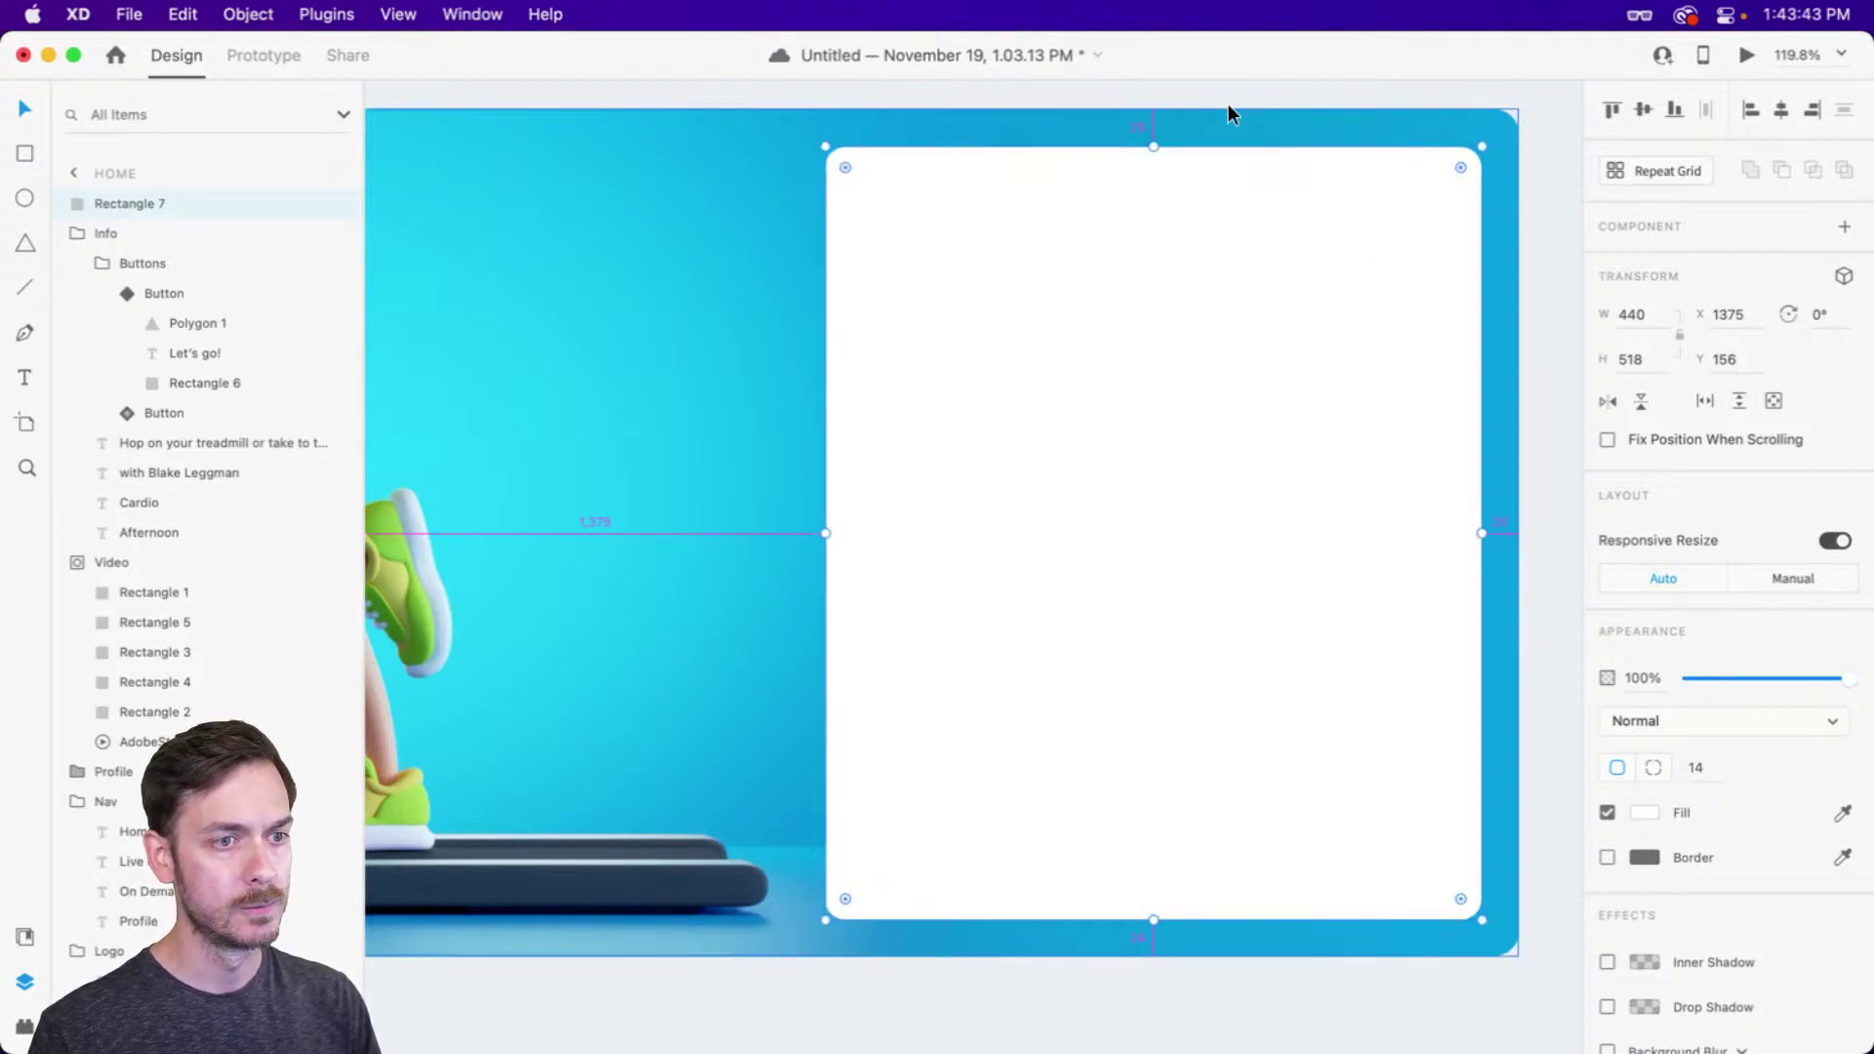
key("Down")
key("Right")
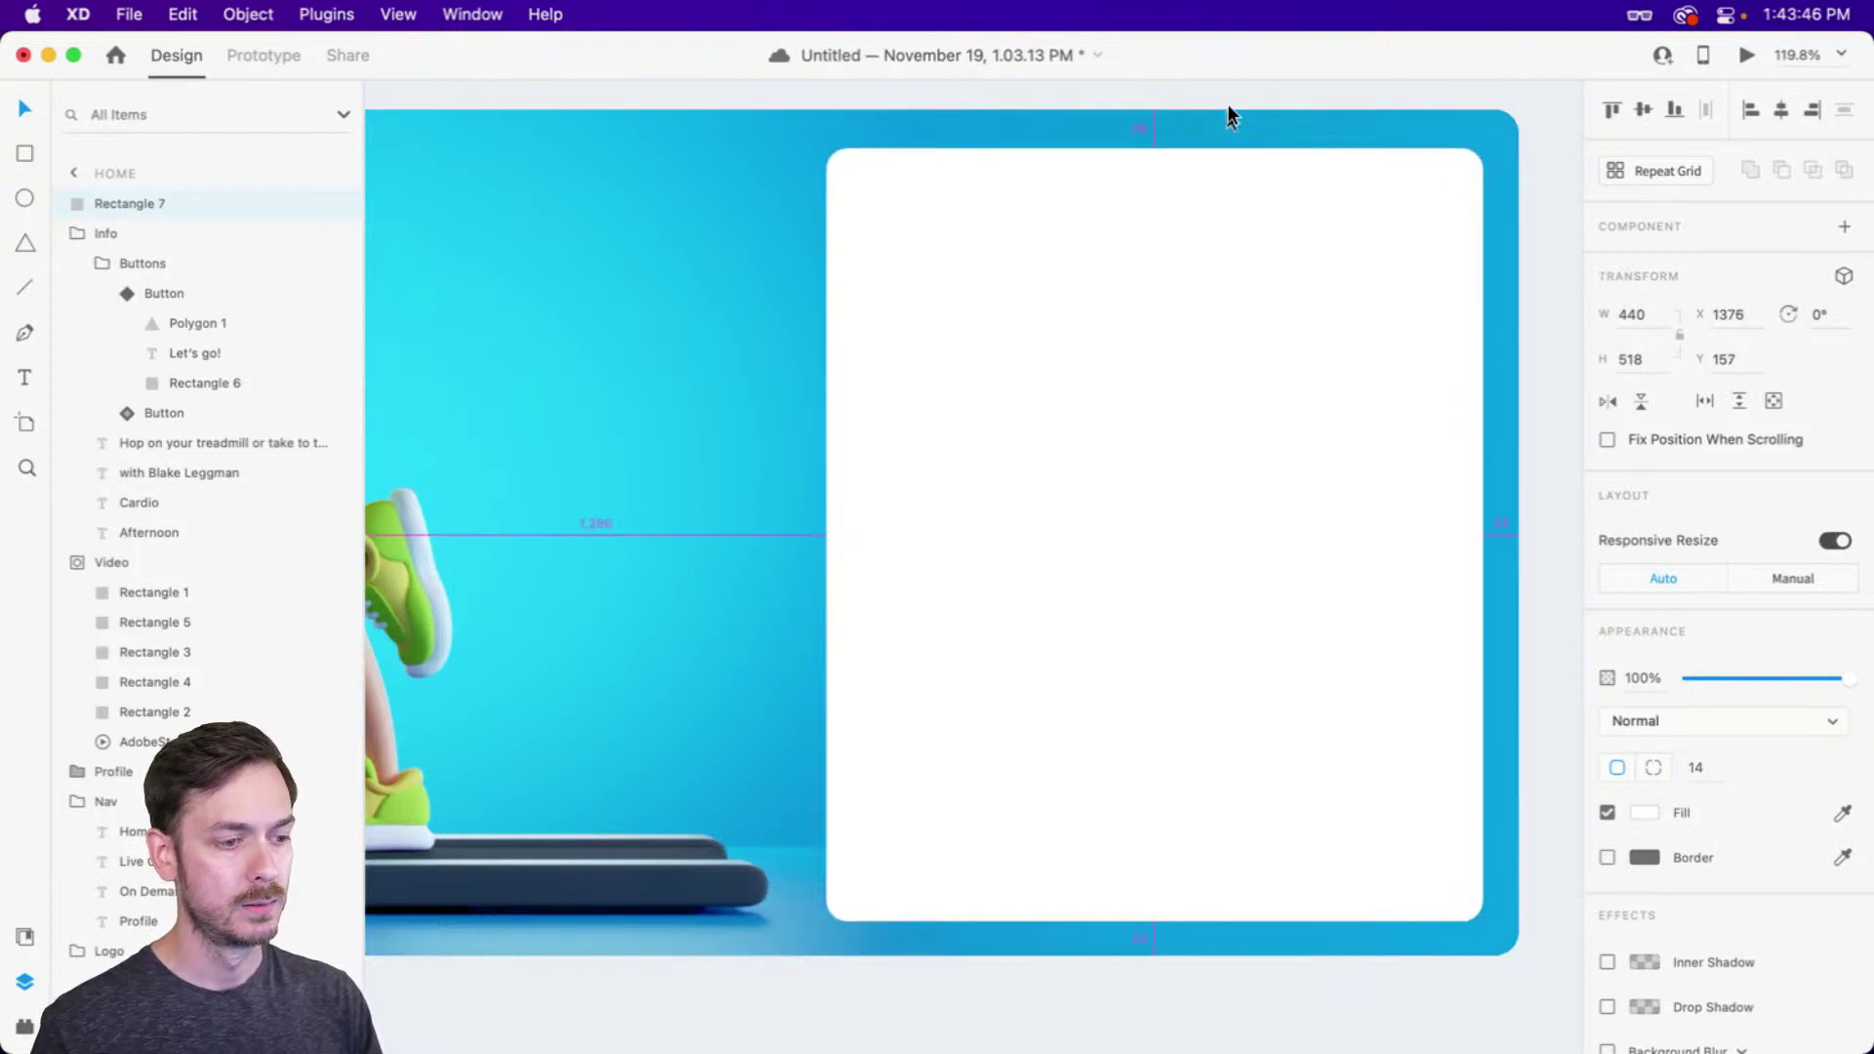
key("super+Up")
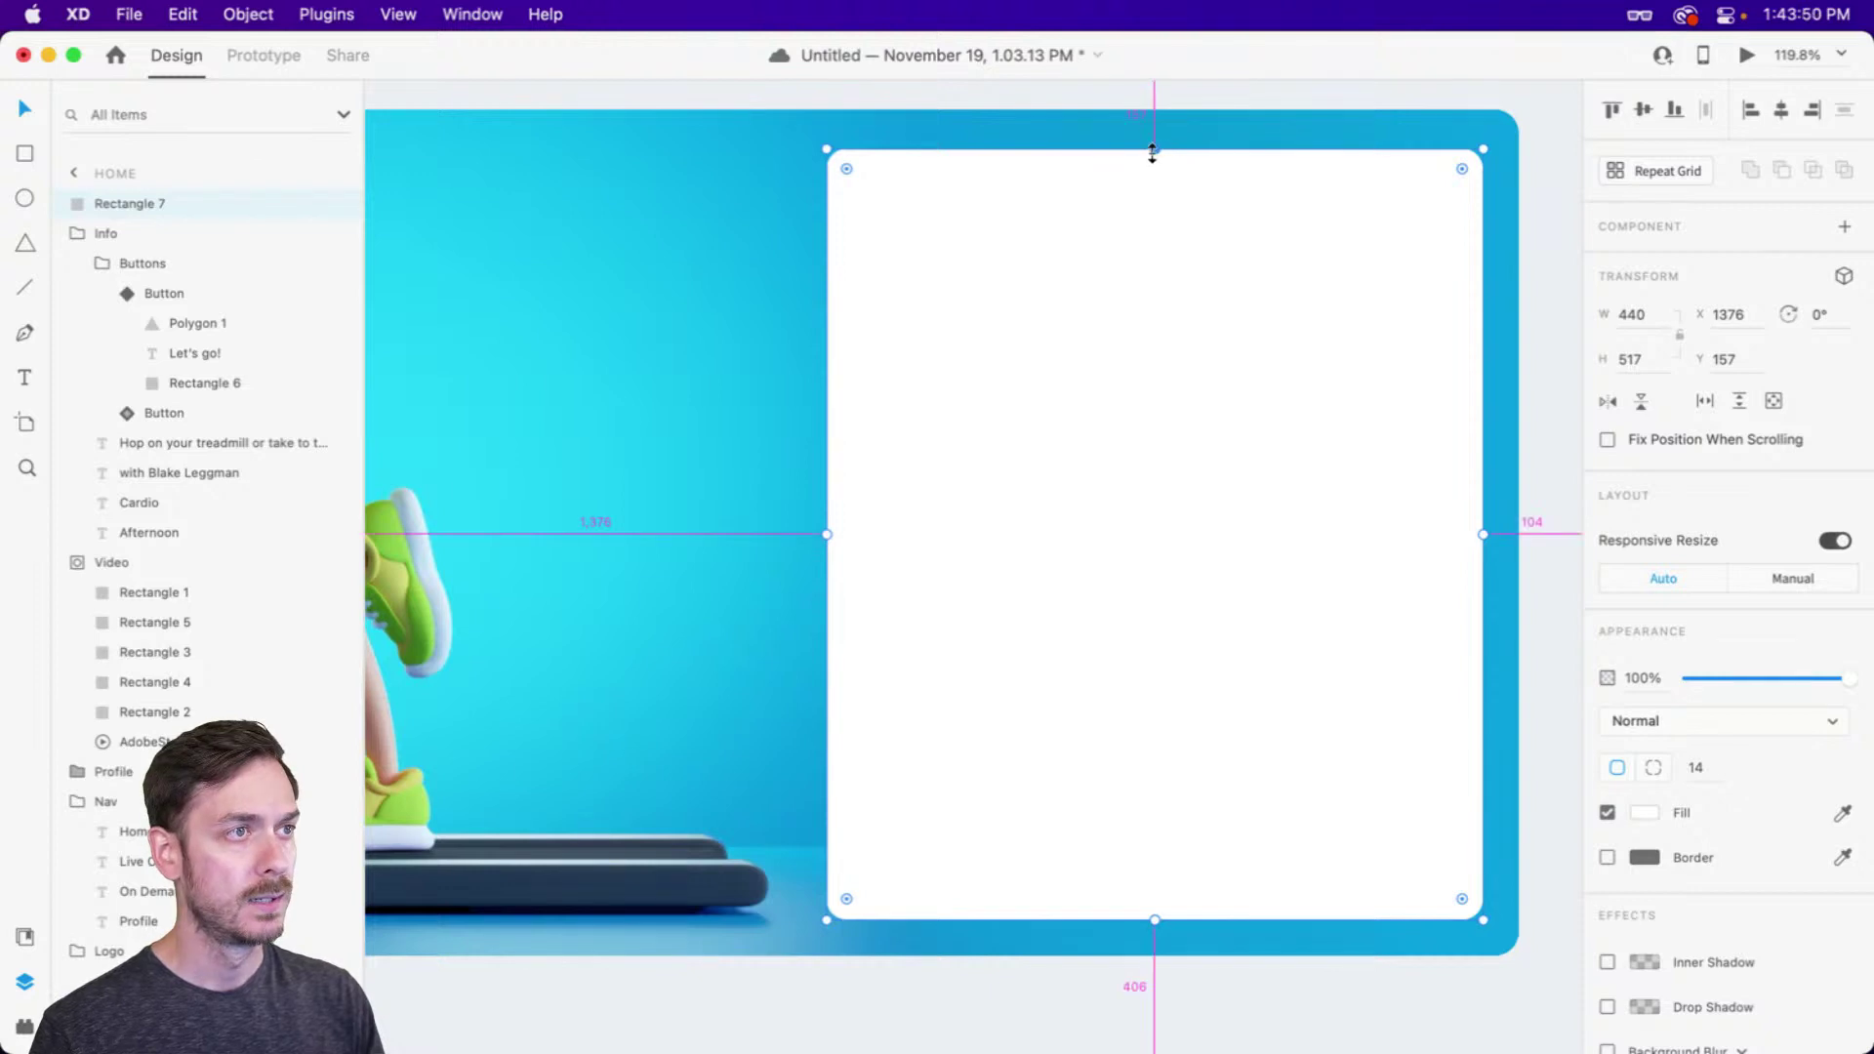
Stretch the card vertically about its centre, placing it at Y 147 with a height of 535
left_click_drag(1155, 149, 1157, 134)
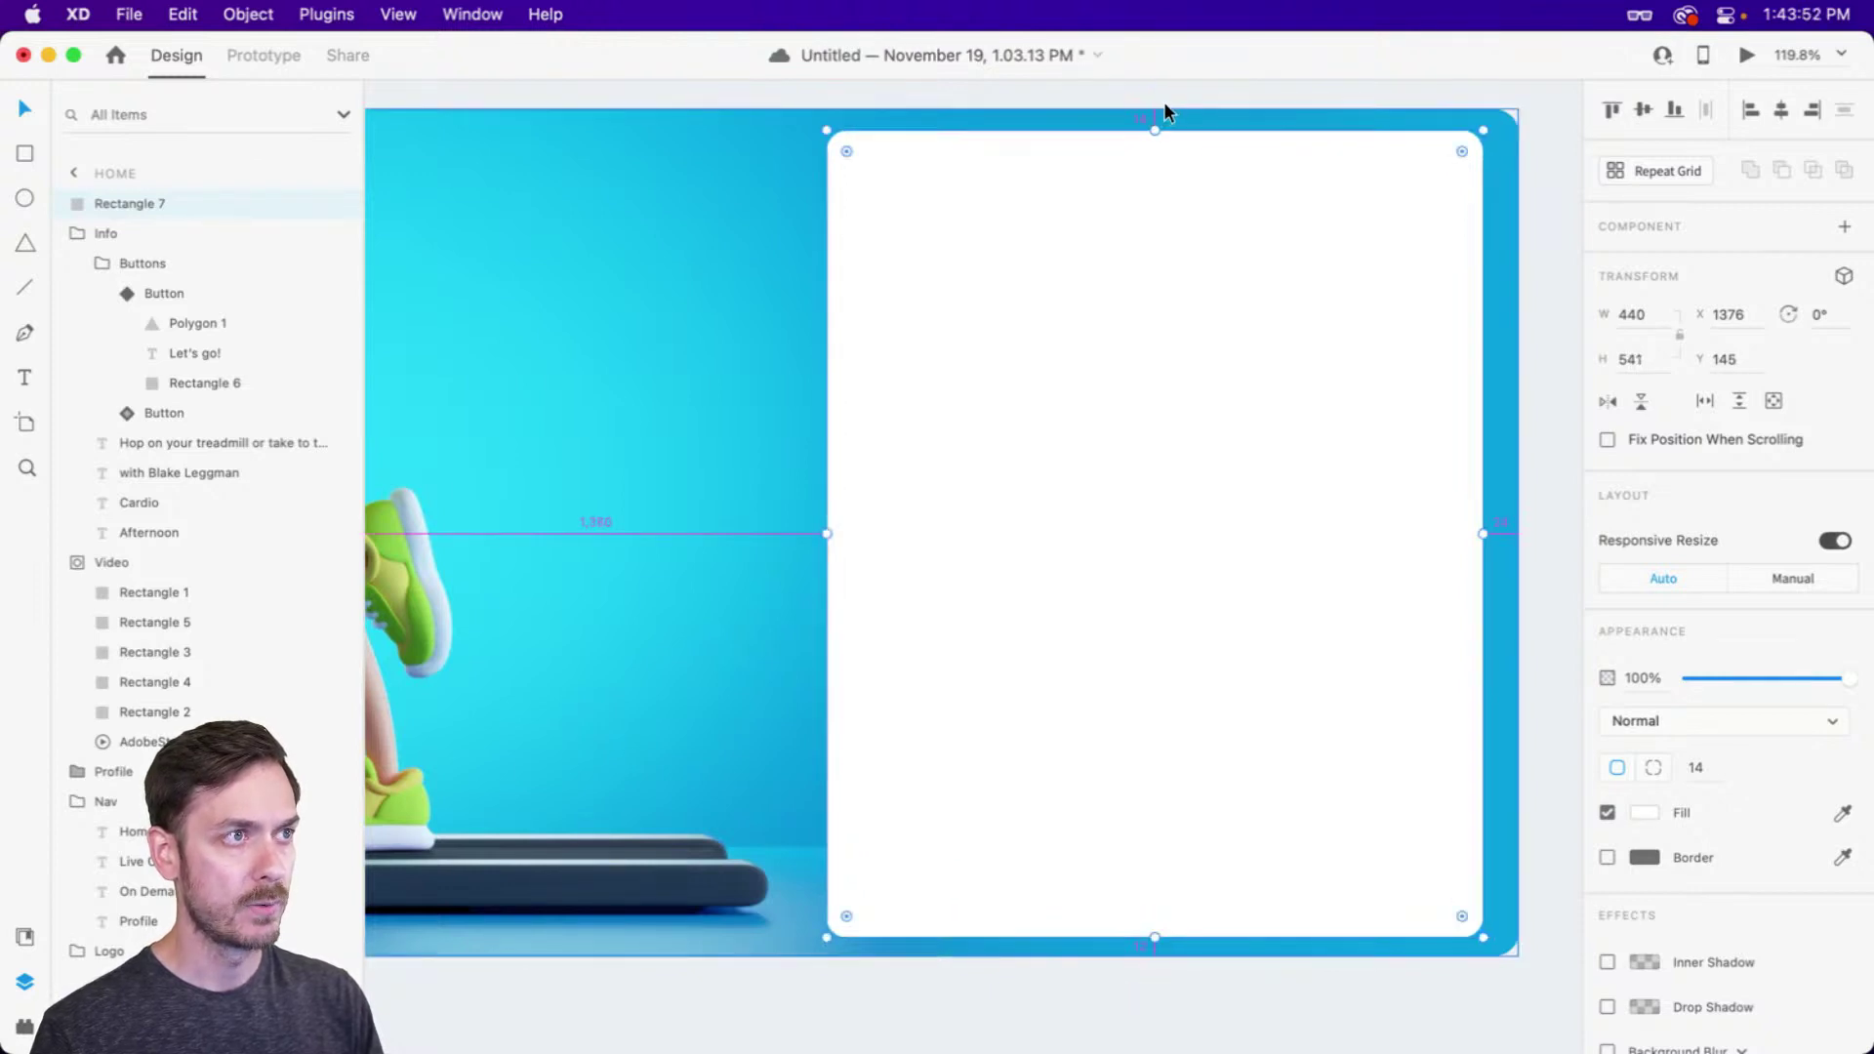
key("Down")
key("Down")
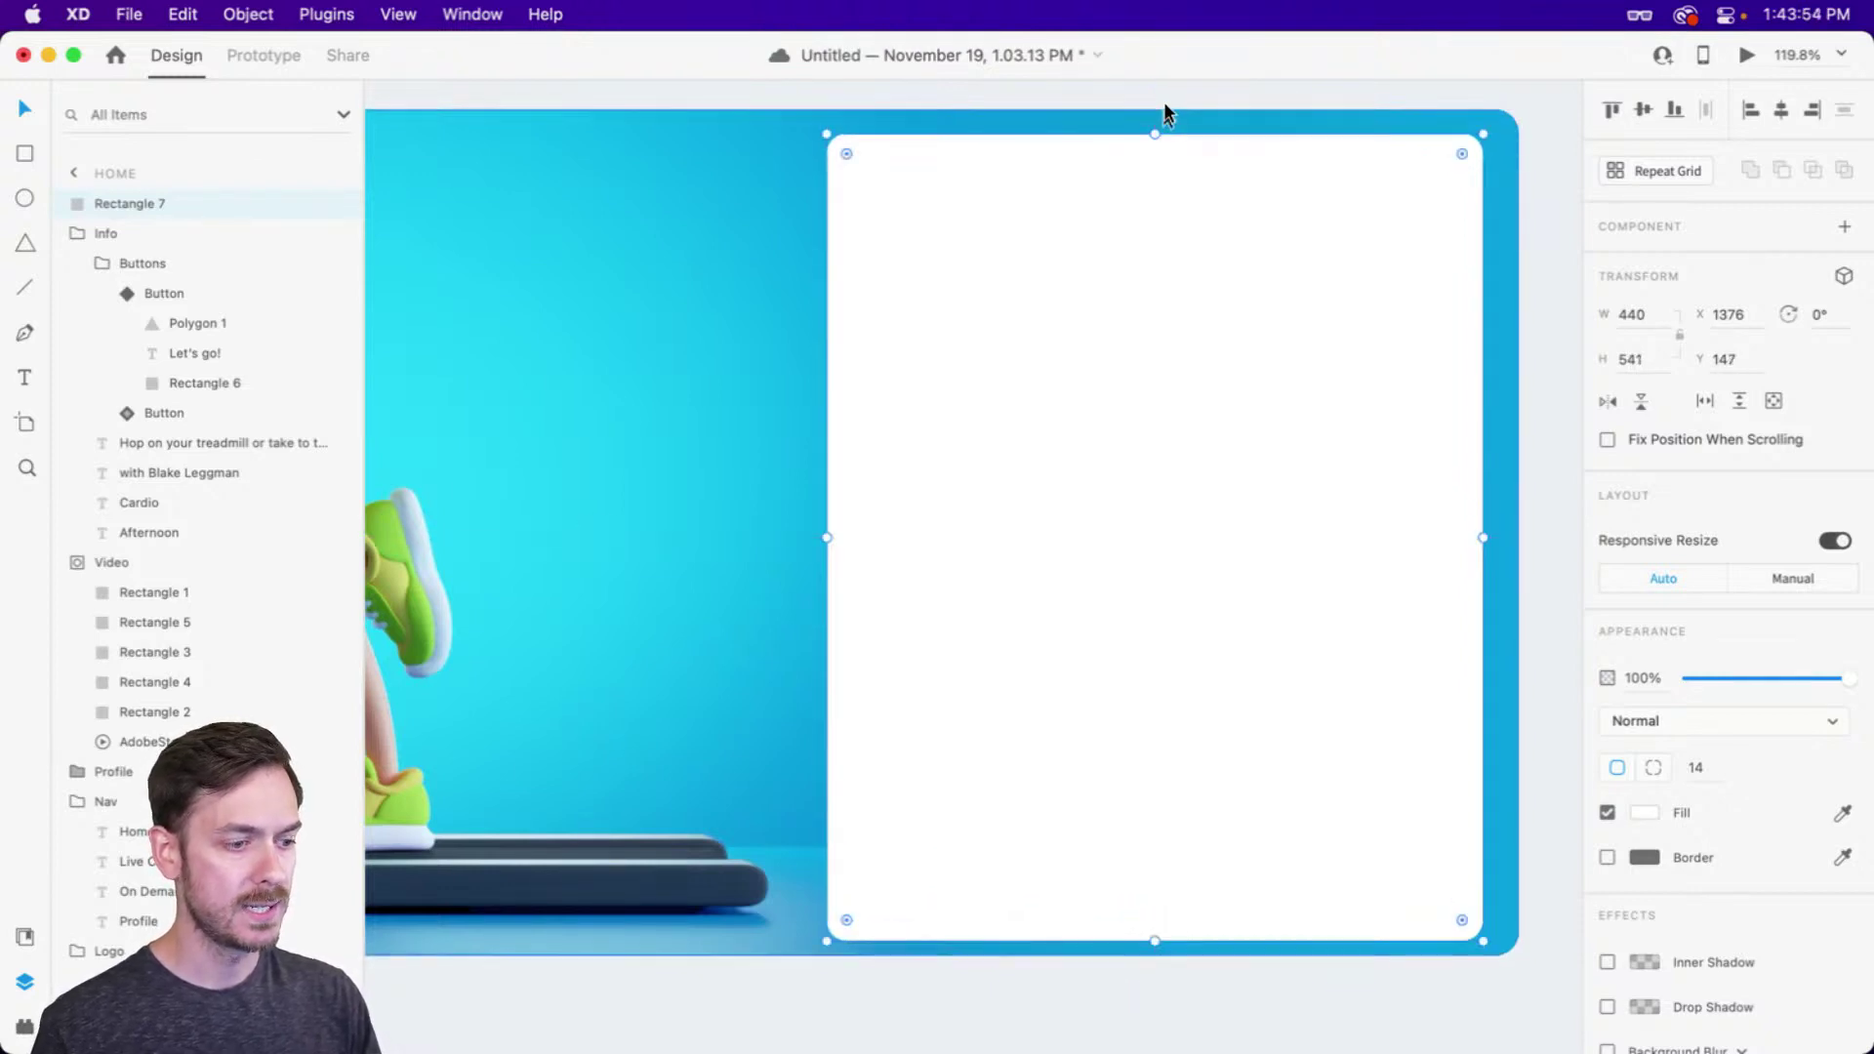
key("super+Up")
key("super+Up")
key("super+Up")
key("super+Up")
key("super+Up")
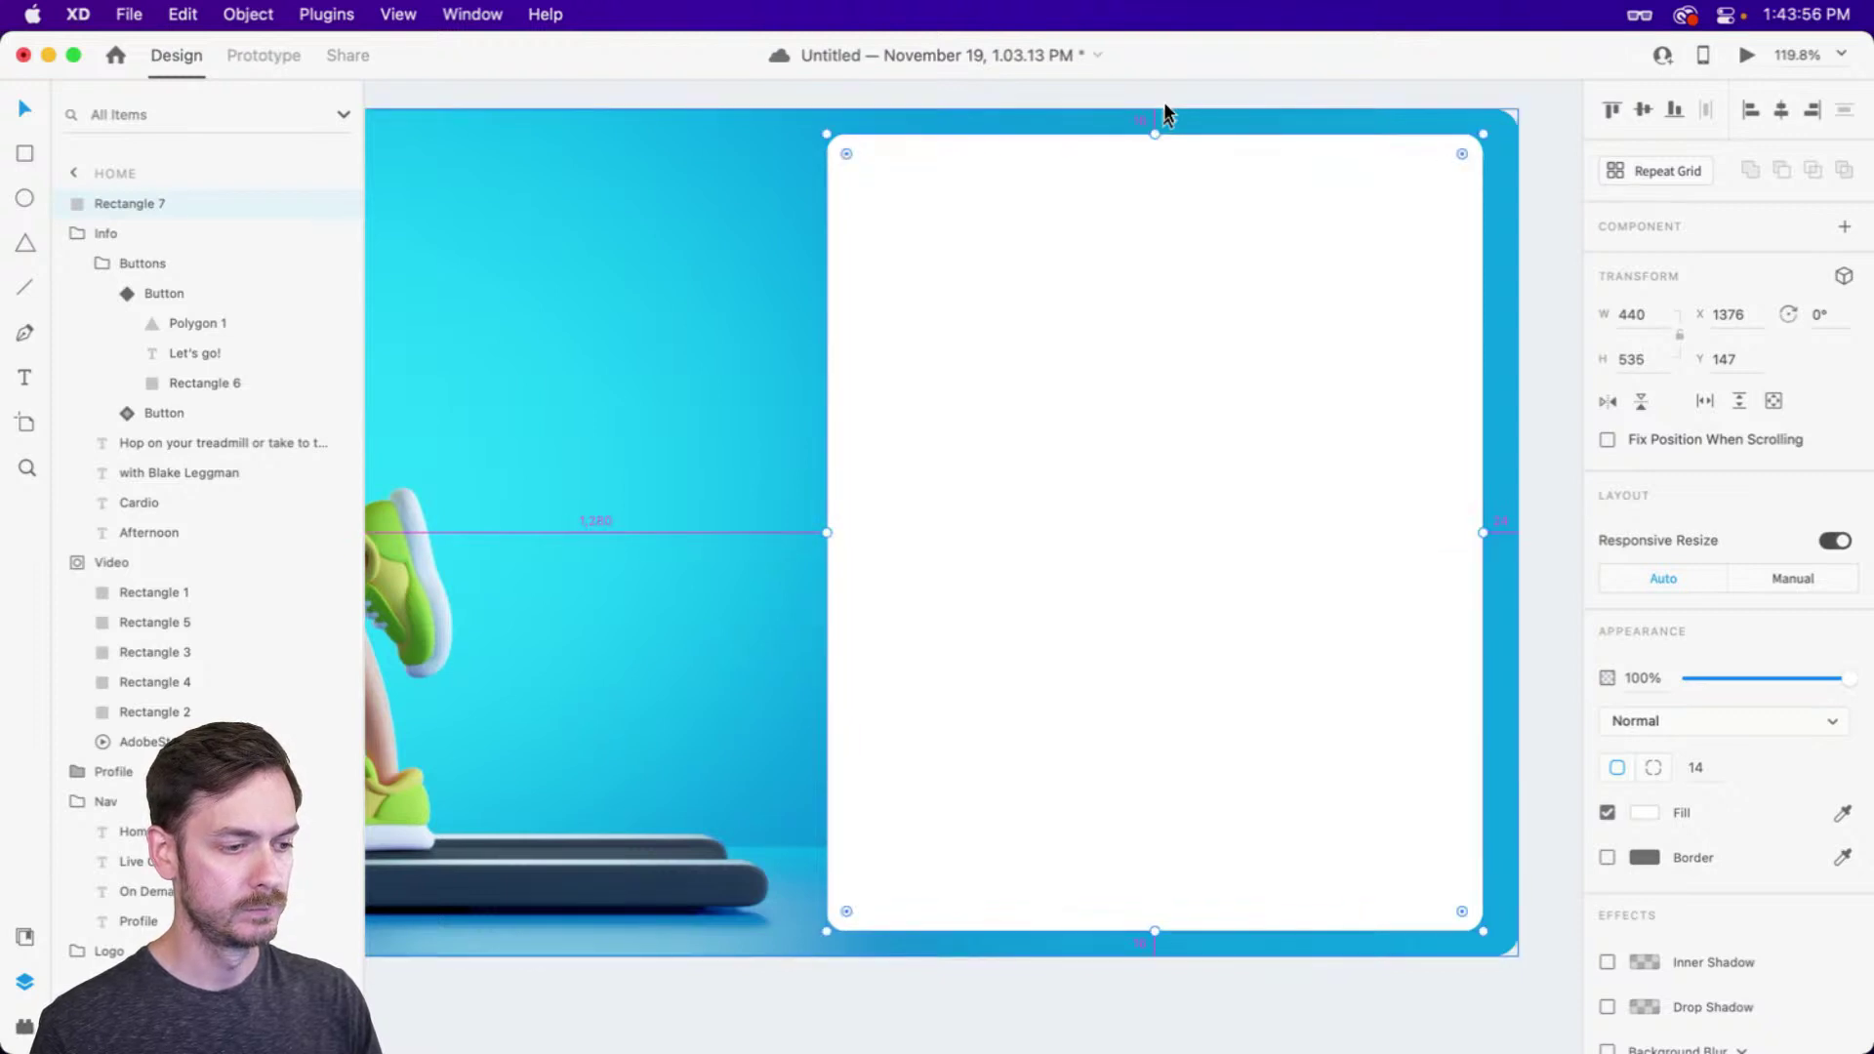
Shift the card closer to the hero's right edge, to X 1384
key("Right")
key("Right")
key("Right")
key("Right")
key("Right")
key("Right")
key("Right")
key("Right")
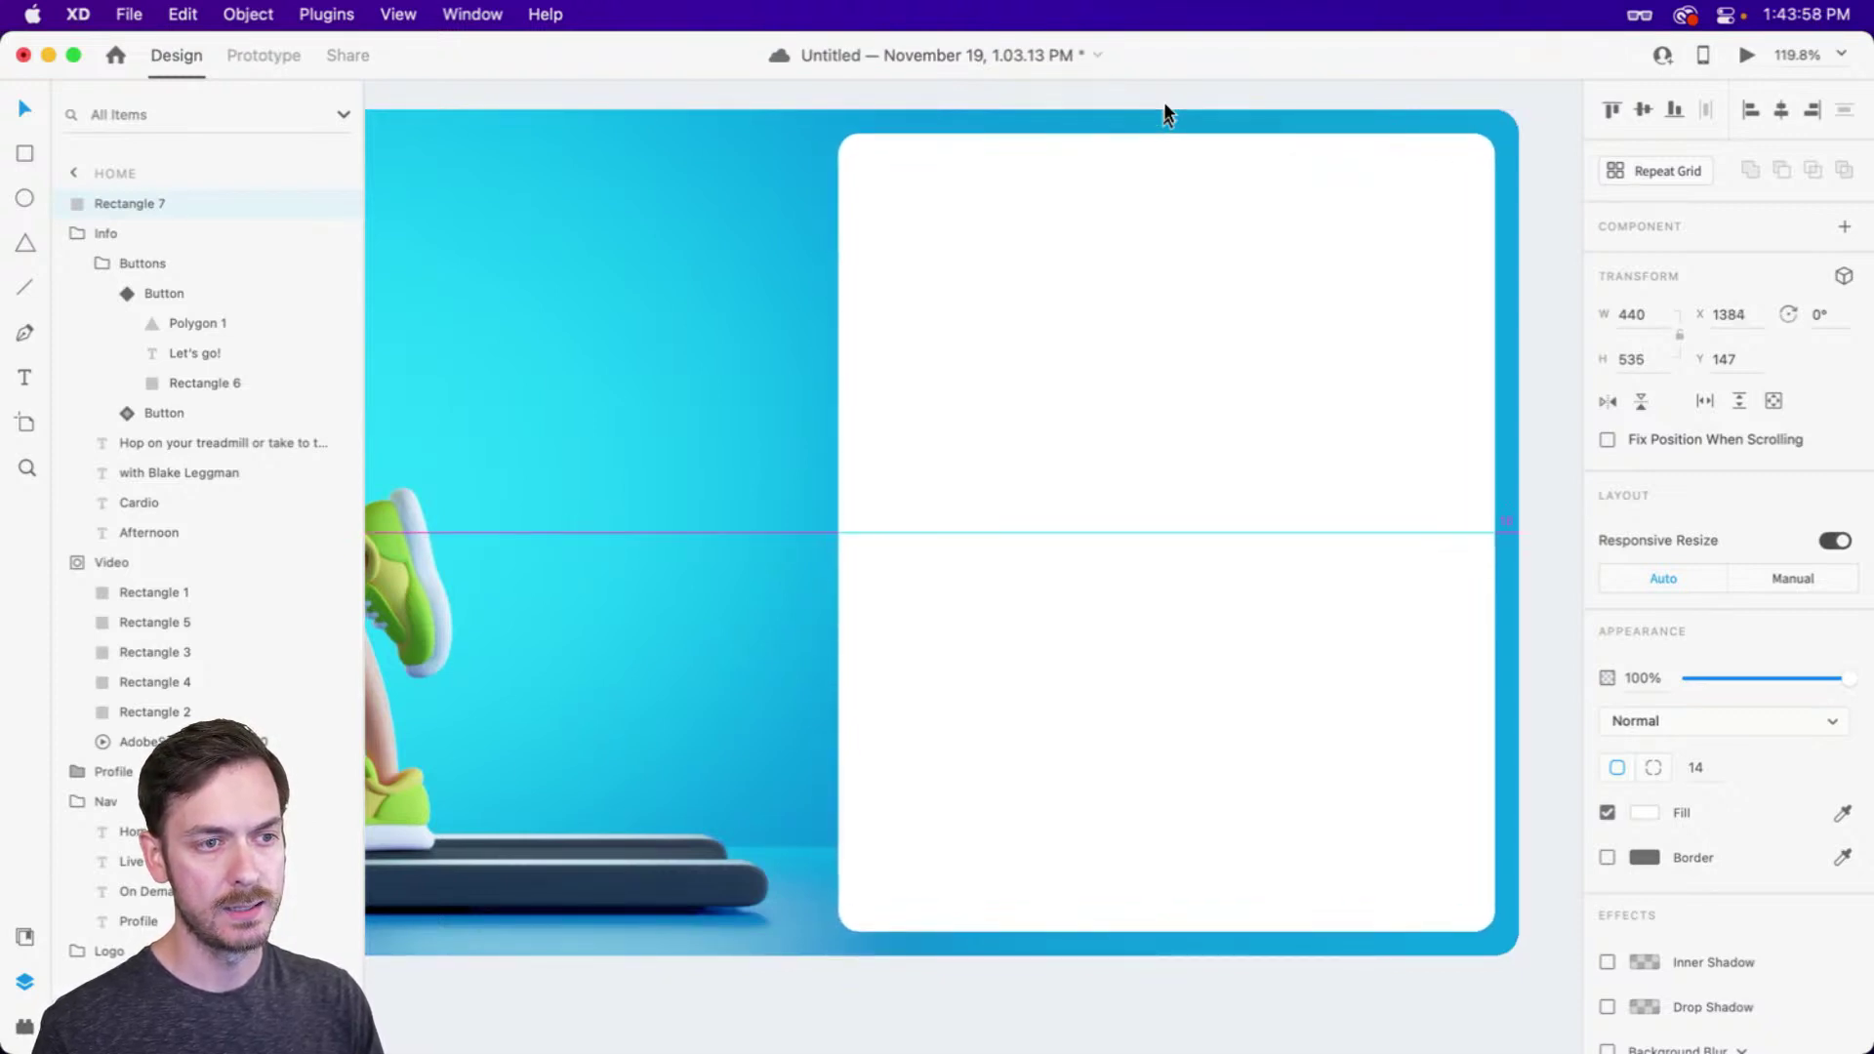
key("super+Up")
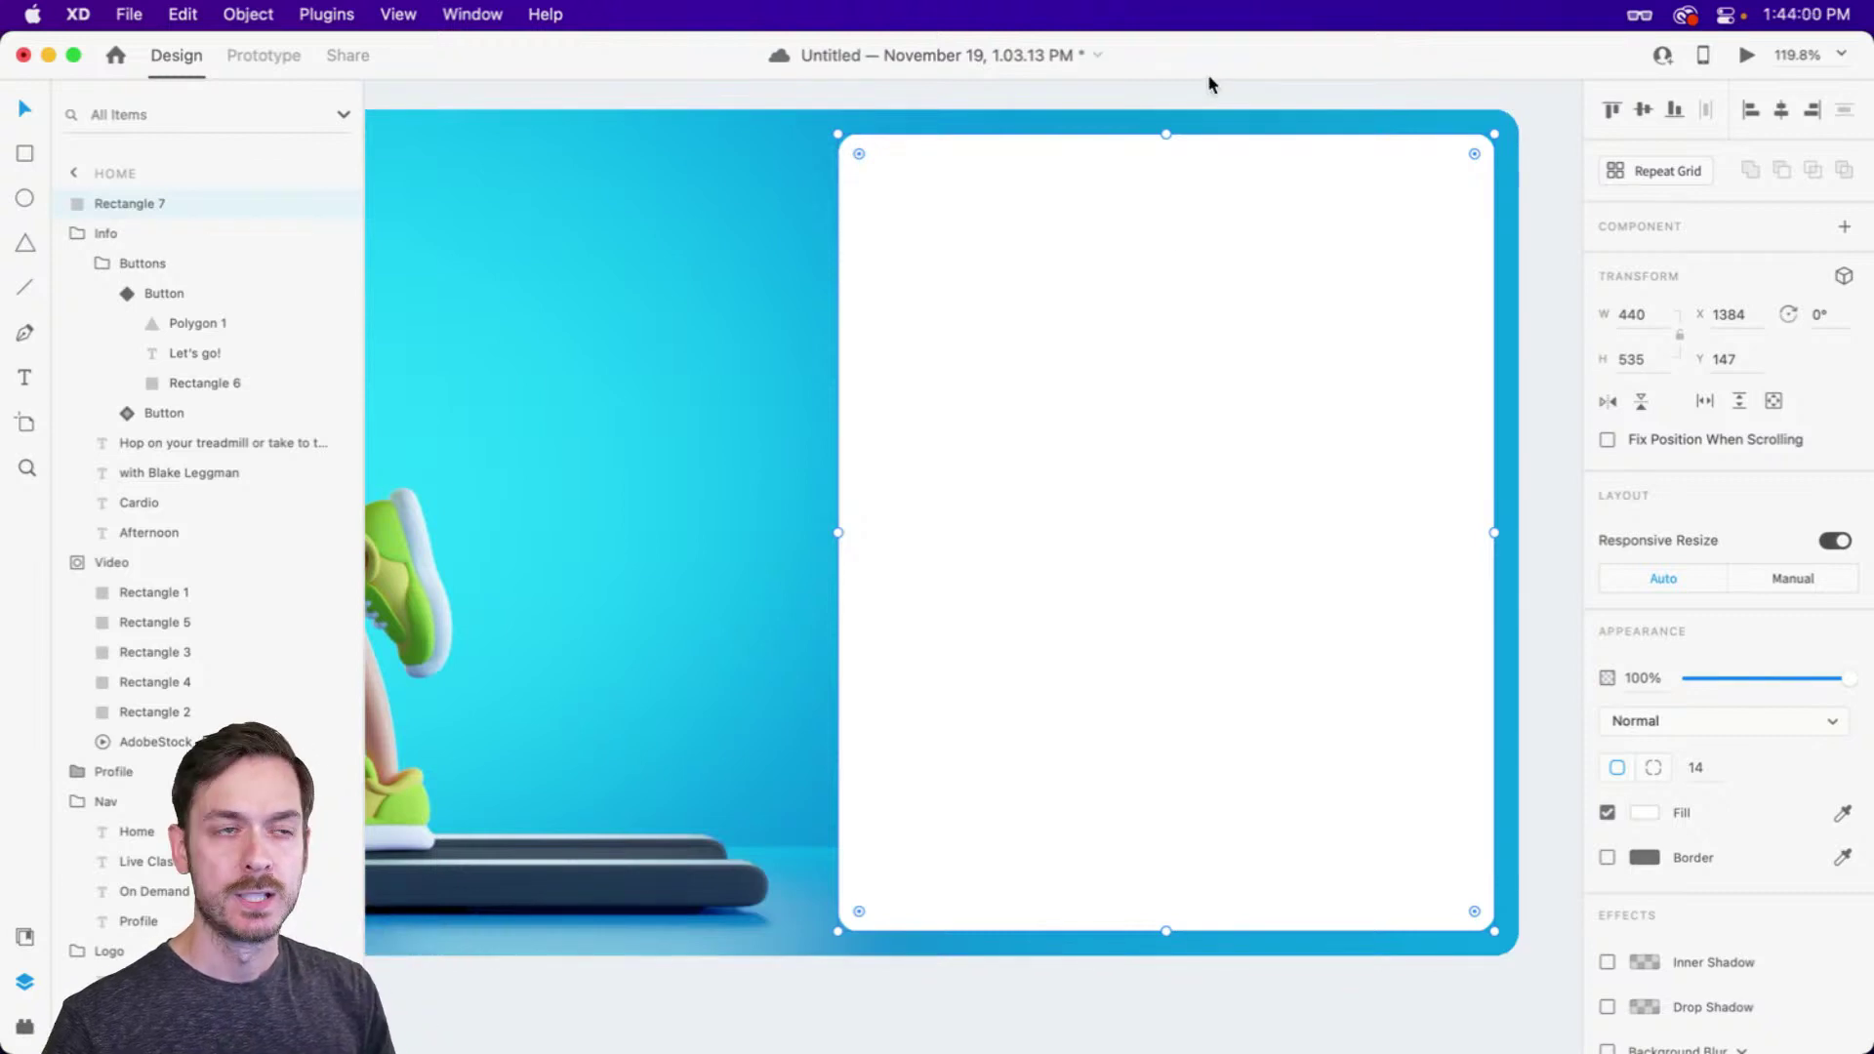
Change the card's fill to the pale grey #F4F6F8
left_click(1653, 810)
left_click(1561, 771)
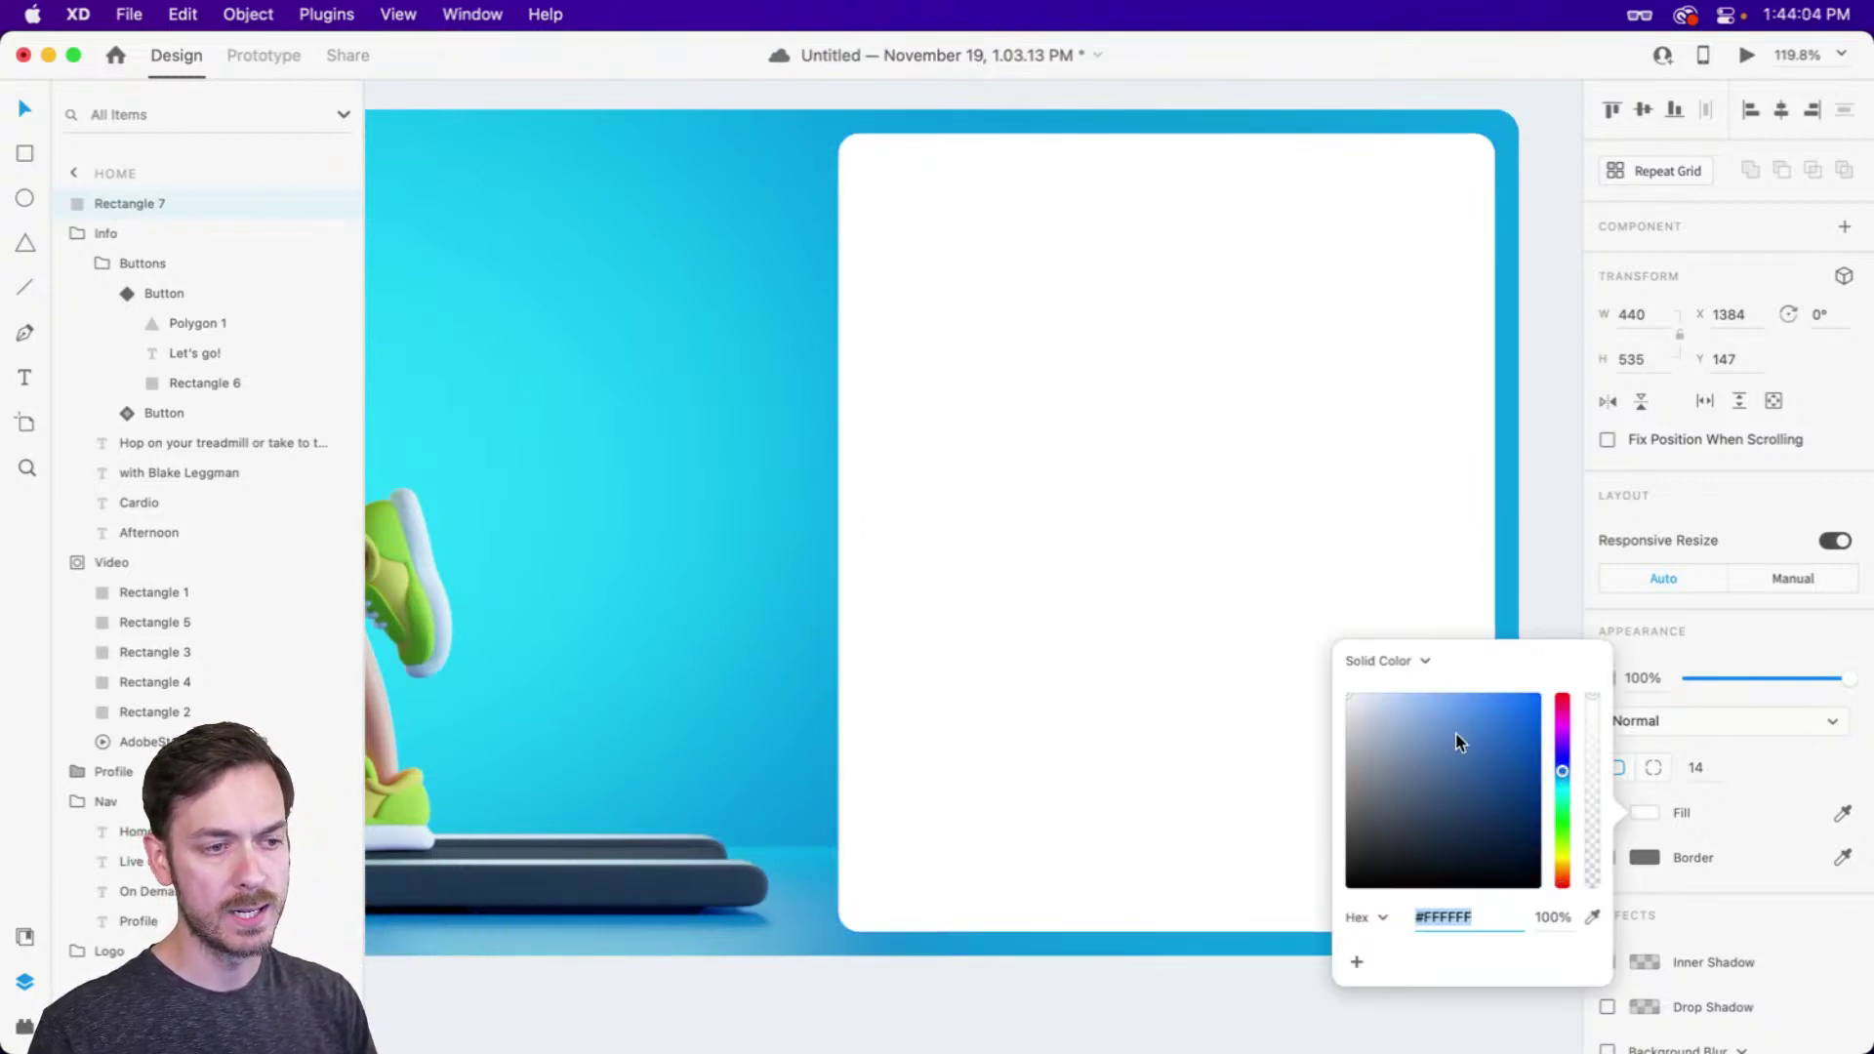
left_click(1352, 694)
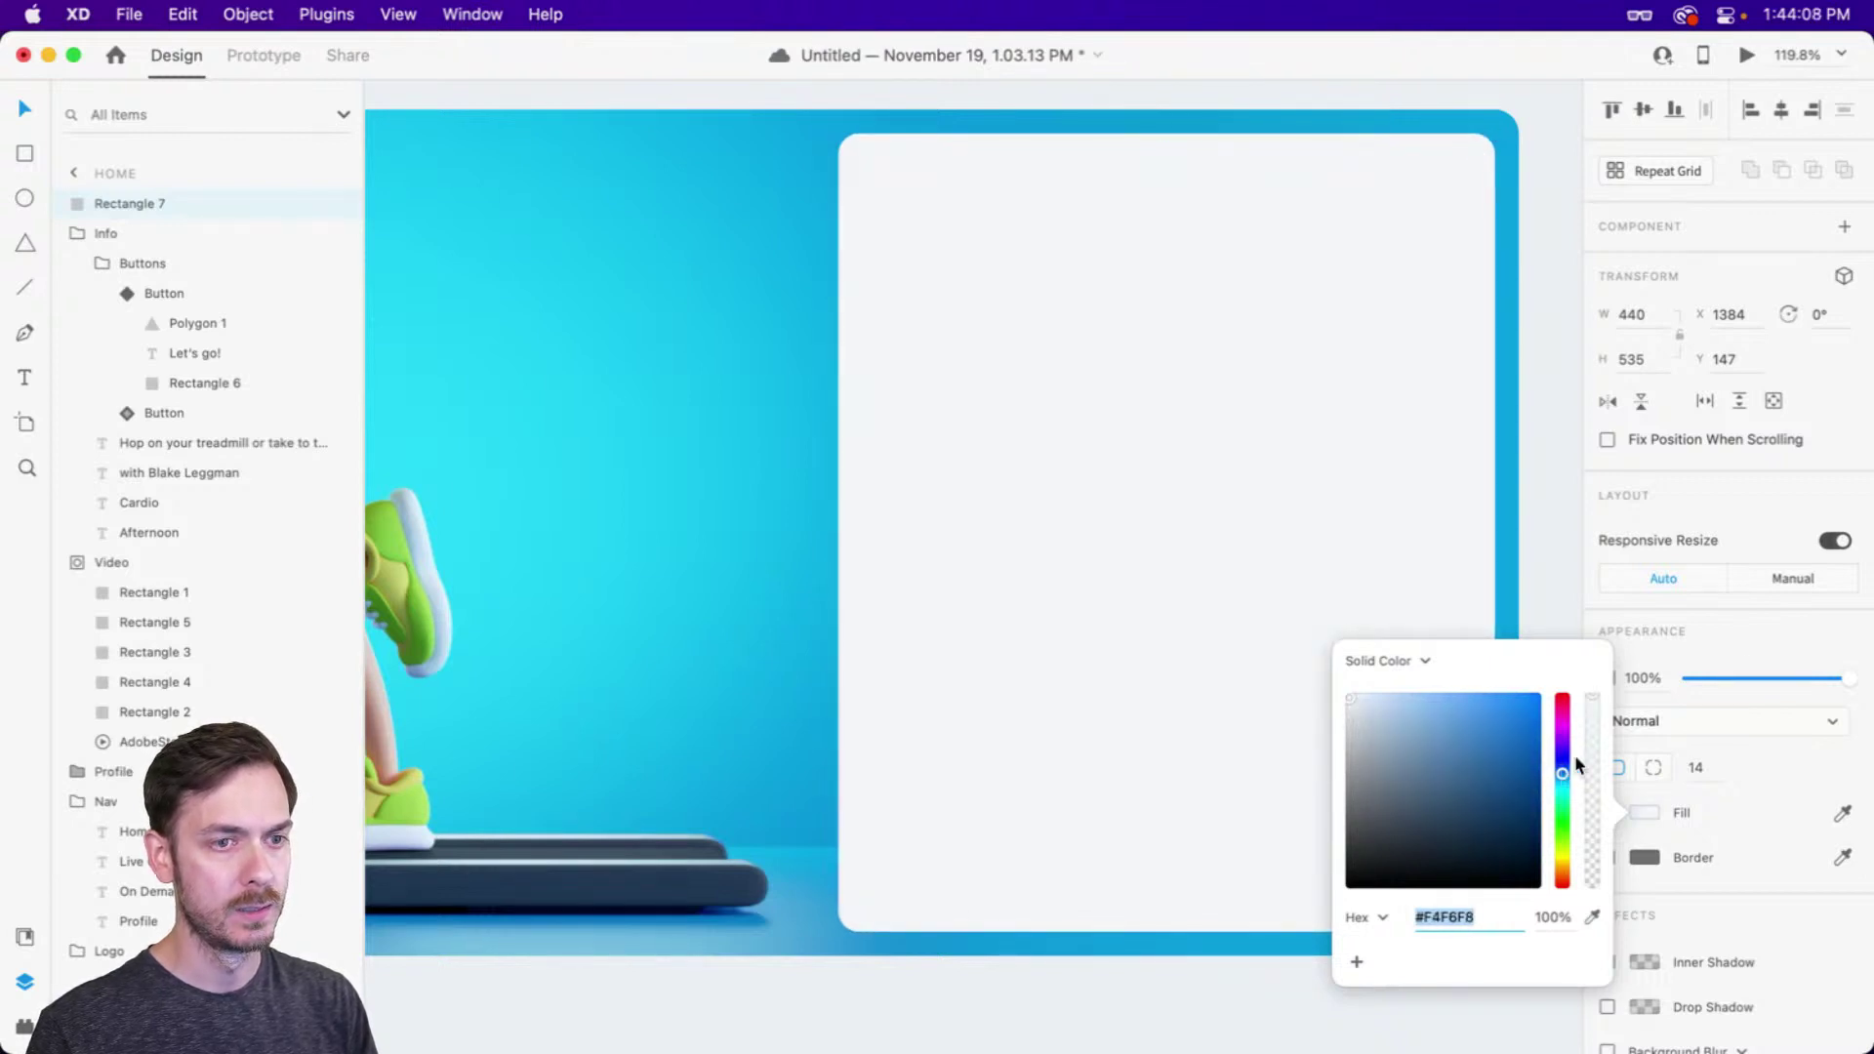
left_click(1737, 636)
scroll(1266, 478, "up", 1)
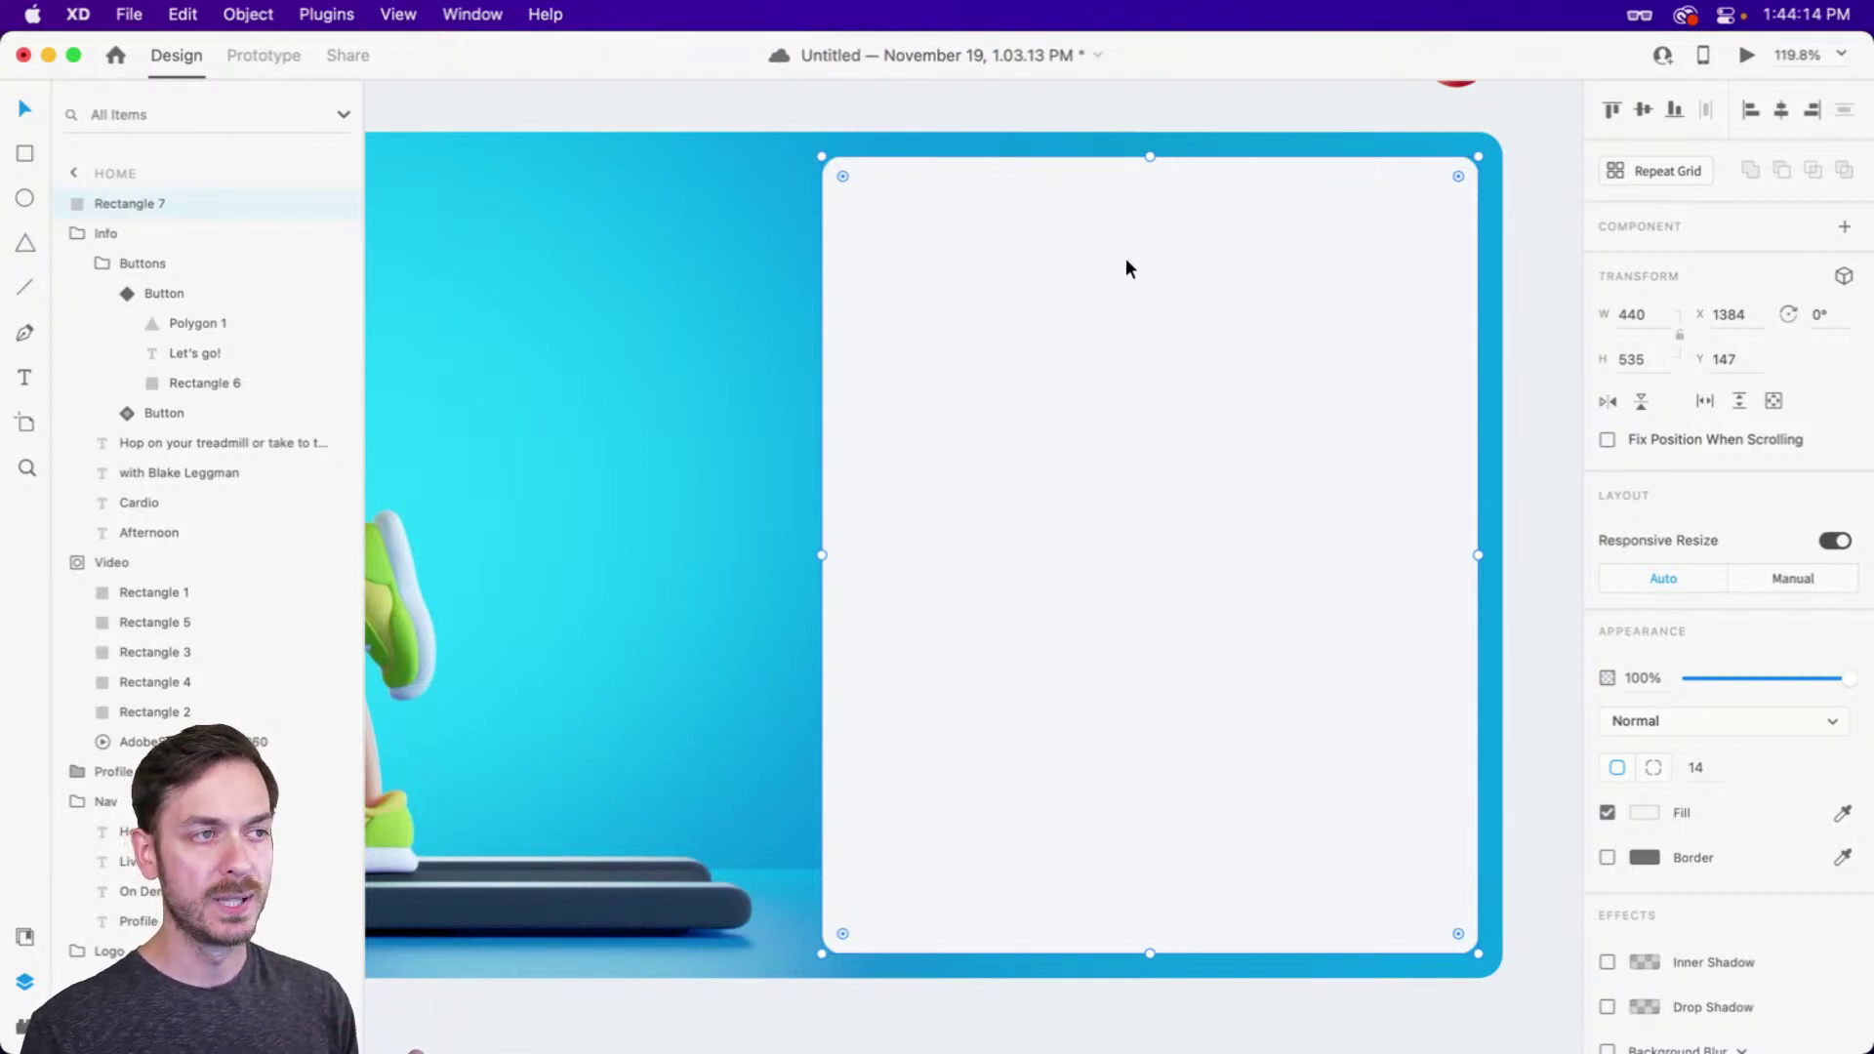
Add a point text reading "Pushups" in the upper part of the card
key("t")
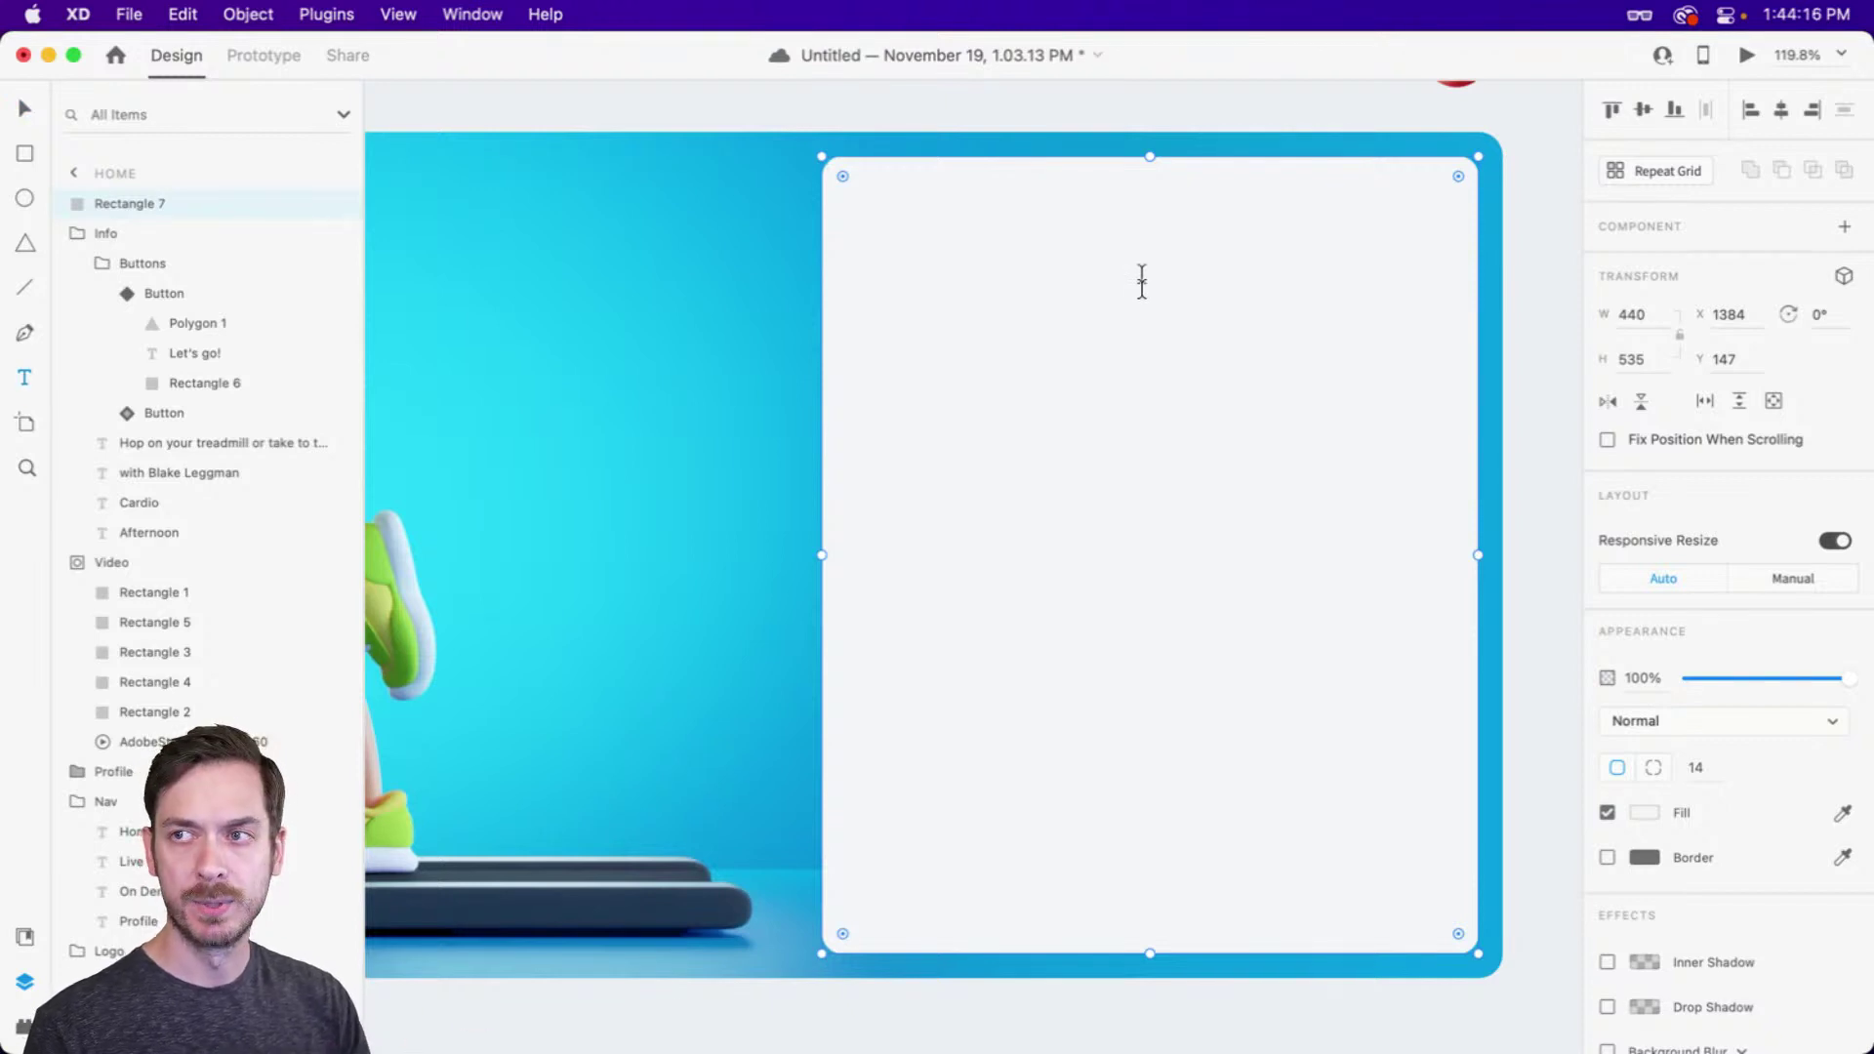
left_click(1142, 282)
type("E")
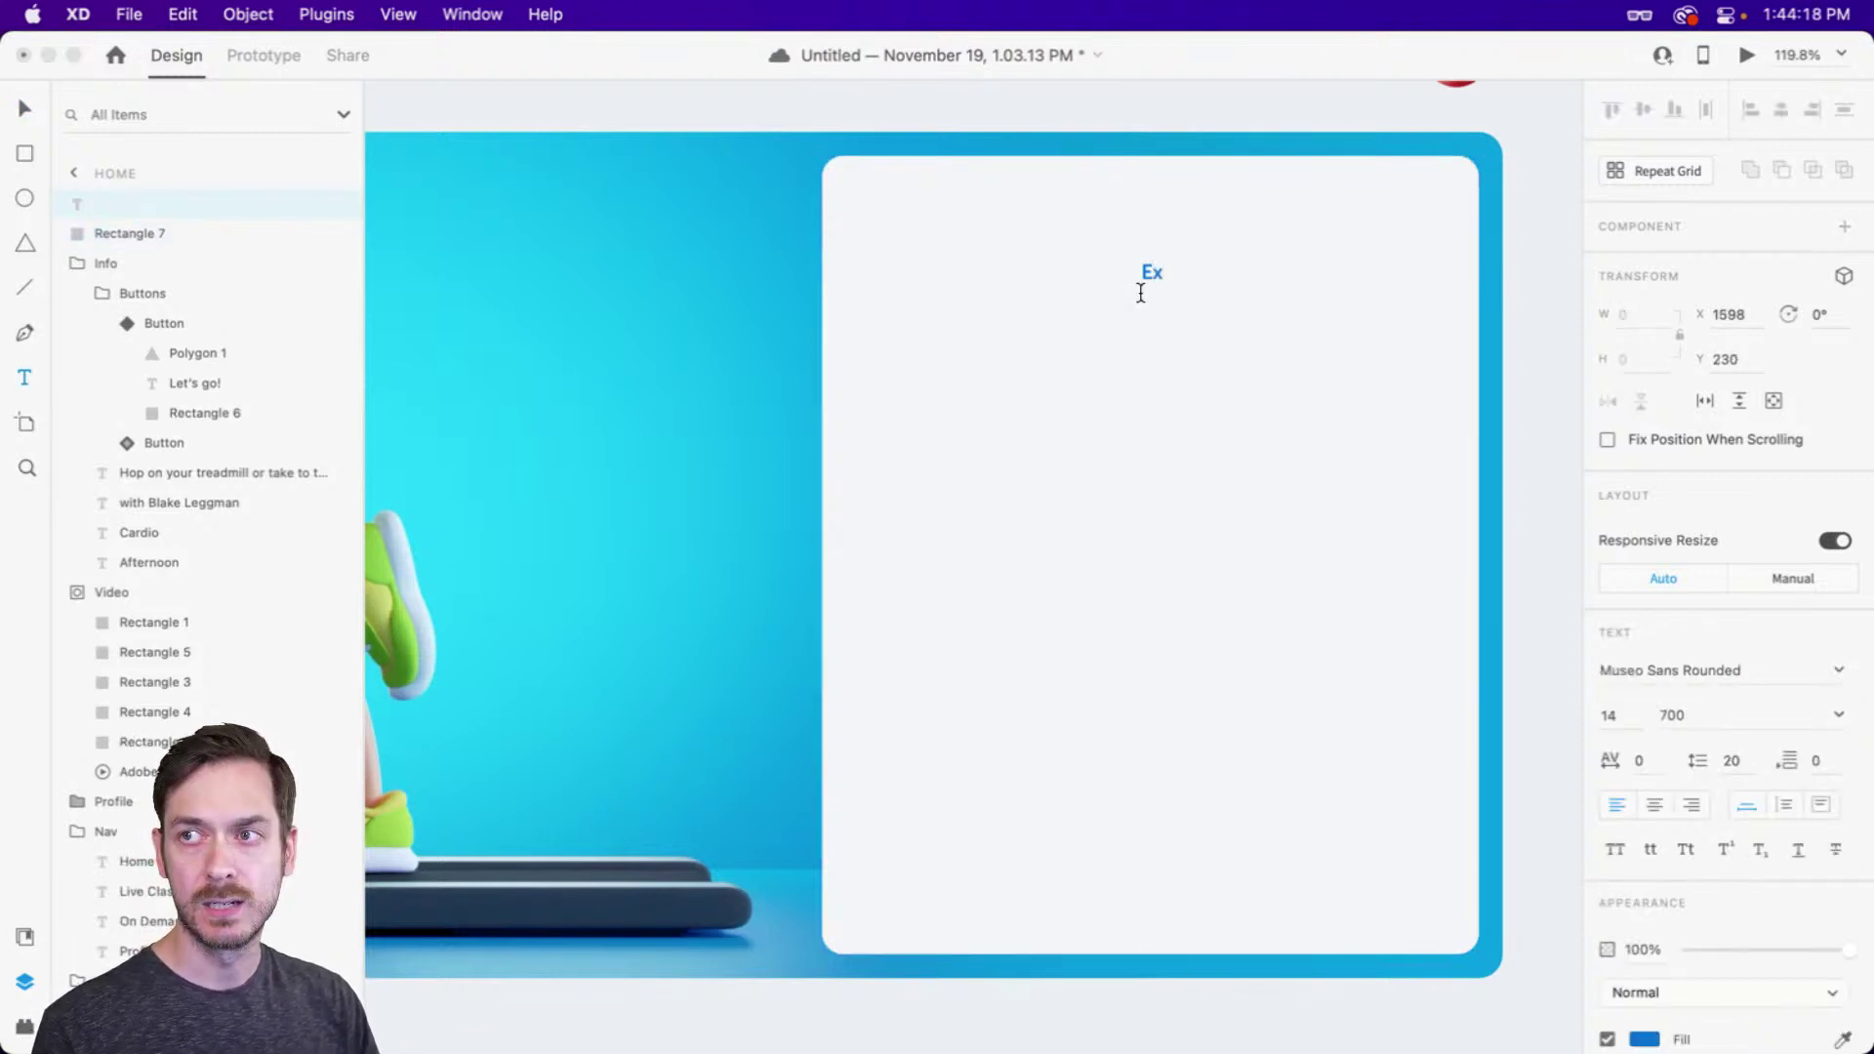
type("x")
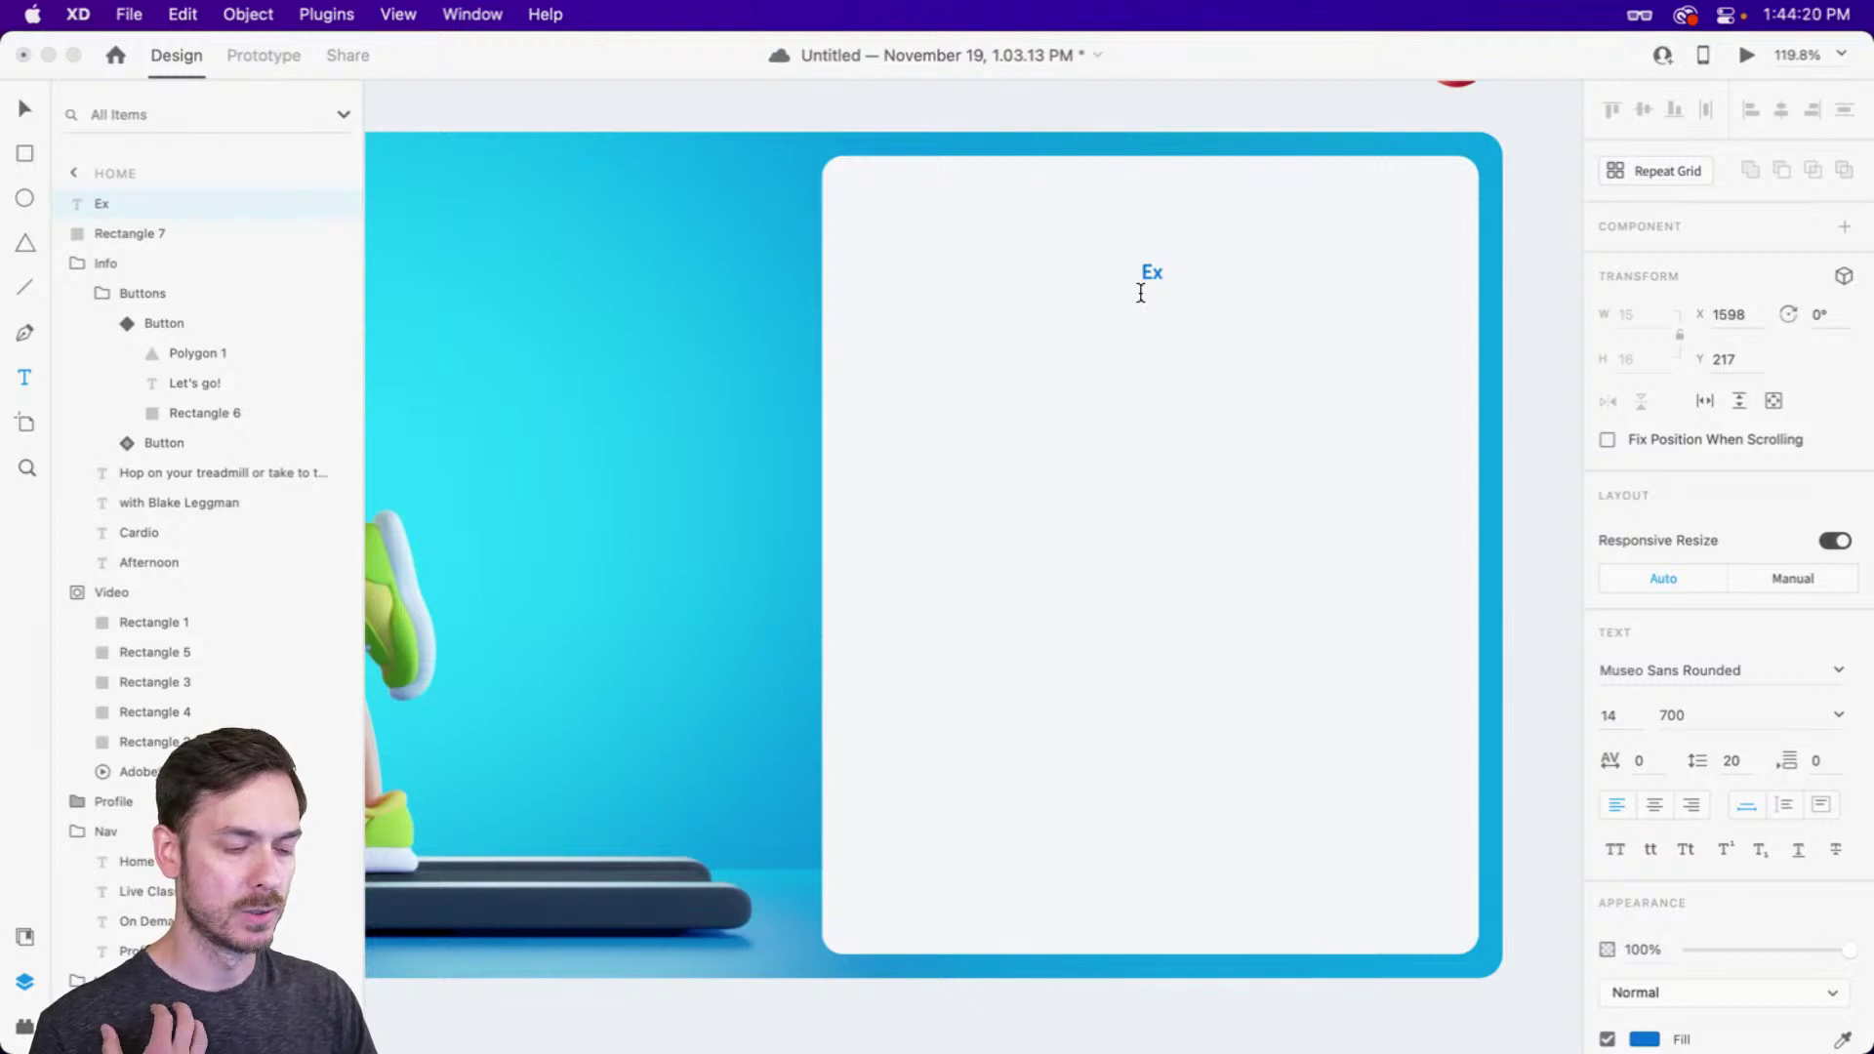
key("super+a")
type("Pu")
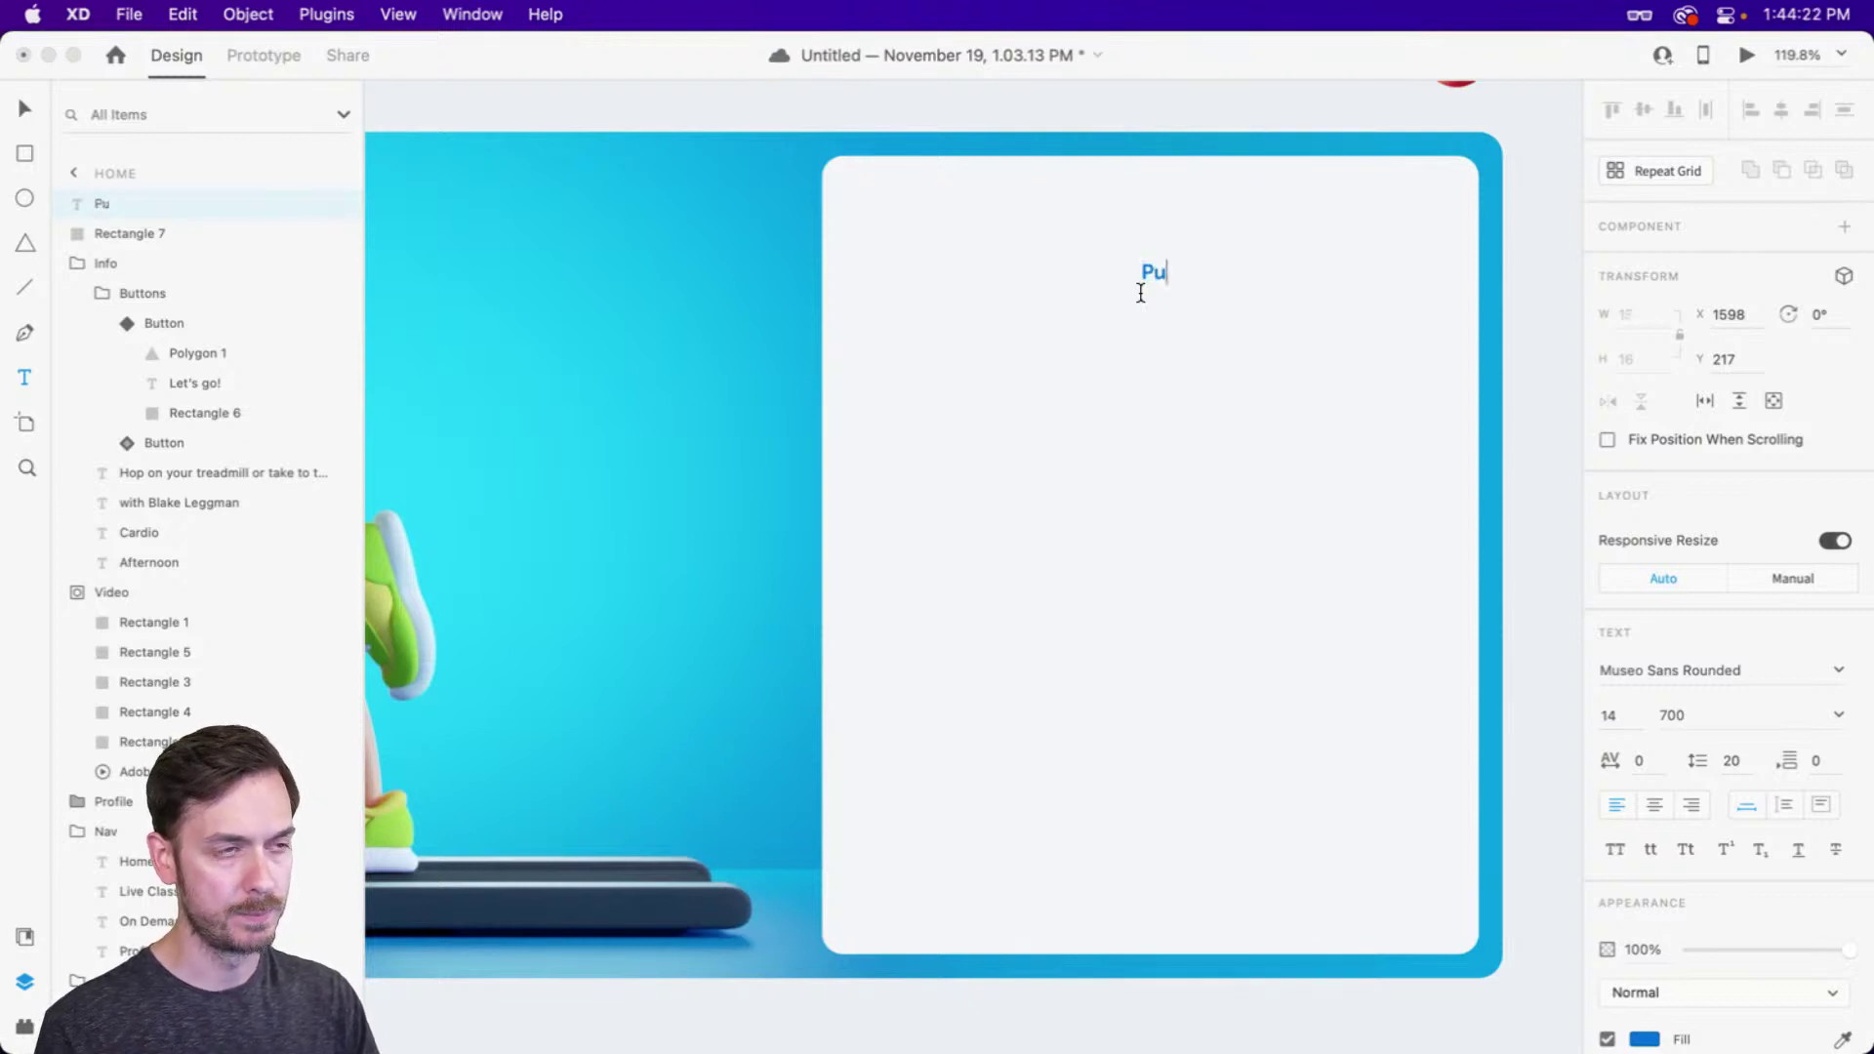
type("shups")
key("Escape")
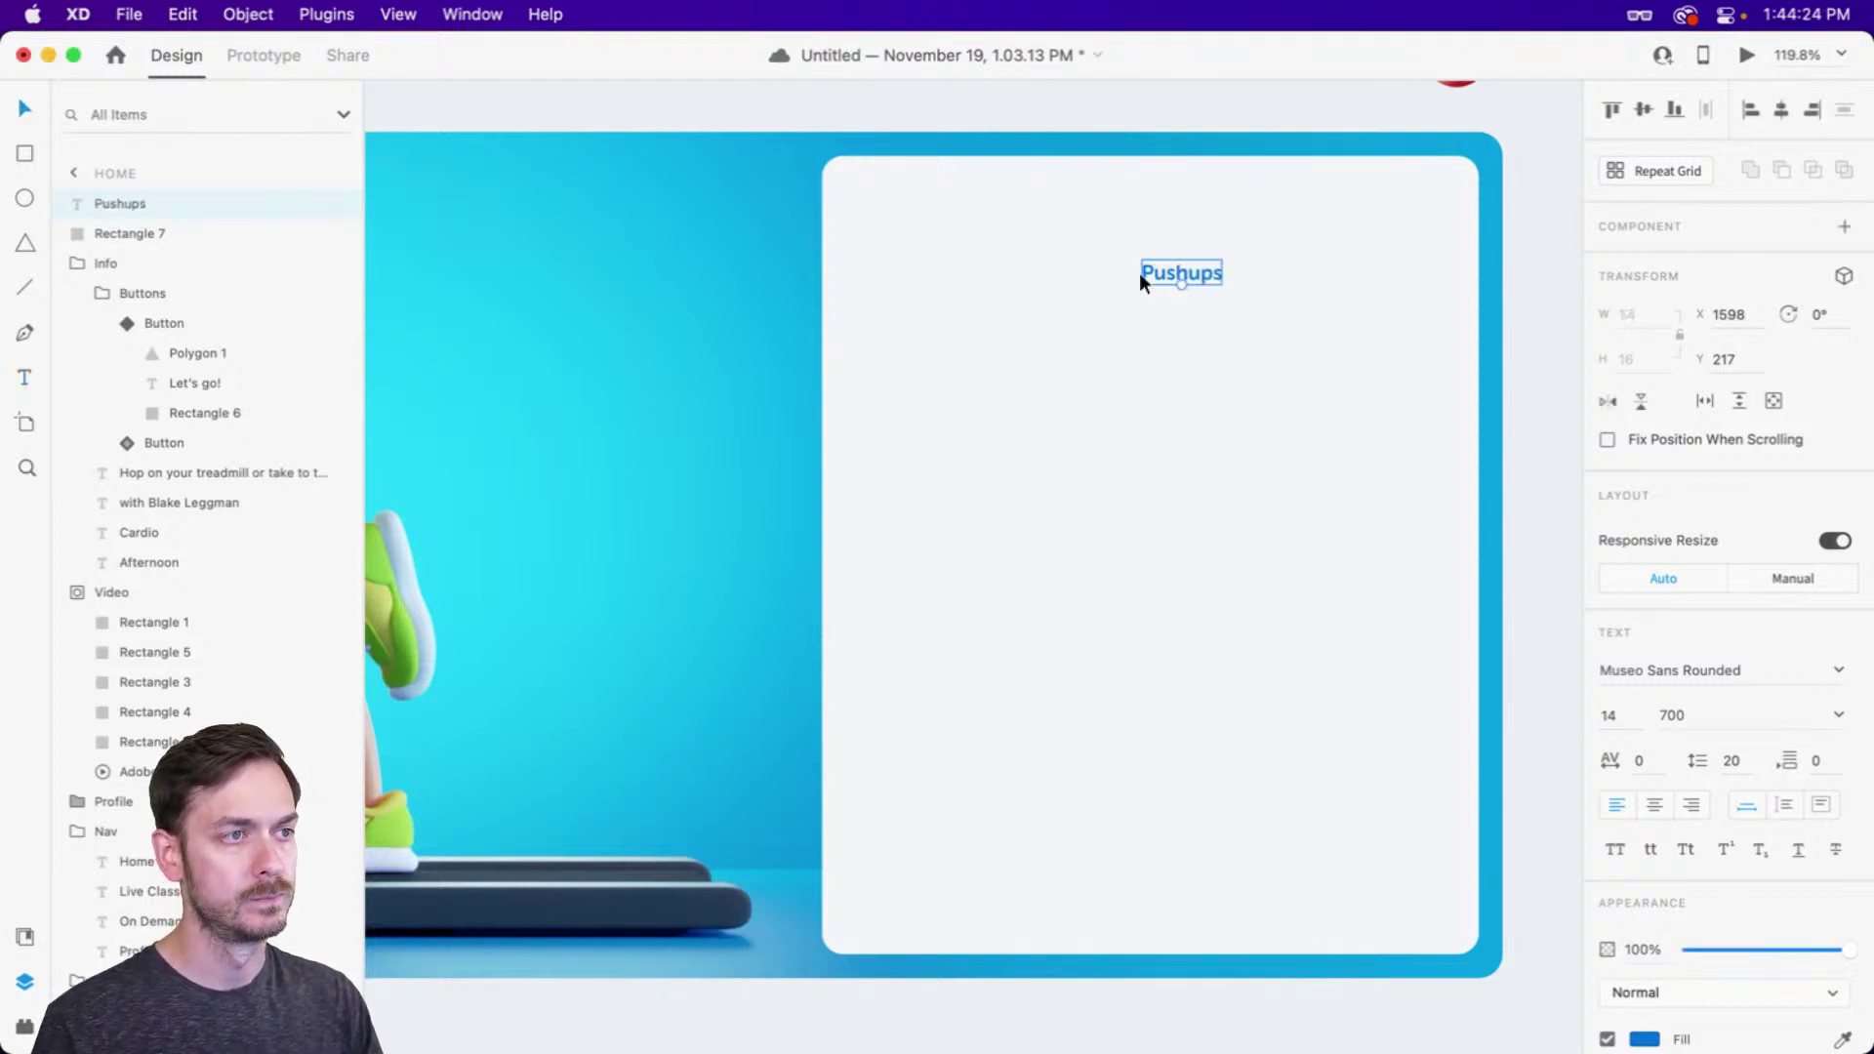
Enlarge the Pushups text to size 30, colour it with the saved dark grey #373B43, and preview the screen
left_click_drag(1182, 285, 1182, 316)
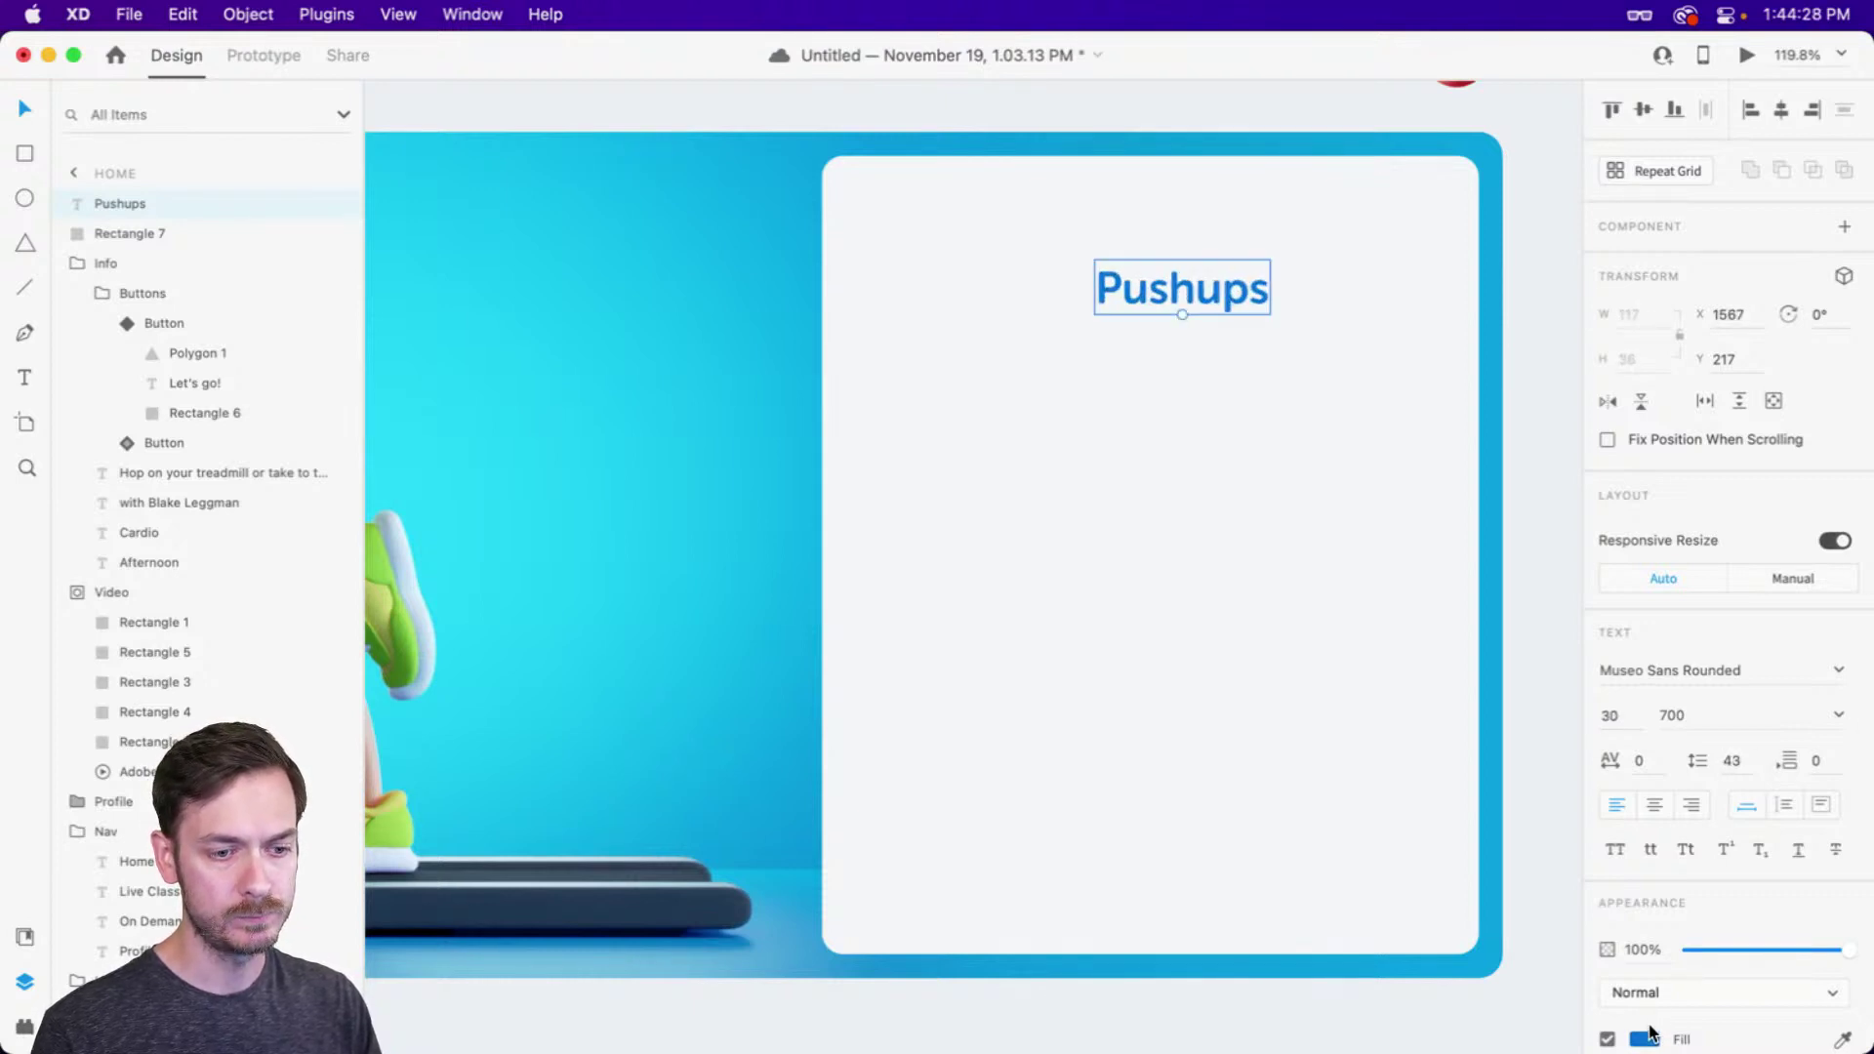
key("super+shift+y")
left_click(227, 298)
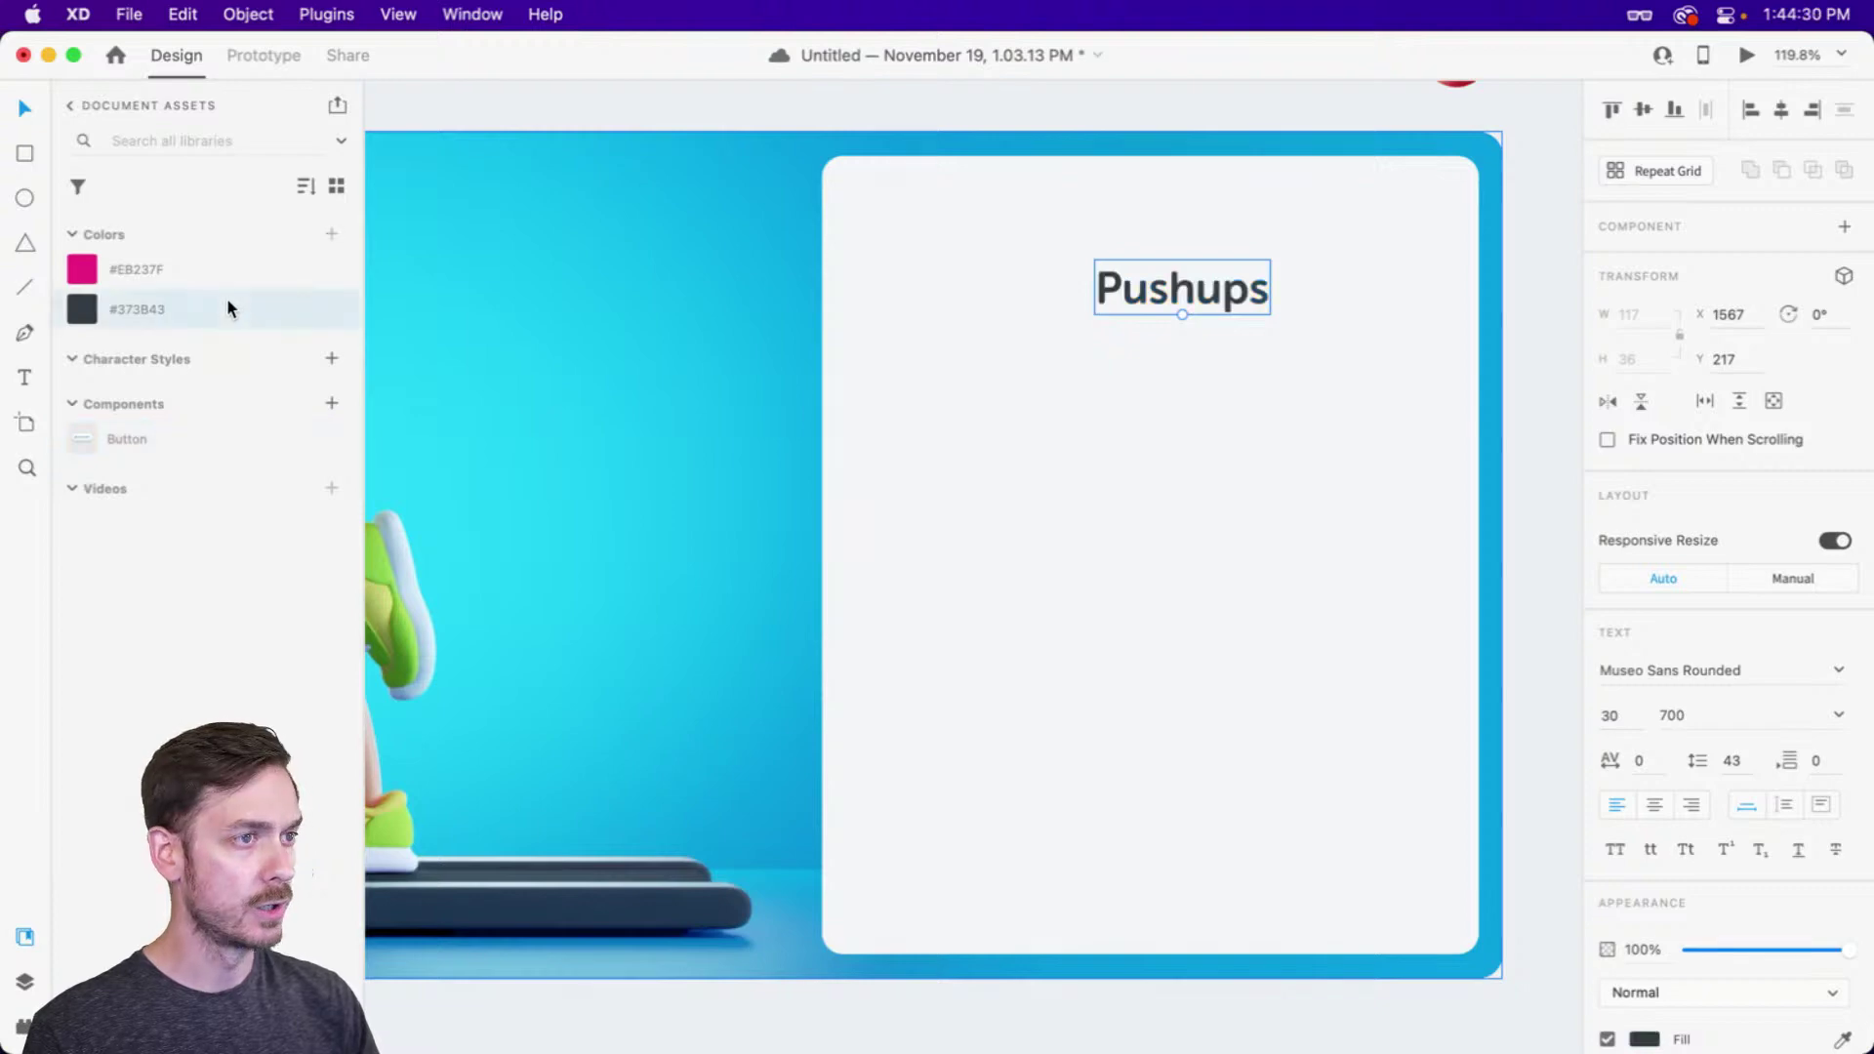
key("super+y")
key("super+Return")
key("super+w")
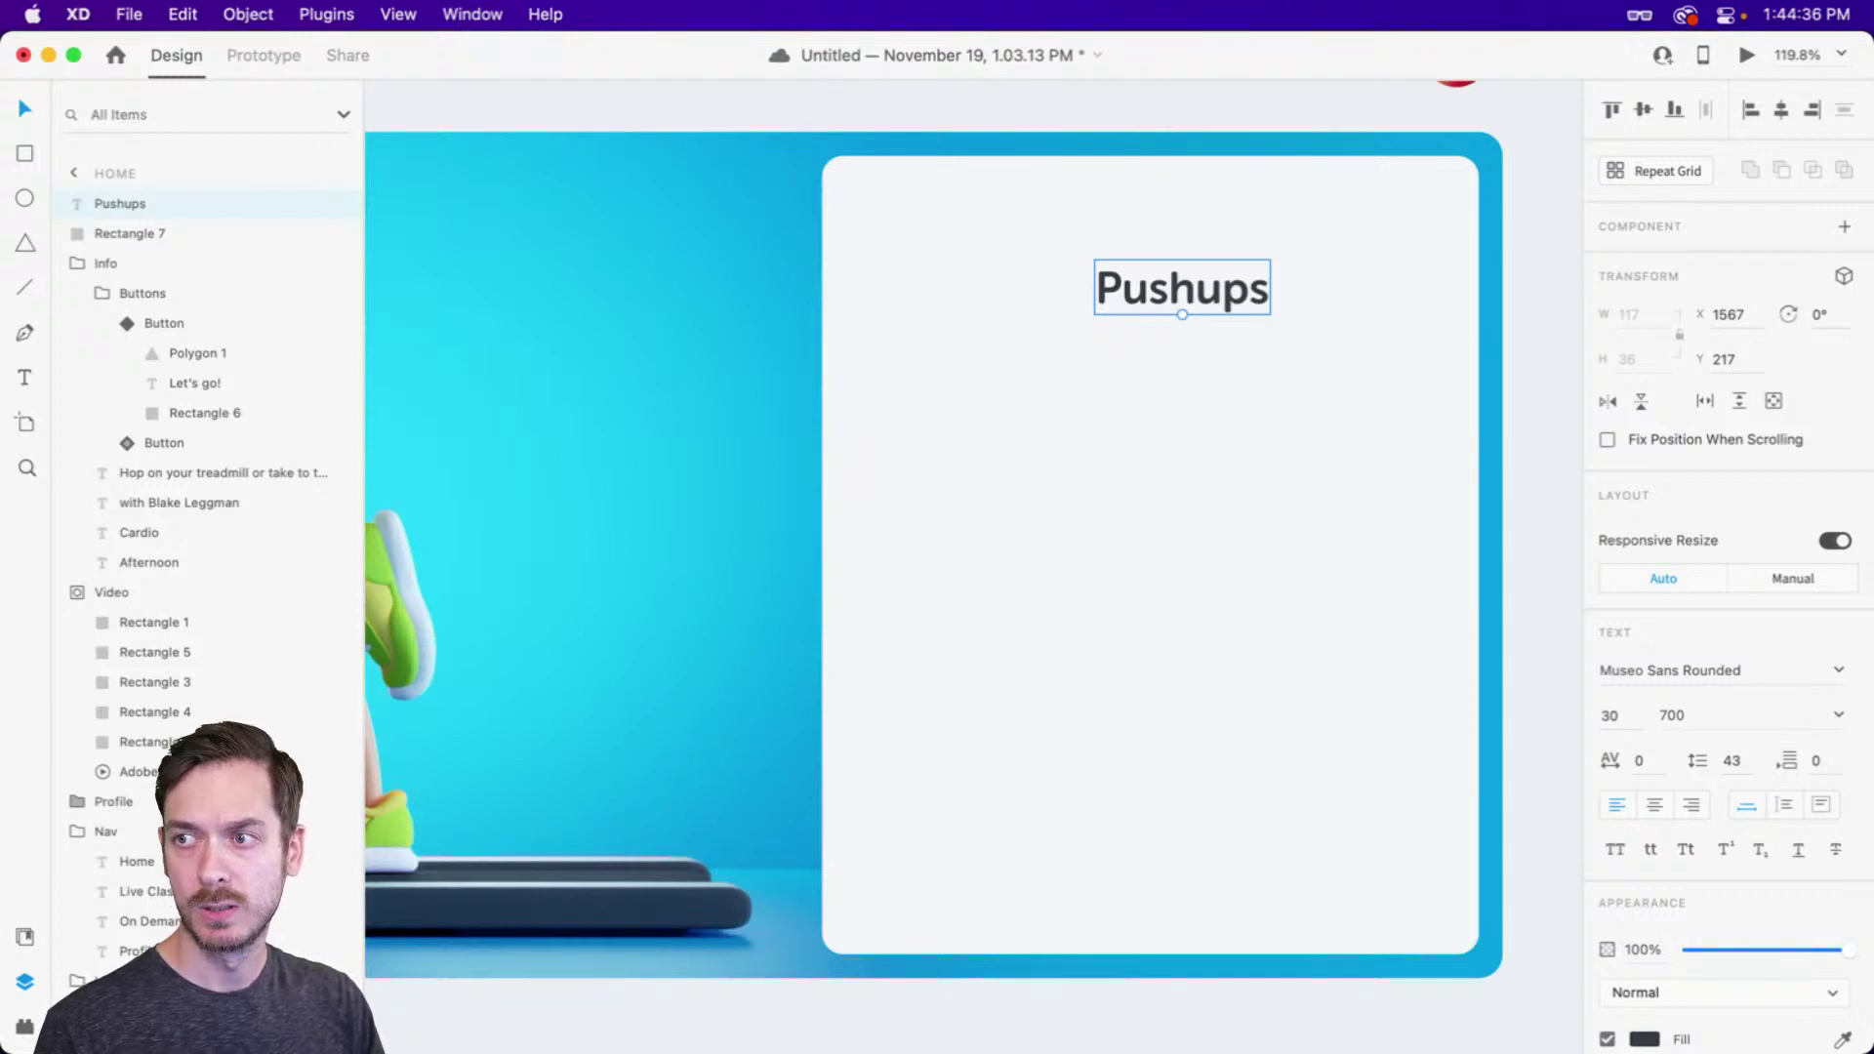
Set the Pushups text in Museo Sans, weight 900, size 24, and preview the Home screen
left_click(1838, 674)
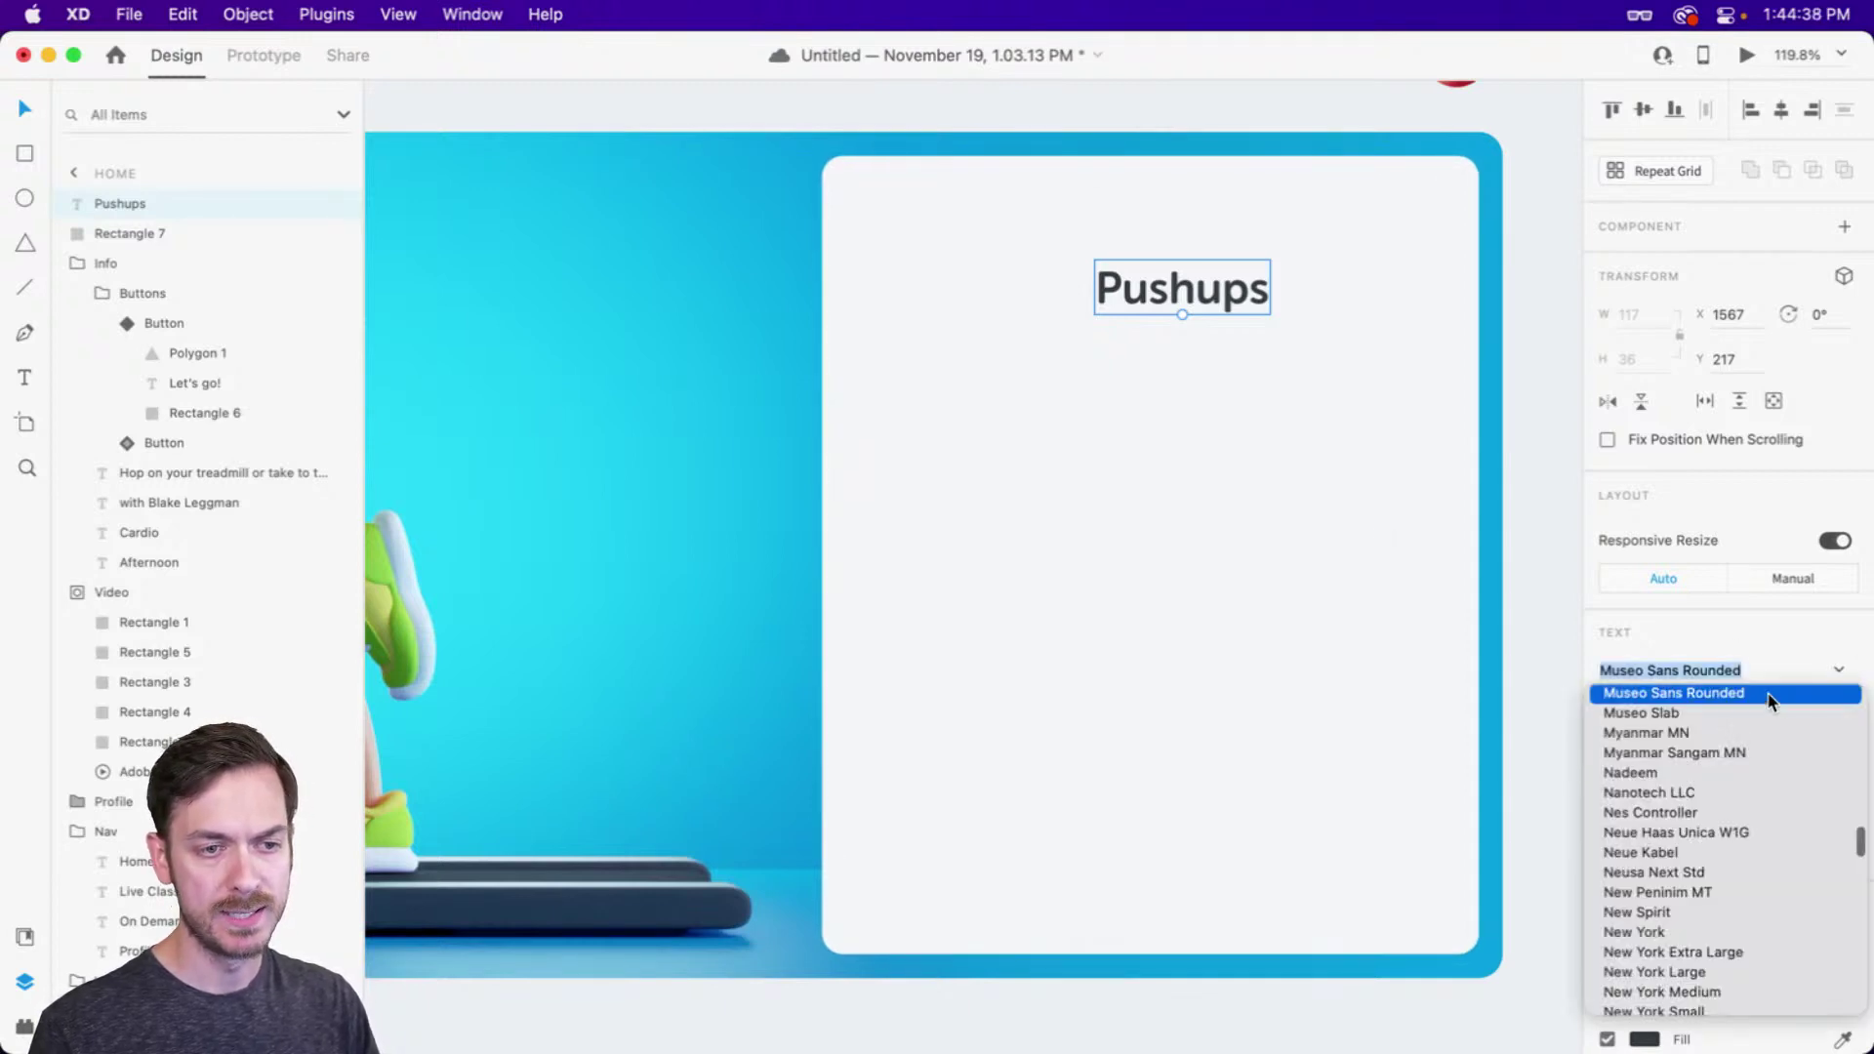
scroll(1755, 721, "up", 5)
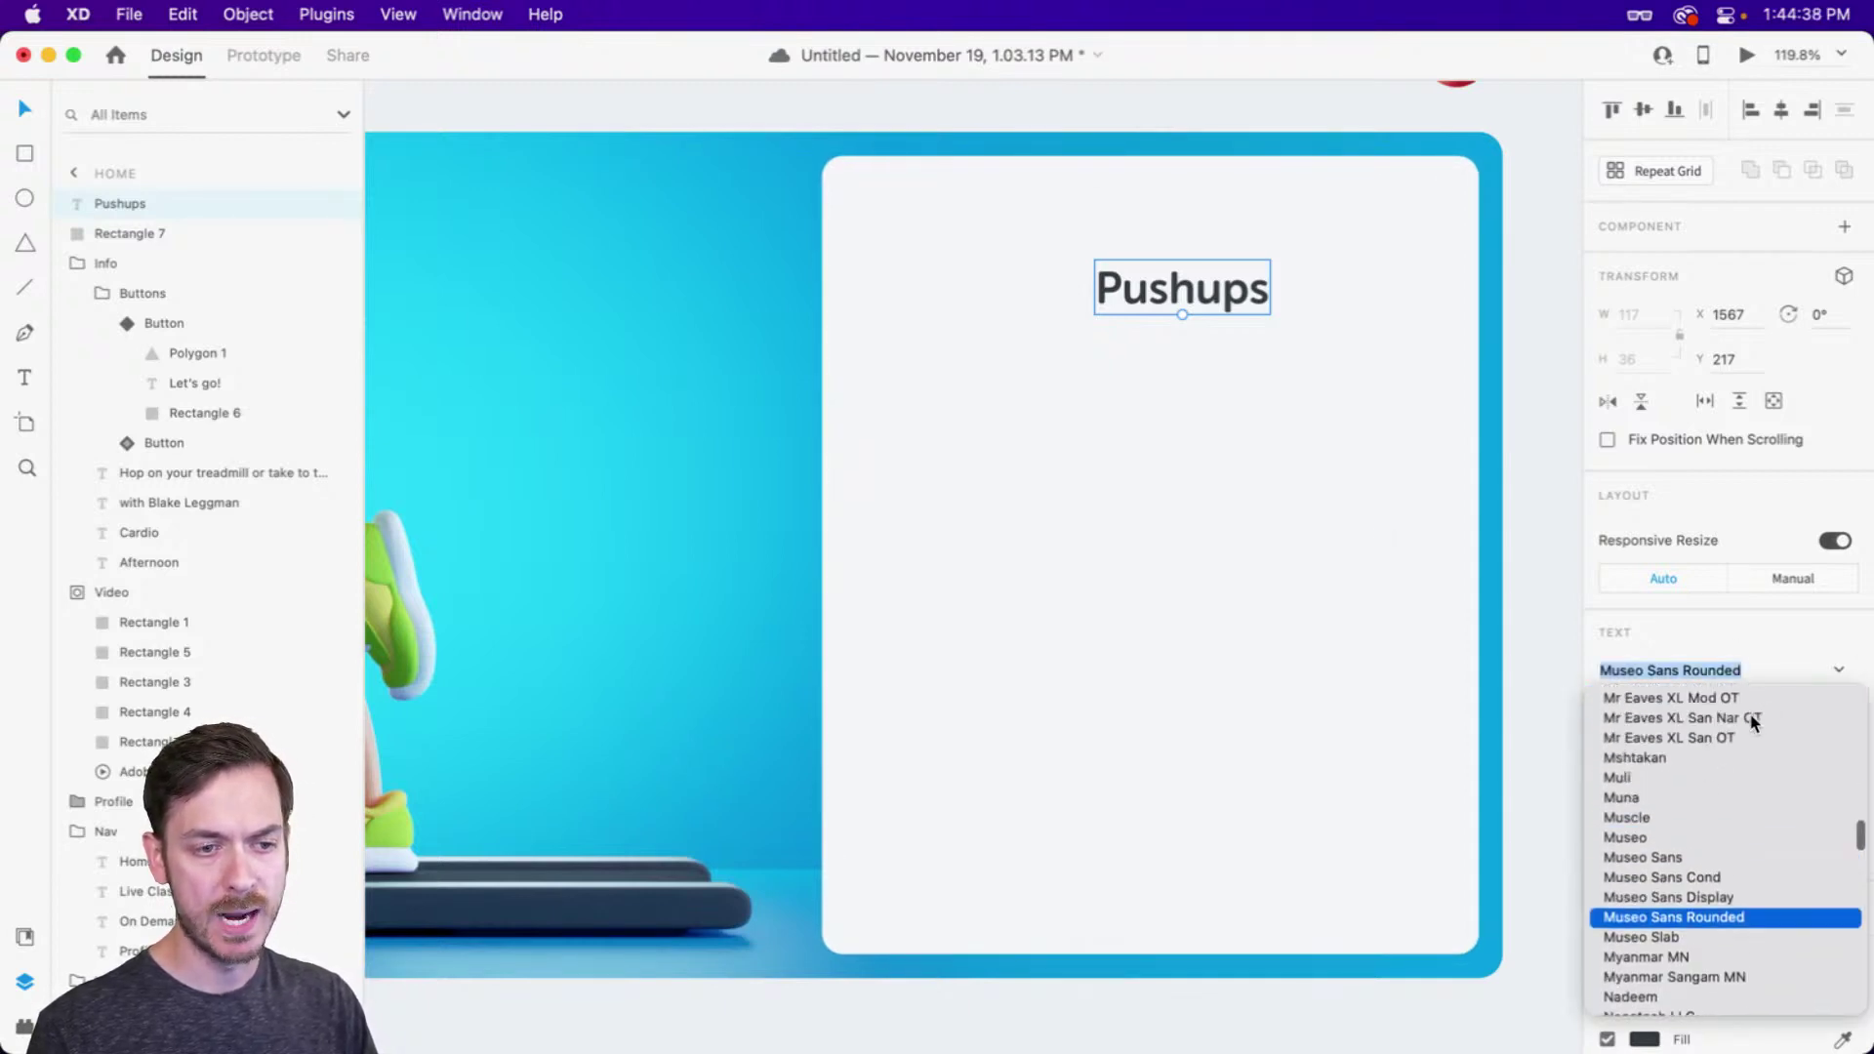
left_click(1706, 858)
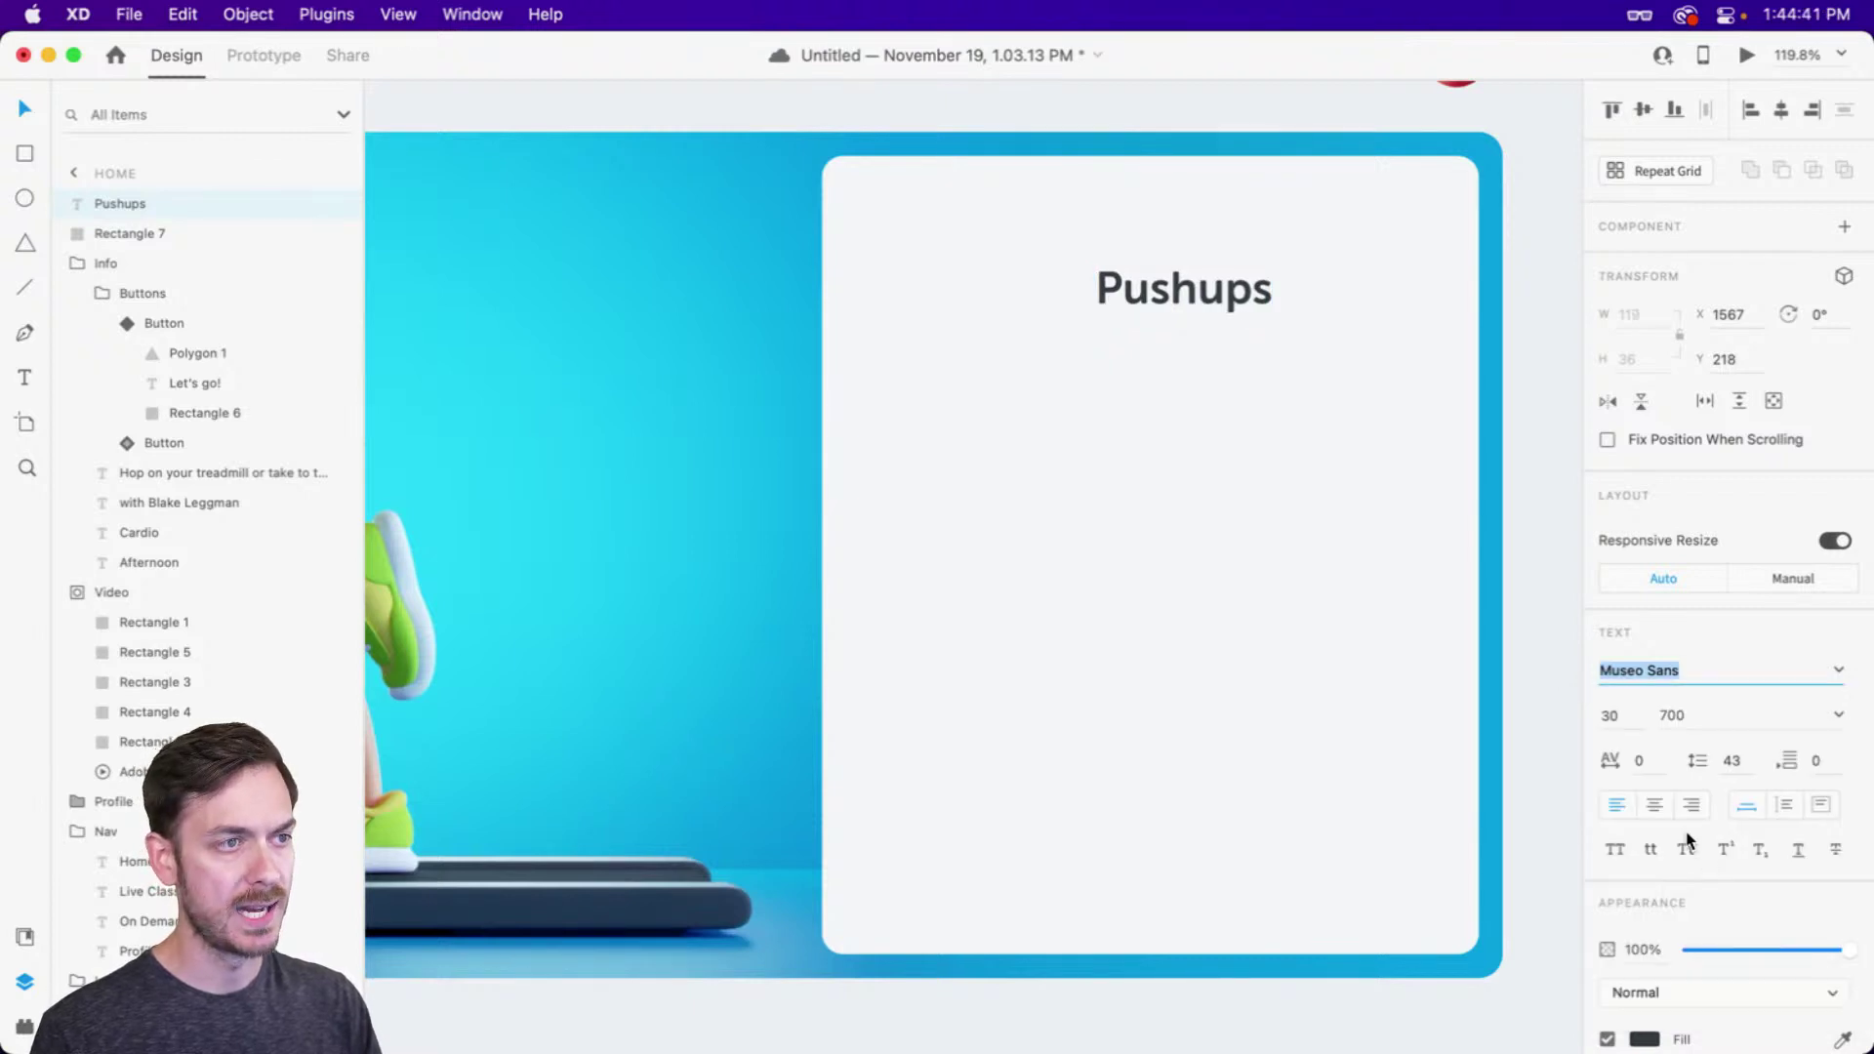
left_click(1832, 712)
left_click(1676, 903)
left_click(1611, 715)
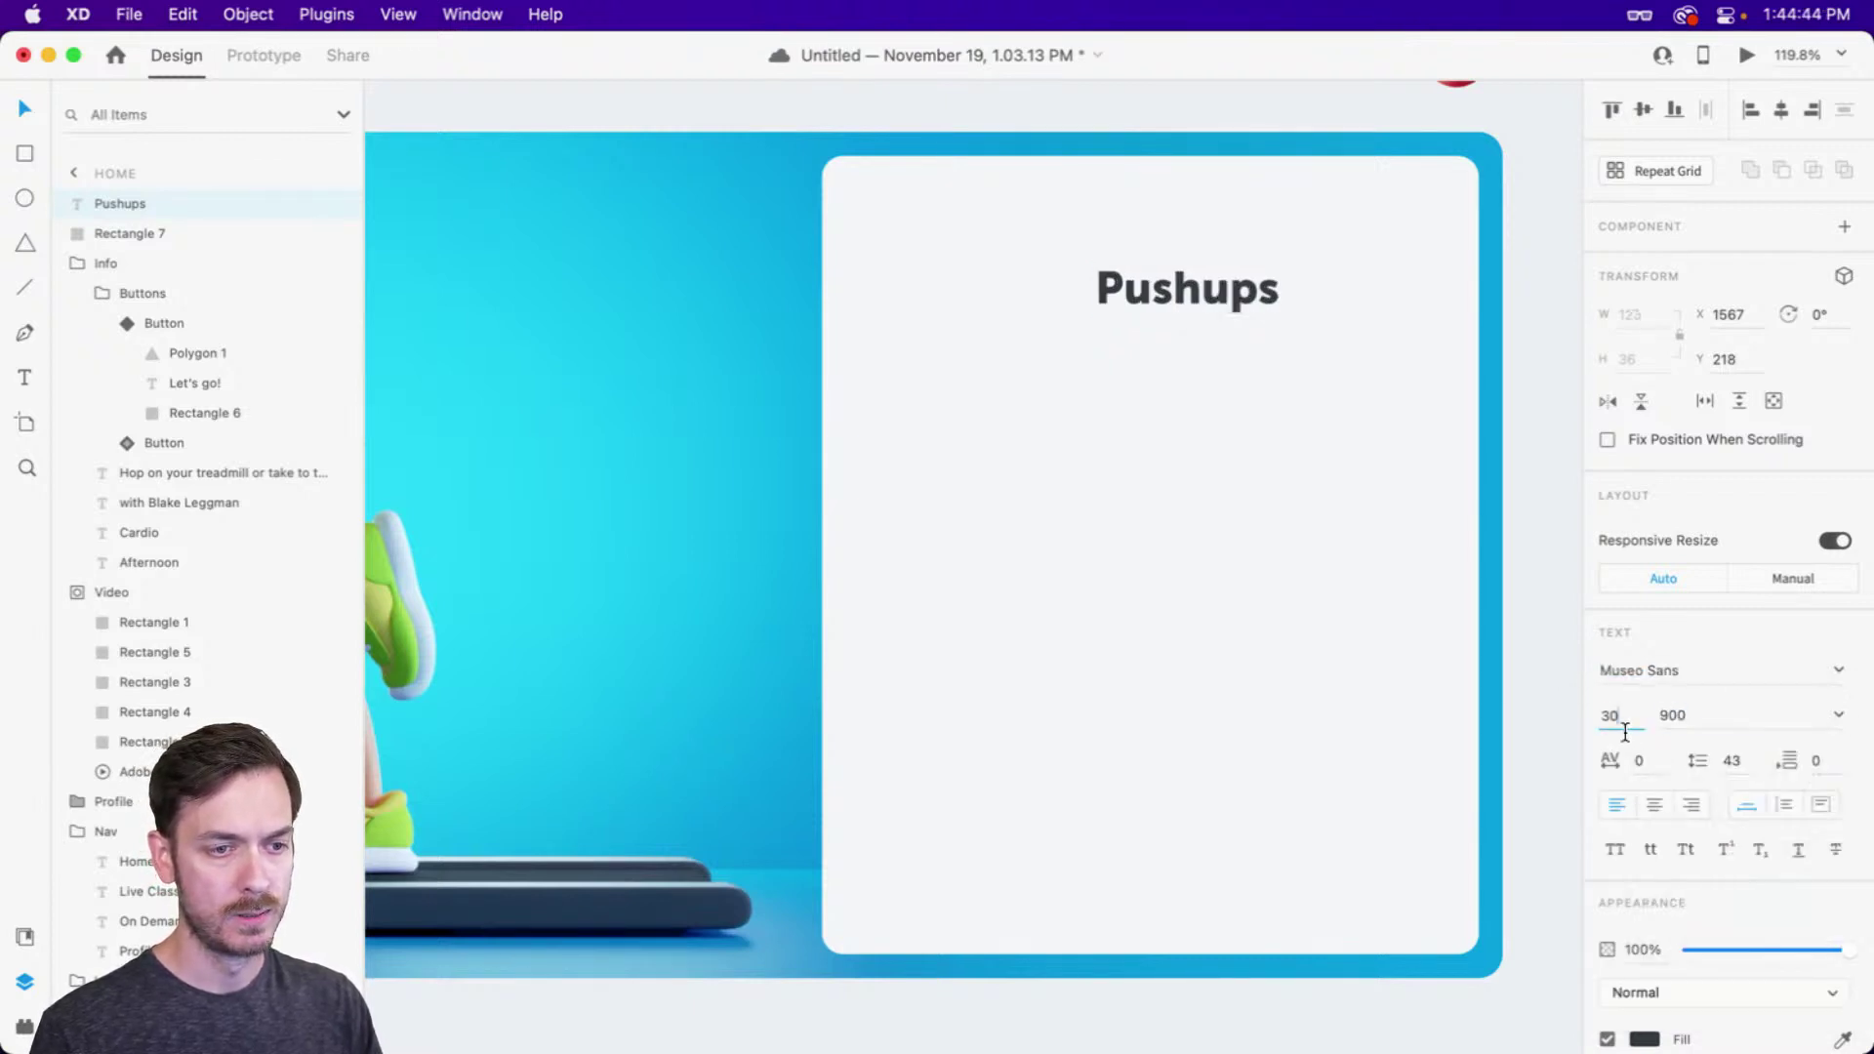
type("24")
key("Return")
key("super+Return")
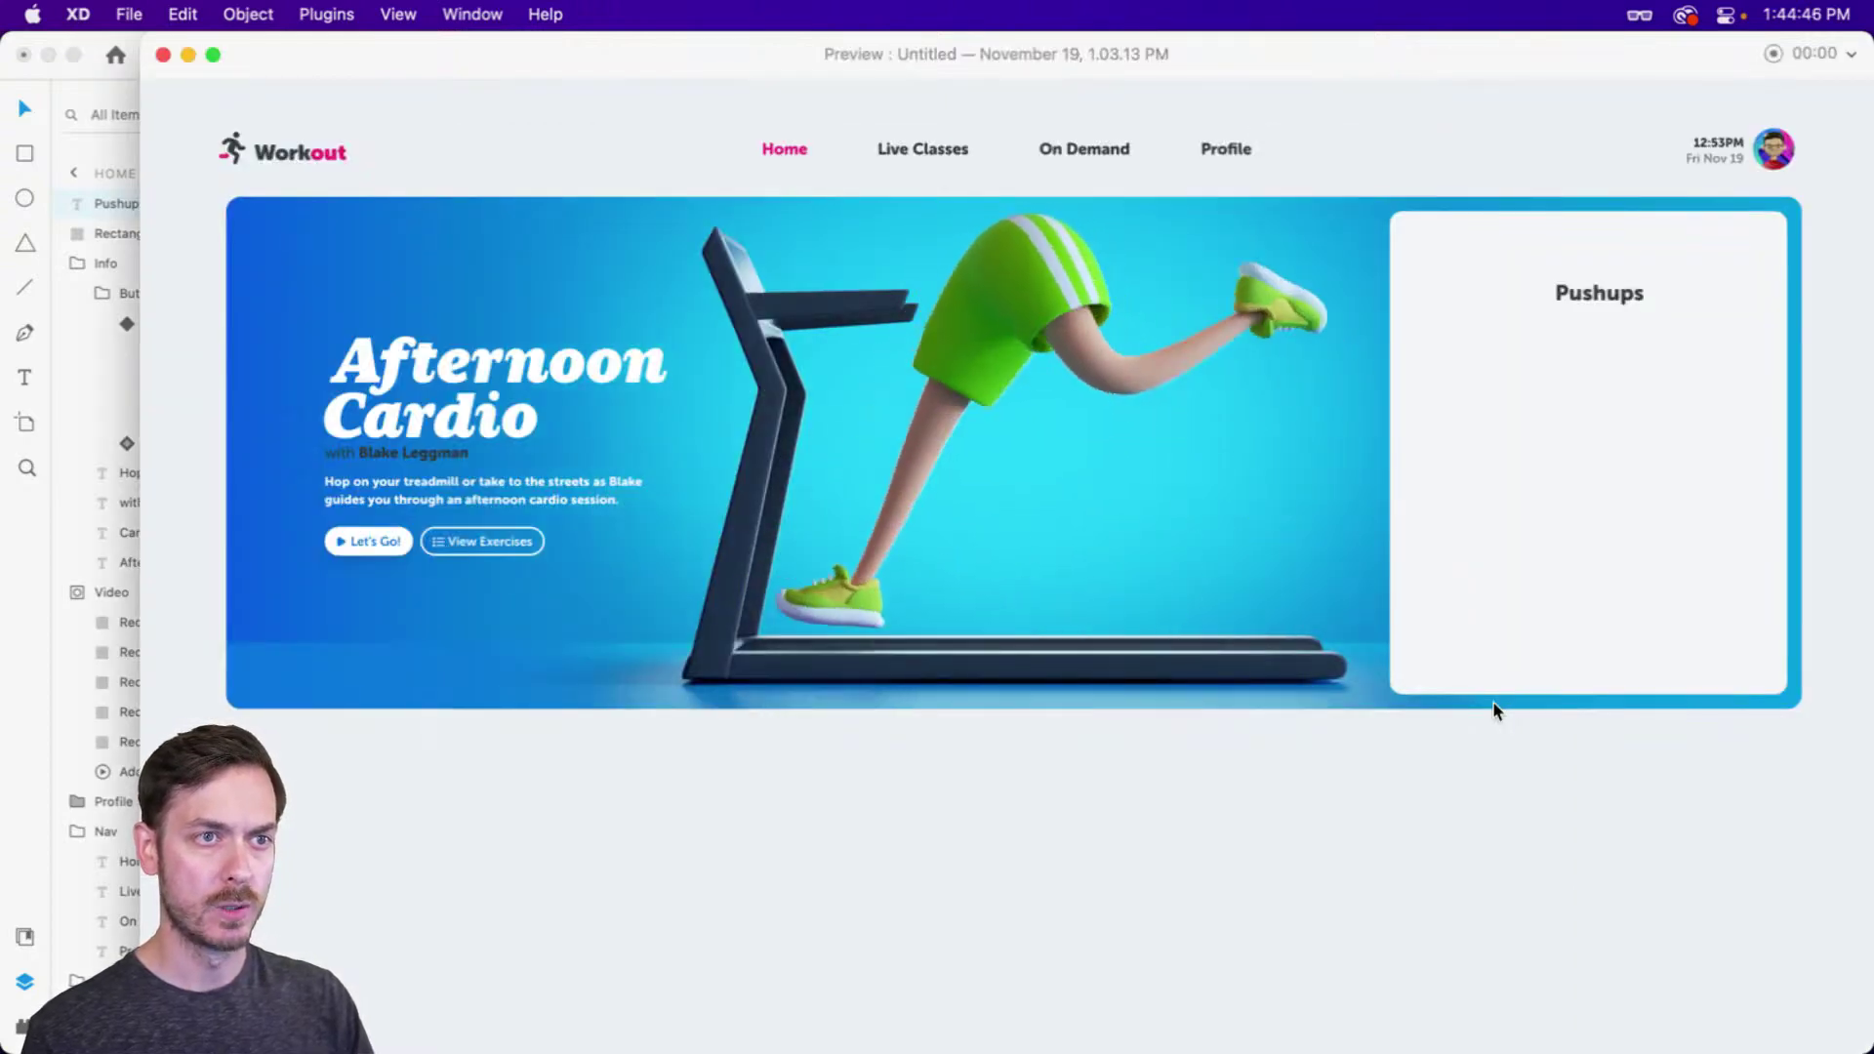
Duplicate the Pushups title just below it at X 1591, Y 237, and make the copy an auto-height text box 189 wide
key("Escape")
left_click_drag(1140, 282, 1183, 315)
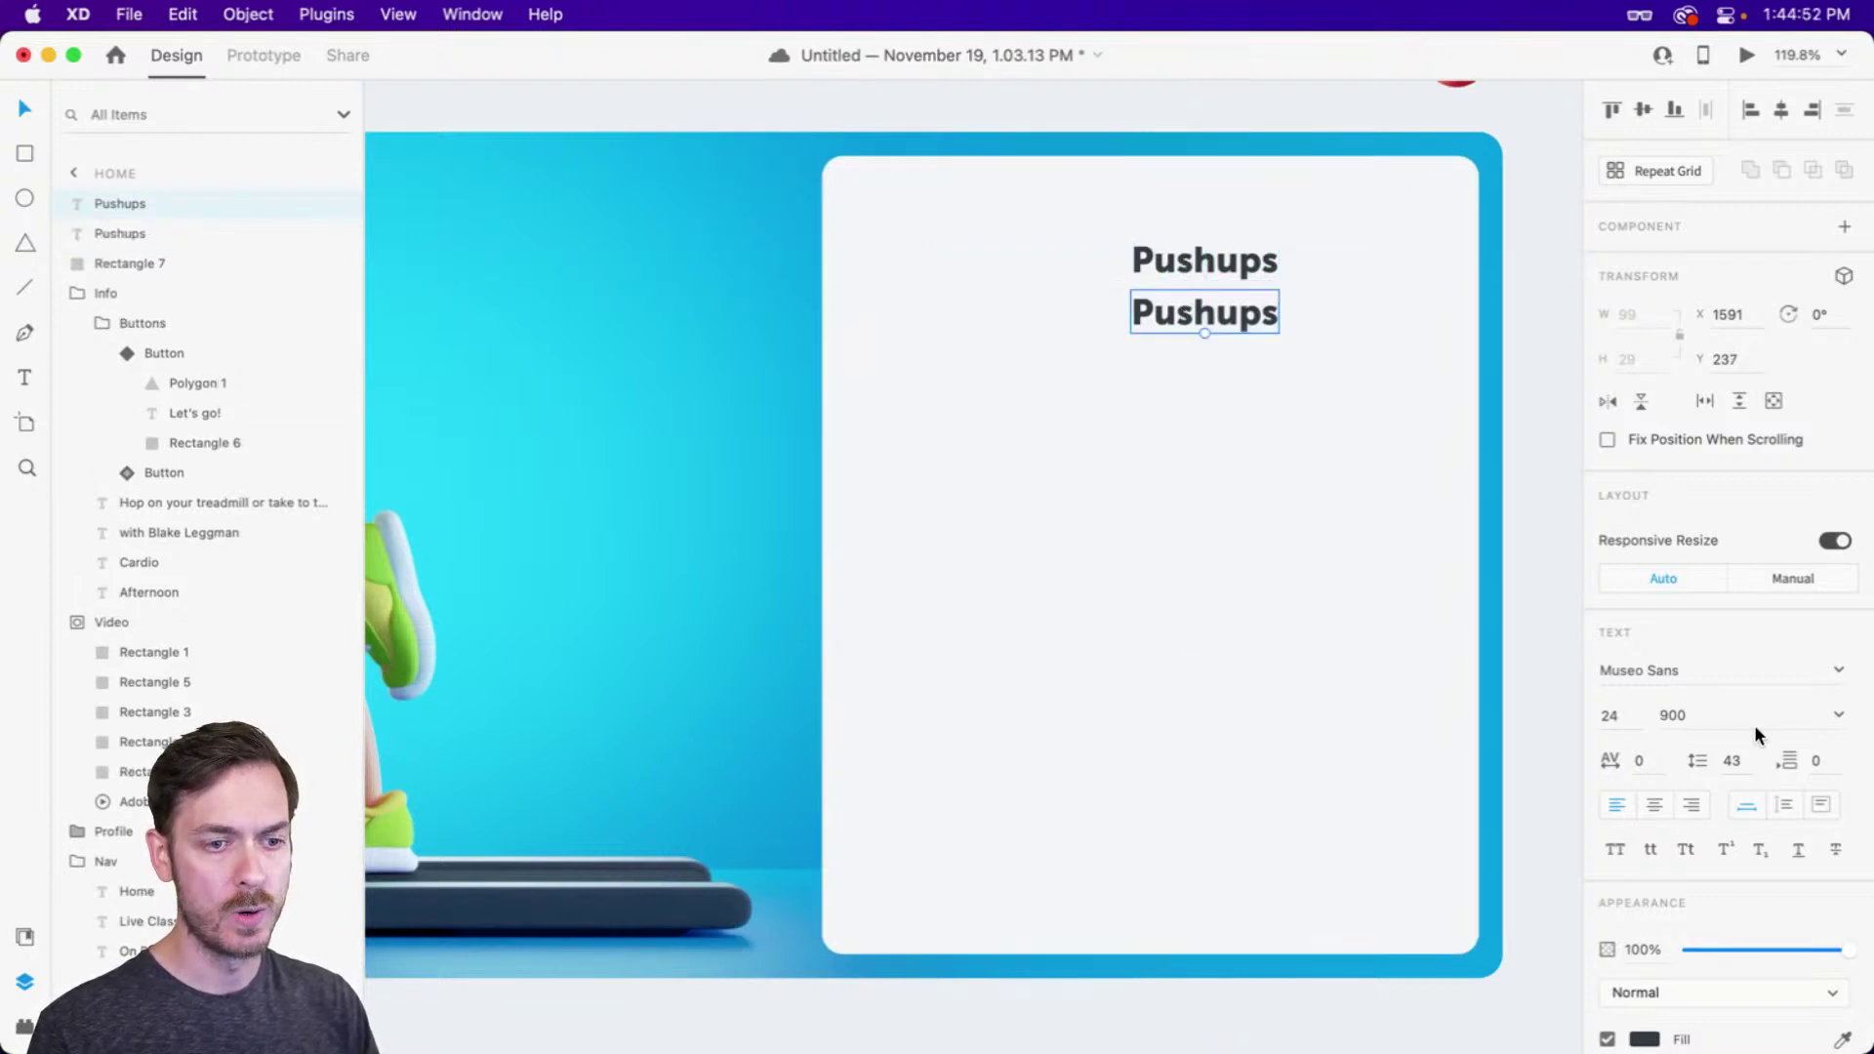
left_click(1792, 809)
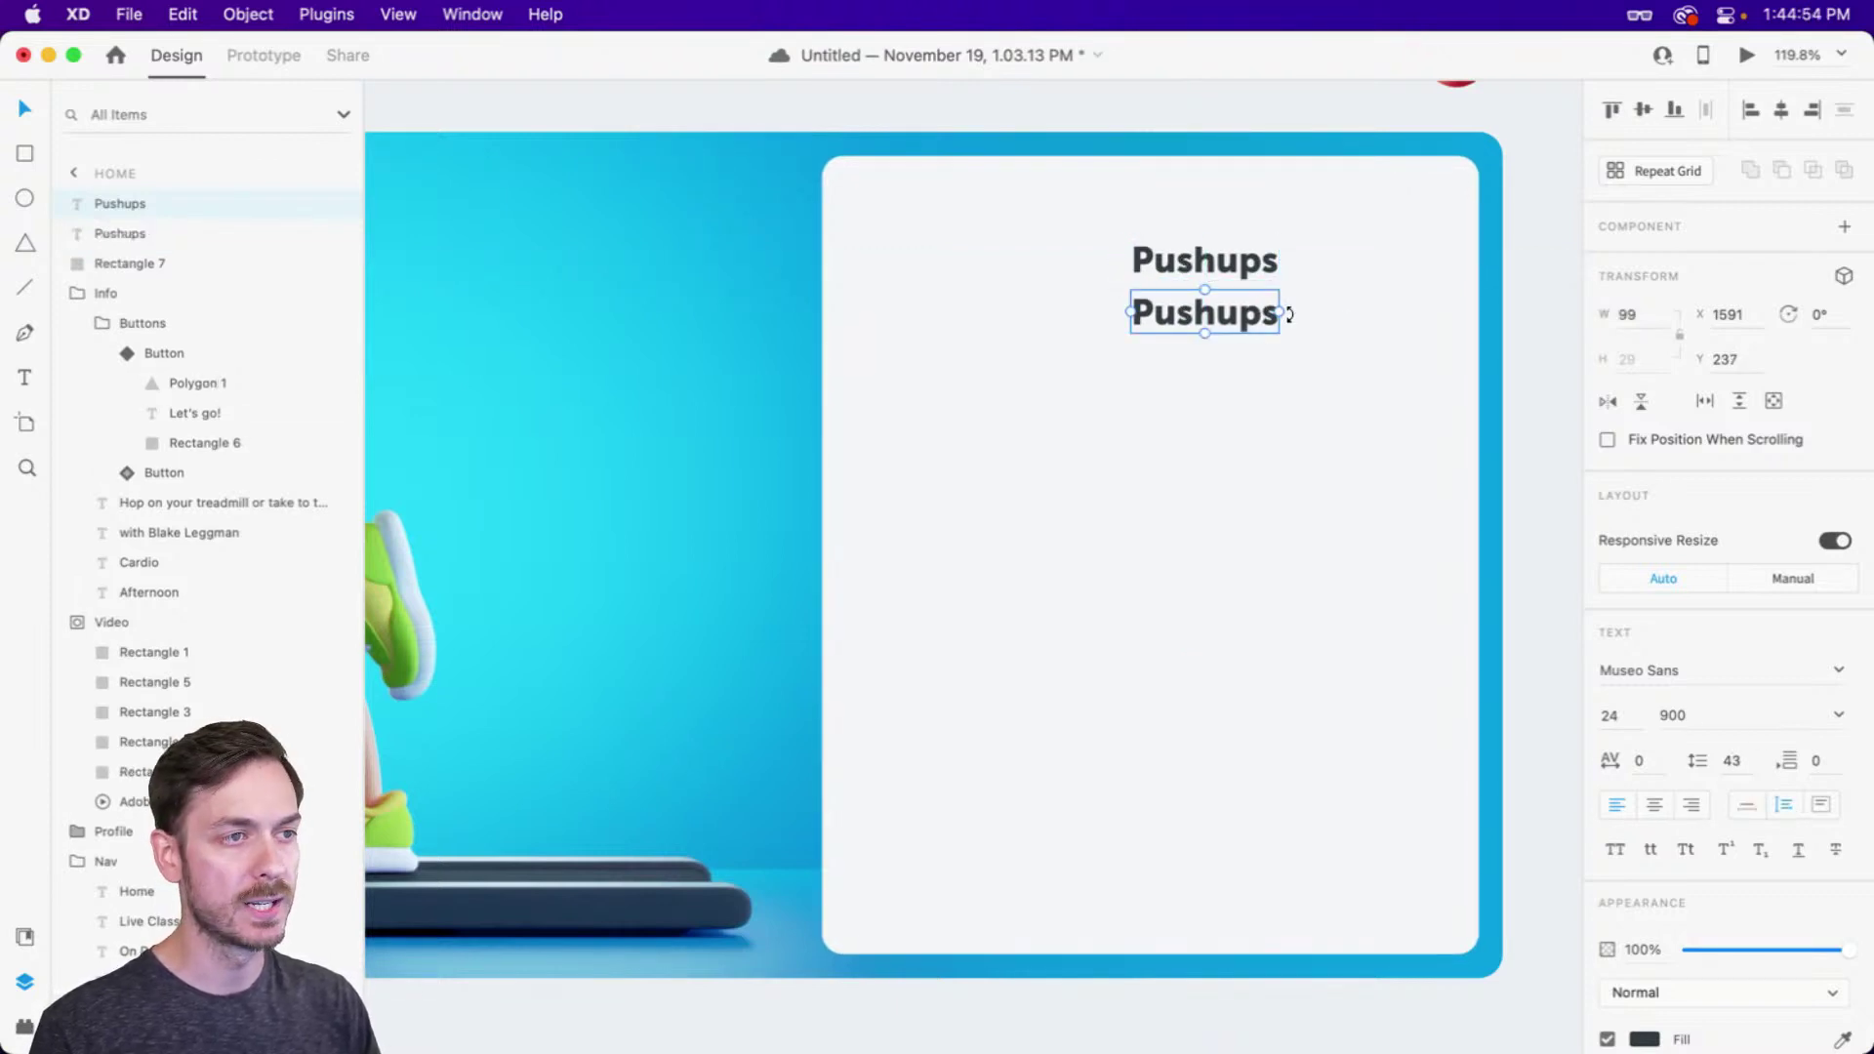
left_click_drag(1282, 315, 1413, 313)
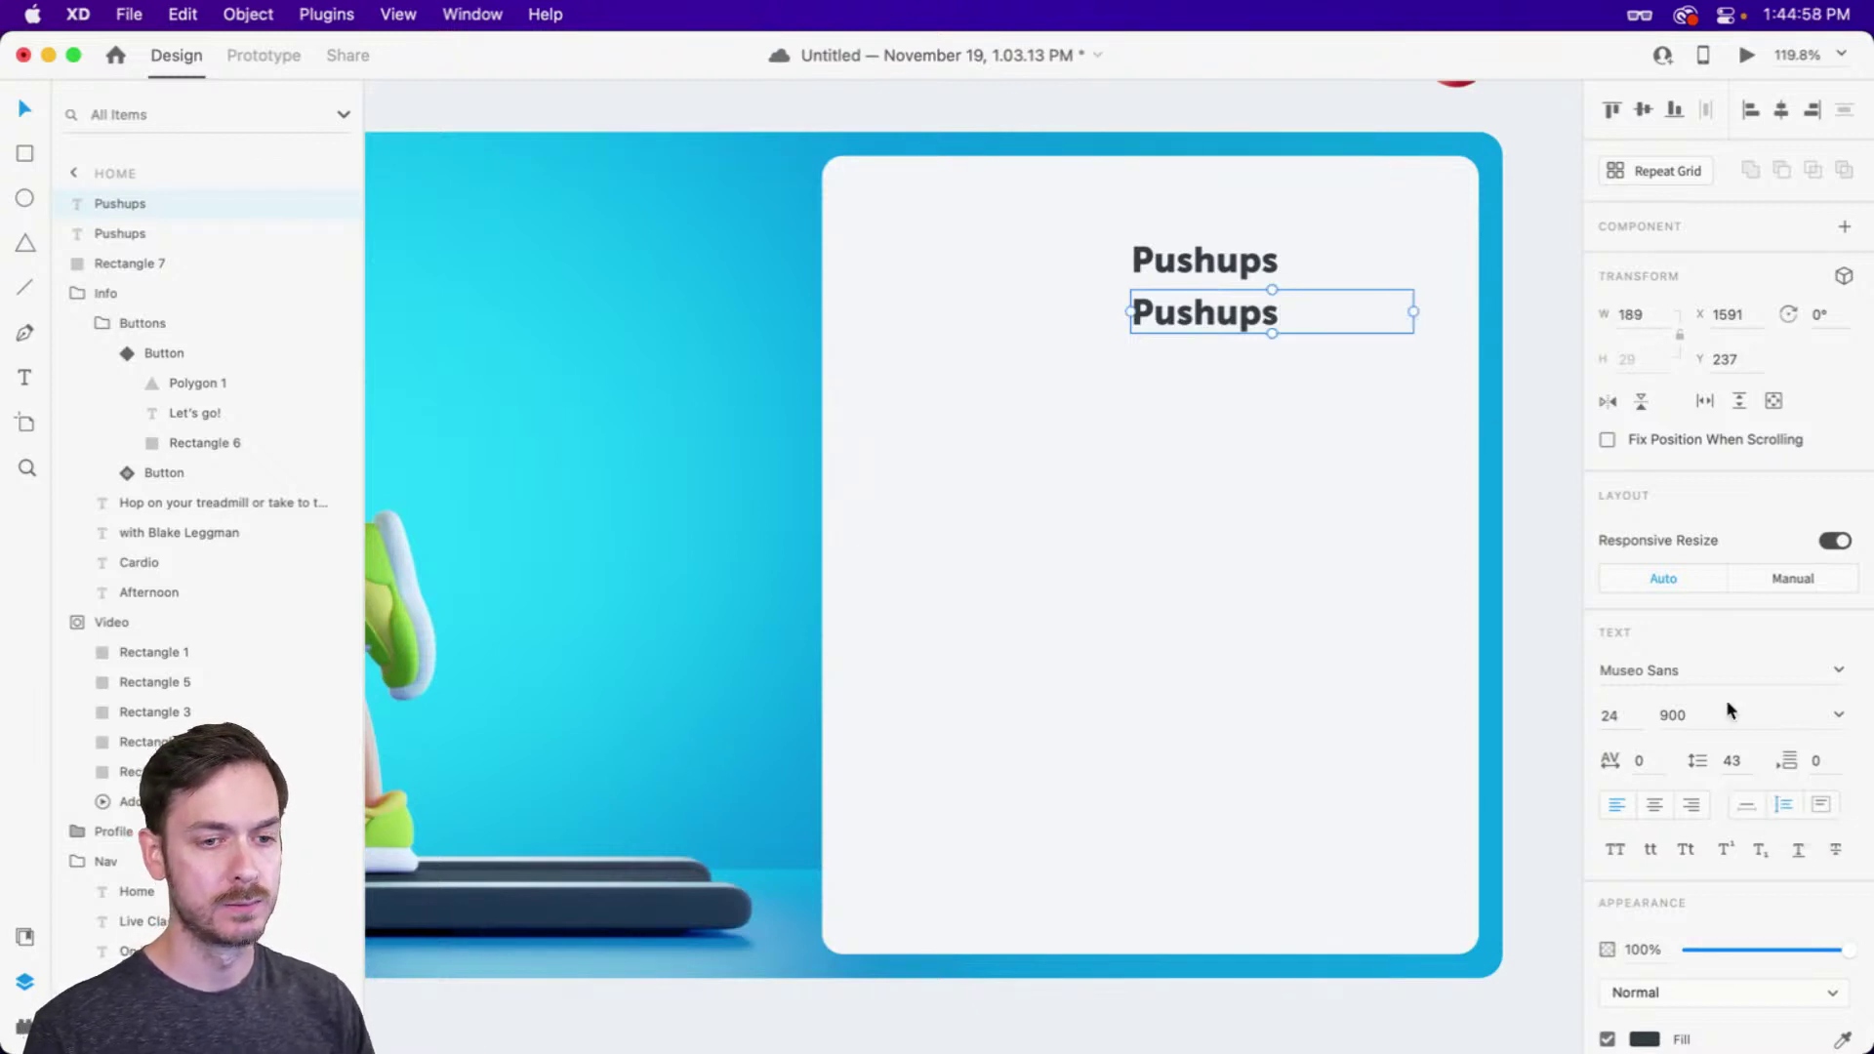
Set the duplicated text to size 18 and replace its wording with "Description of exercise goes here."
left_click(1618, 720)
type("18")
key("Return")
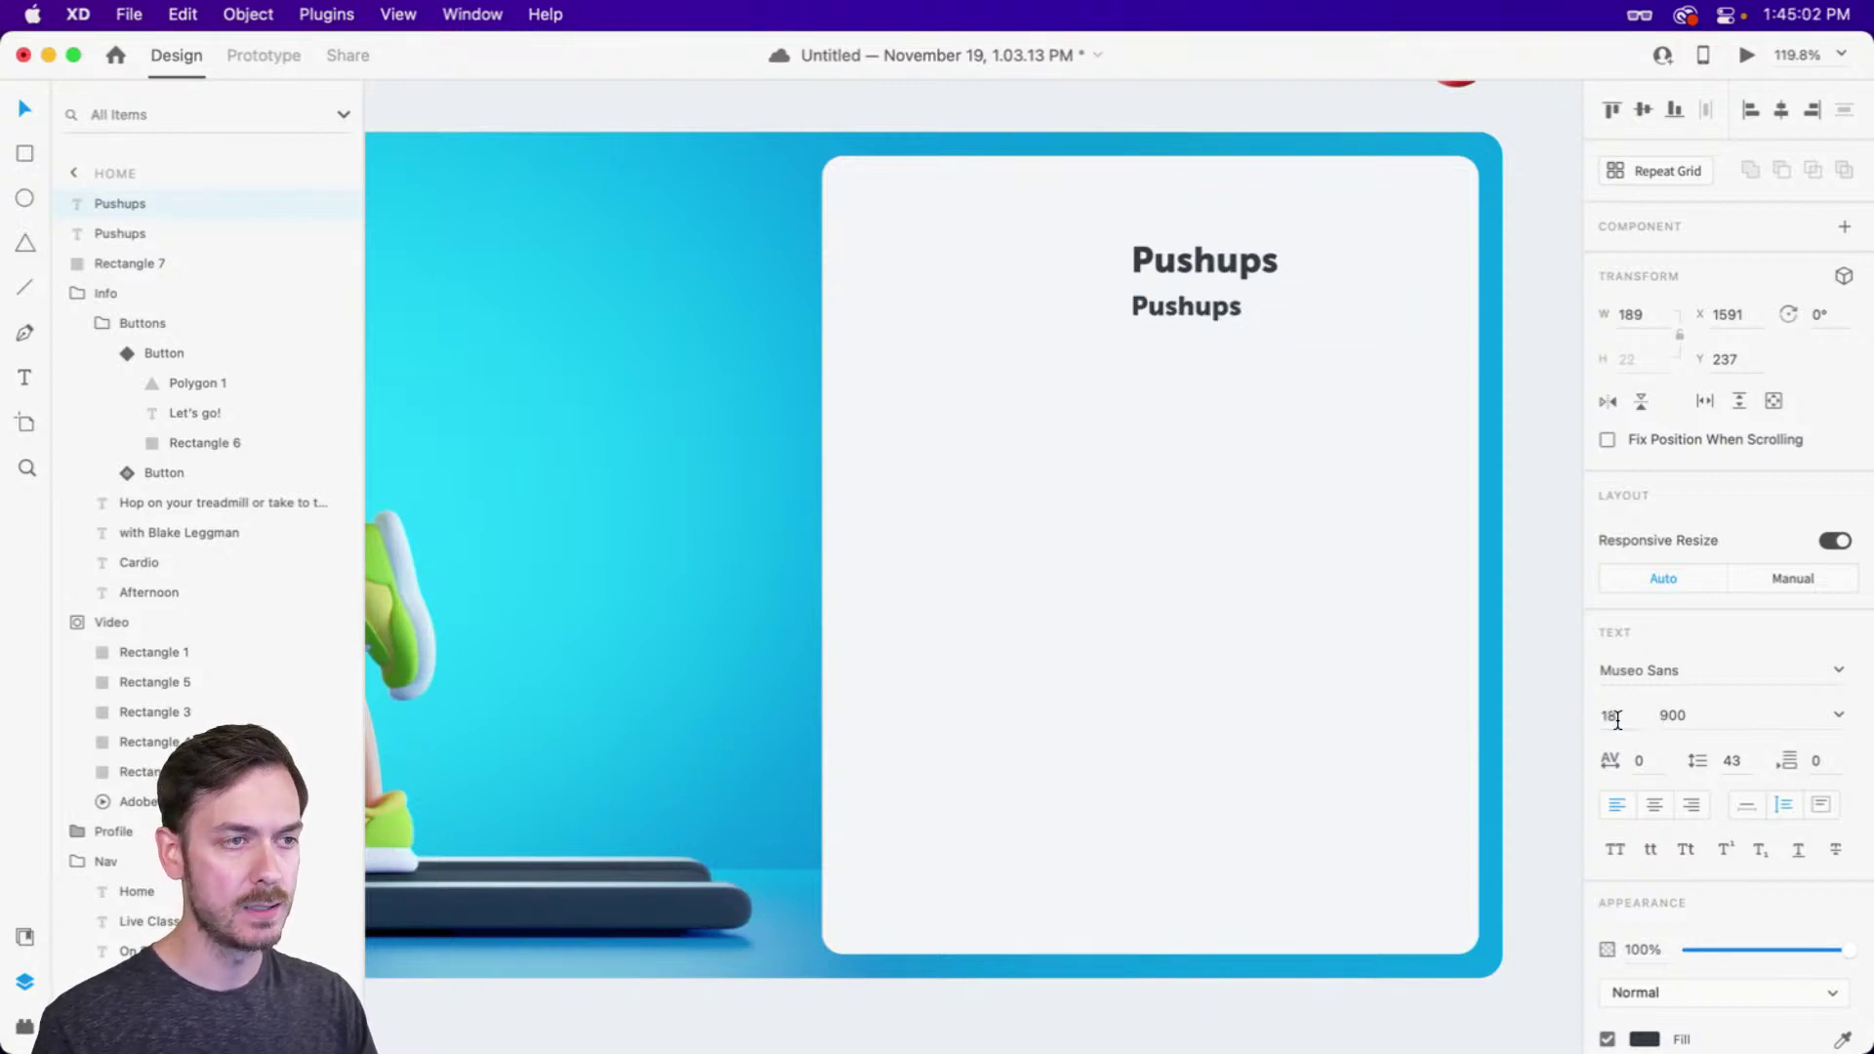
double_click(1164, 311)
type("Description of ex")
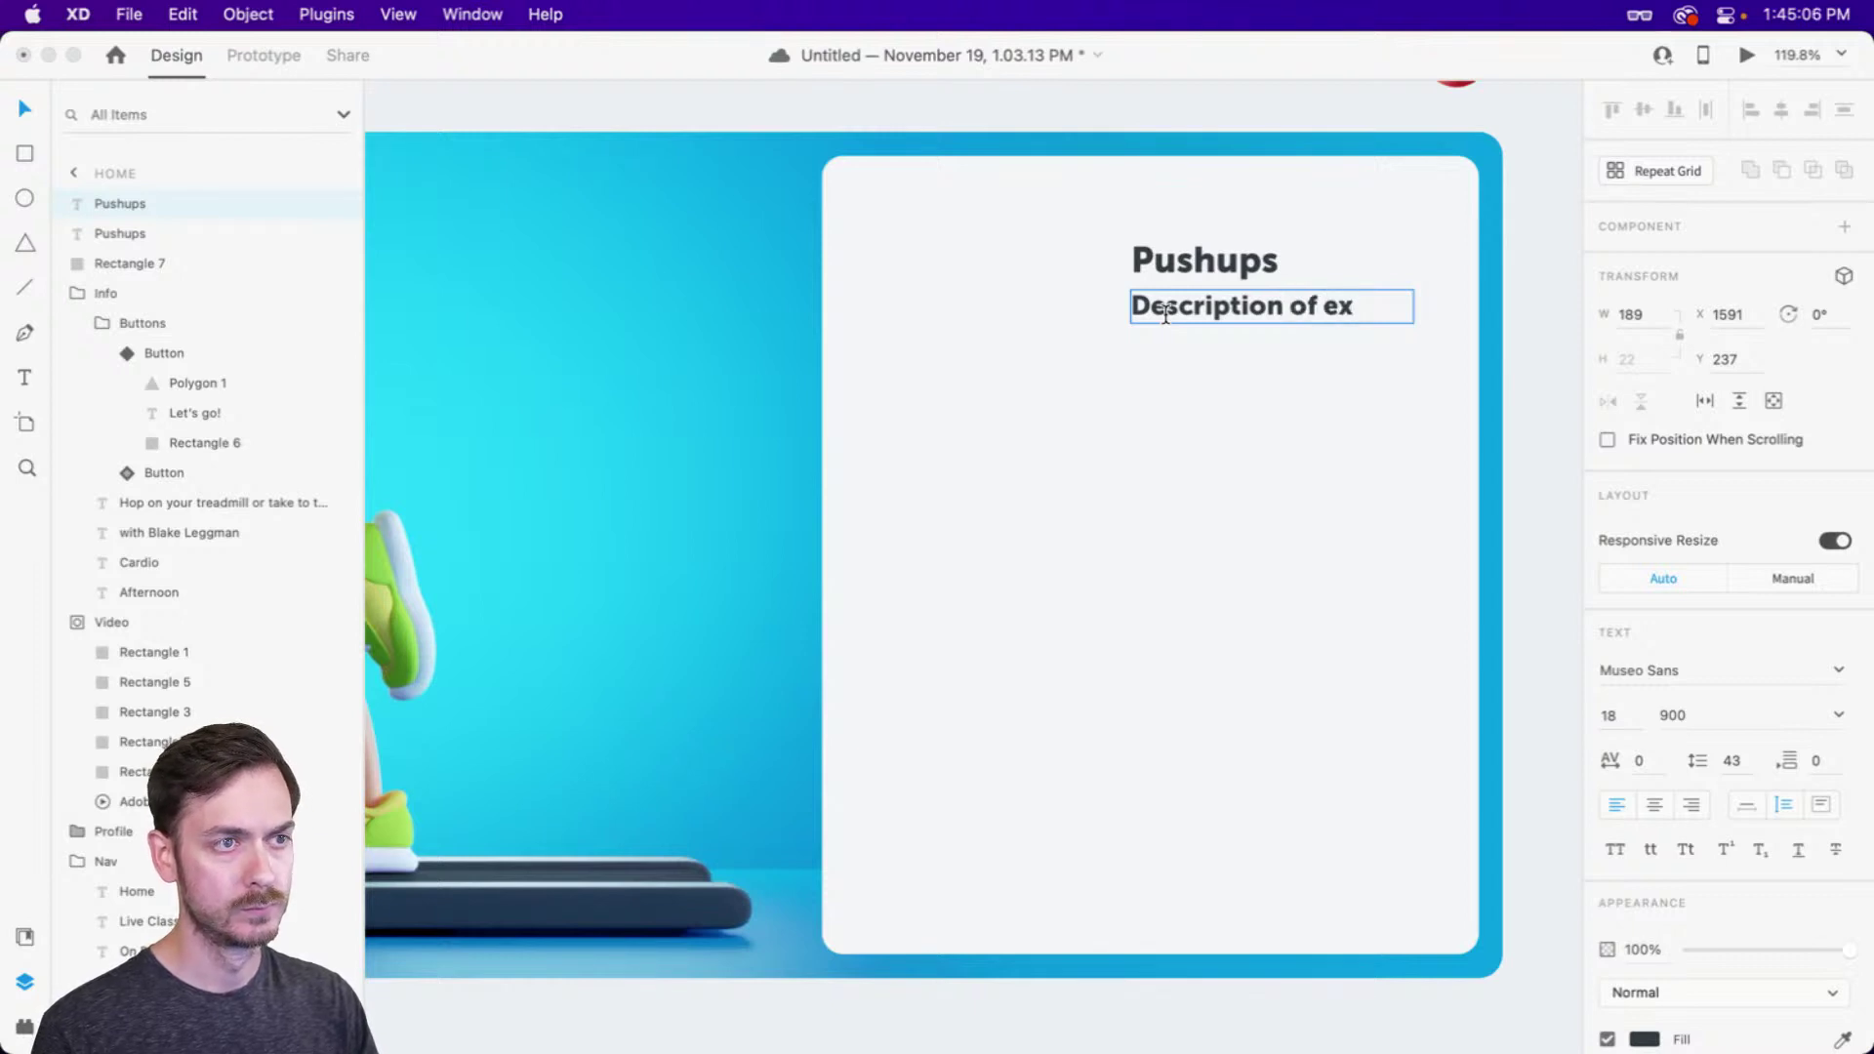
type("ercise goe")
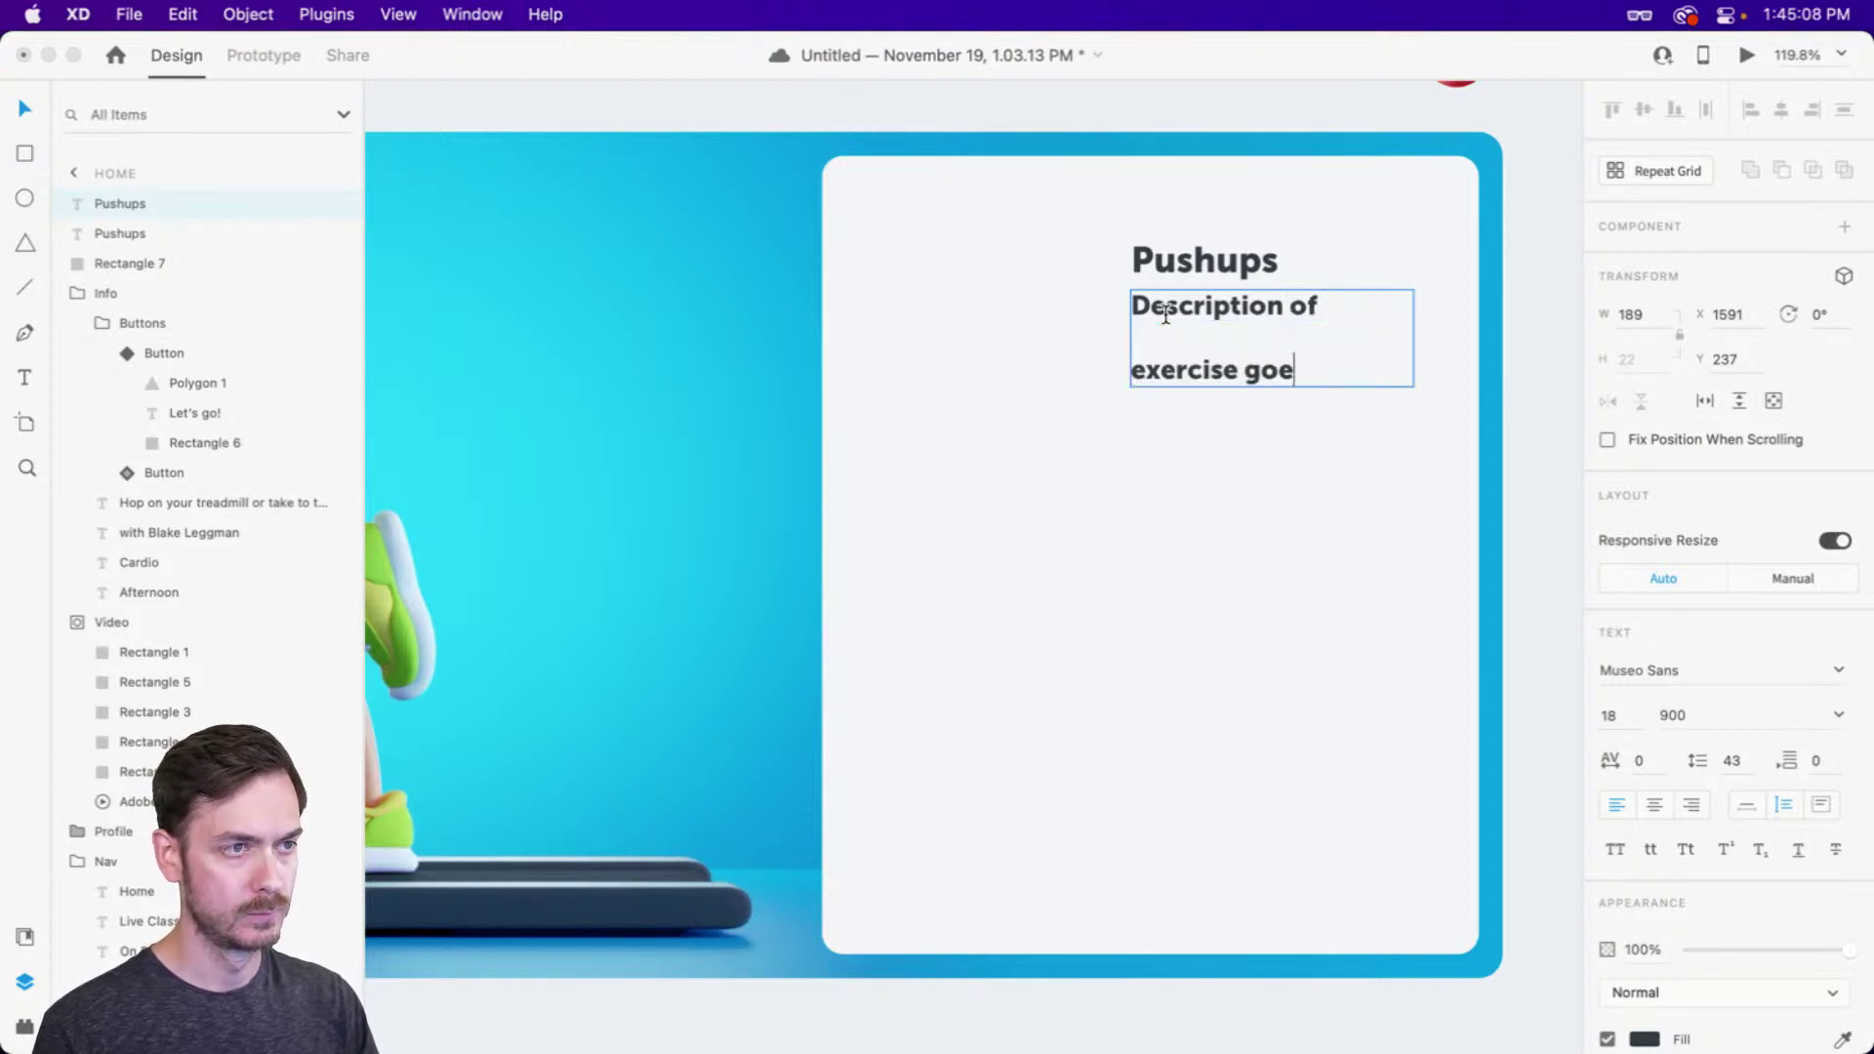
type("s here.")
key("Escape")
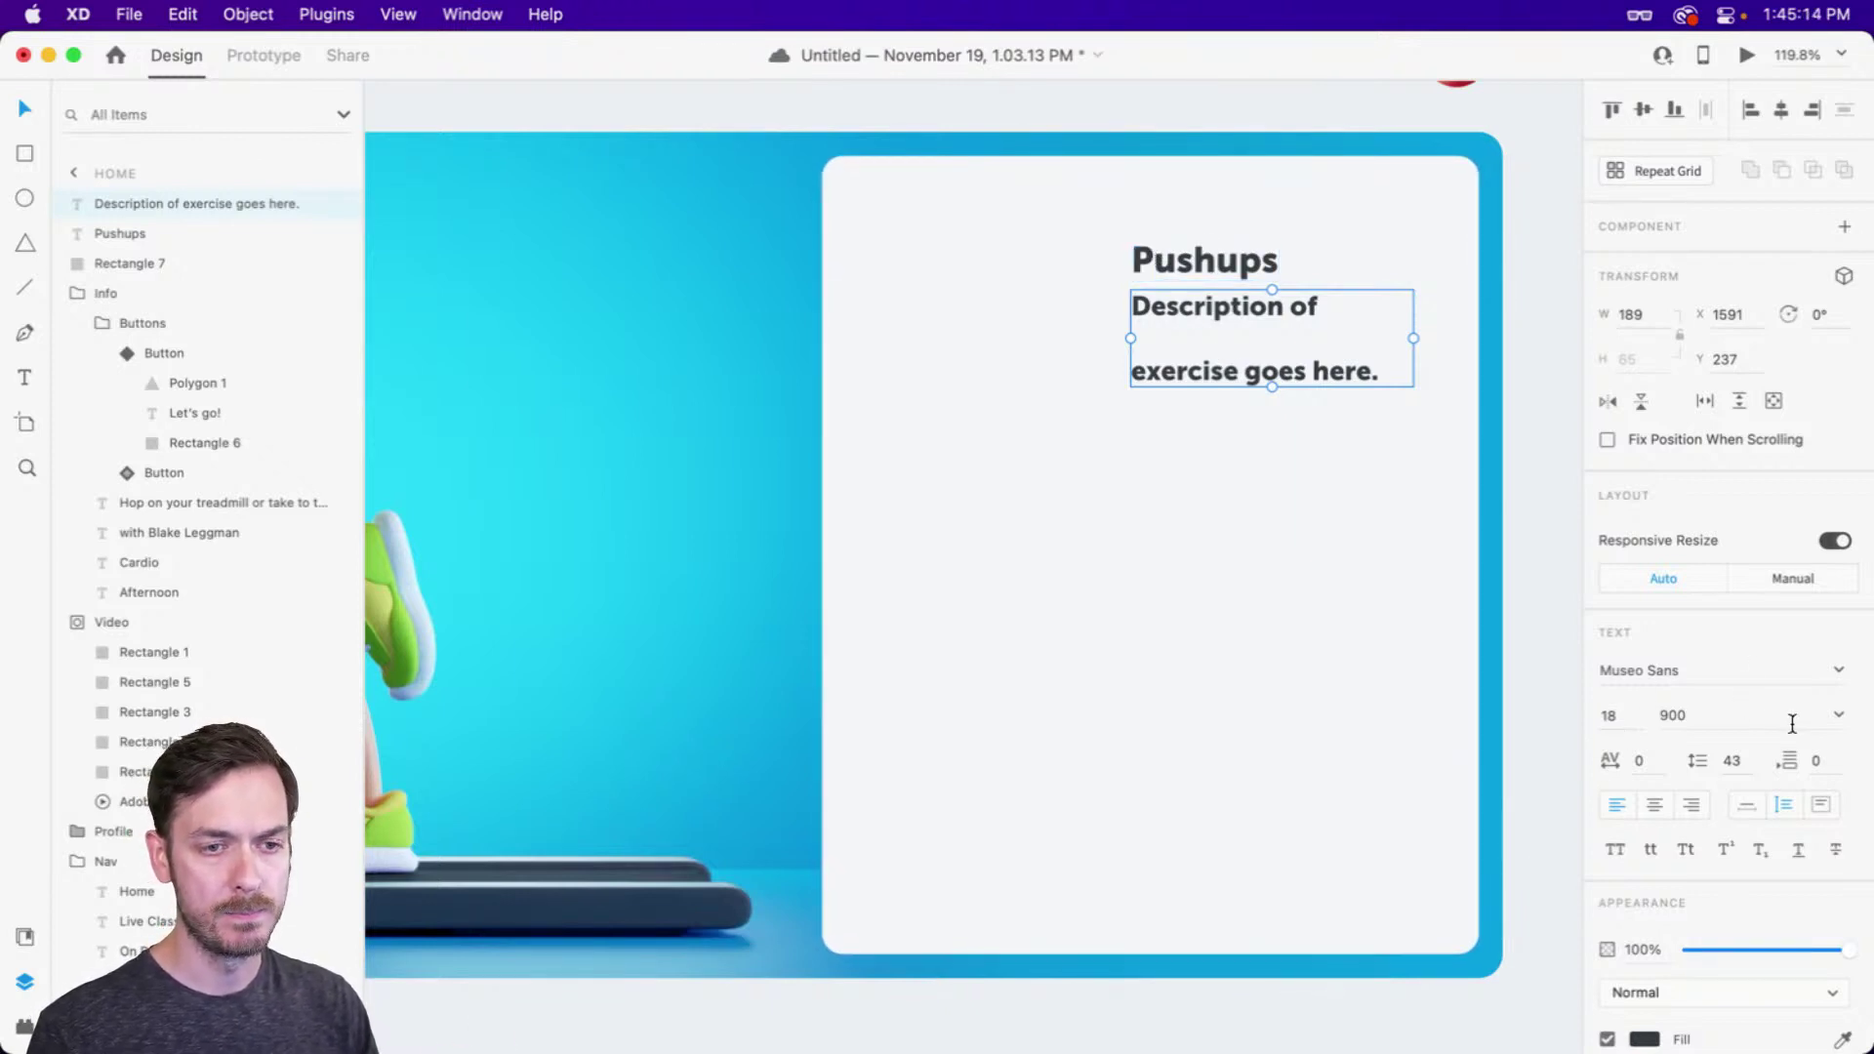
Set the exercise description's weight to 700 and its line spacing to 23, and preview the Home screen
left_click(1836, 714)
left_click(1696, 865)
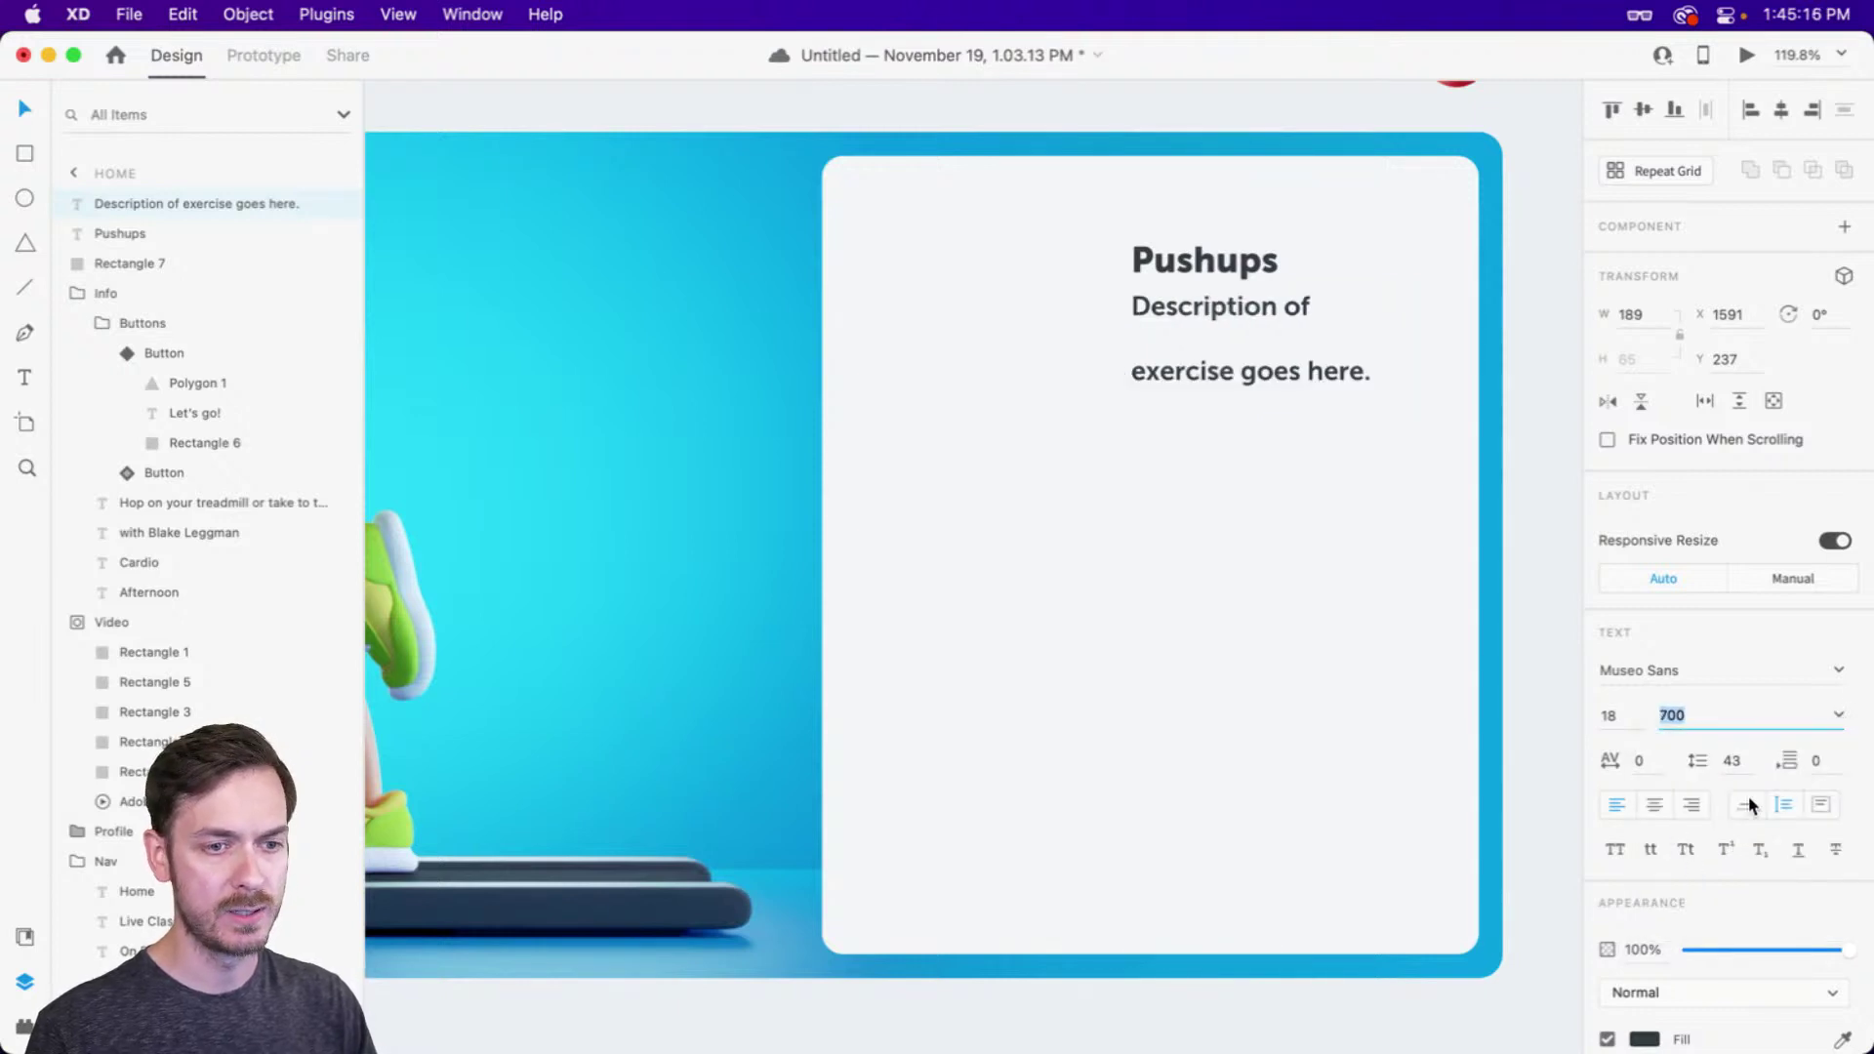
left_click(1732, 761)
type("23")
key("Return")
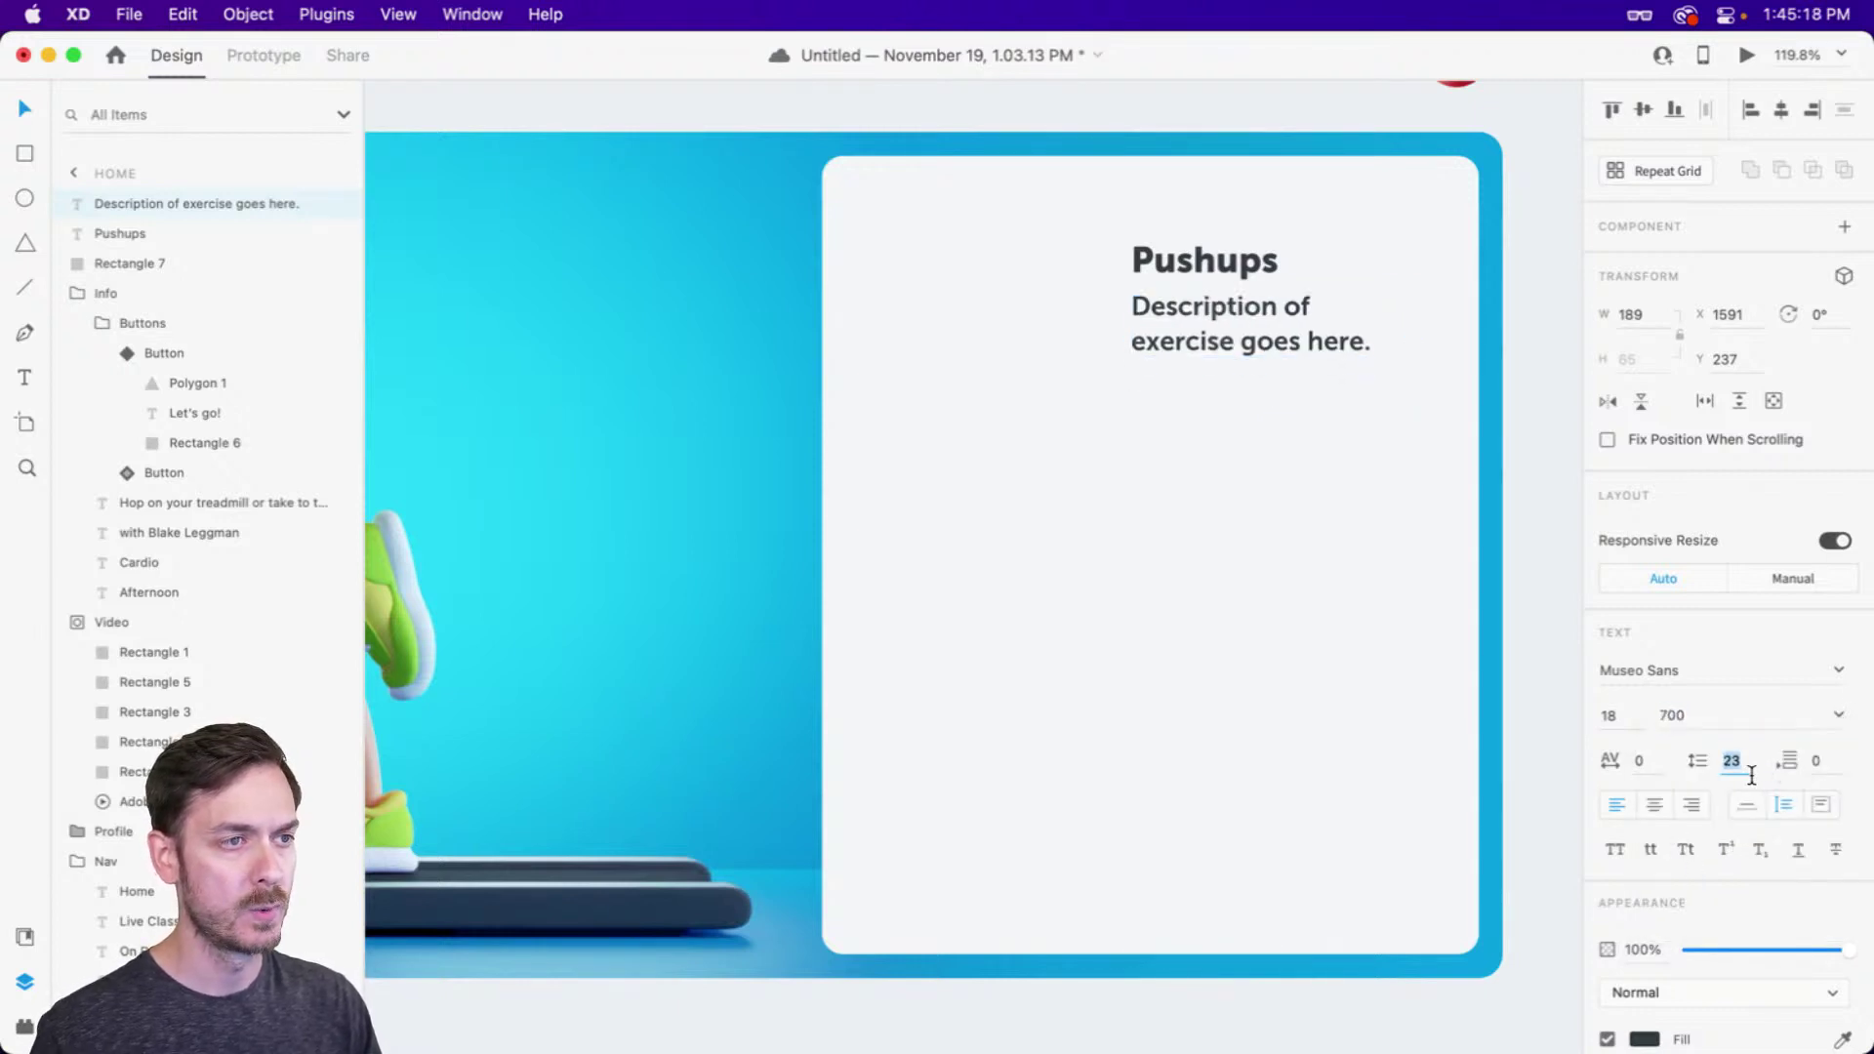
key("super+Return")
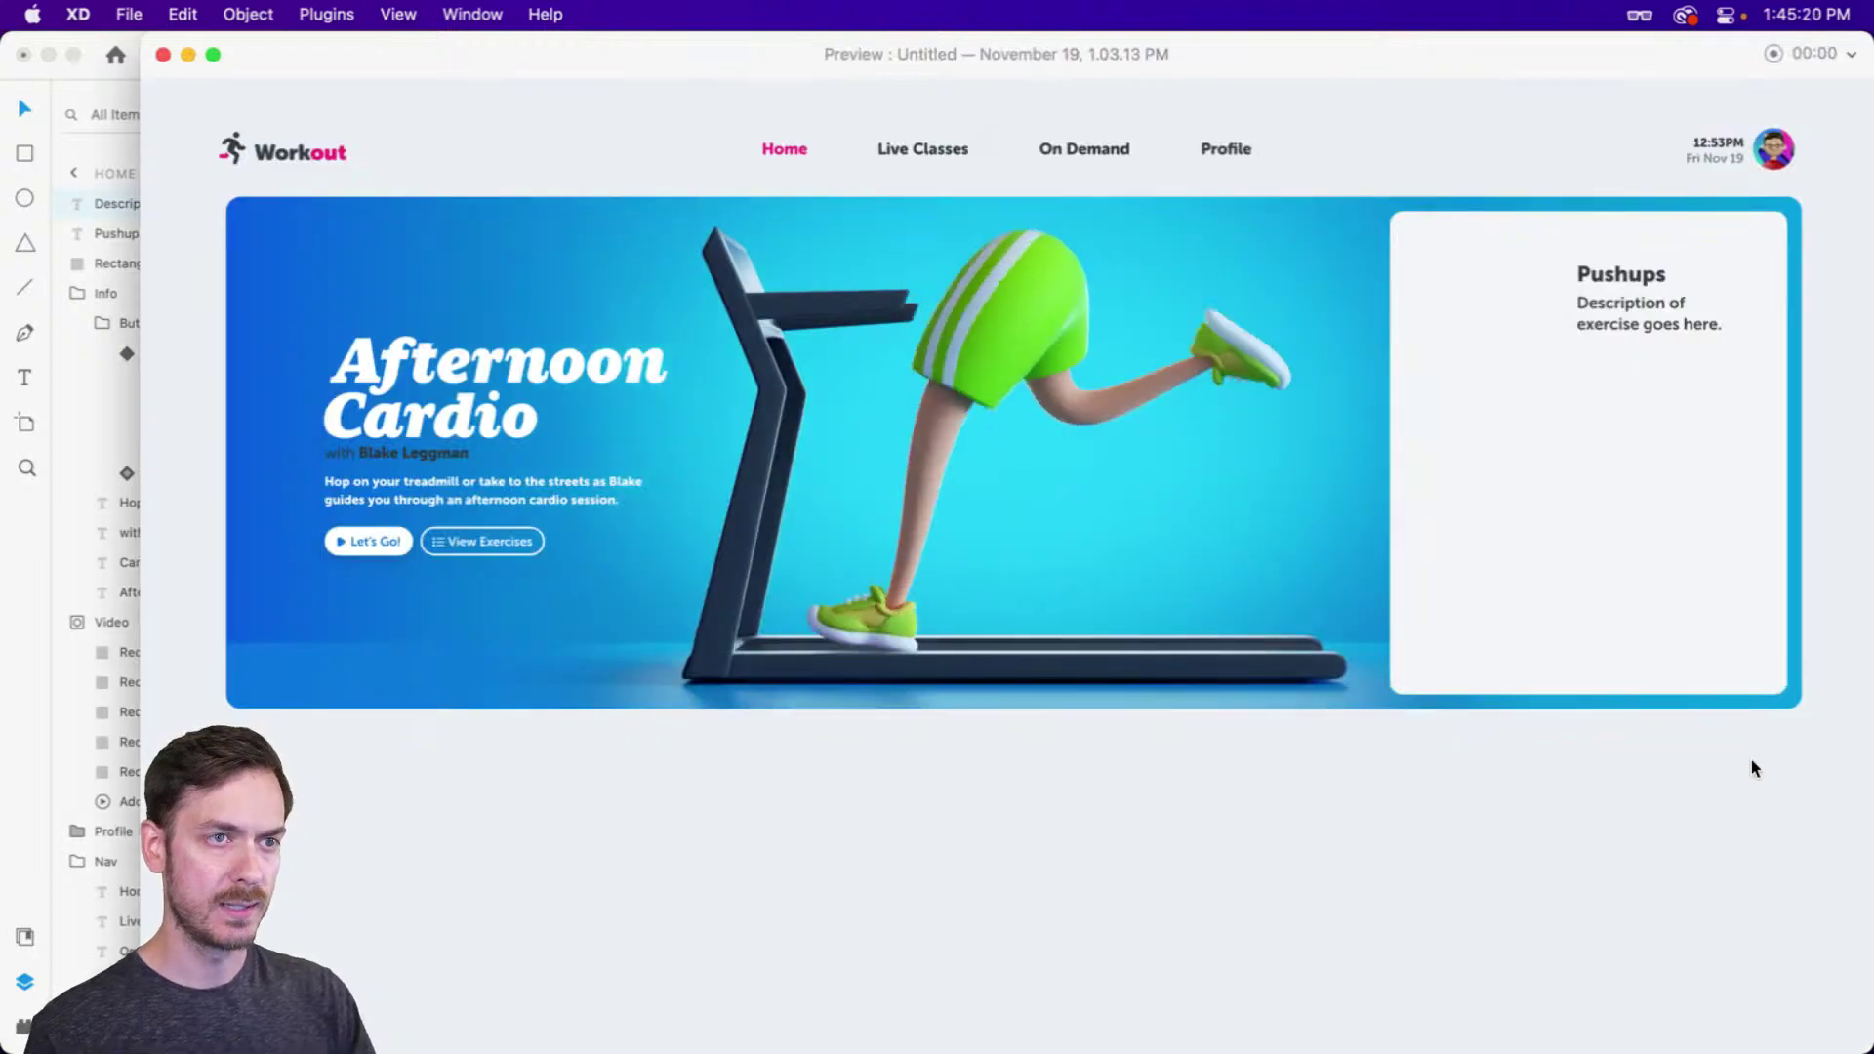
Set the exercise description's size to 16 and insert "the" before "exercise"
key("super+w")
left_click(1631, 718)
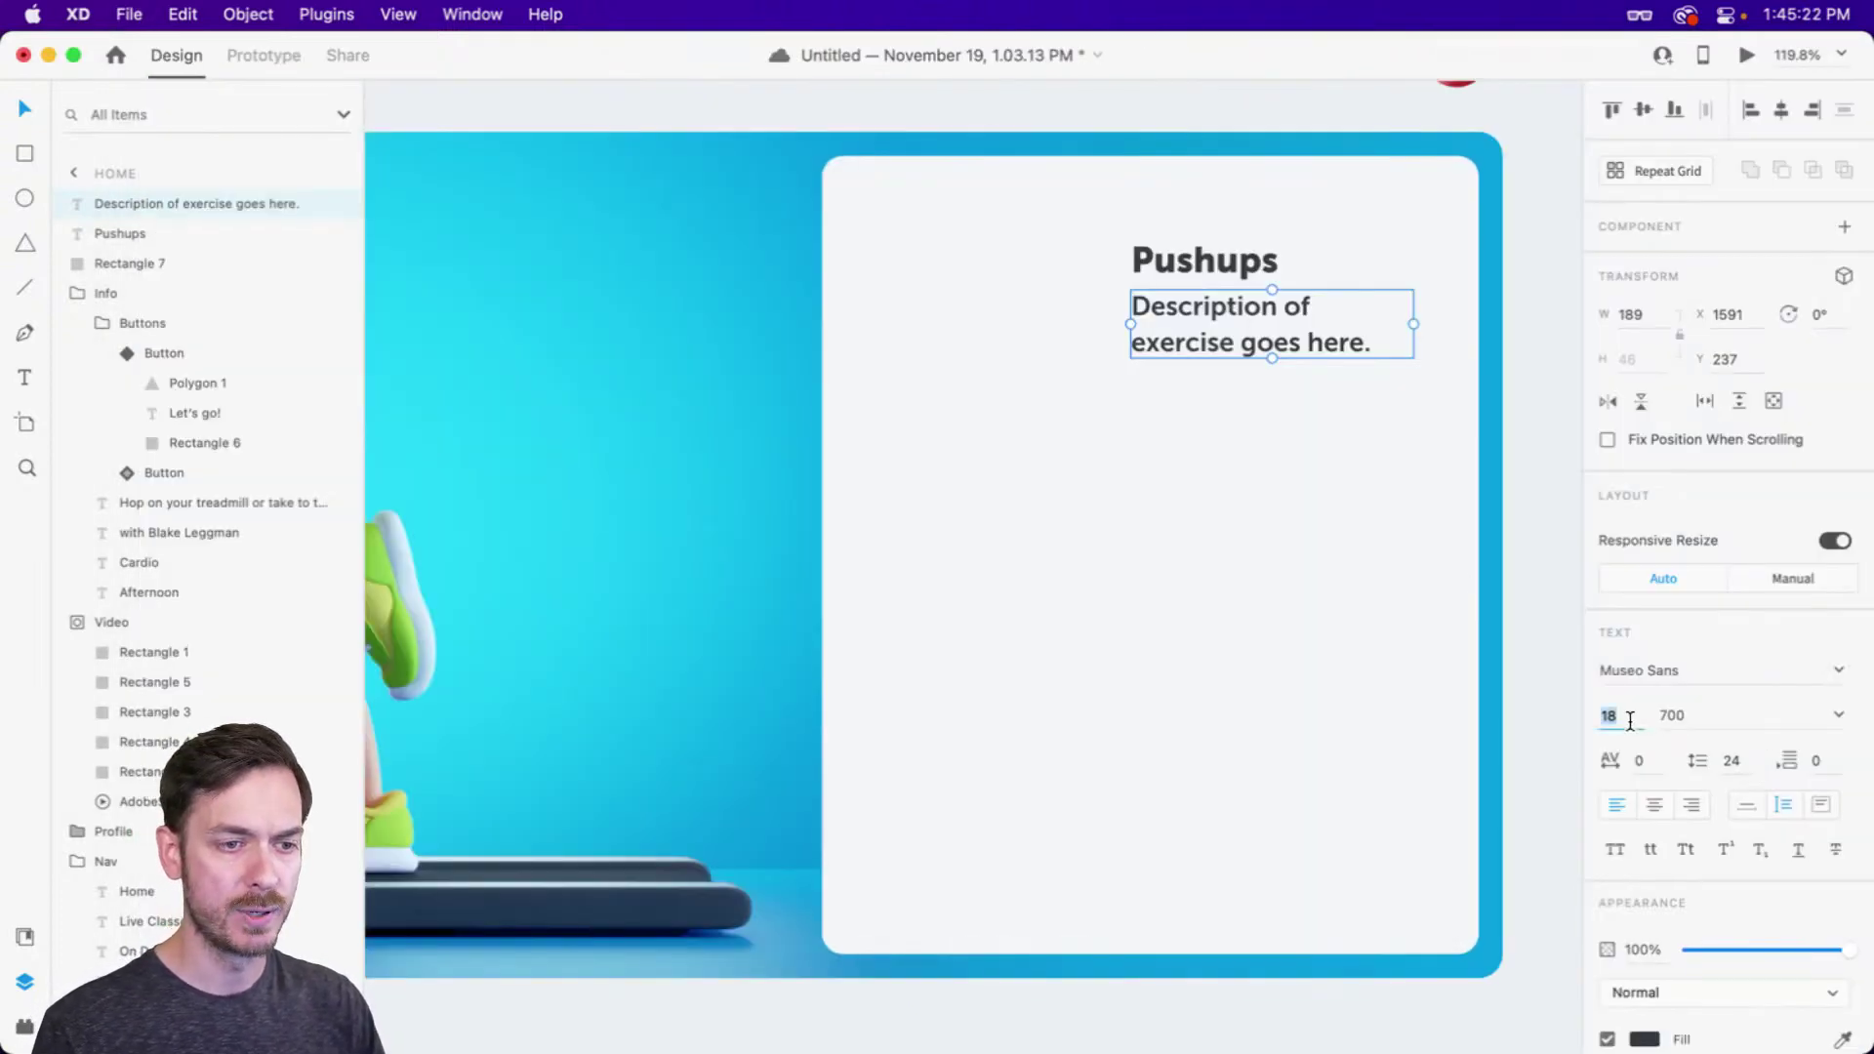
type("16")
key("Return")
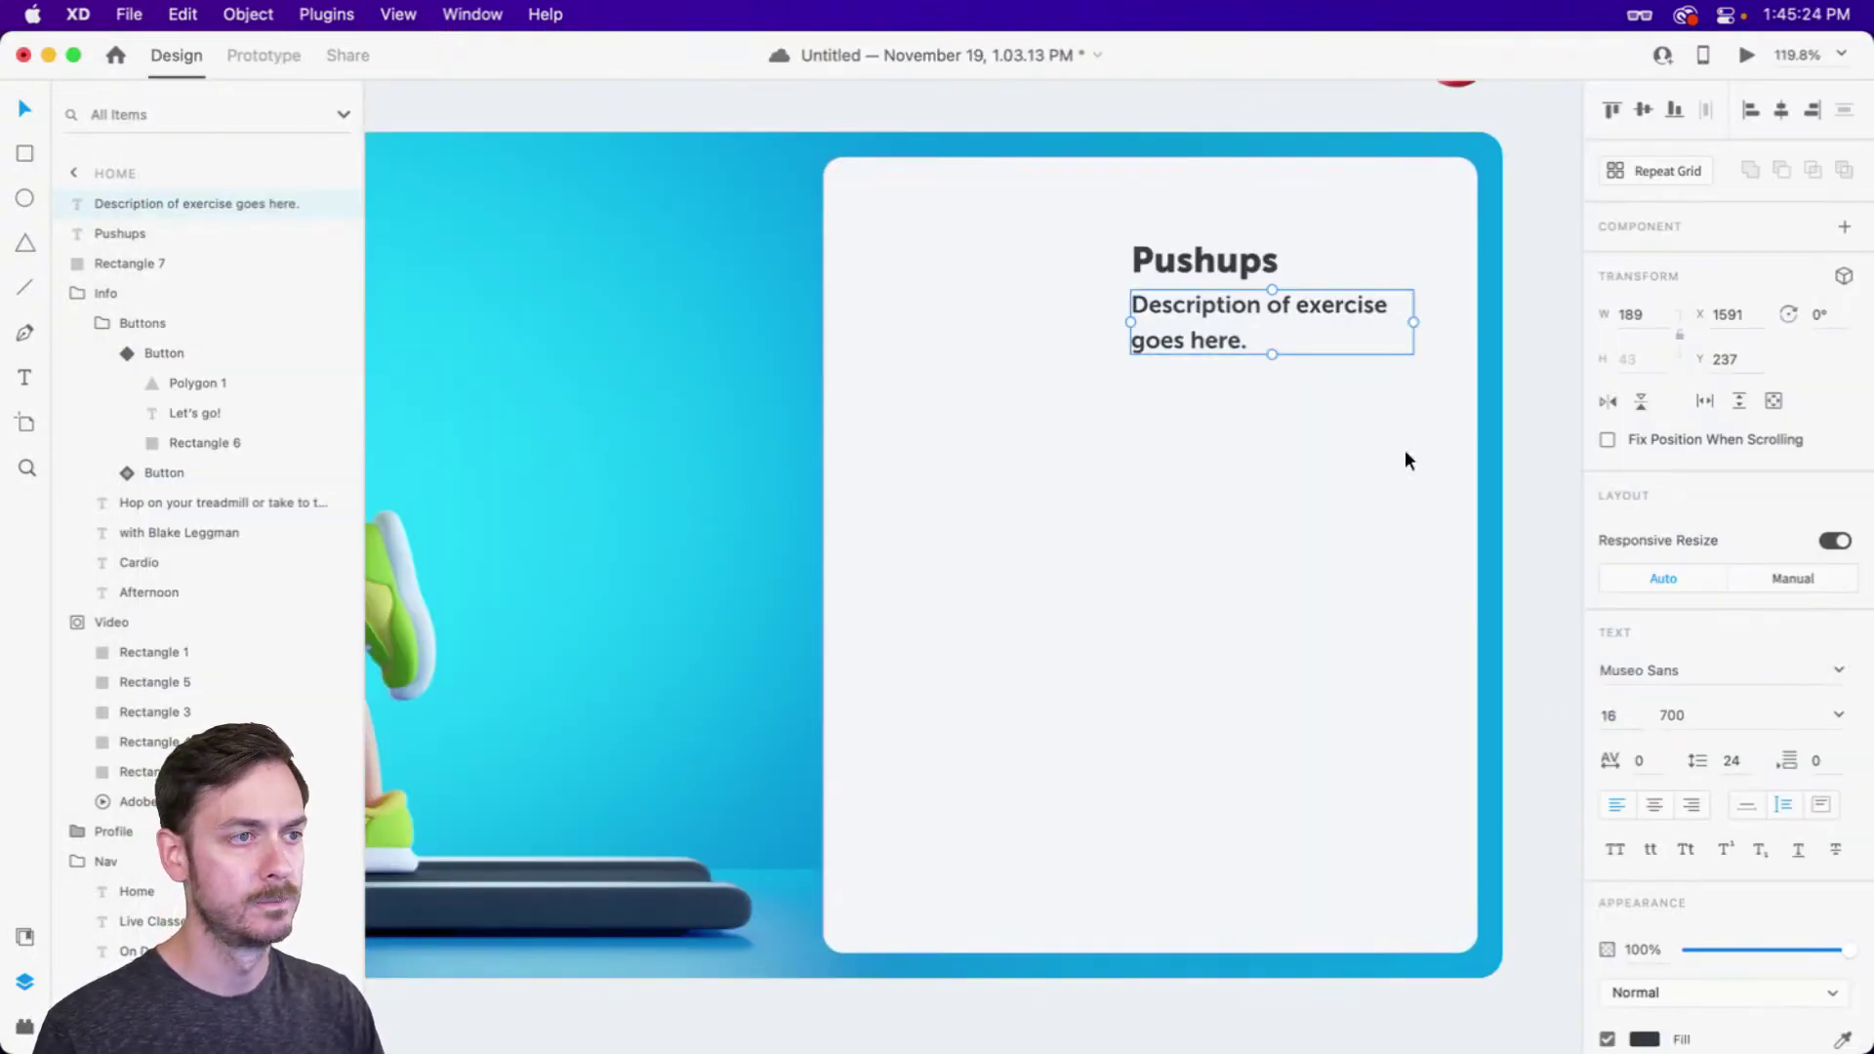
double_click(1259, 346)
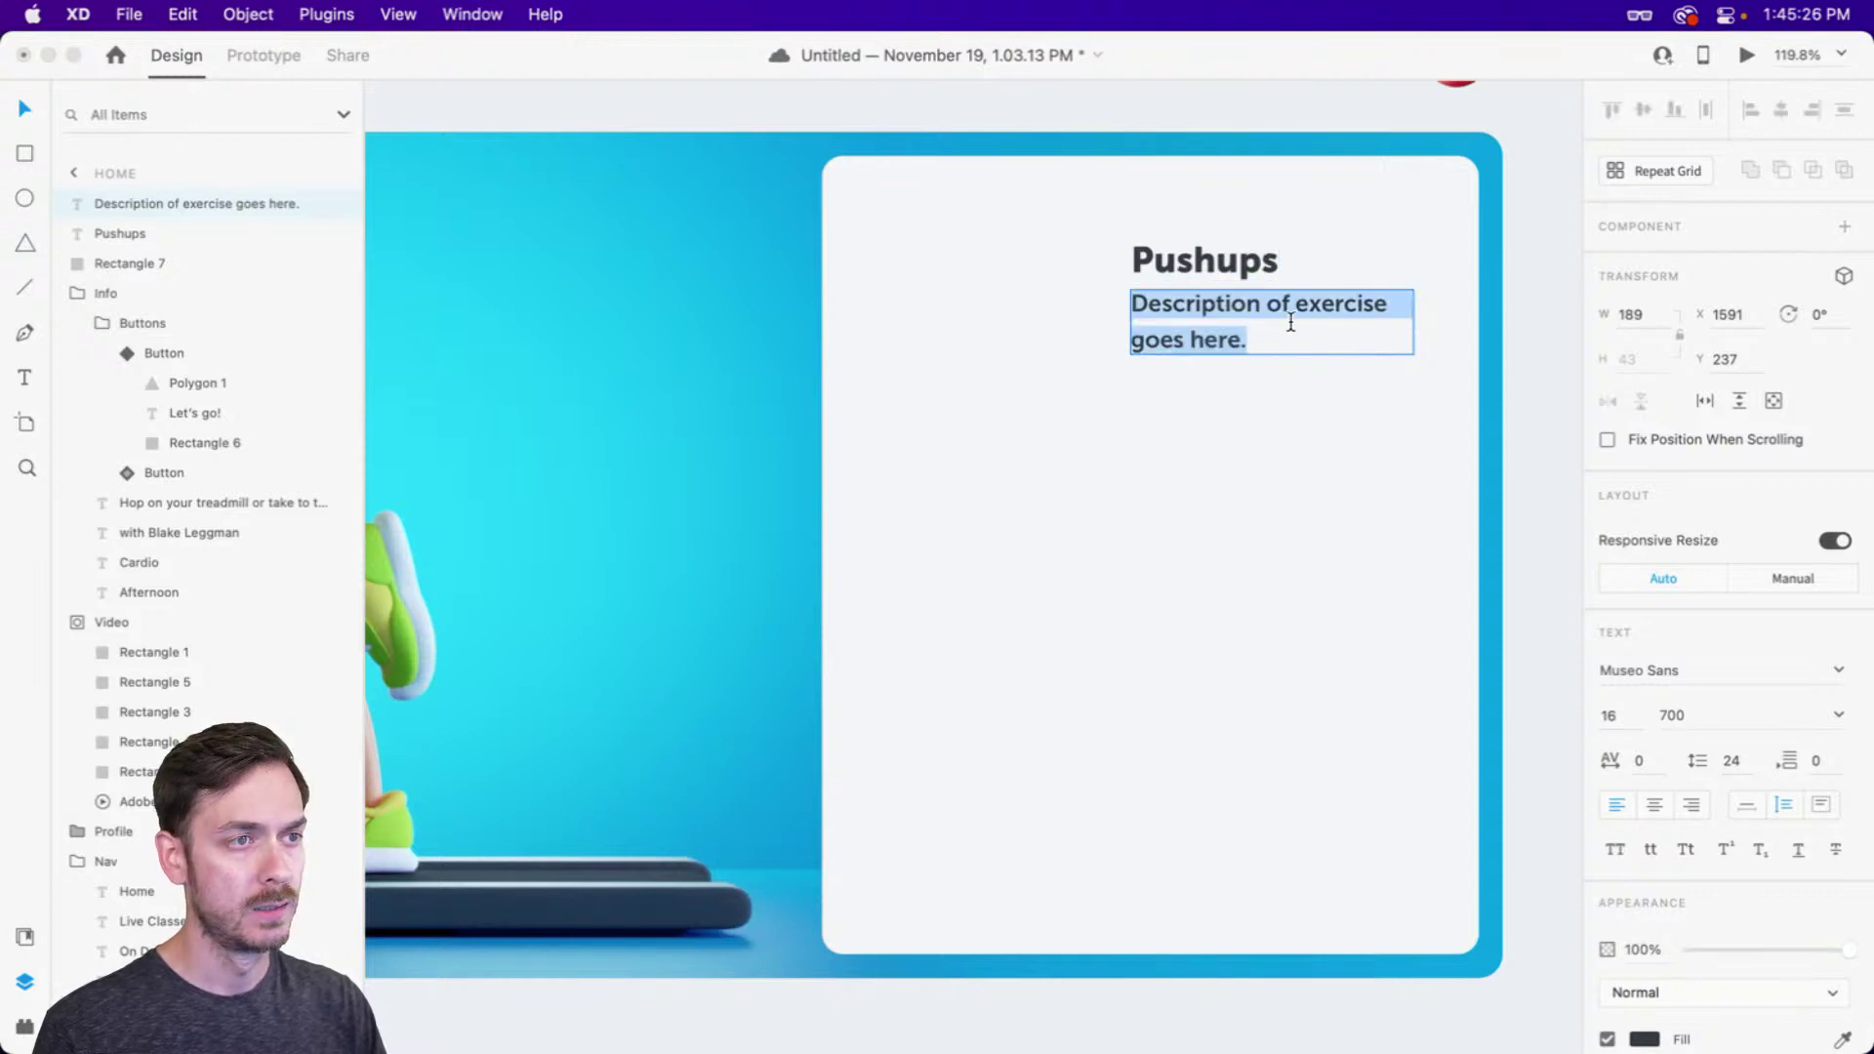
left_click(1296, 319)
type("the")
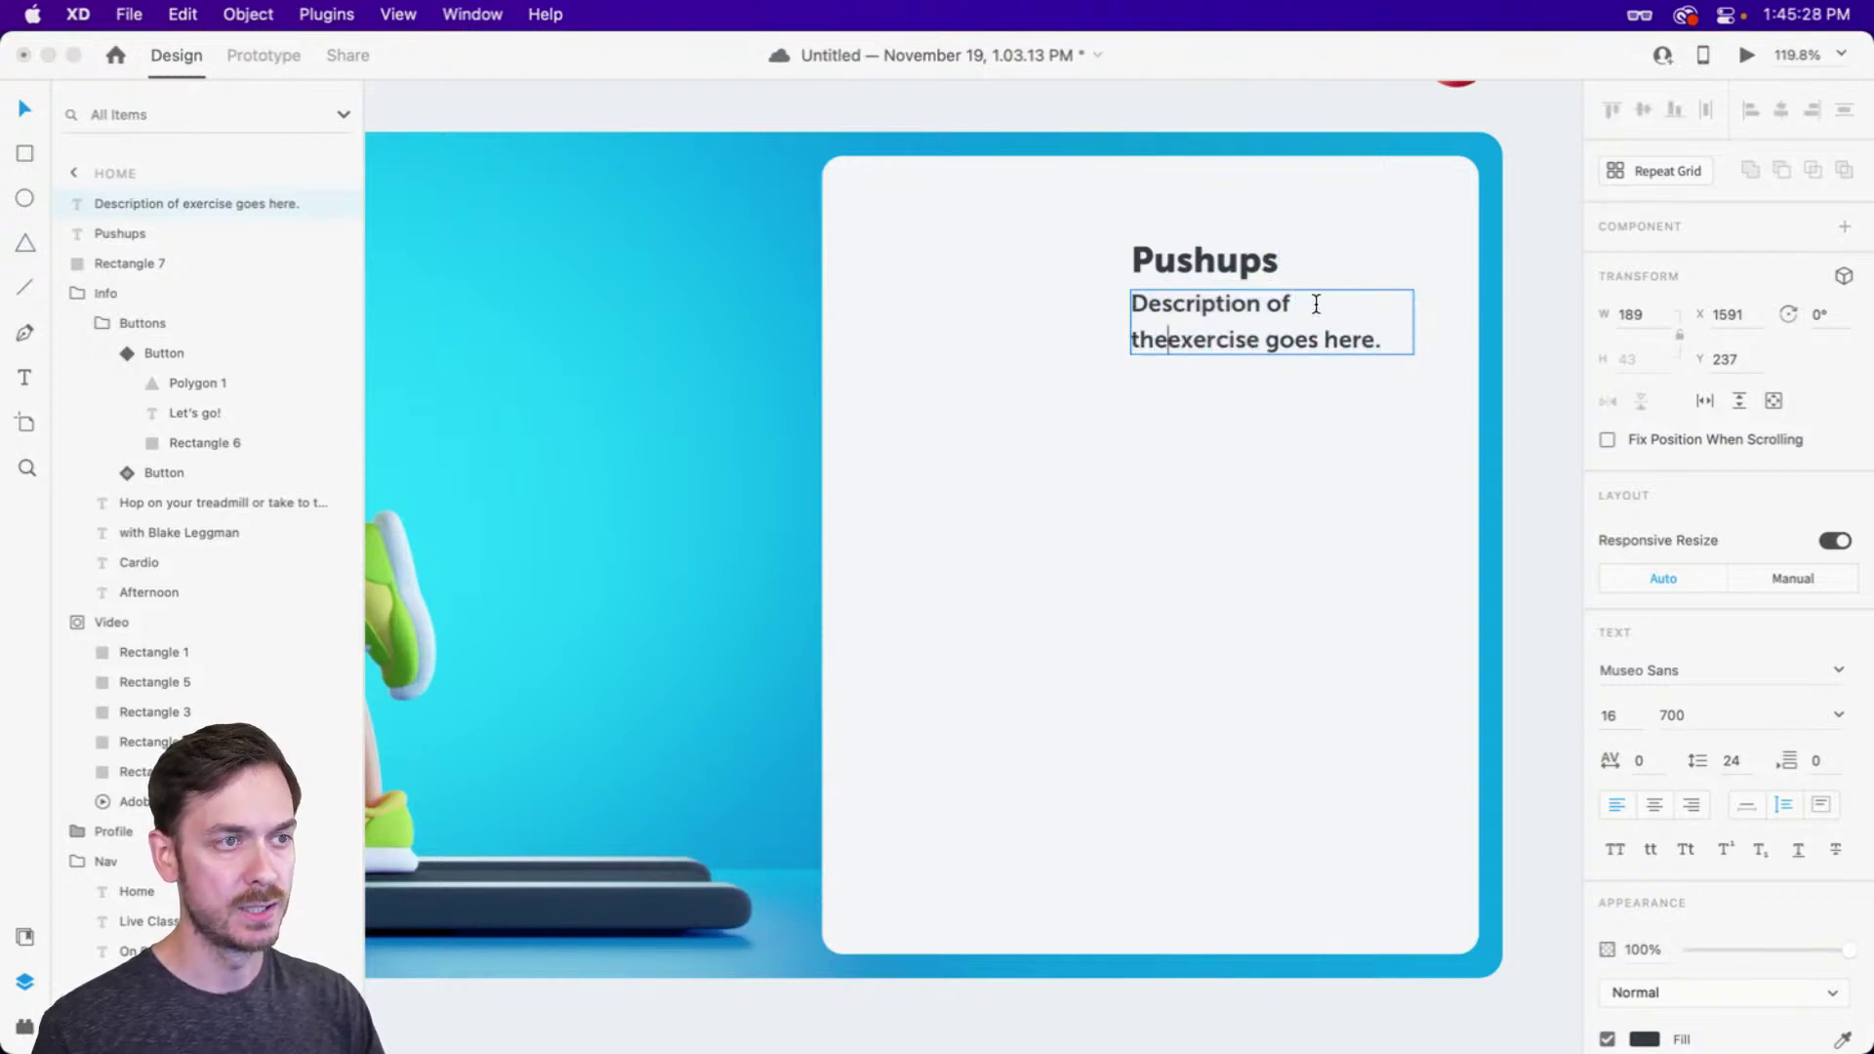
key("Escape")
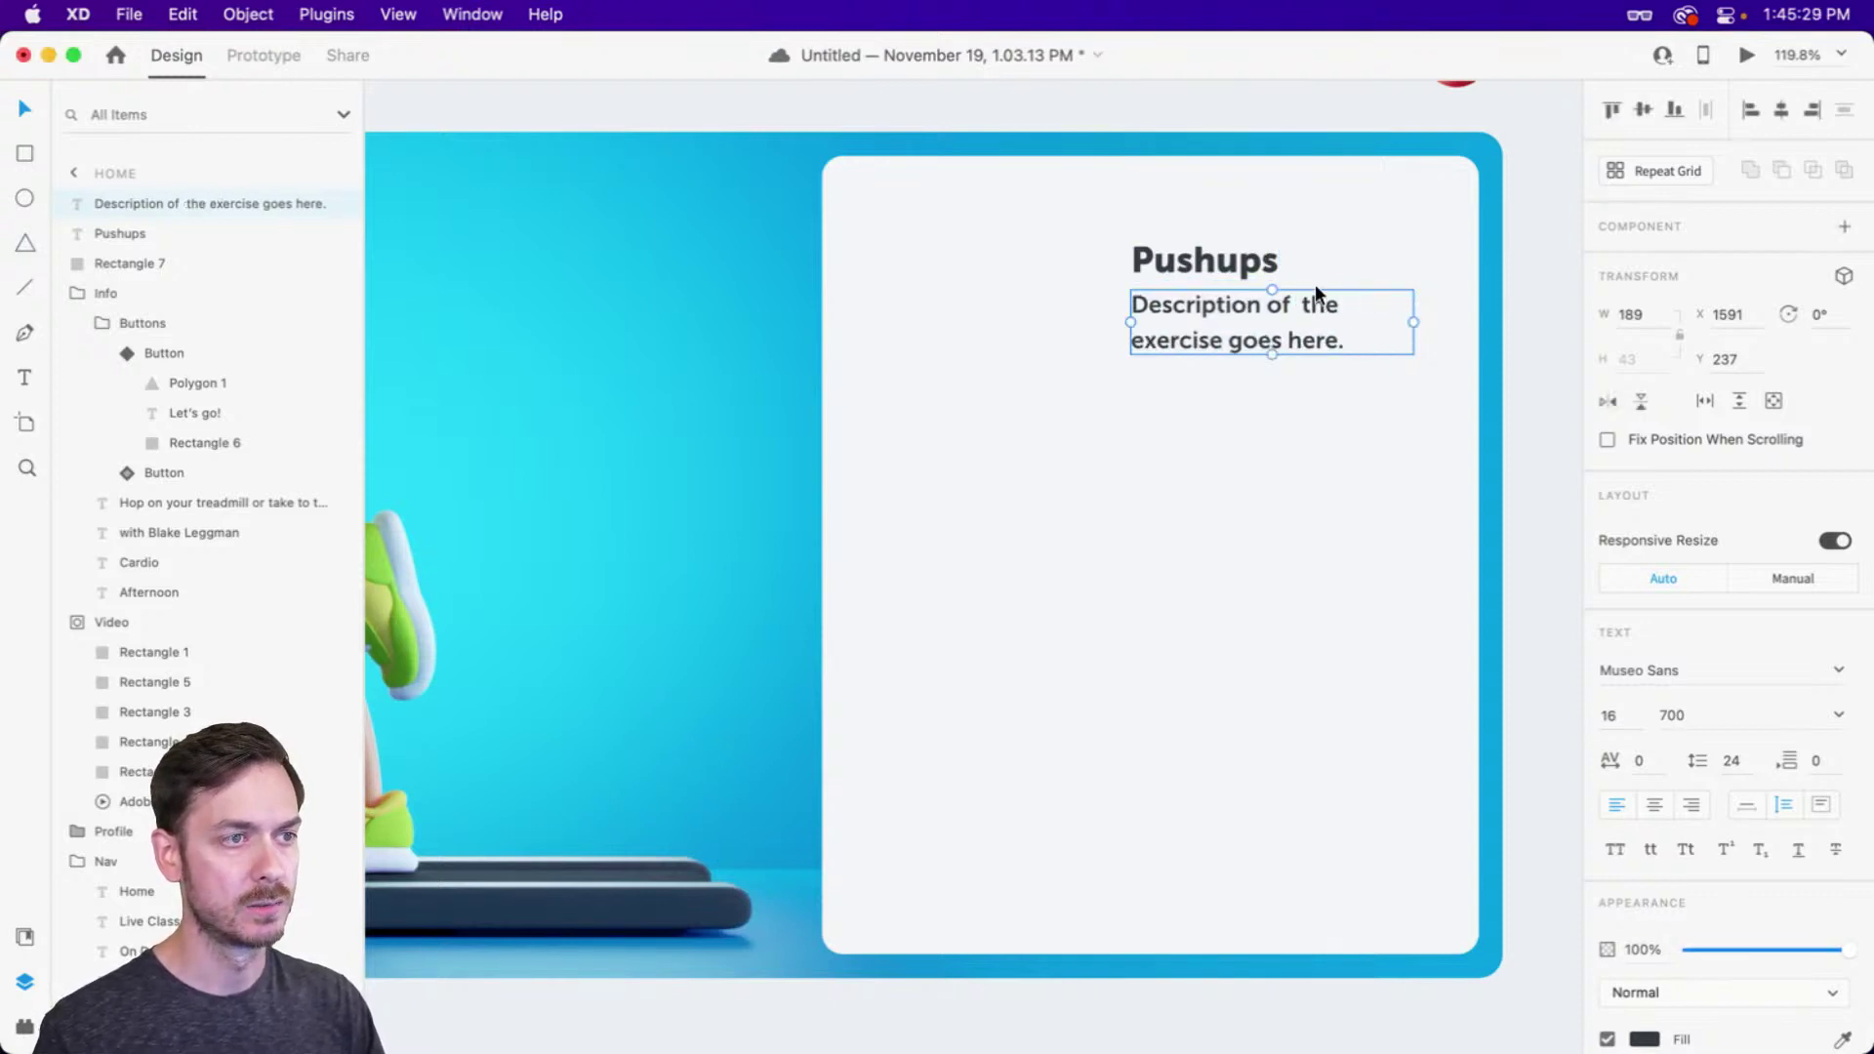
Shift the Pushups title and its description left to X 1568, and remove the extra space before "the" in the description
left_click(1198, 269, "shift")
left_click_drag(1198, 270, 1164, 258)
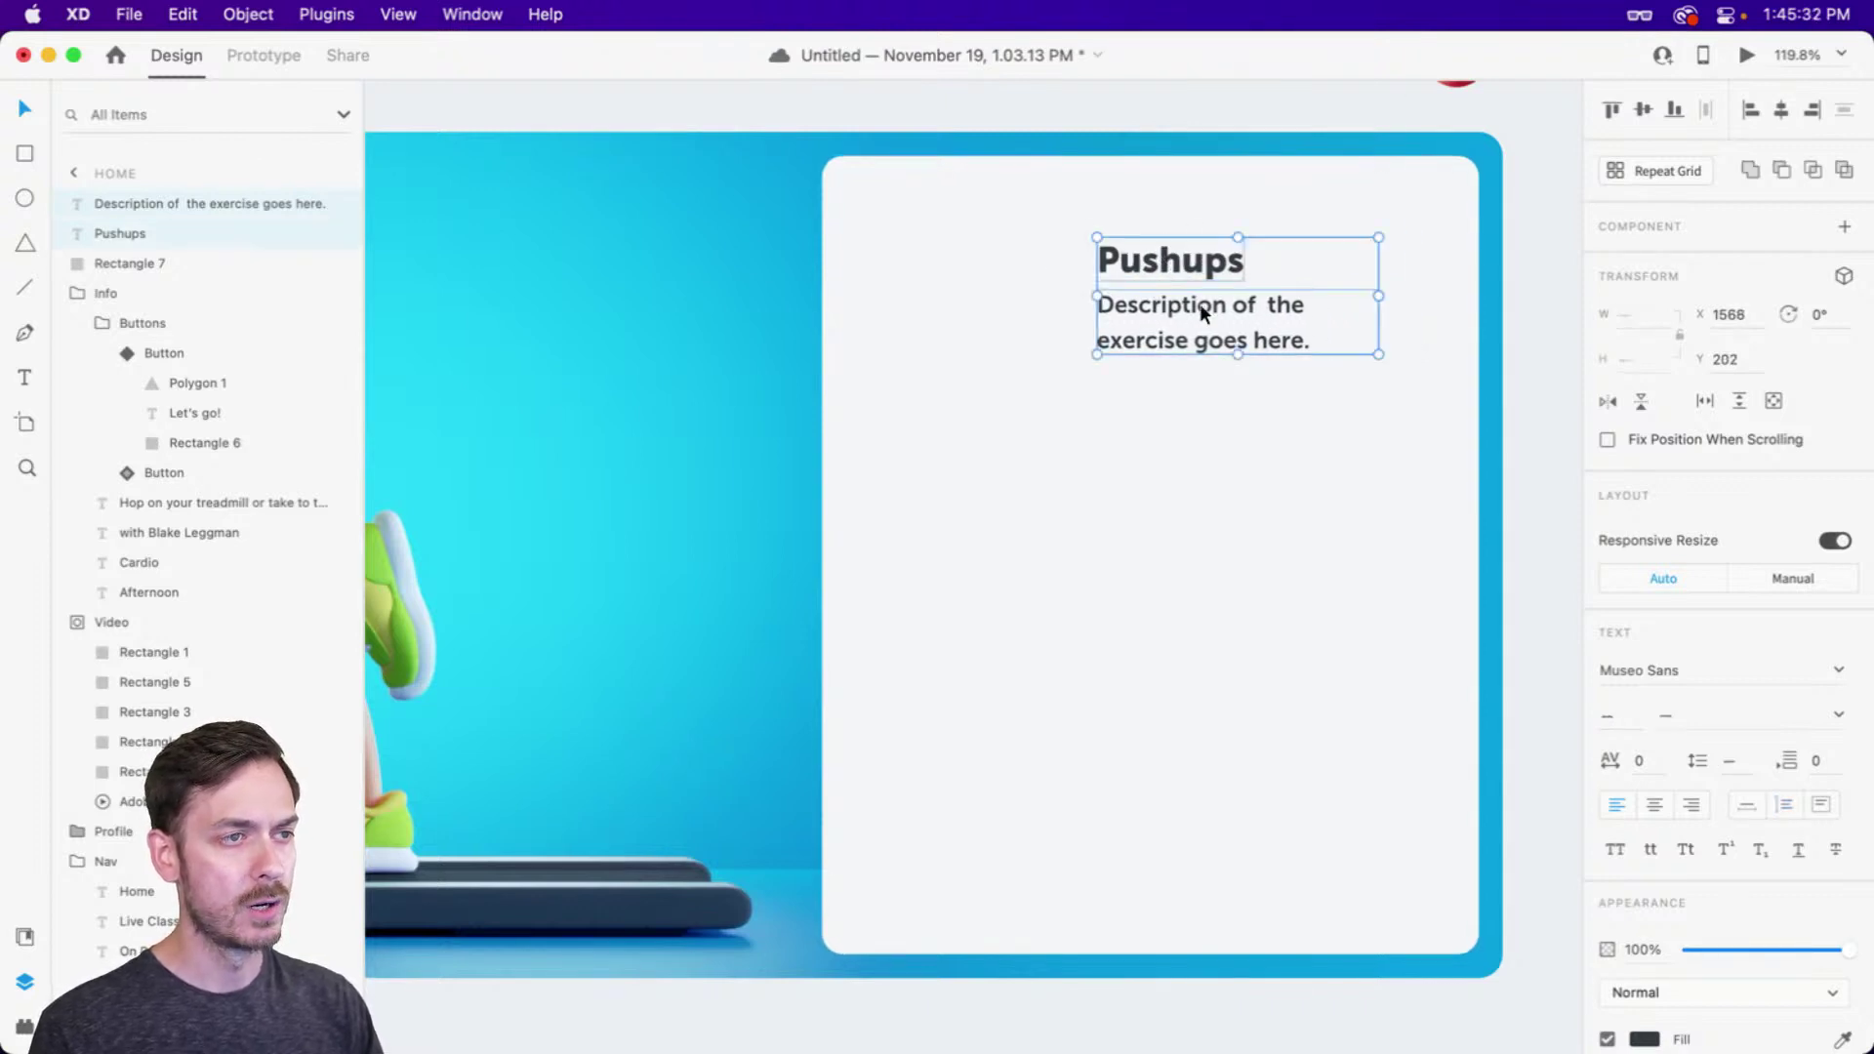
left_click(1187, 301)
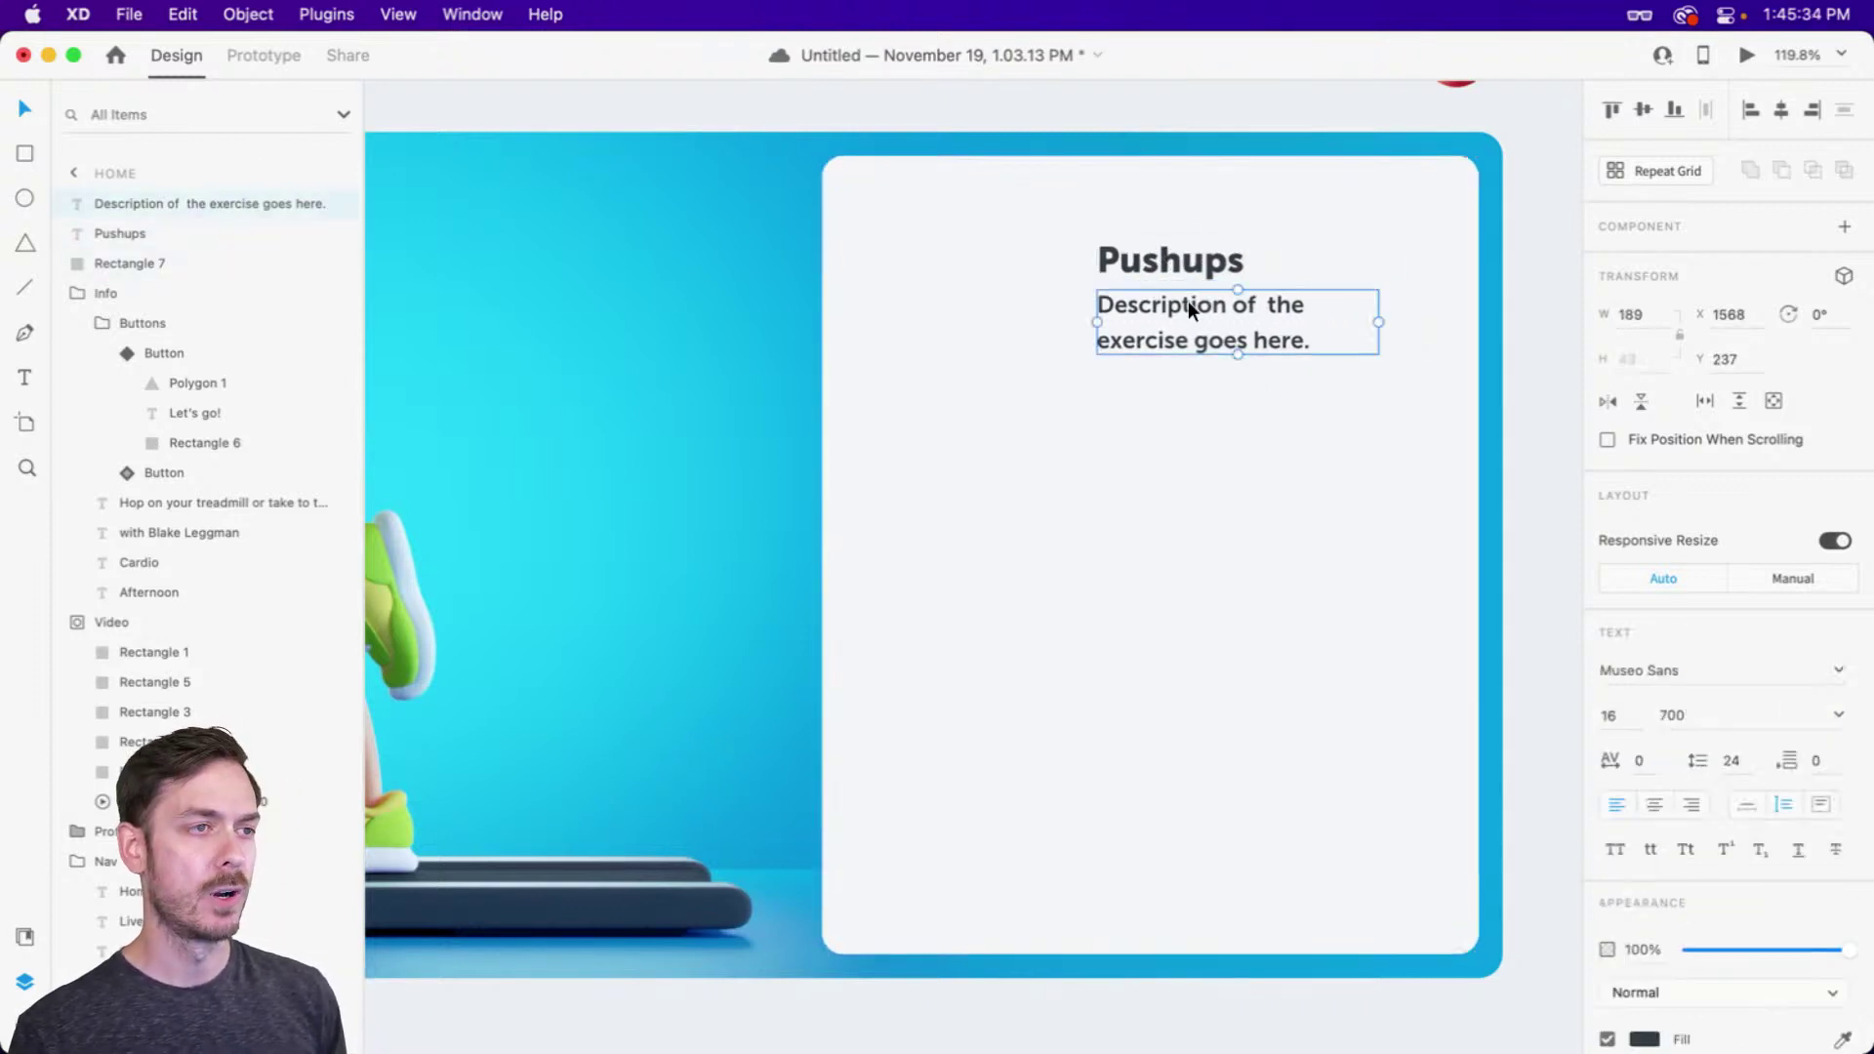
double_click(1191, 302)
left_click(1134, 303)
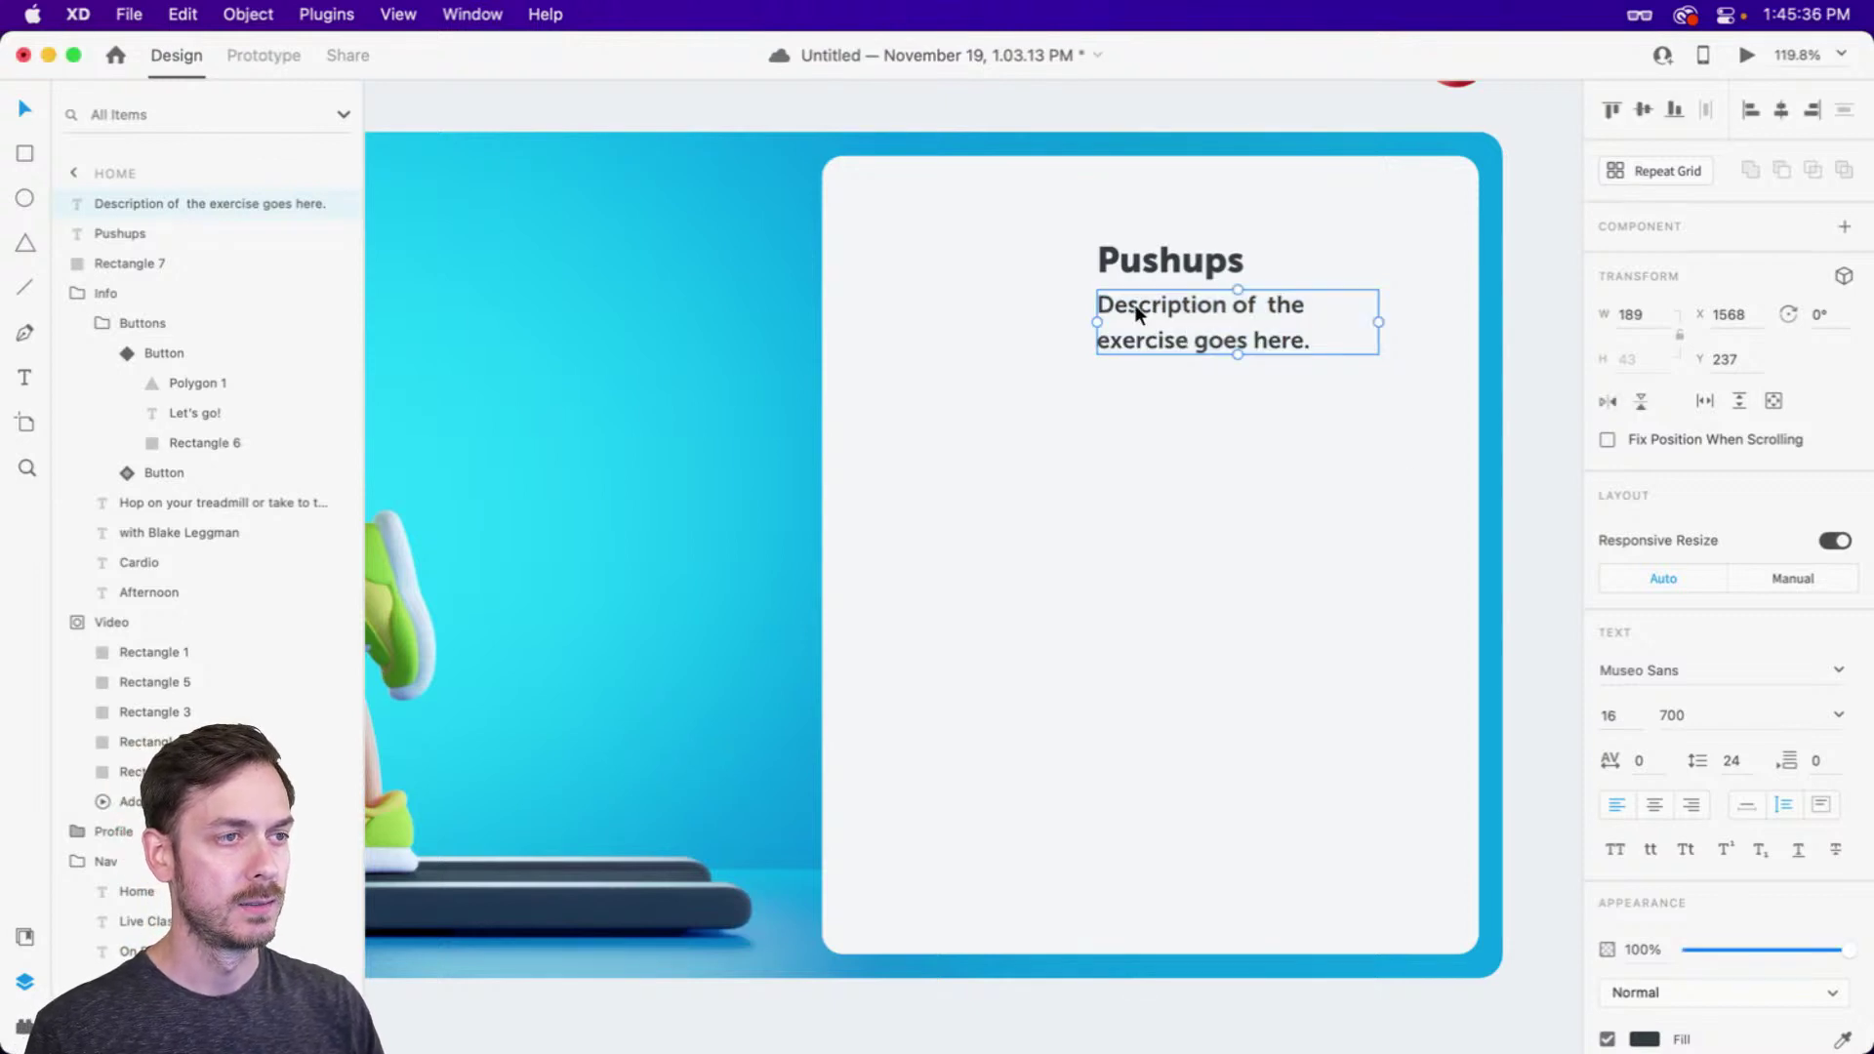
left_click(1266, 304)
key("BackSpace")
key("super+a")
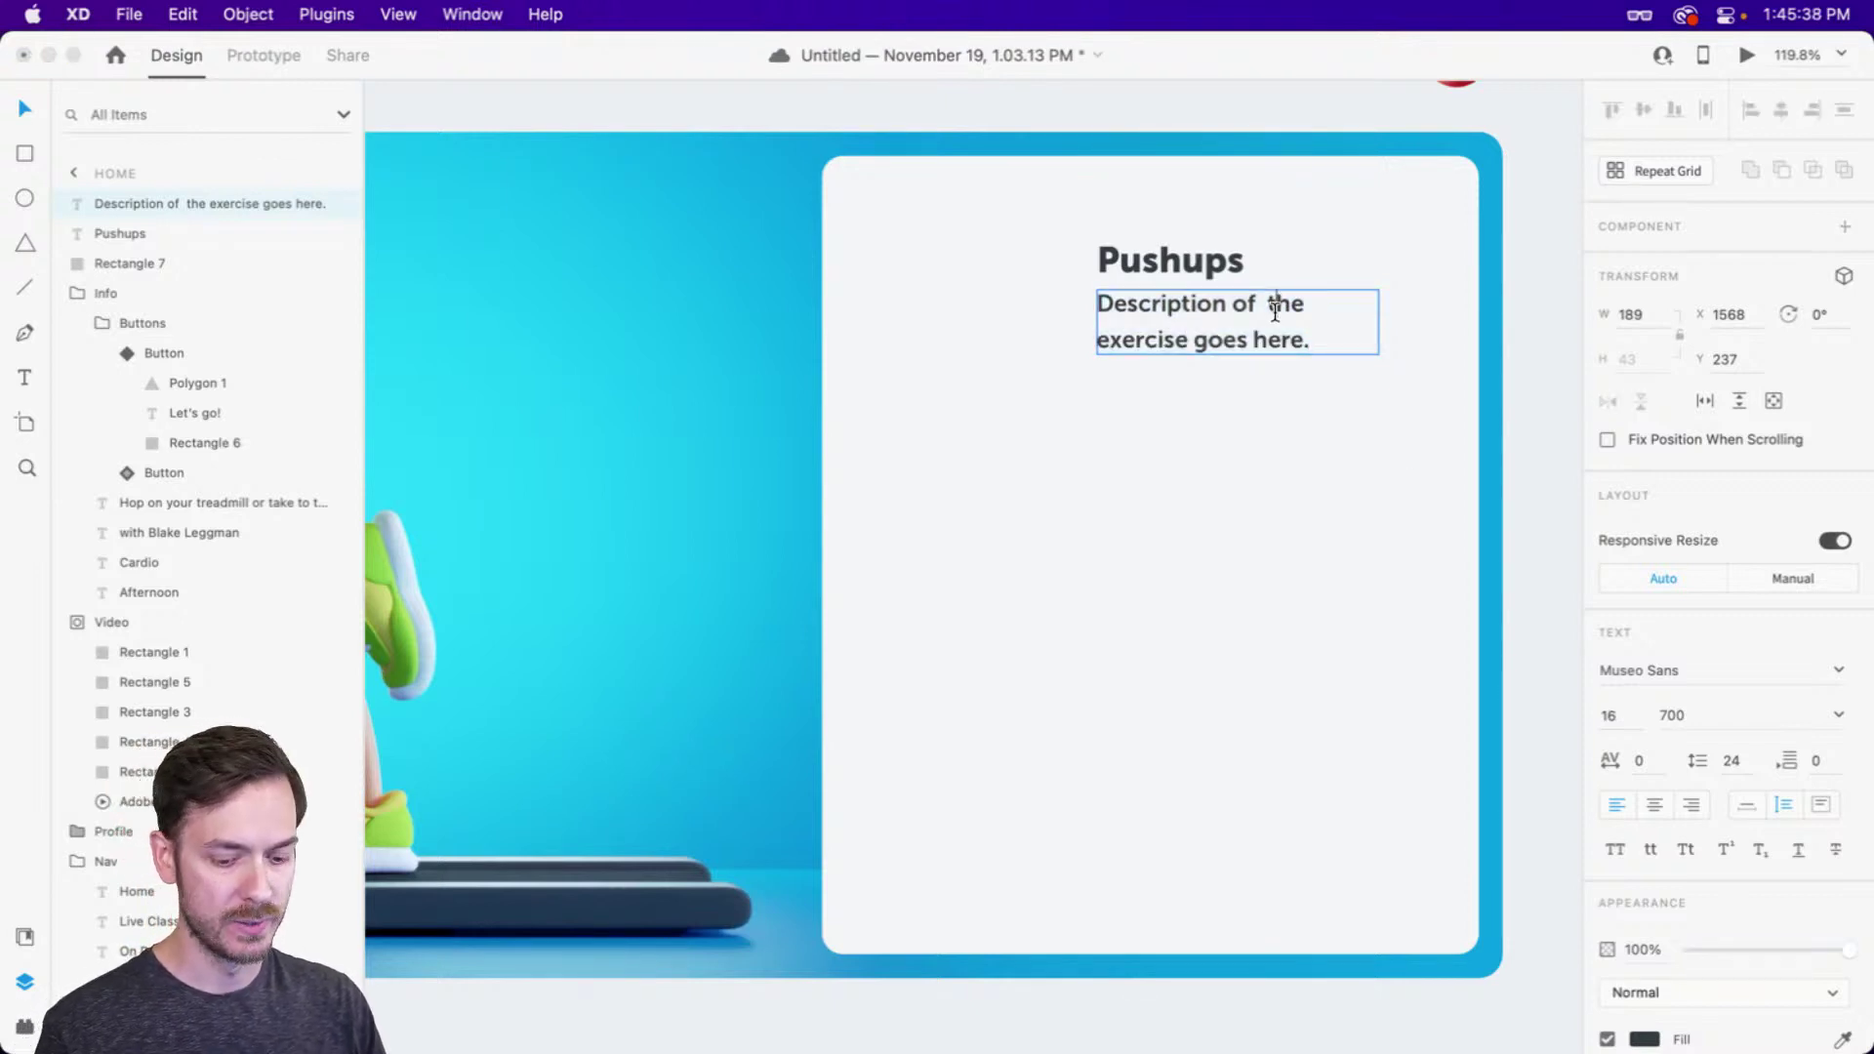
left_click(1276, 311)
key("BackSpace")
key("Escape")
left_click(1144, 289)
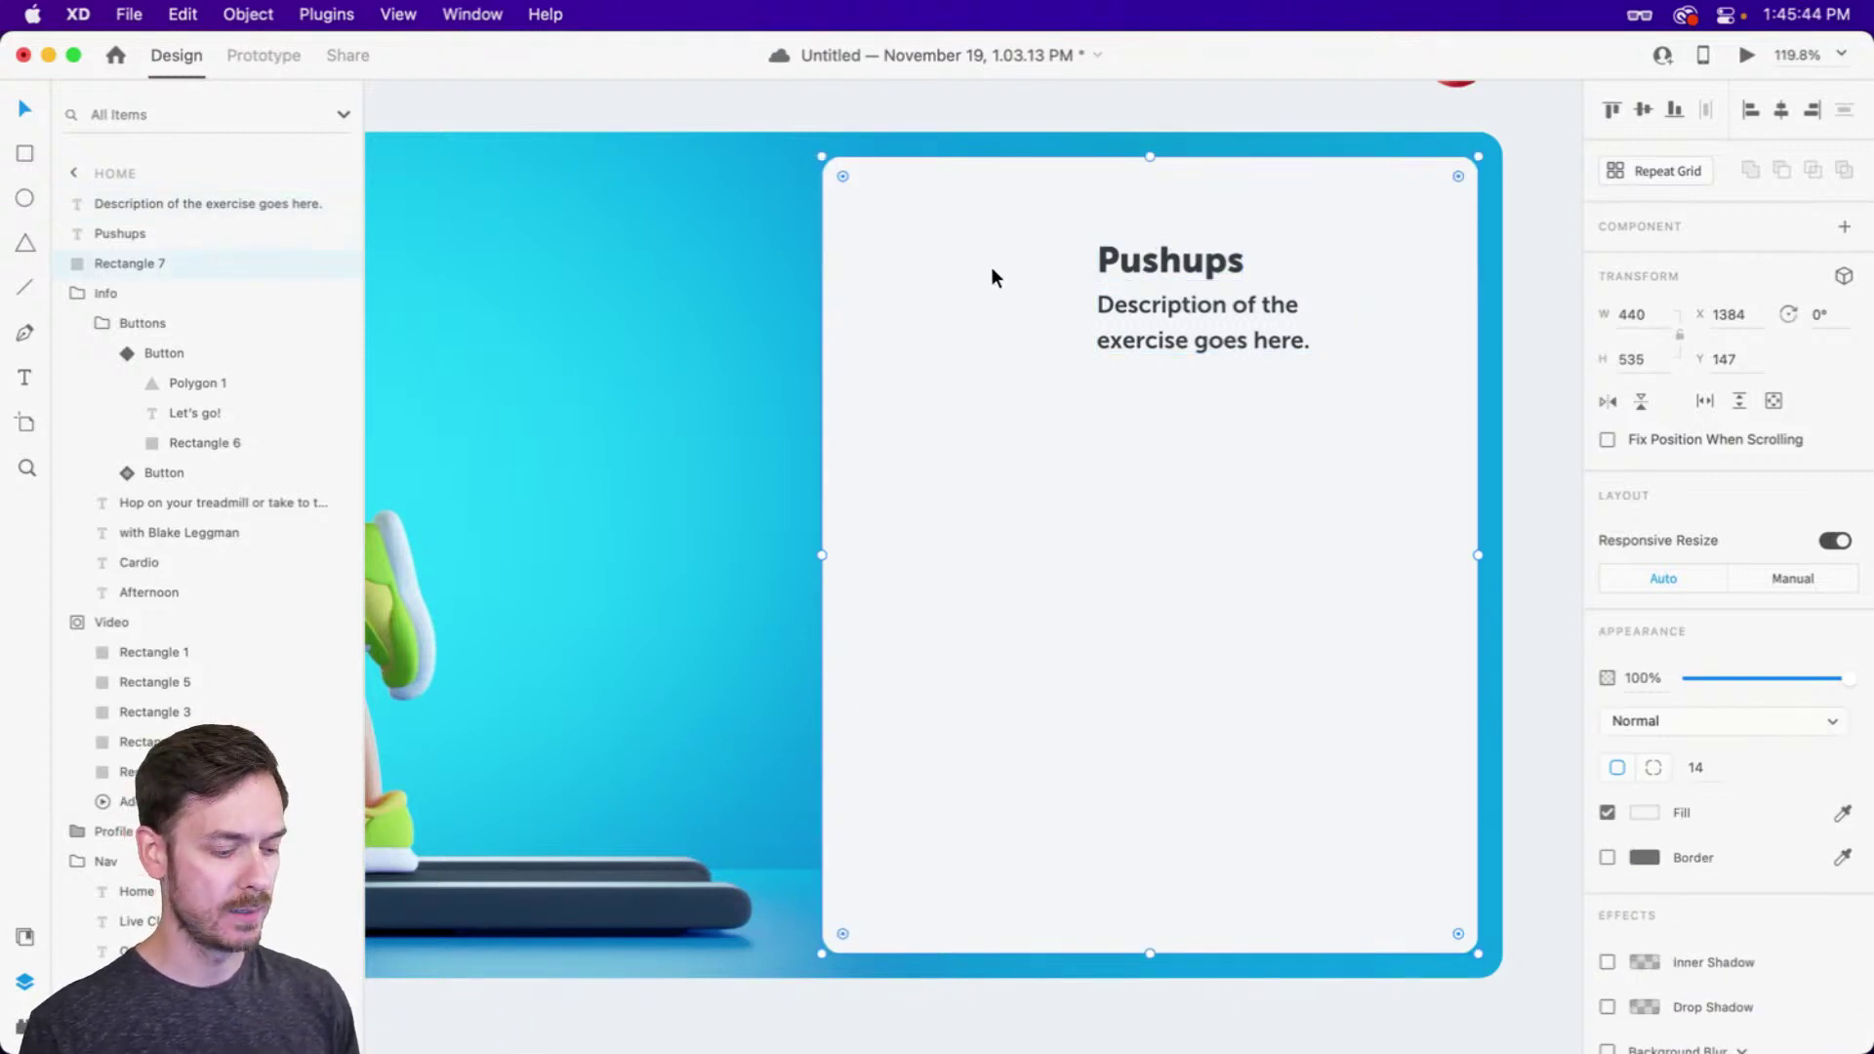
Draw a circle about 87 wide left of the Pushups text and place it at X 1461, Y 194
key("r")
left_click_drag(1053, 242, 928, 401)
key("v")
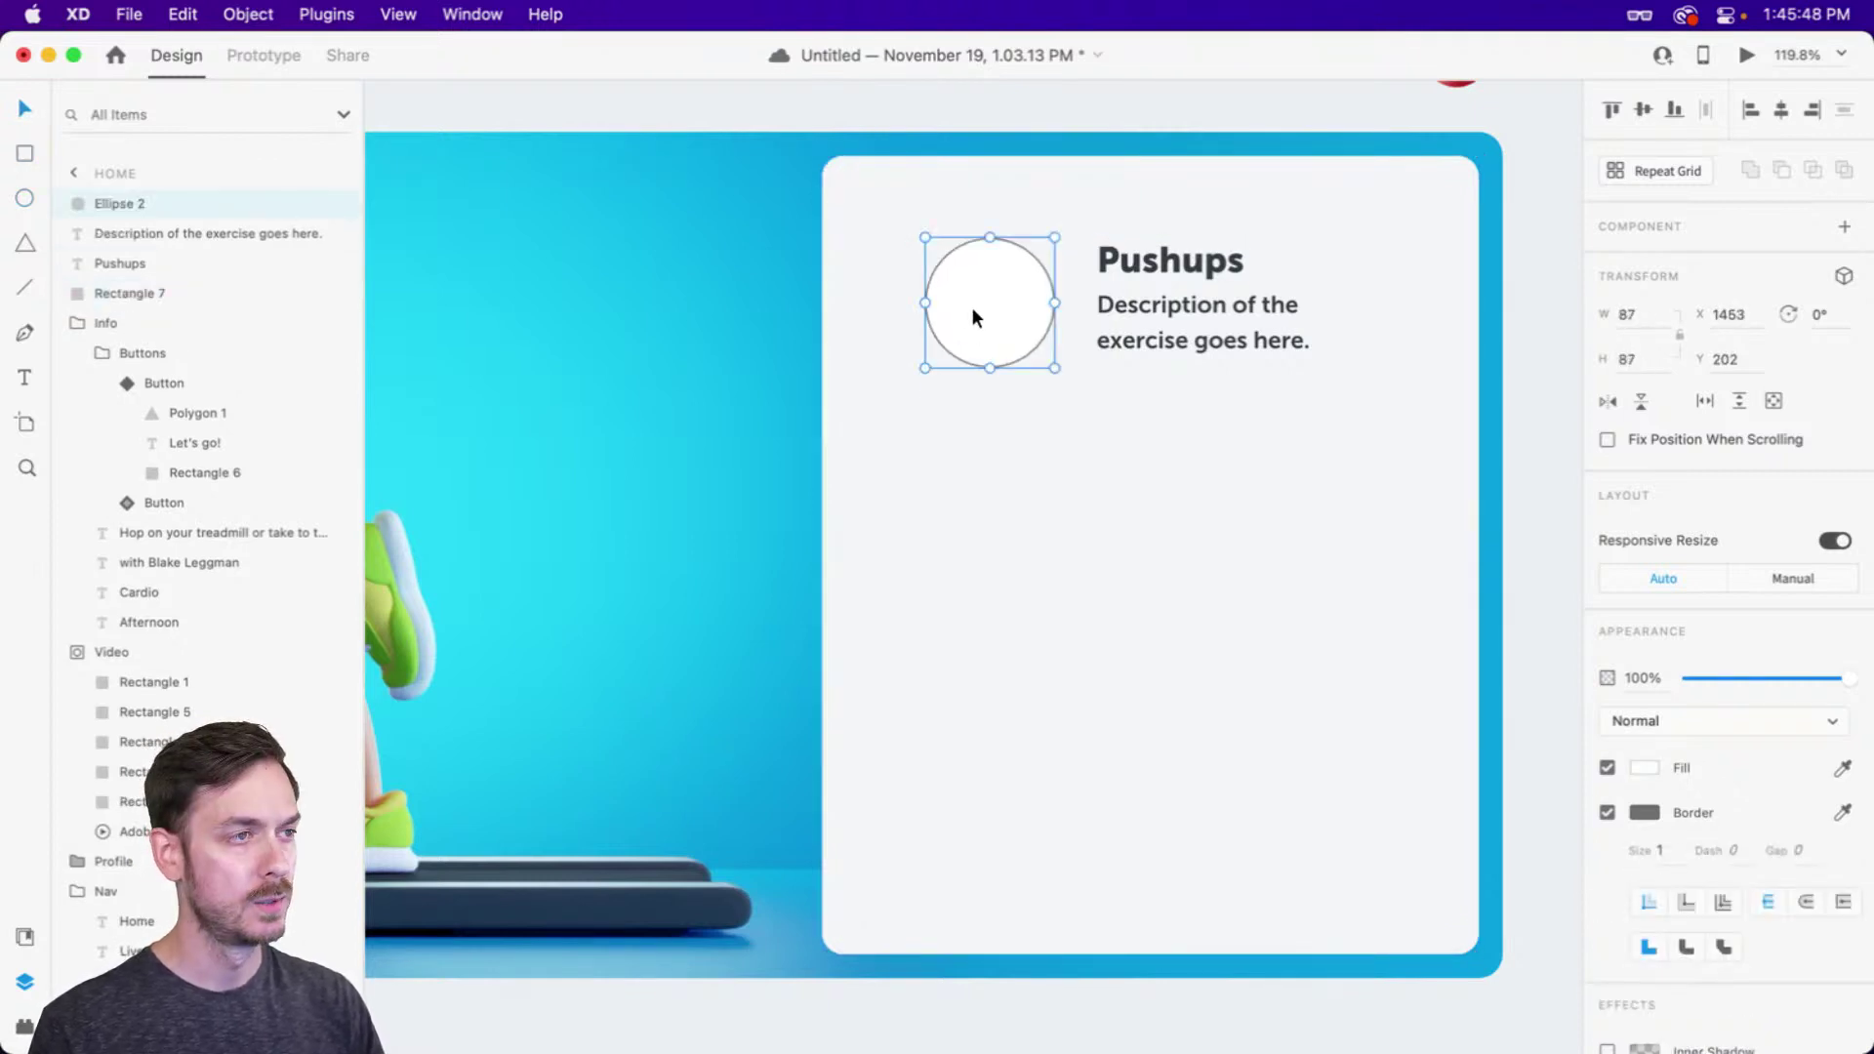
left_click_drag(972, 307, 986, 295)
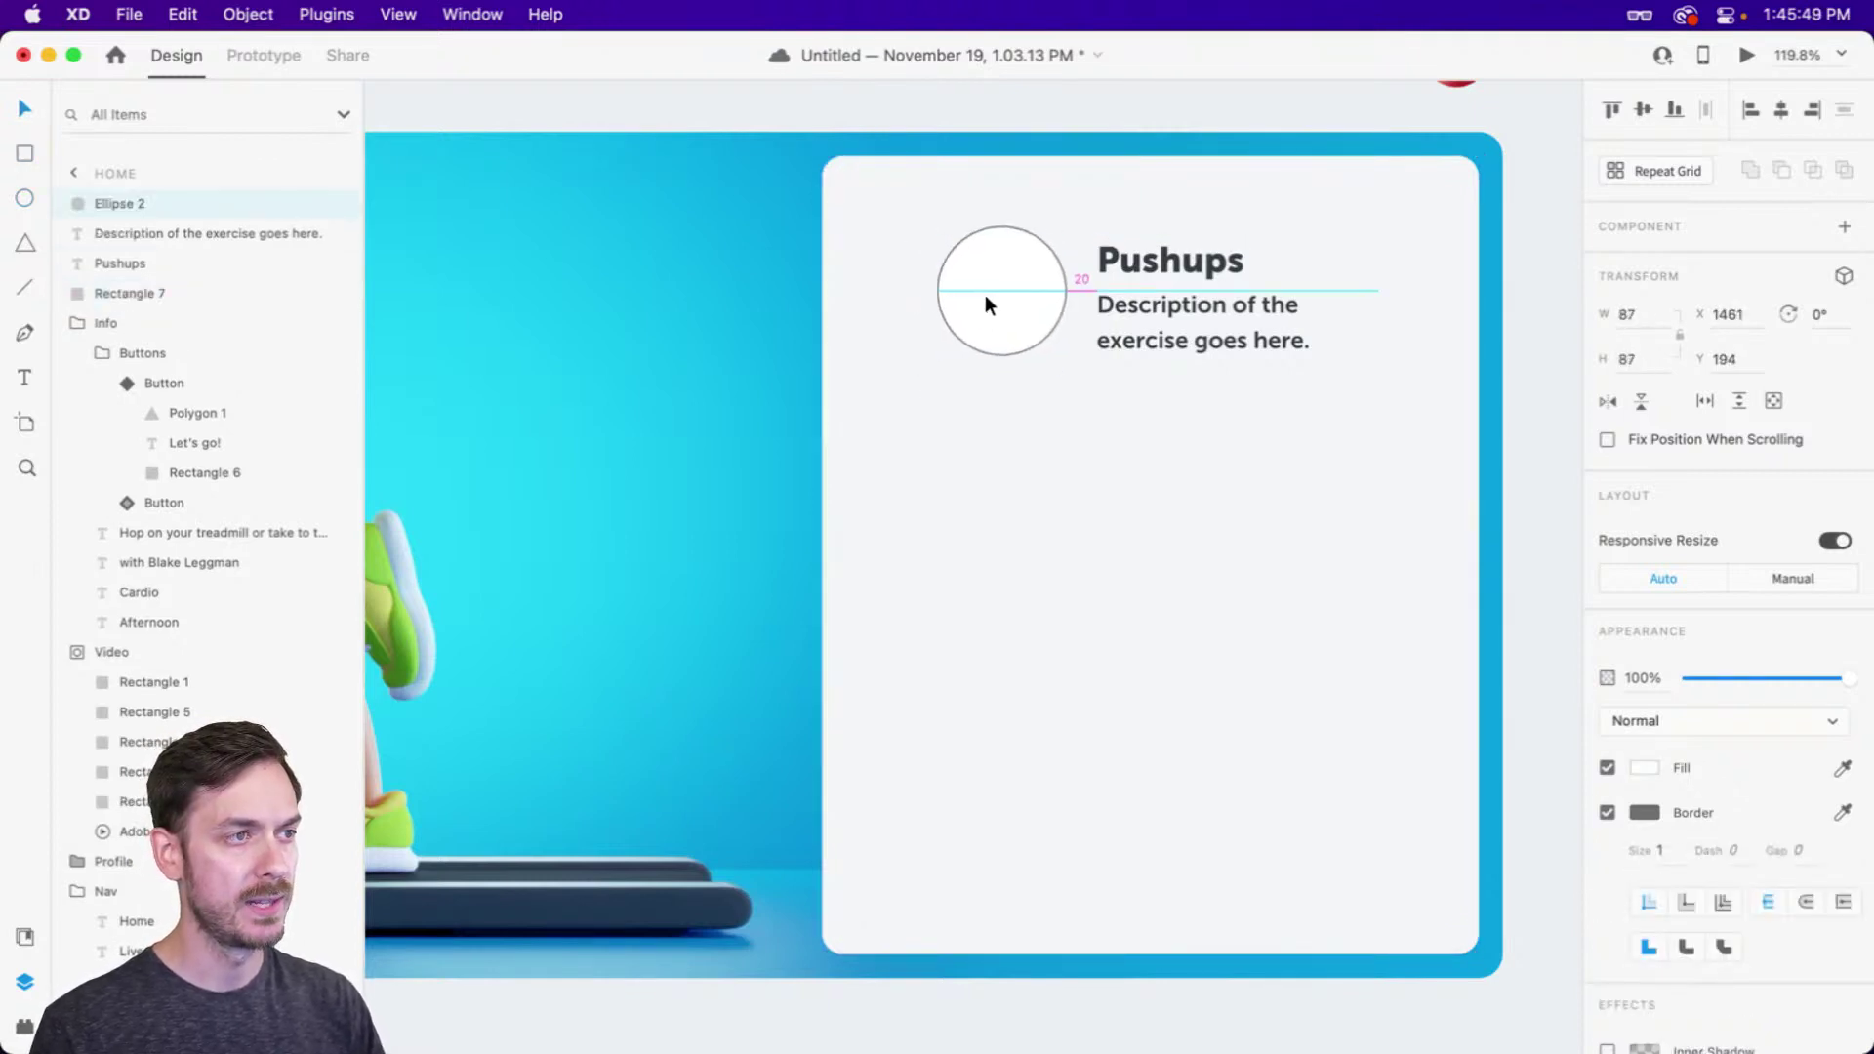
Remove the circle's border and fill it with a pale blue-grey
left_click(1608, 813)
left_click(1643, 769)
type("dedede")
key("Return")
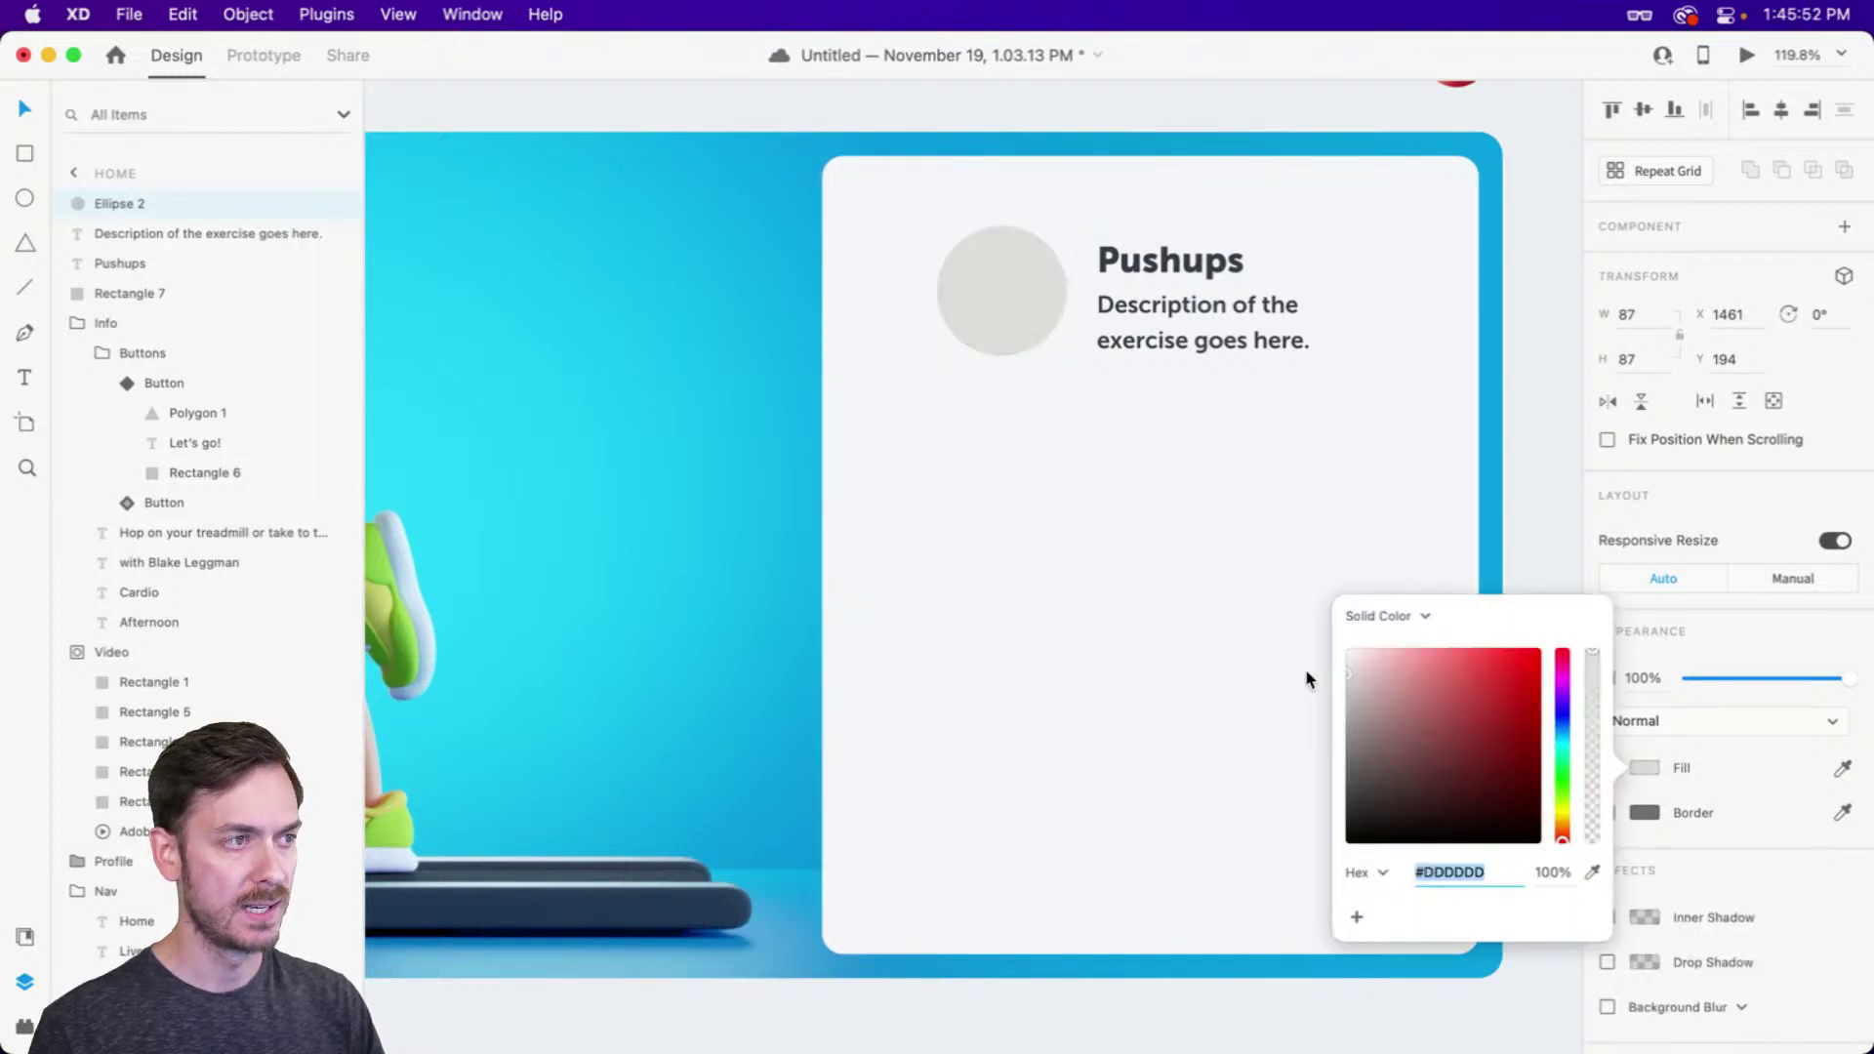
left_click_drag(1563, 684, 1563, 733)
left_click_drag(1348, 671, 1361, 672)
left_click(999, 290)
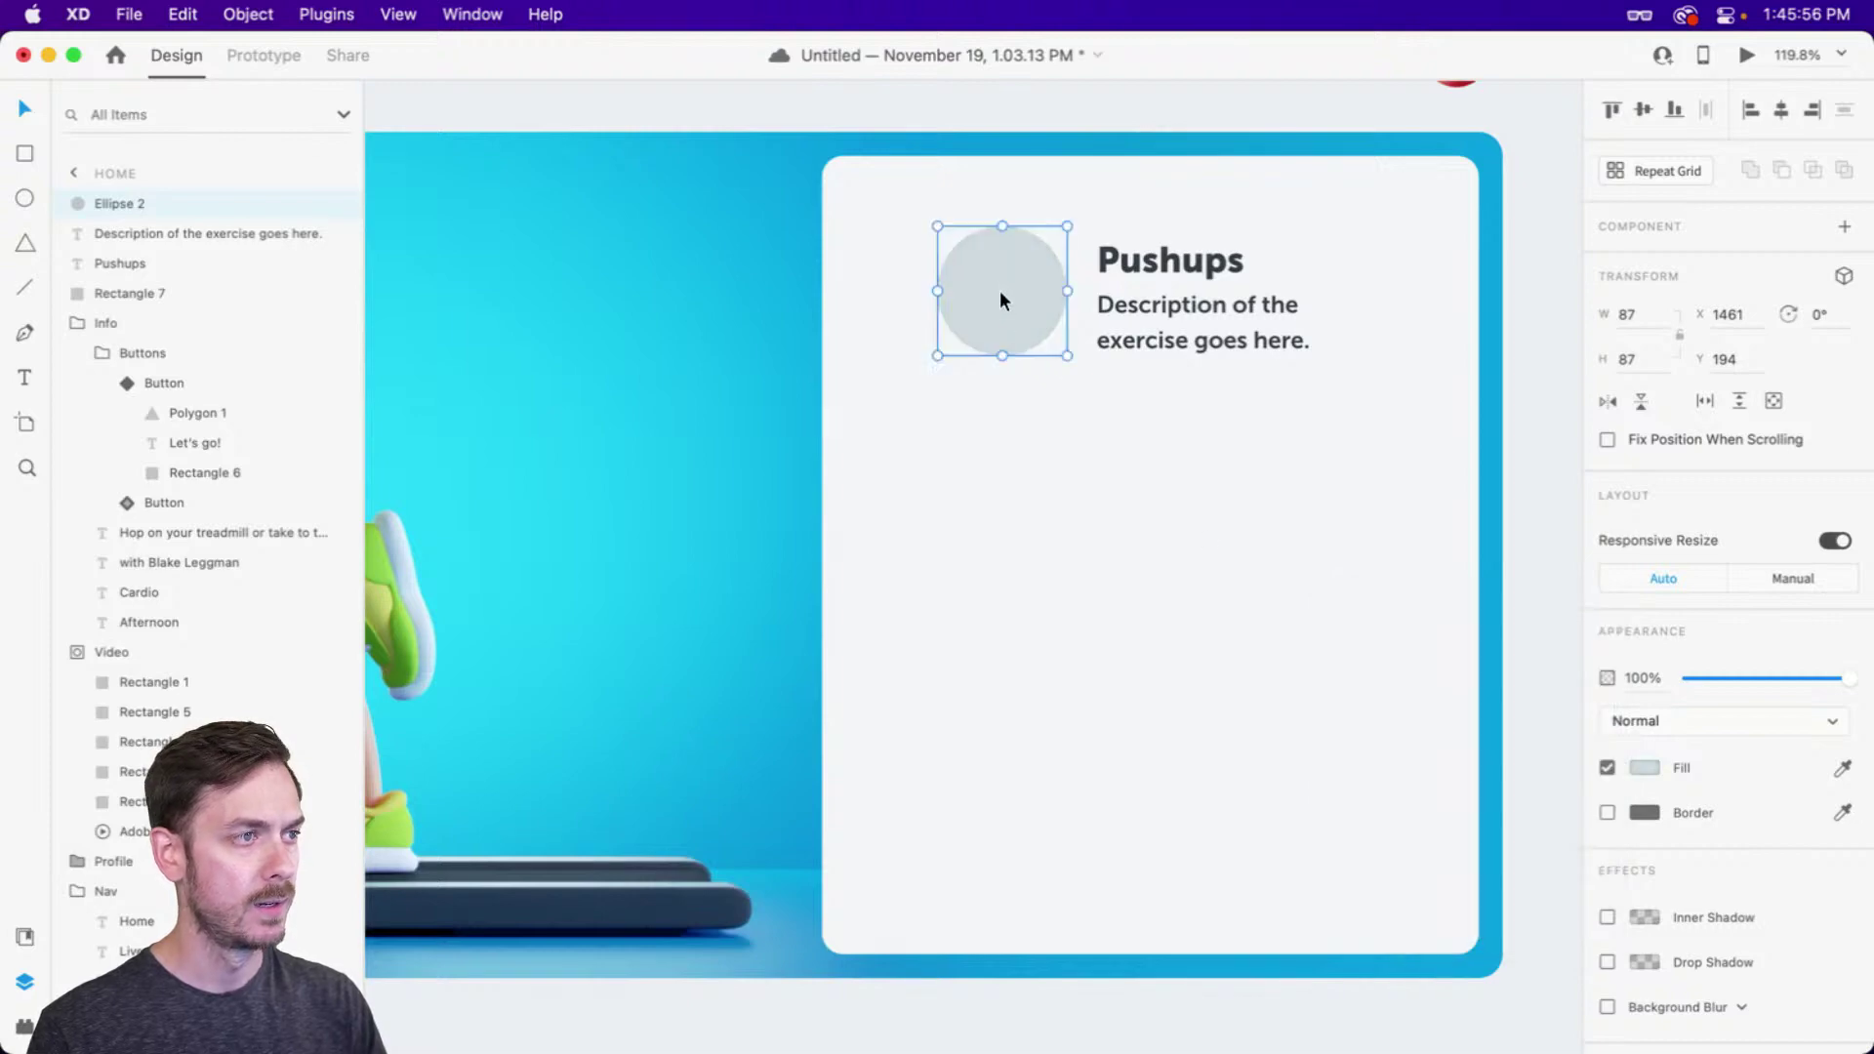
Add the number "1" inside the circle and enlarge it to about size 59
key("t")
left_click(992, 311)
type("1")
key("Escape")
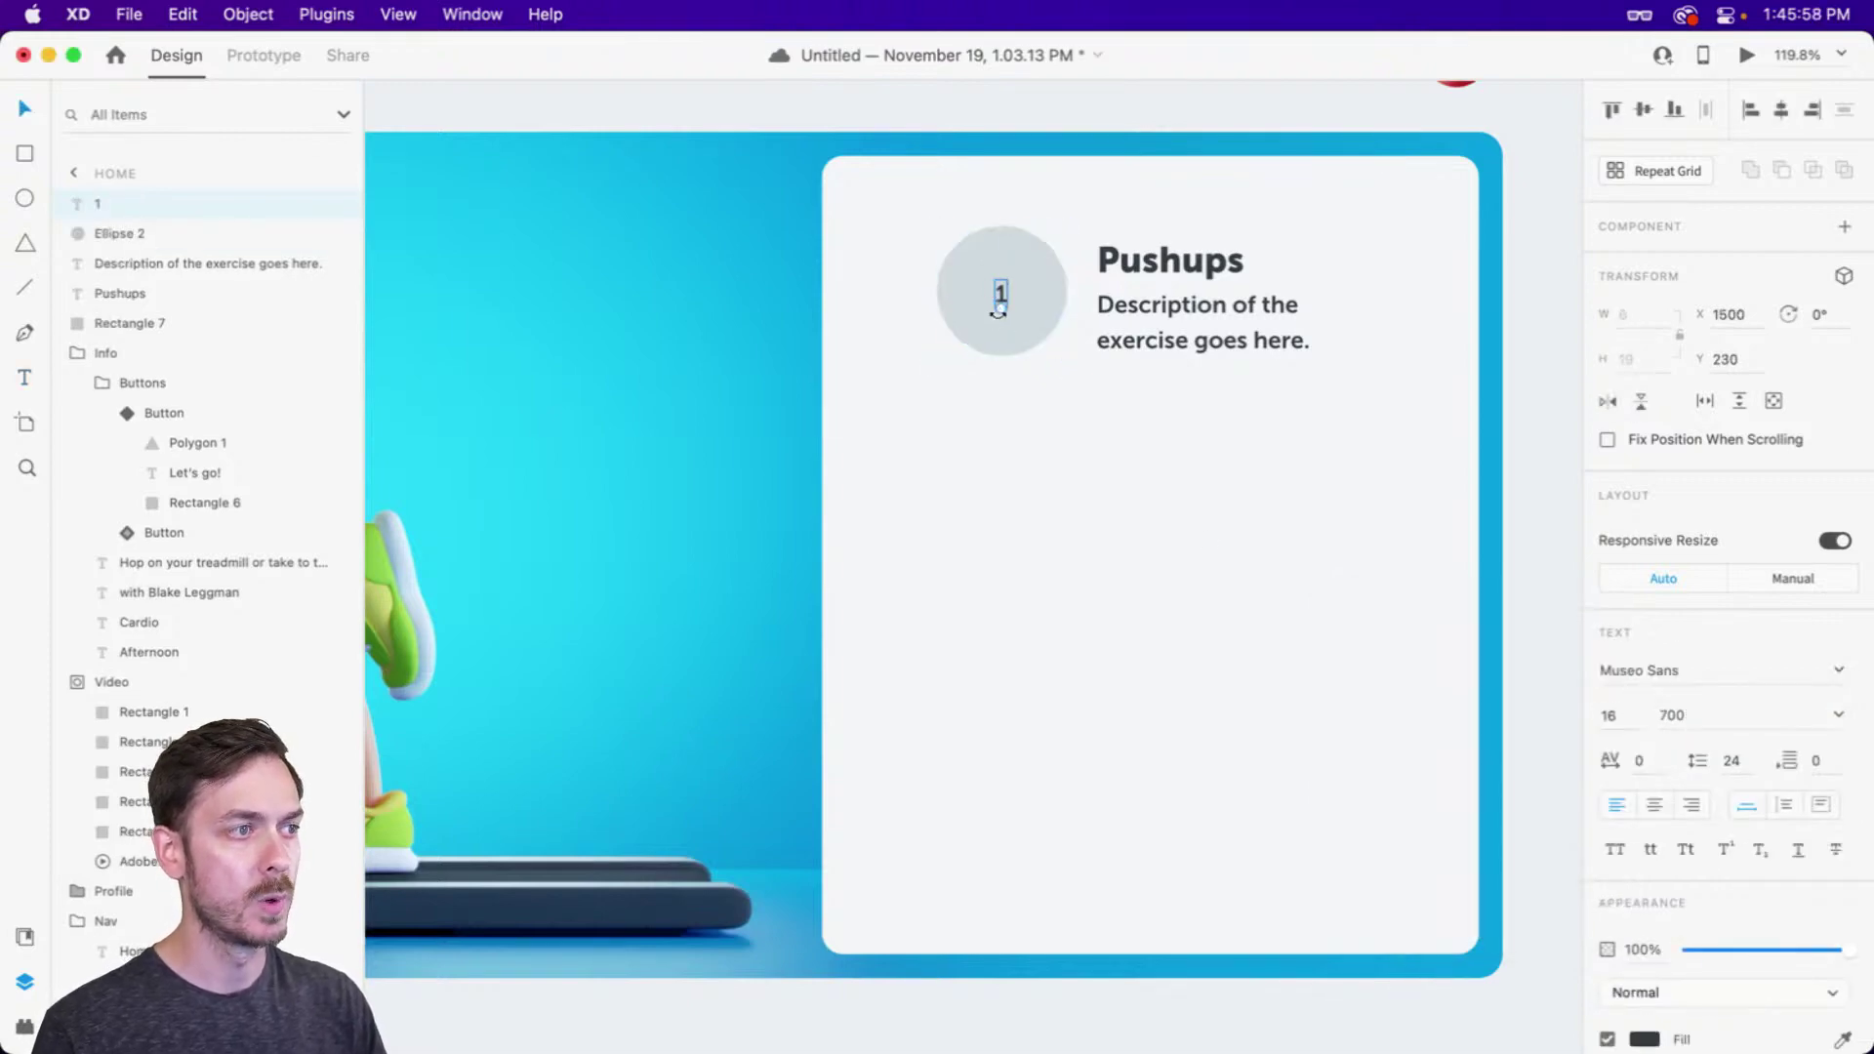
left_click_drag(993, 305, 992, 371)
left_click_drag(990, 299, 990, 298)
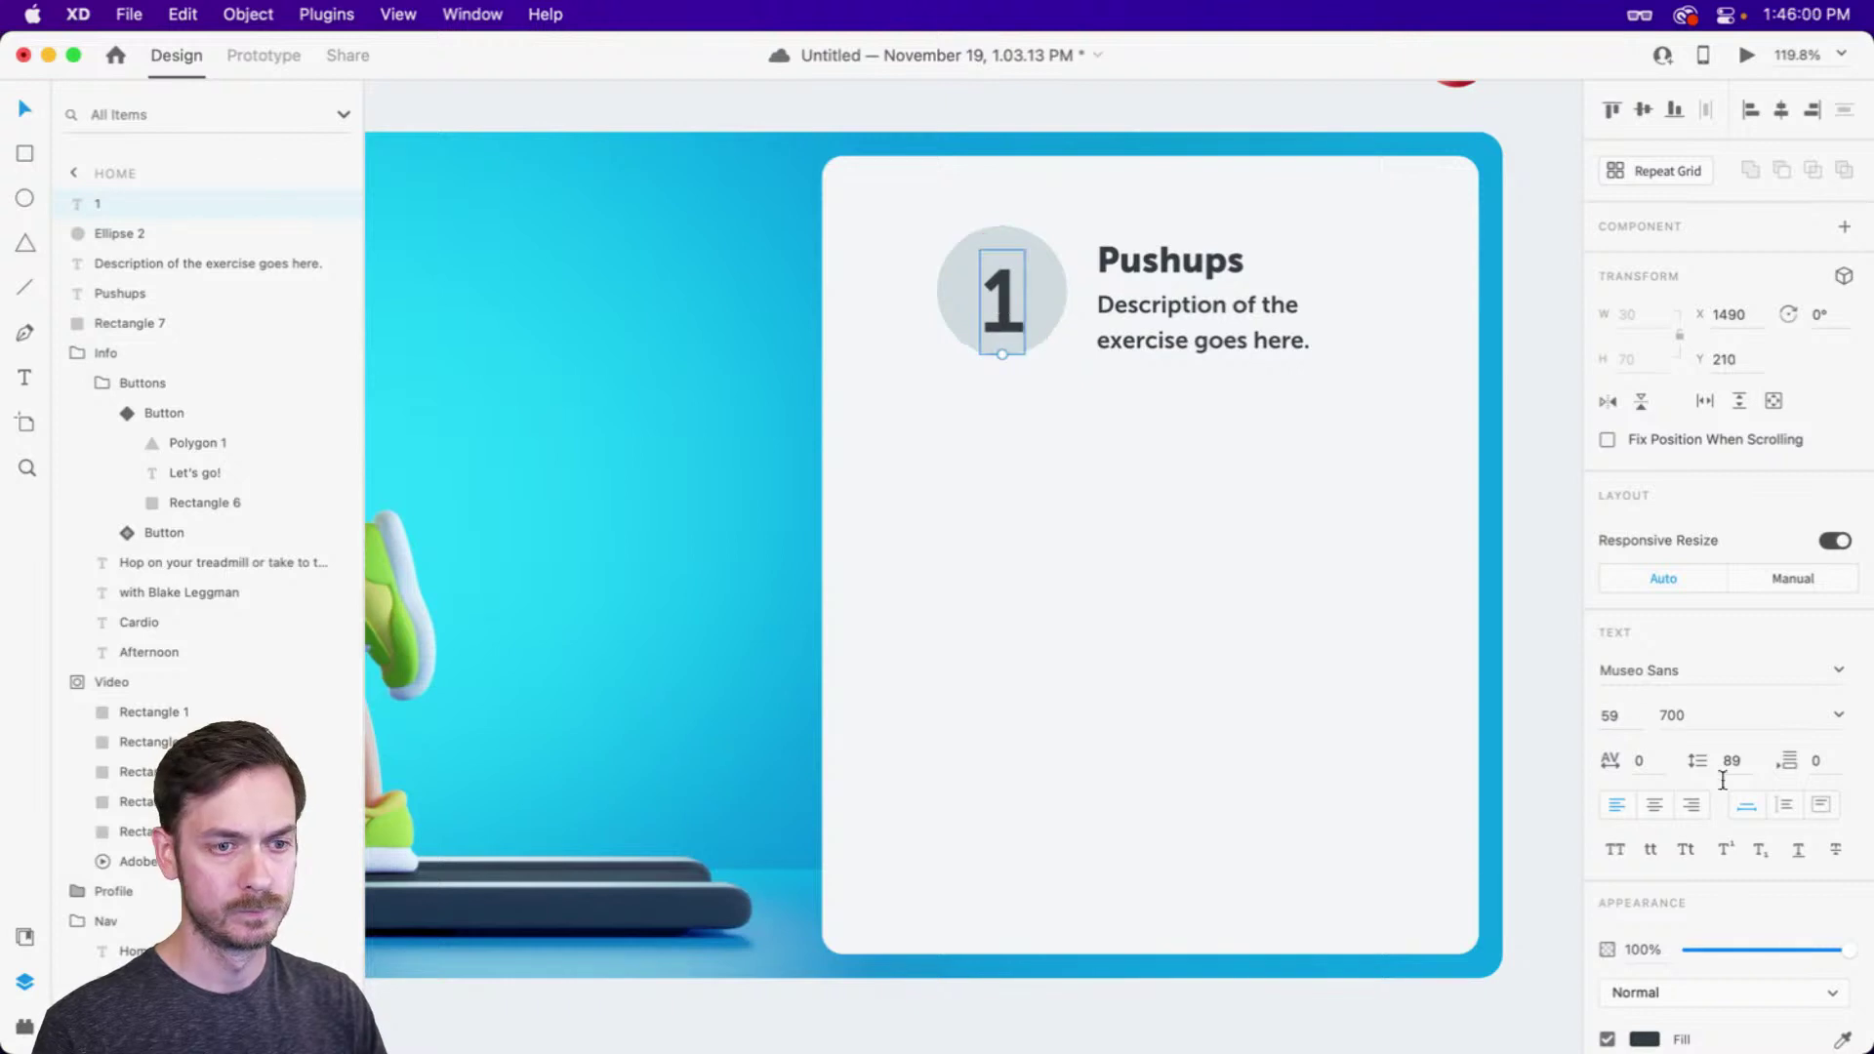
Try Museo Sans Display Black for the number 1 and centre it in the circle
left_click(1829, 678)
left_click(1708, 740)
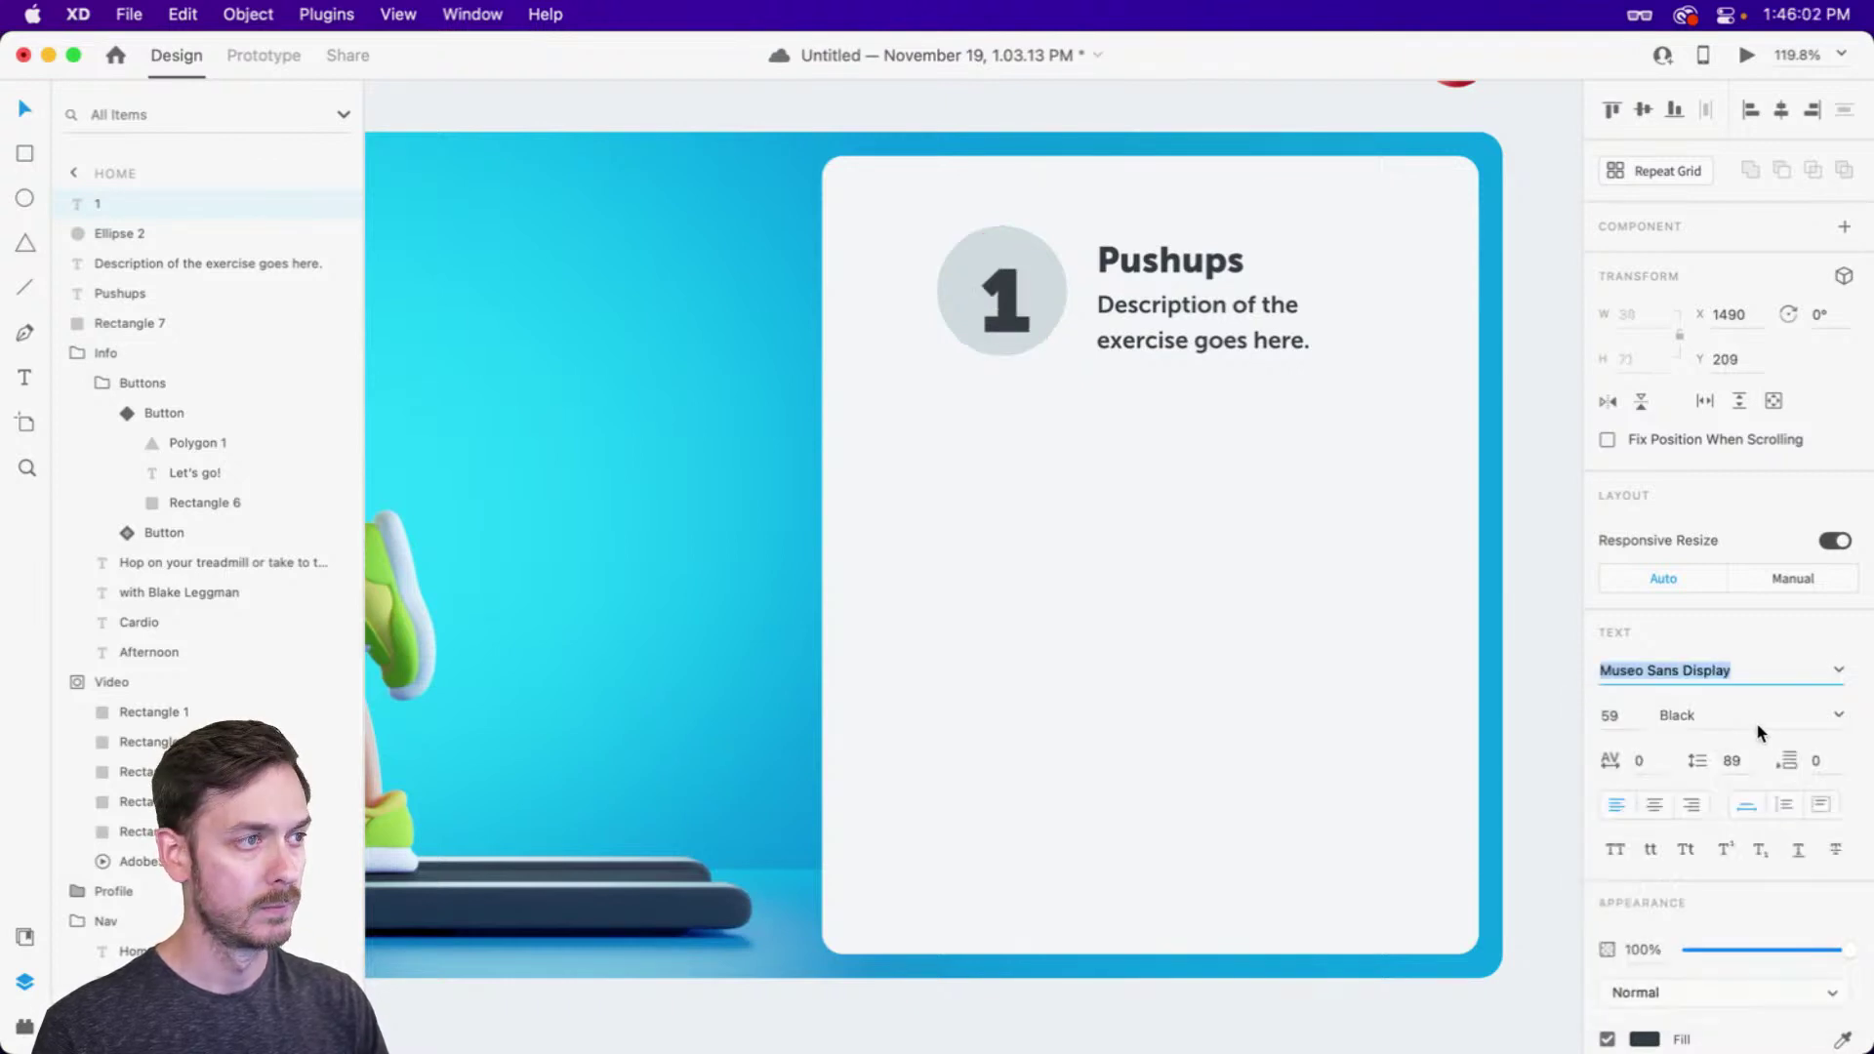
left_click(1017, 317)
left_click_drag(1018, 312, 1009, 299)
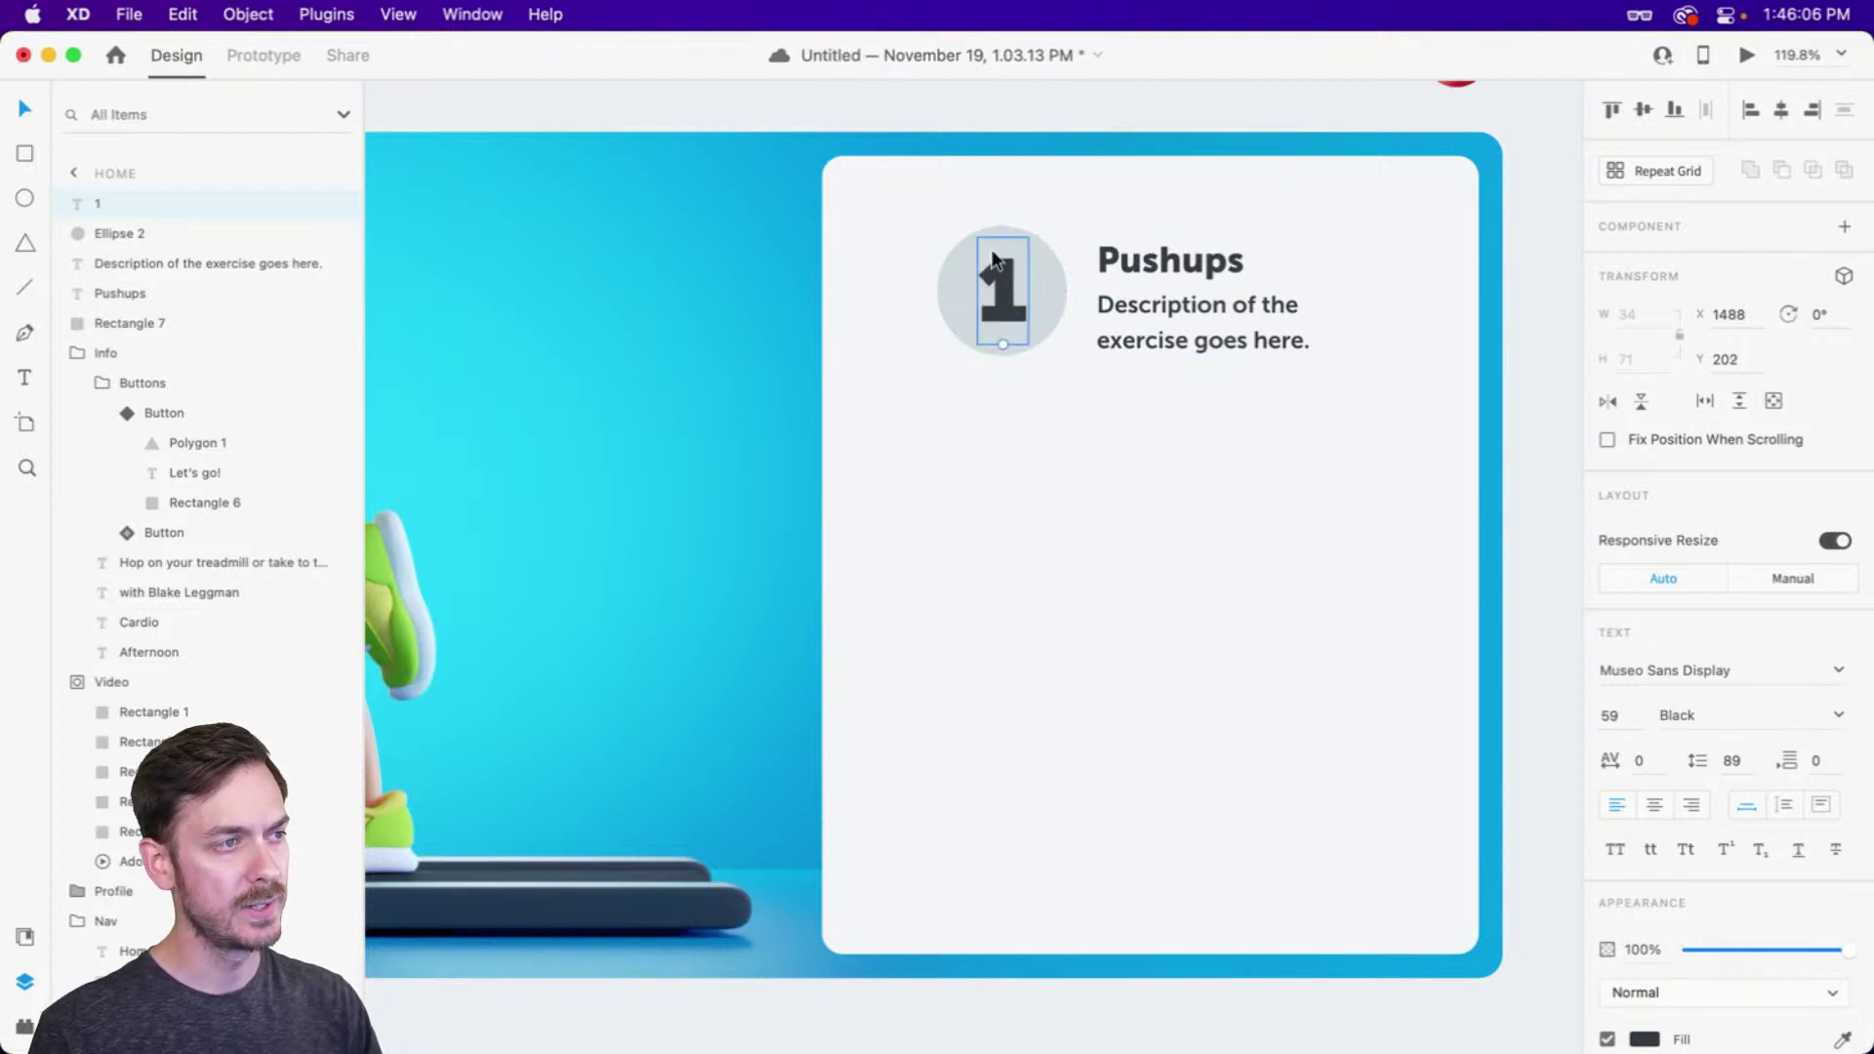
Set the number 1 in Avenir Next Bold, scale it down slightly and centre it in the circle
double_click(993, 289)
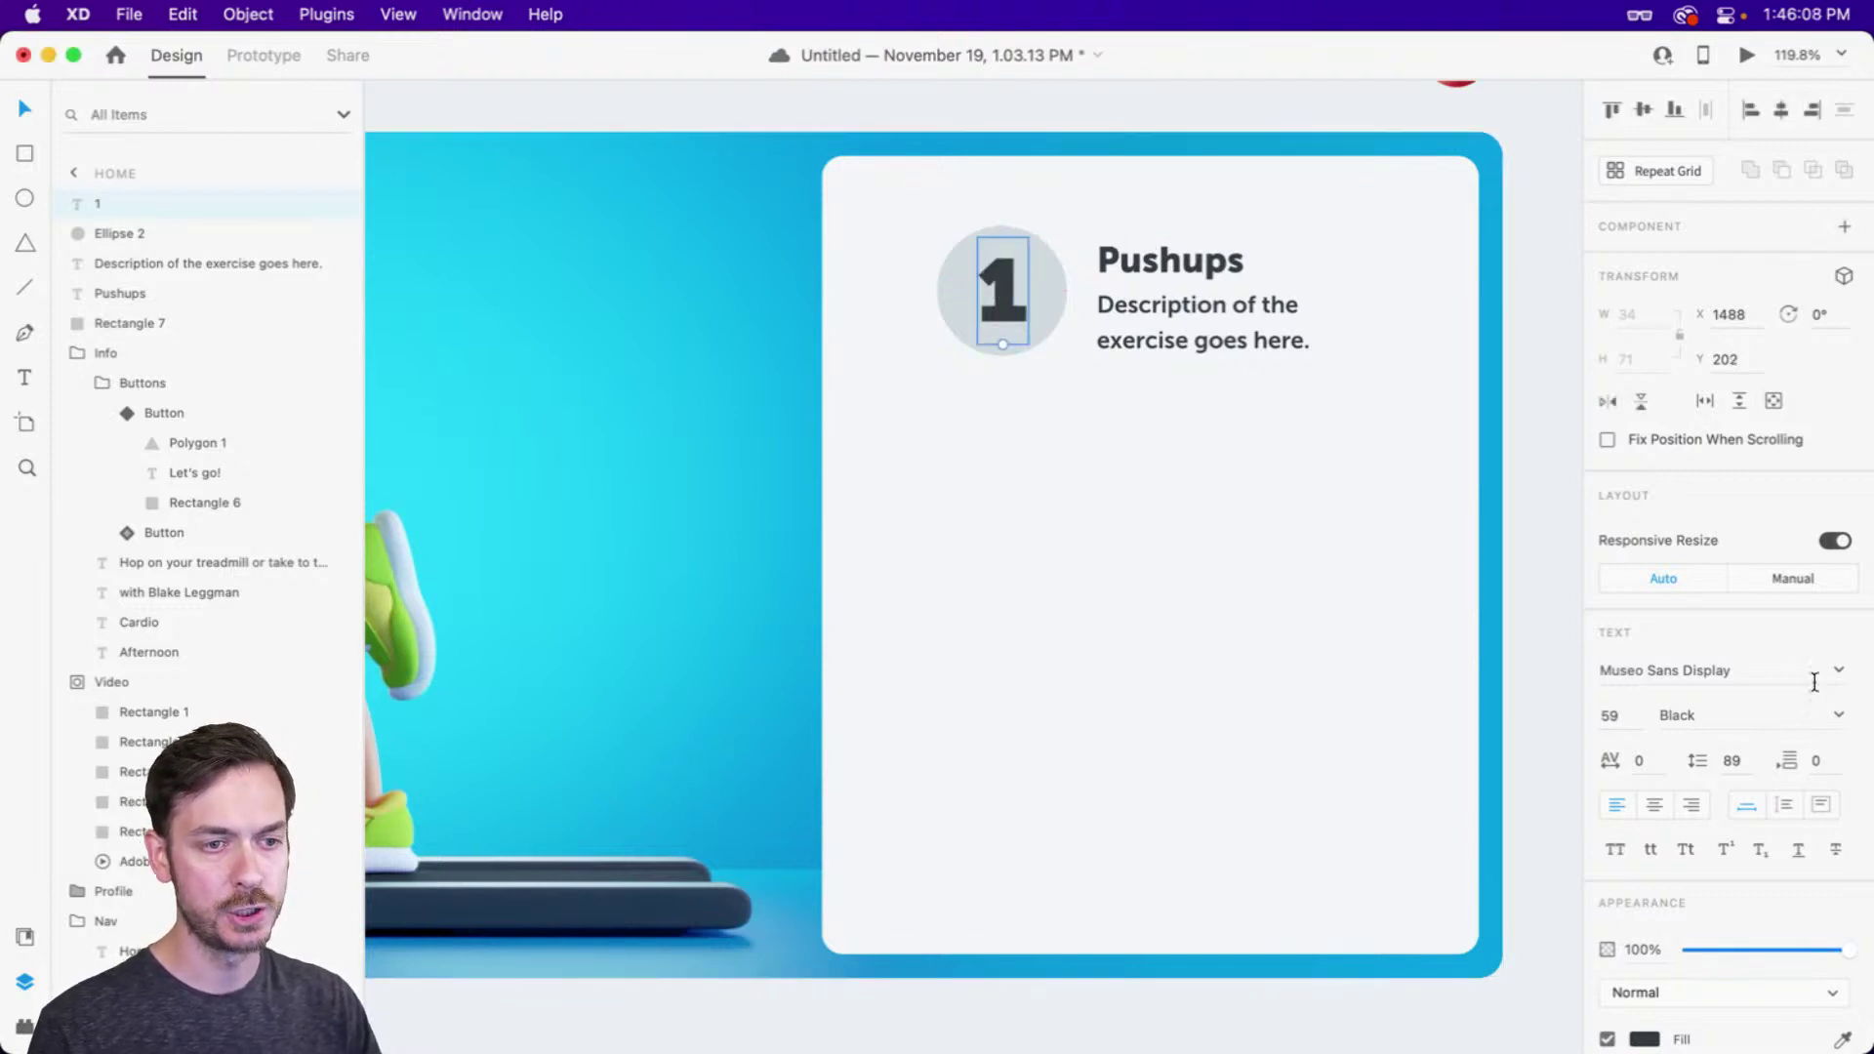
left_click(1777, 677)
type("Avenir Next")
key("Return")
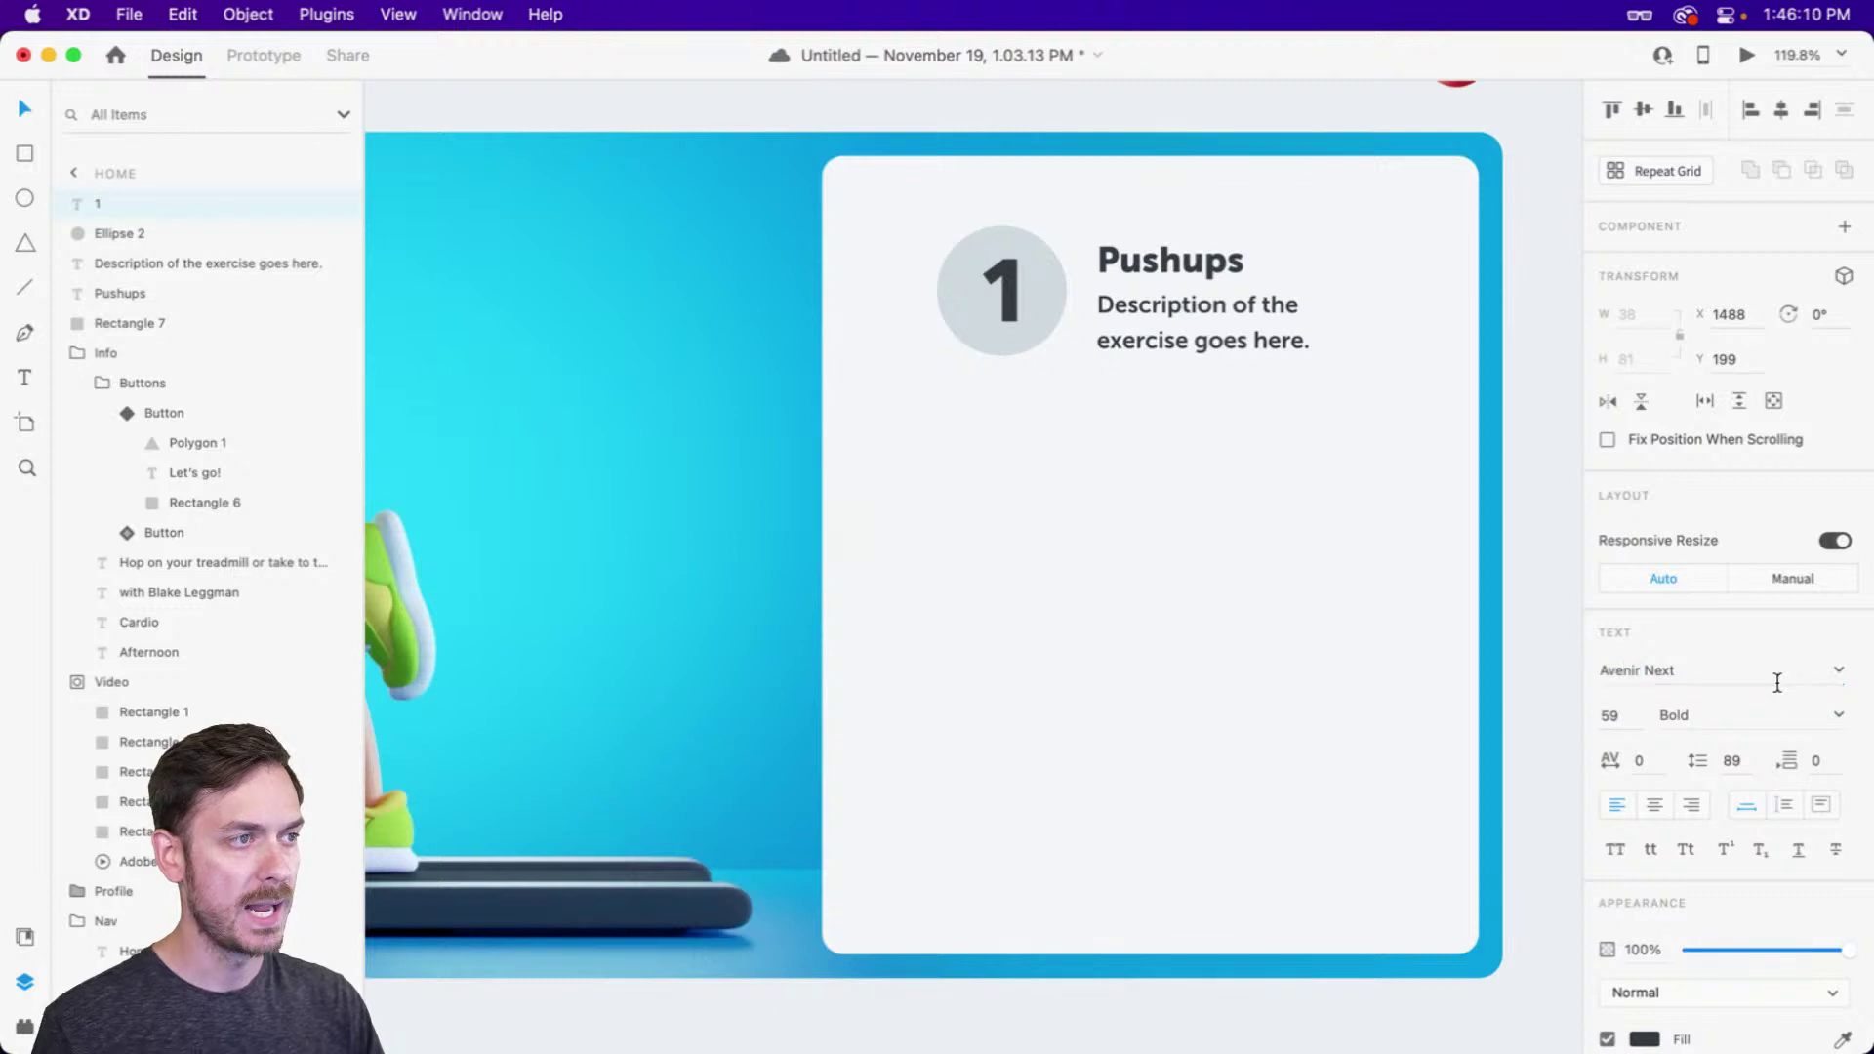
left_click(1015, 298)
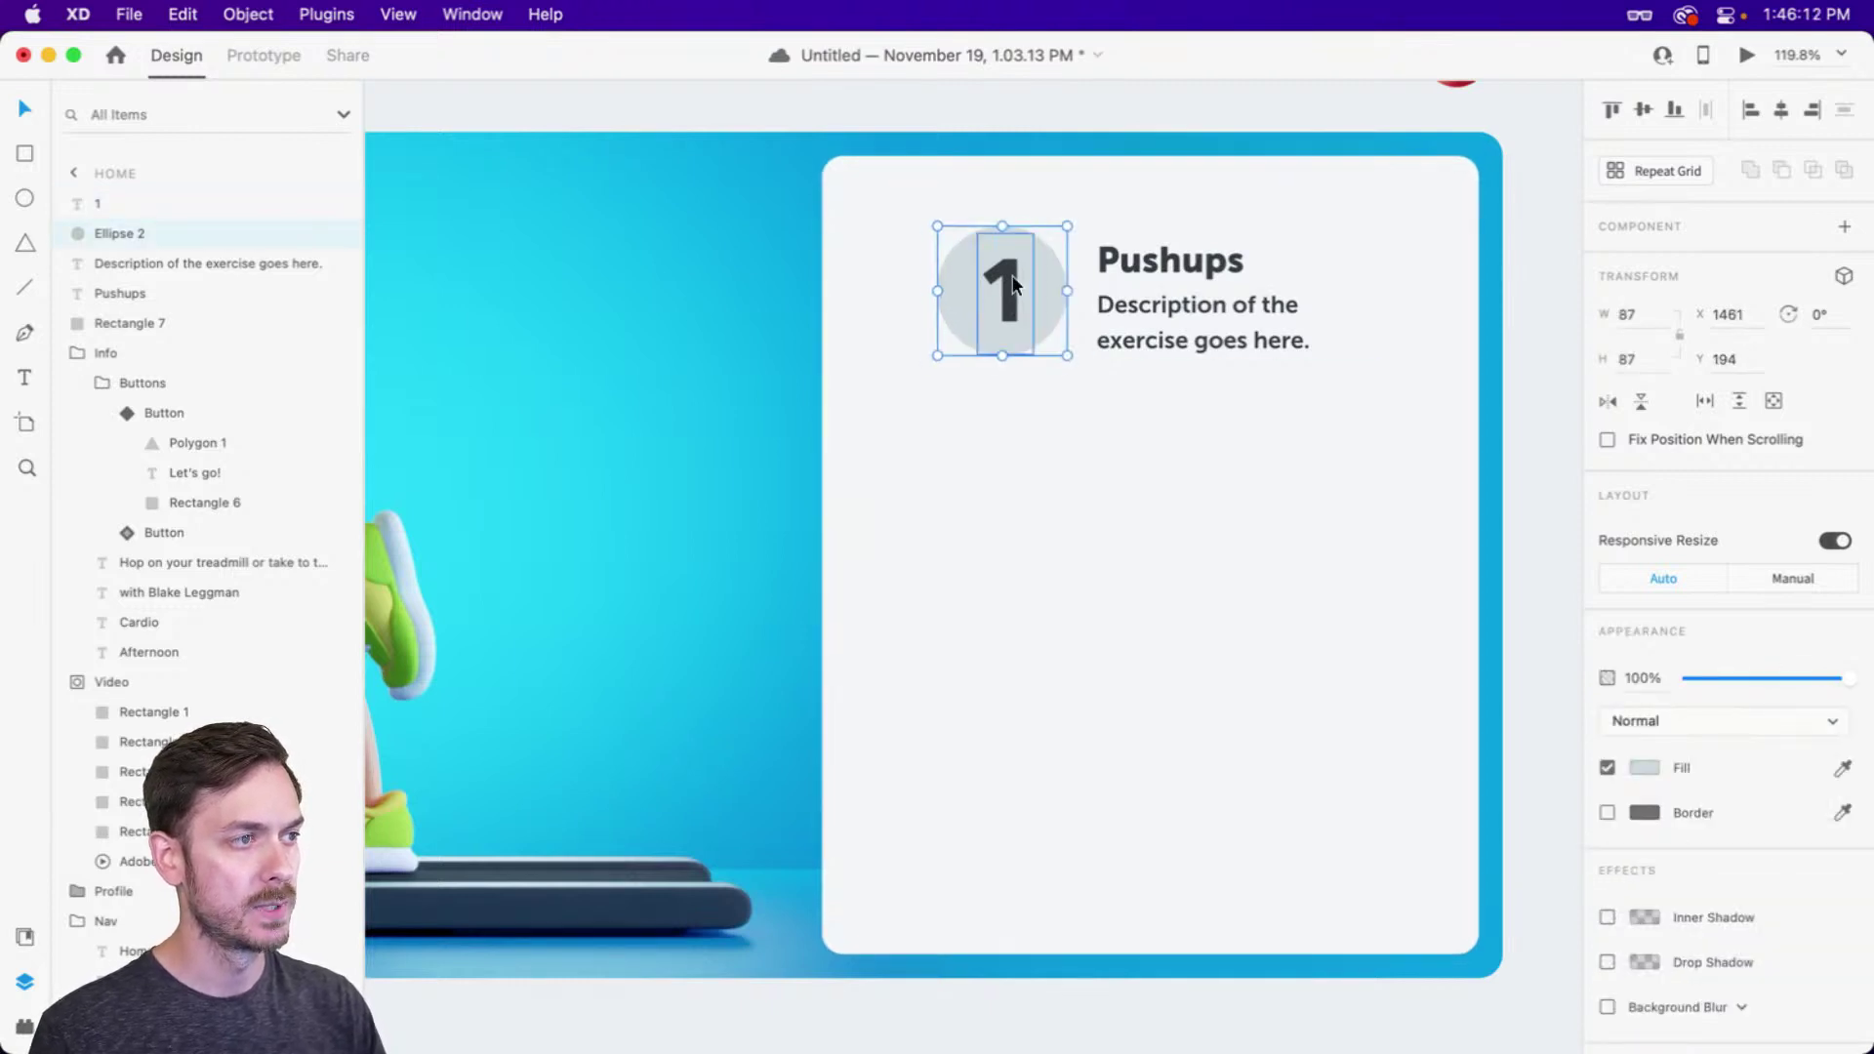
left_click(1008, 283)
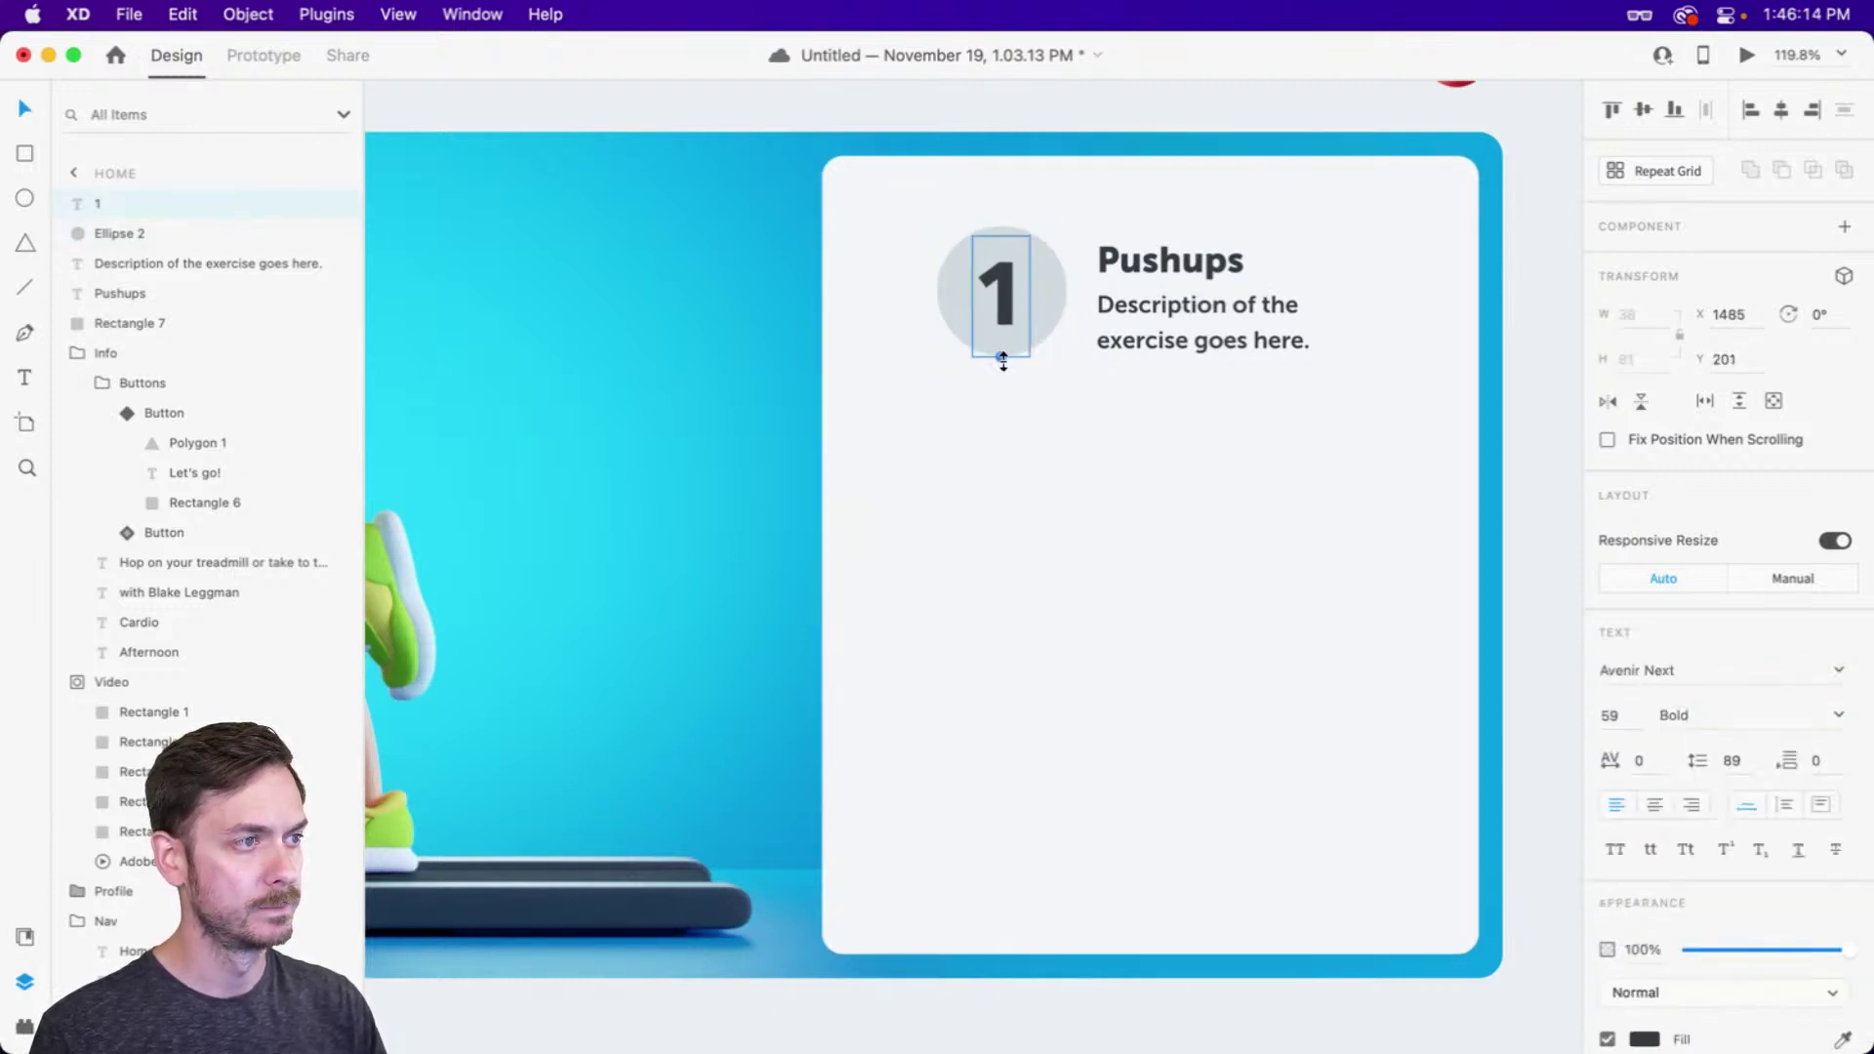
left_click_drag(1001, 360, 1003, 346)
left_click_drag(1003, 261, 1000, 273)
Group the number 1 with its circle and name the group "Number"
left_click(1050, 272, "shift")
key("super+g")
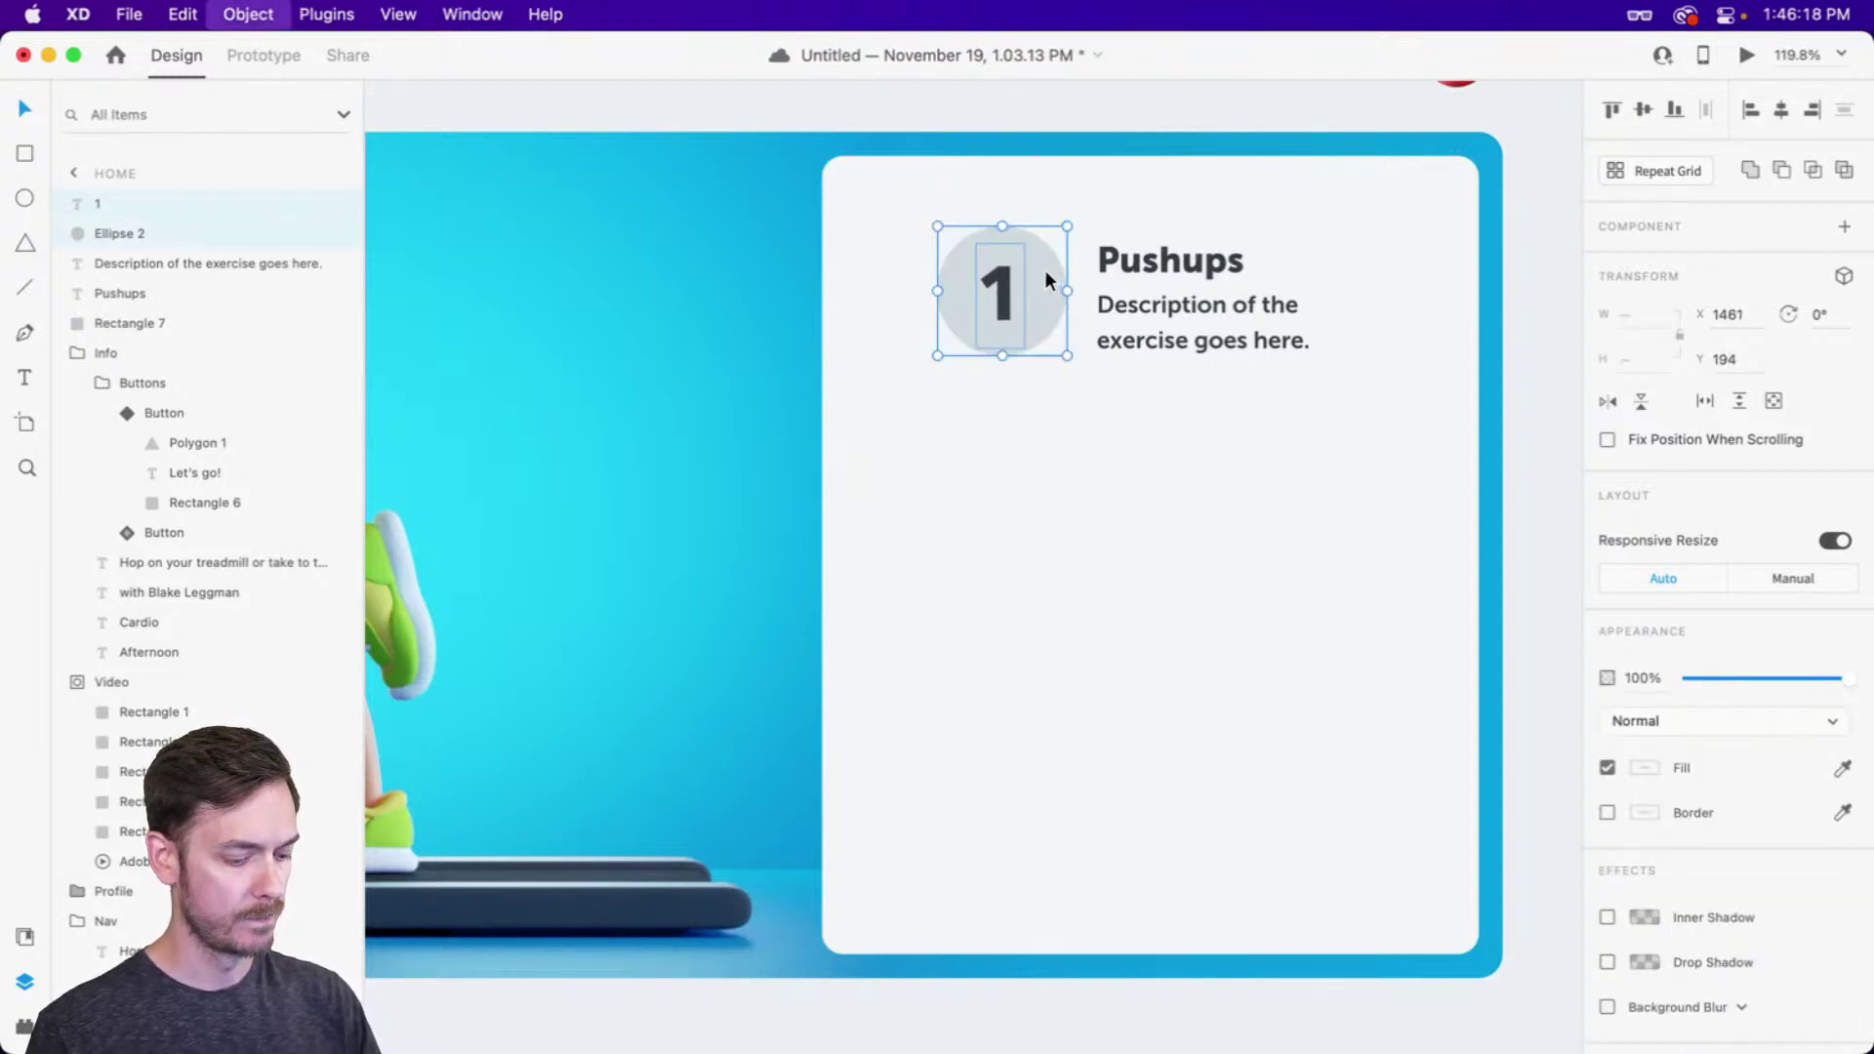
key("super+y")
key("super+y")
double_click(120, 203)
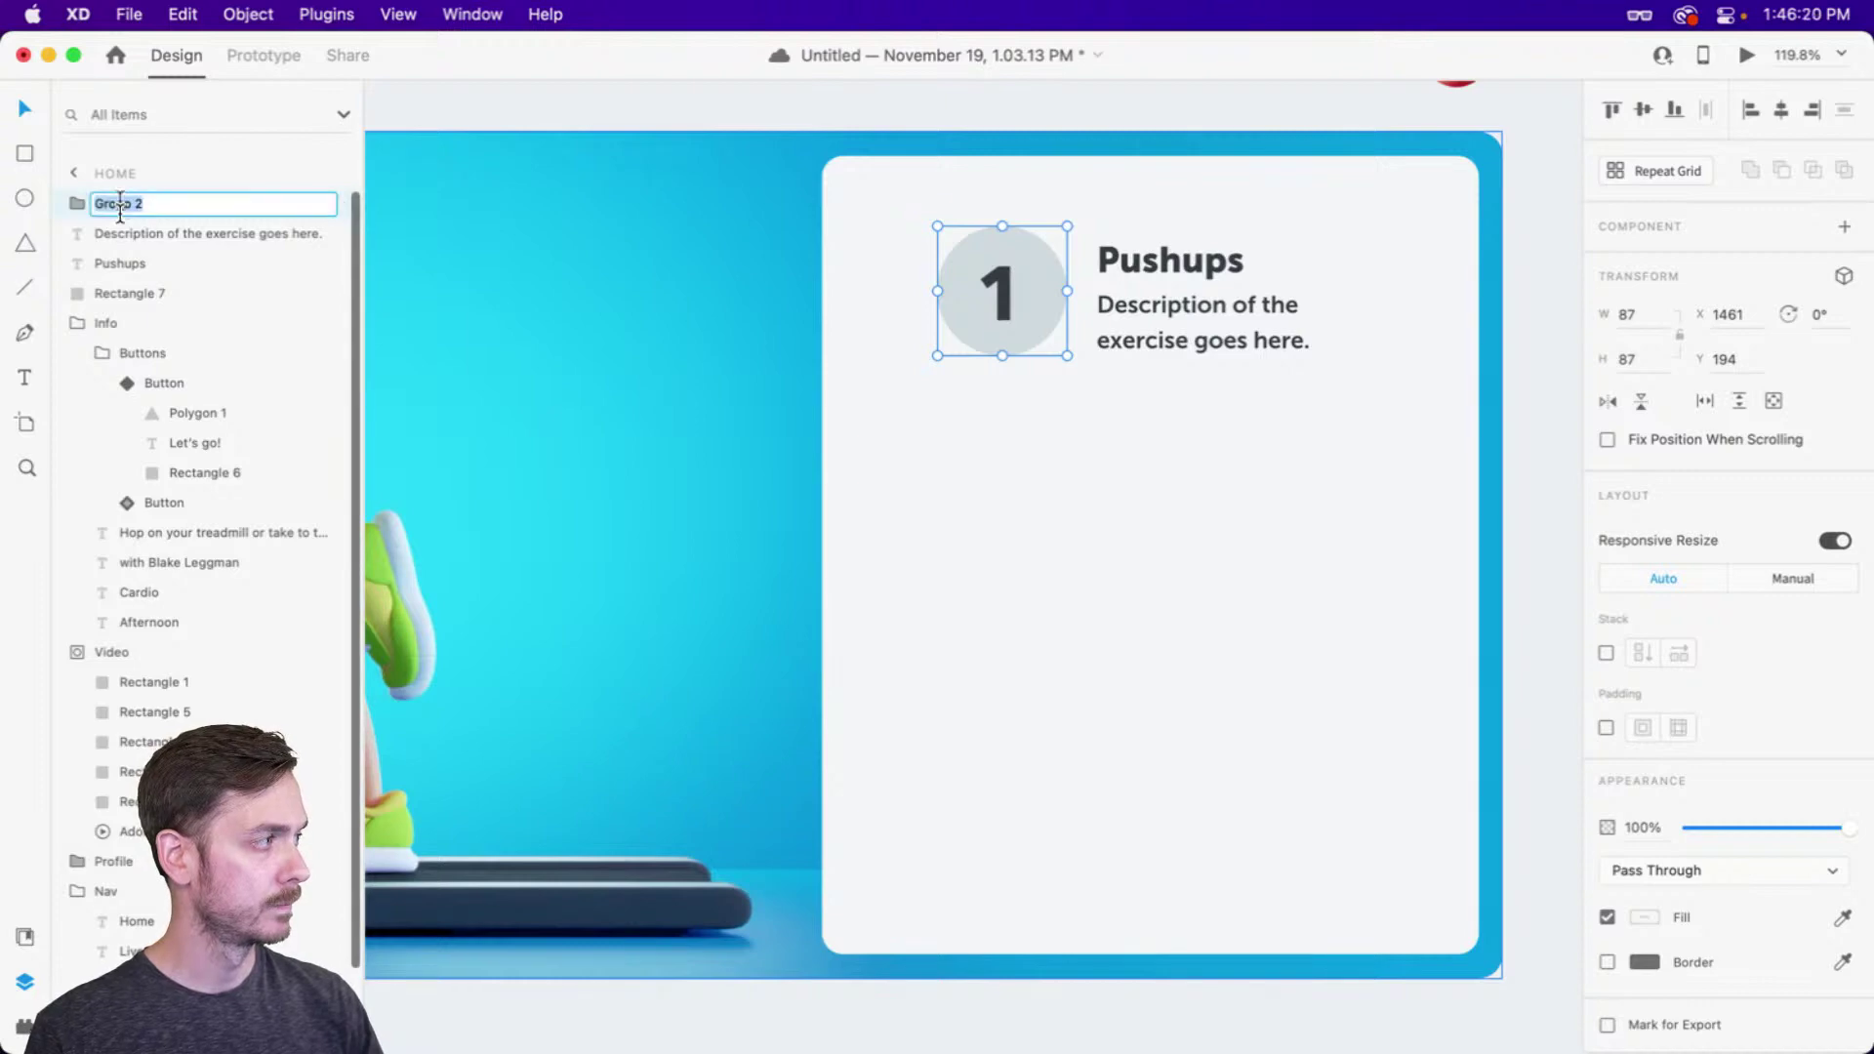
type("Number")
key("Return")
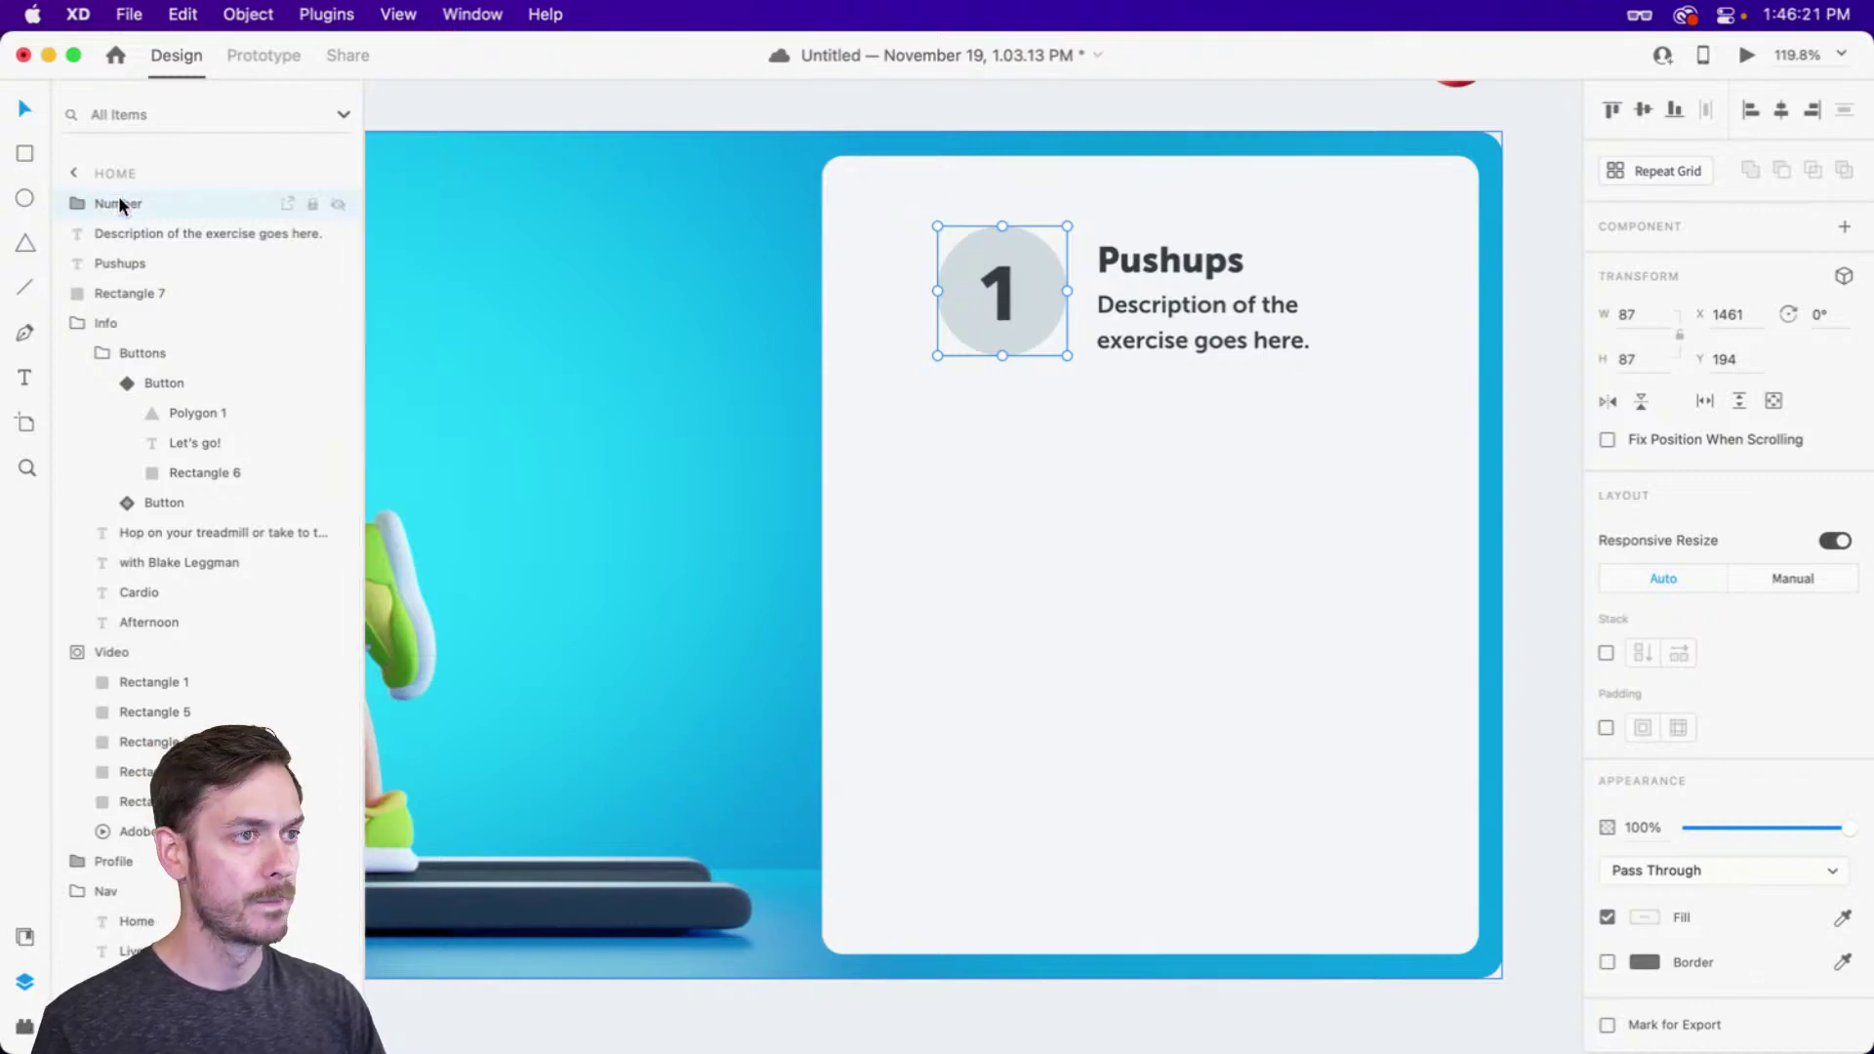
Move the number badge, Pushups title and description together to the right, with the badge at X 1502
left_click(1174, 262, "shift")
left_click(1142, 311, "shift")
left_click_drag(1142, 310, 1199, 307)
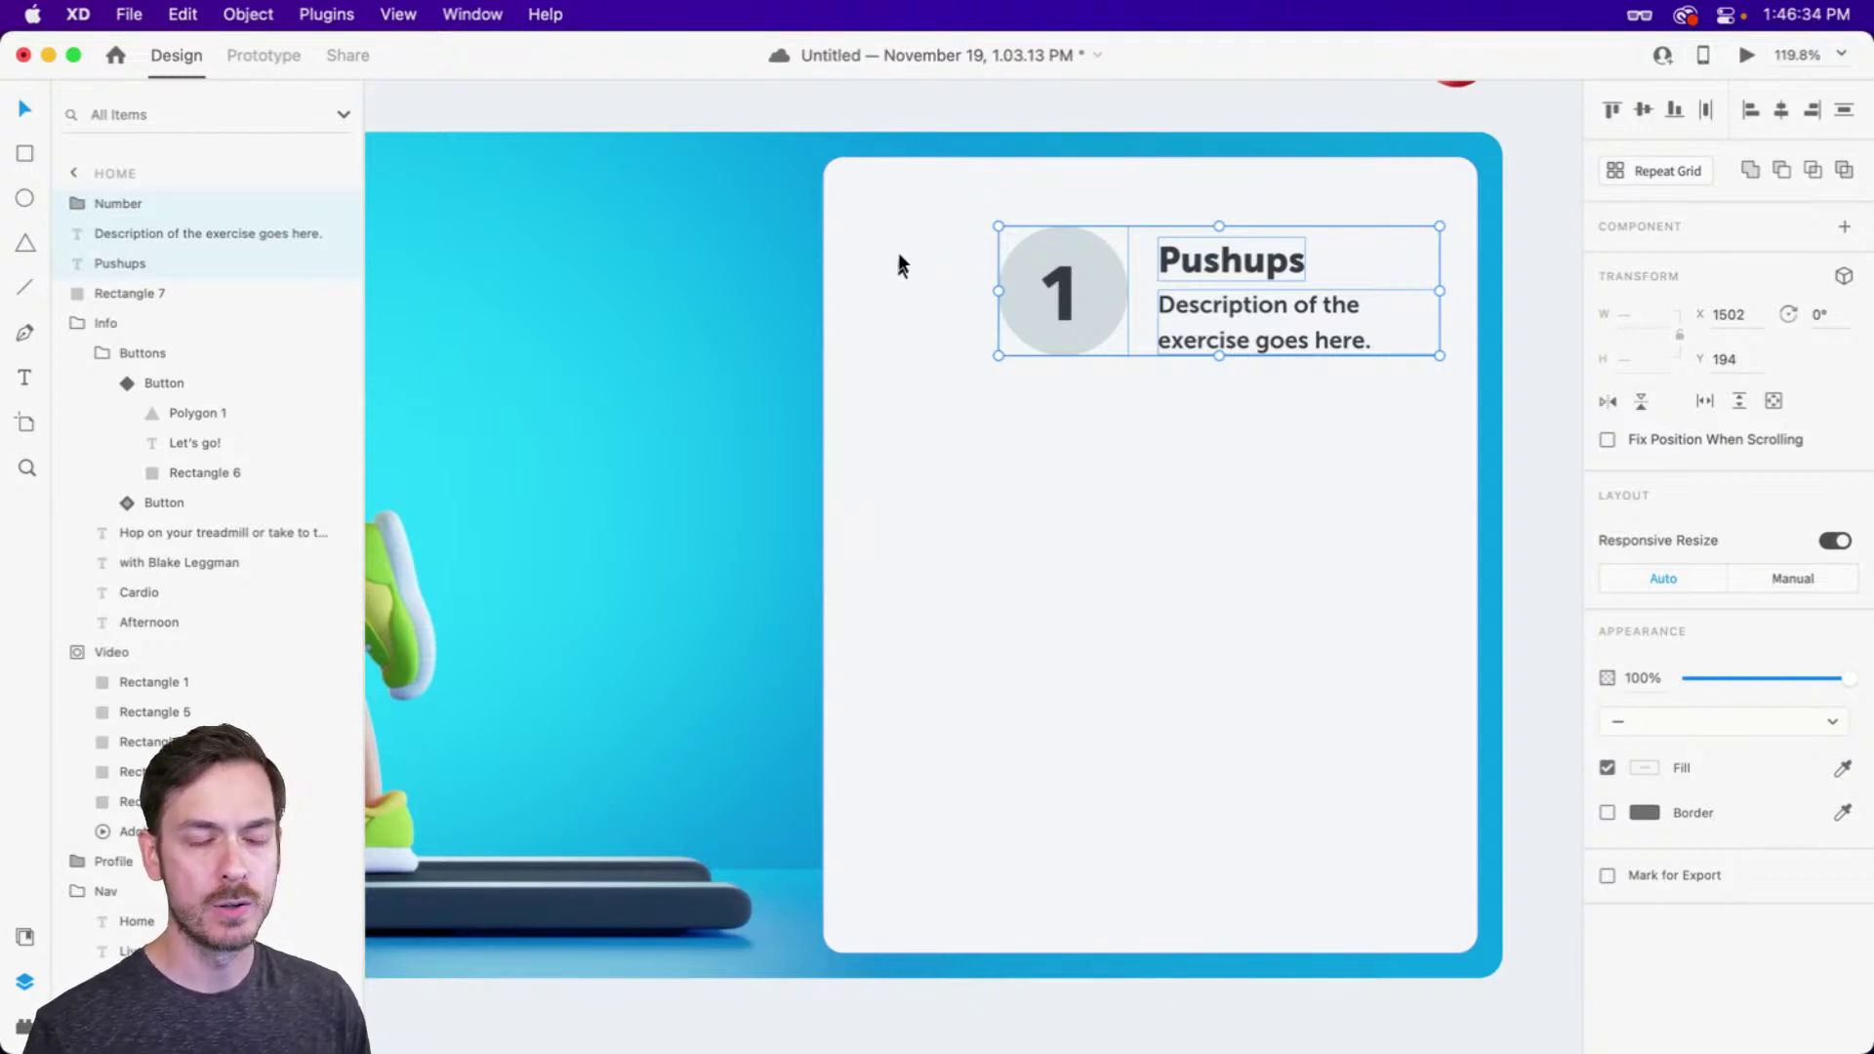
left_click(1142, 404)
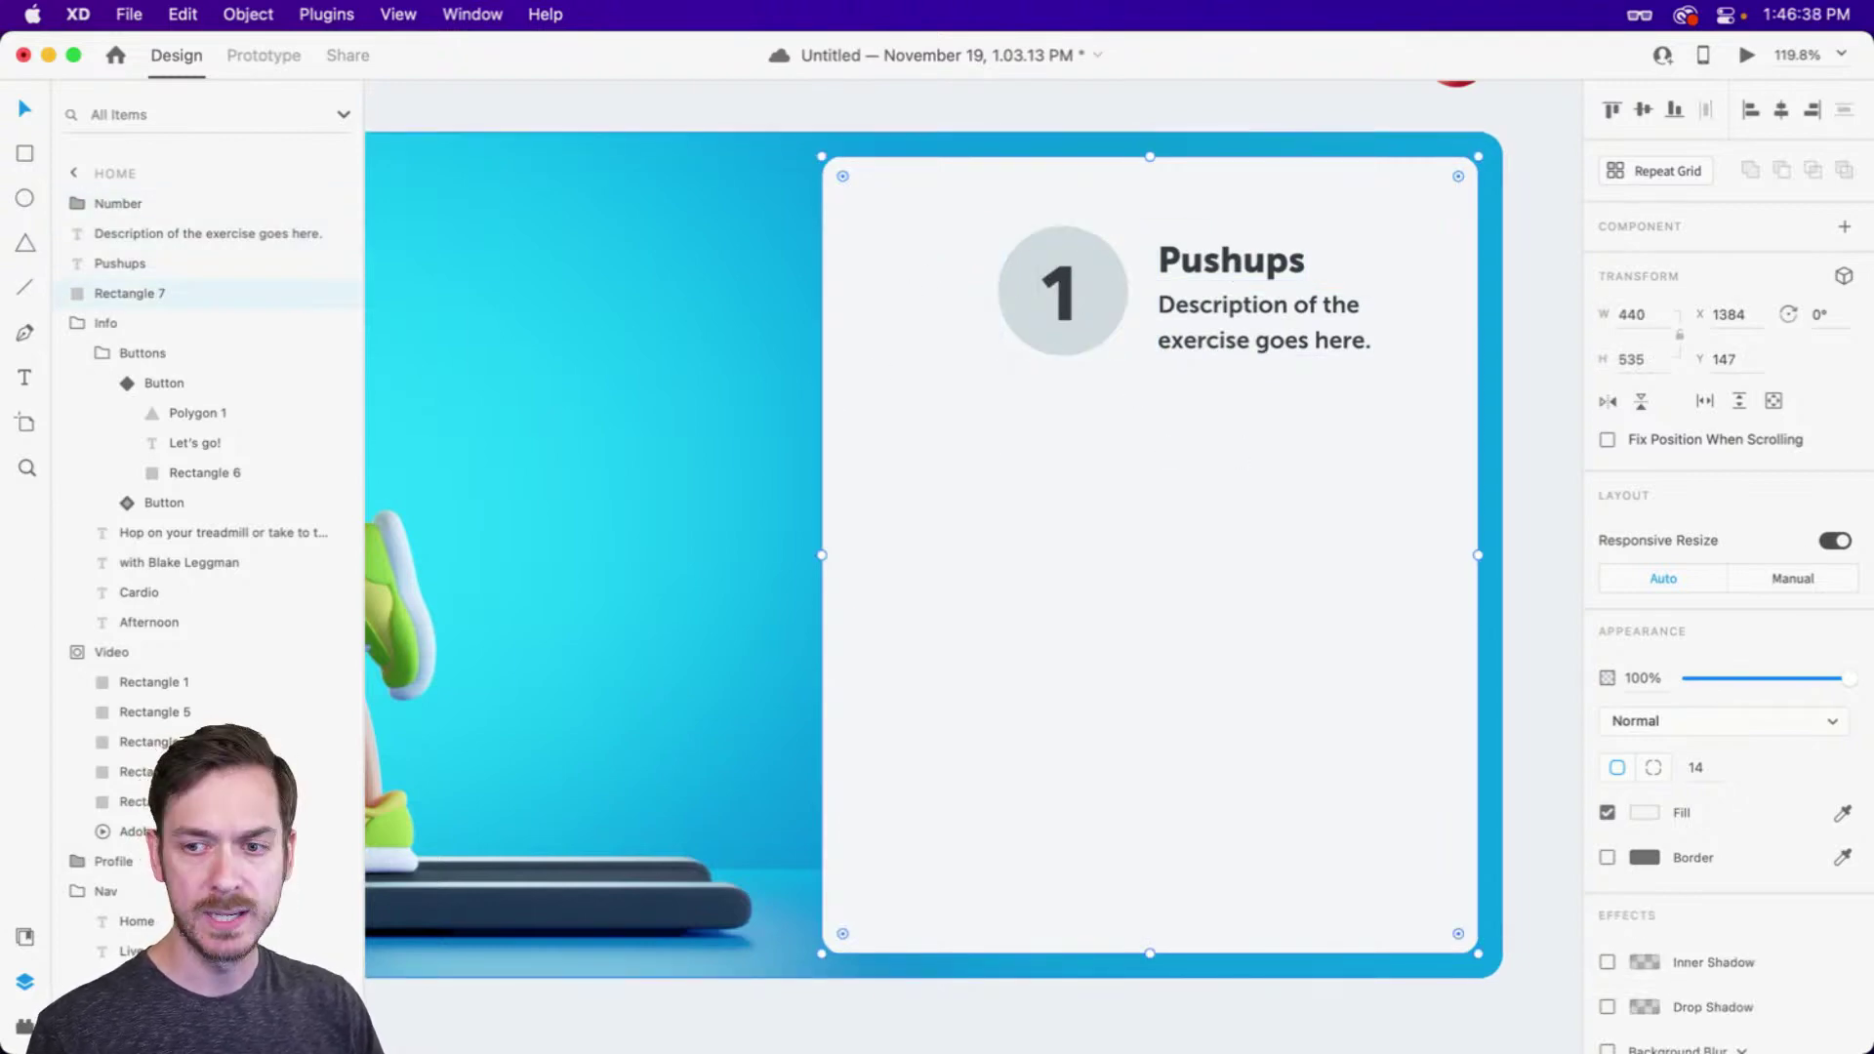
Switch to Finder and import 55357-spiderman-push-up.json from the Fitness folder onto the Home artboard's exercise card
key("super+Tab")
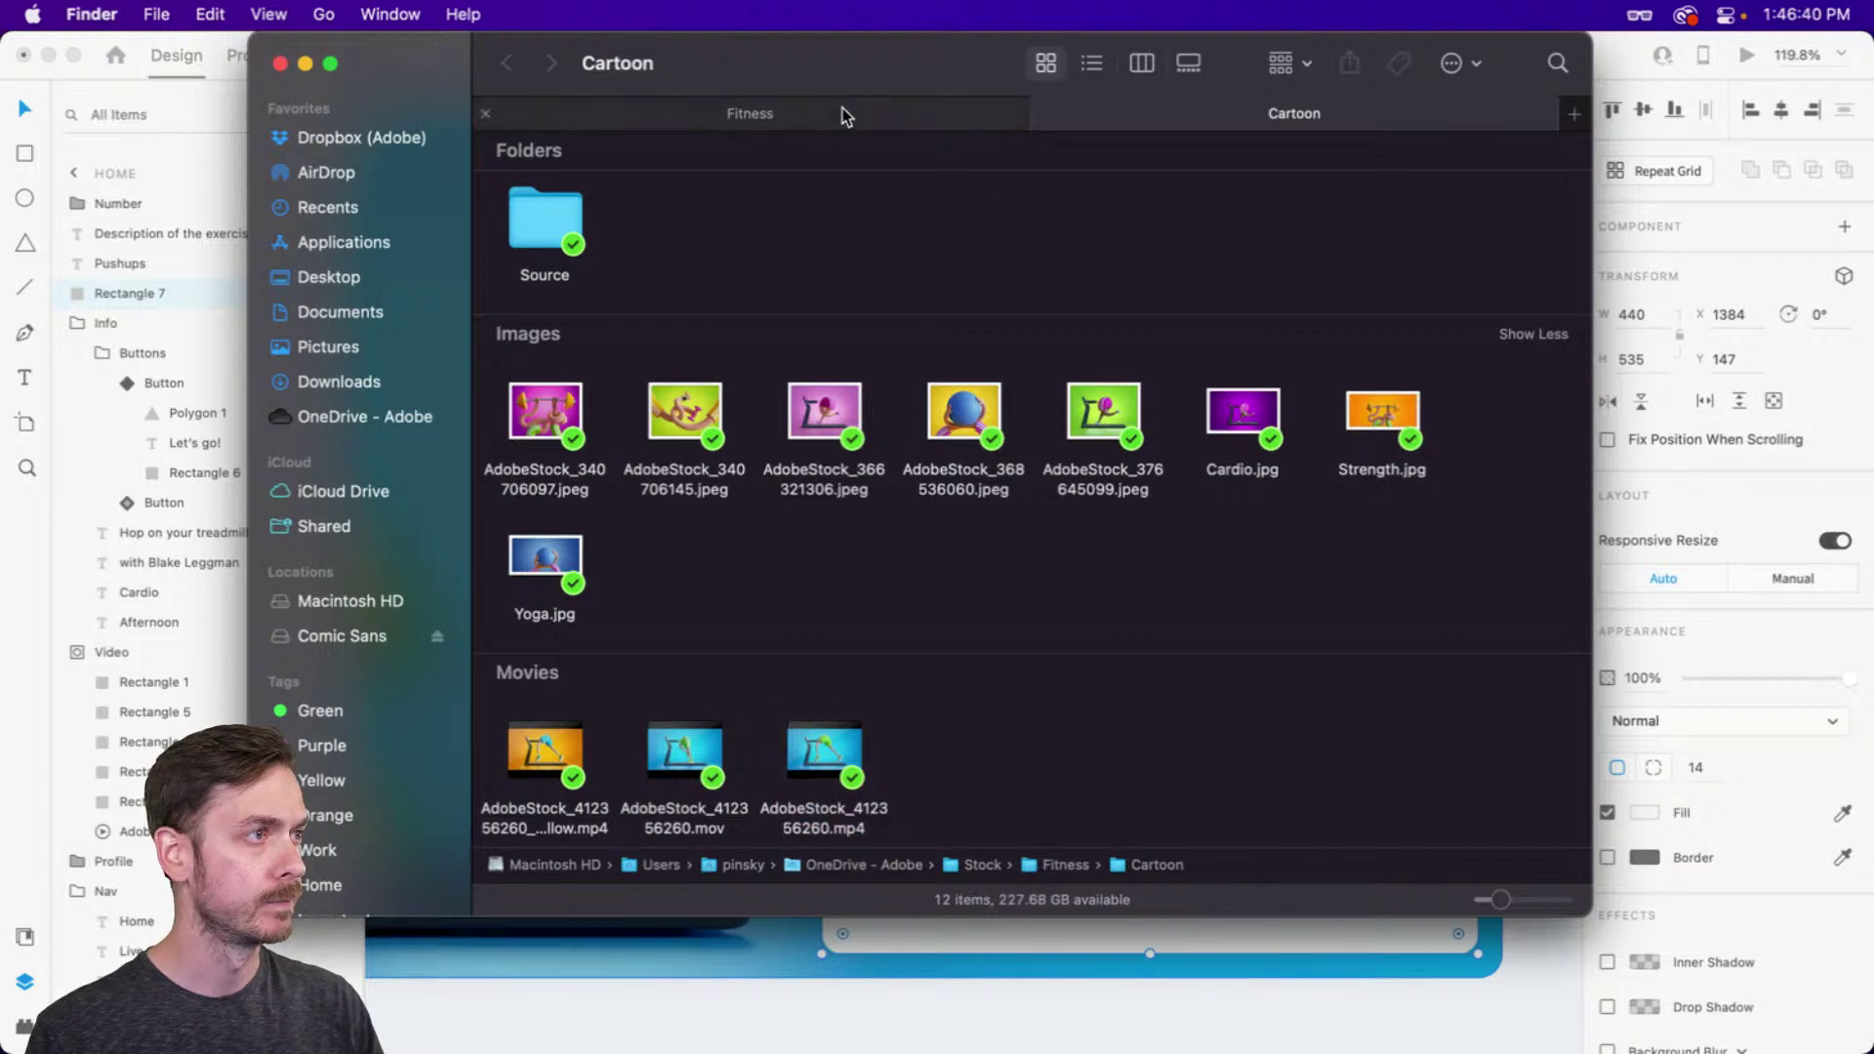
left_click(841, 113)
left_click(1113, 194)
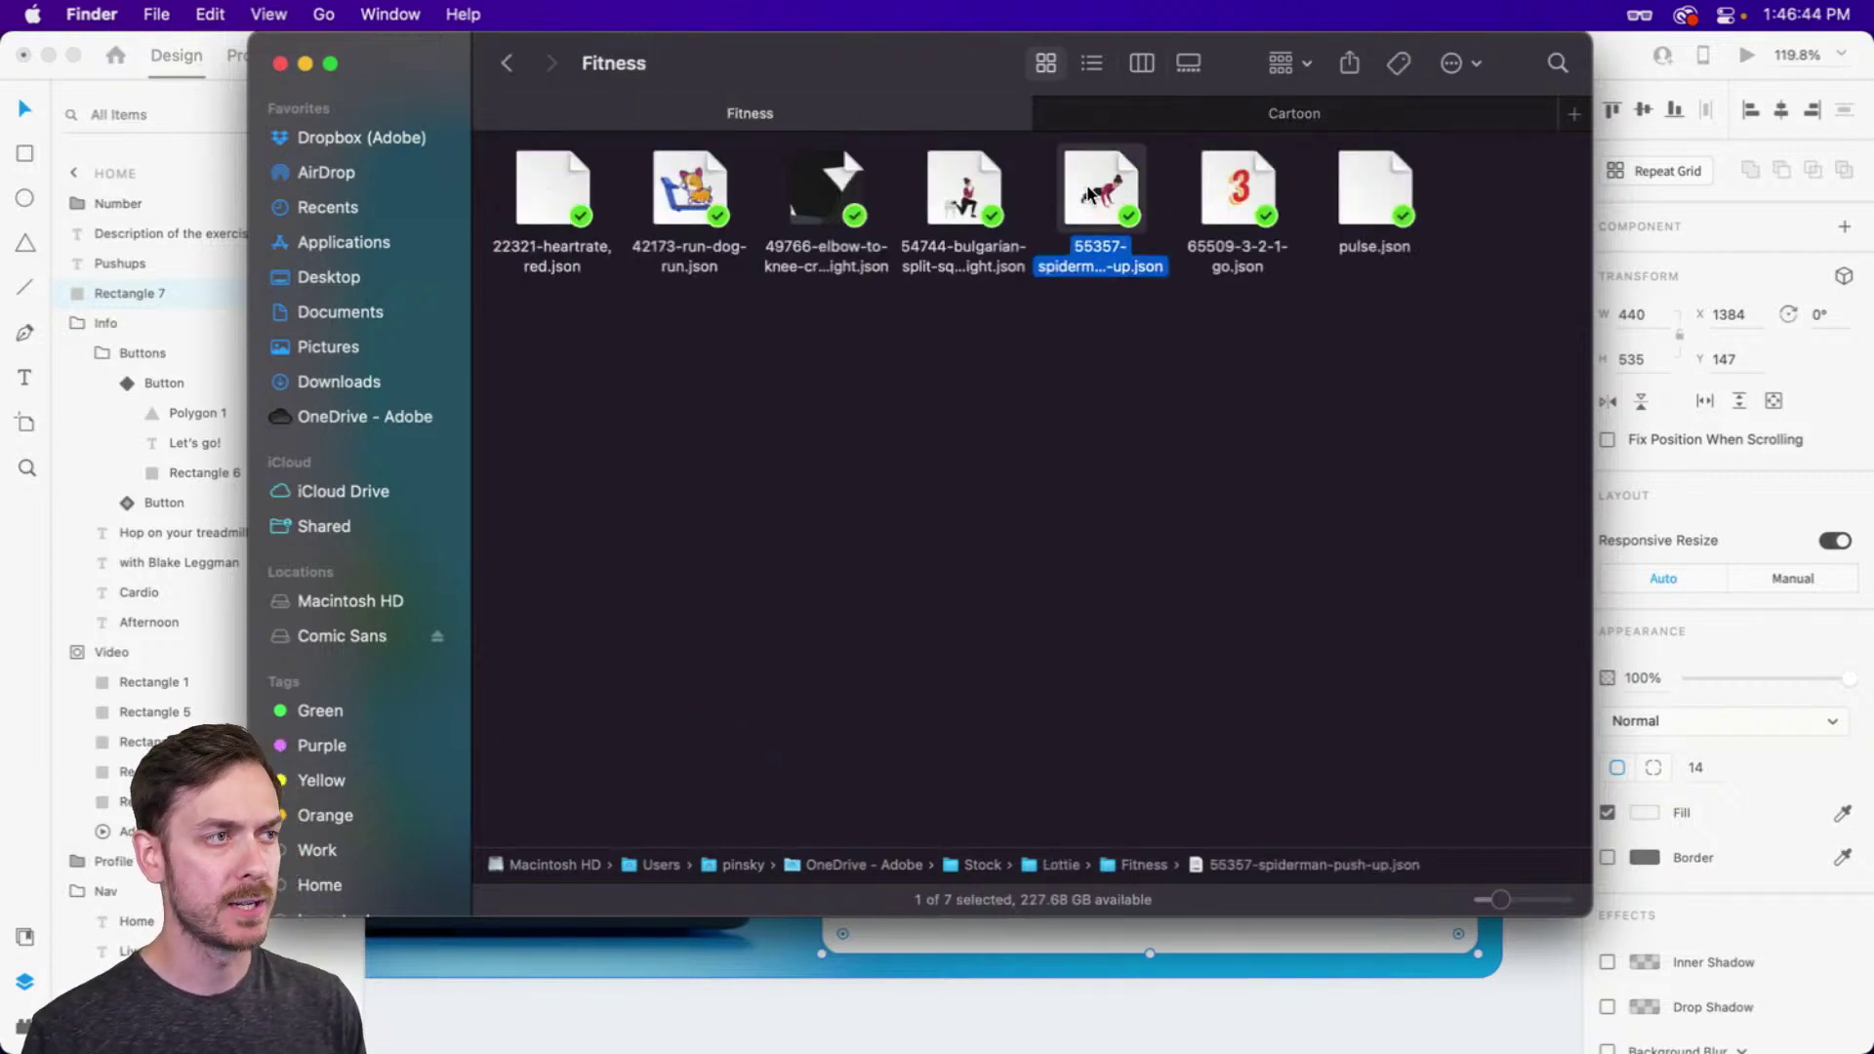
left_click_drag(1098, 193, 781, 284)
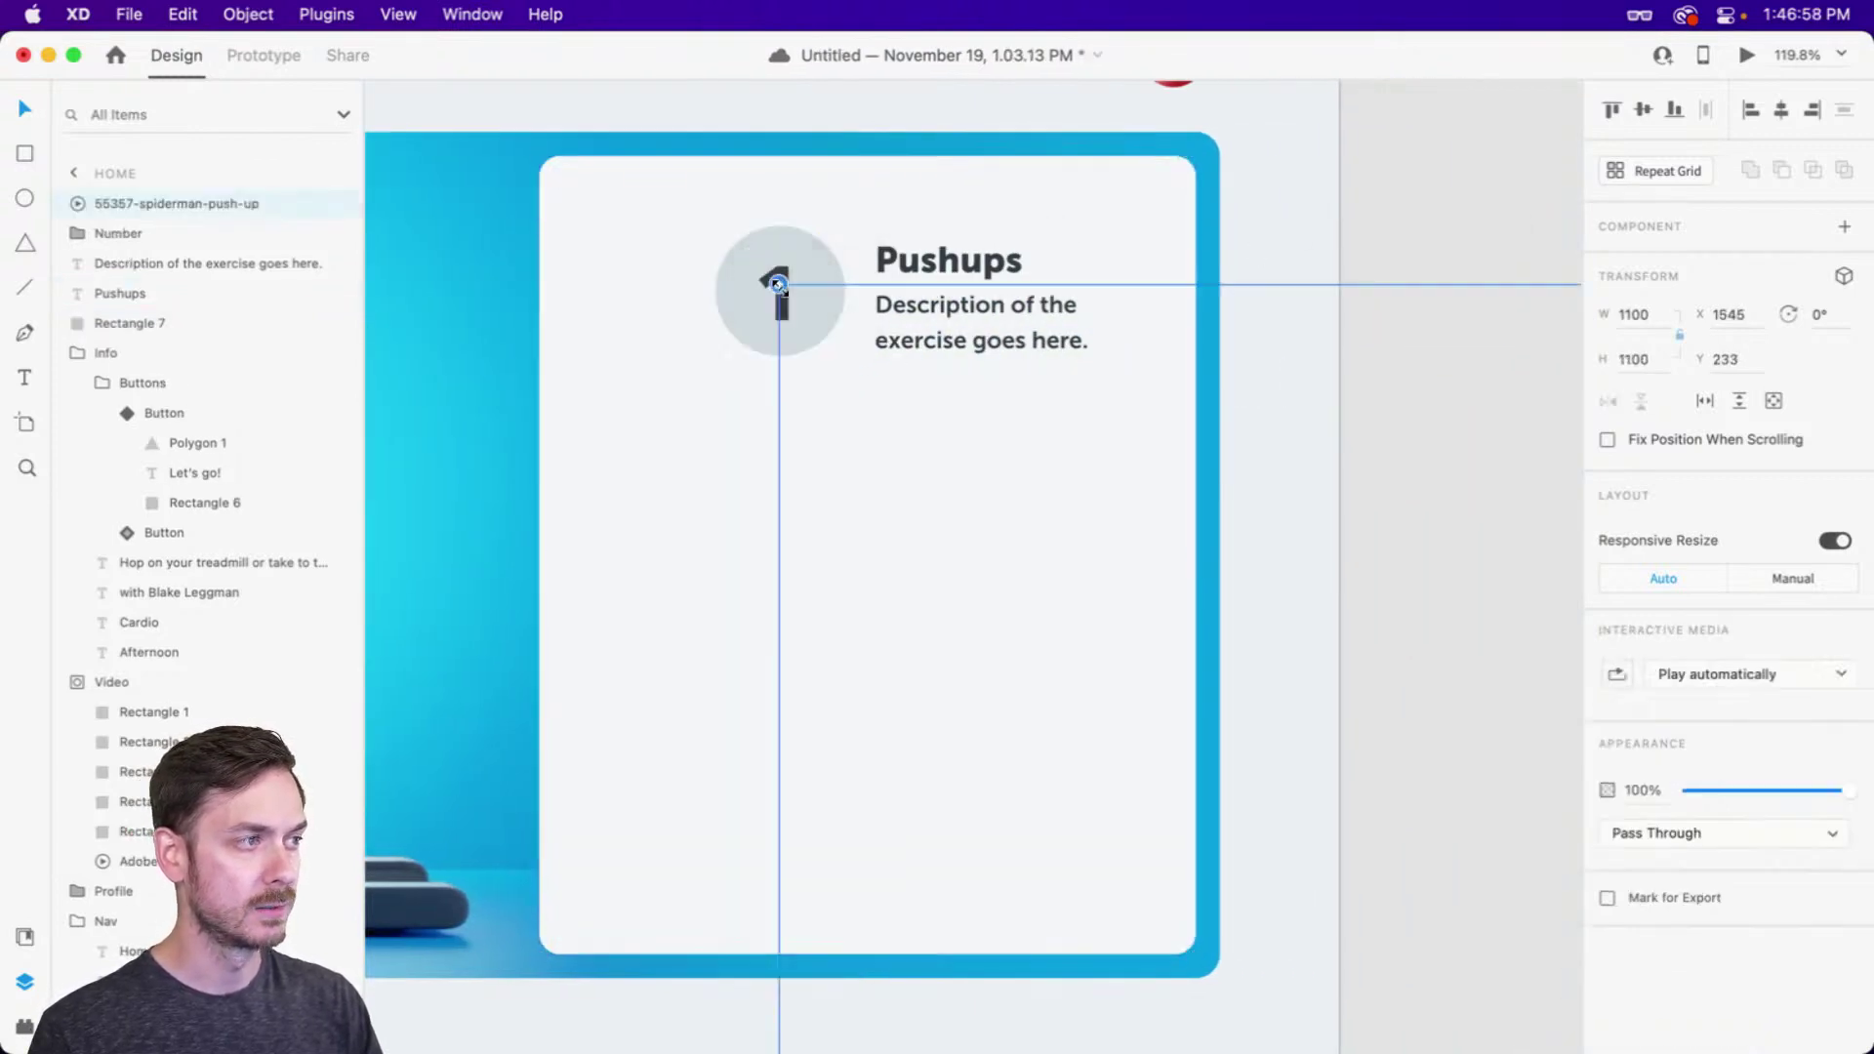
Scale the push-up animation down to 212 by 212 and place it beside the number badge at X 1375, Y 121
scroll(891, 322, "left", 3)
scroll(988, 416, "down", 3)
scroll(976, 406, "up", 3)
scroll(976, 400, "down", 5)
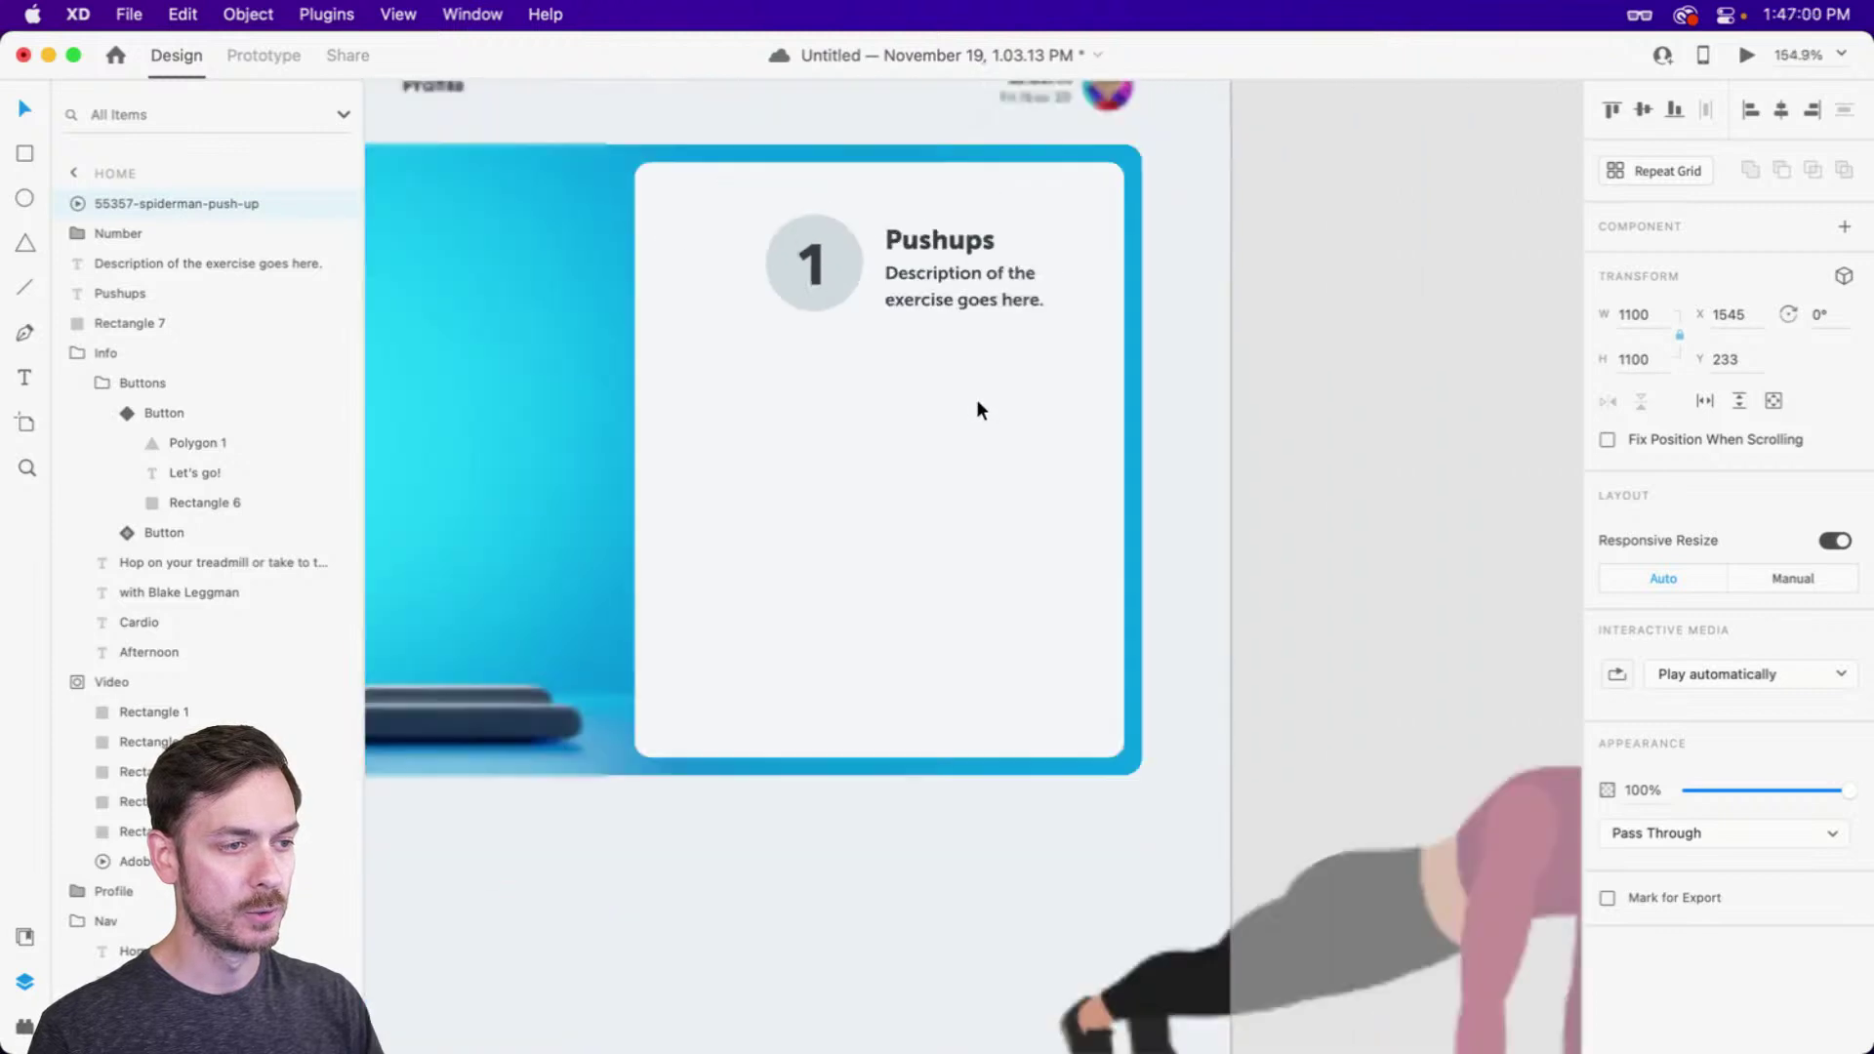
left_click_drag(1328, 692, 1009, 348)
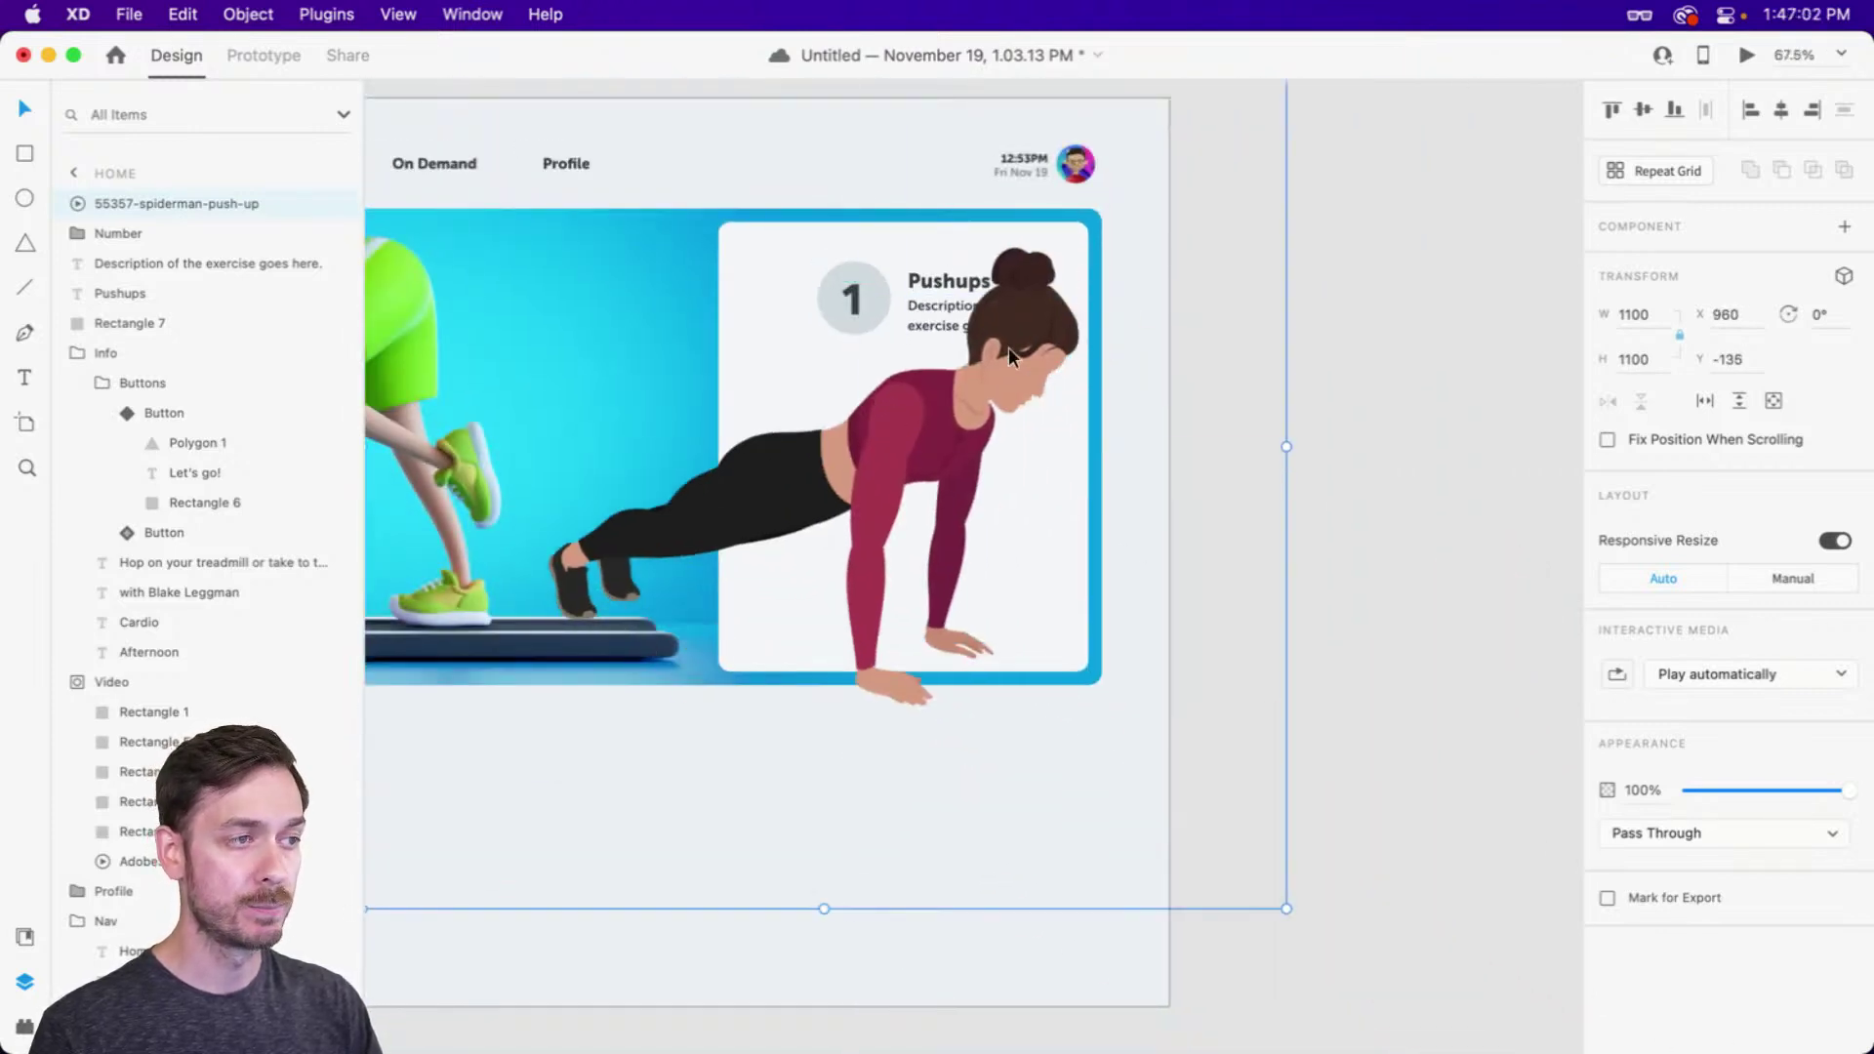
left_click_drag(1287, 909, 928, 539)
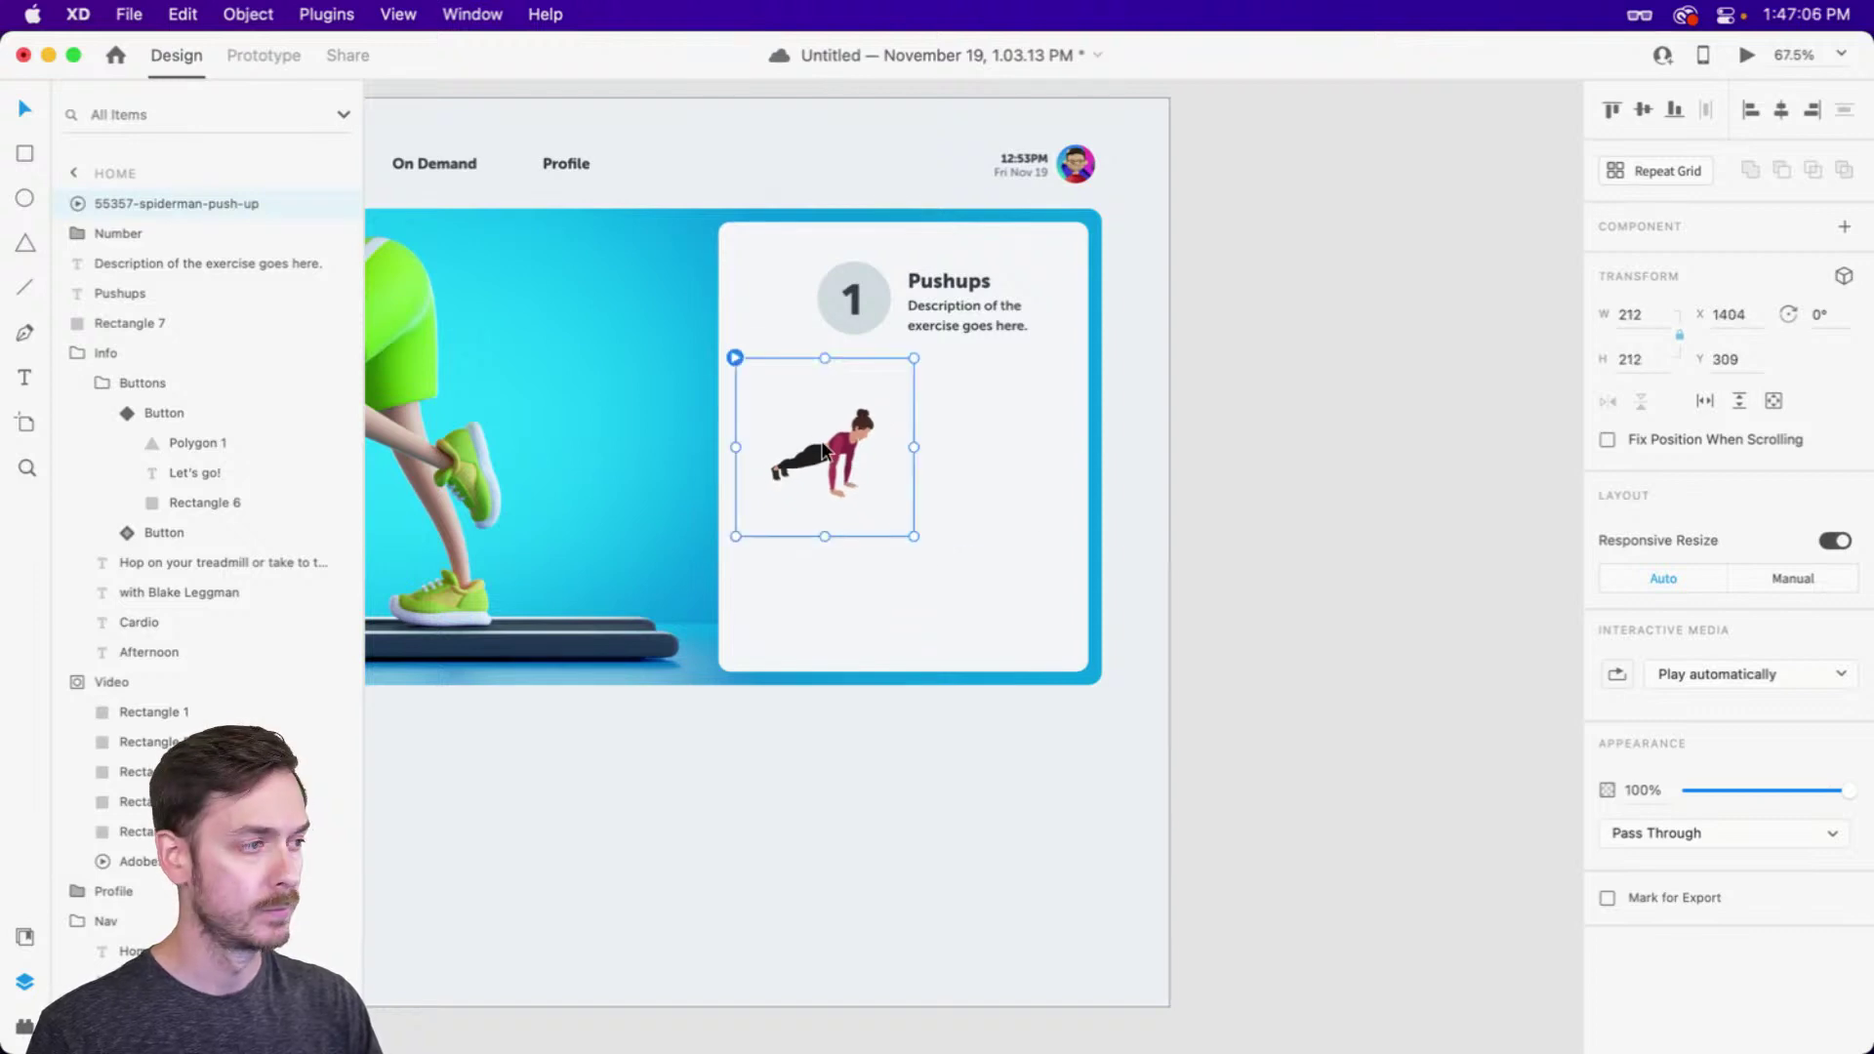
left_click_drag(825, 451, 804, 297)
scroll(804, 297, "up", 5)
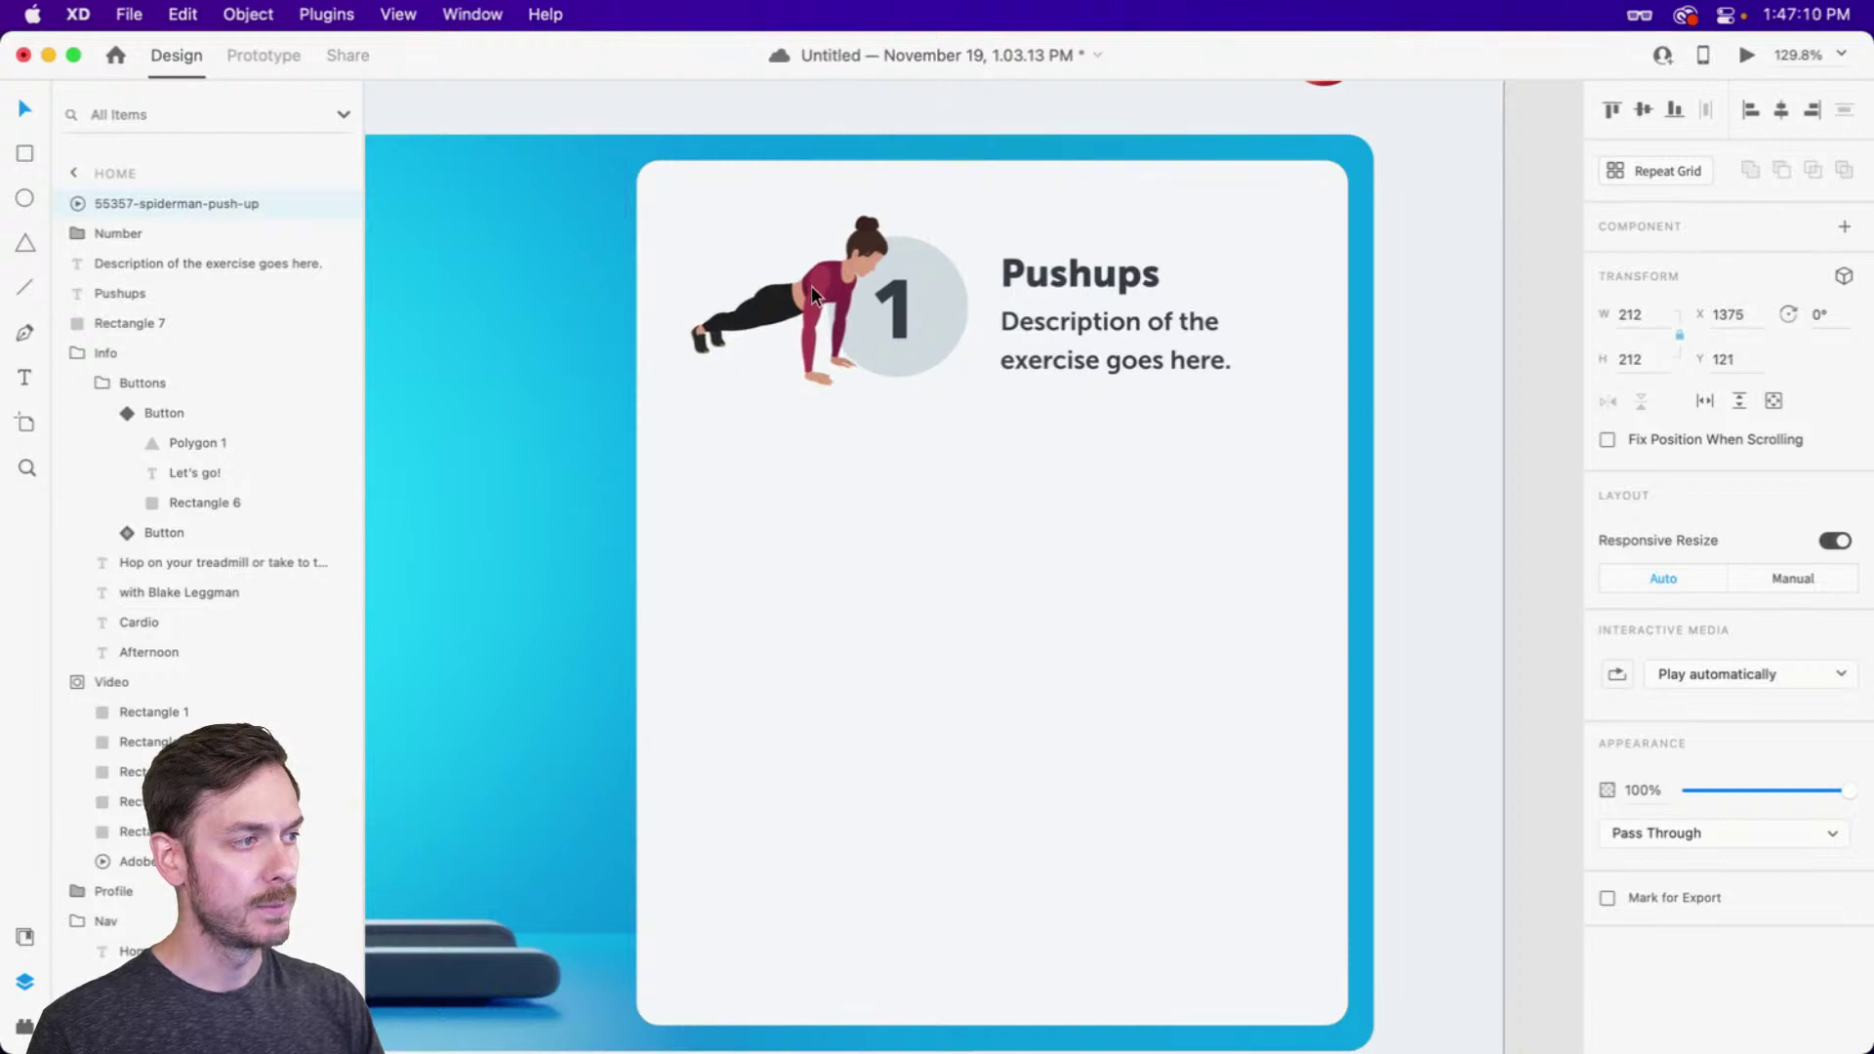
Keep the push-up animation playing automatically and turn on looping for it
left_click(1772, 671)
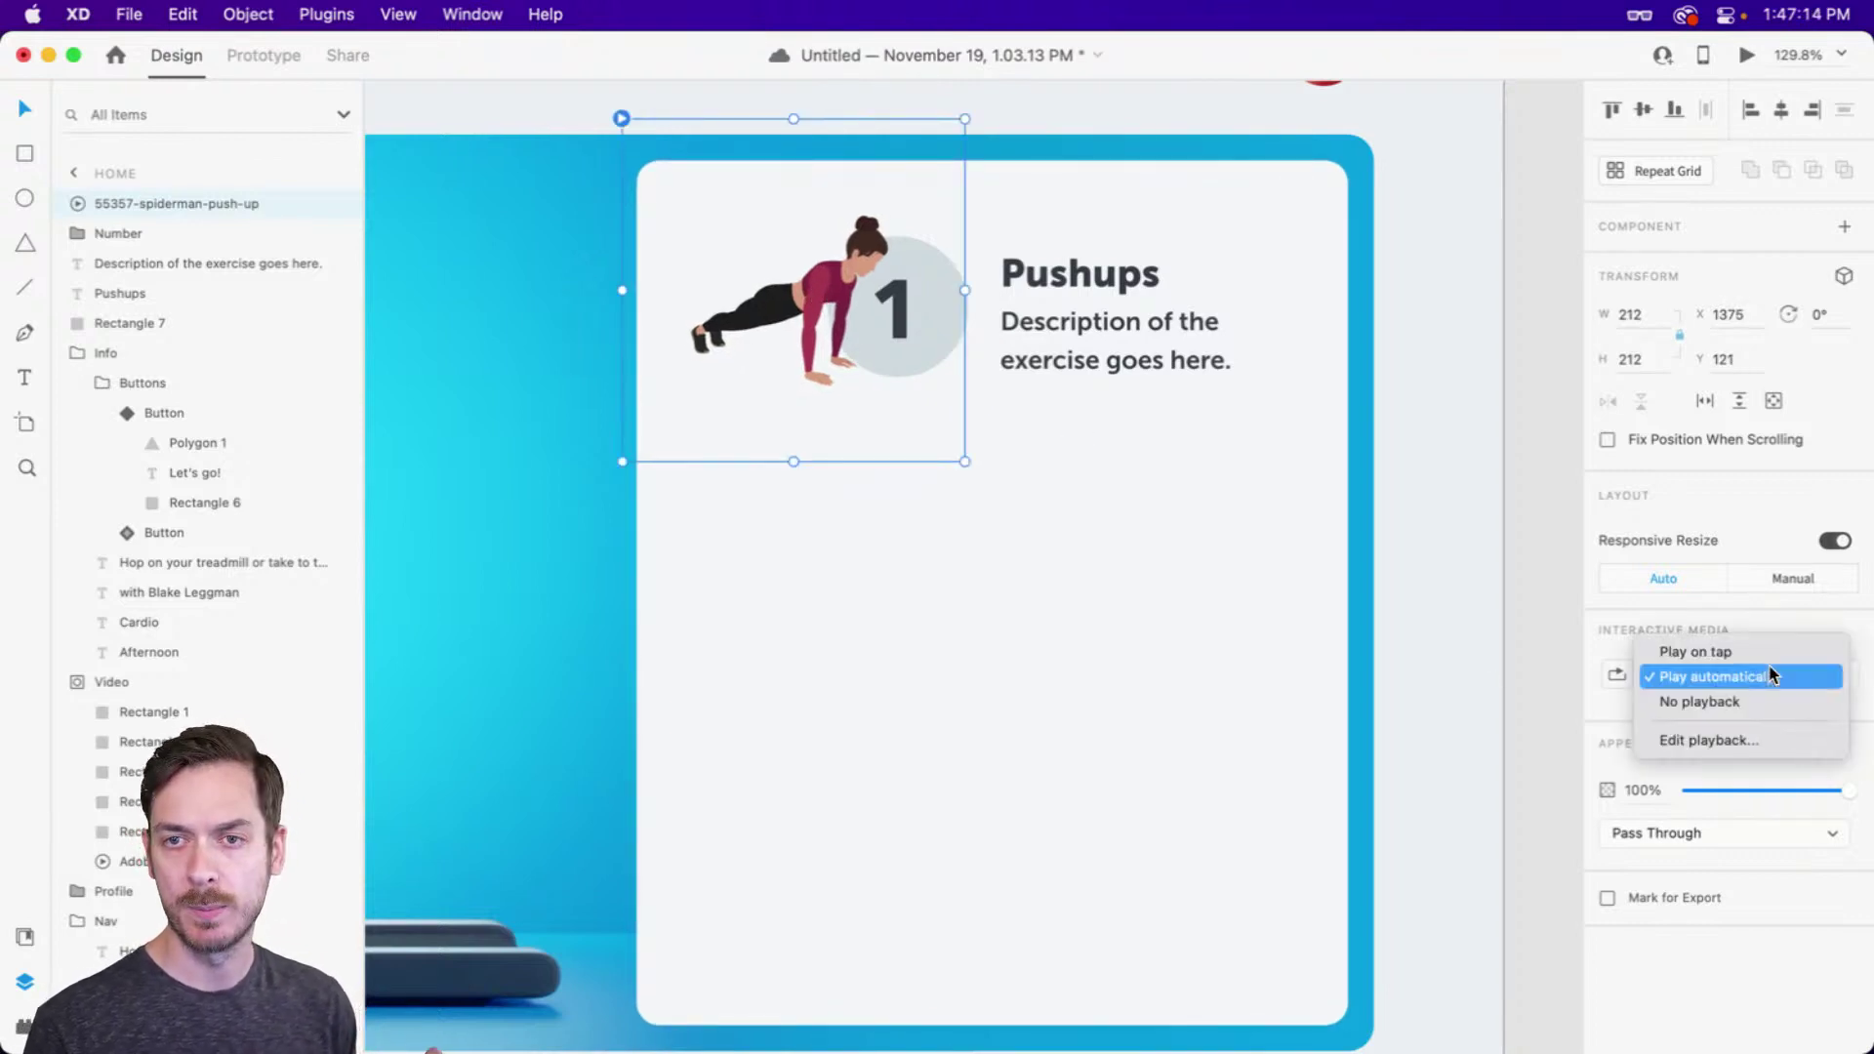
left_click(1716, 677)
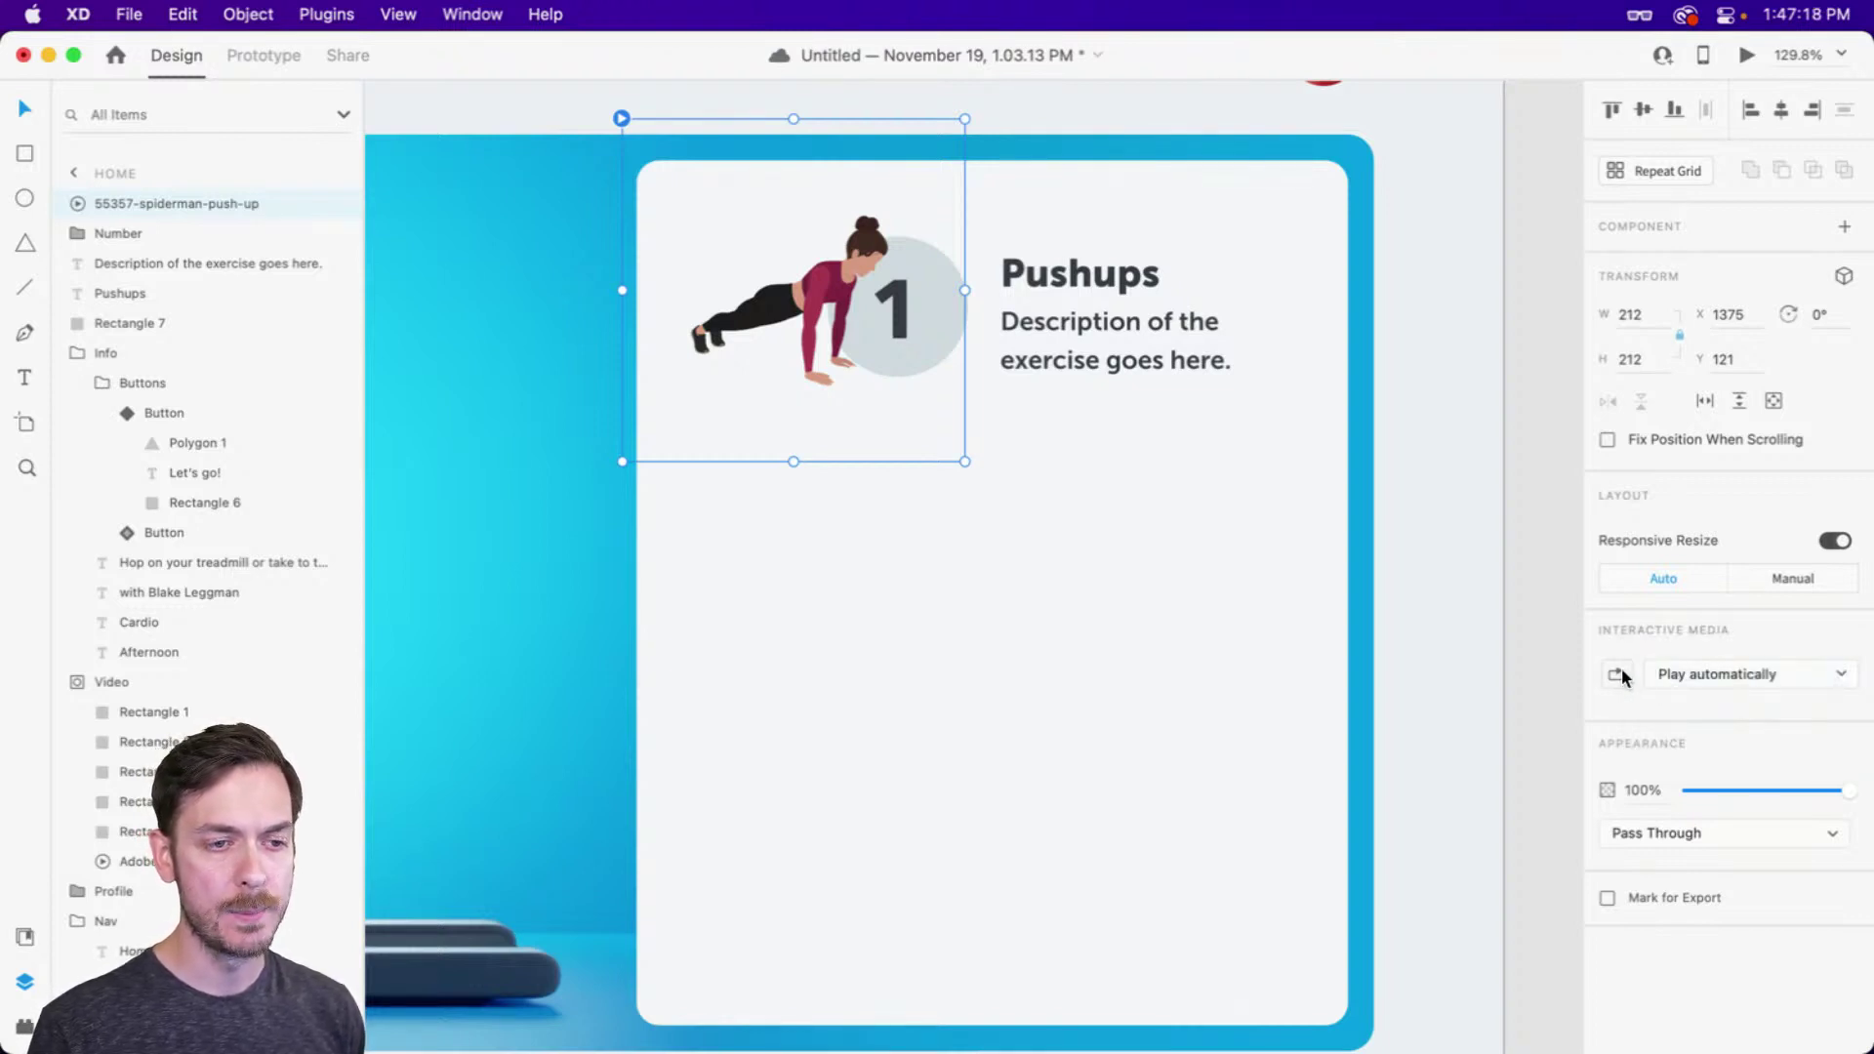
left_click(1620, 675)
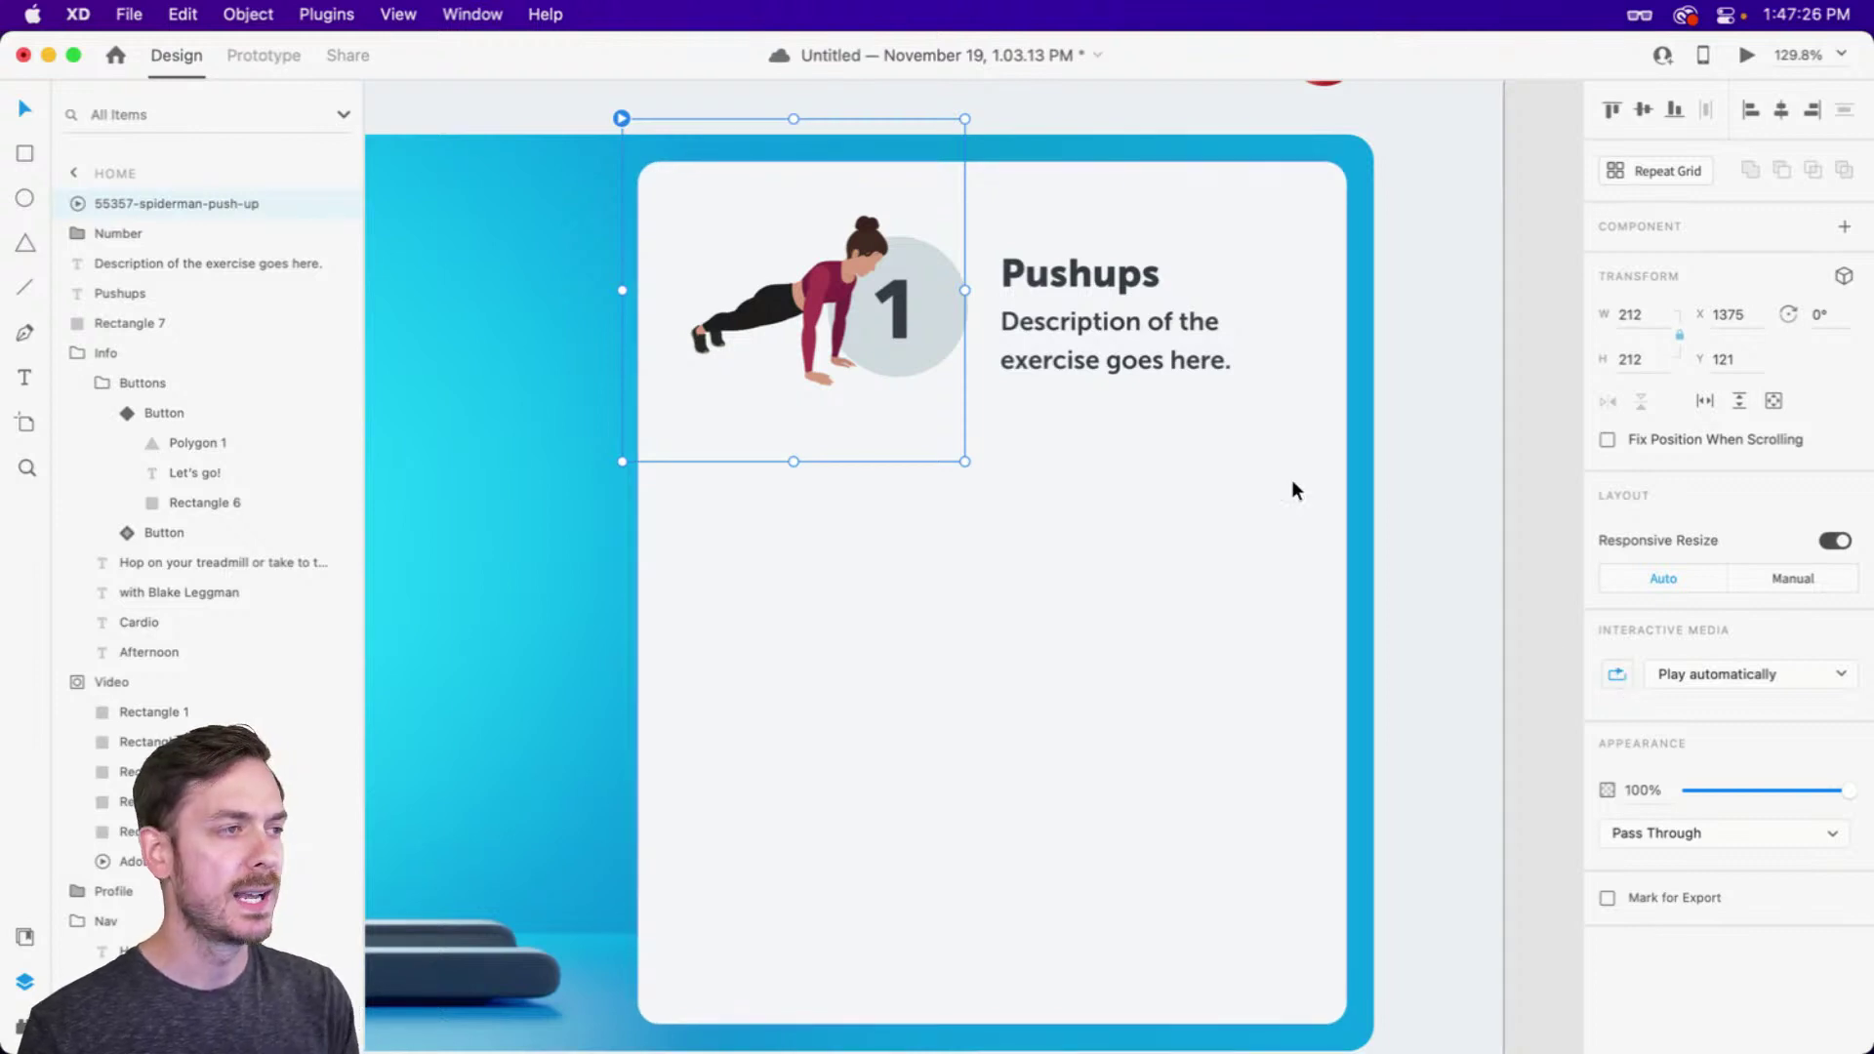
Move the exercise description up closer beneath the Pushups title, to Y 232, and set its line spacing to 21
left_click_drag(1054, 359, 1133, 359)
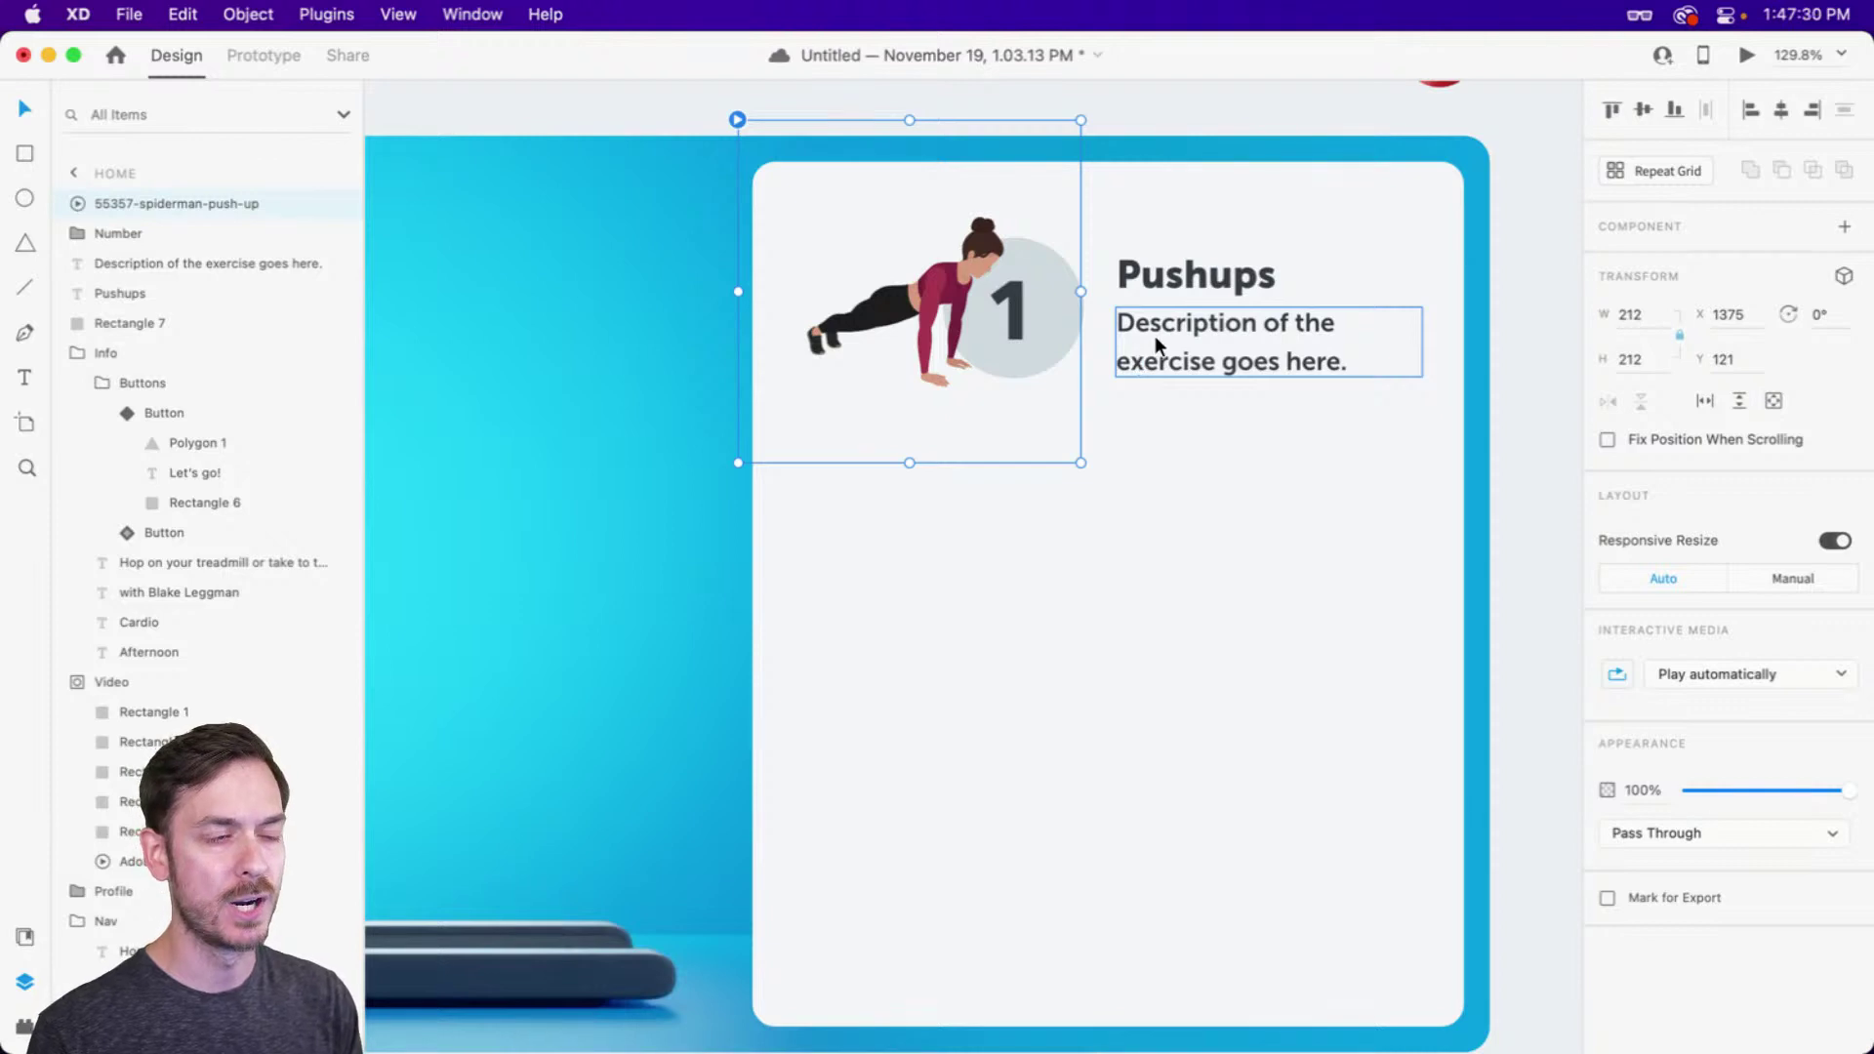
left_click(1156, 336)
left_click_drag(1156, 333, 1157, 270)
left_click(1157, 281, "shift")
left_click(1162, 353)
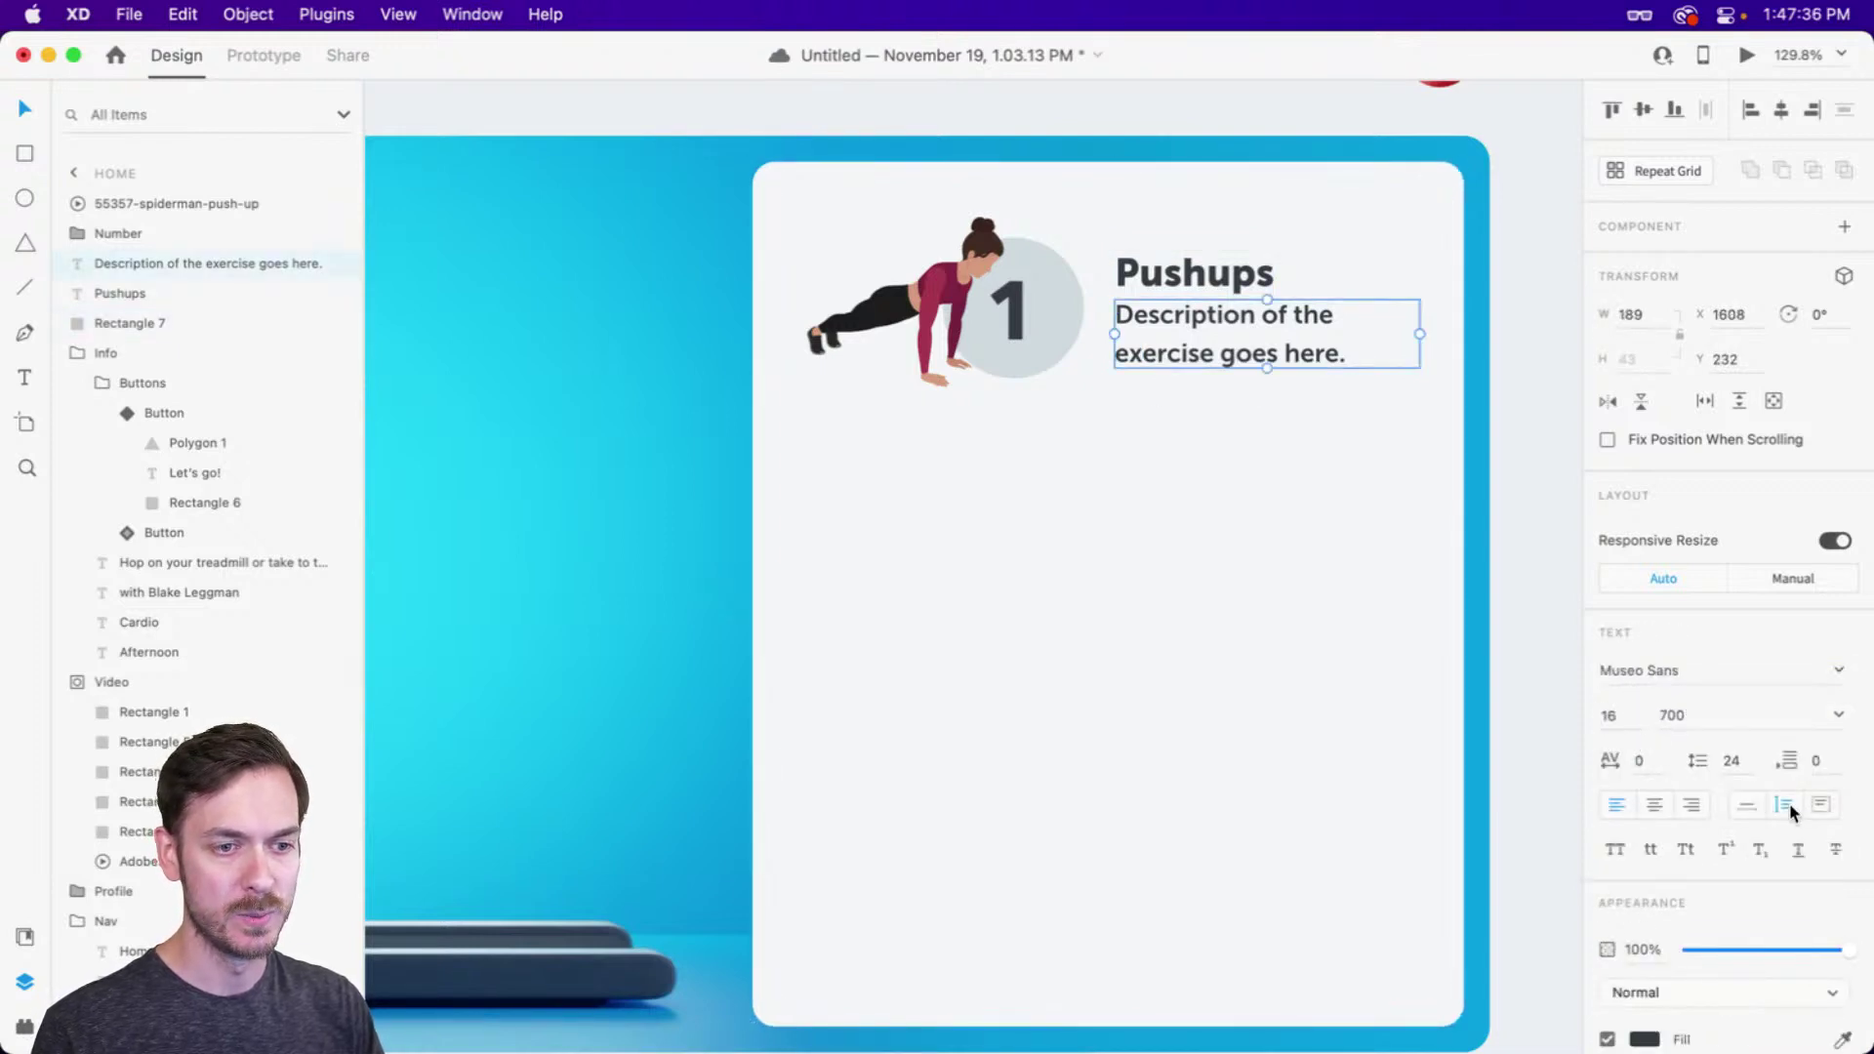
type("21")
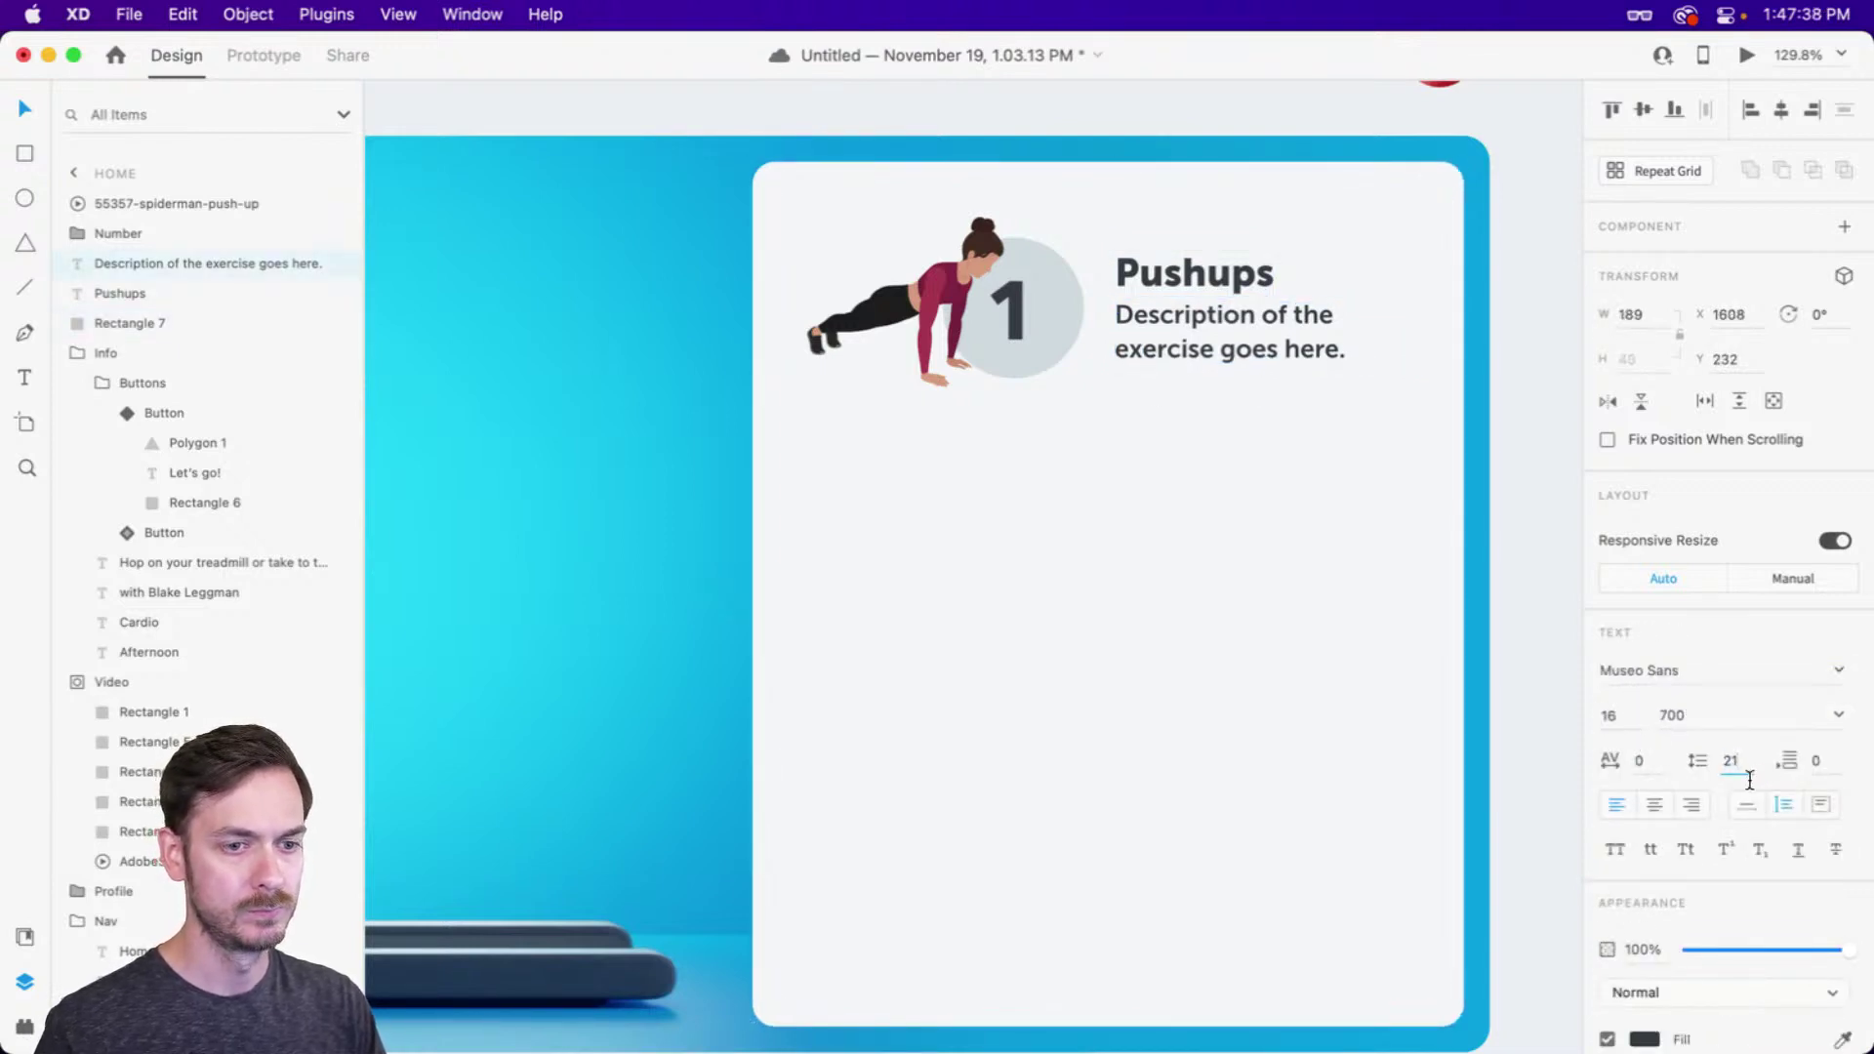
key("Return")
Move the Pushups title and its description together to X 1604, Y 203, beside the number badge
left_click(1185, 280, "shift")
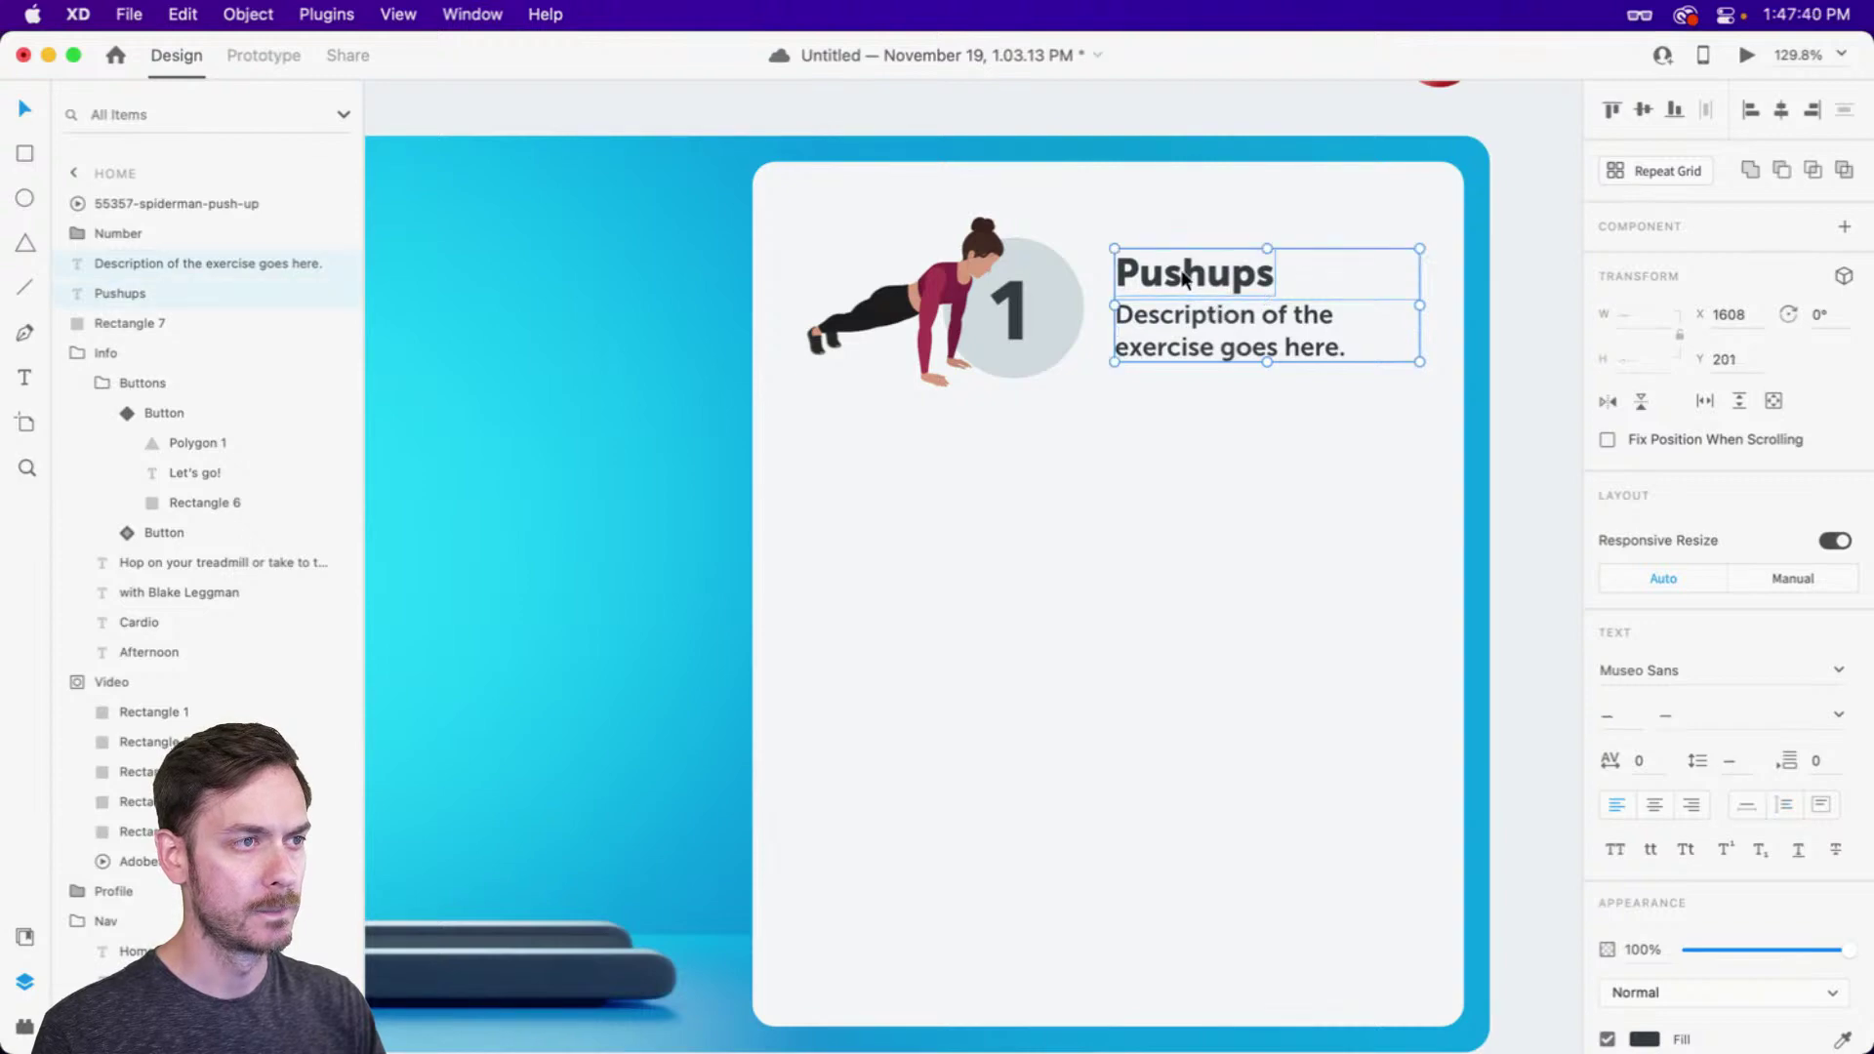
left_click_drag(1184, 280, 1170, 266)
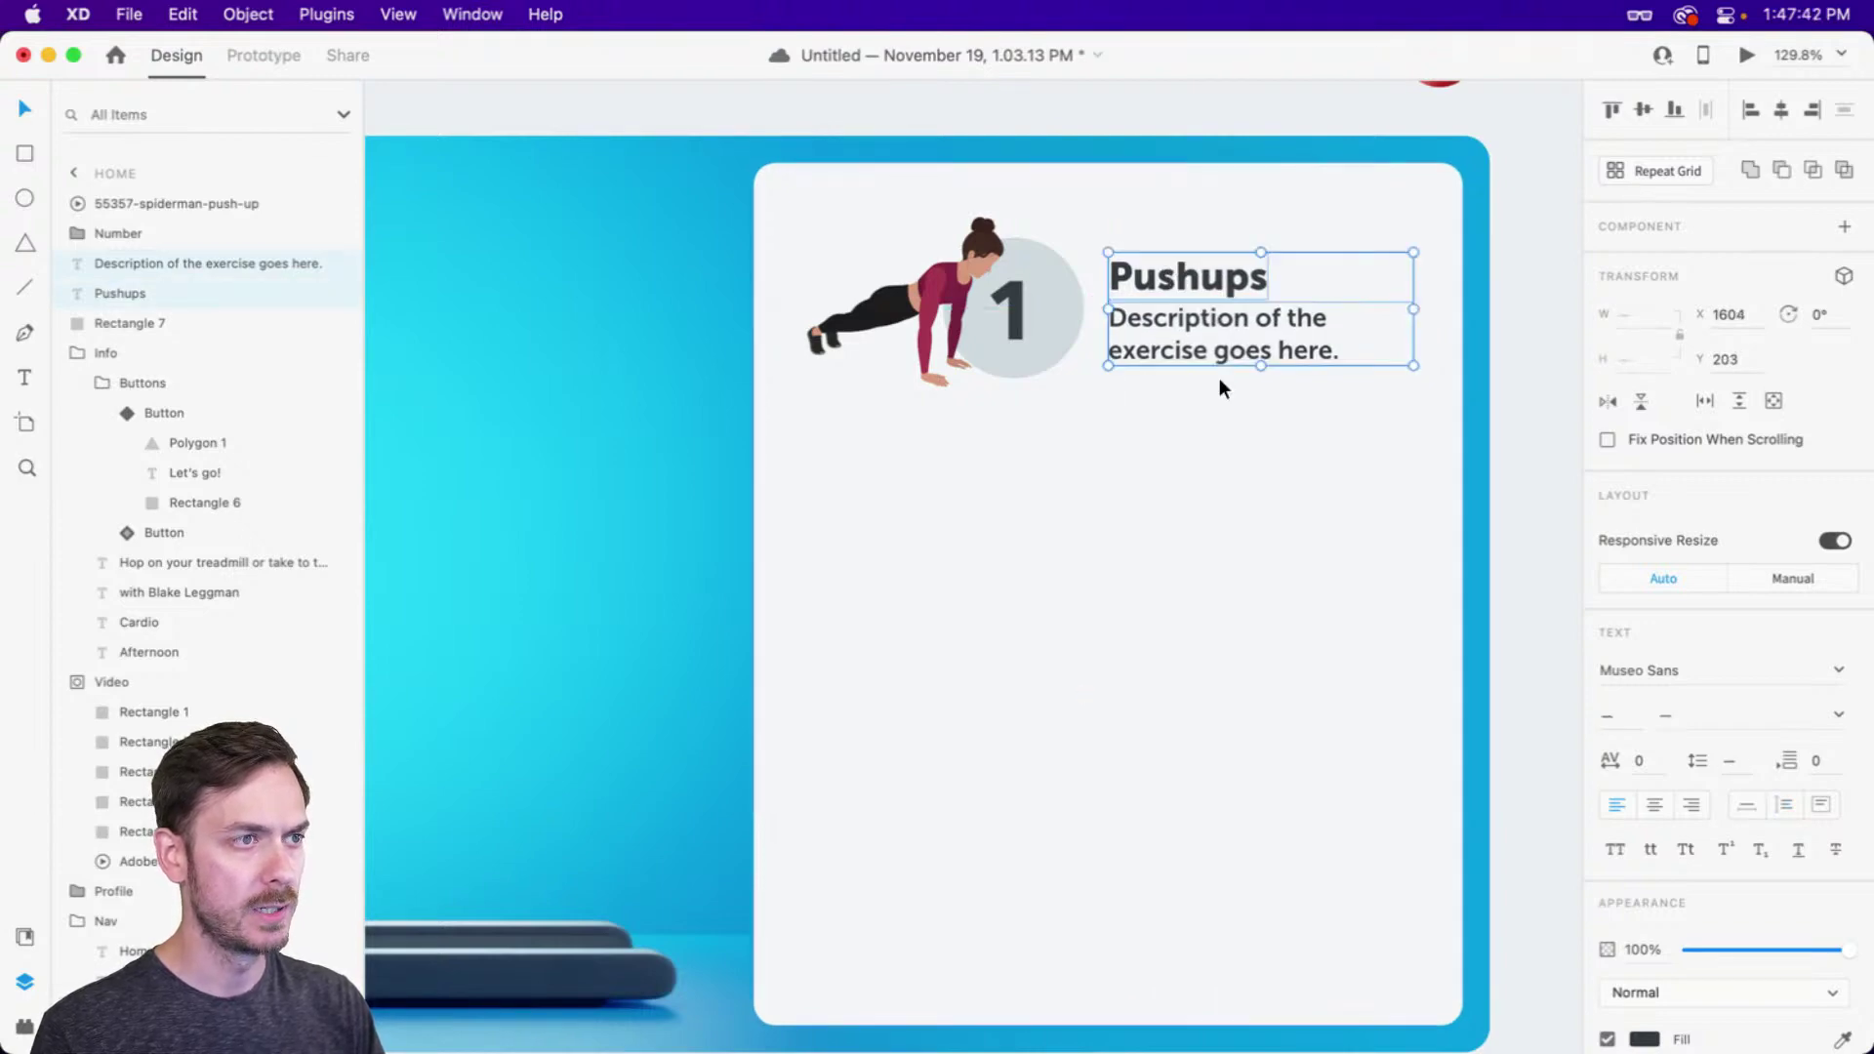
left_click(1211, 373)
Preview the Home artboard to check the looping push-up animation in the exercise card, and close the preview
key("super+Return")
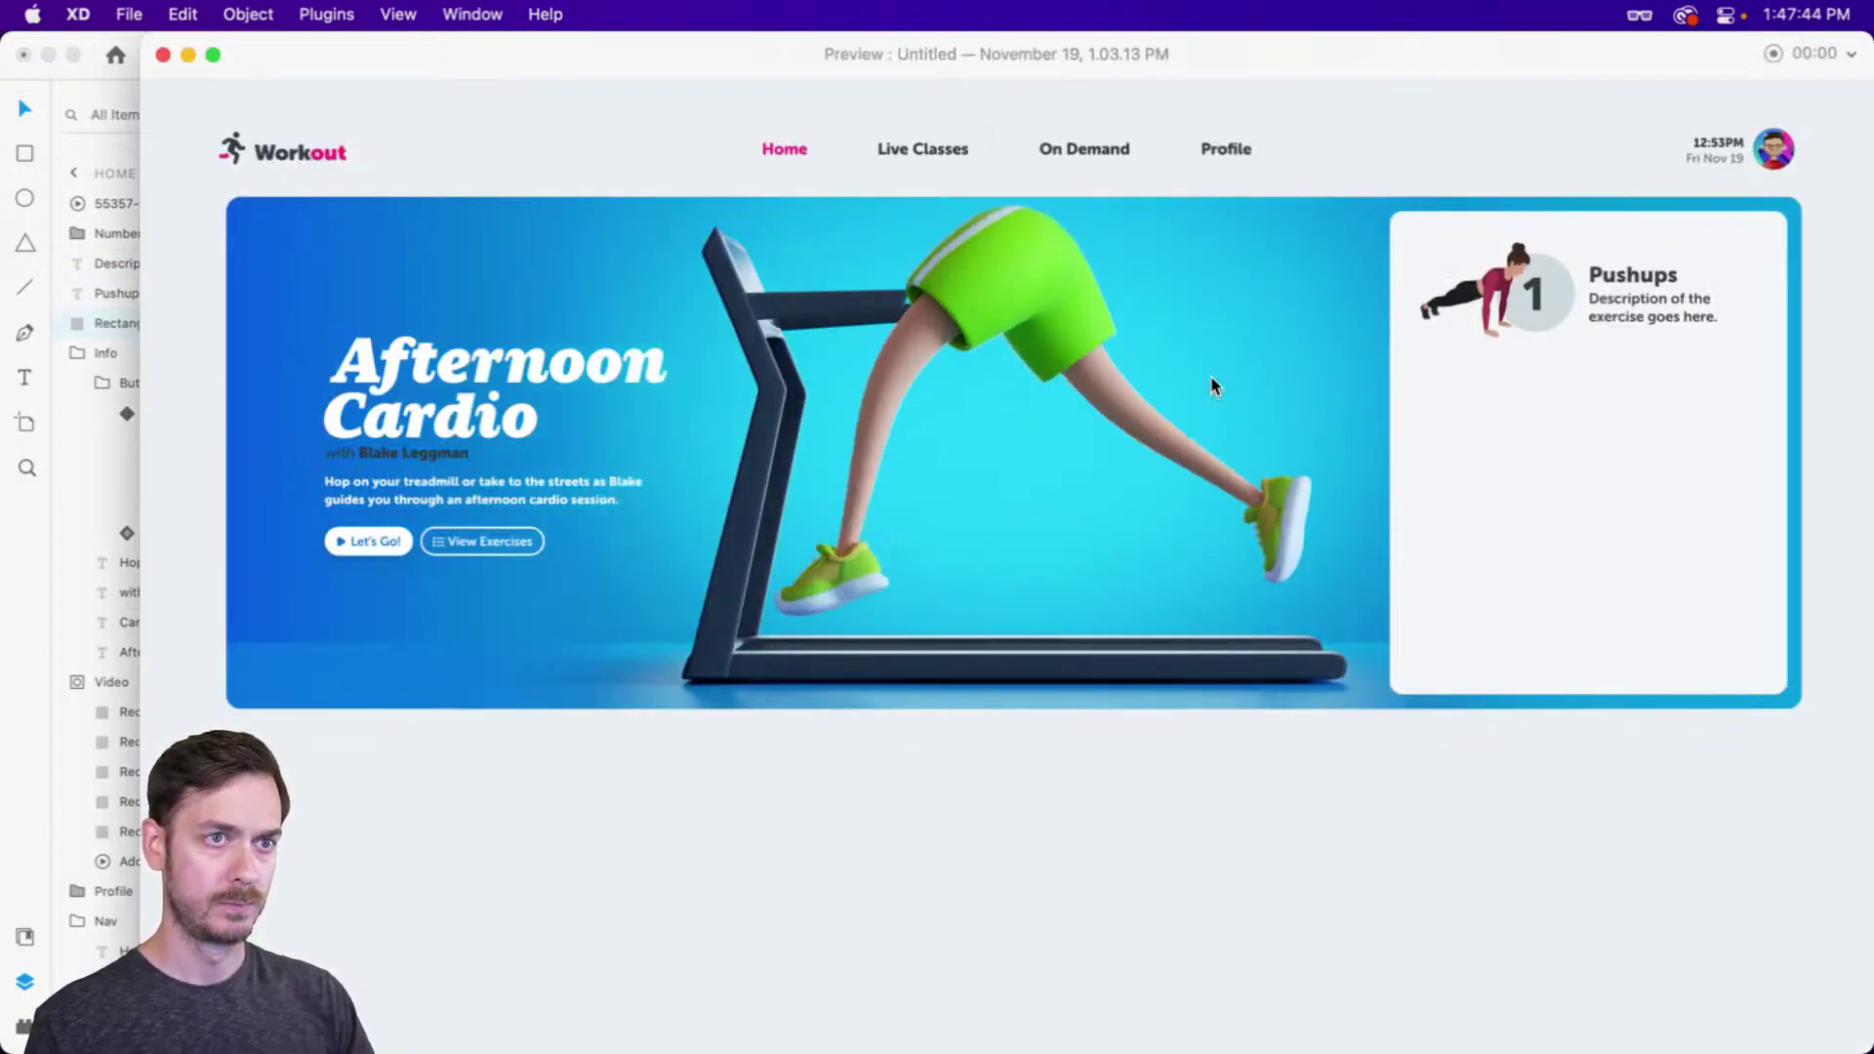
key("super+w")
key("super+3")
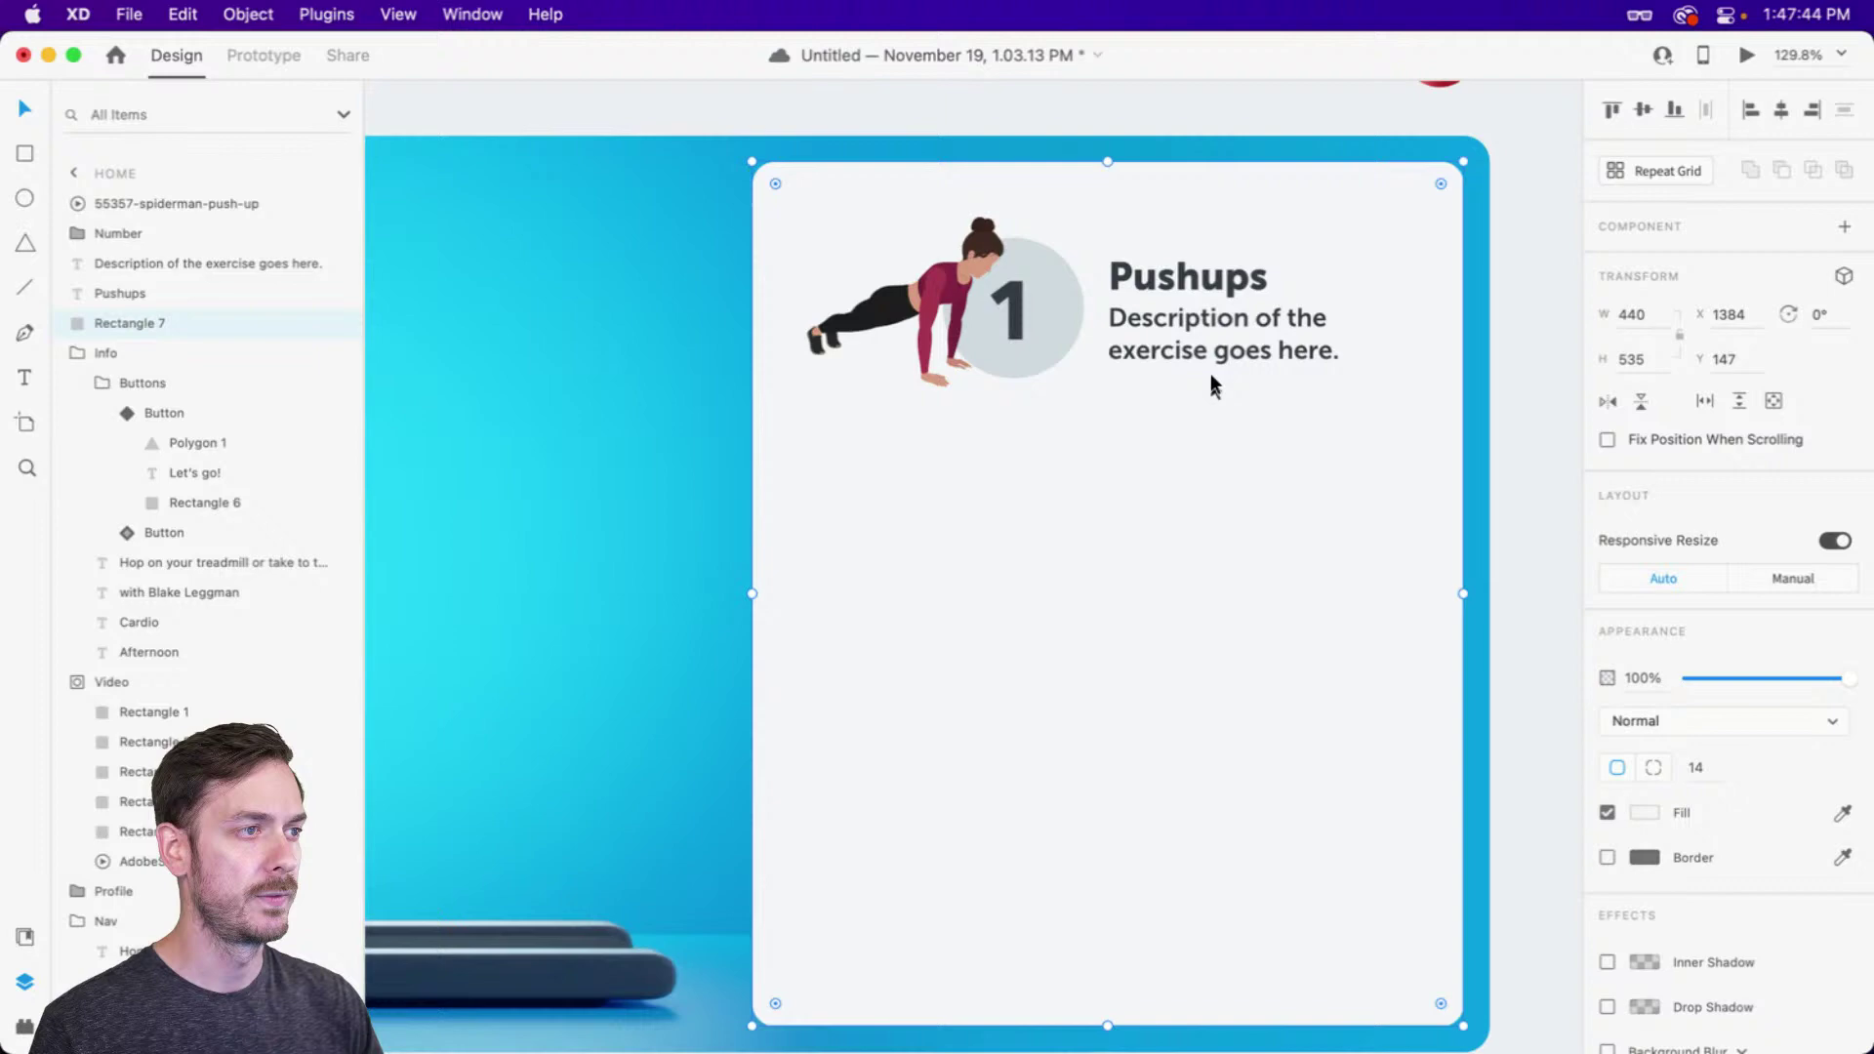
left_click(949, 328)
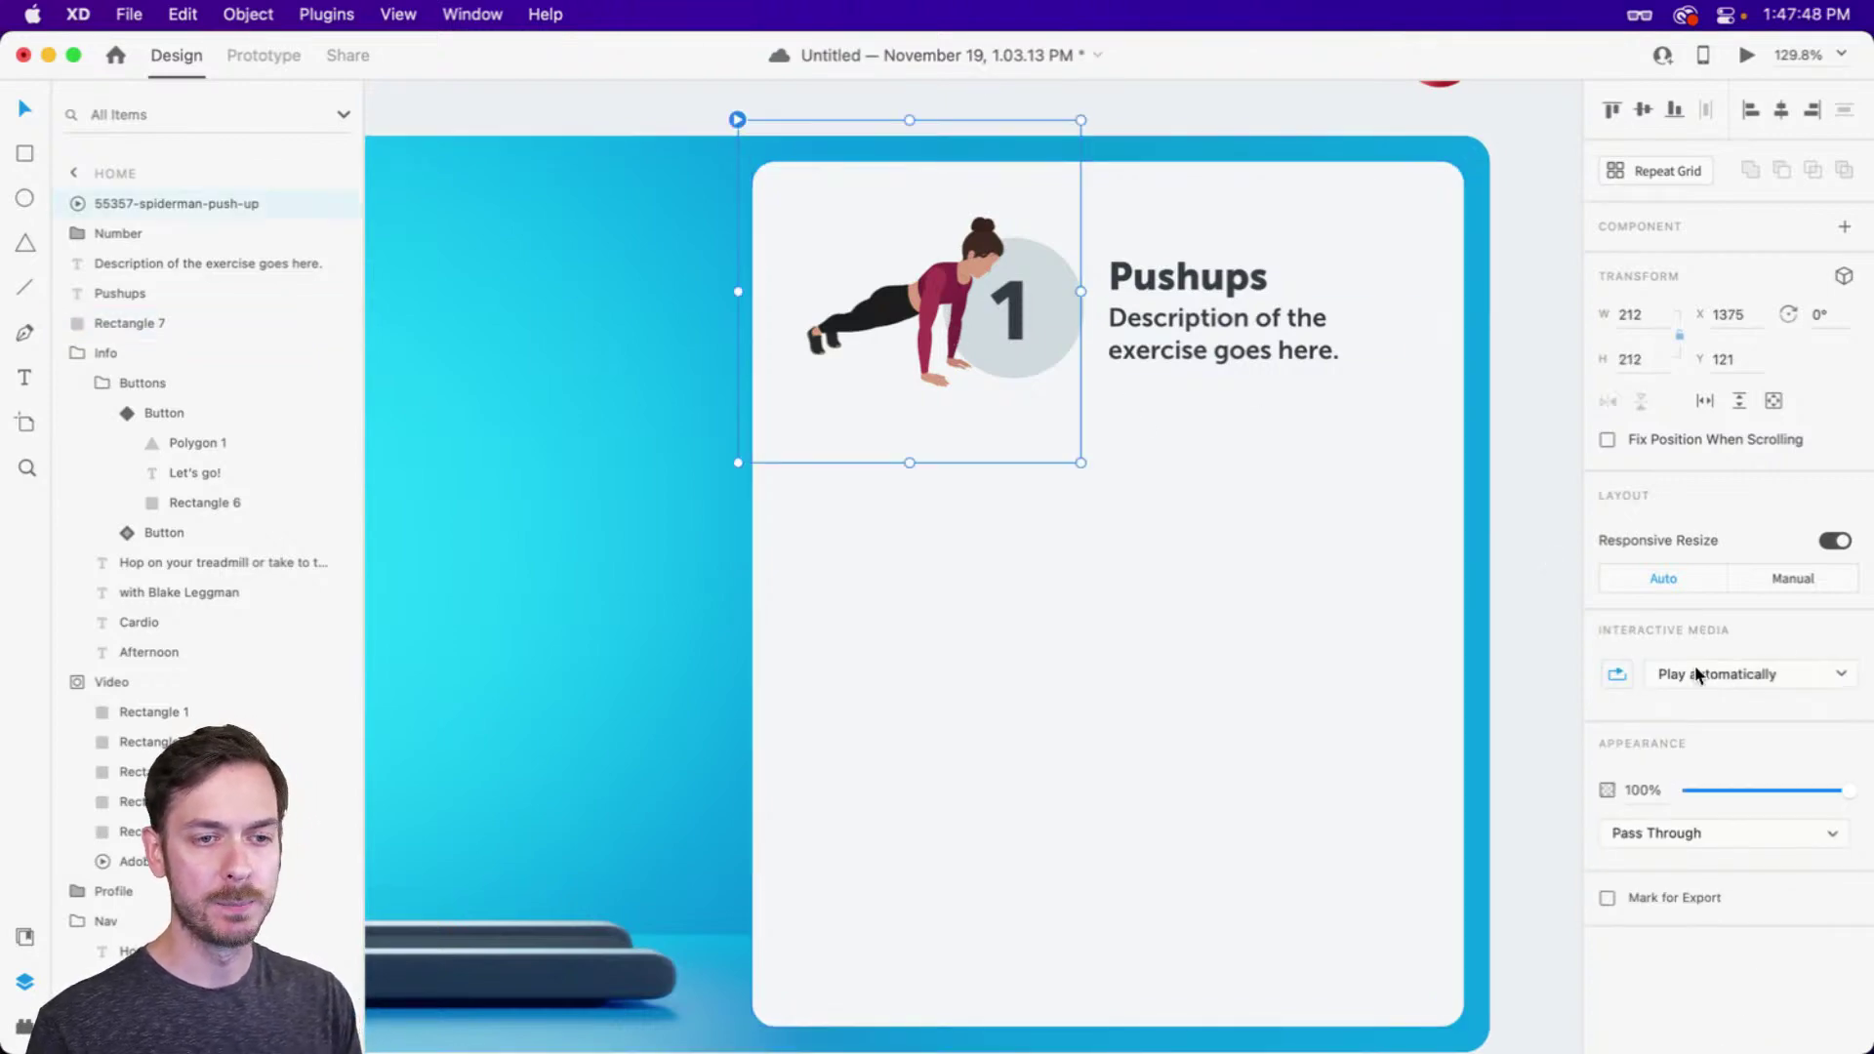
key("super+Return")
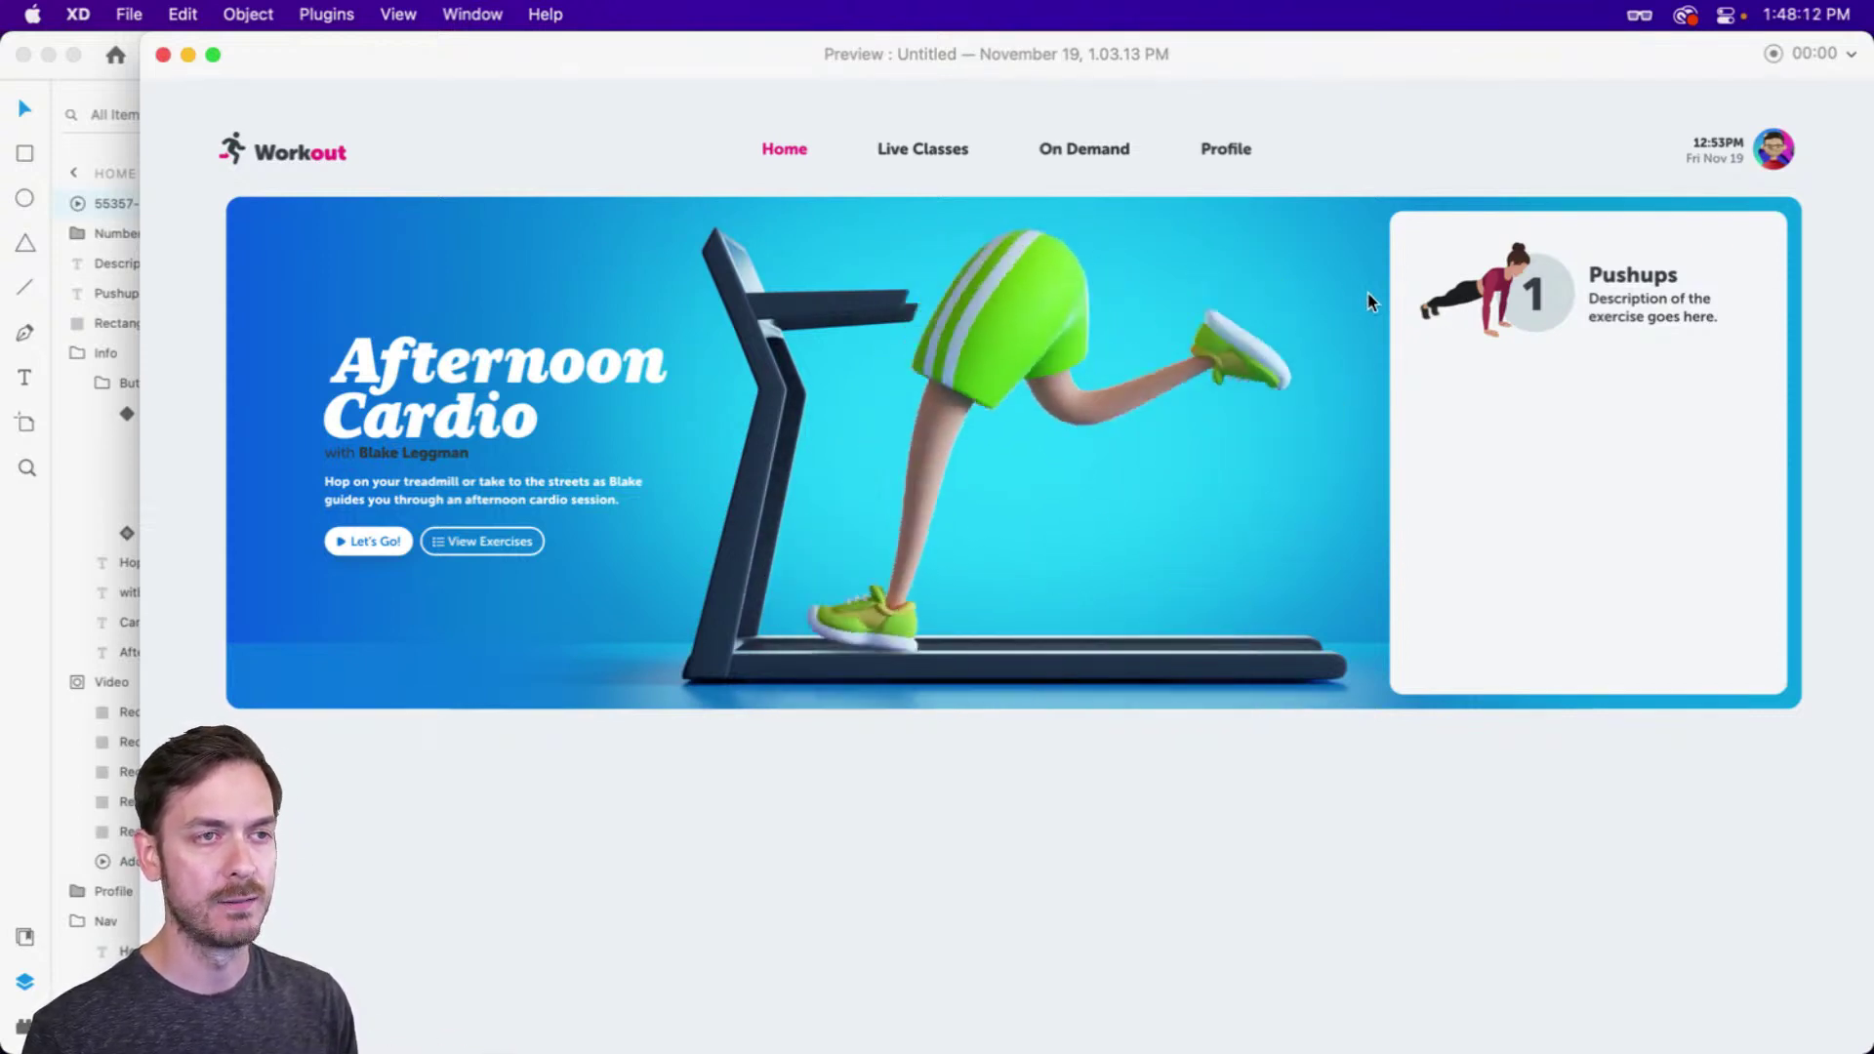
key("super+w")
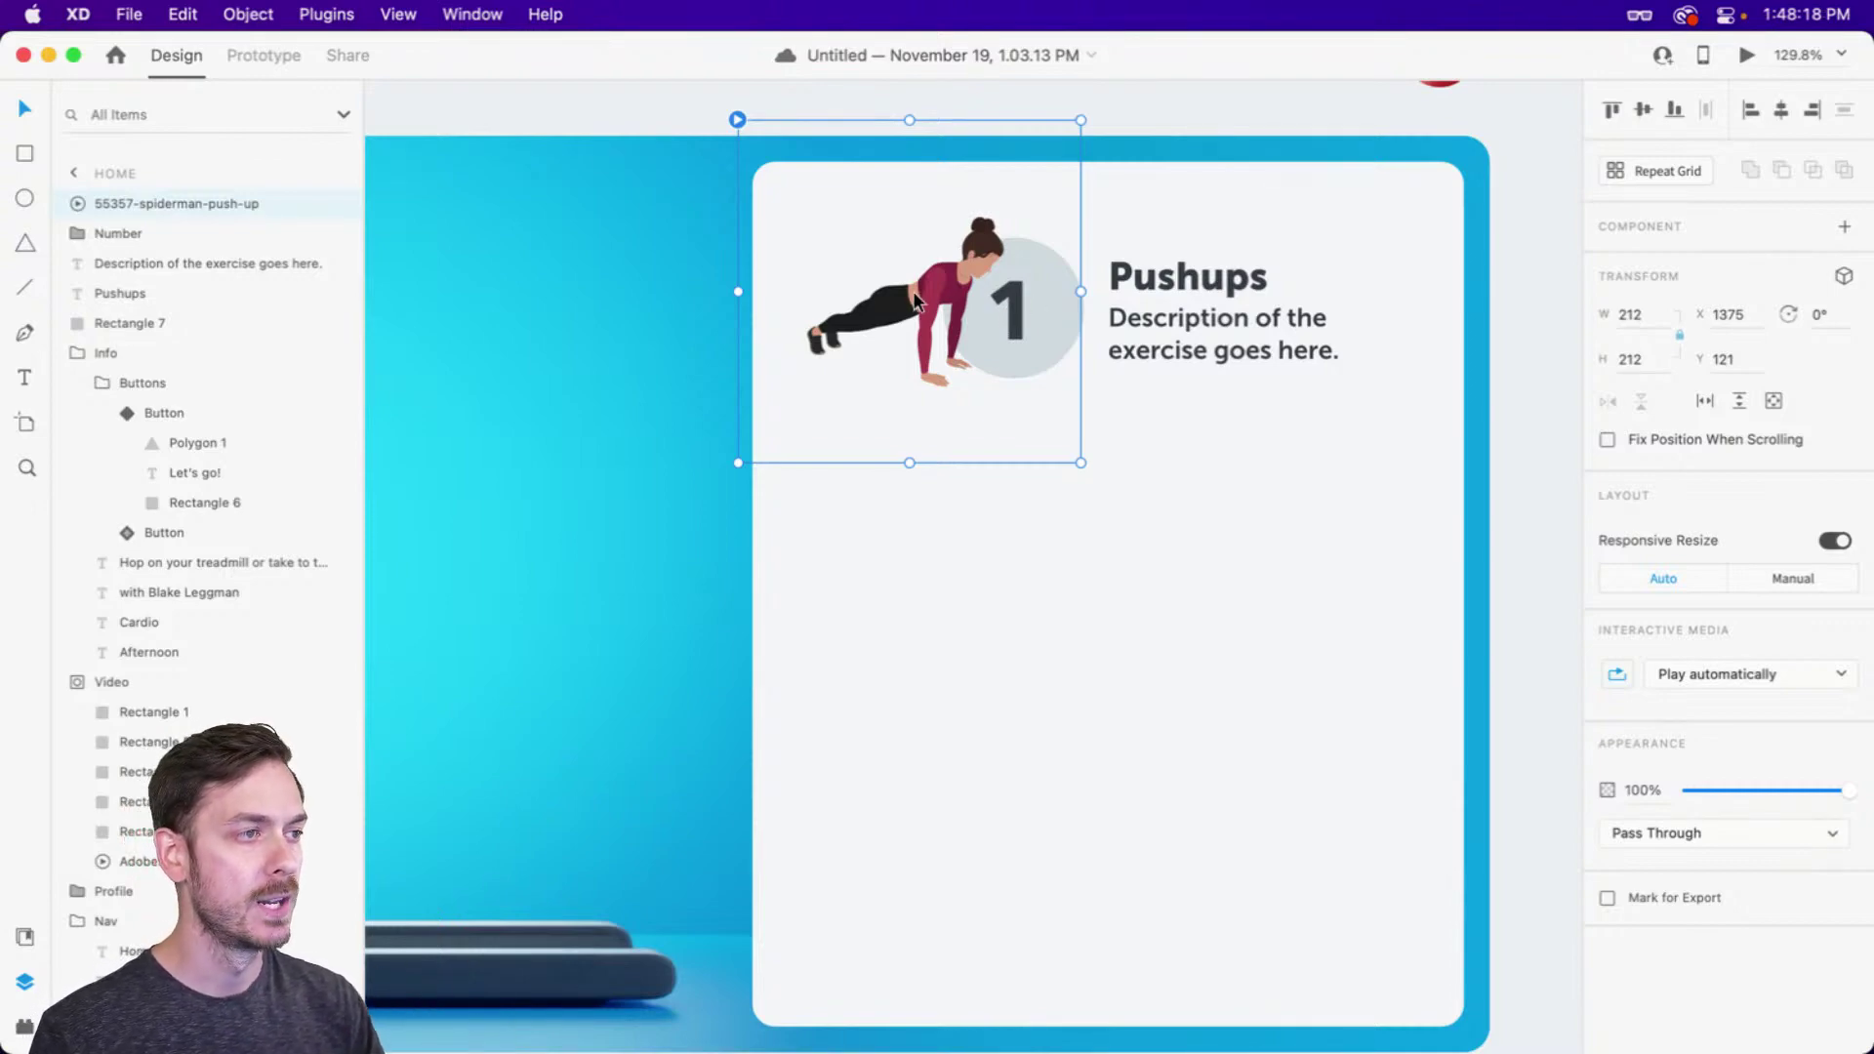
Group the push-up animation, number badge, Pushups title and description, and name the group "Exercise"
left_click(1176, 319)
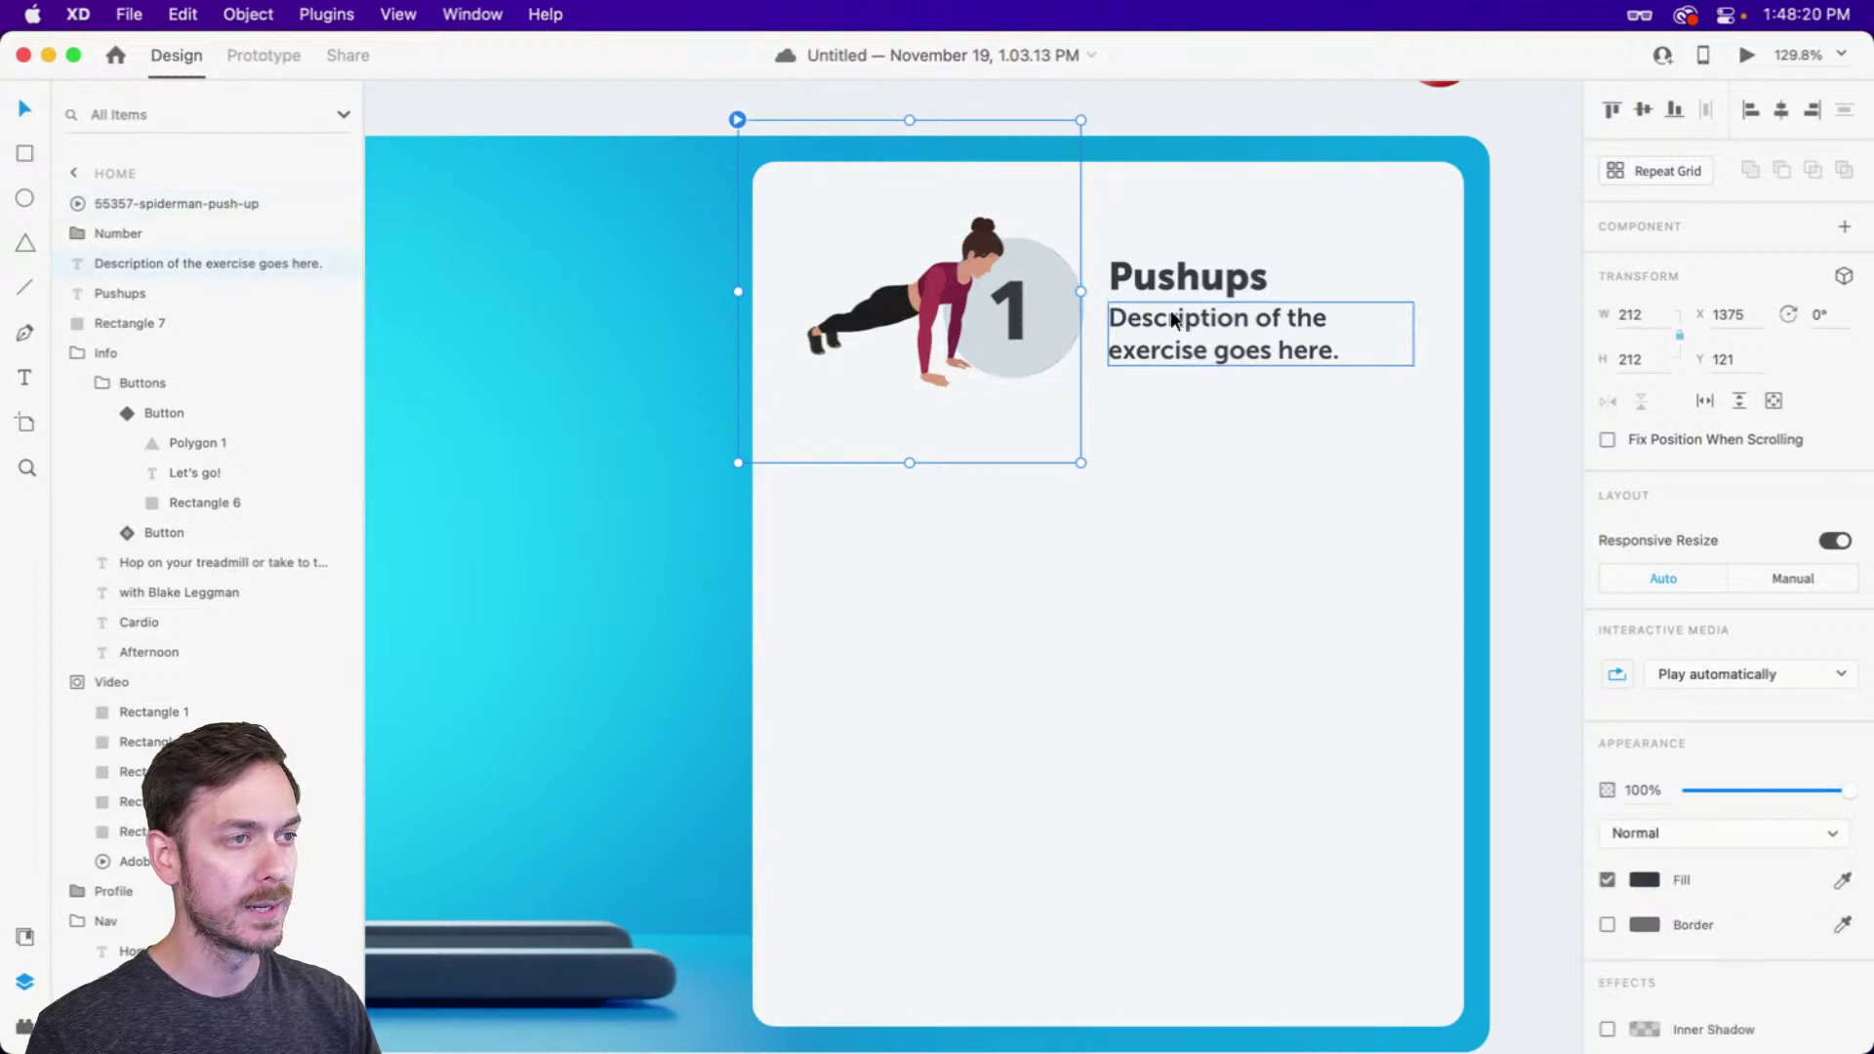
left_click(1162, 279, "shift")
left_click(1014, 291, "shift")
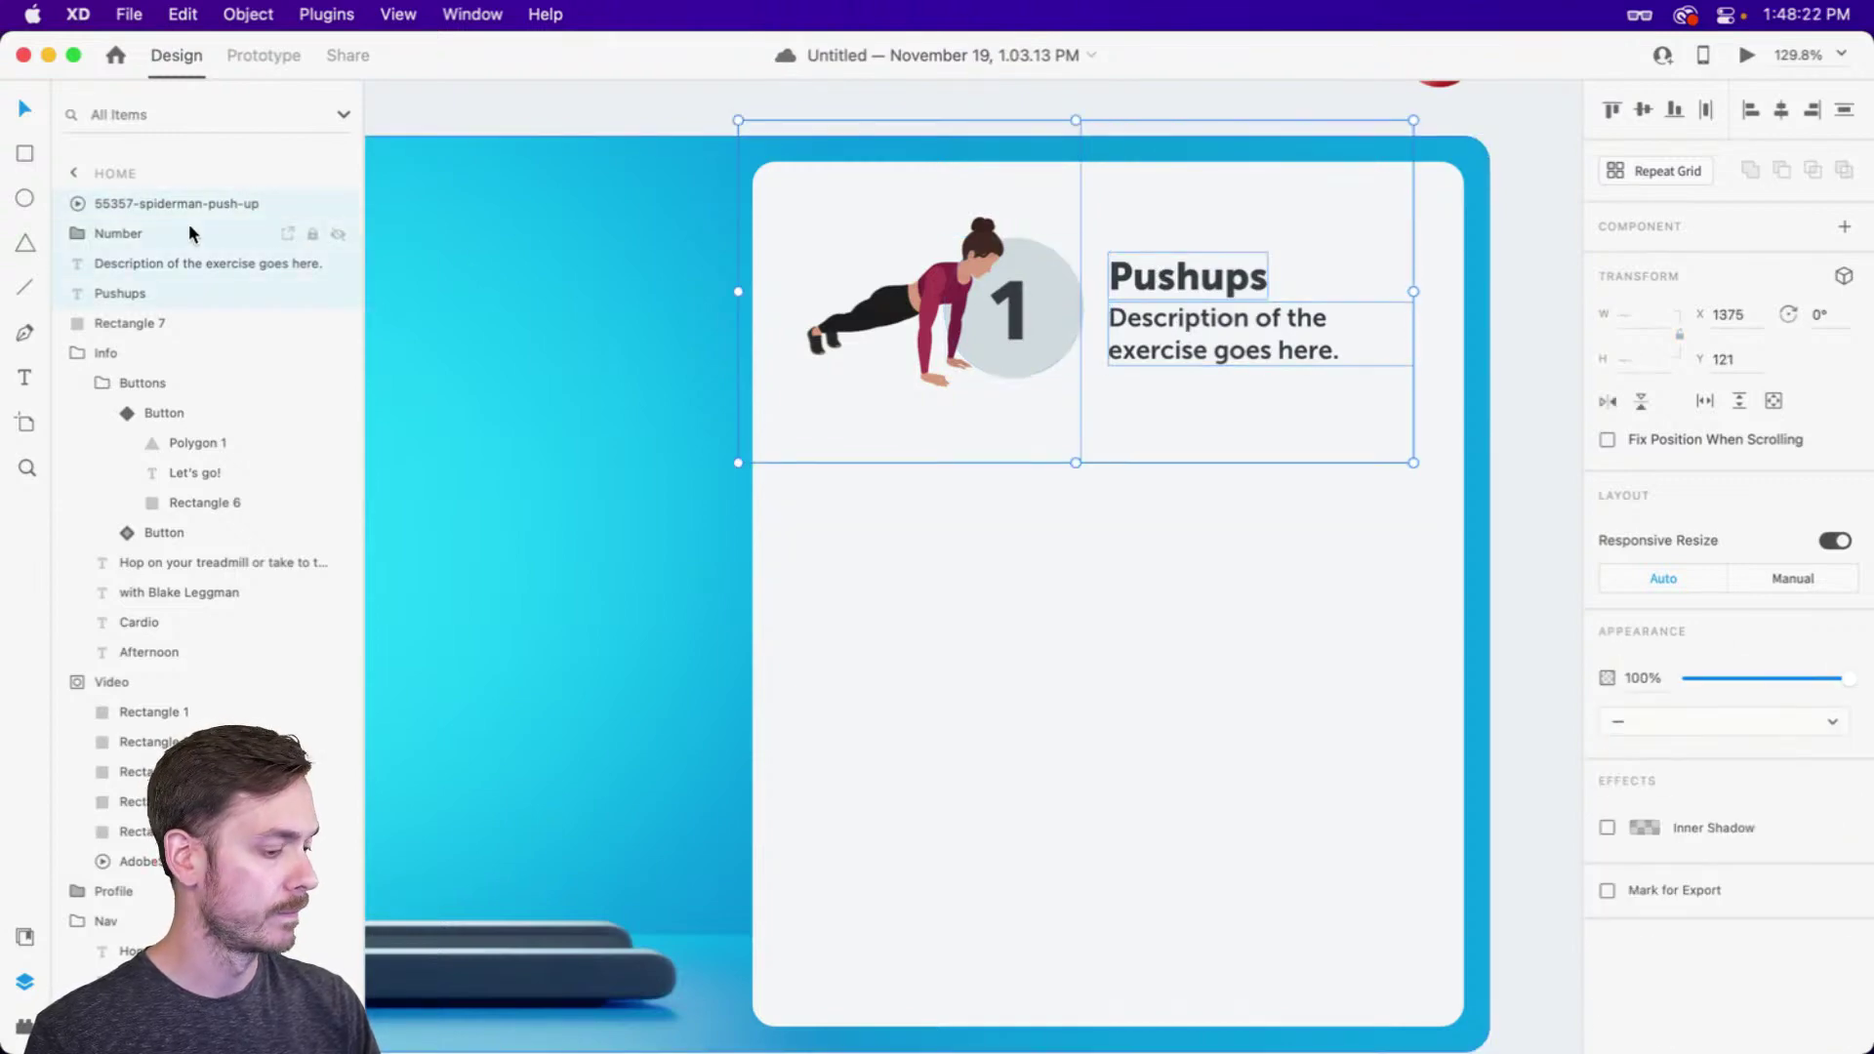
key("super+g")
double_click(118, 205)
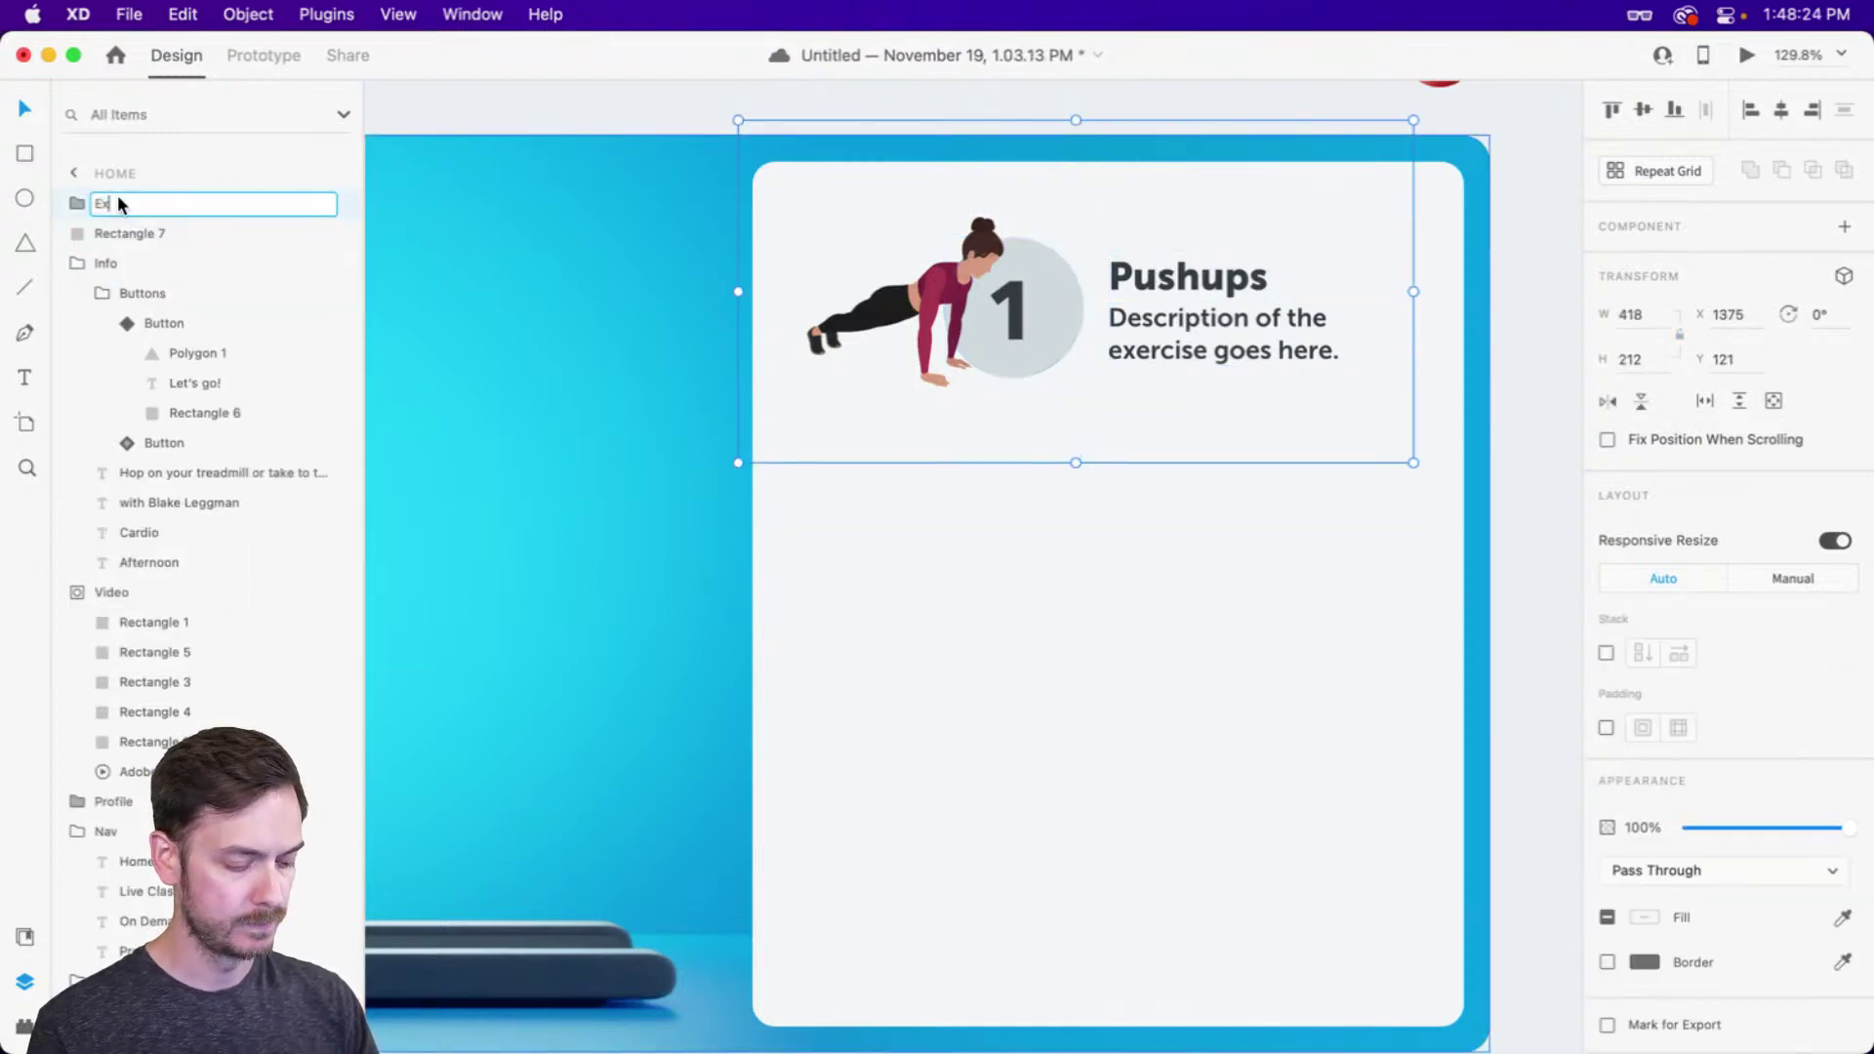
type("Exercise")
key("Return")
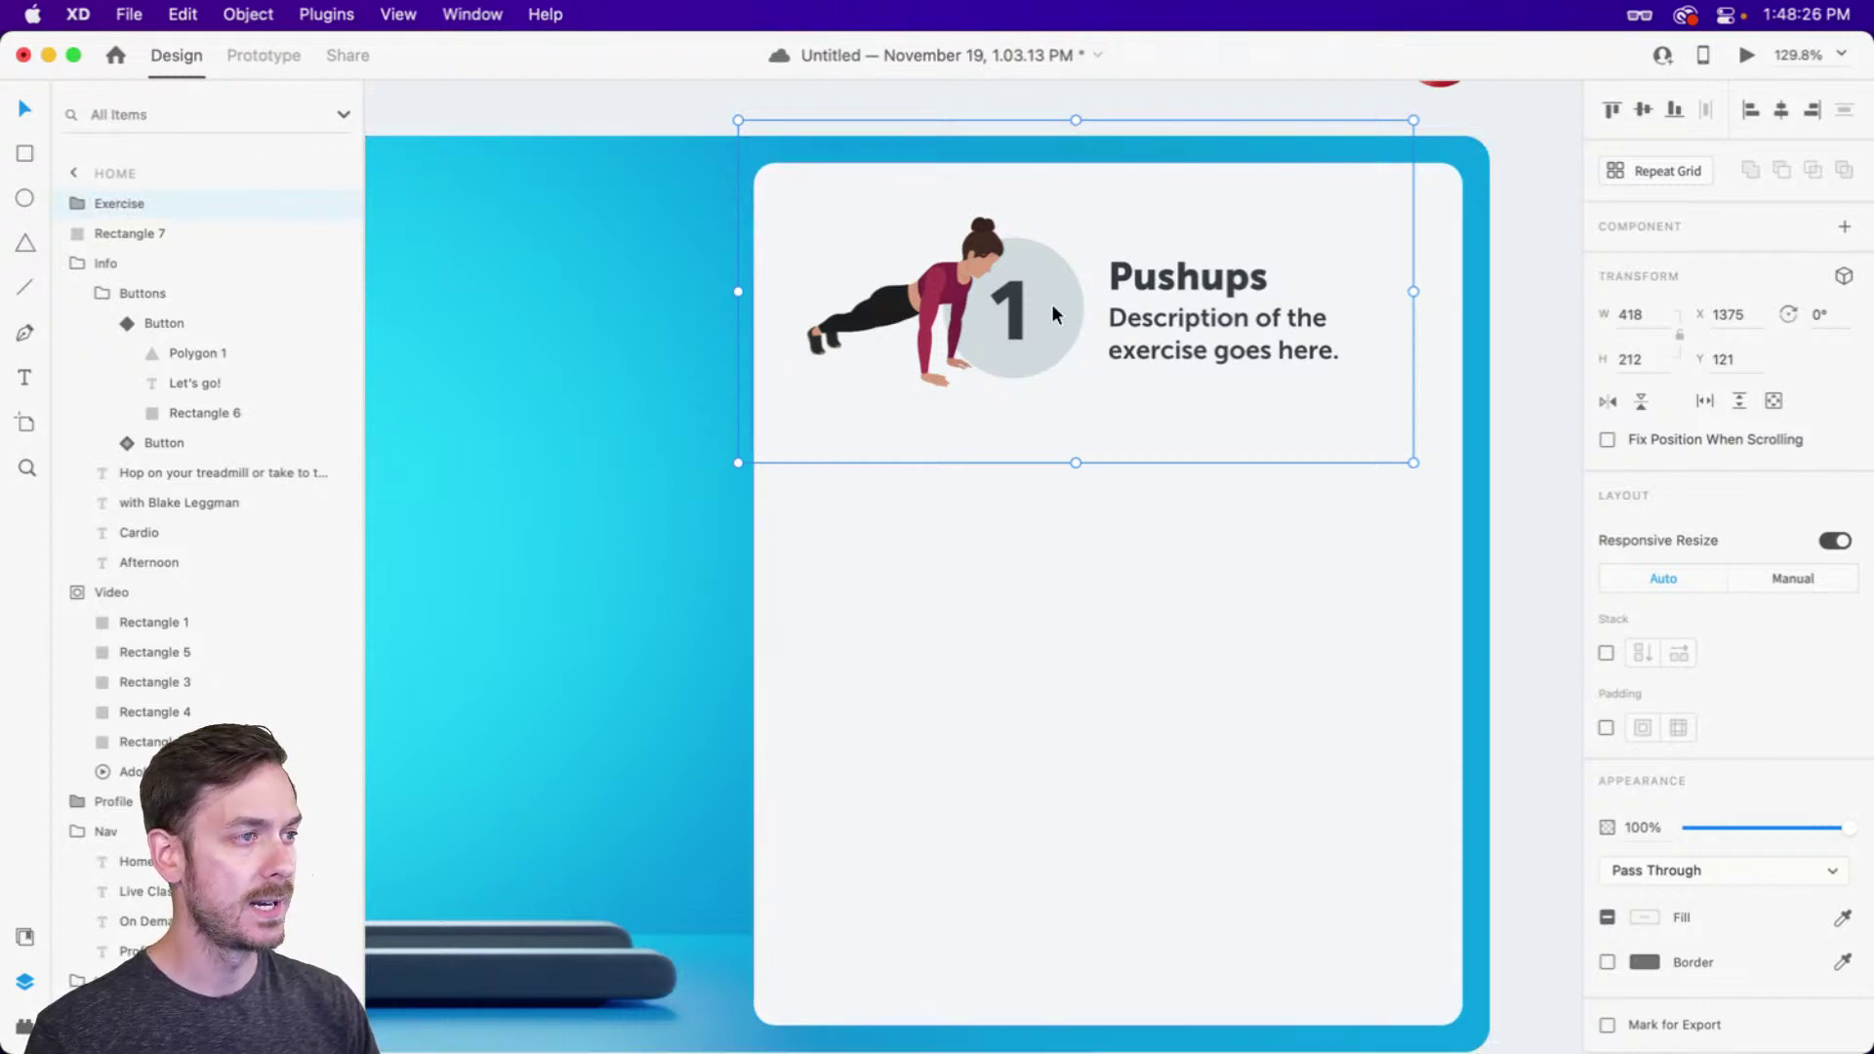
Duplicate the Exercise group directly below at X 1375, Y 266, and change the copy's title to "Situps"
left_click_drag(1055, 305, 1021, 513)
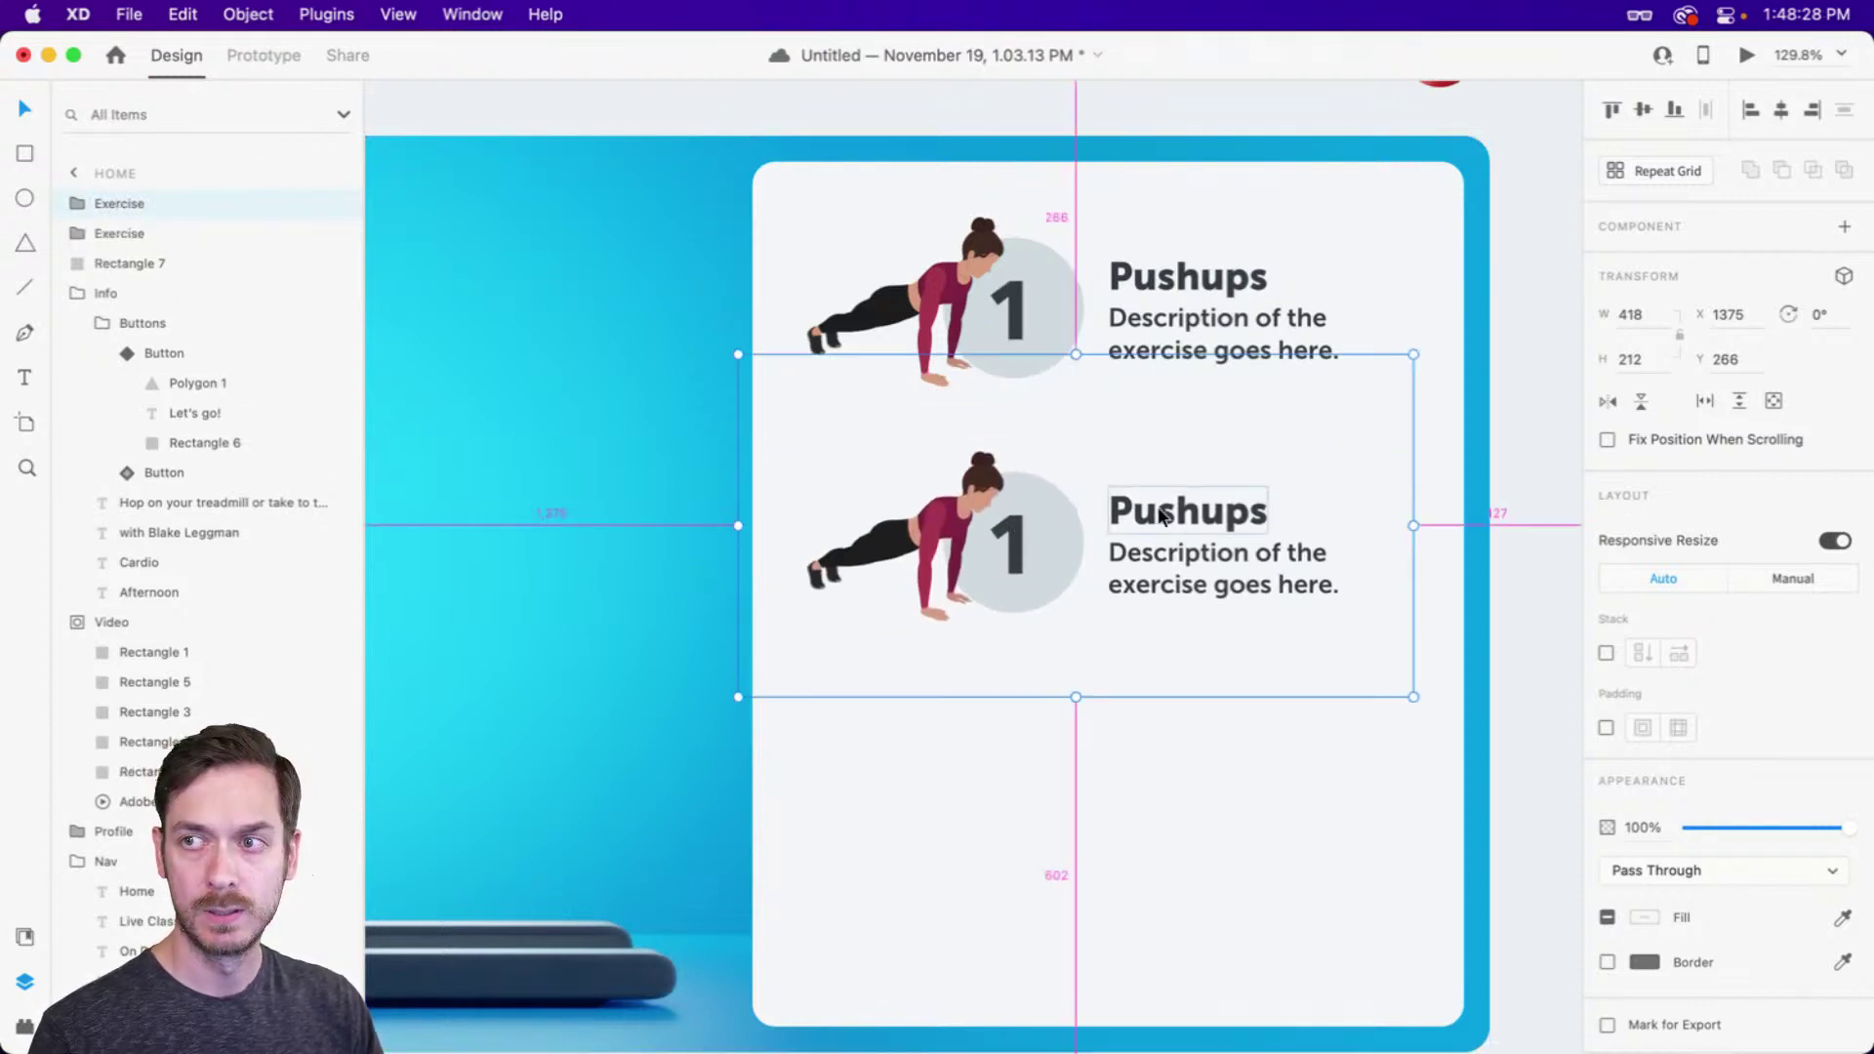
double_click(1199, 507)
double_click(1199, 508)
type("Situps")
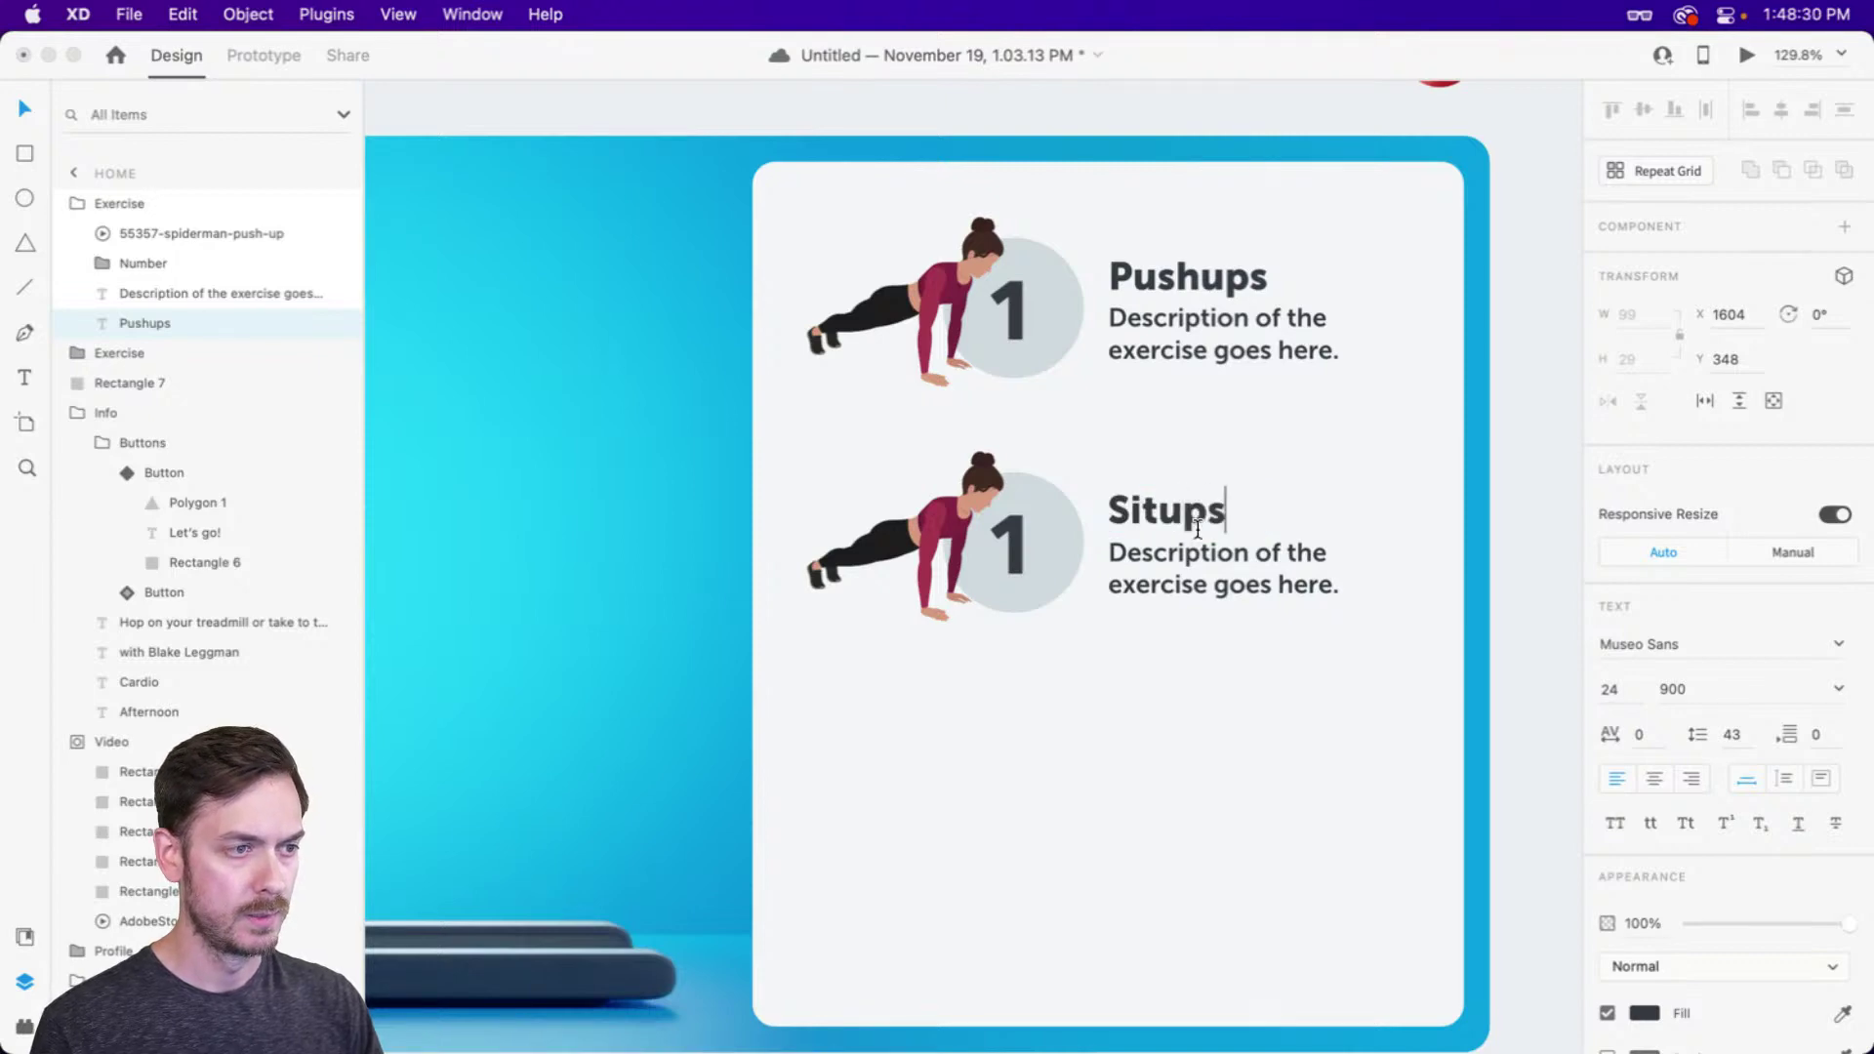
key("Escape")
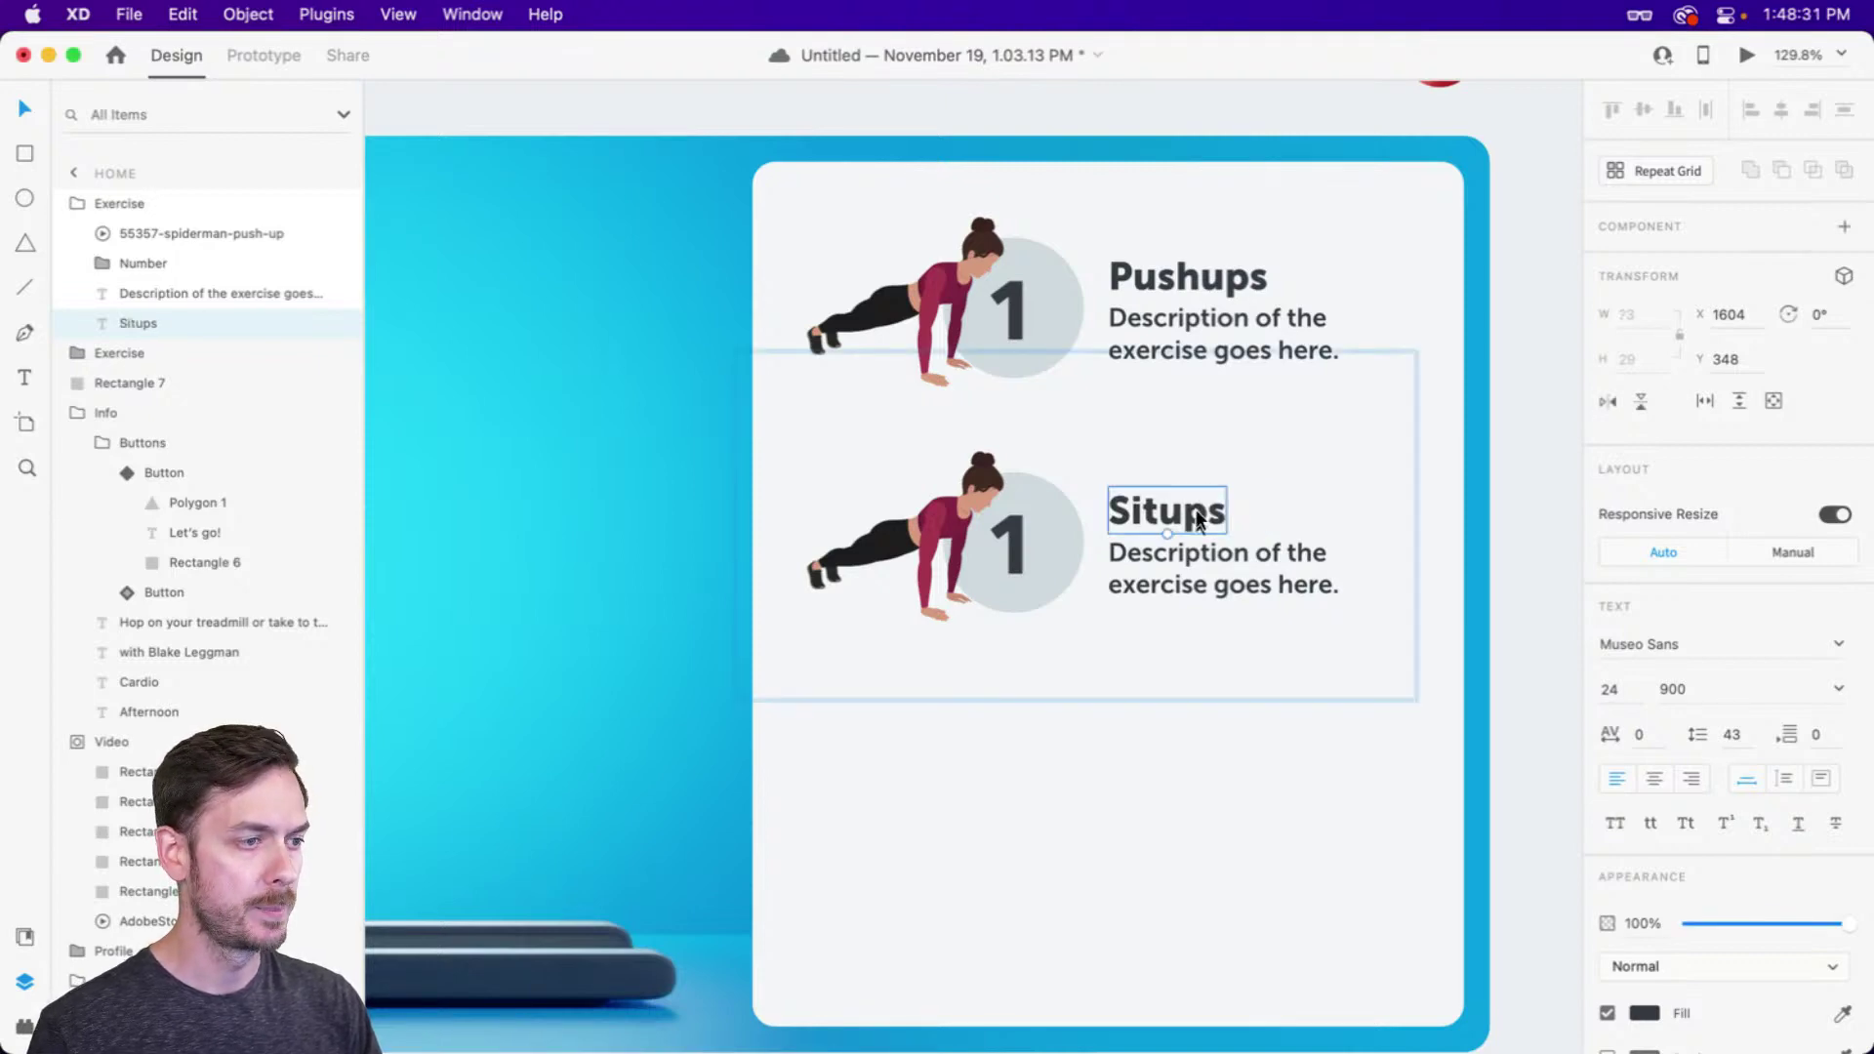
Change the number in the Situps row's badge to 2
left_click(1035, 518)
double_click(1015, 544)
double_click(1012, 564)
type("2")
key("Escape")
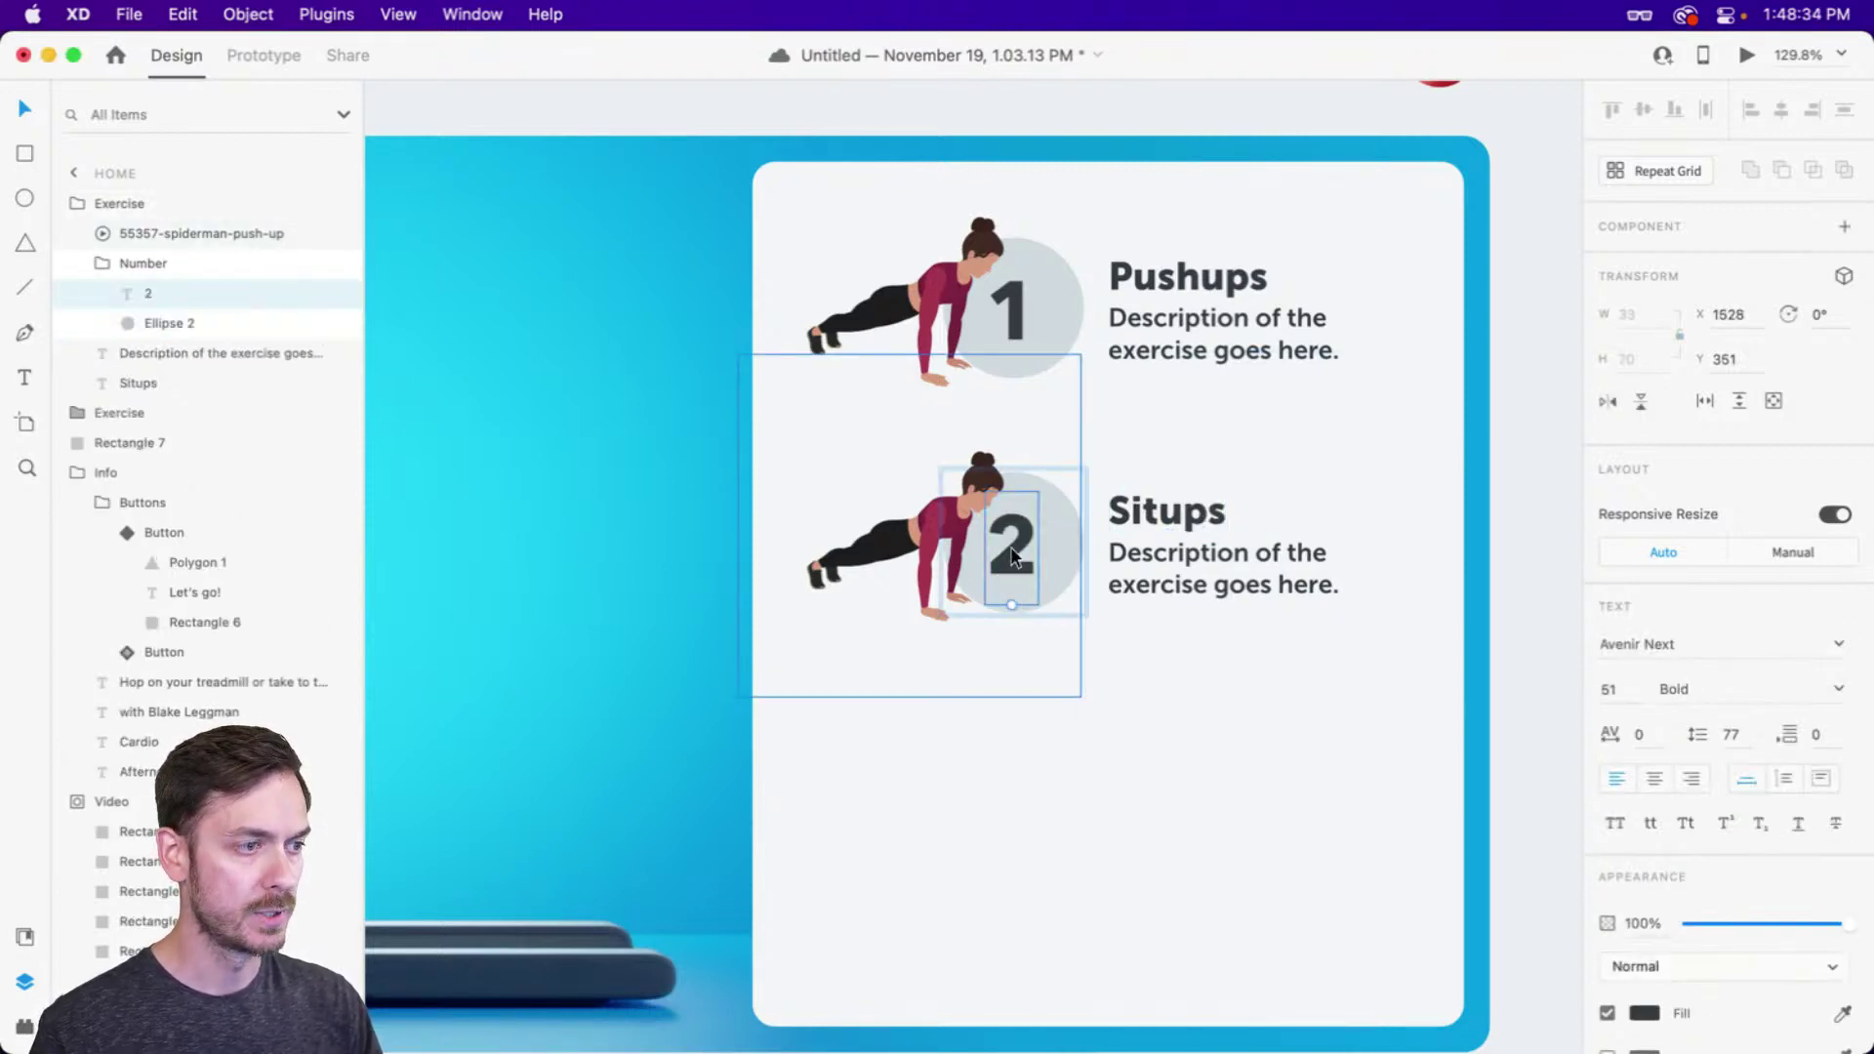
Switch to Finder and replace the Situps row's animation with 49766-elbow-to-knee-crunch-right.json from the Fitness folder
key("super+Tab")
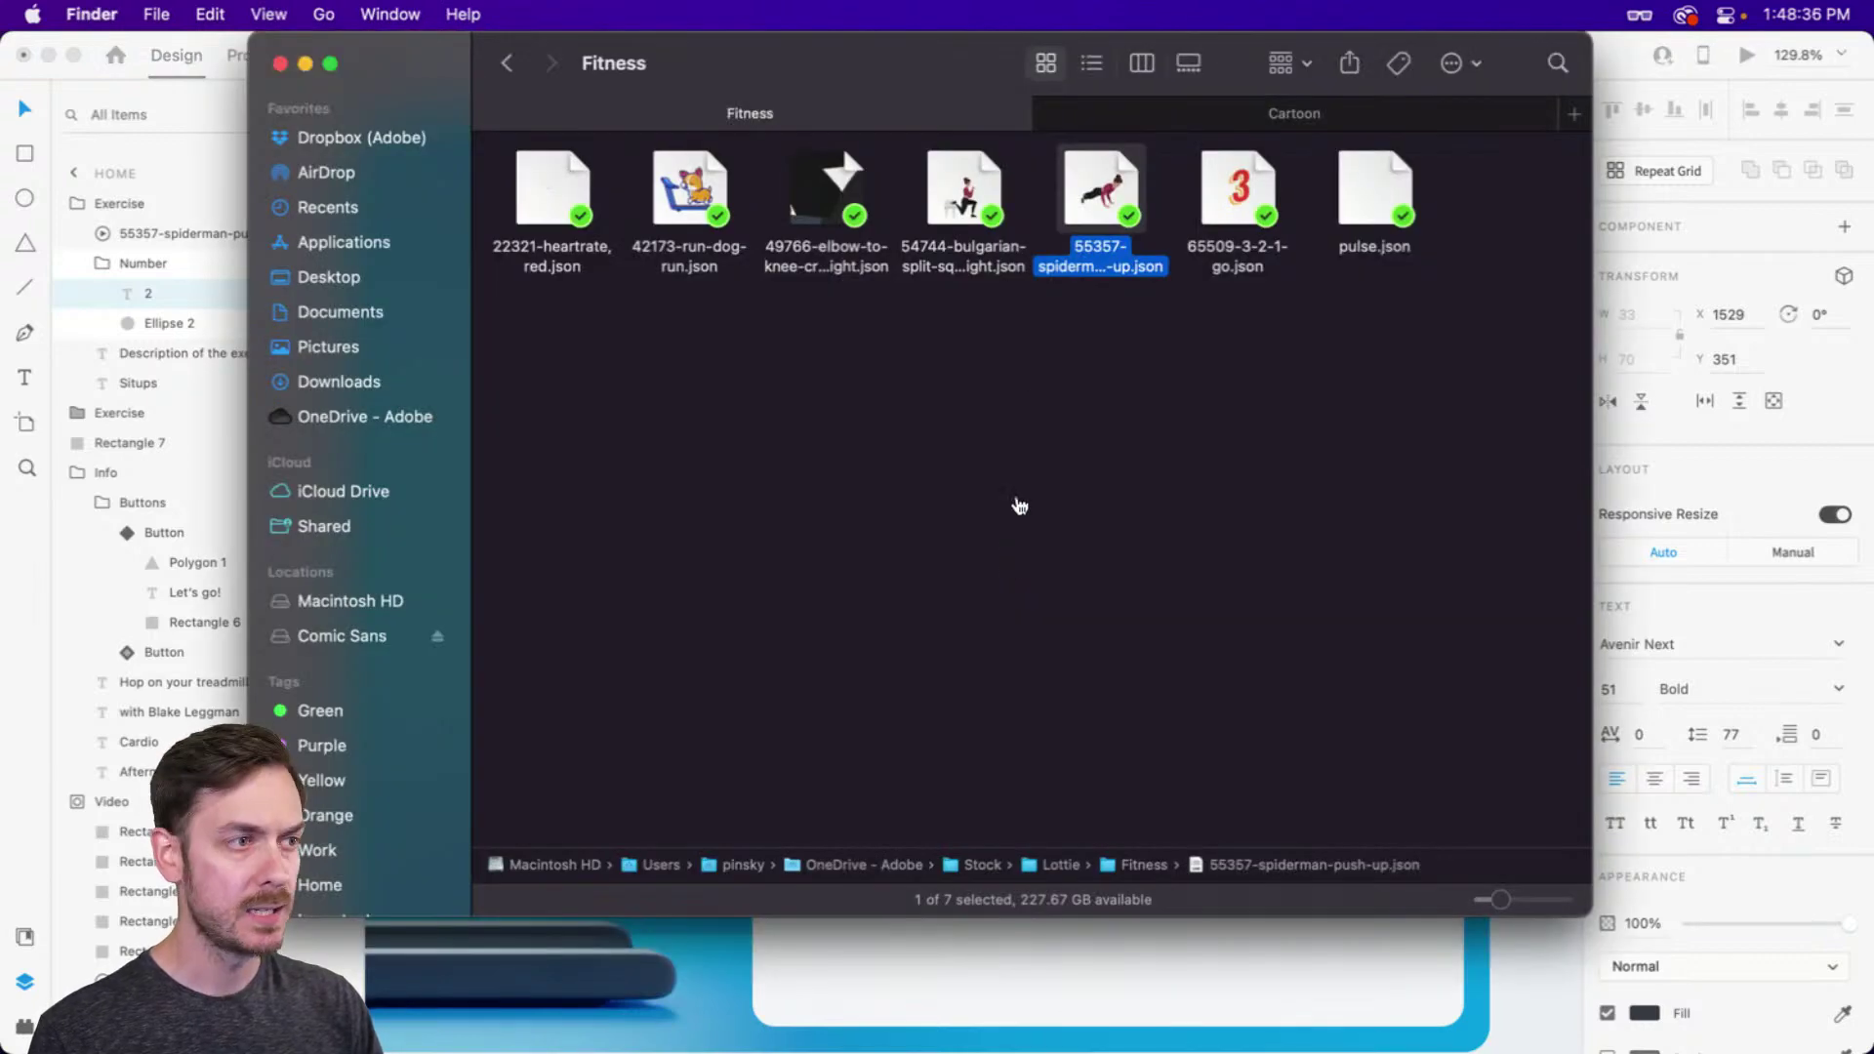
left_click(810, 209)
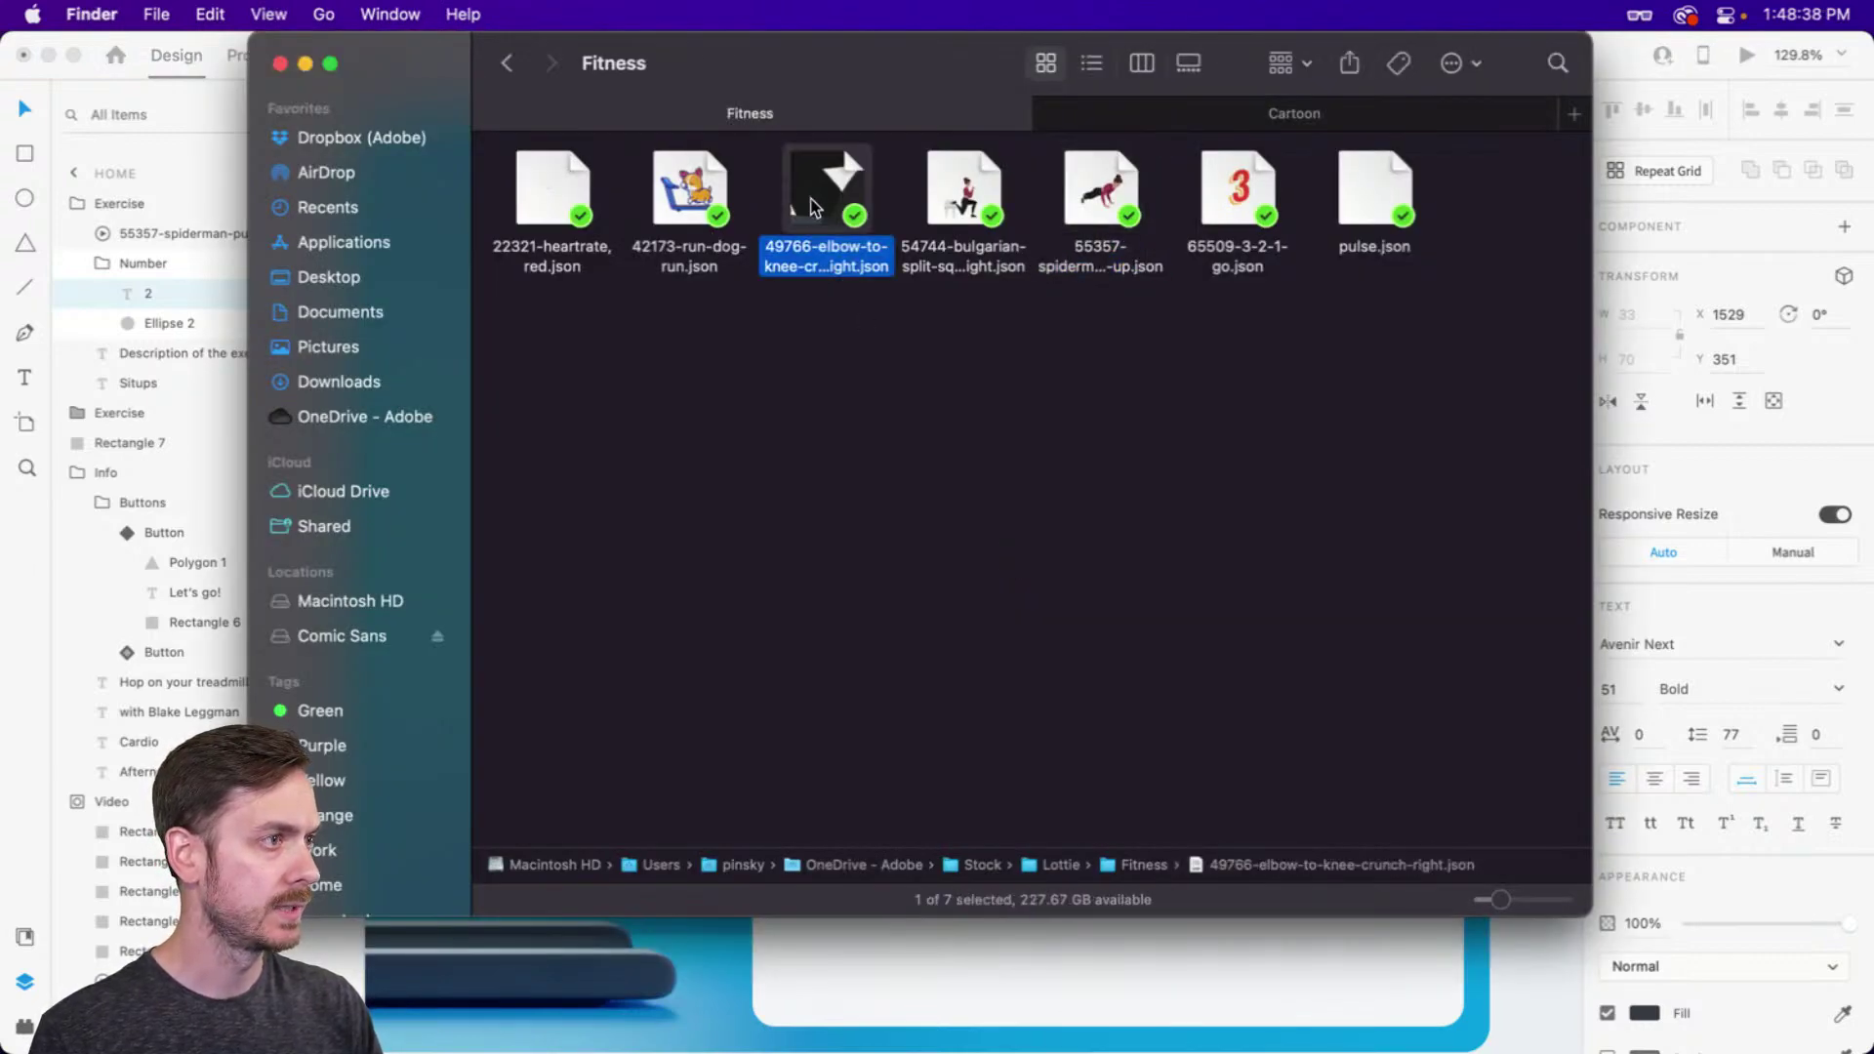
left_click_drag(833, 202, 902, 544)
key("super+Tab")
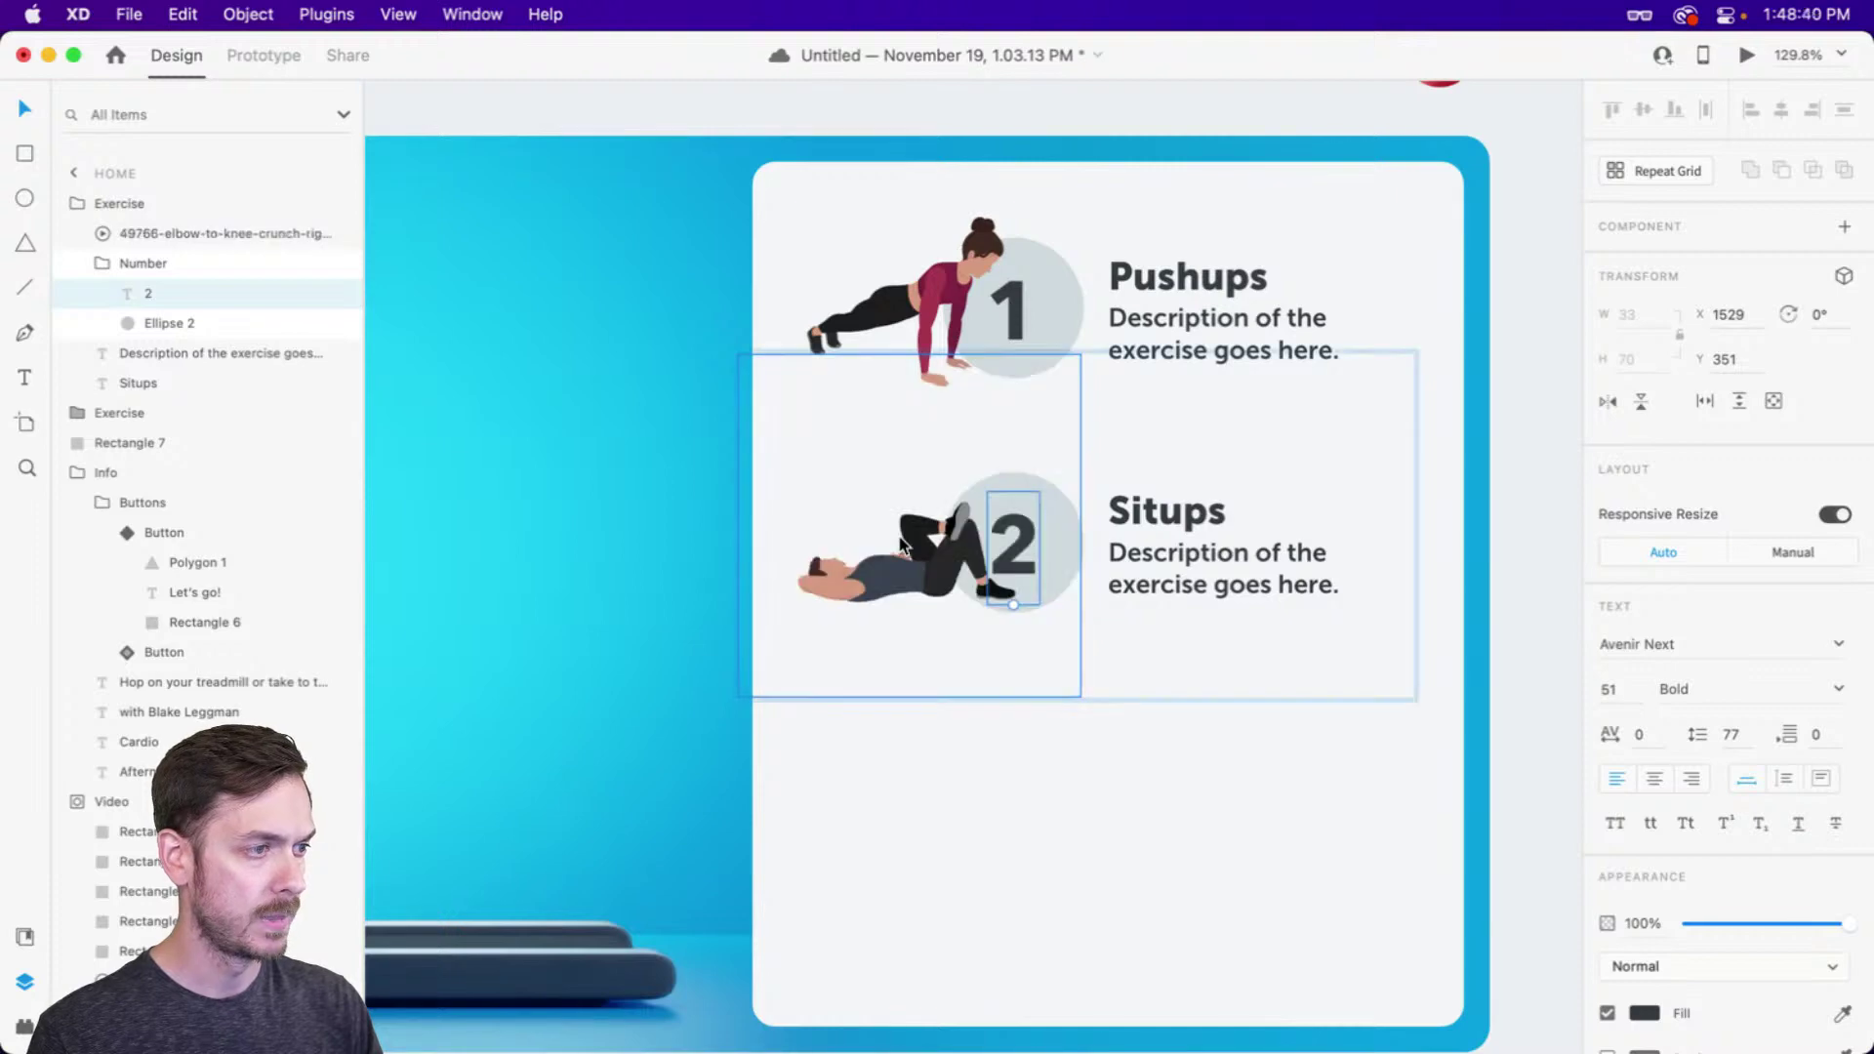
Duplicate the Situps exercise group below at X 1375, Y 415, and change the copy's title to "Crunches"
left_click(1015, 576)
left_click_drag(1018, 547, 1032, 779, "alt")
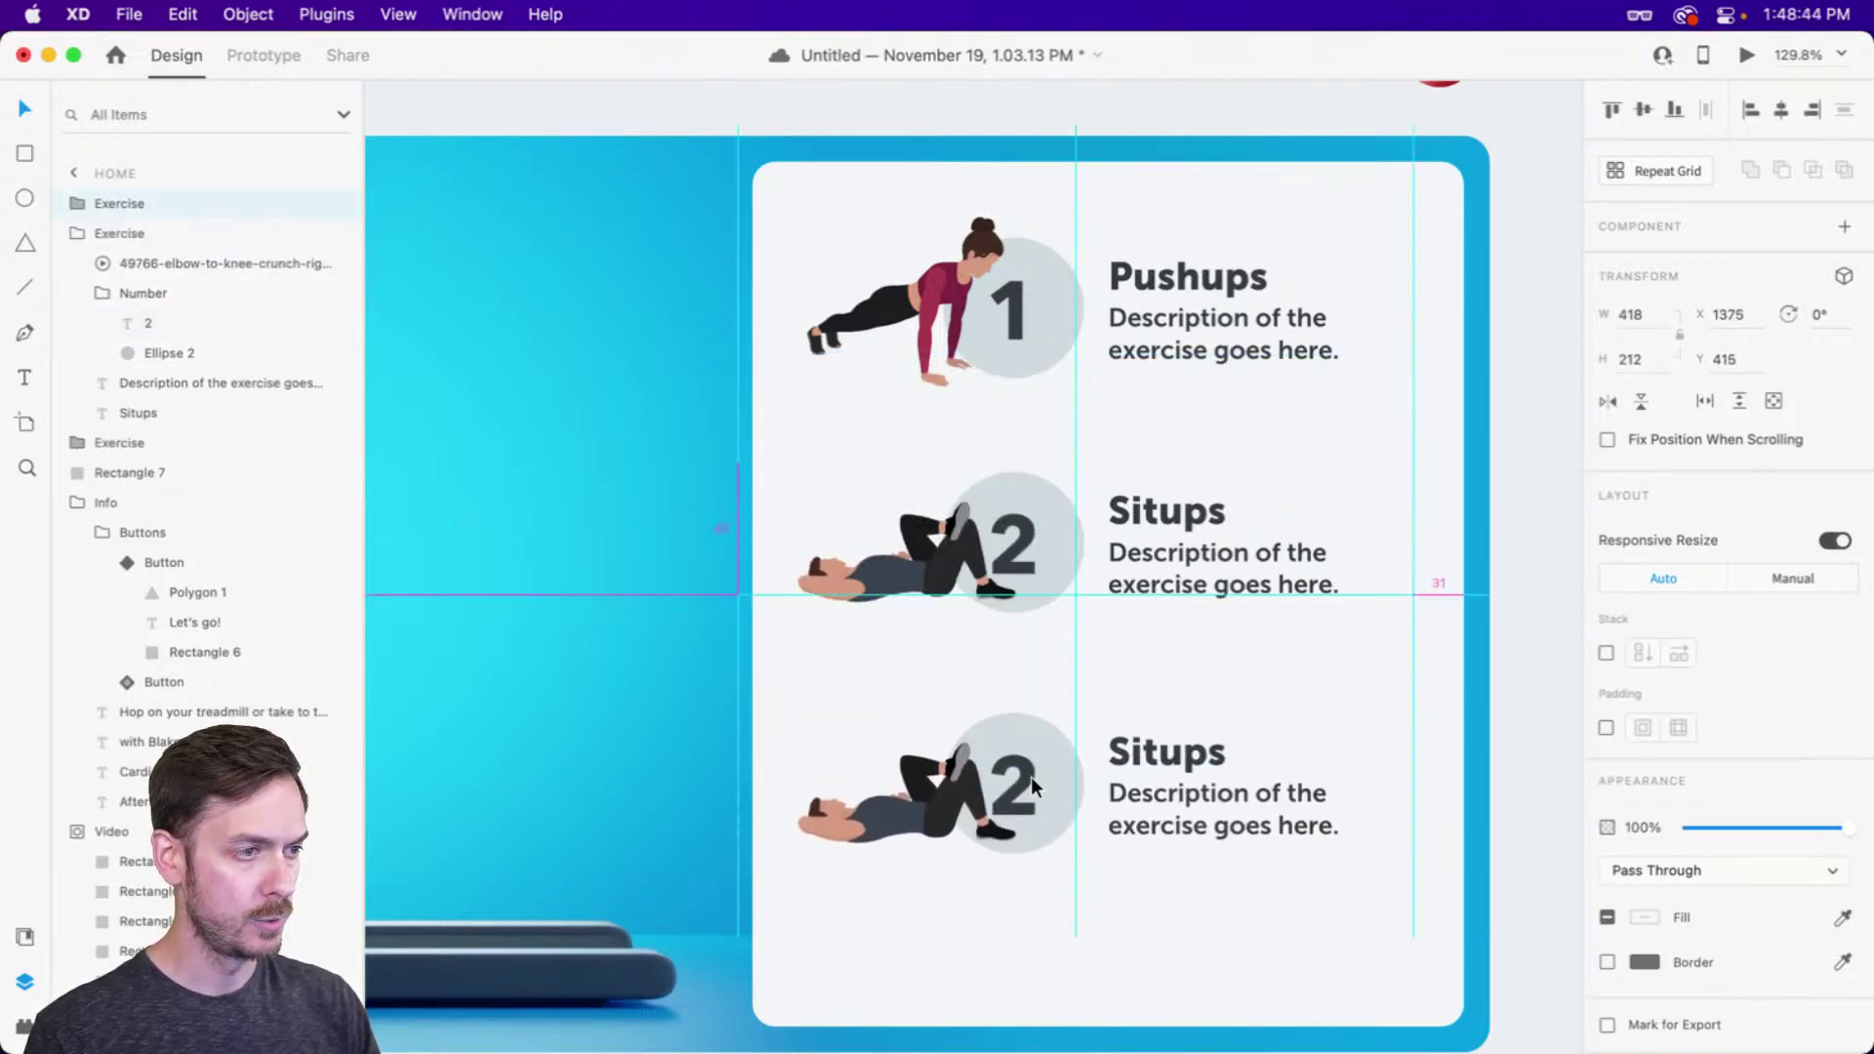
double_click(1152, 746)
double_click(1152, 751)
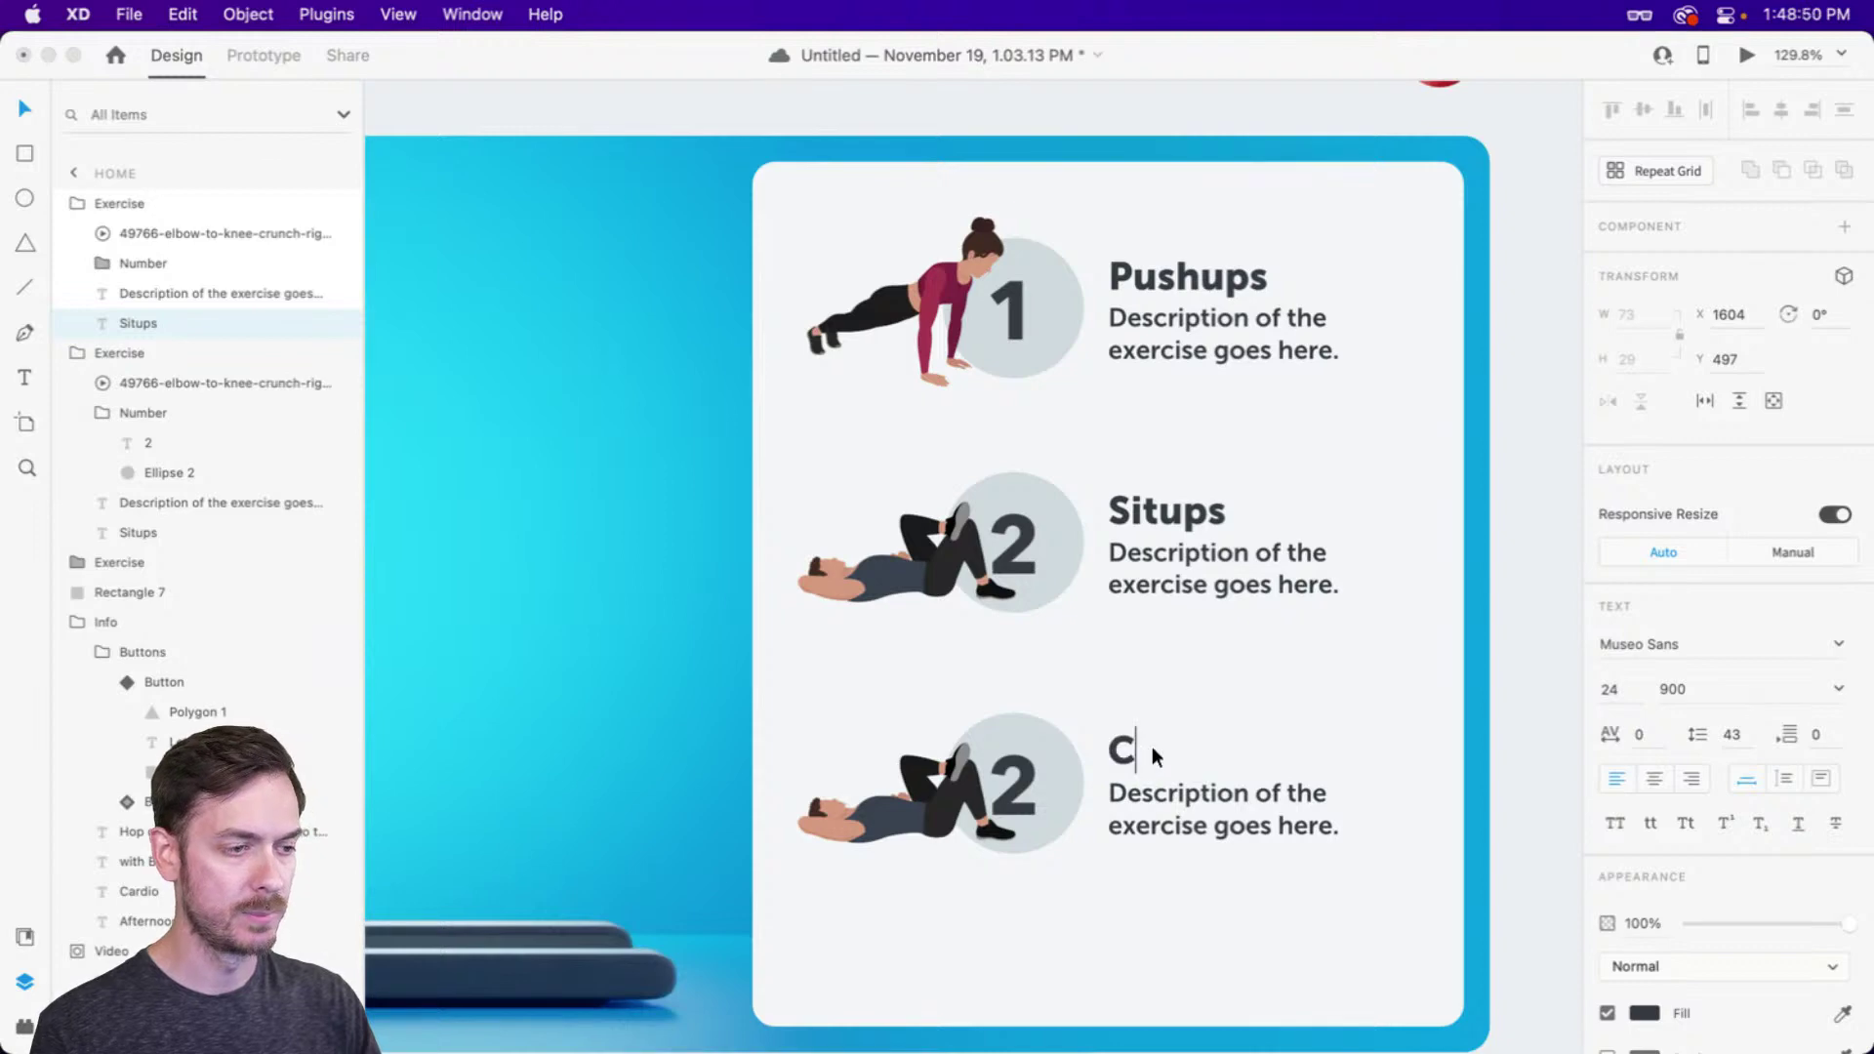
type("Crunch")
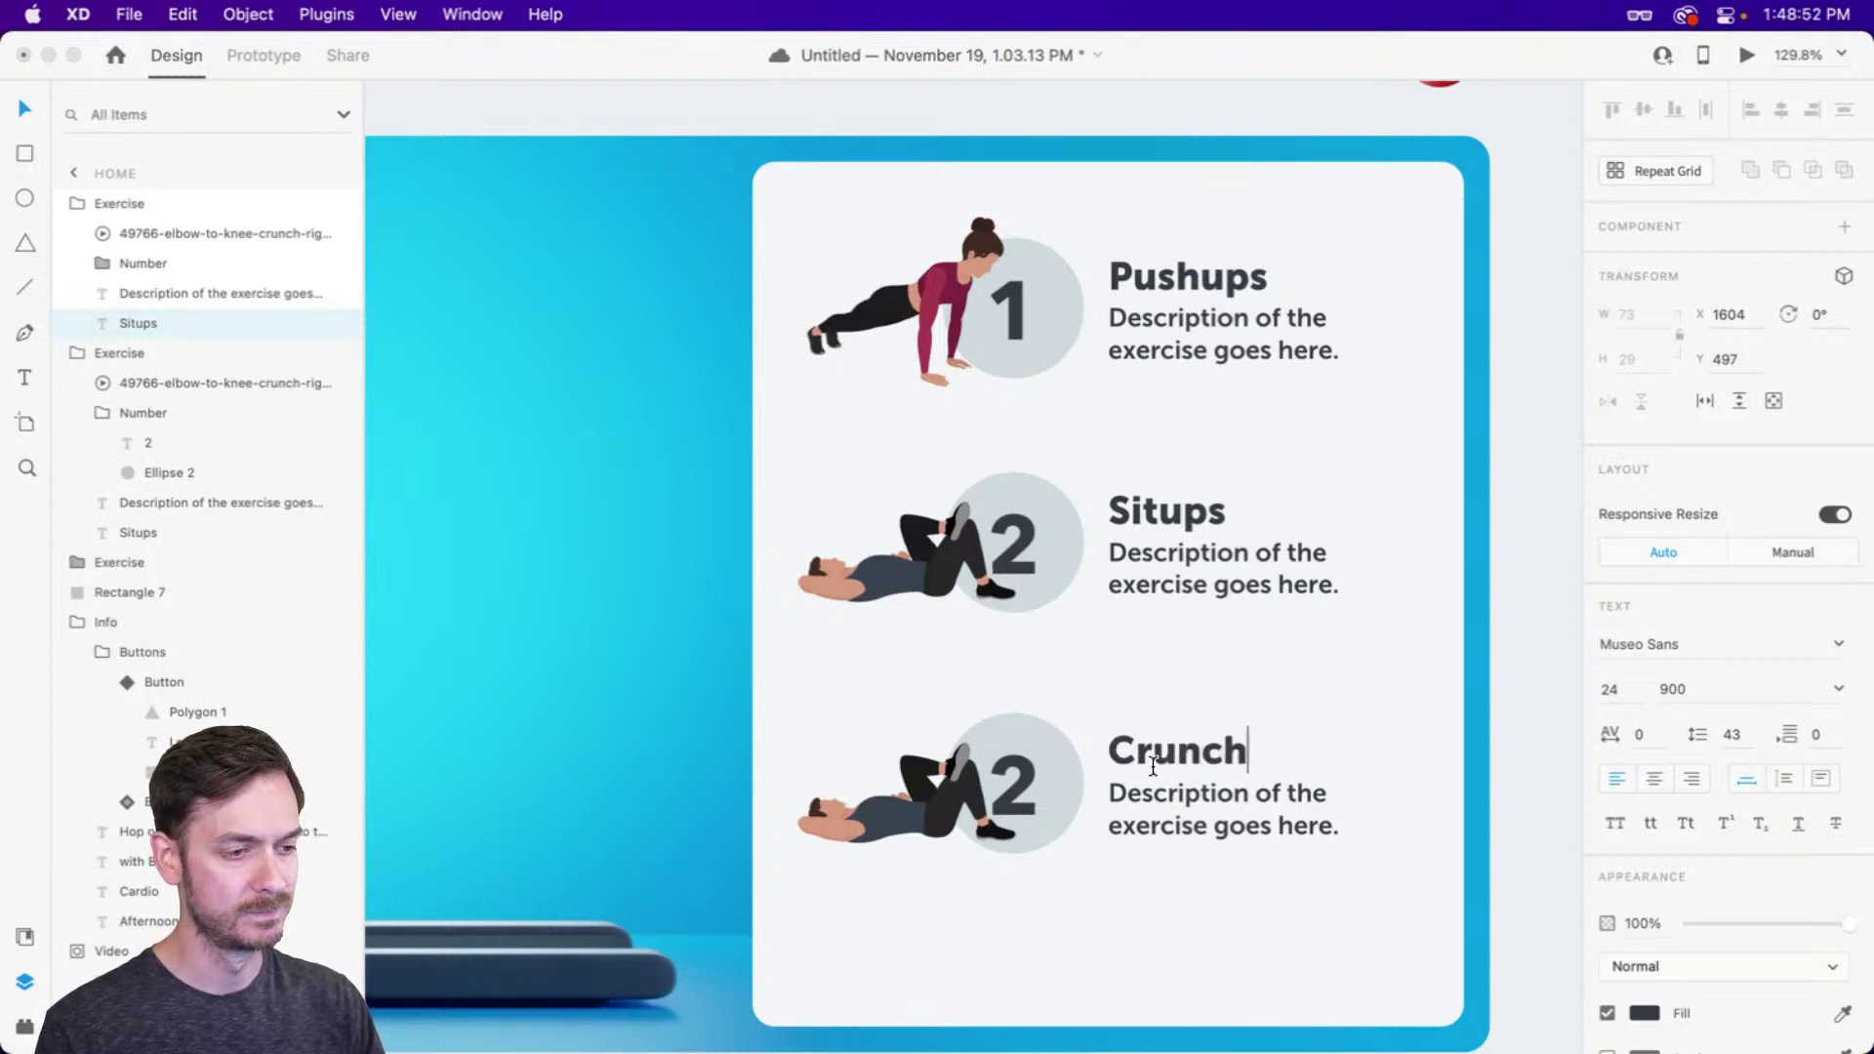
type("es")
Replace the Crunches row's animation with the 54744-bulgarian-split-squat JSON file from Finder, enlarge it to 243 by 243 and shift it slightly up and left
key("super+Tab")
left_click_drag(966, 190, 806, 824)
key("super+Tab")
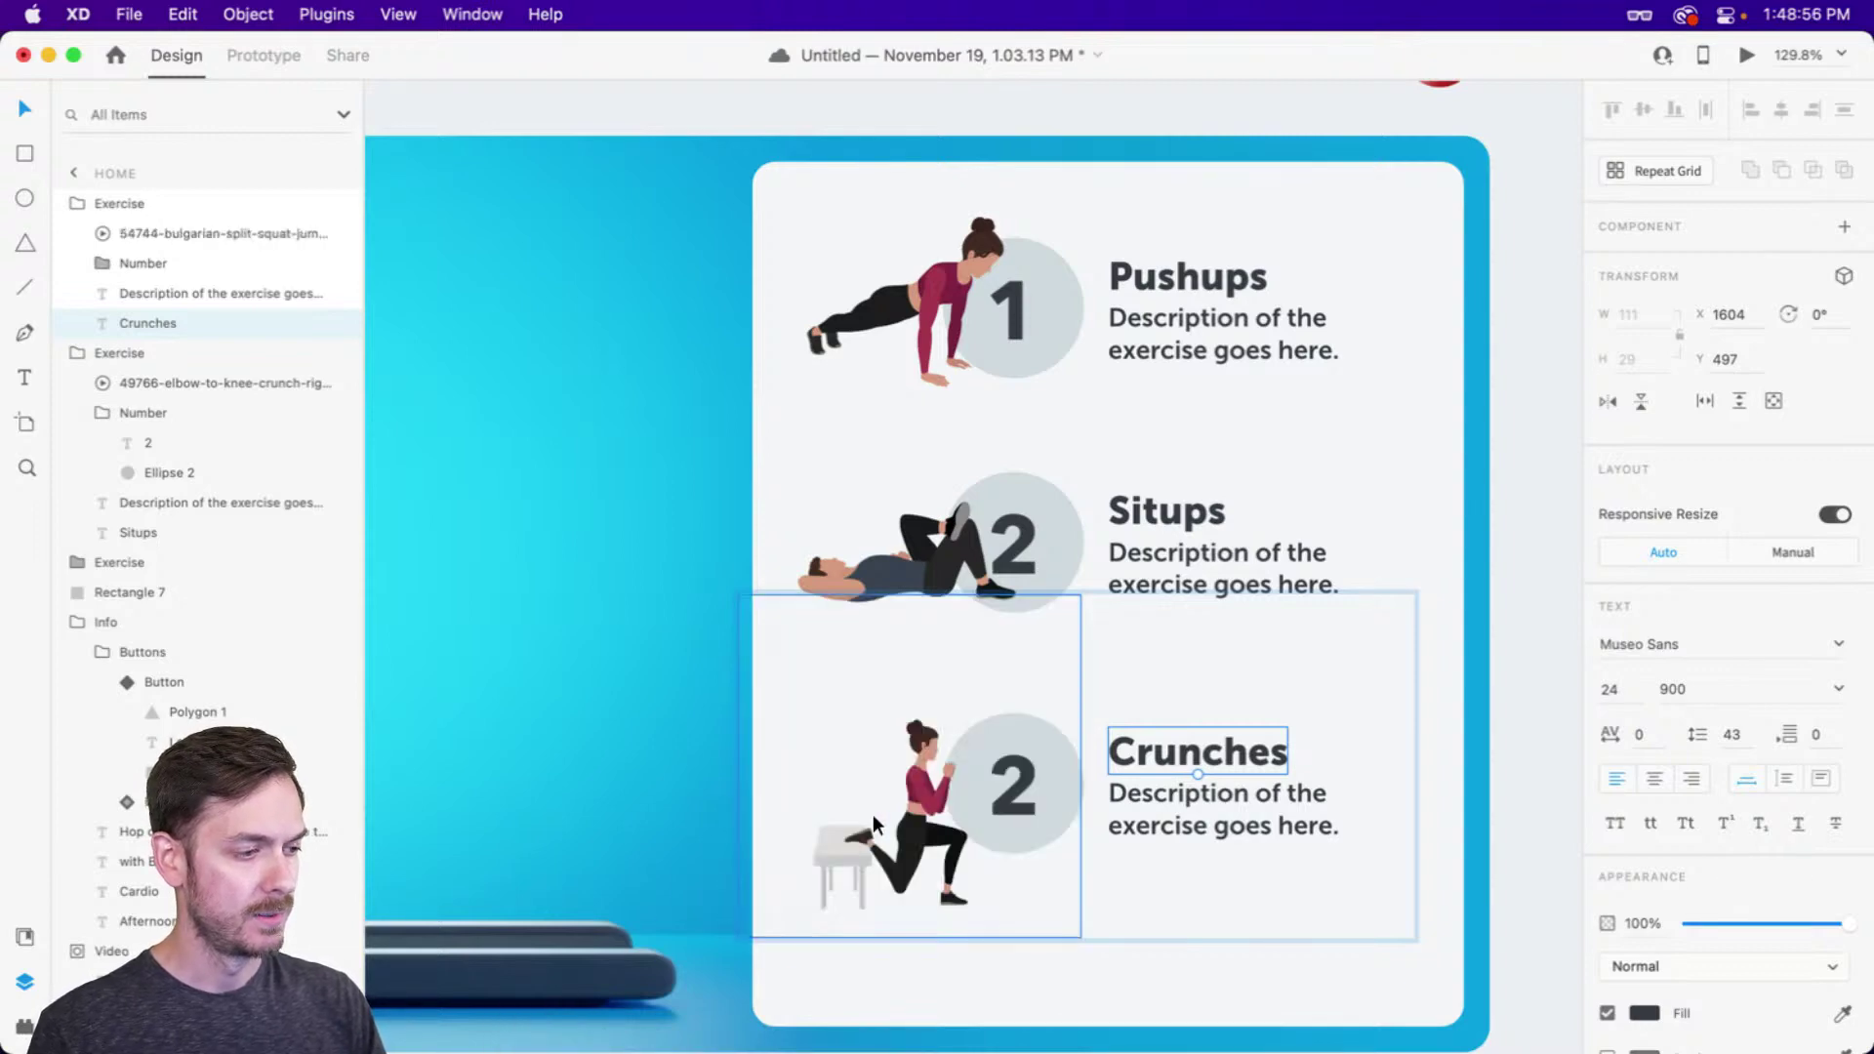
left_click(928, 794)
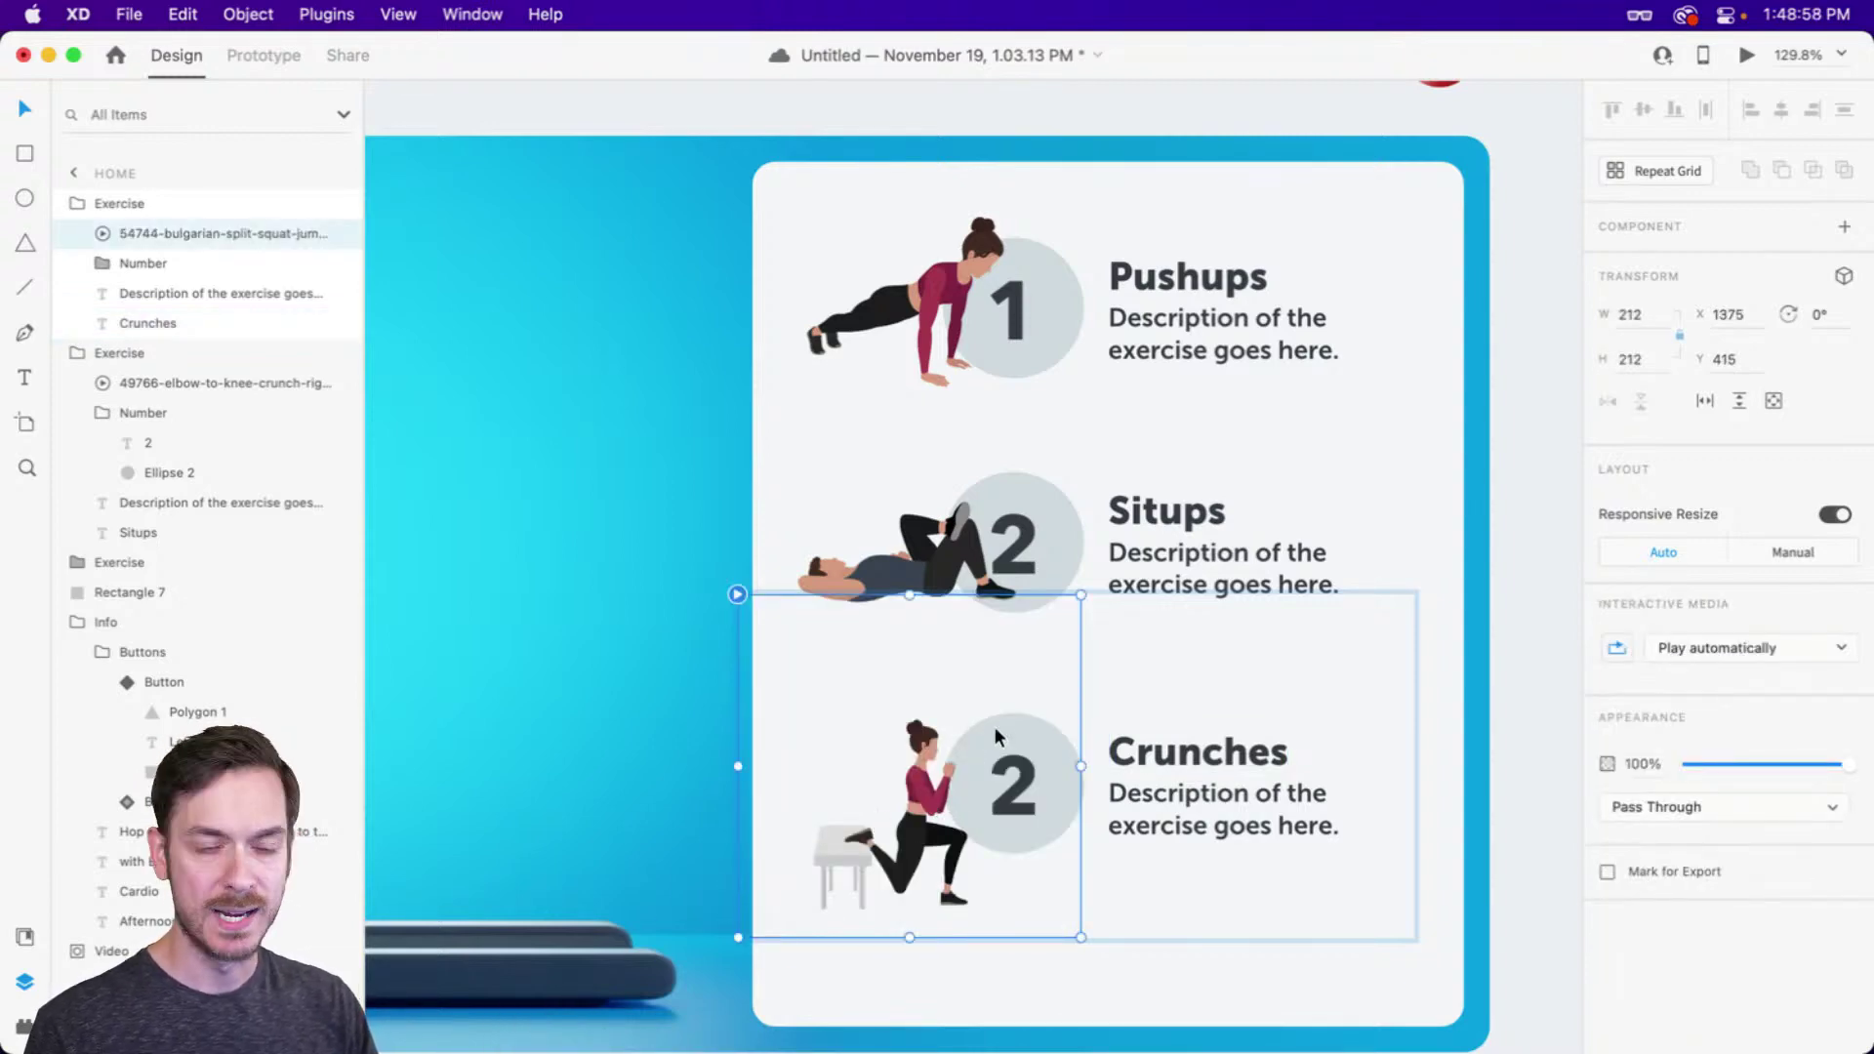
left_click_drag(1079, 596, 1130, 544)
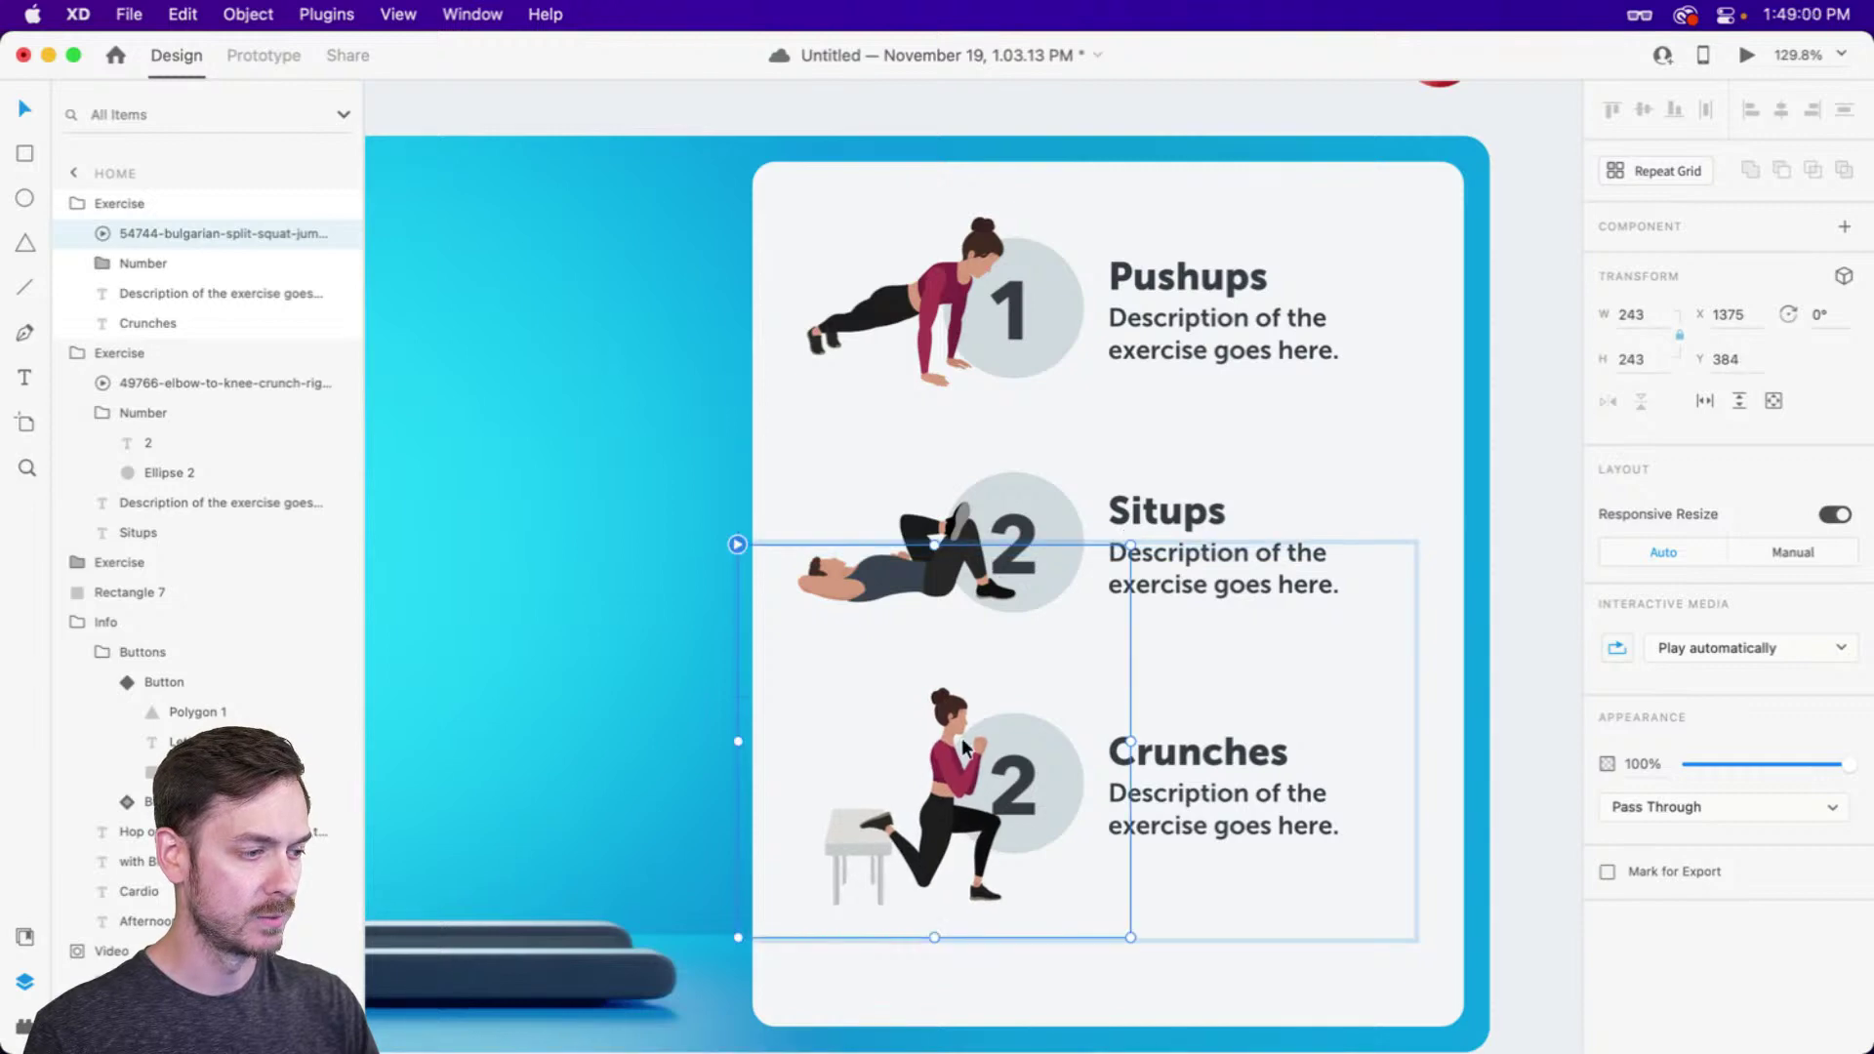
left_click_drag(933, 798, 911, 787)
Change the number in the Crunches row's badge to 3
double_click(1016, 781)
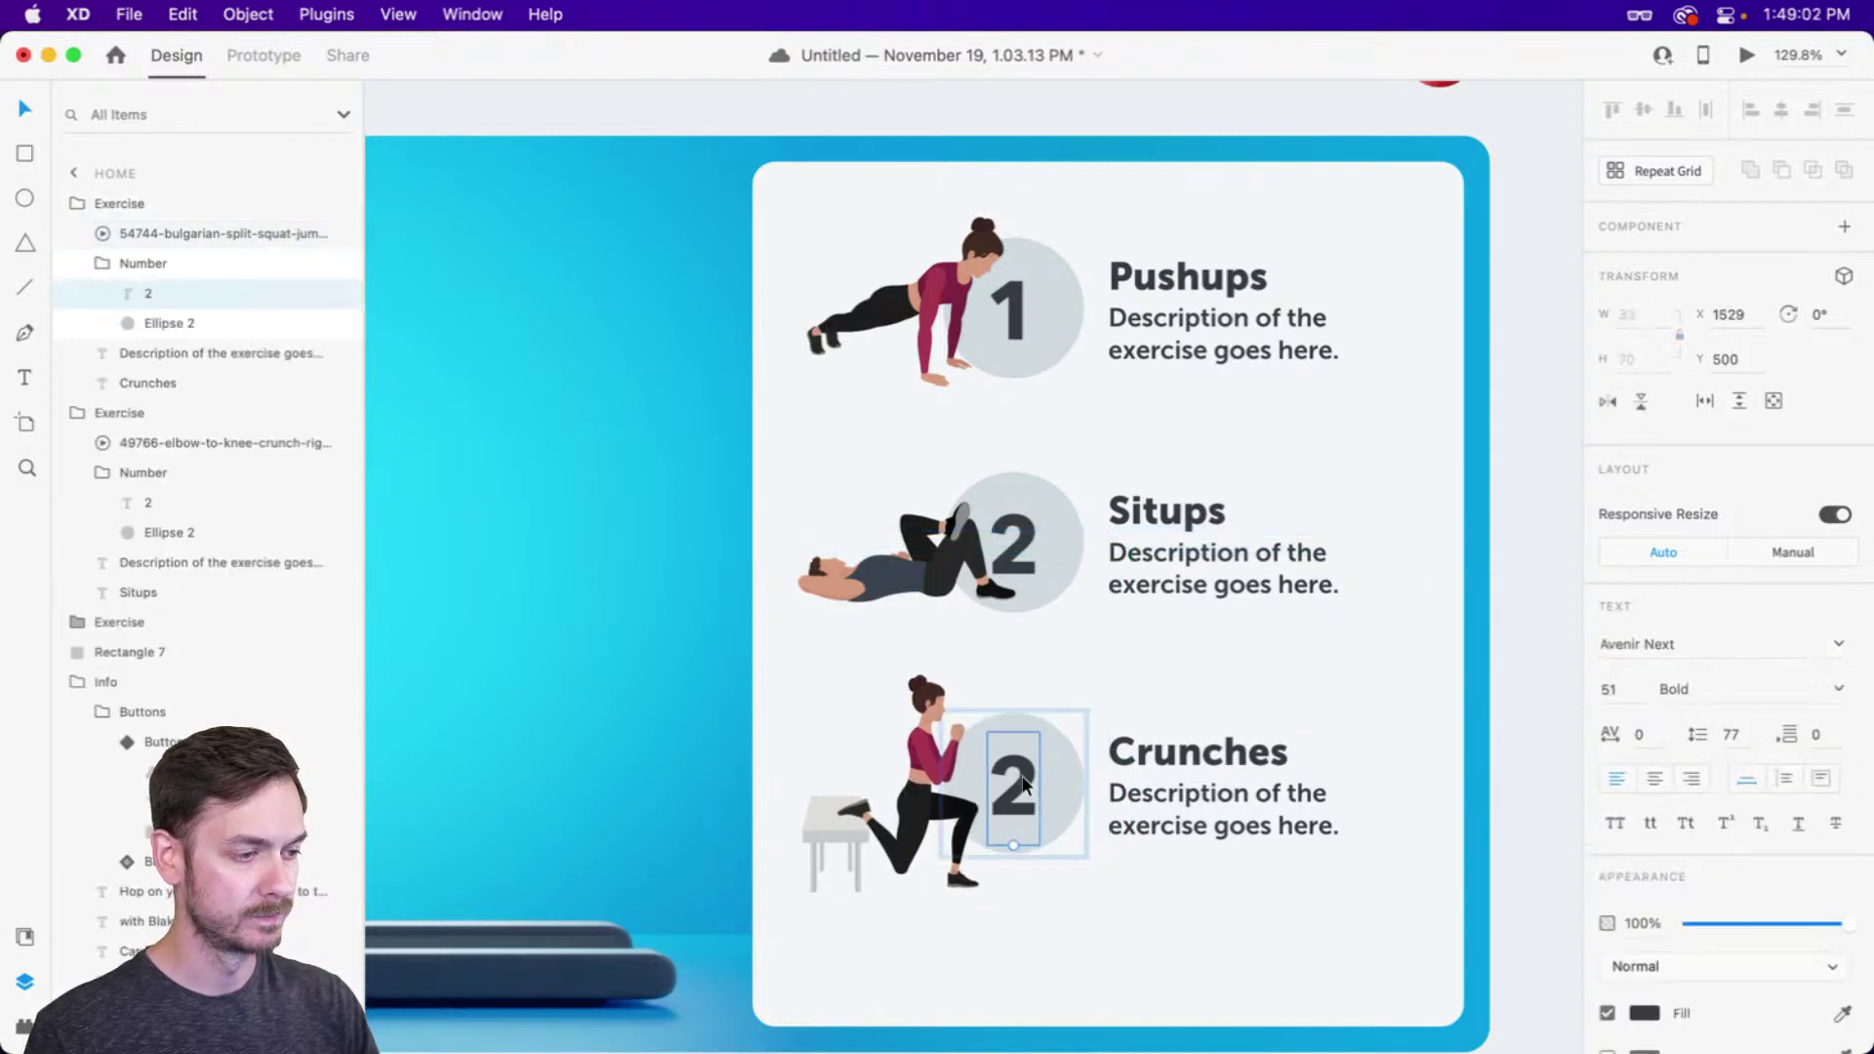
double_click(1015, 781)
type("3")
key("Escape")
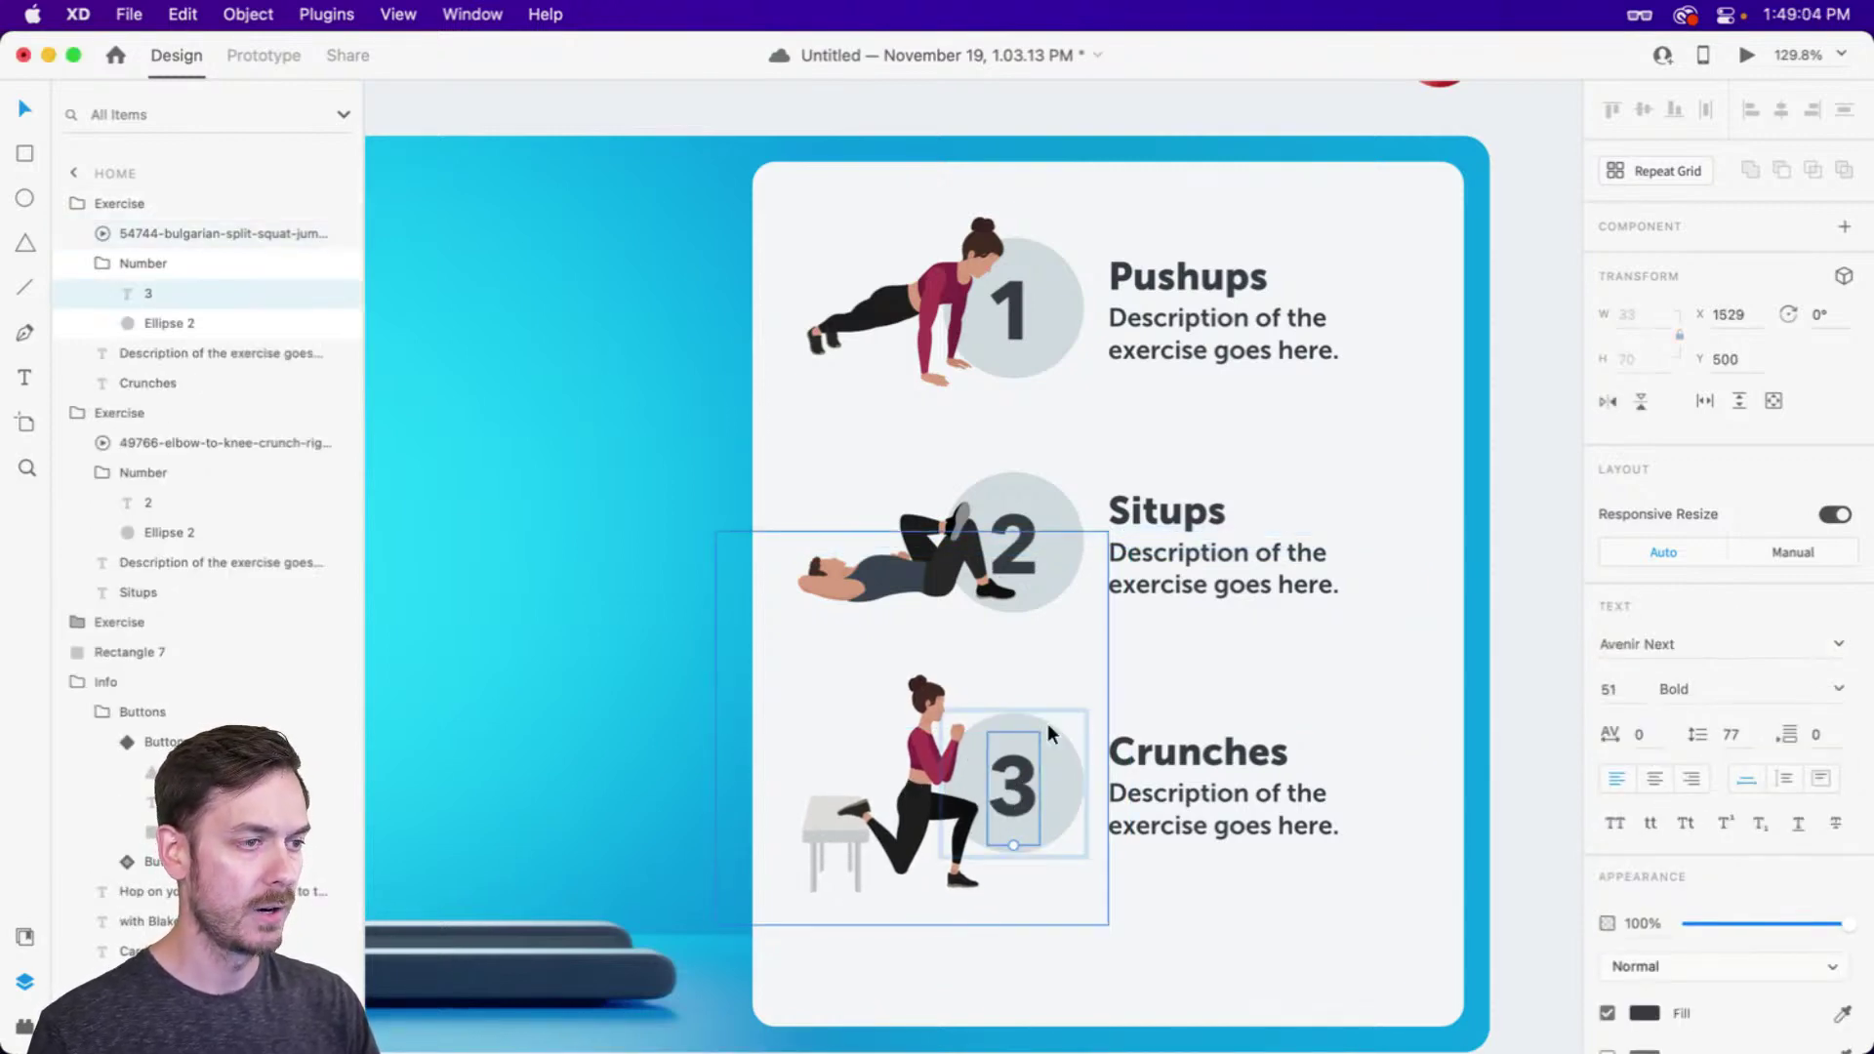
key("Escape")
key("Escape")
Space the exercise rows evenly by lowering Crunches and moving Situps to Y 274, and shift all three rows right to X 1376
left_click_drag(1022, 772, 1025, 797)
left_click_drag(1046, 518, 1047, 537)
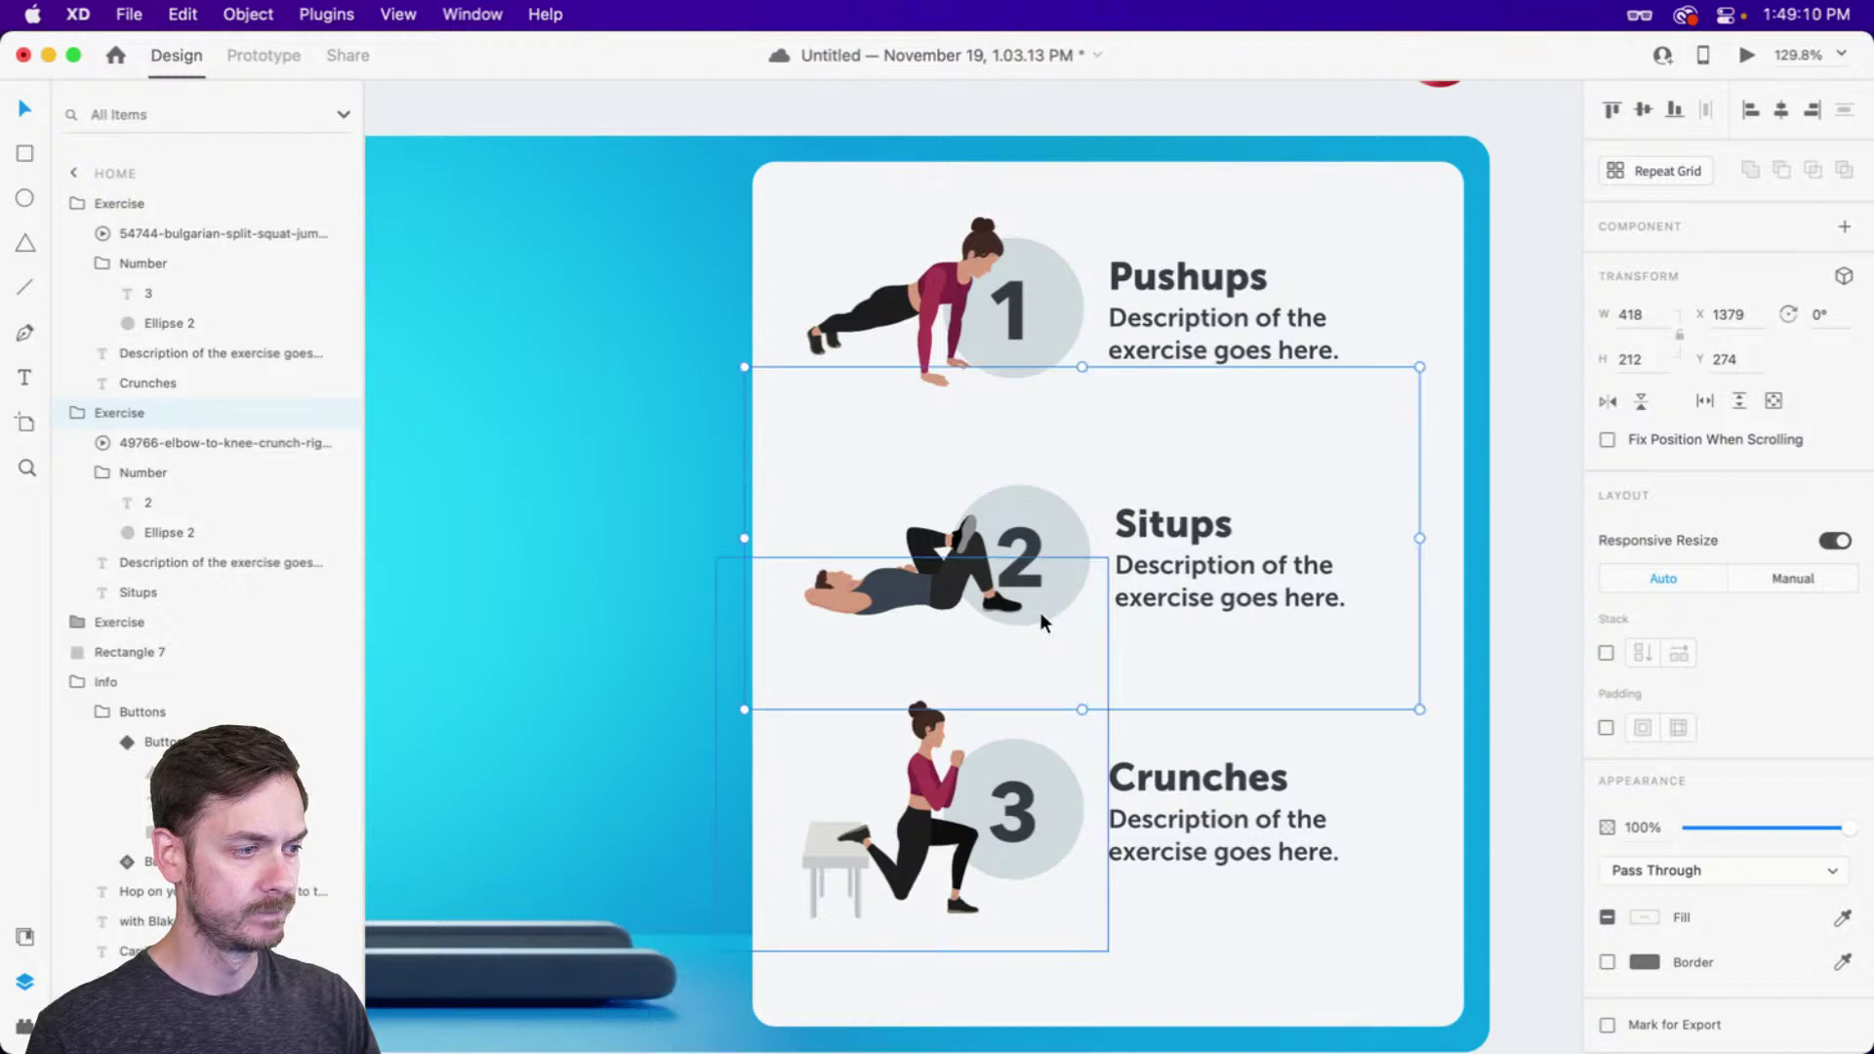
left_click(1005, 744, "shift")
left_click(1004, 291, "shift")
left_click_drag(1005, 291, 1024, 289)
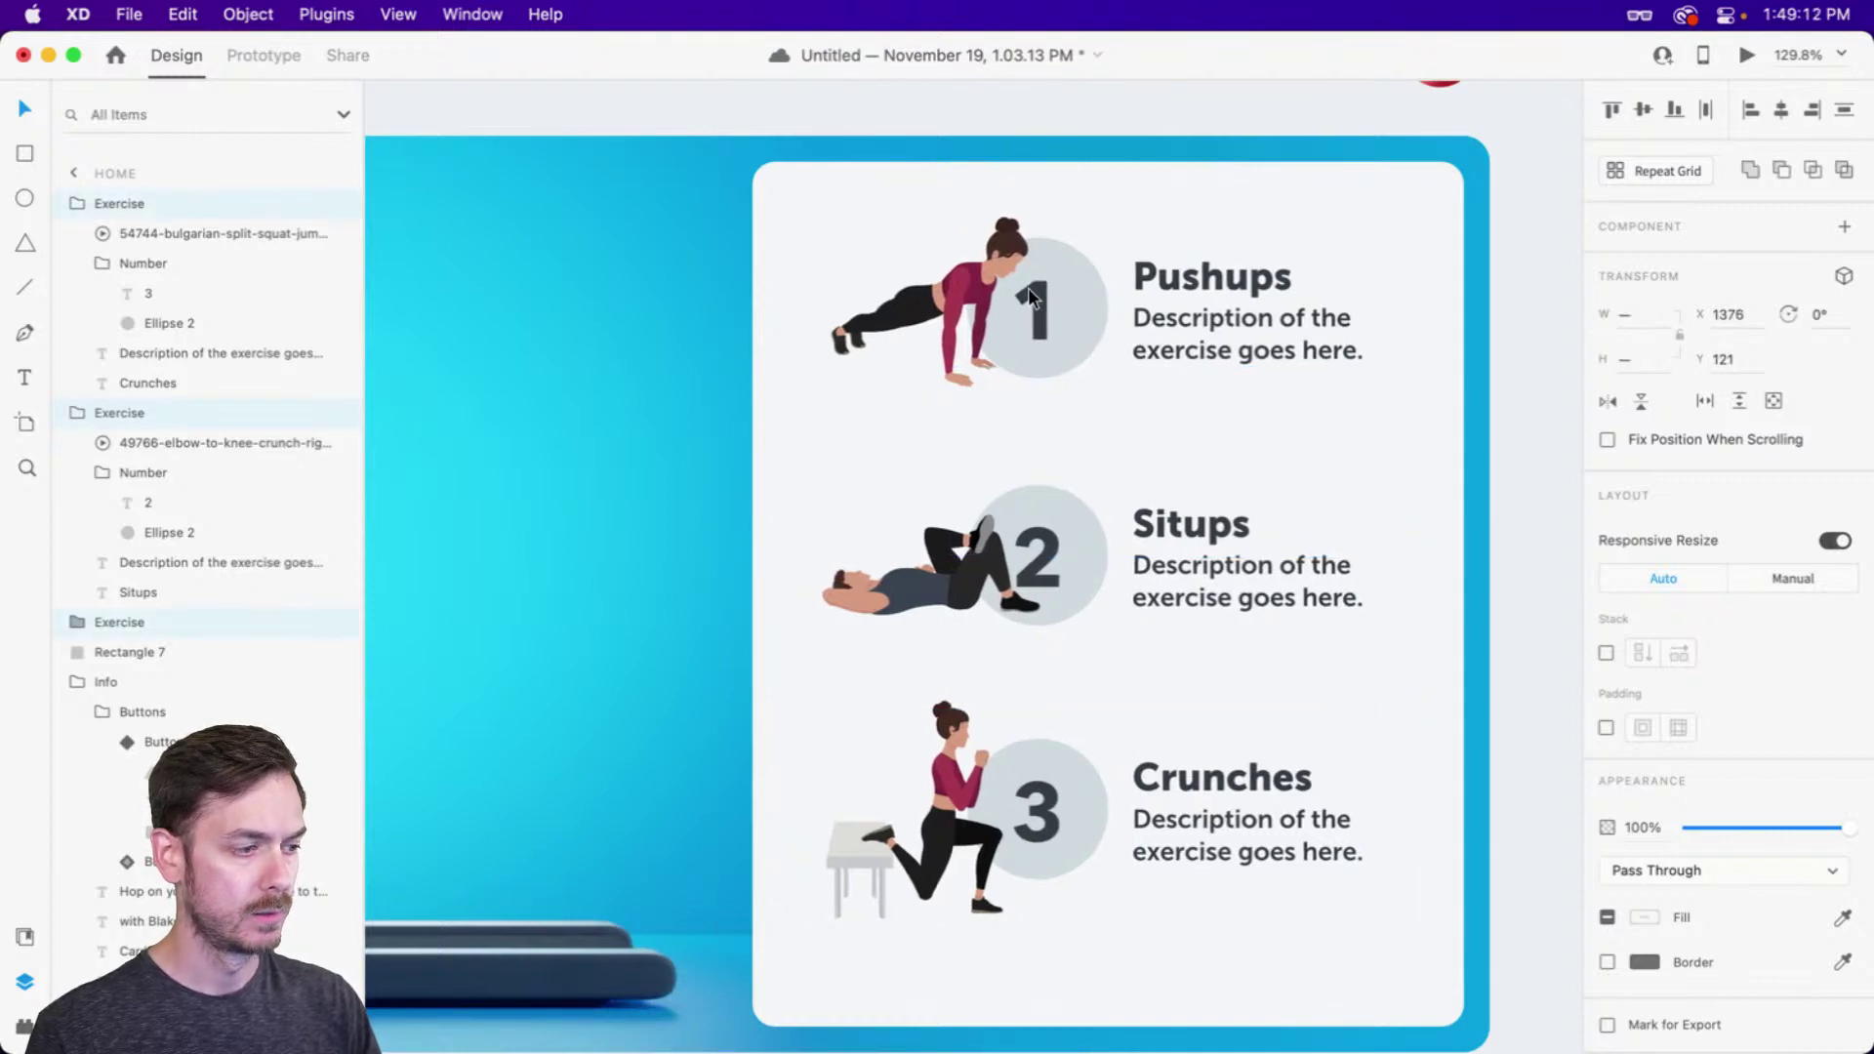
scroll(1103, 322, "up", 2)
scroll(1185, 320, "down", 3)
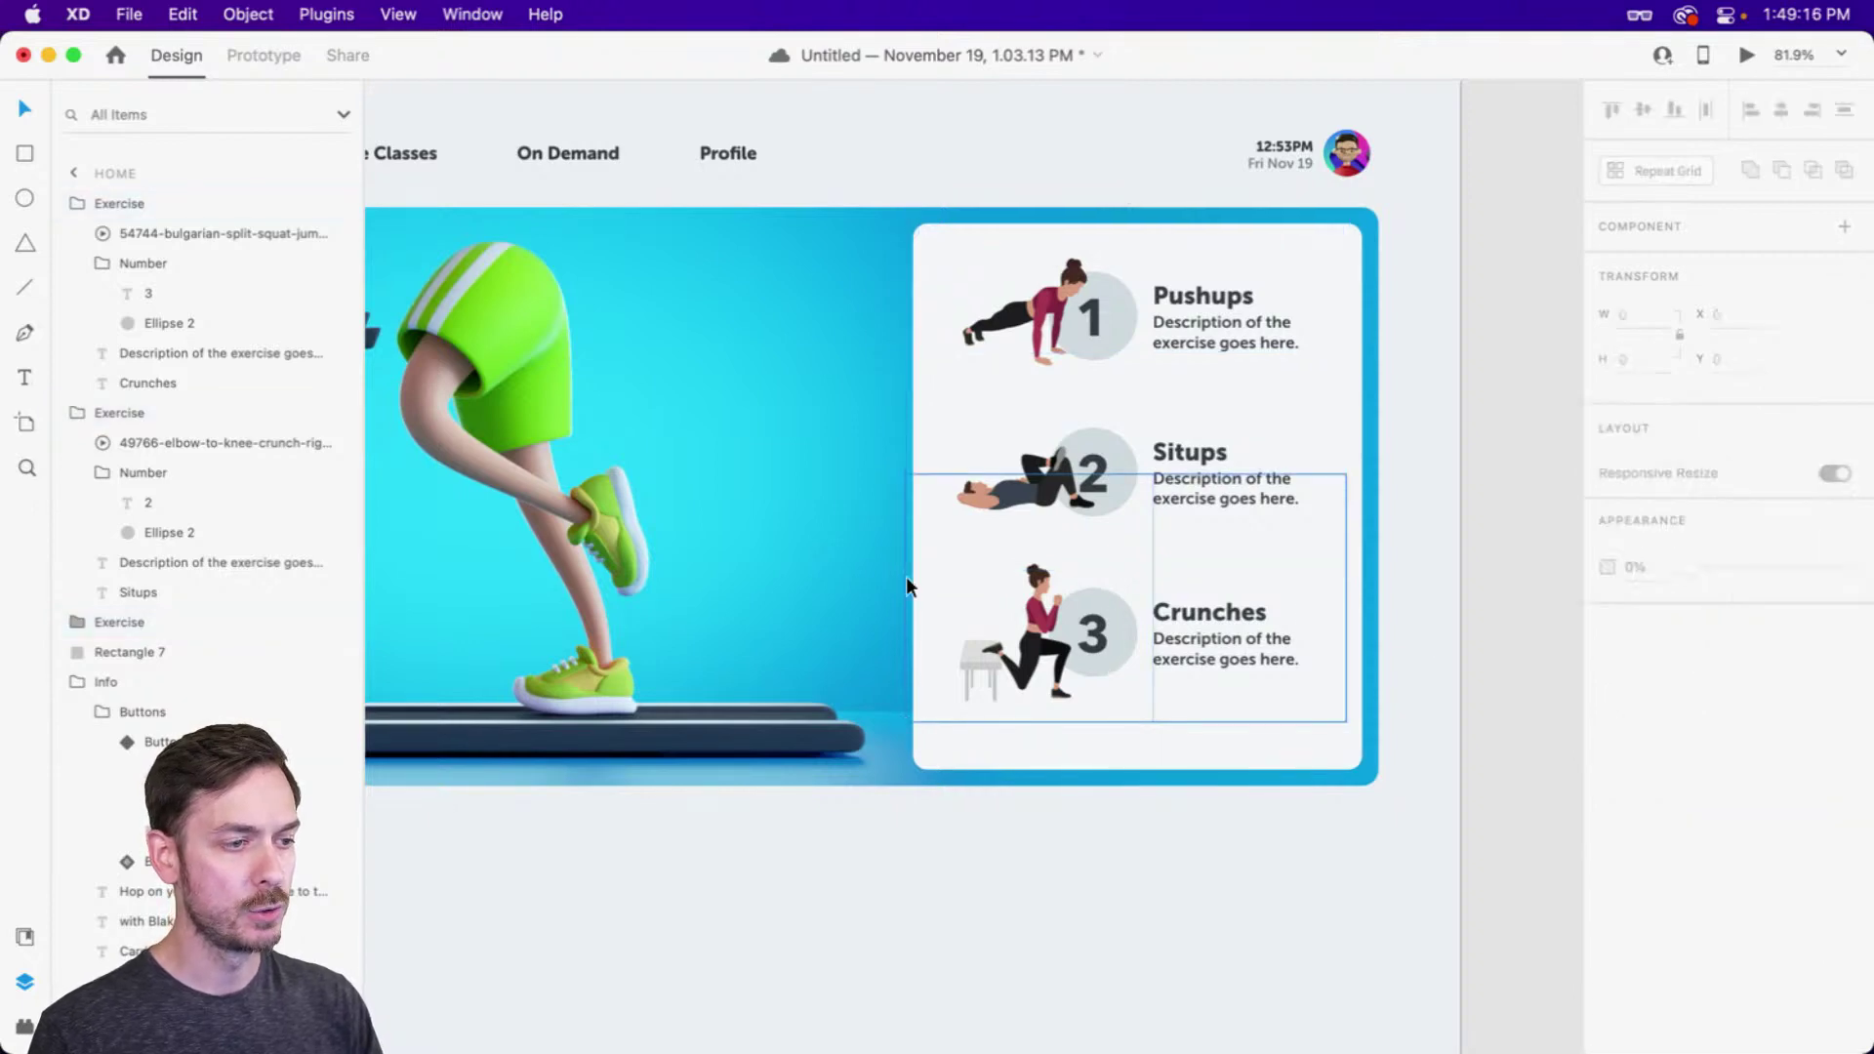
Shift the three exercise rows slightly lower in the card, placing Pushups at X 1390, Y 124 and Situps at X 1390, Y 278
left_click(1032, 613)
left_click_drag(1032, 613, 1040, 621)
left_click_drag(1093, 471, 1094, 474)
left_click_drag(1092, 319, 1091, 322)
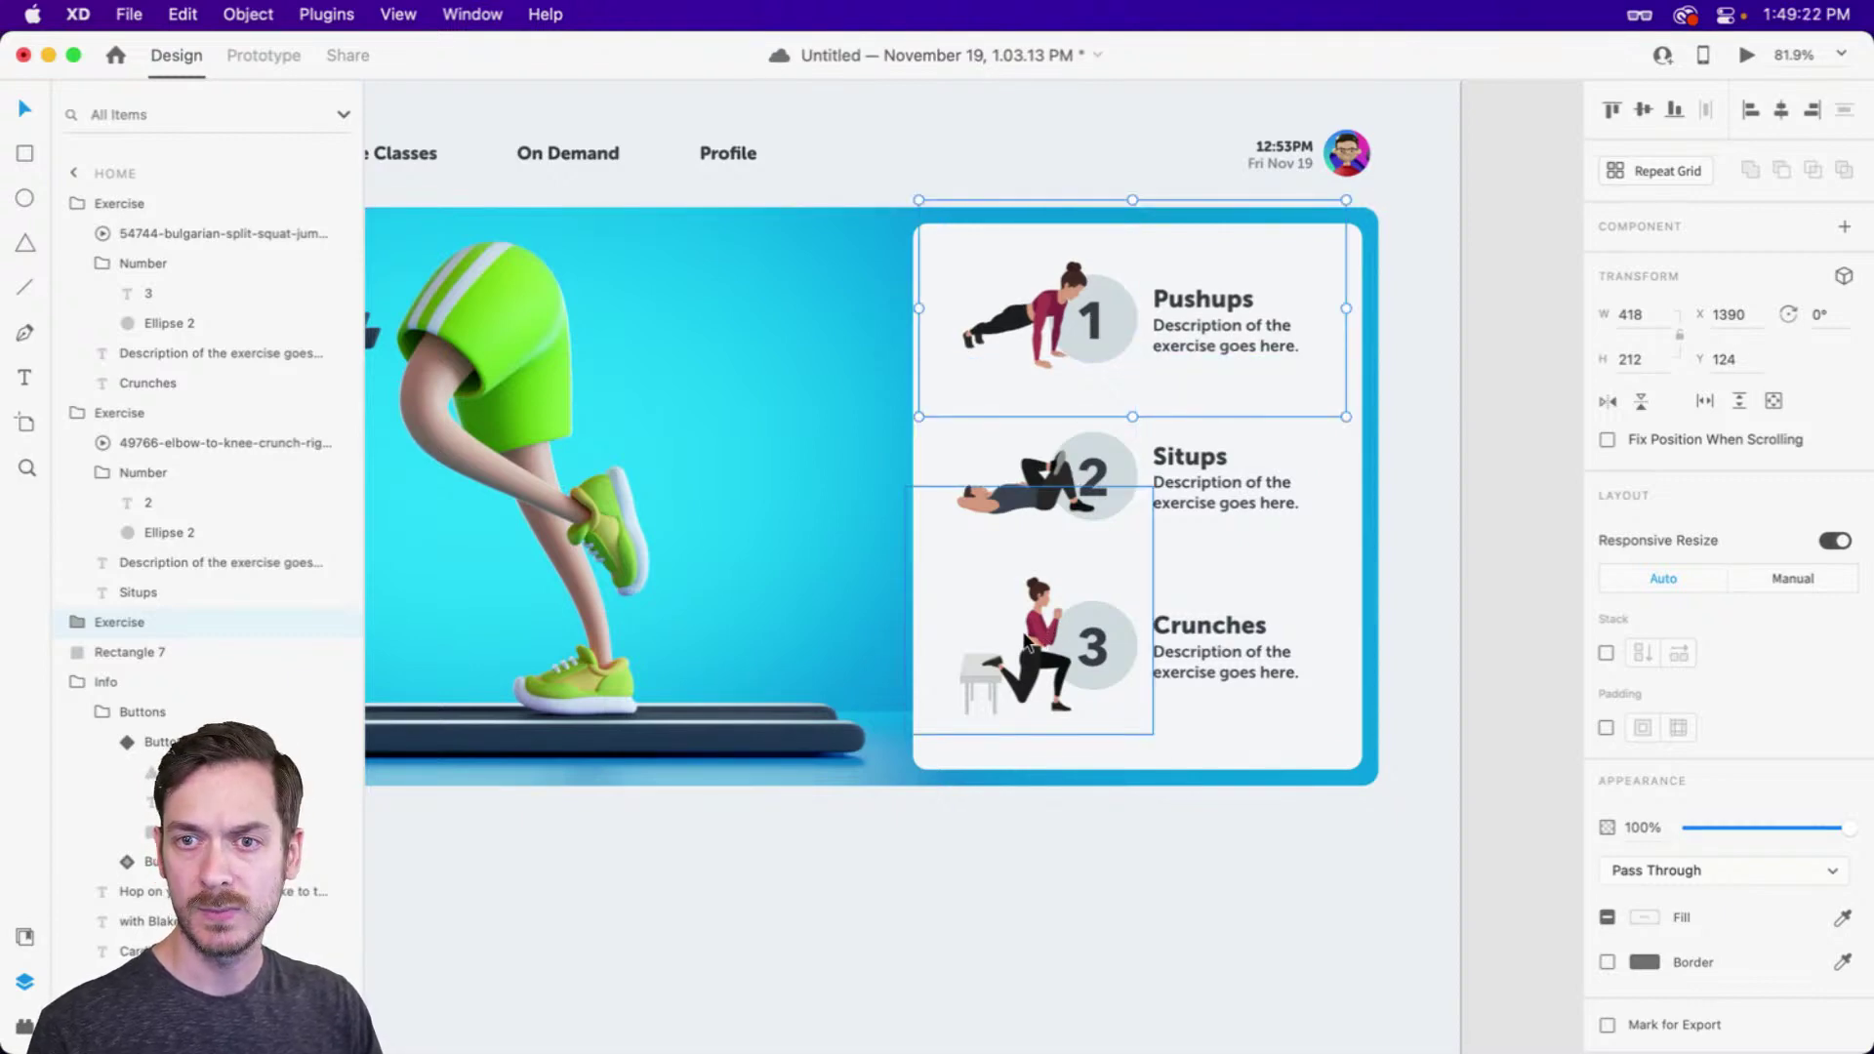
Change the third exercise's title from Crunches to "Lunges"
double_click(1204, 621)
type("Lun")
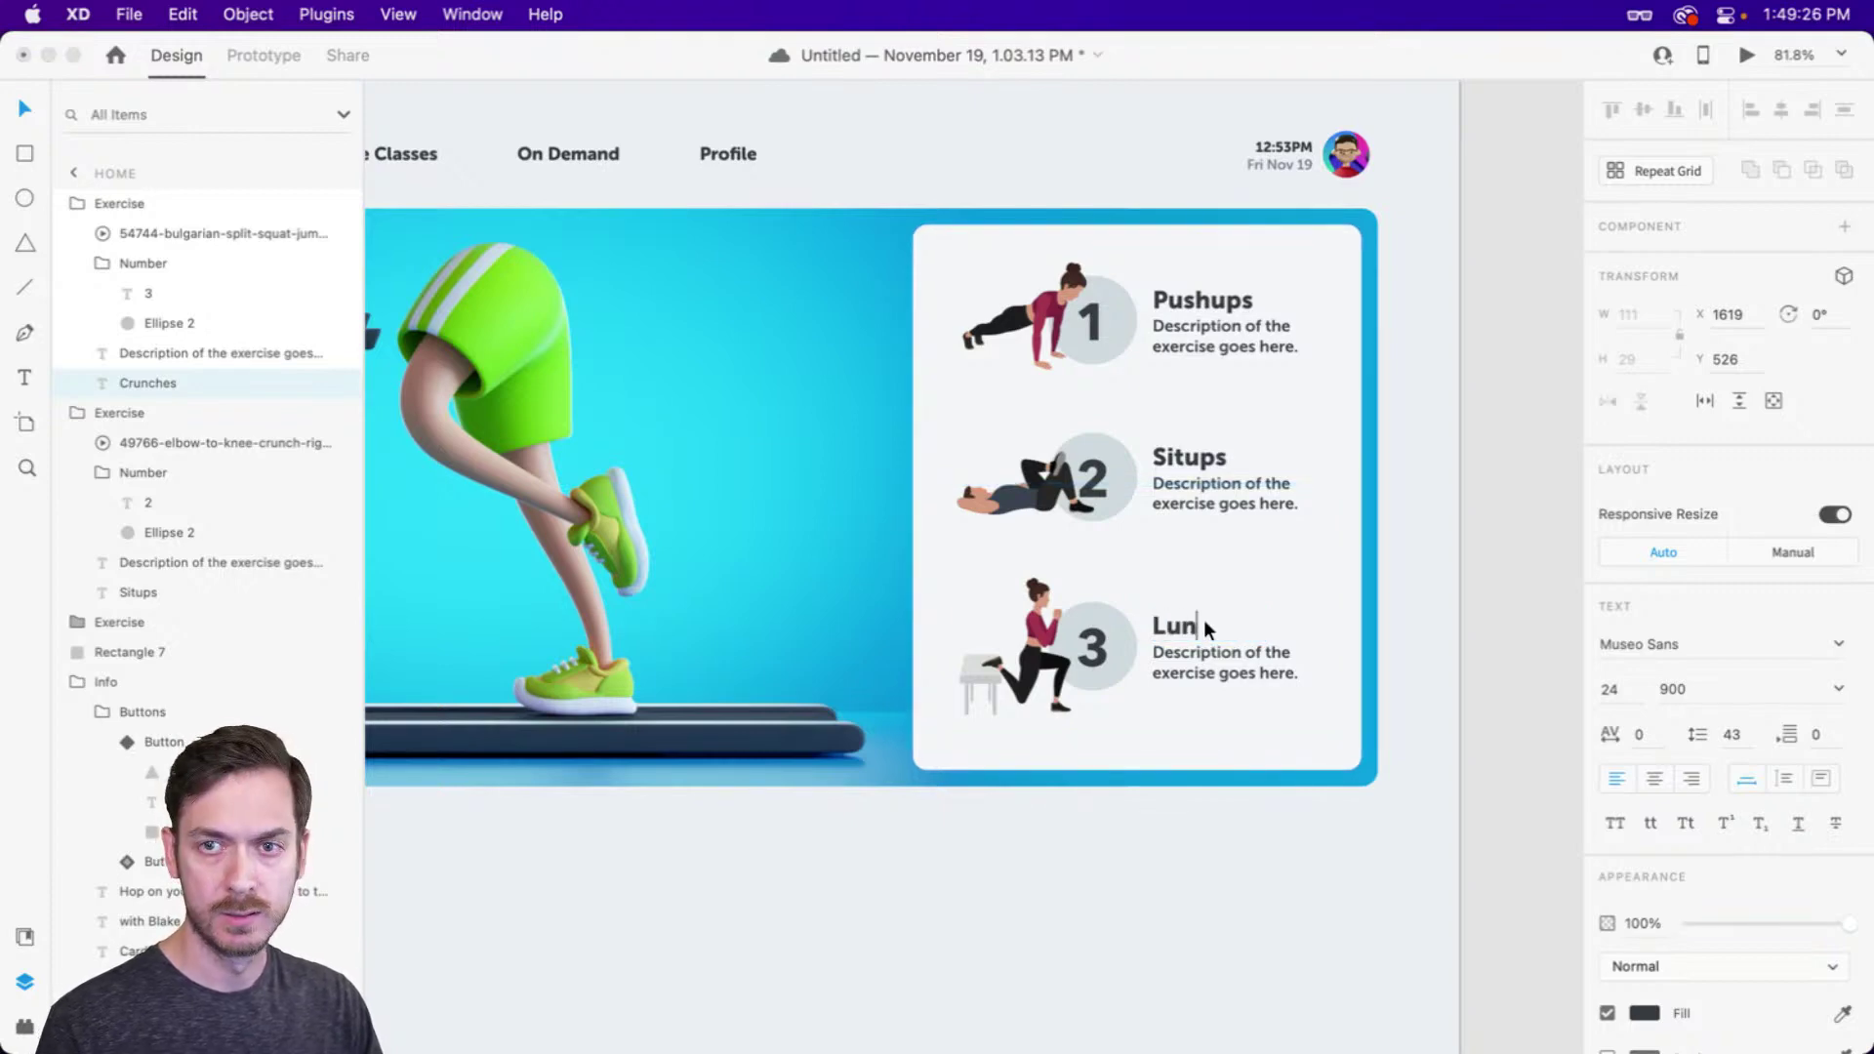
type("ges")
key("Escape")
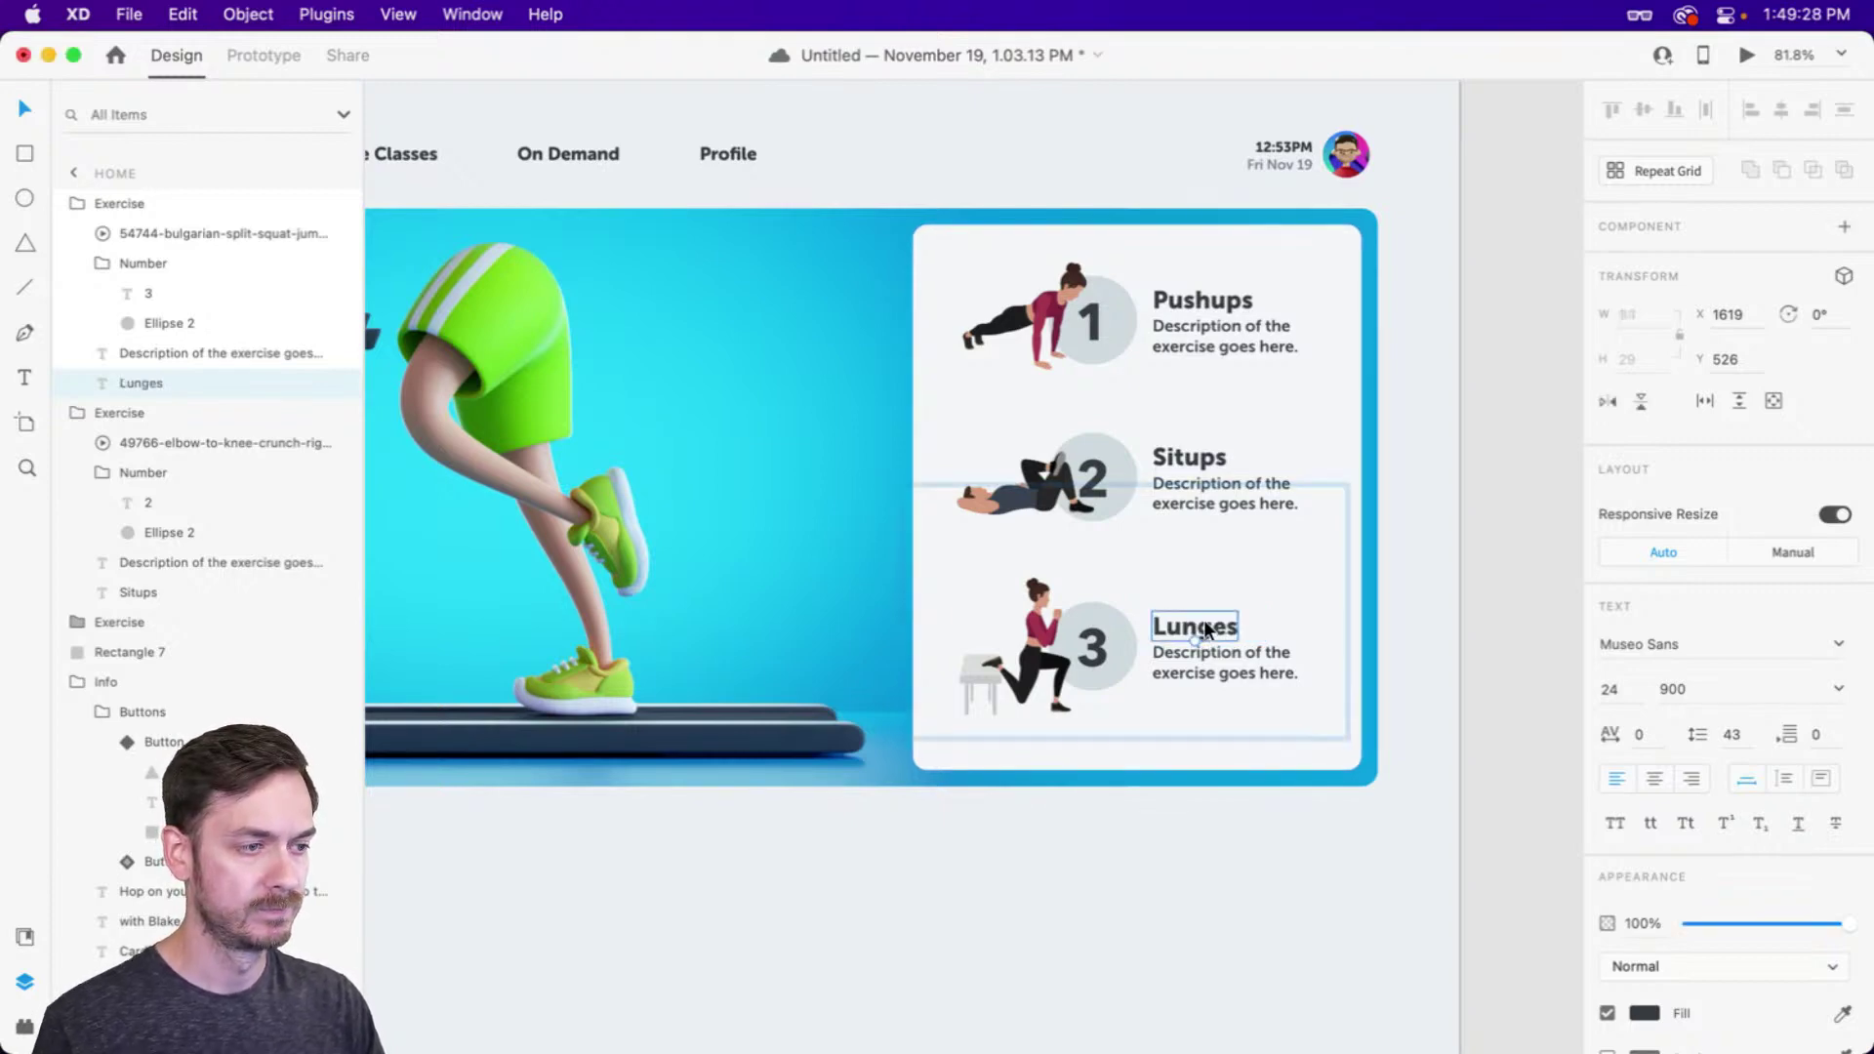
Examine the hero layout, from the exercise card to the View Exercises button beneath the Afternoon Cardio text
left_click(1135, 488)
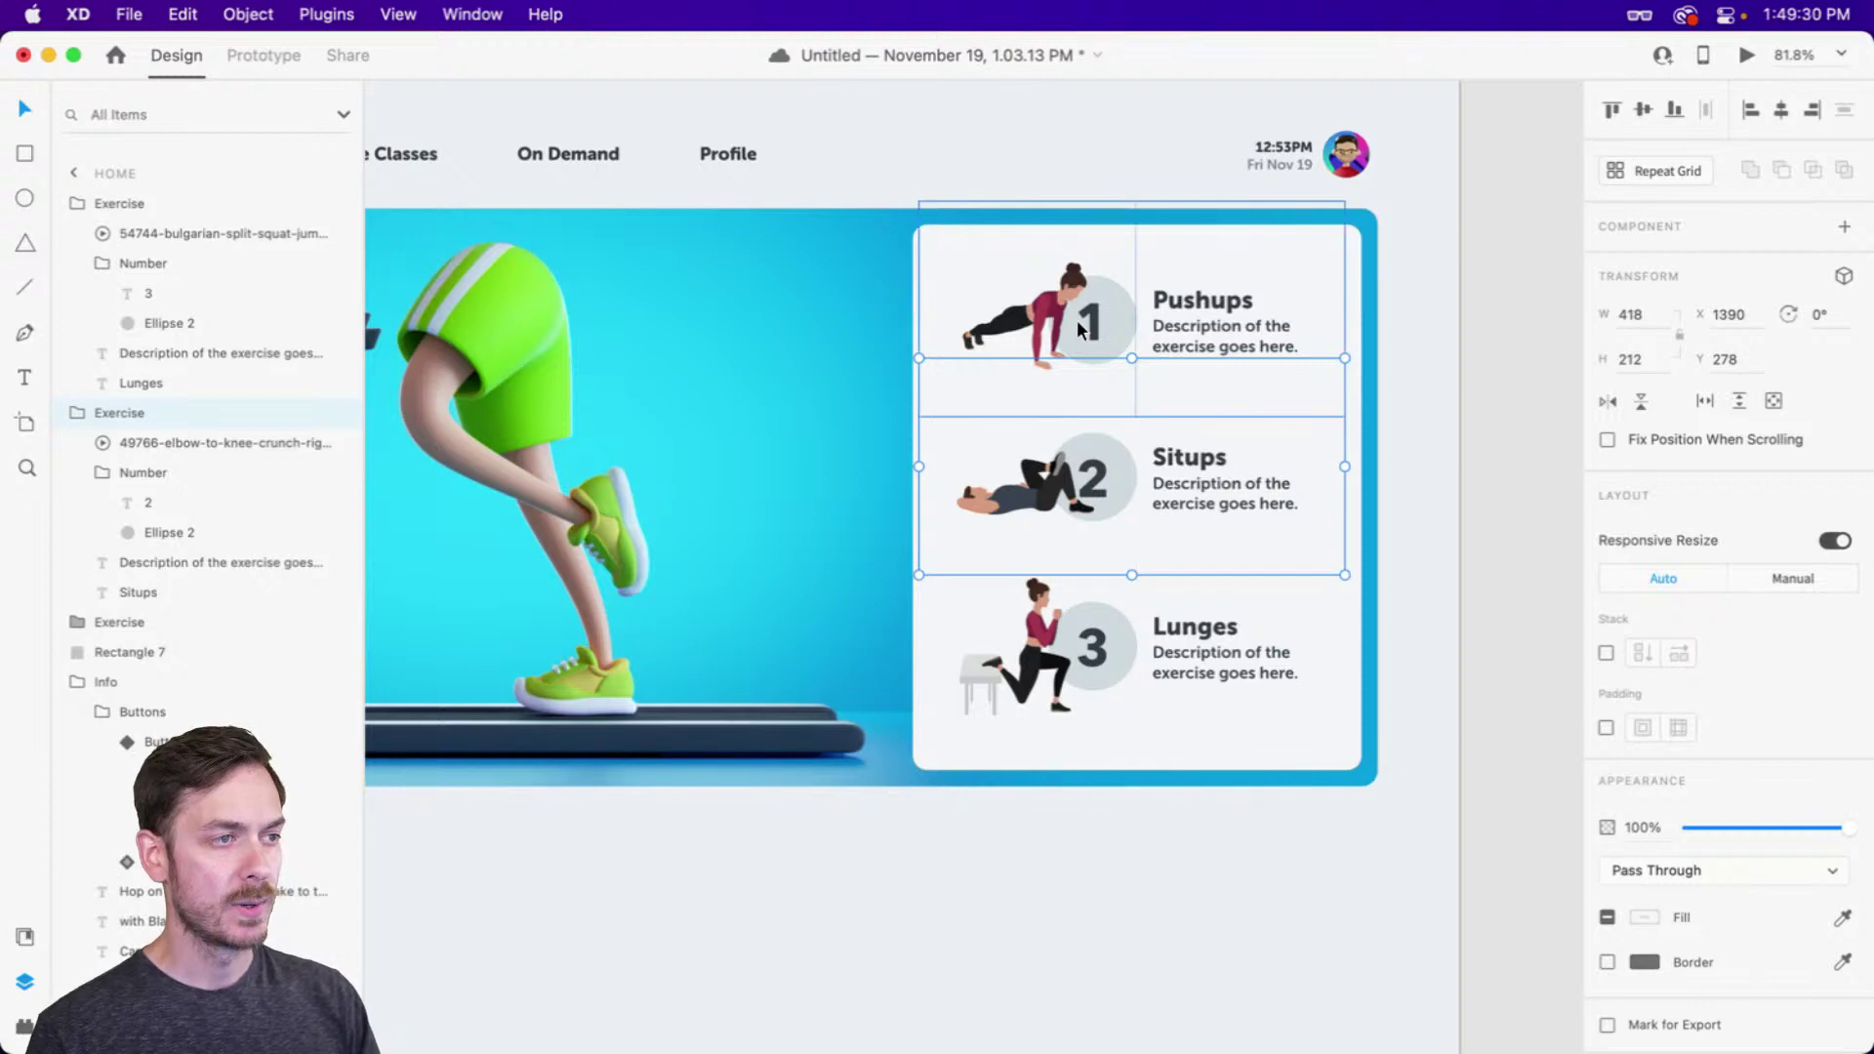
scroll(1039, 412, "right", 5)
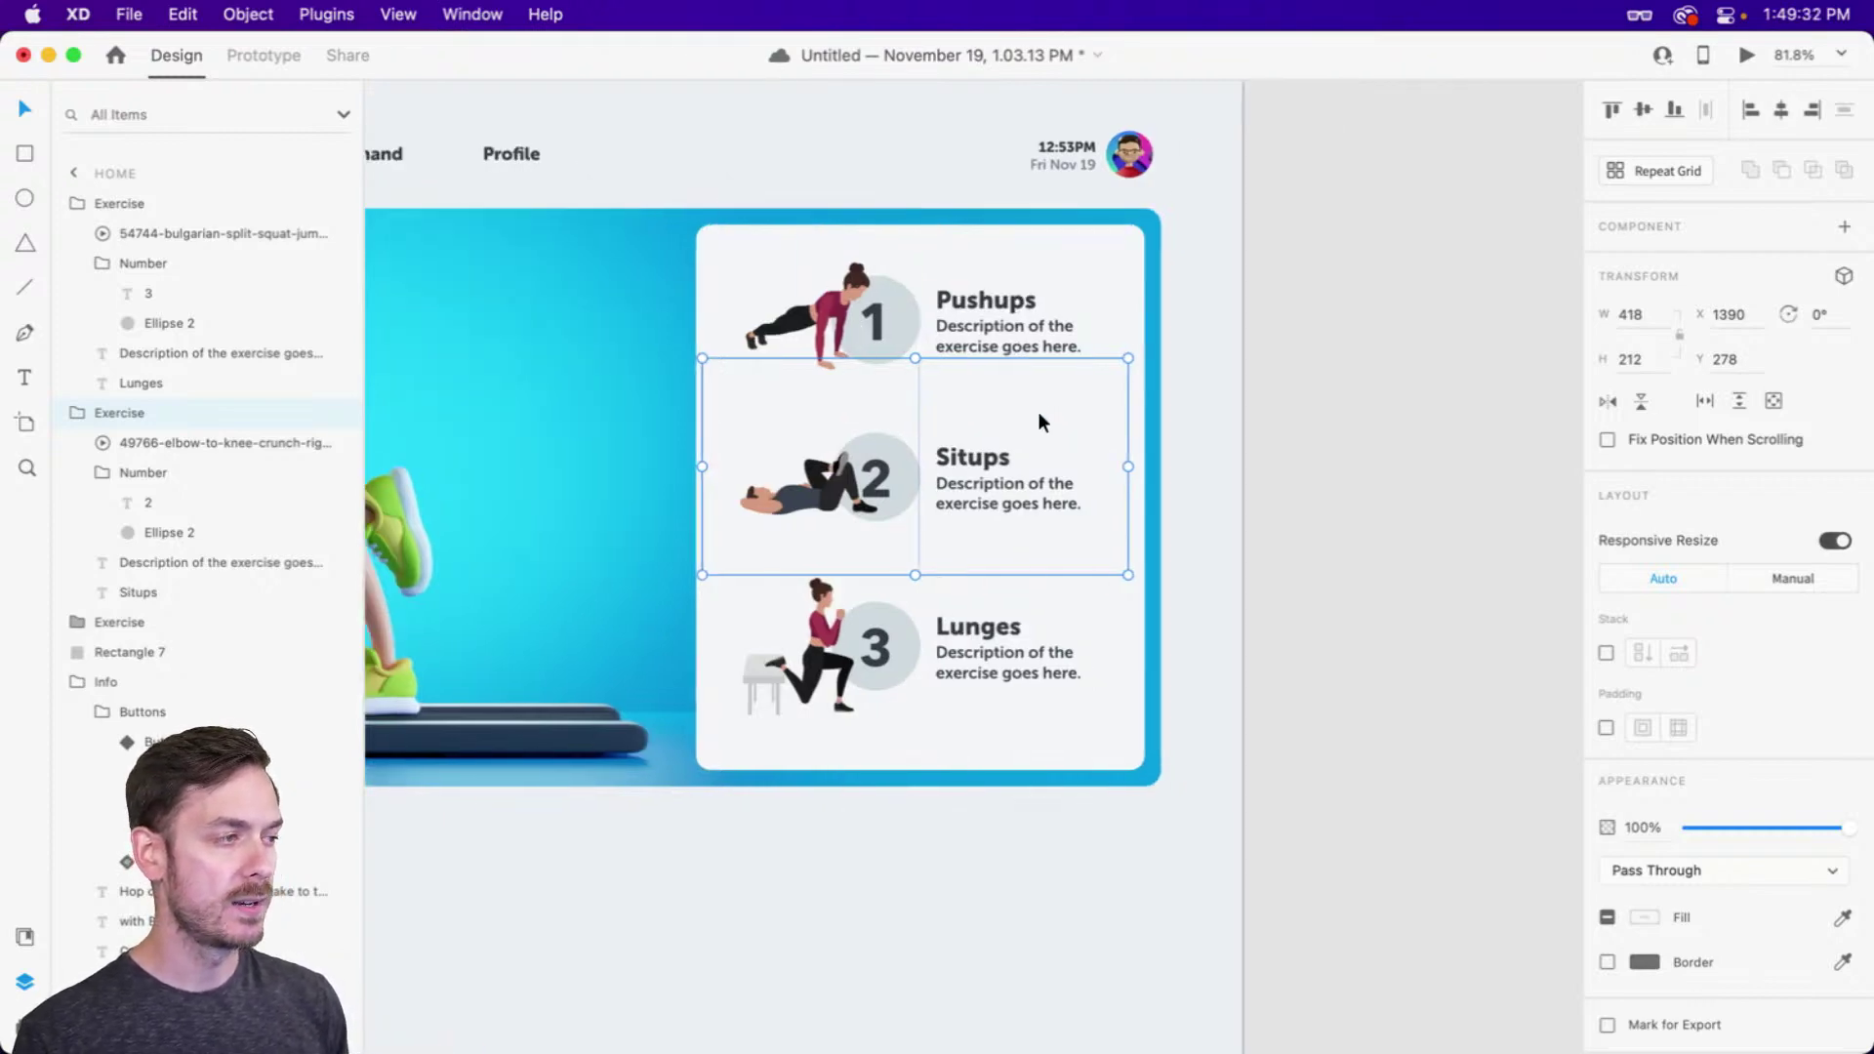
scroll(1035, 418, "left", 12)
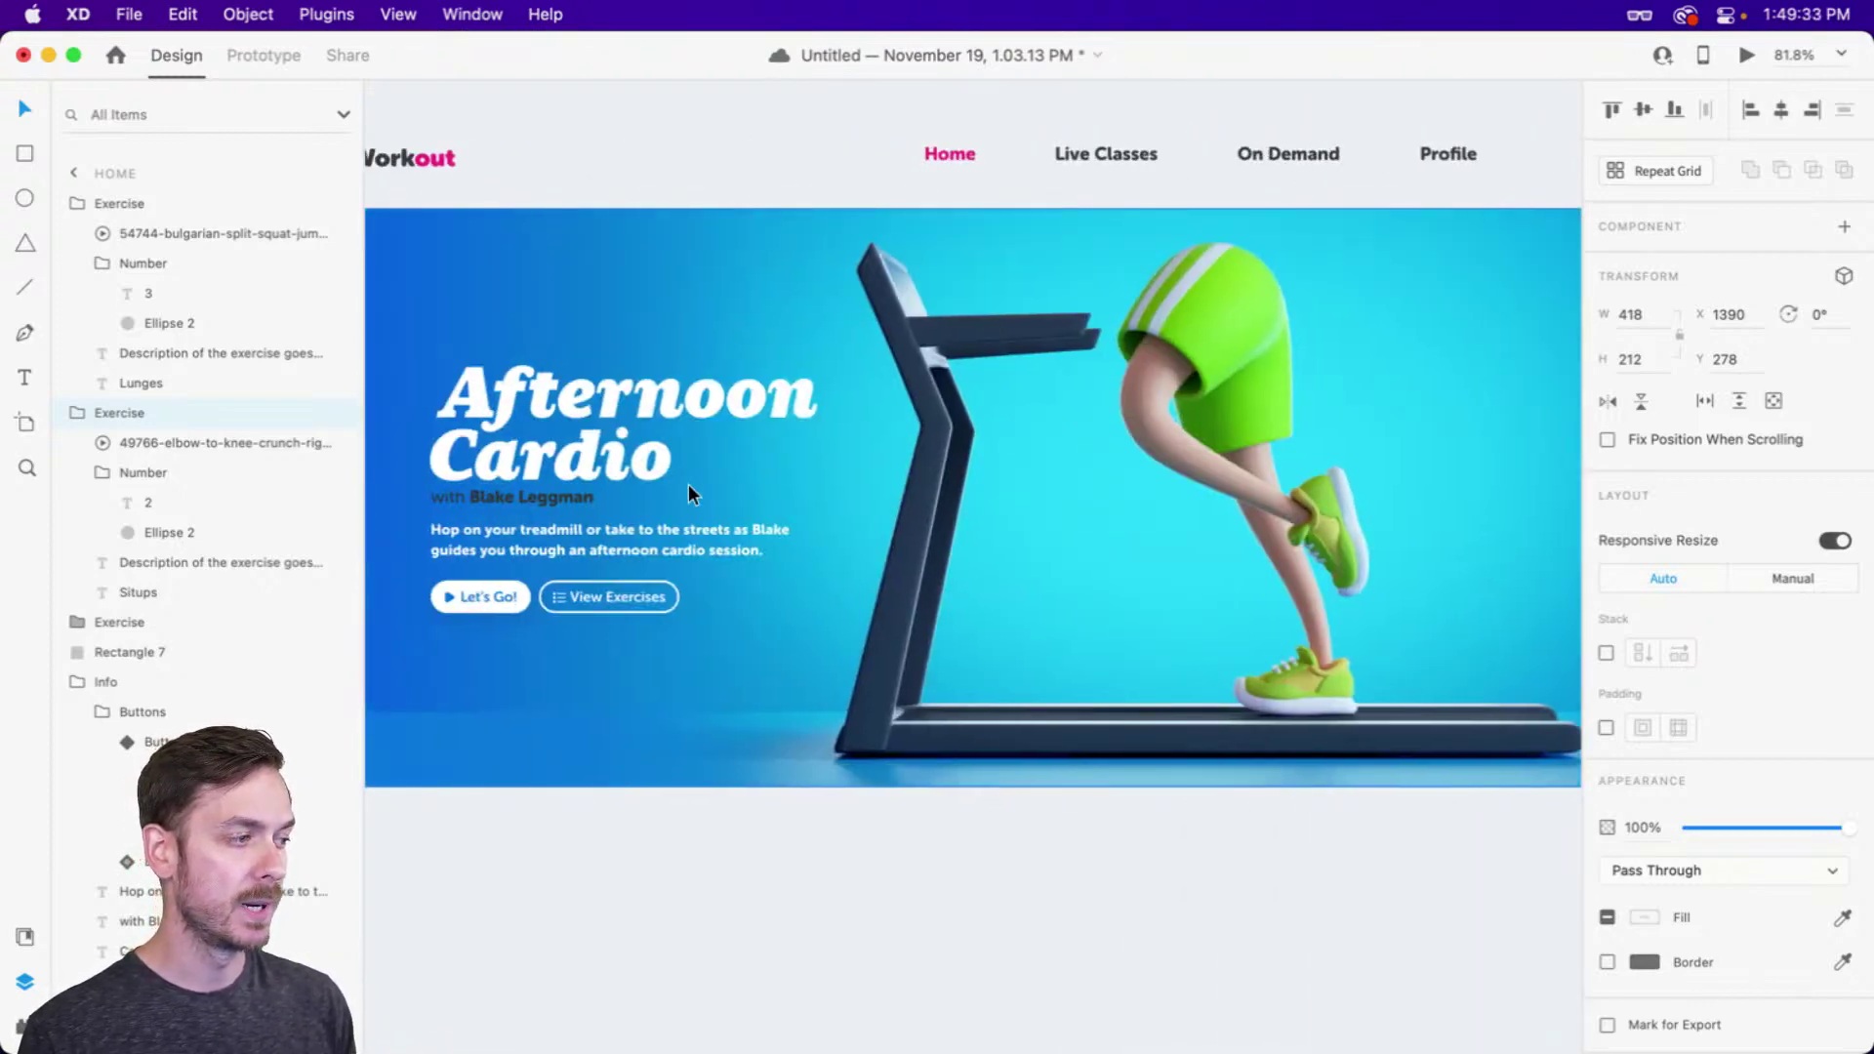
double_click(623, 584)
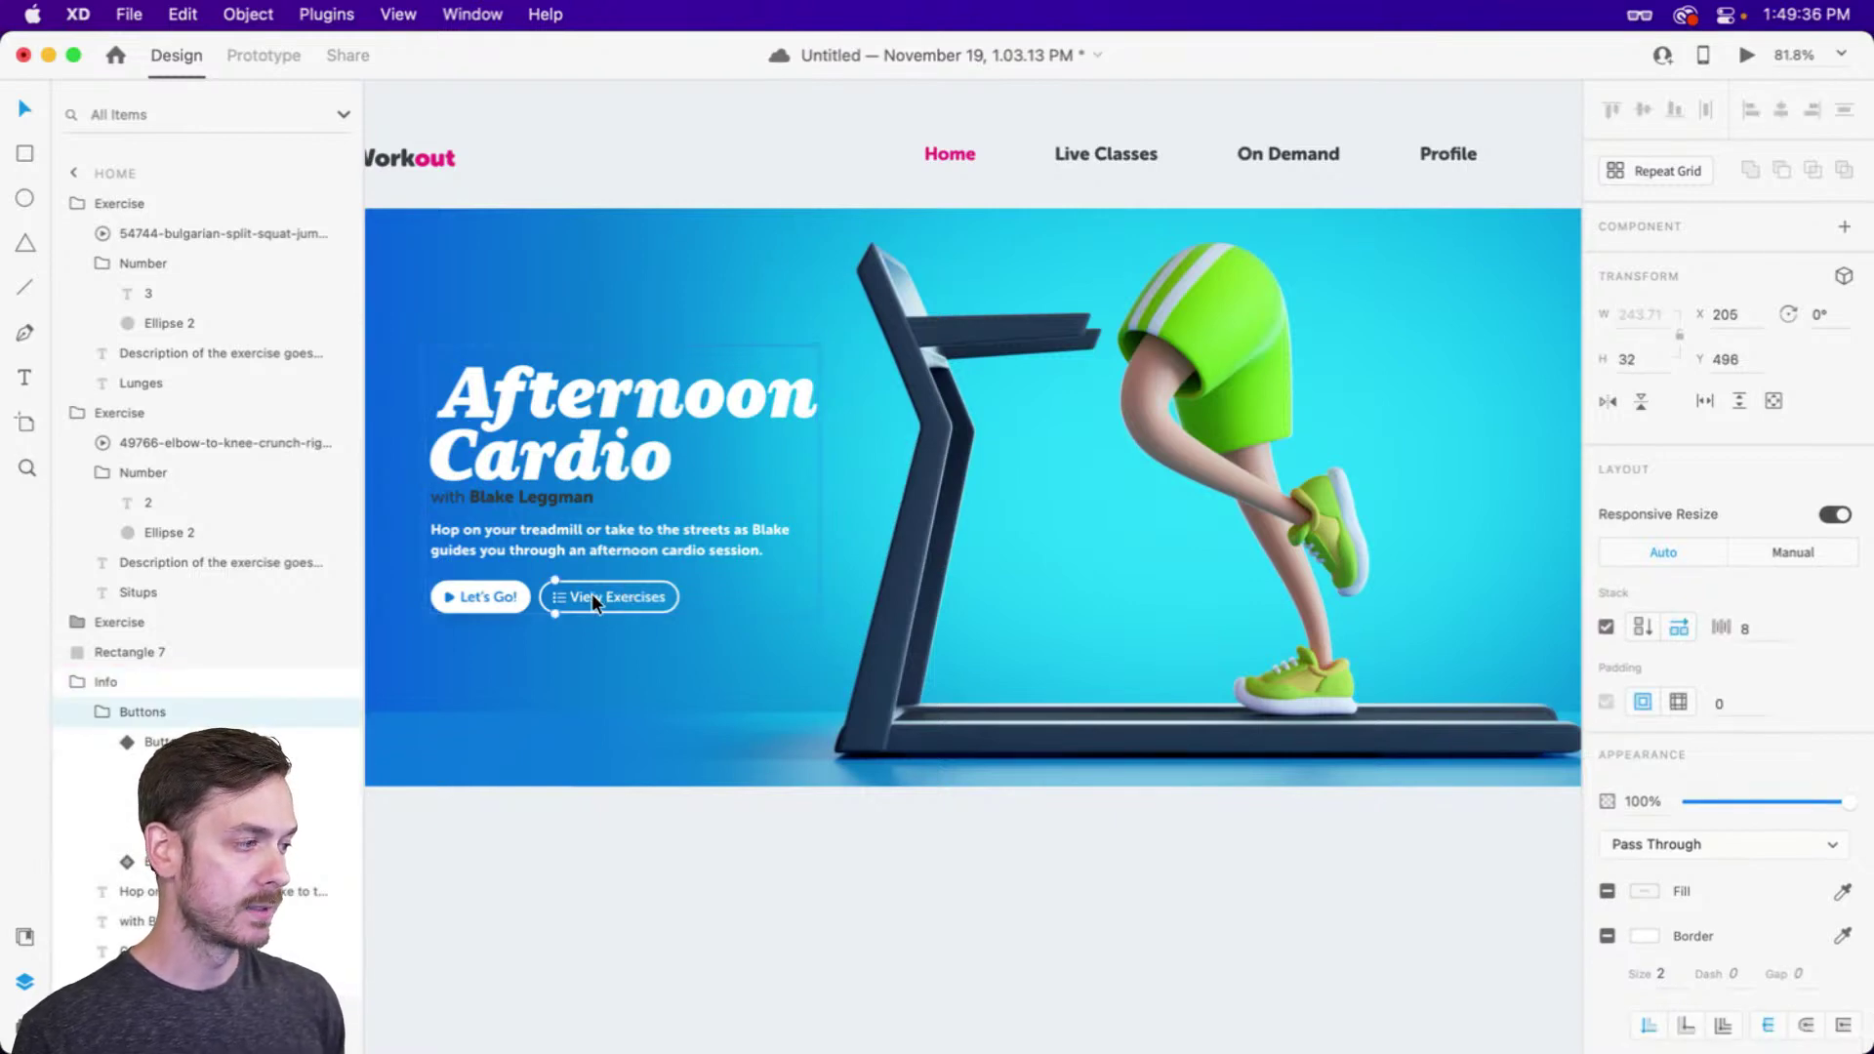
left_click(598, 589)
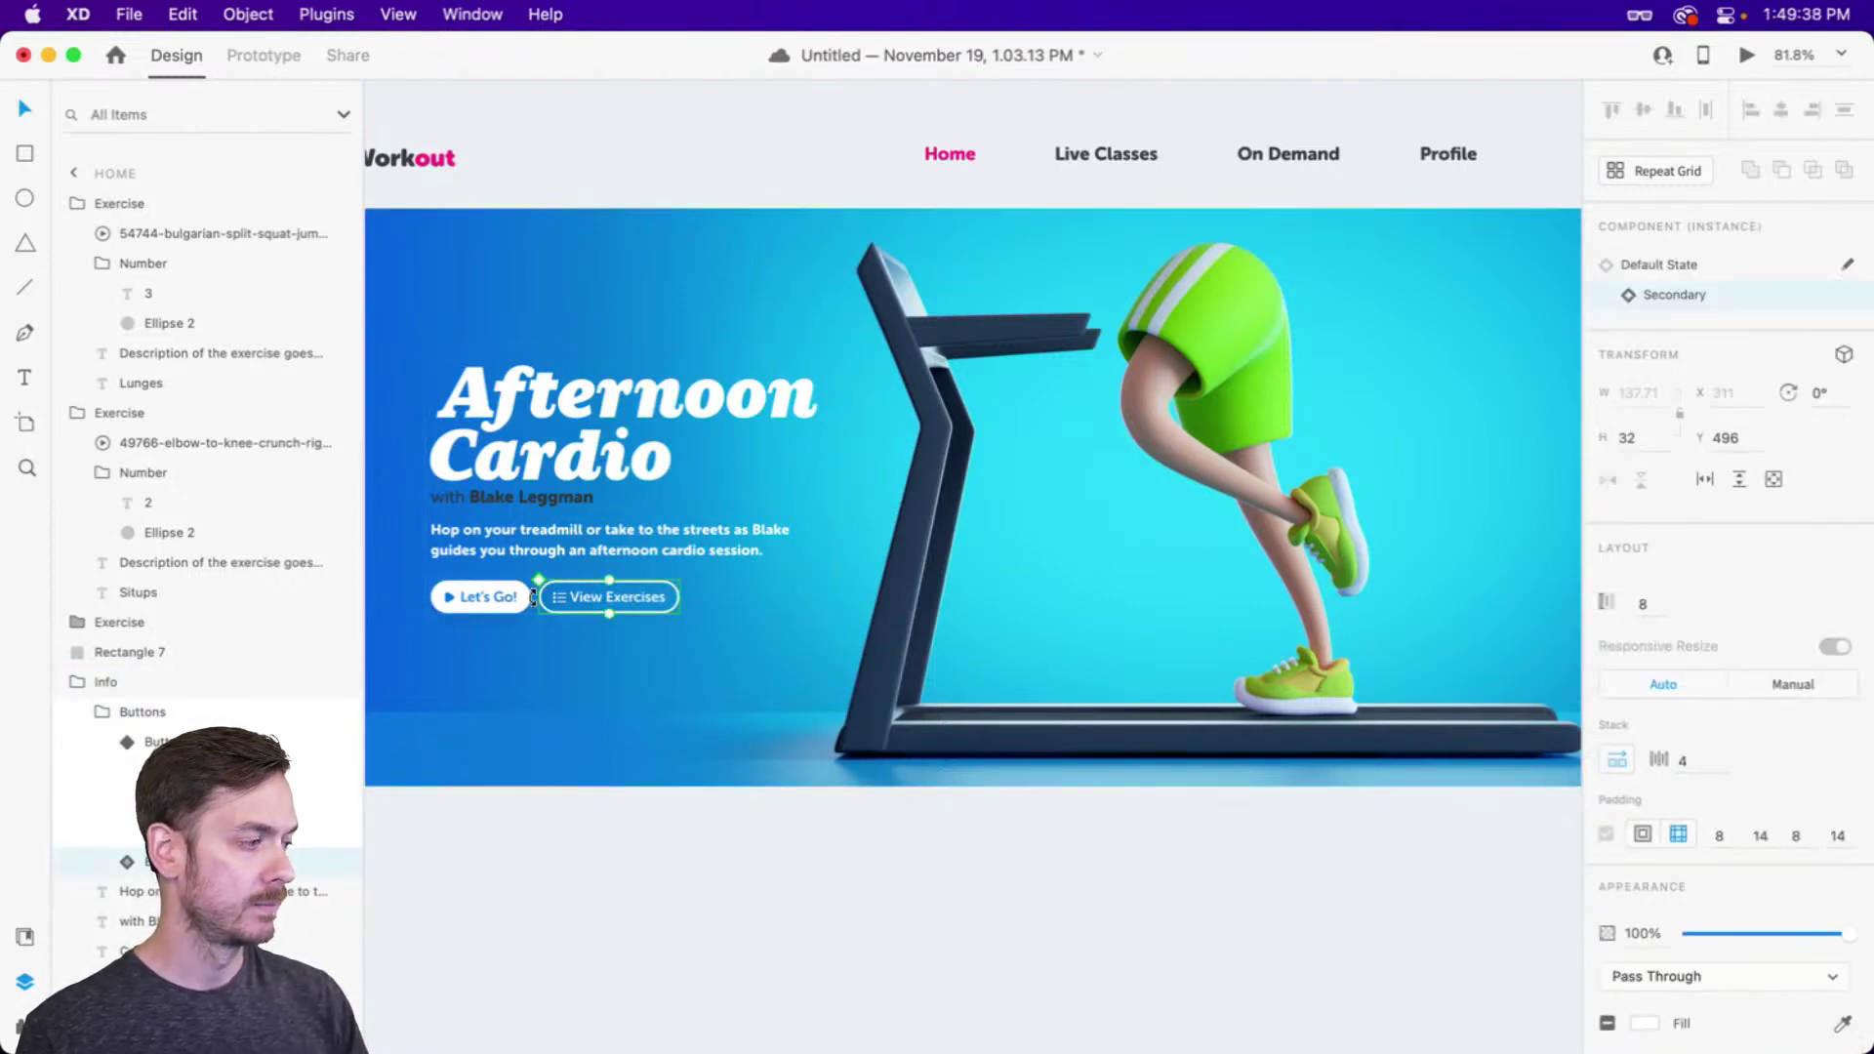
scroll(541, 588, "up", 10)
scroll(563, 662, "down", 5)
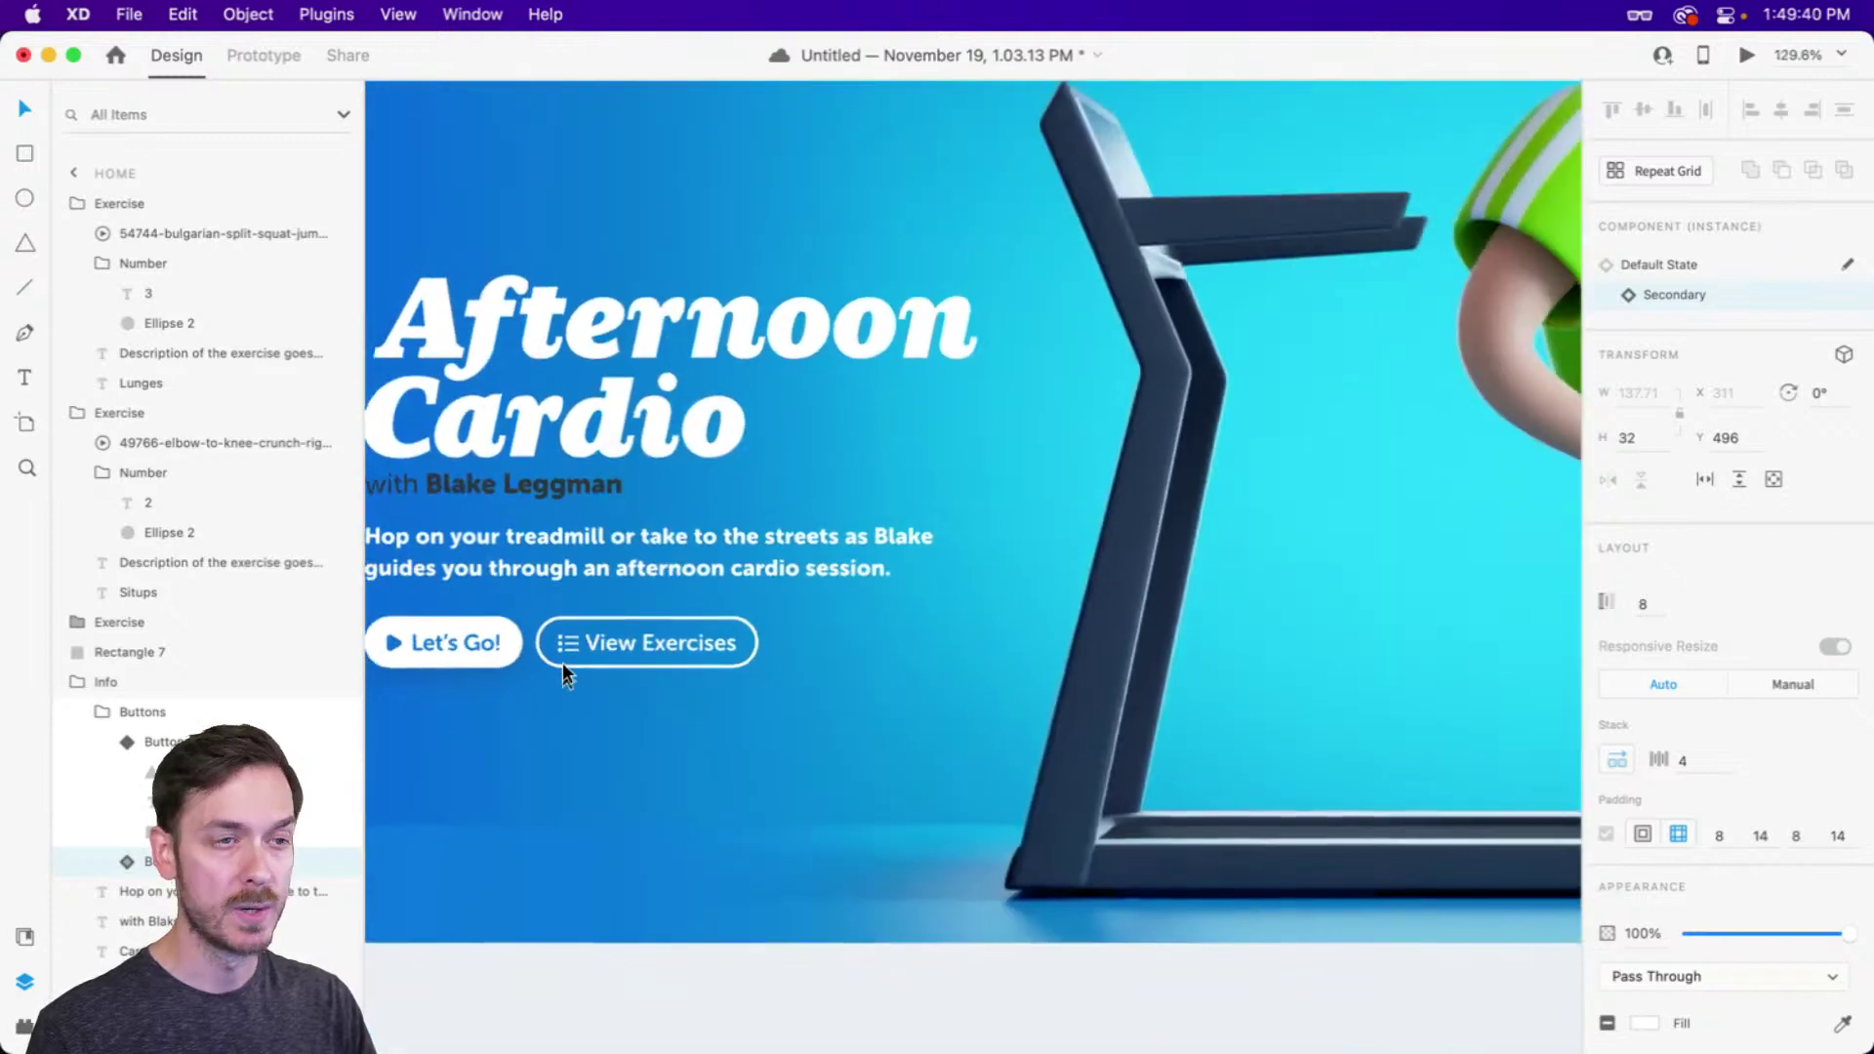
scroll(684, 576, "down", 8)
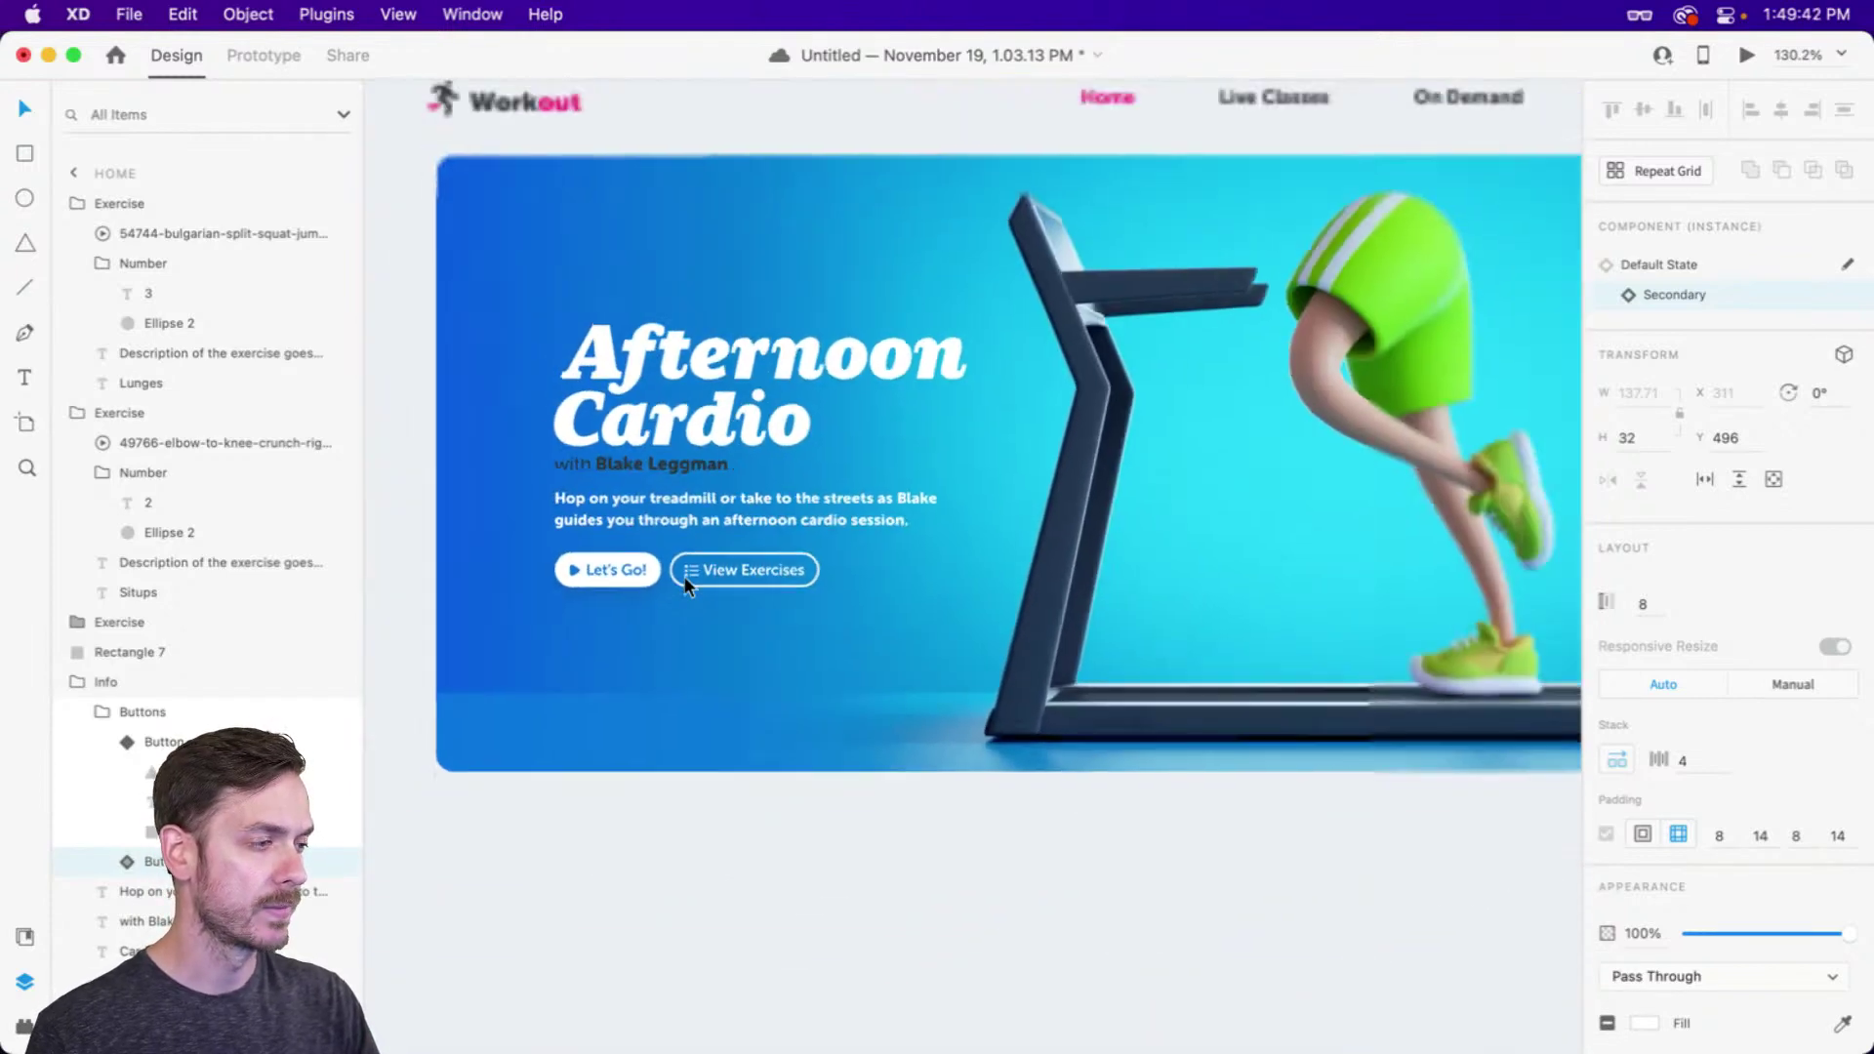
Collapse the expanded Exercise groups in the layer list and rename the card's background Rectangle 7 as "Container"
left_click(1322, 453)
left_click(1239, 383)
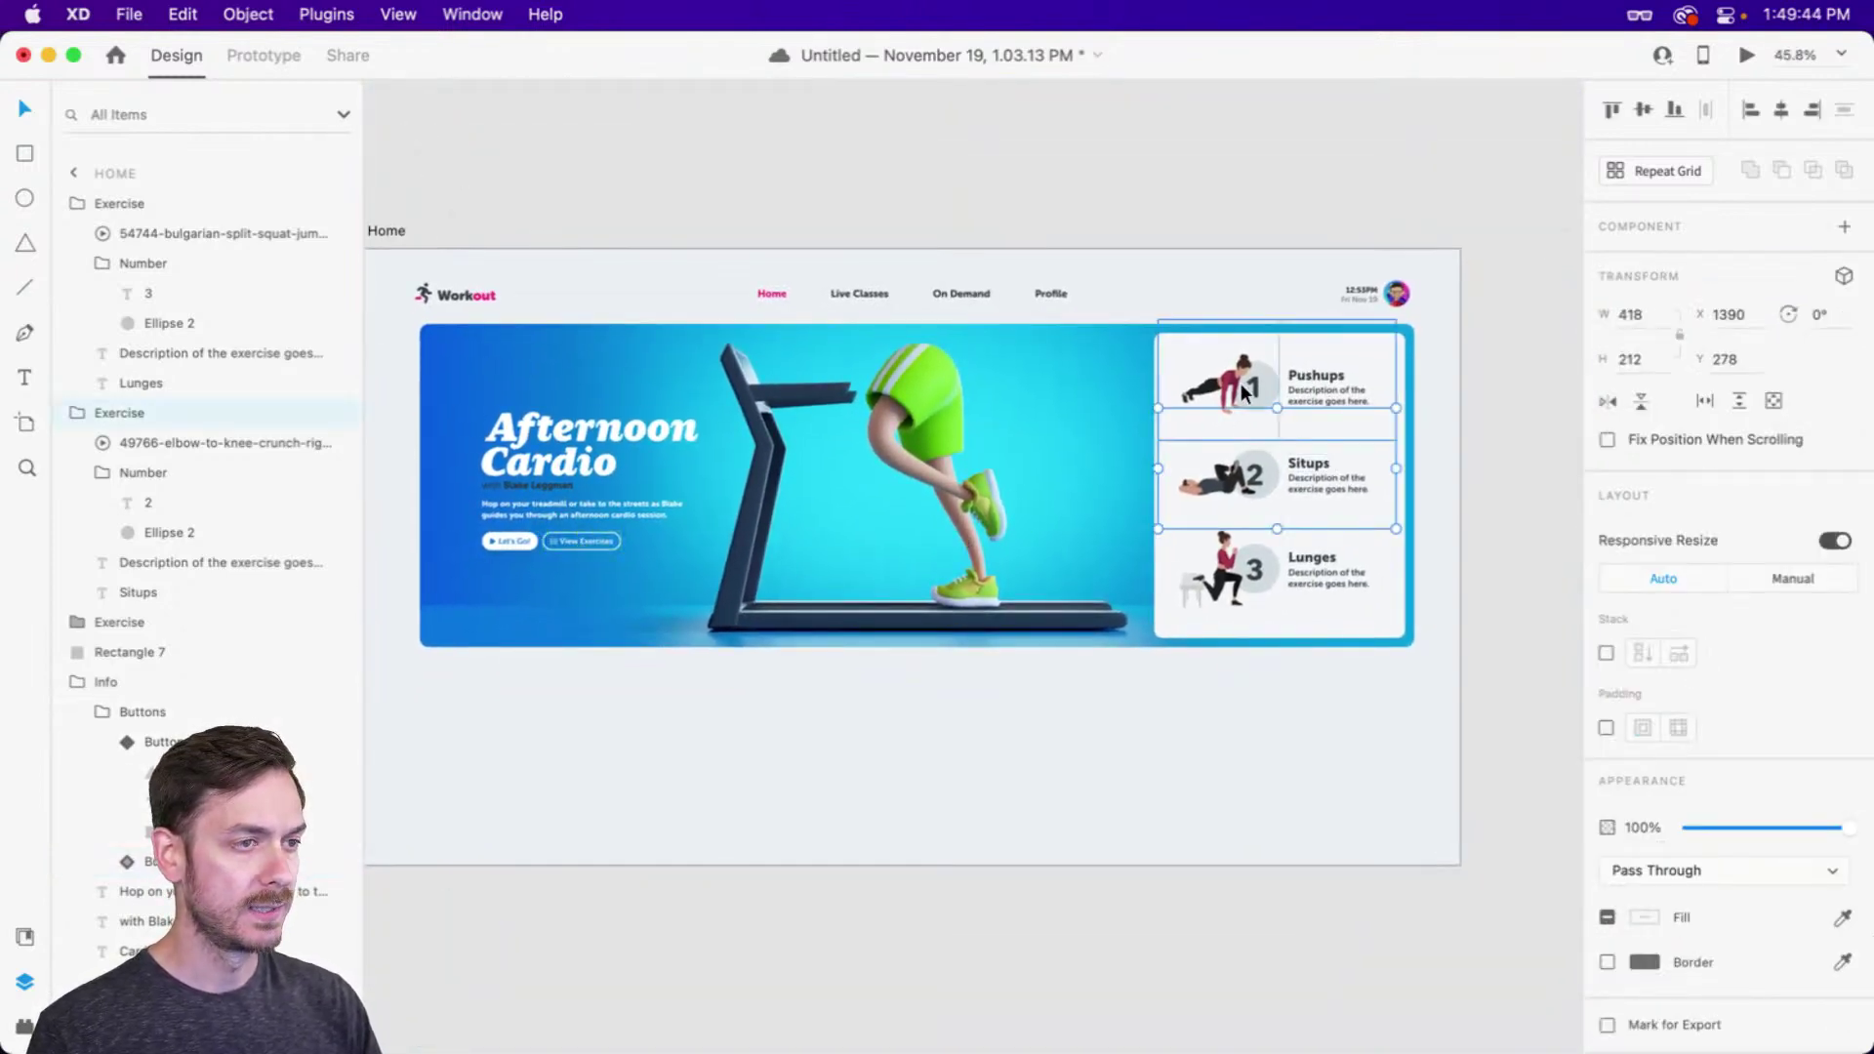
left_click(77, 203)
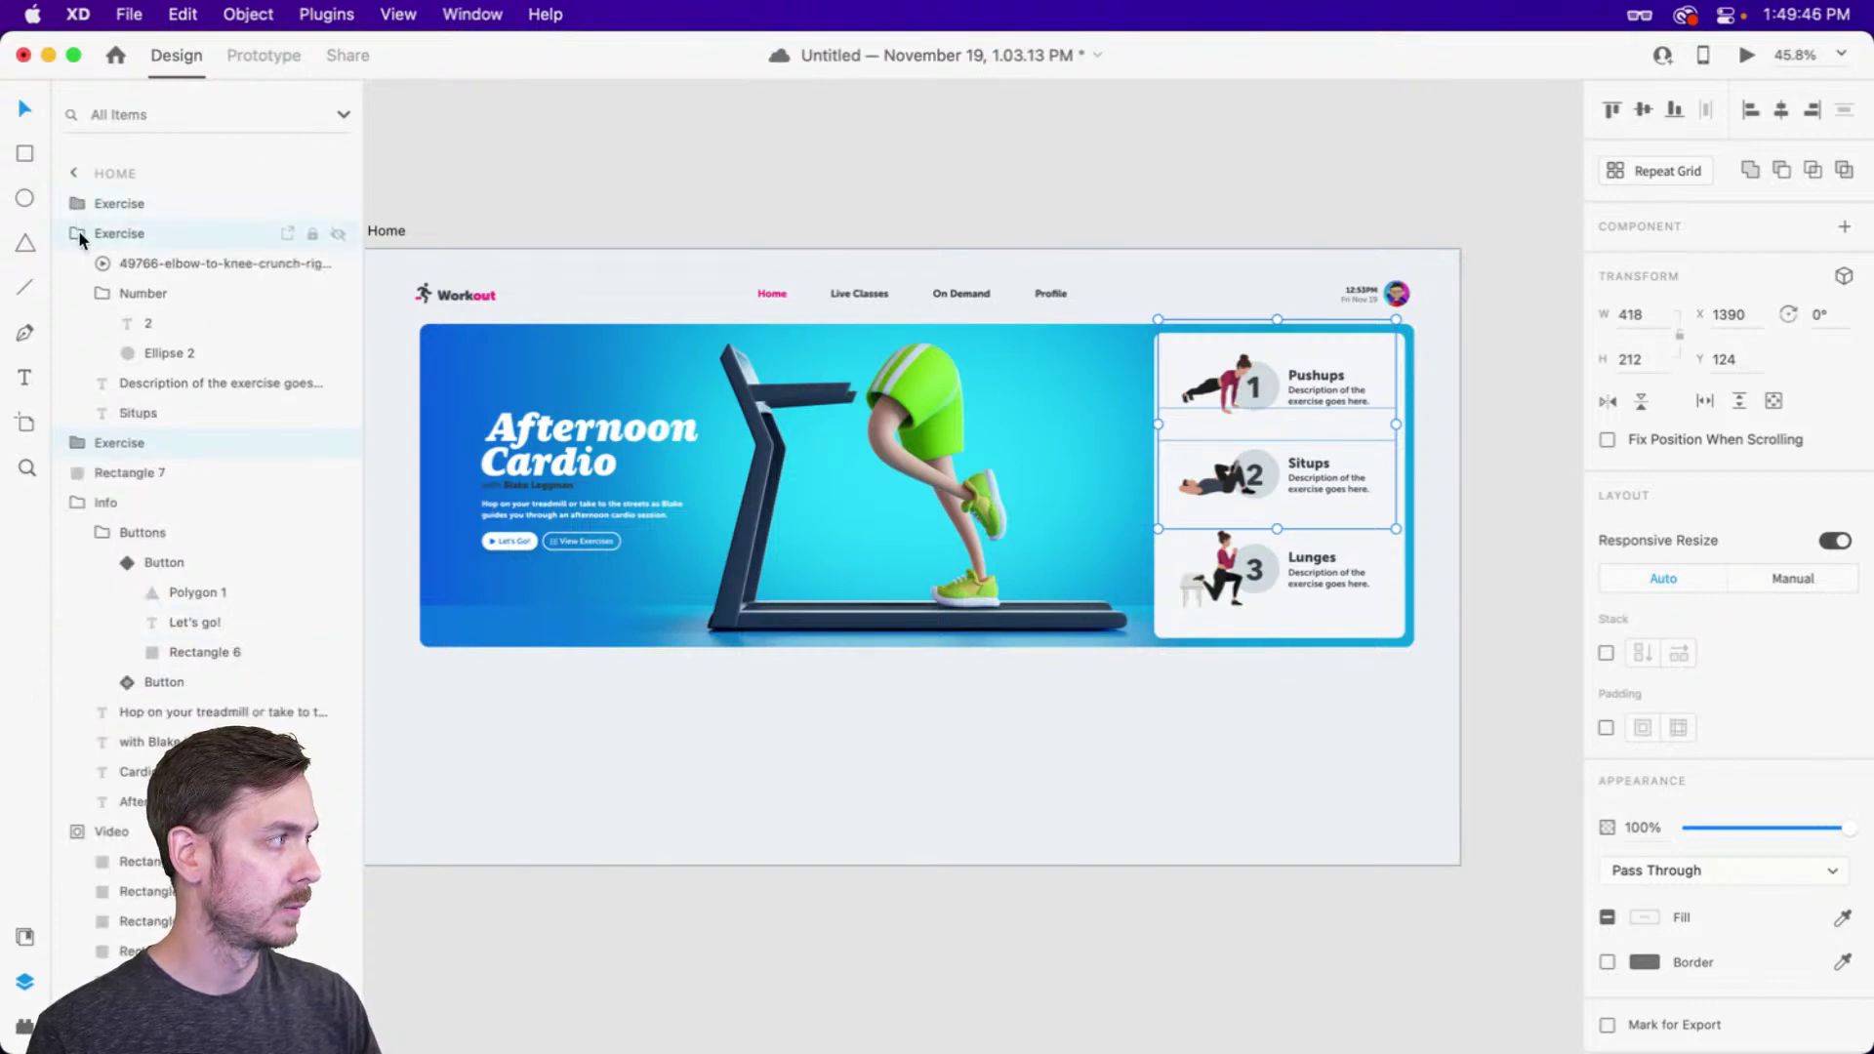
left_click(78, 242)
left_click(135, 295)
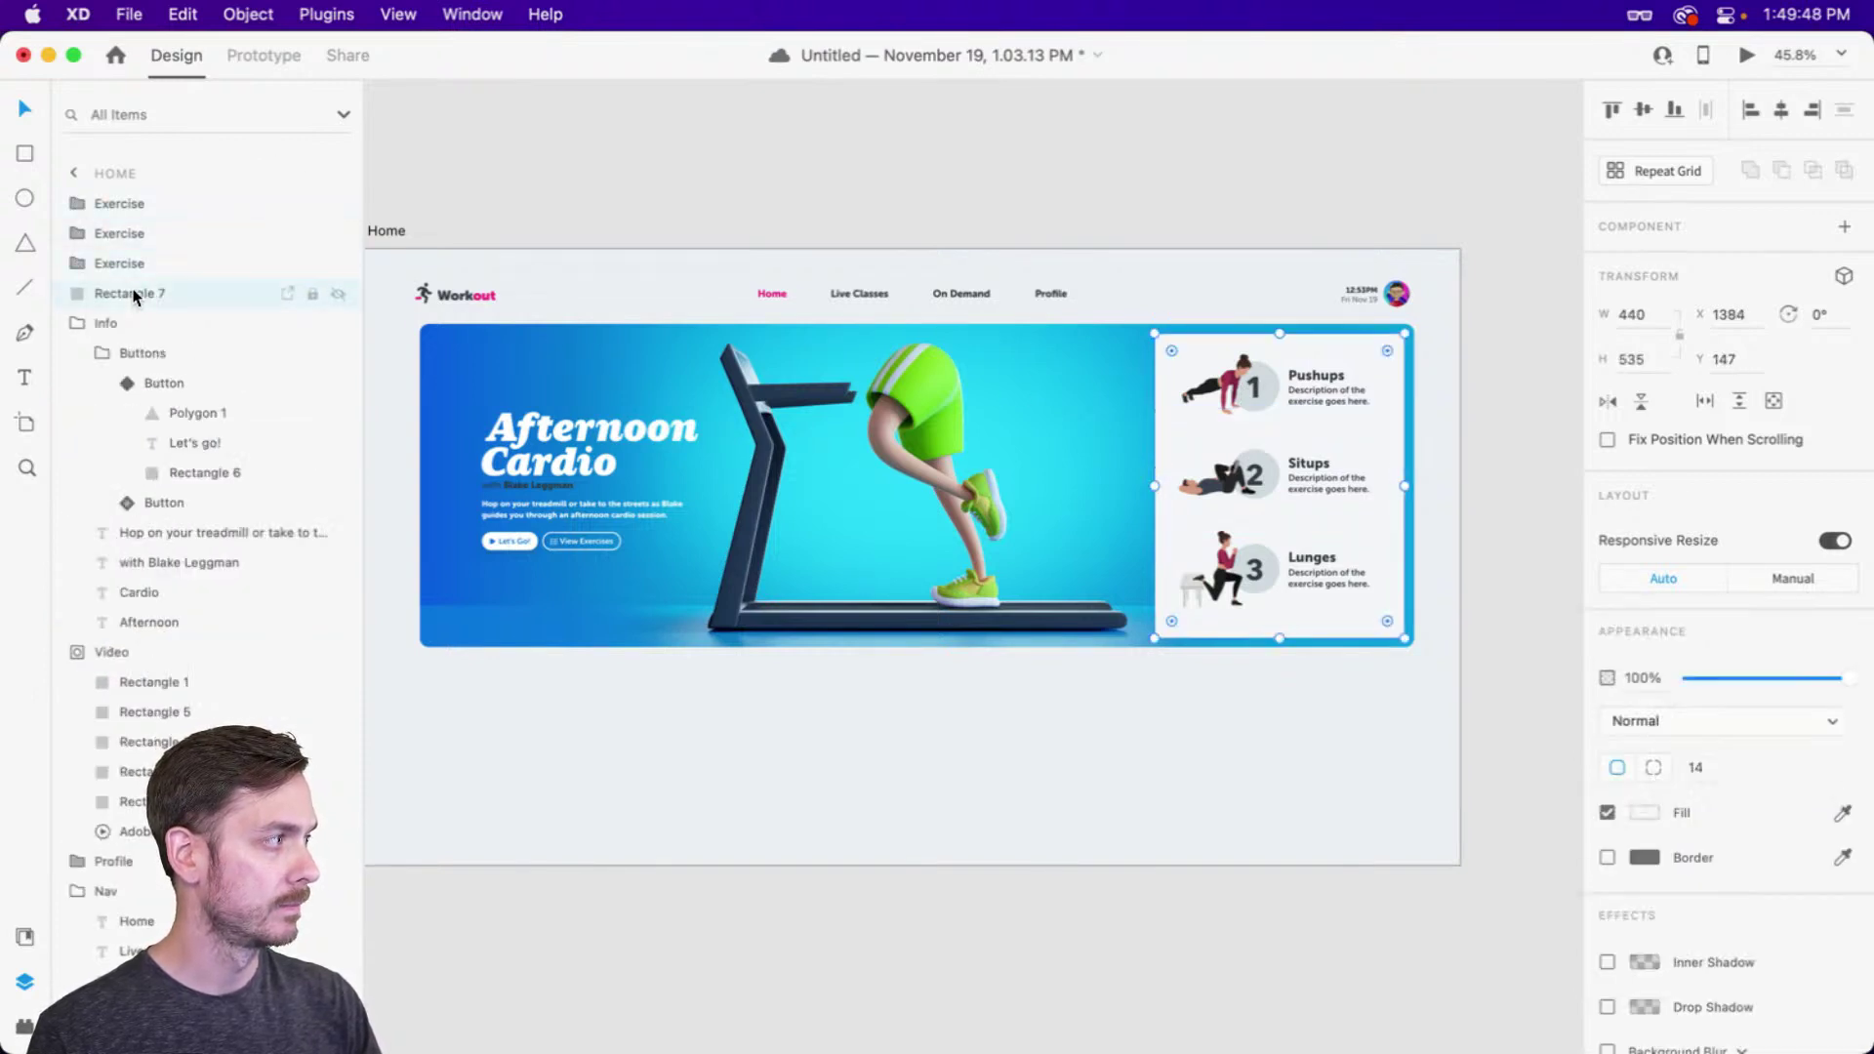
double_click(132, 294)
type("Container")
key("Return")
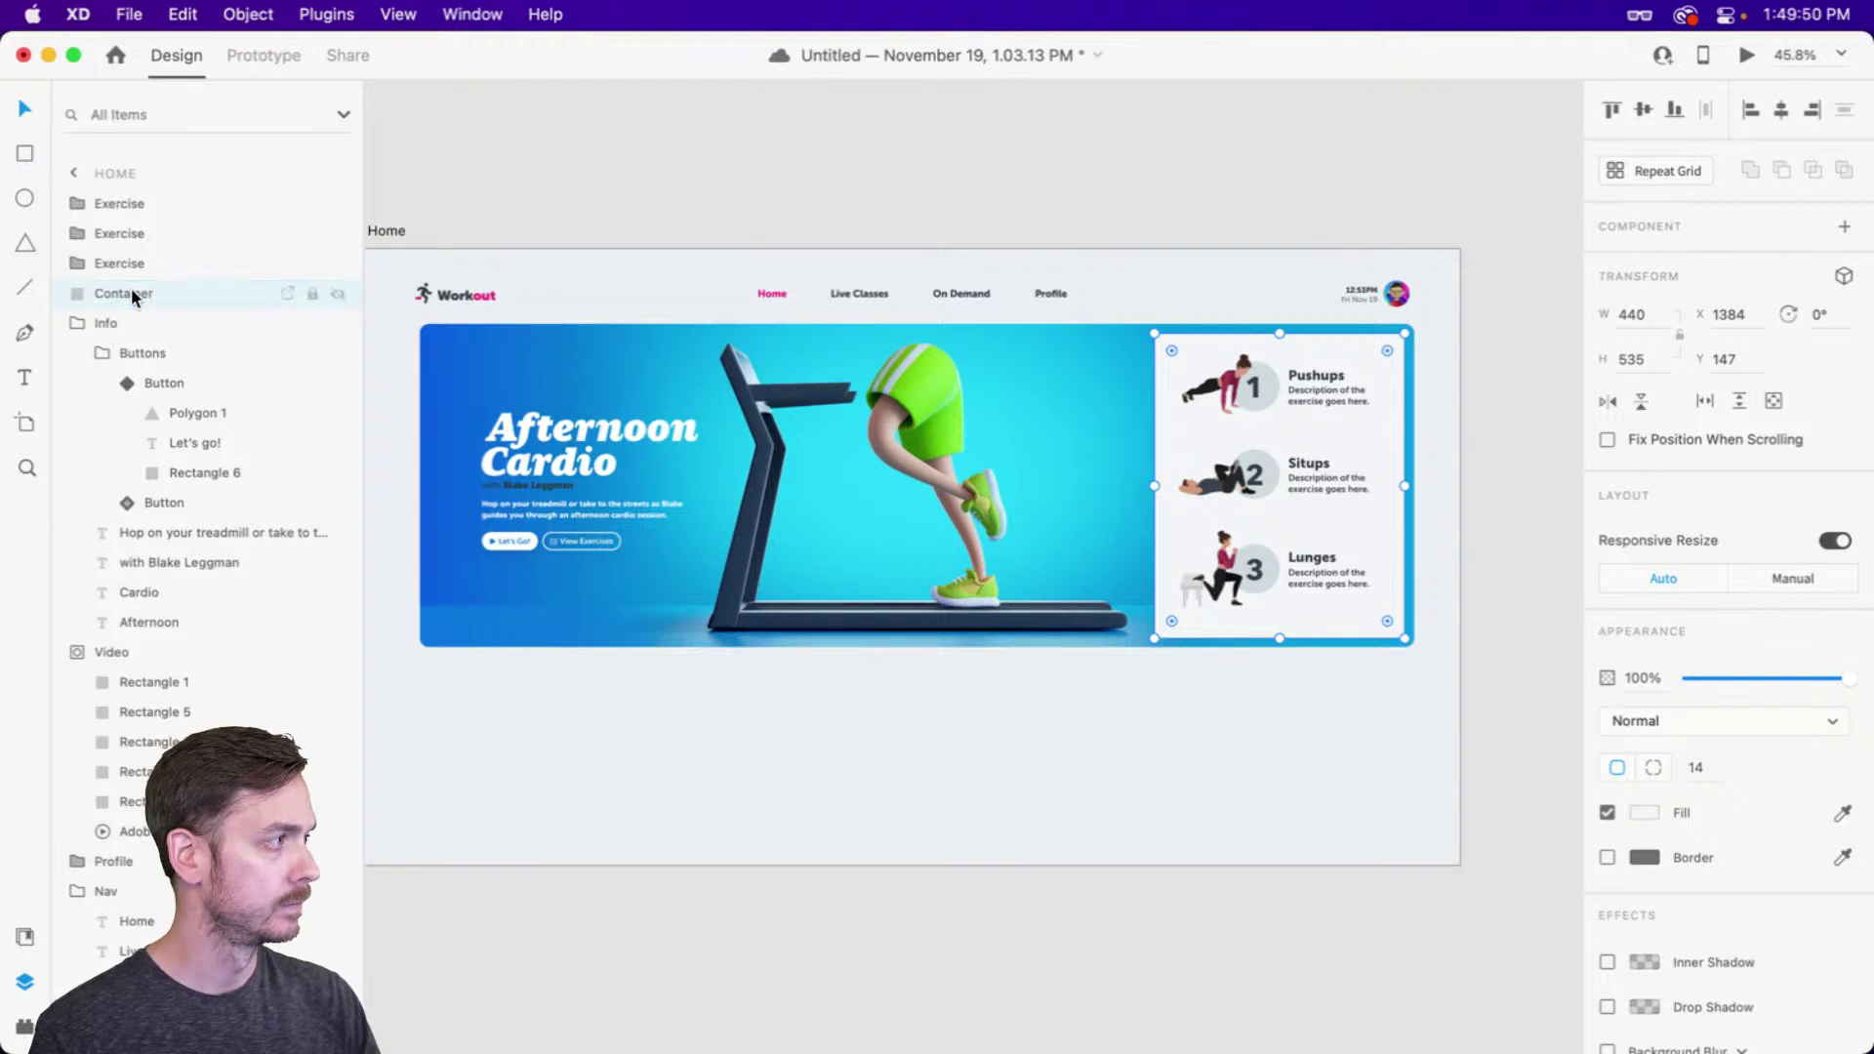
Group the Container with the three Exercise groups and name the new group "Exercises"
left_click(158, 203, "shift")
key("super+g")
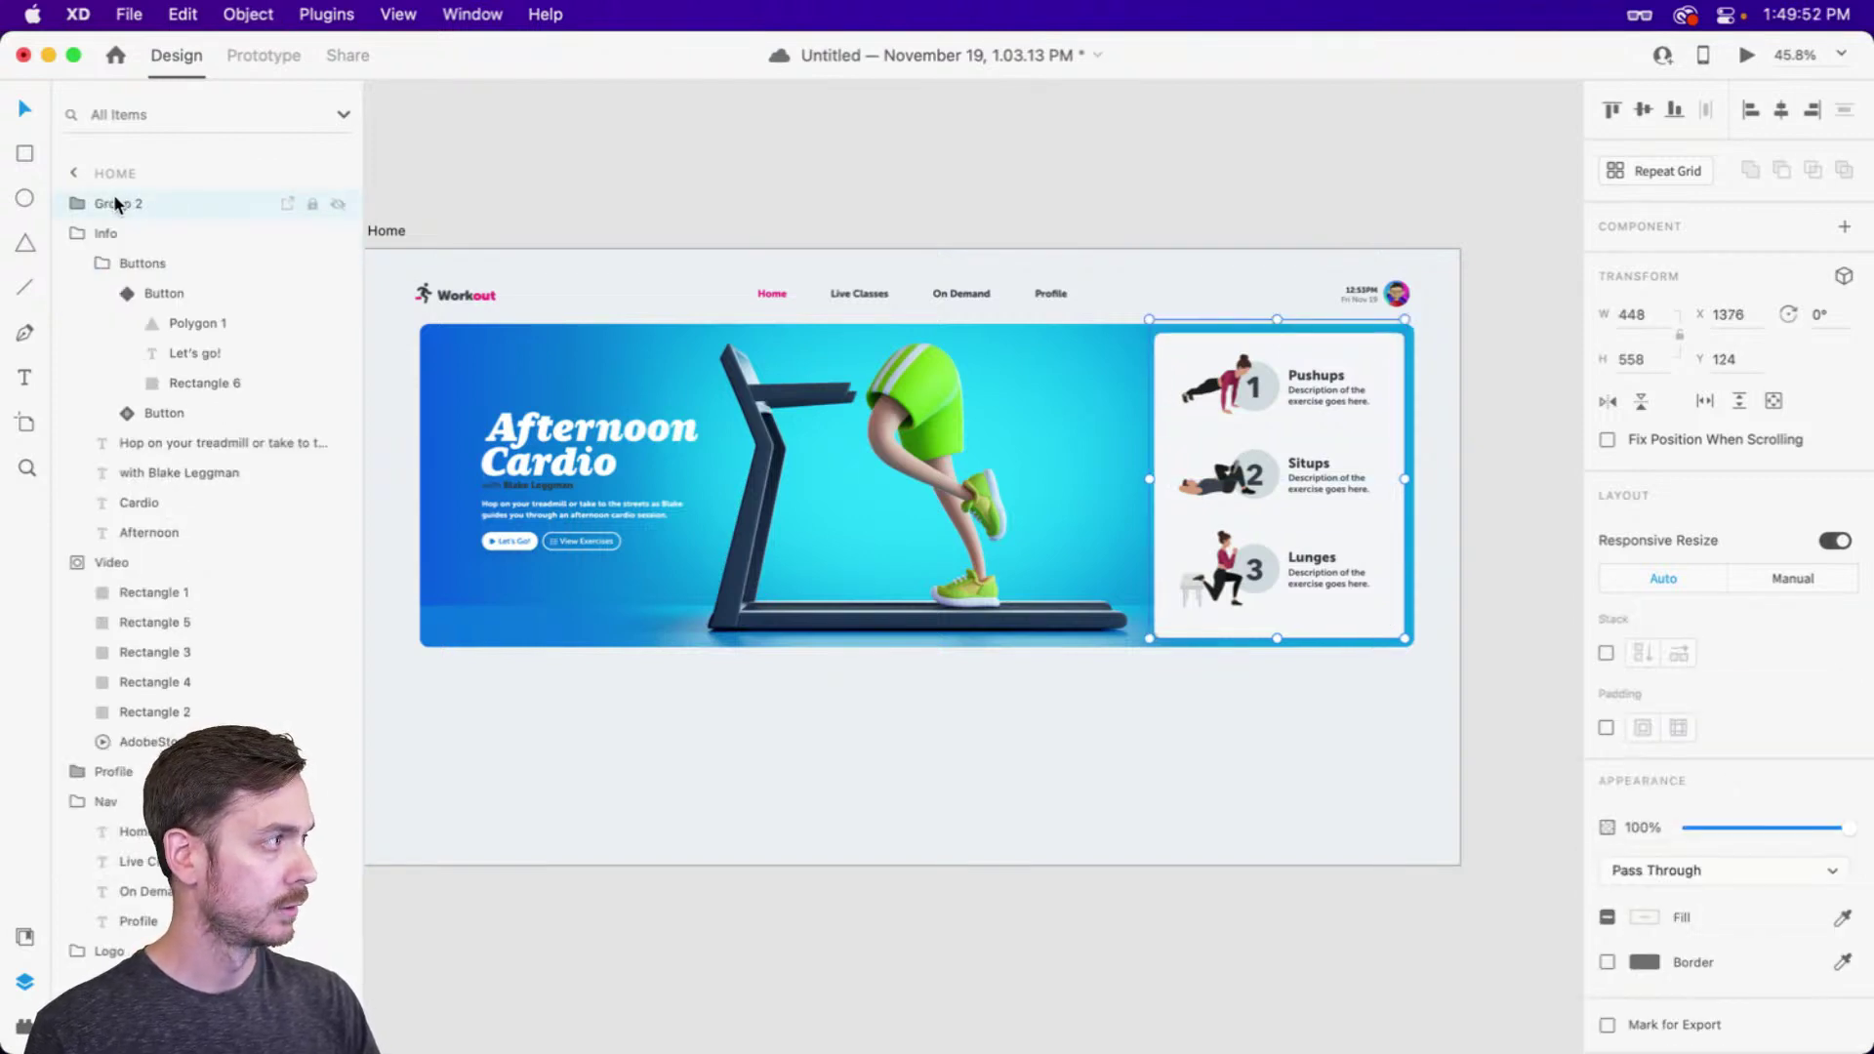
double_click(115, 203)
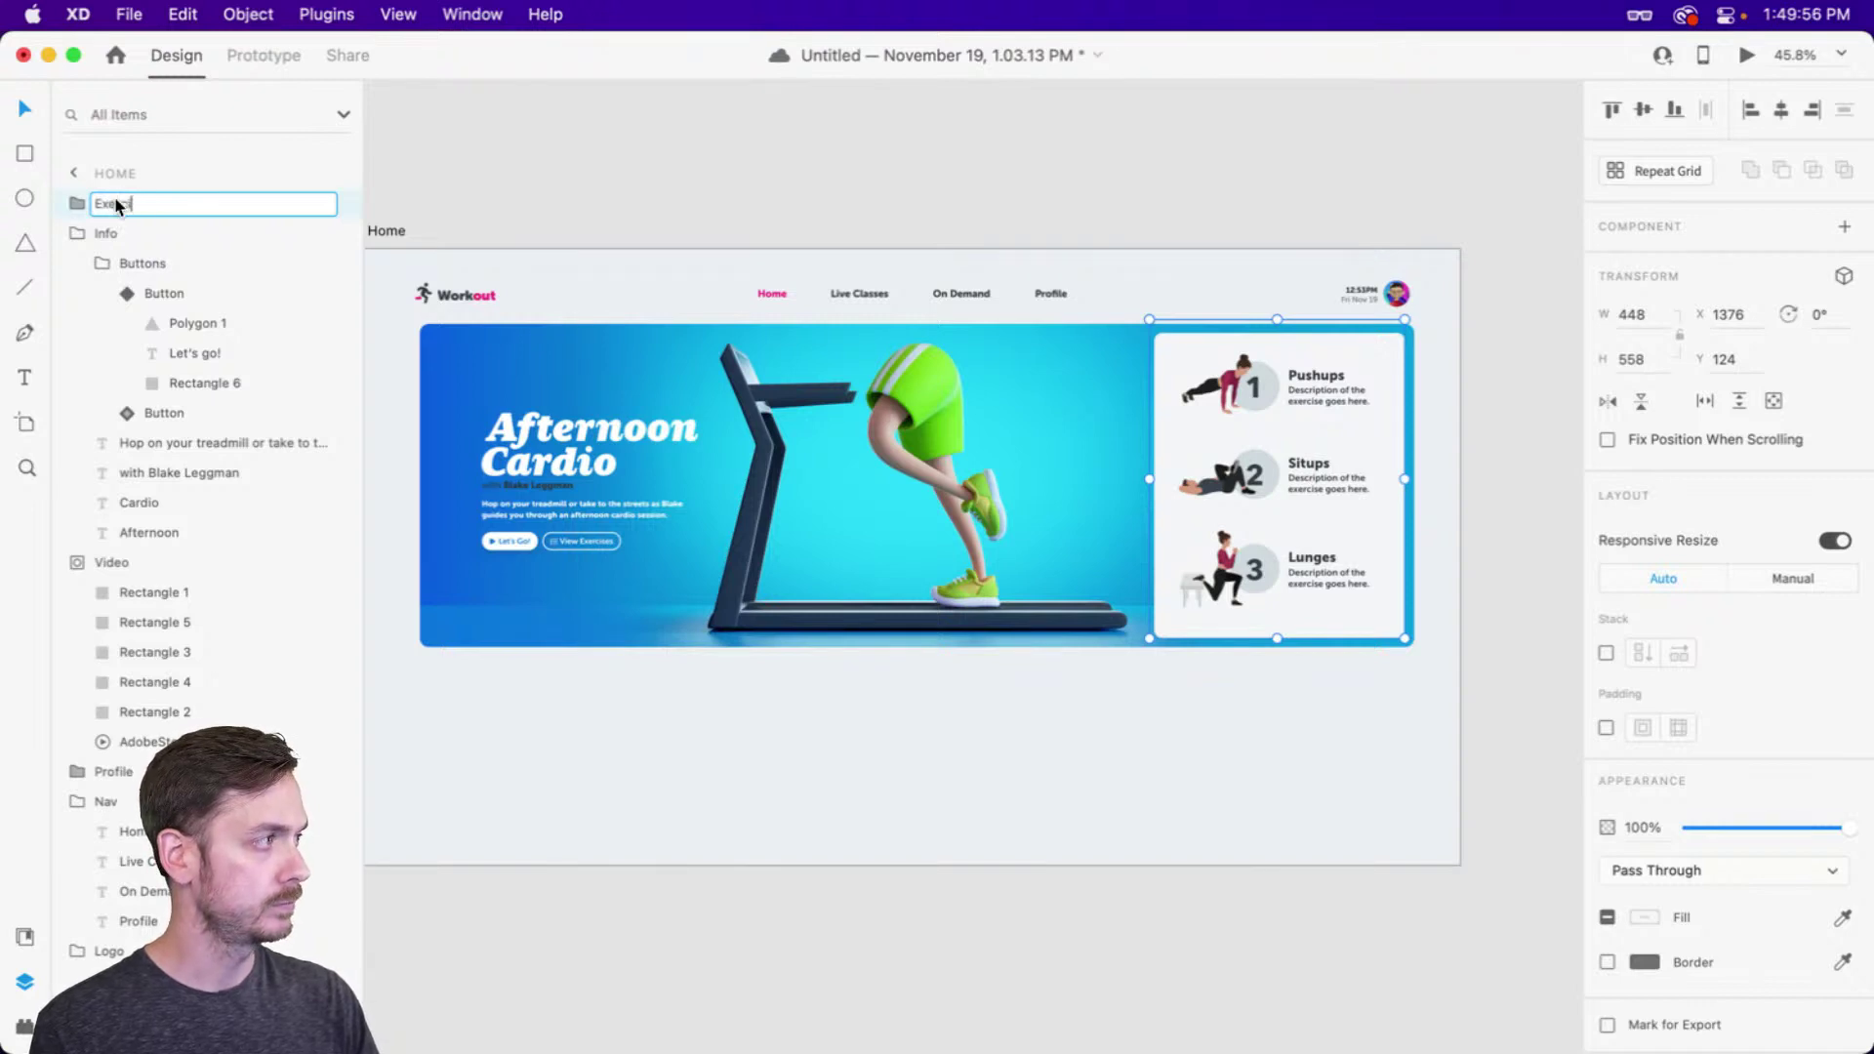
key("Return")
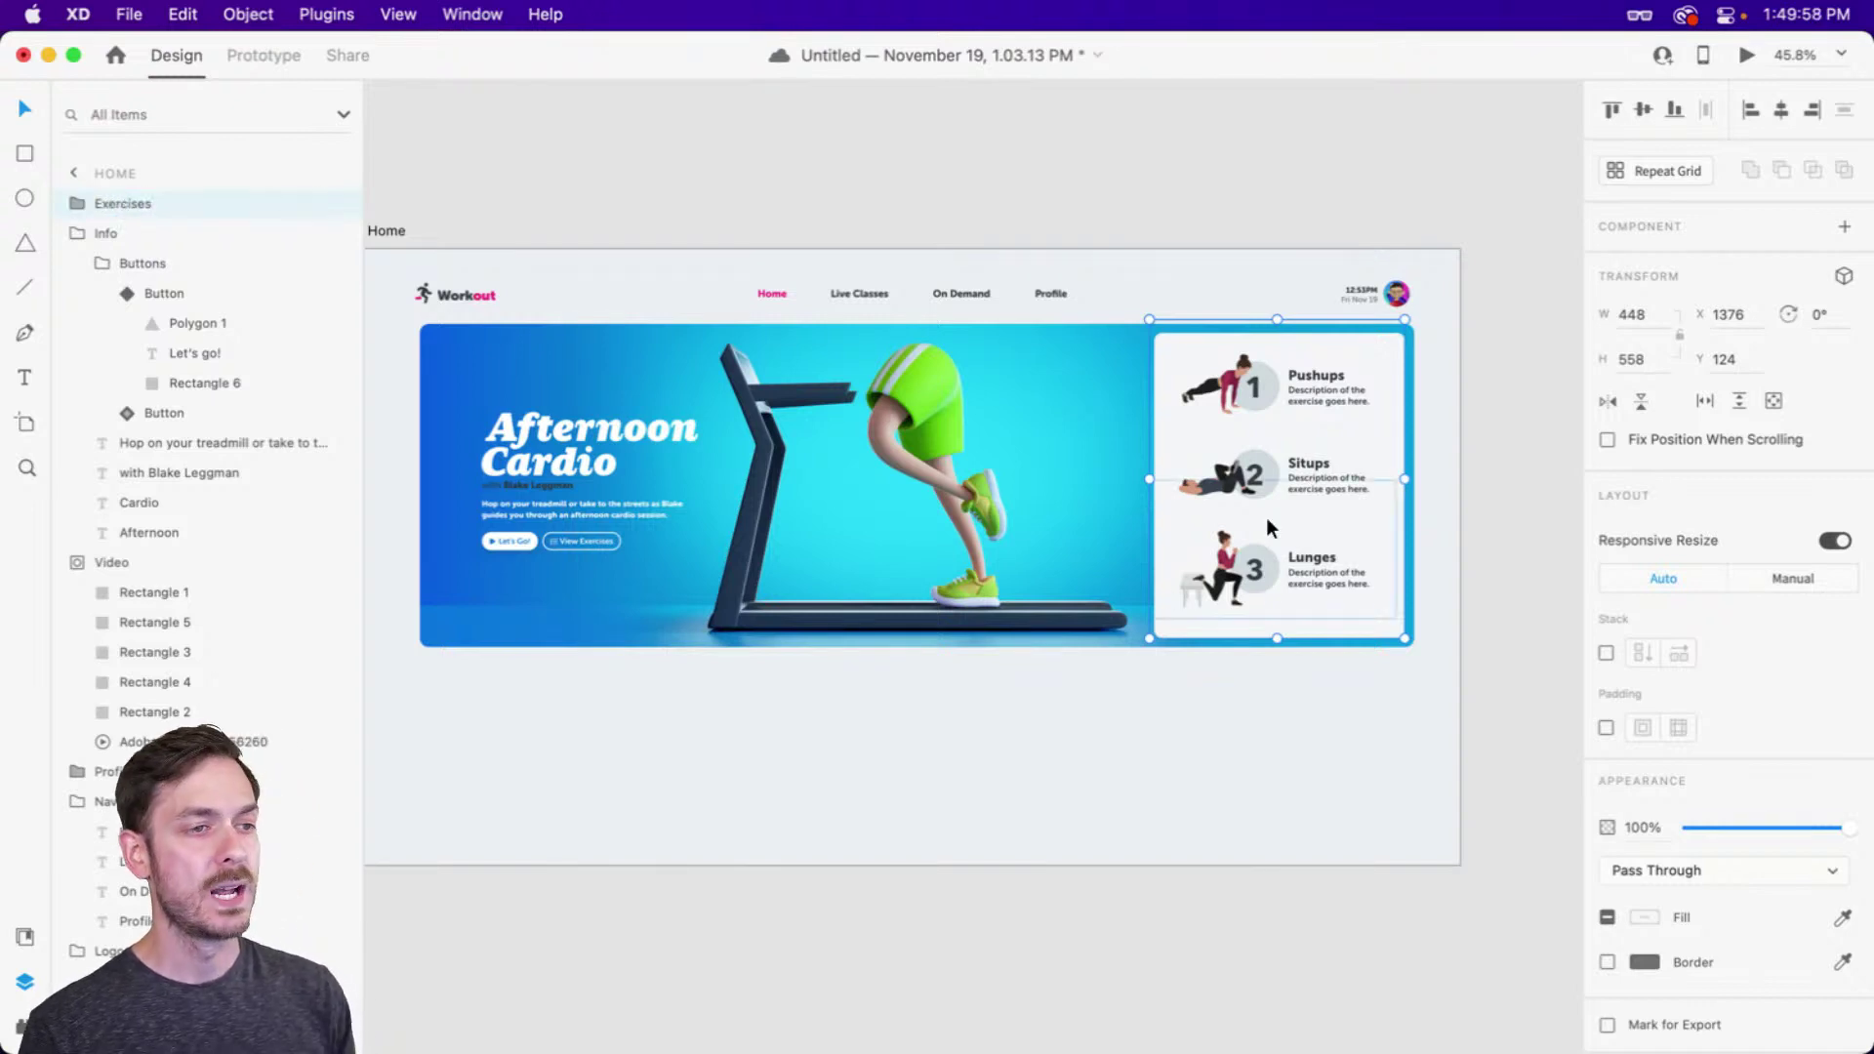
Draw a new artboard about 619 by 740 to the right of the Home artboard, aligned with its top edge
scroll(1267, 511, "left", 3)
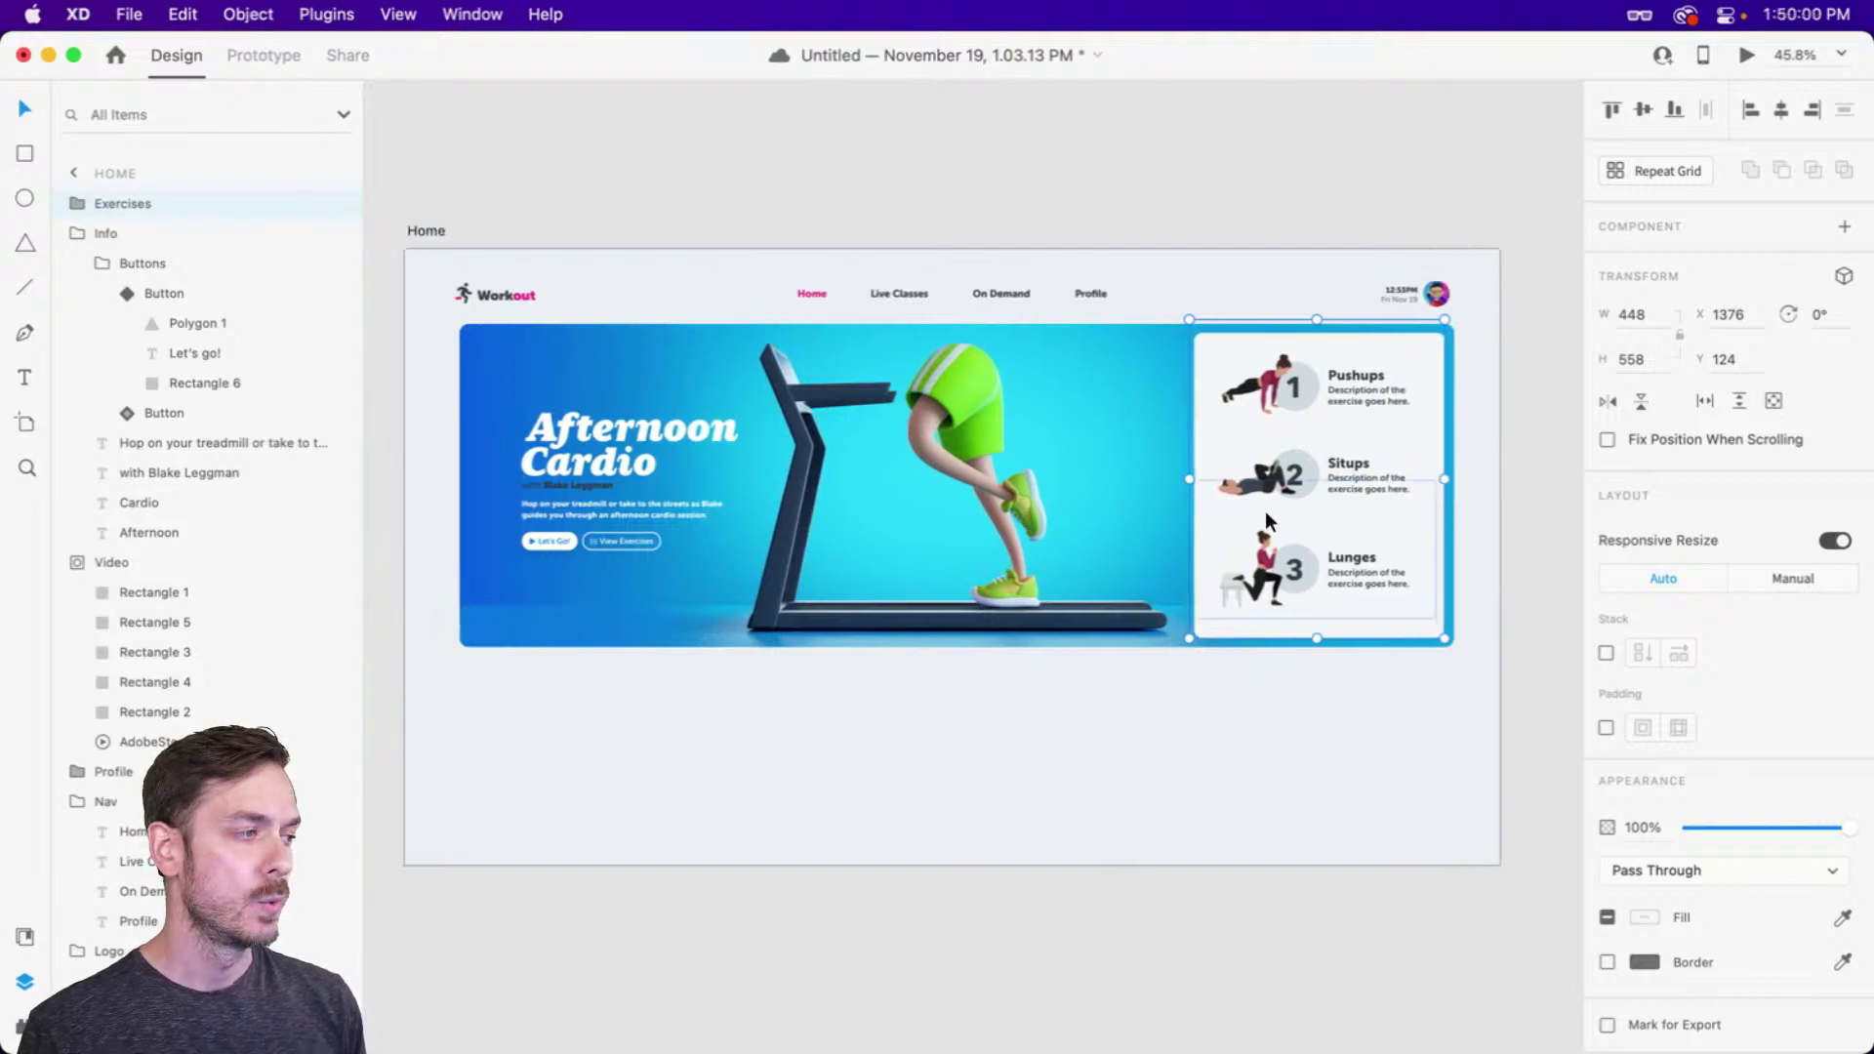
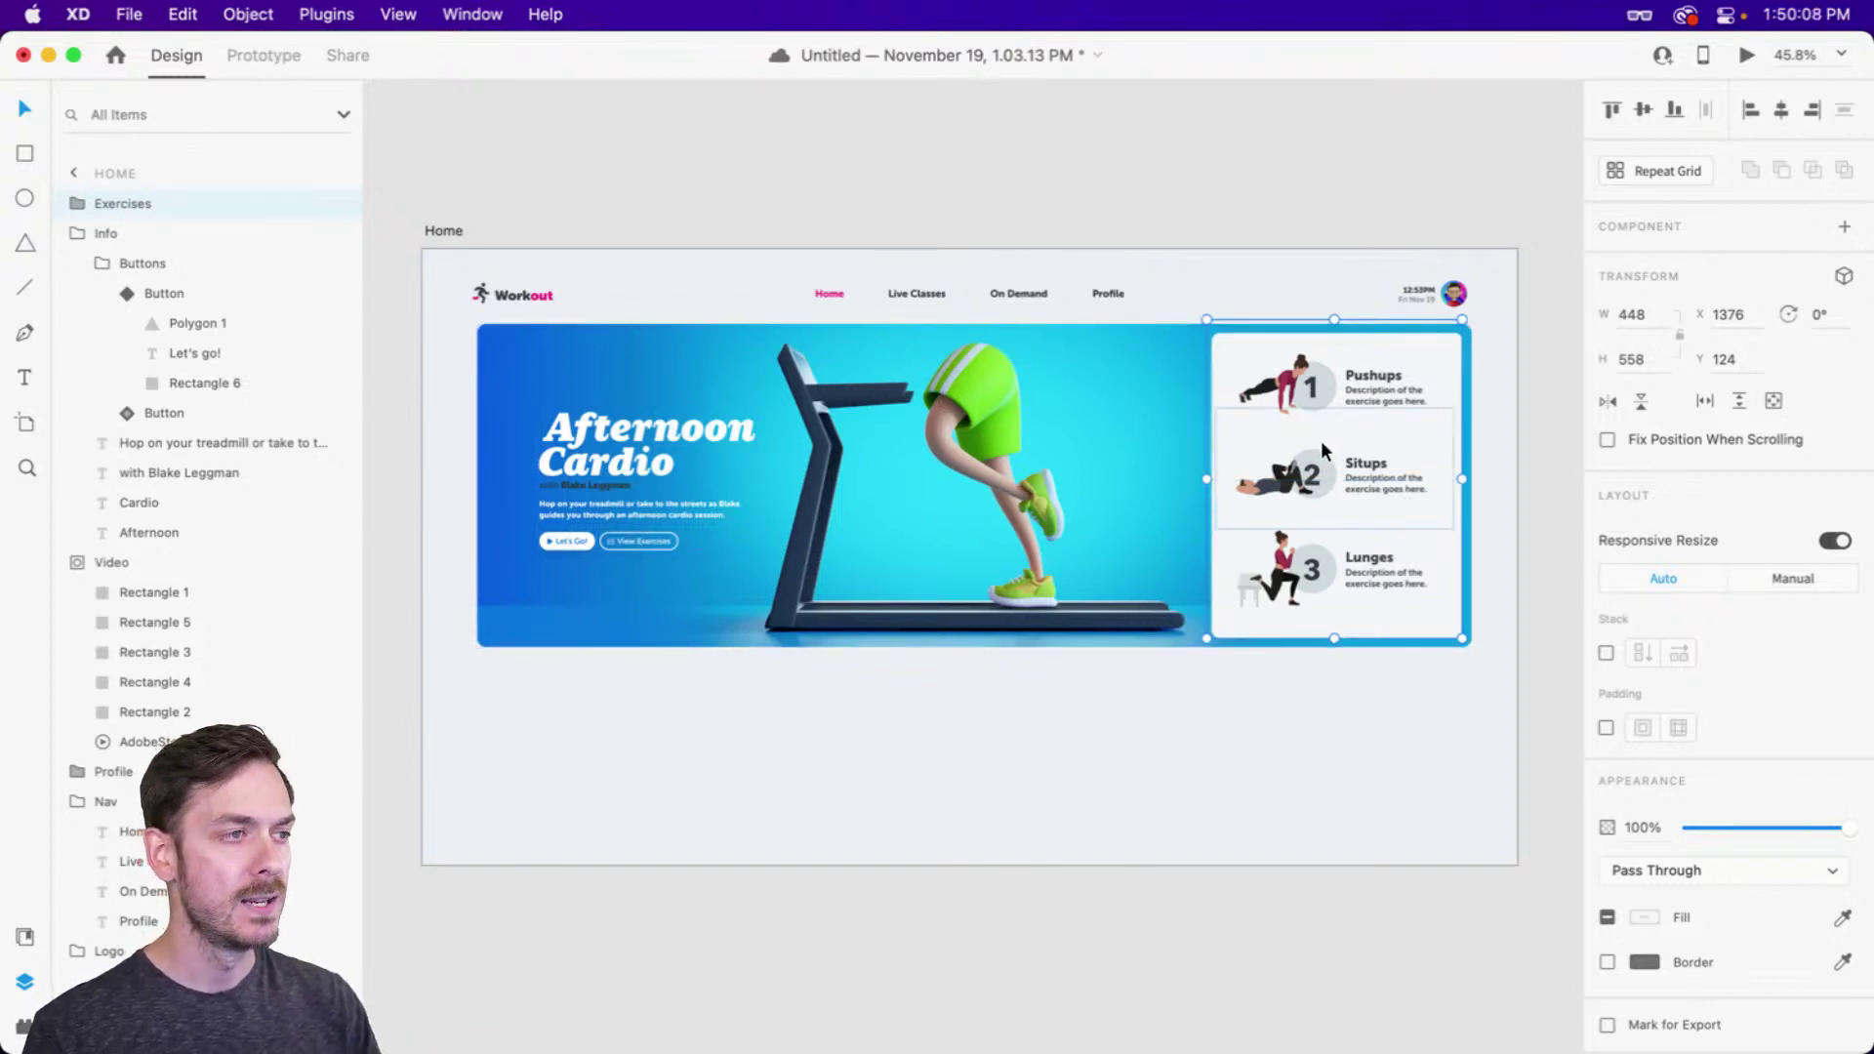
scroll(1321, 441, "right", 10)
scroll(1439, 332, "right", 9)
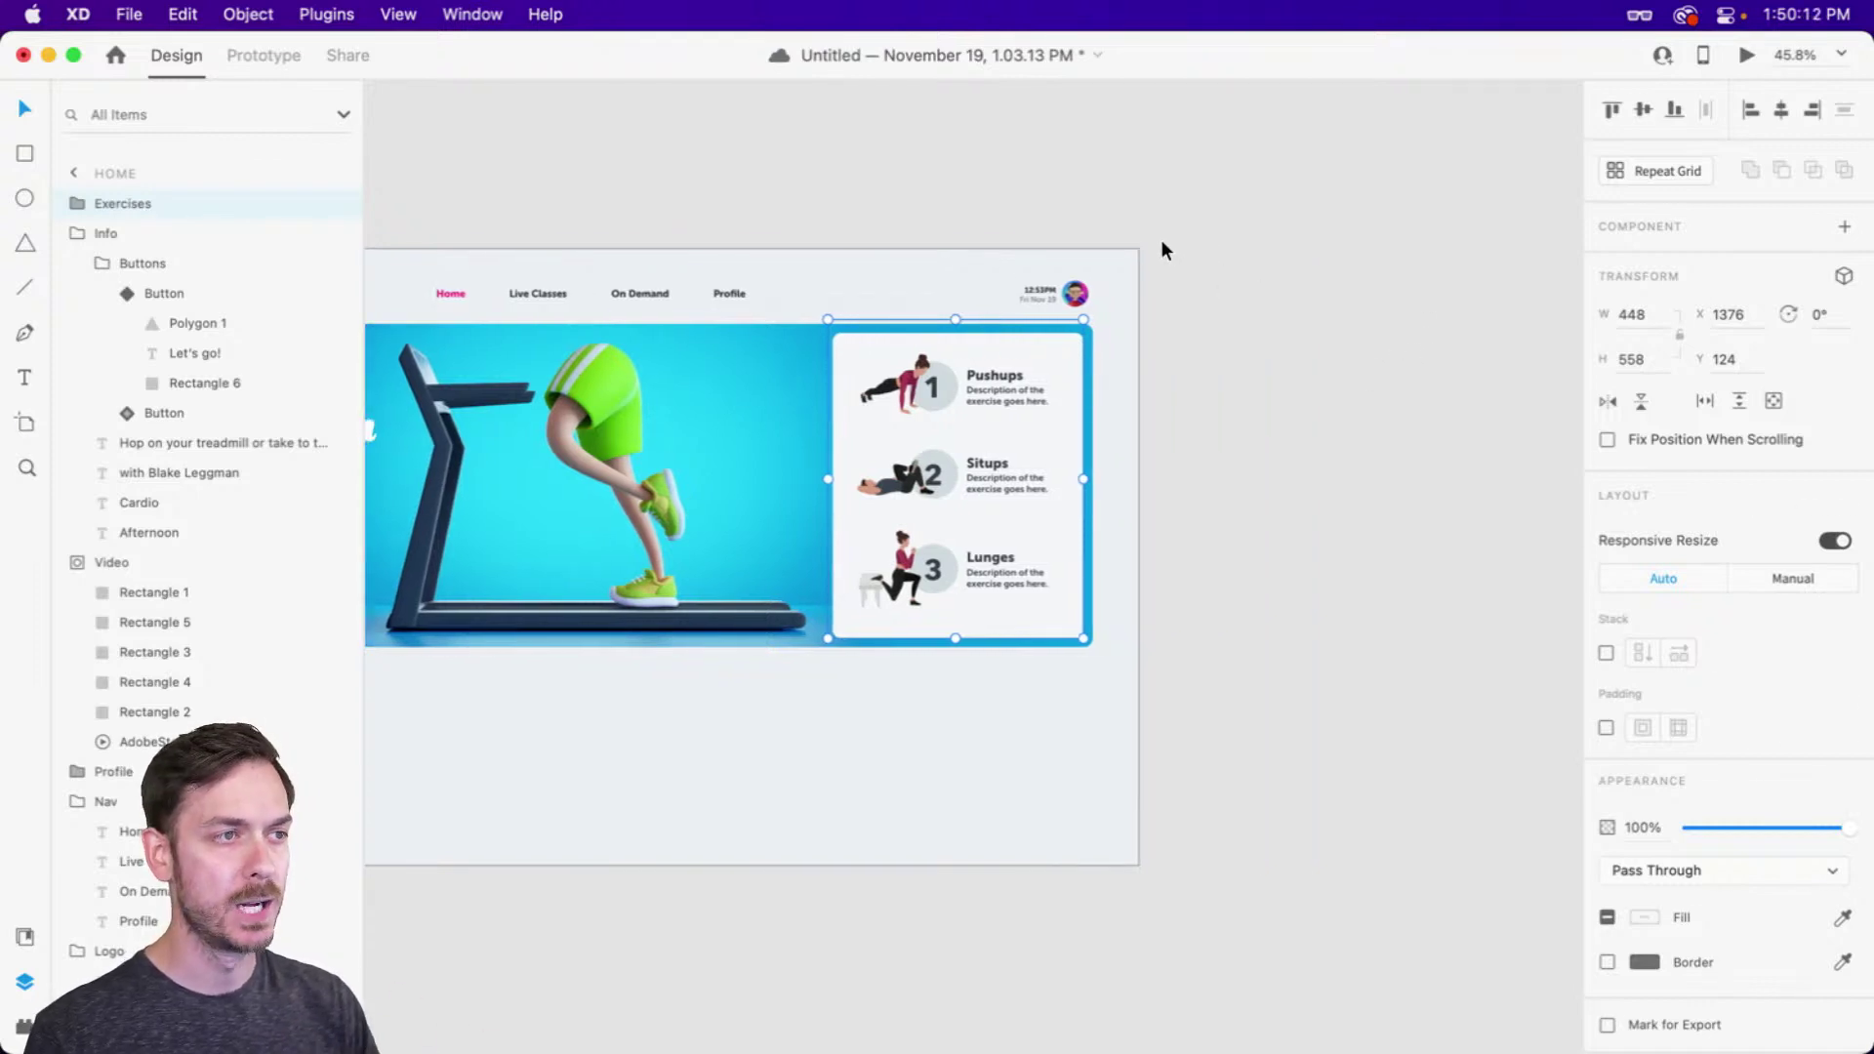
key("a")
left_click_drag(1159, 249, 1511, 674)
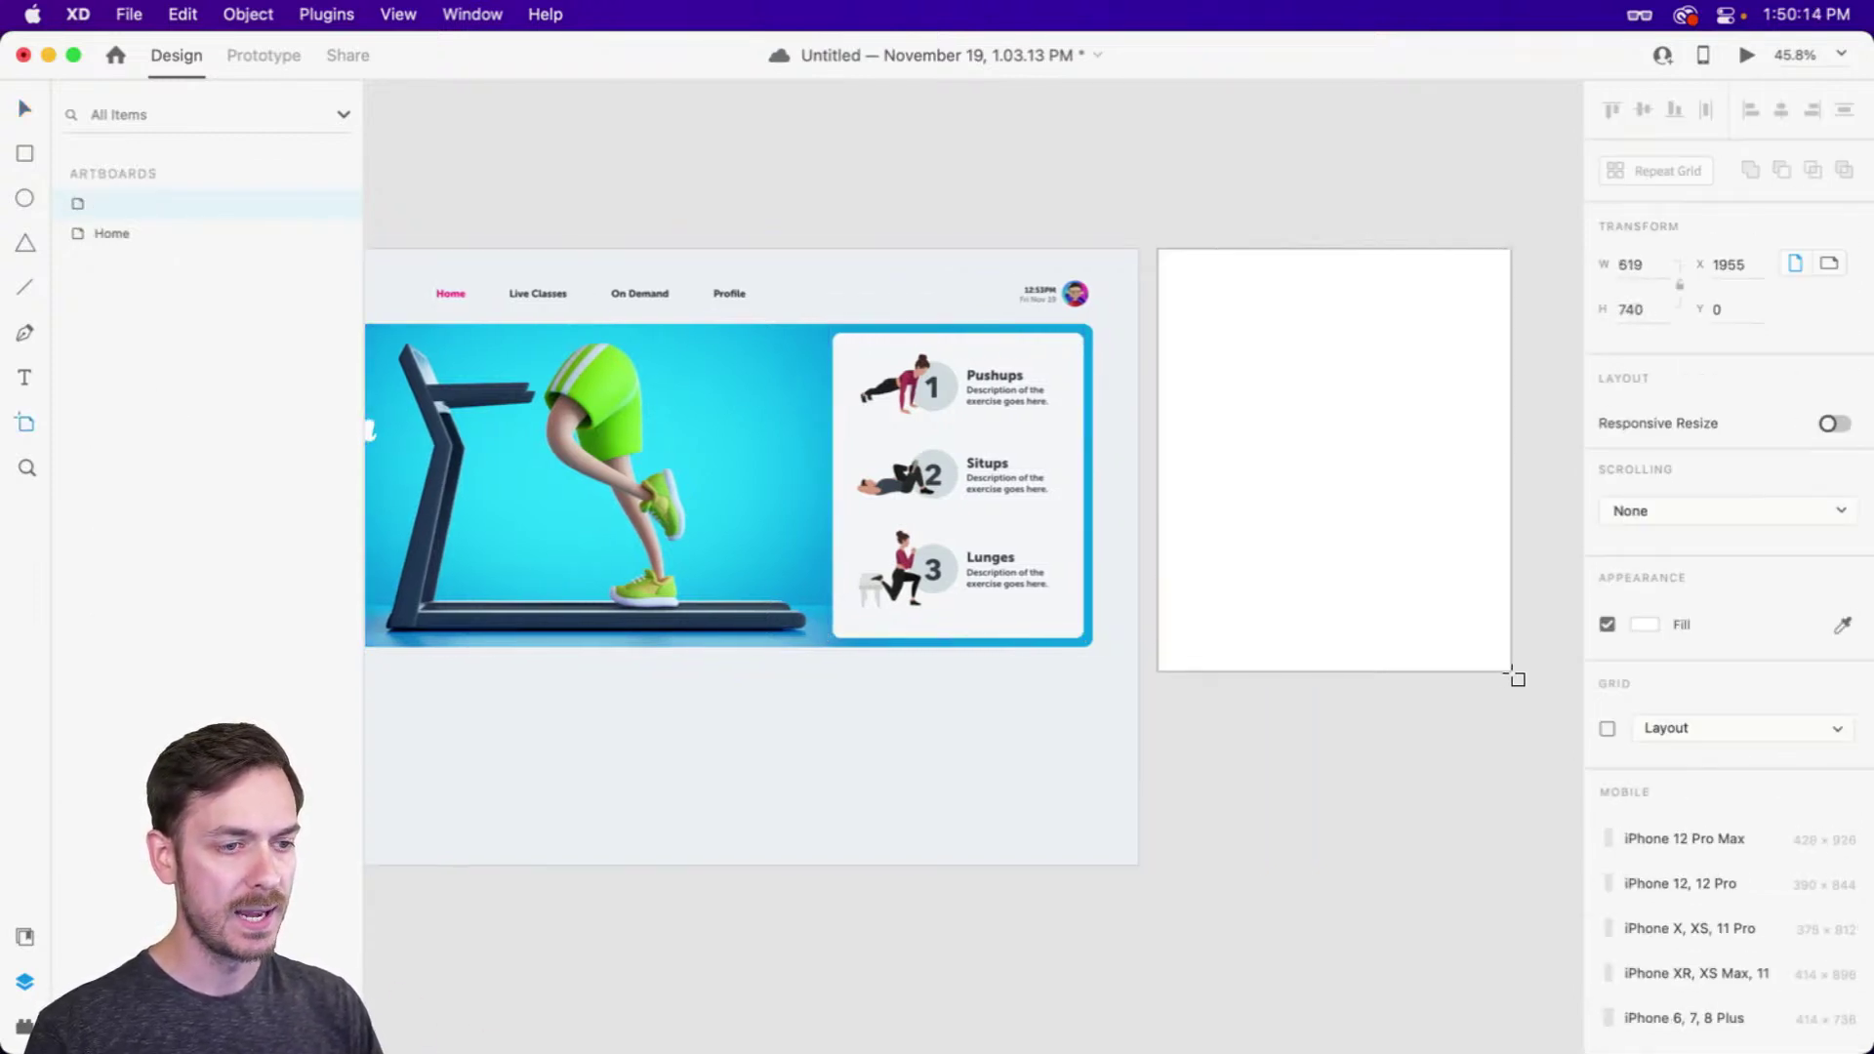
Move the Exercises group from Home onto the new artboard, at X 0, Y -15
key("v")
left_click(944, 428)
left_click_drag(943, 480, 1291, 388)
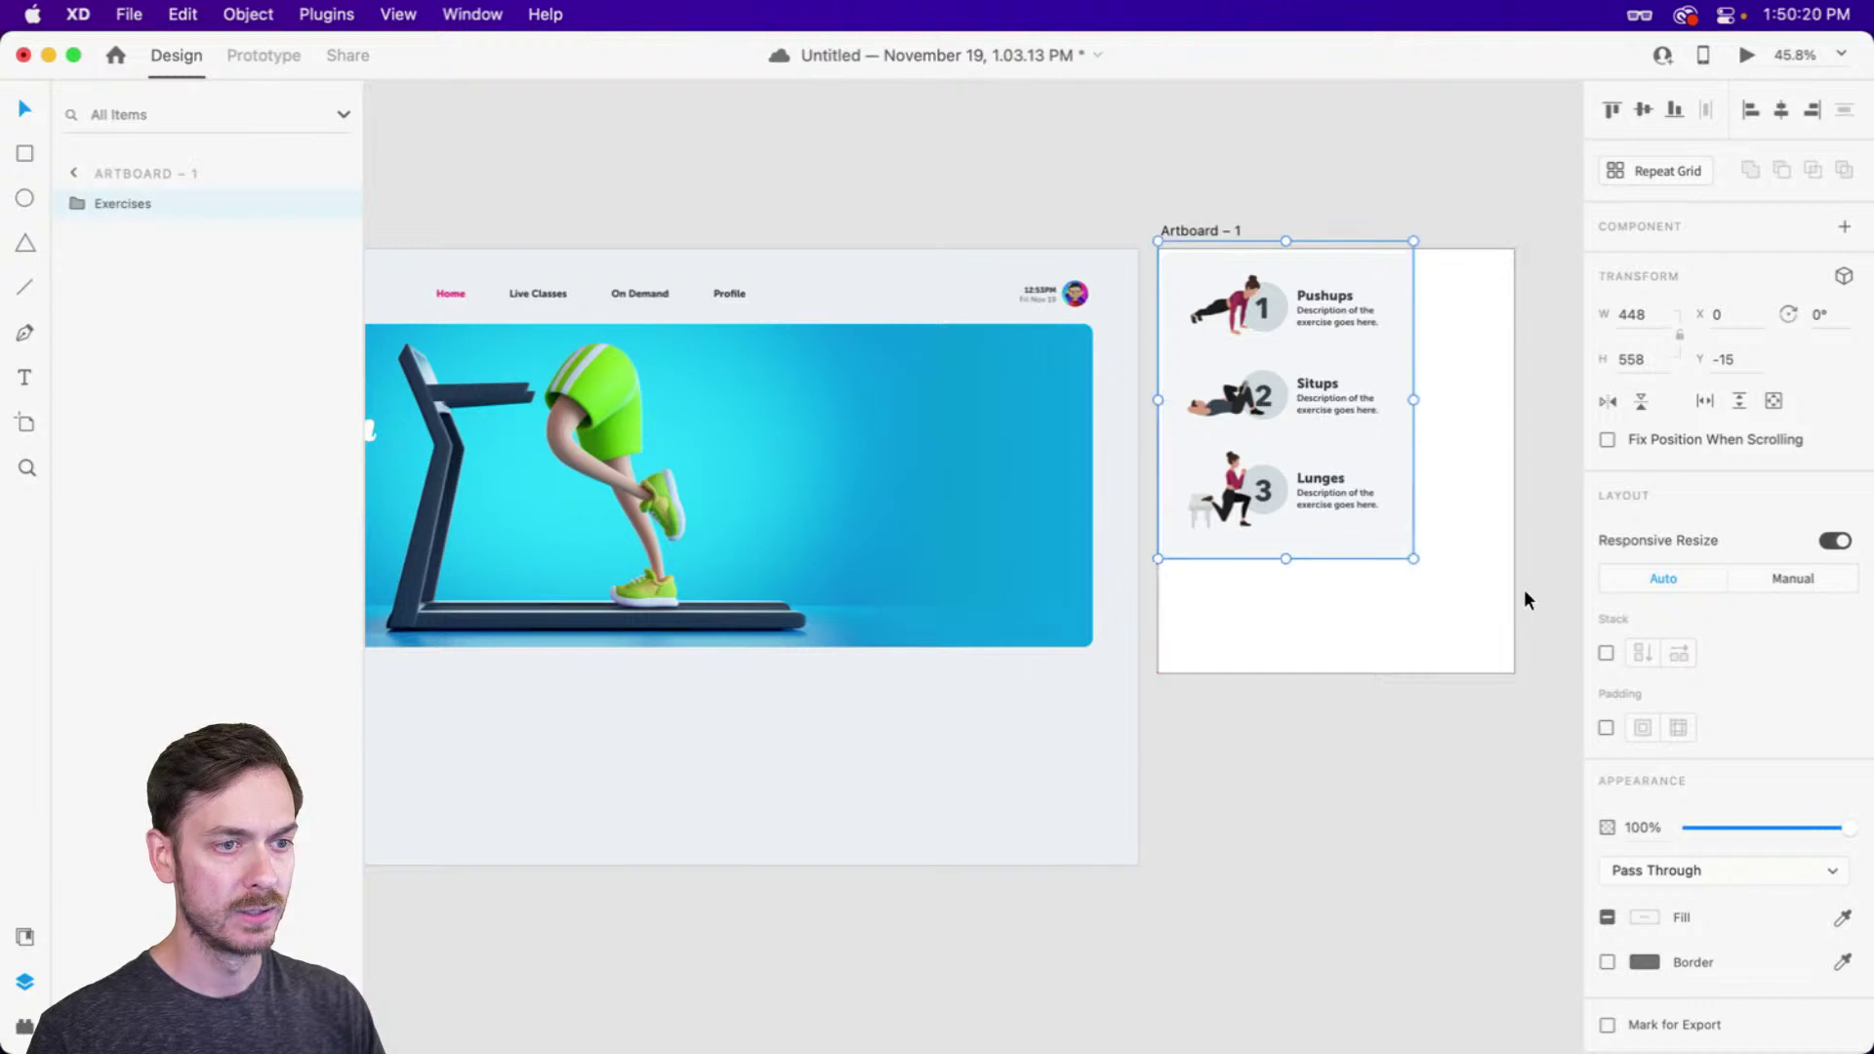
Shrink the new artboard to 462 by 553 around the exercise card and turn off its fill
left_click_drag(1514, 670, 1421, 568)
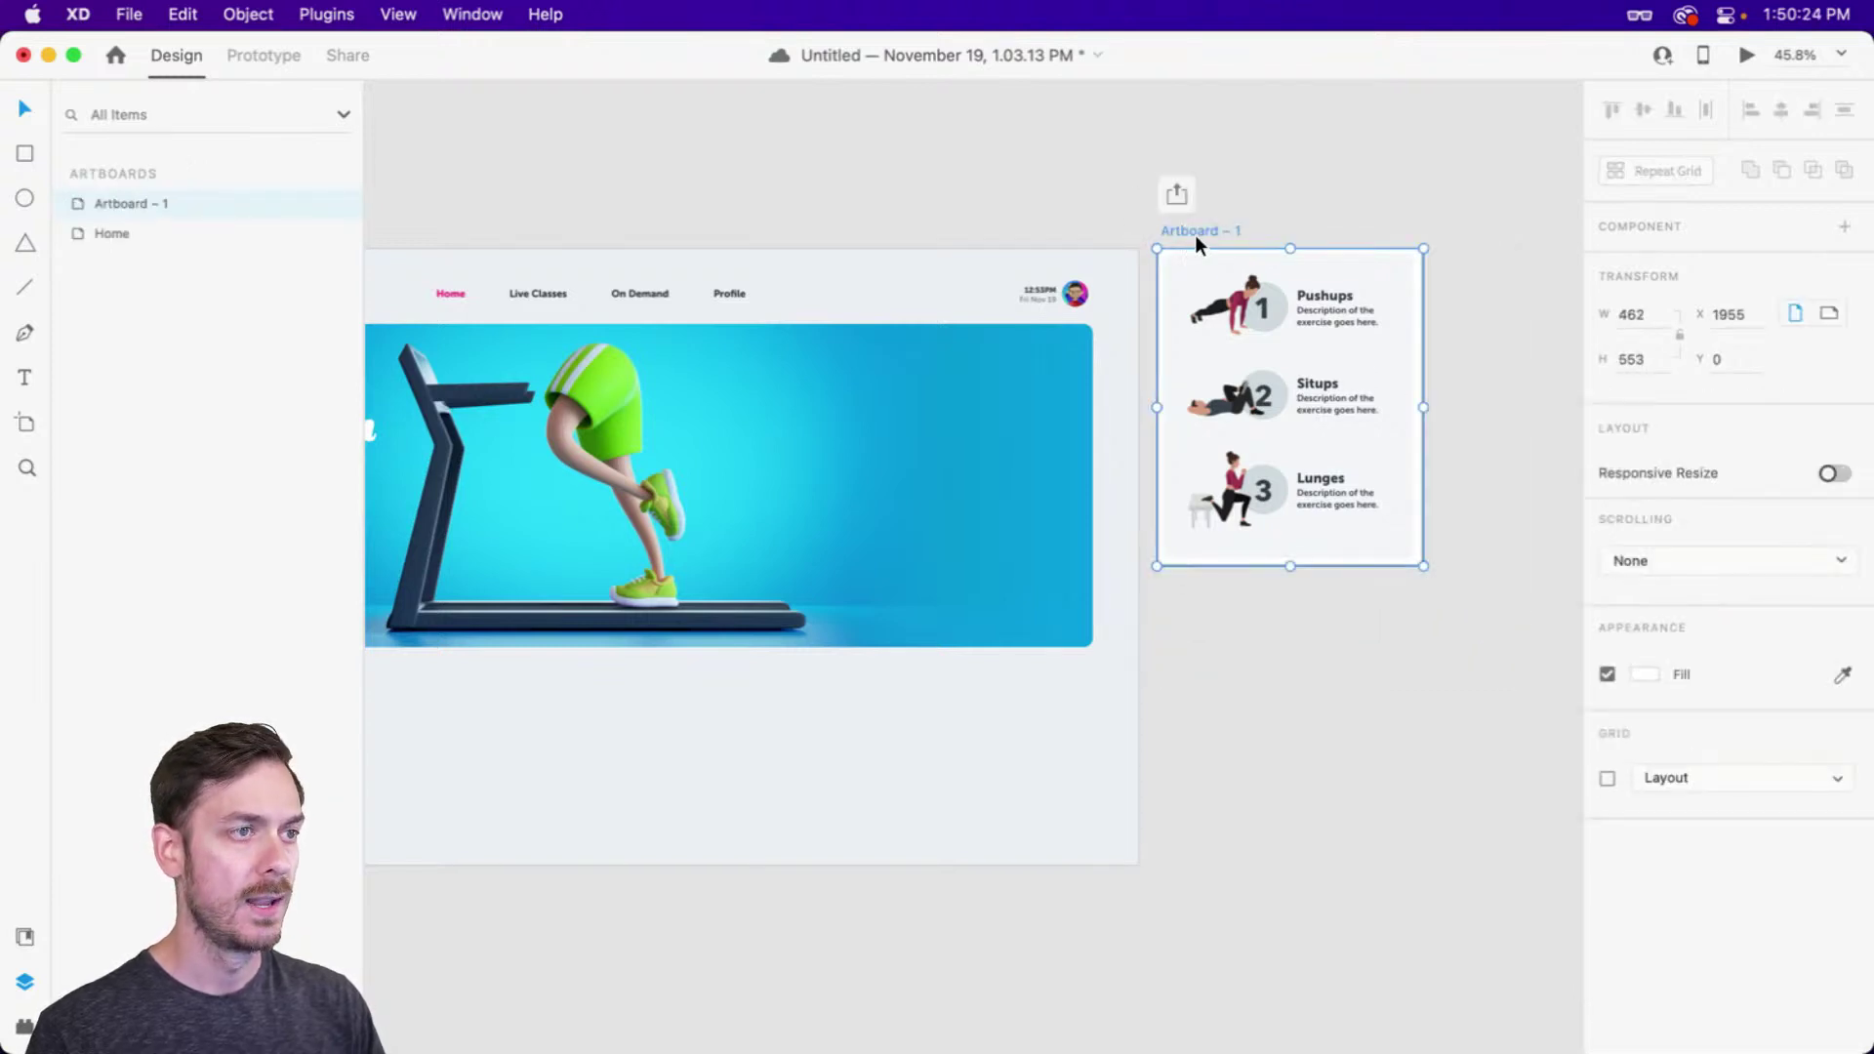
scroll(1215, 240, "up", 4)
scroll(1216, 239, "down", 1)
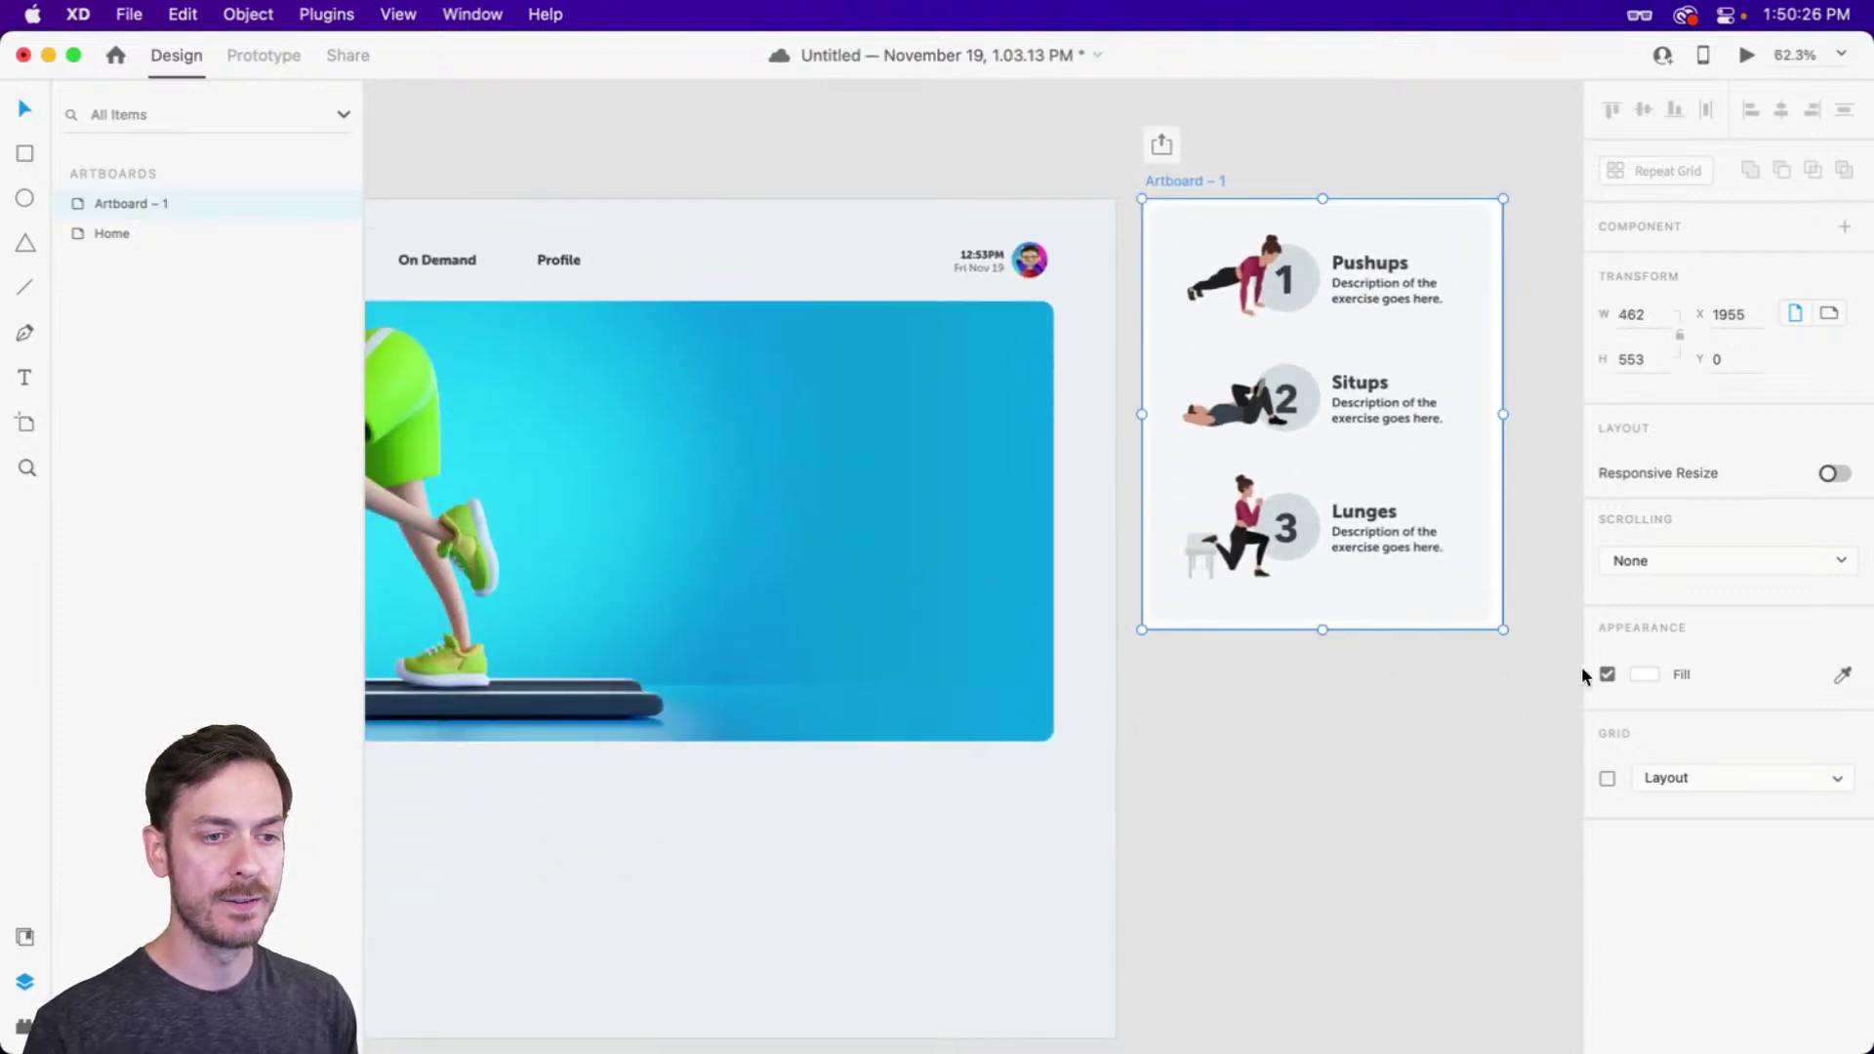
scroll(998, 389, "left", 10)
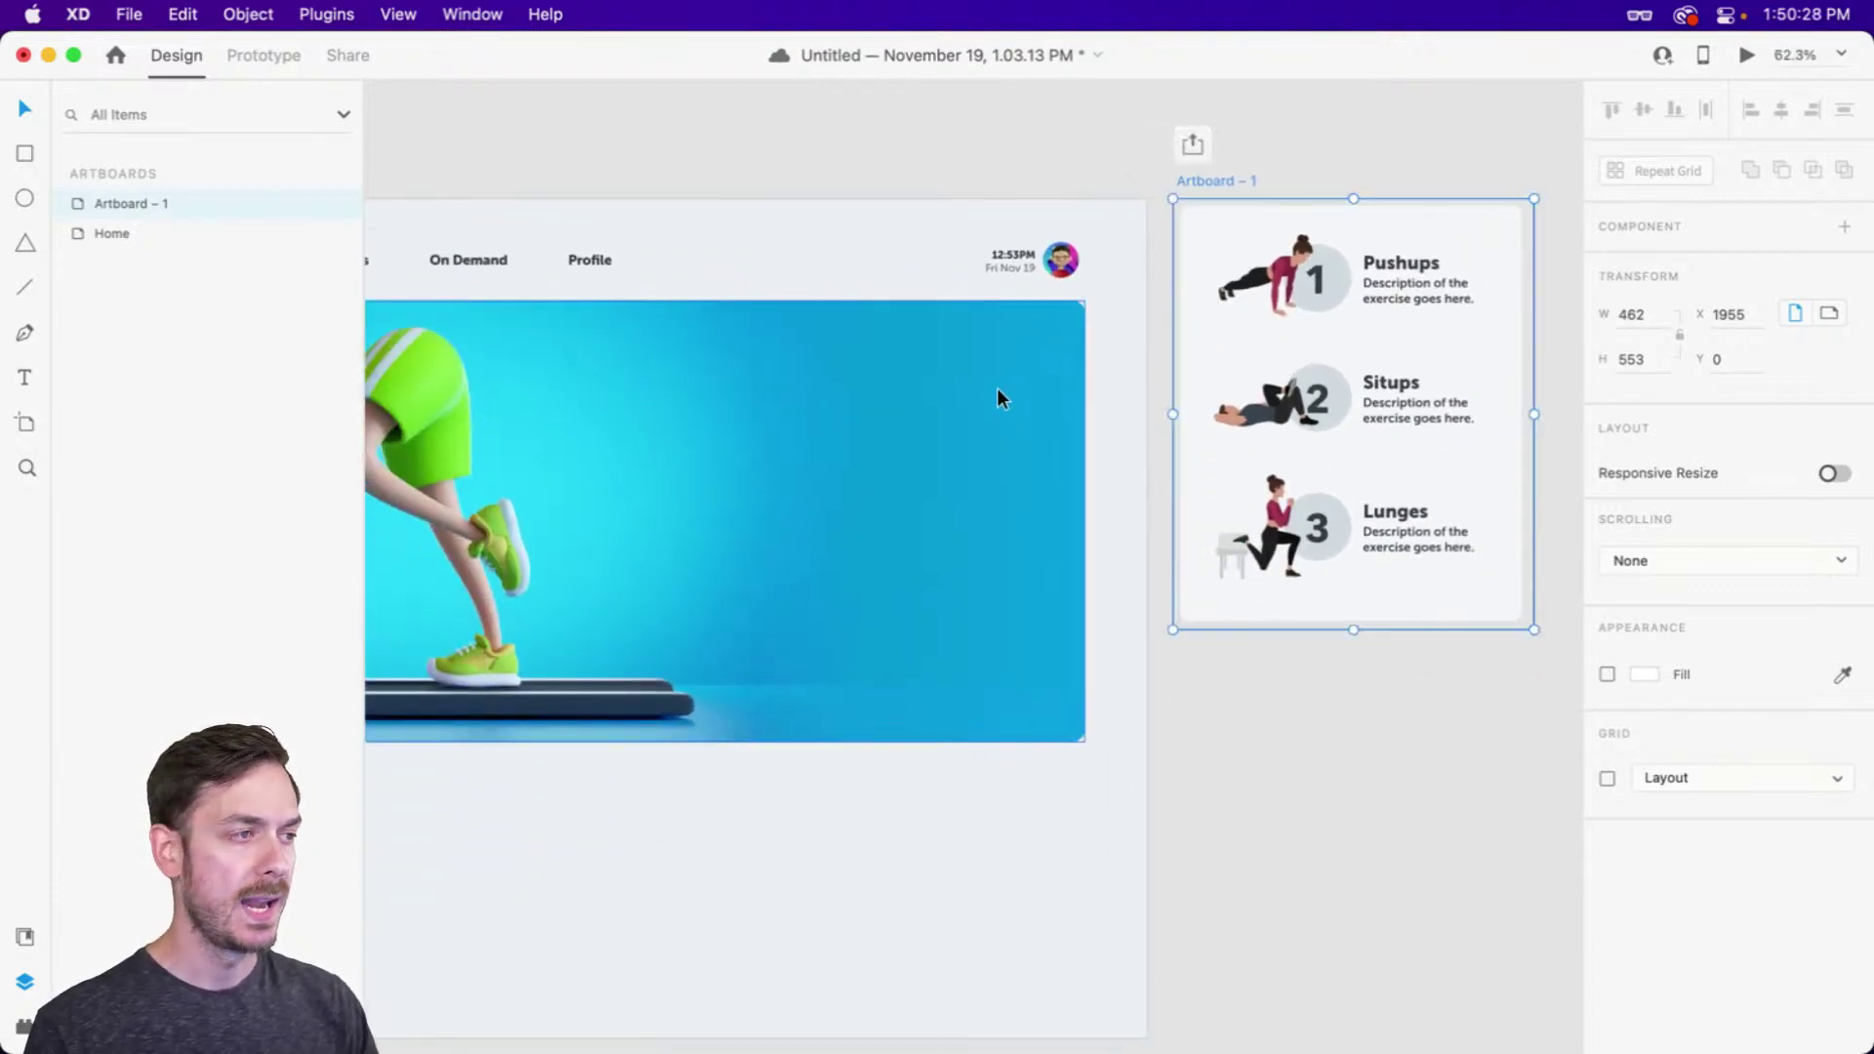
Switch to prototyping and link the View Exercises button to Artboard – 1 with a Tap trigger
left_click(276, 54)
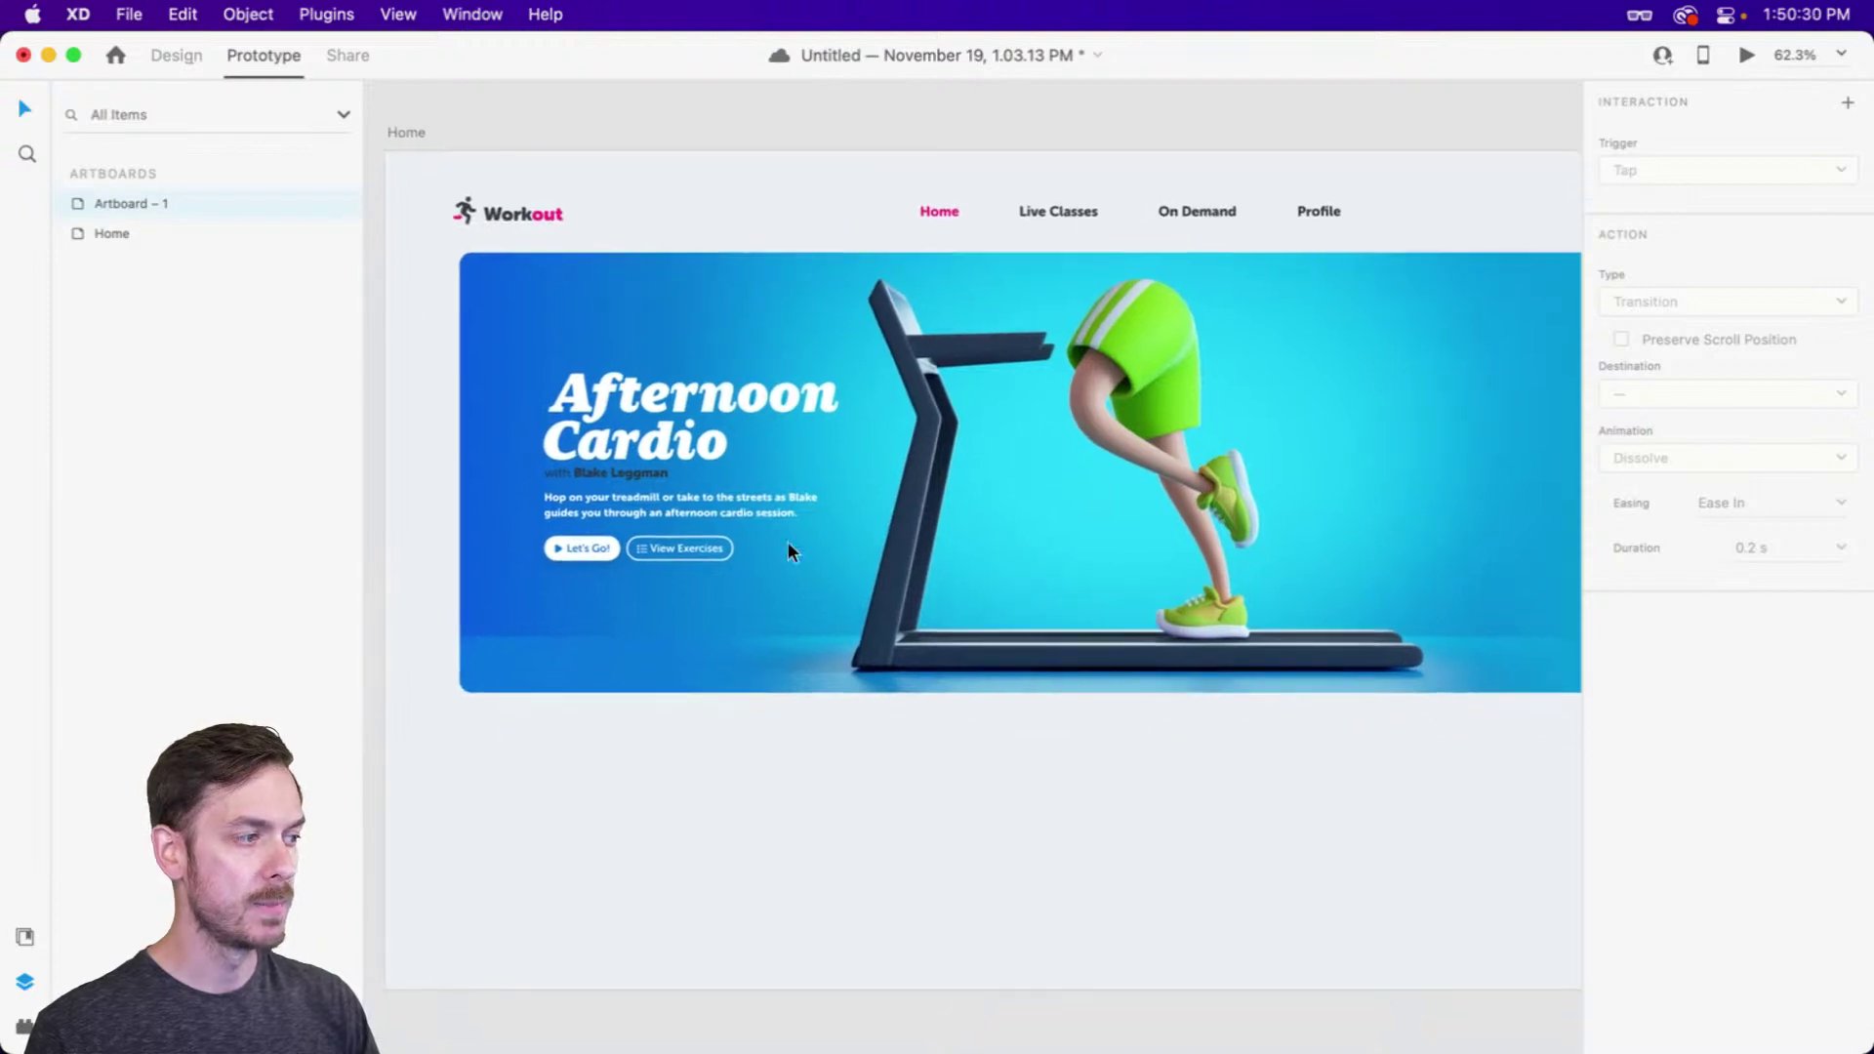
left_click(682, 536)
left_click(683, 544)
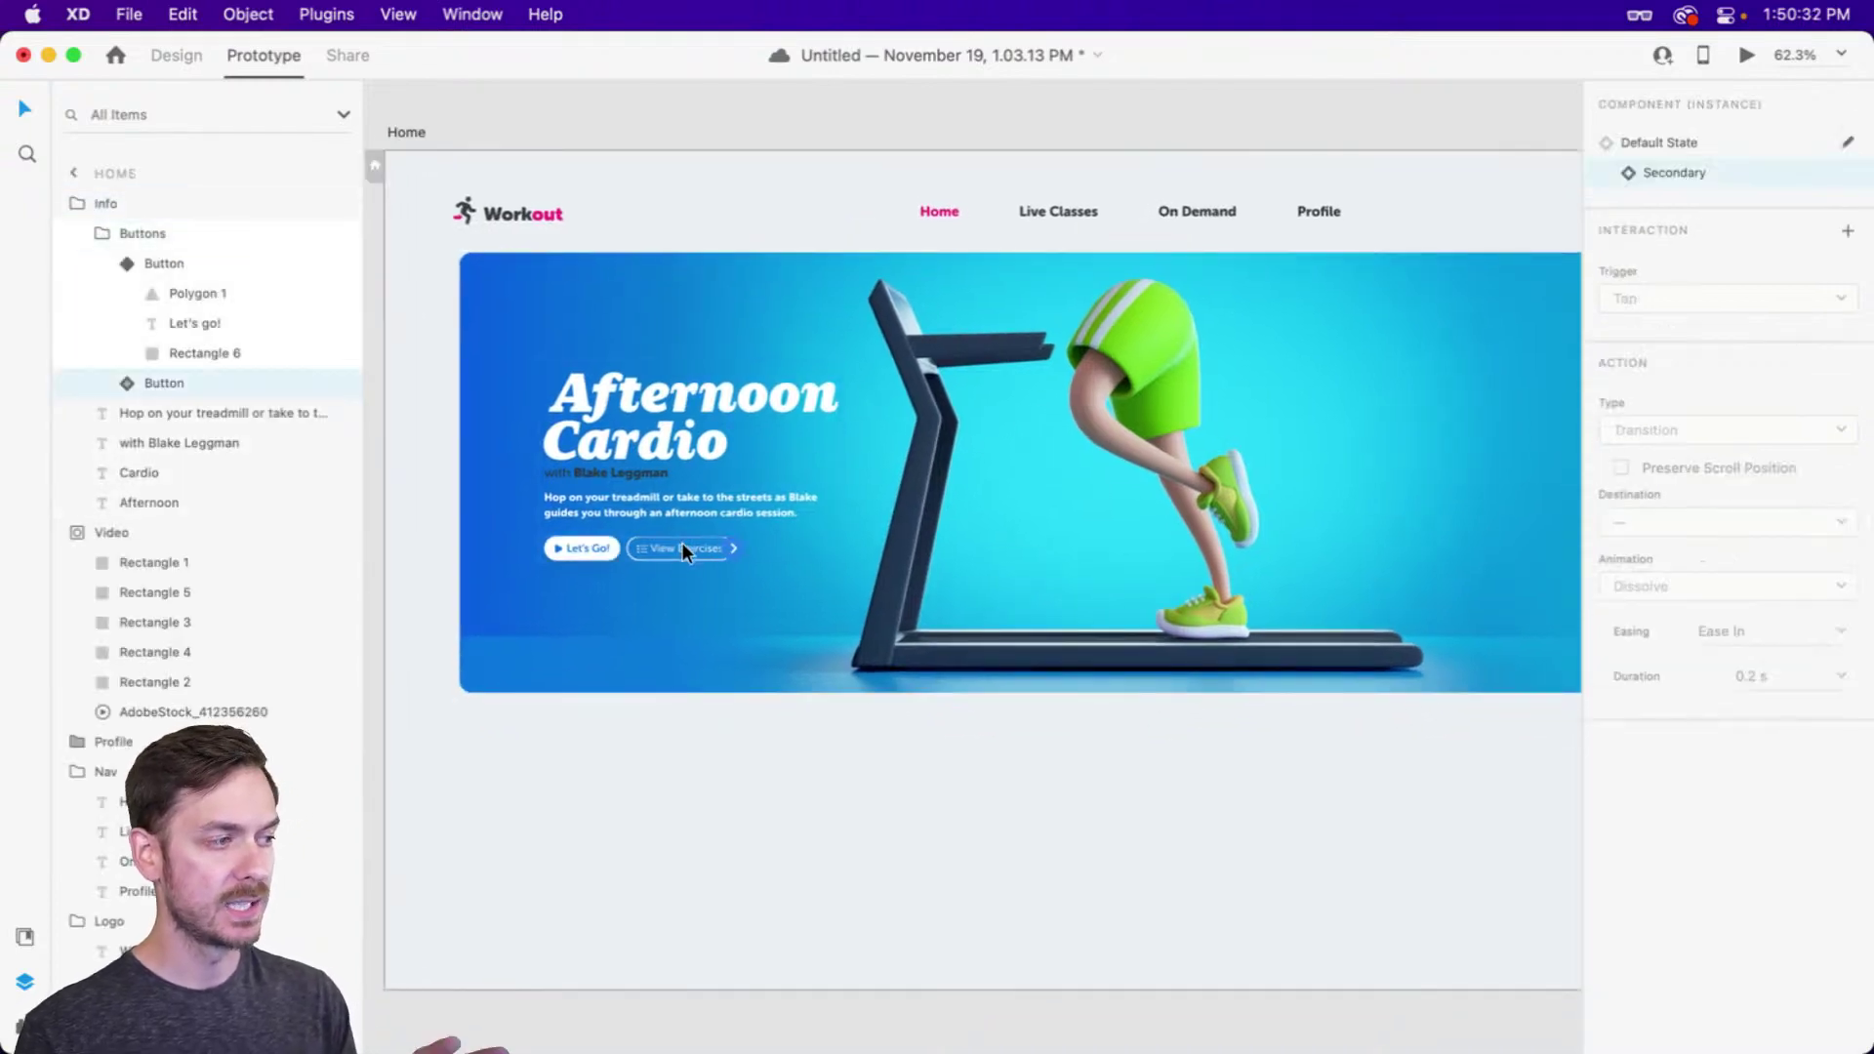
scroll(906, 547, "right", 3)
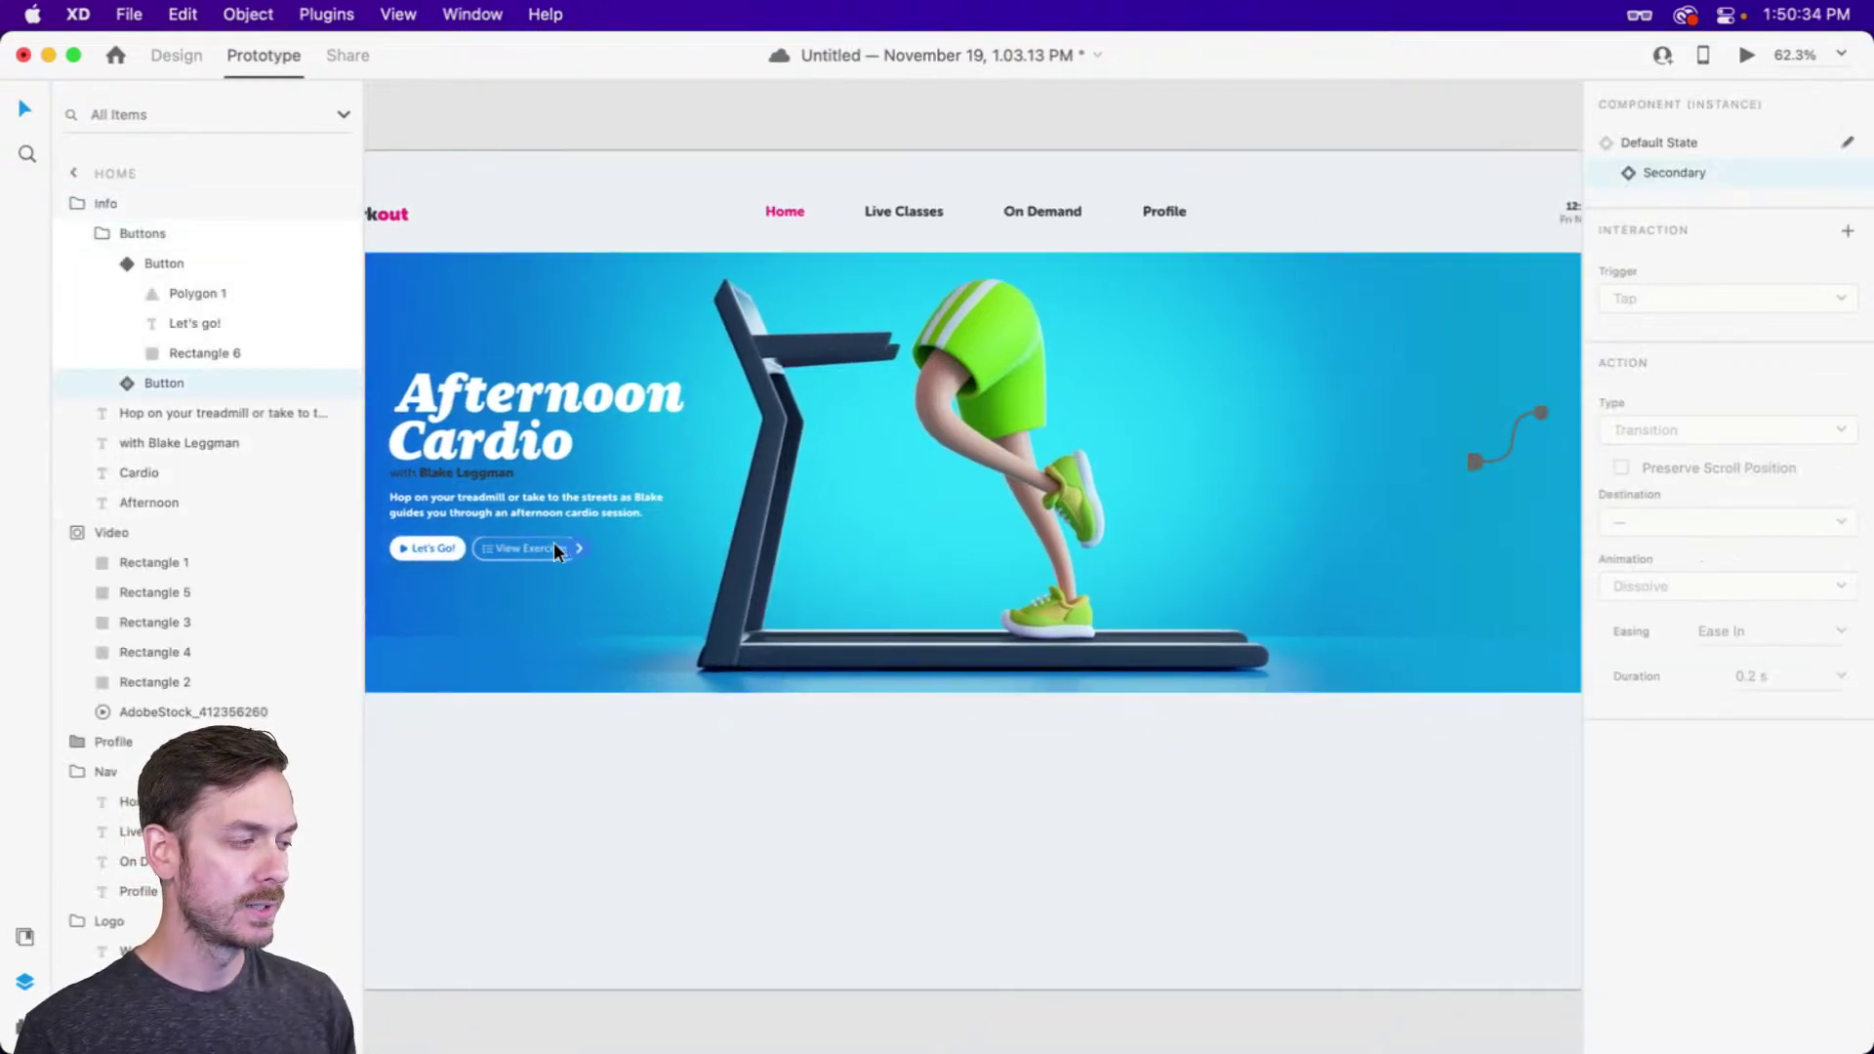
scroll(554, 547, "up", 5)
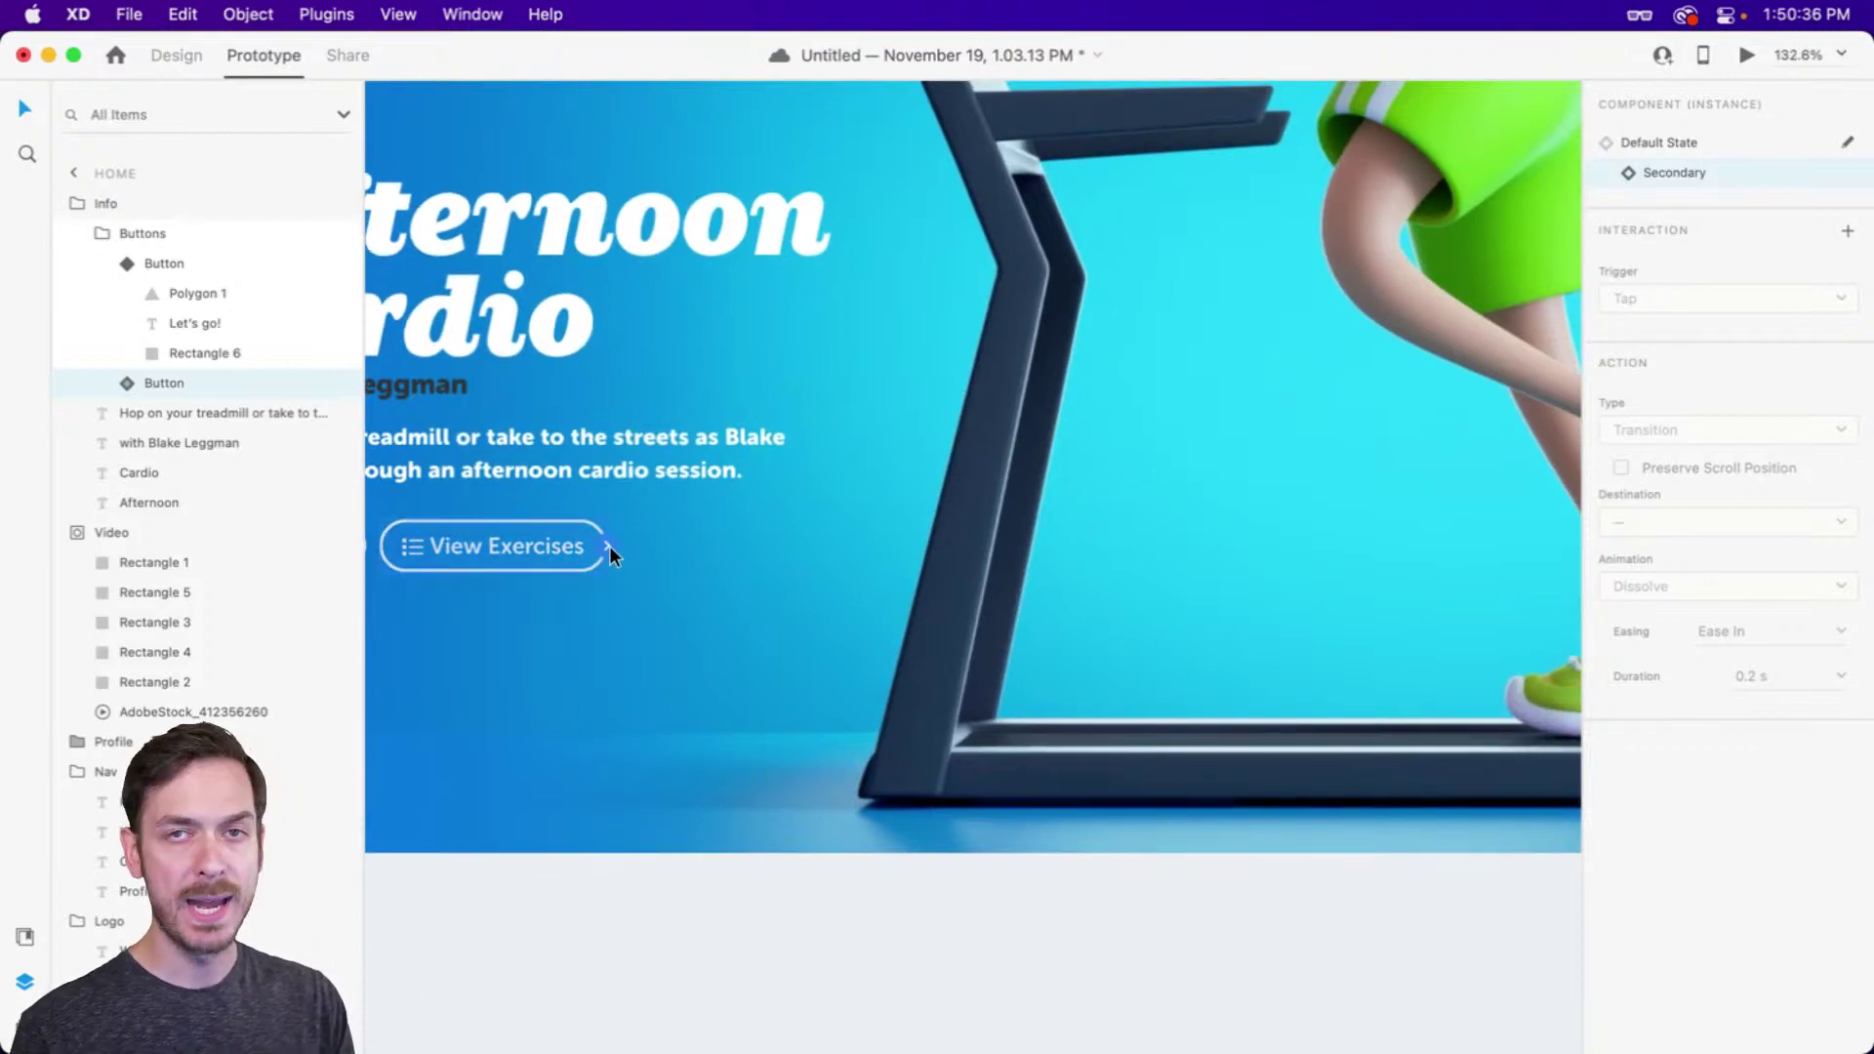
scroll(609, 551, "down", 5)
left_click_drag(610, 549, 1333, 261)
scroll(1269, 430, "right", 6)
scroll(1152, 342, "left", 5)
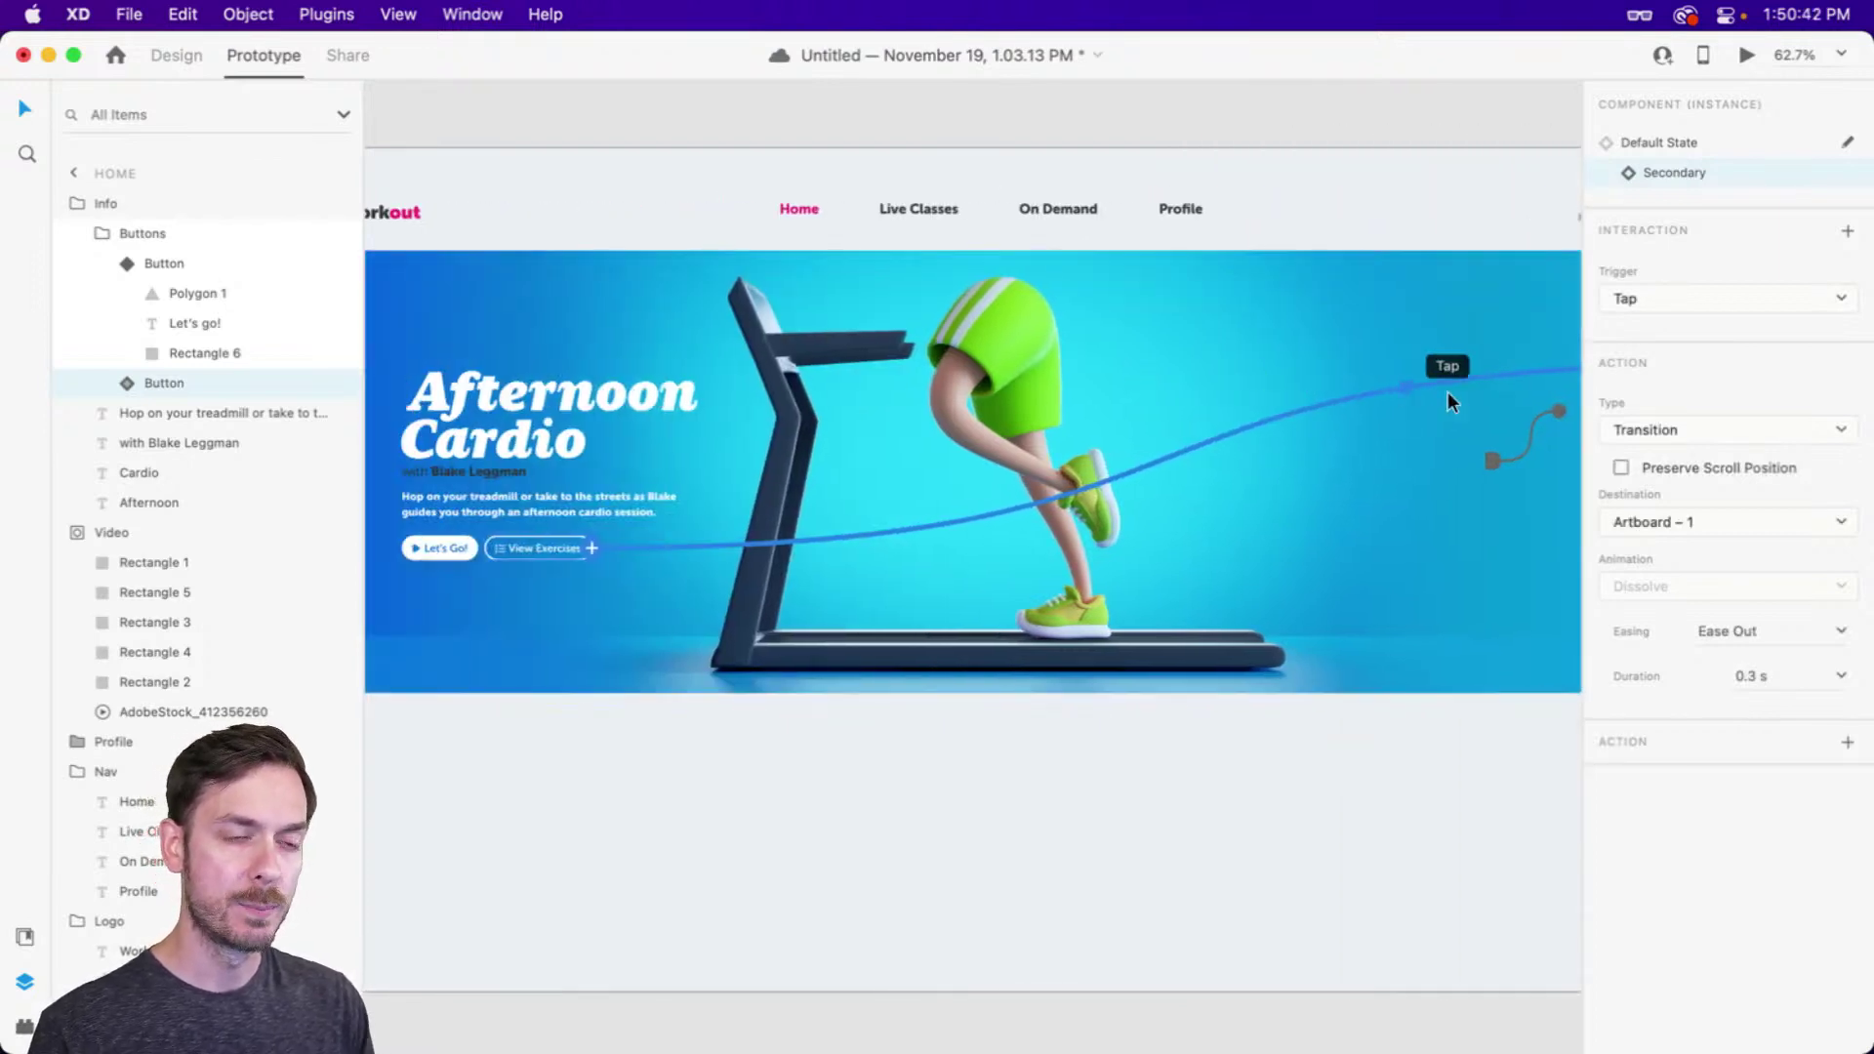
Make the link's action an Overlay with a Slide Left animation, positioned over the empty right end of the hero video
left_click(1736, 431)
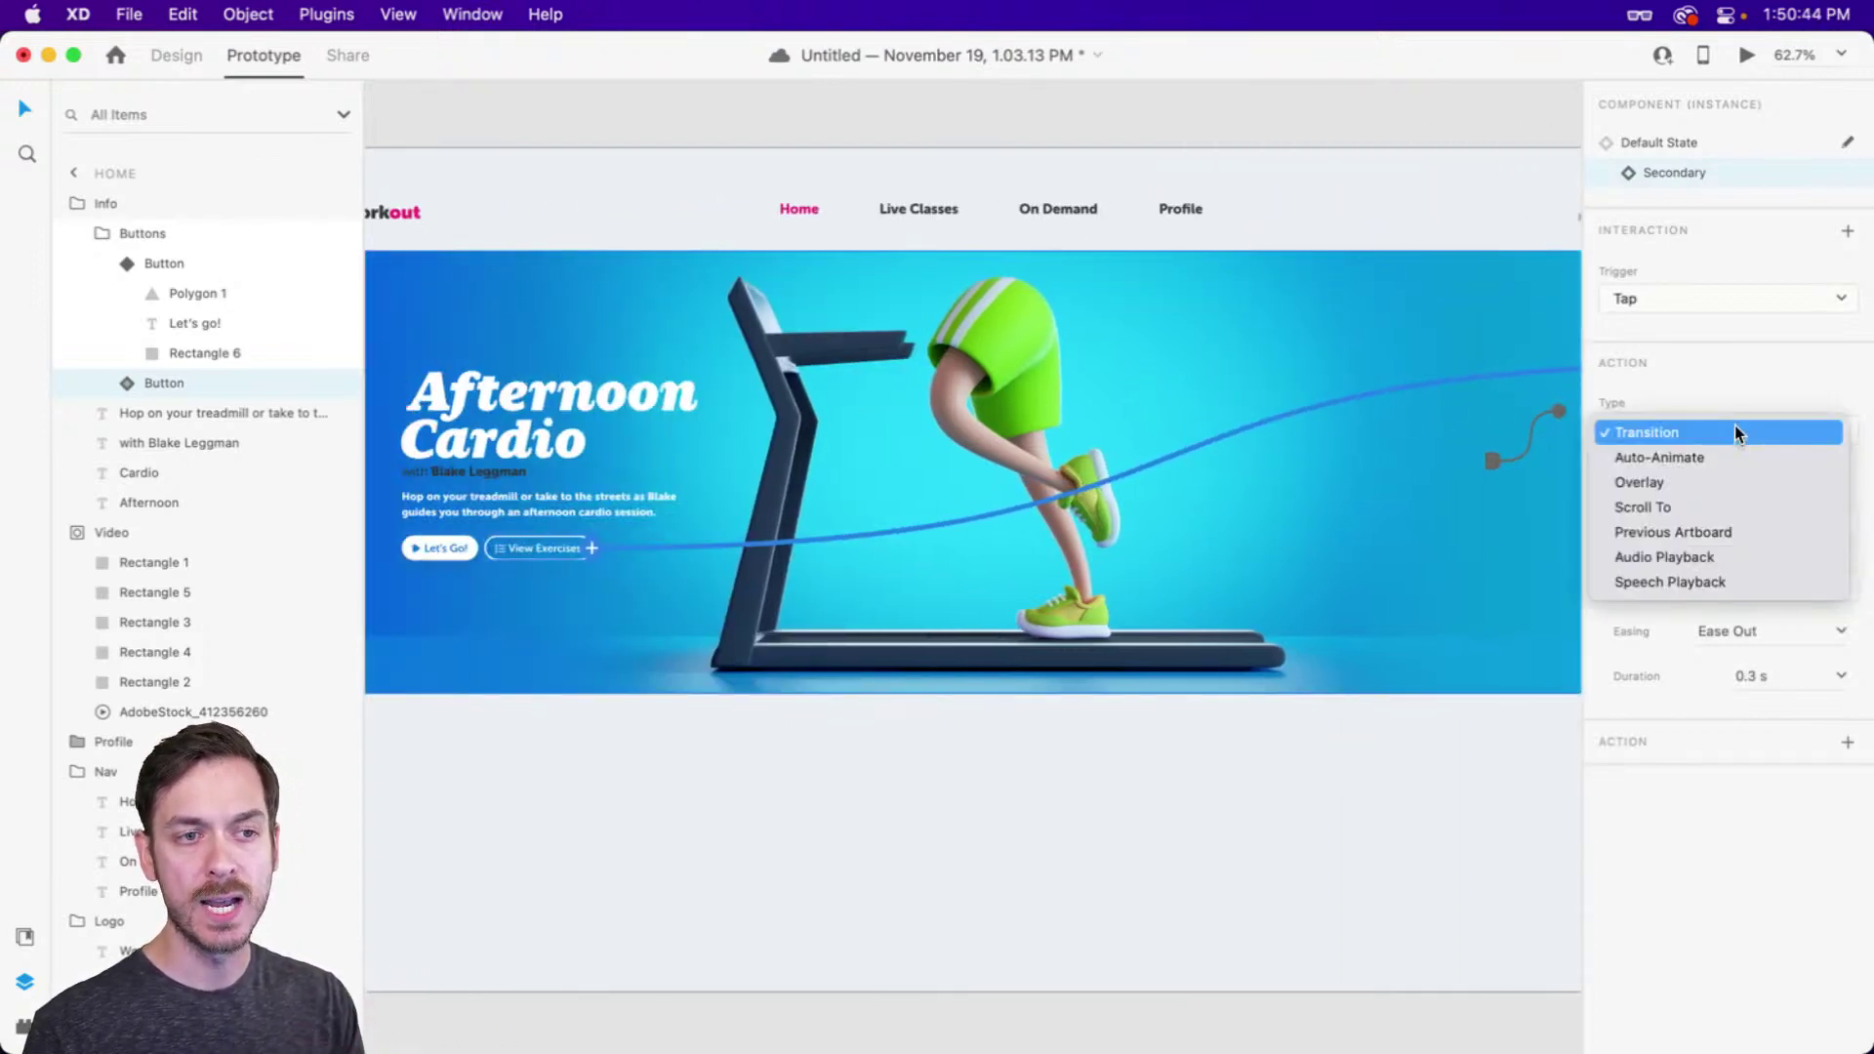
left_click(1715, 482)
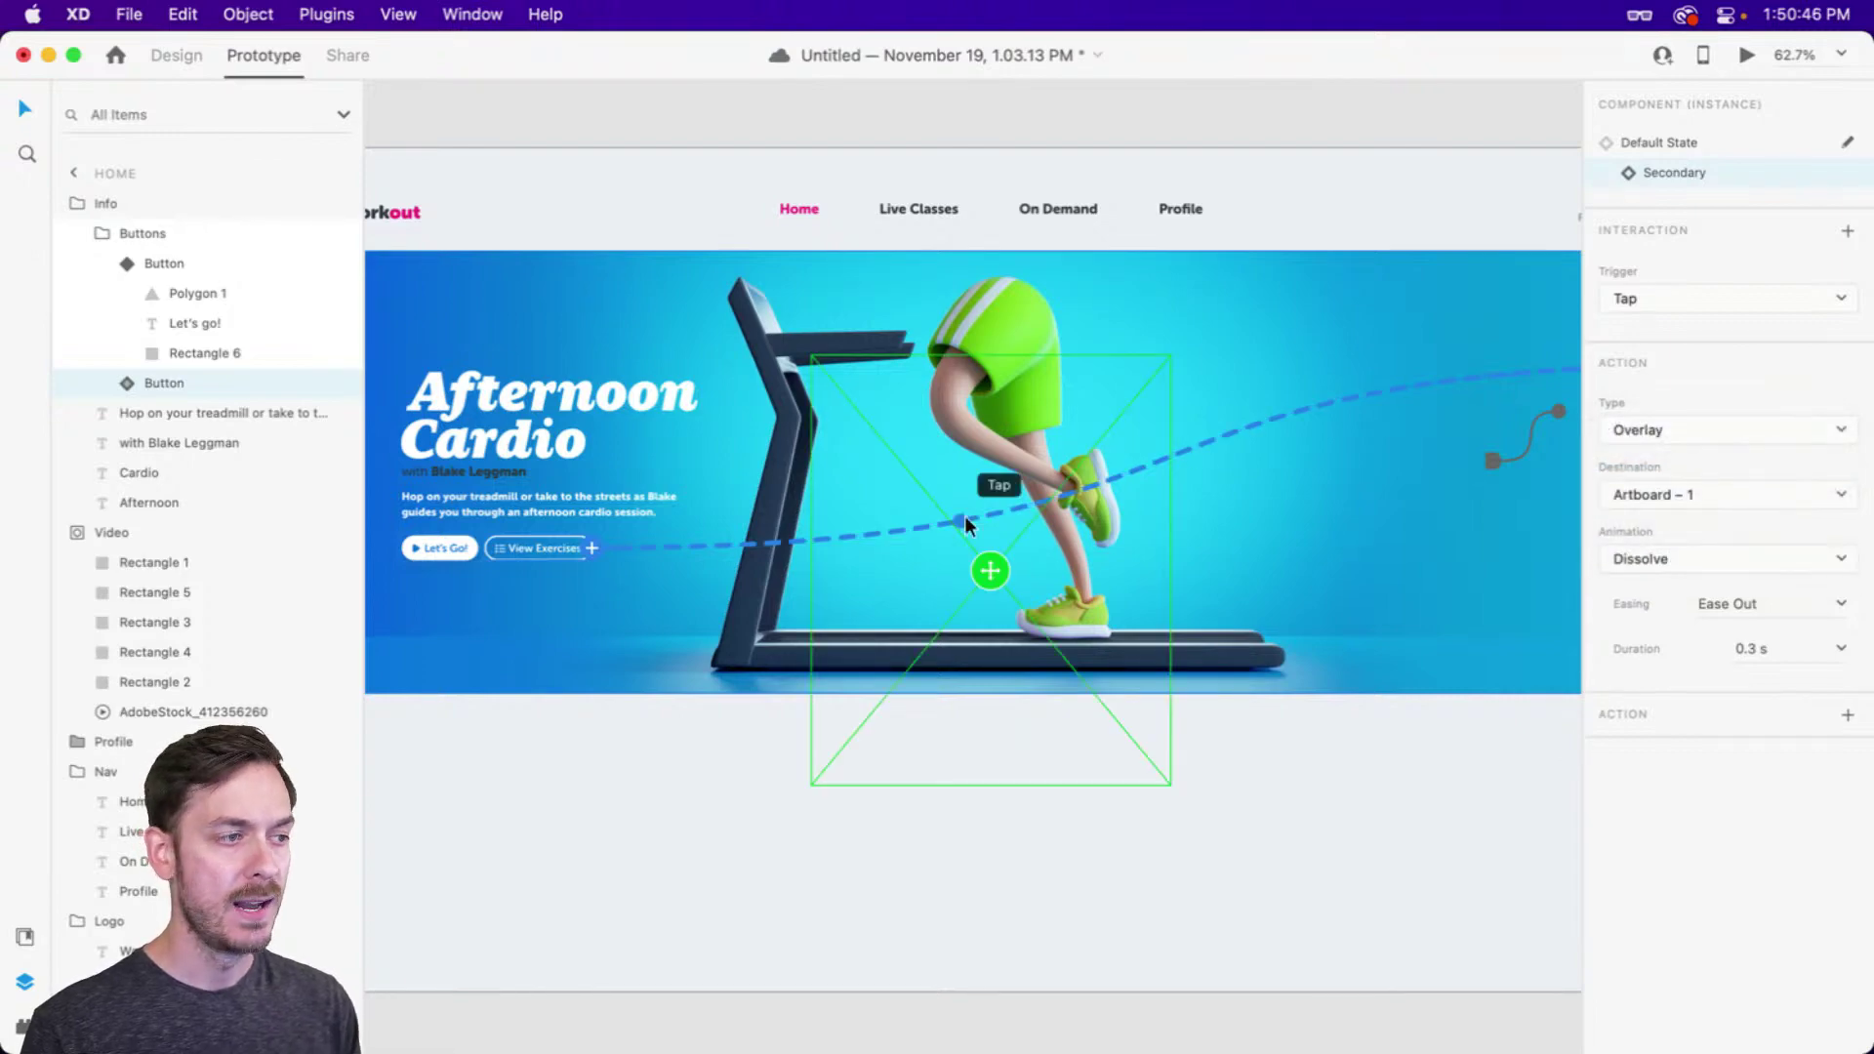
left_click_drag(965, 525, 1148, 466)
scroll(1156, 465, "right", 5)
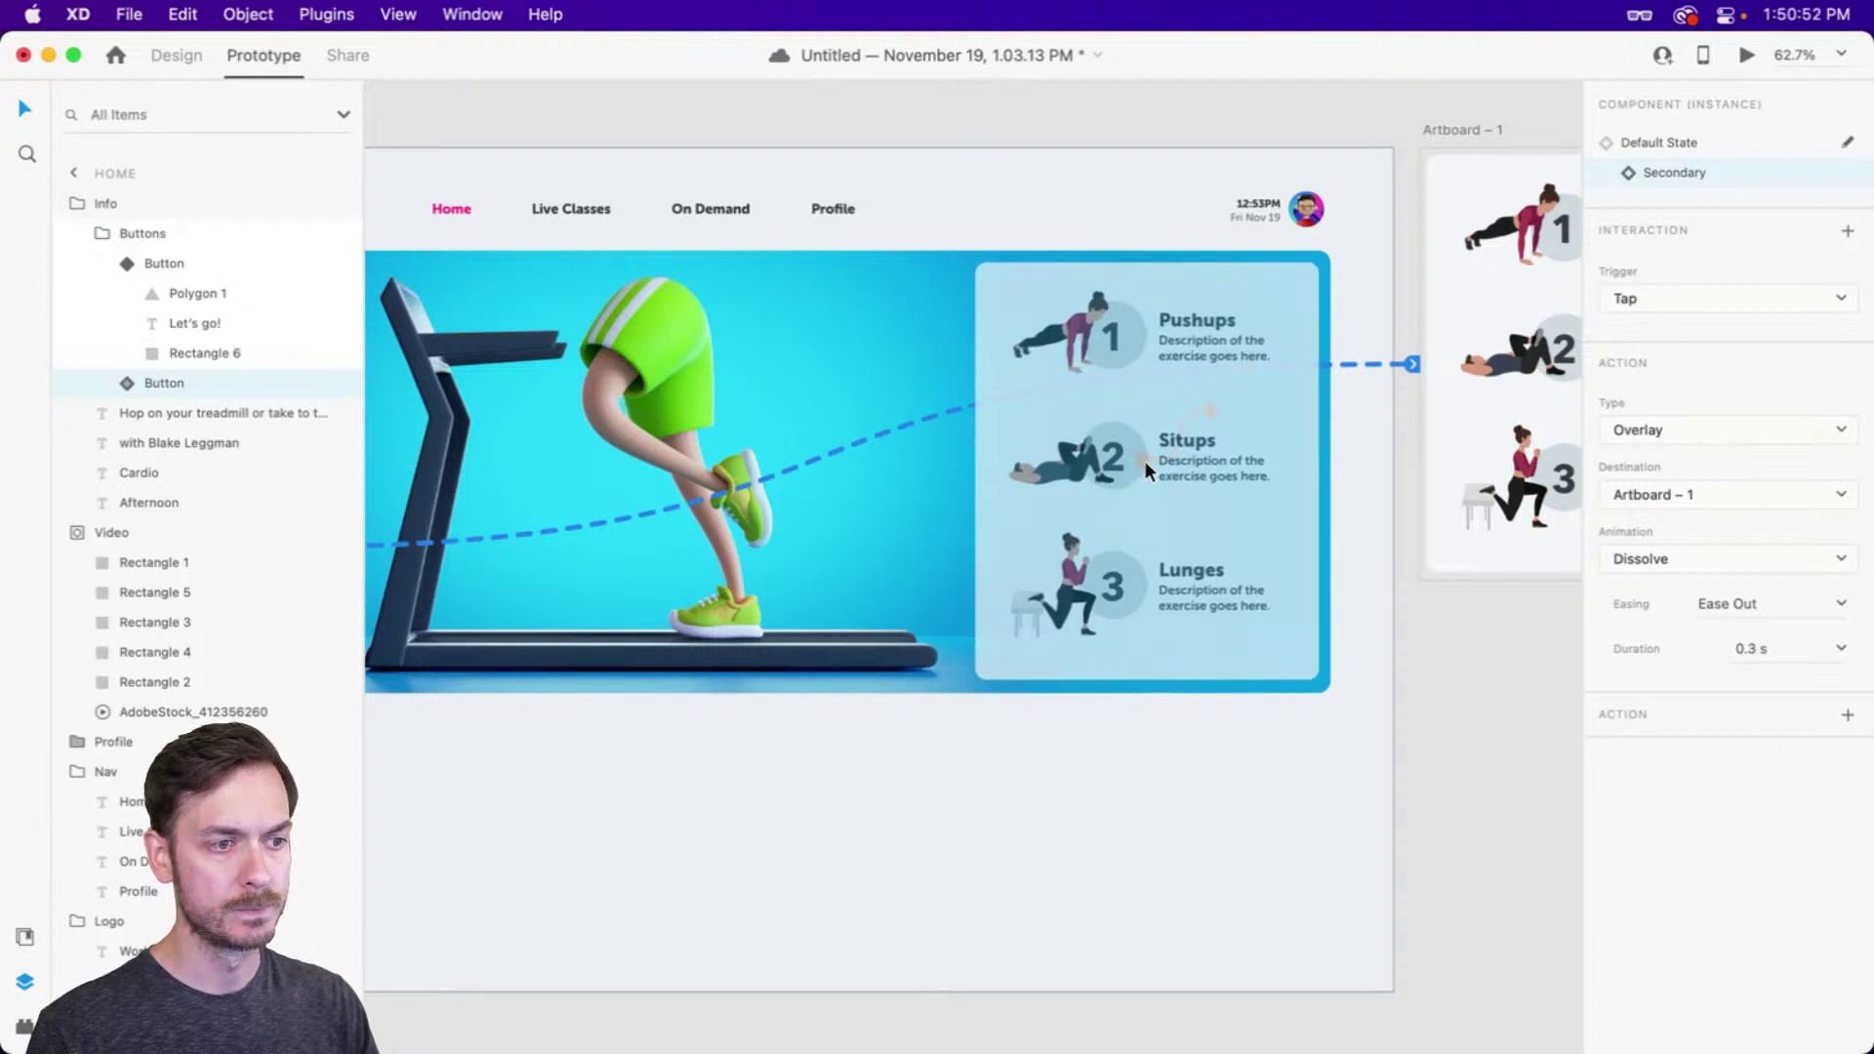
left_click(1663, 562)
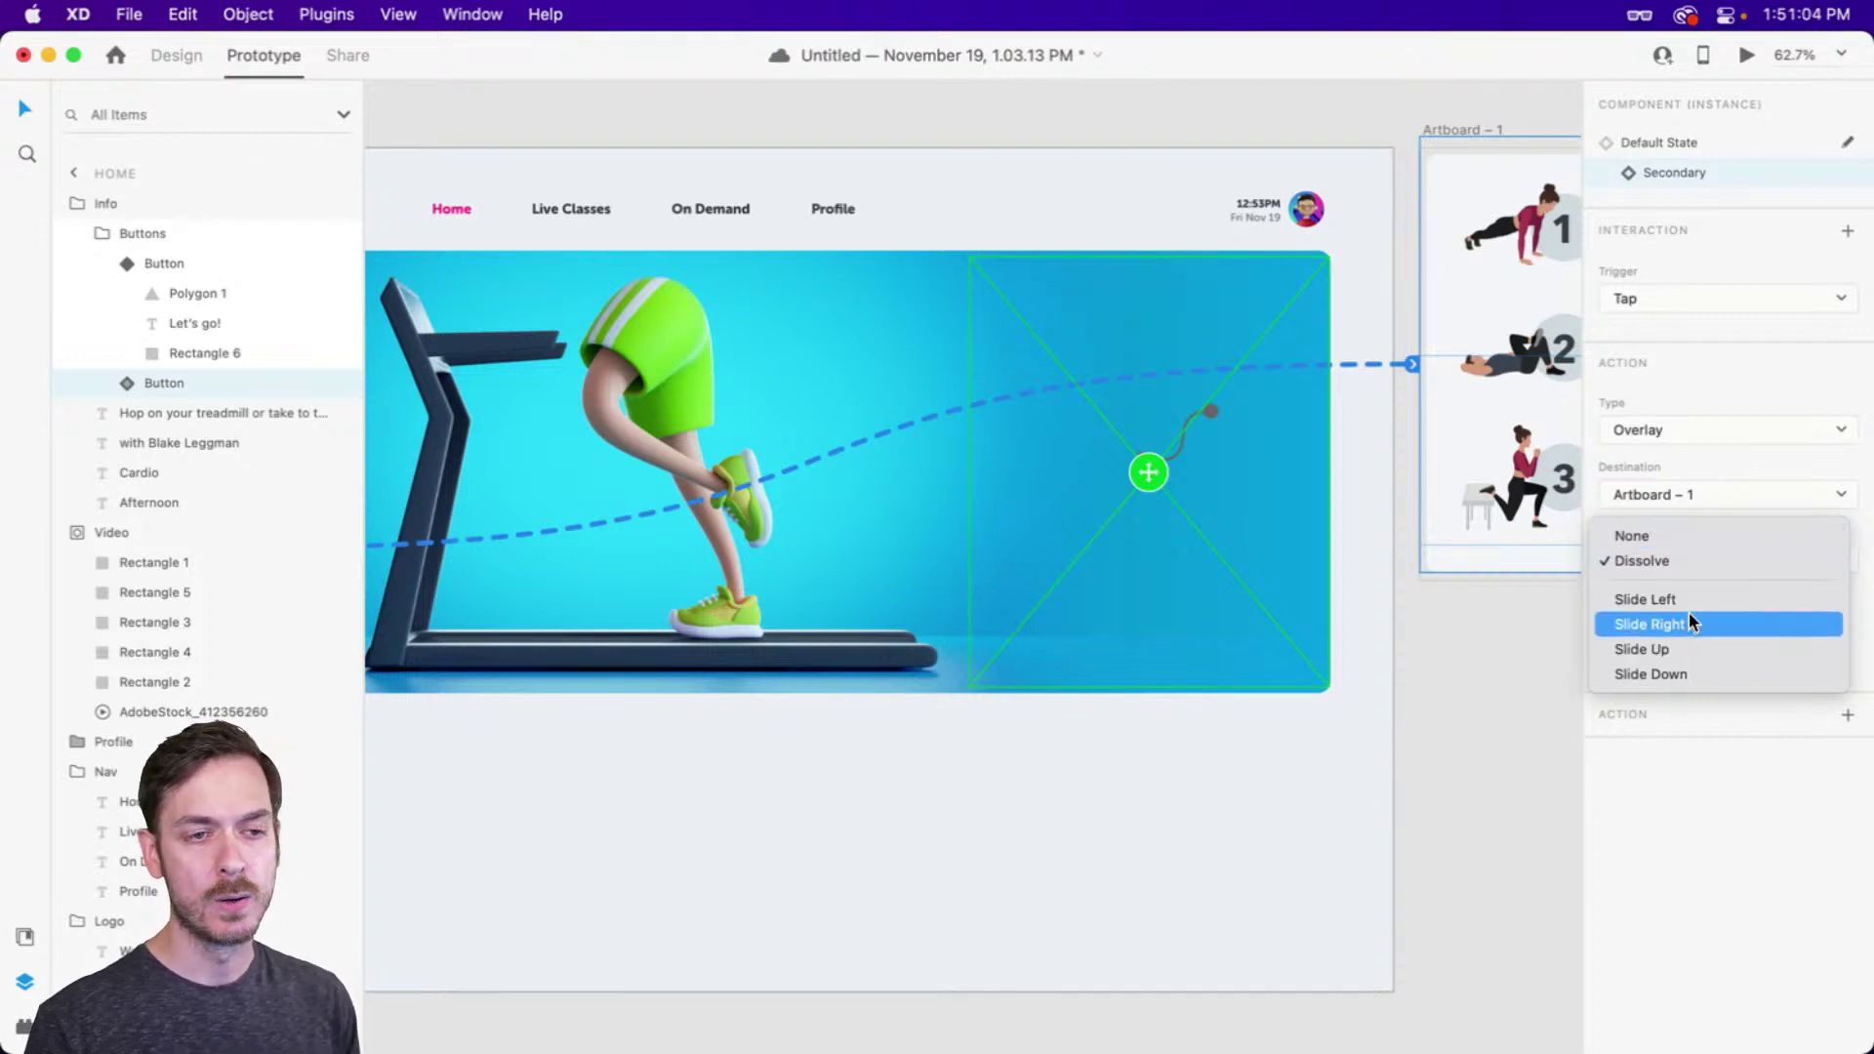
left_click(1689, 592)
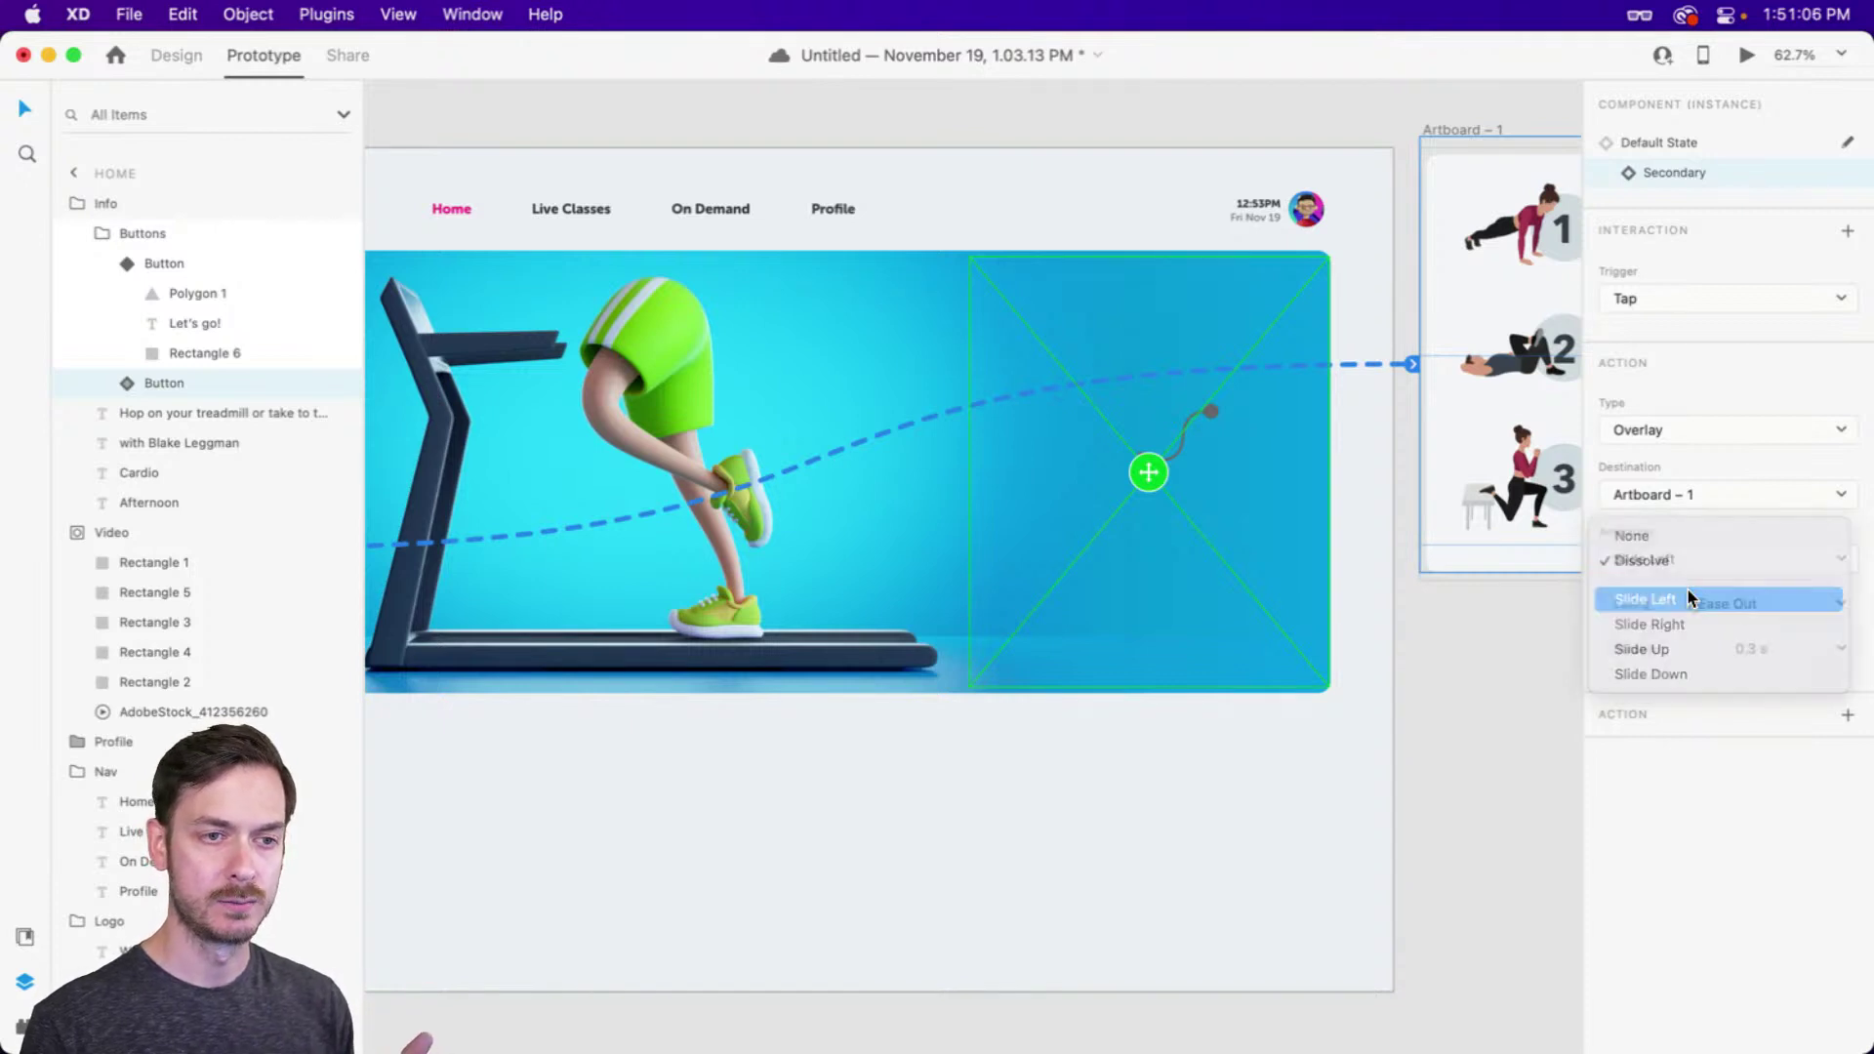
Keep the overlay over the hero's empty right end, and set its slide animation to Ease Out easing with a 0.4 s duration
left_click_drag(1223, 359, 1158, 464)
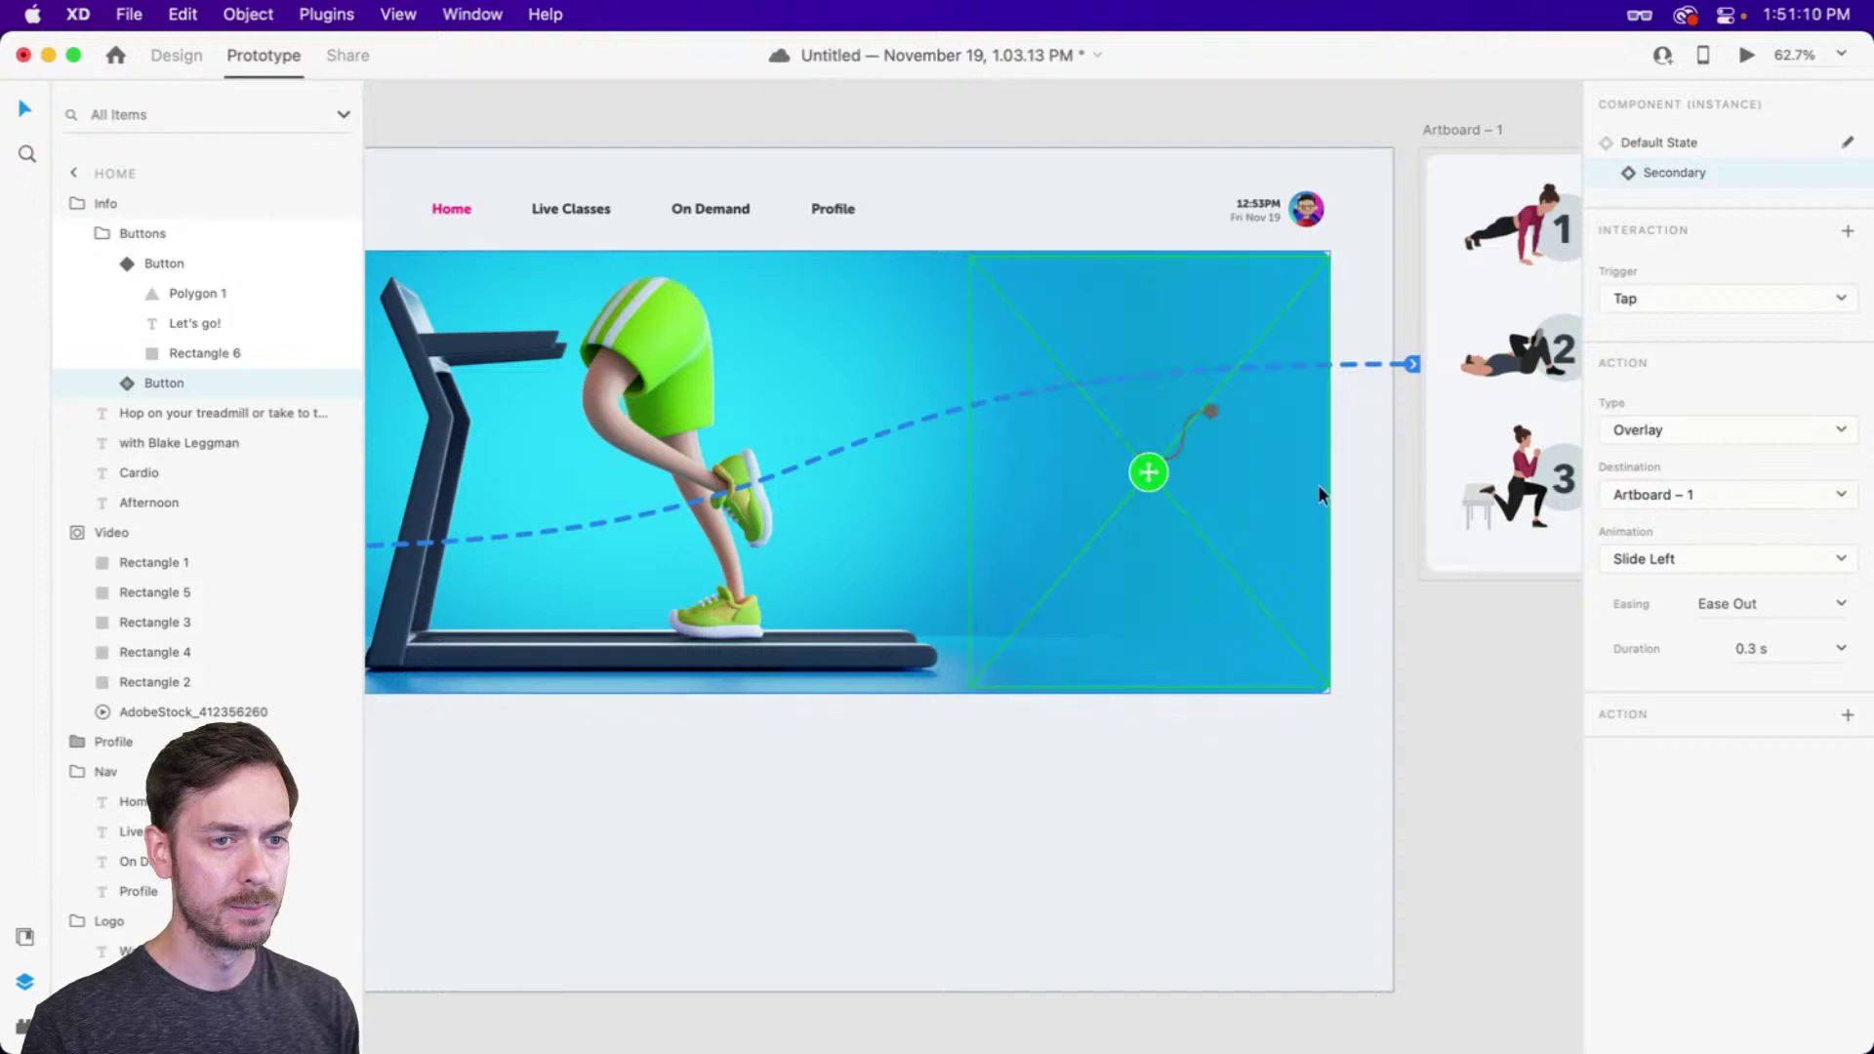
left_click(1841, 603)
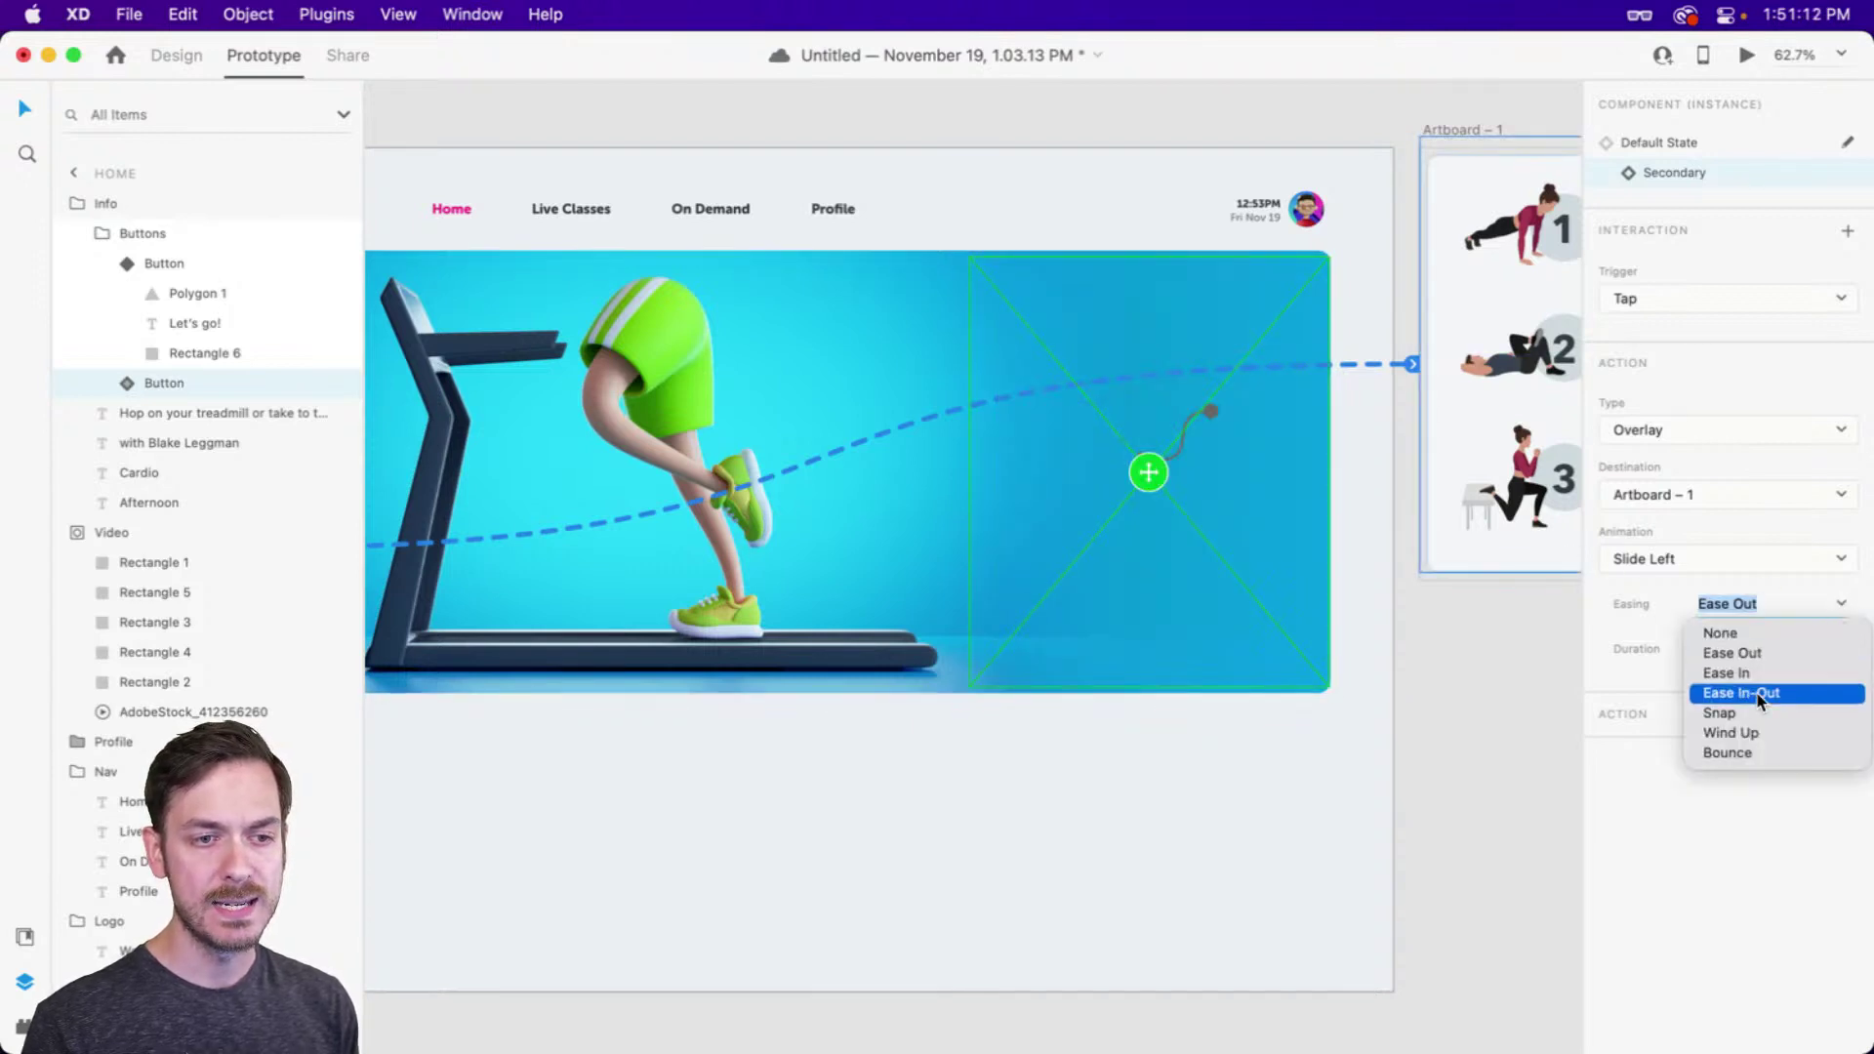
left_click(1779, 654)
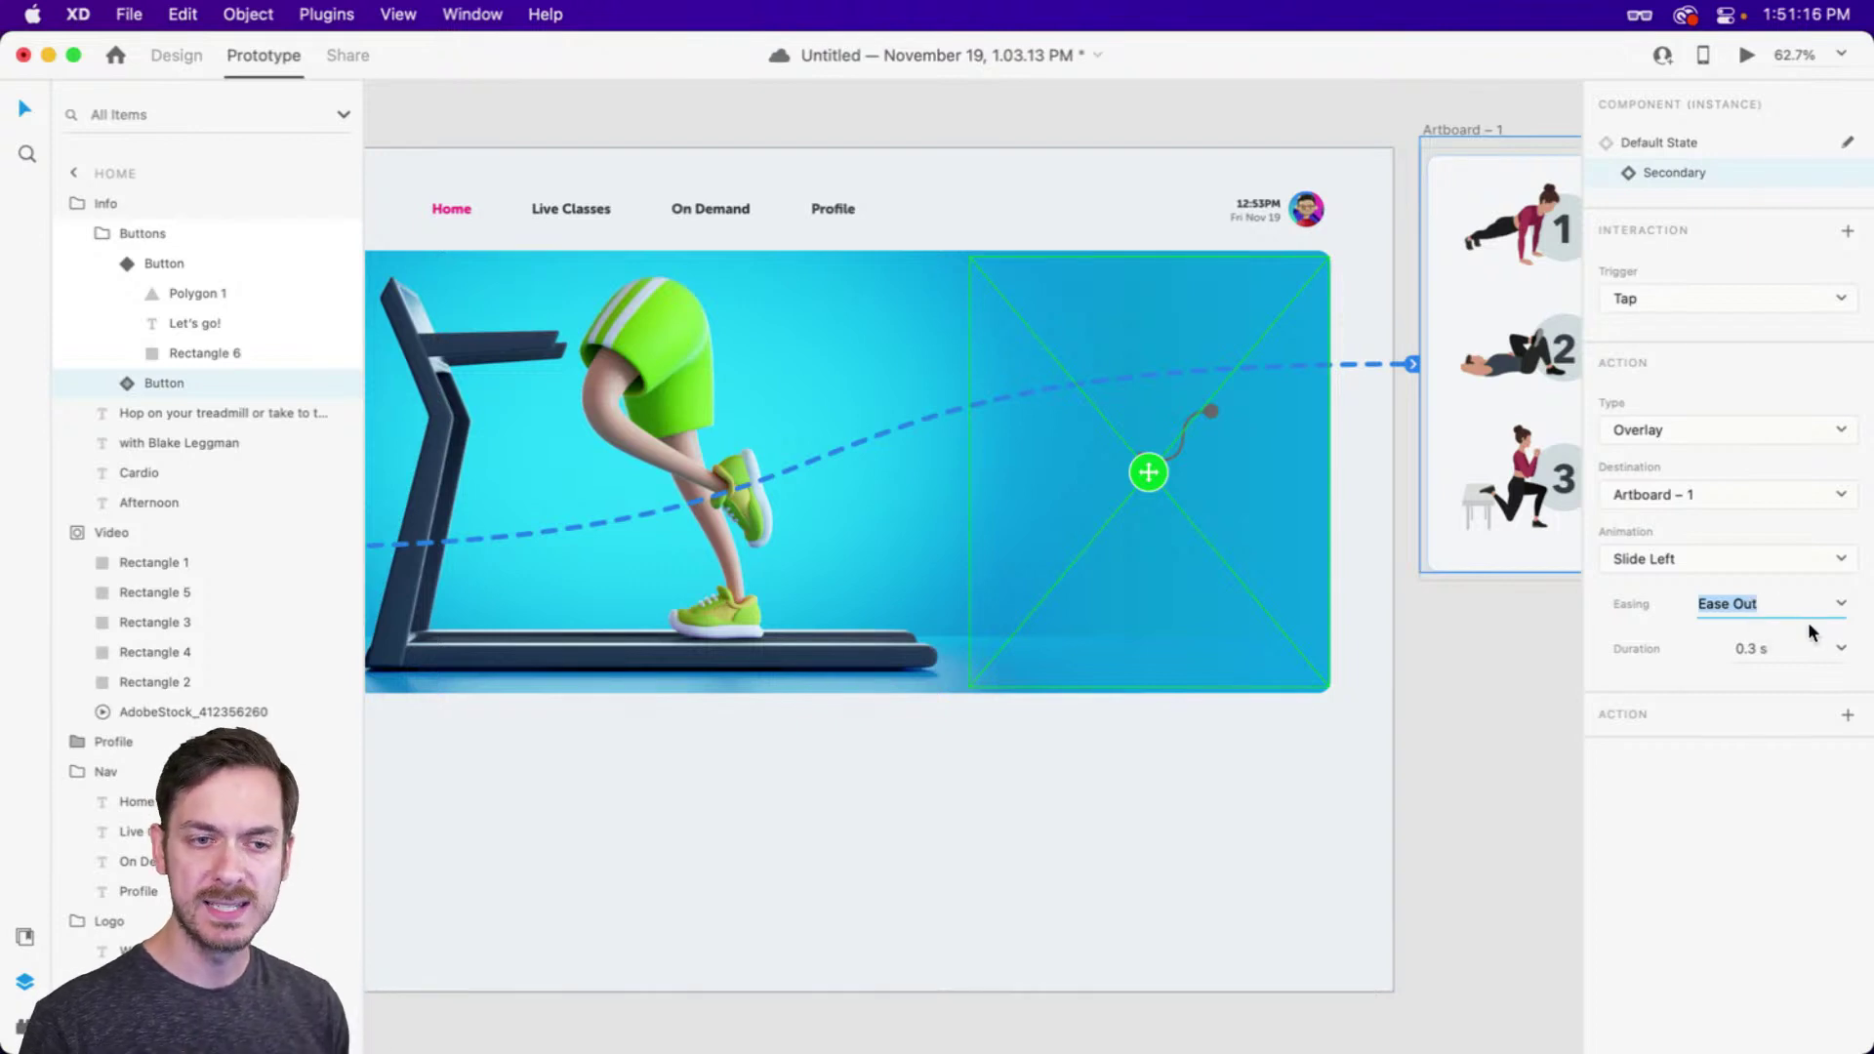
left_click(1839, 652)
left_click(1779, 699)
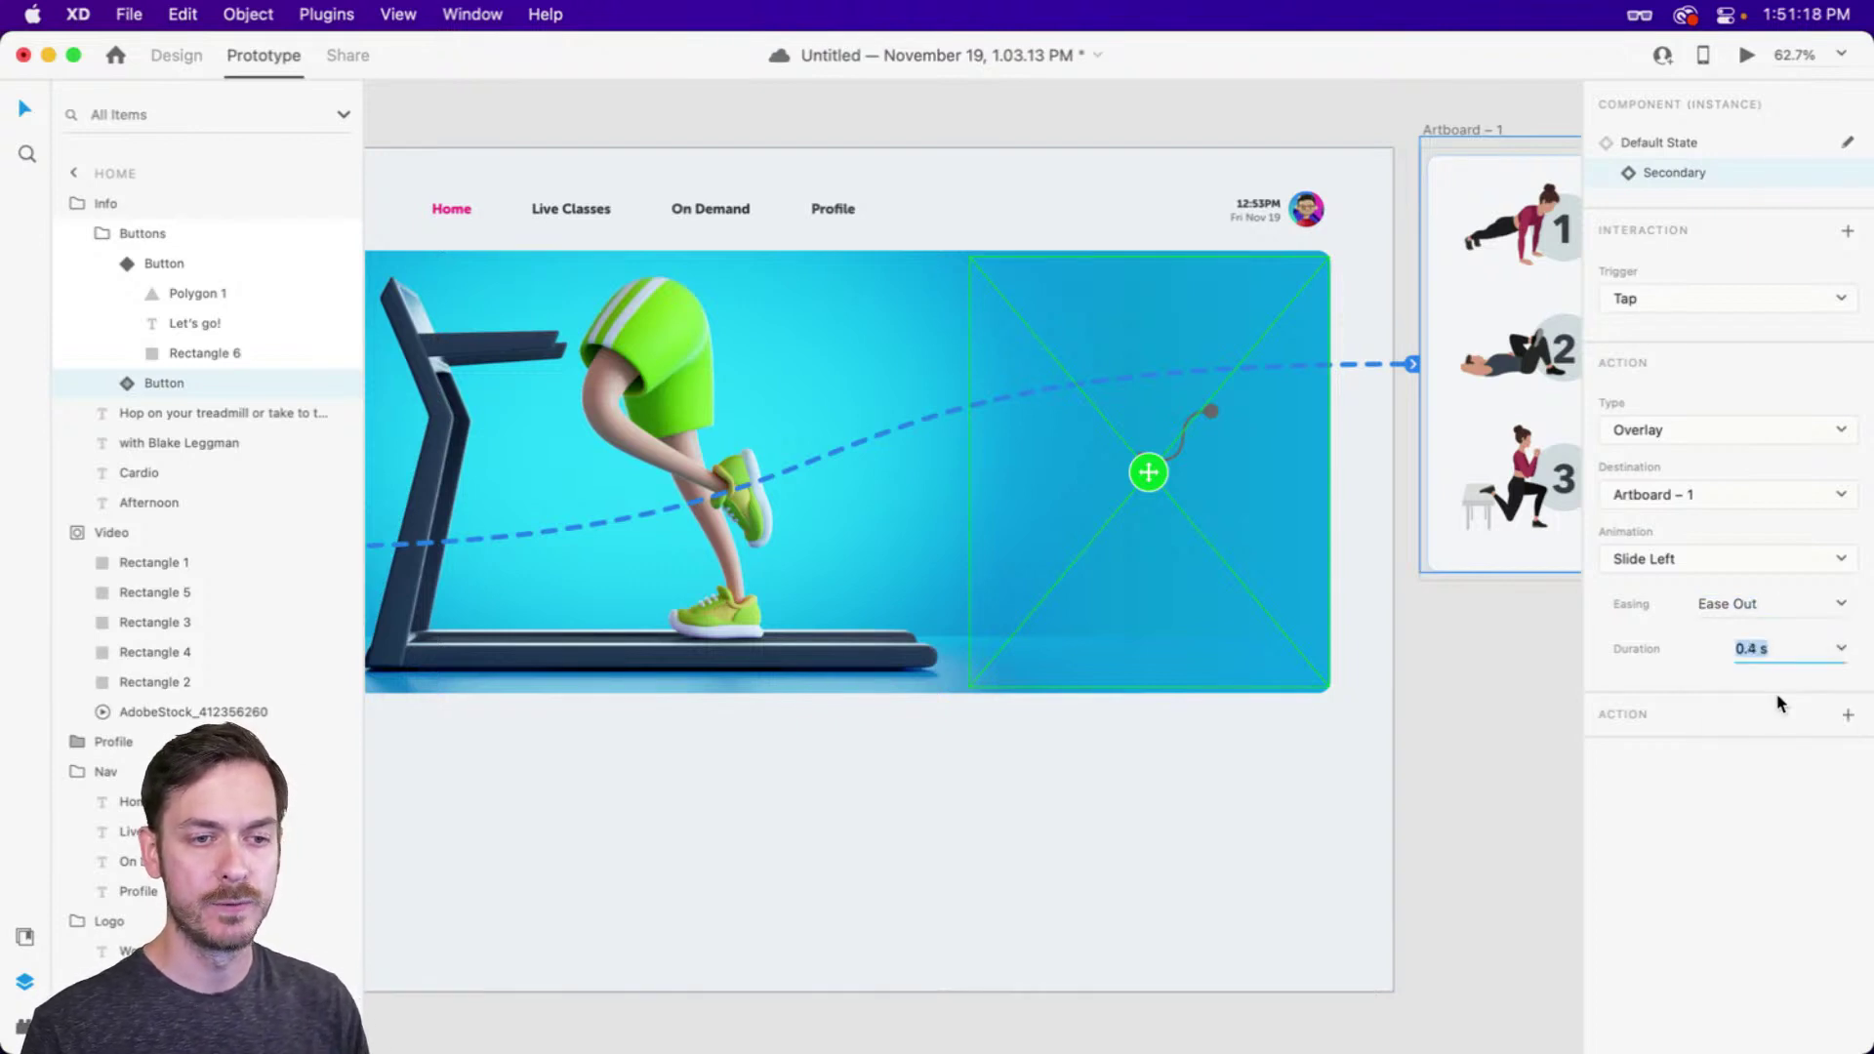
Preview the prototype, trigger the View Exercises button to check the sliding overlay, and close the preview
left_click(1747, 50)
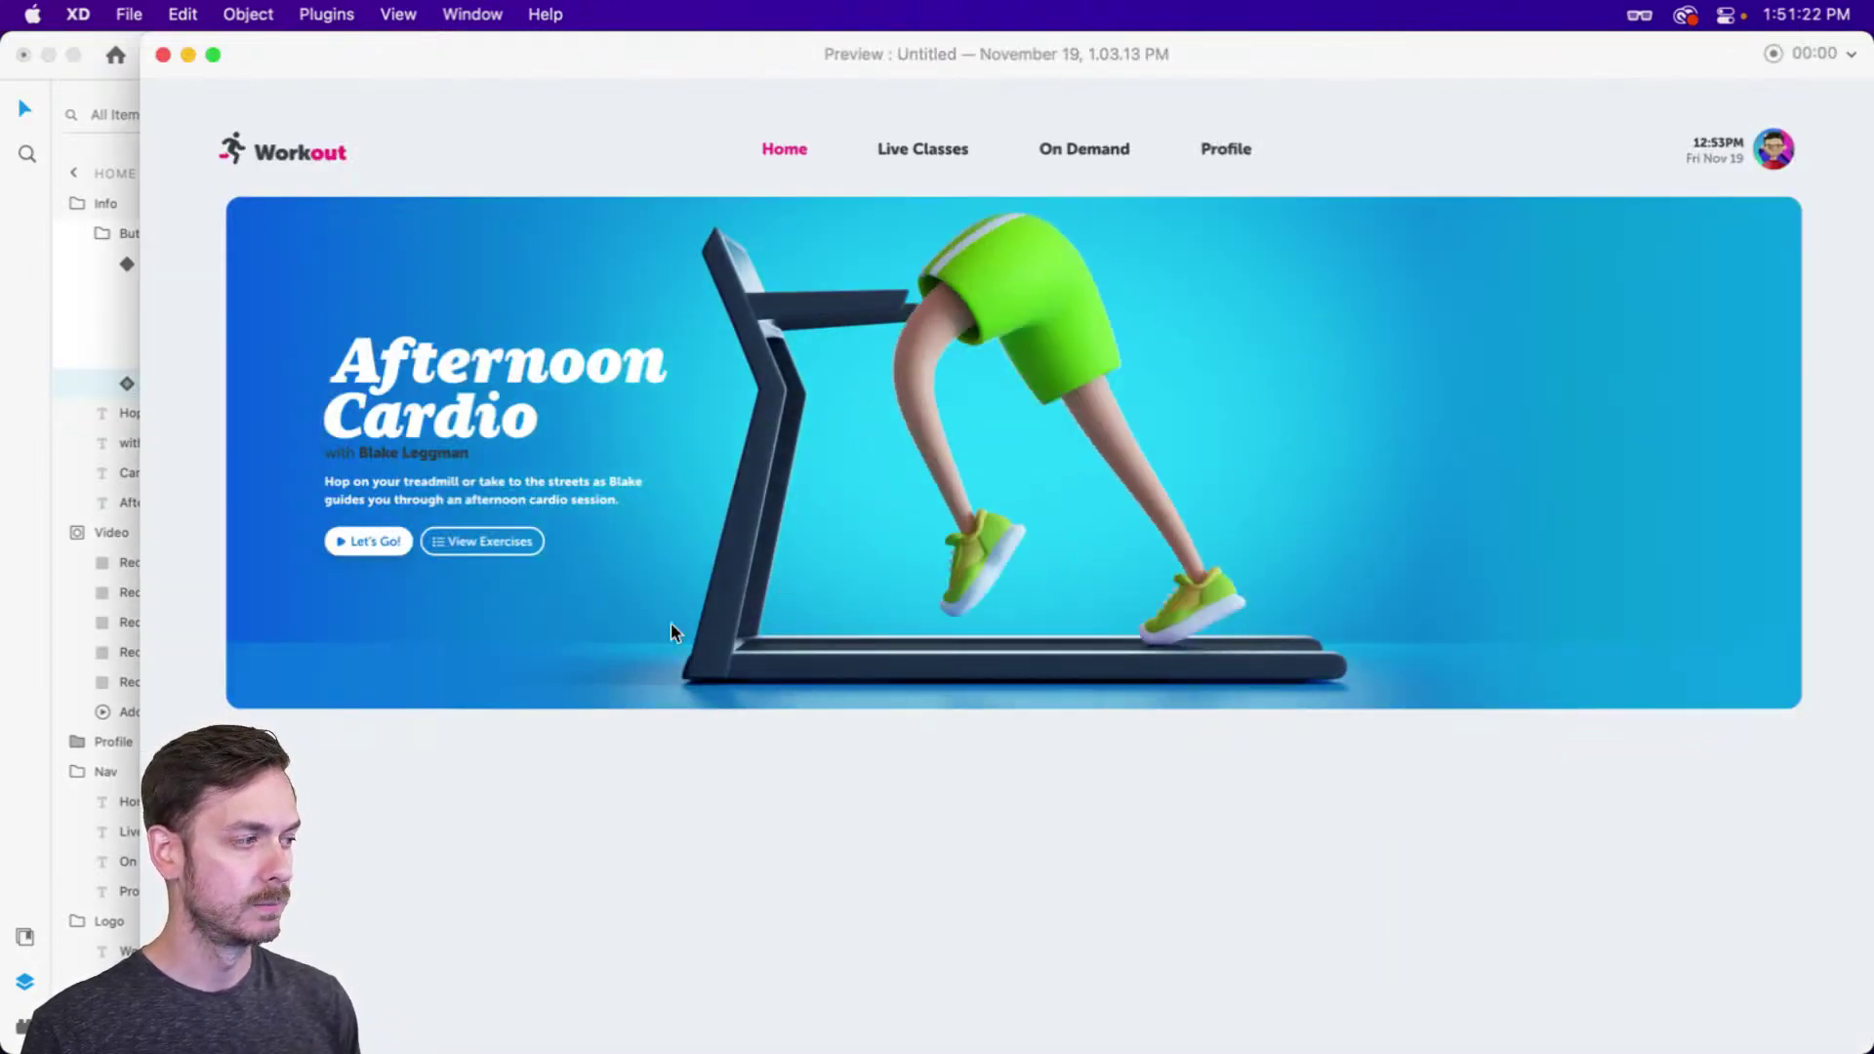
left_click(490, 552)
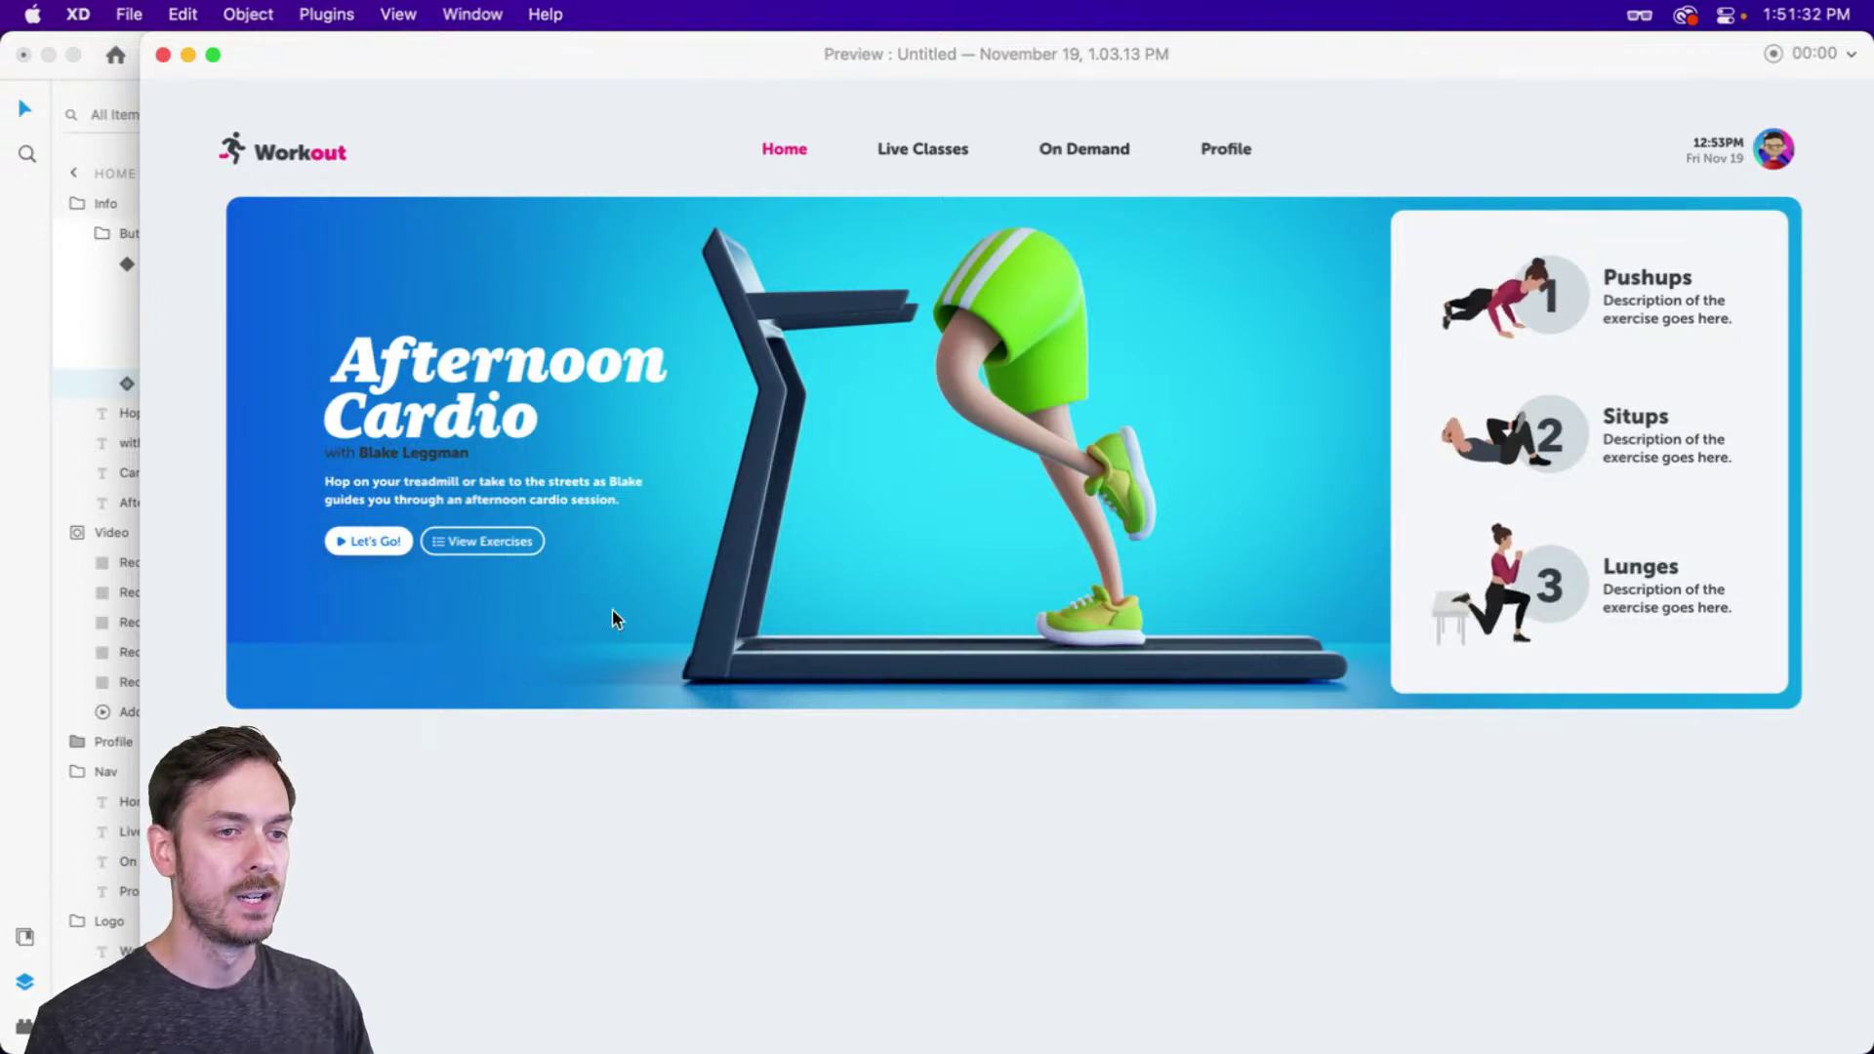
left_click(163, 54)
left_click(168, 55)
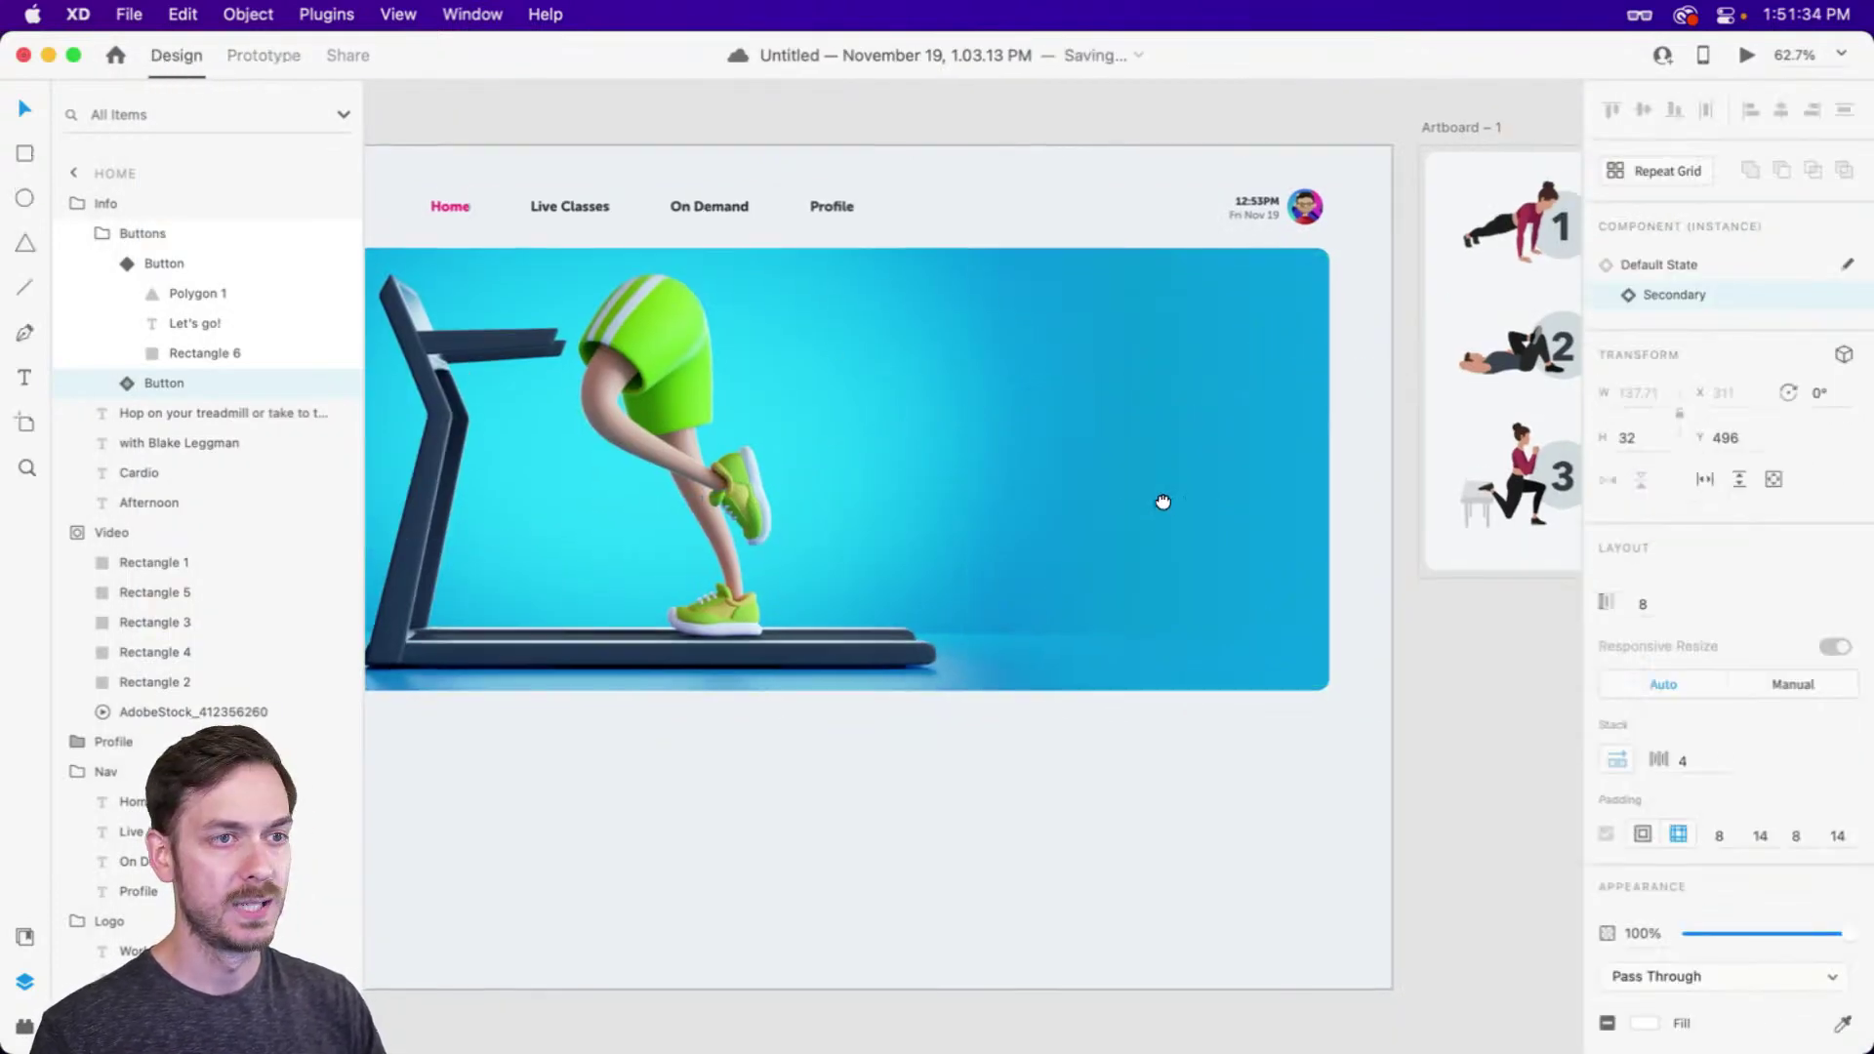
Copy the Exercises group from Artboard – 1 and delete the View Exercises button's prototype link
left_click_drag(1339, 373, 1293, 378)
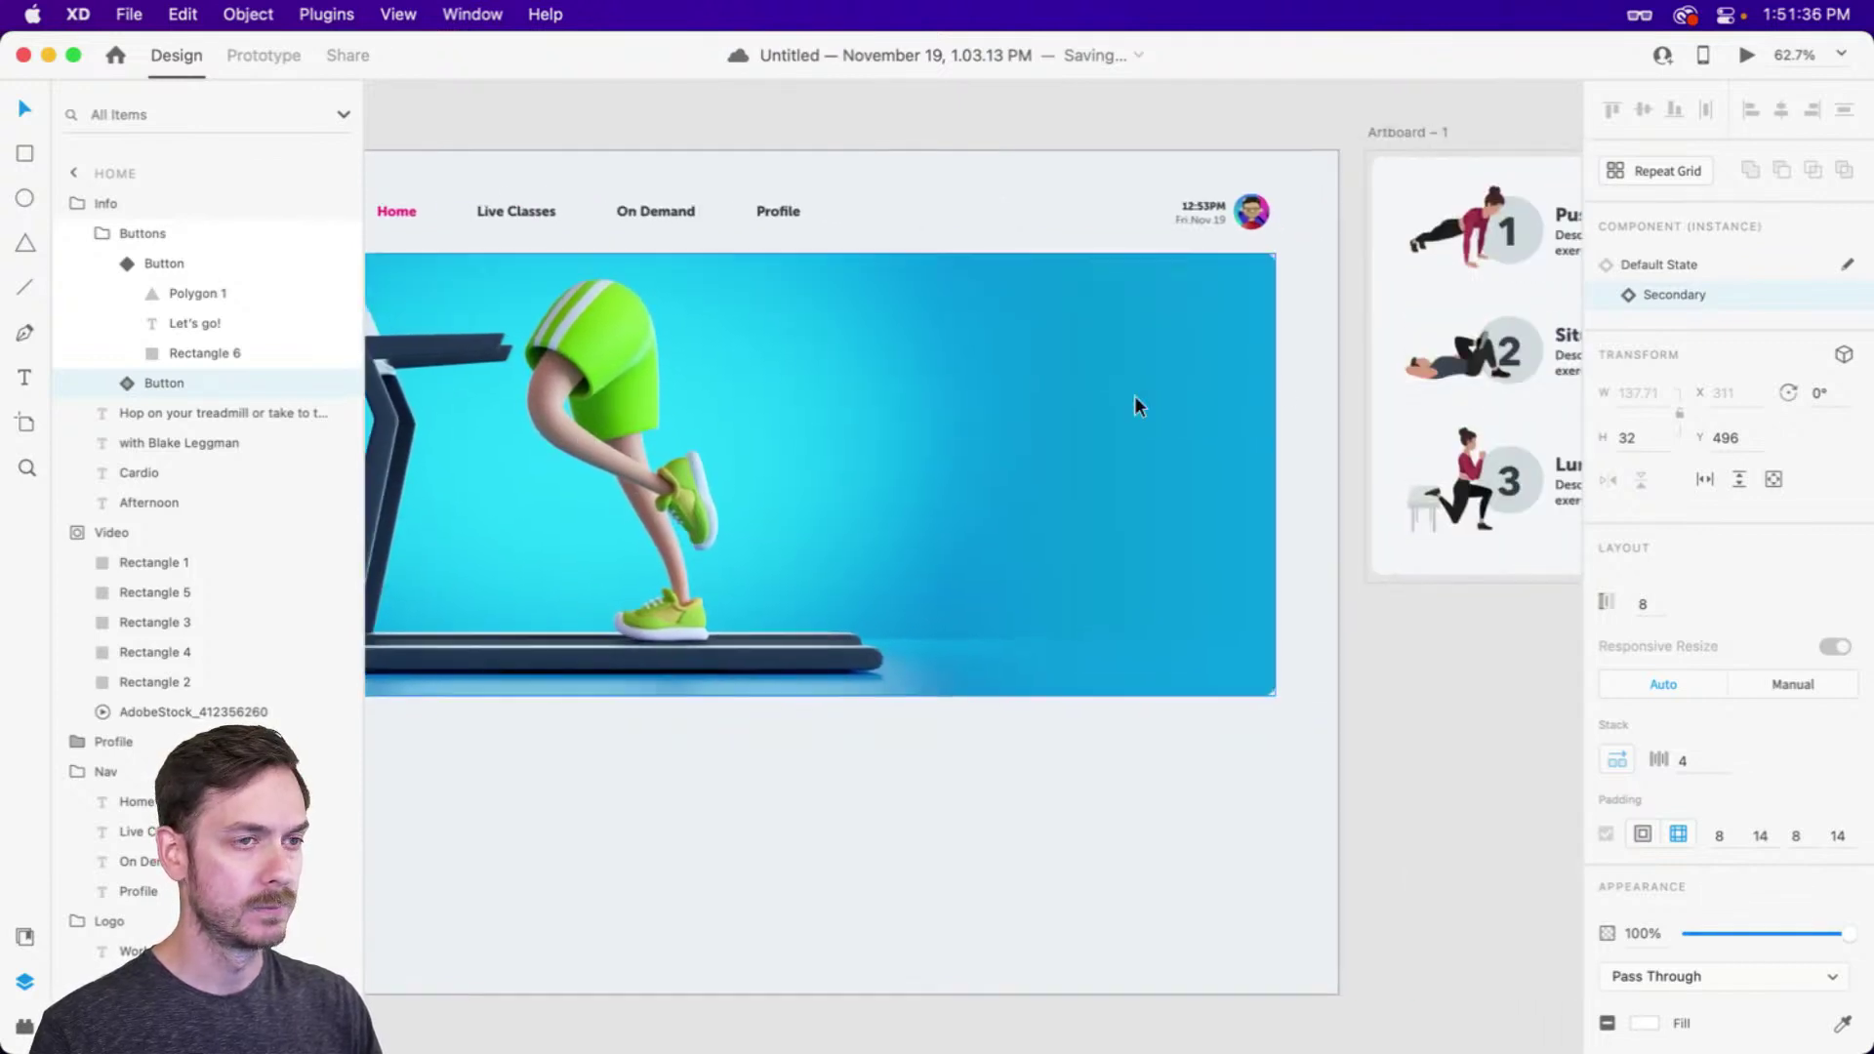
left_click(1455, 419)
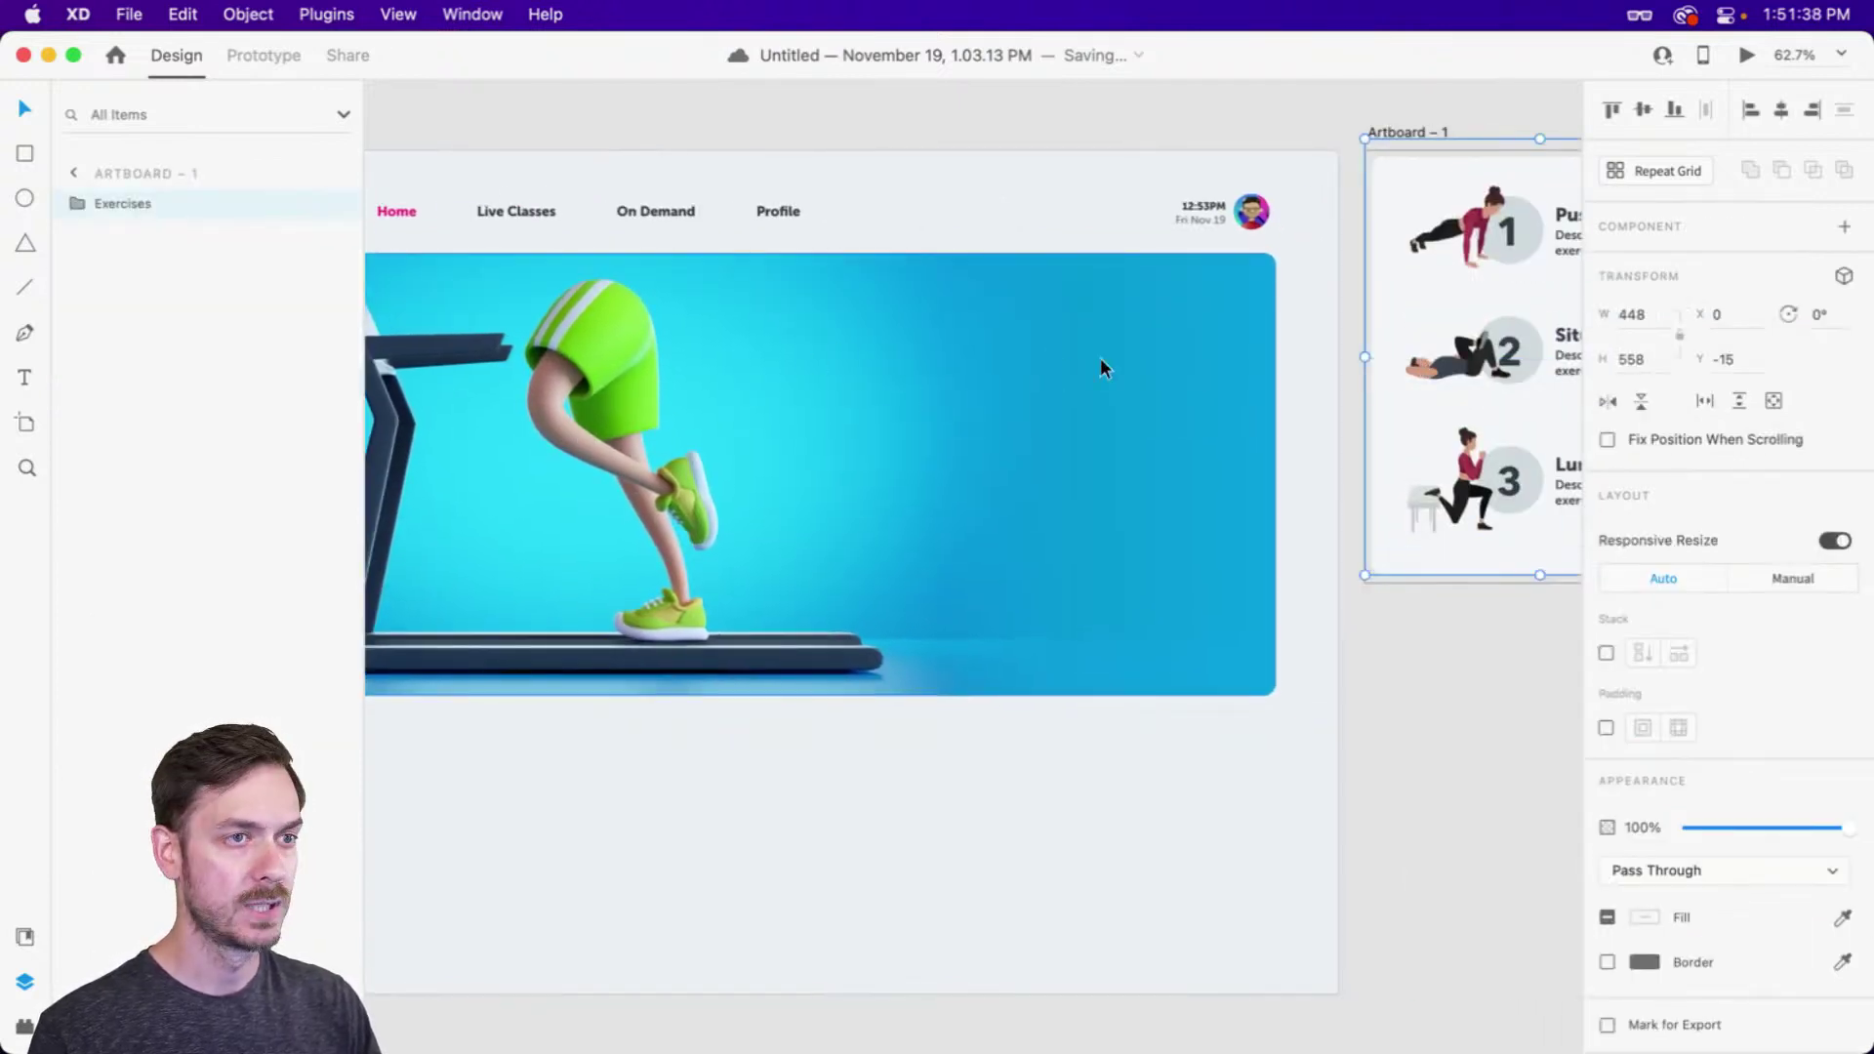
scroll(820, 473, "left", 6)
scroll(820, 472, "down", 1)
double_click(752, 467)
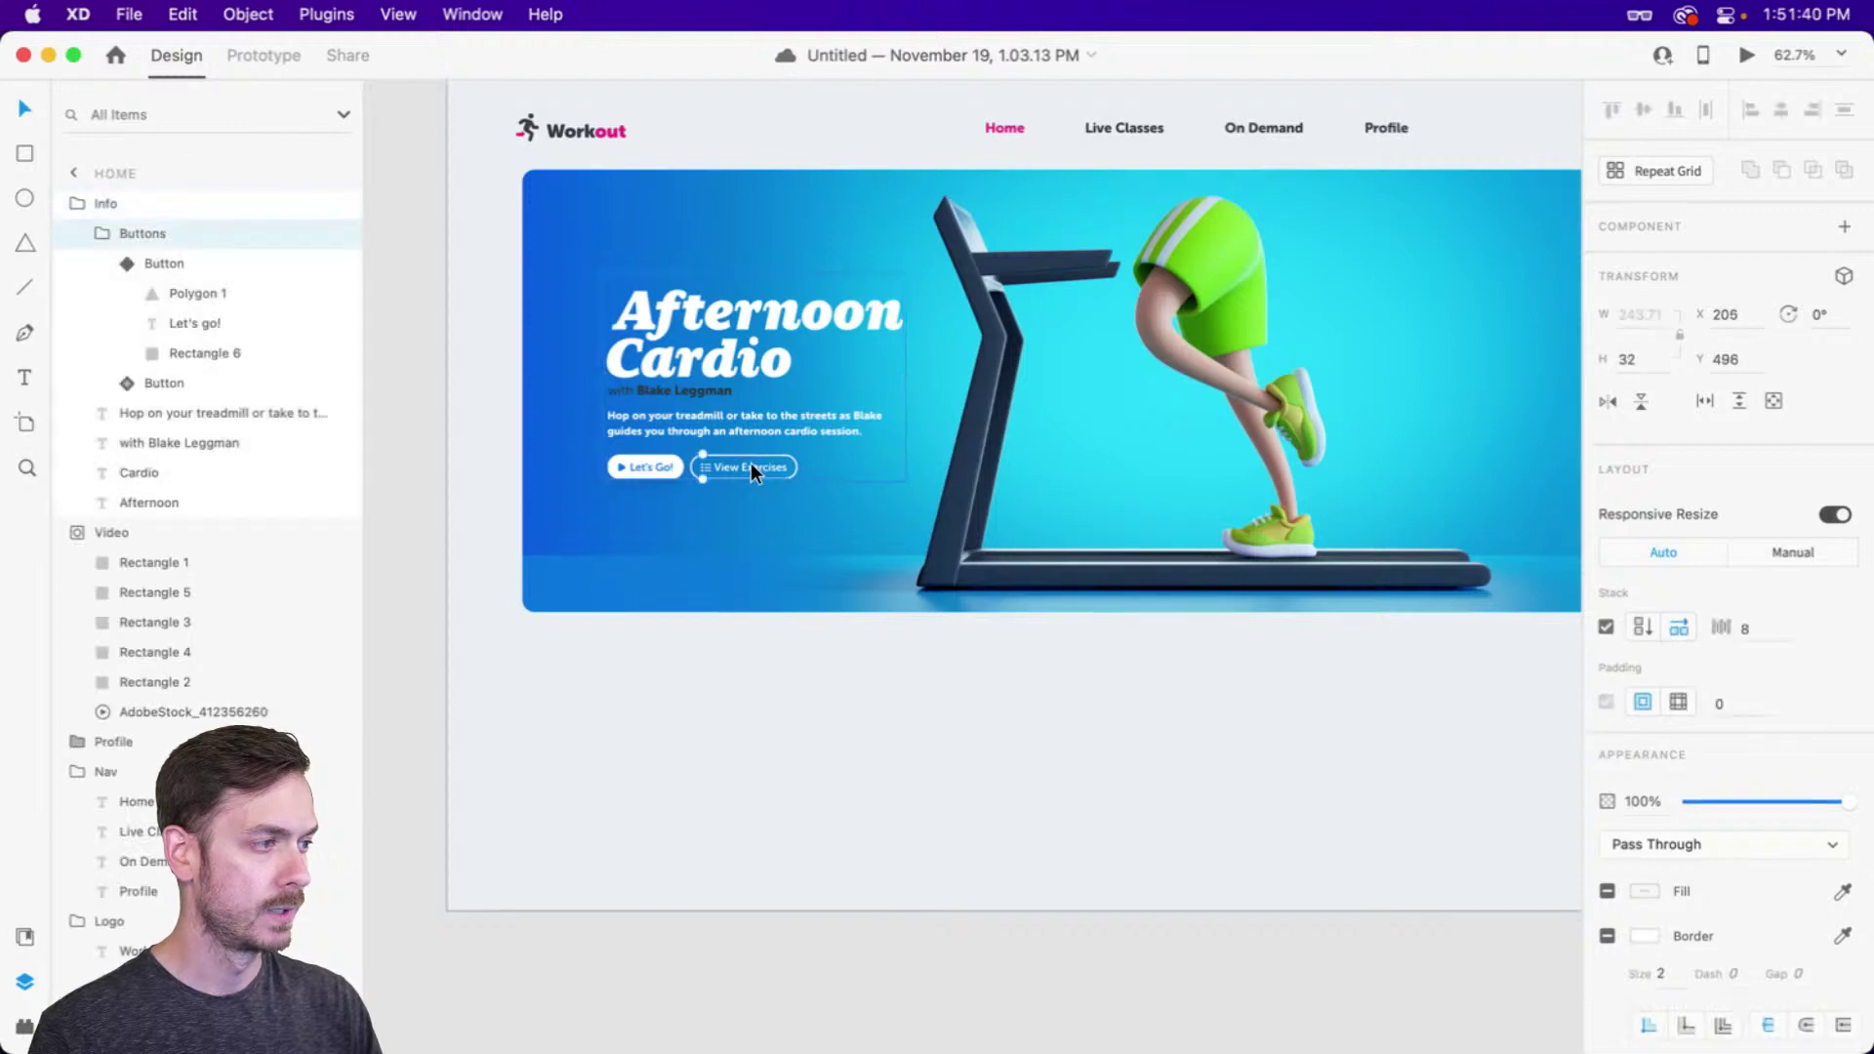
left_click(263, 54)
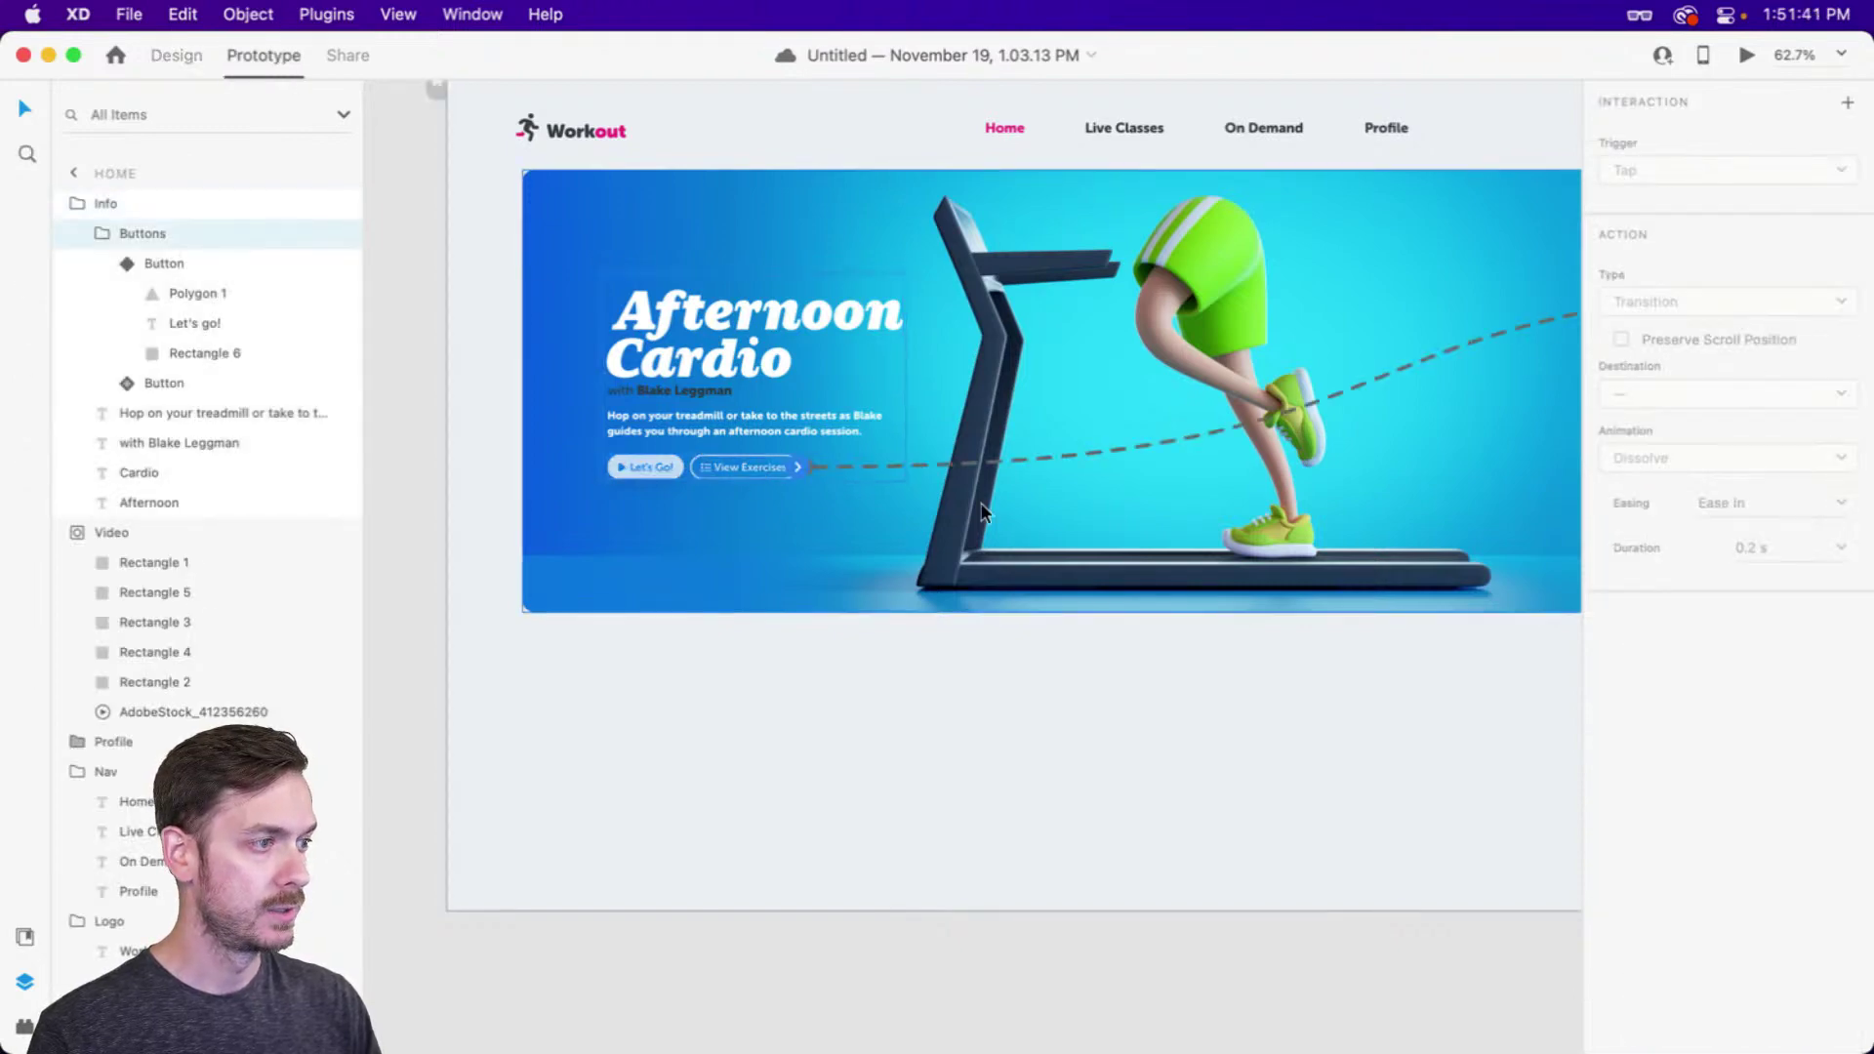
left_click(945, 462)
key("Delete")
left_click(172, 55)
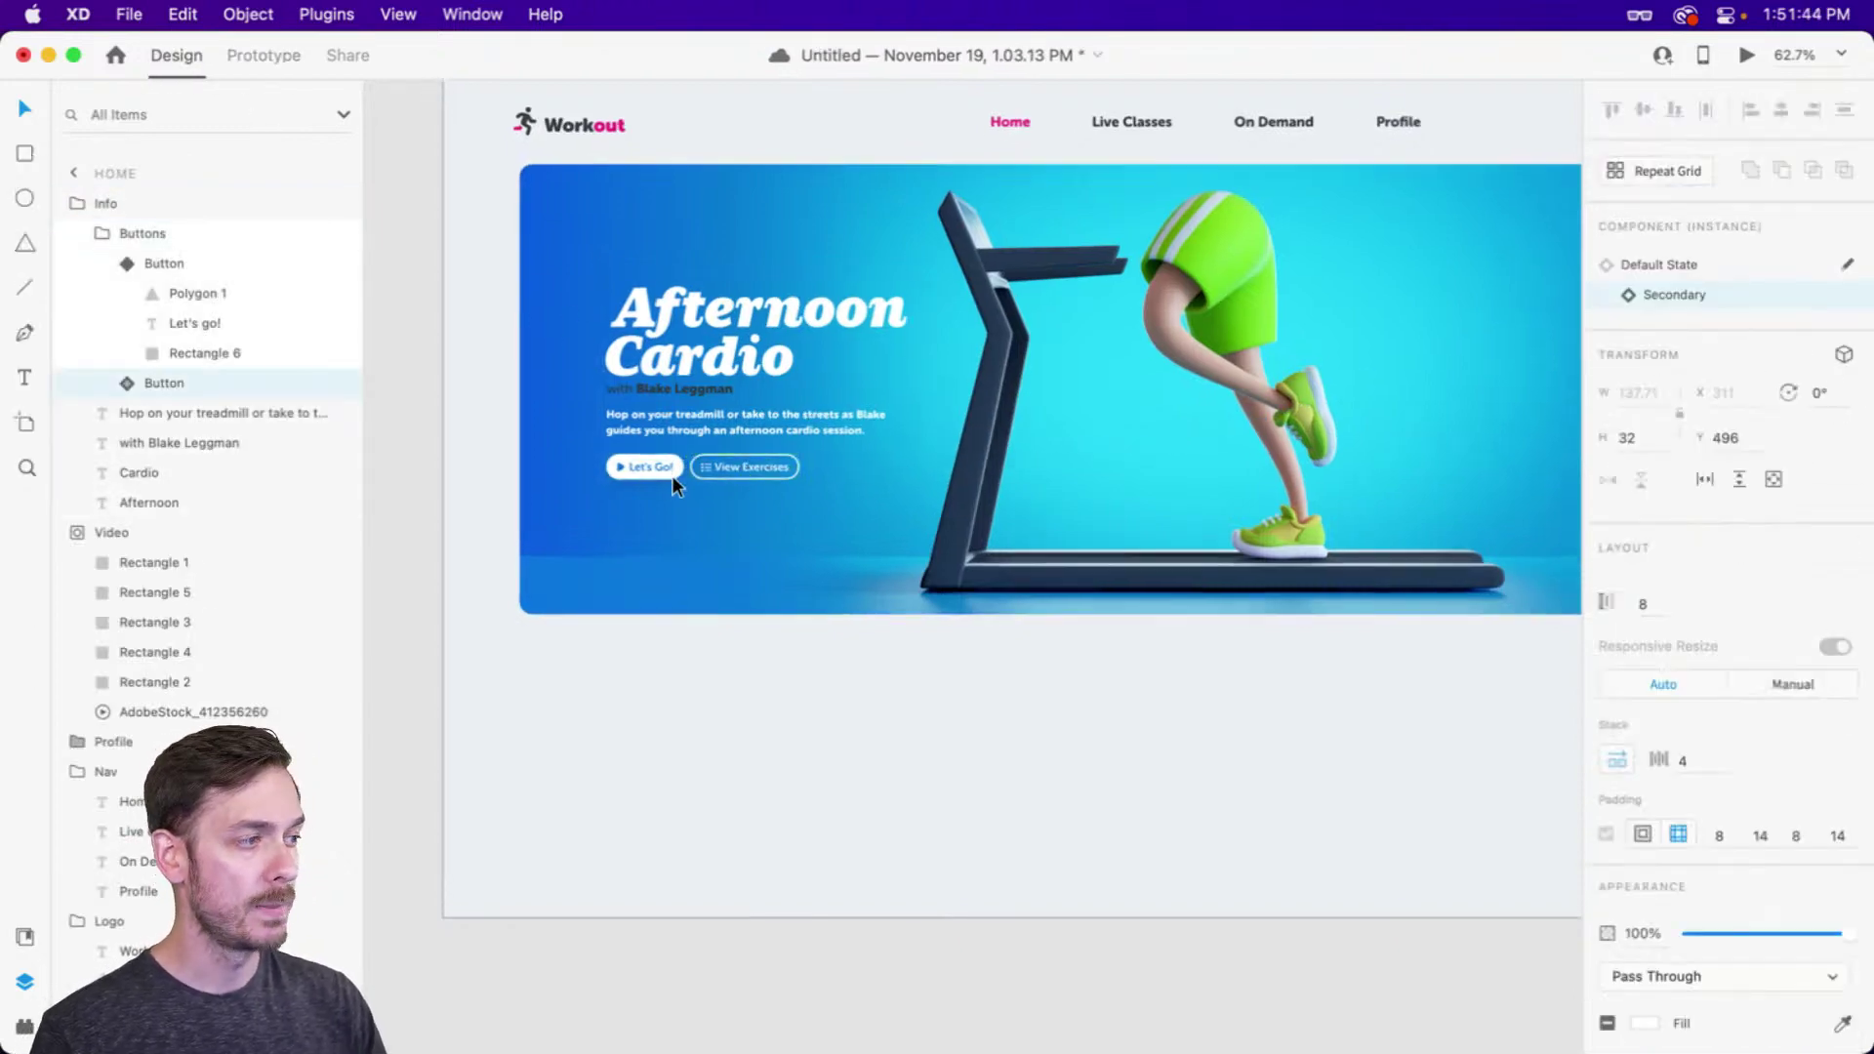
Try to paste the Exercises group inside the main button's Secondary state, and undo the paste
scroll(672, 476, "up", 5)
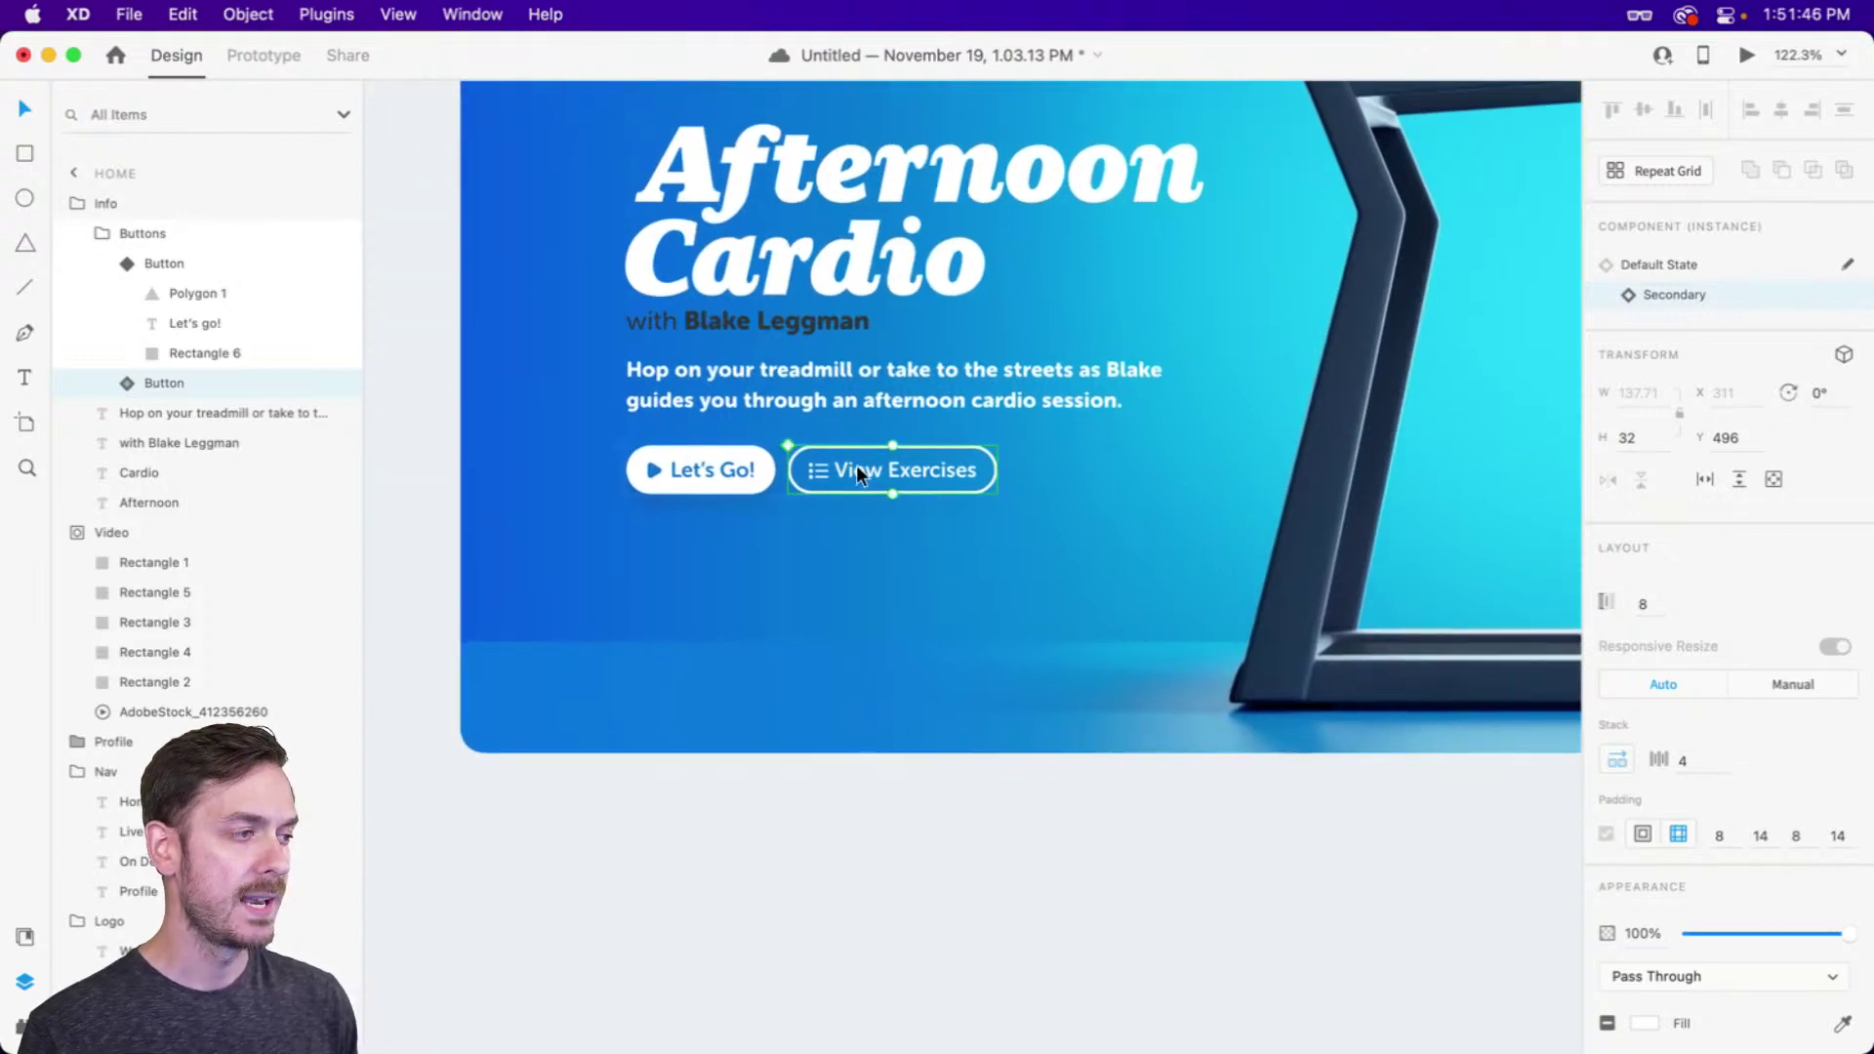
left_click(707, 468)
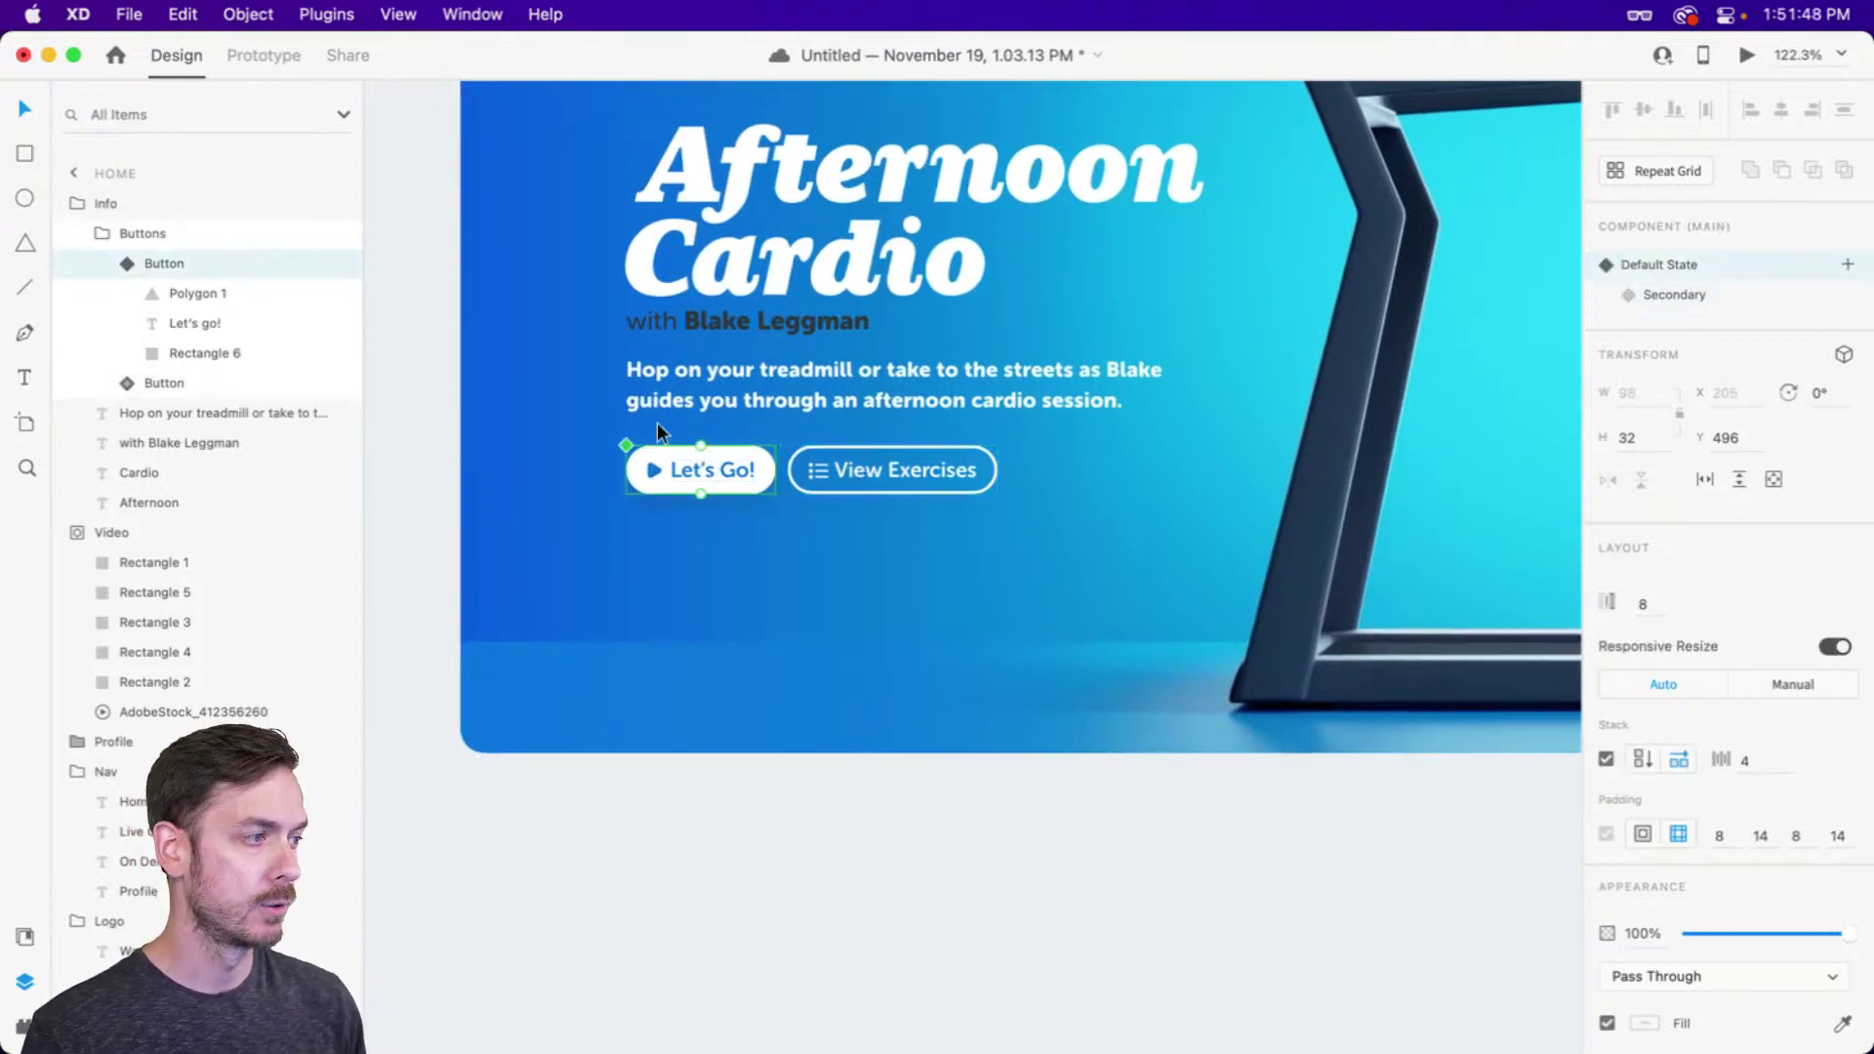
left_click(1726, 296)
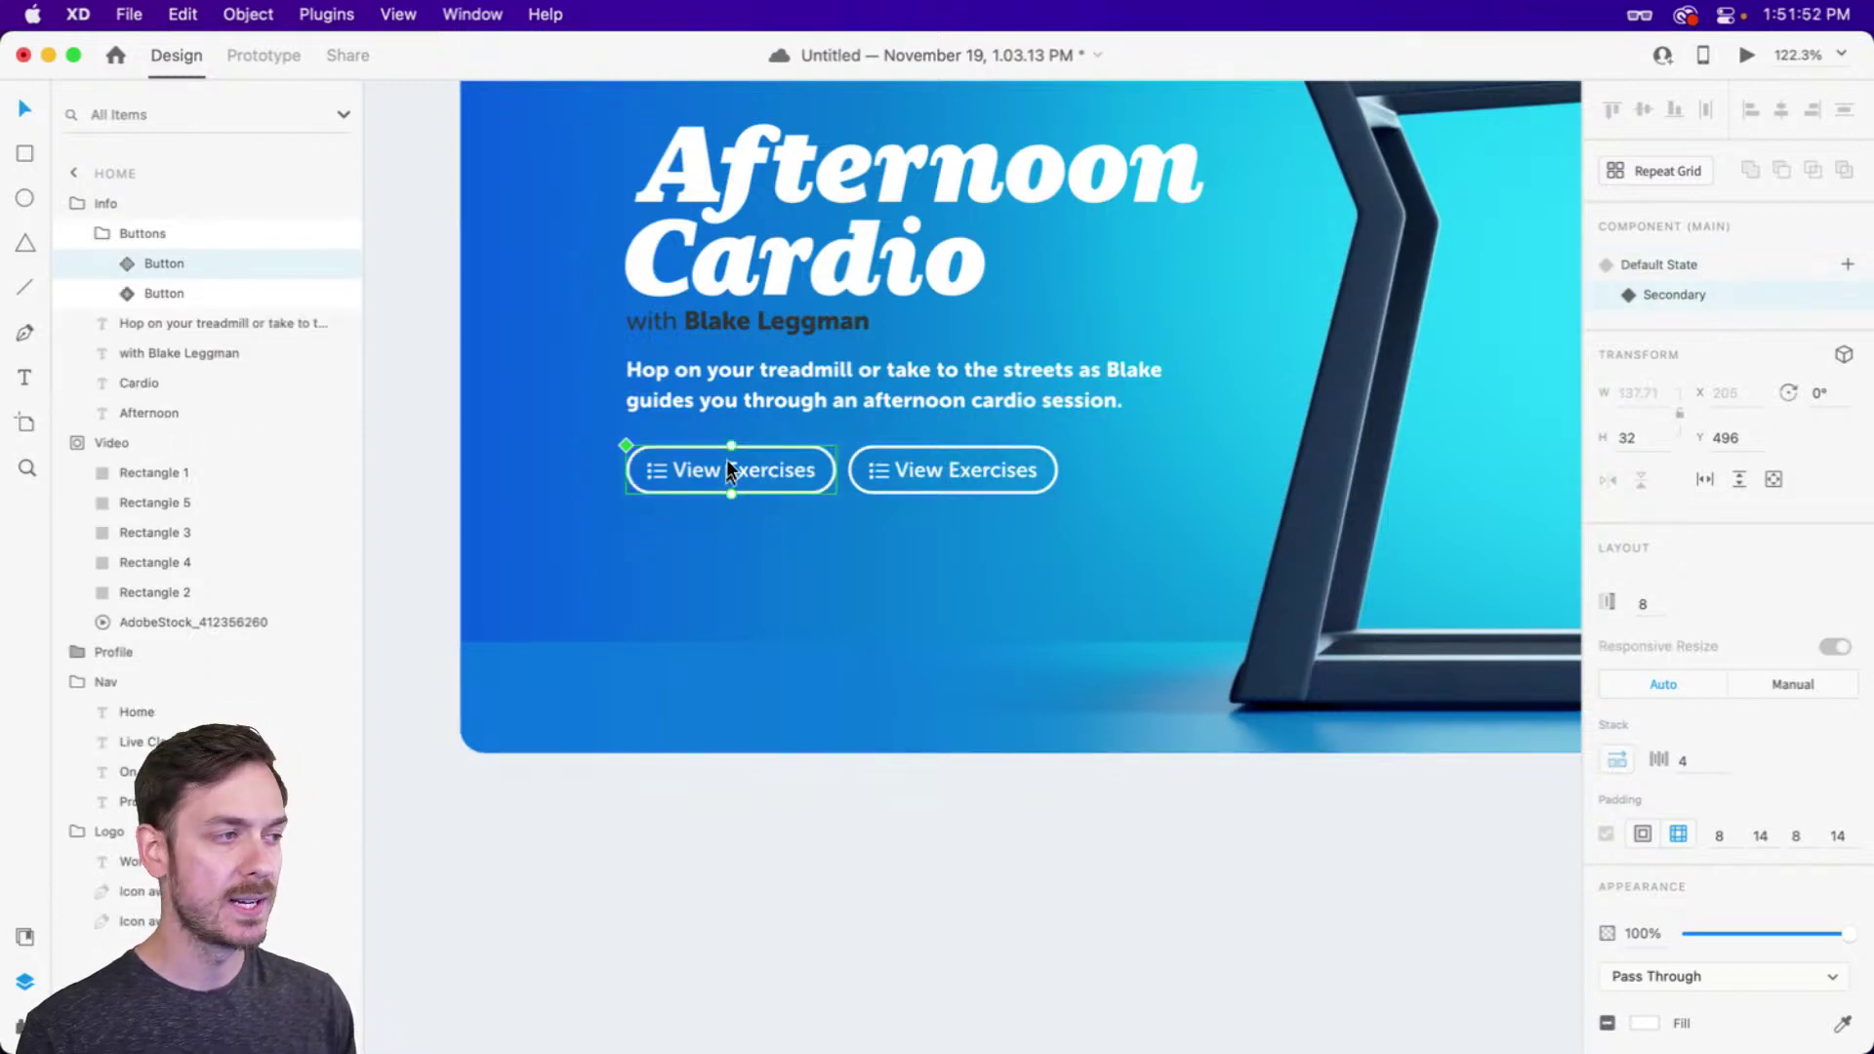
double_click(727, 470)
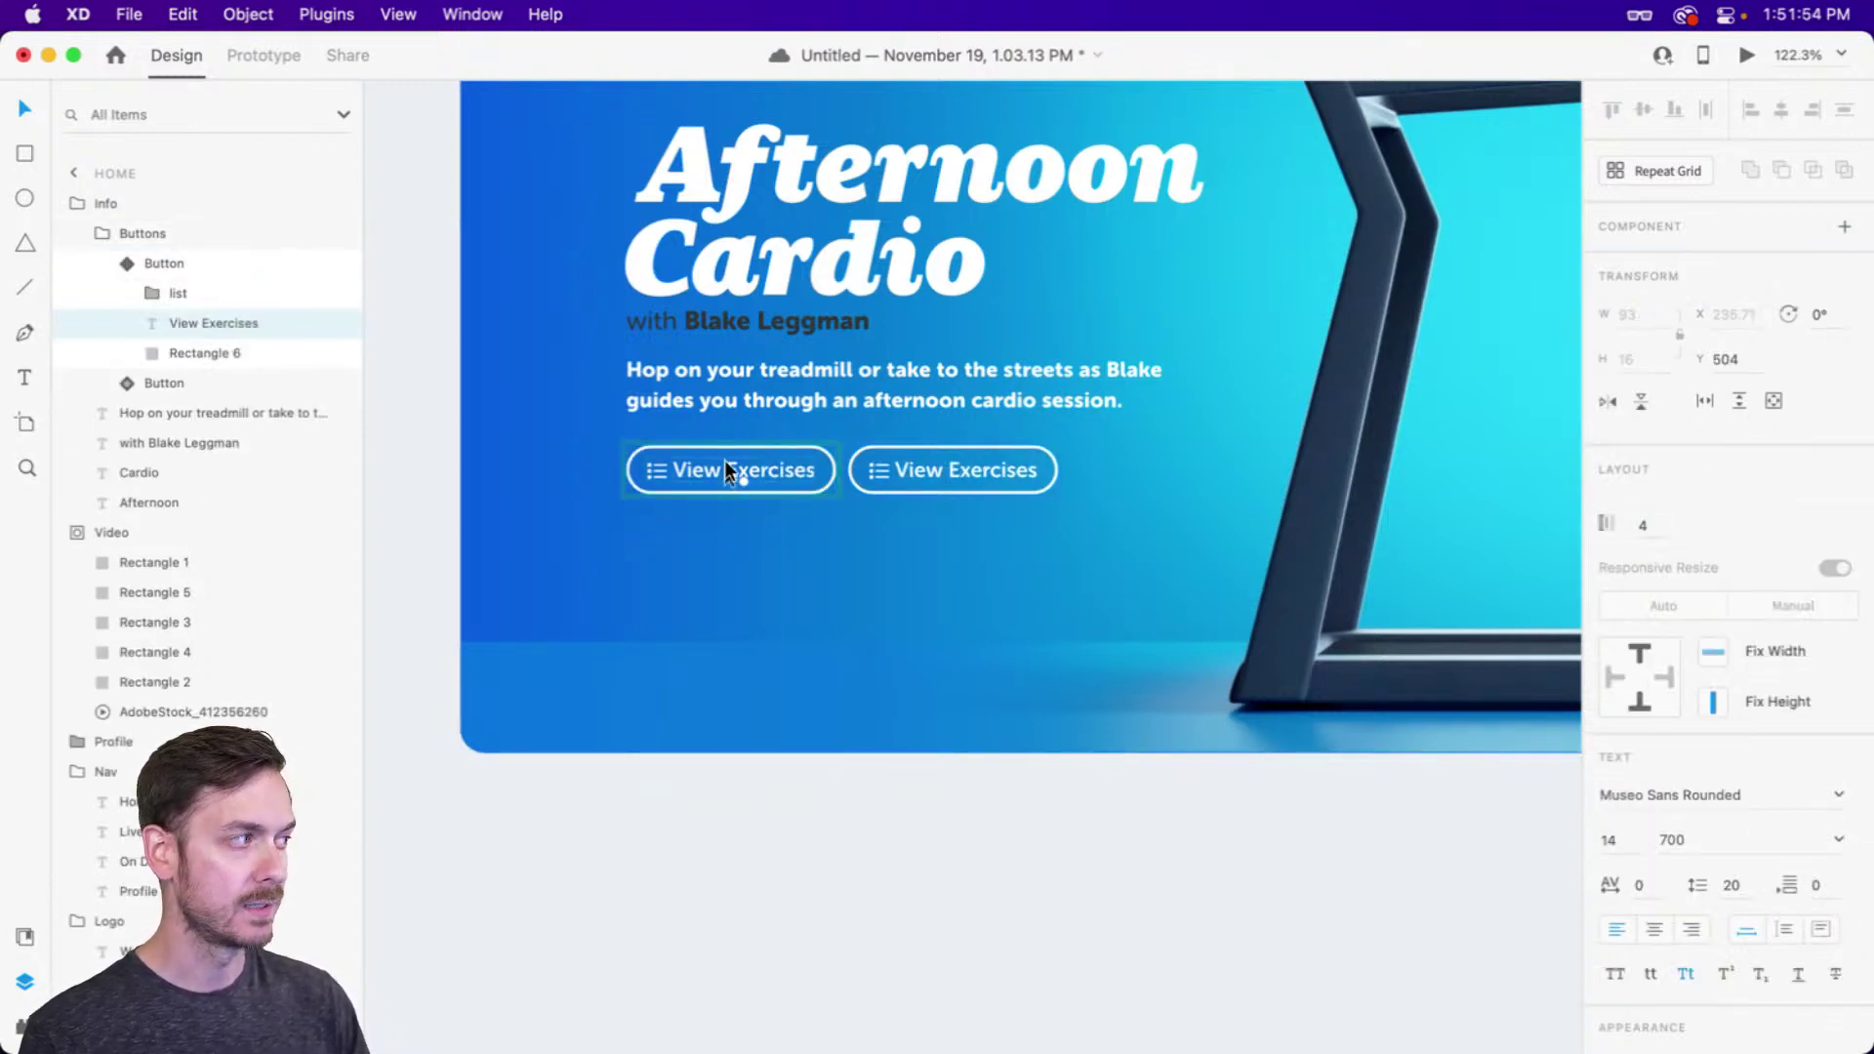
key("super+v")
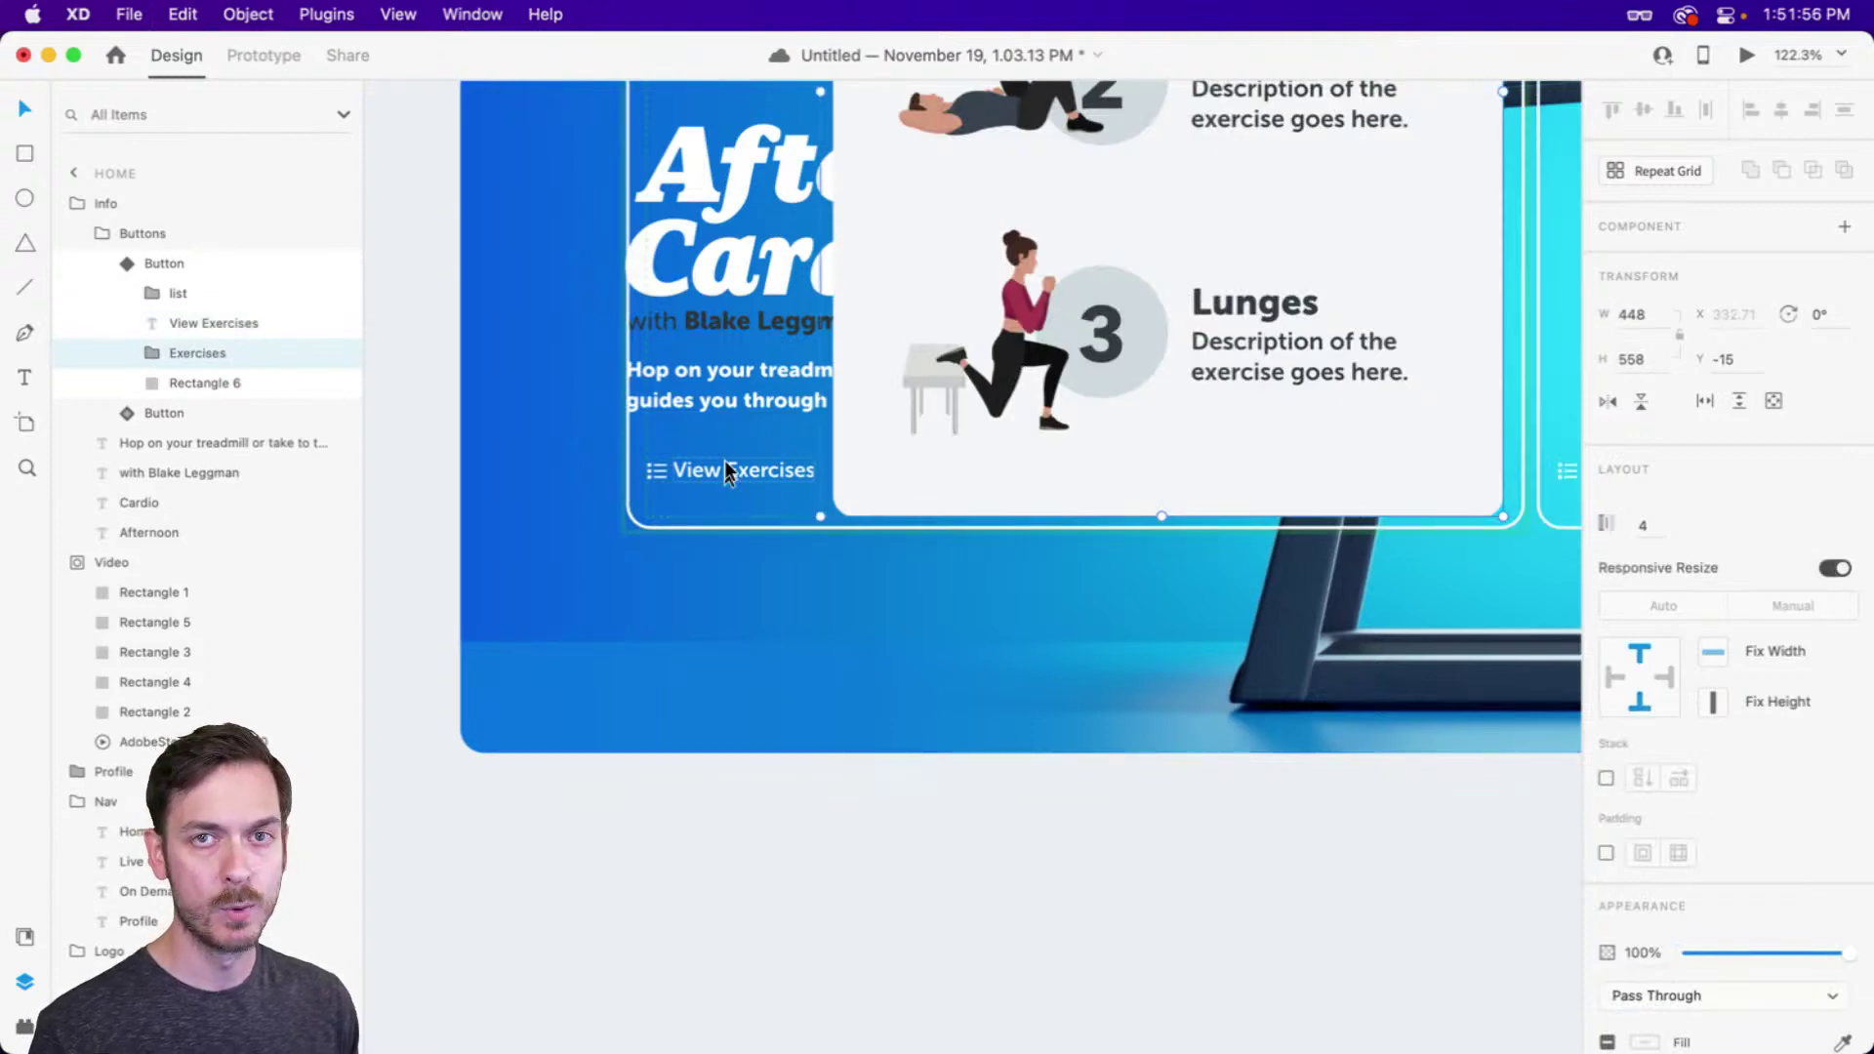
key("super+z")
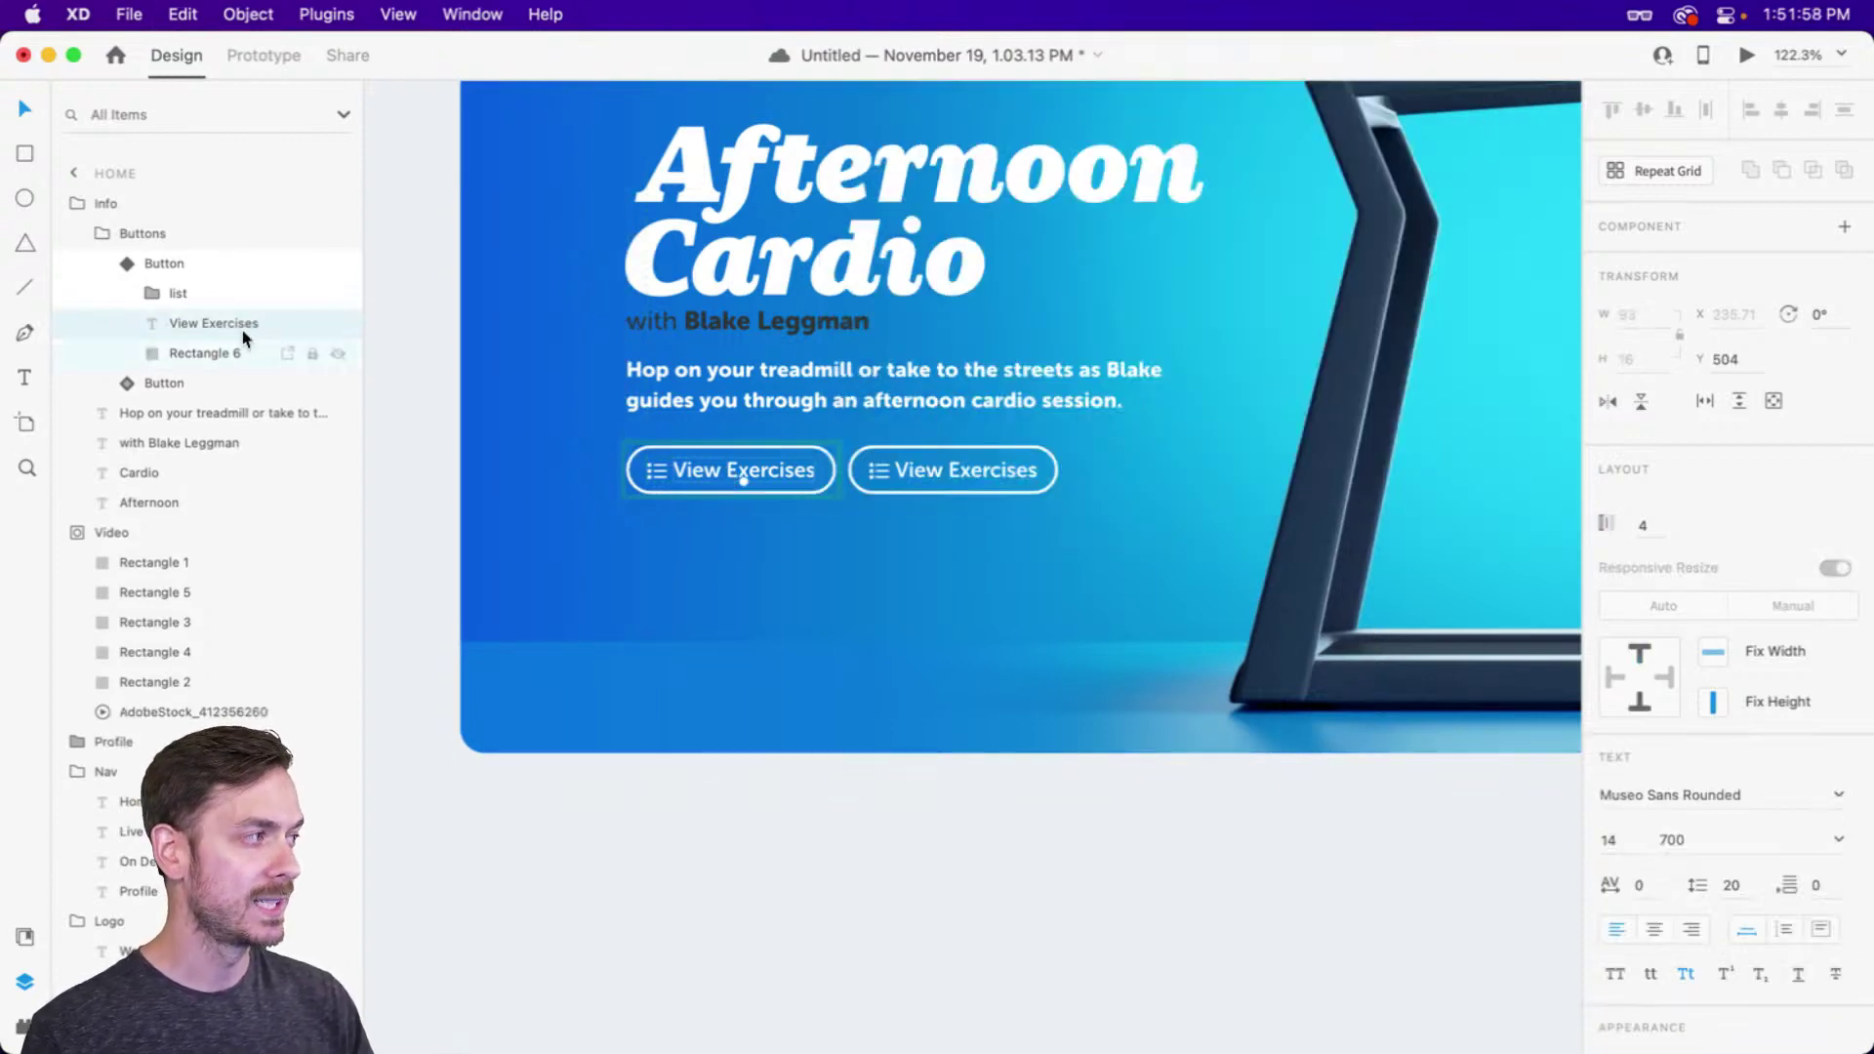
Turn off Stack and Padding on the main button component in its Default State
left_click(195, 264)
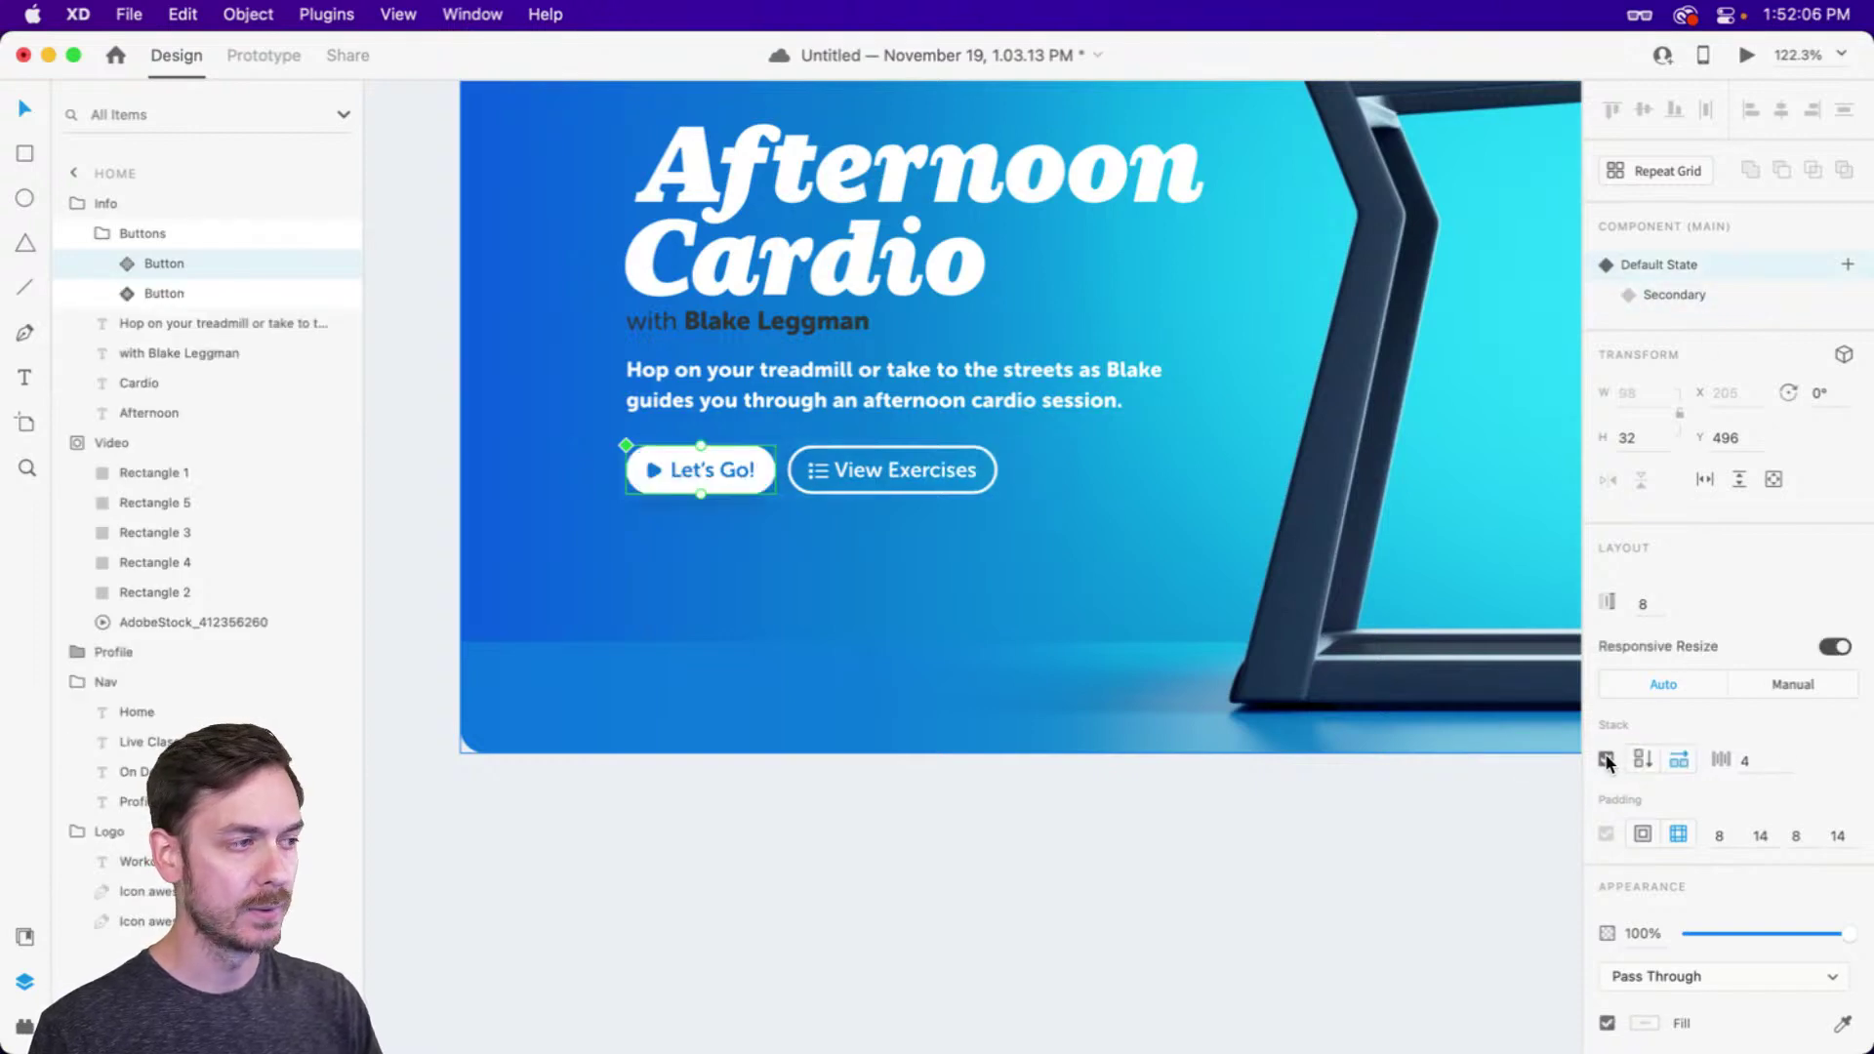
left_click(1606, 760)
left_click(1607, 832)
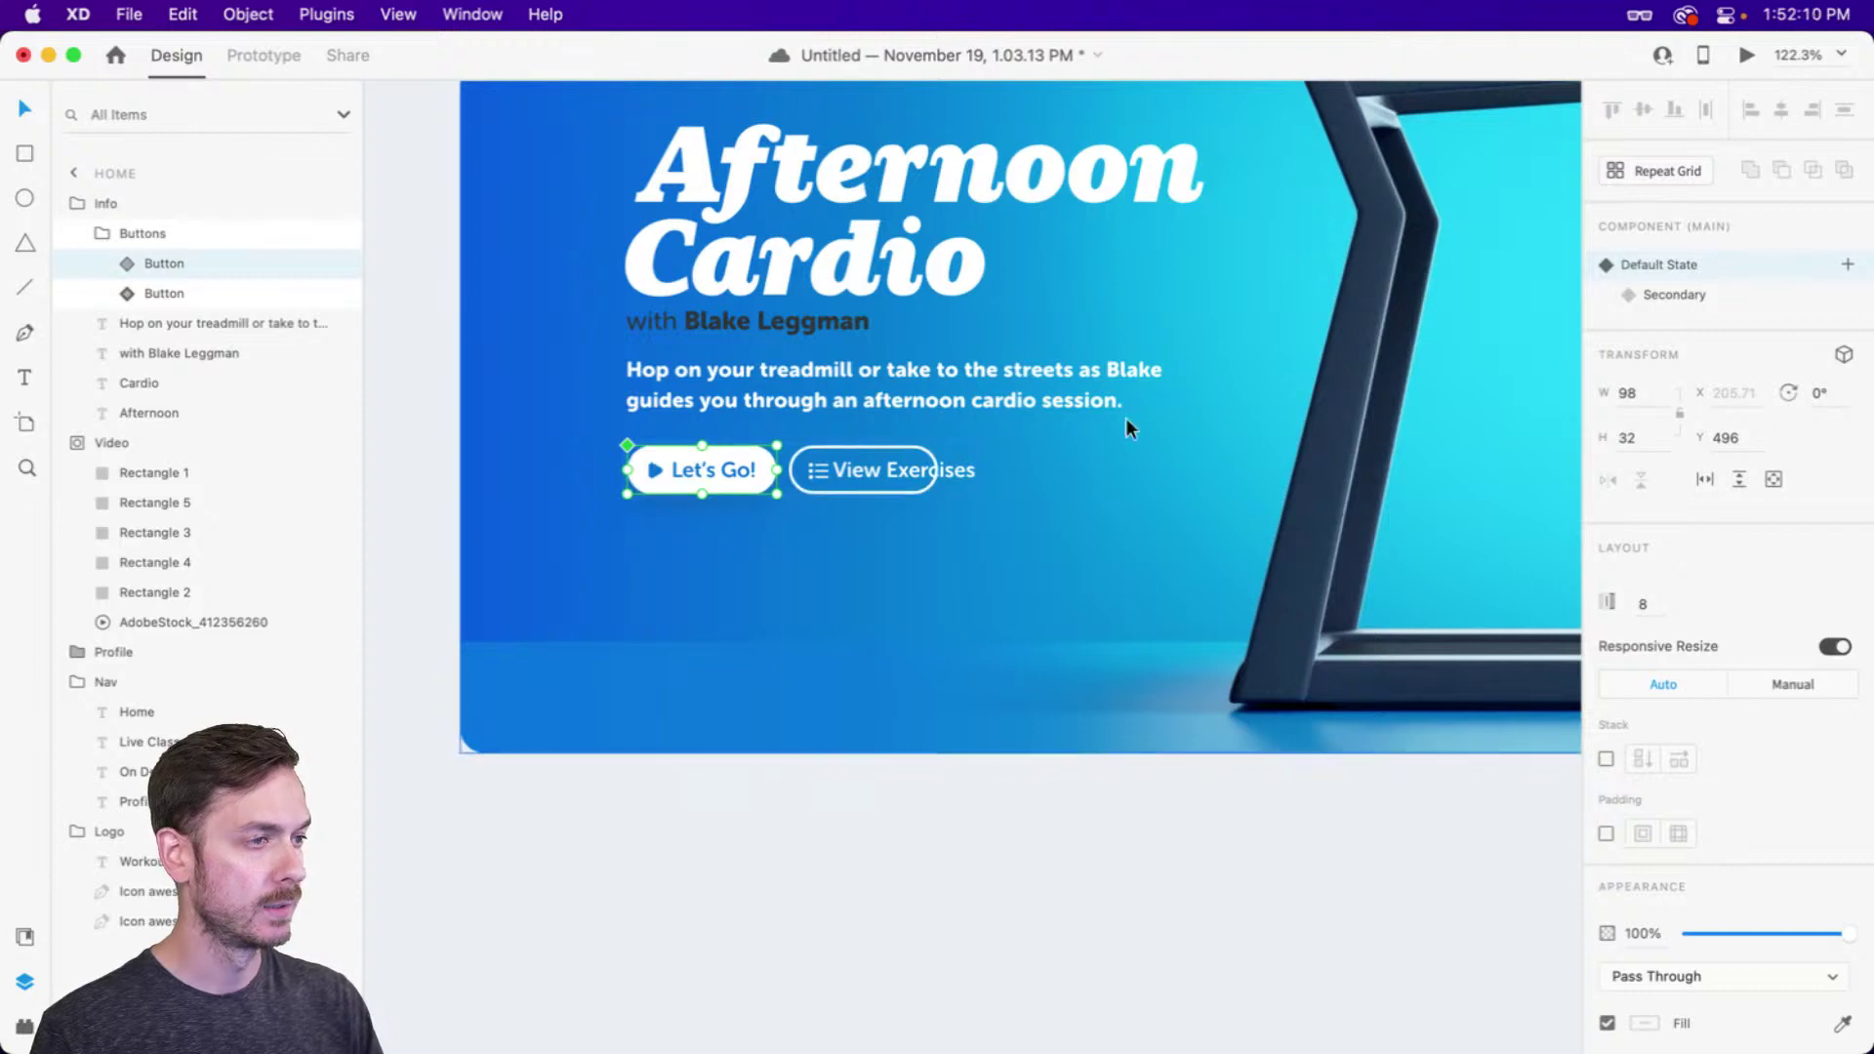
Widen the outline rectangle in the main button's Secondary state to about 134 so it encloses the View Exercises label
left_click(1700, 293)
scroll(653, 577, "up", 5)
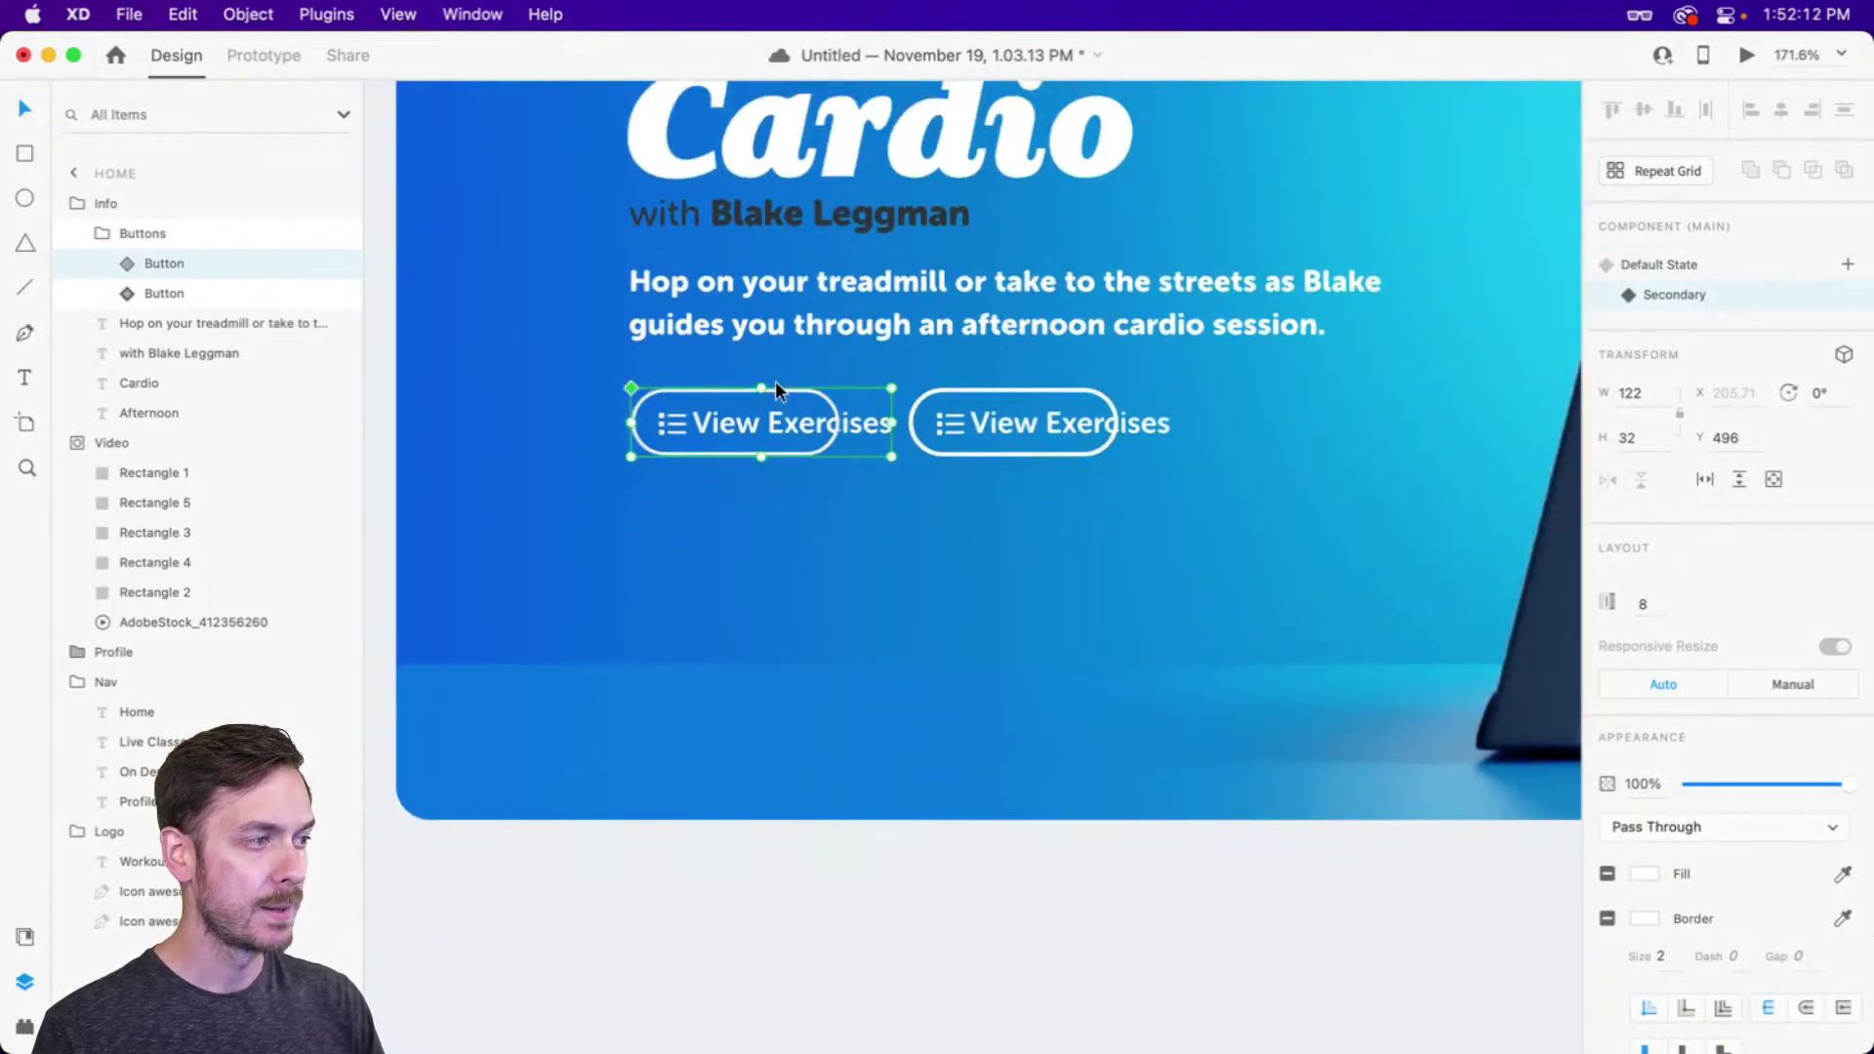
double_click(775, 389)
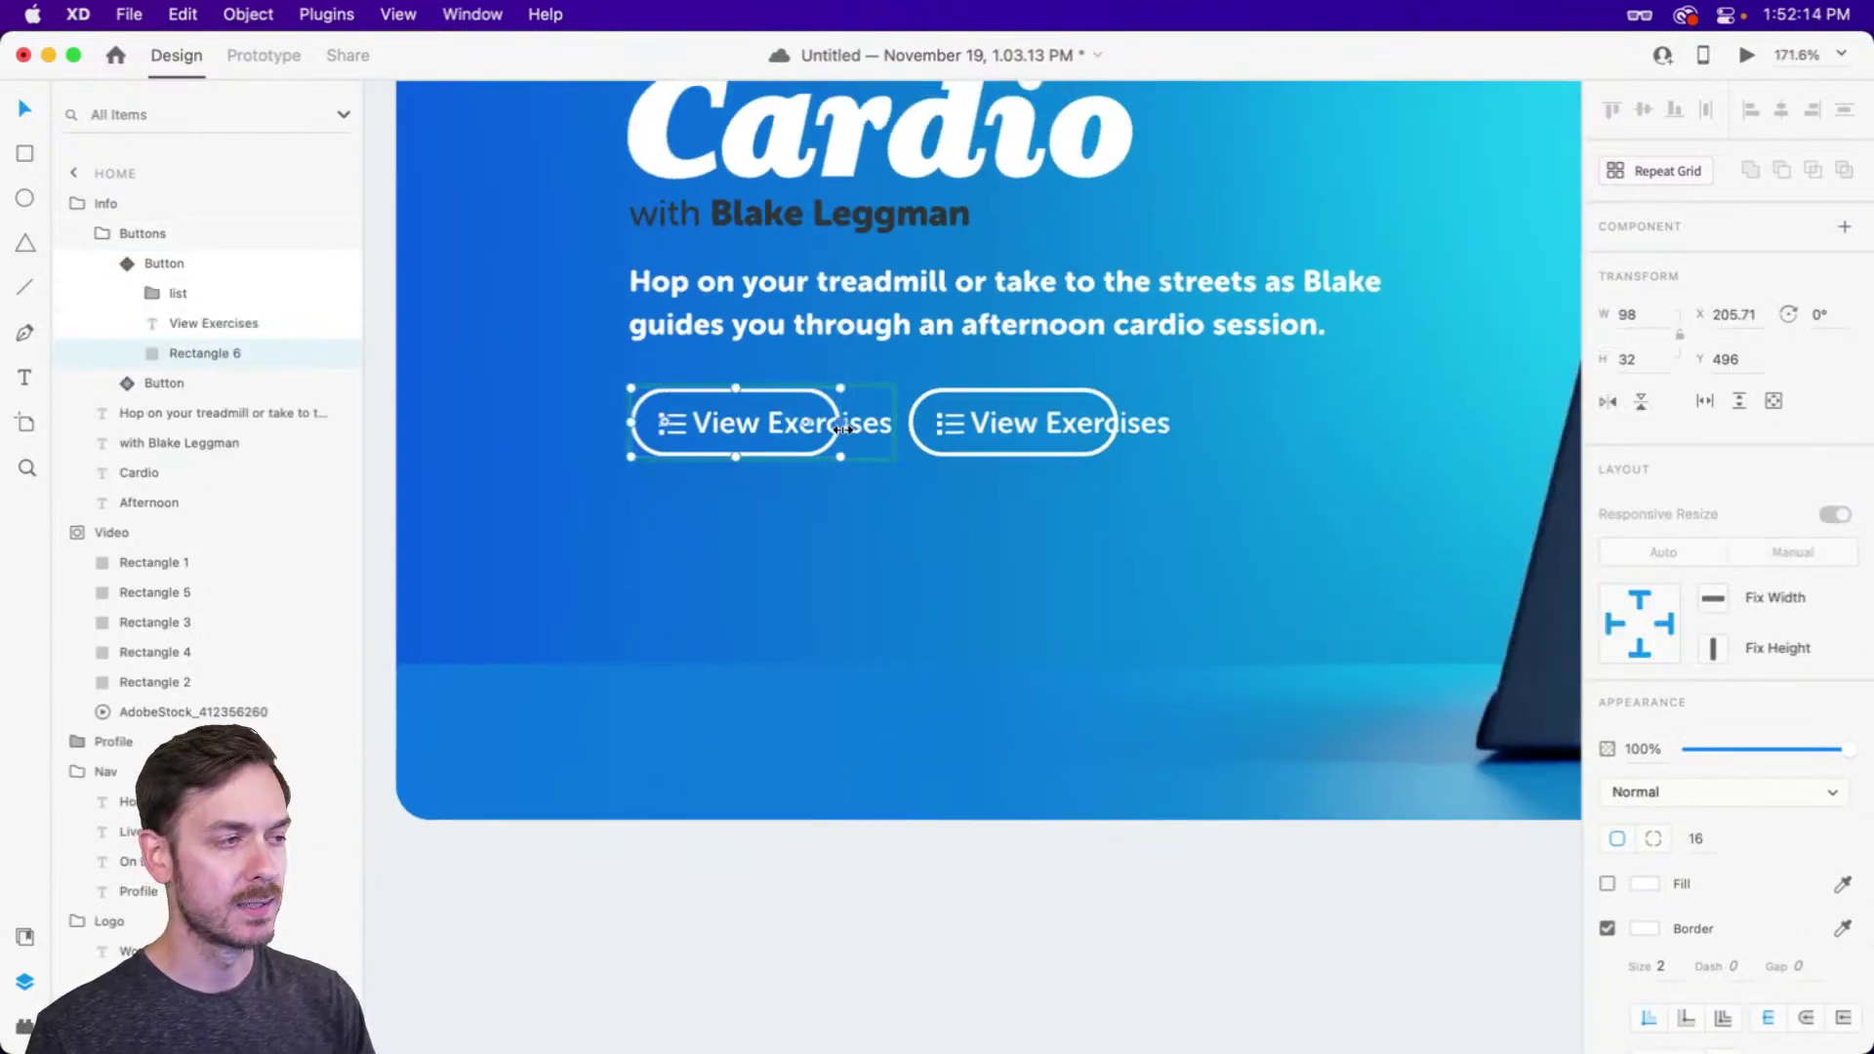
left_click_drag(842, 430, 919, 427)
key("Escape")
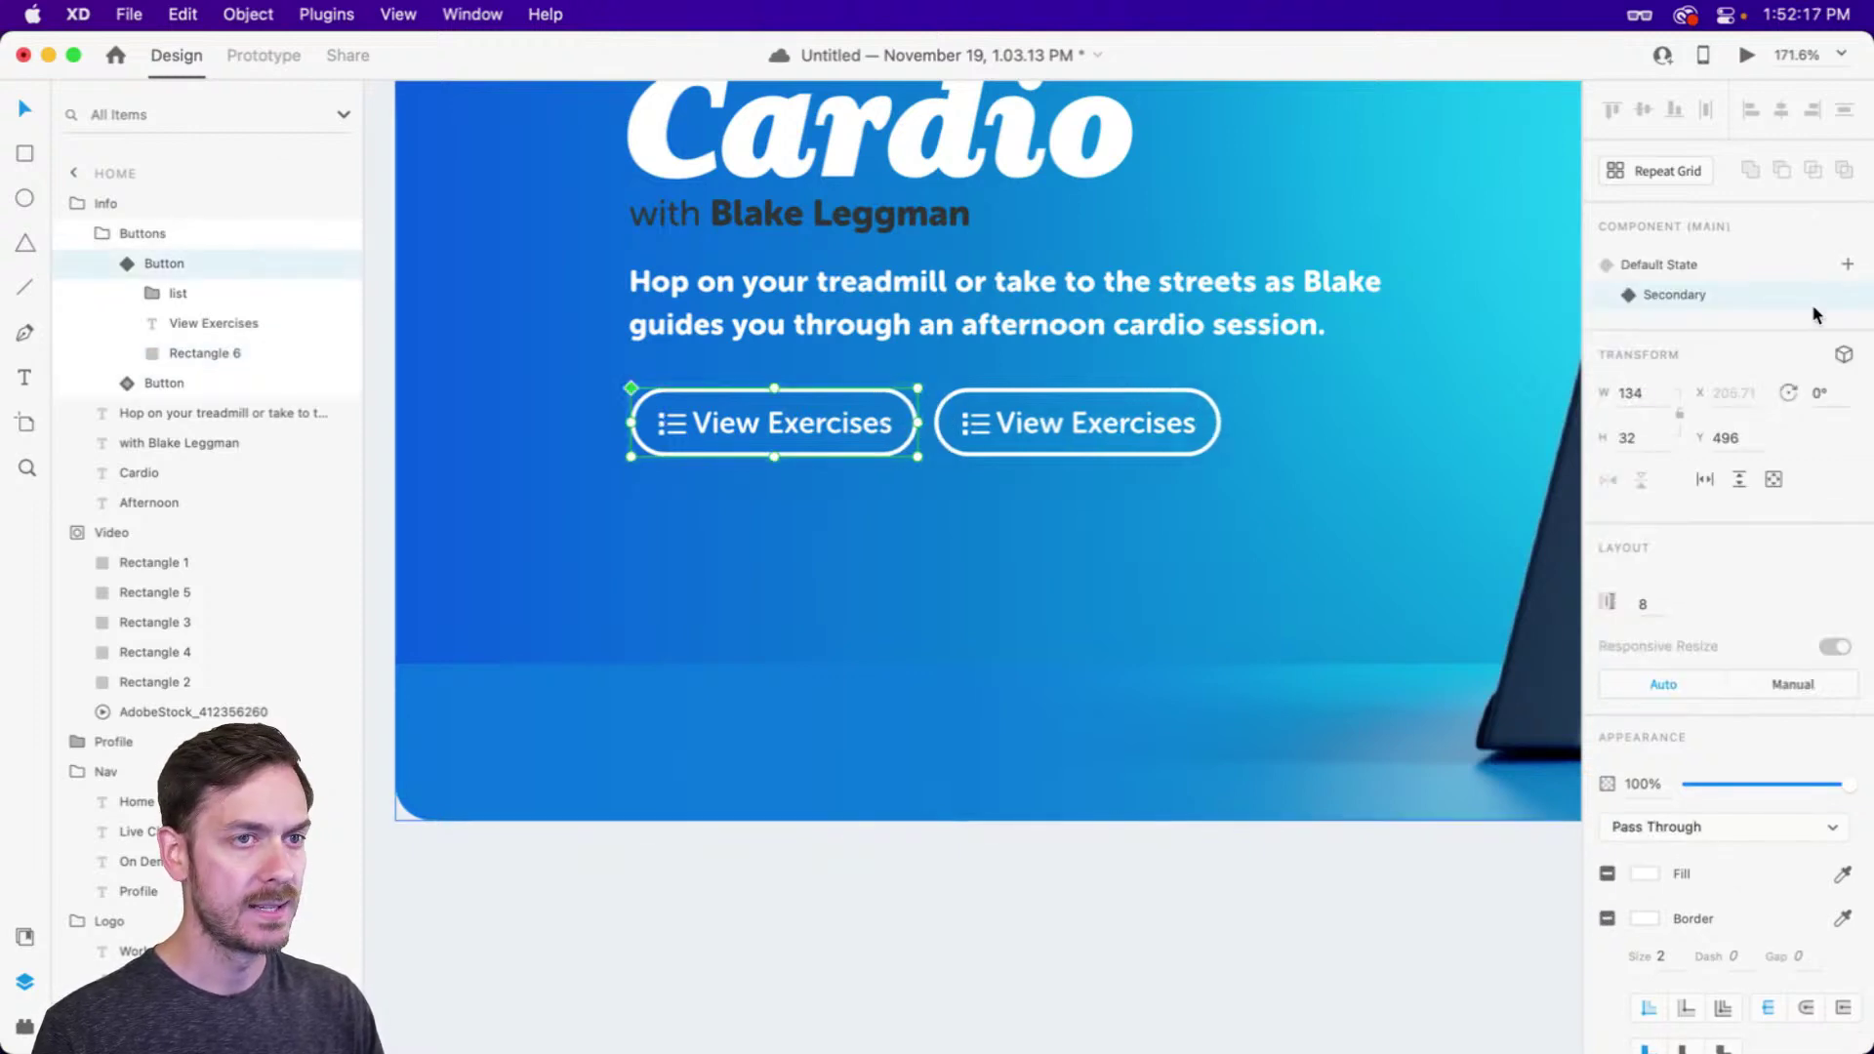
Try placing a pasted Exercises group inside the Secondary state at X 972, Y 49, and undo the move and paste
left_click(1721, 268)
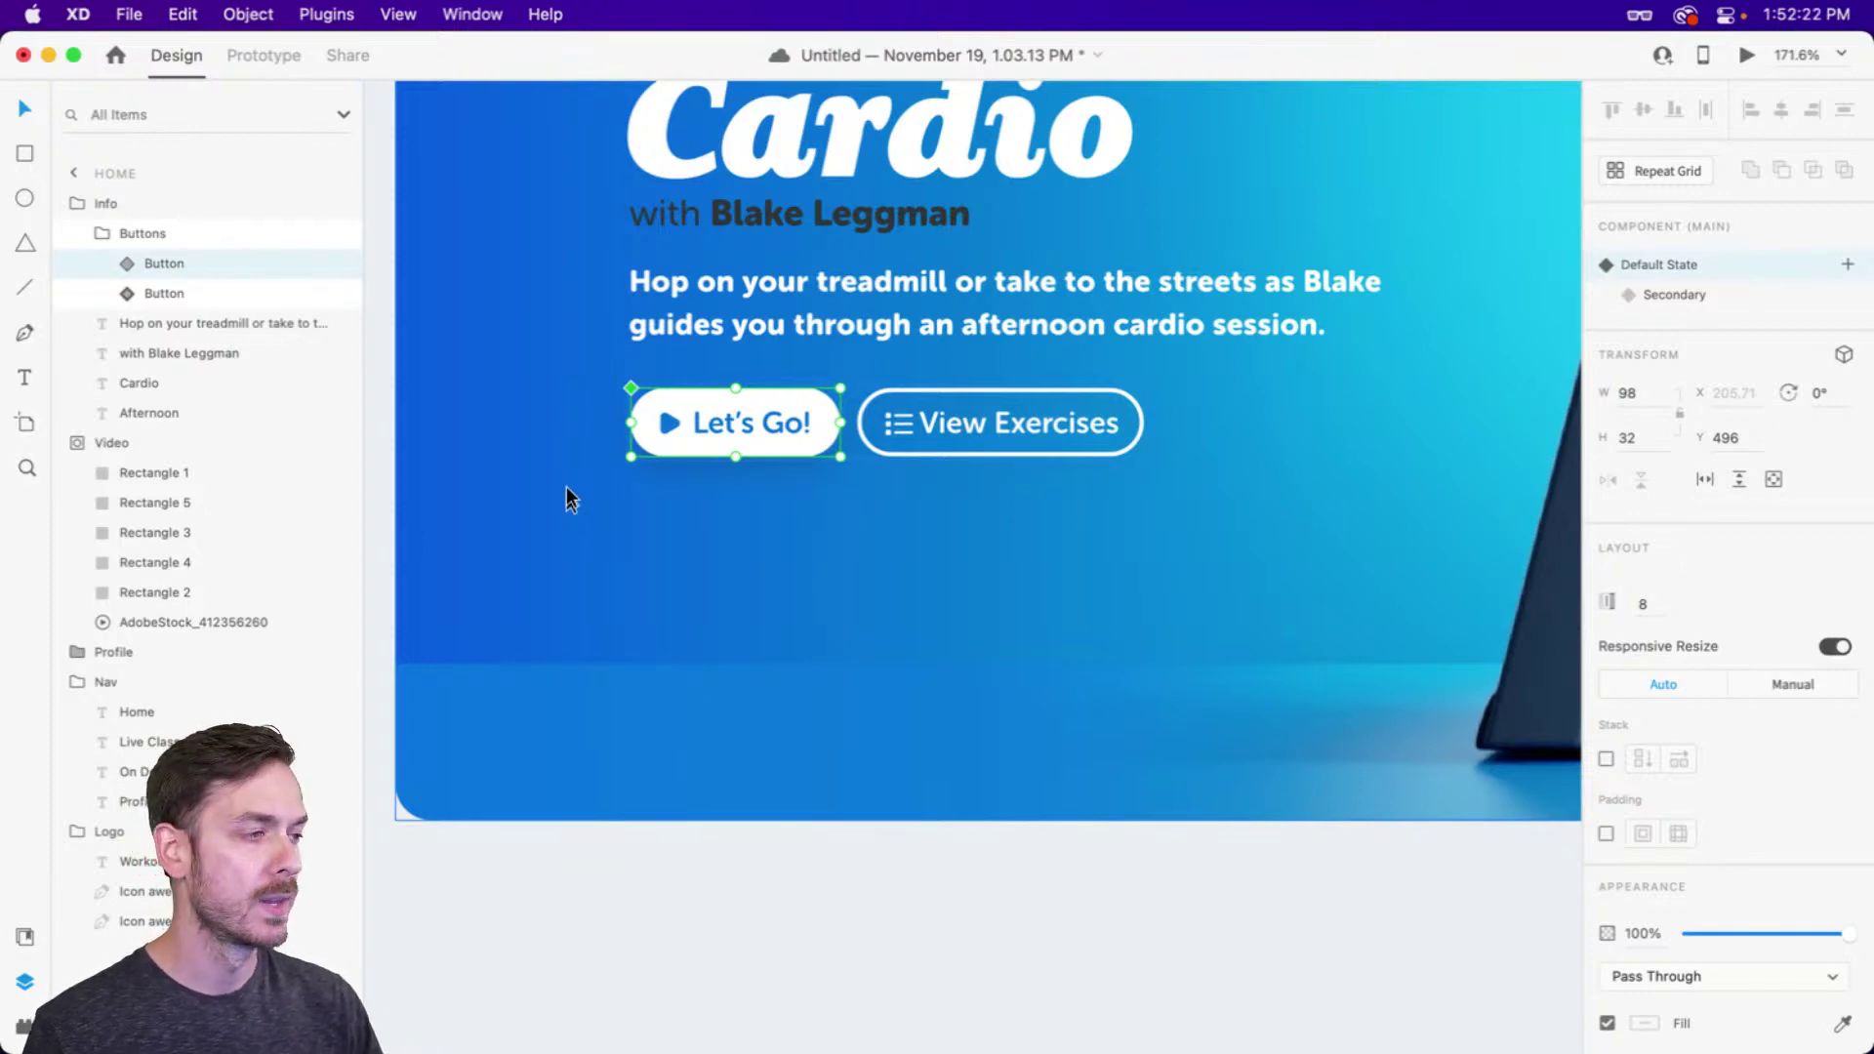
left_click(1719, 297)
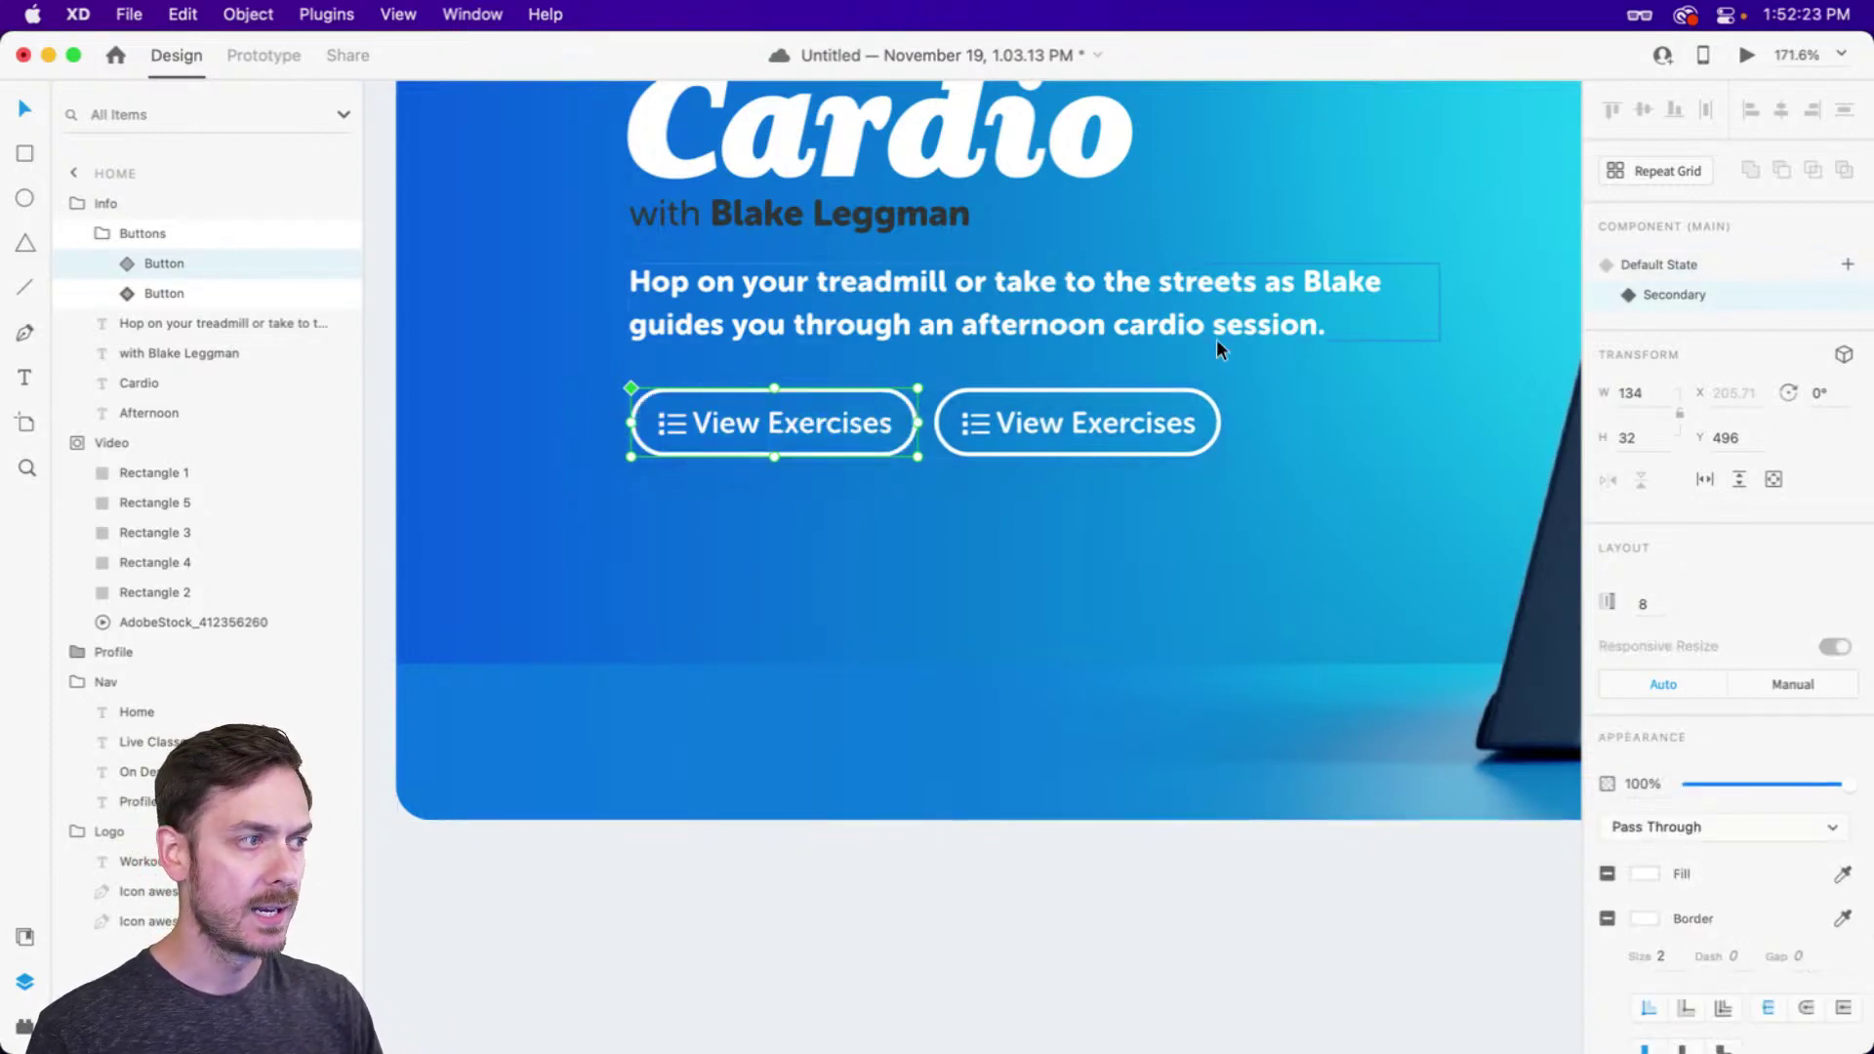
double_click(817, 421)
key("super+v")
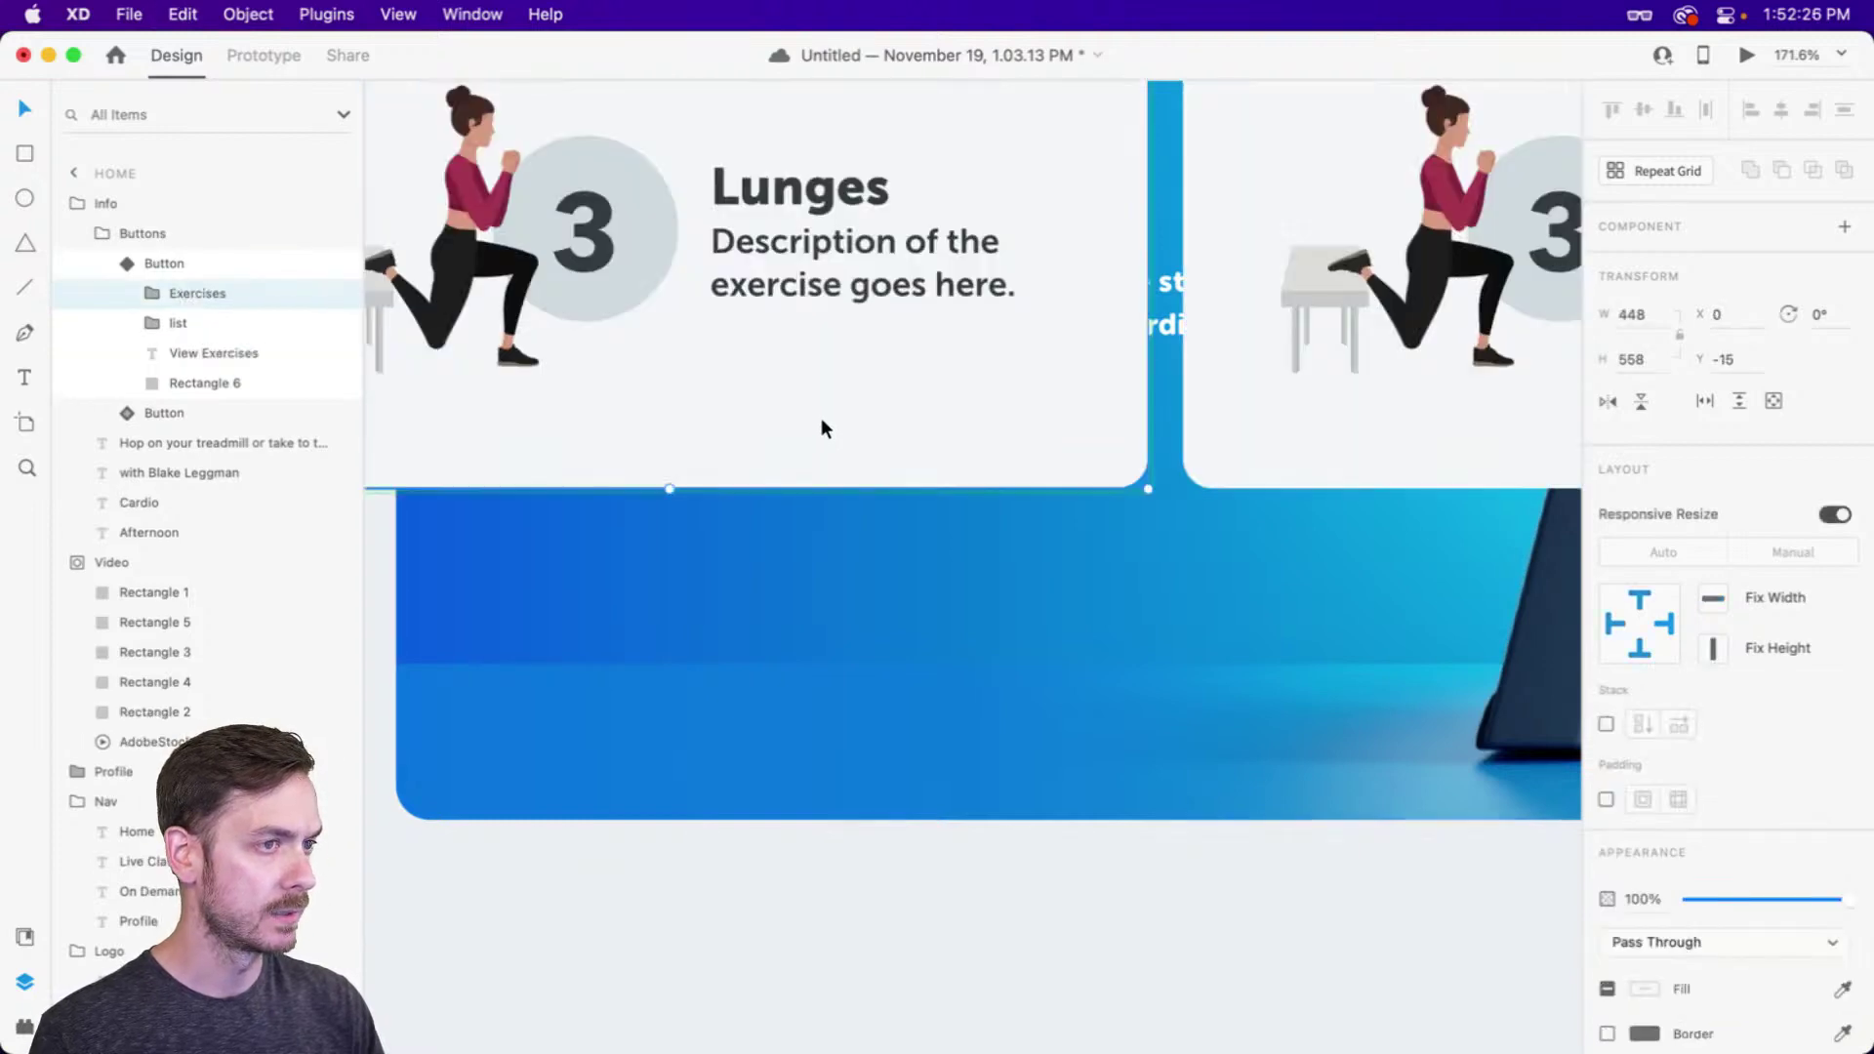
scroll(822, 424, "down", 10)
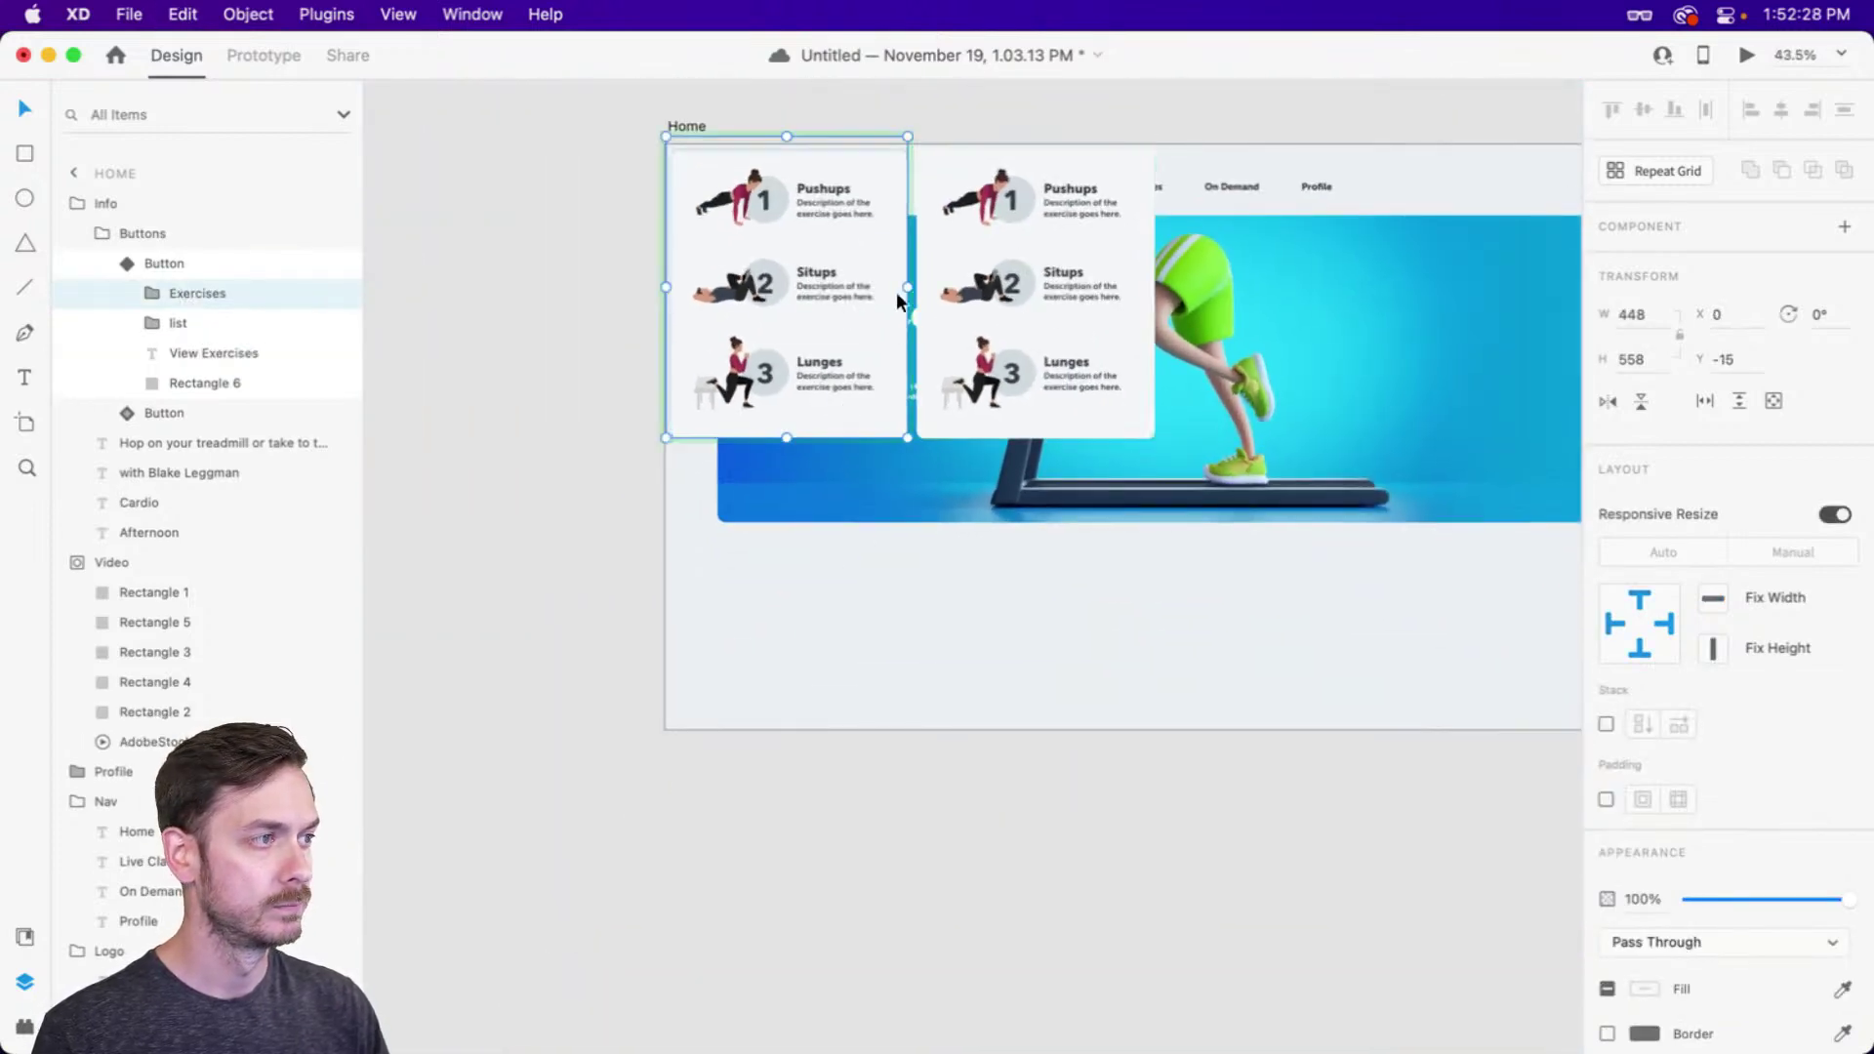
left_click_drag(896, 291, 1302, 359)
scroll(671, 406, "right", 3)
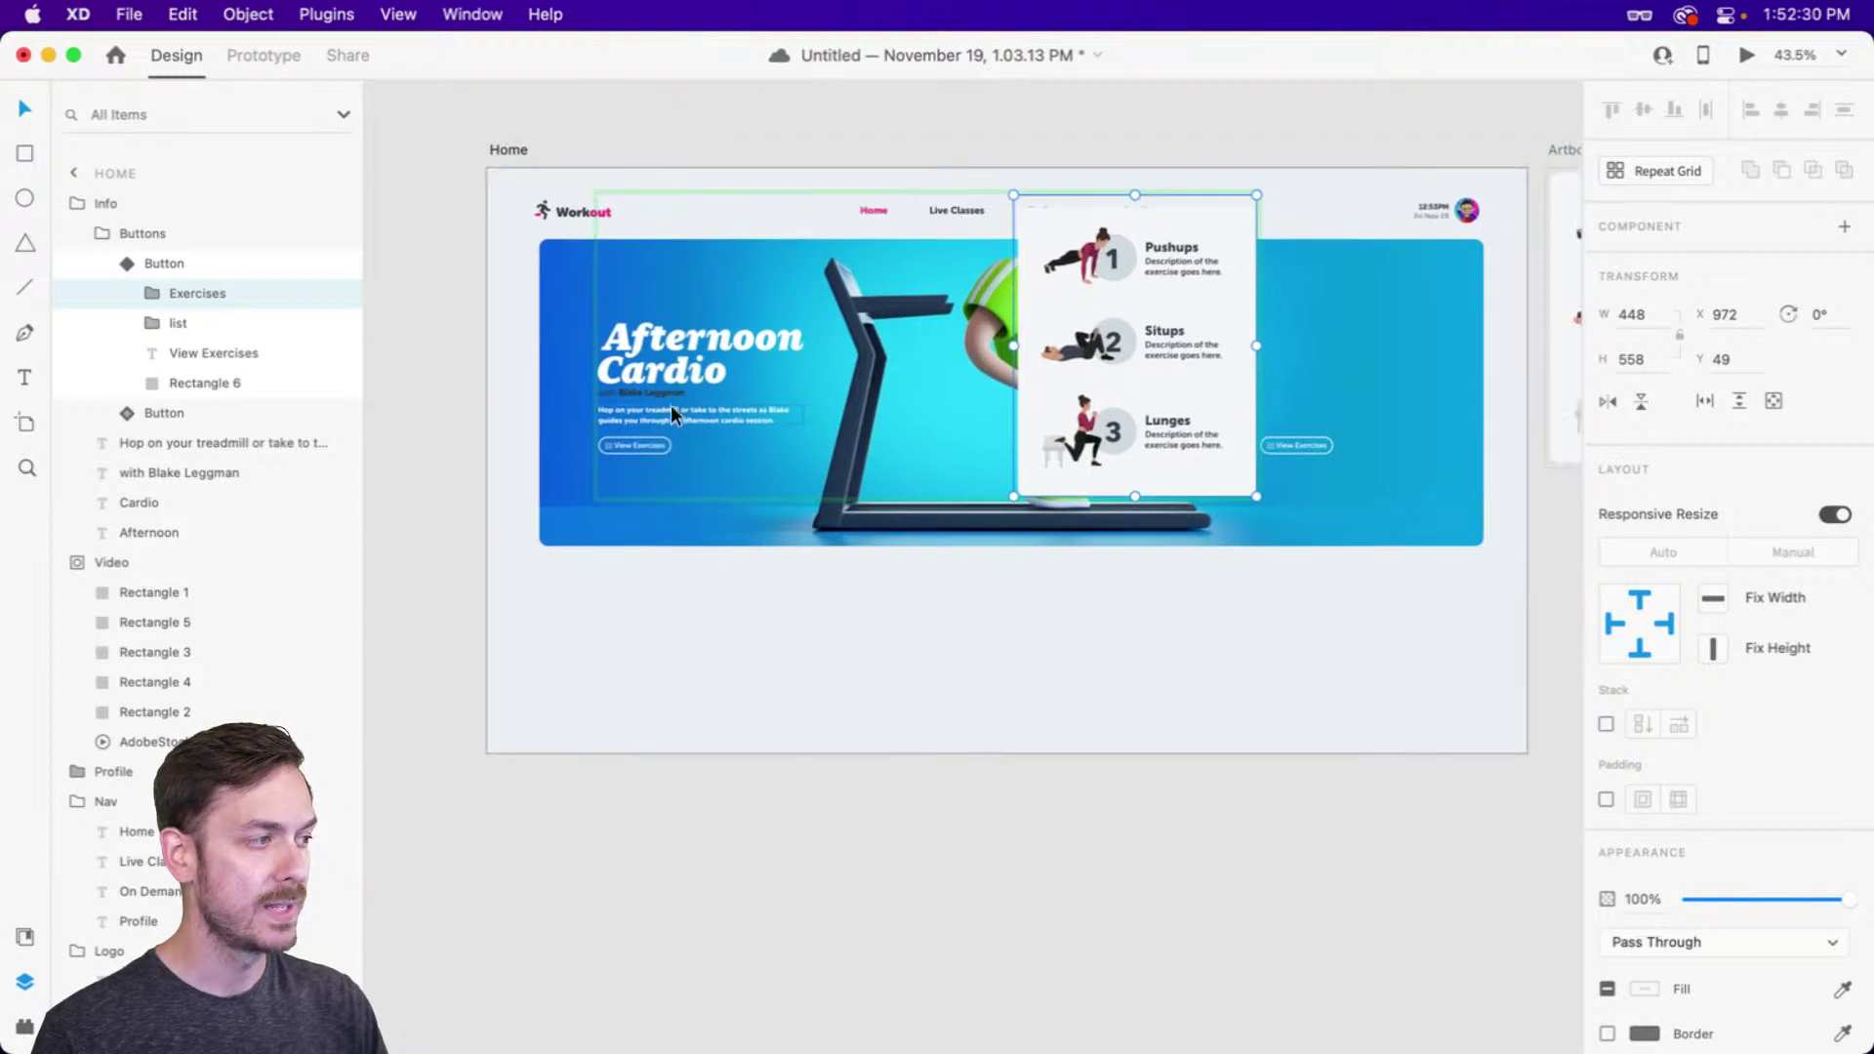
key("super+z")
key("super+z")
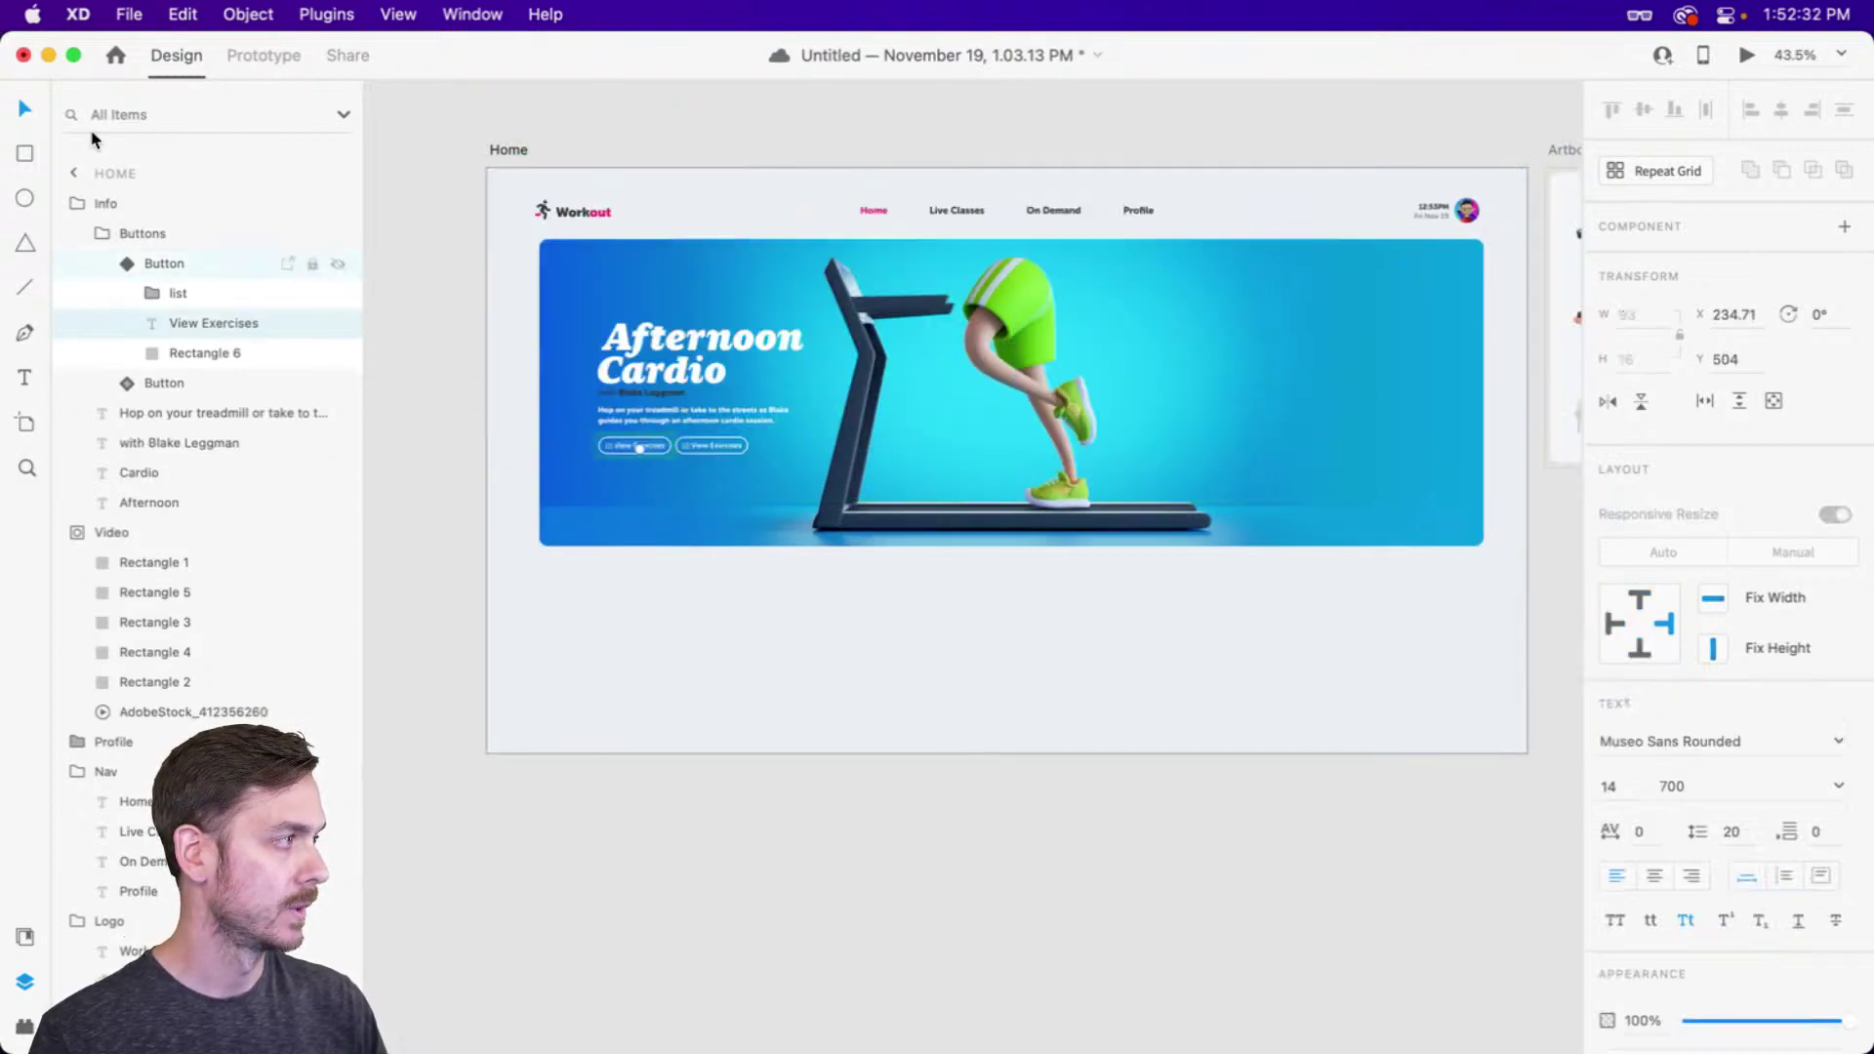
Turn off Stack for the Buttons group and delete the second View Exercises button instance
left_click(151, 234)
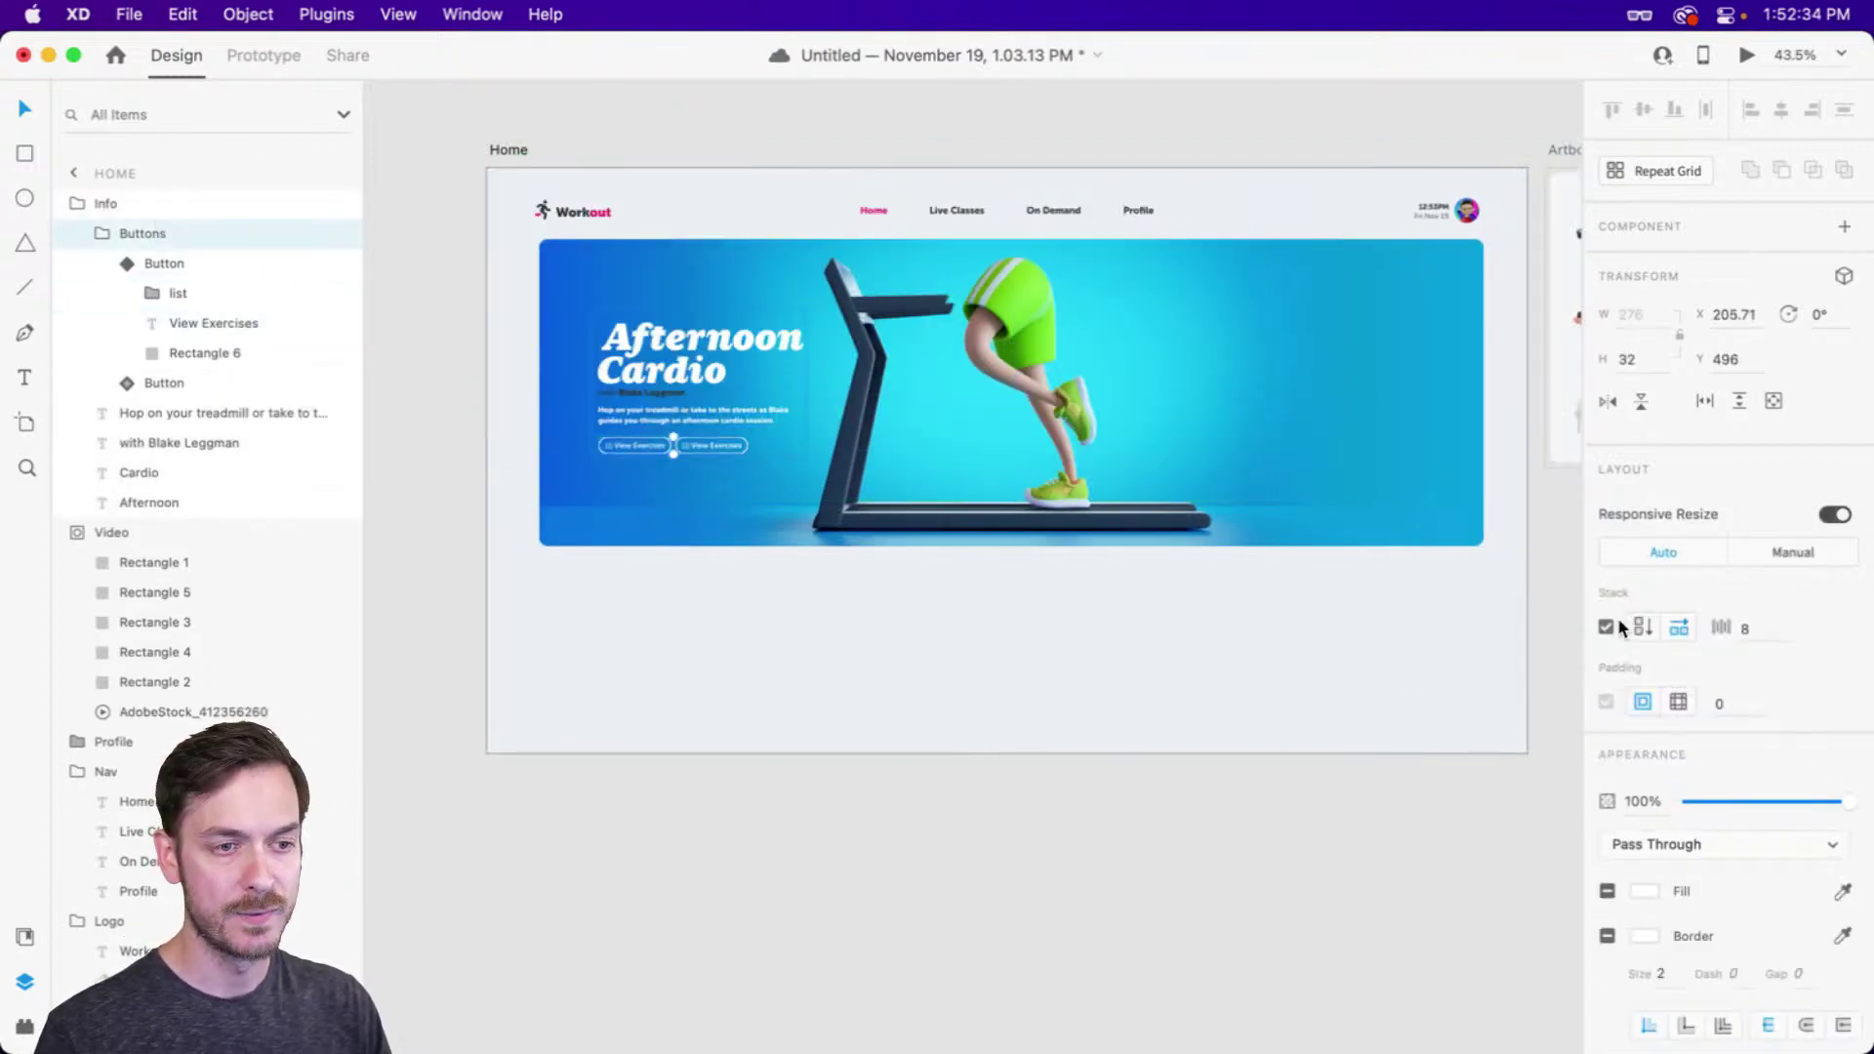
left_click(1609, 626)
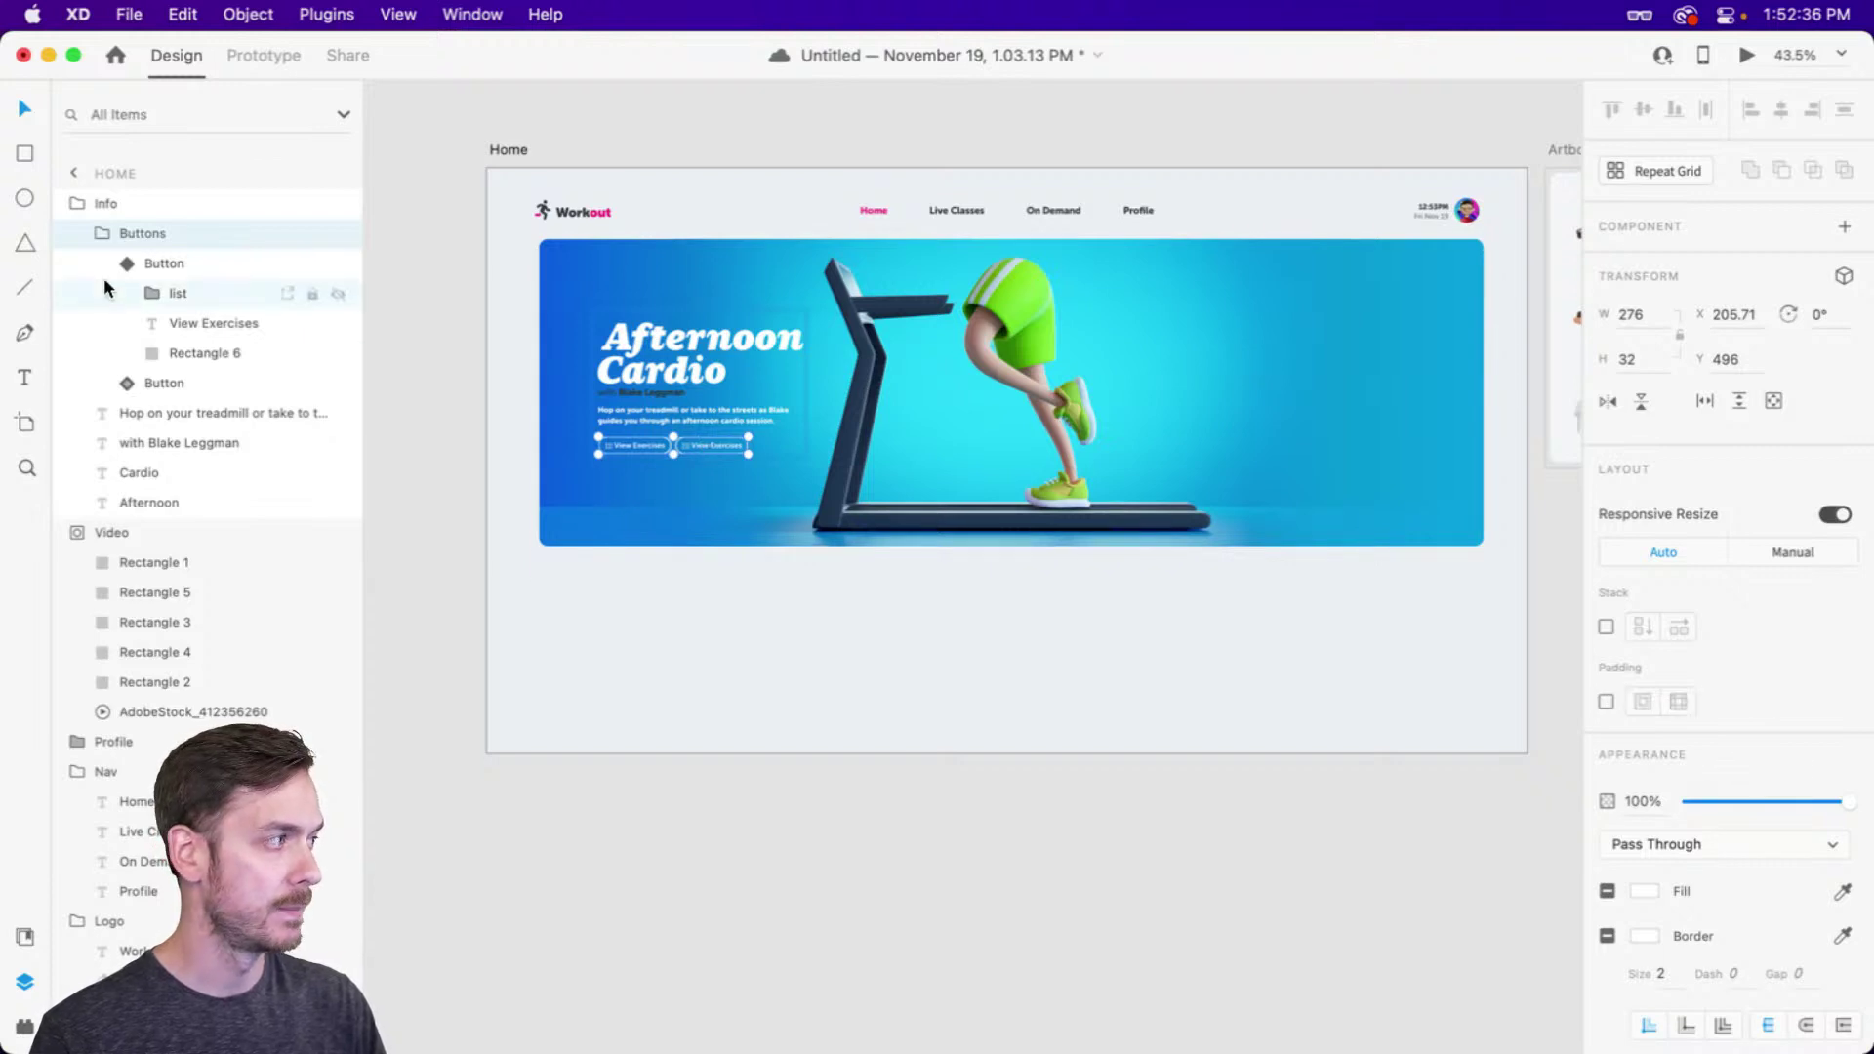
left_click(195, 381)
key("Delete")
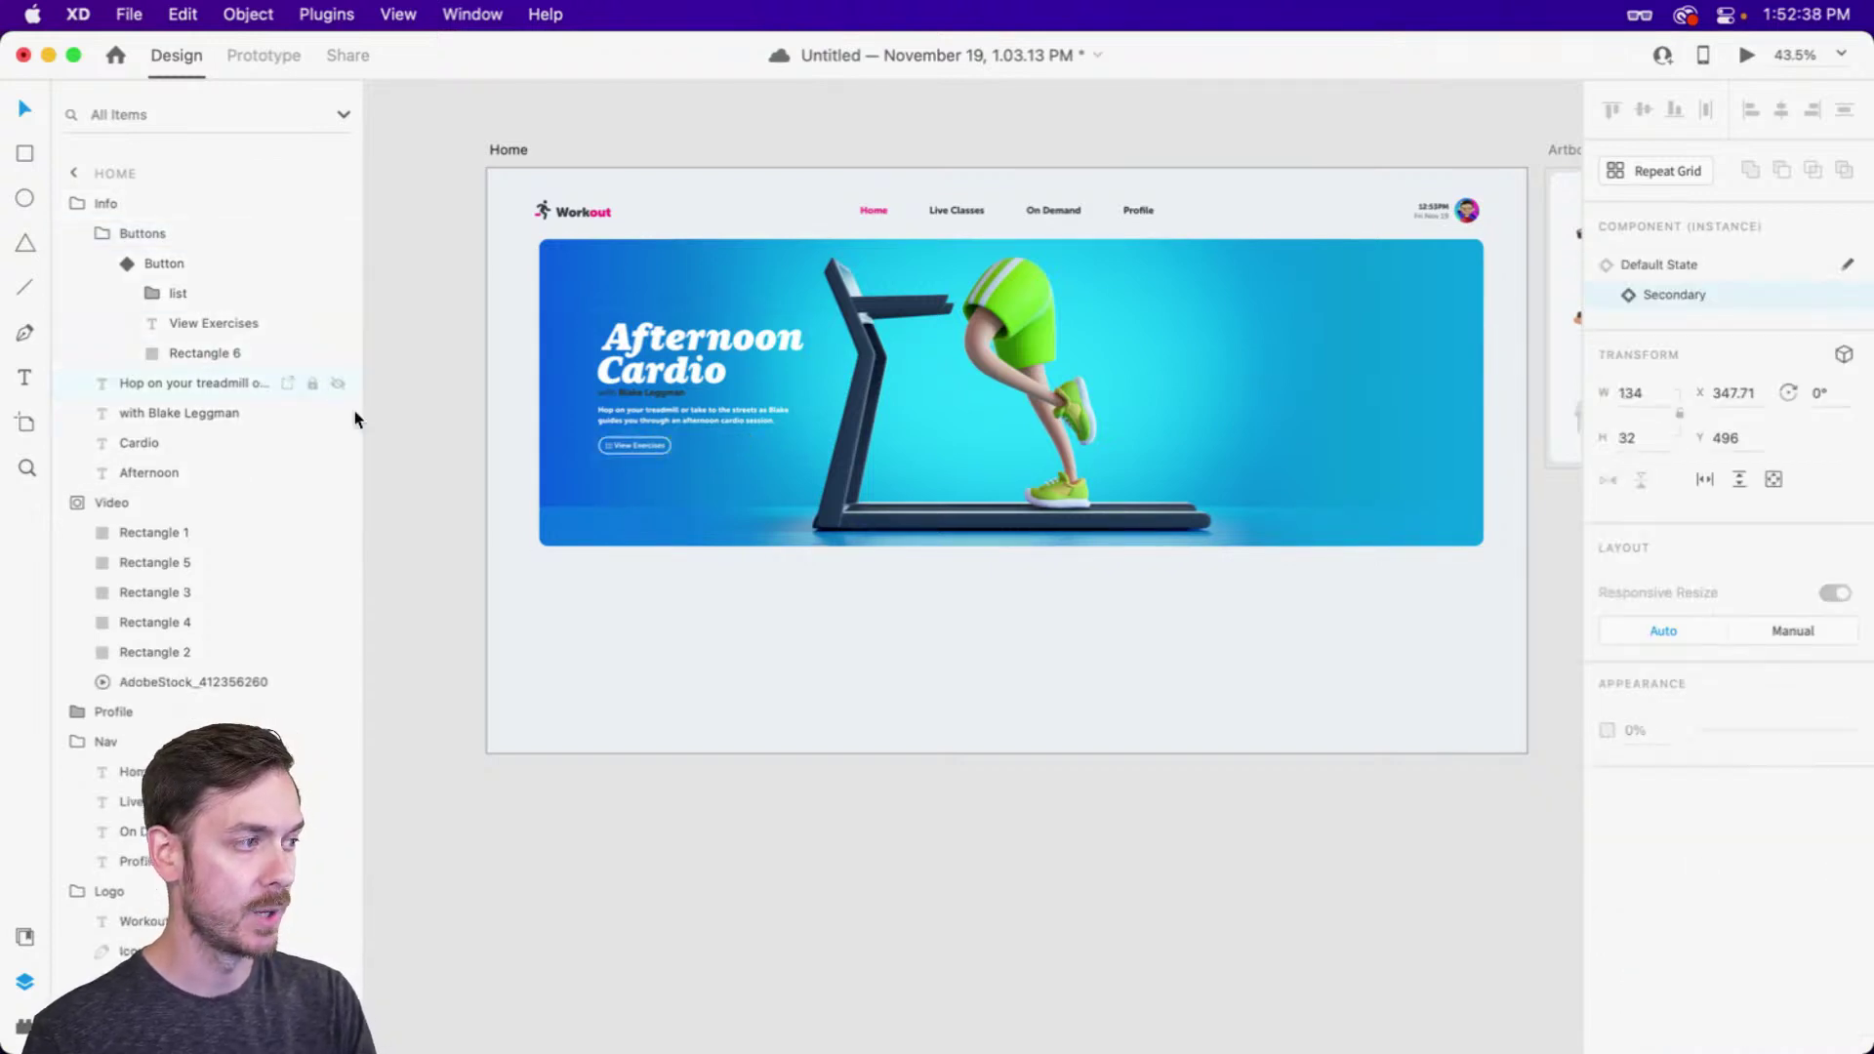
Paste the Exercises group into the main button's Secondary state and place it just off Home's right edge at X 1920, Y 118
left_click(180, 258)
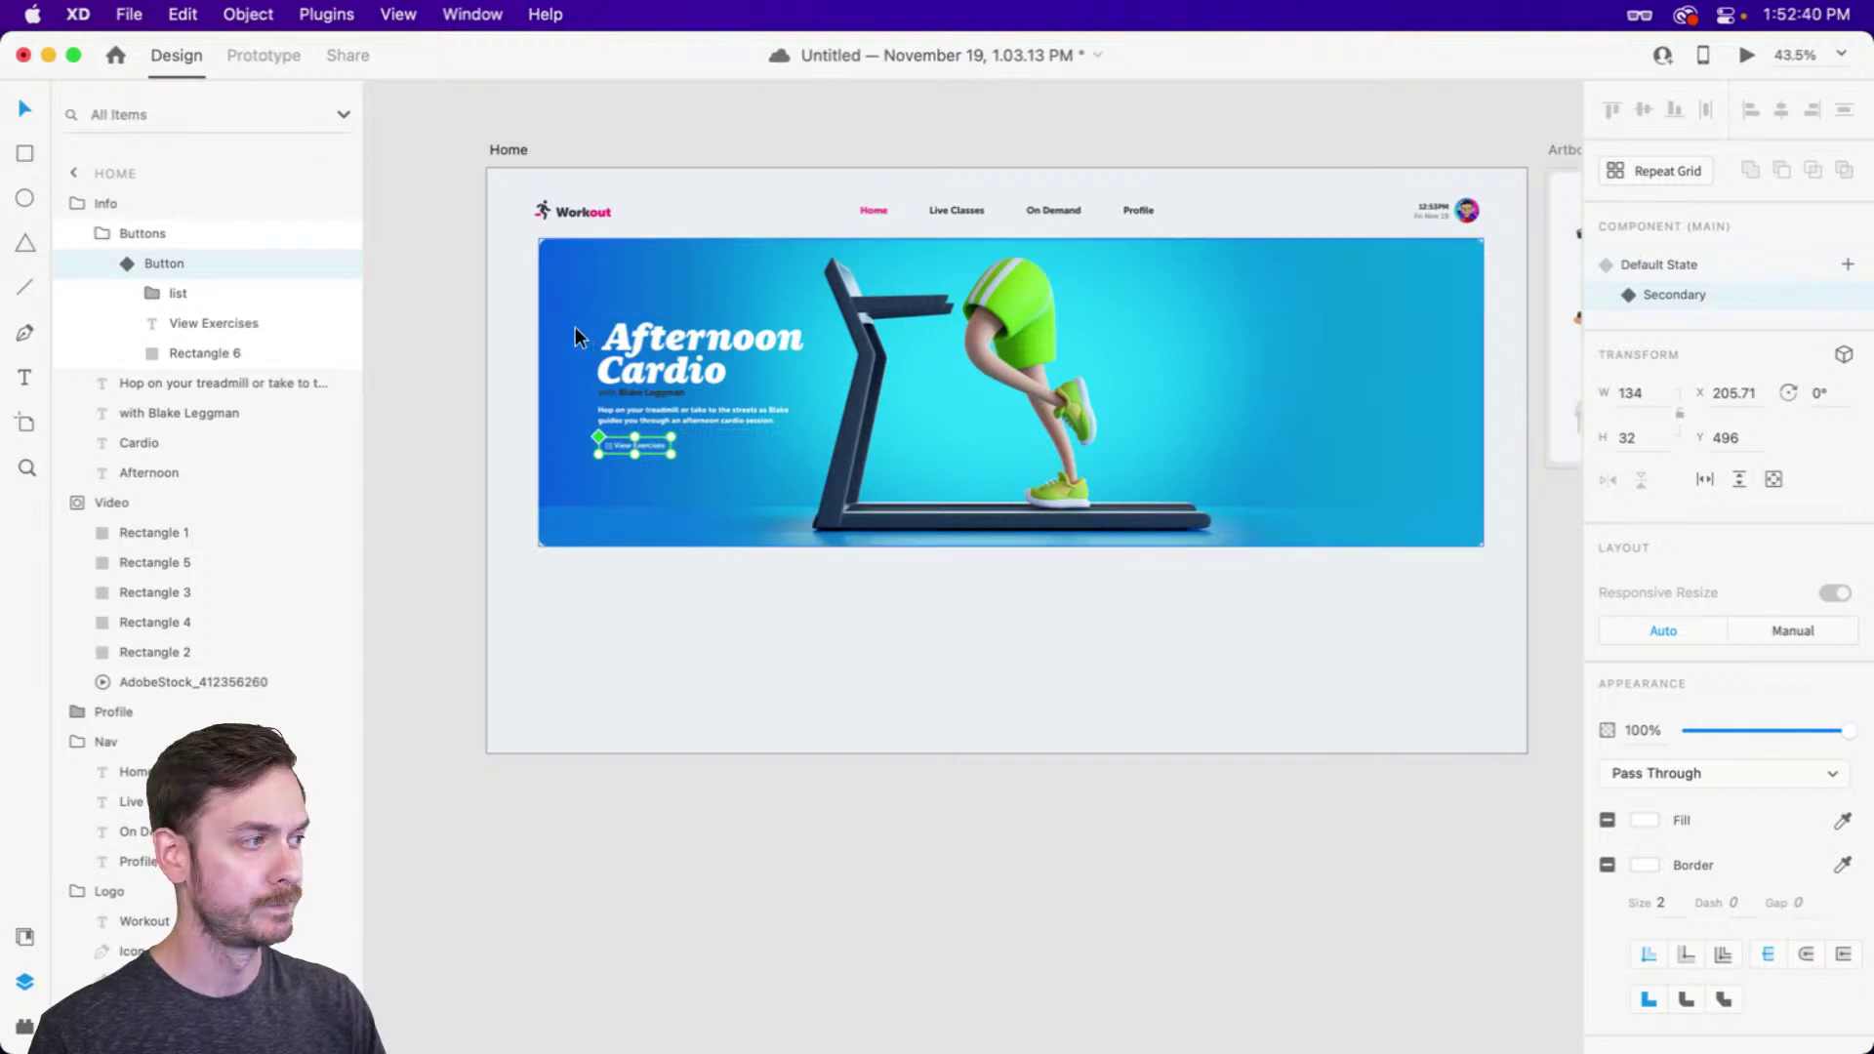
left_click(273, 291)
key("super+v")
left_click_drag(617, 326, 1040, 399)
left_click_drag(790, 374, 1328, 400)
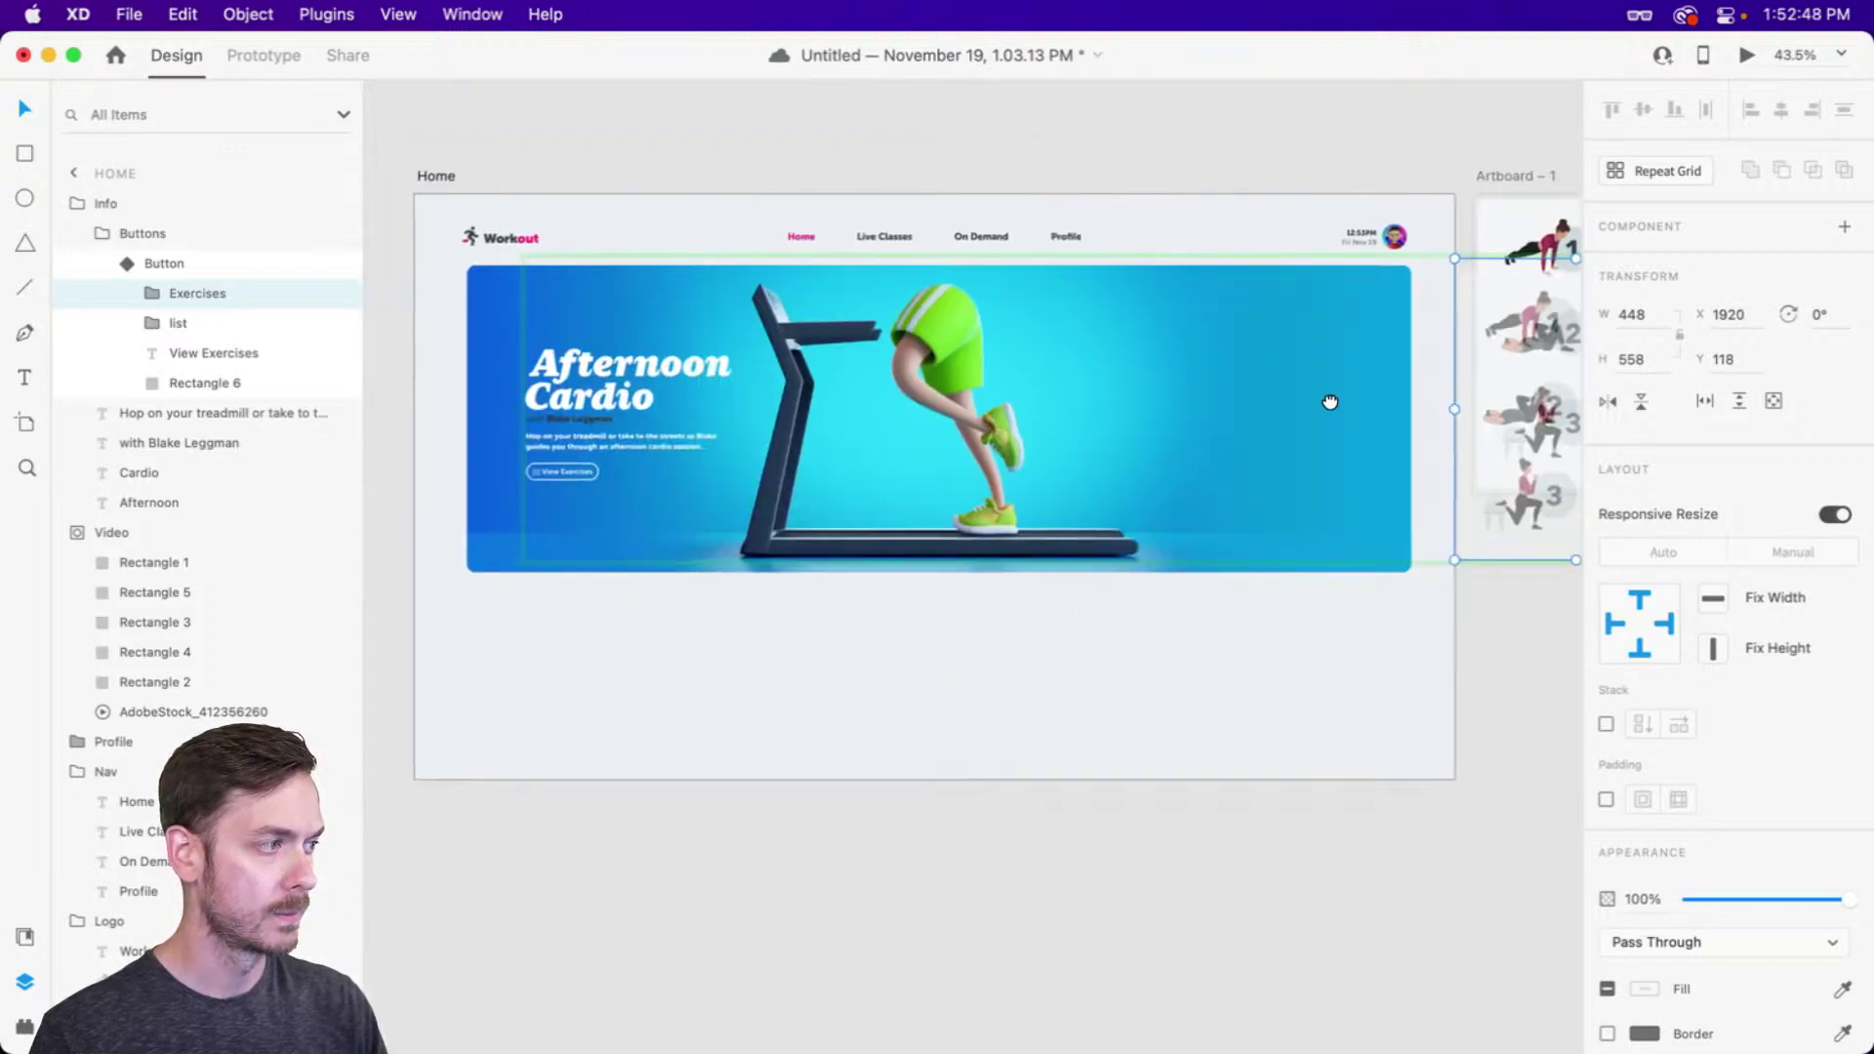
key("Escape")
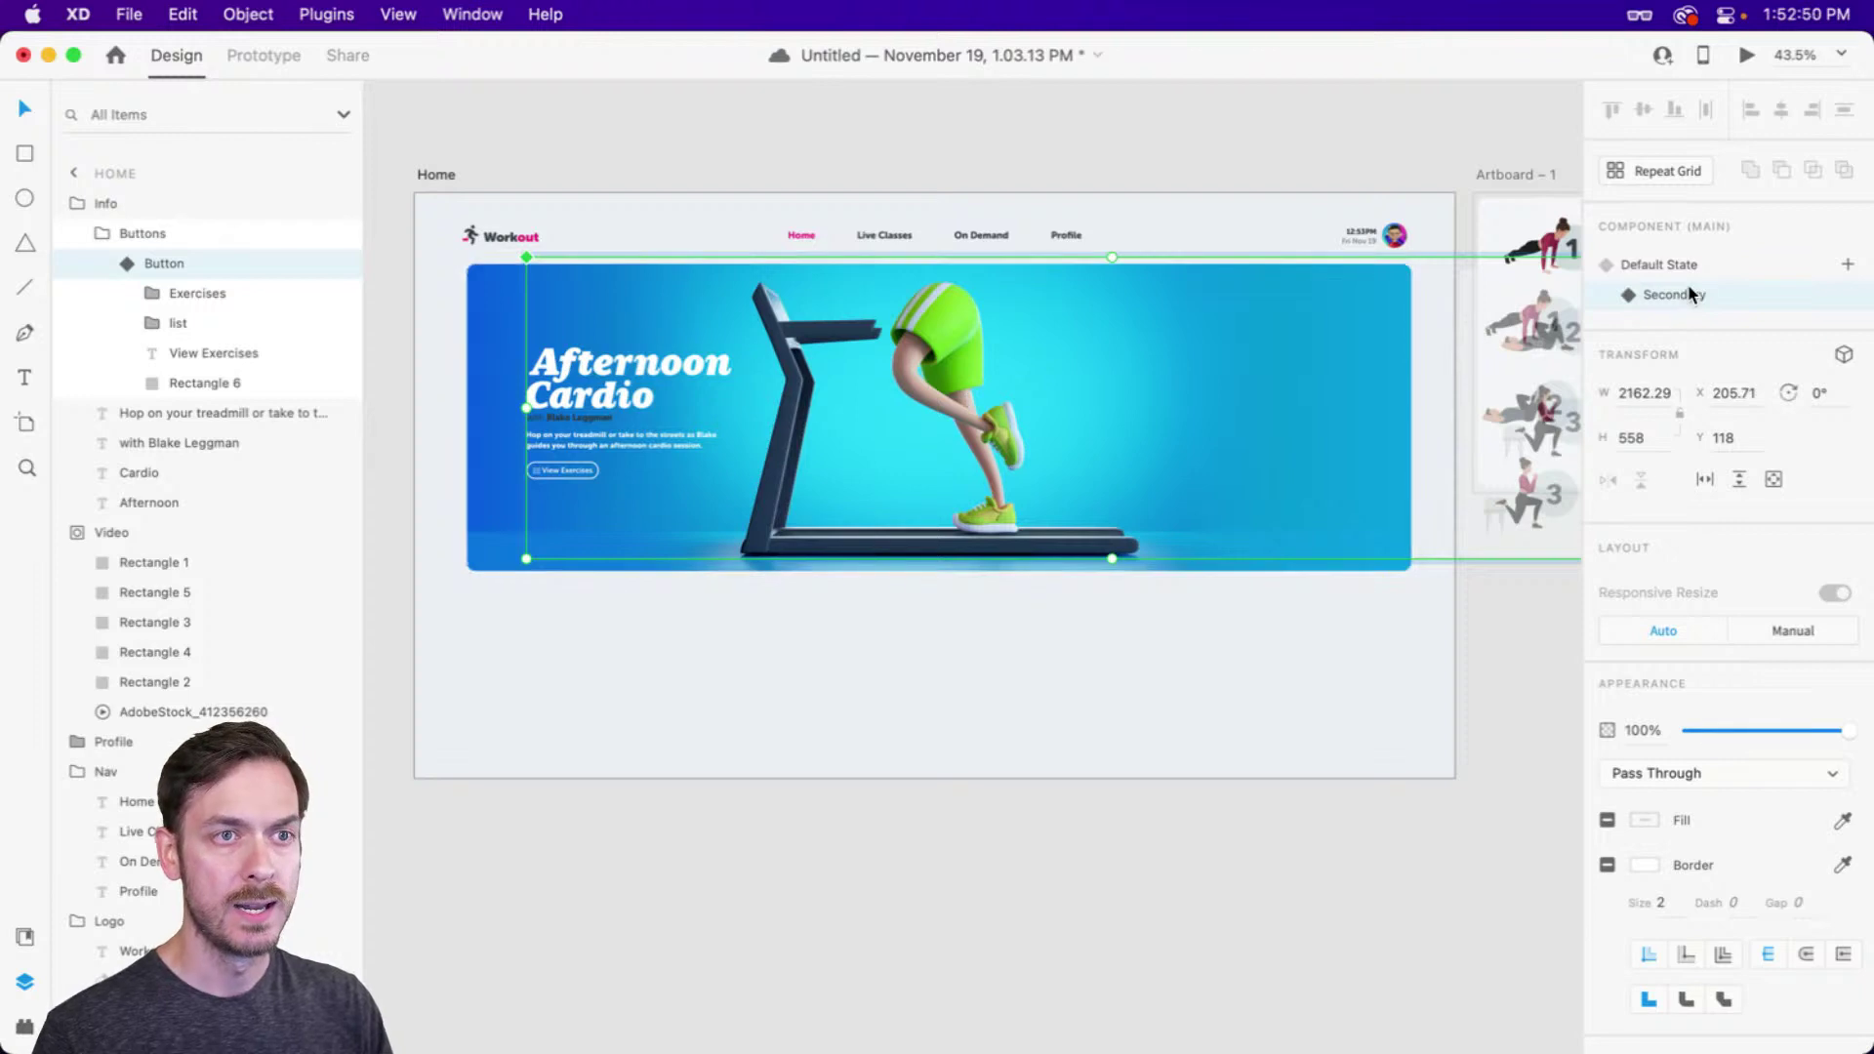
Add a new state named Exercises to the main button component
left_click(1848, 264)
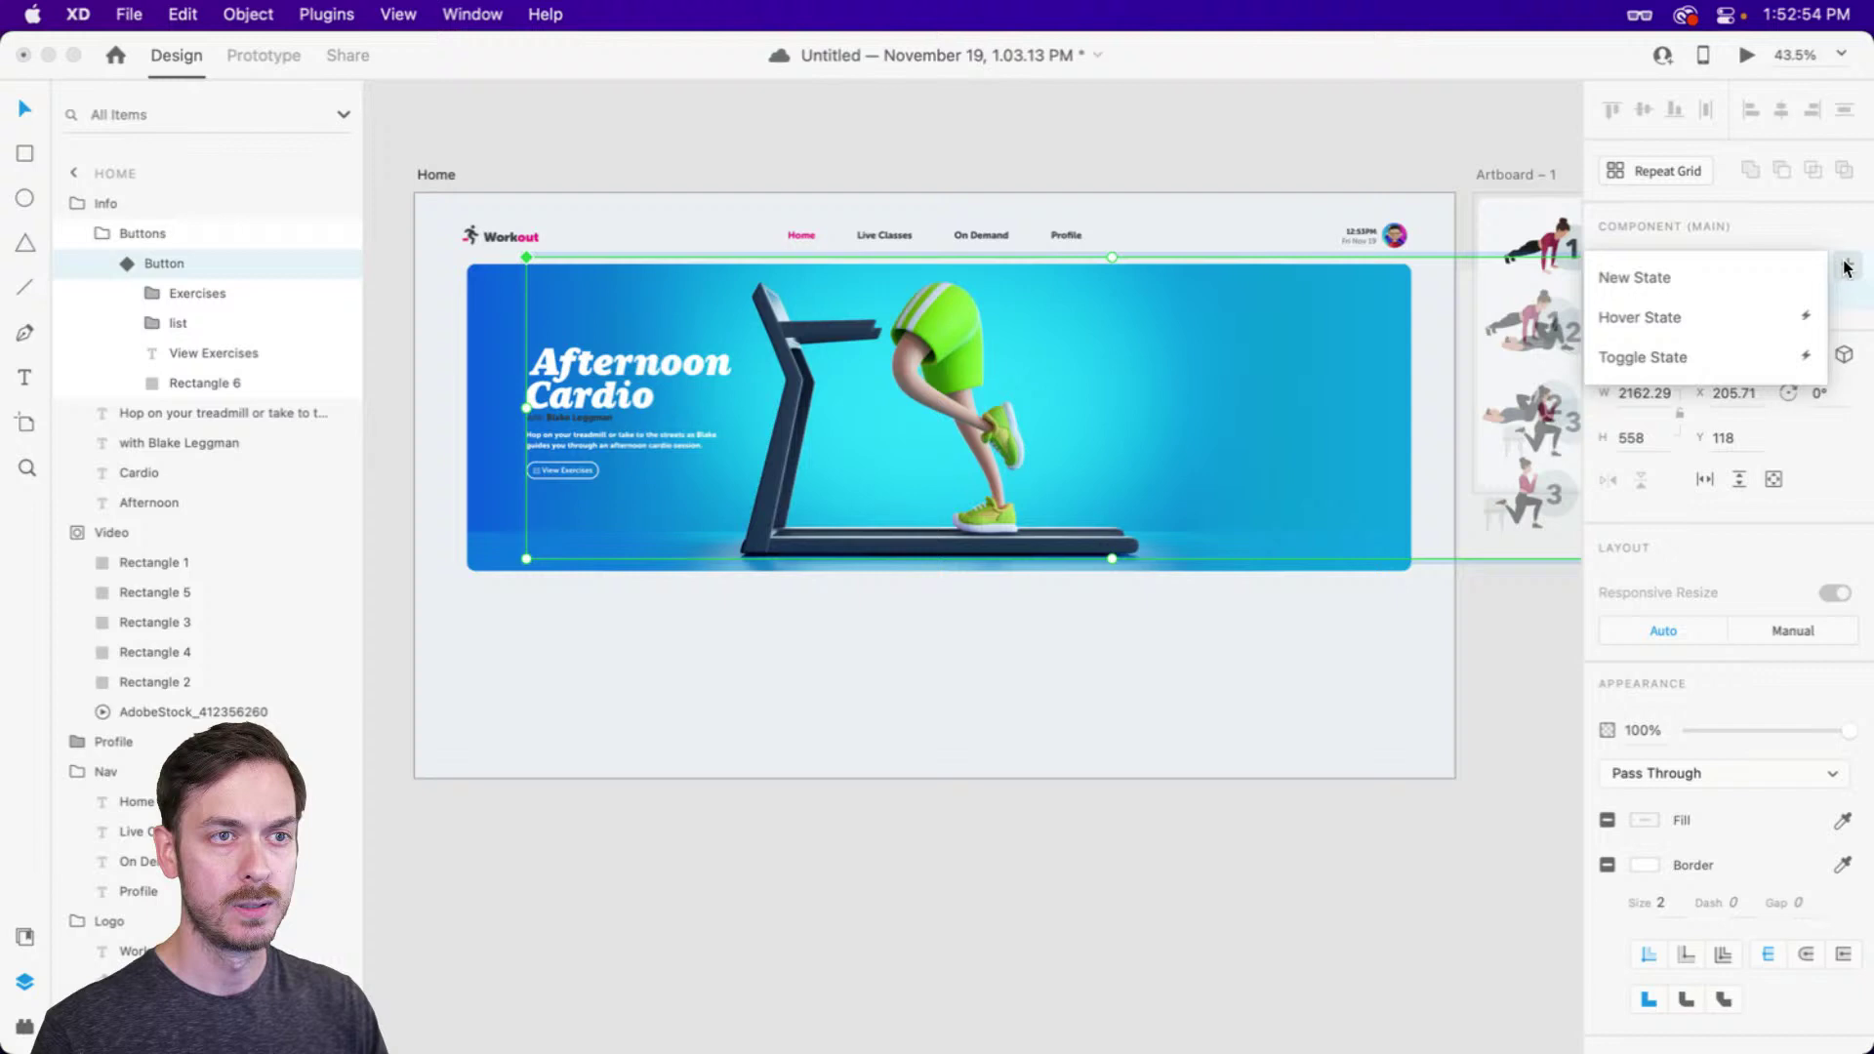
left_click(1718, 274)
type("Exer")
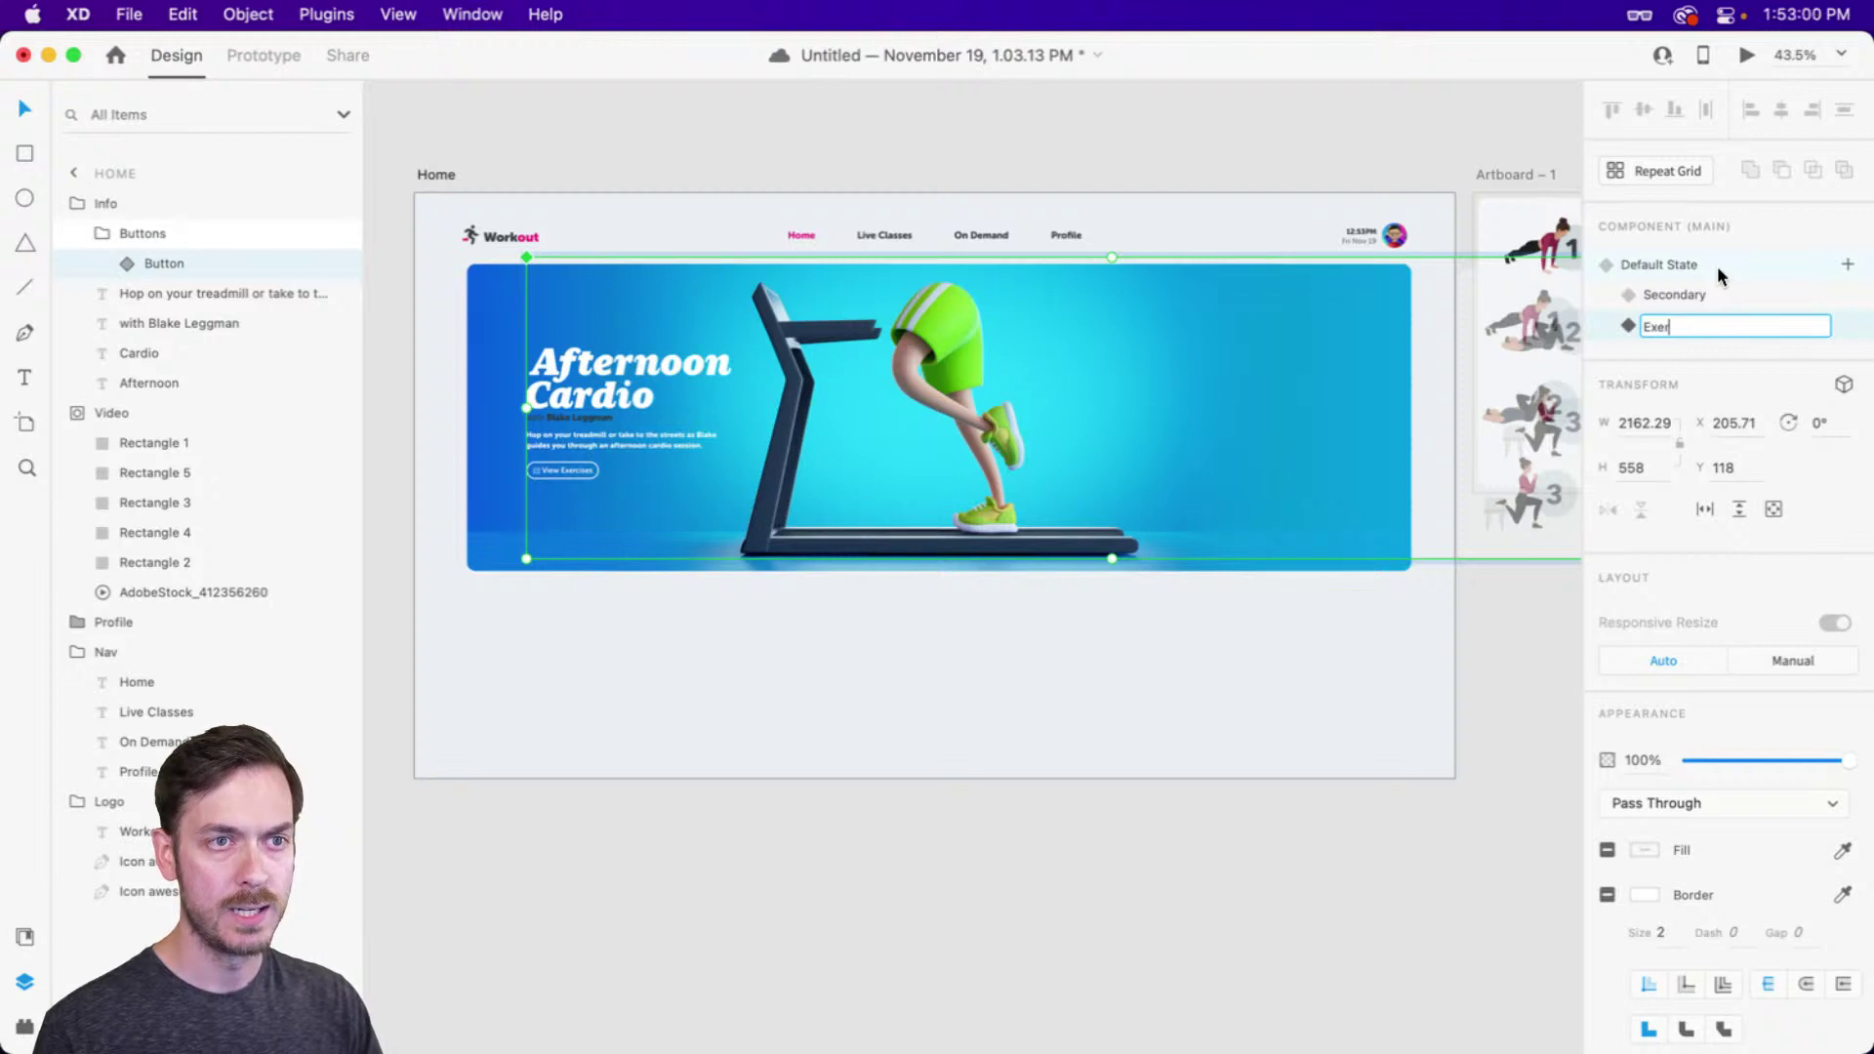
type("cises")
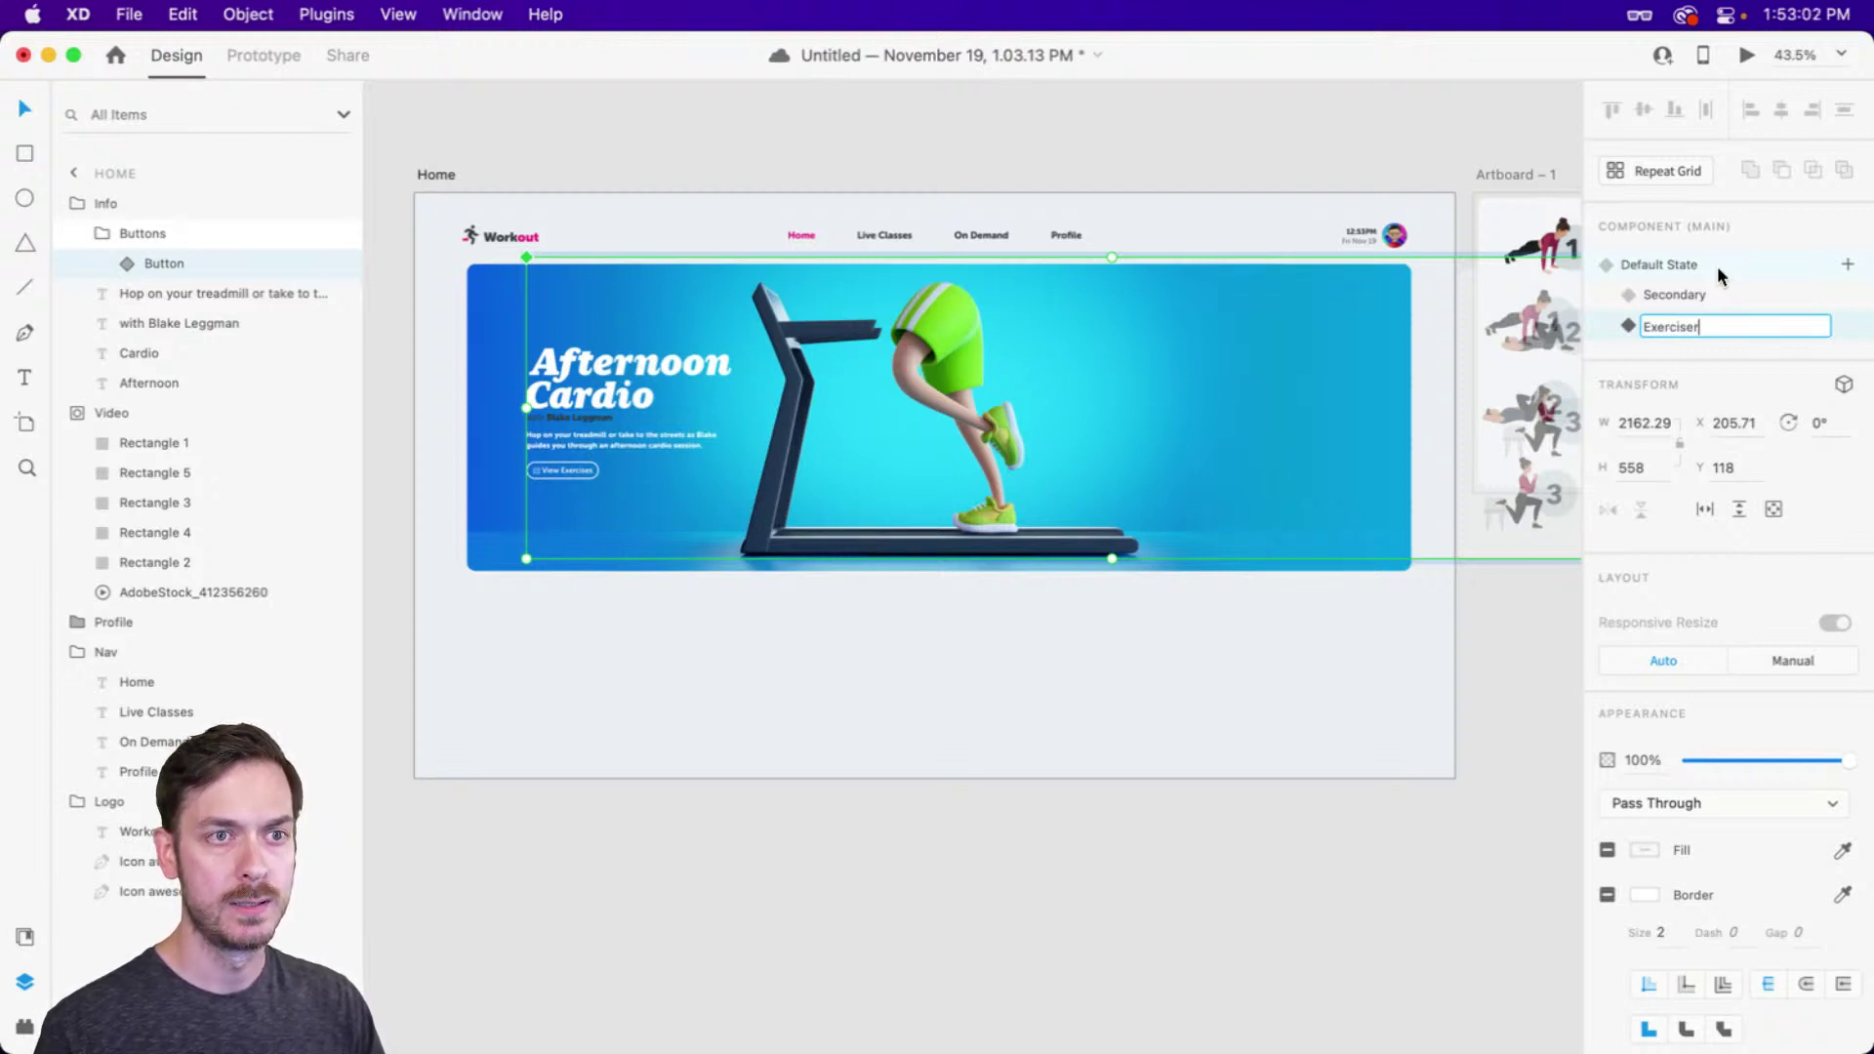
key("Return")
Paste the Exercises group into the main button's Exercises state and place it inside the hero at X 1376, Y 123
scroll(1290, 248, "right", 3)
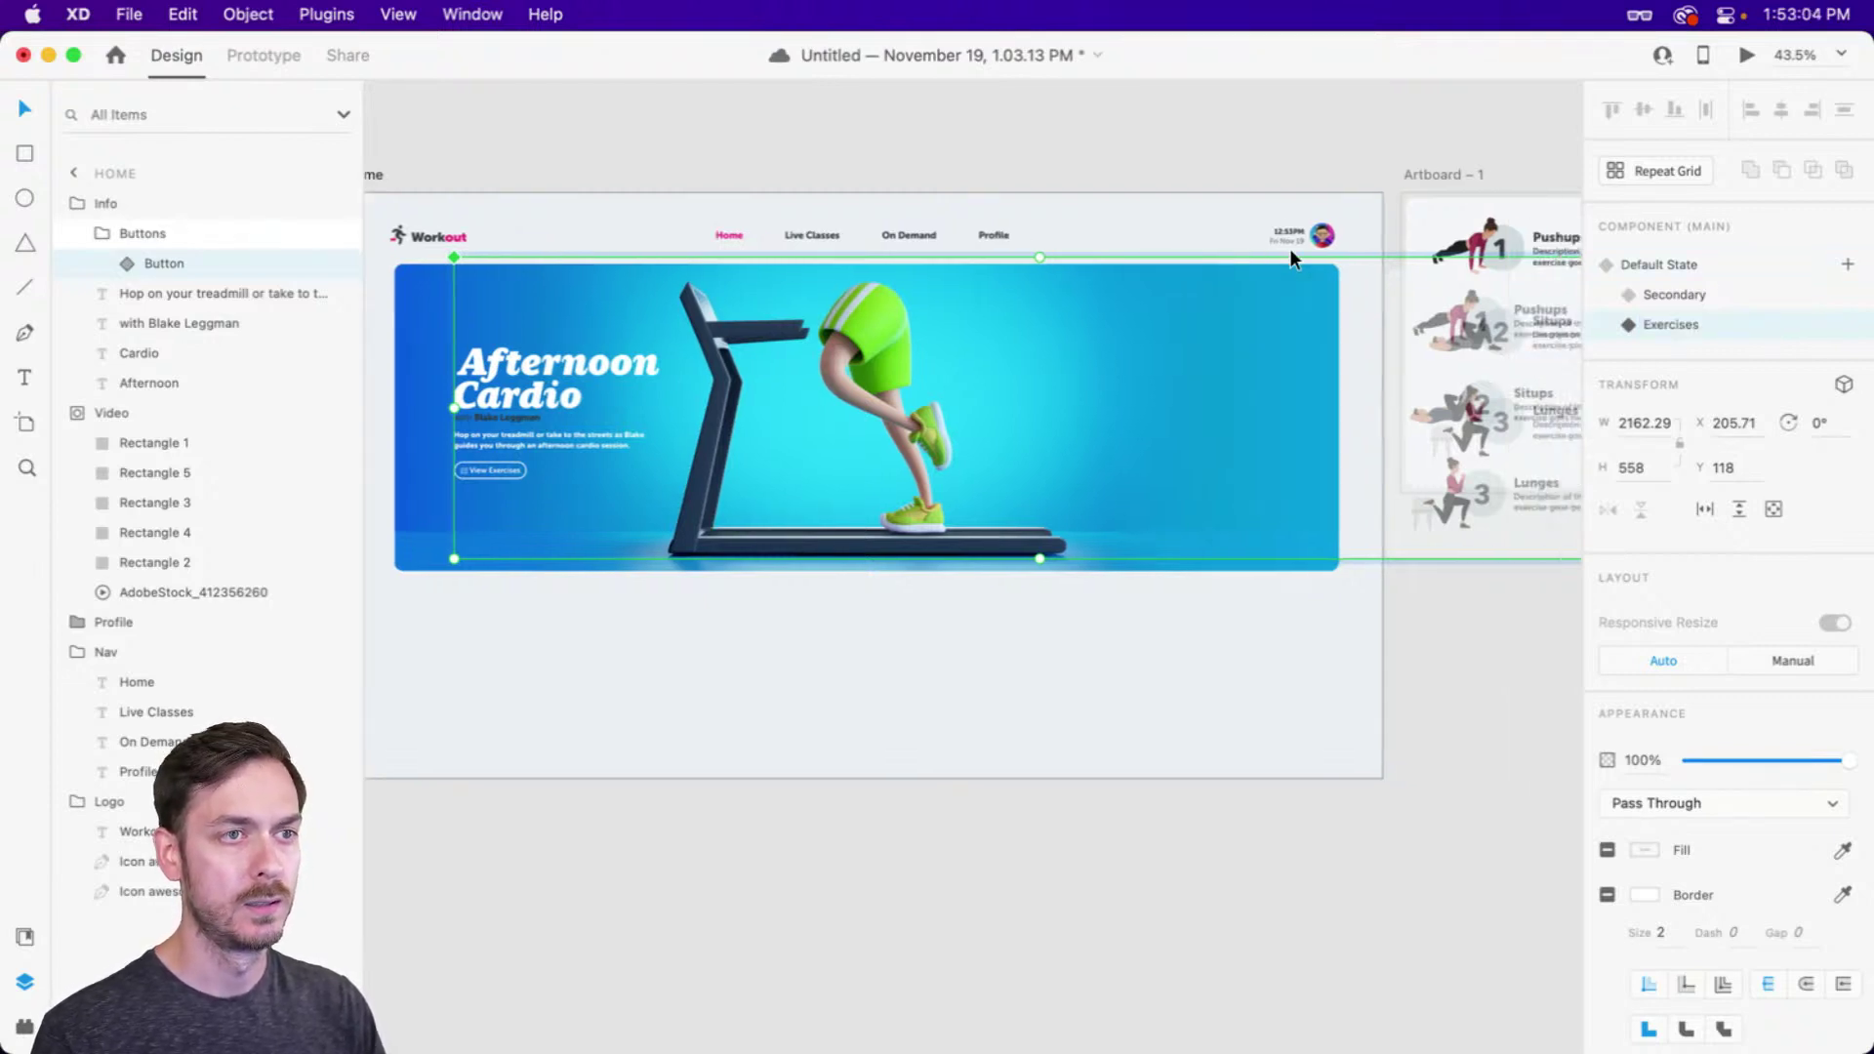
key("super+v")
left_click_drag(1370, 356, 1170, 369)
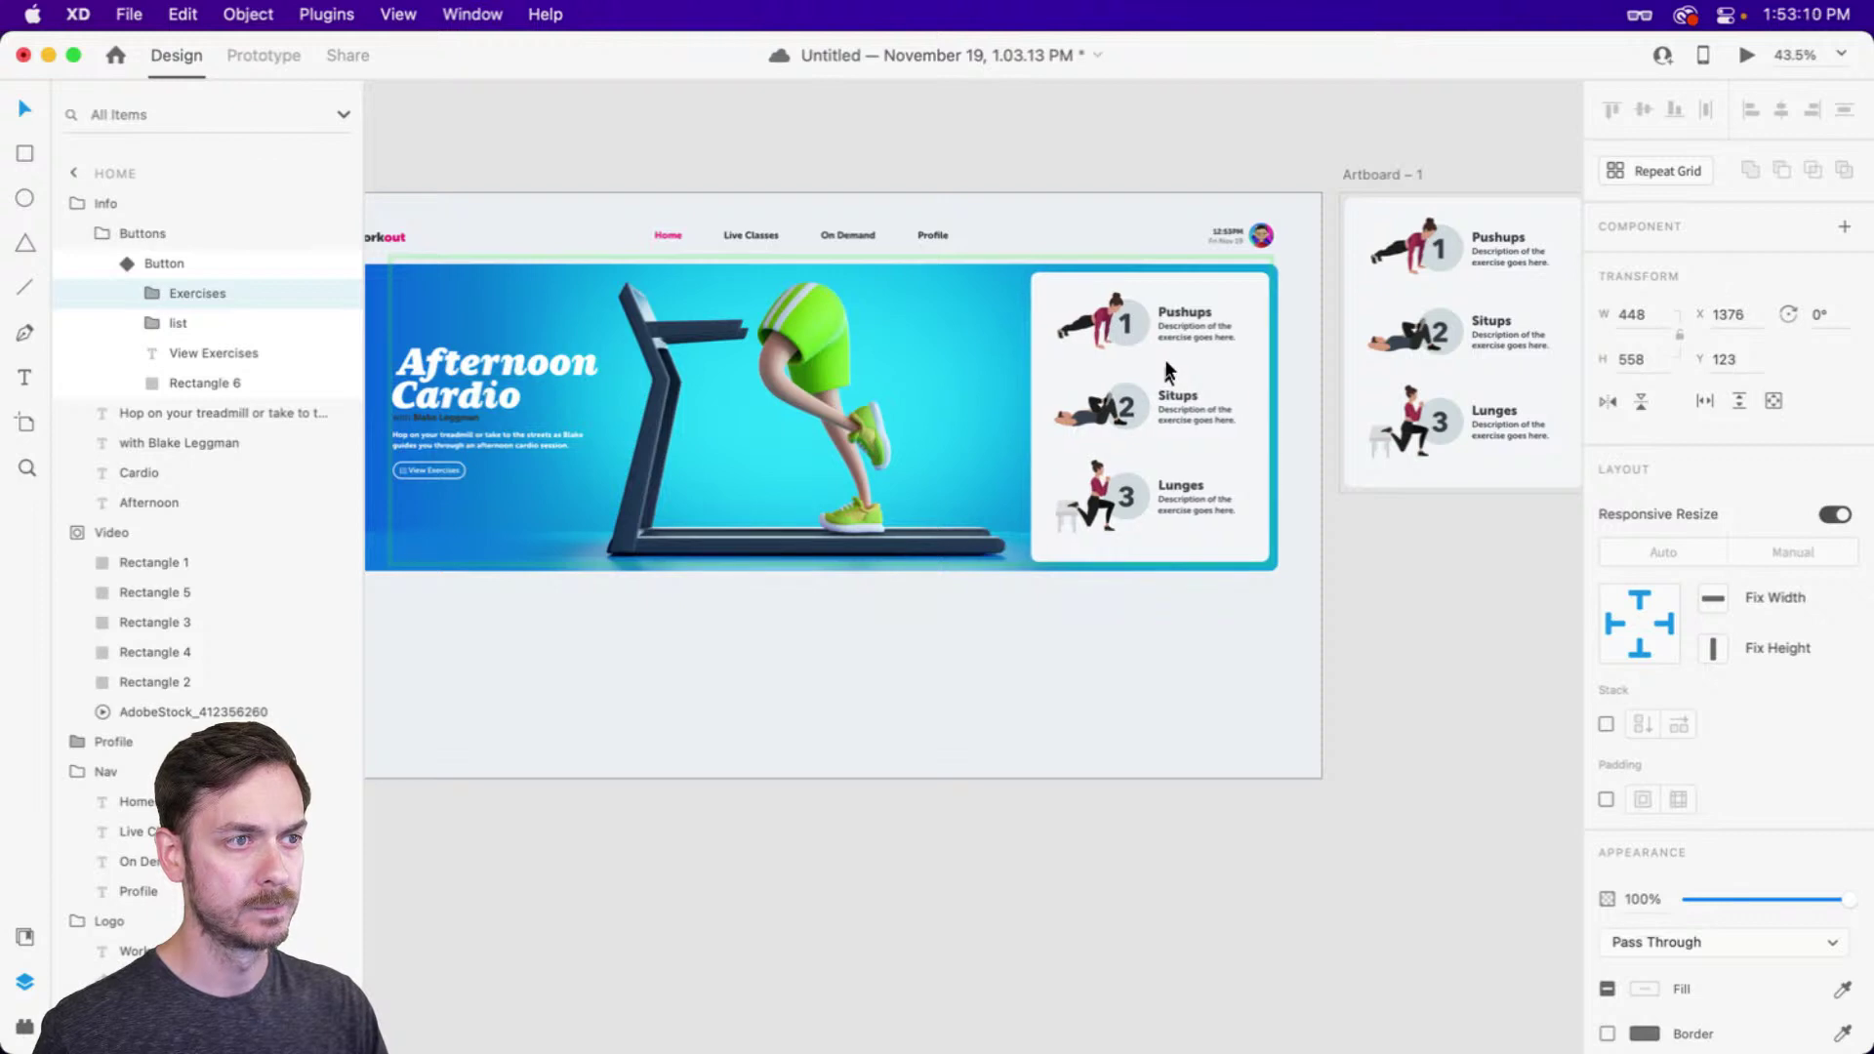
key("Escape")
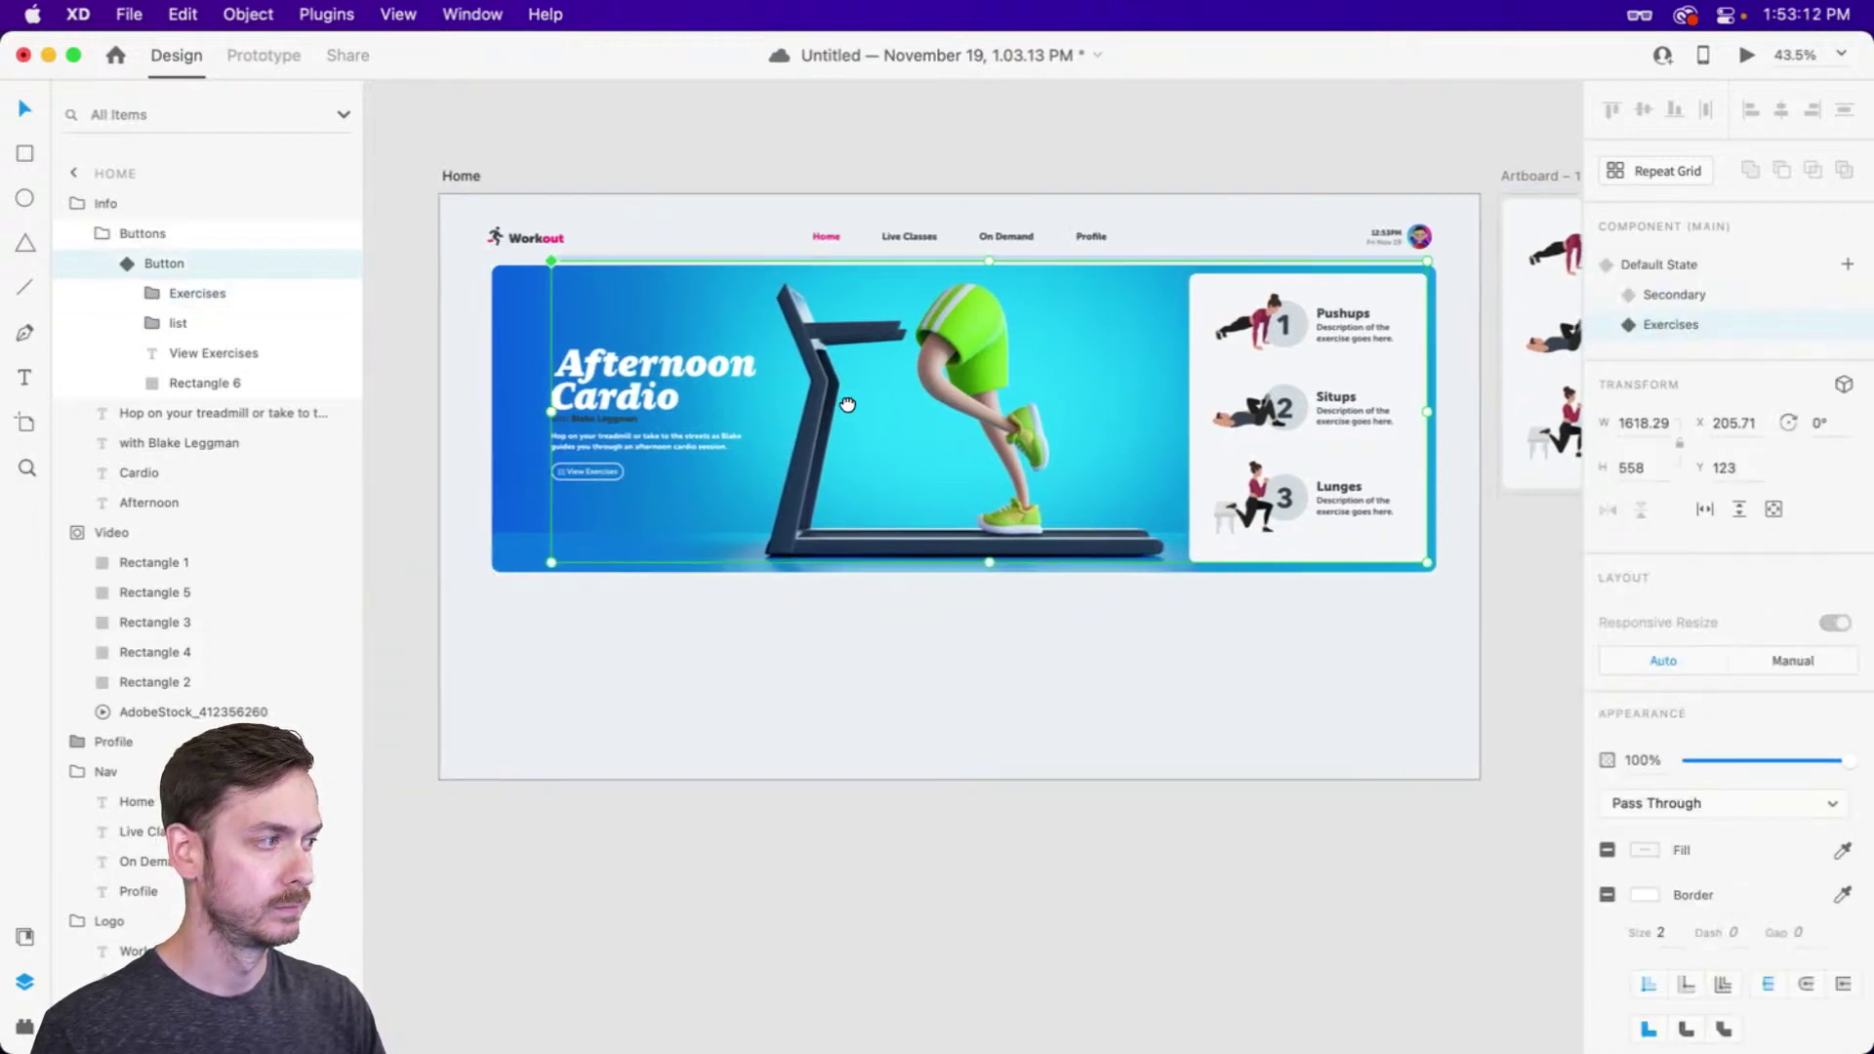
Return the main button to its Default State, duplicate it beside the original, and switch the copy to the Secondary state
scroll(882, 347, "left", 3)
left_click(1673, 293)
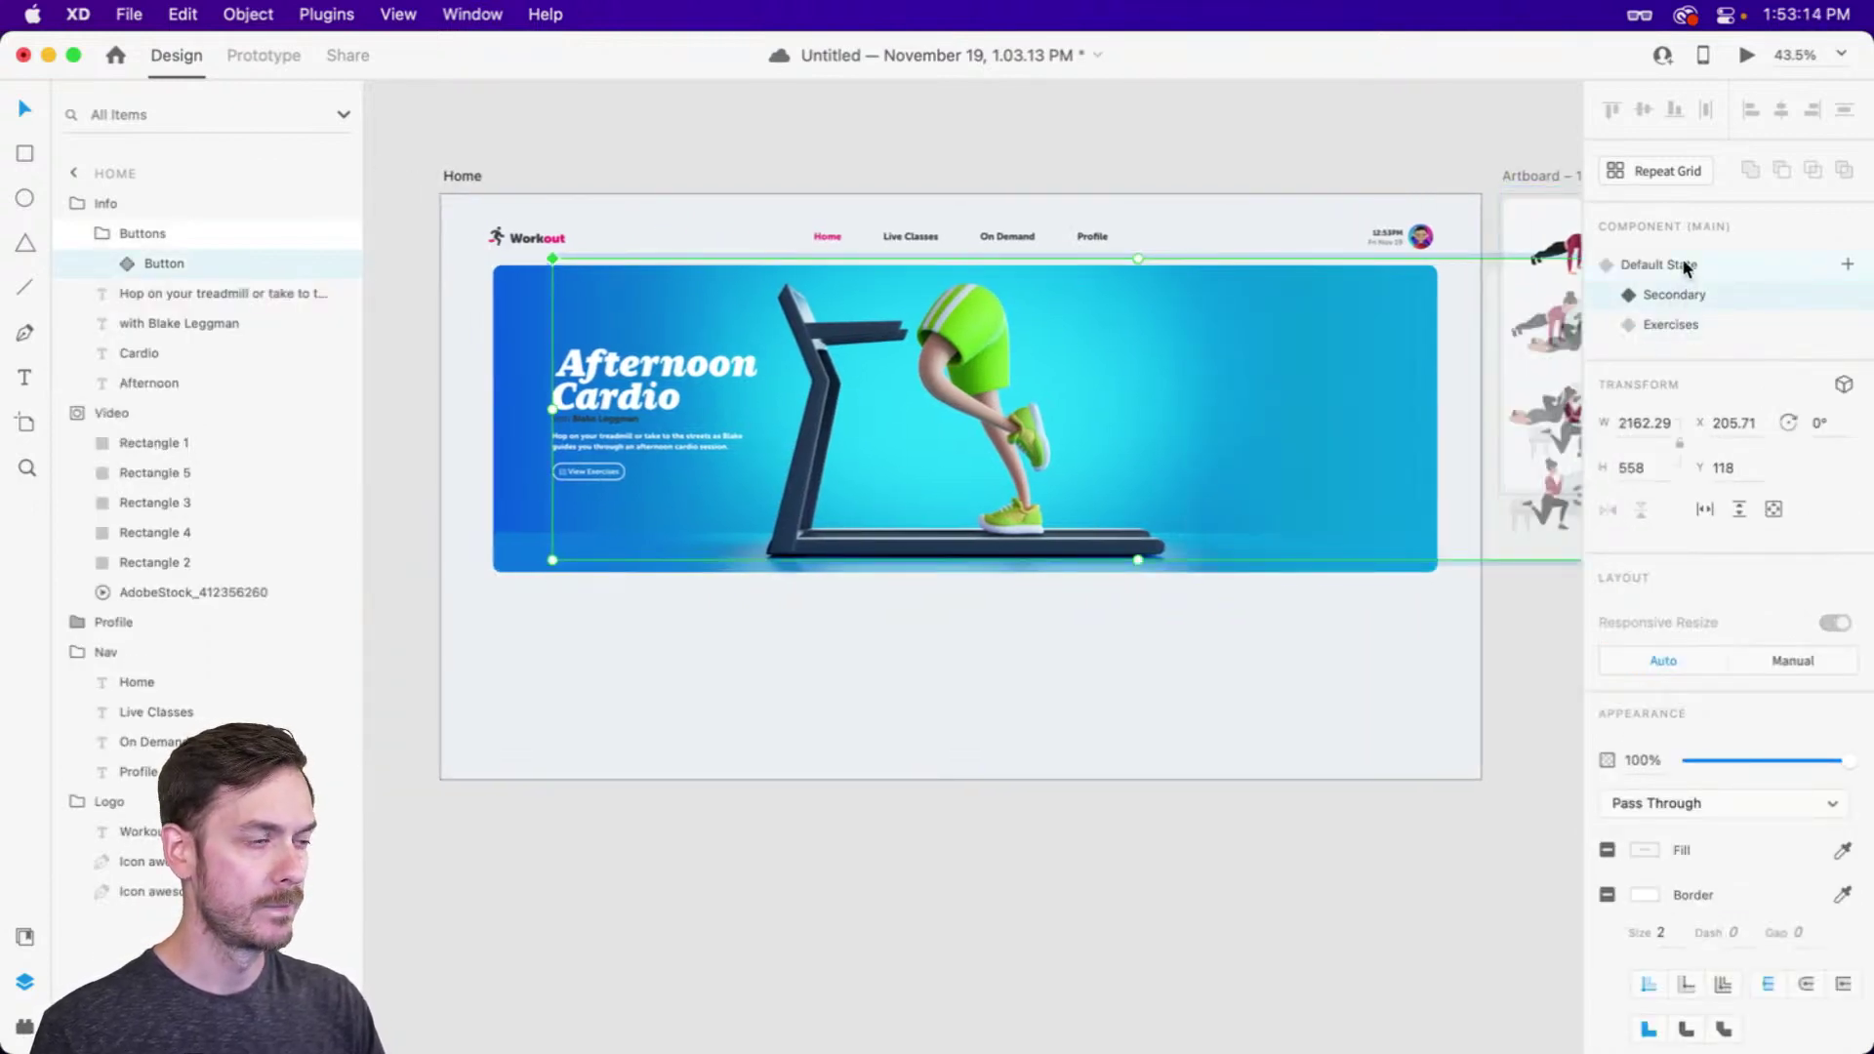
left_click(1686, 267)
scroll(511, 466, "up", 5)
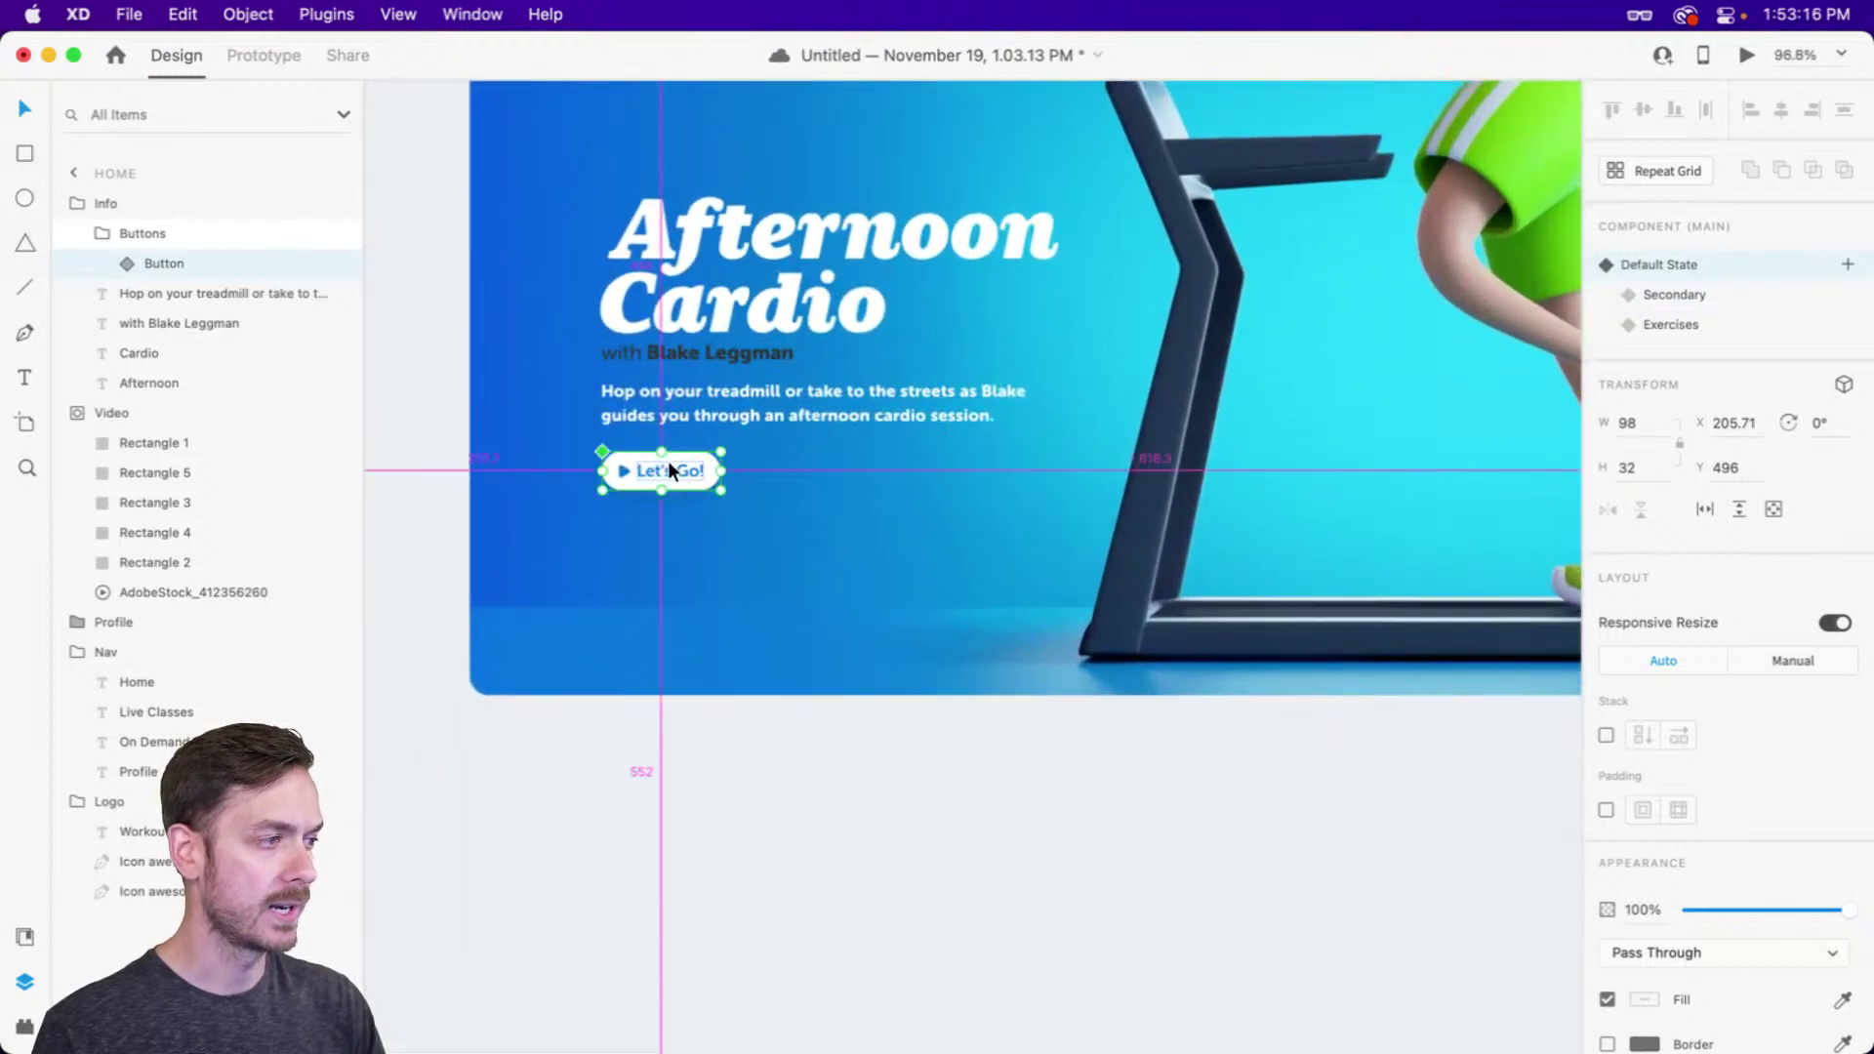
left_click_drag(667, 461, 802, 459)
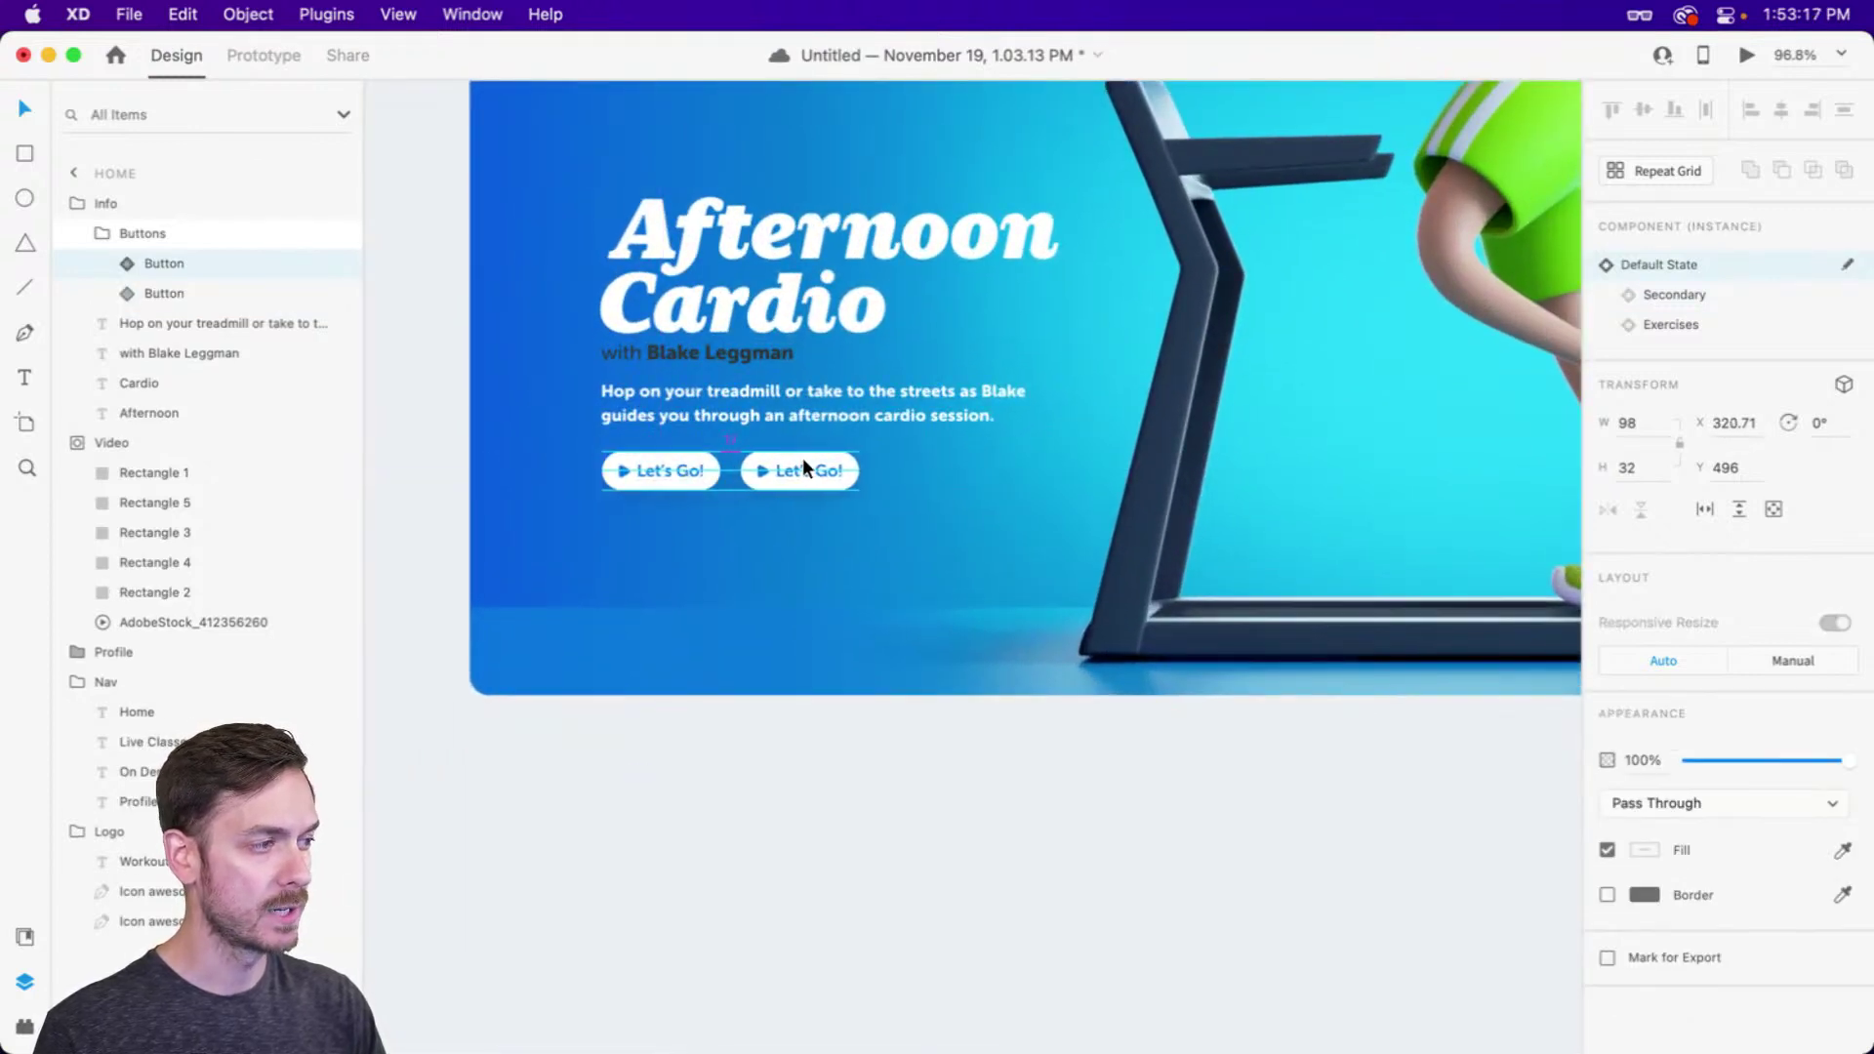
left_click(1704, 293)
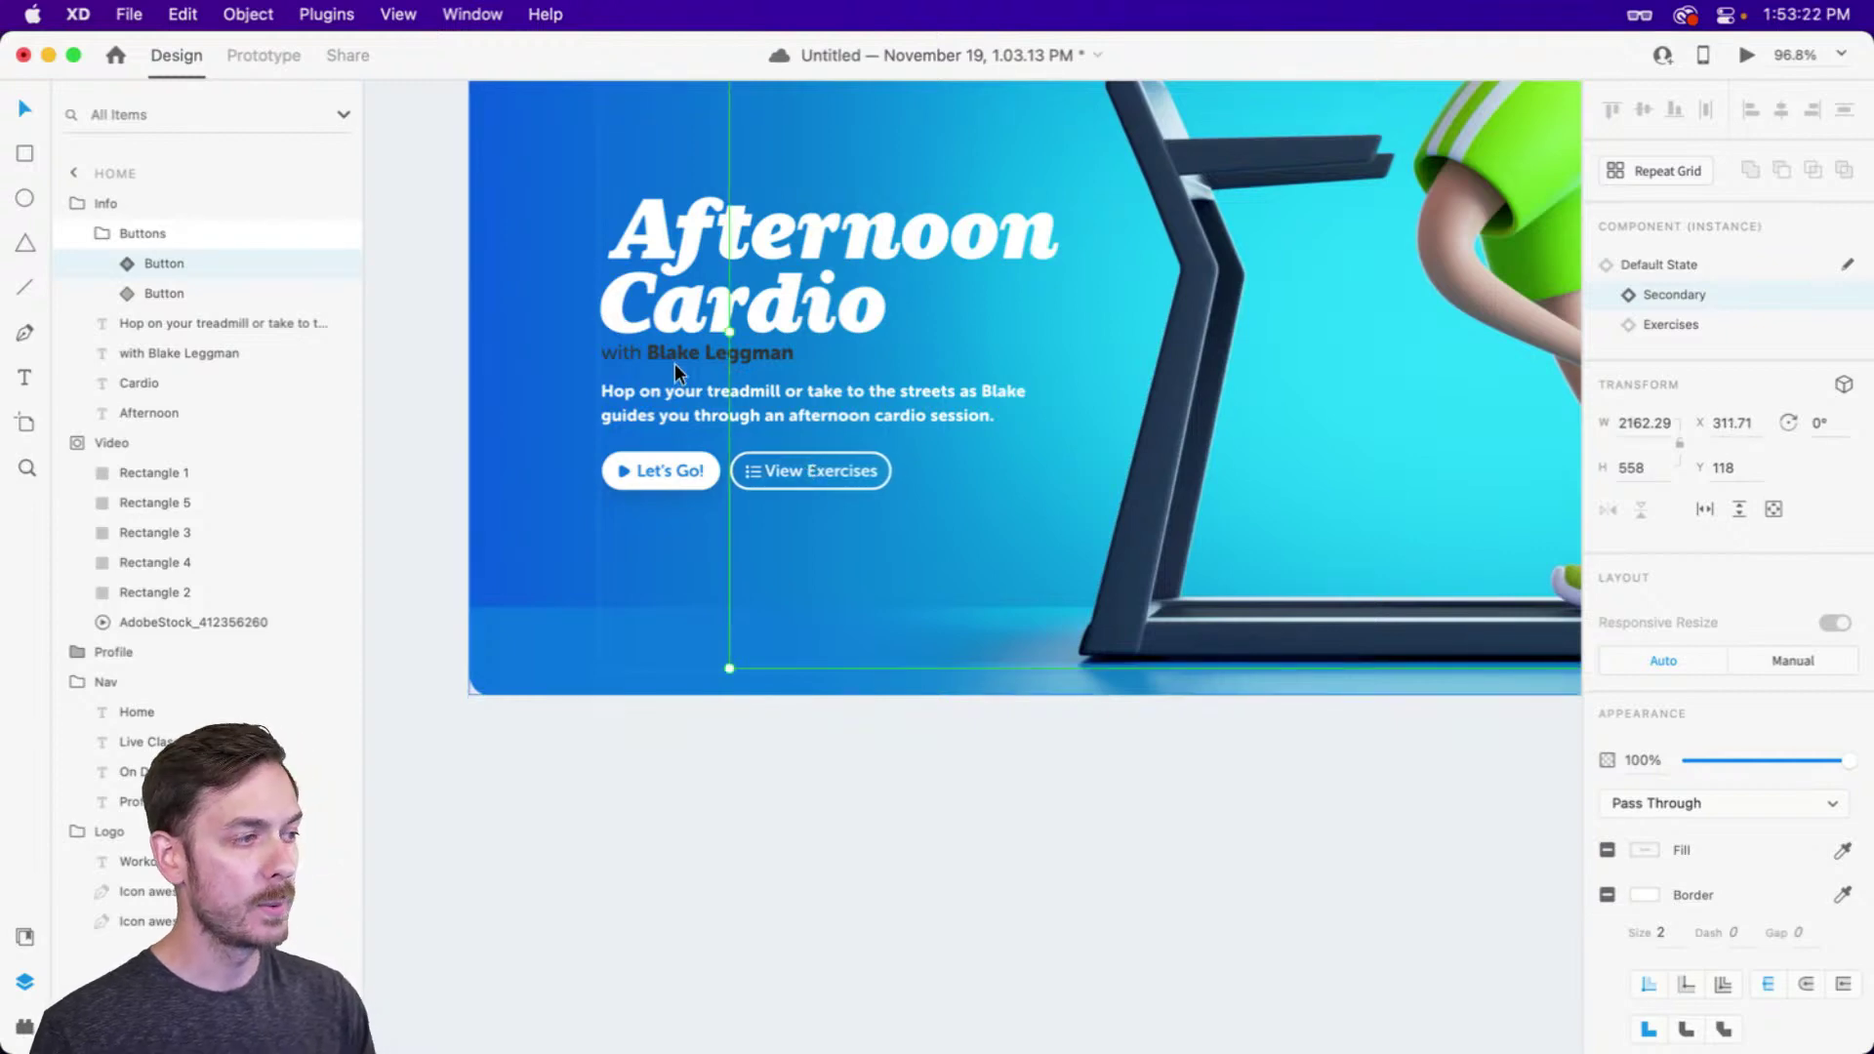
In Prototype mode, start a tap interaction on the View Exercises label inside the second button instance
left_click(279, 55)
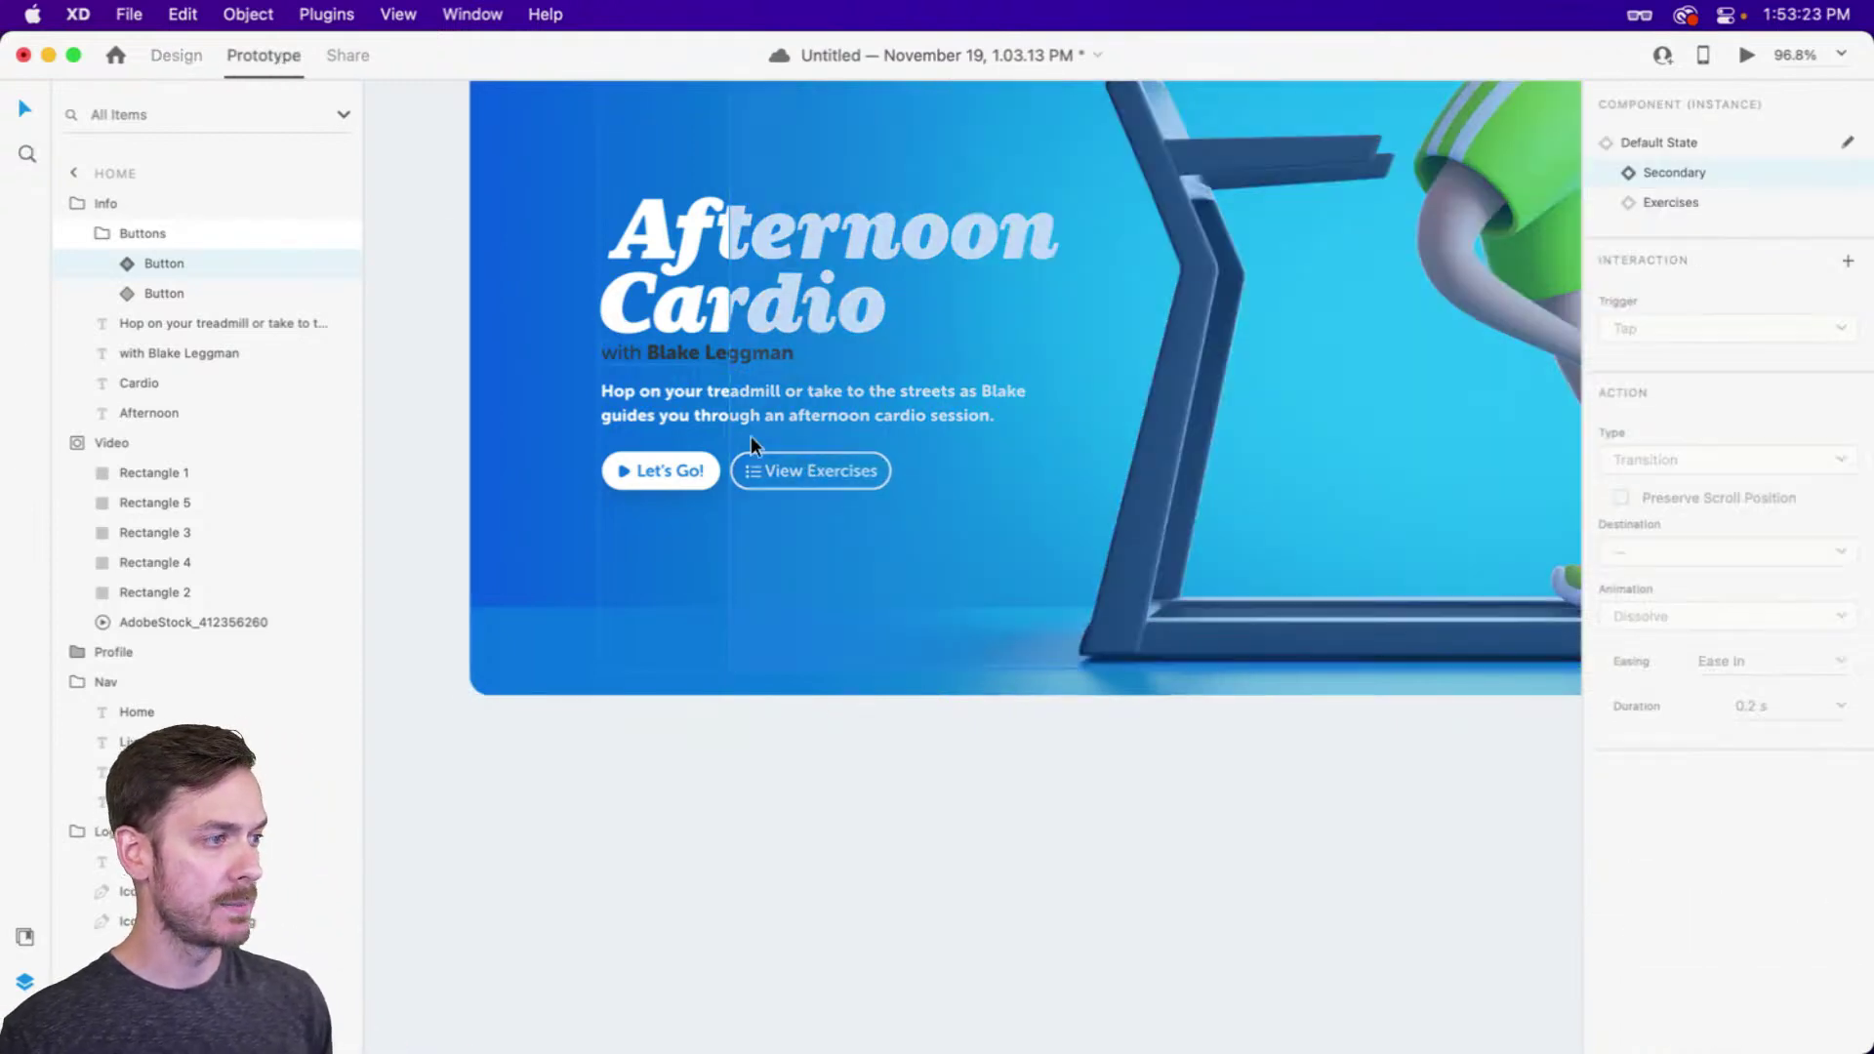
double_click(849, 468)
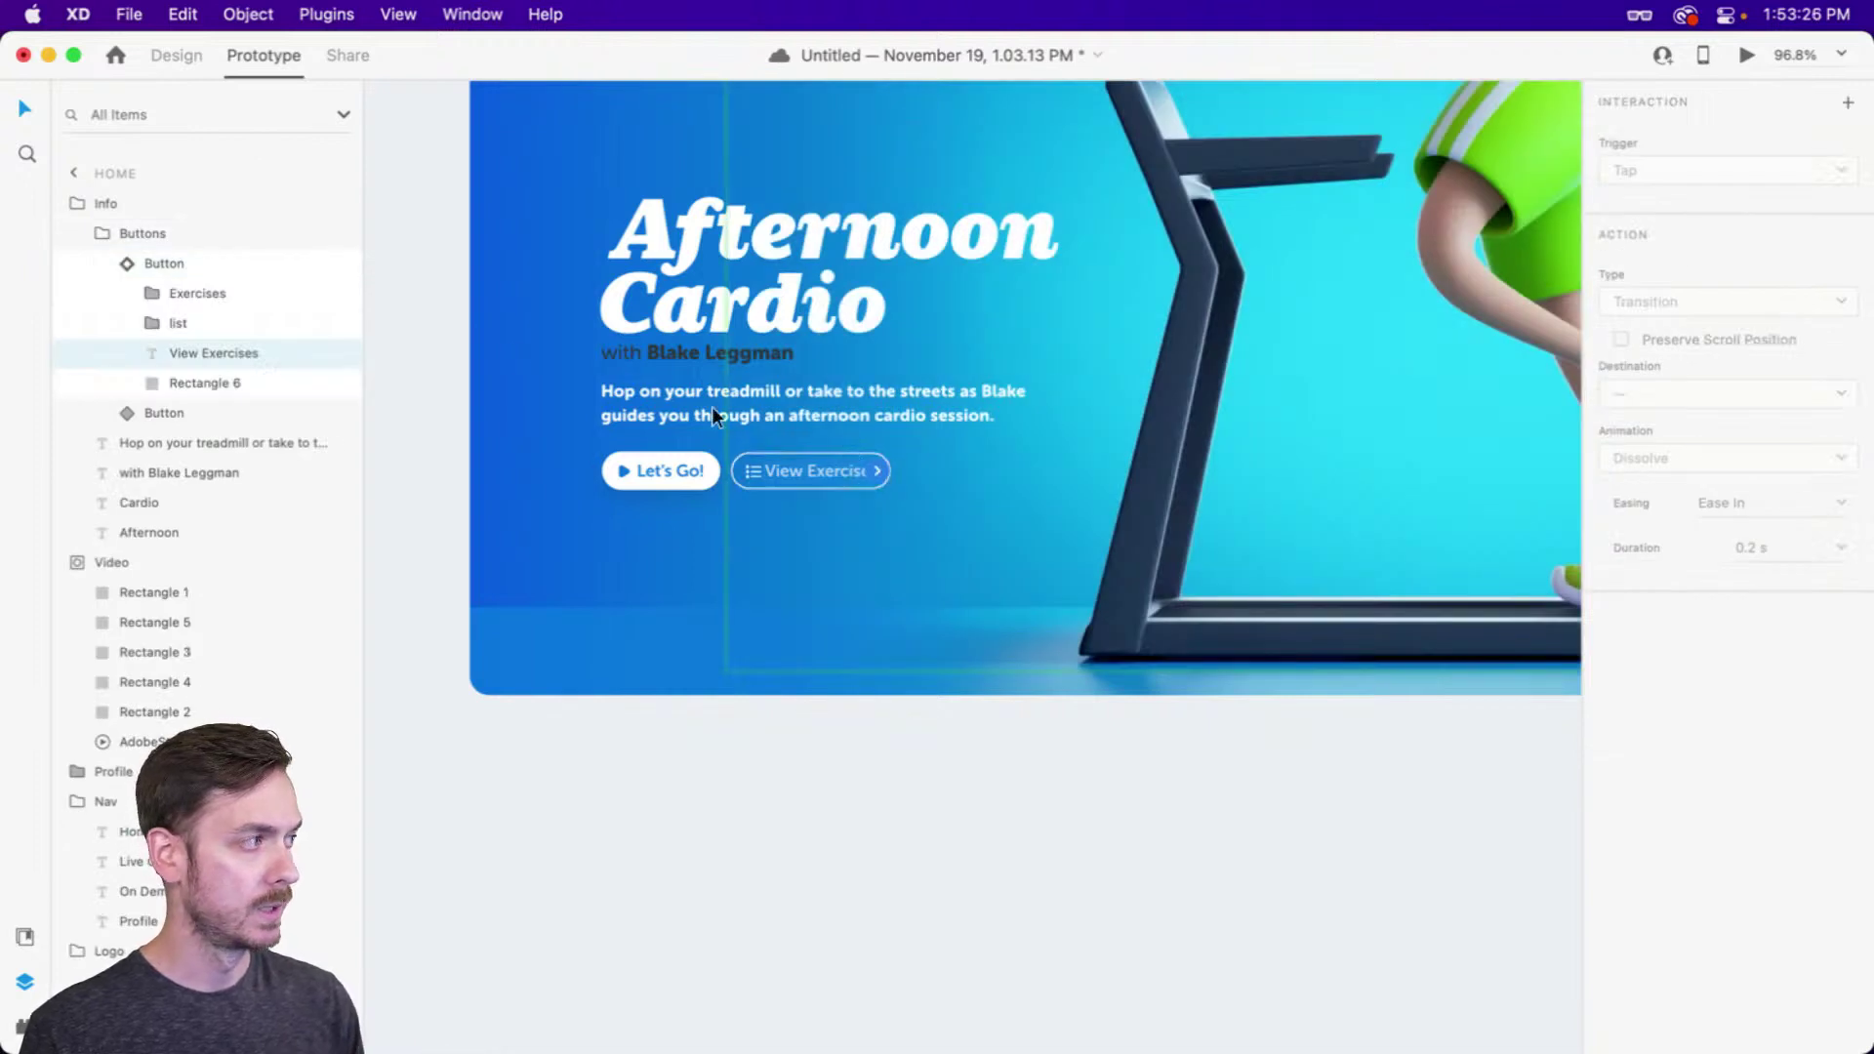
left_click(877, 465)
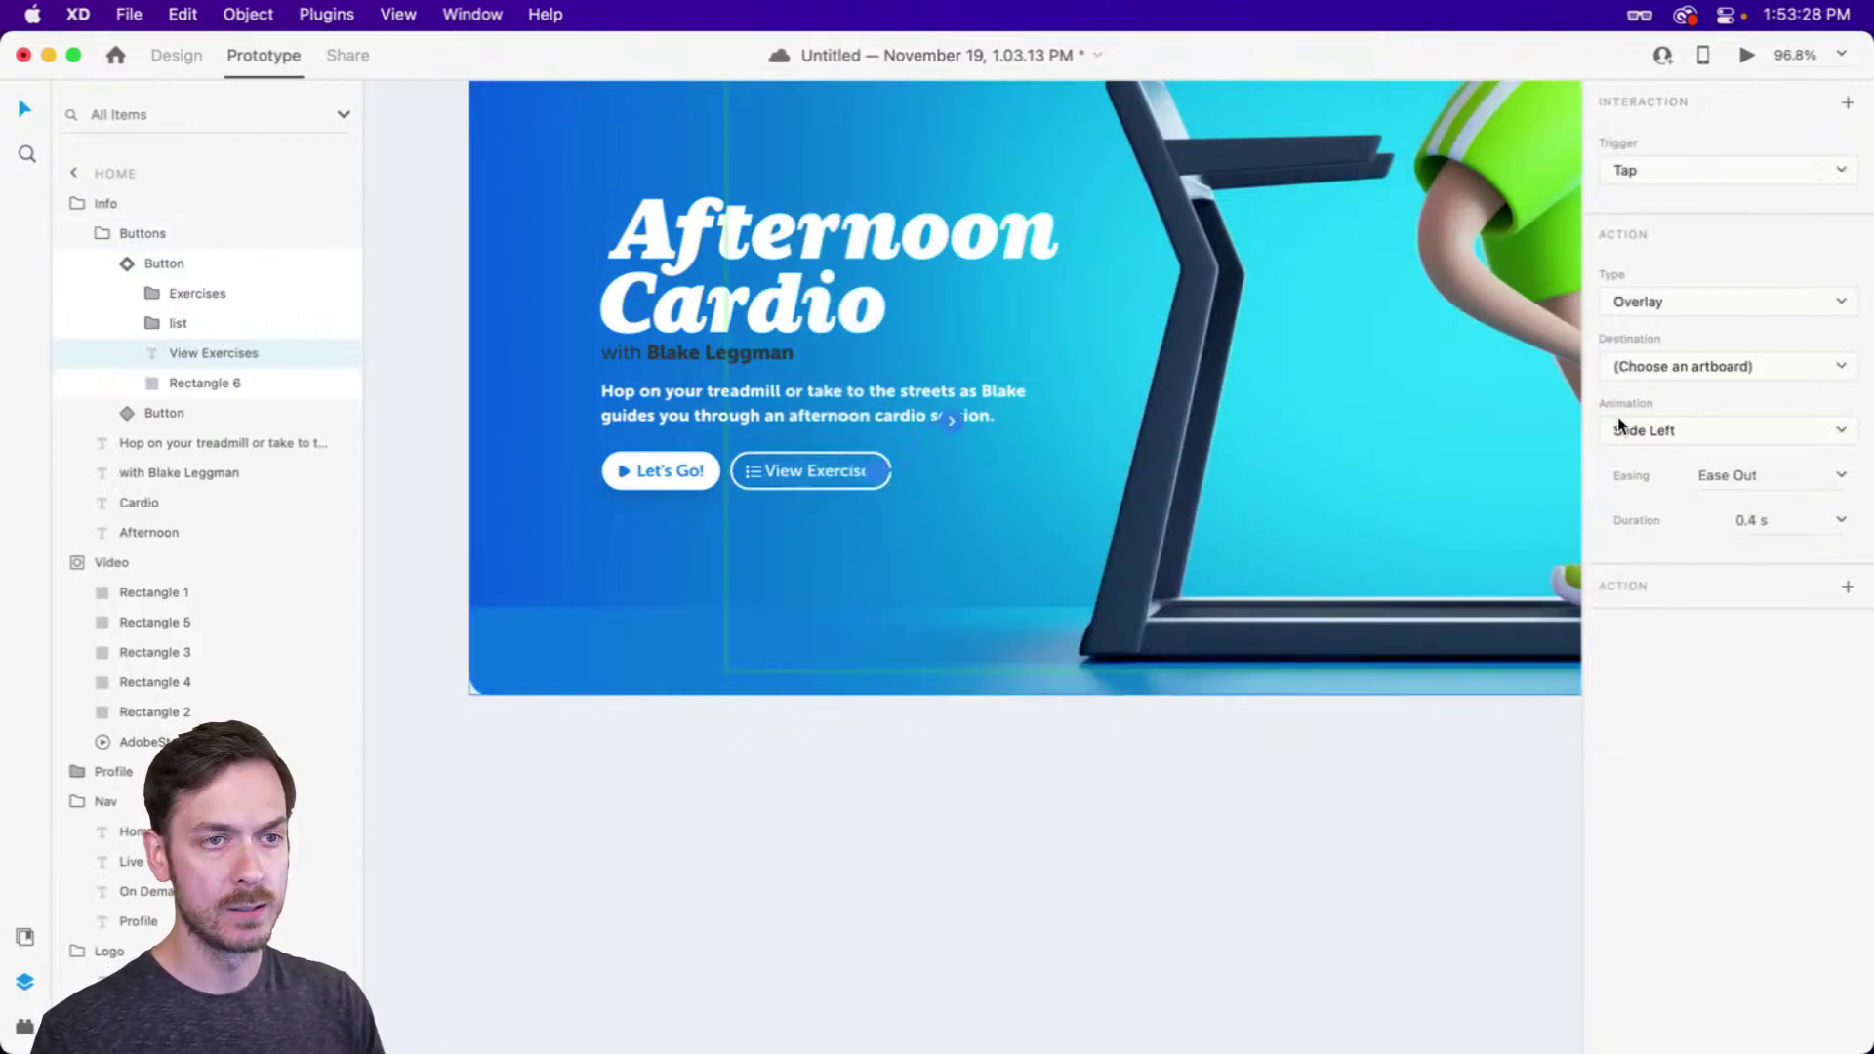
left_click(1681, 367)
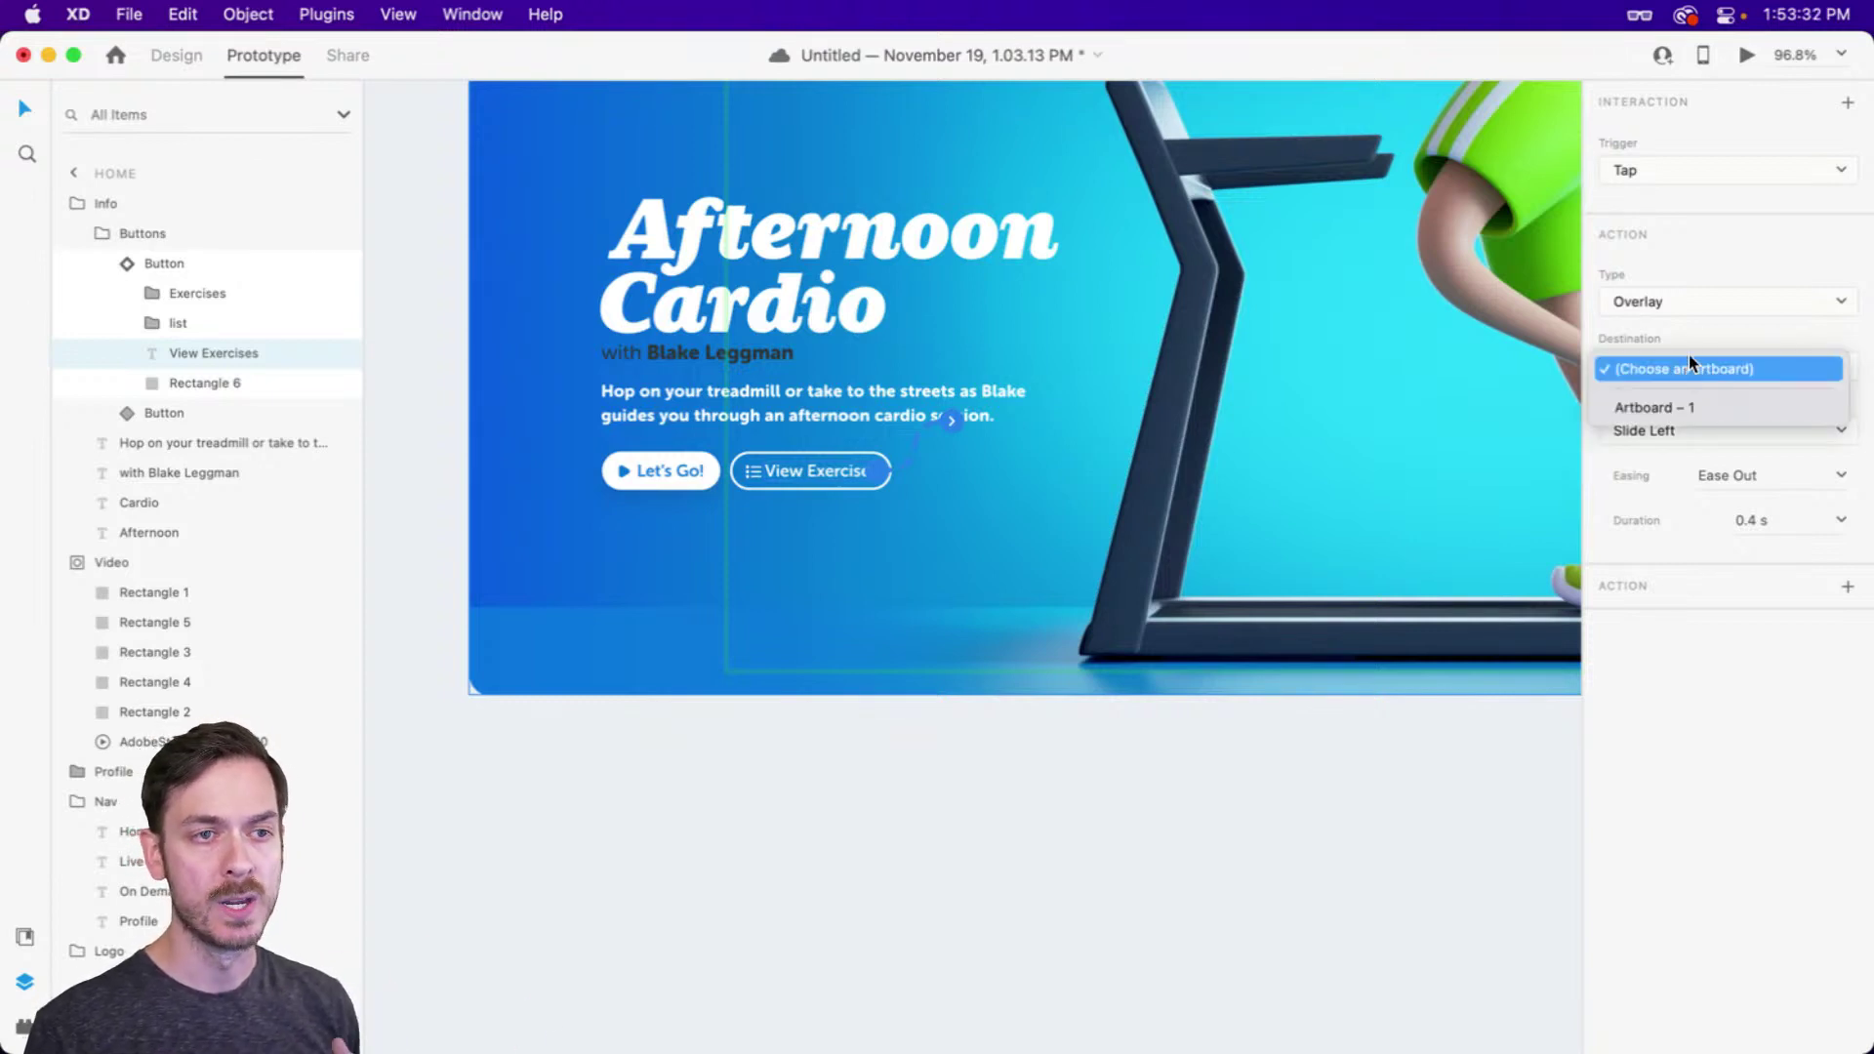
left_click(1685, 365)
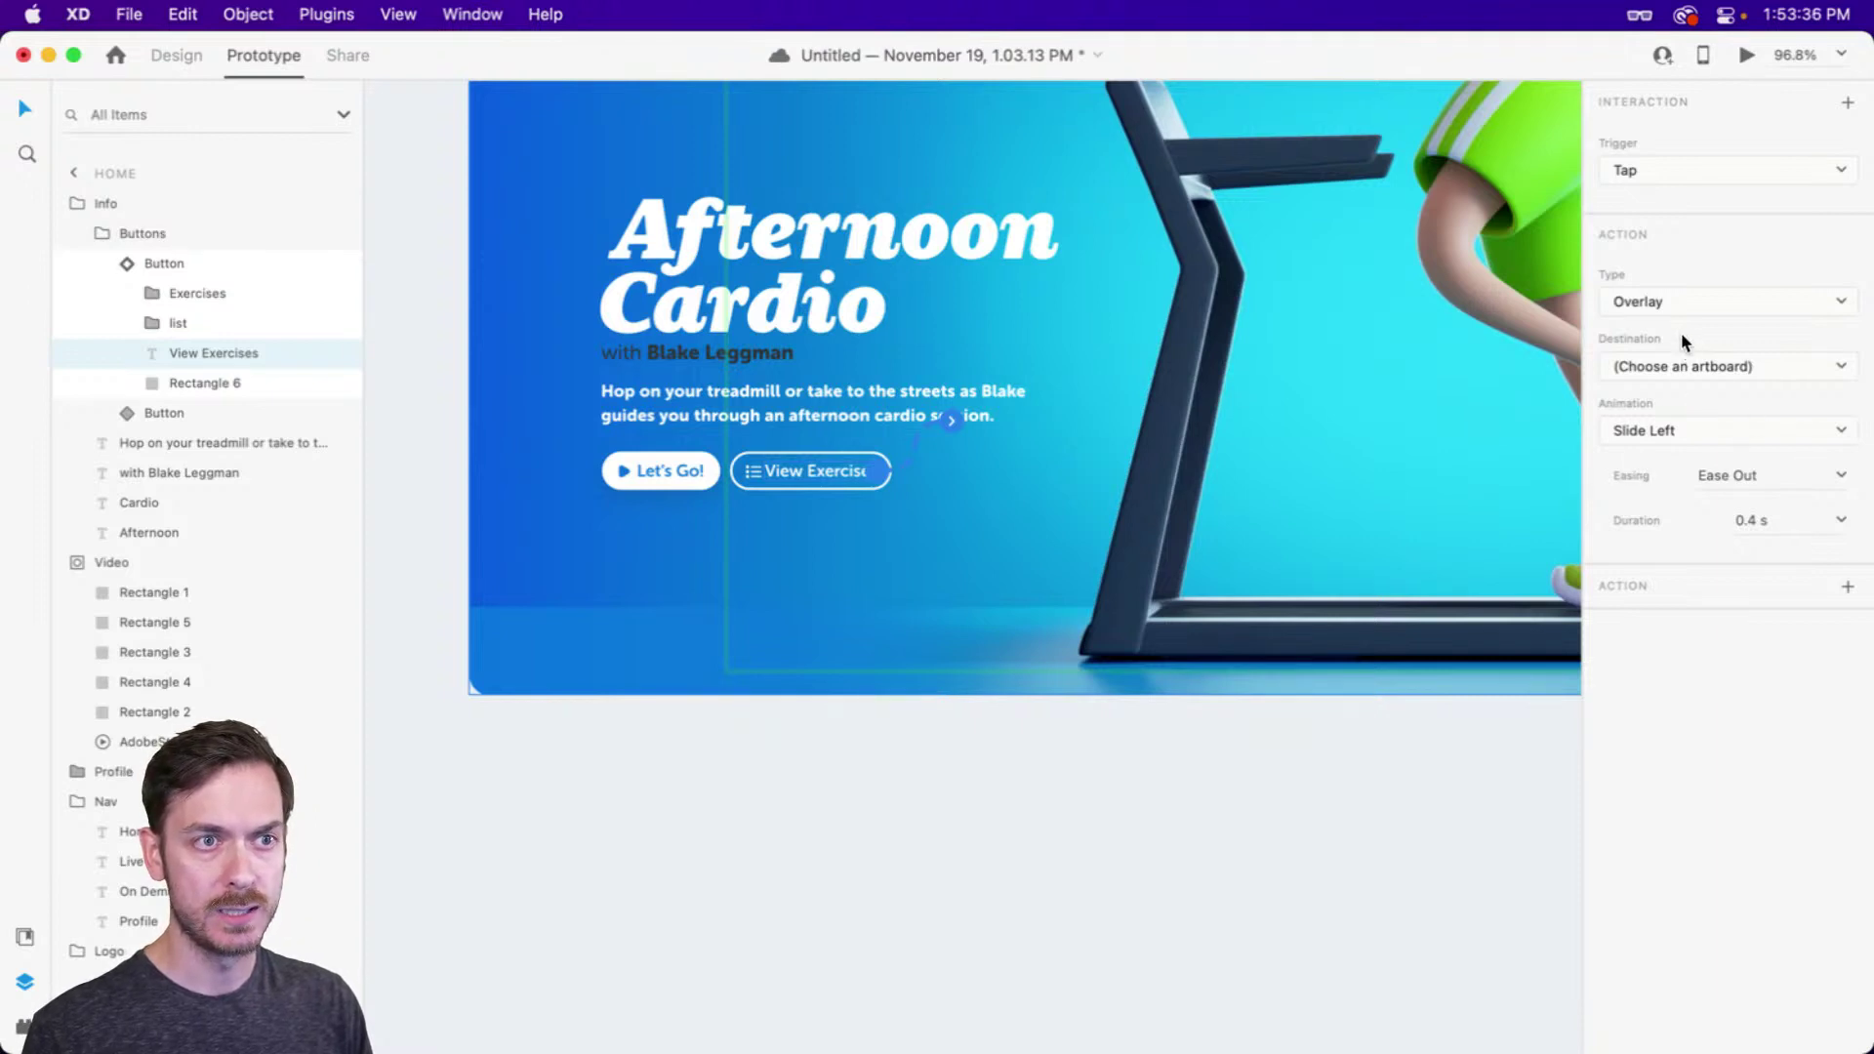
Make the View Exercises tap auto-animate to the Exercises state with Ease Out easing
left_click(1674, 301)
left_click(1666, 252)
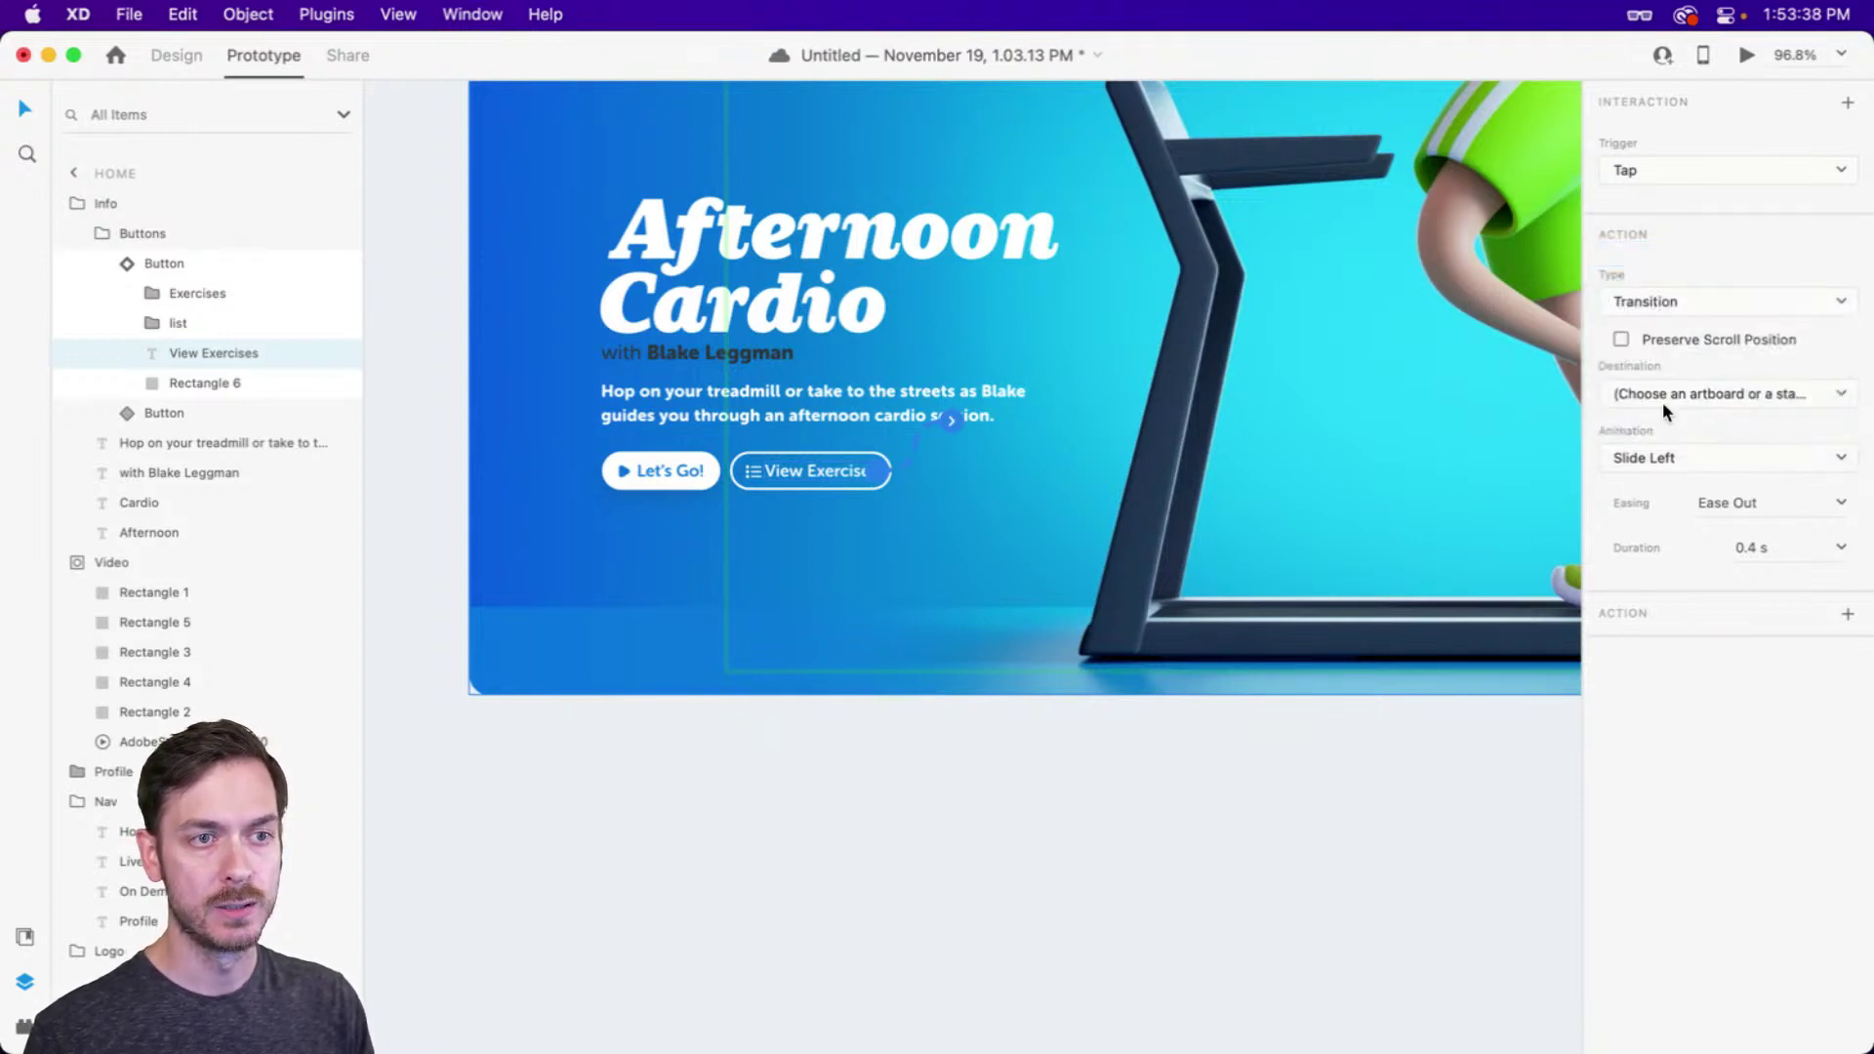
left_click(1664, 402)
left_click(1667, 461)
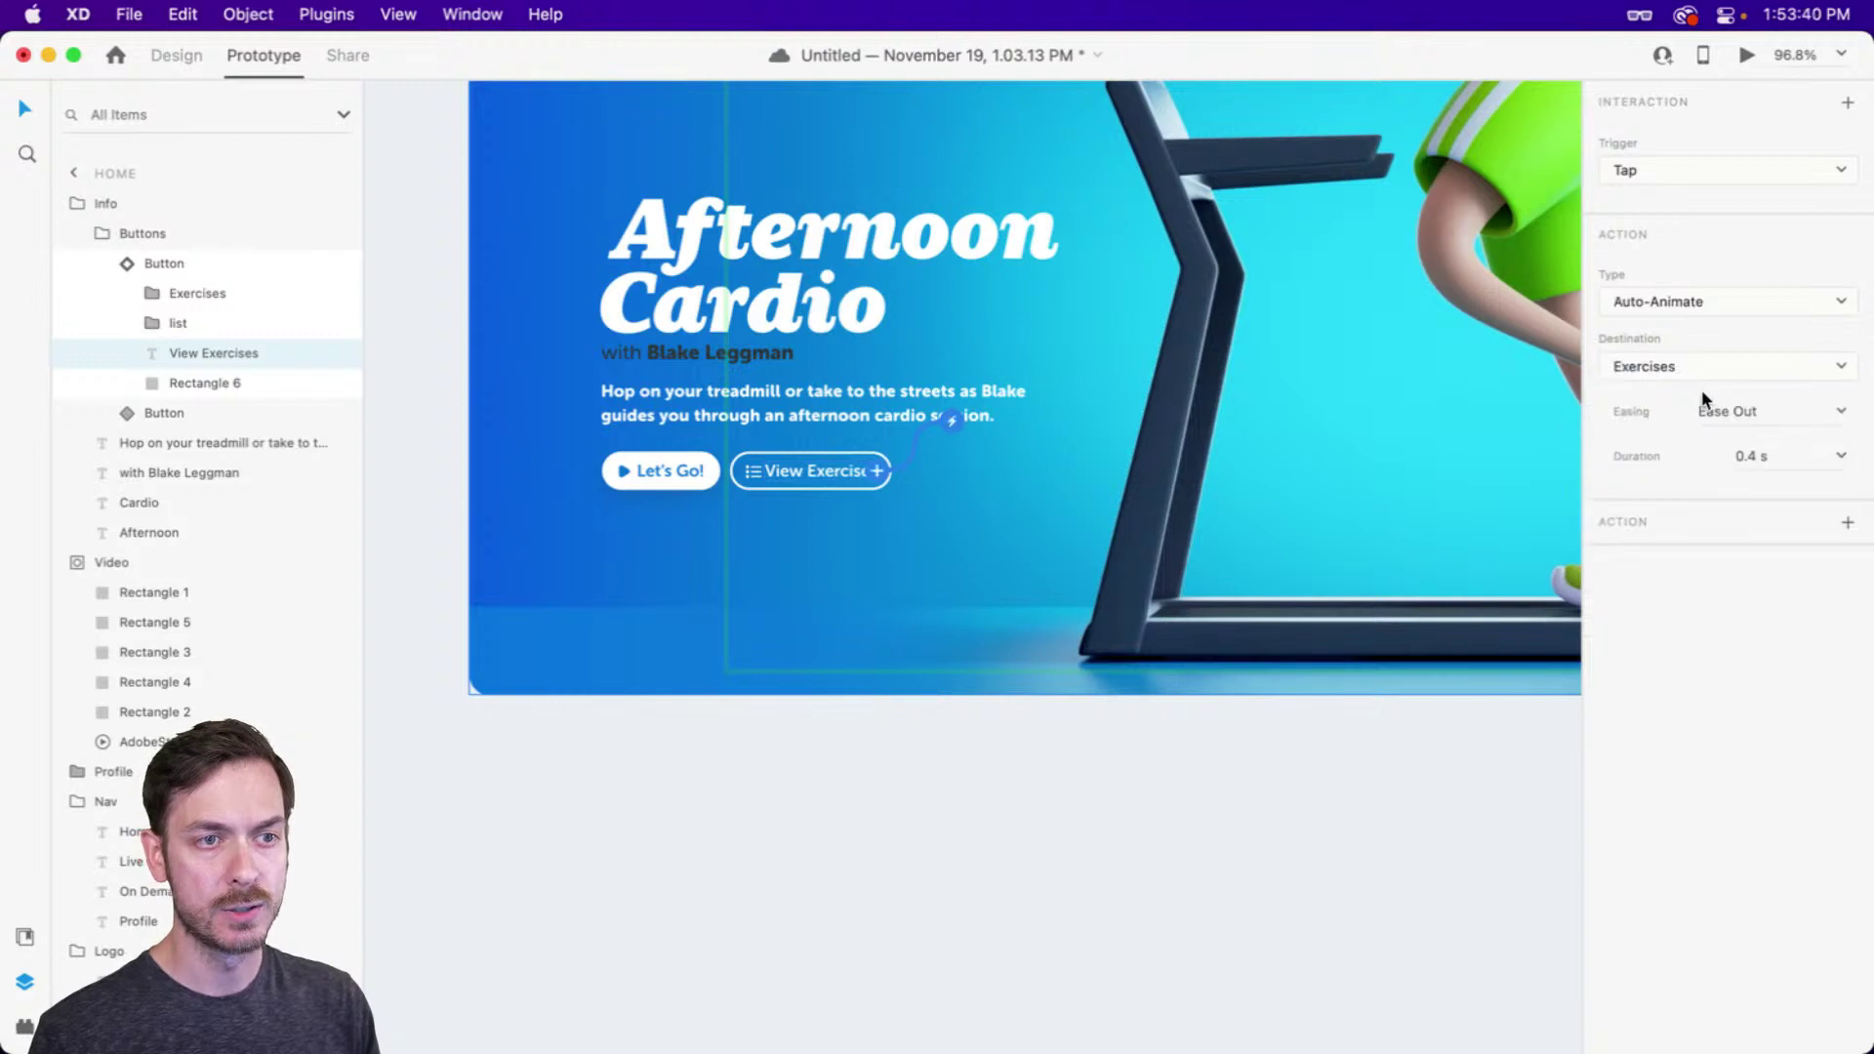
left_click(1841, 412)
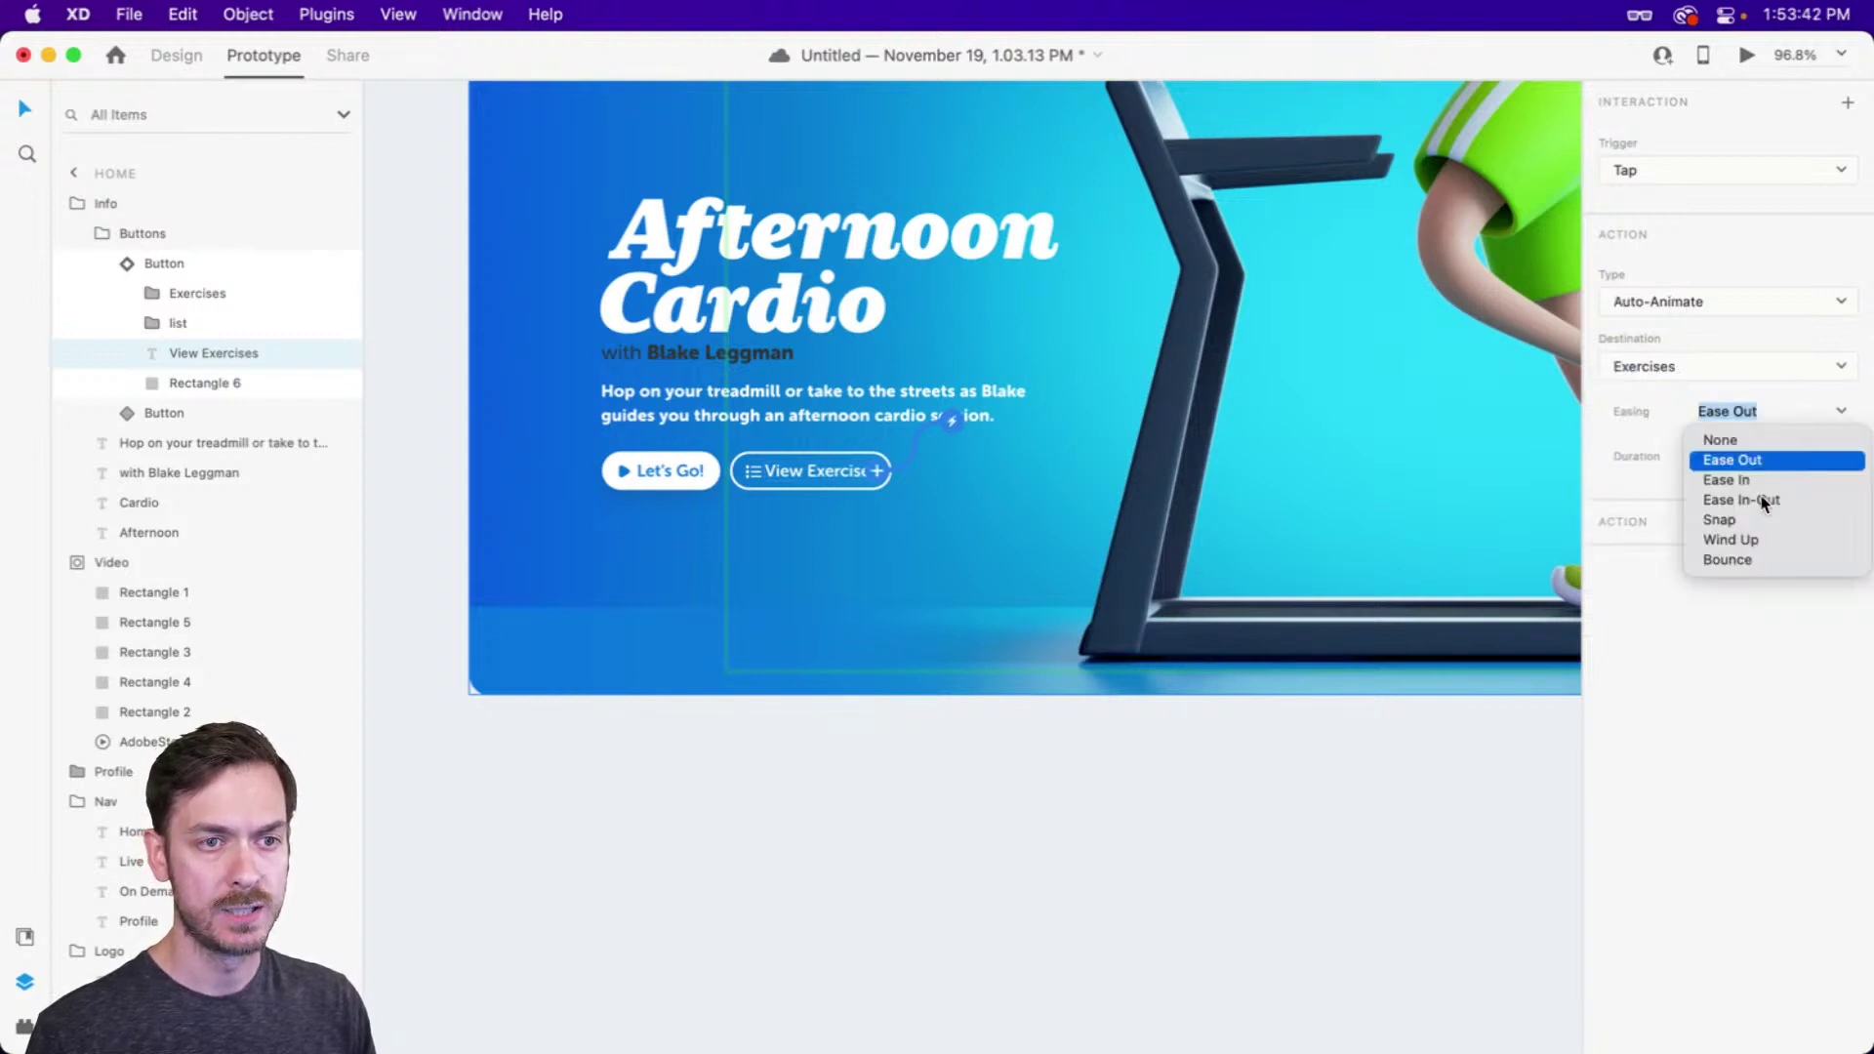
left_click(1765, 465)
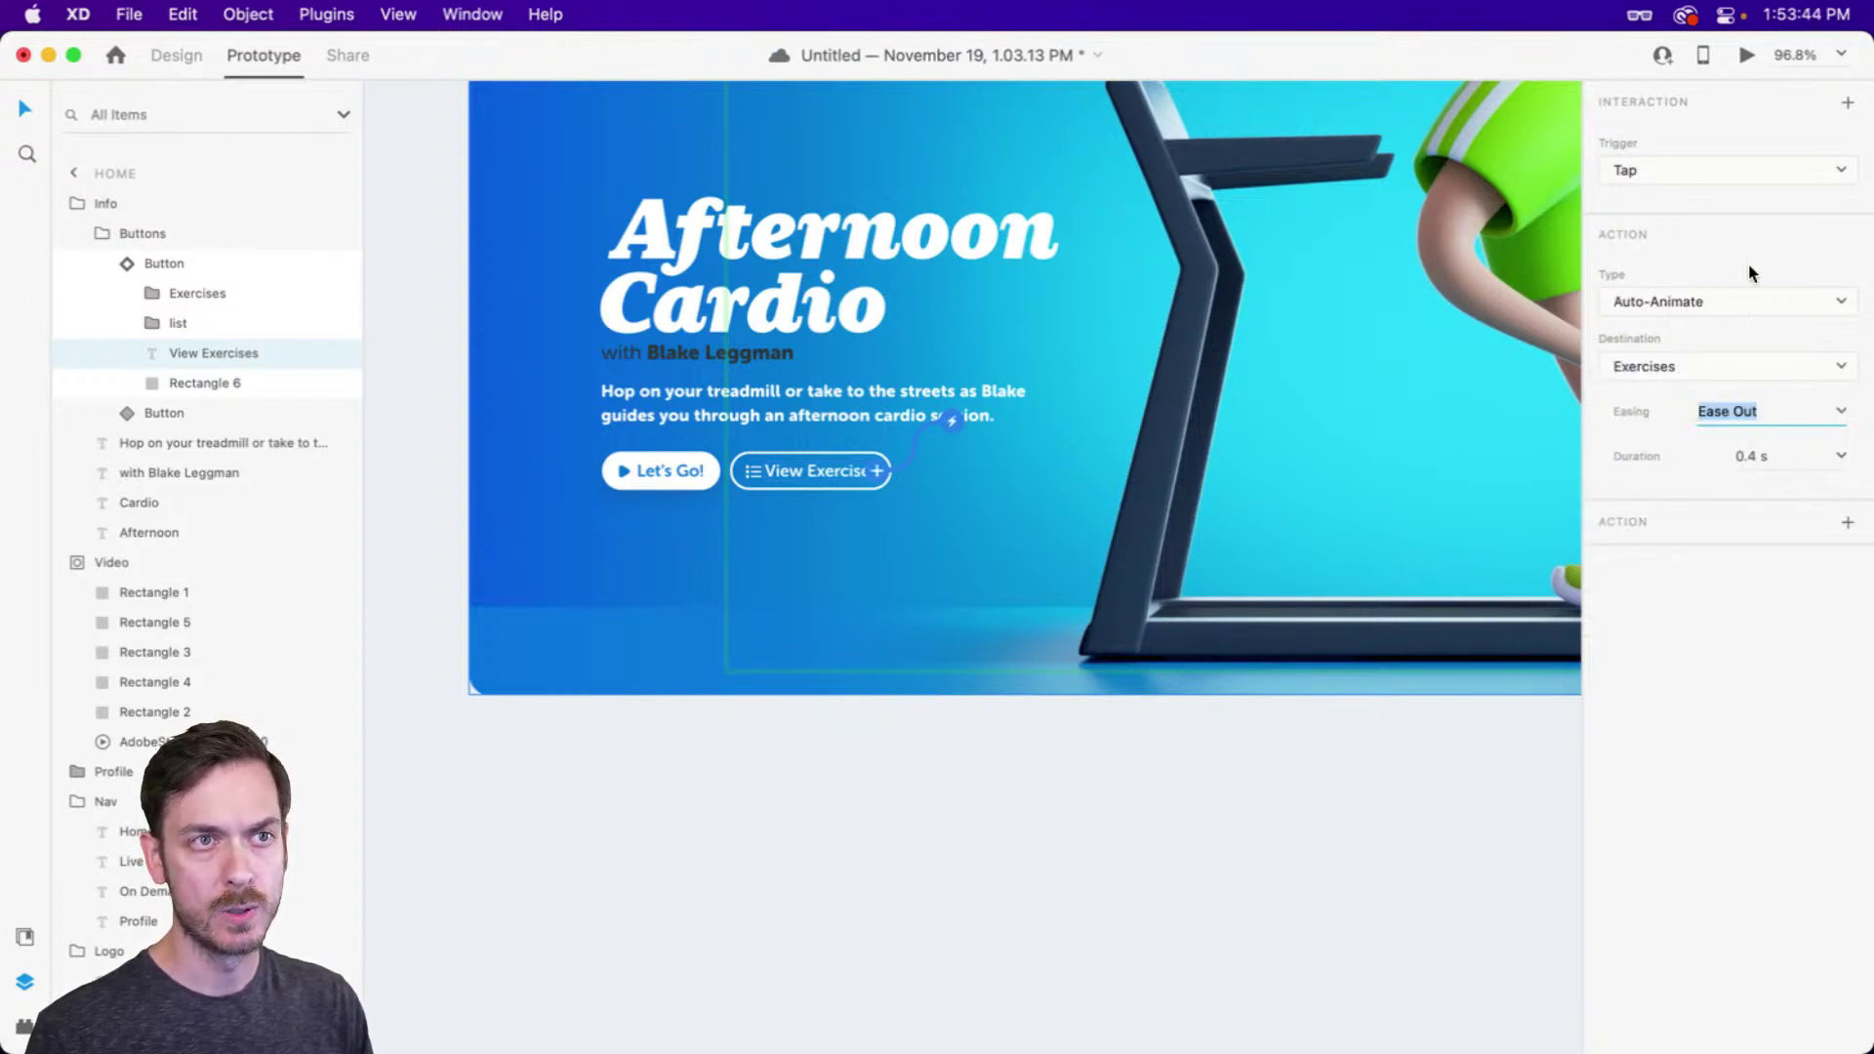
In the second button instance's Exercises state, shift the exercise card left so it fits inside the hero's right end
scroll(1287, 330, "down", 5)
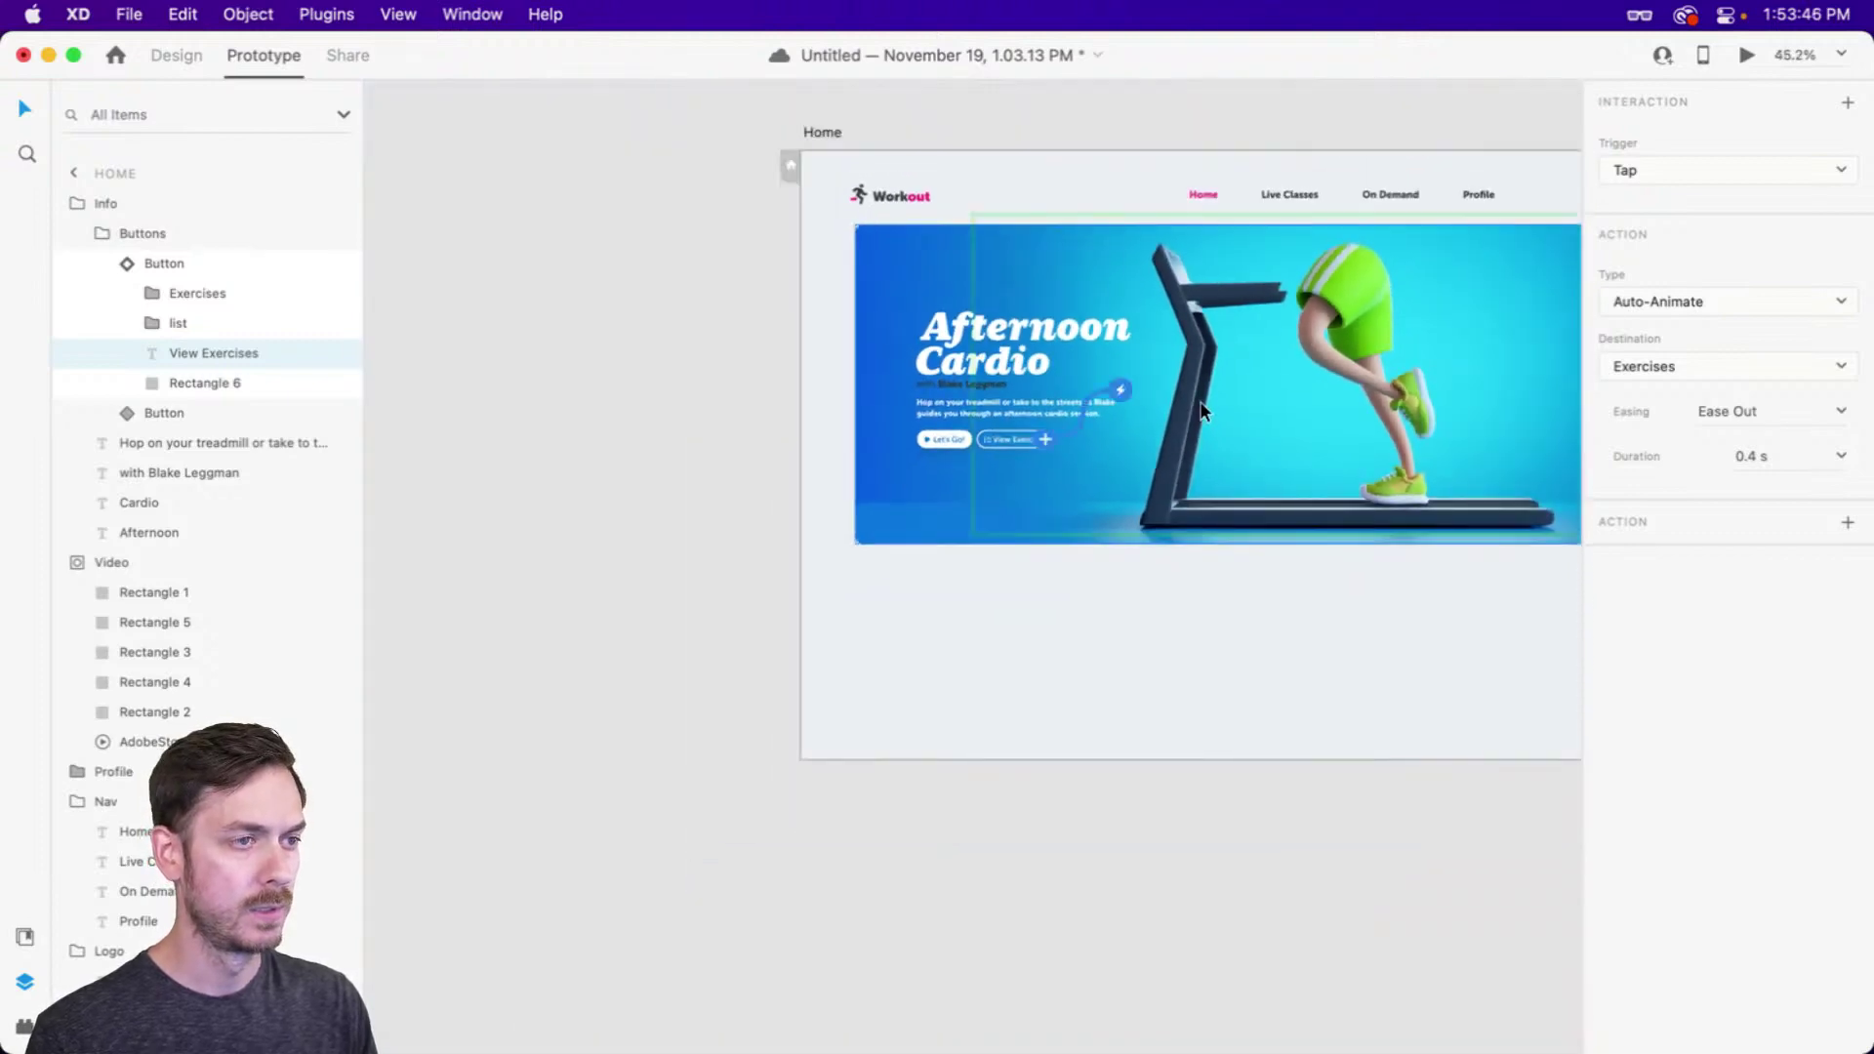
scroll(1195, 414, "right", 6)
key("Escape")
left_click(1671, 202)
left_click_drag(996, 285, 1080, 276)
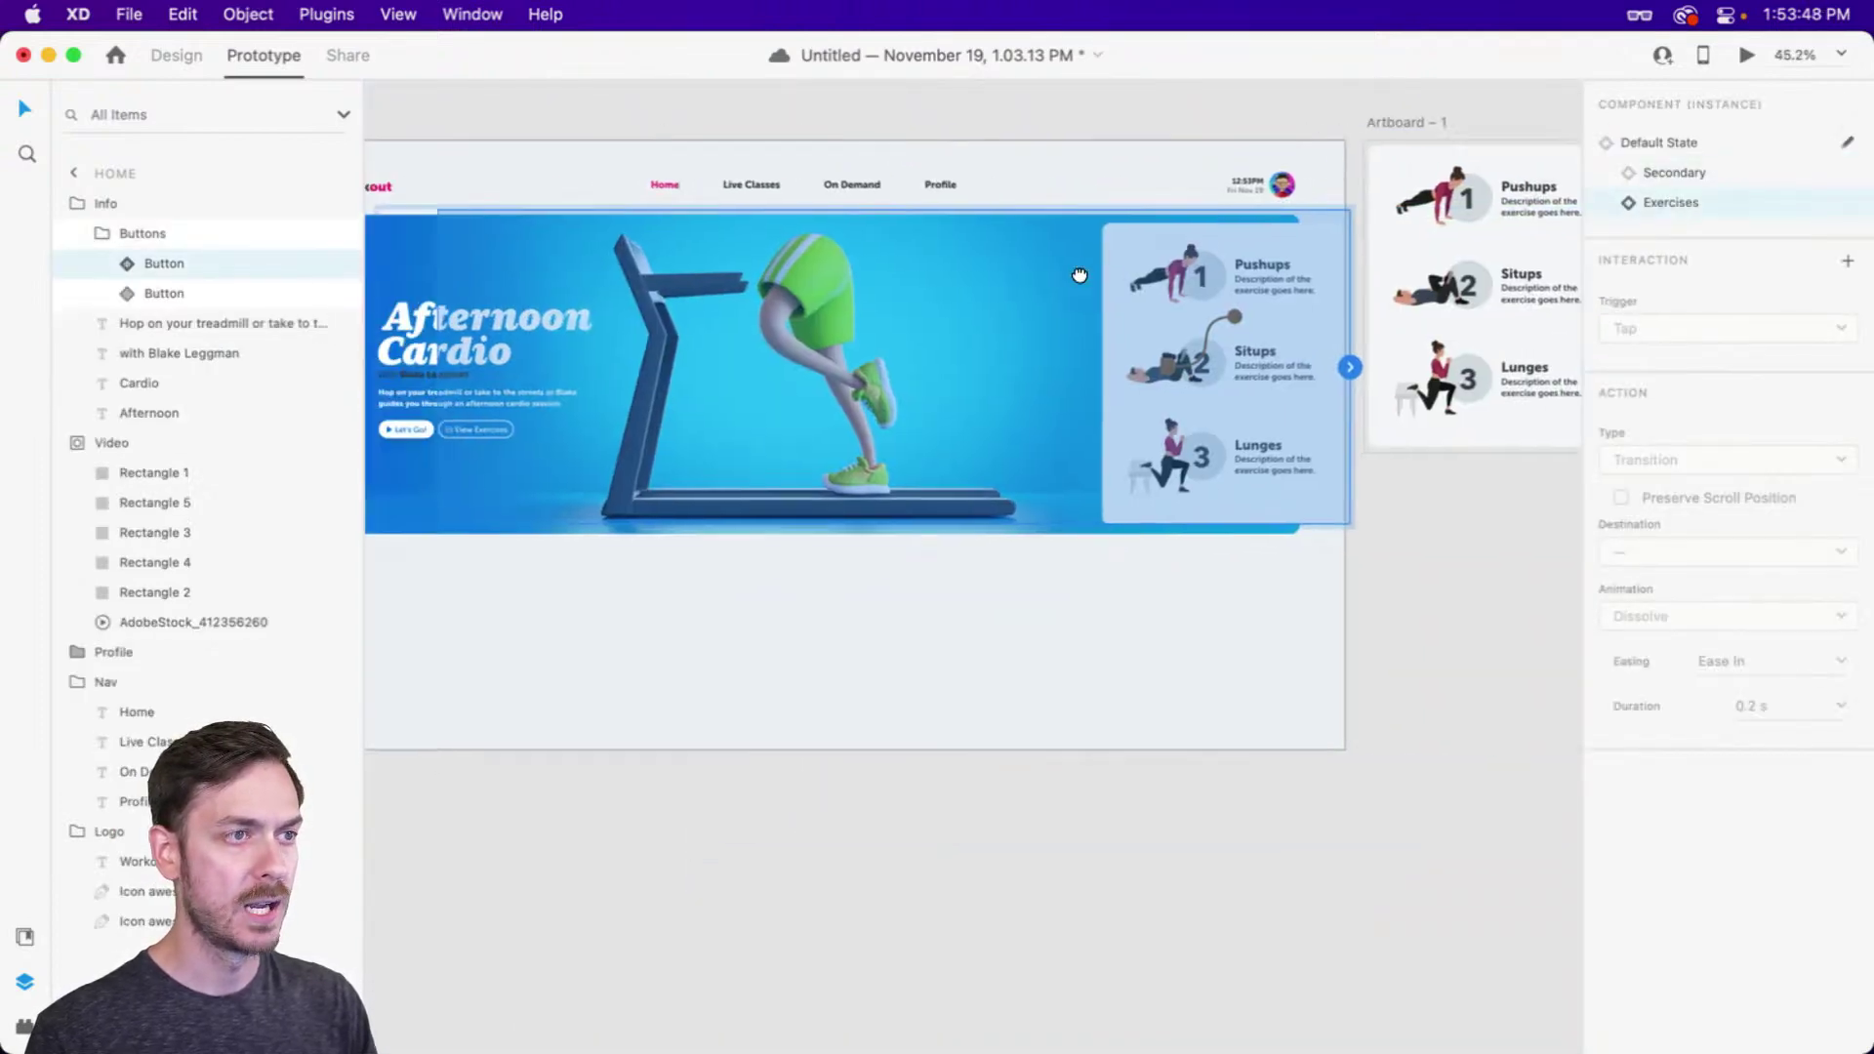
double_click(1265, 279)
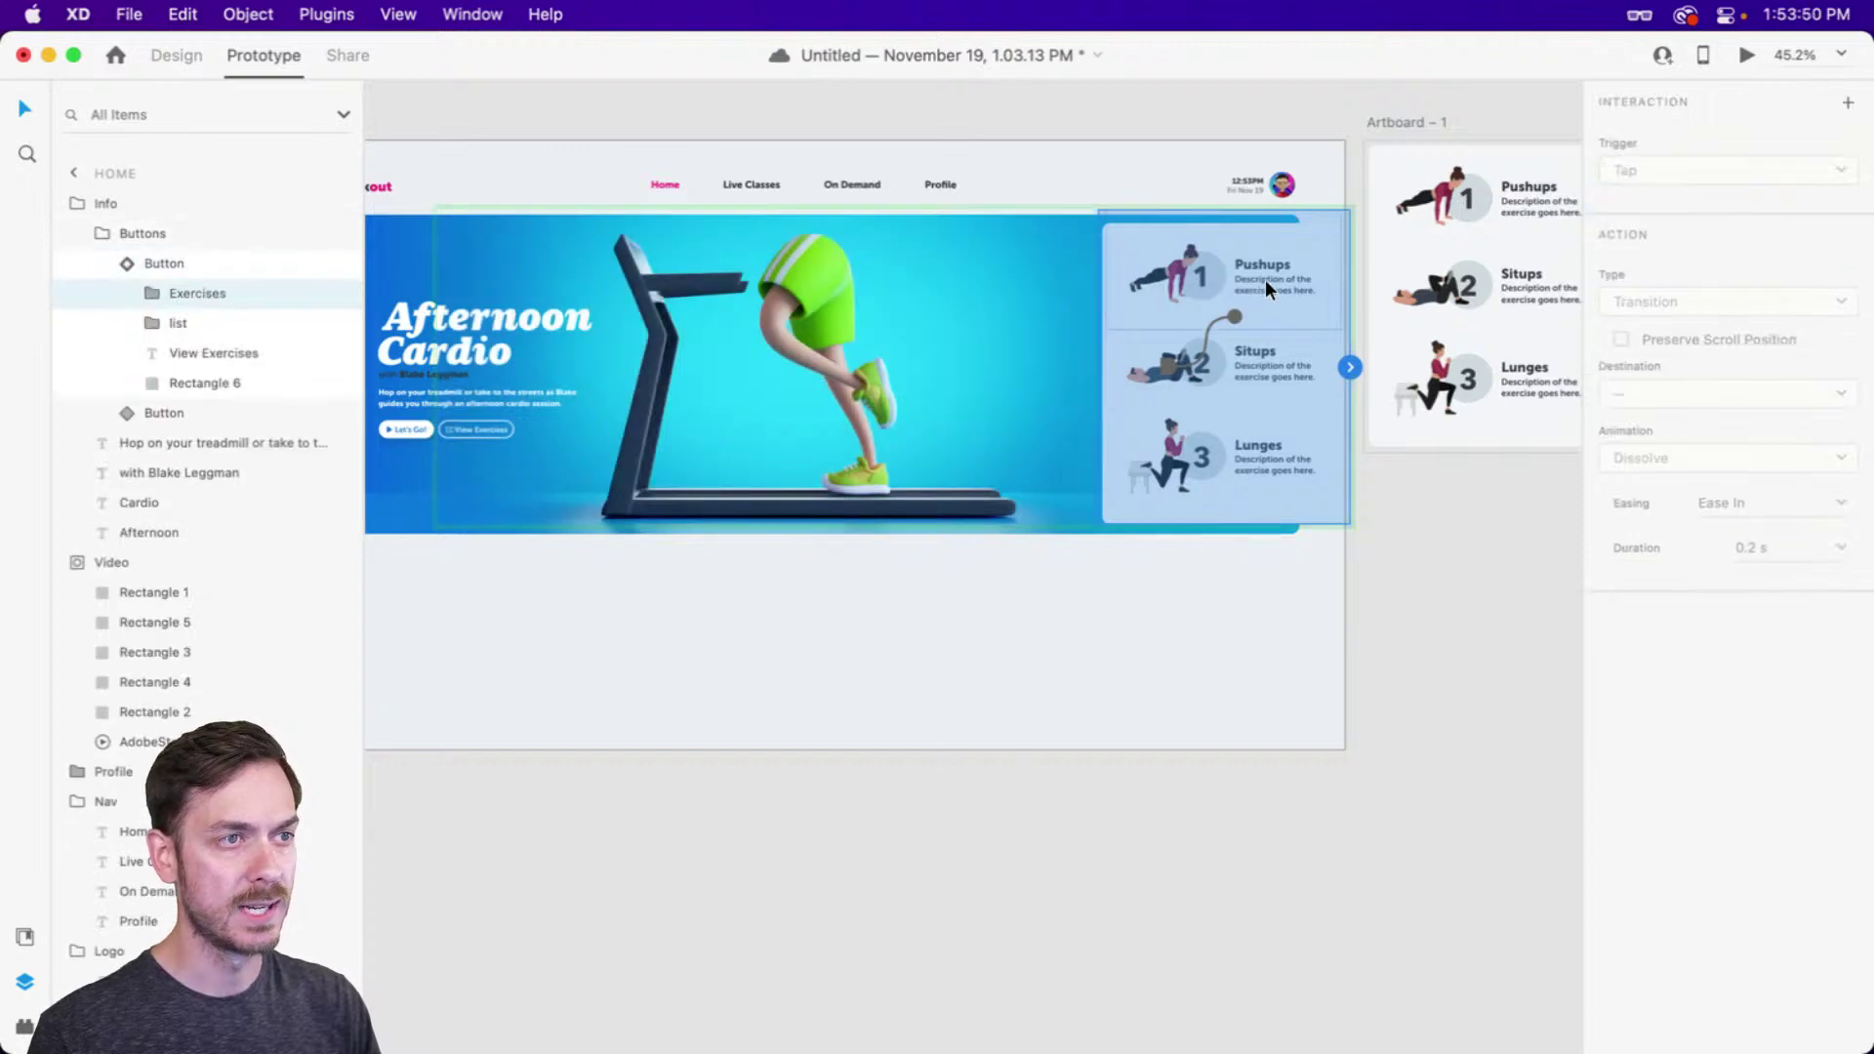
left_click_drag(1263, 281, 1203, 275)
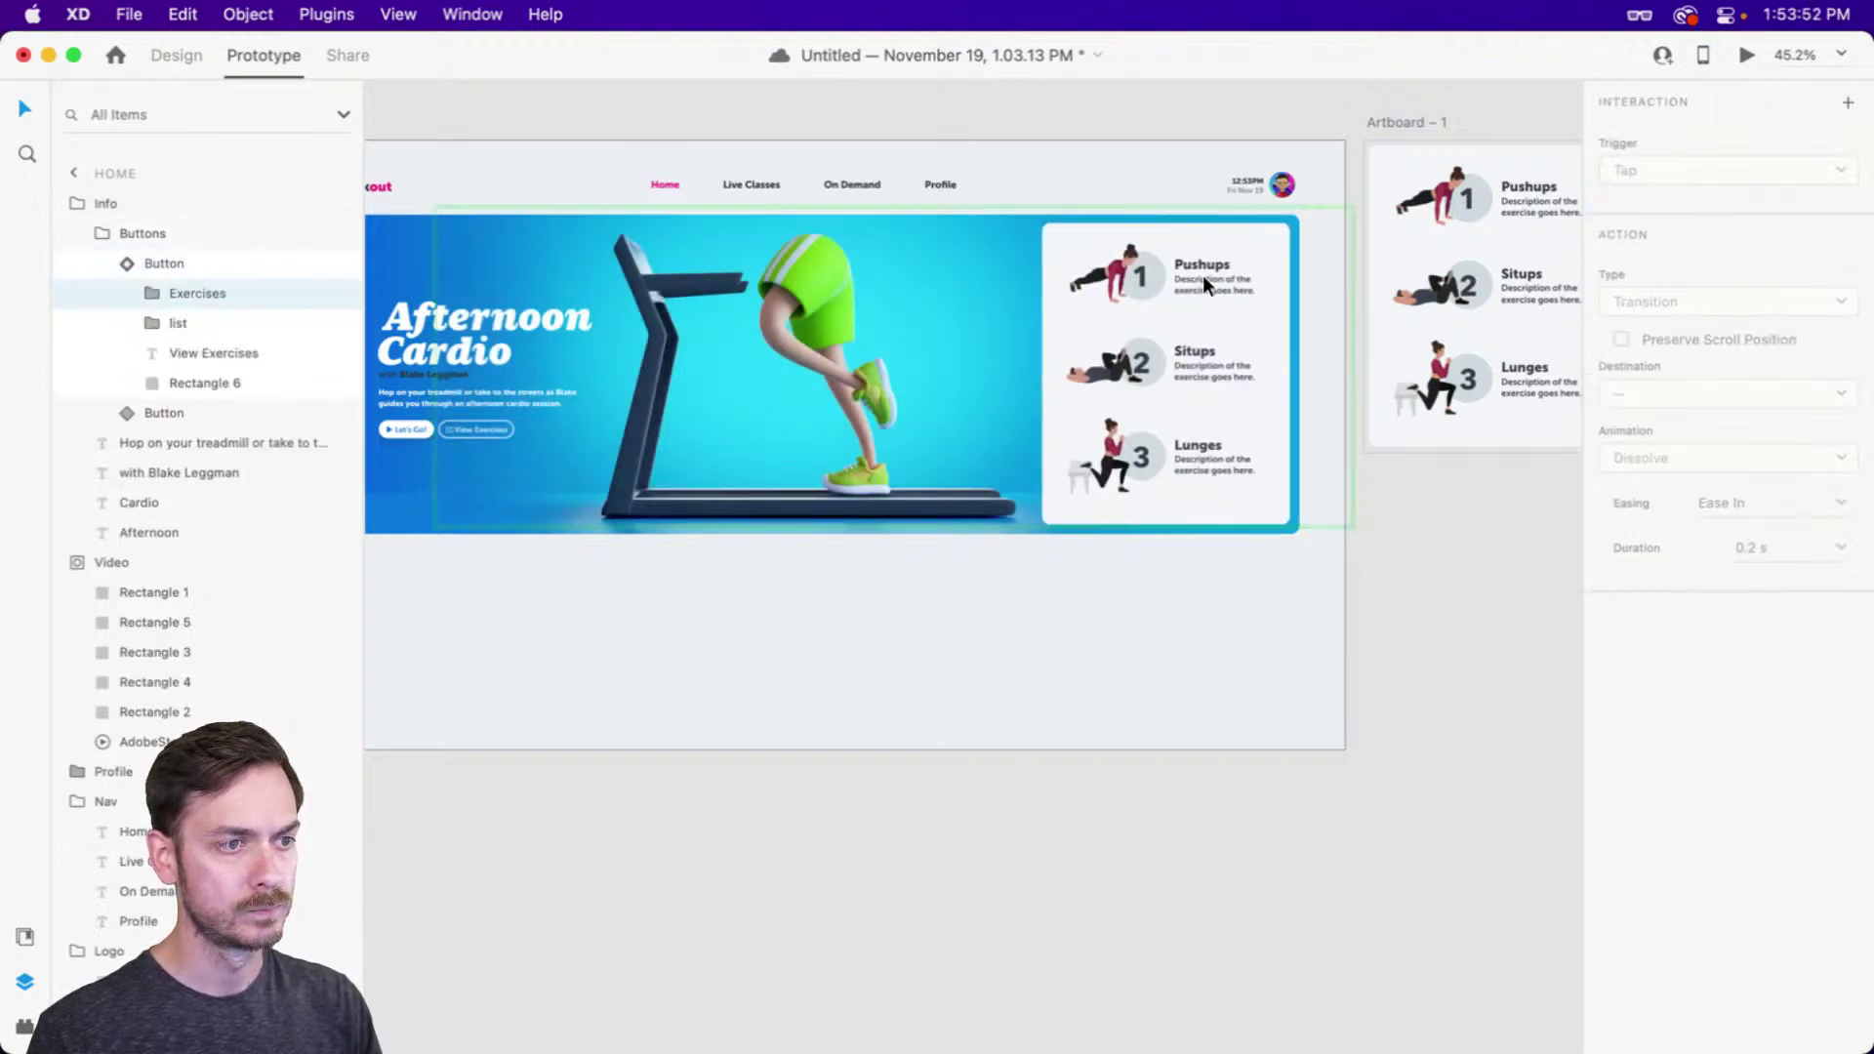
left_click(1203, 275)
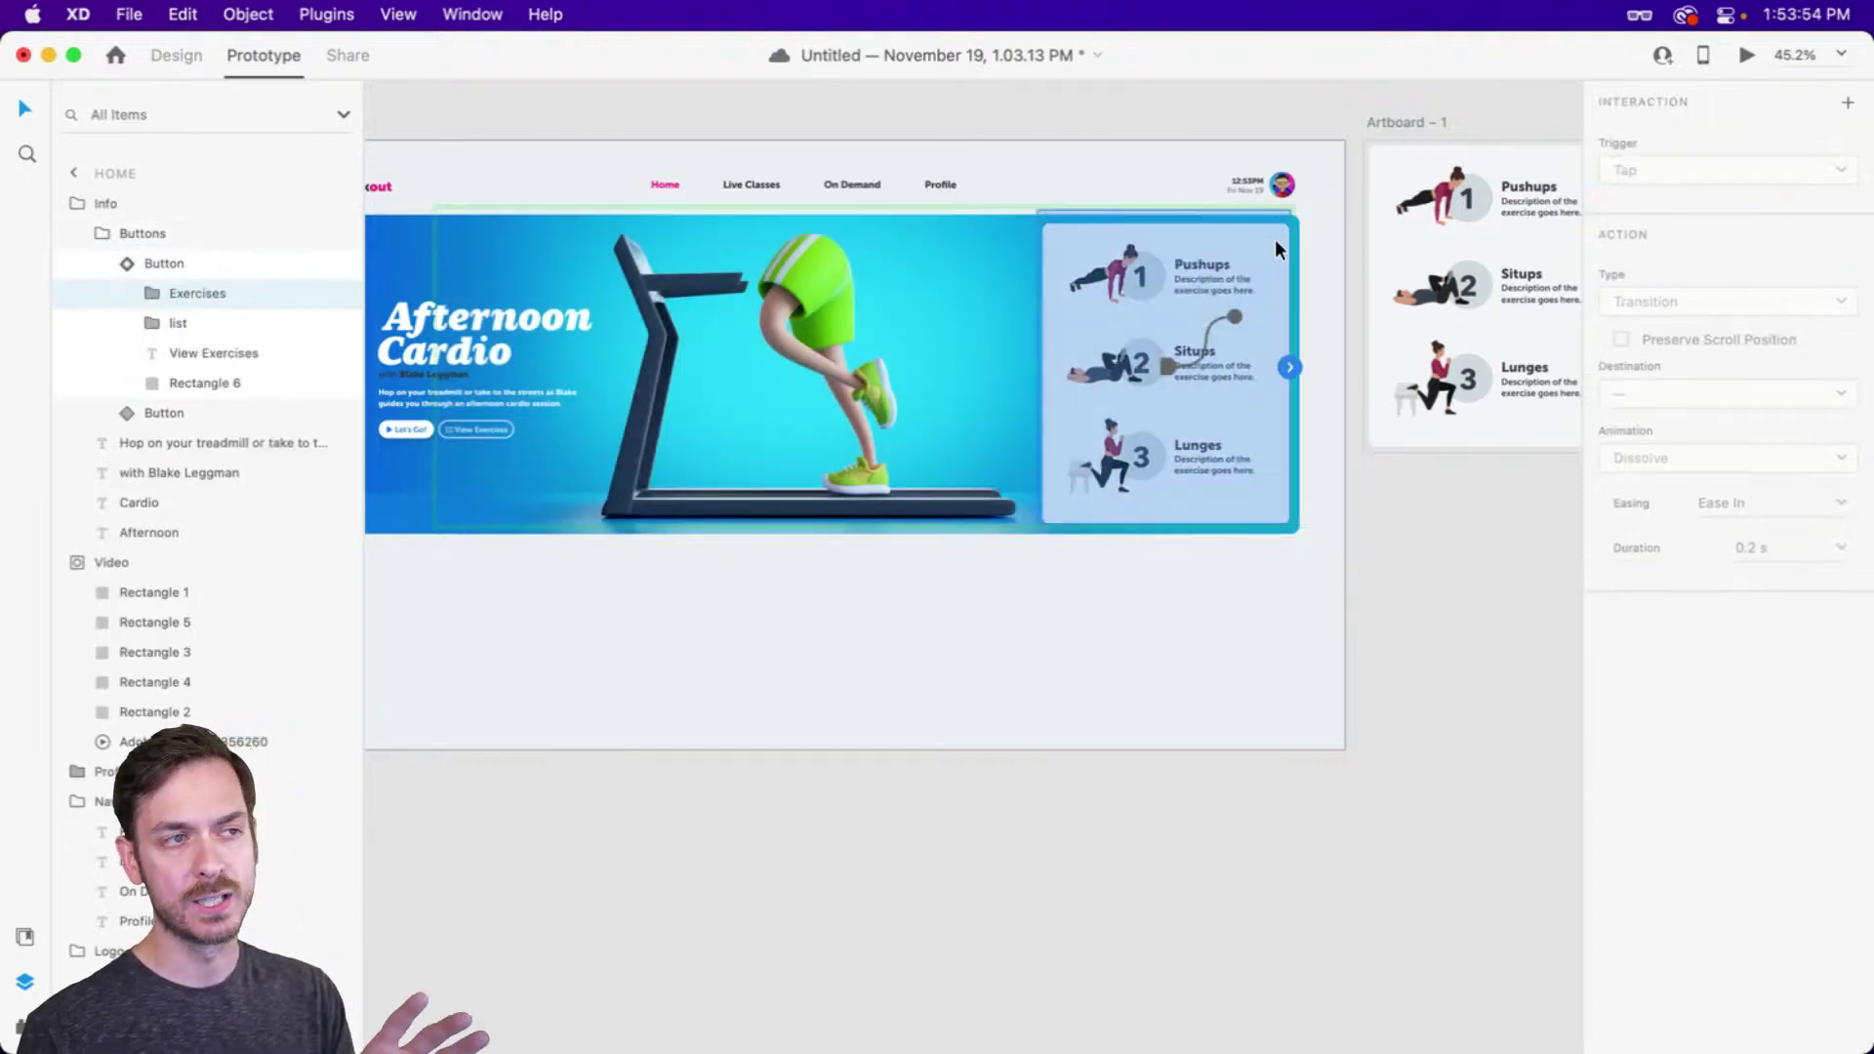
Add a tap interaction on the exercise card that auto-animates back to the Secondary state
left_click_drag(1292, 359, 1465, 293)
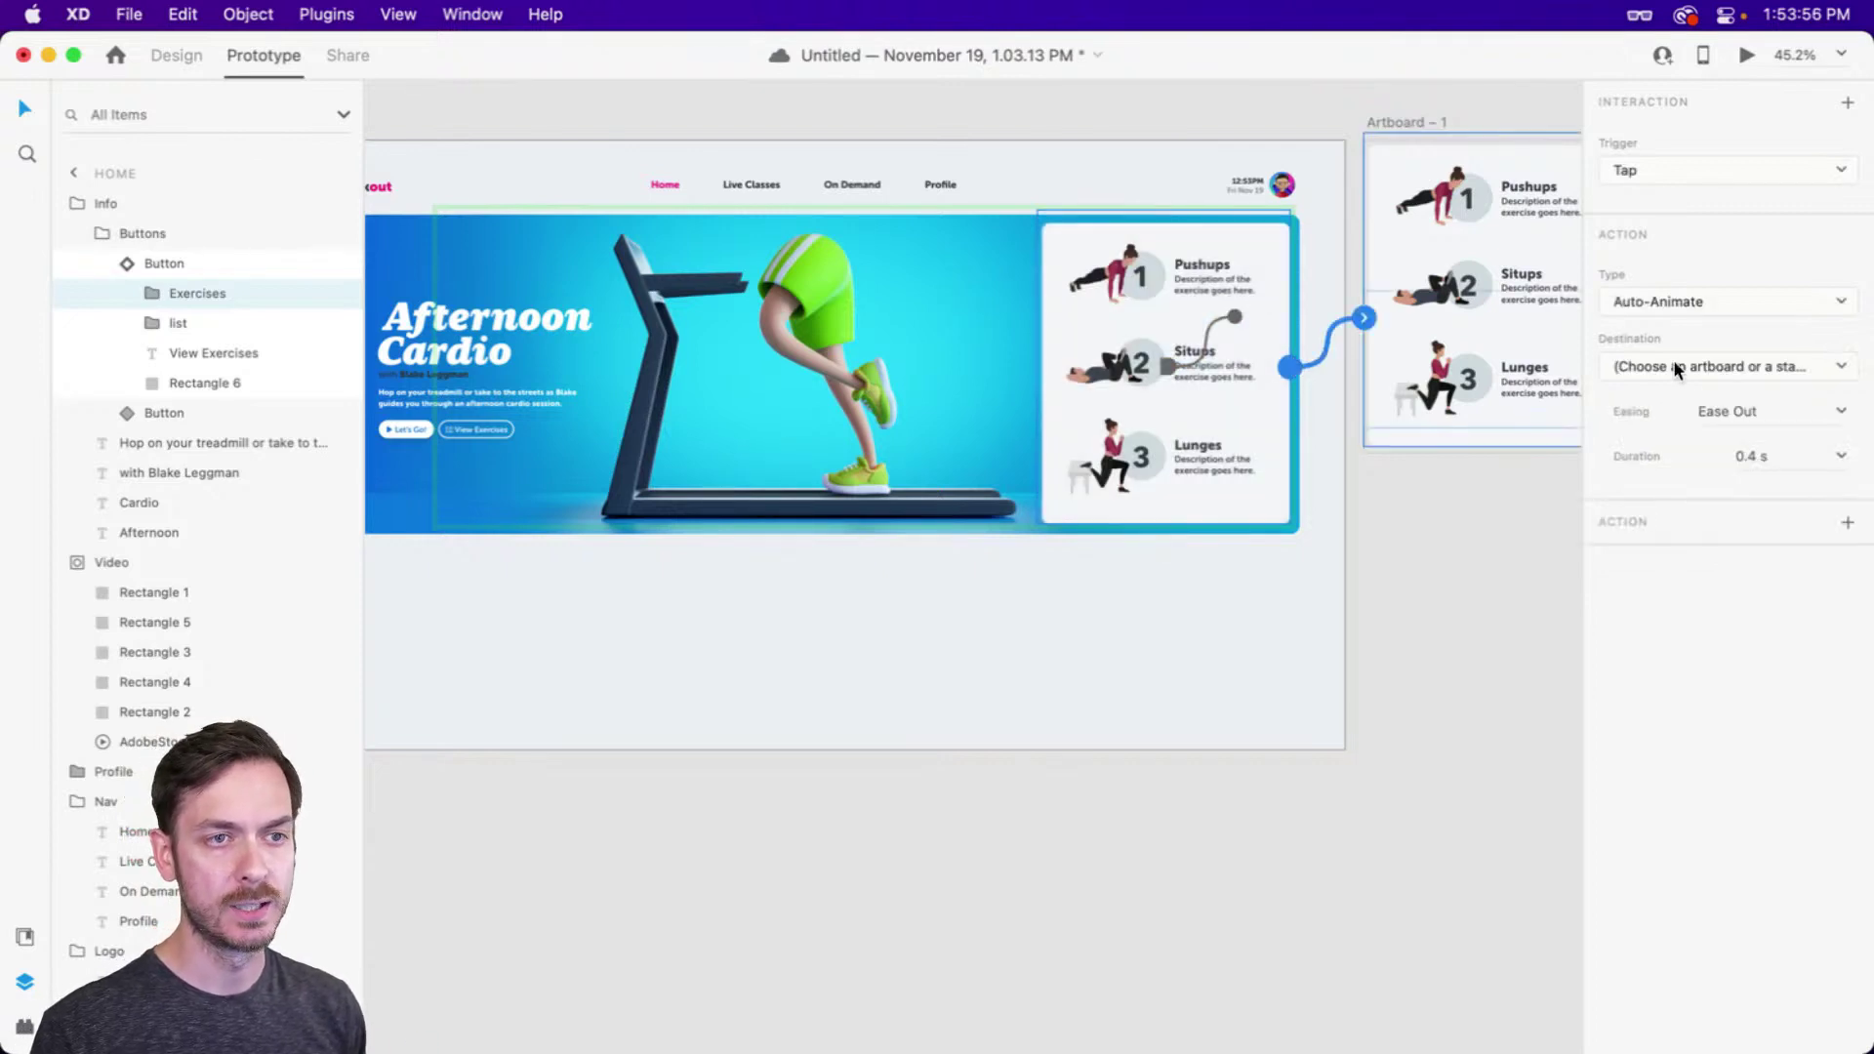
left_click(1675, 361)
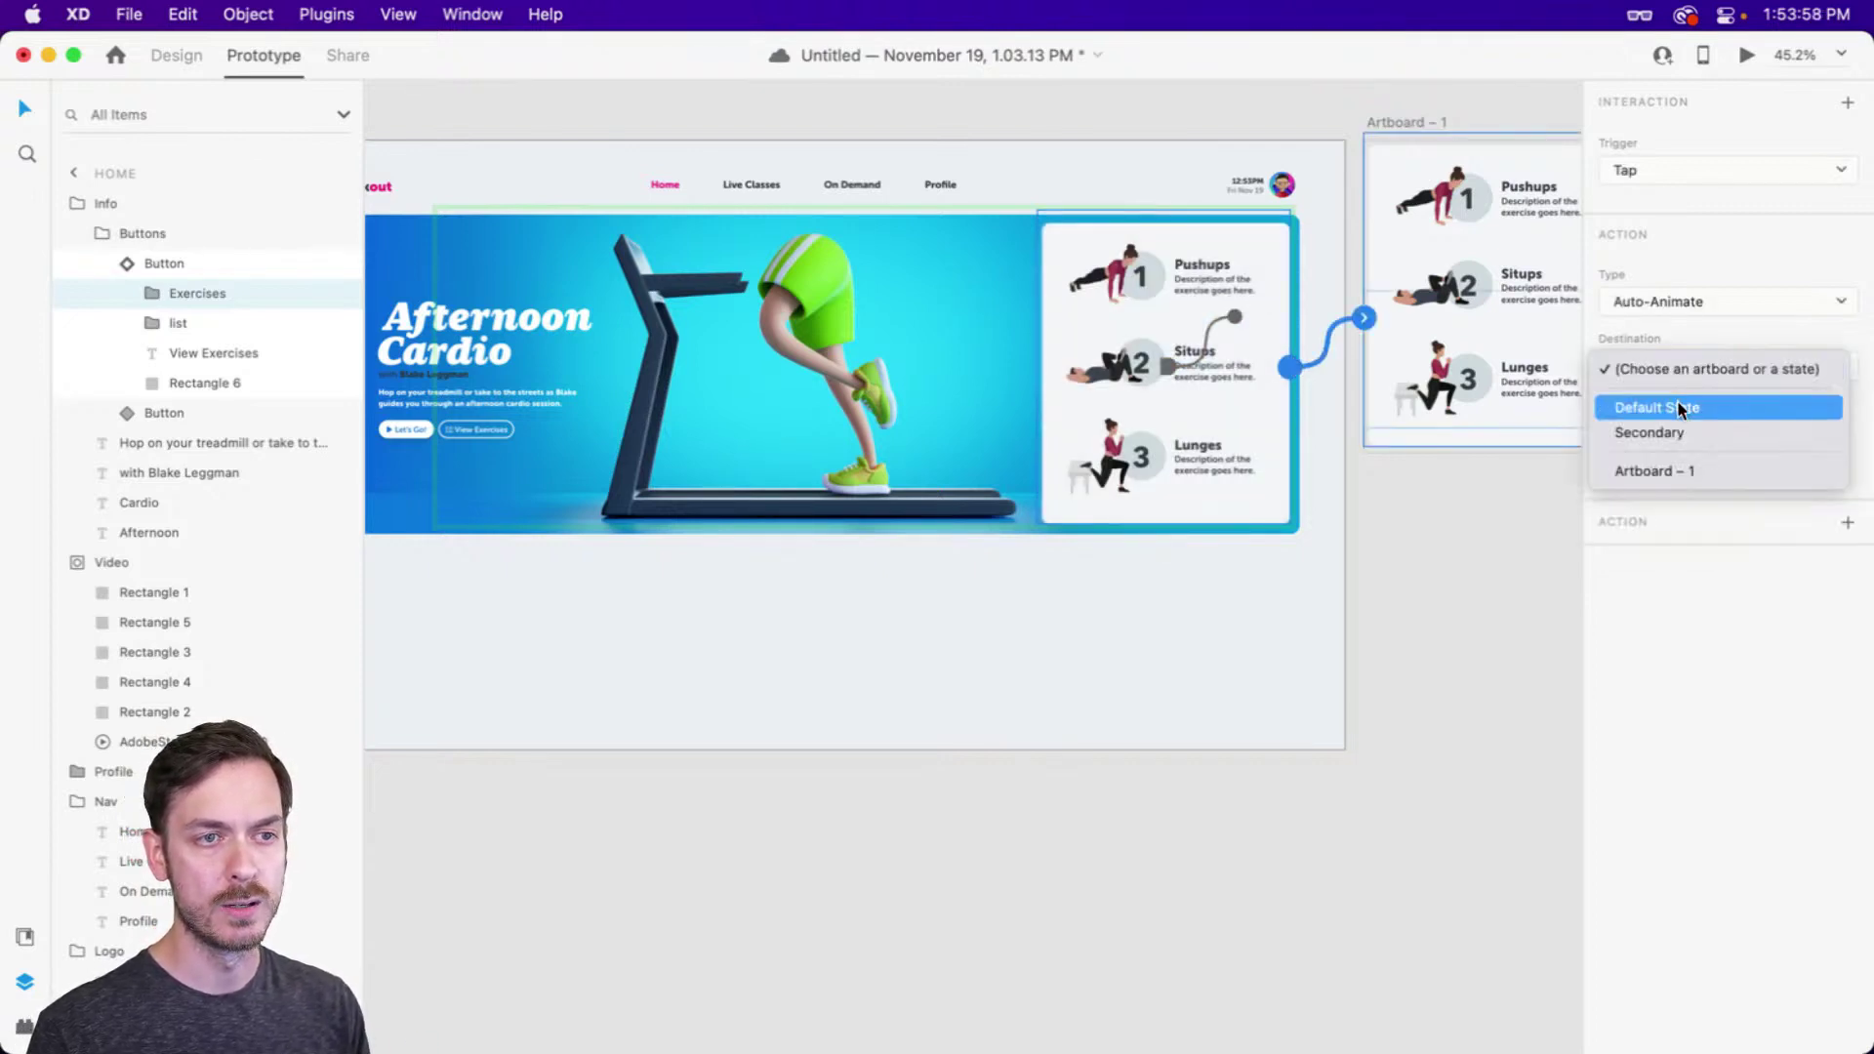
left_click(1680, 429)
key("Escape")
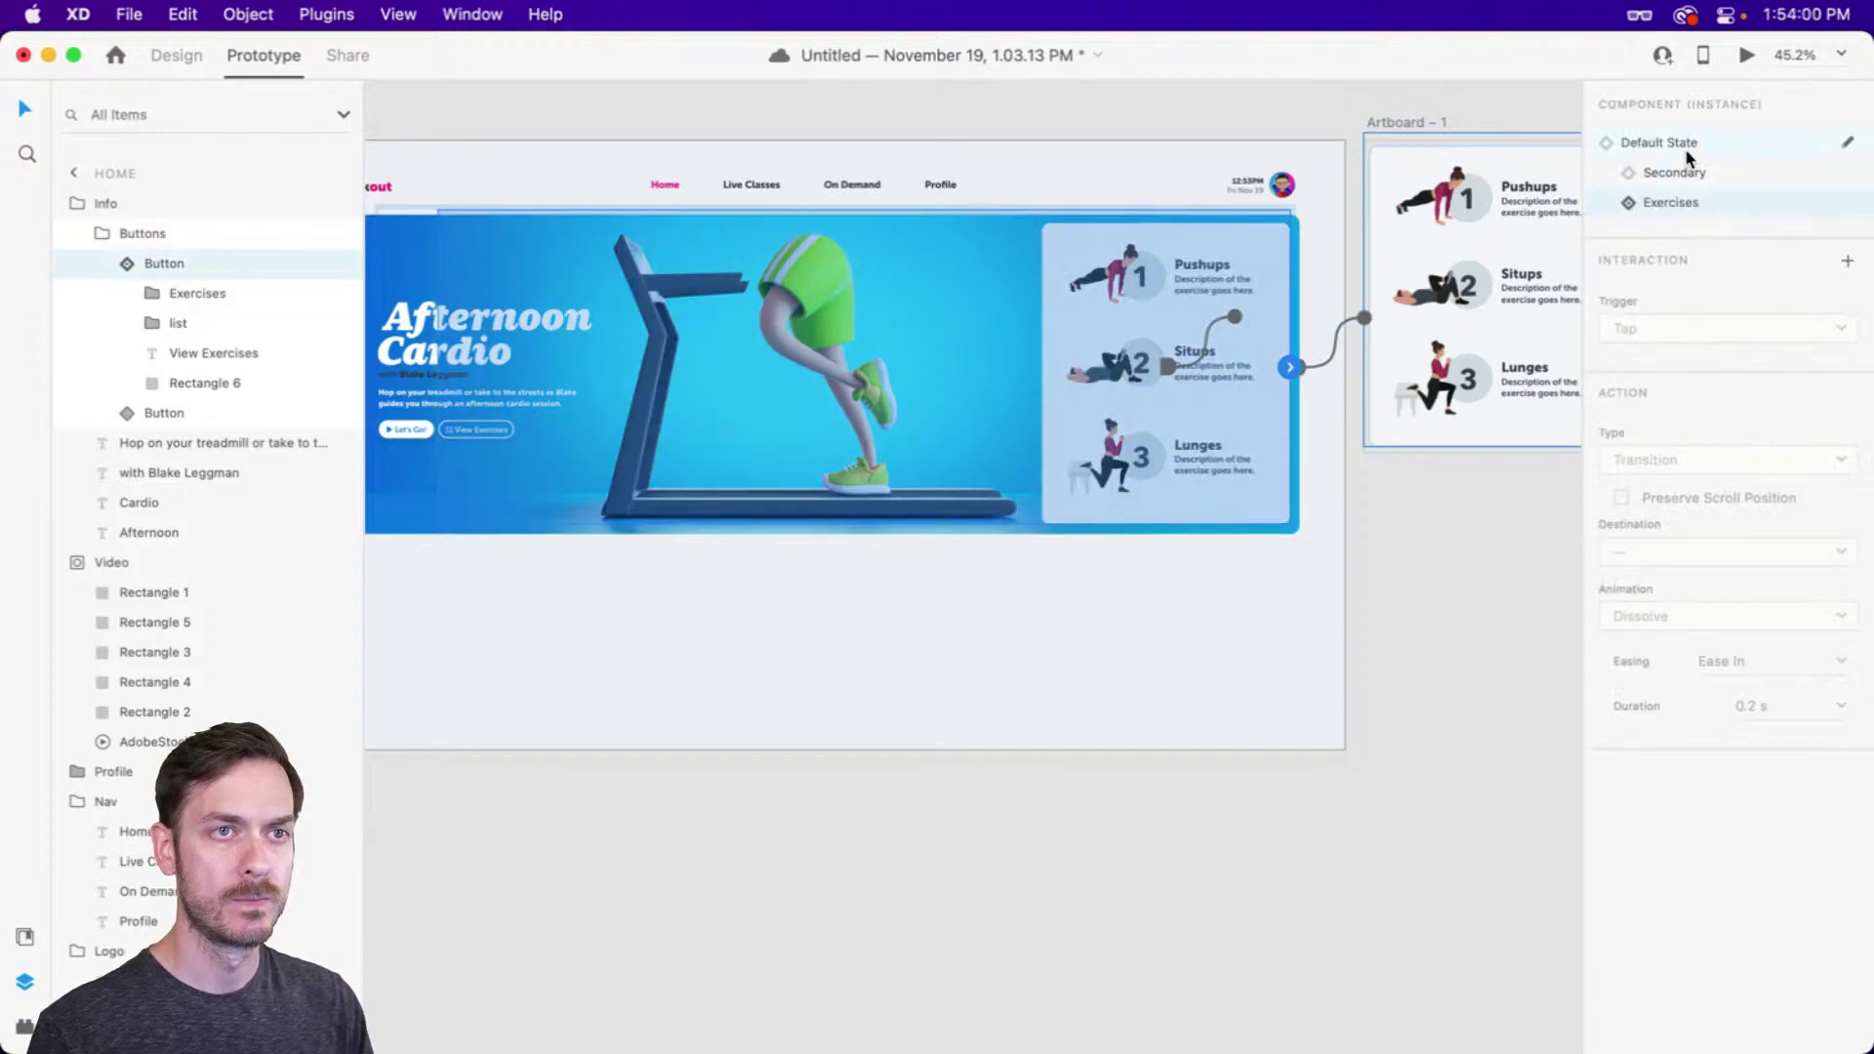
Switch the second button instance back to Secondary and preview the View Exercises tap interaction
left_click(1677, 172)
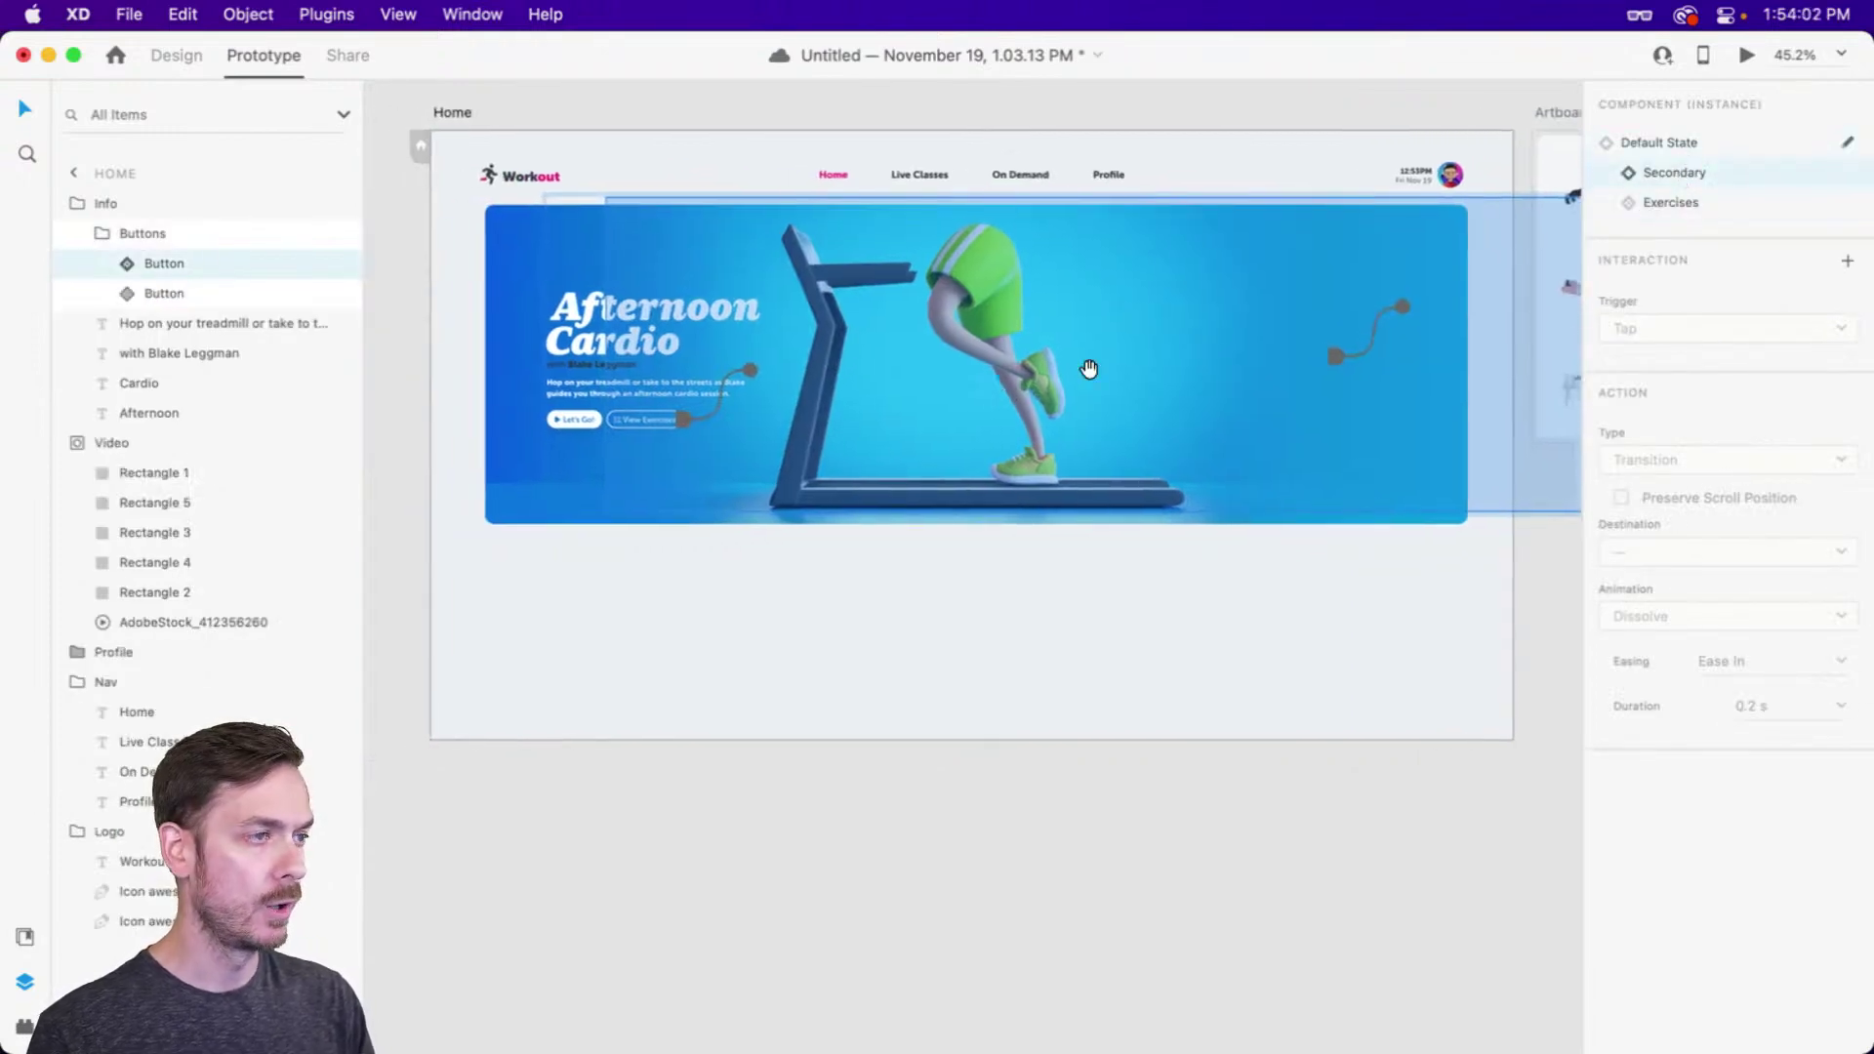
left_click(1746, 54)
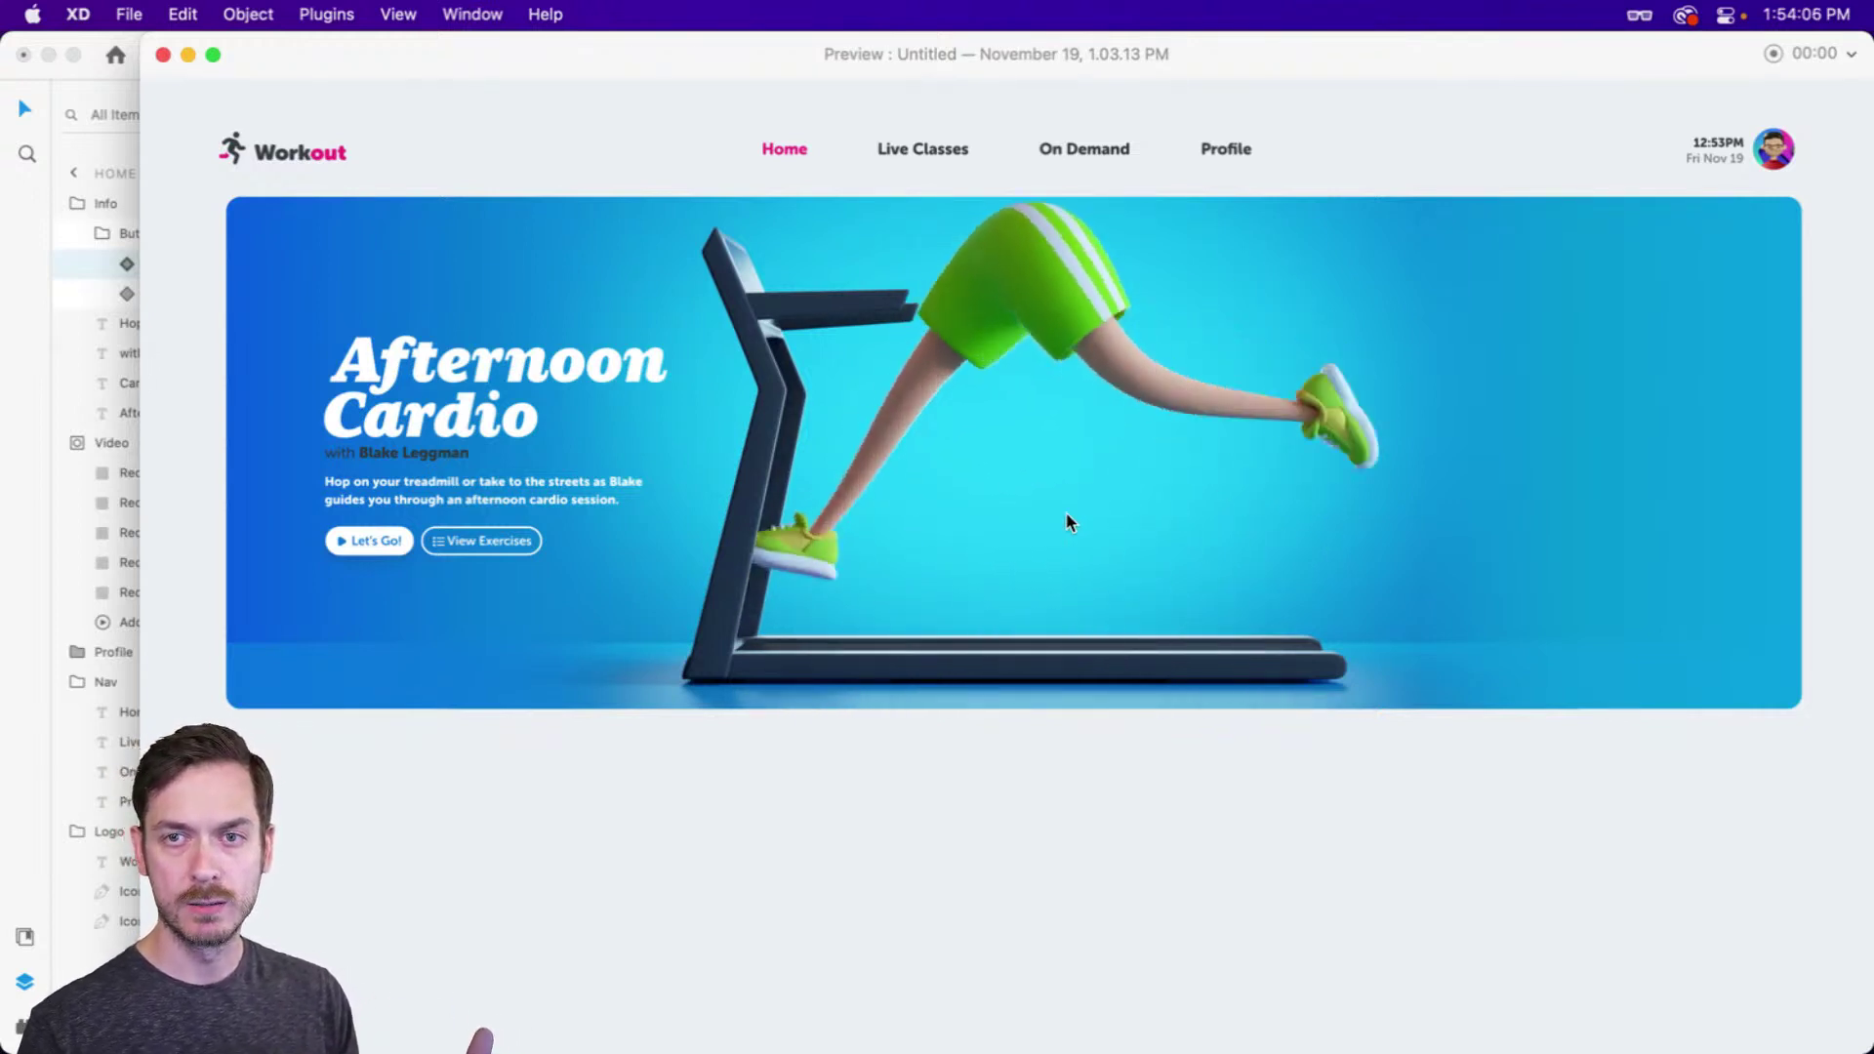
left_click(492, 545)
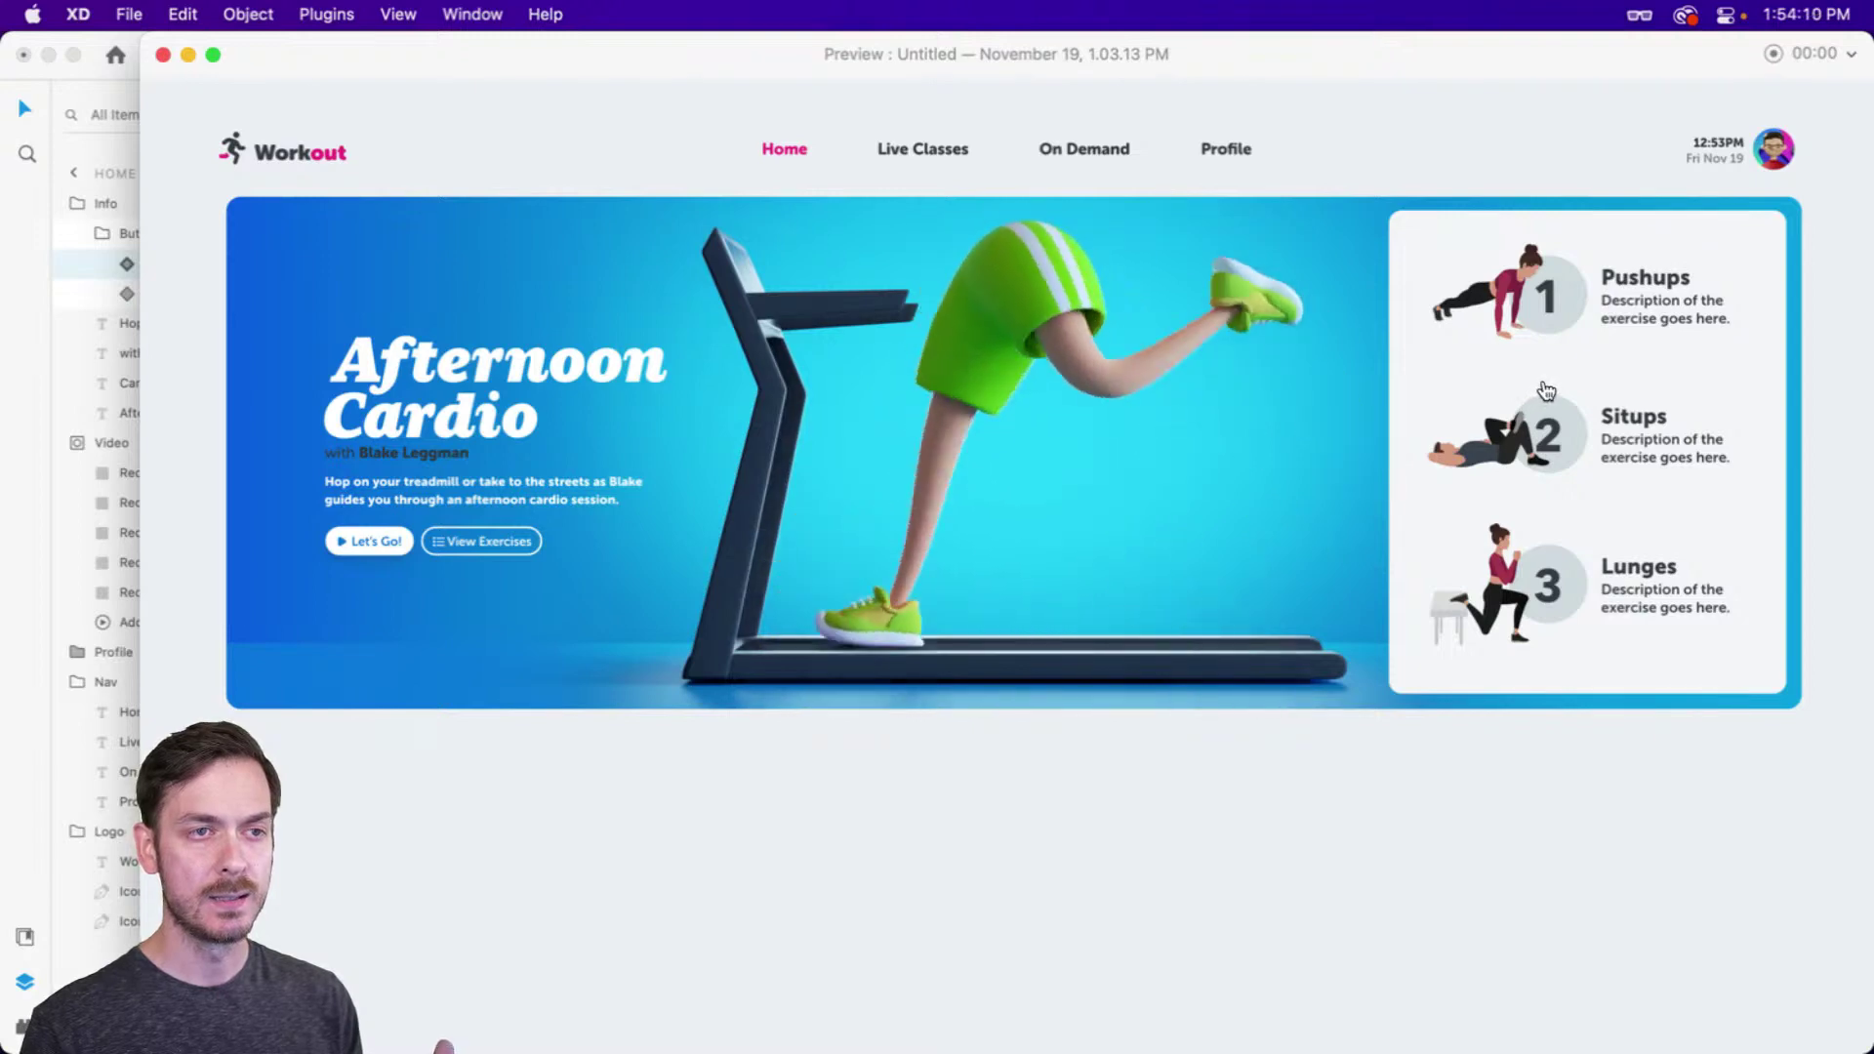
key("super+w")
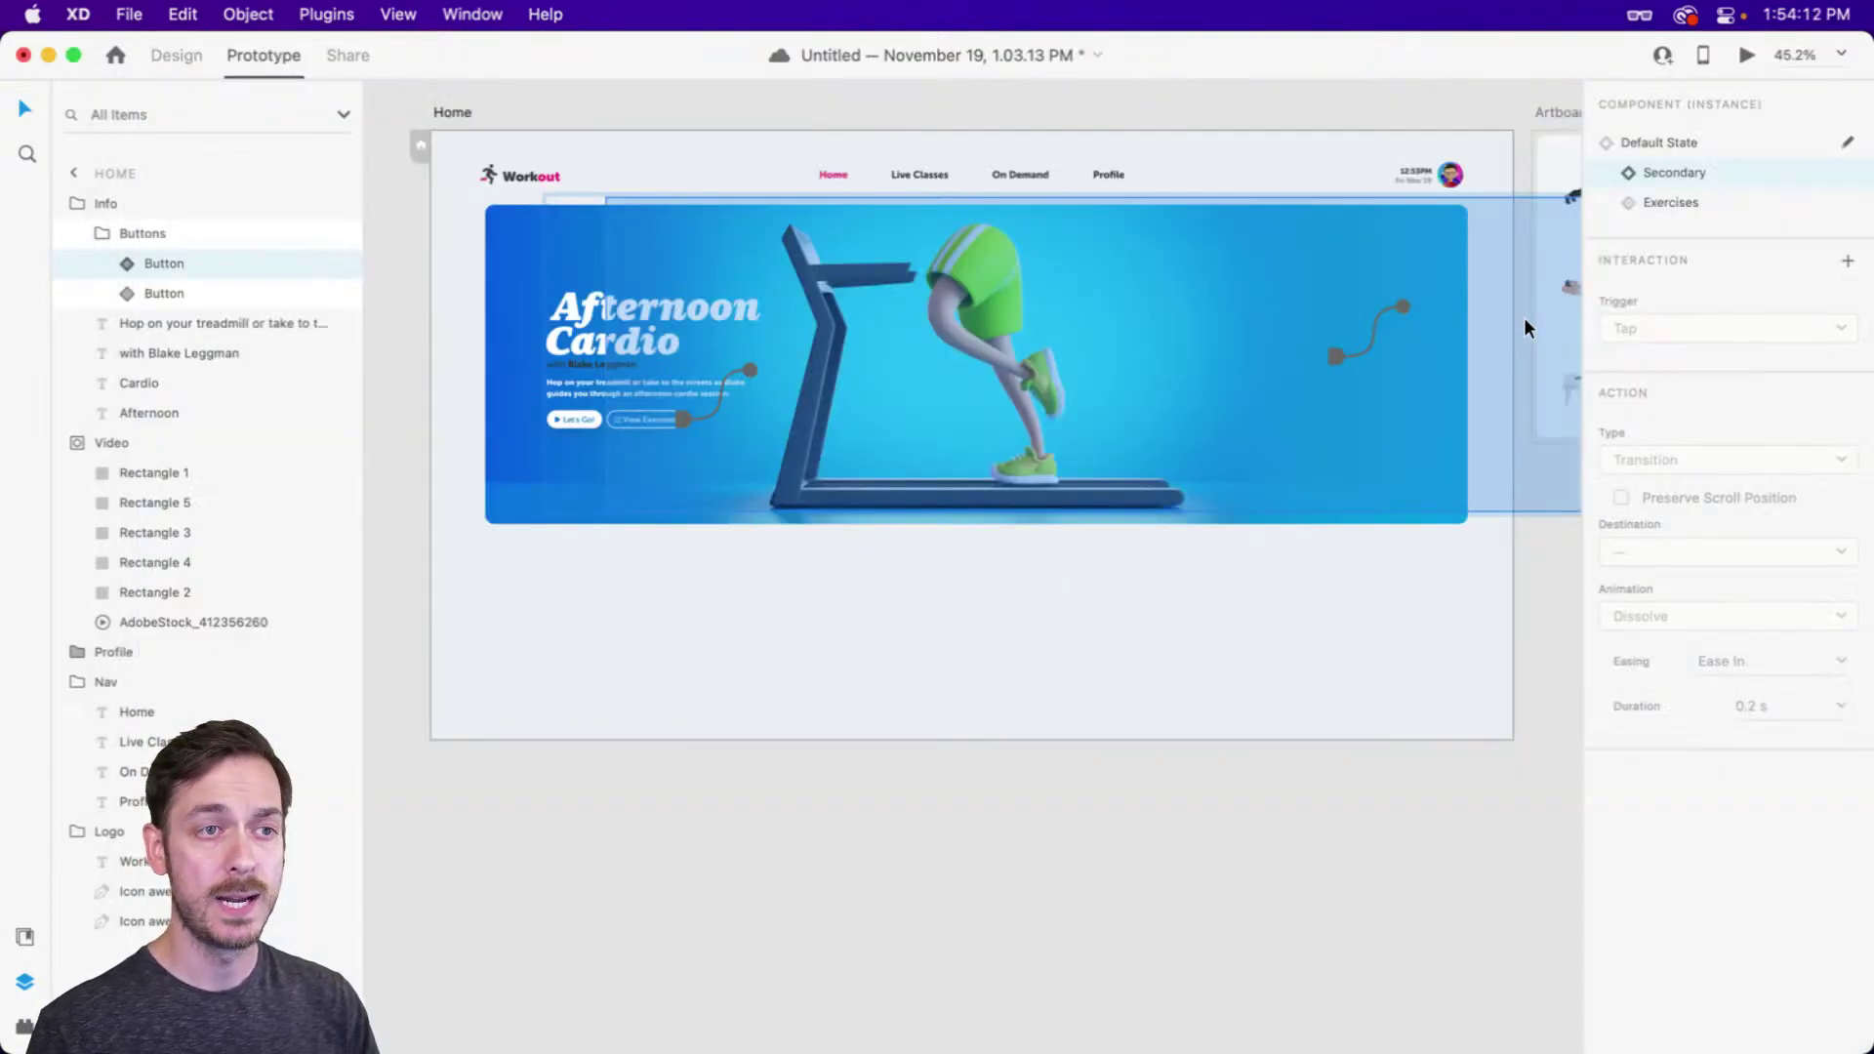
In Design mode, set the Pushups and Lunges videos in the instance's Exercises state to play automatically
key("super+1")
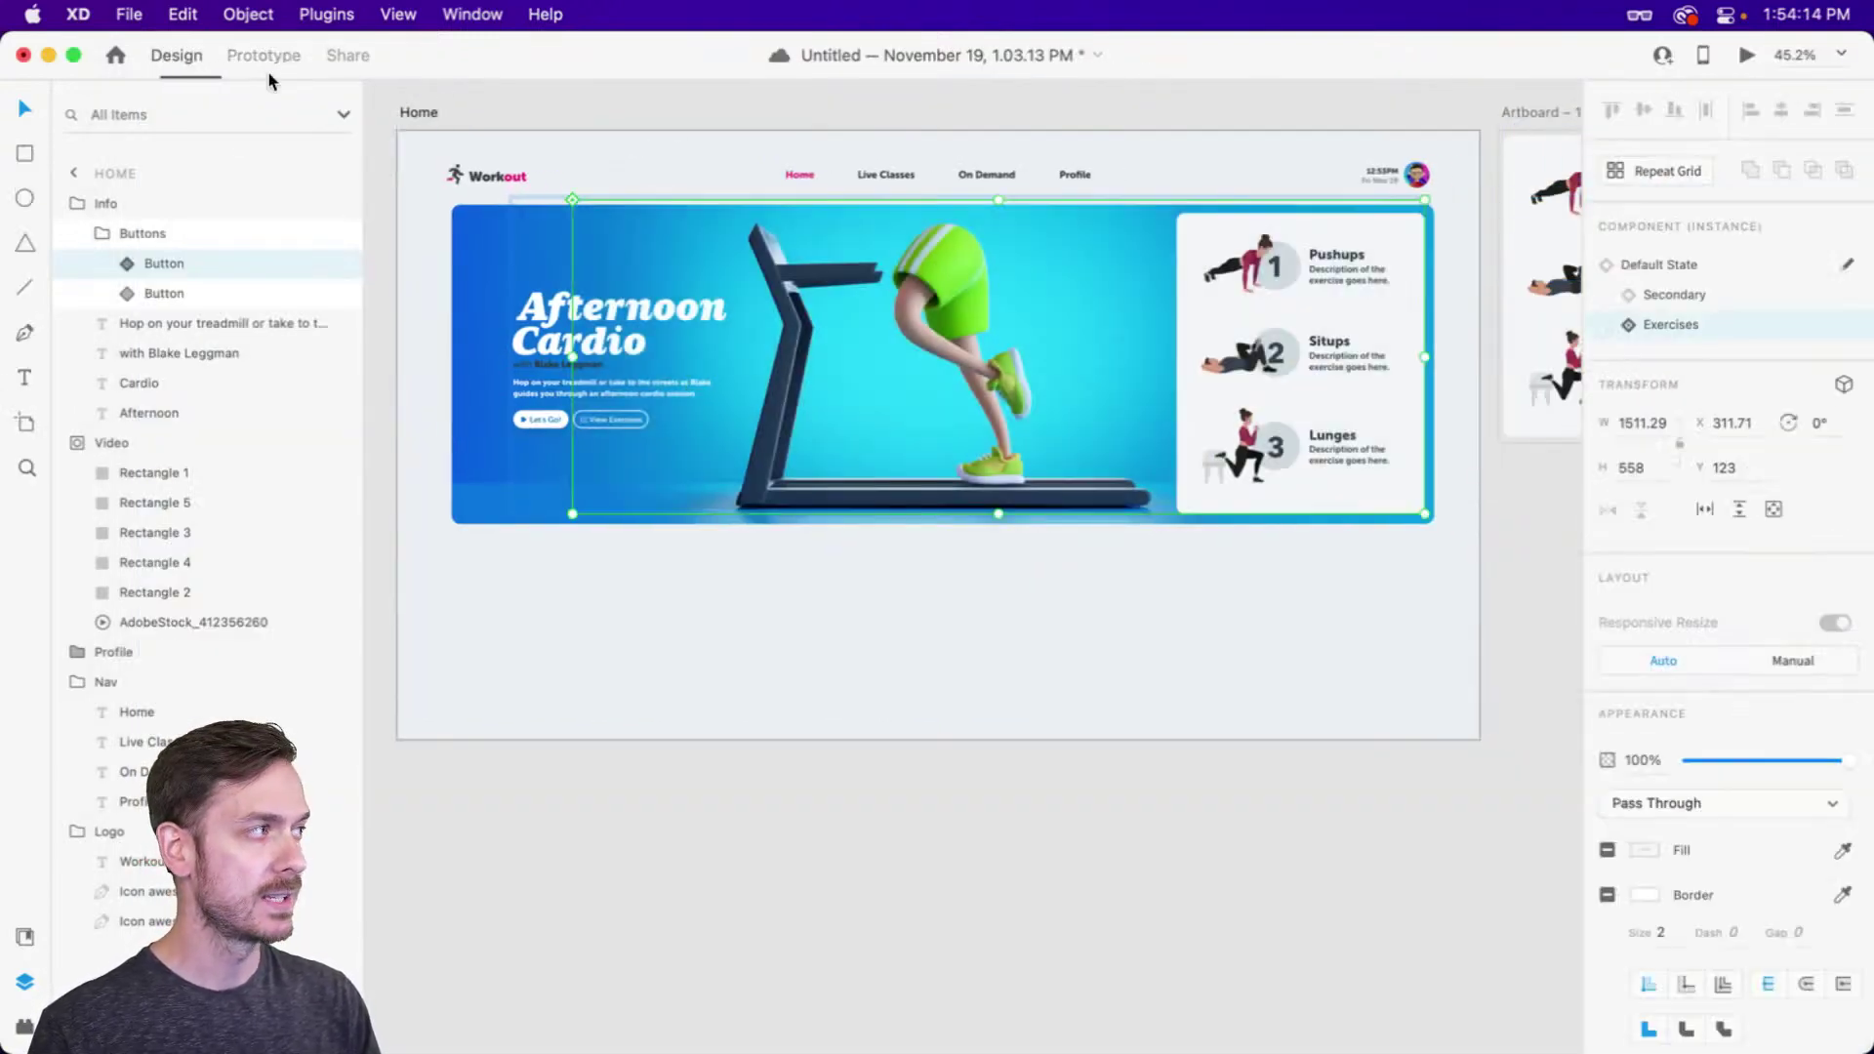
left_click(1240, 262, "super")
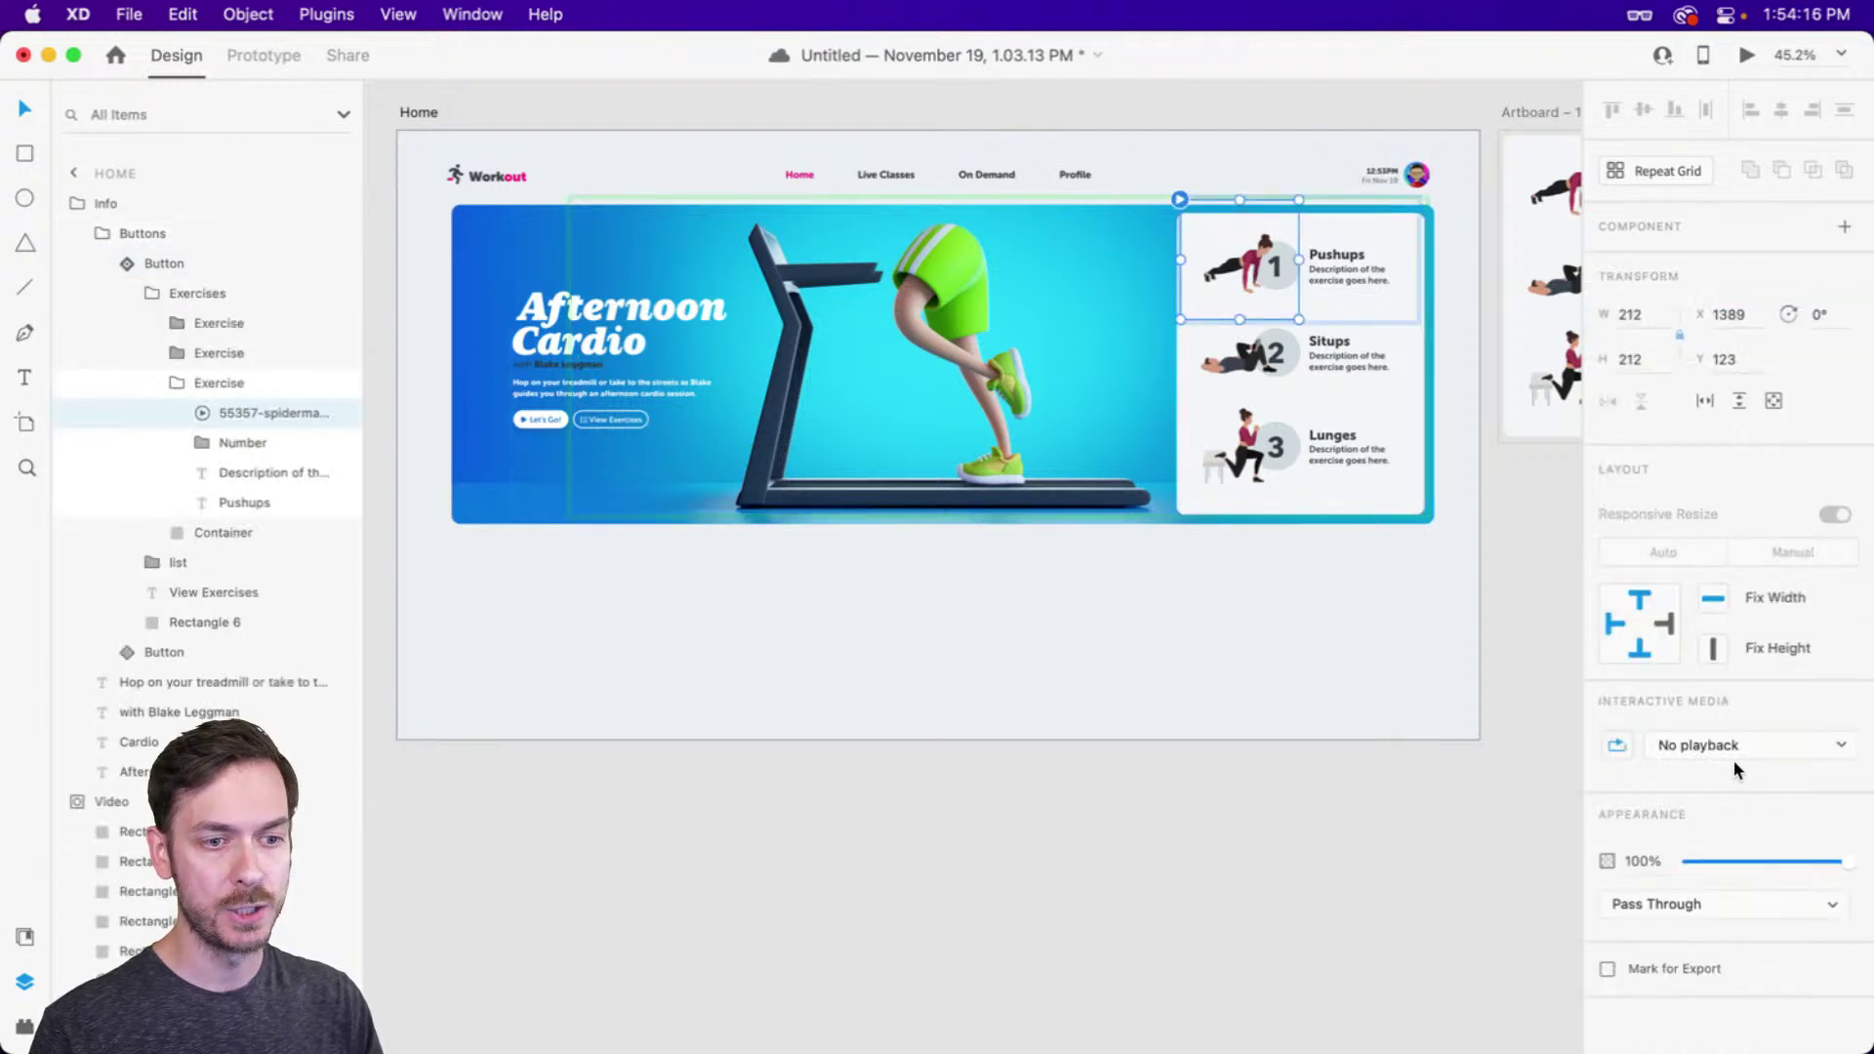
left_click(1720, 753)
left_click(1713, 721)
left_click(1240, 439, "super")
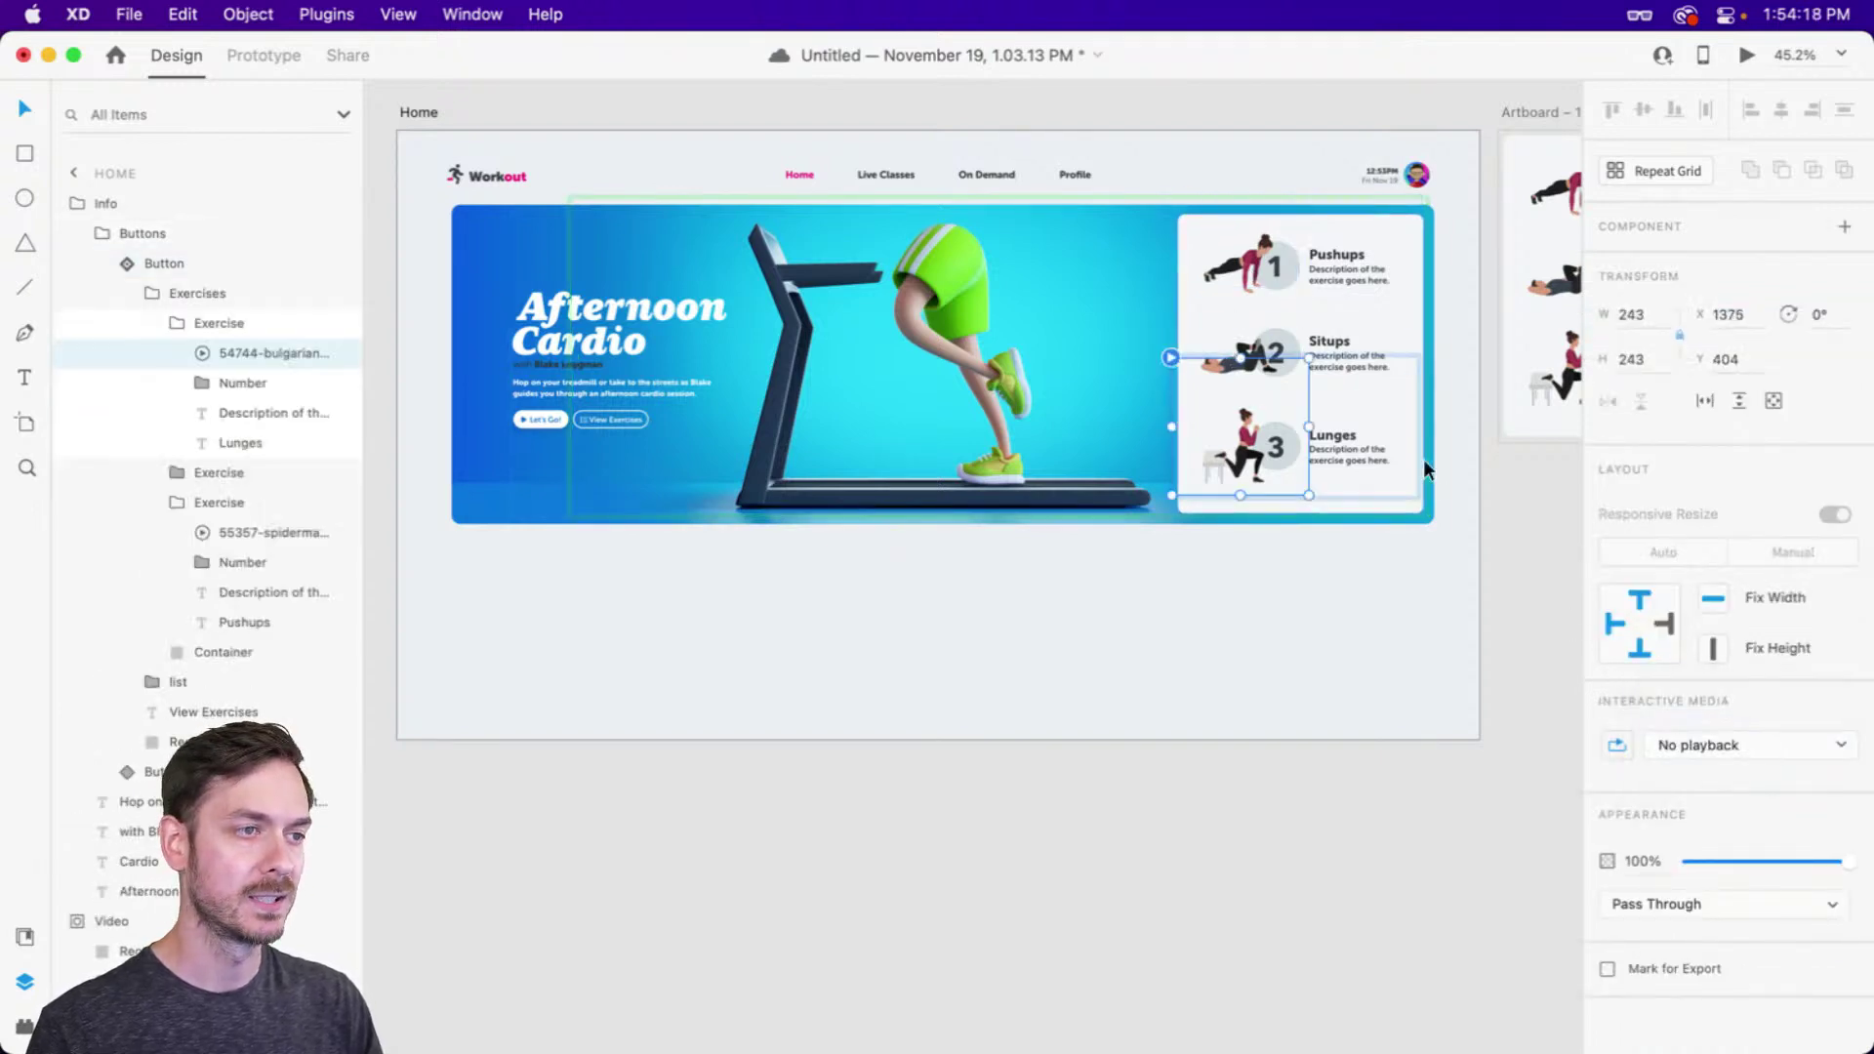
left_click(1703, 744)
left_click(1704, 720)
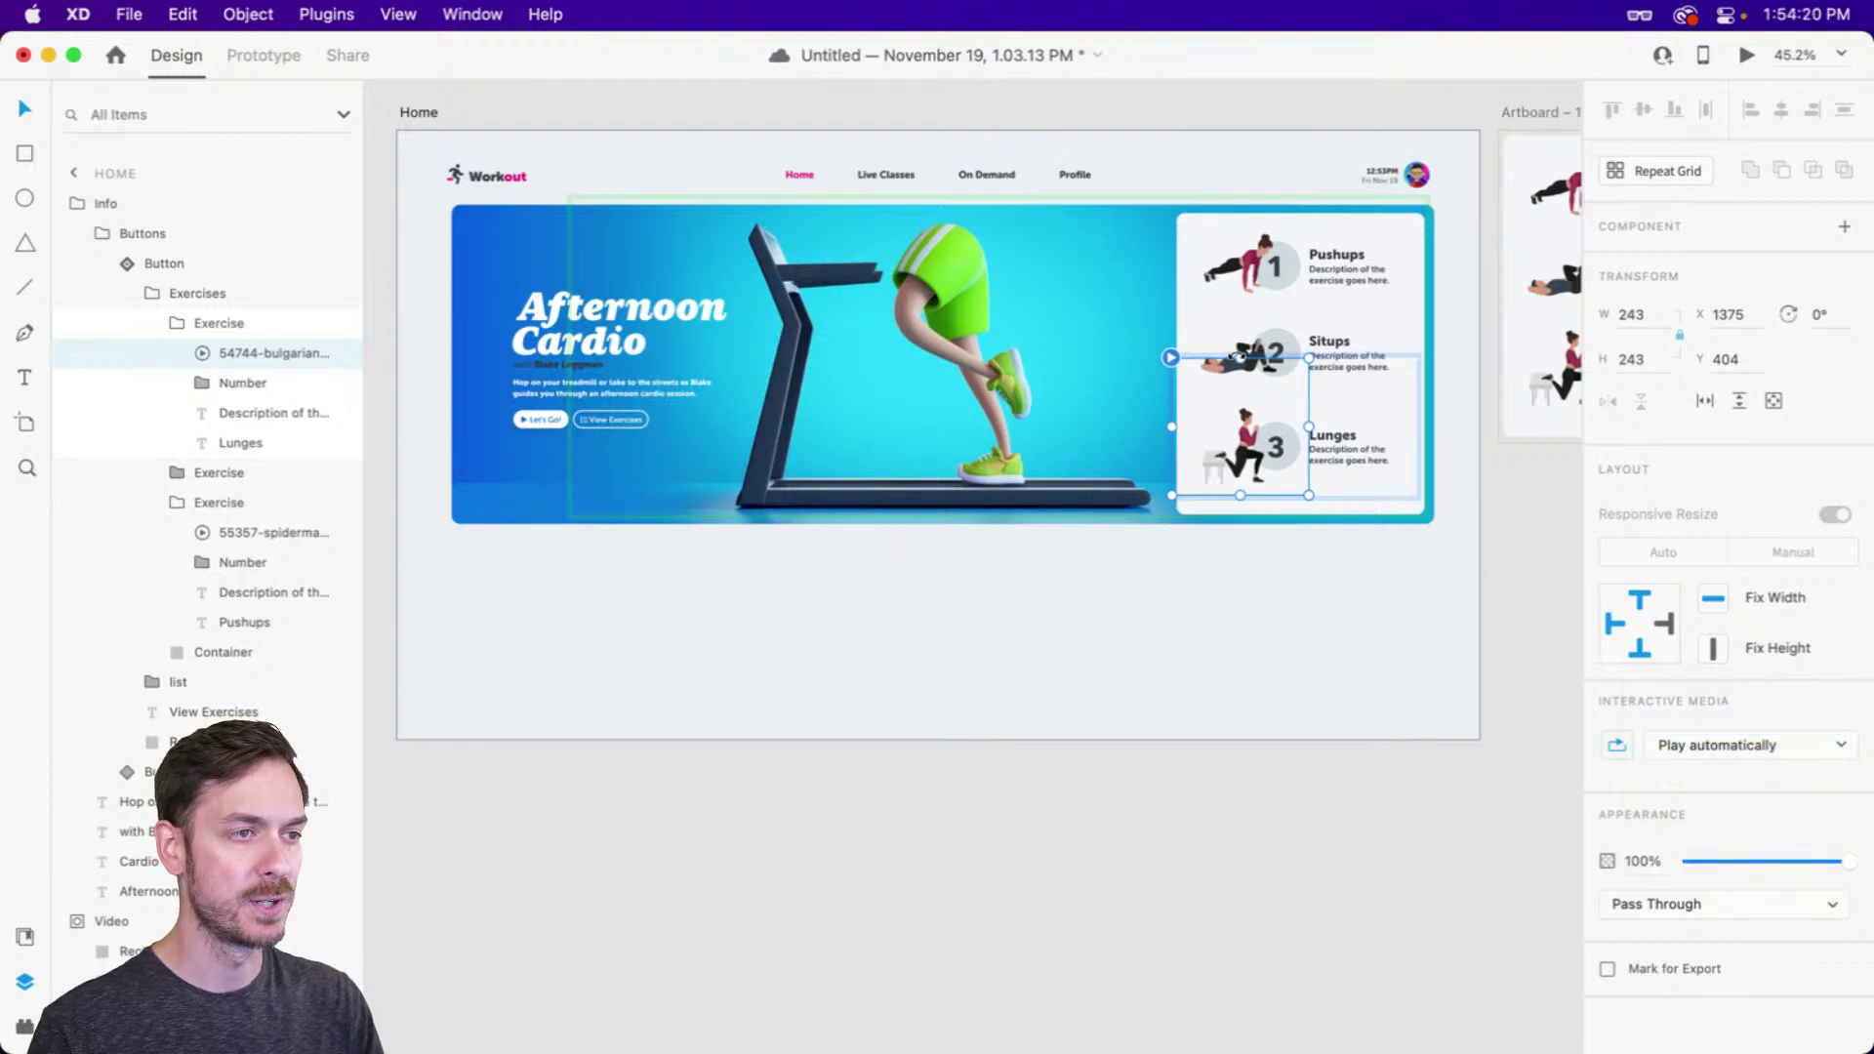
Set the Situps video in the Exercises state to play automatically, and switch the button instance back to the Secondary state
left_click(1220, 363, "super")
left_click(1699, 745)
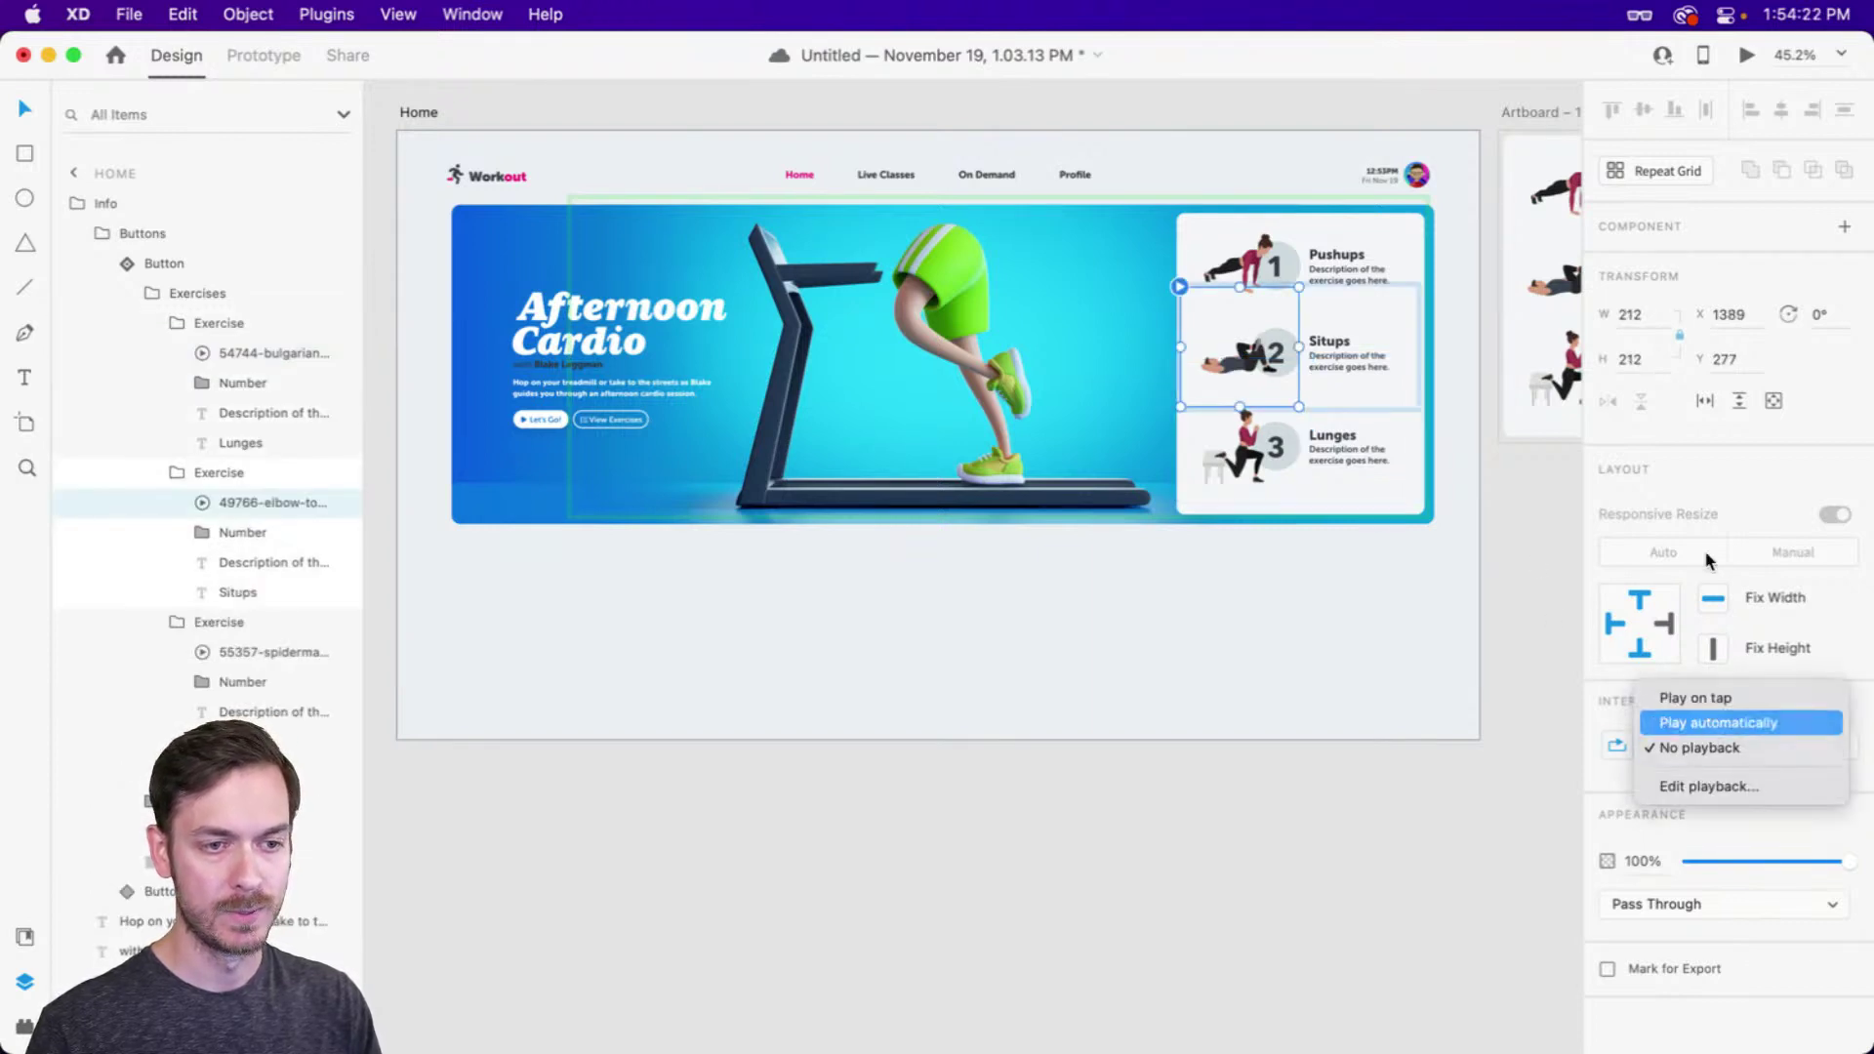
left_click(1714, 720)
key("Escape")
key("Escape")
key("Escape")
left_click(1674, 294)
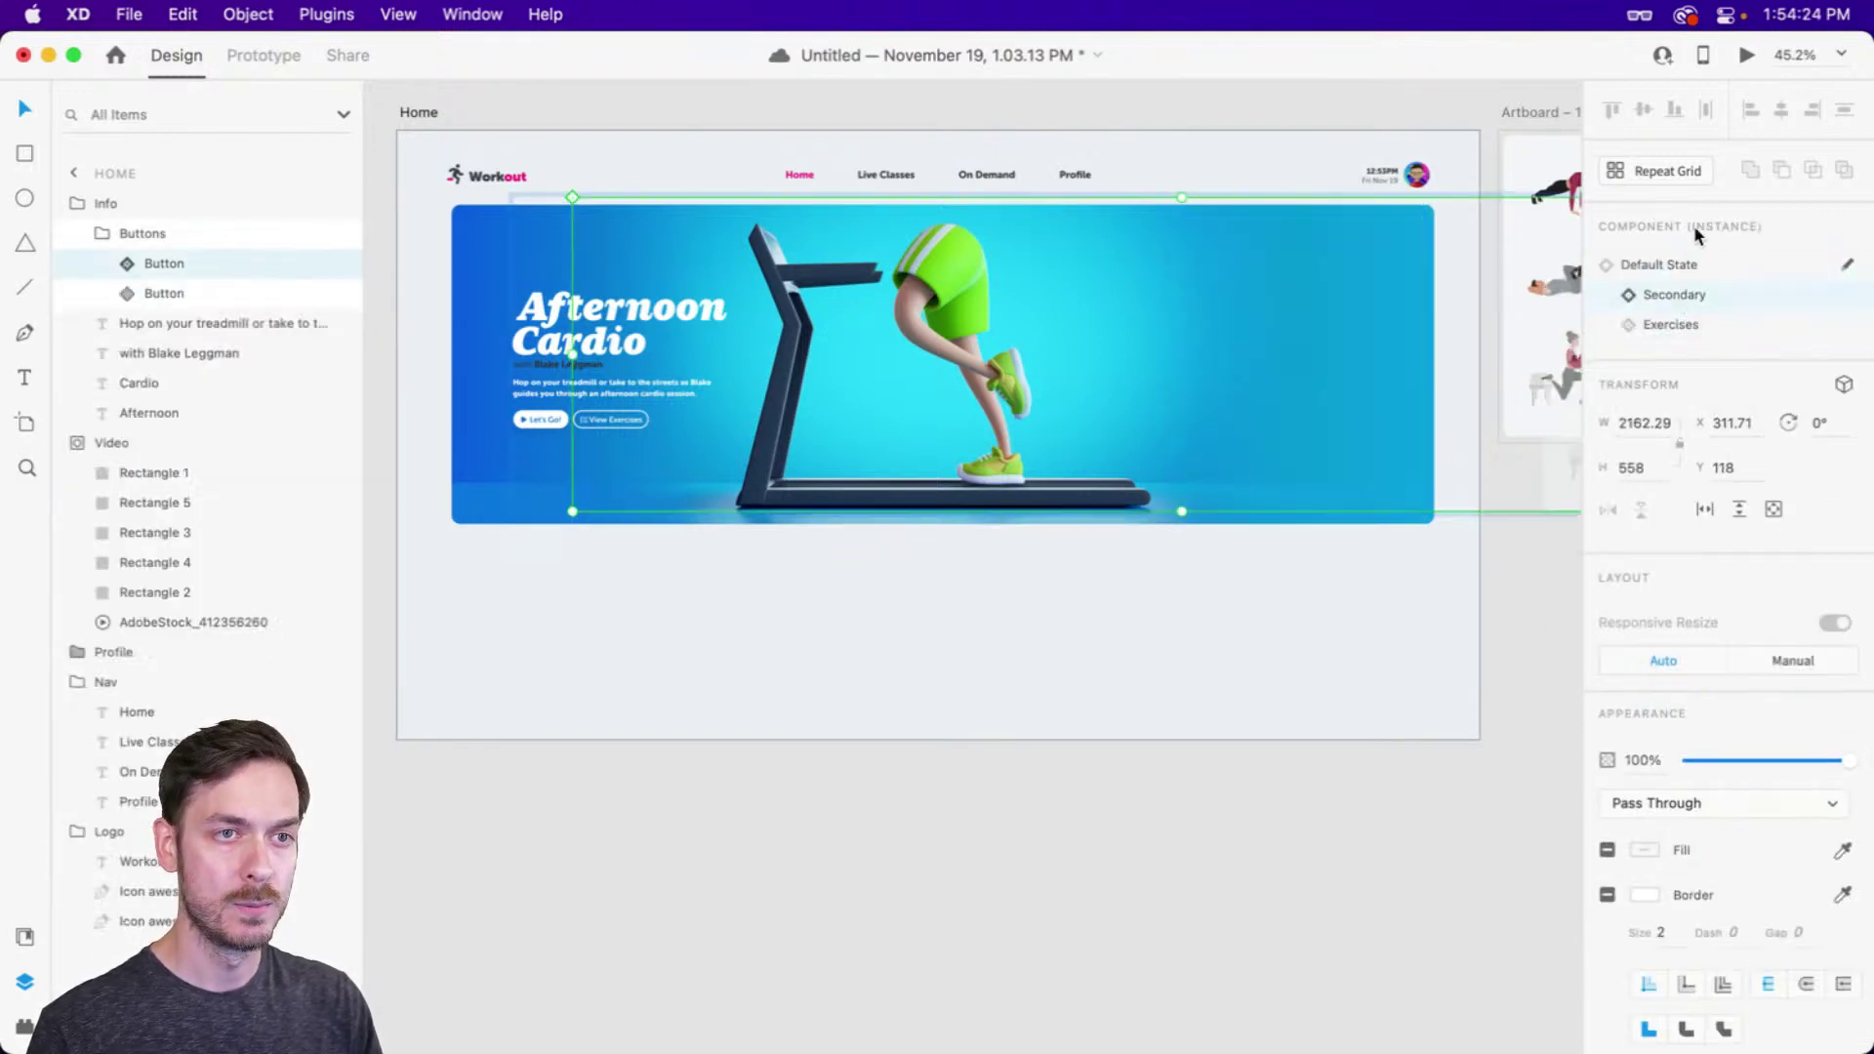
Preview the home screen, test opening the exercise card with View Exercises and dismissing it by tapping the card, and close the preview
left_click(1746, 59)
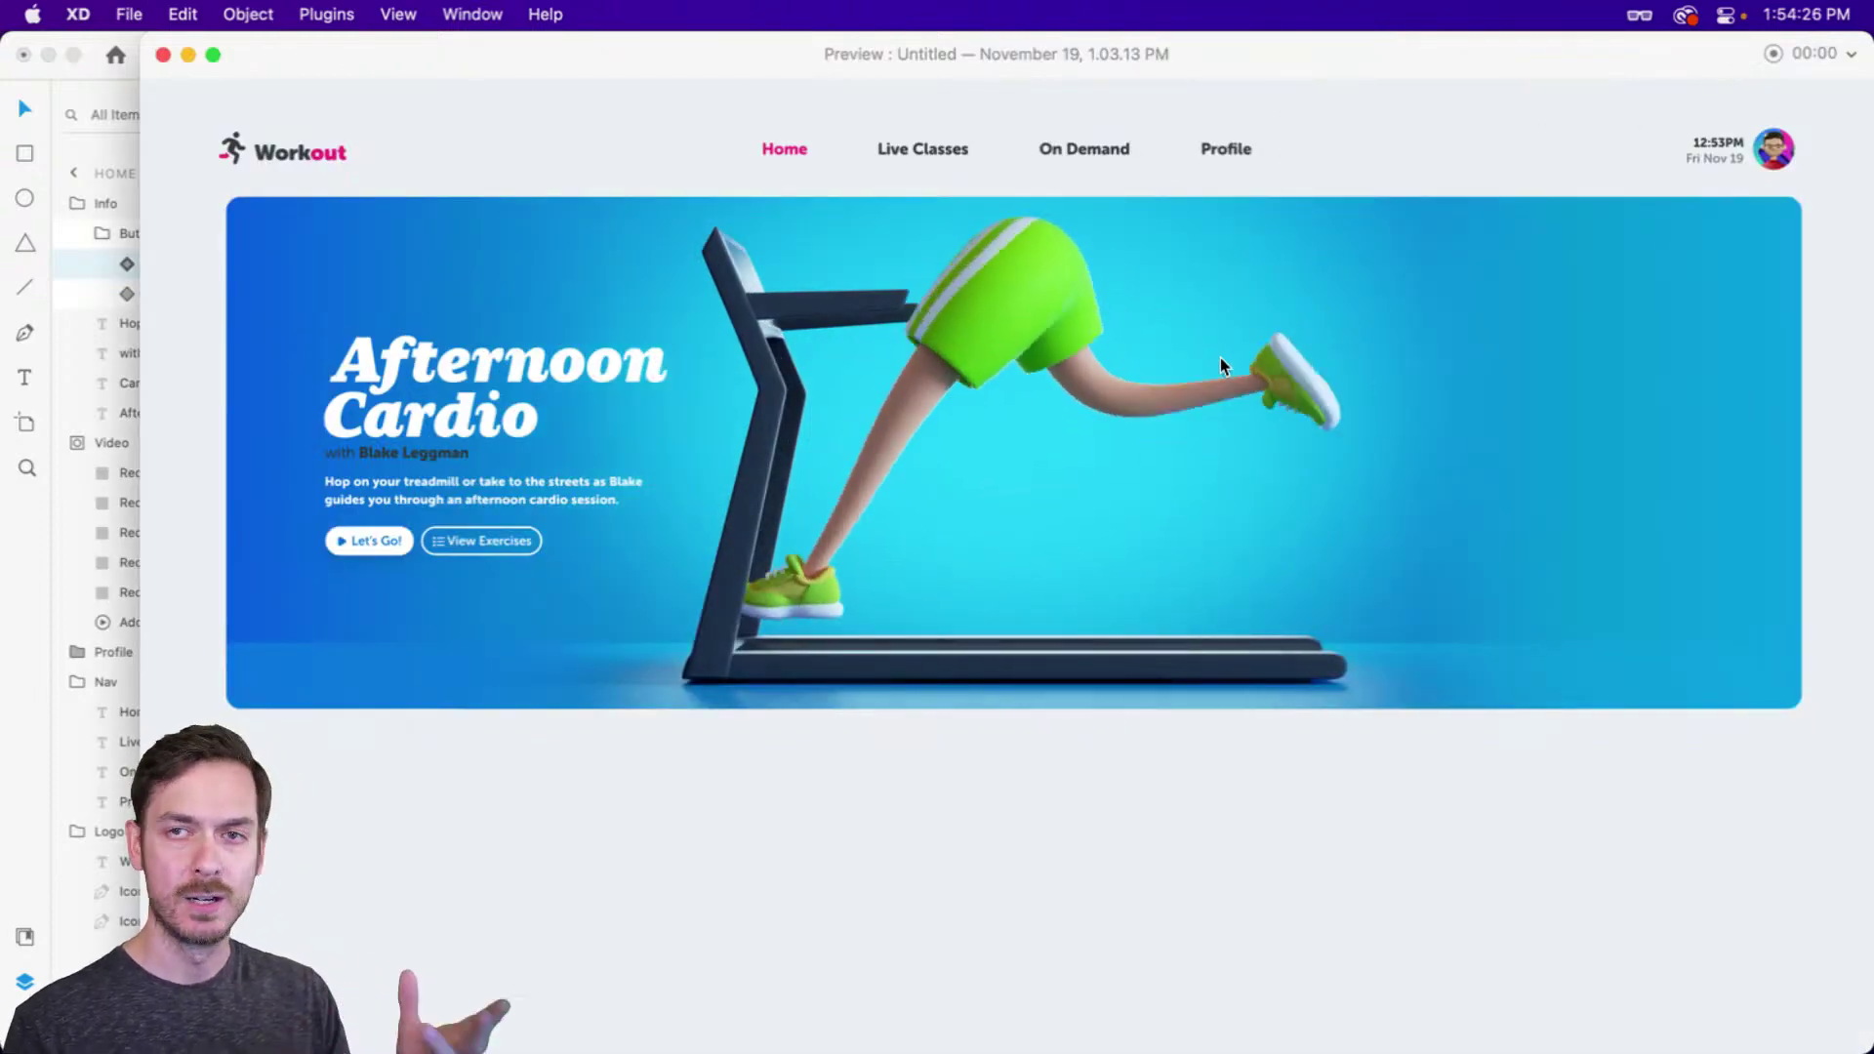
left_click(490, 543)
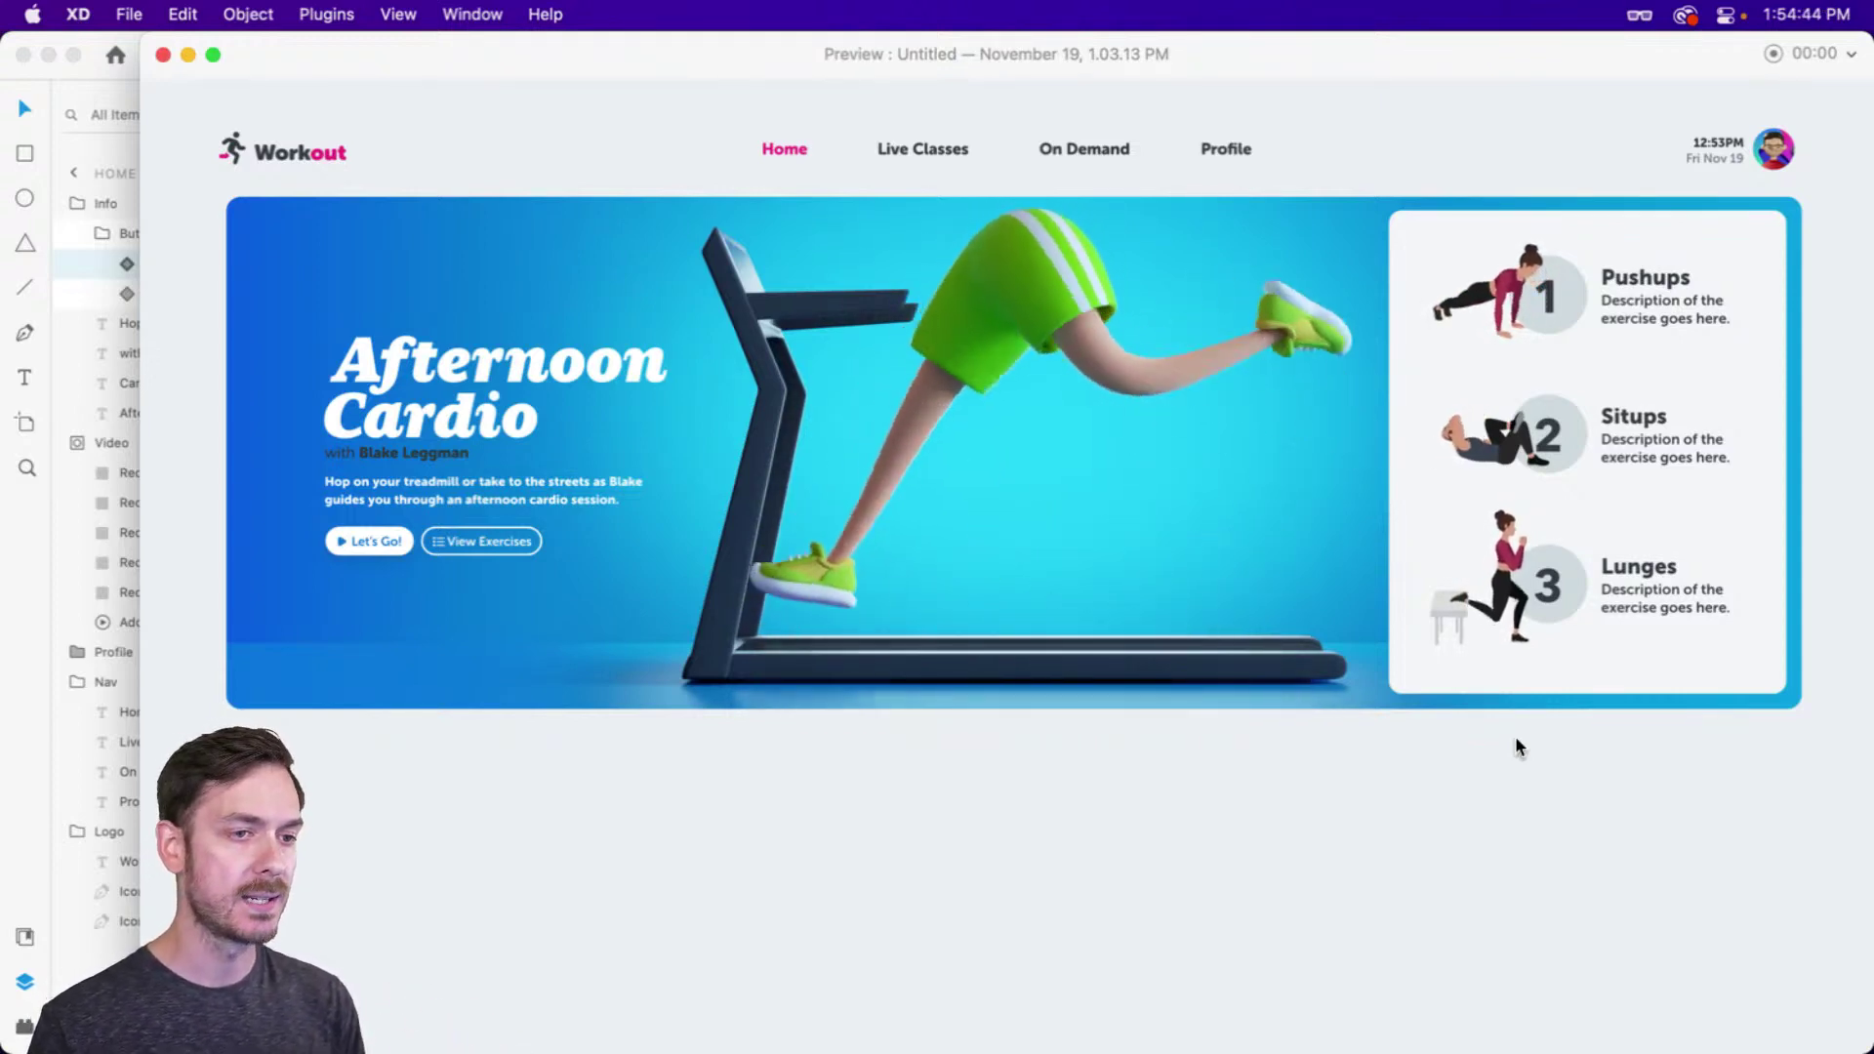
left_click(1595, 391)
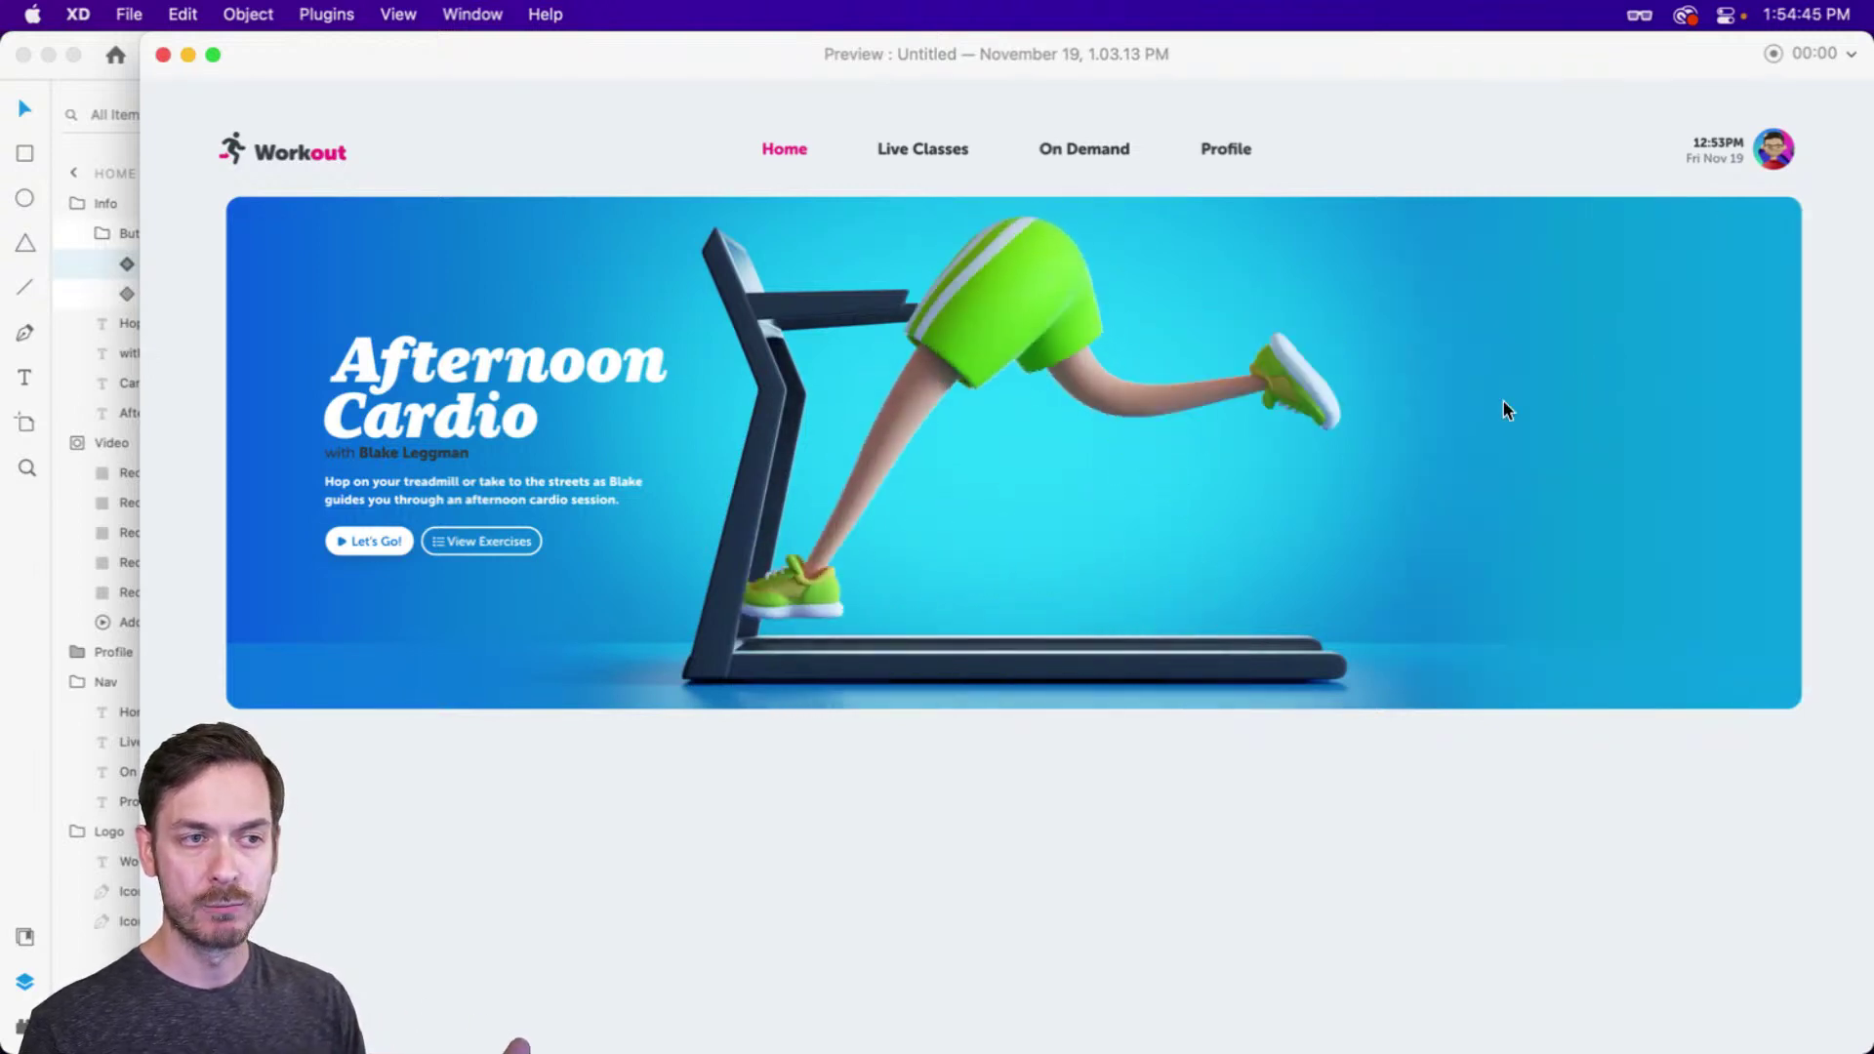
left_click(478, 555)
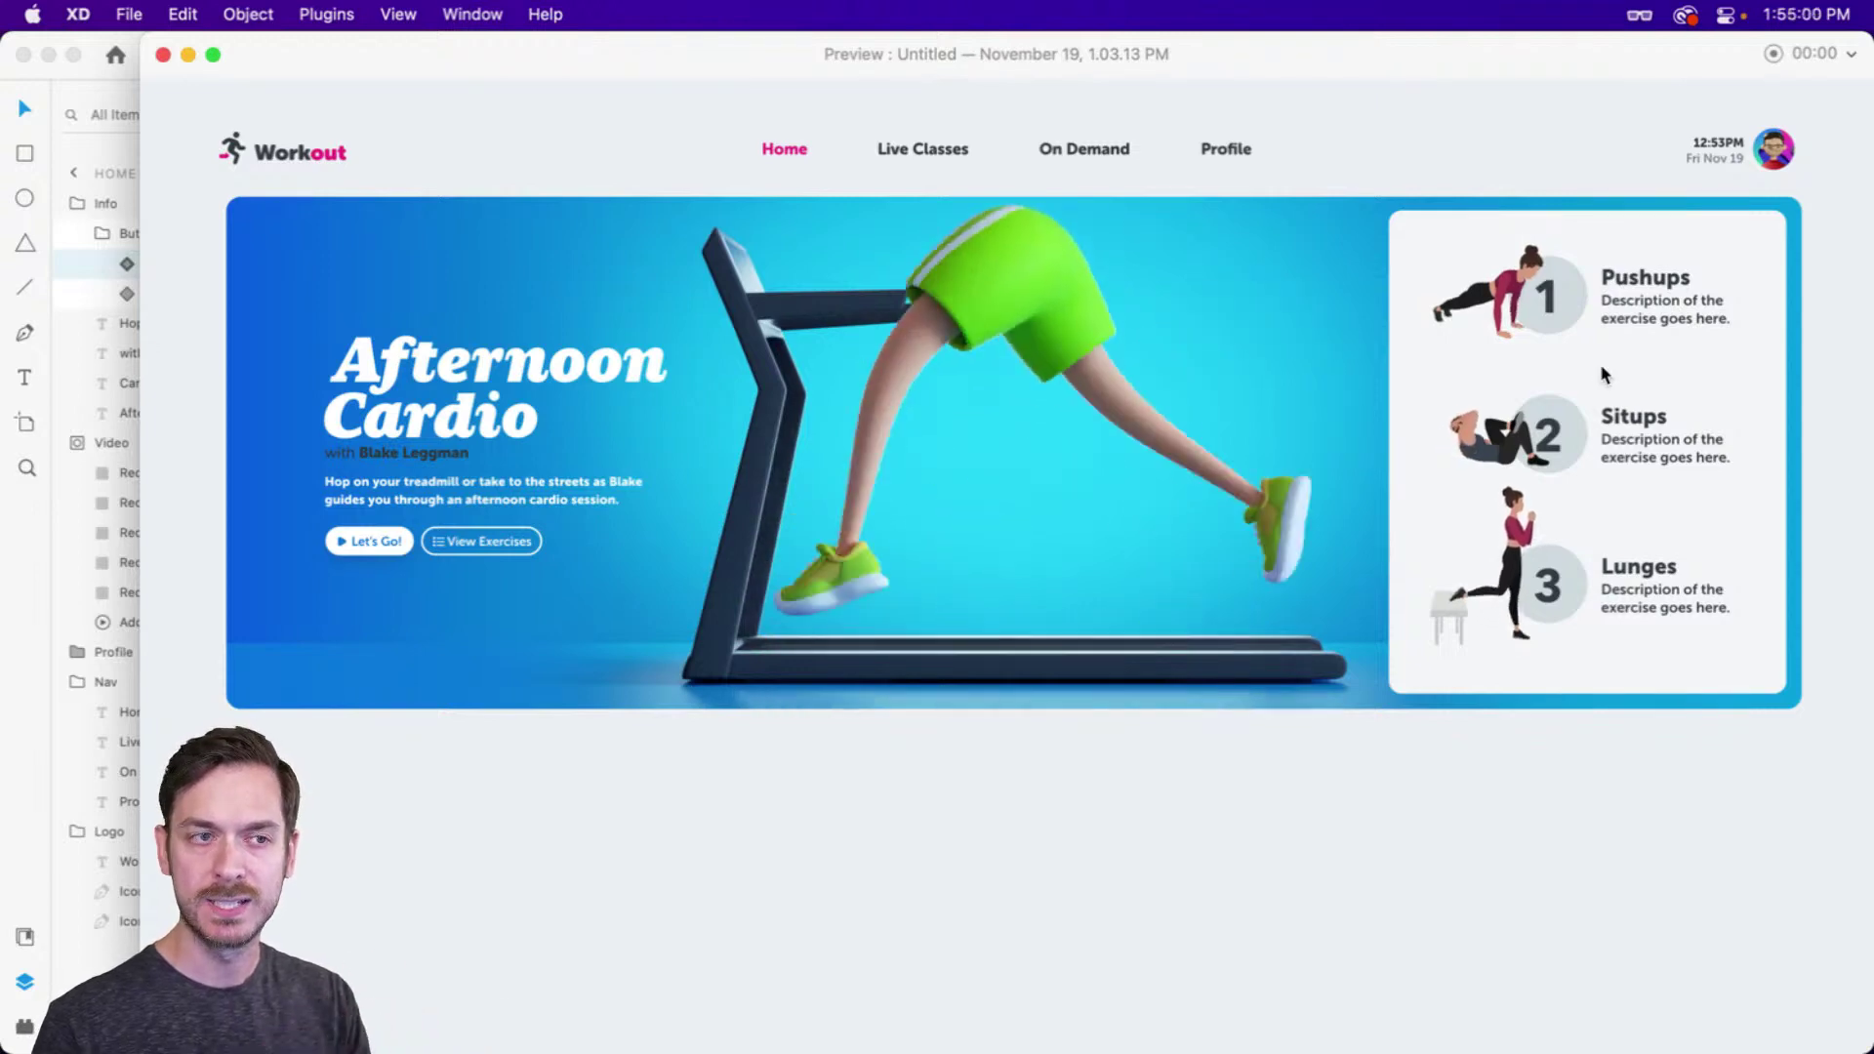
key("super+w")
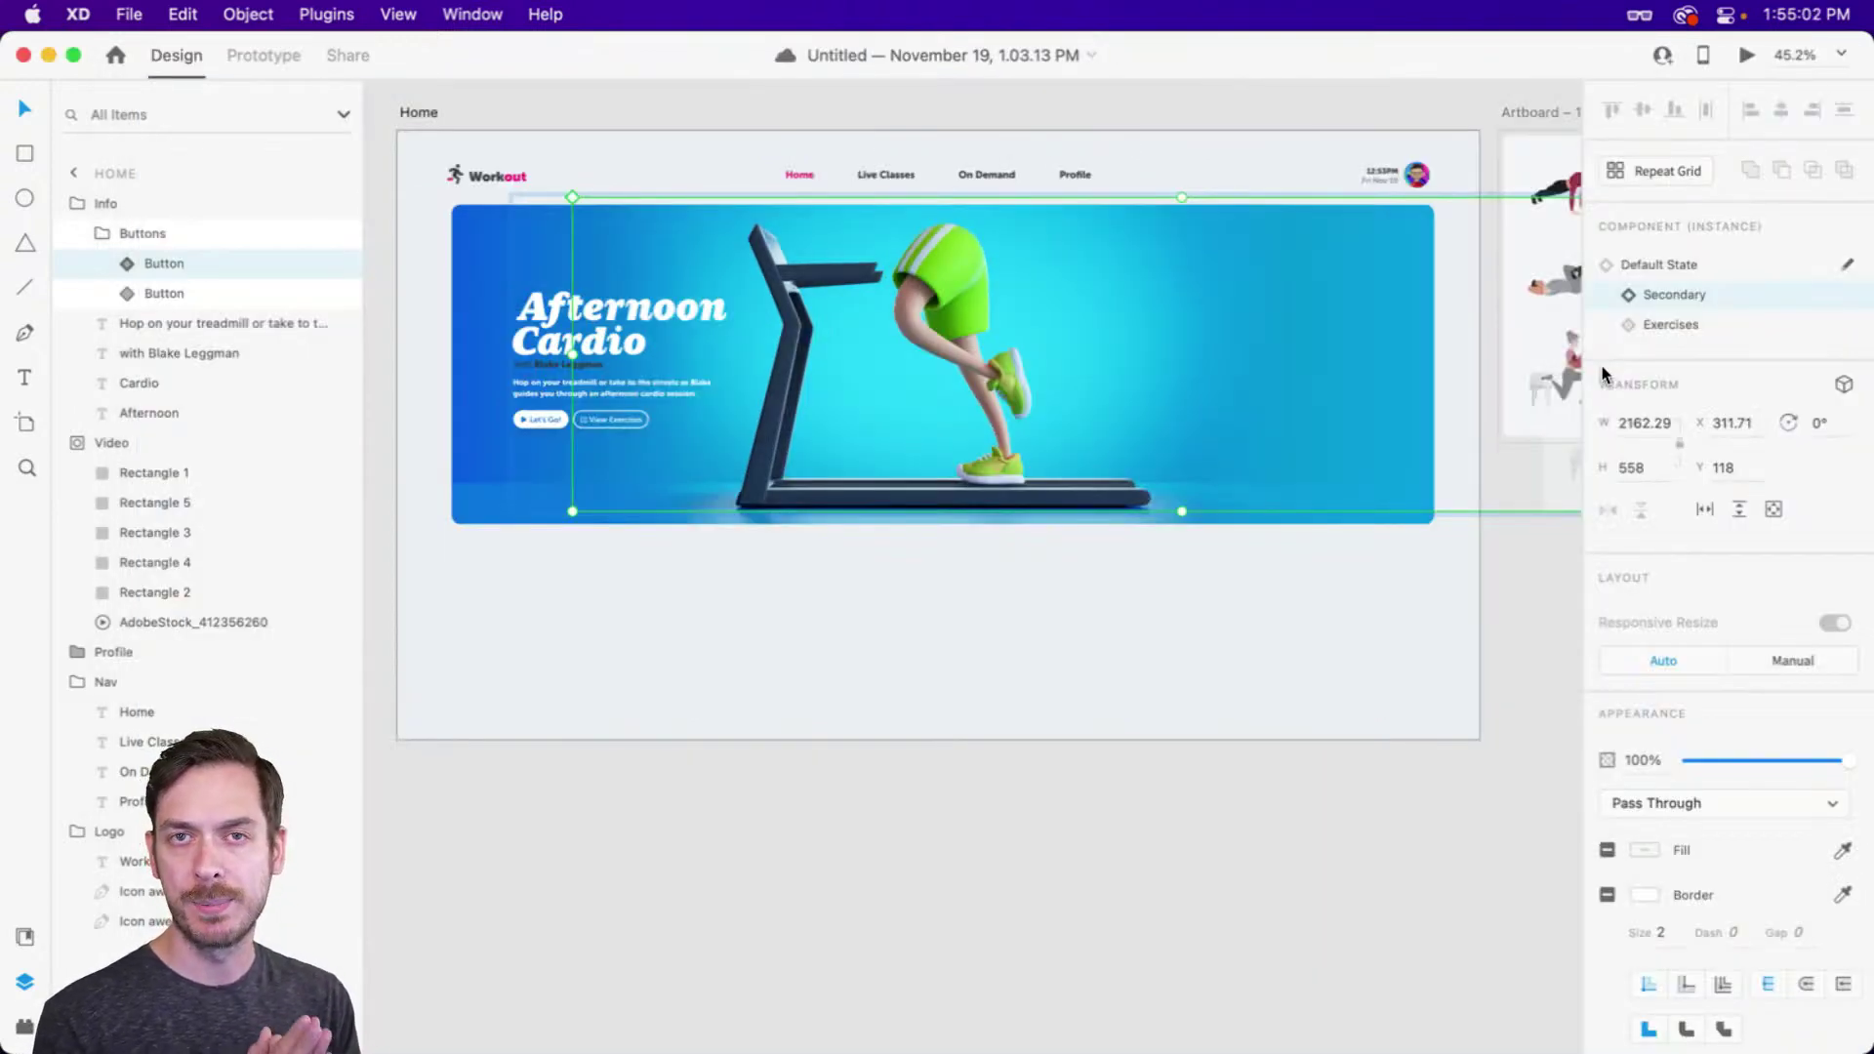